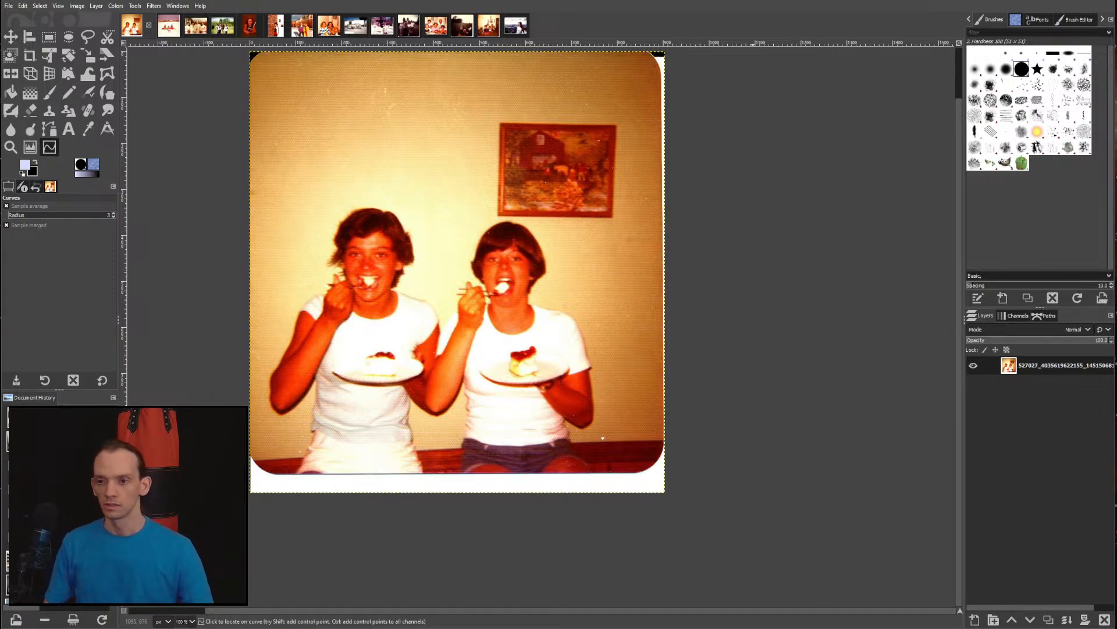
Step: Draw a rectangular selection of about 904 × 924 px that excludes the white strip below the photo, and crop the image to it
drag(509, 327, 627, 379)
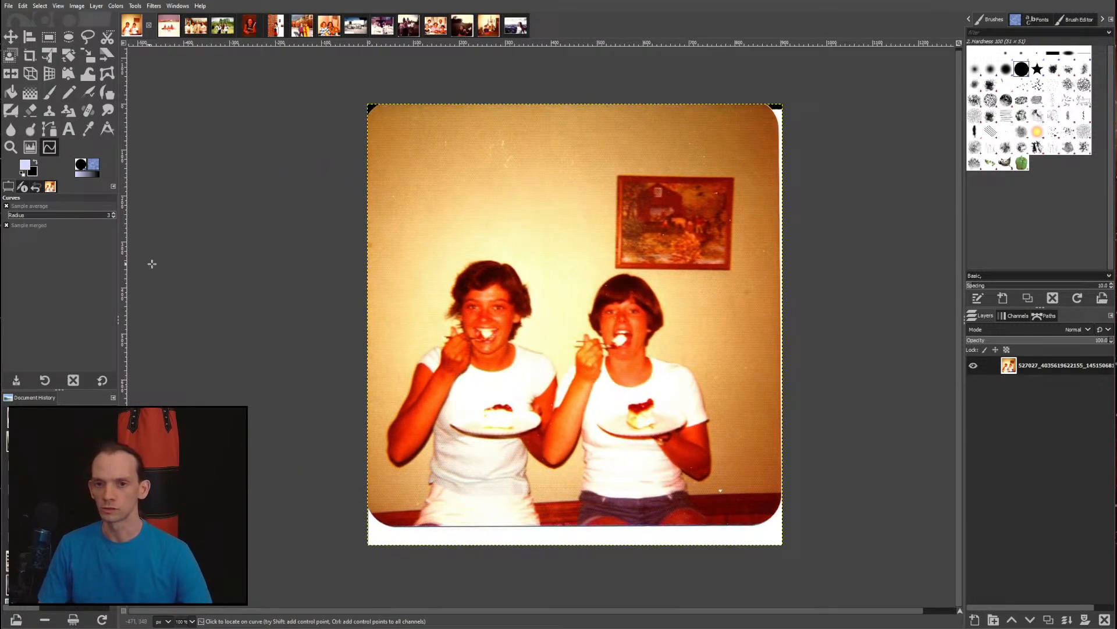
click(49, 37)
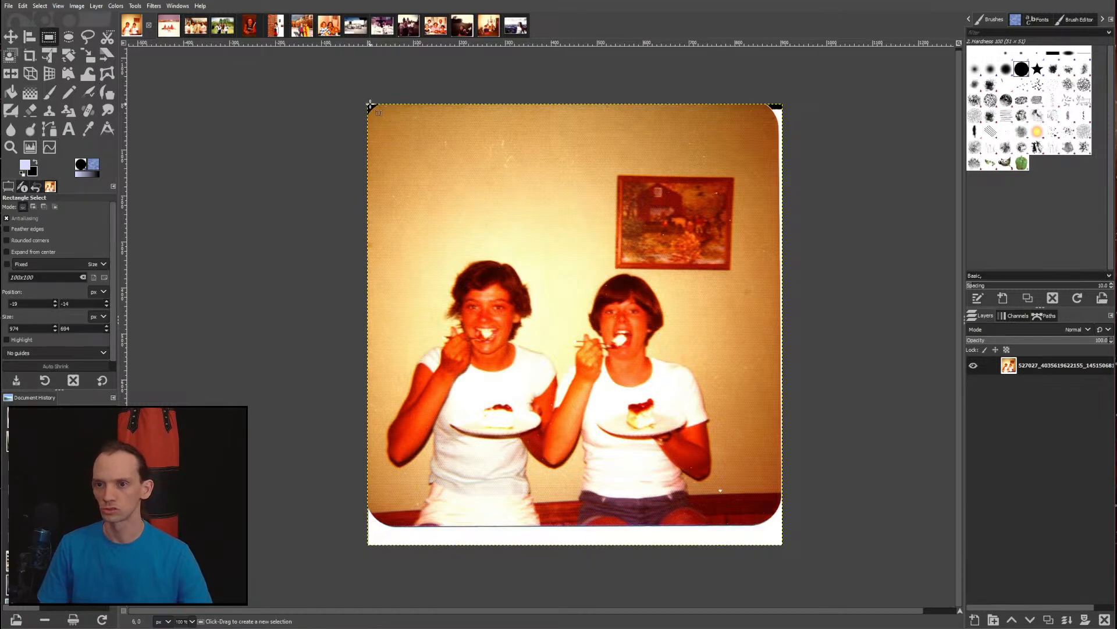
drag(365, 100, 789, 533)
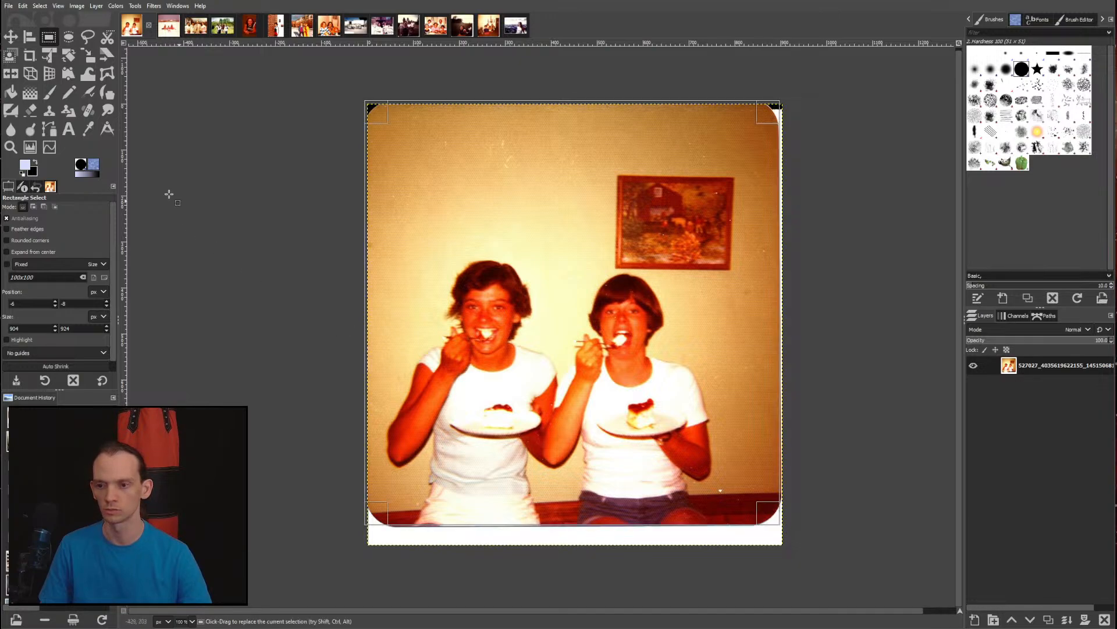
click(78, 8)
click(124, 145)
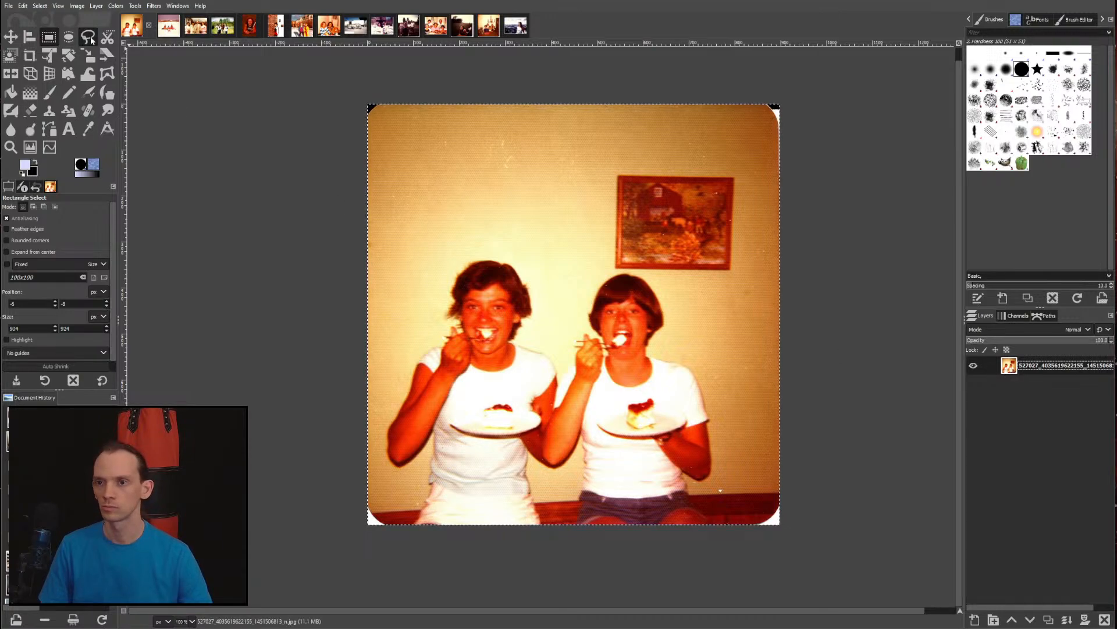
Step: Select the black upper-left corner of the photo with a small ellipse and fill it to match the surrounding wall
key(e)
drag(356, 101, 384, 119)
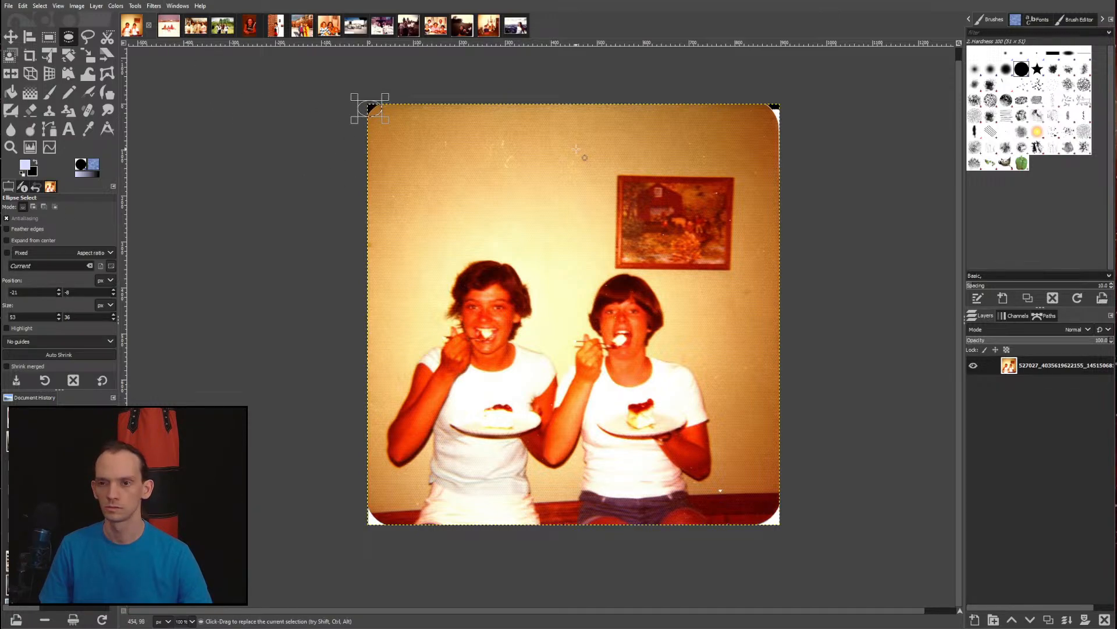
key(Return)
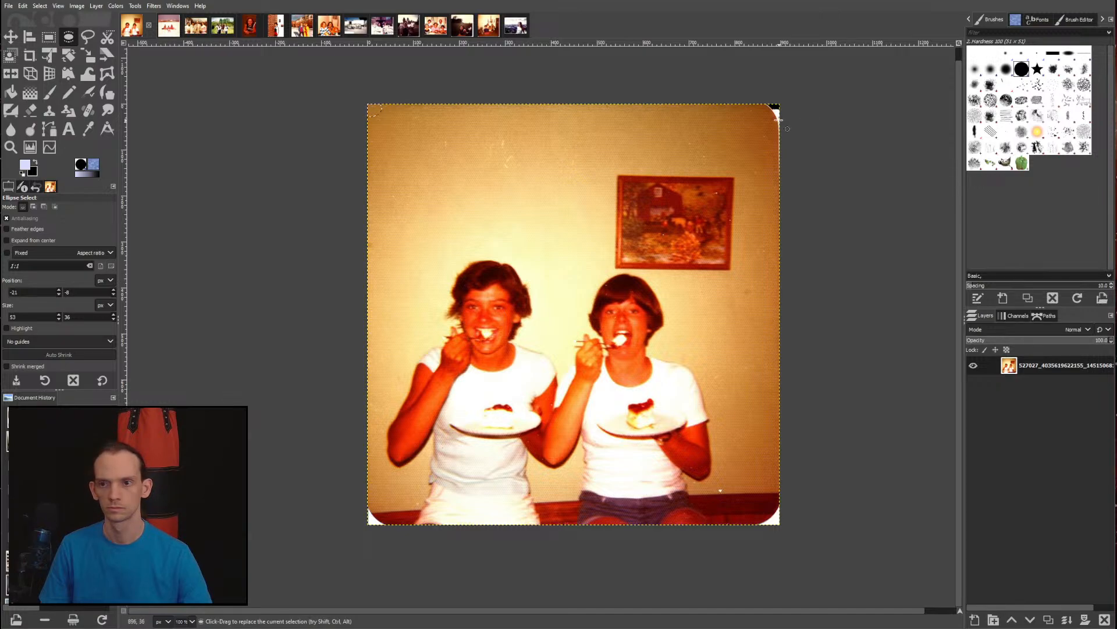
Step: Fill the upper-right corner and the light strip along the upper right edge with matching wall, using elliptical selections of about 78 × 60 and 45 × 255 px
drag(761, 97, 797, 124)
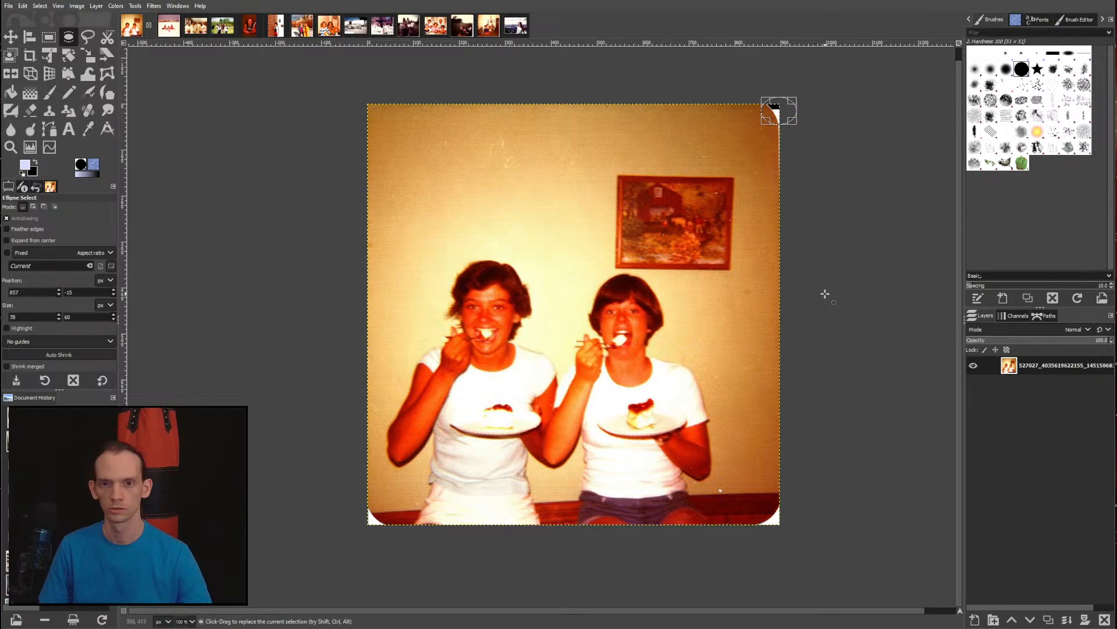
key(Return)
drag(774, 94, 795, 211)
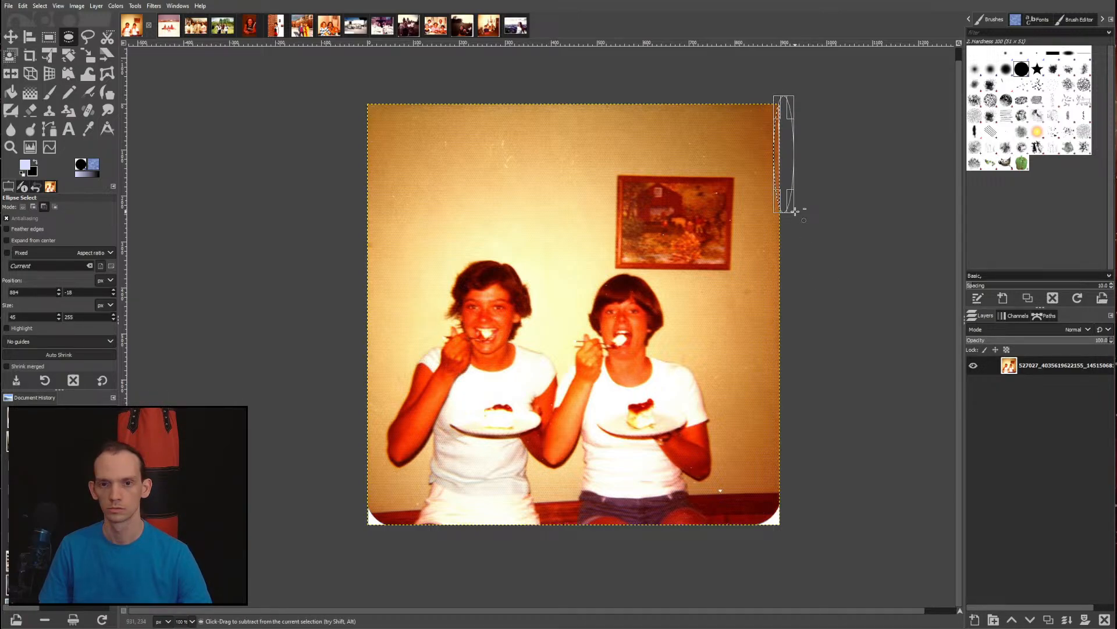
key(Return)
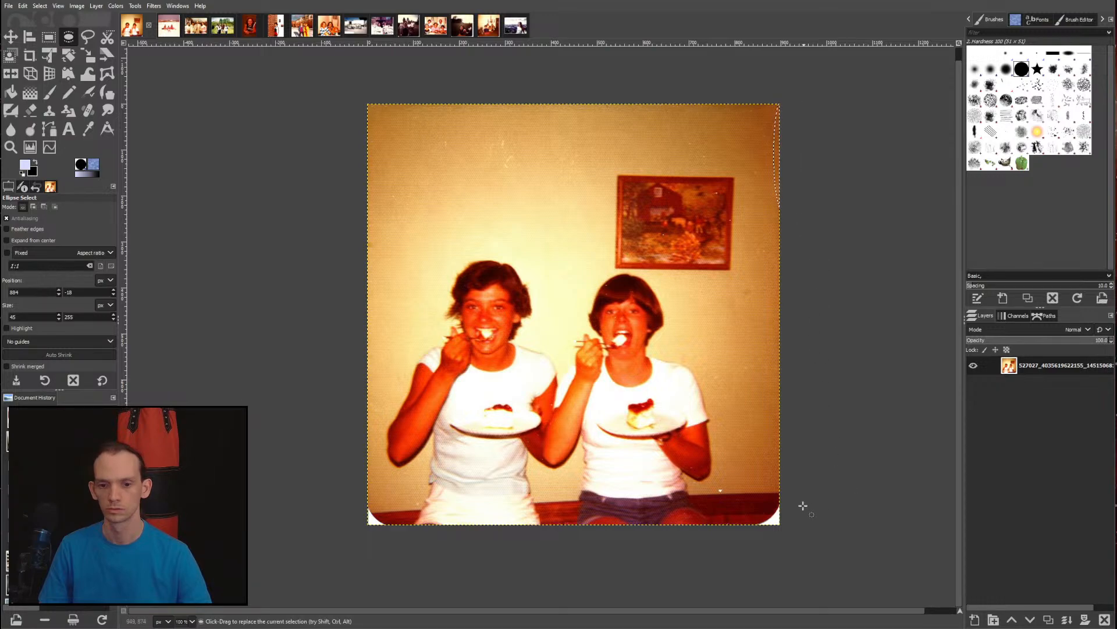
Step: Try filling the white lower-right corner through an elliptical selection of about 116 × 80 px, and undo the fill
drag(795, 498, 741, 529)
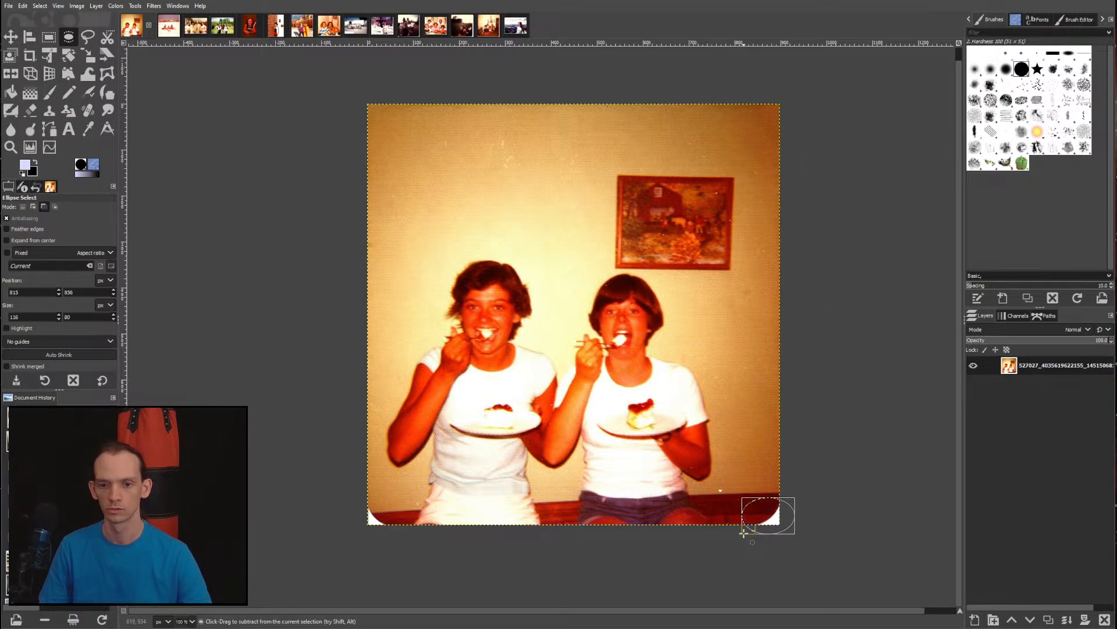
key(Return)
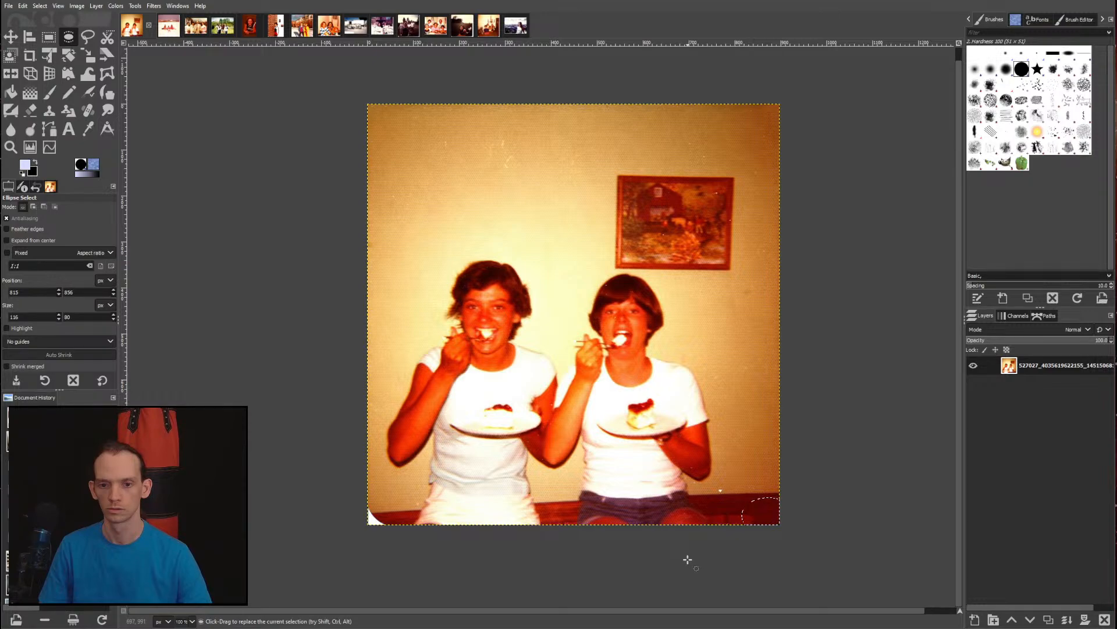
key(ctrl+z)
Step: Select the white lower-right corner with an ellipse of about 68 × 99 px and fill it to match its surroundings
drag(790, 495, 788, 498)
drag(768, 540, 755, 556)
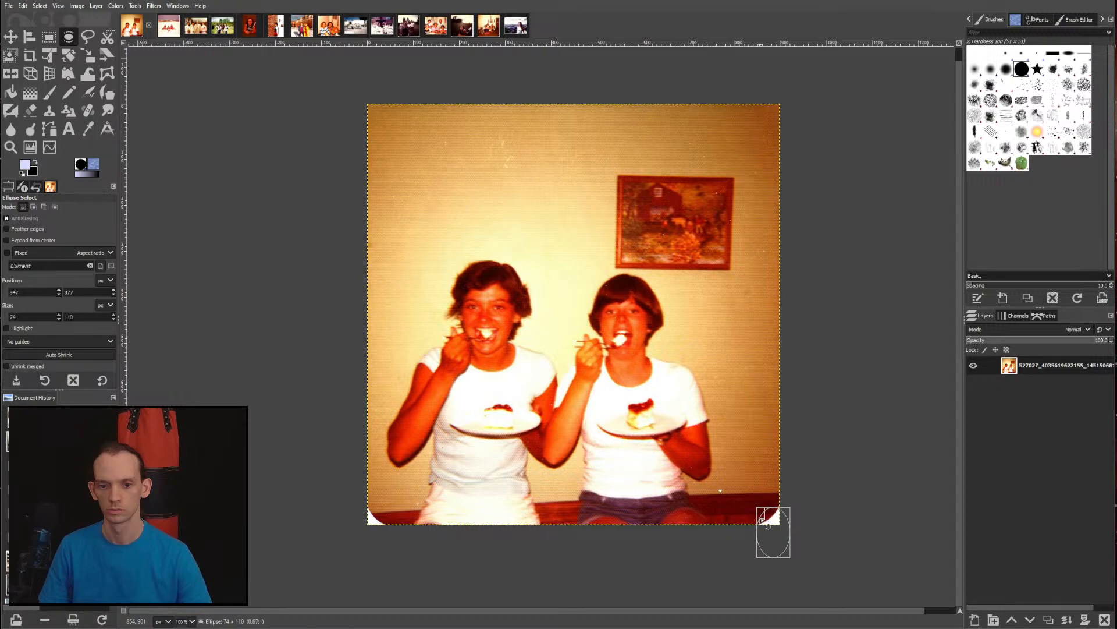
drag(774, 530, 765, 510)
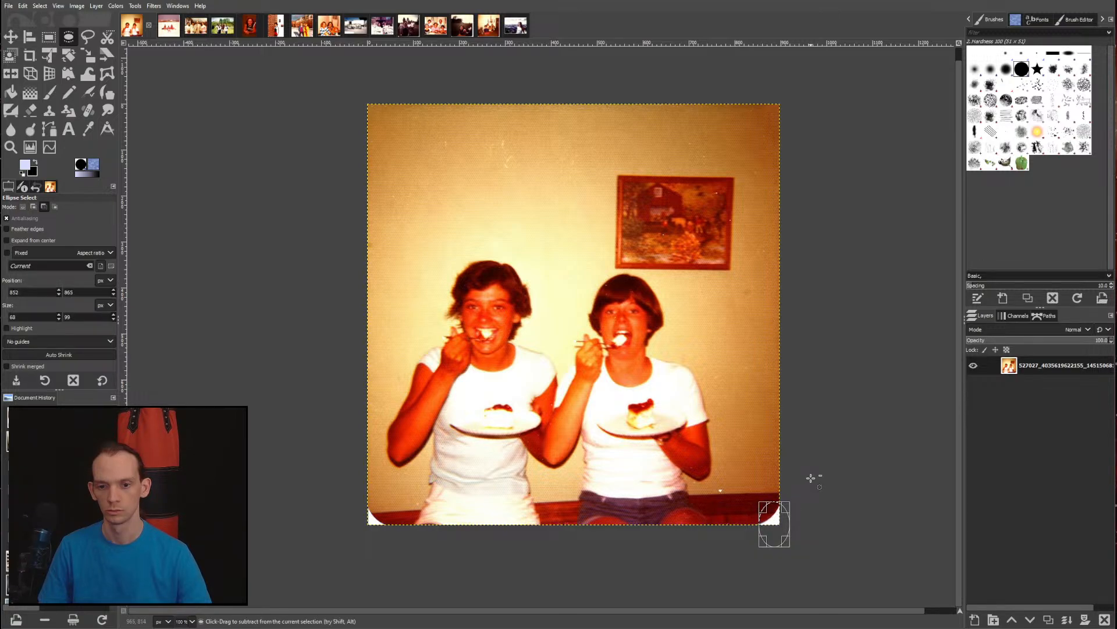
key(Return)
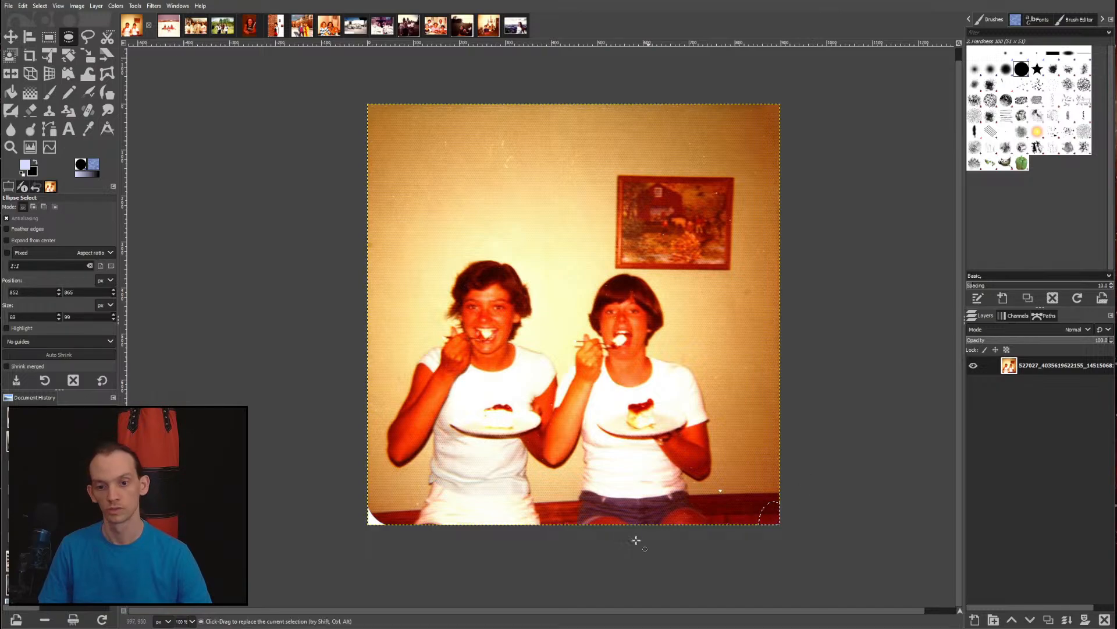
Step: Try filling the white lower-left corner through elliptical selections of about 66 × 71 and 96 × 76 px
drag(359, 501, 390, 532)
key(Return)
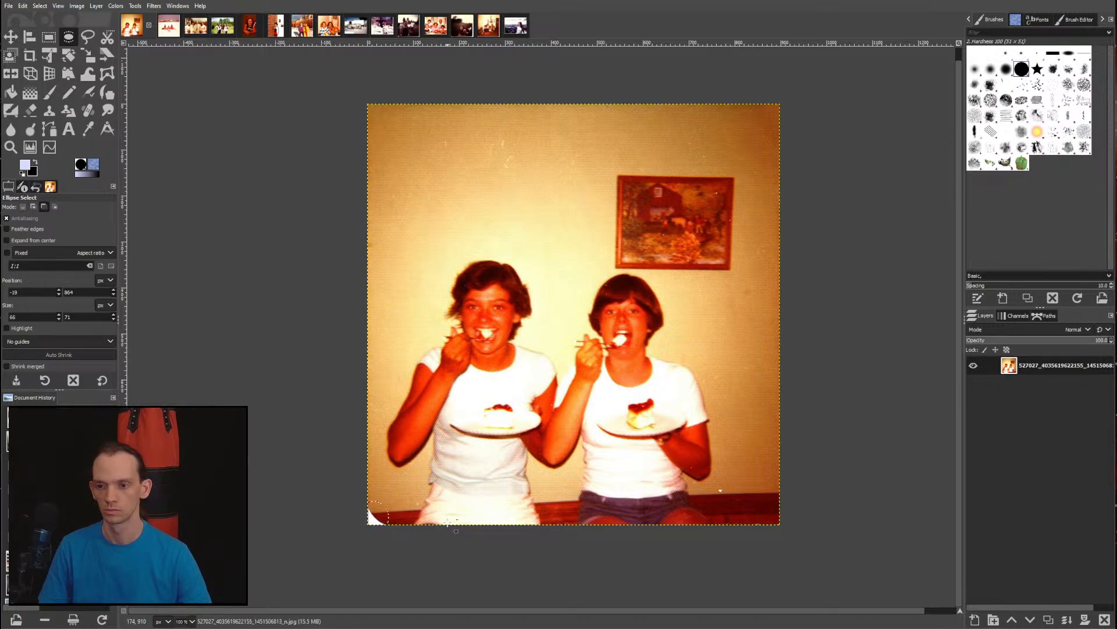
drag(355, 507, 371, 532)
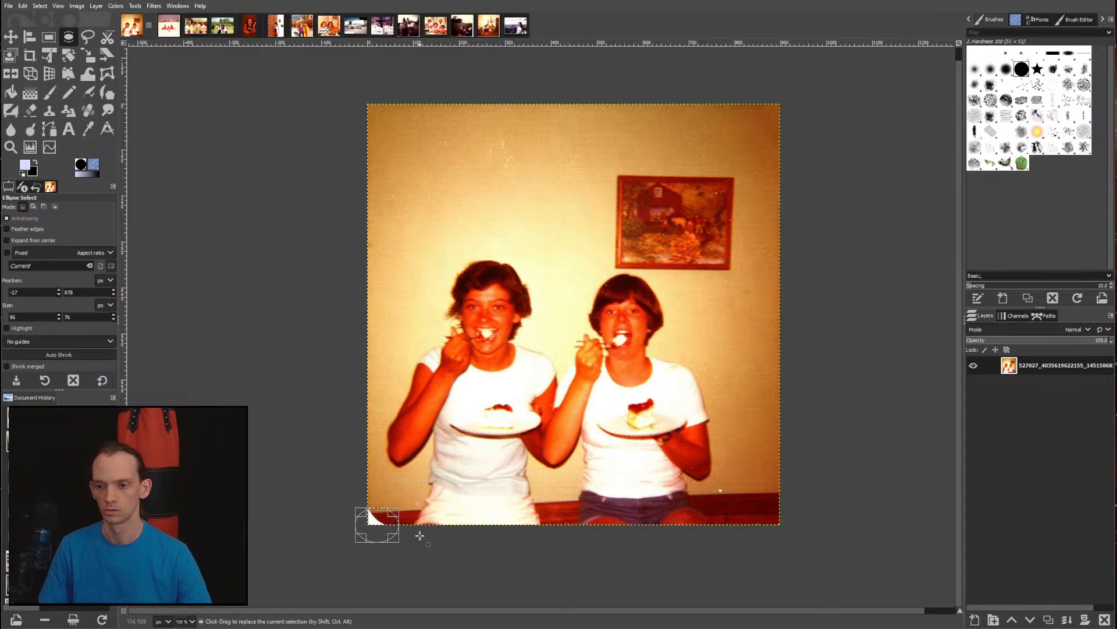
key(Return)
key(ctrl+f)
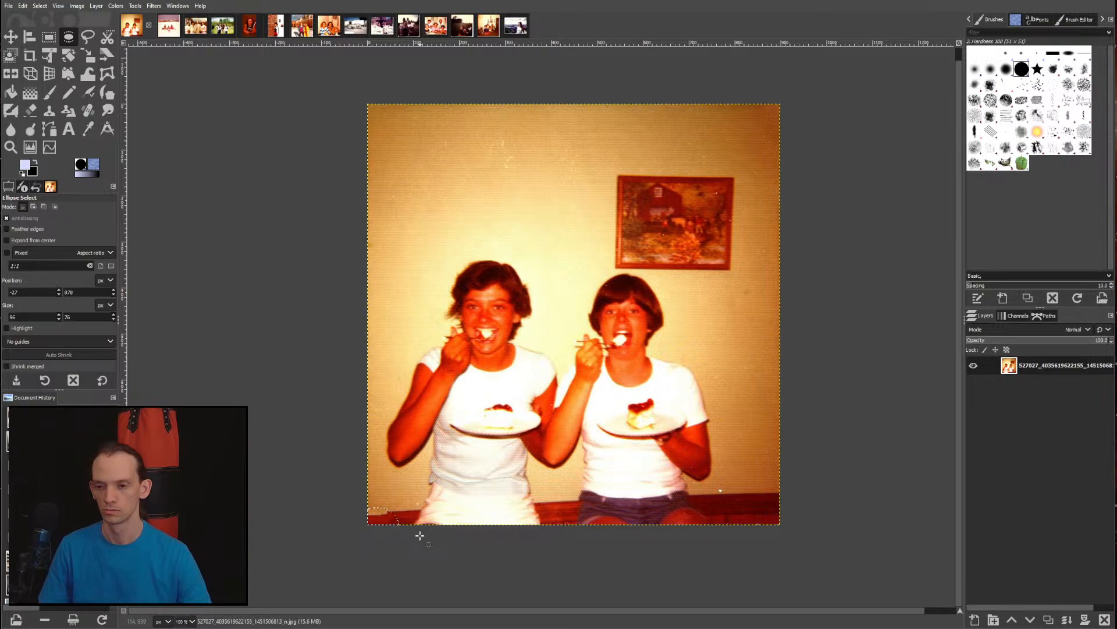
Step: Try covering the white lower-left corner using the Clone tool with a brush size of 53, and undo the stroke
scroll(419, 533, up, 1)
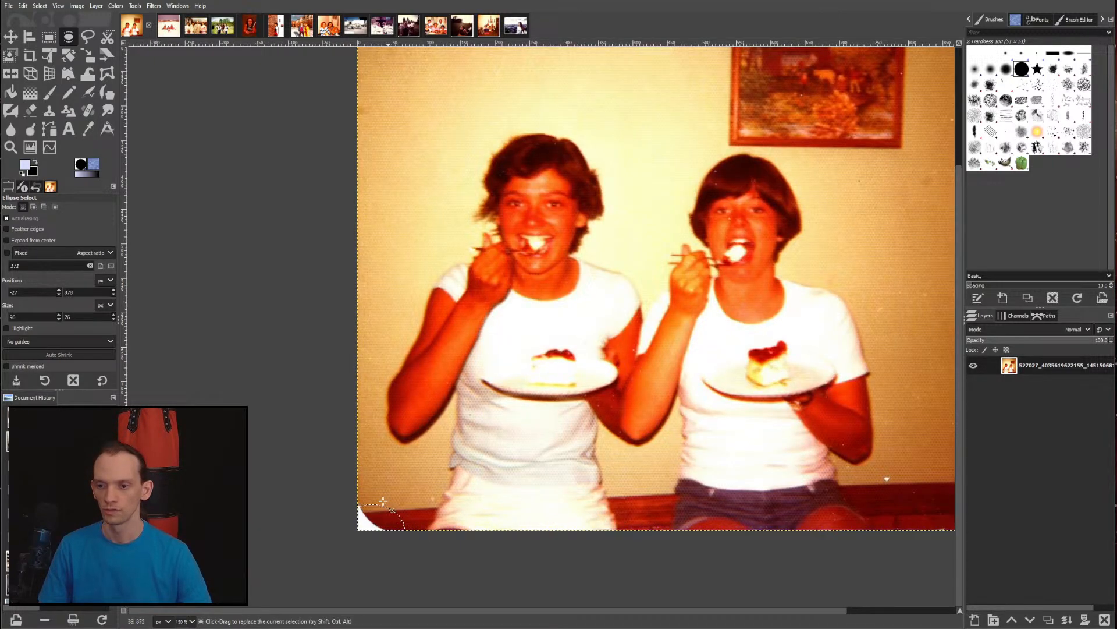
key(c)
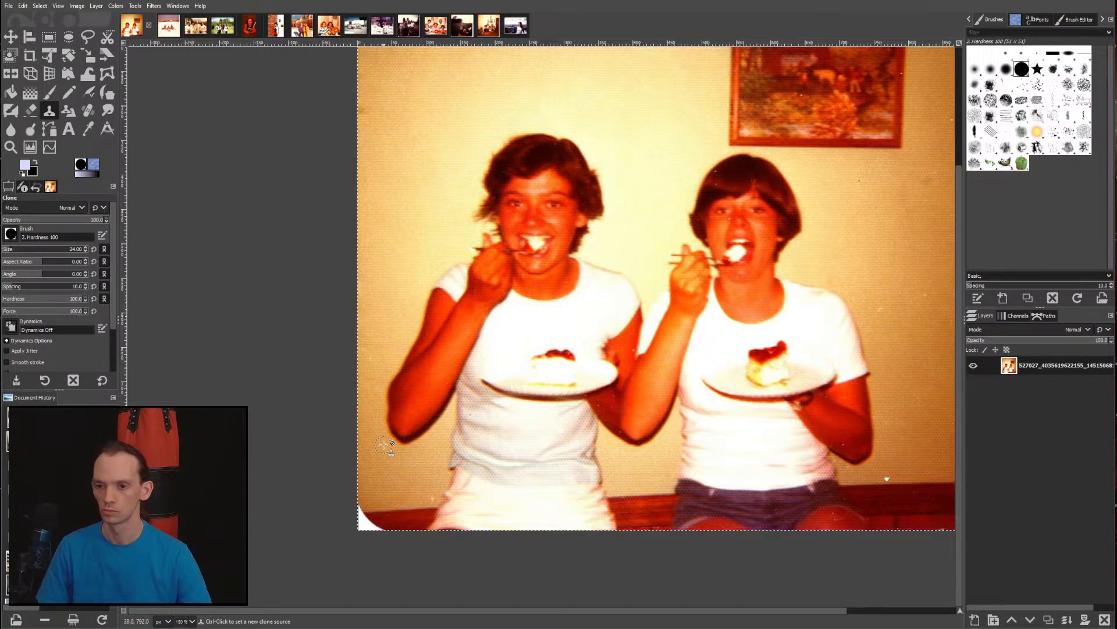
key(bracketright)
key(bracketright)
key(bracketright)
key(bracketright)
key(bracketright)
key(bracketright)
key(bracketright)
key(bracketright)
key(bracketright)
key(bracketright)
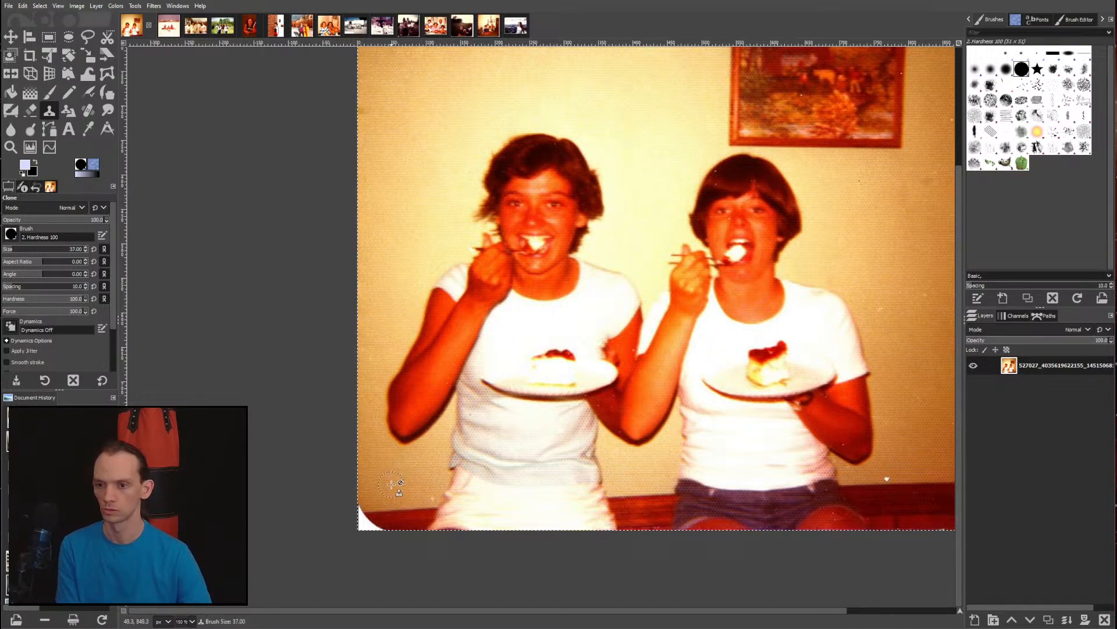
key(bracketright)
key(bracketright)
key(bracketright)
key(bracketright)
key(bracketright)
key(bracketright)
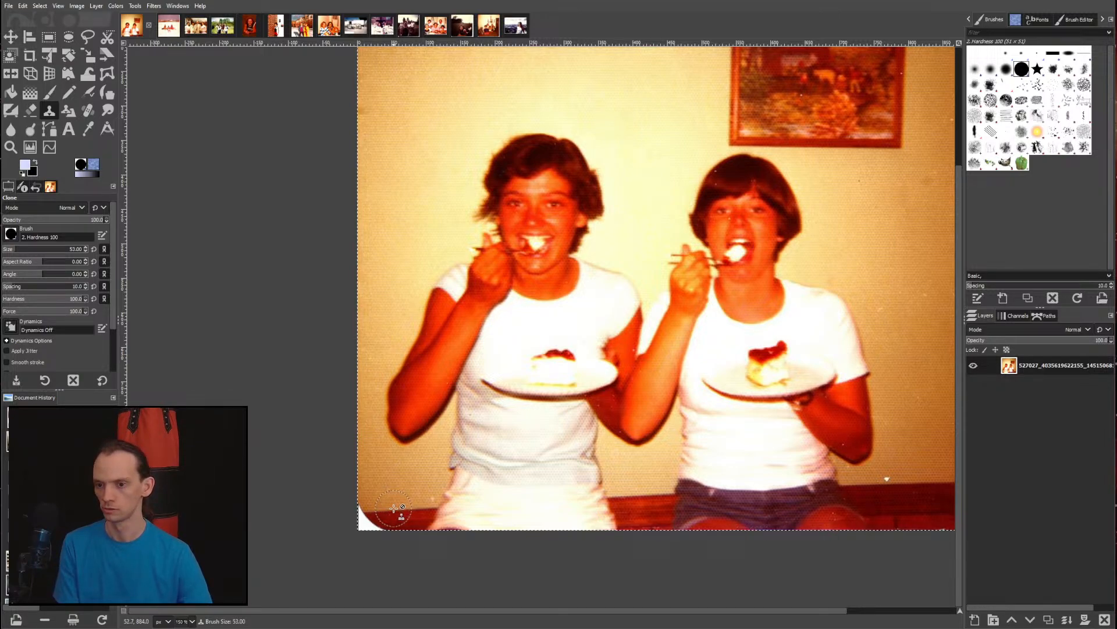
click(365, 516)
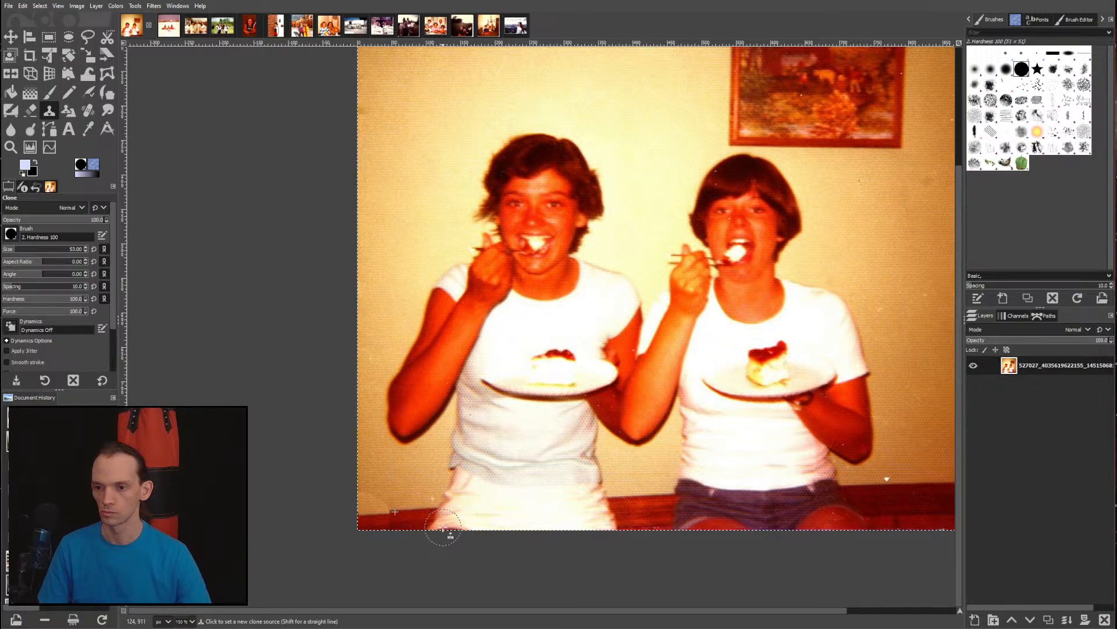
key(ctrl+z)
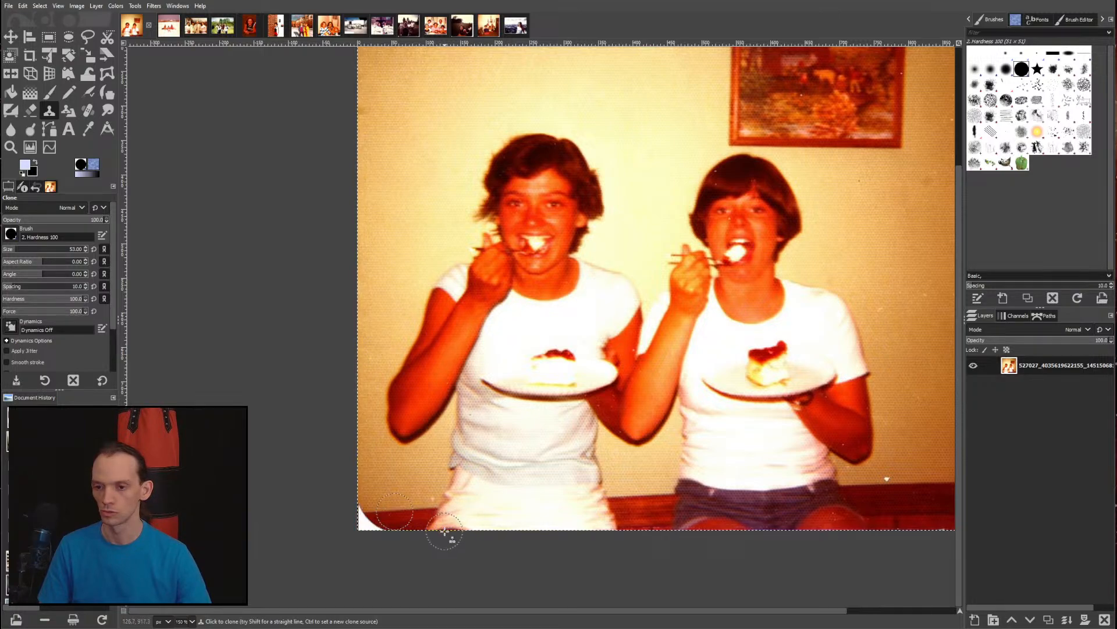
Step: Clone wall and baseboard over the white lower-left corner again, and undo the trial smudges made there
click(369, 531)
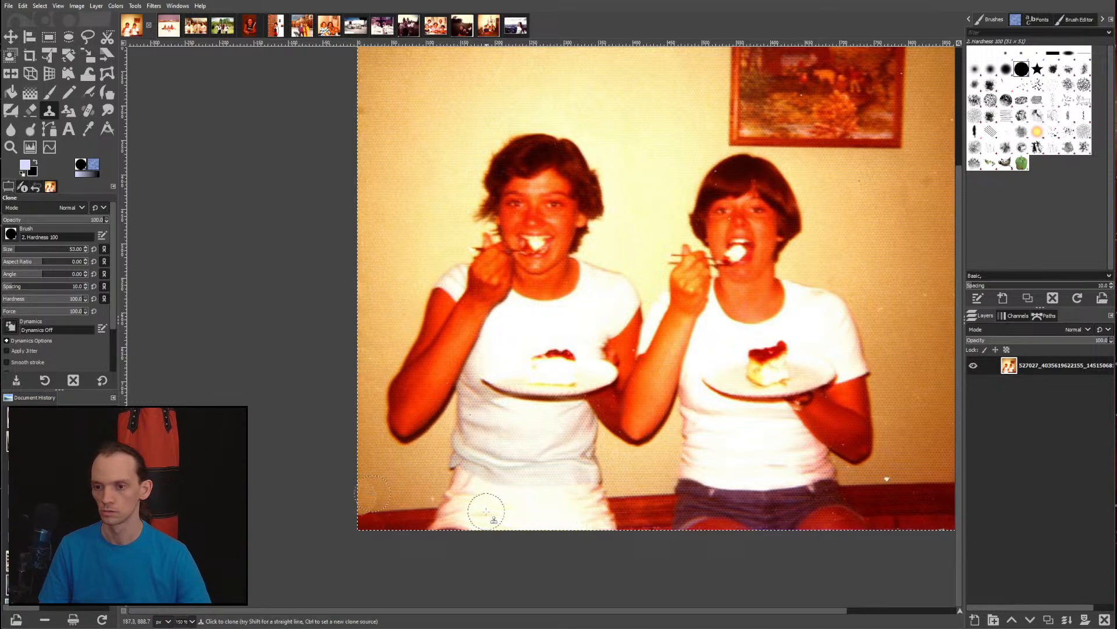
key(s)
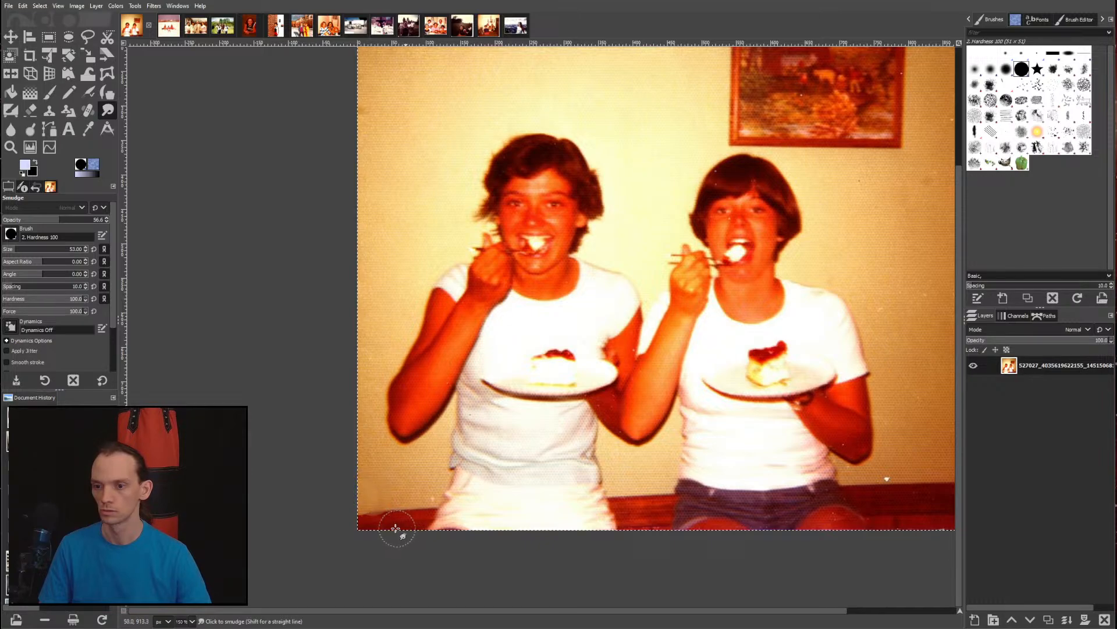
key(ctrl+z)
key(ctrl+z)
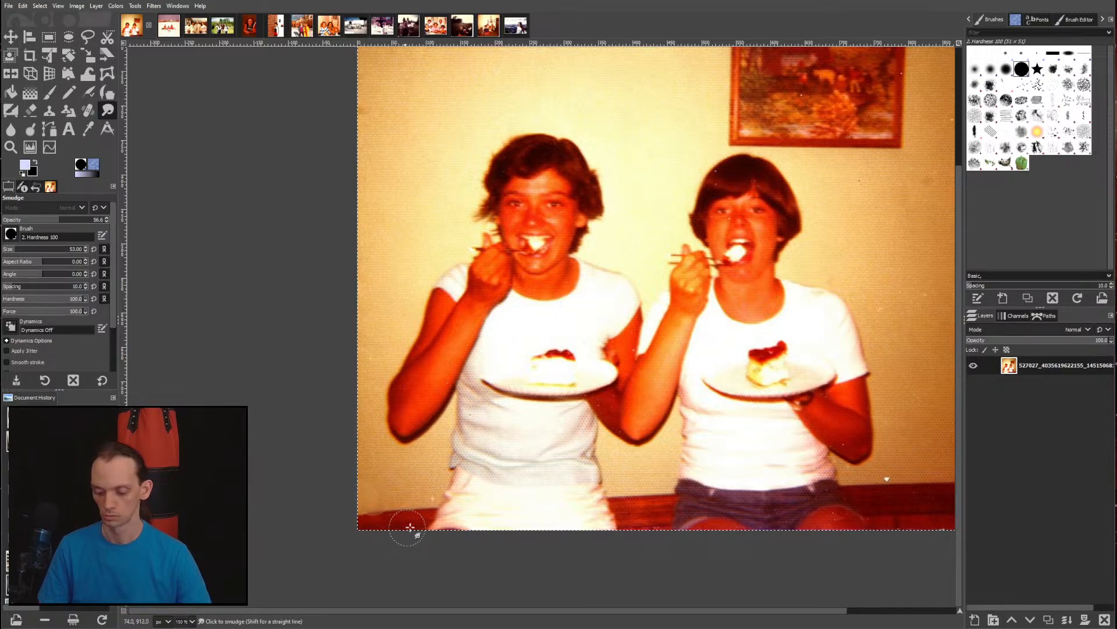
Step: Smudge the cloned wall and baseboard in the lower-left corner, and undo the retouching of that corner
scroll(387, 506, up, 3)
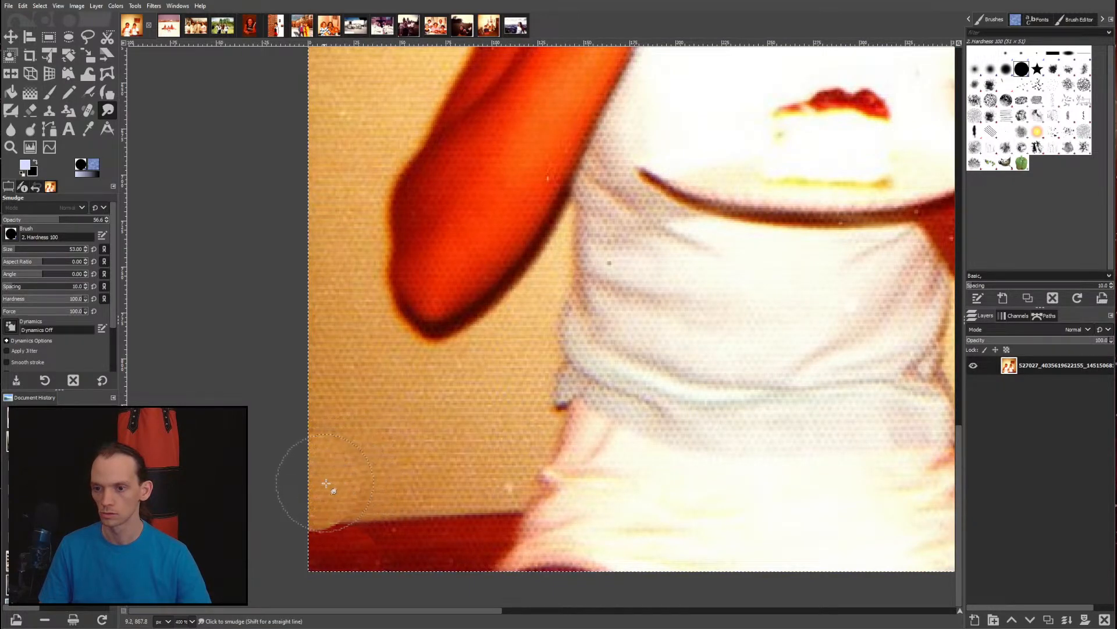
mouse_move(376, 568)
mouse_down()
mouse_move(352, 564)
mouse_move(364, 579)
mouse_move(350, 485)
mouse_up()
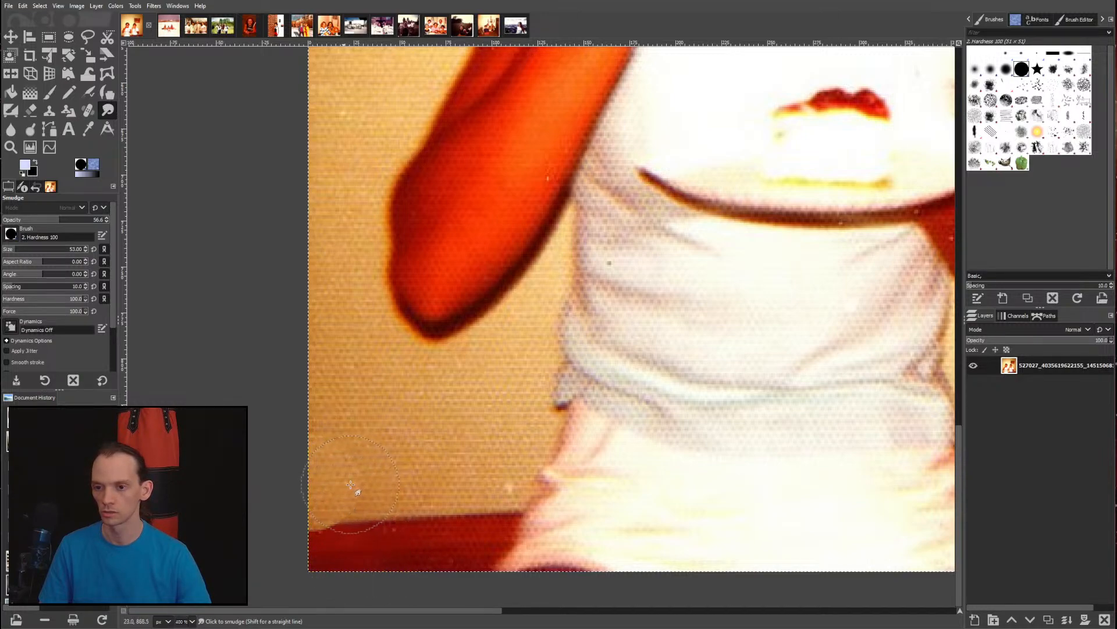
scroll(337, 460, down, 4)
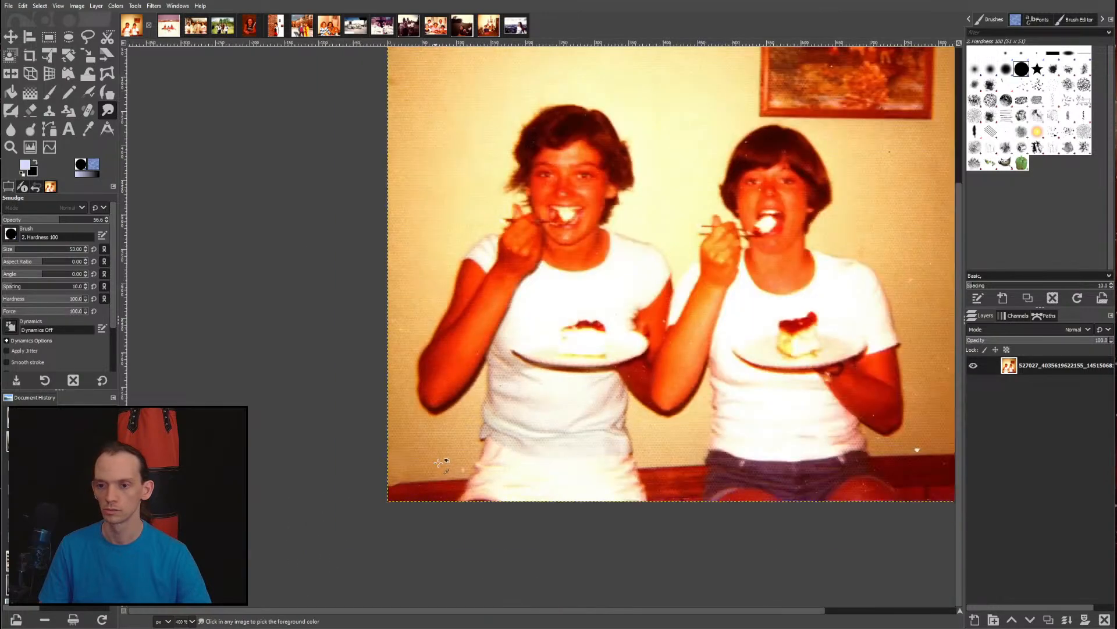
scroll(336, 437, up, 4)
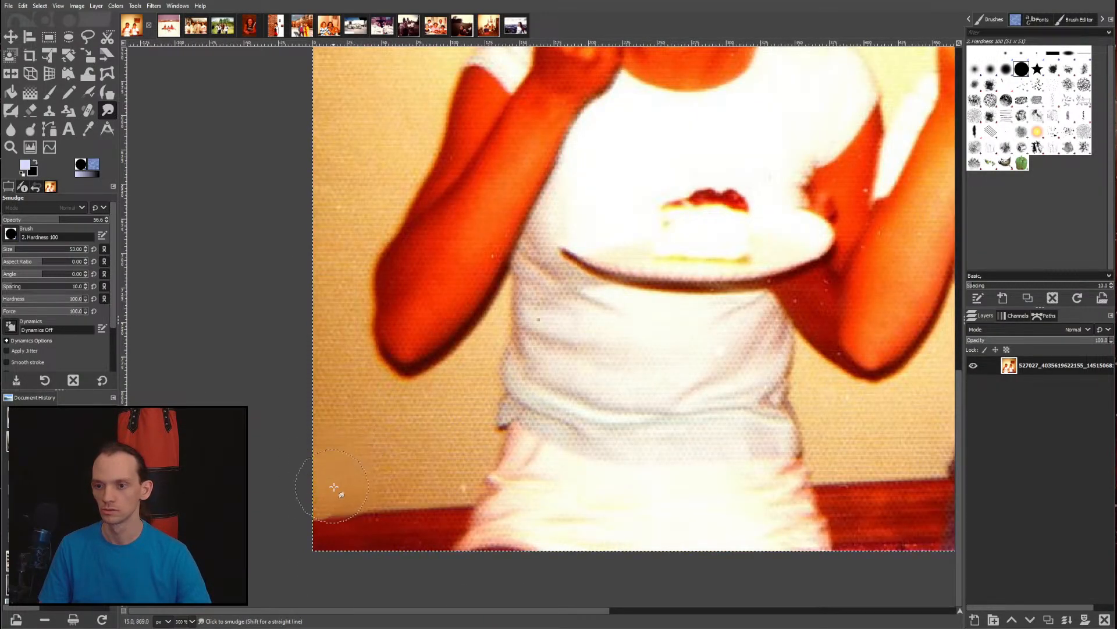
key(ctrl)
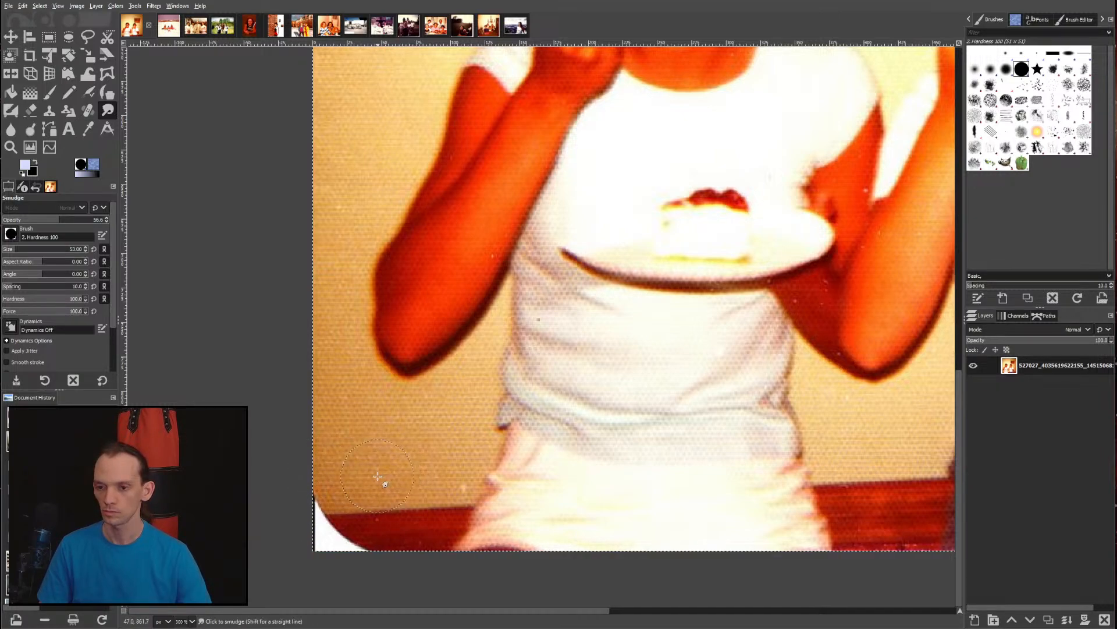
Step: Reduce the Smudge brush size to 25 and switch the brush to 2. Block 01
key(bracketleft)
key(bracketleft)
key(bracketleft)
key(bracketleft)
key(bracketleft)
key(bracketleft)
key(bracketleft)
key(bracketleft)
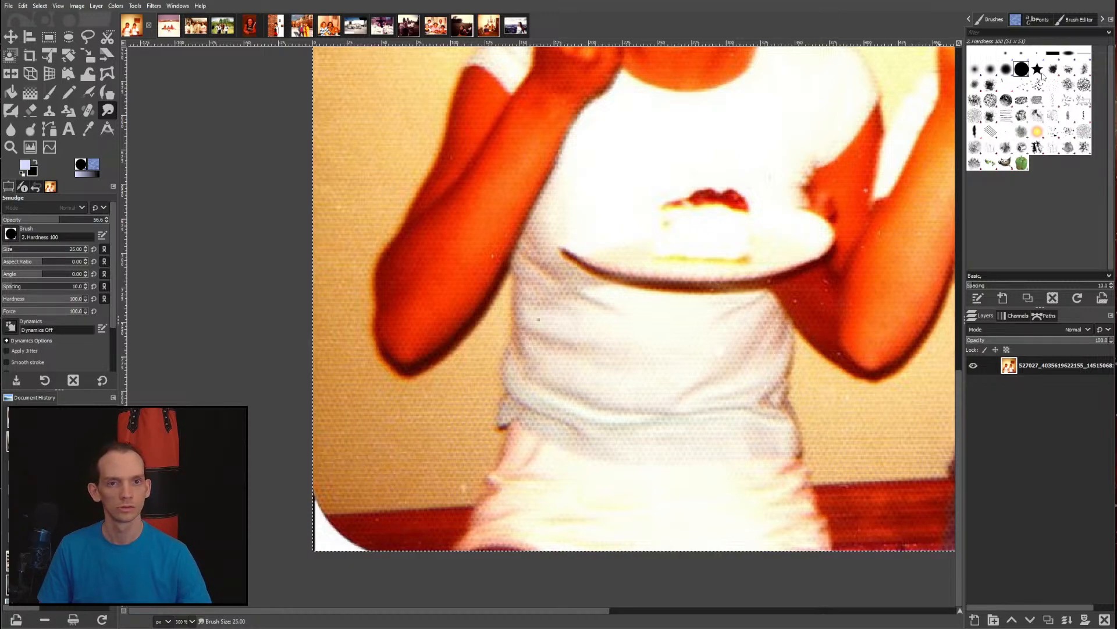
click(1053, 53)
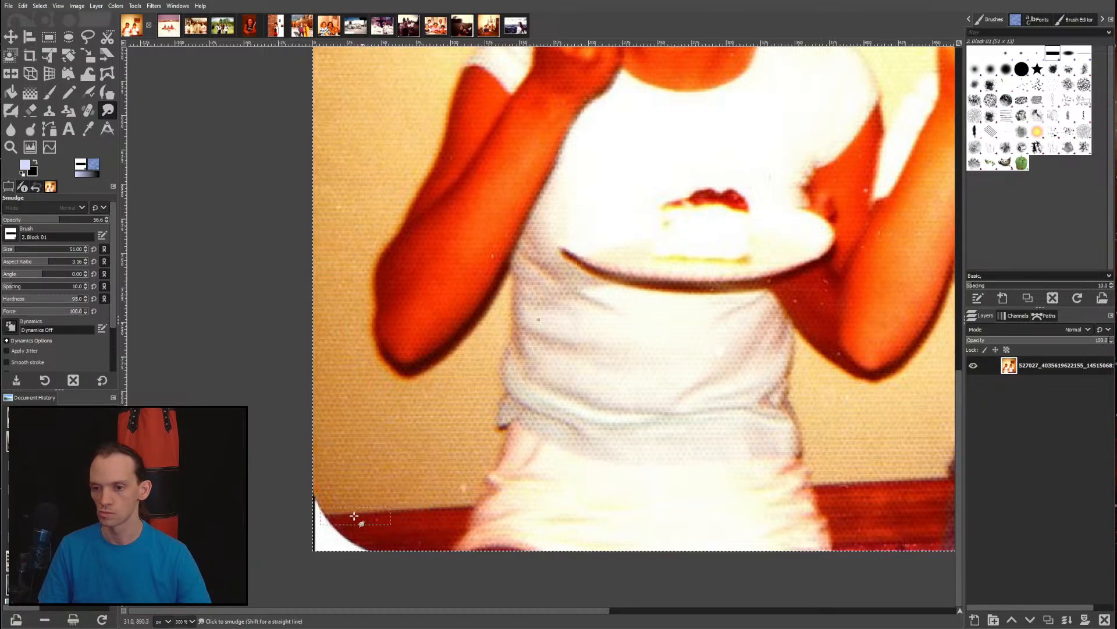
Step: Select the lower-left corner below the wall with a 62 by 31 px rectangle and fill it with matching baseboard
click(49, 38)
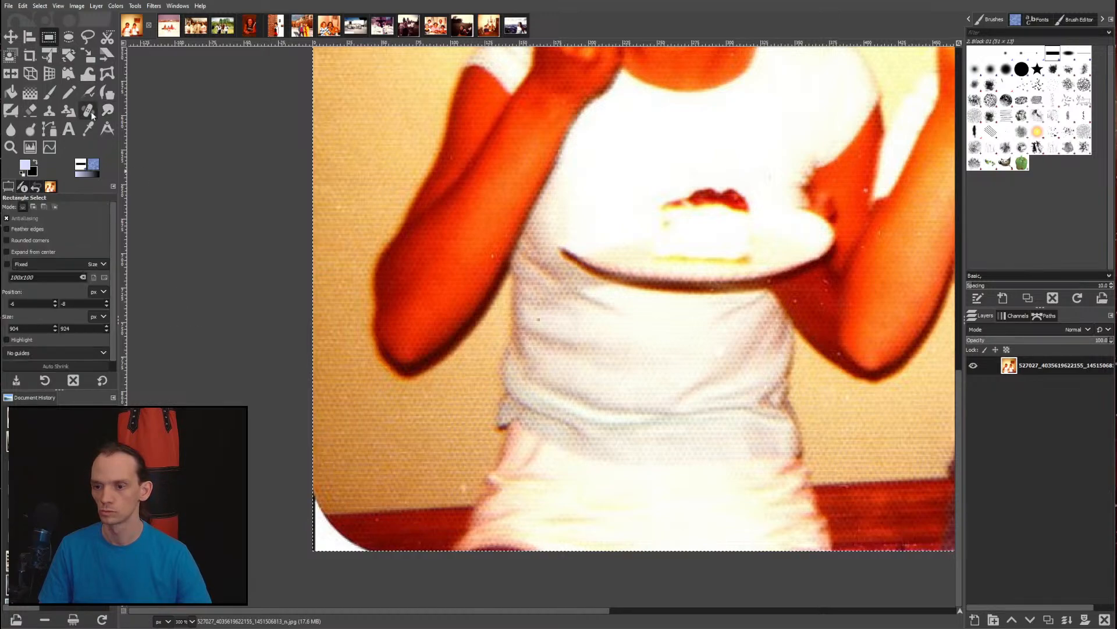
drag(295, 517, 317, 519)
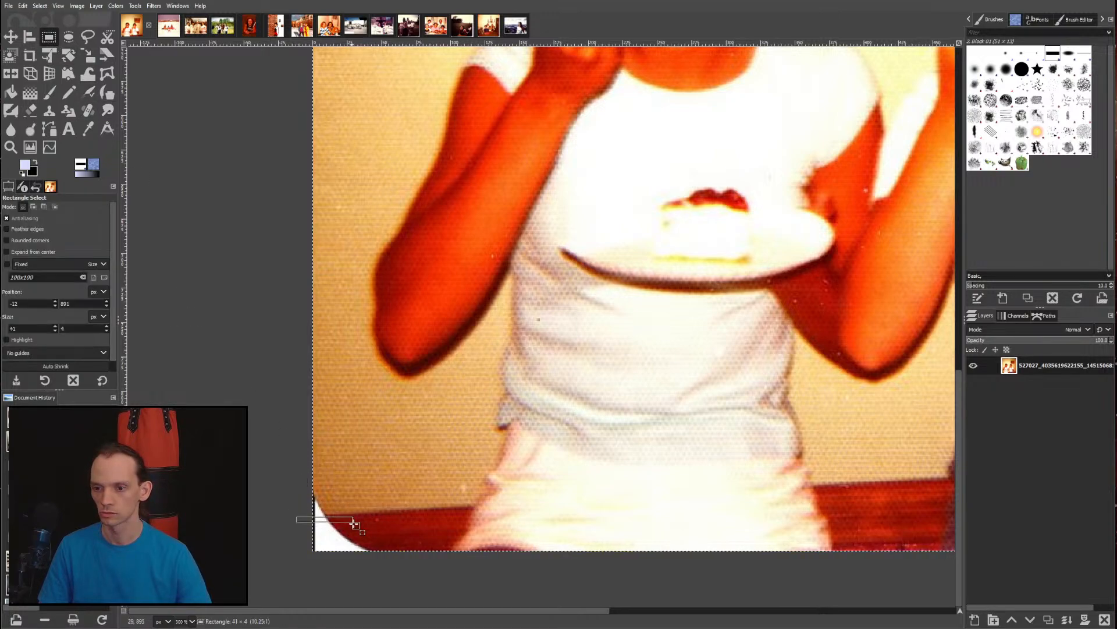
drag(381, 559, 381, 559)
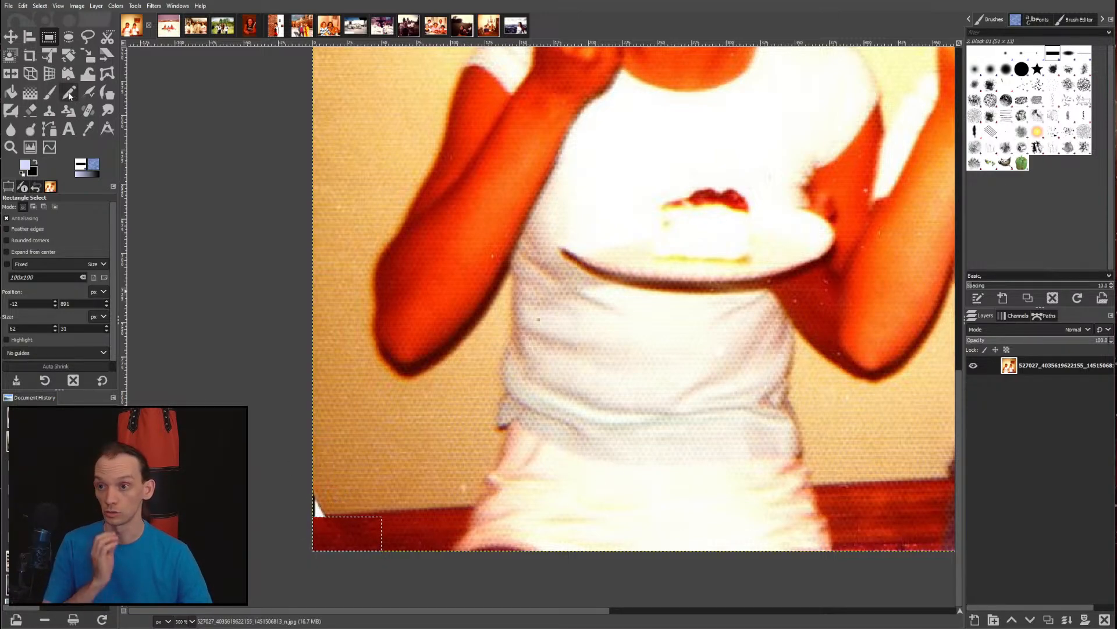
Step: Fill the remaining white sliver above the baseboard using a 25 by 27 px elliptical selection, and select the whole image
click(68, 37)
drag(302, 492, 334, 527)
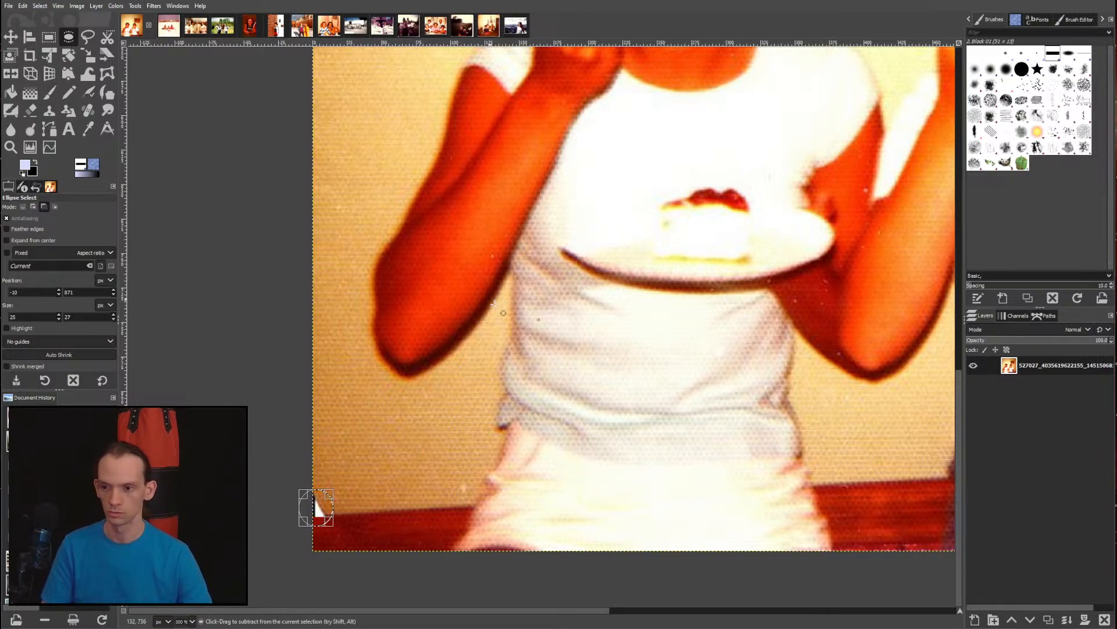
key(ctrl+f)
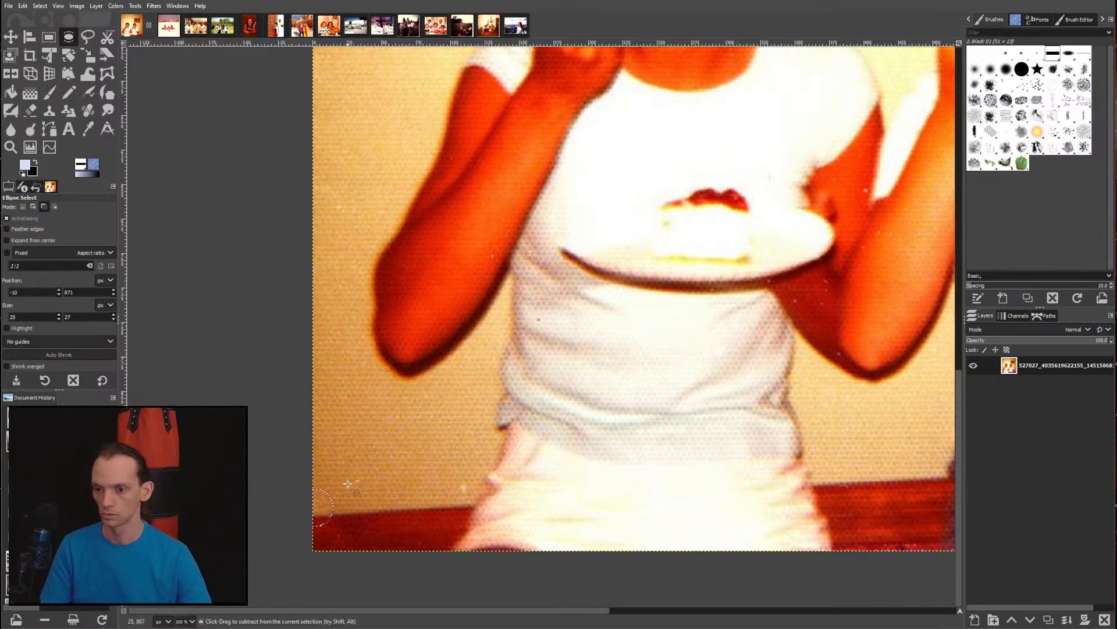
key(1)
key(ctrl+a)
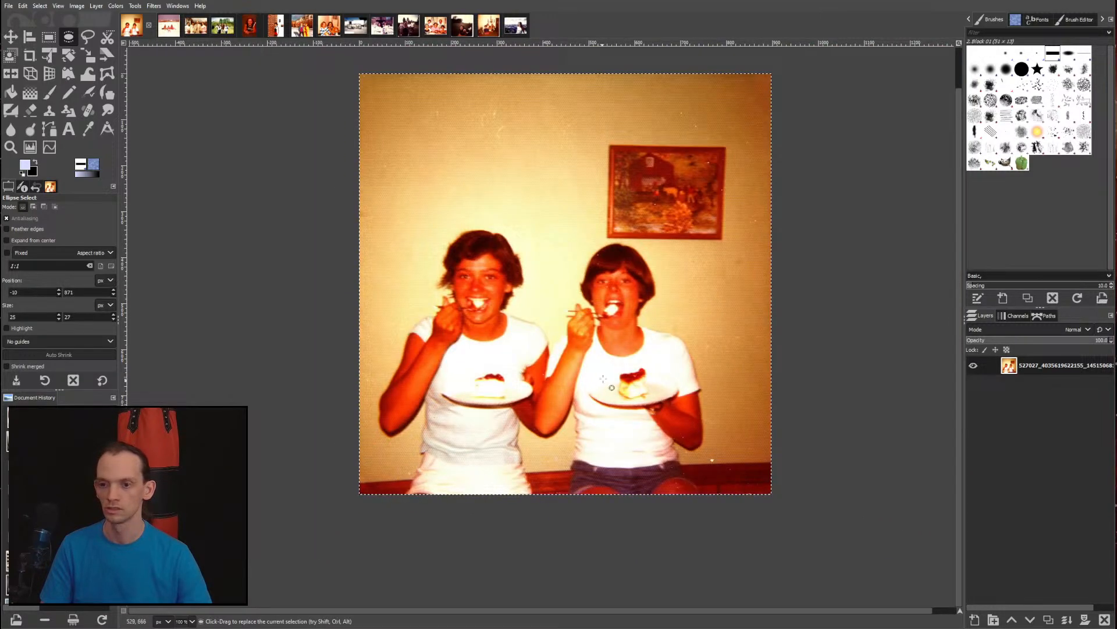
Step: Rename the photo's layer to original and duplicate it
drag(509, 323, 386, 333)
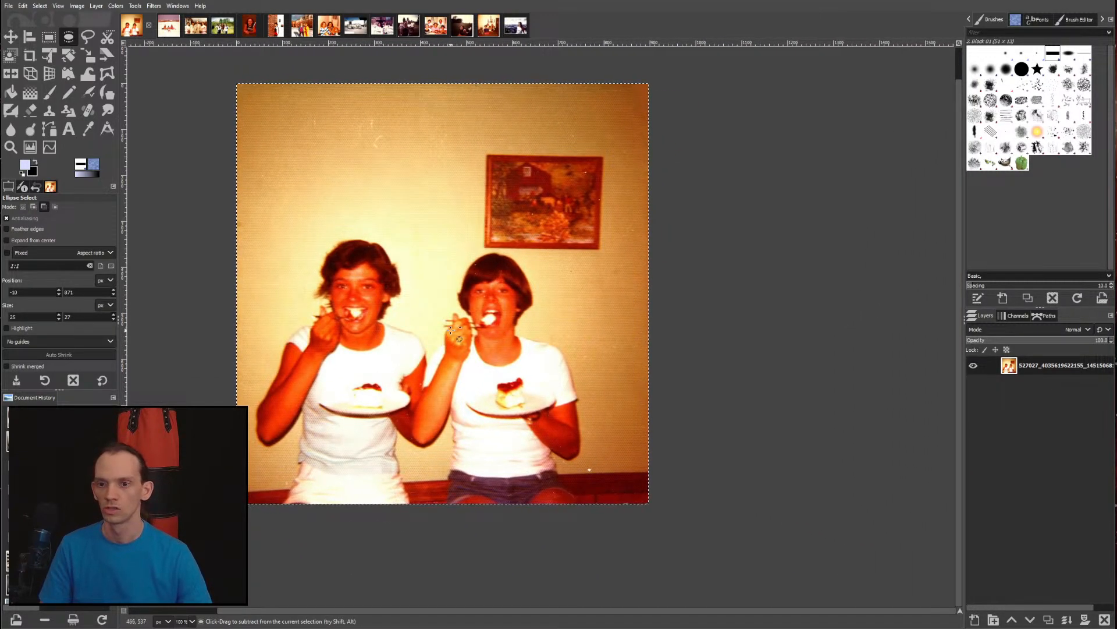
key(plus)
double_click(1046, 368)
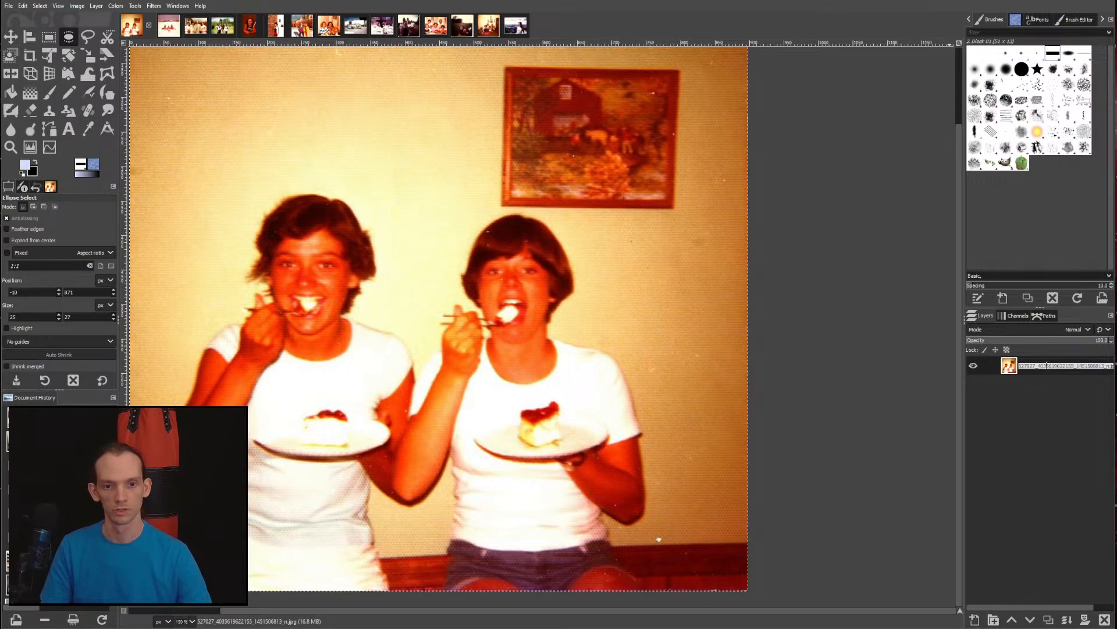
text(original)
key(Return)
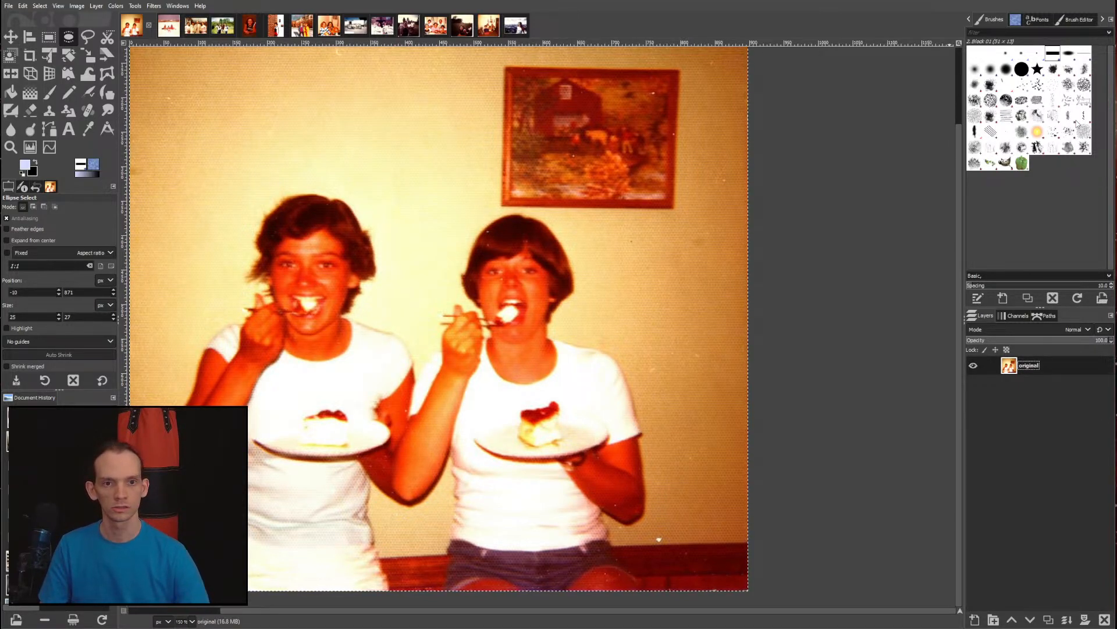
key(shift+ctrl+d)
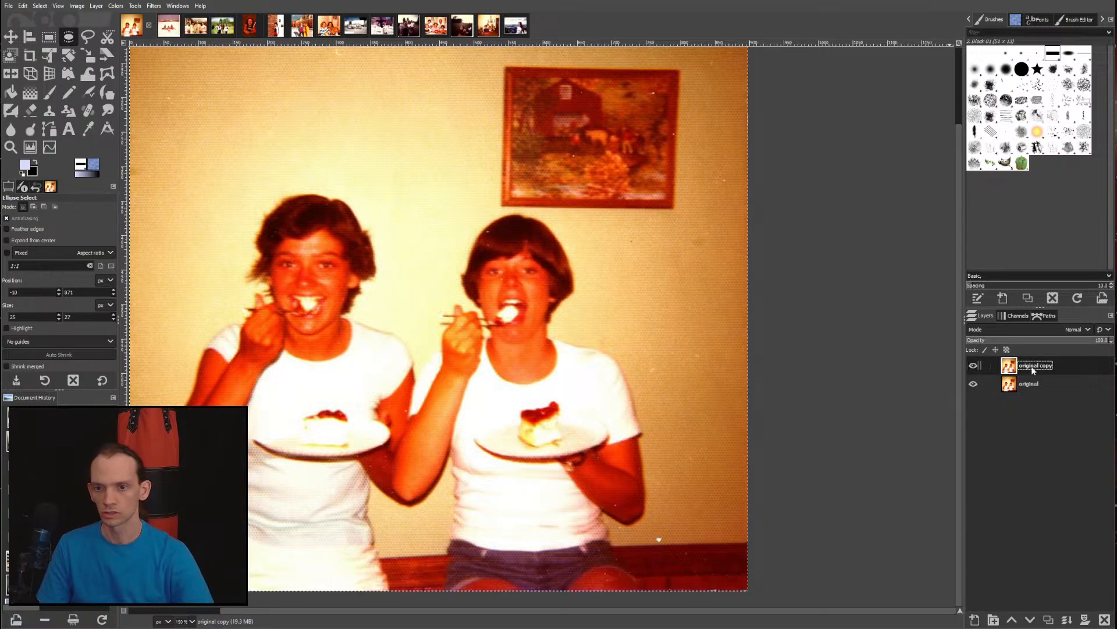
Step: Try an overall colour correction on the duplicated layer, and undo it
scroll(636, 263, down, 2)
key(ctrl+a)
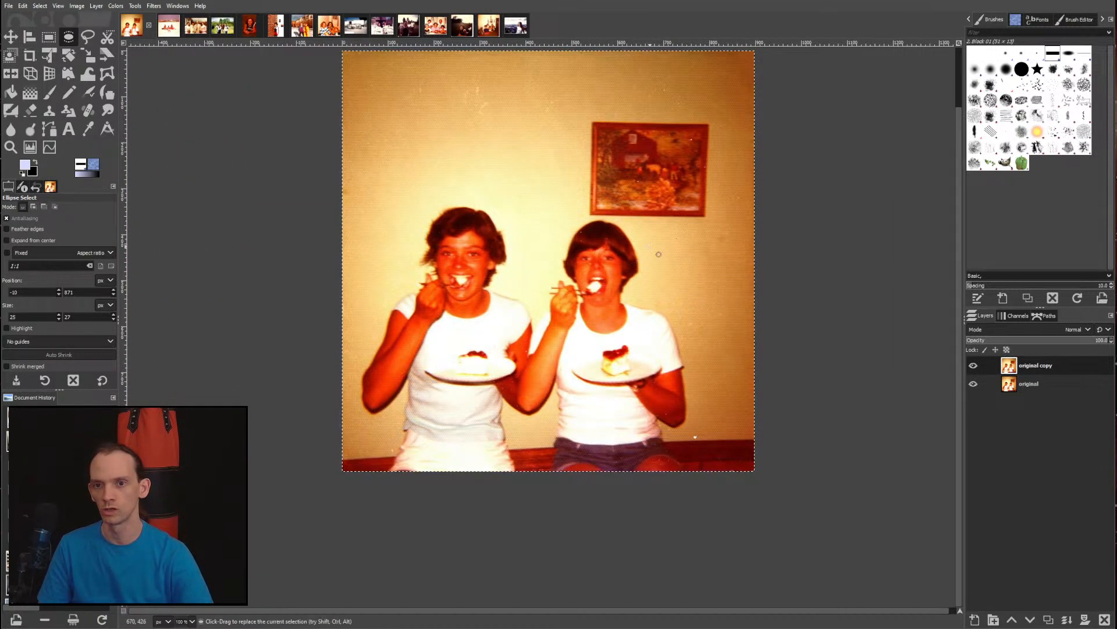
drag(650, 242, 628, 274)
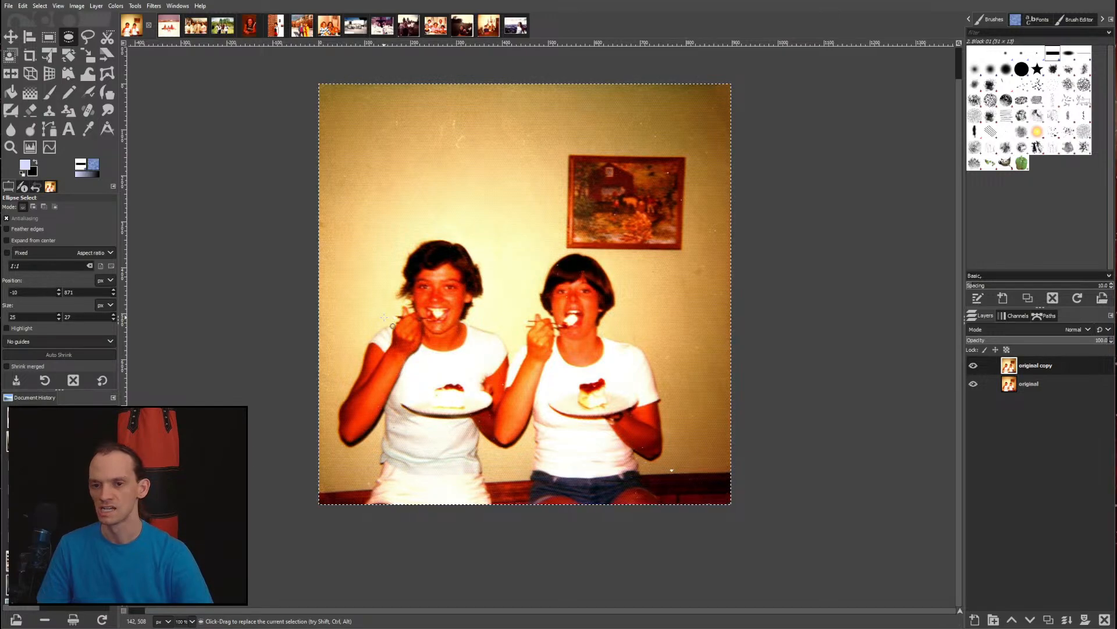
key(ctrl)
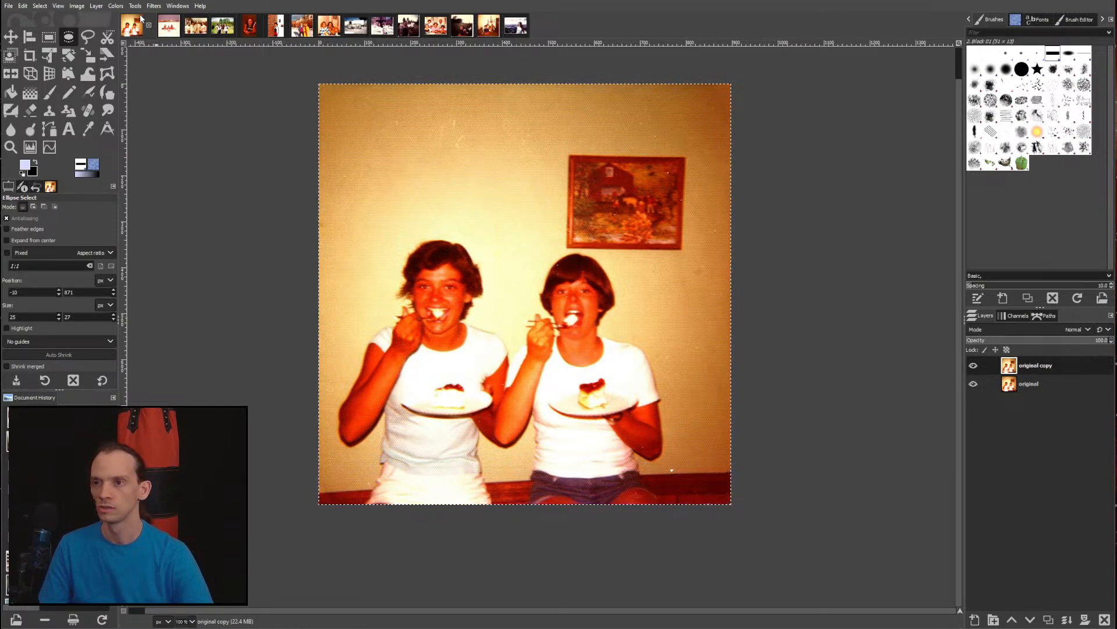
Step: Open the Curves adjustment for the duplicated layer, maximize the window and place the dialog beside the photo
click(116, 5)
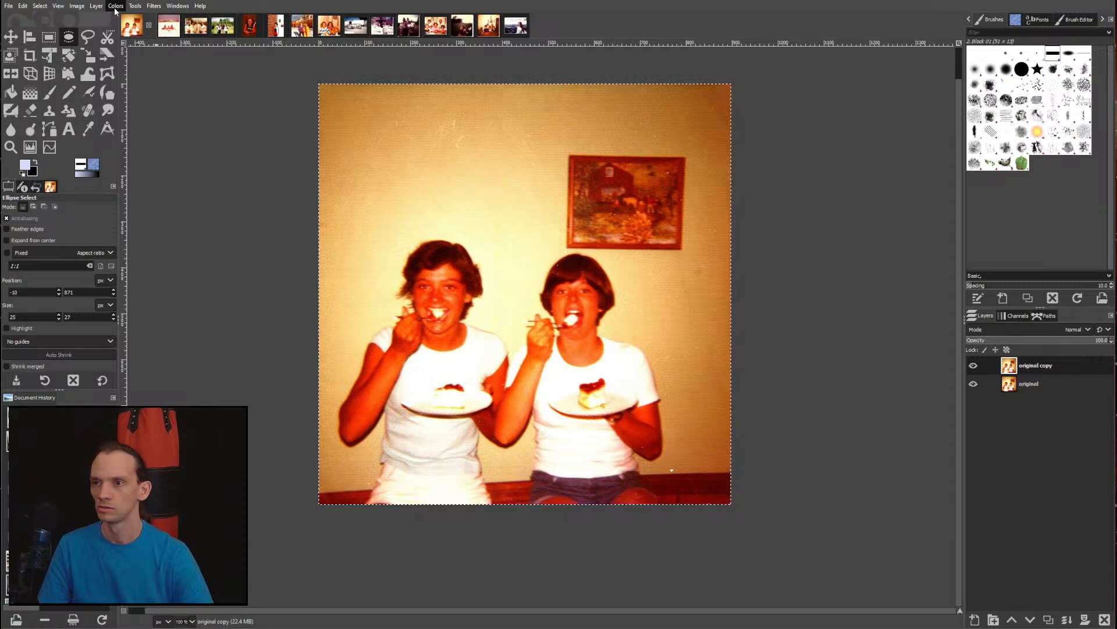
click(135, 114)
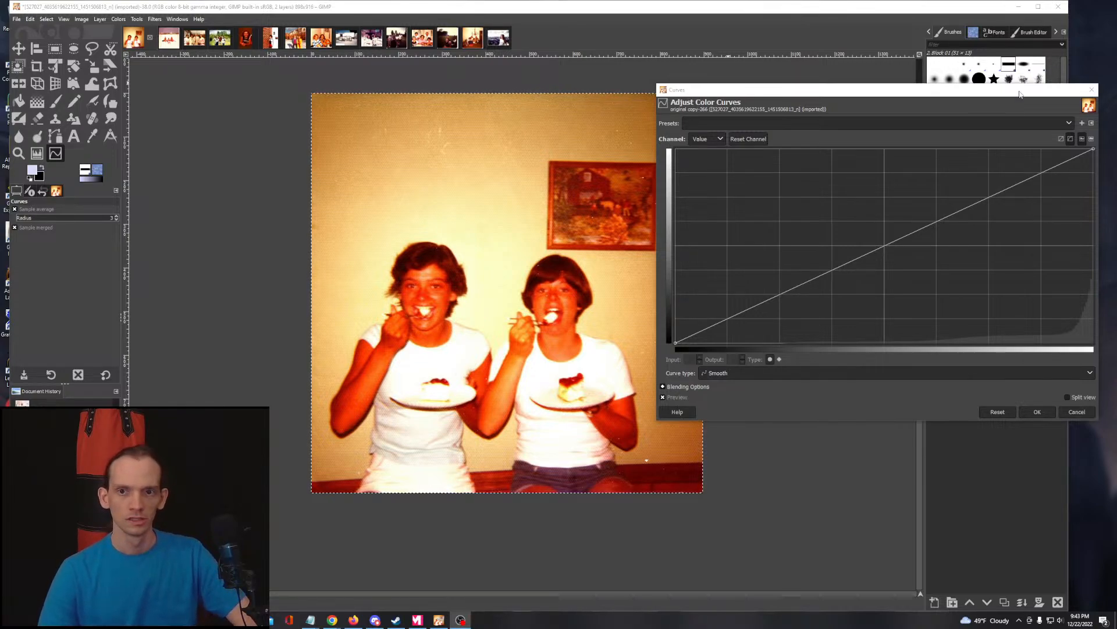
click(1039, 7)
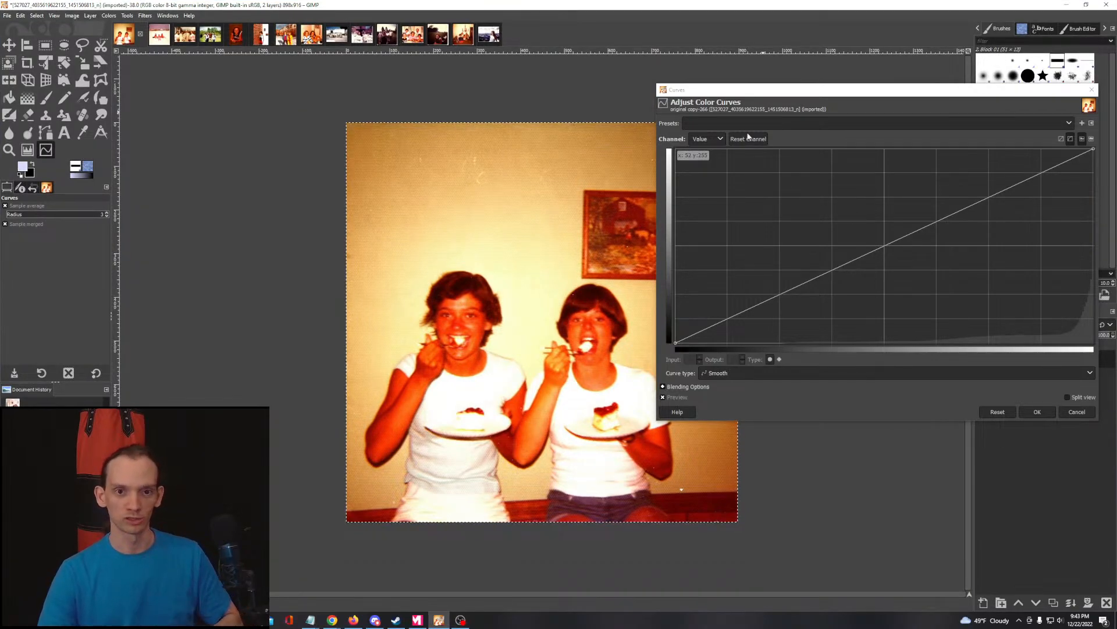
drag(512, 242, 332, 194)
drag(821, 97, 744, 116)
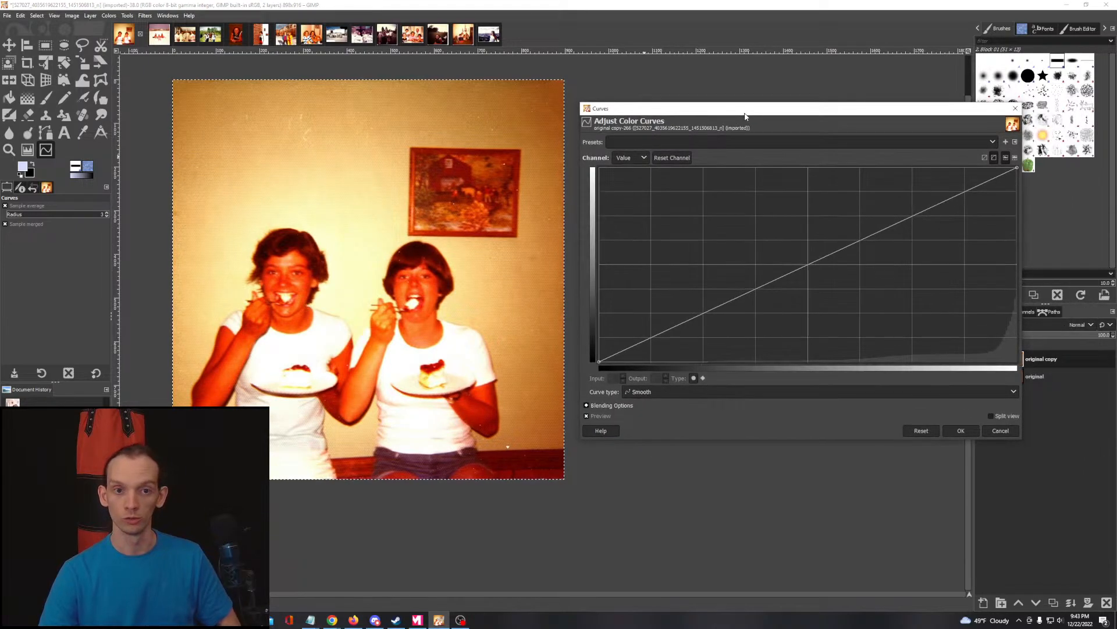
Step: Try lowering the highlights of the red channel in Curves, with a point at input 224, output 193, and discard the adjustment
click(641, 159)
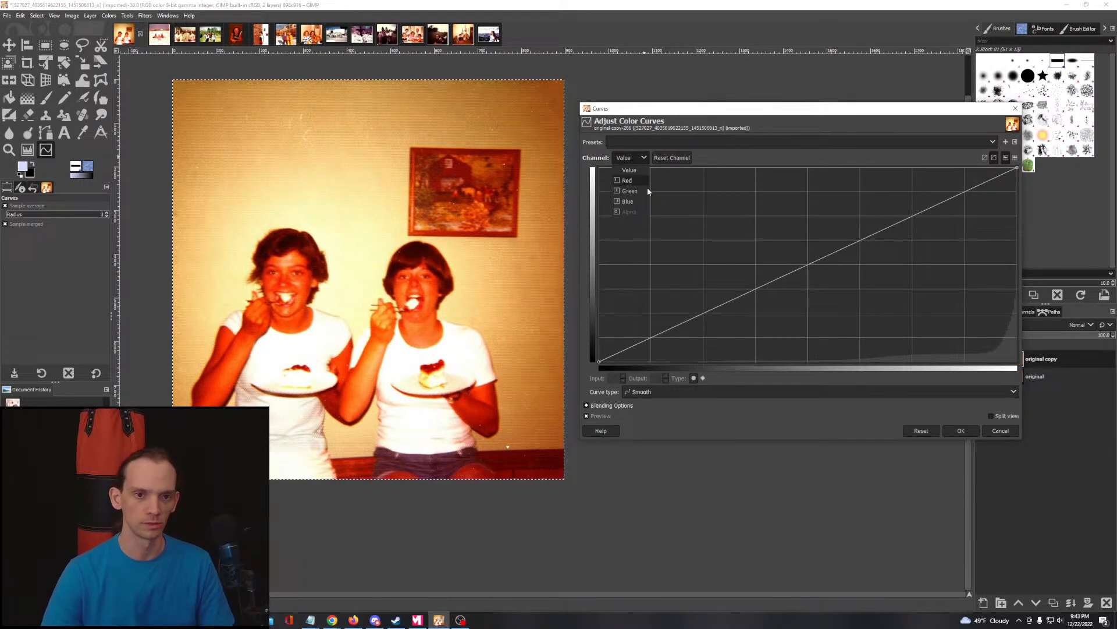
click(632, 172)
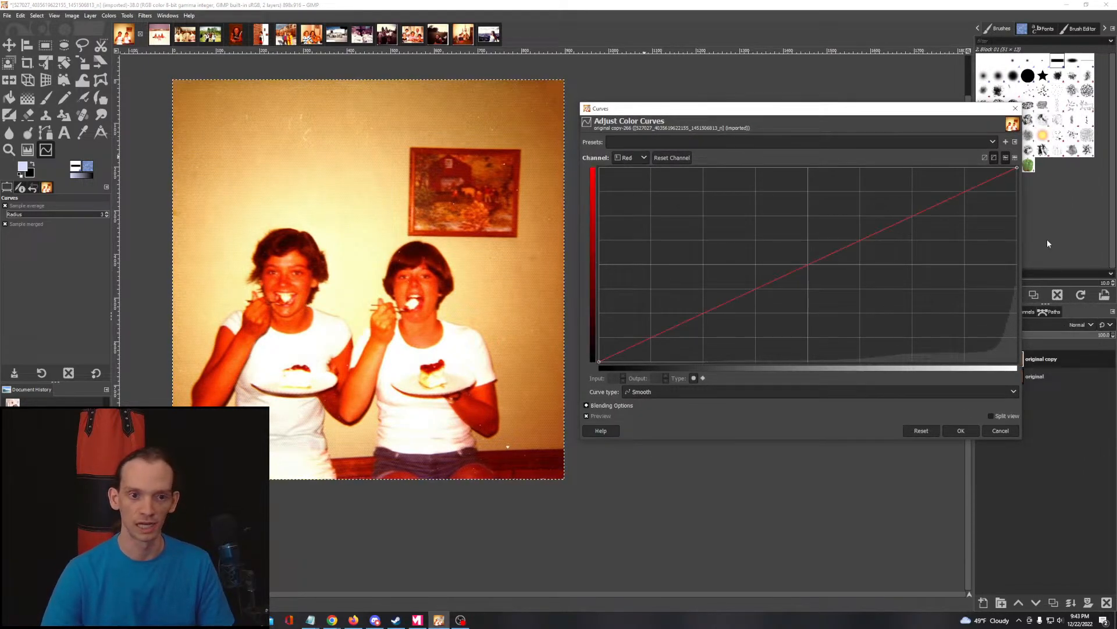
click(1014, 169)
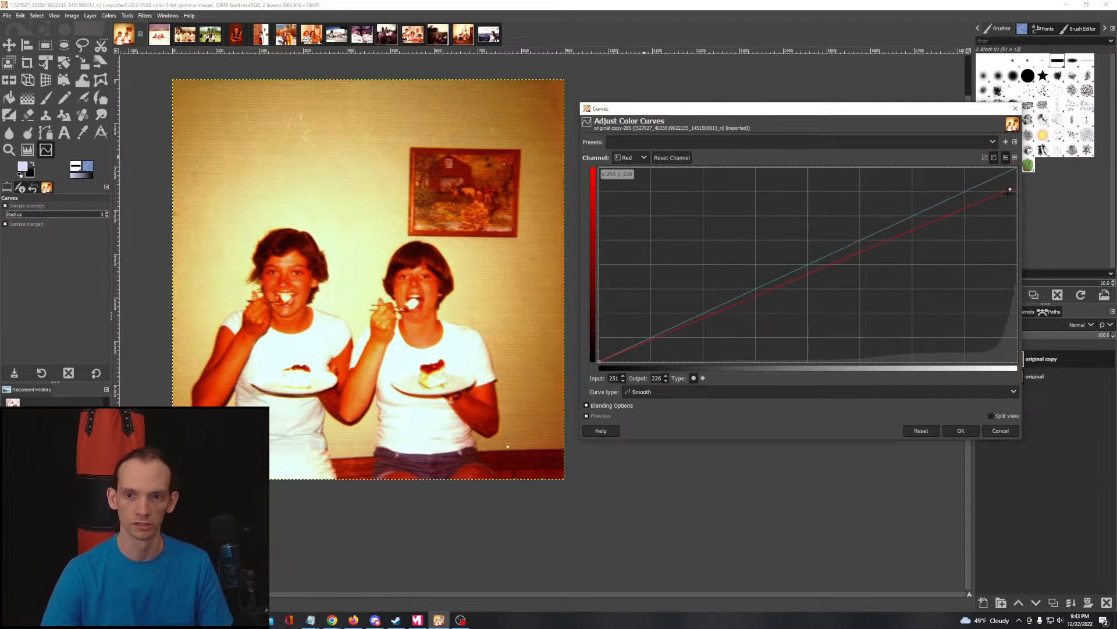
drag(1007, 202, 955, 199)
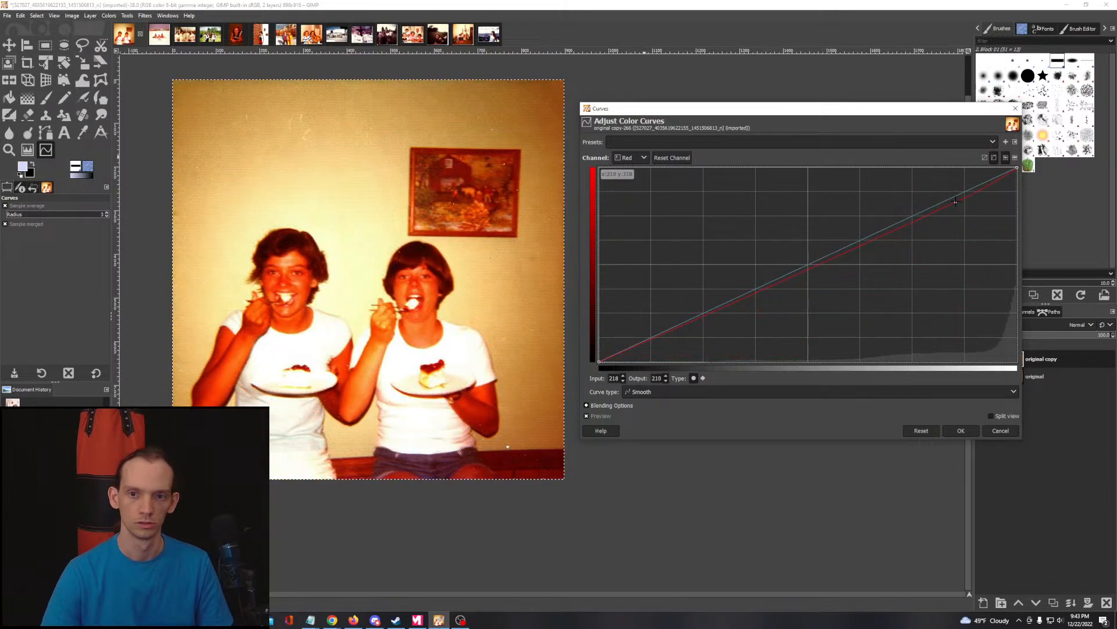
drag(1016, 167, 987, 446)
drag(1005, 299, 1035, 204)
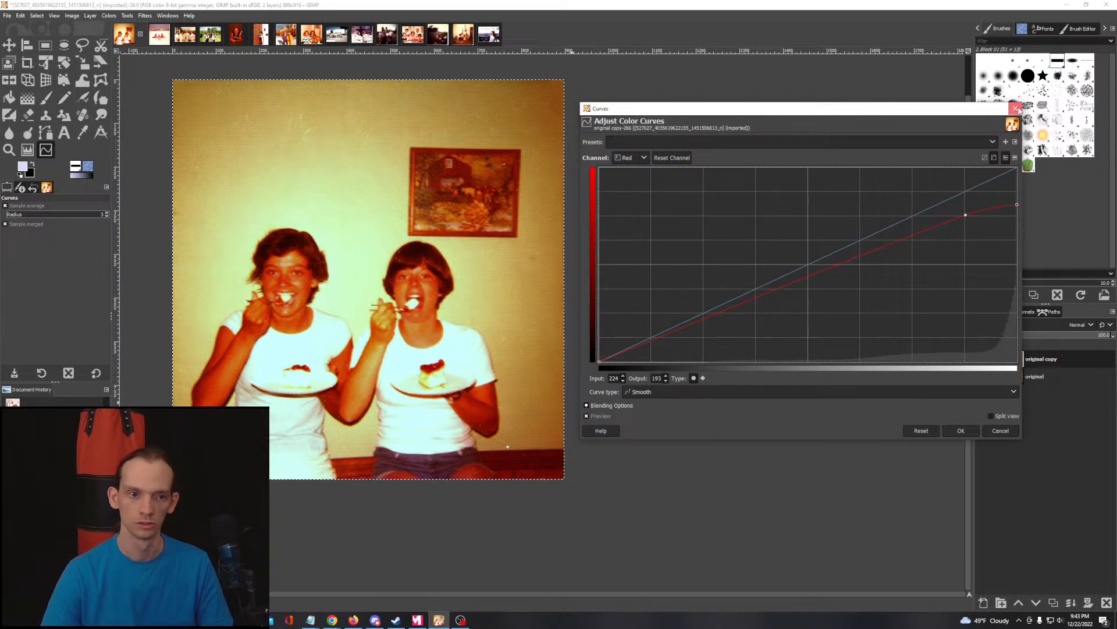
click(1016, 108)
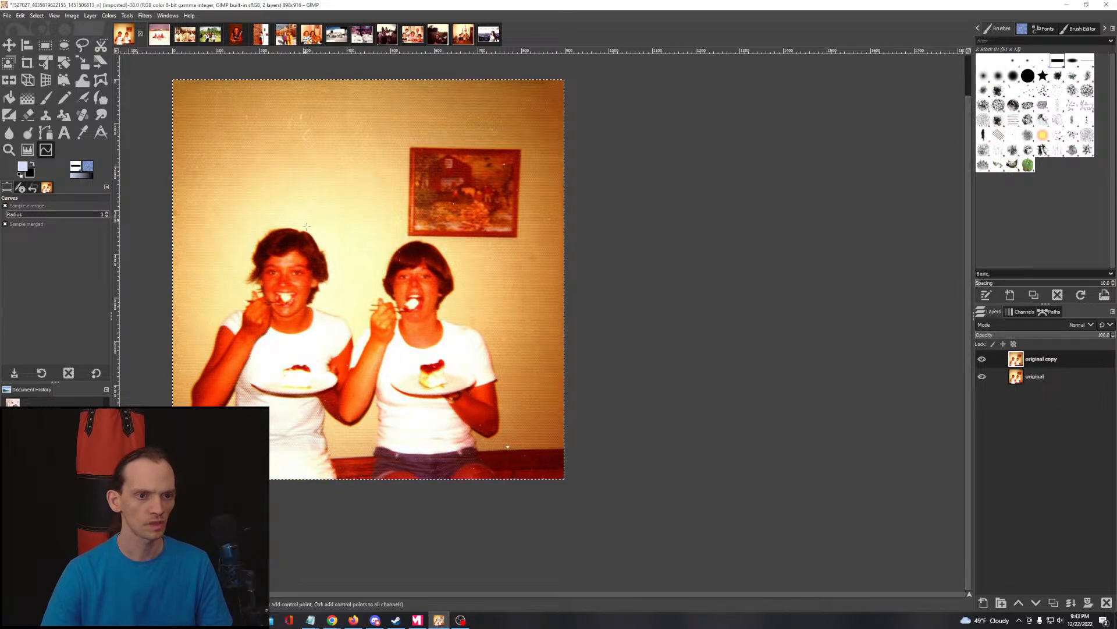
Step: Open the Exposure adjustment for the duplicated layer and place its dialog clear of the photo
drag(326, 196, 470, 201)
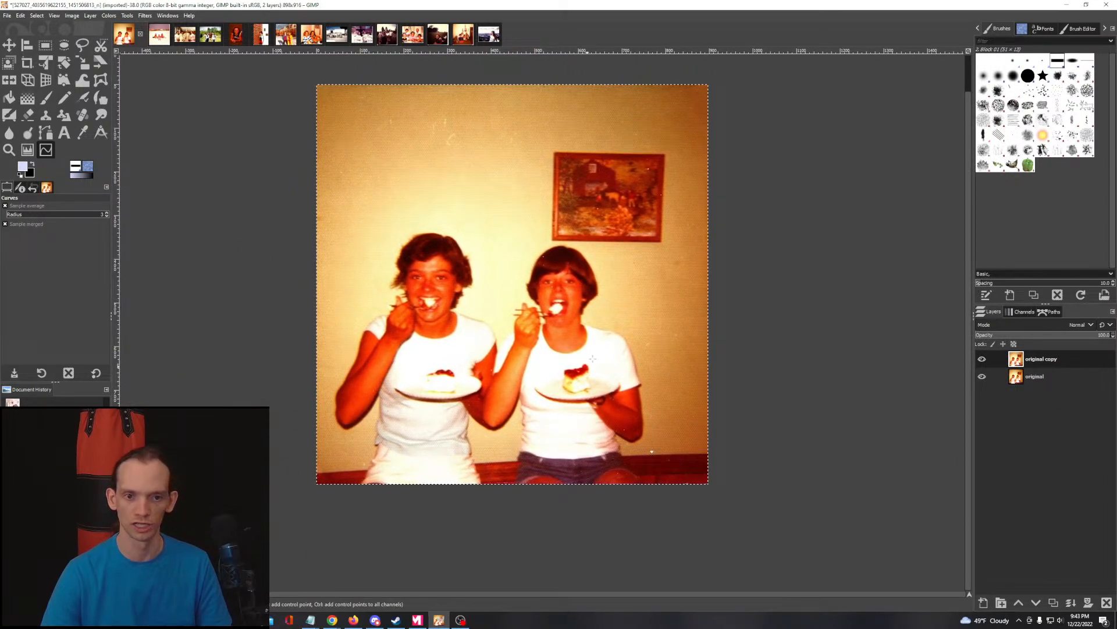
scroll(593, 358, up, 3)
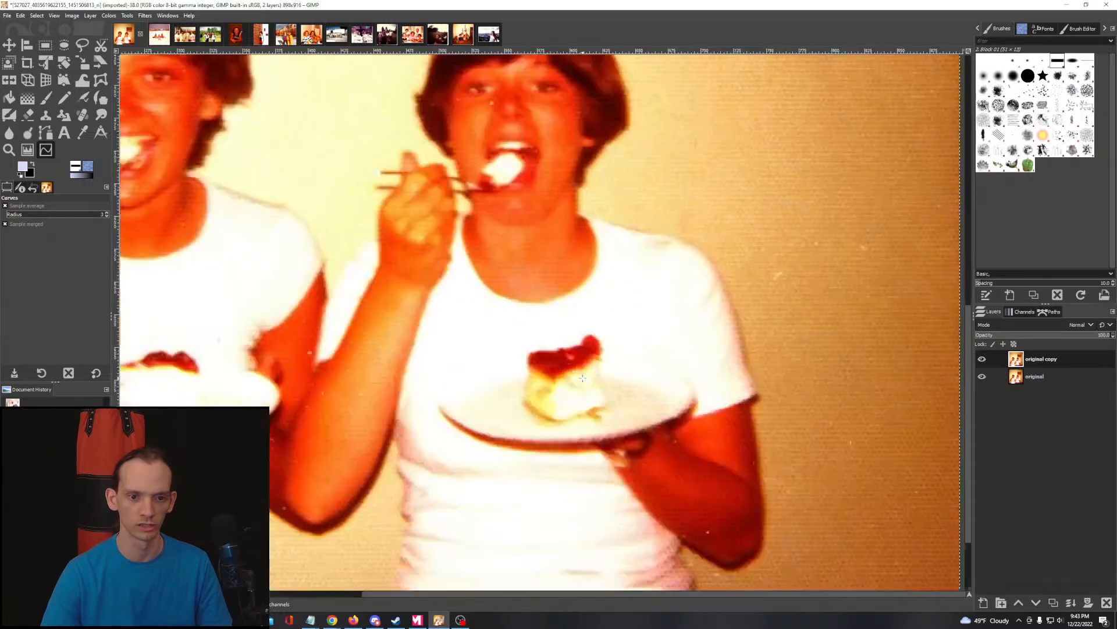
scroll(582, 379, down, 3)
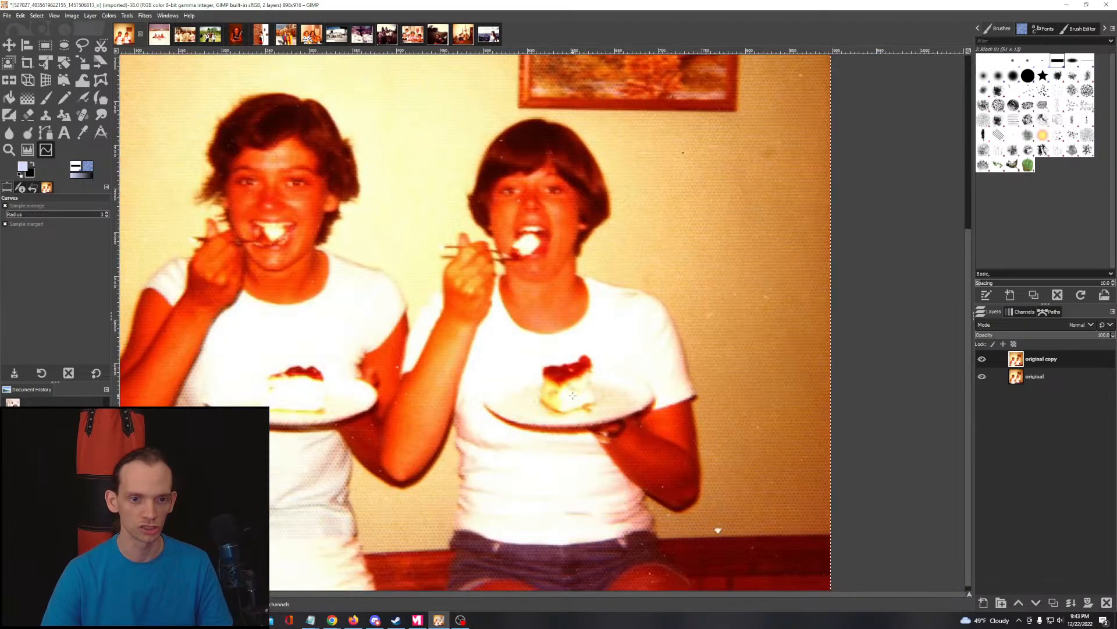
scroll(573, 395, down, 1)
drag(566, 323, 597, 373)
scroll(599, 374, down, 1)
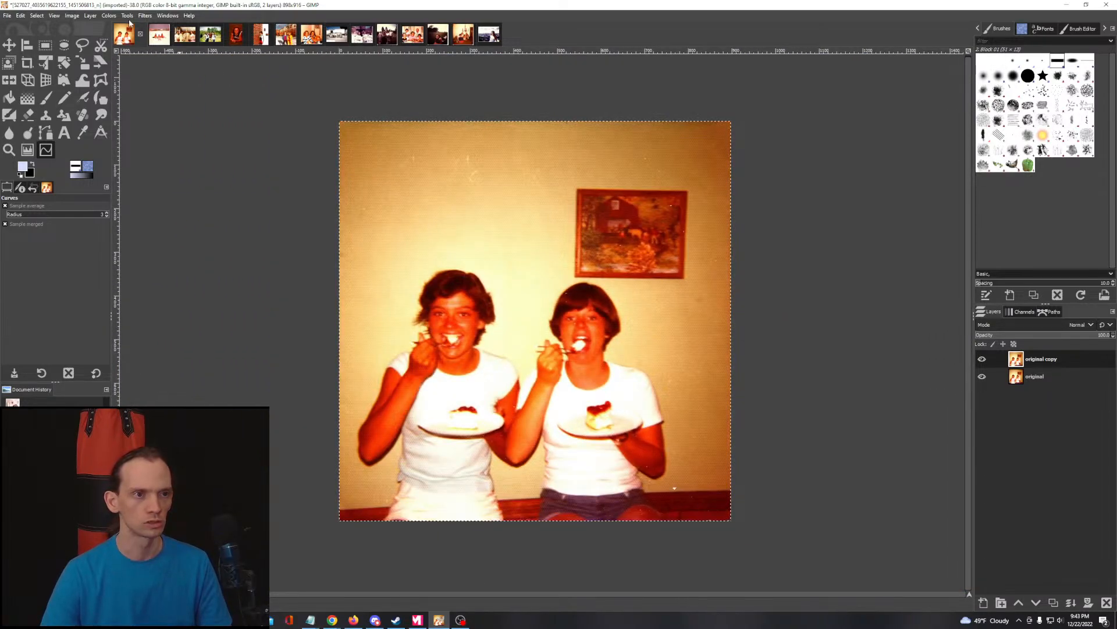
click(109, 16)
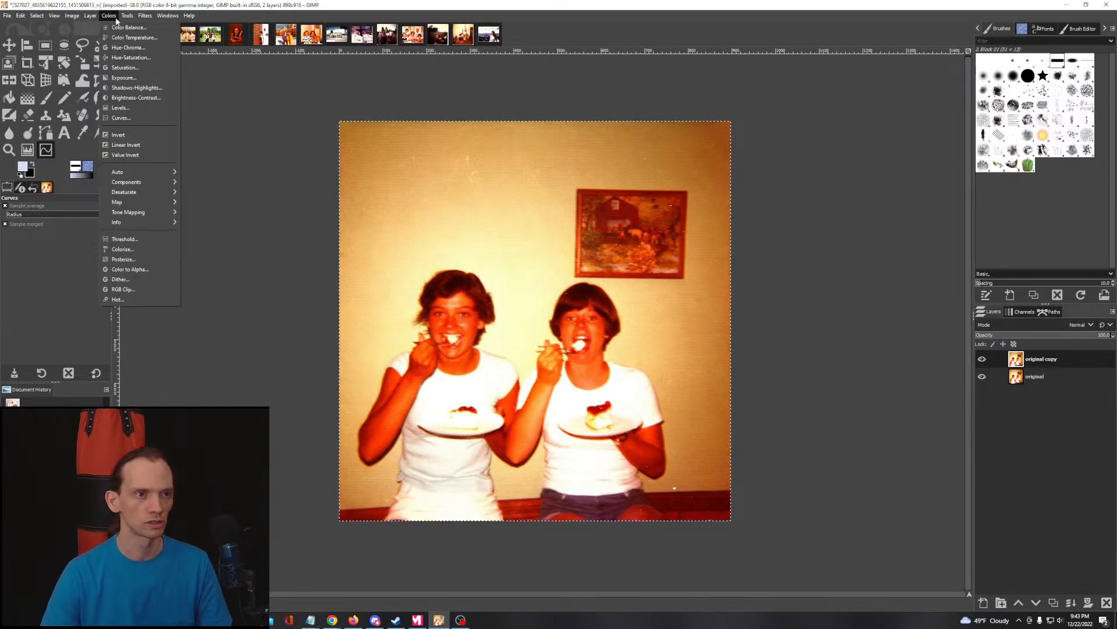
click(121, 79)
drag(741, 152, 212, 148)
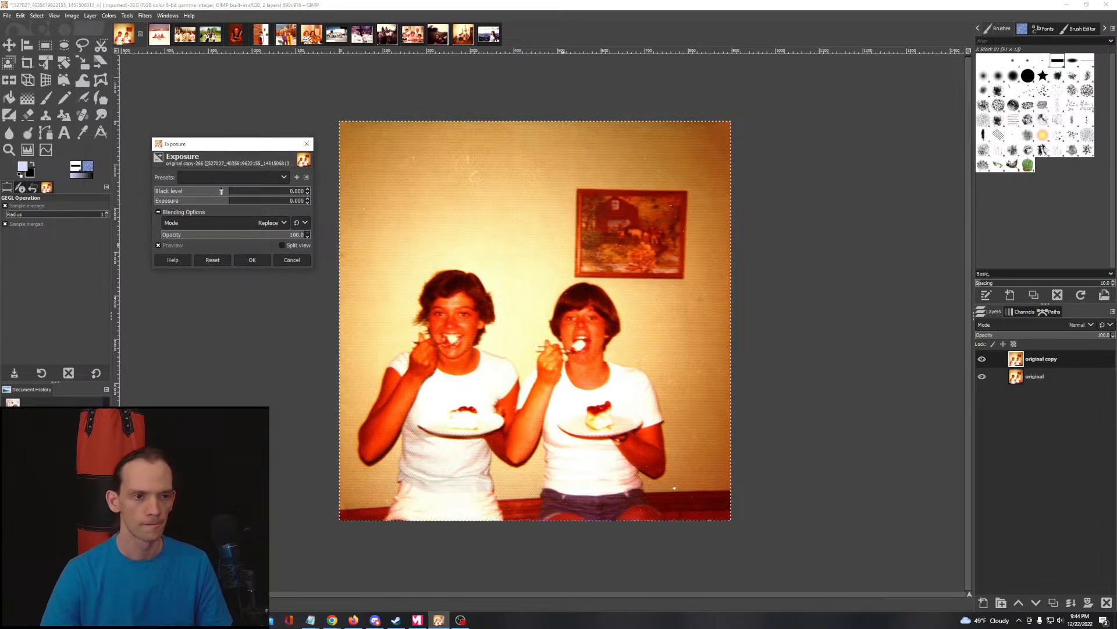
Step: Try black levels between about -0.089 and 0.100 in the Exposure adjustment and lower the exposure to -0.407
drag(223, 191, 165, 191)
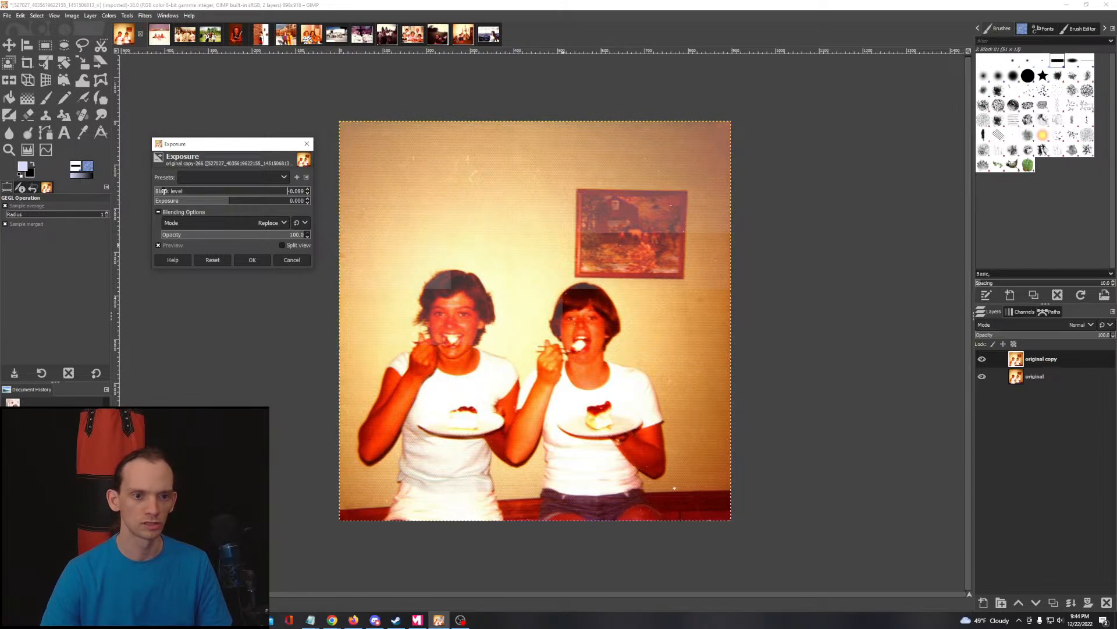
click(269, 191)
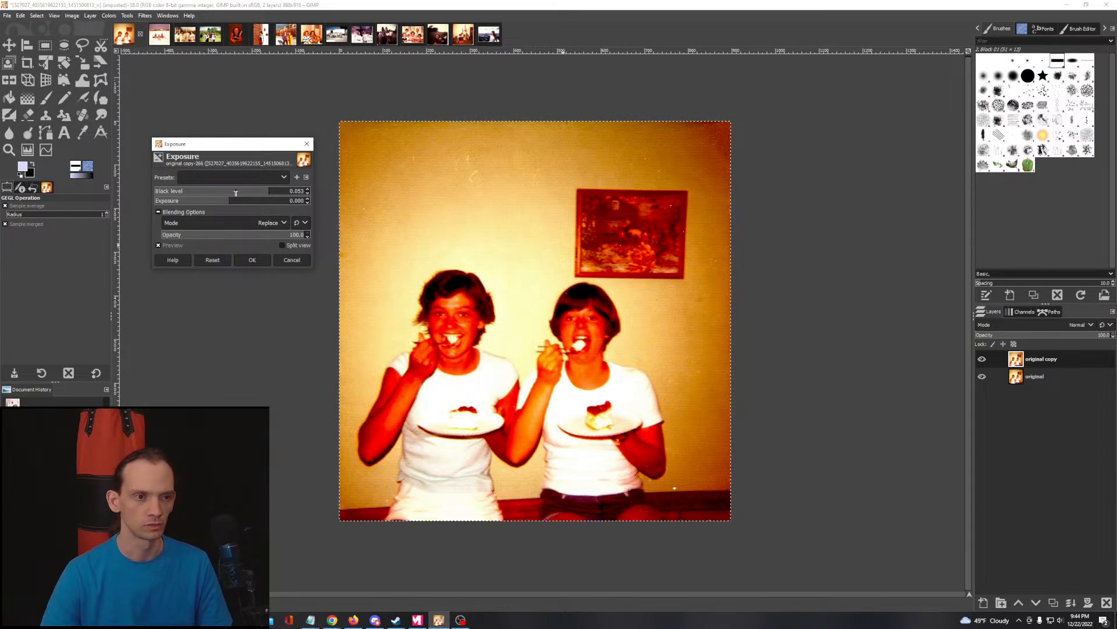
click(215, 203)
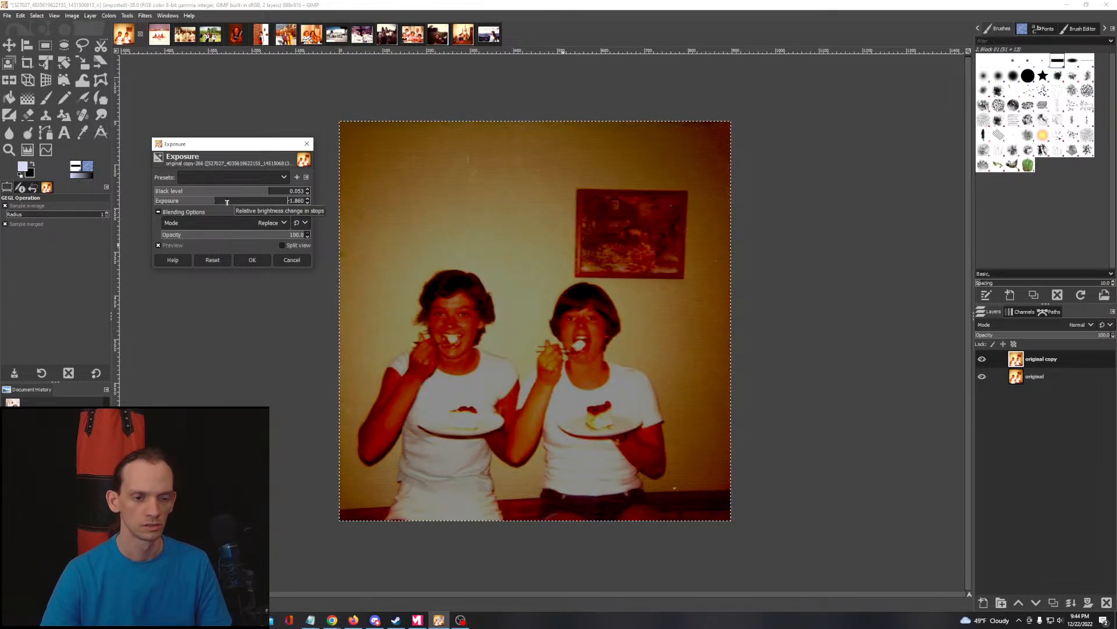
click(227, 202)
click(239, 195)
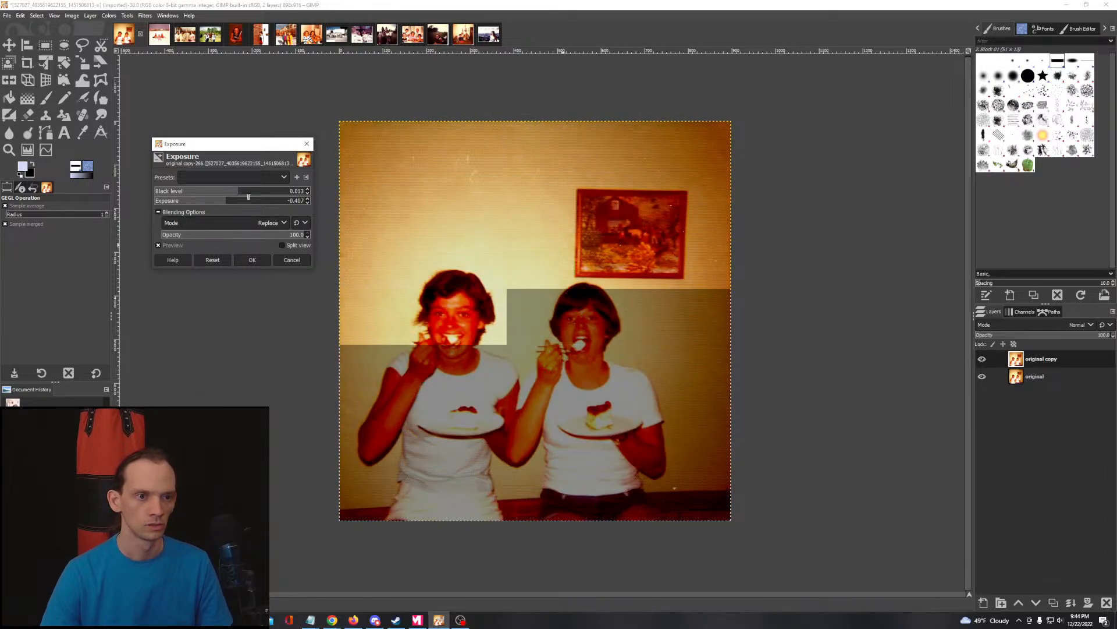
drag(249, 192, 315, 194)
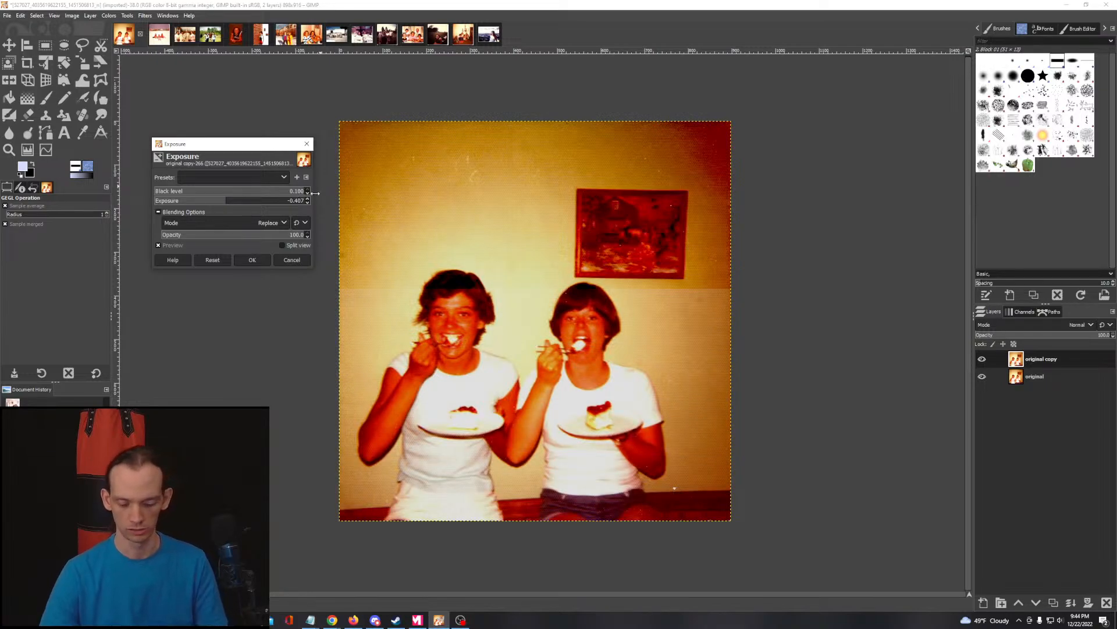
Step: Set the black level back to 0 and apply the Exposure adjustment to the duplicated layer
text(0)
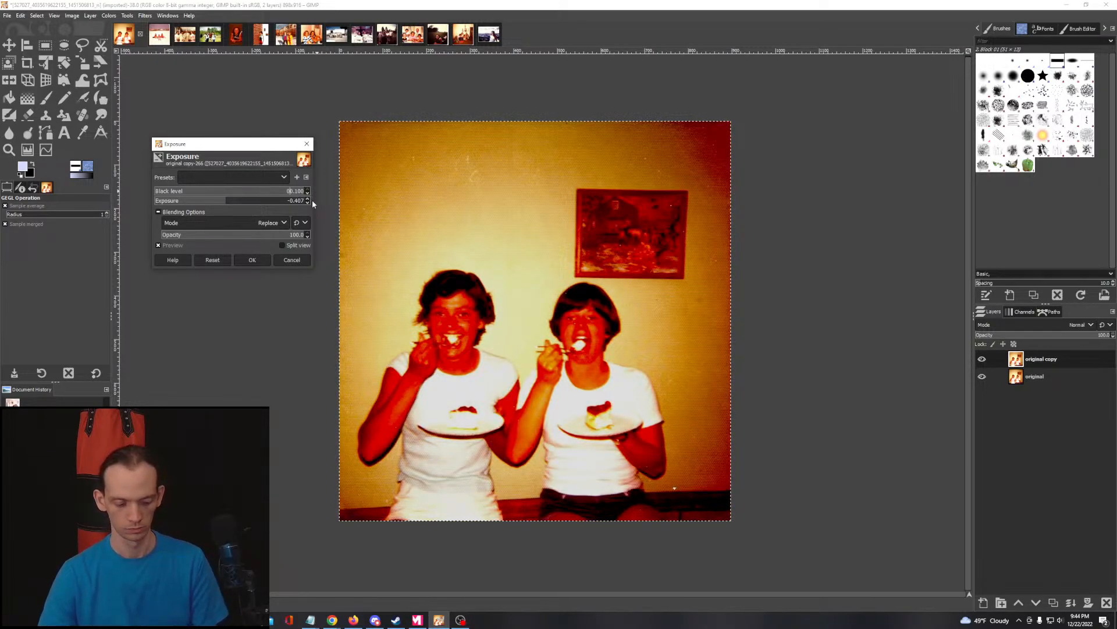
key(ctrl+a)
text(0)
key(Return)
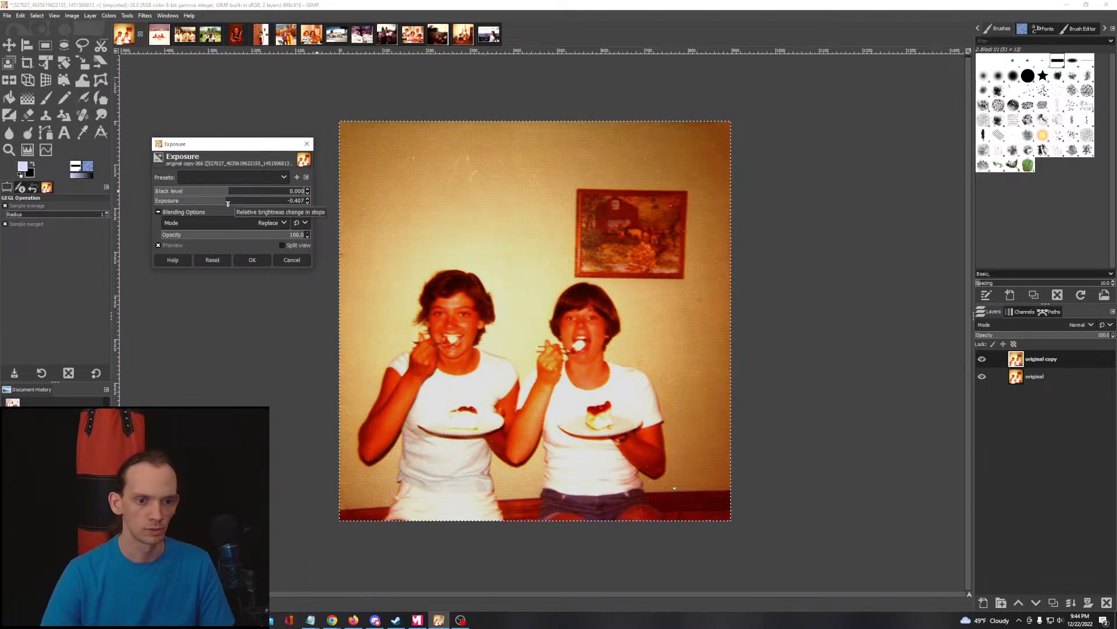
click(253, 259)
Step: Reduce the duplicated layer's saturation to a scale of 0.674 and apply it
click(106, 17)
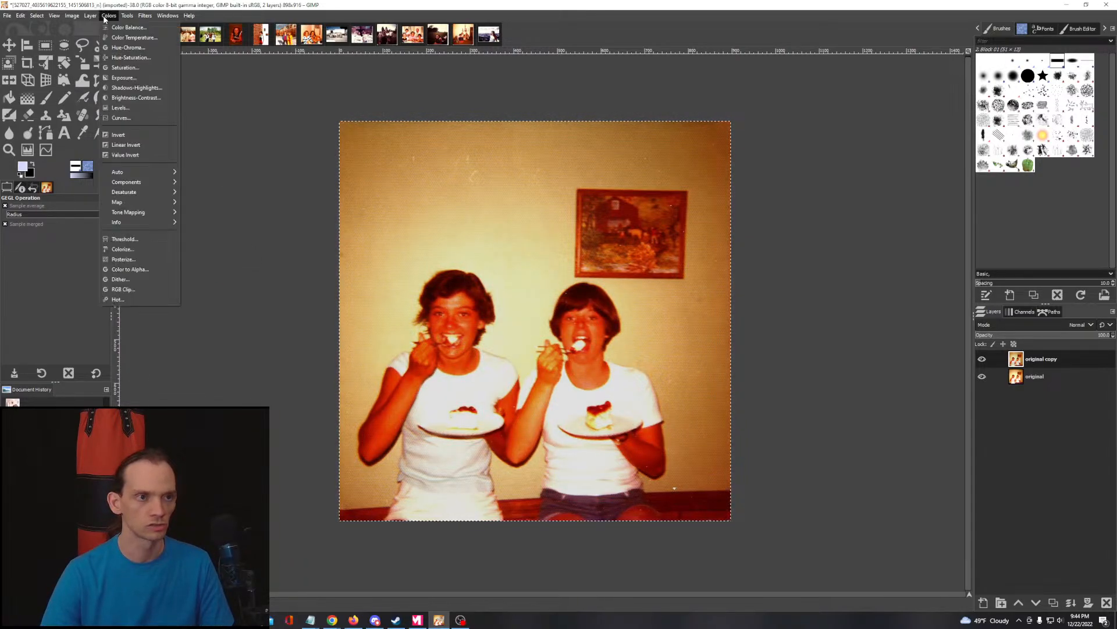
click(125, 67)
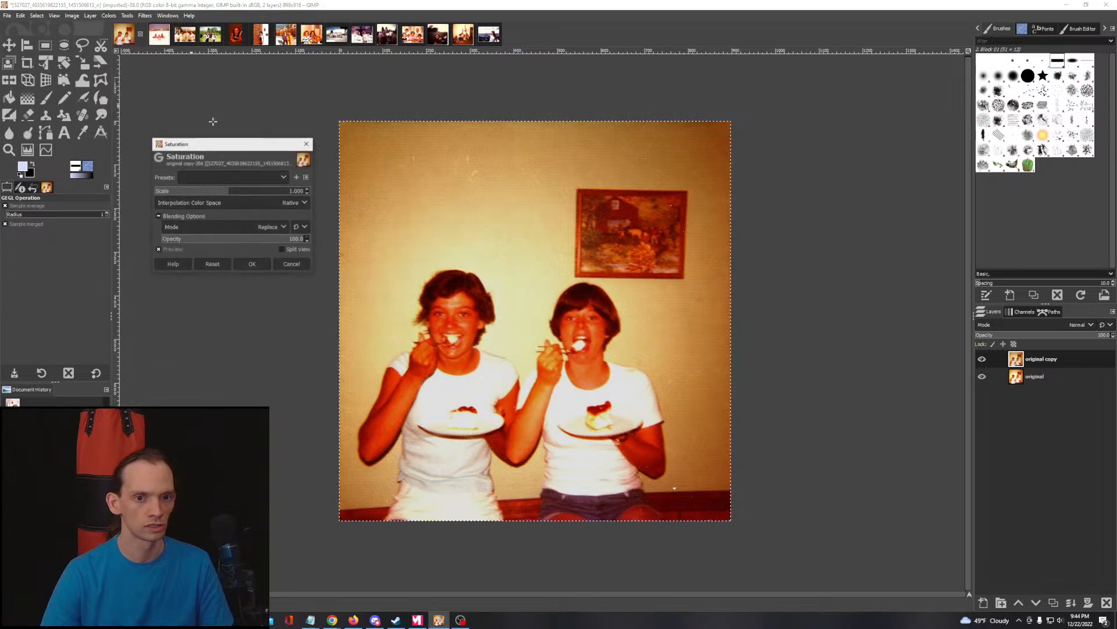
click(207, 191)
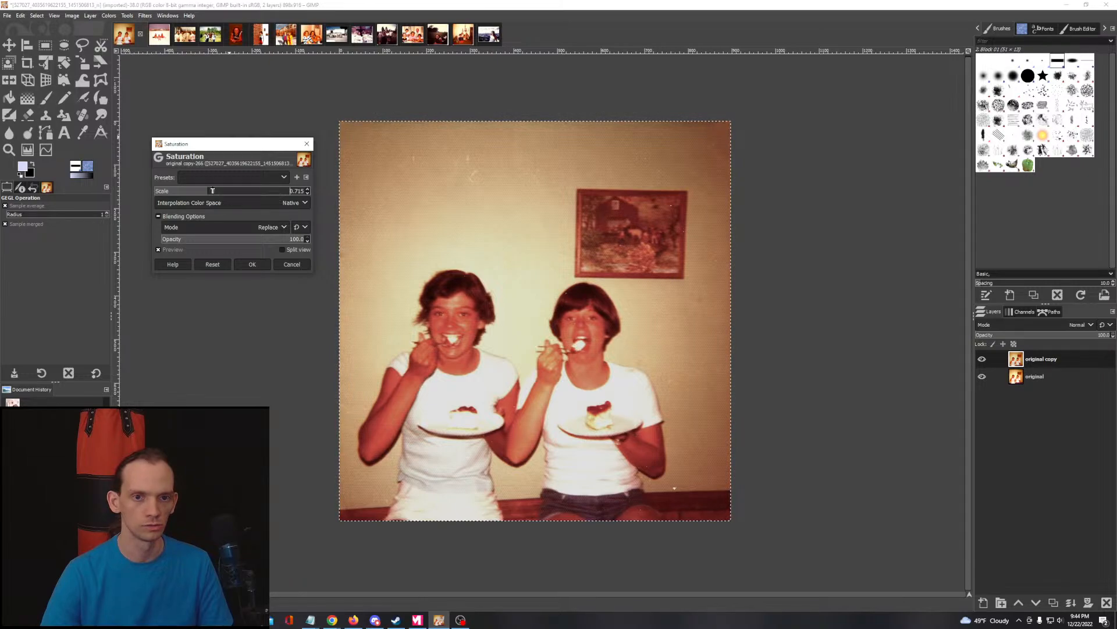
drag(213, 190, 218, 191)
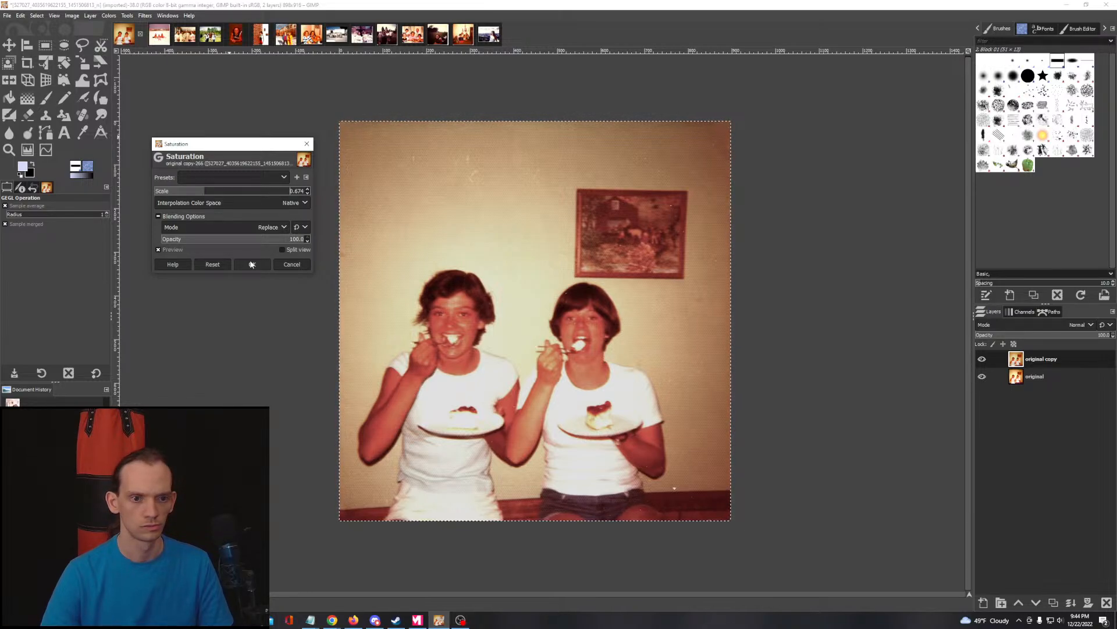
click(252, 265)
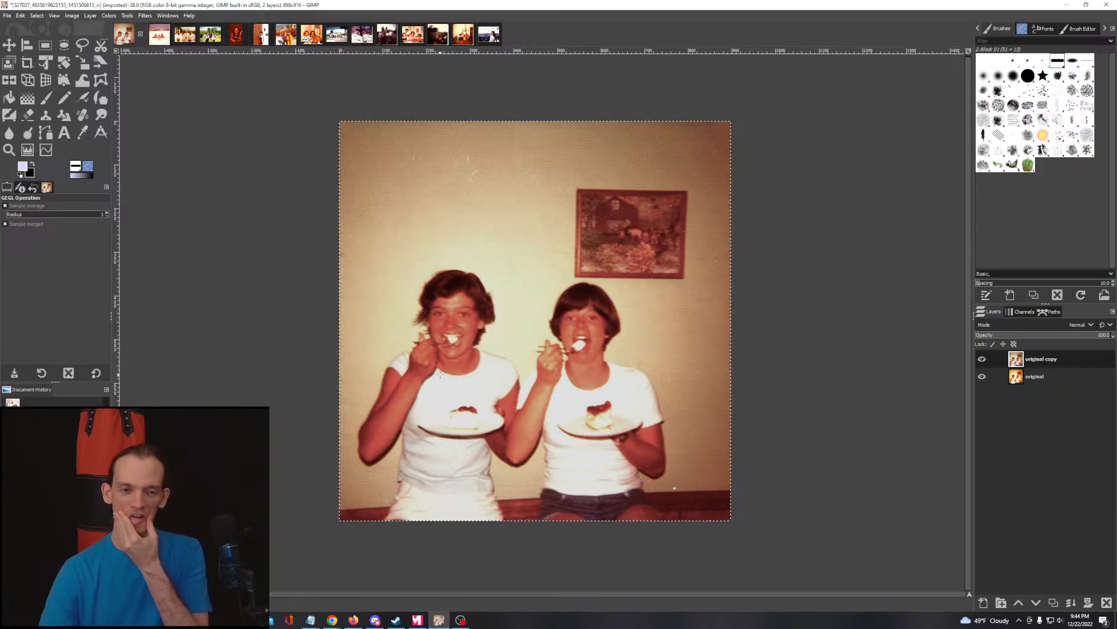
Step: Apply the automatic White Balance correction to the duplicated layer and inspect the faces up close
click(127, 16)
mouse_move(109, 16)
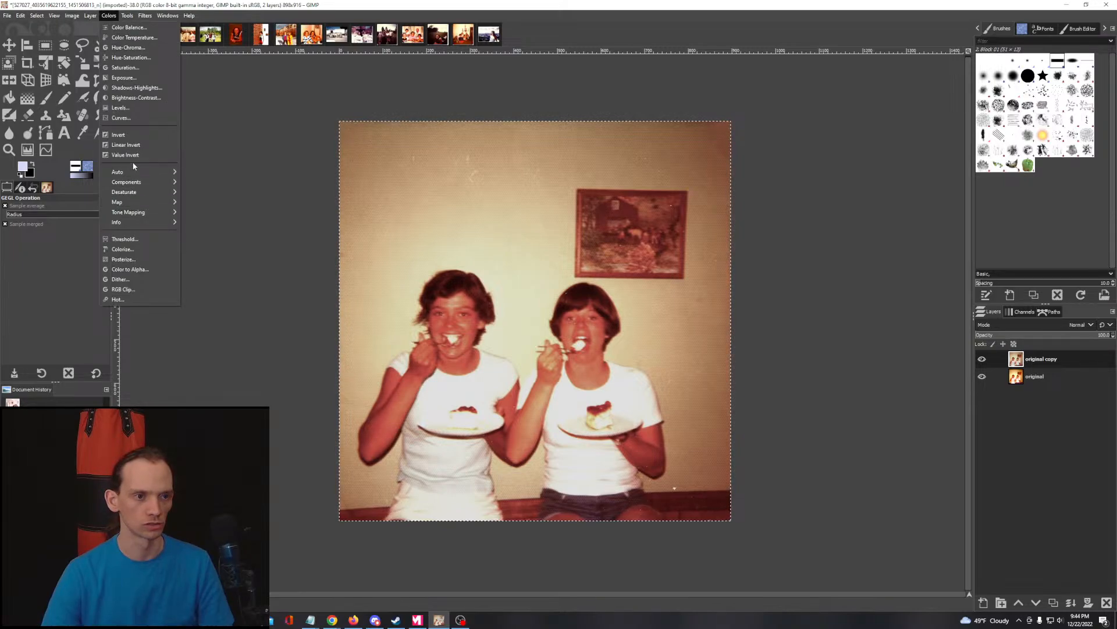
mouse_move(139, 172)
click(217, 182)
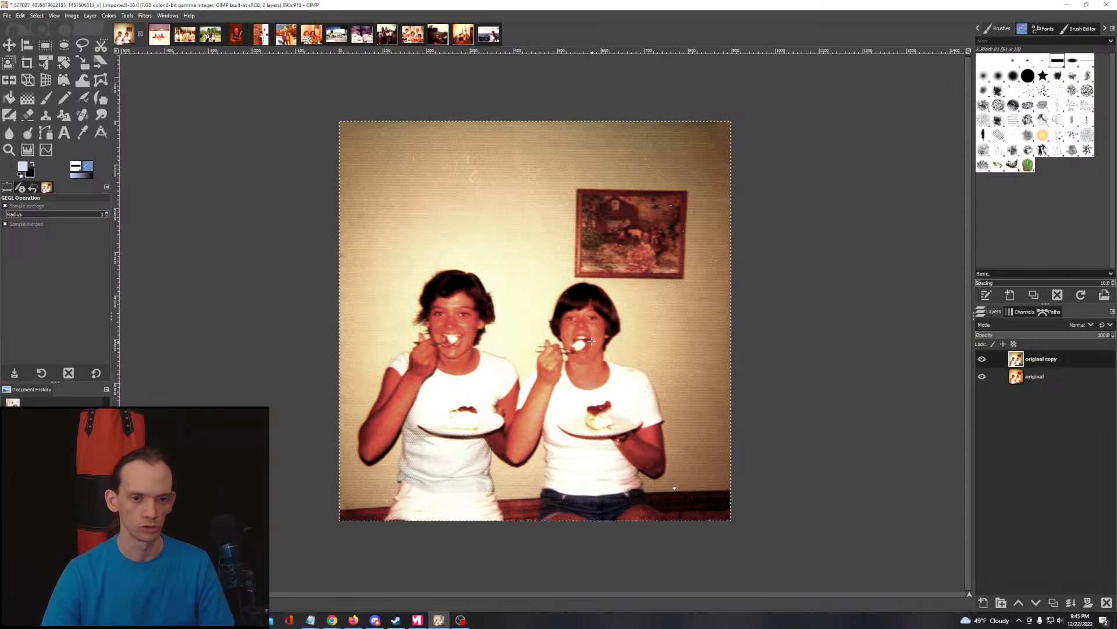
scroll(592, 340, up, 1)
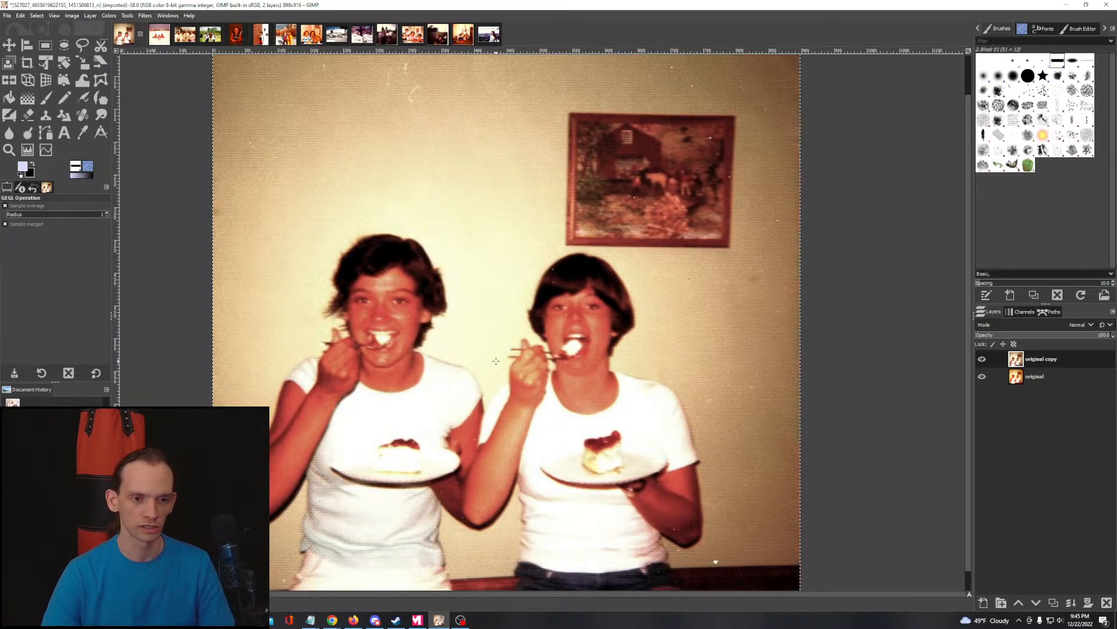
scroll(473, 263, down, 1)
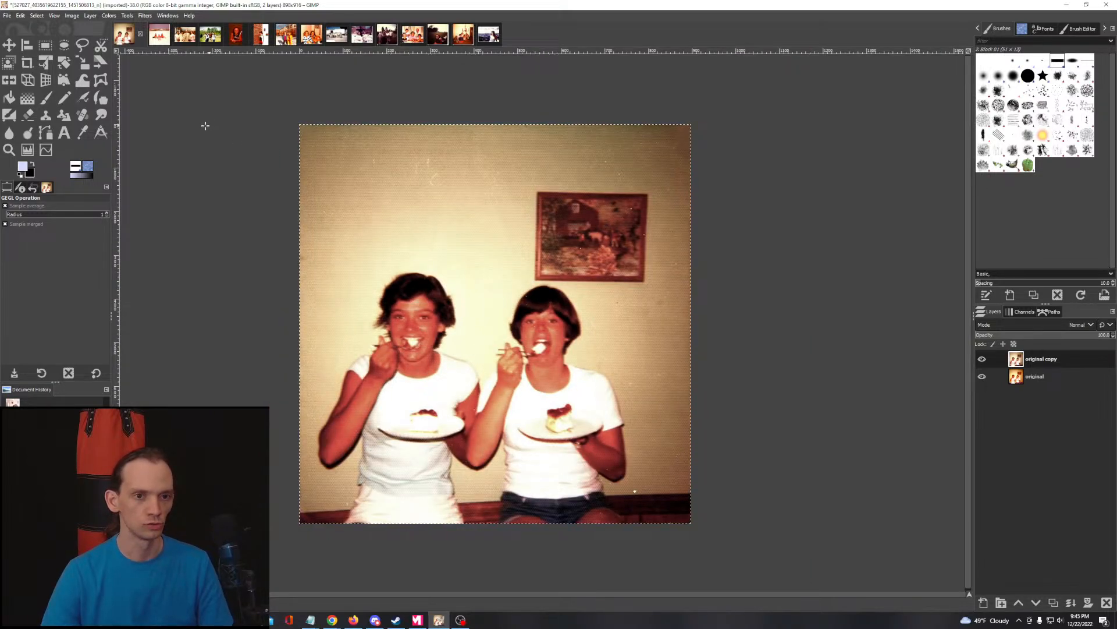
click(106, 17)
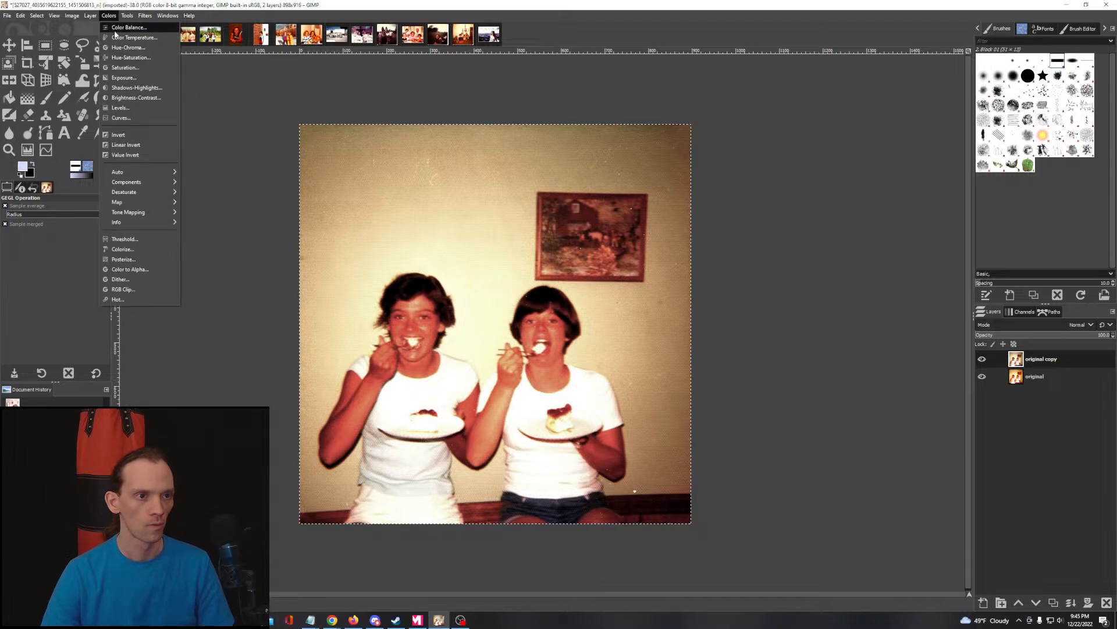
click(124, 66)
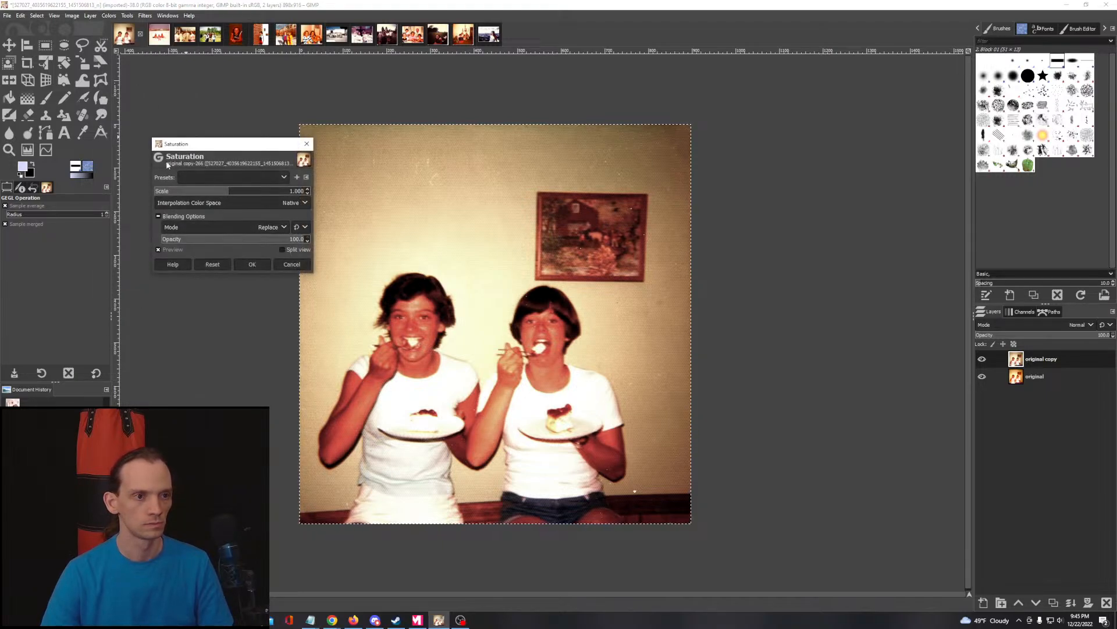
click(307, 144)
Step: Use Hue-Saturation to lower red saturation to about -21.3 and green saturation to -14.0 with an overlap of 18.3, and apply it
click(108, 16)
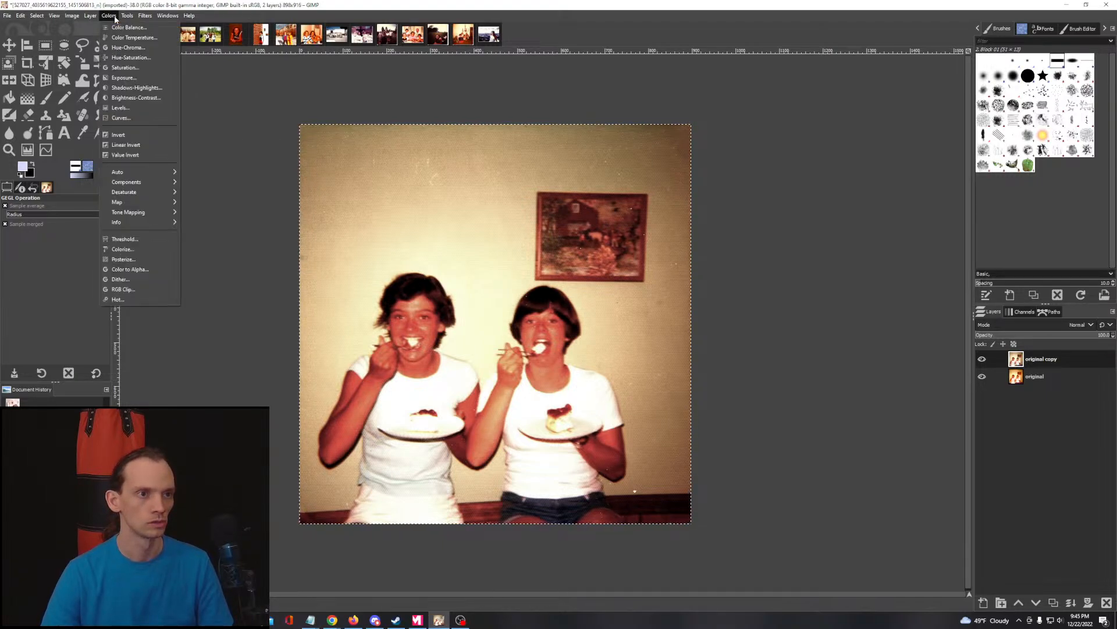
click(129, 57)
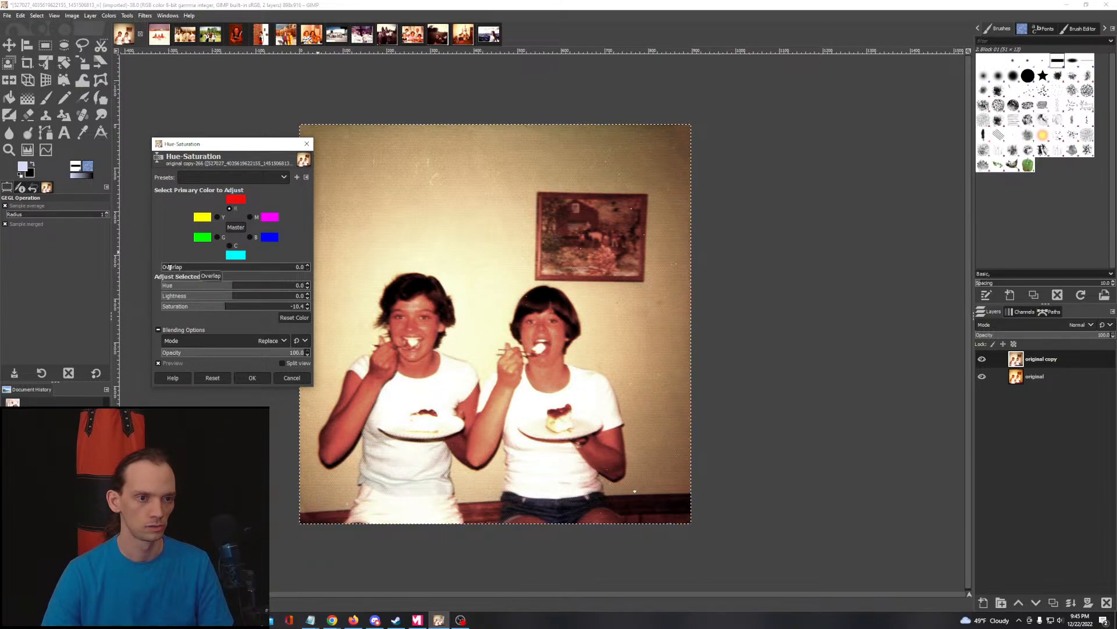
drag(170, 267, 181, 266)
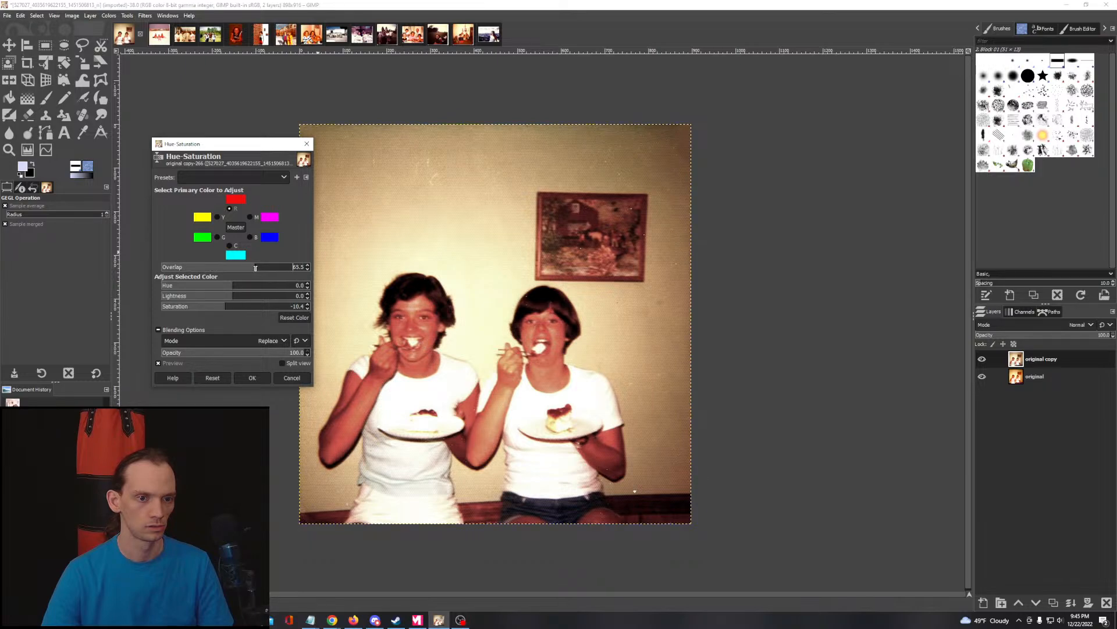
mouse_move(254, 267)
mouse_down()
mouse_move(161, 270)
mouse_move(364, 268)
mouse_move(239, 264)
mouse_up()
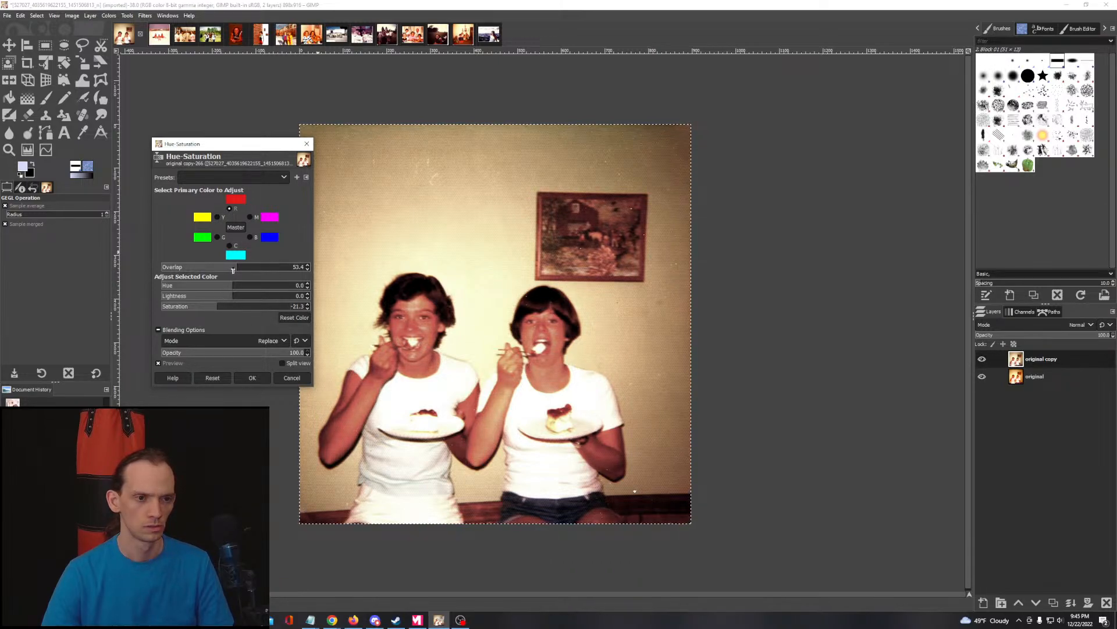
drag(233, 269, 205, 270)
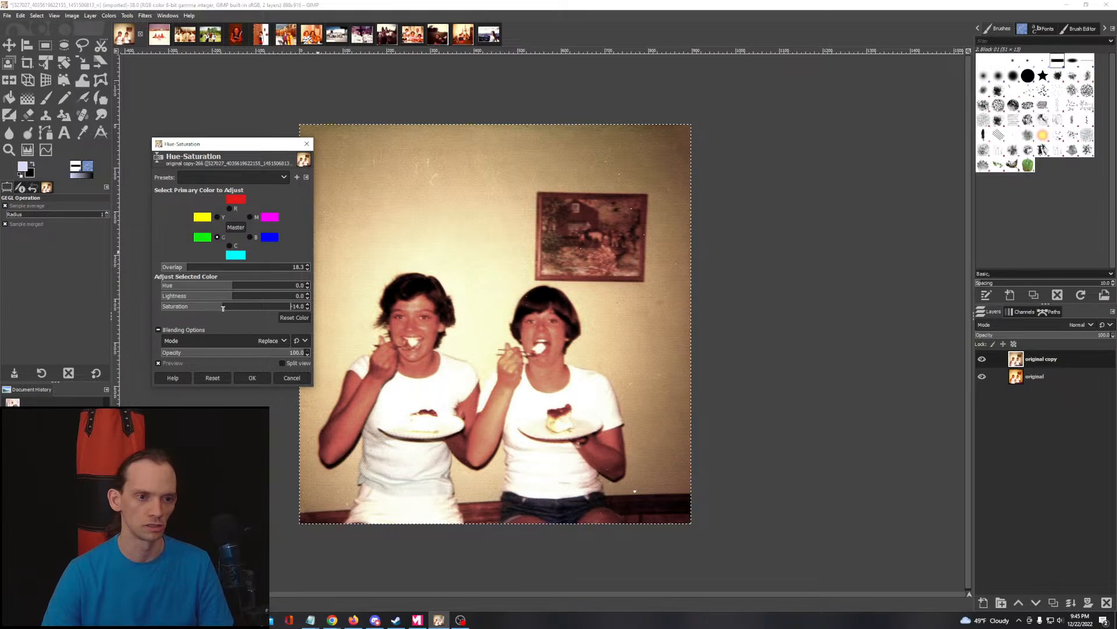
click(252, 378)
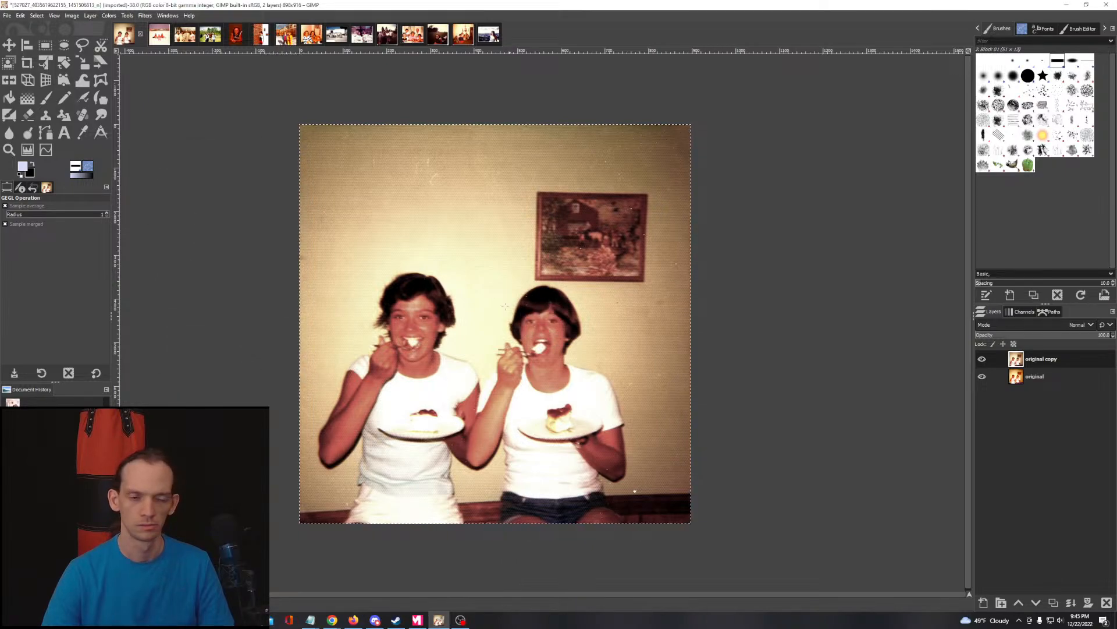
Step: Try lowering the red channel's midtones in Levels to a gamma of 0.63, keeping the white input at 255
scroll(477, 287, up, 1)
drag(487, 381, 448, 311)
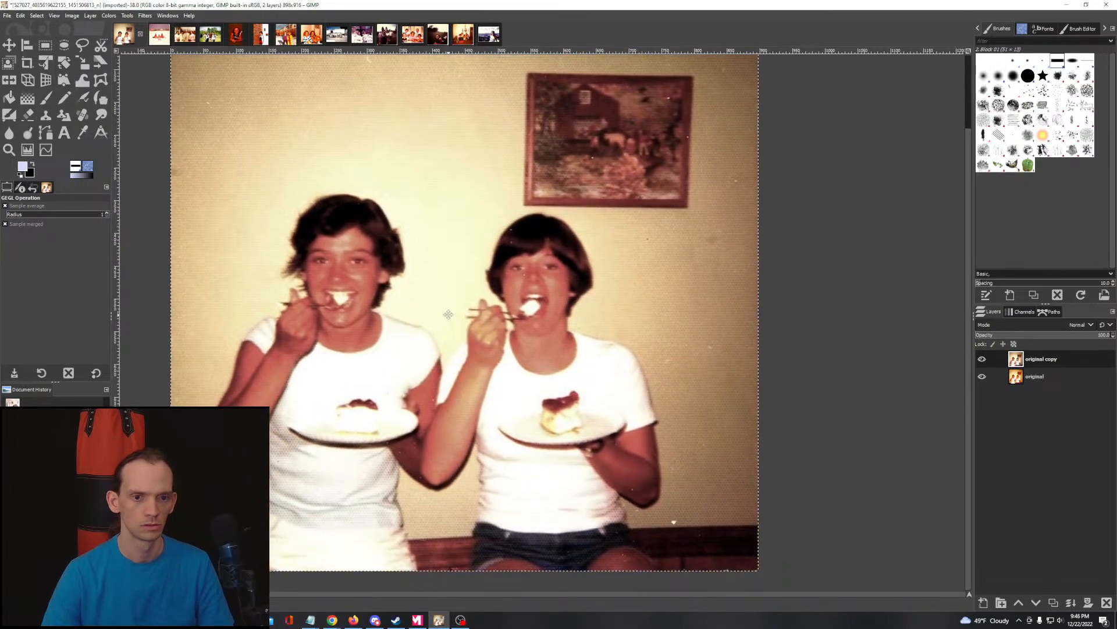
drag(653, 494, 668, 421)
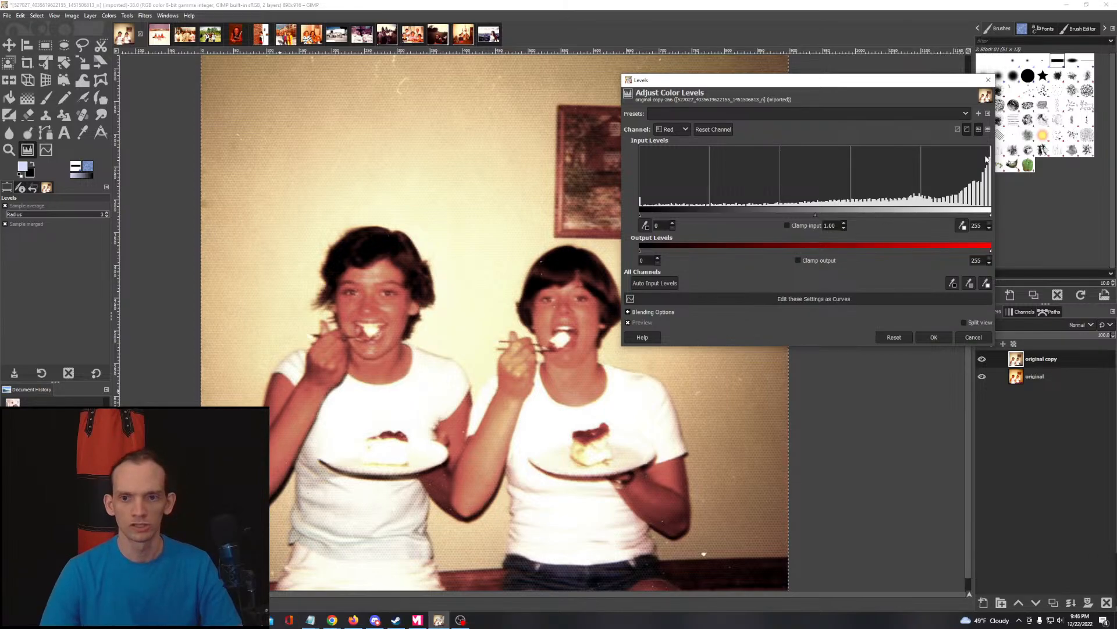
drag(992, 217, 968, 220)
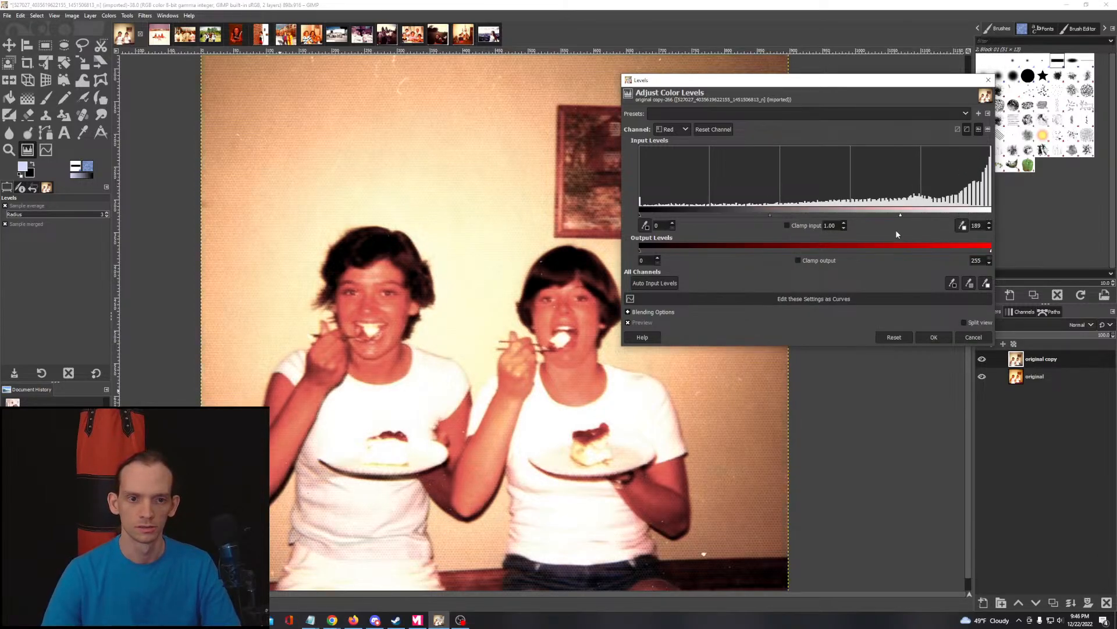
drag(896, 229, 983, 235)
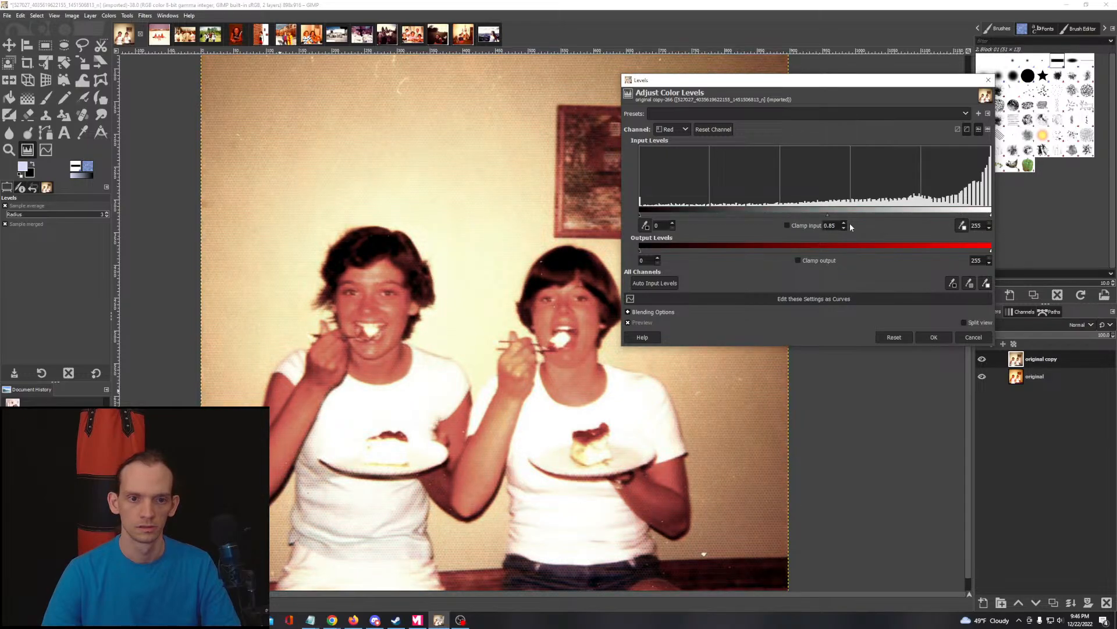
drag(850, 226, 873, 226)
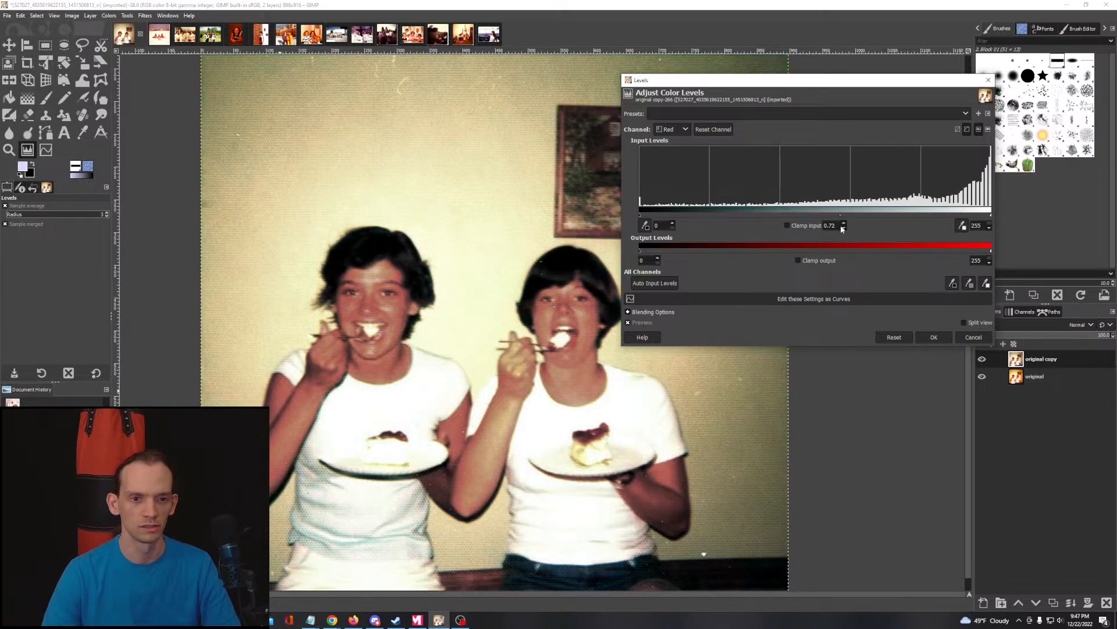
scroll(838, 226, up, 5)
drag(838, 226, 852, 224)
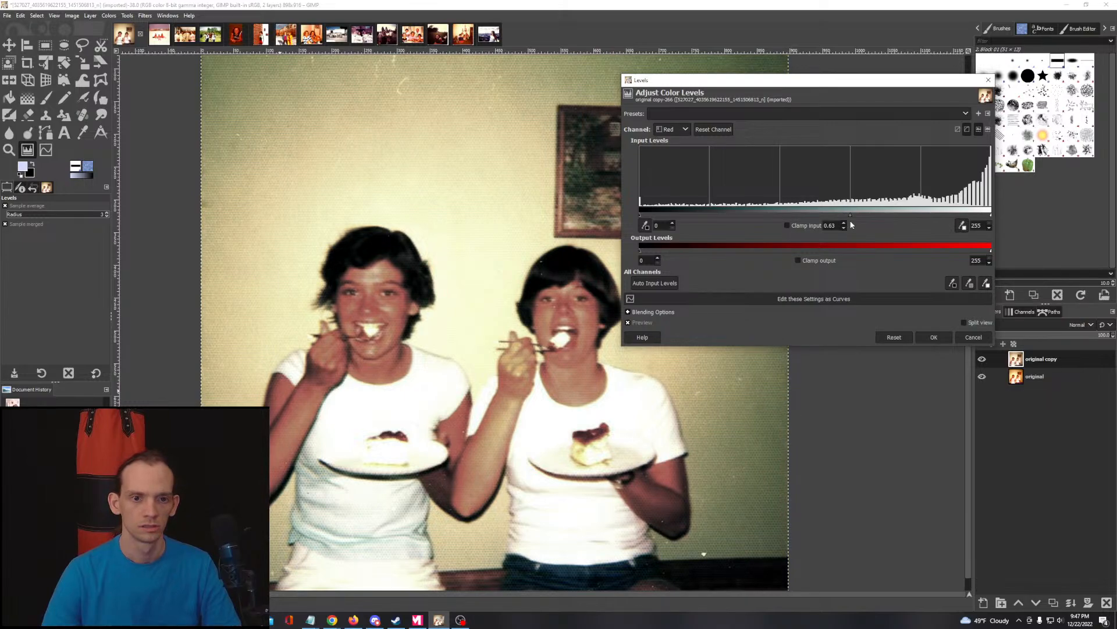
Step: Try lowering the green channel's midtones in Levels to a gamma of 0.81, and discard the Levels adjustment
click(669, 132)
click(675, 161)
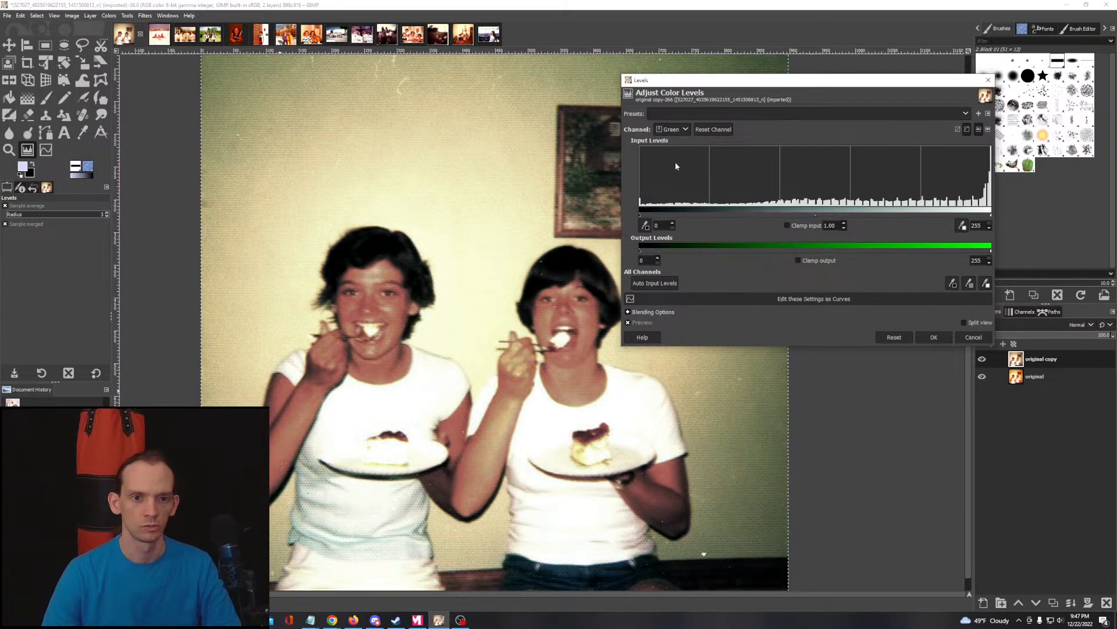
mouse_move(819, 214)
mouse_down()
mouse_move(781, 212)
mouse_move(865, 215)
mouse_move(838, 215)
mouse_up()
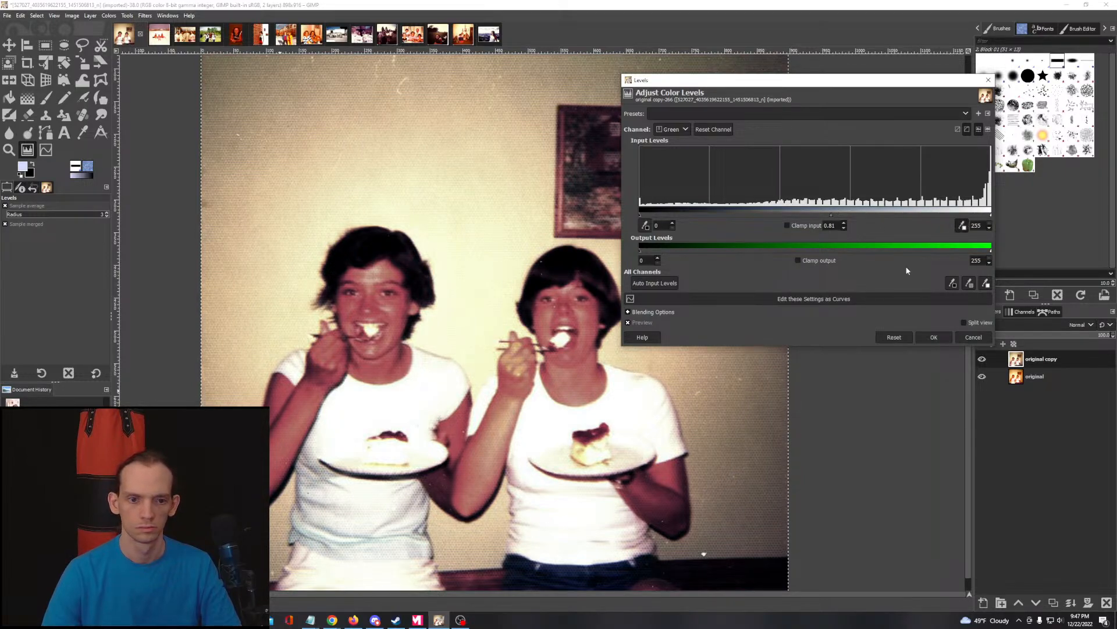
click(633, 412)
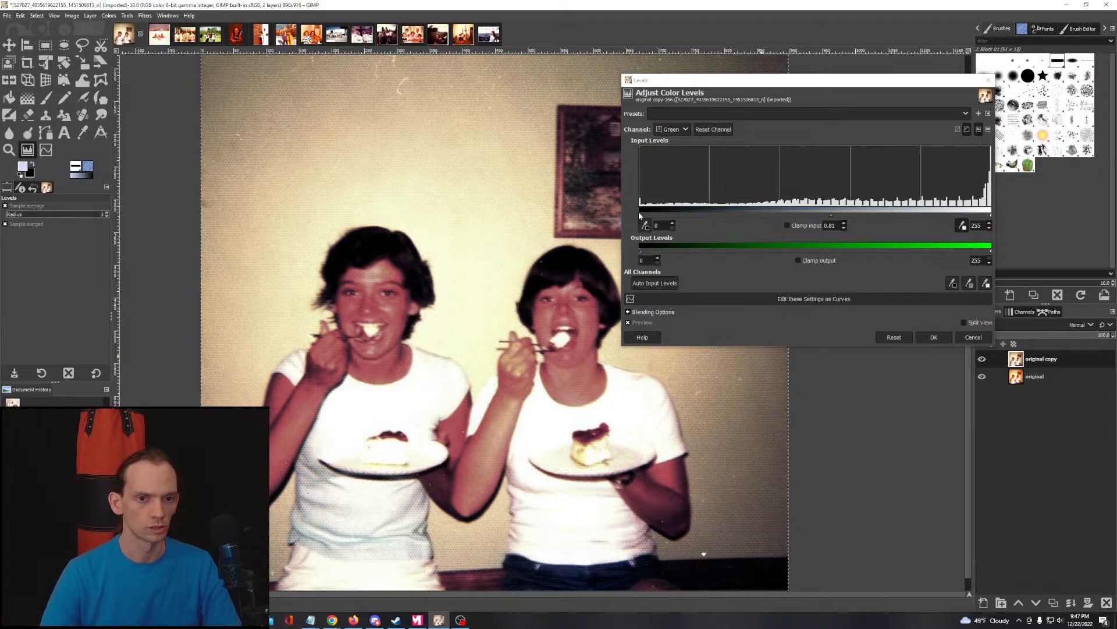
mouse_move(641, 217)
mouse_down()
mouse_move(710, 231)
mouse_move(637, 227)
mouse_up()
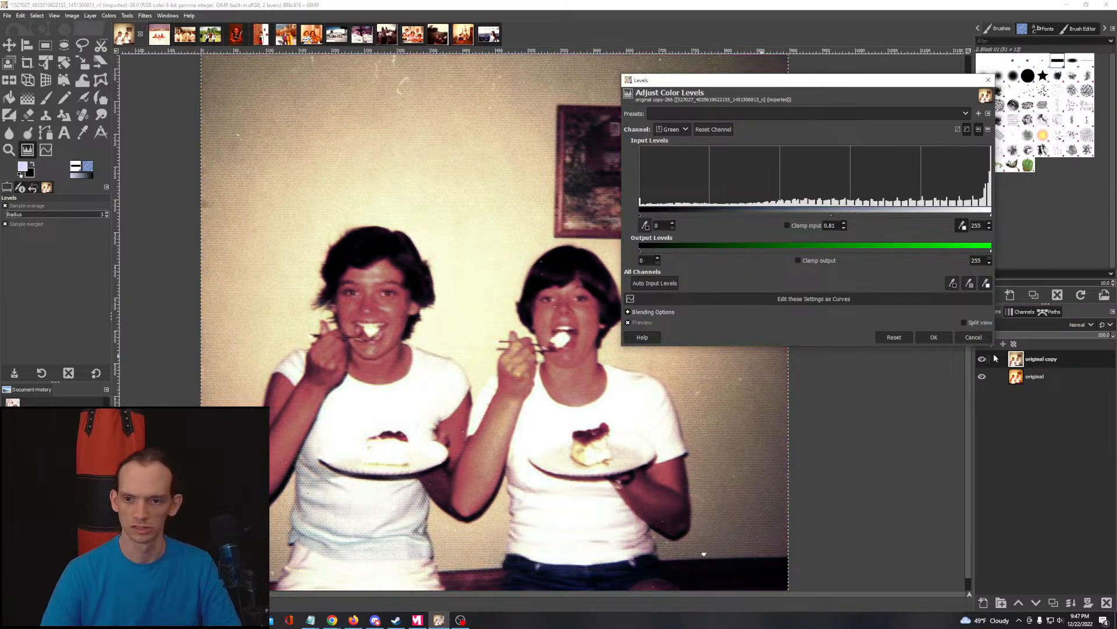
click(973, 338)
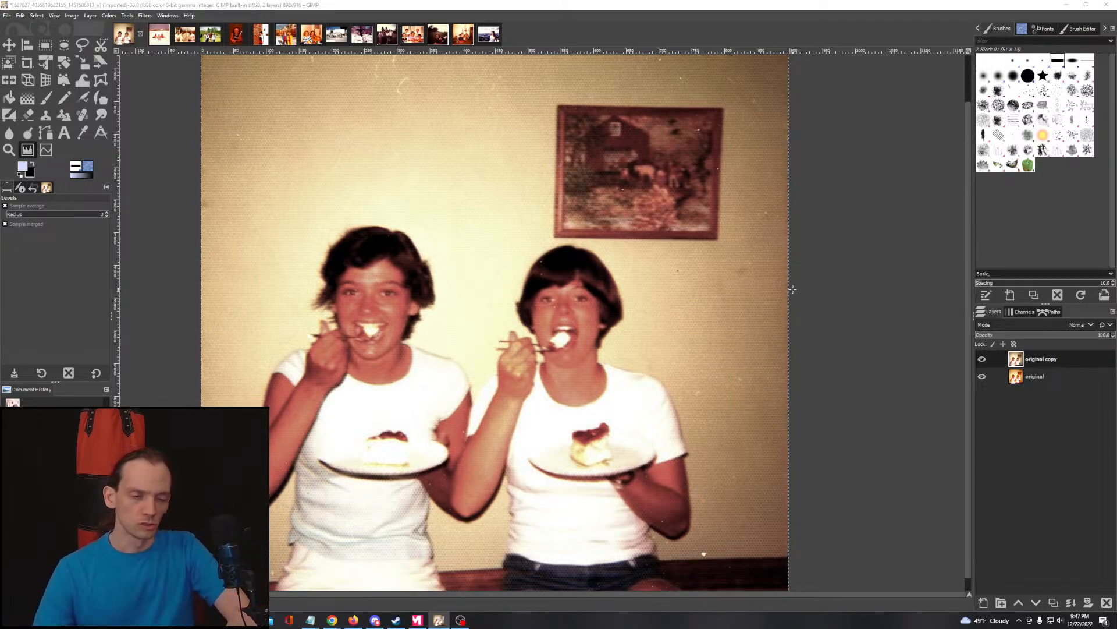
Step: Compare the corrected copy with the original by toggling the copy's visibility, and examine the faces and skin tones up close
click(984, 360)
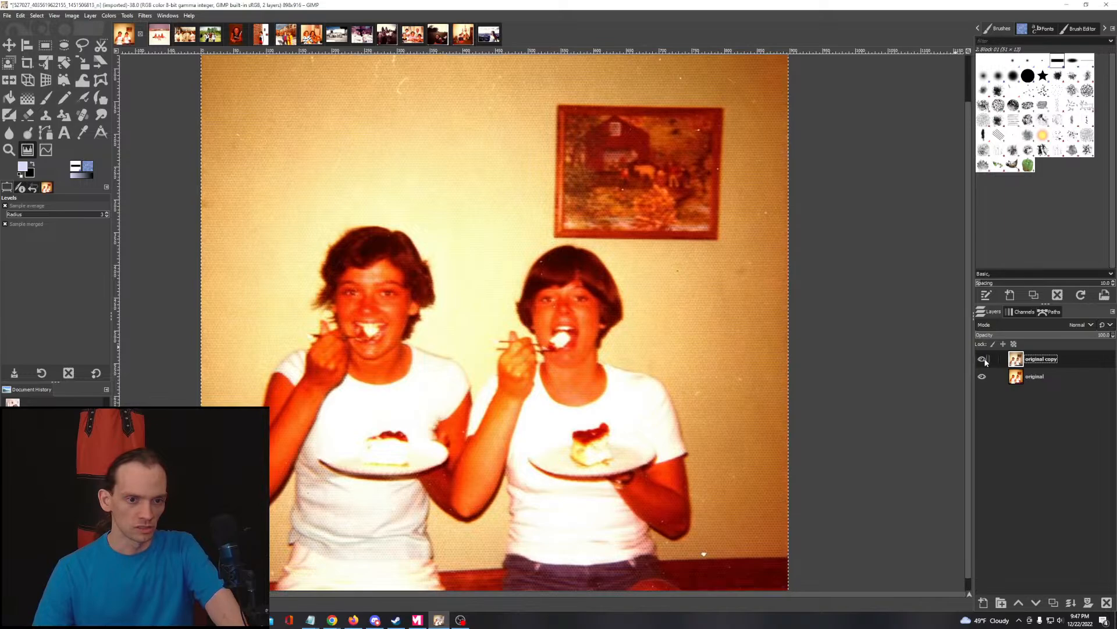
click(985, 362)
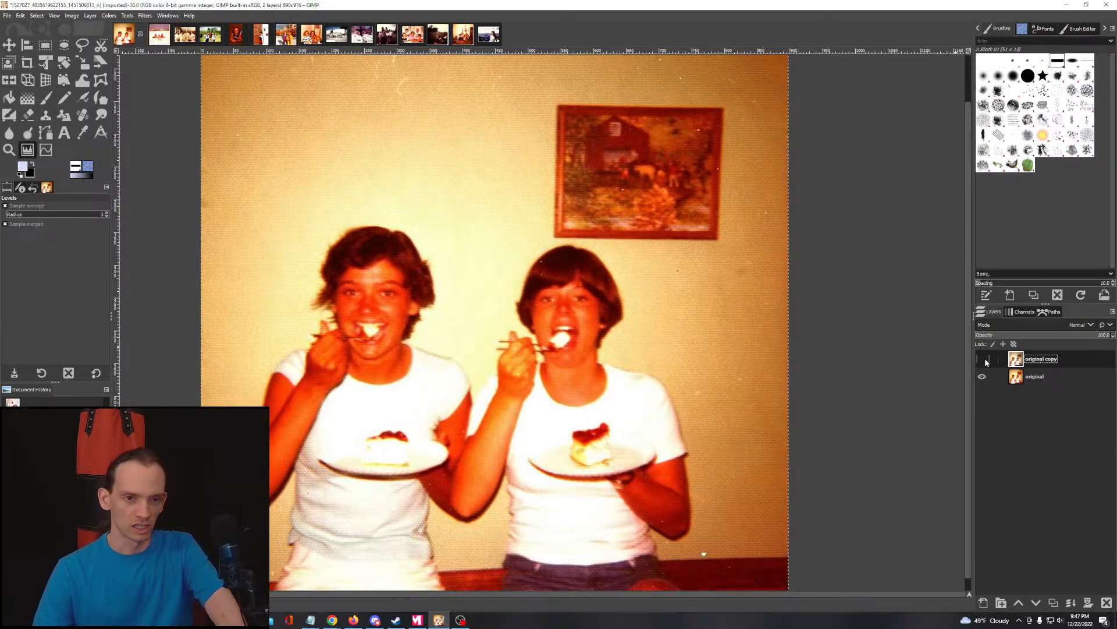
click(984, 360)
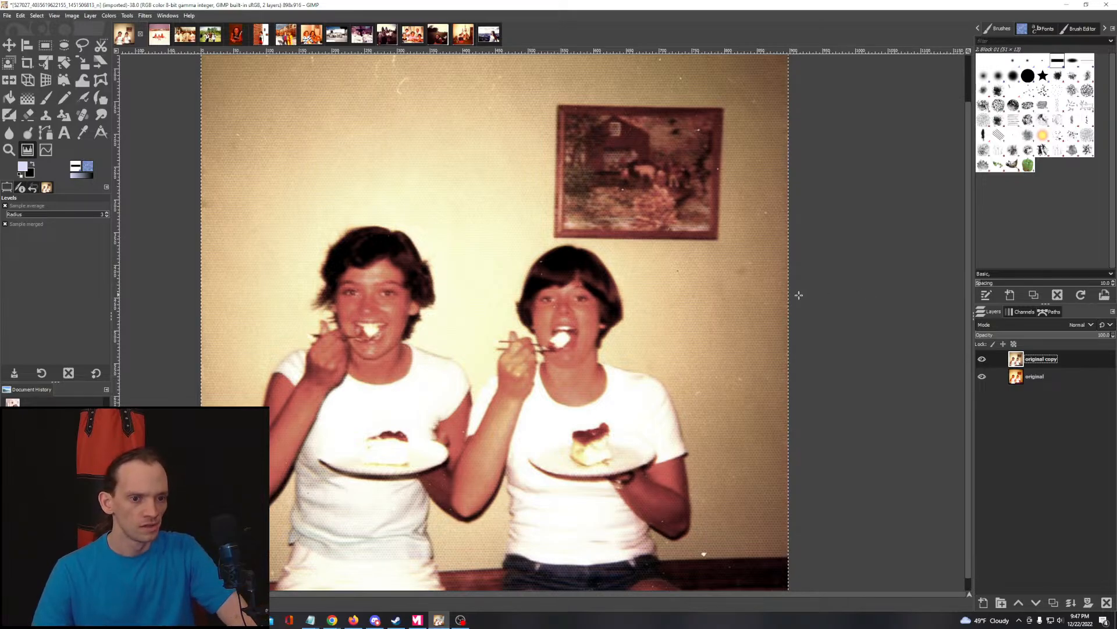
scroll(217, 228, up, 3)
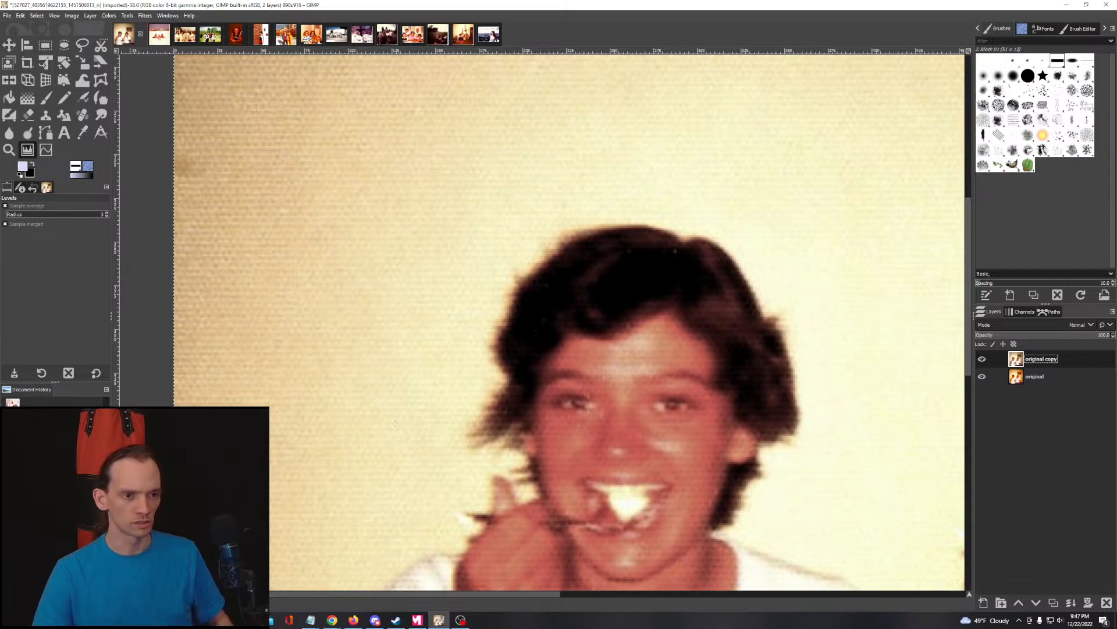
scroll(316, 525, down, 5)
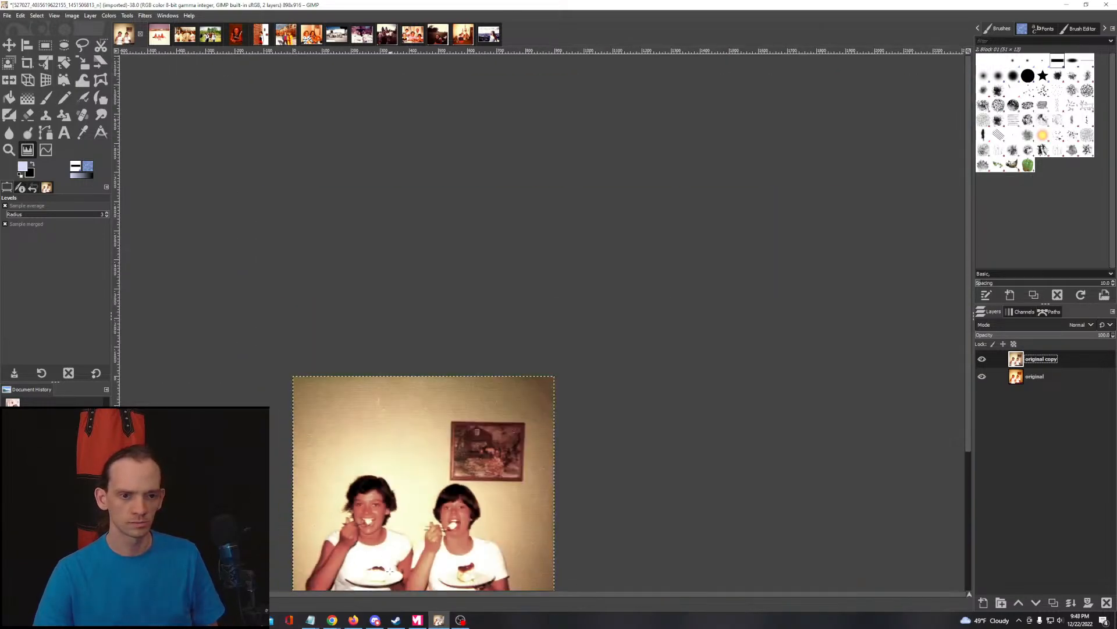
scroll(386, 580, up, 2)
drag(524, 464, 555, 371)
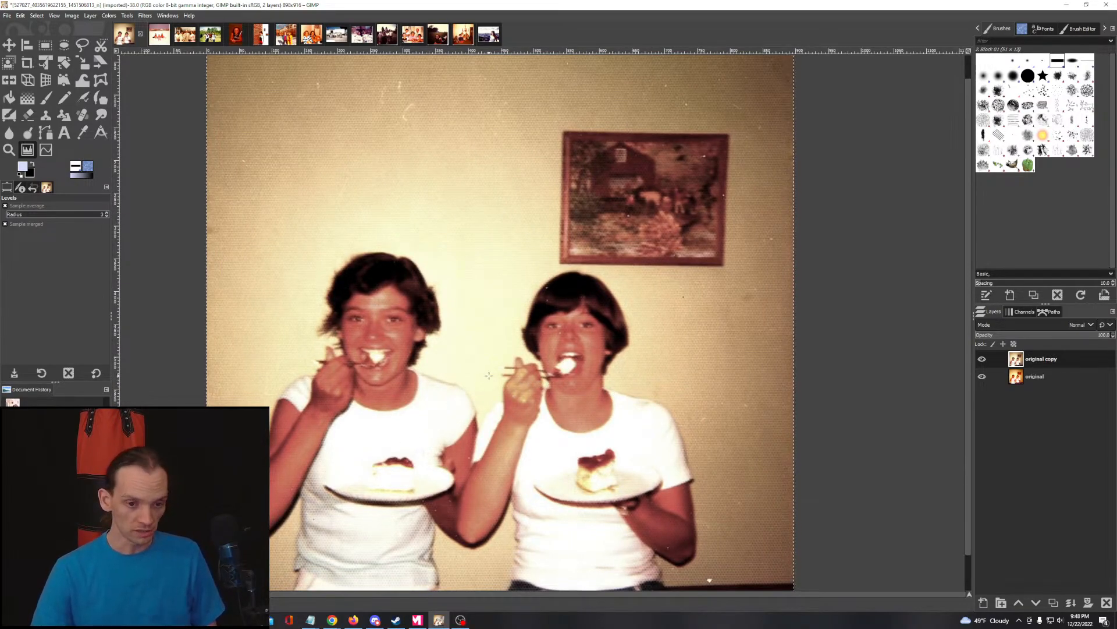
scroll(502, 391, up, 1)
drag(523, 425, 593, 302)
scroll(593, 237, down, 3)
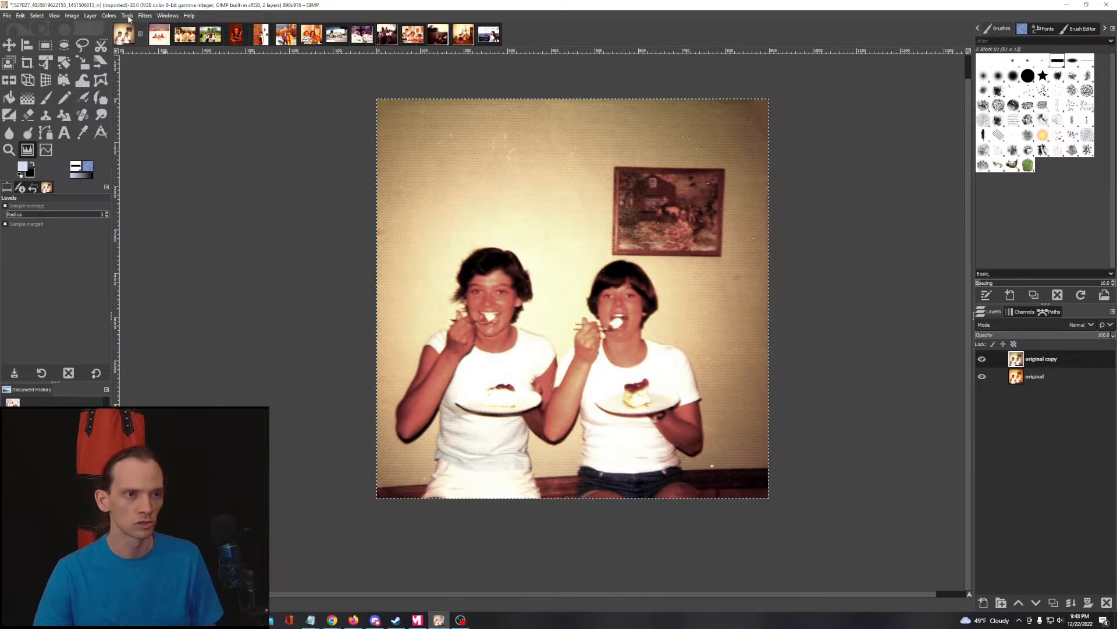
Step: Try selecting the skin tones with Select by Color based on Red, sampling the left woman's arm
click(36, 15)
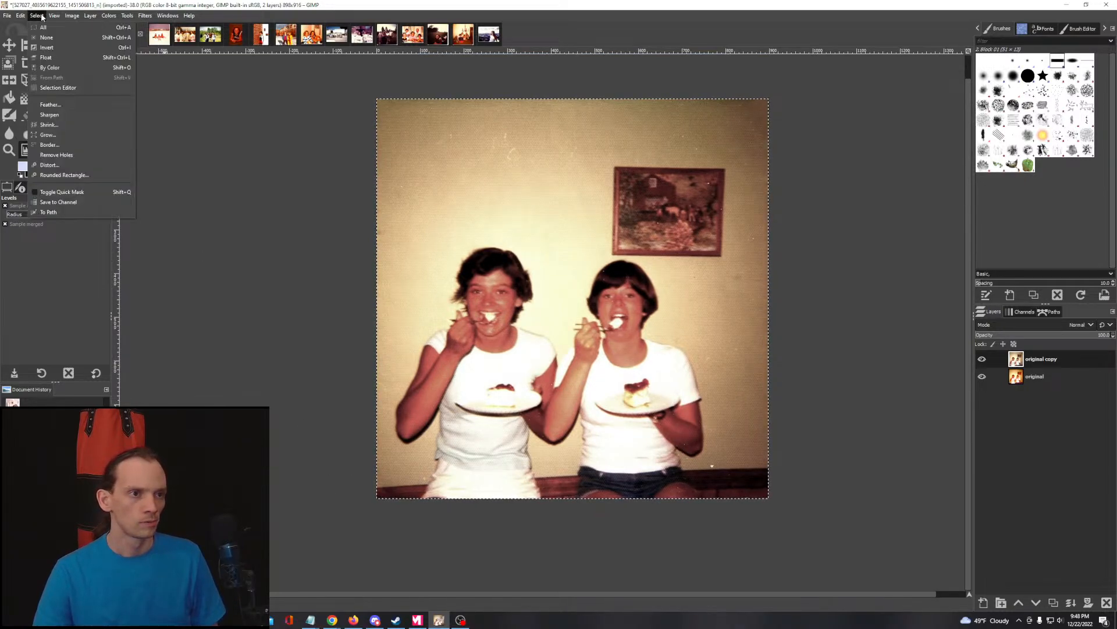
click(55, 69)
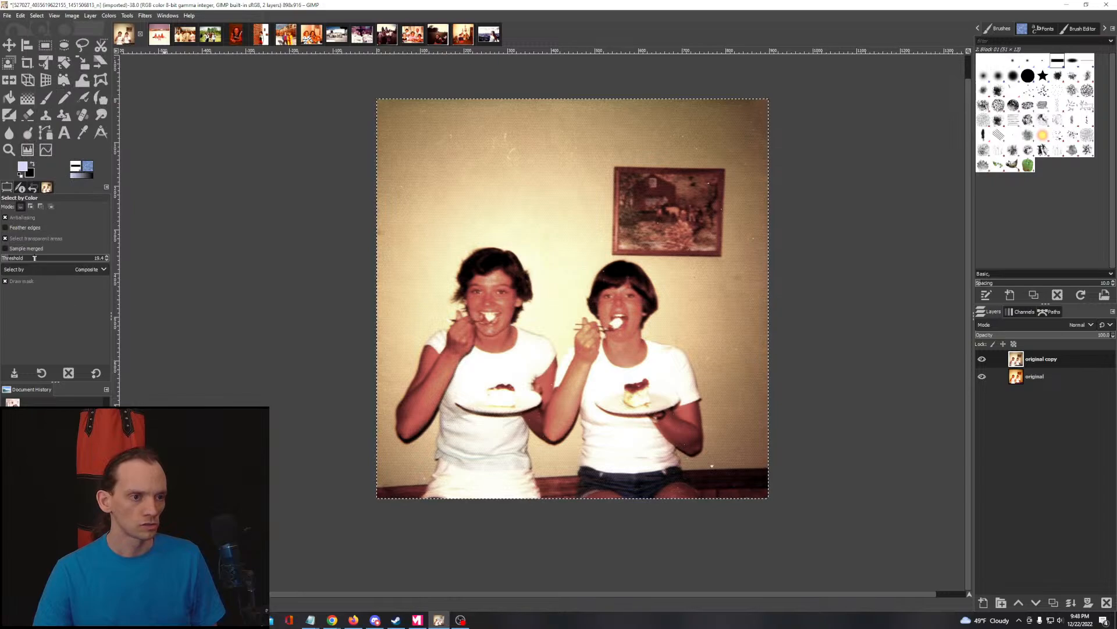
click(34, 268)
click(35, 280)
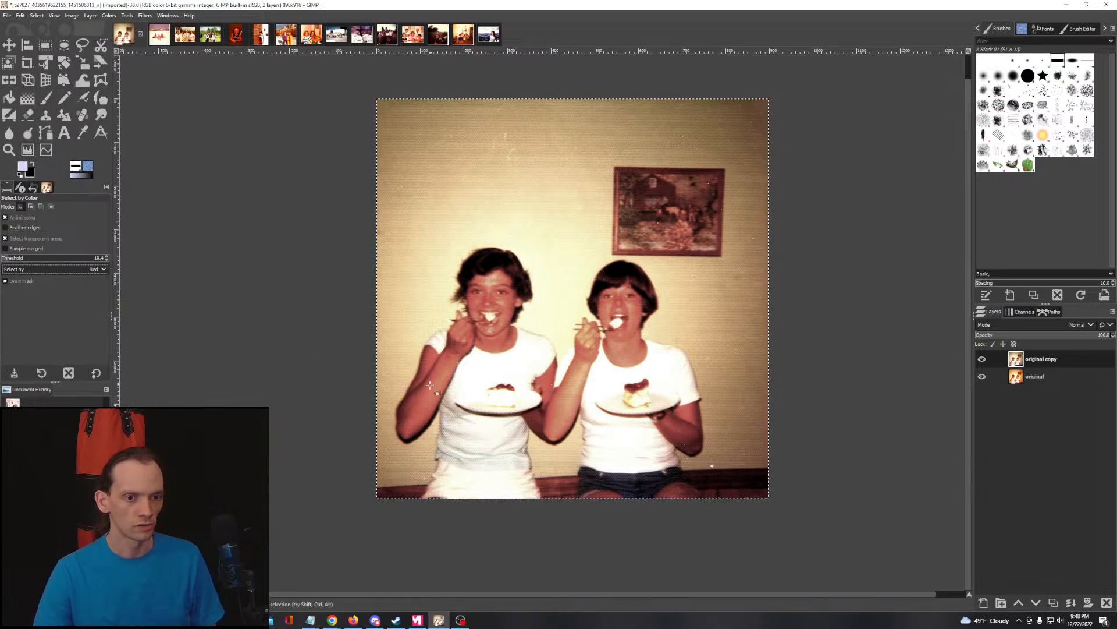
click(428, 388)
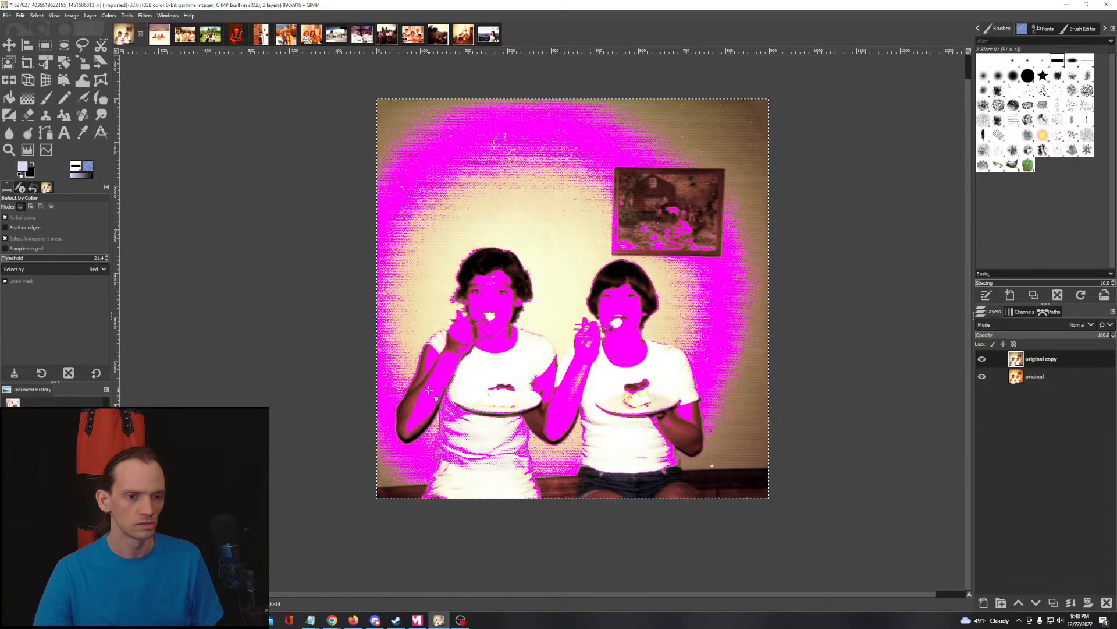
drag(428, 386, 433, 385)
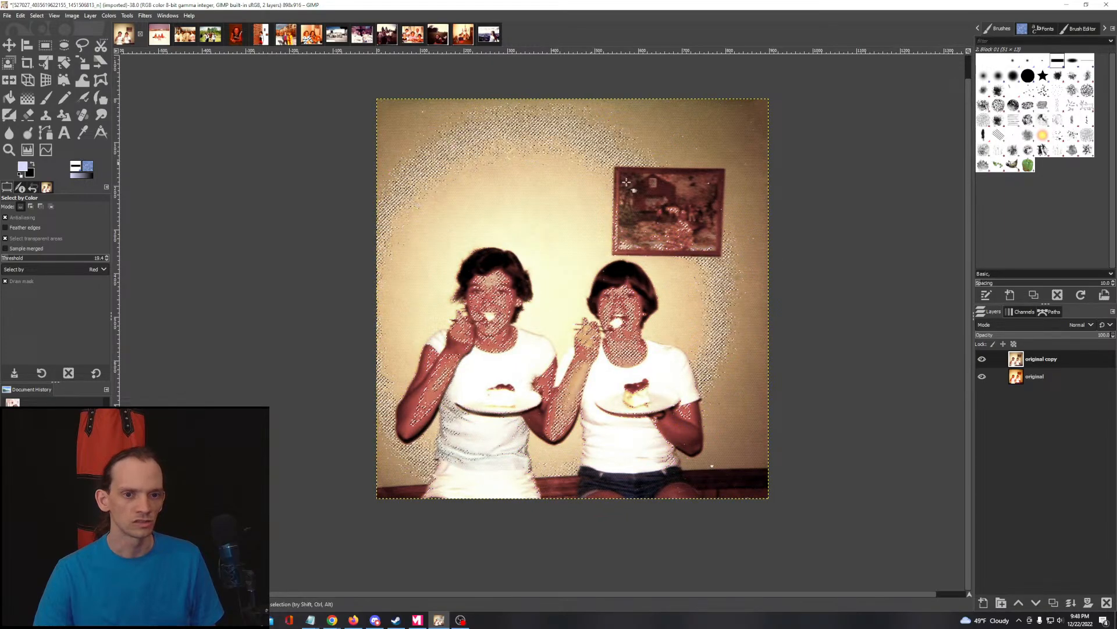
Step: Try selecting the skin tones by HSV Hue from the arms, and clear the selection
click(50, 265)
click(28, 333)
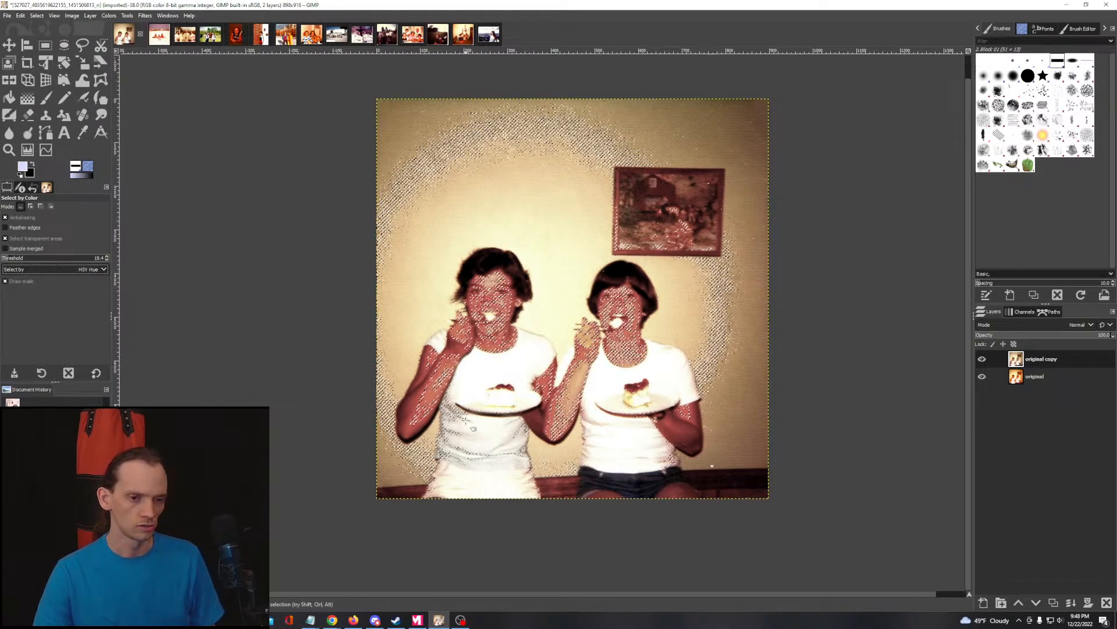
drag(410, 404, 517, 392)
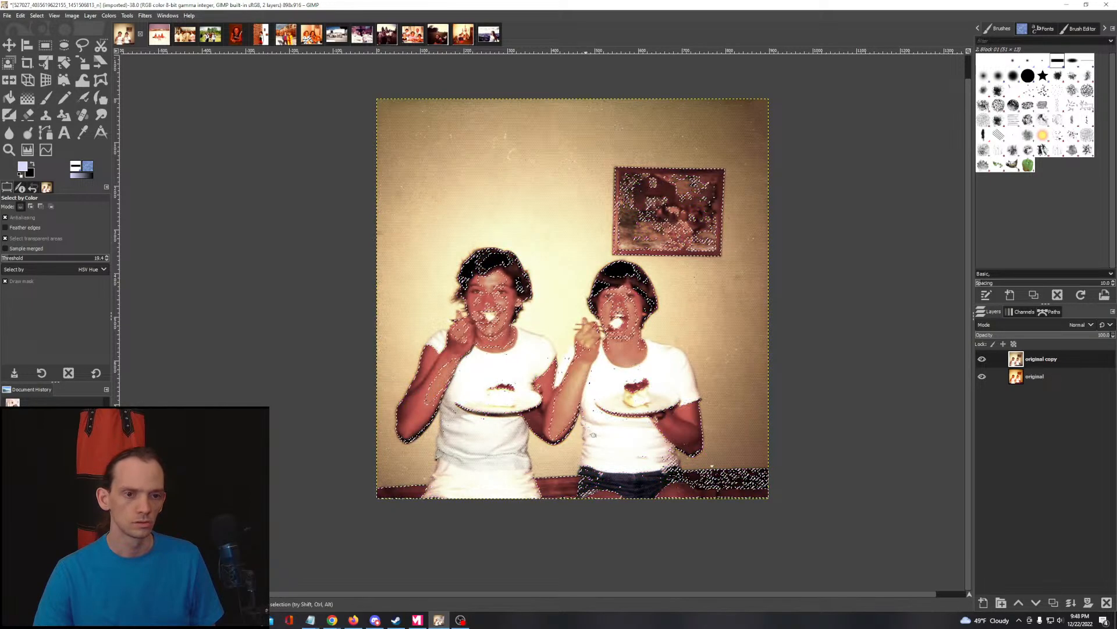
drag(447, 372, 447, 365)
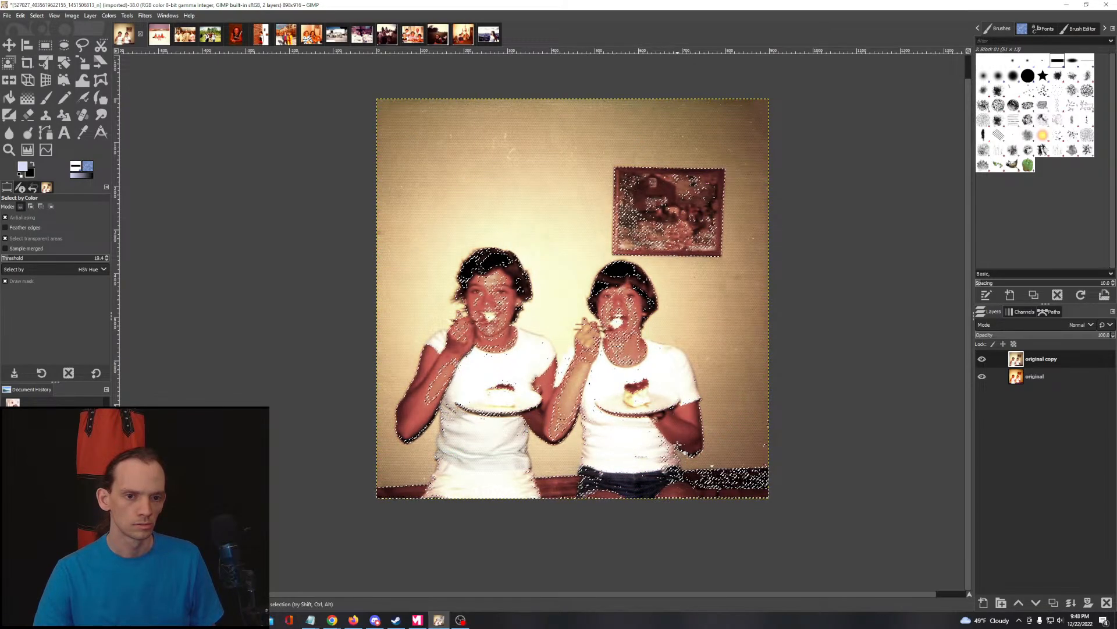
key(shift+ctrl+a)
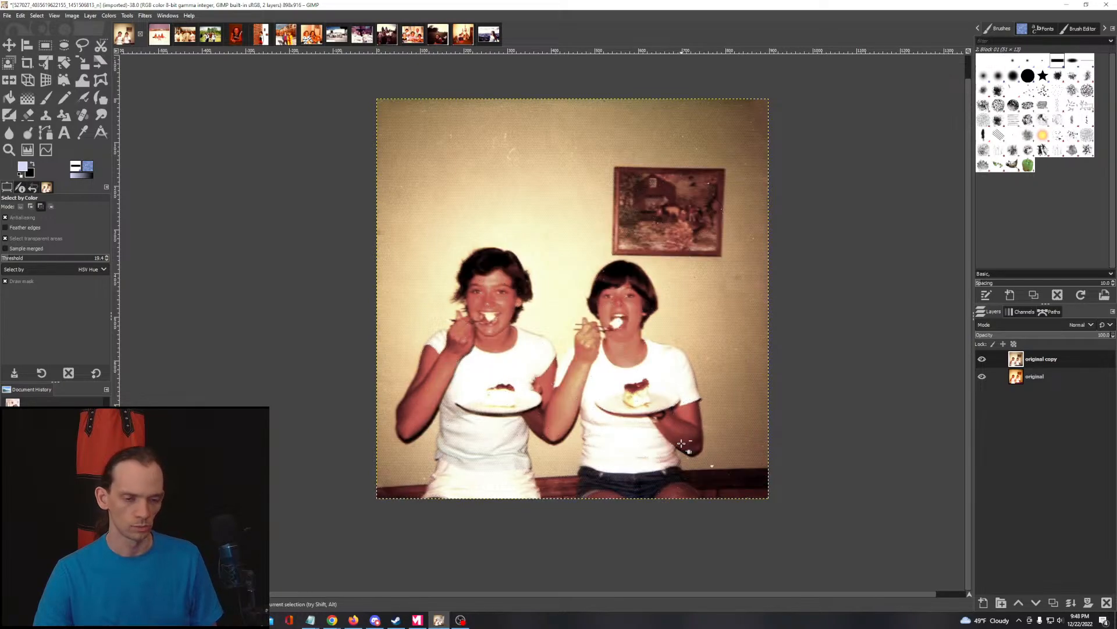
Step: Fuzzy-select the left woman's face and arm with edges feathered at radius 2.0, adding the arm to the selection
click(127, 16)
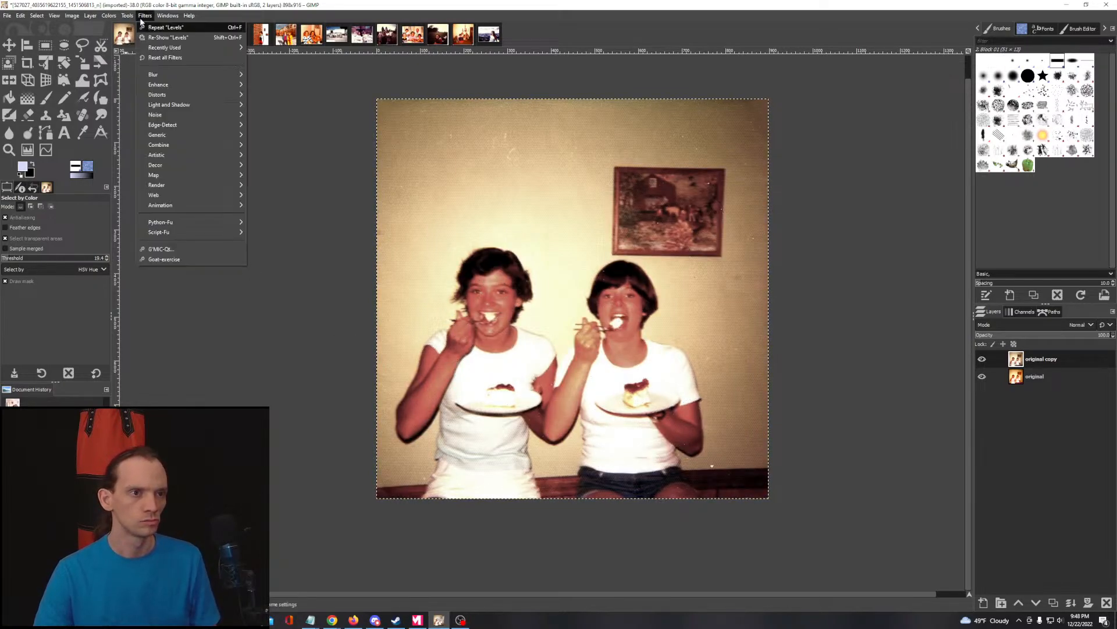
mouse_move(130, 27)
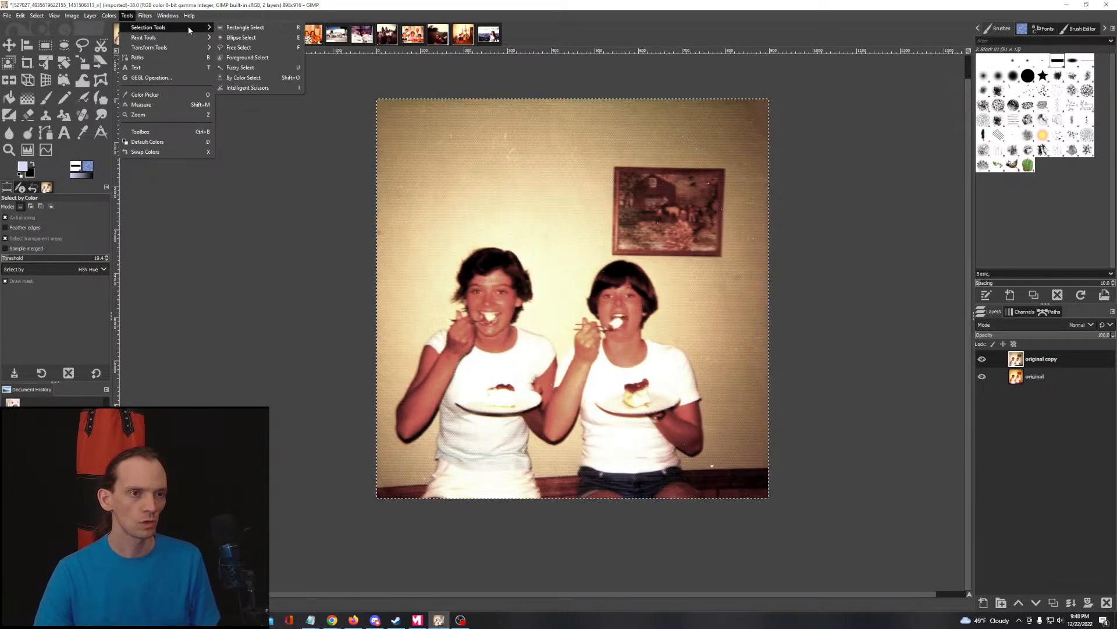
click(256, 67)
drag(482, 317, 496, 340)
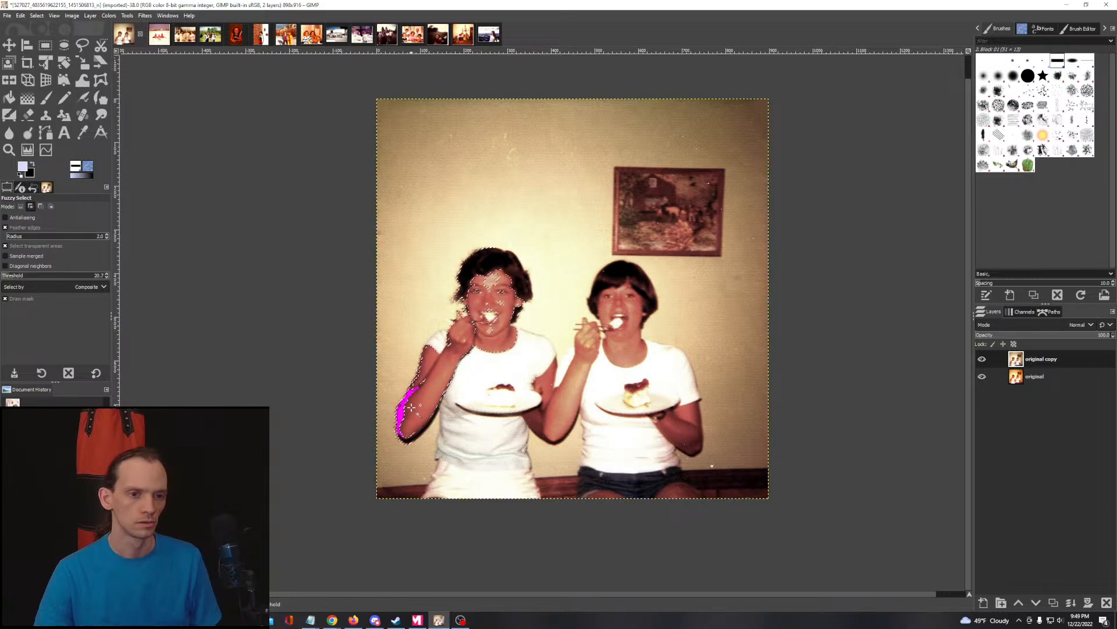
drag(412, 418, 414, 417)
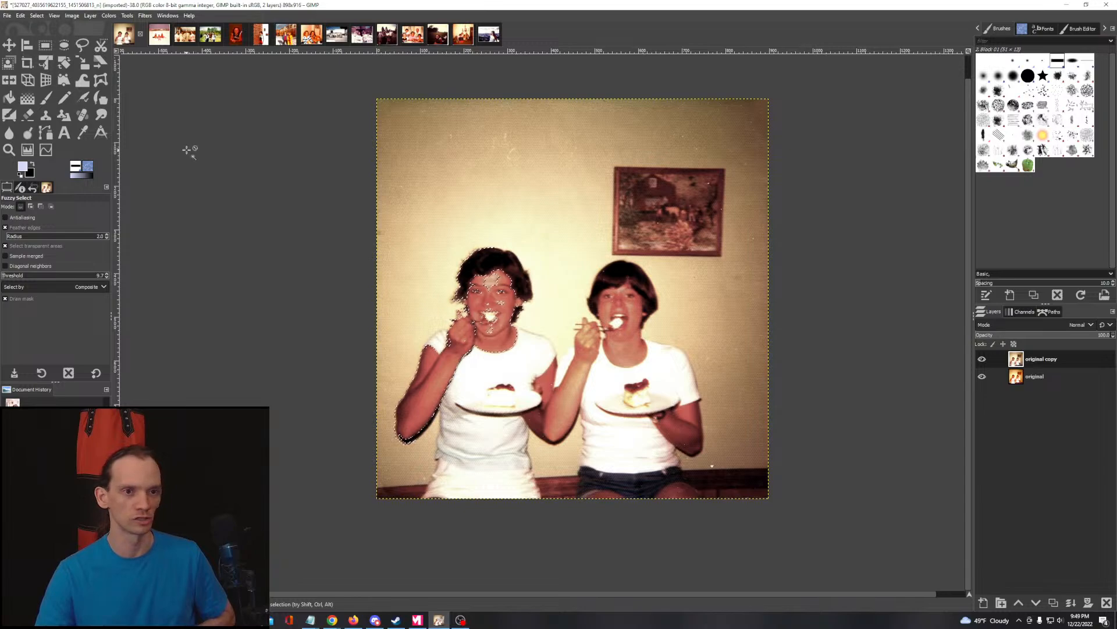
Step: Hide the corrected copy to view the original, and look through the other open scans with similar red casts
click(982, 360)
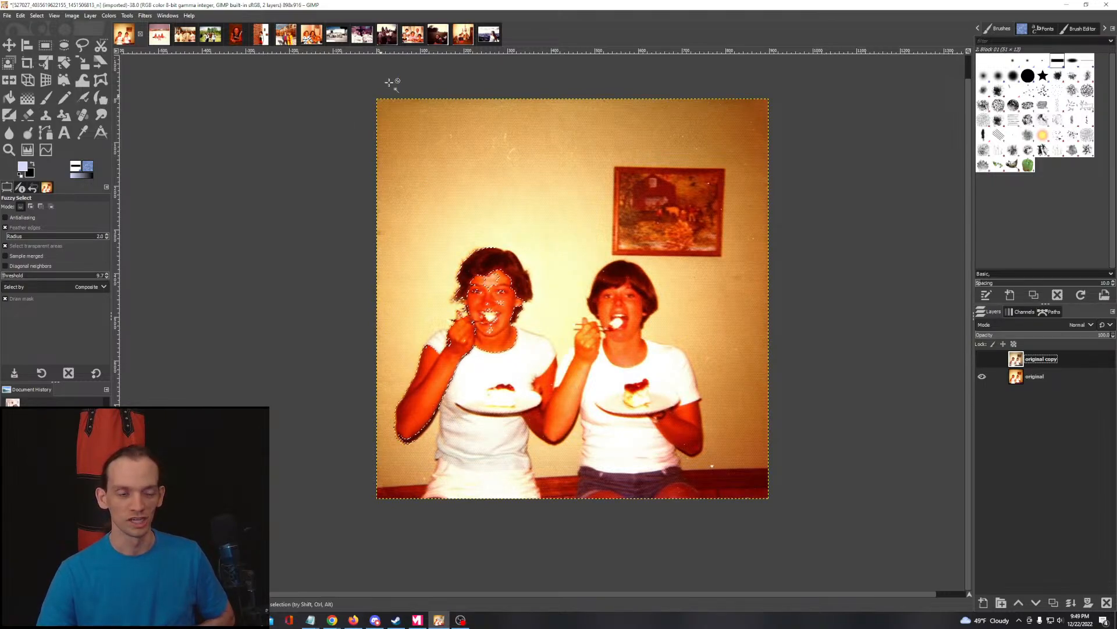
click(312, 35)
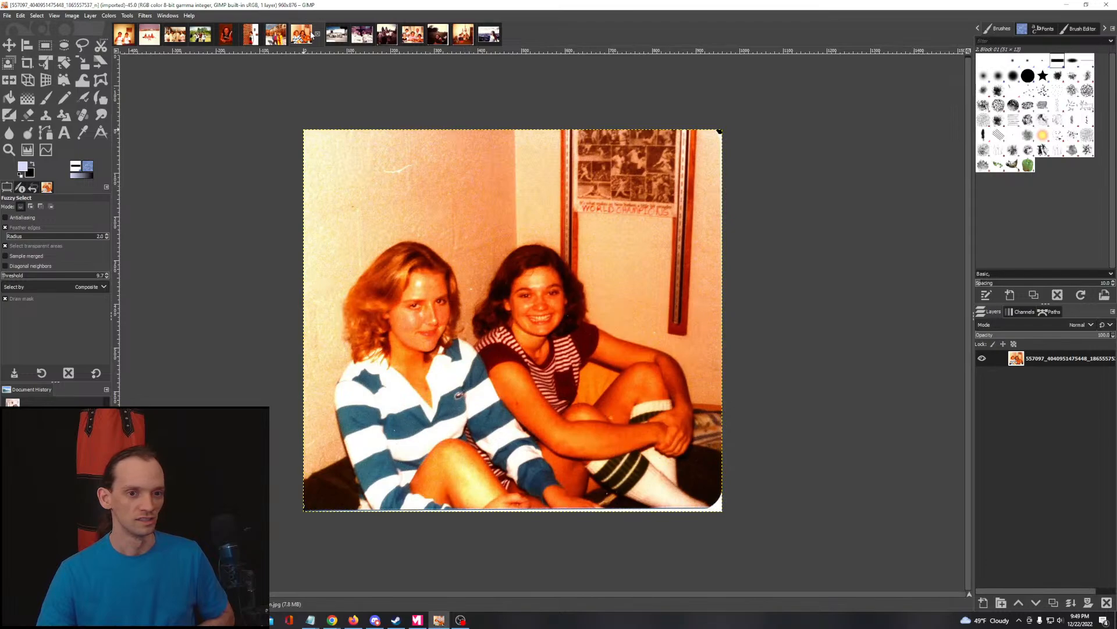
click(413, 37)
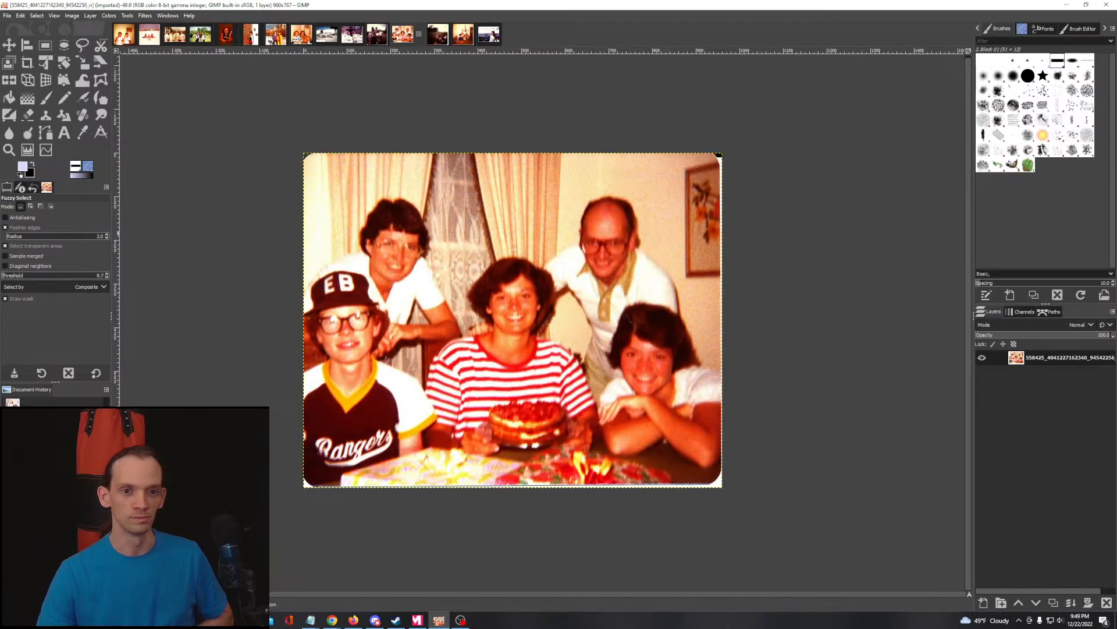
click(461, 37)
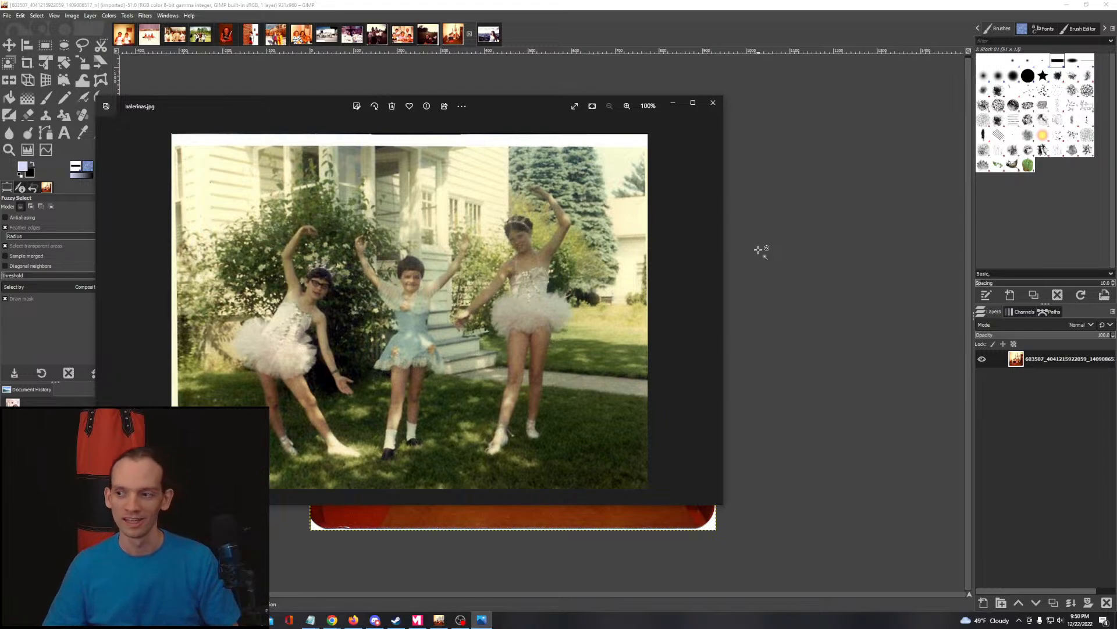
Step: Switch to the photo viewer and compare the restored and original versions of the ballerina and bmw_stoop photos
click(714, 312)
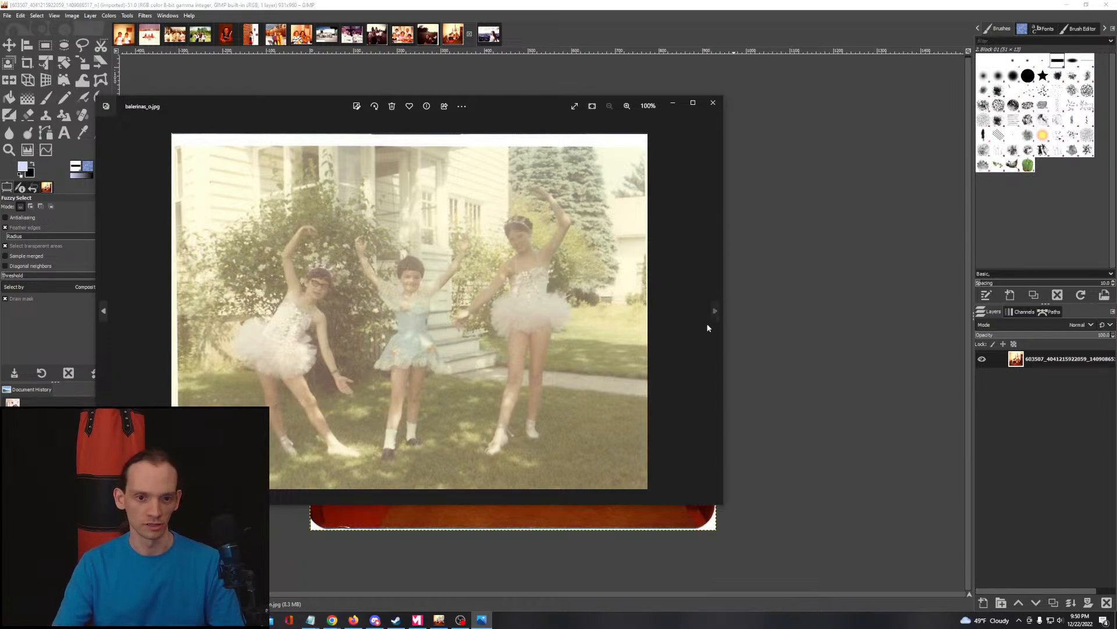
click(715, 313)
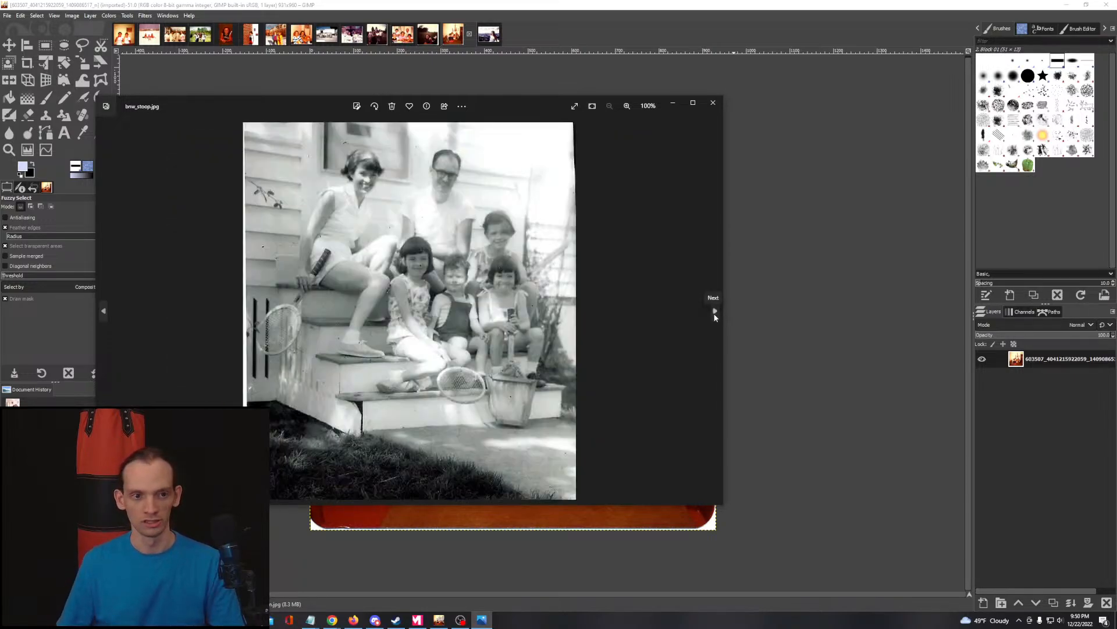
click(715, 314)
key(Left)
key(Right)
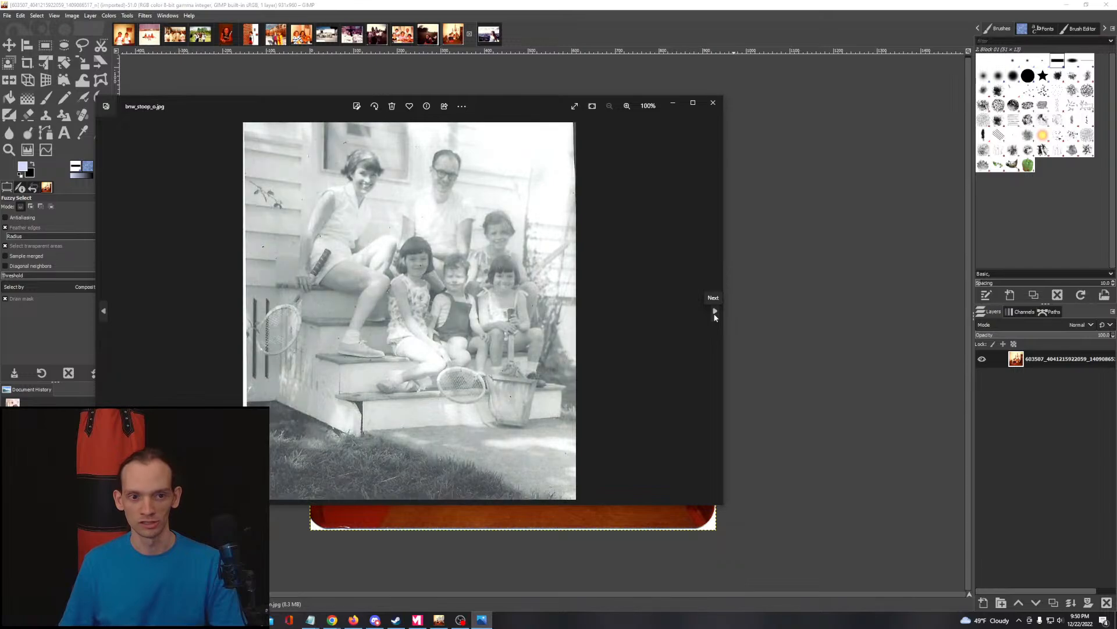
key(Left)
key(Right)
key(Left)
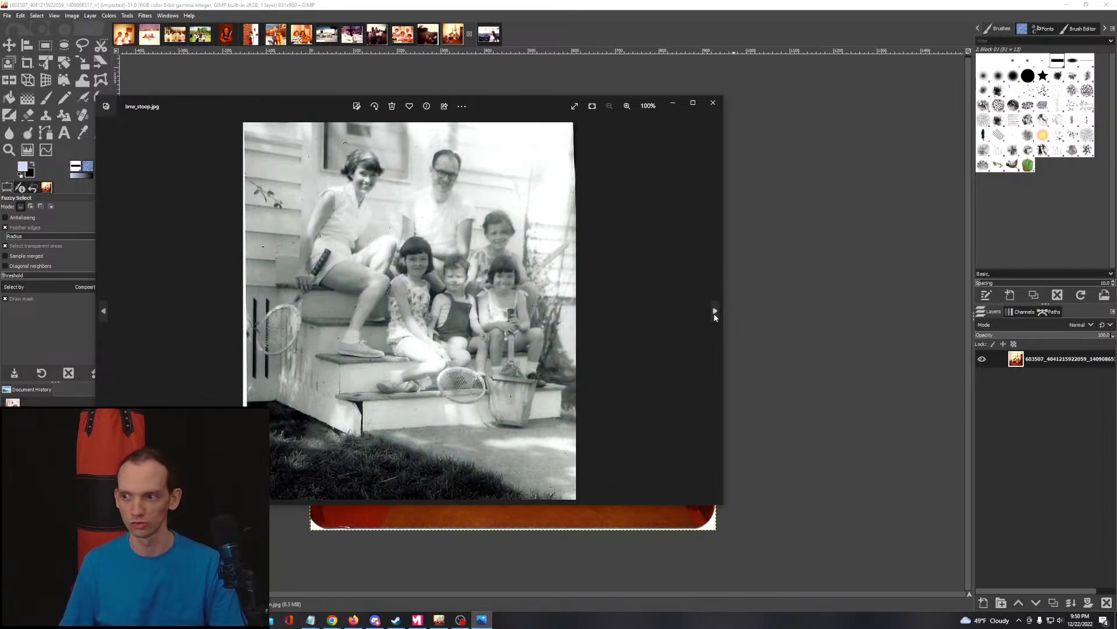
click(714, 312)
Step: Compare the restored cake.jpg with its original cake_o.jpg, alternating between the two versions
click(715, 312)
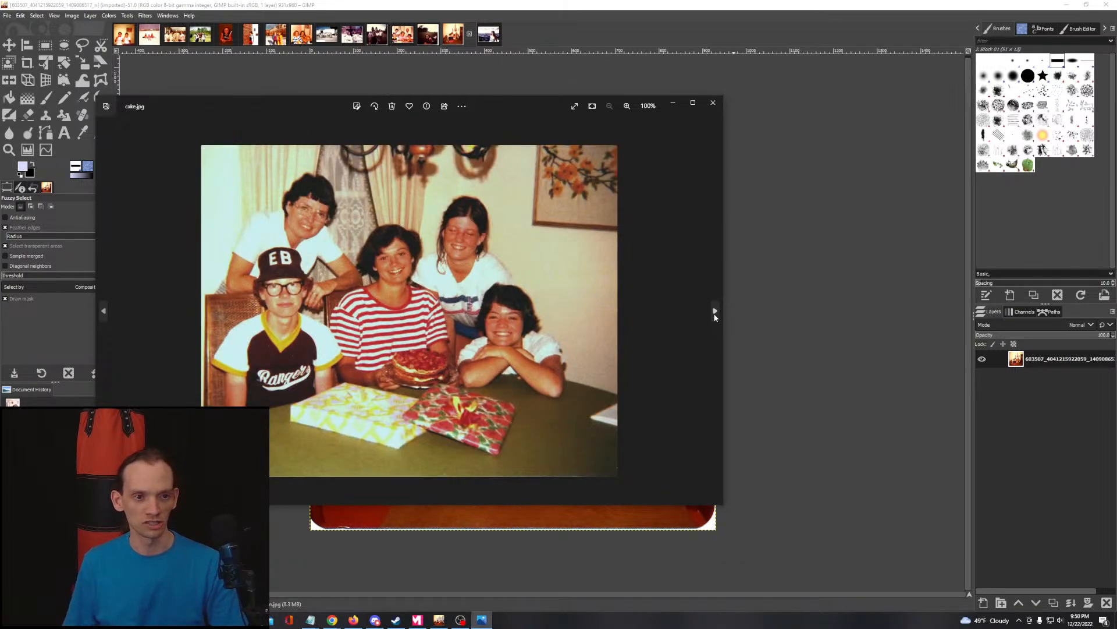
click(714, 313)
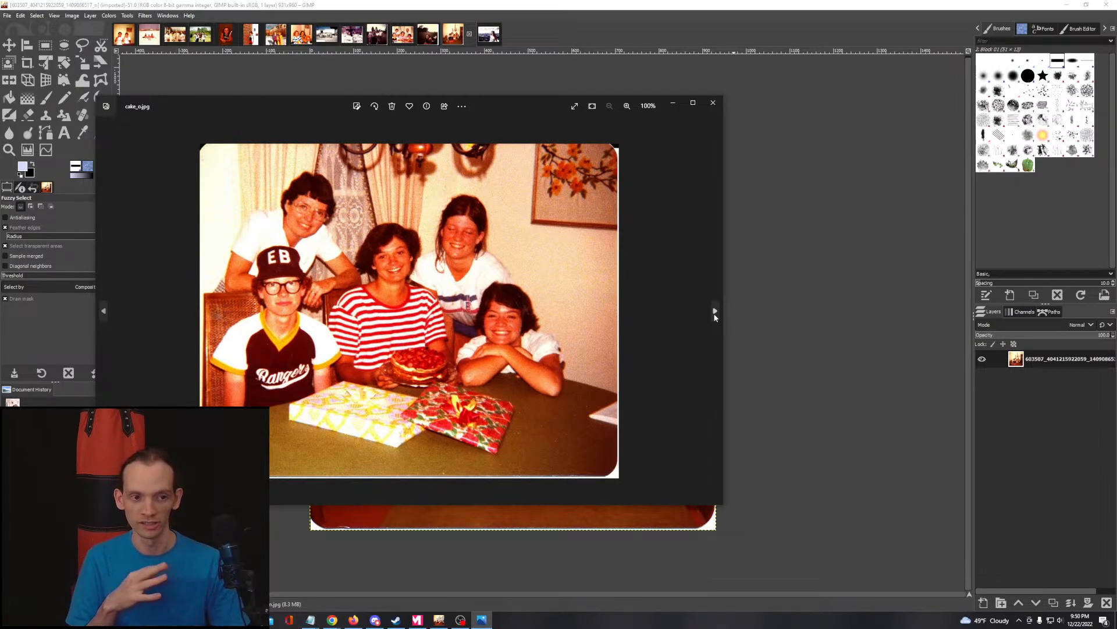
click(716, 314)
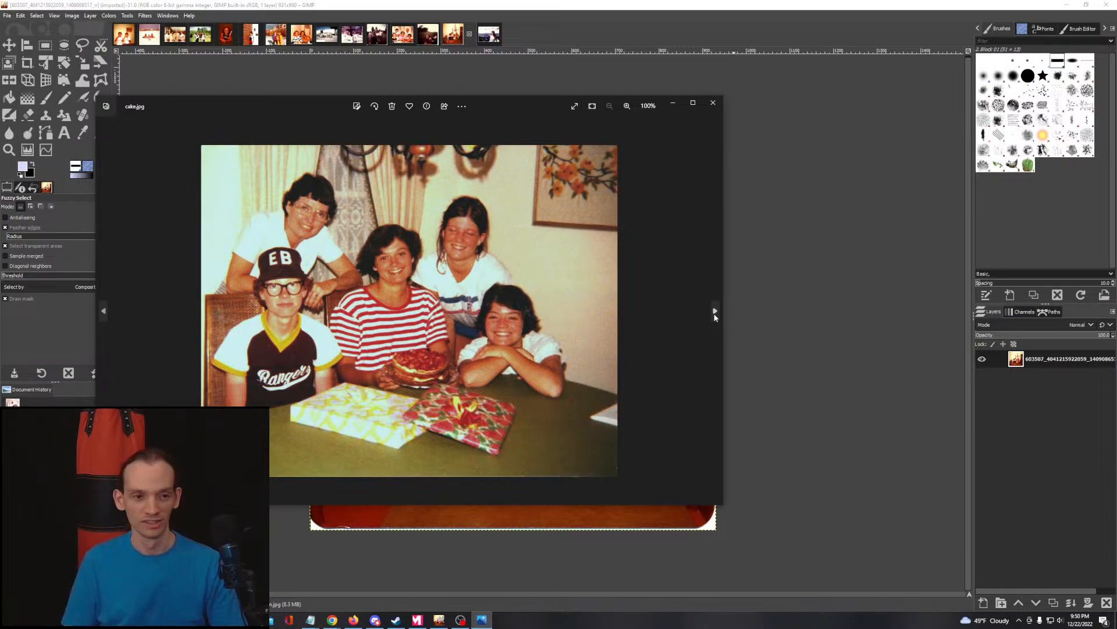
click(714, 317)
key(Left)
Step: Compare the restored crew.jpg with its original crew_o.jpg, alternating between the two versions
click(715, 315)
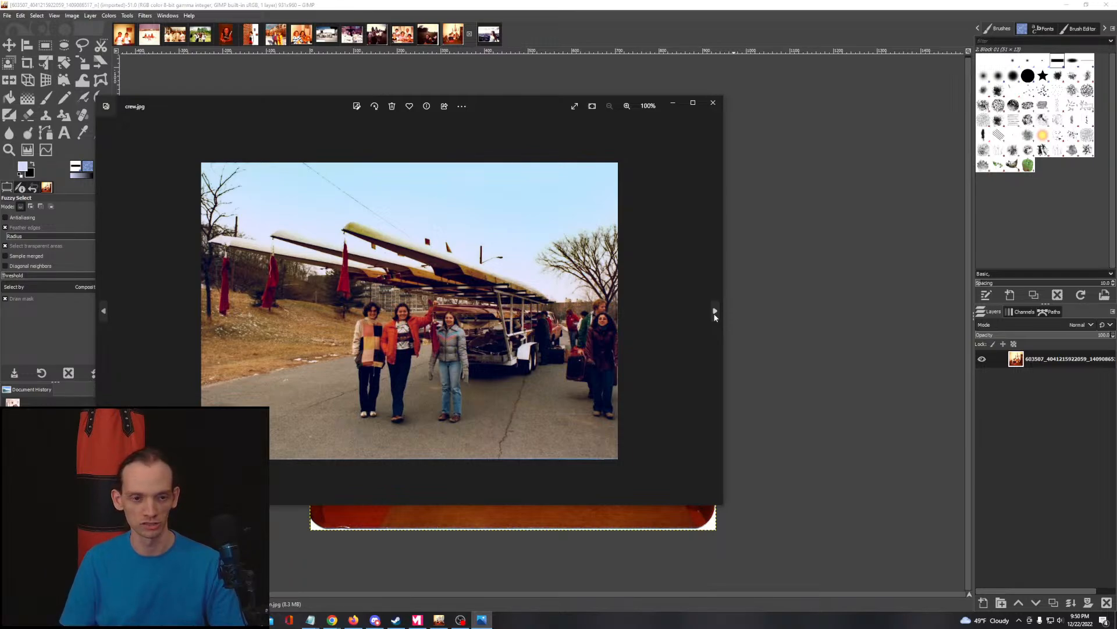
click(715, 315)
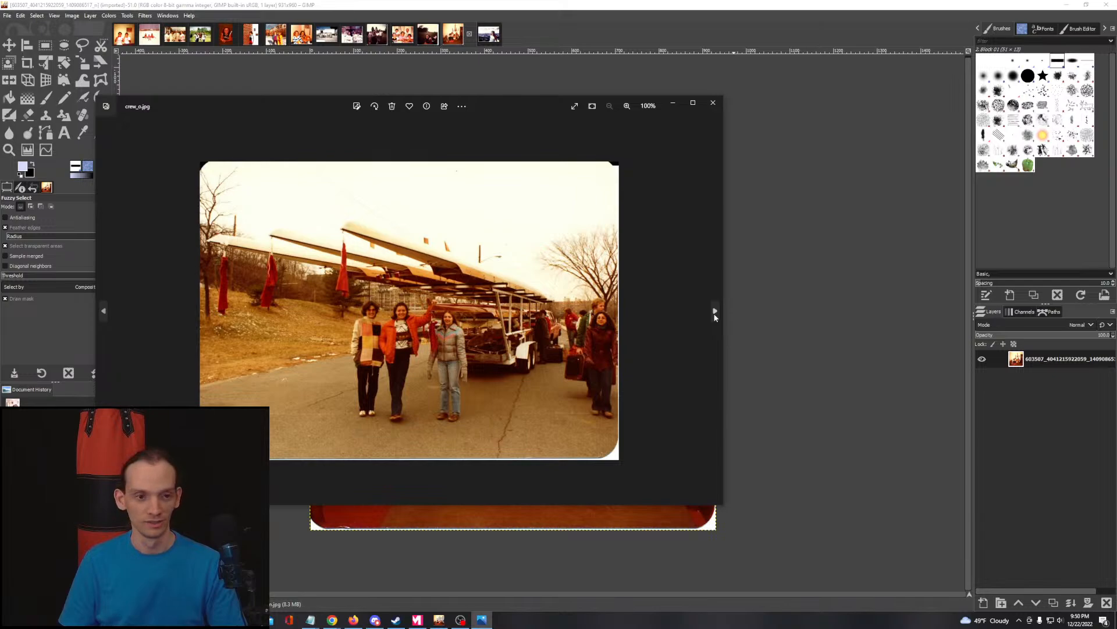
click(715, 314)
click(715, 315)
click(714, 314)
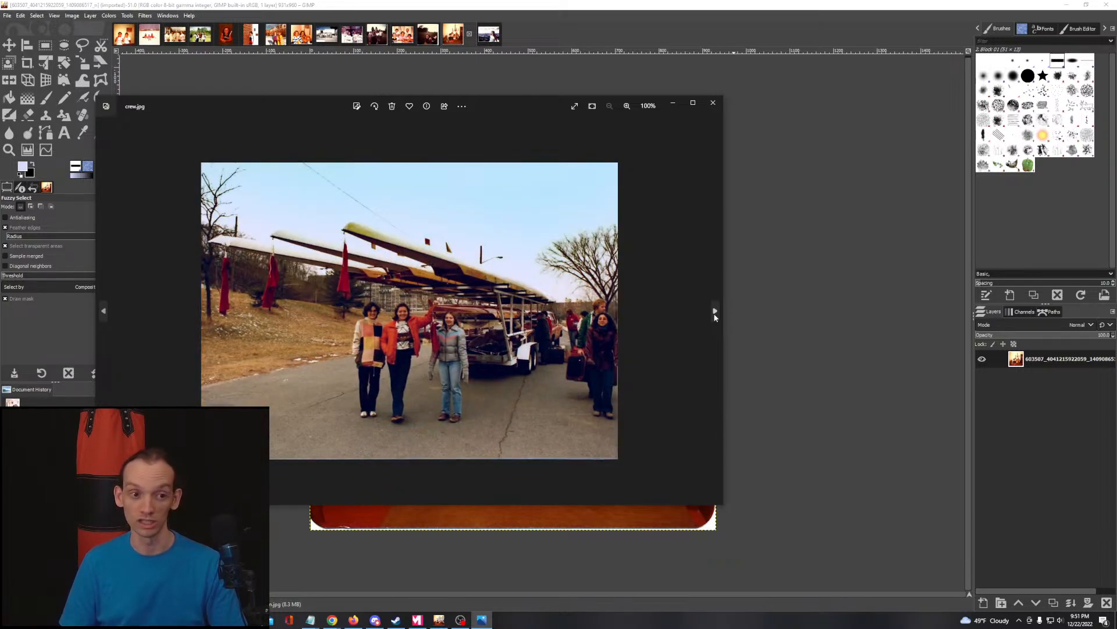
click(714, 315)
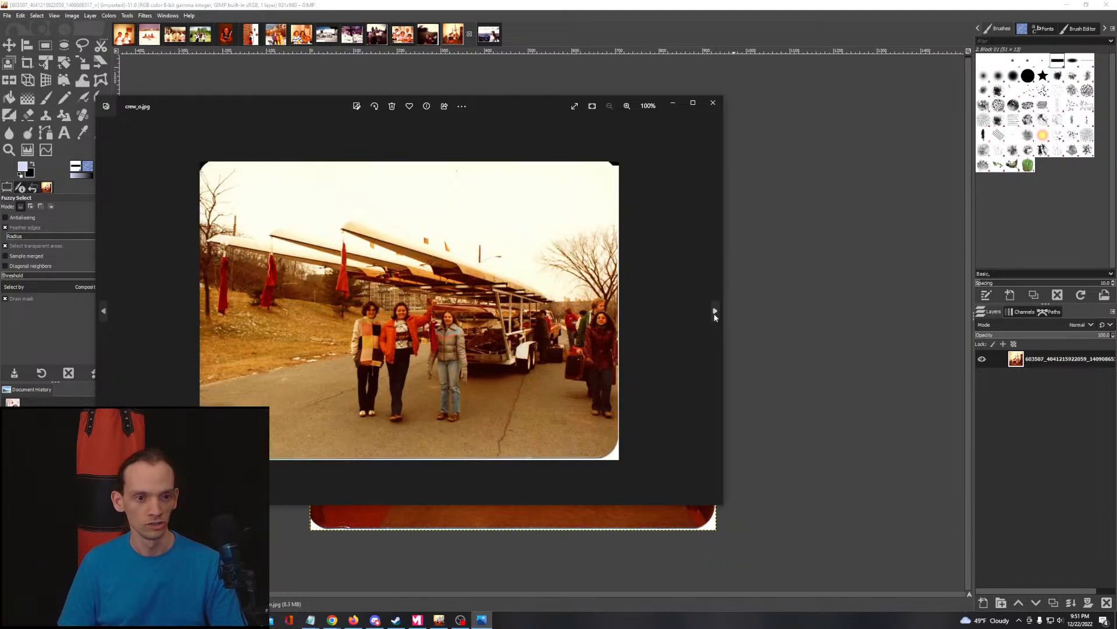
Step: Compare the restored daycare_lake.jpg with its original daycare_lake_o.jpg, alternating between the two versions
click(715, 315)
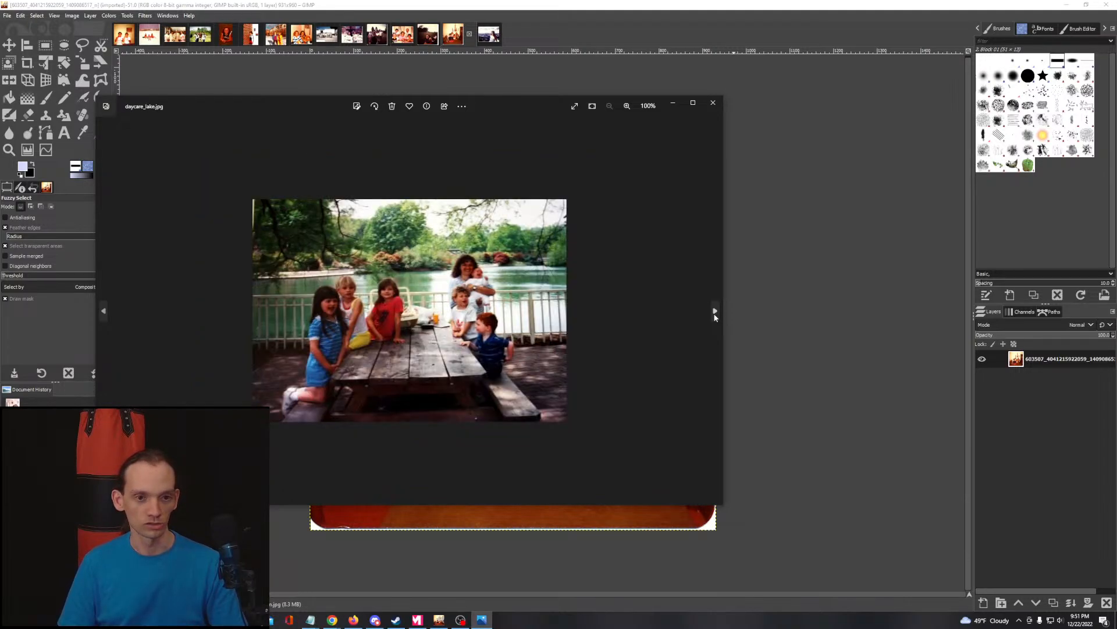
click(715, 315)
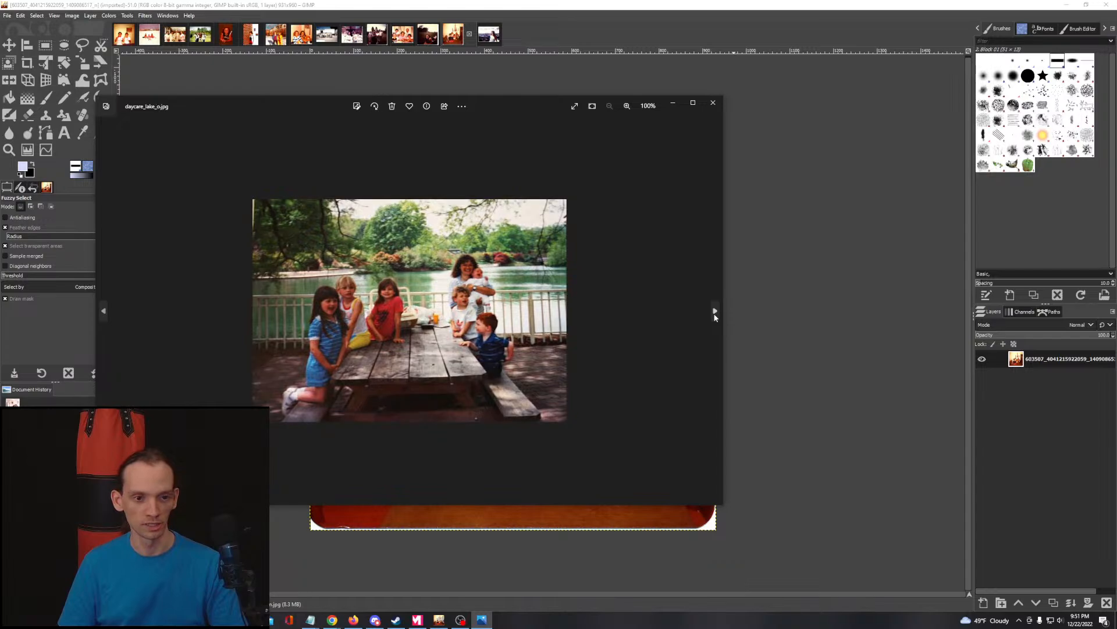
key(Left)
key(Right)
key(Left)
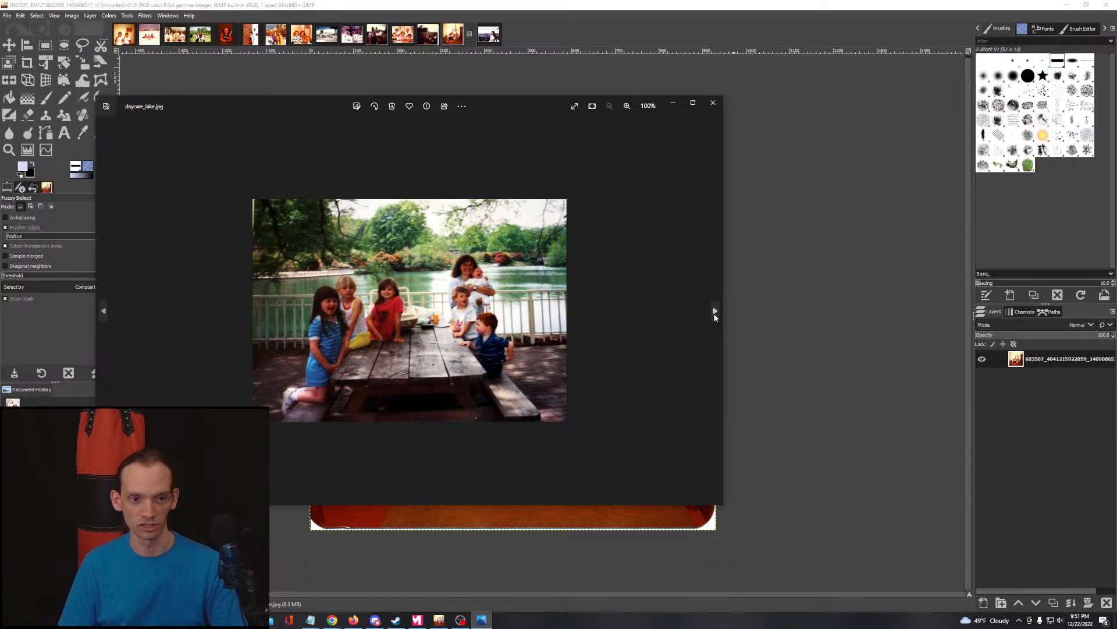
key(Right)
key(Left)
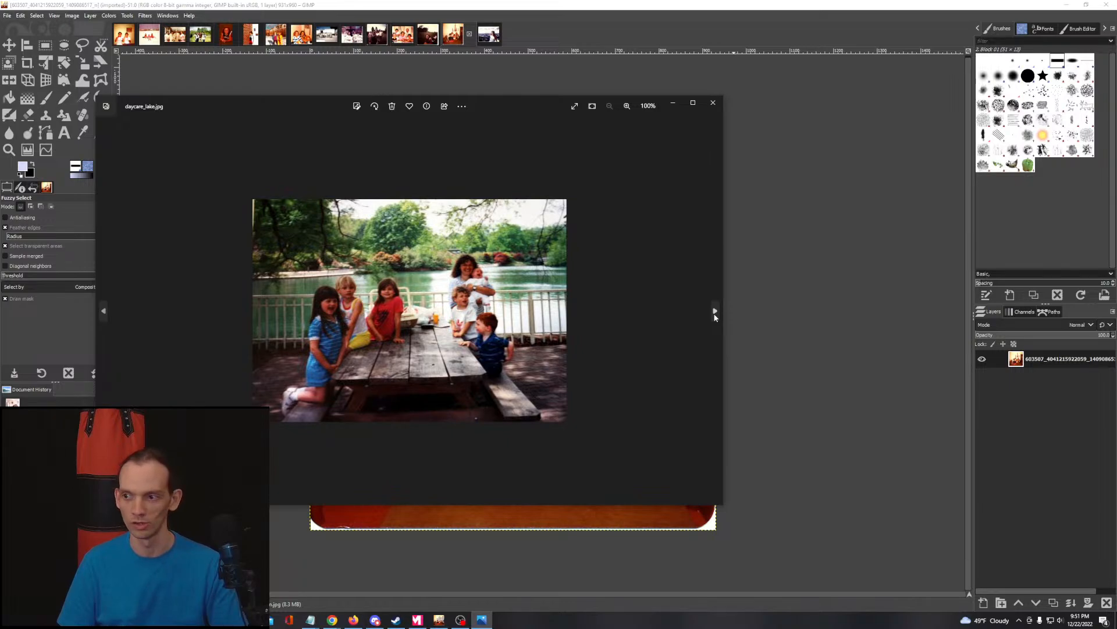
click(715, 311)
Step: Compare the restored ggpa_family.jpg with its original version, alternating between the two
click(714, 312)
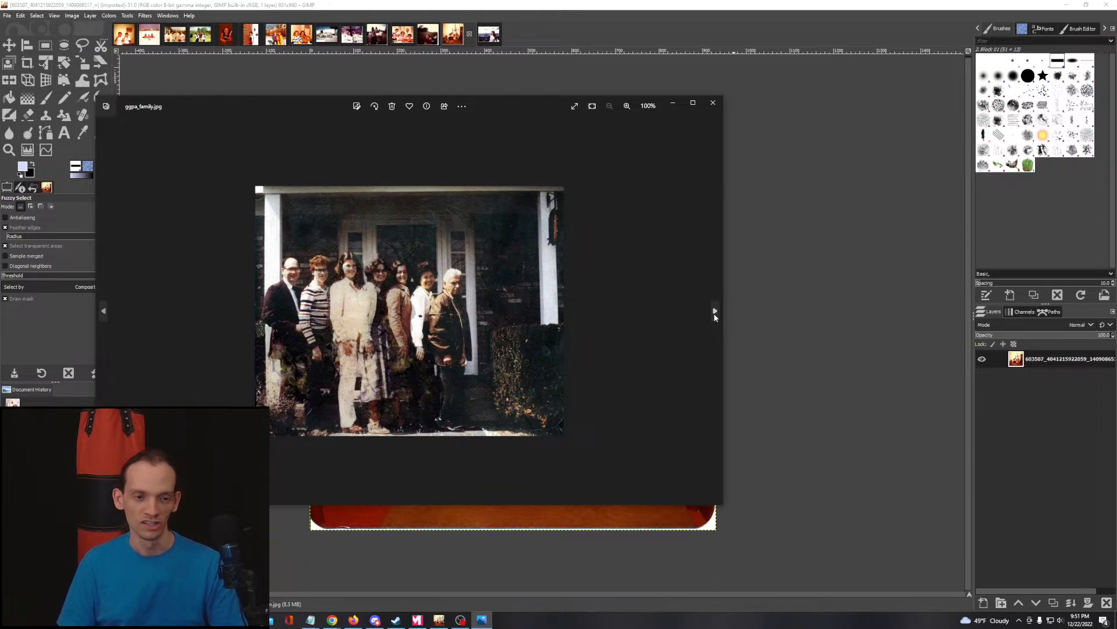
click(714, 312)
click(714, 311)
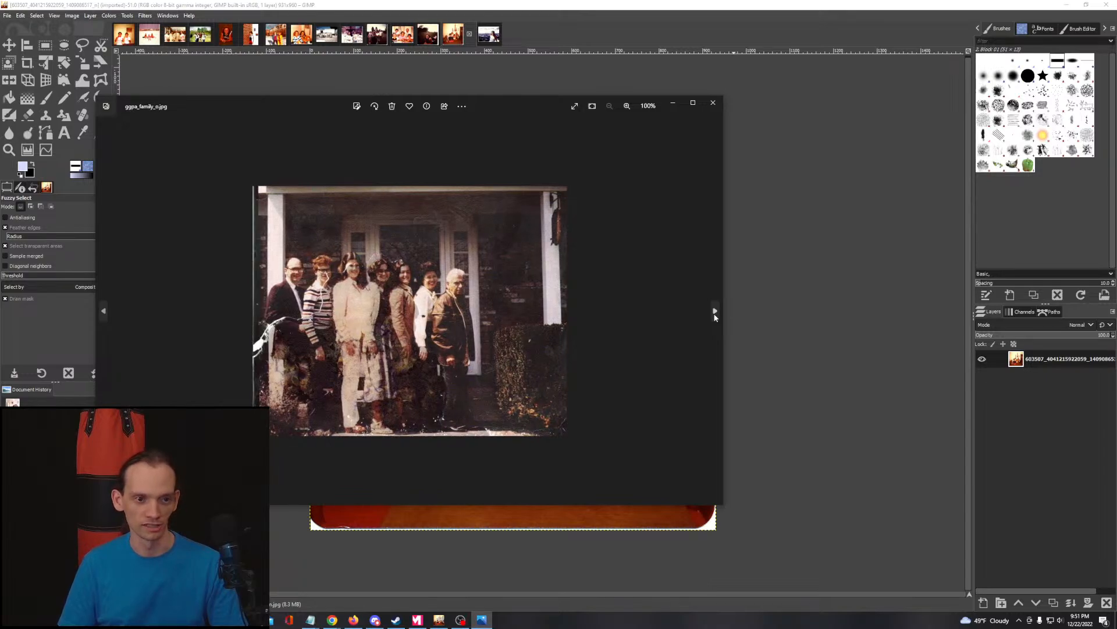
click(716, 313)
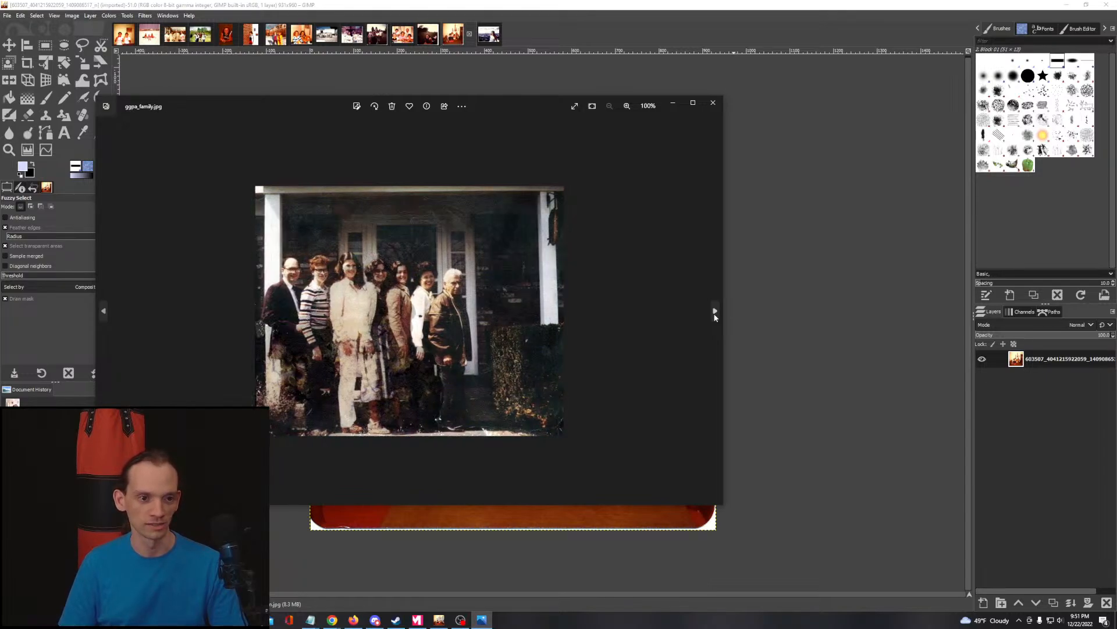
click(716, 314)
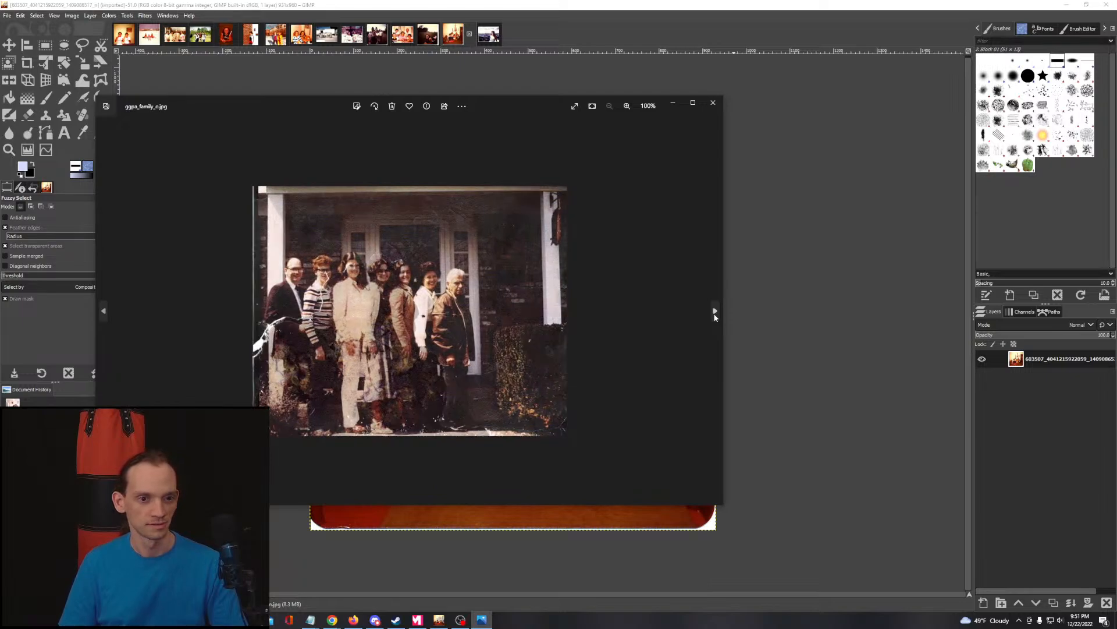
click(716, 313)
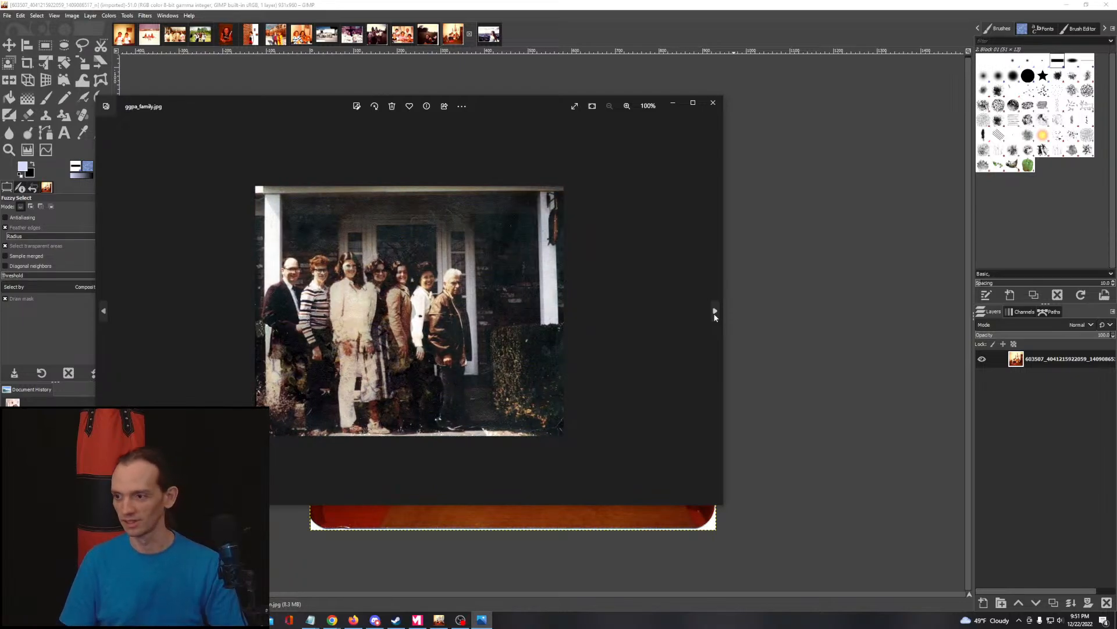
Step: Compare the restored gpa_boat and lifeguard_hat photos with their original versions
click(715, 313)
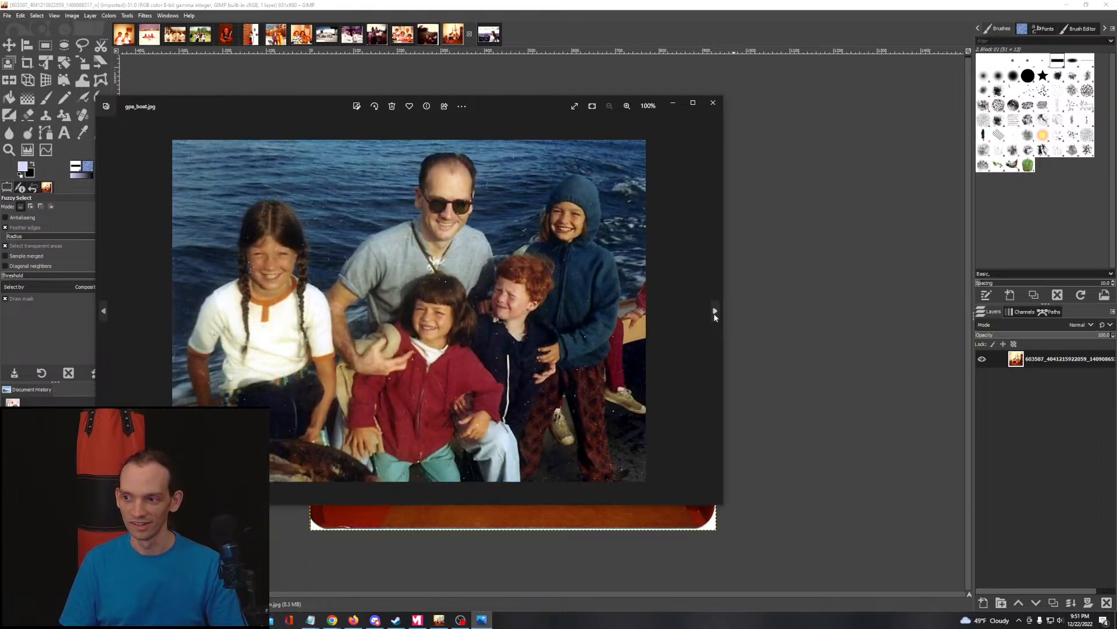
click(716, 313)
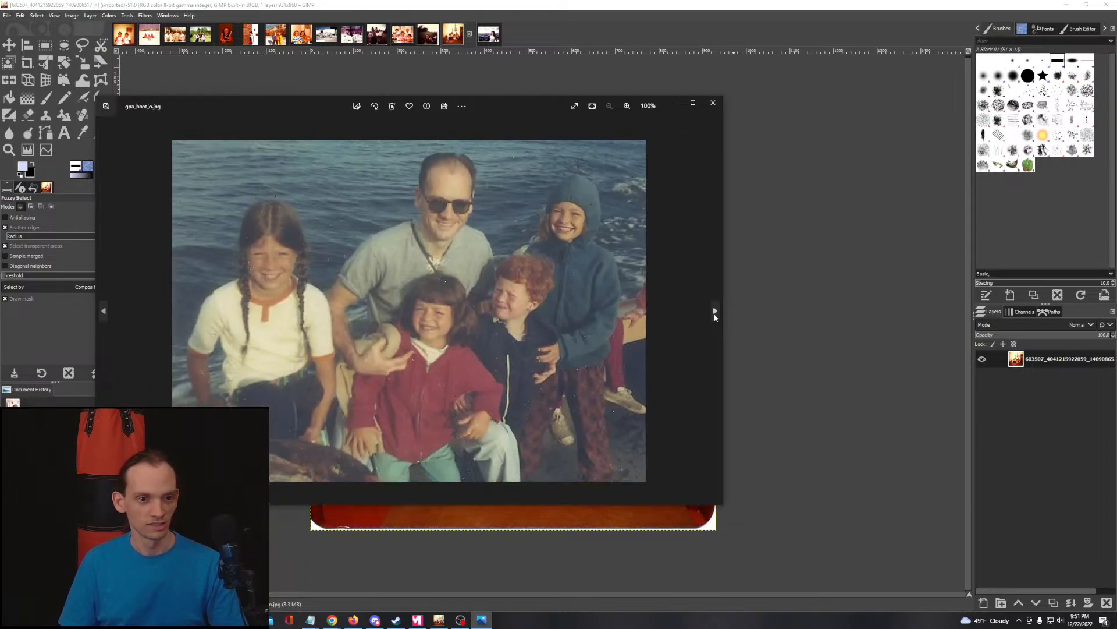
click(715, 314)
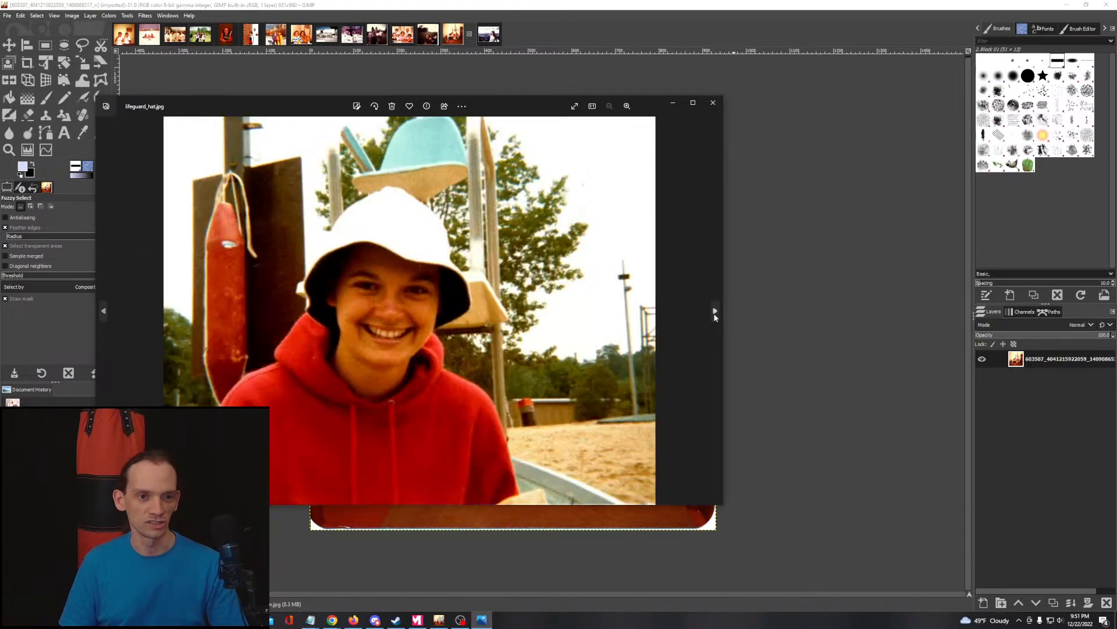
click(716, 313)
key(Left)
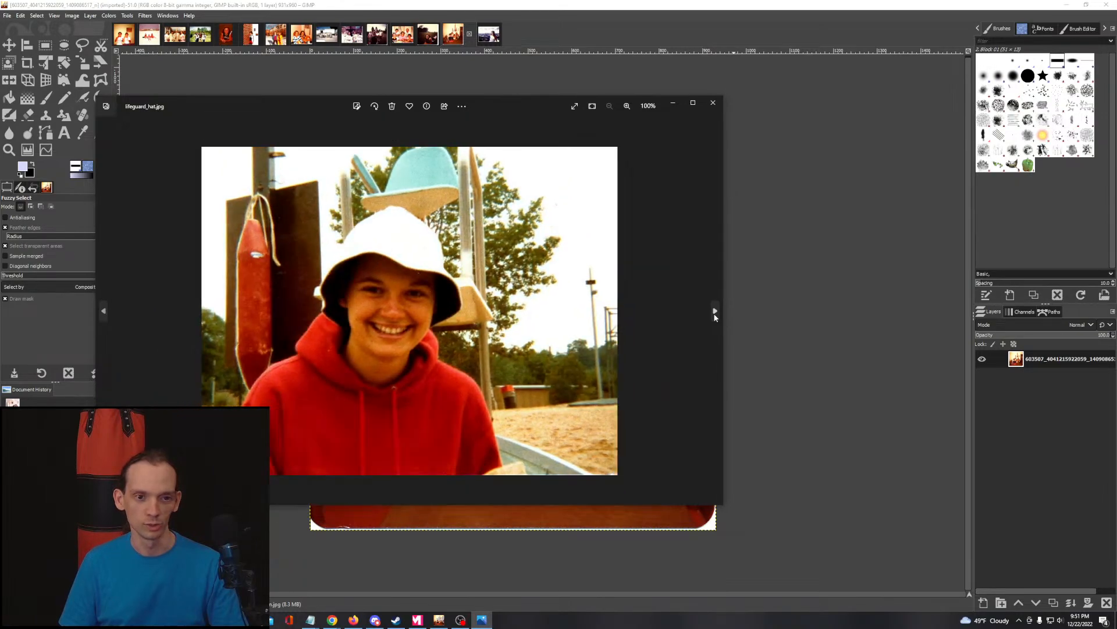
click(715, 313)
key(Left)
click(715, 313)
Step: Compare the restored lifeguard_stand.jpg with its original lifeguard_stand_o.jpg, alternating between the two versions
click(715, 313)
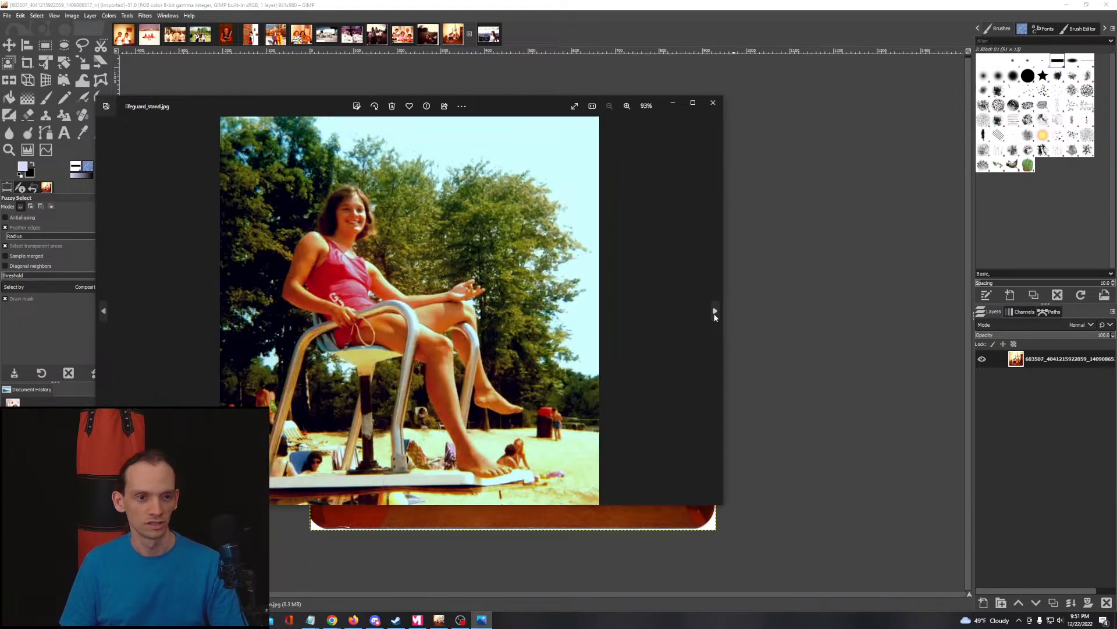
click(715, 315)
key(Left)
click(715, 314)
key(Left)
click(716, 313)
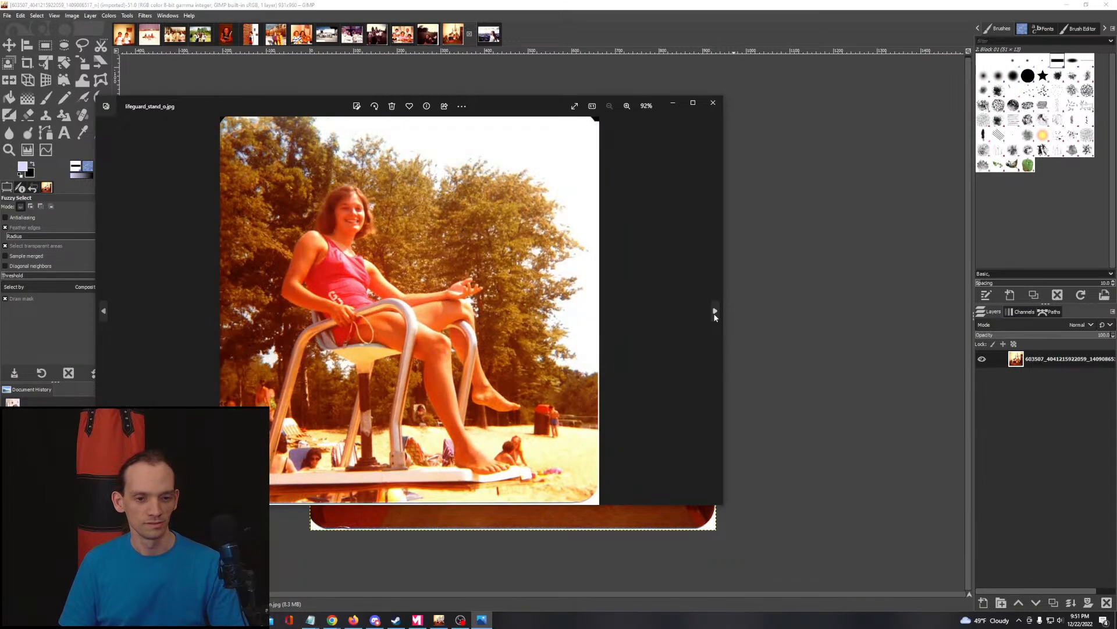
key(Left)
click(716, 313)
Step: Compare the restored mini_golf.jpg with its original version, alternating between the two
click(716, 313)
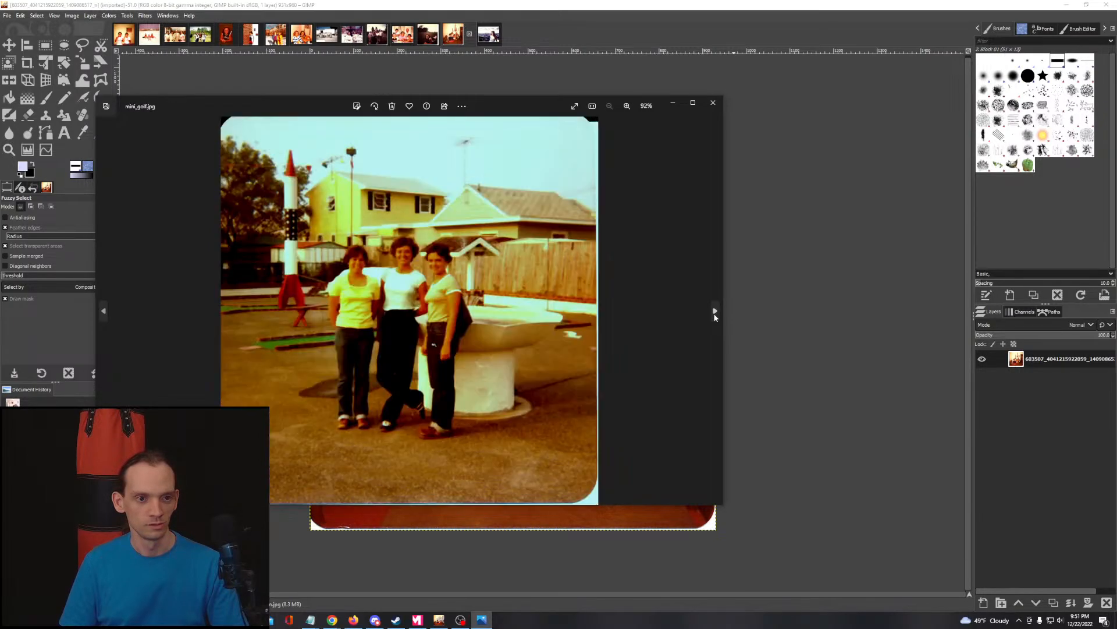
click(715, 313)
key(Left)
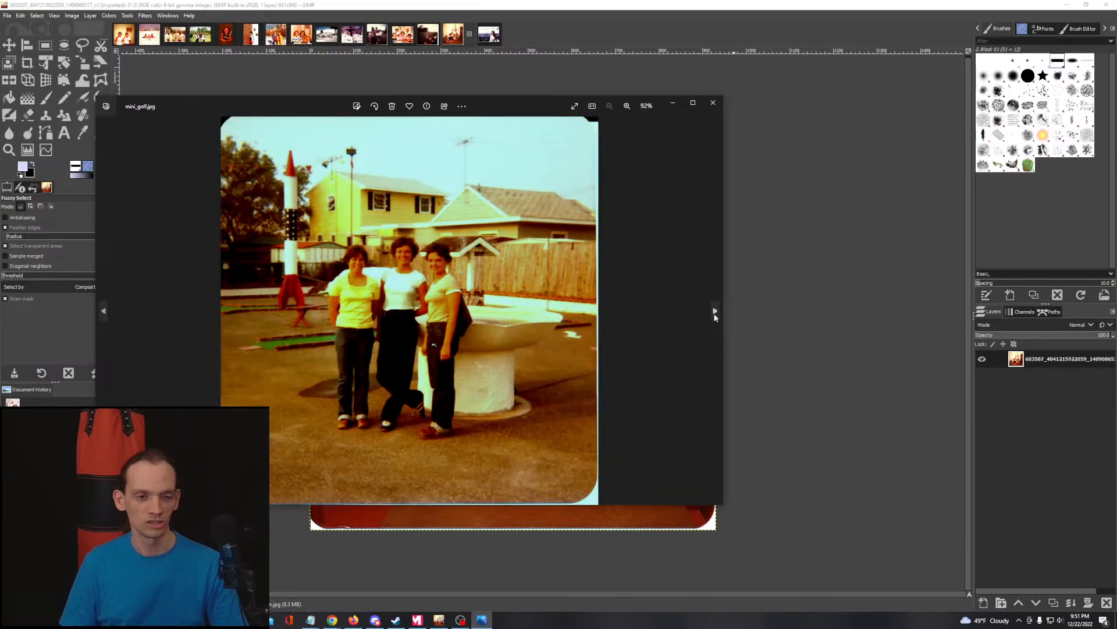
click(715, 313)
key(Left)
click(715, 313)
Step: Compare the restored photo of two women beside the parked cars with its original, alternating between the two versions
click(715, 313)
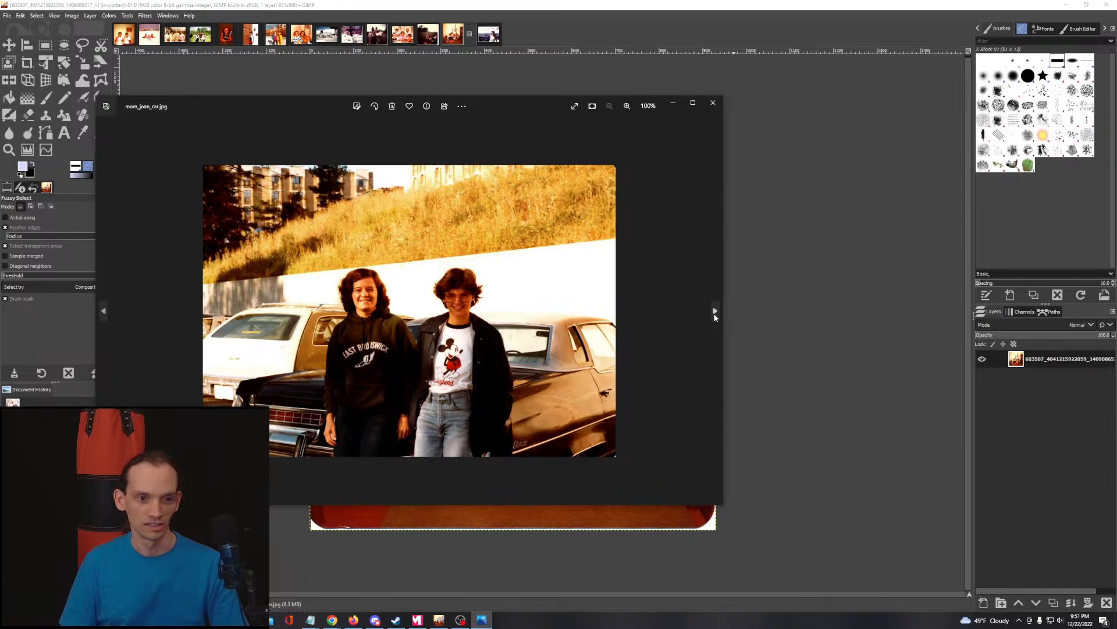
click(715, 313)
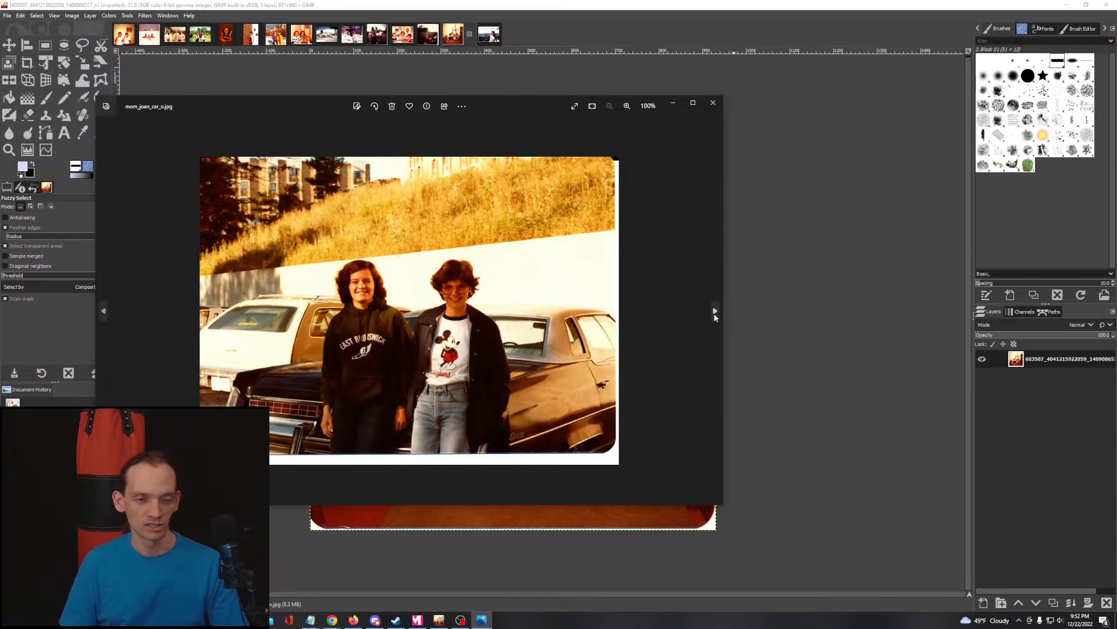
key(Left)
click(715, 313)
key(Left)
click(716, 313)
Step: Compare the restored mom_with_rabbit.jpg with its original mom_with_rabbit_o.jpg, alternating between the two versions
click(716, 313)
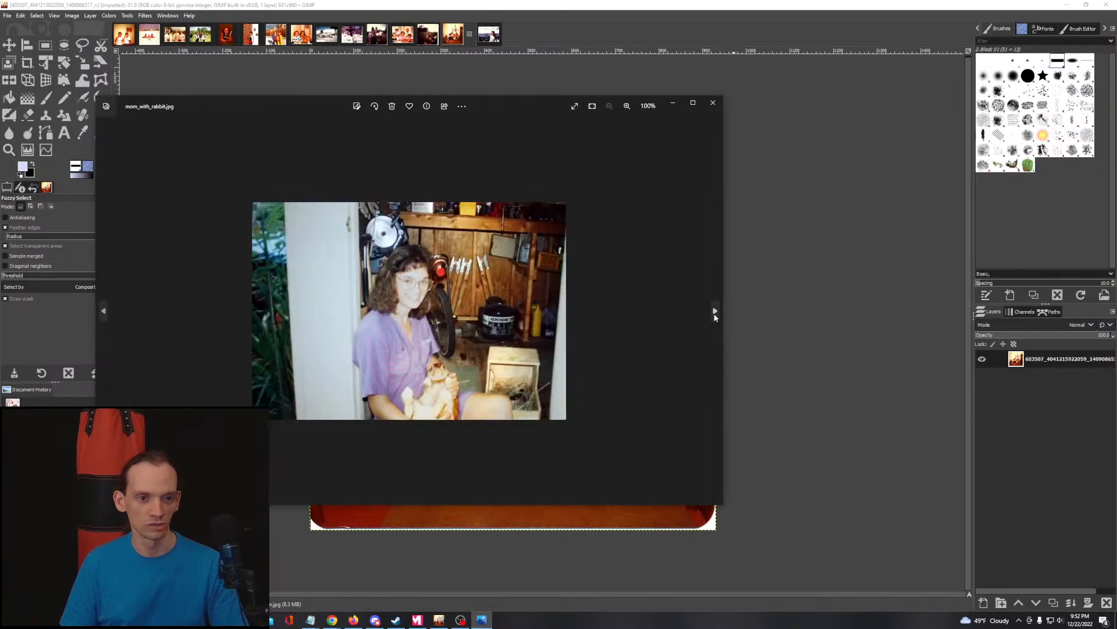
click(715, 313)
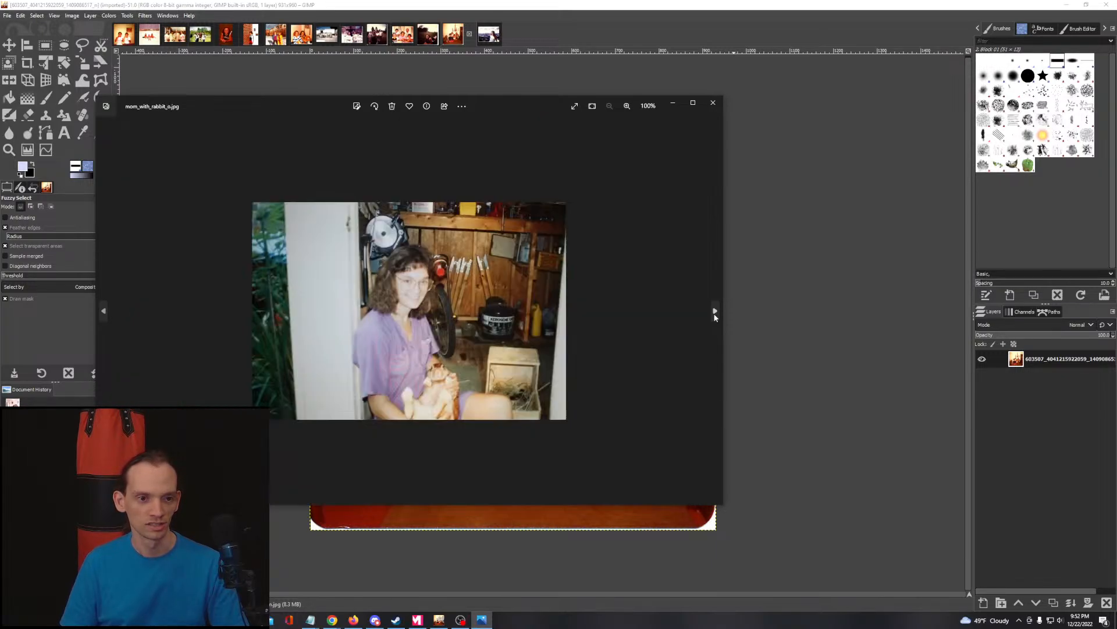
key(Left)
key(Right)
key(Left)
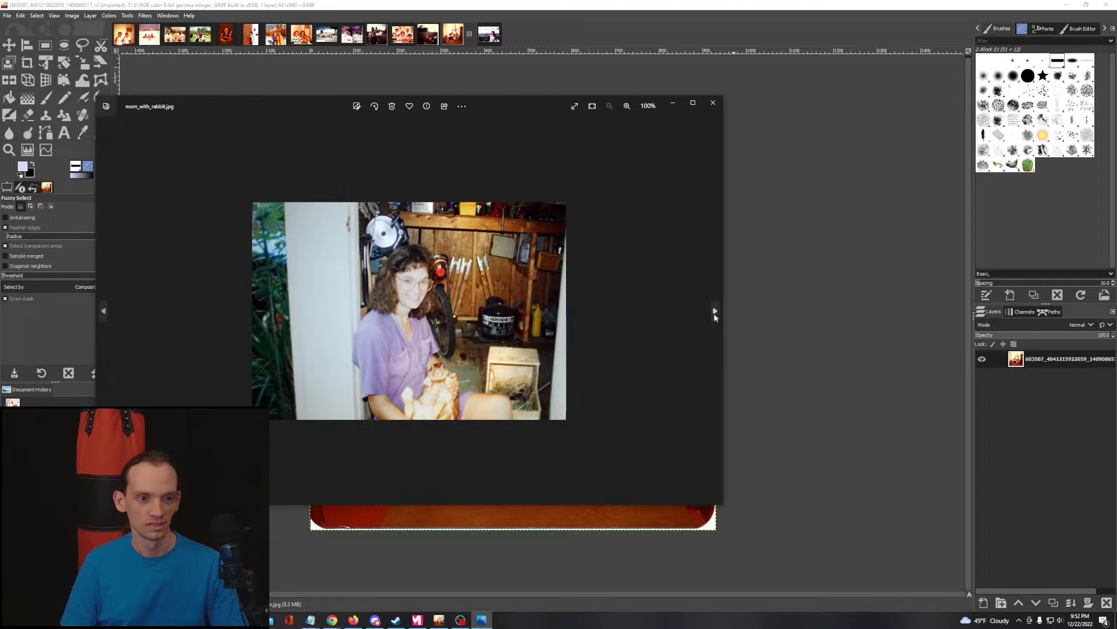
key(Right)
key(Left)
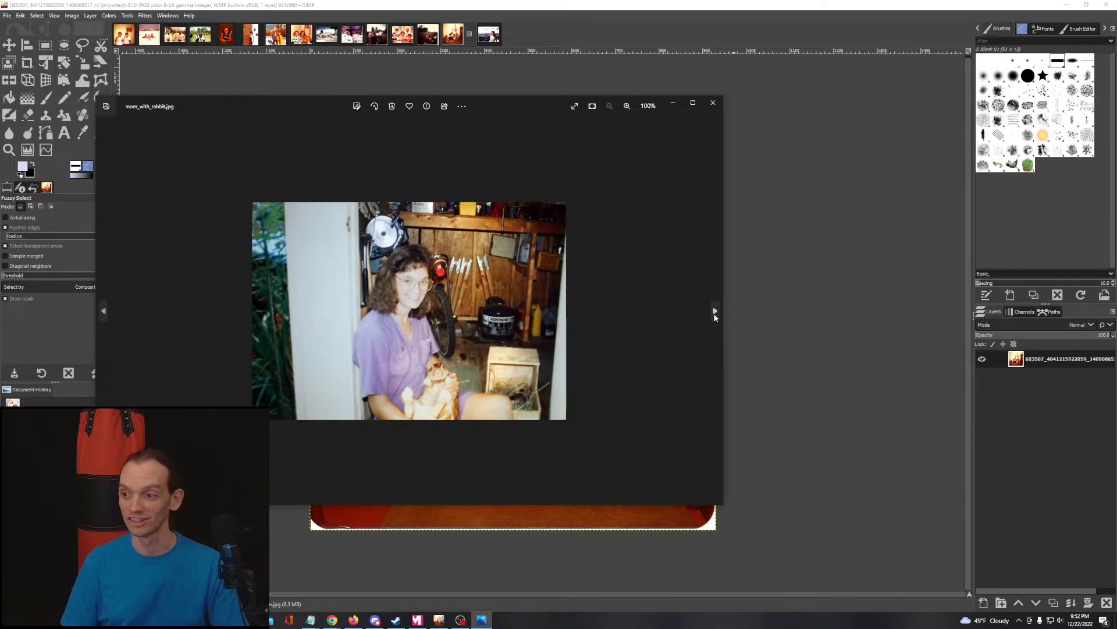
key(Right)
Step: Compare the restored pga_oldcar.jpg with its original pga_oldcar_o.jpg, alternating between the two versions
key(Right)
key(Right)
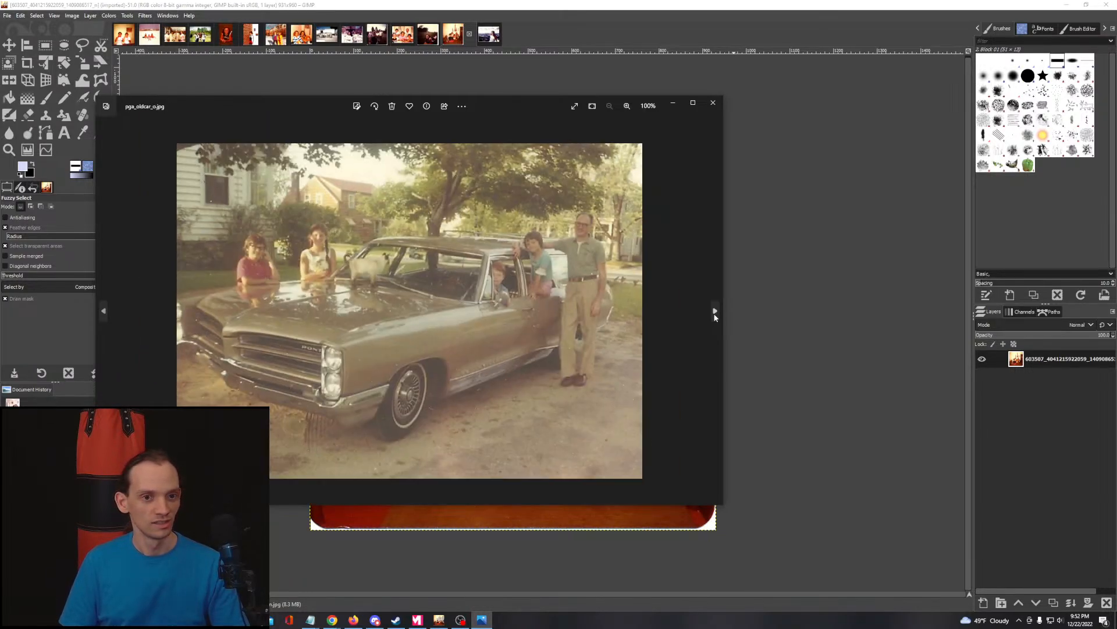
key(Left)
key(Right)
key(Left)
key(Right)
key(Left)
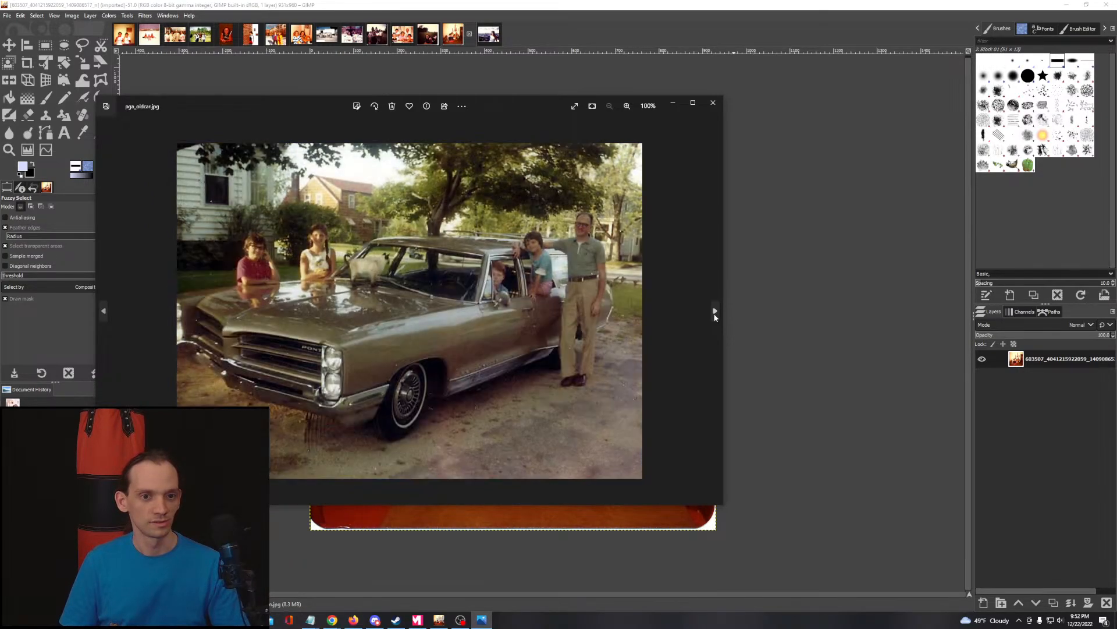
key(Right)
Step: Compare the restored presents.jpg with its original presents_o.jpg, alternating between the two versions
key(Right)
key(Right)
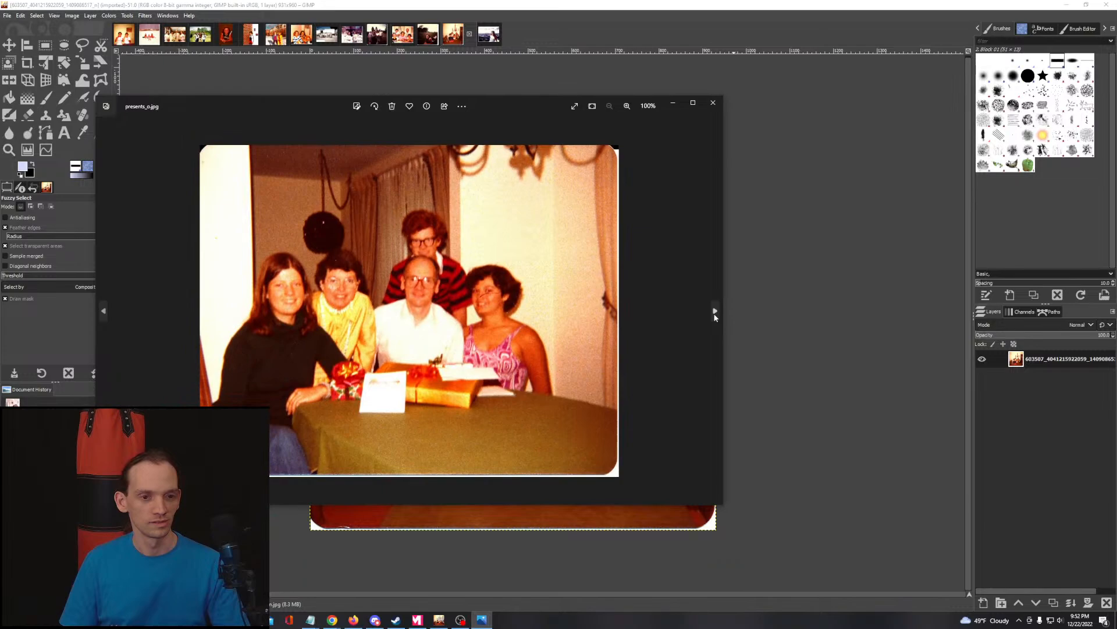
key(Left)
key(Right)
key(Left)
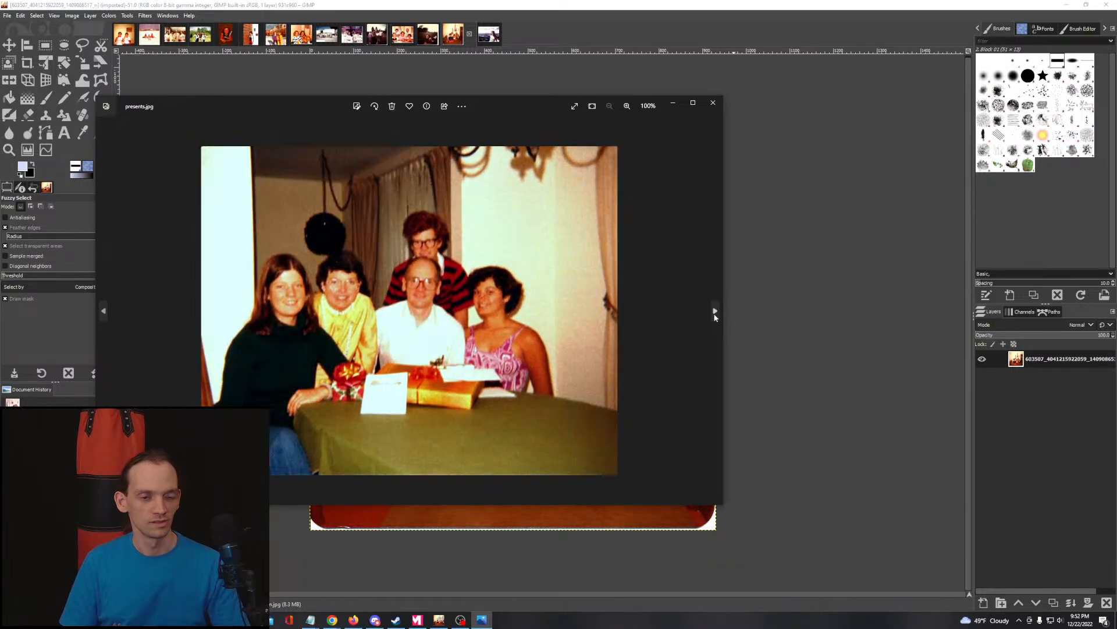
key(Right)
key(Left)
key(Right)
Step: View the restored prom photo and its original prom_o.jpg
key(Right)
key(Right)
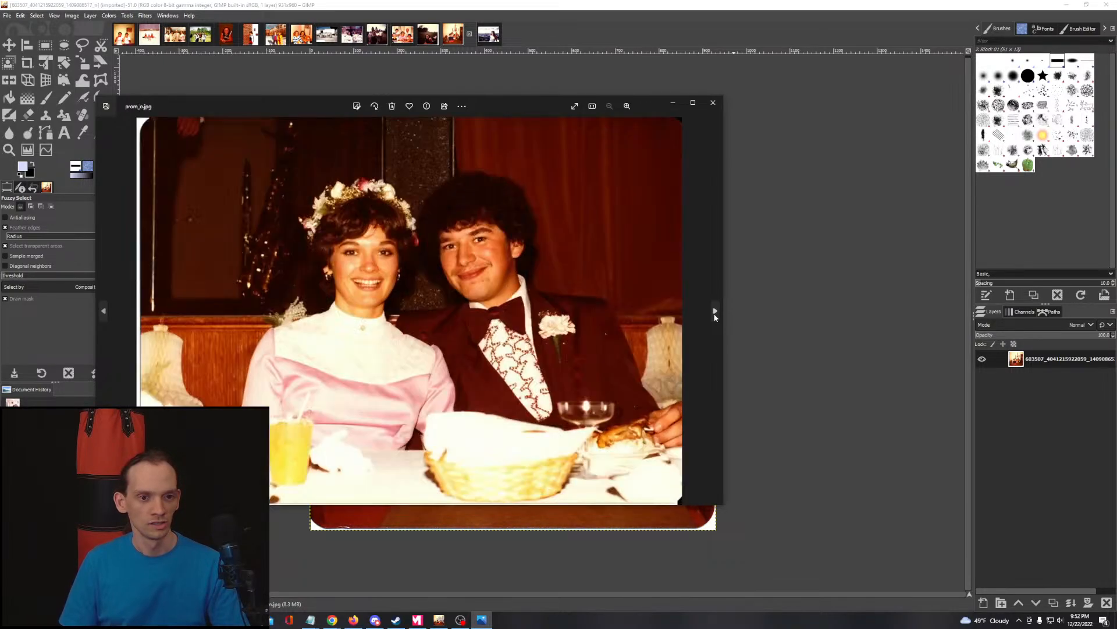
key(Right)
Step: Compare the restored redhair.jpg with its original redhair_o.jpg, alternating between the two versions
key(Right)
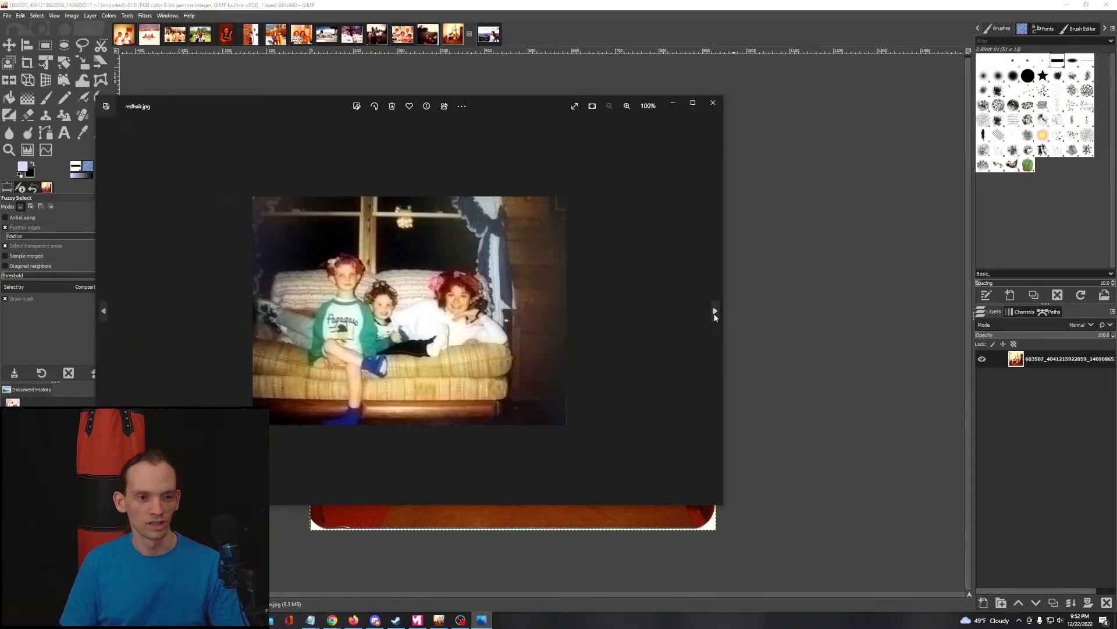
key(Right)
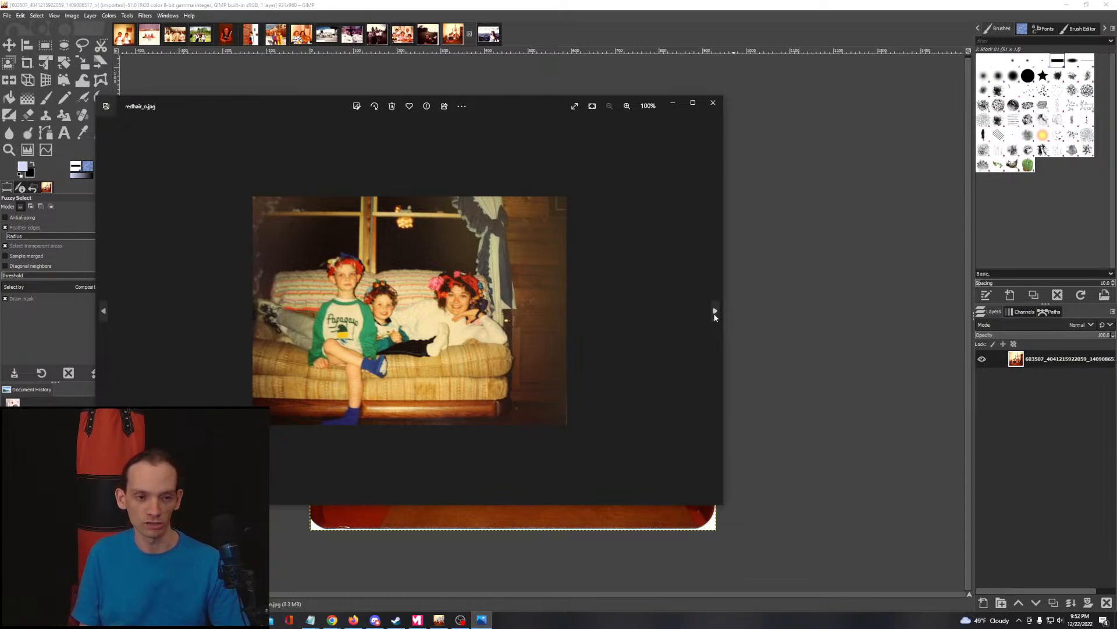
click(715, 312)
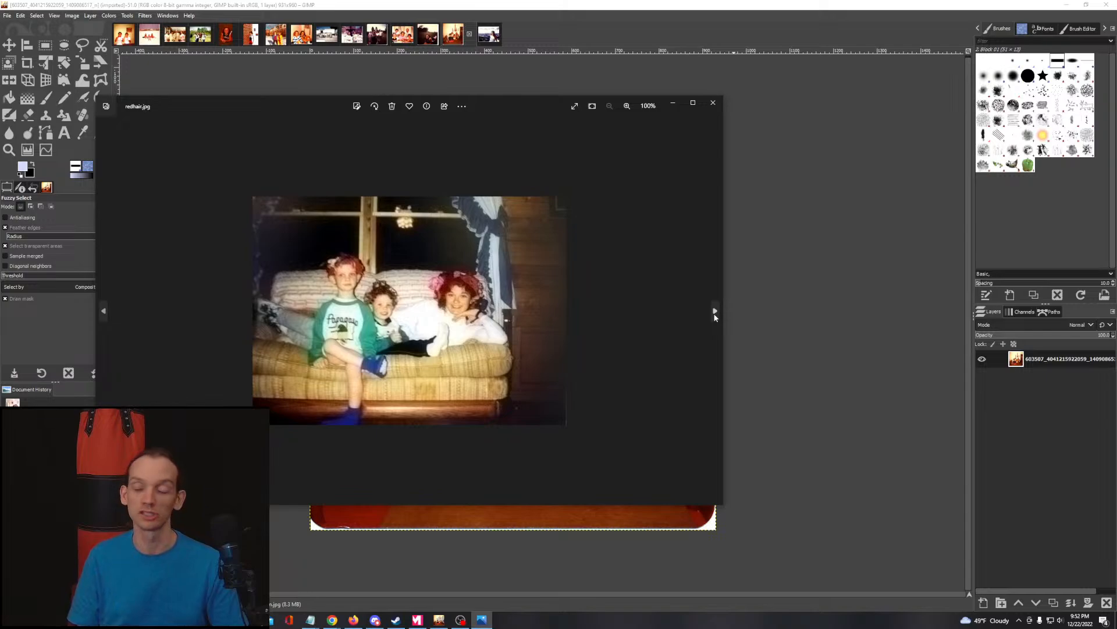
click(715, 312)
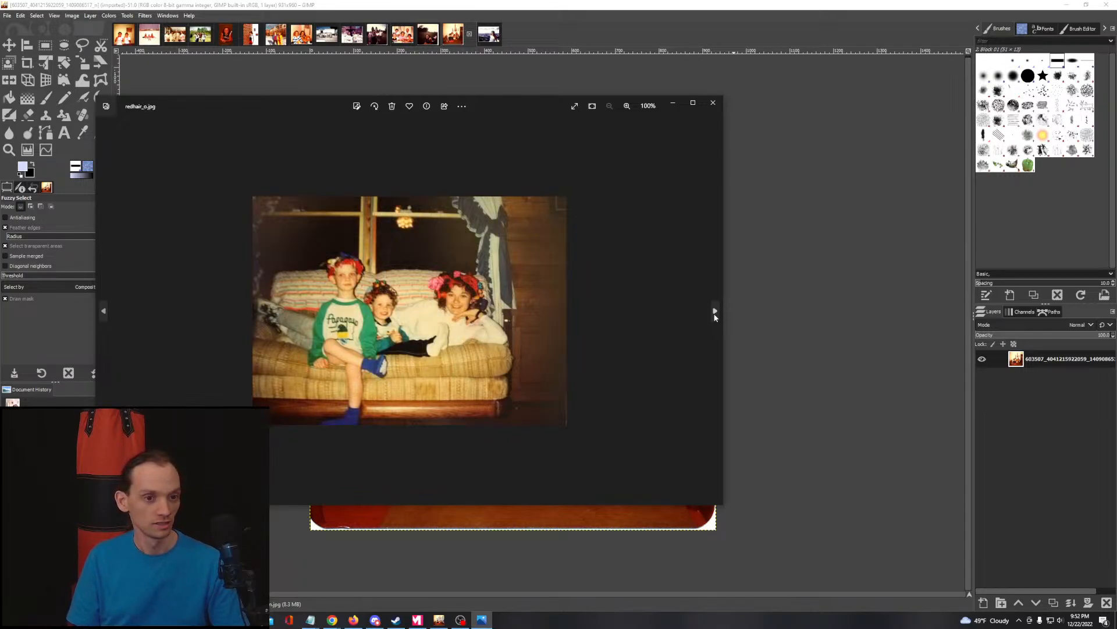
click(716, 313)
click(715, 312)
click(715, 313)
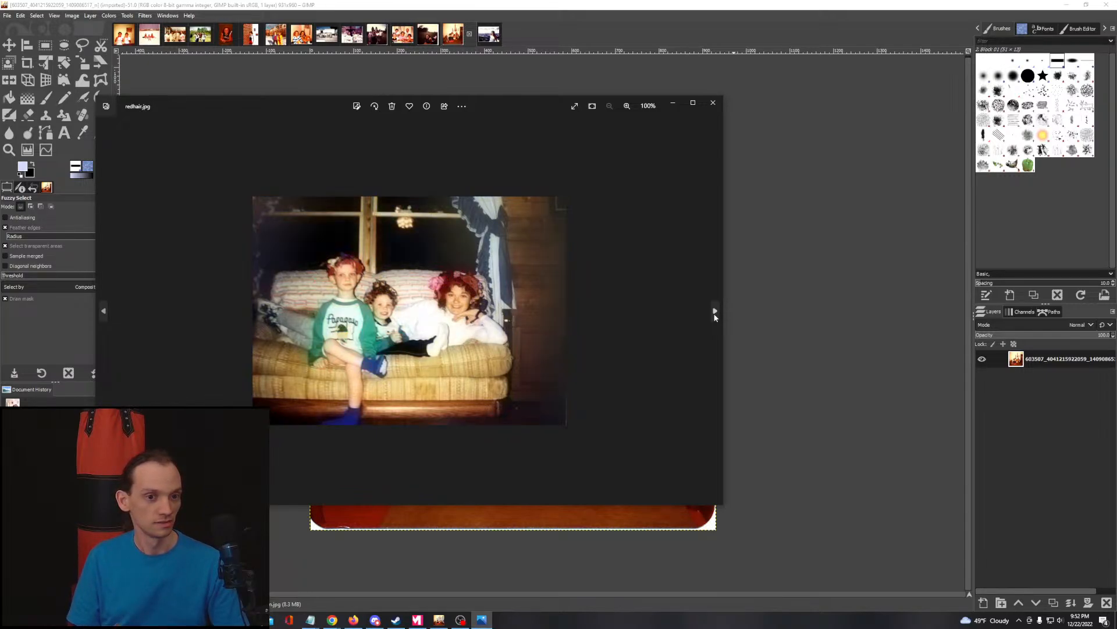
click(716, 312)
Step: Compare the restored runners photo with its original runners_o.jpg, alternating between the two versions
click(715, 312)
click(715, 313)
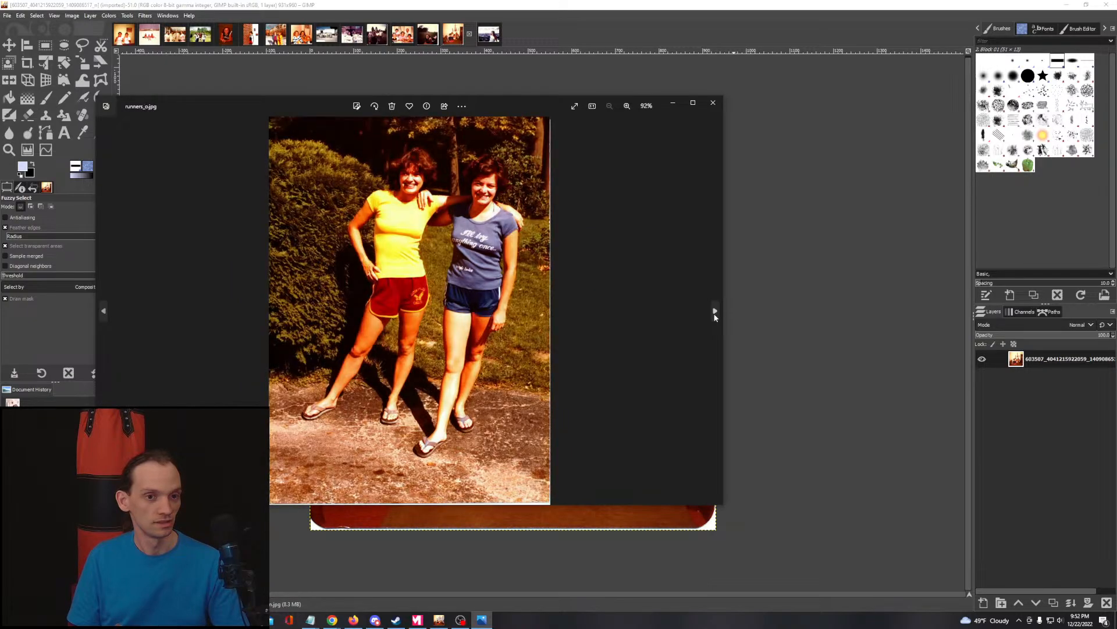
key(Left)
click(716, 312)
key(Left)
click(716, 313)
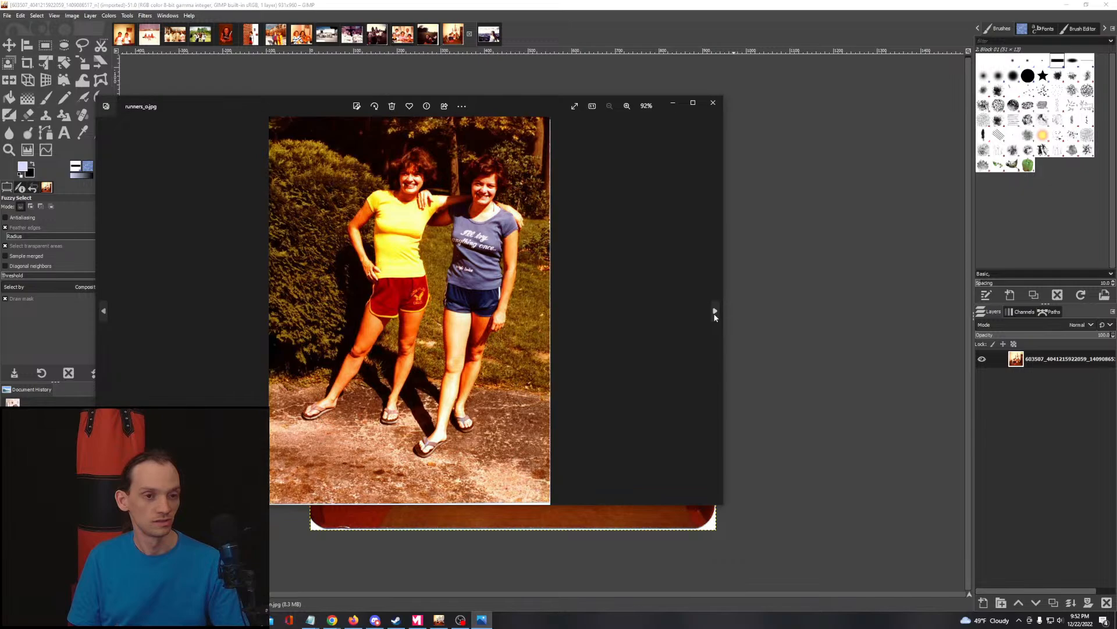
Step: Compare the restored withcat.jpg with its original withcat_o.jpg, alternating between the two versions, and close the photo viewer
key(Left)
click(715, 312)
click(715, 313)
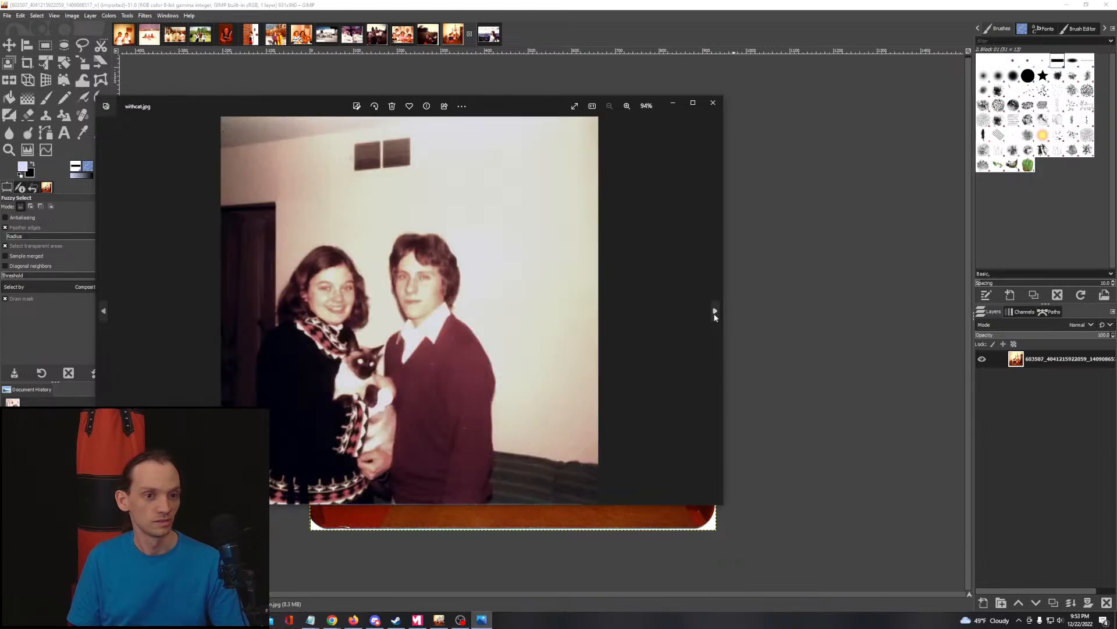
click(715, 313)
key(Left)
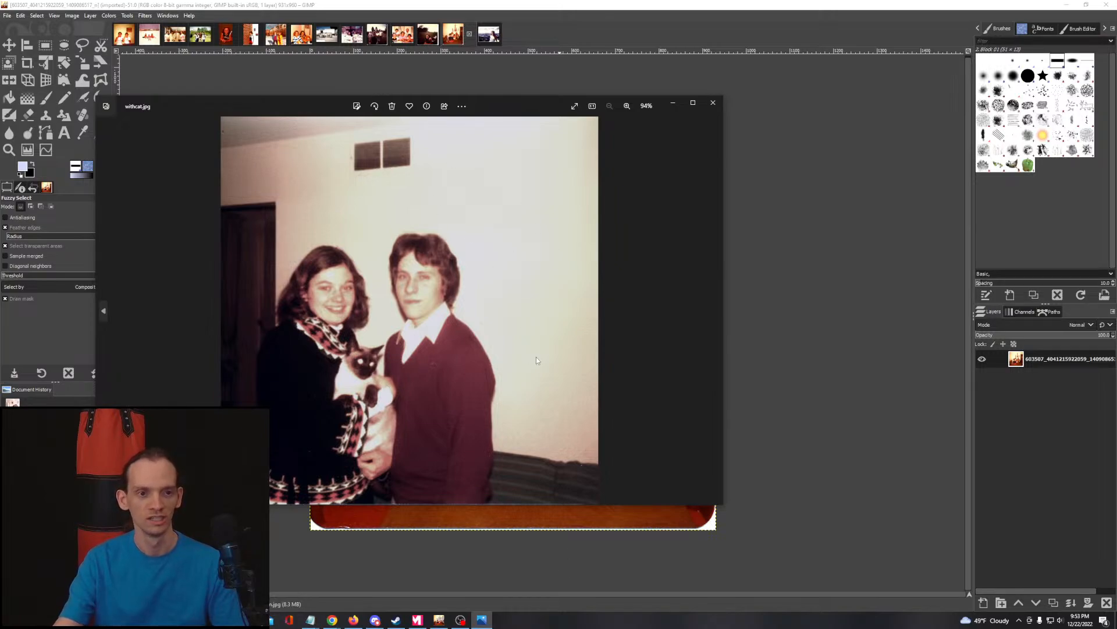
key(Right)
key(Left)
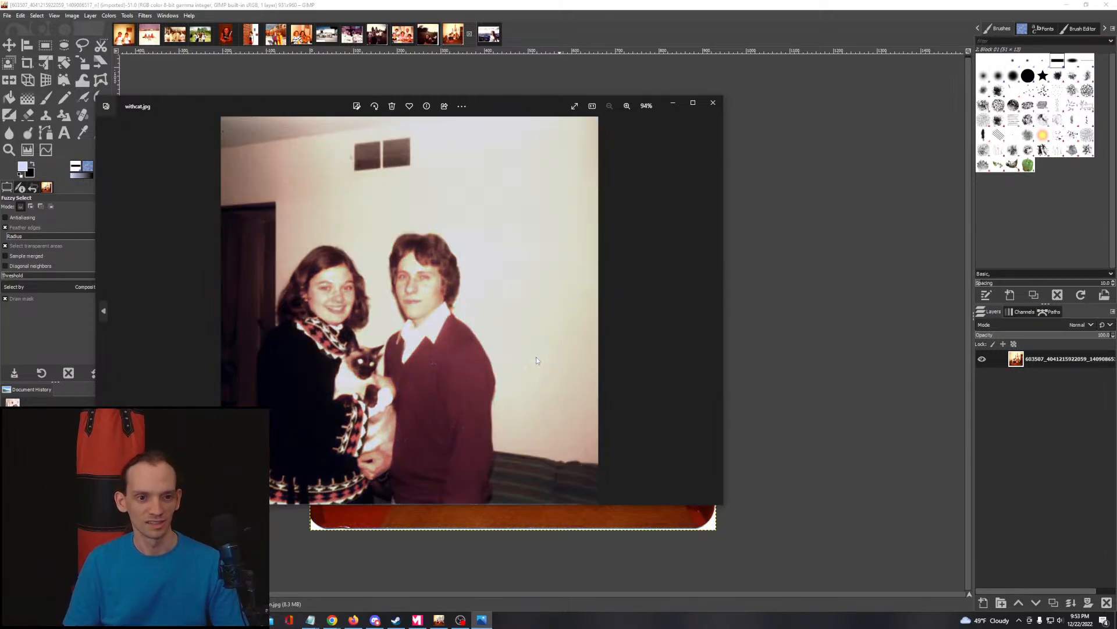
key(Right)
key(Left)
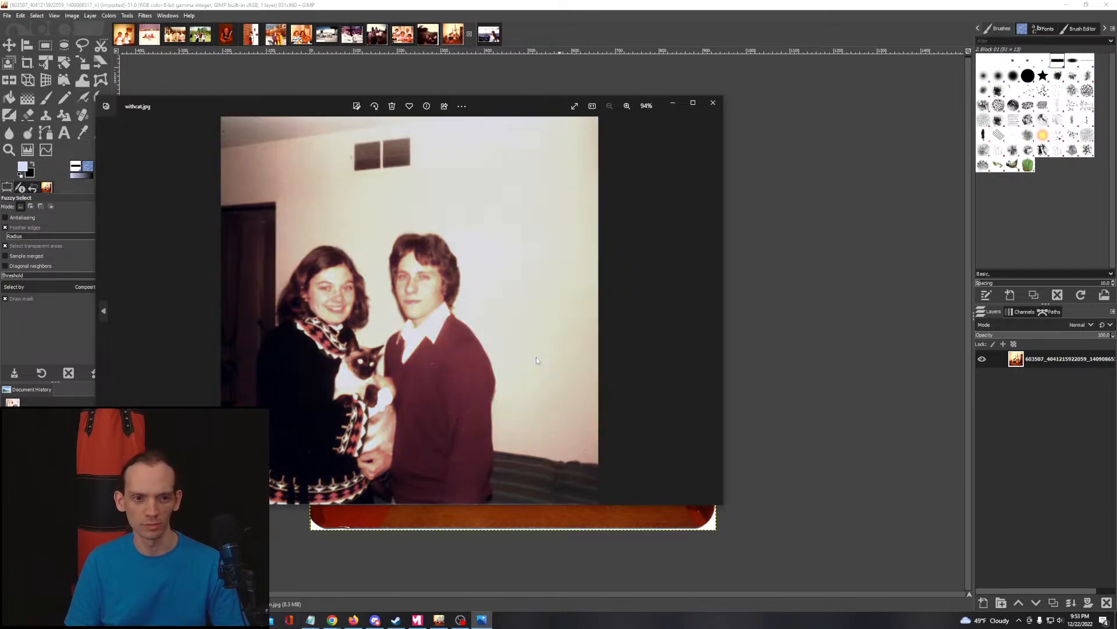
key(Right)
key(Left)
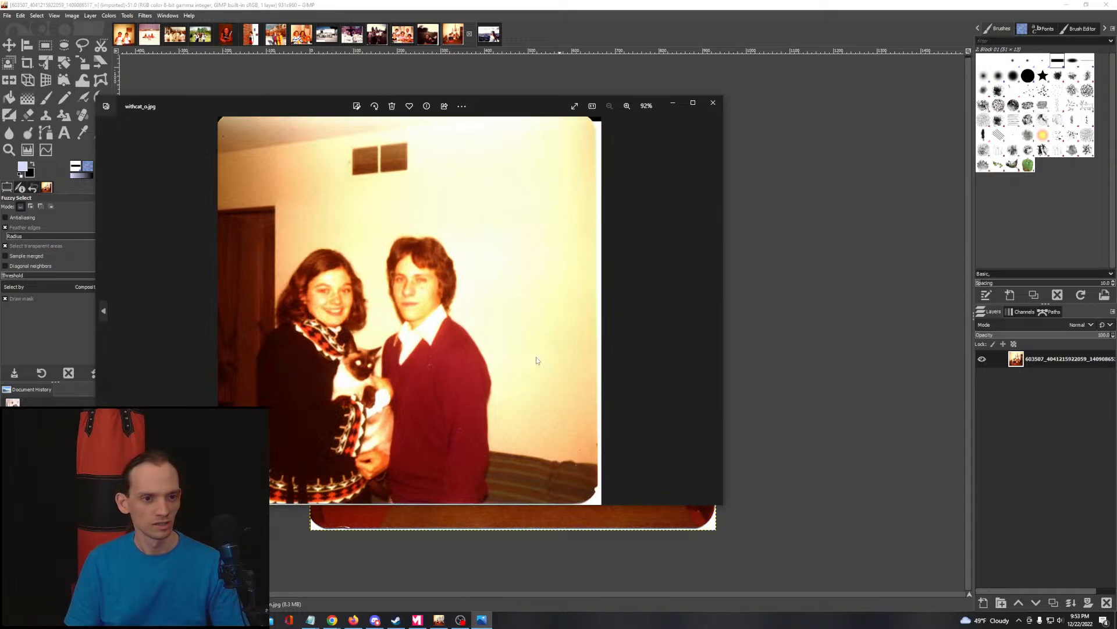
click(713, 105)
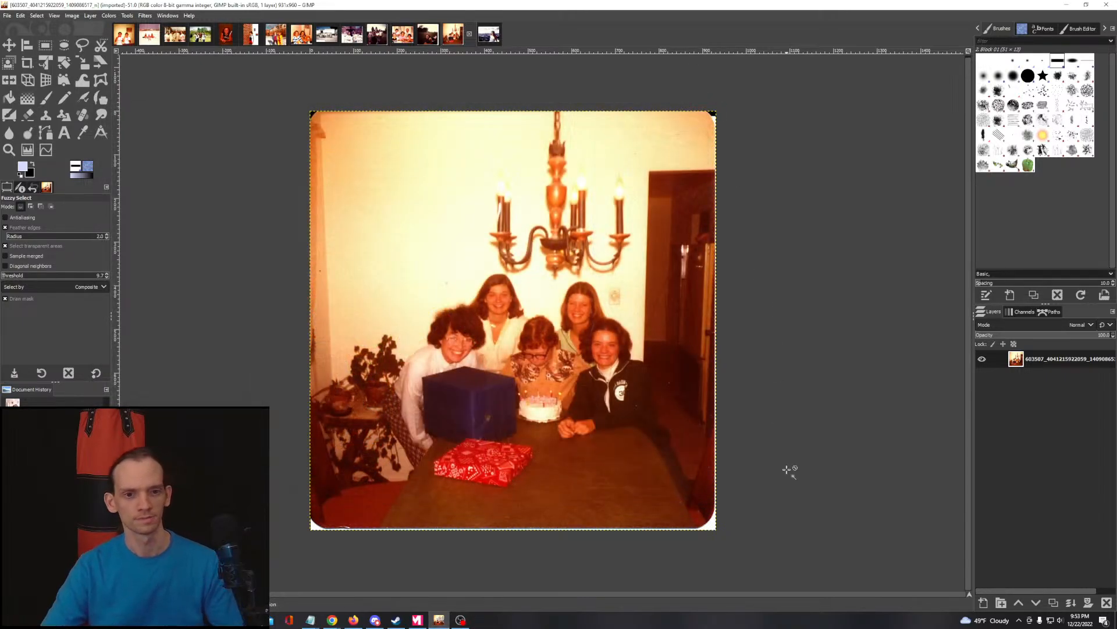
Step: In the photo of two people eating cake, extend the fuzzy selection over the second person's face and raised arm and the adjoining elbow
click(124, 34)
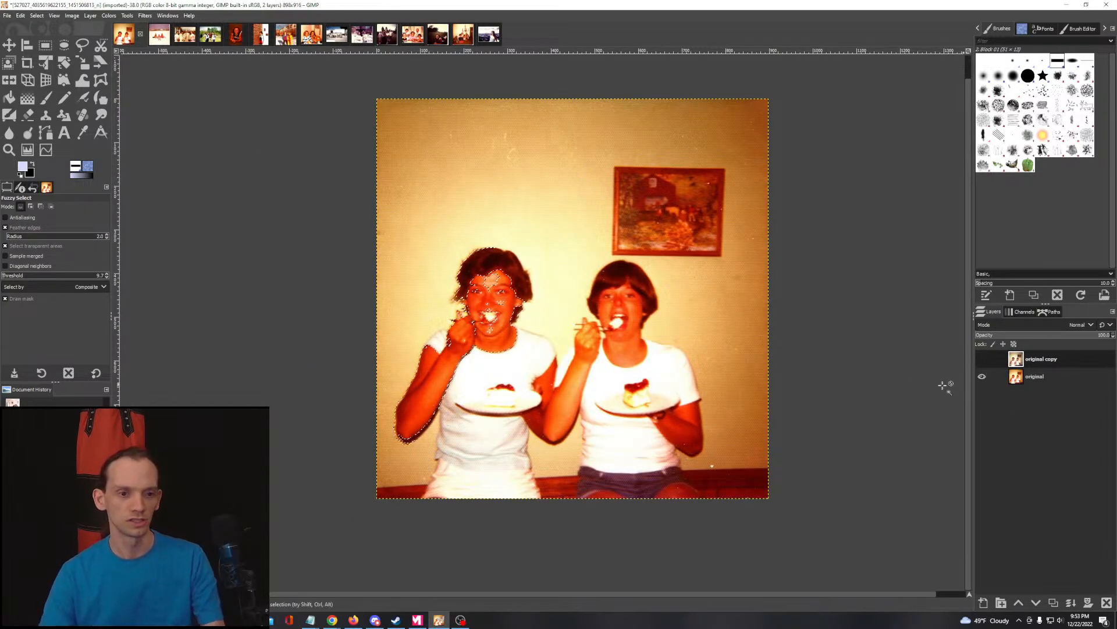
drag(554, 418, 567, 448)
drag(549, 384, 572, 404)
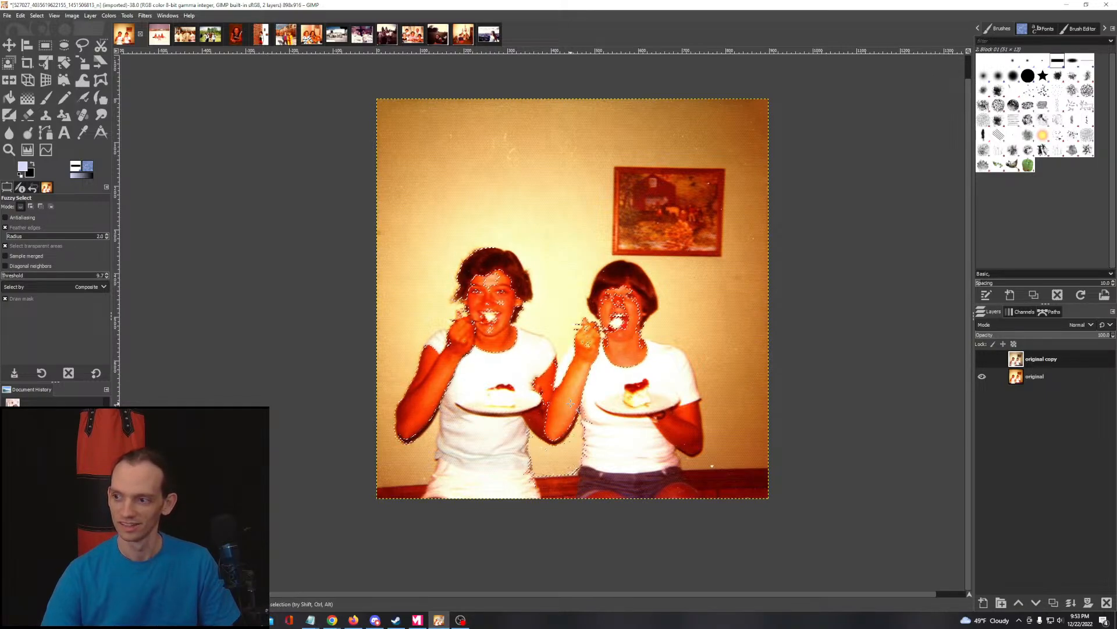
mouse_move(549, 408)
mouse_down()
mouse_move(561, 462)
mouse_move(550, 410)
mouse_up()
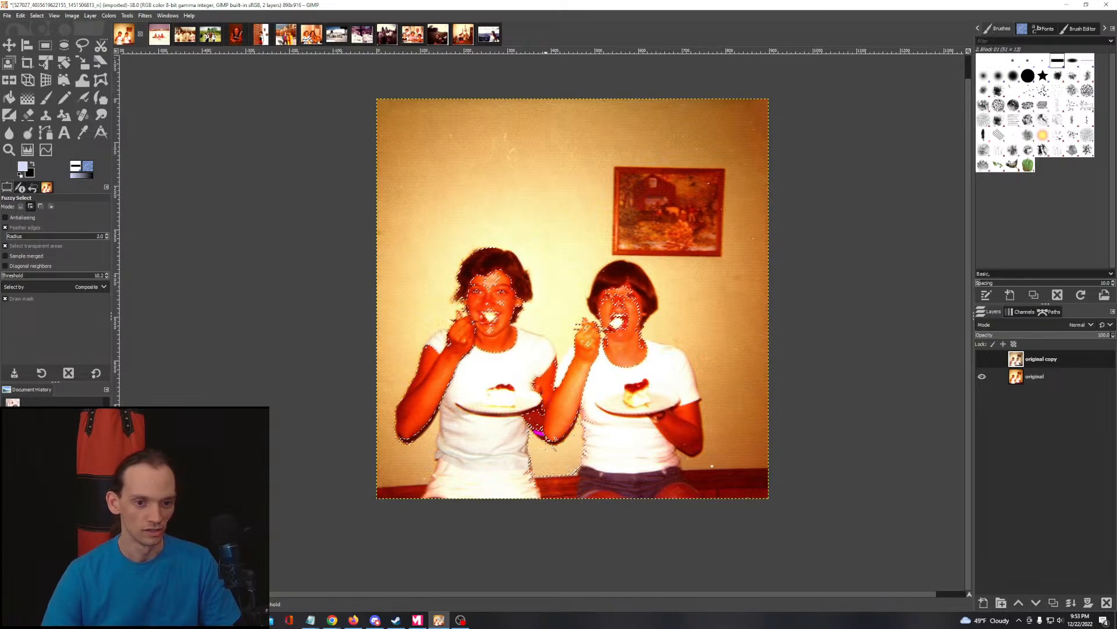
drag(561, 462, 565, 450)
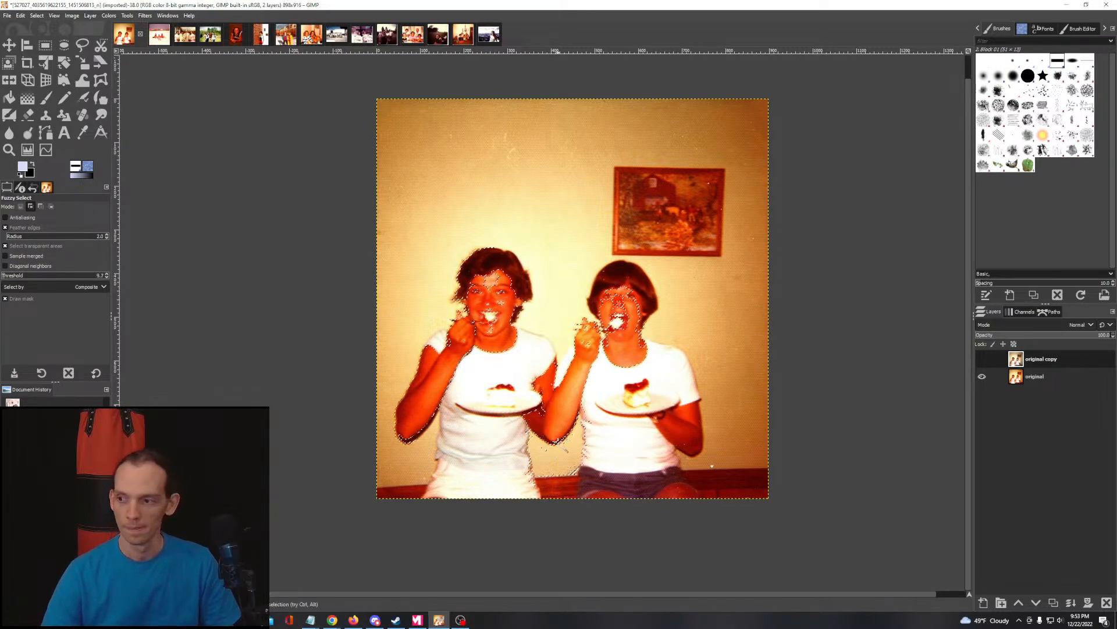
drag(558, 443, 550, 419)
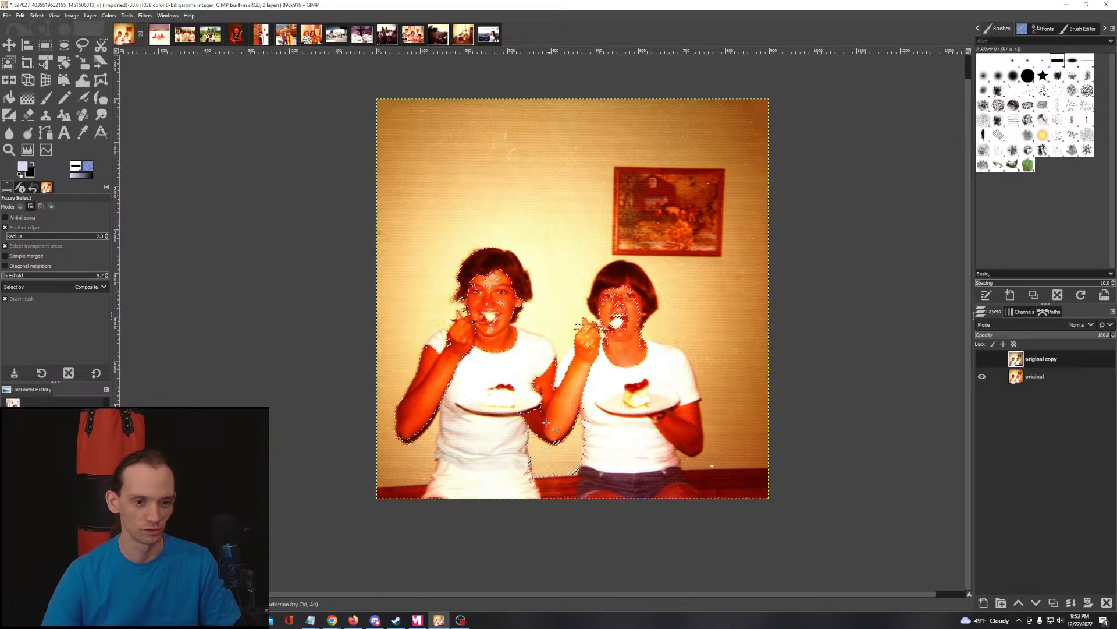
click(353, 619)
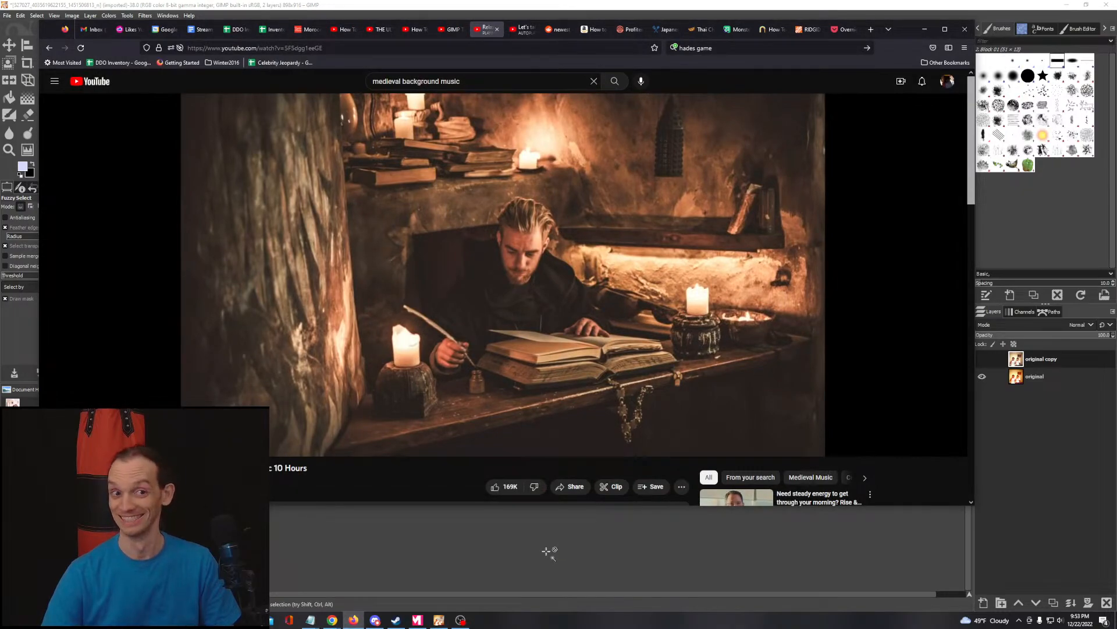
click(353, 619)
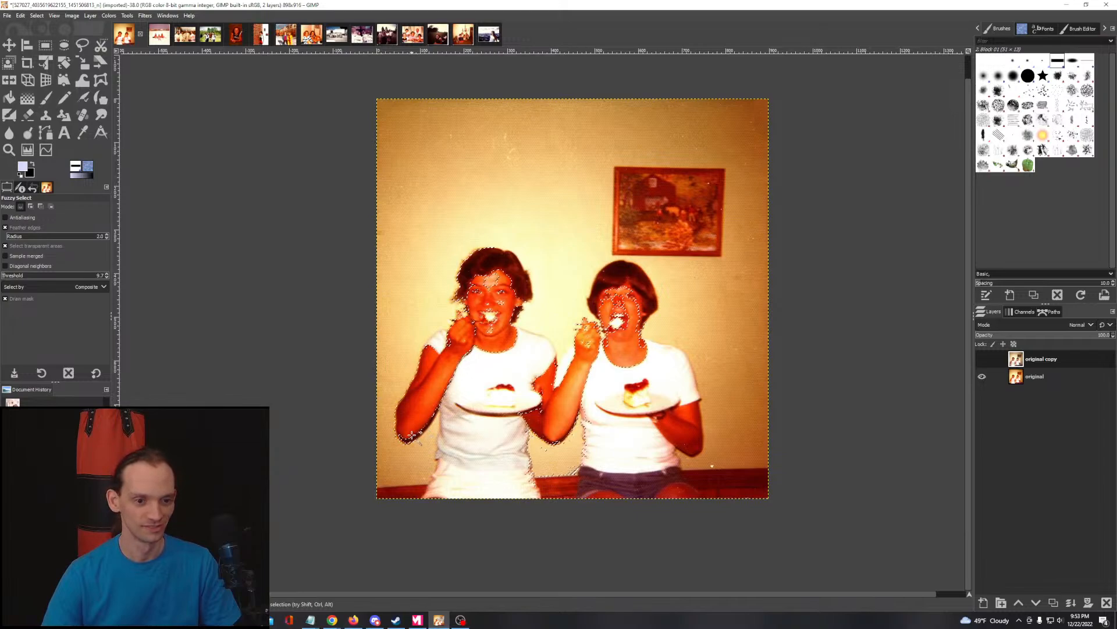
Step: Add the dark red baseboard, the blue shorts and the legs along the photo's lower edge to the fuzzy selection
drag(426, 430, 416, 526)
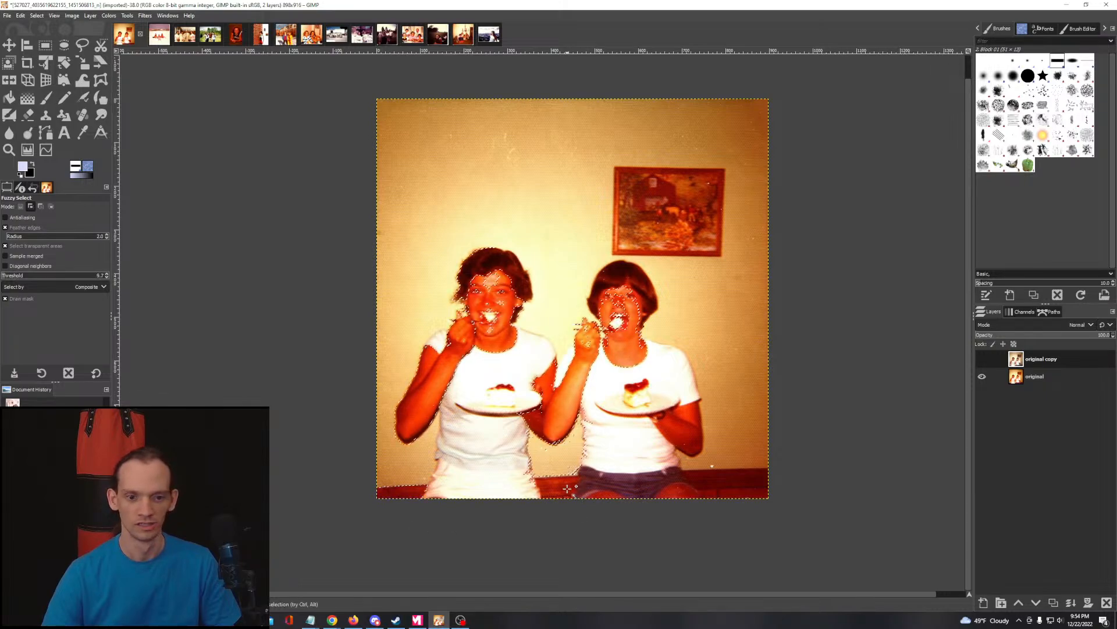
drag(567, 489, 581, 529)
mouse_move(621, 490)
mouse_down()
mouse_move(637, 526)
mouse_move(619, 506)
mouse_up()
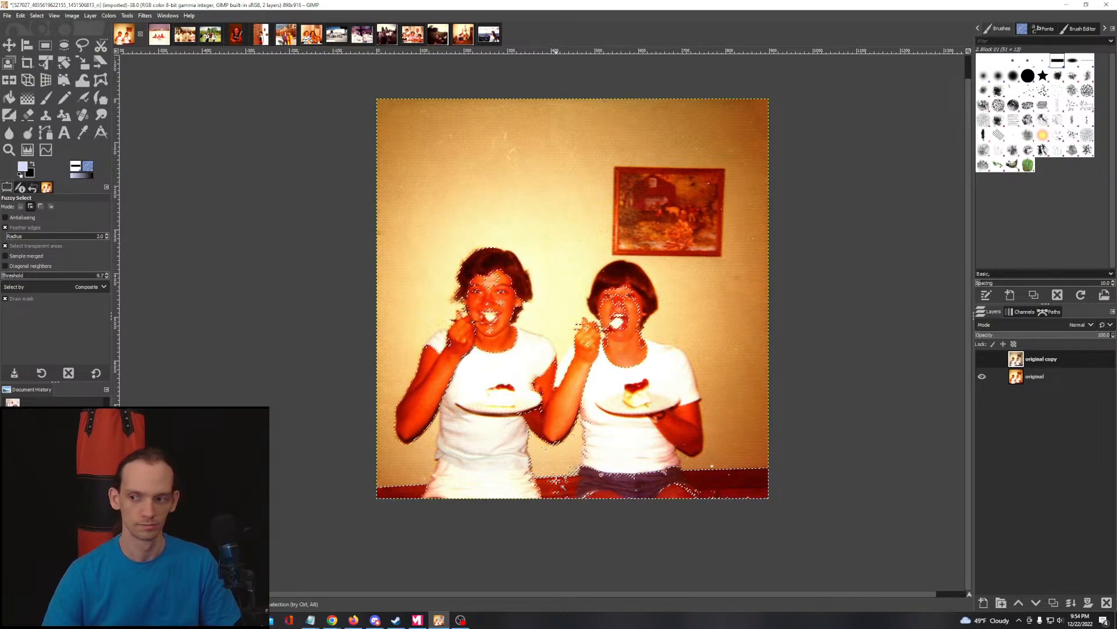
drag(559, 482, 567, 519)
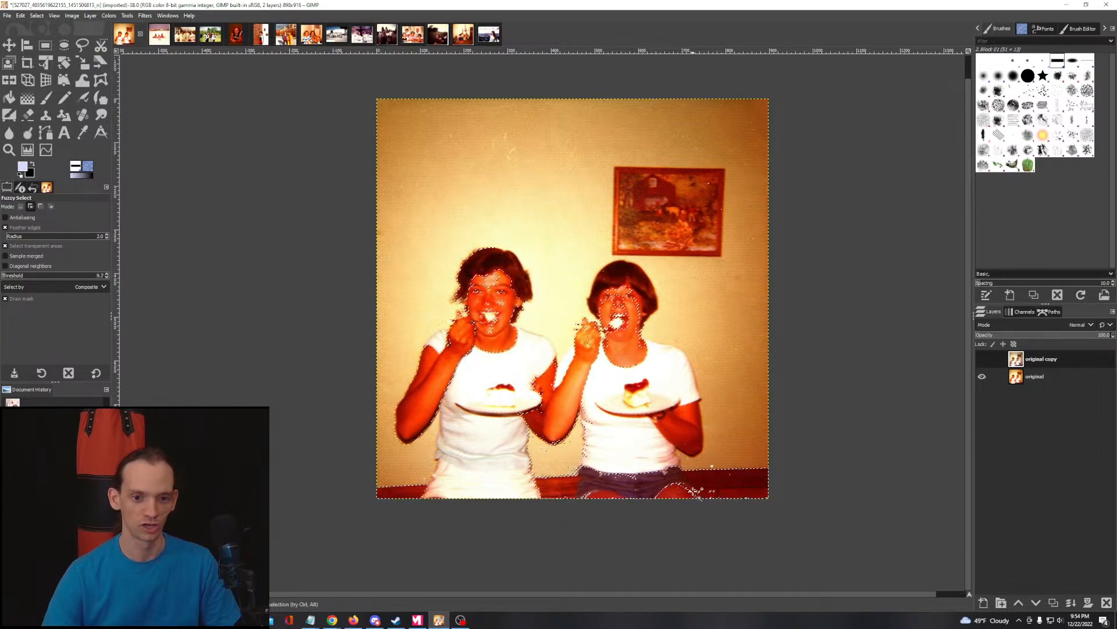
drag(696, 493, 703, 518)
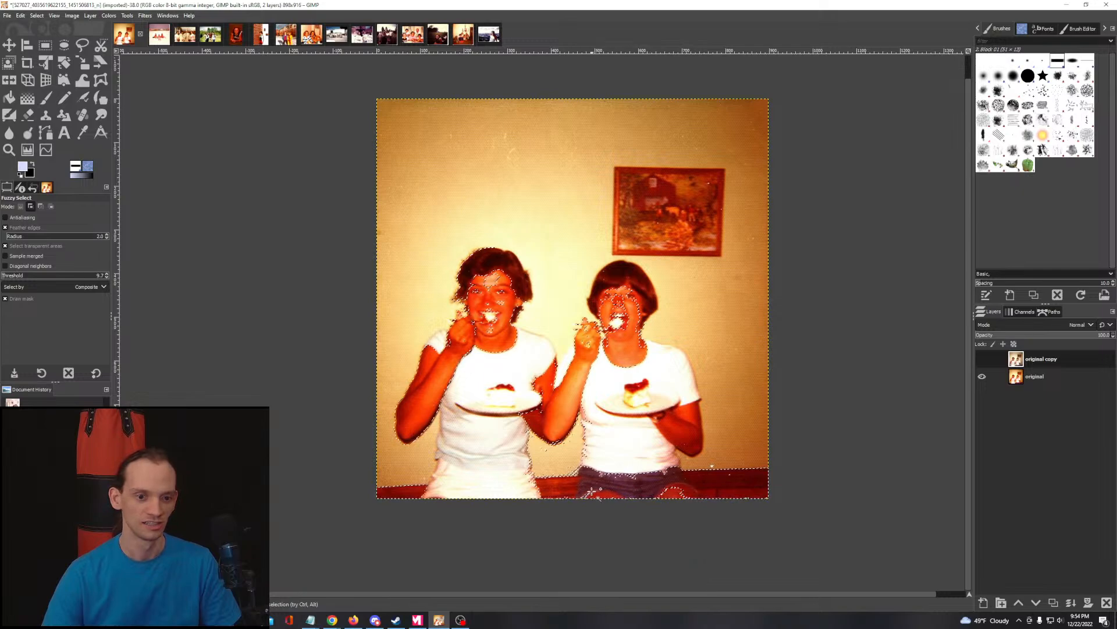
drag(591, 491, 603, 518)
drag(675, 492, 684, 522)
drag(566, 447, 578, 479)
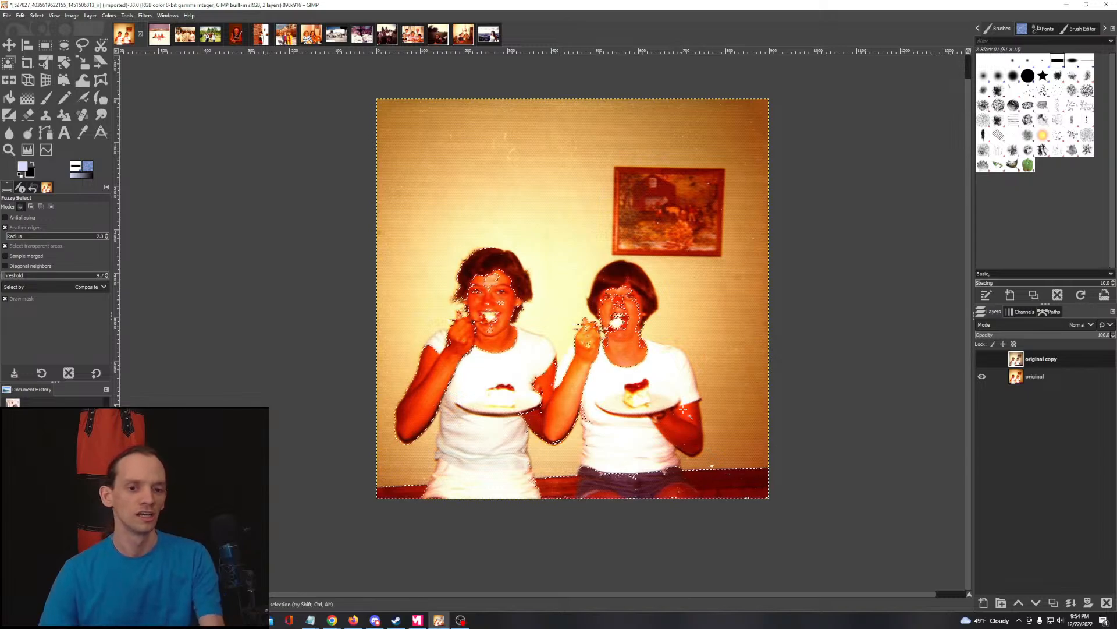
Step: Add the remaining arm below the plate and the neck of the person in blue shorts to the fuzzy selection
shift+click(684, 430)
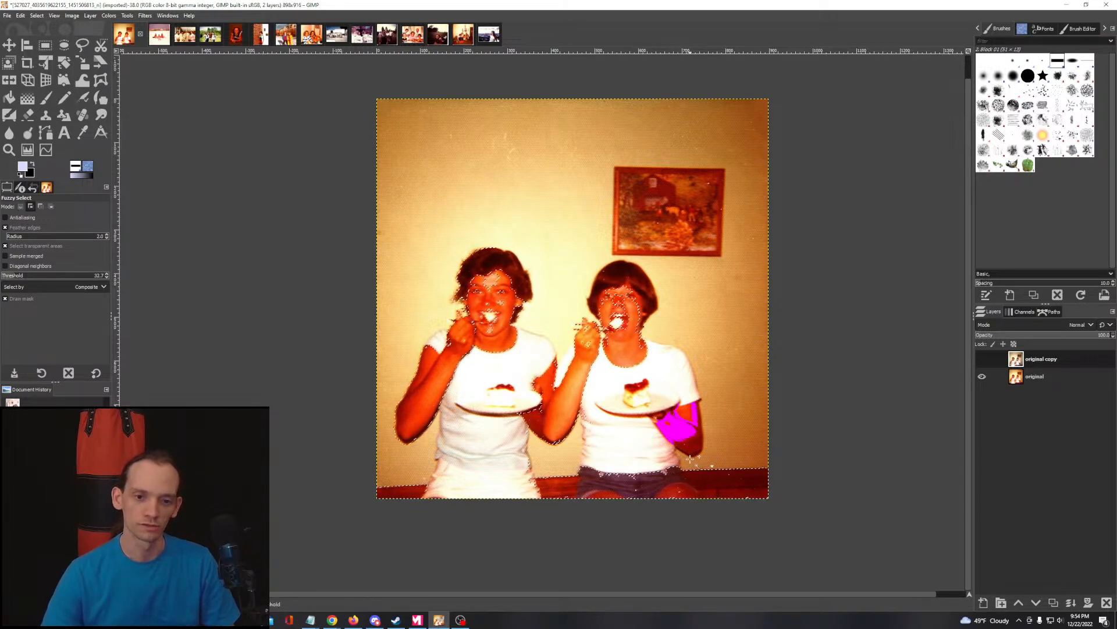
mouse_move(689, 441)
mouse_down()
mouse_move(703, 458)
mouse_move(682, 433)
mouse_move(696, 456)
mouse_move(694, 426)
mouse_up()
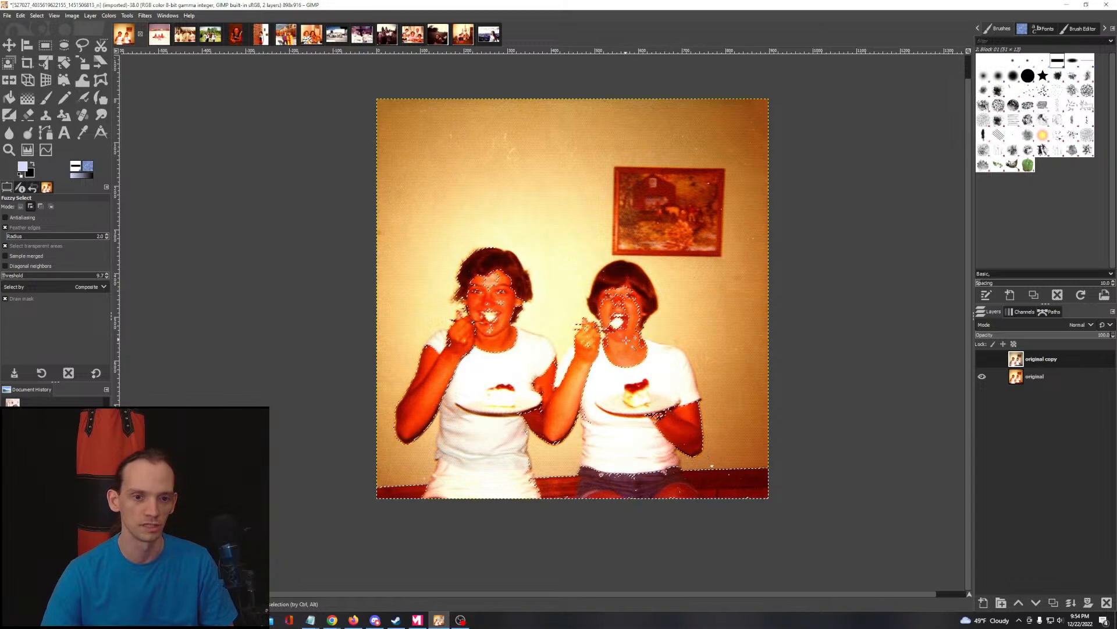
drag(626, 340, 654, 367)
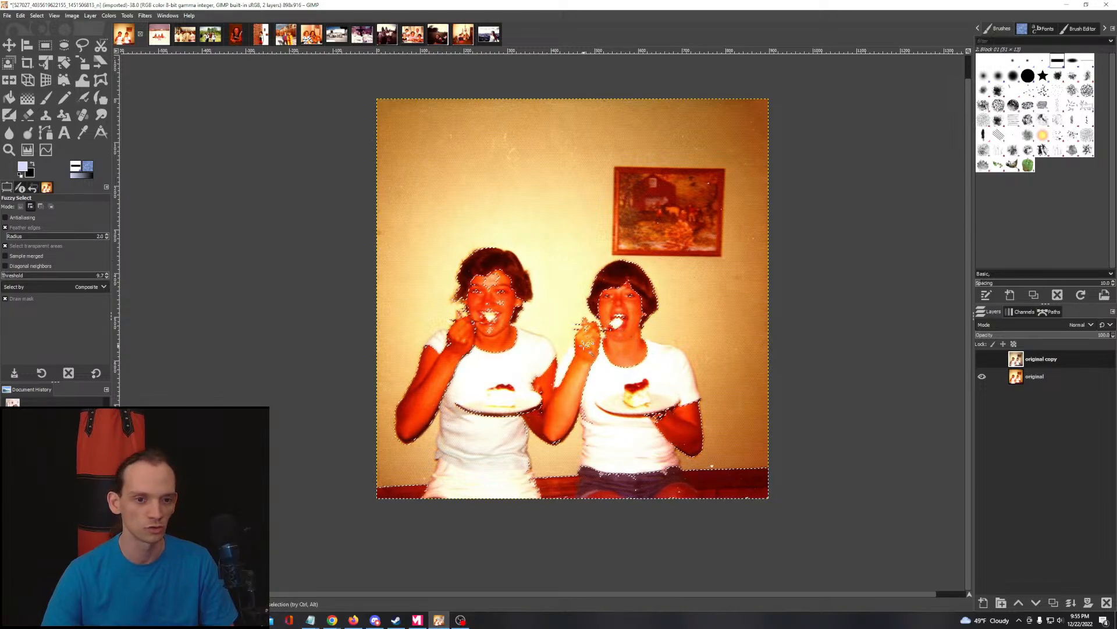
Step: Fill in the unselected patches on both people's faces and hair by adding them to the fuzzy selection
drag(493, 282, 482, 340)
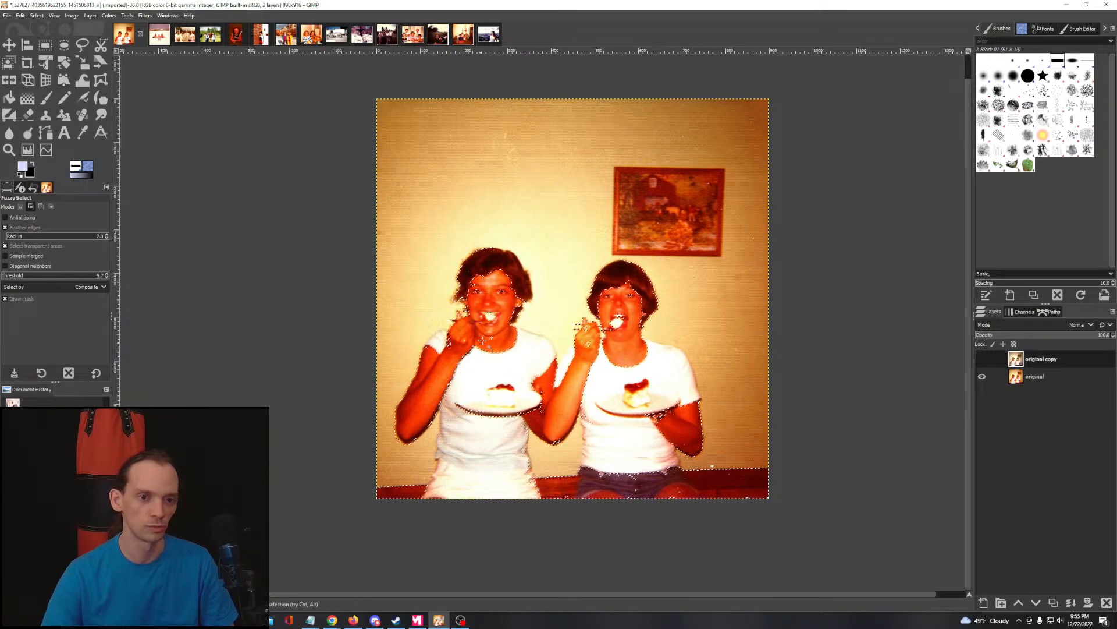
drag(475, 282, 496, 328)
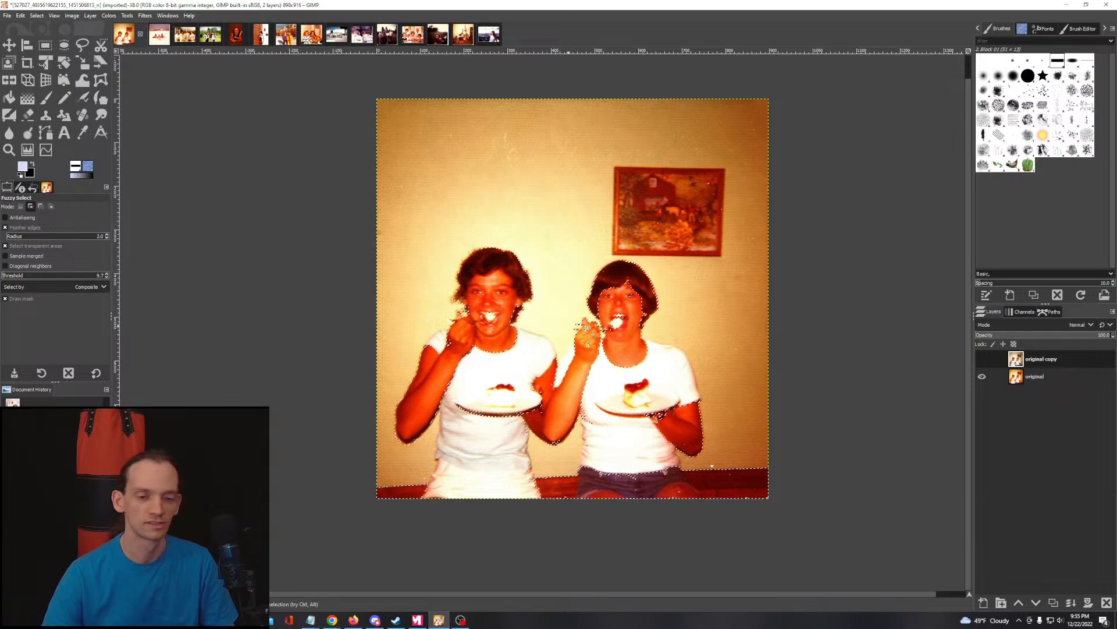
drag(619, 274, 642, 342)
drag(632, 283, 644, 365)
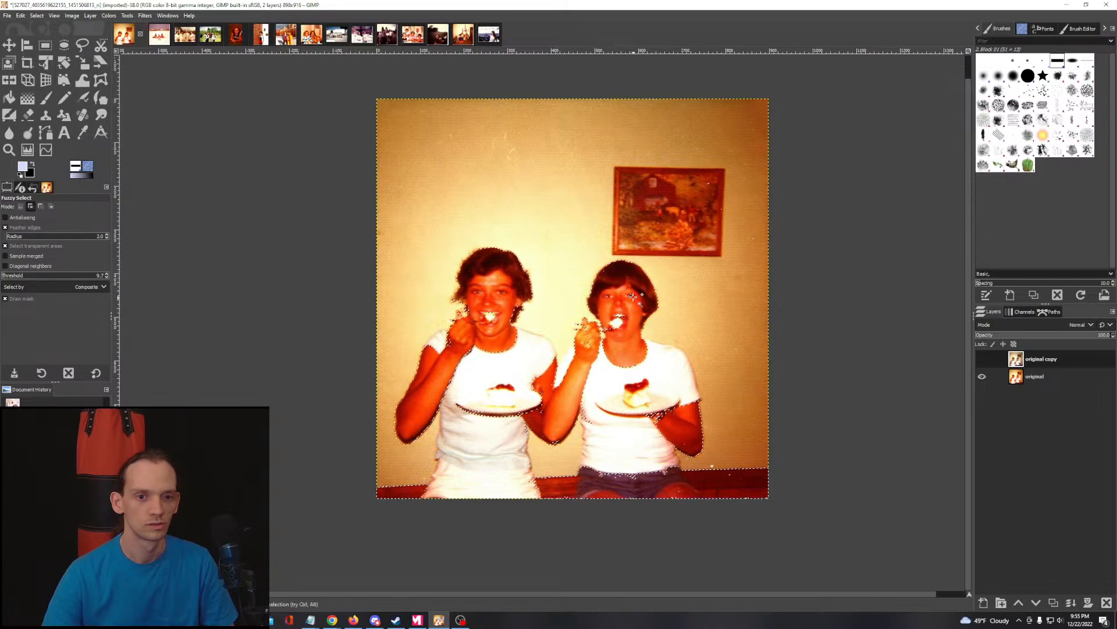
drag(633, 297, 636, 329)
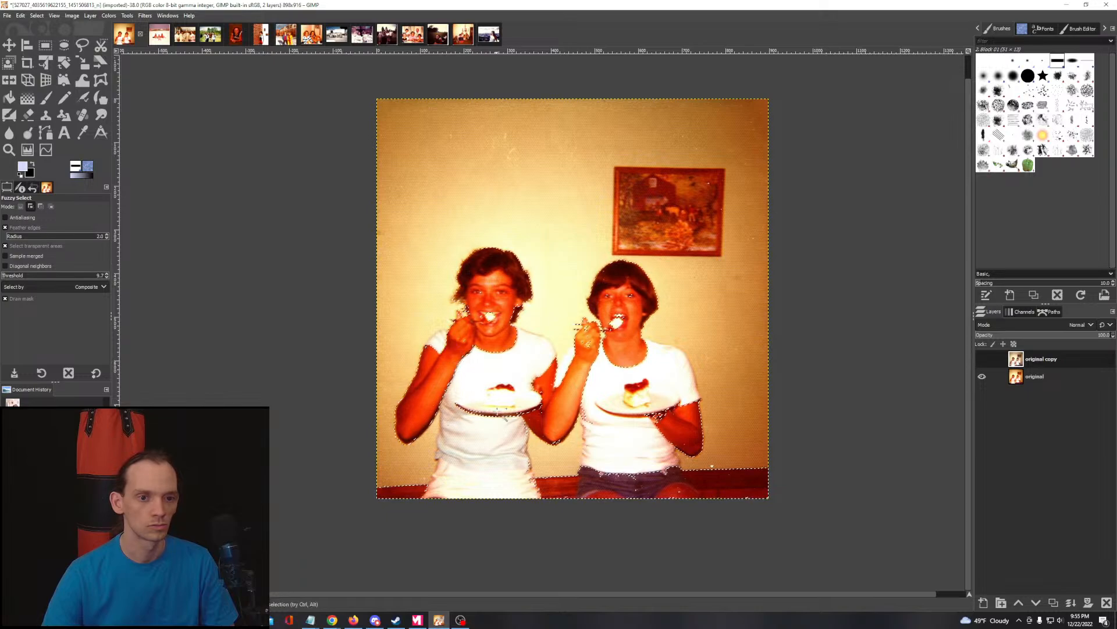
Step: Copy the selected areas from the original copy layer into a new layer, then hide and reshow the original layer to check the cut-out
key(ctrl+c)
key(ctrl+v)
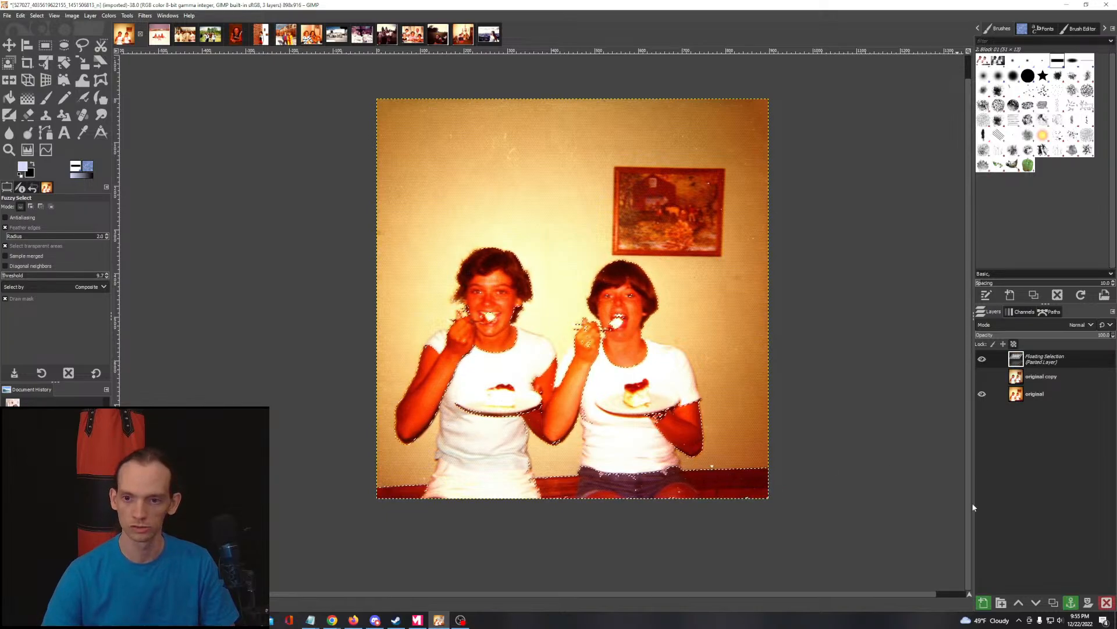
click(983, 602)
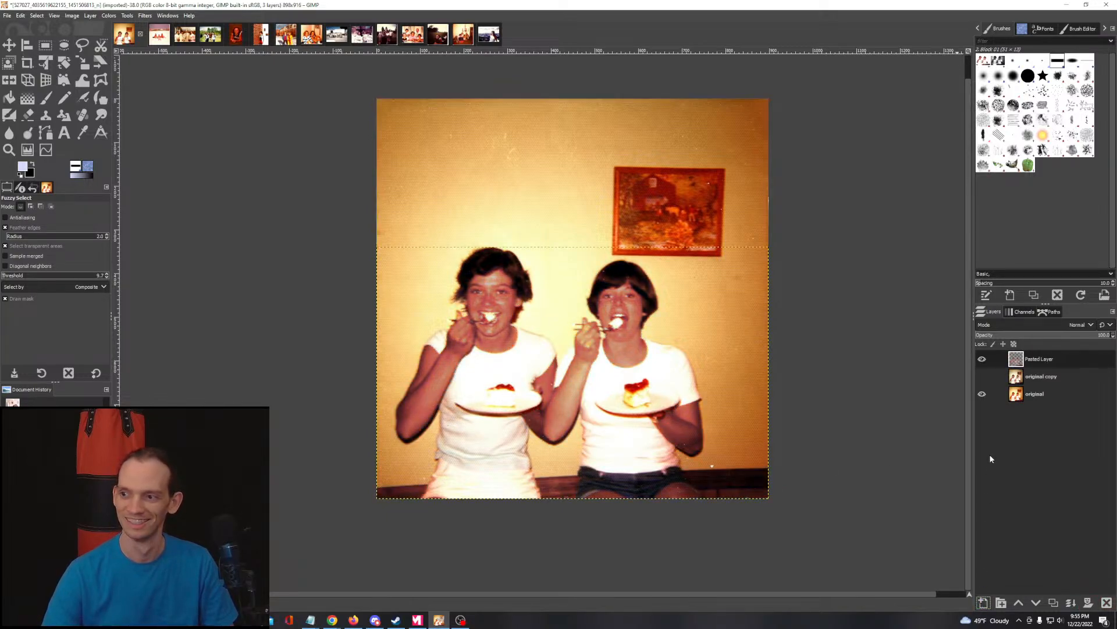
click(983, 394)
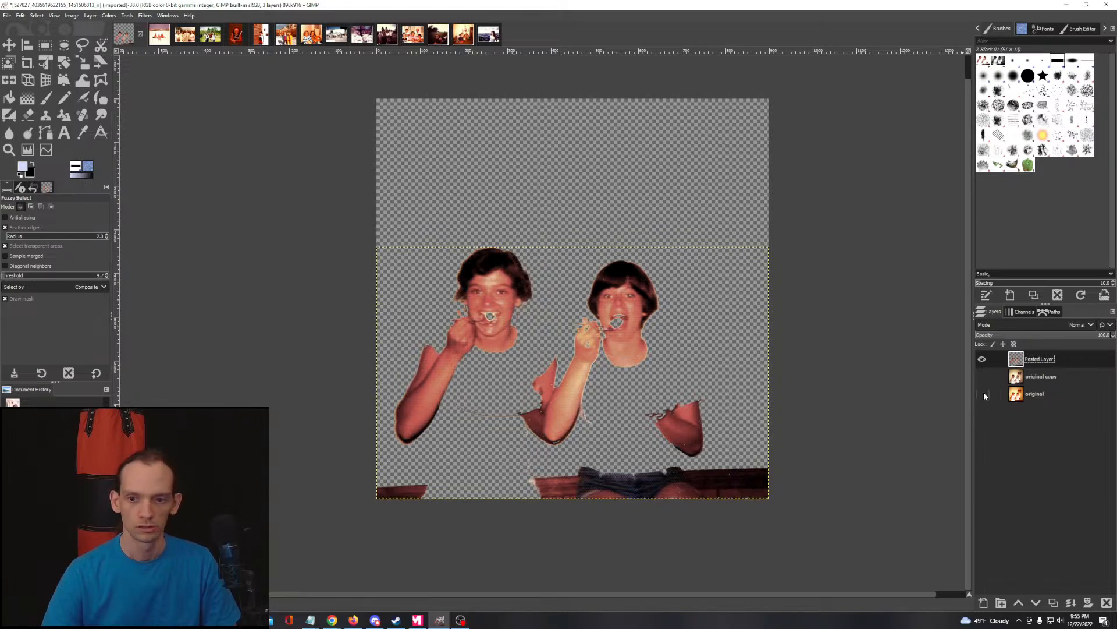
click(983, 395)
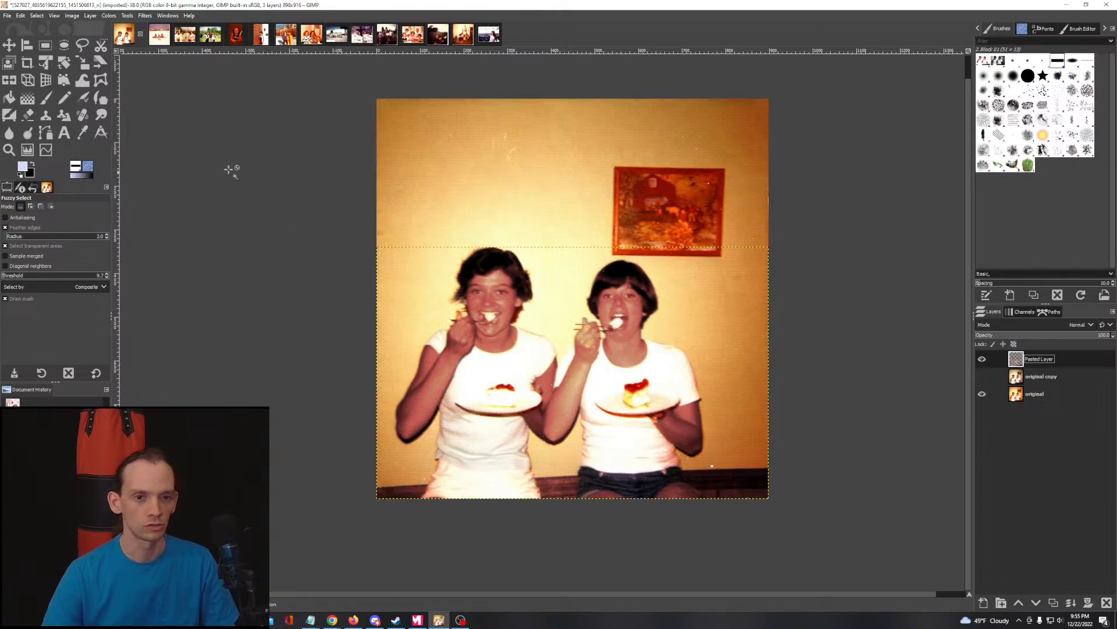
click(111, 16)
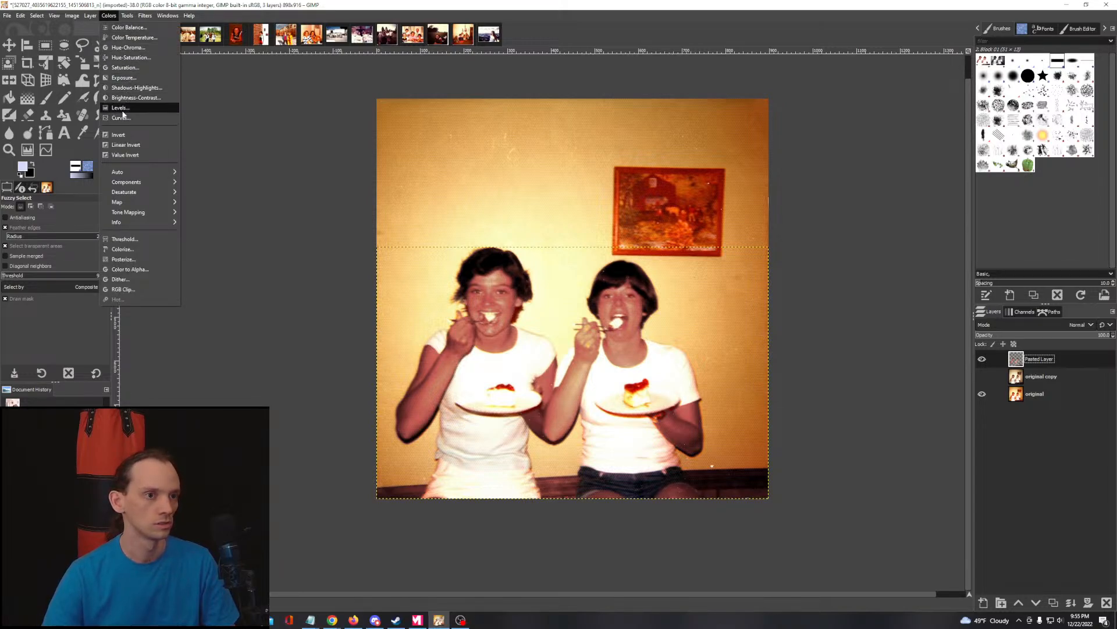
click(121, 108)
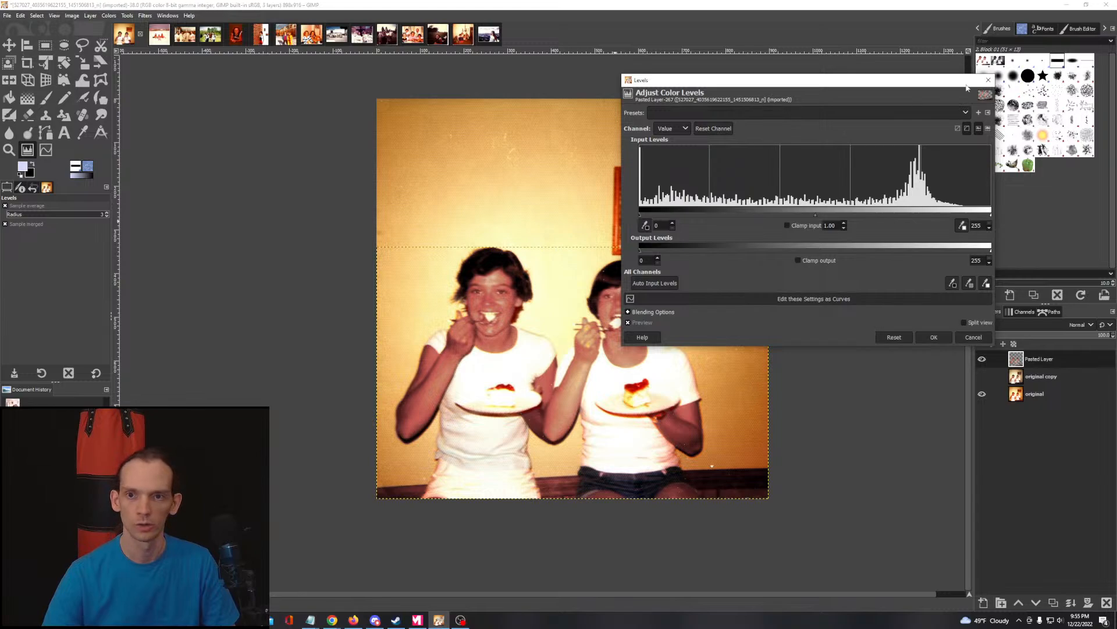
click(988, 80)
Step: Open the Curves adjustment for the pasted layer and place its dialog clear of both people in the photo
click(107, 15)
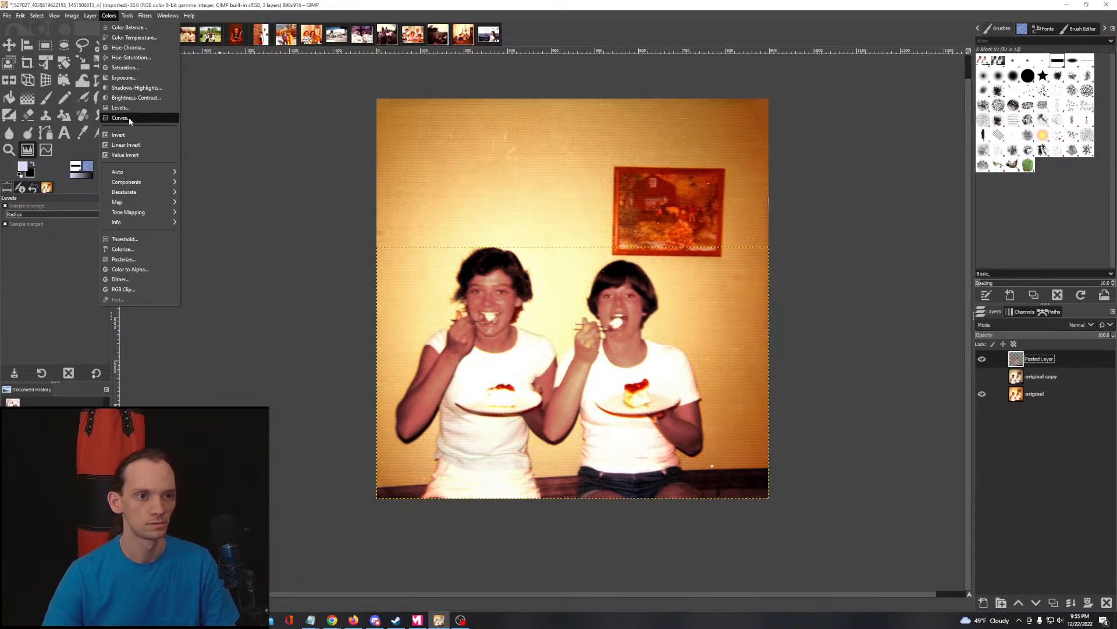
click(128, 118)
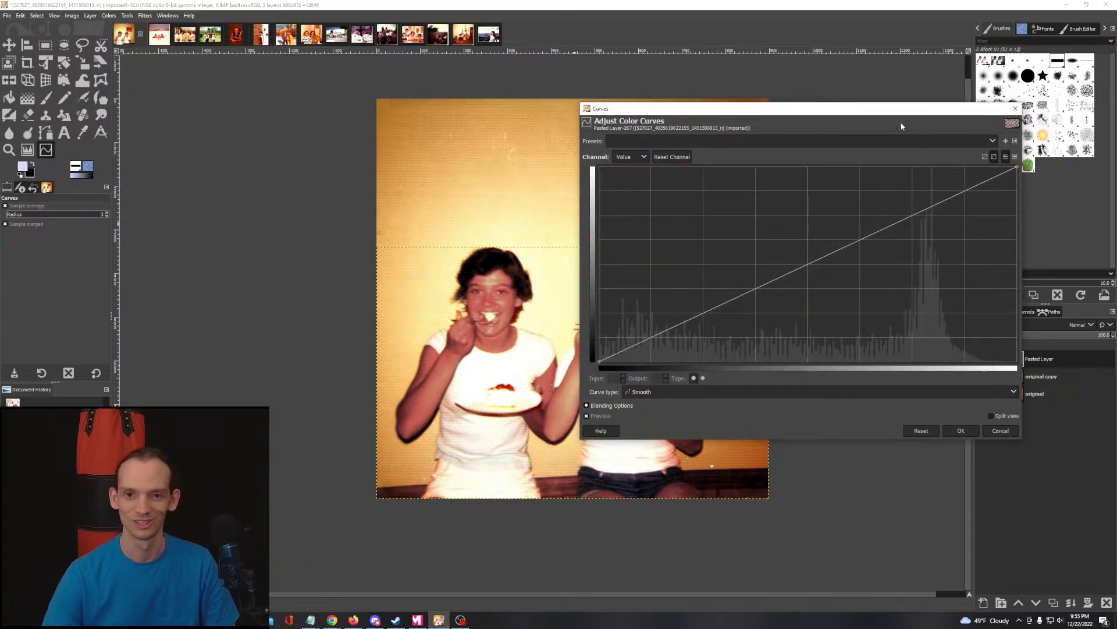
drag(502, 247, 247, 207)
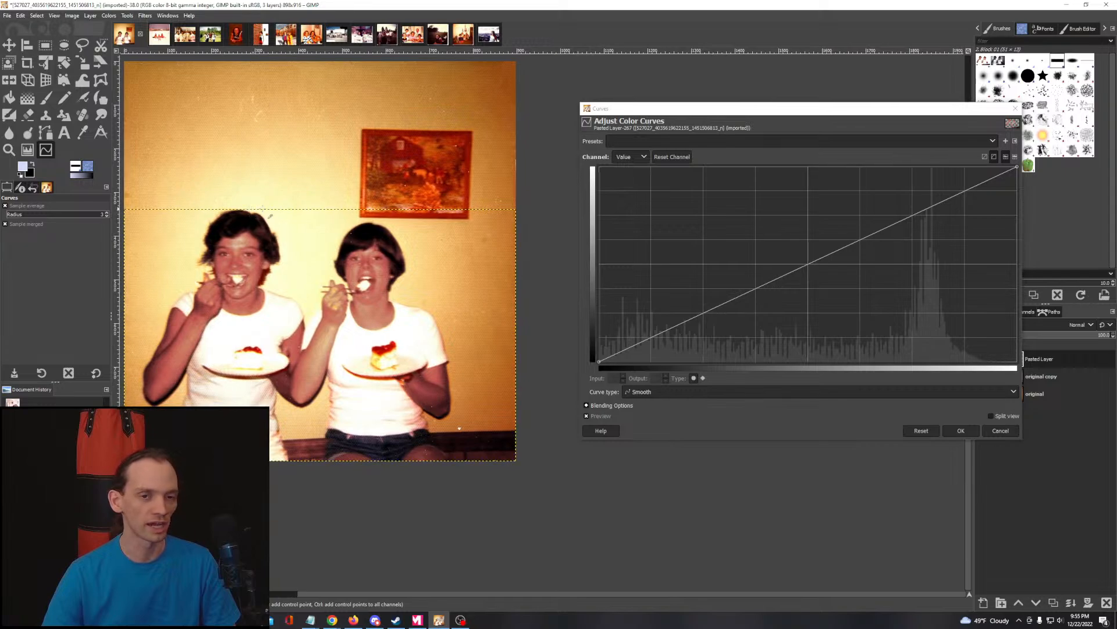
drag(718, 112, 659, 75)
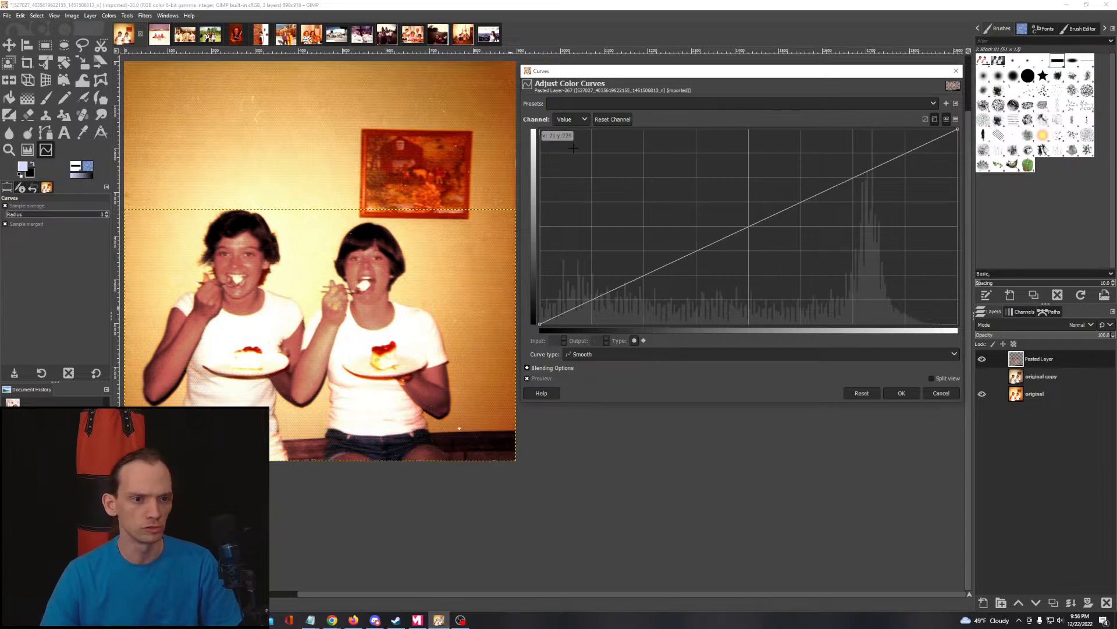
Step: Try raising the green channel's curve by moving its white point to input 246 and its black point to output 7
click(572, 121)
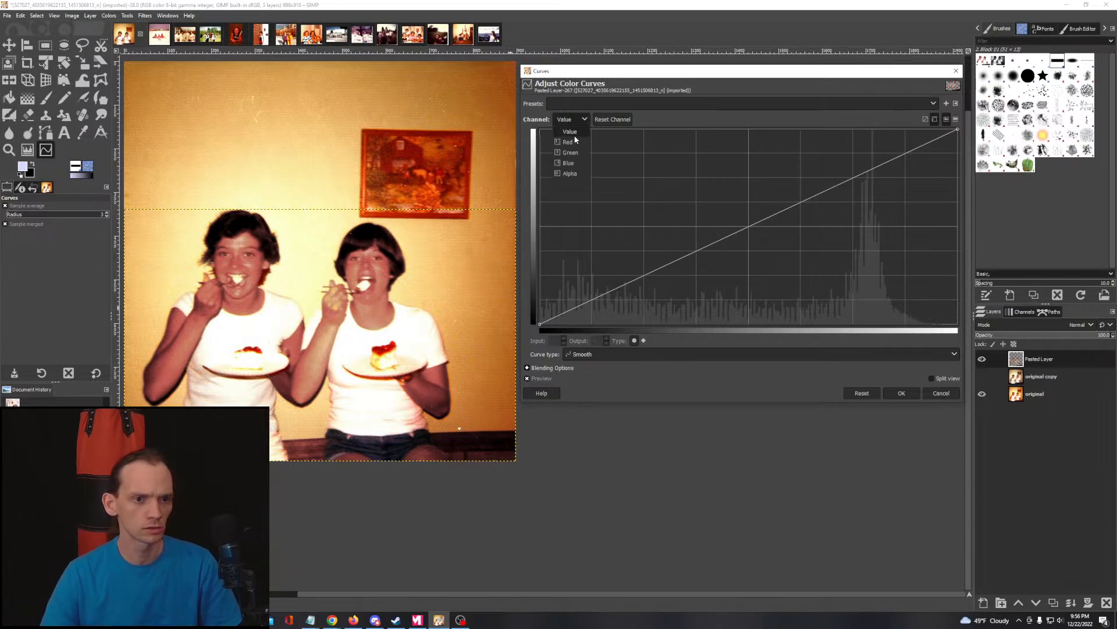
click(575, 151)
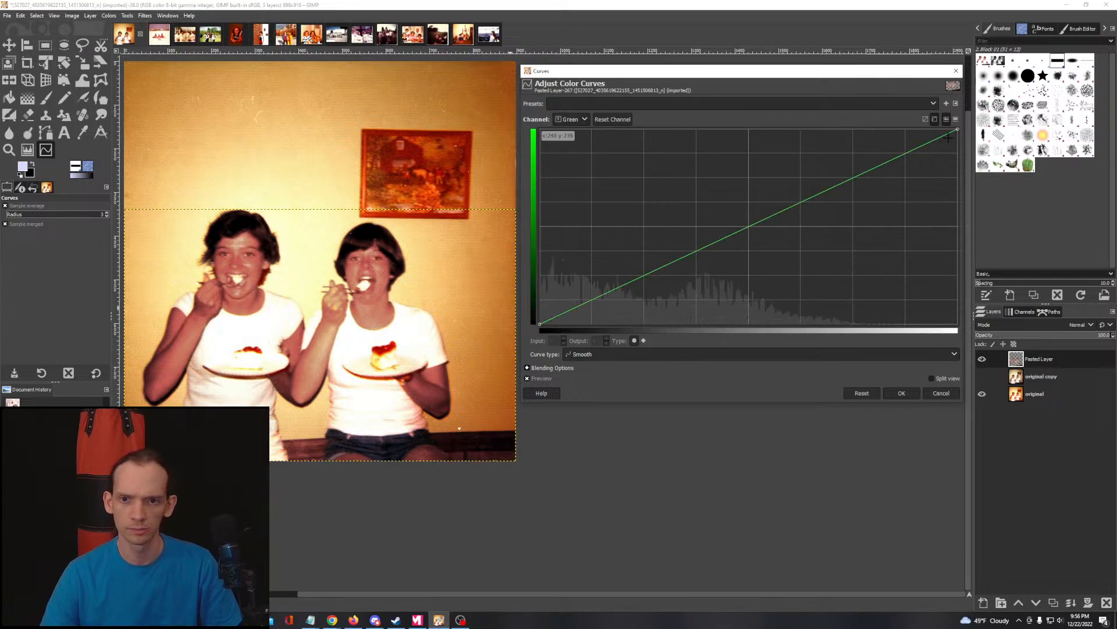
mouse_move(959, 129)
mouse_down()
mouse_move(908, 128)
mouse_move(957, 129)
mouse_move(943, 128)
mouse_up()
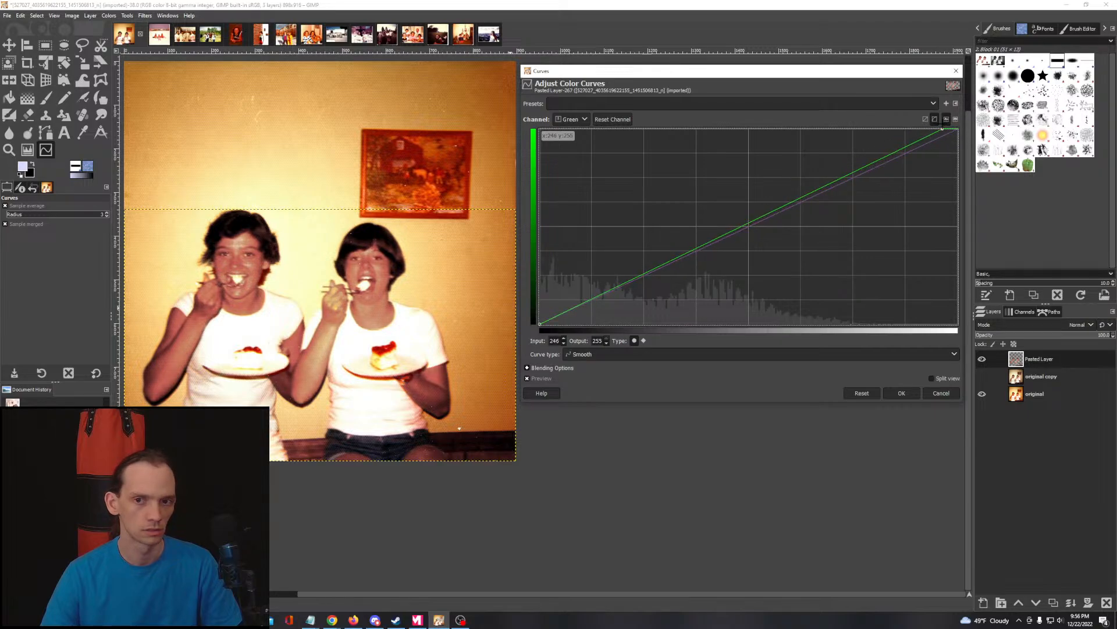
drag(542, 322, 539, 319)
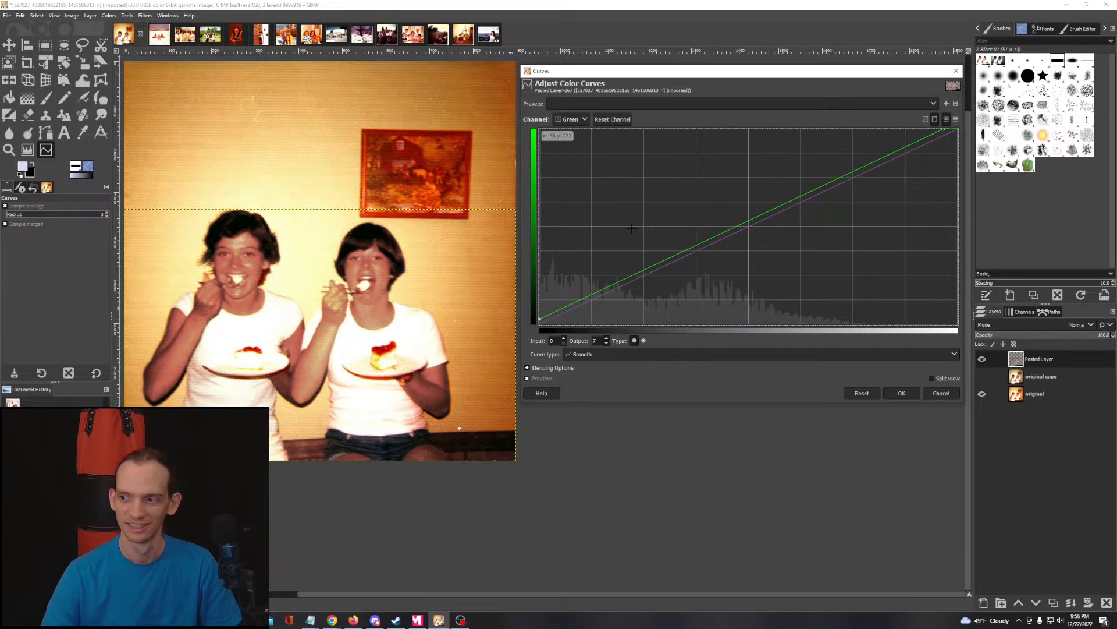
Step: Try shifting the blue curve's white point to input 246 and black point to output 3, then reset the blue and green channels
click(584, 120)
click(574, 163)
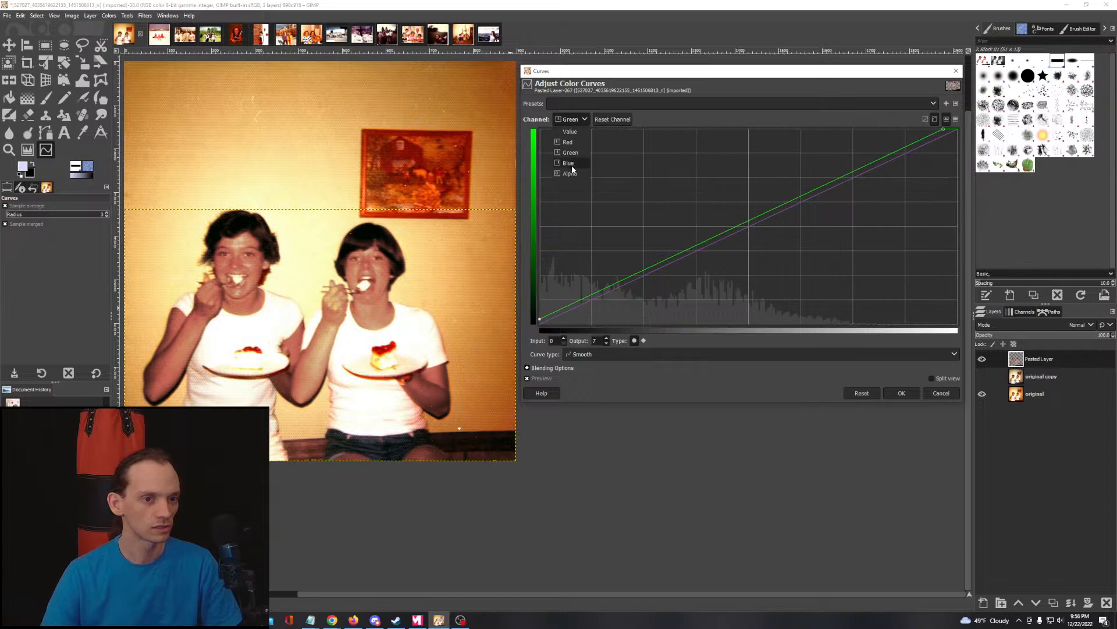
click(957, 129)
drag(958, 129, 959, 148)
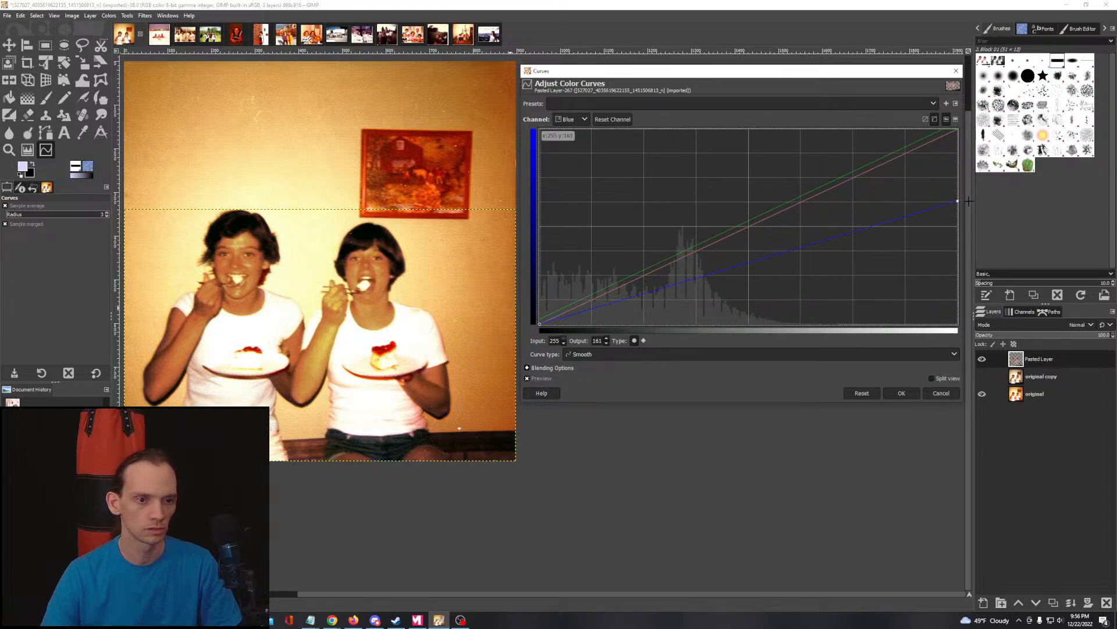
drag(969, 201, 950, 124)
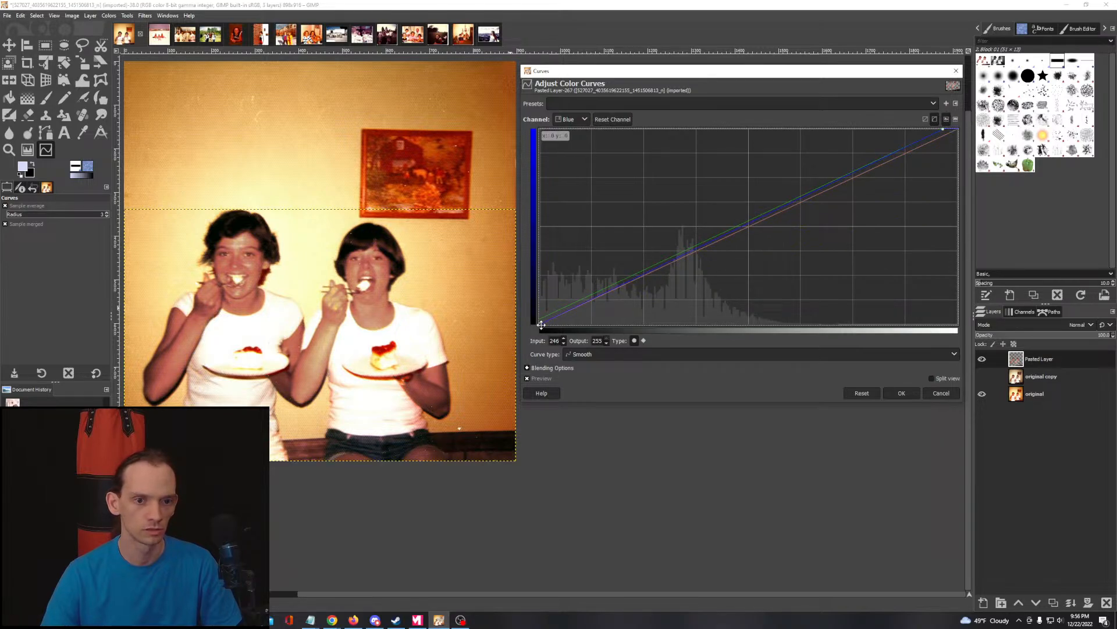
drag(540, 323, 539, 320)
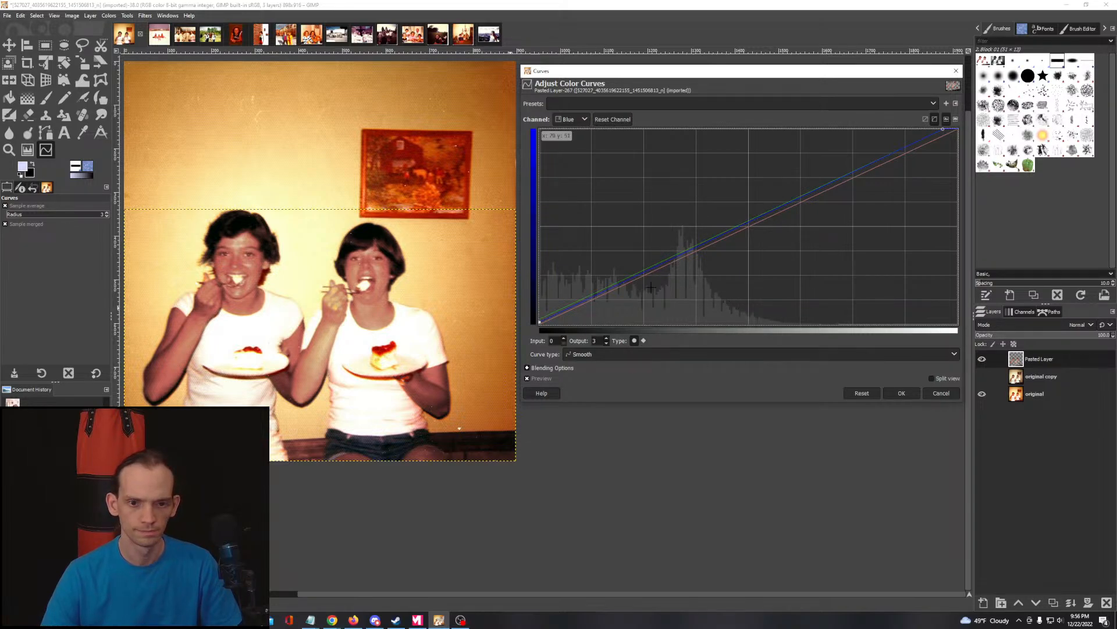
click(609, 120)
click(582, 120)
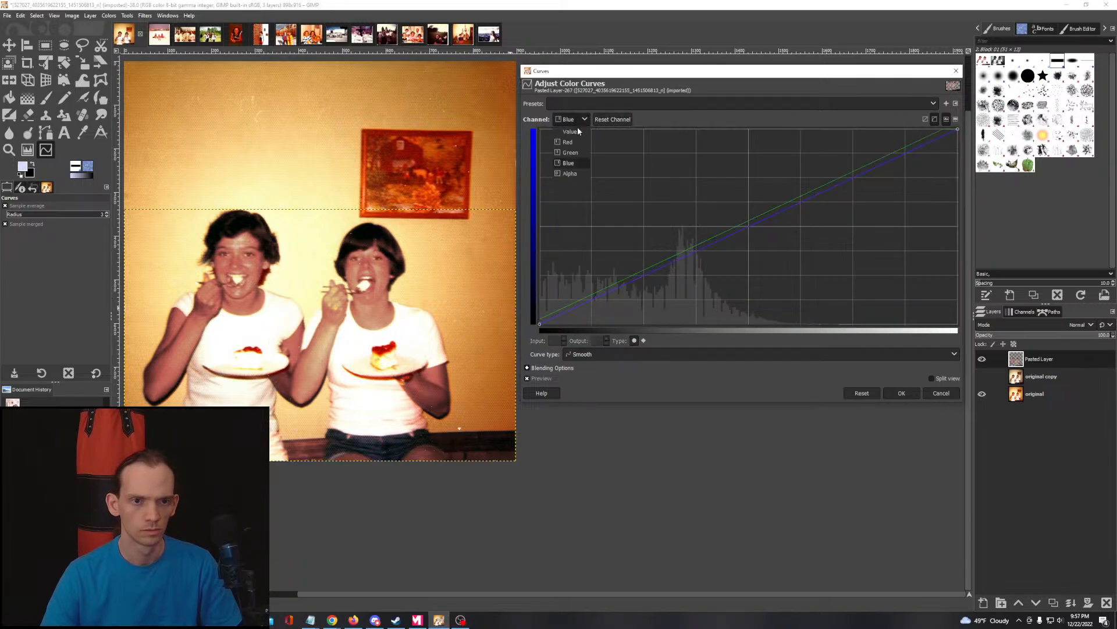
click(568, 151)
Step: Lower the red channel's curve with one highlight point and one at about input 169, output 143, and apply the curves adjustment
scroll(358, 281, up, 2)
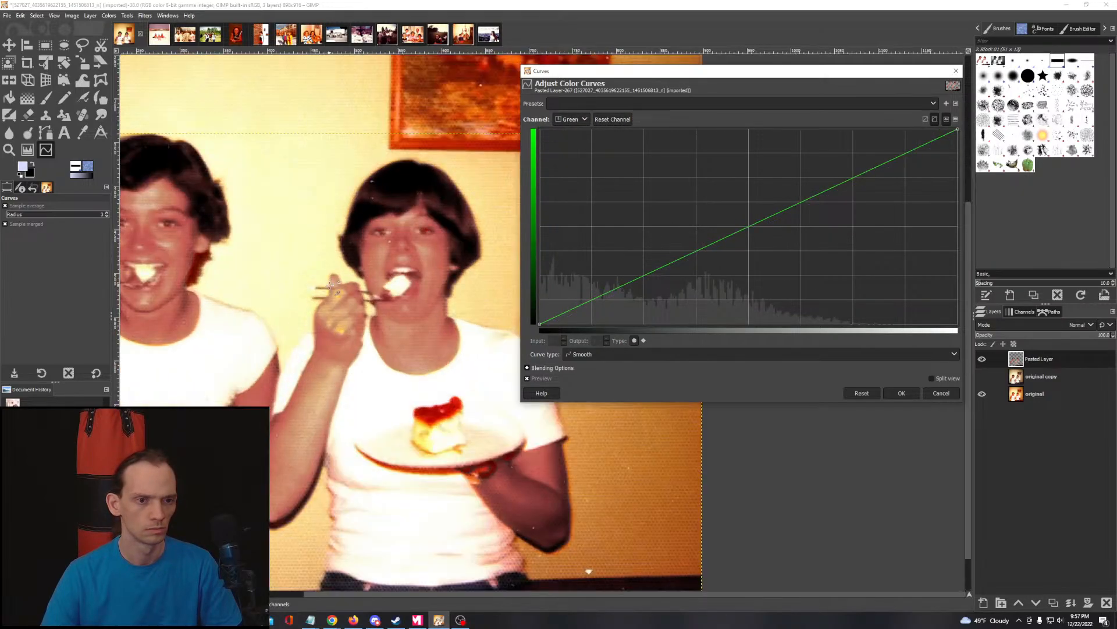
drag(356, 280, 396, 301)
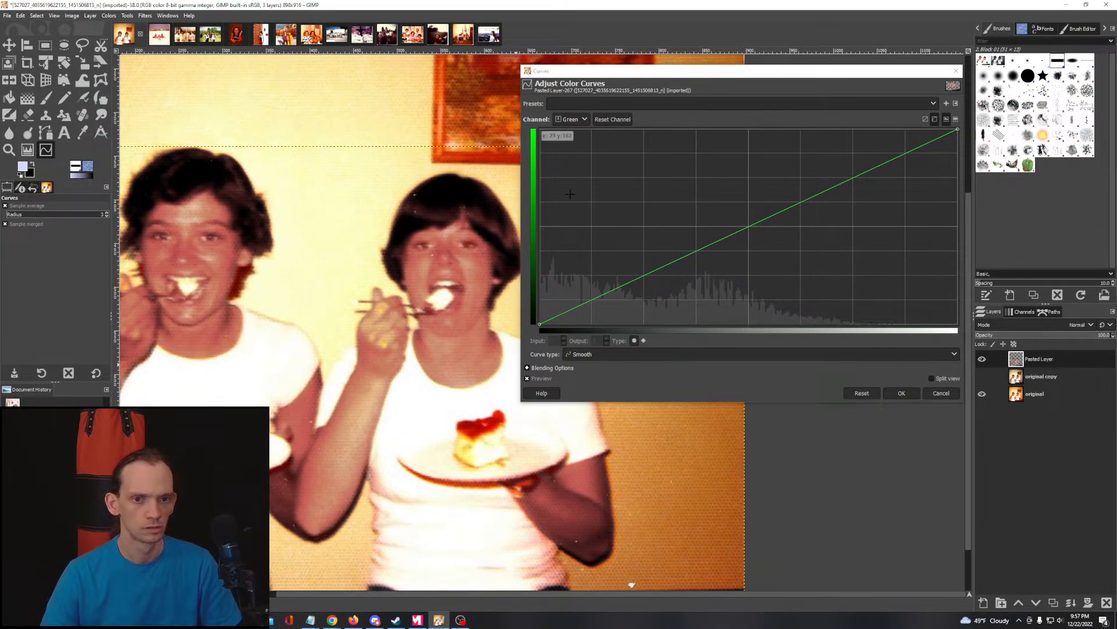
click(571, 119)
click(583, 144)
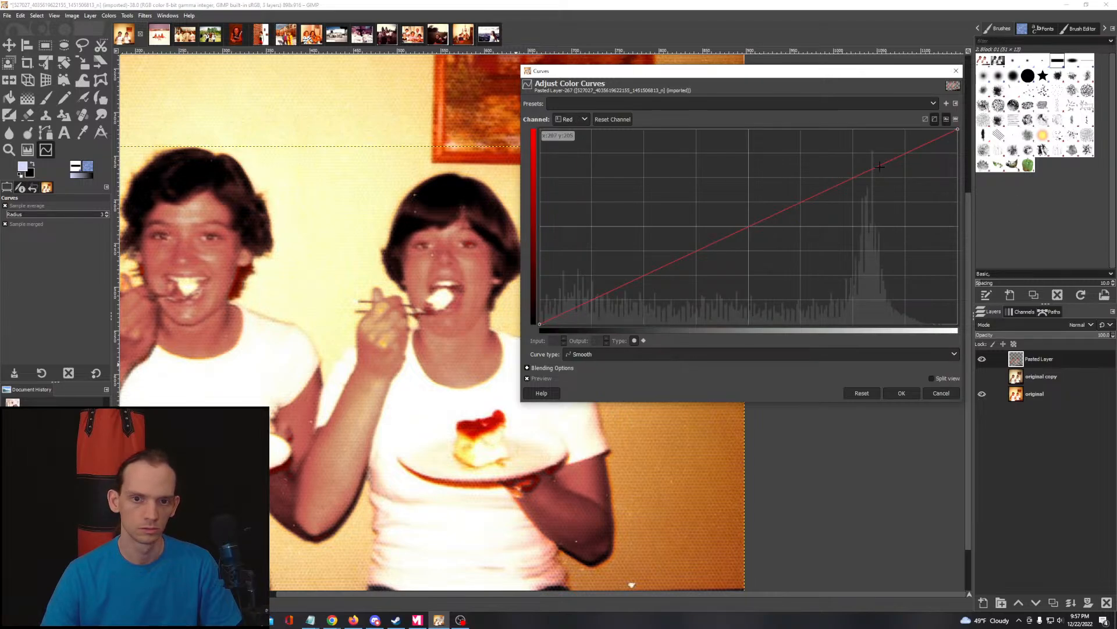
drag(879, 167, 882, 181)
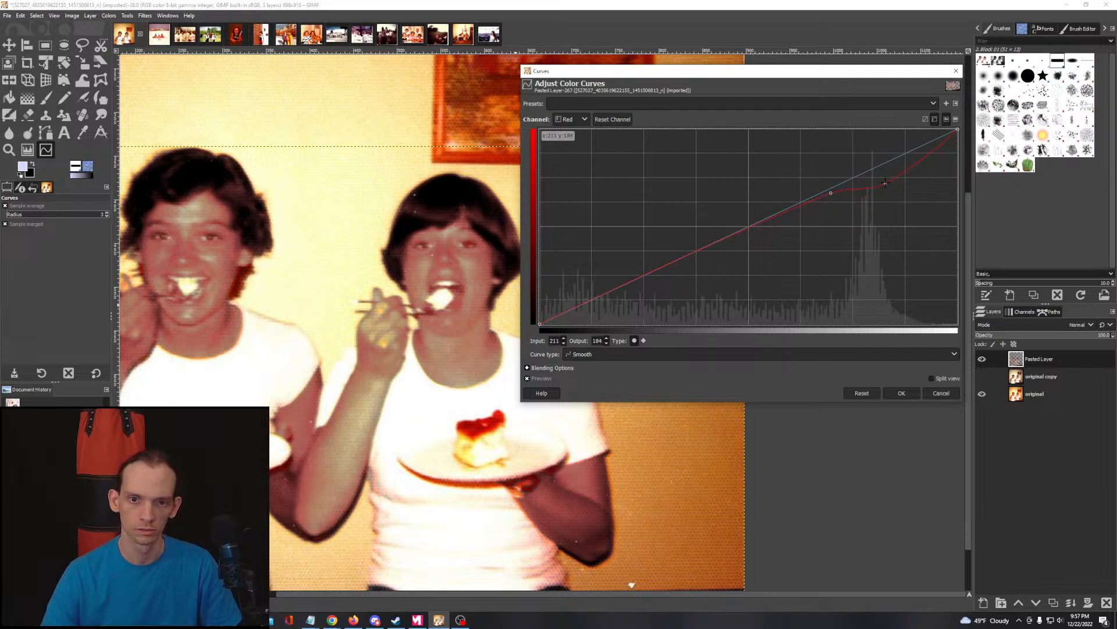
drag(885, 177, 884, 172)
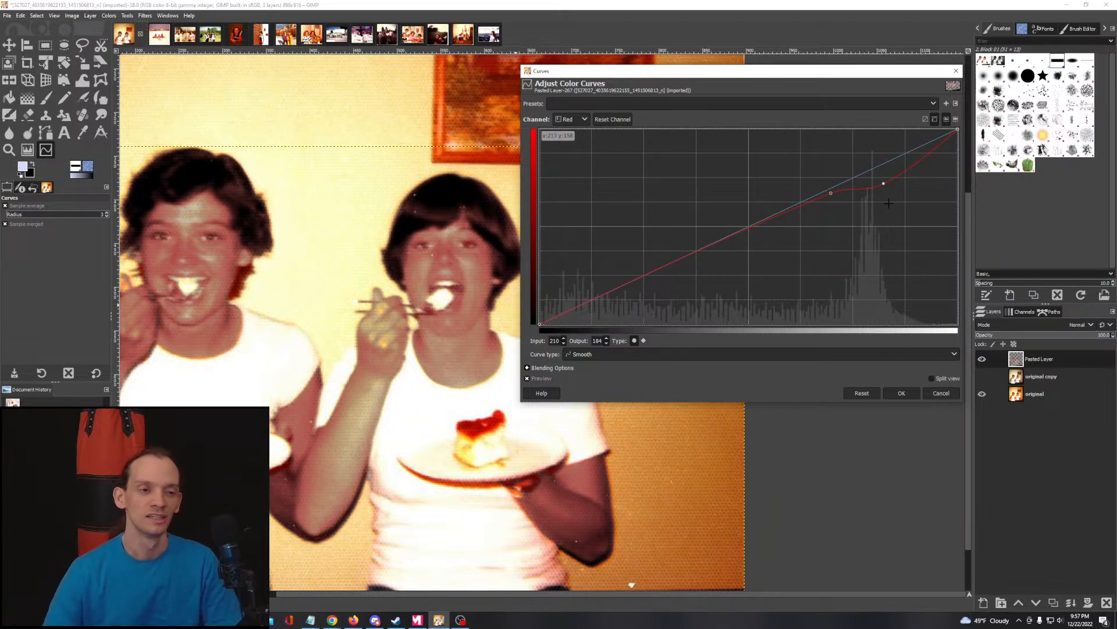
drag(886, 185, 877, 165)
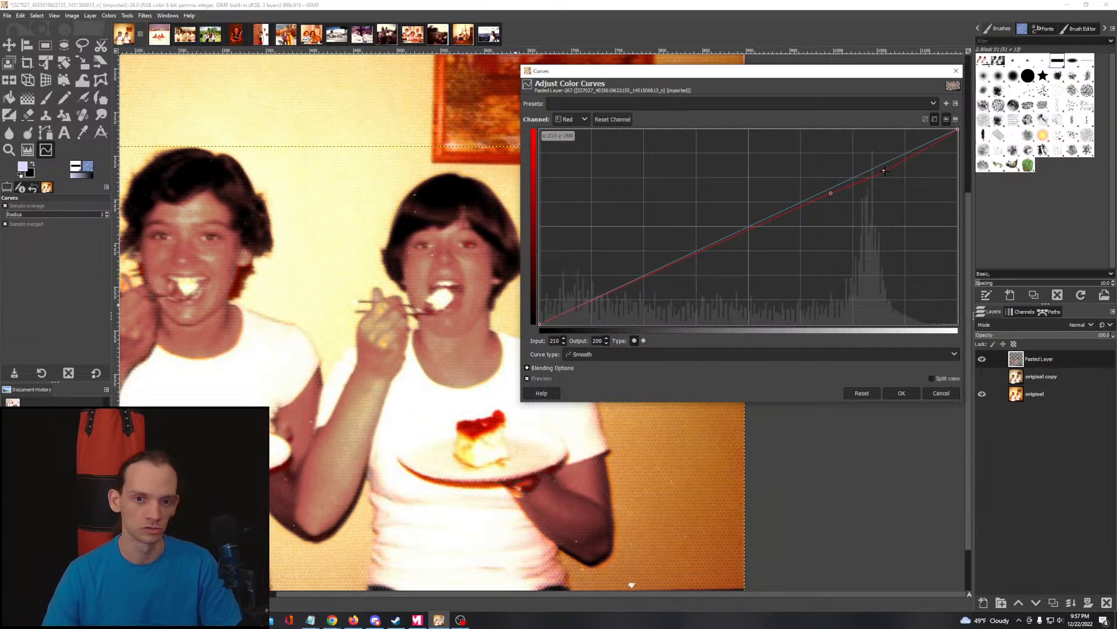
drag(884, 170, 881, 195)
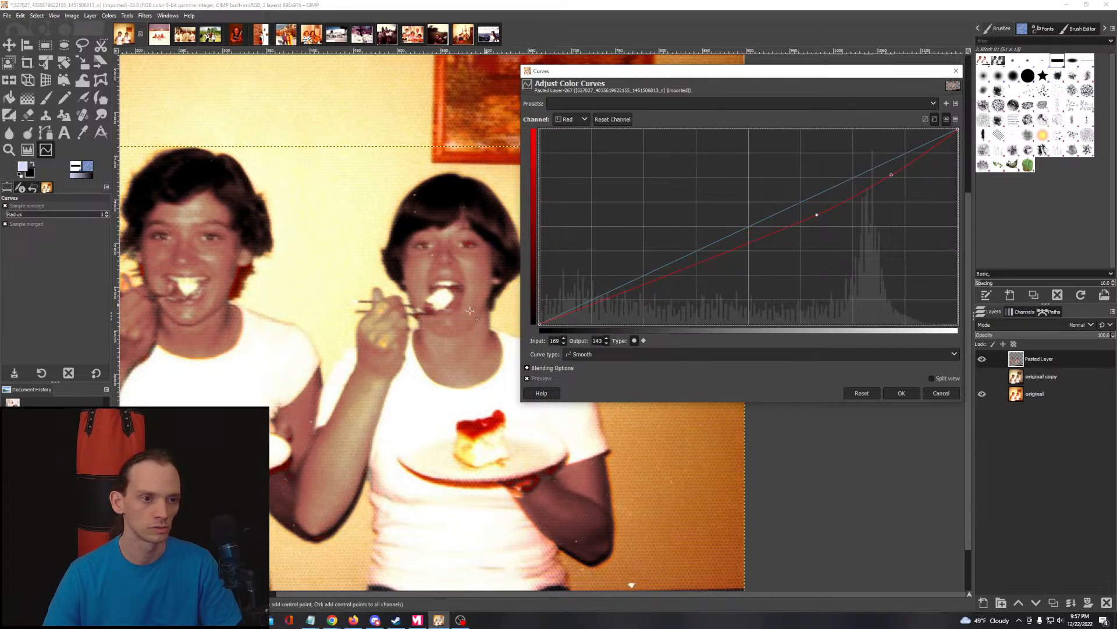
ctrl+scroll(439, 298, up, 3)
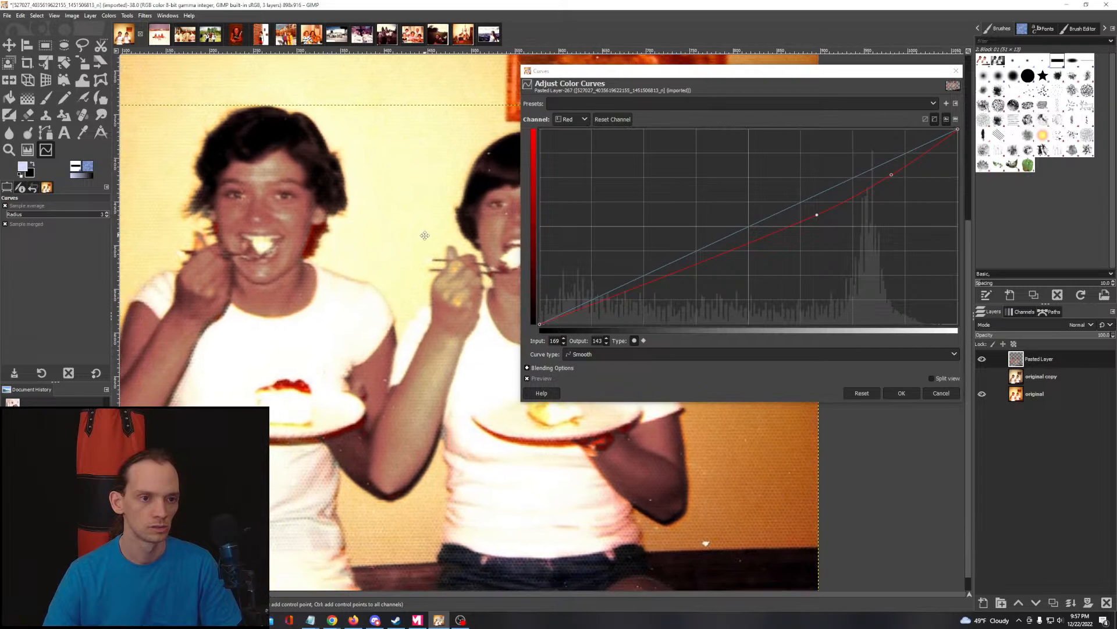
ctrl+scroll(473, 218, down, 2)
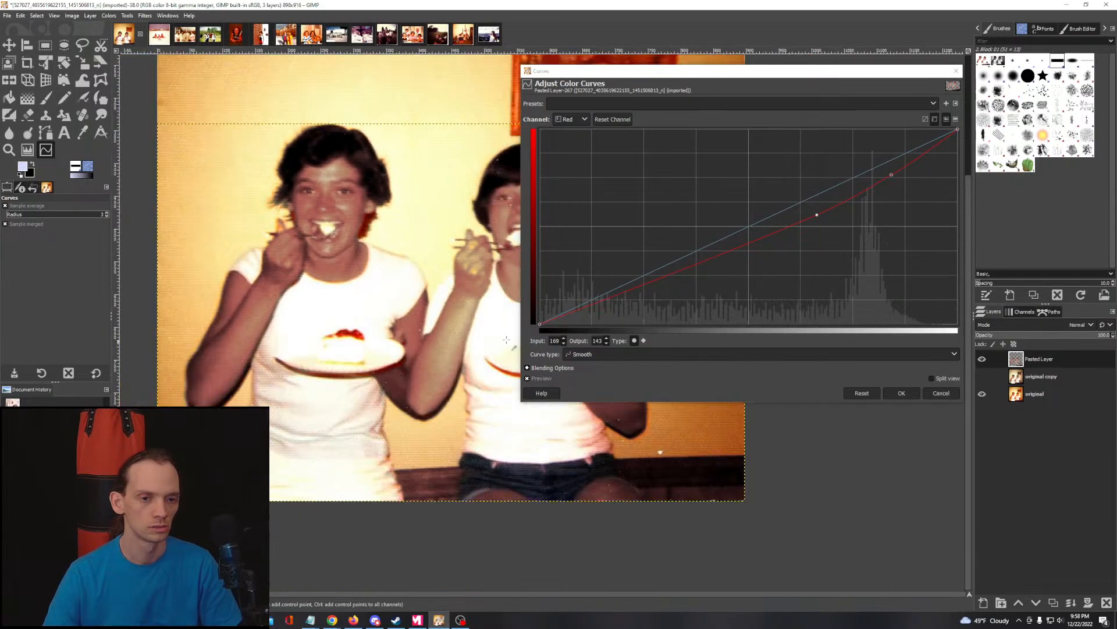
click(902, 393)
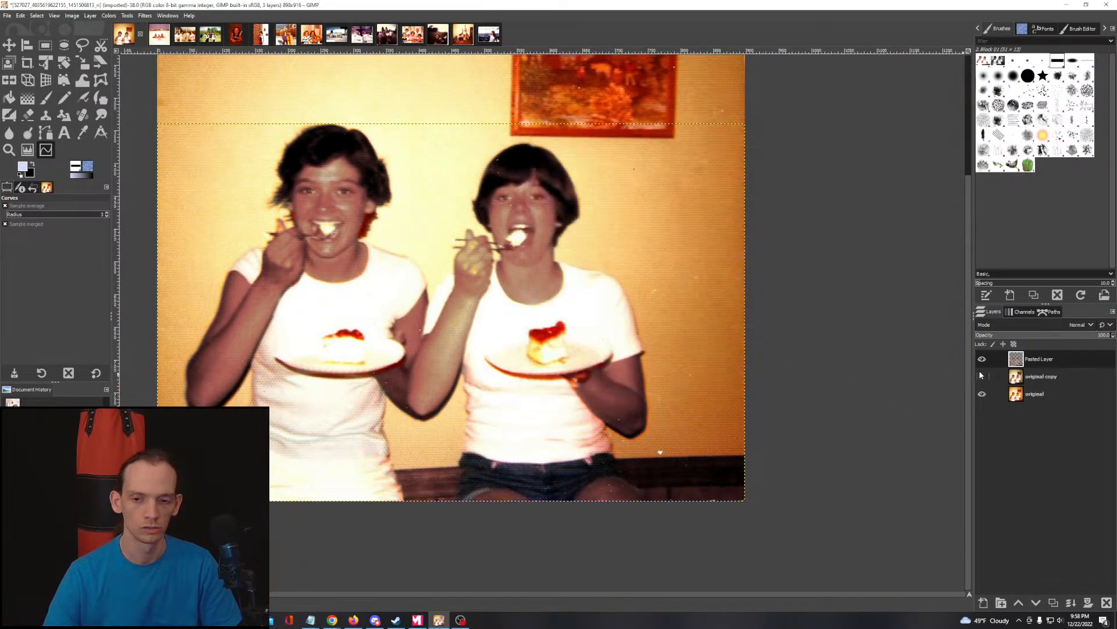
Step: Show the original copy layer and toggle the pasted layer's visibility to compare the skin tones before and after
click(982, 360)
click(984, 359)
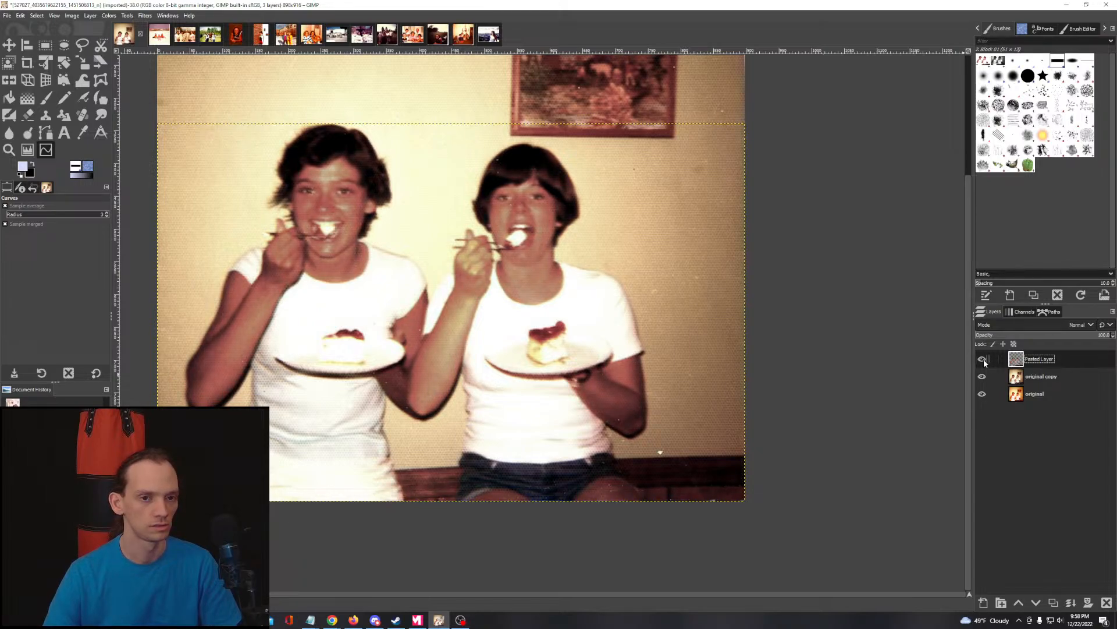
click(983, 360)
drag(440, 273, 530, 330)
key(minus)
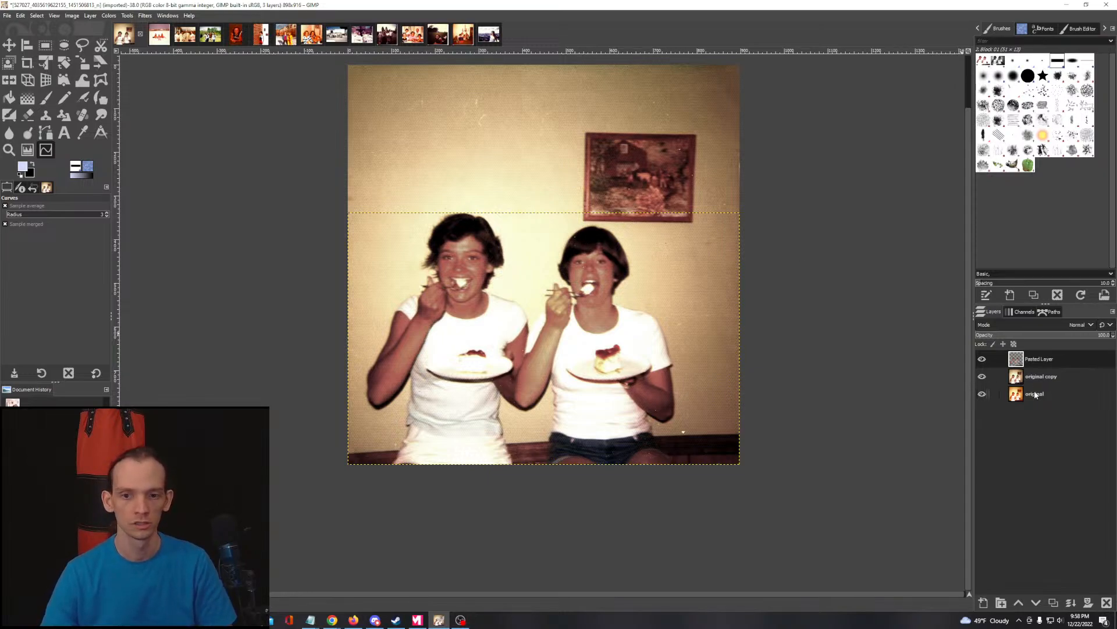
Step: On the original copy layer, heal the scratches on the wall above the left person using the Healing tool with the Hardness 100 brush
click(1042, 376)
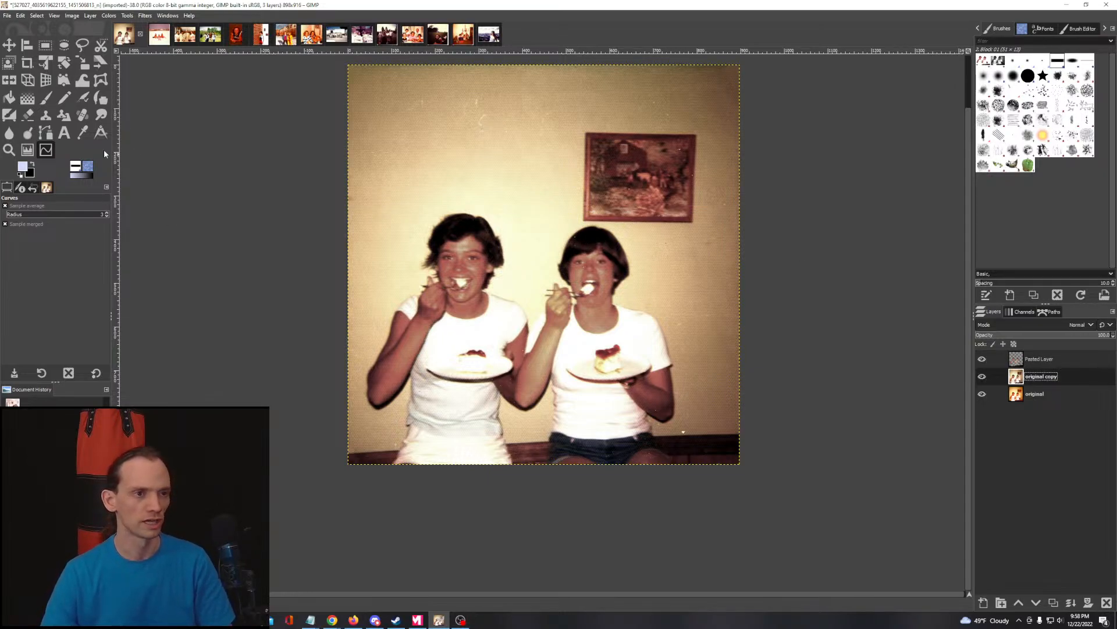
key(h)
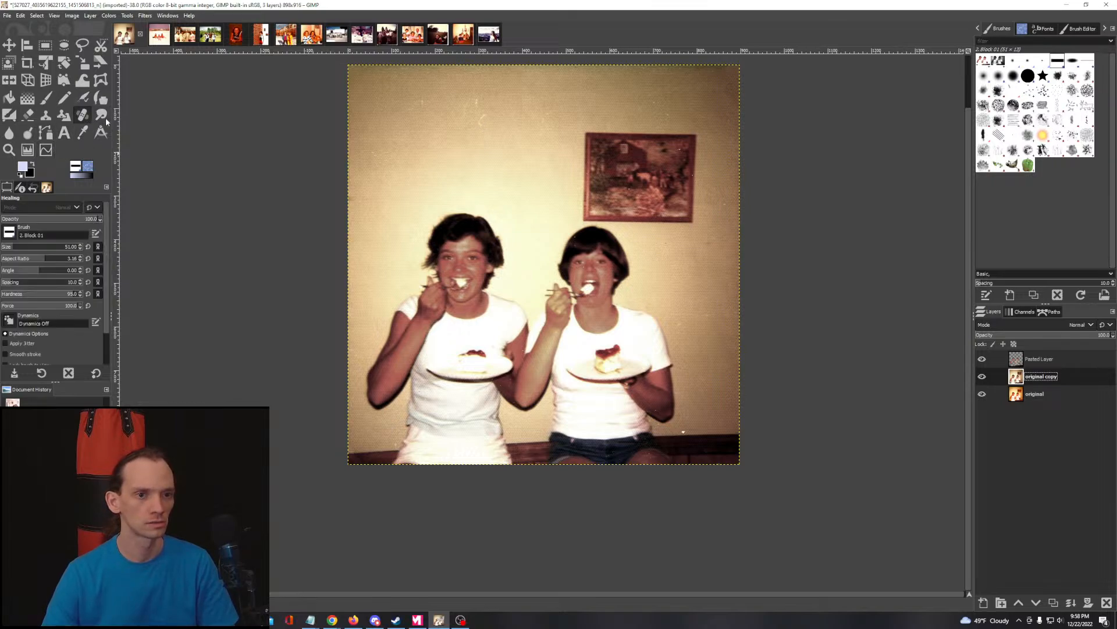
click(1028, 77)
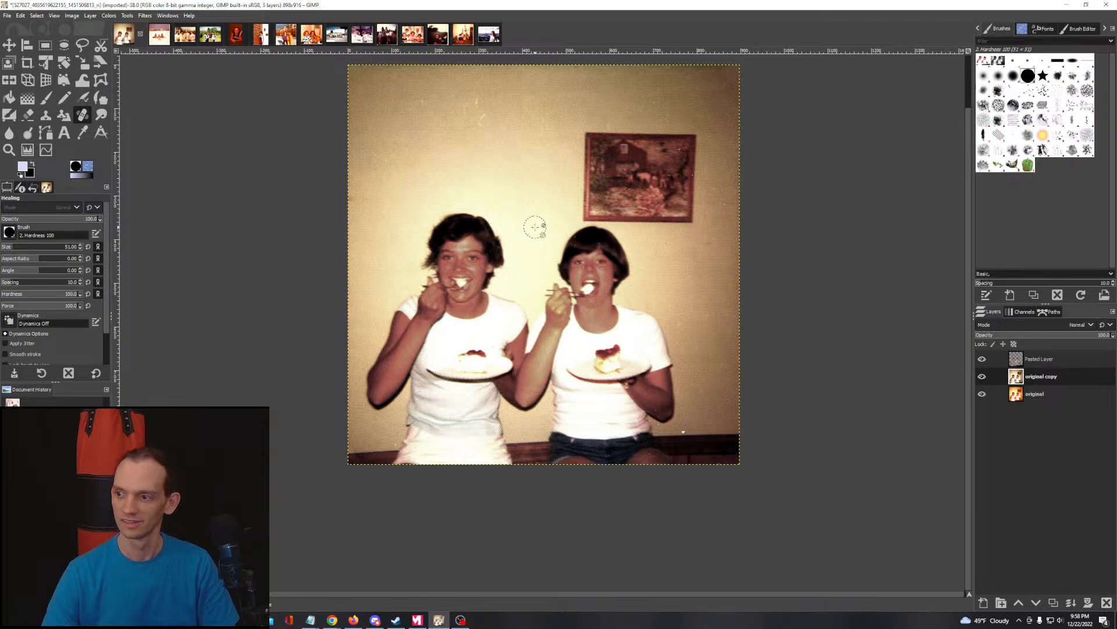
scroll(501, 212, up, 2)
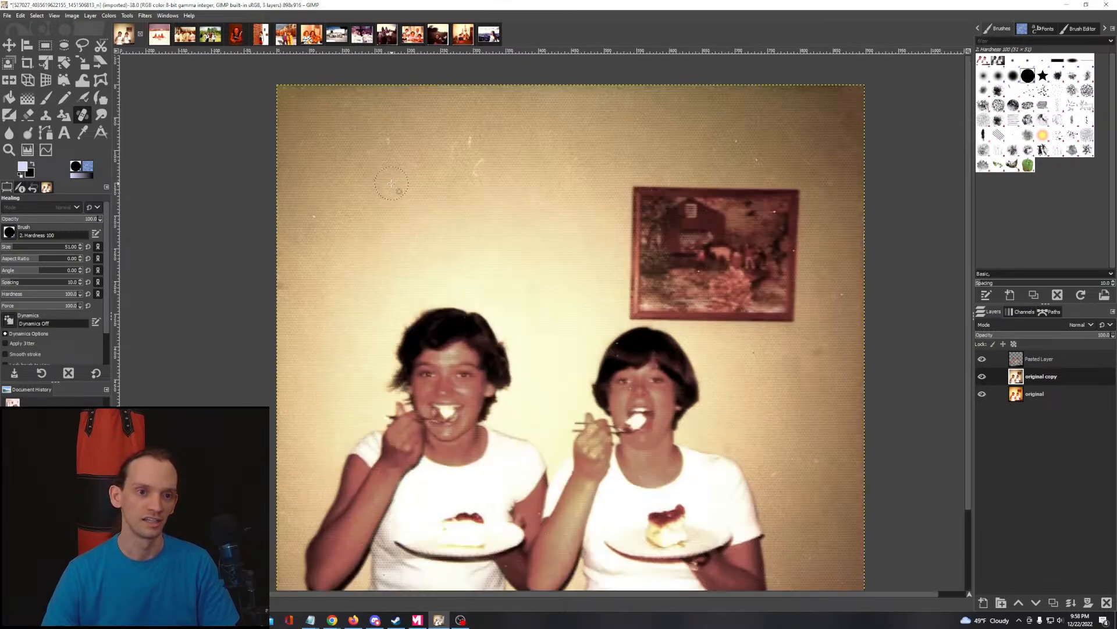
scroll(391, 183, up, 1)
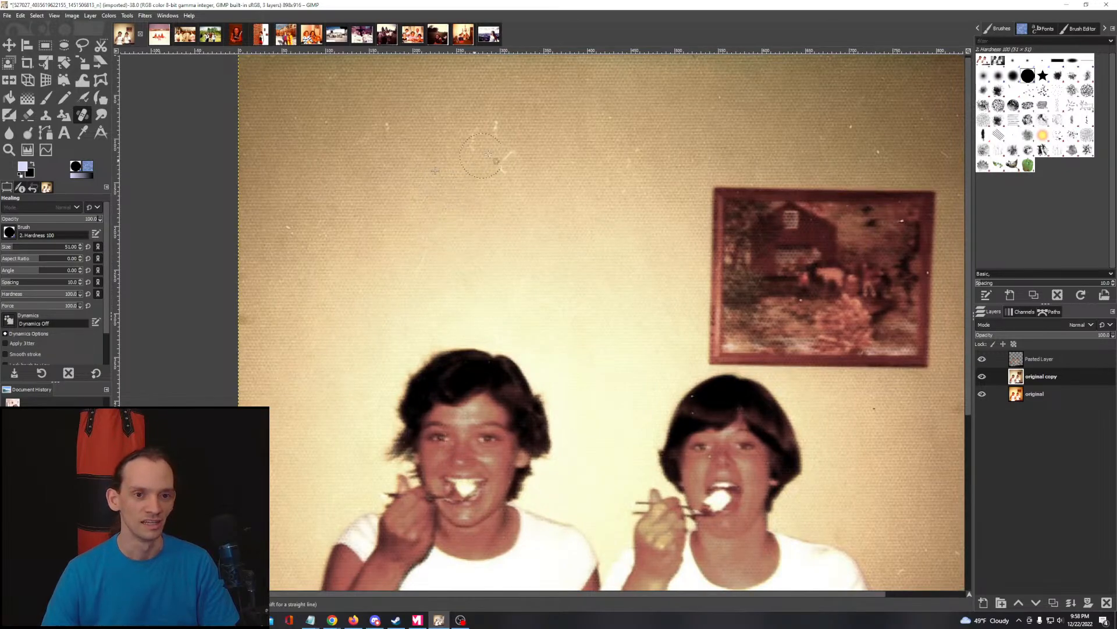
click(512, 160)
click(494, 133)
click(474, 144)
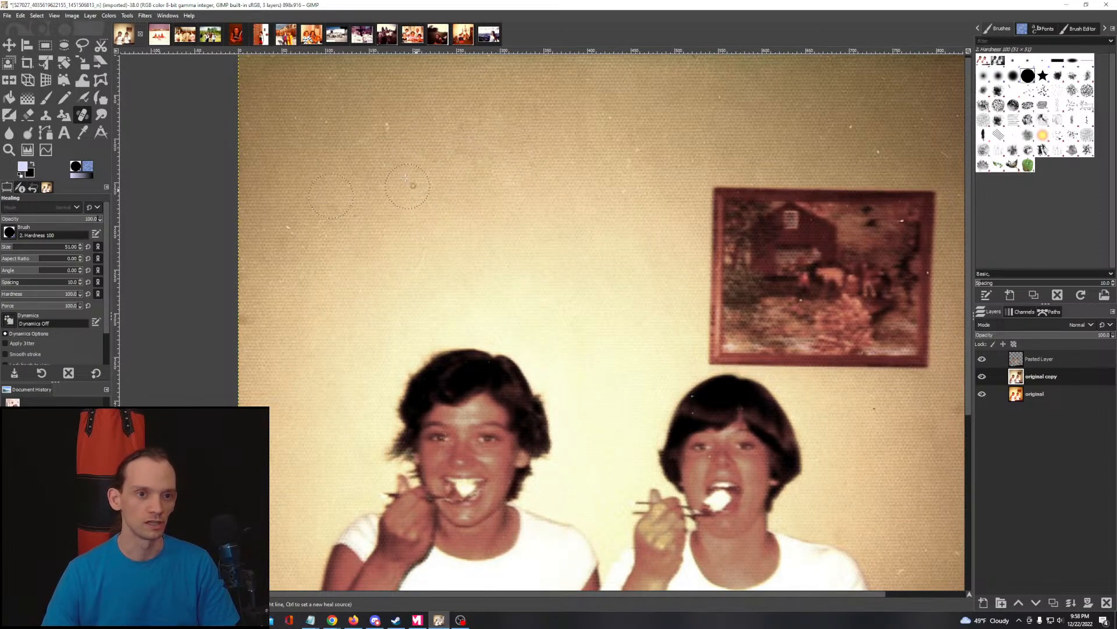
Step: Heal the remaining white specks on the upper-left part of the wall, sampling clean wall texture nearby
click(388, 128)
ctrl+click(378, 218)
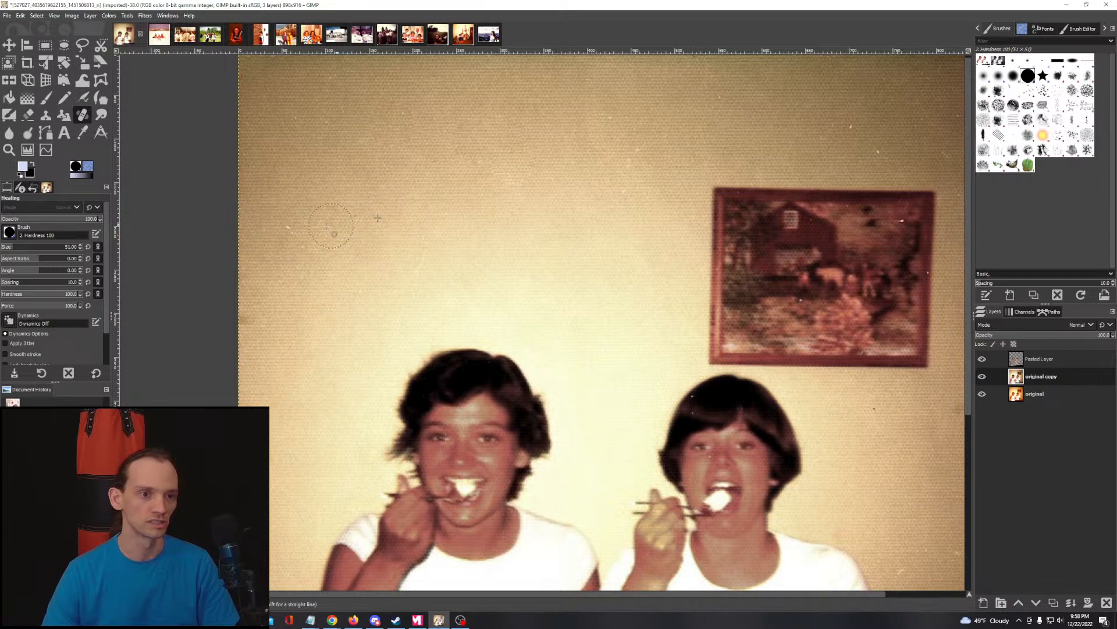
click(287, 230)
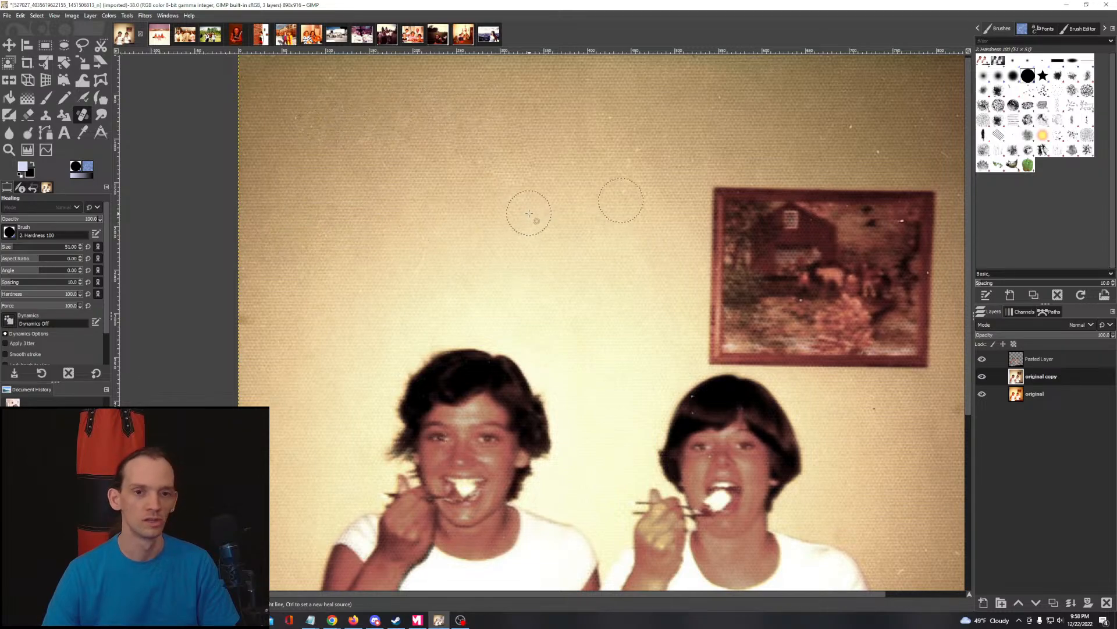
Step: Reduce the healing brush to size 14 and heal the white chip on the wall just above the baseboard beside the right person
scroll(529, 213, up, 2)
scroll(529, 213, right, 5)
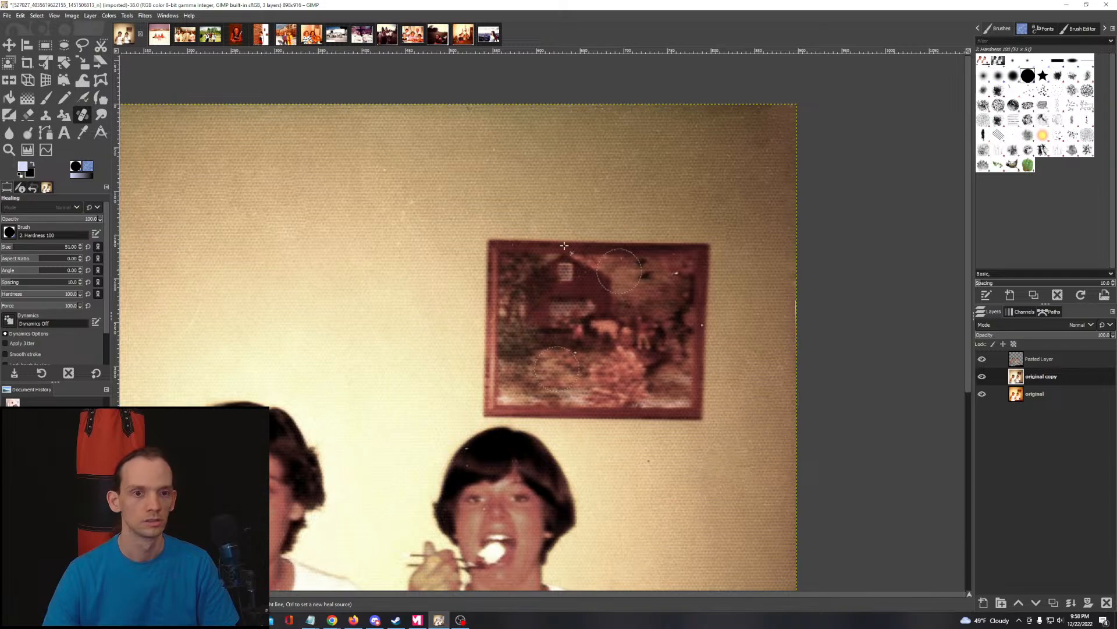
scroll(410, 280, down, 1)
scroll(419, 307, down, 2)
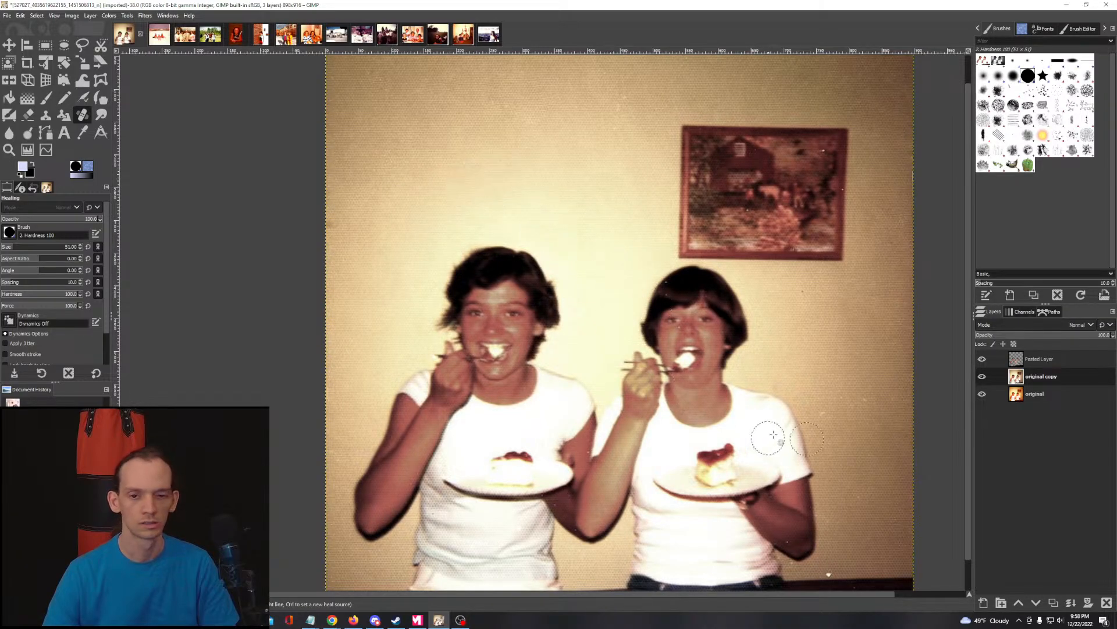
drag(917, 435, 751, 404)
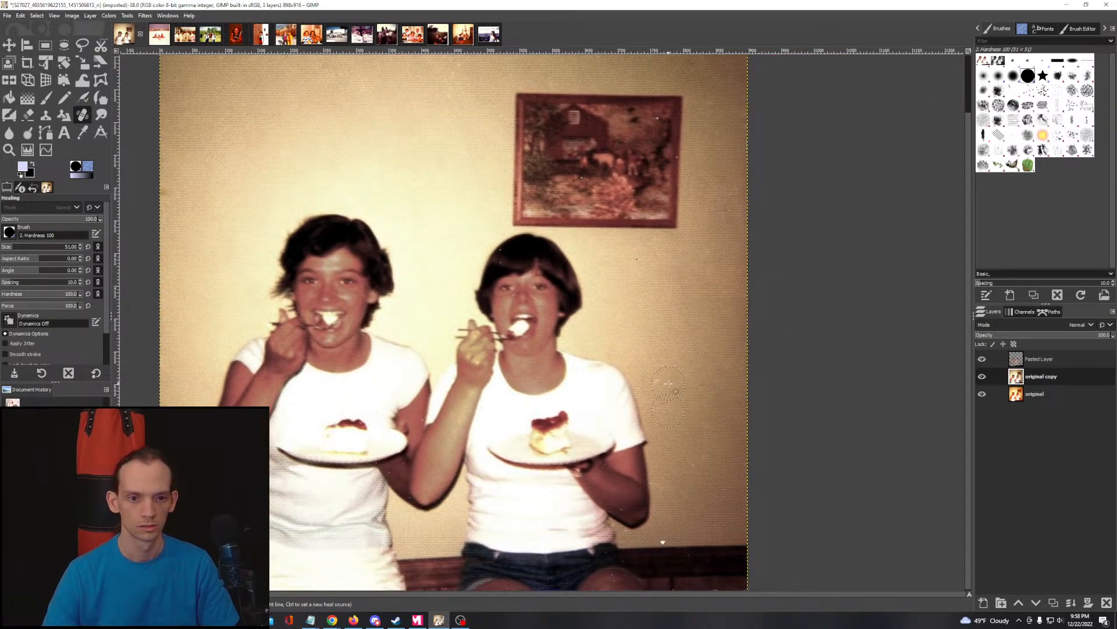
ctrl+click(691, 521)
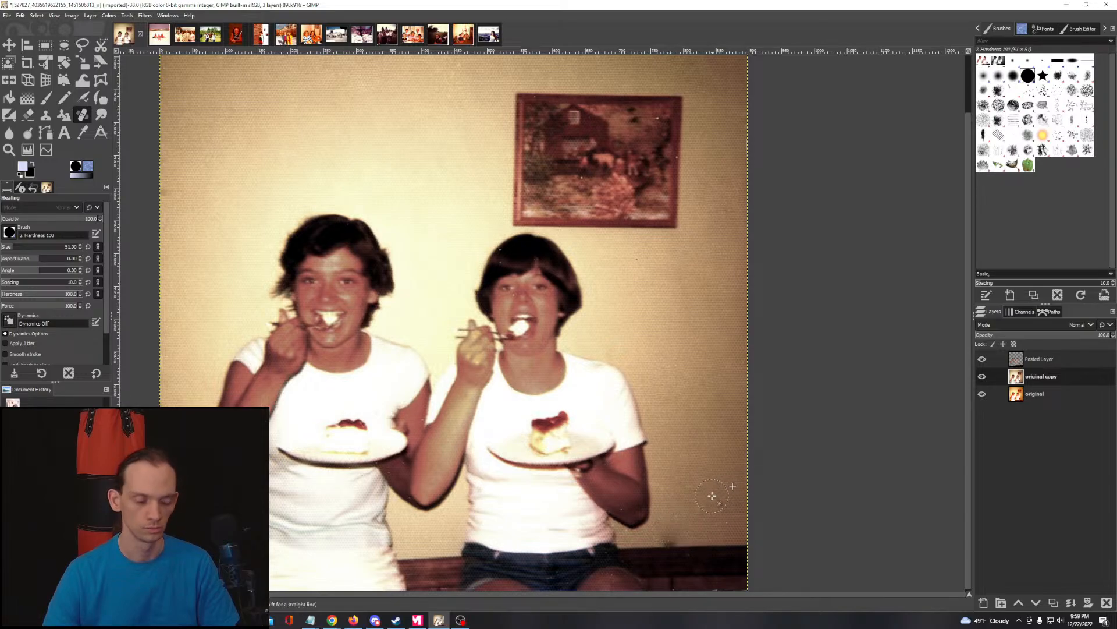
ctrl+scroll(710, 492, up, 3)
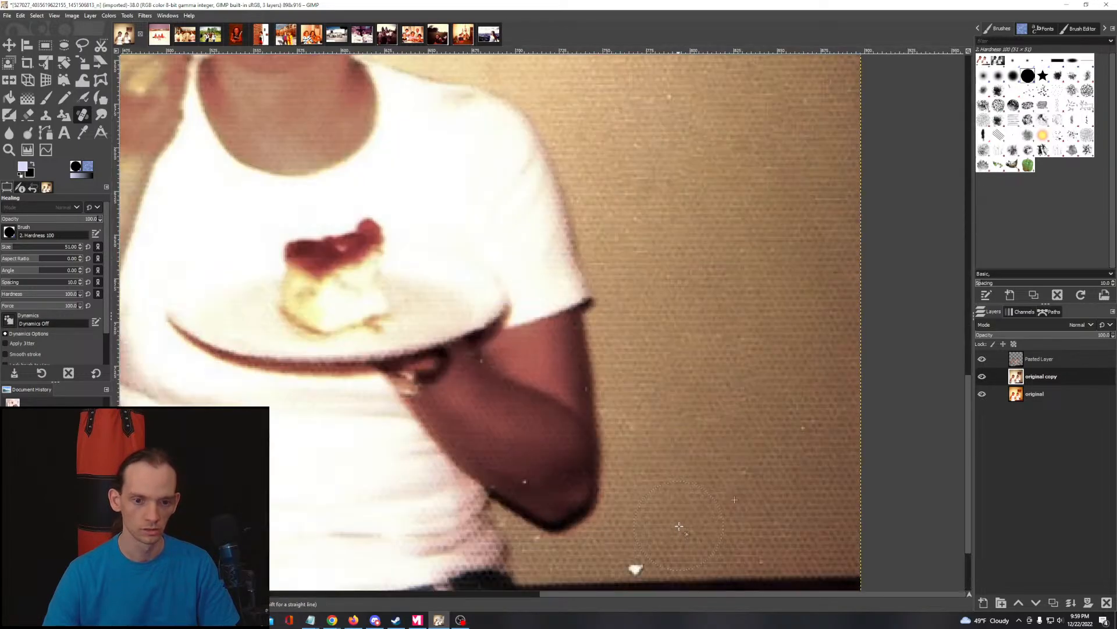
scroll(704, 431, down, 1)
scroll(704, 431, down, 4)
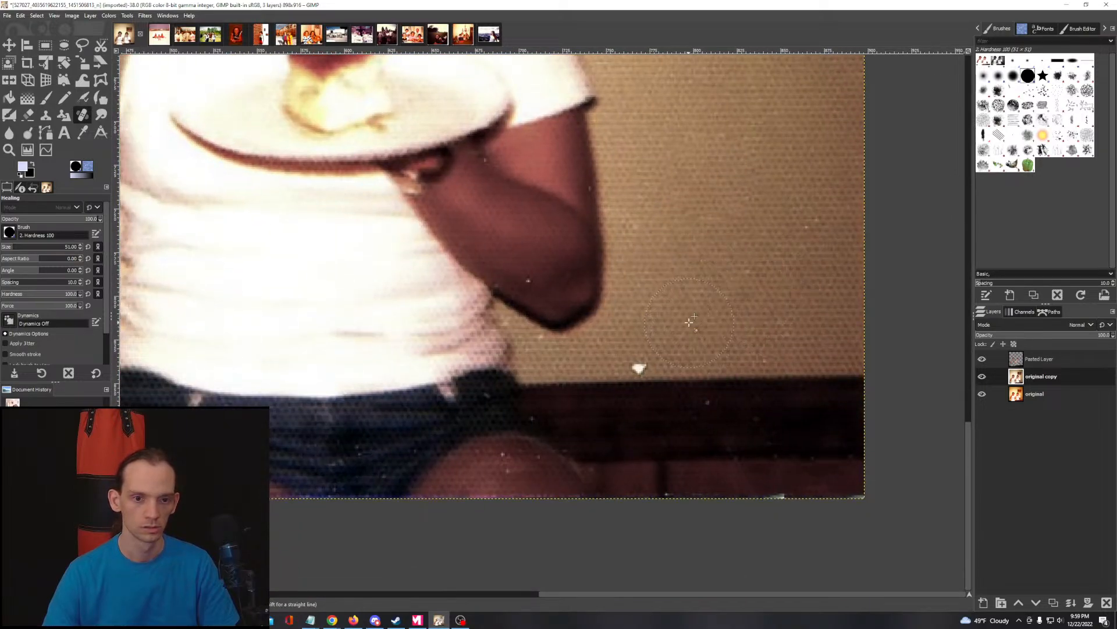
key(bracketleft)
key(bracketleft)
key(bracketleft)
key(bracketleft)
key(bracketleft)
key(bracketleft)
key(bracketleft)
key(bracketleft)
key(bracketleft)
key(bracketleft)
key(bracketleft)
key(bracketleft)
key(bracketleft)
key(bracketleft)
key(bracketleft)
key(bracketleft)
key(bracketleft)
key(bracketleft)
key(bracketleft)
key(bracketleft)
key(bracketleft)
key(bracketleft)
key(bracketleft)
key(bracketleft)
key(bracketleft)
key(bracketleft)
key(bracketleft)
ctrl+click(668, 360)
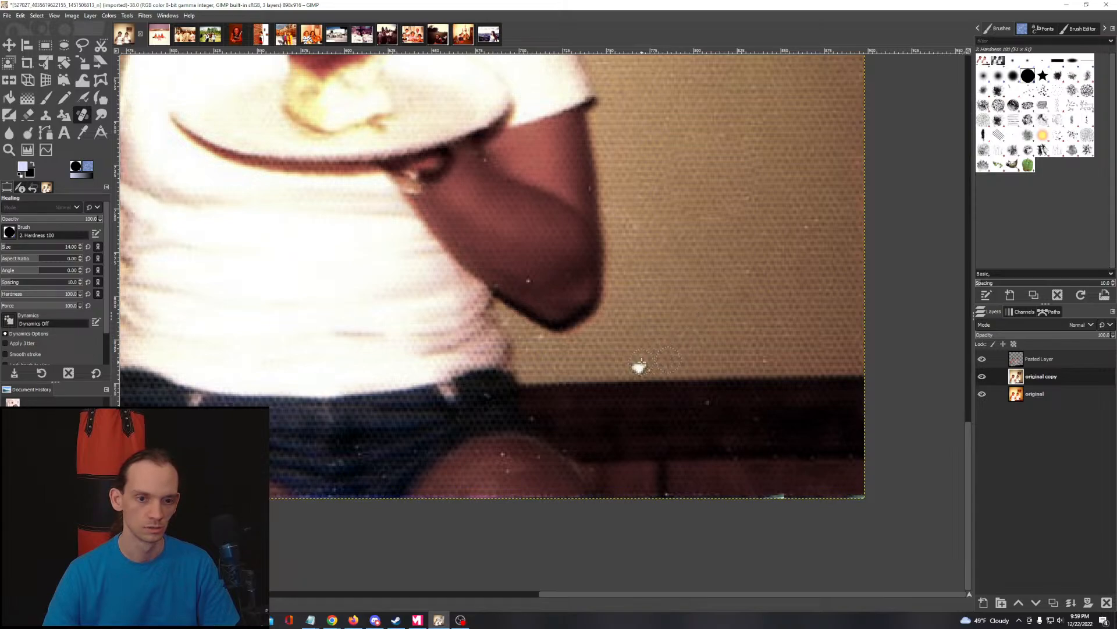
click(640, 366)
Step: Heal the light speck on the wall above the baseboard, beside the left person's hip, using nearby wall texture
scroll(712, 324, down, 4)
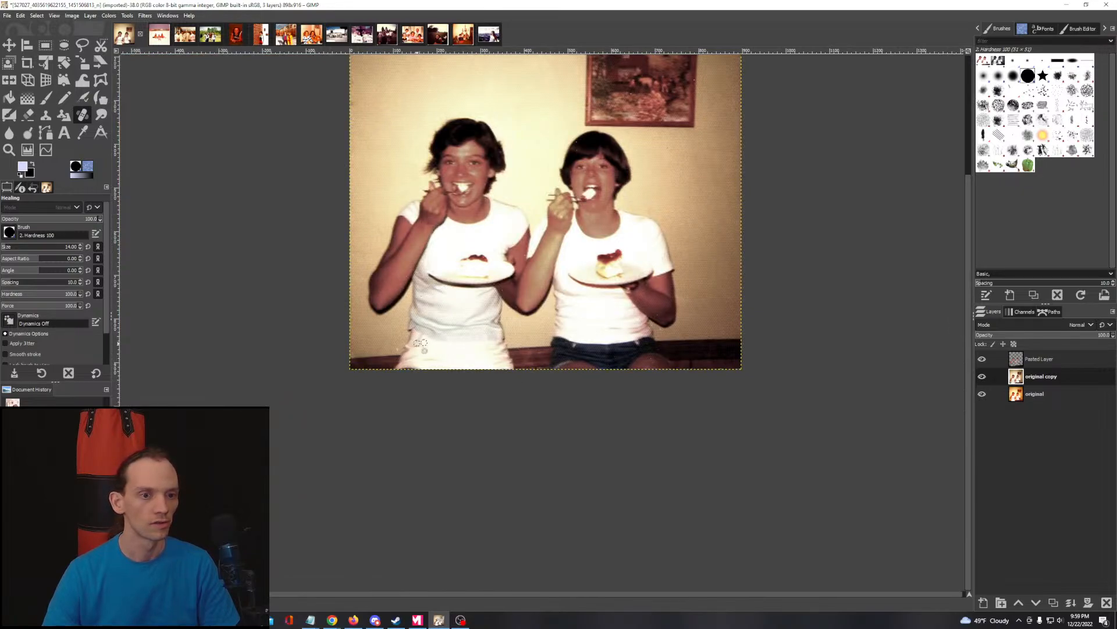
scroll(393, 347, up, 6)
ctrl+click(365, 380)
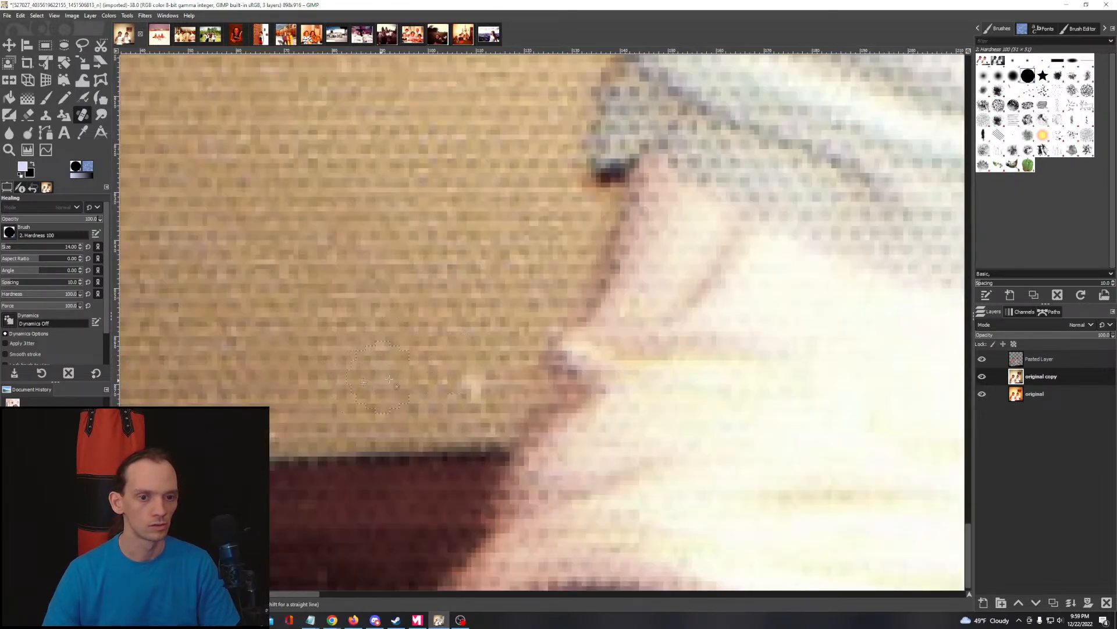
click(466, 378)
Step: Merge the pasted layer down into the original copy layer and toggle the merged layer's visibility to compare it with the original
scroll(421, 326, down, 6)
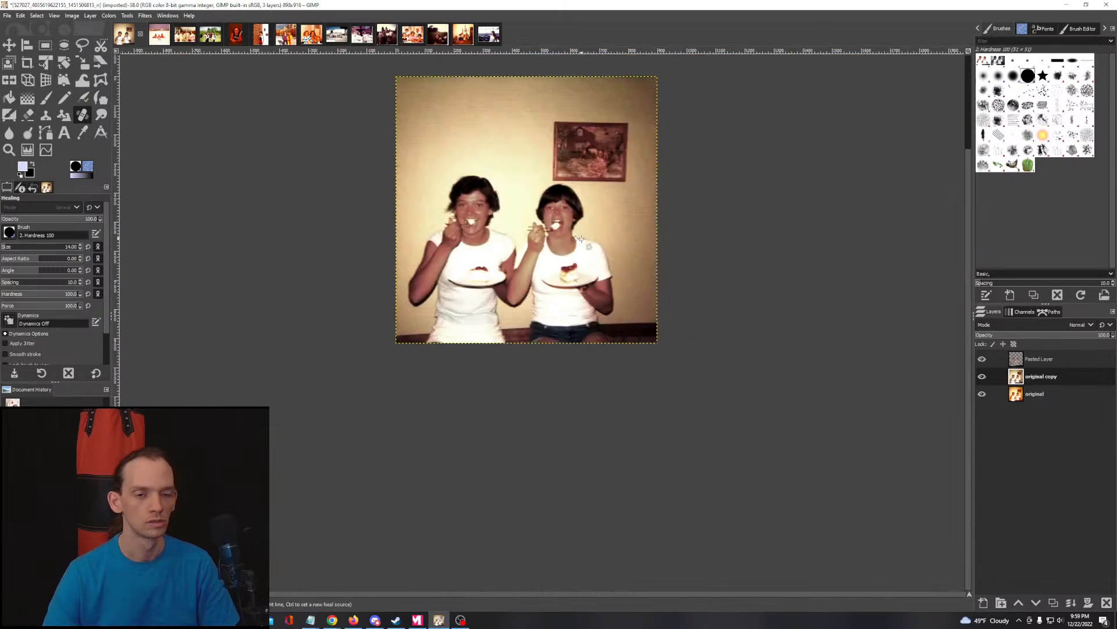
scroll(504, 325, up, 2)
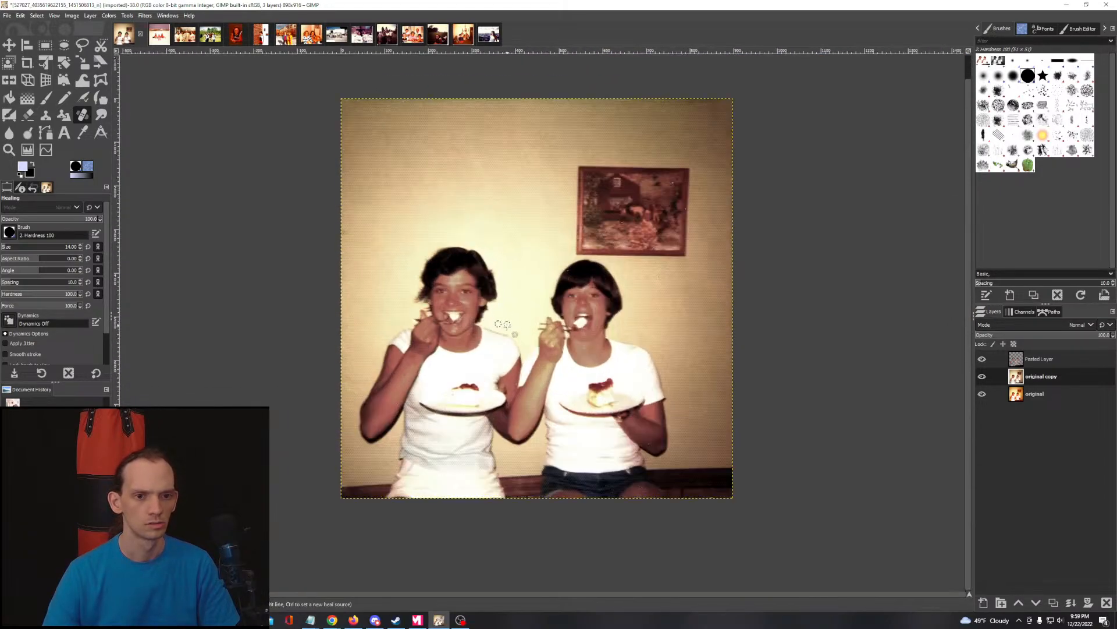
click(1015, 359)
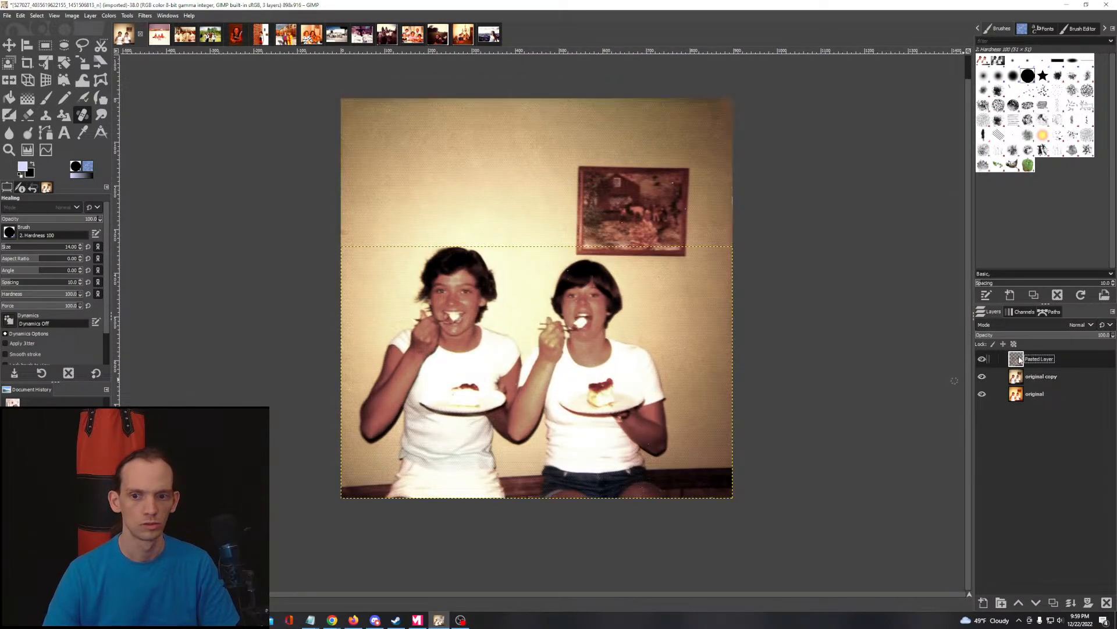
right_click(1019, 359)
click(1044, 138)
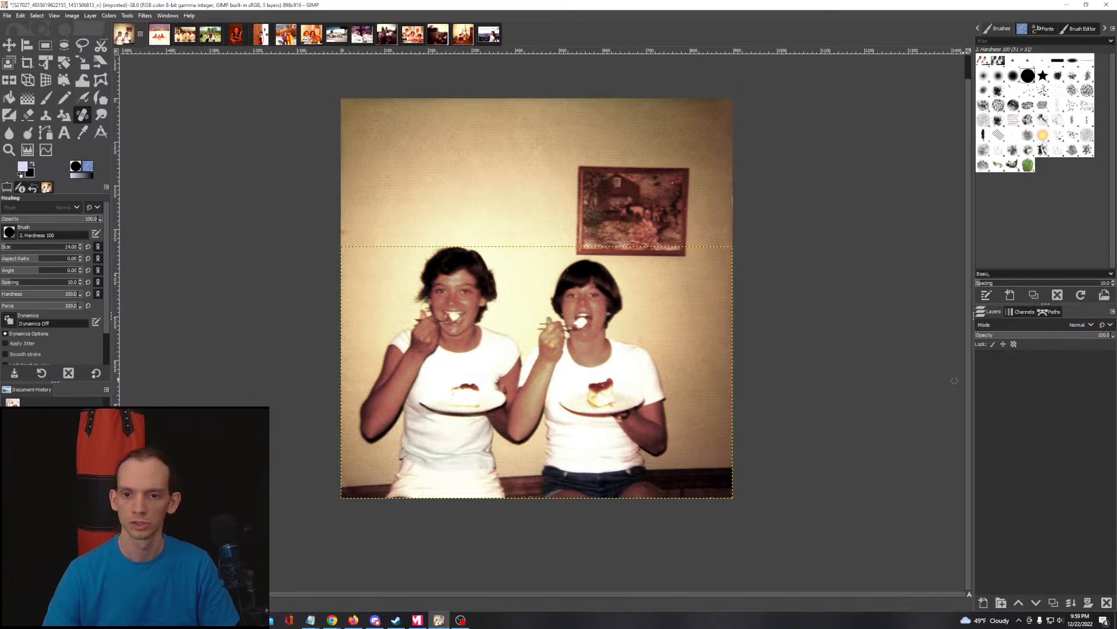
click(983, 359)
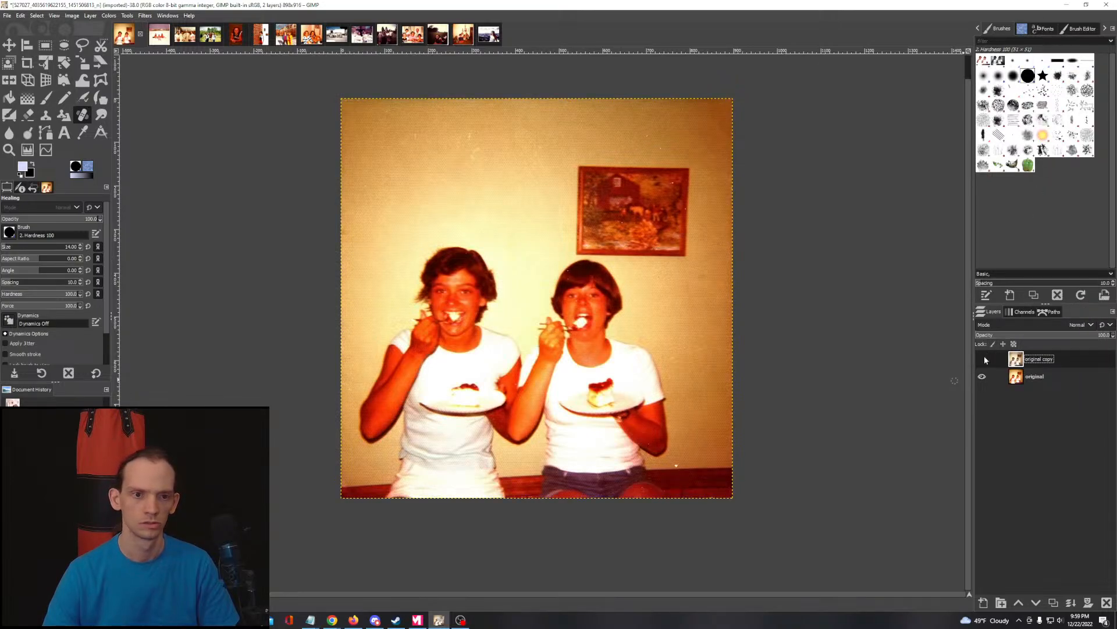
click(983, 359)
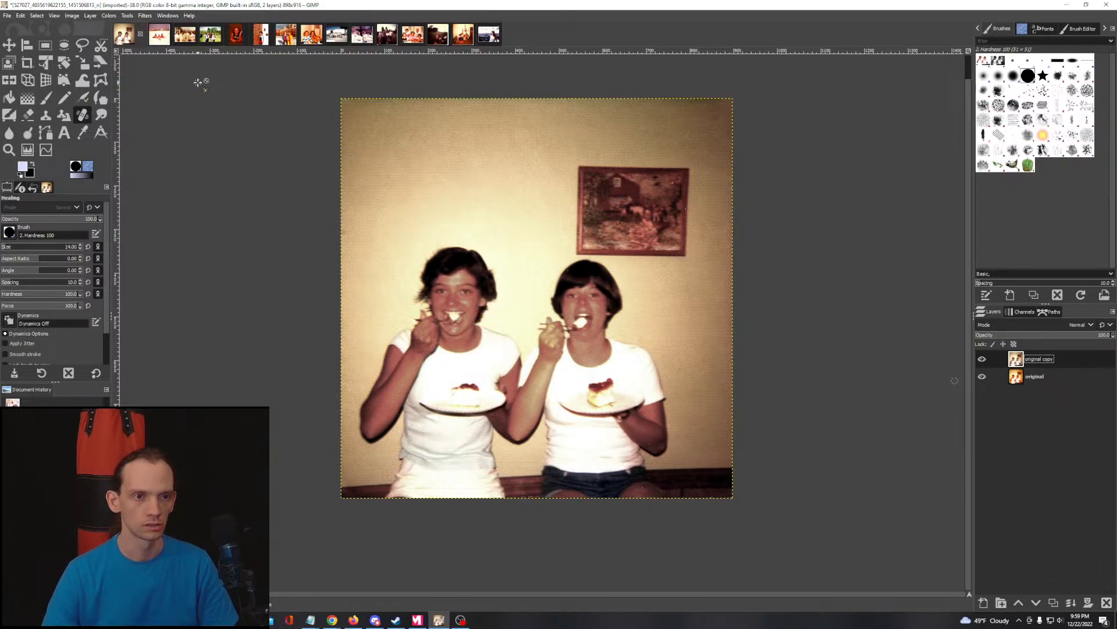
click(64, 46)
drag(324, 93, 737, 499)
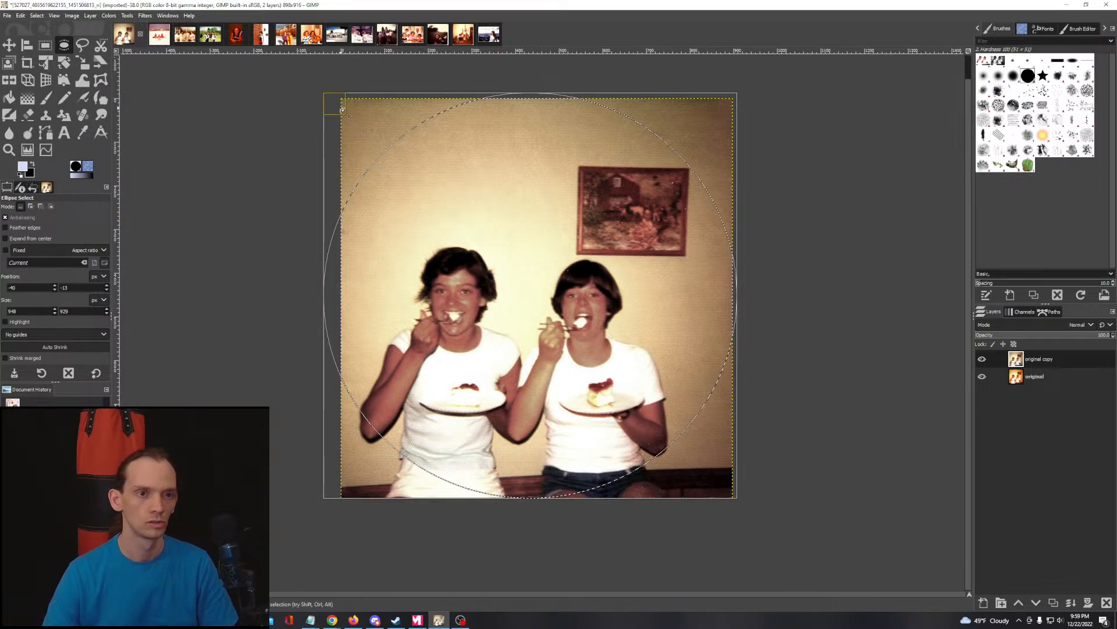
drag(552, 111, 530, 128)
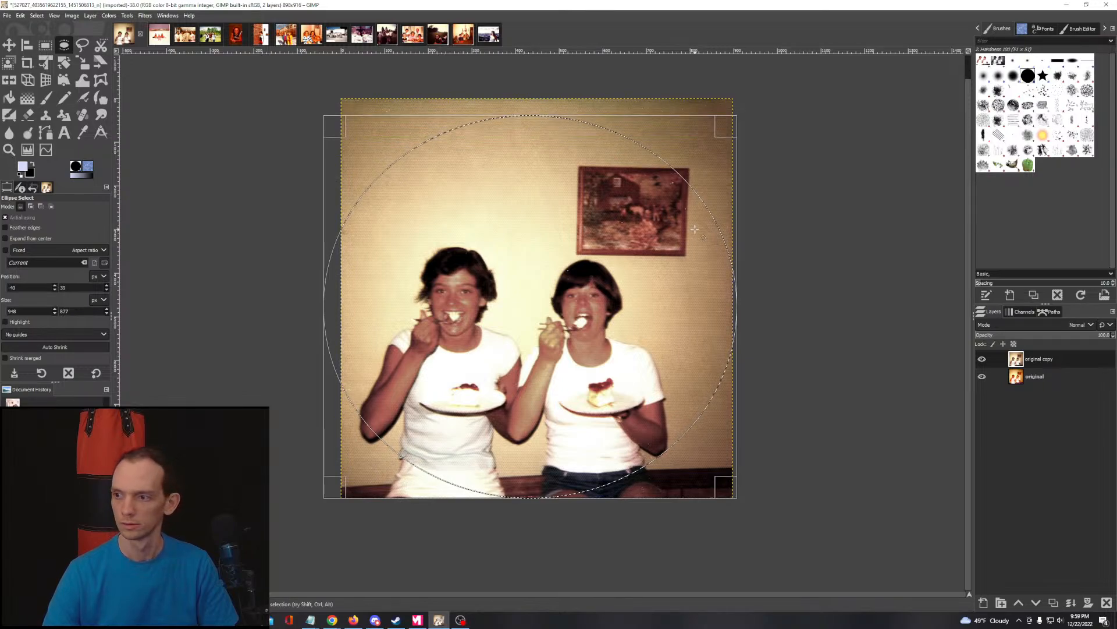
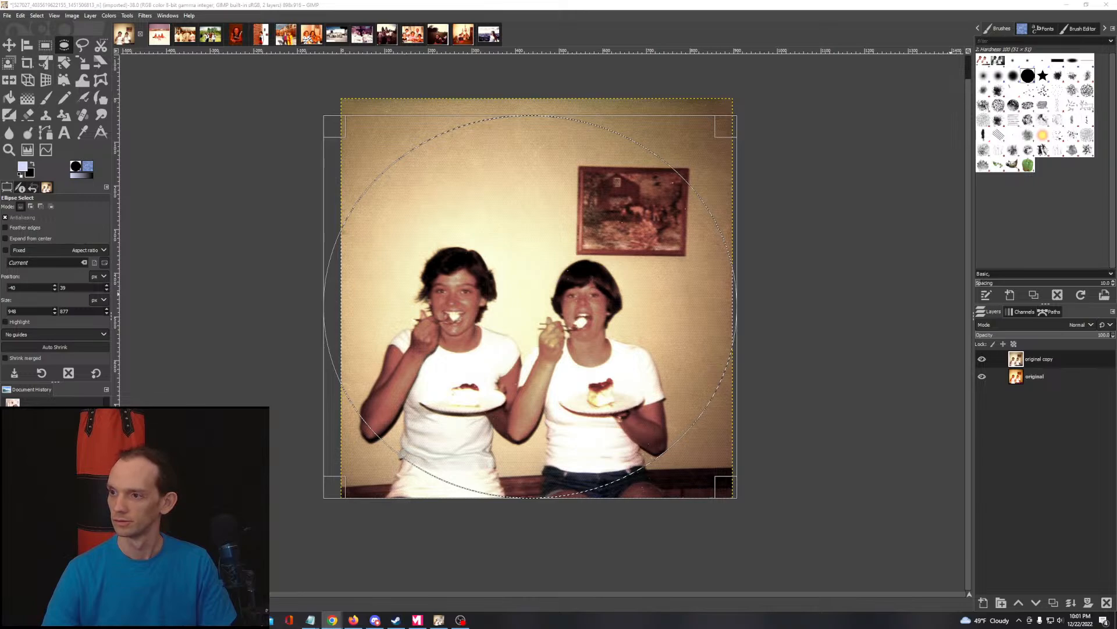
key(alt+Tab)
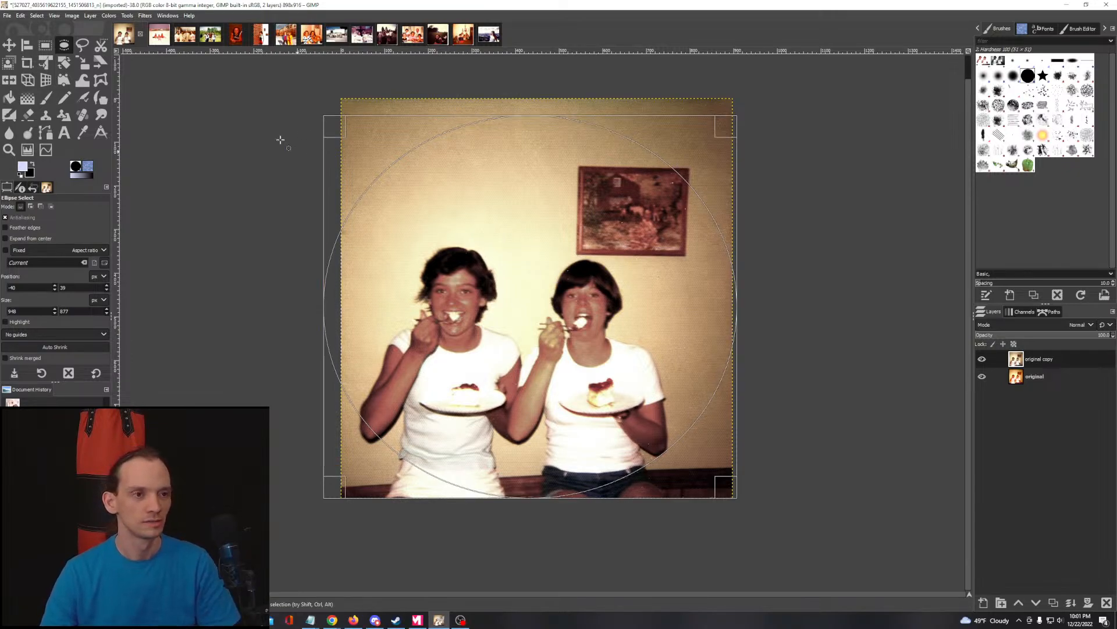
Step: Select the photo's upper part with a rectangle about 1179 × 380 px and subtract an ellipse about 1138 × 738 px from it
click(45, 46)
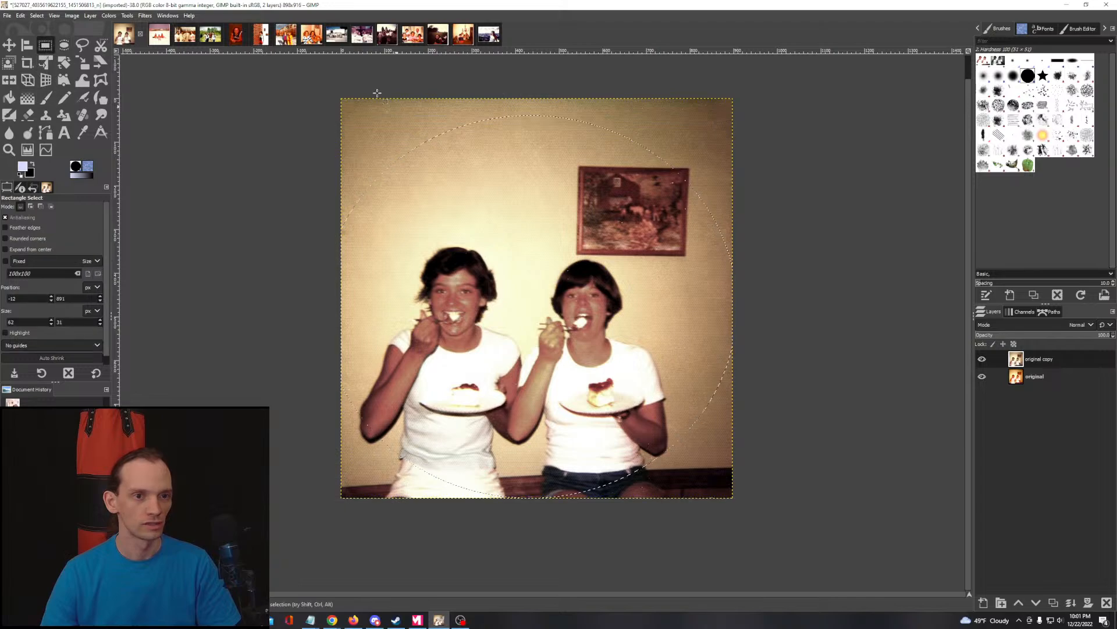
drag(308, 84, 822, 250)
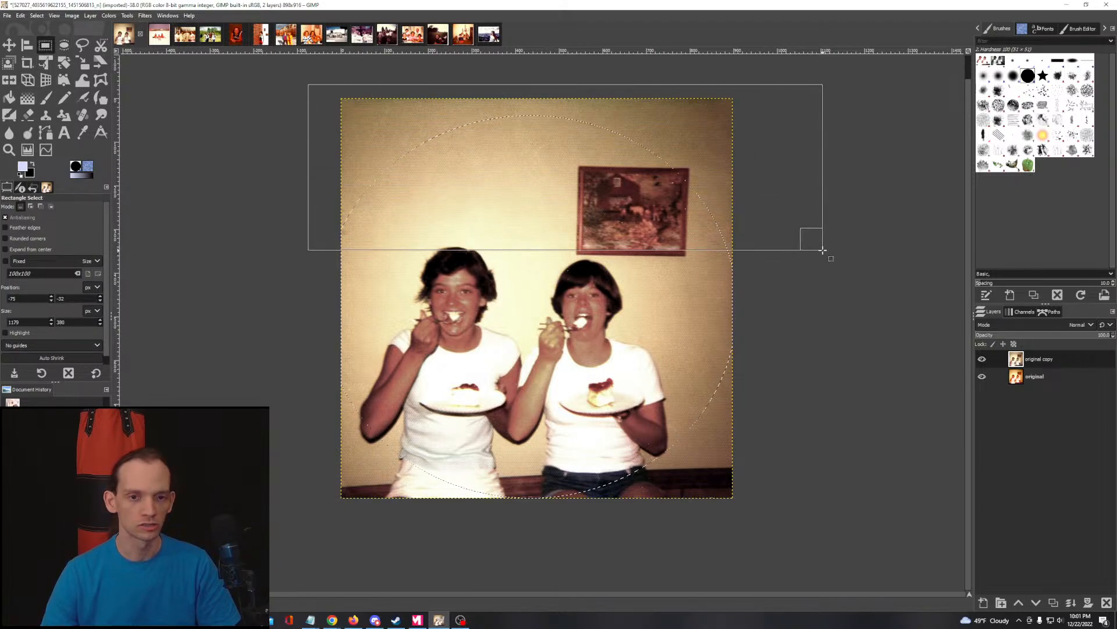
click(64, 46)
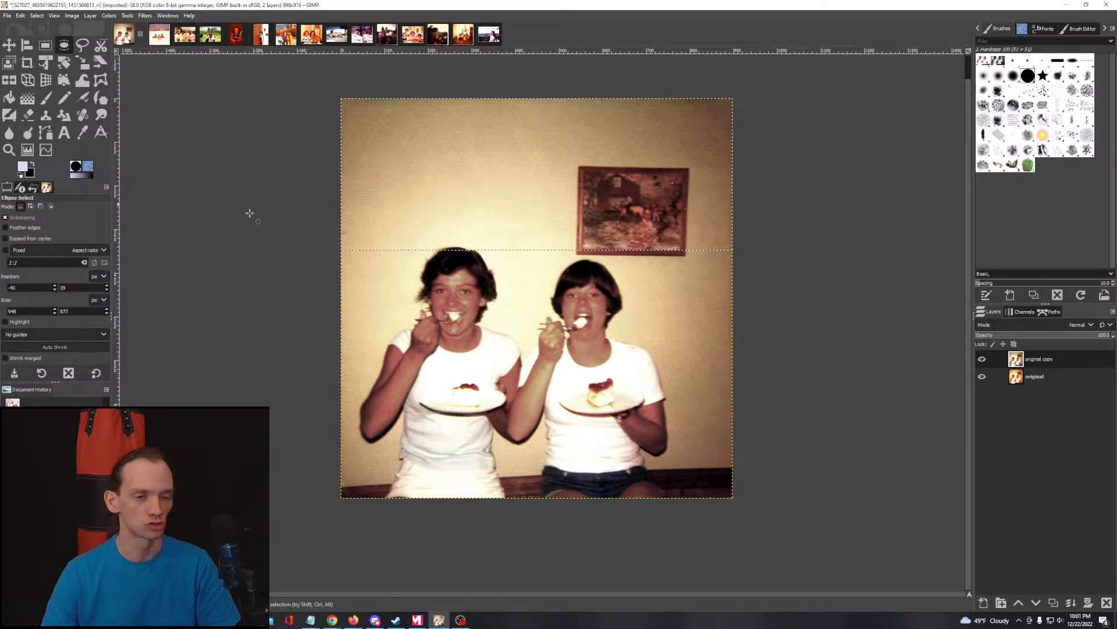
key(ctrl)
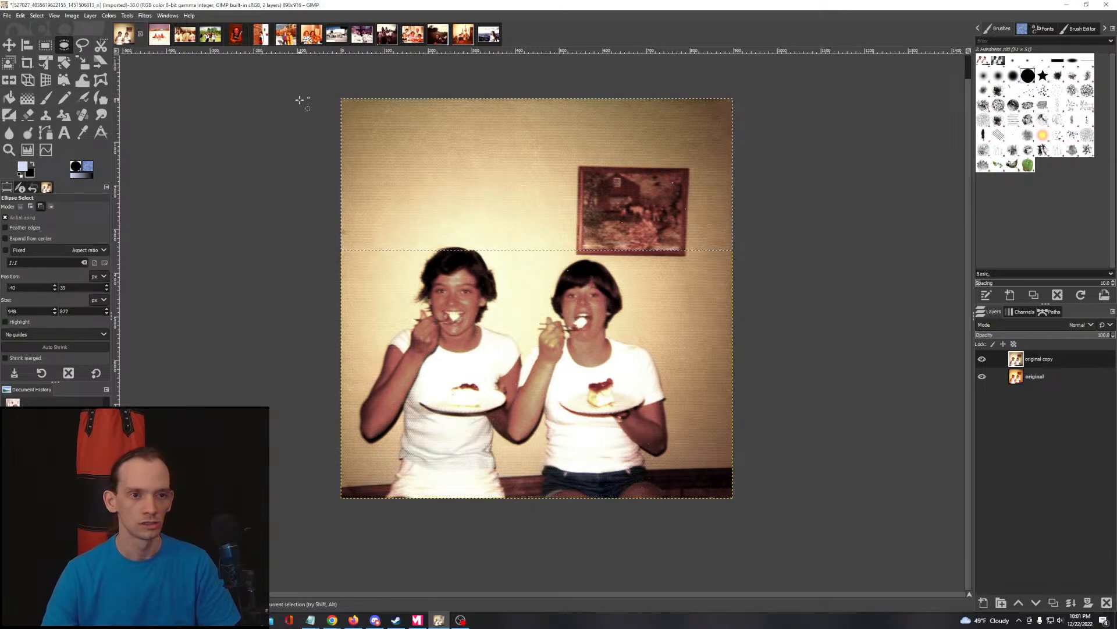
drag(292, 97, 788, 465)
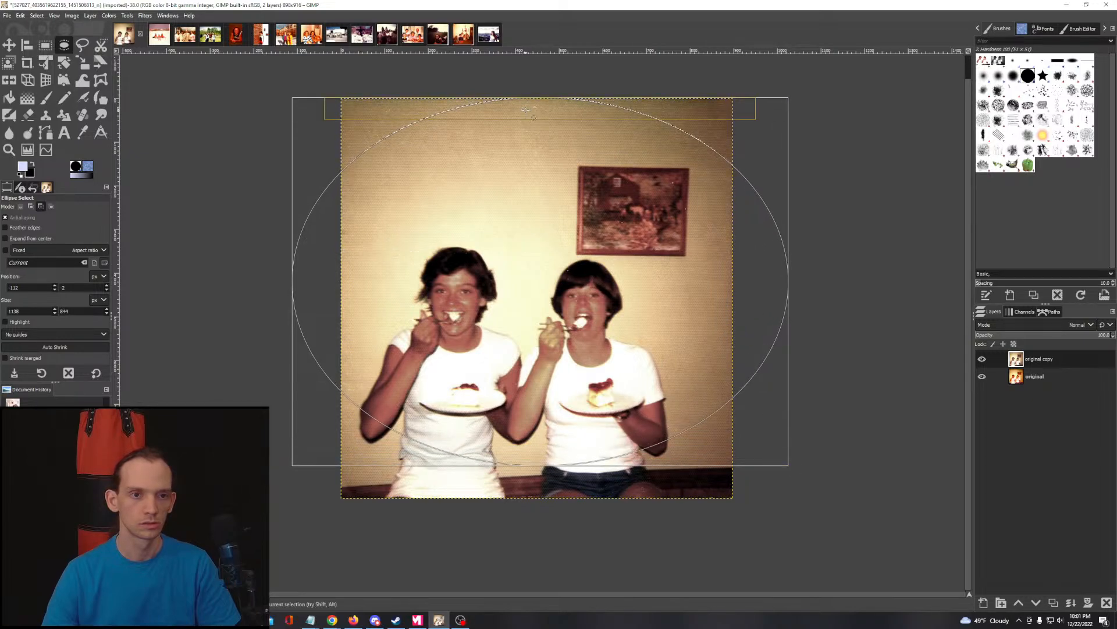
drag(525, 109, 528, 158)
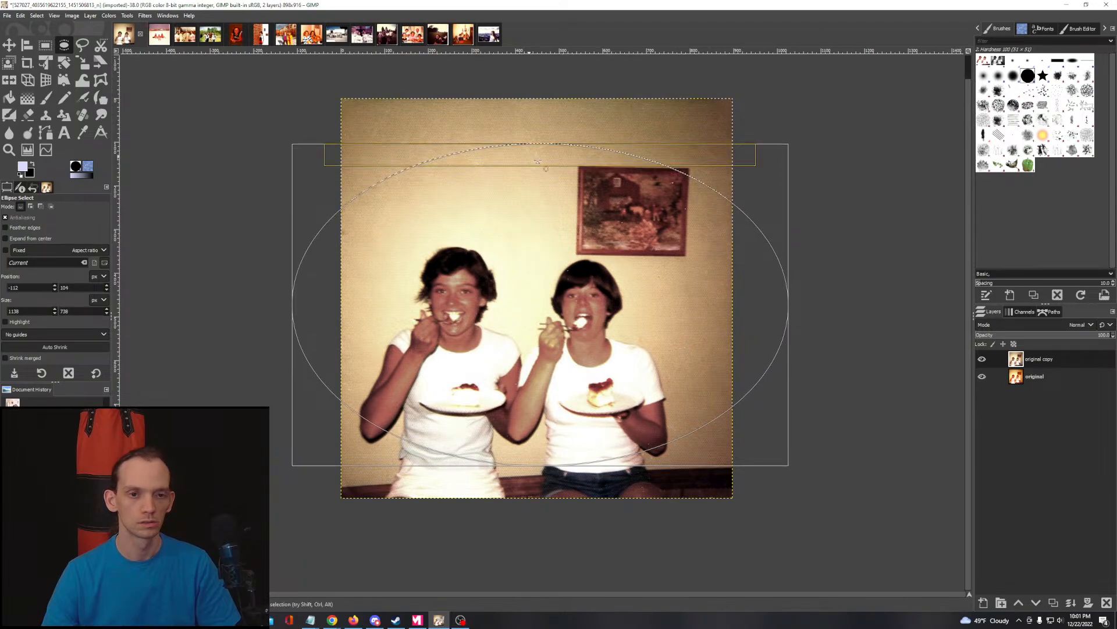
click(669, 263)
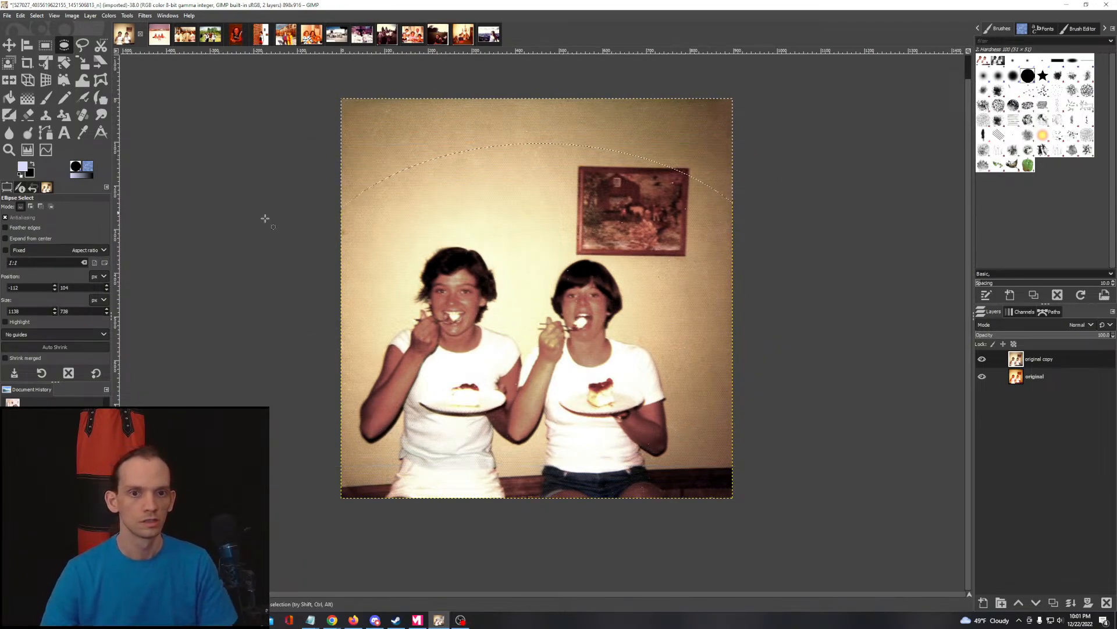
Step: Try adjusting the green channel's curve on the selected upper wall by moving its end points and a point around input 84, output 82
click(127, 16)
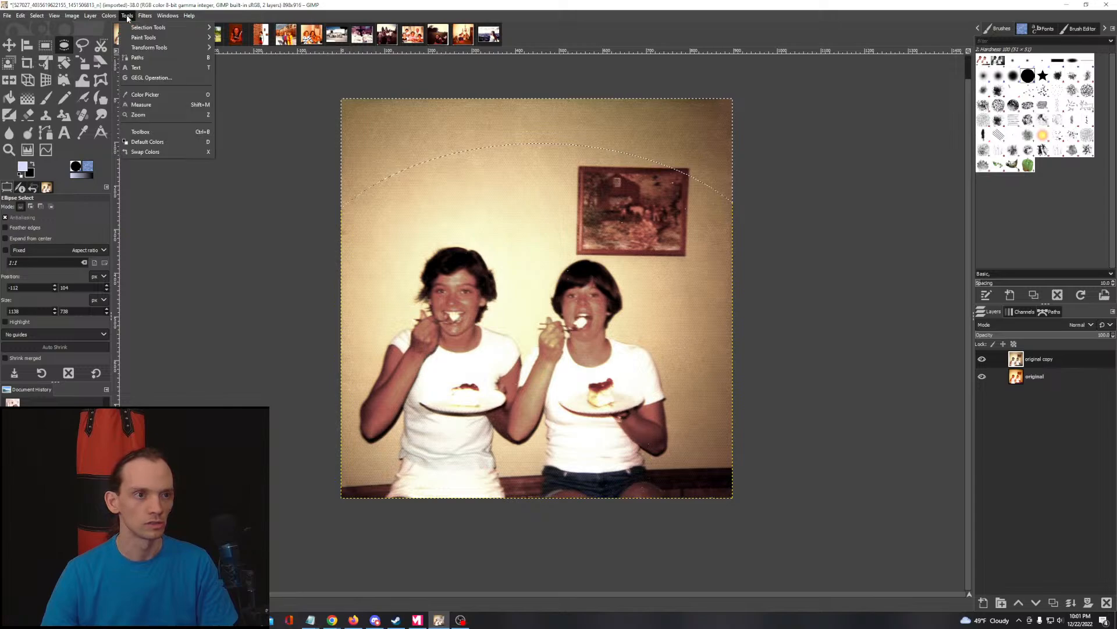
mouse_move(141, 17)
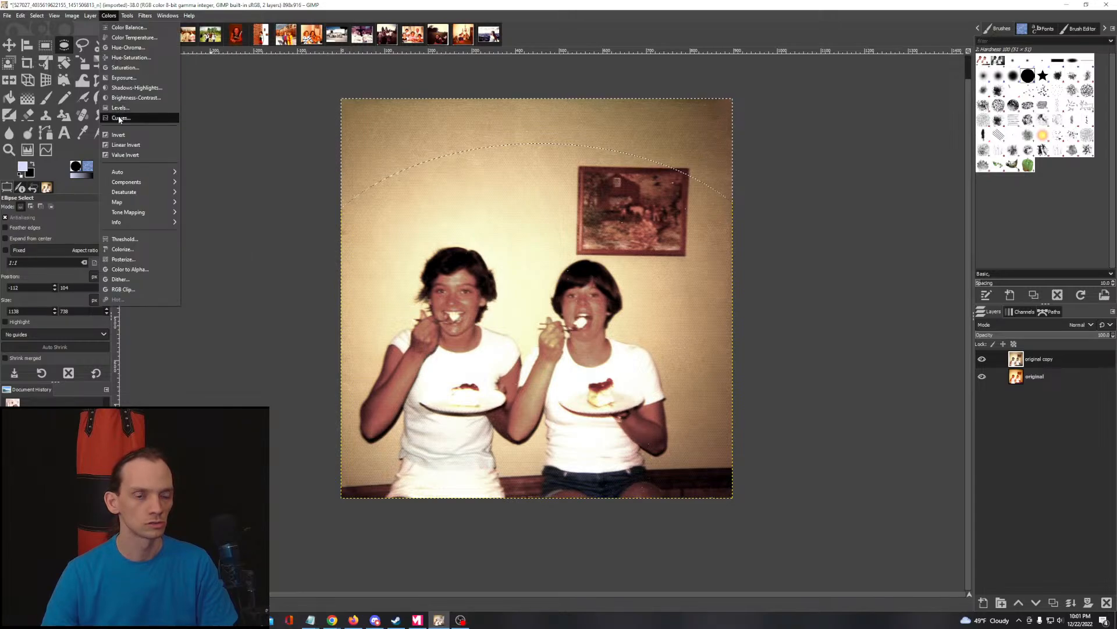
click(125, 113)
drag(742, 69, 538, 220)
click(364, 272)
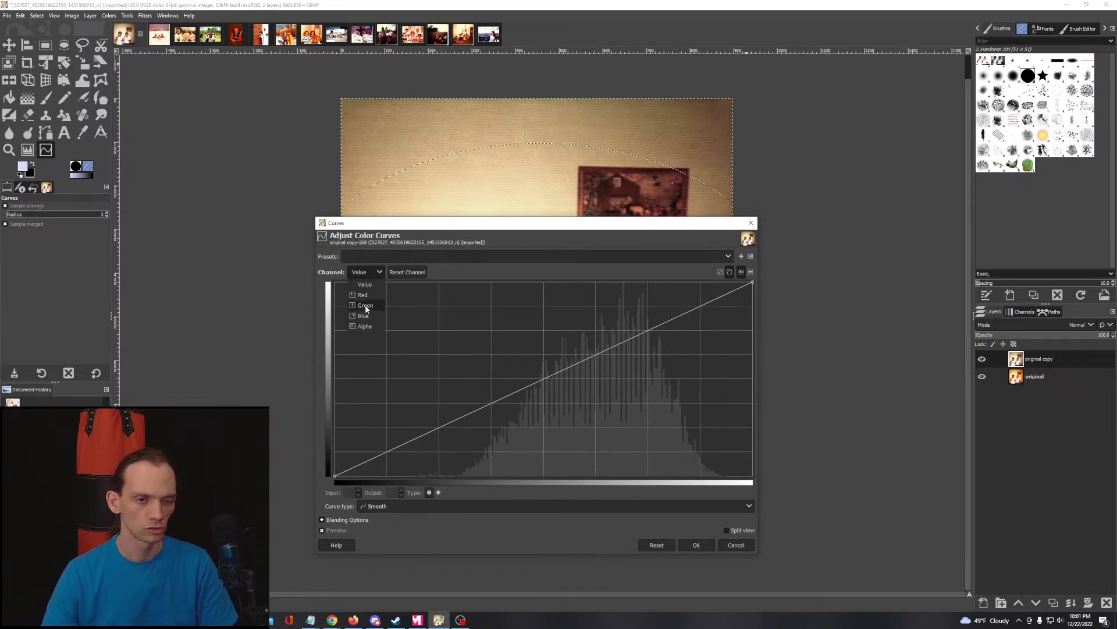
click(368, 306)
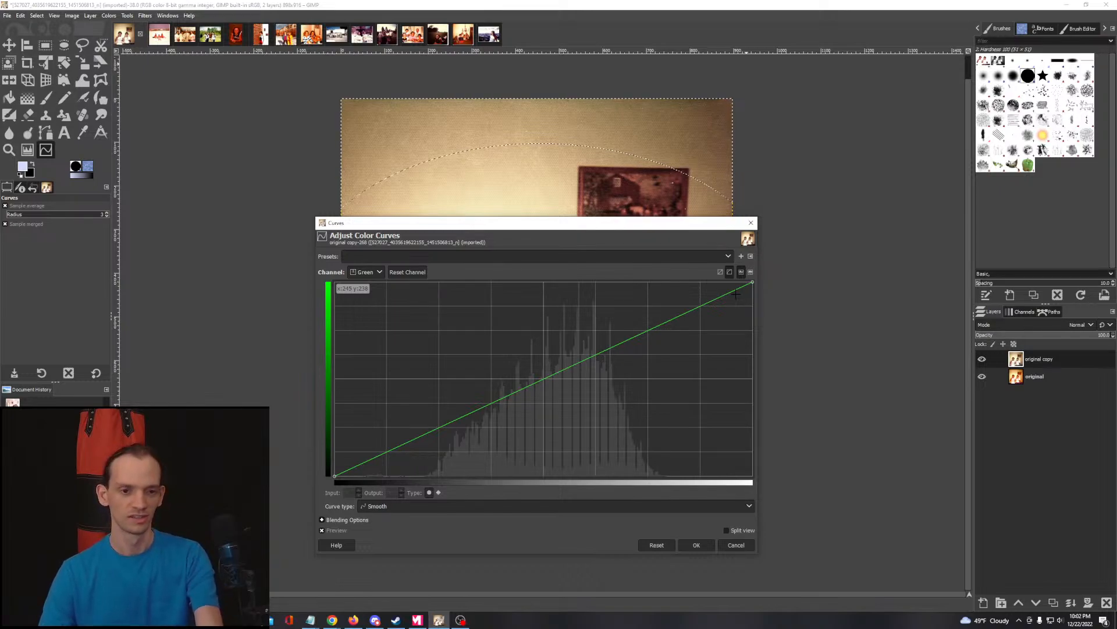
mouse_move(750, 284)
mouse_down()
mouse_move(757, 295)
mouse_move(760, 272)
mouse_up()
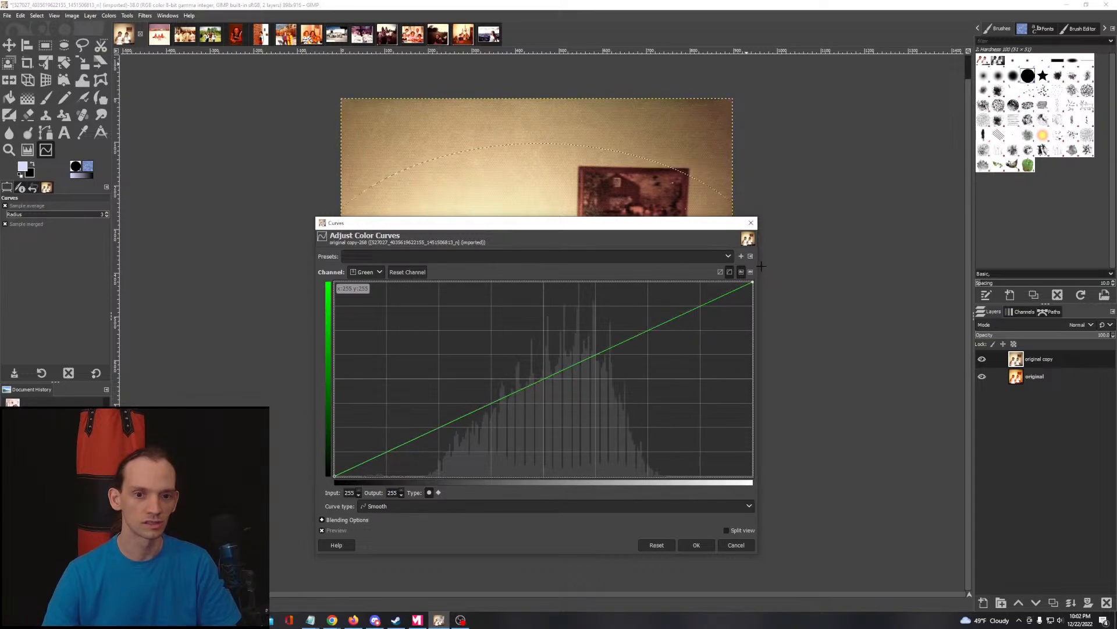
drag(467, 415, 470, 414)
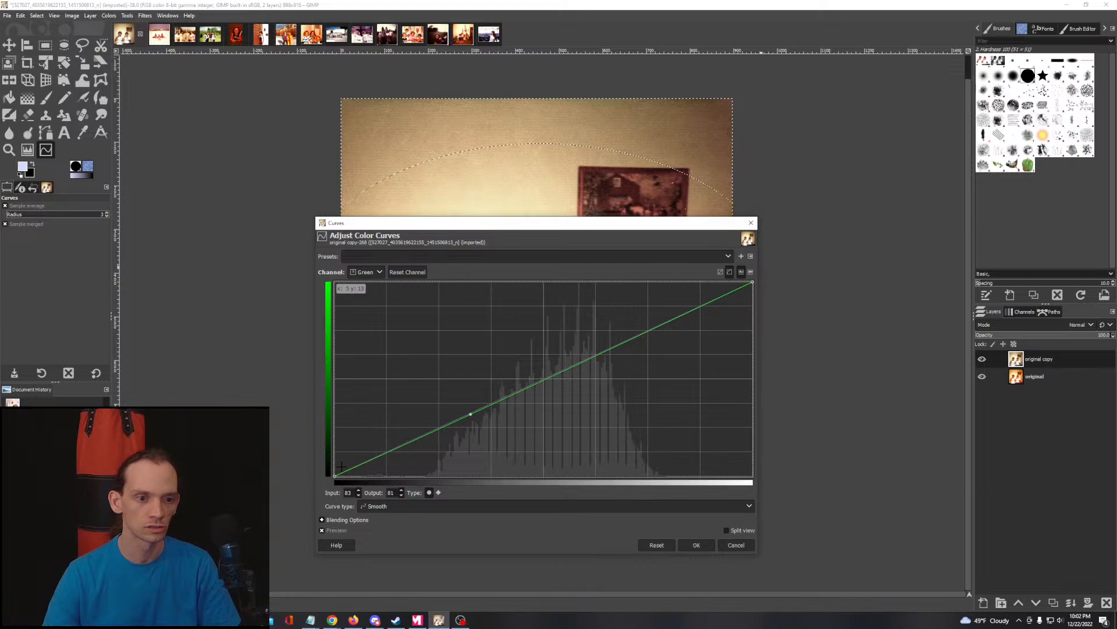
mouse_move(335, 475)
mouse_down()
mouse_move(382, 476)
mouse_move(341, 477)
mouse_up()
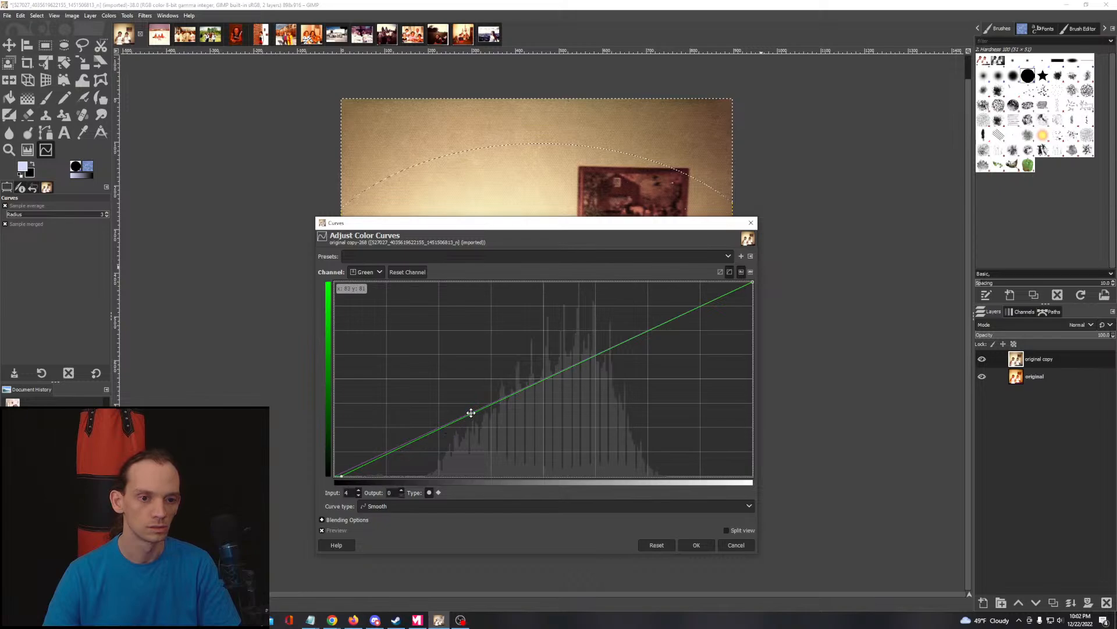
drag(469, 412, 472, 412)
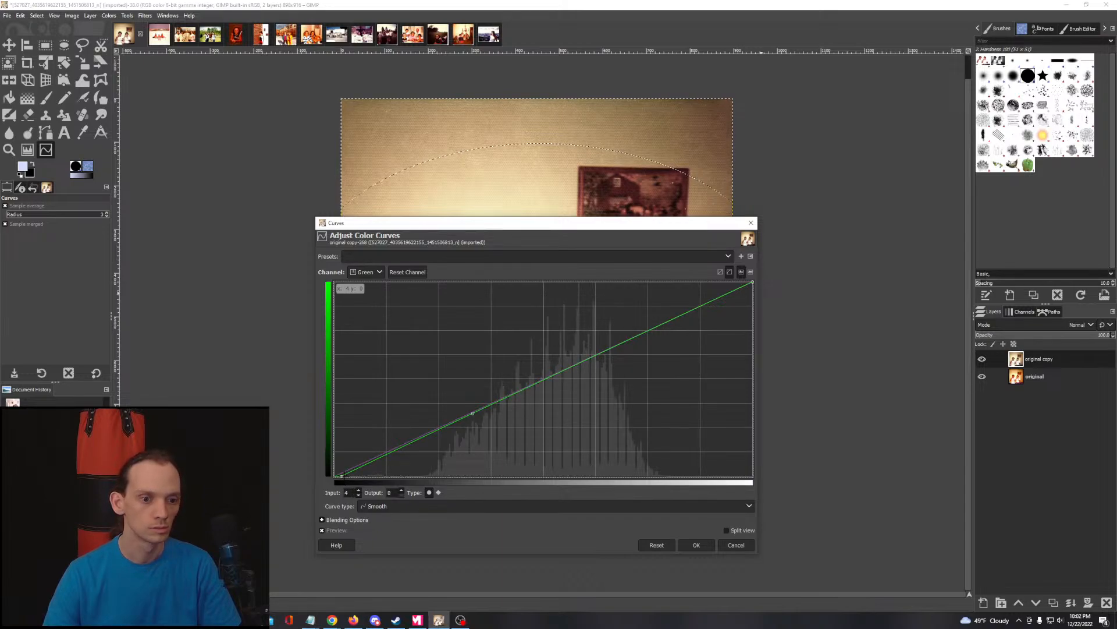
drag(339, 475, 324, 481)
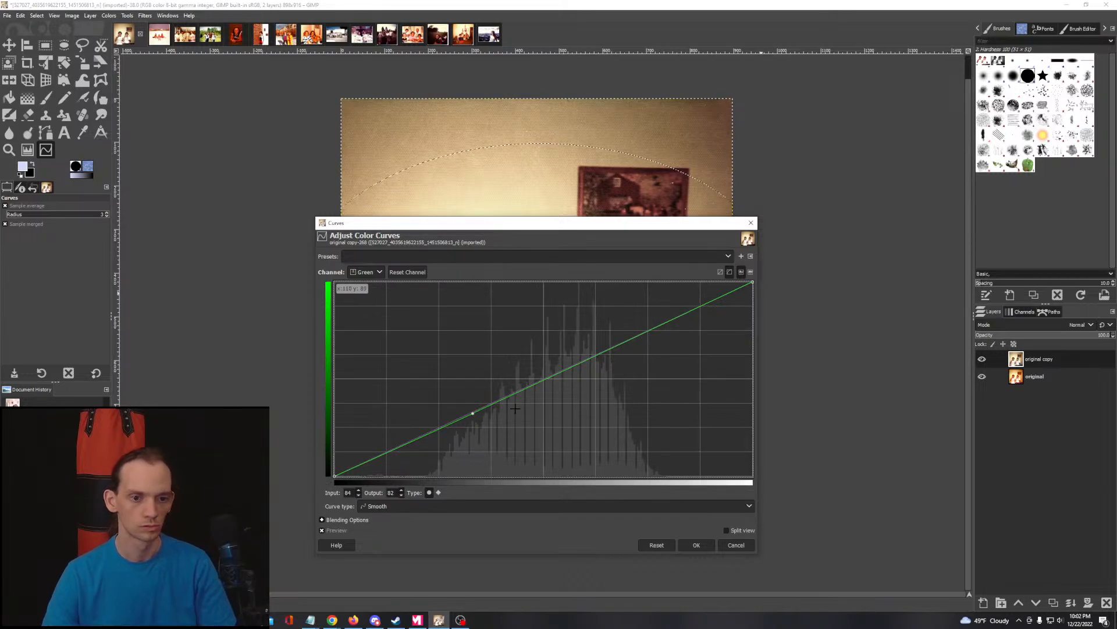
key(Delete)
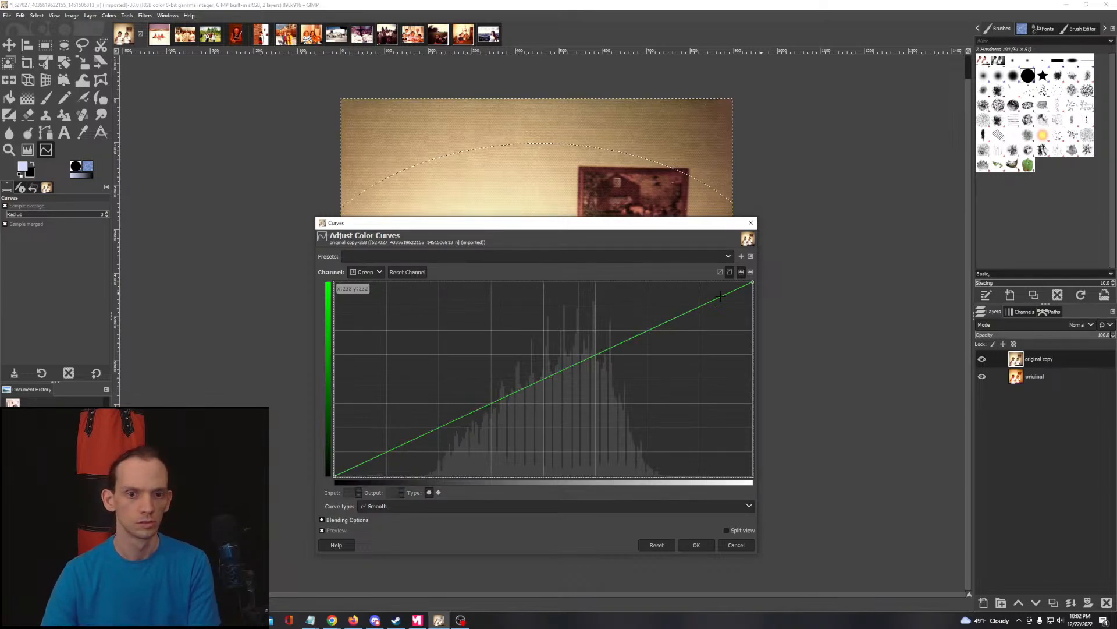
click(732, 544)
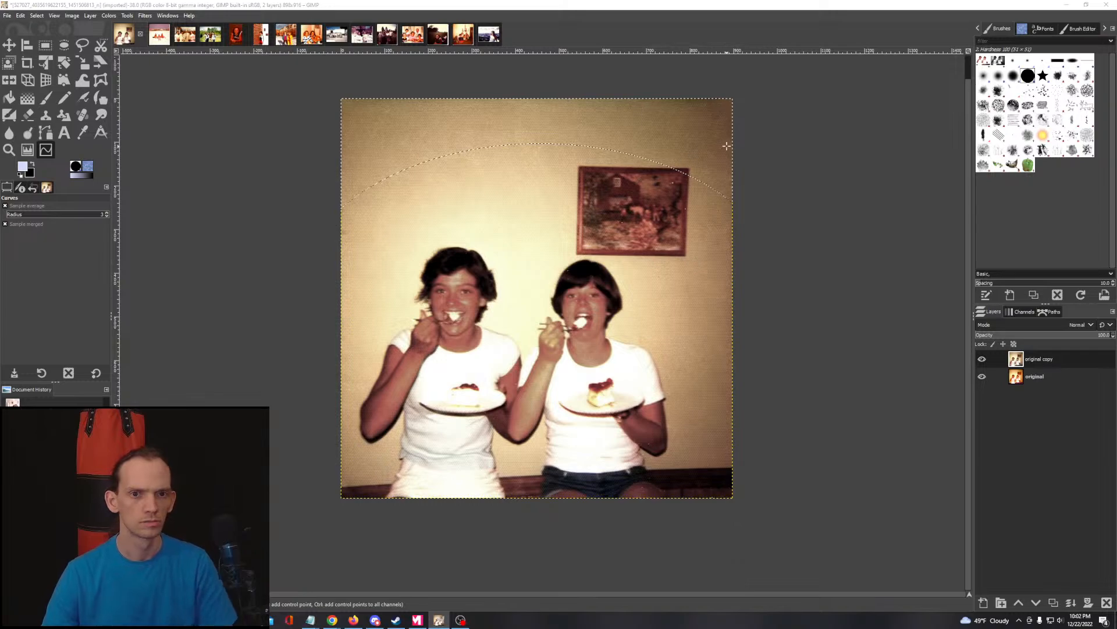
scroll(710, 142, up, 2)
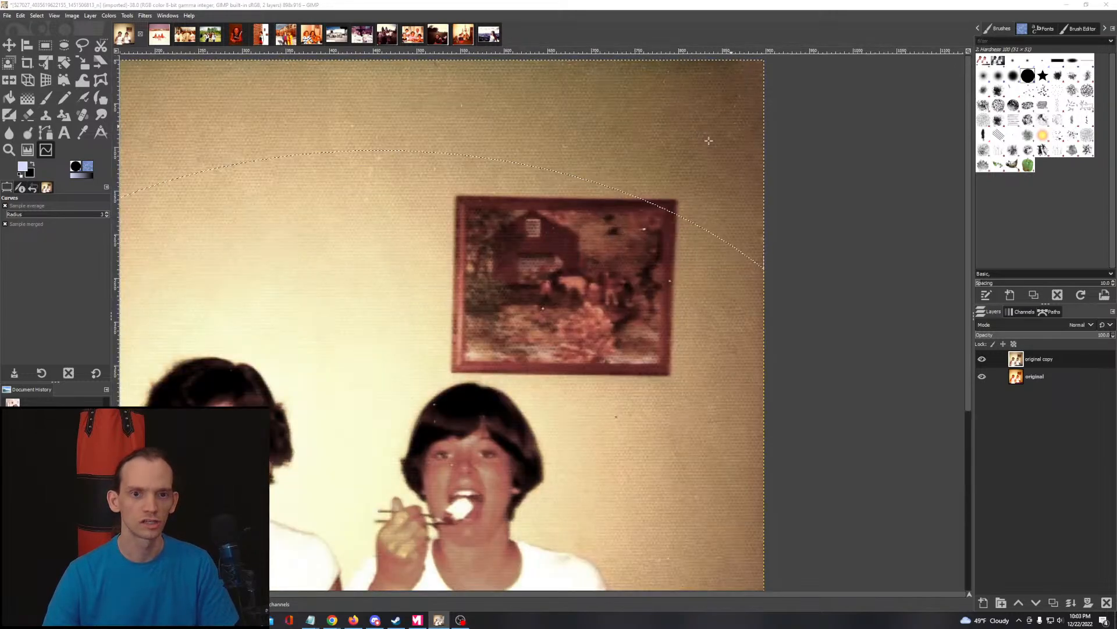
scroll(453, 181, down, 1)
drag(209, 122, 389, 206)
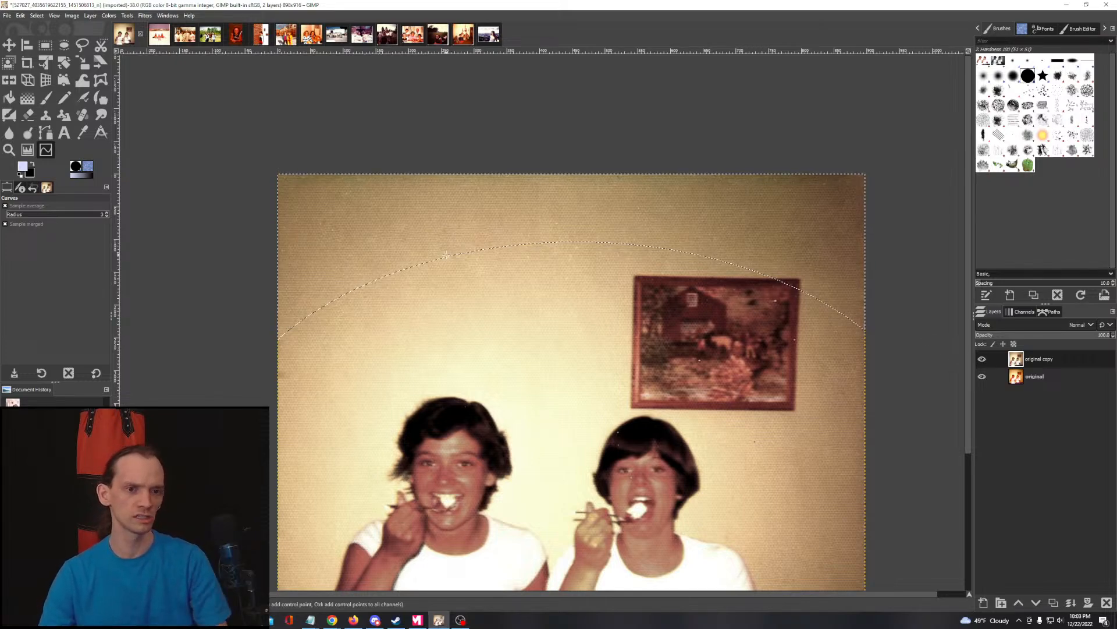
Step: Switch to the beach photo and crop it with a rectangle about 936 × 973 px that excludes the white right and lower margins
click(154, 38)
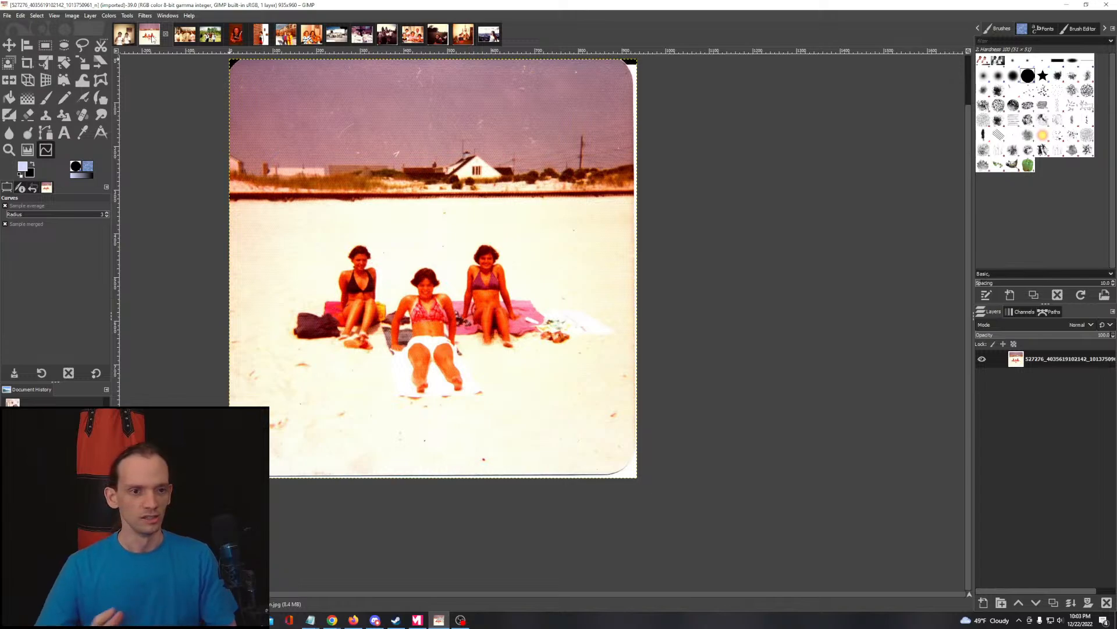
drag(622, 316, 680, 375)
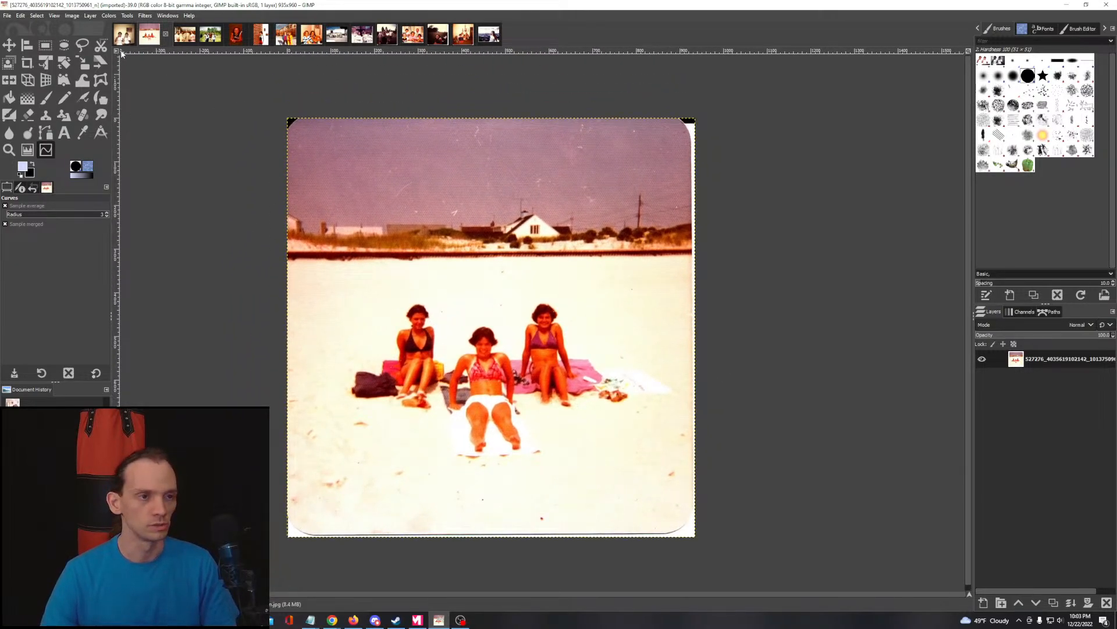
click(45, 45)
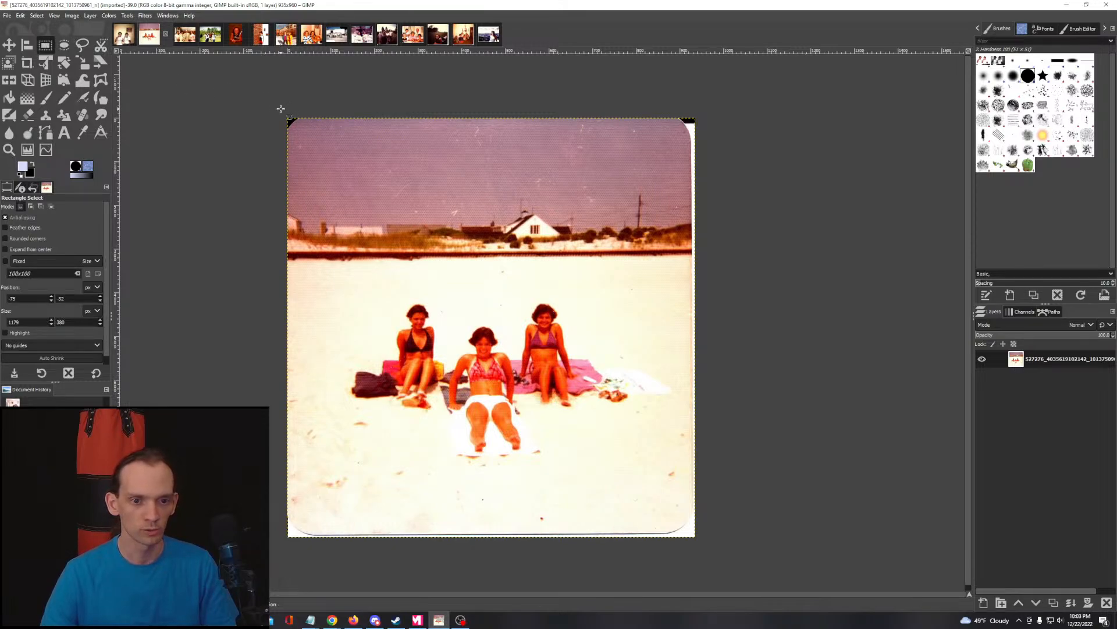
drag(280, 109, 688, 533)
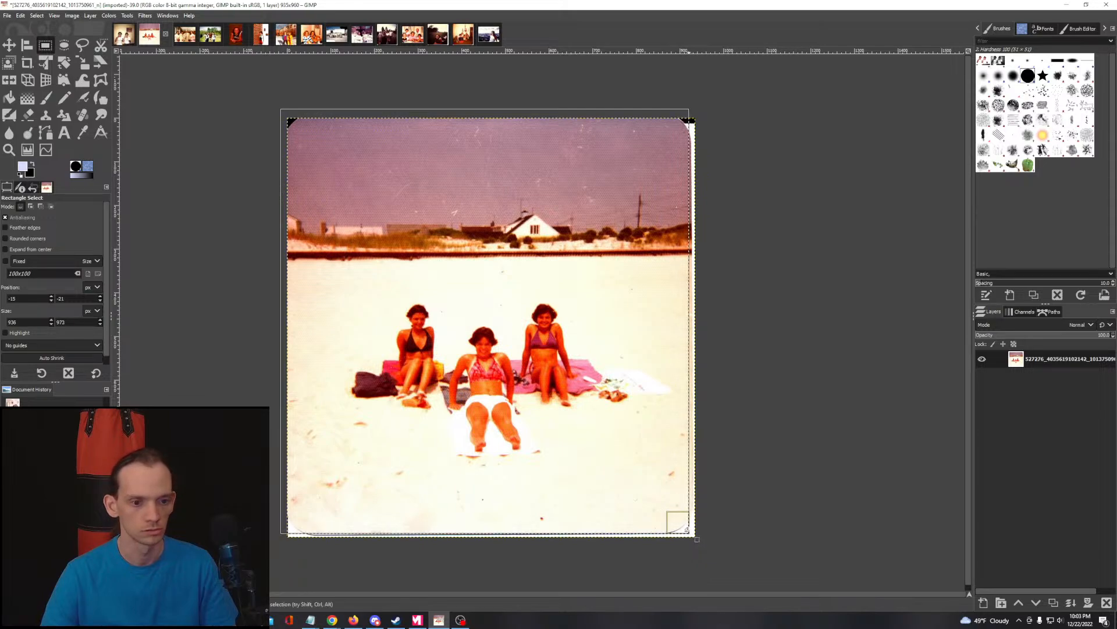
click(72, 16)
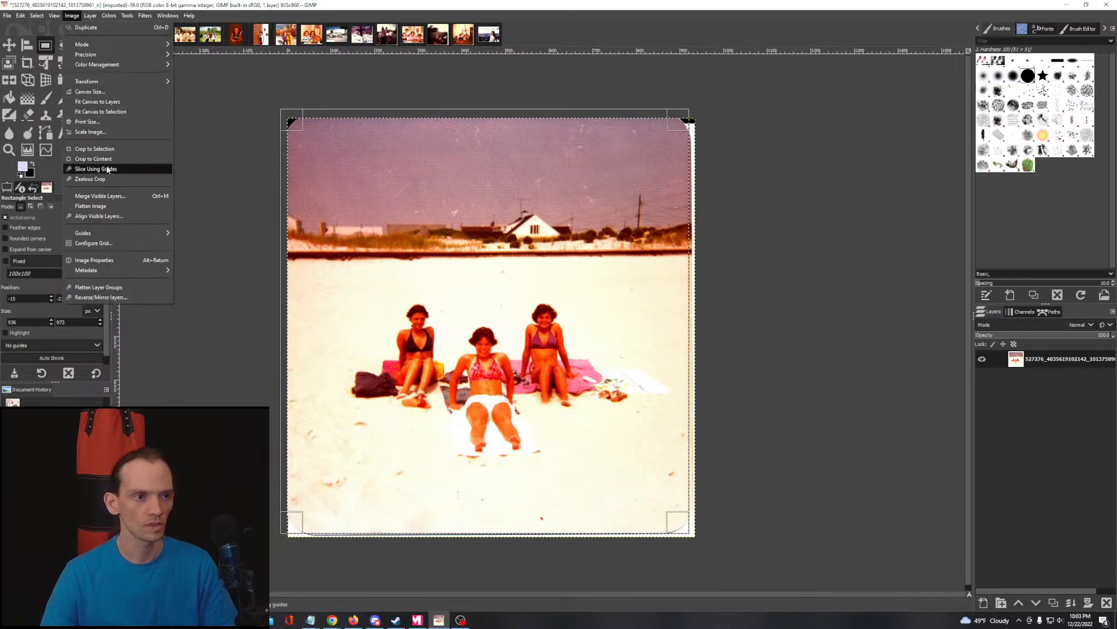
click(87, 167)
Step: Select the beach photo's rounded lower-left corner with an ellipse about 69 × 61 px and fill it to match the sand
key(e)
drag(280, 515, 311, 534)
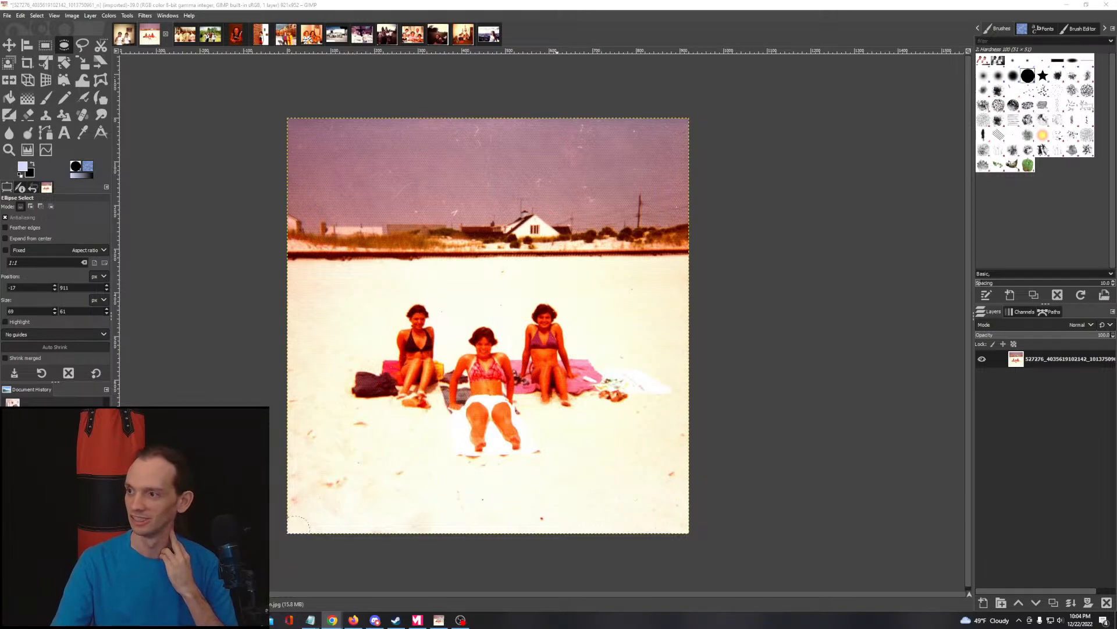
key(alt+Tab)
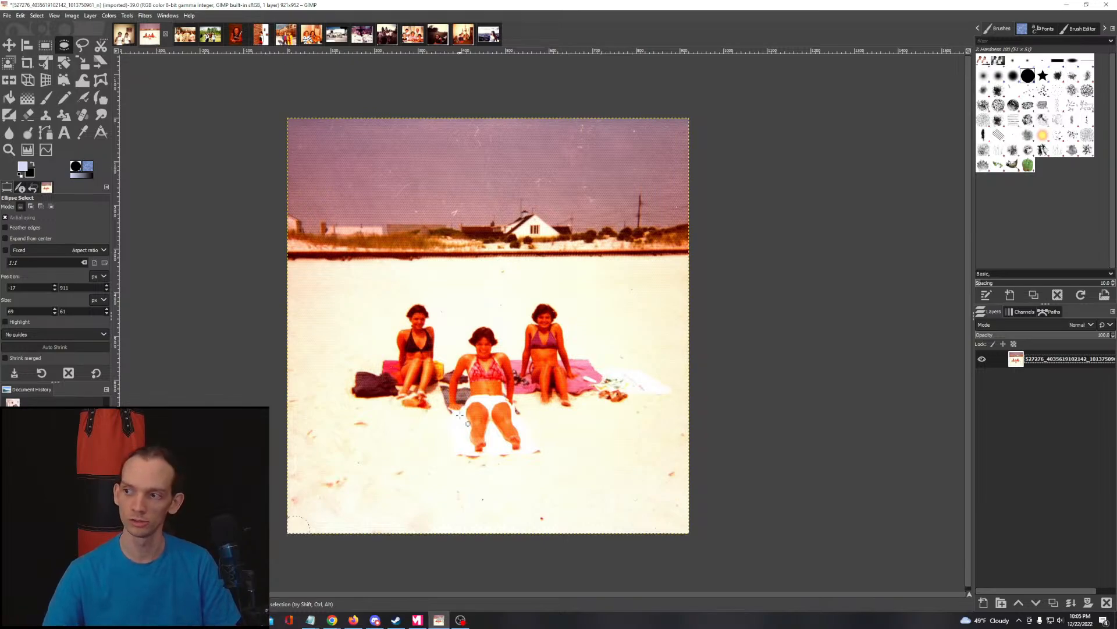
scroll(401, 413, up, 2)
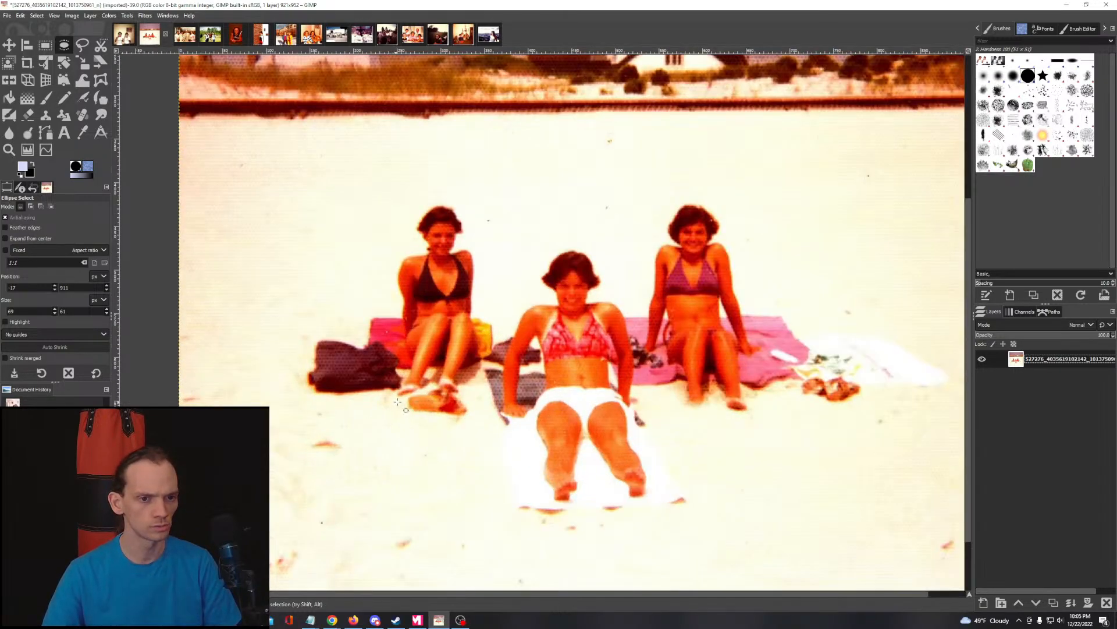
scroll(406, 409, down, 2)
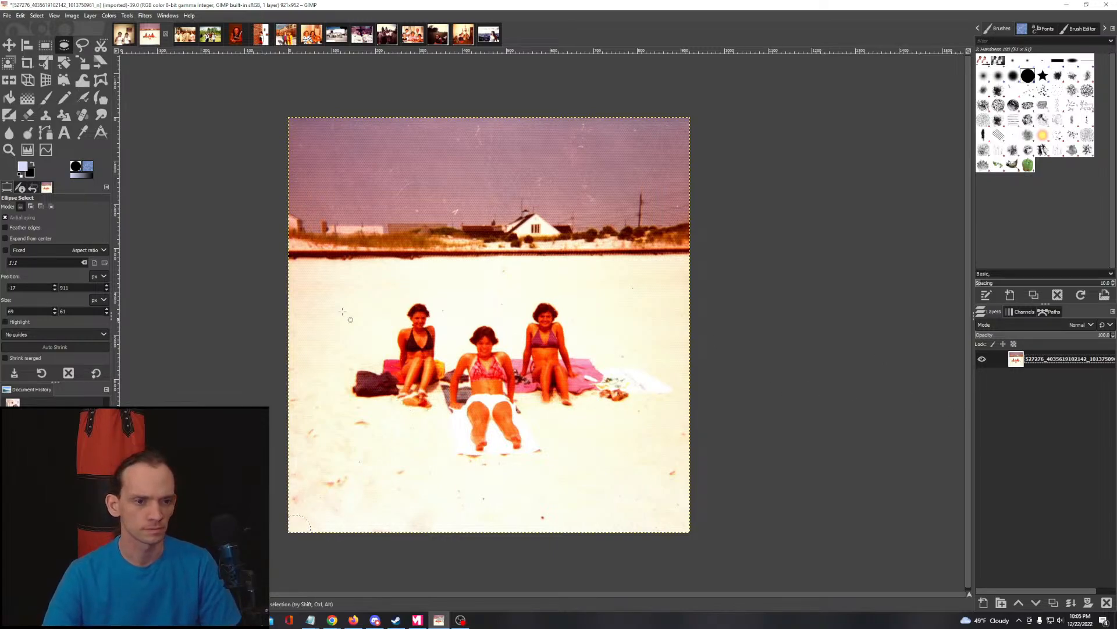
Step: Try a Brightness-Contrast adjustment with brightness -114 and contrast 100 on the selected lower-left corner
click(107, 16)
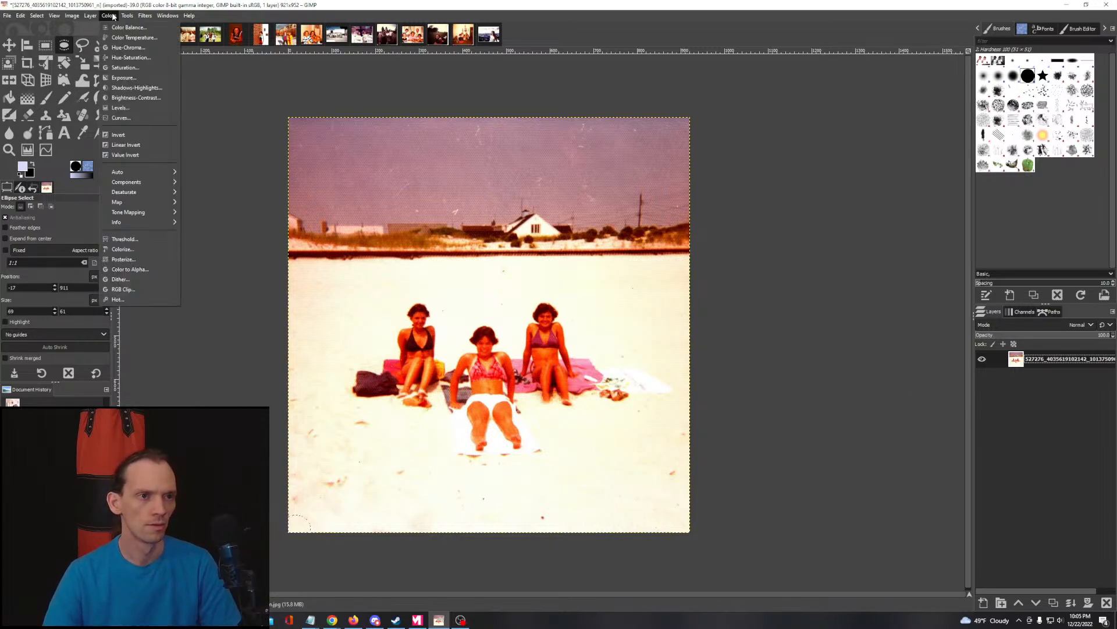
click(118, 97)
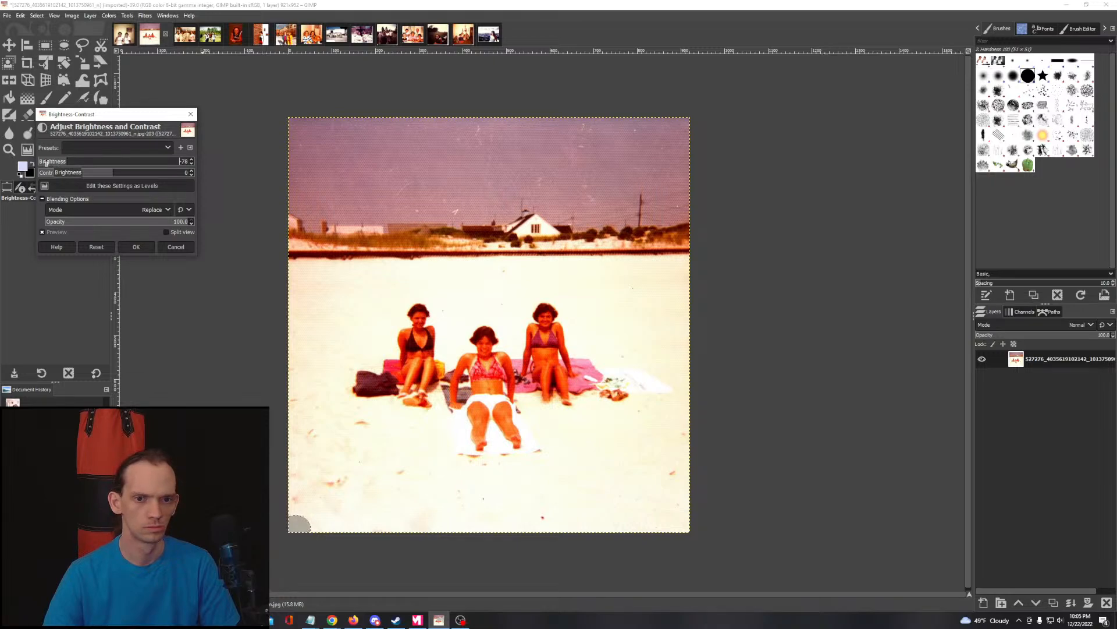
scroll(46, 163, down, 4)
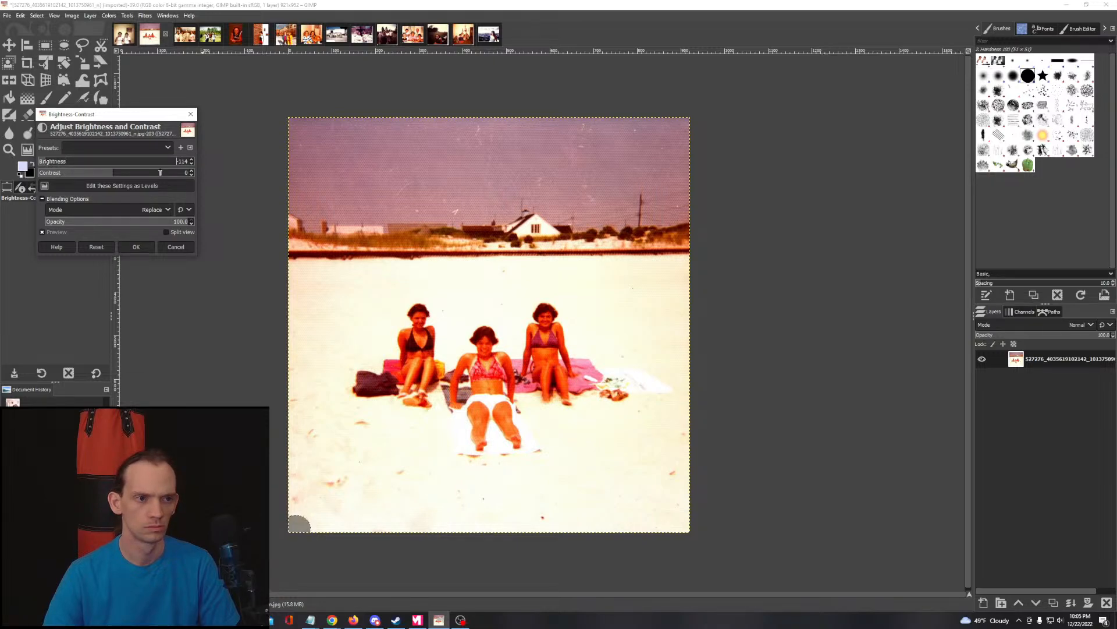
drag(172, 173, 221, 175)
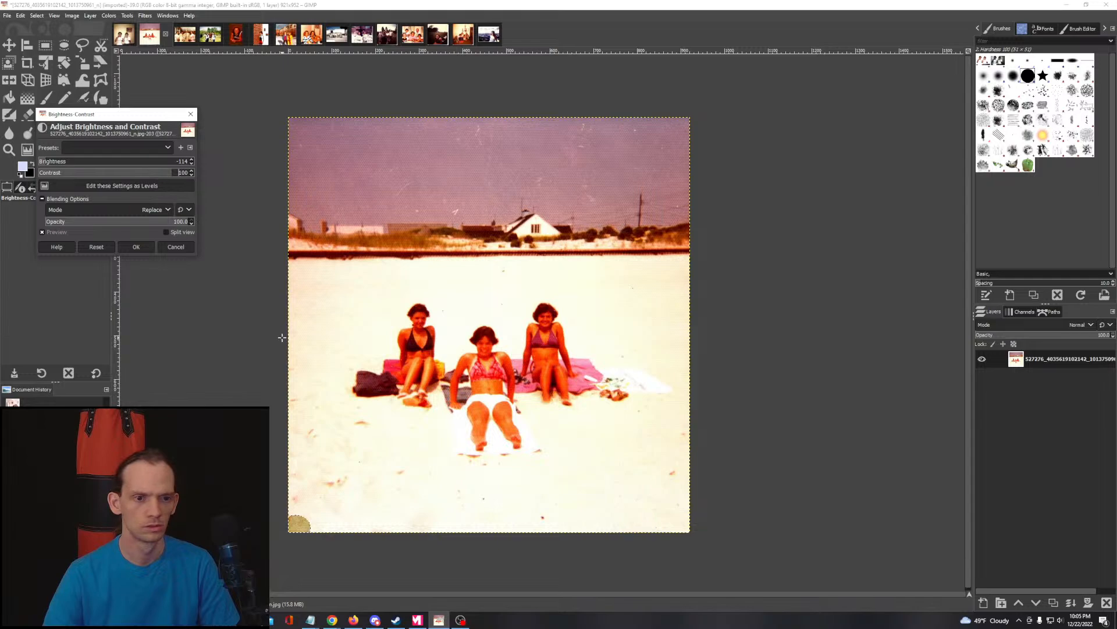
click(177, 248)
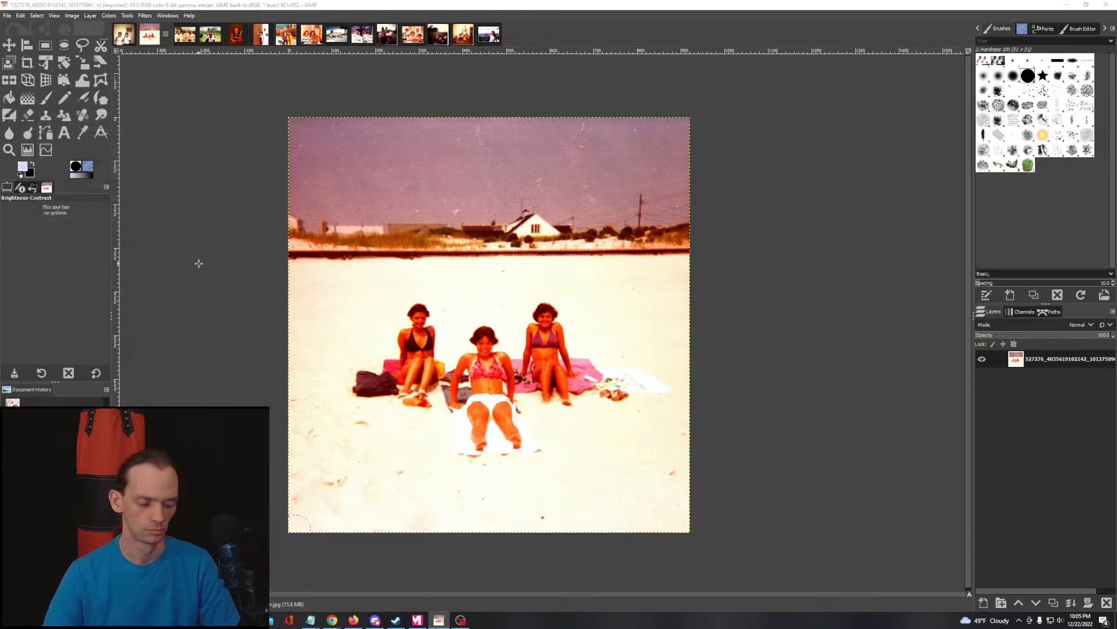
Step: Select the whole beach photo and try a Brightness-Contrast adjustment with brightness -111 and contrast 75
click(1032, 365)
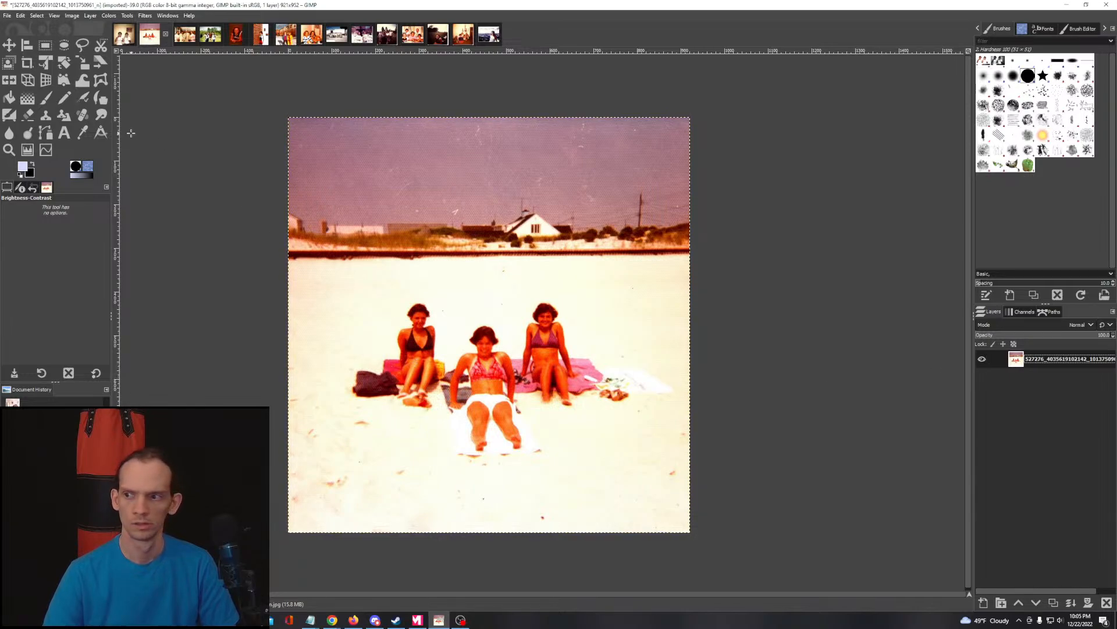
click(109, 16)
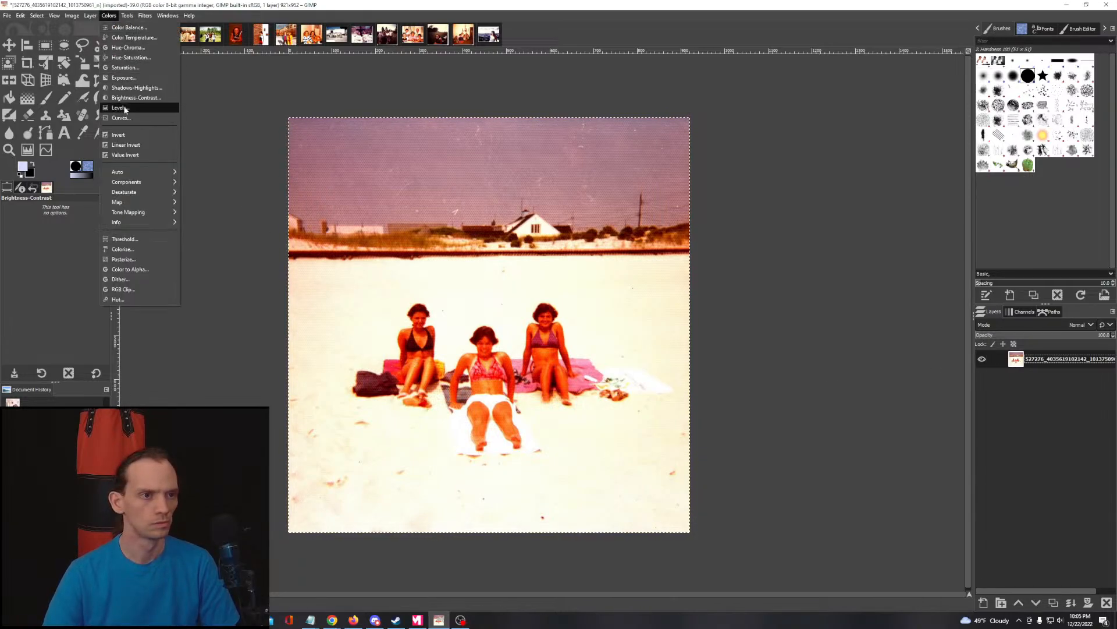
key(Escape)
click(128, 100)
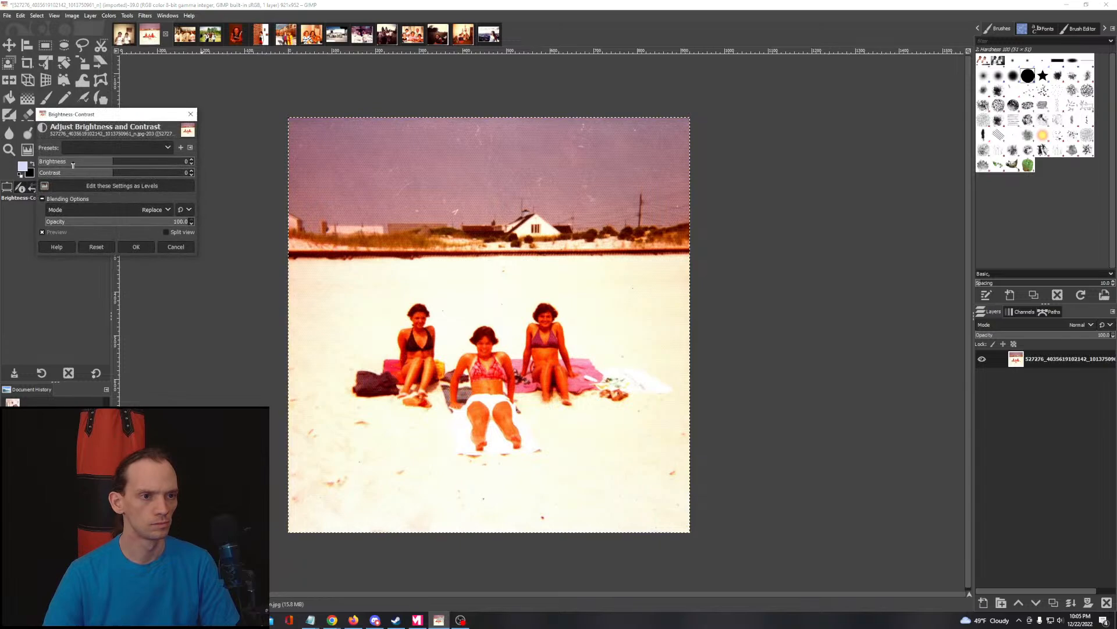
drag(73, 165, 48, 162)
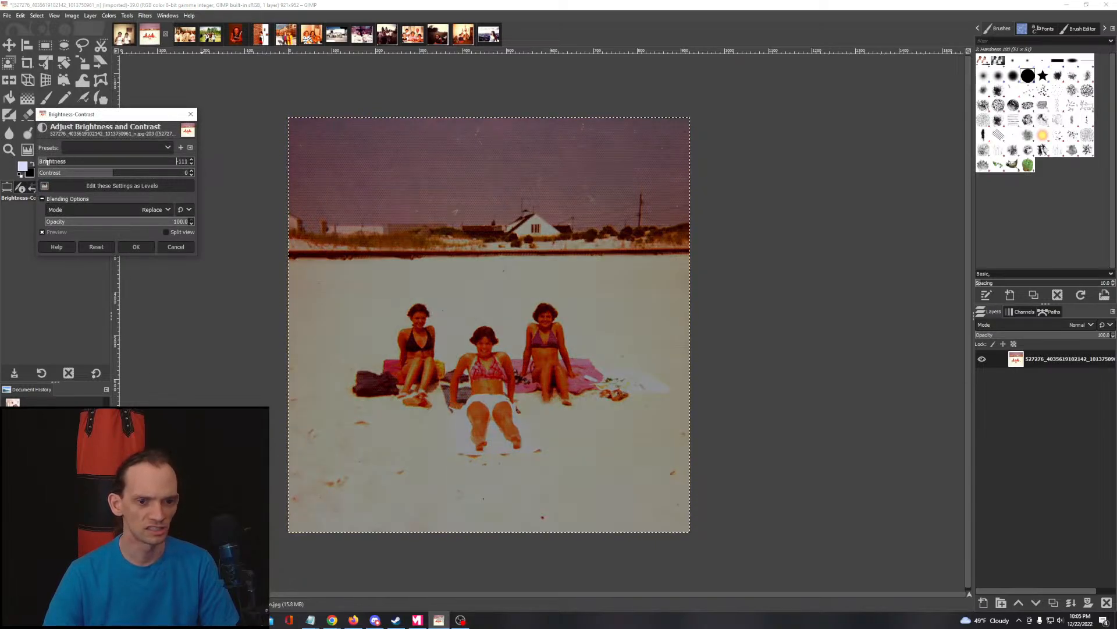
drag(119, 177, 263, 187)
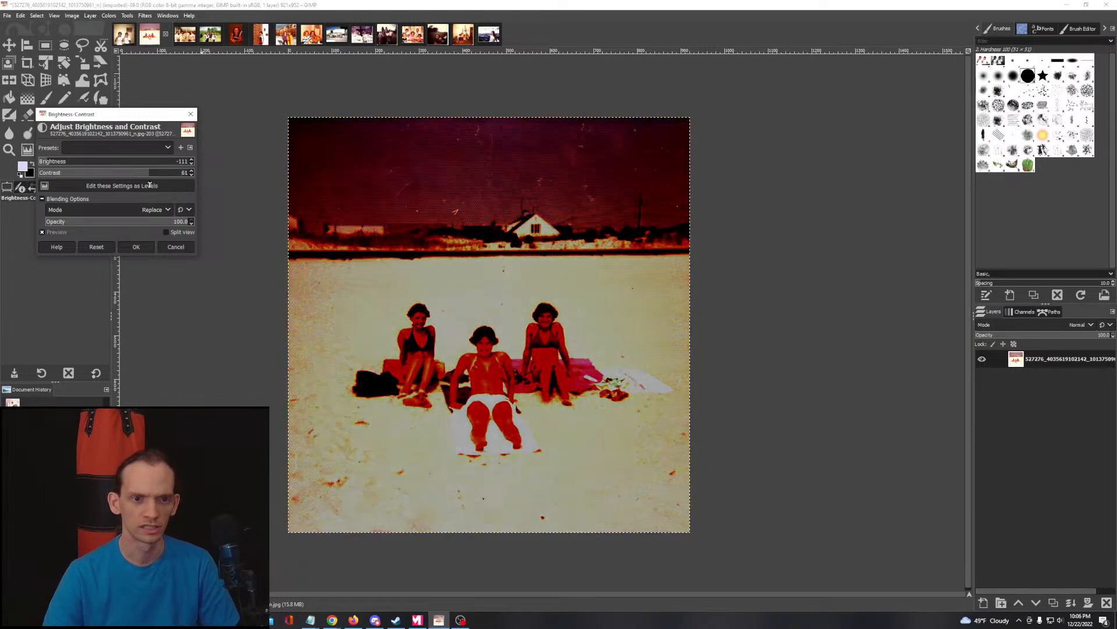
drag(153, 185, 157, 185)
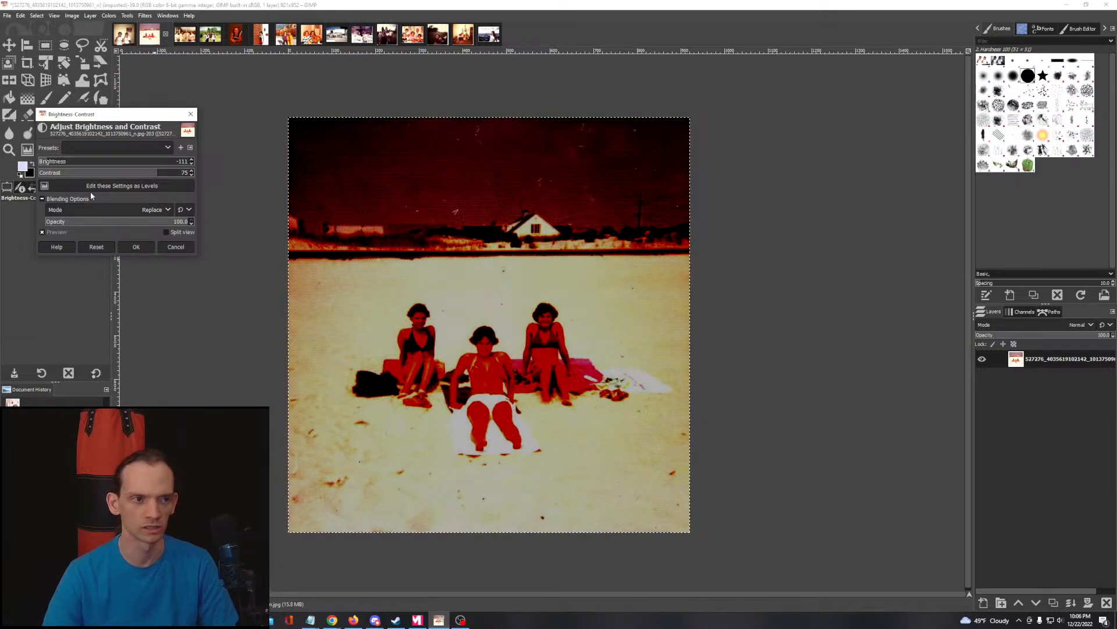
click(183, 250)
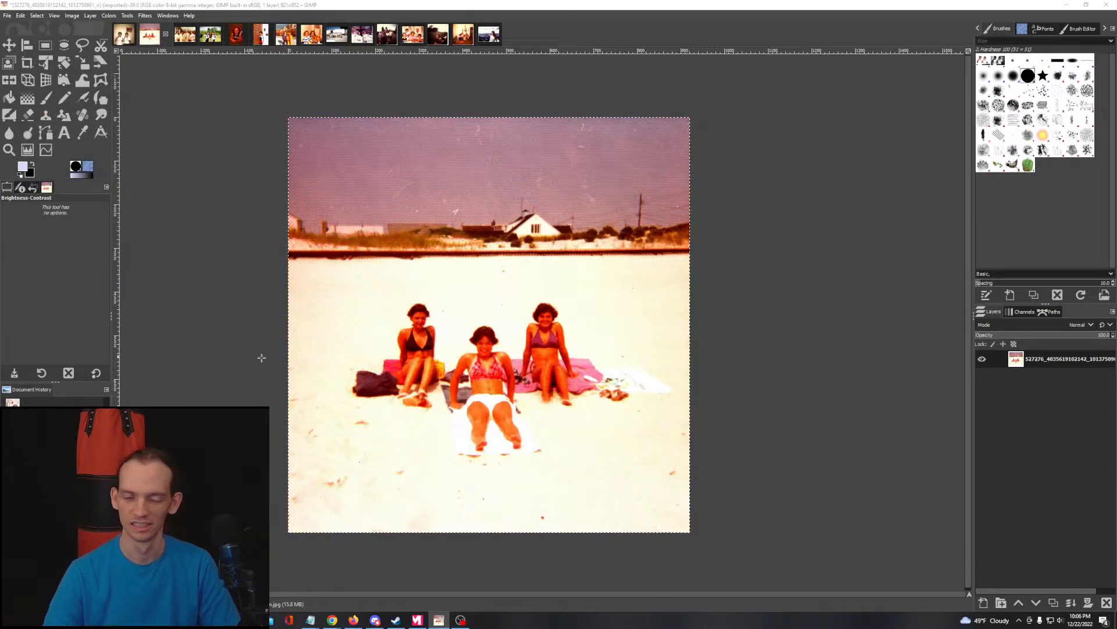
Step: Try a Shadows-Highlights adjustment with highlights at -100 on the whole beach photo
click(109, 16)
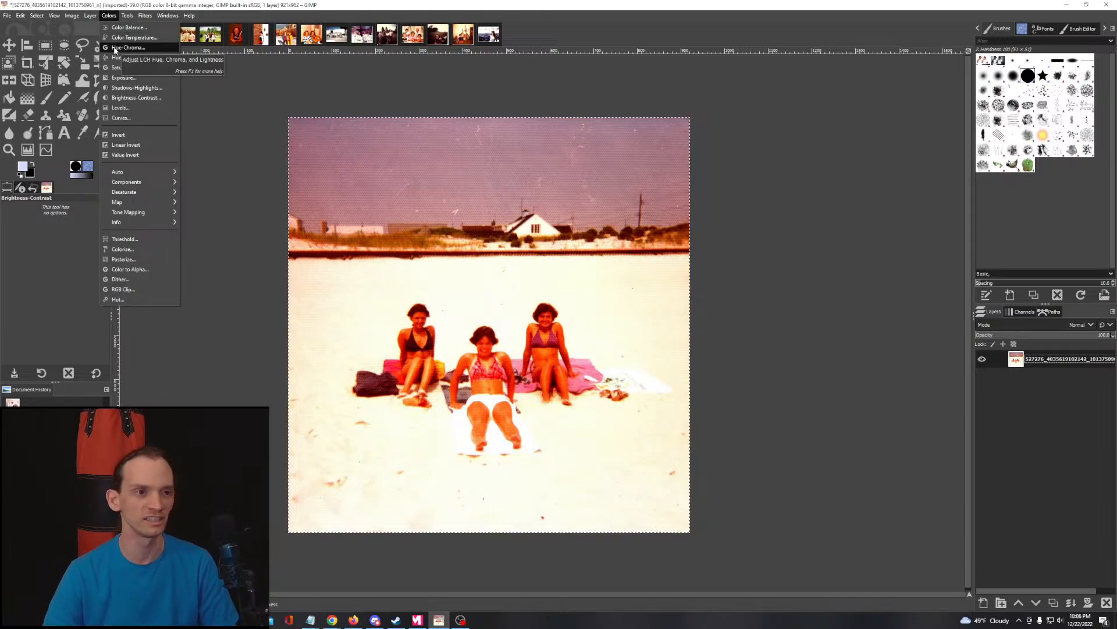
click(130, 87)
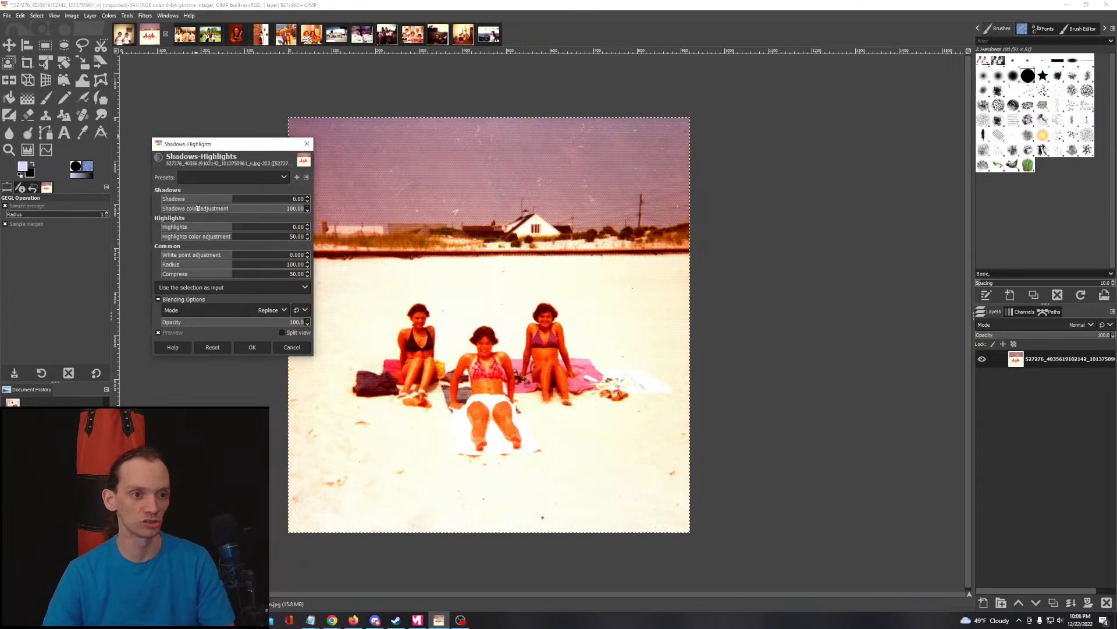
drag(226, 228, 188, 228)
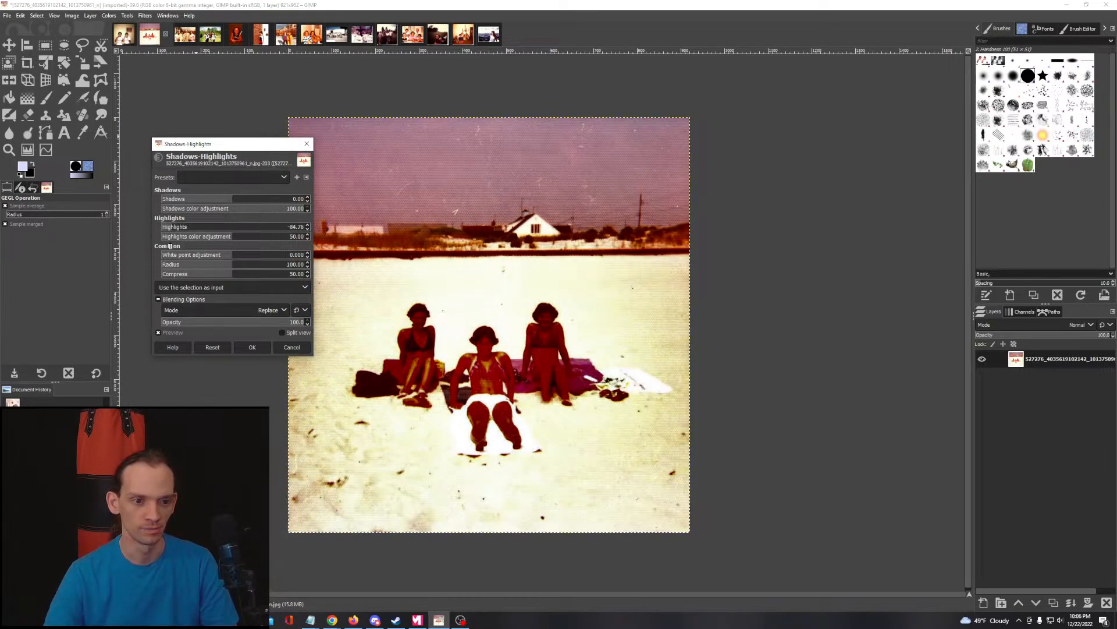
drag(169, 246, 167, 246)
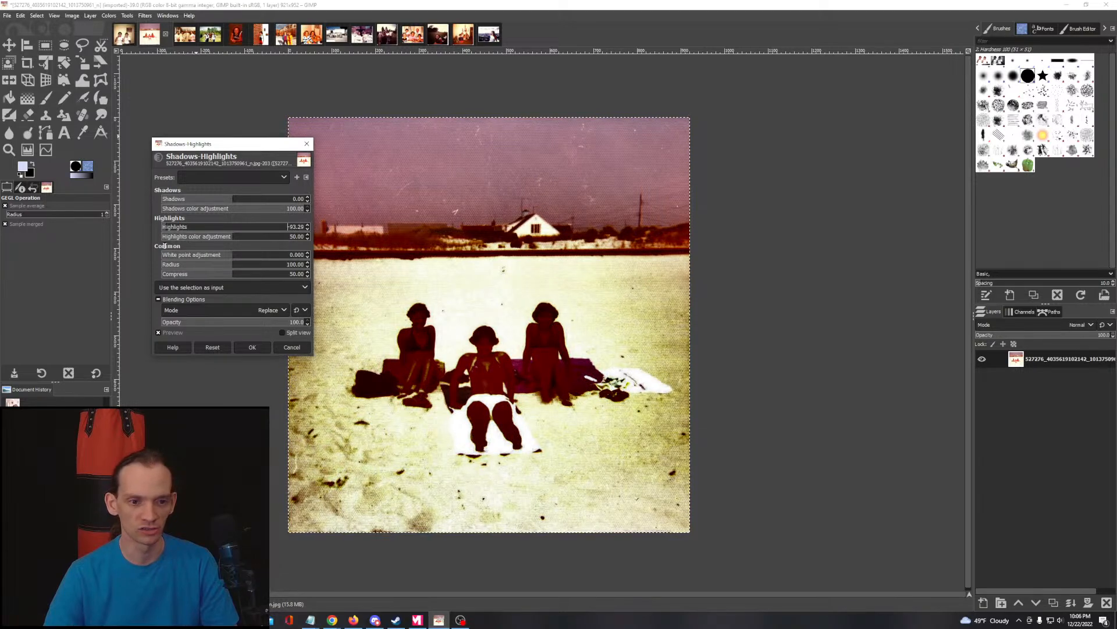
drag(256, 148, 199, 139)
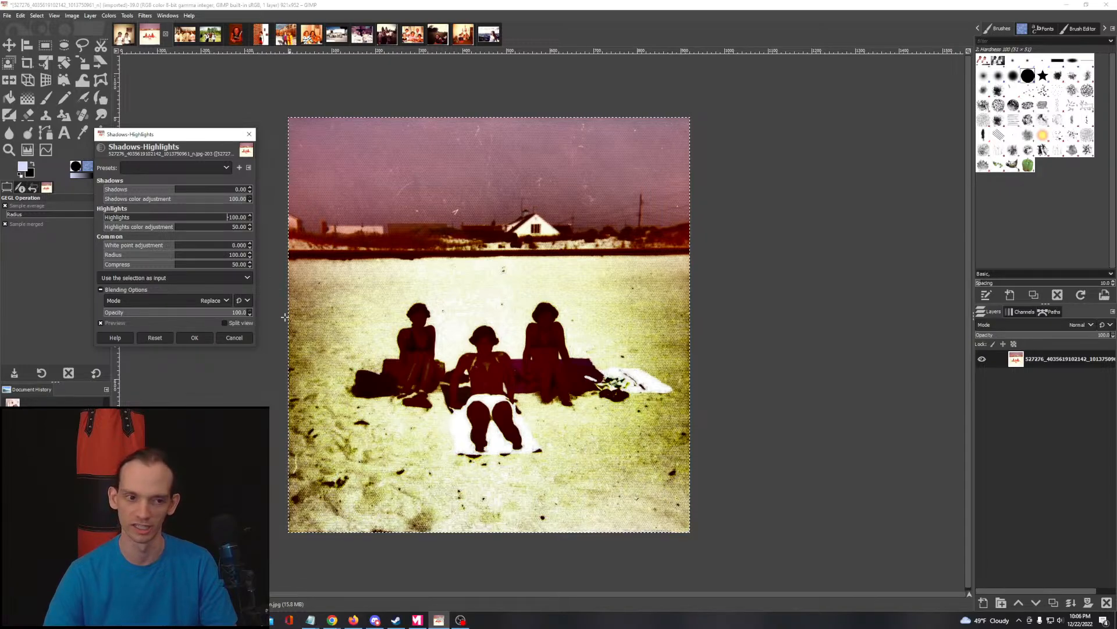
click(244, 339)
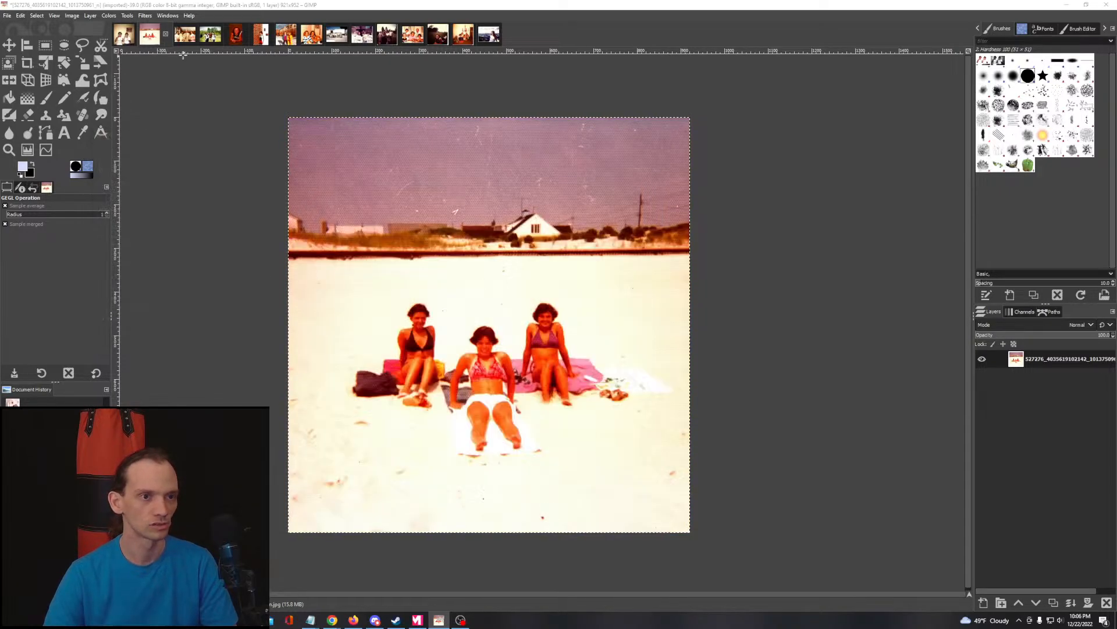
Step: Switch to the photo of the four wedding guests and look it over up close
click(184, 34)
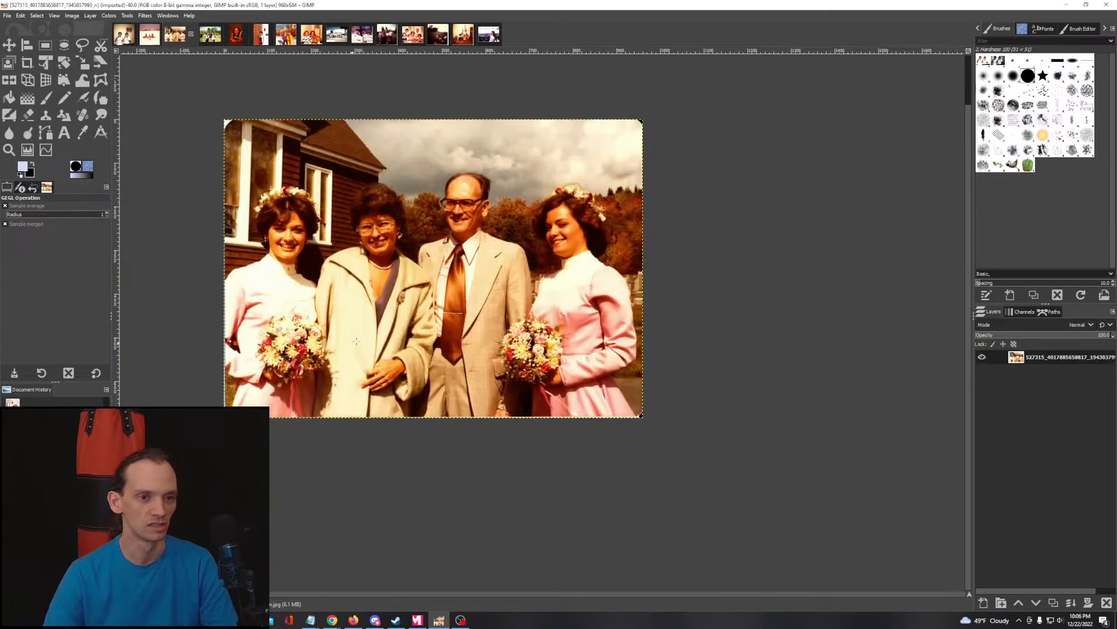
drag(532, 312, 657, 408)
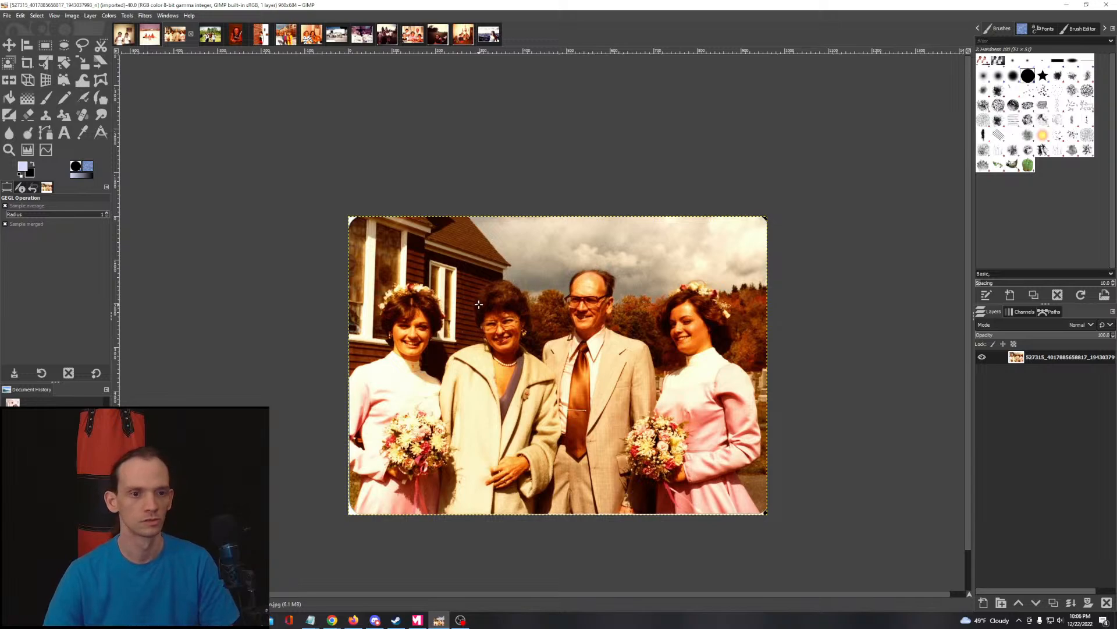
scroll(482, 306, up, 2)
scroll(556, 347, down, 1)
drag(627, 395, 538, 302)
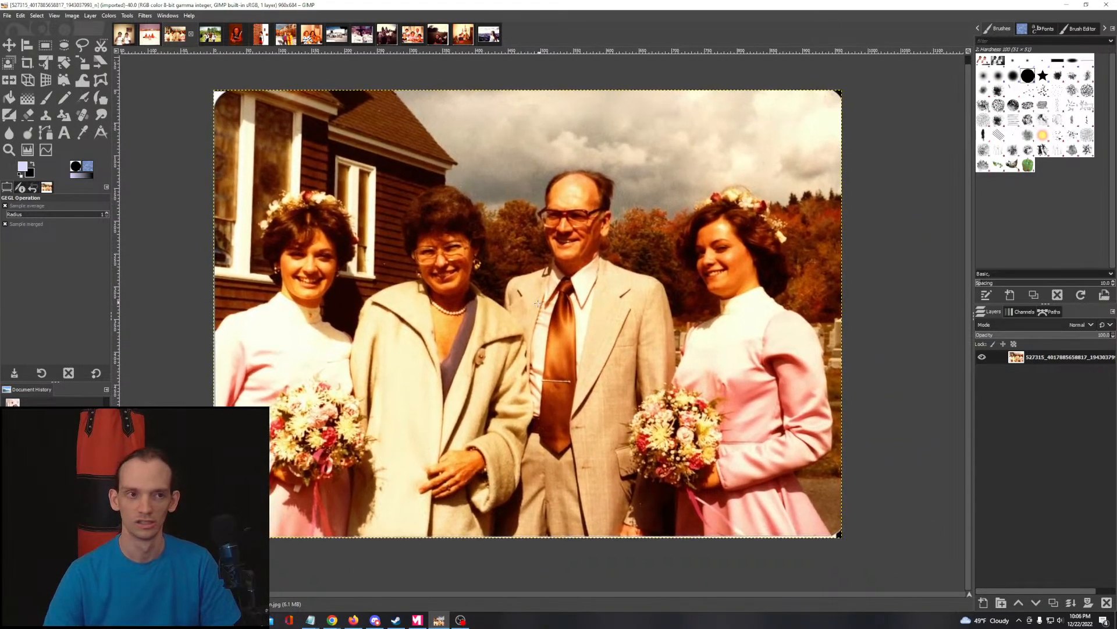
Step: Return to the beach photo, select an ellipse about 615 × 463 px around the three sitting women, and invert the selection
click(153, 36)
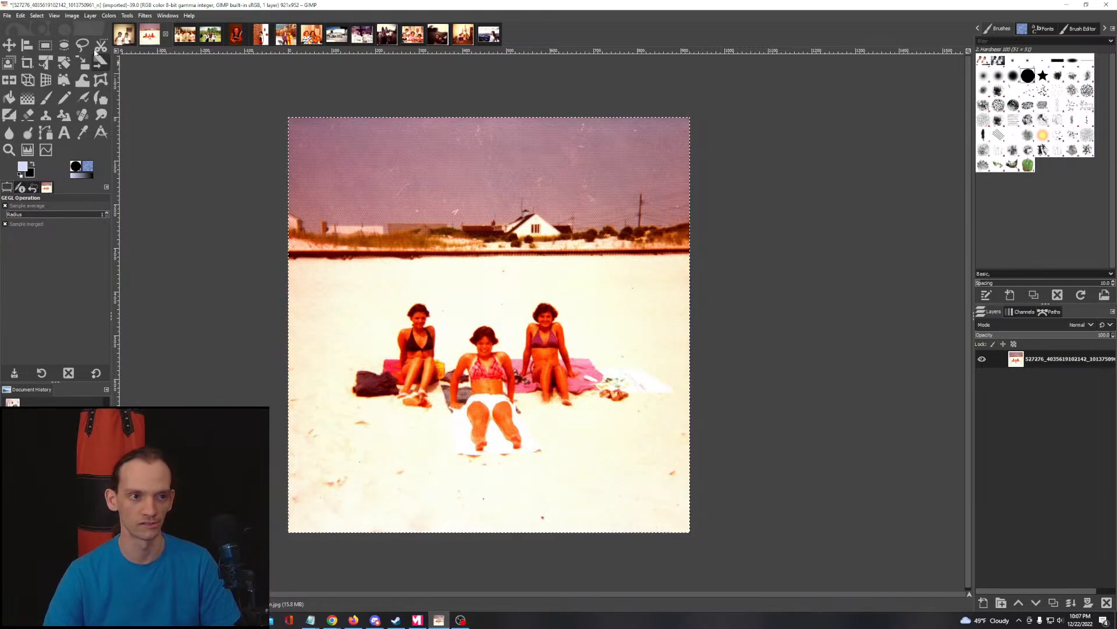
click(64, 45)
drag(348, 270, 616, 471)
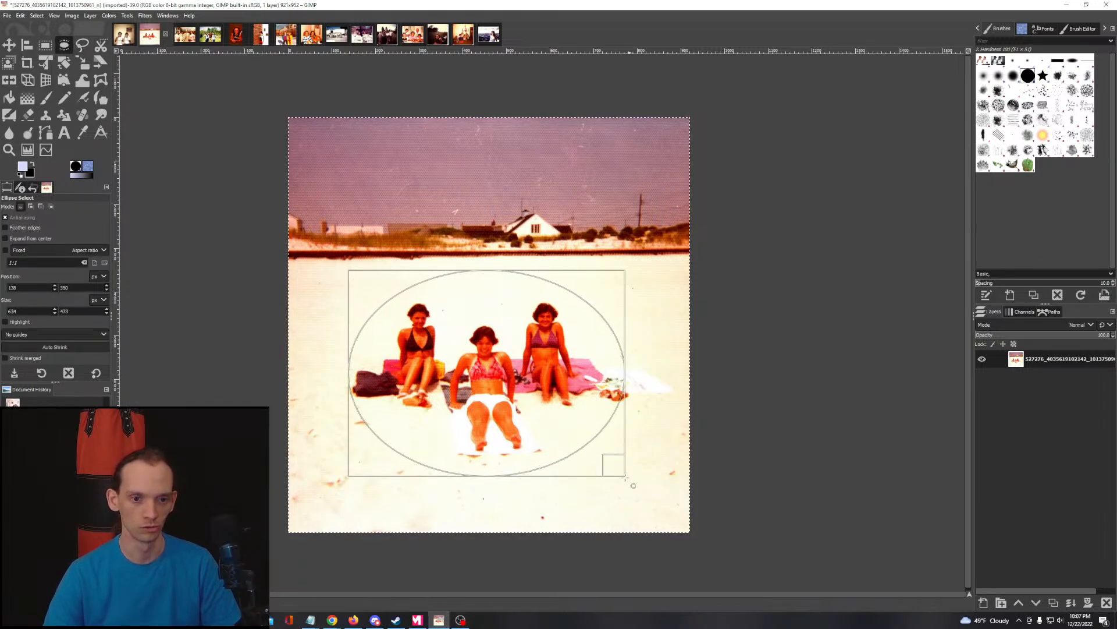
click(36, 15)
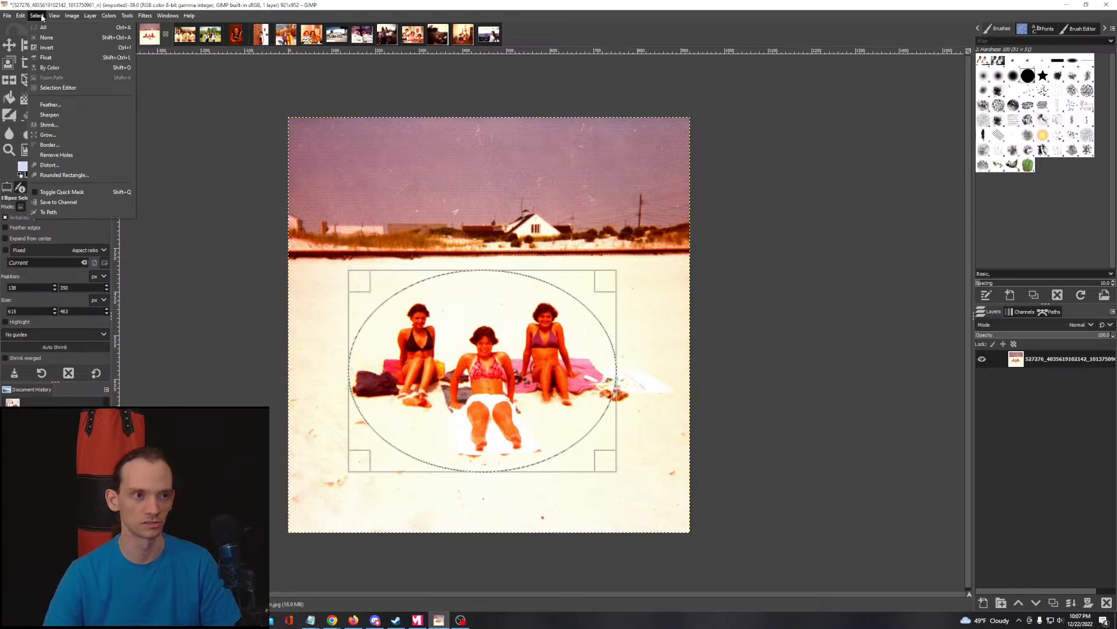
click(45, 47)
Step: Try a Brightness-Contrast adjustment with brightness -94 on the area outside the ellipse
click(114, 16)
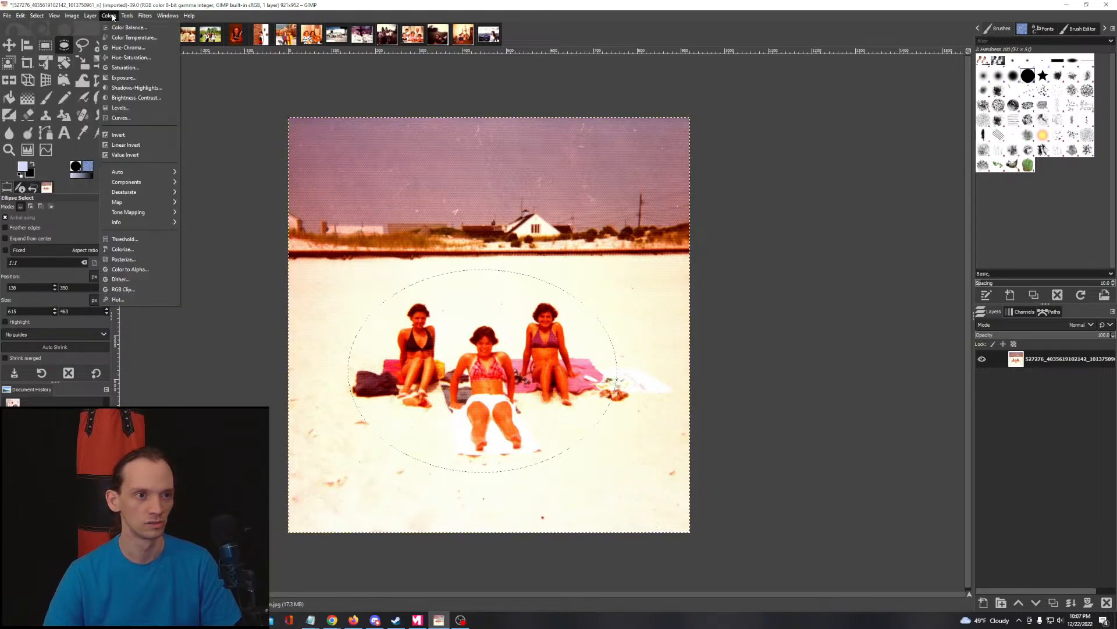
click(123, 98)
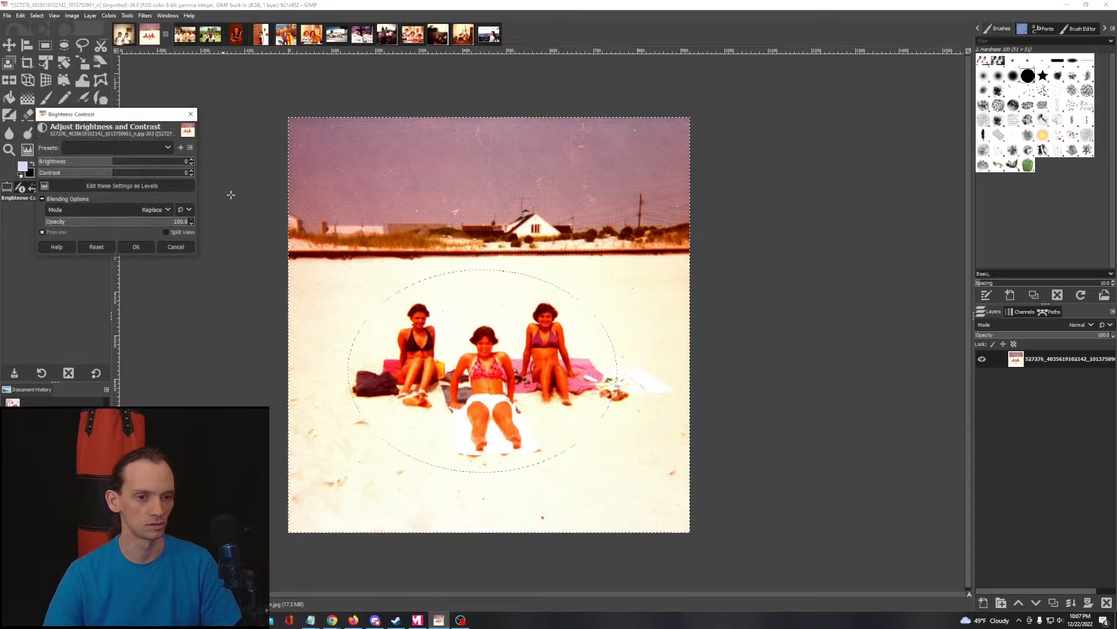
drag(94, 164, 58, 174)
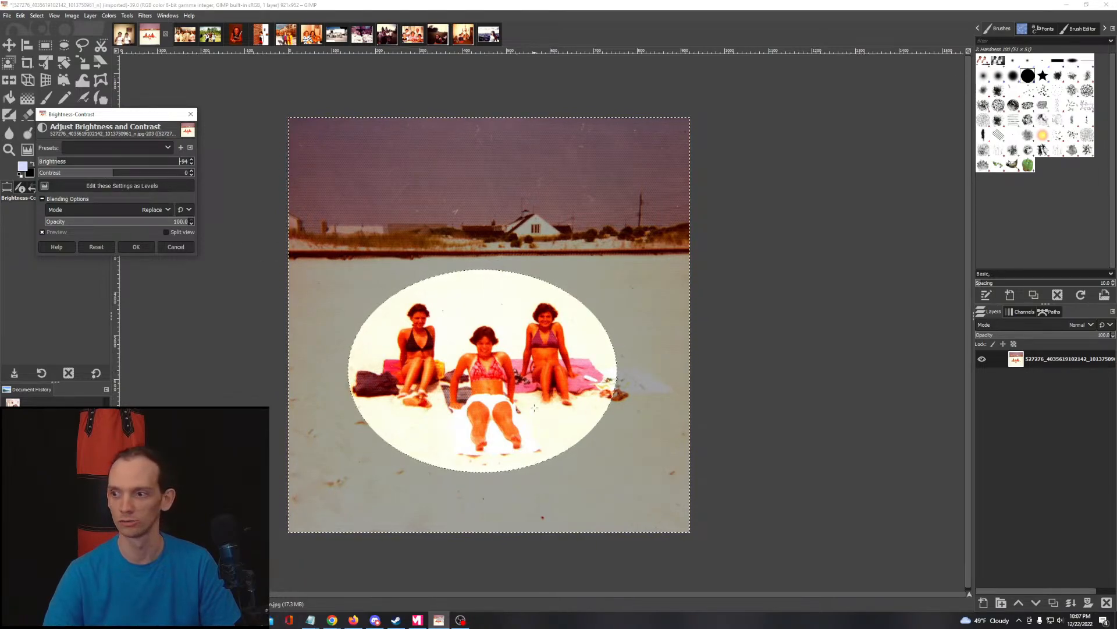
click(177, 247)
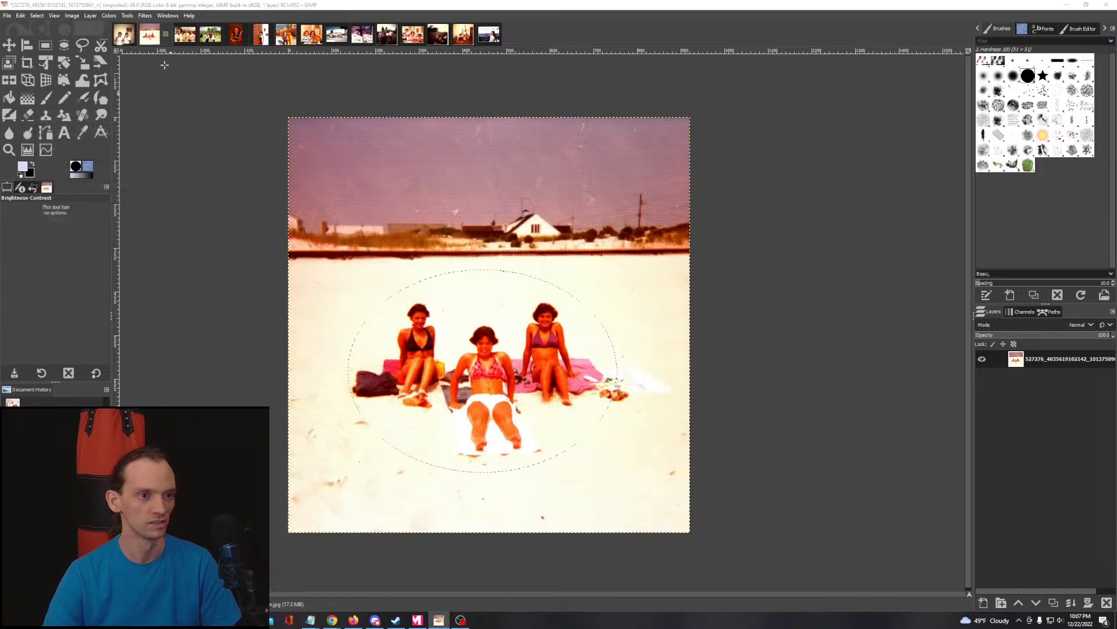
Step: Try a Shadows-Highlights adjustment with highlights at -100 on the area outside the ellipse and check the sand up close
click(108, 16)
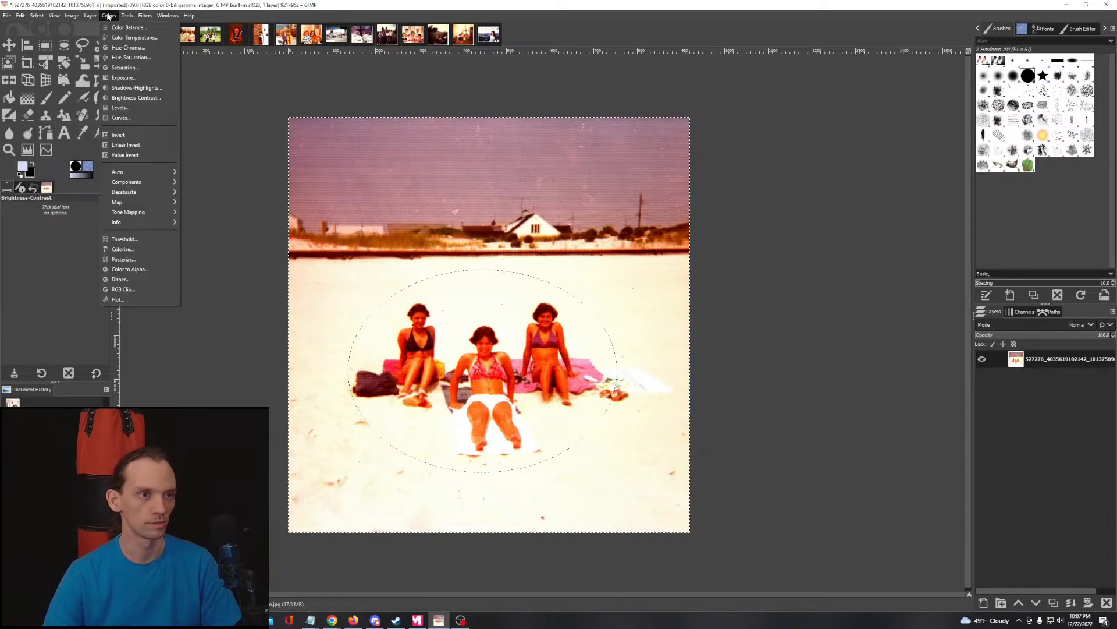
click(125, 91)
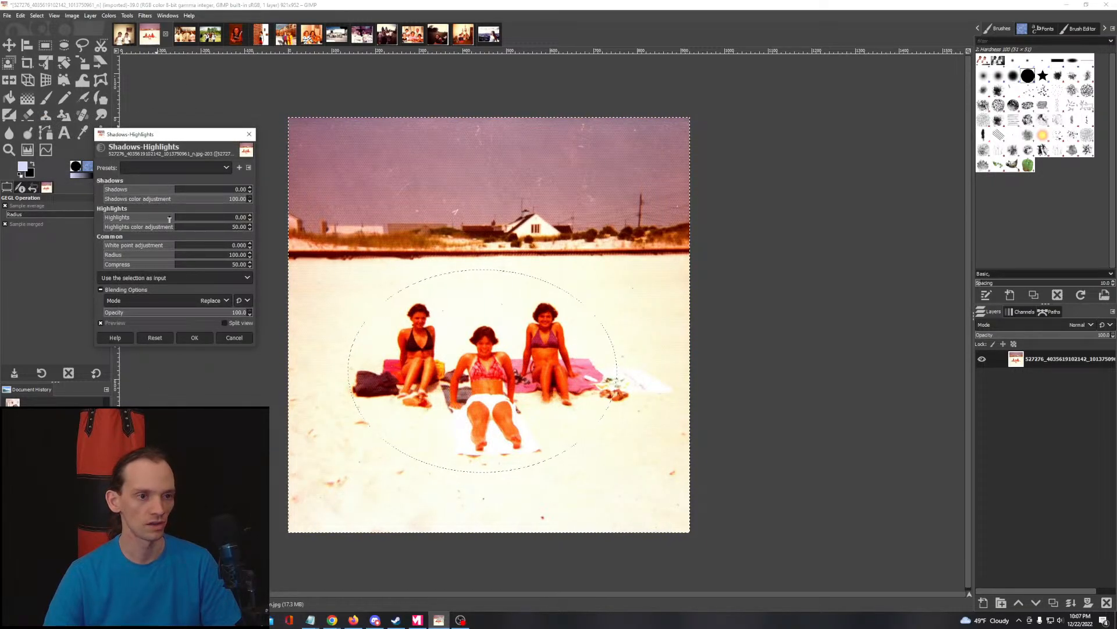
drag(169, 219, 46, 235)
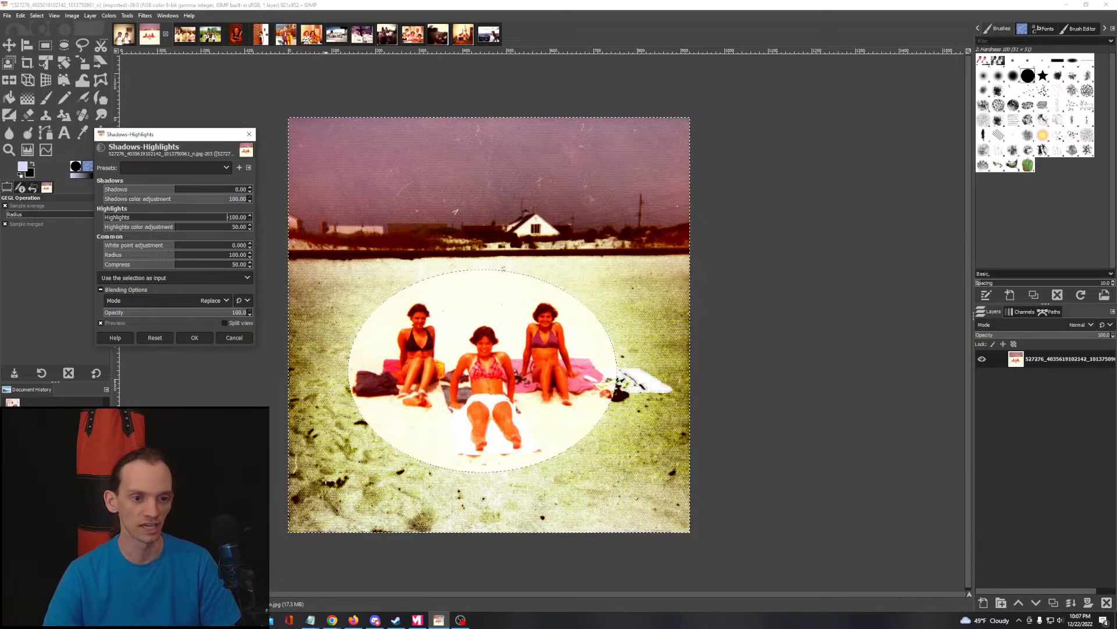
scroll(320, 474, up, 2)
drag(379, 464, 378, 308)
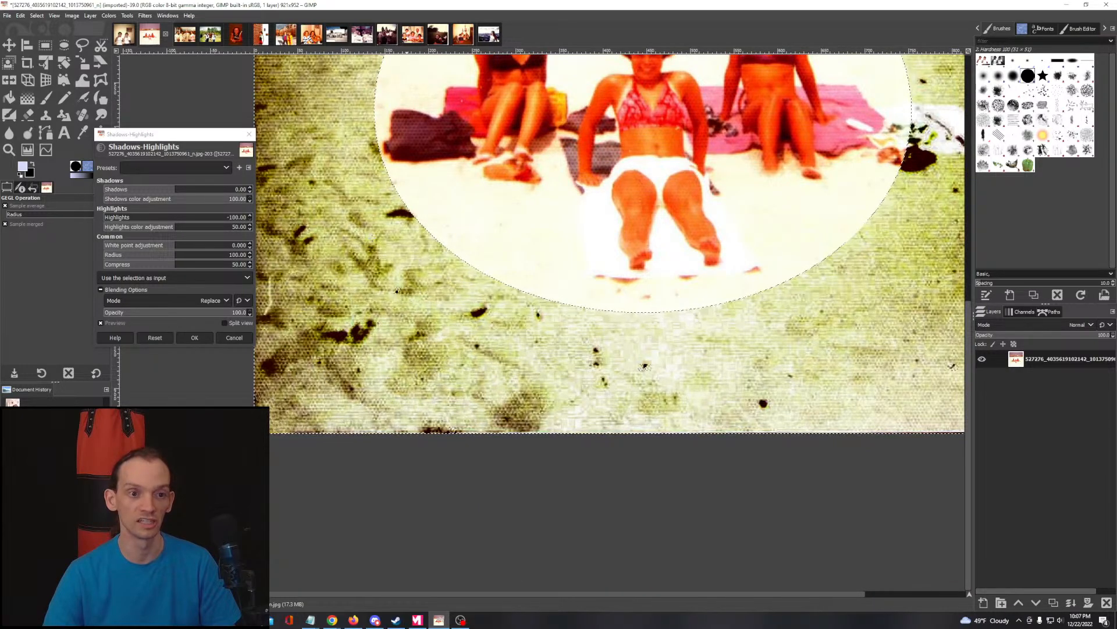
drag(376, 256, 342, 319)
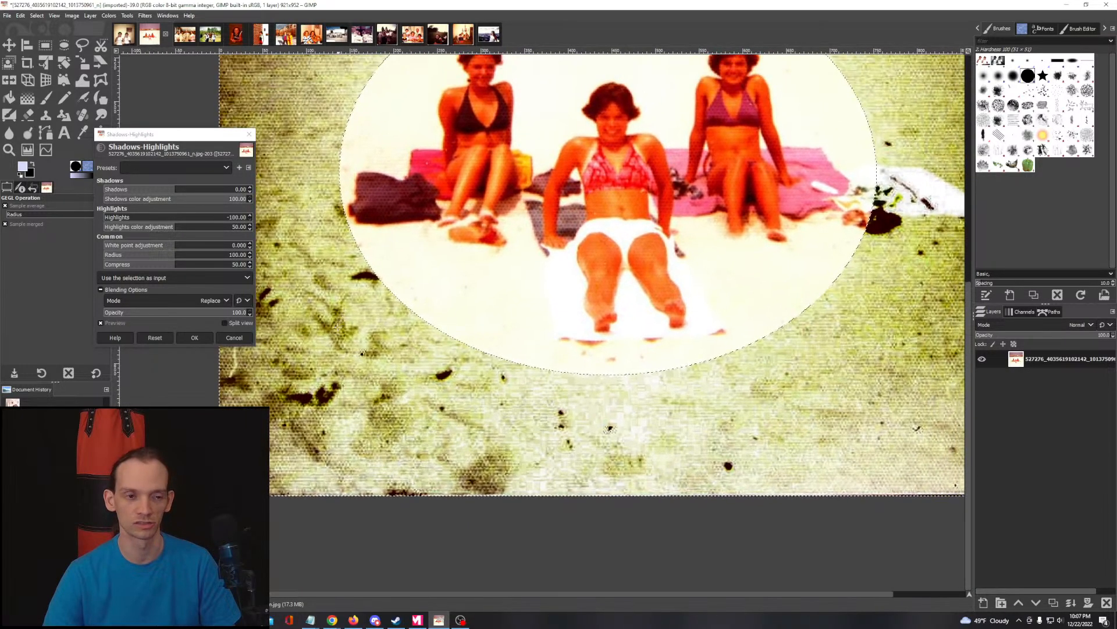
key(Return)
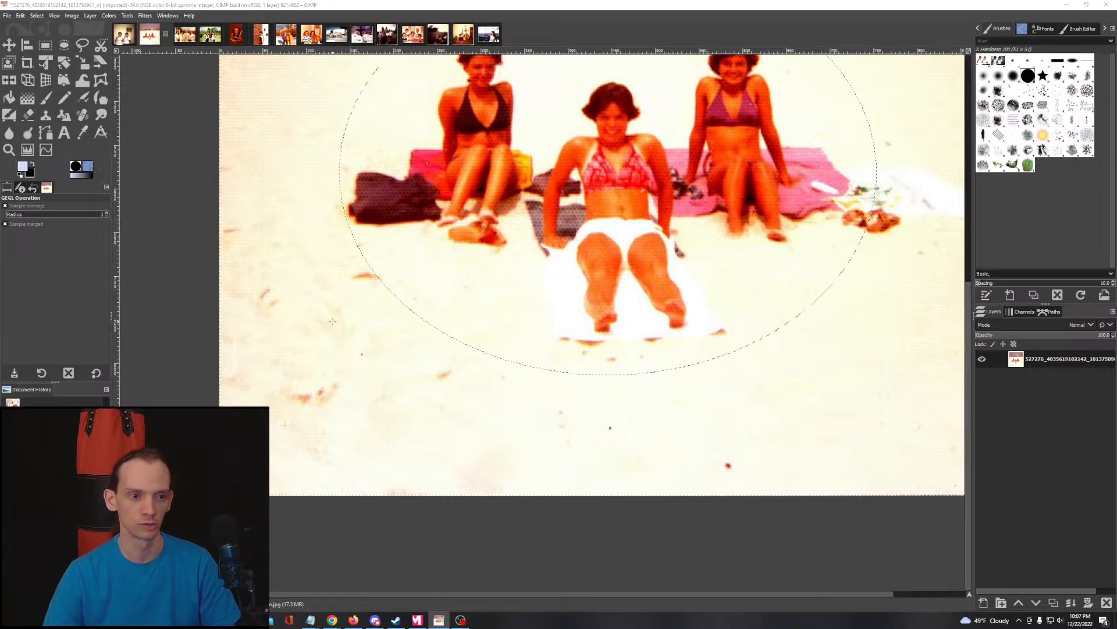
scroll(333, 319, down, 2)
drag(436, 233, 379, 309)
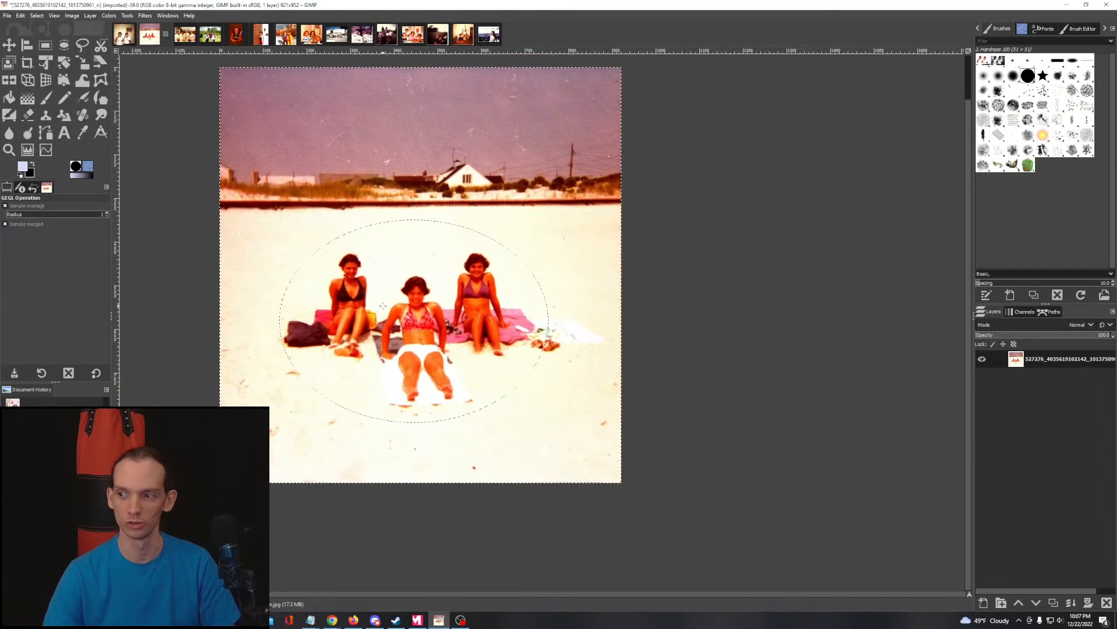
Step: Switch to the photo of the four wedding guests and crop it with a rectangle about 956 × 678 px
click(184, 41)
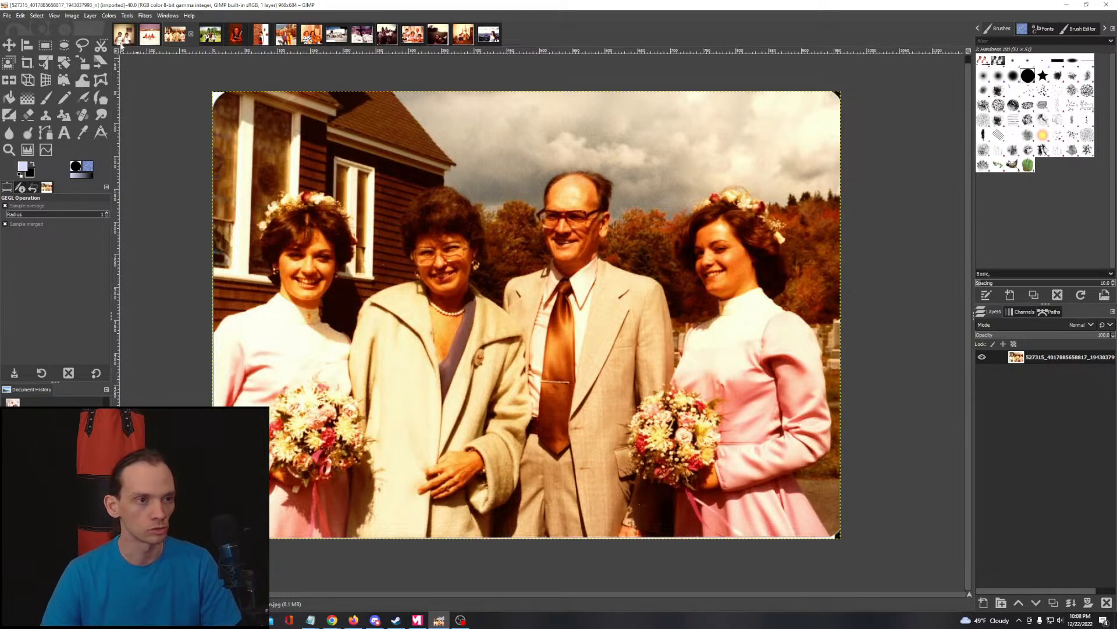
click(50, 46)
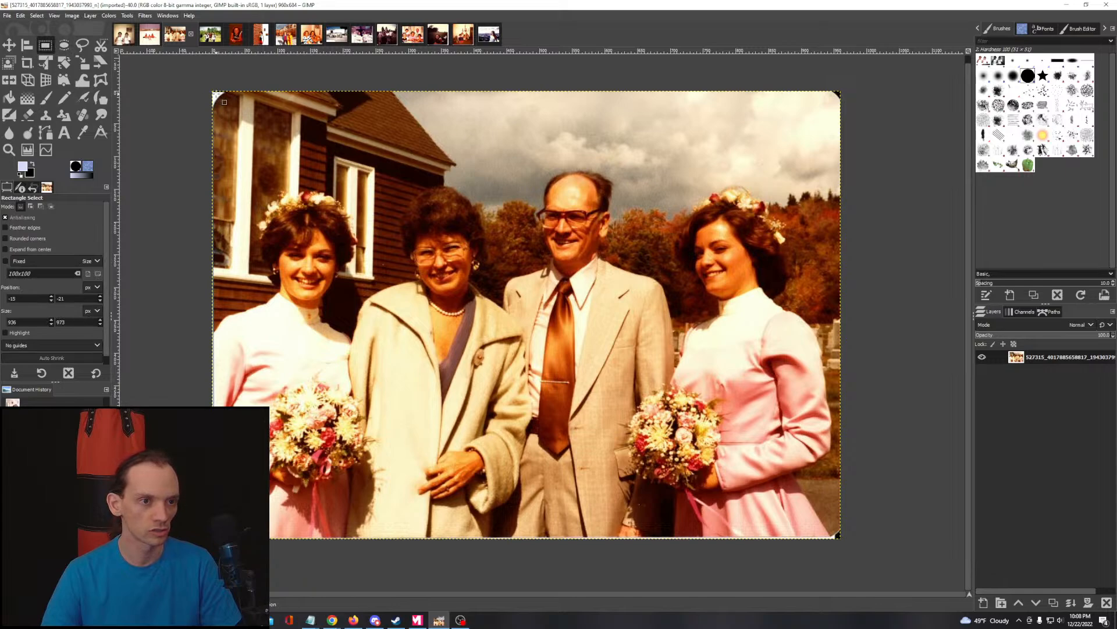
drag(213, 92, 839, 536)
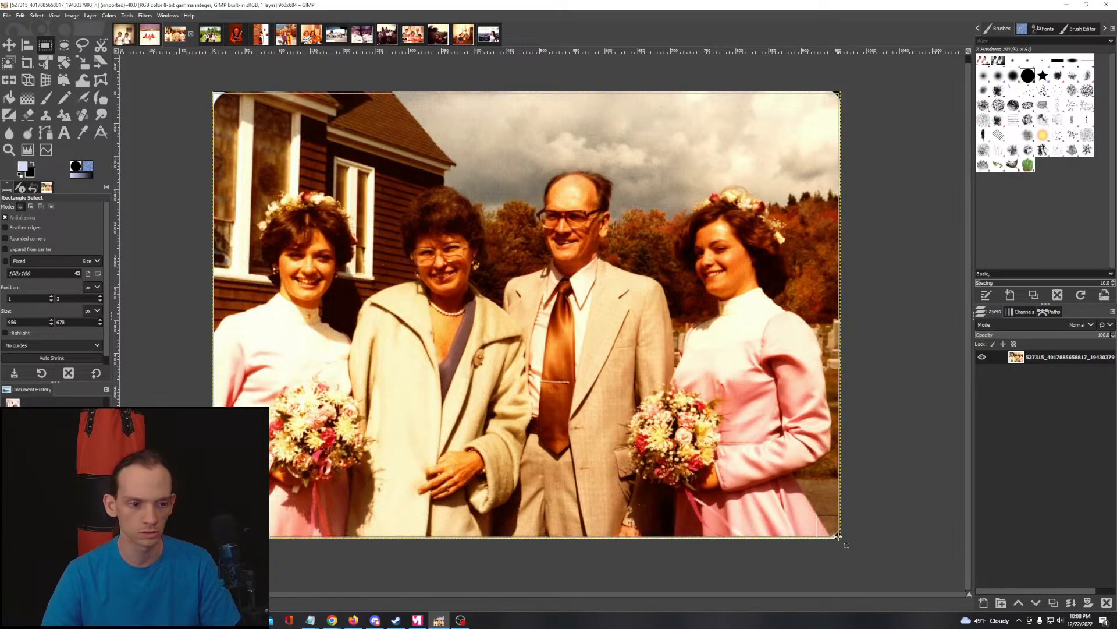
click(72, 16)
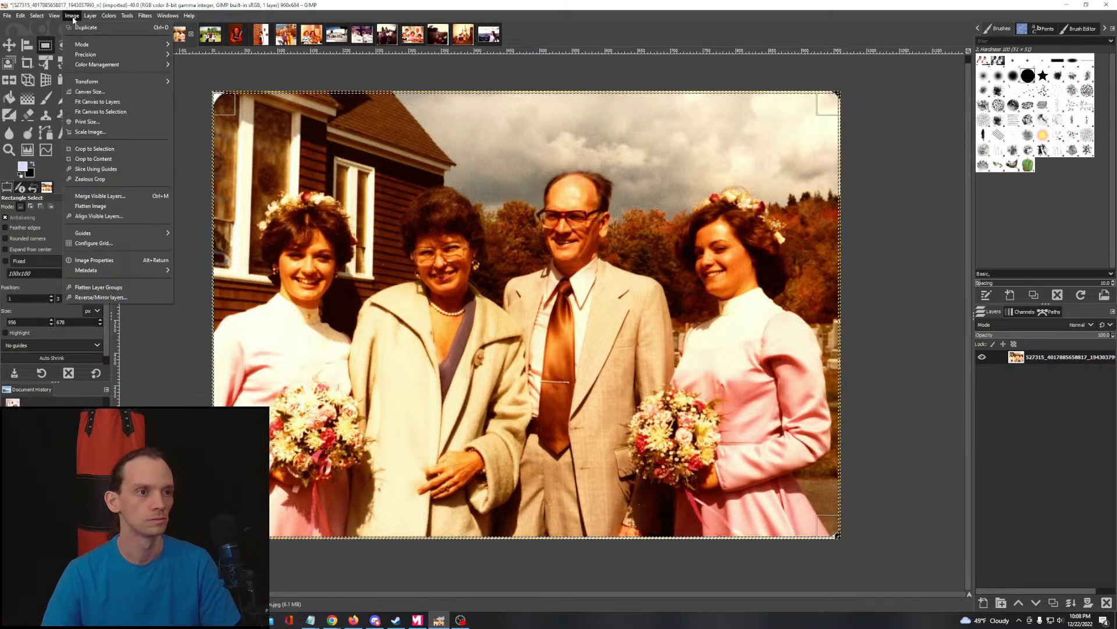
click(94, 149)
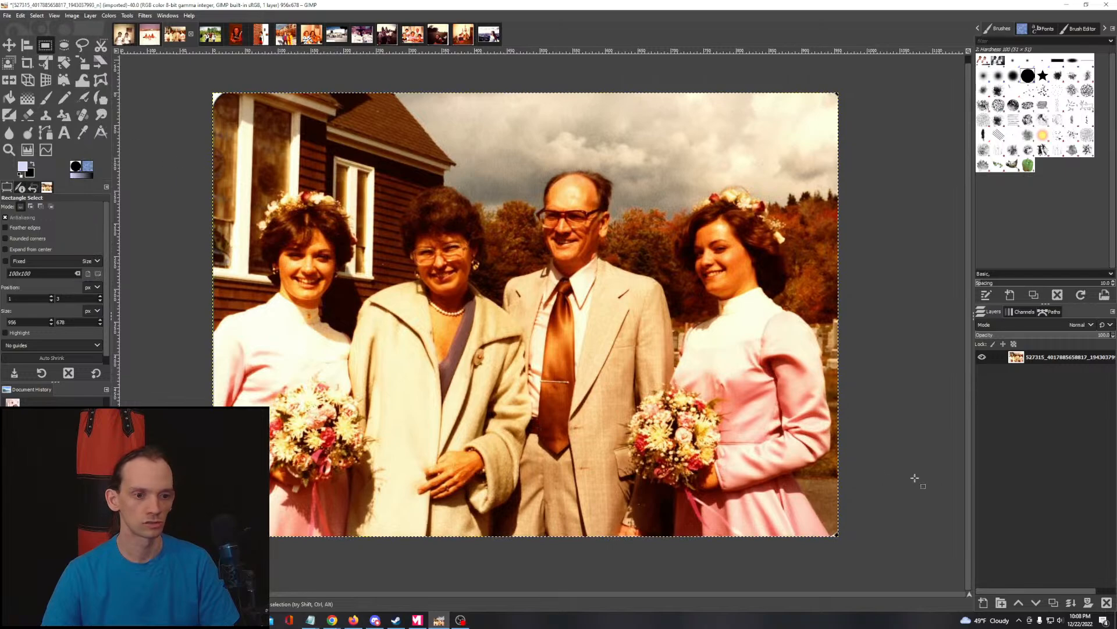
Step: Crop the wedding photo again with a rectangle about 948 × 690 px that trims its left and right edges
drag(214, 90, 836, 541)
click(71, 16)
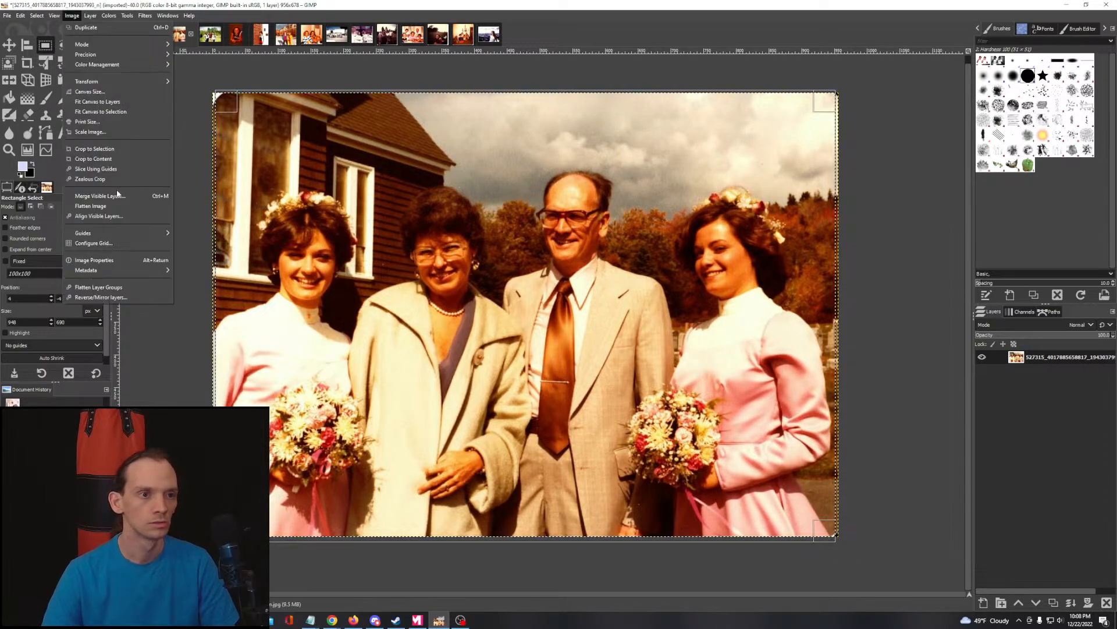
click(96, 149)
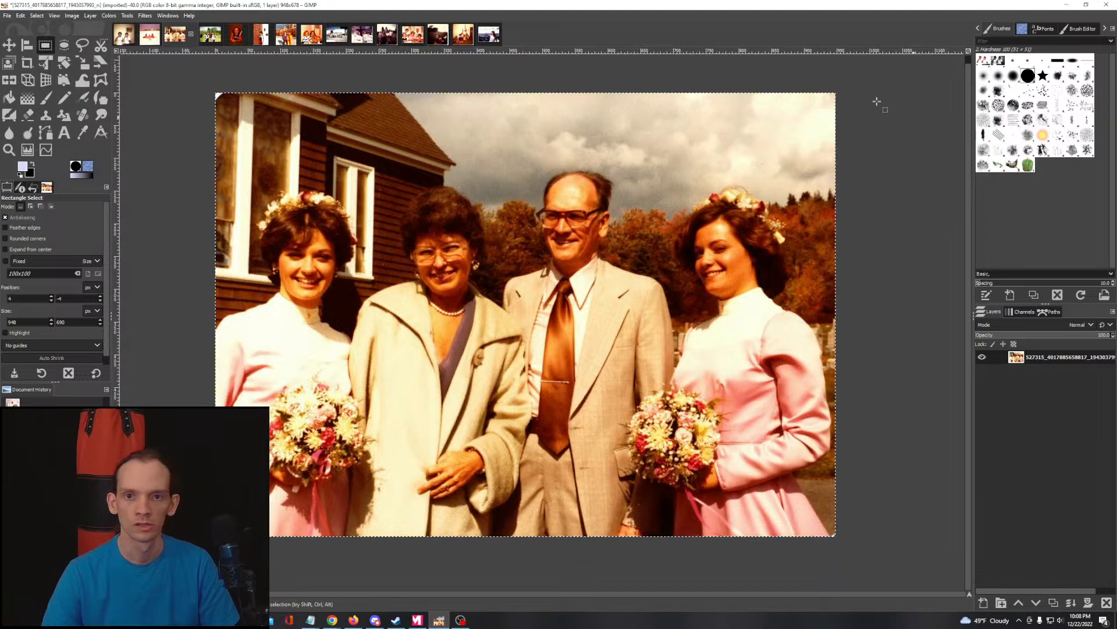
Step: Select the wedding photo's top-left corner with an ellipse about 21 × 23 px and fill it with Heal Selection
key(e)
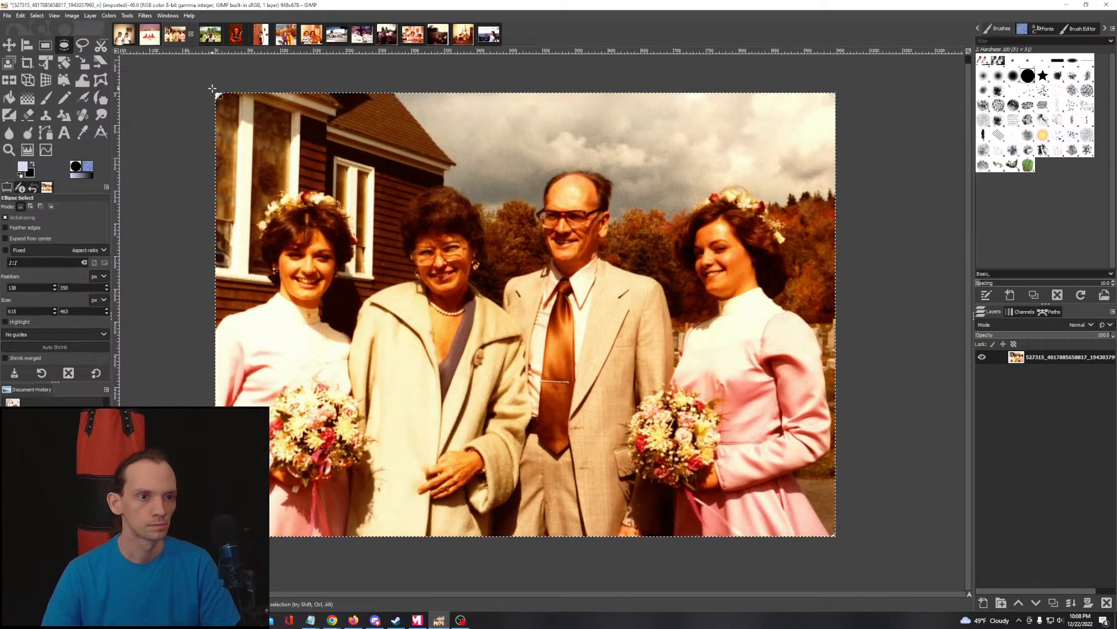
drag(213, 89, 227, 104)
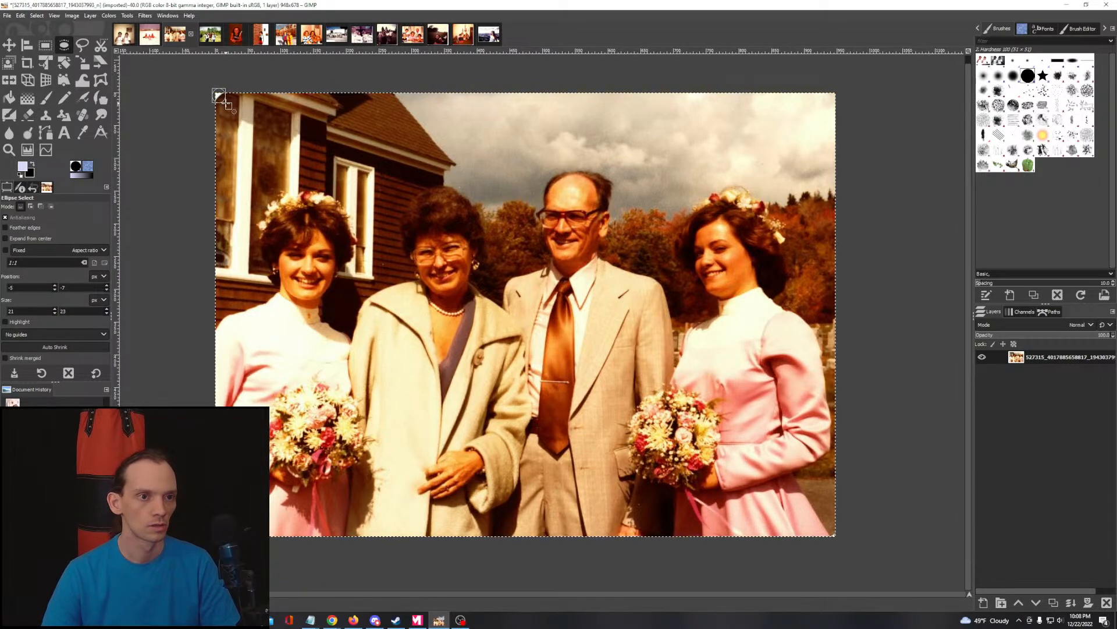
click(148, 16)
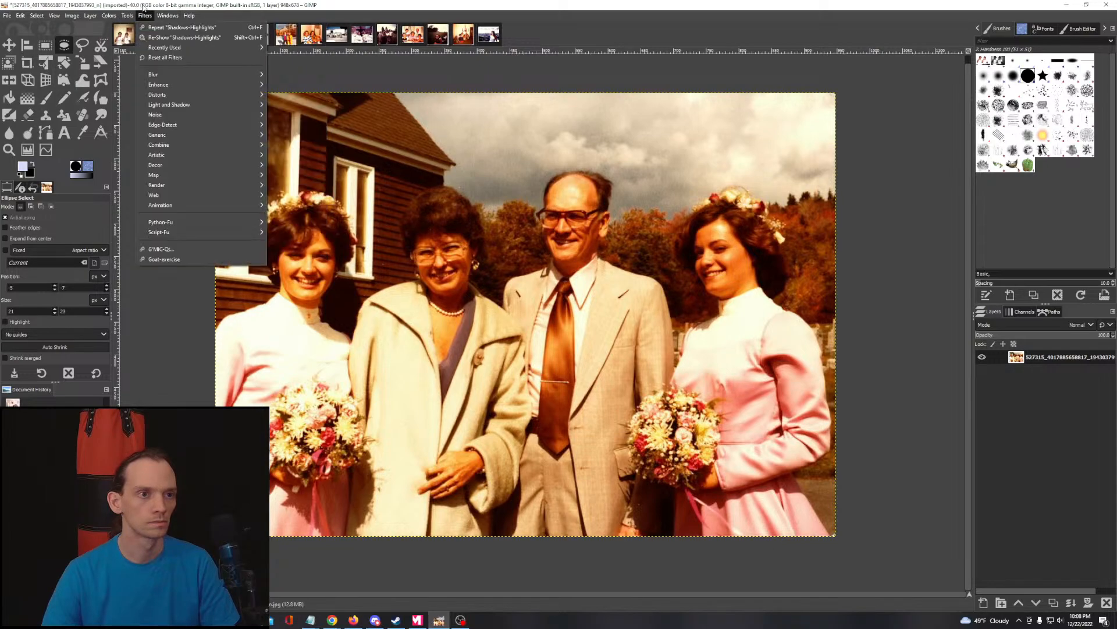
mouse_move(233, 86)
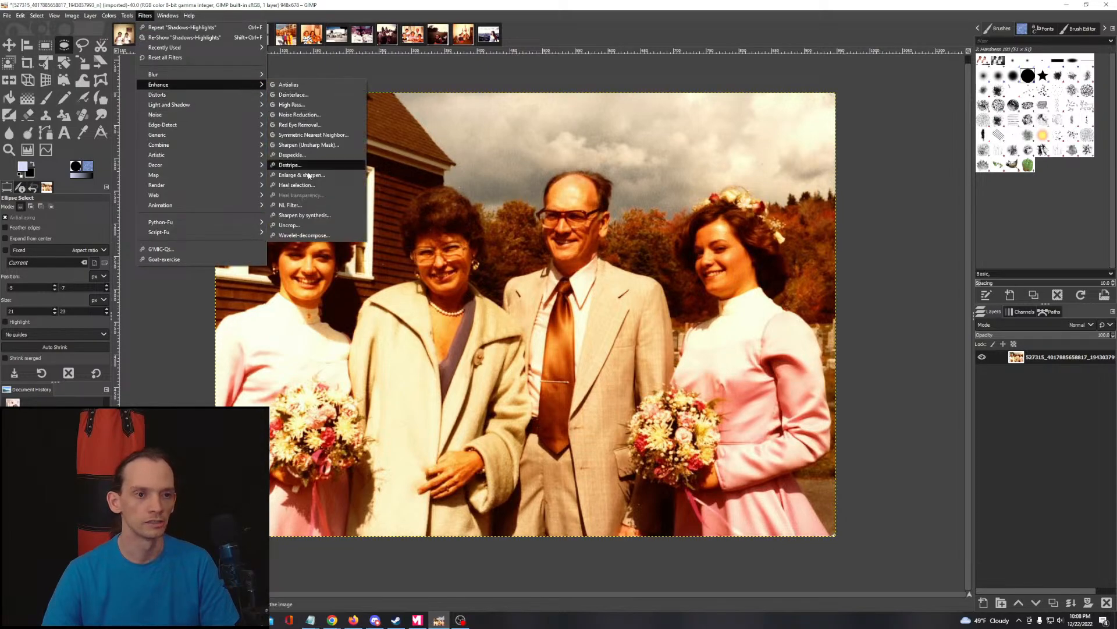
click(303, 185)
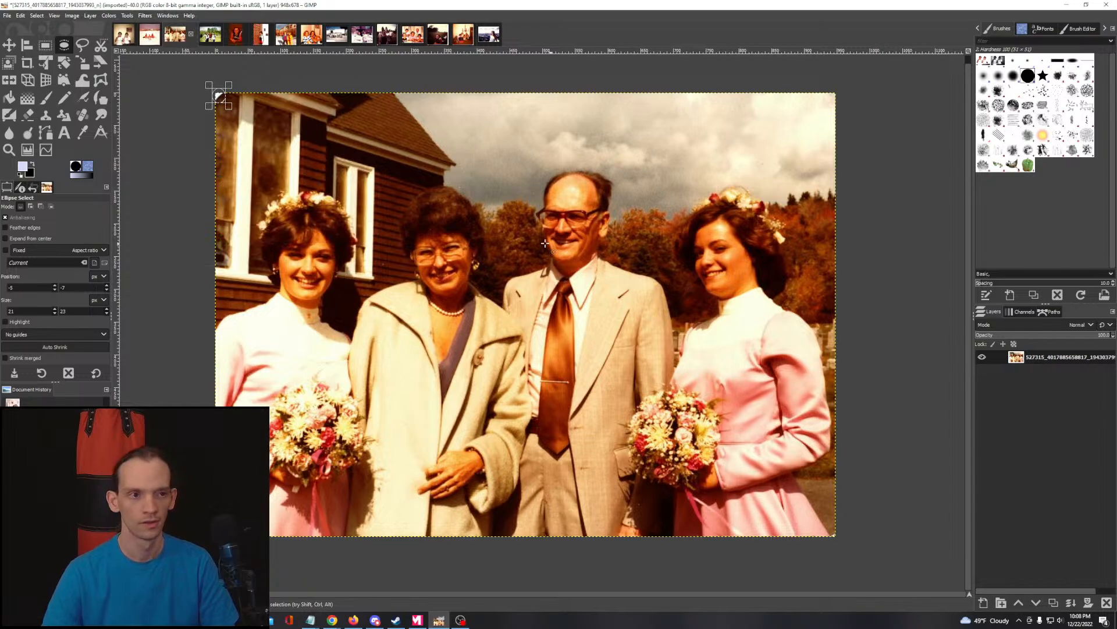
click(595, 377)
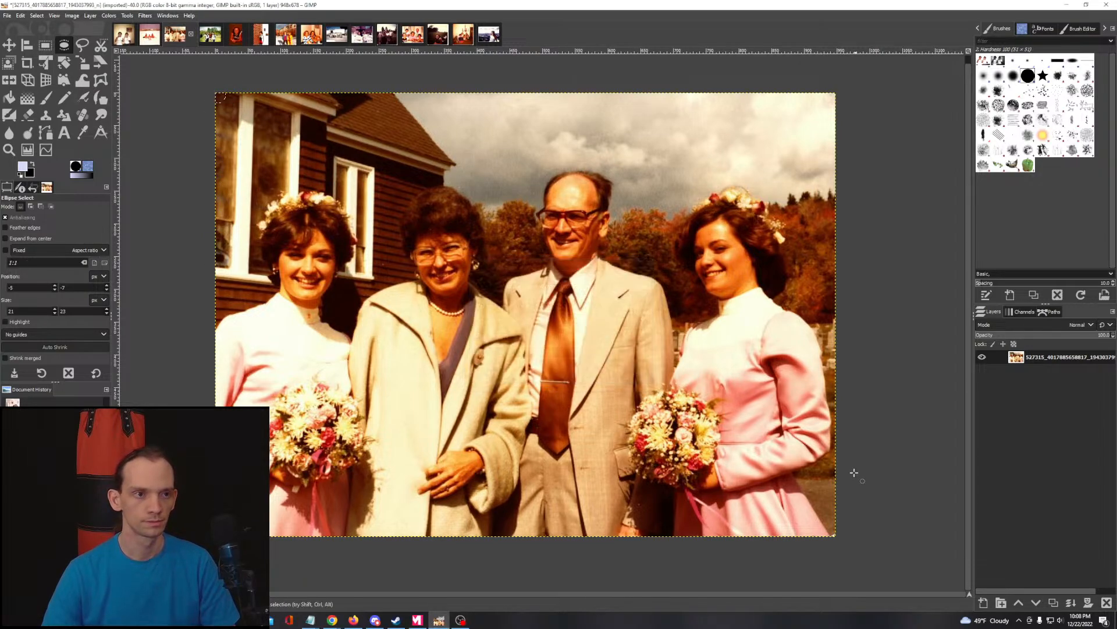
Step: Heal the photo's bottom-right and bottom-left corners using ellipse selections about 30 × 18 px and 36 × 40 px
drag(846, 530, 825, 540)
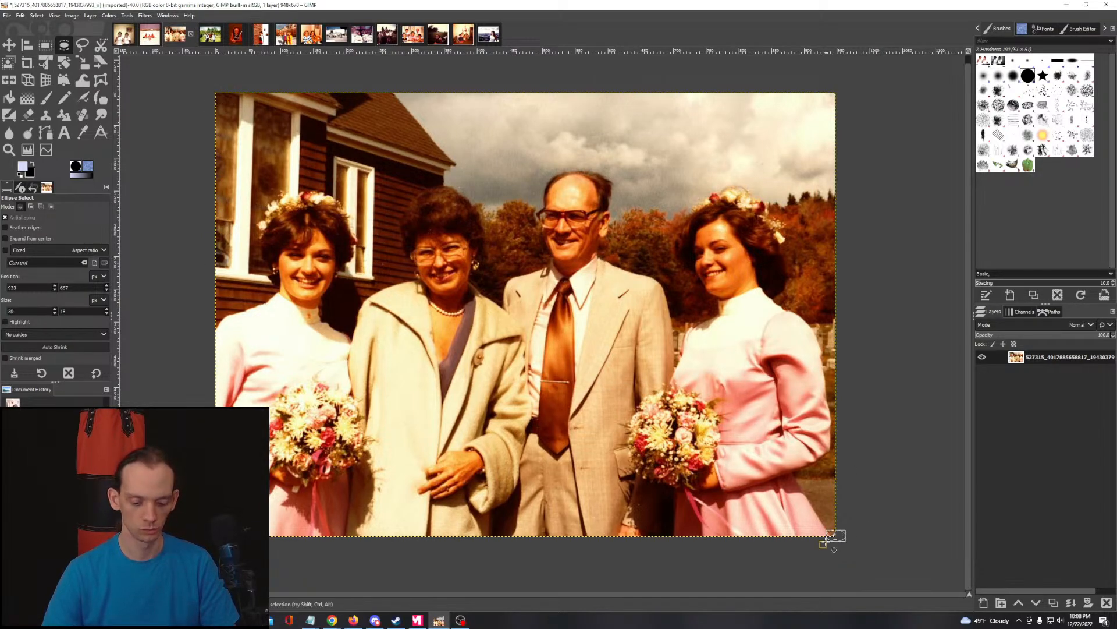
key(Return)
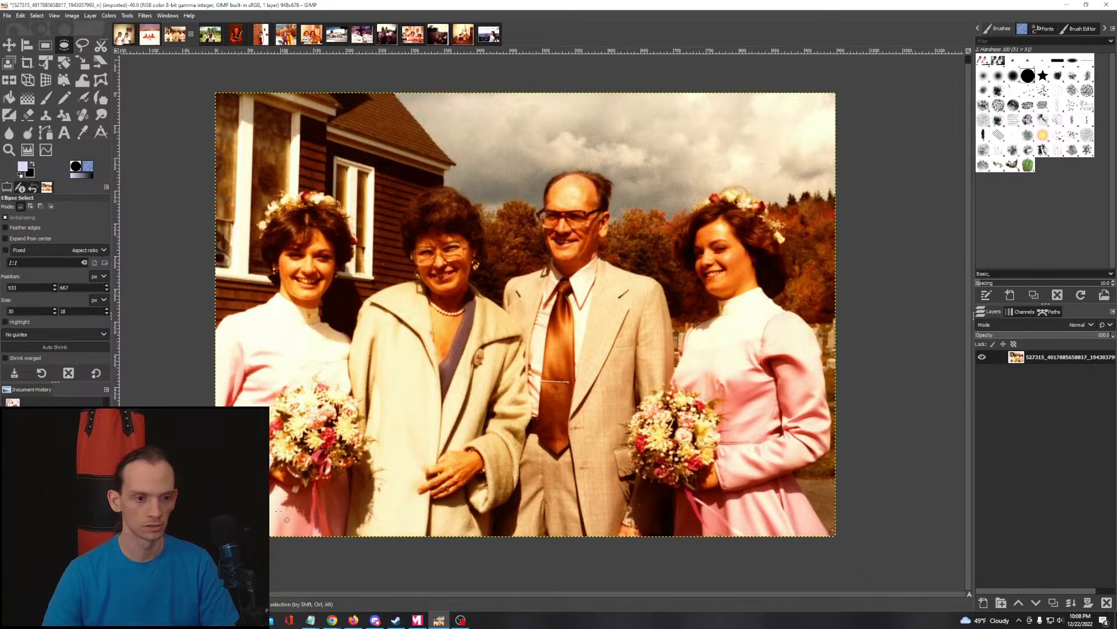
drag(203, 521, 229, 547)
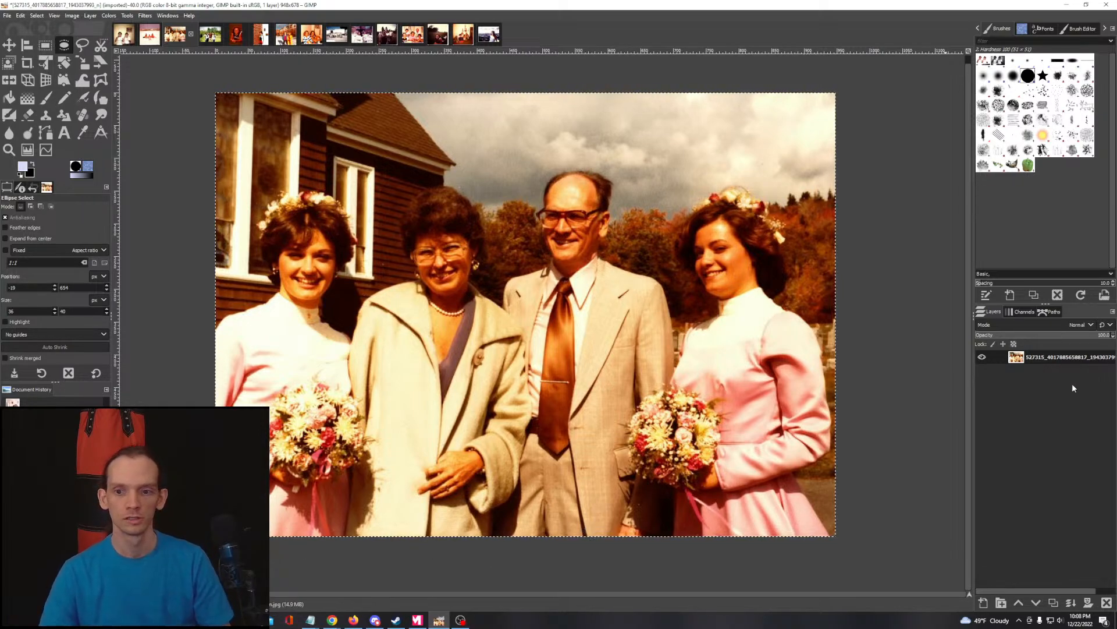
Step: Duplicate the wedding photo layer and apply automatic White Balance to the copy
right_click(1011, 362)
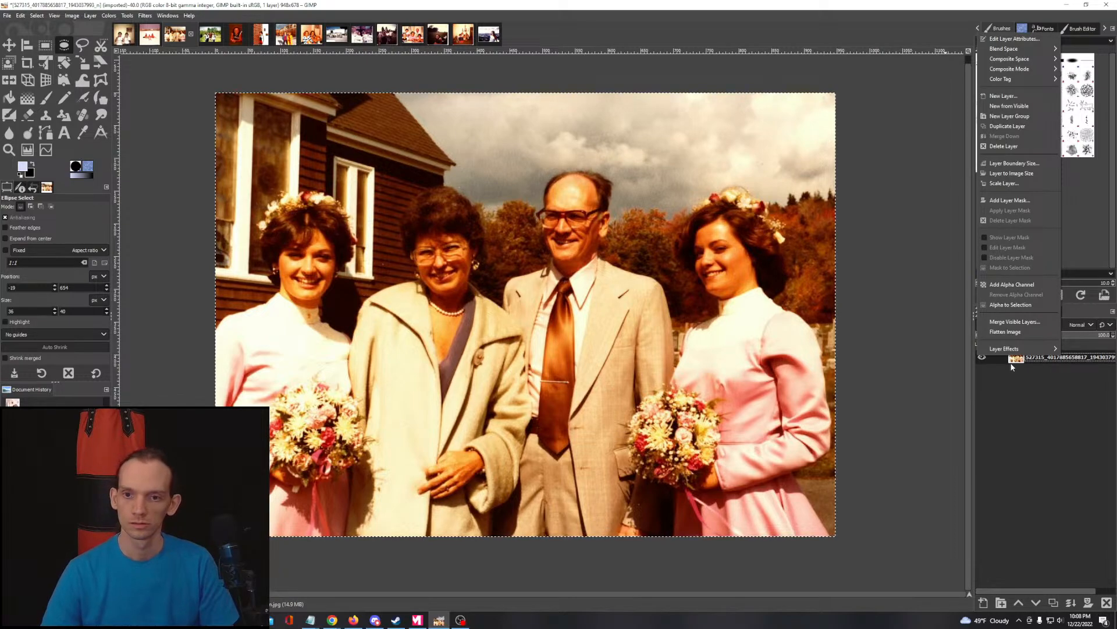
click(1008, 126)
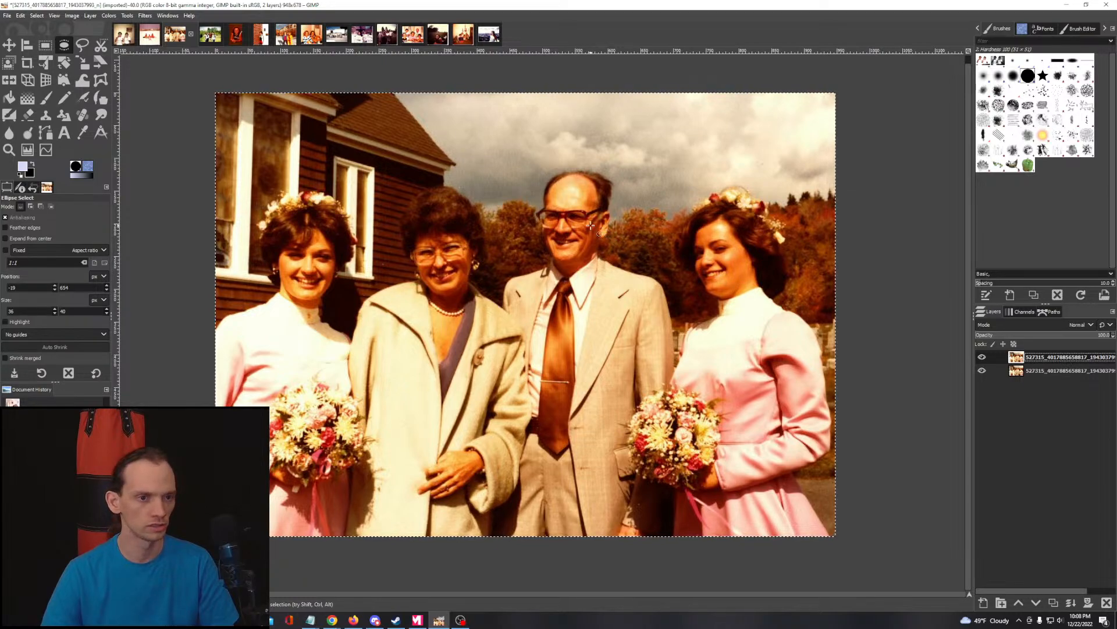
click(124, 16)
mouse_move(106, 19)
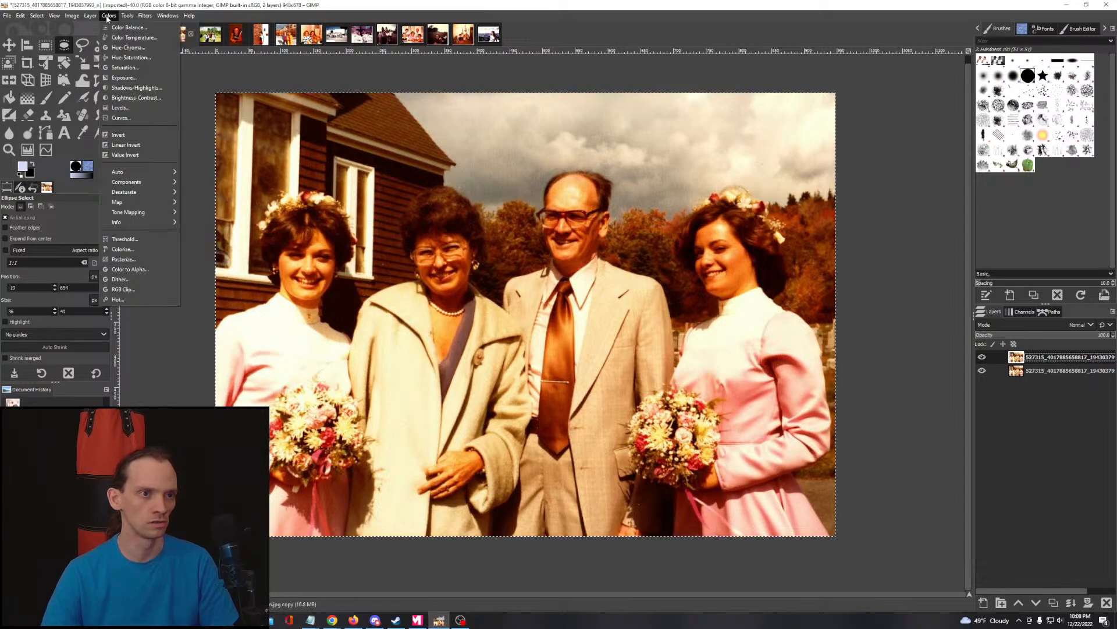
mouse_move(139, 173)
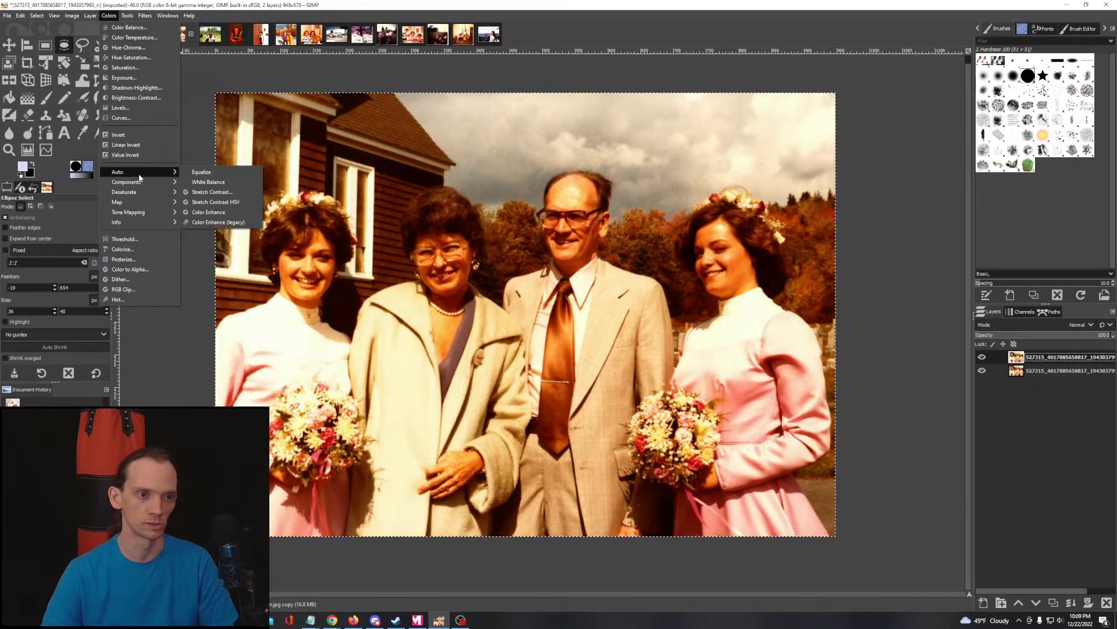
click(236, 183)
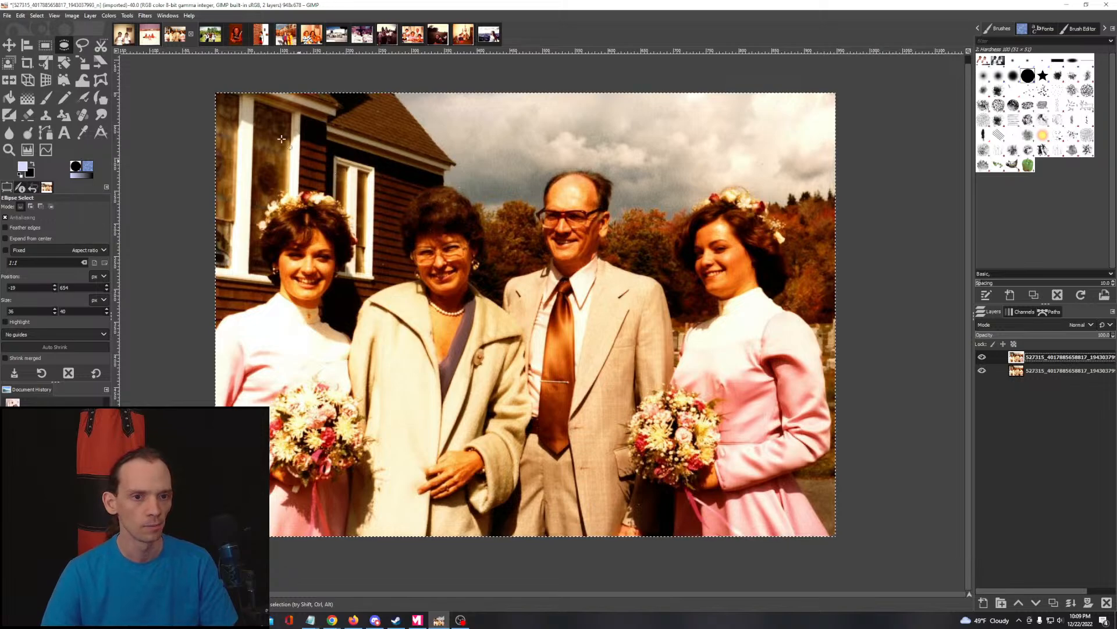
Step: Try a Value-channel Curves adjustment that raises the black point to about 28 and lowers the white point to 209, and reset it
click(133, 17)
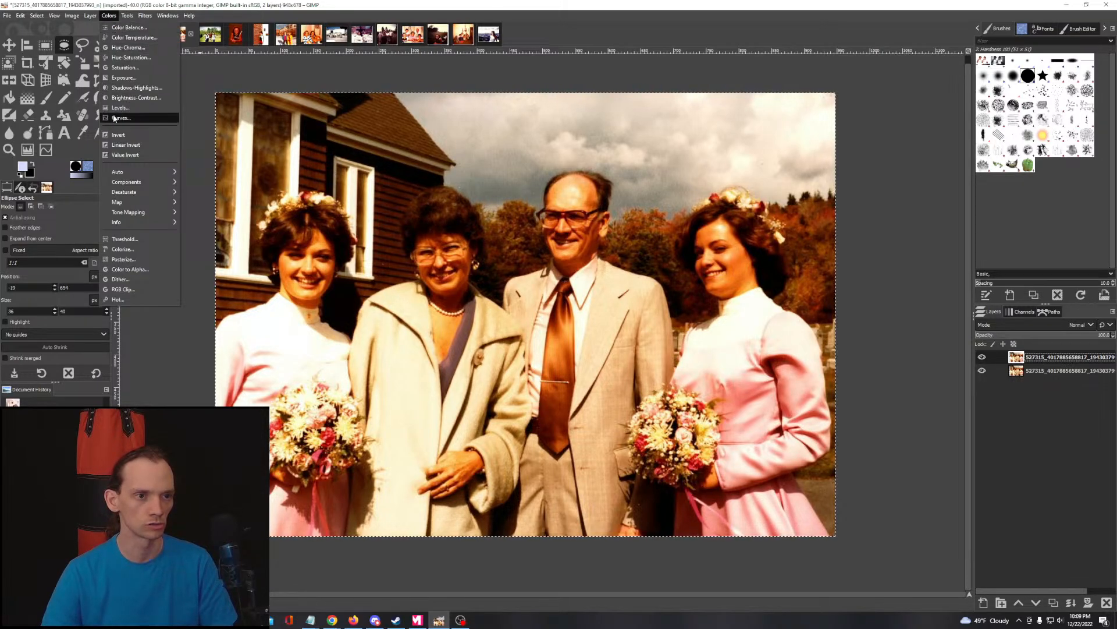
click(115, 118)
drag(498, 222, 400, 230)
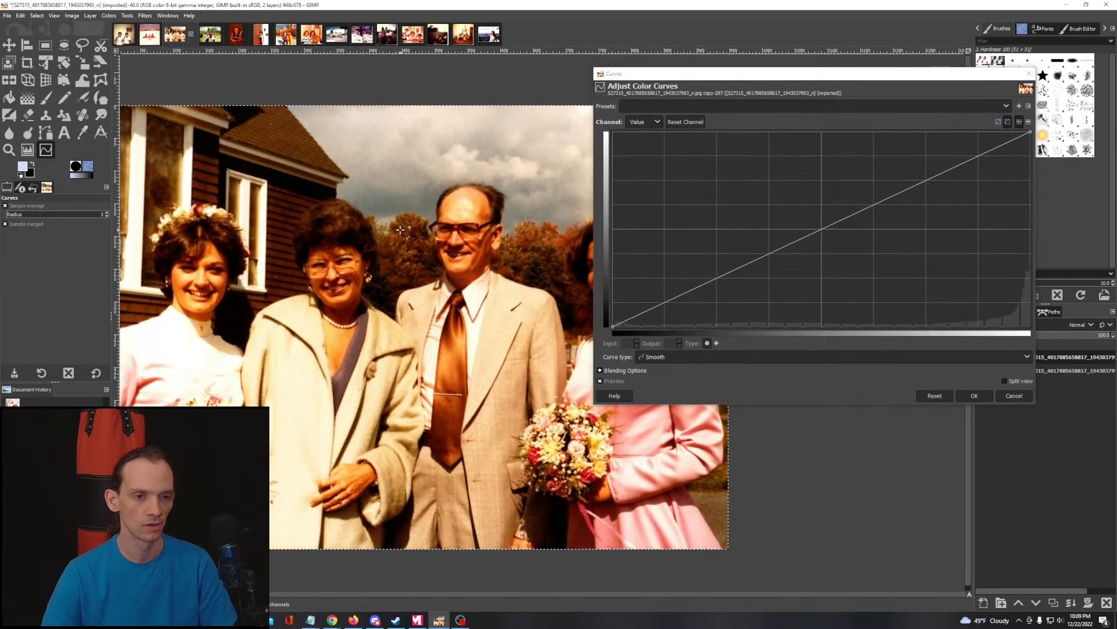
scroll(401, 230, down, 1)
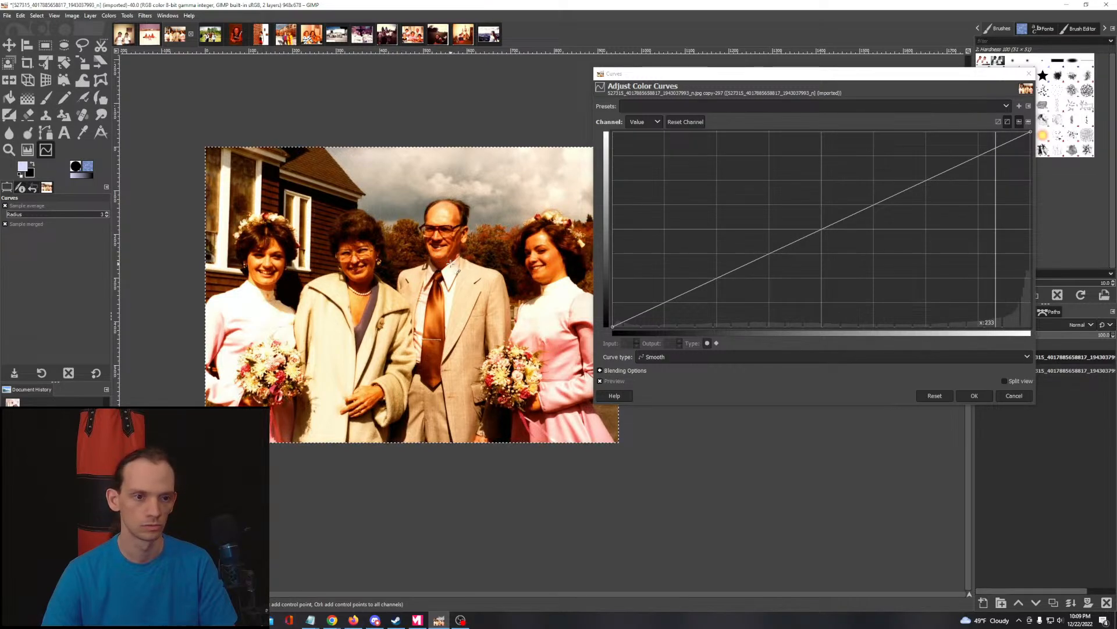
drag(450, 264, 405, 232)
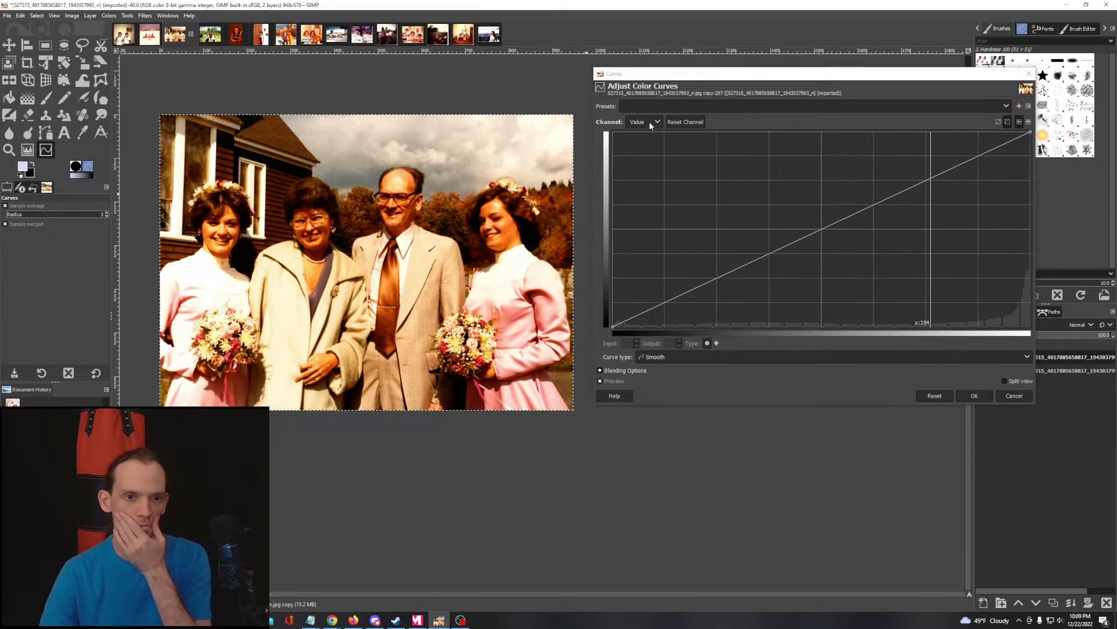
mouse_move(1030, 133)
mouse_down()
mouse_move(1031, 143)
mouse_move(1030, 132)
mouse_up()
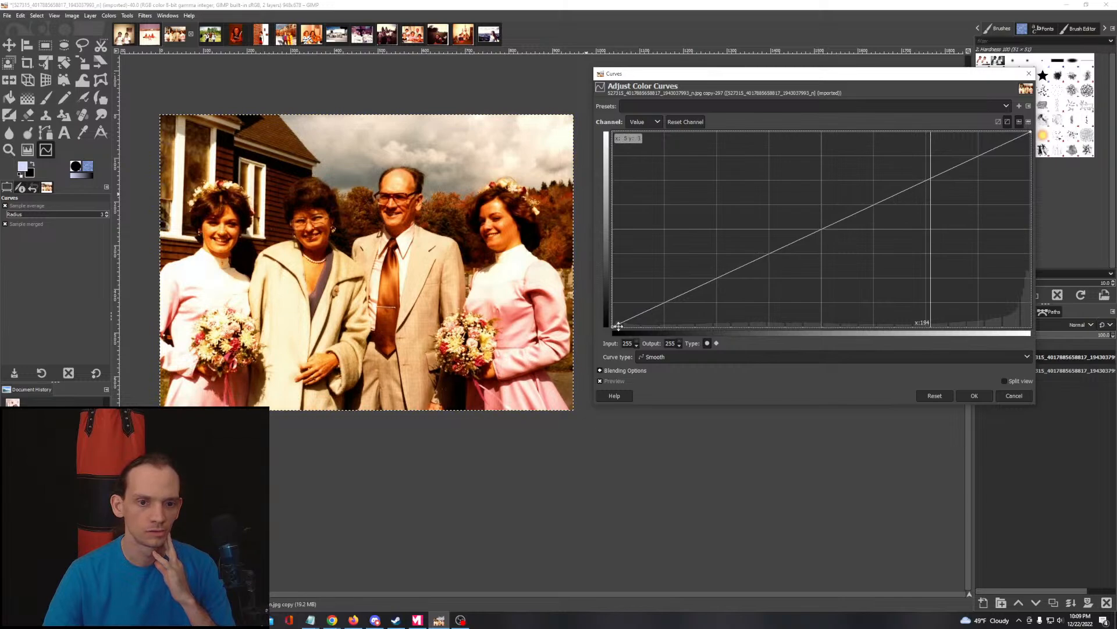
mouse_move(618, 324)
mouse_down()
mouse_move(616, 293)
mouse_move(612, 304)
mouse_up()
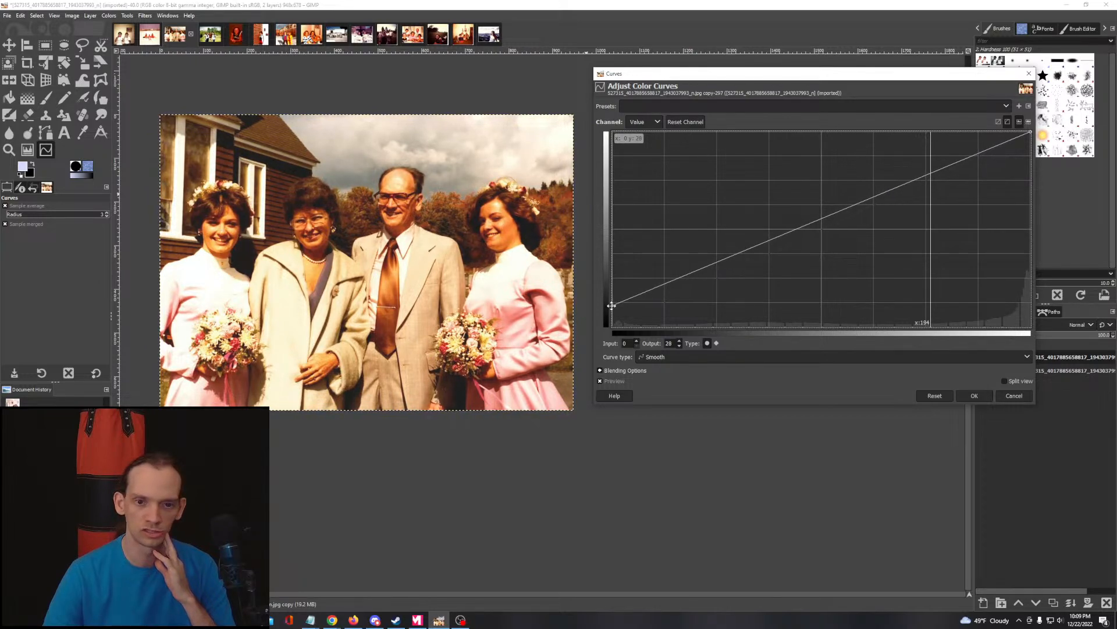
drag(698, 270, 743, 253)
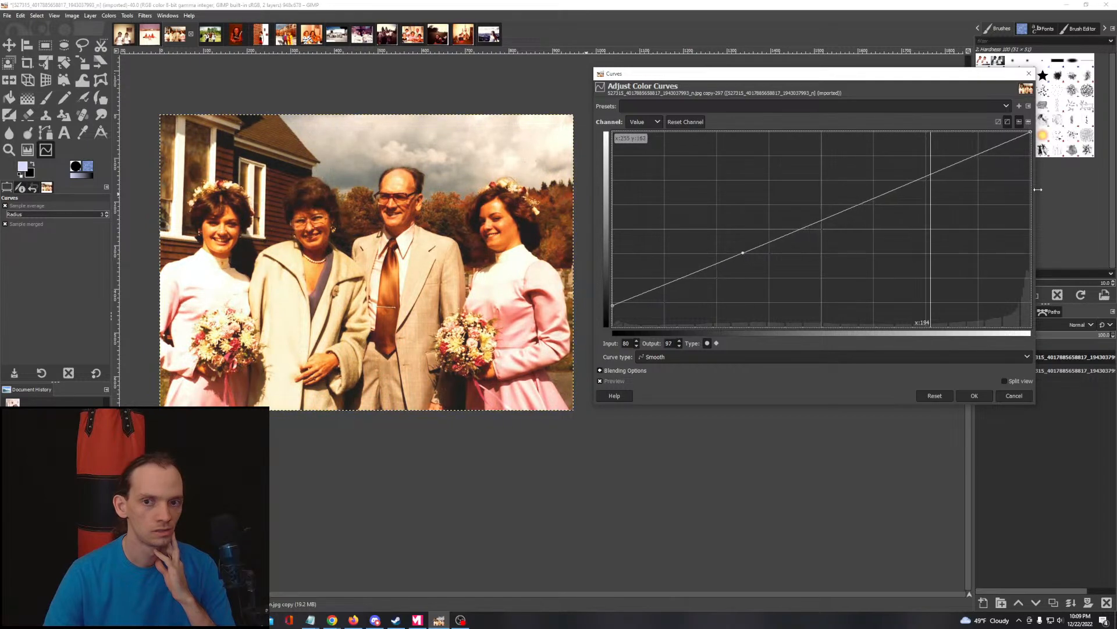
drag(1030, 134, 1031, 147)
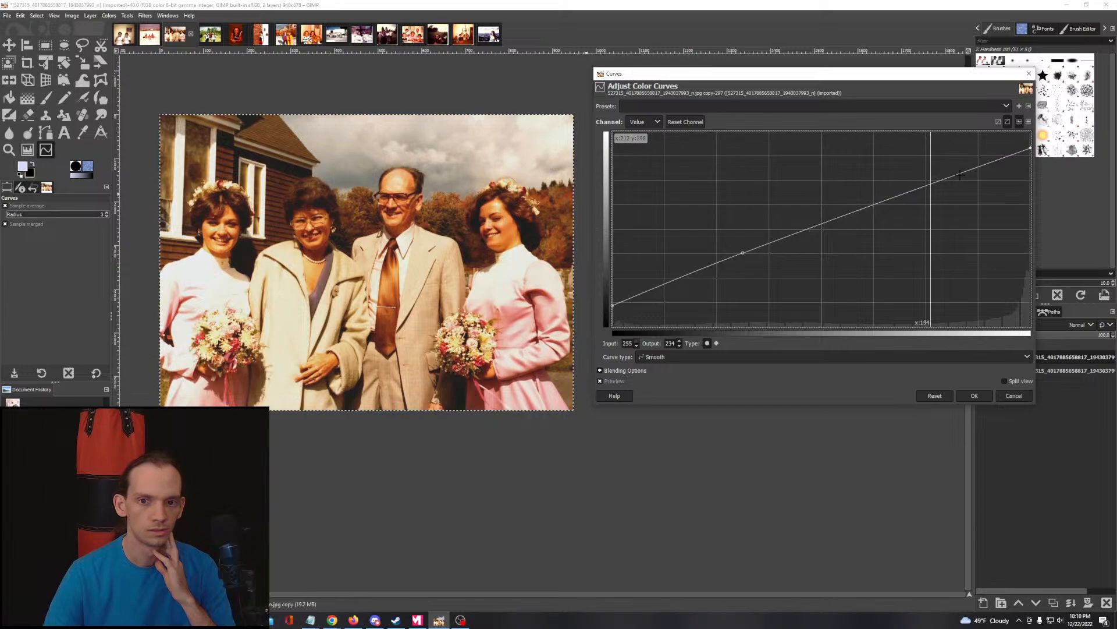
drag(960, 174, 961, 157)
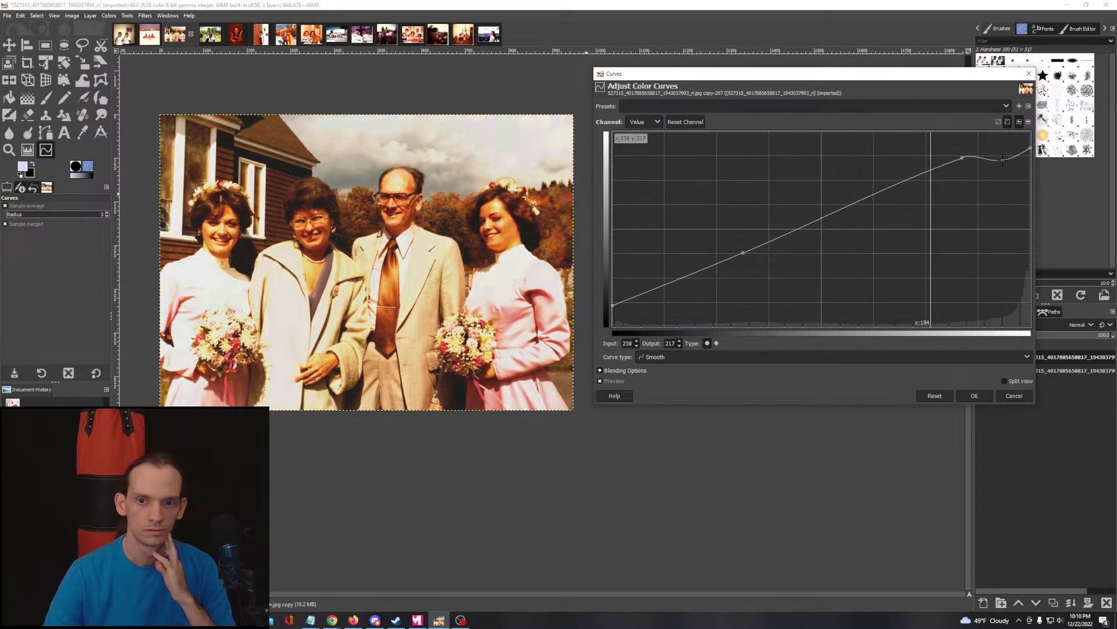
drag(1030, 148, 1031, 164)
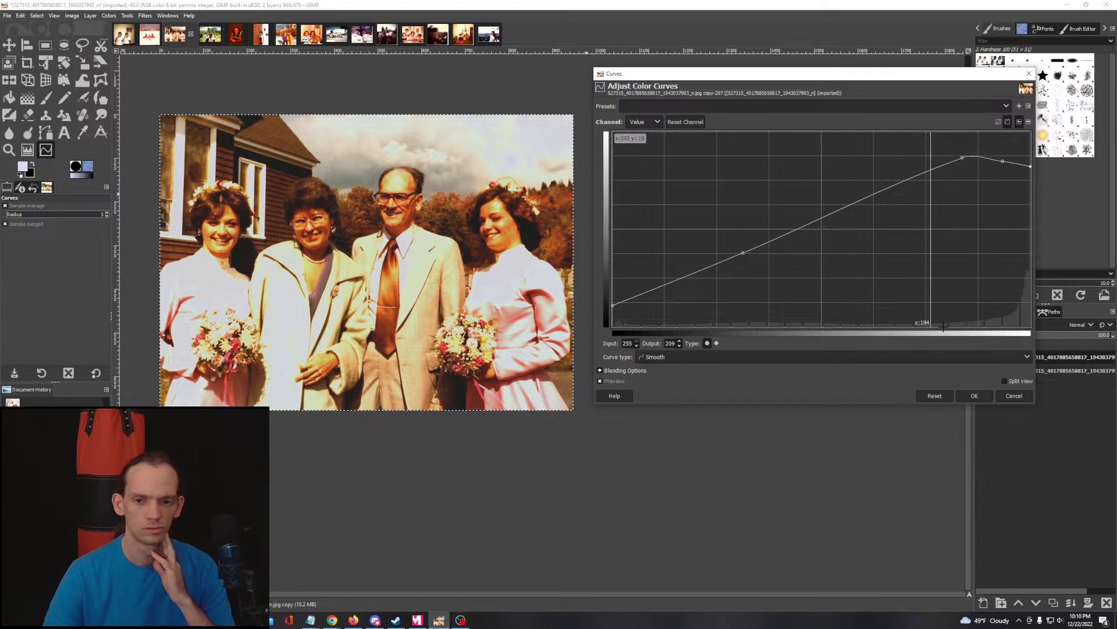
click(934, 393)
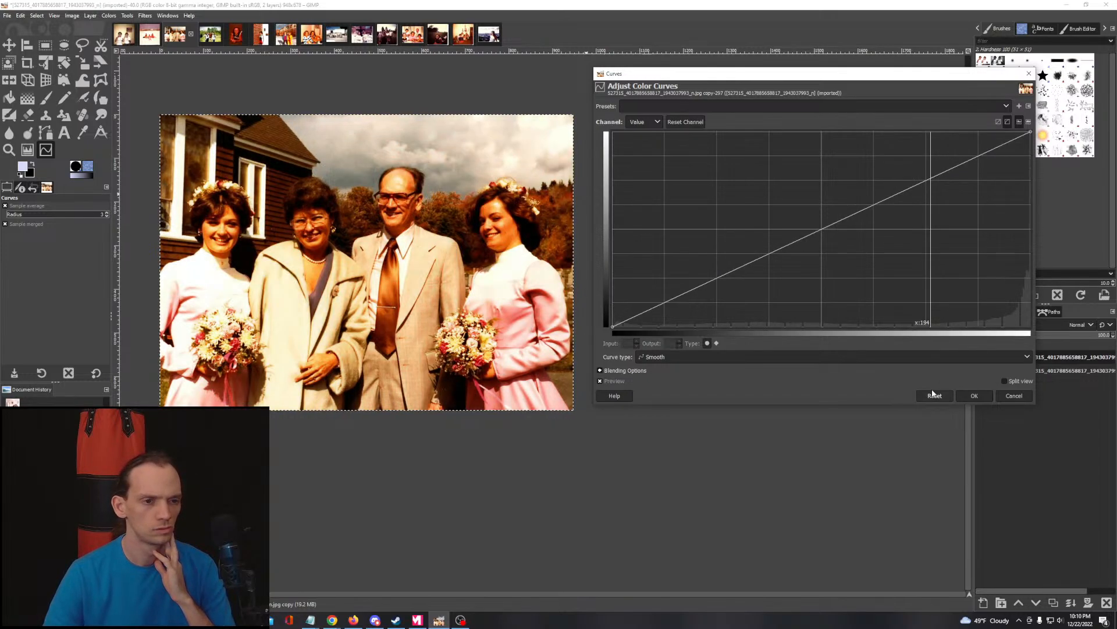
Step: Try a second Value curve with a highlight control point at input 240, output 241, and discard the adjustment
click(613, 325)
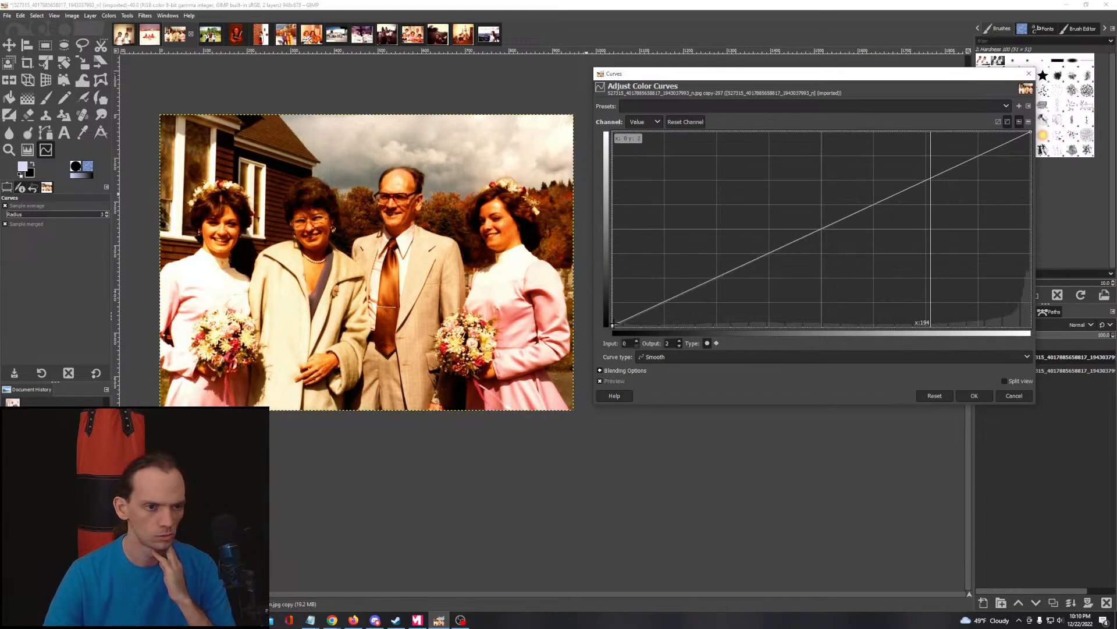
mouse_move(614, 324)
mouse_down()
mouse_move(612, 310)
mouse_move(612, 327)
mouse_up()
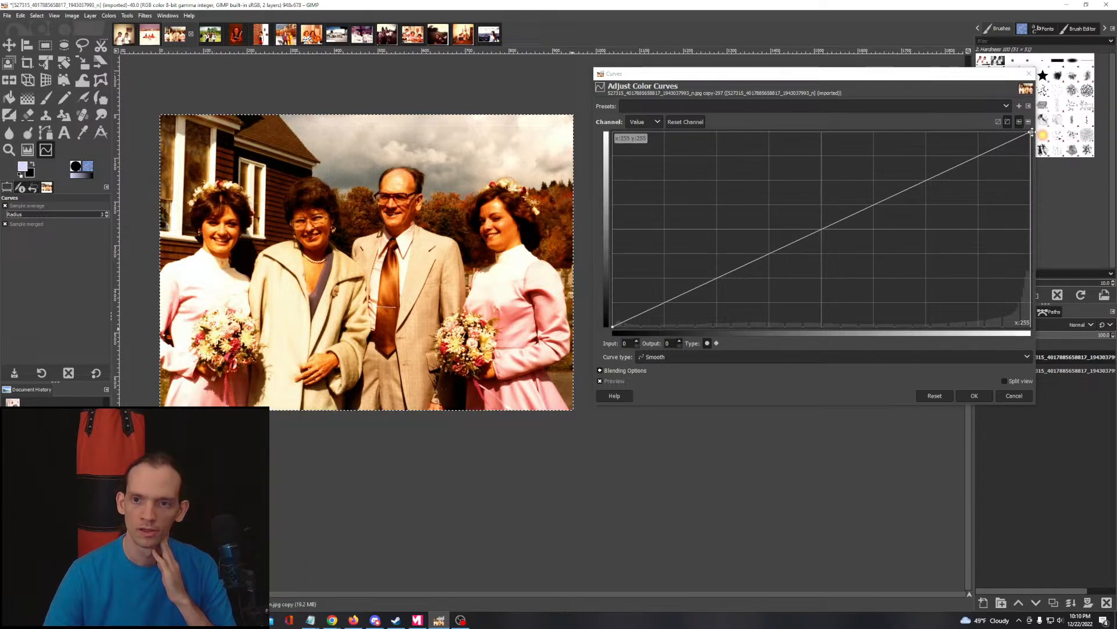
click(1011, 144)
drag(1012, 146, 1008, 145)
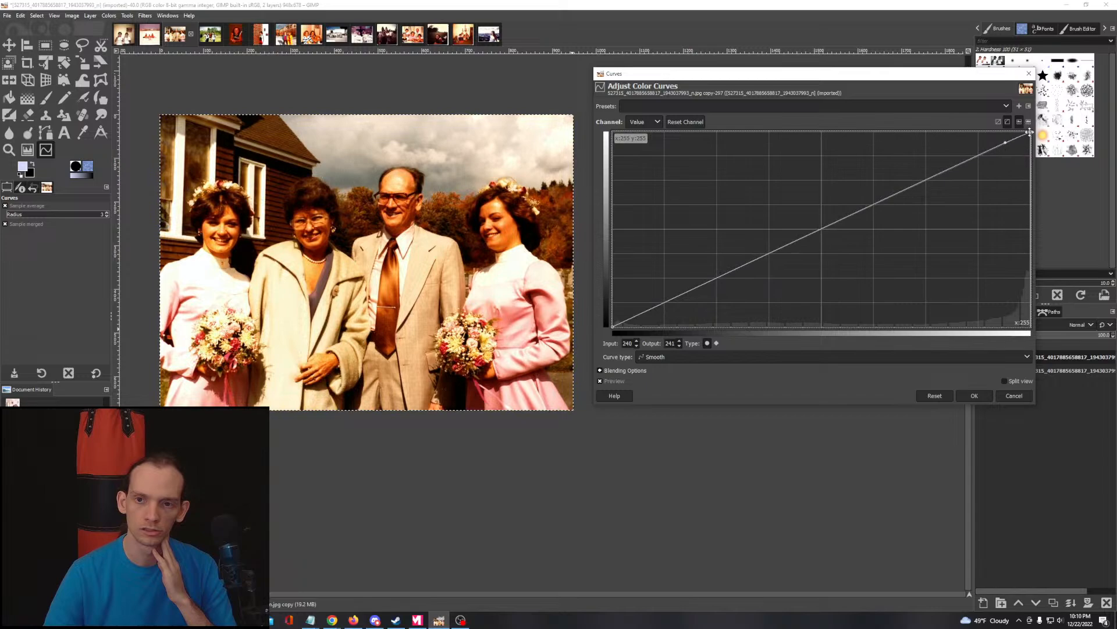
mouse_move(1030, 132)
mouse_down()
mouse_move(1030, 173)
mouse_move(1030, 133)
mouse_up()
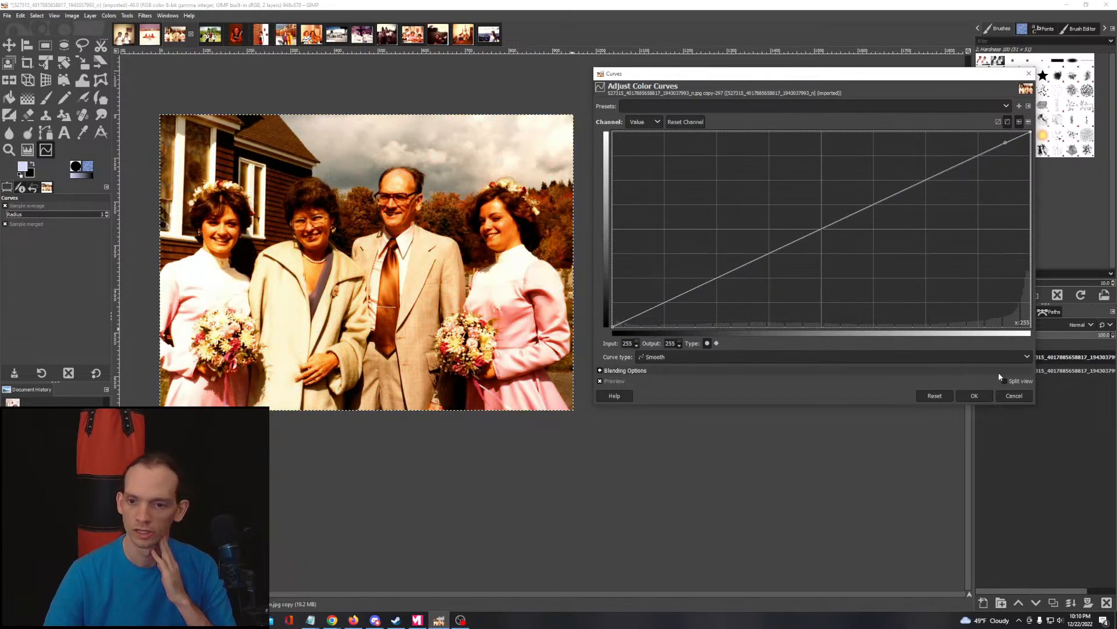
click(1014, 395)
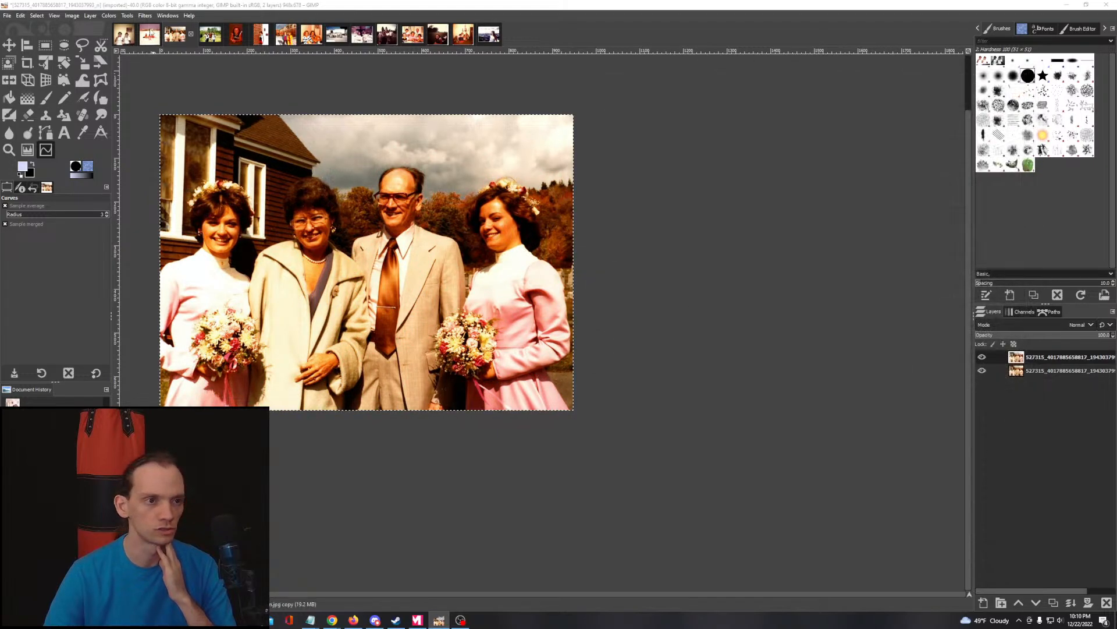
Step: Apply a Shadows-Highlights adjustment with highlights at -26.83 to the duplicated wedding photo layer
click(109, 15)
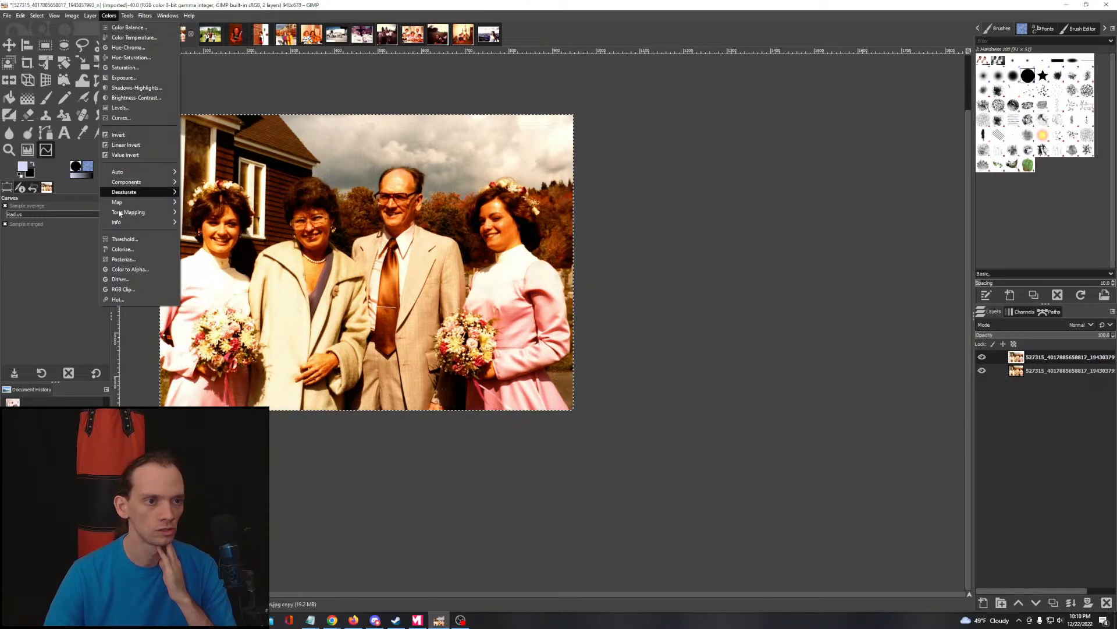
click(137, 88)
drag(187, 136, 743, 136)
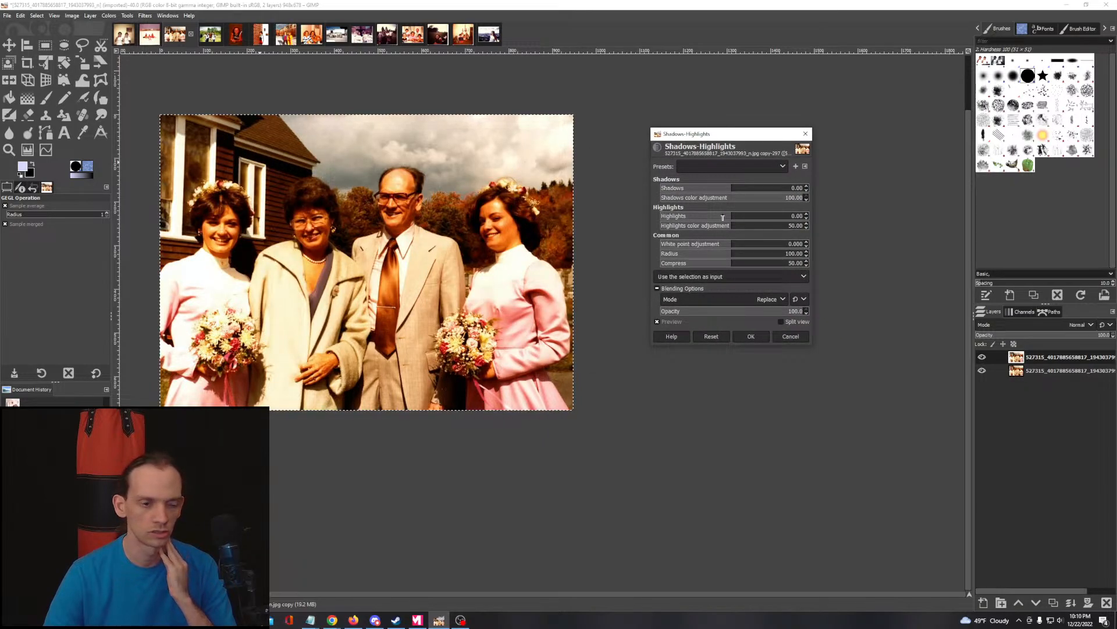
drag(712, 218, 607, 228)
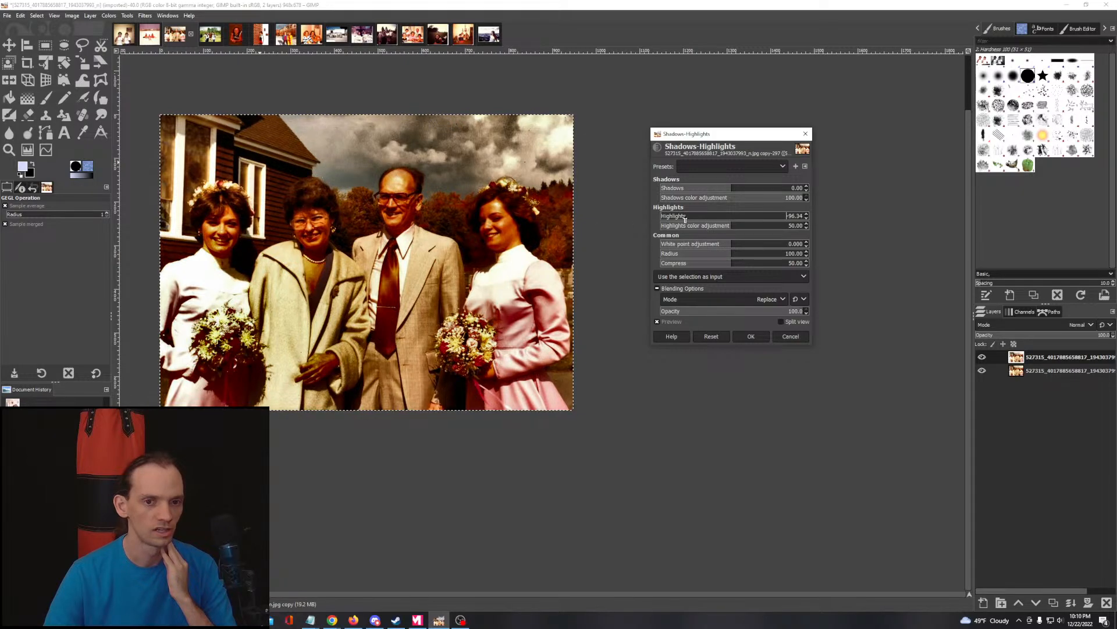
drag(685, 219, 719, 217)
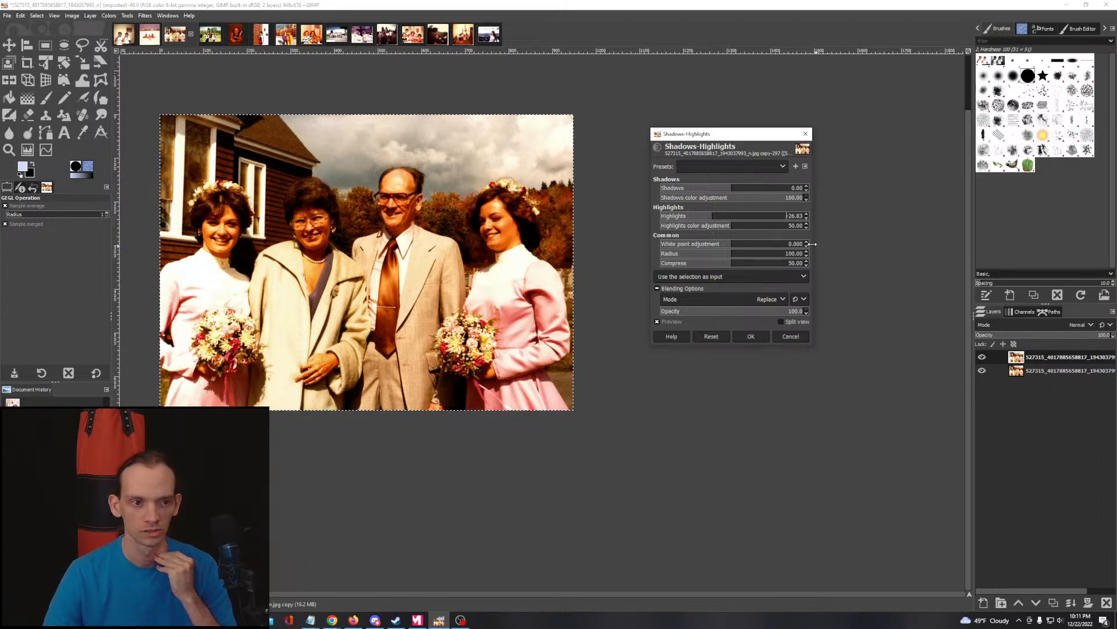
click(749, 335)
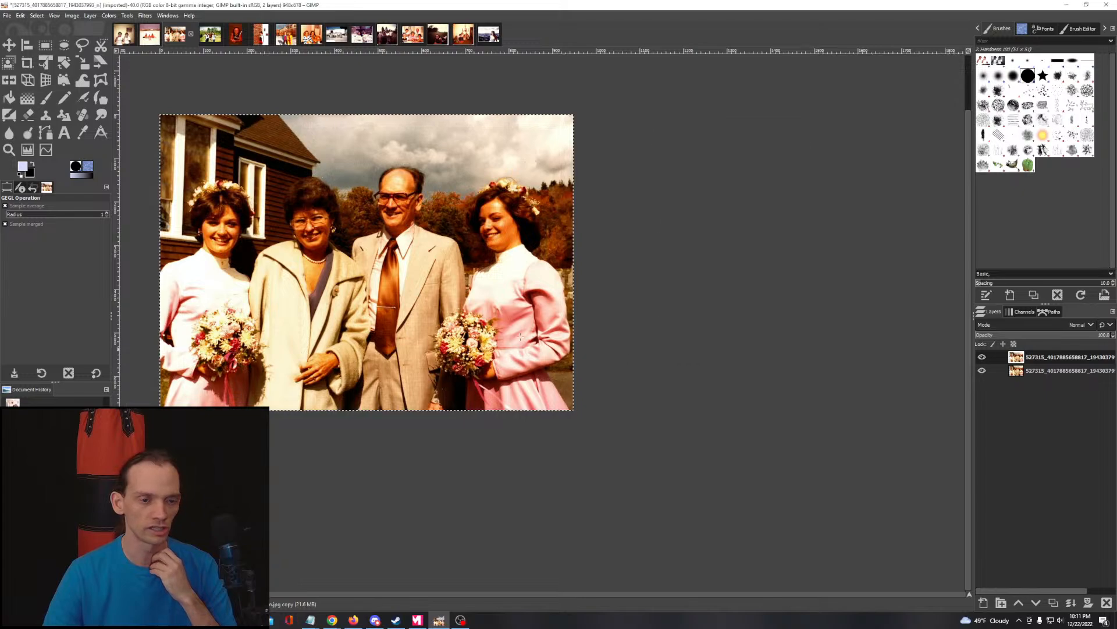
Step: Start a Curves adjustment on the duplicated layer, setting the Blue channel's white point to input 240, output 255 and black point to input 0, output 22
click(115, 16)
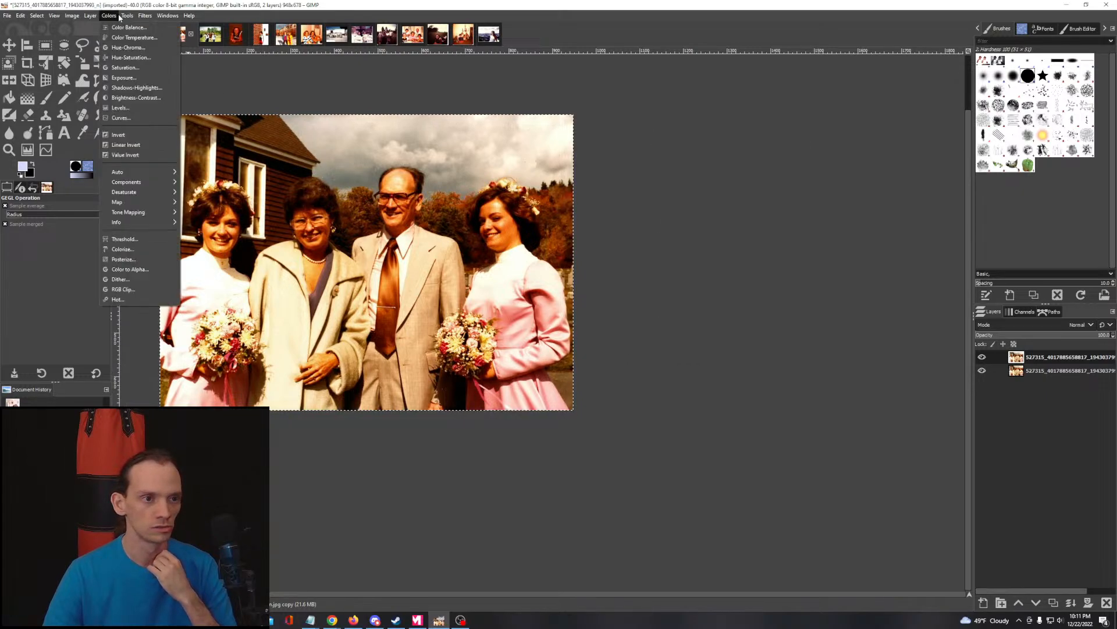
click(119, 119)
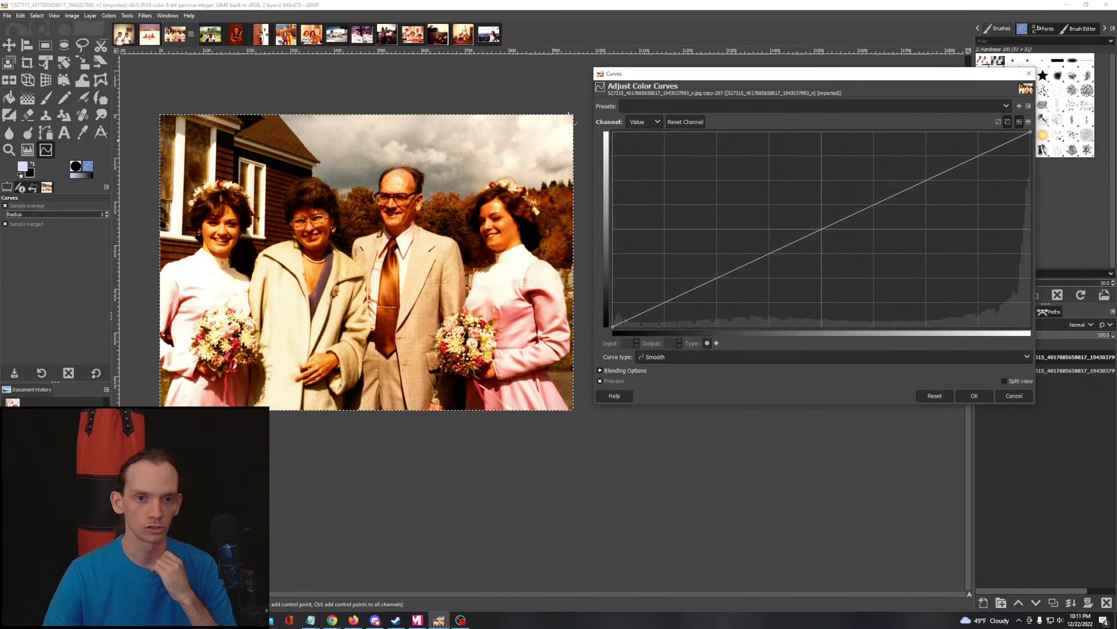
click(651, 121)
click(642, 167)
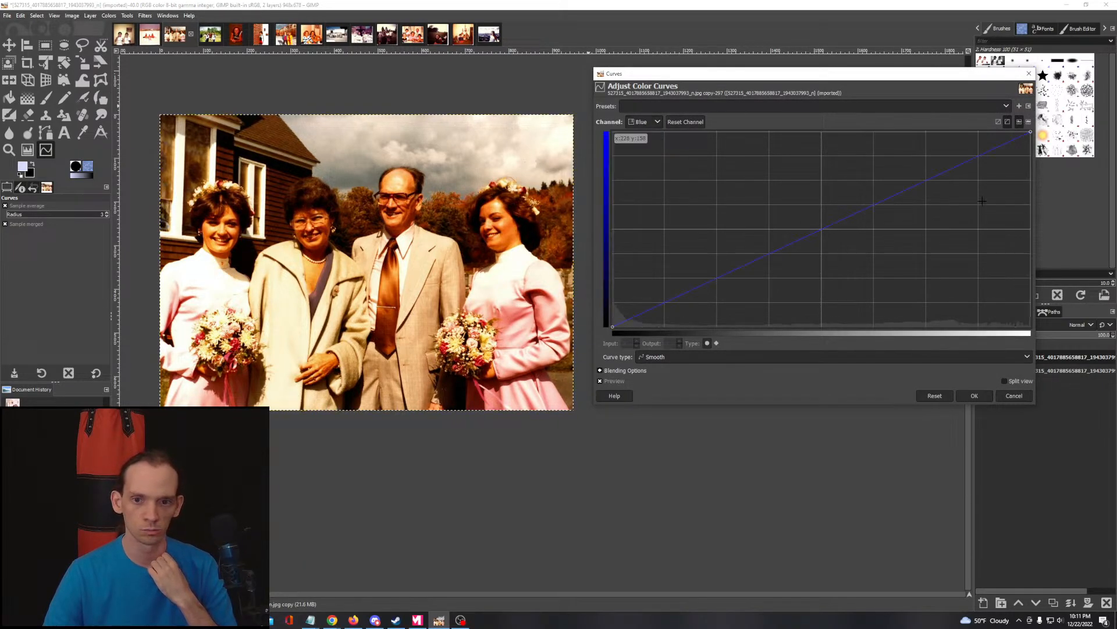
click(1020, 132)
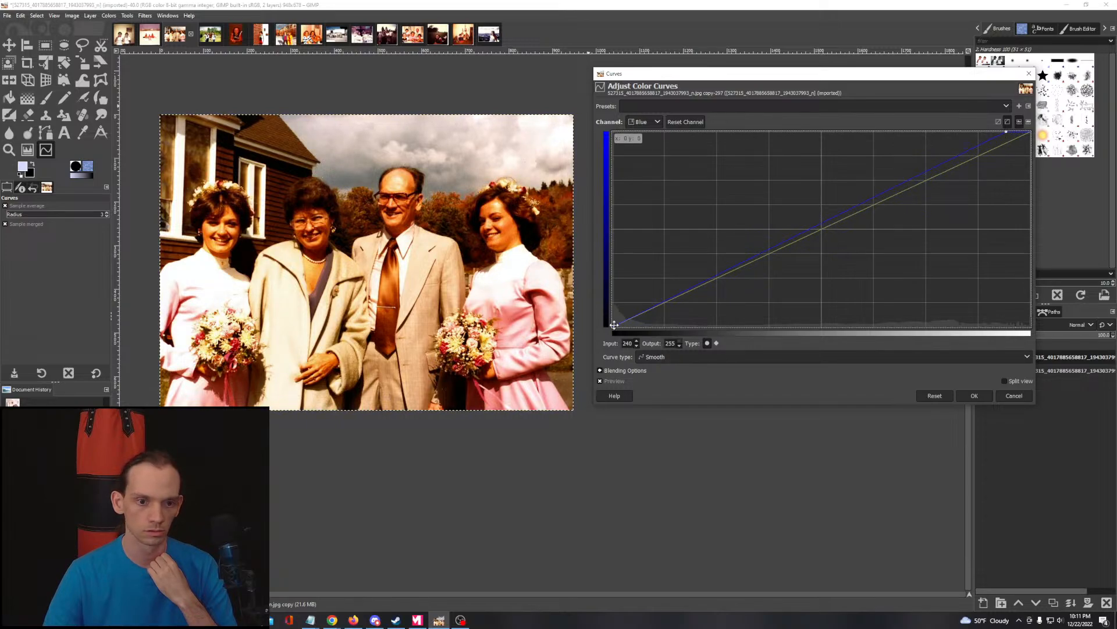
drag(613, 327, 612, 324)
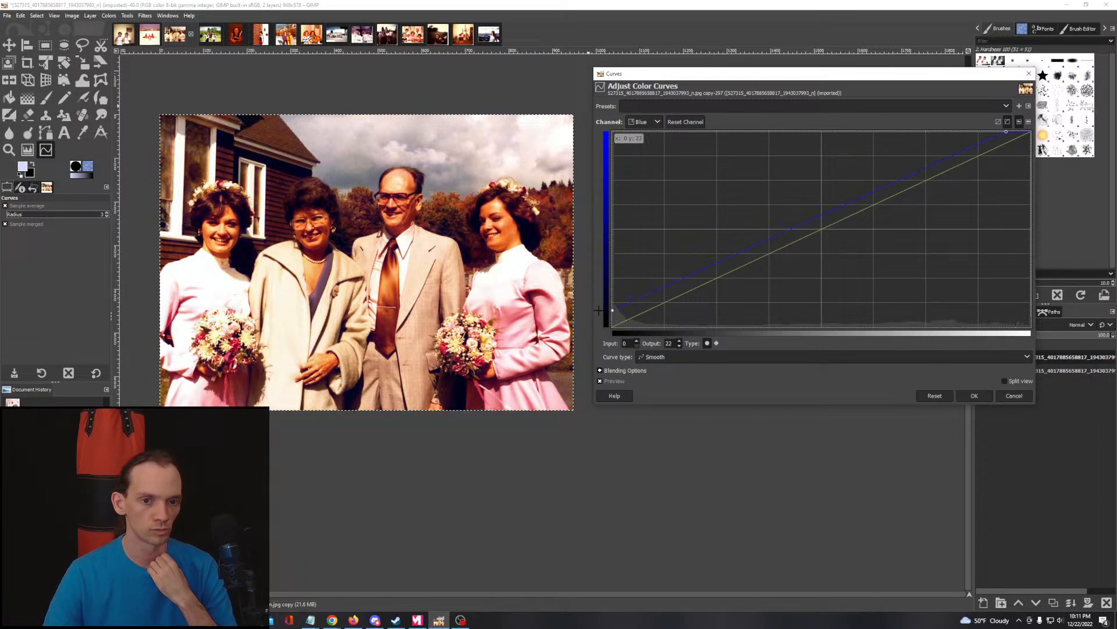
Step: Set the Red channel's black point to input 8, output 0 and white point to input 255, output 238, and apply the curves
click(644, 122)
click(649, 146)
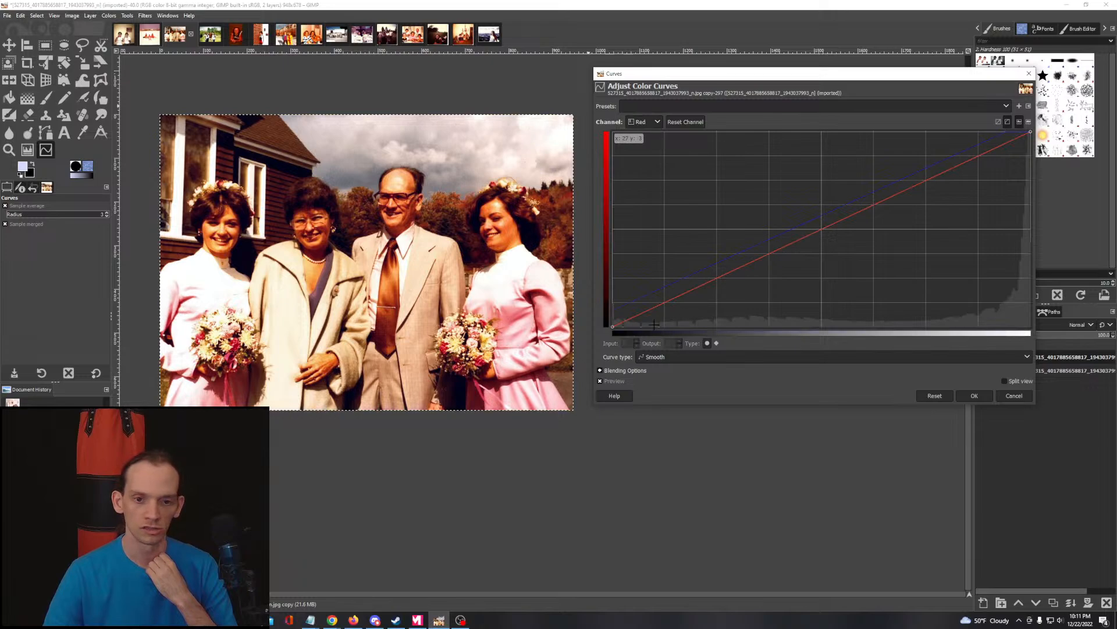
drag(613, 324, 620, 326)
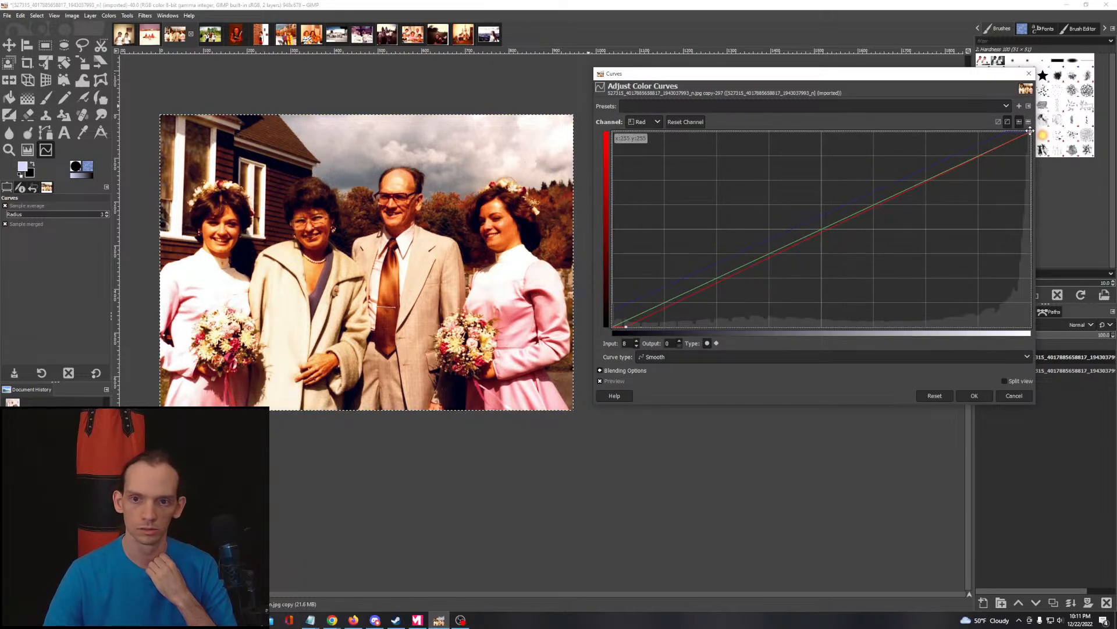
drag(1031, 134, 1030, 141)
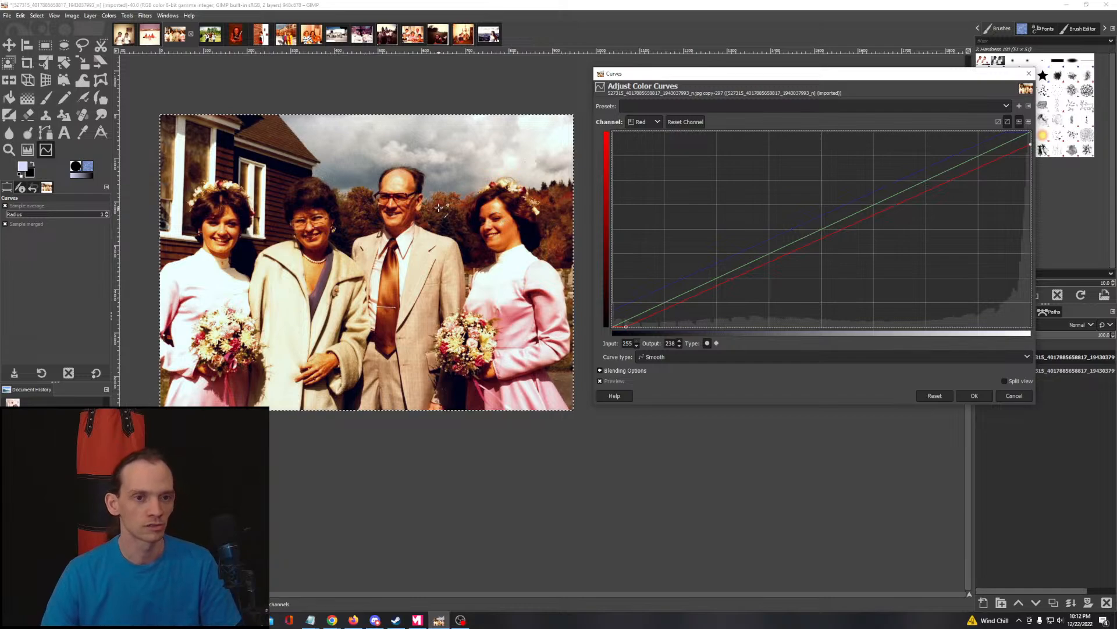
scroll(443, 208, up, 1)
drag(443, 208, 526, 259)
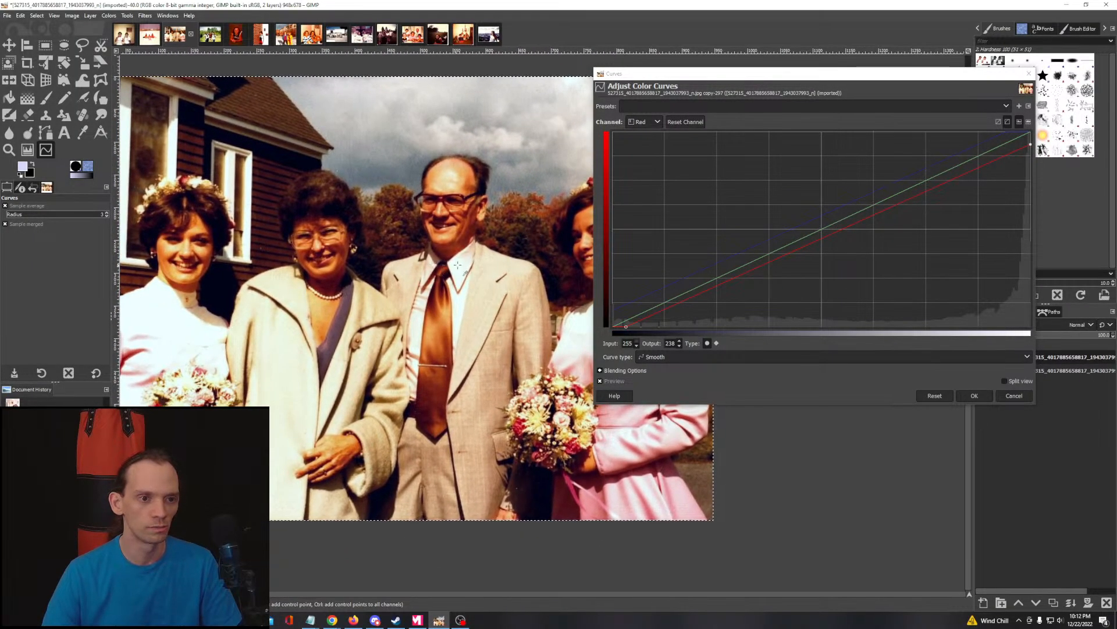
drag(539, 203, 429, 231)
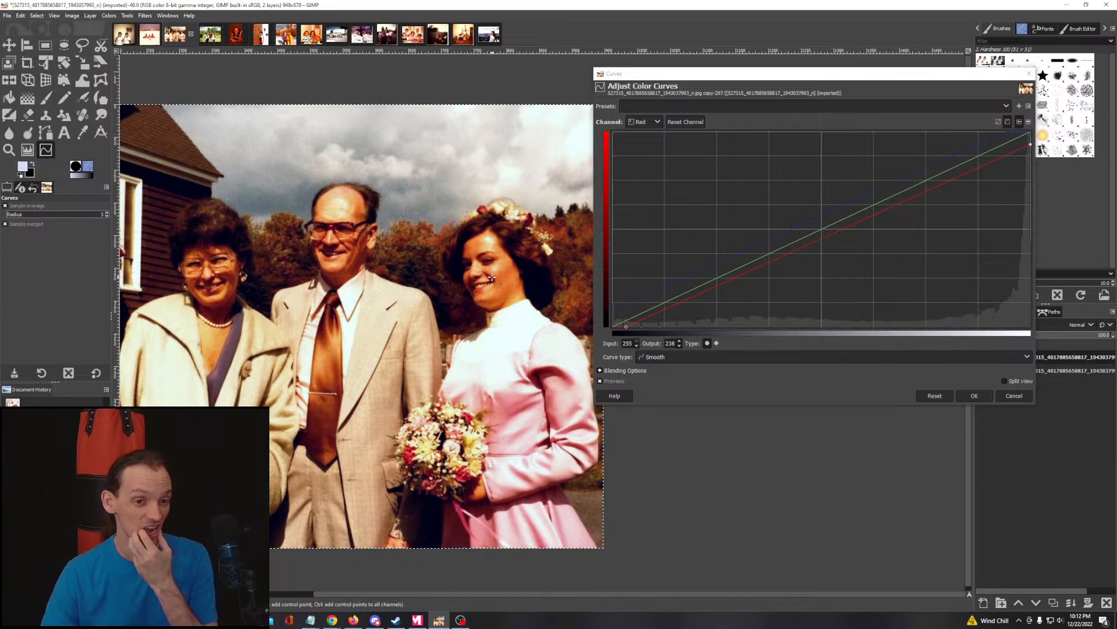
click(974, 396)
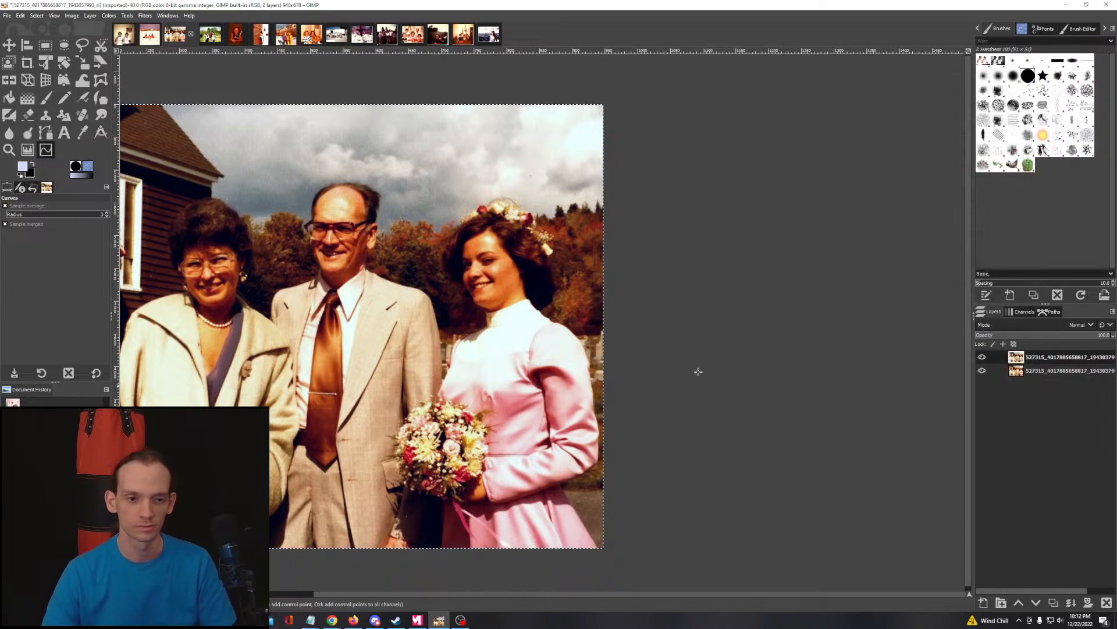
Step: Draw a closed rough Foreground Select outline around all four people and generate the mask preview
drag(696, 367, 895, 362)
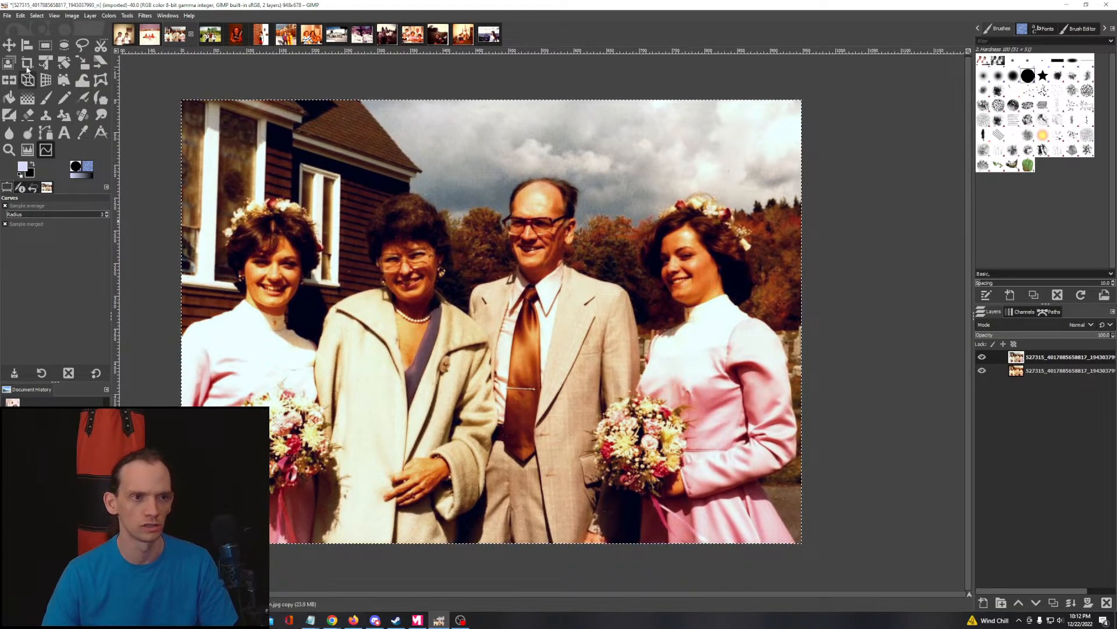
click(126, 15)
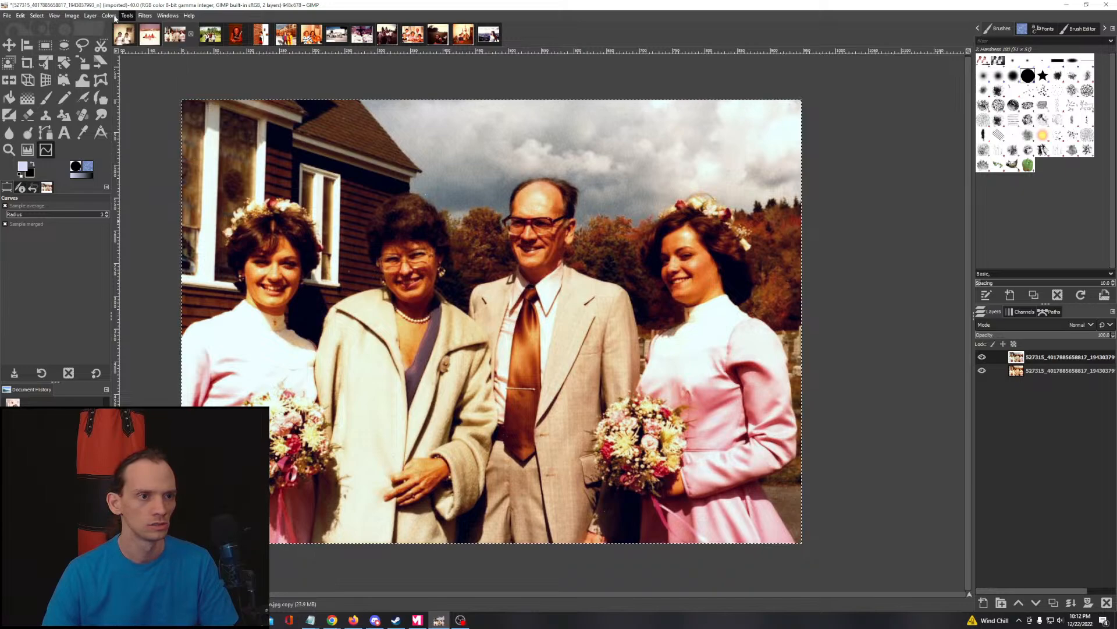
click(7, 64)
click(9, 63)
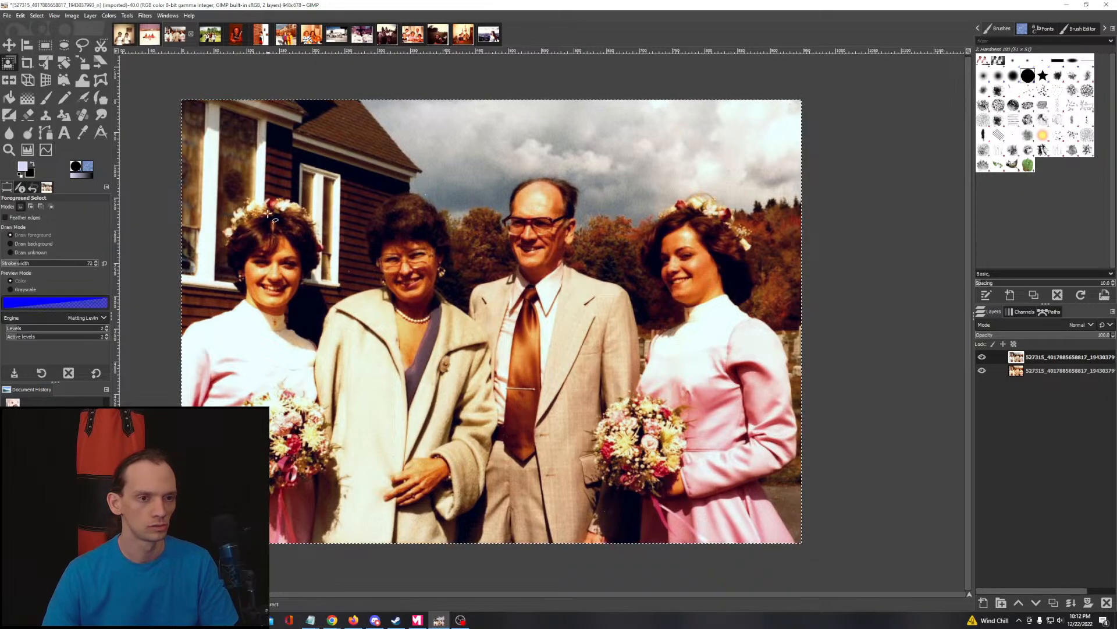
click(177, 326)
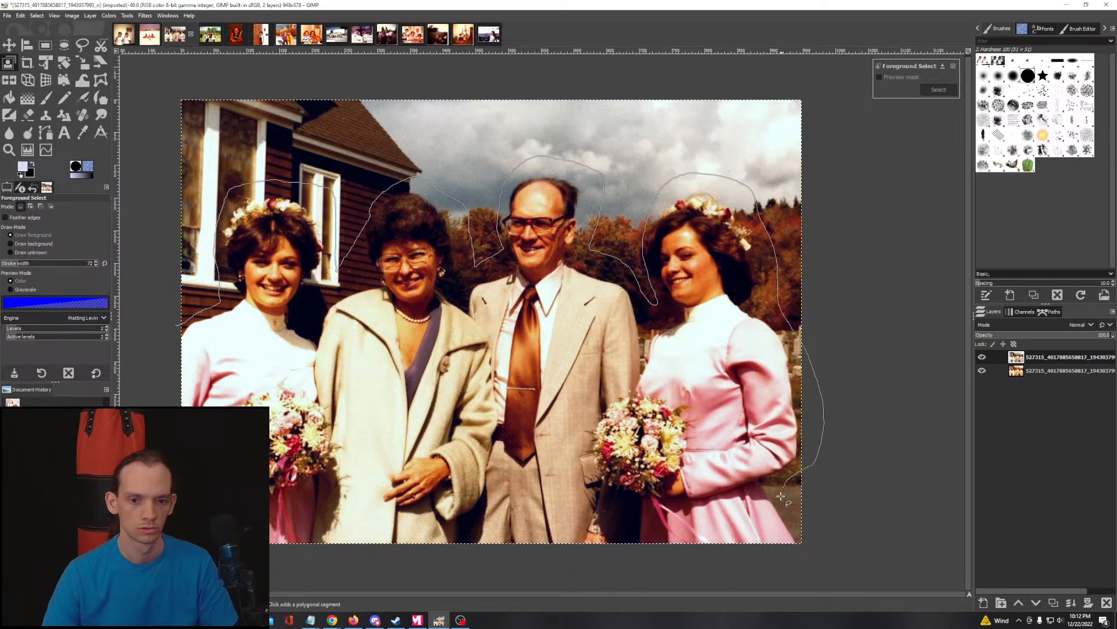
drag(522, 565, 311, 582)
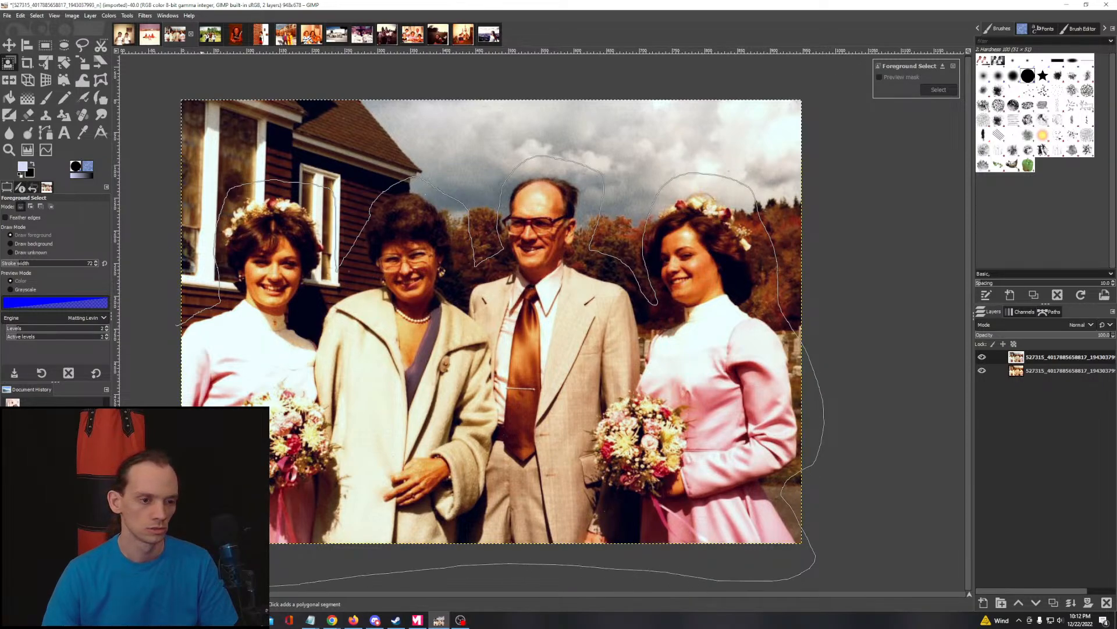
drag(177, 326, 179, 324)
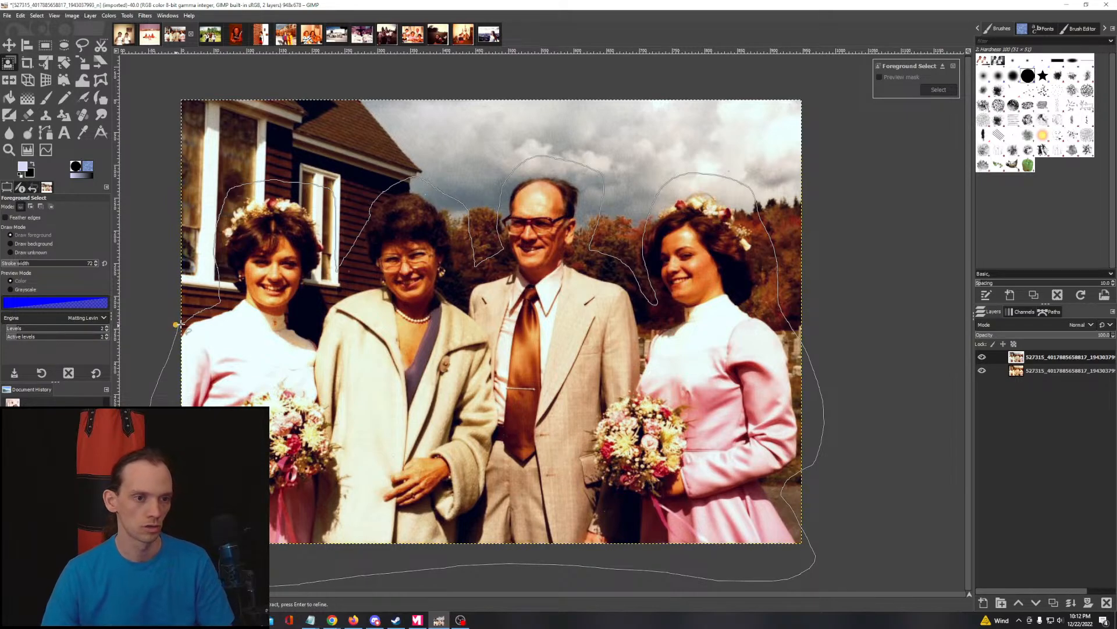
key(Return)
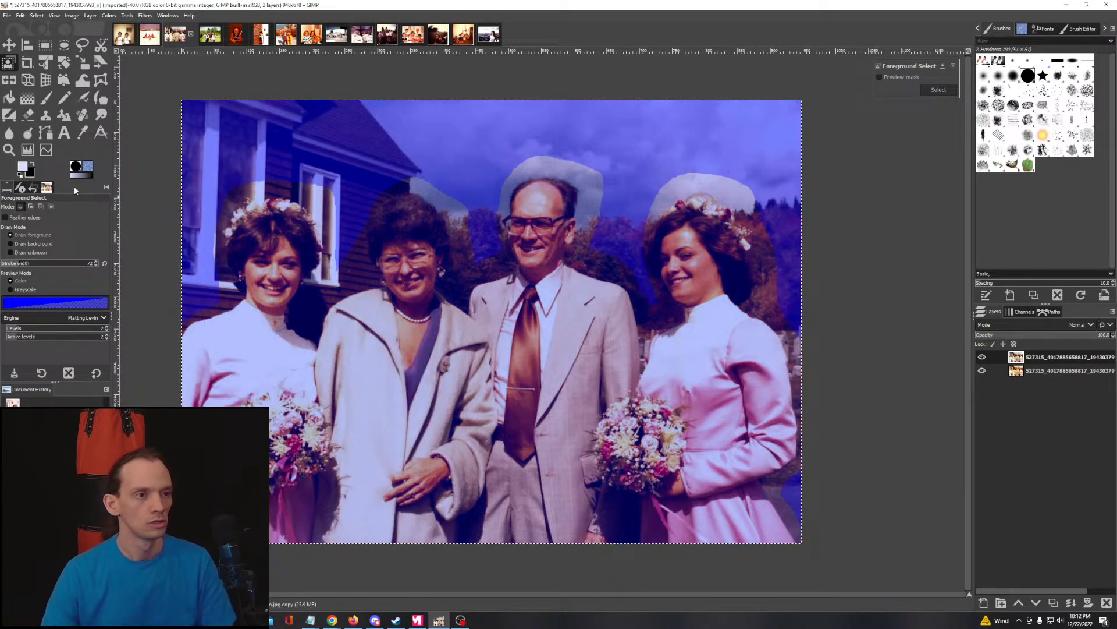
Step: Mark foreground over the group's clothing, both bouquets, the right bridesmaid's face and the head of the woman in the coat
mouse_move(222, 390)
mouse_down()
mouse_move(208, 354)
mouse_move(245, 348)
mouse_move(241, 381)
mouse_up()
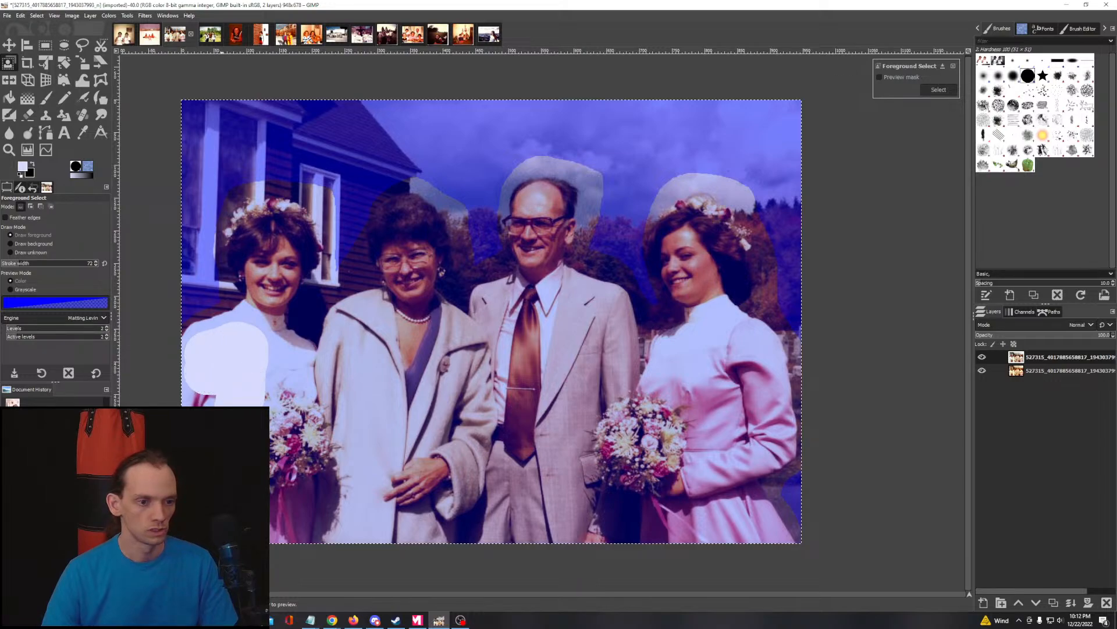
mouse_move(274, 524)
mouse_down()
mouse_move(282, 401)
mouse_move(299, 511)
mouse_move(326, 454)
mouse_move(366, 535)
mouse_move(466, 523)
mouse_move(752, 547)
mouse_move(731, 517)
mouse_move(753, 394)
mouse_move(709, 336)
mouse_move(714, 277)
mouse_move(698, 245)
mouse_move(698, 273)
mouse_up()
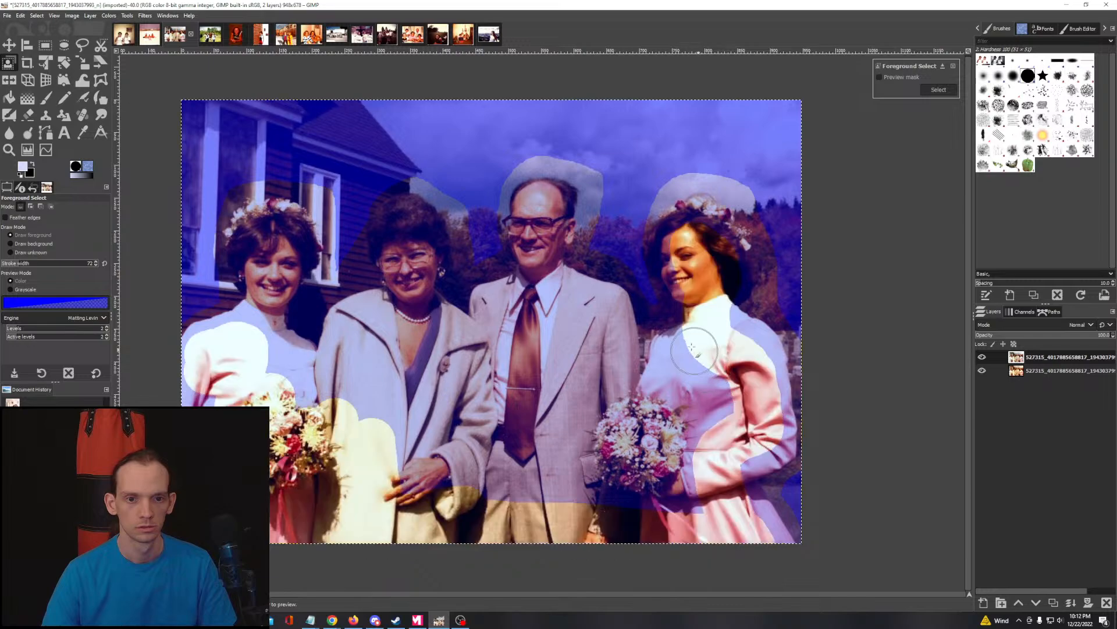
mouse_move(691, 347)
mouse_down()
mouse_move(724, 400)
mouse_move(690, 474)
mouse_move(674, 488)
mouse_move(684, 411)
mouse_move(607, 507)
mouse_move(501, 497)
mouse_move(605, 486)
mouse_move(678, 392)
mouse_move(505, 472)
mouse_move(373, 463)
mouse_move(414, 482)
mouse_move(401, 414)
mouse_move(273, 366)
mouse_move(290, 402)
mouse_move(566, 450)
mouse_up()
mouse_move(682, 372)
mouse_down()
mouse_move(666, 401)
mouse_move(639, 423)
mouse_move(619, 402)
mouse_move(592, 317)
mouse_move(580, 323)
mouse_move(591, 401)
mouse_move(576, 409)
mouse_move(550, 309)
mouse_move(521, 354)
mouse_move(516, 421)
mouse_move(542, 395)
mouse_move(515, 340)
mouse_move(486, 341)
mouse_move(456, 405)
mouse_move(440, 391)
mouse_move(491, 392)
mouse_move(365, 366)
mouse_up()
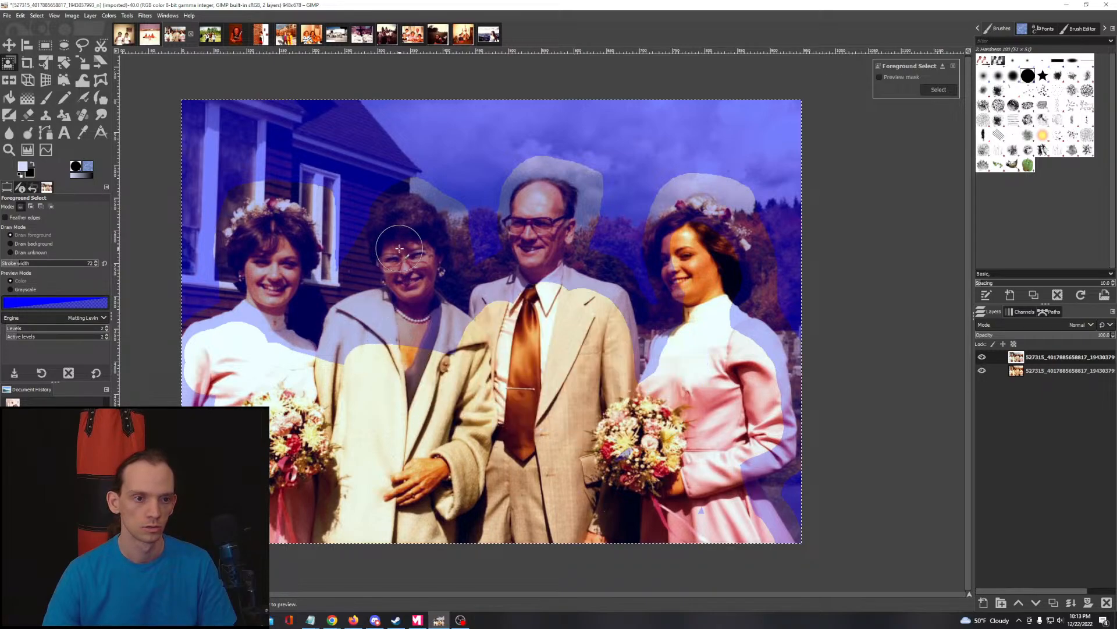
mouse_move(405, 228)
mouse_down()
mouse_move(413, 322)
mouse_move(498, 362)
mouse_move(466, 384)
mouse_up()
mouse_move(415, 333)
mouse_down()
mouse_move(371, 320)
mouse_move(332, 367)
mouse_up()
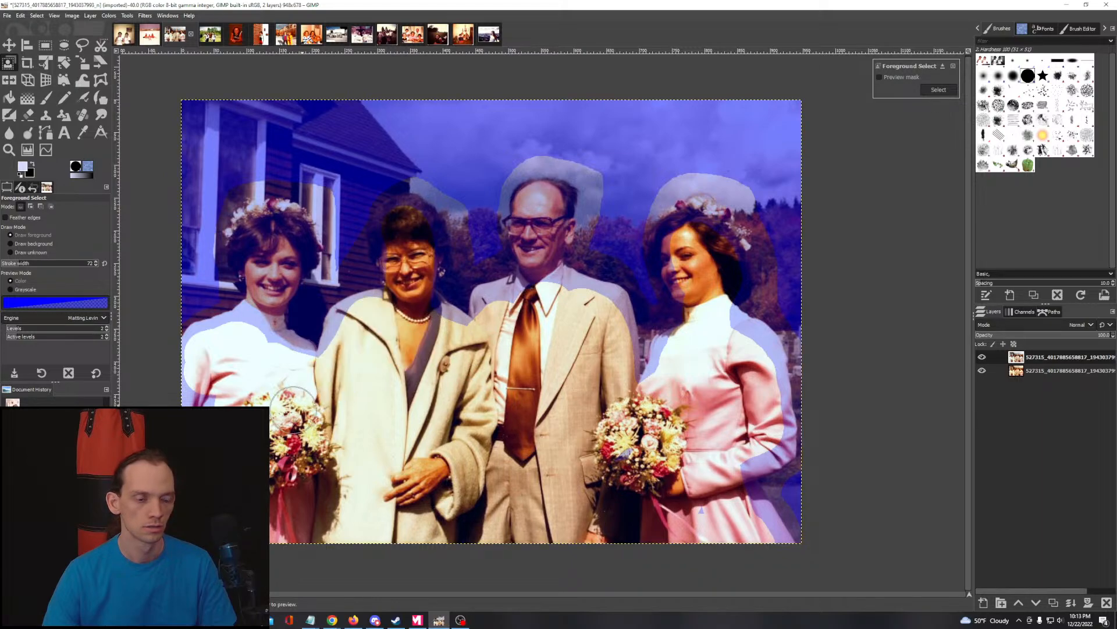
Step: Reduce the stroke width to 48 and mark the left bridesmaid's head and neck and the coat-wearing woman's hair and face as foreground
mouse_move(259, 248)
mouse_down()
mouse_move(267, 243)
mouse_move(260, 320)
mouse_move(280, 325)
mouse_up()
key(bracketleft)
key(bracketleft)
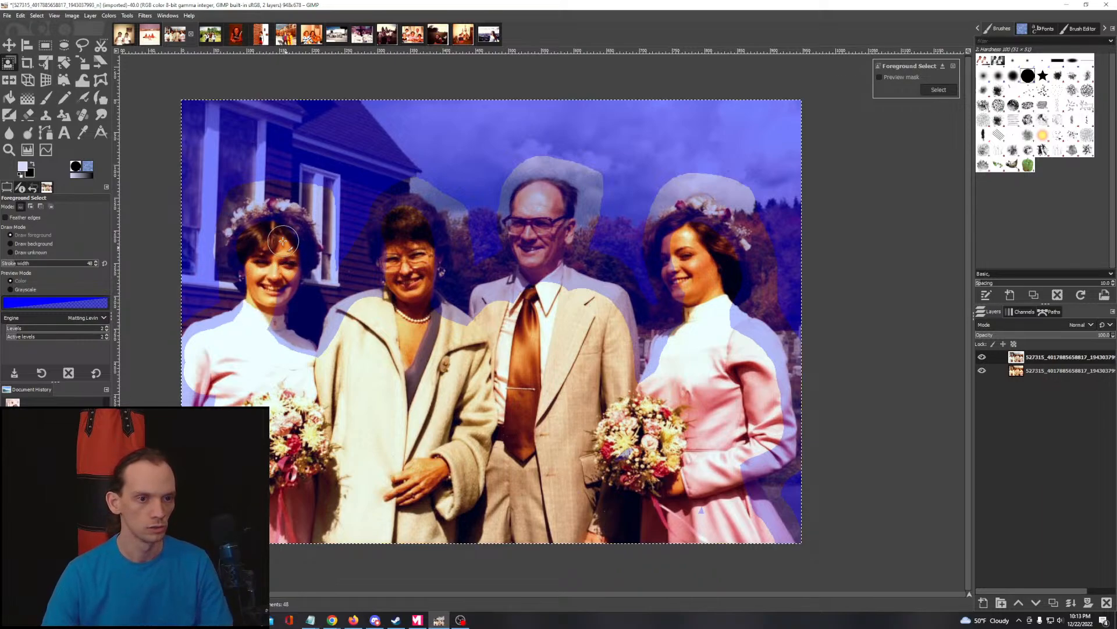
mouse_move(283, 240)
mouse_down()
mouse_move(275, 279)
mouse_move(273, 342)
mouse_up()
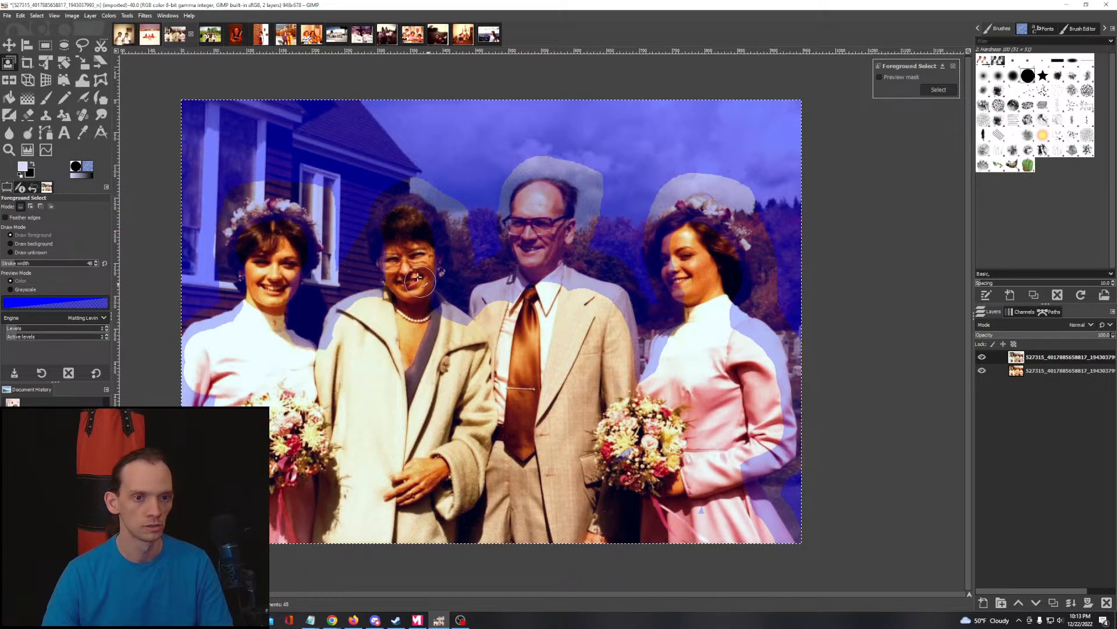
mouse_move(397, 231)
mouse_down()
mouse_move(394, 250)
mouse_move(408, 218)
mouse_move(414, 226)
mouse_move(417, 267)
mouse_up()
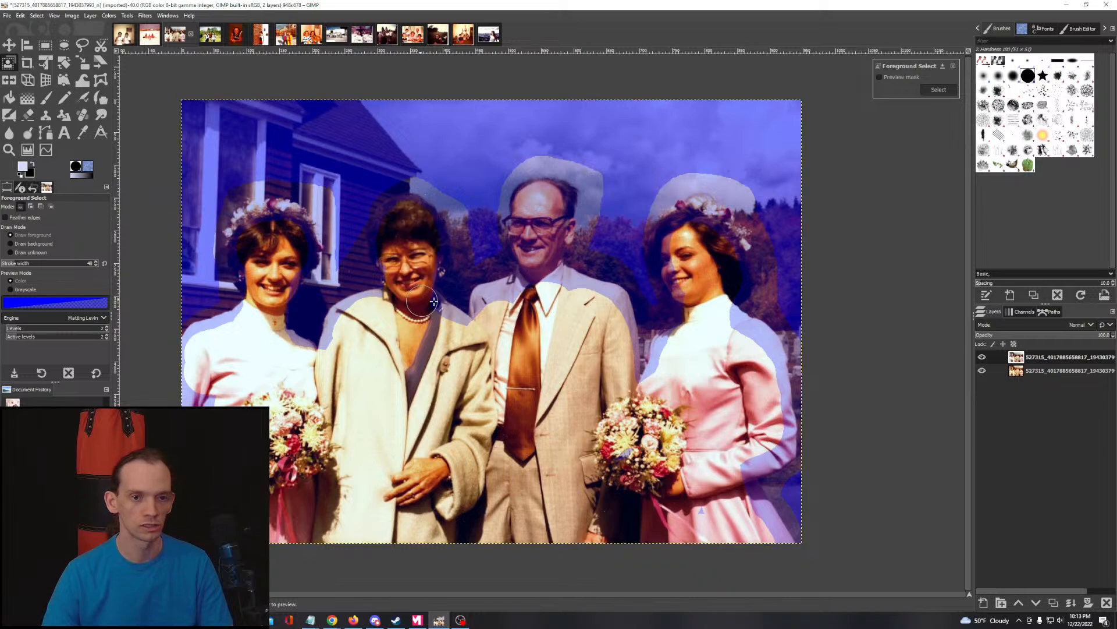
Step: Mark the man's forehead, face, neck and collar as foreground
drag(536, 203, 526, 284)
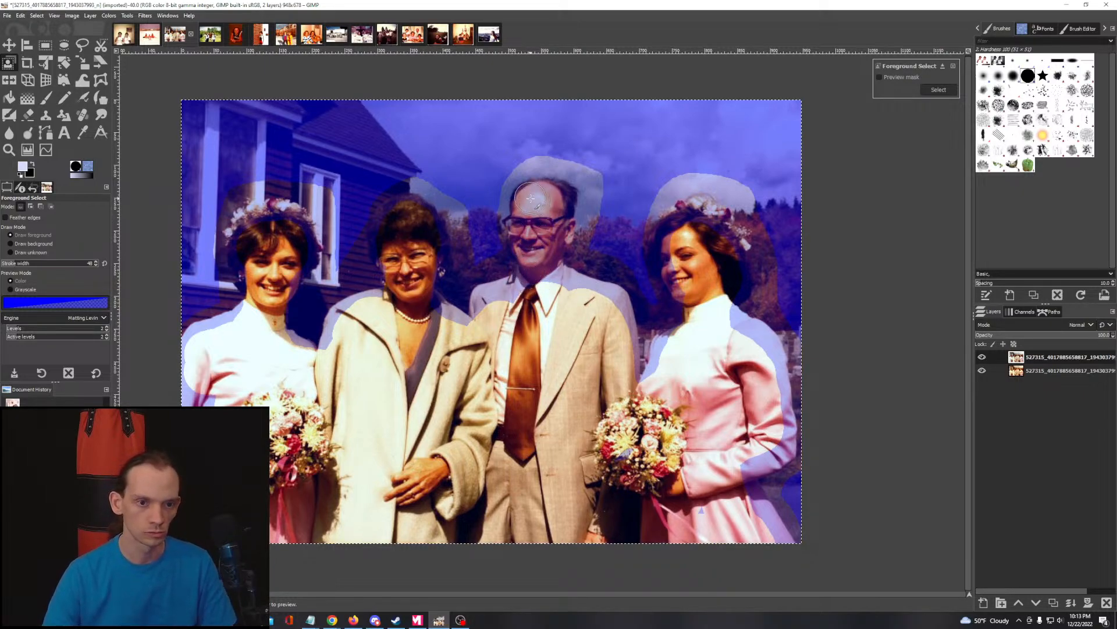
mouse_move(531, 198)
mouse_down()
mouse_move(525, 289)
mouse_move(498, 307)
mouse_up()
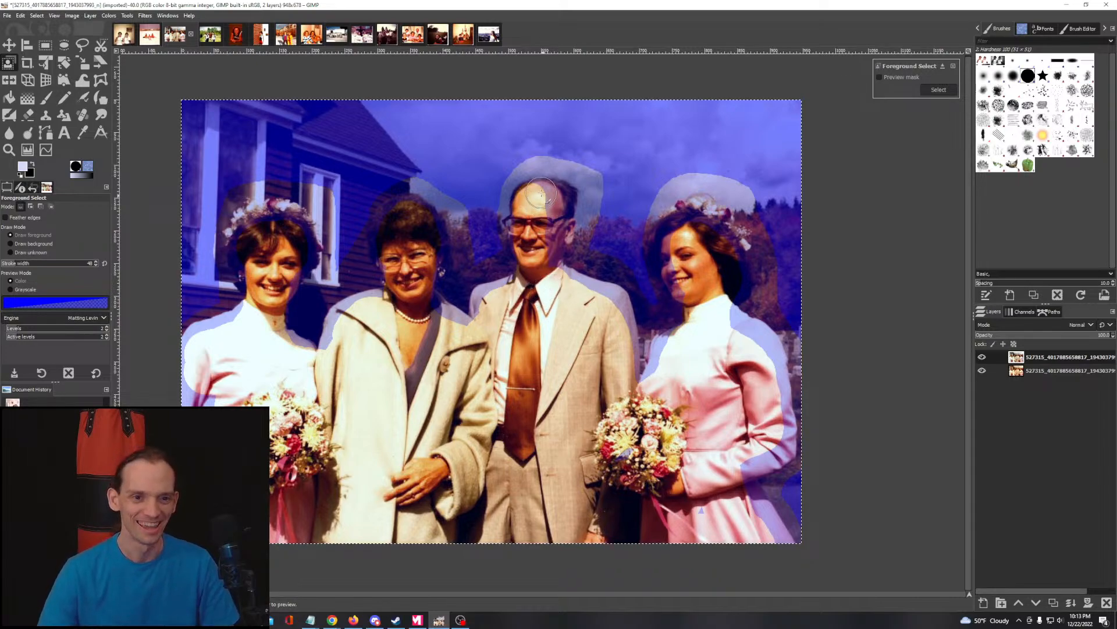
drag(541, 198, 560, 298)
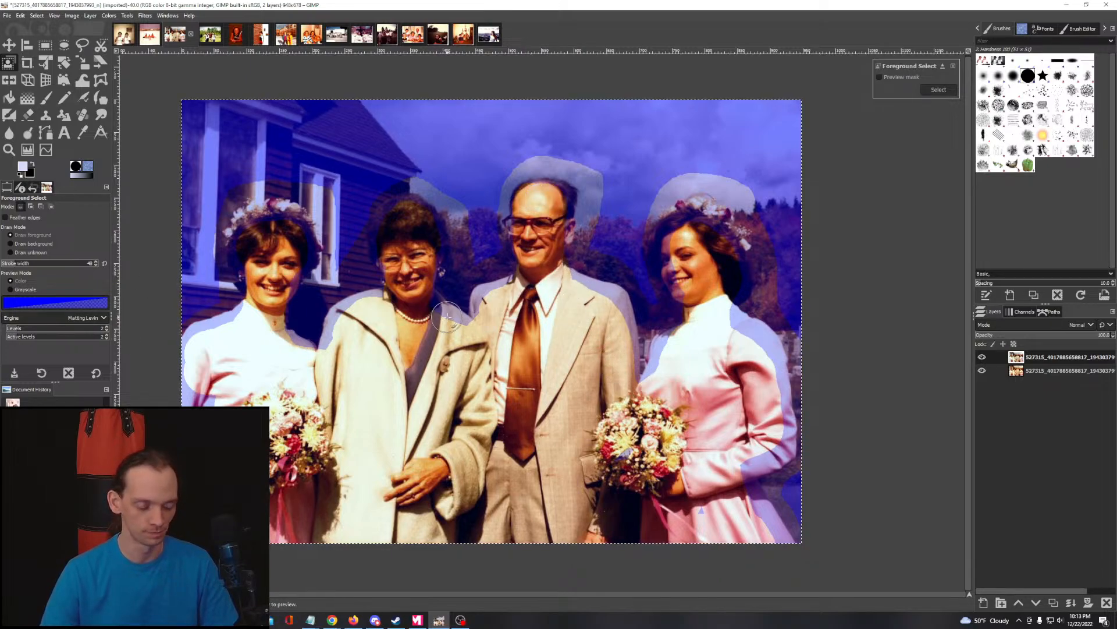
mouse_move(535, 204)
mouse_down()
mouse_move(546, 200)
mouse_move(553, 321)
mouse_up()
Step: Mark the right bridesmaid's face, shoulder, sleeve and the outer side of her skirt as foreground
mouse_move(682, 240)
mouse_down()
mouse_move(706, 332)
mouse_move(656, 385)
mouse_up()
mouse_move(729, 329)
mouse_down()
mouse_move(763, 367)
mouse_move(758, 380)
mouse_up()
drag(731, 331, 766, 377)
mouse_move(772, 398)
mouse_down()
mouse_move(778, 435)
mouse_move(736, 468)
mouse_move(780, 559)
mouse_up()
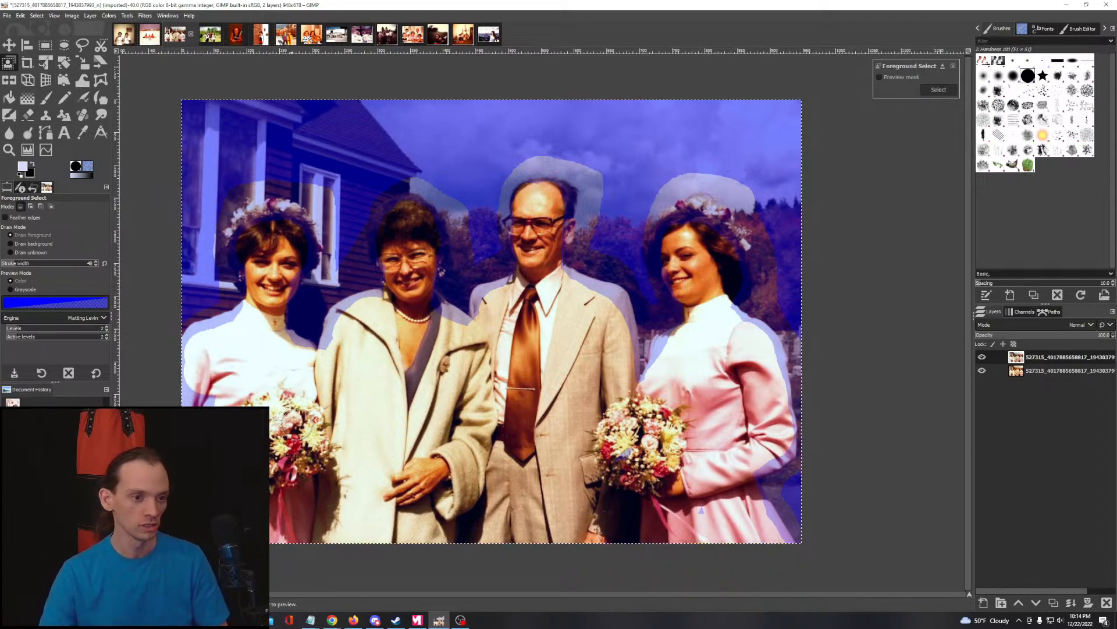
Step: Fill in the foreground marking over the left bridesmaid's sleeve and dress and the shoulder of the cream coat
mouse_move(199, 383)
mouse_down()
mouse_move(198, 361)
mouse_move(178, 391)
mouse_move(221, 401)
mouse_up()
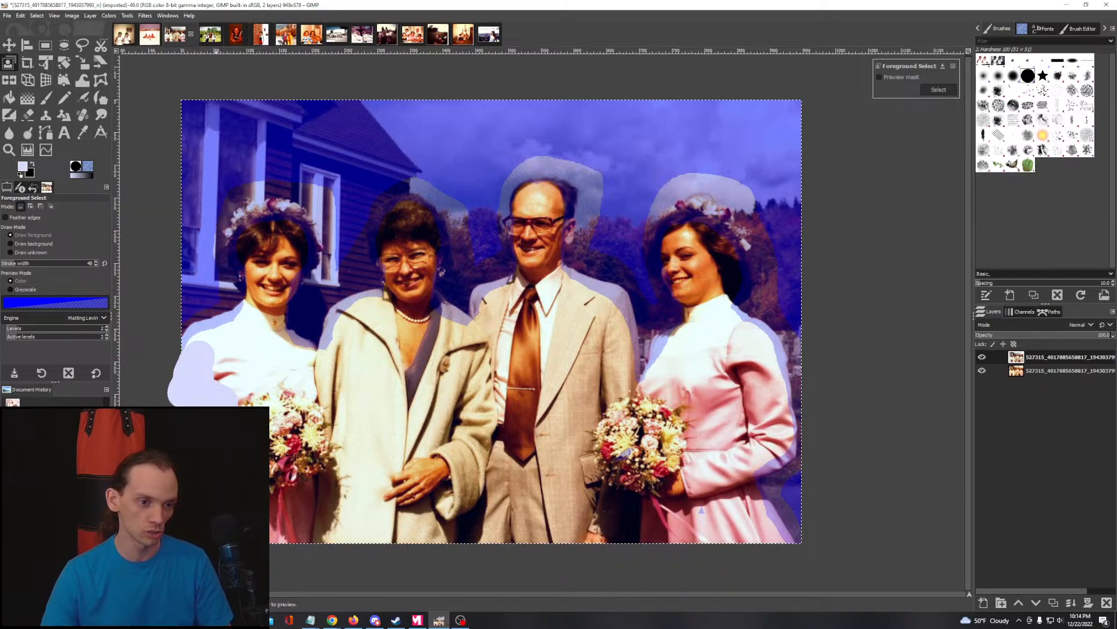
drag(174, 460, 210, 489)
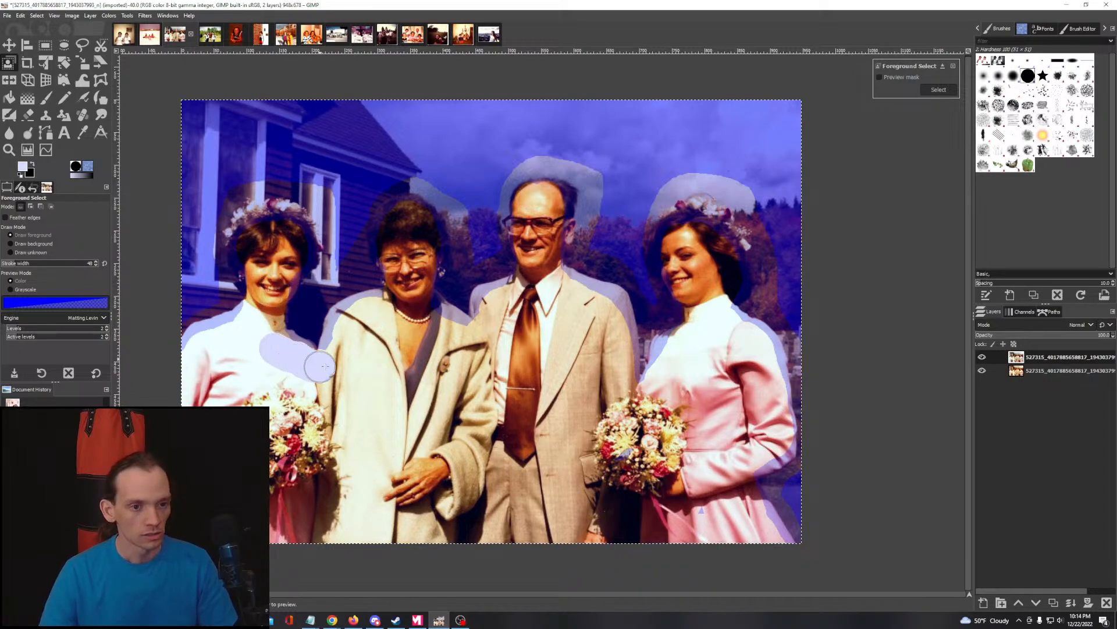
drag(349, 319, 335, 375)
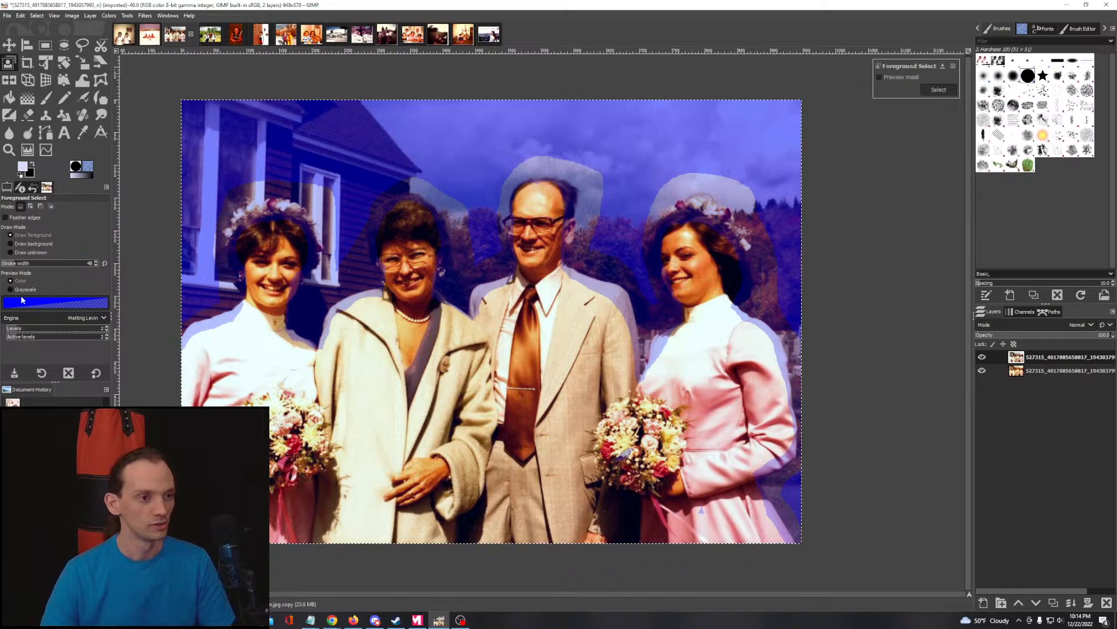
Step: Switch to drawing background and mark the areas beside the narrow window, along the right bridesmaid's skirt and around her head
click(10, 244)
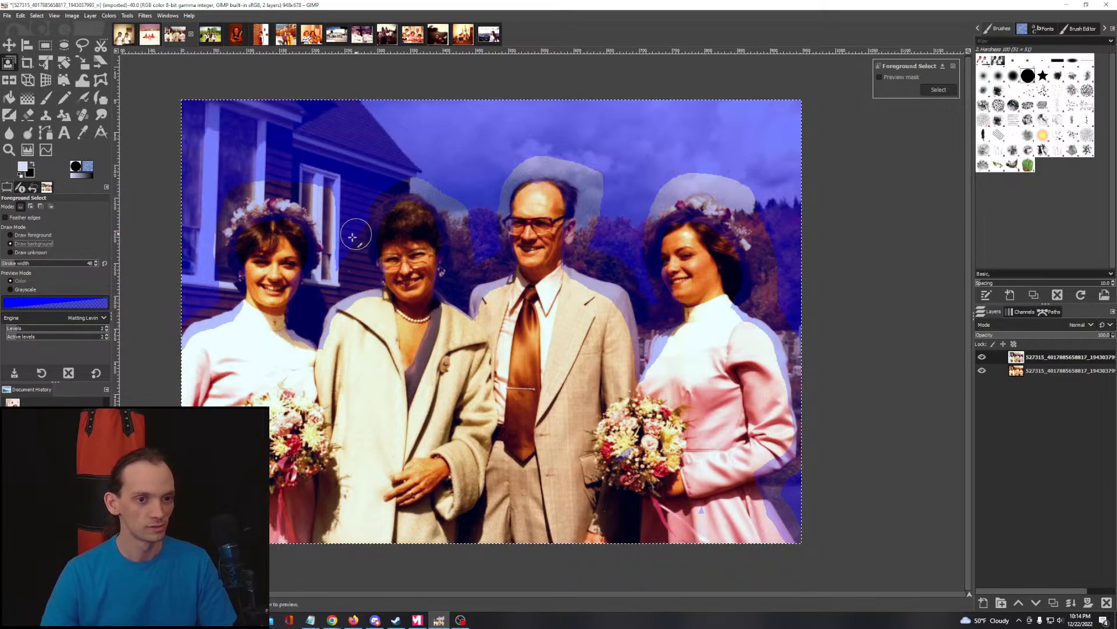
mouse_move(338, 230)
mouse_down()
mouse_move(322, 191)
mouse_move(285, 179)
mouse_move(210, 198)
mouse_move(194, 217)
mouse_up()
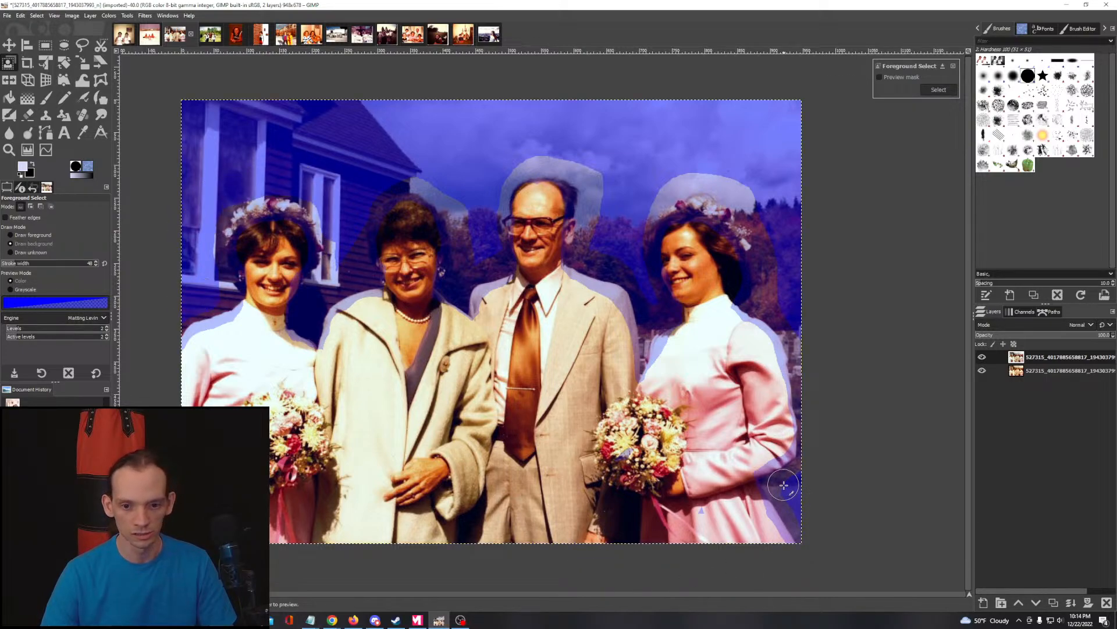
mouse_move(789, 490)
mouse_down()
mouse_move(793, 499)
mouse_move(803, 469)
mouse_up()
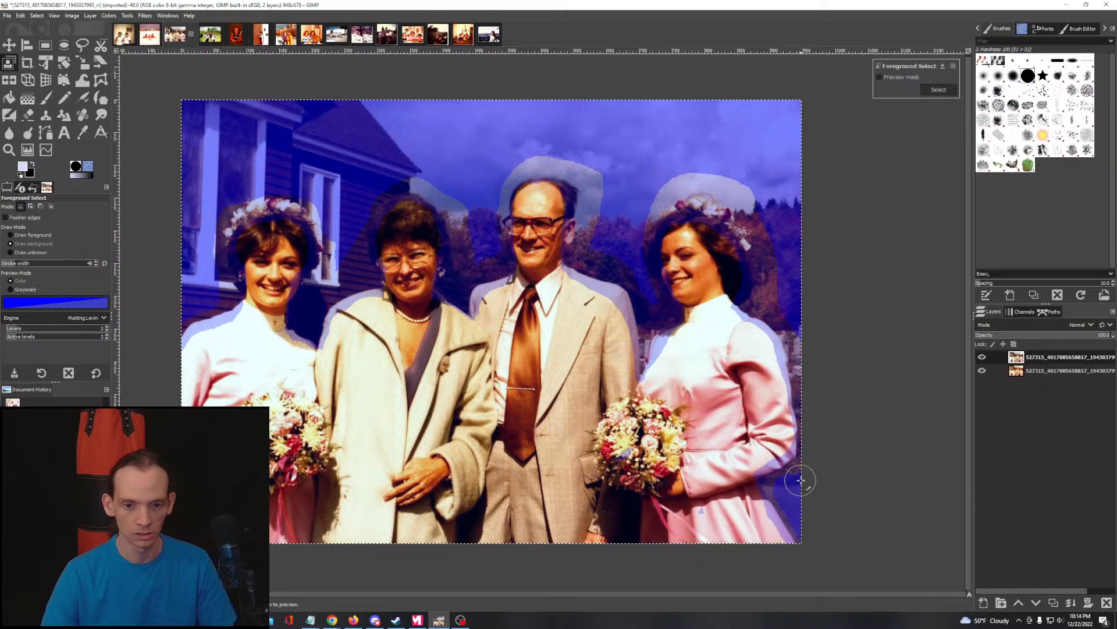
mouse_move(797, 304)
mouse_down()
mouse_move(817, 406)
mouse_move(776, 253)
mouse_move(740, 185)
mouse_move(698, 167)
mouse_move(642, 194)
mouse_up()
Step: Mark the background around the man's head and shoulder, undoing the faulty strokes and repainting that edge
mouse_move(518, 150)
mouse_down()
mouse_move(605, 175)
mouse_move(608, 256)
mouse_move(653, 305)
mouse_move(640, 282)
mouse_up()
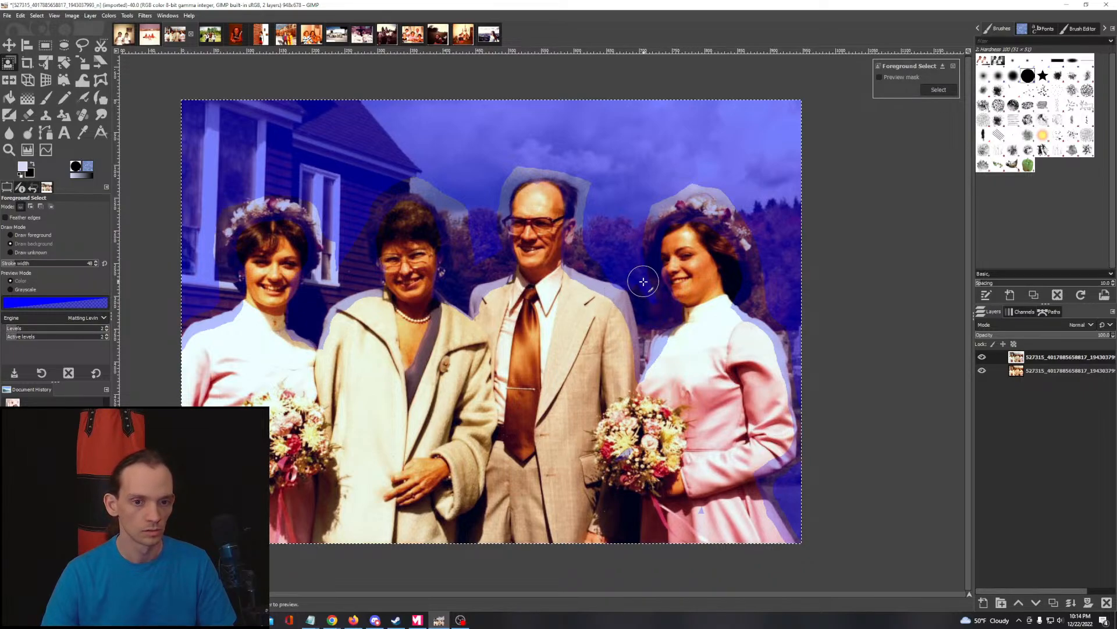
key(ctrl+z)
key(ctrl+z)
mouse_move(628, 263)
mouse_down()
mouse_move(601, 250)
mouse_move(602, 185)
mouse_move(582, 162)
mouse_move(547, 156)
mouse_up()
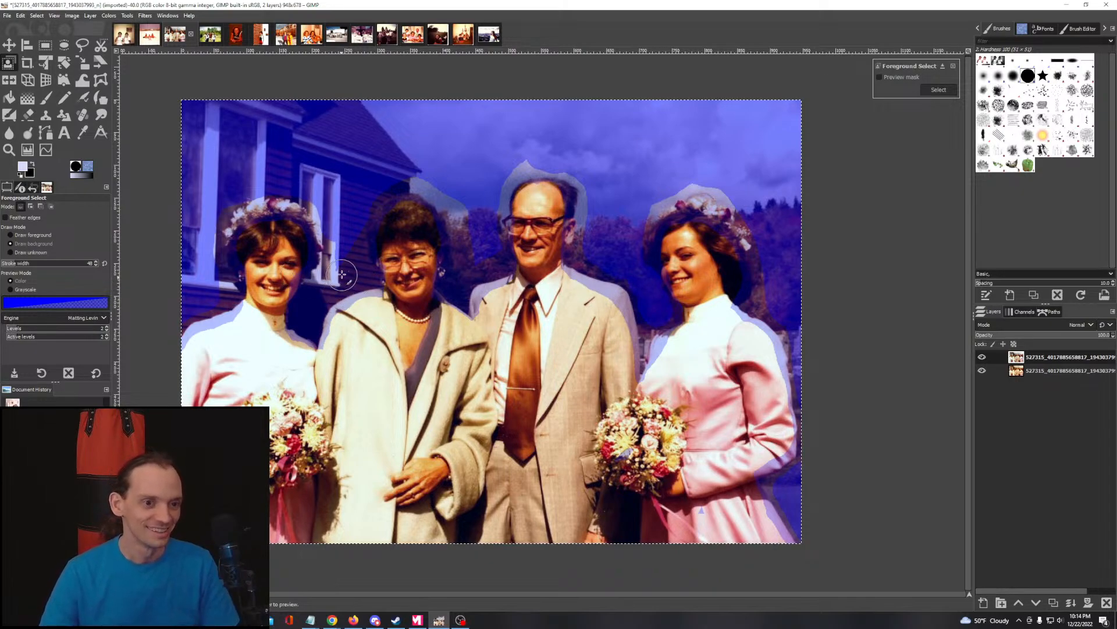
Step: Mark the background beside the narrow window, around the coat-wearing woman's hair and above the man's head
drag(342, 250, 337, 277)
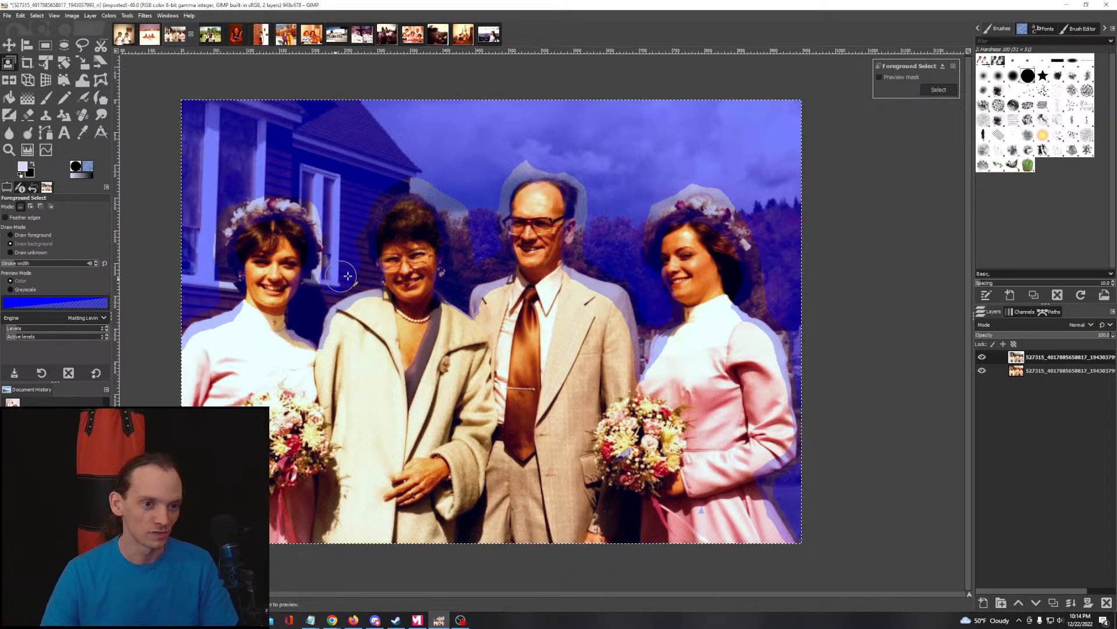
drag(462, 193, 469, 255)
mouse_move(464, 191)
mouse_down()
mouse_move(422, 174)
mouse_move(396, 174)
mouse_up()
drag(526, 159, 487, 180)
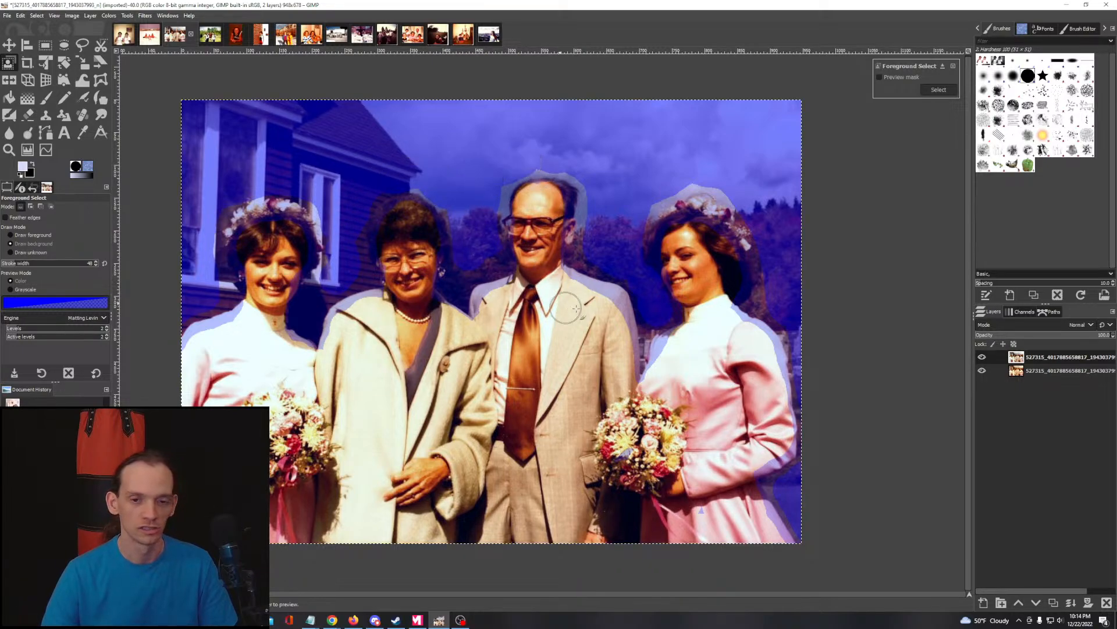
Step: Create the foreground selection, copy the people onto a new layer and reselect their outline from that layer's opaque area
click(926, 88)
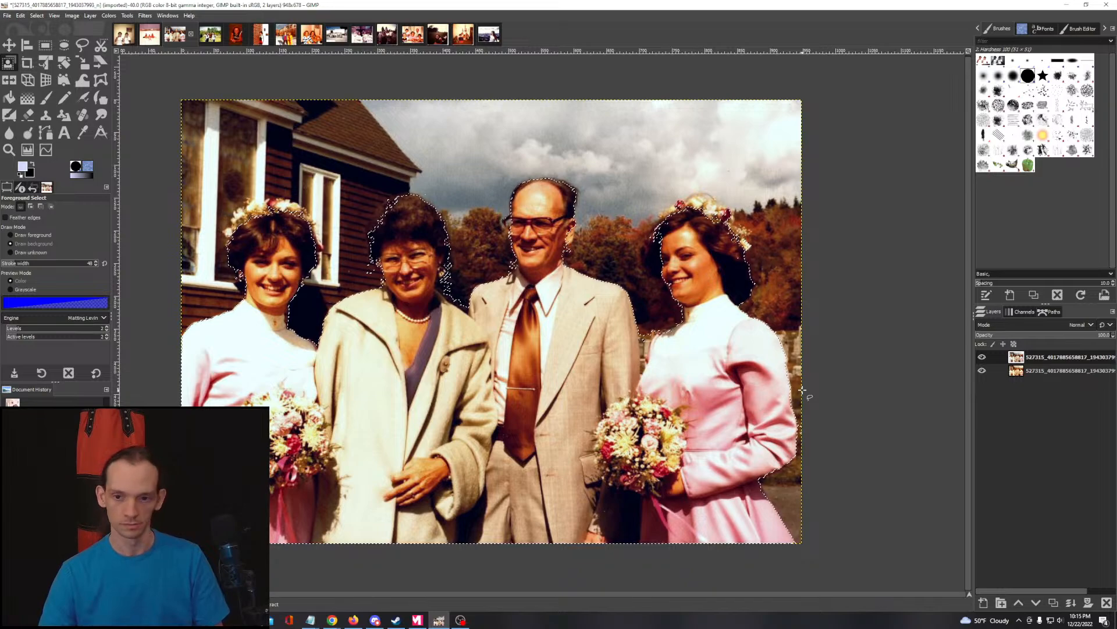
key(ctrl+v)
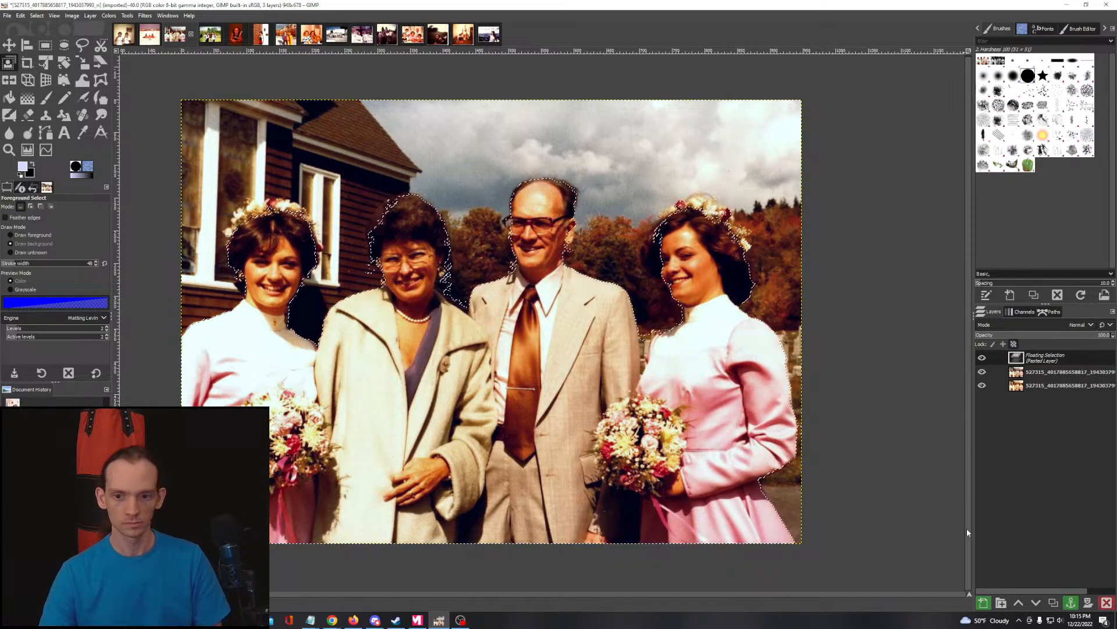
click(984, 603)
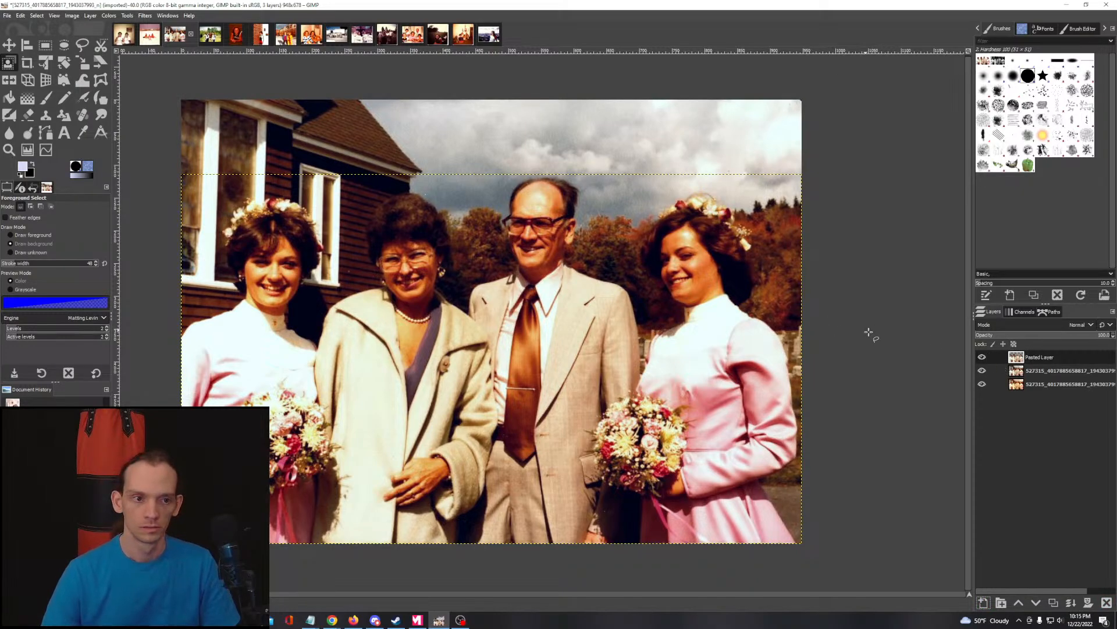
alt+click(1018, 358)
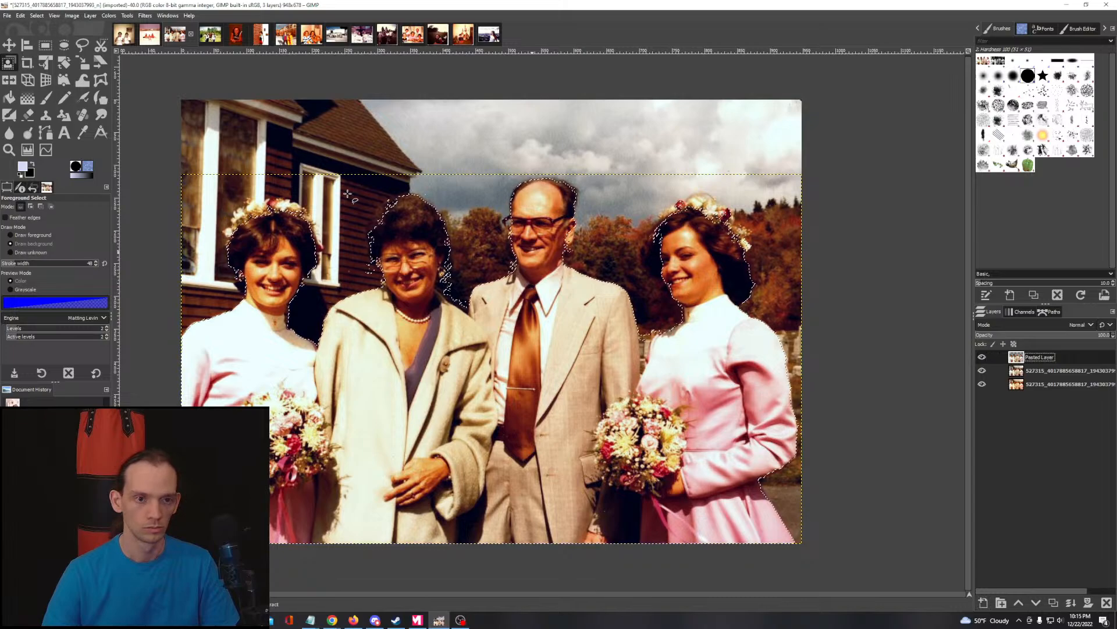
Step: Invert the selection of the people and copy the surroundings from the duplicate photo layer onto a new layer
click(1025, 370)
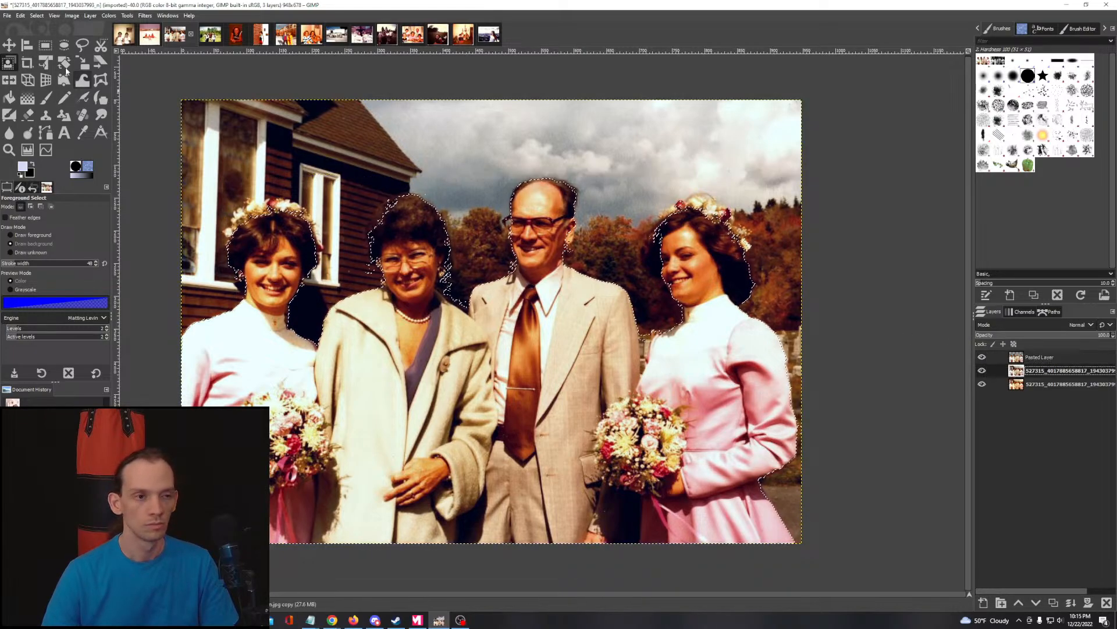
click(37, 16)
click(47, 47)
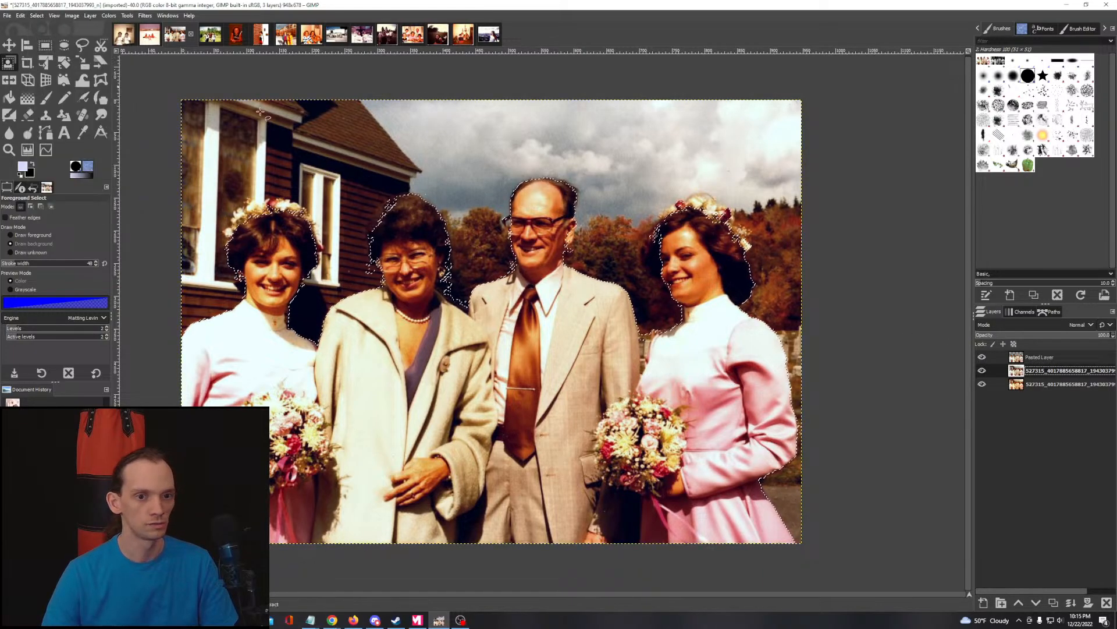
key(ctrl+c)
key(ctrl+v)
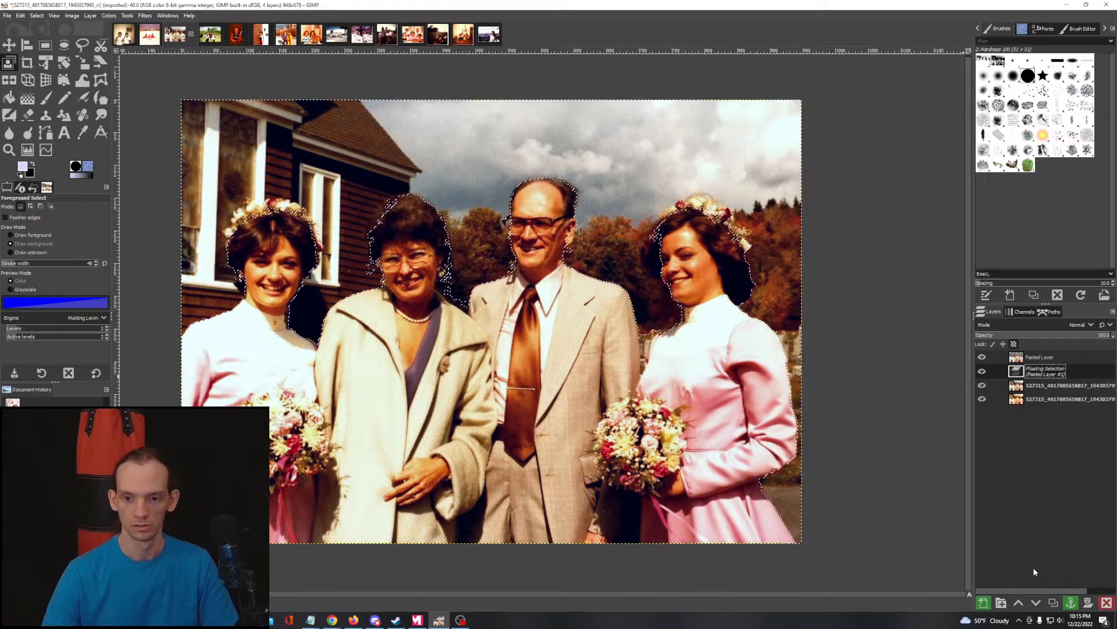
click(983, 603)
Step: Rename the pasted layer of the people as "forground" and the pasted layer of the surroundings as "background"
double_click(1040, 357)
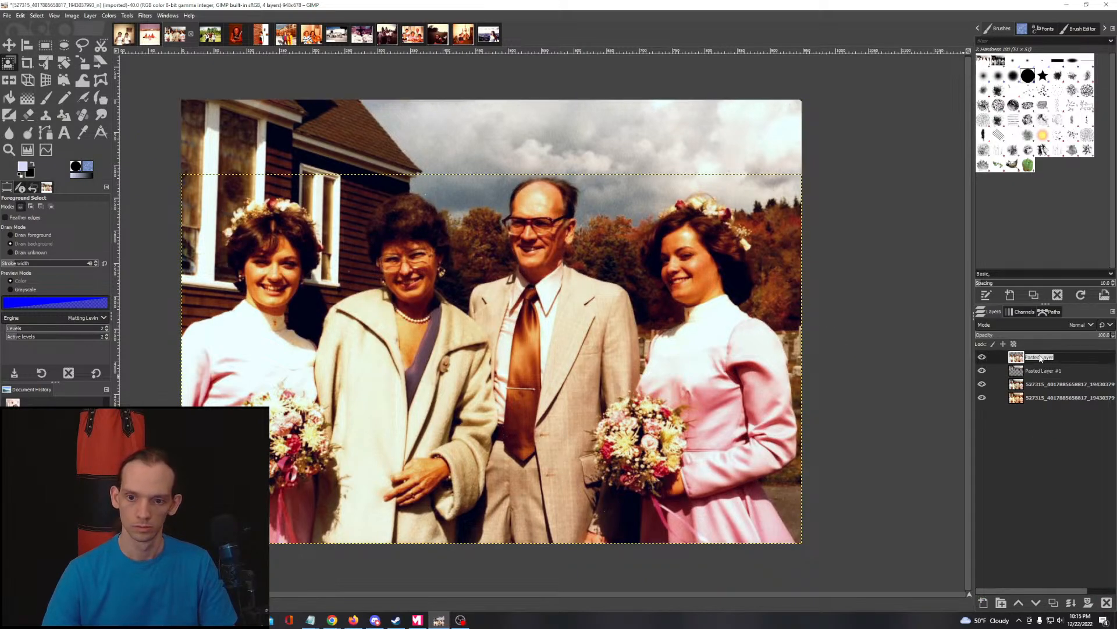
text(forground)
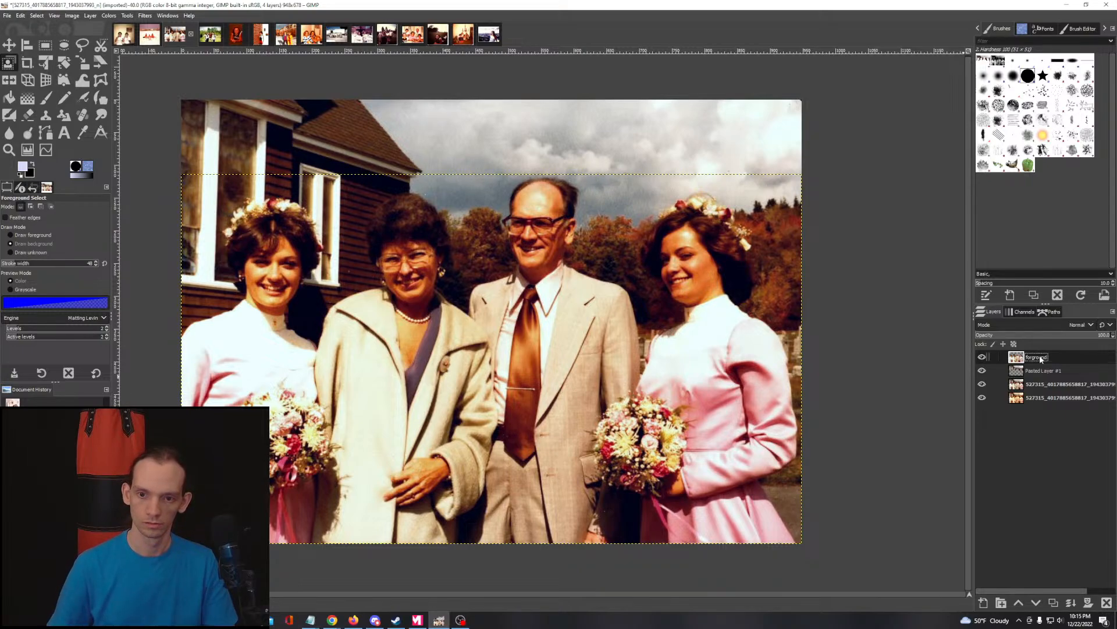
double_click(1050, 374)
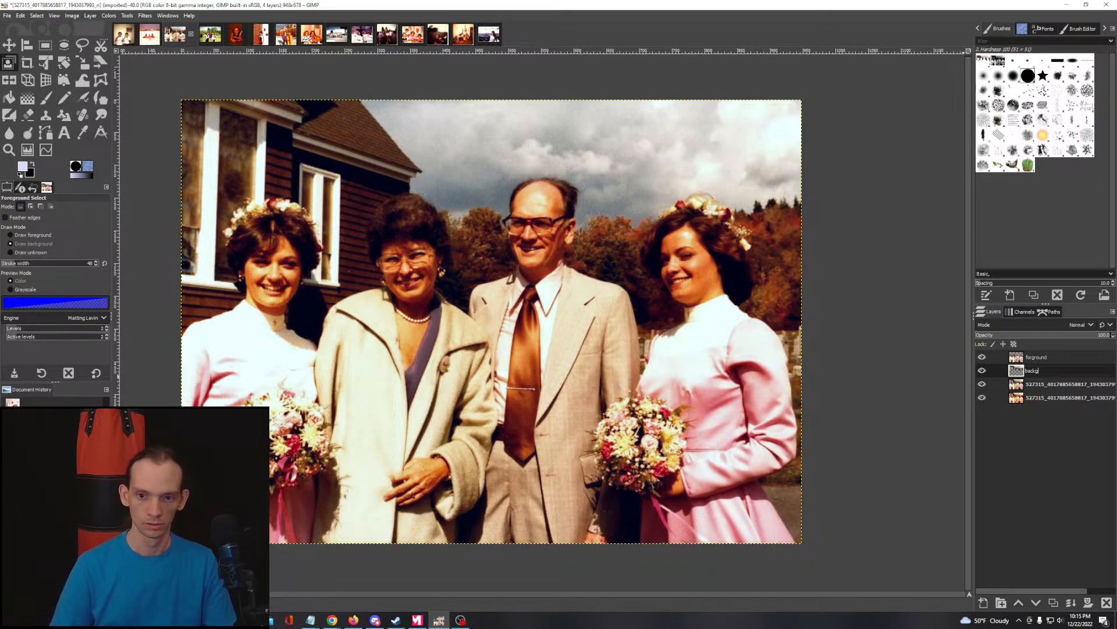
key(Return)
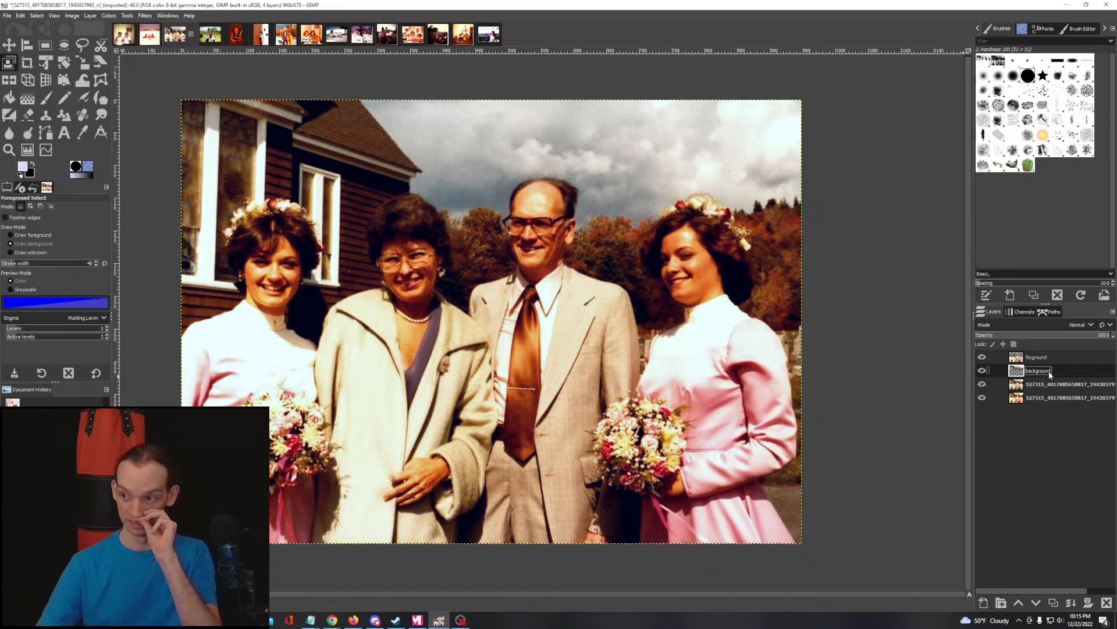
Step: Examine the forground and background cutouts separately by switching layer visibility, and show all layers again
click(981, 383)
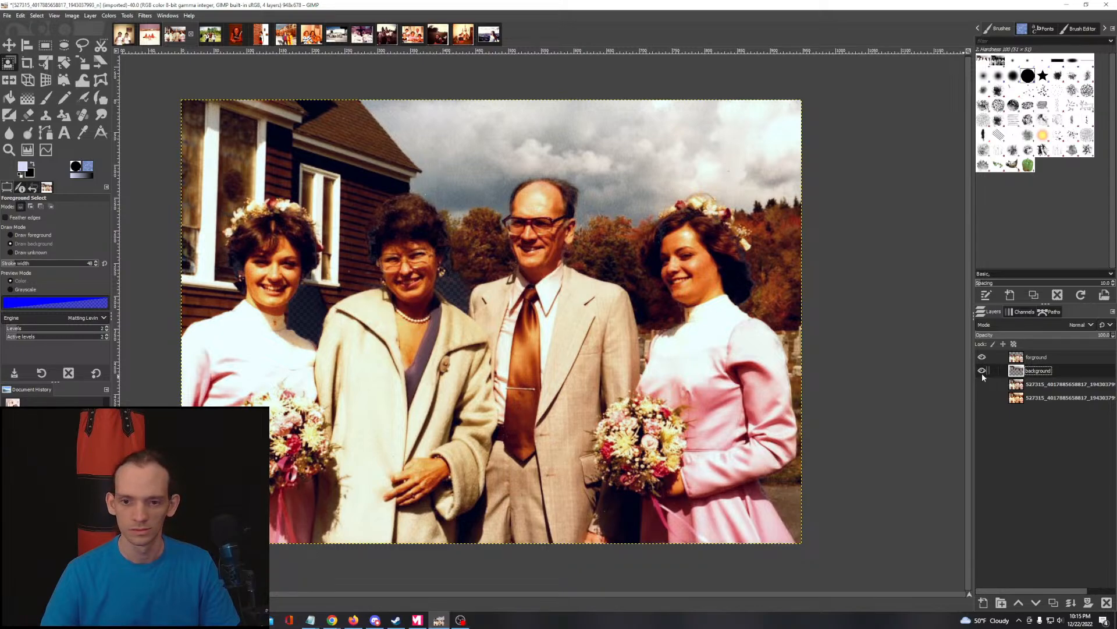
click(982, 382)
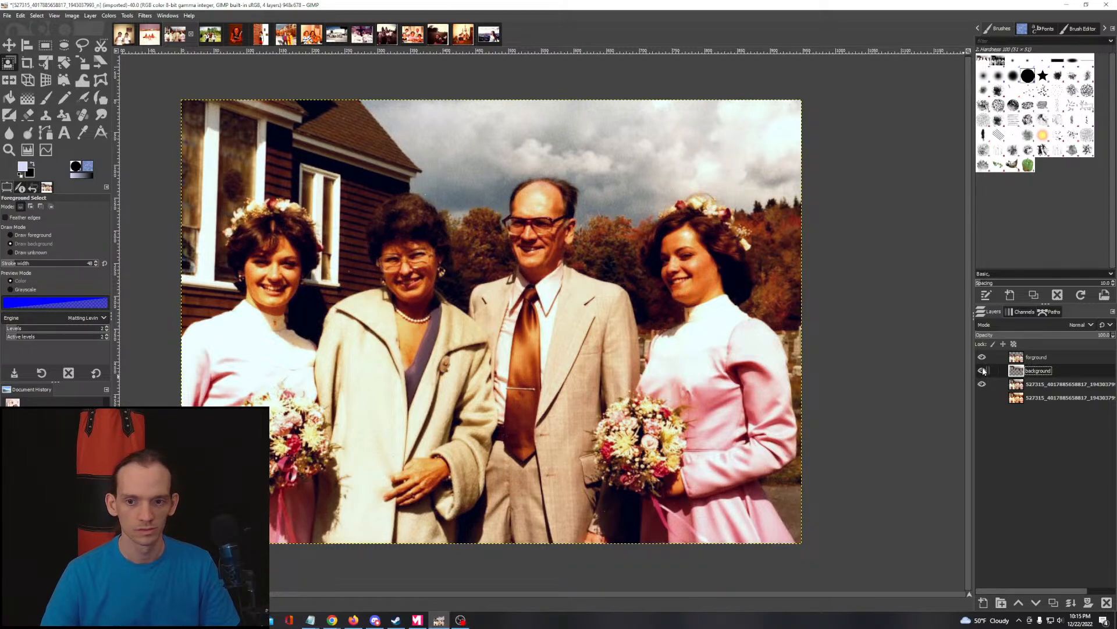
click(982, 383)
click(983, 371)
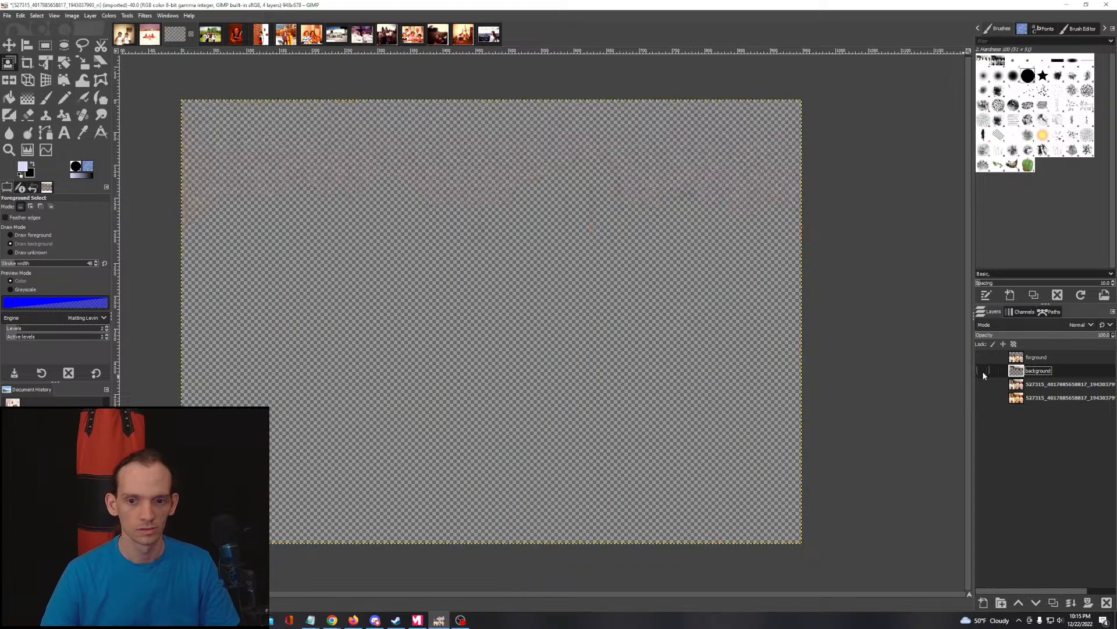
click(982, 357)
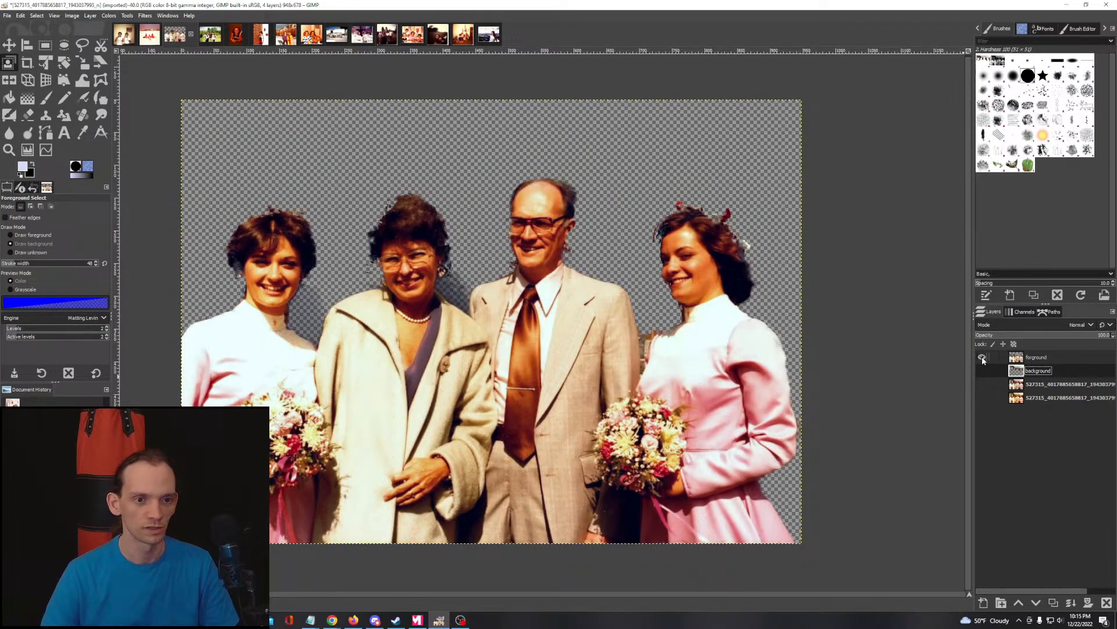
click(982, 357)
click(982, 371)
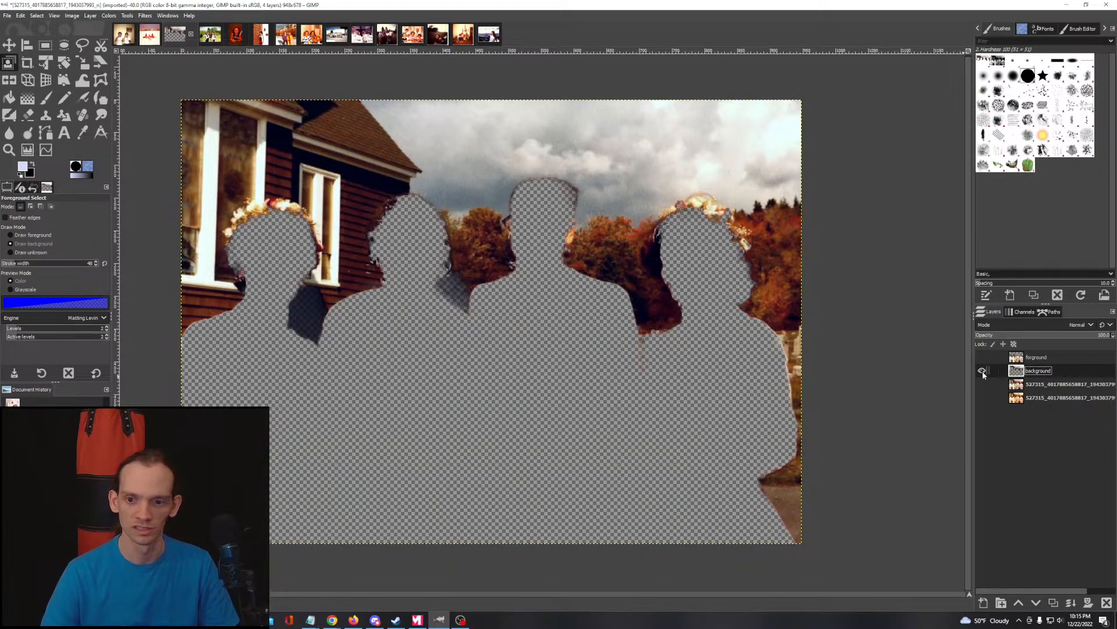
click(983, 358)
click(983, 384)
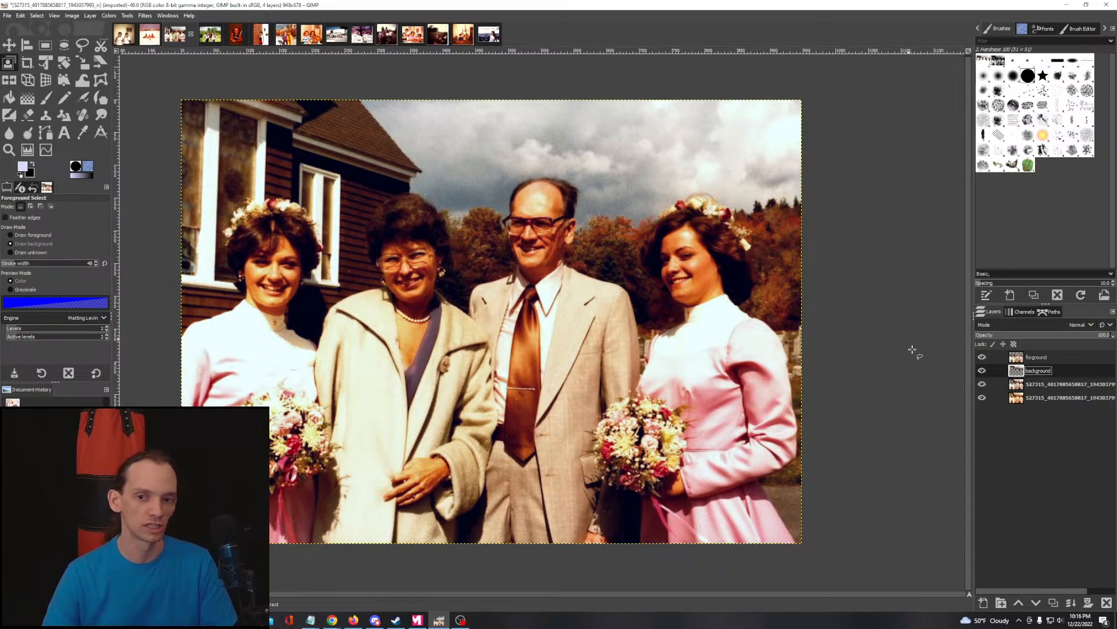
Step: Apply Saturation to the background layer with a scale of about 1.110
click(110, 16)
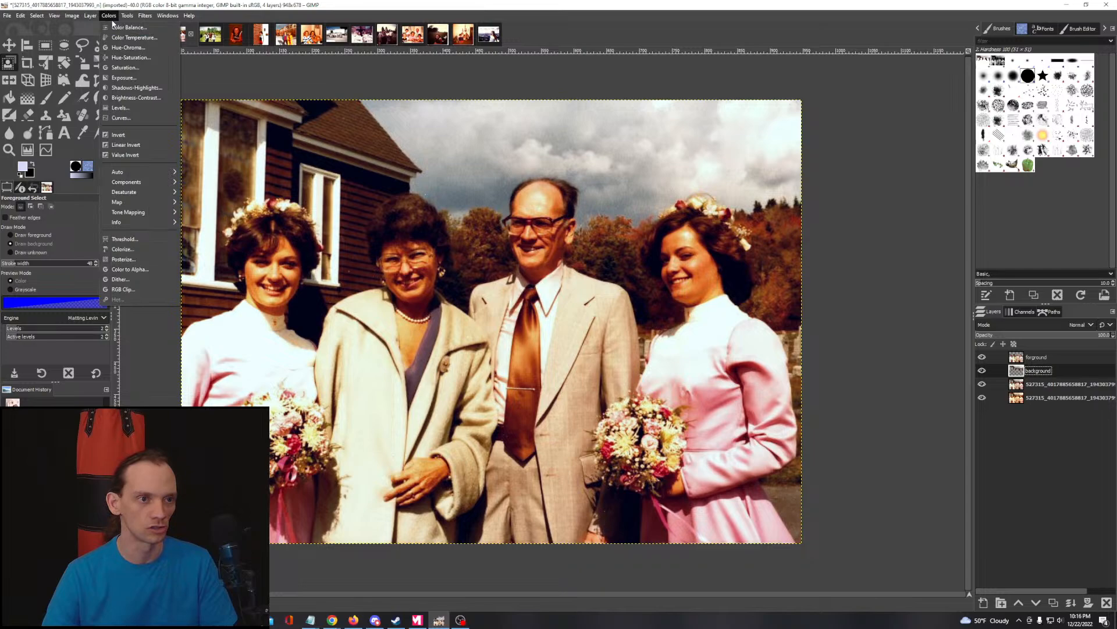
click(124, 67)
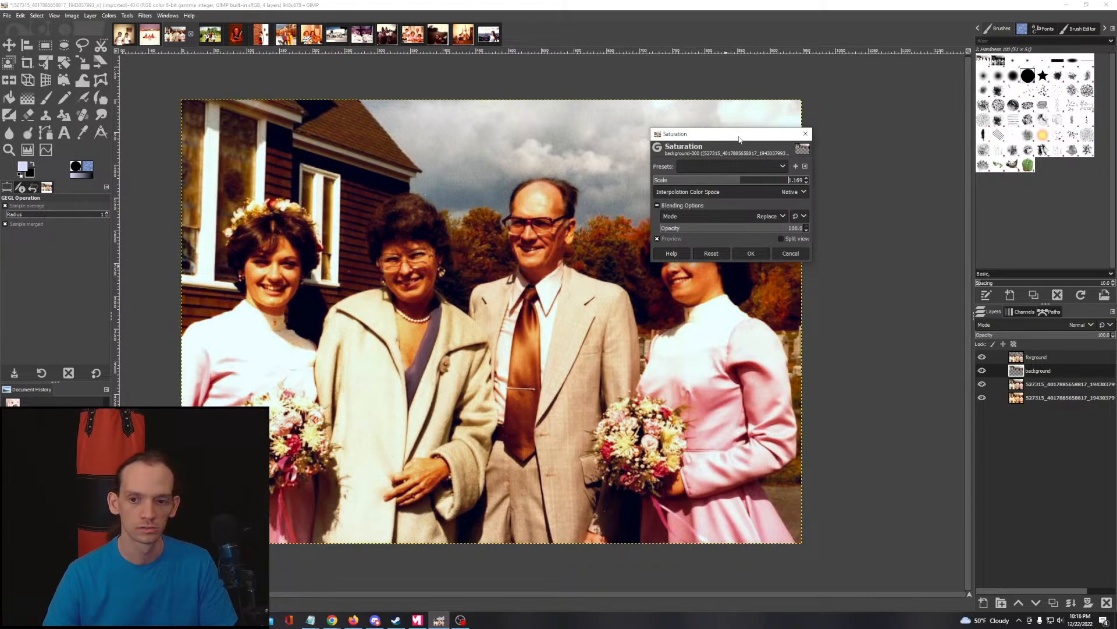
drag(740, 139, 822, 358)
drag(853, 400, 861, 400)
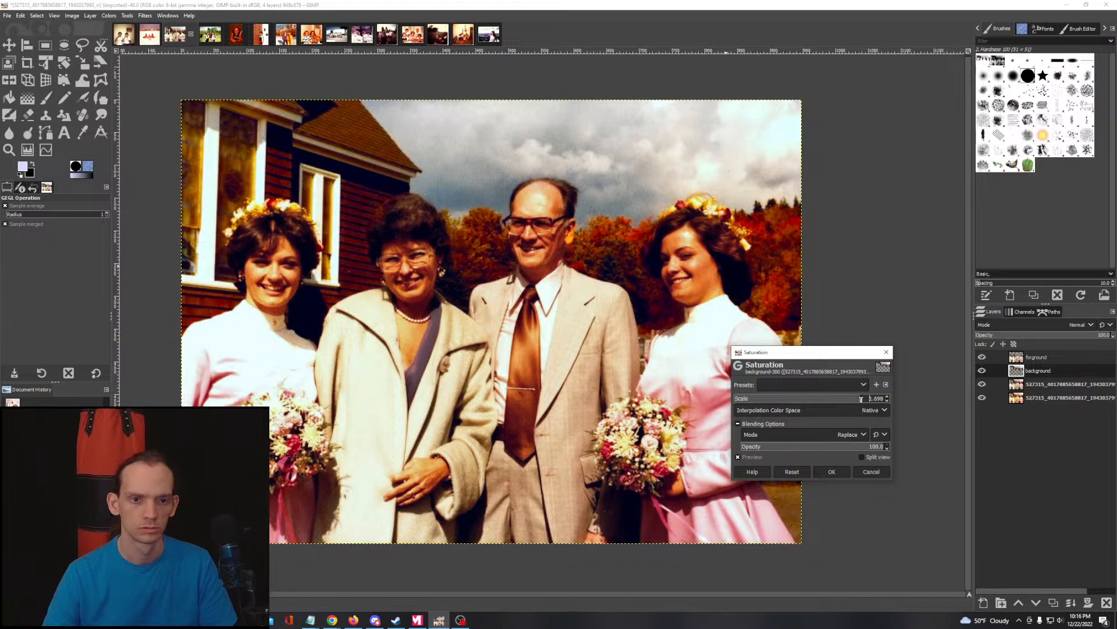
click(818, 401)
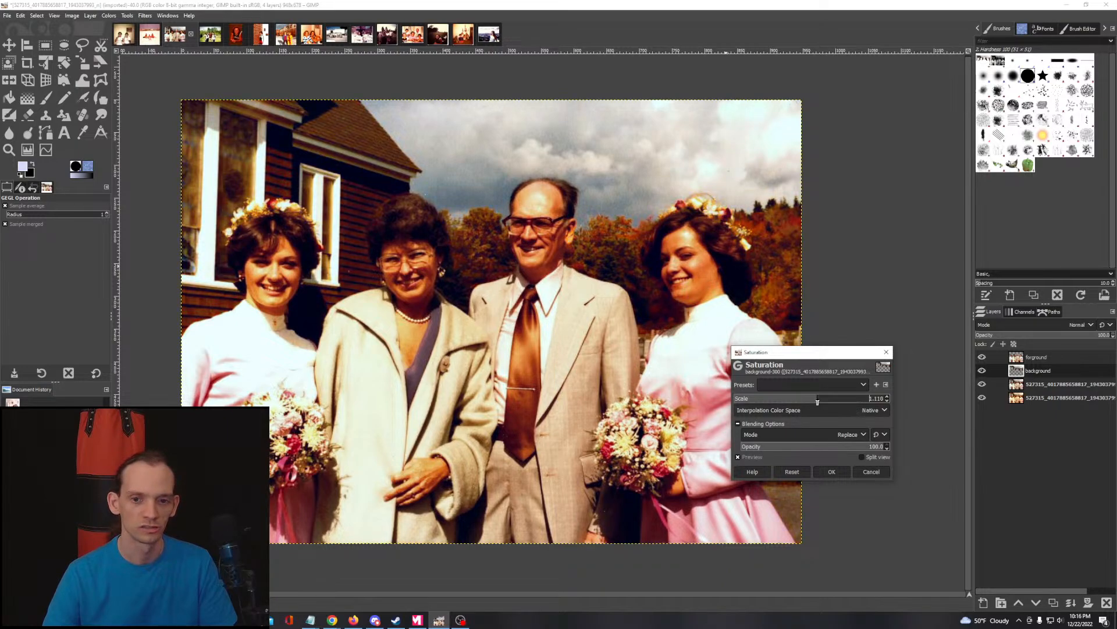
click(836, 475)
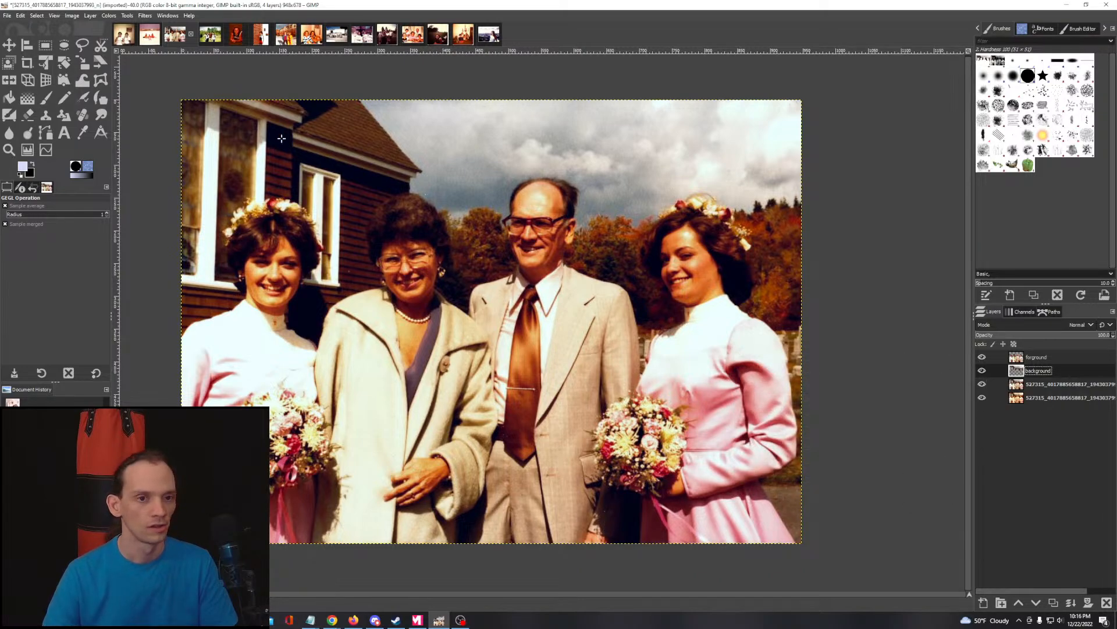
click(109, 16)
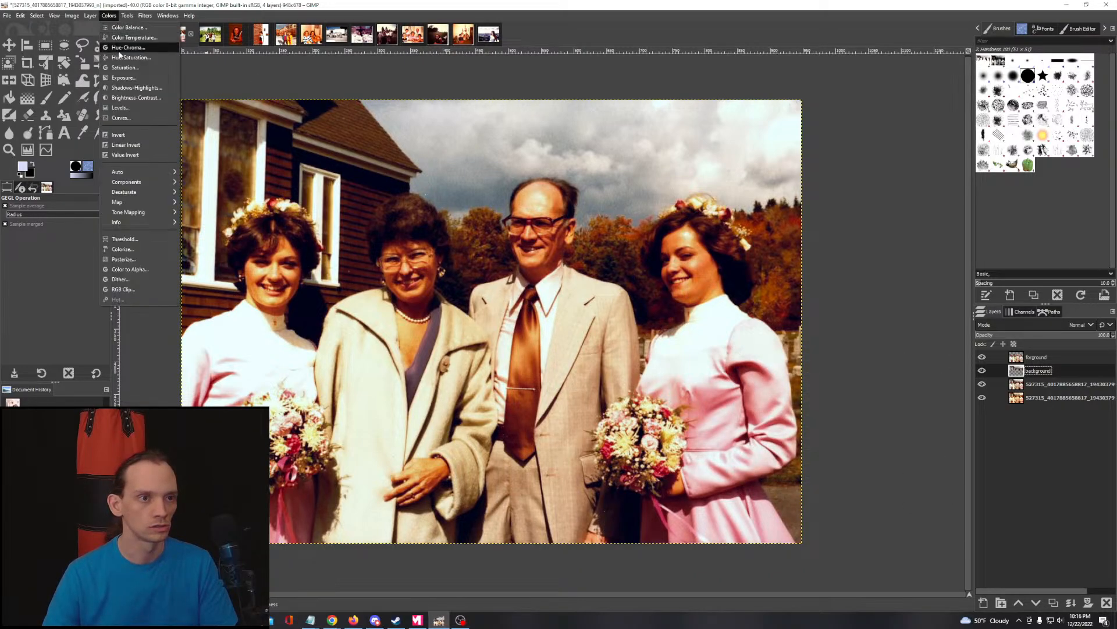
click(133, 63)
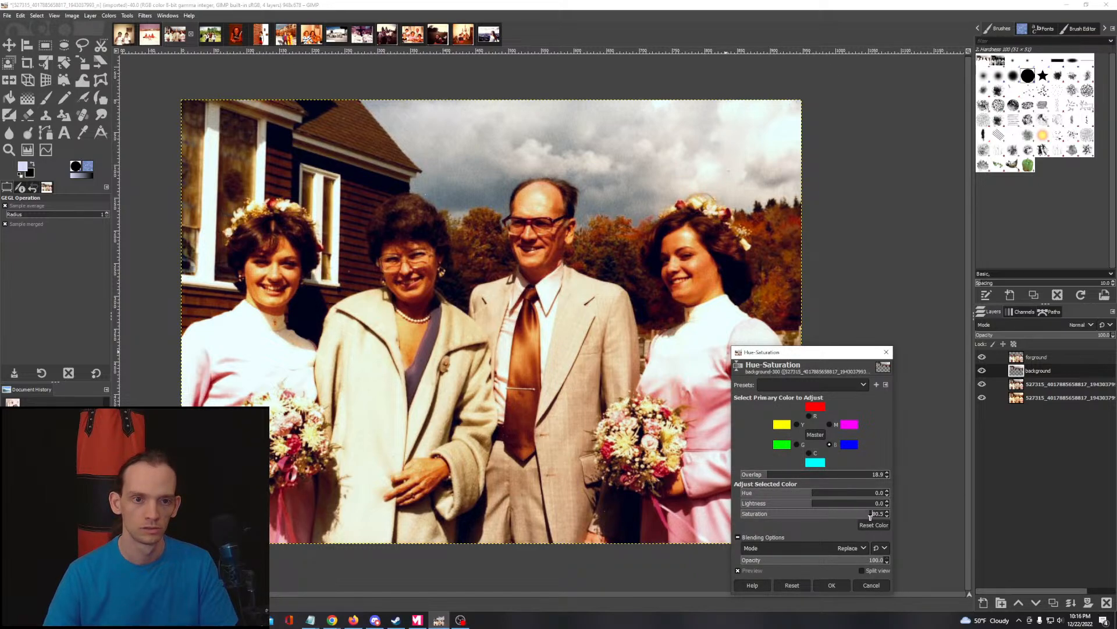
drag(871, 515, 814, 519)
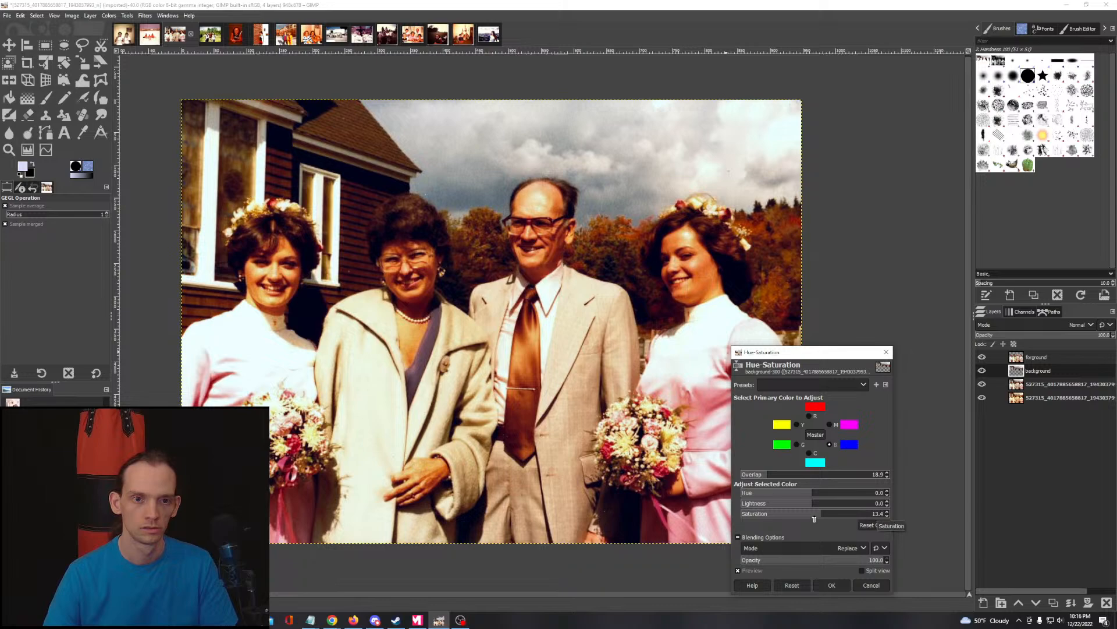
click(865, 582)
Step: Start a Curves adjustment on the background layer and choose the Blue channel
click(109, 16)
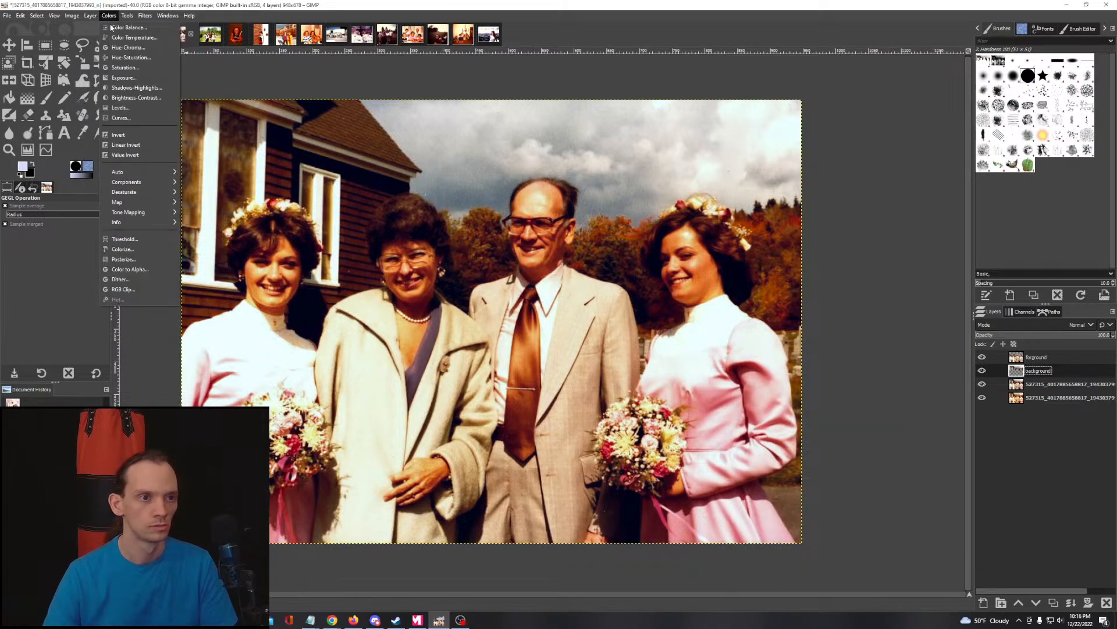
click(121, 117)
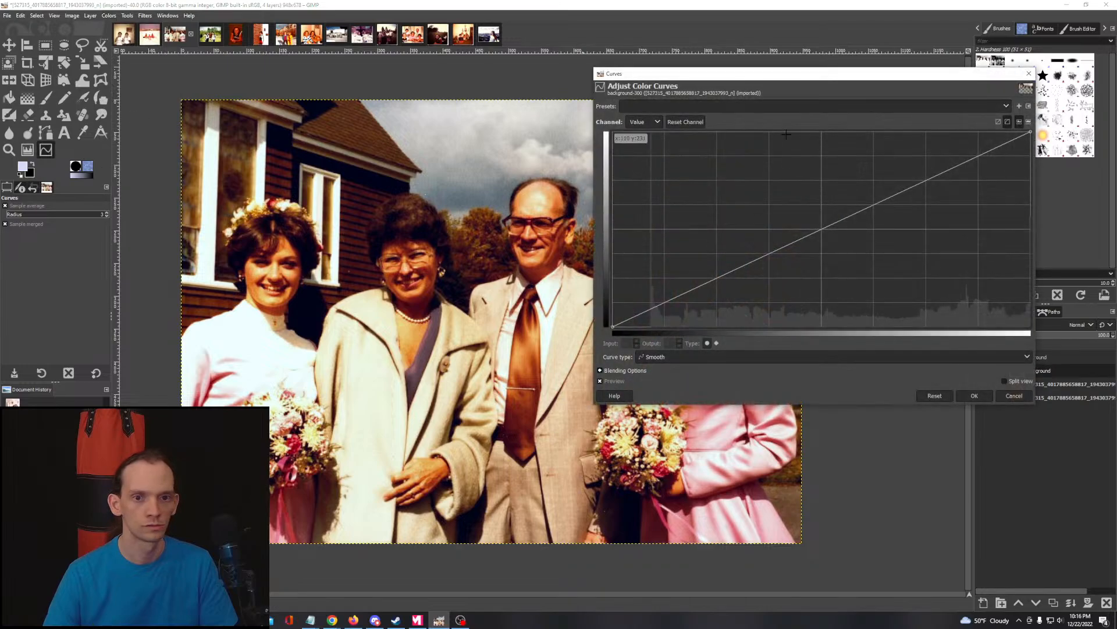
drag(755, 81, 480, 296)
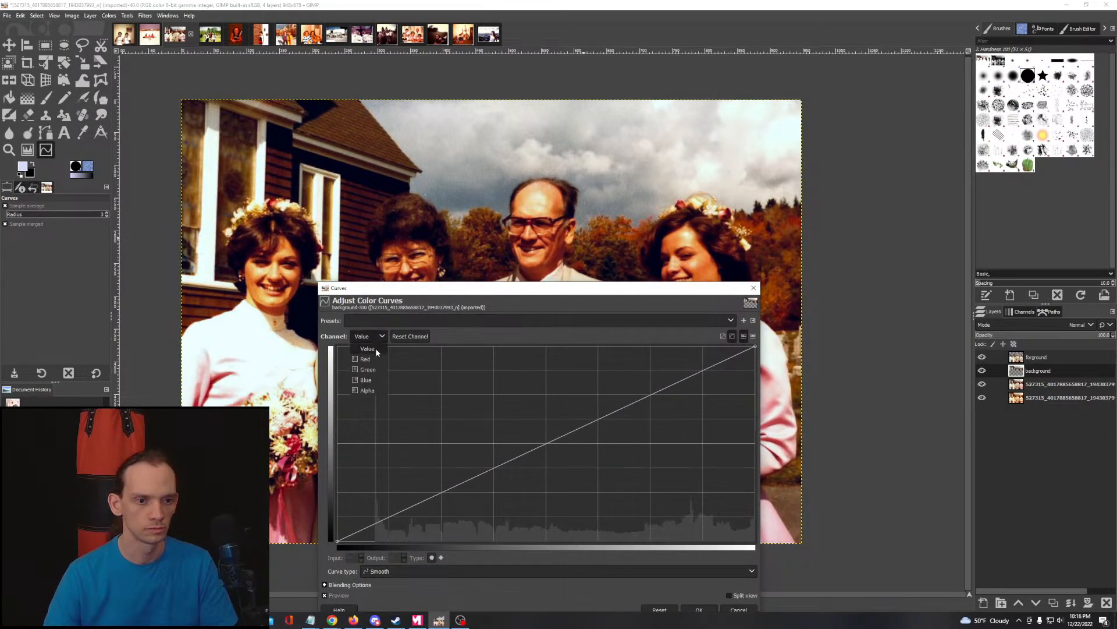
click(366, 379)
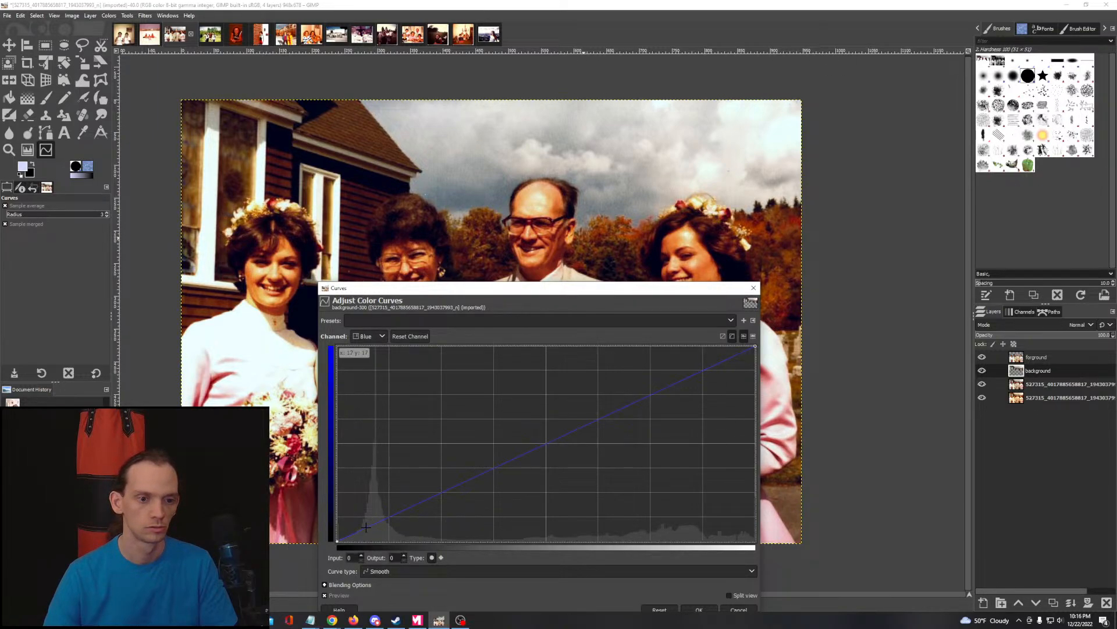
drag(367, 526, 363, 508)
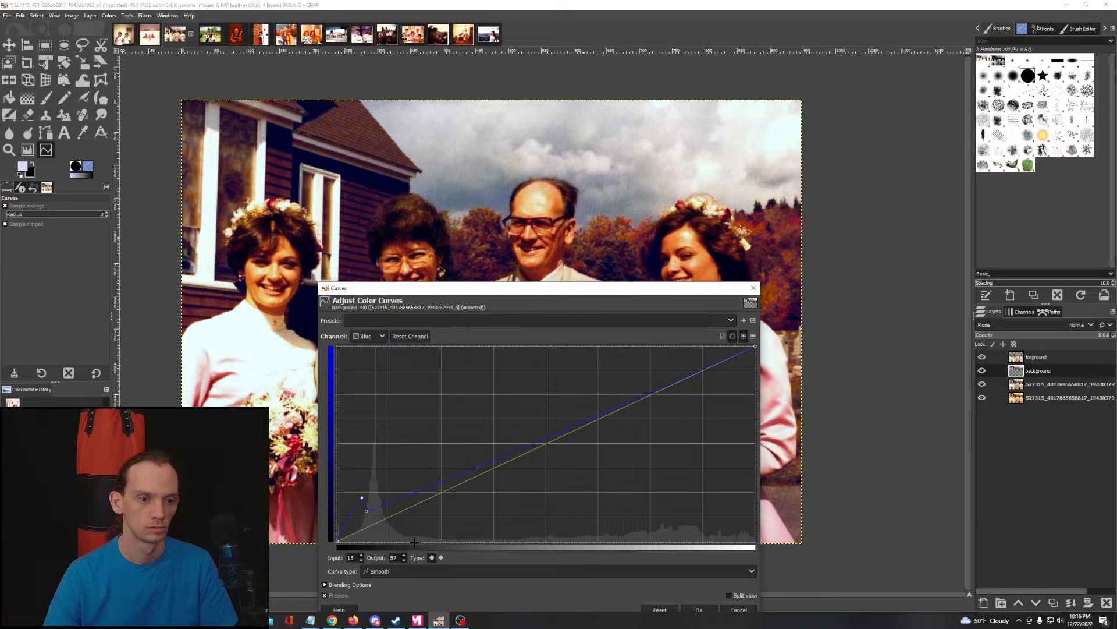
key(Delete)
click(364, 507)
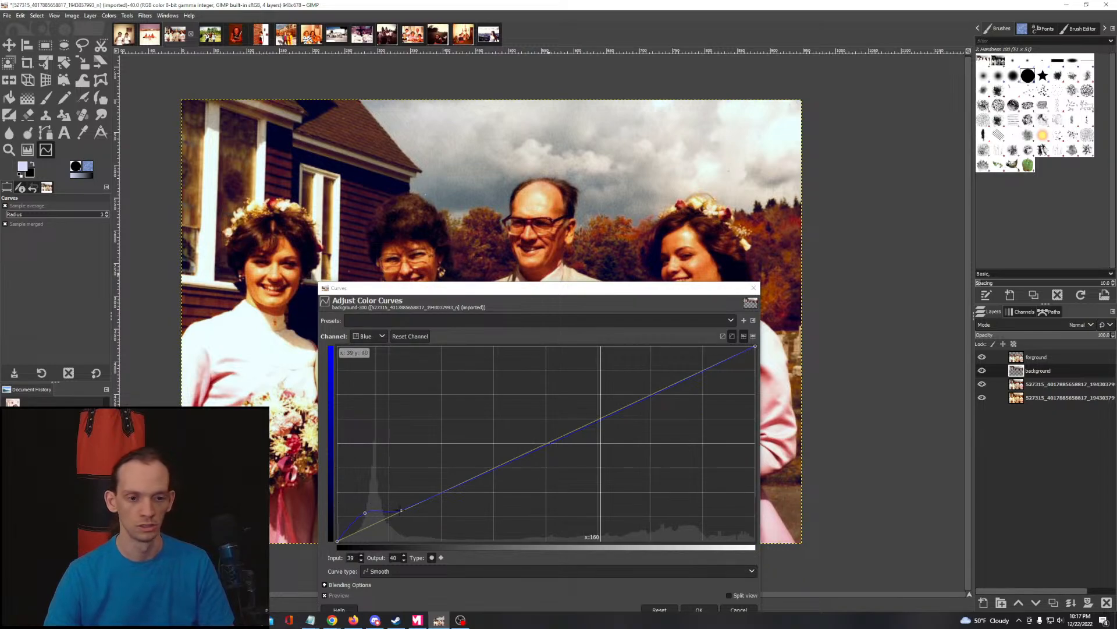
key(Delete)
click(366, 513)
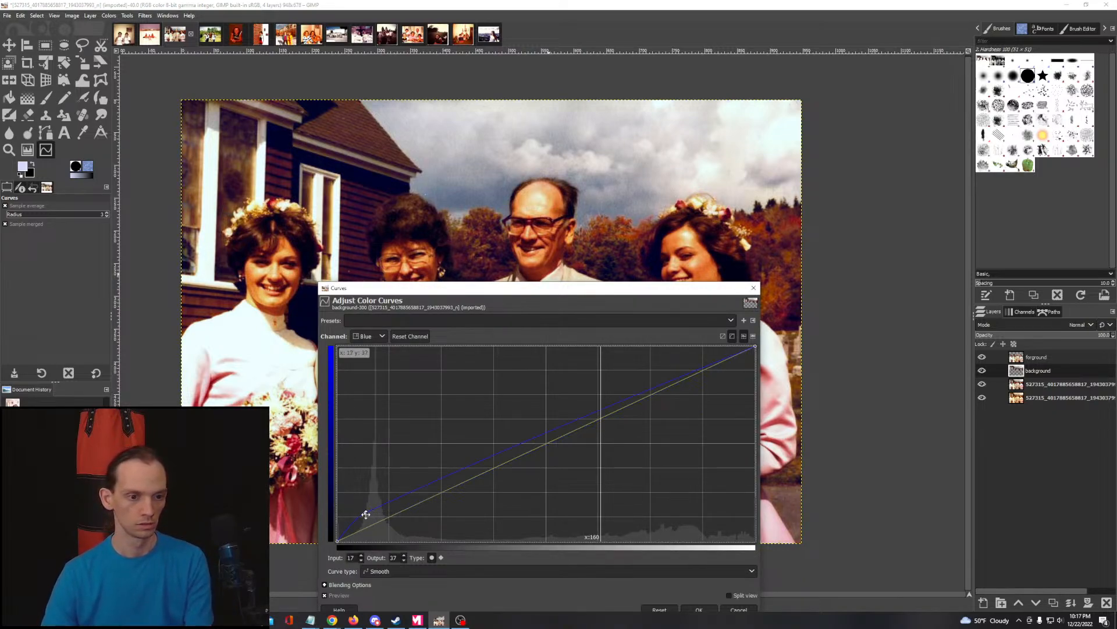
key(Delete)
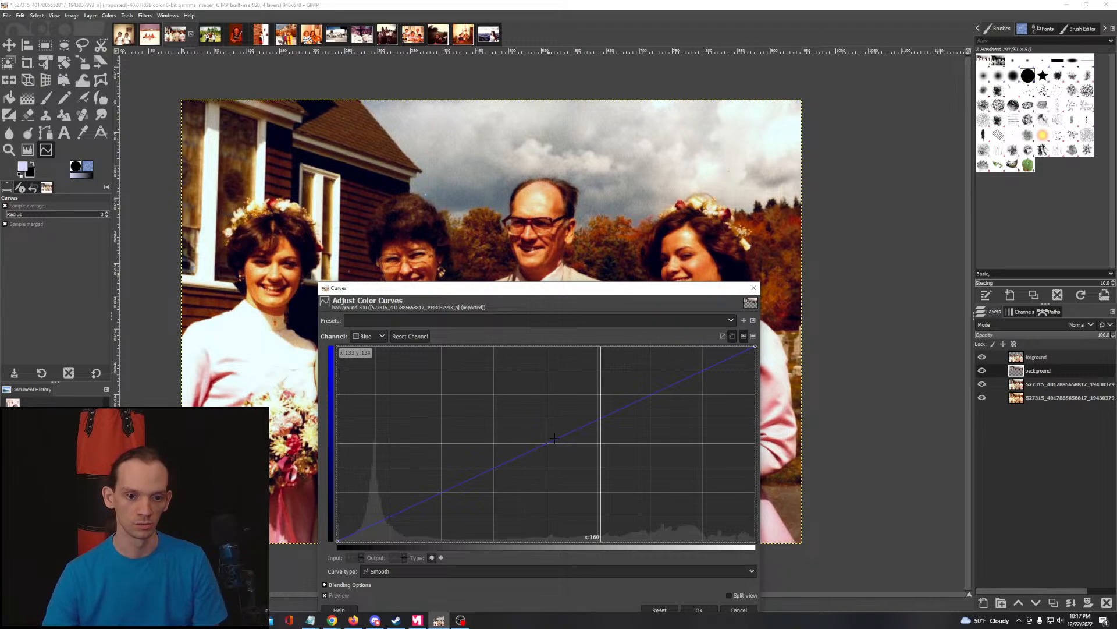
Step: Raise the midtones of the blue curve and anchor it at input 79, output 80 and input 224, output 225
drag(544, 450, 547, 417)
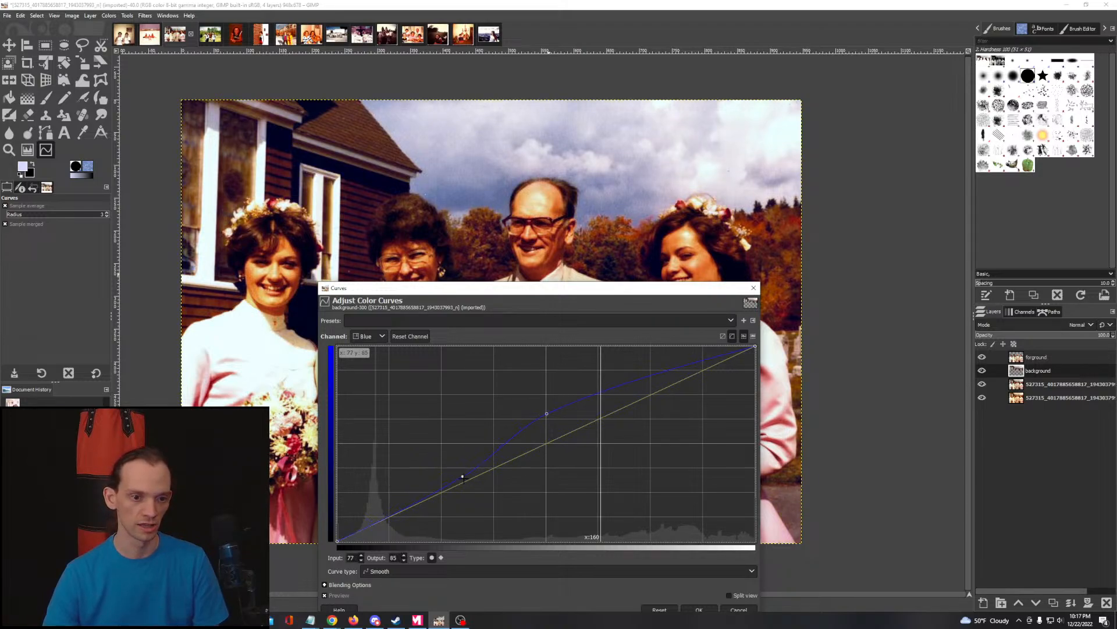
click(466, 479)
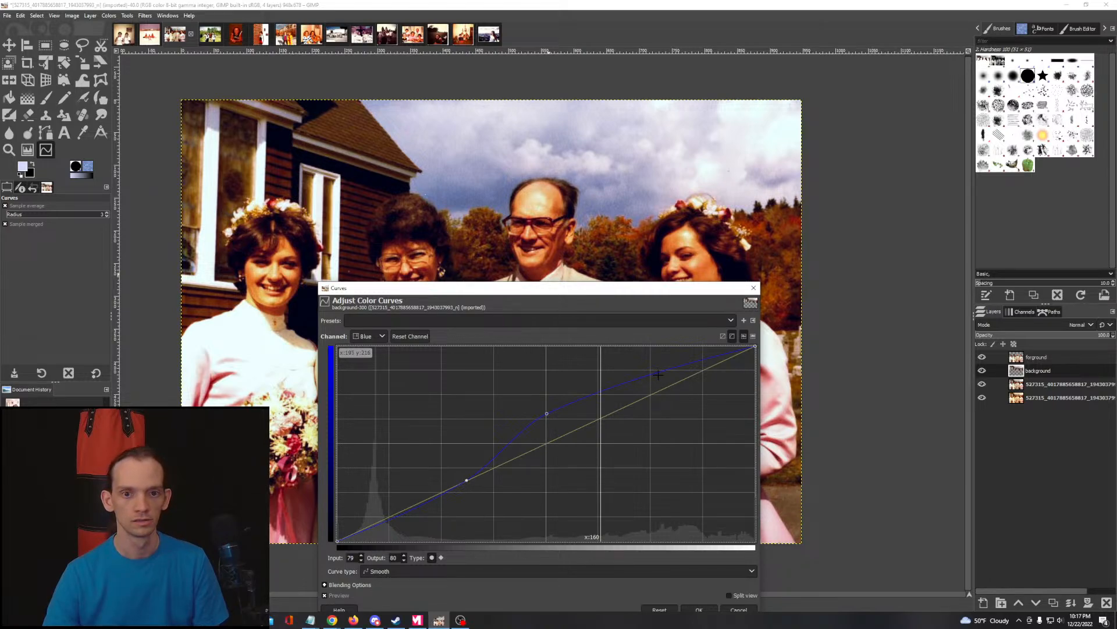
click(703, 369)
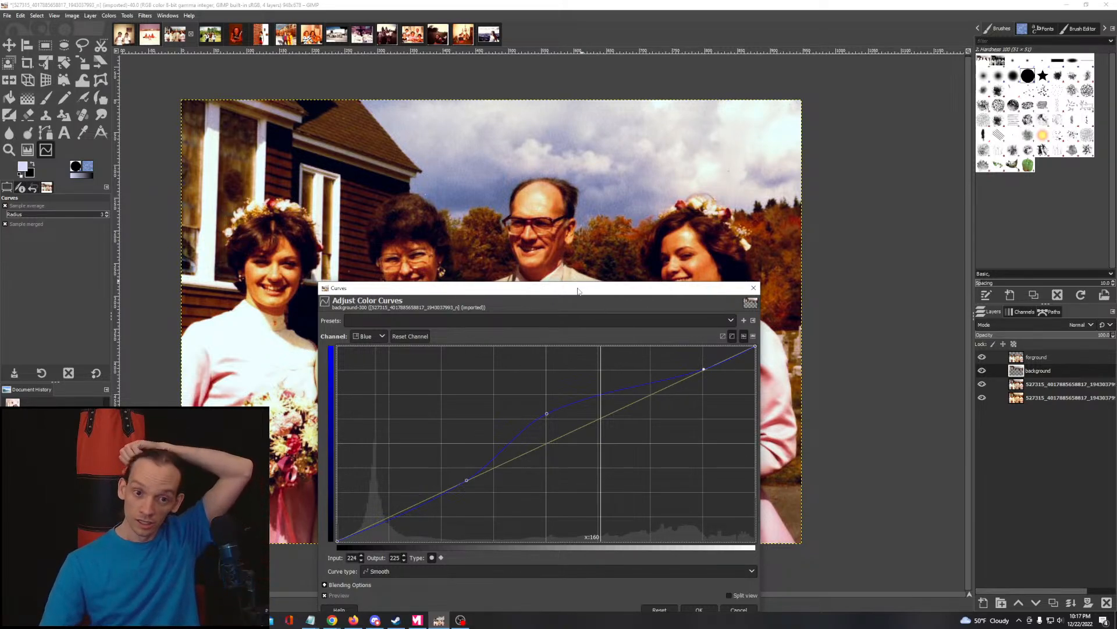
Step: Lower the background's blue curve midtones to input 132, output 149, raise its highlights, apply it, and compare the photo with and without the layer
drag(578, 291, 868, 241)
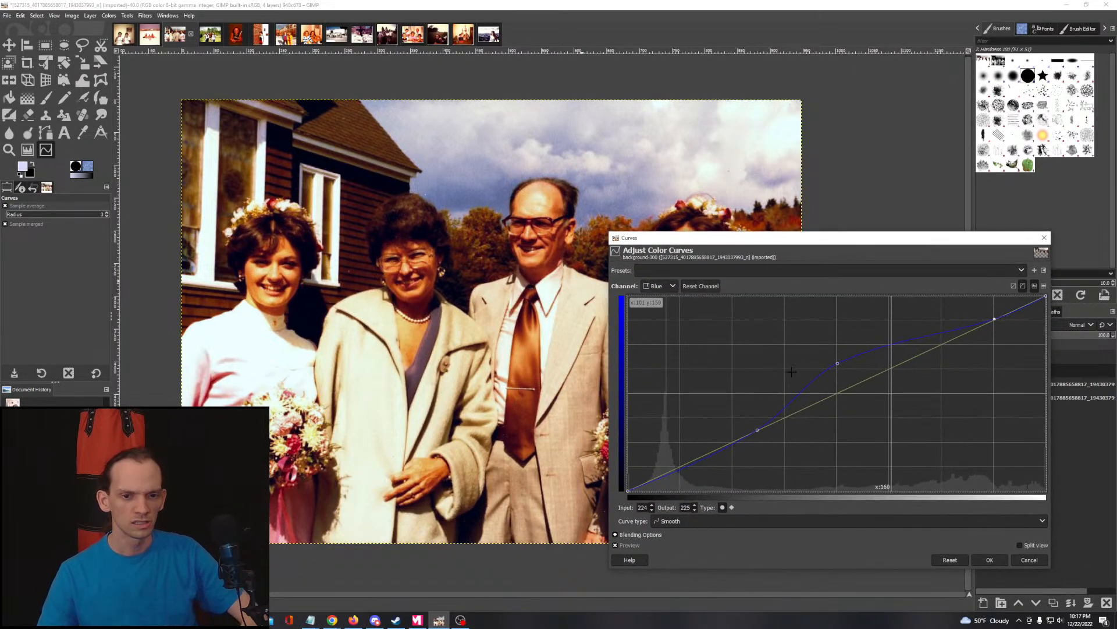
drag(837, 363, 846, 377)
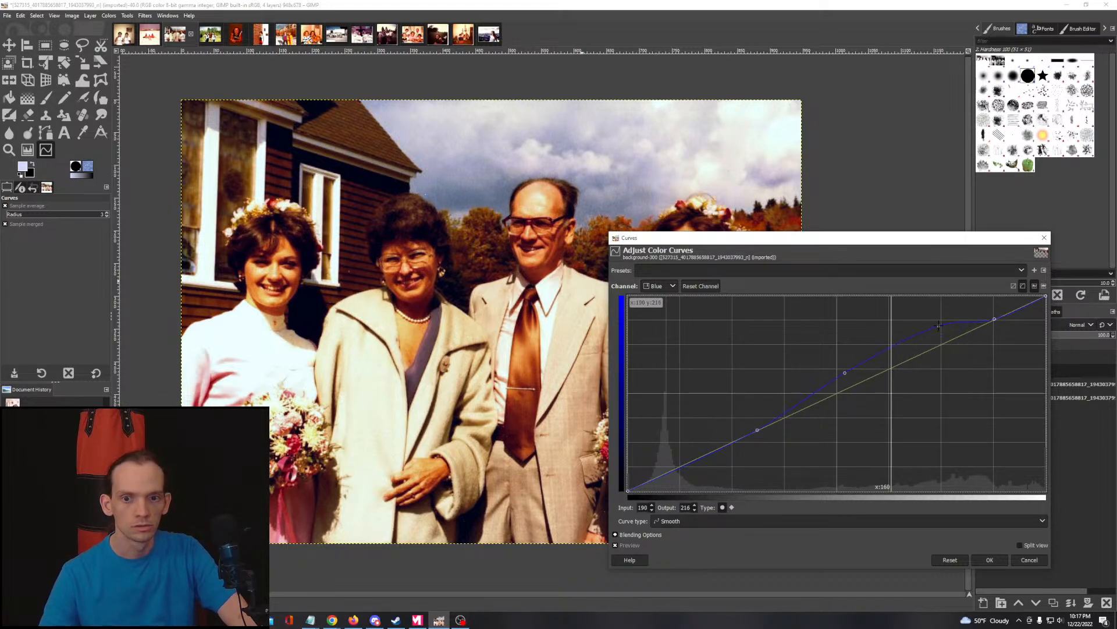
drag(938, 326, 950, 324)
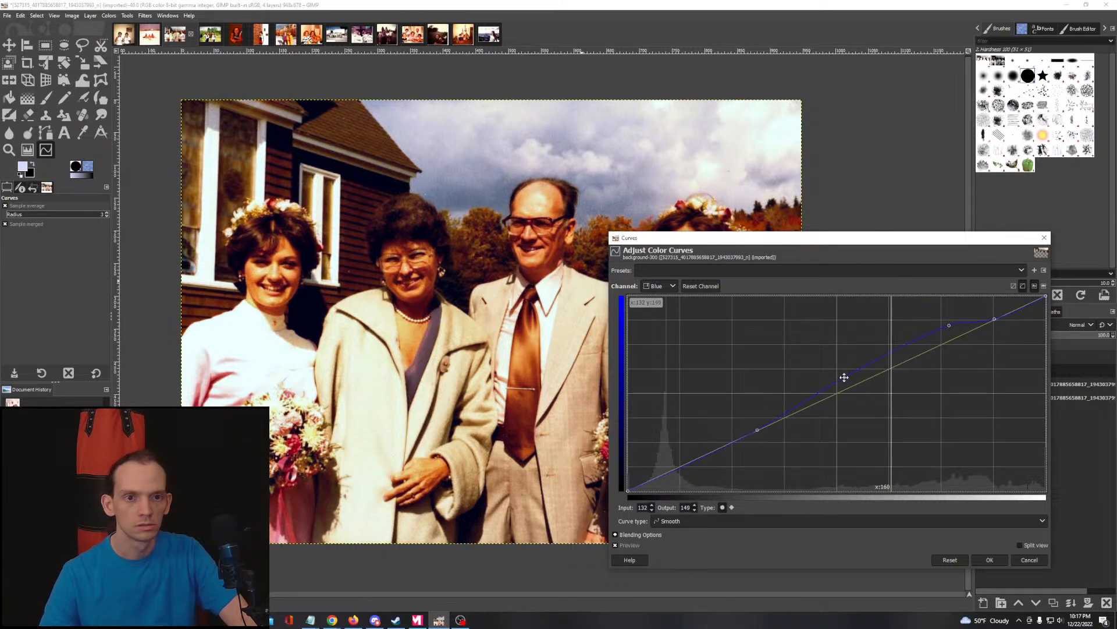
click(988, 560)
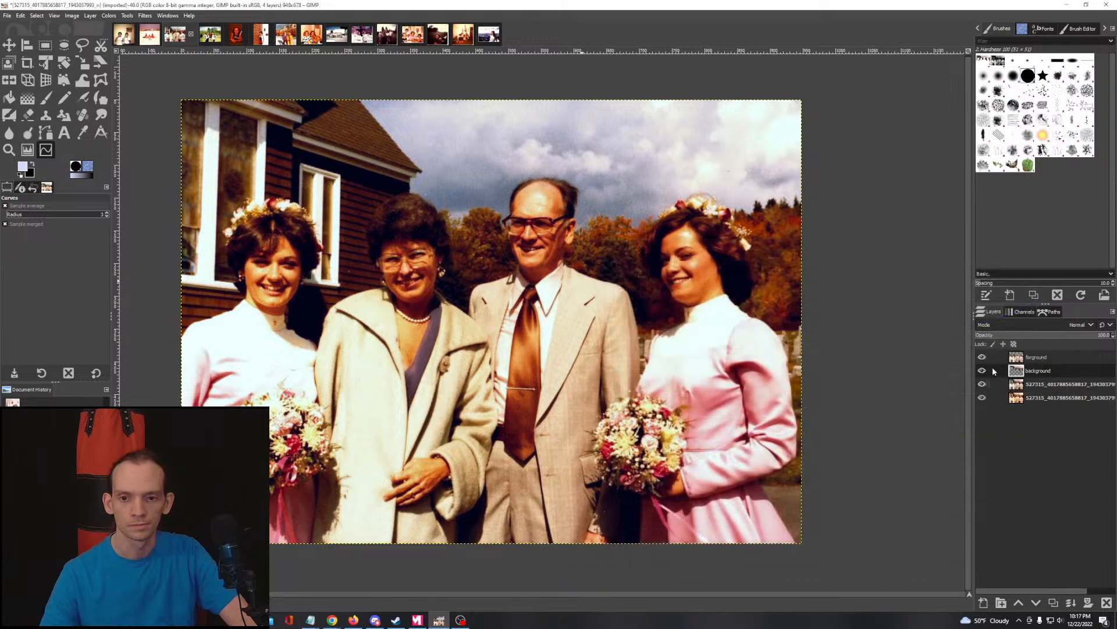
click(982, 371)
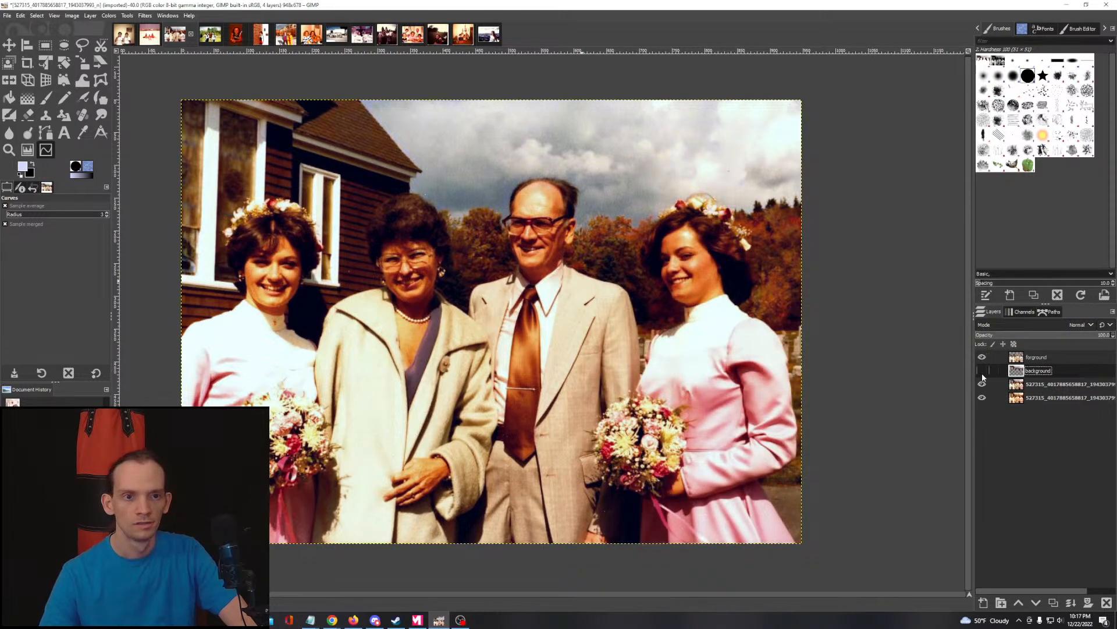
click(983, 373)
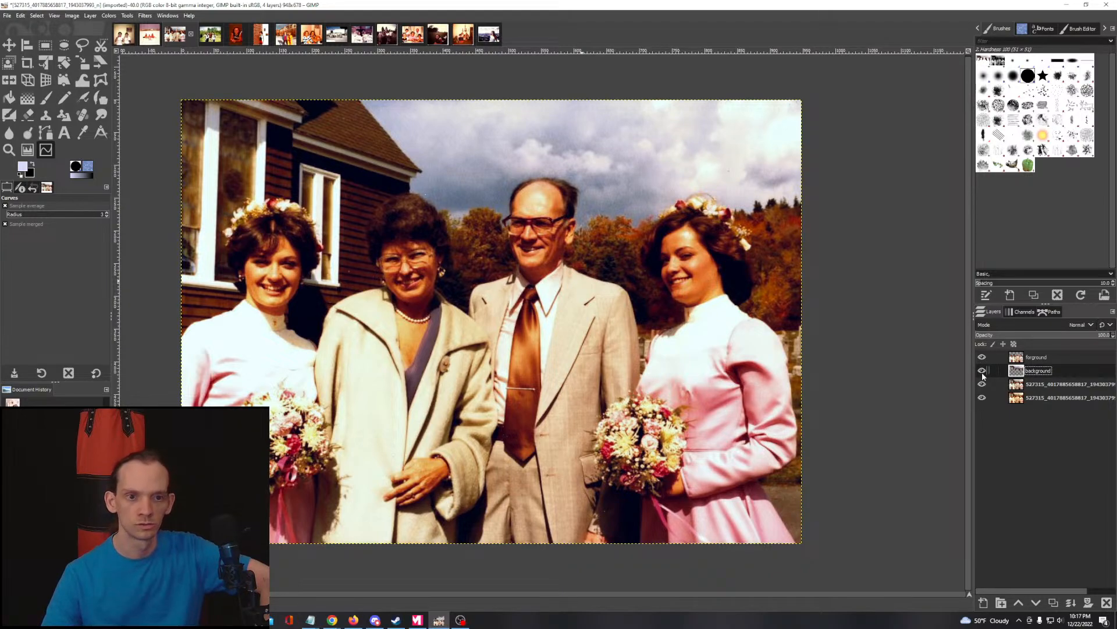
Step: Start a Curves adjustment on the forground layer and choose the Red channel
click(1017, 360)
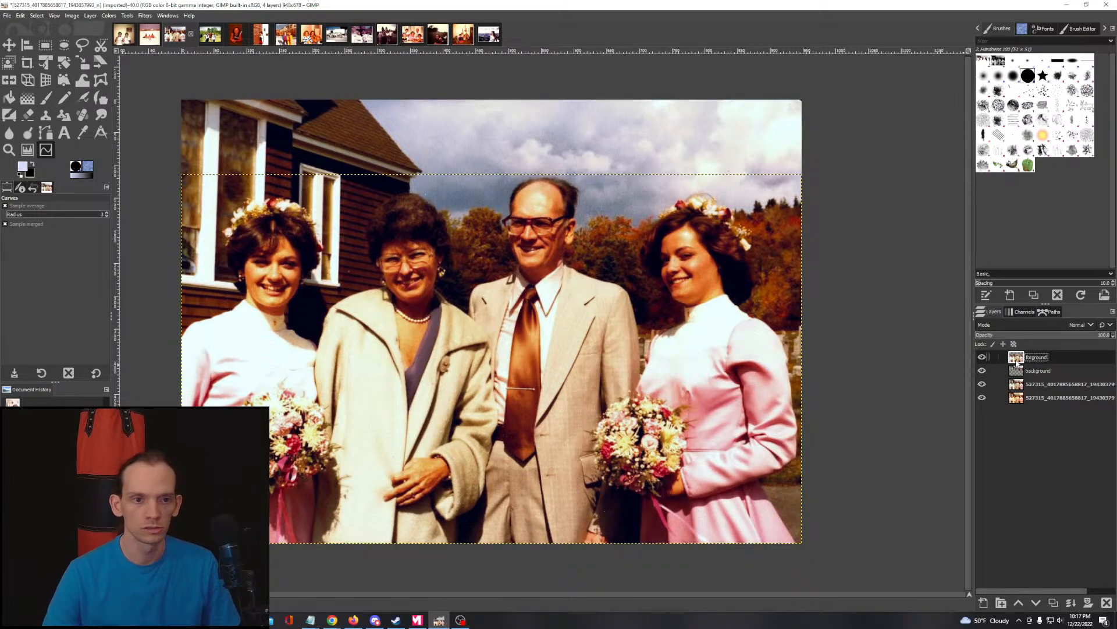
click(109, 16)
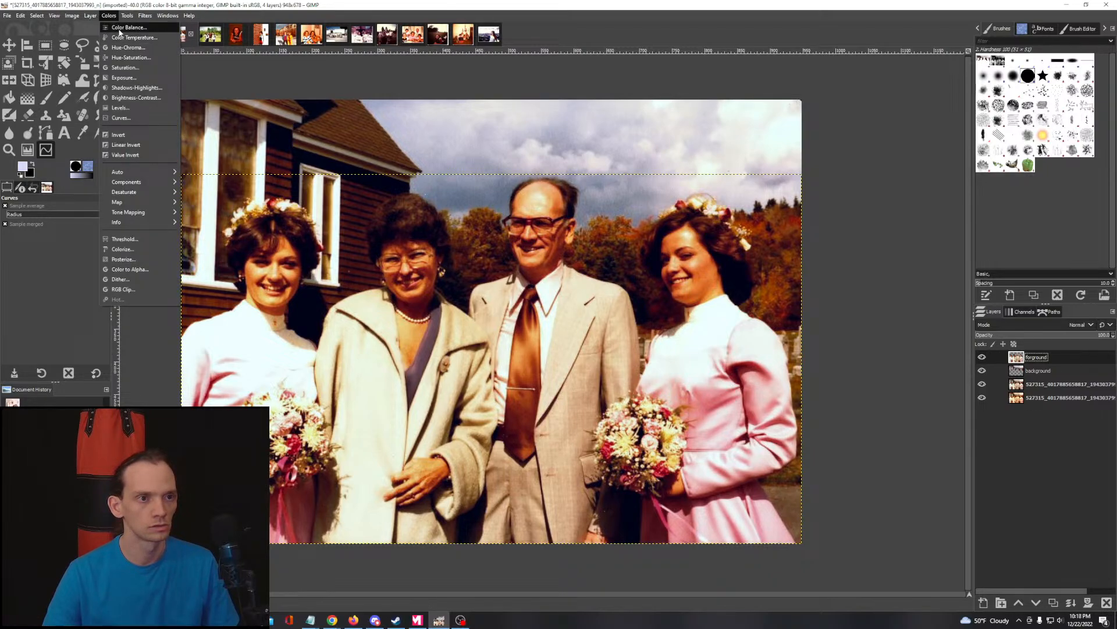
click(127, 118)
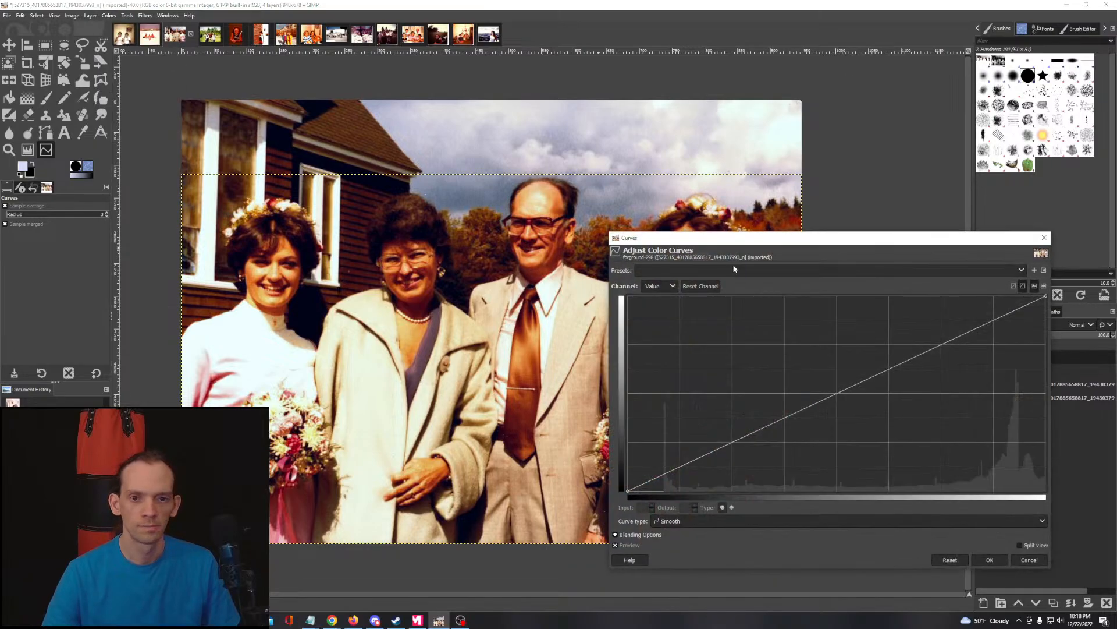
drag(737, 244, 558, 300)
drag(533, 229, 646, 156)
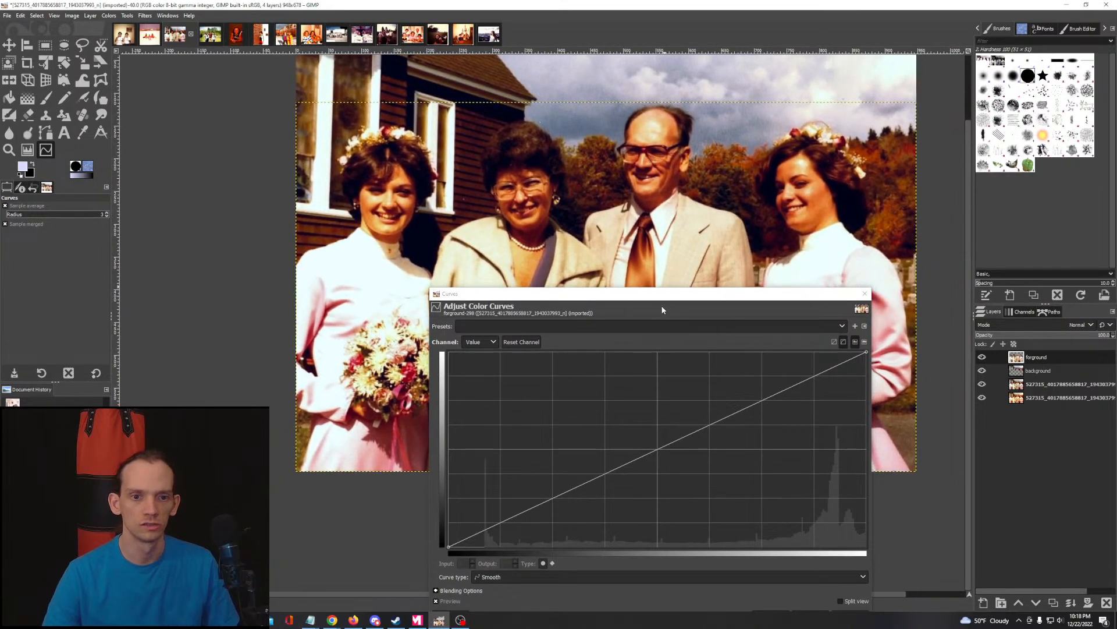
drag(648, 294, 621, 272)
click(453, 320)
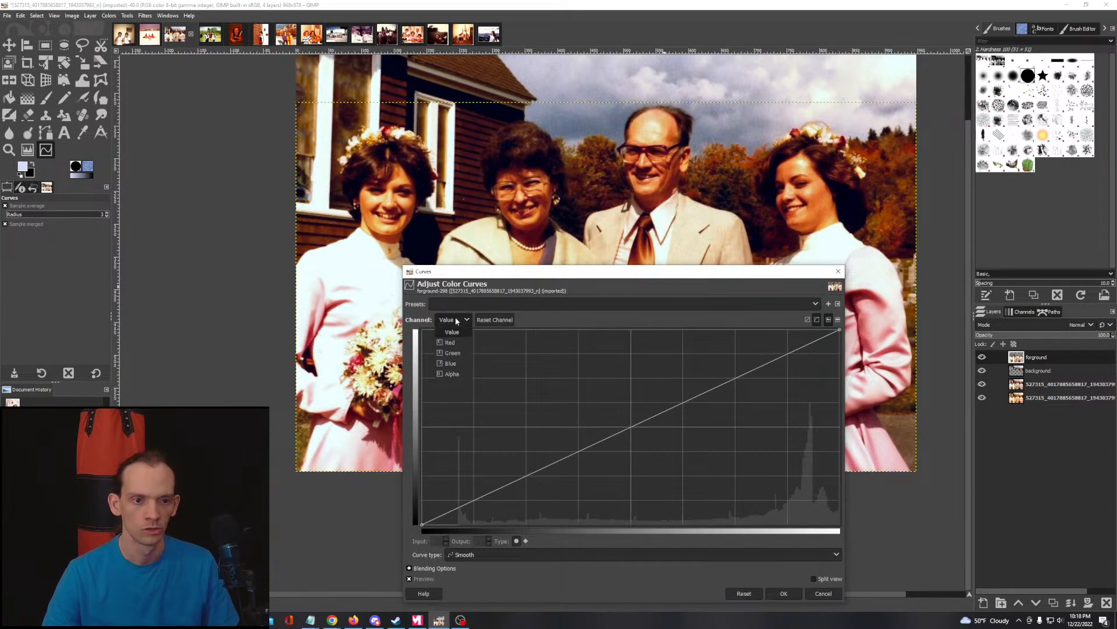
click(451, 350)
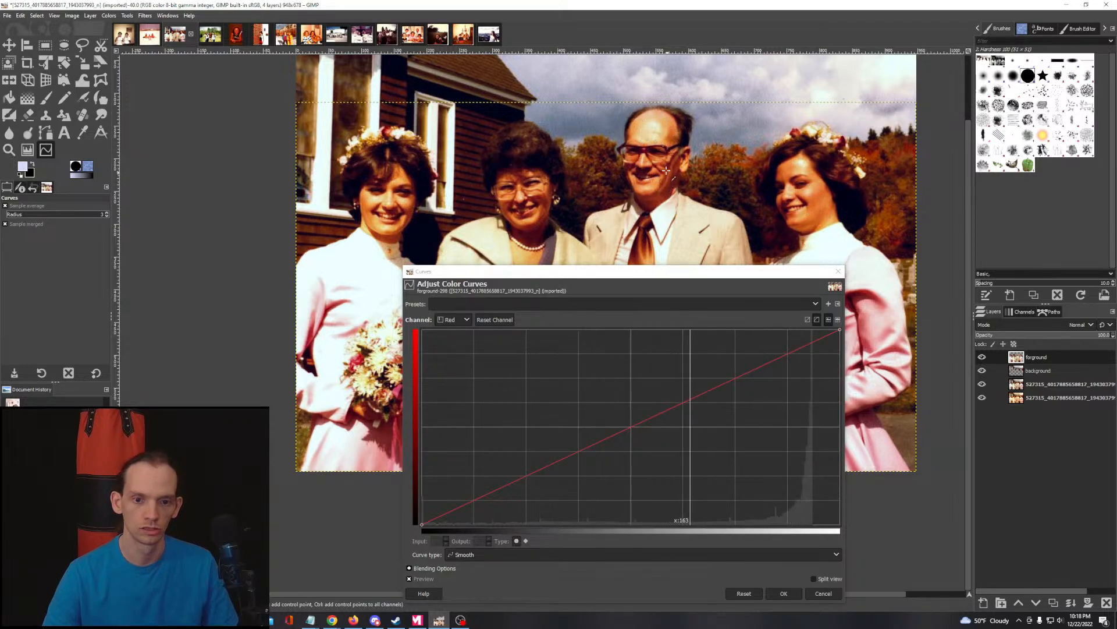
Step: Lower the upper part of the red curve, anchoring it at input 137, output 135 and moving its white end point to output 225
click(661, 416)
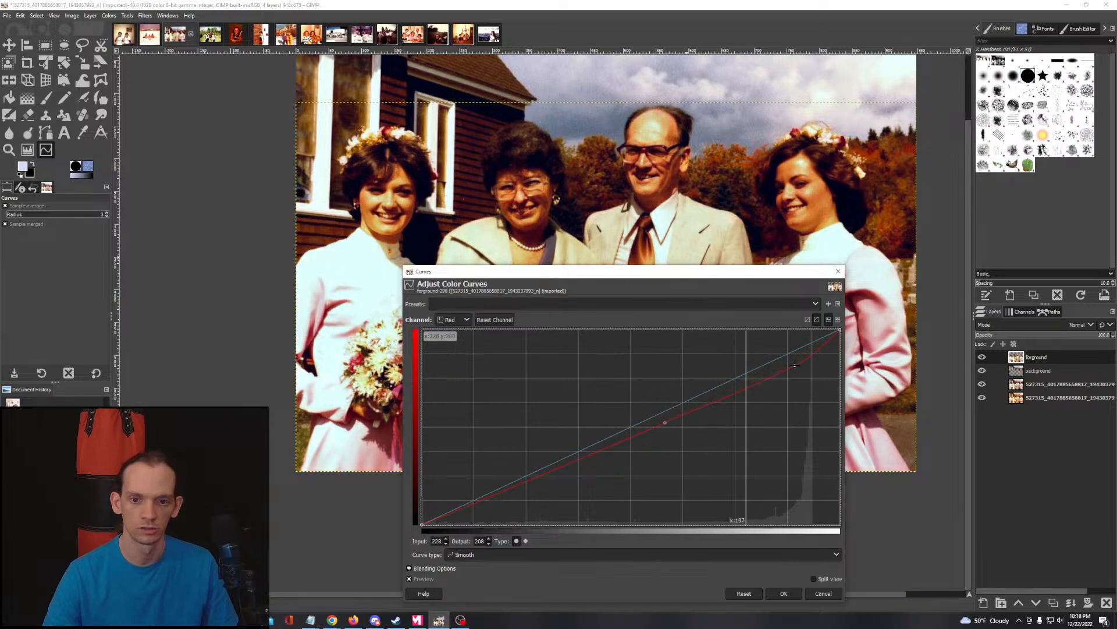
drag(839, 331, 840, 340)
click(644, 416)
drag(644, 417, 645, 421)
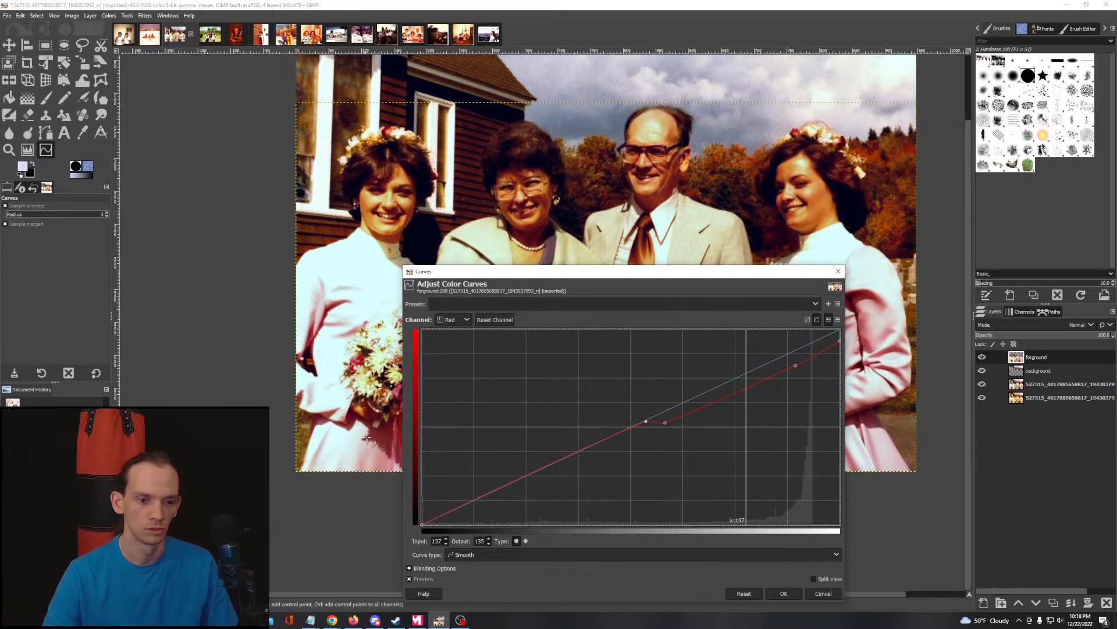
drag(393, 429, 394, 436)
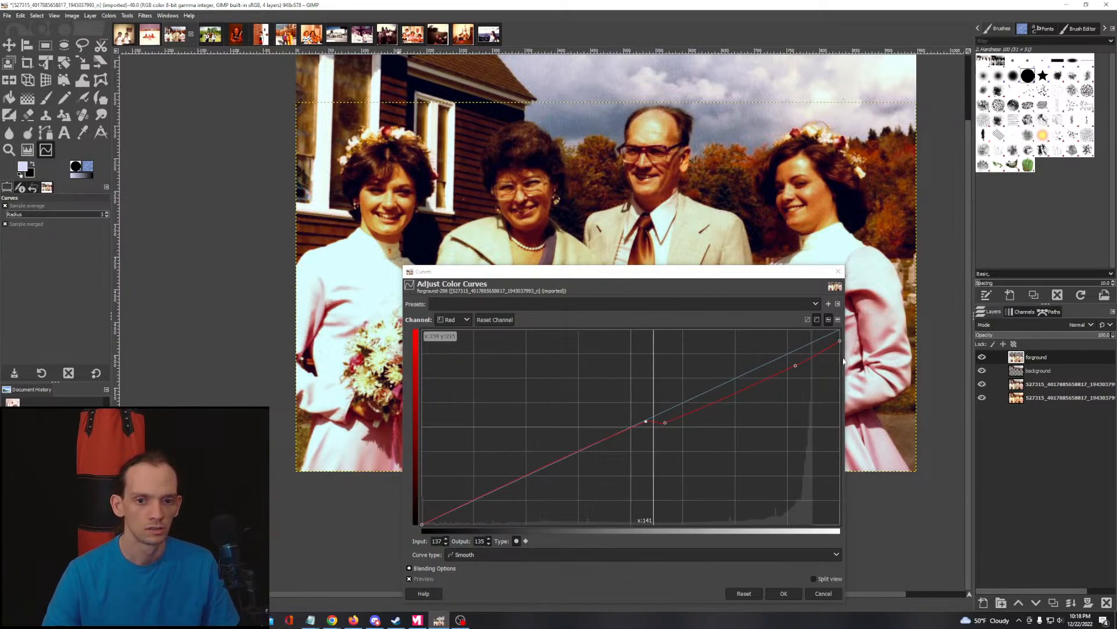
click(795, 365)
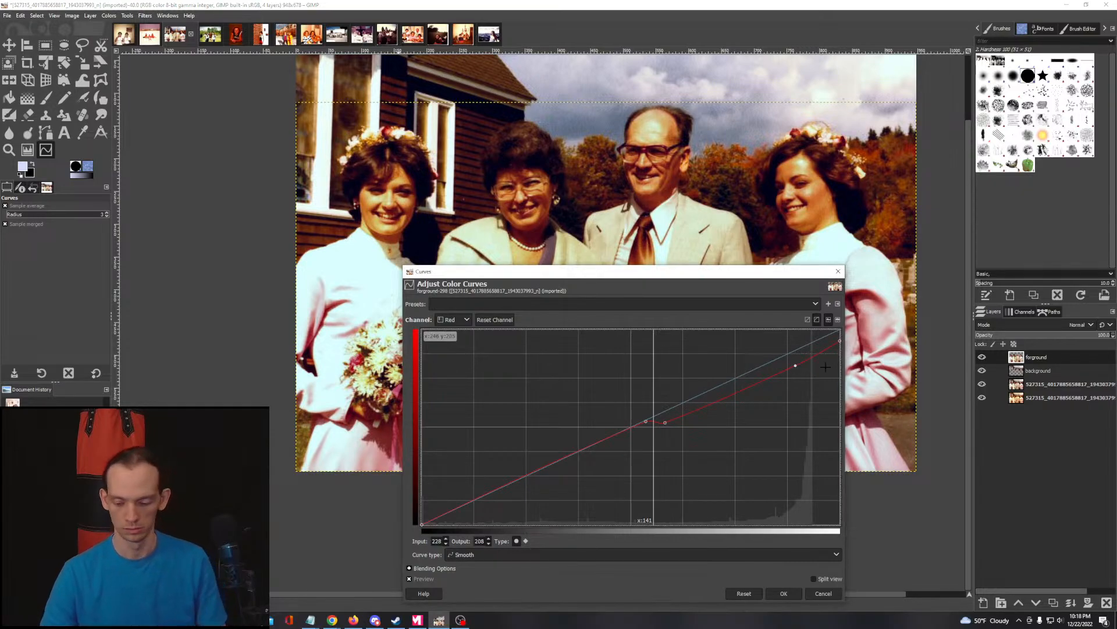
drag(826, 367, 901, 352)
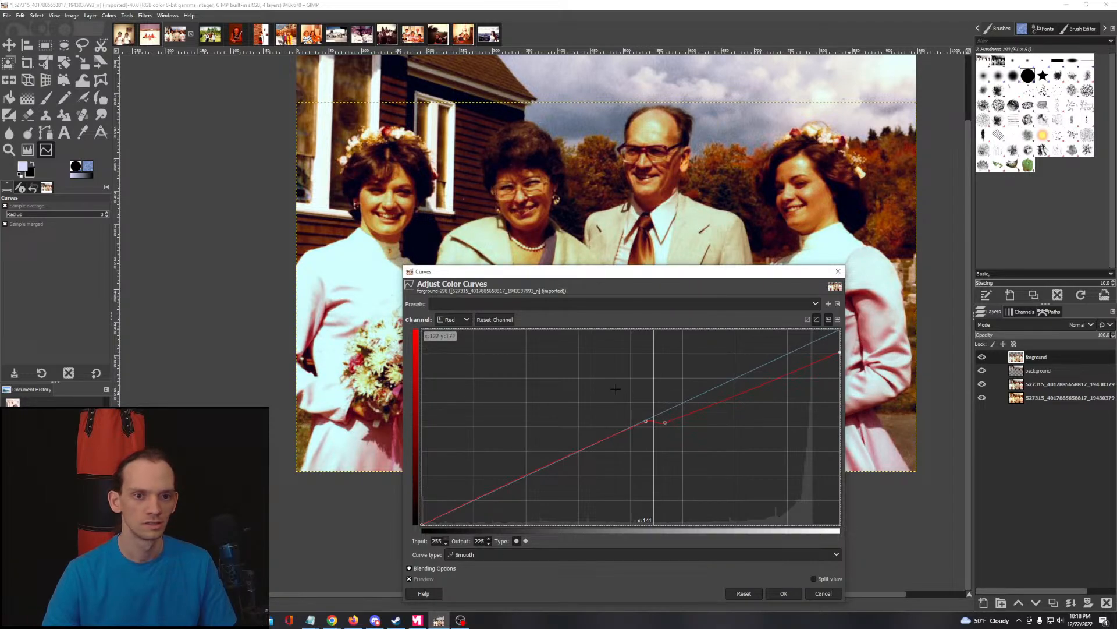
Step: In the Blue channel, raise the shadows to input 22, output 30 and the highlights to input 219, output 246
click(466, 320)
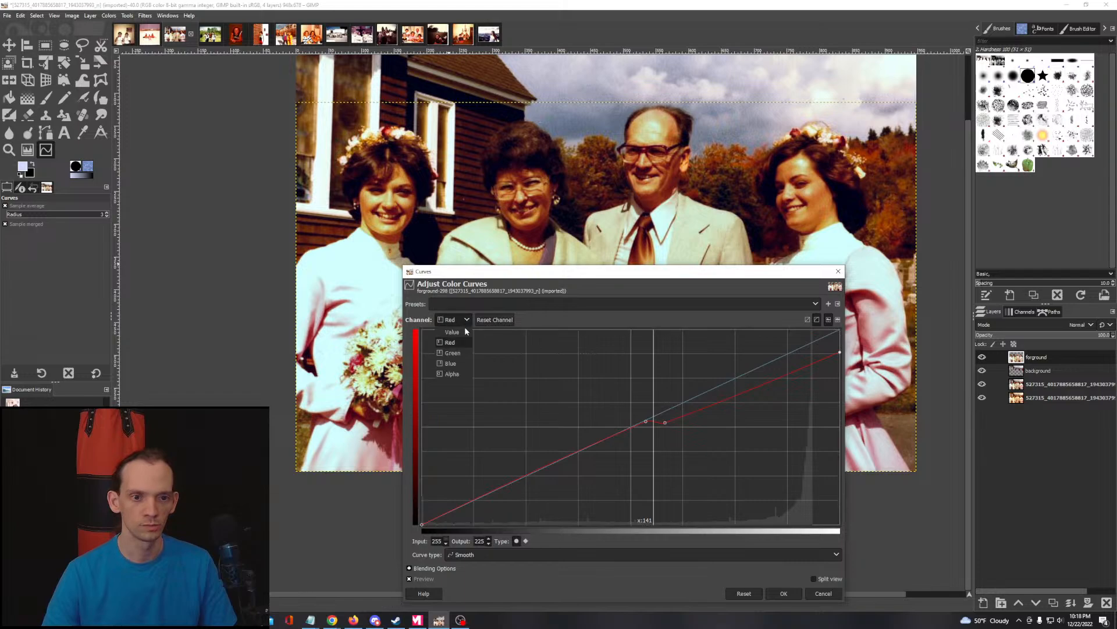
click(452, 364)
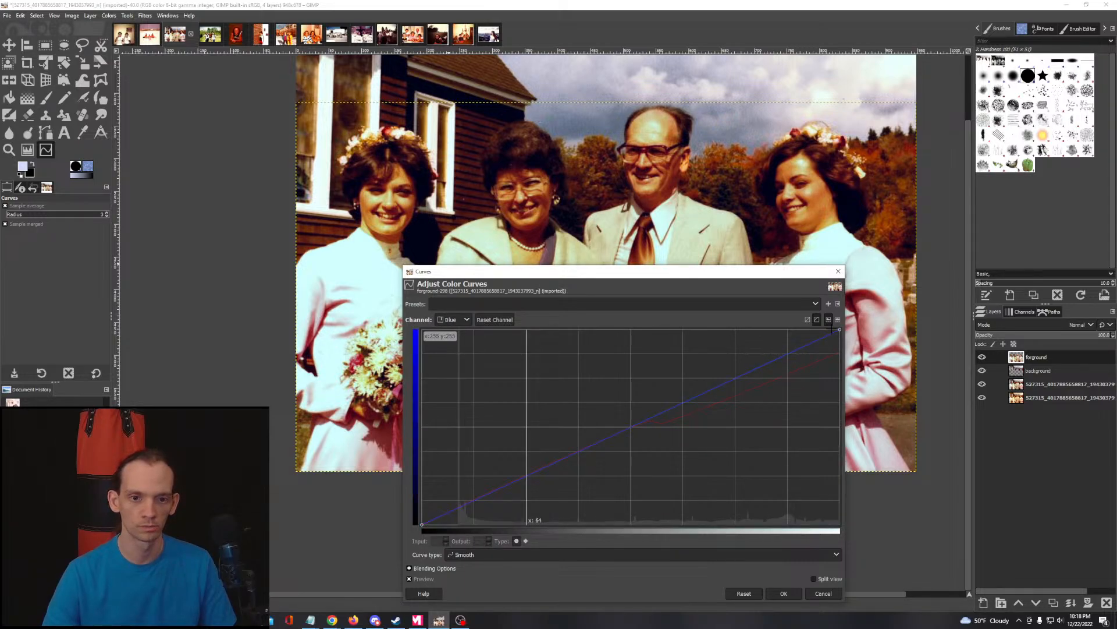
drag(380, 194, 390, 239)
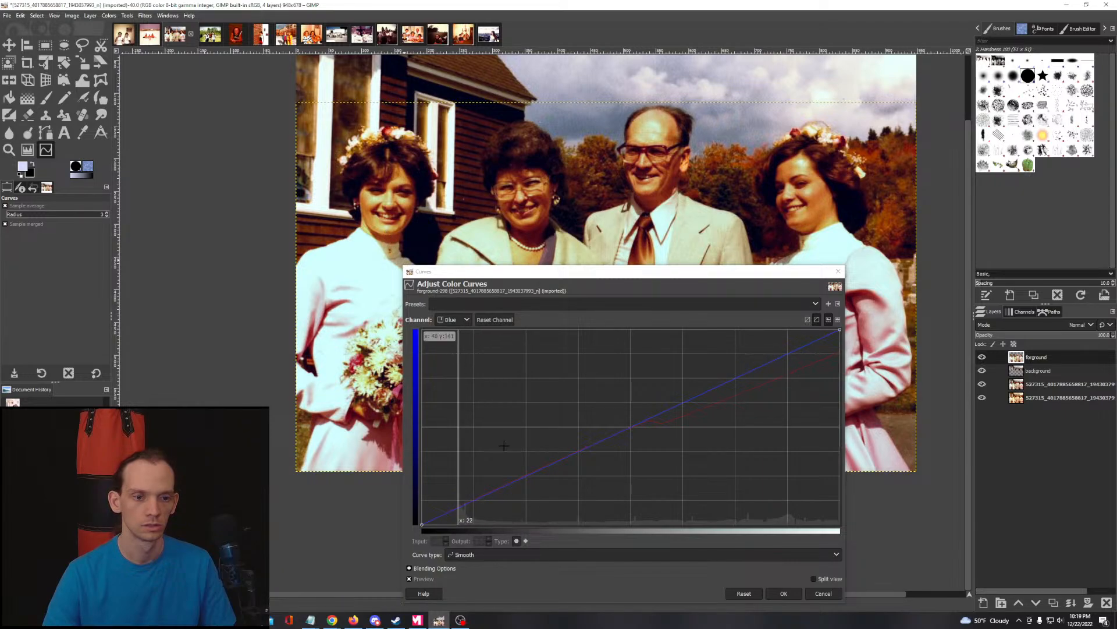
drag(420, 523, 458, 502)
click(460, 505)
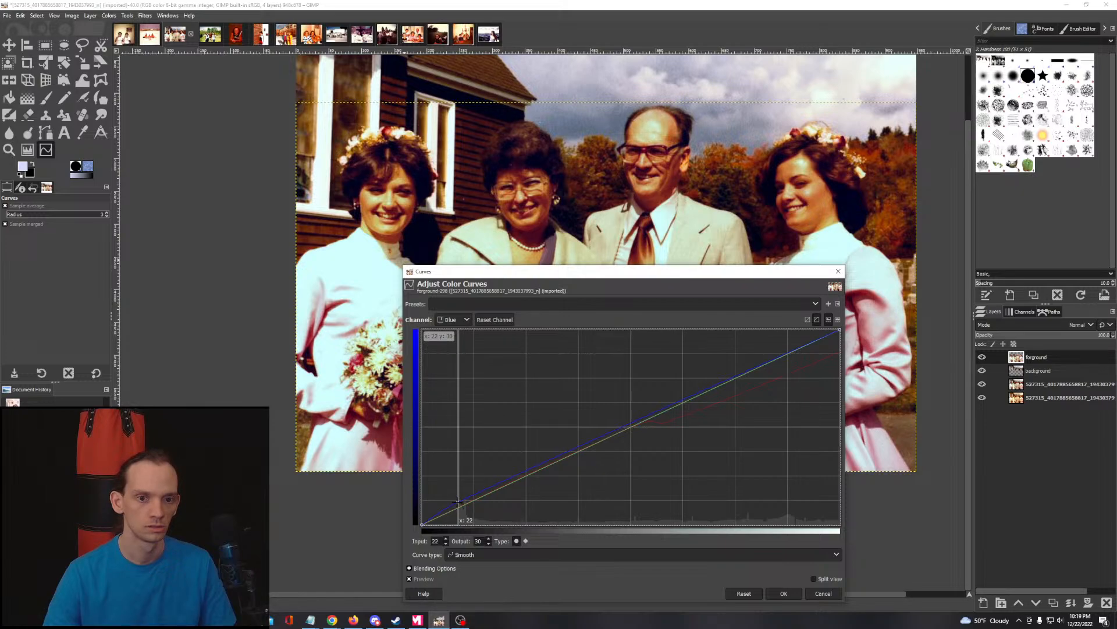
click(788, 349)
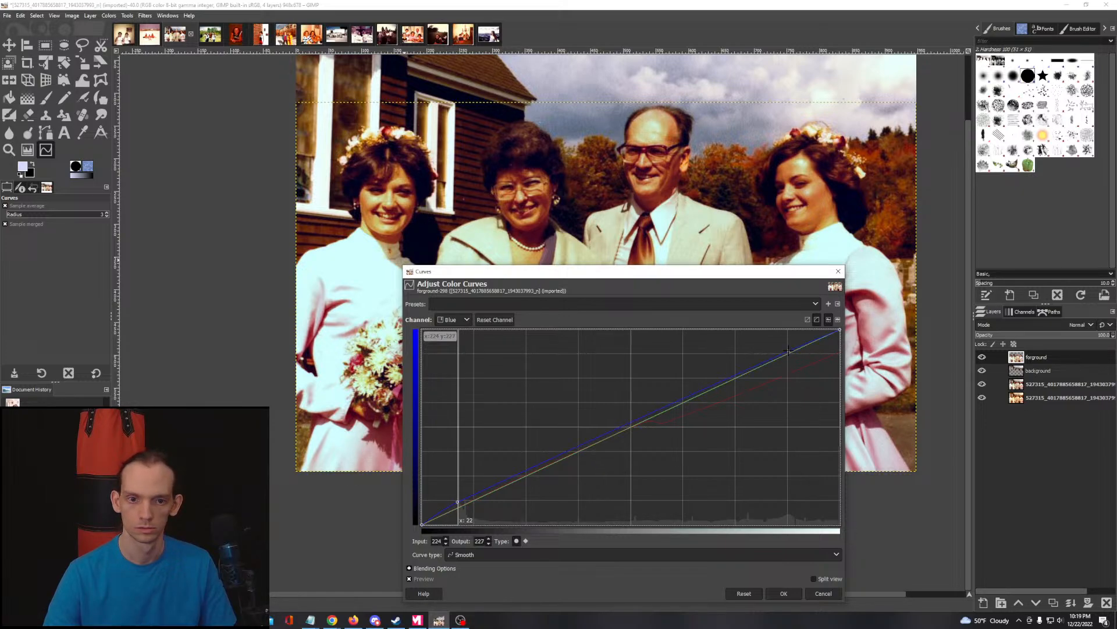
drag(784, 341, 780, 336)
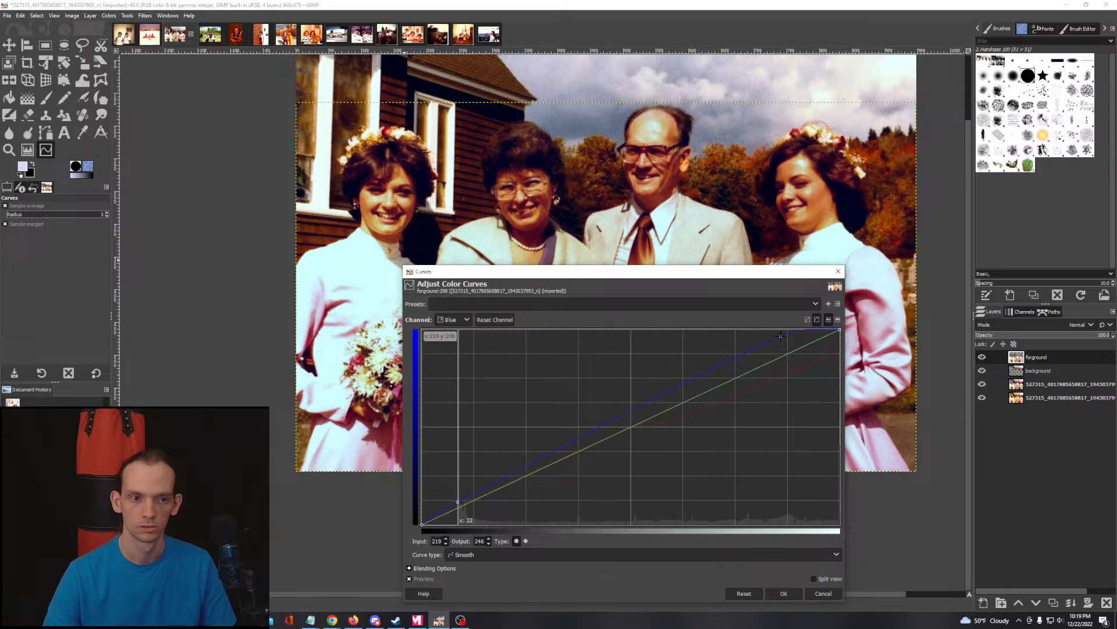
Step: Shrink the Curves dialog and move it clear of the photo, and examine the people's color balance at several magnifications
drag(676, 212, 477, 206)
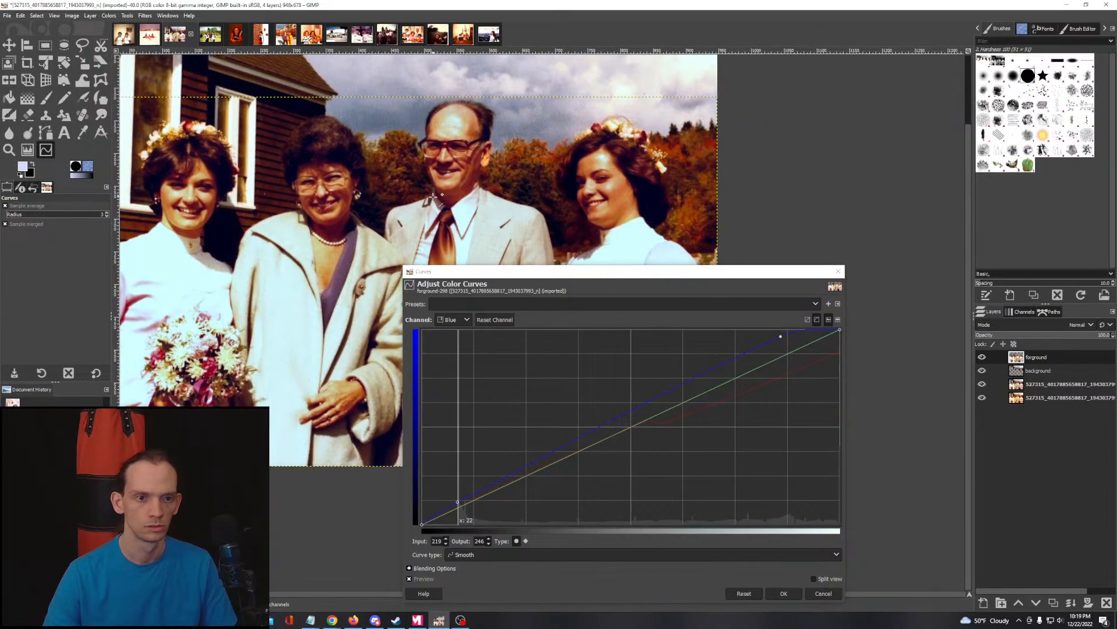
ctrl+scroll(477, 206, down, 1)
drag(566, 274, 721, 176)
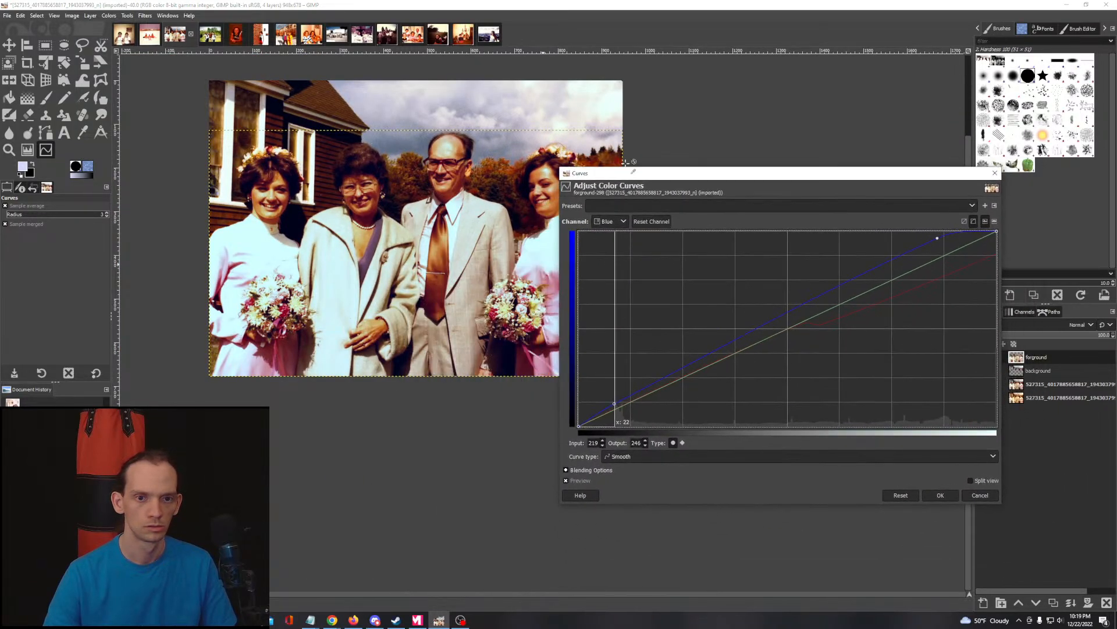
drag(561, 168, 629, 228)
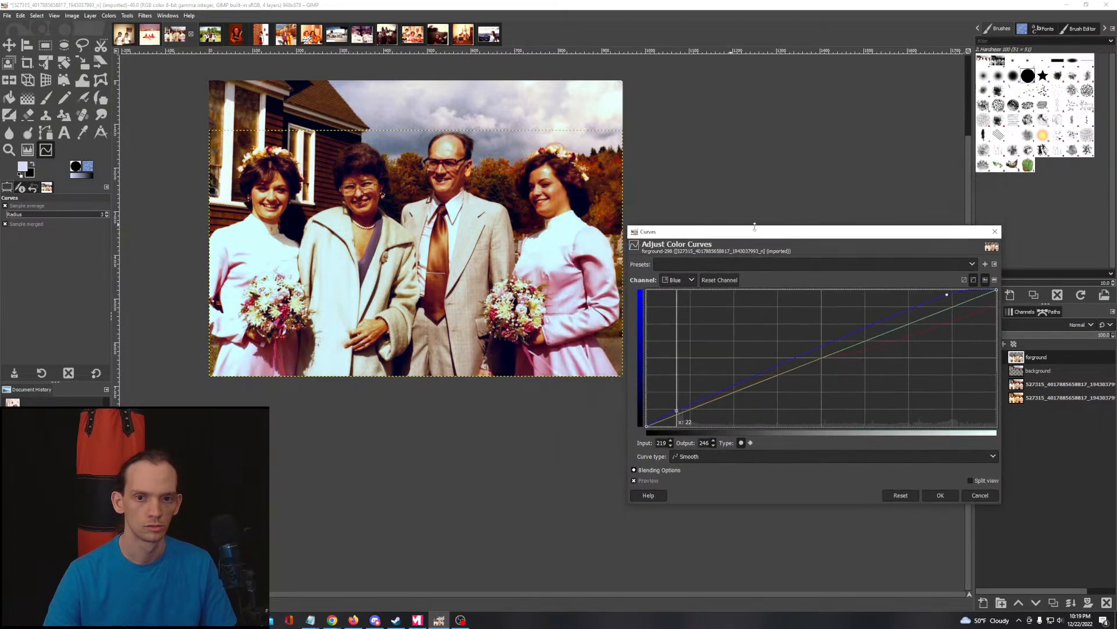
drag(762, 232, 779, 118)
ctrl+scroll(464, 213, down, 1)
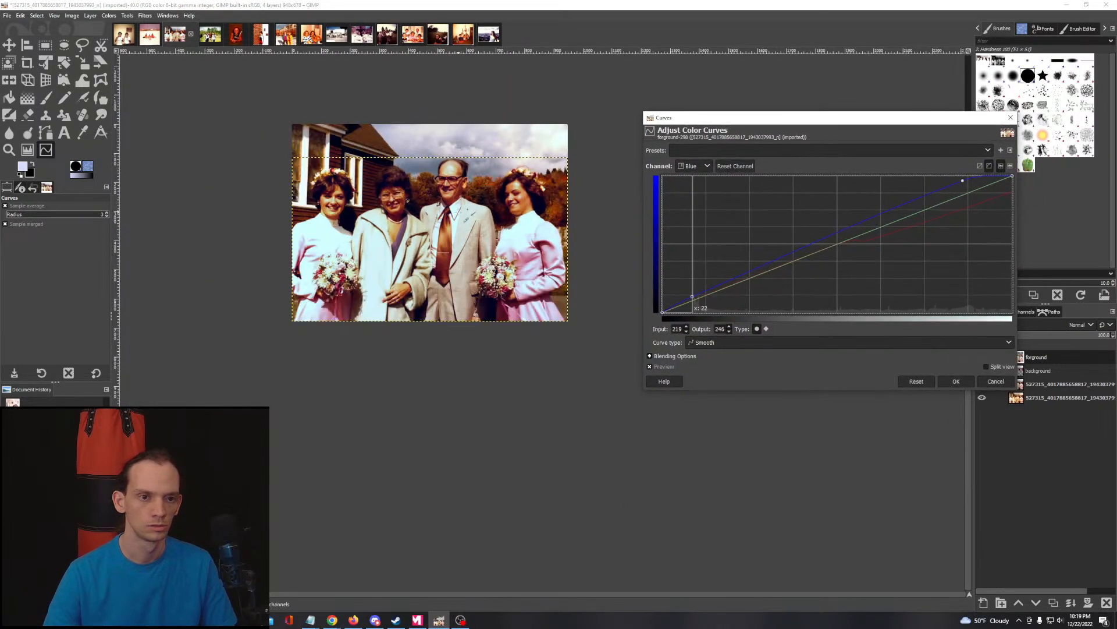
ctrl+scroll(463, 213, up, 2)
ctrl+scroll(460, 348, up, 2)
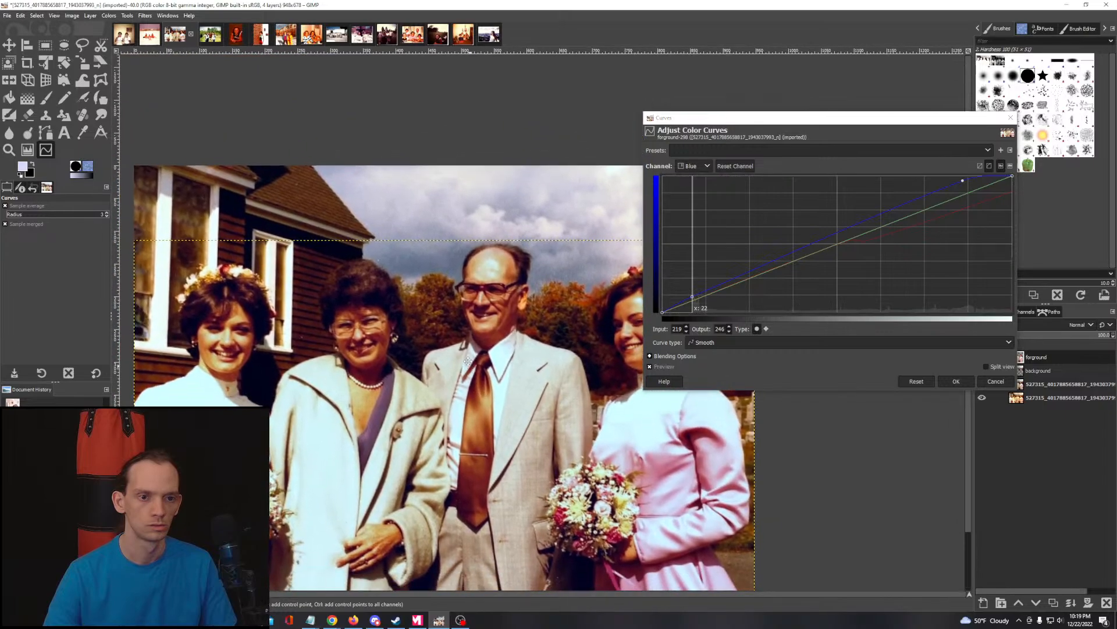
ctrl+scroll(460, 349, down, 1)
ctrl+scroll(460, 349, up, 1)
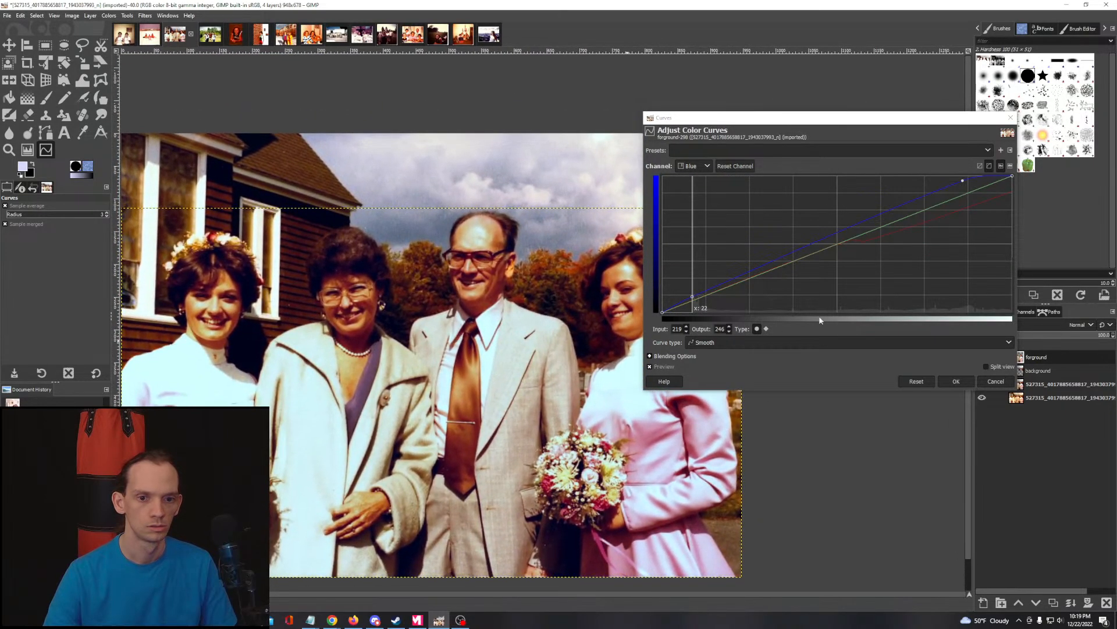
Step: Try several heights for the blue curve's highlight point and settle it at input 216, output 232
drag(962, 181, 965, 187)
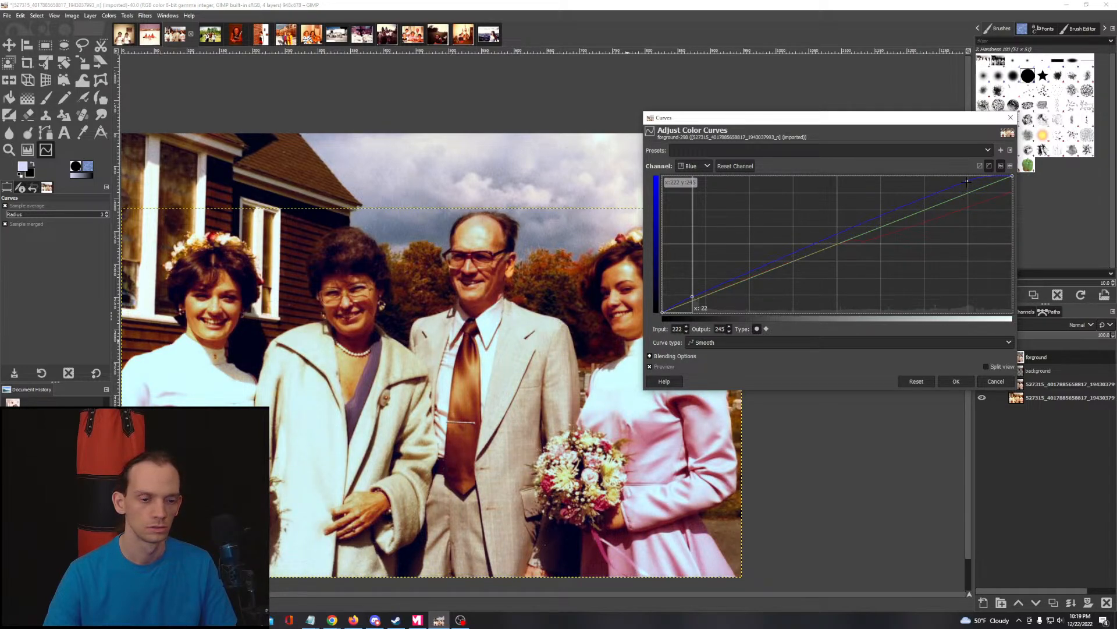
drag(966, 182, 968, 193)
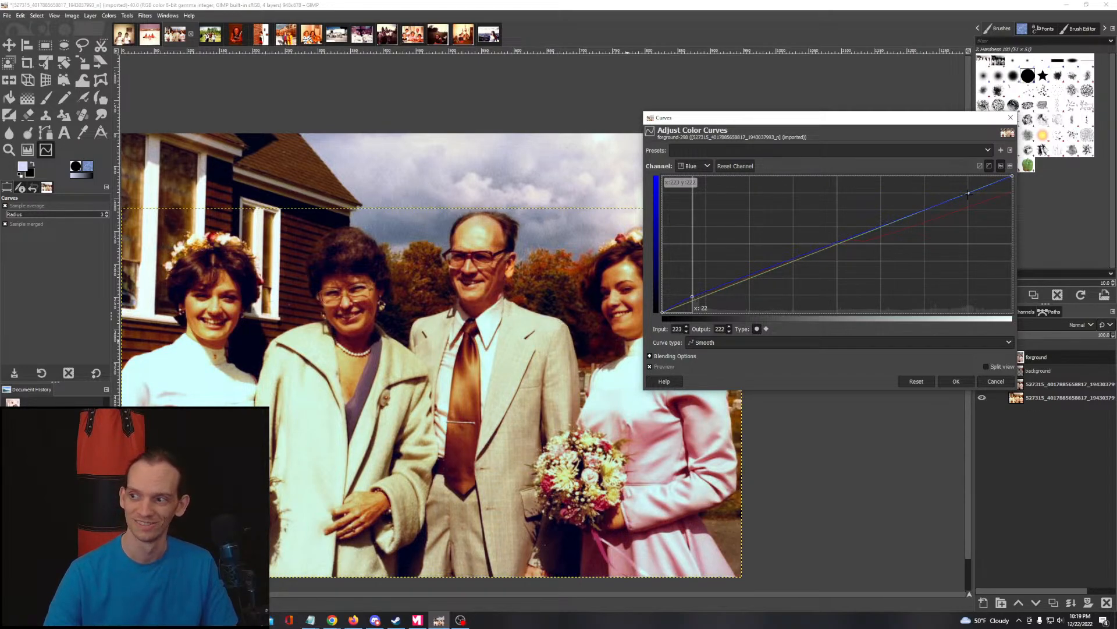
drag(968, 194, 955, 180)
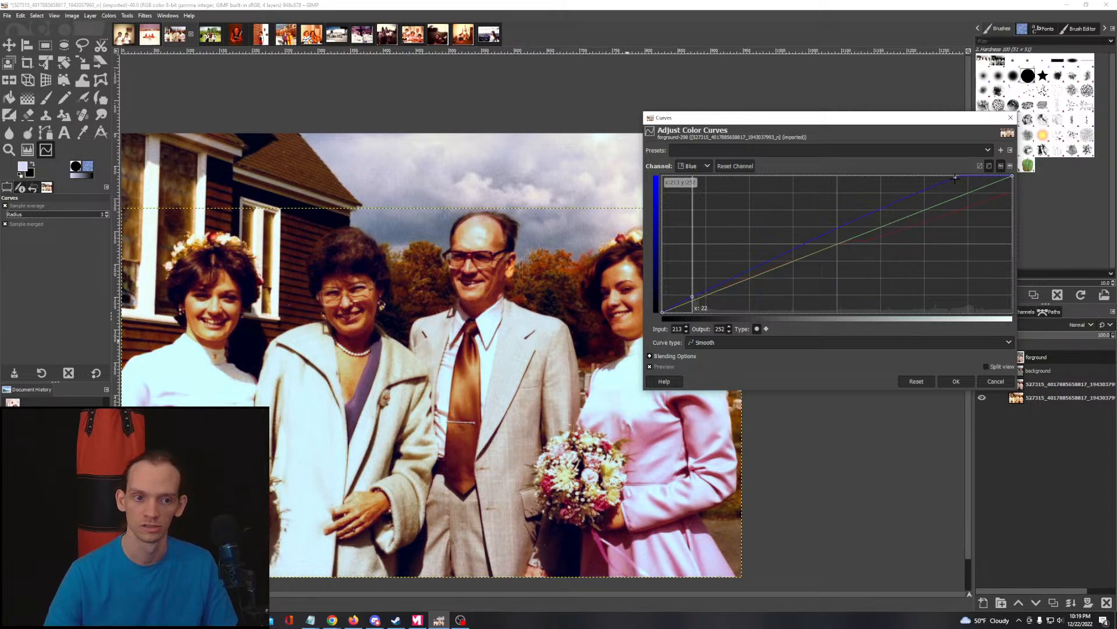
drag(955, 179, 962, 194)
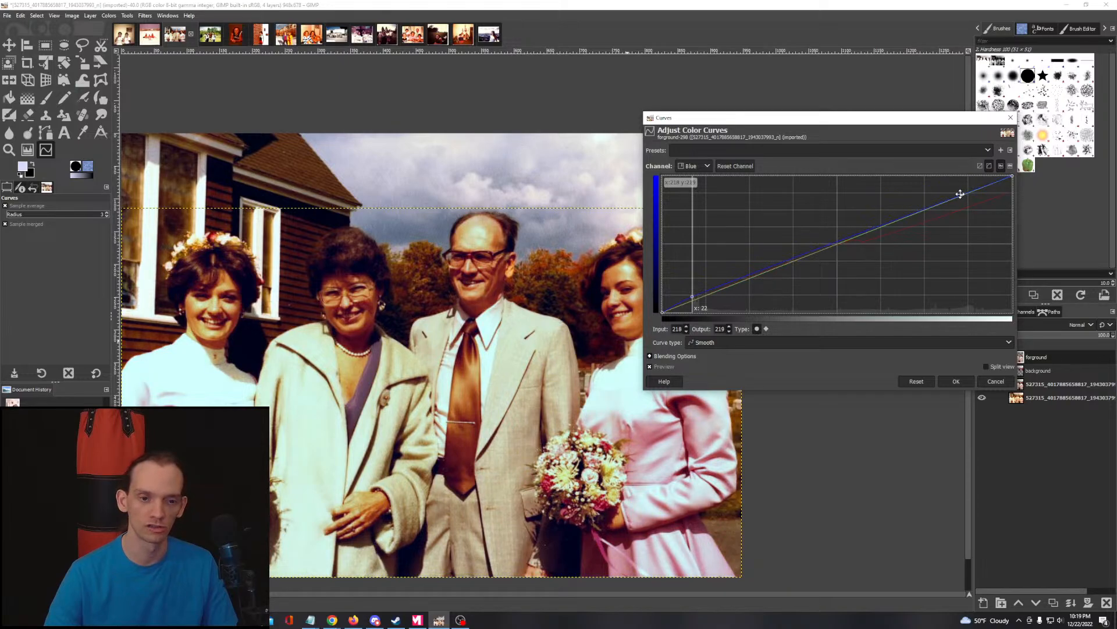
ctrl+scroll(457, 360, up, 3)
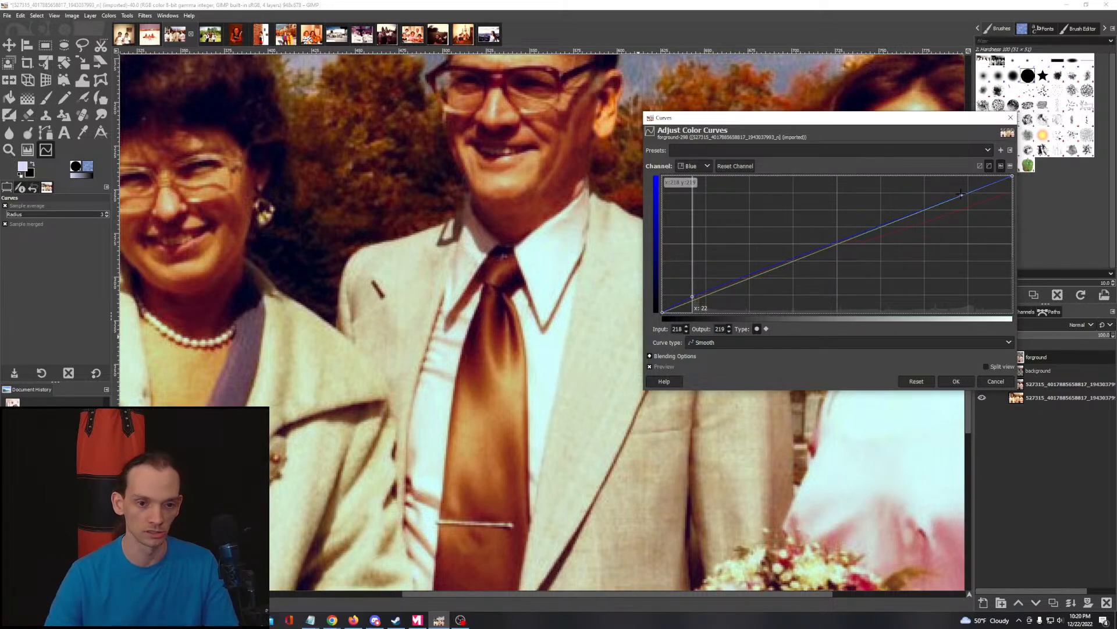
mouse_move(961, 194)
mouse_down()
mouse_move(953, 177)
mouse_move(957, 185)
mouse_up()
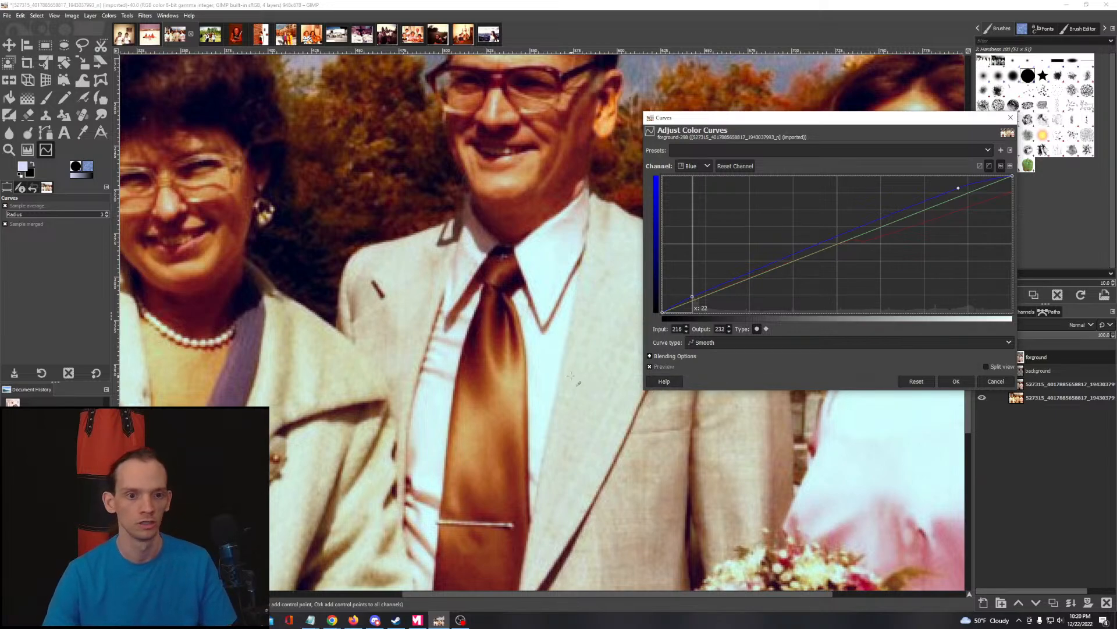
Step: Check the color balance across the whole group photo and apply the Curves adjustment to the forground layer
scroll(579, 381, down, 1)
scroll(577, 376, down, 2)
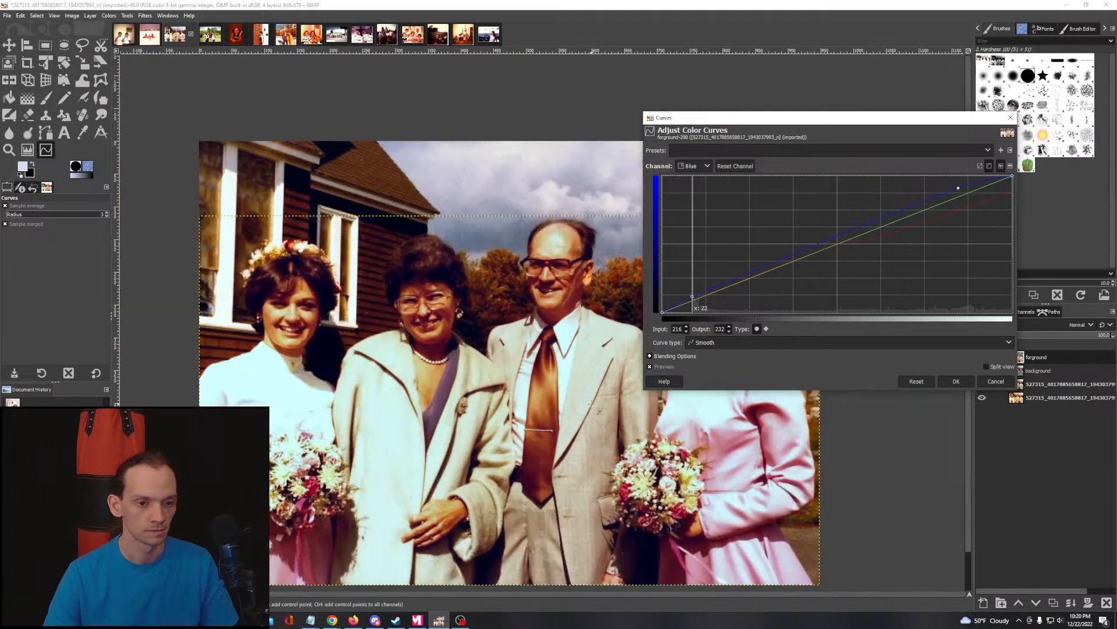
drag(586, 402, 501, 396)
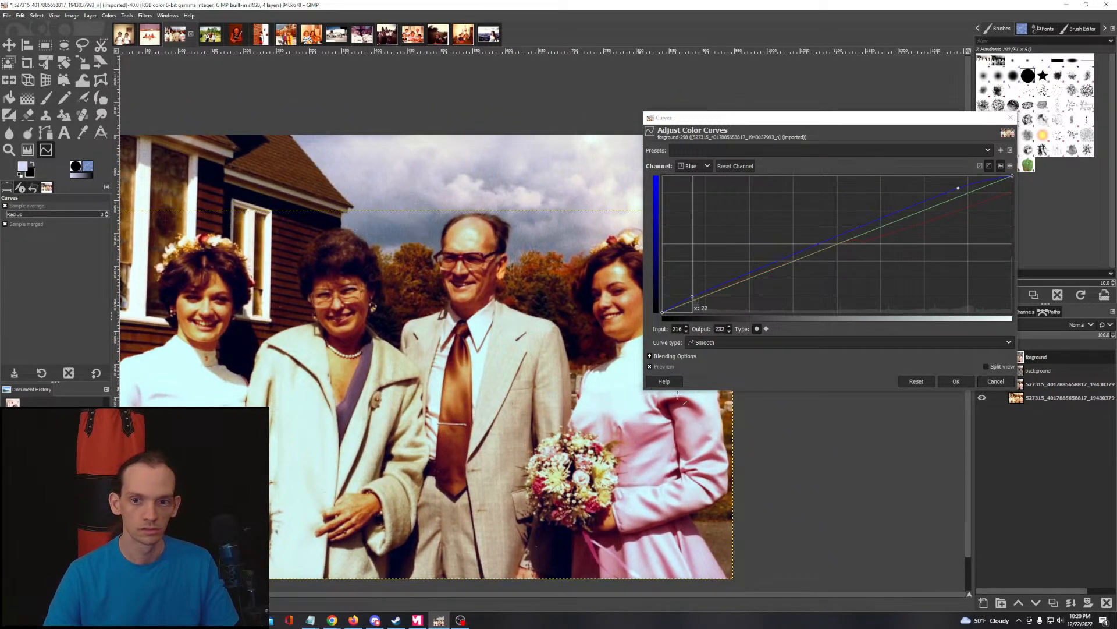
click(956, 382)
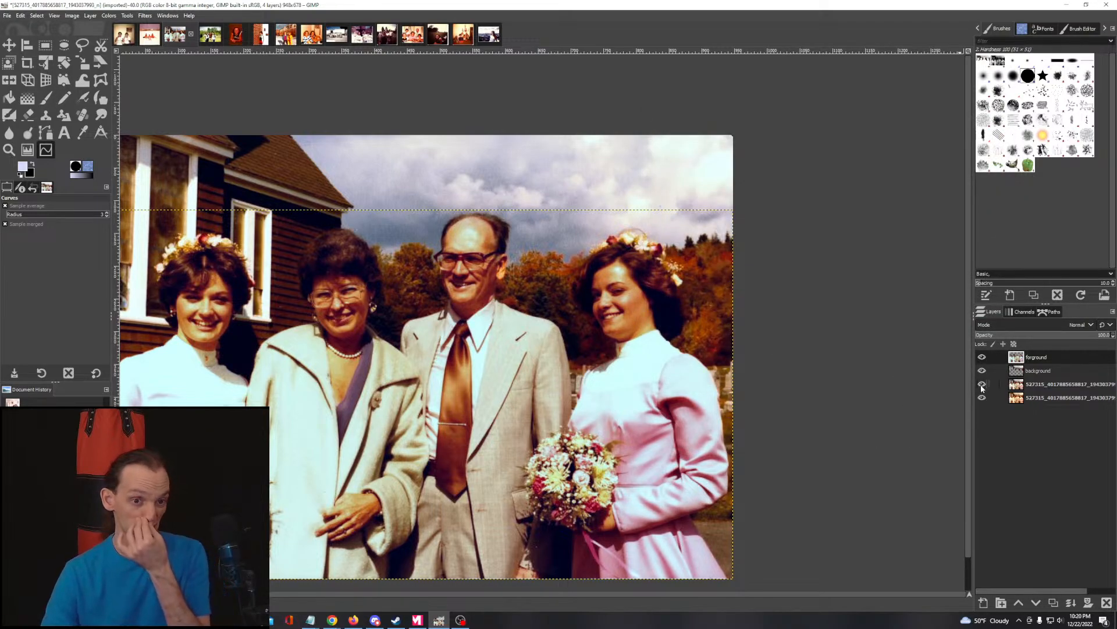
Step: Merge the forground layer into the background layer, and merge the result into the photo copy beneath it
click(982, 385)
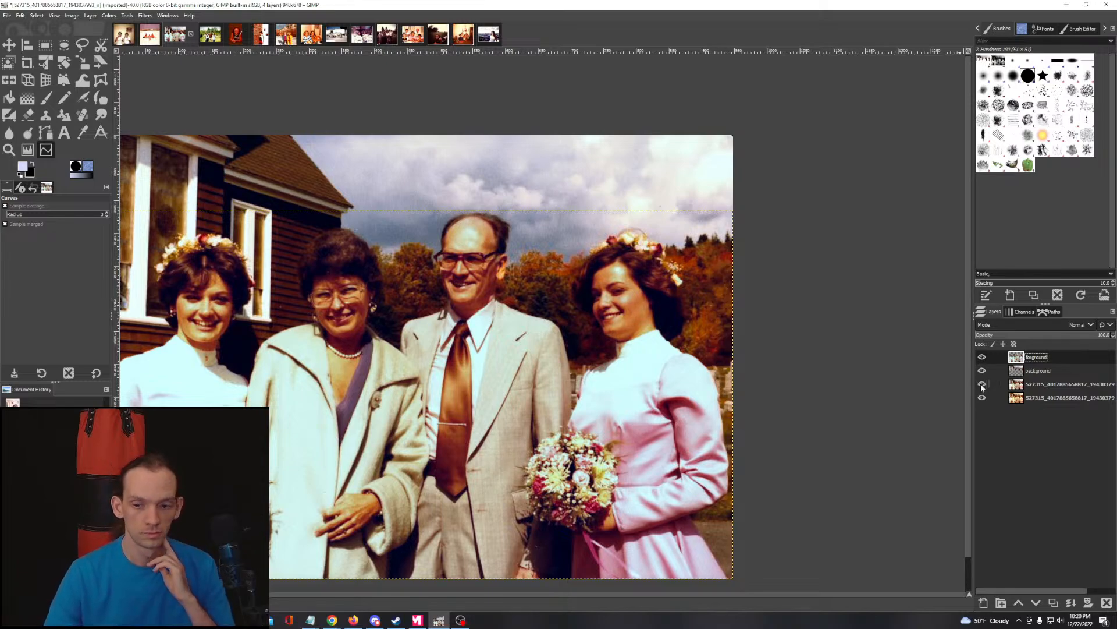
right_click(1016, 358)
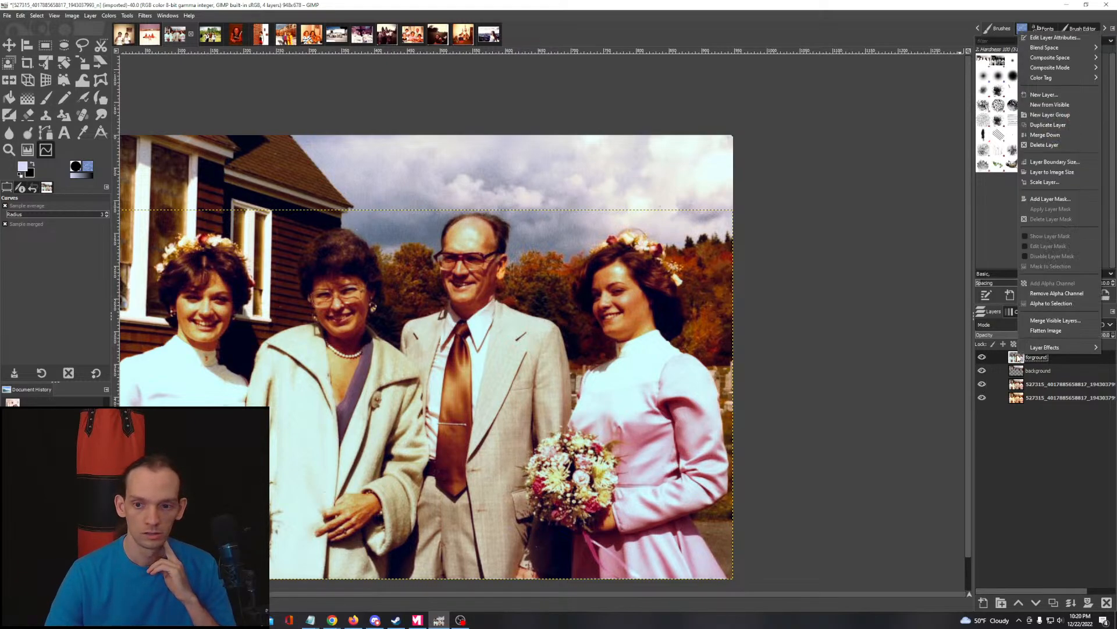
click(1044, 144)
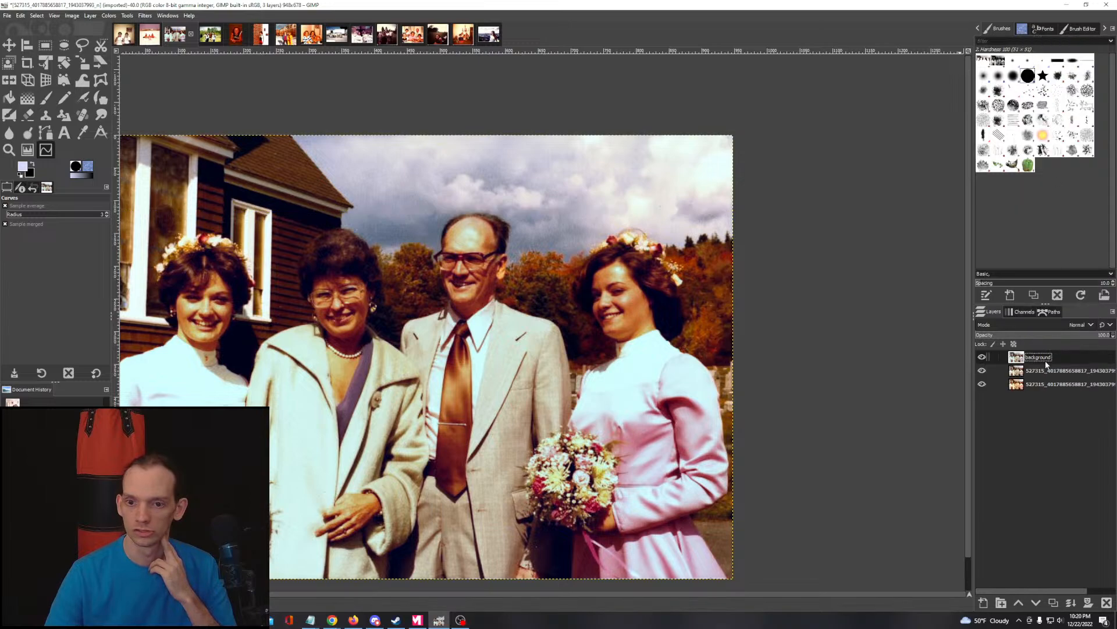
right_click(1033, 357)
click(1059, 145)
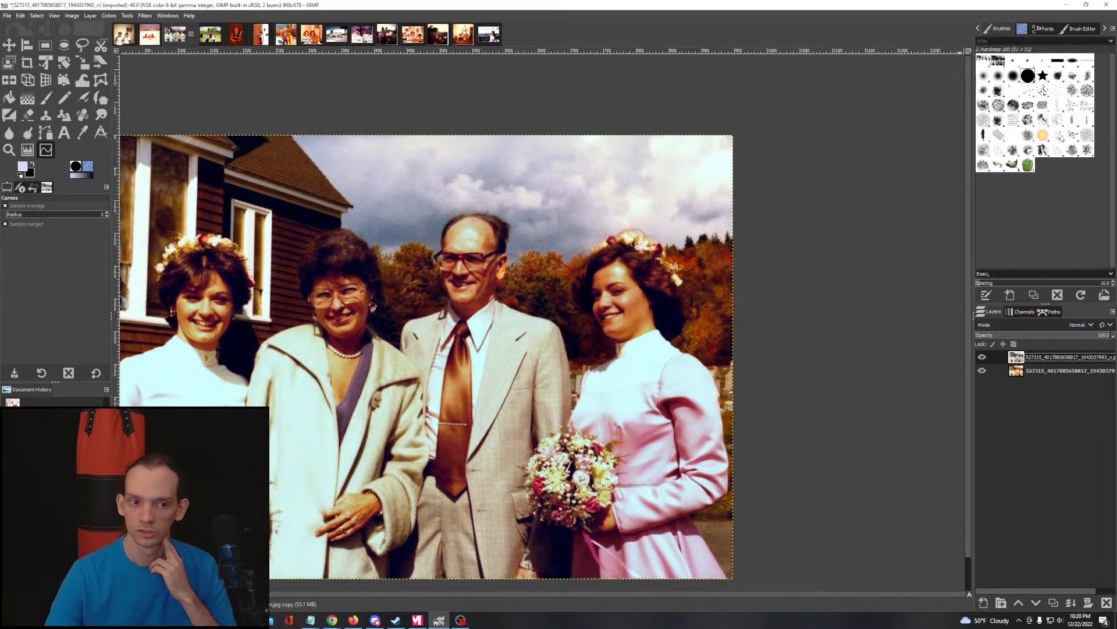
Step: Compare the corrected wedding photo with the original by repeatedly hiding and showing the corrected layer
click(981, 357)
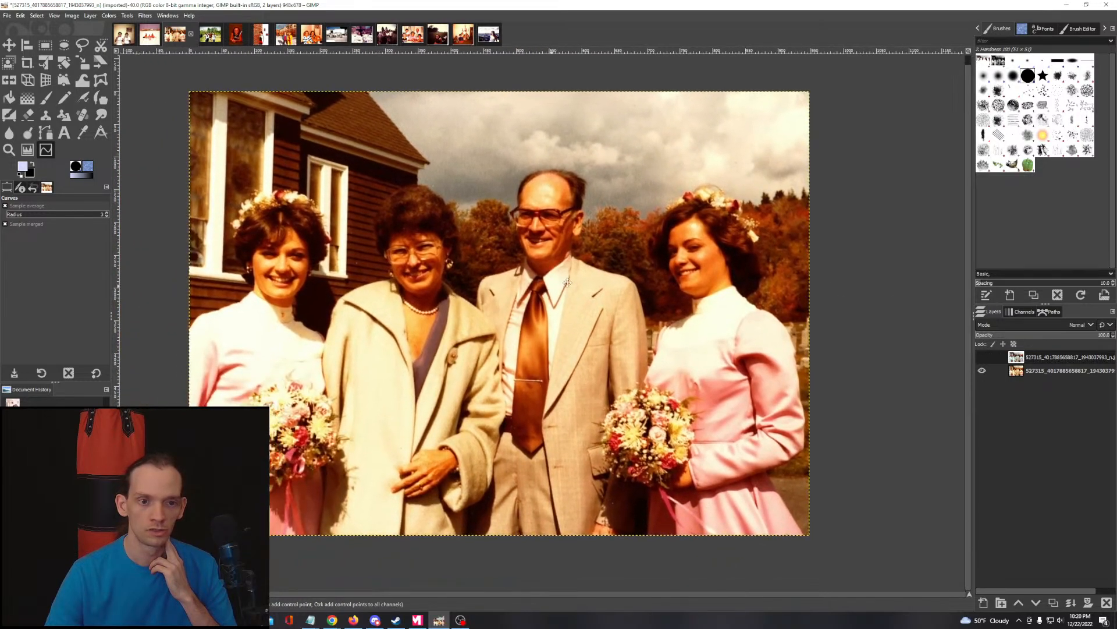
click(981, 357)
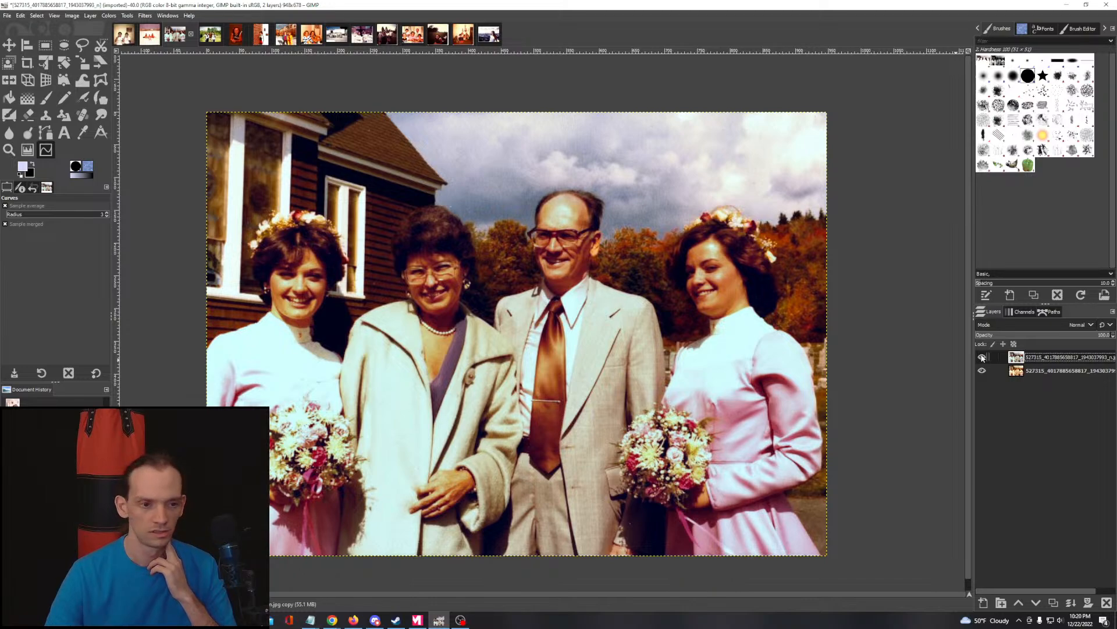
click(982, 357)
click(982, 356)
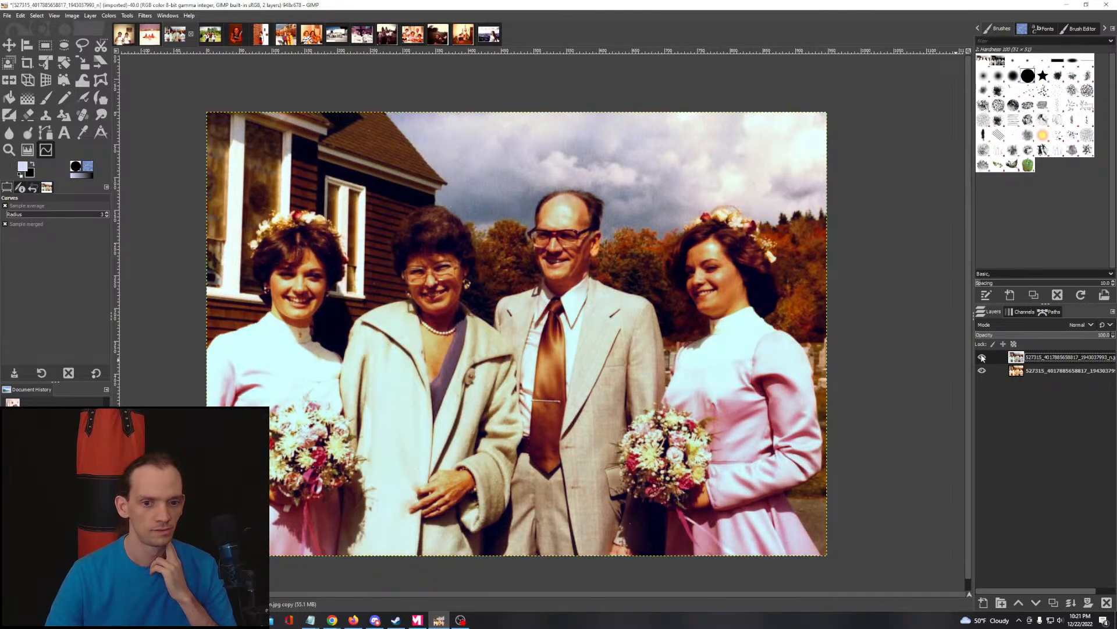
click(981, 357)
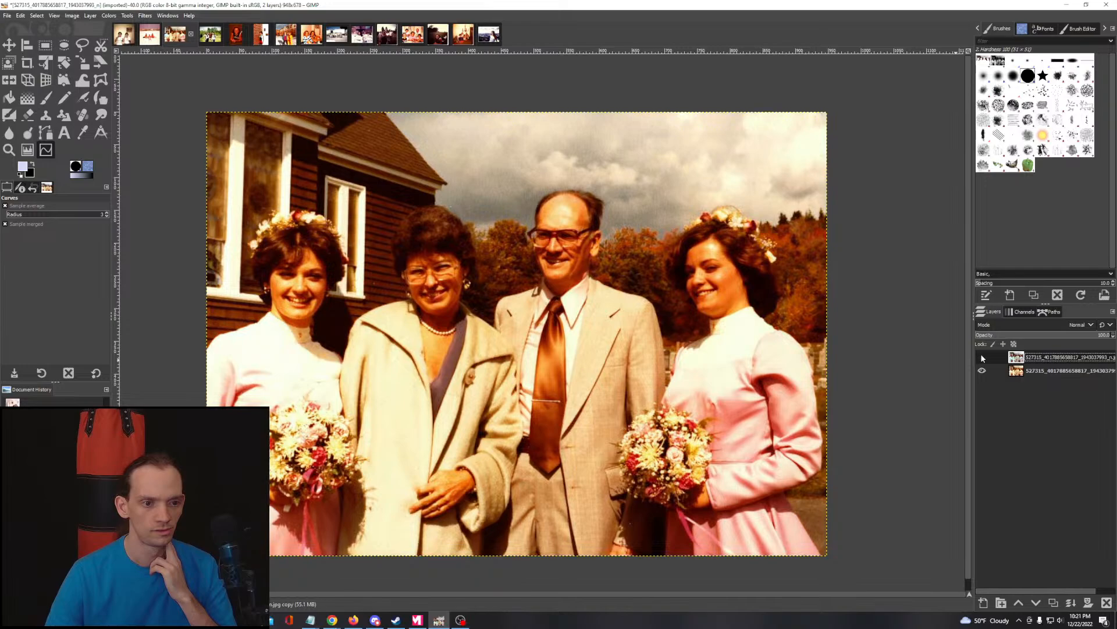
click(982, 357)
click(982, 357)
click(982, 357)
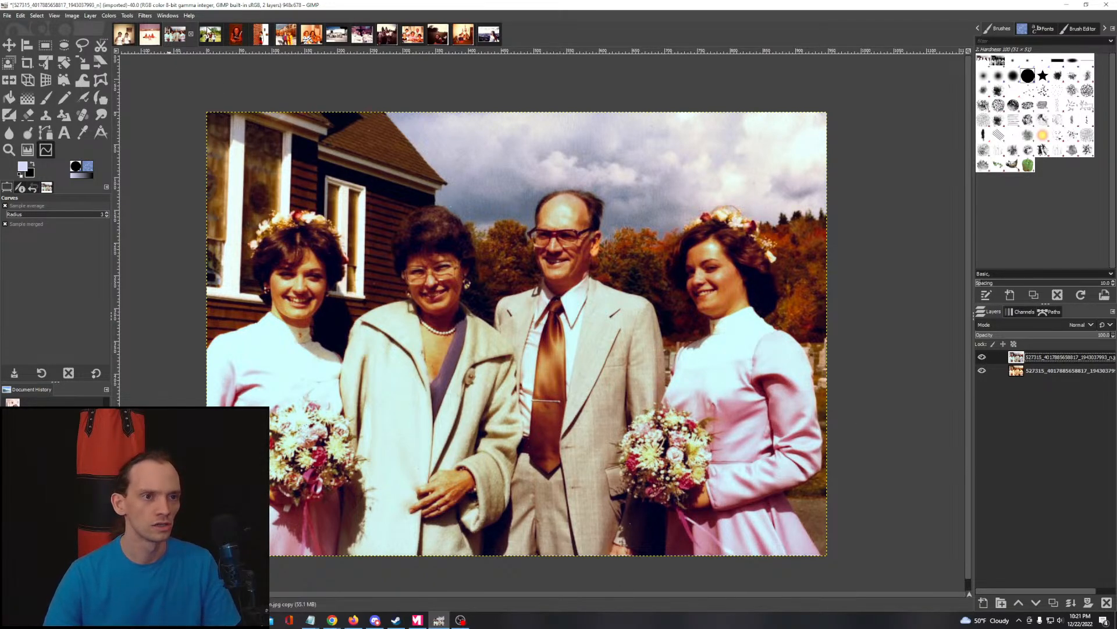
Step: Switch to the open photo of four people standing arm in arm before trees and center it in view
click(210, 33)
scroll(457, 262, up, 1)
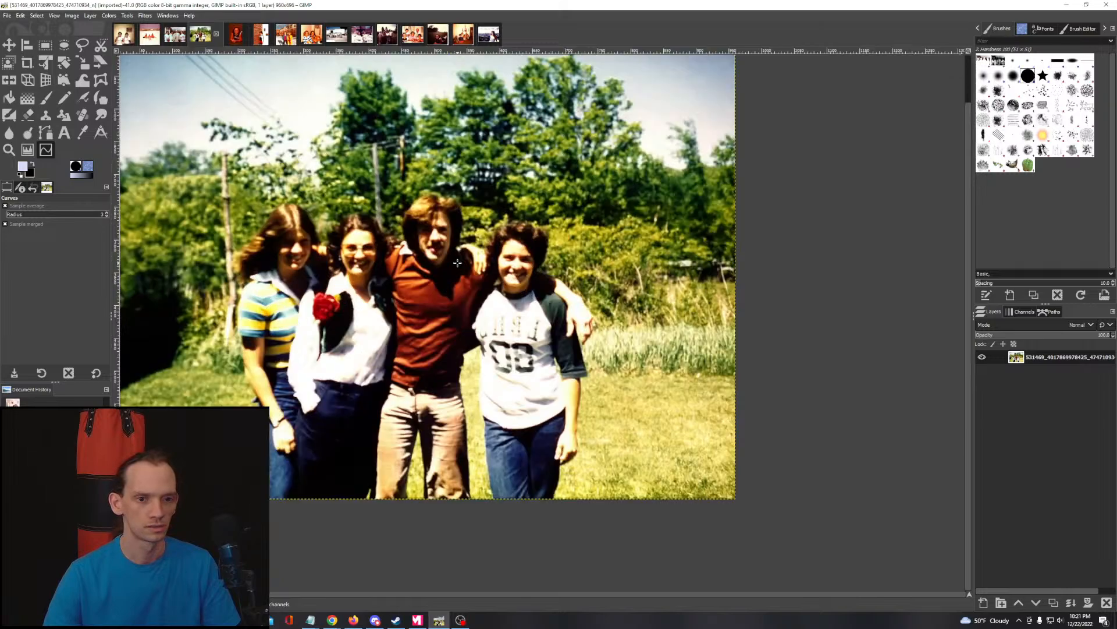
drag(457, 262, 533, 322)
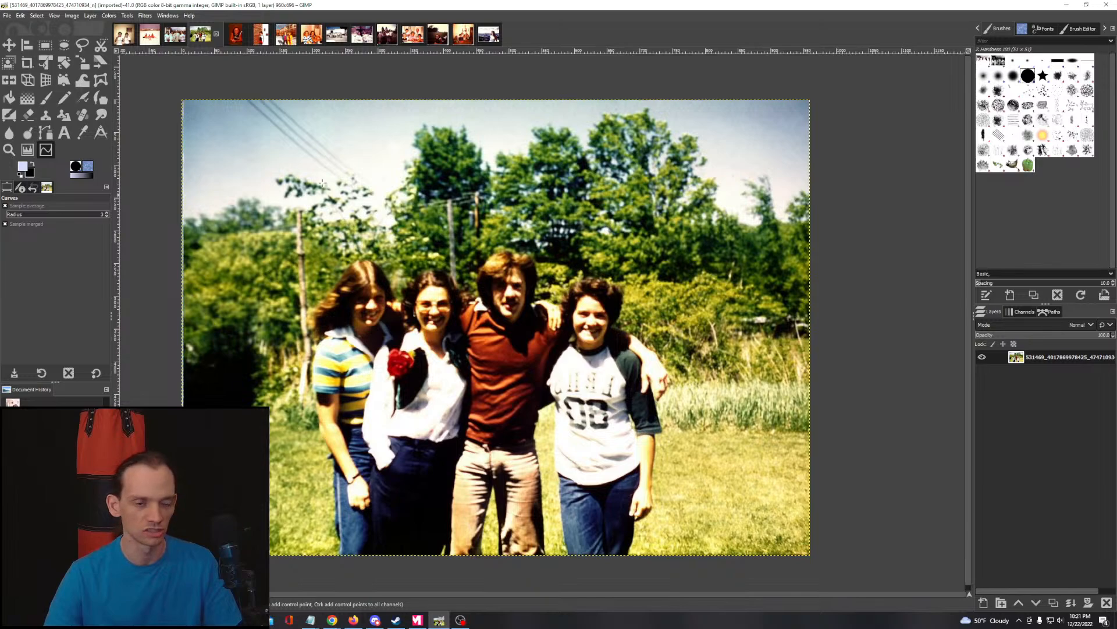
click(106, 15)
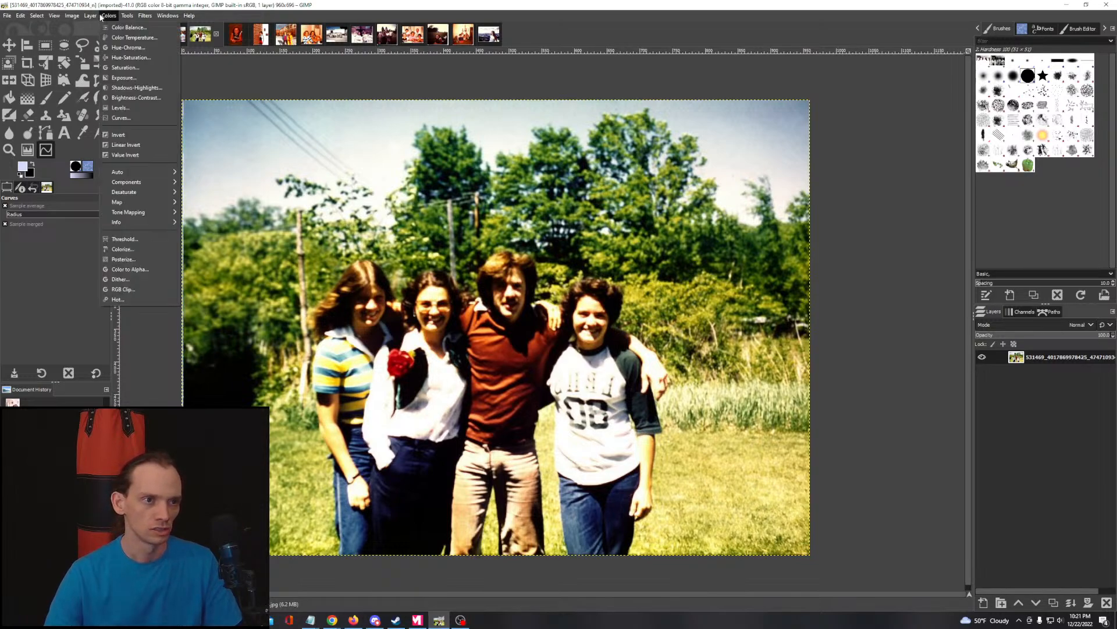
click(115, 88)
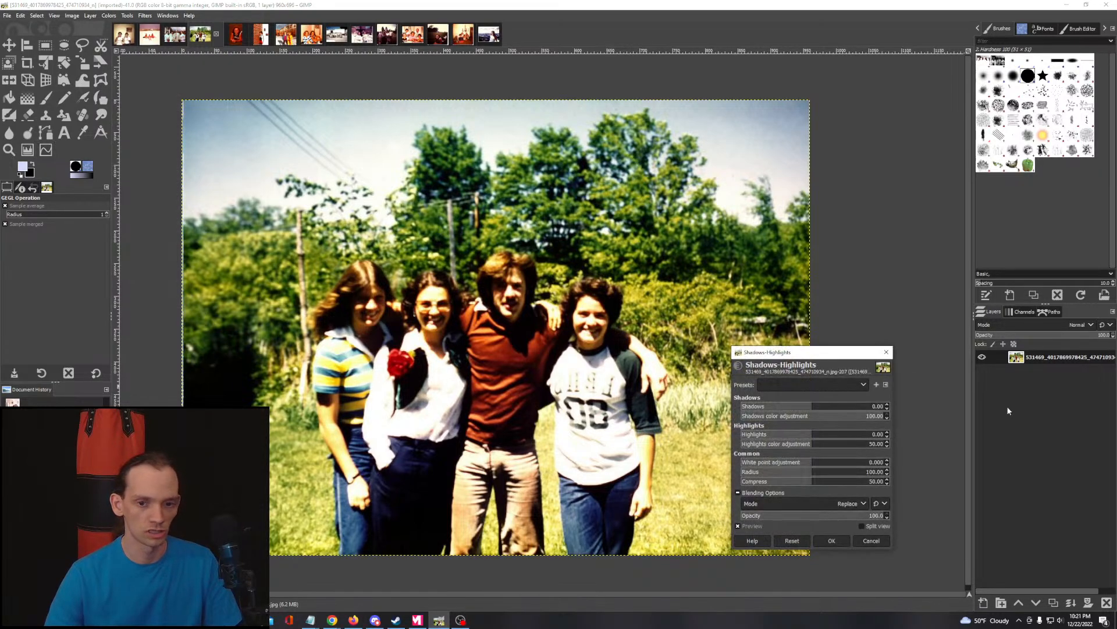
click(877, 540)
Step: Duplicate the photo's layer, rename the lower one "original", and make the upper copy the active layer
right_click(1031, 364)
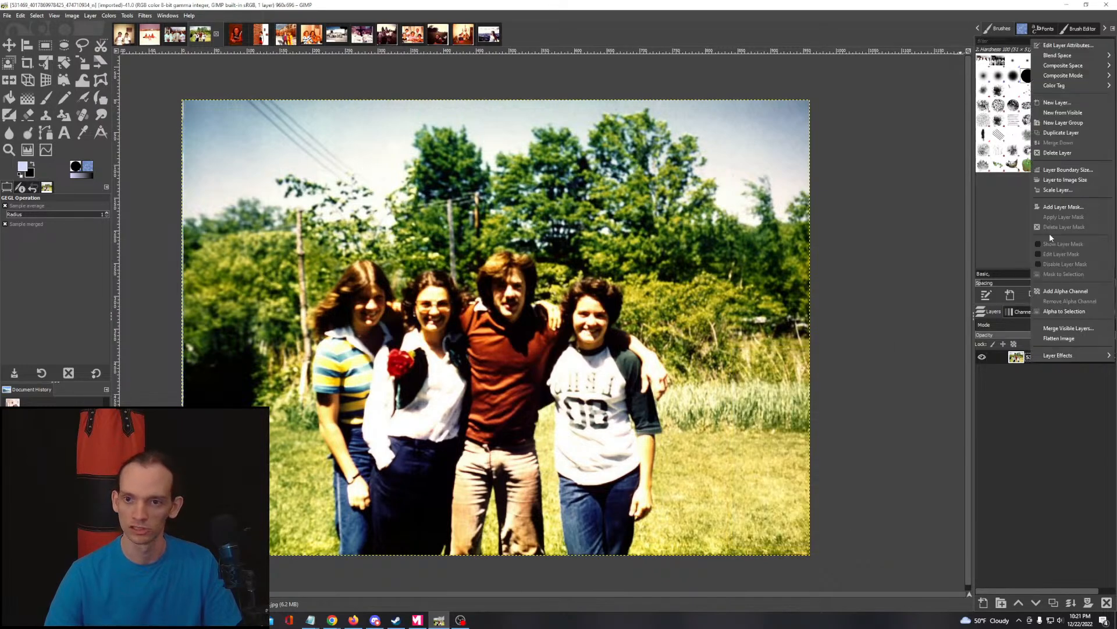
click(1060, 133)
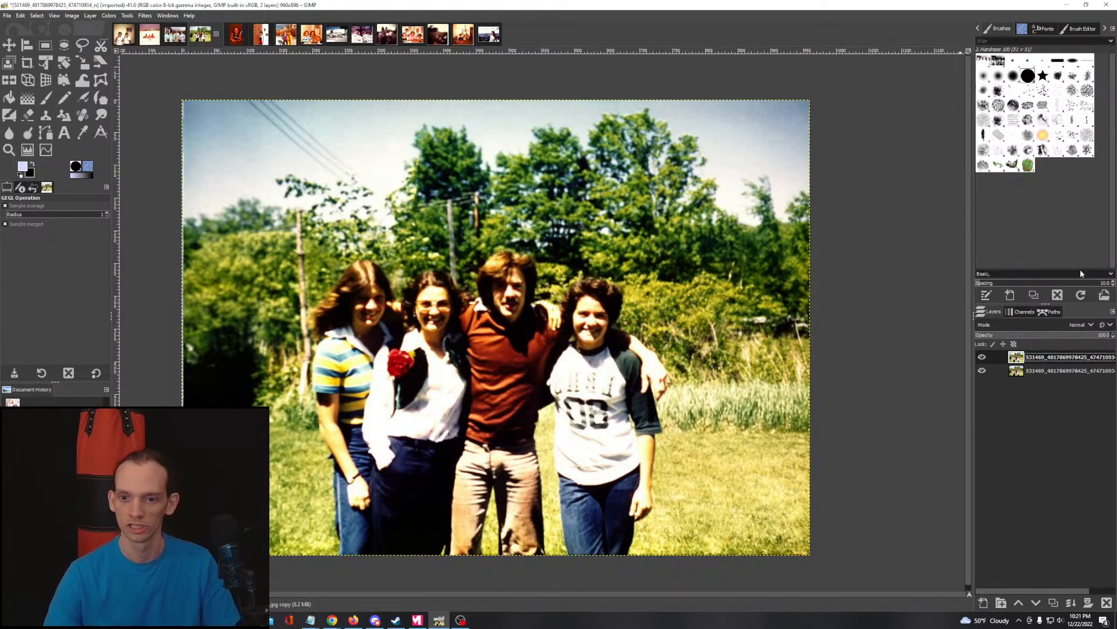
double_click(1038, 370)
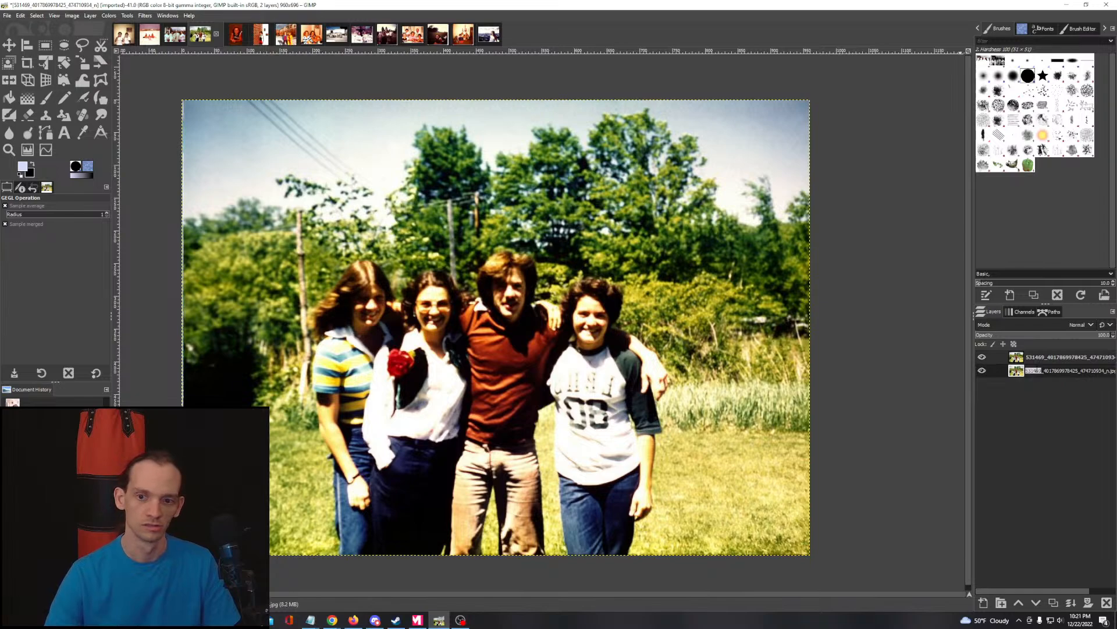
text(orig)
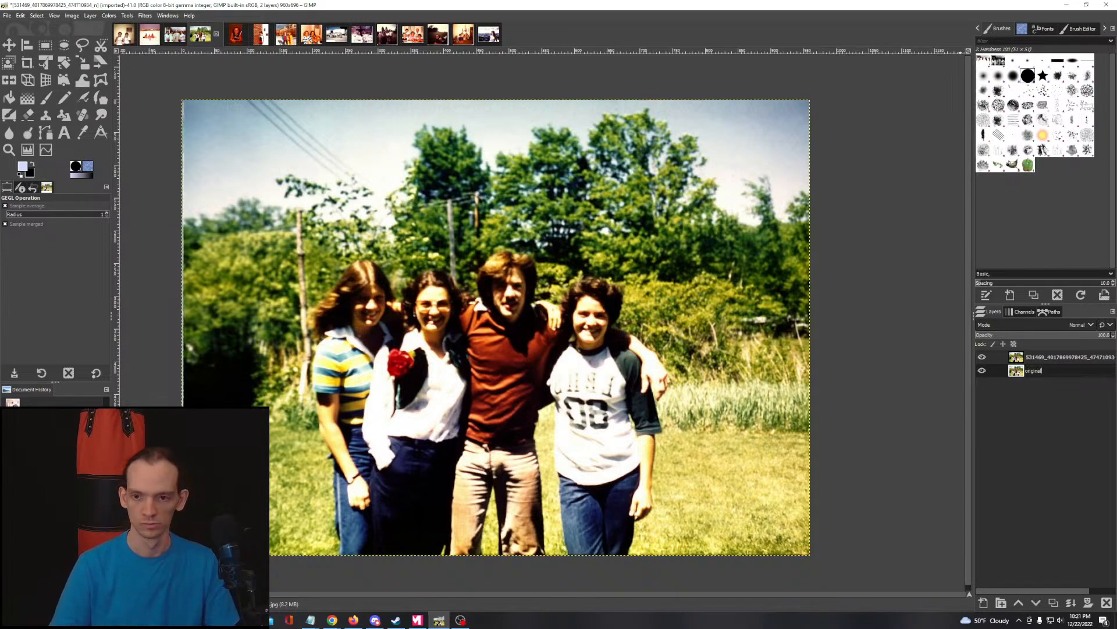
text(inal)
key(Return)
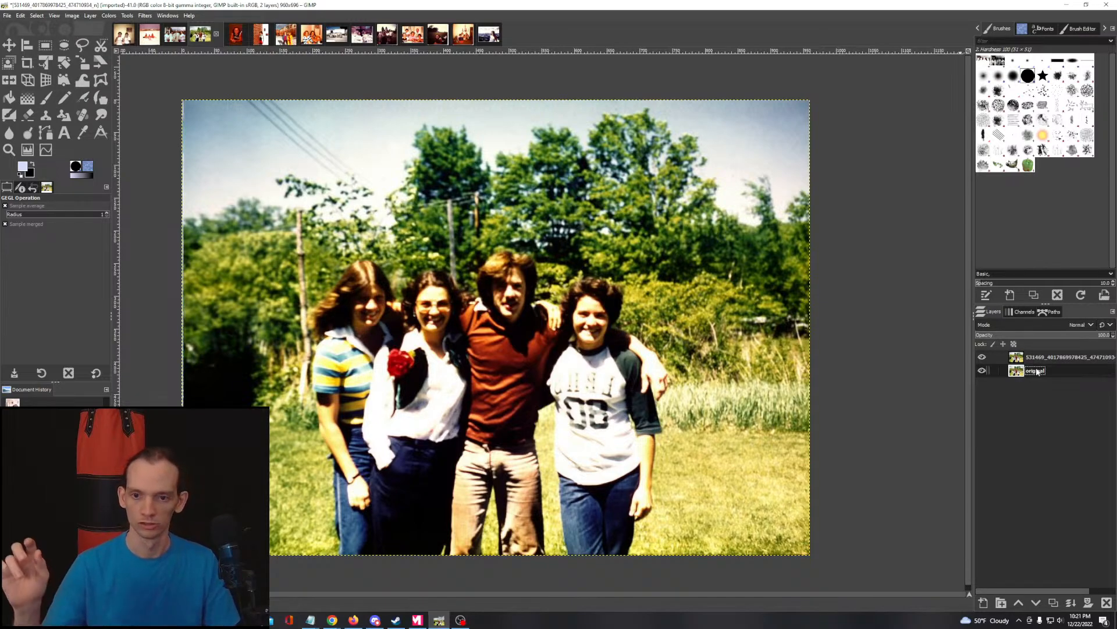
click(1076, 358)
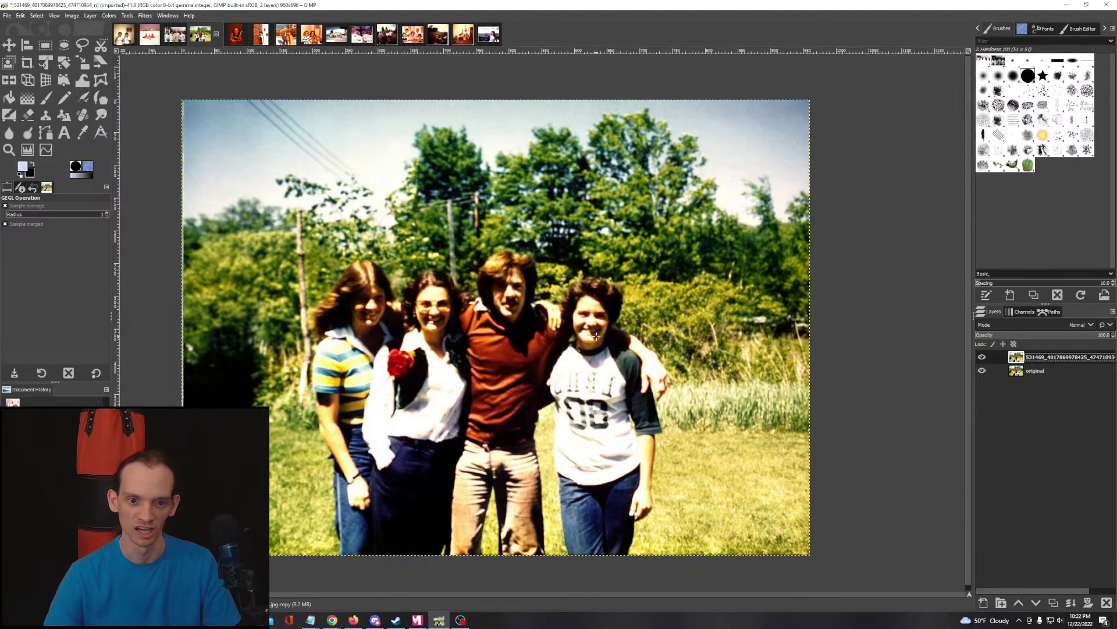
Step: Try a Shadows-Highlights adjustment on the copied layer with Shadows at 100 and Highlights at -12.80
click(108, 17)
click(129, 96)
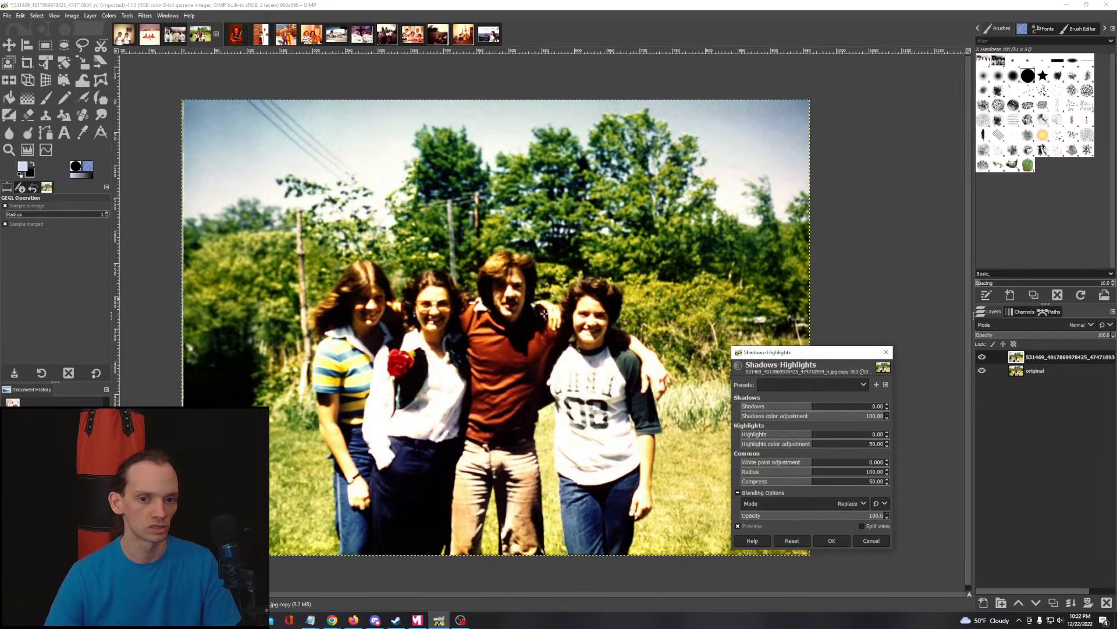
click(790, 434)
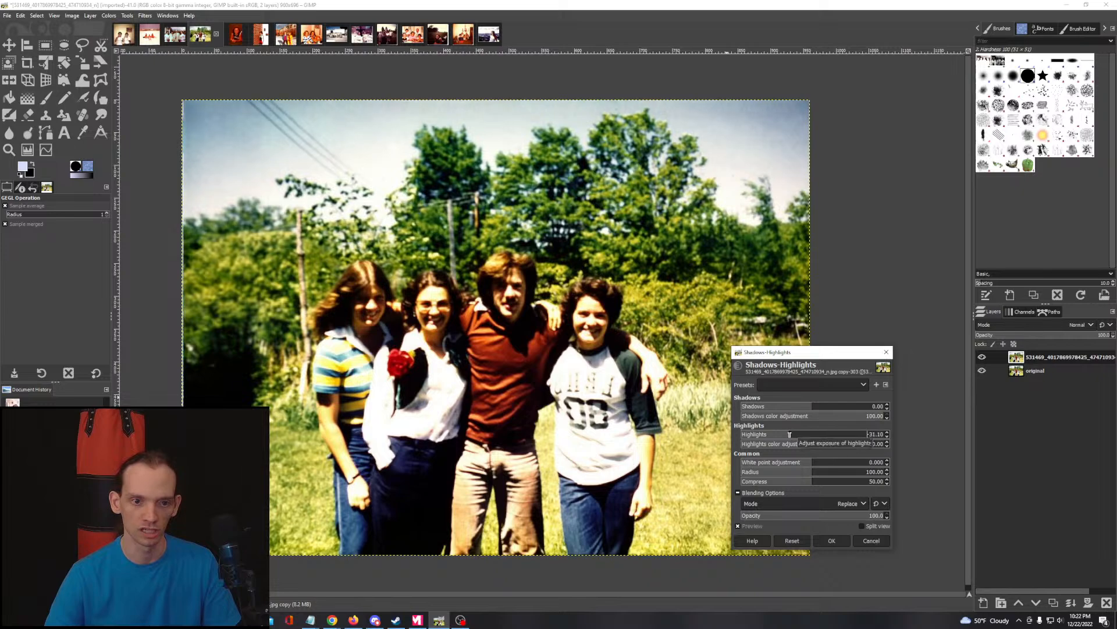
drag(790, 435, 788, 433)
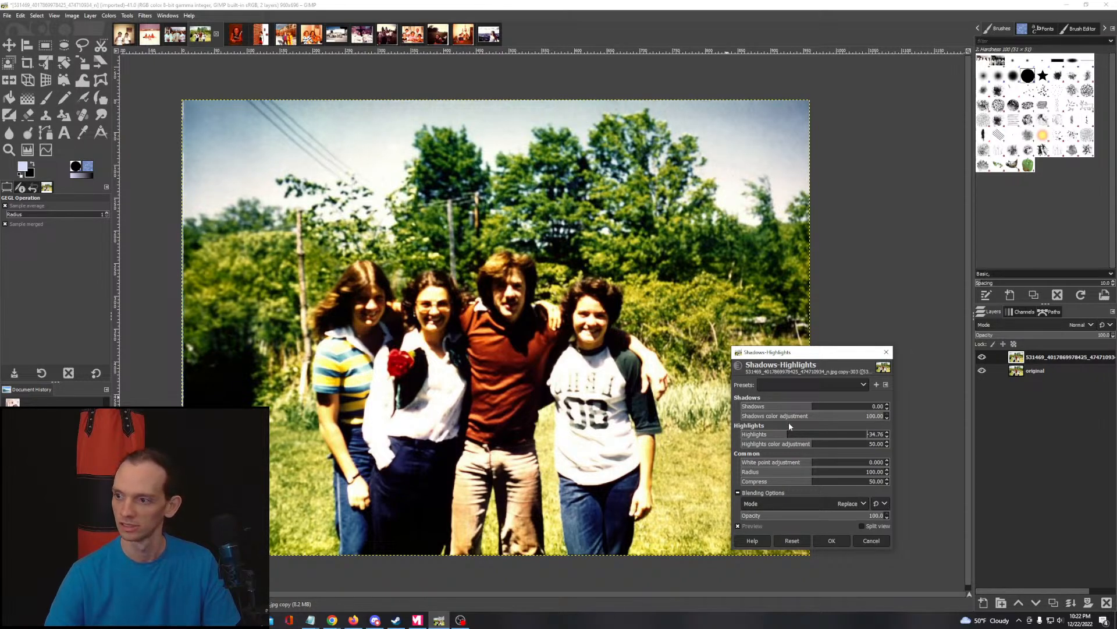
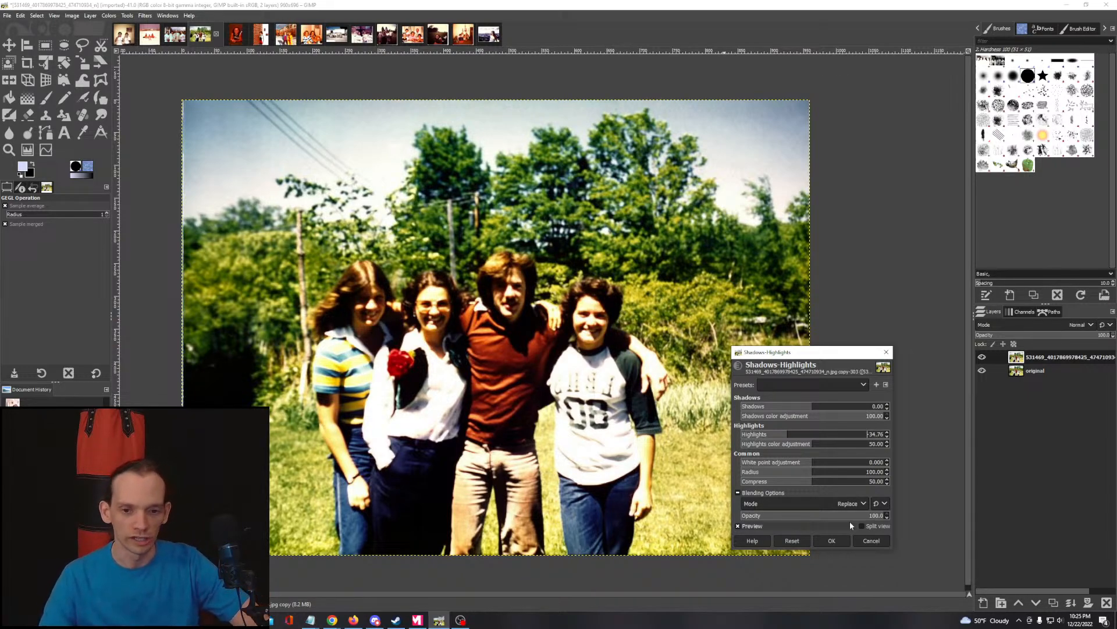
drag(773, 436, 889, 407)
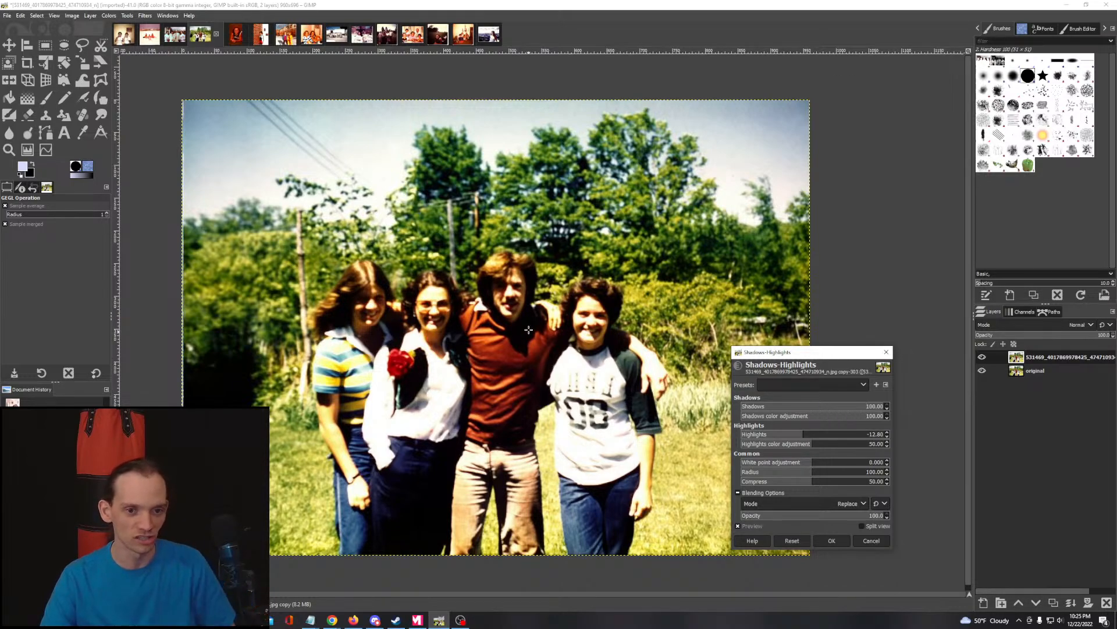
Step: Examine the dark areas around the man's neck and the whole group, and discard the Shadows-Highlights adjustment
scroll(528, 330, up, 8)
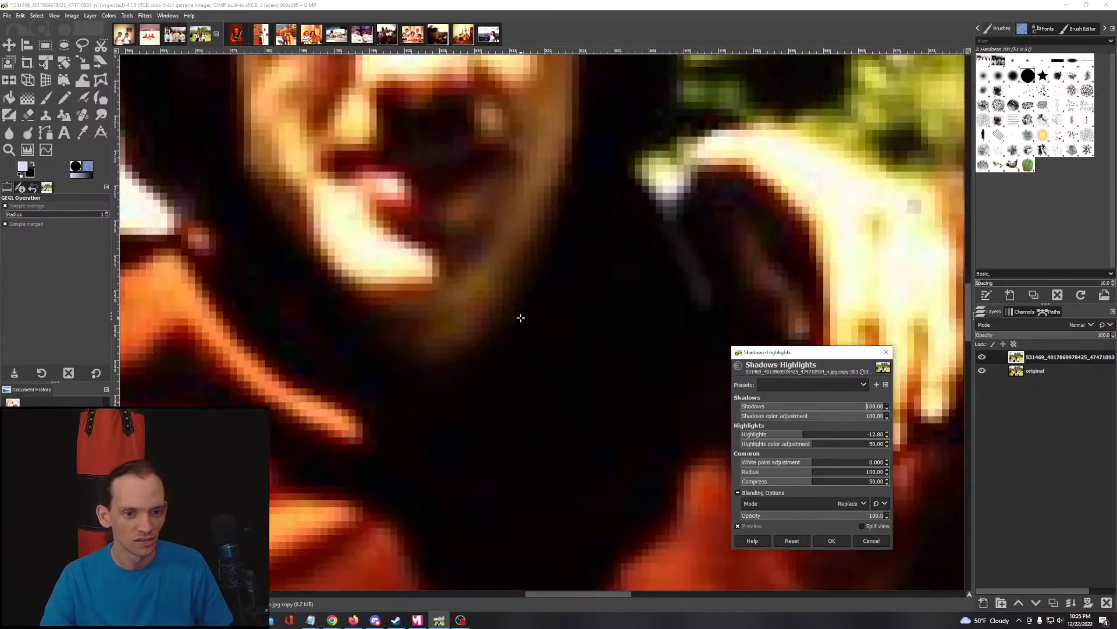
scroll(474, 423, down, 5)
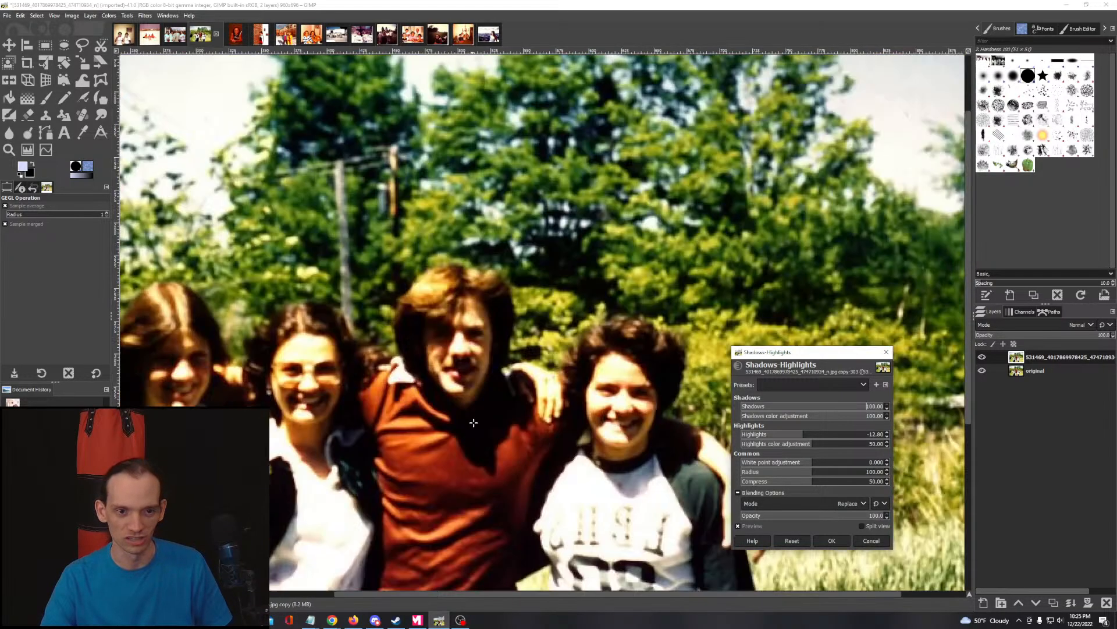
scroll(474, 423, down, 4)
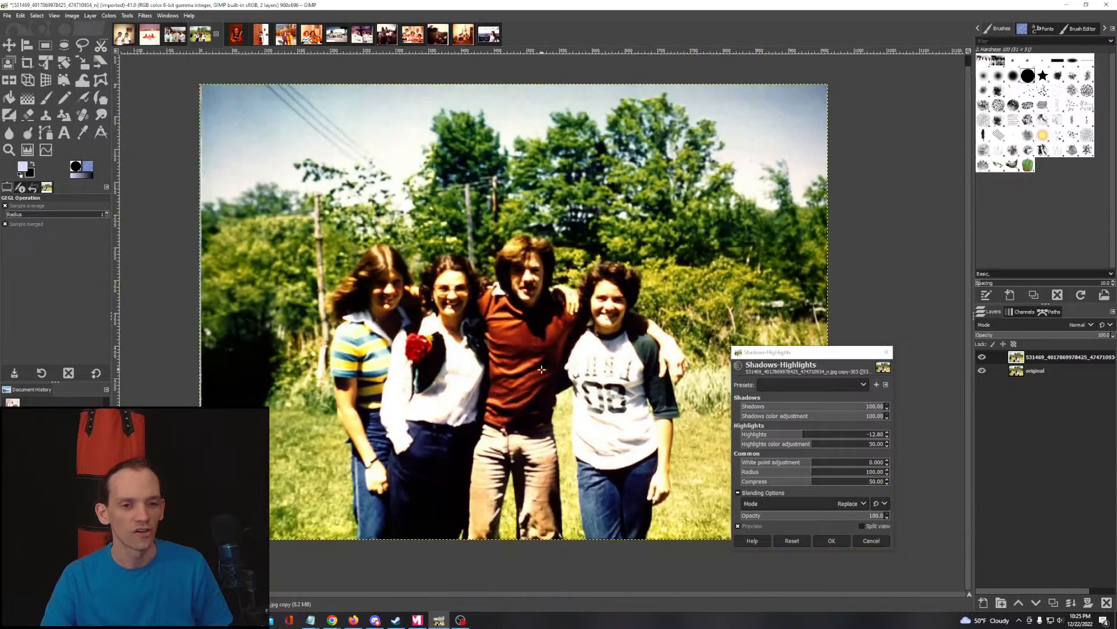
click(887, 353)
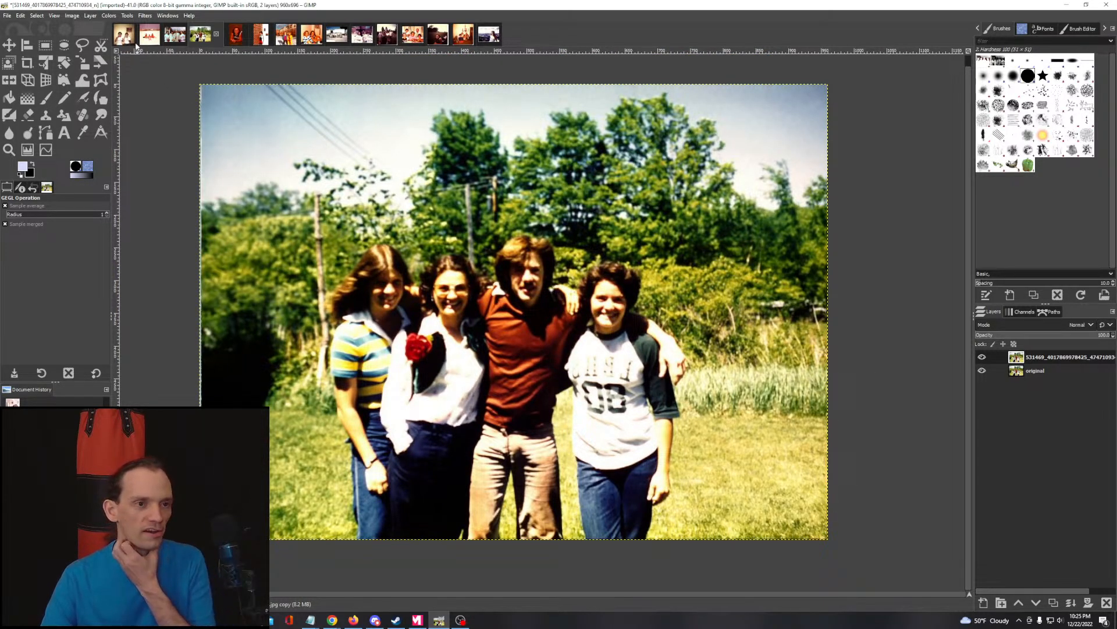
Step: In Brightness-Contrast, try stronger settings on the copied layer and settle on brightness 15 and contrast -10
click(110, 15)
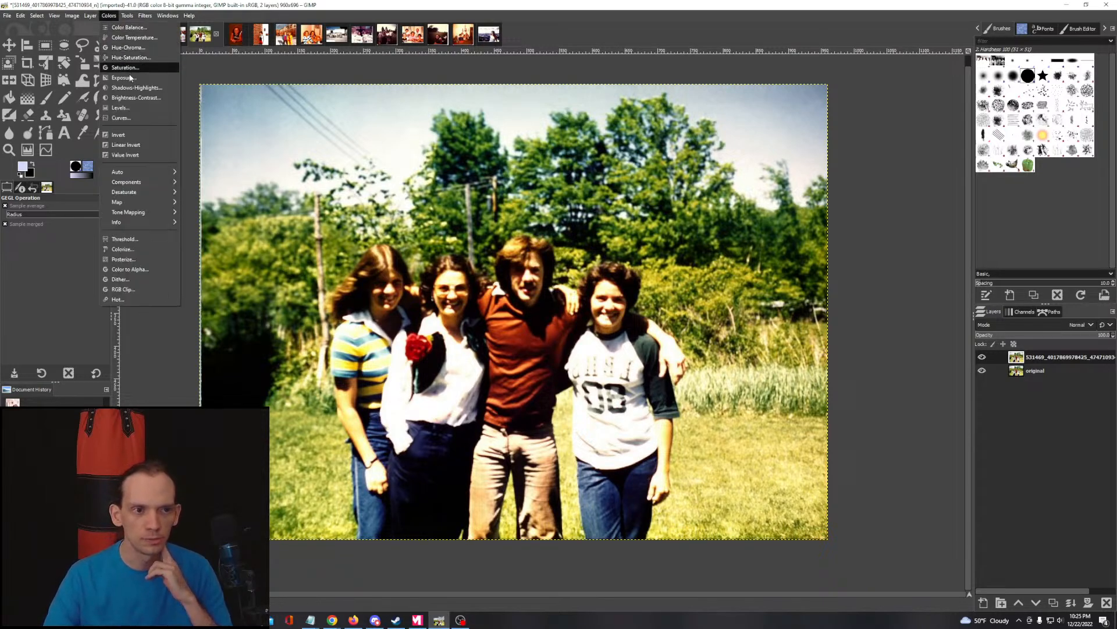
click(136, 97)
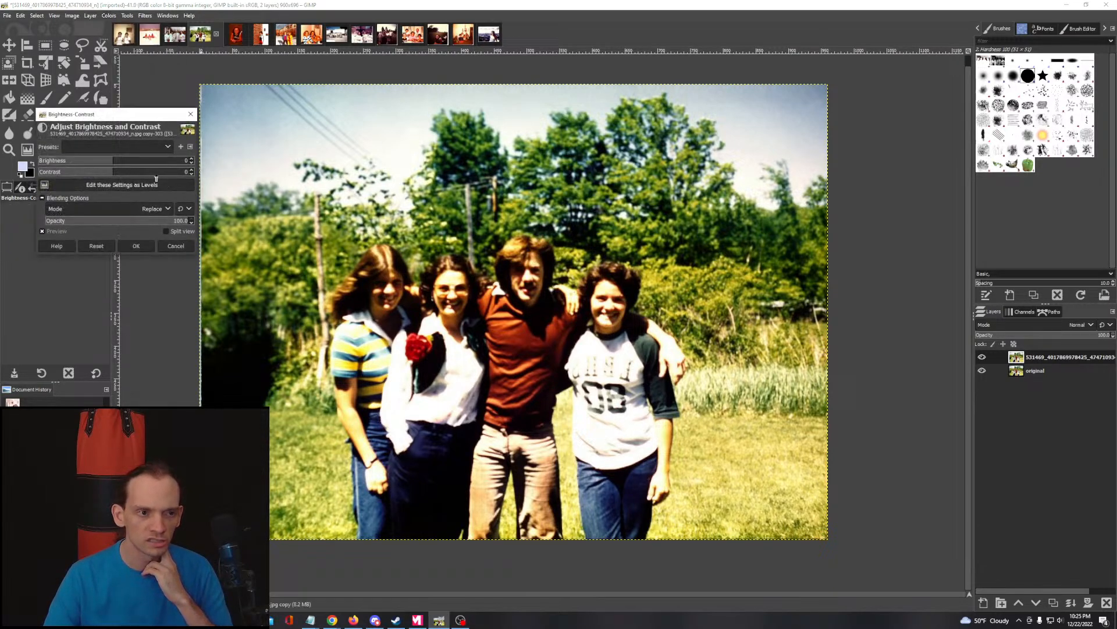
drag(108, 172, 133, 171)
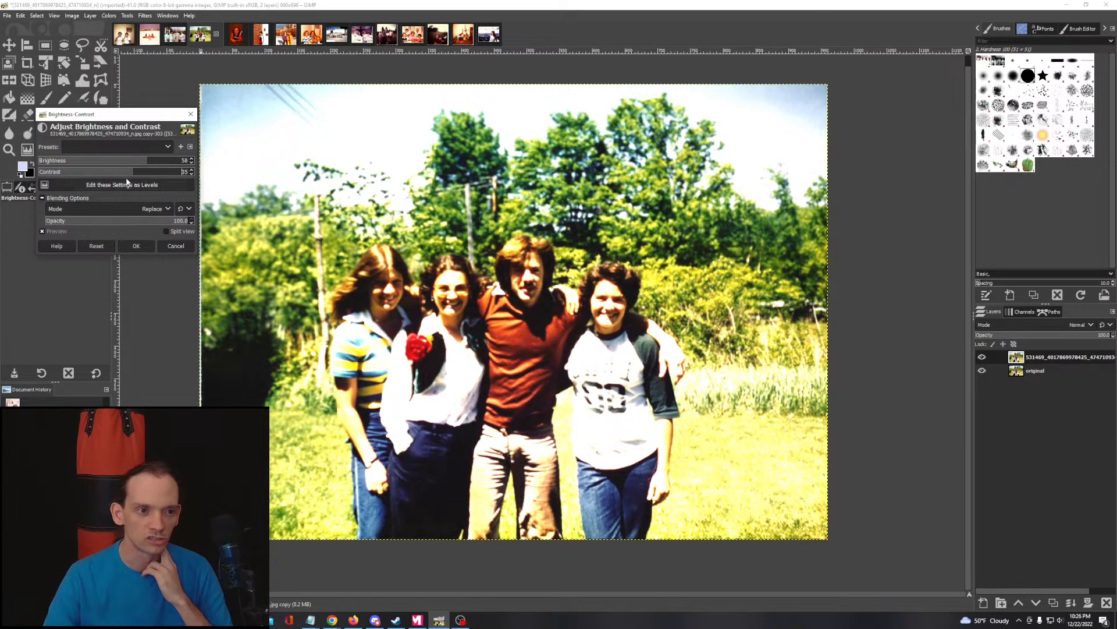
click(106, 172)
drag(144, 162, 122, 172)
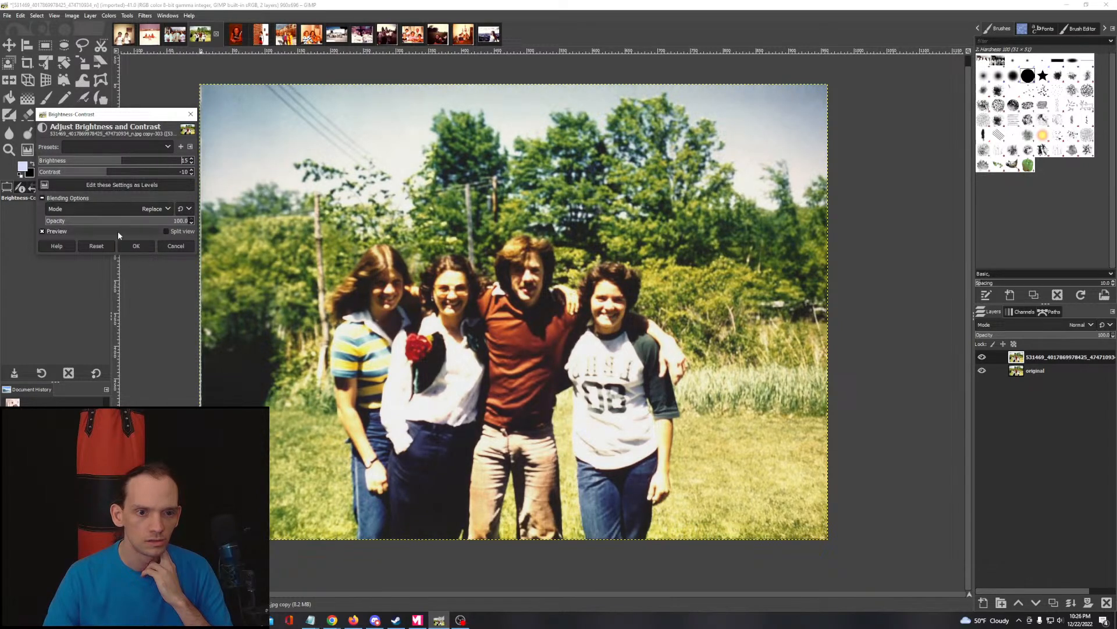
Step: Apply the Brightness-Contrast adjustment and compare the corrected copy with the original layer beneath it
click(133, 246)
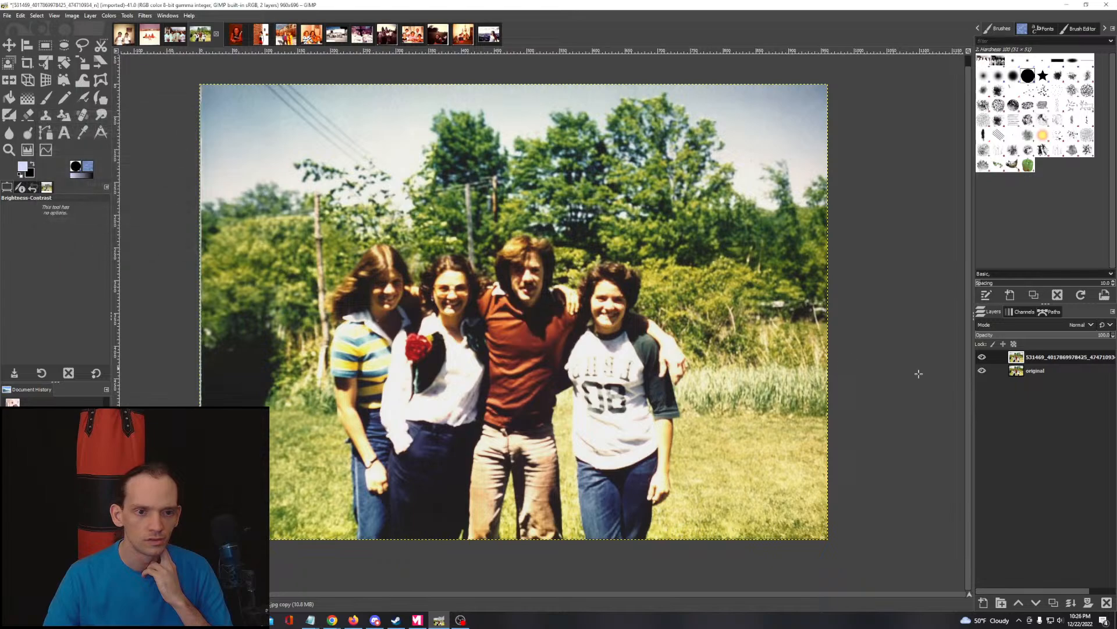
click(982, 356)
click(982, 357)
click(982, 357)
click(982, 357)
click(983, 357)
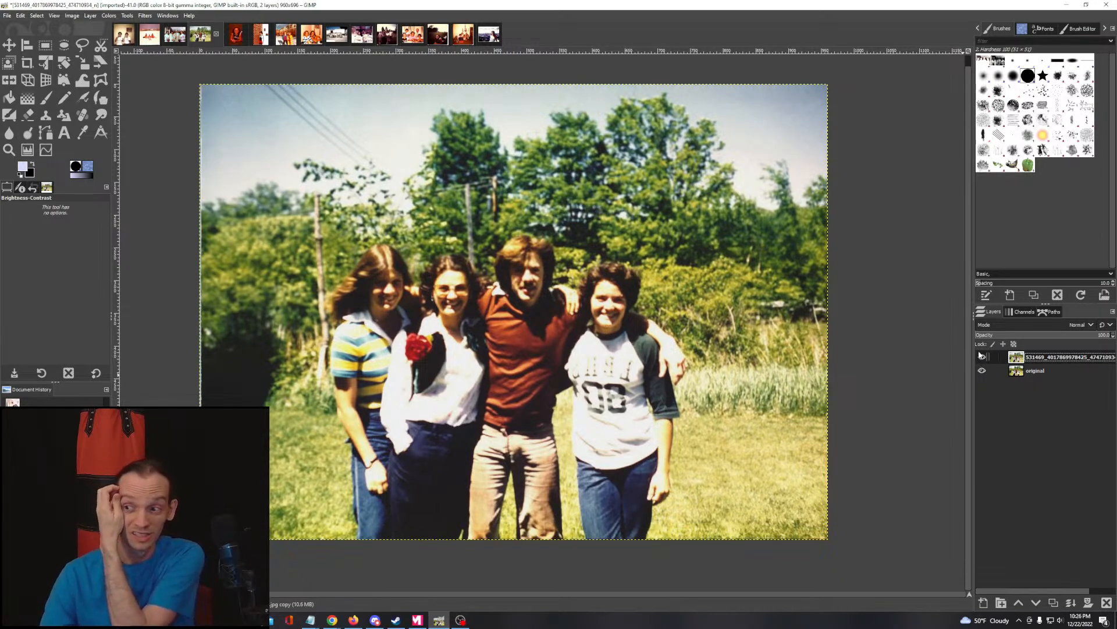
click(983, 357)
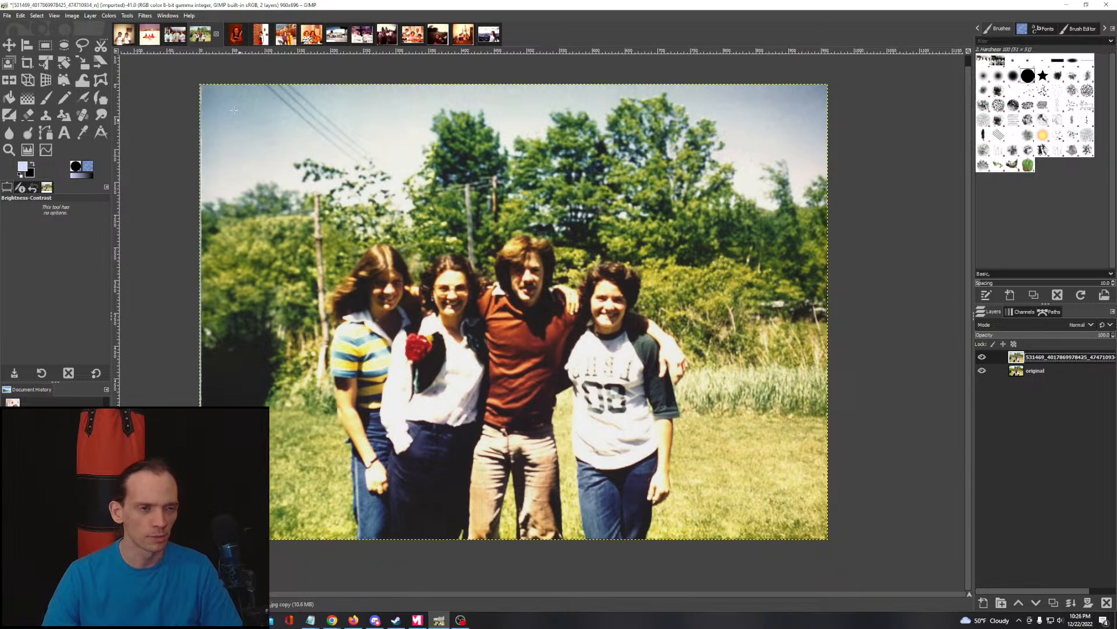
Step: Try a Levels adjustment on the copied layer with the midtone input at 0.79, and discard it
click(109, 16)
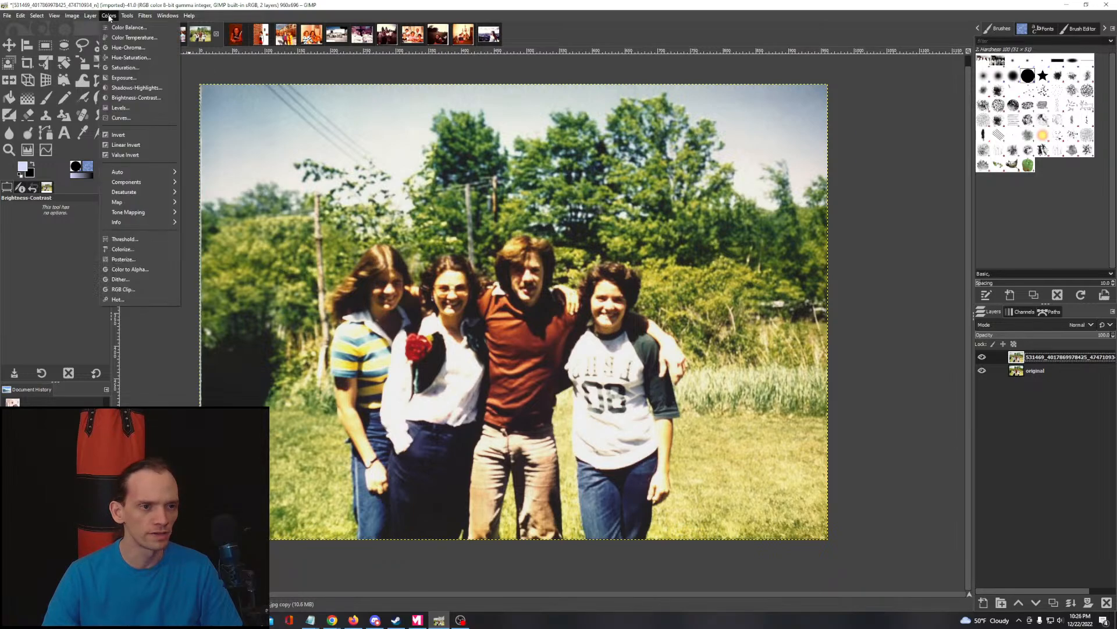
click(121, 108)
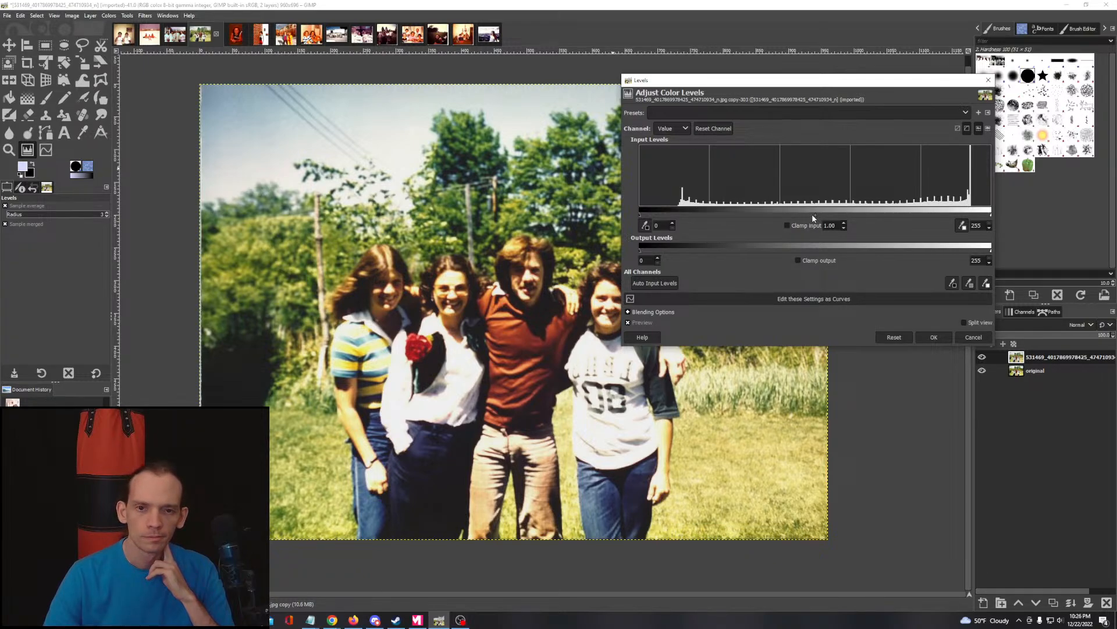
drag(812, 215, 832, 214)
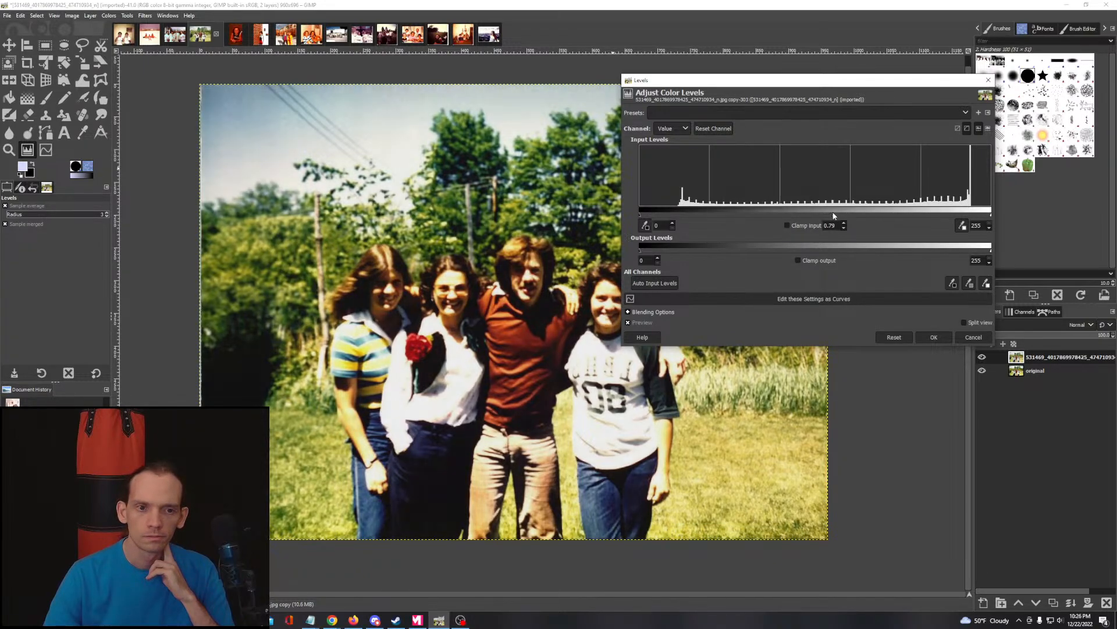
click(964, 339)
Step: Try an automatic White Balance on the copied layer and compare it repeatedly with the original
click(109, 16)
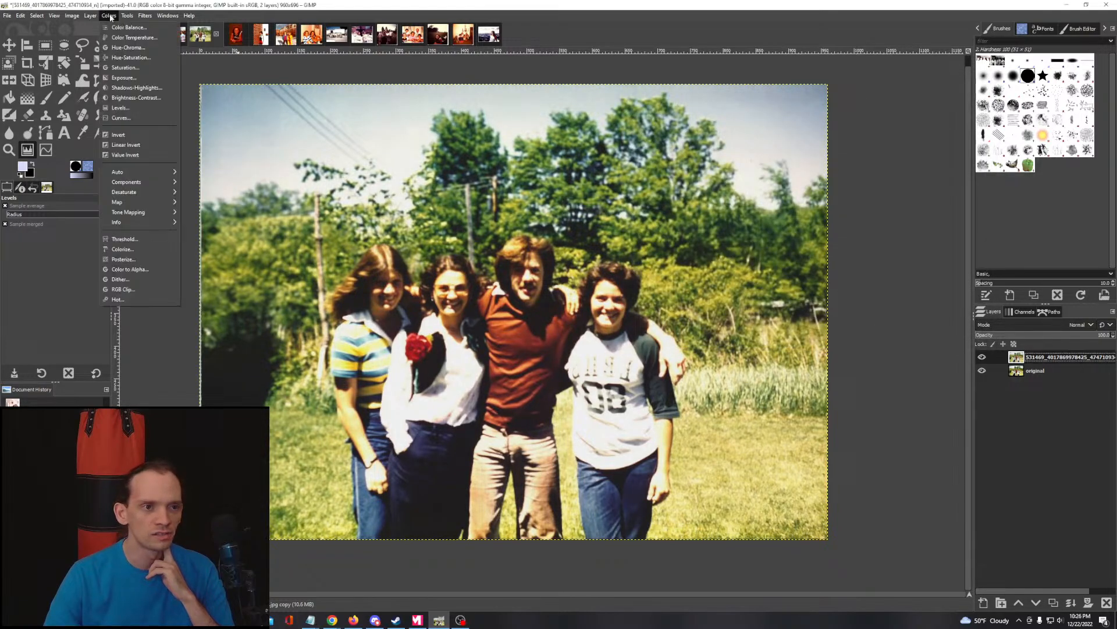
mouse_move(130, 171)
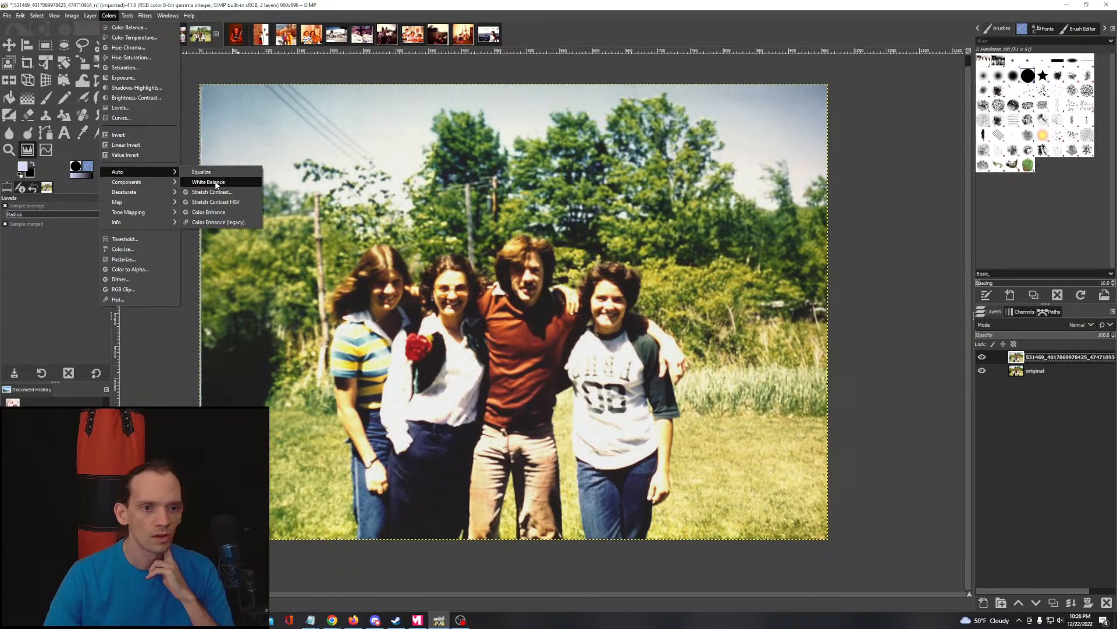
click(216, 184)
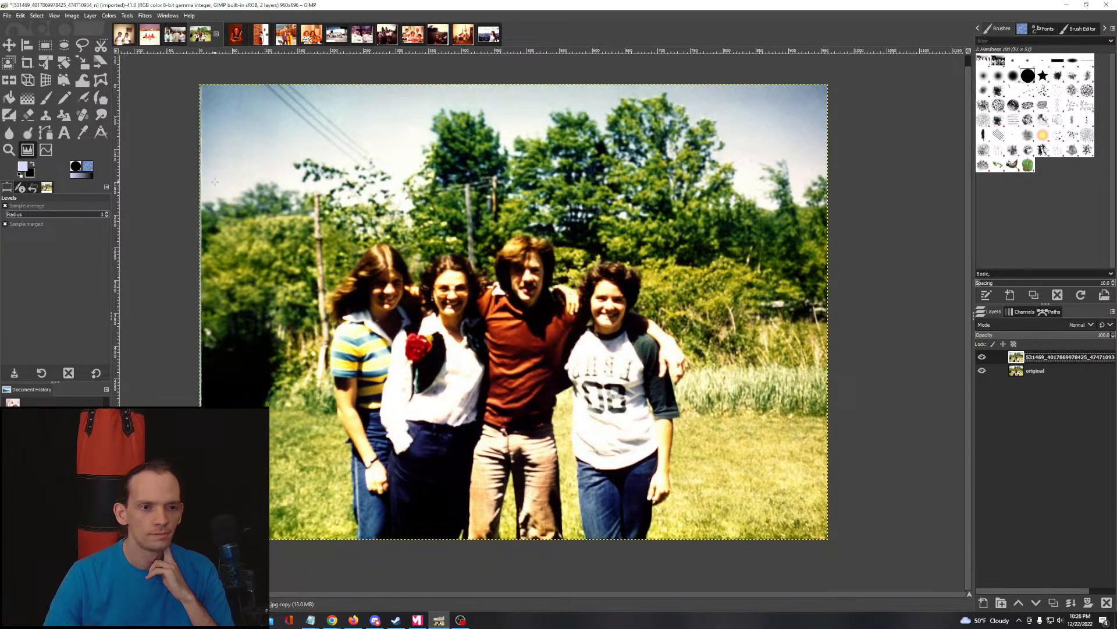
click(981, 360)
click(982, 360)
click(982, 360)
click(982, 360)
click(981, 359)
click(982, 360)
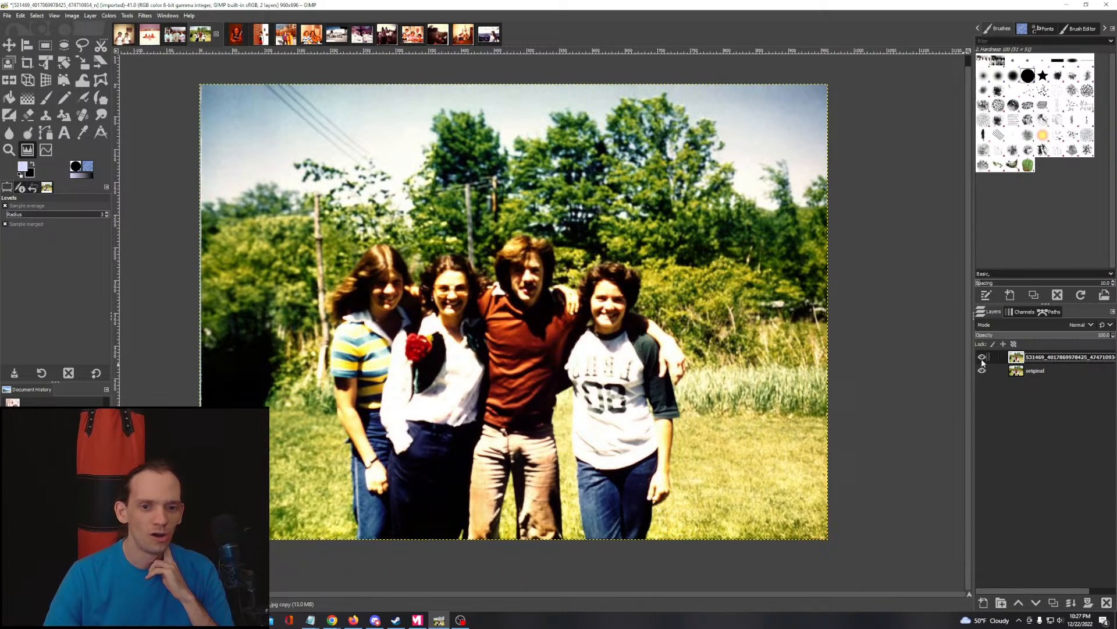
click(982, 360)
click(981, 360)
click(982, 360)
click(982, 359)
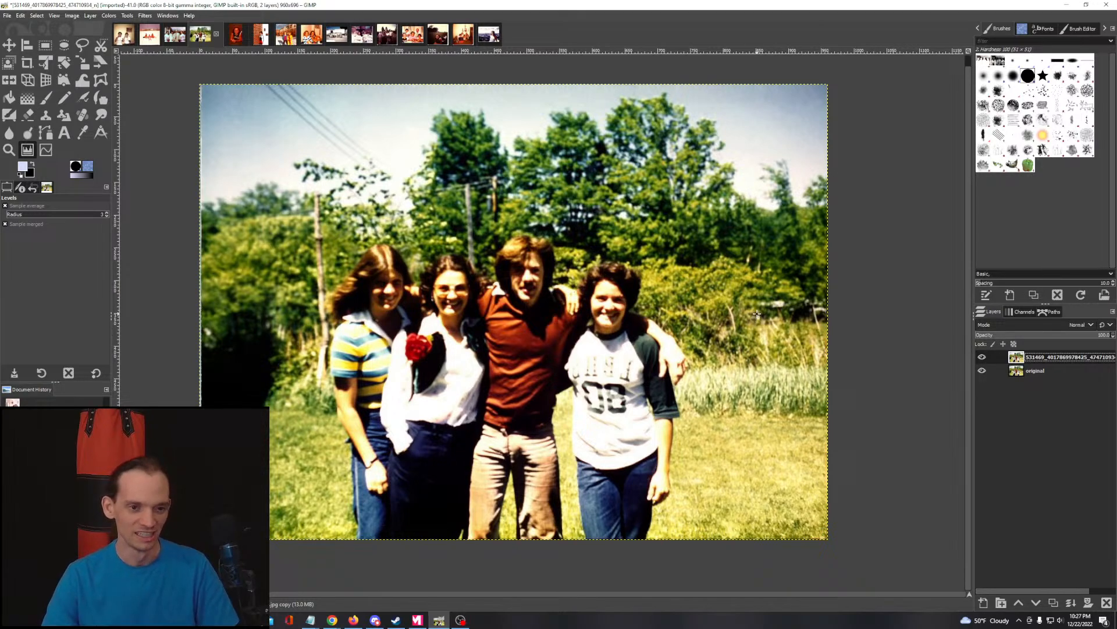
click(982, 357)
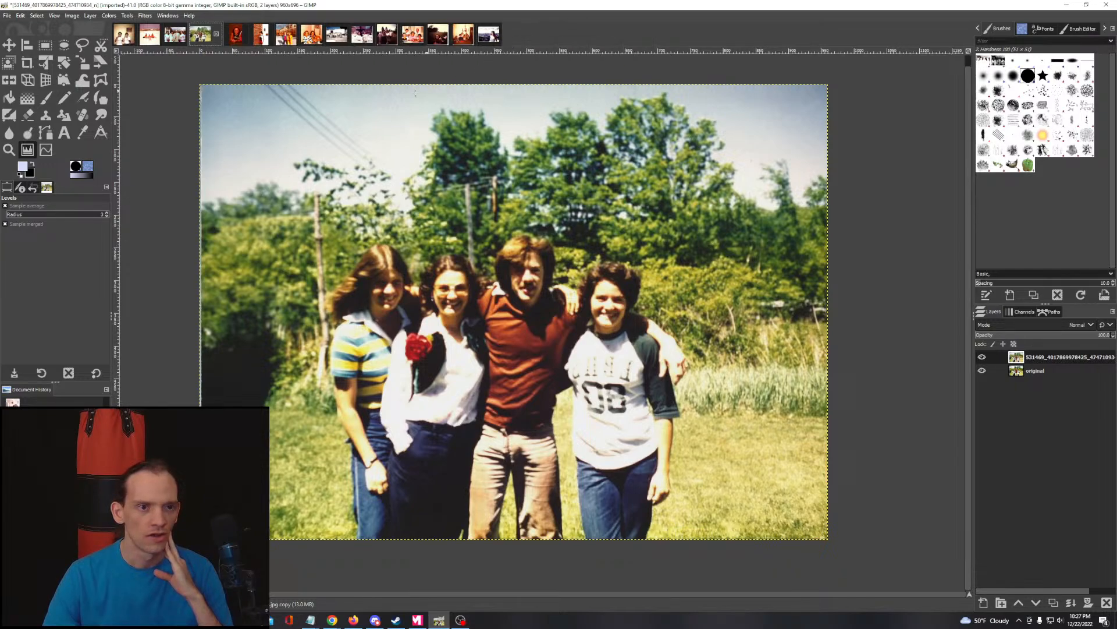
Step: Switch to the red-tinted photo of the young woman lying on grass, duplicate its layer, and rename the lower one "original"
click(235, 36)
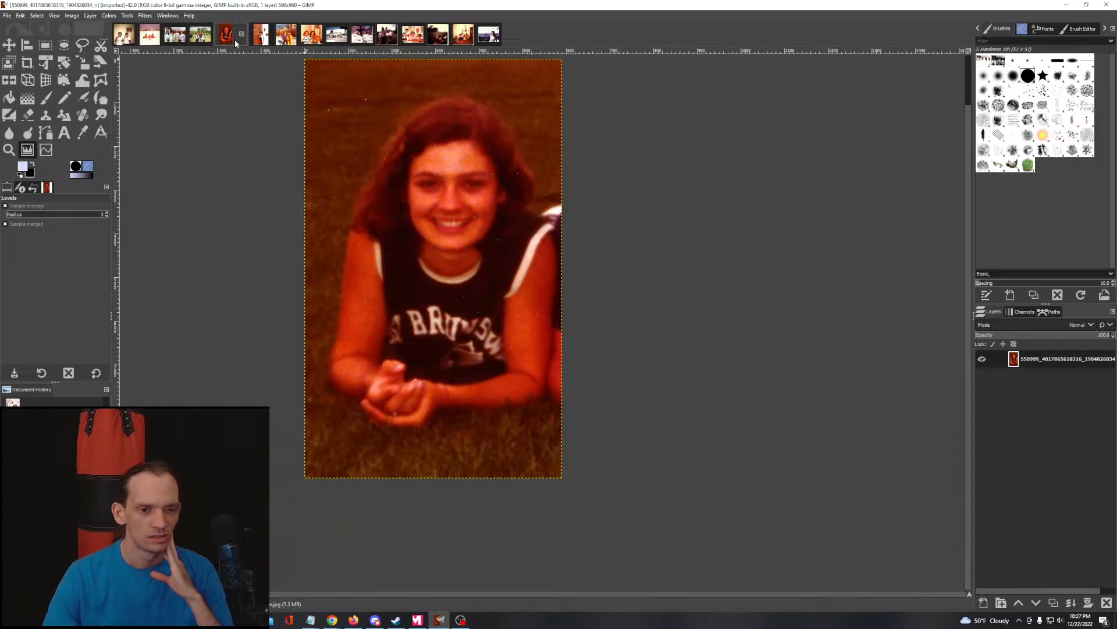
drag(436, 216, 481, 263)
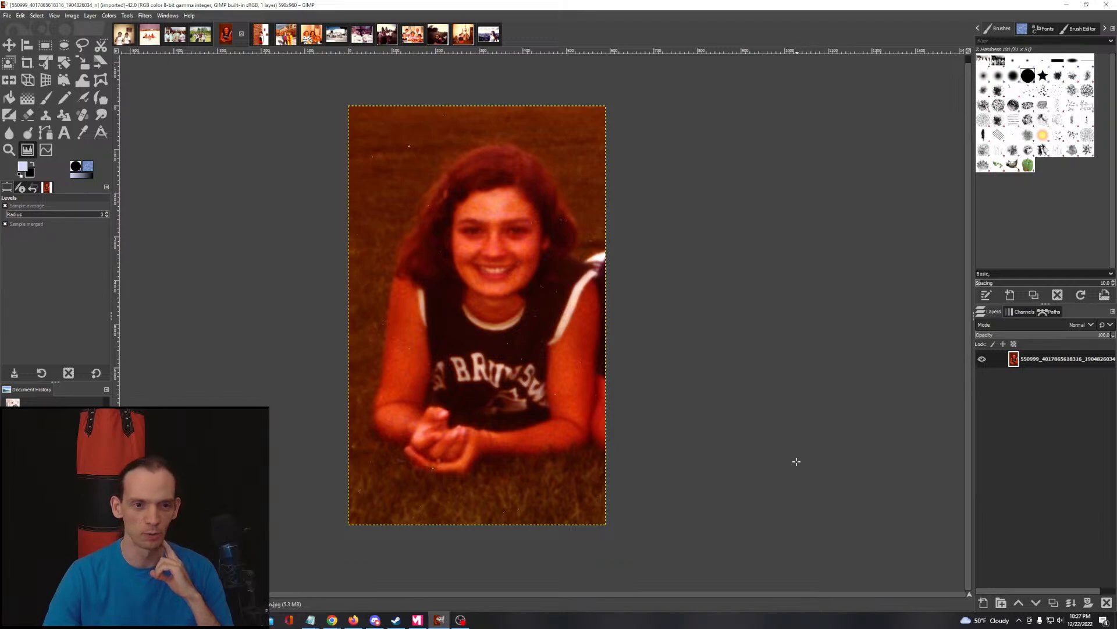
right_click(1019, 359)
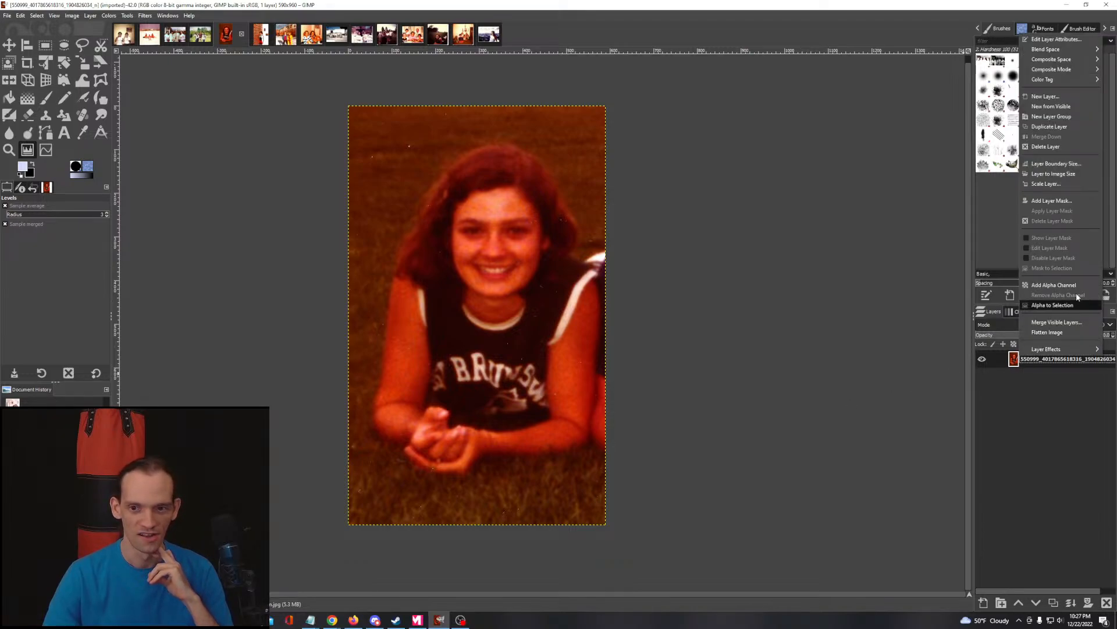
click(1050, 127)
click(1039, 375)
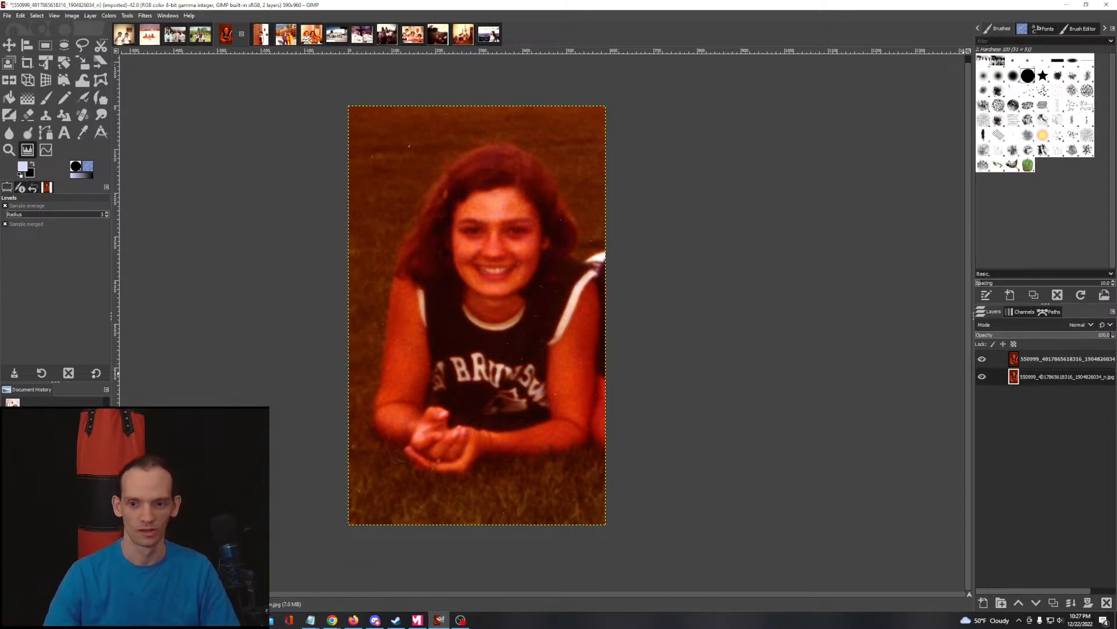
double_click(1040, 375)
text(original)
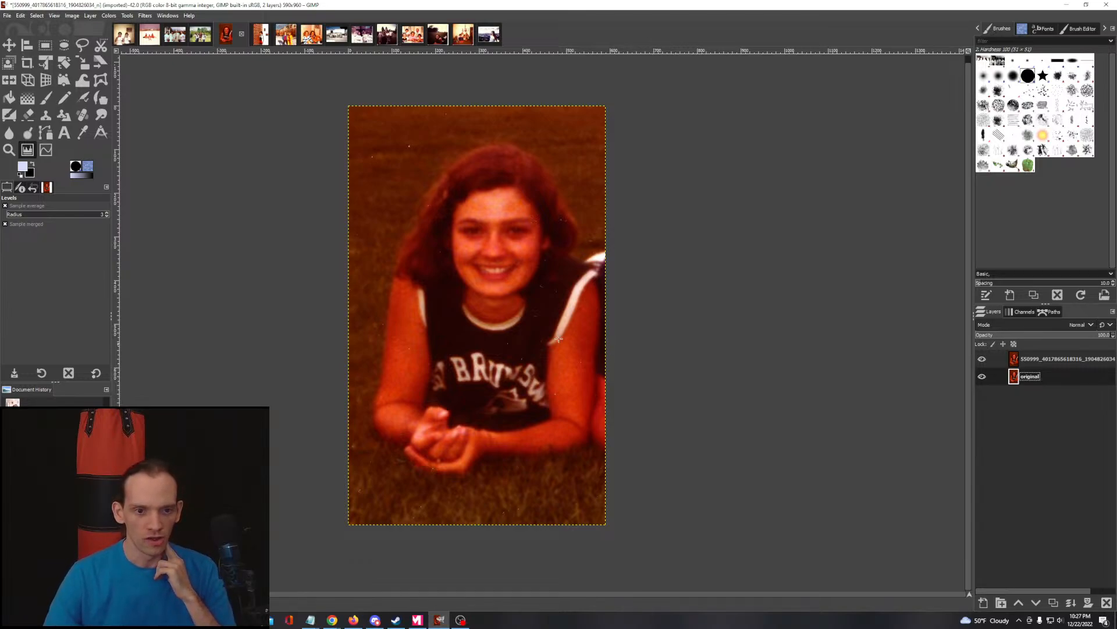
Step: Make the upper copy of the photo the active layer for colour correction
click(110, 16)
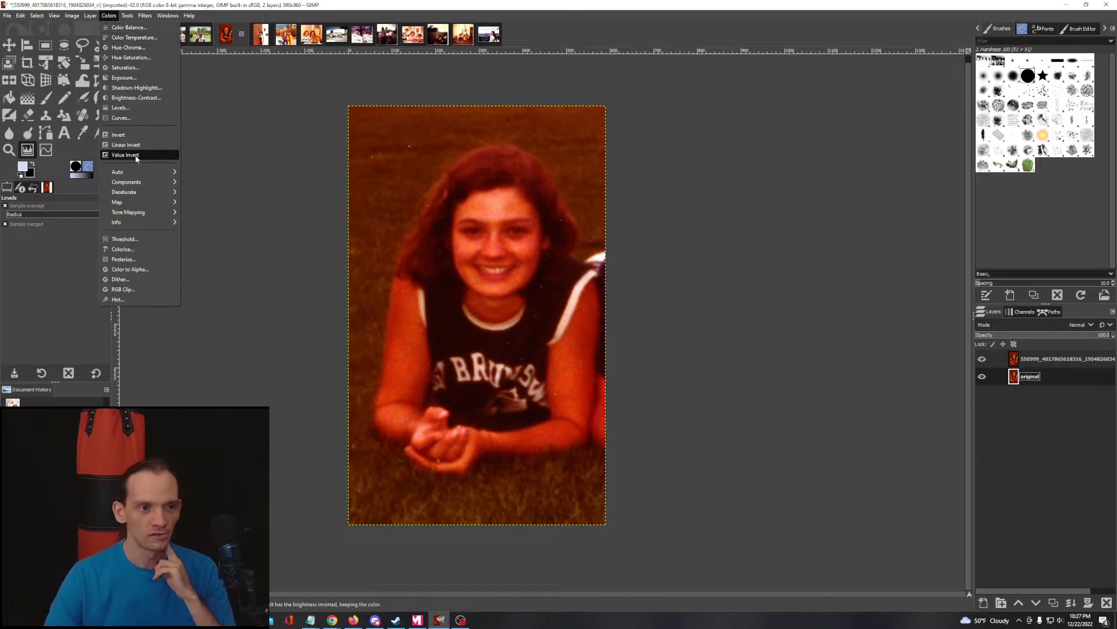
mouse_move(141, 171)
click(227, 179)
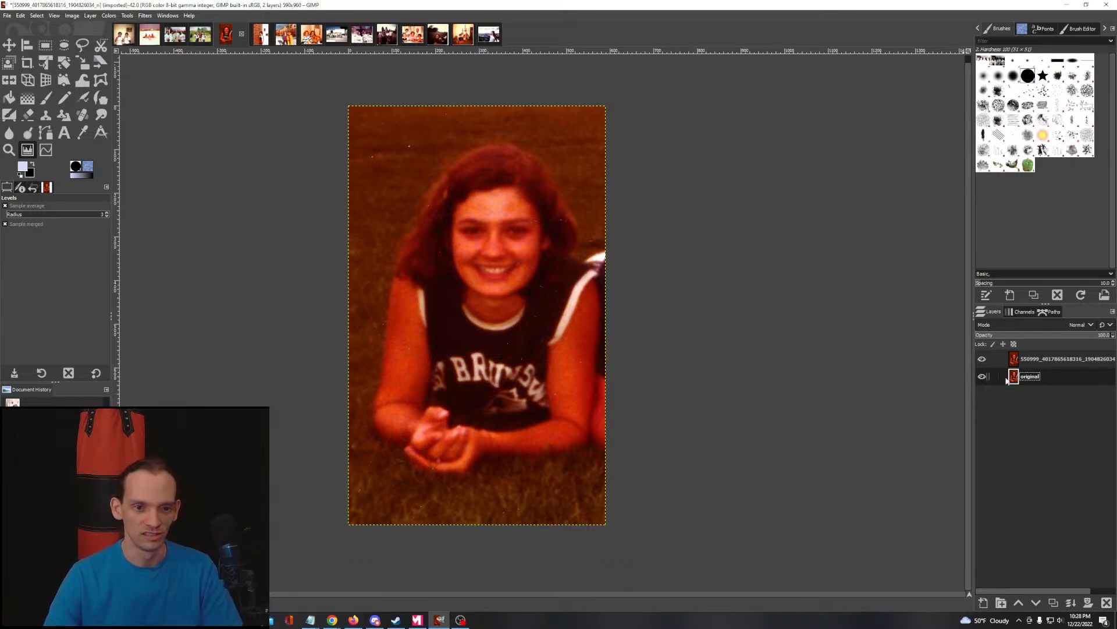
click(1041, 360)
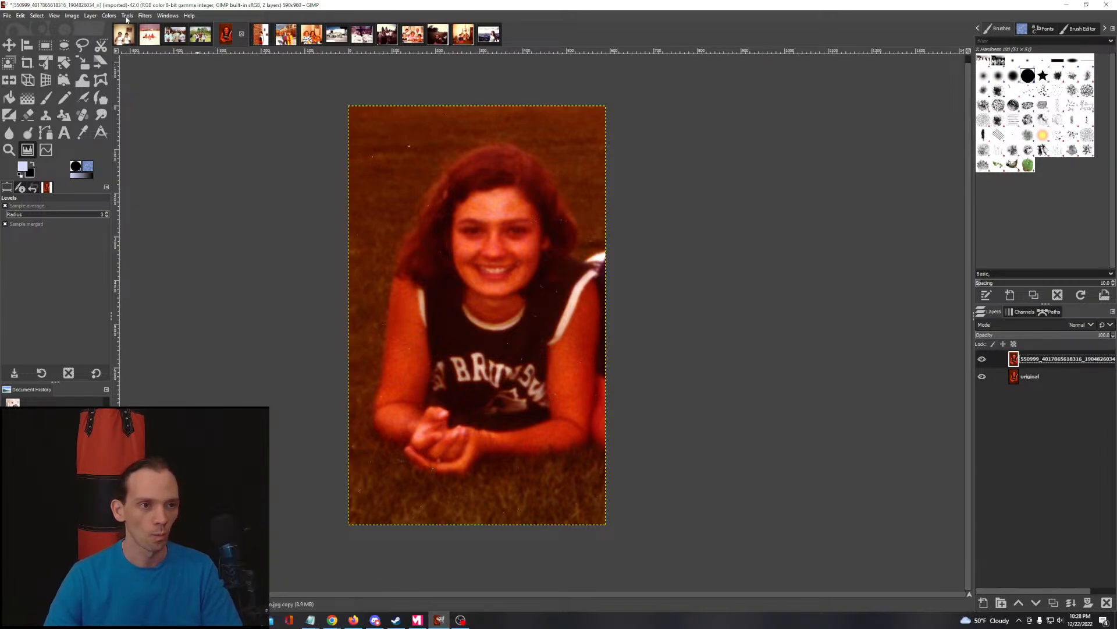
Step: Try an automatic White Balance on the upper copy and examine the blotches on the face
click(109, 16)
mouse_move(153, 170)
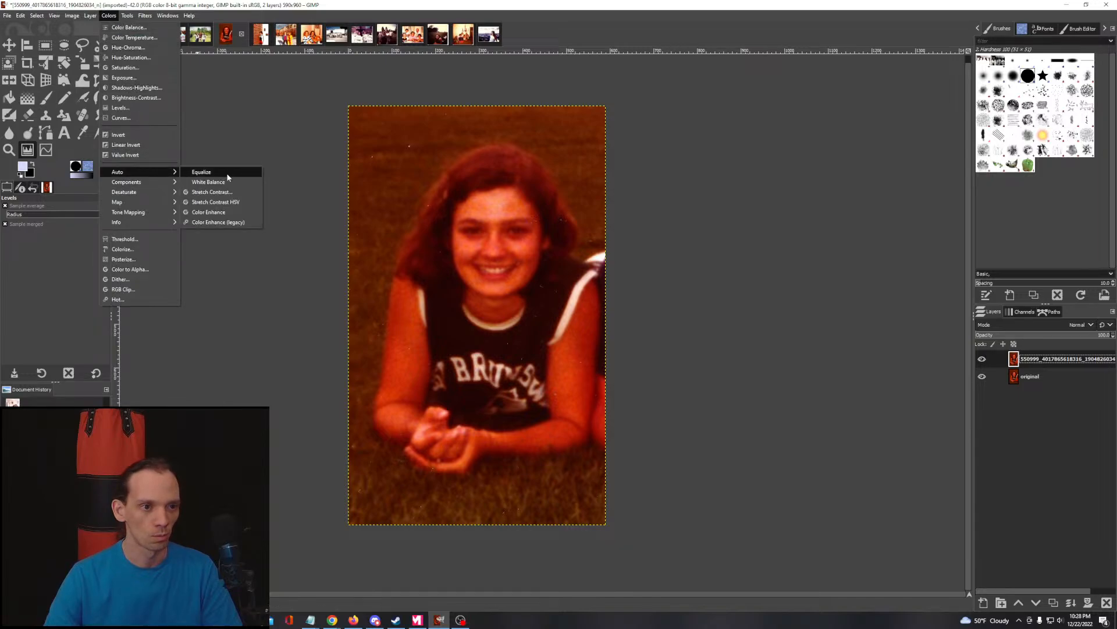
click(227, 175)
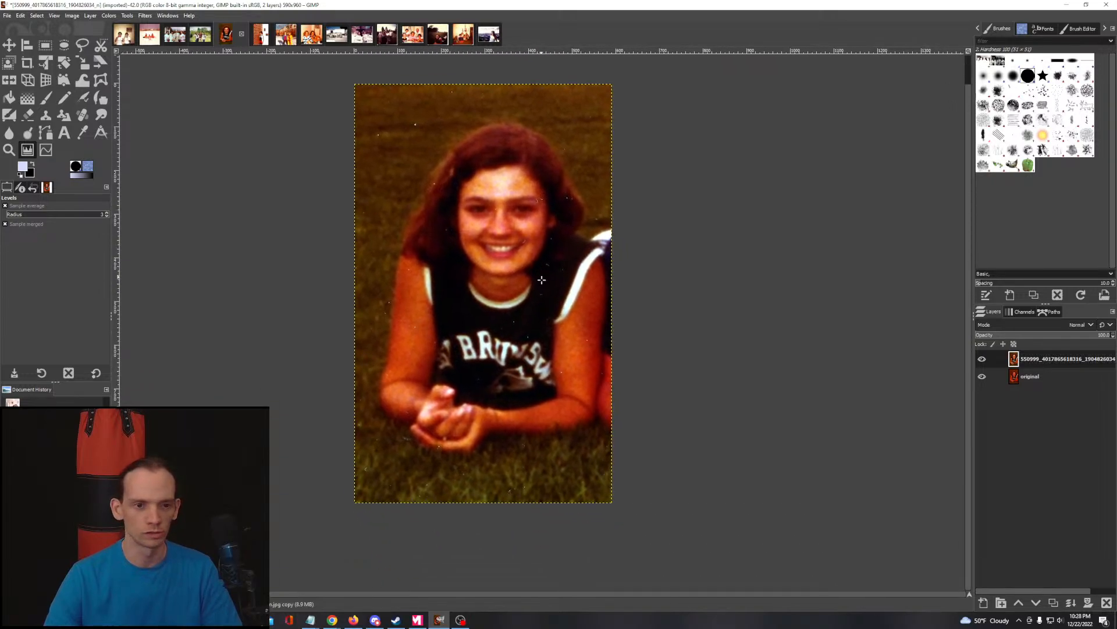
scroll(491, 267, up, 1)
drag(538, 289, 463, 308)
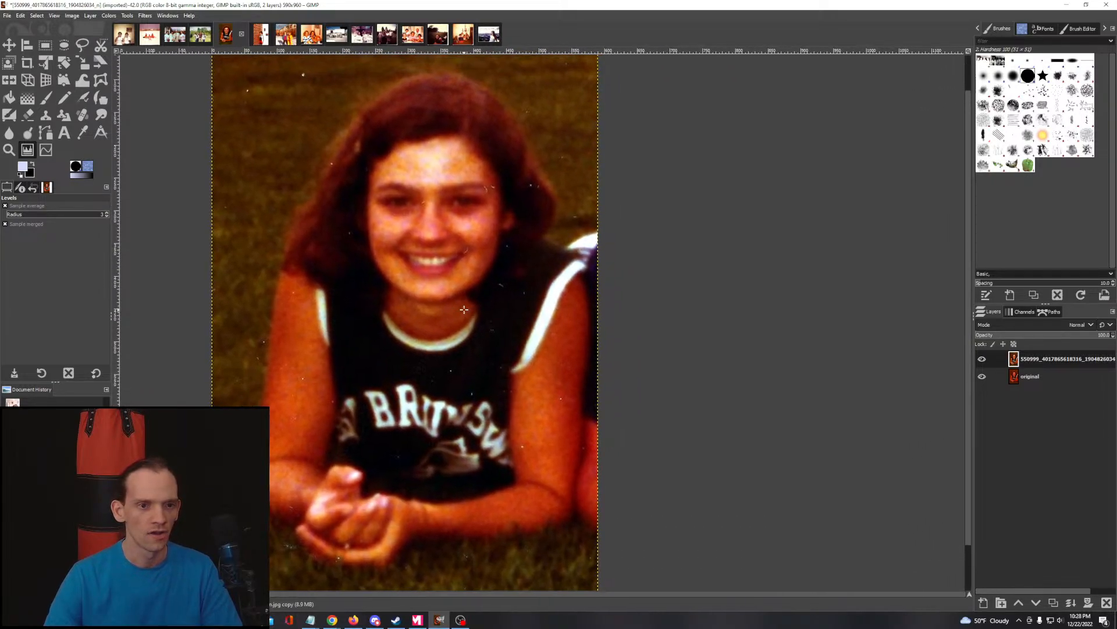
scroll(464, 309, down, 1)
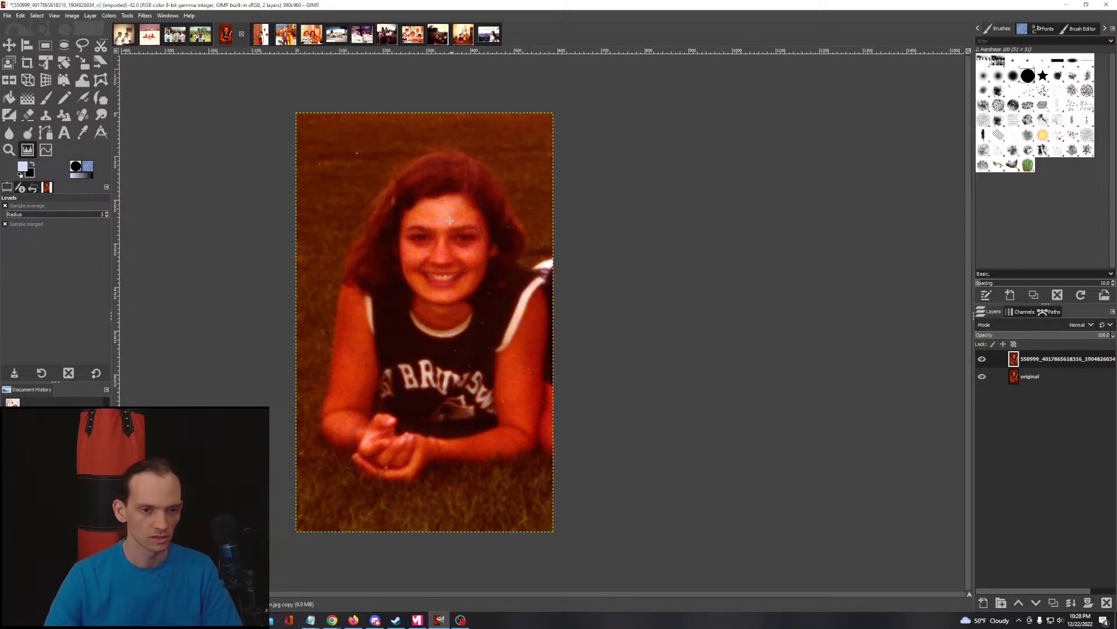
Step: Heal the blotchy highlights on the forehead with the Healing tool at force 63, and compare the result with the original
scroll(434, 224, up, 1)
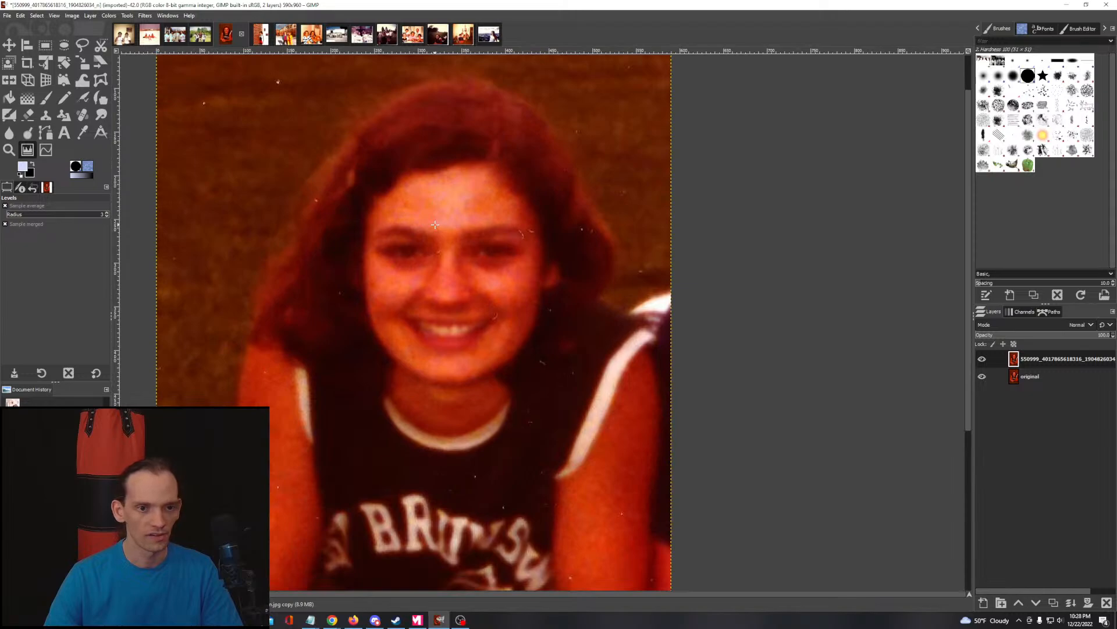
scroll(434, 224, up, 1)
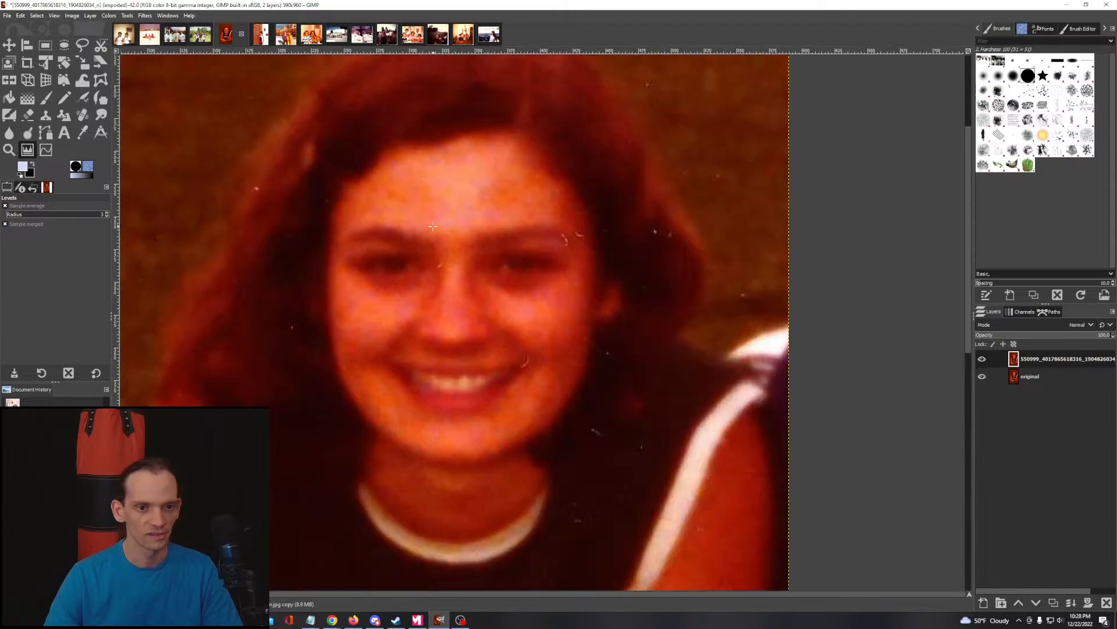
click(83, 115)
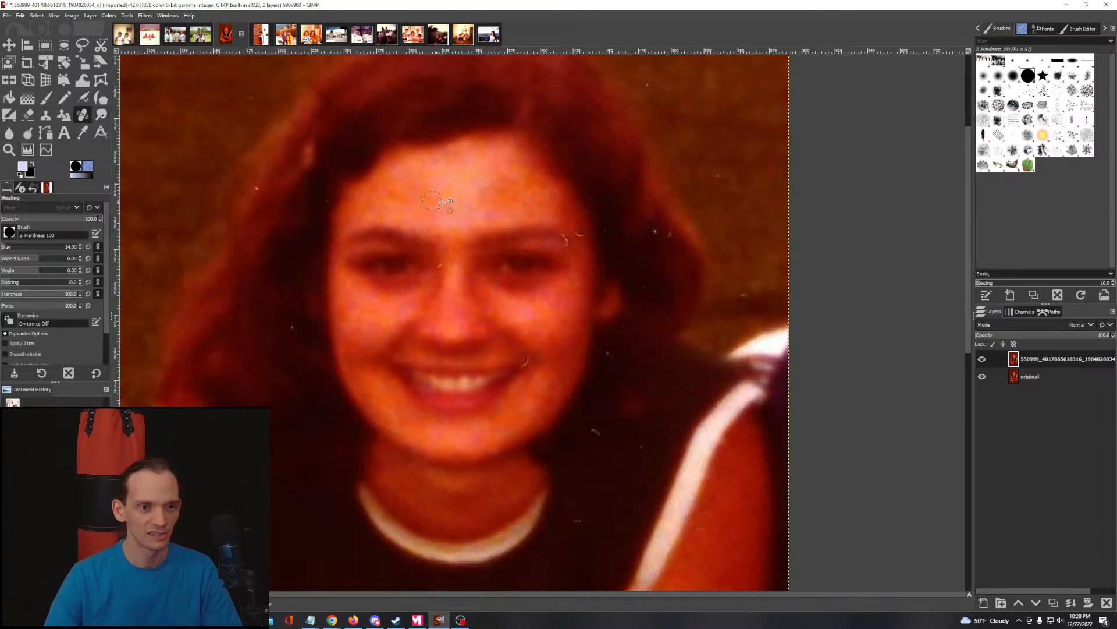
ctrl+click(515, 187)
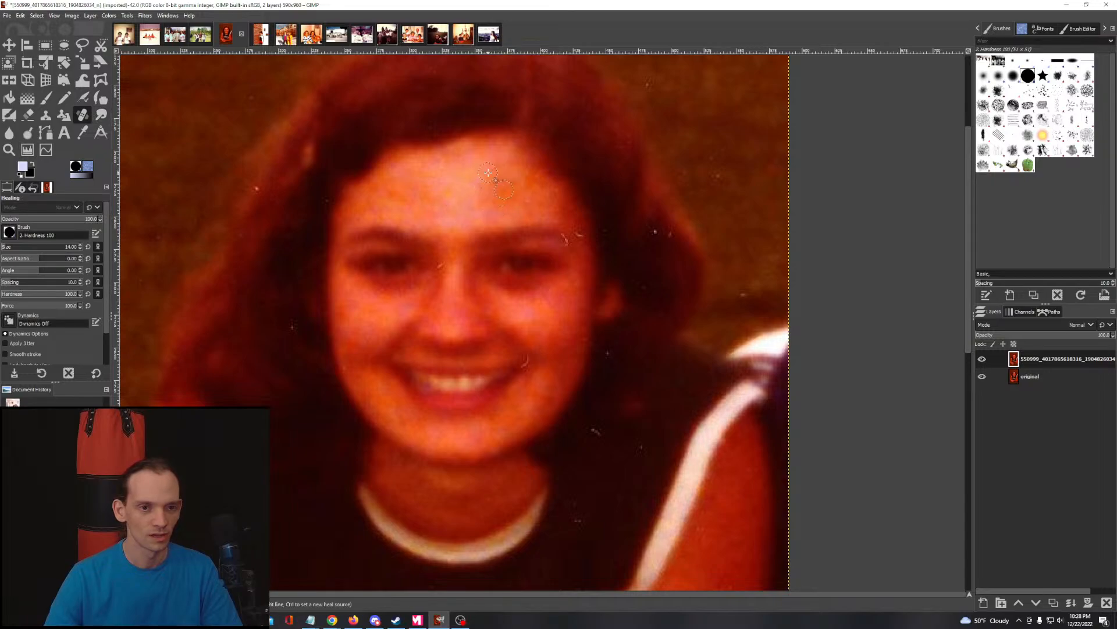
click(49, 307)
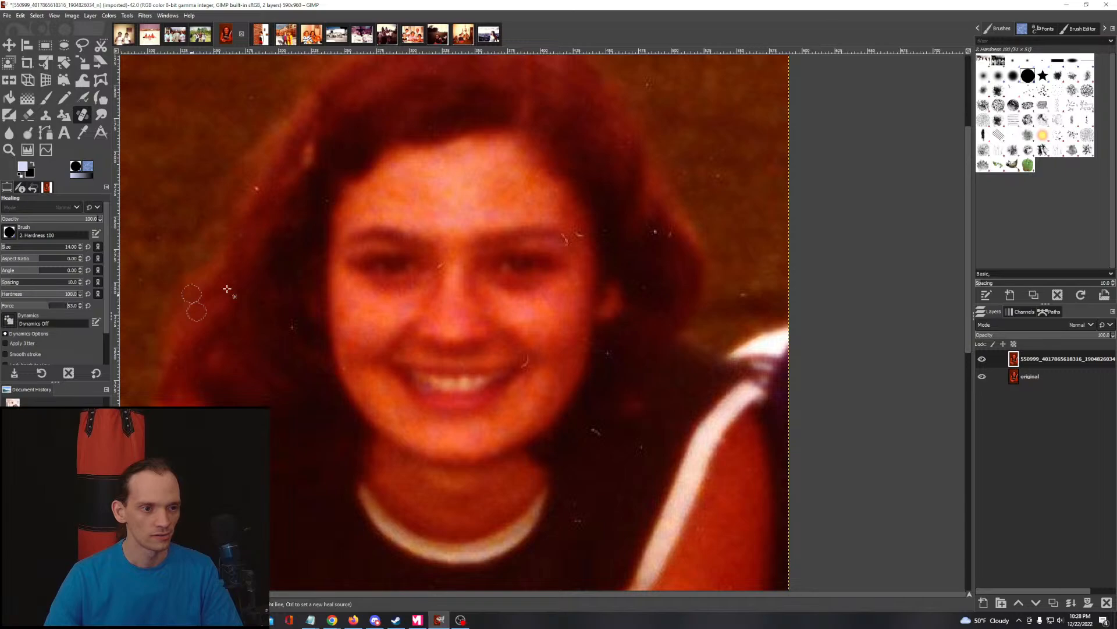
ctrl+click(391, 201)
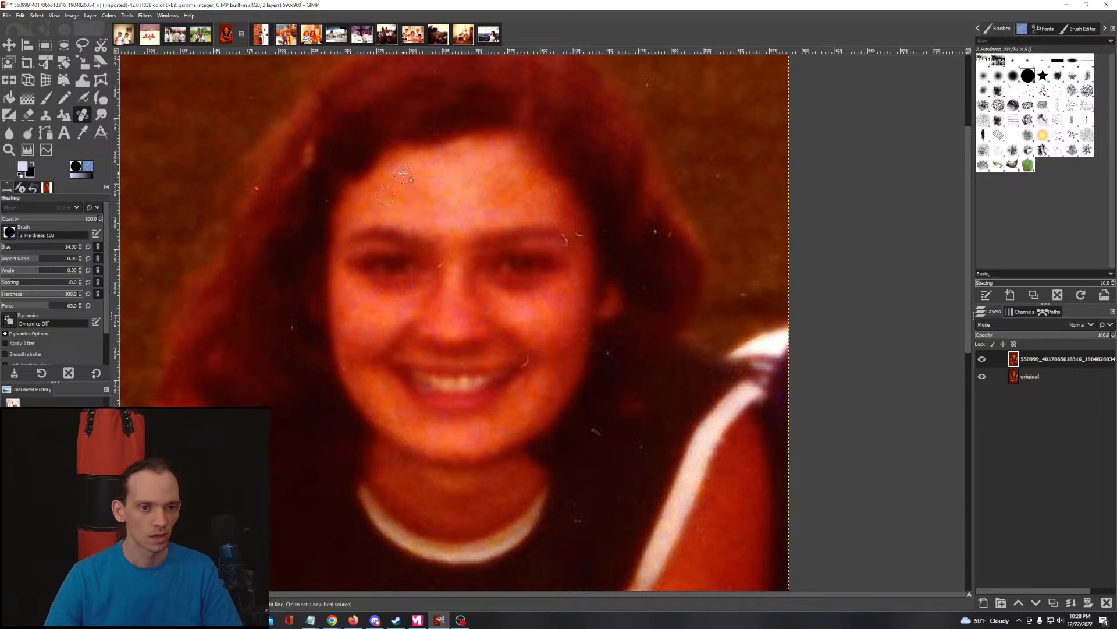
mouse_move(433, 179)
mouse_down()
mouse_move(519, 188)
mouse_move(489, 173)
mouse_move(472, 205)
mouse_move(455, 204)
mouse_move(470, 174)
mouse_move(441, 173)
mouse_up()
ctrl+click(515, 187)
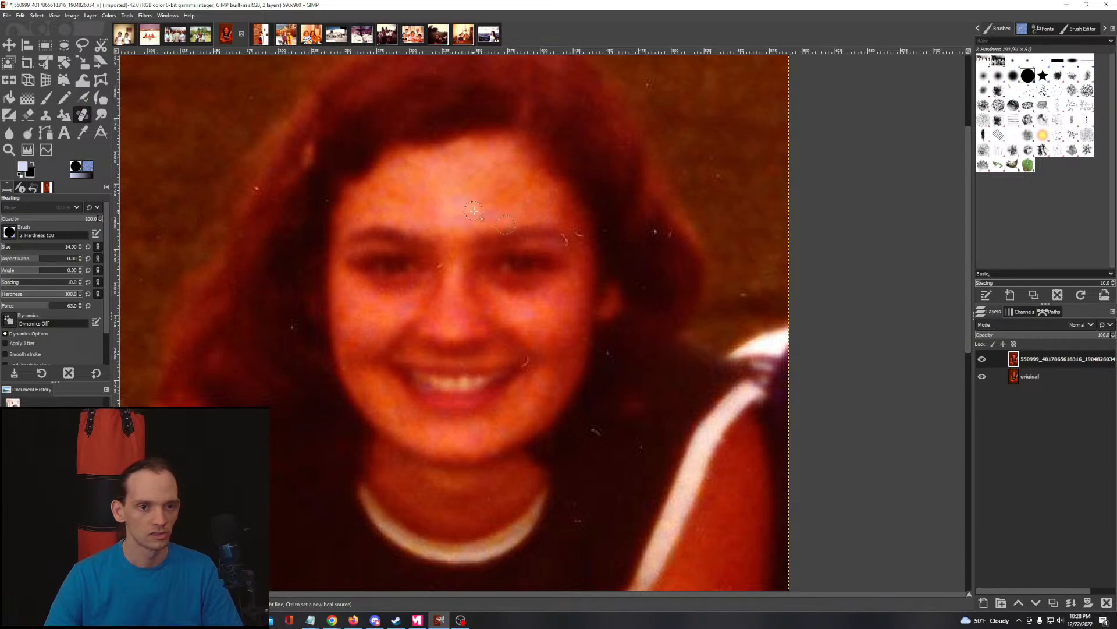
ctrl+click(489, 200)
scroll(462, 215, down, 4)
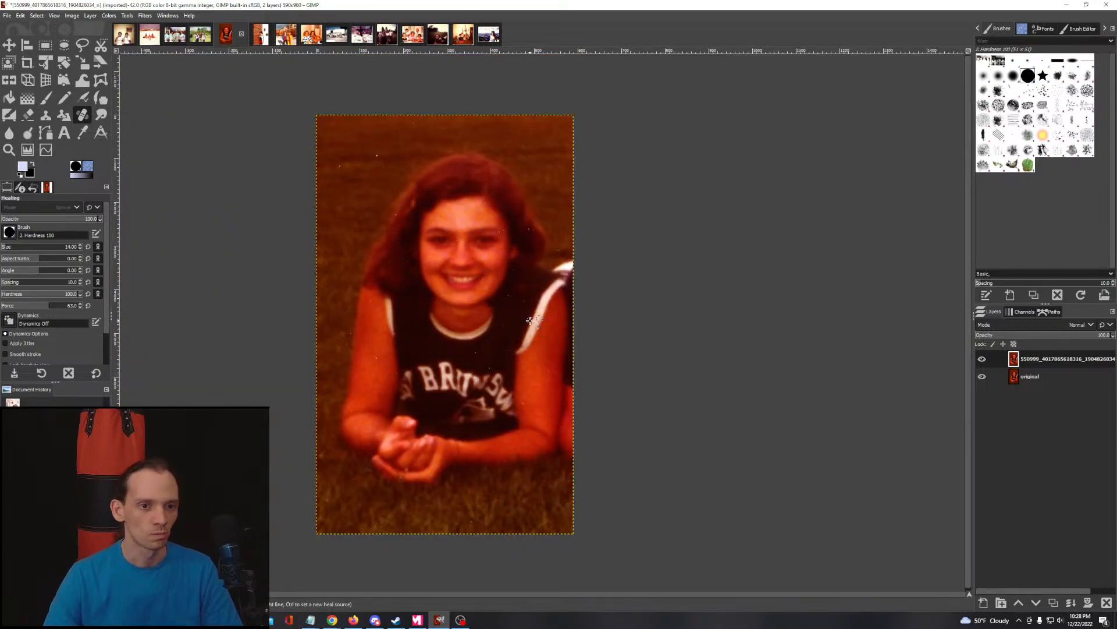
click(982, 361)
click(982, 360)
click(981, 360)
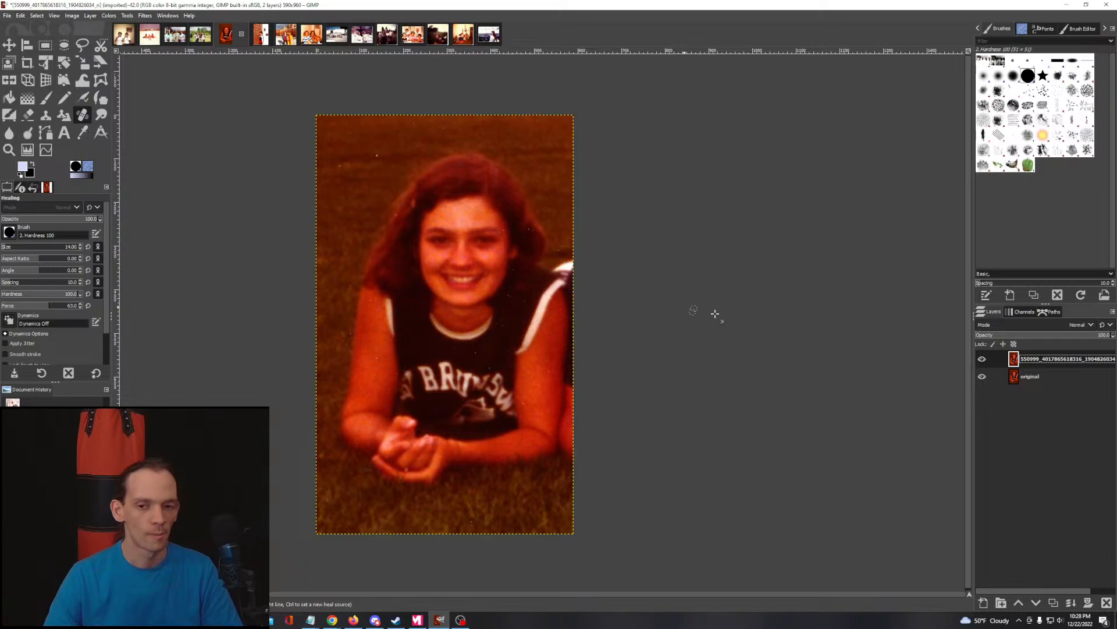
Step: Apply an automatic White Balance to the healed upper copy of the young woman's photo
click(107, 17)
mouse_move(138, 172)
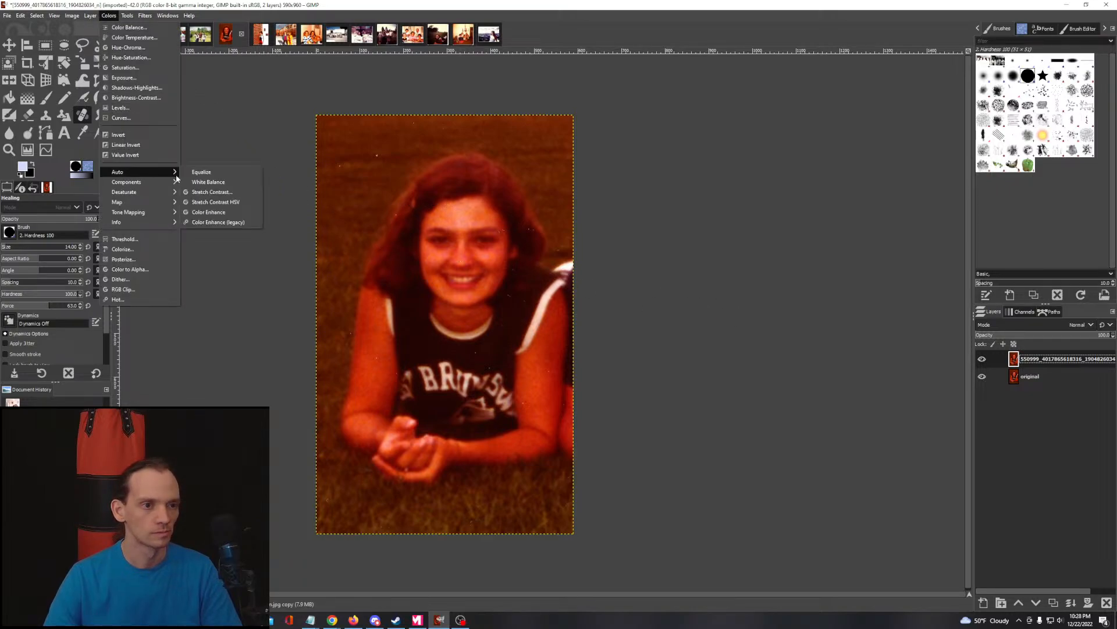
click(208, 183)
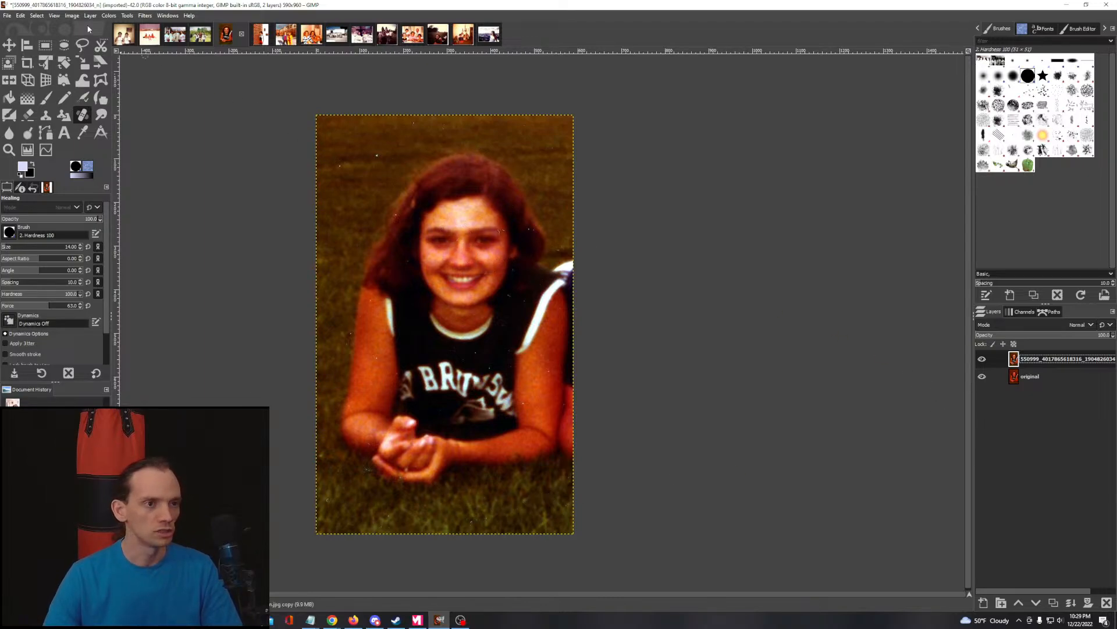
Step: Reduce red on the upper copy with Curves, moving the red black point to input 33 and lowering the white end, and compare with the original
click(109, 15)
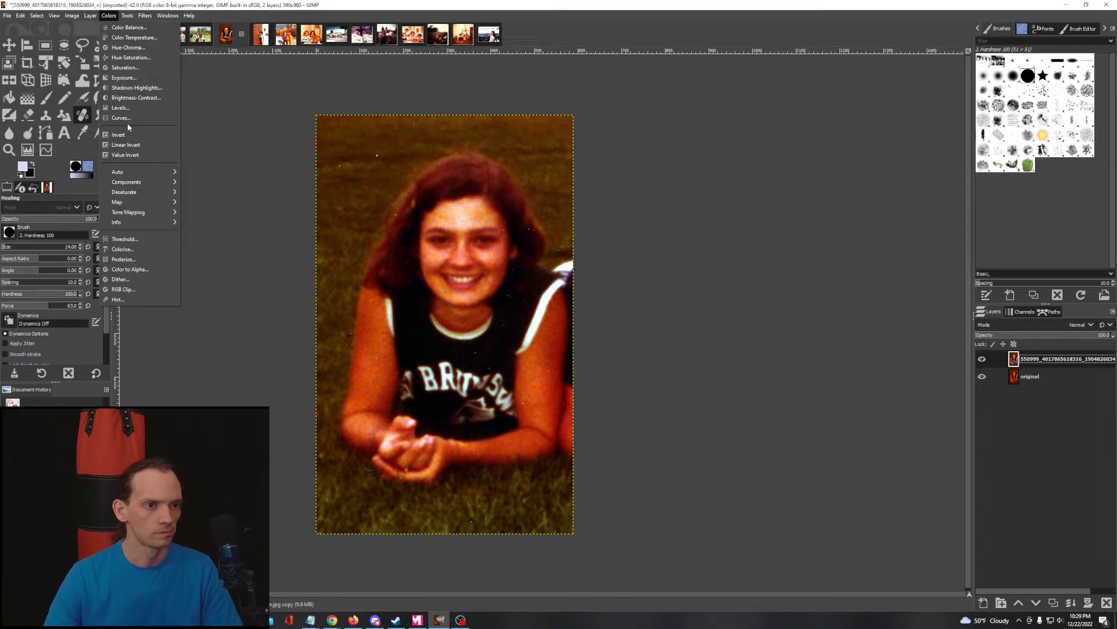
click(122, 119)
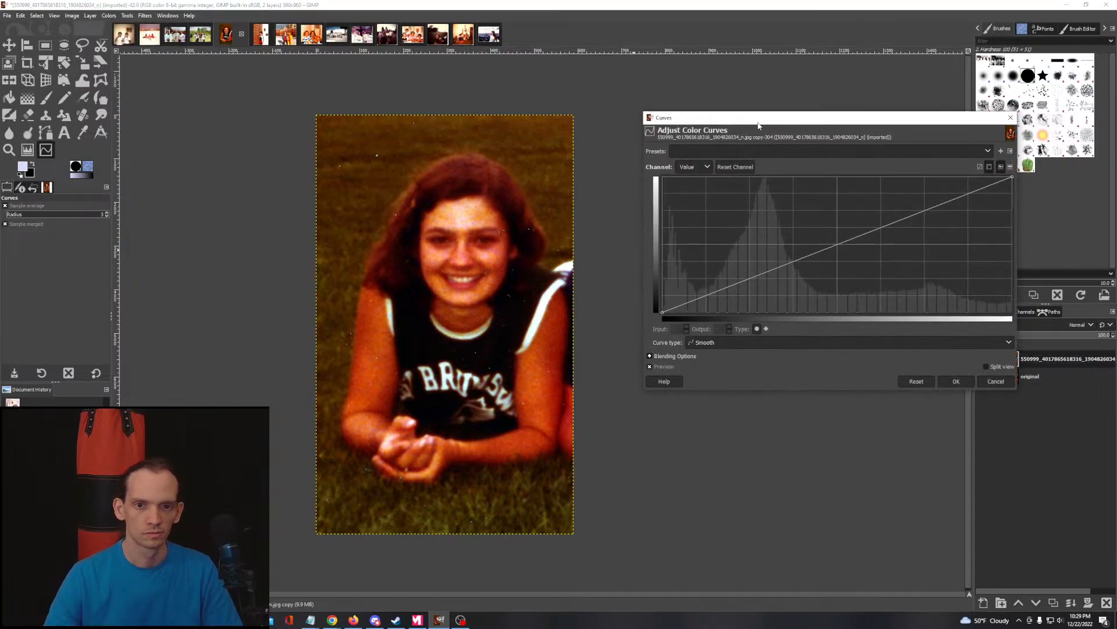
drag(759, 126, 716, 131)
click(652, 171)
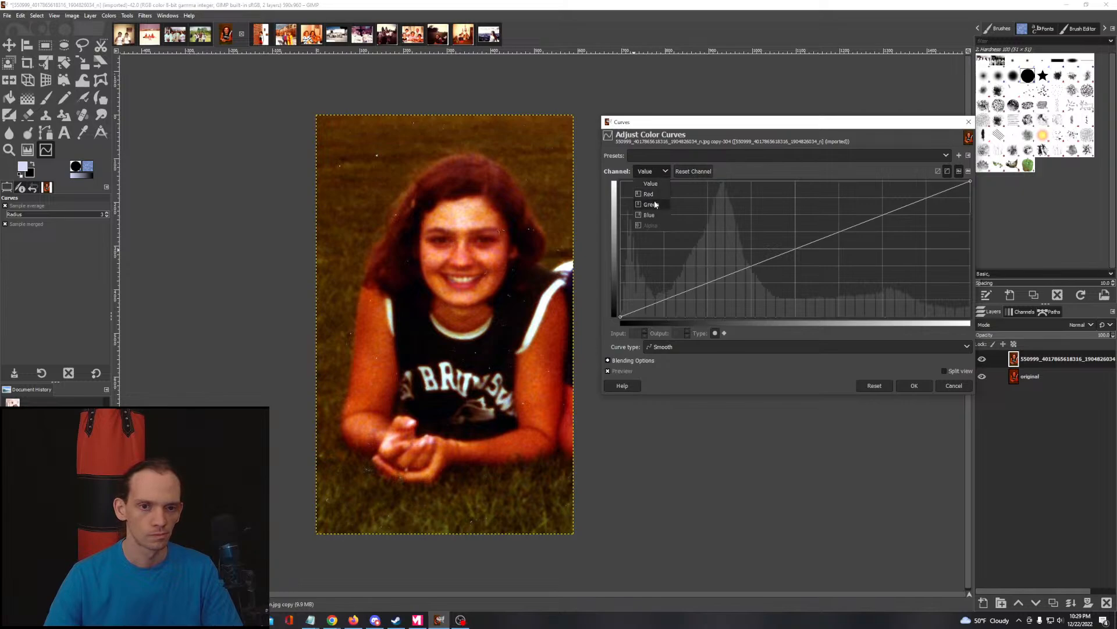
click(651, 195)
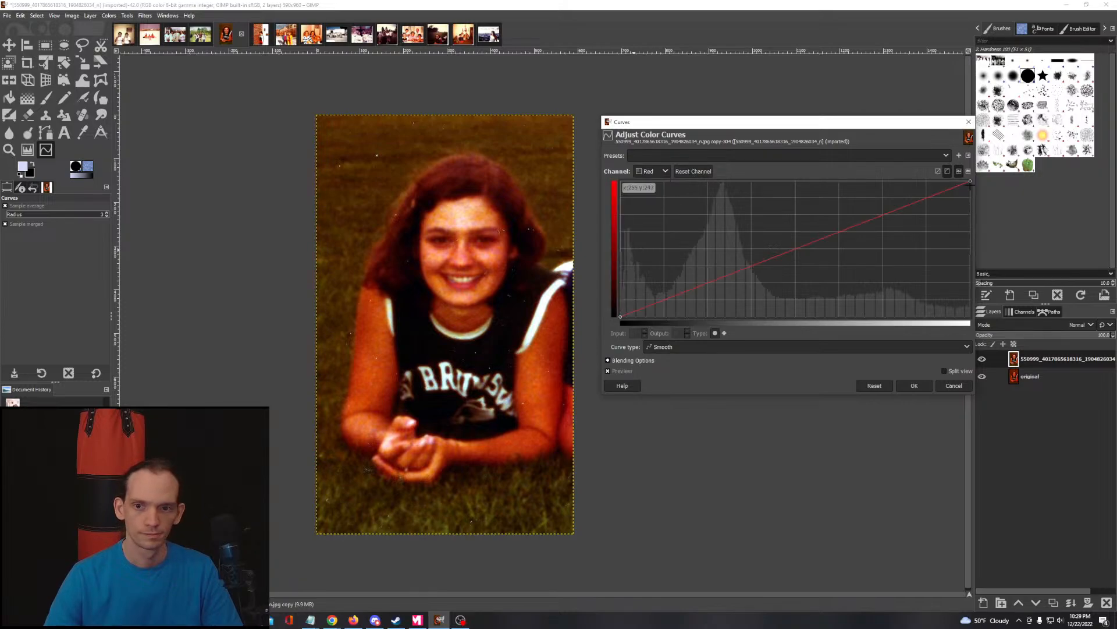
drag(971, 183, 973, 198)
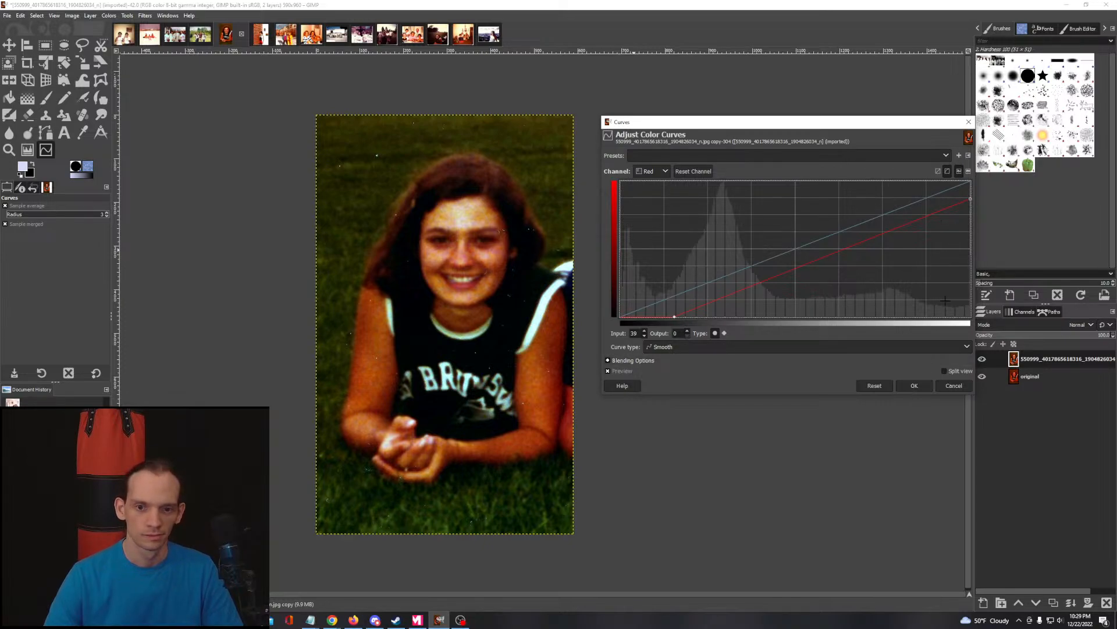
click(969, 199)
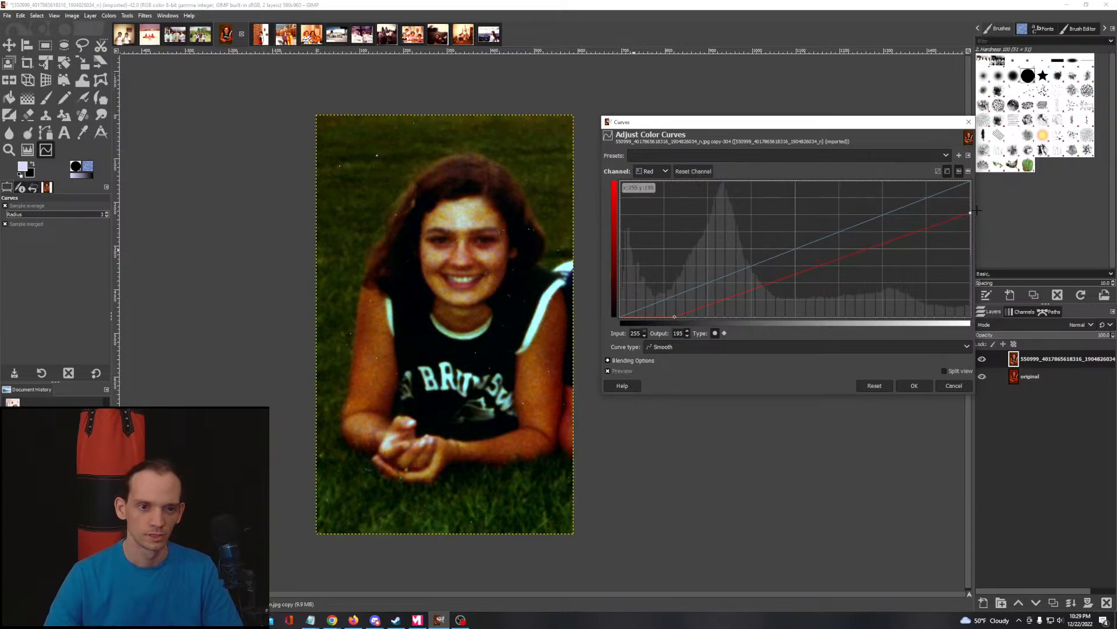
drag(976, 211, 976, 201)
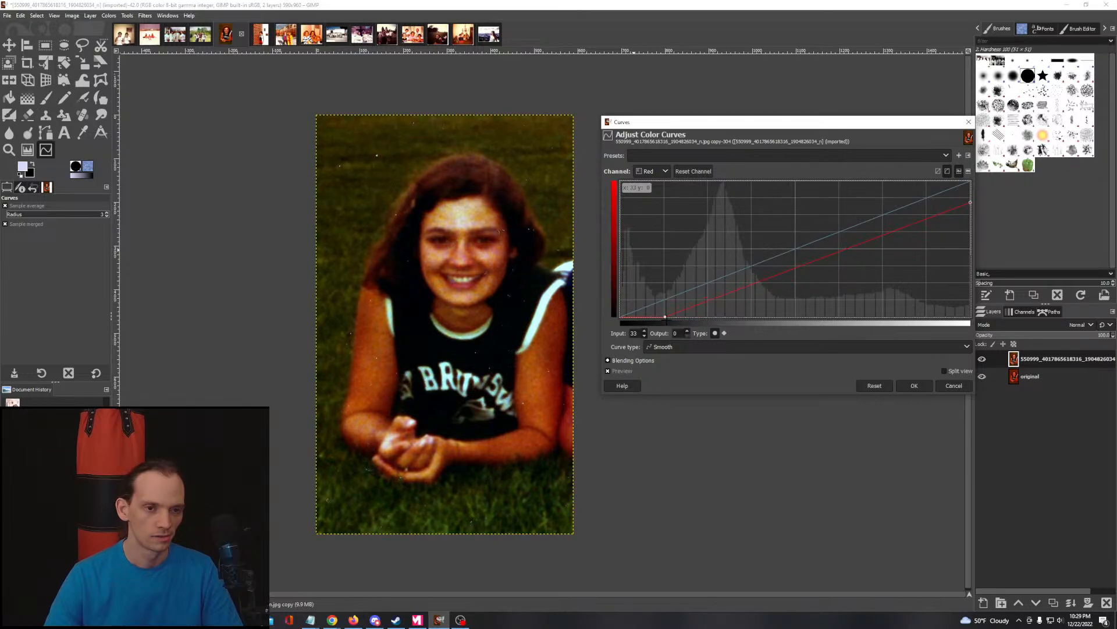
click(908, 387)
click(982, 359)
click(982, 359)
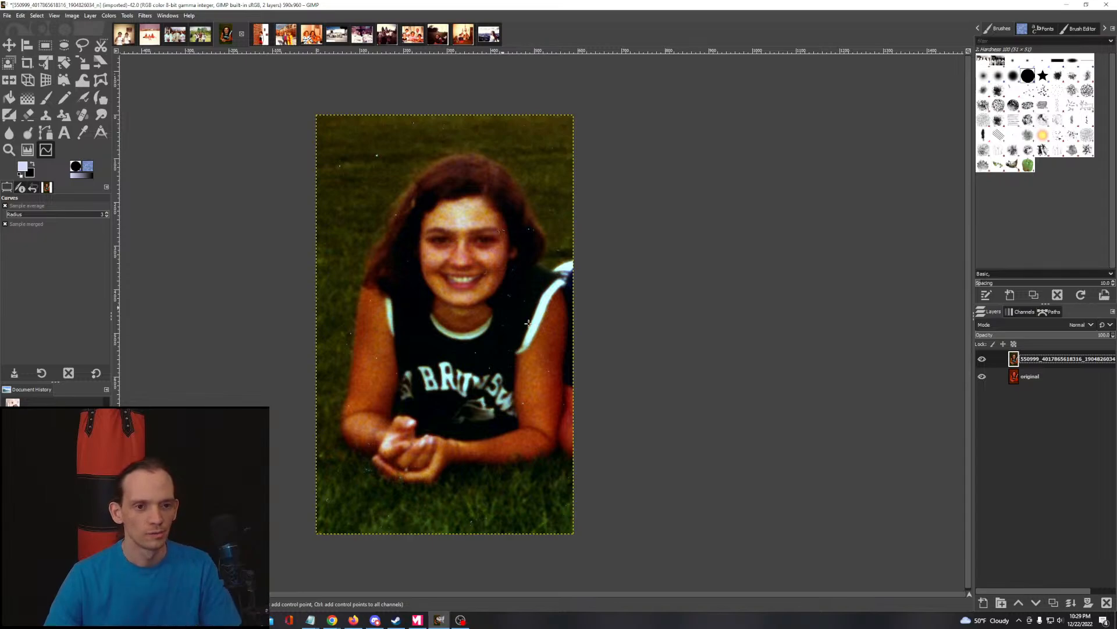
click(507, 307)
key(Escape)
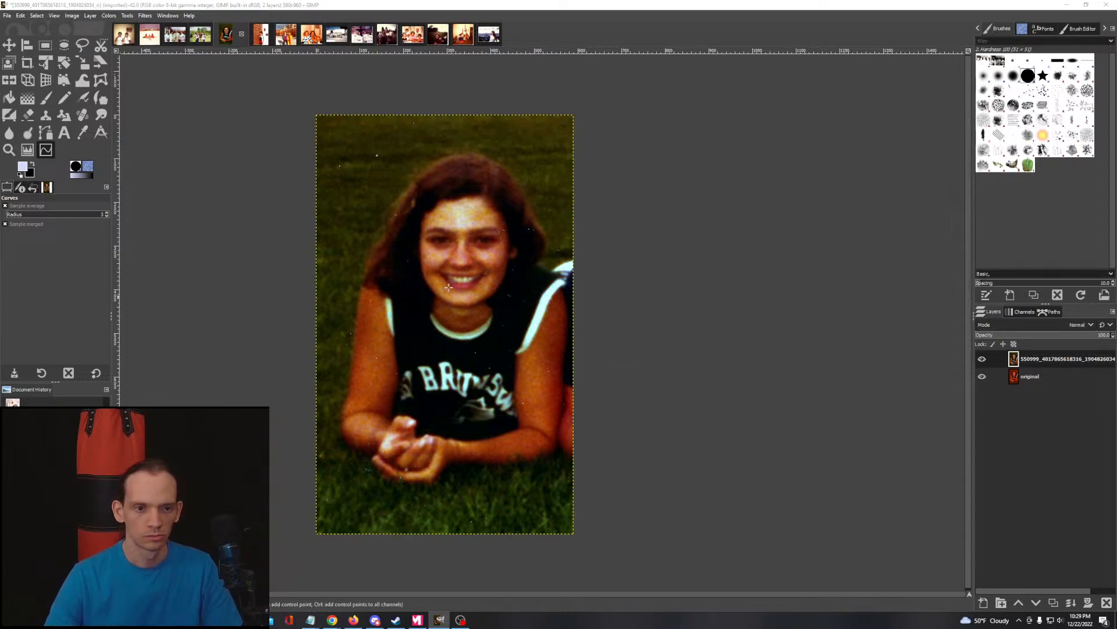
Step: Heal the white dust specks in the dark grass above and to the left of the woman's head with the Healing tool
drag(469, 317, 567, 298)
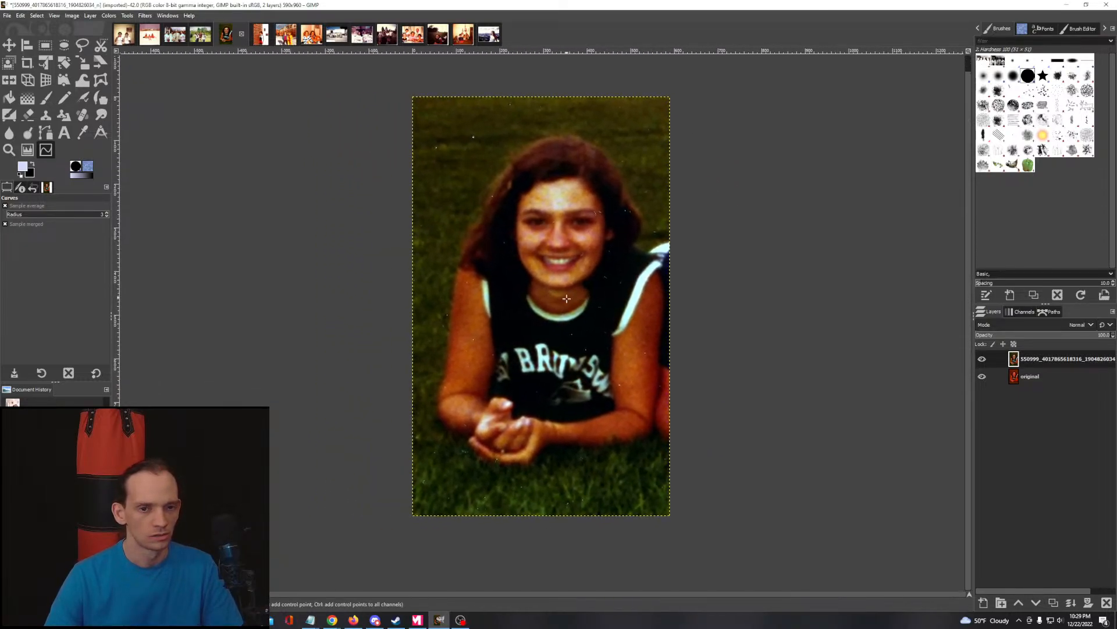
click(82, 115)
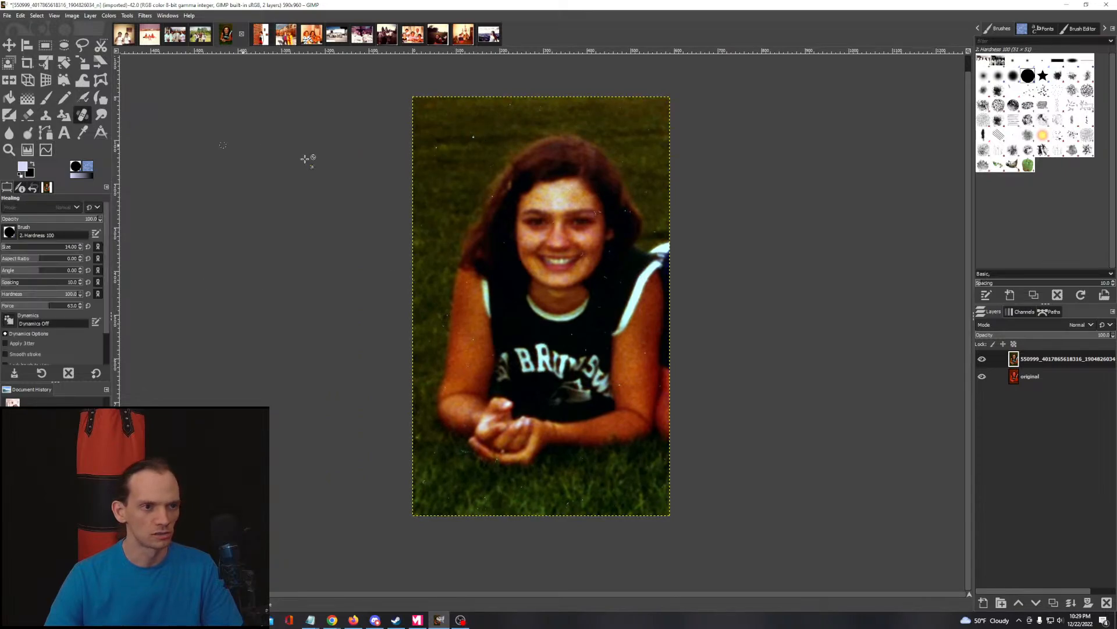
scroll(477, 139, up, 4)
drag(512, 157, 541, 222)
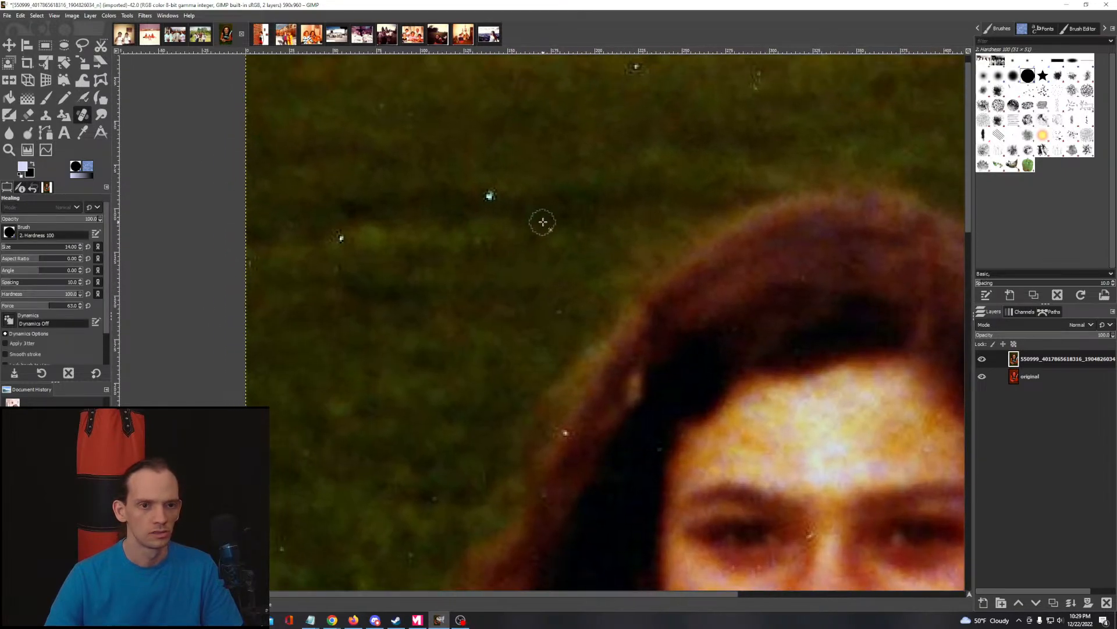
scroll(541, 221, down, 1)
click(504, 202)
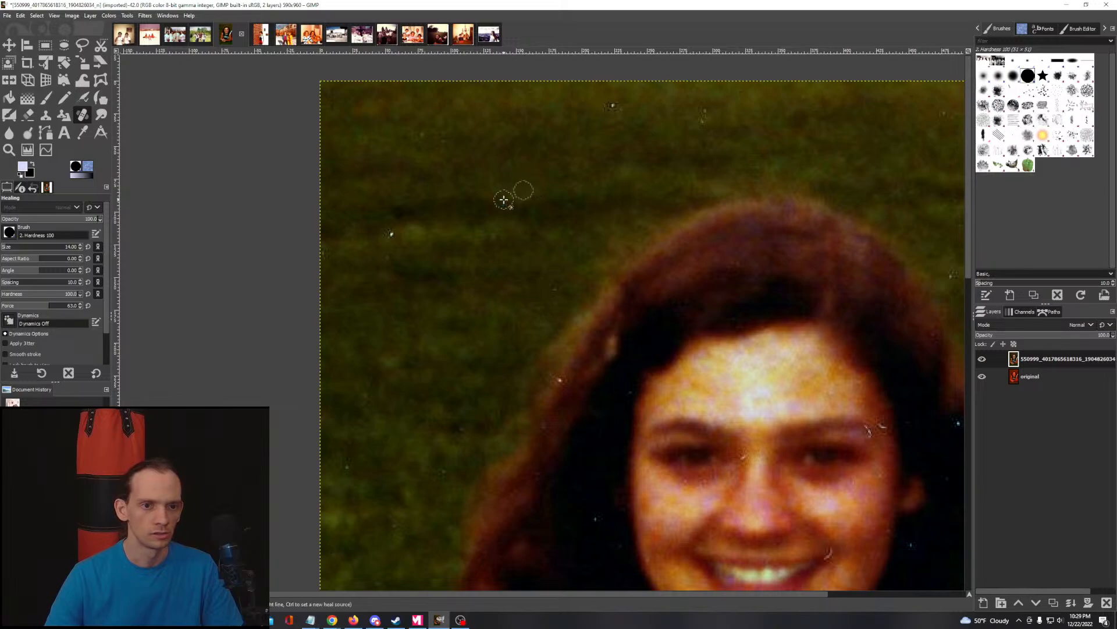
click(391, 234)
click(424, 136)
click(614, 107)
click(706, 110)
click(704, 120)
Step: Heal the remaining specks in the grass to the right of the head and in the dark hair beside the face
mouse_move(771, 165)
mouse_down()
mouse_move(750, 177)
mouse_move(469, 205)
mouse_up()
click(643, 156)
click(728, 220)
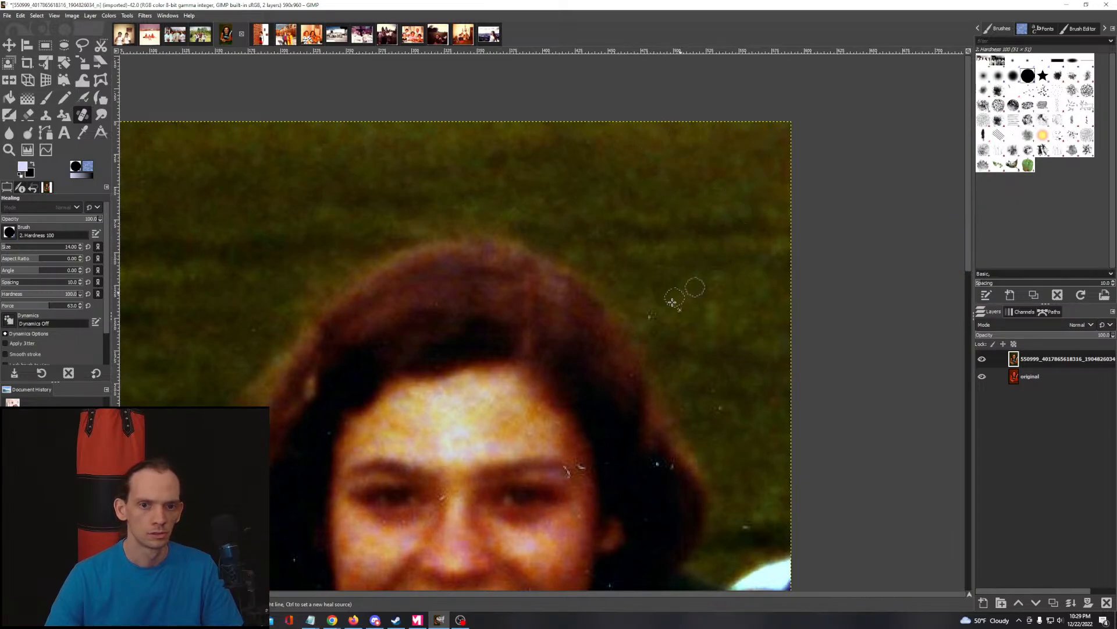
click(654, 318)
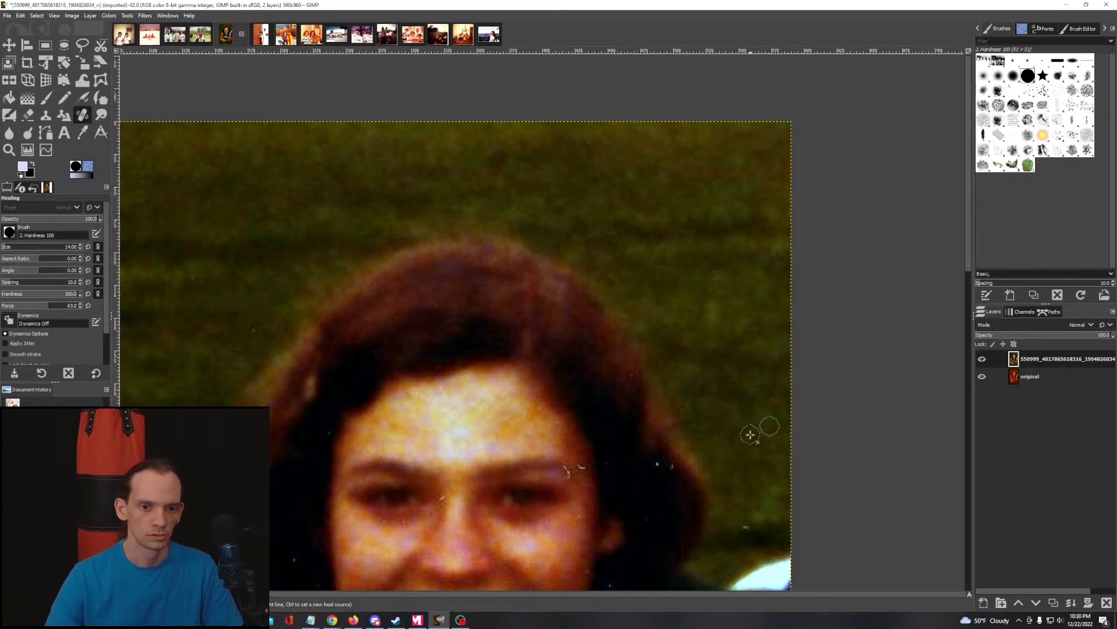
drag(759, 458, 636, 354)
click(624, 421)
drag(604, 436, 652, 172)
Step: Heal the specks in the foreground grass and in the grass beside the arm on the photo's left
scroll(567, 426, down, 1)
drag(537, 505, 667, 292)
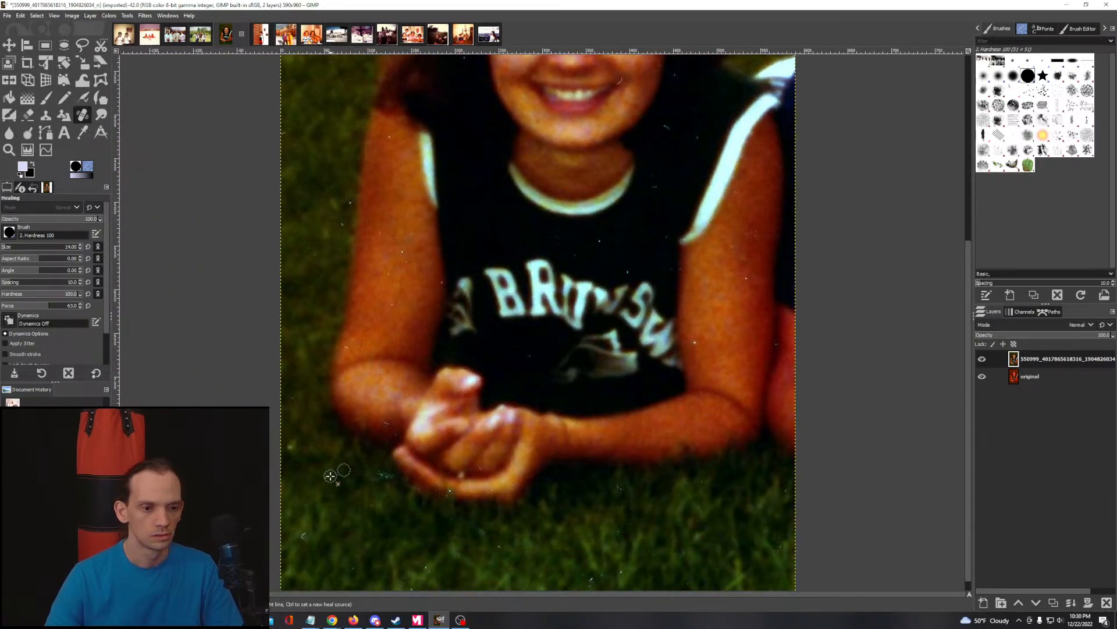
click(304, 534)
drag(425, 568, 397, 460)
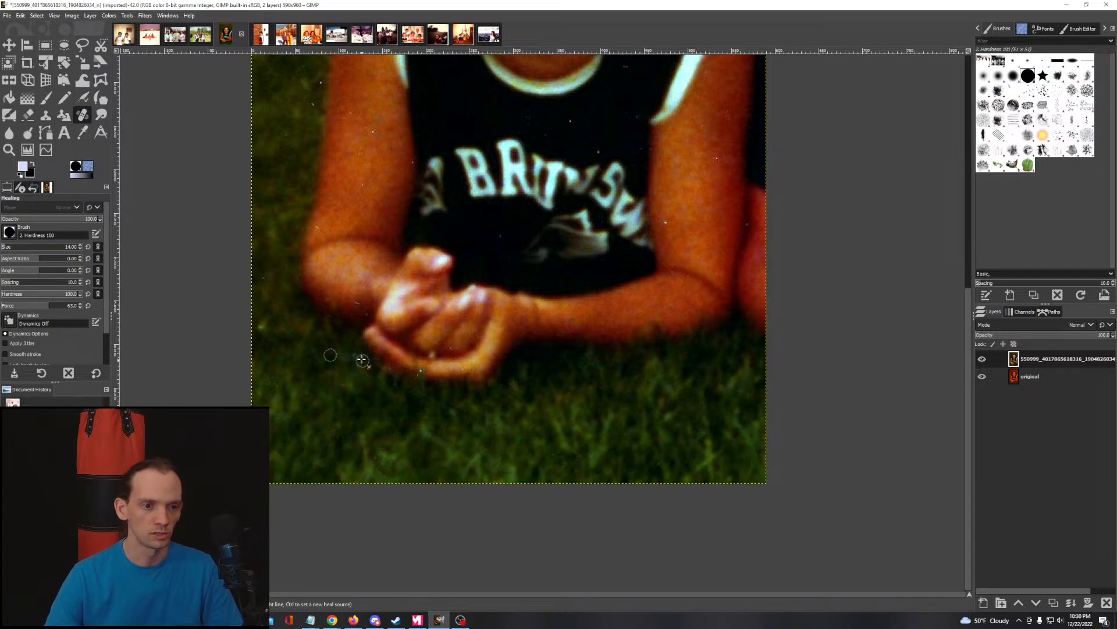
scroll(411, 386, up, 5)
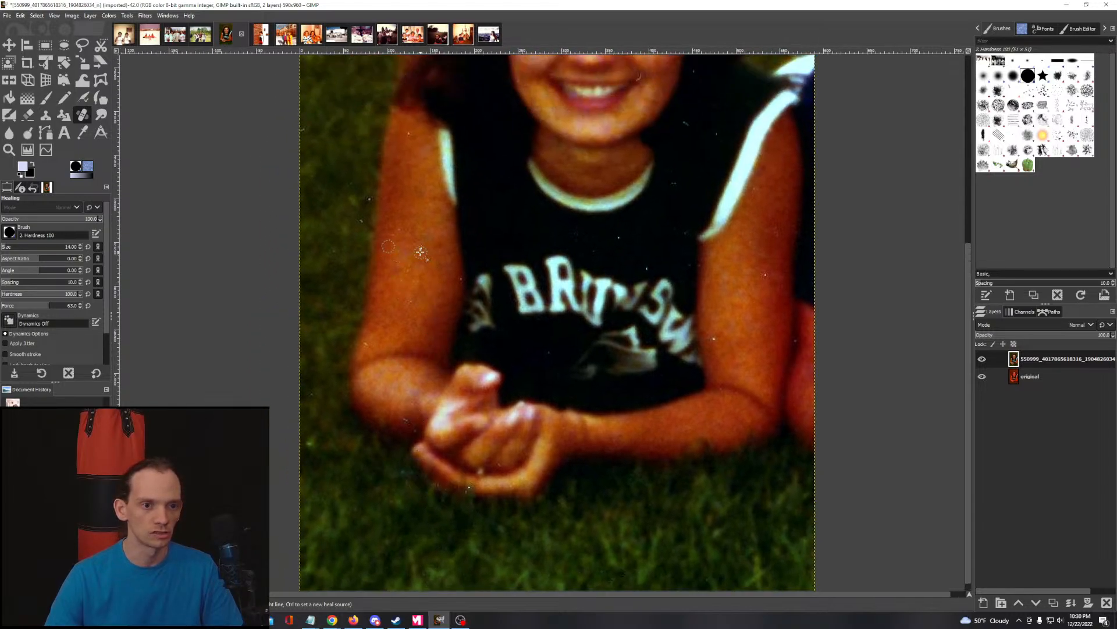
click(361, 223)
click(370, 201)
click(359, 223)
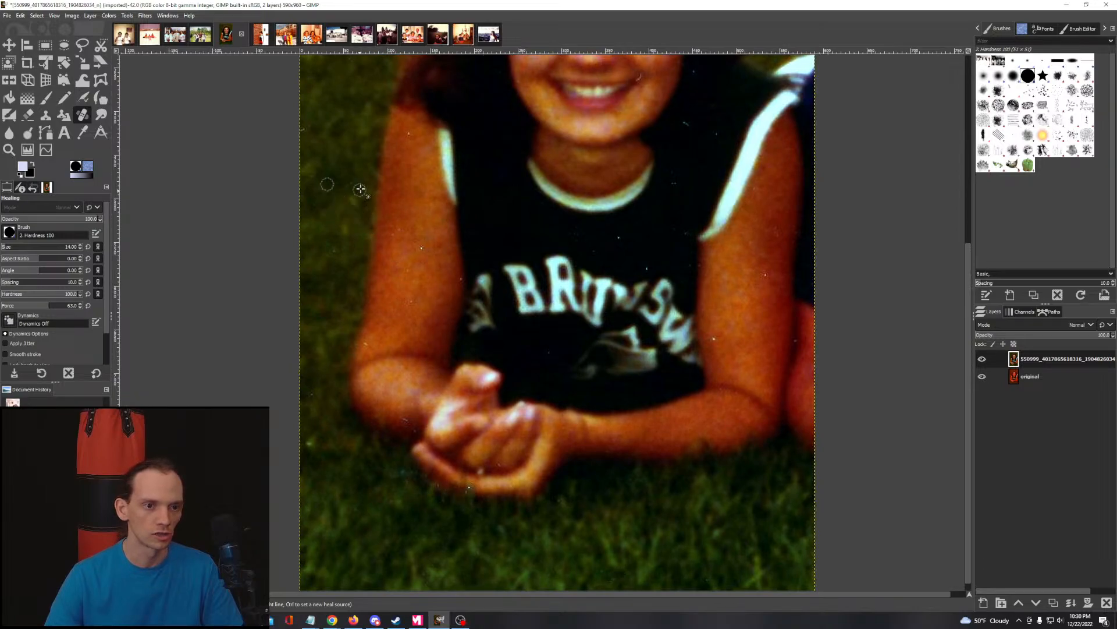
click(353, 184)
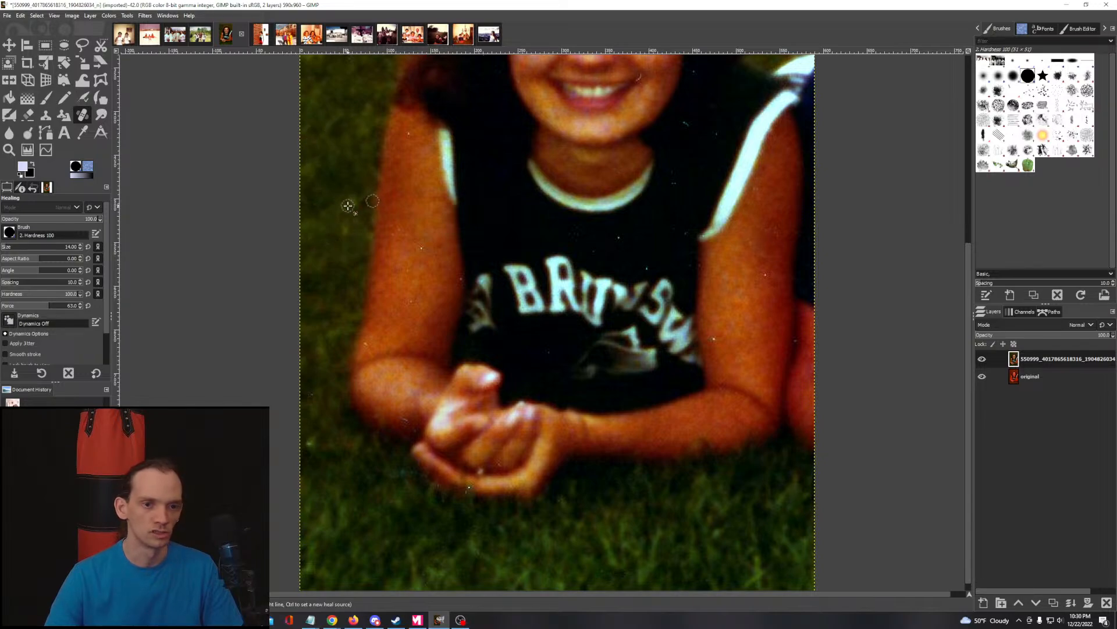
Step: Heal the curved scratches at the outer end of the eyebrow and on the cheek on the photo's right side
scroll(326, 256, up, 5)
scroll(326, 256, right, 2)
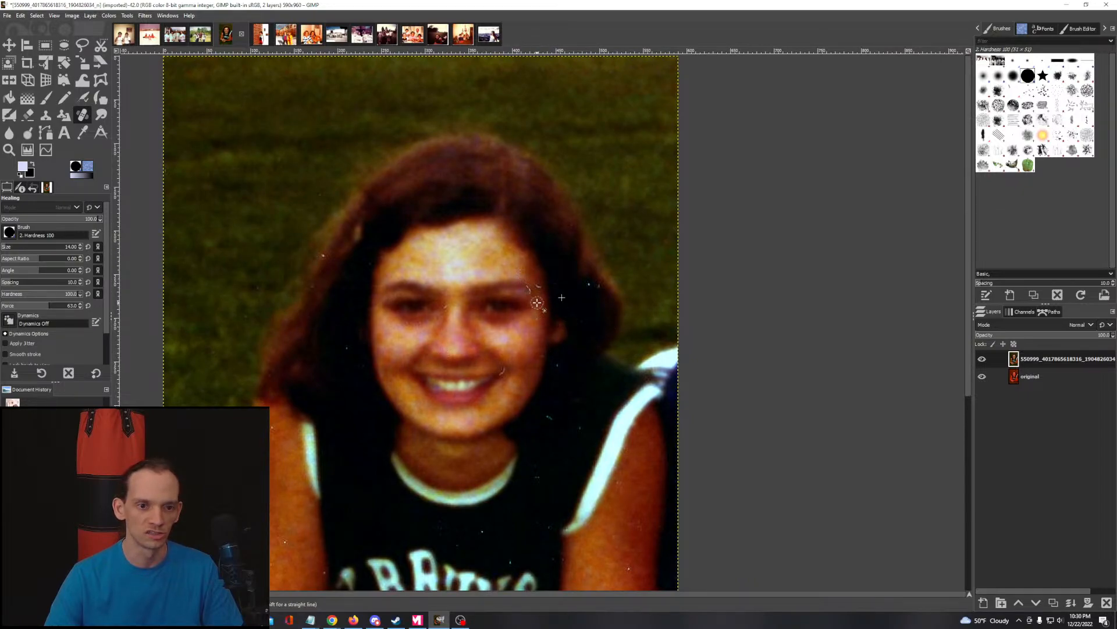
click(538, 285)
click(530, 290)
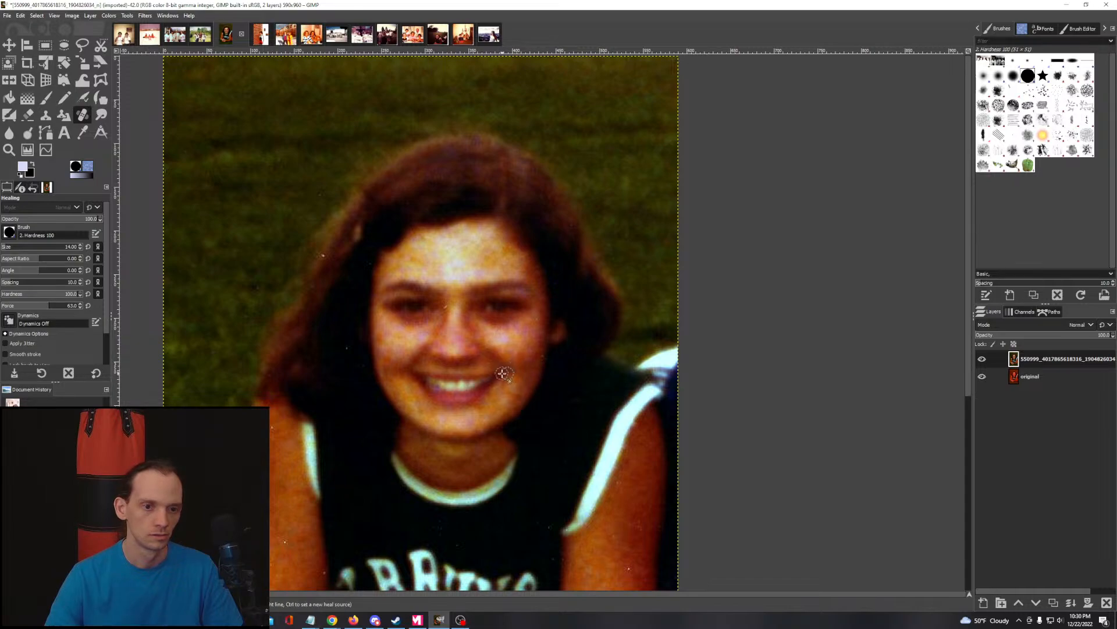
Step: Heal the small scratch beside the bridge of the nose, sampling nearby nose skin and redoing the first attempt with a new source
scroll(463, 308, up, 3)
ctrl+click(451, 307)
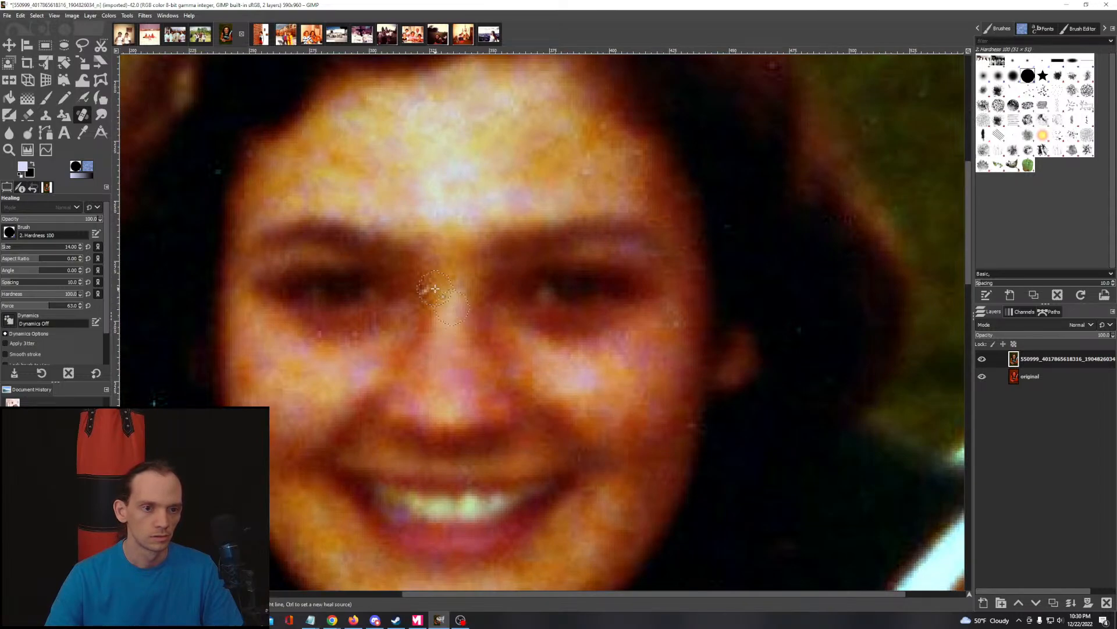
click(437, 288)
key(ctrl+z)
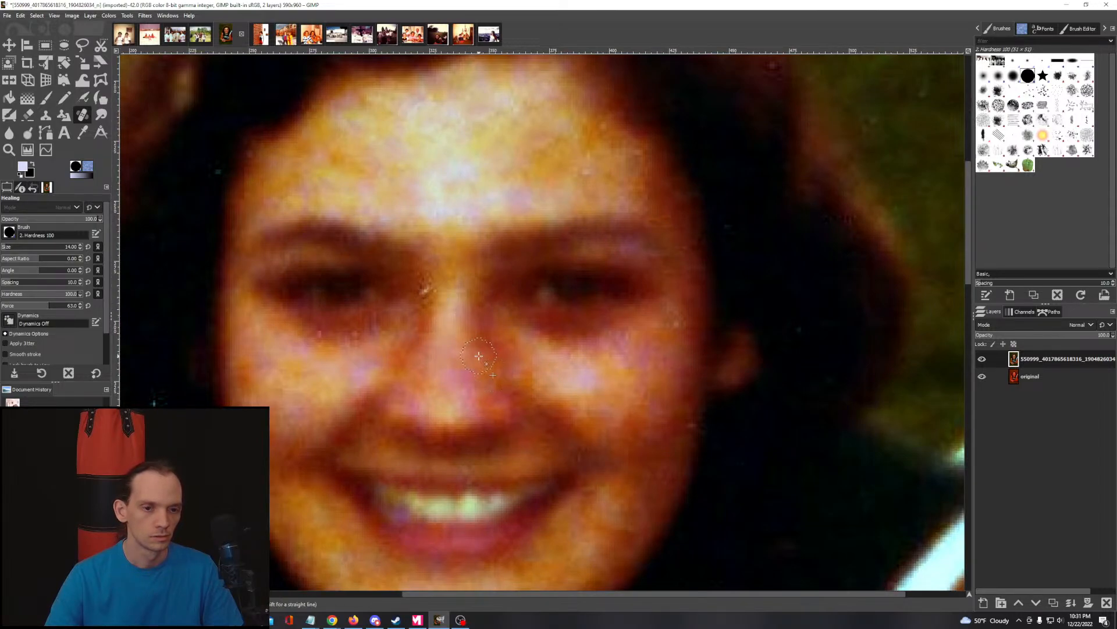
ctrl+click(432, 320)
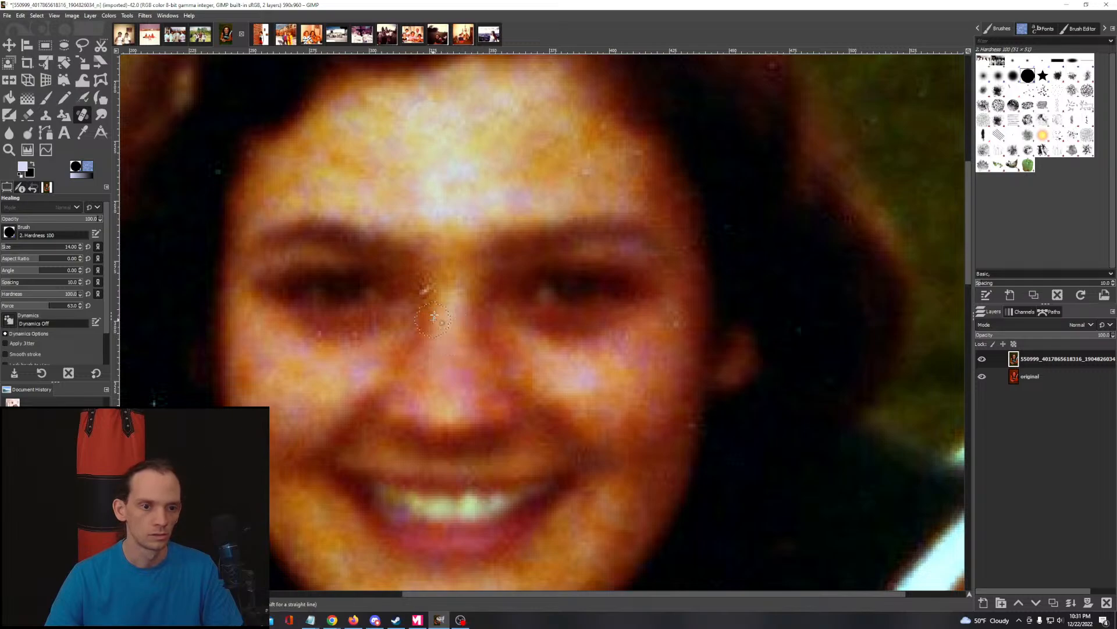
click(432, 285)
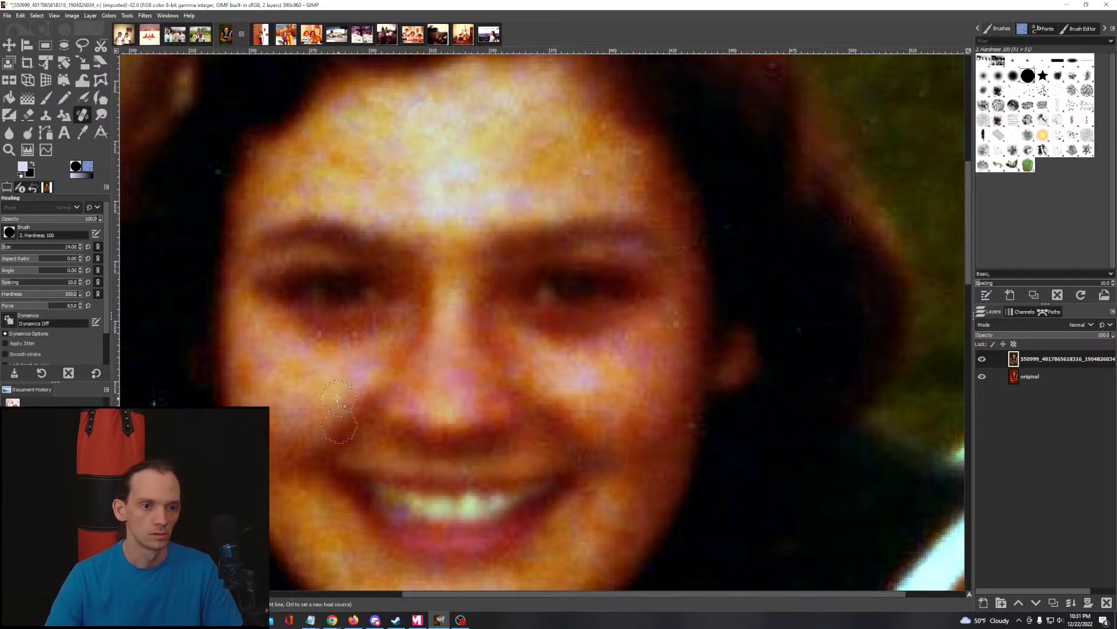
Step: Heal the bright white speck on the outer edge of the hair on the photo's left side
drag(178, 308, 386, 374)
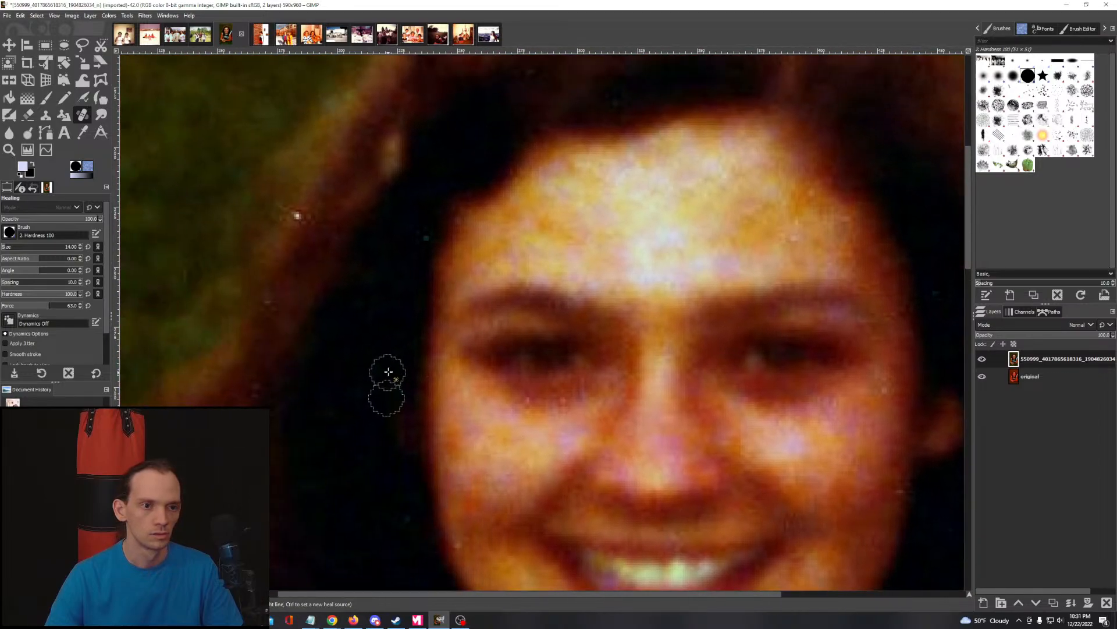
click(299, 217)
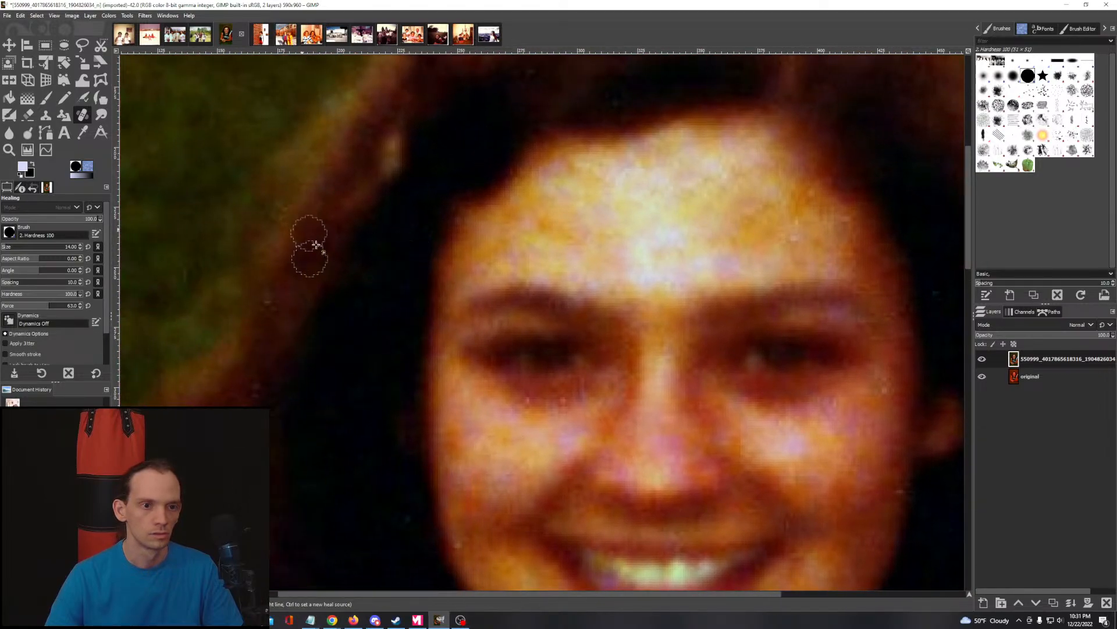
scroll(362, 288, down, 4)
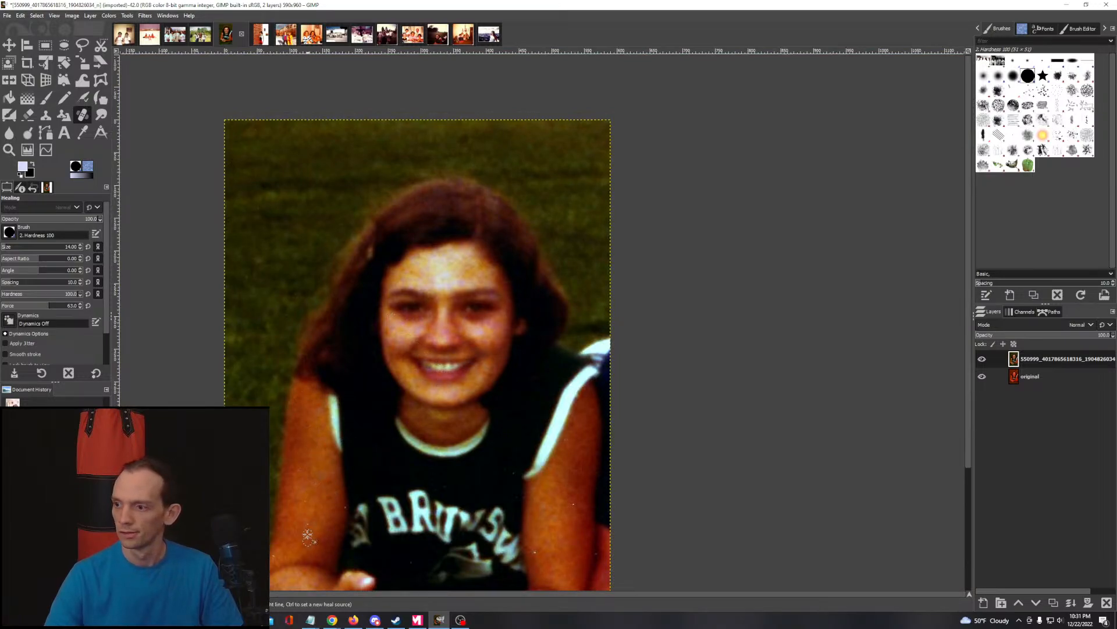
Step: Heal the white specks on the arms and on the black shirt between the neckline and the lettering
scroll(308, 533, up, 1)
drag(309, 533, 382, 401)
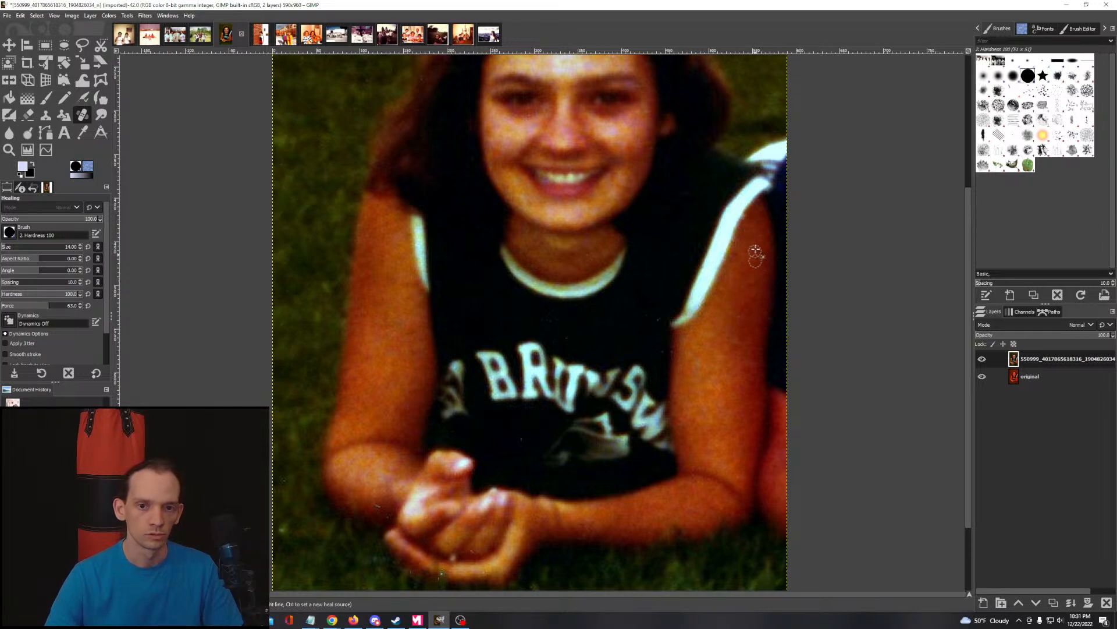
scroll(754, 239, up, 2)
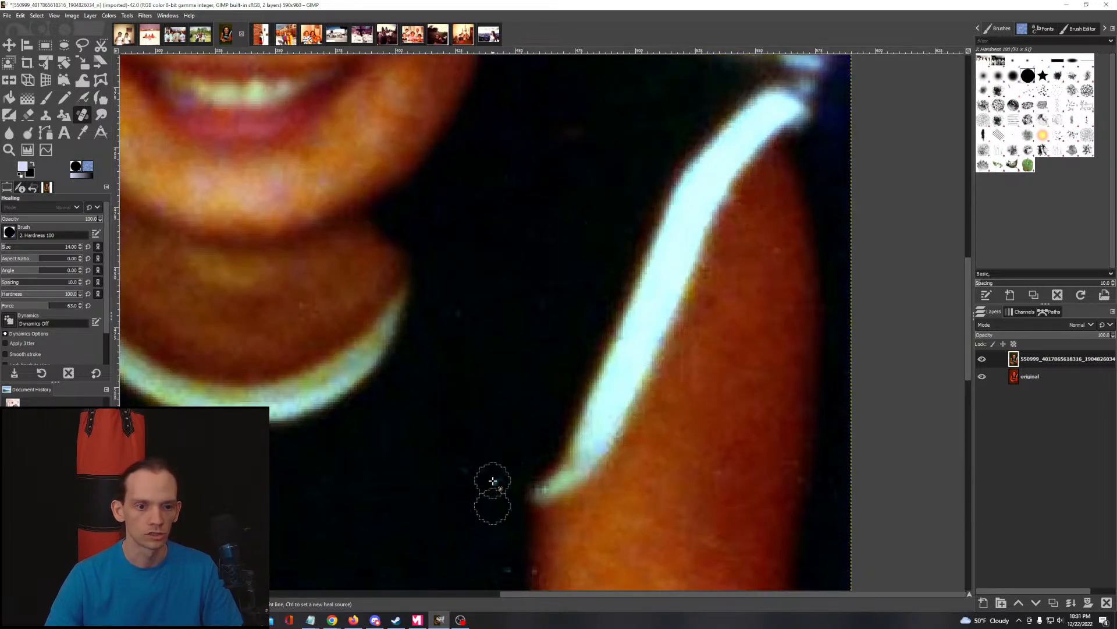
click(492, 480)
drag(486, 485, 560, 199)
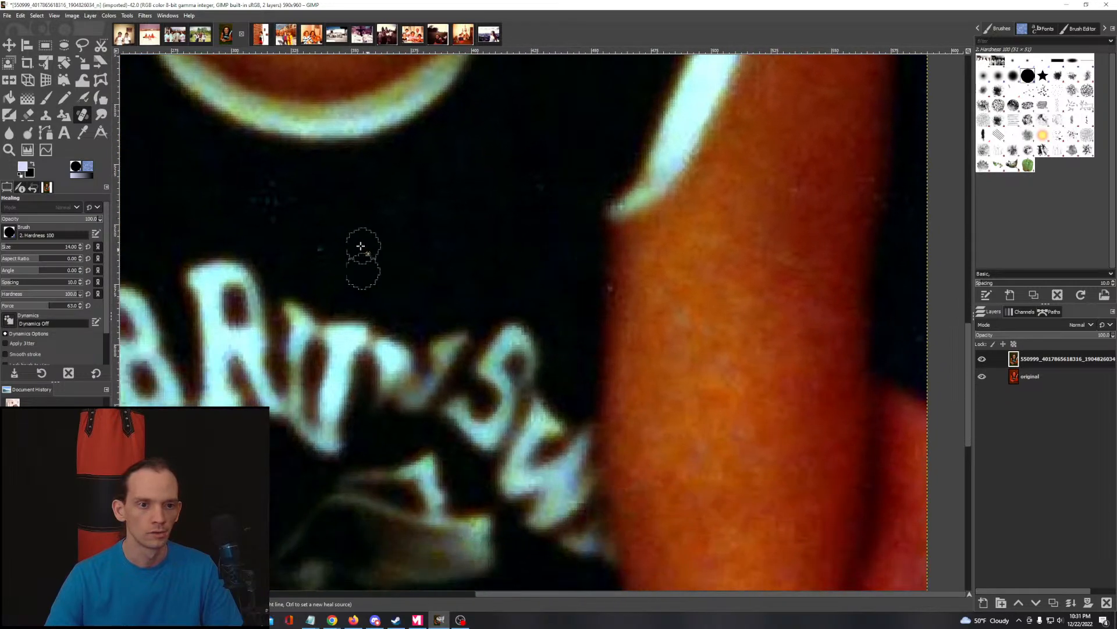
scroll(476, 265, down, 2)
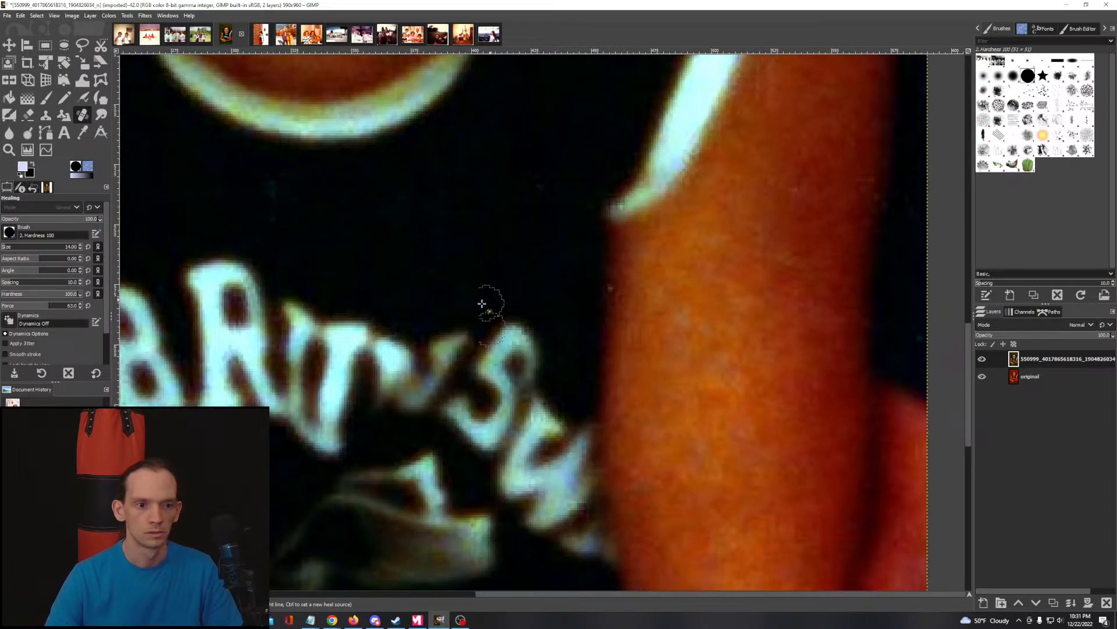
scroll(468, 455, down, 2)
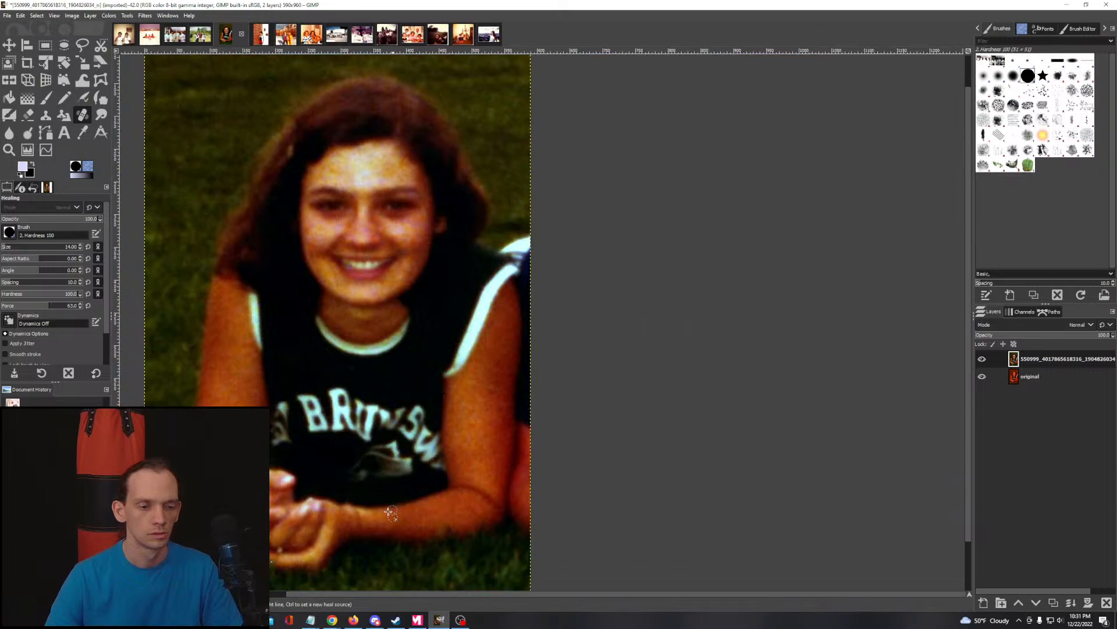
Step: Heal the small specks on the fingers of the clasped hands, sampling nearby finger skin as the new heal source
drag(401, 493, 531, 367)
scroll(352, 390, up, 4)
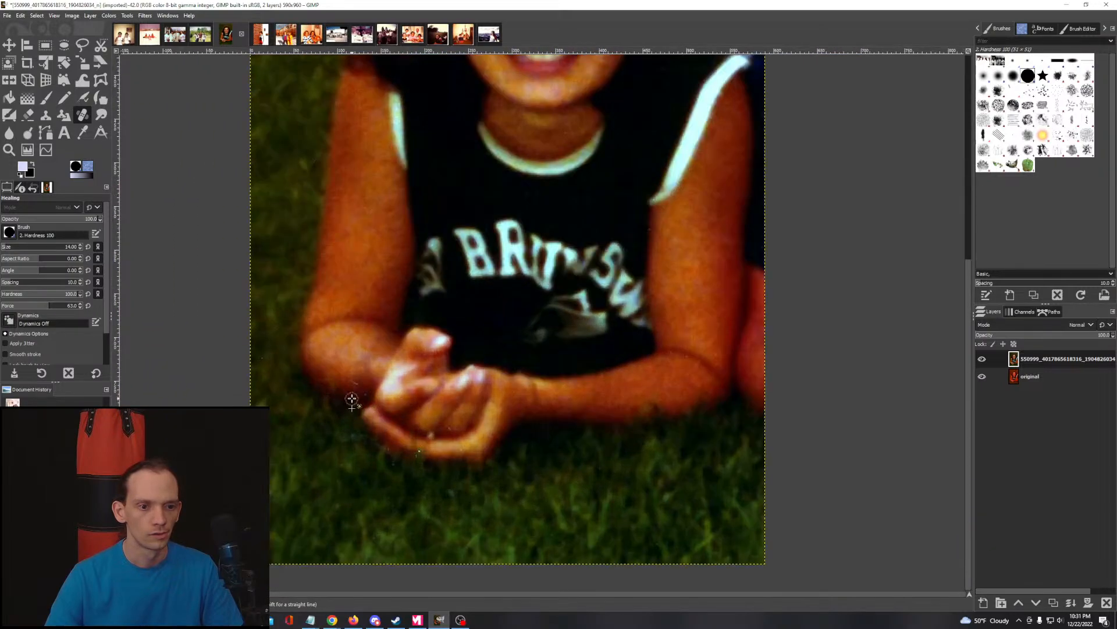
click(402, 371)
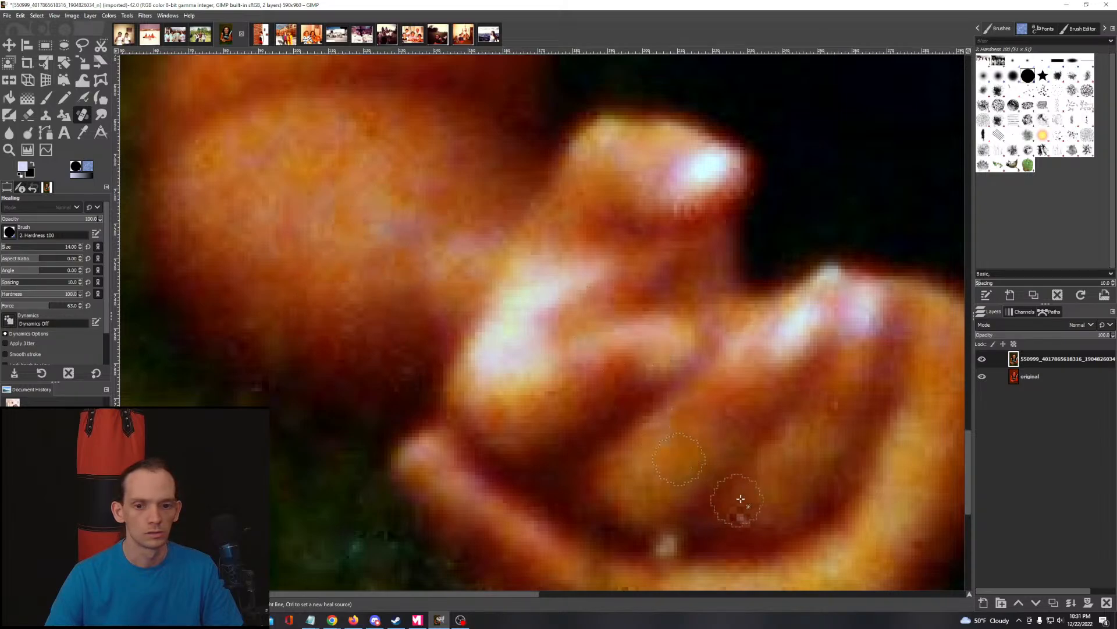
ctrl+click(770, 491)
scroll(756, 431, down, 3)
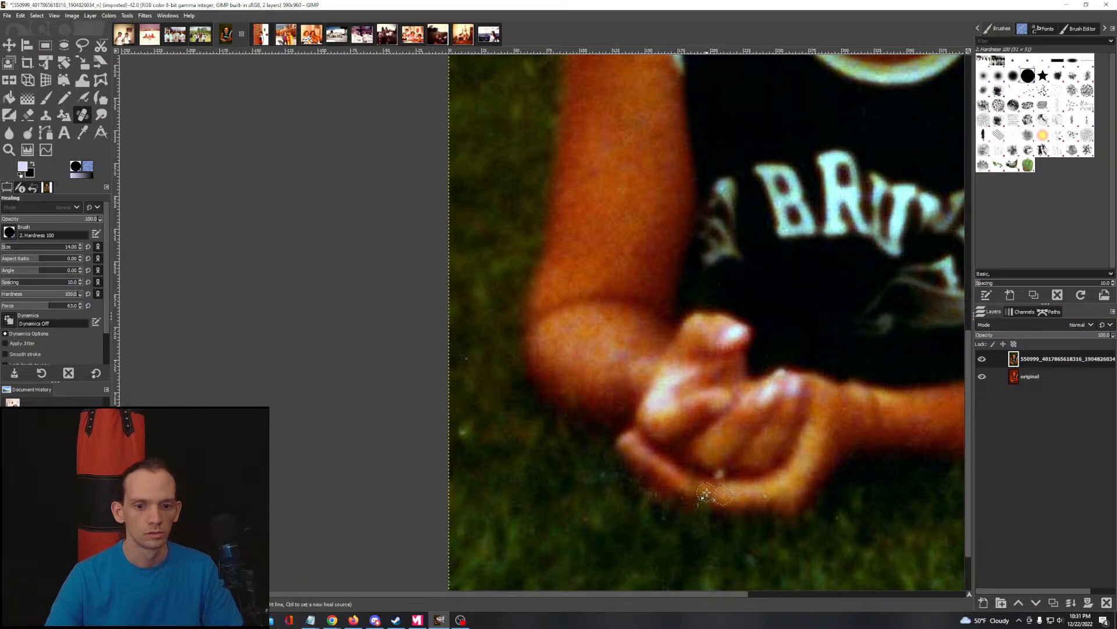
Step: Examine the face, shirt, hands and grass for remaining blemishes, and compare the corrected layer with the original
scroll(794, 478, down, 5)
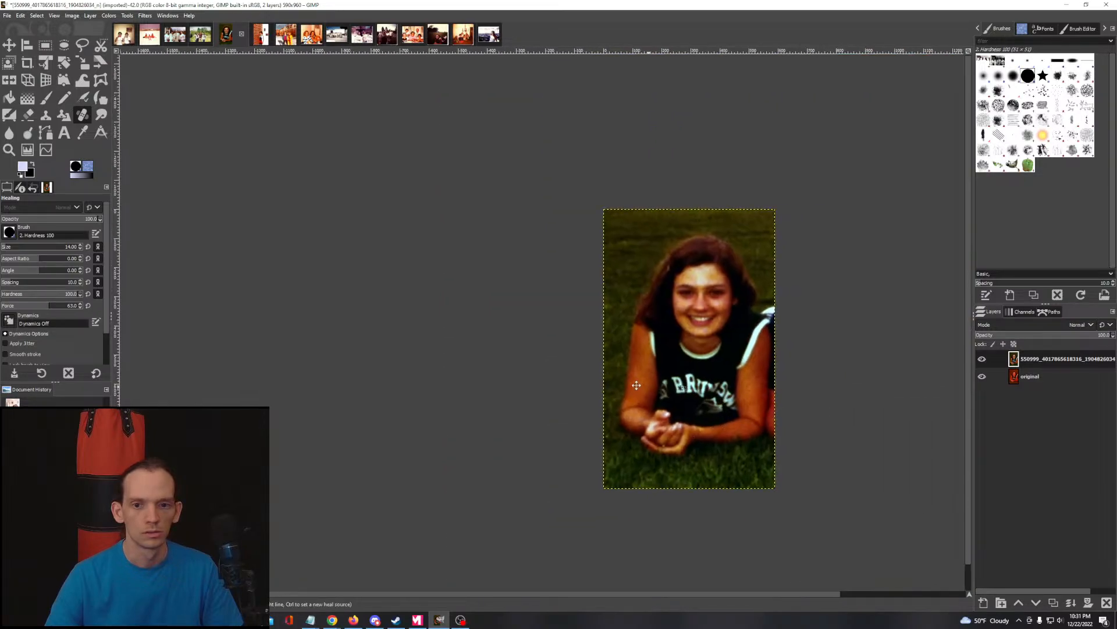
scroll(494, 327, up, 4)
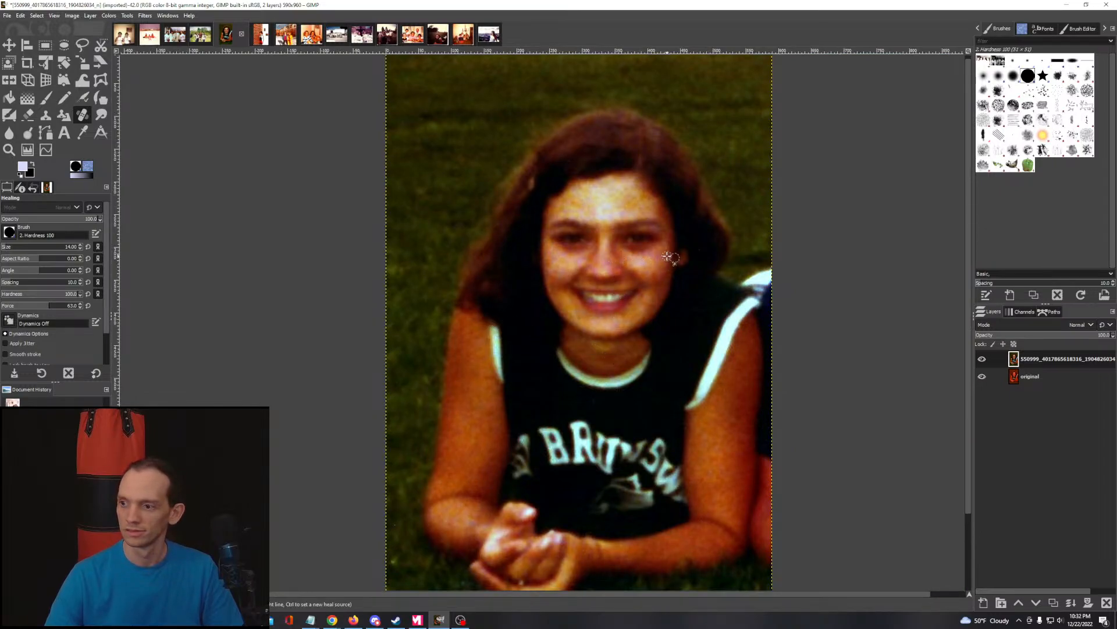
drag(675, 251, 605, 342)
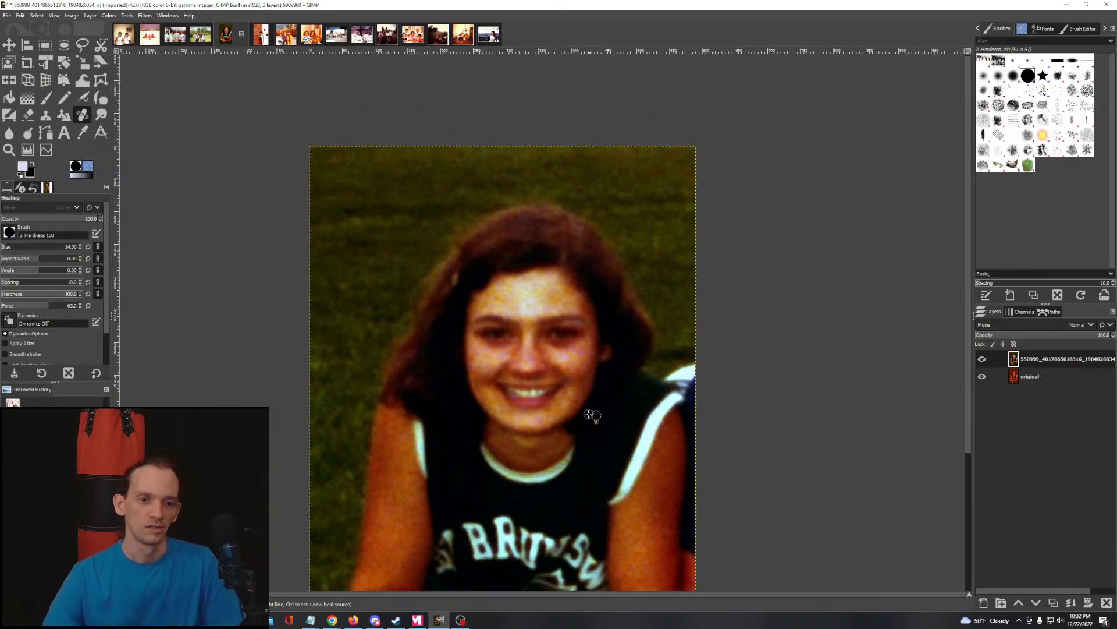
drag(621, 477, 536, 247)
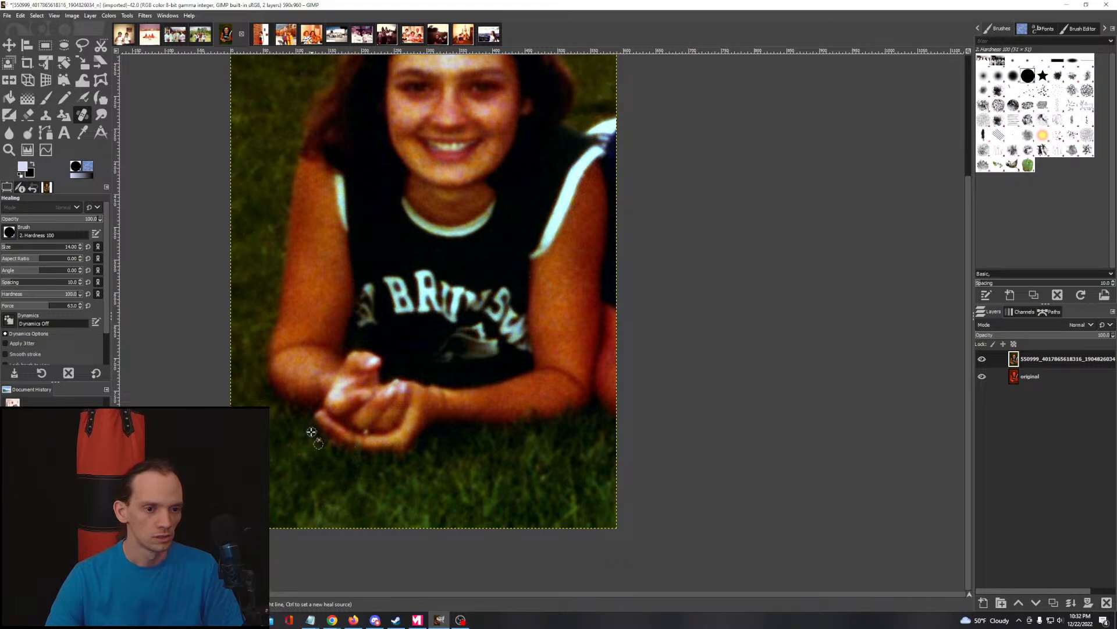
scroll(344, 464, up, 2)
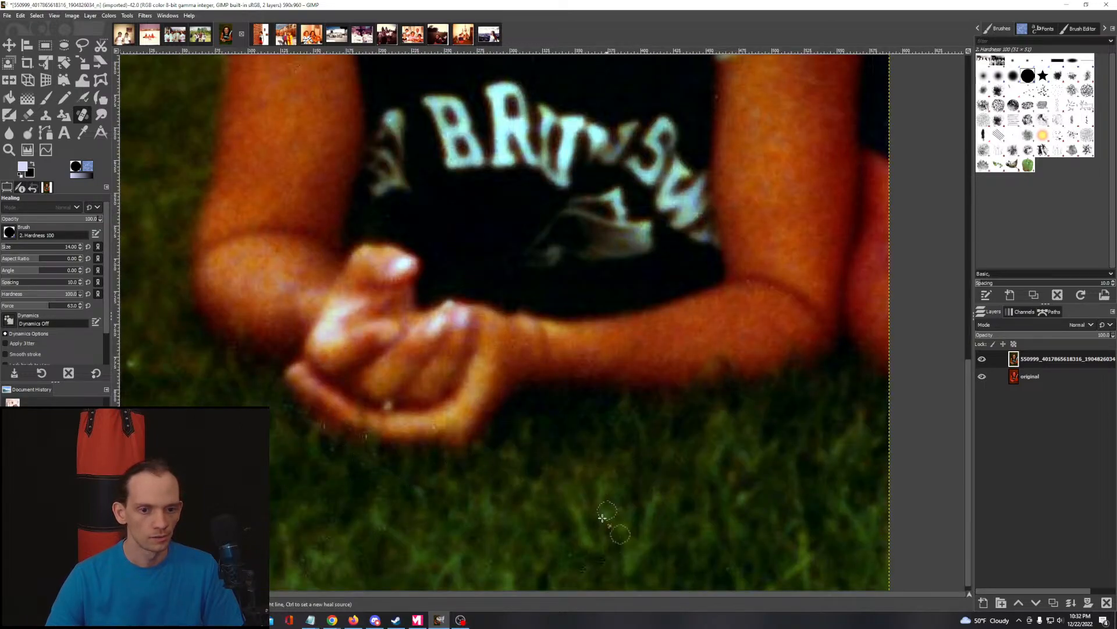
scroll(636, 466, left, 5)
scroll(479, 462, down, 3)
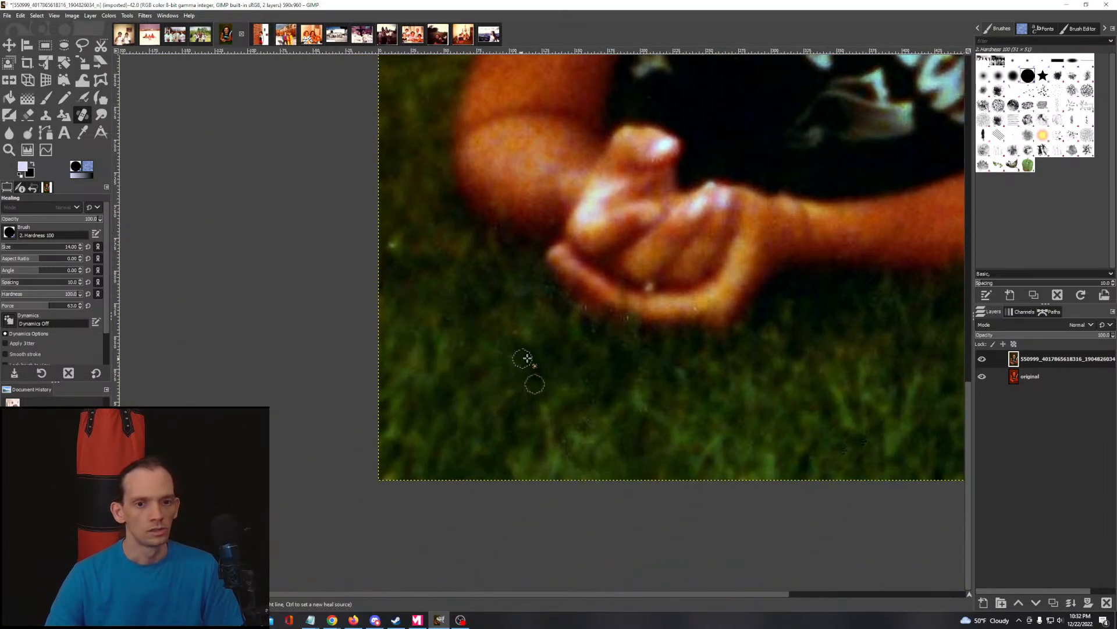
scroll(527, 358, down, 3)
scroll(571, 369, down, 1)
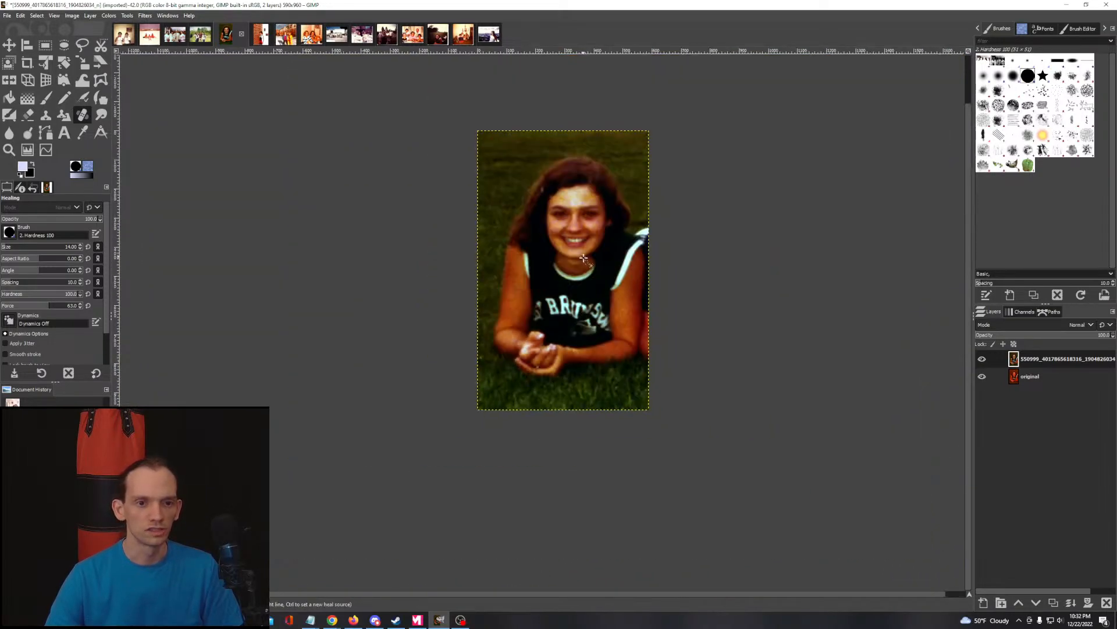
scroll(584, 258, up, 2)
scroll(519, 361, up, 3)
scroll(519, 362, down, 1)
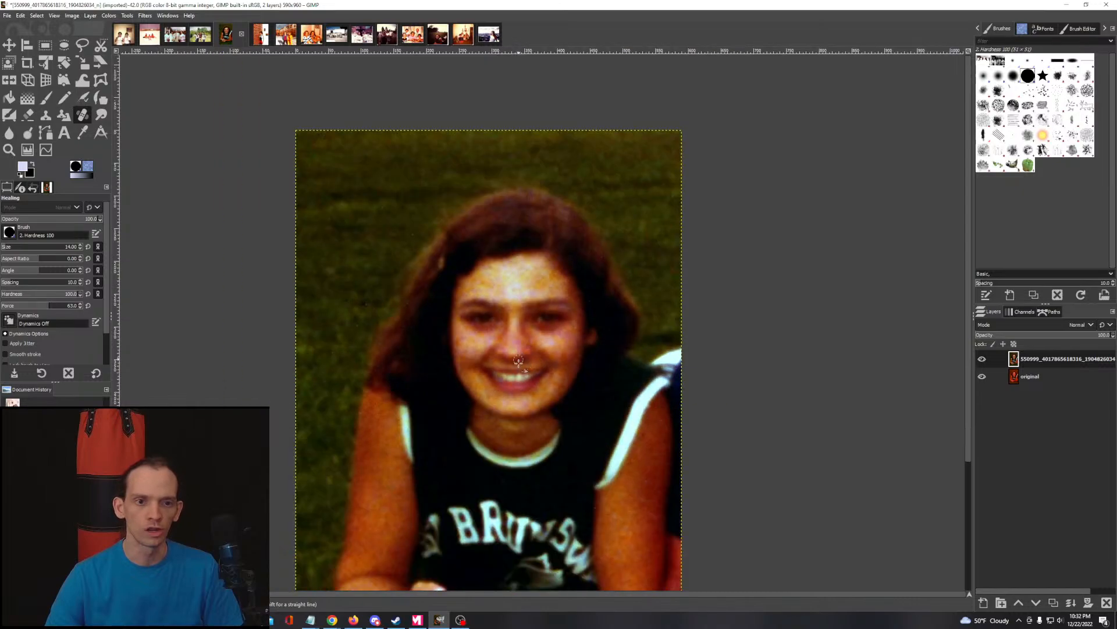
scroll(577, 255, down, 3)
scroll(525, 364, down, 2)
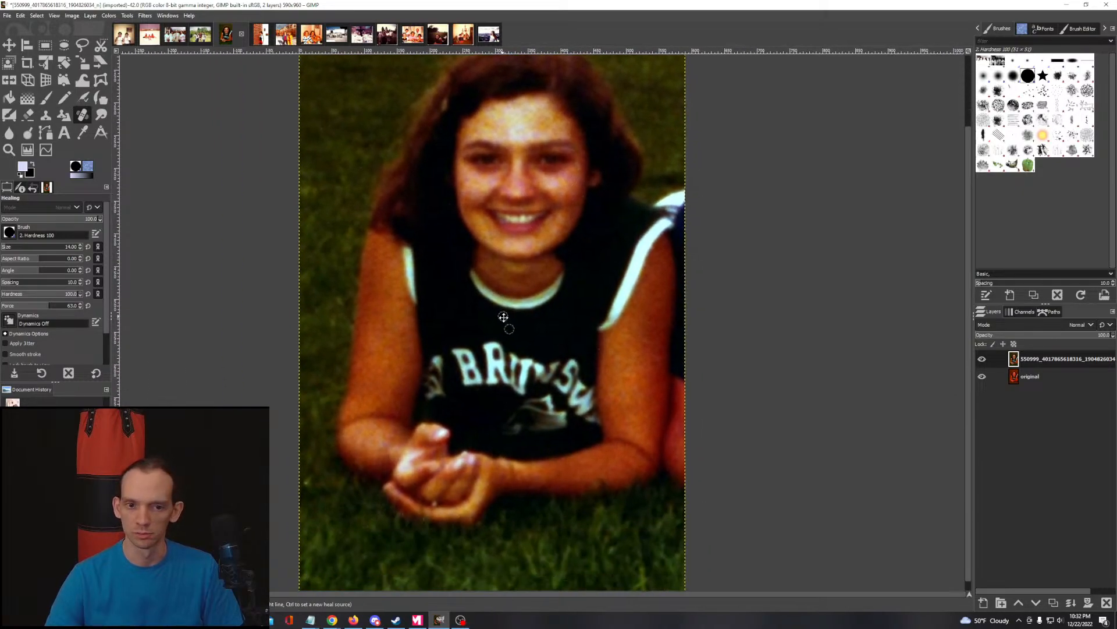
scroll(512, 326, down, 1)
scroll(528, 316, up, 1)
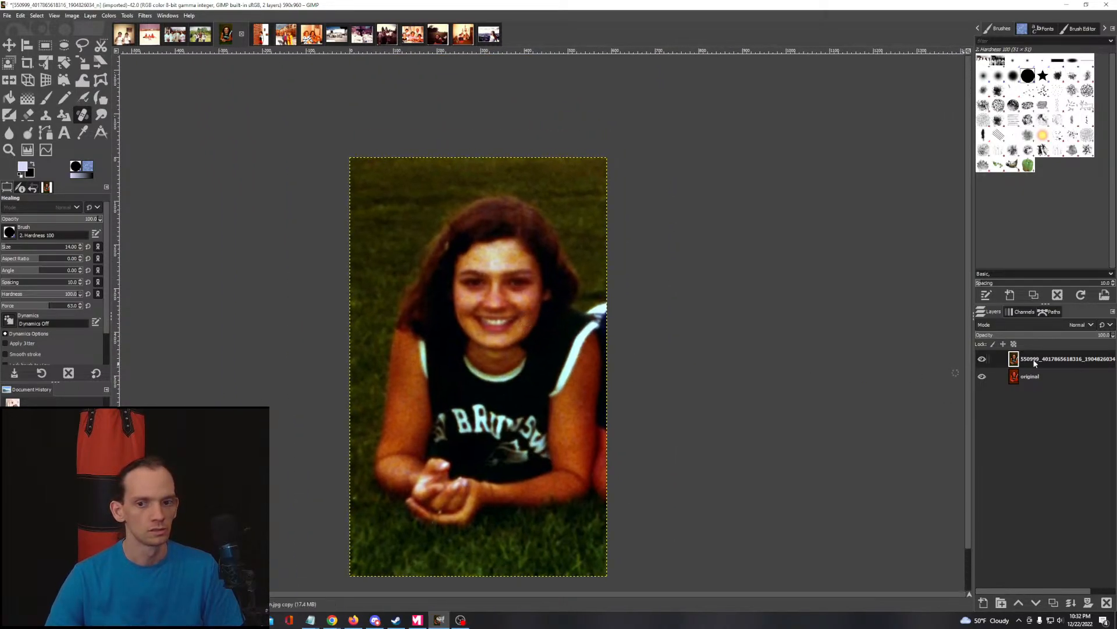
click(986, 361)
click(986, 362)
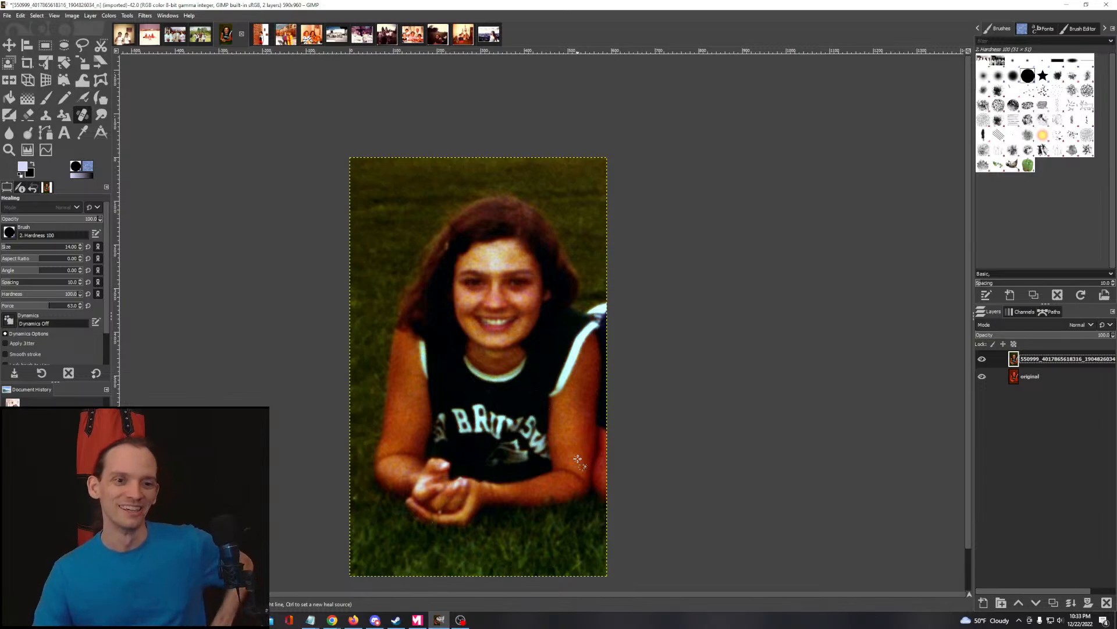
Step: Switch to the photo of the woman by the brick wall and crop it to a 683 × 961 px rectangle positioned at -7, -6
click(261, 37)
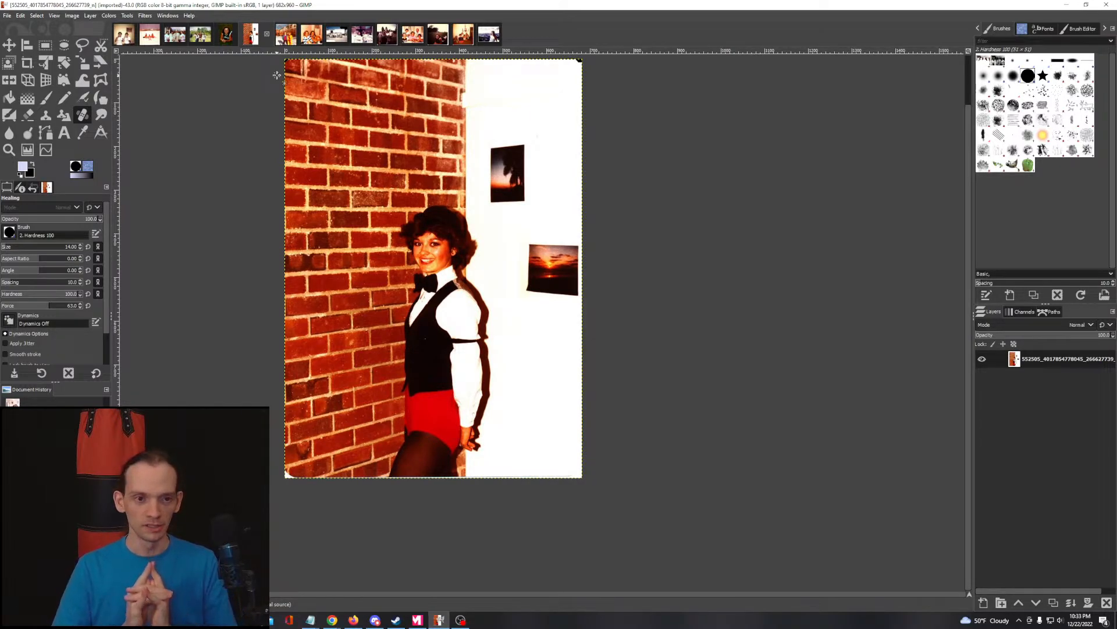
drag(503, 323, 490, 369)
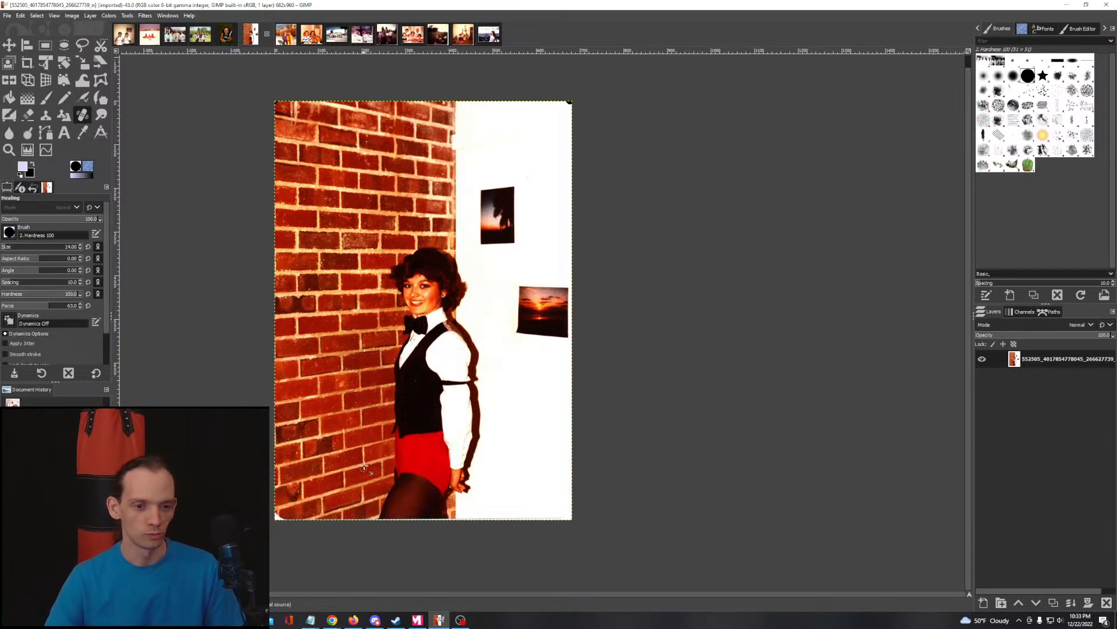
click(45, 46)
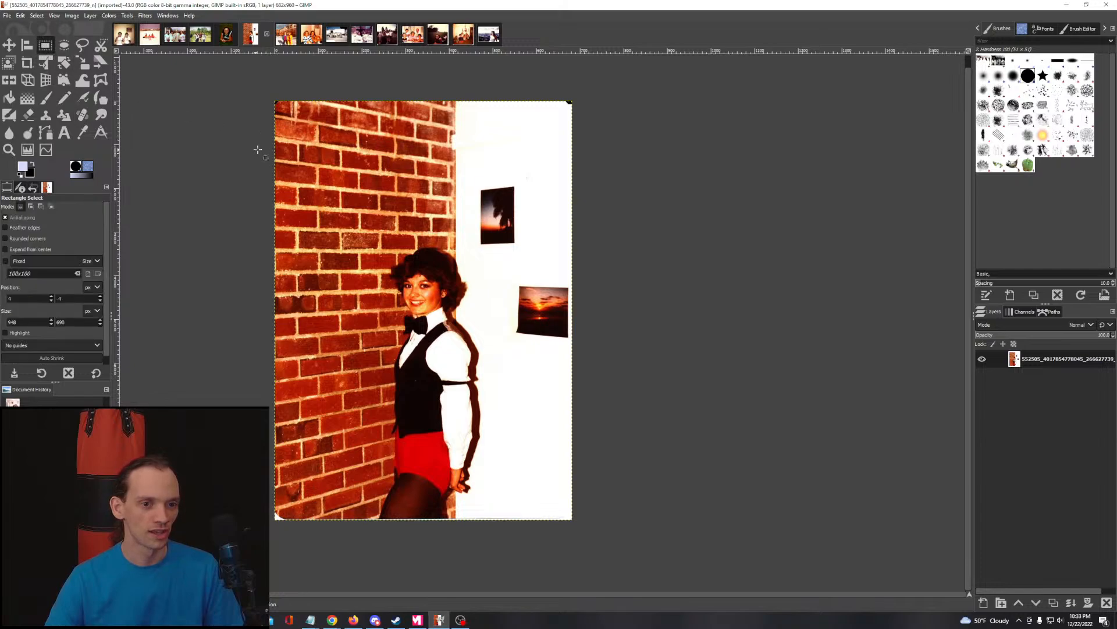
drag(271, 98, 578, 526)
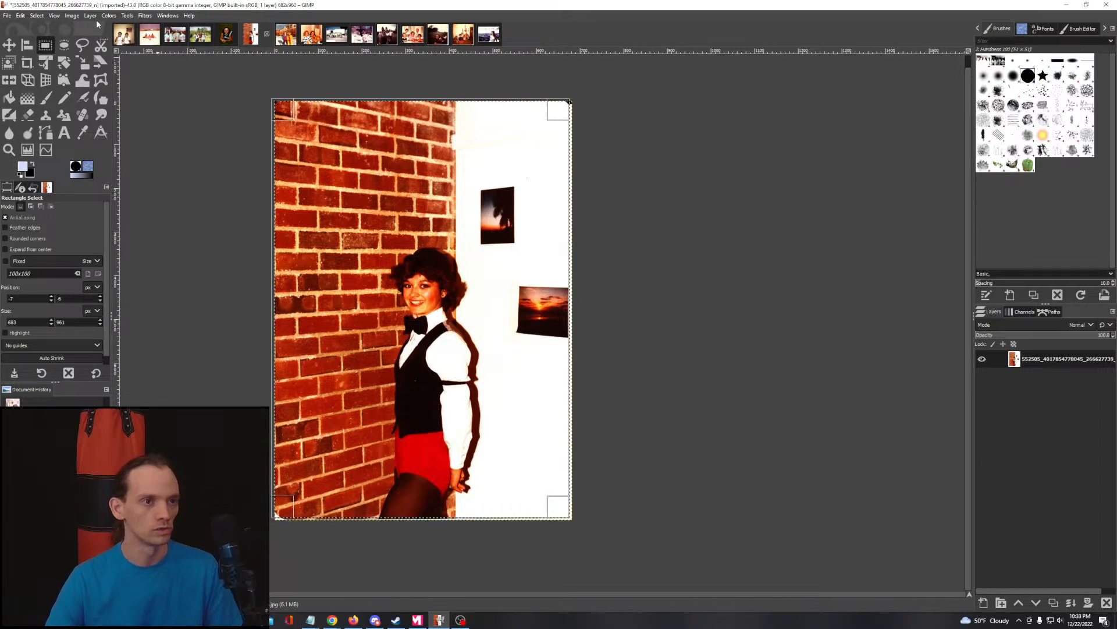
click(73, 16)
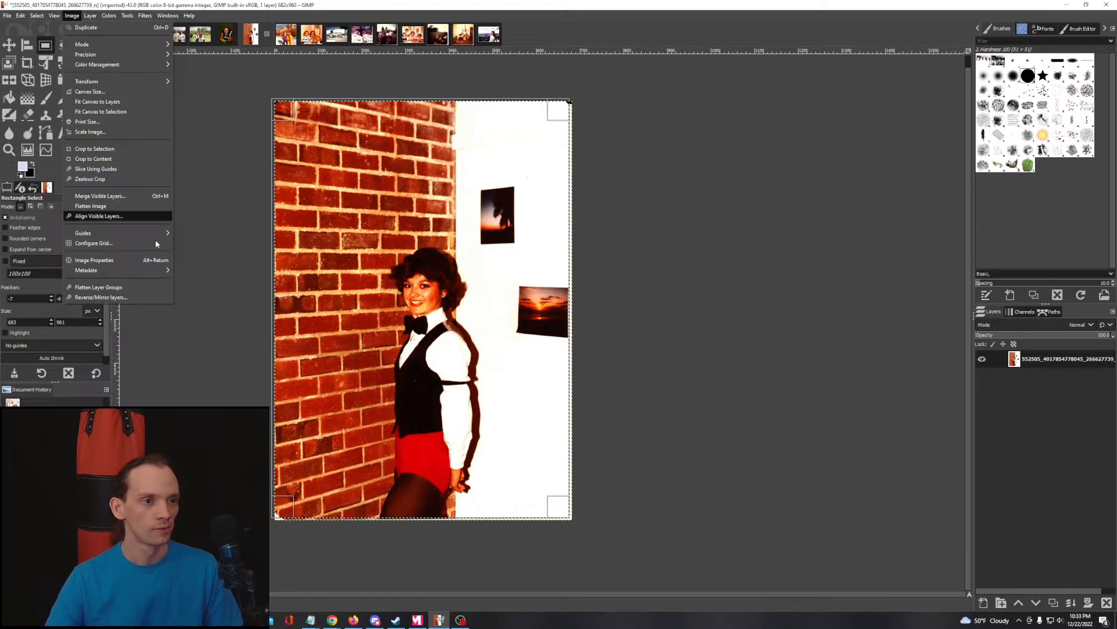
click(99, 146)
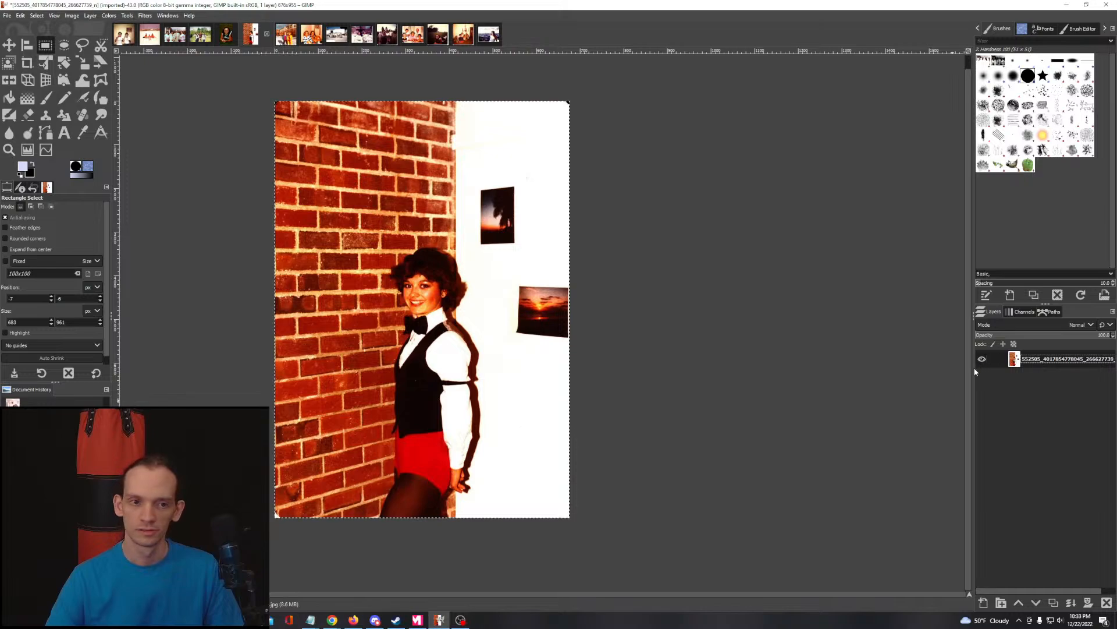
Step: Select the photo's upper-left corner with an ellipse about 26 × 27 px, apply Heal Selection, and clear the selection
click(64, 45)
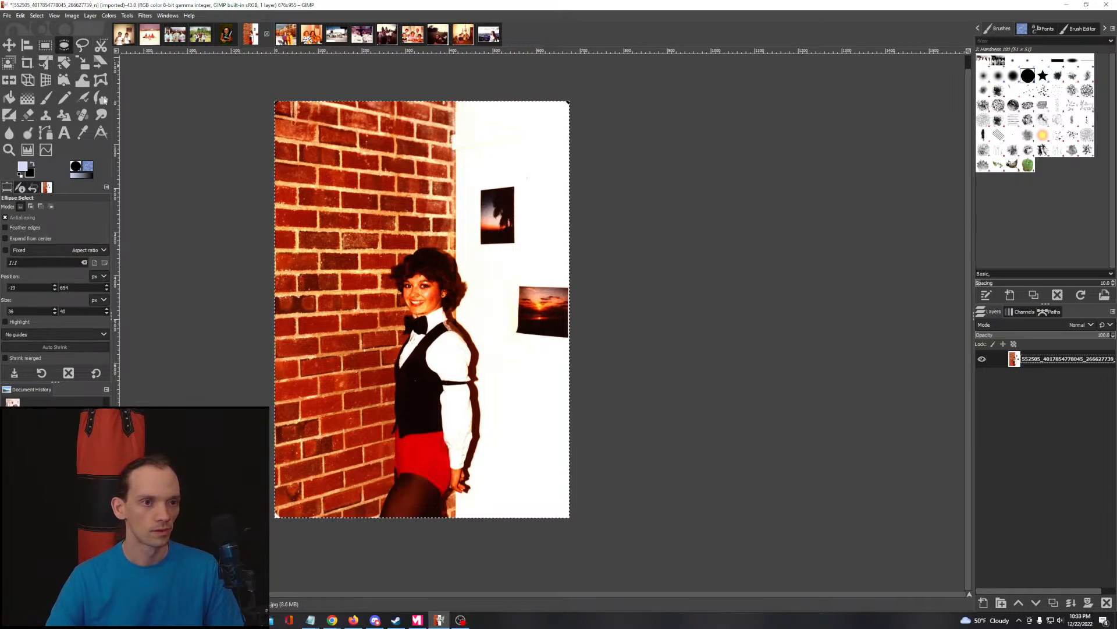
drag(273, 97, 283, 108)
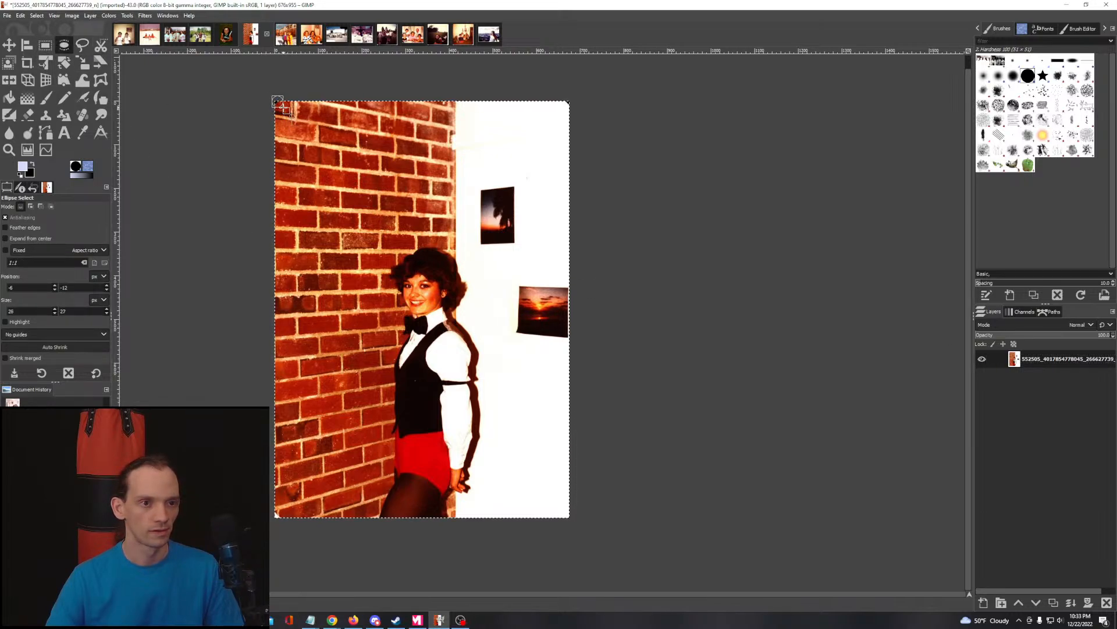
click(145, 16)
mouse_move(162, 114)
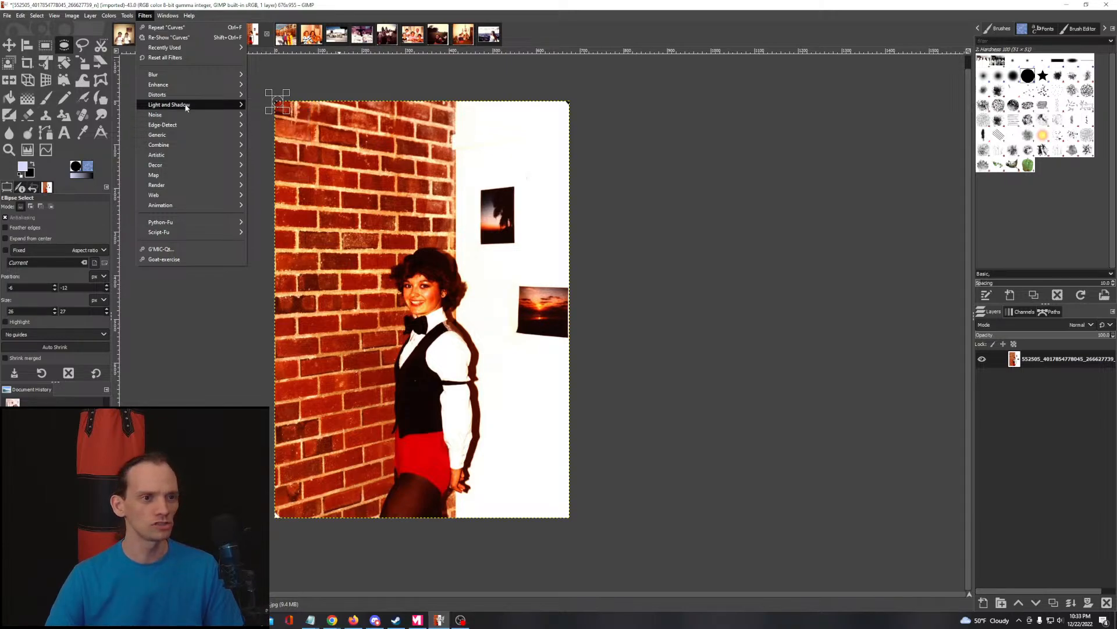
mouse_move(184, 98)
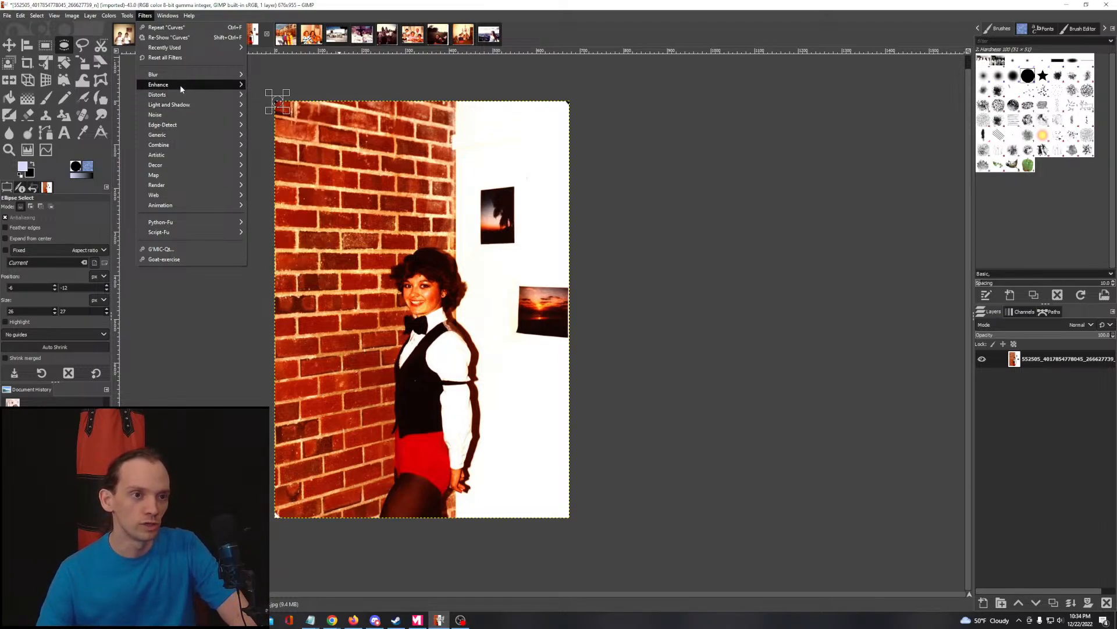
mouse_move(180, 85)
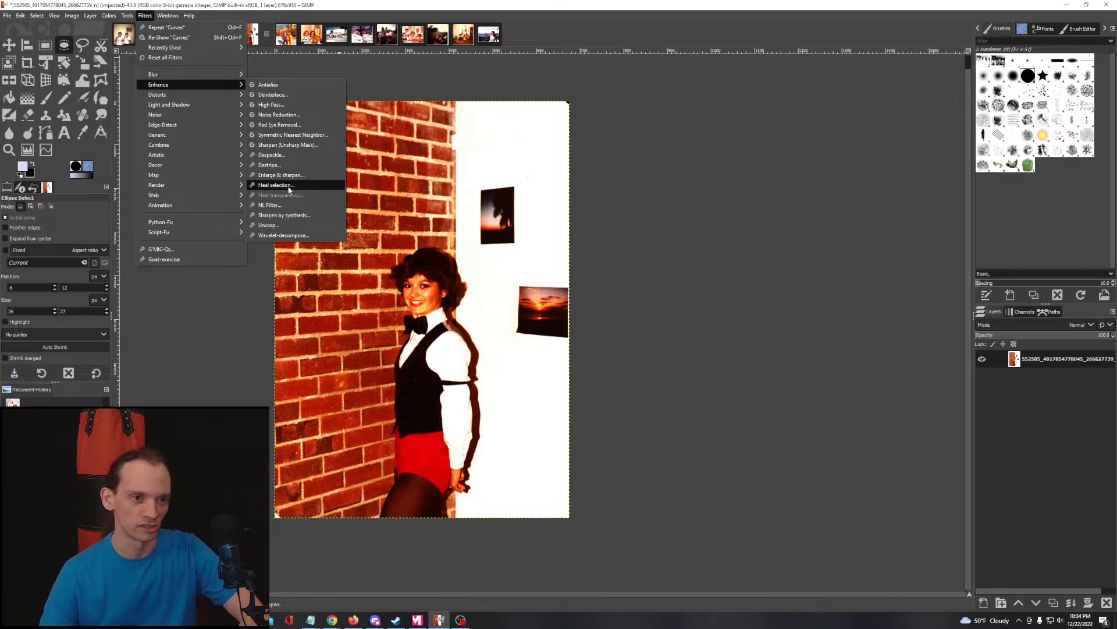
click(282, 185)
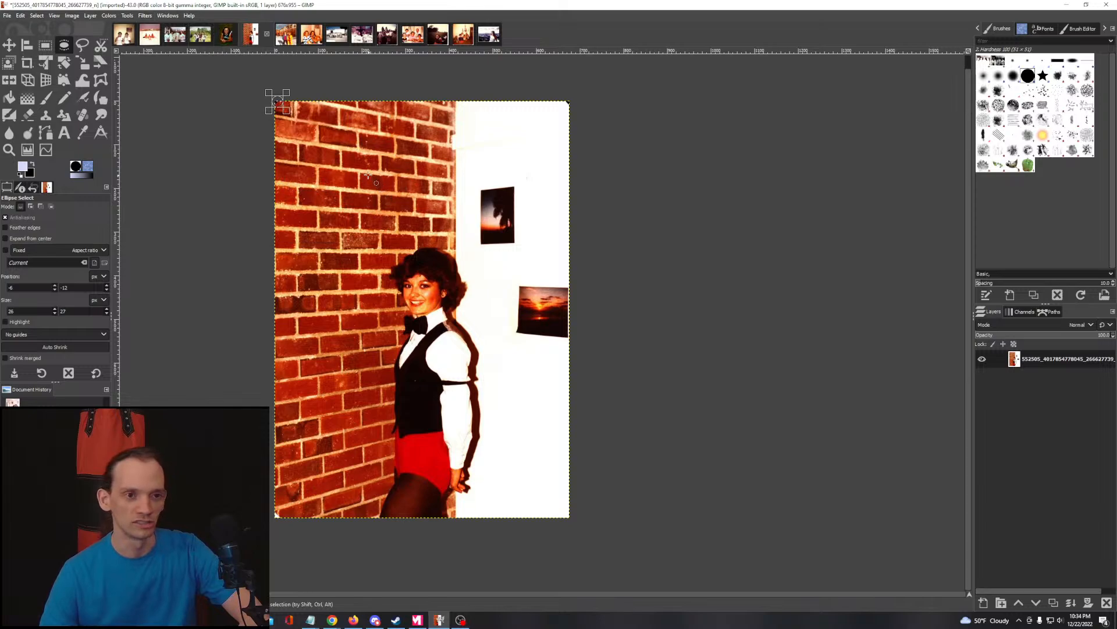
click(596, 375)
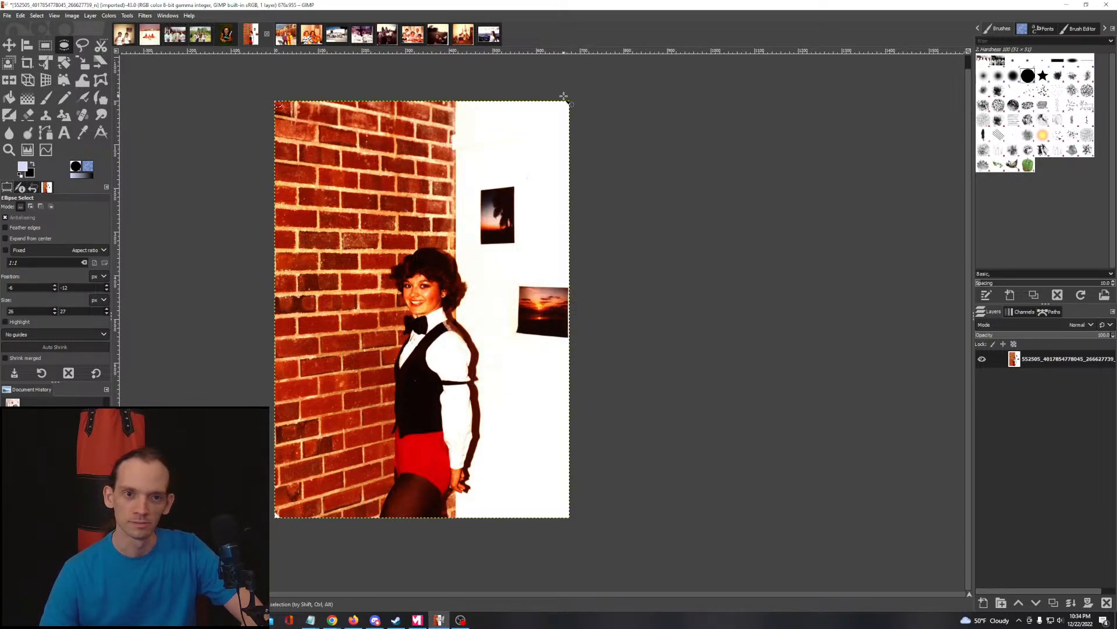
Step: Repeat Heal Selection on small ellipses at the other three photo corners, about 39 × 26, 22 × 20 and 26 × 28 px
drag(563, 96, 579, 108)
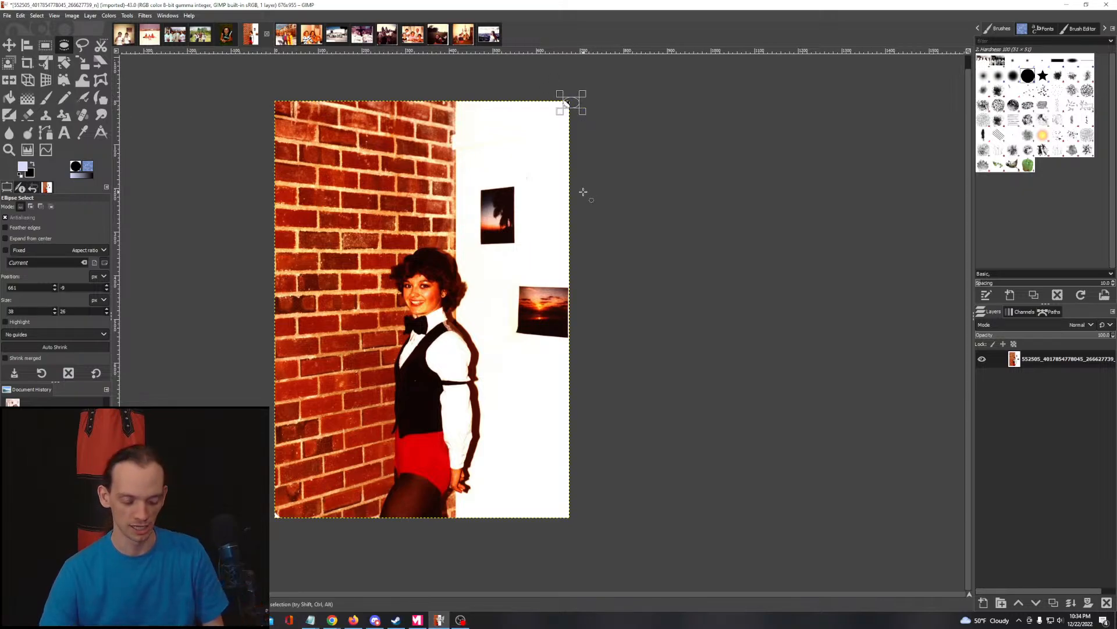
key(ctrl+f)
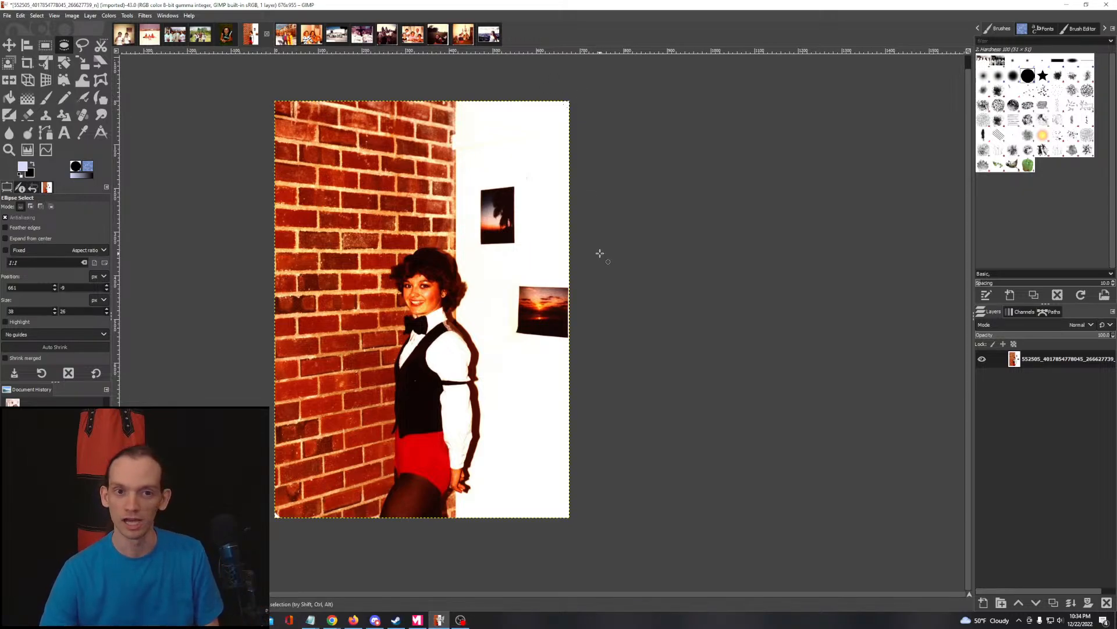
click(575, 519)
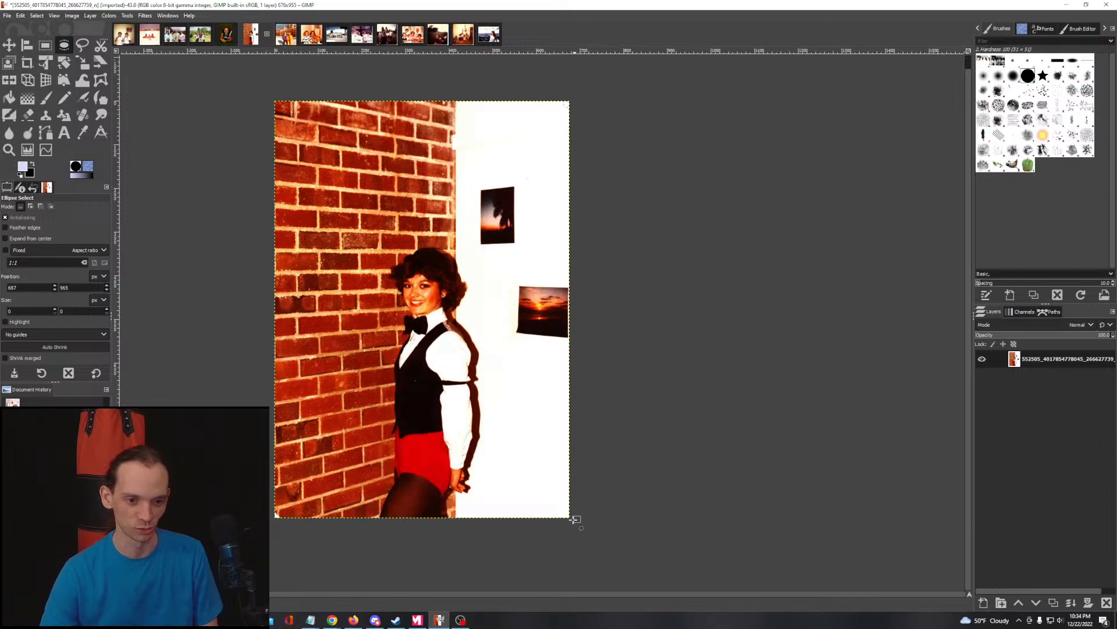
drag(565, 514, 566, 514)
key(ctrl+f)
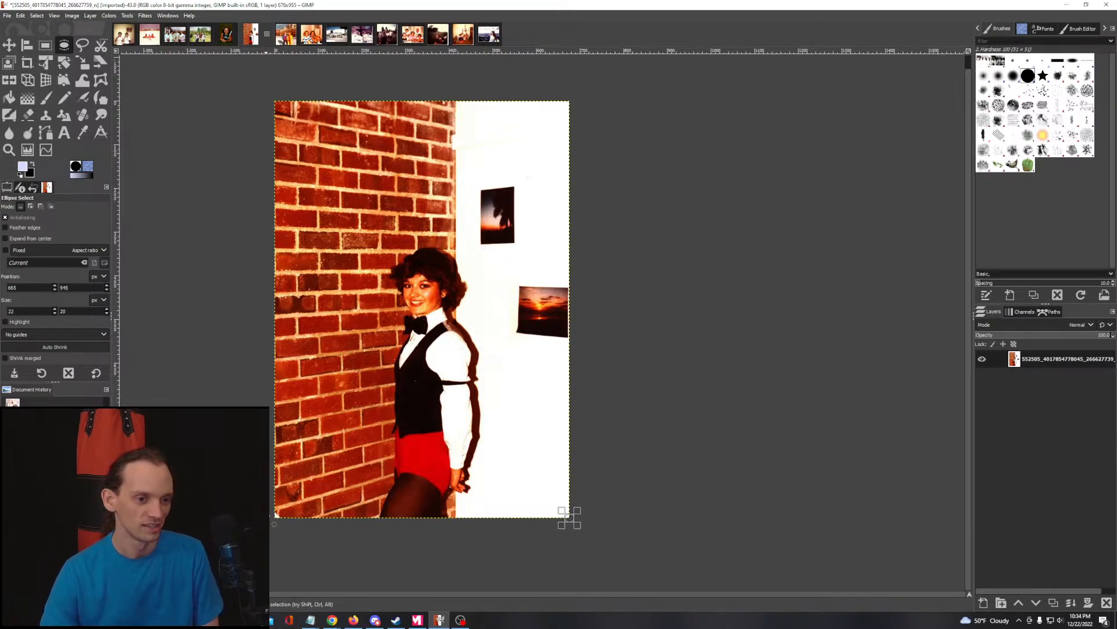
drag(270, 510, 277, 517)
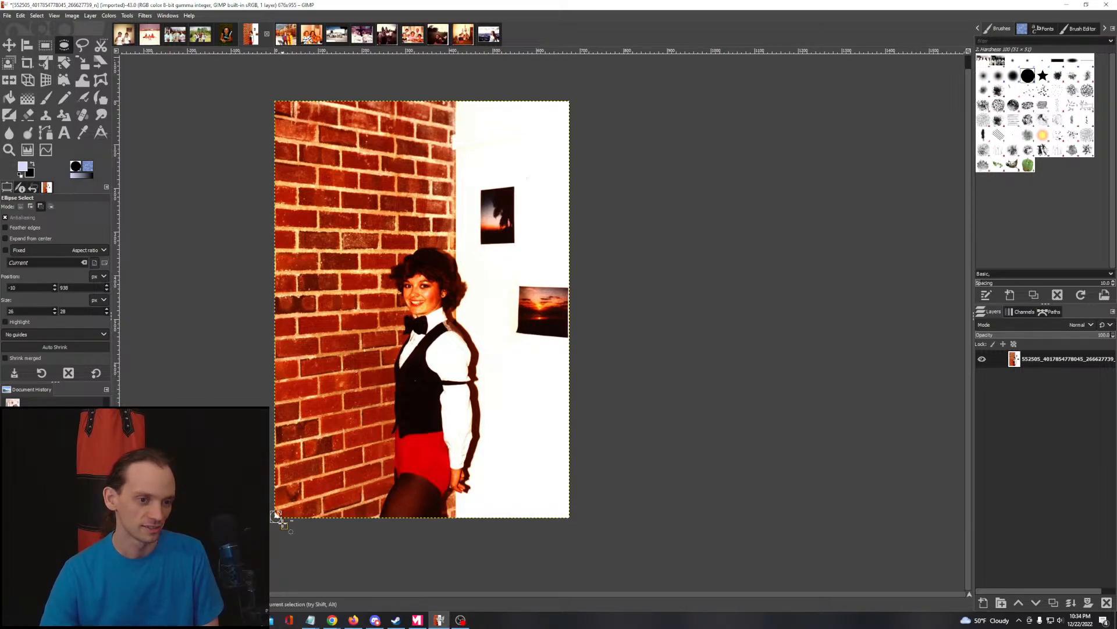
key(ctrl+f)
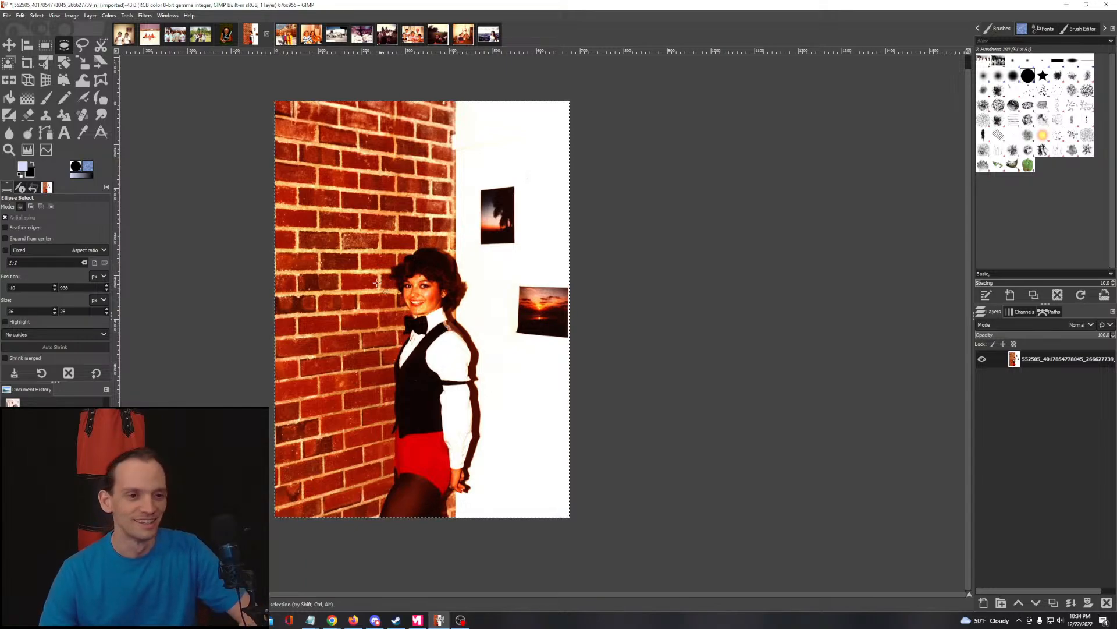
scroll(450, 352, up, 1)
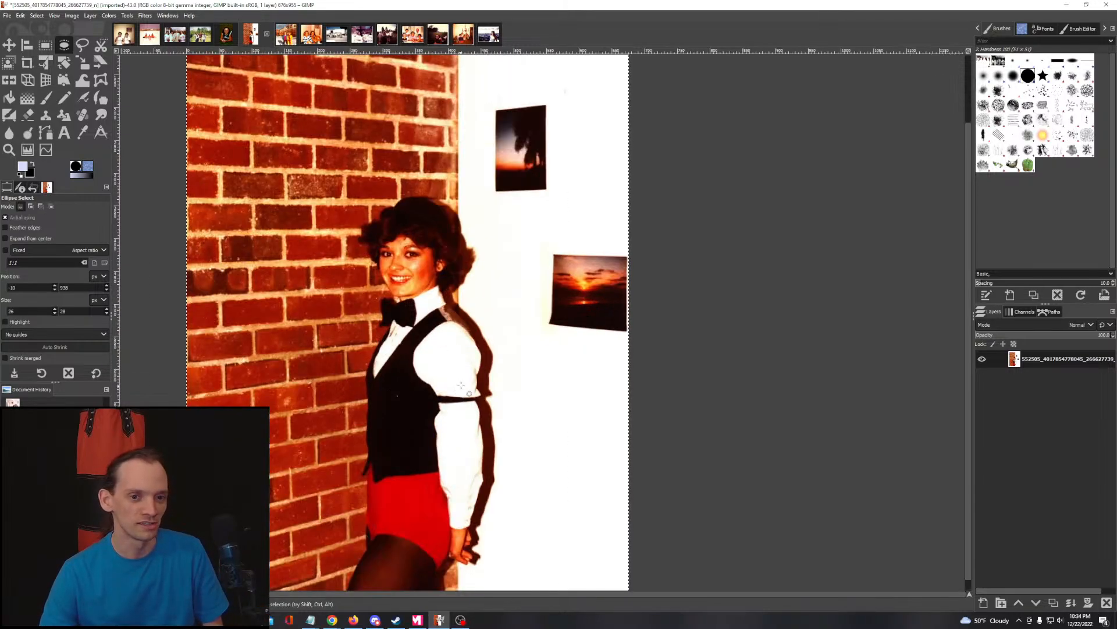
drag(461, 383, 534, 308)
drag(604, 278, 586, 321)
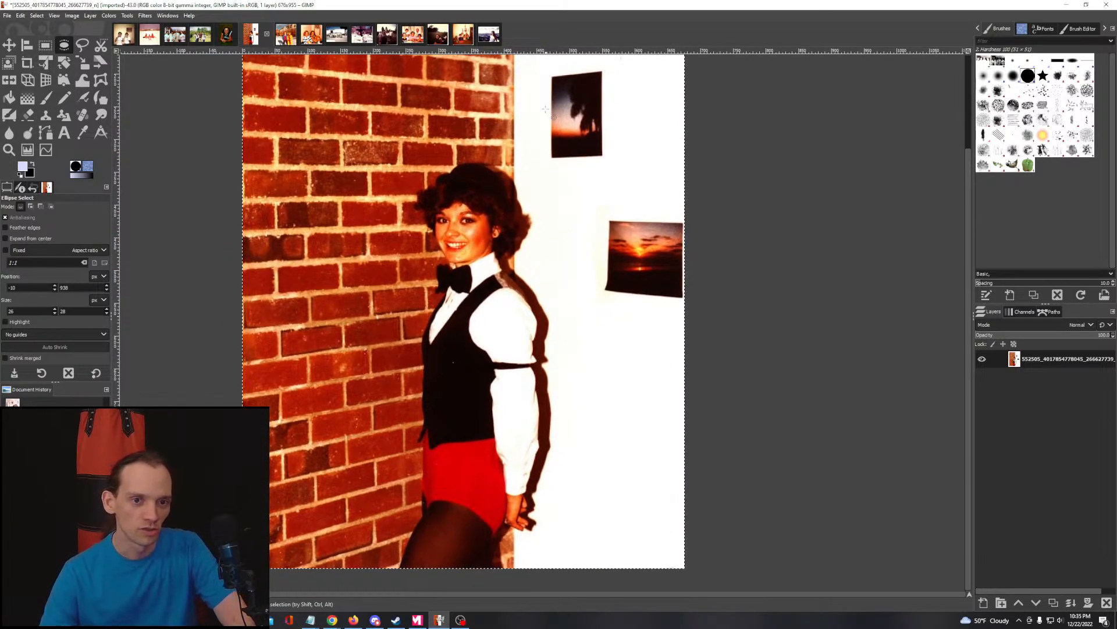
Step: Duplicate the photo layer of the woman by the brick wall and apply automatic White Balance to the copy
right_click(1047, 362)
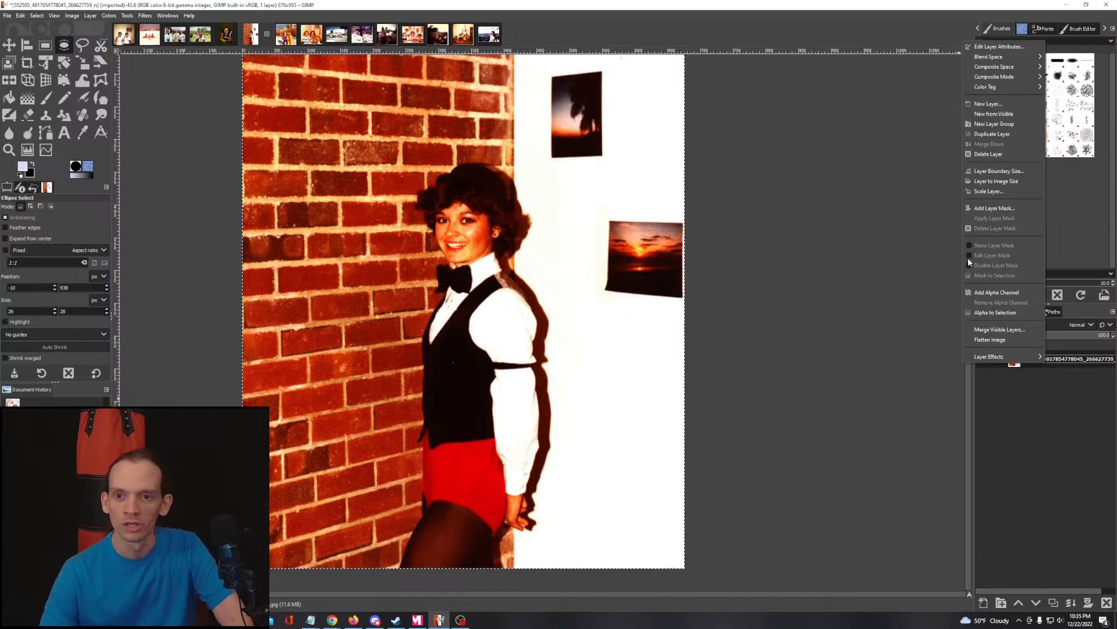
click(993, 134)
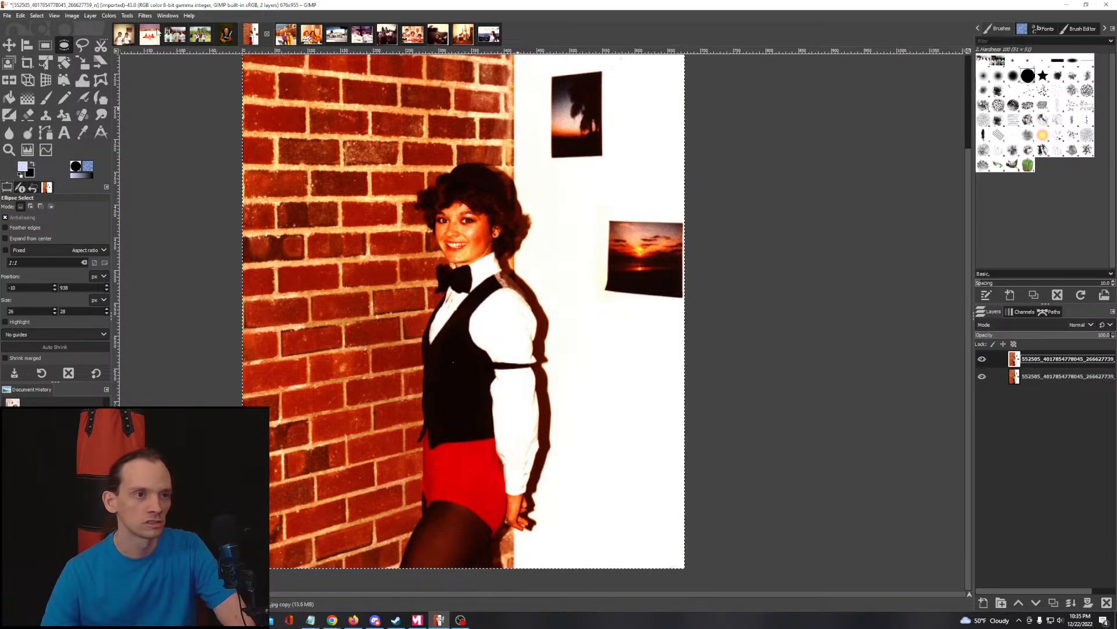
click(109, 16)
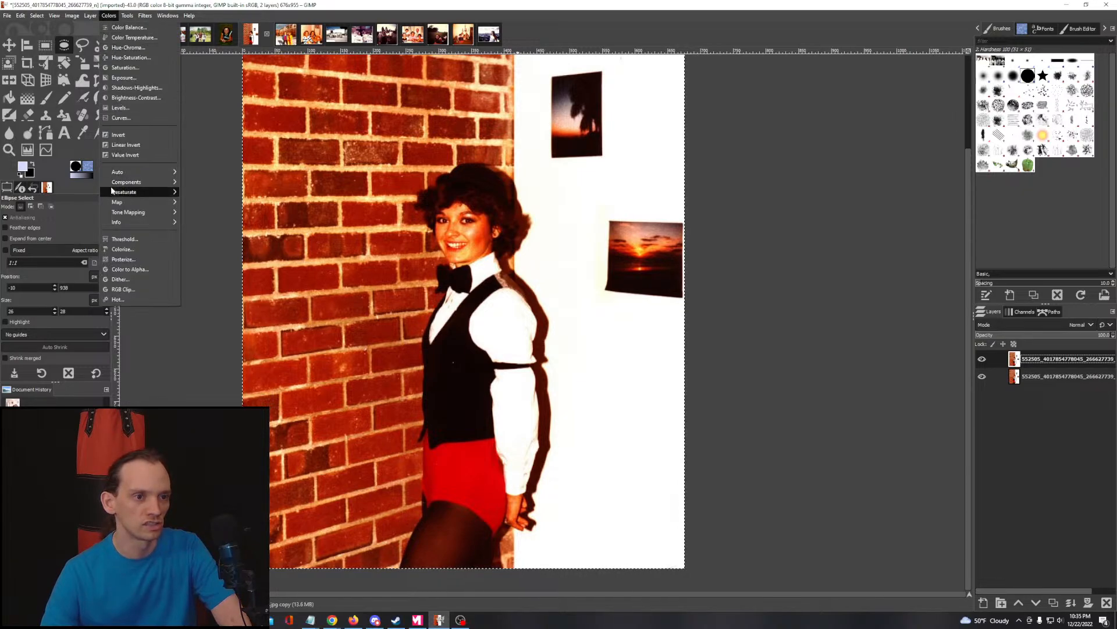
mouse_move(142, 172)
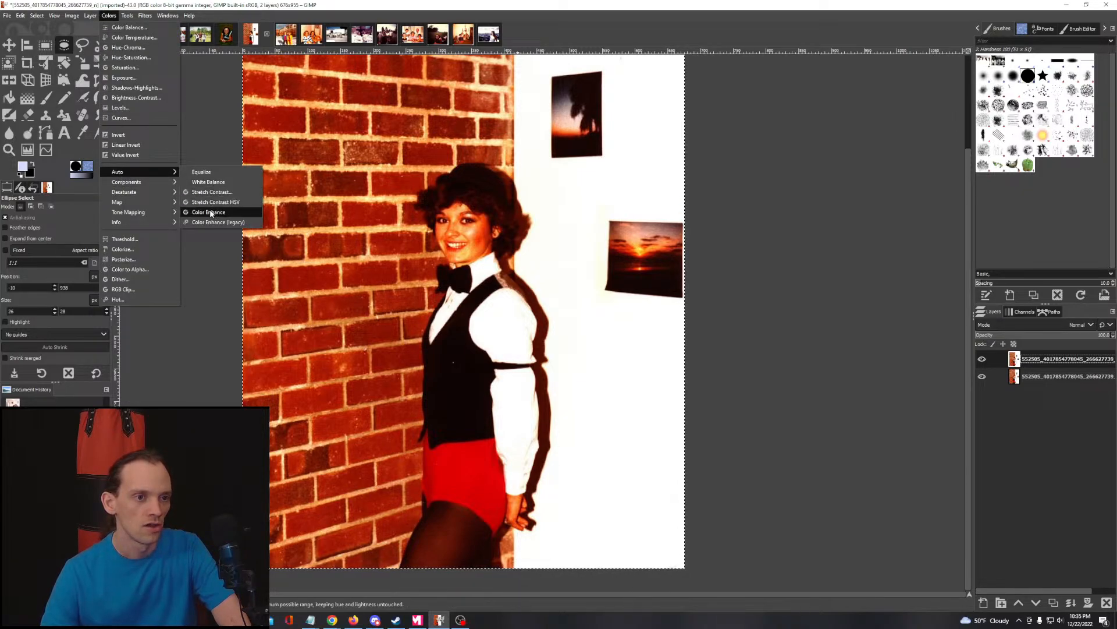
click(202, 181)
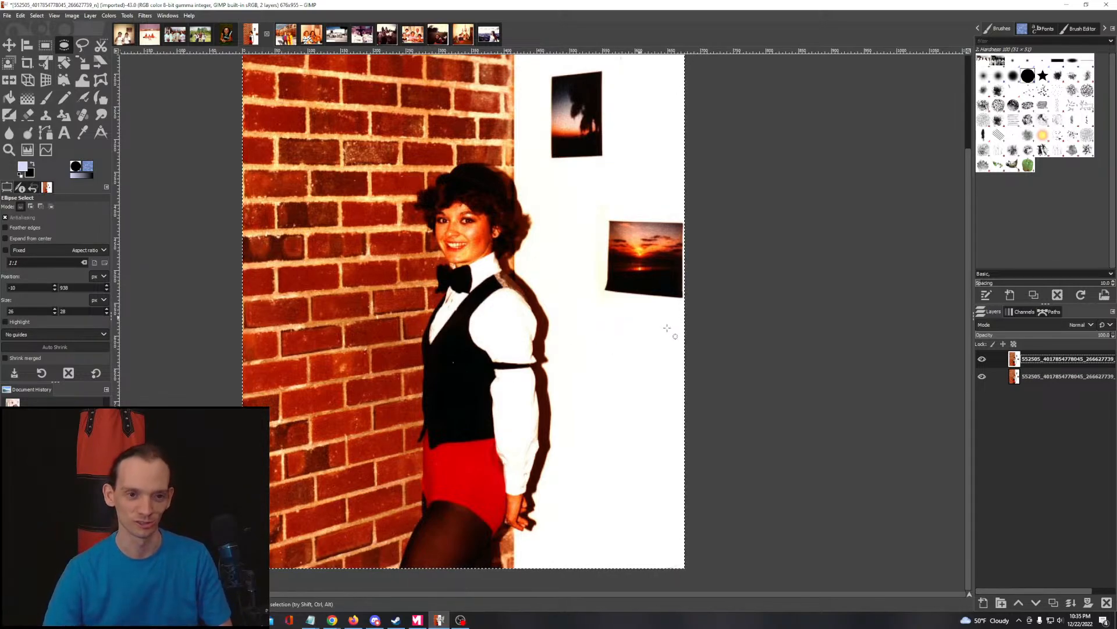
Step: Try a red-channel Curves adjustment, lowering the highlight endpoint's output to 244 and moving the shadow point to input 74
scroll(583, 297, down, 1)
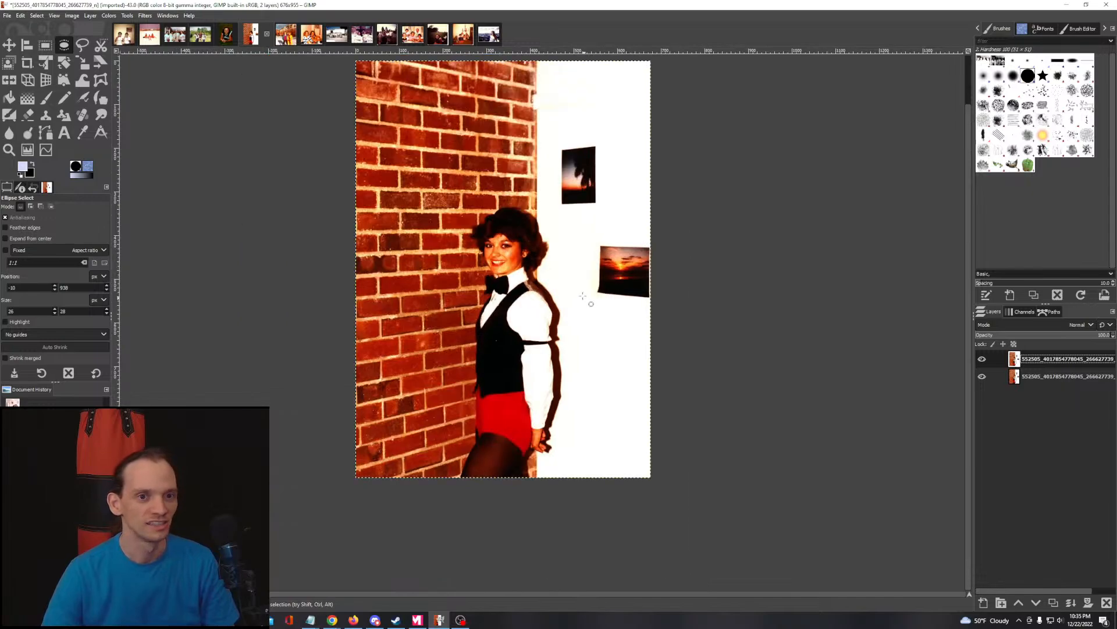
drag(556, 234, 384, 260)
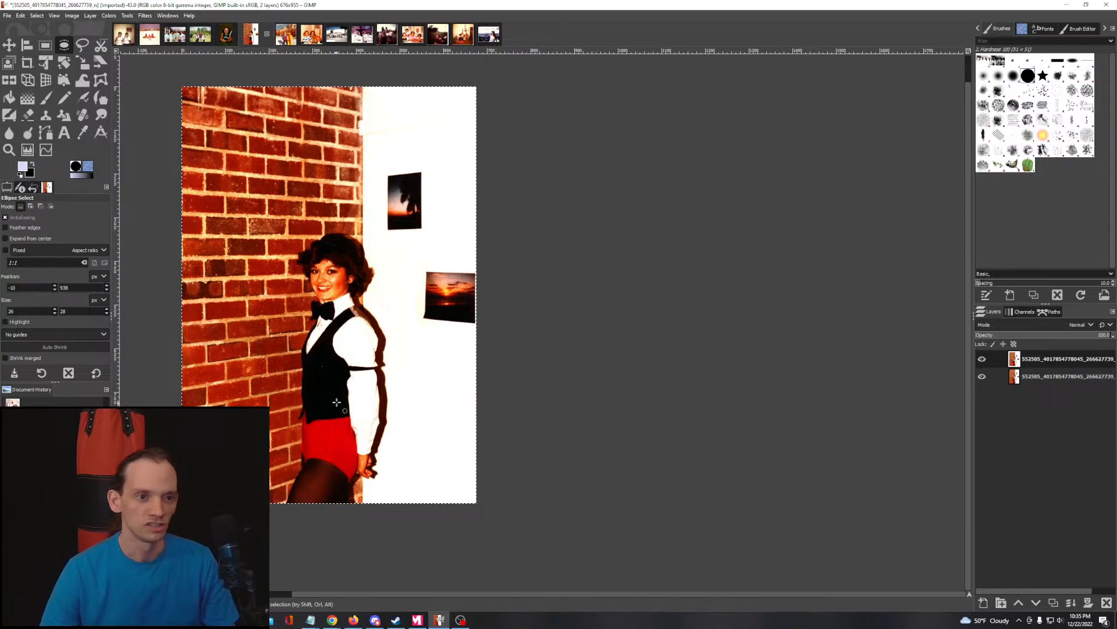
drag(315, 343, 415, 265)
scroll(415, 265, up, 3)
scroll(474, 280, down, 1)
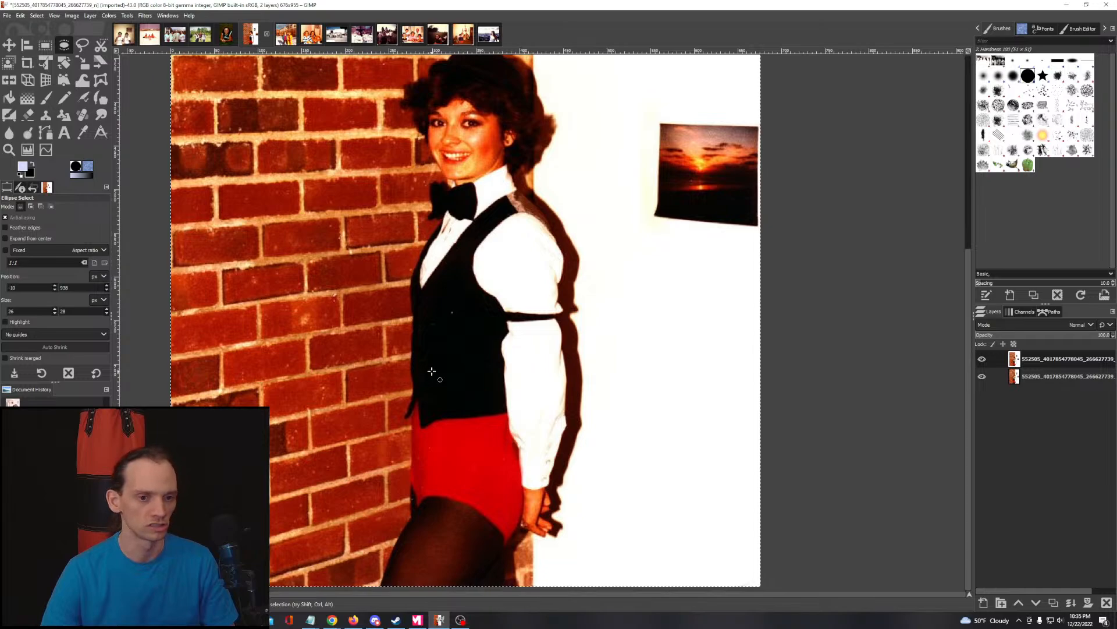
drag(432, 370, 367, 379)
click(109, 16)
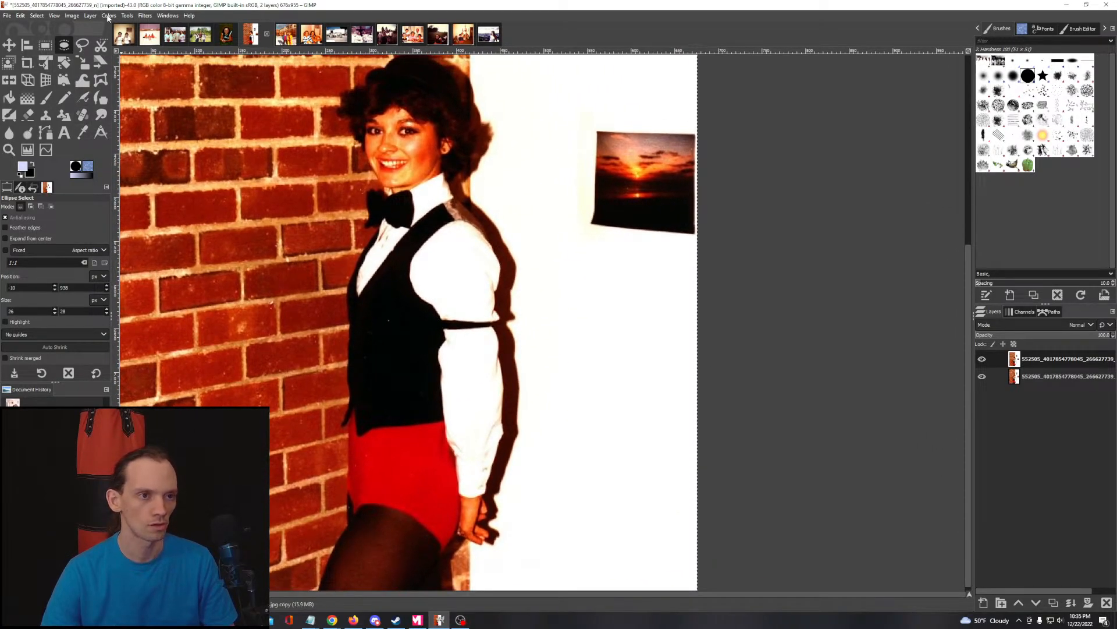
click(127, 122)
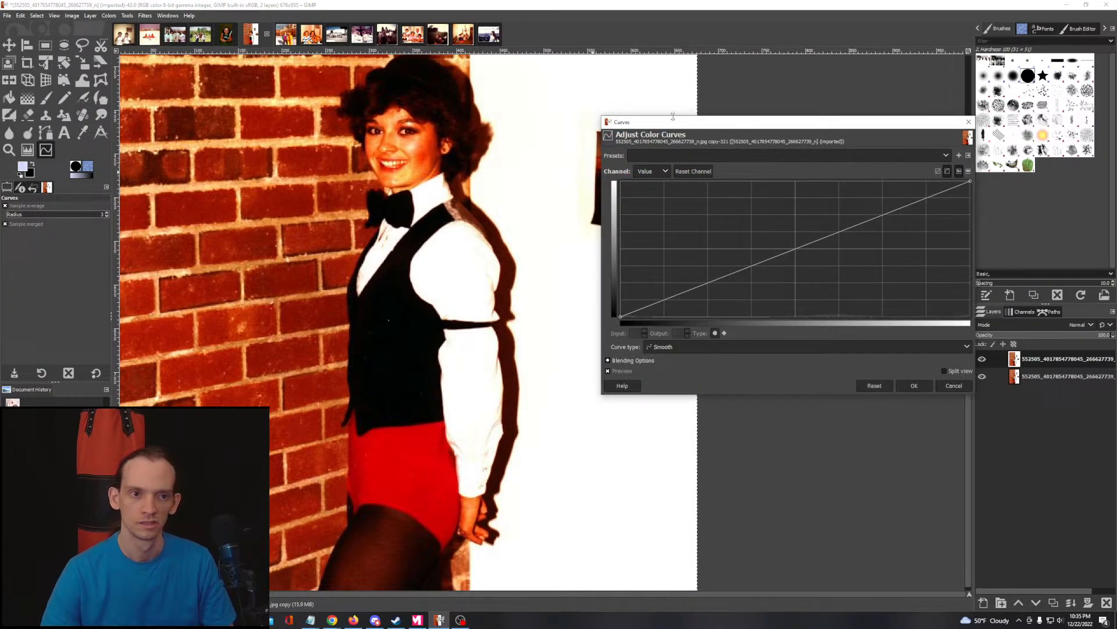
mouse_move(602, 114)
mouse_down()
mouse_move(639, 105)
mouse_move(614, 97)
mouse_up()
click(664, 155)
click(669, 178)
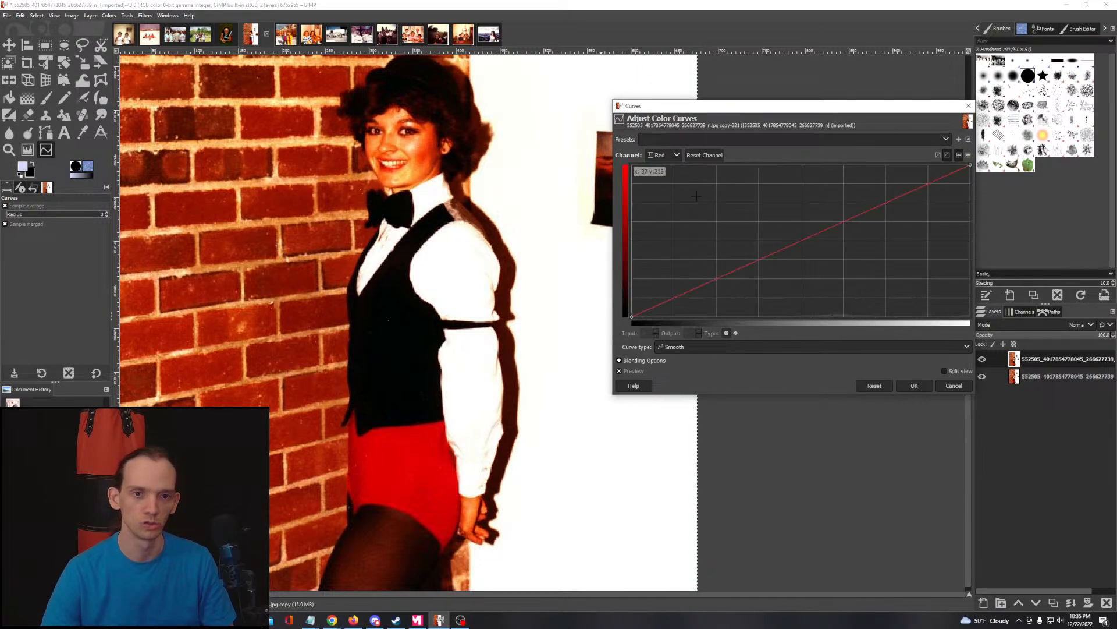
mouse_move(970, 163)
mouse_down()
mouse_move(980, 204)
mouse_move(986, 165)
mouse_up()
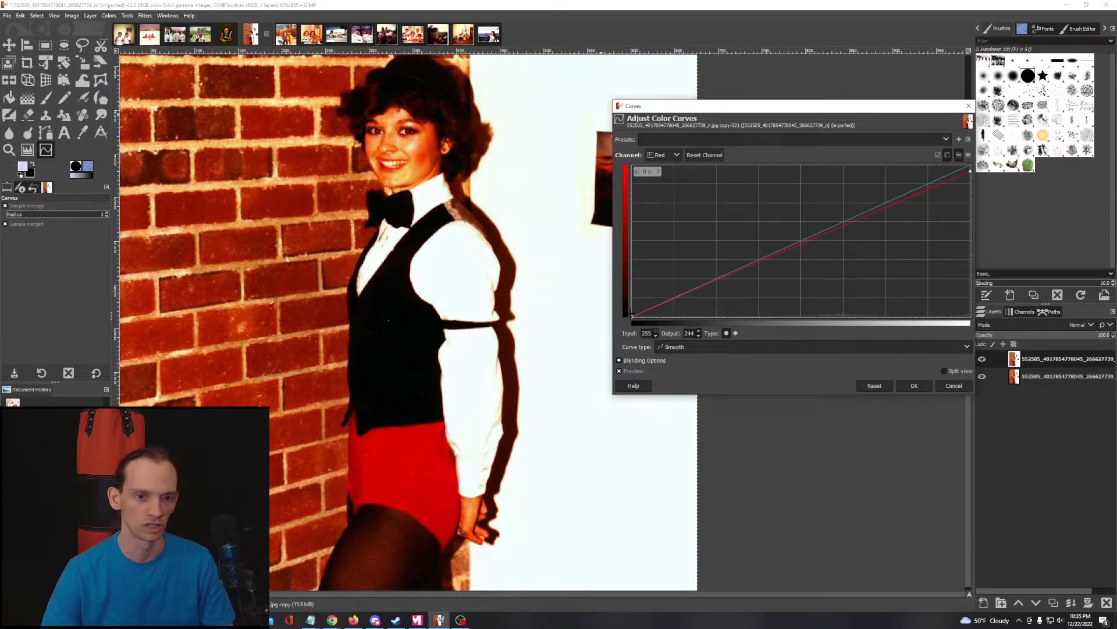
drag(657, 320, 706, 339)
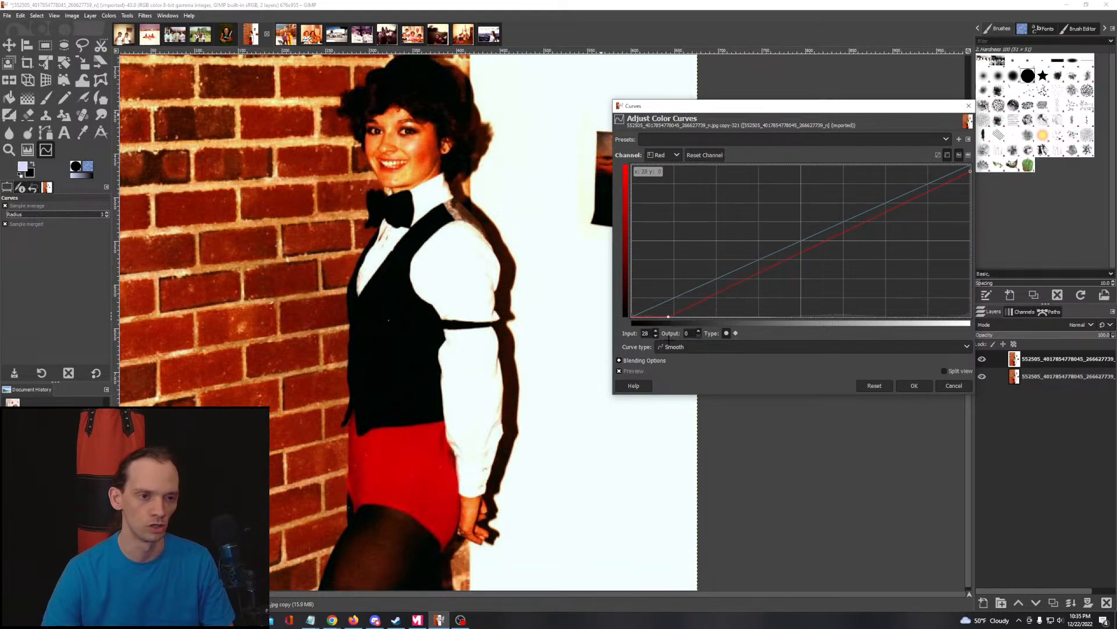
drag(695, 349, 729, 359)
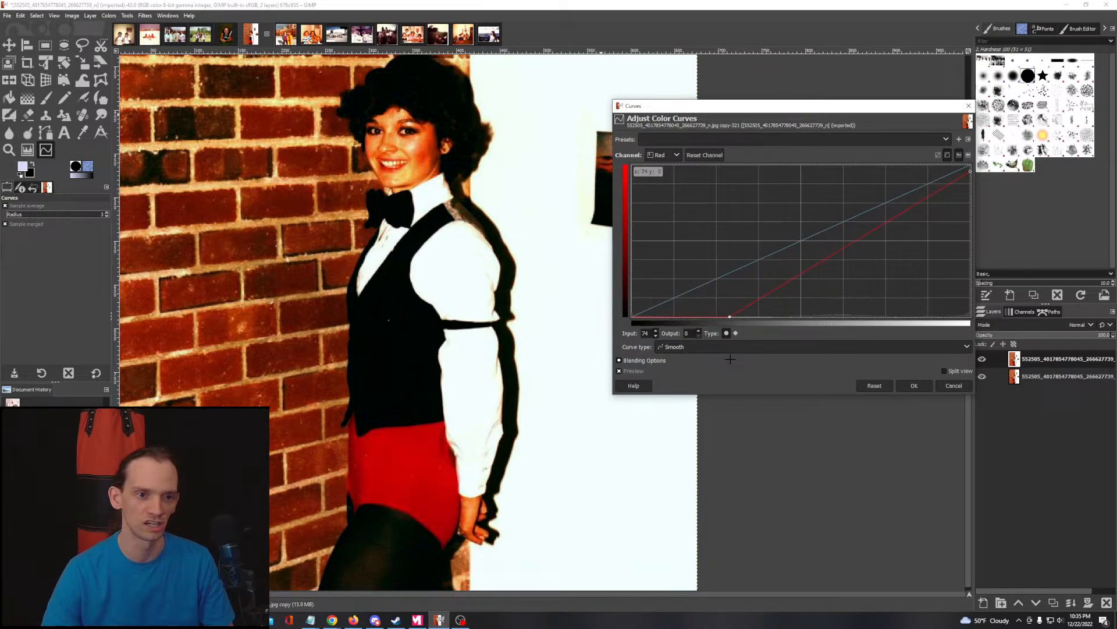
Step: Try a red curve with its shadow point at input 46 and points at 223/216 and 184/151, and discard the Curves adjustment
scroll(388, 392, down, 3)
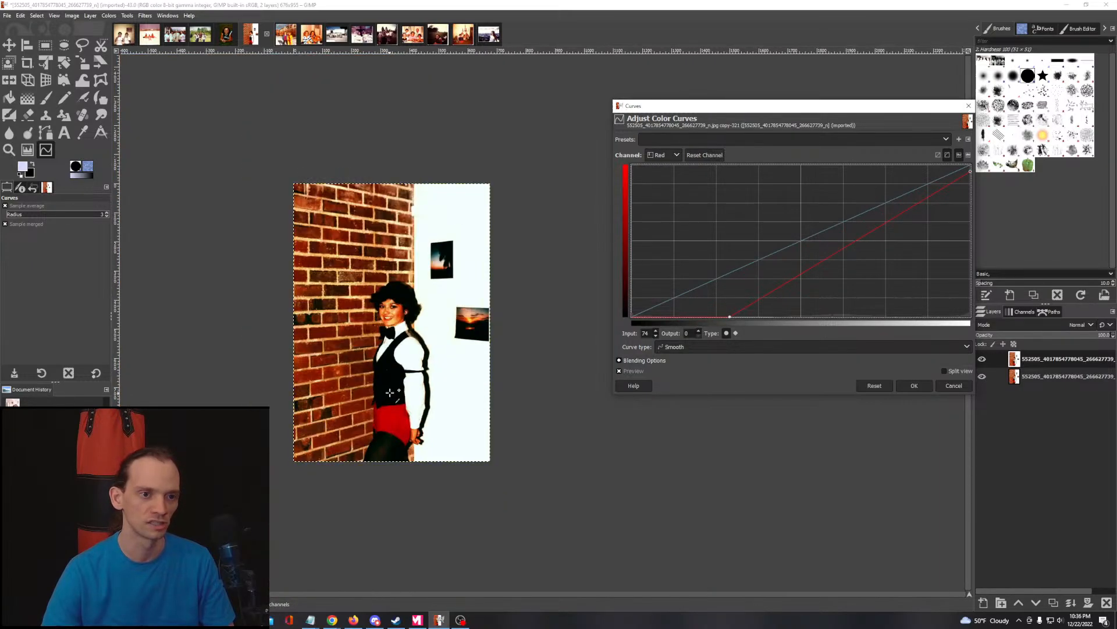
scroll(389, 391, up, 1)
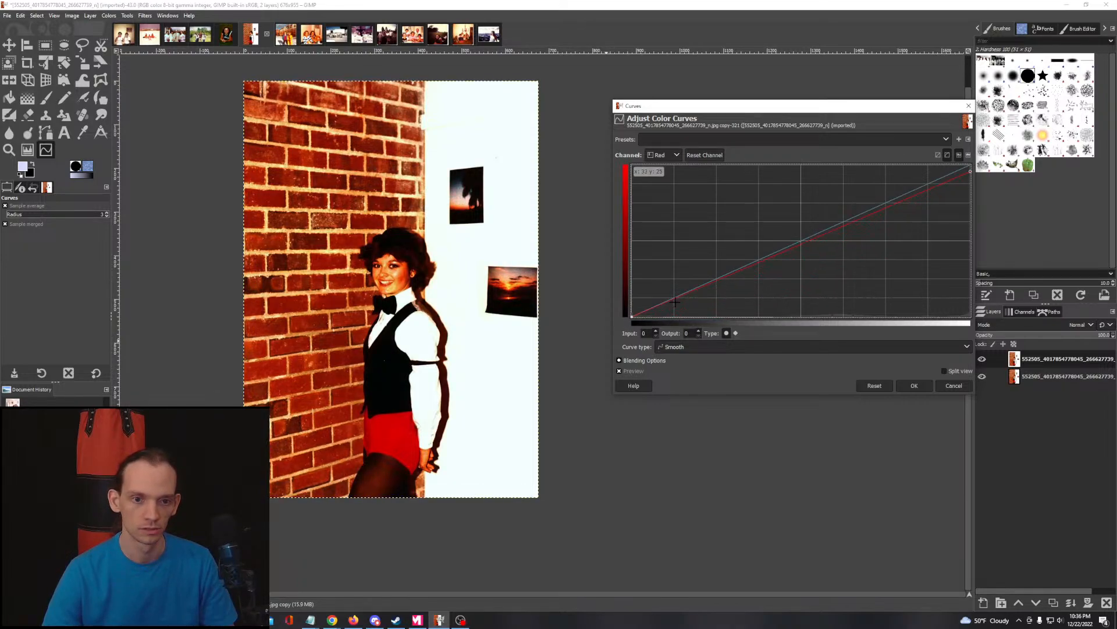
drag(276, 300, 326, 294)
drag(407, 426, 394, 438)
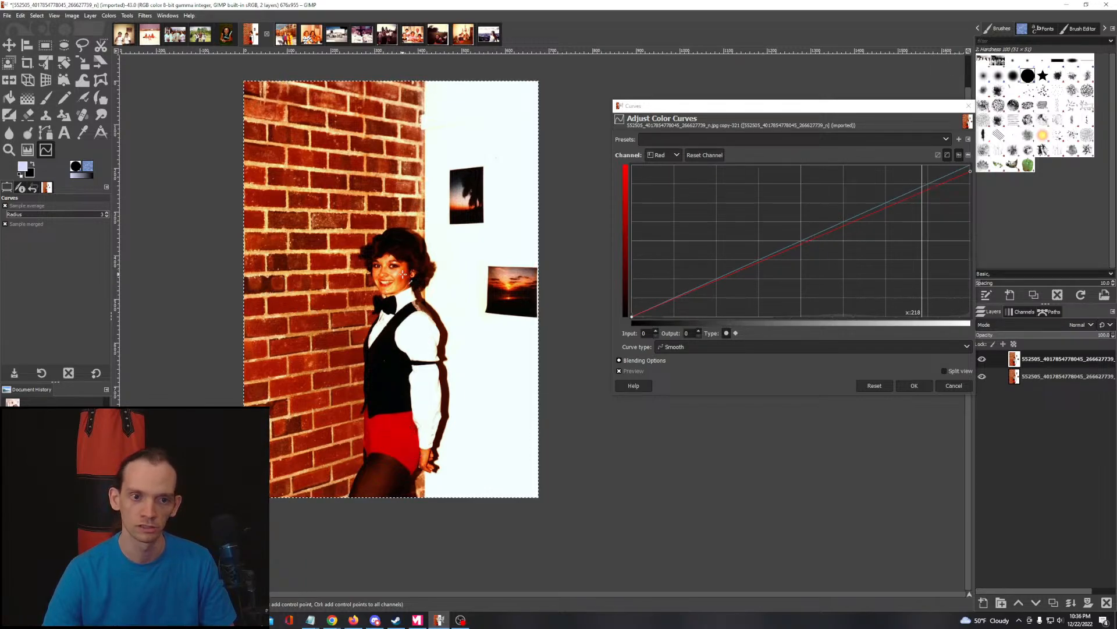
drag(403, 273, 404, 281)
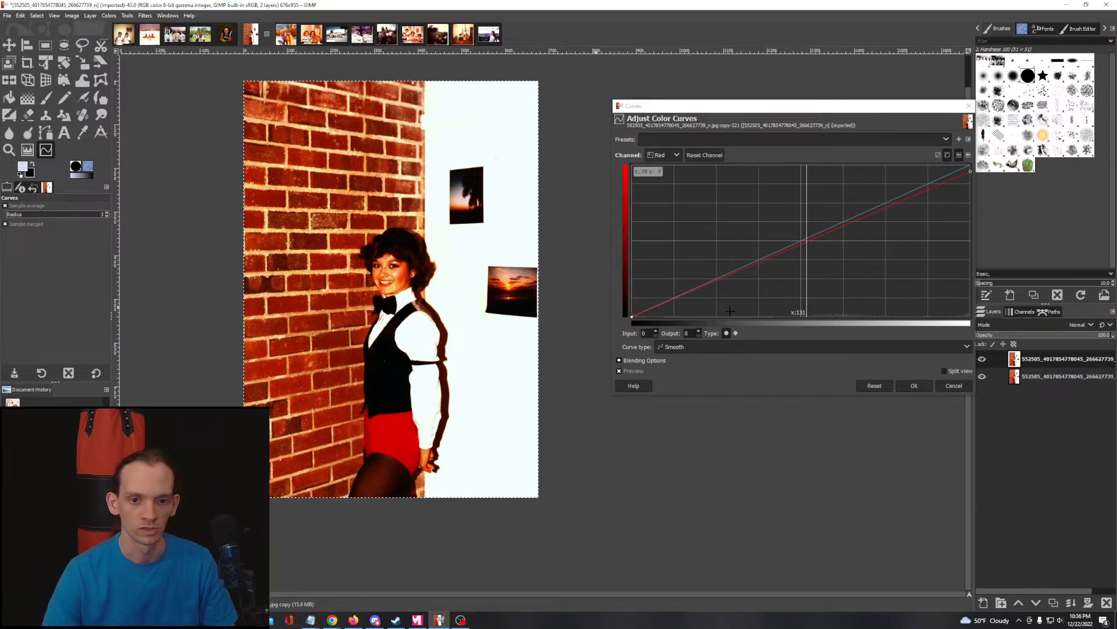
drag(634, 318, 683, 317)
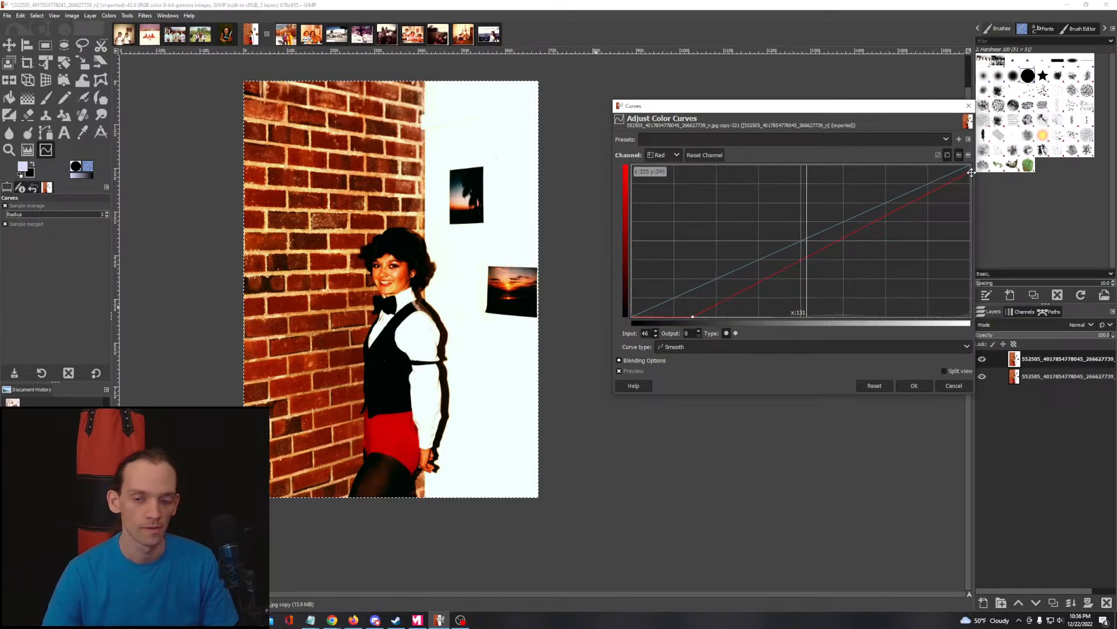
drag(980, 199, 983, 151)
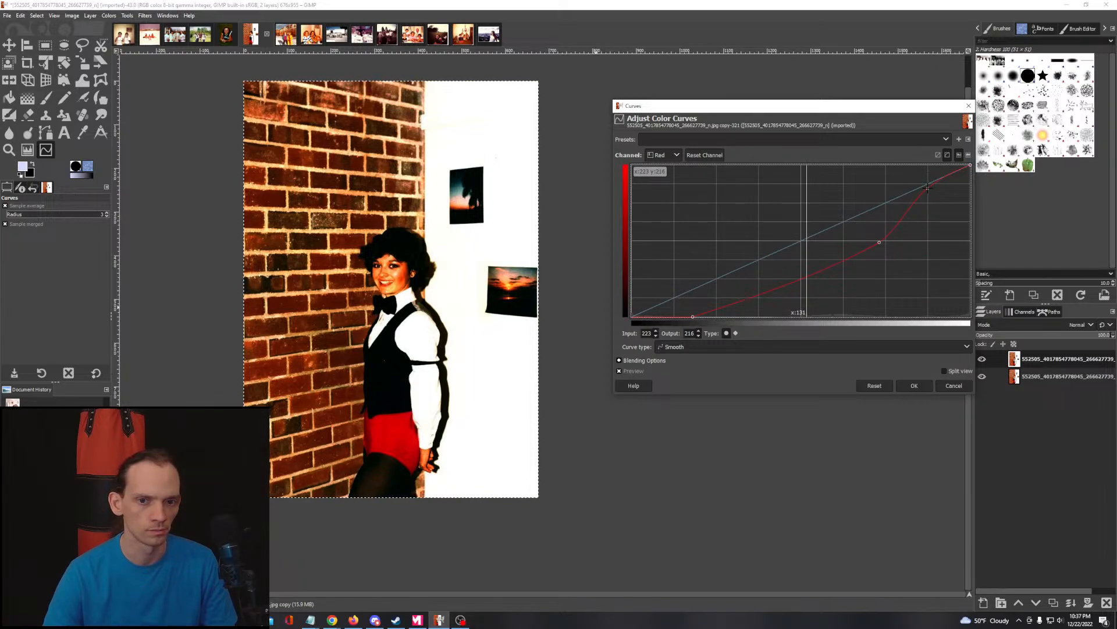
drag(881, 242, 864, 213)
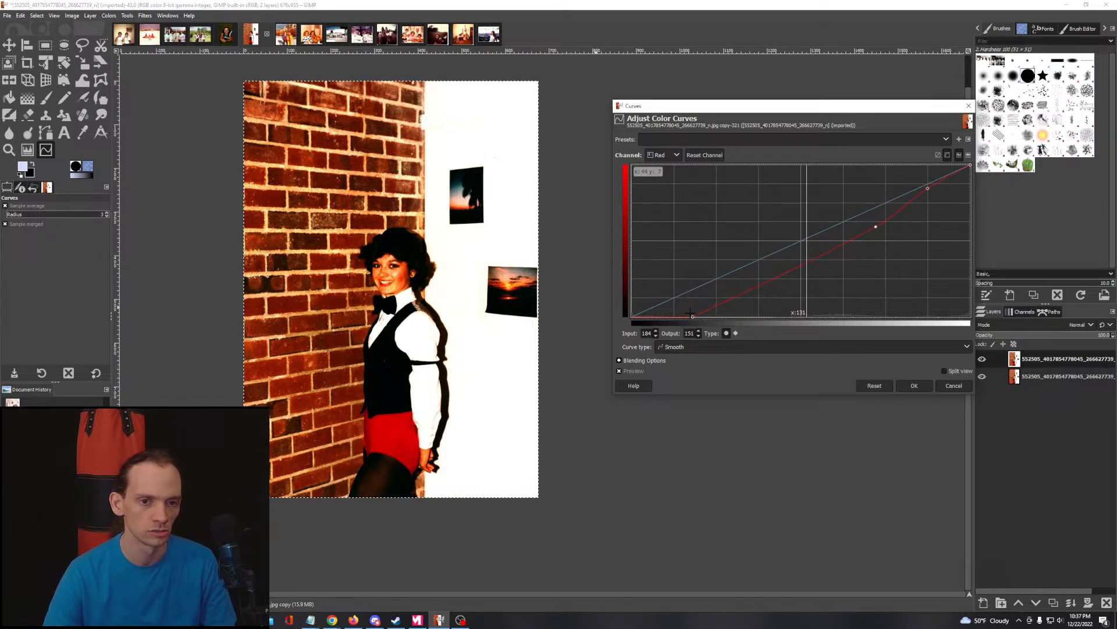
click(953, 385)
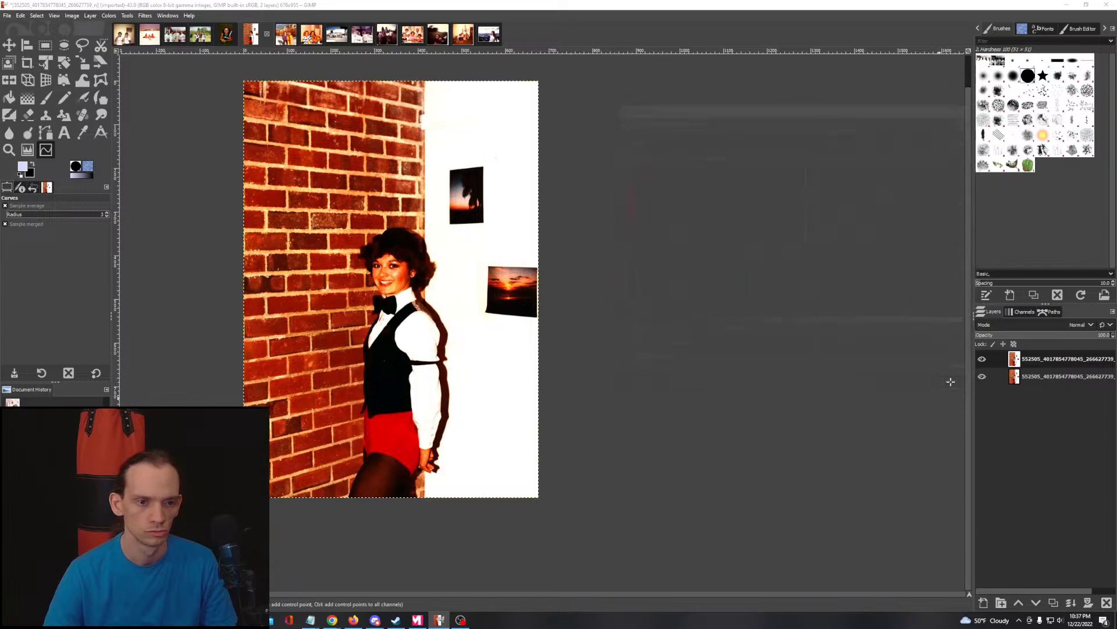
Step: Lower the red channel's midtones and highlights in Curves with points at input/output 80/74, 137/99, 213/178 and 247/195
scroll(376, 247, up, 4)
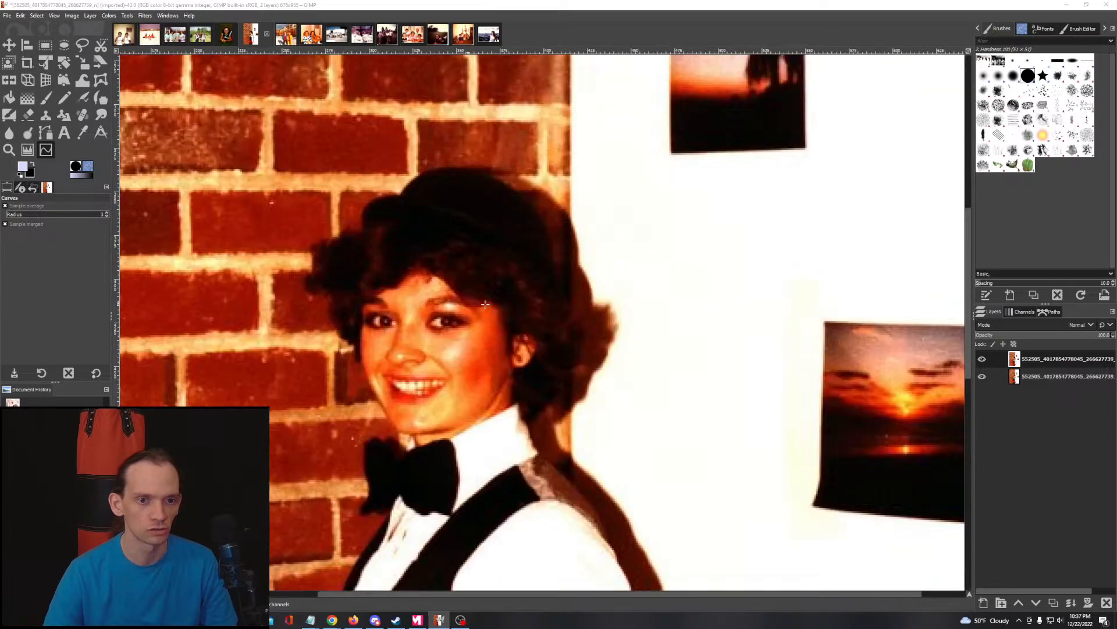
scroll(524, 321, down, 3)
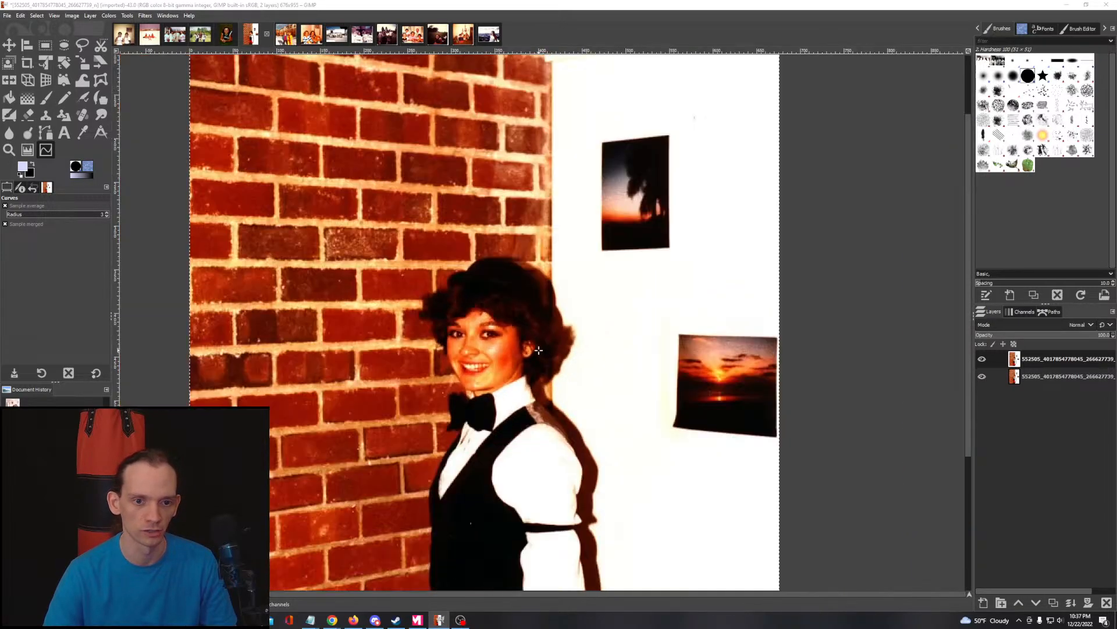
scroll(554, 346, right, 1)
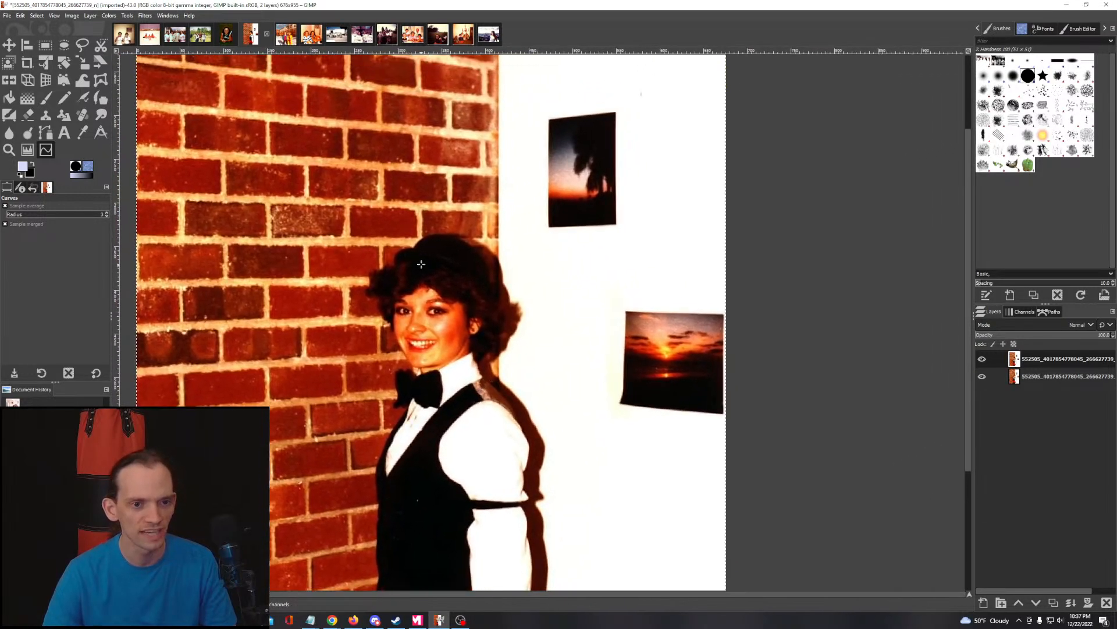
scroll(431, 256, up, 3)
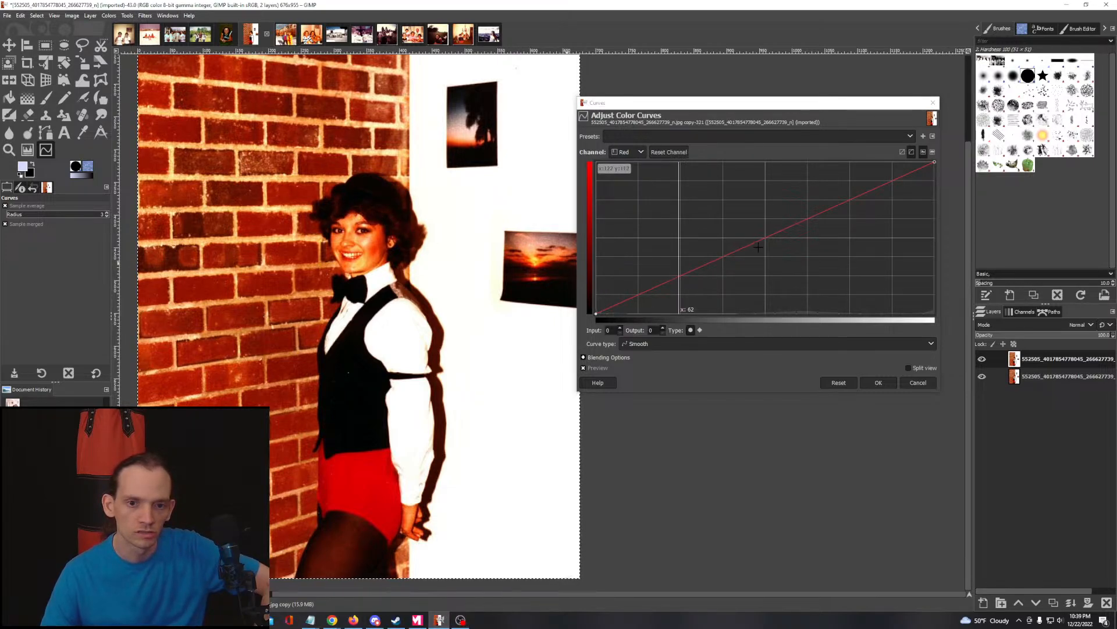
drag(758, 247, 778, 260)
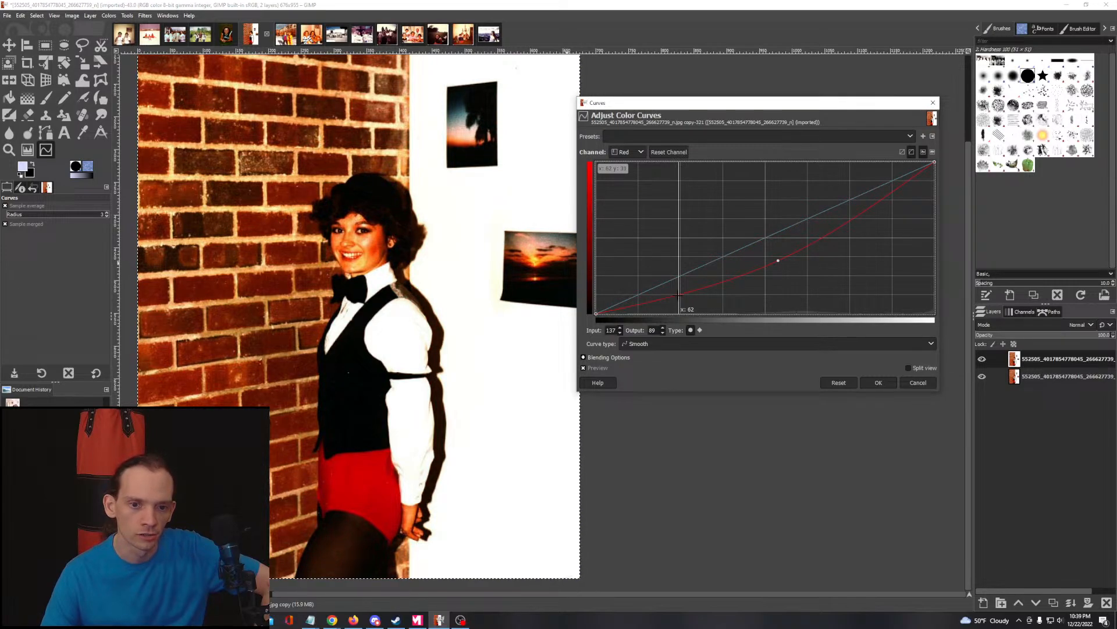
drag(678, 276, 695, 274)
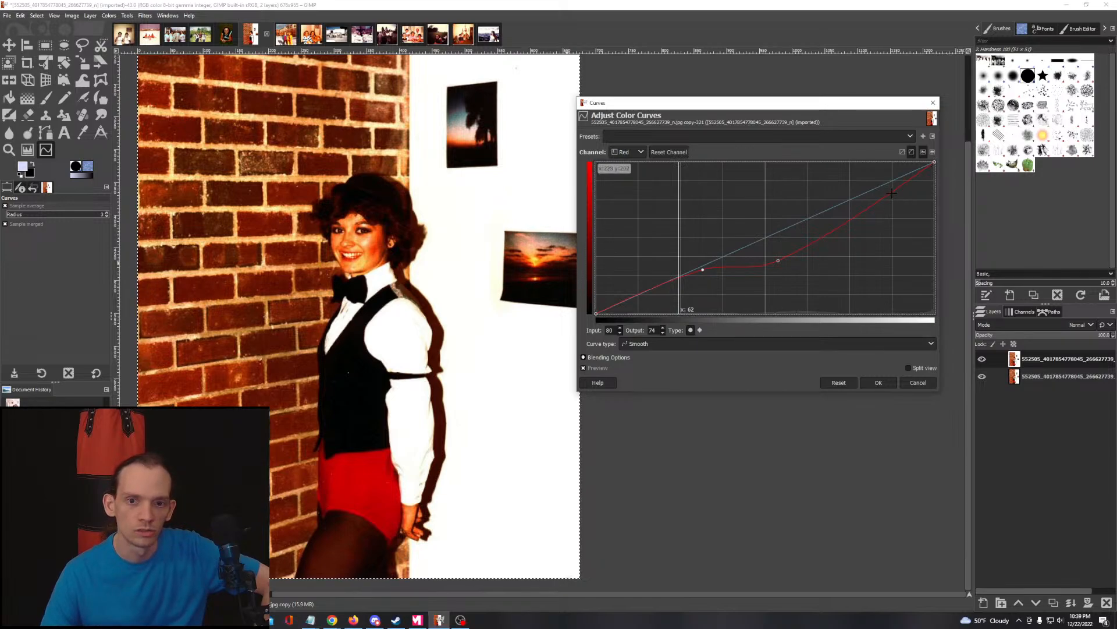
drag(892, 193, 899, 209)
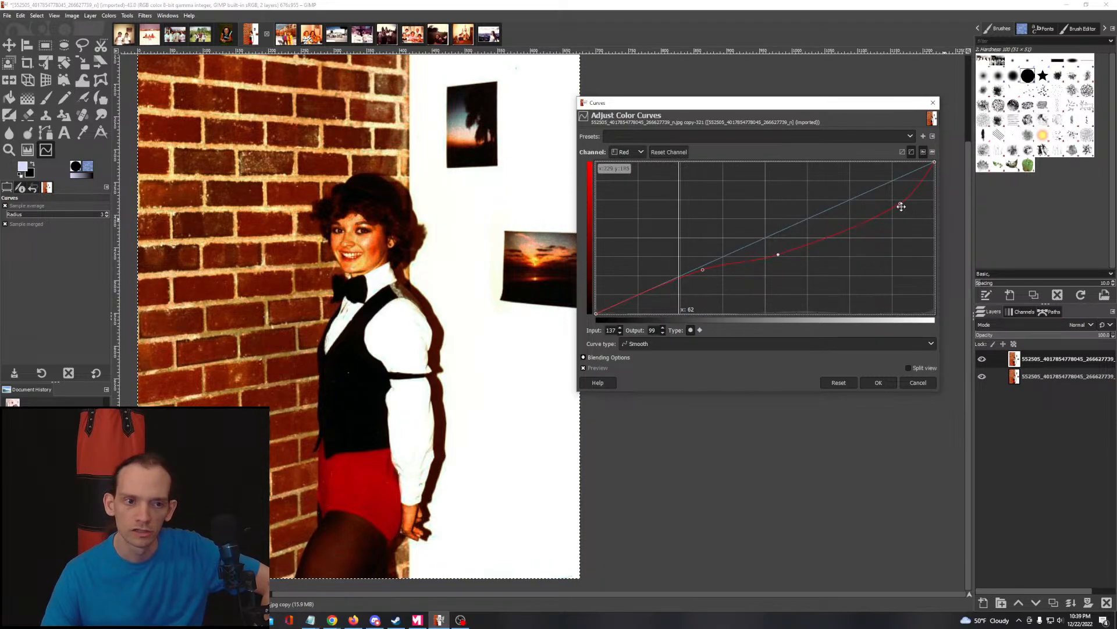
mouse_move(901, 207)
mouse_down()
mouse_move(871, 202)
mouse_move(879, 207)
mouse_up()
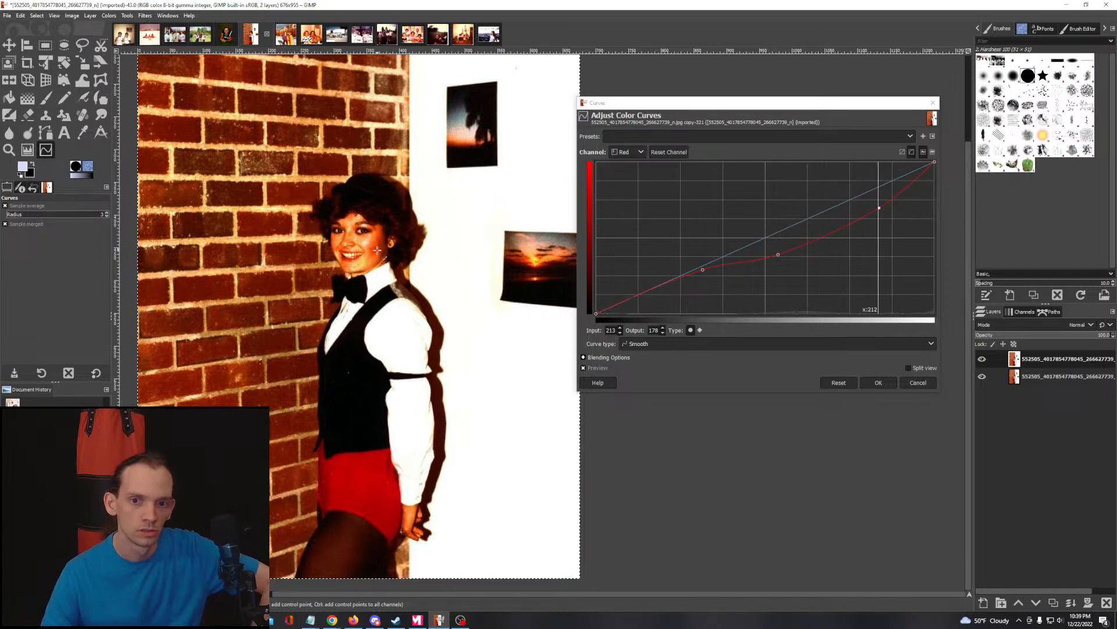
drag(923, 174, 924, 197)
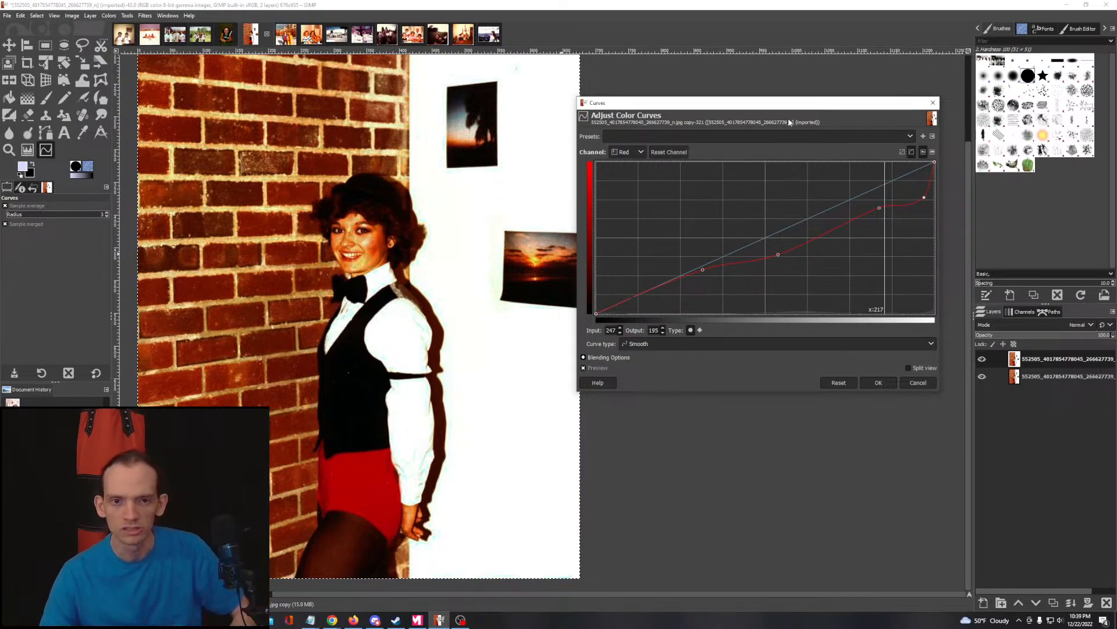
Step: Remove the extra point at 254/248 from the red curve and set its highlight endpoint to 255/255
drag(578, 182, 272, 182)
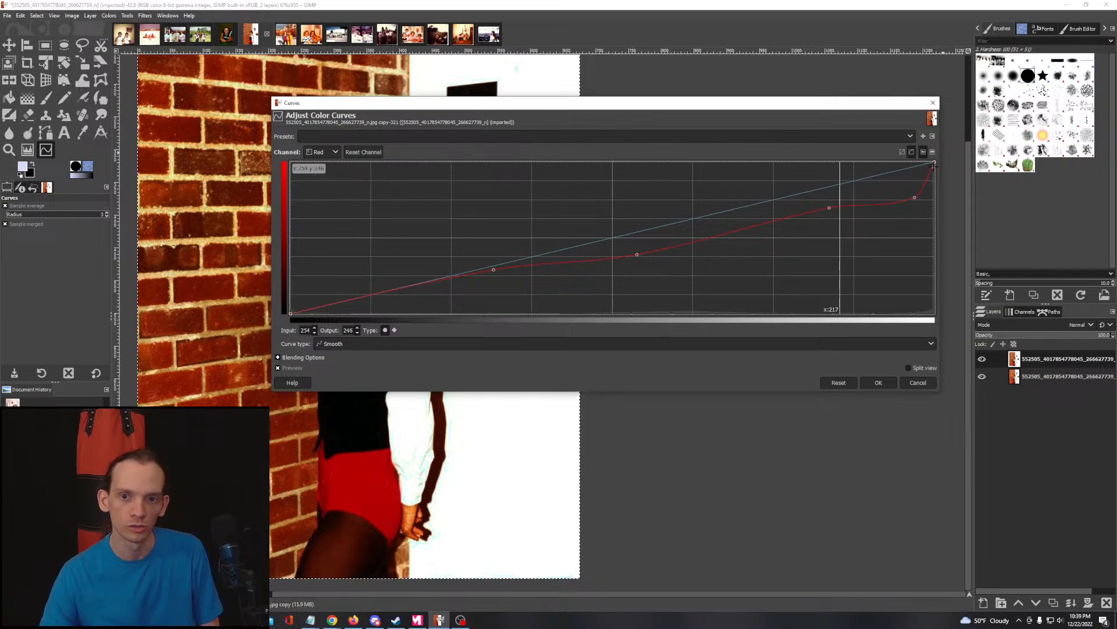
key(Delete)
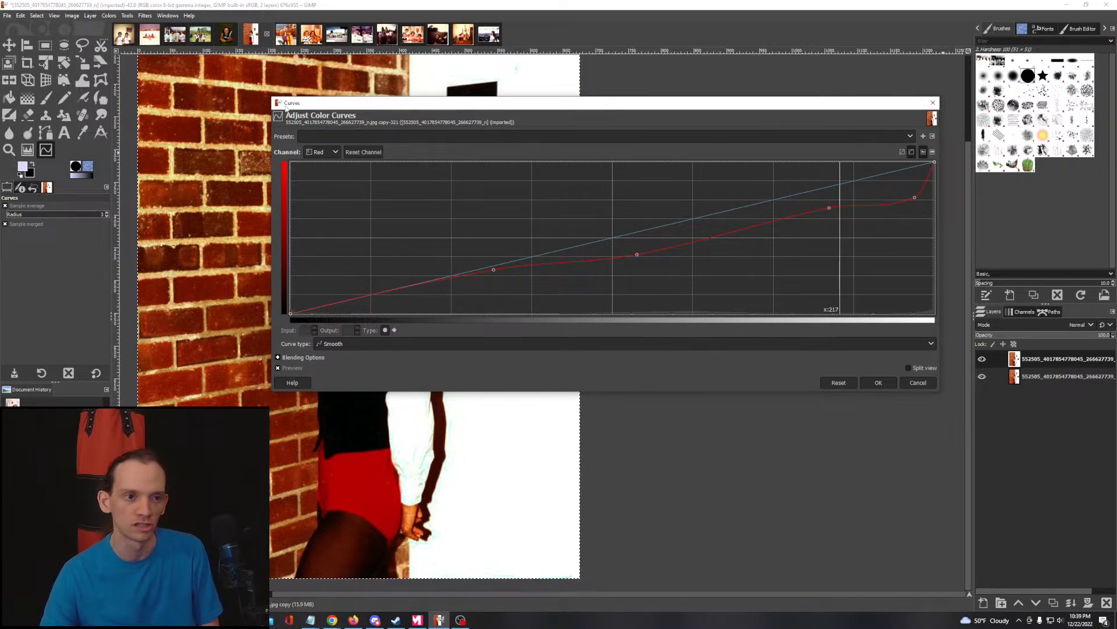
drag(270, 95, 578, 86)
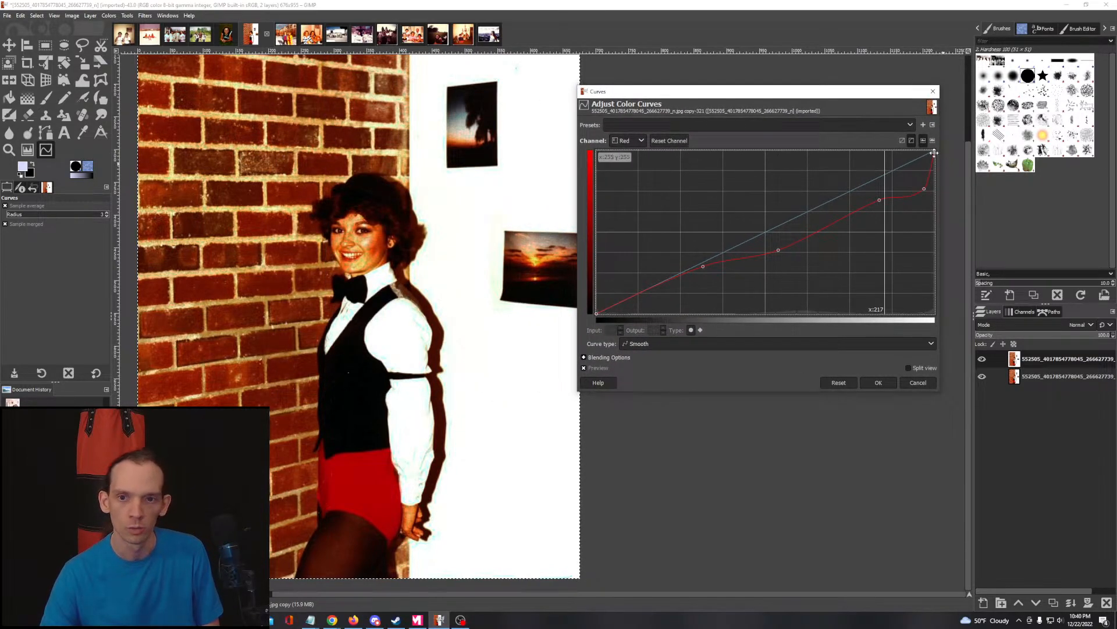
drag(934, 152, 949, 131)
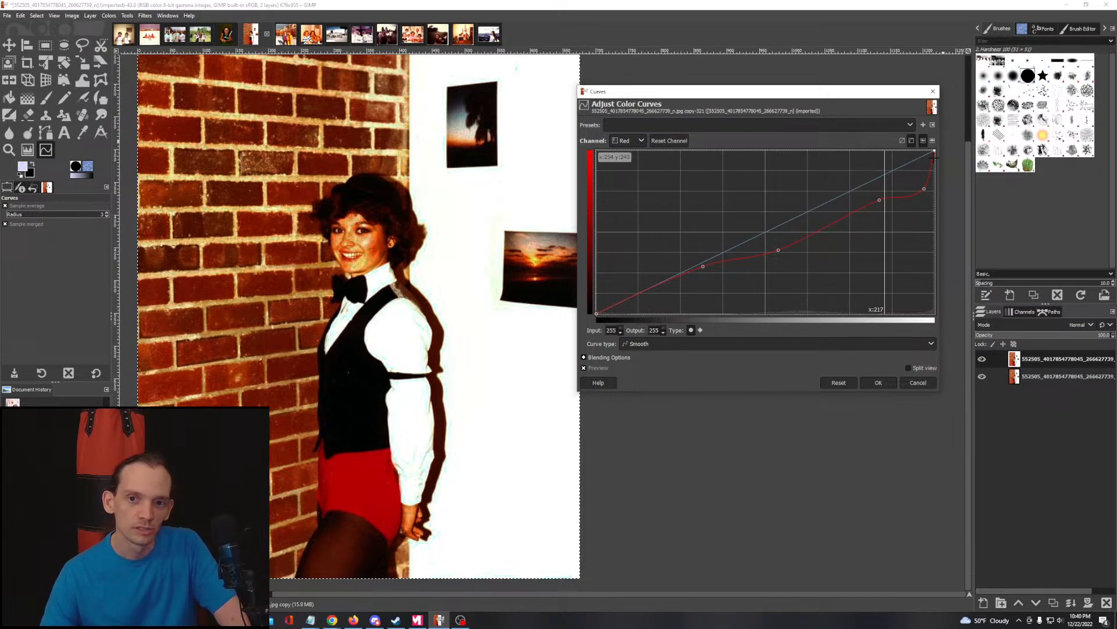
Step: Raise the two upper red-curve points toward the diagonal and remove the extra control point at 252/248 in Curves
click(931, 154)
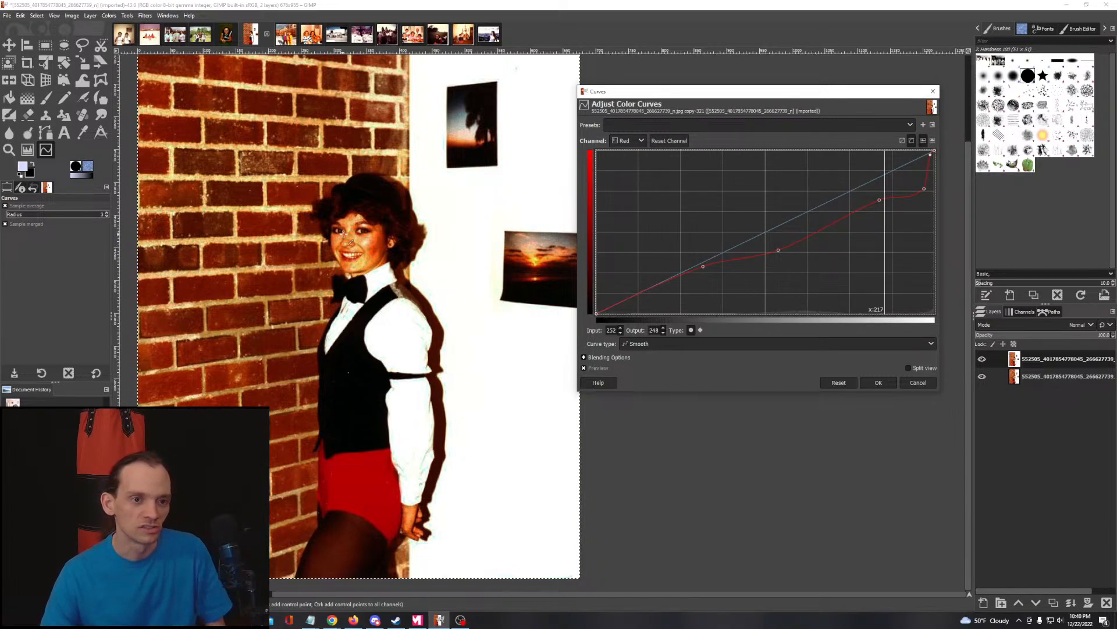
scroll(344, 233, up, 5)
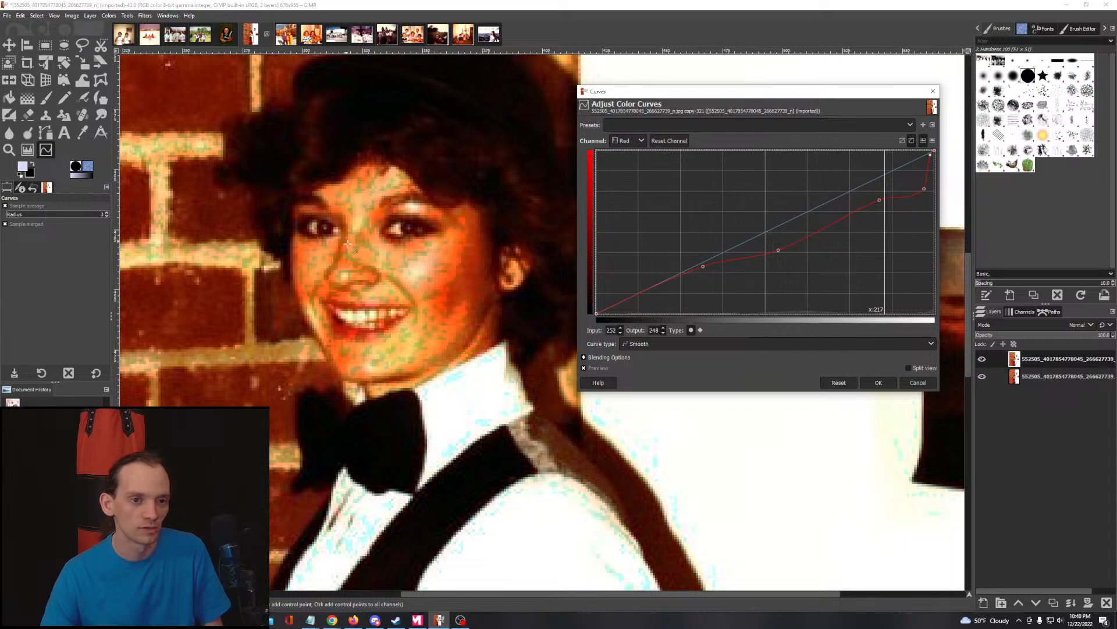
drag(924, 189, 866, 188)
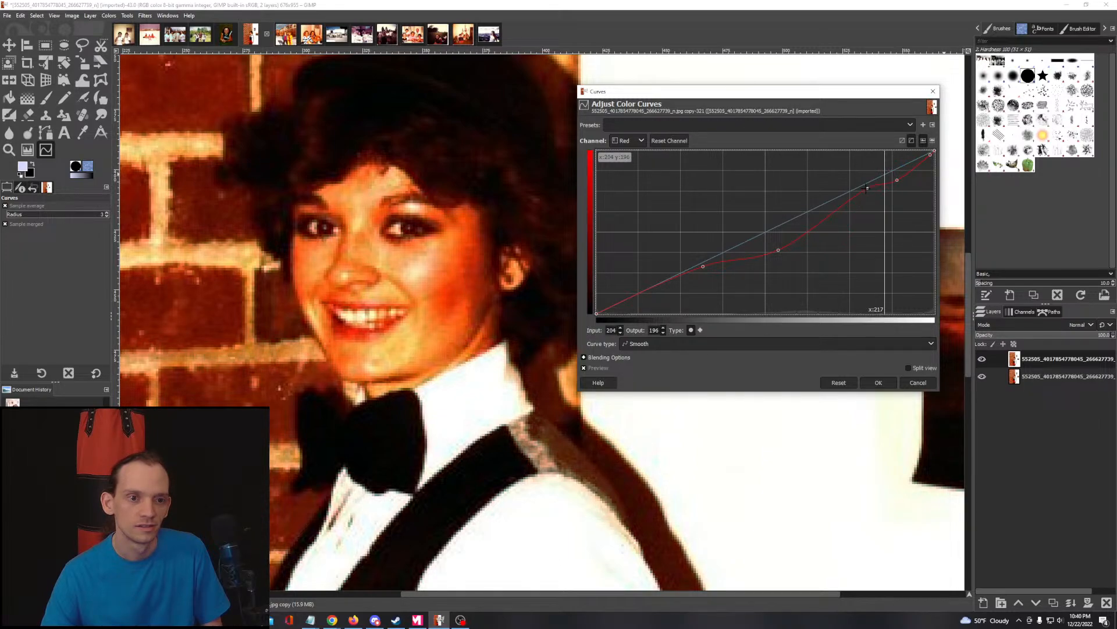
click(930, 154)
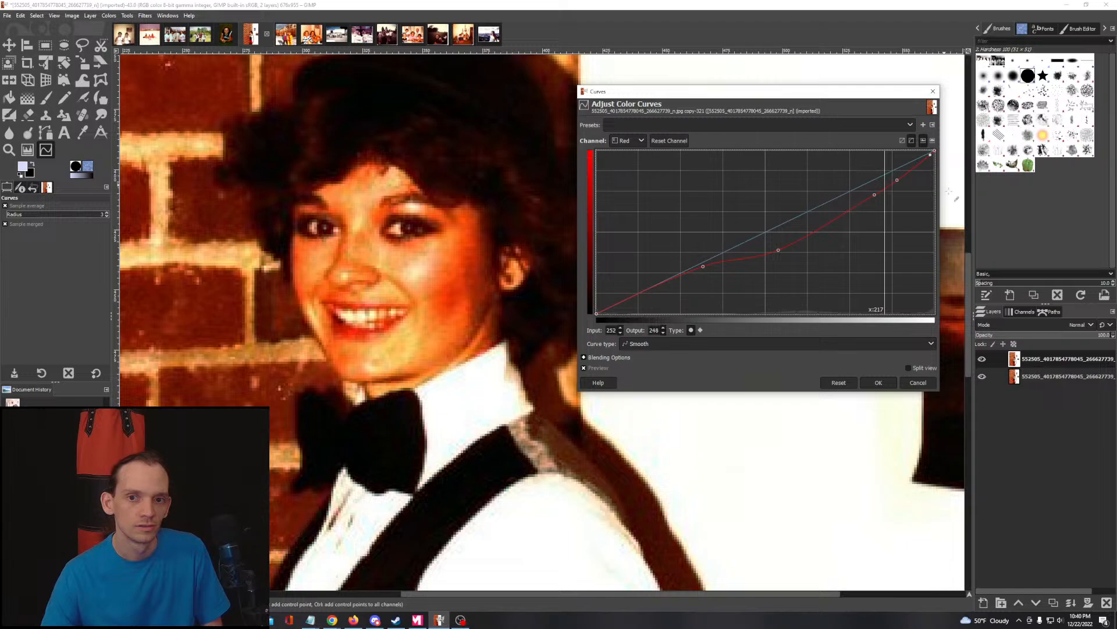
key(Delete)
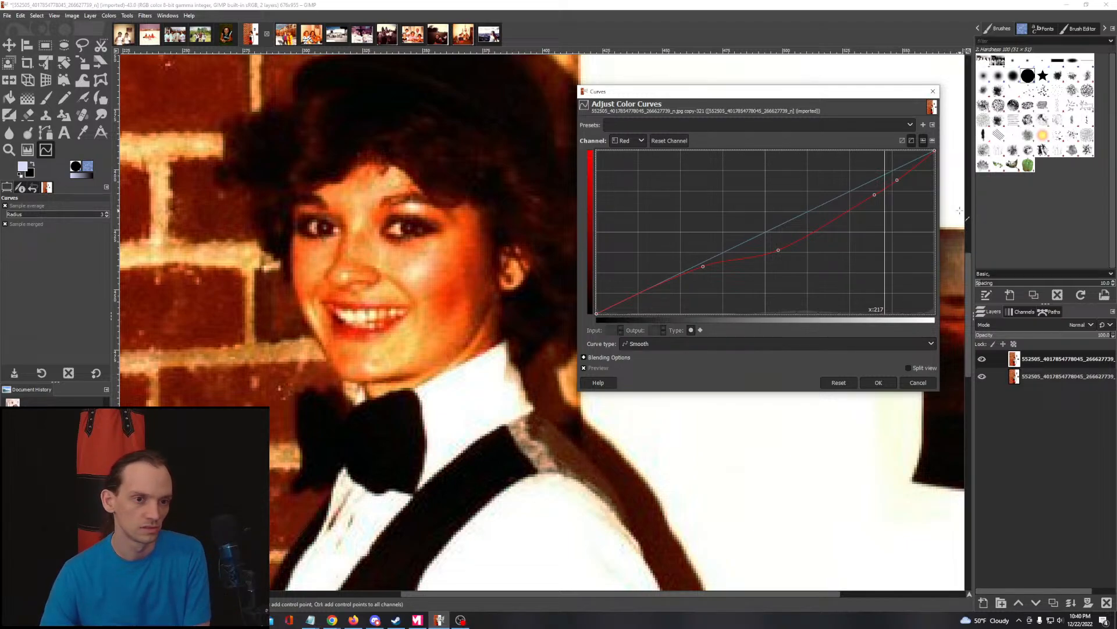
Step: Move the upper red-curve point to 227/224 and the midtone point to 138/112, raise the point between them slightly, and apply Curves
mouse_move(897, 180)
mouse_down()
mouse_move(892, 168)
mouse_move(904, 178)
mouse_up()
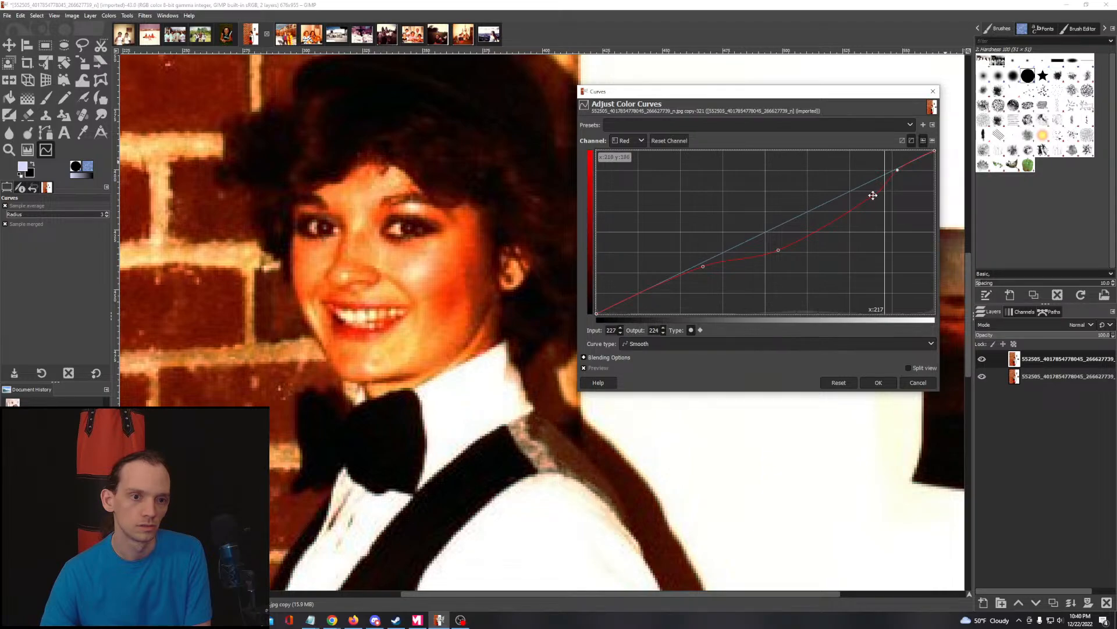
drag(778, 250, 778, 241)
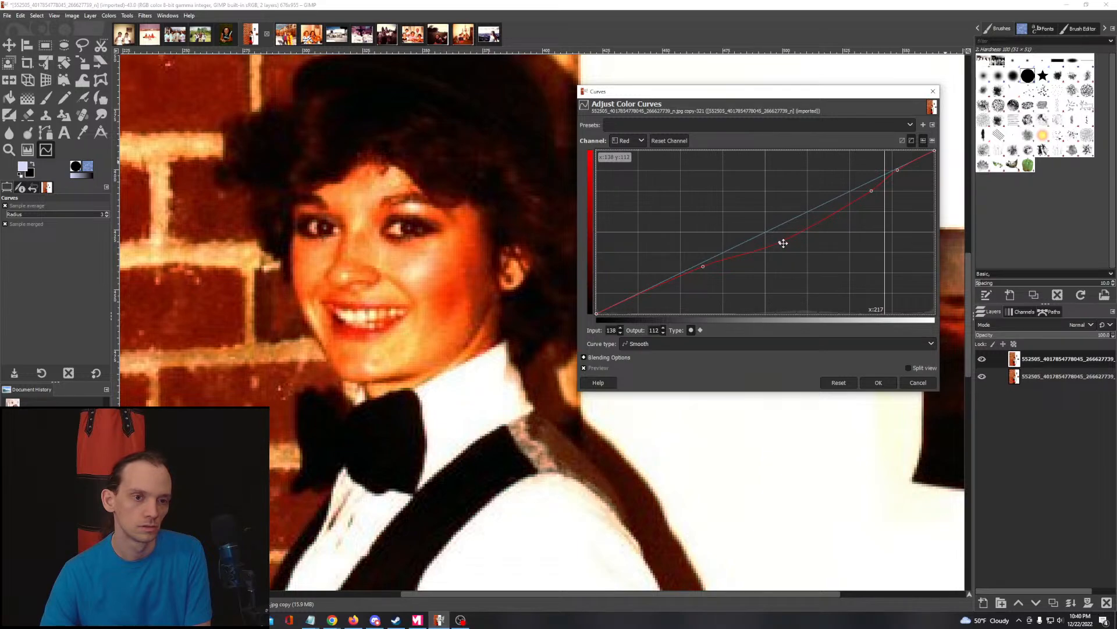
scroll(429, 247, down, 3)
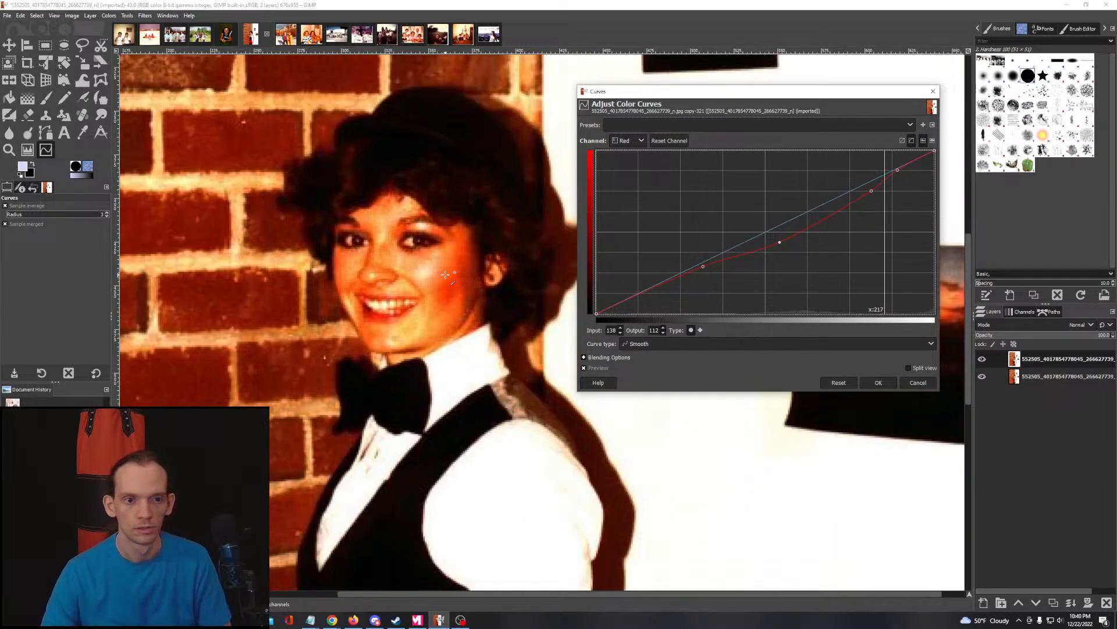
drag(506, 299, 424, 279)
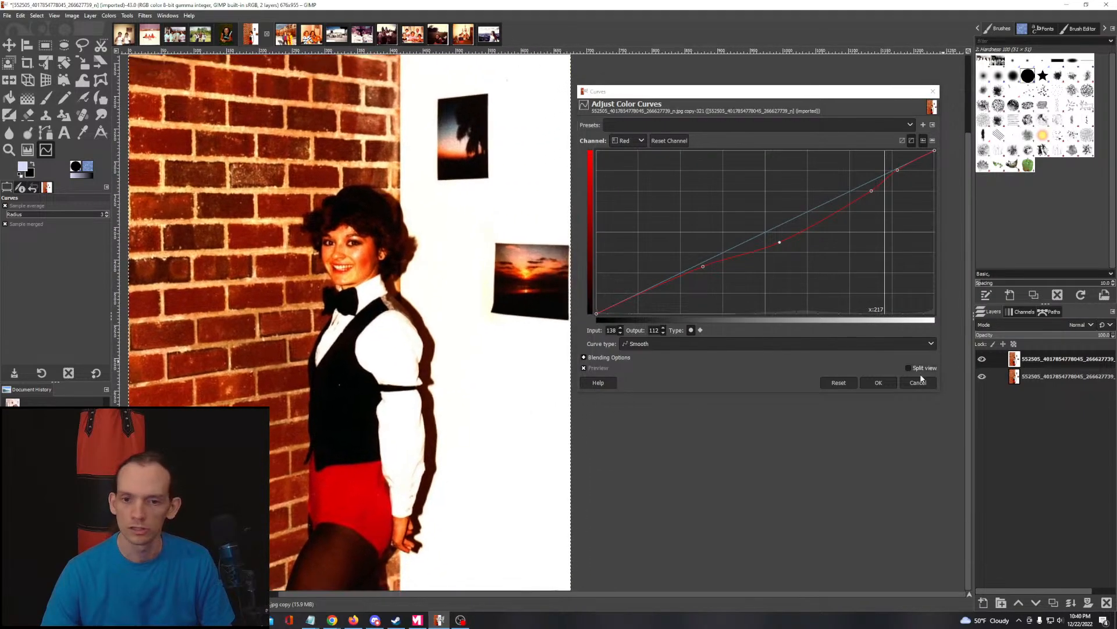
click(879, 382)
Step: Compare the corrected photo with the layer beneath by hiding and reshowing the top layer
click(983, 359)
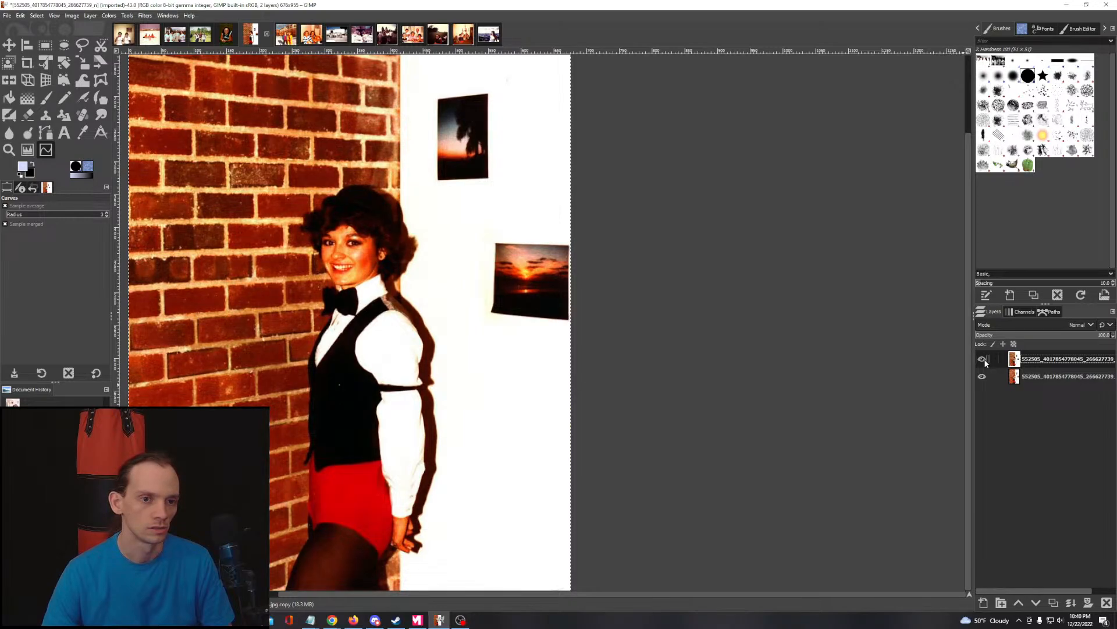
click(983, 359)
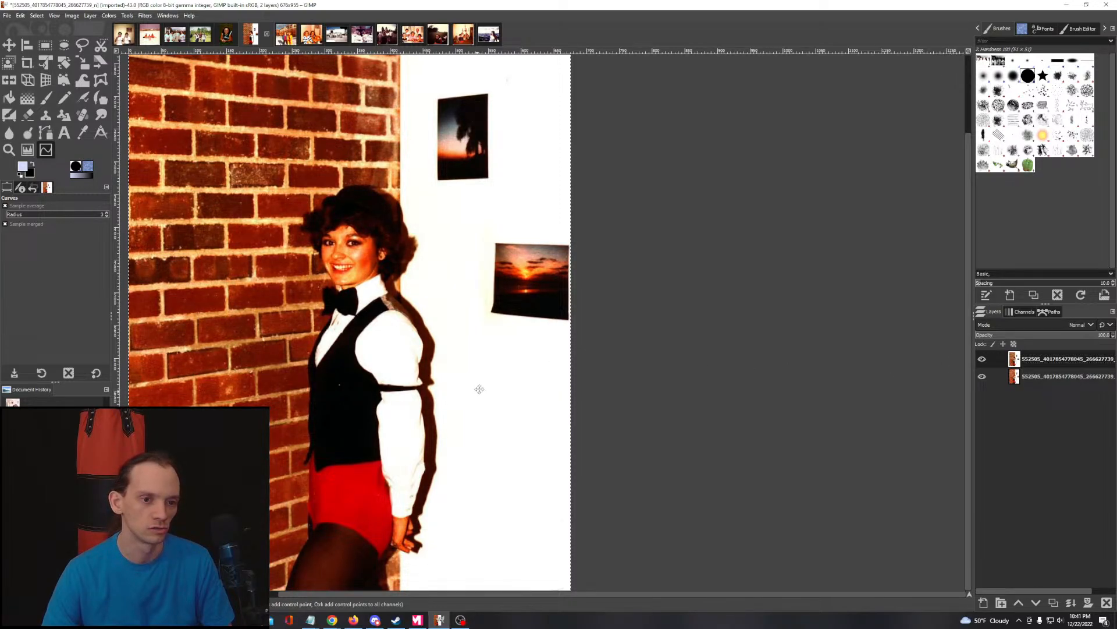
drag(479, 392, 563, 323)
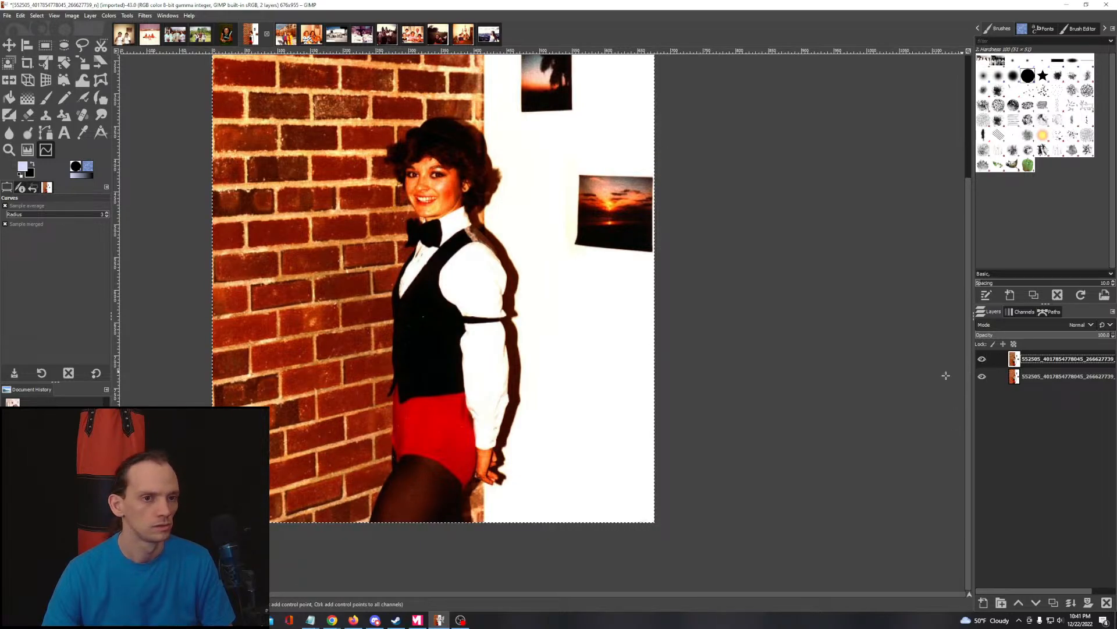
Step: Try a Shadows-Highlights adjustment with shadows at 48.17 and discard it
click(110, 15)
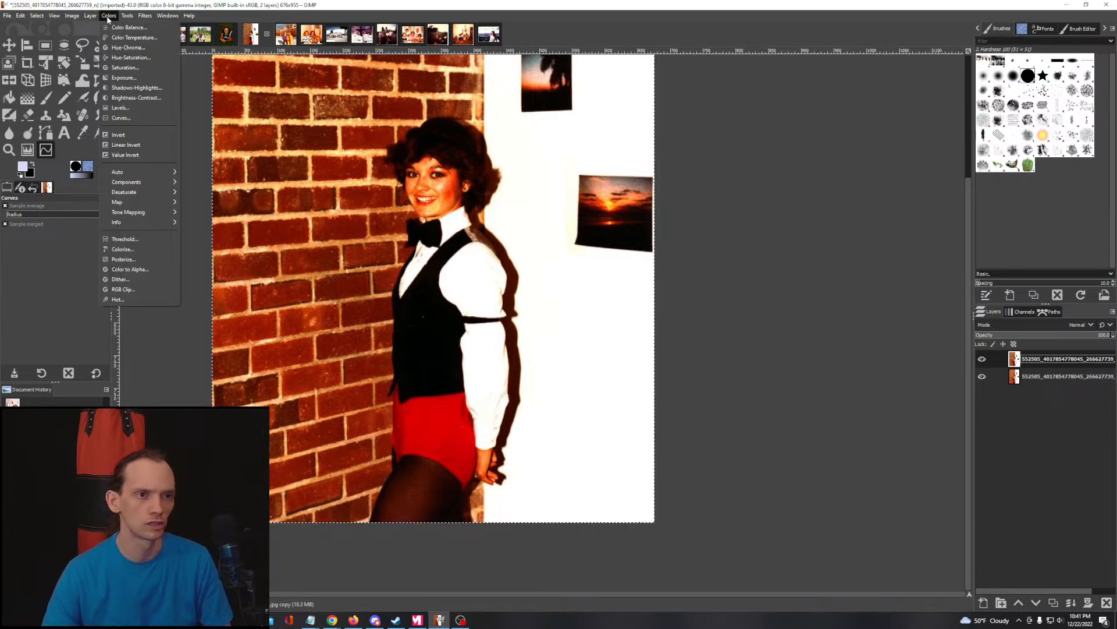
click(125, 88)
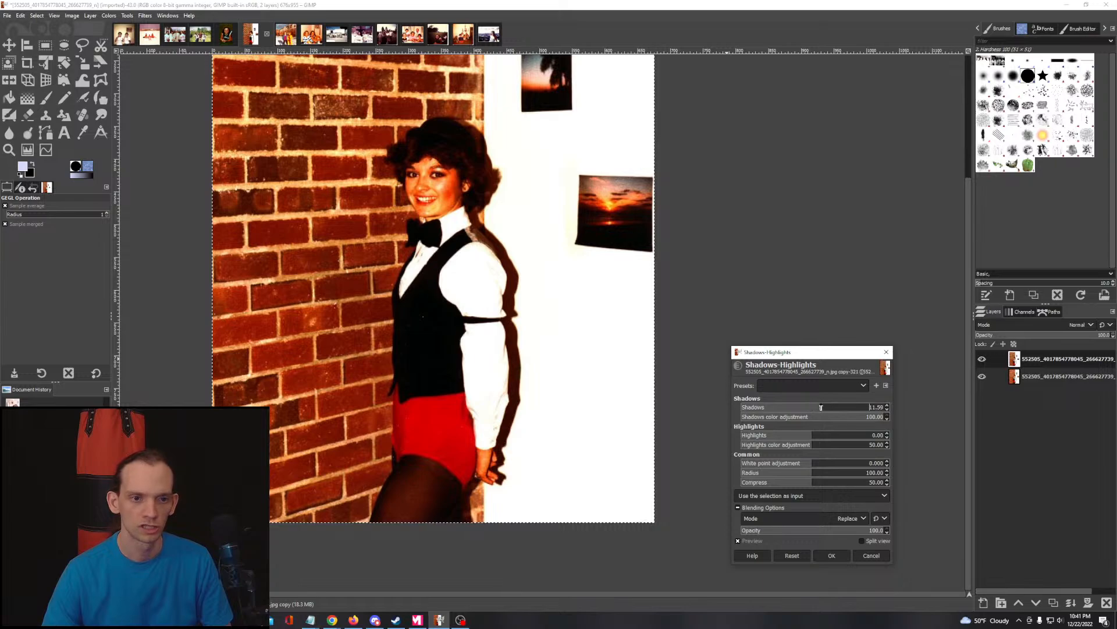
drag(814, 408, 848, 407)
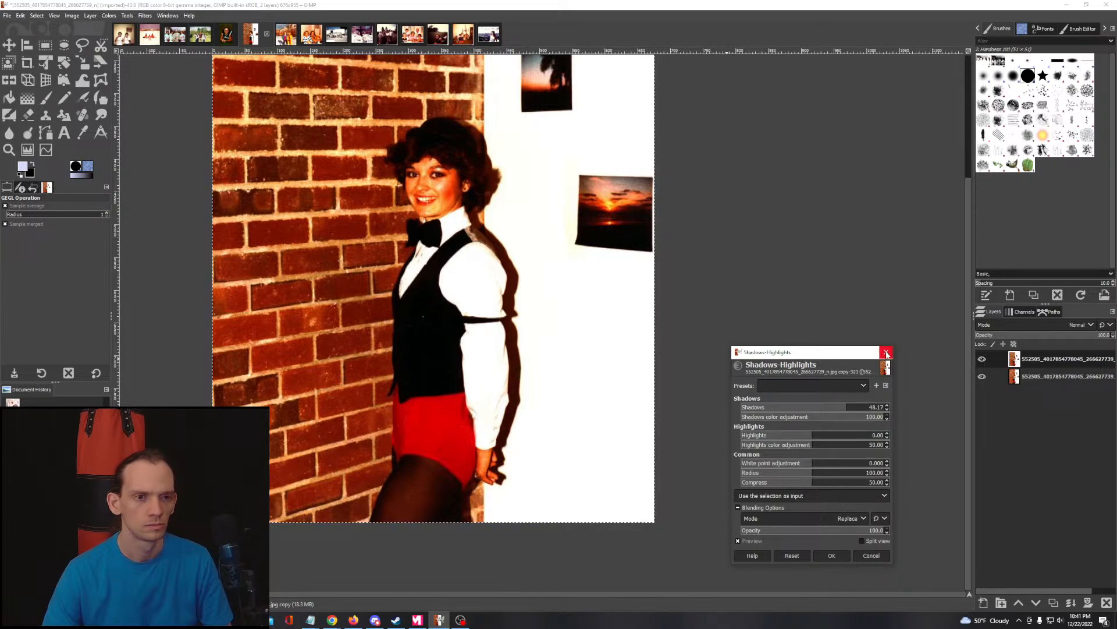
key(Return)
Step: Select the woman's dark hat and hair with Fuzzy Select, adding the brown edge that overlaps the white wall
scroll(401, 176, up, 3)
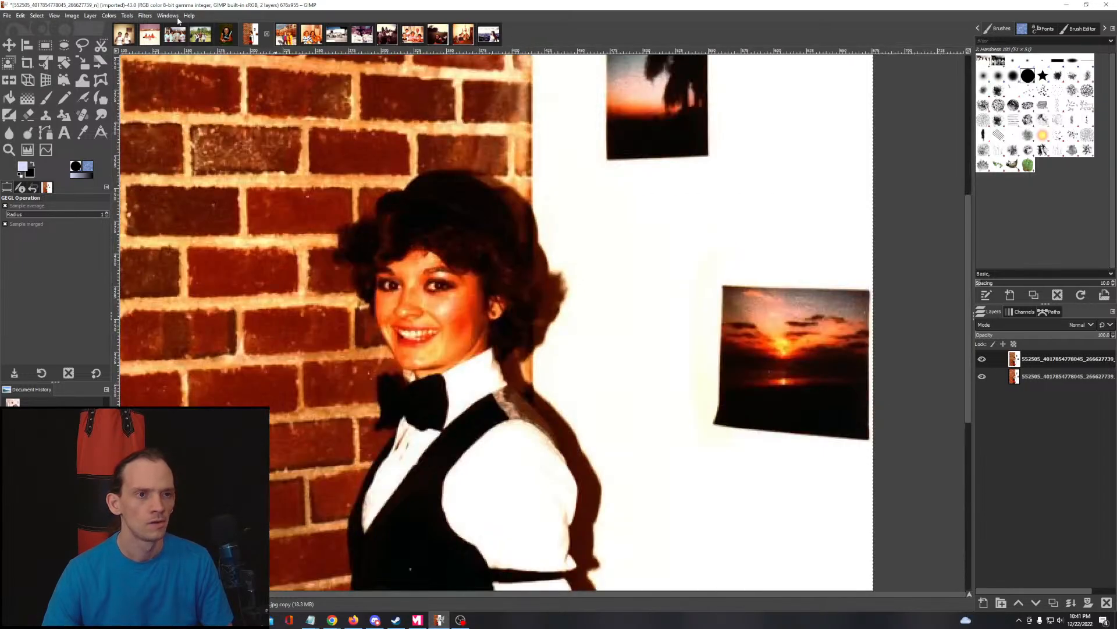
click(127, 16)
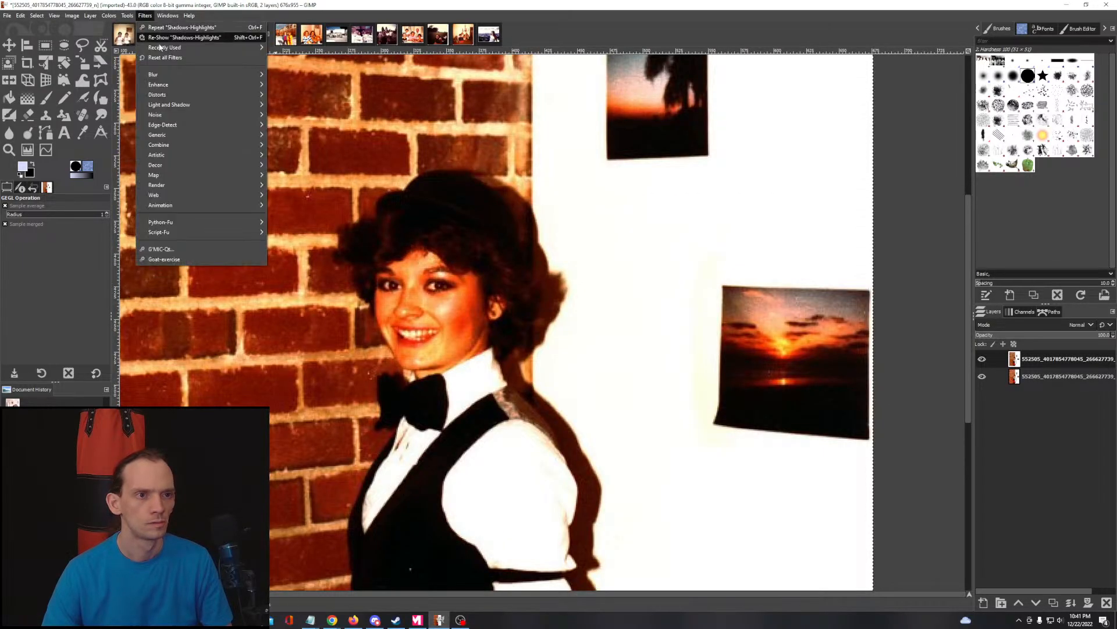
mouse_move(148, 27)
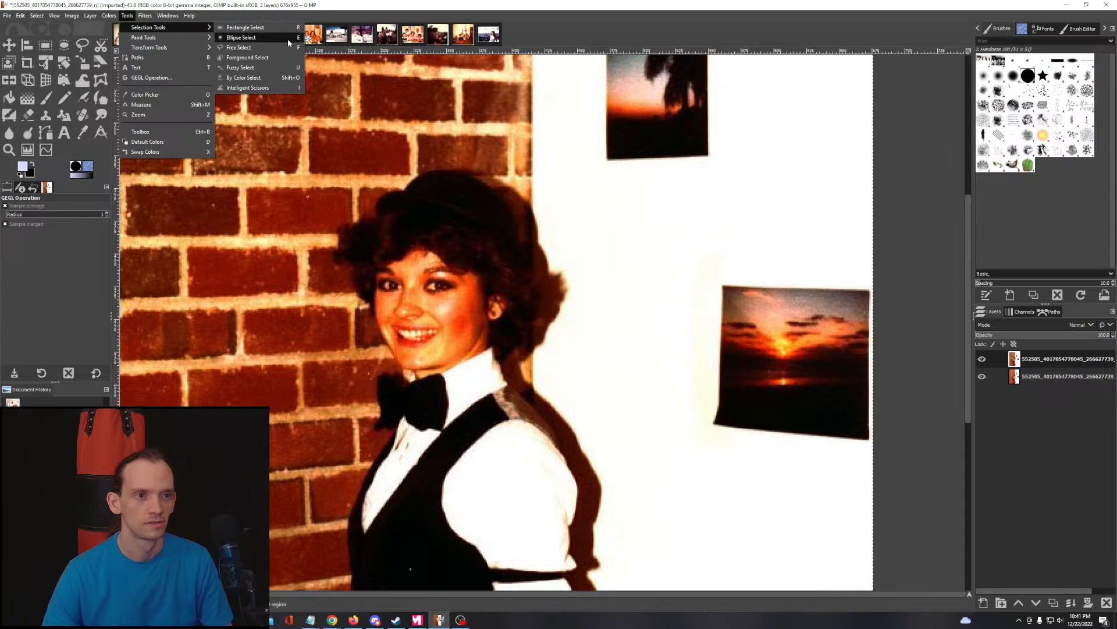
click(239, 67)
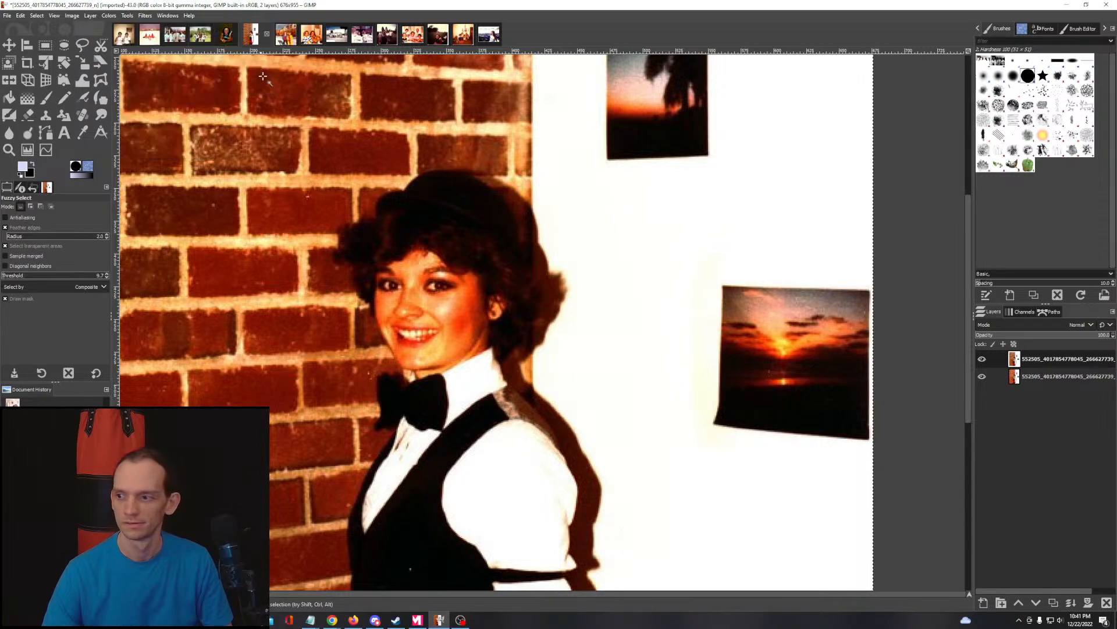
drag(447, 228, 518, 296)
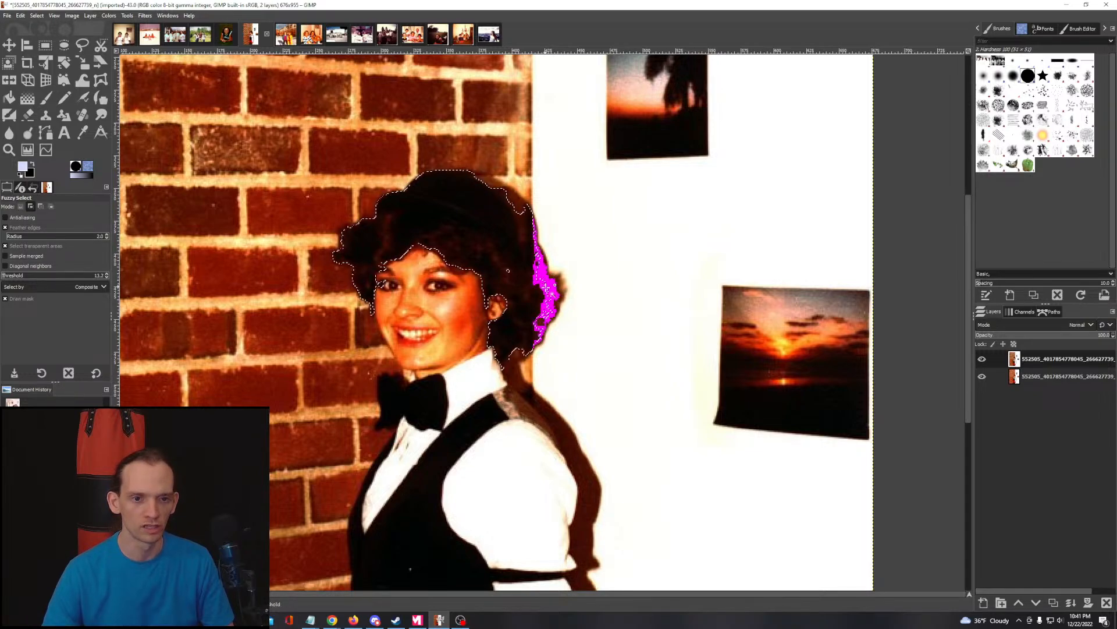
drag(547, 311, 550, 299)
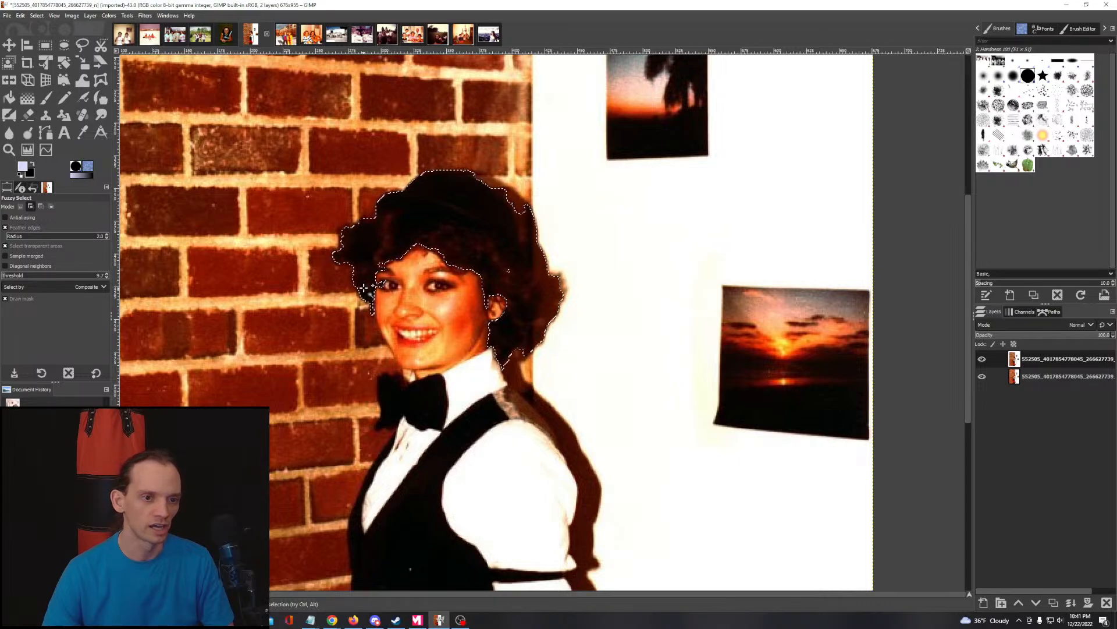
Step: Try to extend the fuzzy selection into the dark edge behind the hat
drag(382, 362, 389, 385)
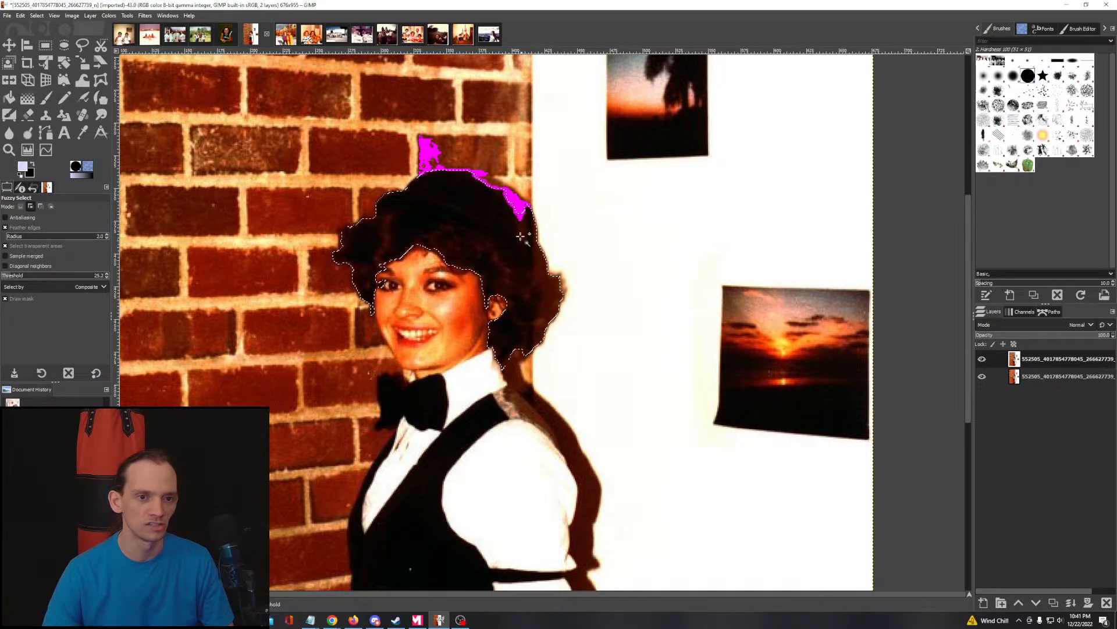
drag(507, 206, 536, 218)
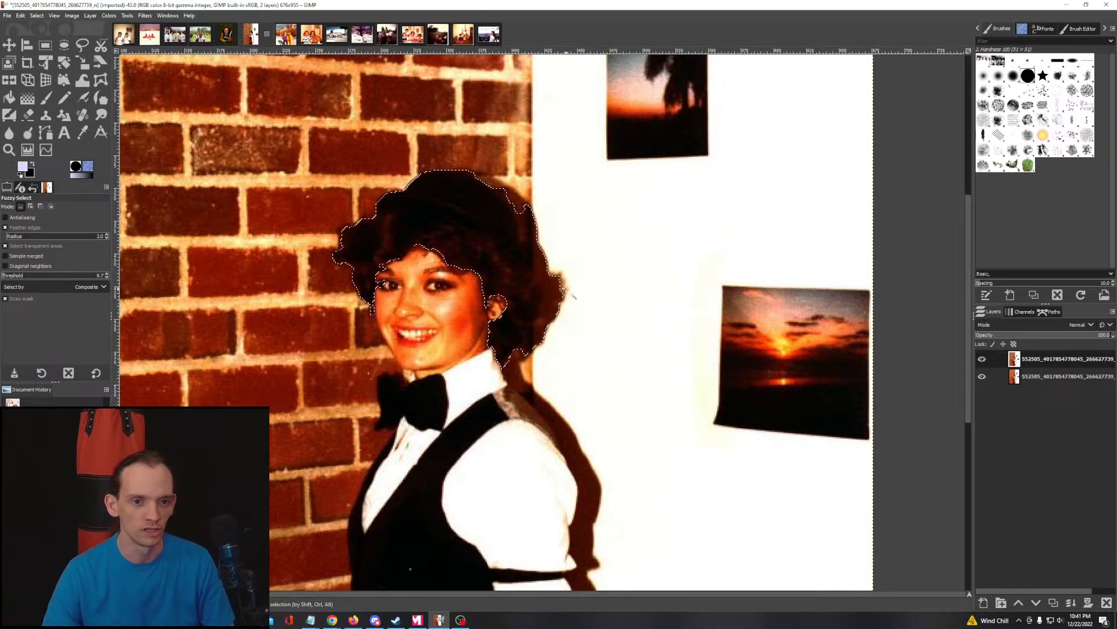
key(shift)
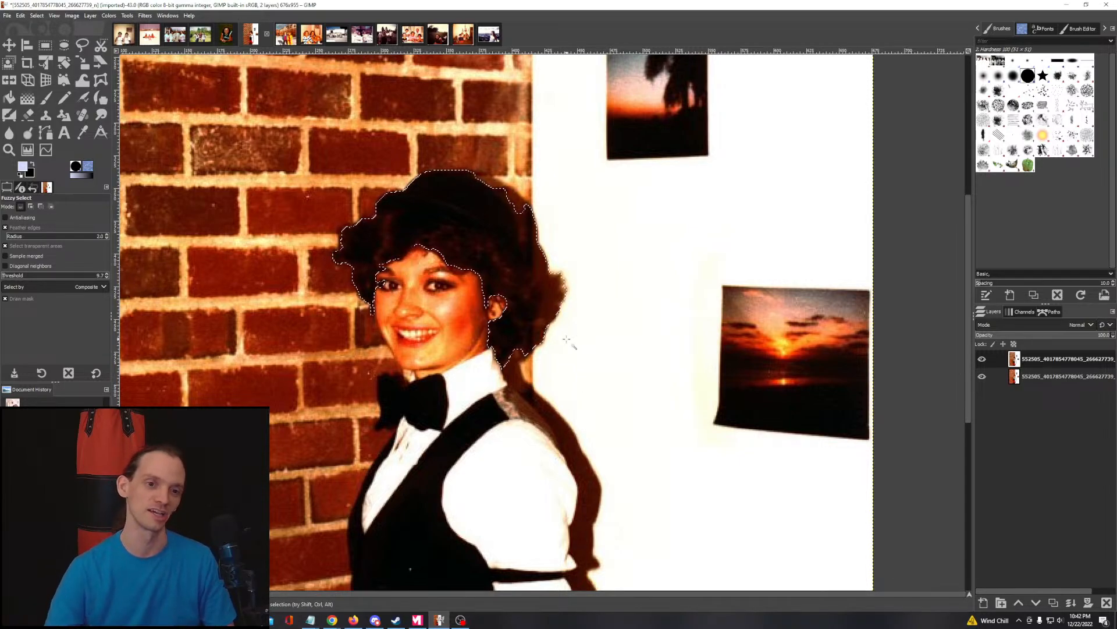
Step: Subtract the strip of forehead skin just below the fringe from the hair selection
scroll(422, 252, up, 2)
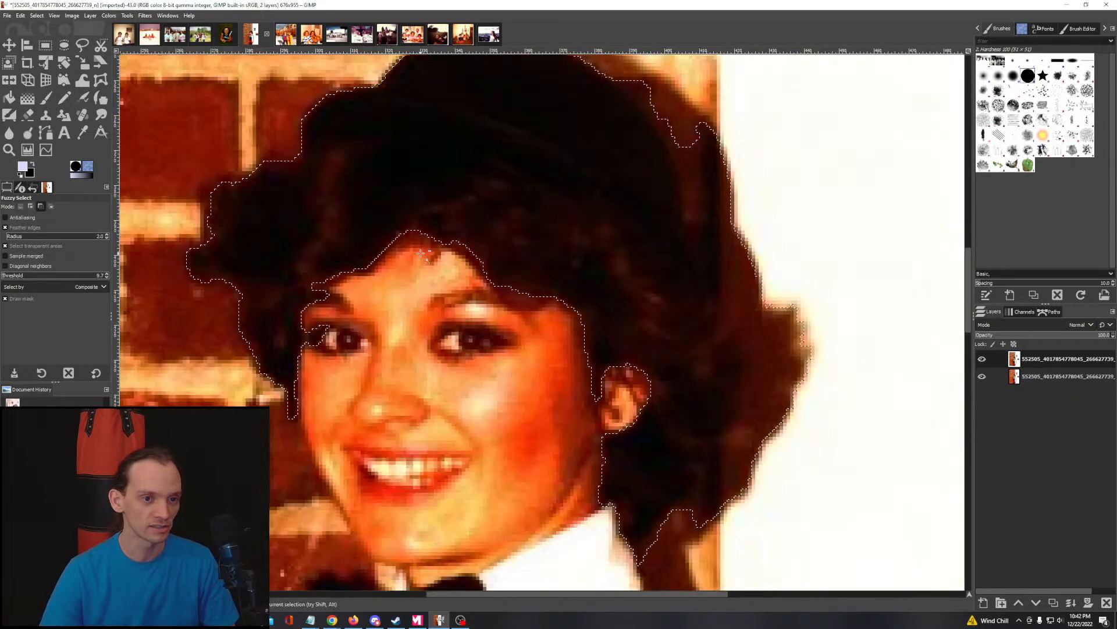
drag(415, 239, 464, 263)
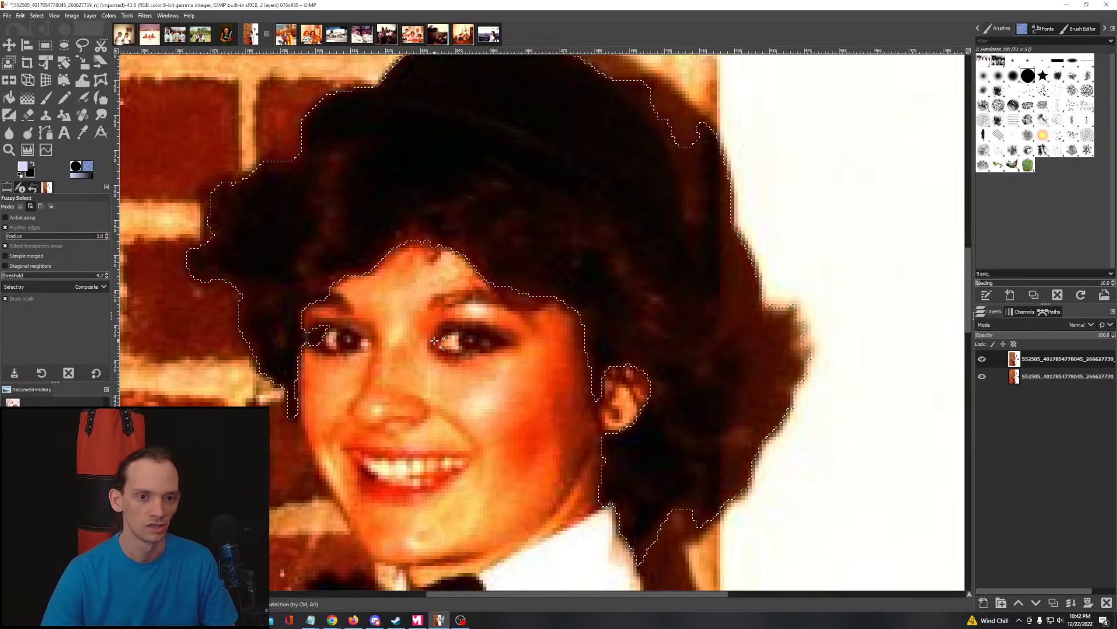
scroll(463, 259, down, 2)
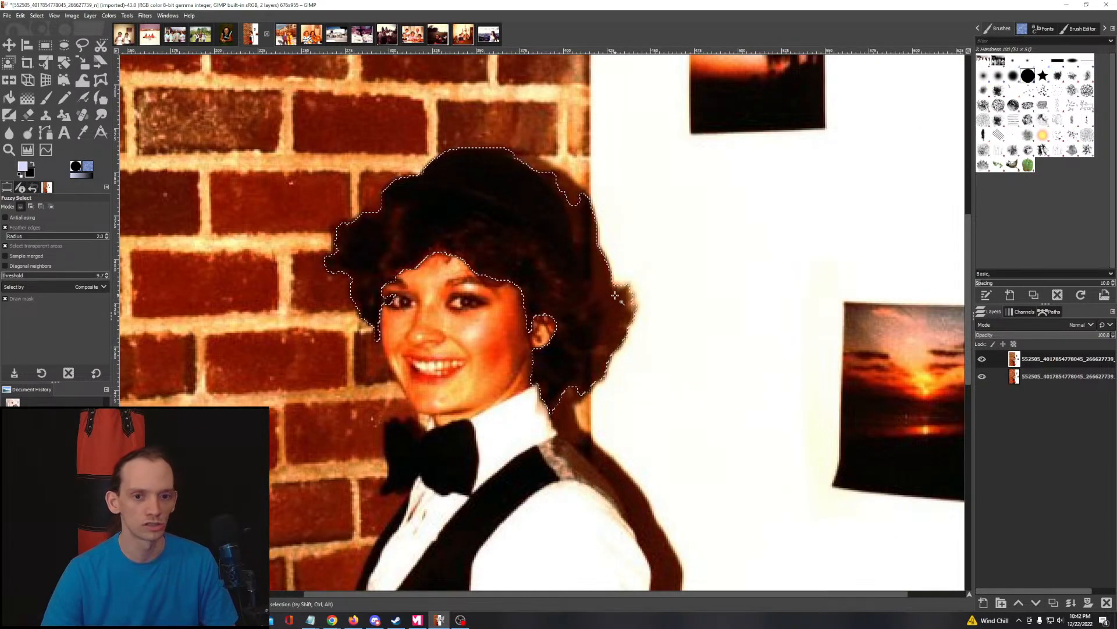
Step: Add the outermost brown tip against the white wall and the dark patch beside the neck to the hair selection
scroll(641, 373, up, 3)
scroll(641, 372, up, 3)
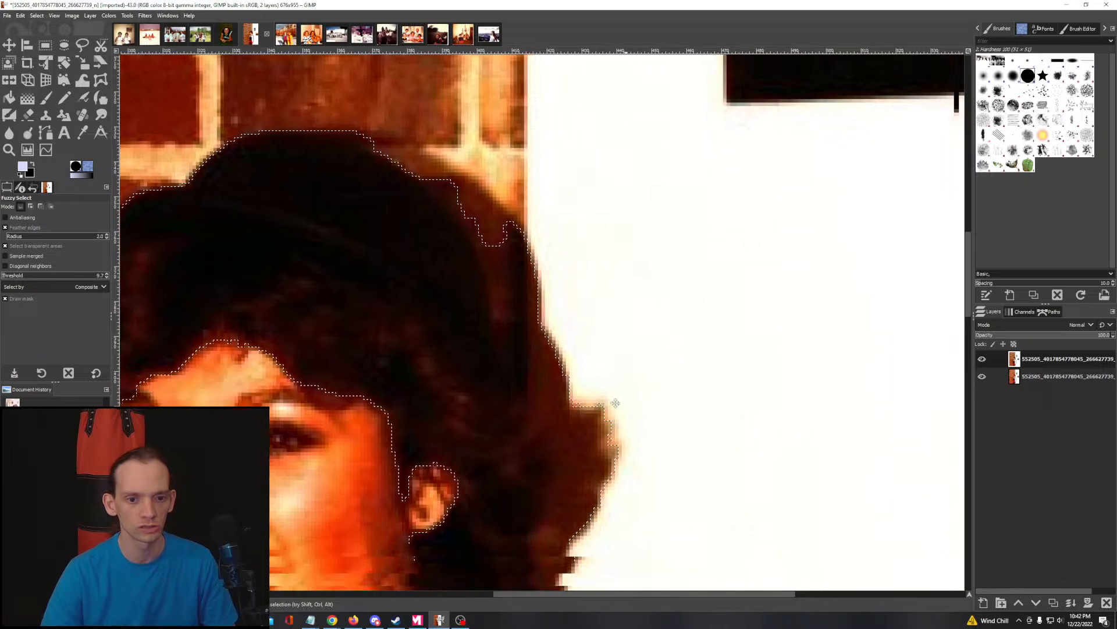
drag(589, 379, 595, 427)
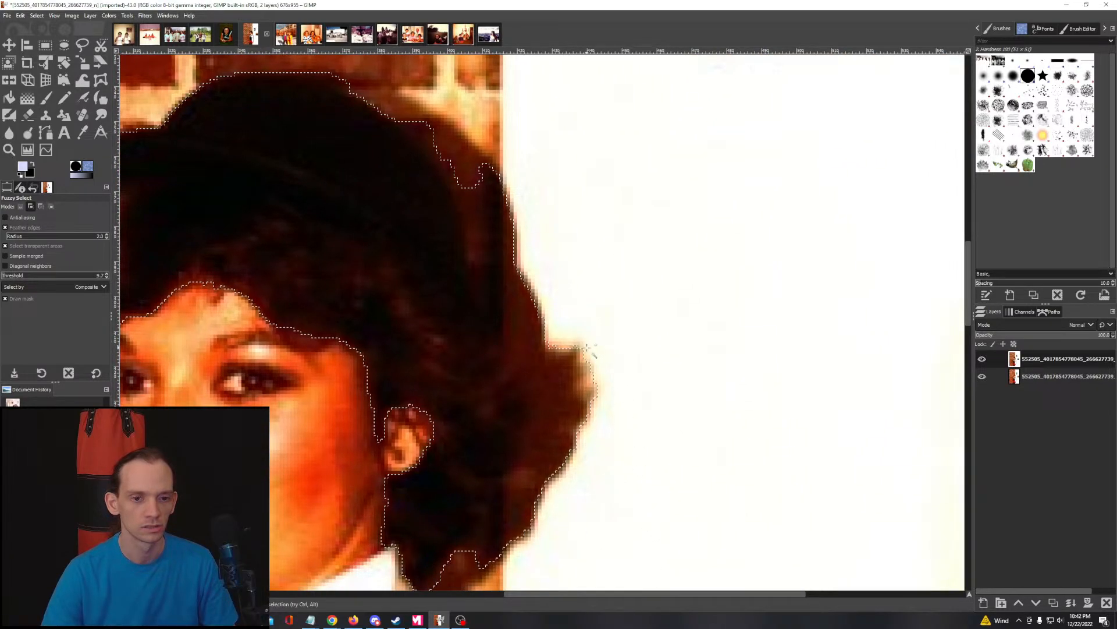
drag(581, 361, 611, 391)
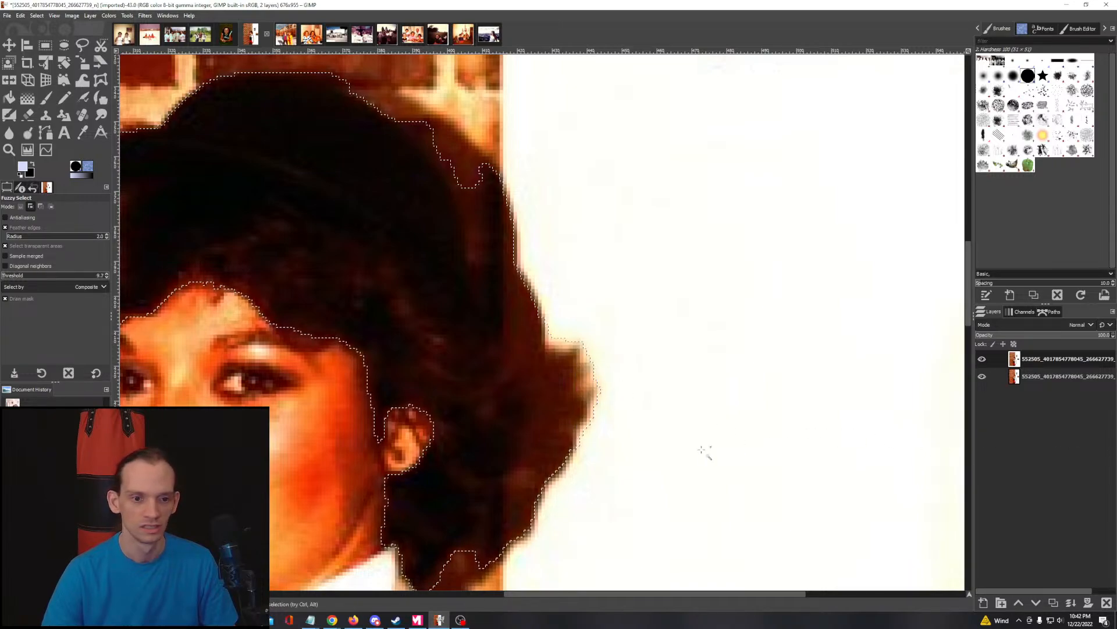
key(shift)
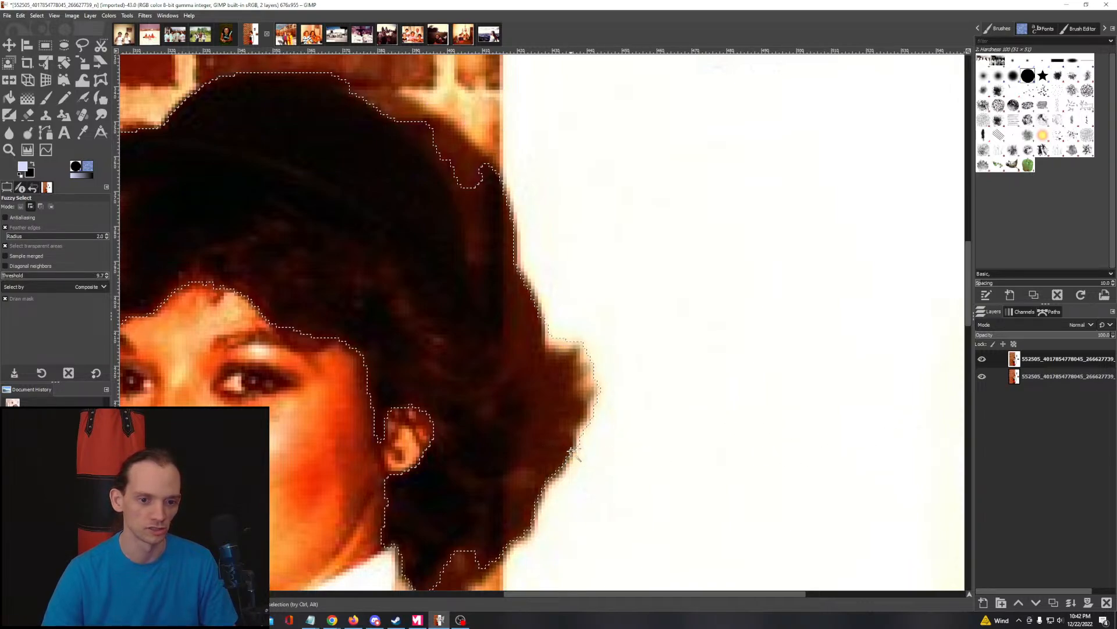
mouse_move(921, 447)
mouse_down()
mouse_move(992, 454)
mouse_move(908, 461)
mouse_up()
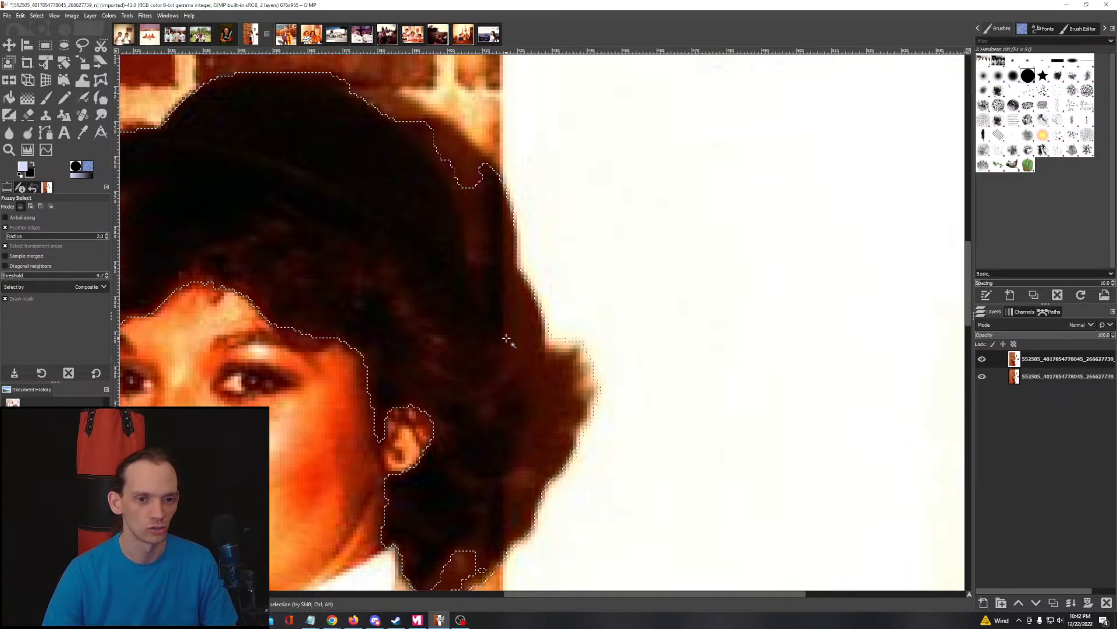
Step: Subtract the brown shadow cast on the white wall behind the hair from the selection
drag(508, 340, 673, 233)
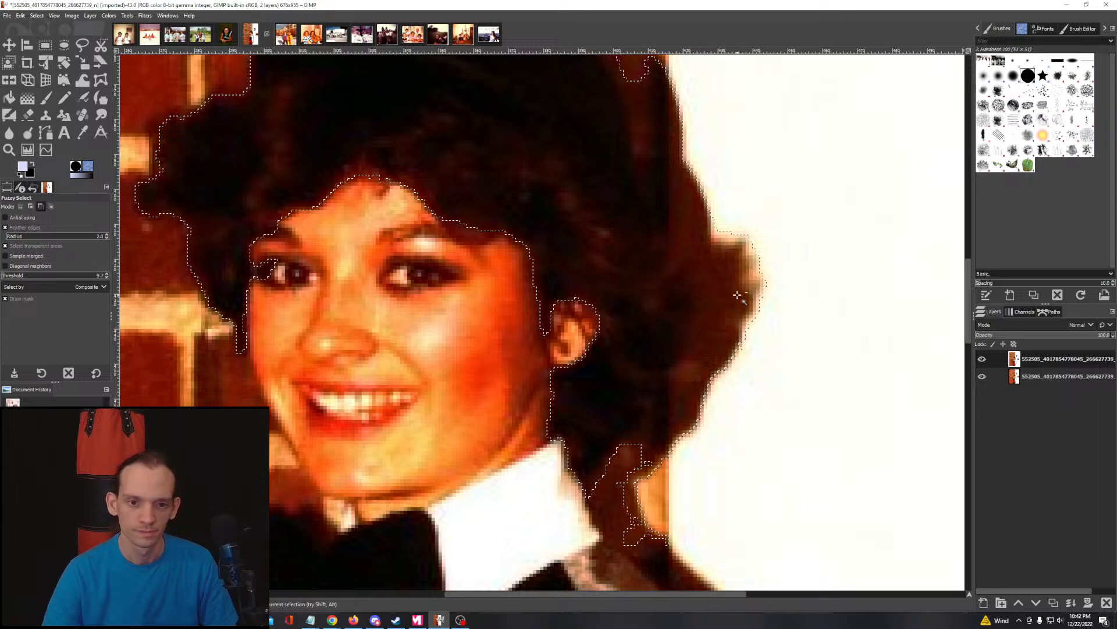
drag(741, 297, 773, 262)
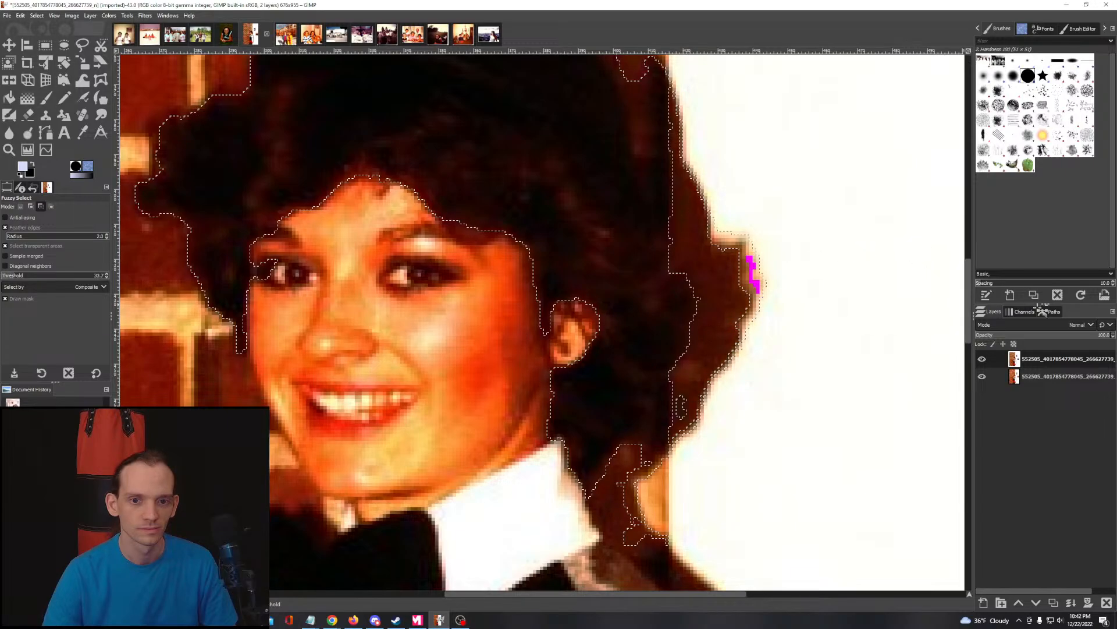
drag(1039, 307, 1116, 625)
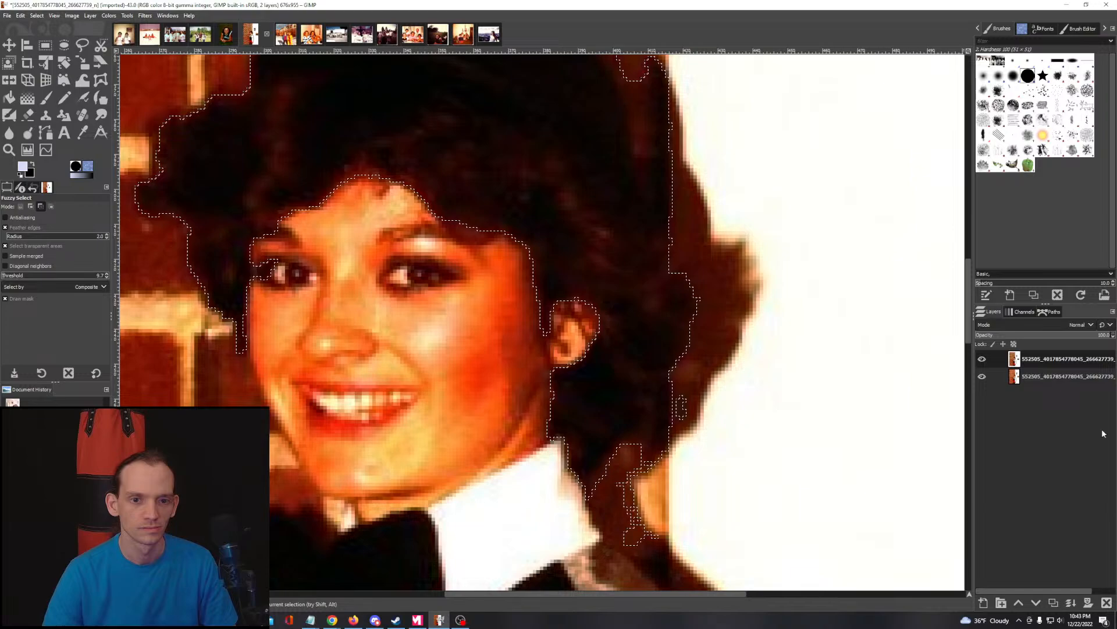
Step: Subtract the dark shadow strip behind the hat from the hair selection with Fuzzy Select
drag(635, 466, 823, 491)
scroll(693, 416, up, 5)
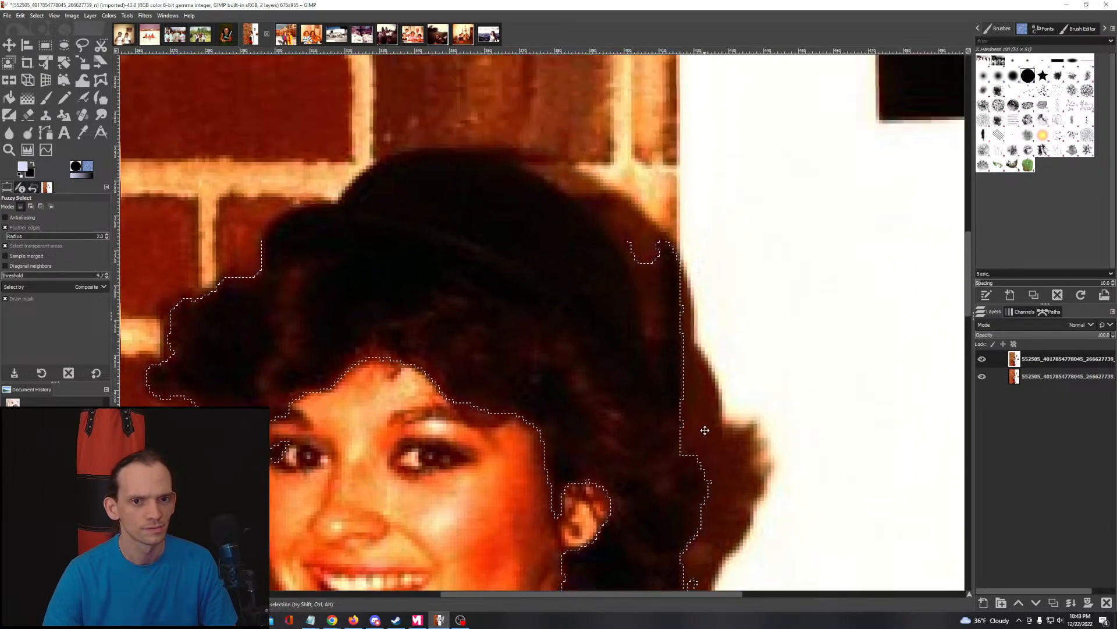
scroll(705, 430, up, 2)
mouse_move(656, 320)
mouse_down()
mouse_move(734, 308)
mouse_move(651, 326)
mouse_move(650, 316)
mouse_up()
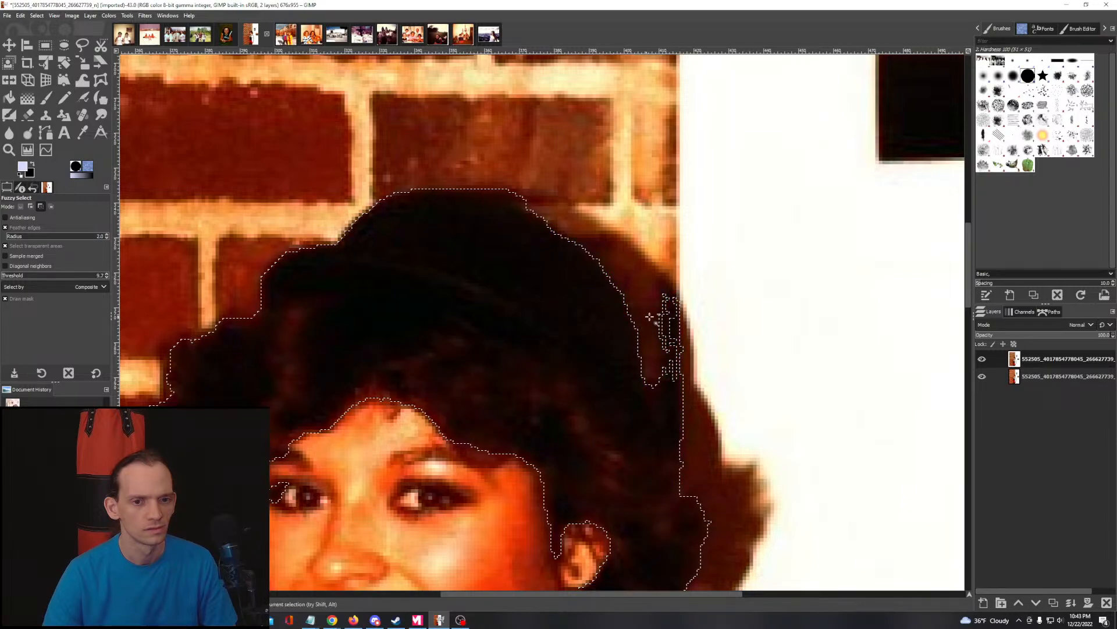
Step: Lasso the leftover selected slivers in the shadow behind the hat with Free Select and subtract them from the selection
drag(716, 338, 726, 269)
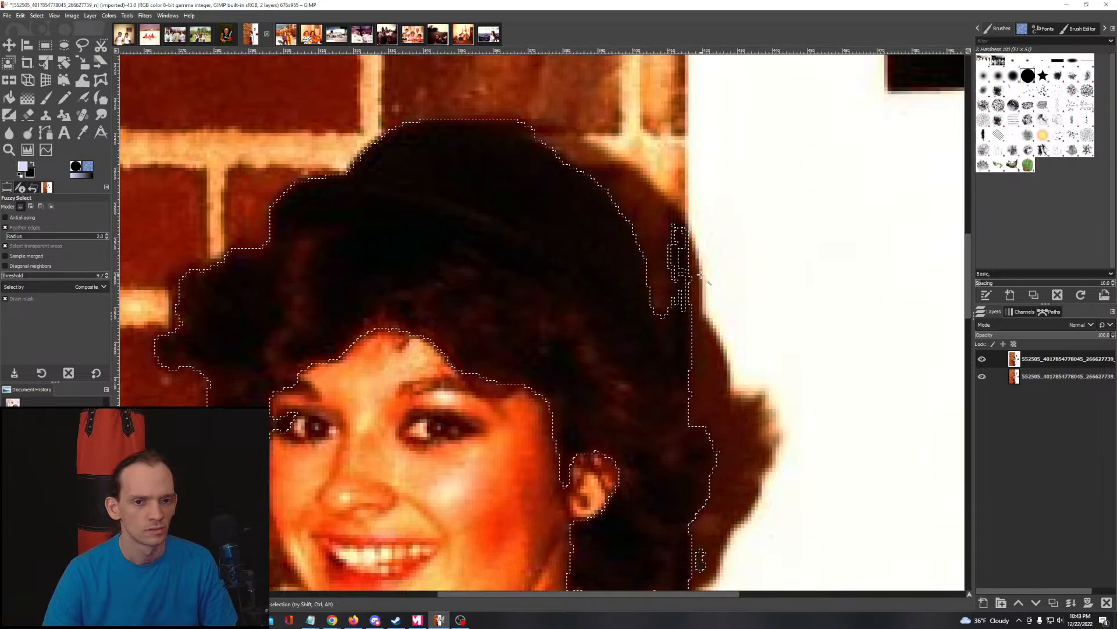
click(82, 45)
mouse_move(657, 300)
mouse_down()
mouse_move(708, 343)
mouse_move(657, 238)
mouse_up()
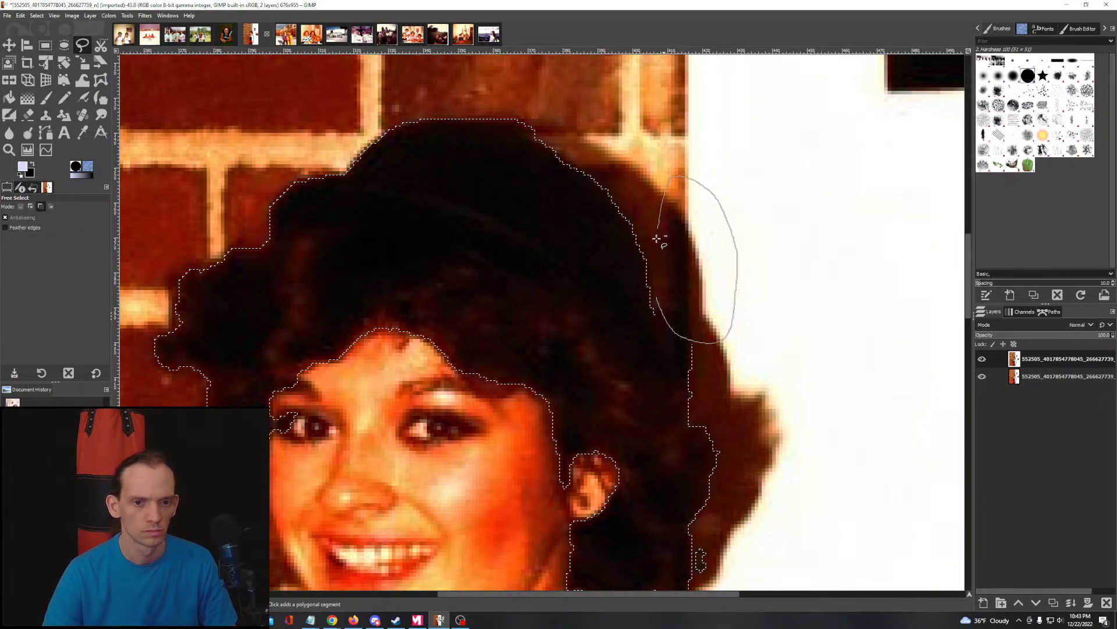
key(Return)
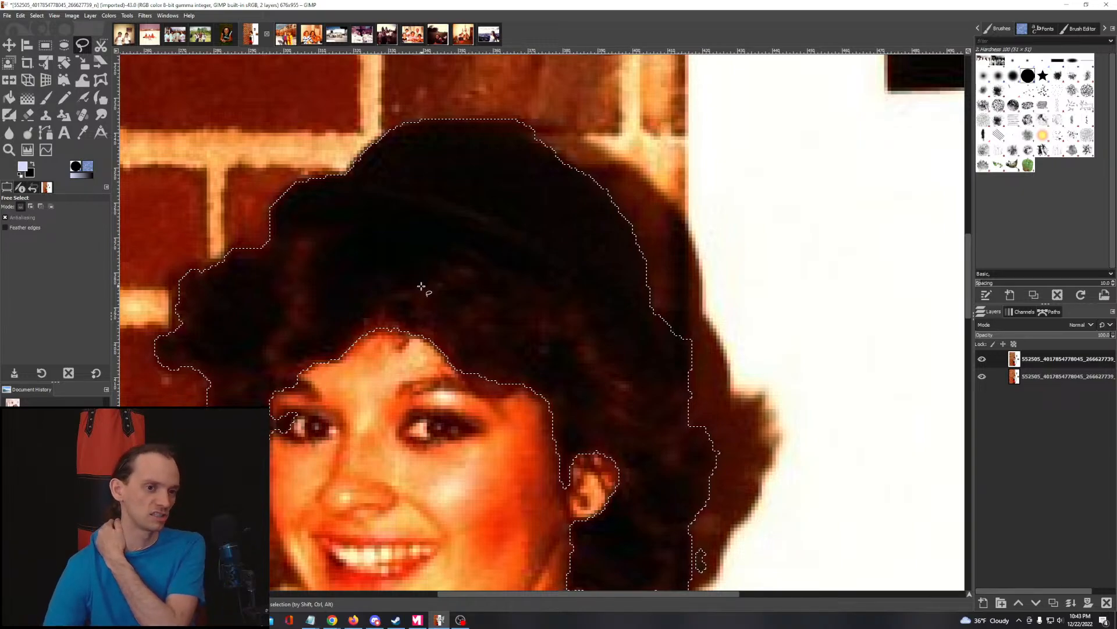
Step: Subtract the eye and eyebrow area nearest the brick wall from the hair selection with Free Select
scroll(447, 303, down, 1)
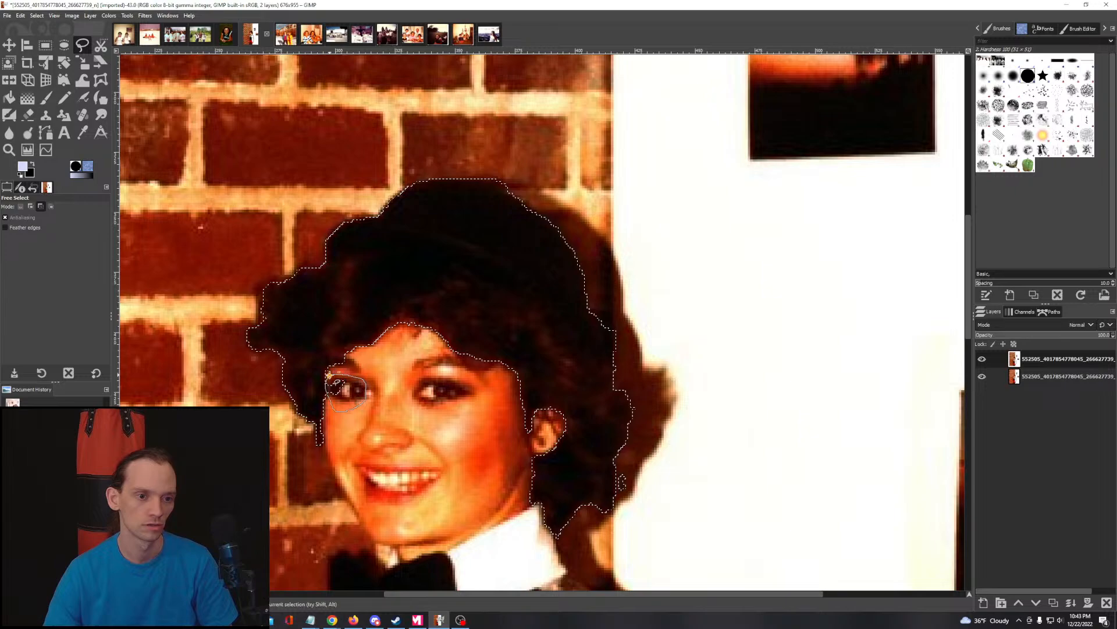
key(ctrl+z)
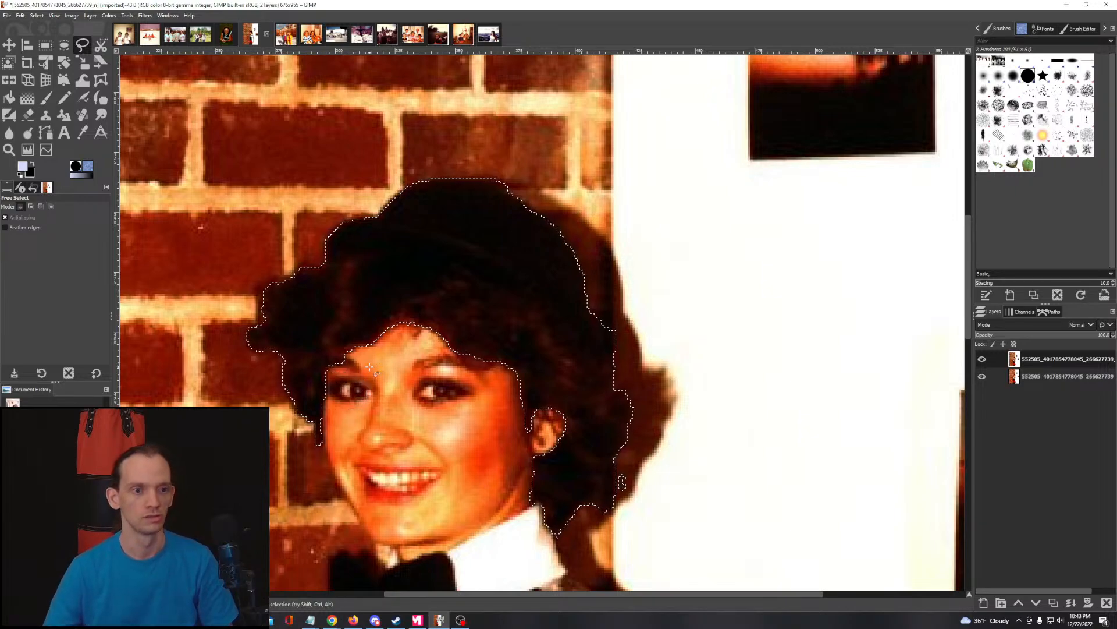
key(ctrl)
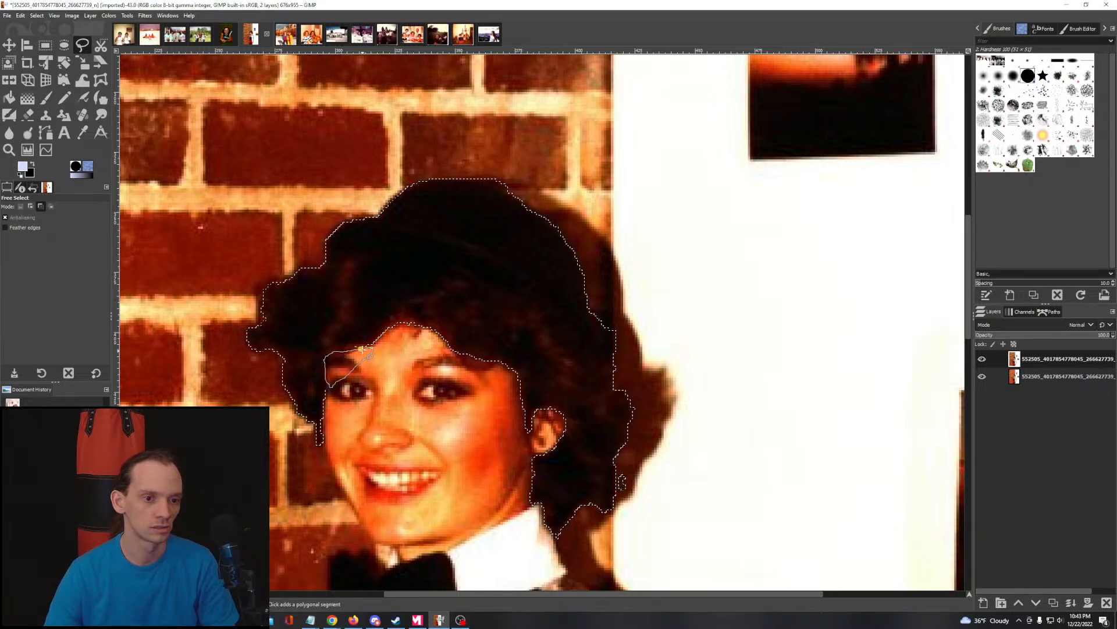
key(Return)
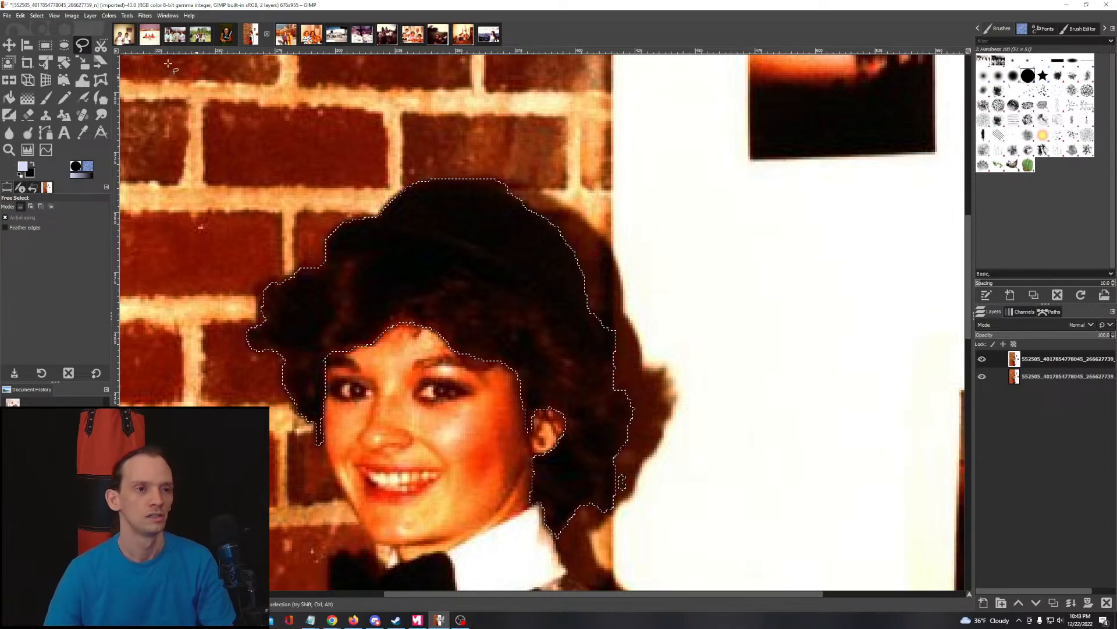
click(108, 15)
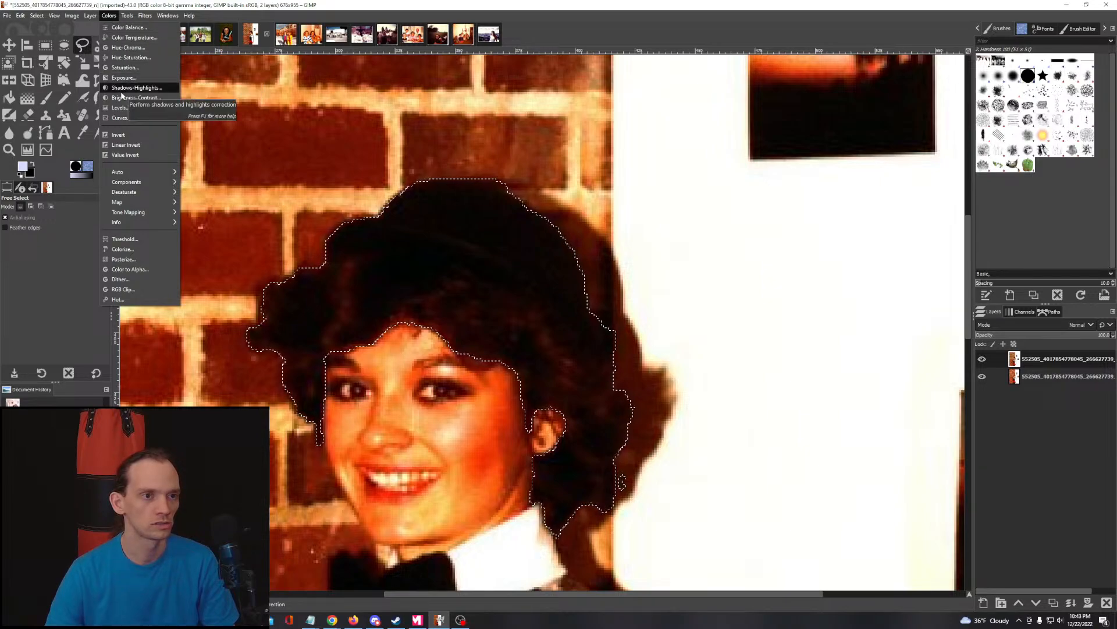
click(121, 99)
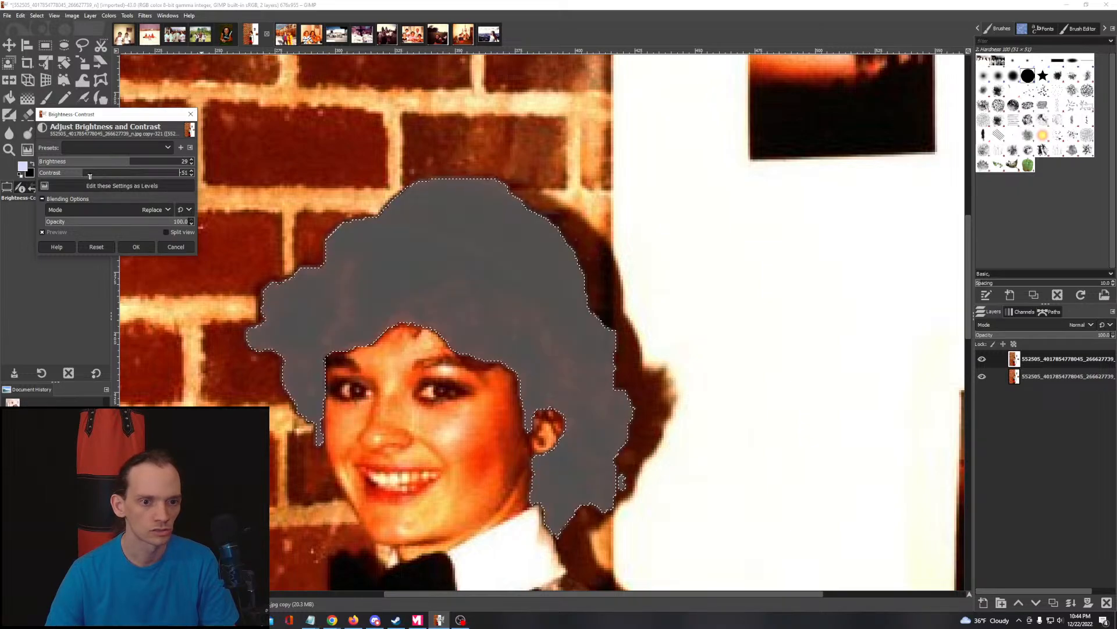
click(174, 247)
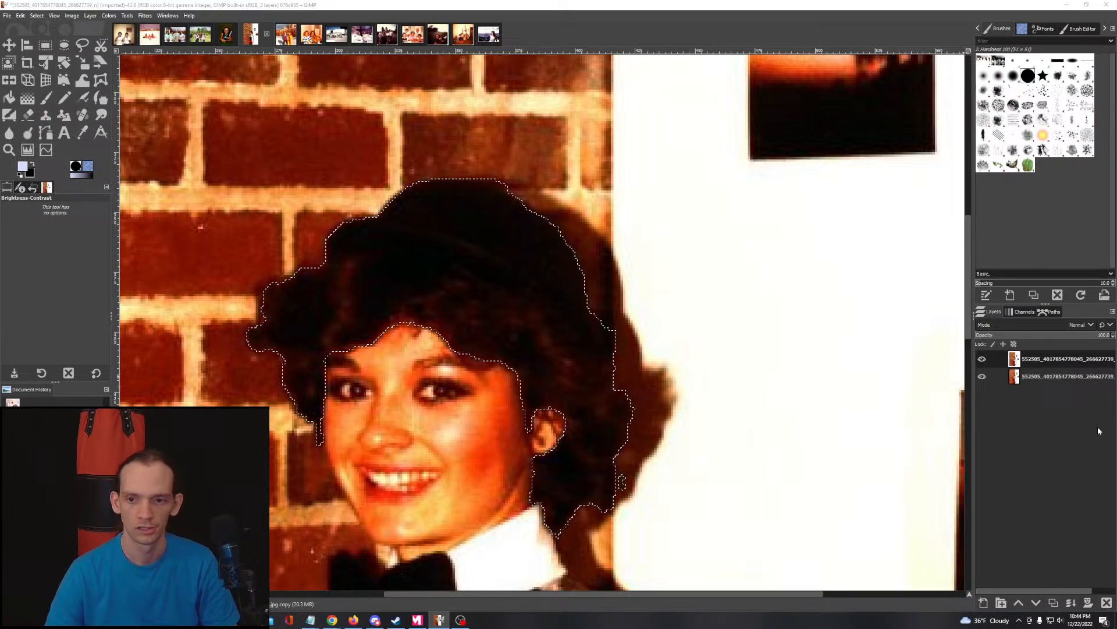
Step: Convert the hair selection to a path and make the upper photo layer active
click(1052, 312)
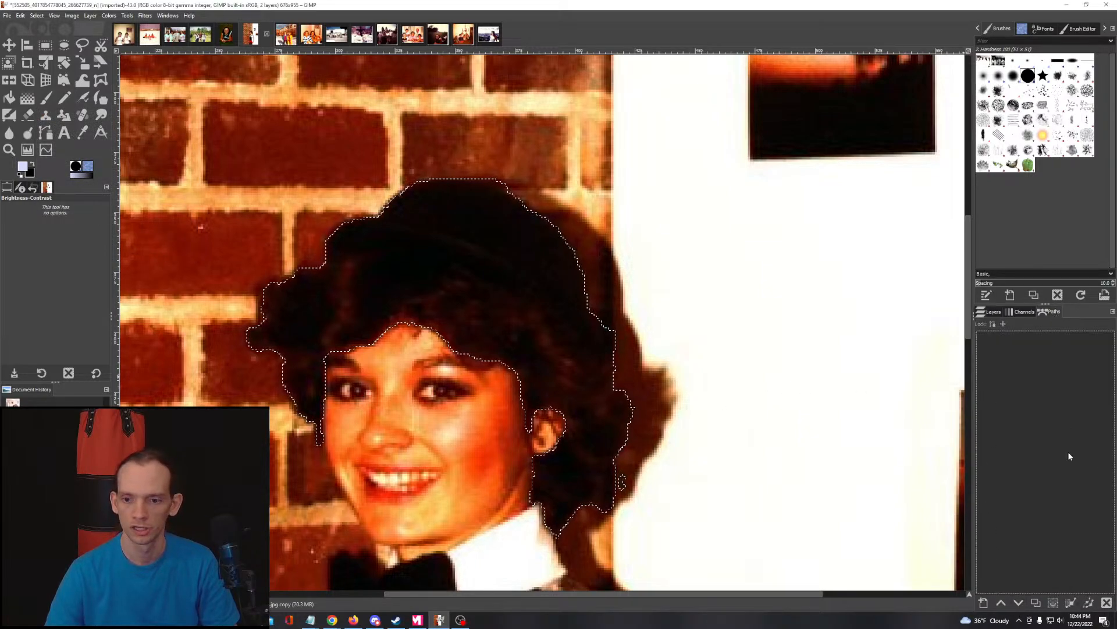
click(1071, 603)
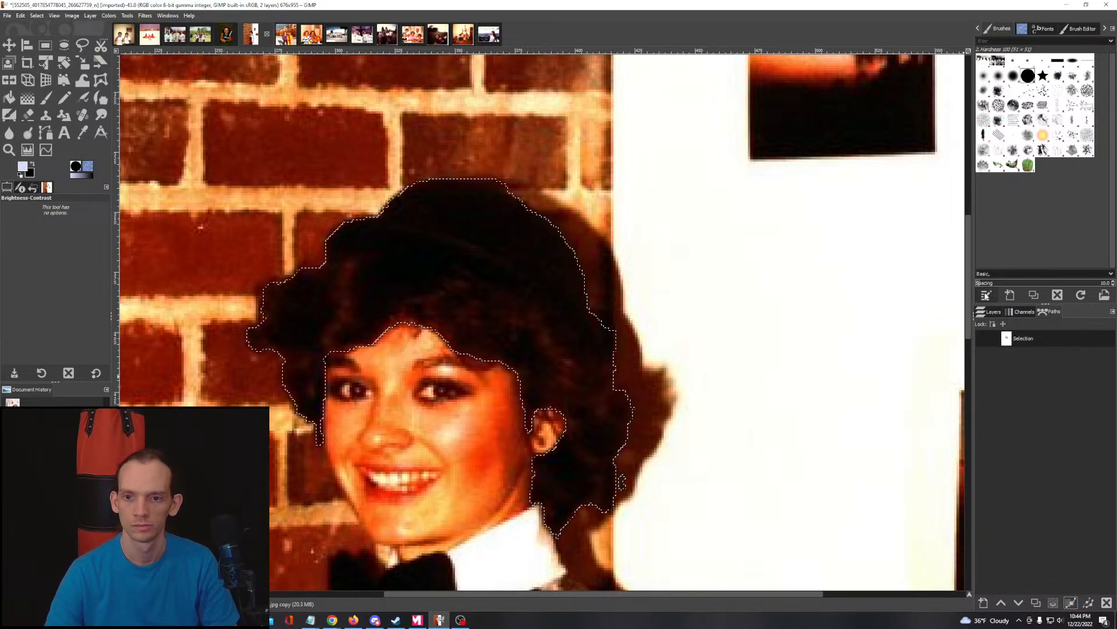
click(988, 312)
click(1020, 363)
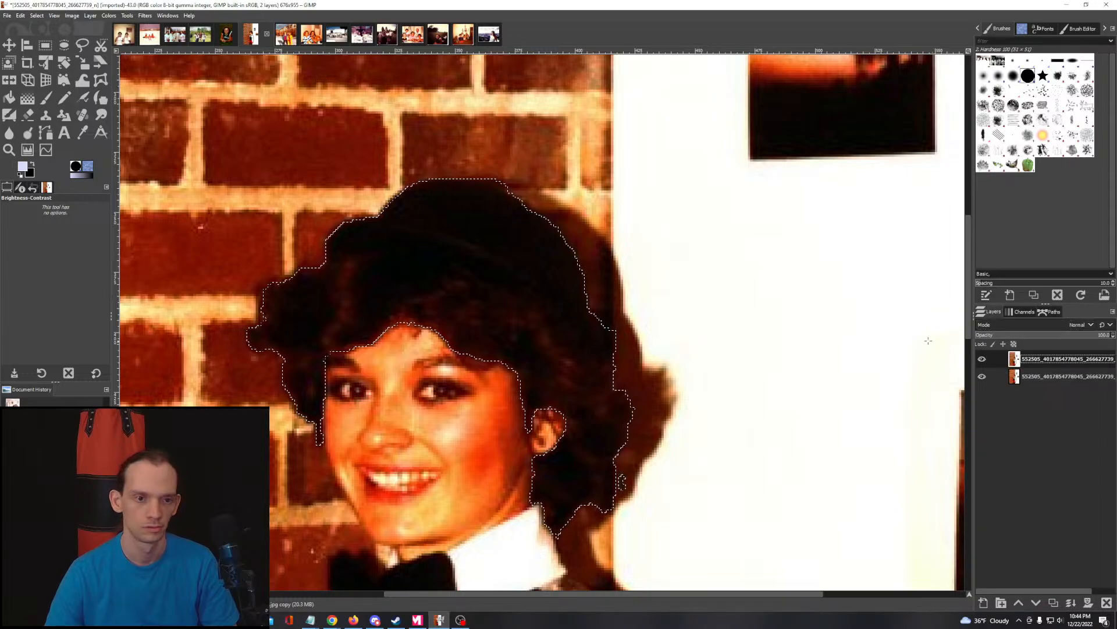
Step: Apply Brightness-Contrast to the whole photo with brightness 16 and contrast 4
scroll(295, 183, down, 4)
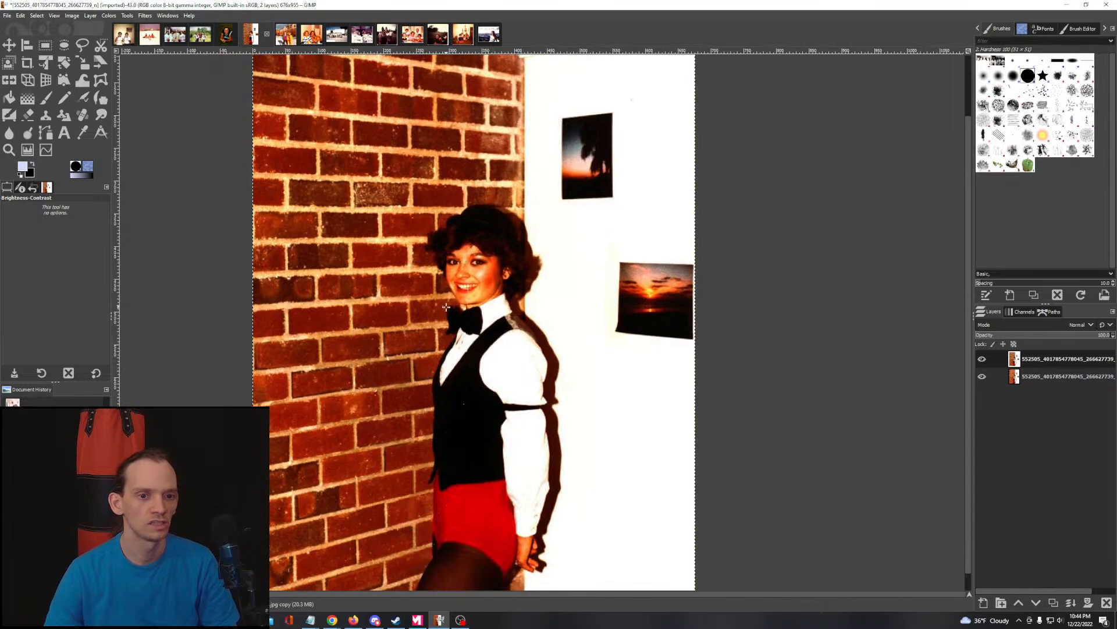
drag(462, 262, 503, 248)
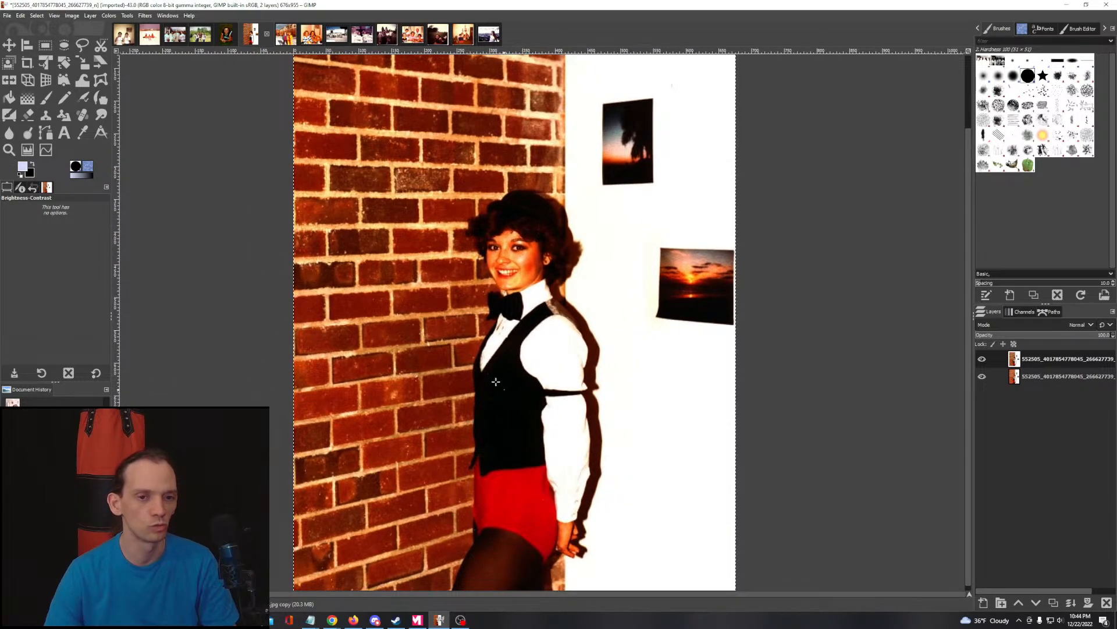
click(108, 16)
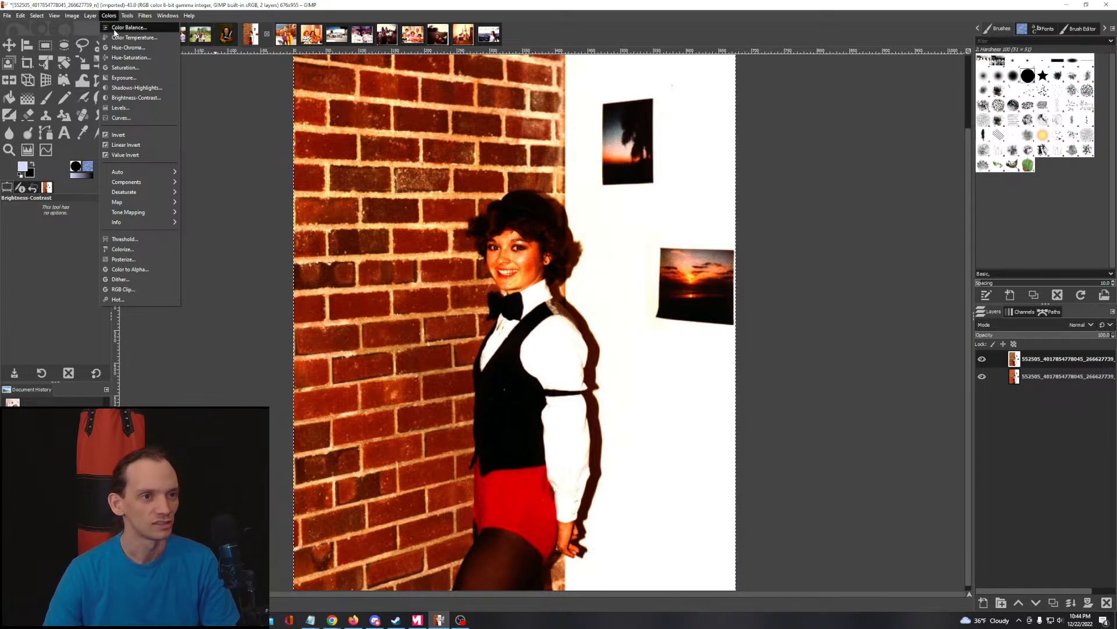
click(114, 99)
drag(119, 165, 157, 167)
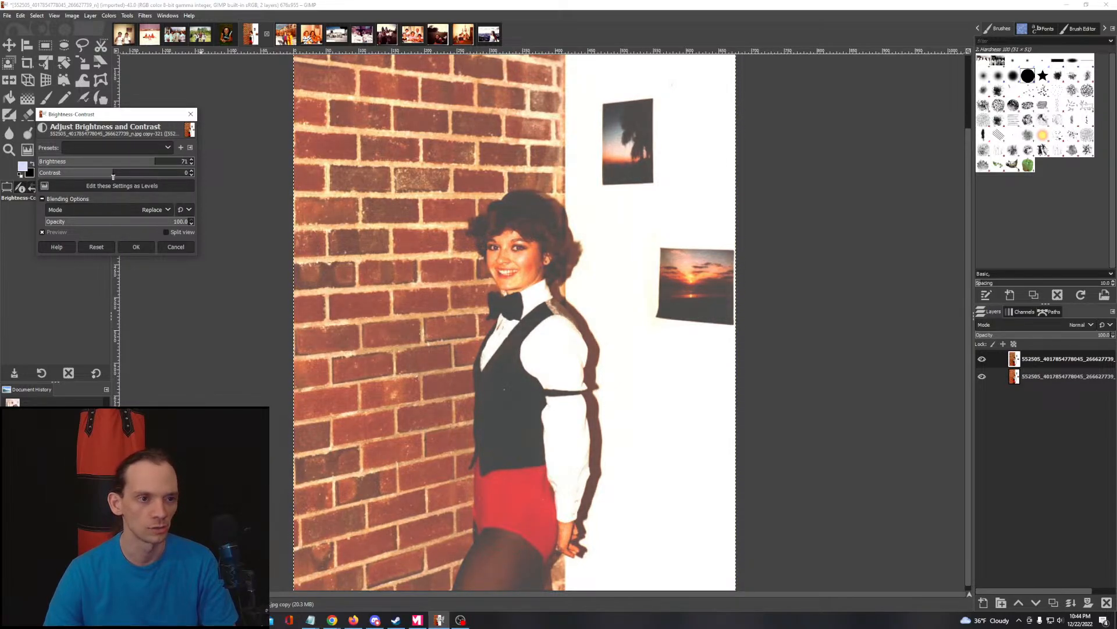
drag(121, 179, 138, 185)
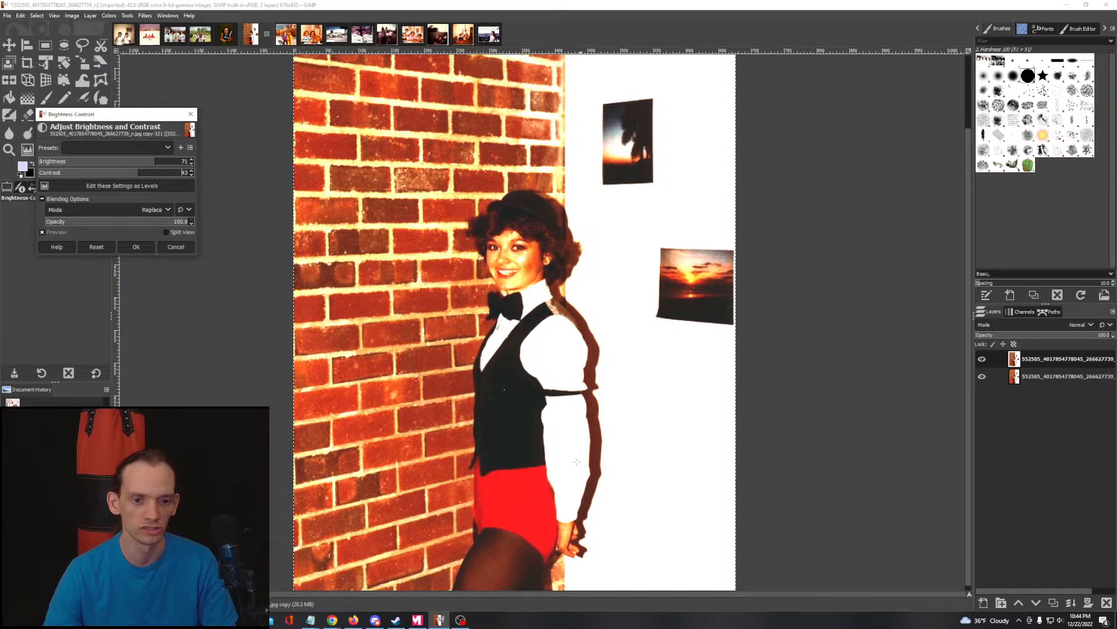
drag(153, 165, 115, 177)
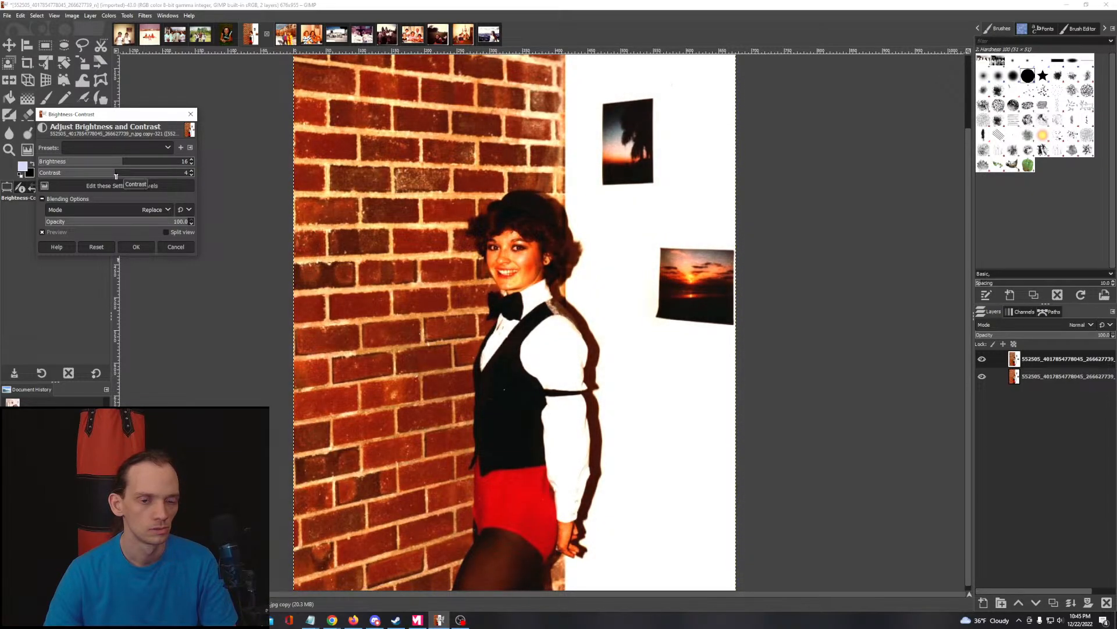
click(138, 247)
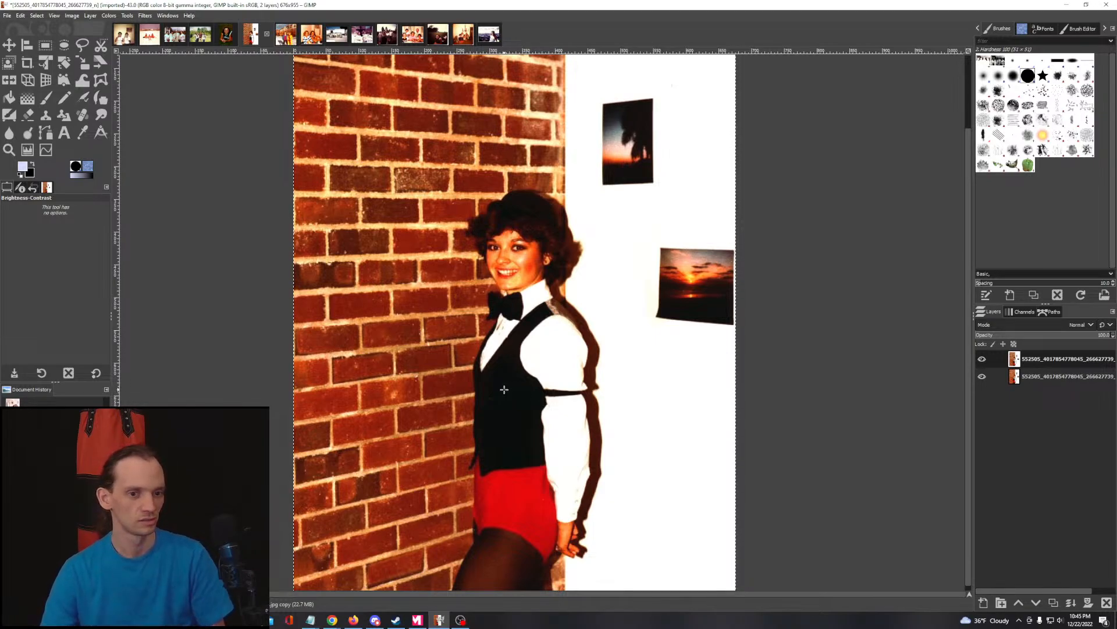
Step: Examine the vest, walls and whole figure for remaining flaws, and compare the corrected layer with the one beneath it
scroll(509, 396, up, 3)
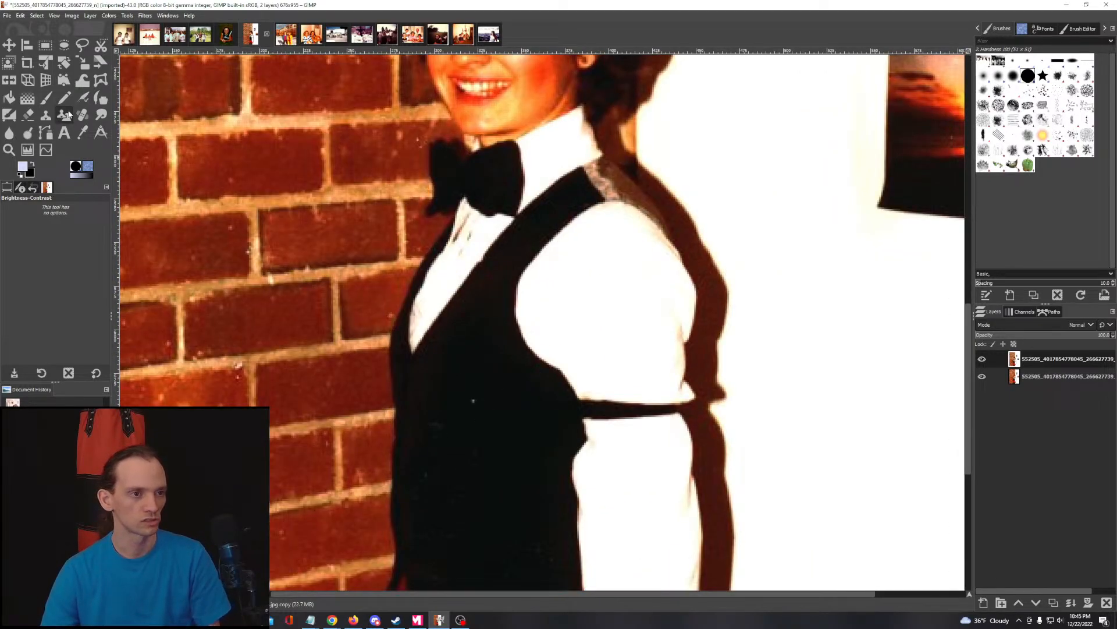
click(83, 119)
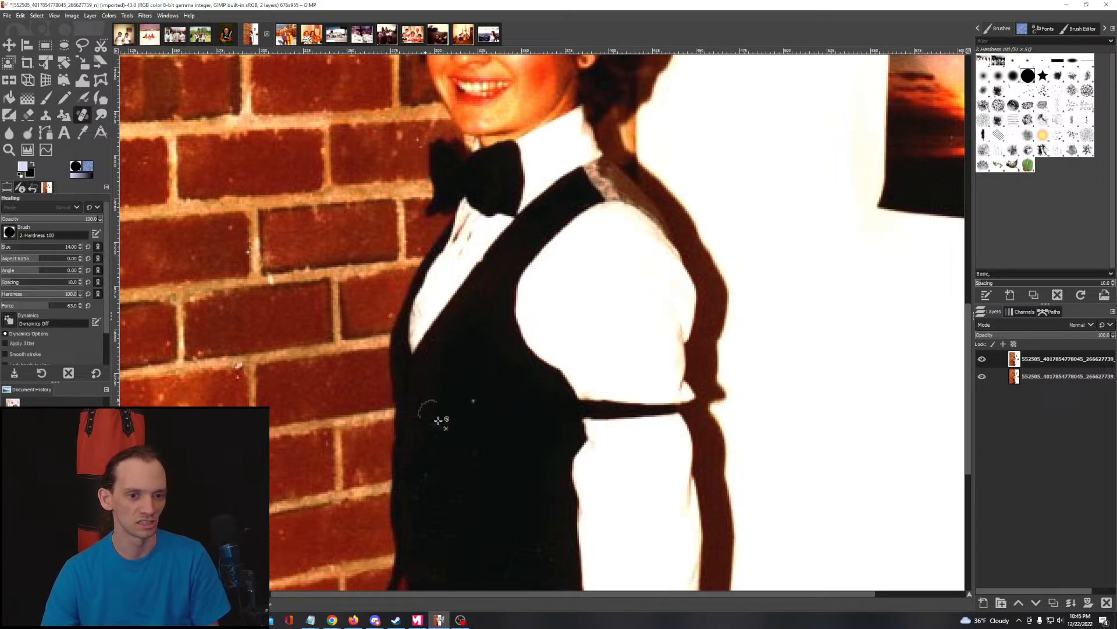
scroll(447, 393, down, 3)
scroll(447, 393, down, 2)
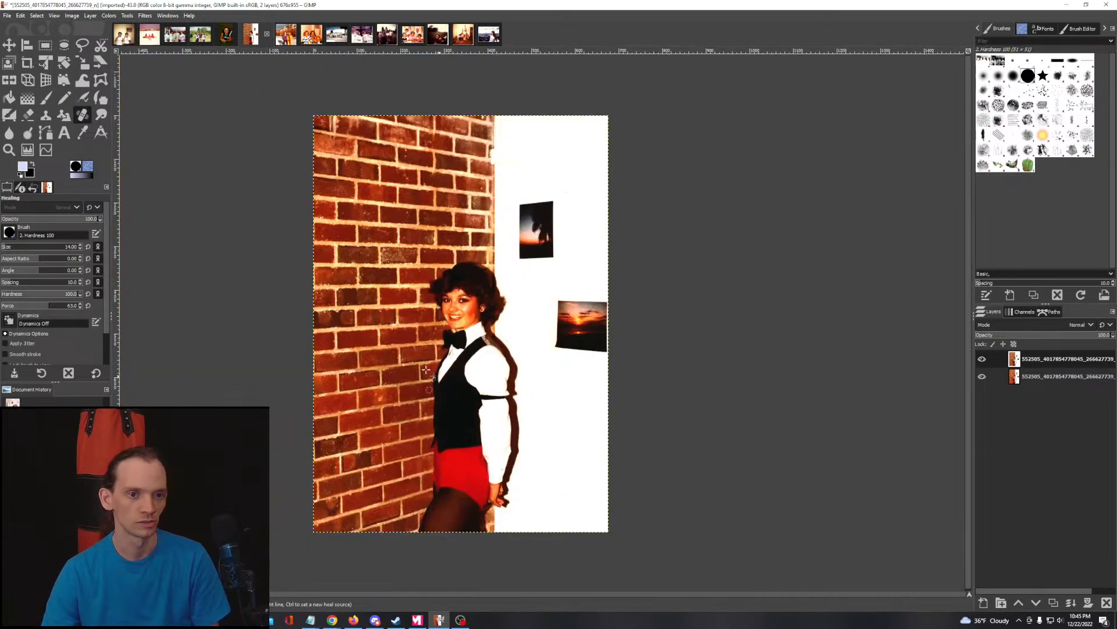
scroll(445, 318, up, 2)
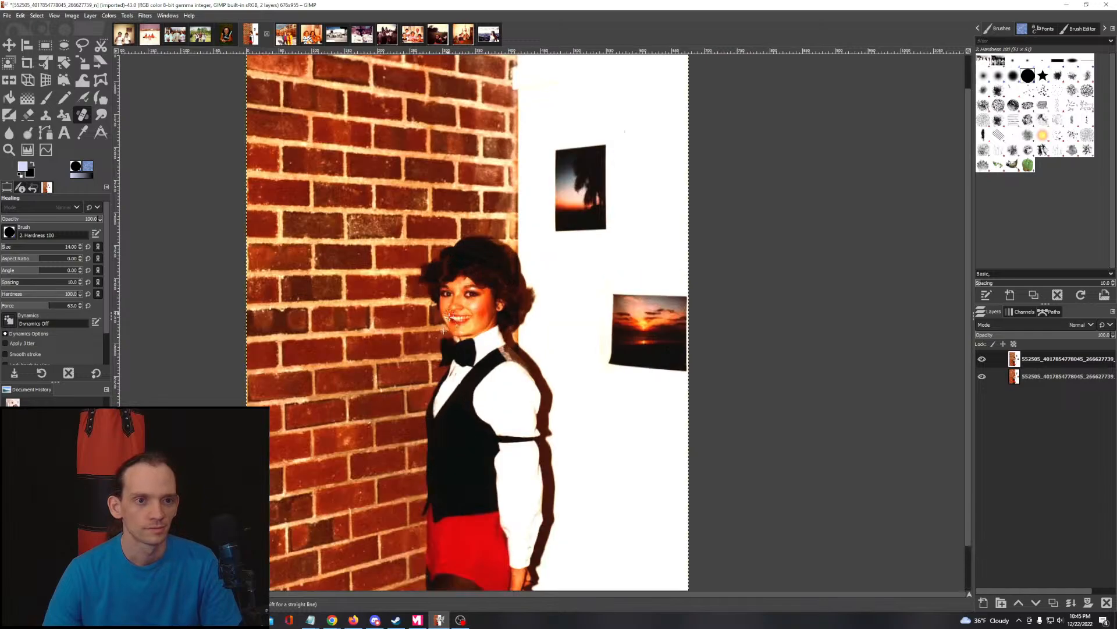
scroll(483, 430, down, 3)
click(981, 358)
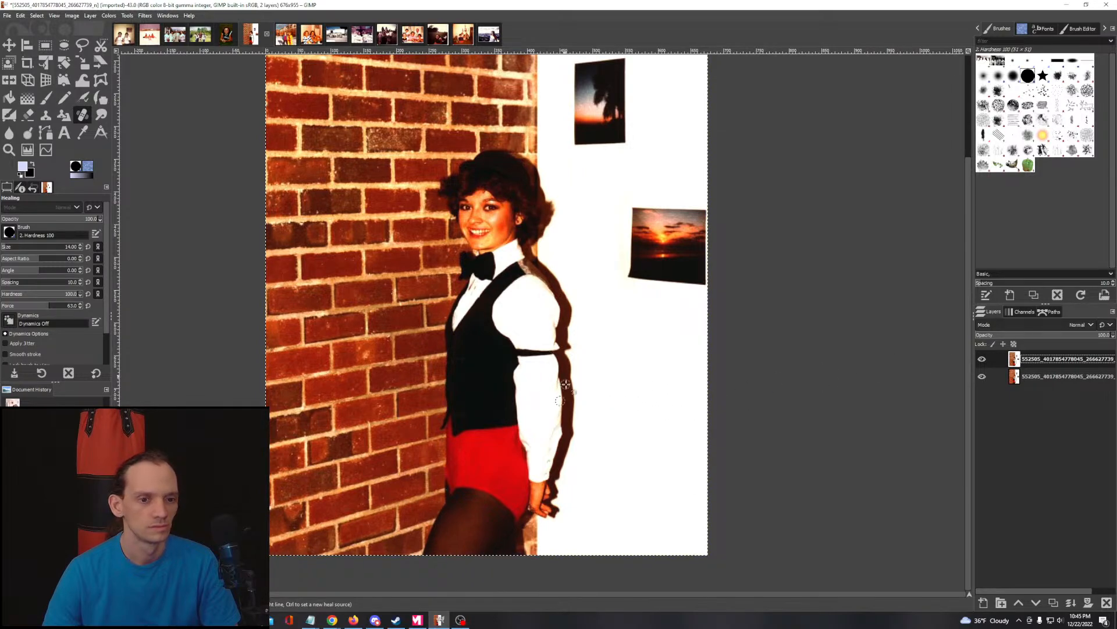
drag(563, 399, 530, 313)
scroll(483, 254, down, 1)
drag(483, 231, 464, 348)
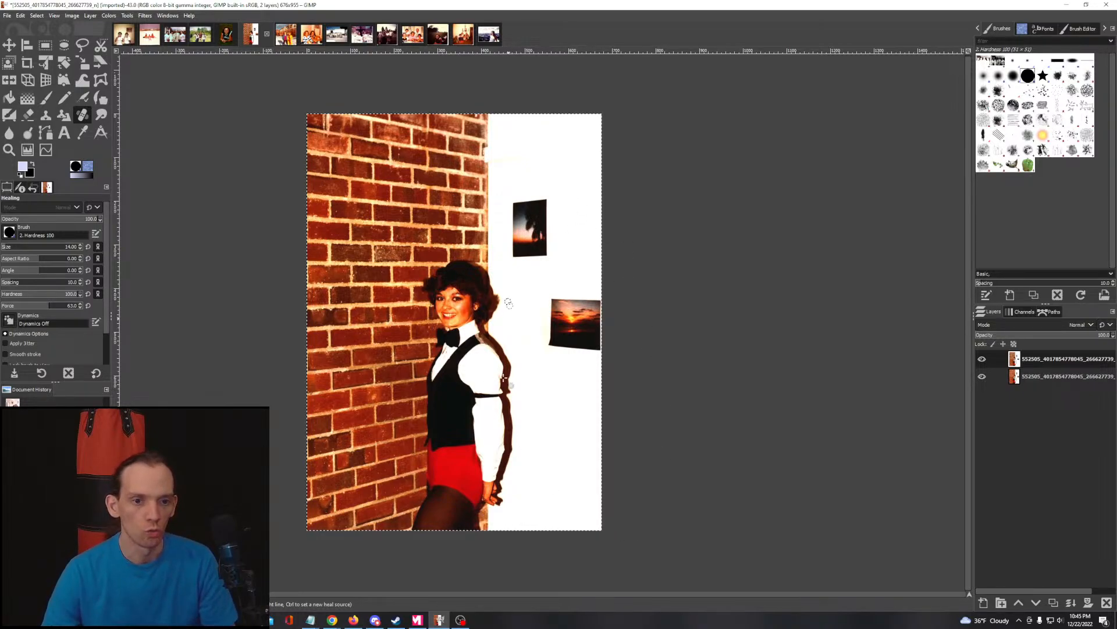
scroll(435, 314, up, 1)
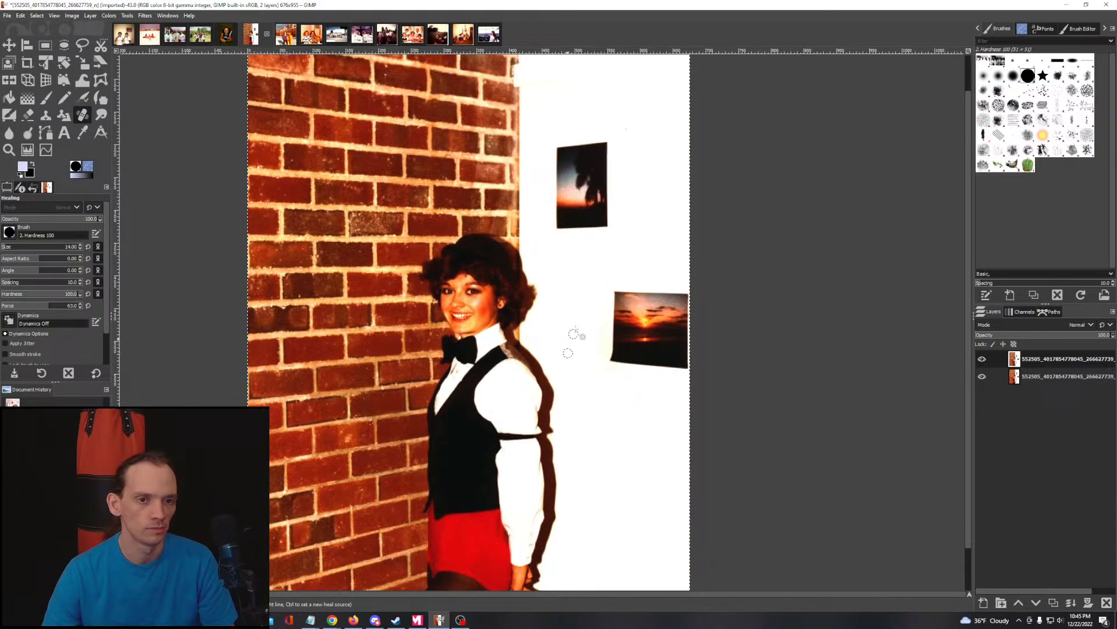
drag(523, 168, 483, 319)
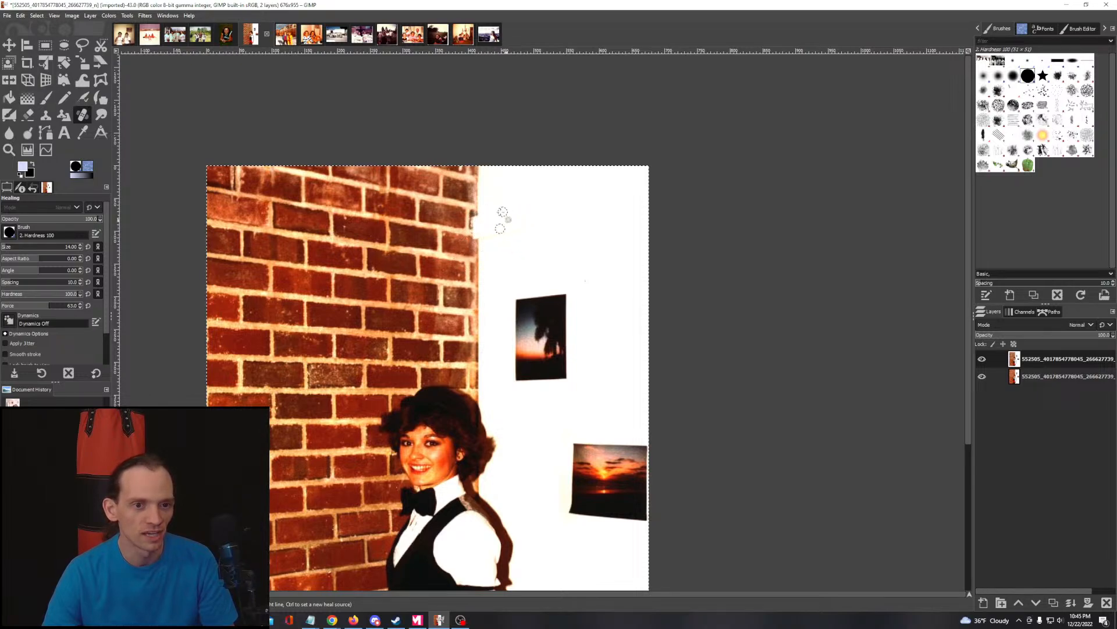
mouse_move(543, 464)
mouse_down()
mouse_move(555, 344)
mouse_move(521, 330)
mouse_move(527, 302)
mouse_up()
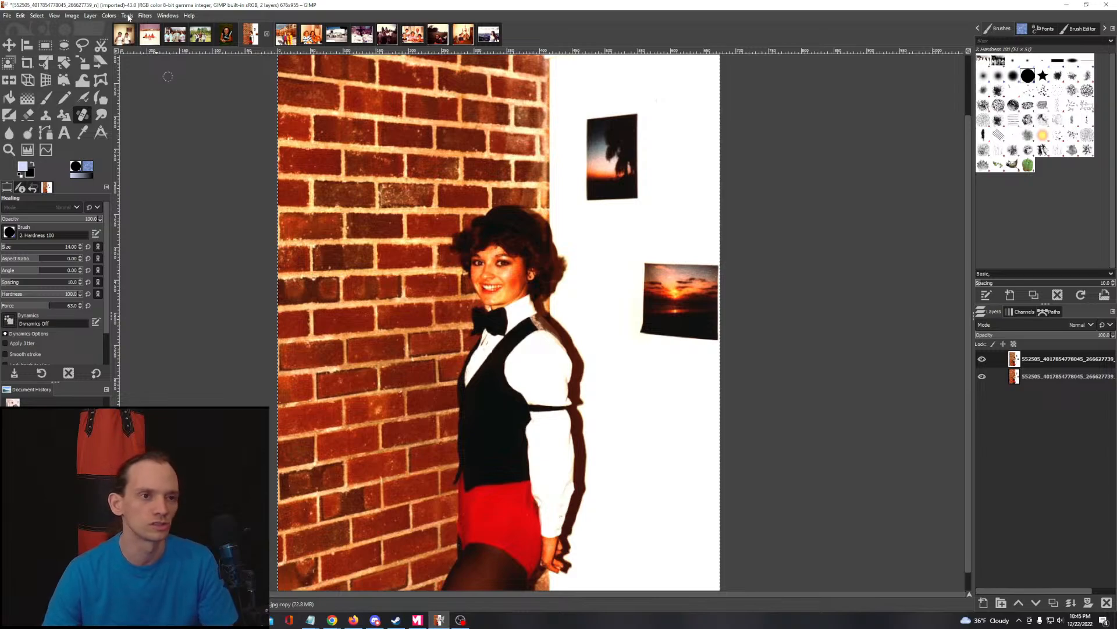
Step: Select the skin of the woman's face with Fuzzy Select in add mode, adjusting the threshold to cover the cheeks and chin
click(145, 16)
mouse_move(127, 16)
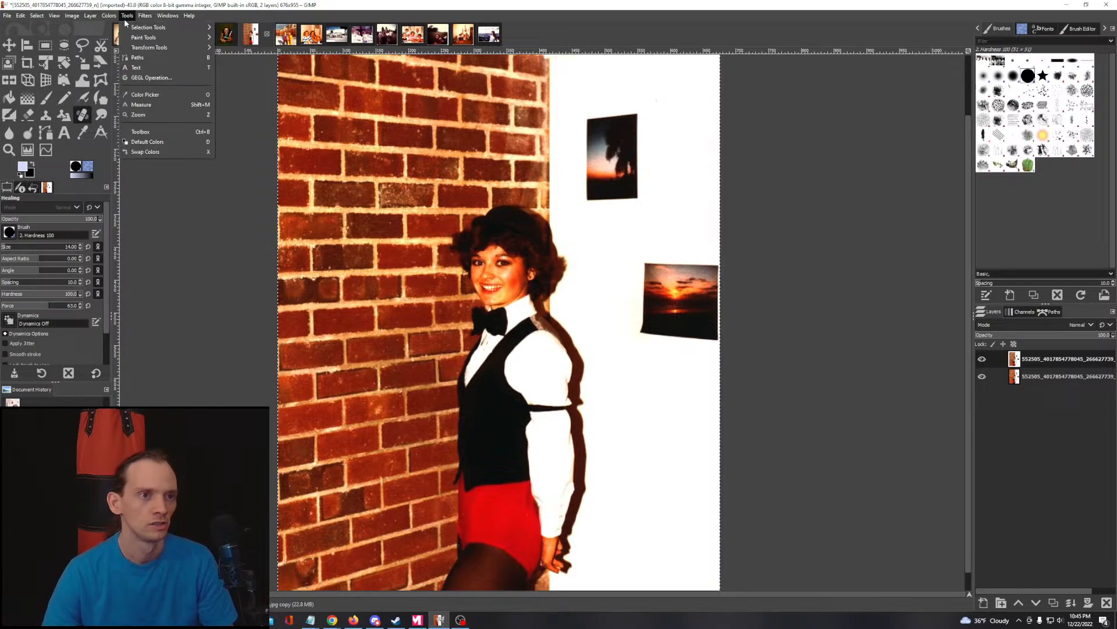
mouse_move(190, 26)
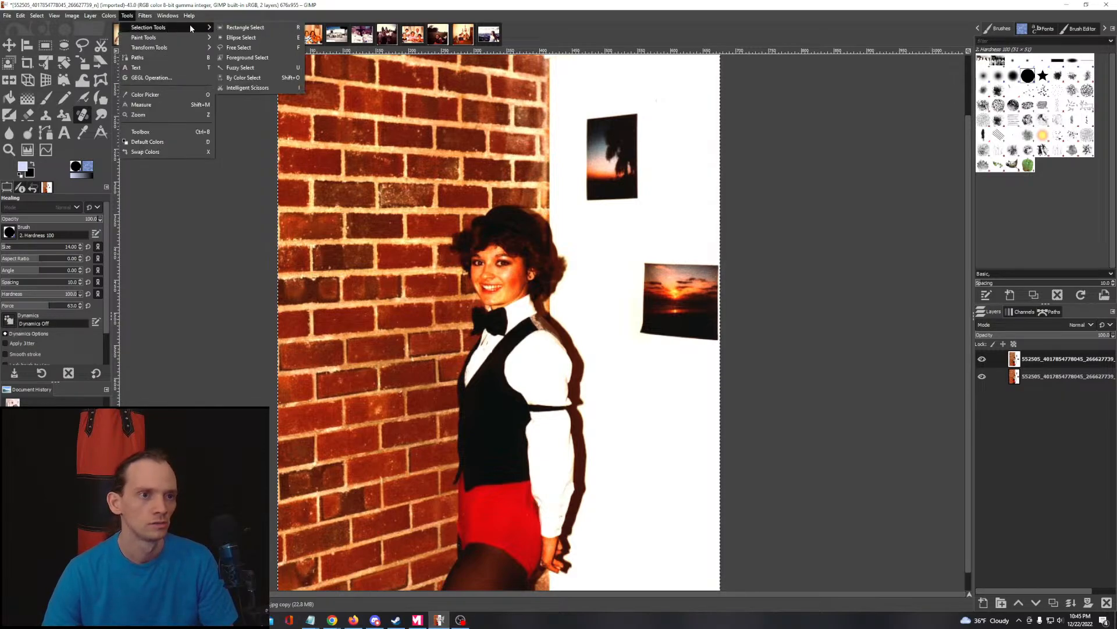
click(240, 68)
drag(560, 337, 541, 295)
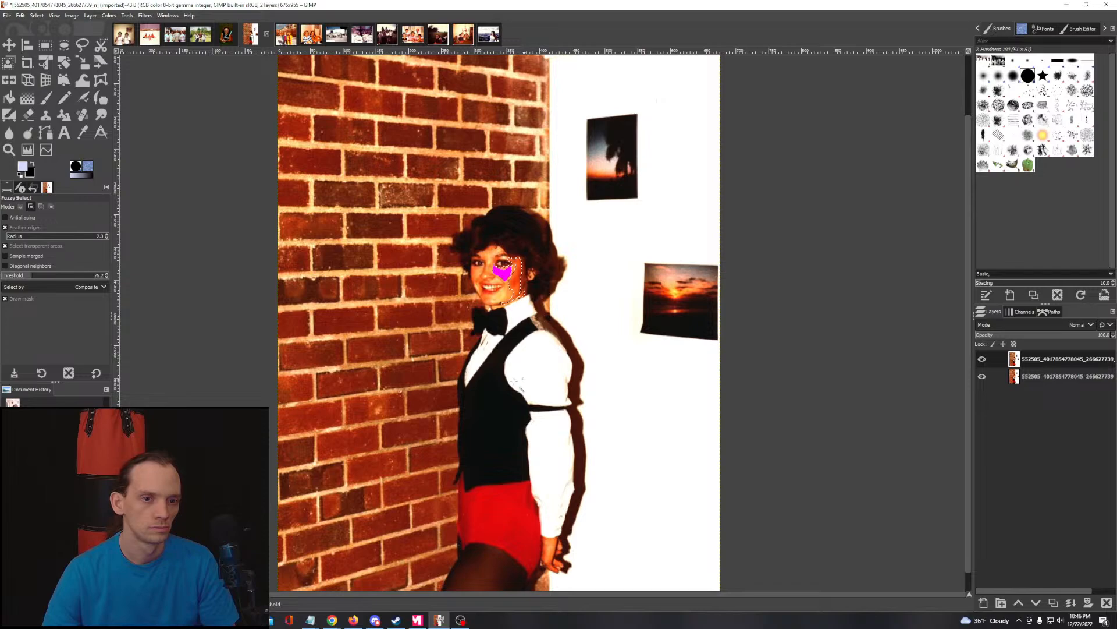
drag(515, 381, 510, 264)
scroll(510, 265, up, 3)
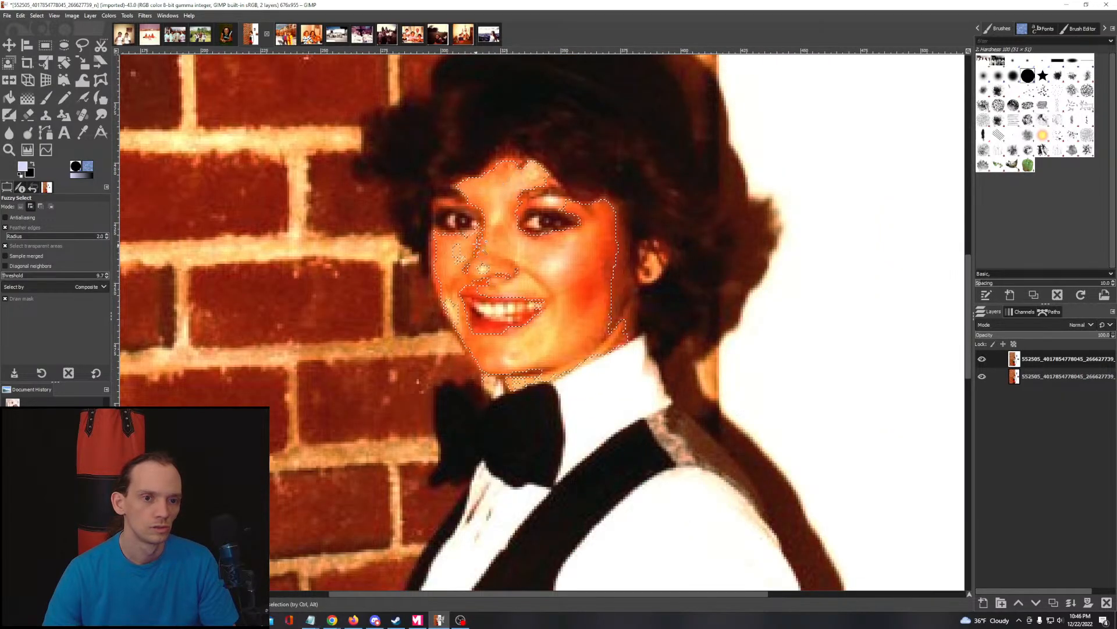
Step: Refine the face selection around the nose, cheek edge and lips with Fuzzy Select, adding and subtracting areas at varying thresholds
shift+drag(481, 239, 481, 252)
drag(491, 364, 500, 392)
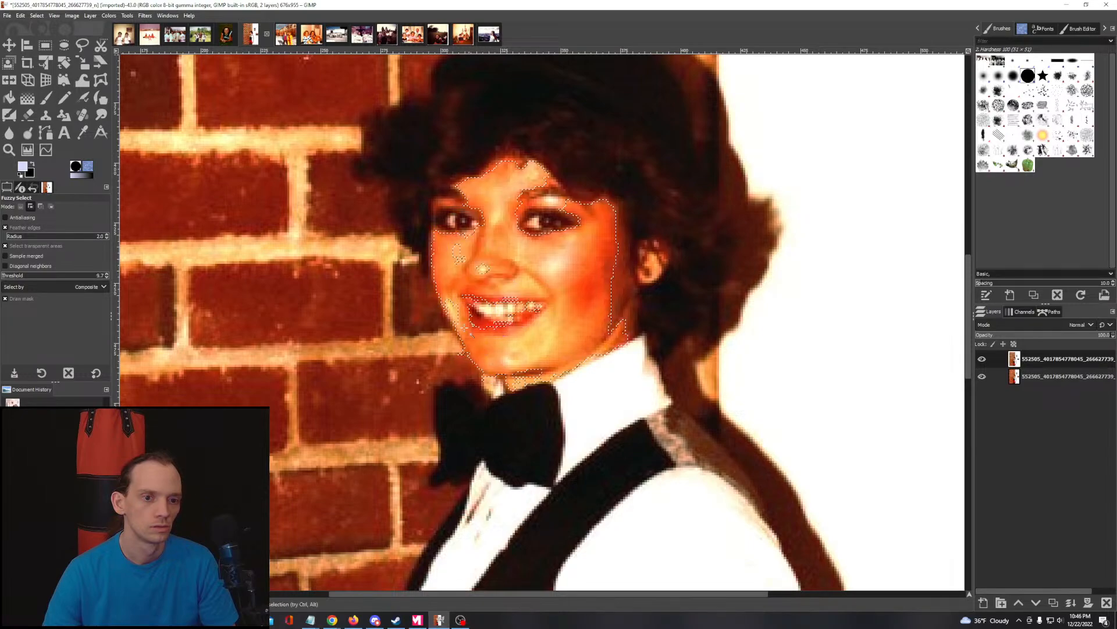
drag(452, 308, 476, 356)
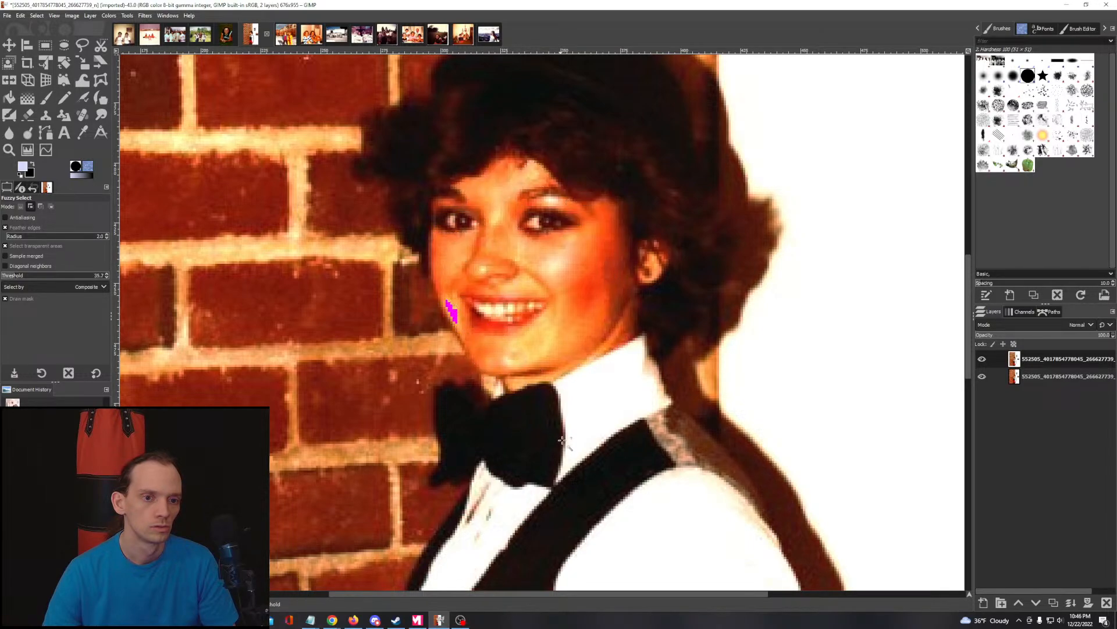
drag(639, 433, 639, 433)
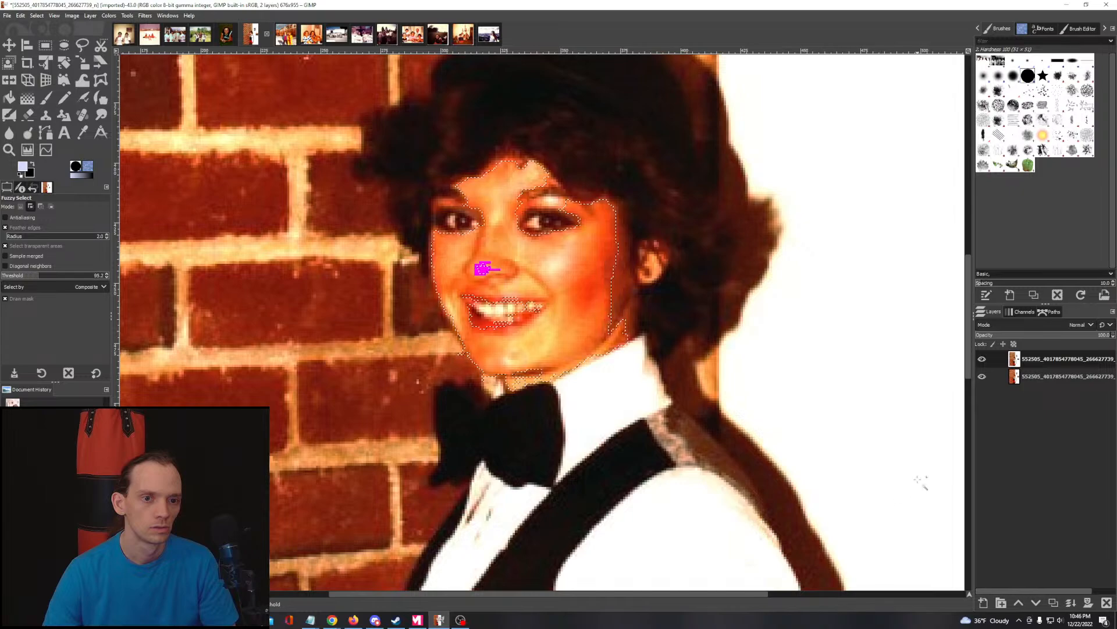
drag(917, 480, 917, 479)
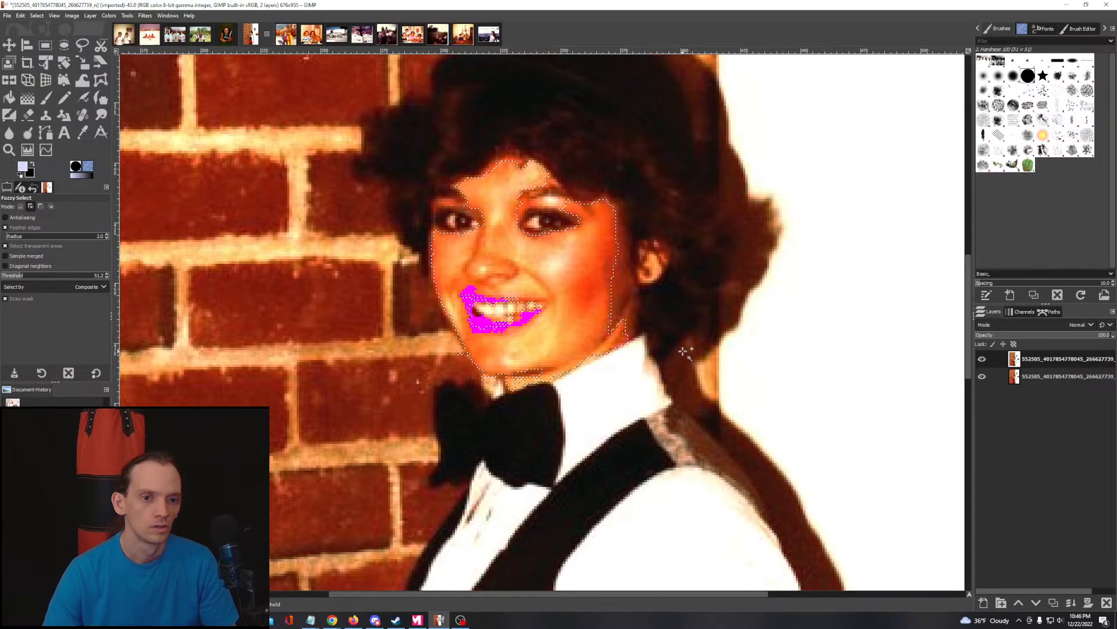
drag(682, 351, 673, 357)
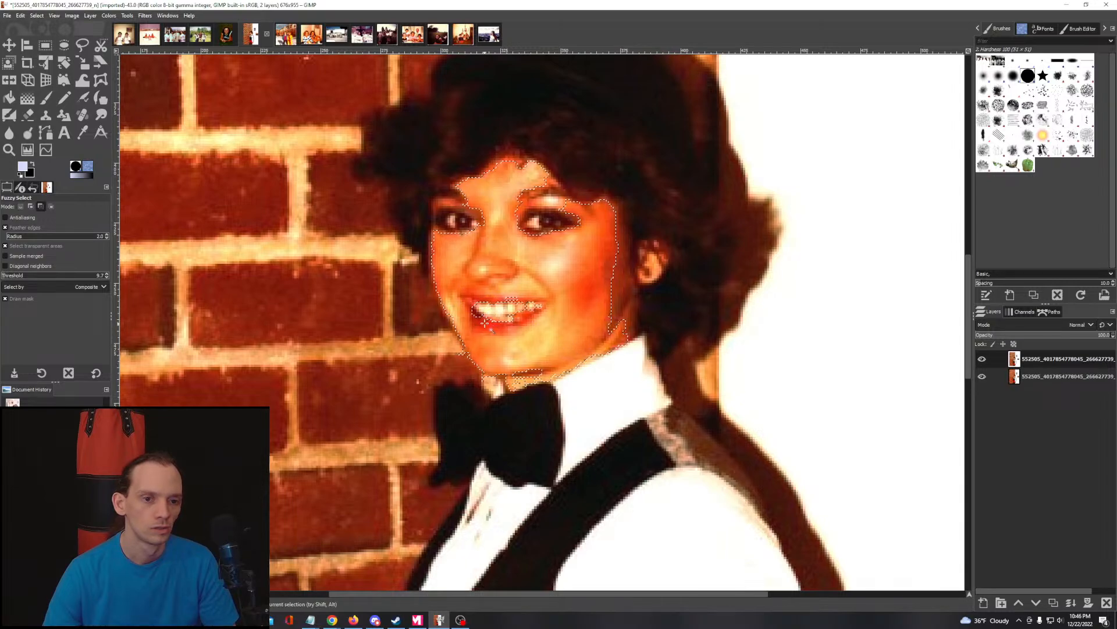
drag(476, 319, 562, 346)
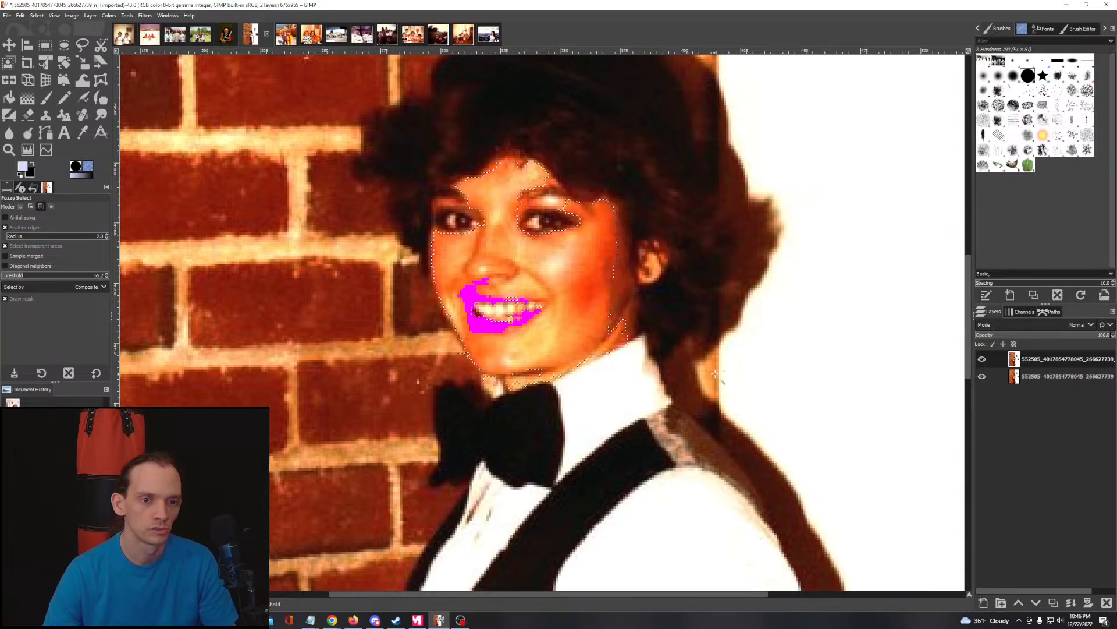
drag(644, 368, 525, 342)
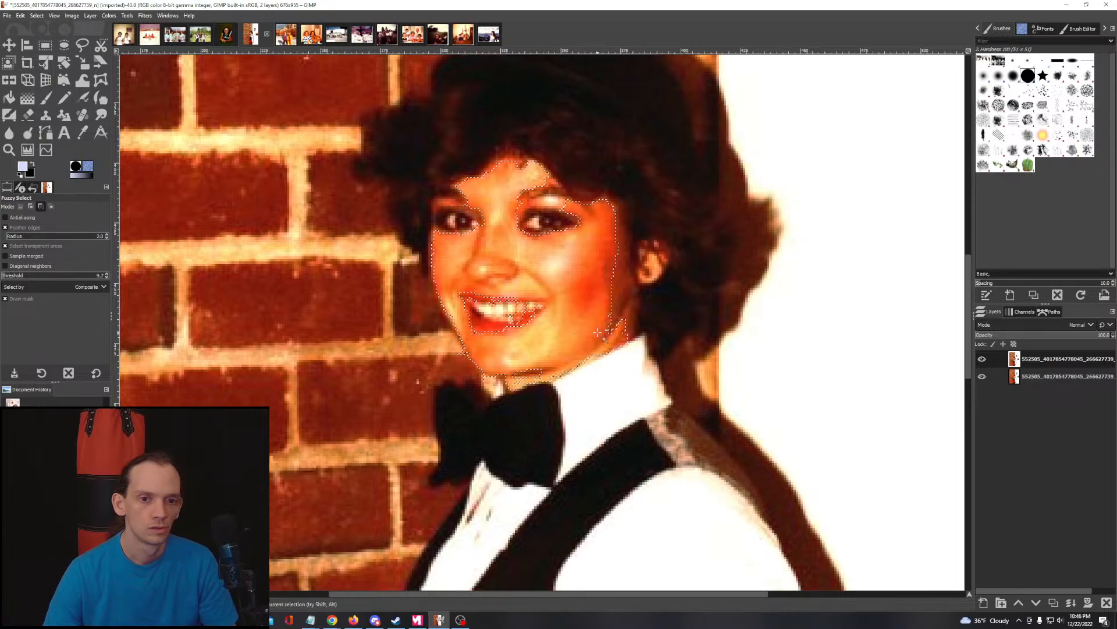
Step: Add the shaded side of the face by the ear and the brow area above the nearby eye to the selection
drag(619, 322, 622, 323)
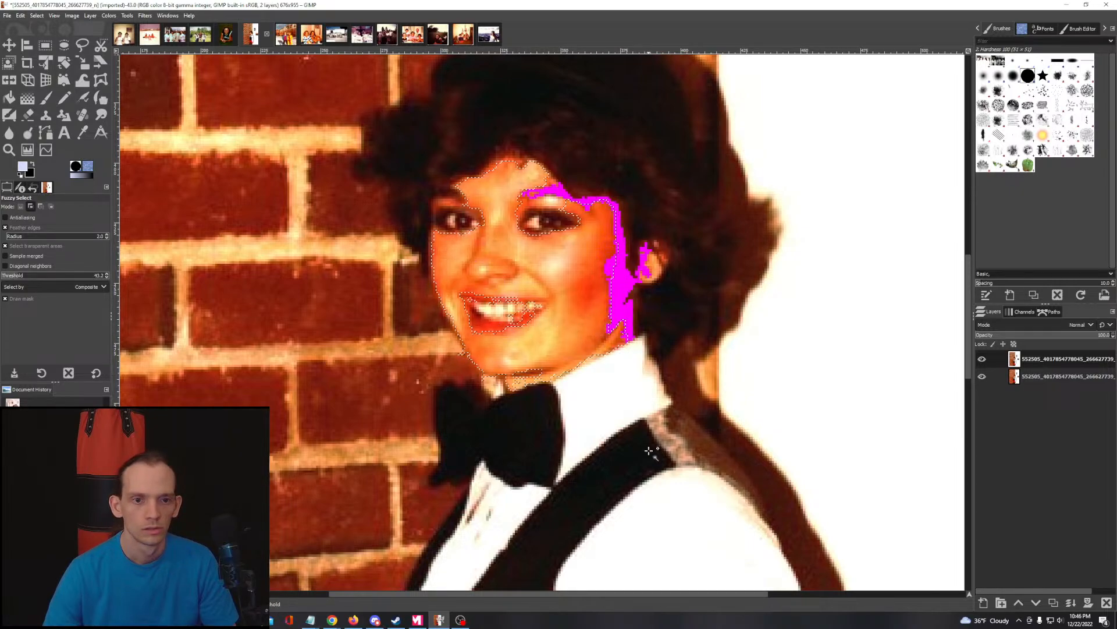
drag(648, 451, 649, 450)
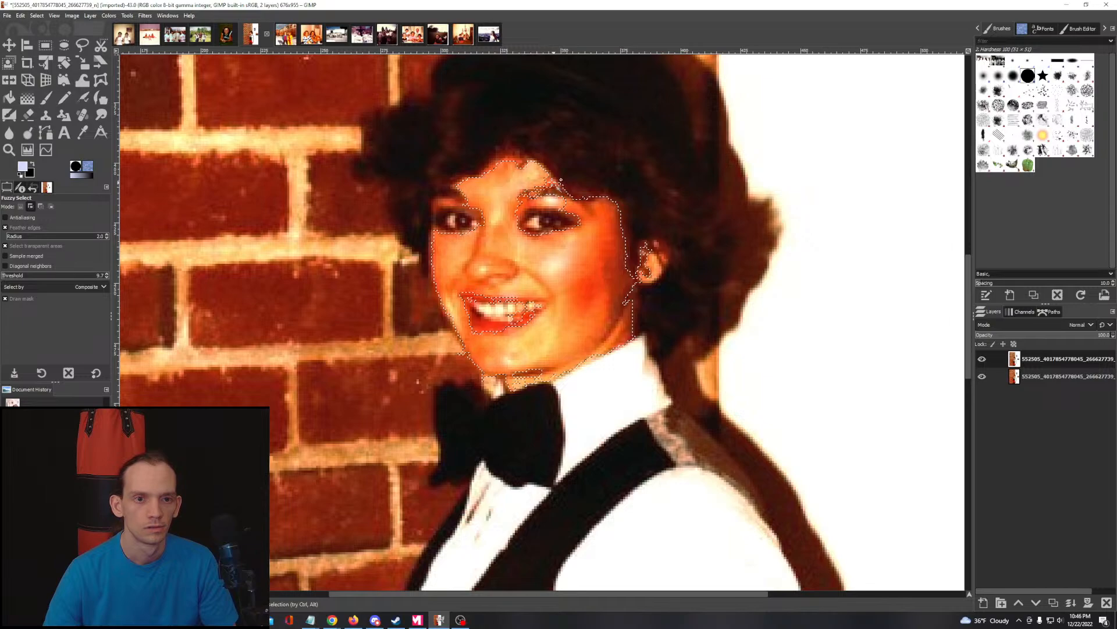
mouse_move(605, 396)
mouse_down()
mouse_move(617, 442)
mouse_move(617, 408)
mouse_up()
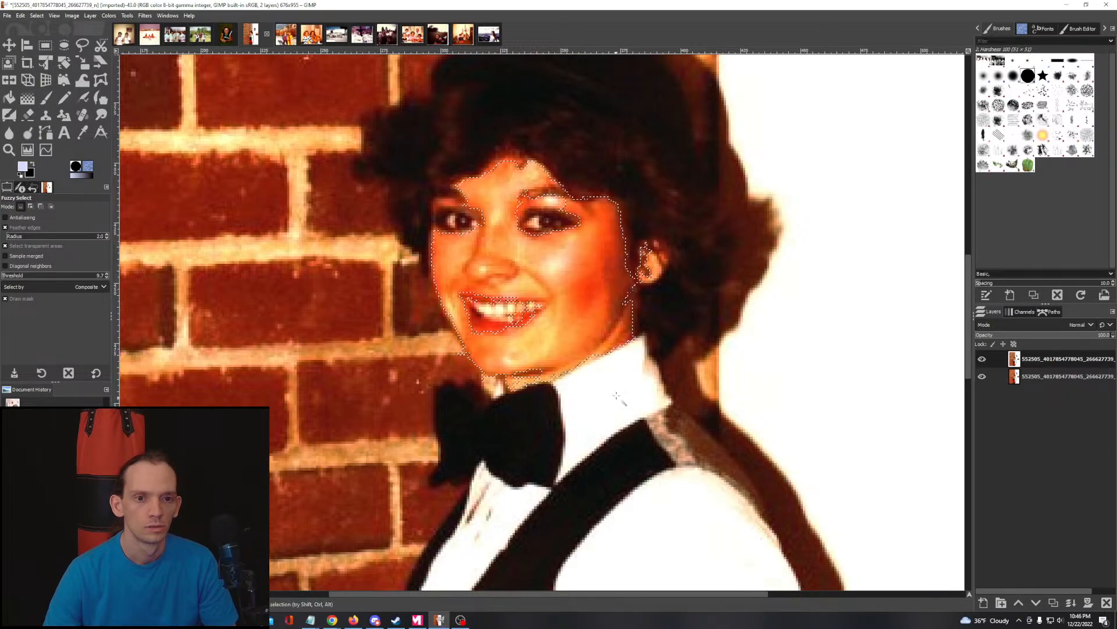
drag(558, 202, 569, 223)
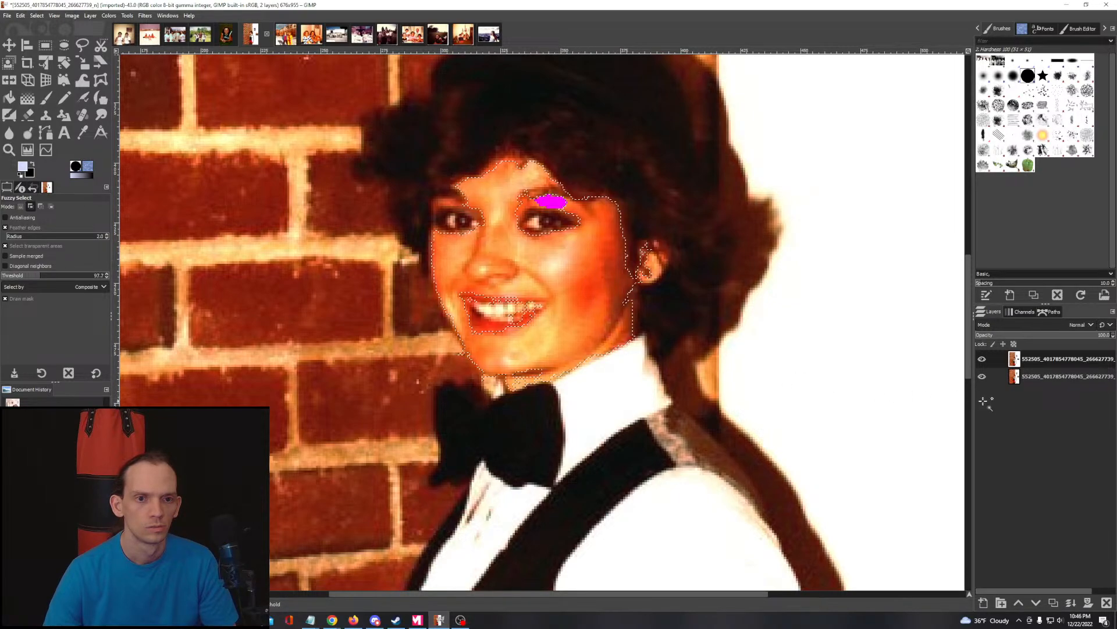
drag(983, 401, 983, 401)
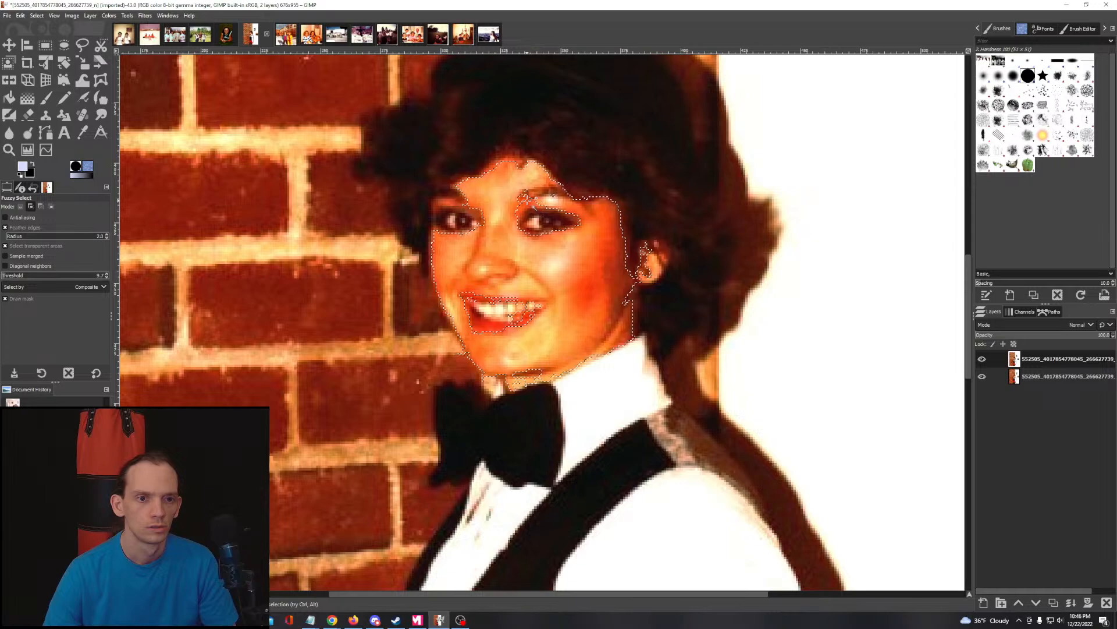
drag(721, 230, 722, 230)
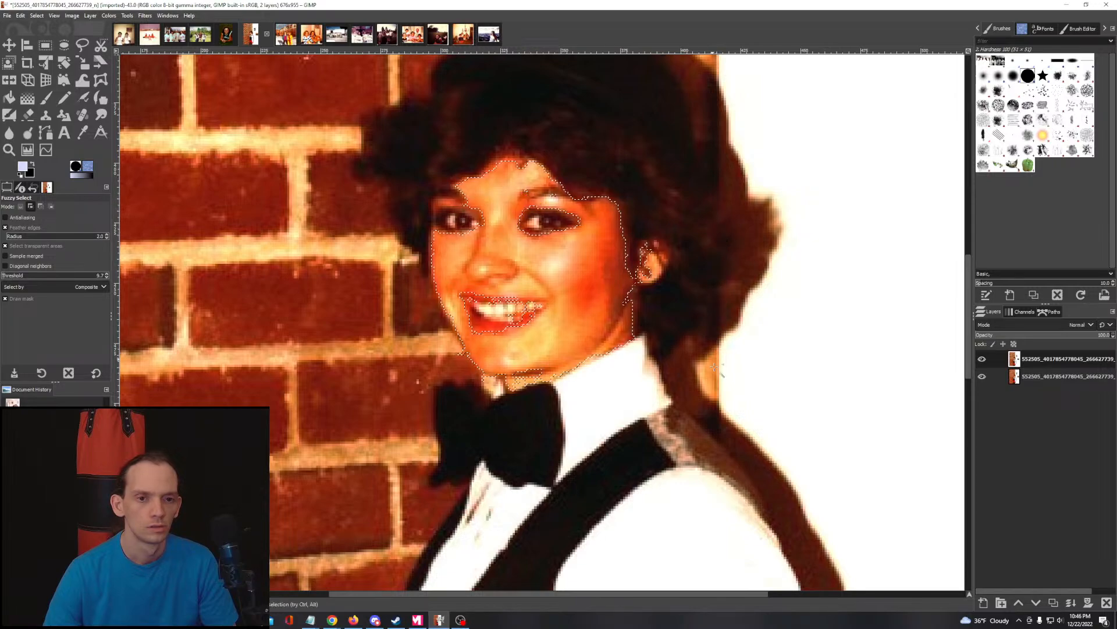
Step: Extend the face selection to the skin beneath the chin and the cheek edge beside the mouth corner
drag(538, 373, 642, 401)
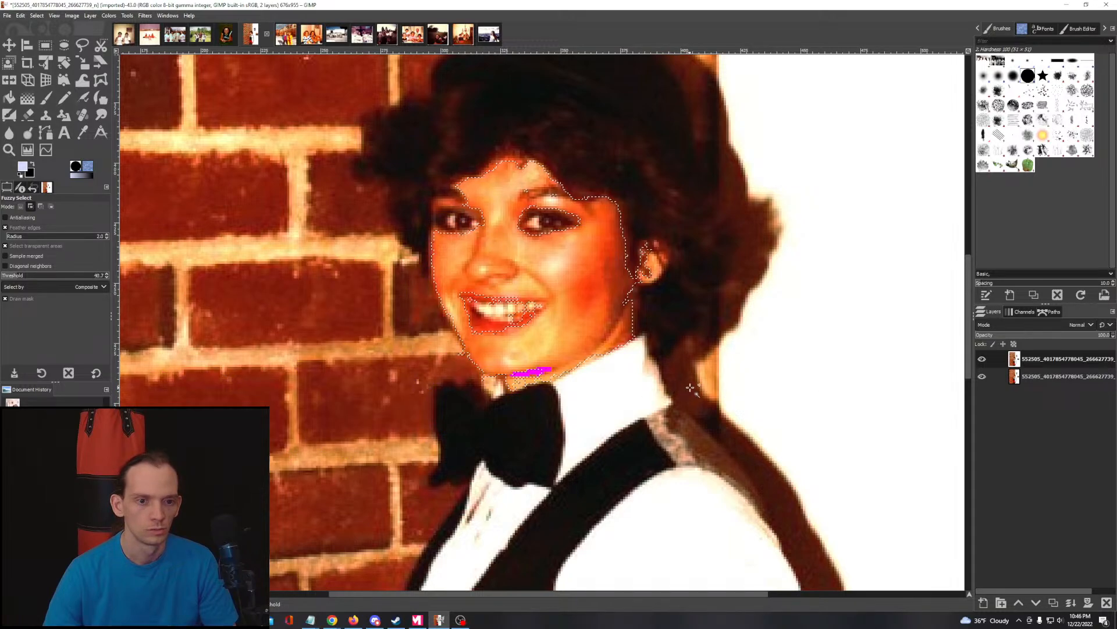
drag(747, 382, 667, 371)
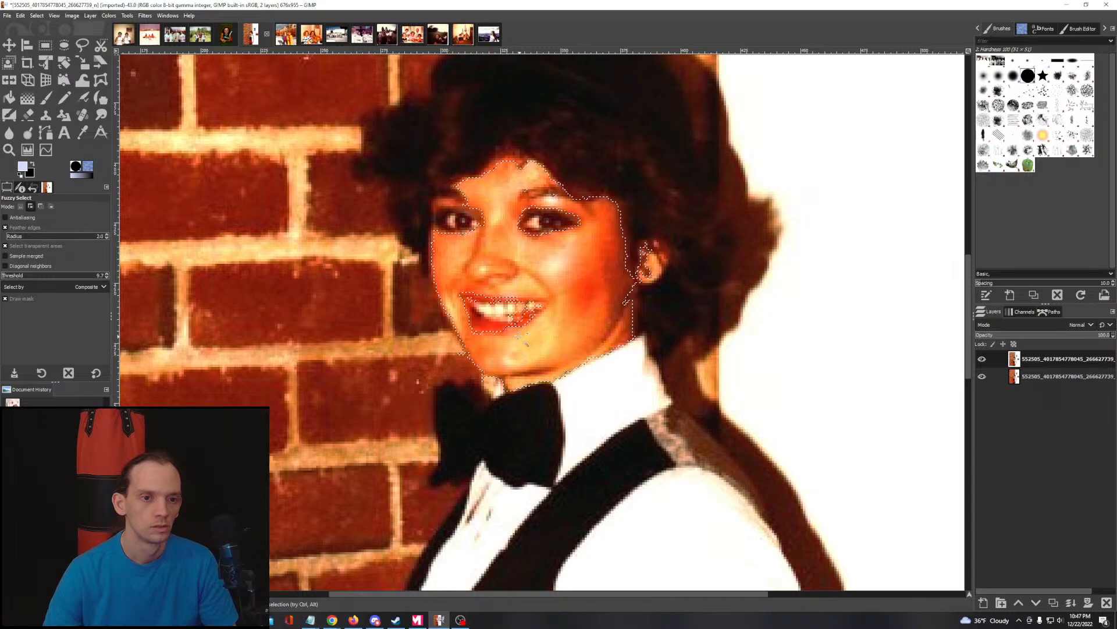
shift+click(483, 323)
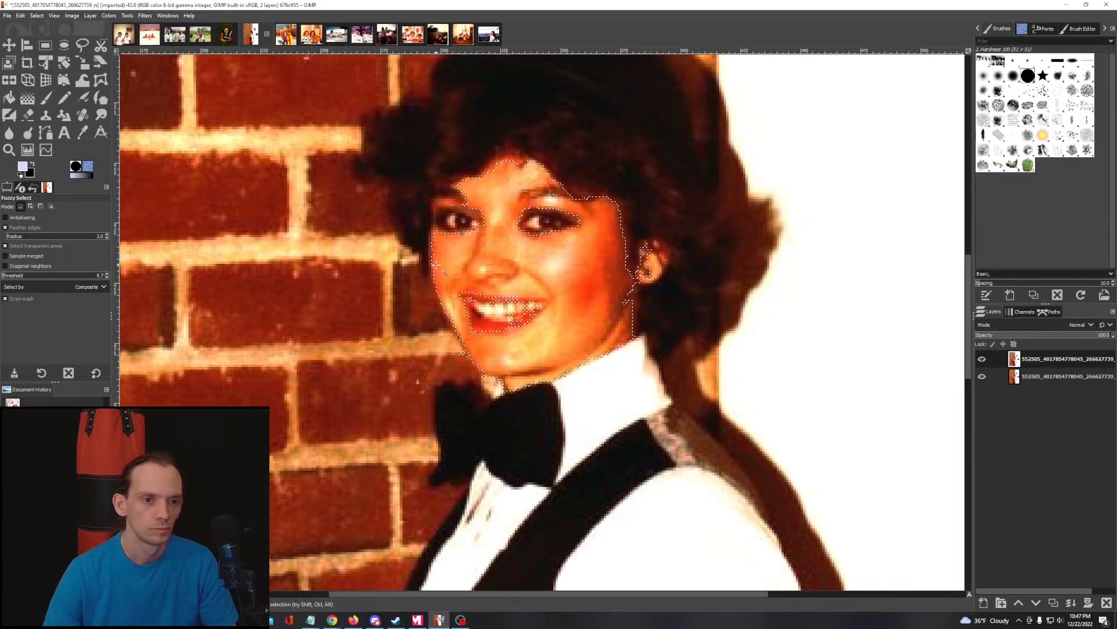
scroll(457, 259, up, 3)
drag(428, 264, 735, 293)
drag(465, 361, 606, 360)
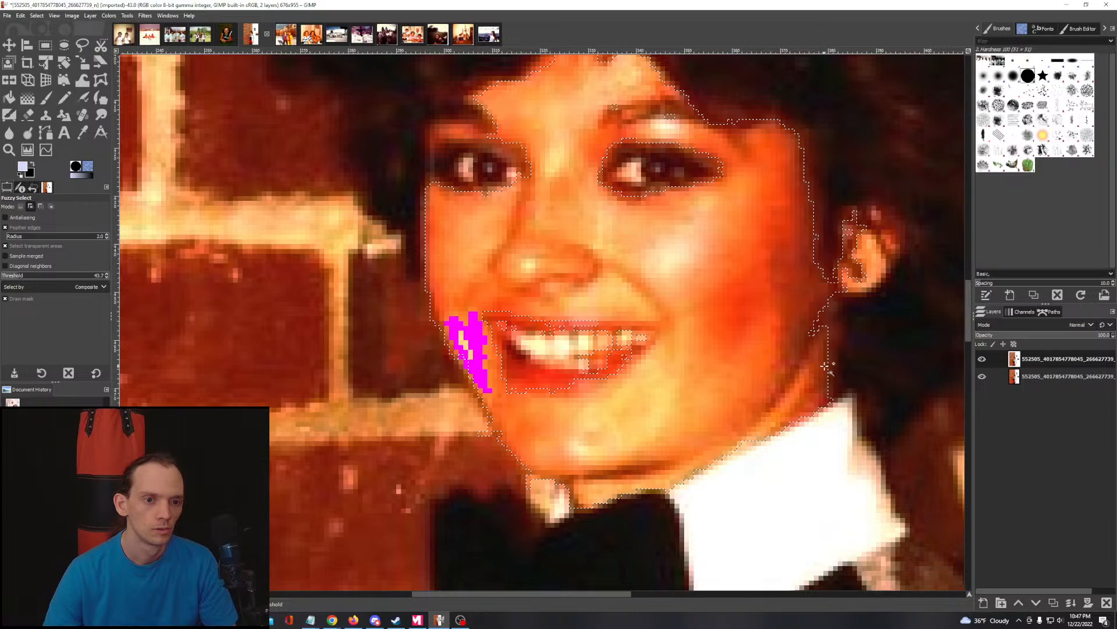
drag(825, 365, 990, 362)
scroll(683, 328, down, 3)
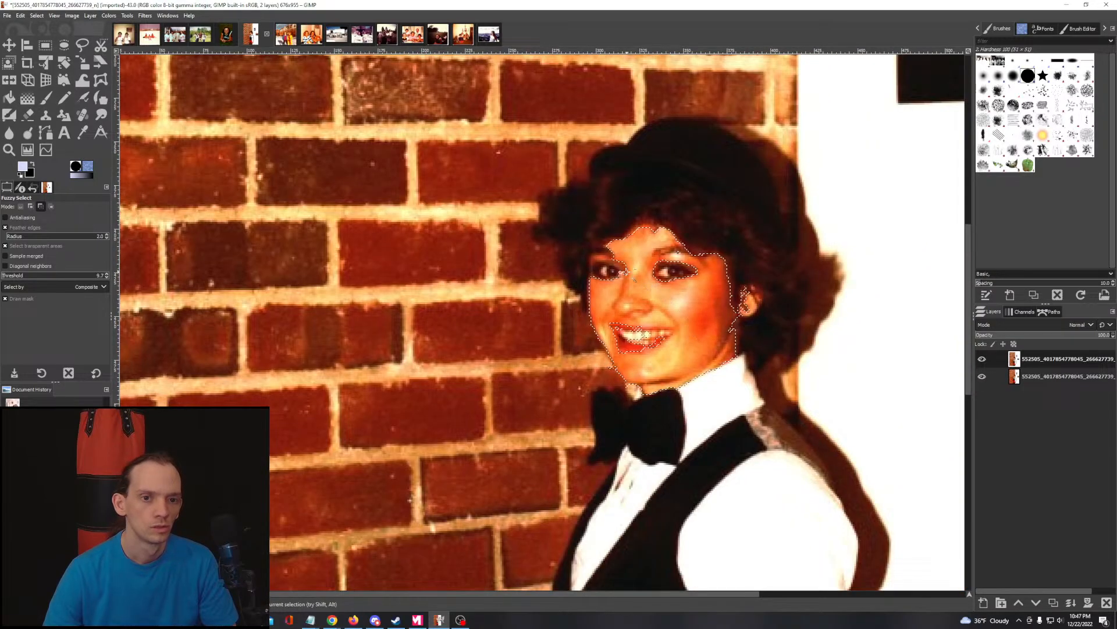
Step: Add the eyelid and the skin beneath the eyebrow nearest the brick wall to the face selection
scroll(635, 281, up, 4)
drag(539, 220, 752, 254)
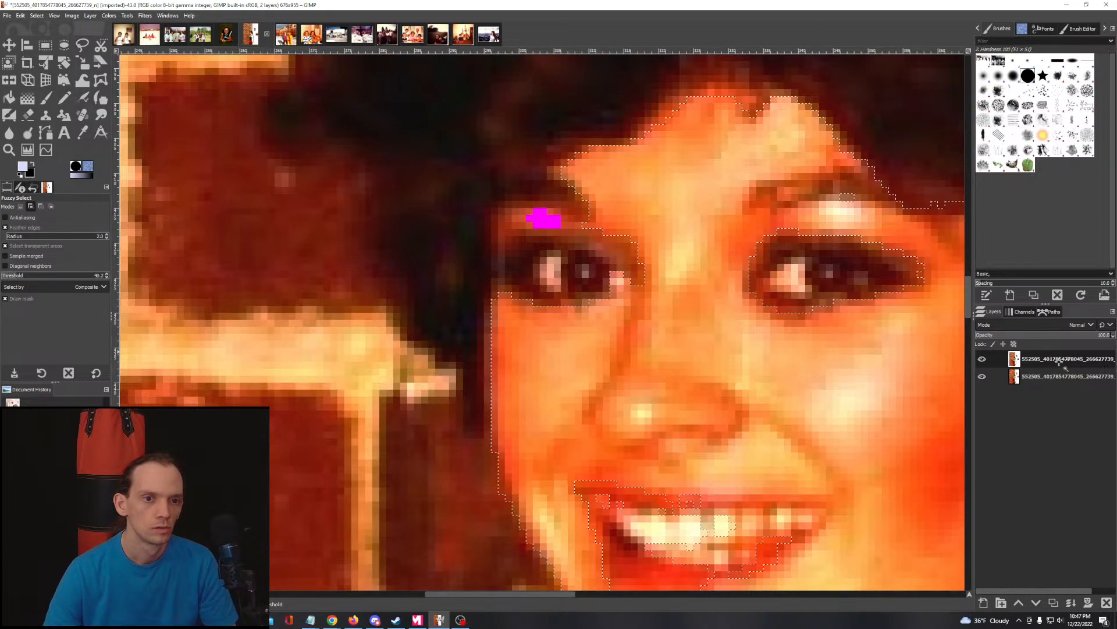
drag(1059, 361, 1054, 424)
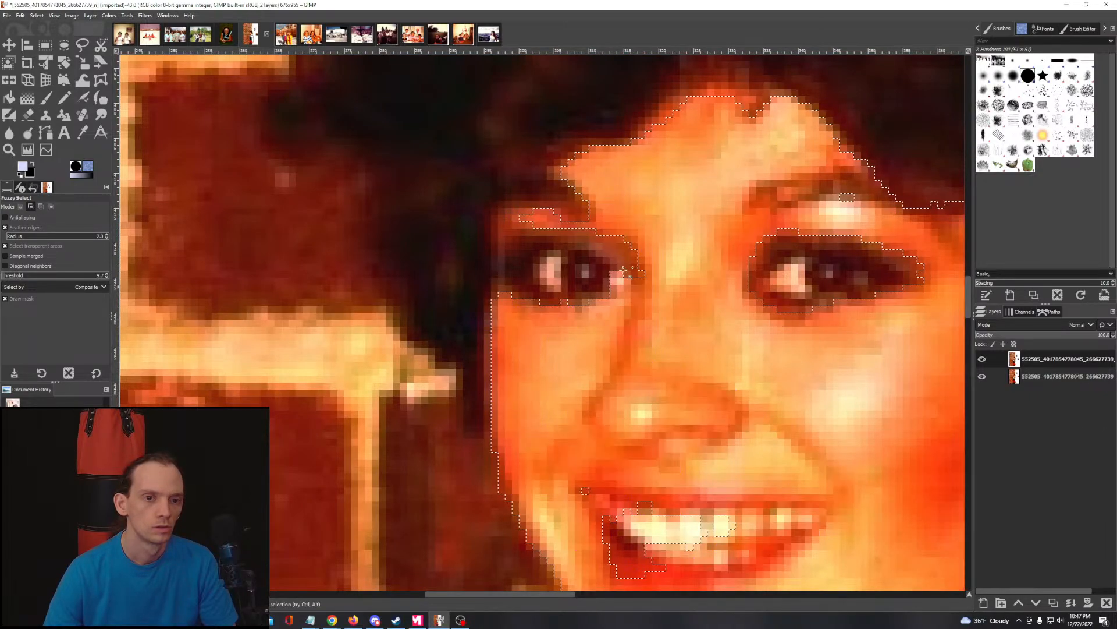
drag(509, 219, 934, 329)
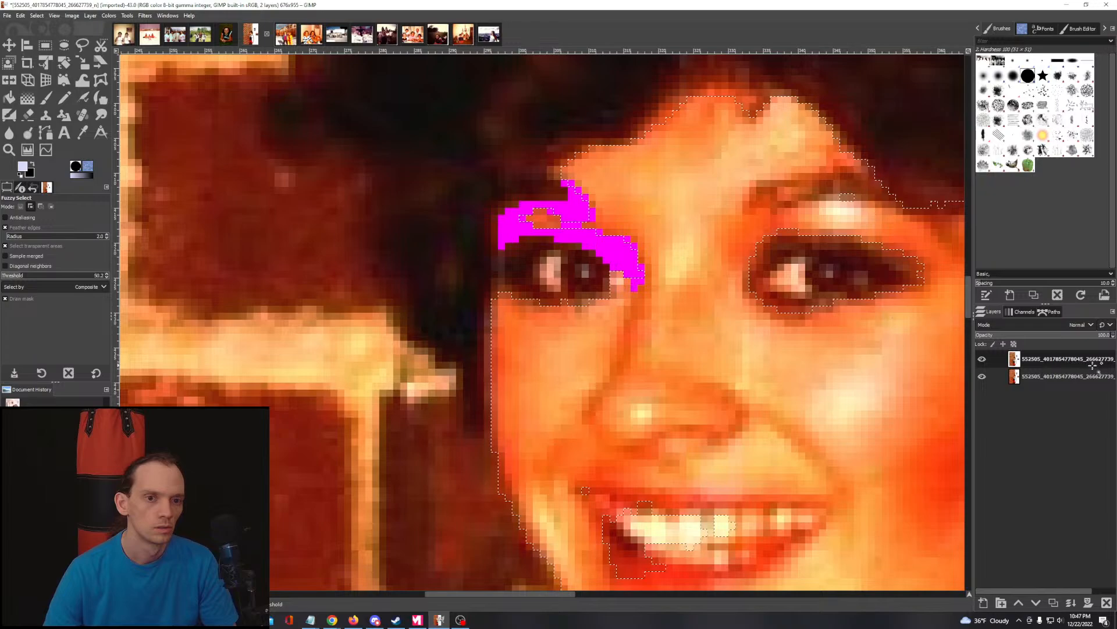
drag(1093, 366, 1091, 365)
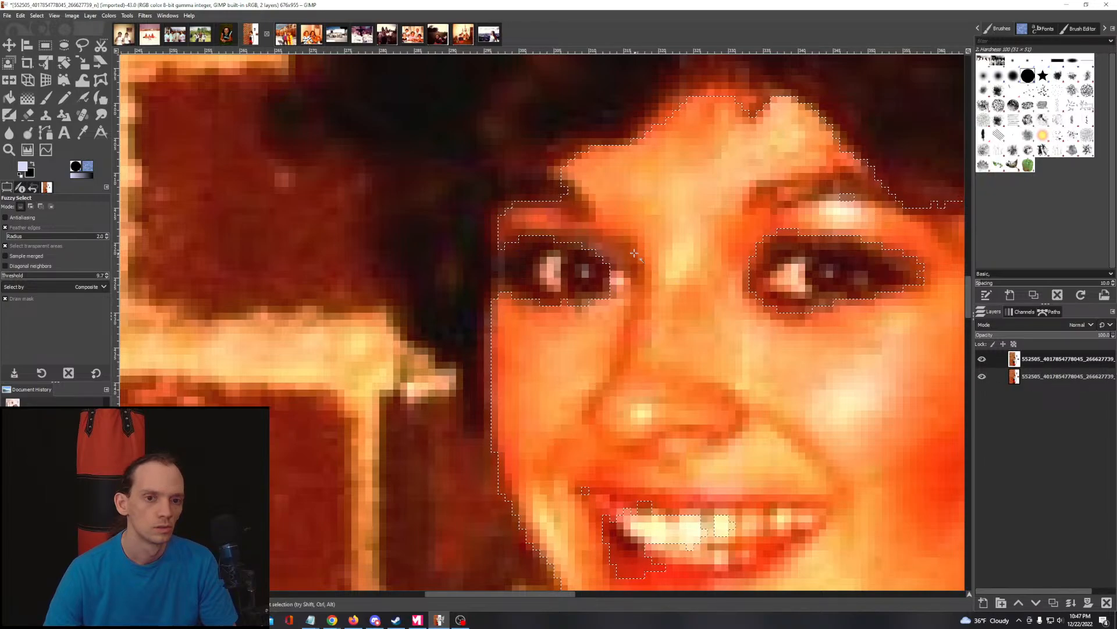
Step: Copy the selected face from the upper photo layer and paste it as a new layer
scroll(635, 254, down, 3)
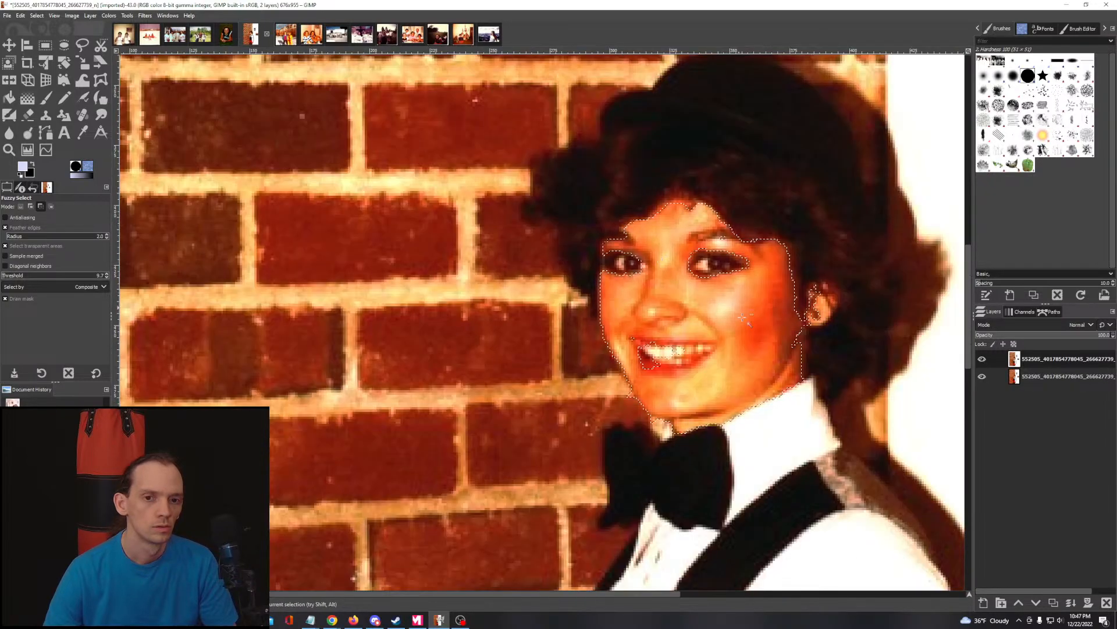
scroll(742, 317, down, 2)
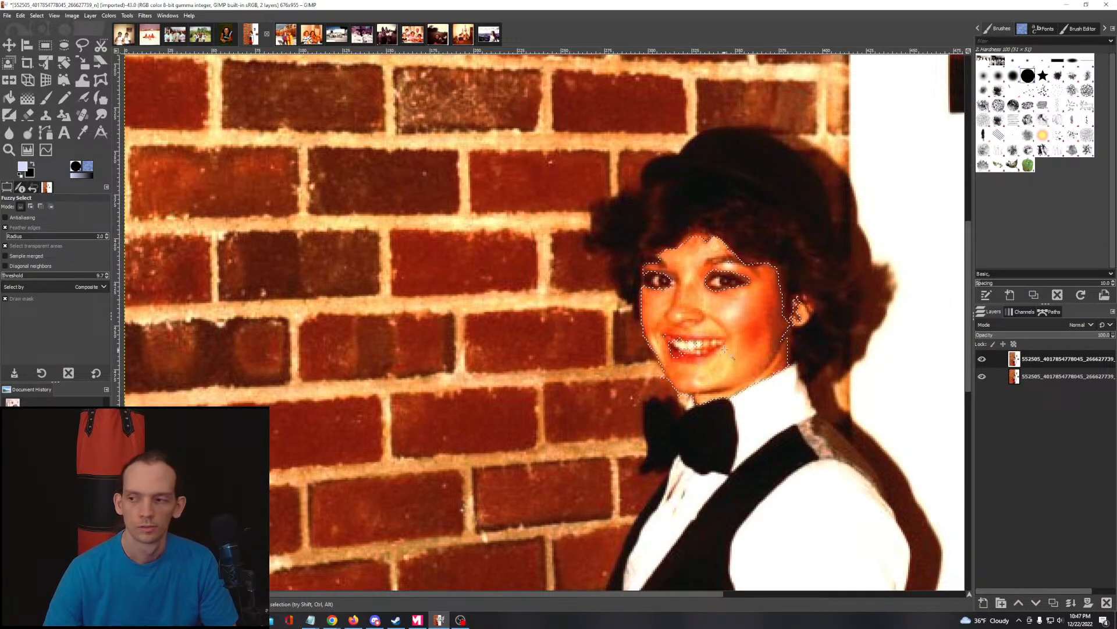
drag(724, 349, 546, 304)
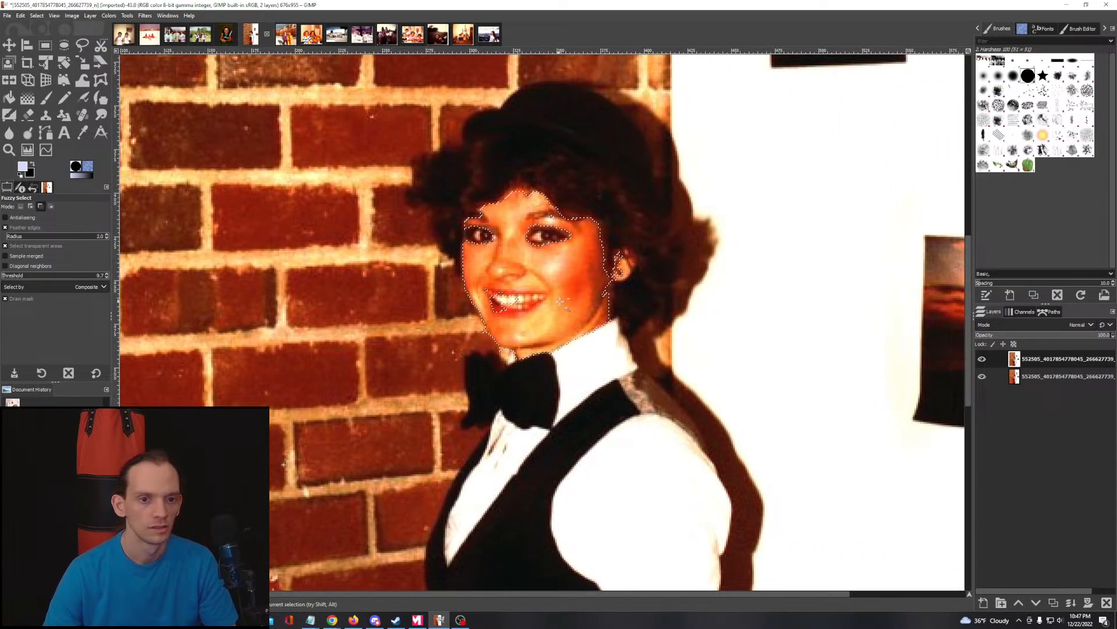
scroll(560, 301, down, 1)
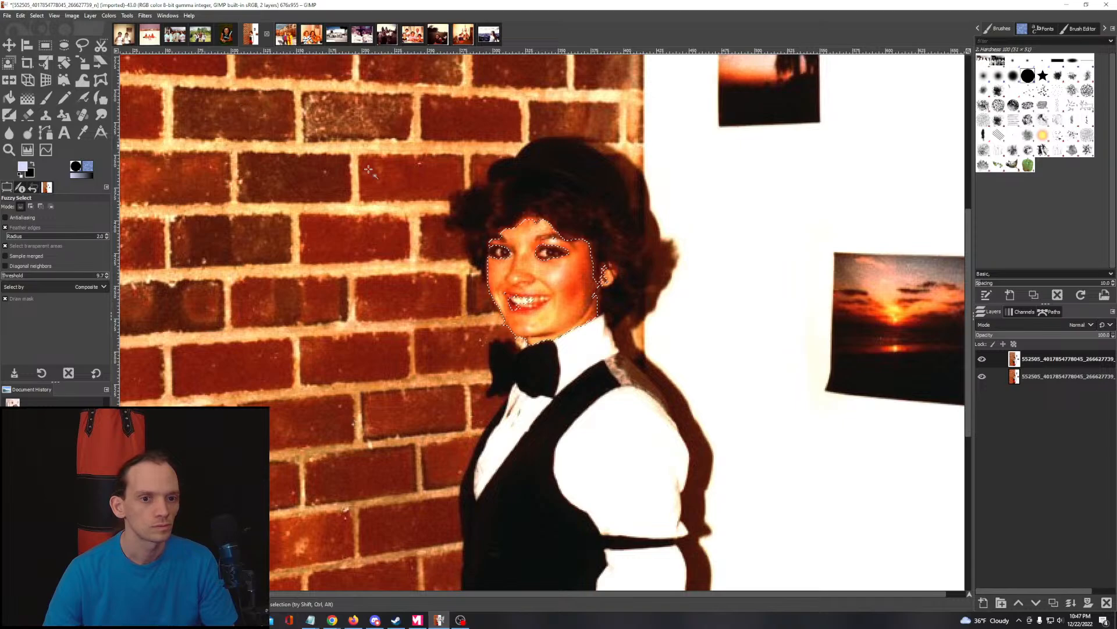
scroll(550, 252, up, 1)
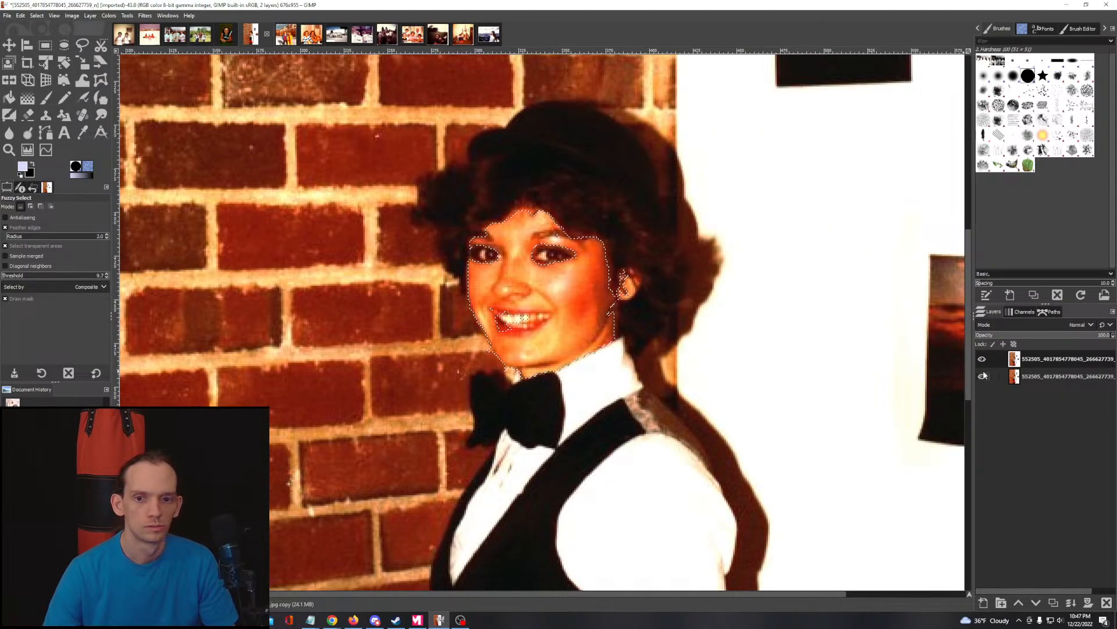
key(ctrl+c)
key(ctrl+v)
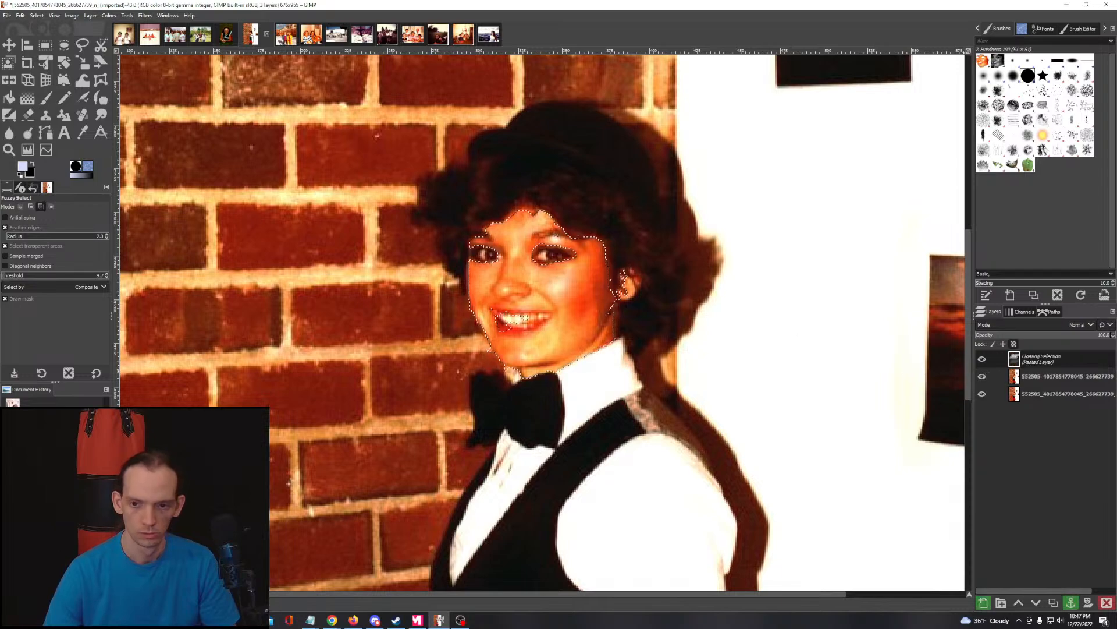
click(984, 603)
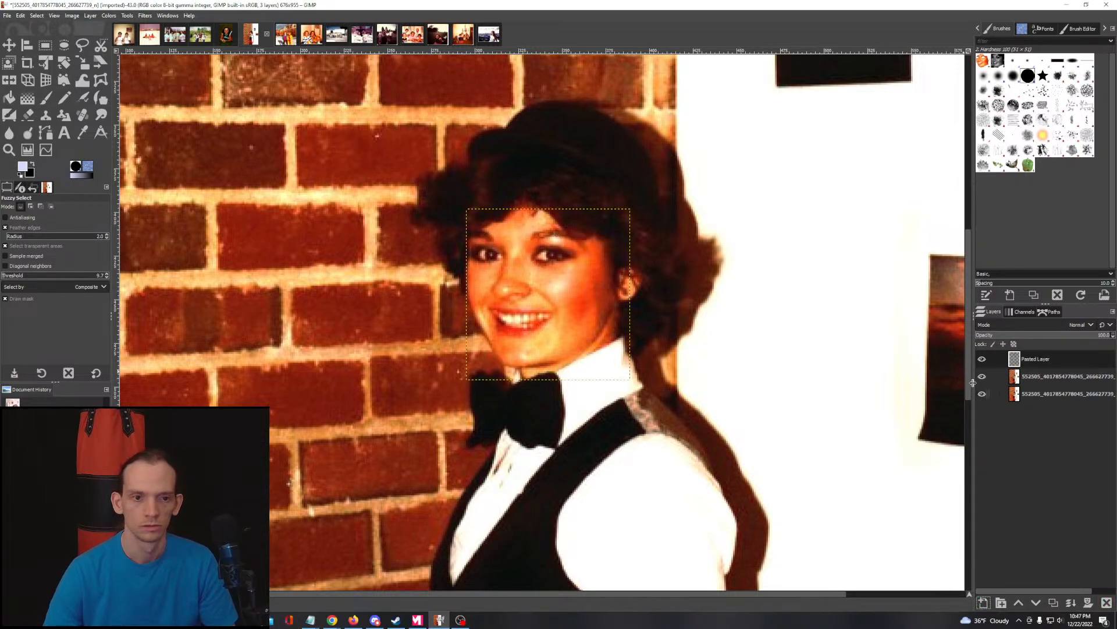
Step: Start a Curves adjustment on the pasted face layer and lower the Value curve's white point output to 239, keeping black at 0
click(108, 16)
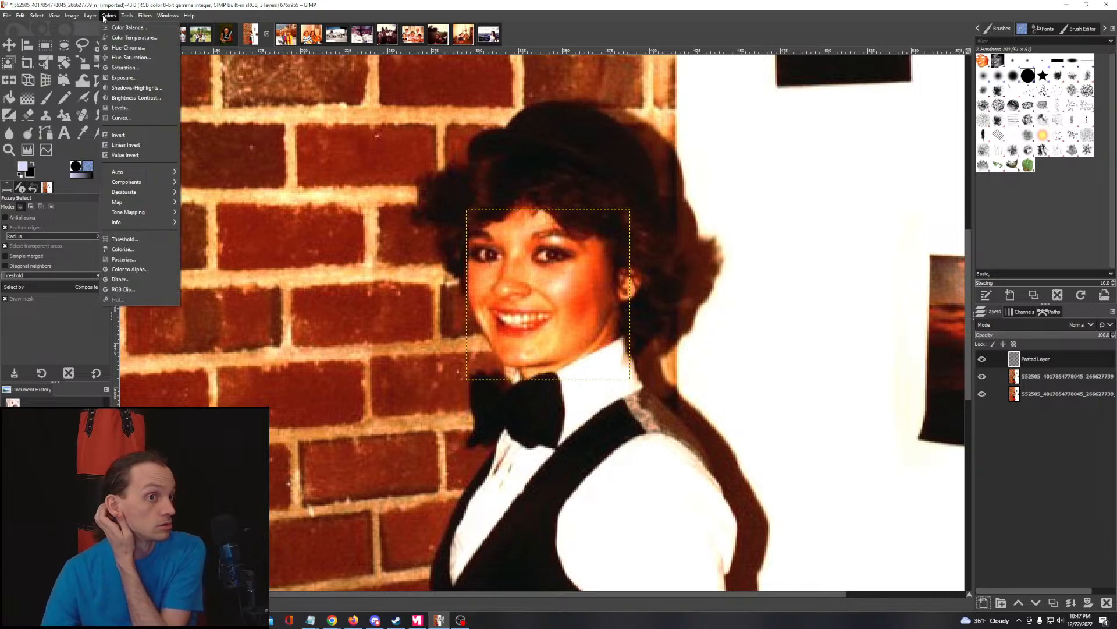
click(121, 117)
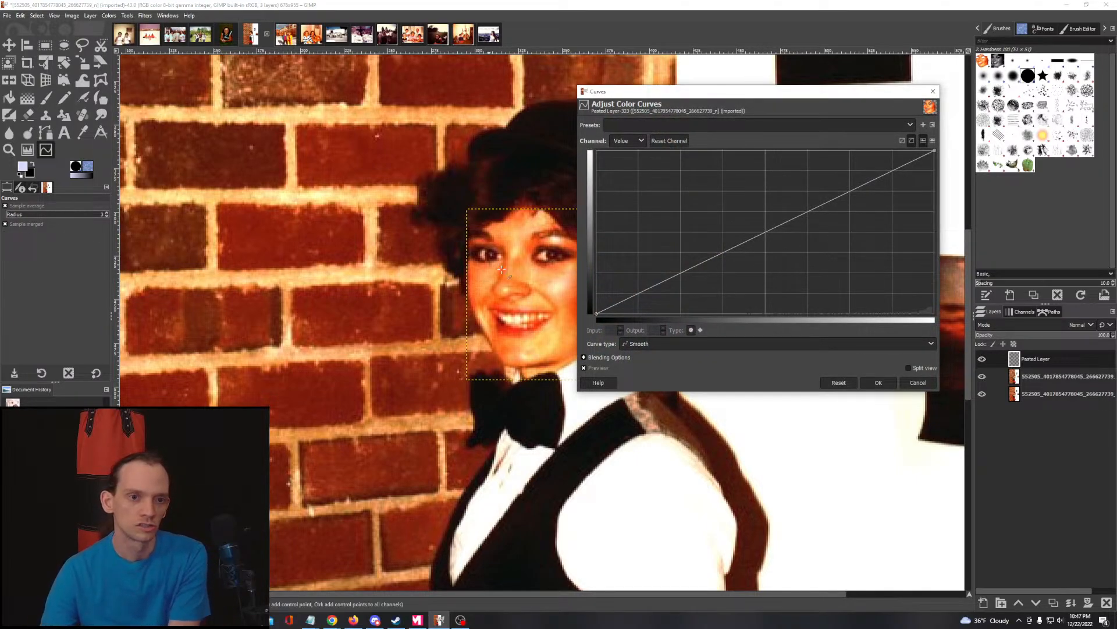
drag(547, 283, 390, 221)
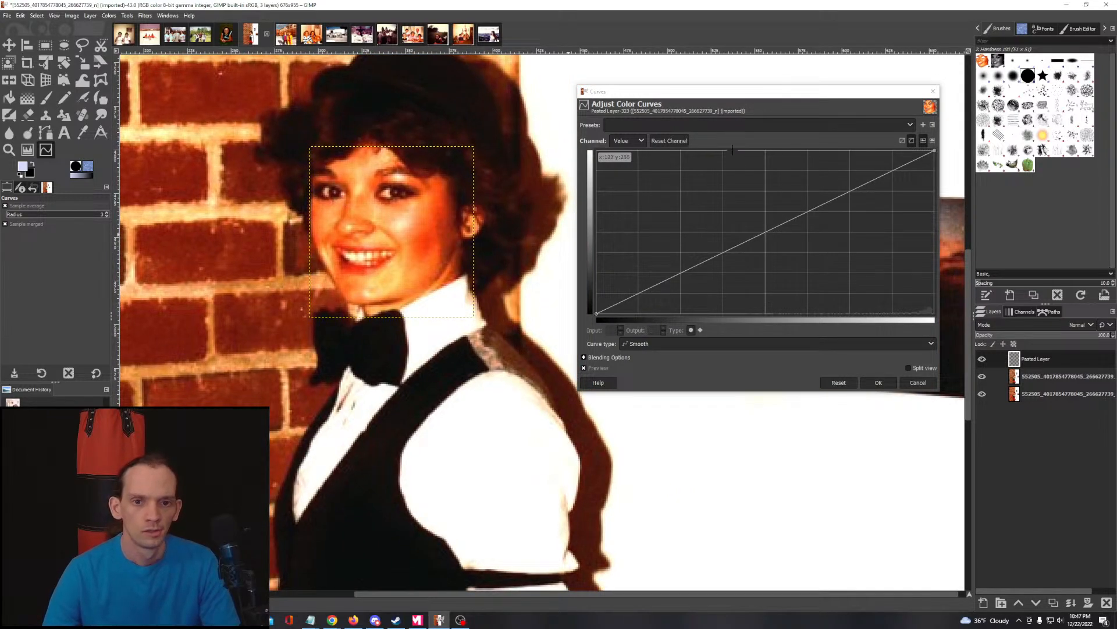
click(637, 141)
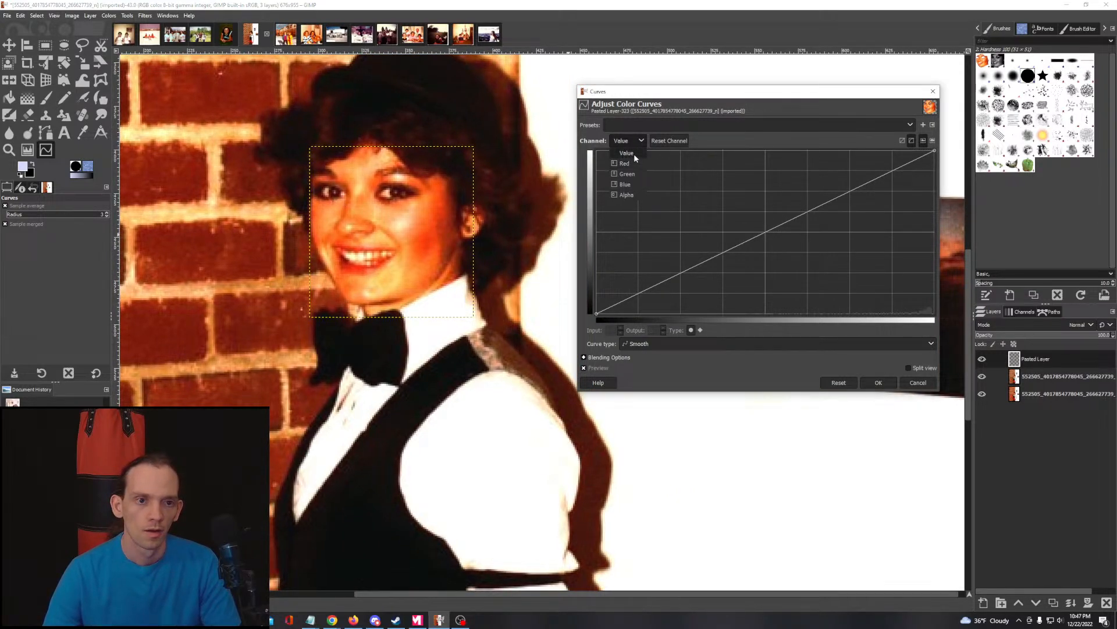
click(638, 141)
mouse_move(935, 153)
mouse_down()
mouse_move(947, 178)
mouse_move(949, 164)
mouse_up()
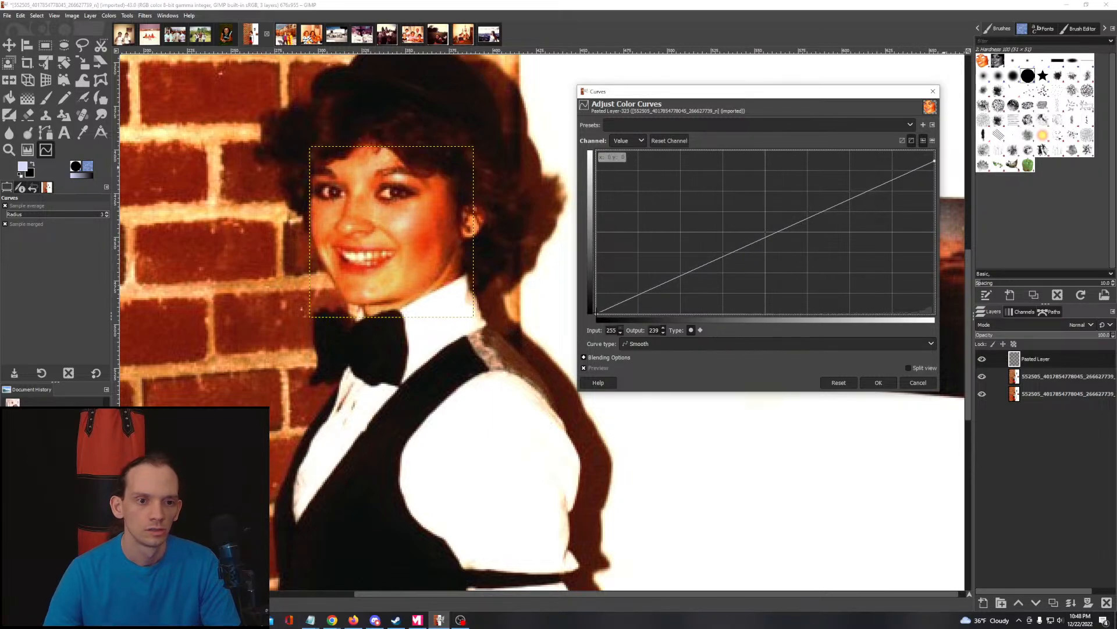
drag(599, 314, 549, 323)
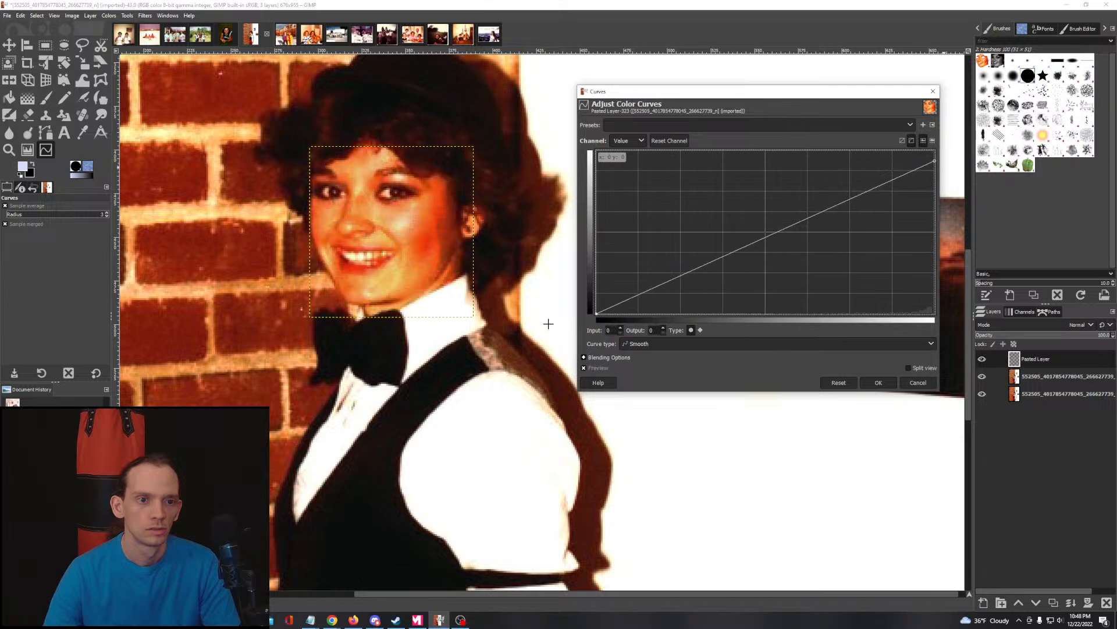
Step: Try lowering the Red curve's white point output to 248 and shifting its black point input to 19
click(636, 143)
click(636, 154)
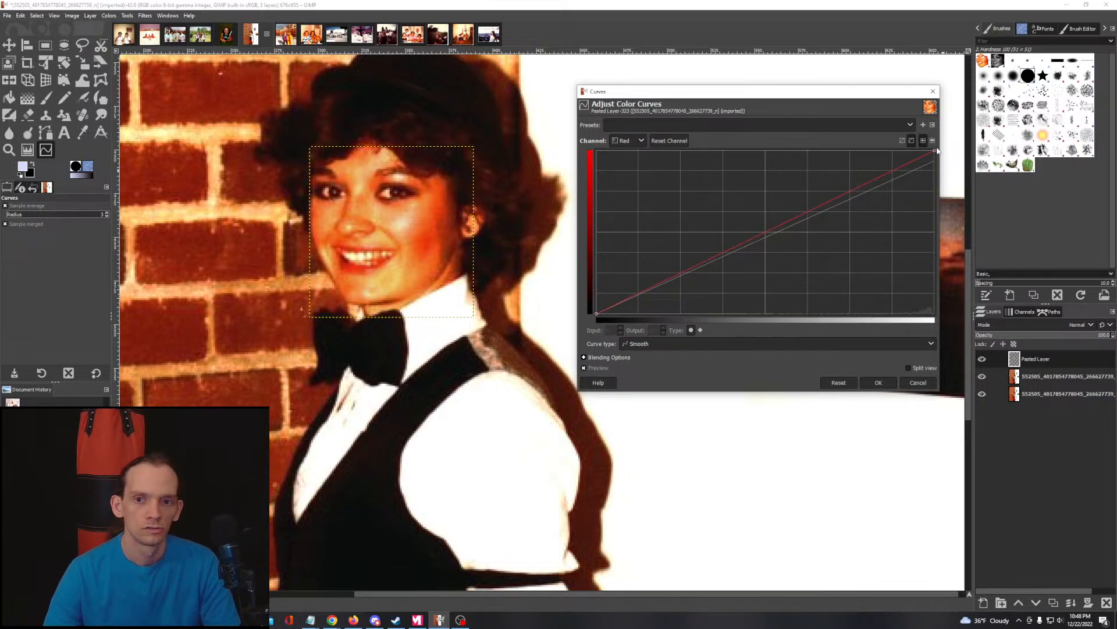
drag(934, 151, 935, 156)
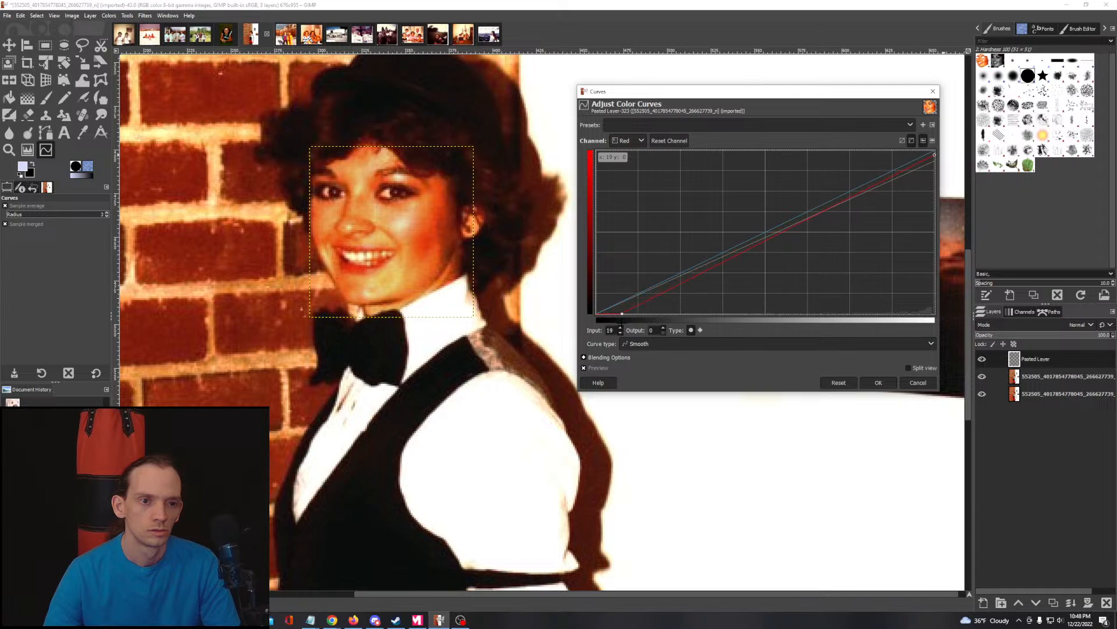
drag(605, 314, 576, 318)
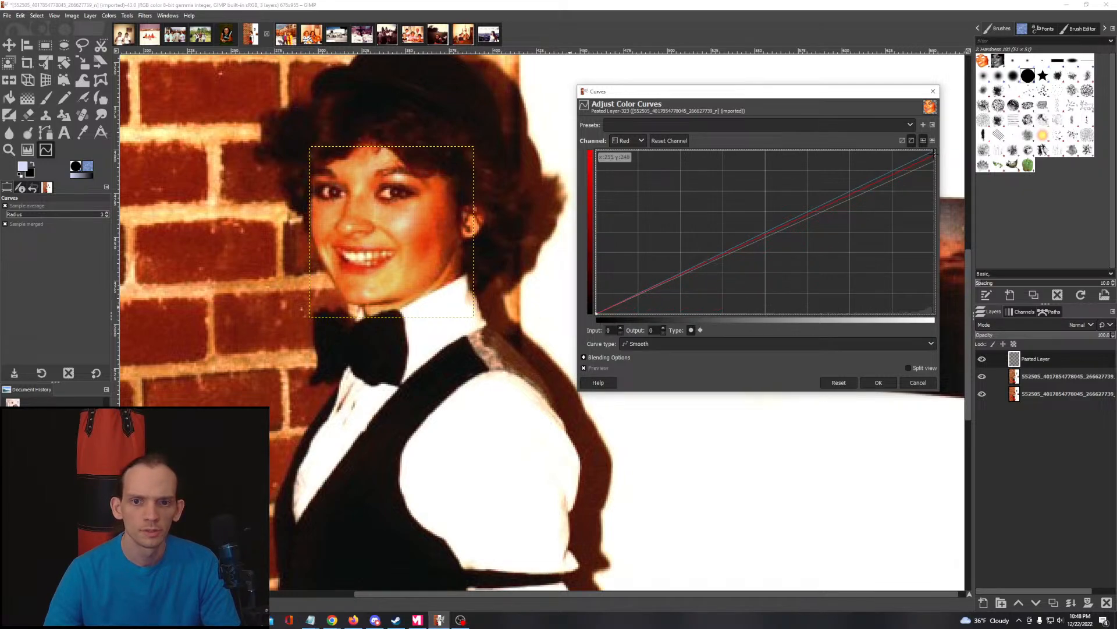
drag(935, 156, 934, 151)
Step: Raise the Blue curve's black point output to 20 with a slightly lifted darker midtone point, and apply the curves to the face layer
click(629, 141)
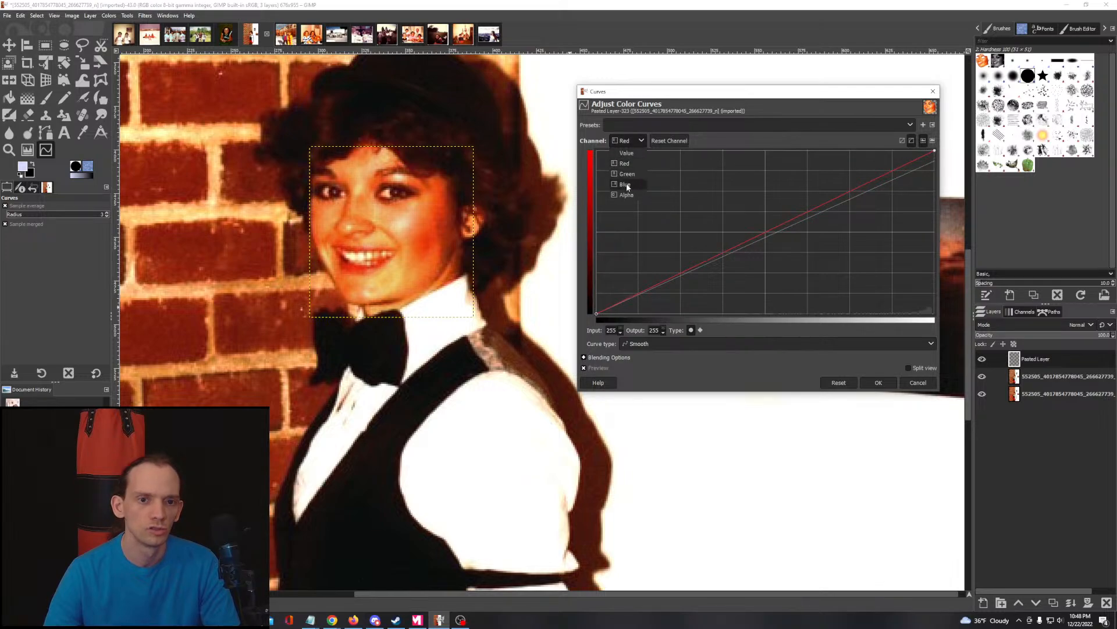
click(625, 182)
drag(597, 314, 588, 309)
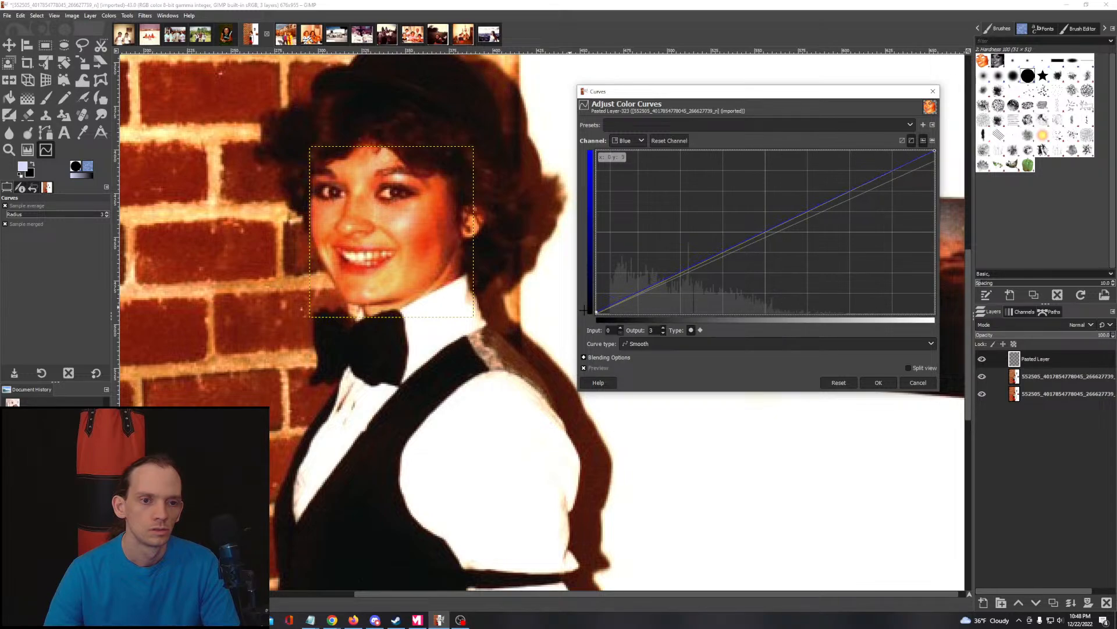
click(934, 151)
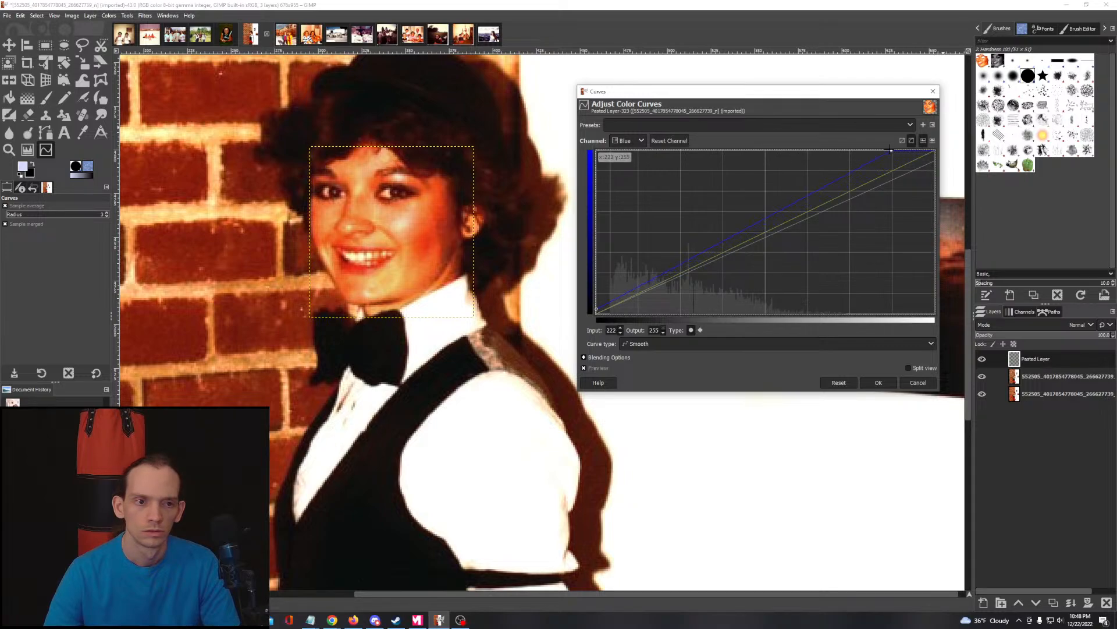
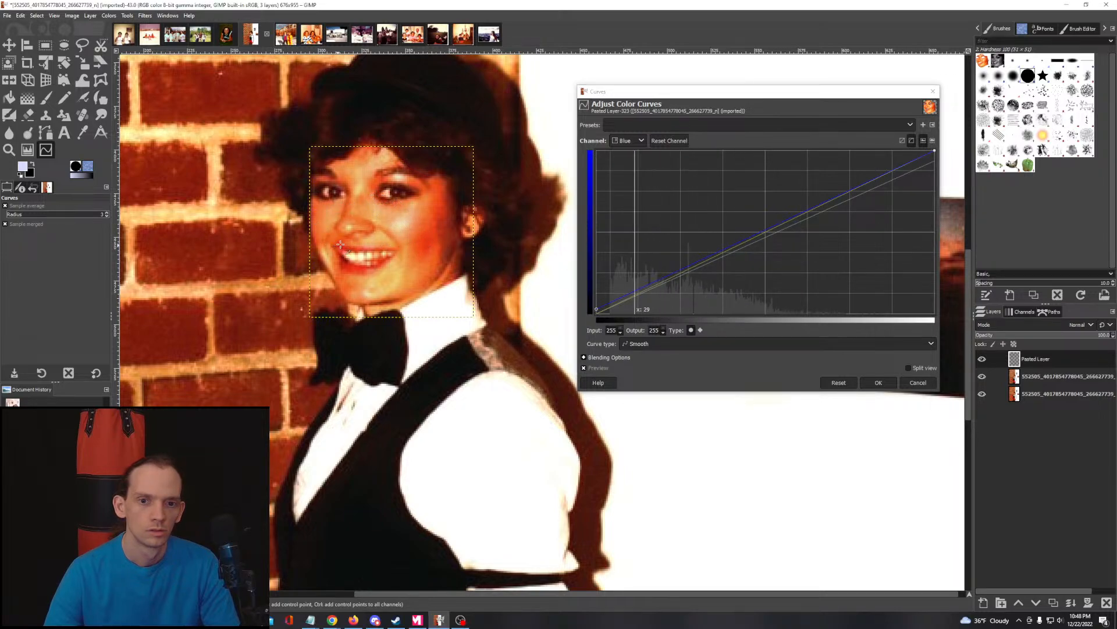
drag(730, 245, 698, 216)
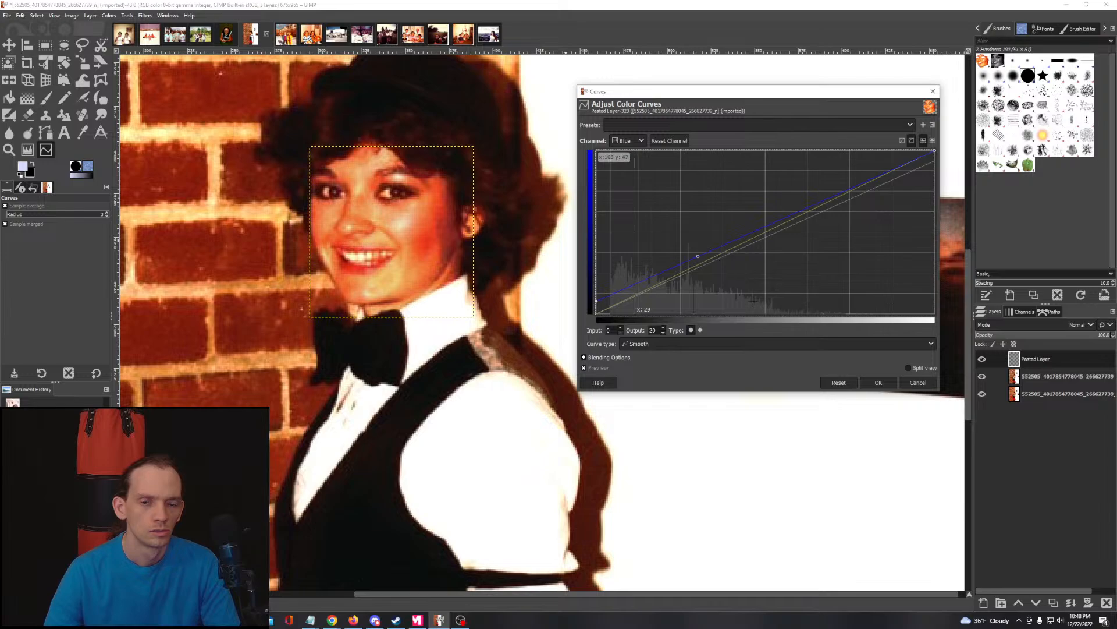
click(876, 383)
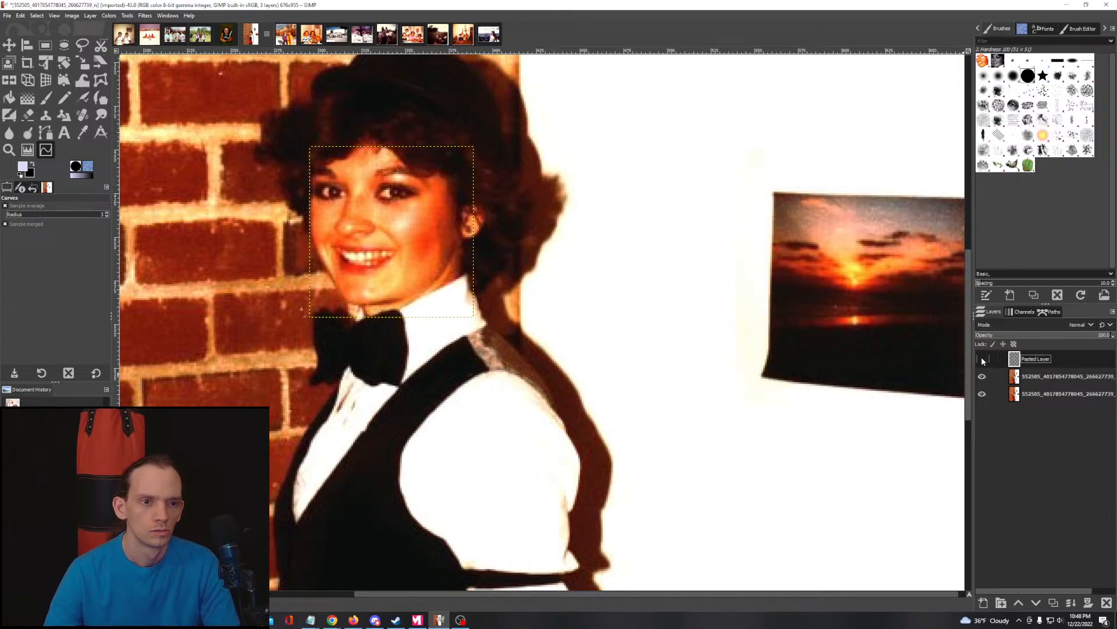
Step: Compare the whole photo with and without the pasted face layer
scroll(559, 269, down, 2)
scroll(559, 270, down, 1)
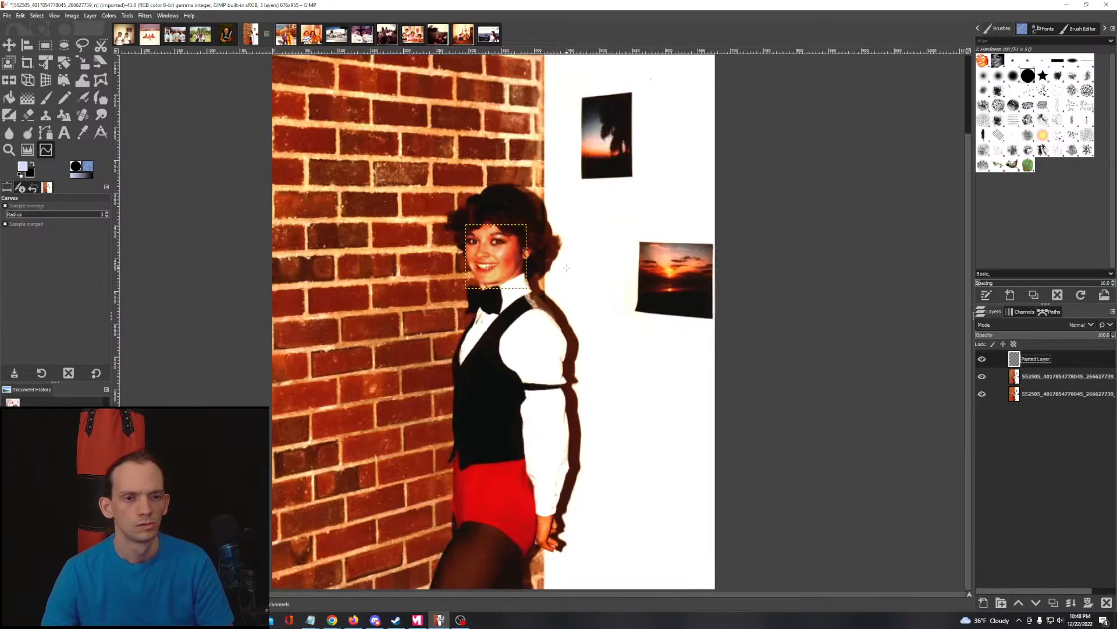
click(982, 359)
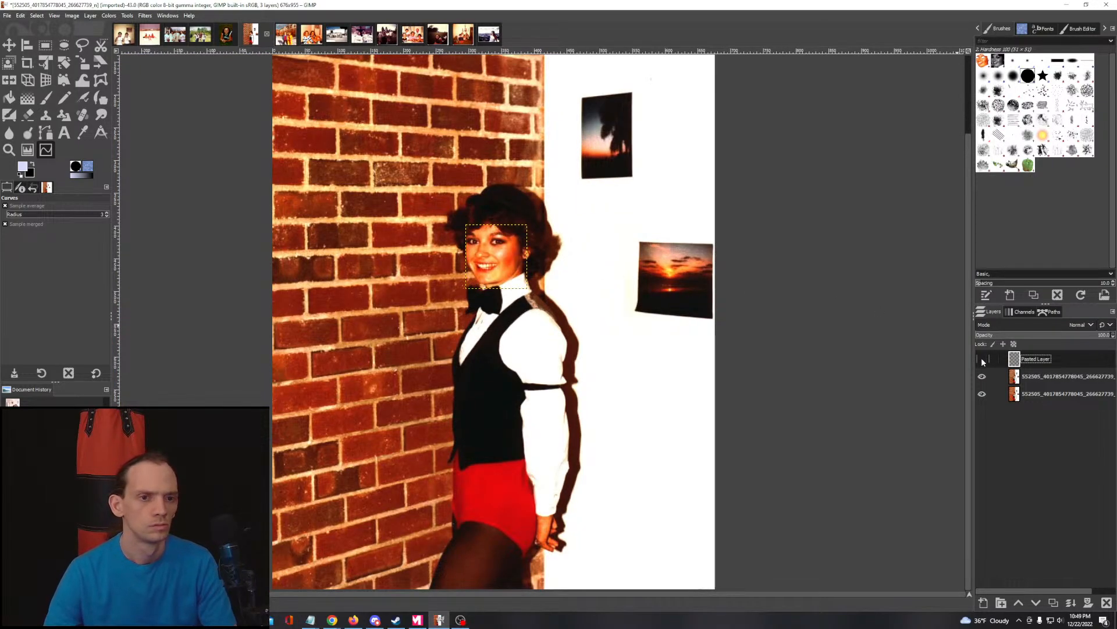
click(982, 360)
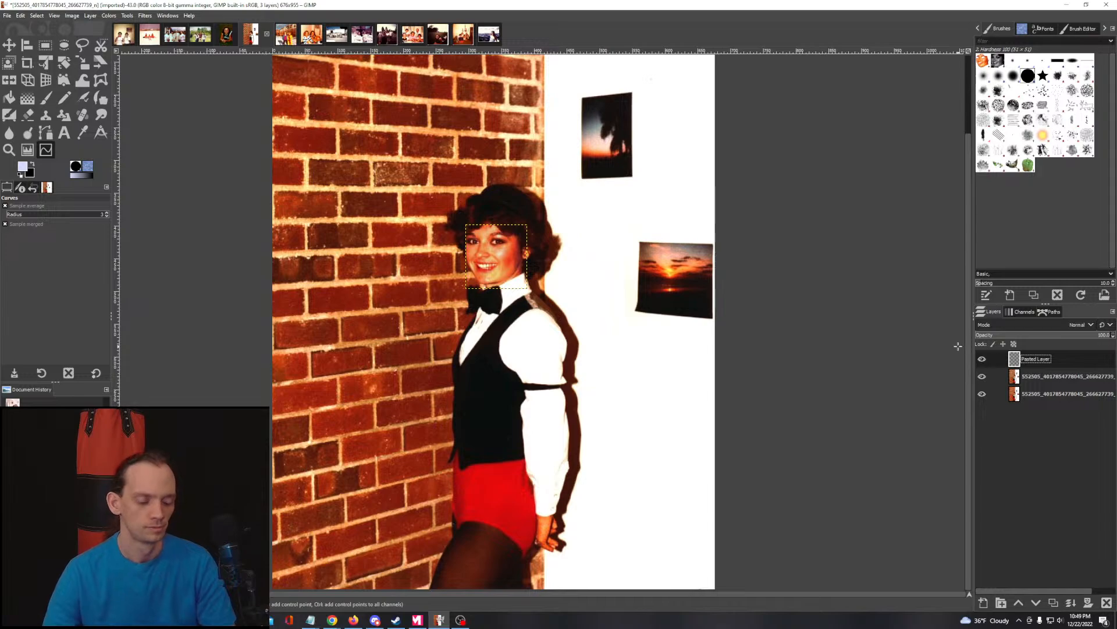
click(1023, 376)
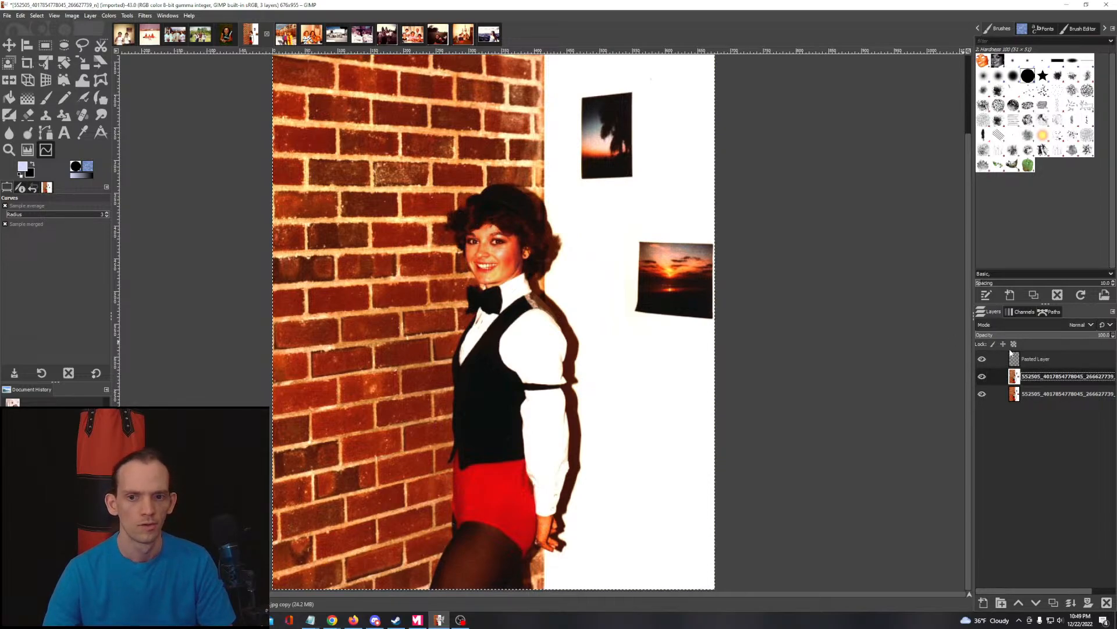
click(984, 359)
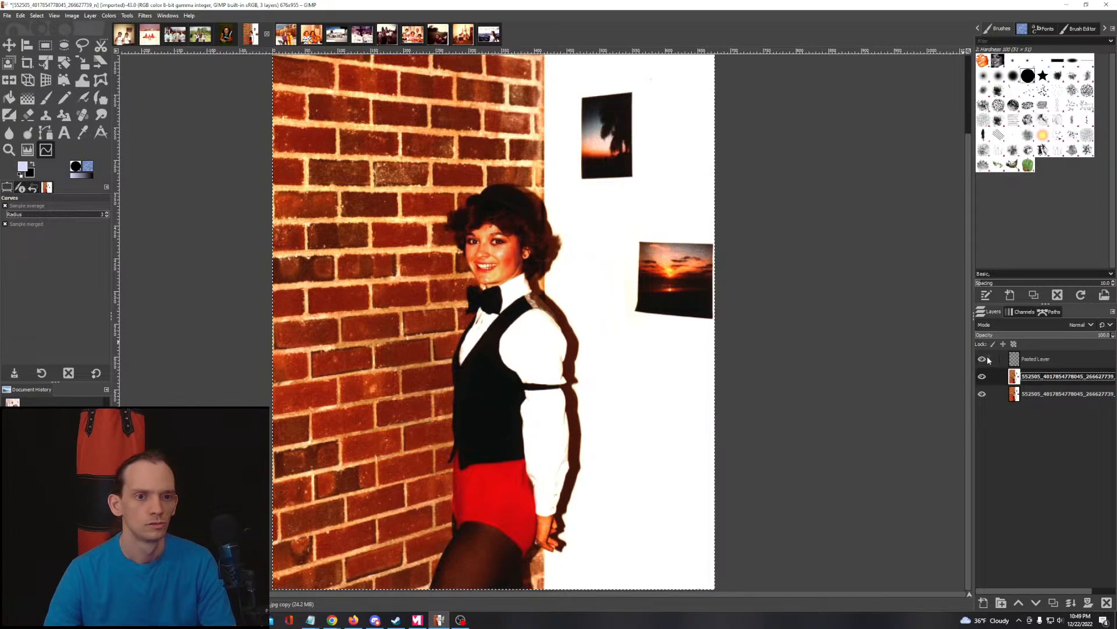
click(987, 359)
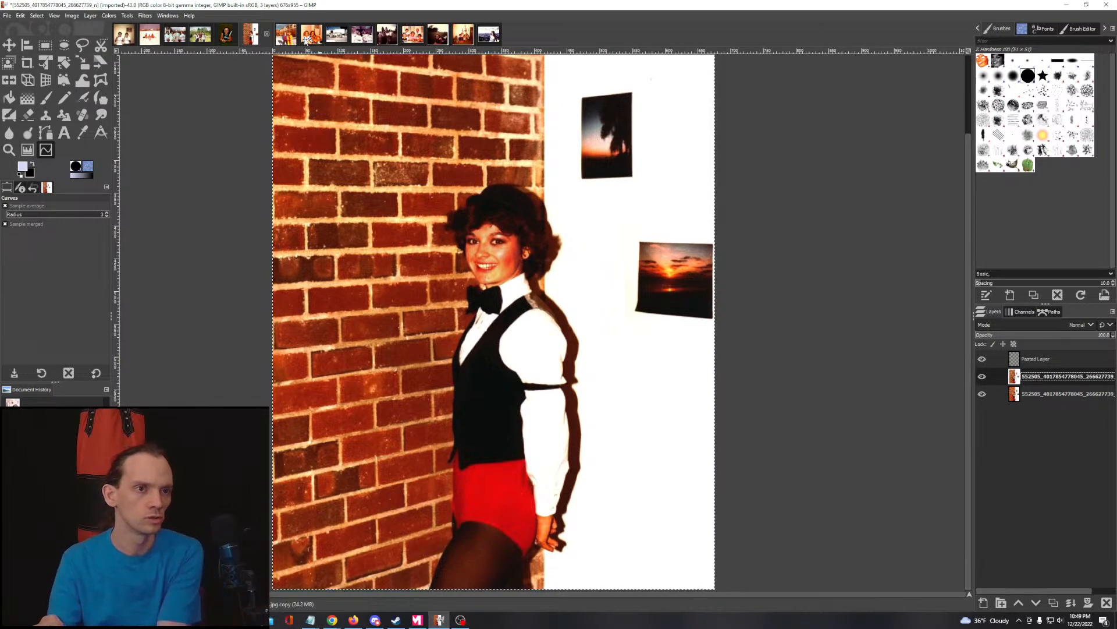
Step: Switch to the photo of two women in the snow and crop it to a 906 x 921 px area inside its rounded corners
click(285, 33)
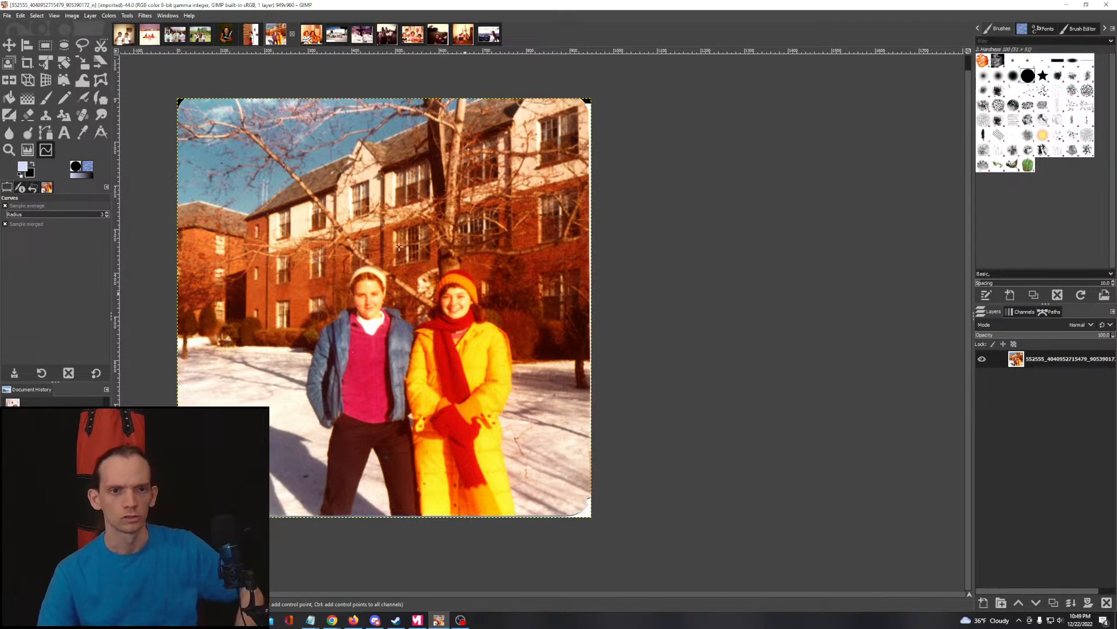
click(50, 46)
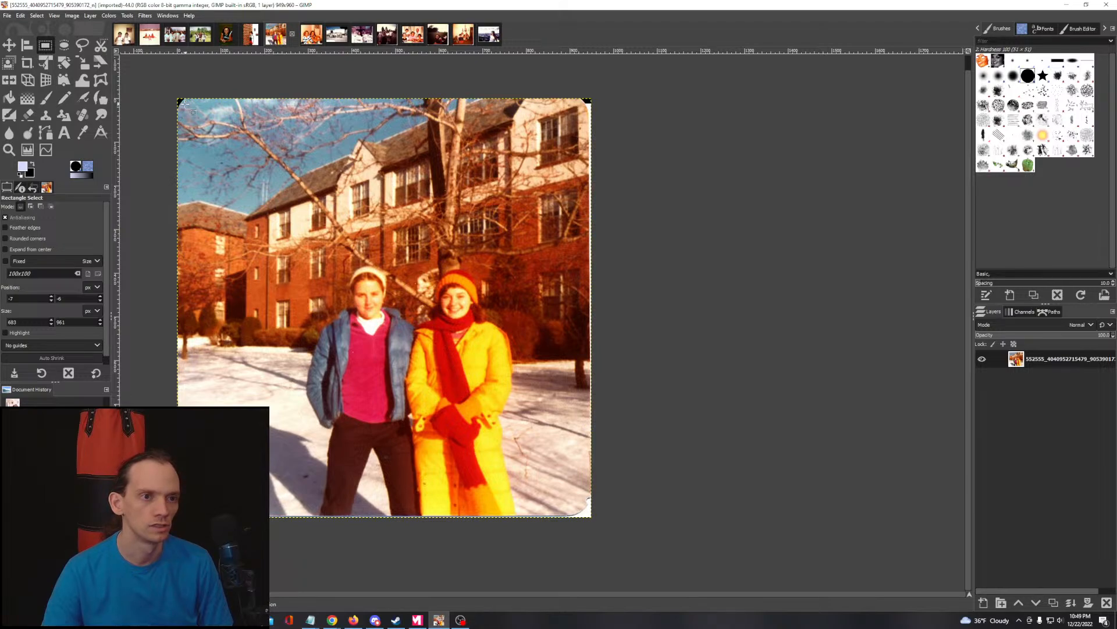
drag(186, 106, 589, 506)
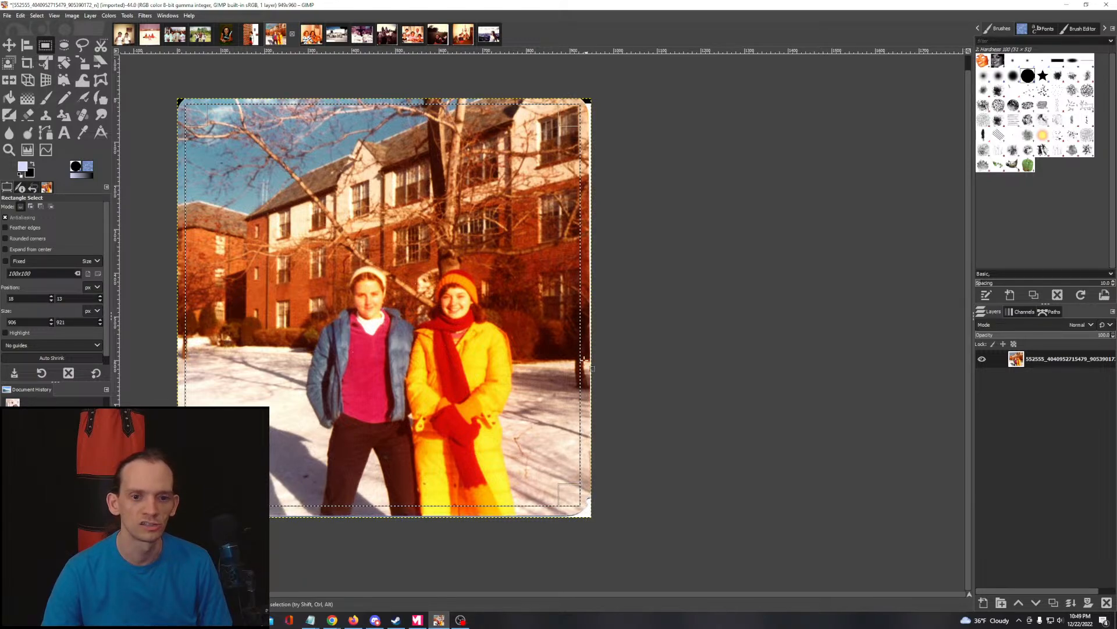
click(72, 16)
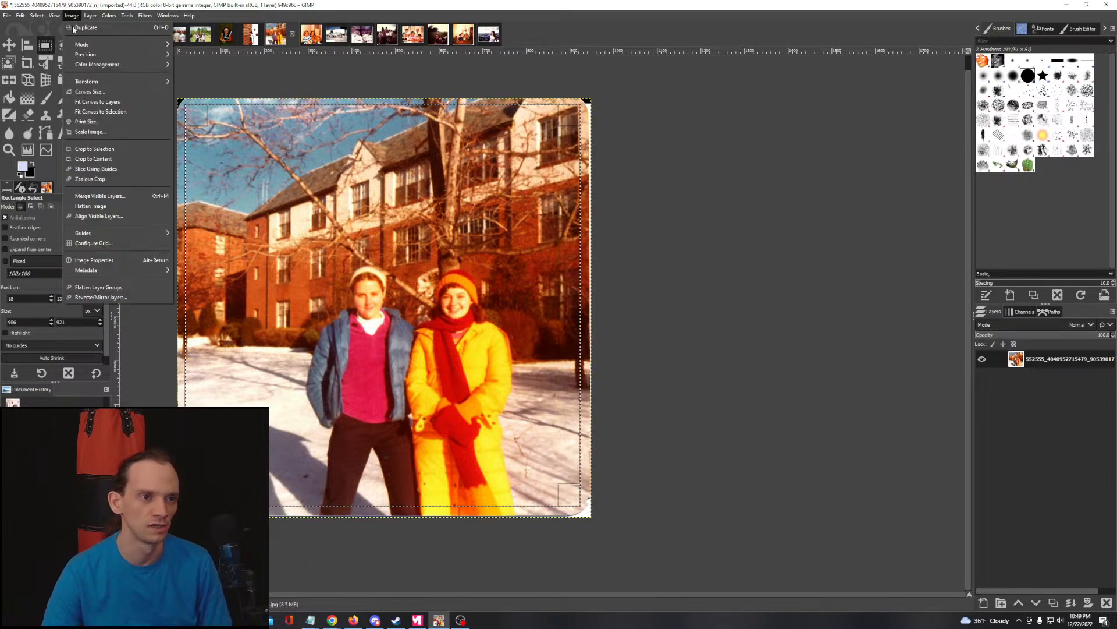
click(95, 149)
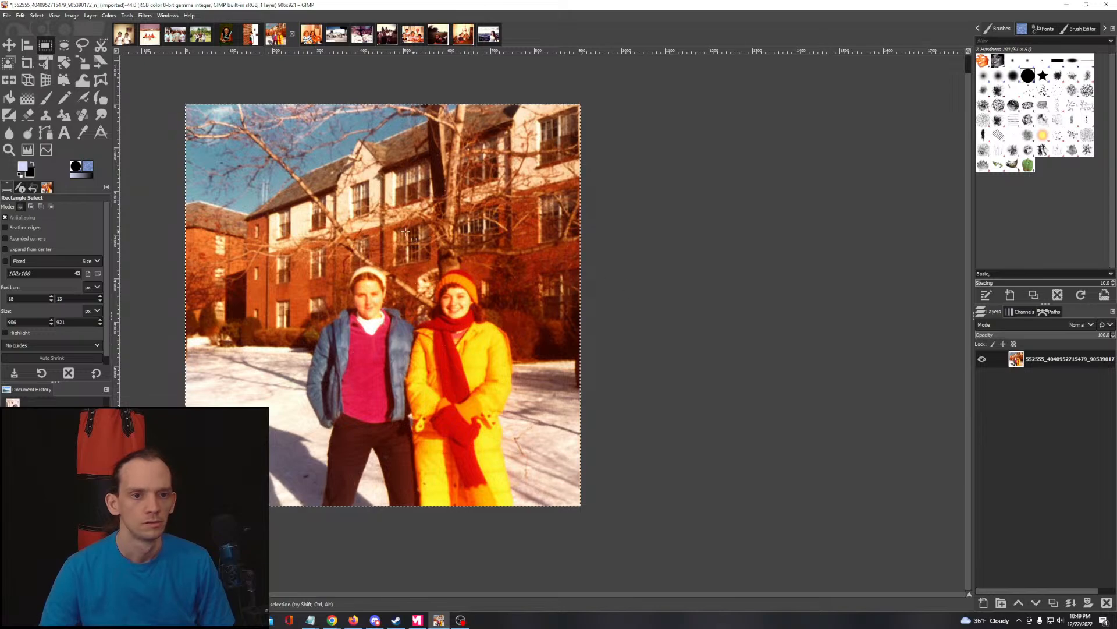
Step: Duplicate the snow photo's layer and apply automatic White Balance to the copy
drag(388, 231, 457, 242)
right_click(1046, 365)
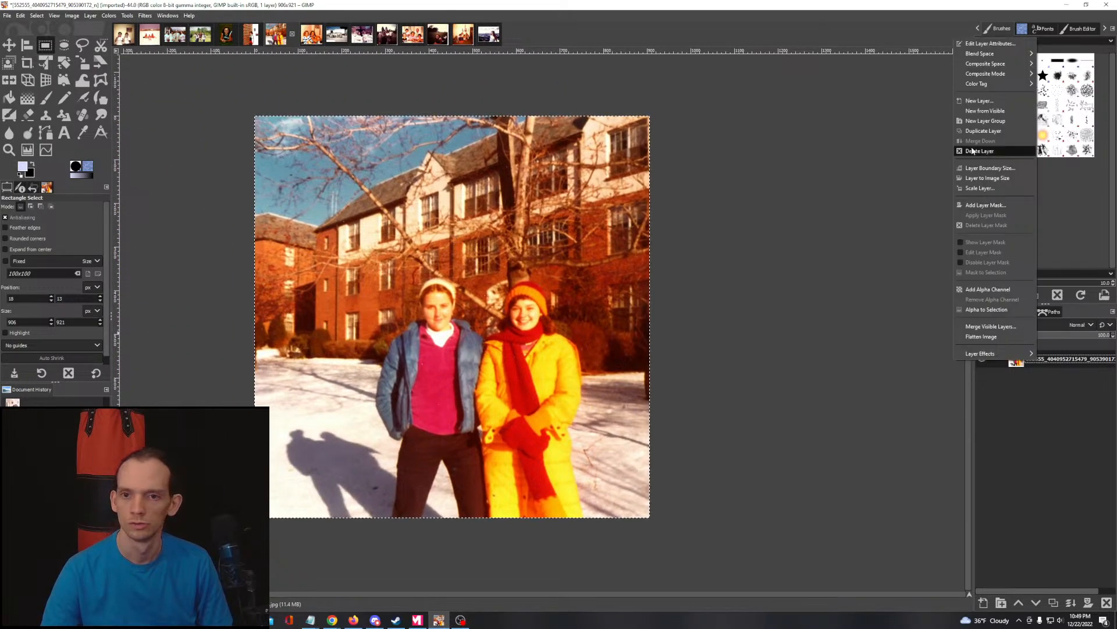
click(984, 131)
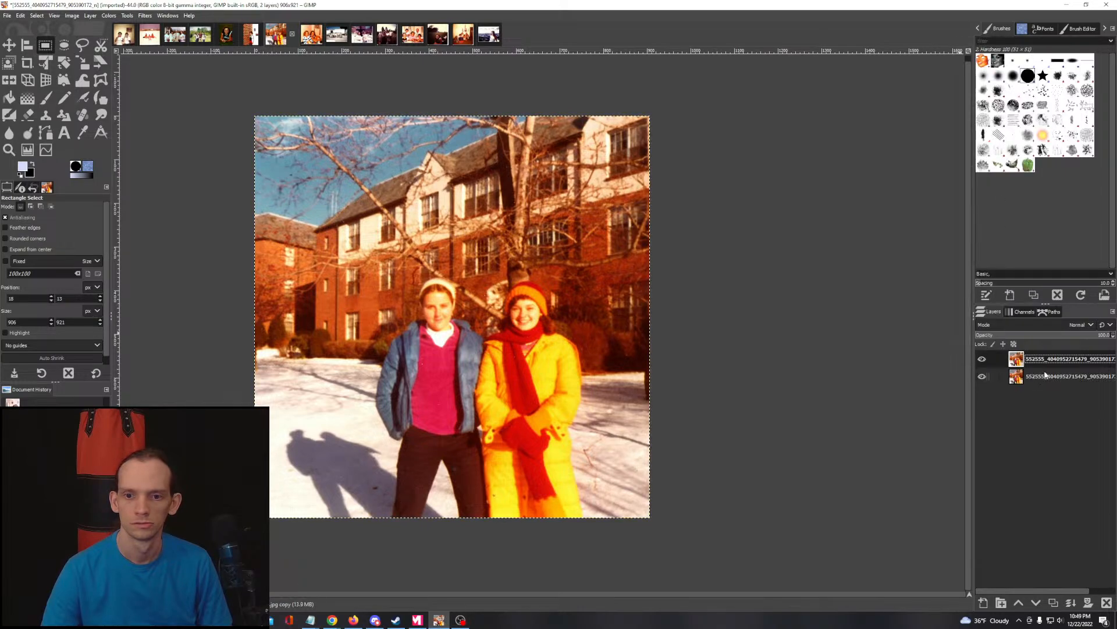
click(109, 16)
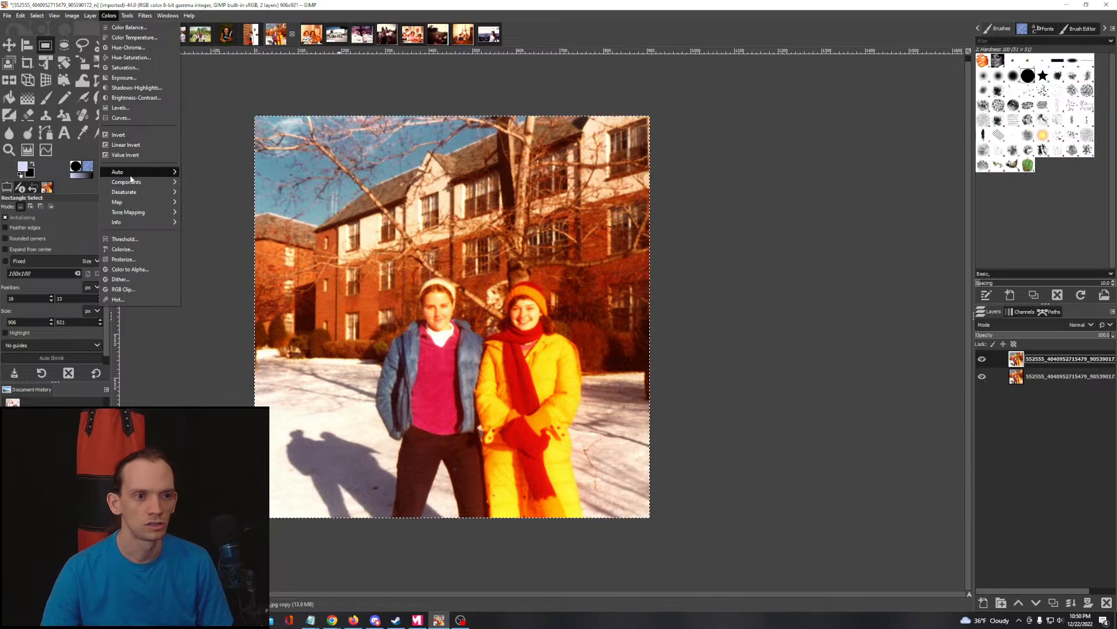
mouse_move(152, 172)
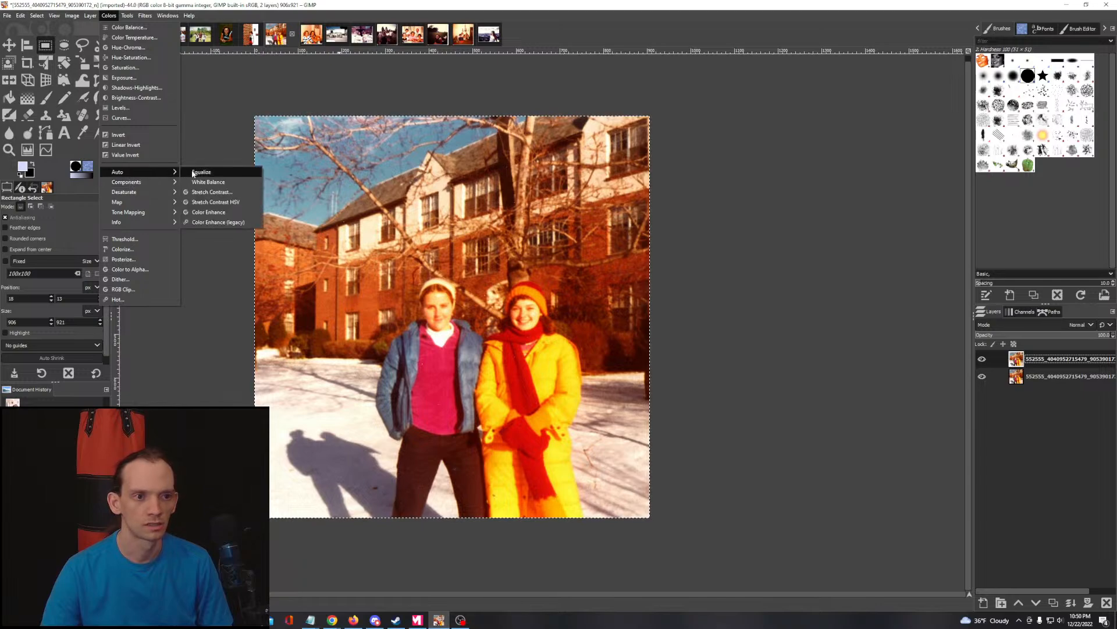
click(220, 182)
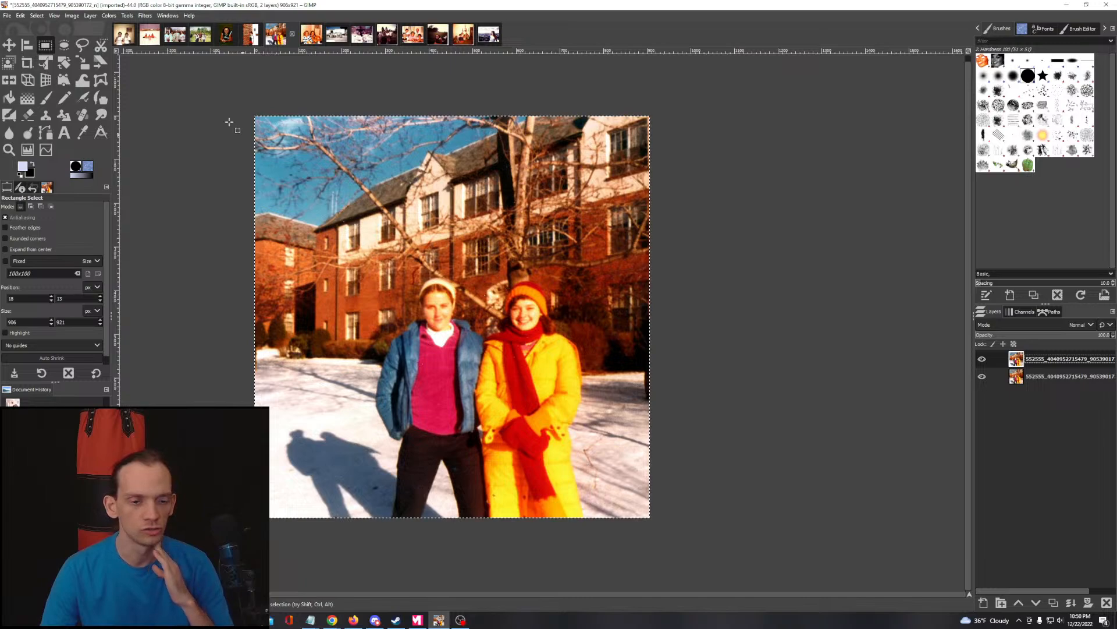
Step: Start a Curves adjustment on the snow photo's duplicated layer and select the Blue channel
click(90, 16)
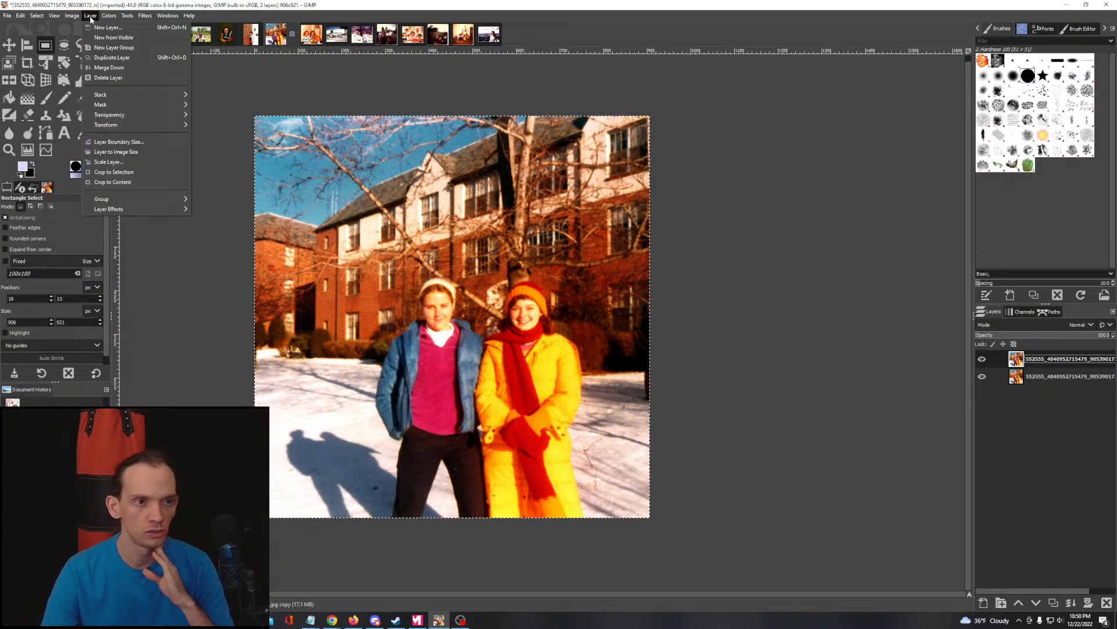
mouse_move(109, 16)
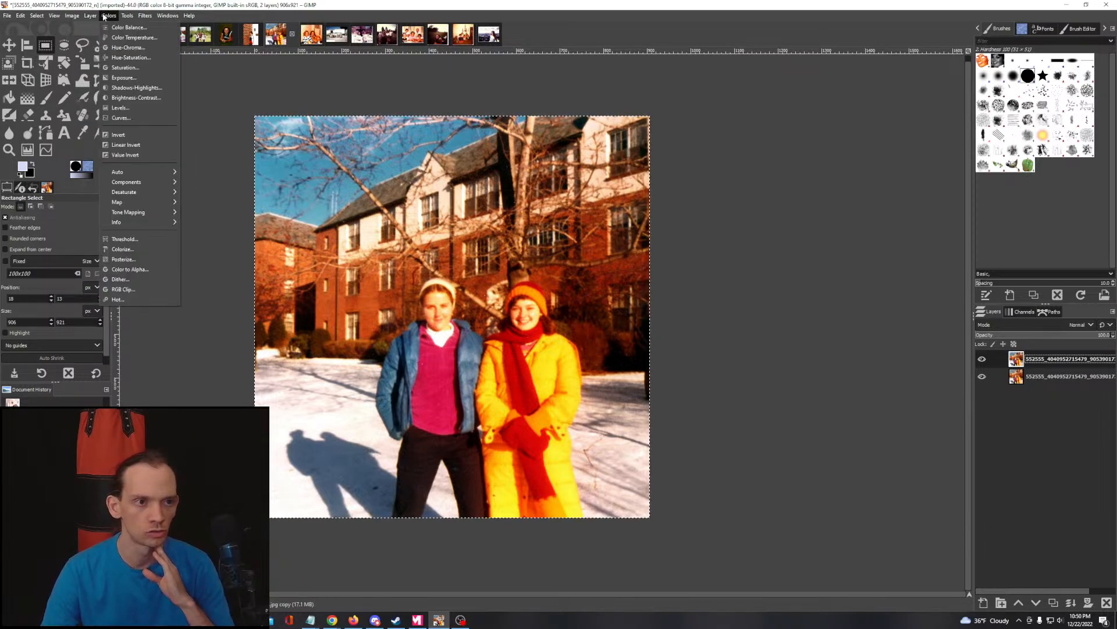
click(132, 118)
scroll(365, 148, right, 3)
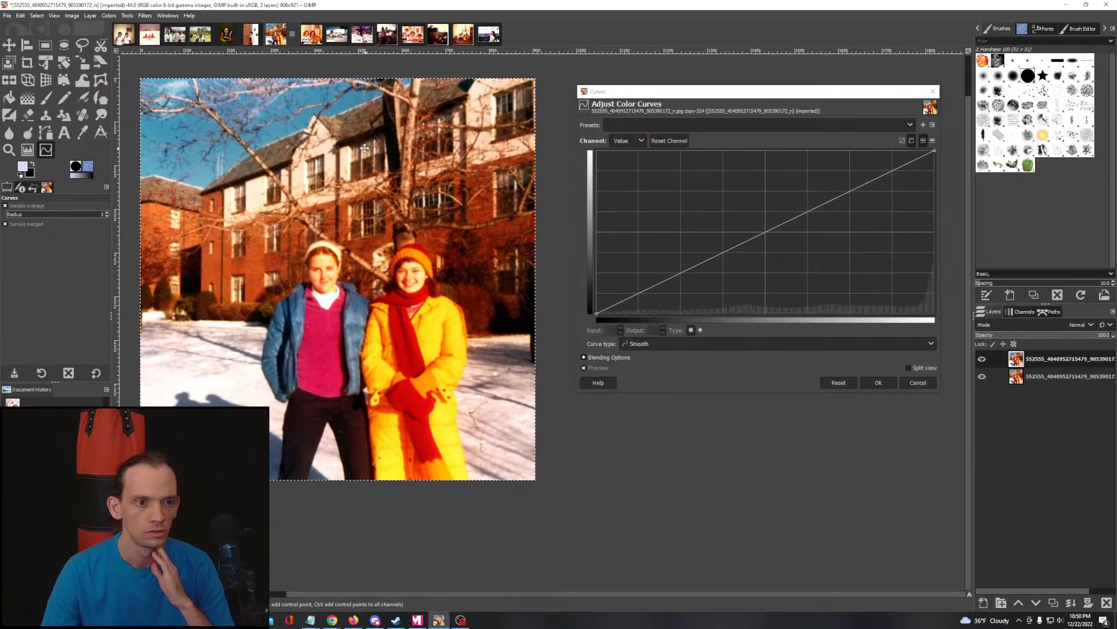
drag(365, 147, 356, 145)
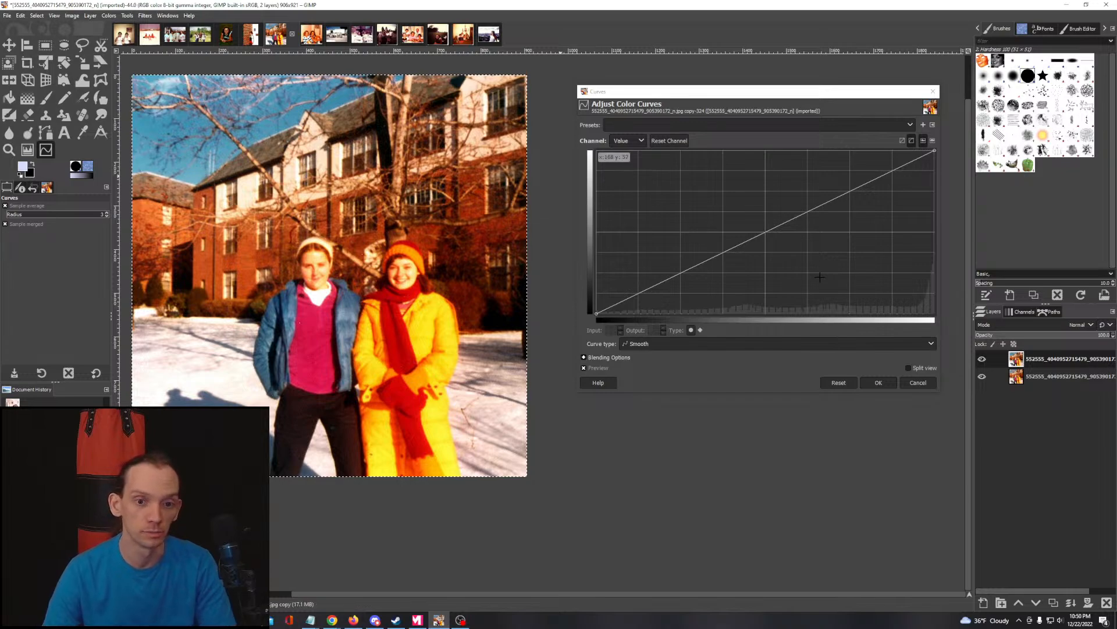
click(632, 140)
click(633, 172)
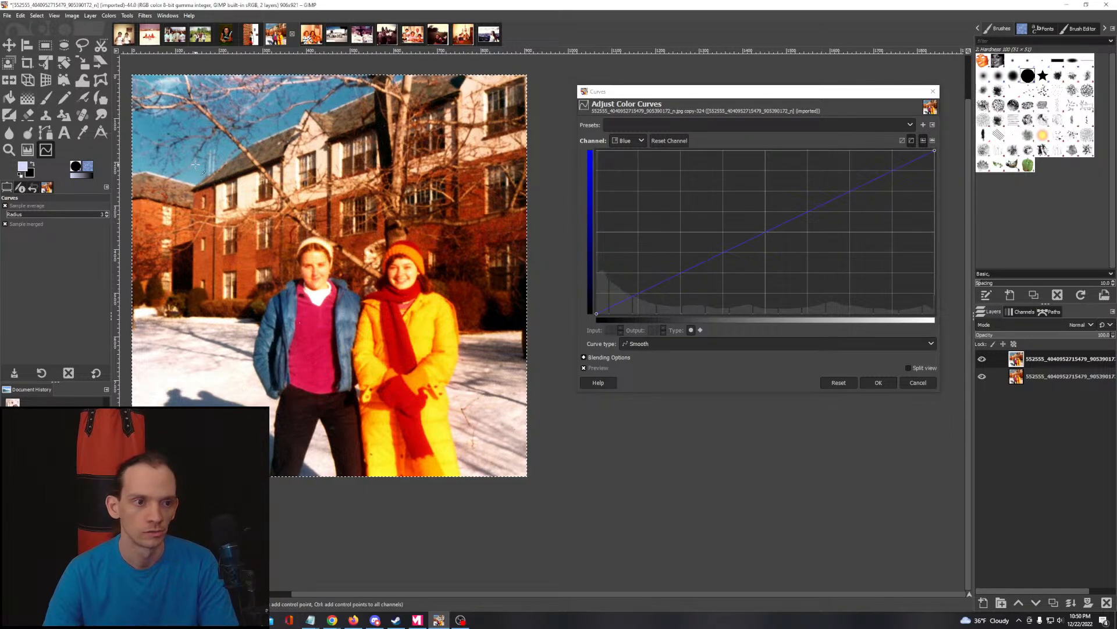
drag(195, 165, 200, 163)
drag(334, 105, 414, 278)
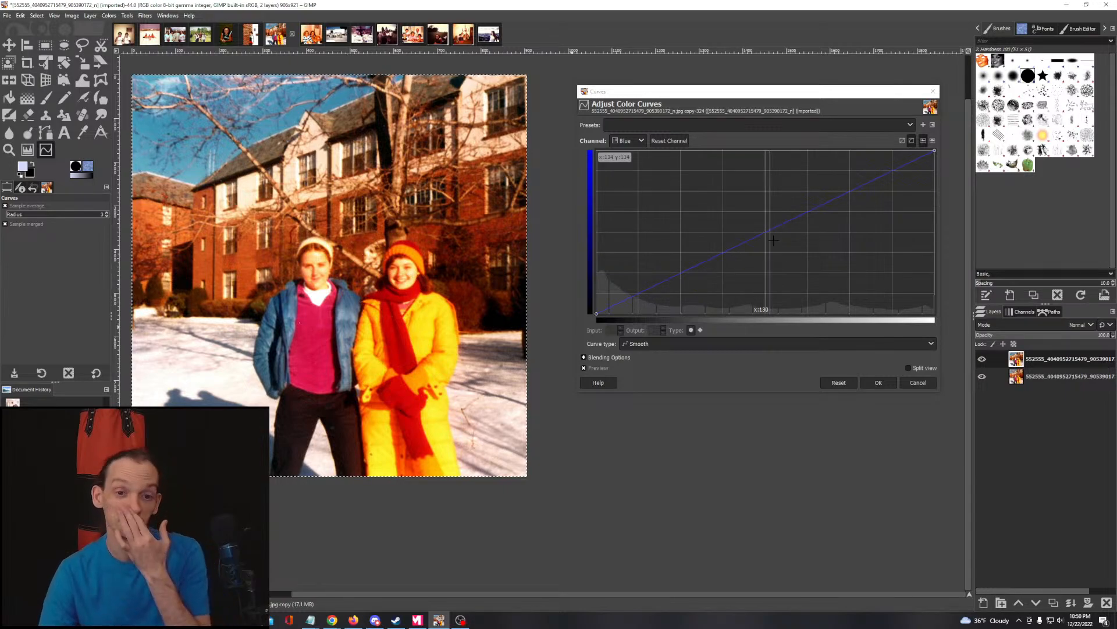
Step: Try raising the Blue curve's black point to an output of about 10
drag(597, 313, 597, 274)
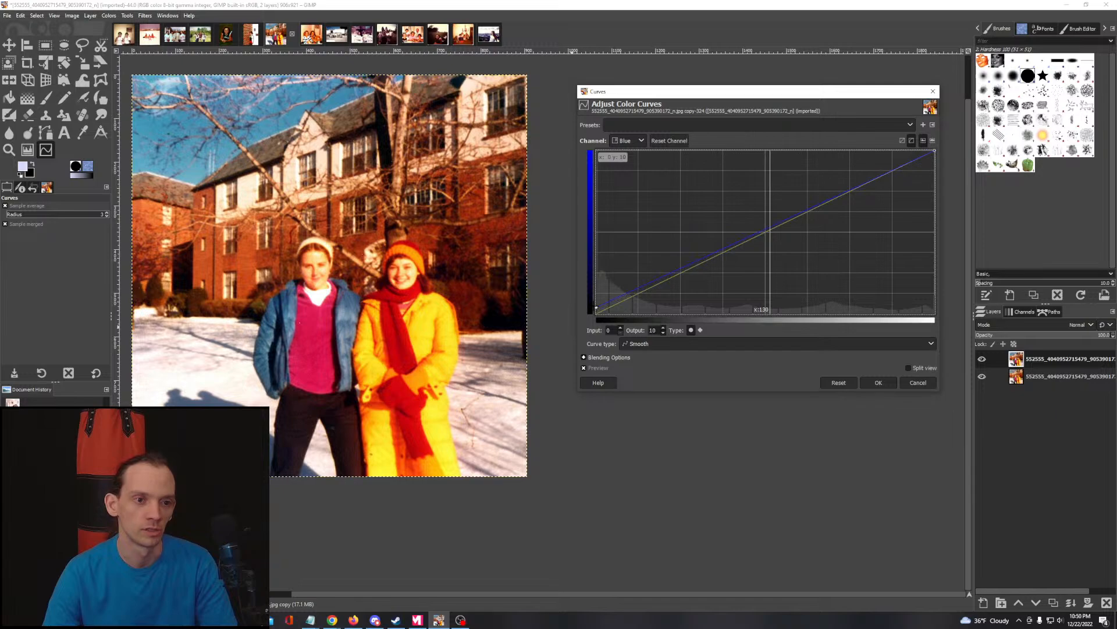
drag(596, 312, 596, 308)
click(934, 150)
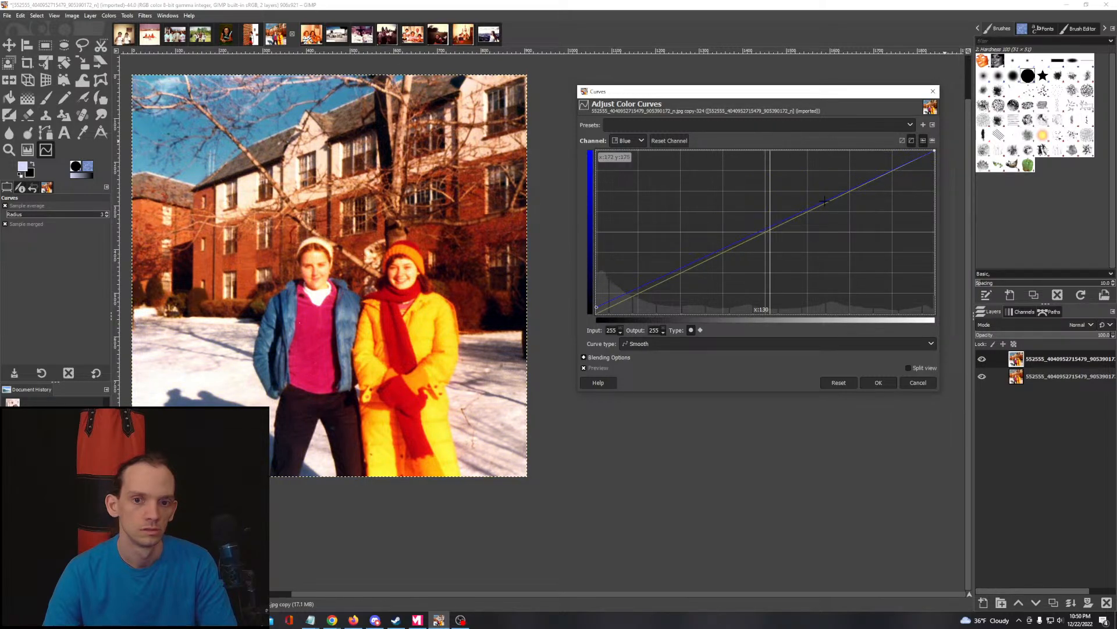
drag(597, 307, 596, 314)
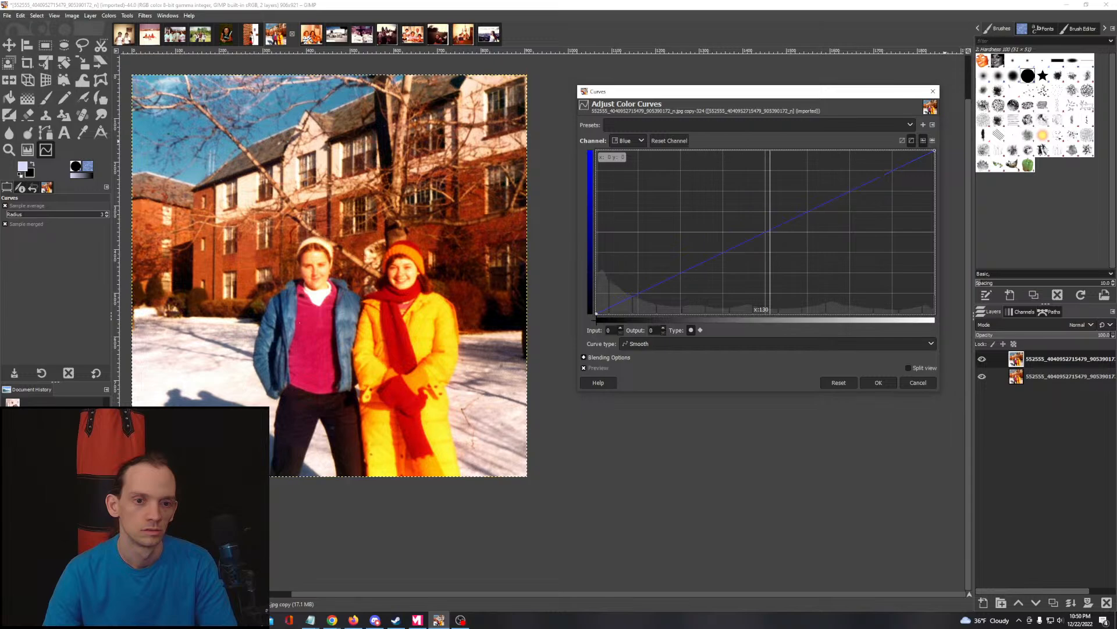
Step: Lift the Blue curve through the midtones and highlights, with an upper point at input 205, output 214, and apply it
drag(799, 215, 796, 210)
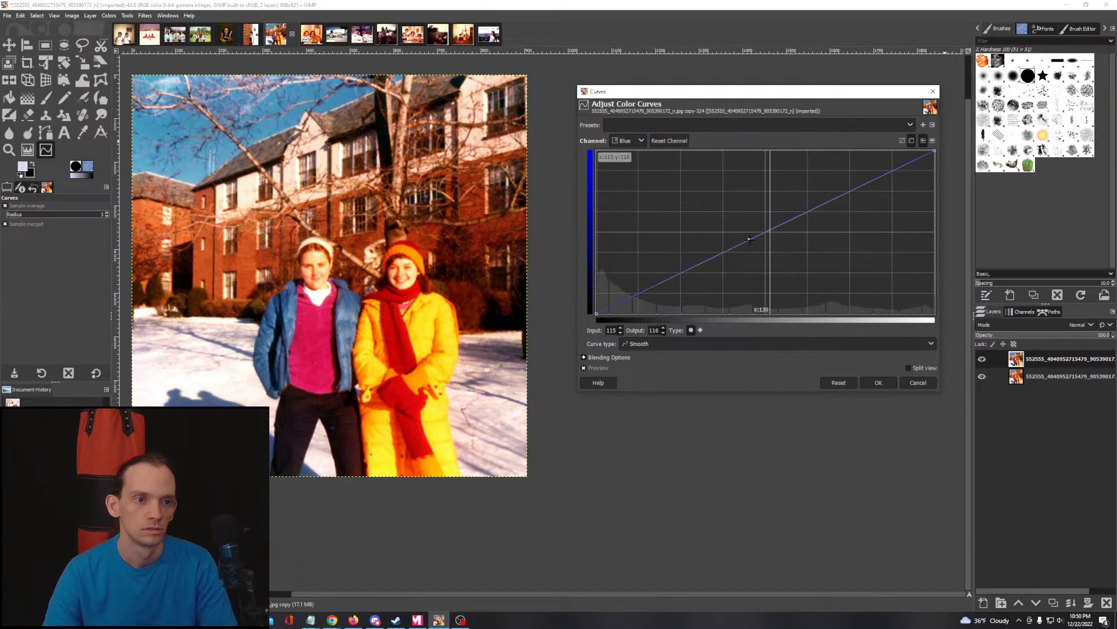
drag(750, 240, 748, 231)
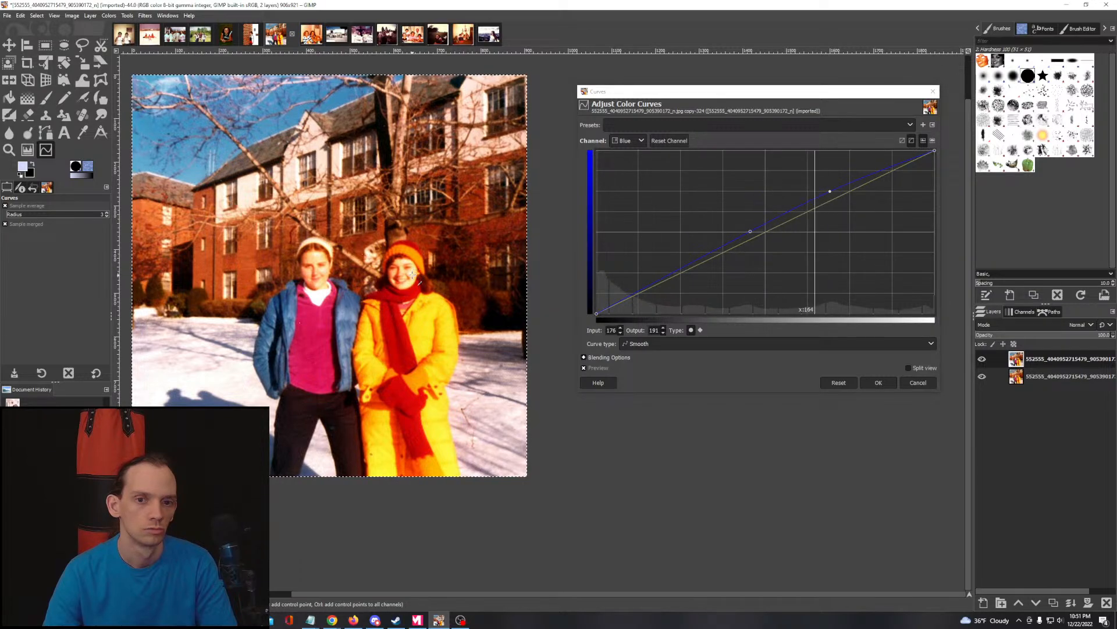
click(829, 190)
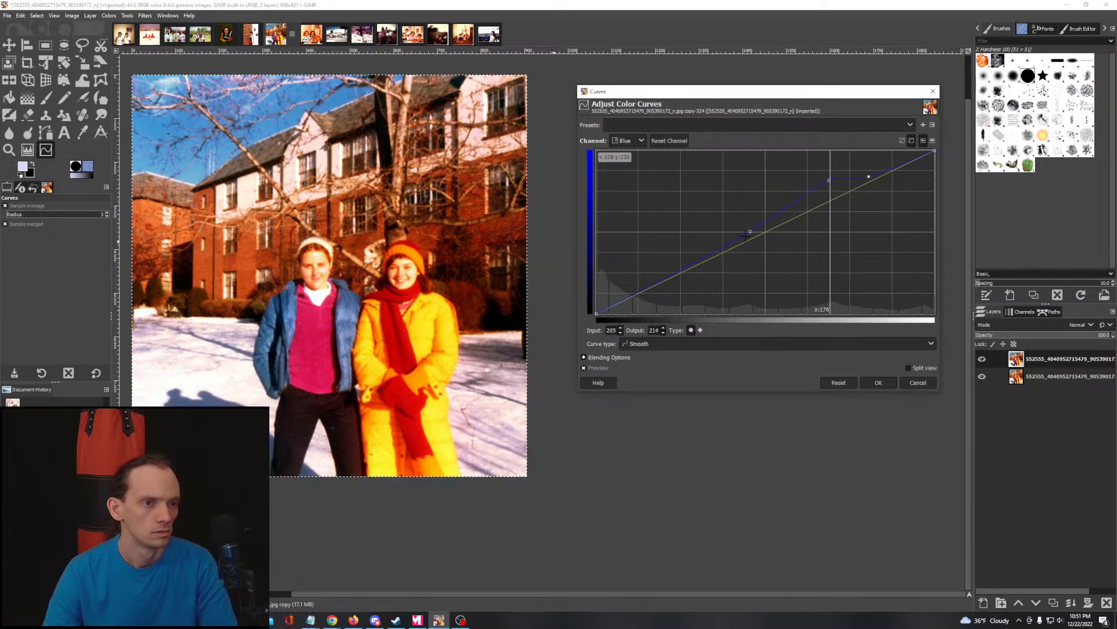
click(880, 383)
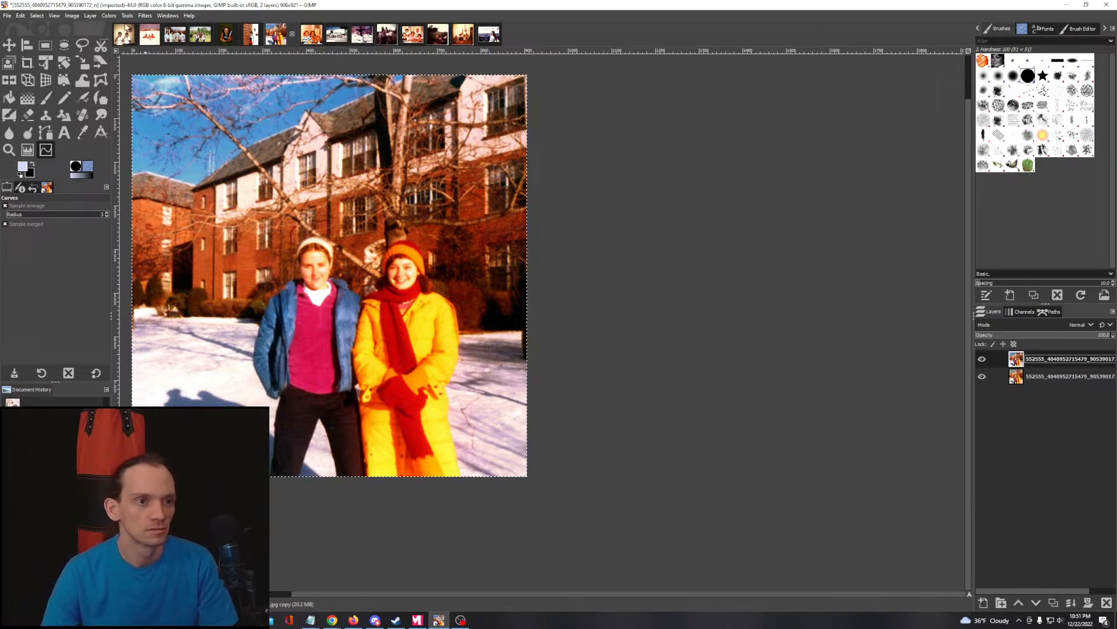
scroll(398, 281, up, 4)
scroll(398, 281, down, 6)
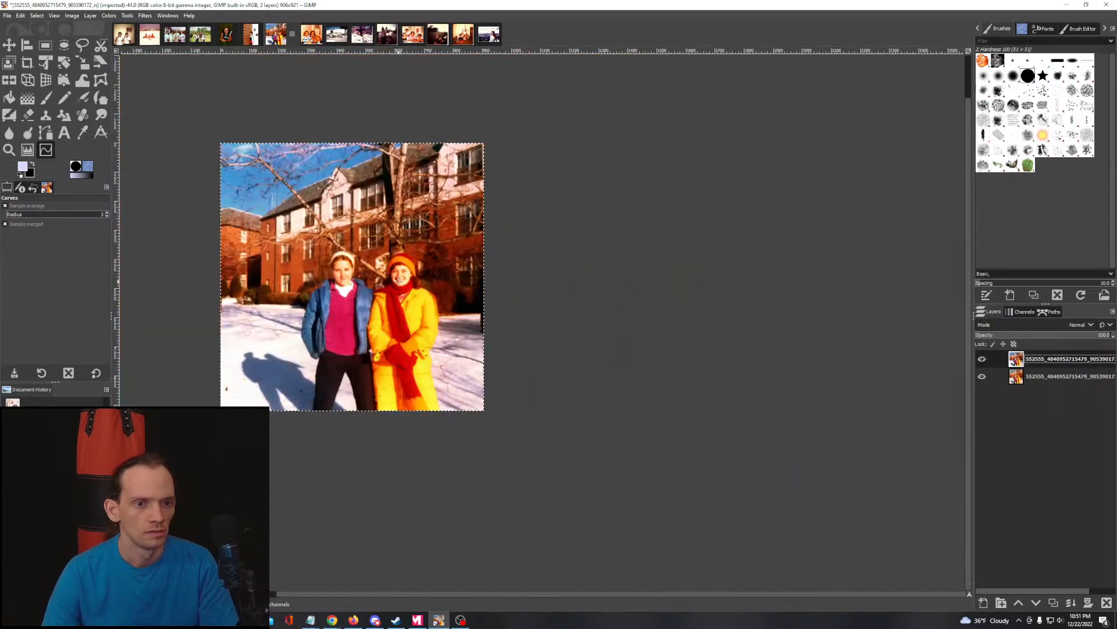
scroll(399, 281, up, 3)
scroll(398, 281, down, 1)
drag(398, 281, 446, 310)
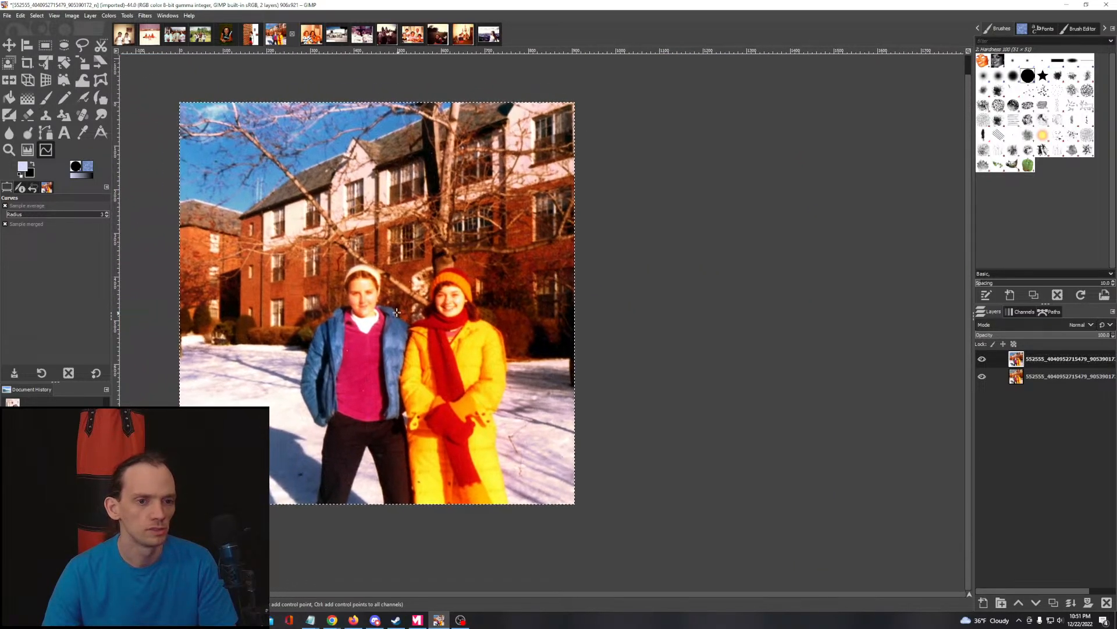
click(109, 15)
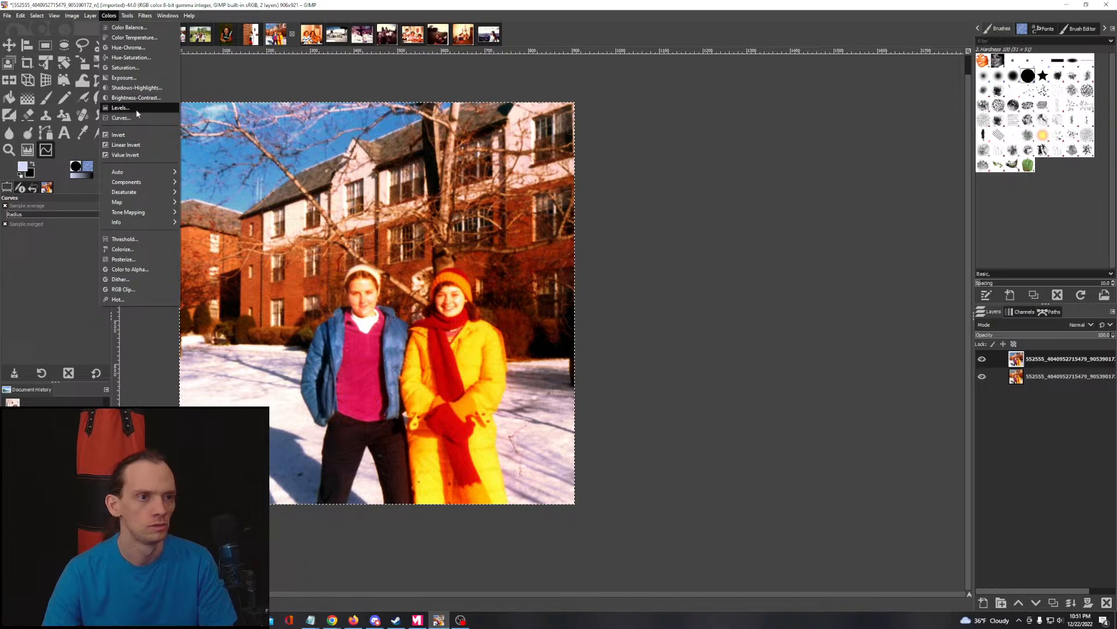
click(117, 134)
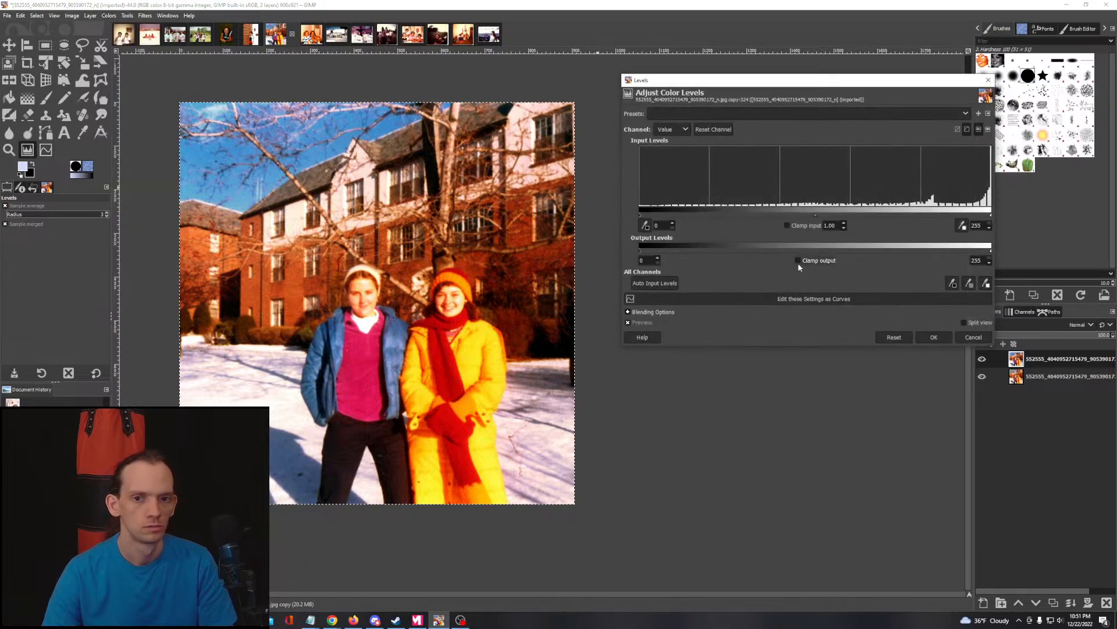
click(973, 337)
Step: Lower the Red curve's white point output to 196 and apply the curves to the snow photo's duplicated layer
click(110, 16)
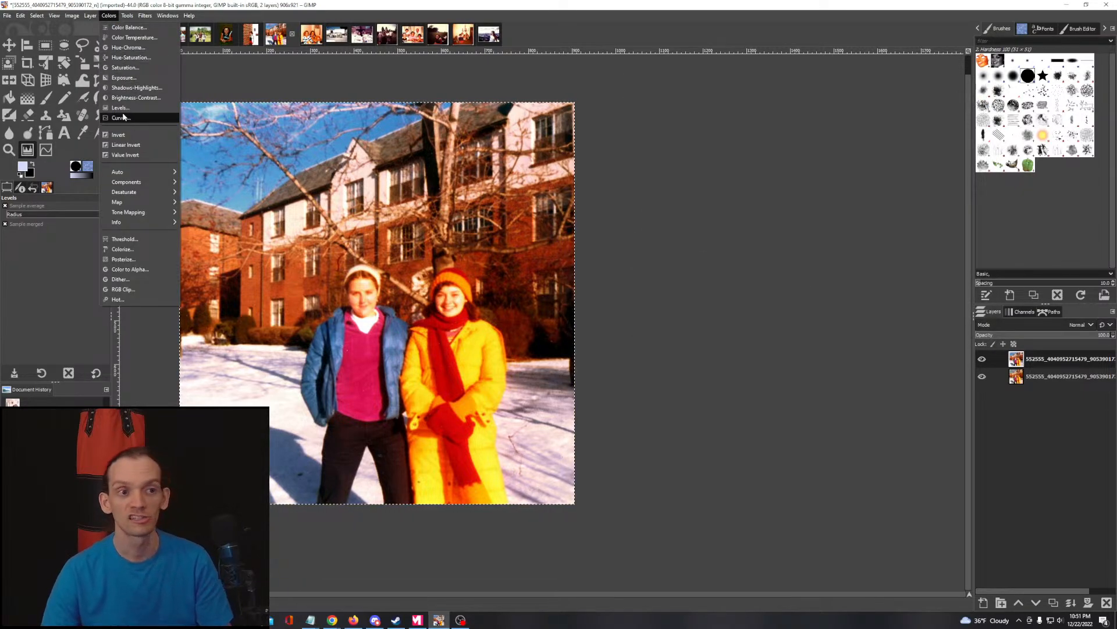
click(123, 118)
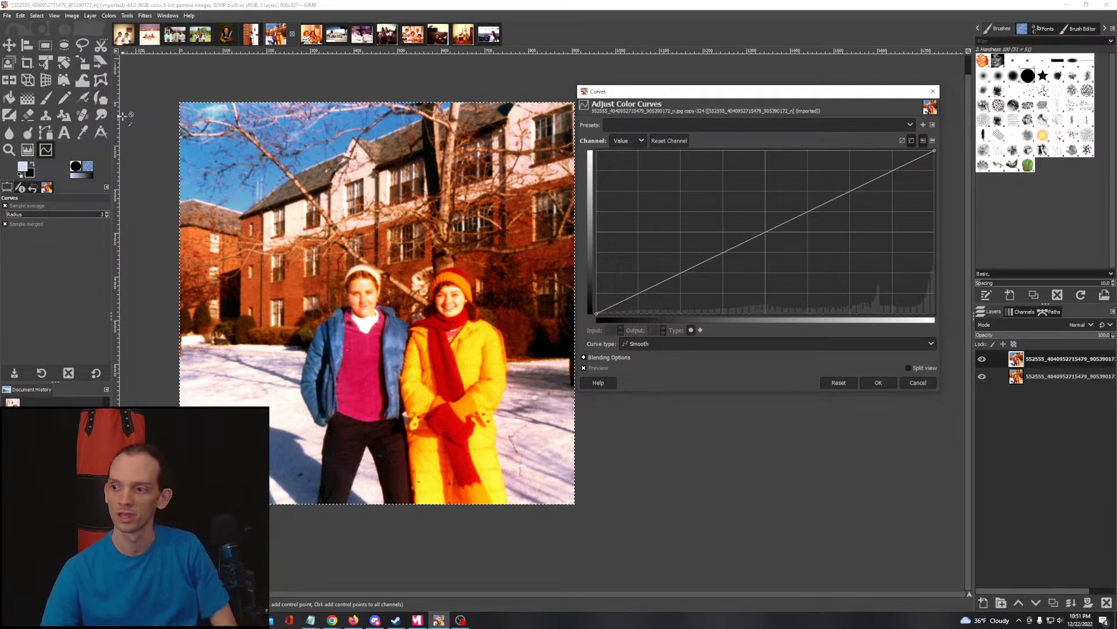
drag(398, 288, 369, 284)
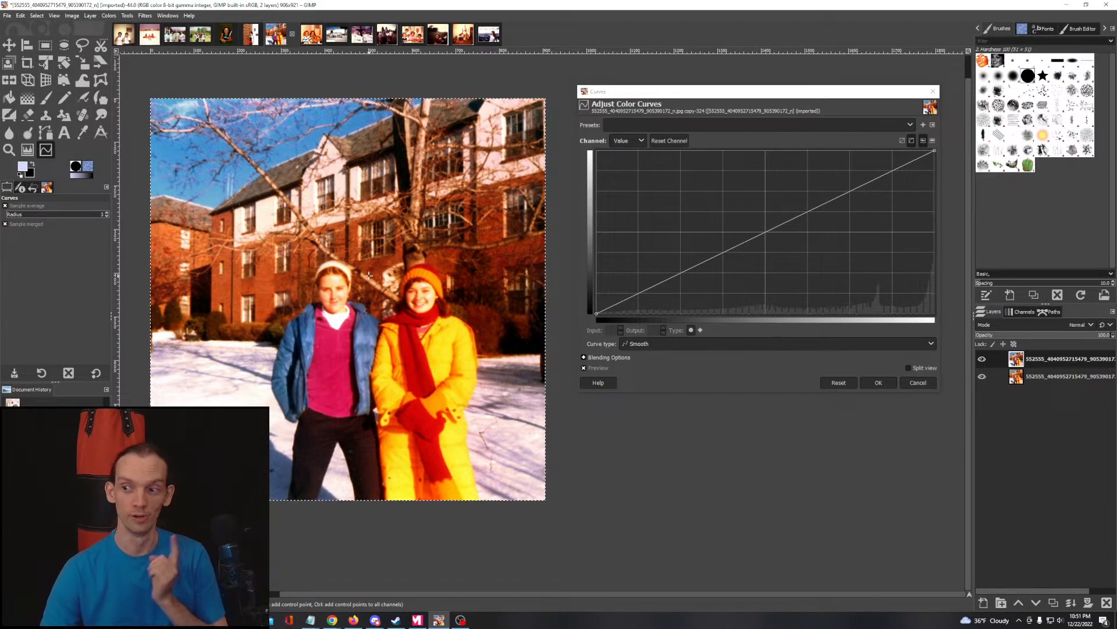
click(633, 140)
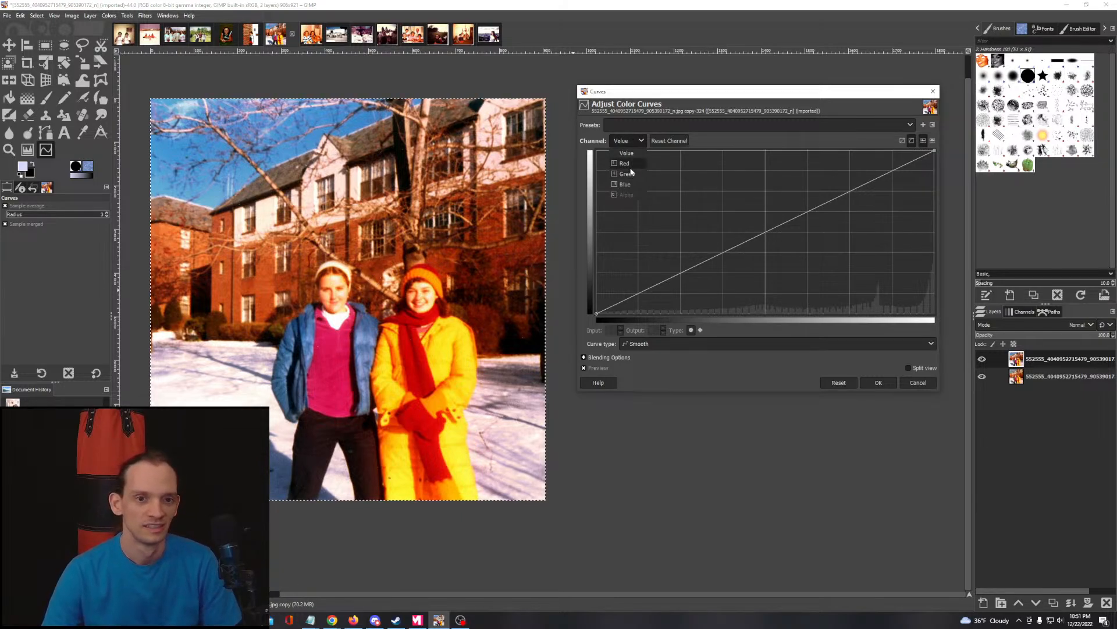
click(626, 165)
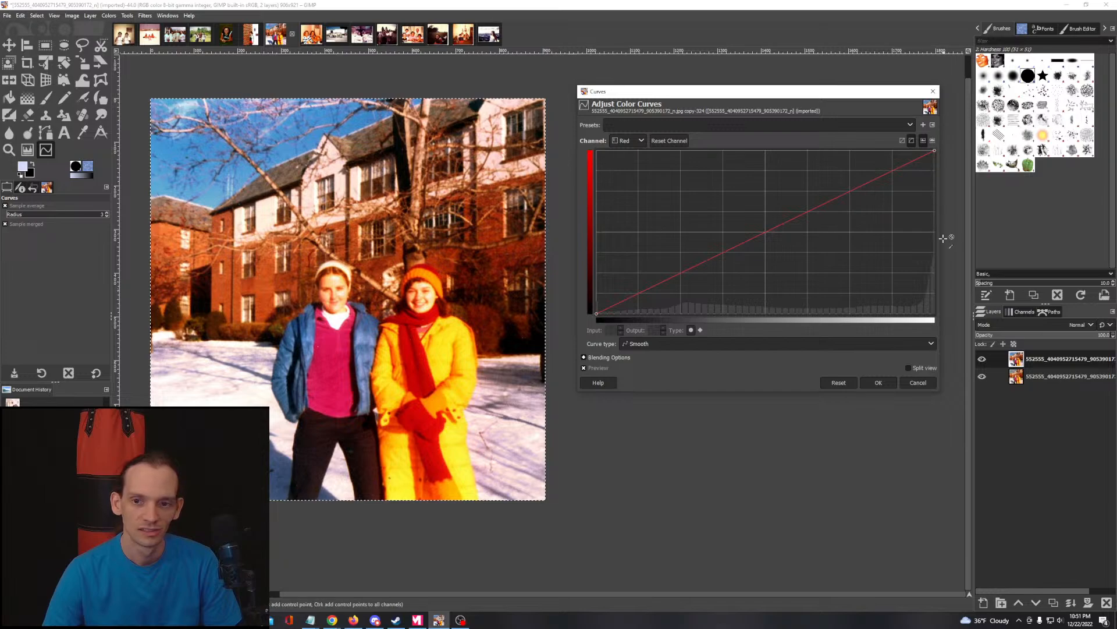
click(935, 151)
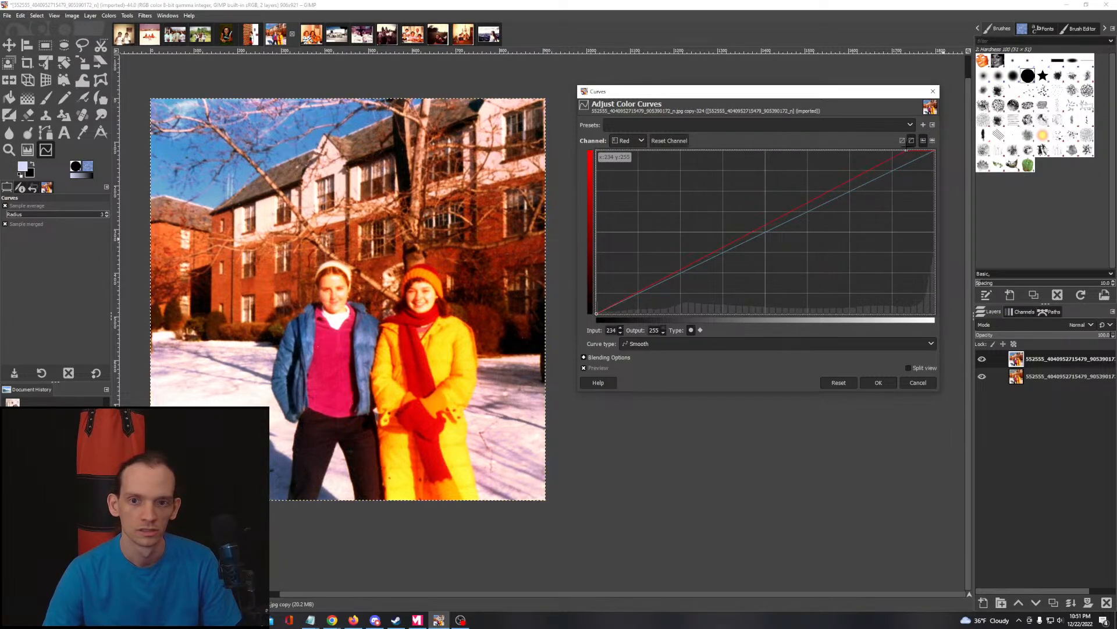
drag(924, 178, 952, 156)
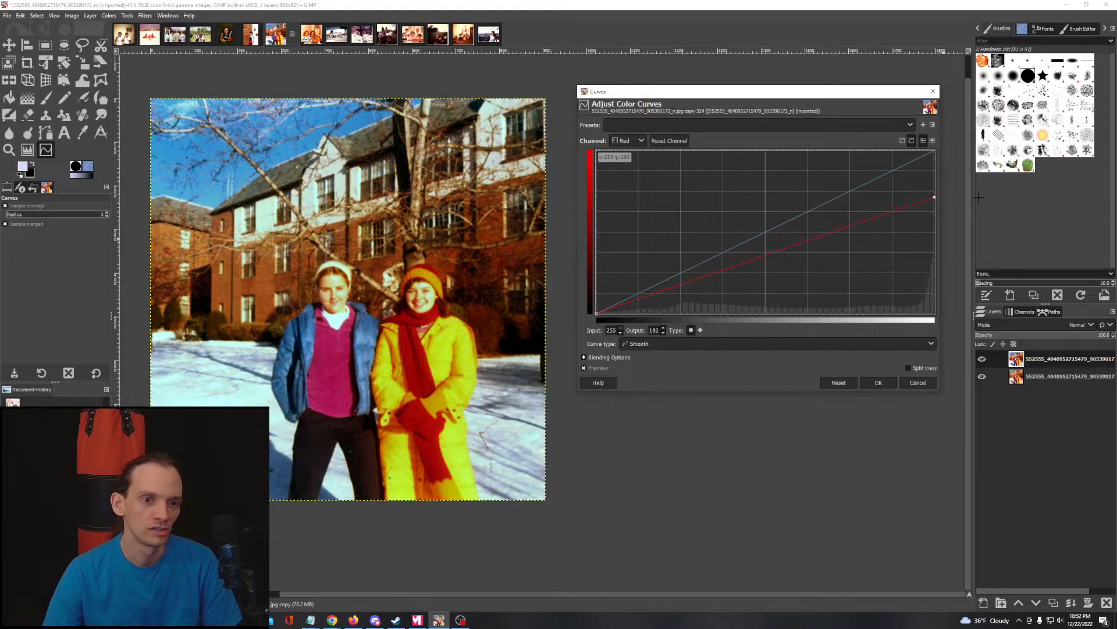
drag(988, 181, 965, 168)
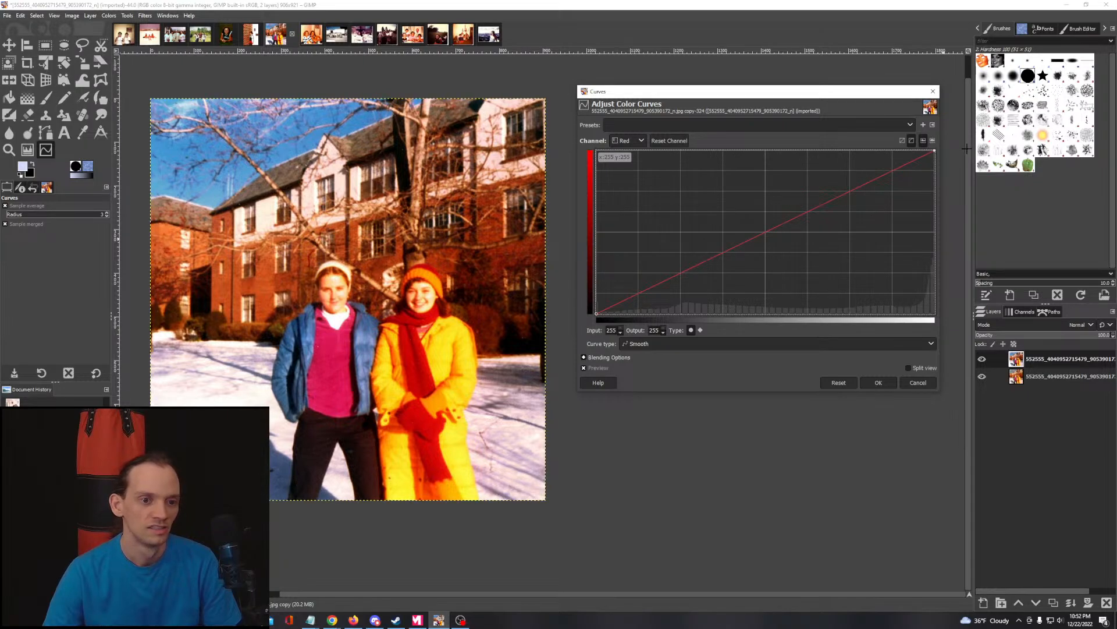
drag(940, 149, 938, 159)
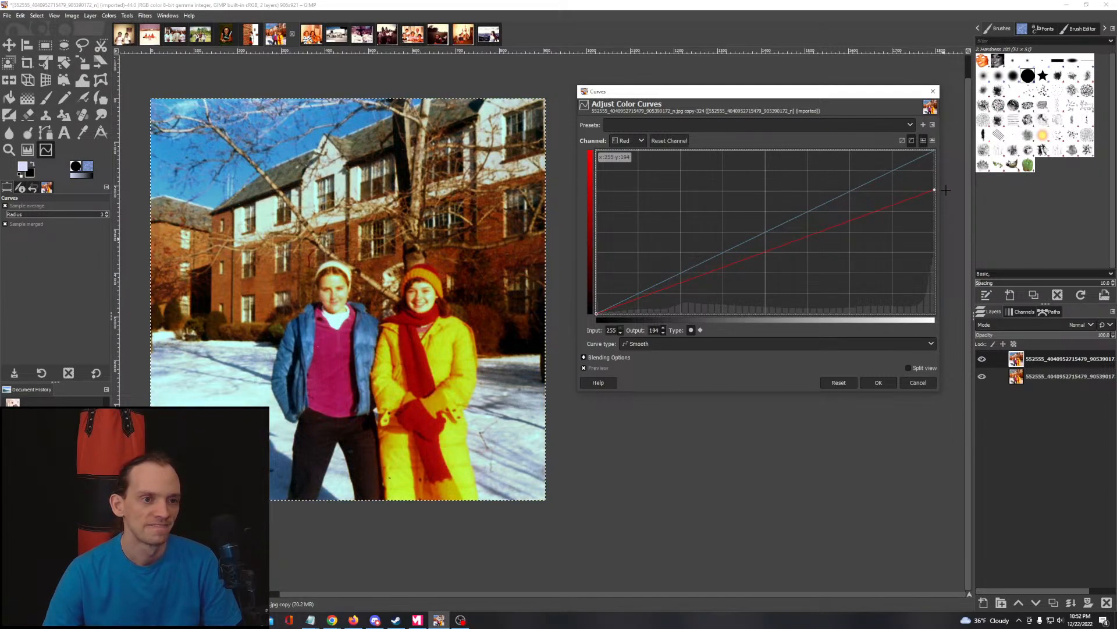
drag(945, 190, 946, 189)
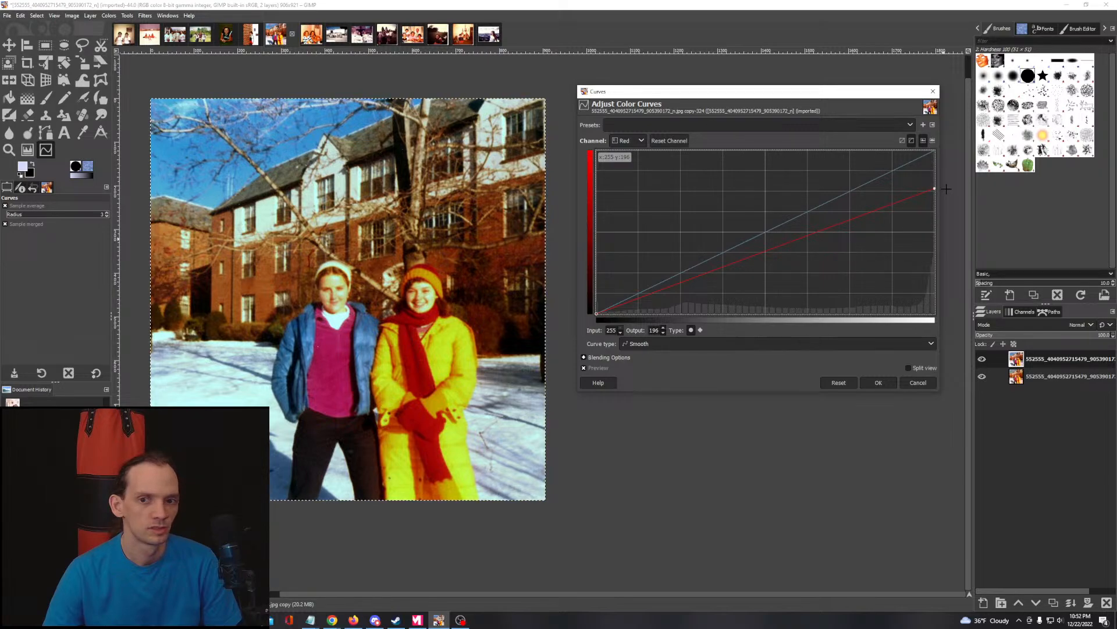
click(871, 382)
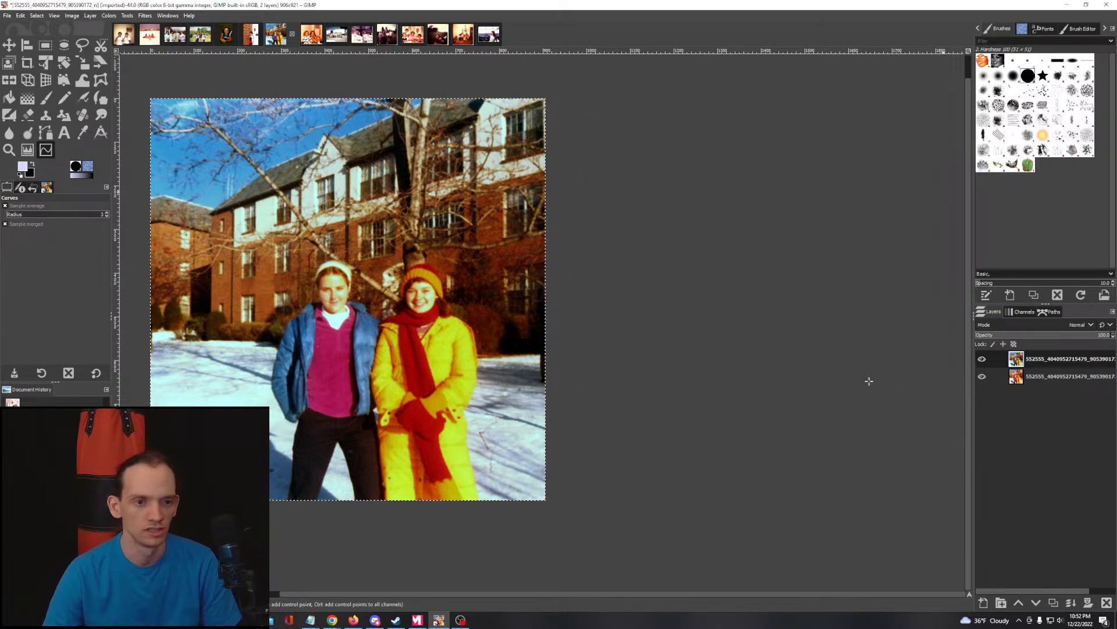
Step: Try raising the top layer's brightness to 26 and contrast to about 12, and compare it with the original layer below
click(109, 16)
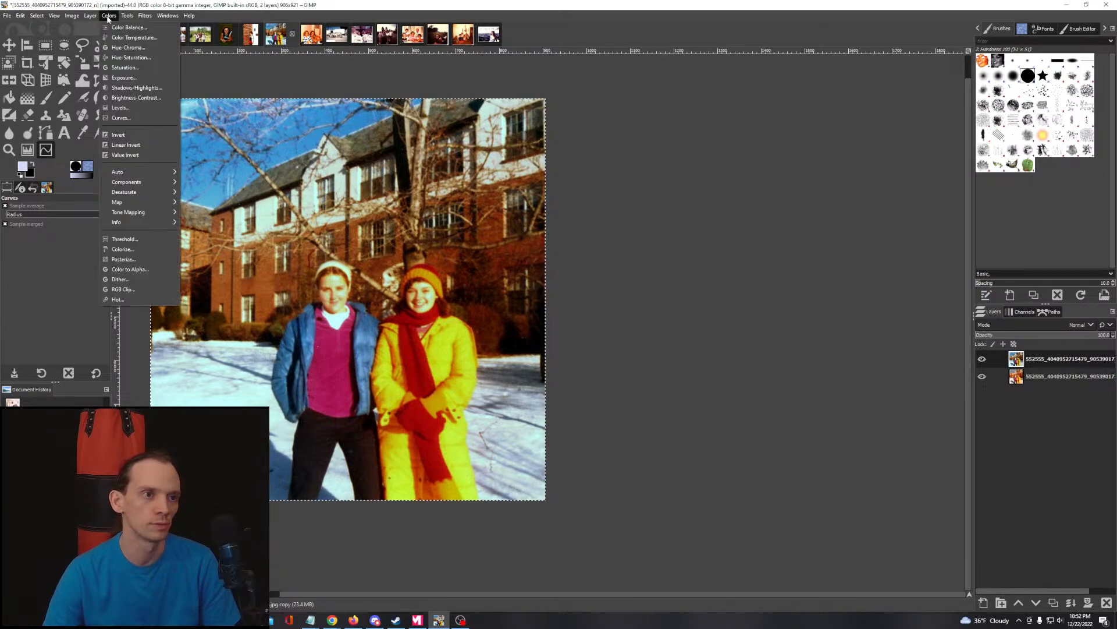
click(128, 97)
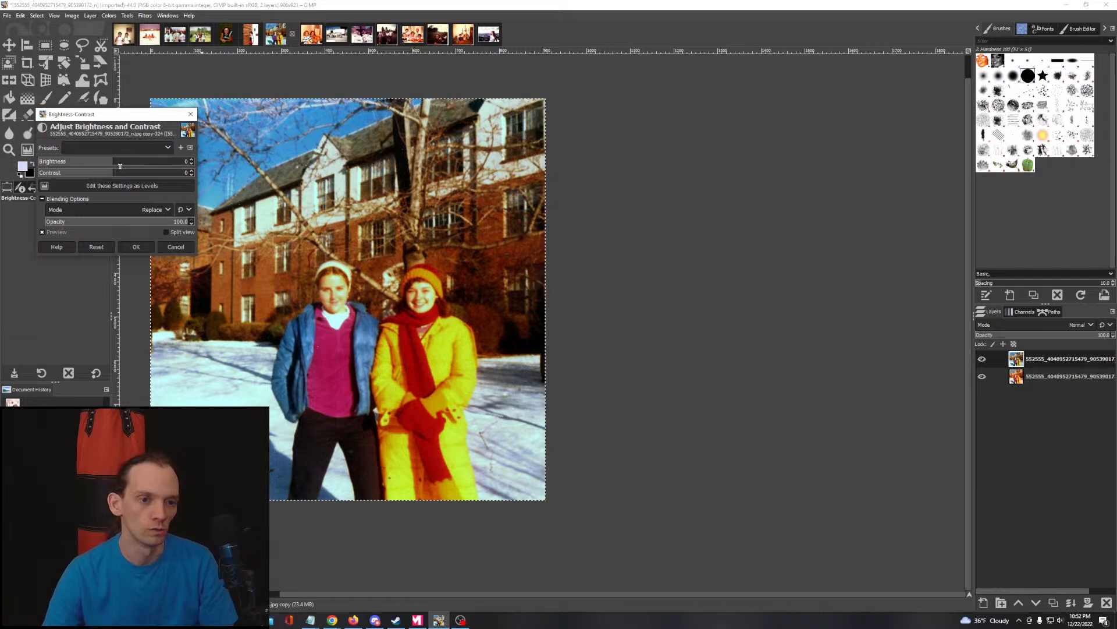
drag(120, 166, 129, 163)
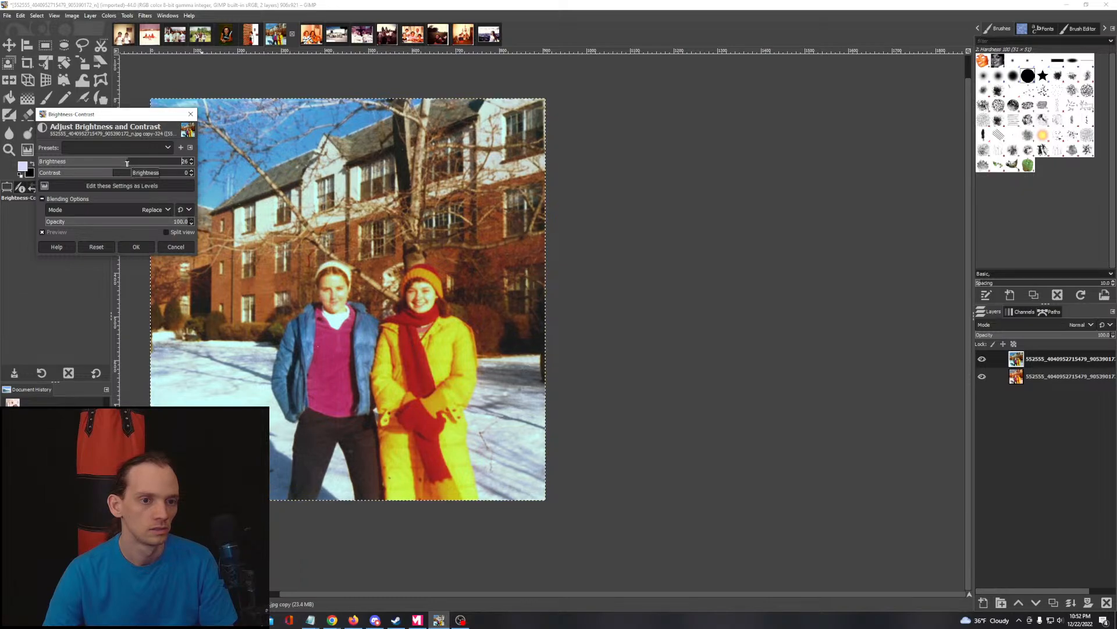
click(120, 173)
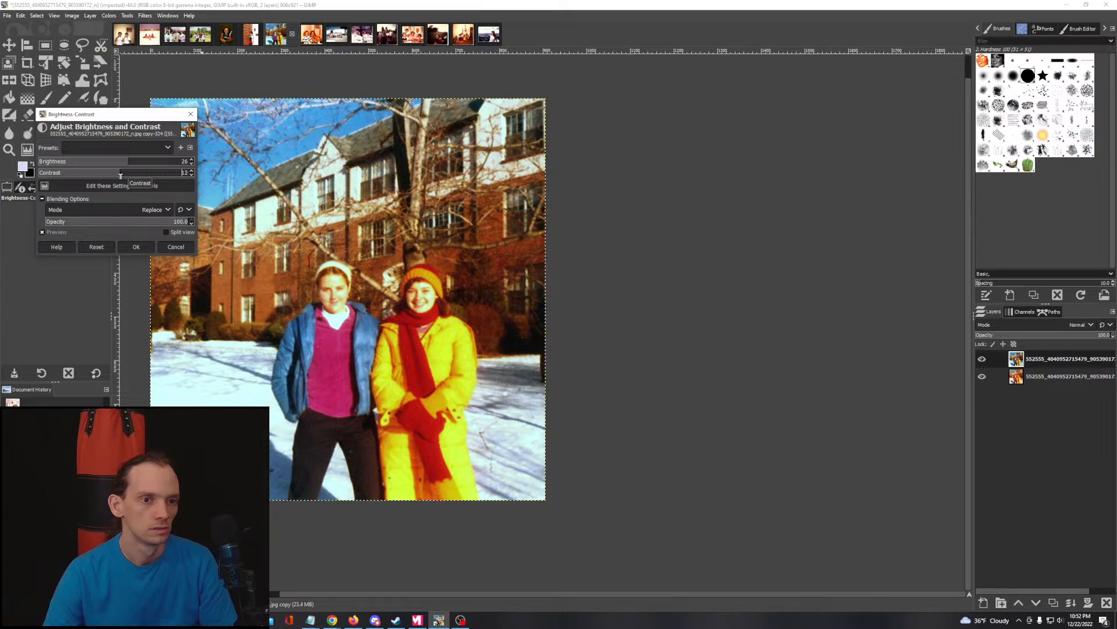
click(135, 246)
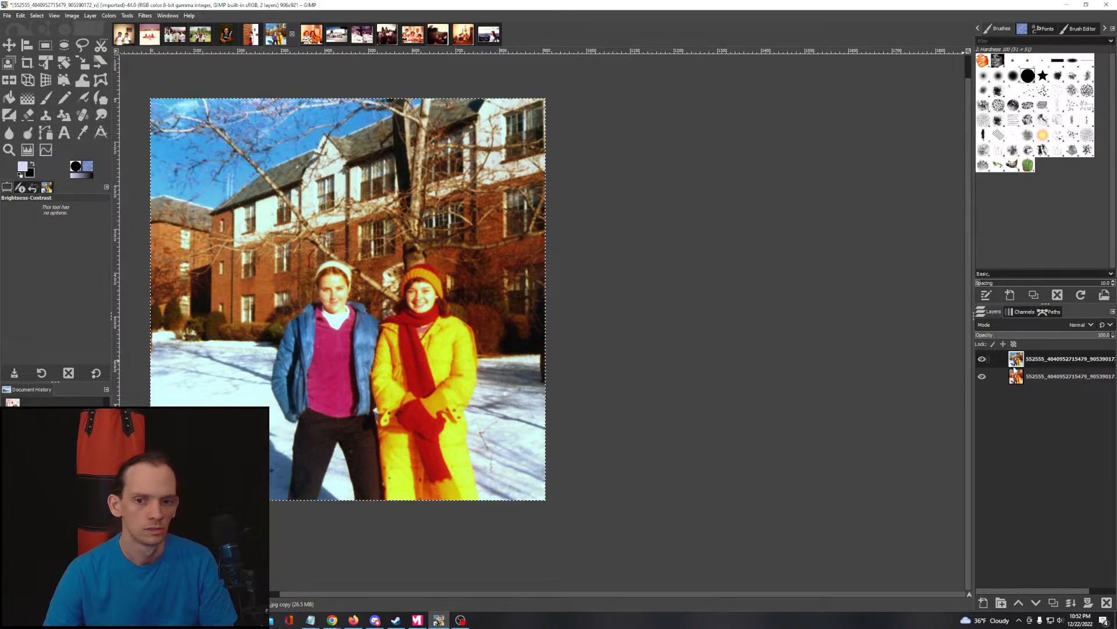
click(981, 360)
click(981, 361)
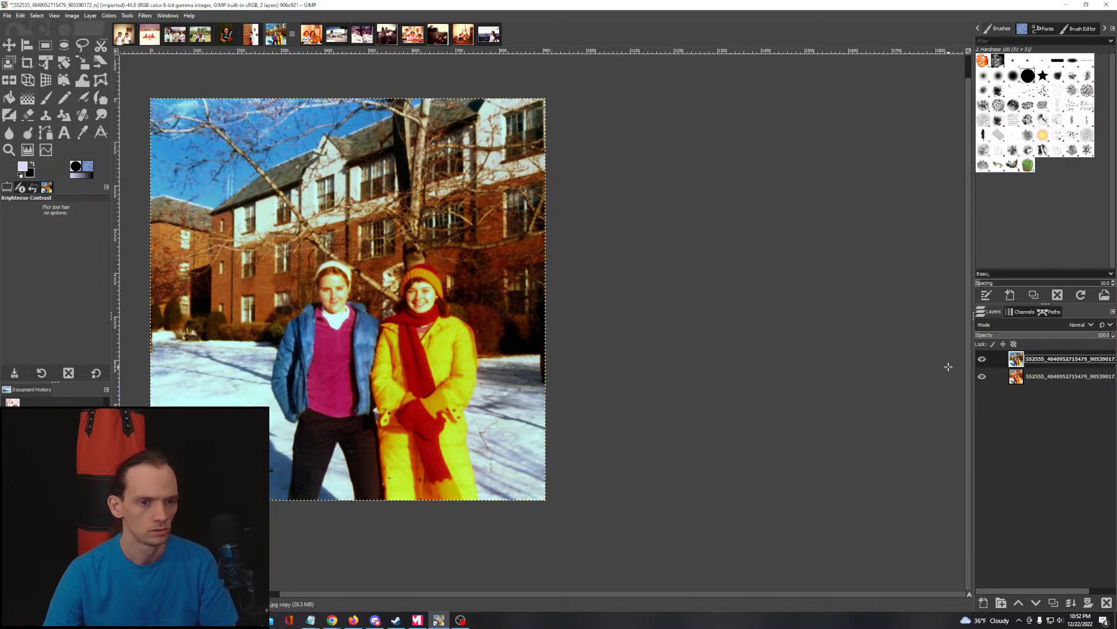
Step: Undo the top layer's adjustments back to before Curves, redoing Curves once for comparison and undoing it again
key(ctrl+z)
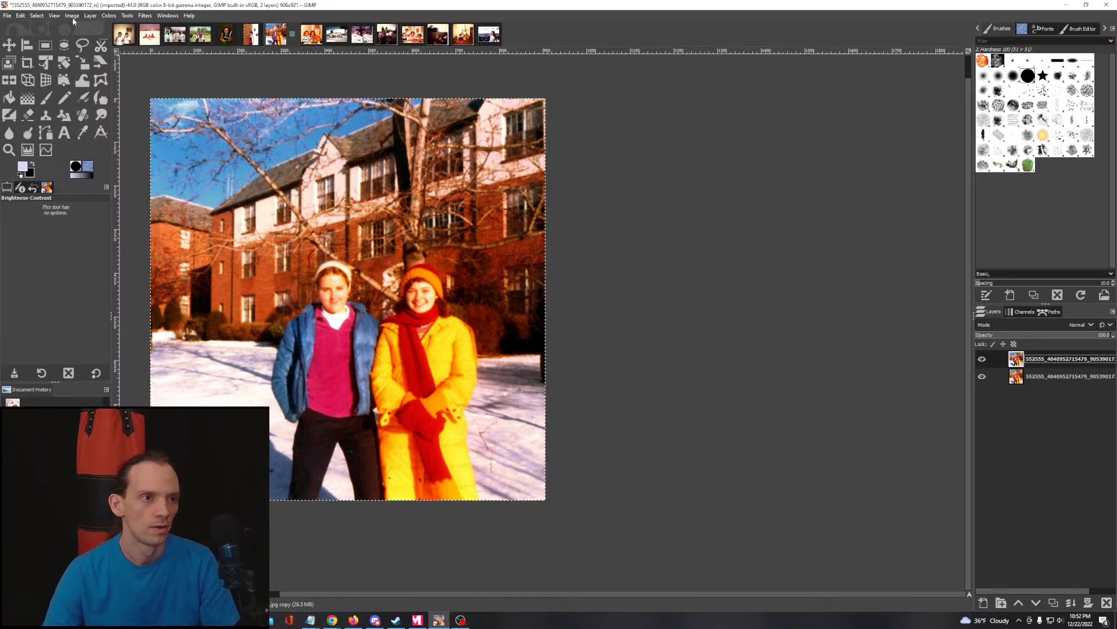
click(19, 16)
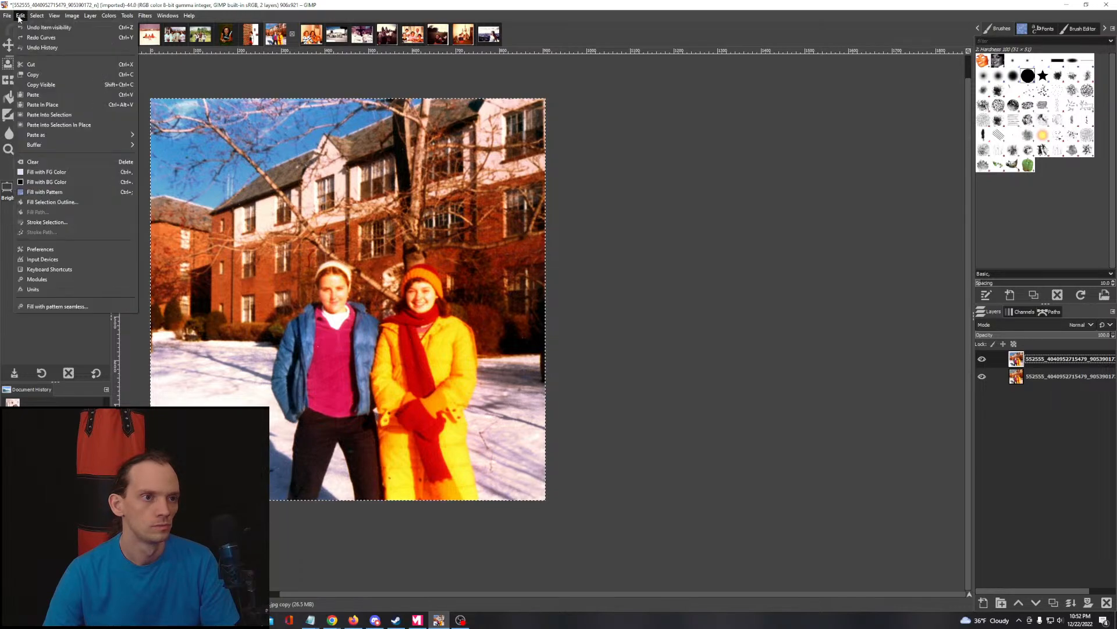
click(38, 37)
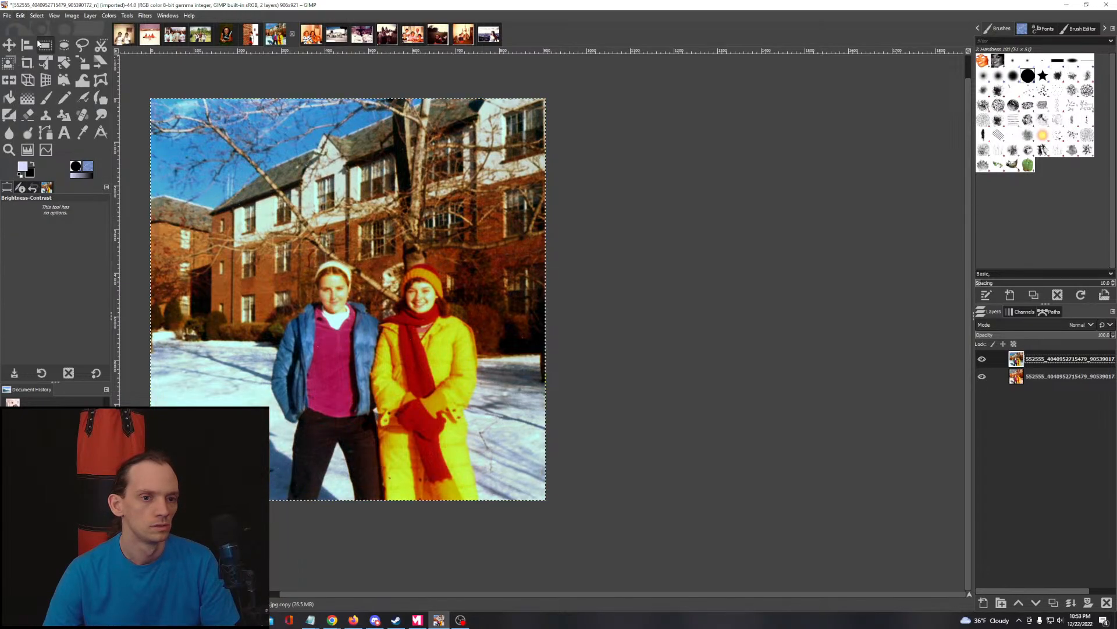
key(ctrl+z)
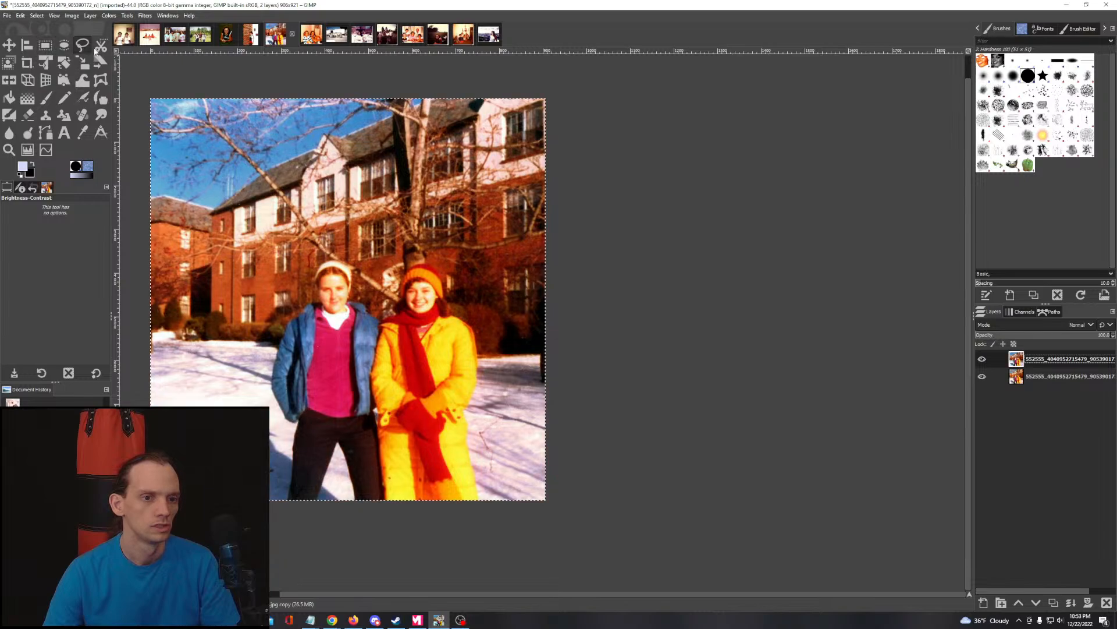
Step: Start Curves on the top layer and bend the Red channel down through two points, lowering its white endpoint to output 202
click(105, 16)
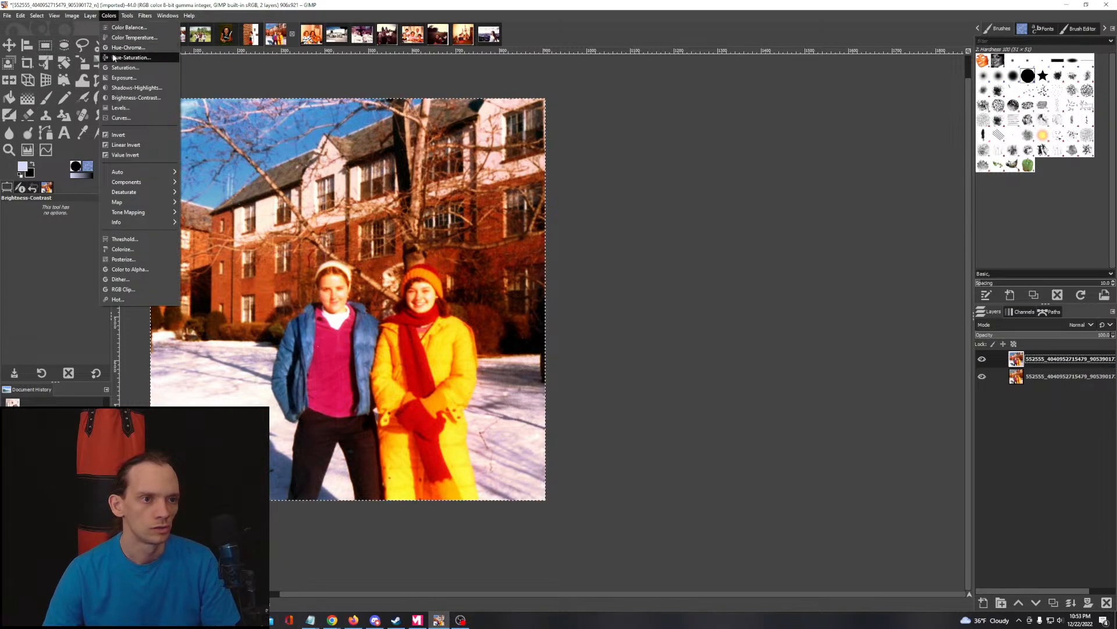
click(120, 118)
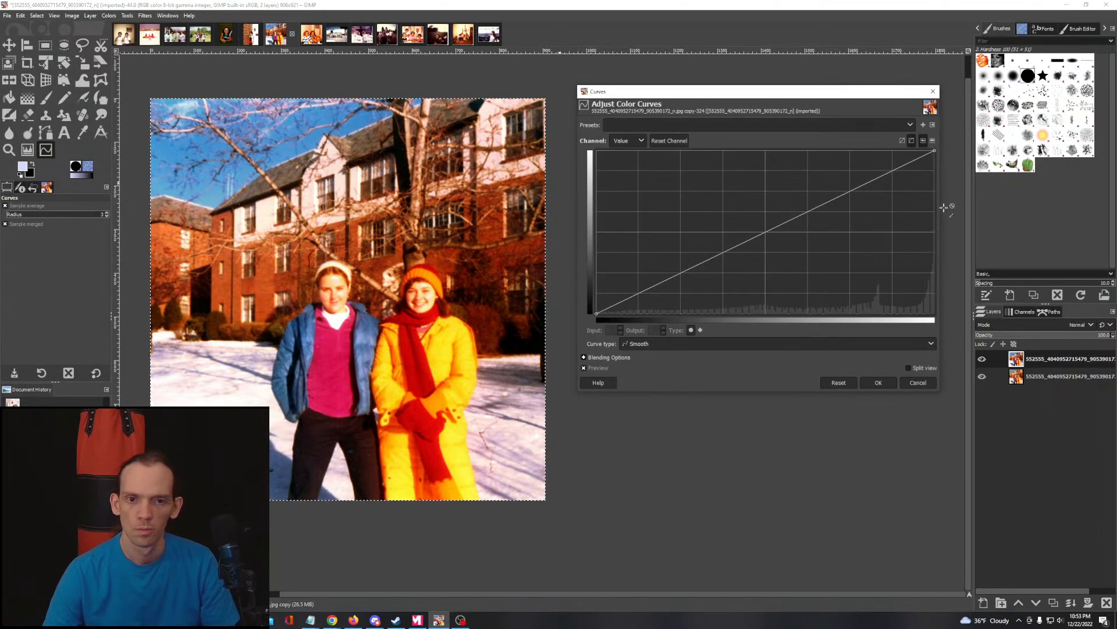
click(631, 141)
click(621, 164)
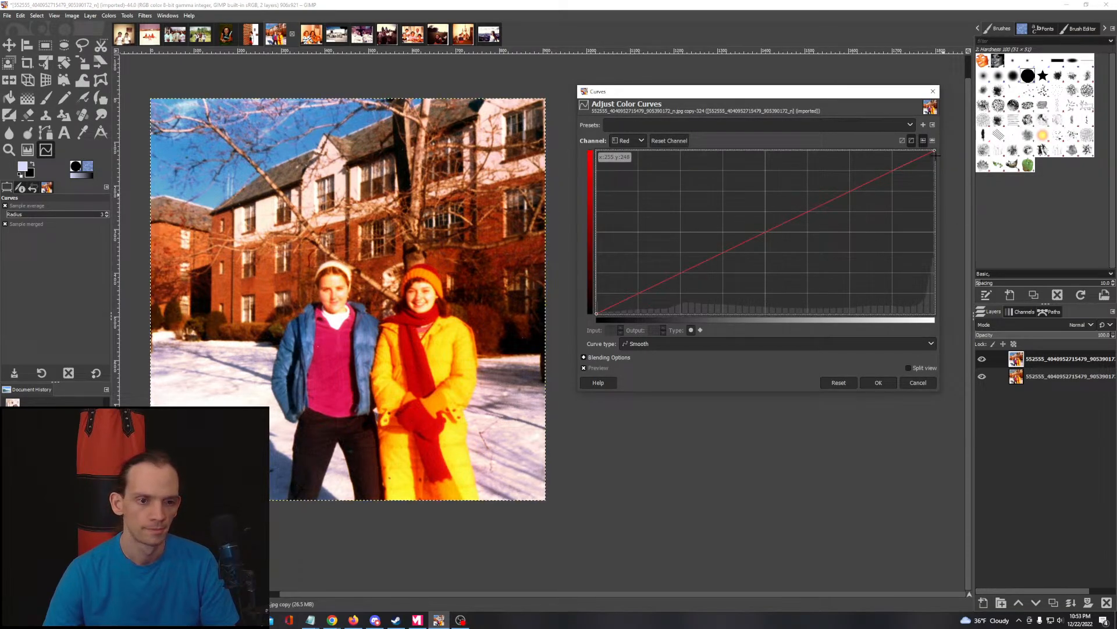
drag(934, 152, 935, 157)
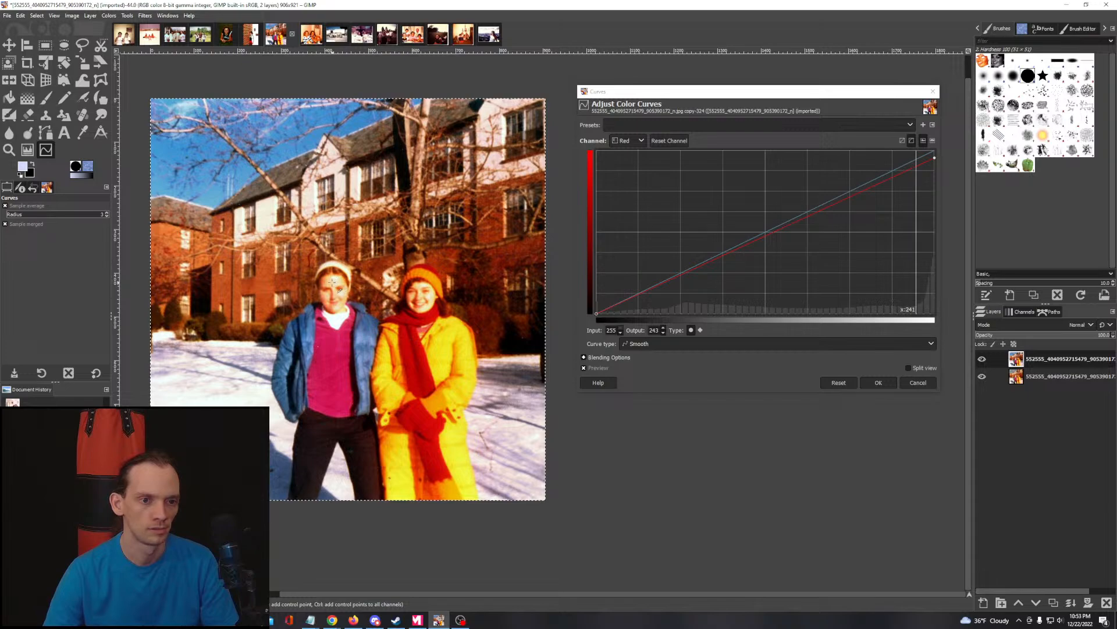
click(877, 186)
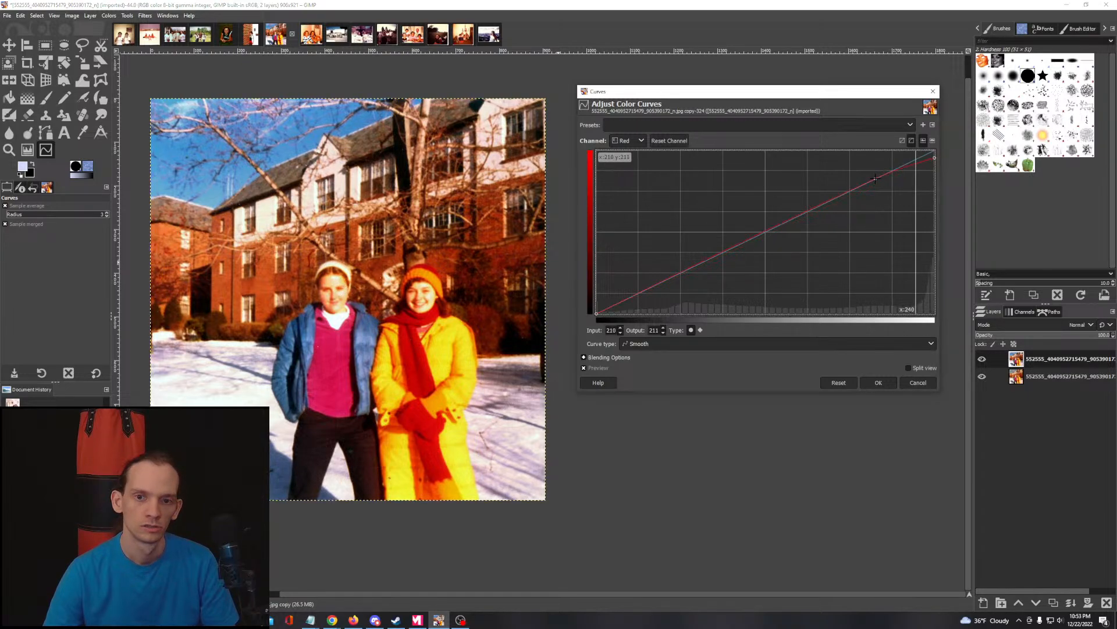
drag(934, 158, 937, 193)
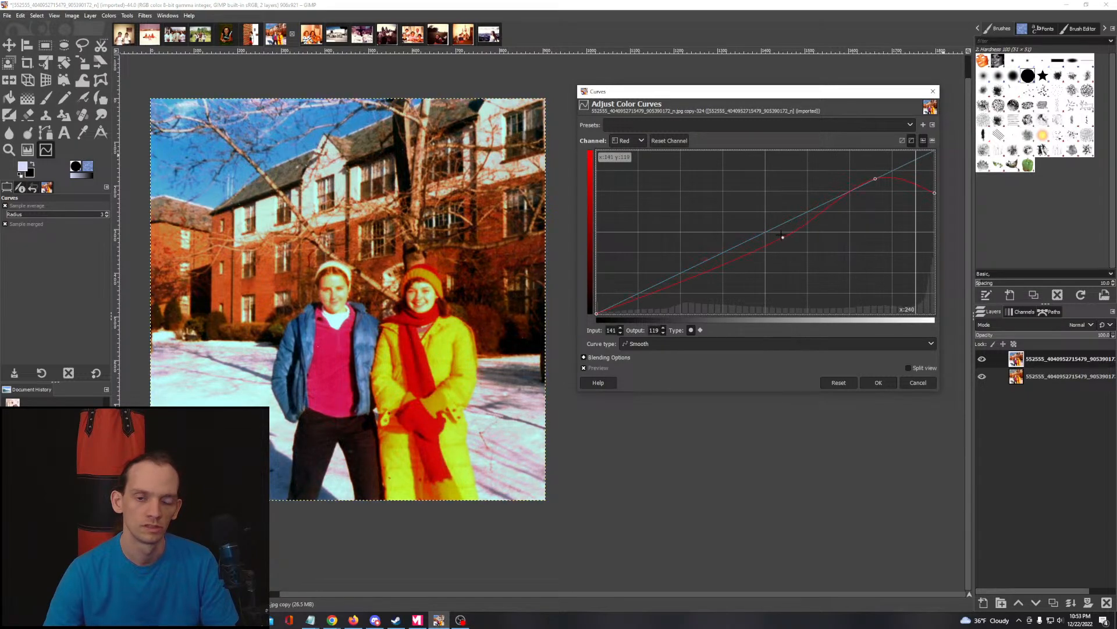
drag(781, 234, 780, 233)
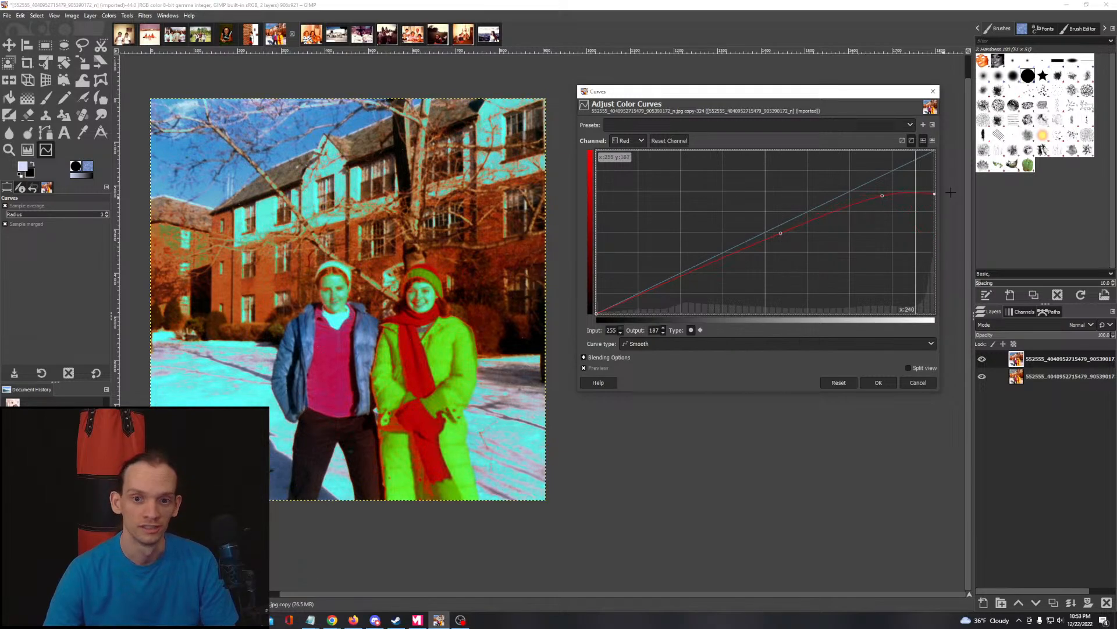
drag(959, 155, 961, 154)
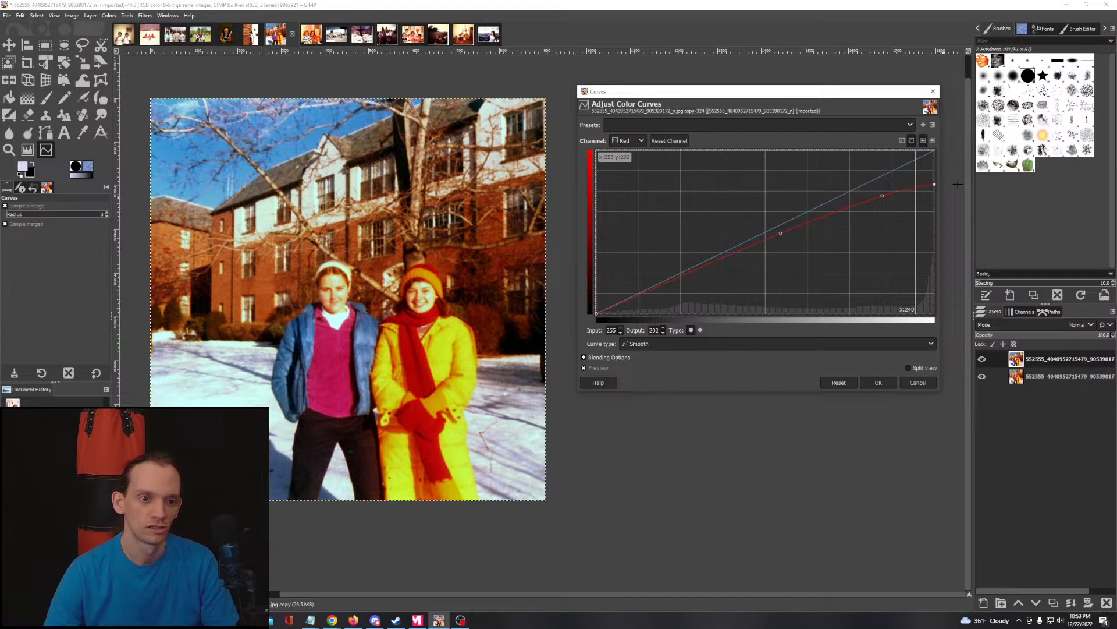
drag(958, 182, 958, 184)
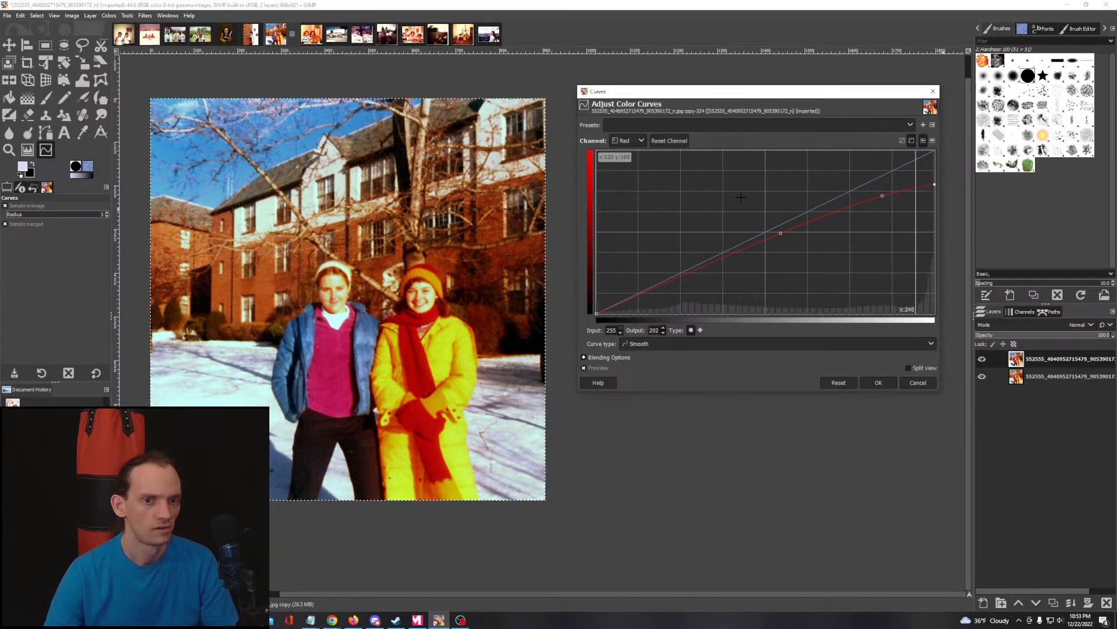
Step: Inspect the two faces up close and raise the Blue curve with points near 98 to 112 and 165 to 184
scroll(379, 276, up, 3)
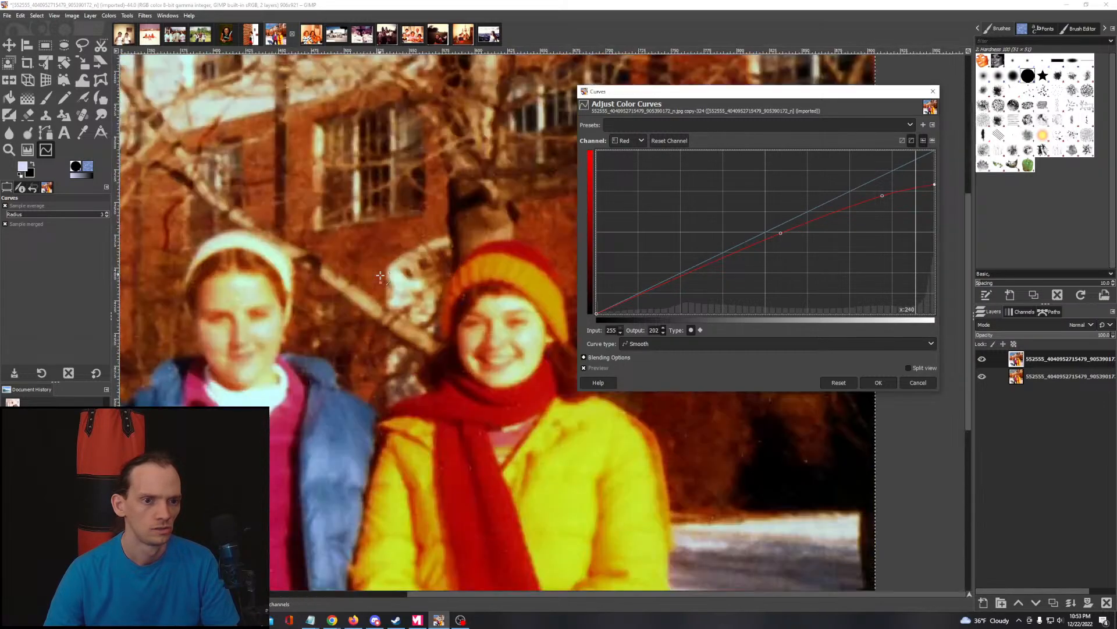
scroll(445, 304, up, 2)
drag(445, 304, 417, 296)
click(636, 143)
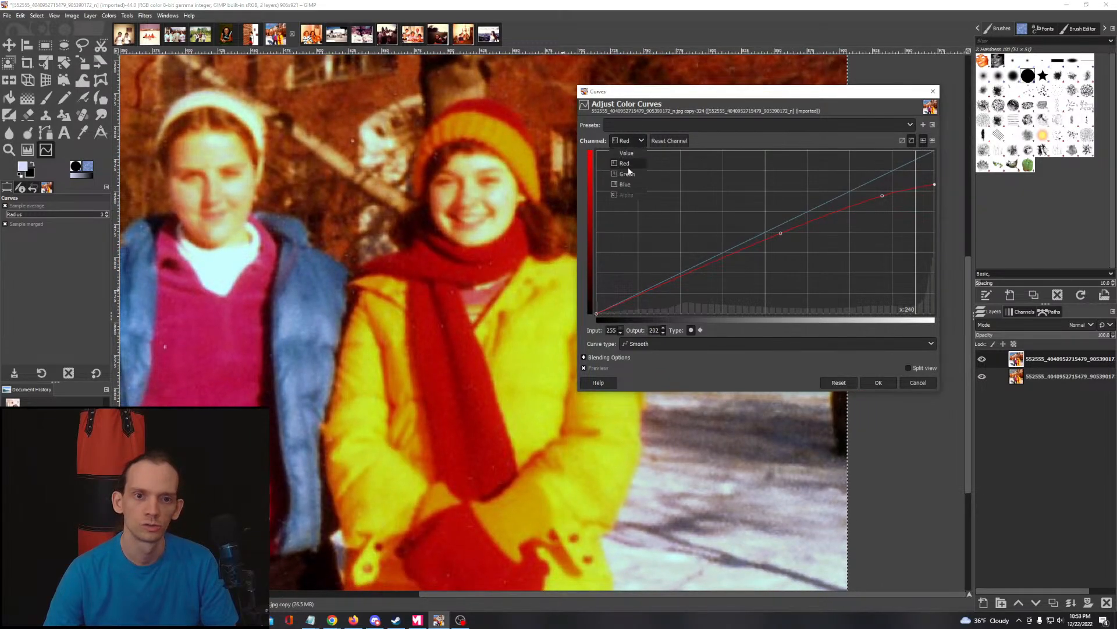
click(626, 185)
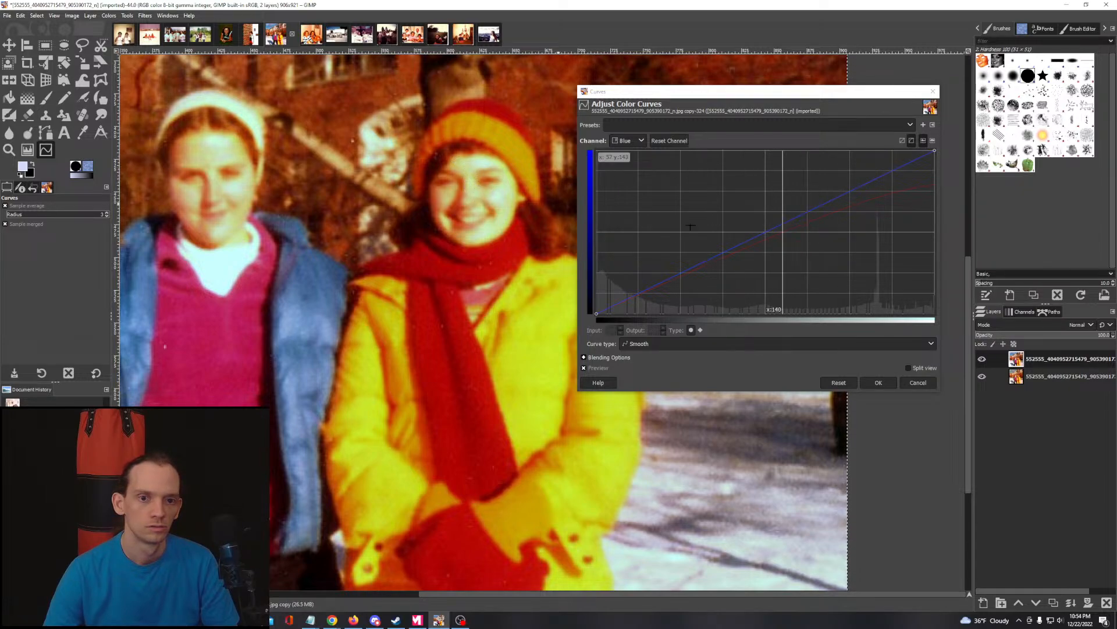
drag(727, 250, 725, 241)
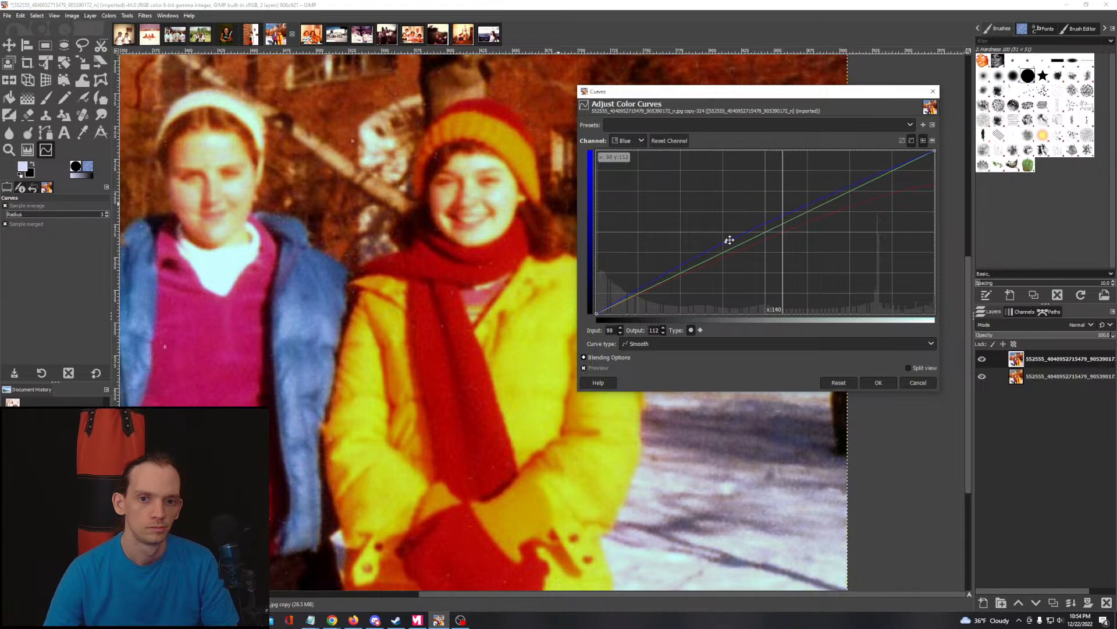
click(815, 197)
Step: Refine the Blue curve by moving its upper point to input 162, output 188, and raising the black endpoint to output 7
ctrl+scroll(383, 230, down, 2)
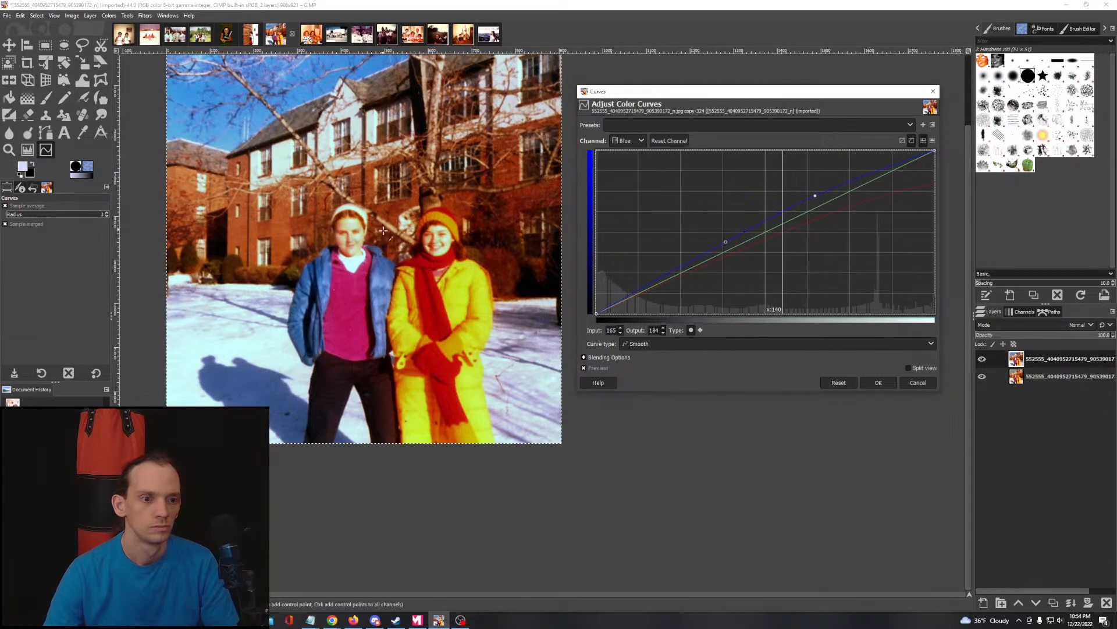
drag(383, 230, 366, 310)
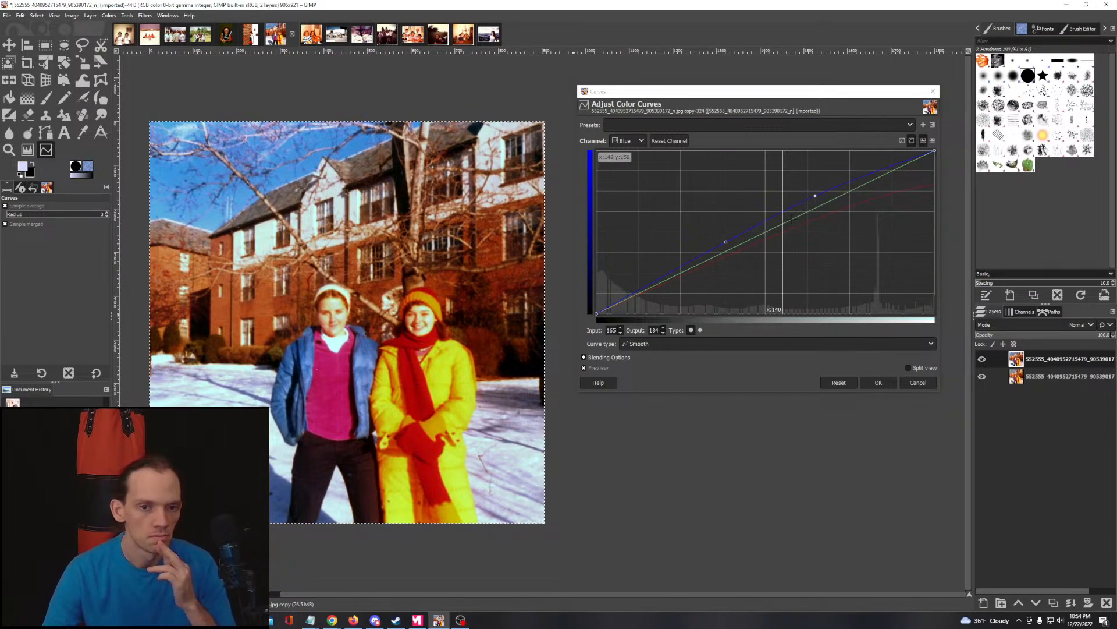
click(815, 196)
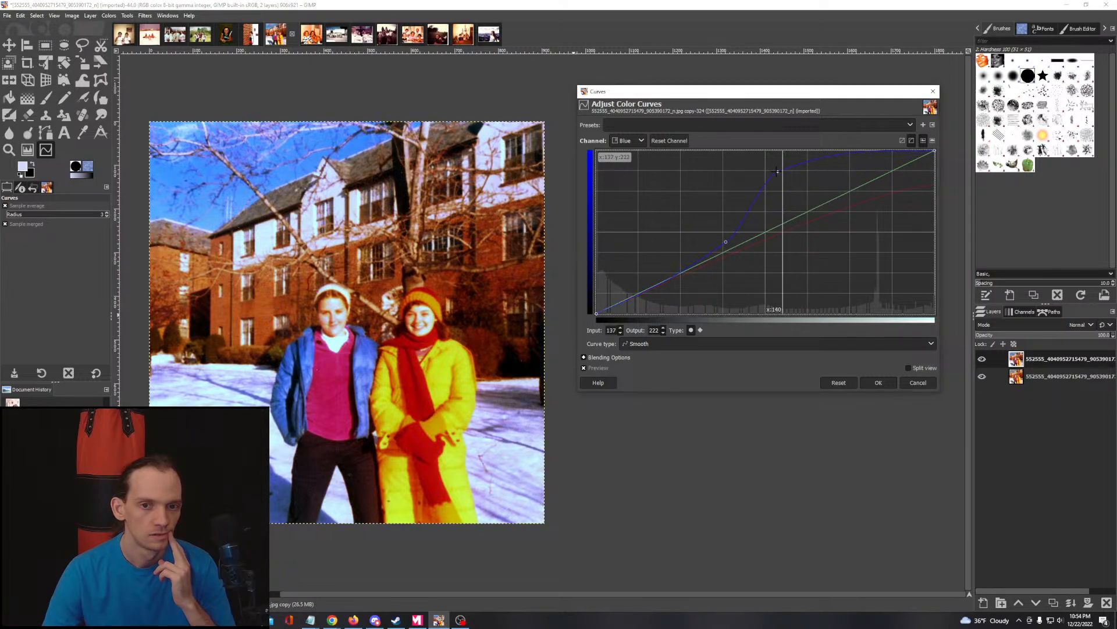
drag(785, 175, 812, 192)
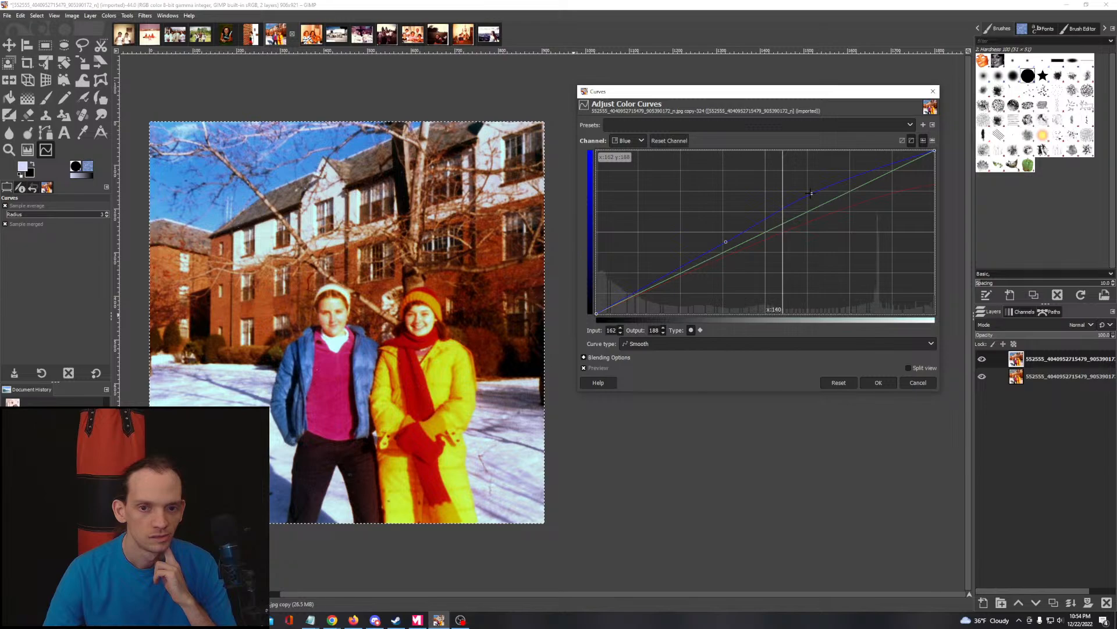
click(726, 242)
drag(596, 313, 596, 262)
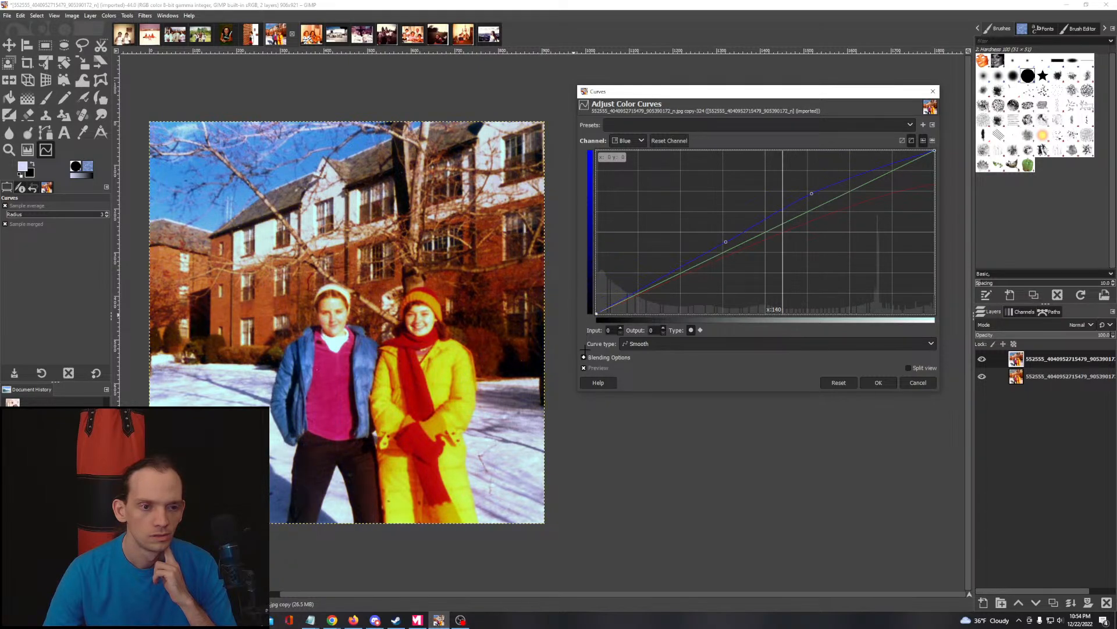
drag(596, 314, 596, 268)
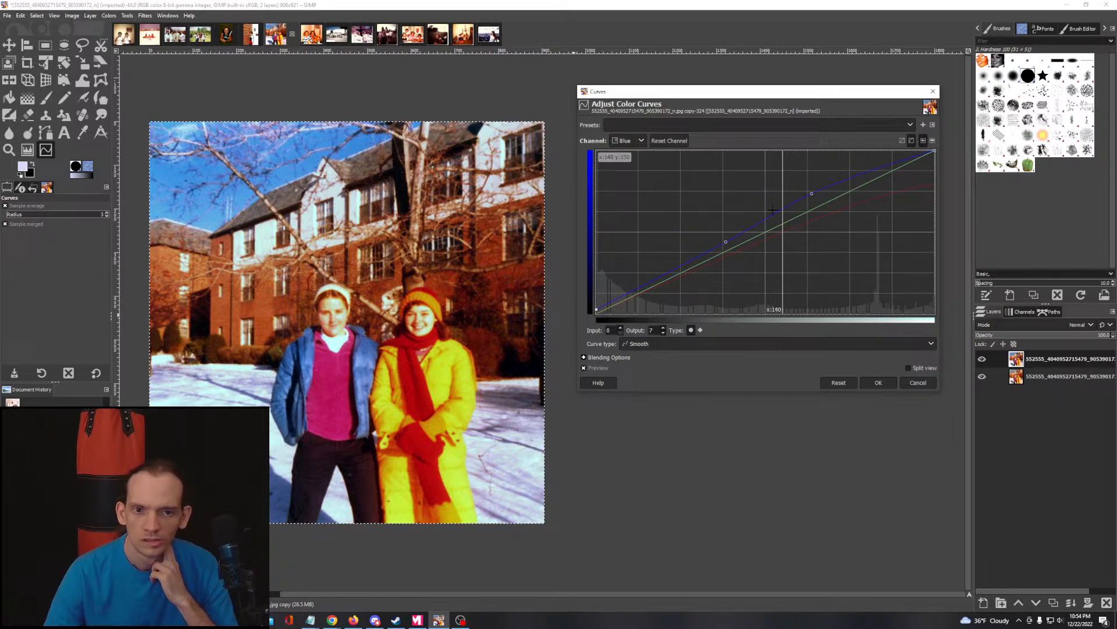
Step: Anchor the Value curve at input 234, output 234, and sample tones on the yellow coat and the snow in the photo
click(628, 140)
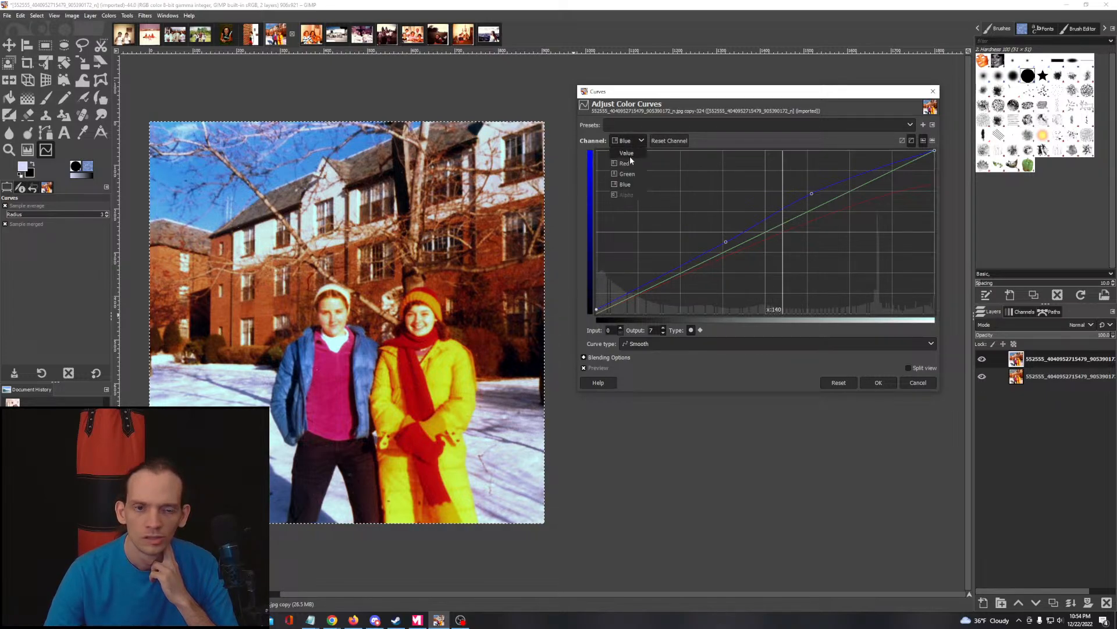
click(629, 156)
mouse_move(902, 165)
mouse_down()
mouse_move(904, 262)
mouse_move(907, 163)
mouse_up()
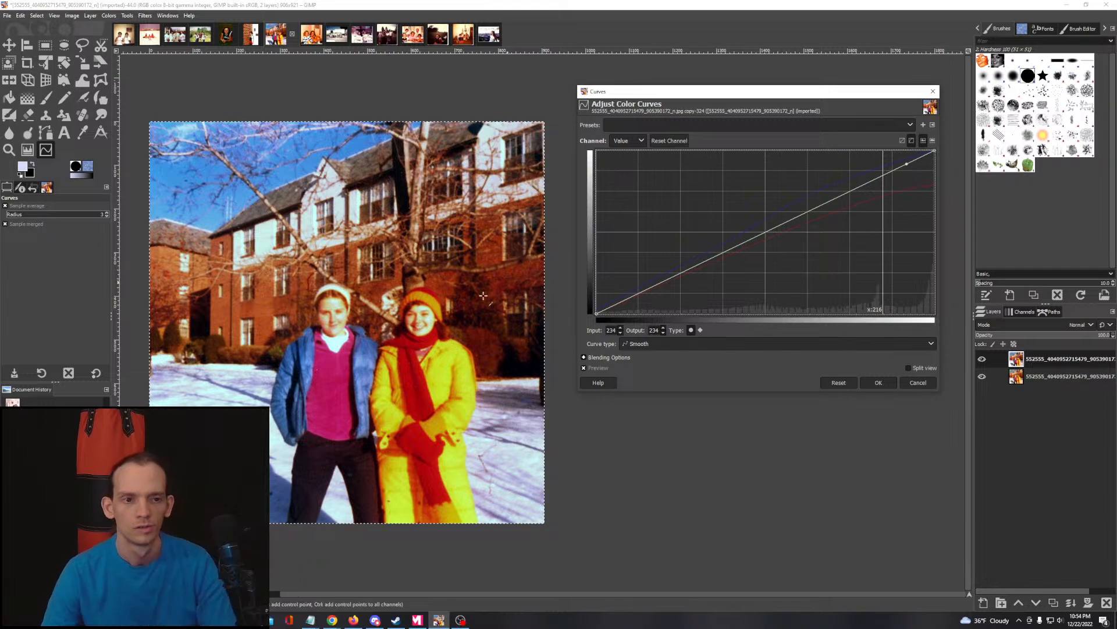
mouse_move(420, 317)
mouse_down()
mouse_move(432, 321)
mouse_move(409, 321)
mouse_move(431, 327)
mouse_up()
click(518, 464)
drag(518, 464, 512, 457)
click(173, 378)
mouse_move(173, 378)
mouse_down()
mouse_move(162, 378)
mouse_move(250, 383)
mouse_up()
drag(249, 443, 242, 445)
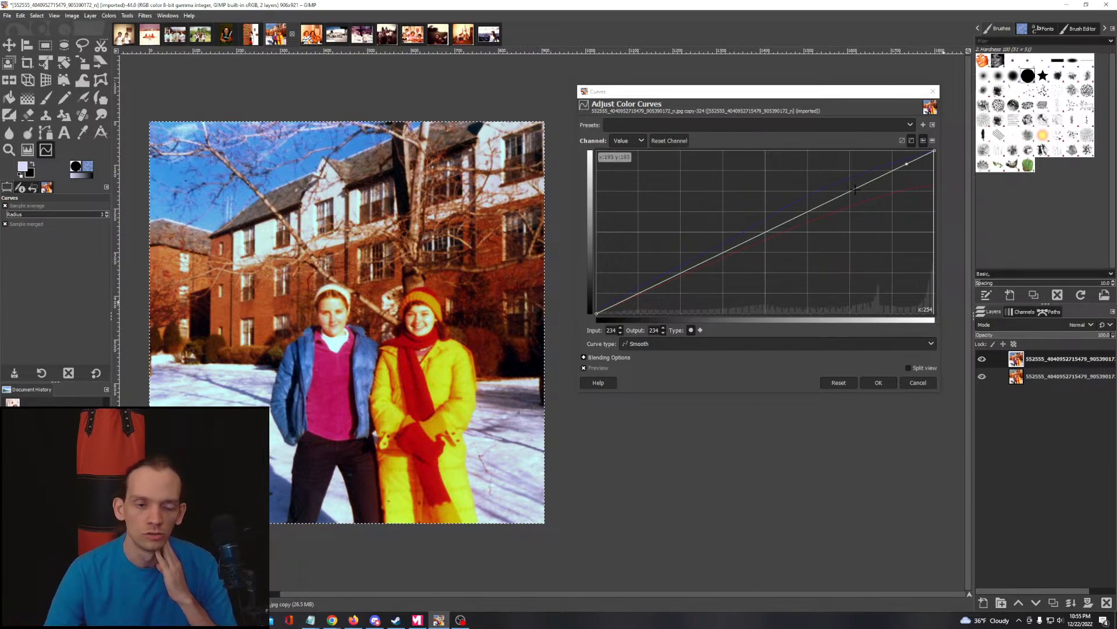
Step: Lower the Value curve's highlights to output 195 at input 208, apply Curves, and compare the result with the original layer
mouse_move(855, 189)
mouse_down()
mouse_move(863, 201)
mouse_move(827, 204)
mouse_move(895, 169)
mouse_move(892, 195)
mouse_move(893, 169)
mouse_move(879, 187)
mouse_move(881, 311)
mouse_move(872, 187)
mouse_up()
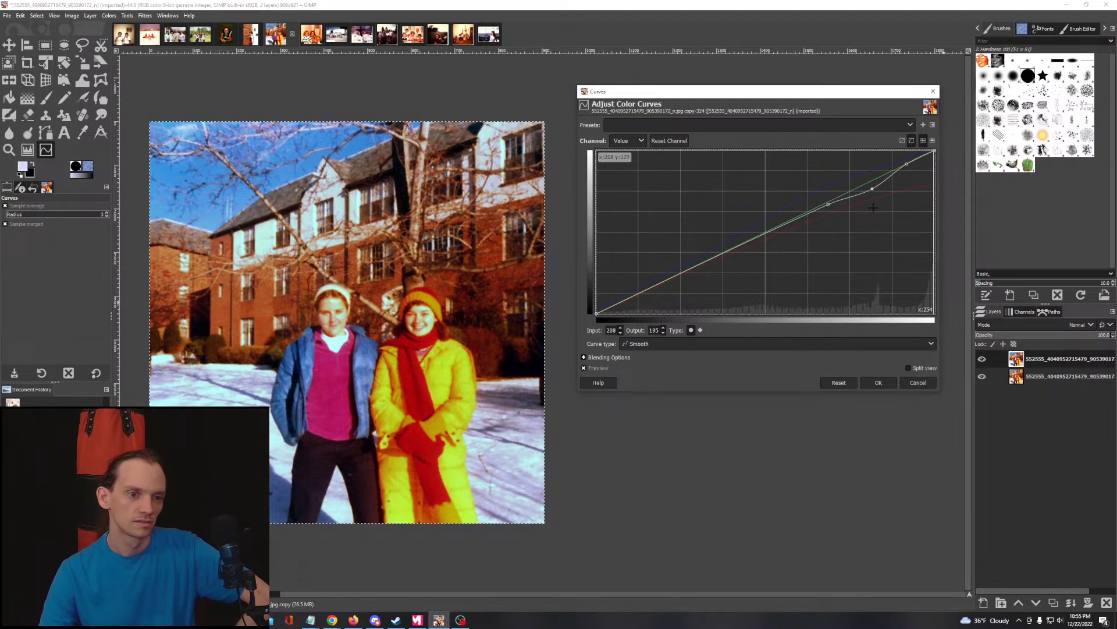
click(878, 383)
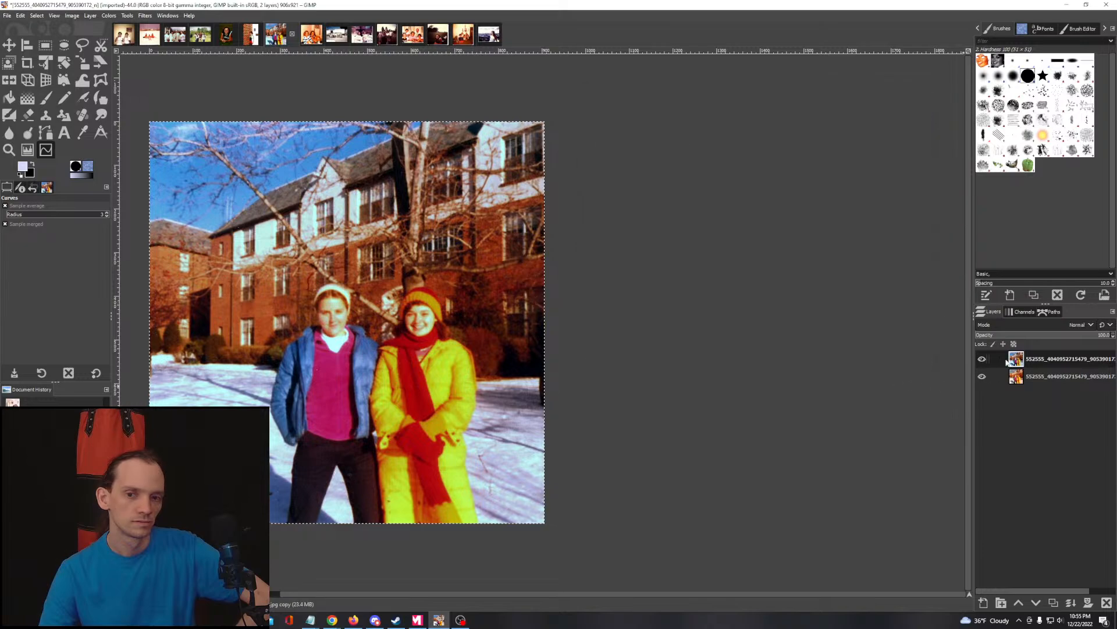
click(982, 360)
click(982, 360)
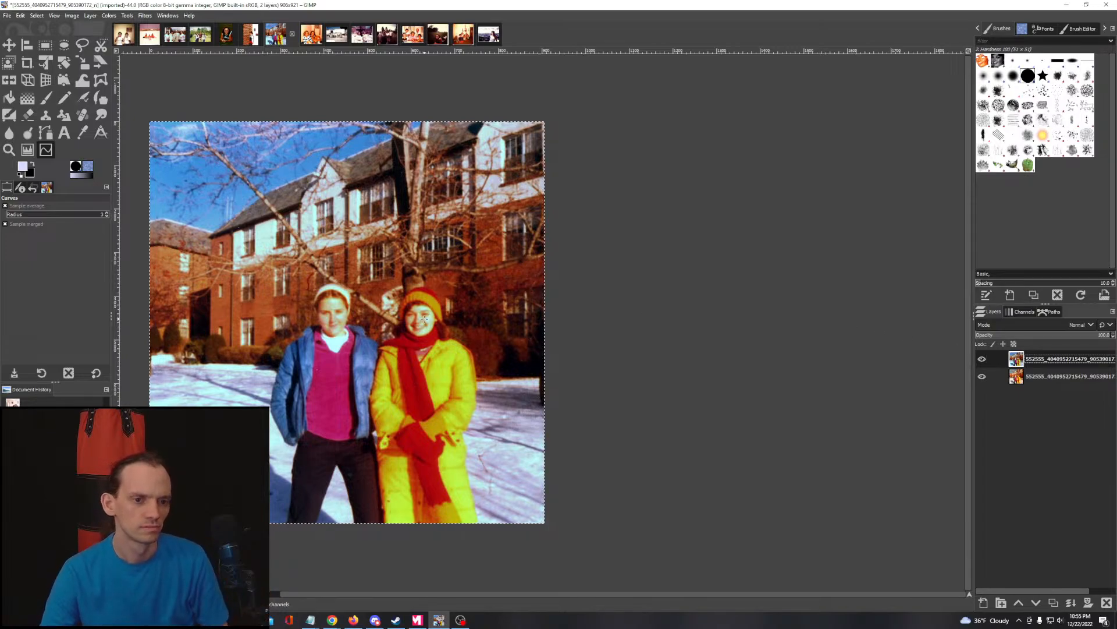
Step: Examine the corrected winter photo up close and as a whole, including the two faces, the coats and the building
scroll(517, 316, up, 5)
scroll(411, 298, down, 7)
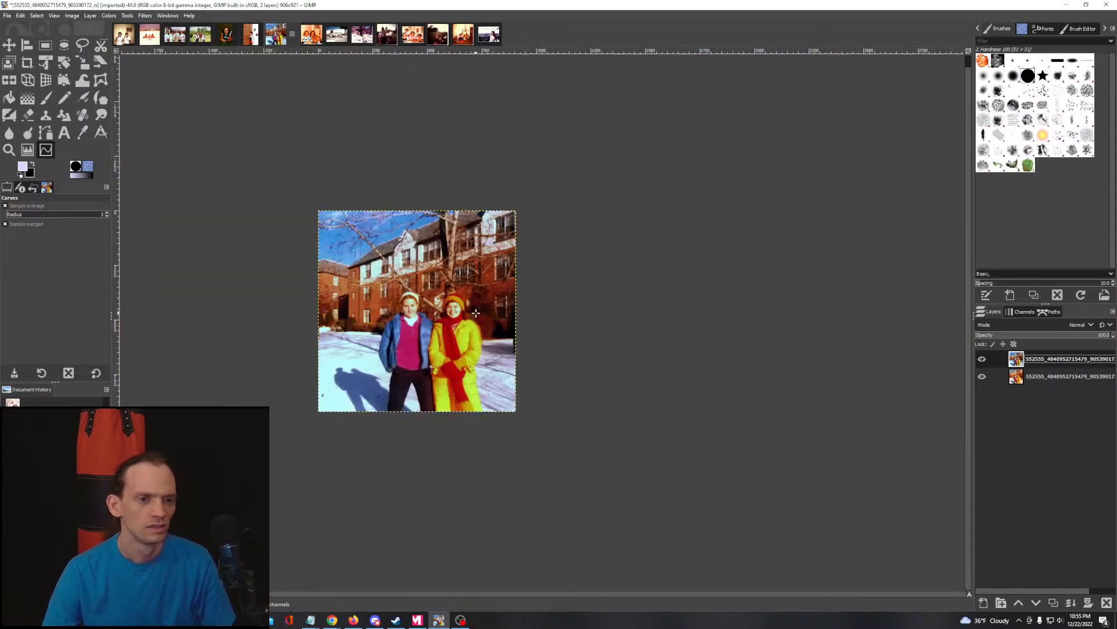
scroll(423, 297, up, 2)
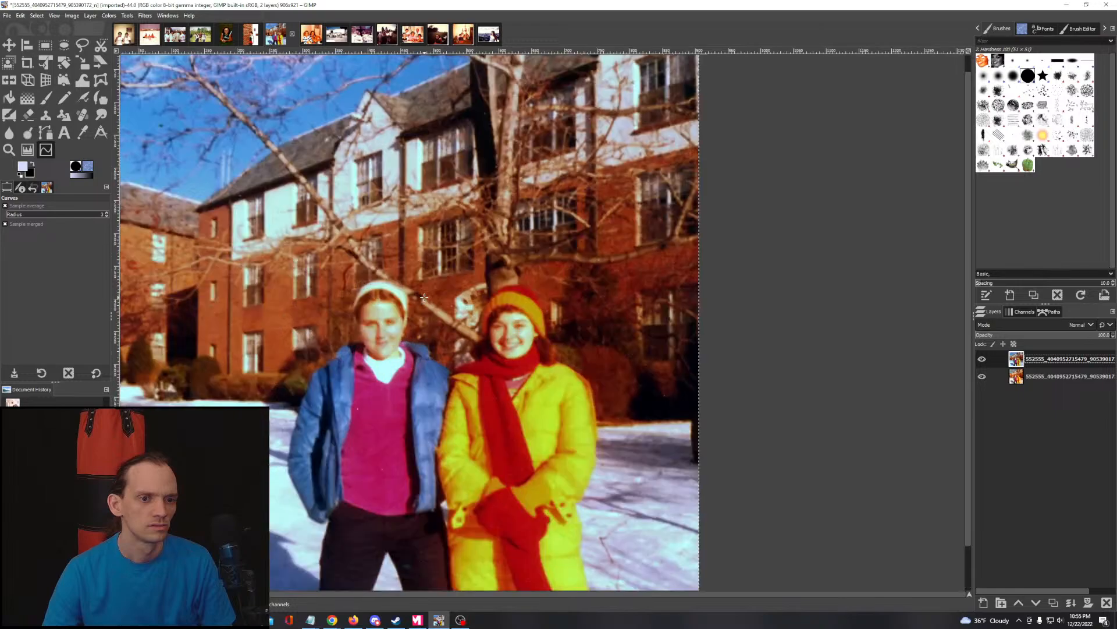
scroll(423, 297, up, 2)
drag(456, 389, 504, 313)
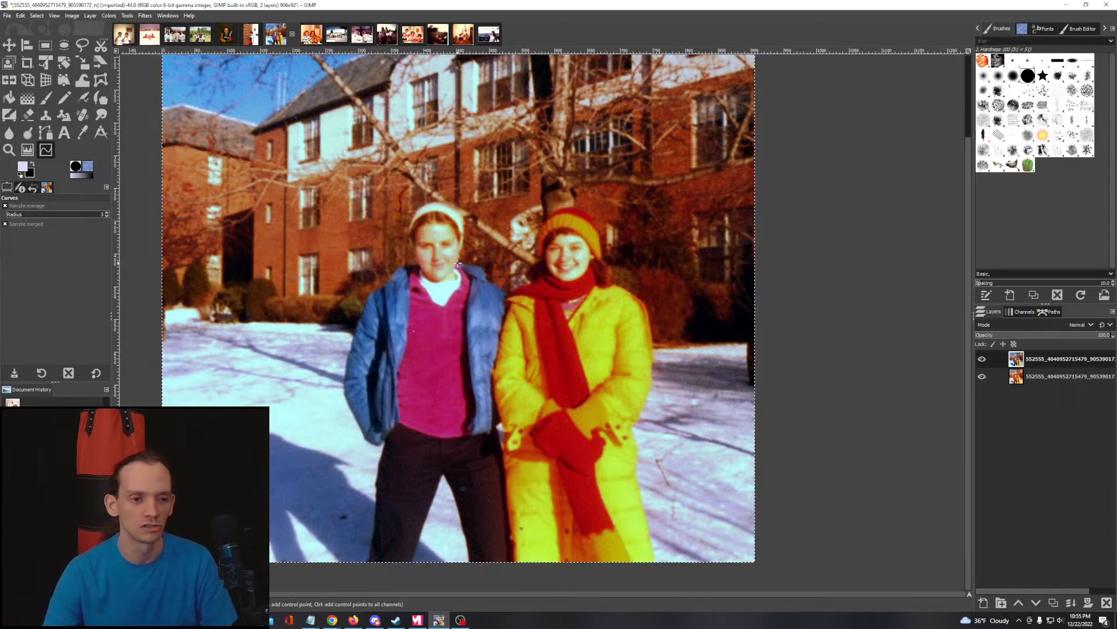
scroll(480, 250, down, 2)
drag(486, 247, 445, 323)
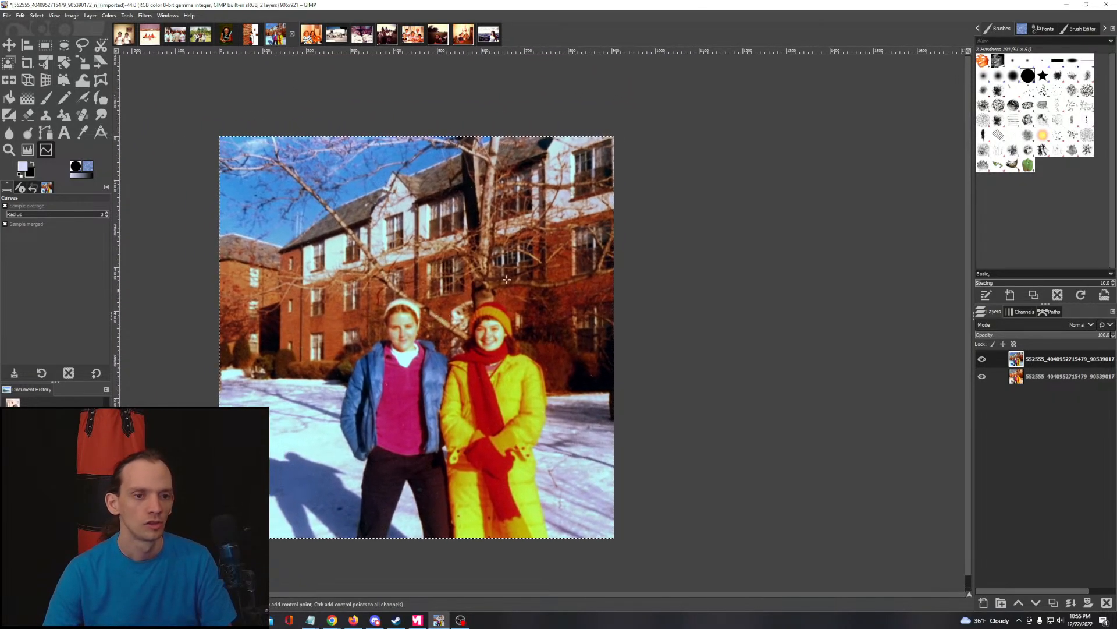
Step: Switch to the photo of the two women sitting against a wall and inspect the wall poster and their faces
click(307, 35)
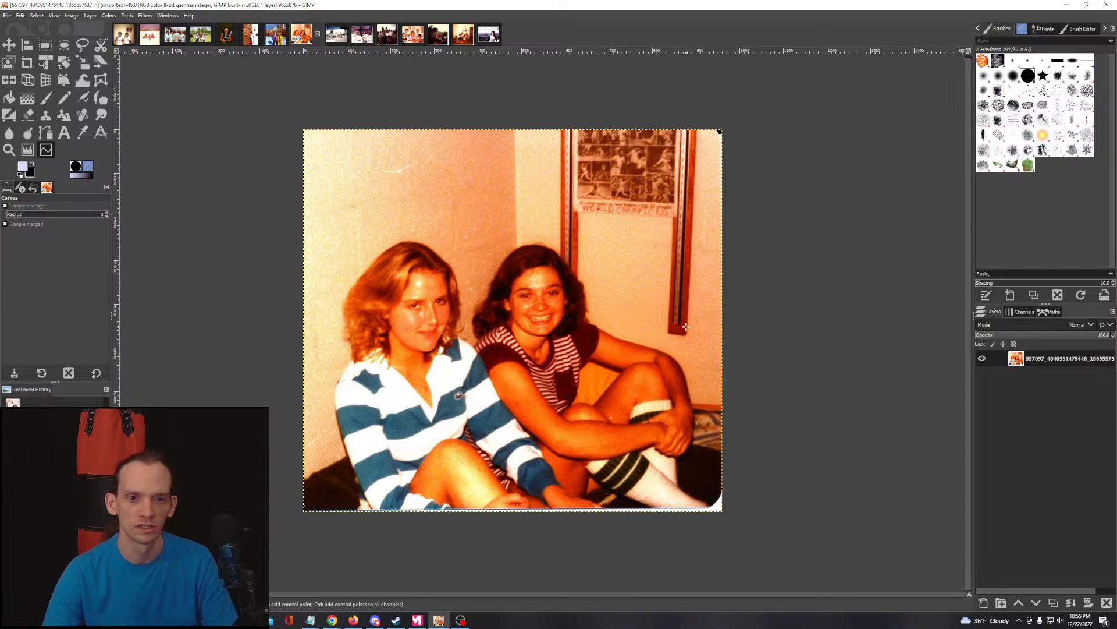
scroll(630, 192, up, 4)
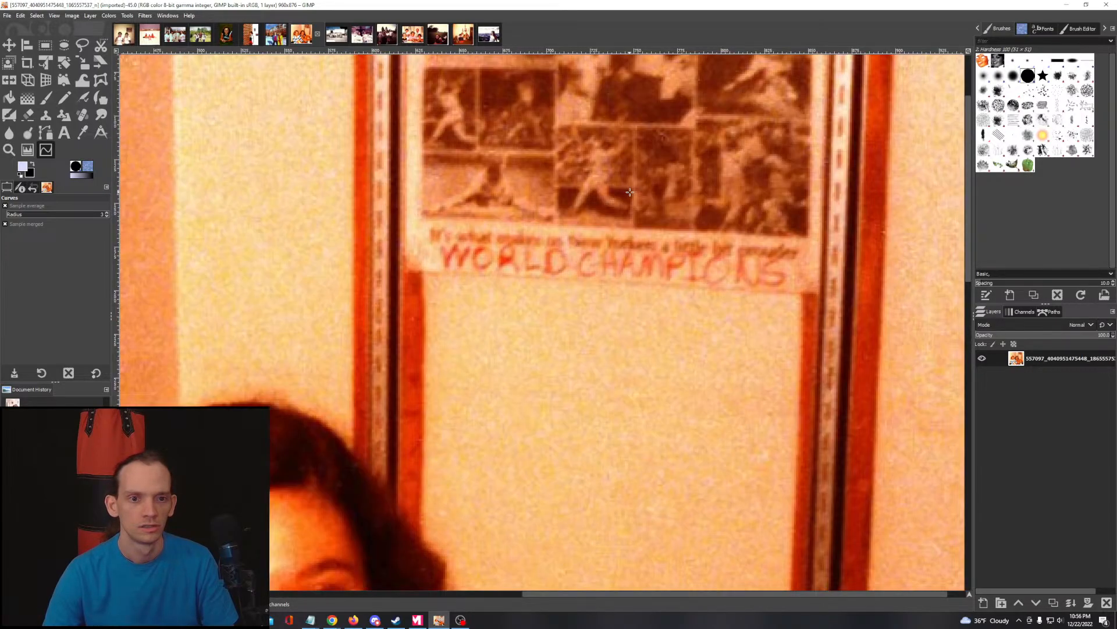
scroll(629, 192, down, 5)
scroll(557, 250, up, 2)
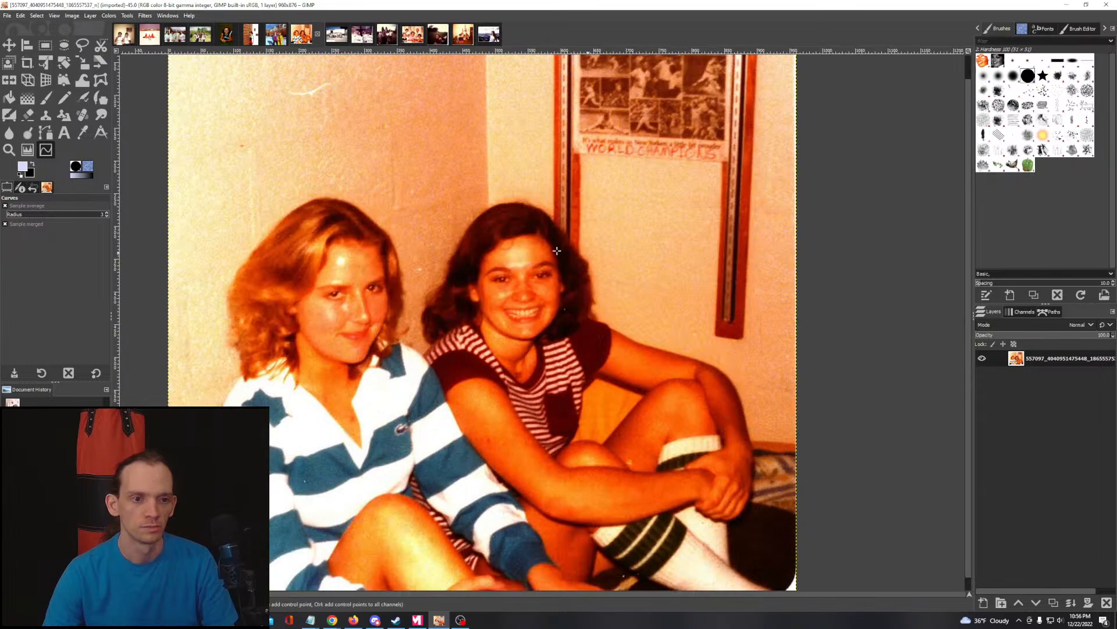
scroll(557, 250, down, 3)
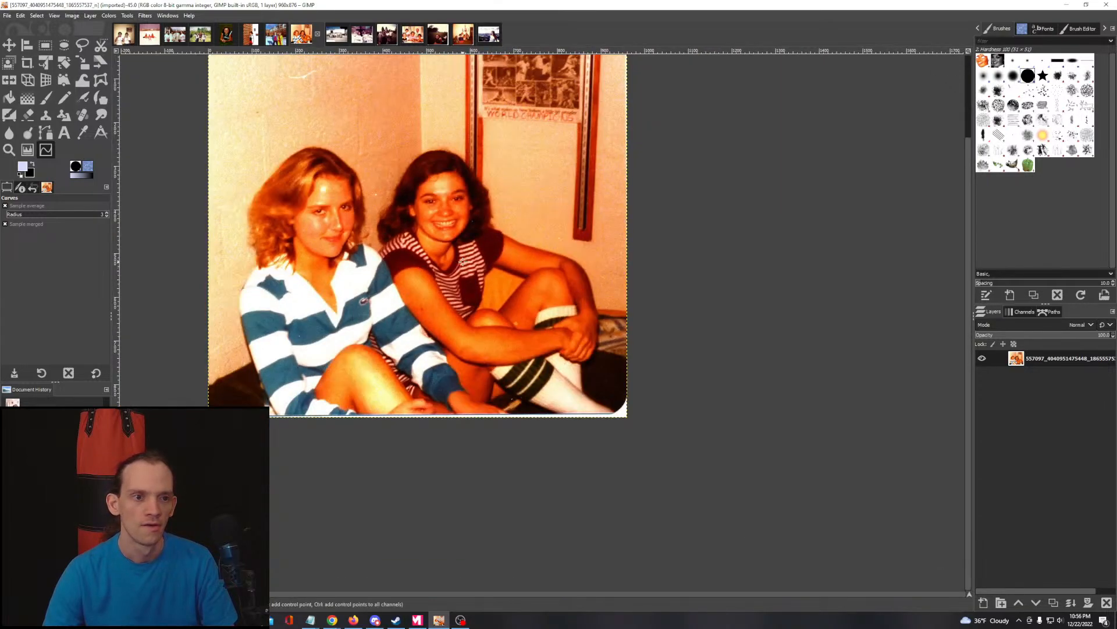
drag(463, 260, 530, 360)
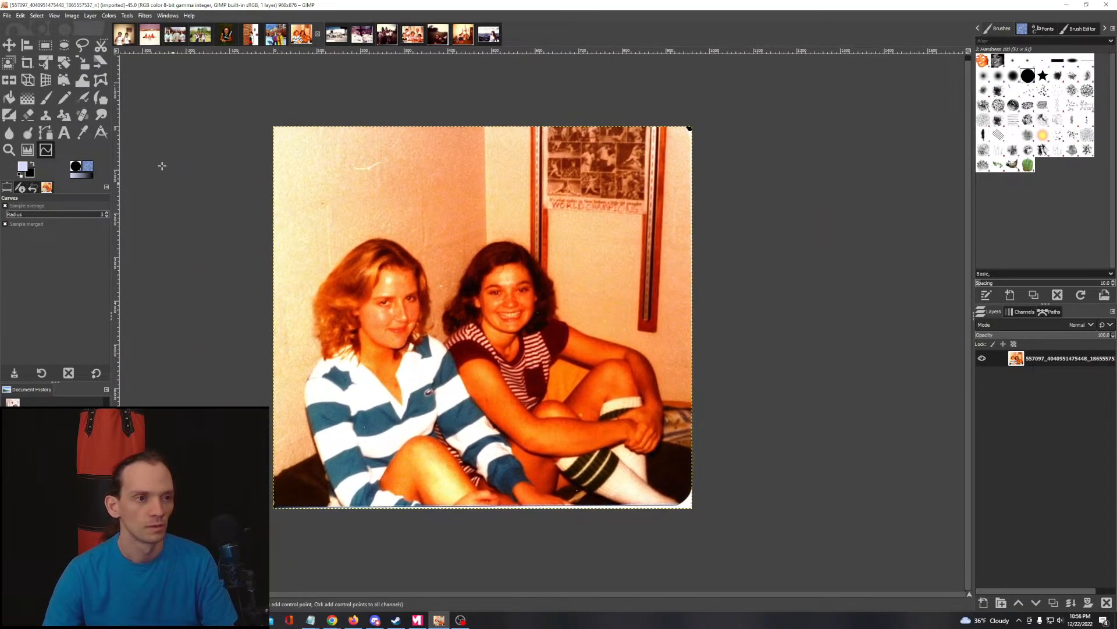
Step: Crop the seated women's photo to about 949 × 857 px, trimming the border along its right and bottom edges
click(45, 45)
drag(259, 118, 687, 499)
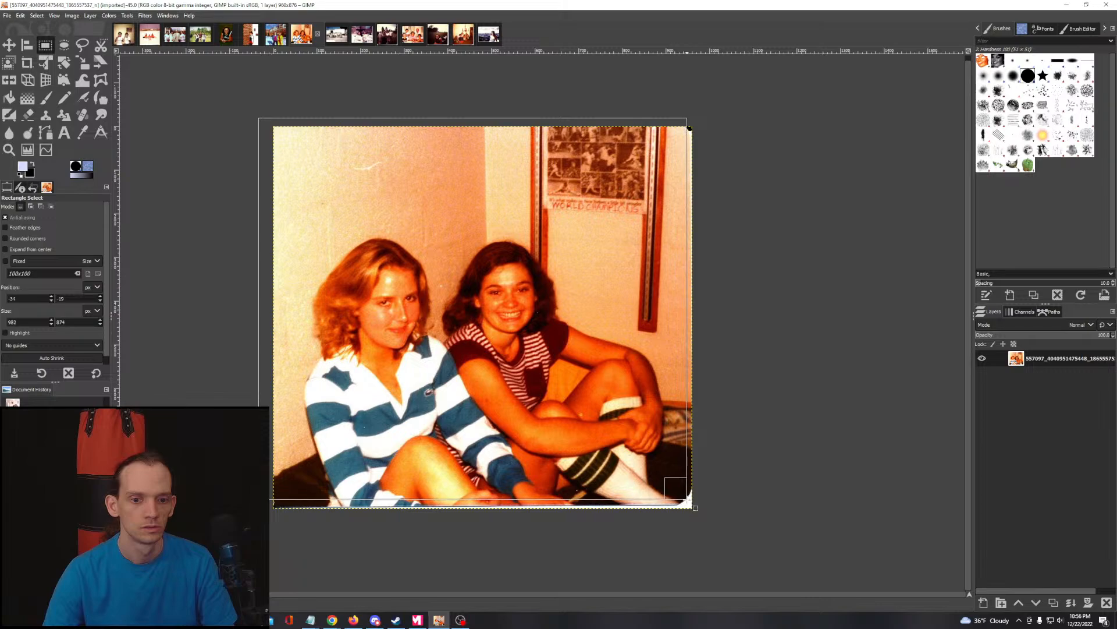
drag(688, 500, 687, 500)
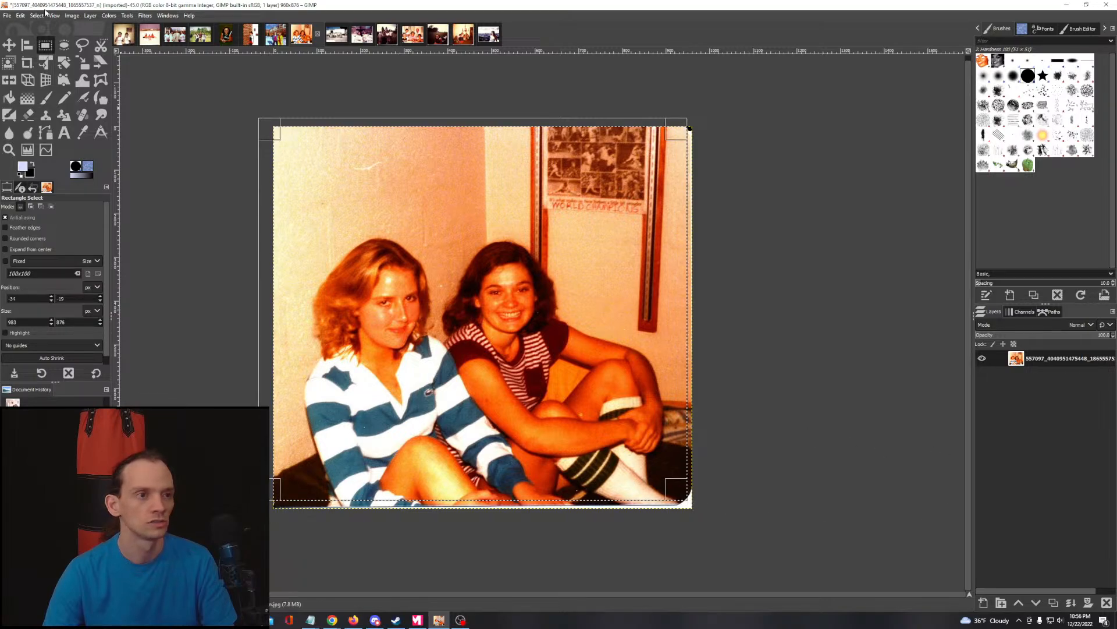
click(73, 17)
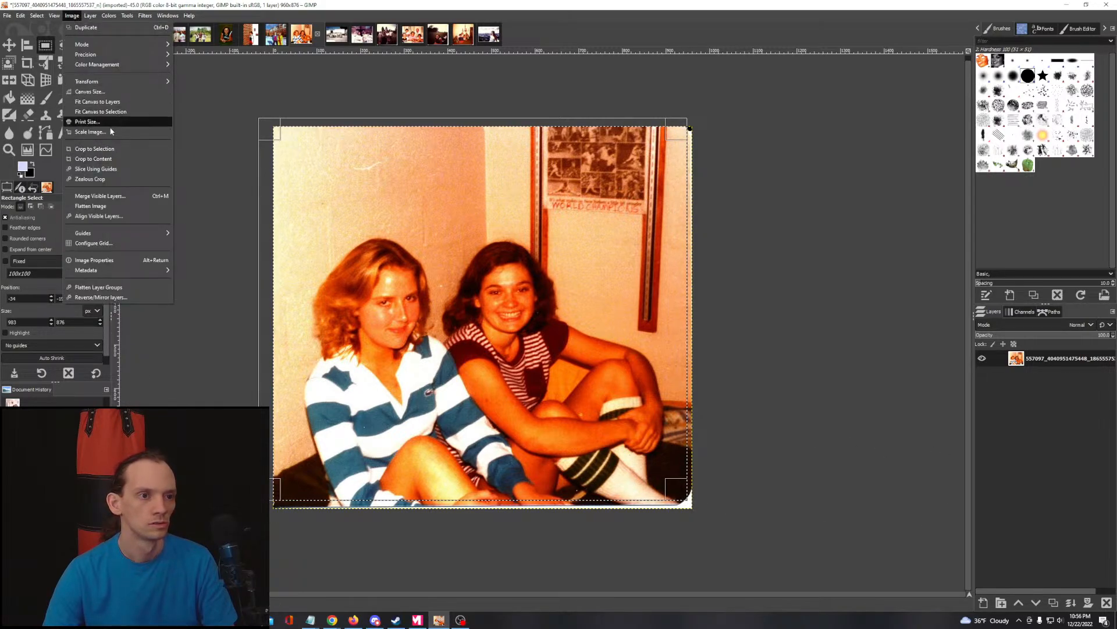
click(94, 149)
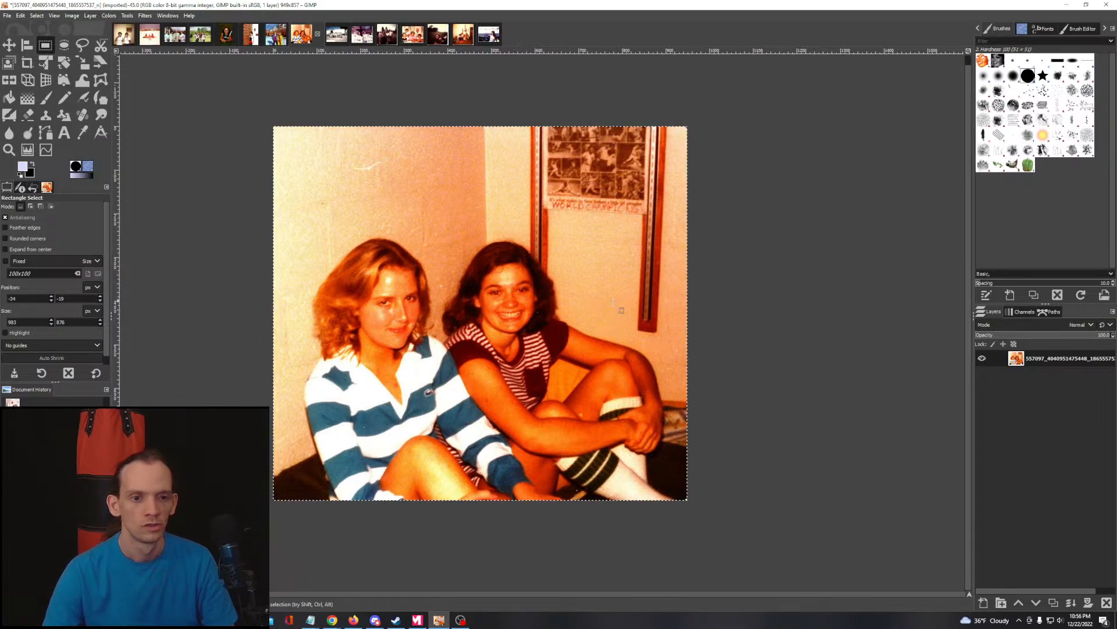
Step: Duplicate the photo layer, apply automatic White Balance to the copy, and check the striped shirt up close
right_click(1051, 364)
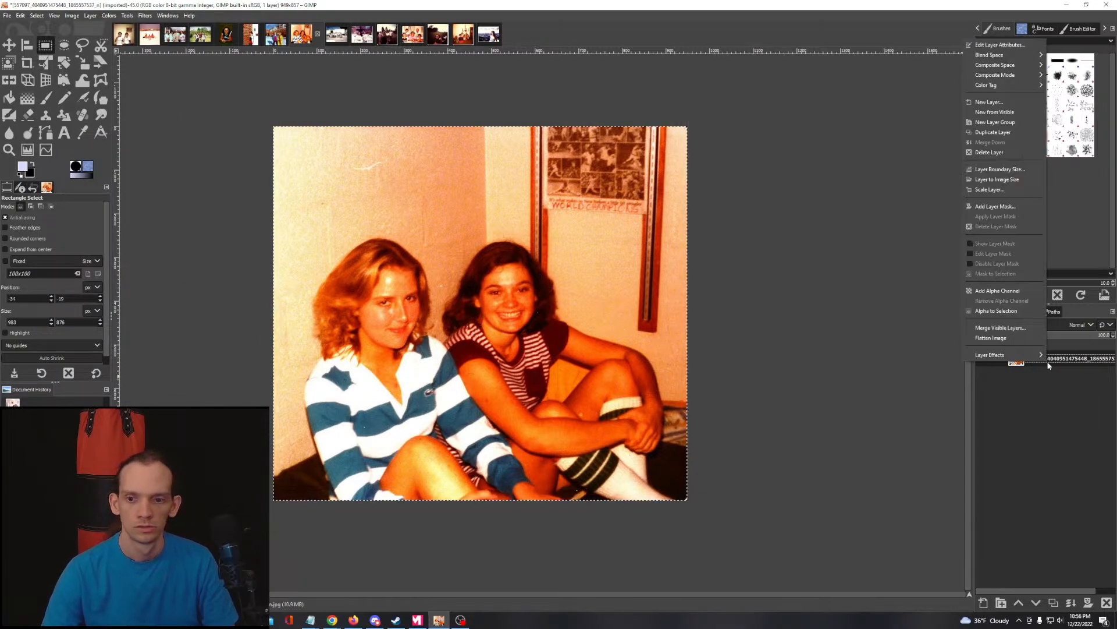
click(1004, 122)
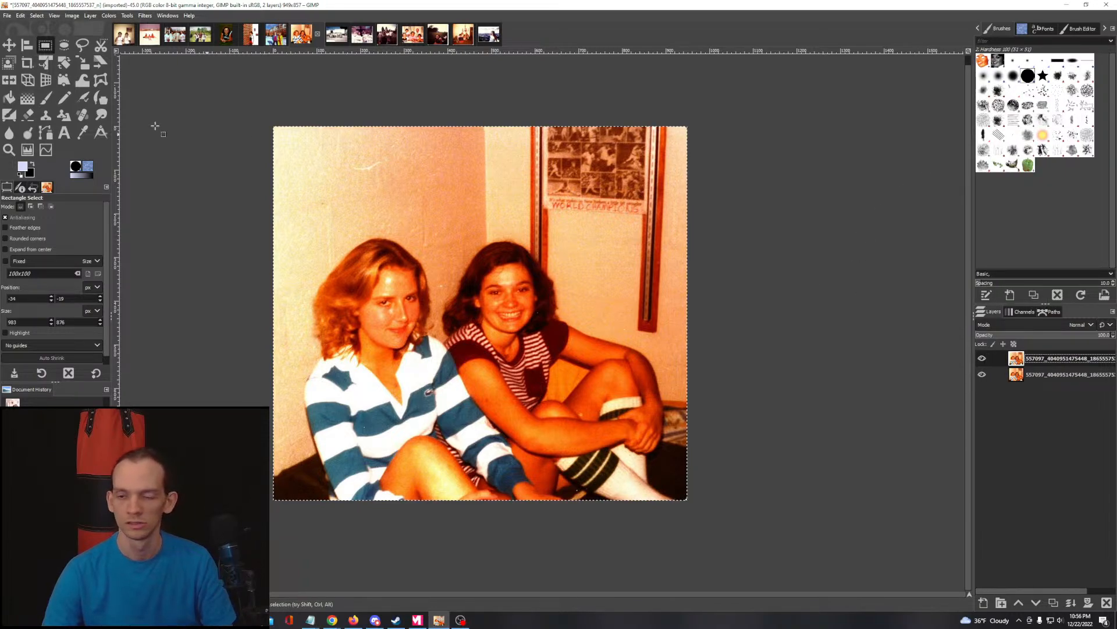
click(110, 16)
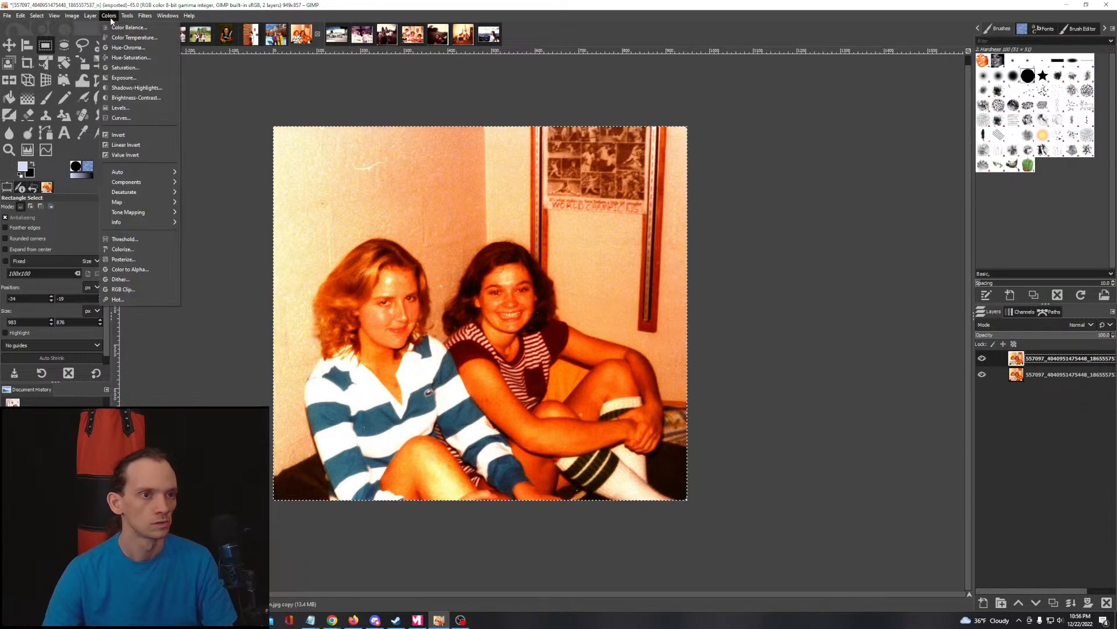
mouse_move(138, 173)
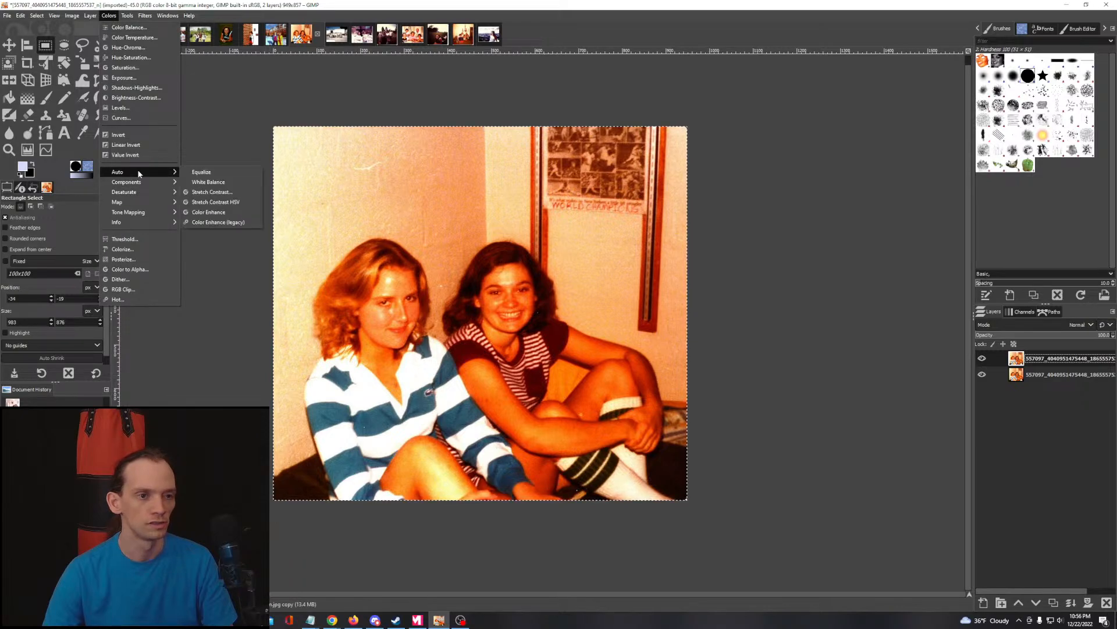
click(227, 182)
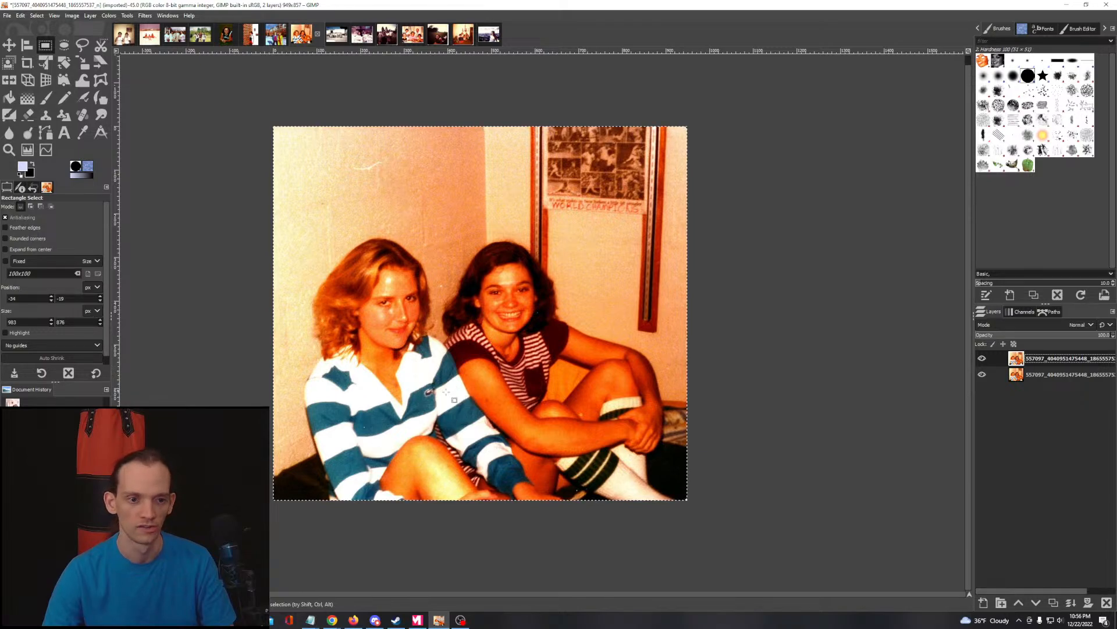
scroll(455, 400, up, 4)
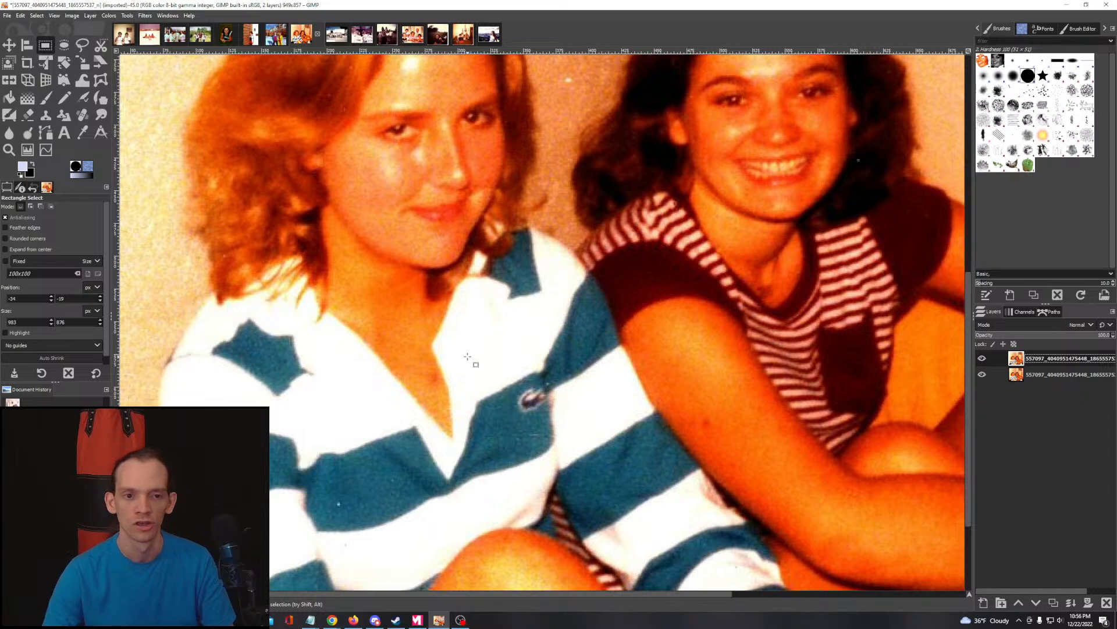
scroll(468, 356, down, 3)
drag(576, 333, 484, 335)
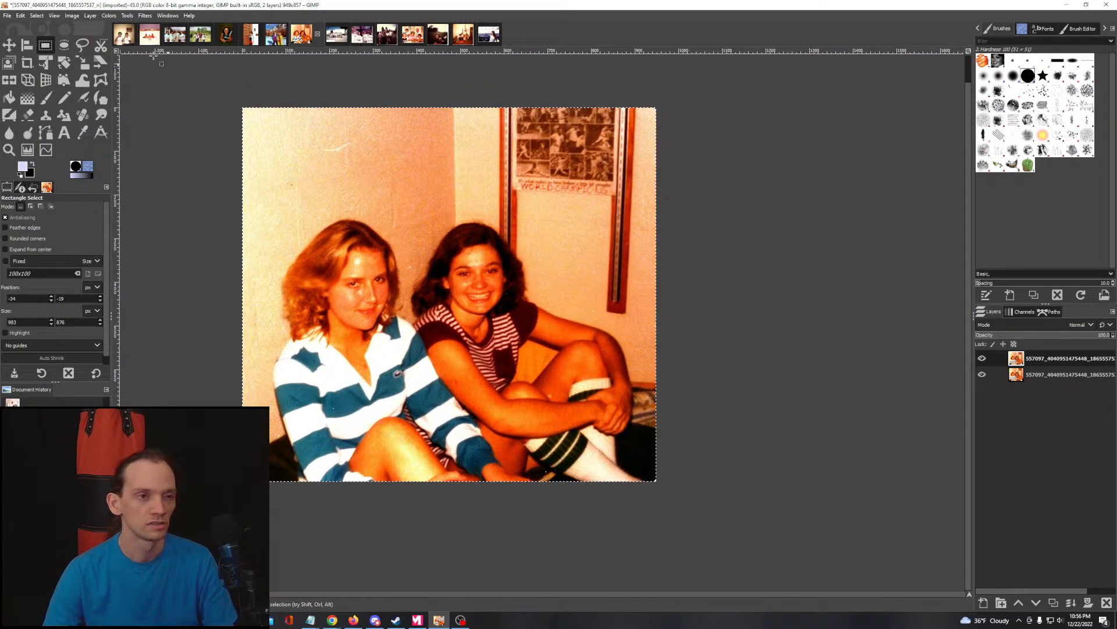
Step: Heal the white scratch on the wall above the blonde woman's head, using the clean wall just below it as source
click(109, 16)
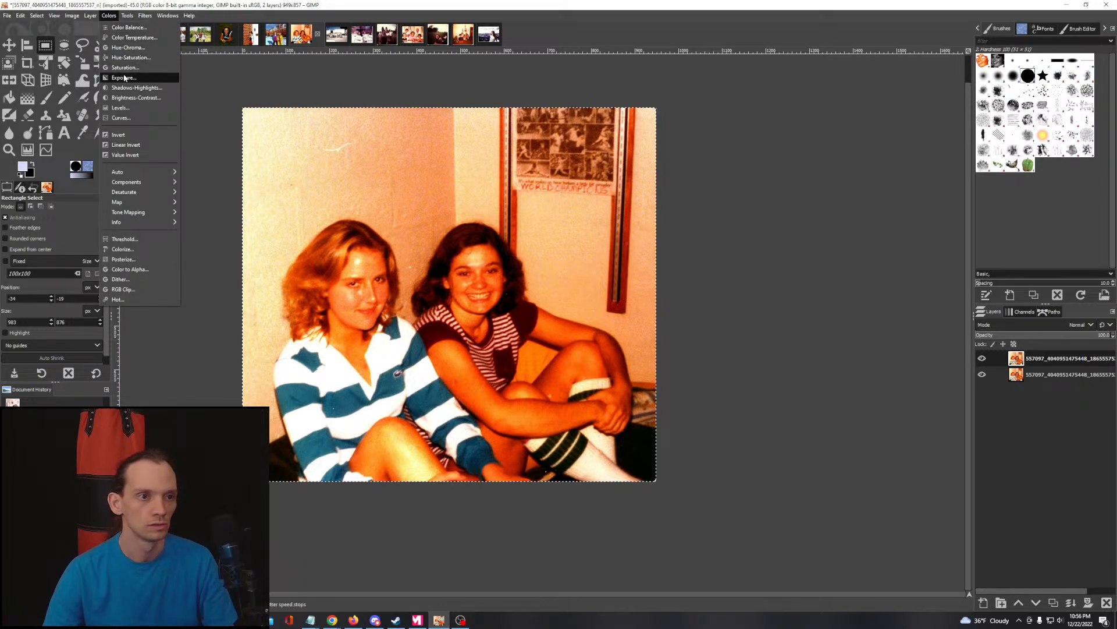
click(692, 243)
scroll(322, 153, up, 2)
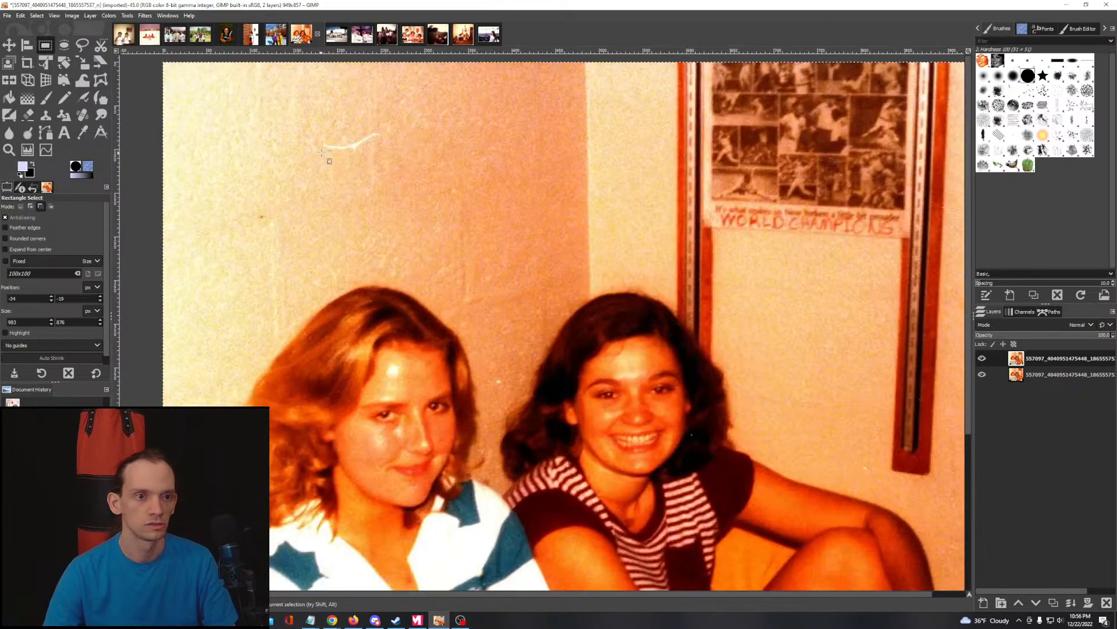
key(h)
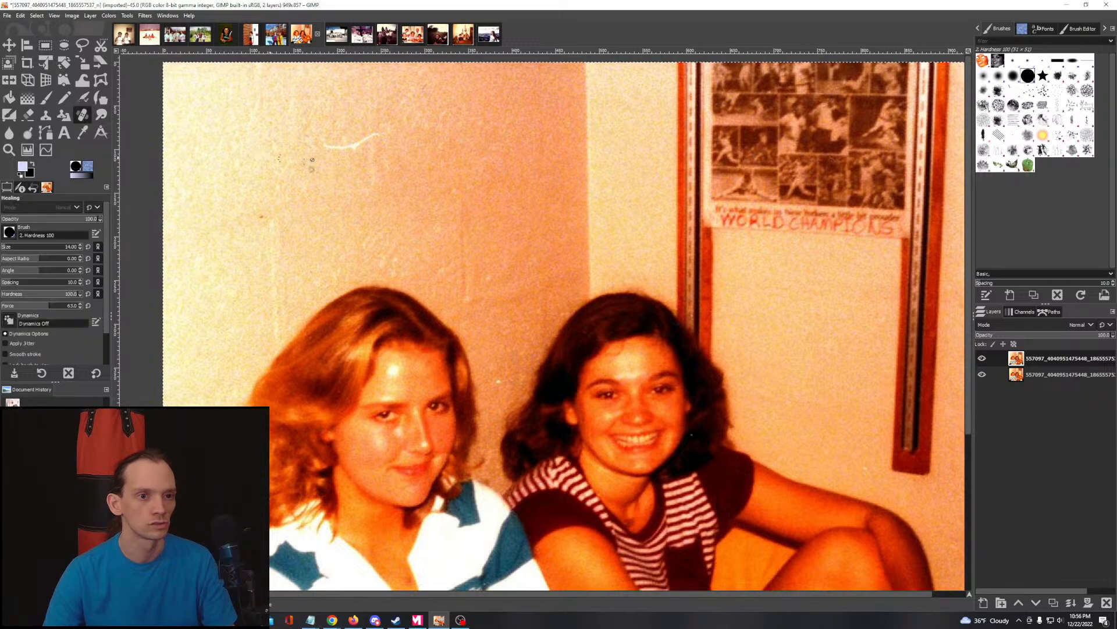
ctrl+click(320, 162)
drag(324, 146, 379, 136)
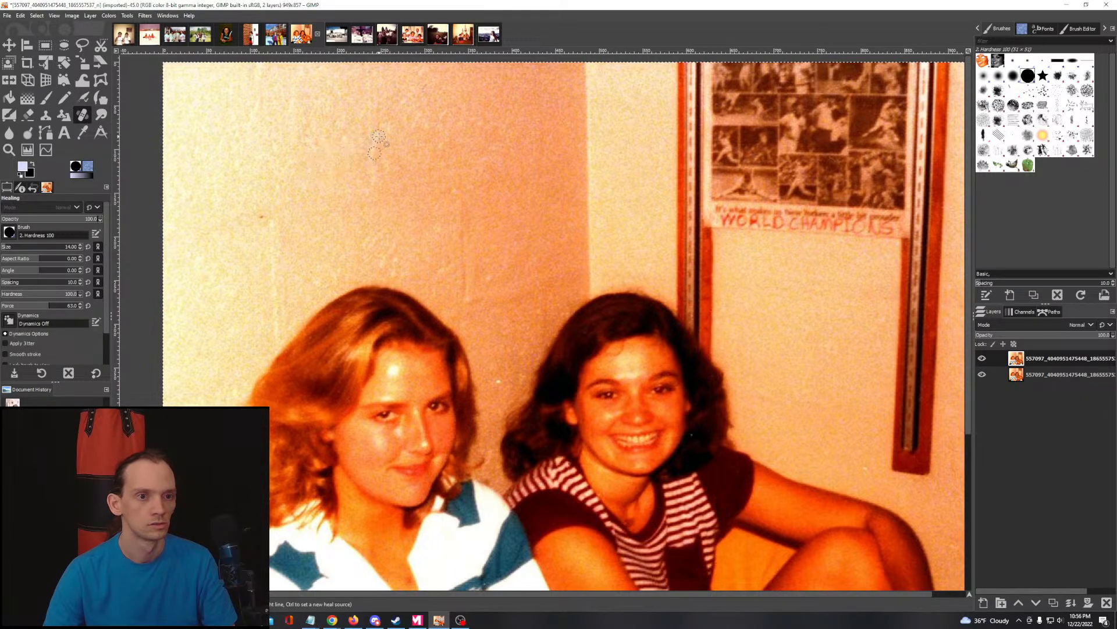
scroll(466, 207, down, 3)
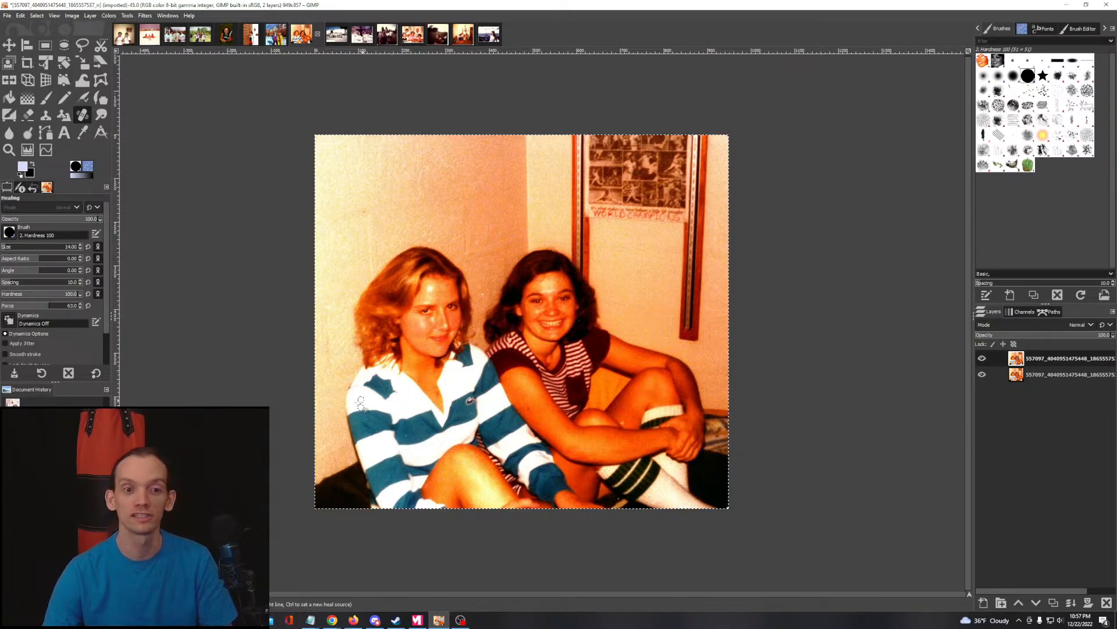
Step: Examine the white stripes of the rugby shirt and the women's skin tones up close
scroll(470, 406, up, 3)
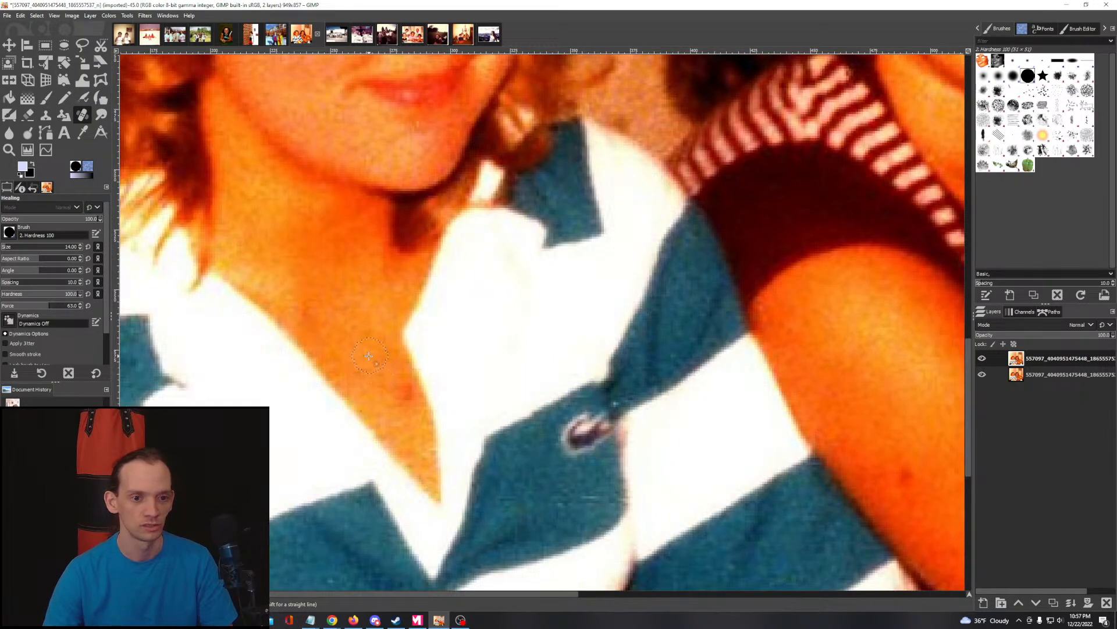
scroll(404, 392, down, 1)
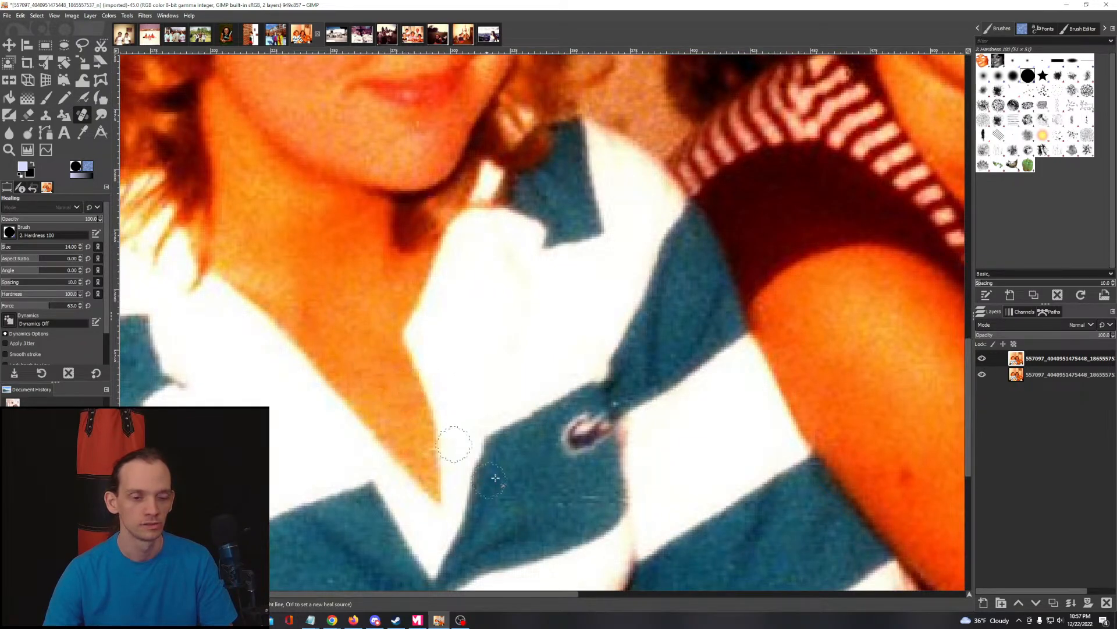
scroll(474, 381, down, 1)
scroll(498, 384, down, 2)
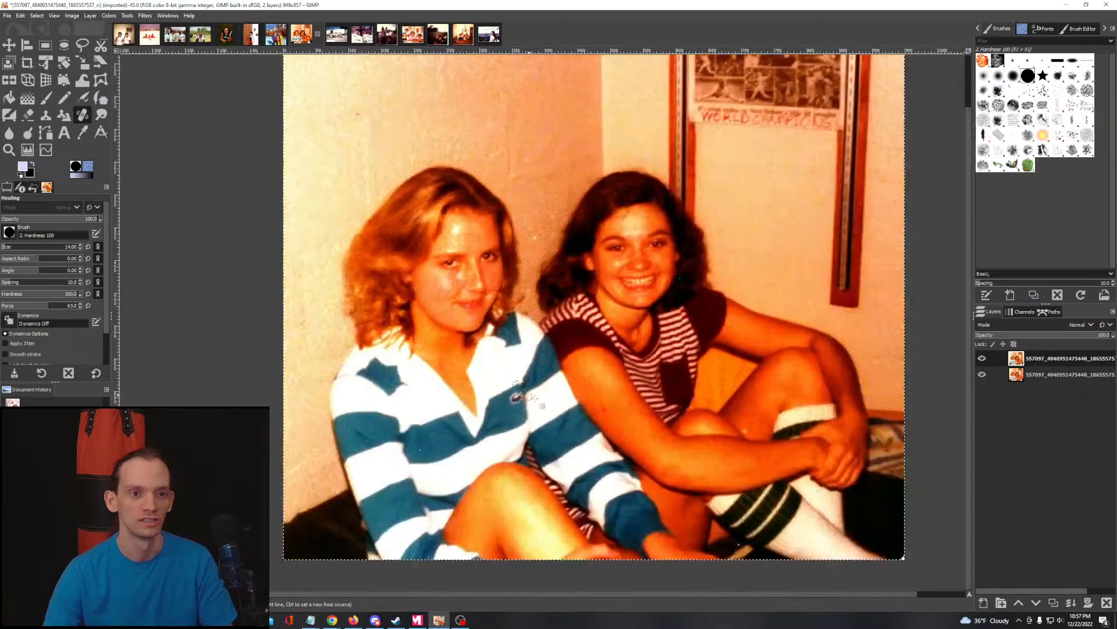
drag(531, 424, 416, 415)
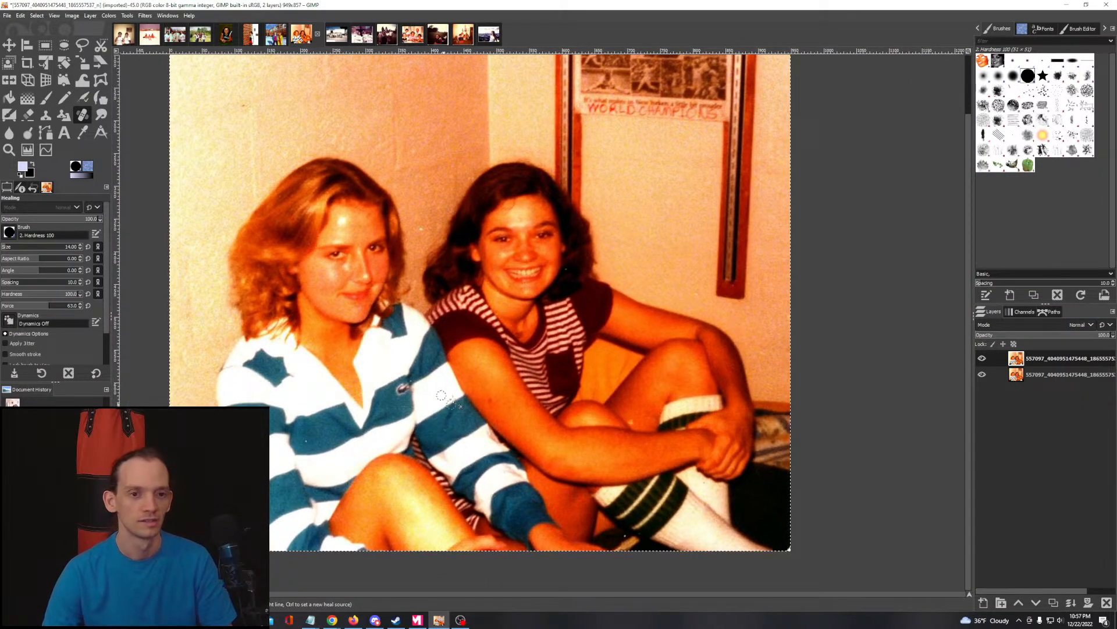
drag(405, 230, 337, 229)
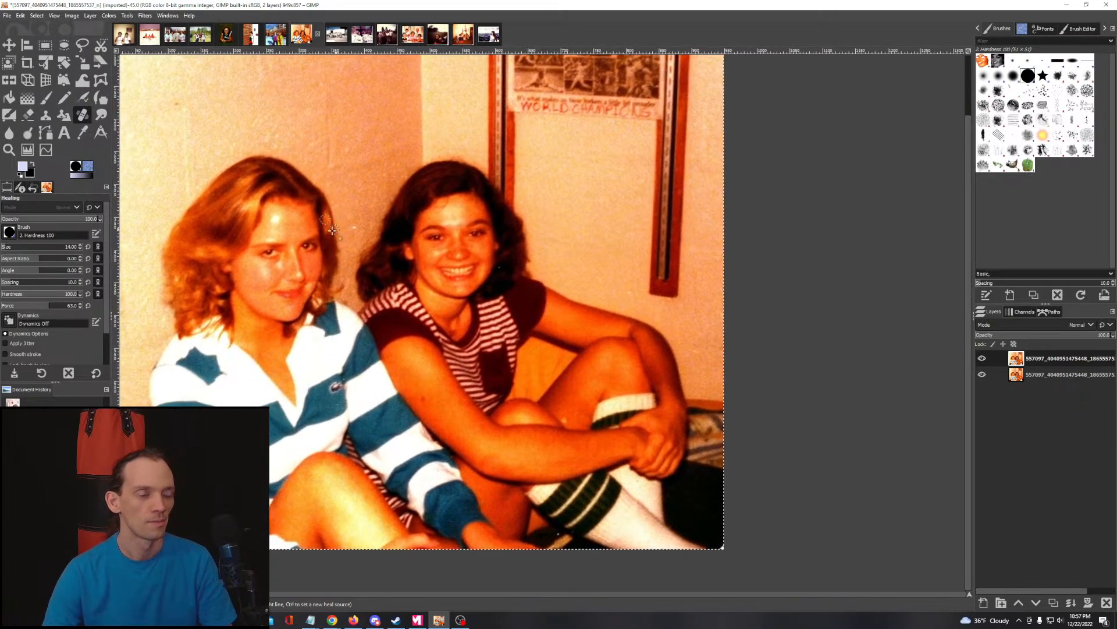
Step: Try lowering the highlights to -100 with Shadows-Highlights on the duplicate layer
click(110, 16)
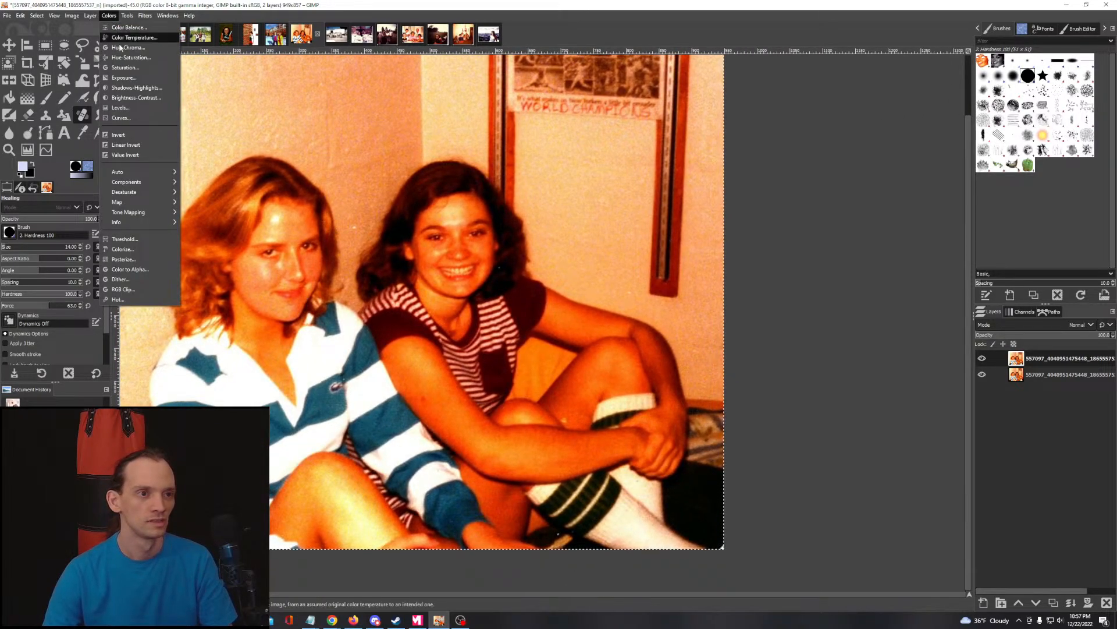
click(135, 87)
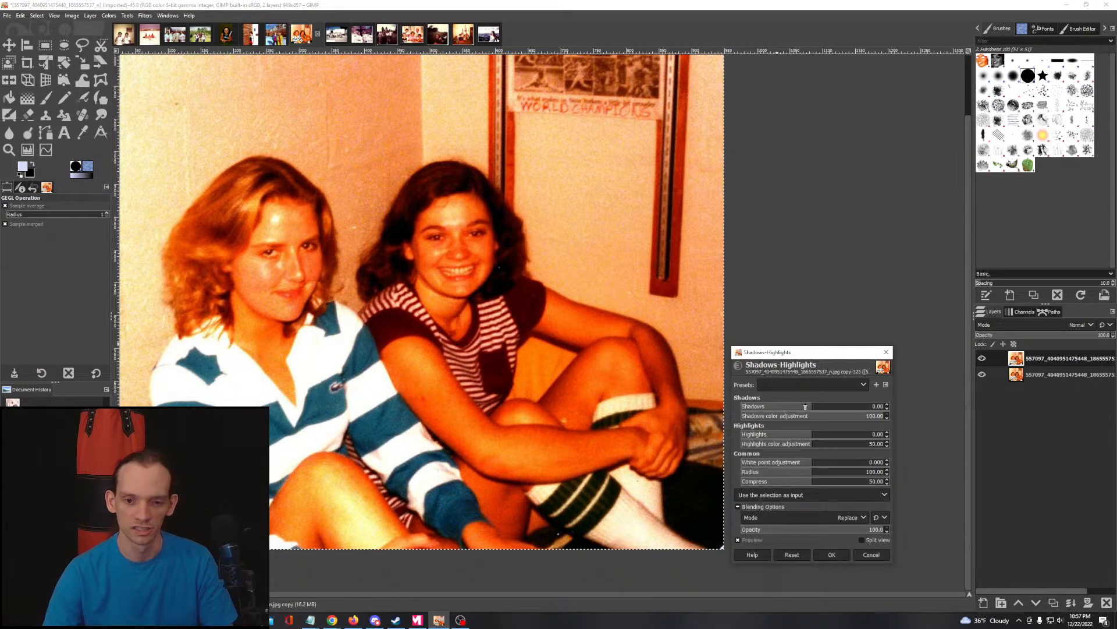
drag(811, 436, 535, 428)
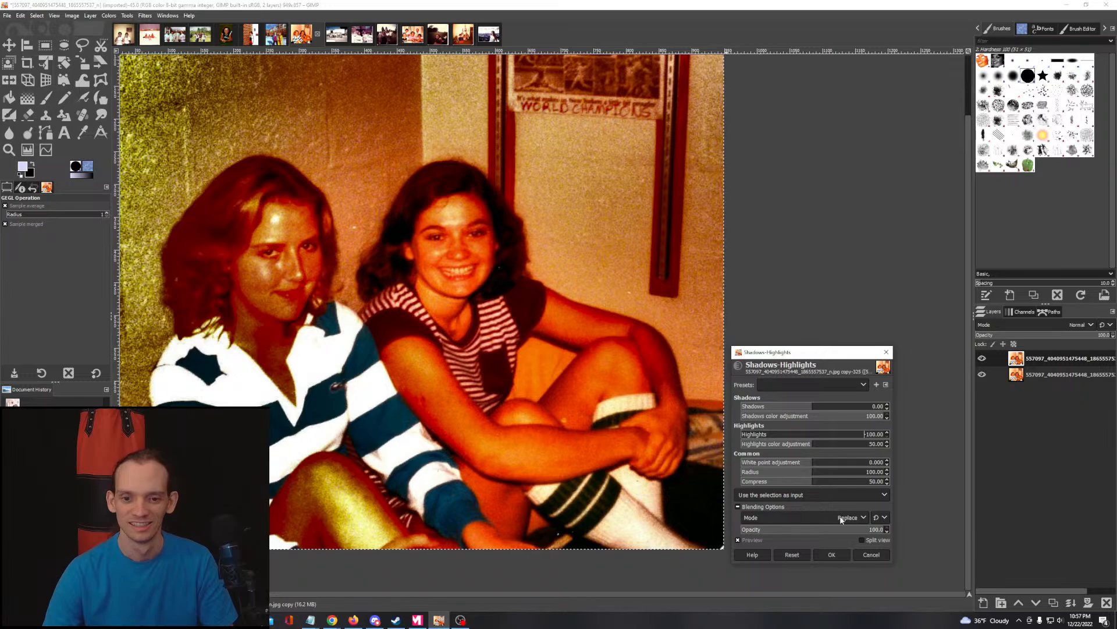
click(883, 553)
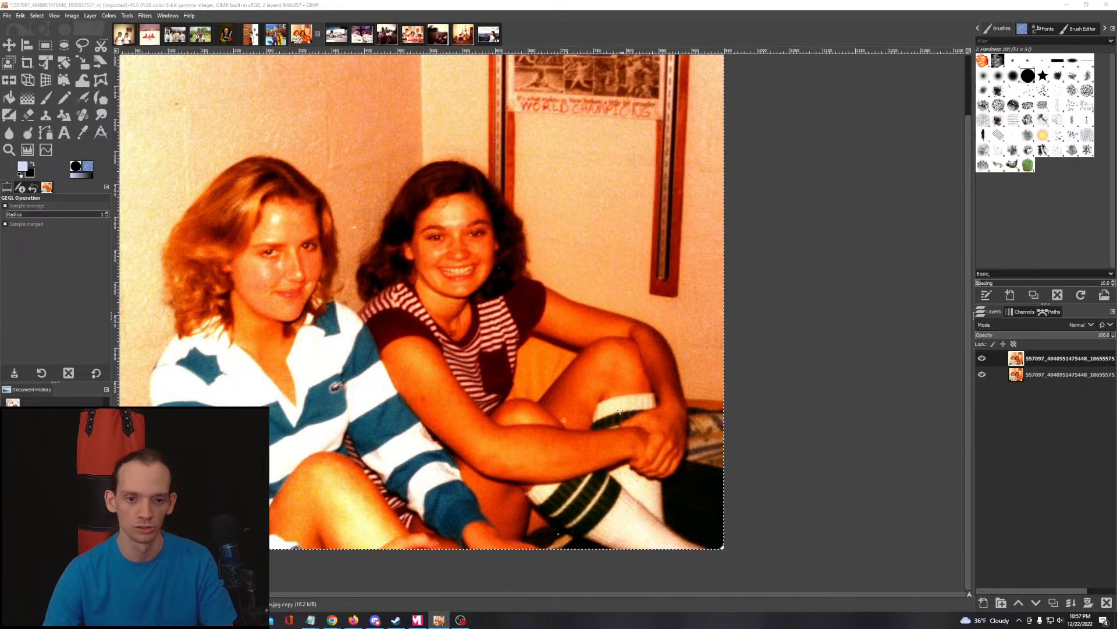
mouse_move(432, 381)
mouse_down()
mouse_move(343, 301)
mouse_move(460, 372)
mouse_move(436, 344)
mouse_move(446, 365)
mouse_up()
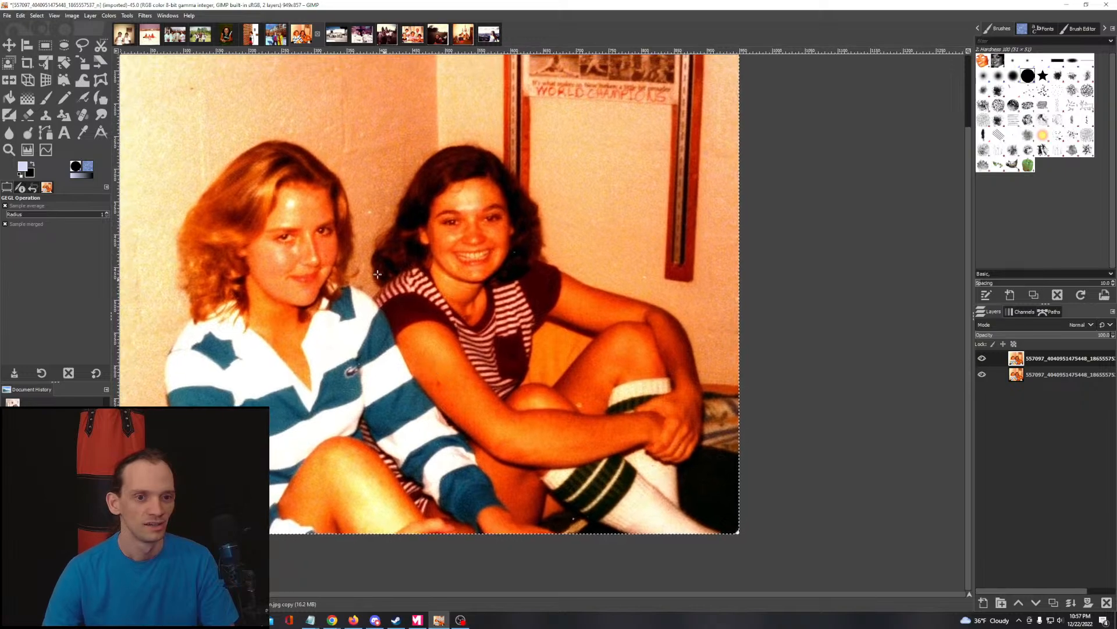
Step: Try darkening the duplicate layer with Brightness-Contrast, setting brightness to -34 and contrast to 31
click(107, 15)
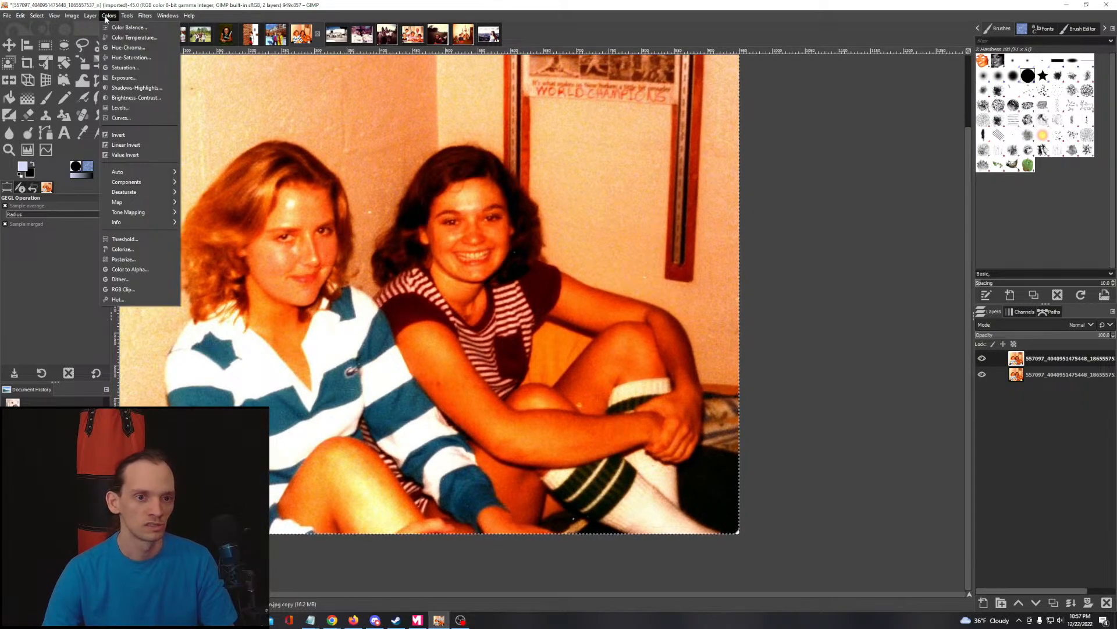
click(131, 98)
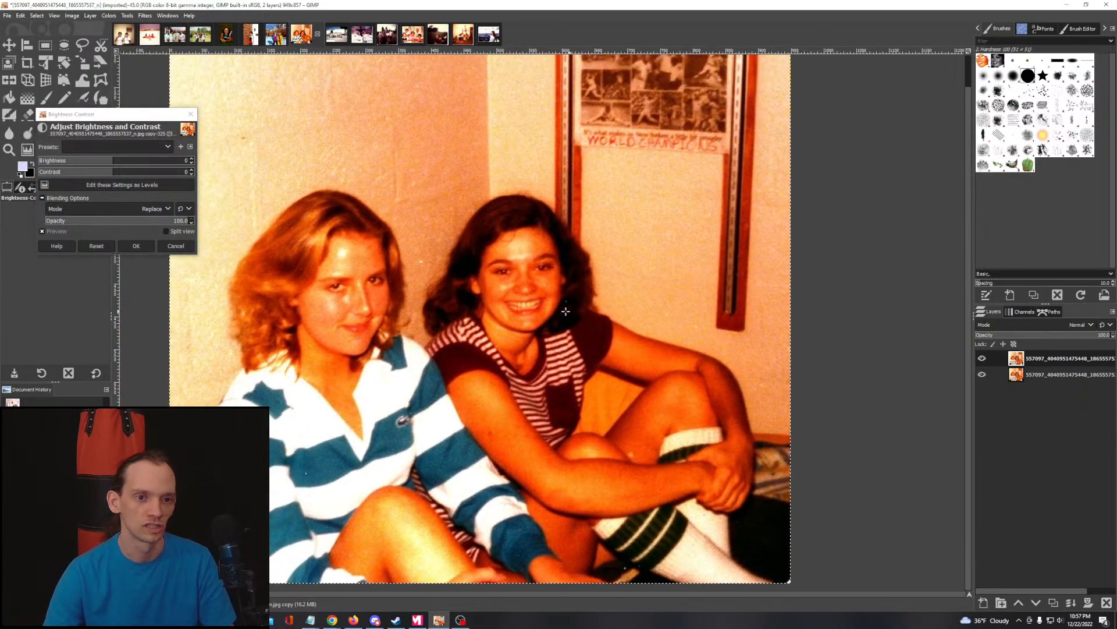
scroll(562, 311, down, 2)
scroll(551, 305, up, 2)
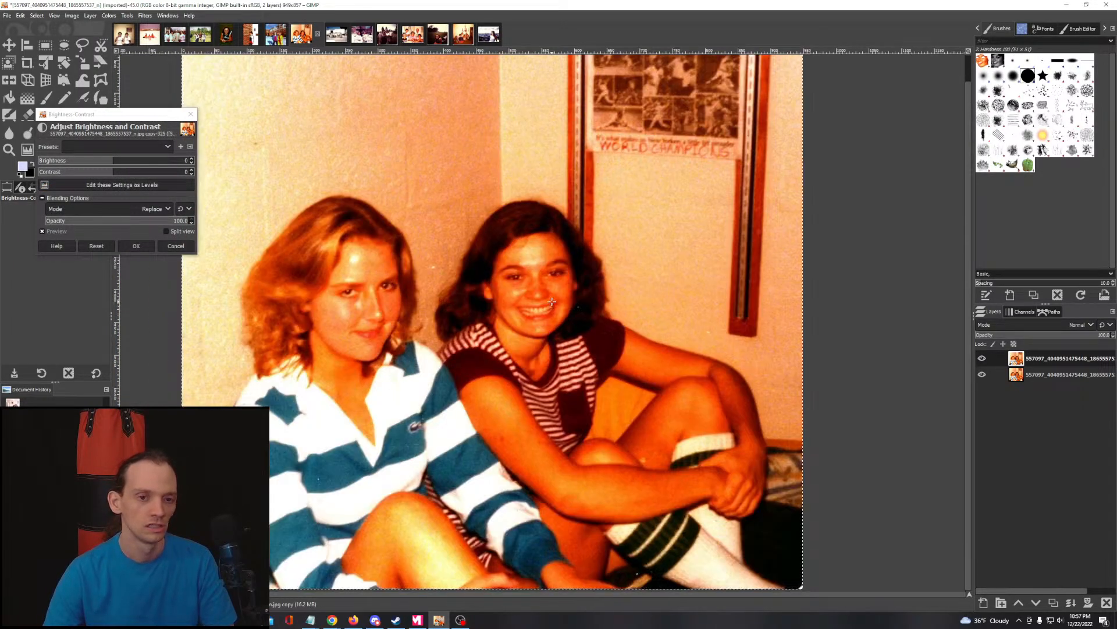
scroll(552, 301, down, 1)
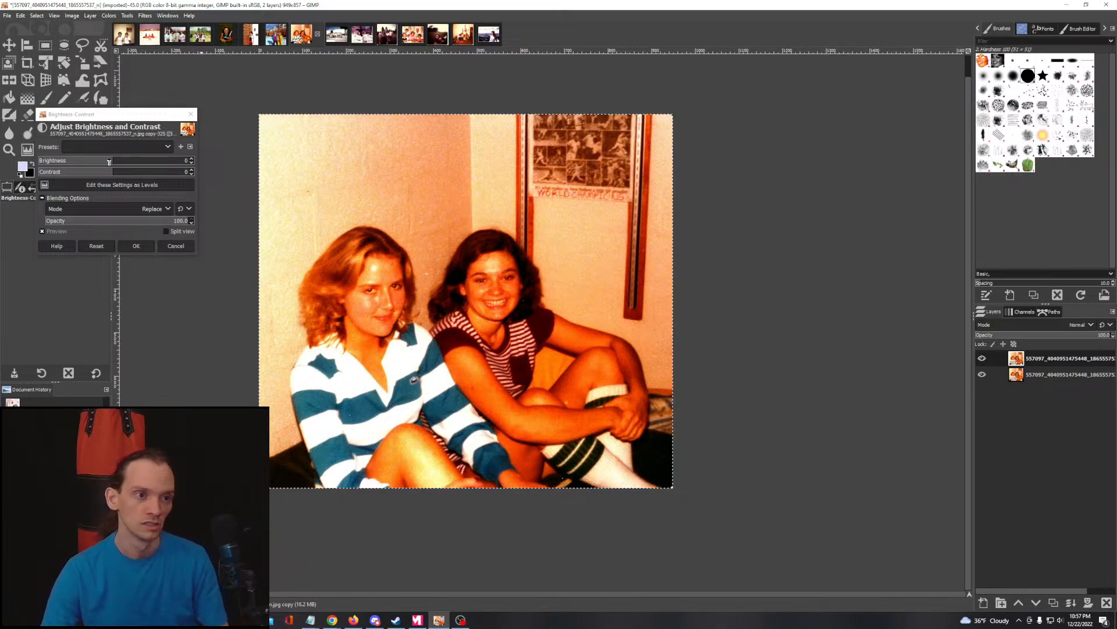
mouse_move(114, 162)
mouse_down()
mouse_move(74, 155)
mouse_move(100, 173)
mouse_move(80, 172)
mouse_move(115, 173)
mouse_up()
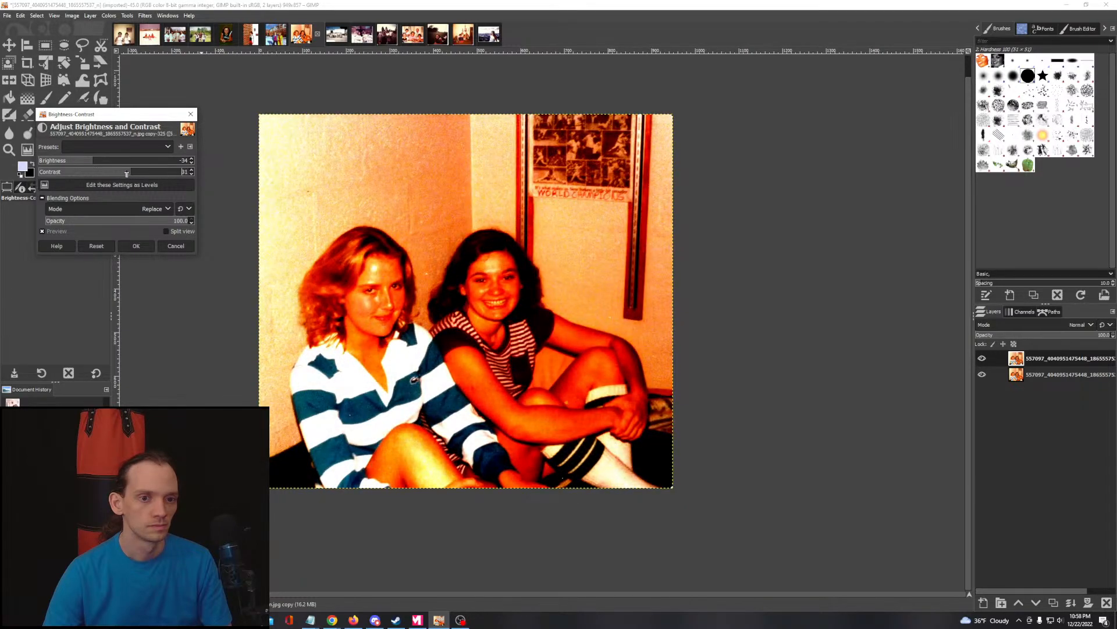
click(177, 246)
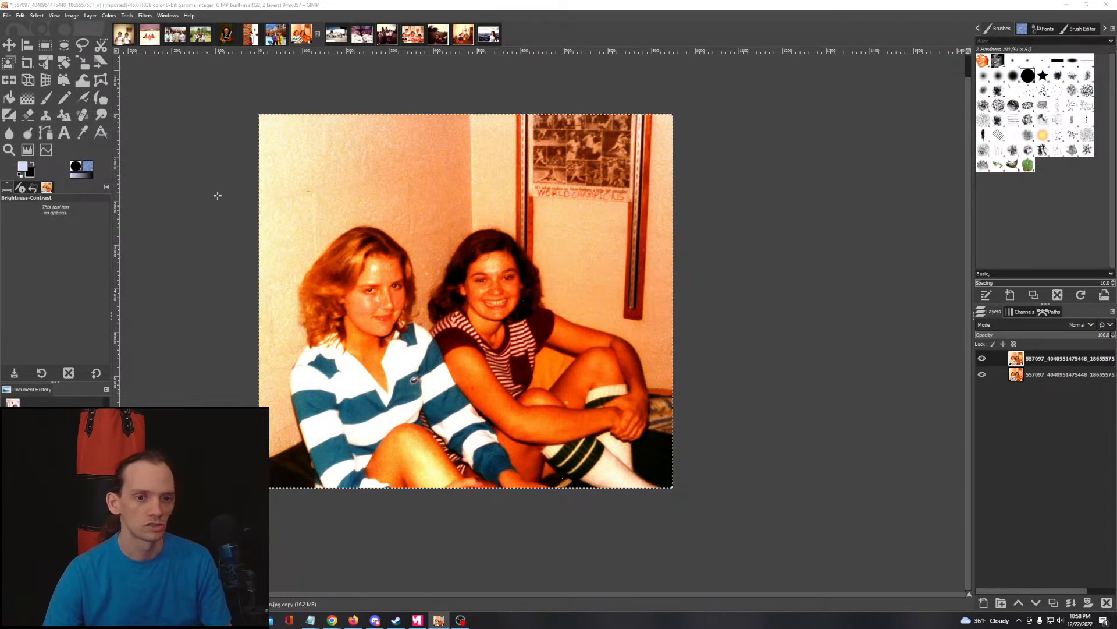
Step: Reduce red with Curves on the duplicate layer, moving the red channel's black point to input 55 and slightly lowering its white end
click(109, 15)
click(122, 118)
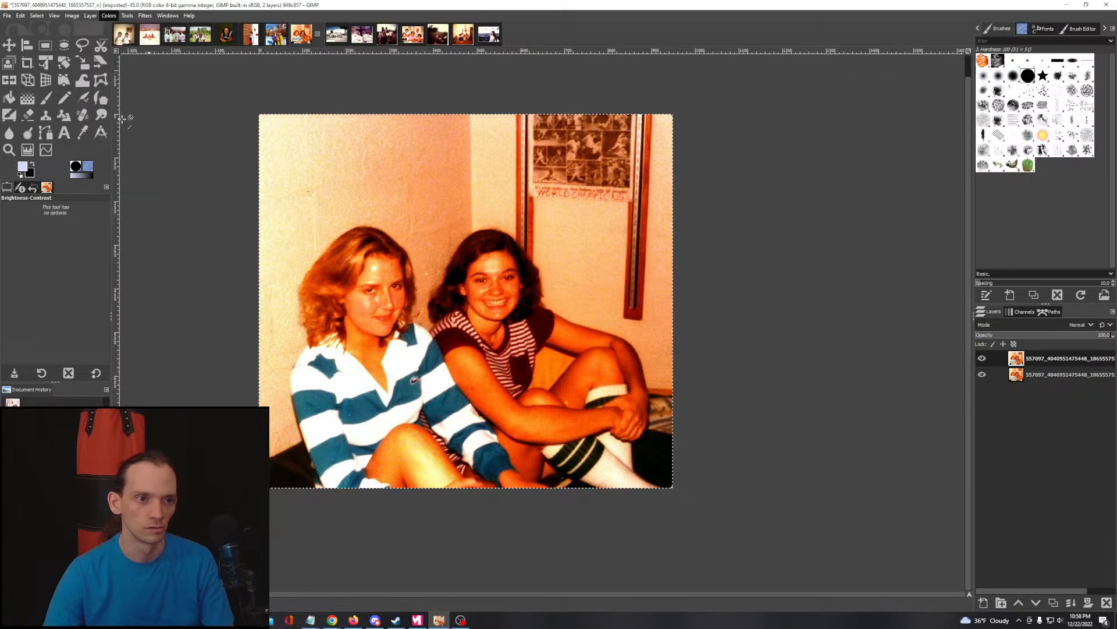
drag(472, 252, 362, 222)
click(634, 138)
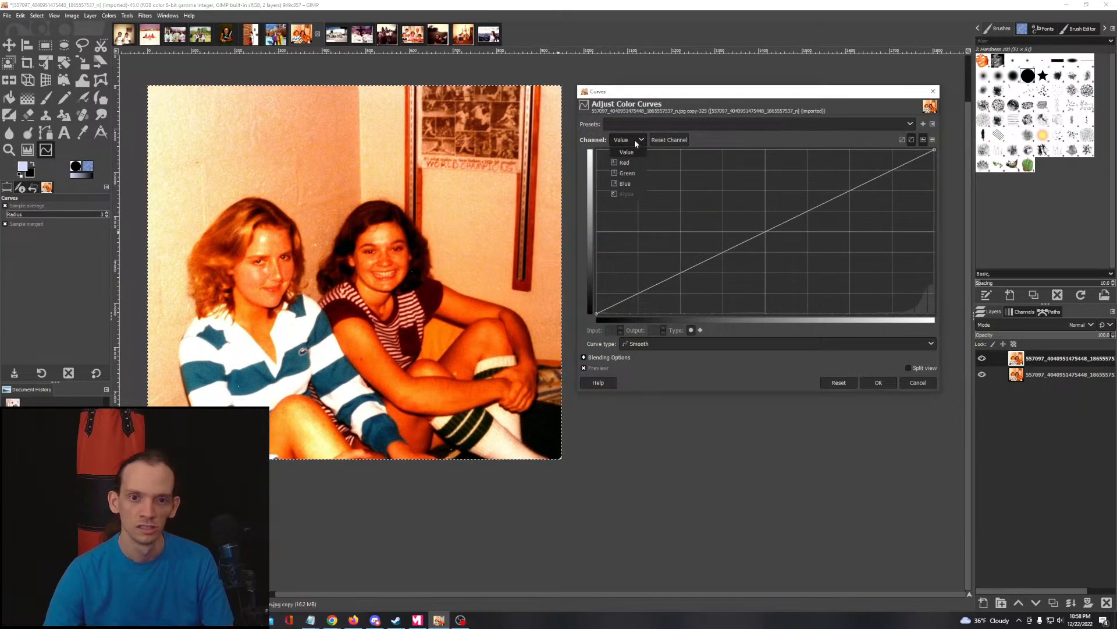
click(615, 162)
mouse_move(934, 150)
mouse_down()
mouse_move(935, 176)
mouse_move(941, 161)
mouse_up()
drag(604, 318, 717, 351)
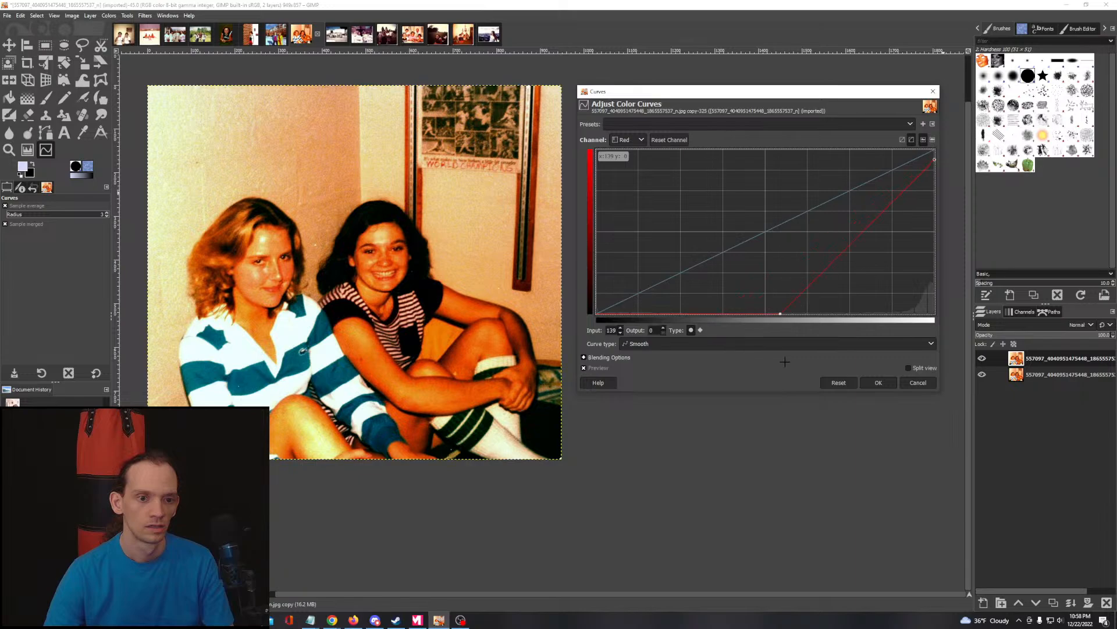
drag(785, 361, 785, 361)
drag(717, 345, 668, 343)
Step: Check the wall and skin tones up close, and try lowering the red curve's white end to output 209
scroll(501, 240, up, 3)
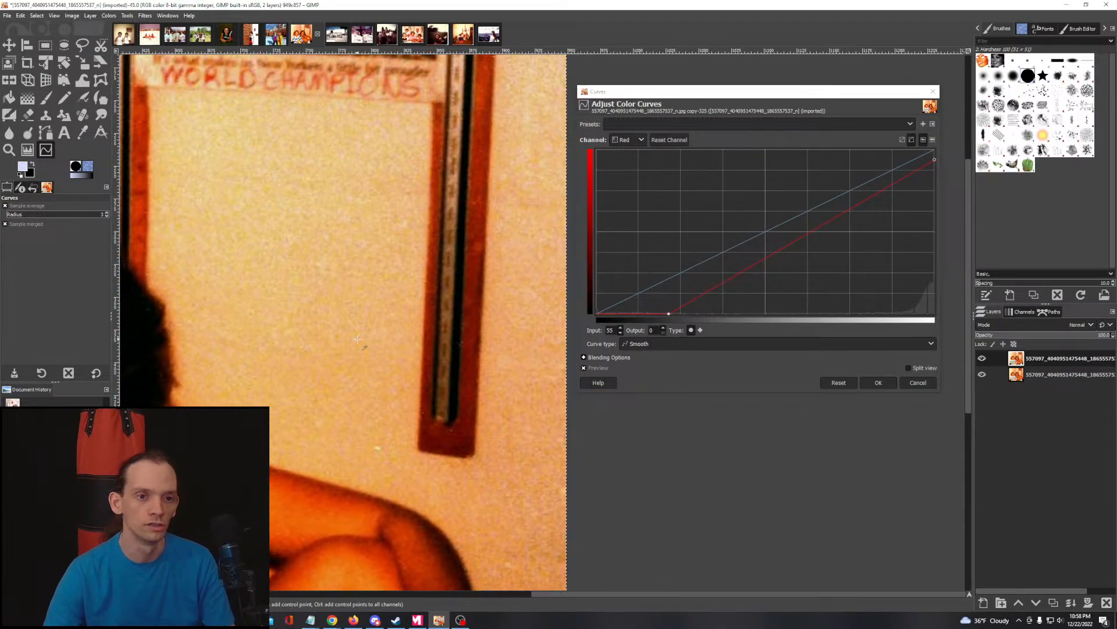
scroll(338, 349, down, 4)
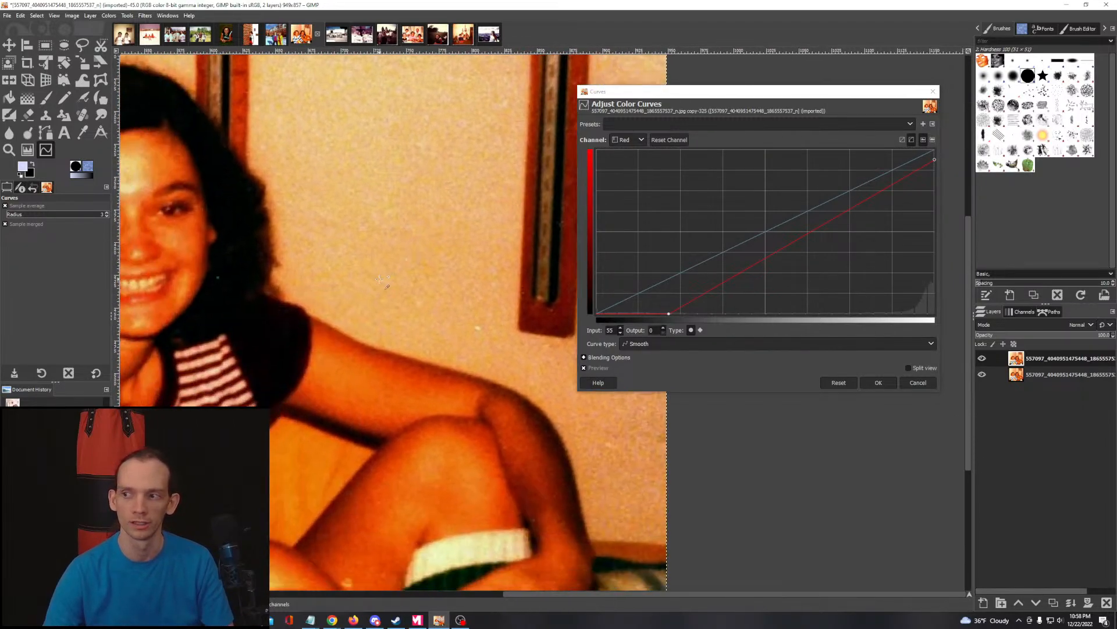
scroll(381, 362, down, 3)
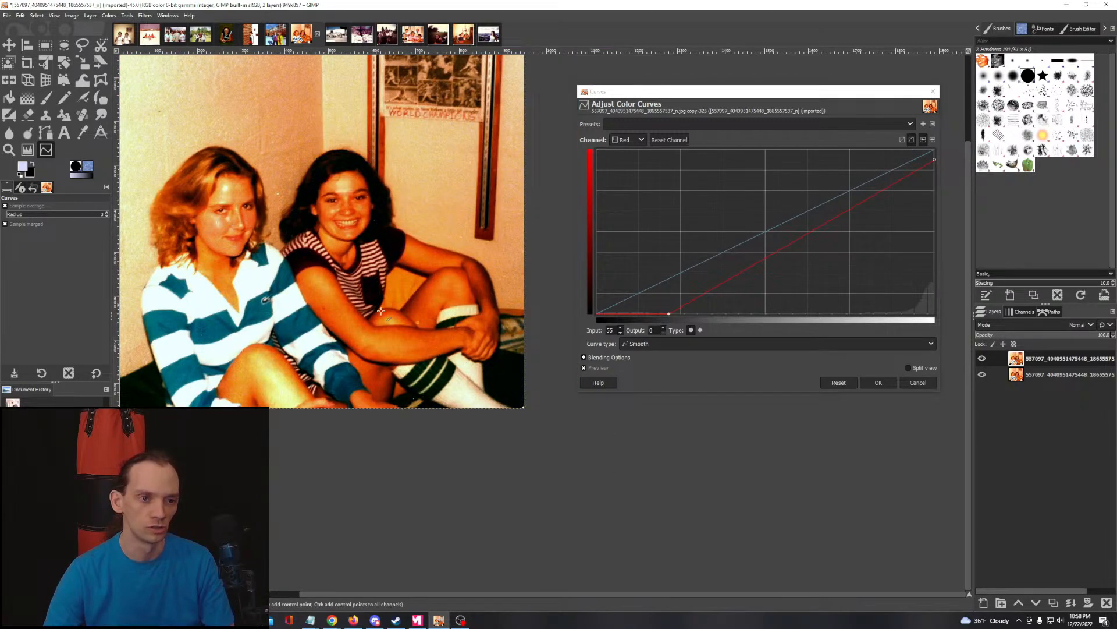
drag(394, 277, 415, 270)
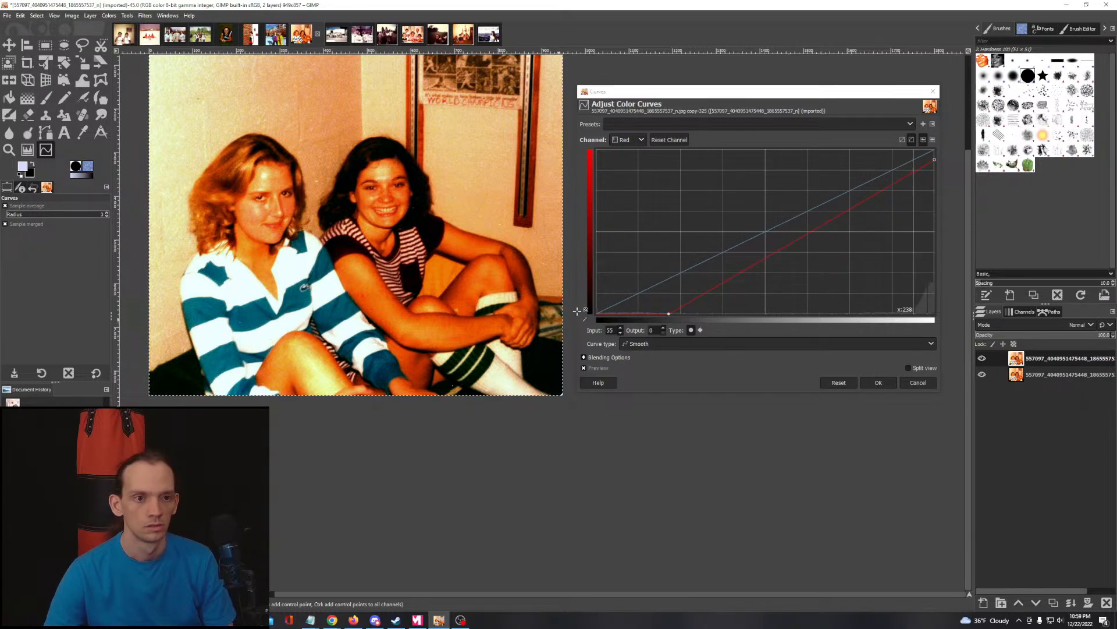
drag(934, 159, 937, 178)
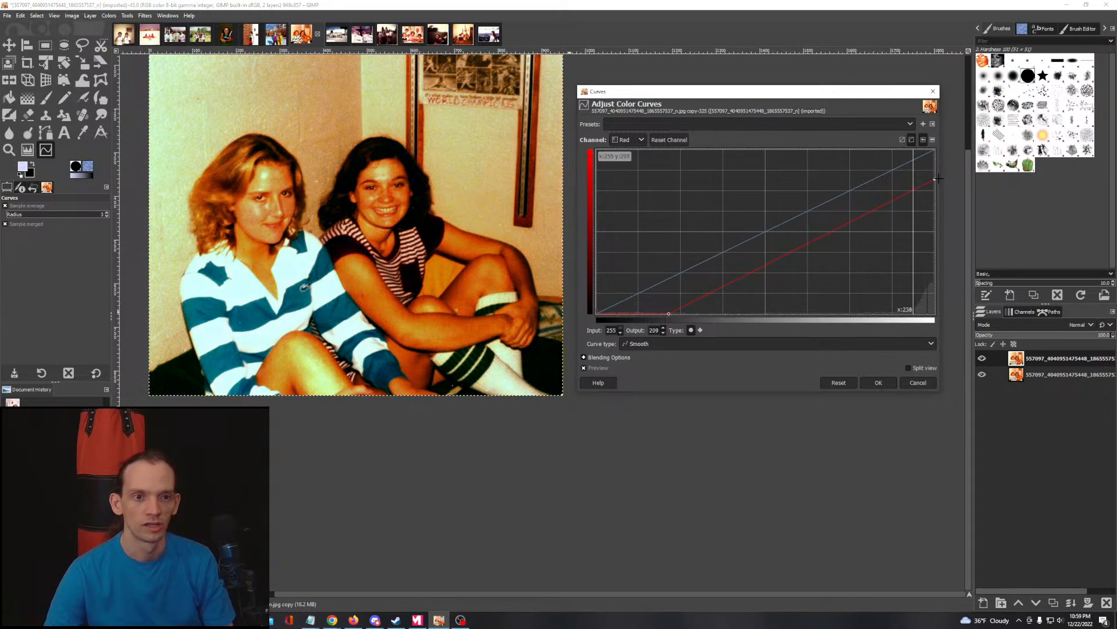
drag(388, 241, 366, 269)
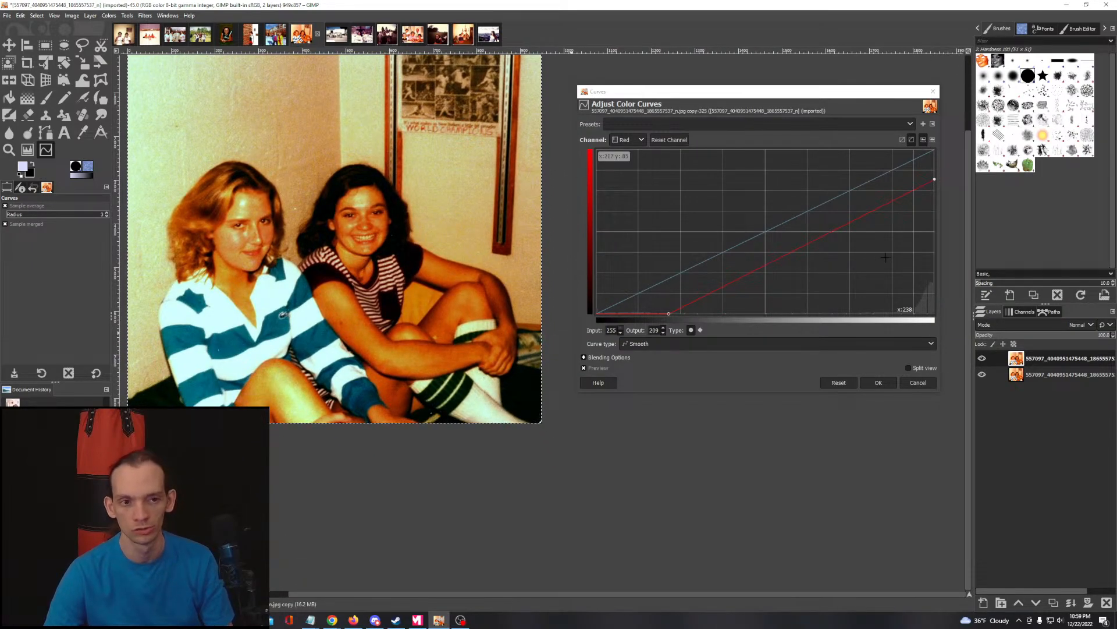
Step: Raise the red curve's white end partway back, set its black point to input 14, and apply the curves
click(934, 179)
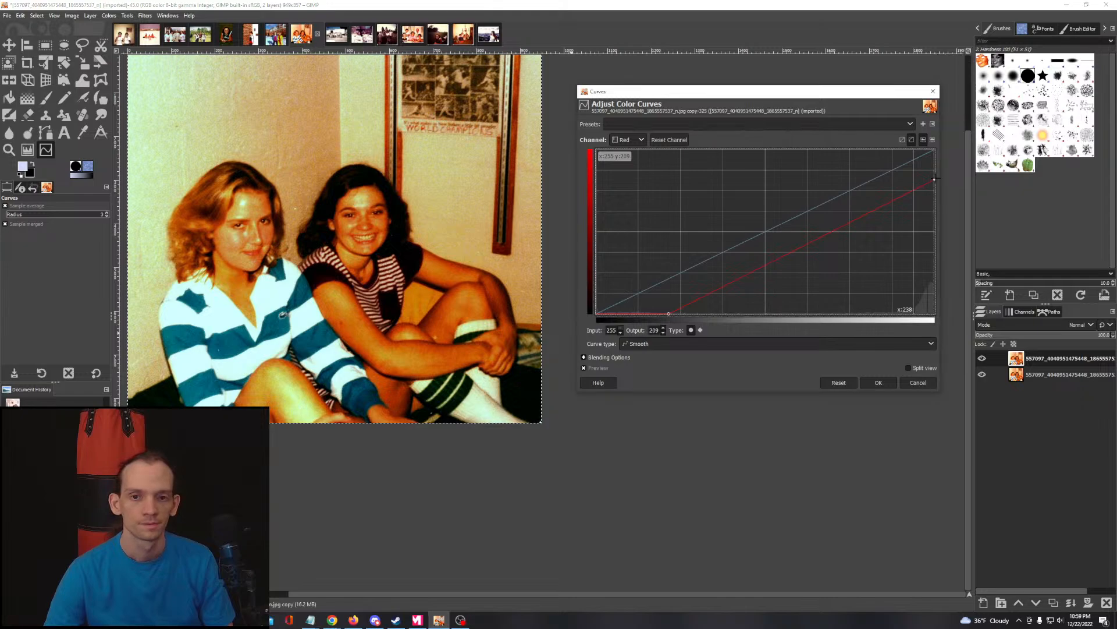
click(669, 313)
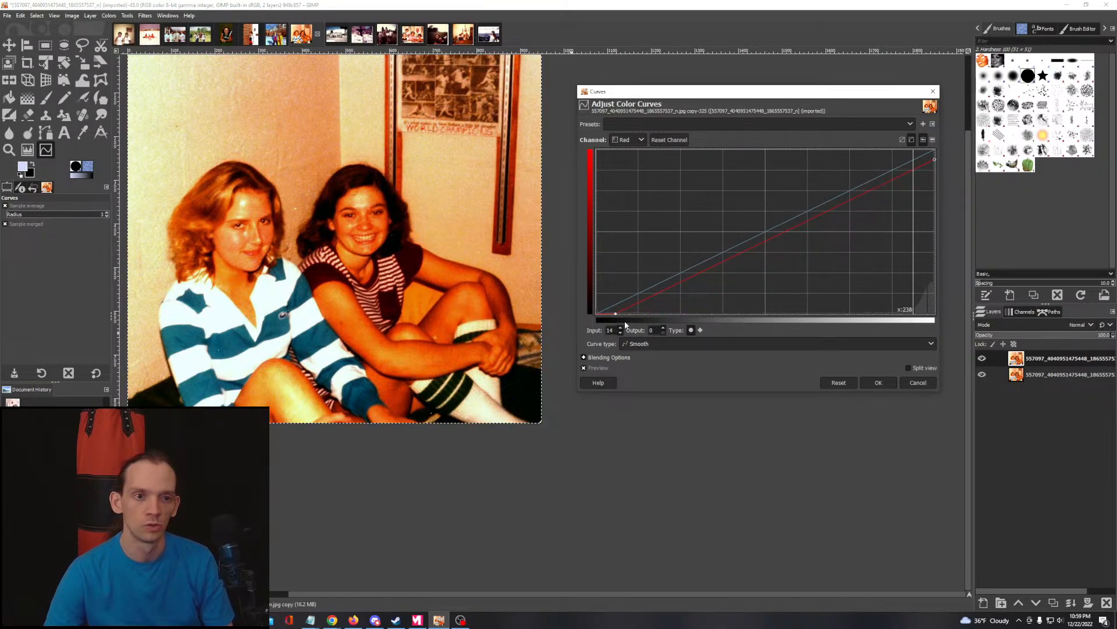
click(885, 382)
Step: Try reducing the reds' saturation to -9.8 with an overlap of 33.5 in Hue-Saturation
click(108, 15)
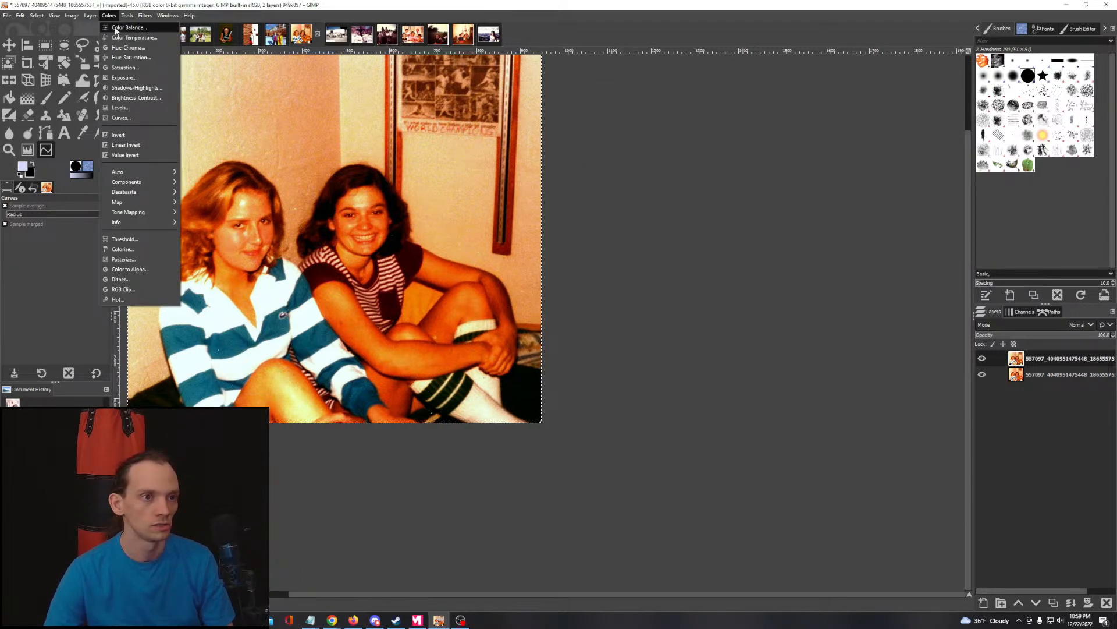
click(131, 57)
click(816, 417)
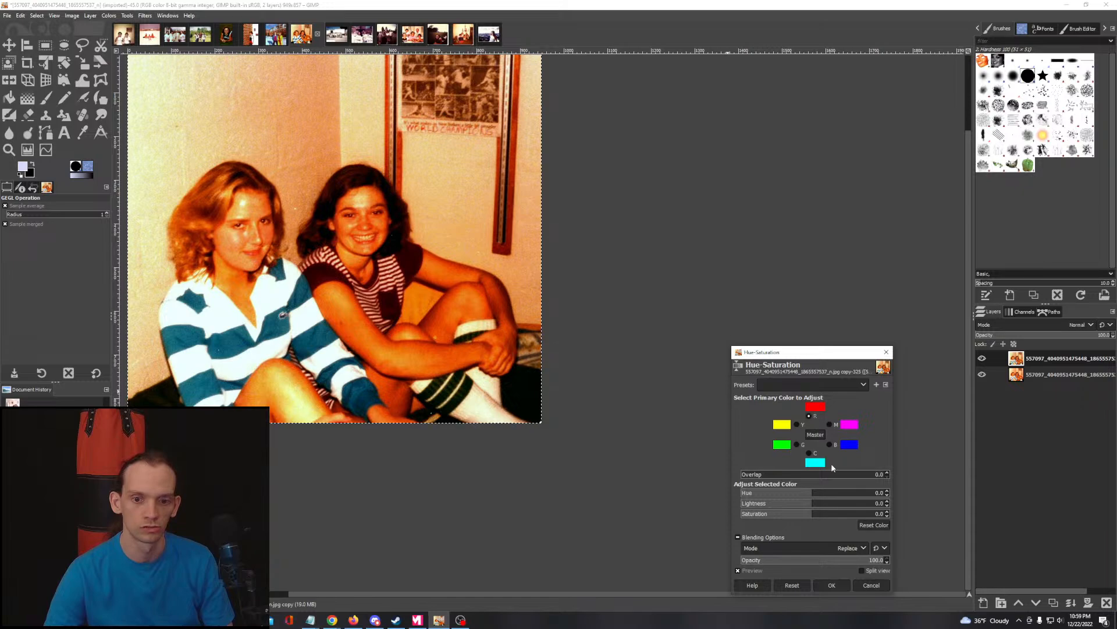
click(802, 516)
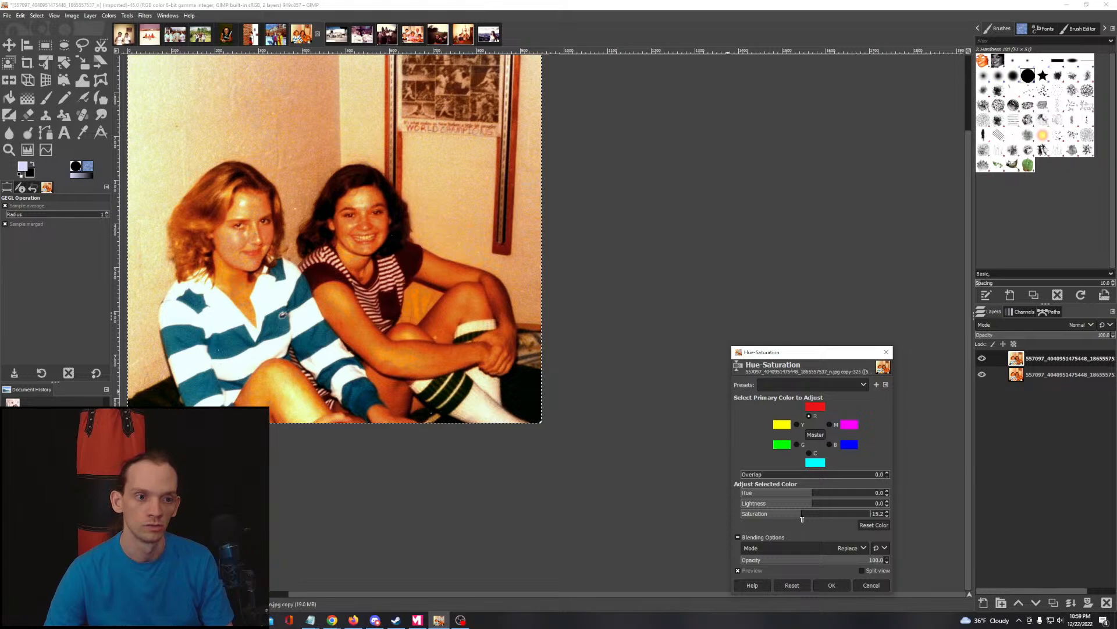
click(789, 475)
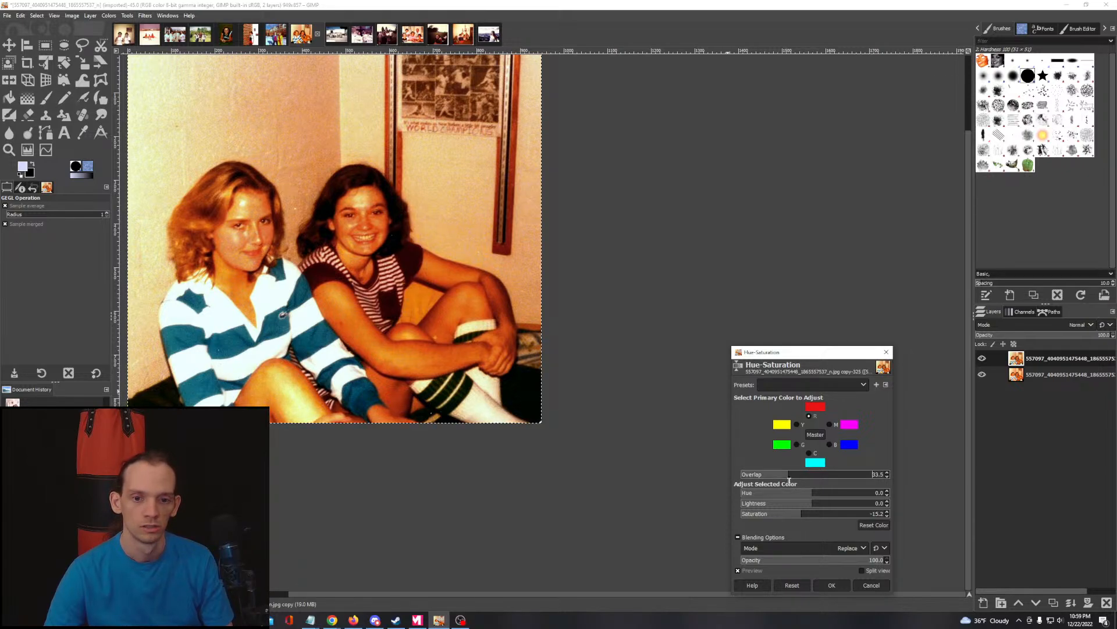
click(812, 516)
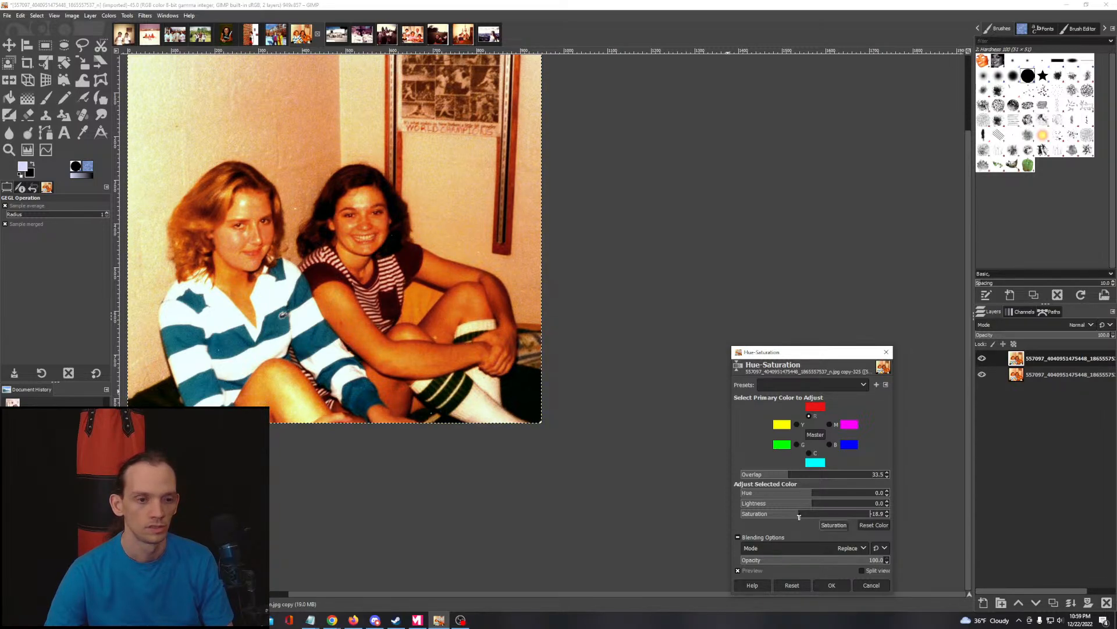
drag(801, 518, 806, 517)
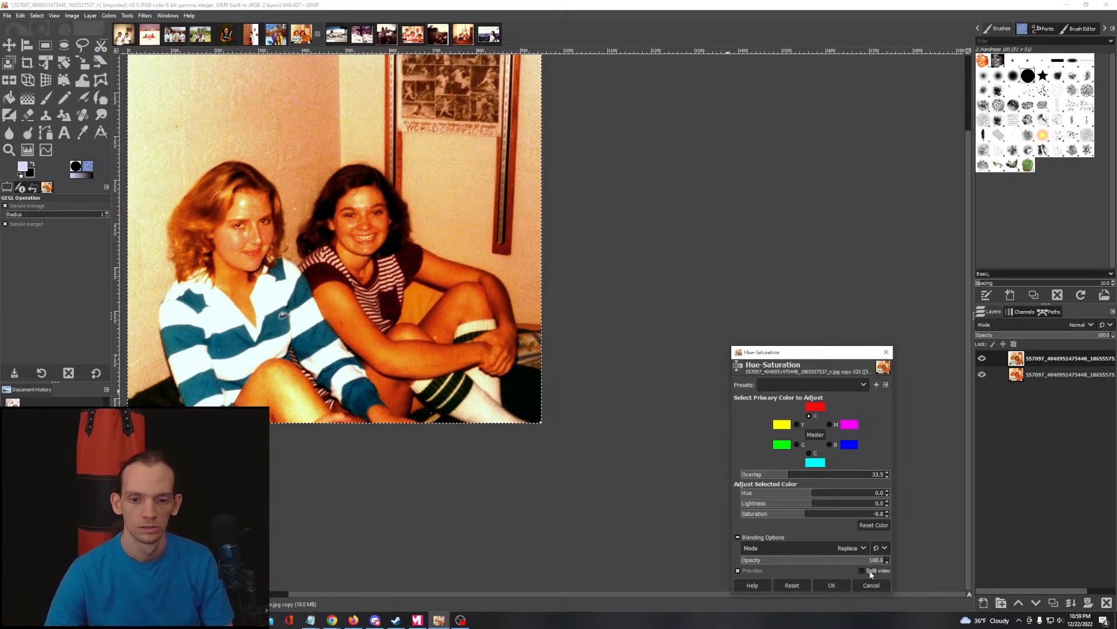
Step: Try setting the saturation of both yellows and reds to -100, and discard the Hue-Saturation adjustment
click(797, 425)
drag(811, 515, 635, 525)
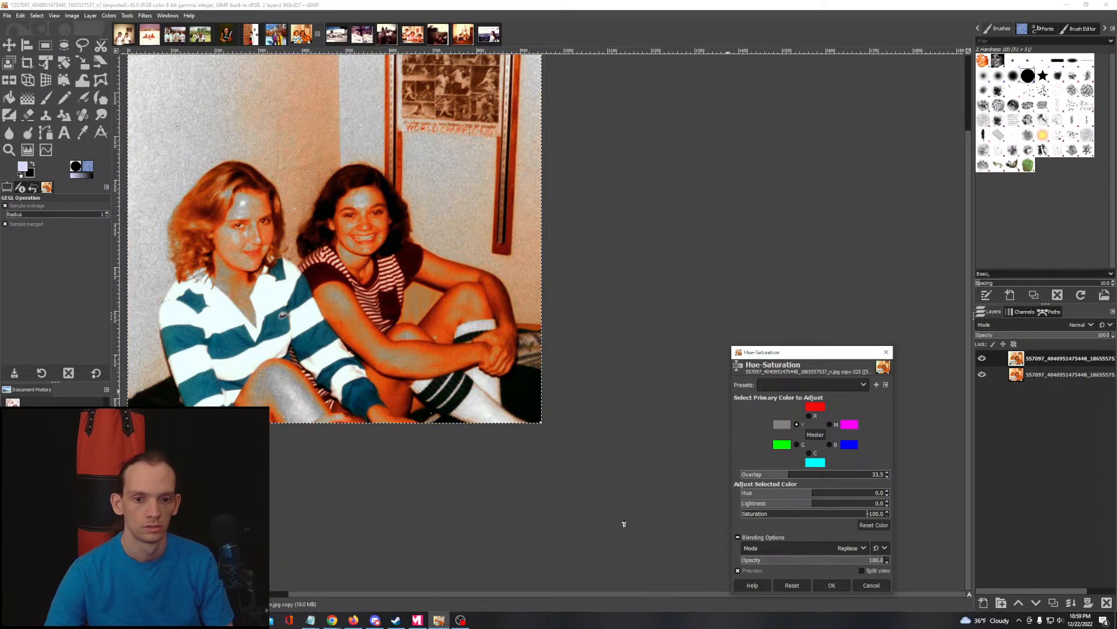
click(809, 415)
drag(795, 514, 585, 511)
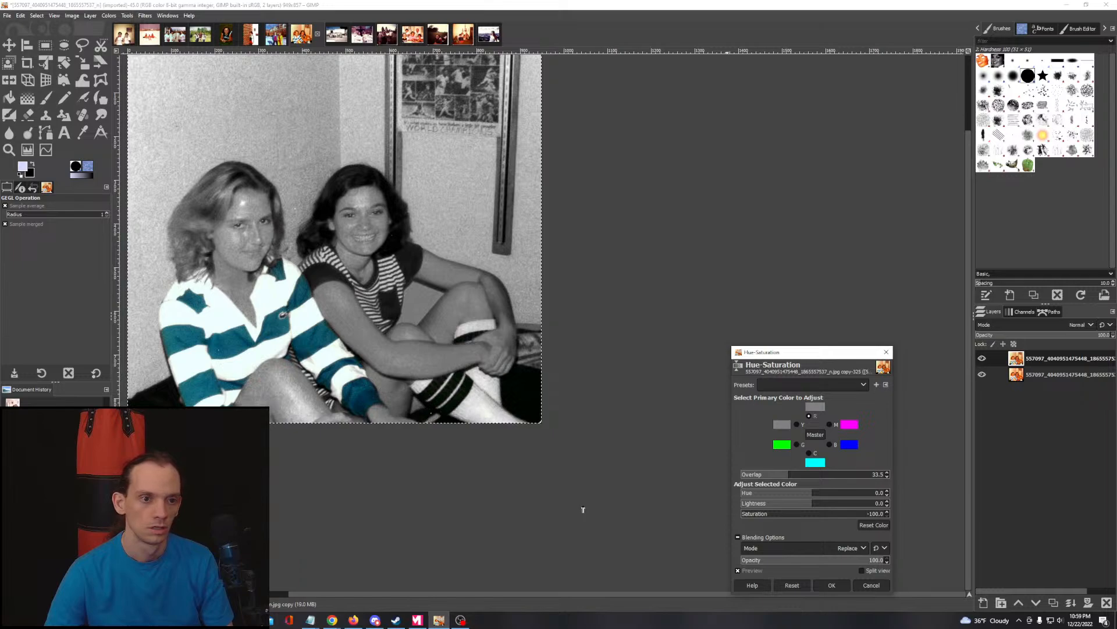
click(869, 585)
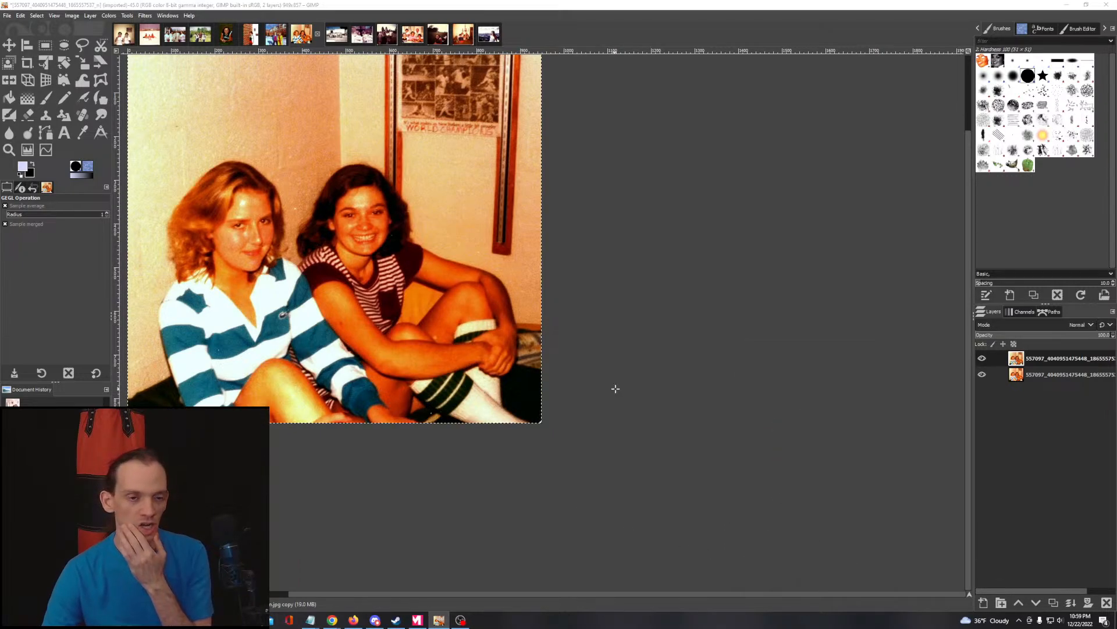
Step: Start a new Hue-Saturation adjustment on the reds, with overlap 25.6 and hue shifted to 180
drag(644, 318, 711, 362)
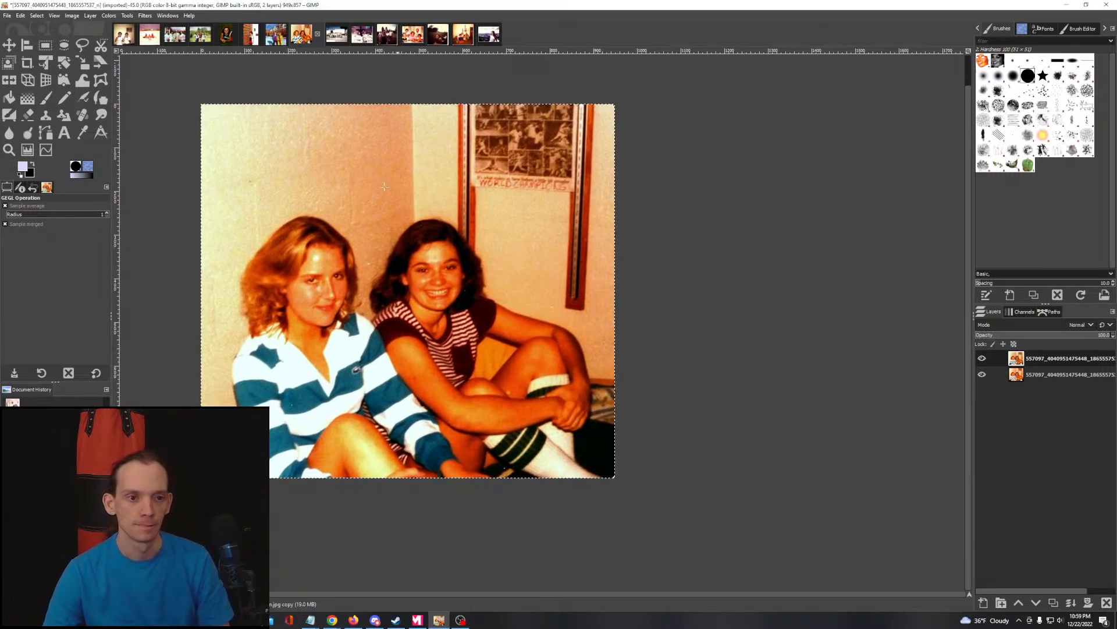
click(127, 16)
mouse_move(109, 16)
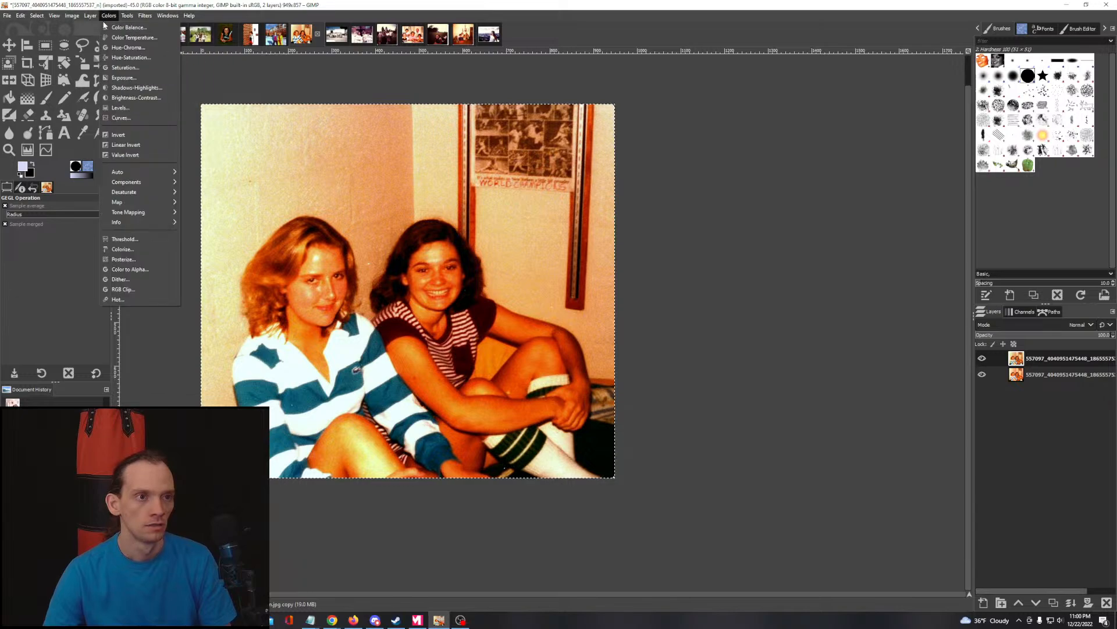
click(131, 58)
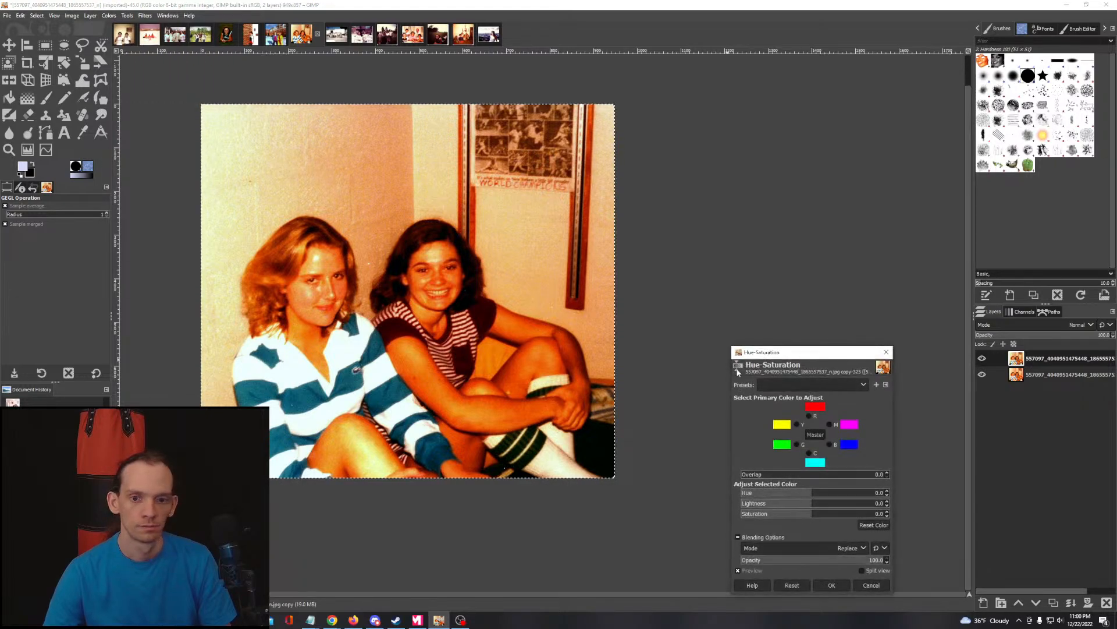
click(809, 416)
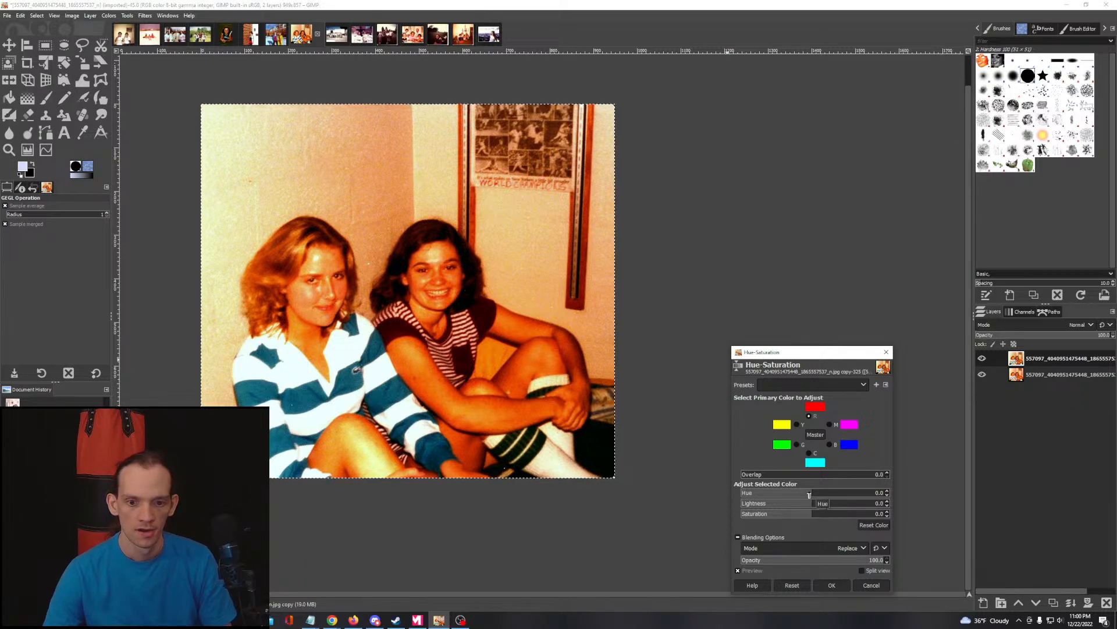
click(778, 475)
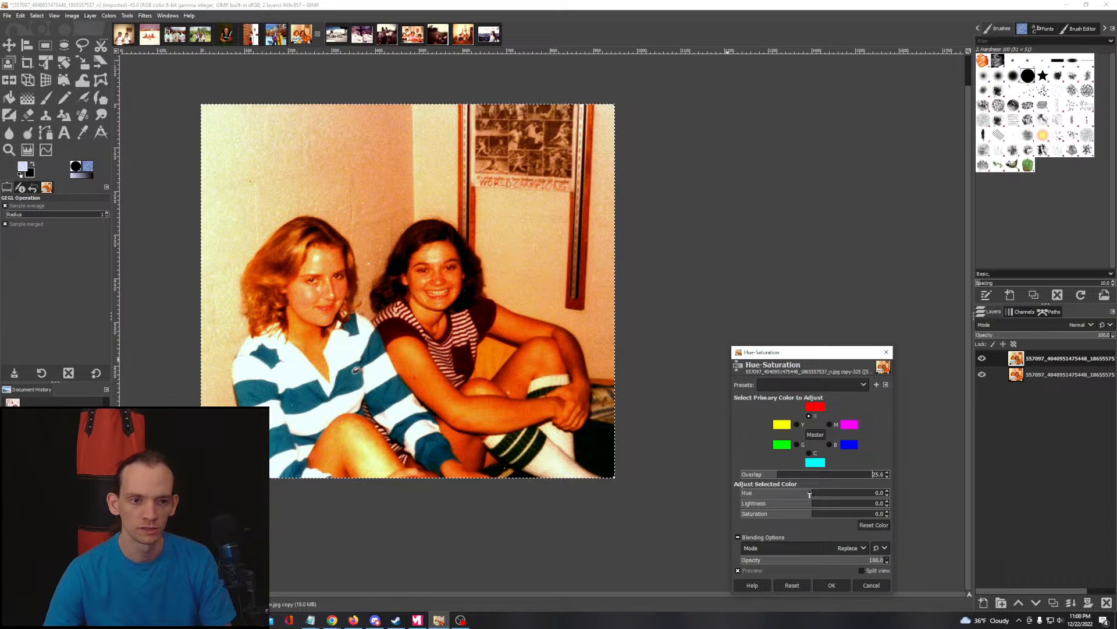
drag(809, 495, 897, 504)
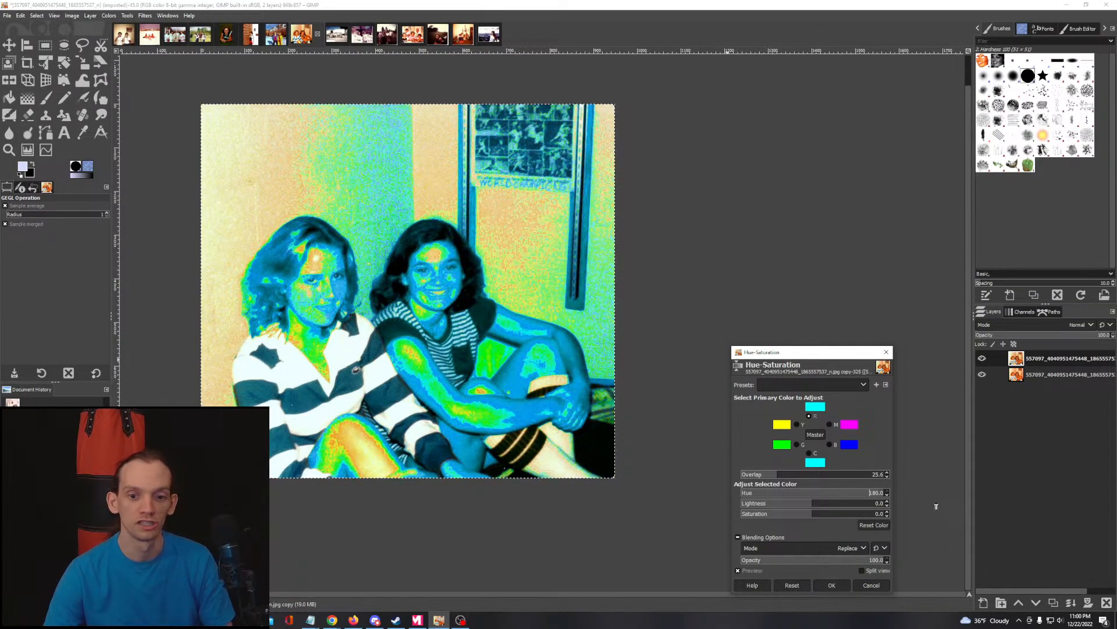
Step: Test the reds' hue shift of 180 with the overlap at 0, and return the hue to 0
drag(936, 506, 740, 474)
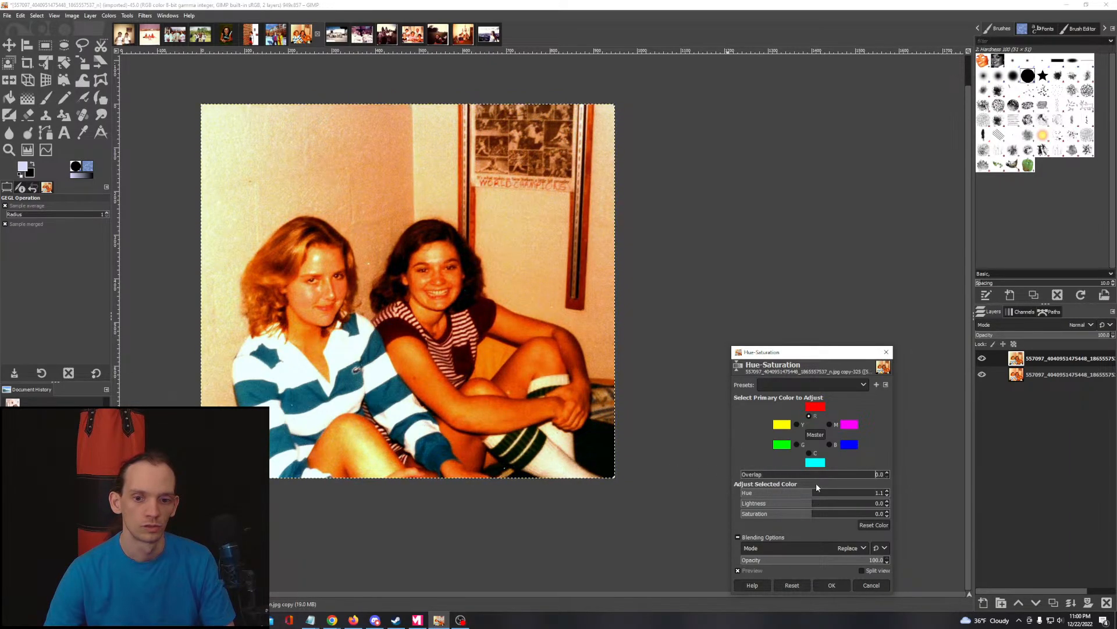
drag(812, 493, 964, 507)
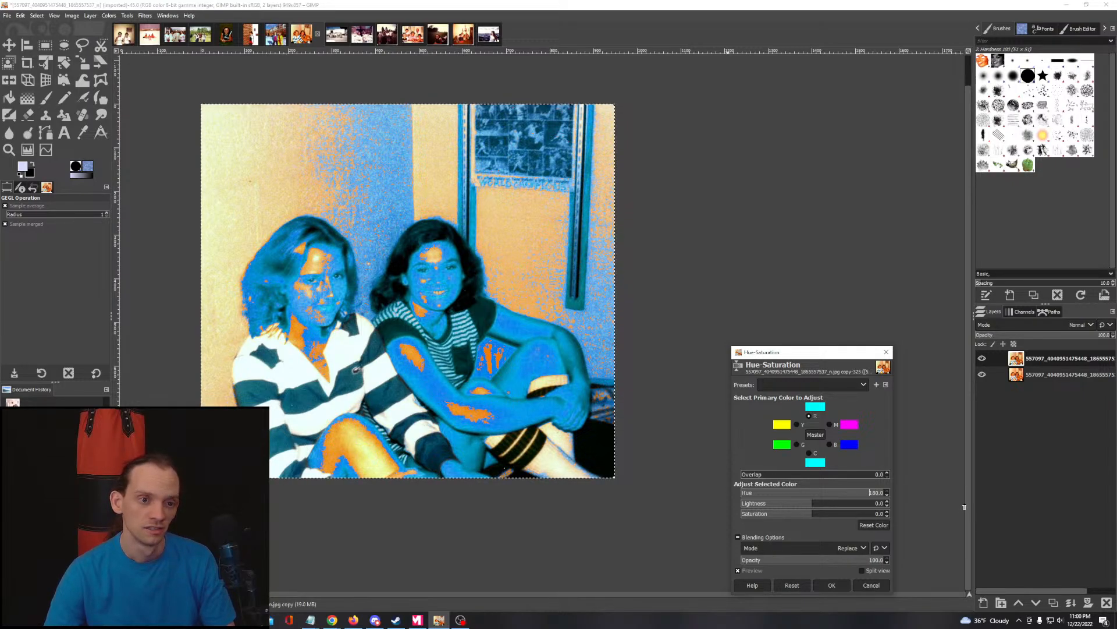
drag(886, 493, 812, 493)
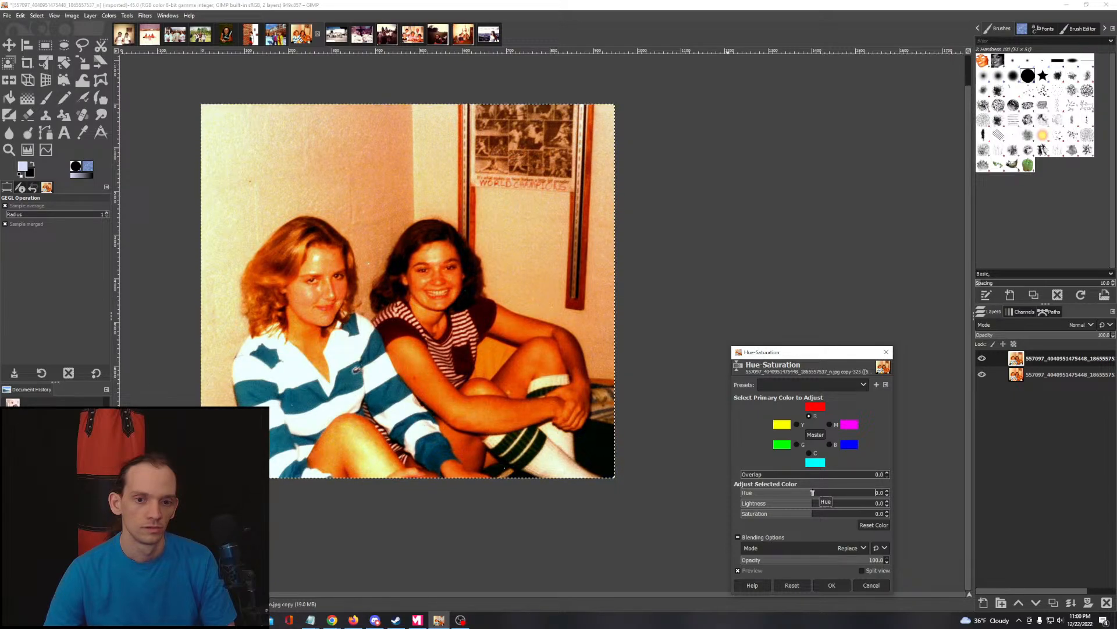
Step: Try stepping the reds' hue through negative and high positive shifts, and reset the hue to 0
click(888, 491)
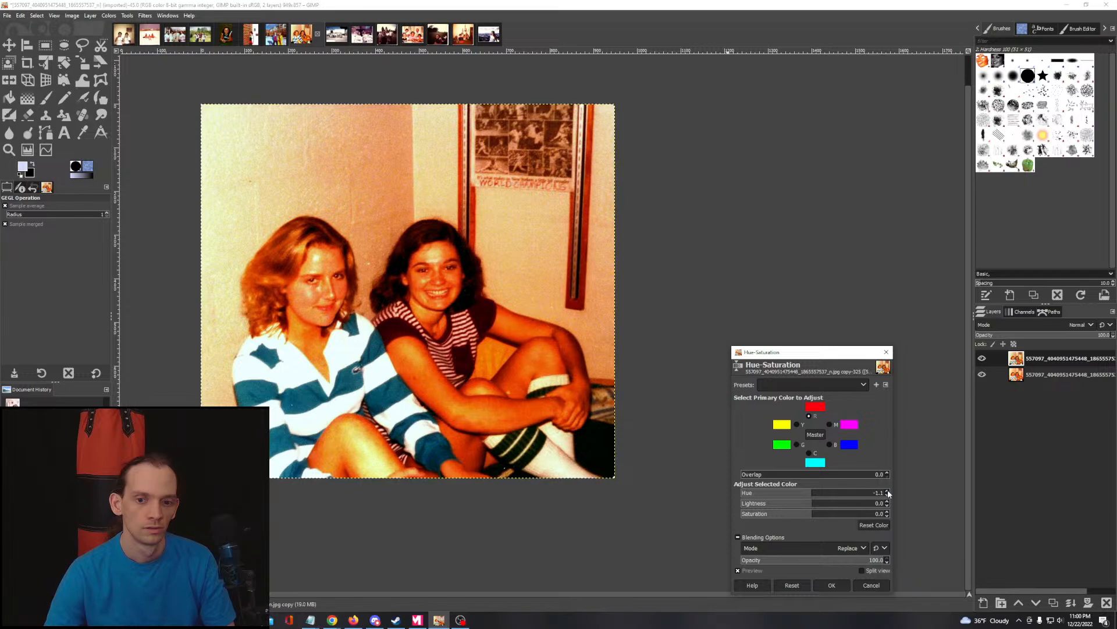
double_click(881, 494)
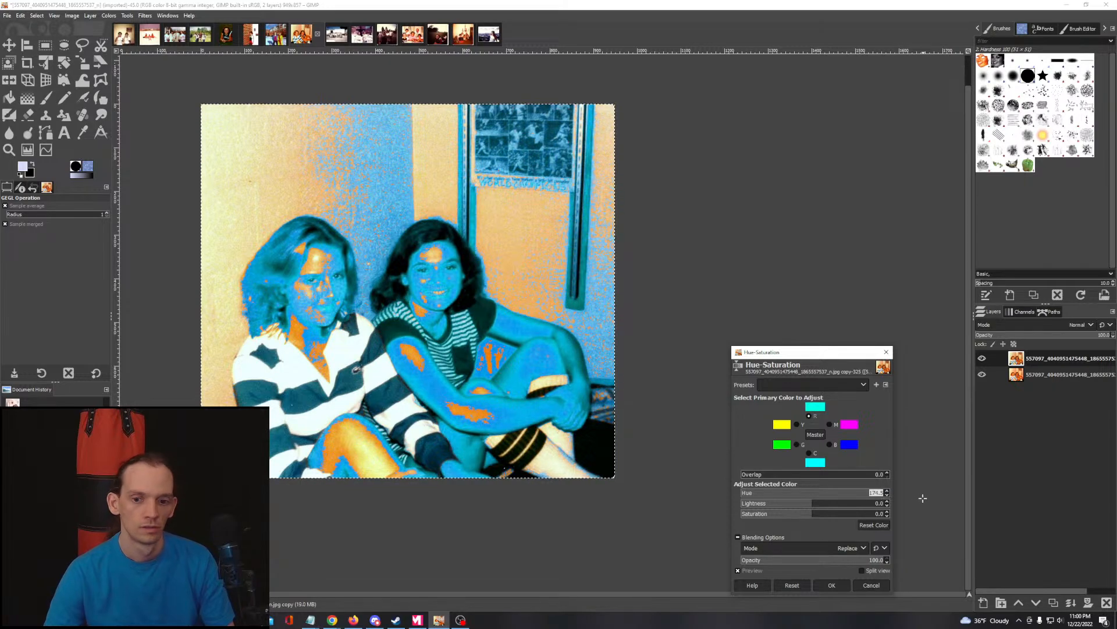
text(0)
key(Return)
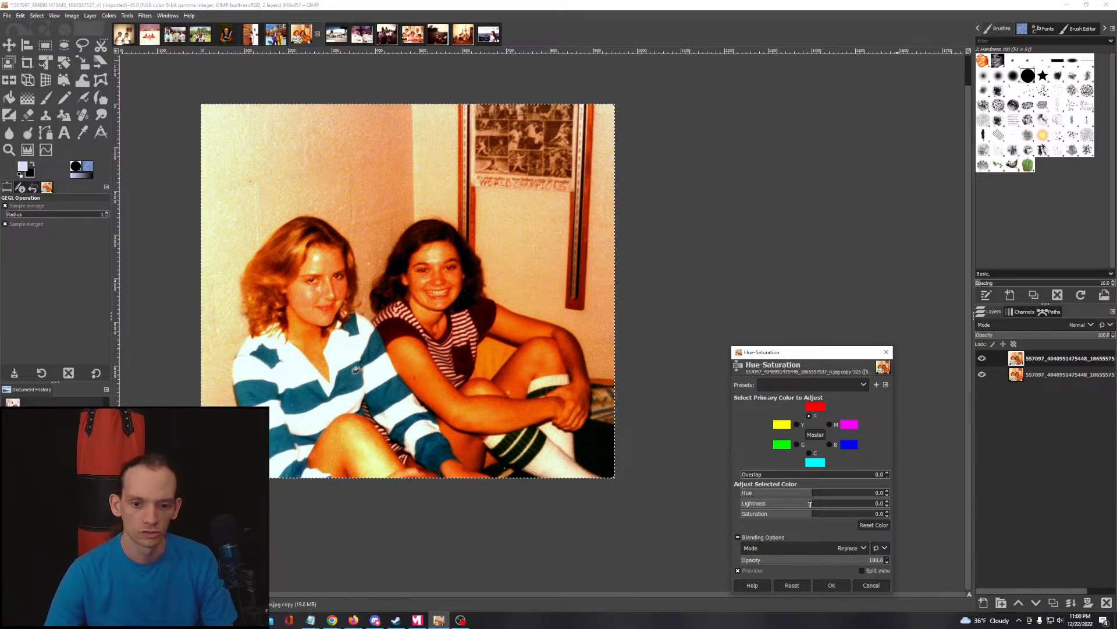
Step: Set the reds' lightness to 0.6, saturation to about -14 and overlap to about 31, and apply the Hue-Saturation adjustment
drag(811, 504, 810, 505)
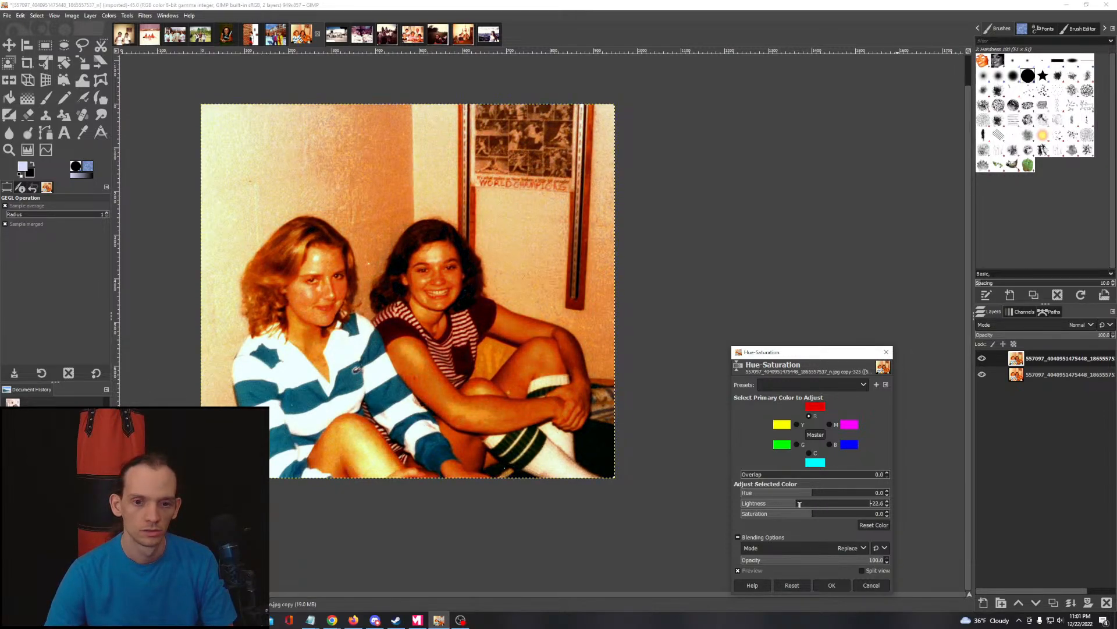
click(779, 474)
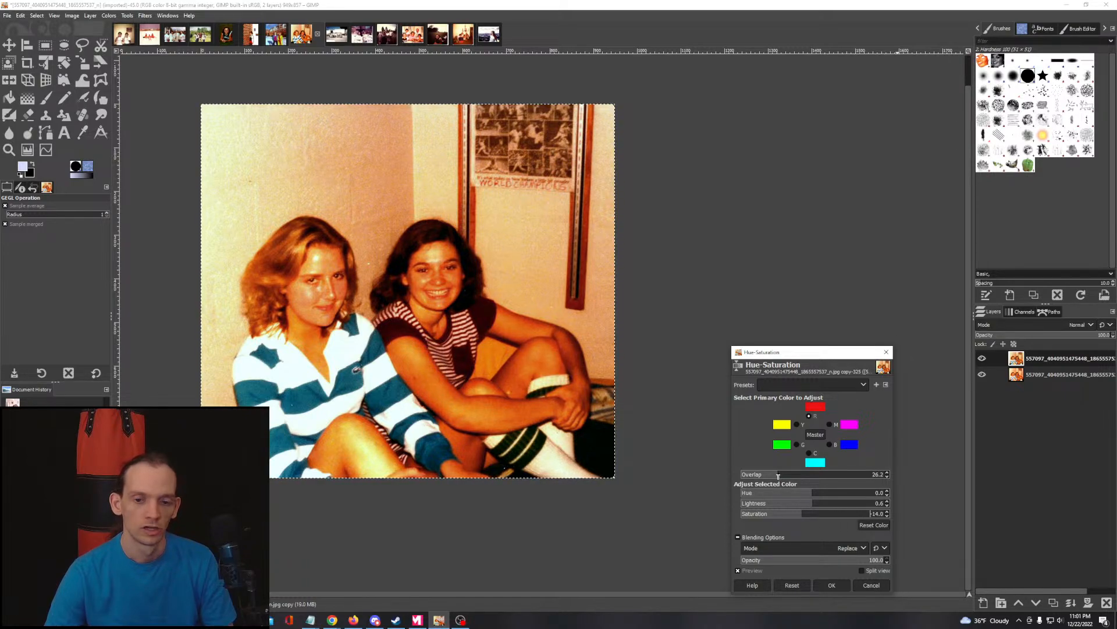
mouse_move(778, 476)
mouse_down()
mouse_move(835, 476)
mouse_move(793, 482)
mouse_up()
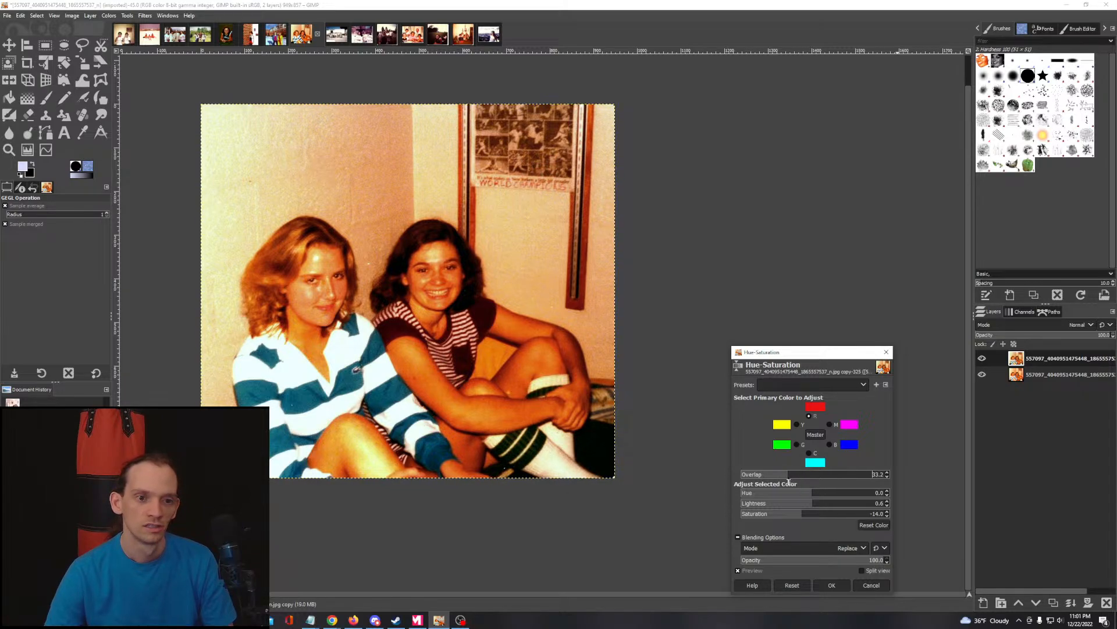
click(832, 585)
Step: Compare the corrected layer with the original by hiding it and showing it again
click(981, 360)
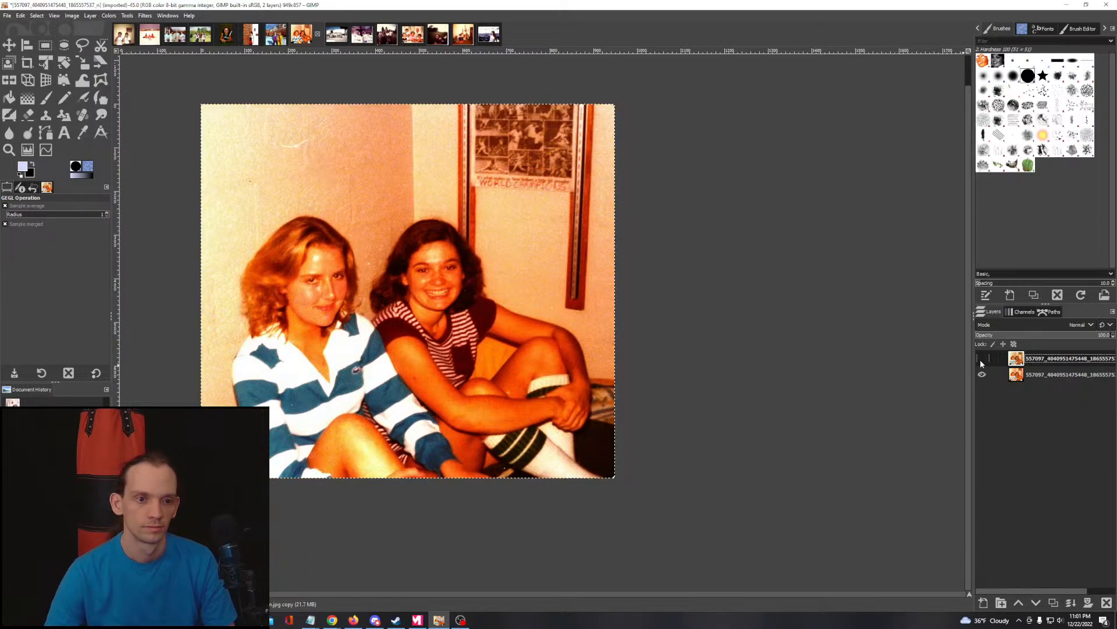
click(981, 360)
drag(721, 352, 789, 396)
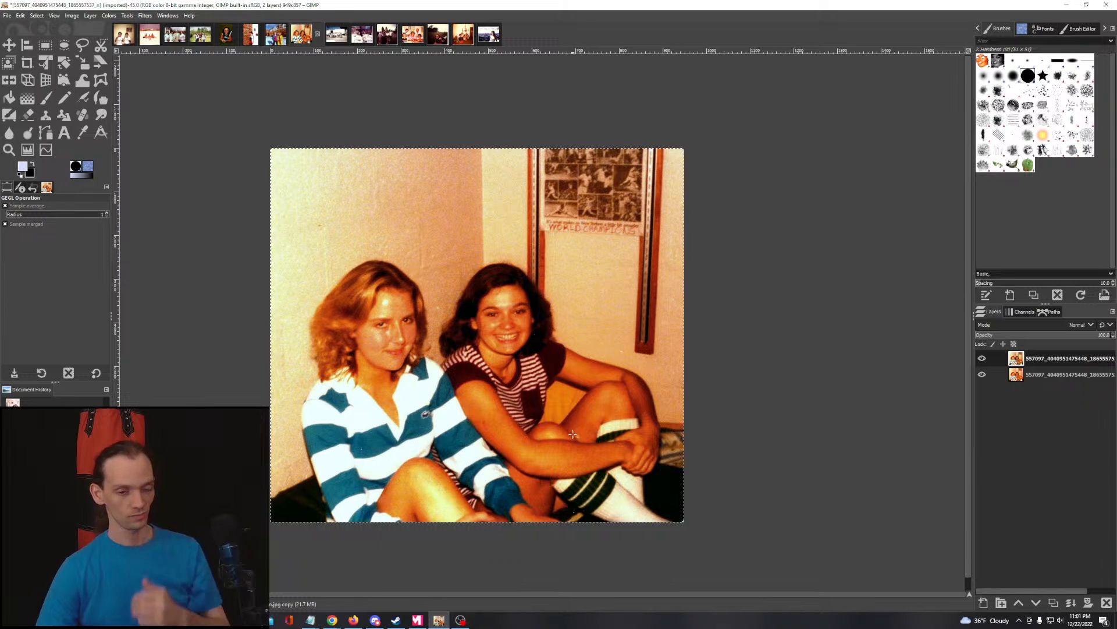
Step: Use the Healing tool on the light specks near the dark-haired woman's knee and on the wall between the women
scroll(580, 427, up, 4)
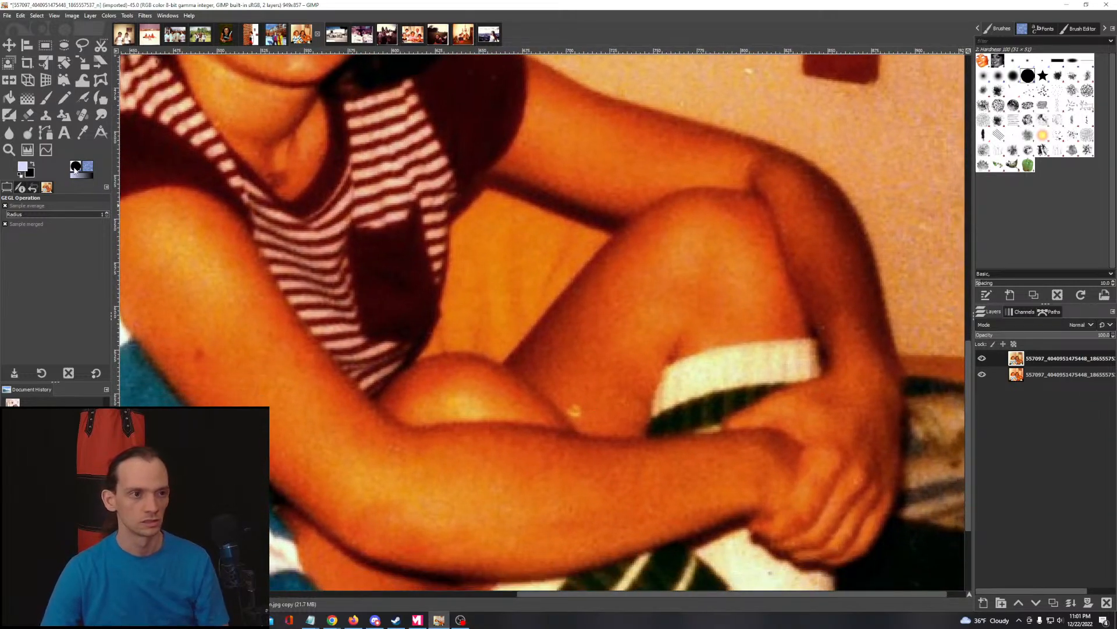
click(83, 116)
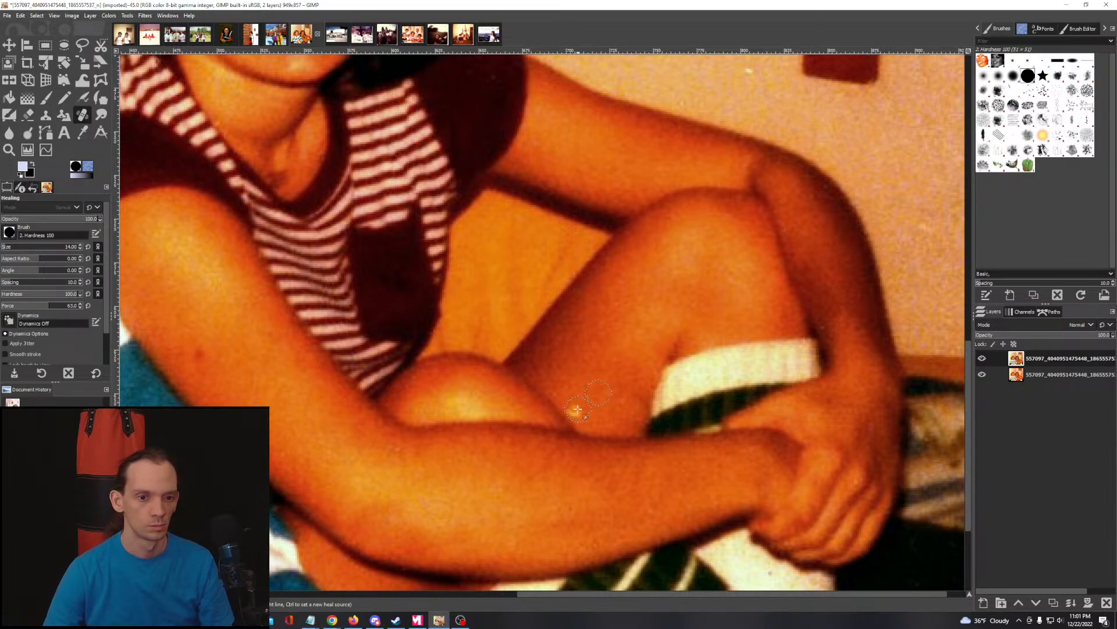
scroll(678, 373, down, 5)
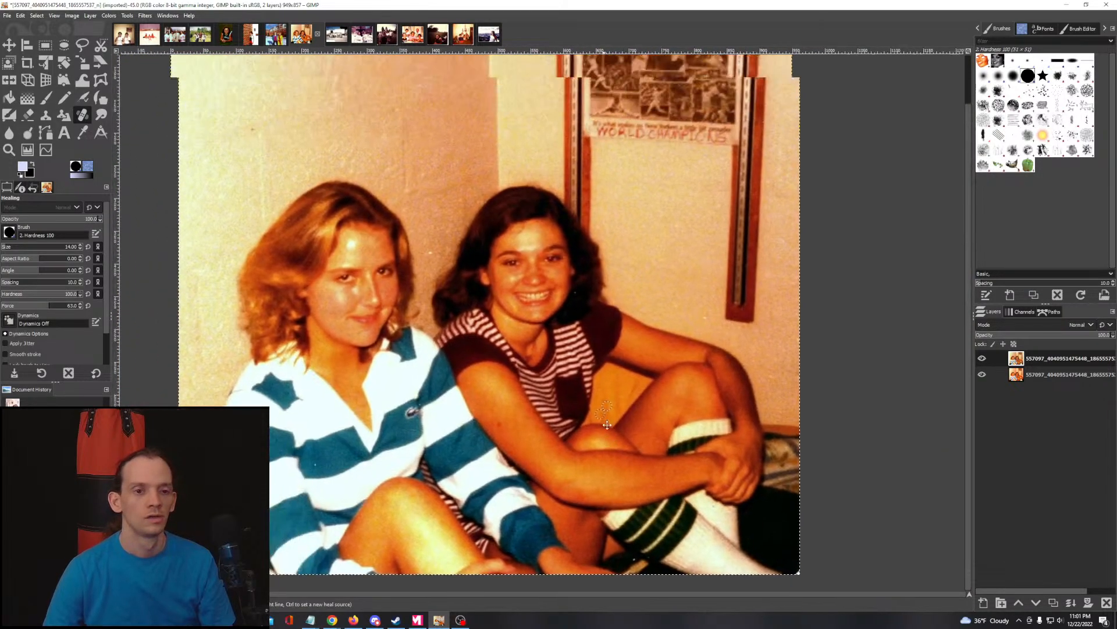
scroll(558, 329, up, 3)
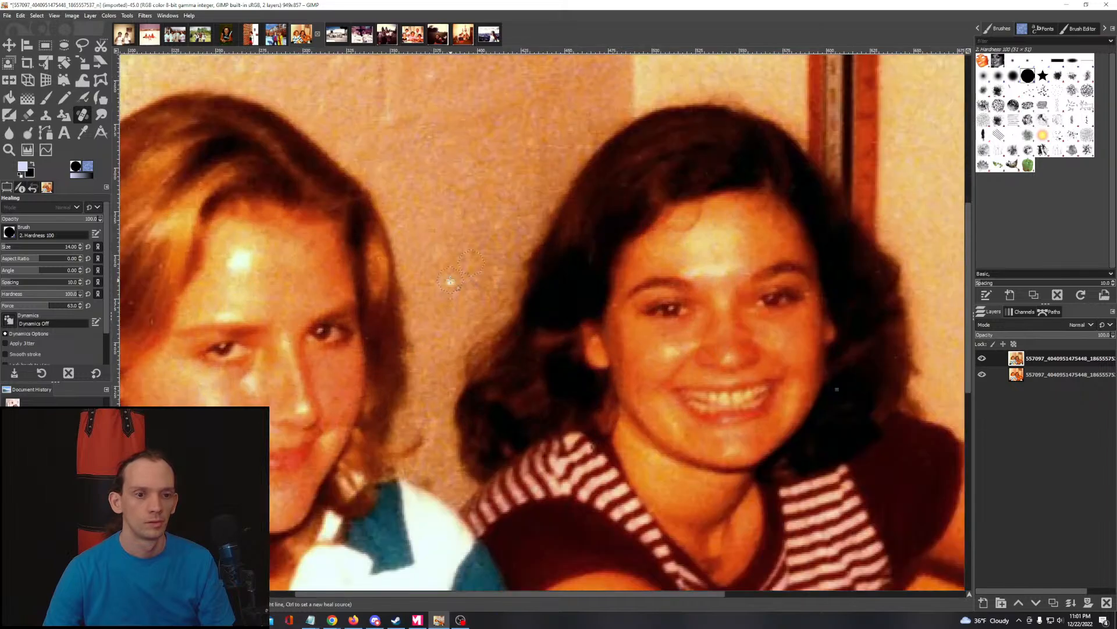
scroll(557, 342, down, 3)
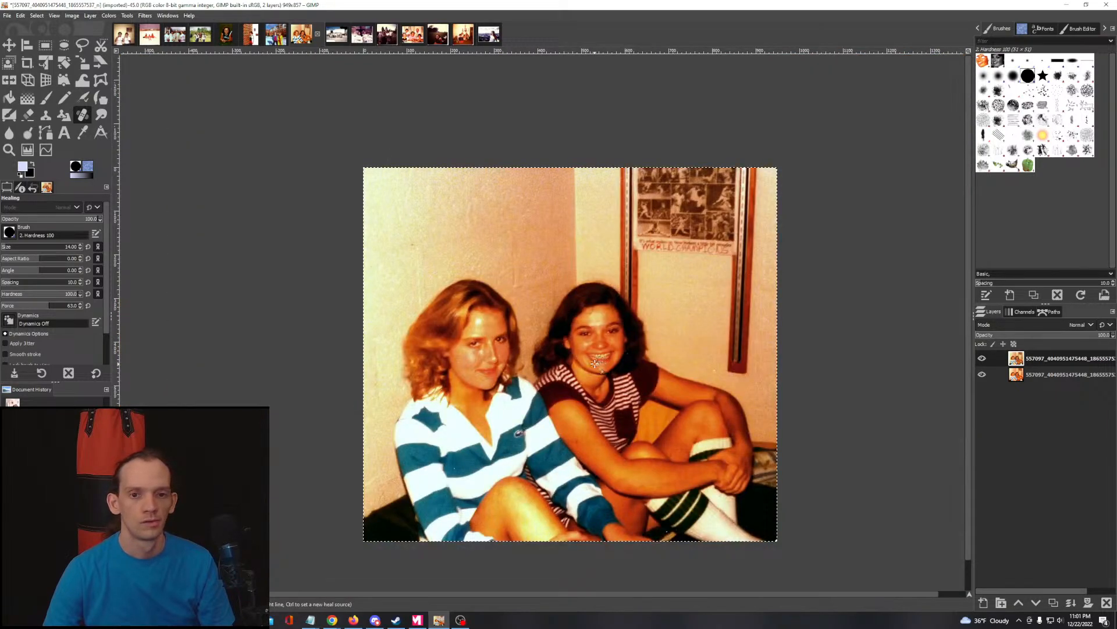
scroll(460, 332, up, 2)
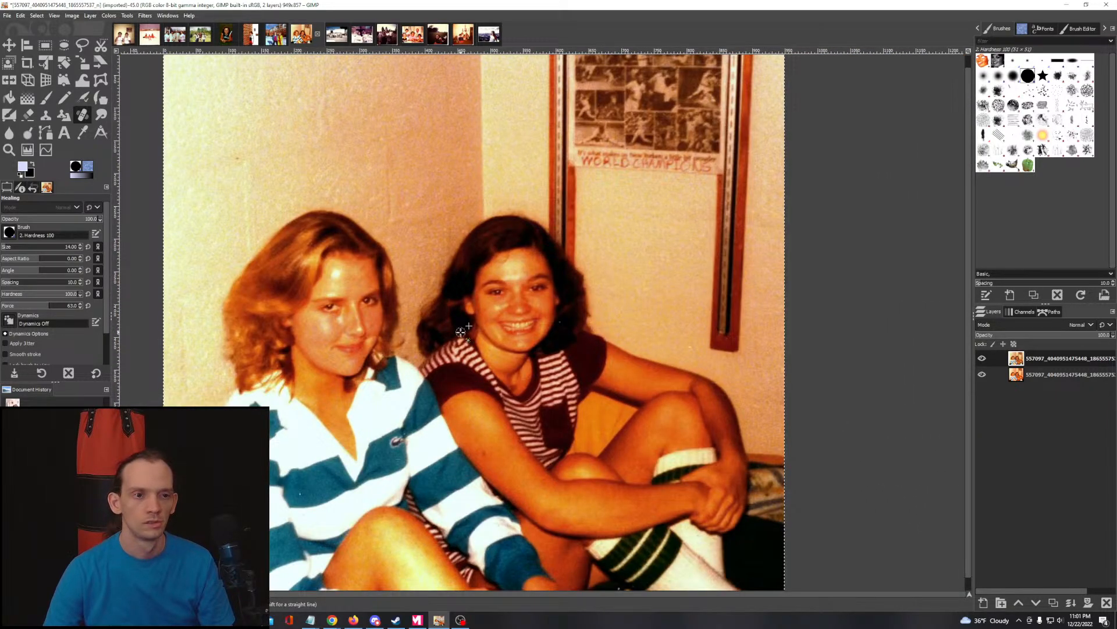
scroll(460, 332, down, 2)
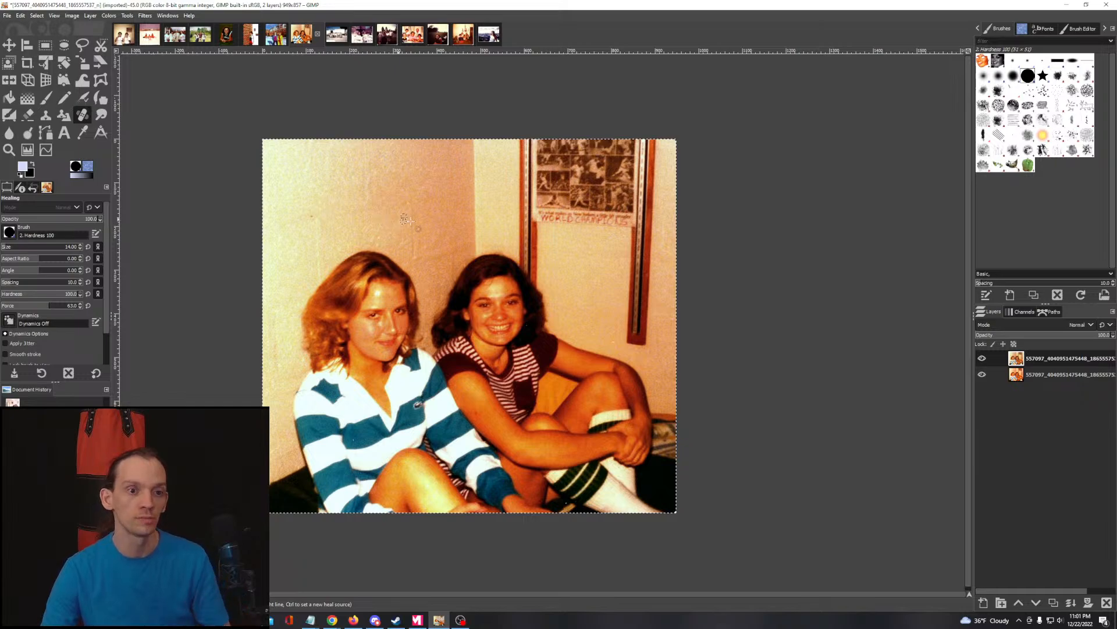
Step: Start a Curves adjustment on the blue channel and raise its black point to an output of 18
click(110, 16)
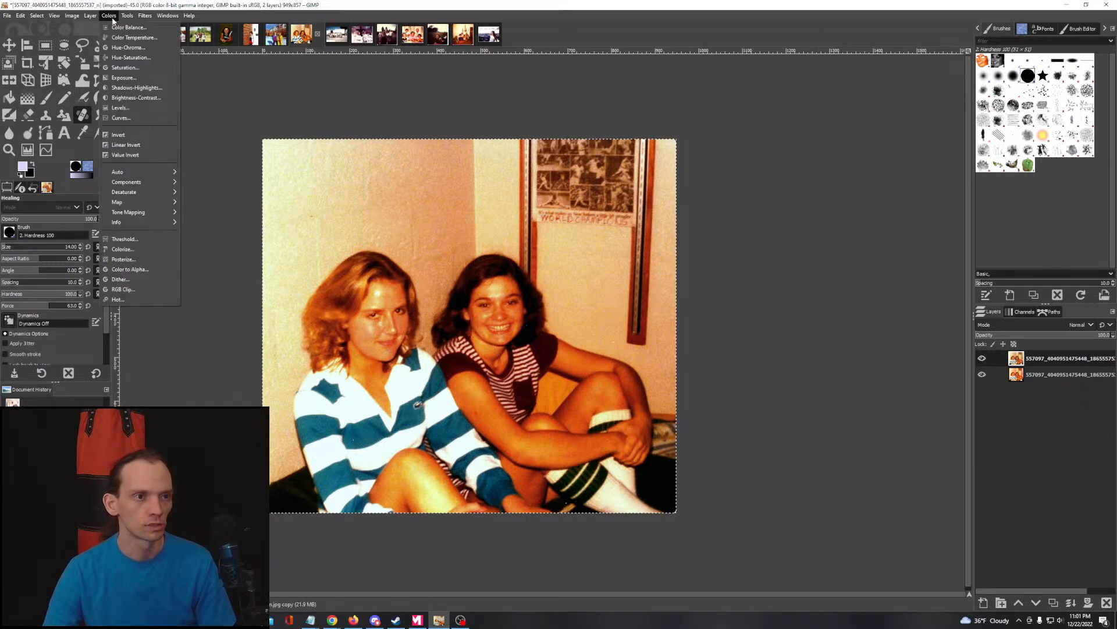
click(122, 118)
scroll(353, 246, right, 3)
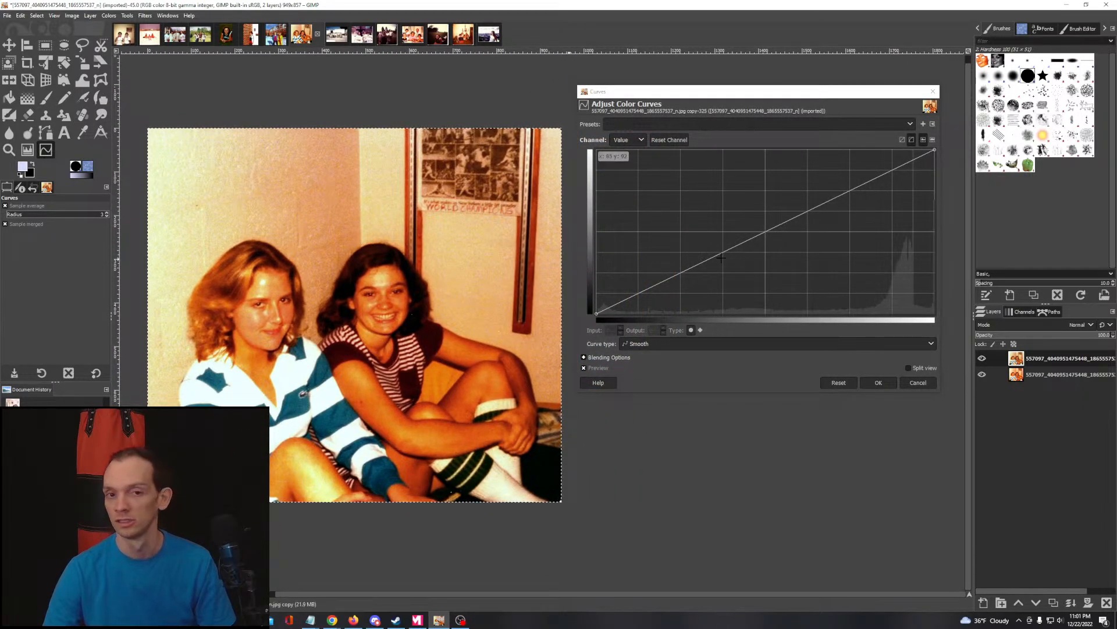
click(637, 138)
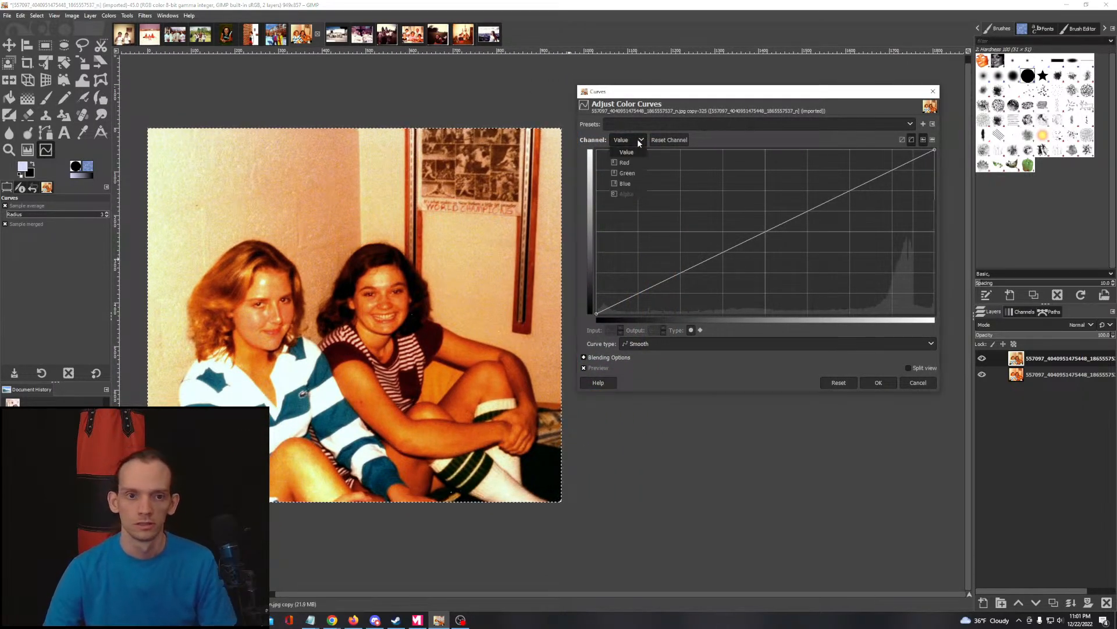
click(624, 183)
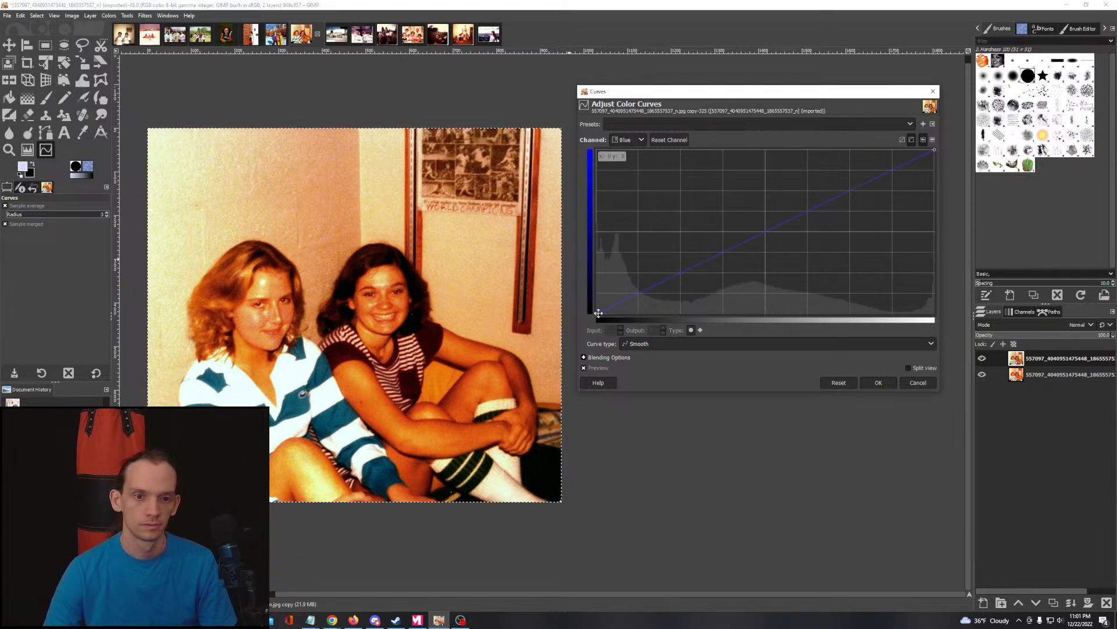
drag(598, 312, 597, 310)
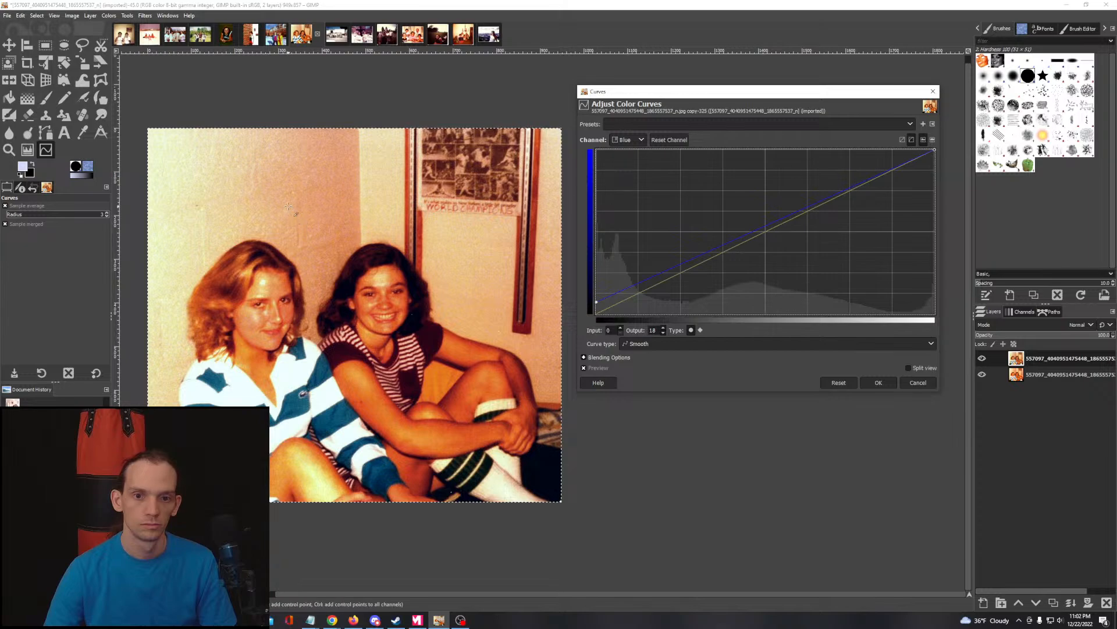
drag(466, 244, 488, 256)
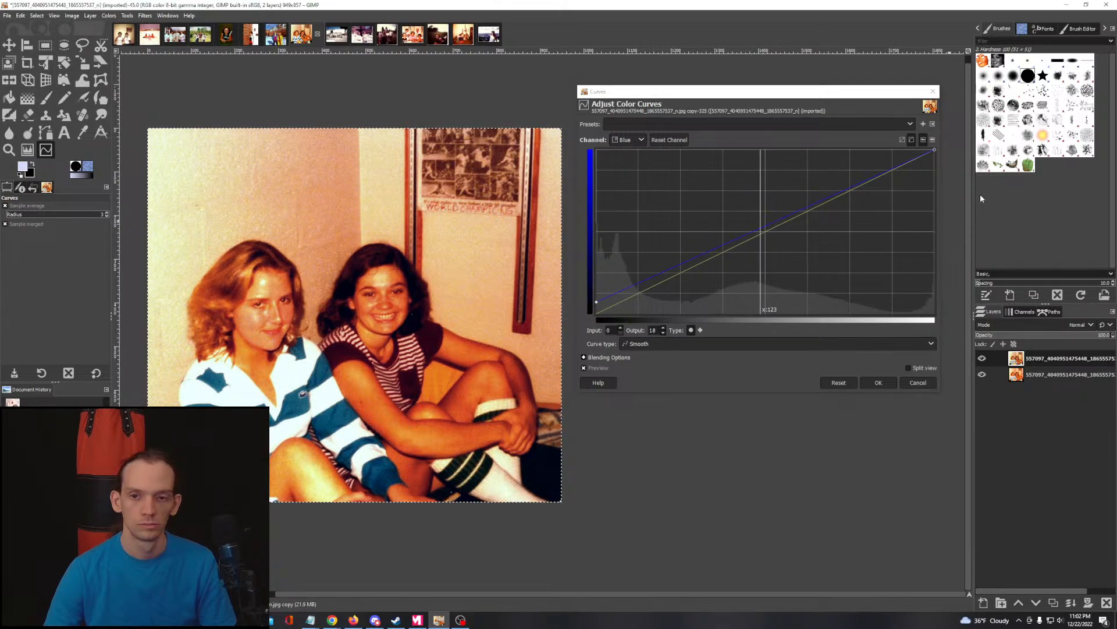
Step: Move the blue channel's white point to an input of 234 and apply the curves
click(934, 151)
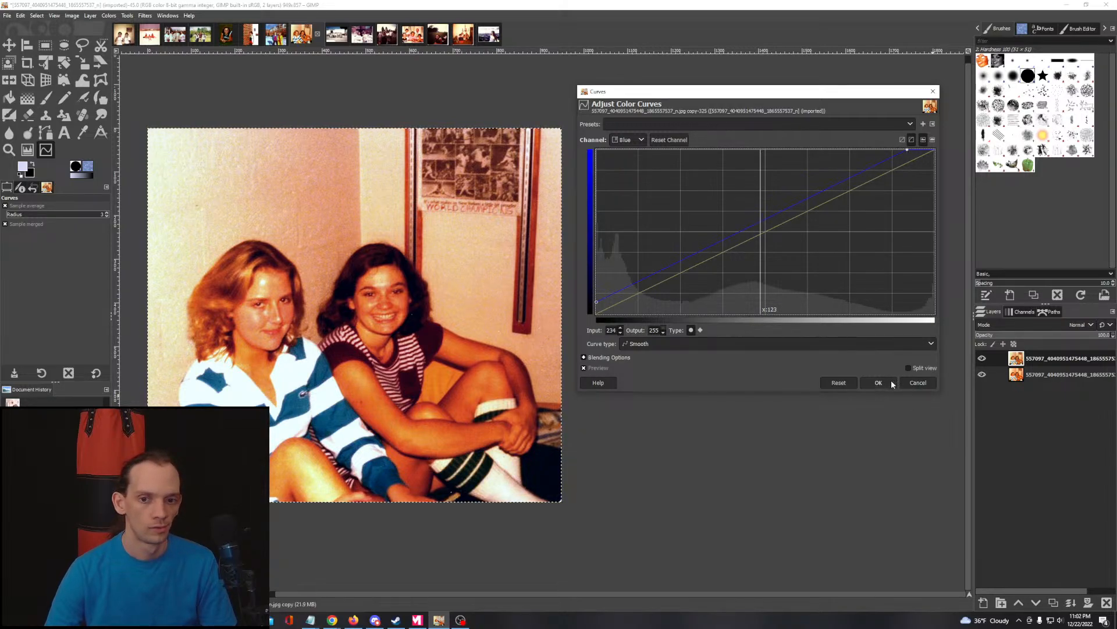
click(891, 382)
drag(591, 379, 713, 347)
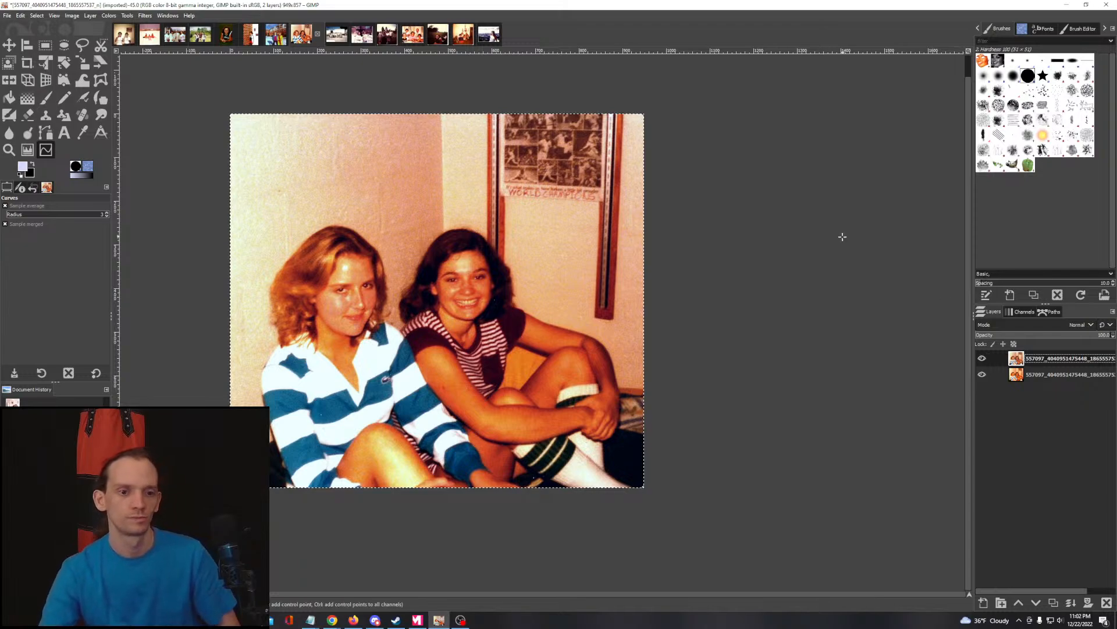
Step: Select the dark-haired woman's arms and legs with Fuzzy Select, adding the shaded skin above the photo's lower edge
click(128, 15)
mouse_move(209, 29)
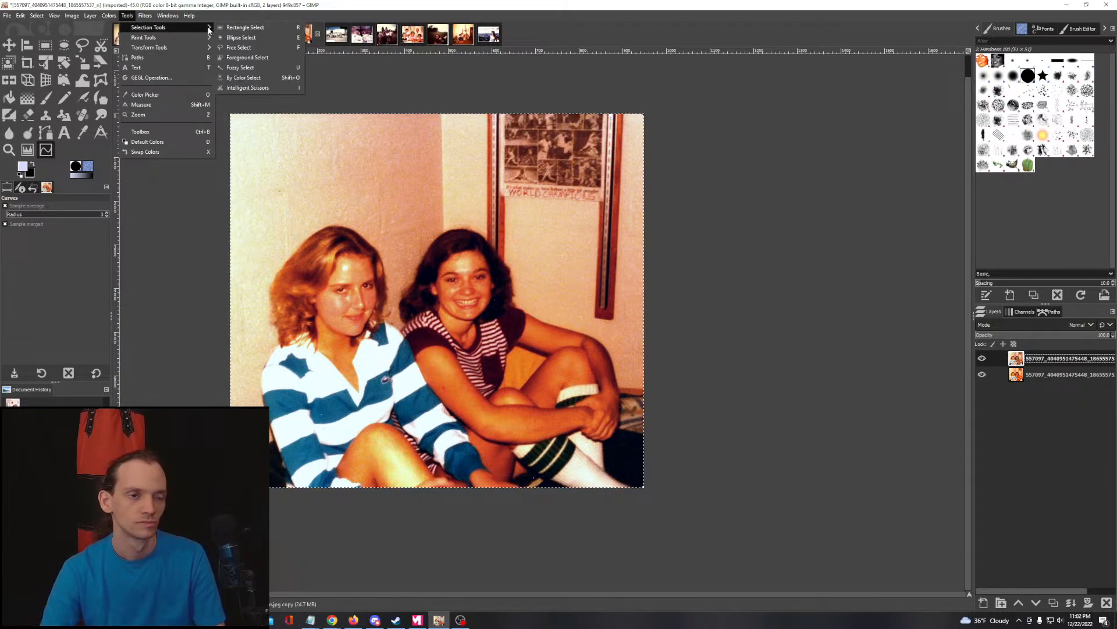
click(240, 67)
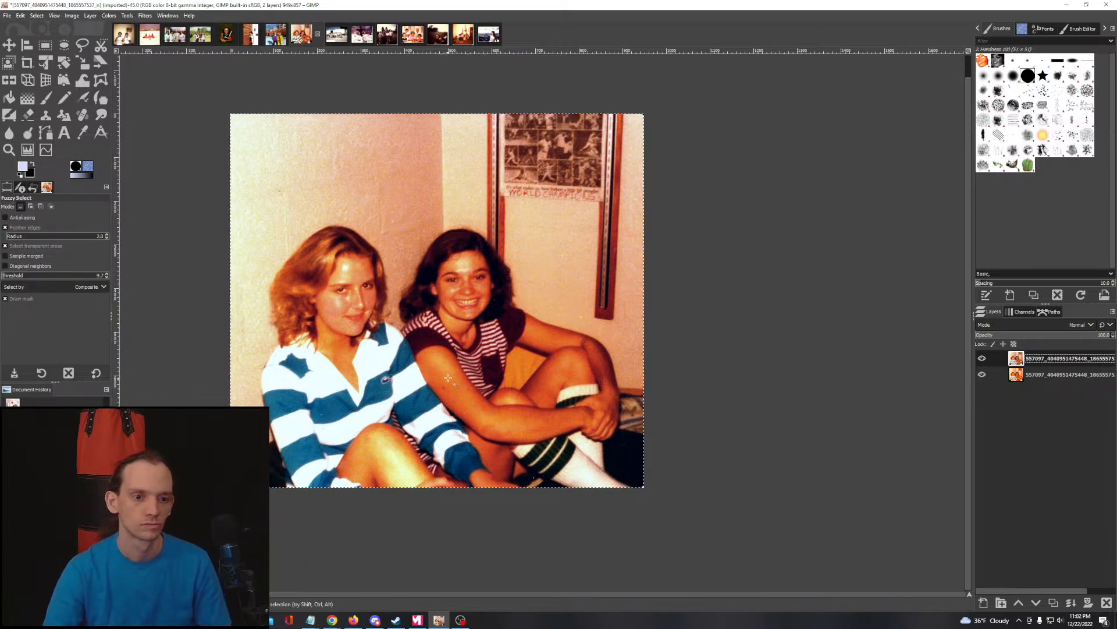
drag(448, 378, 513, 447)
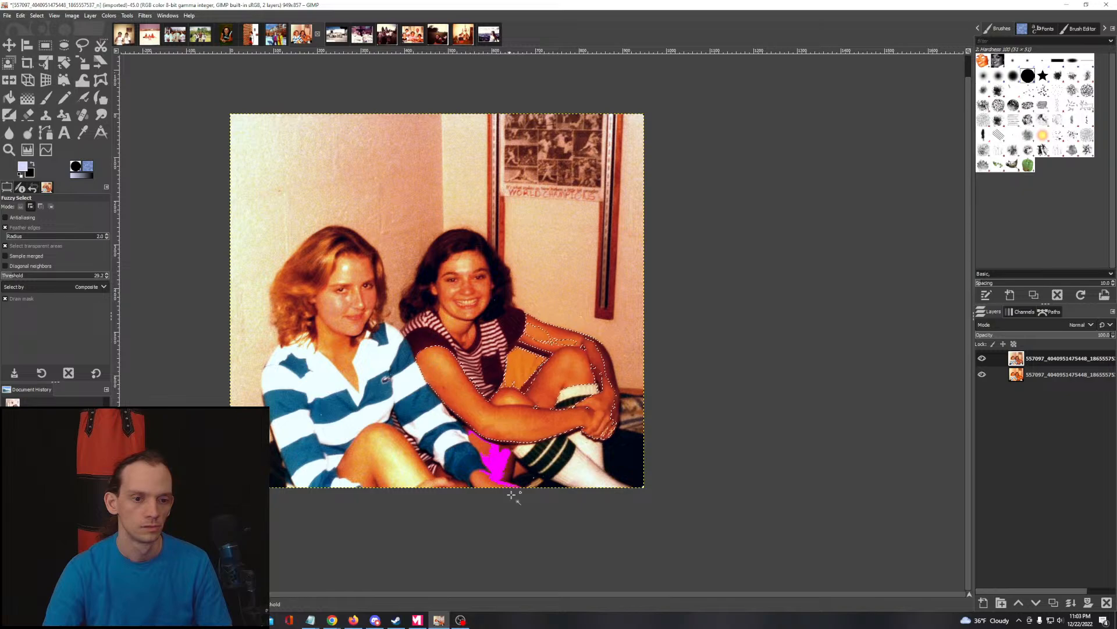
mouse_move(511, 494)
mouse_down()
mouse_move(528, 515)
mouse_move(529, 490)
mouse_up()
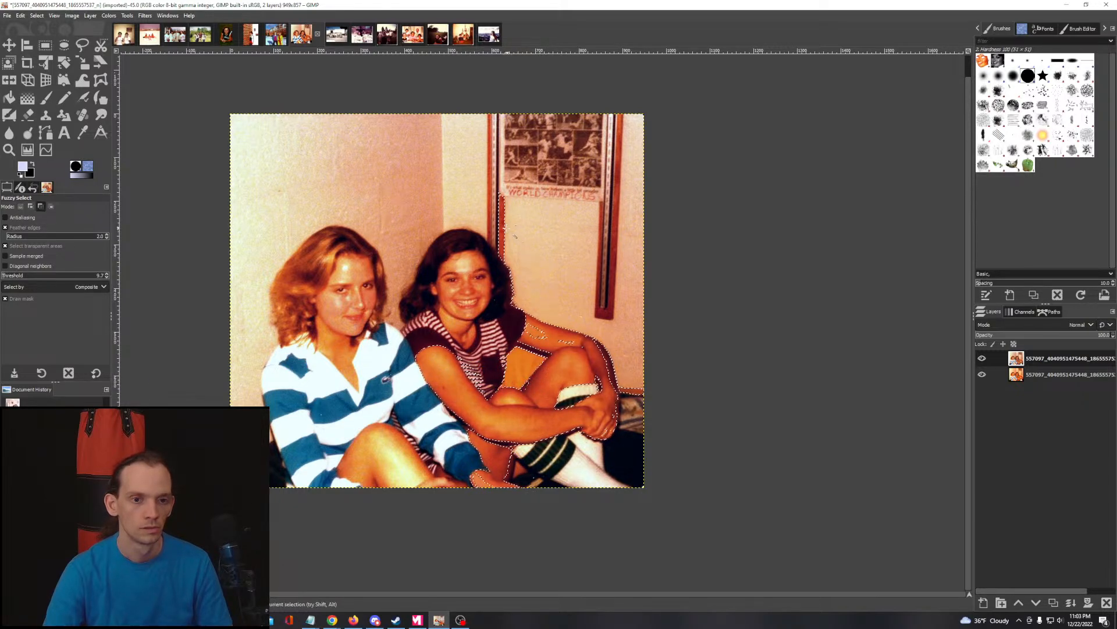
Step: Subtract the wall rail beside the dark-haired woman's hair from the selection and add the missed skin along her arm
drag(505, 227, 523, 270)
drag(531, 327, 547, 355)
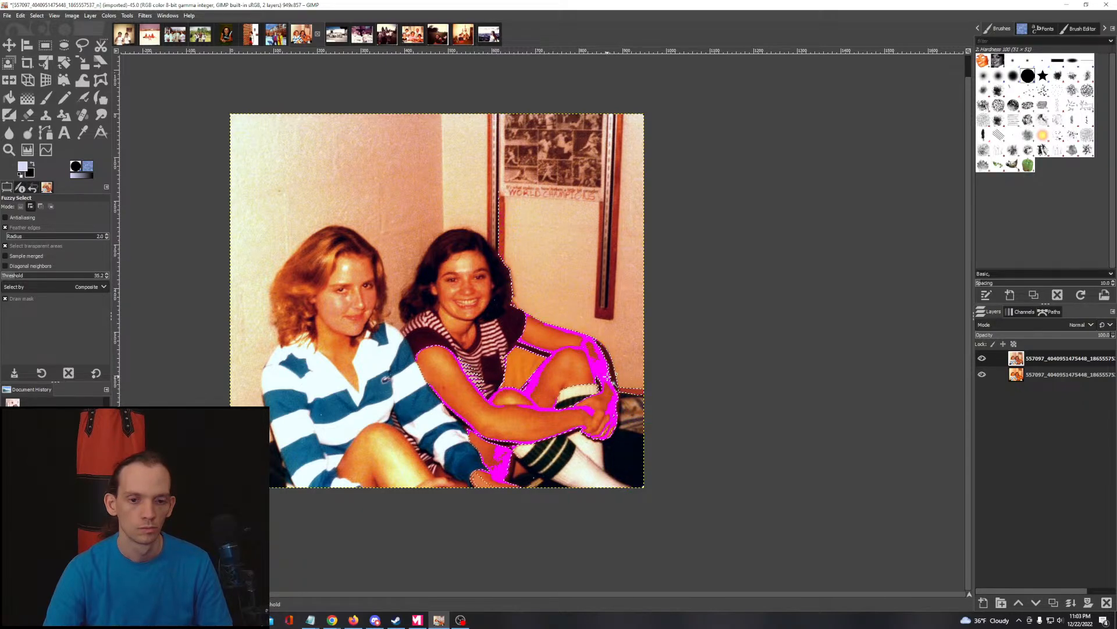
scroll(621, 385, up, 4)
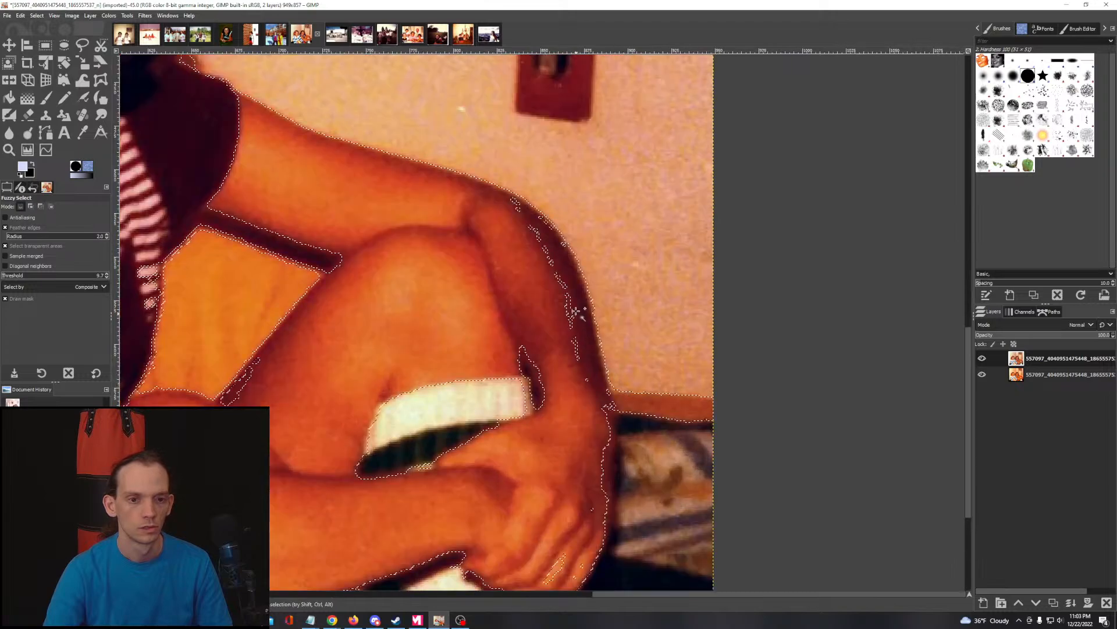
drag(570, 304, 572, 305)
Step: Subtract the brown strip beside the woman's arm from the selection and clear the outlined dark gap next to her sock
mouse_move(664, 428)
mouse_down()
mouse_move(674, 434)
mouse_move(648, 394)
mouse_move(656, 417)
mouse_up()
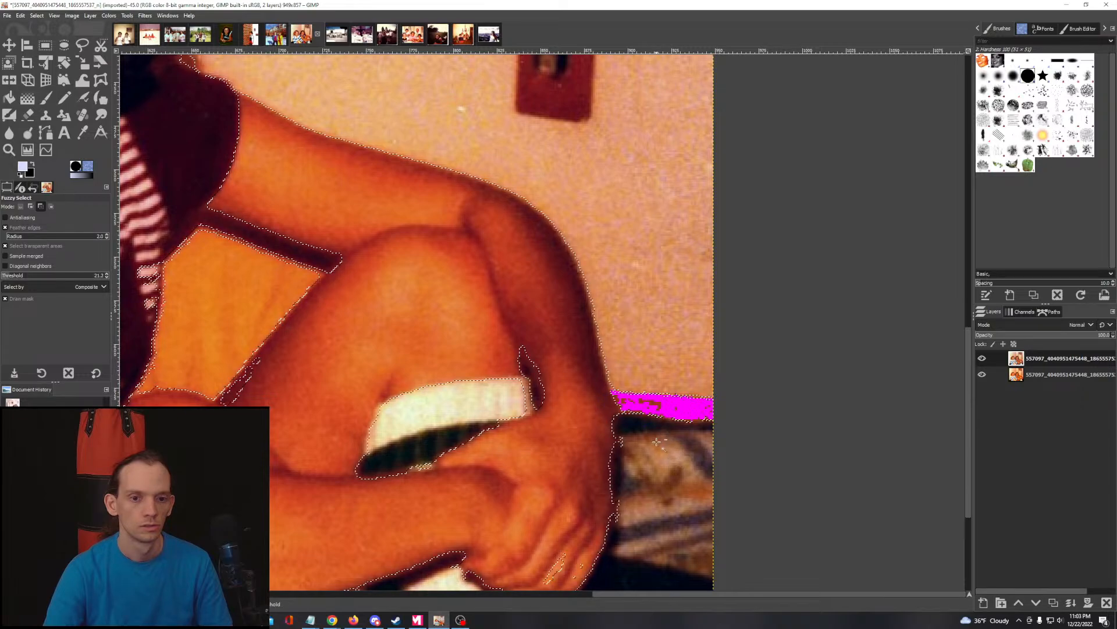
drag(657, 463, 696, 407)
drag(541, 378, 556, 497)
drag(559, 454, 561, 438)
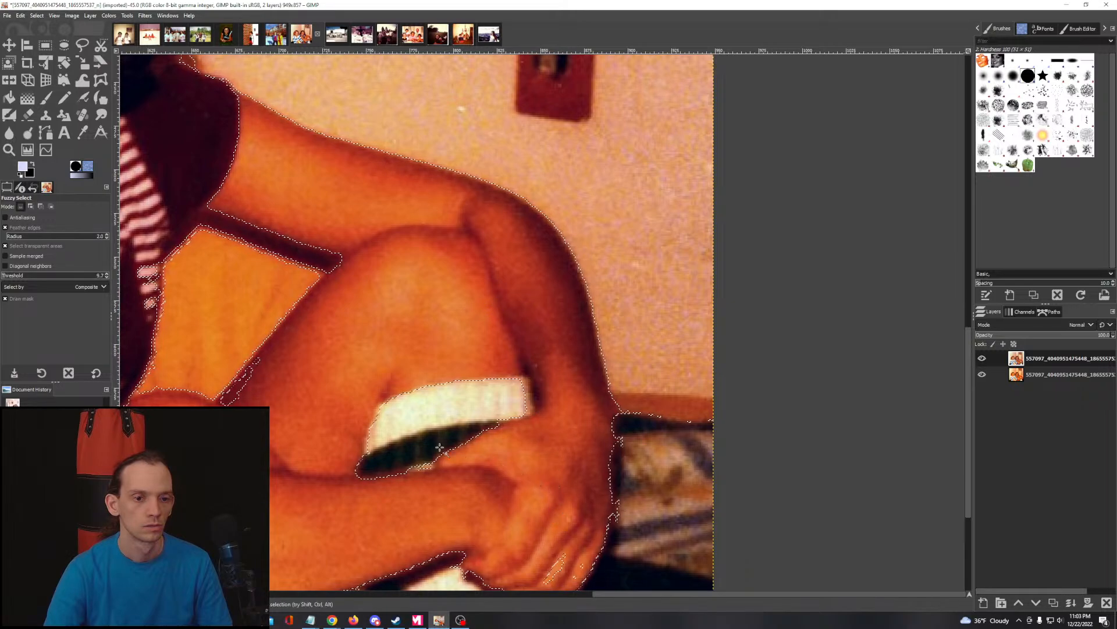
Step: Subtract the small patch between the cushion and the woman's thigh from the selection and try the dark strip under her arm
scroll(439, 447, down, 2)
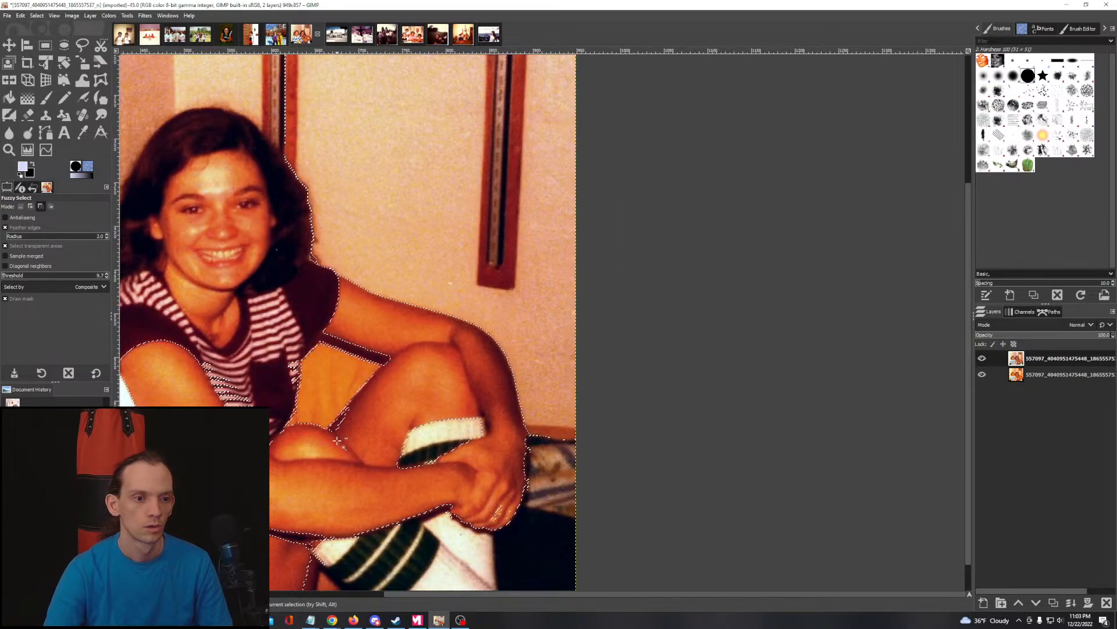
scroll(338, 440, up, 2)
drag(333, 410, 353, 466)
scroll(416, 391, down, 1)
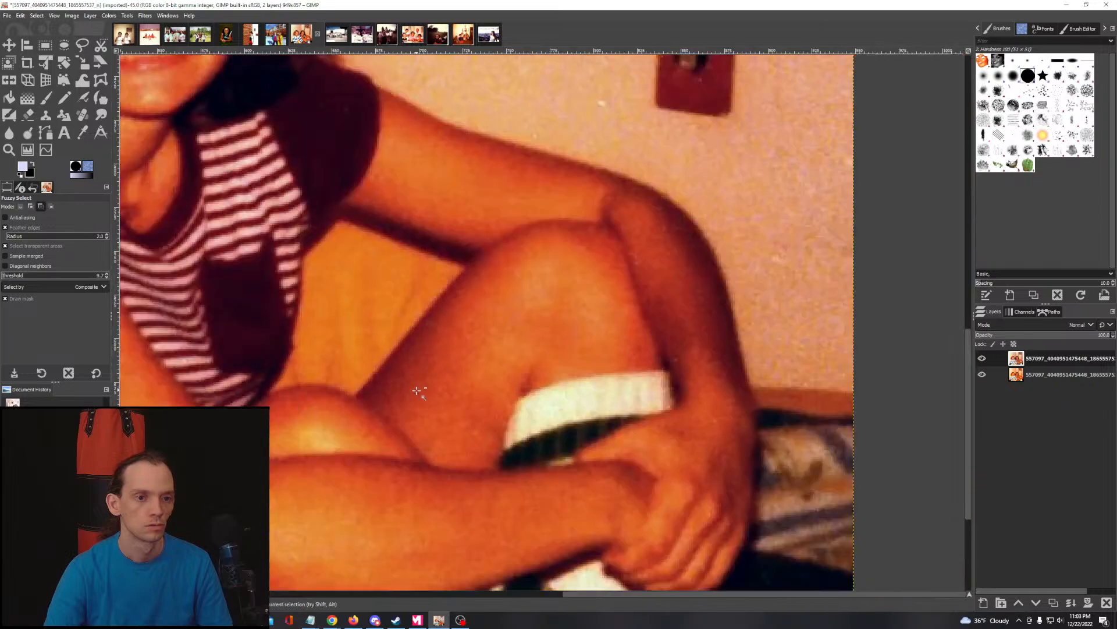
scroll(417, 390, down, 1)
mouse_move(412, 281)
mouse_down()
mouse_move(404, 347)
mouse_move(410, 281)
mouse_move(439, 277)
mouse_move(431, 292)
mouse_up()
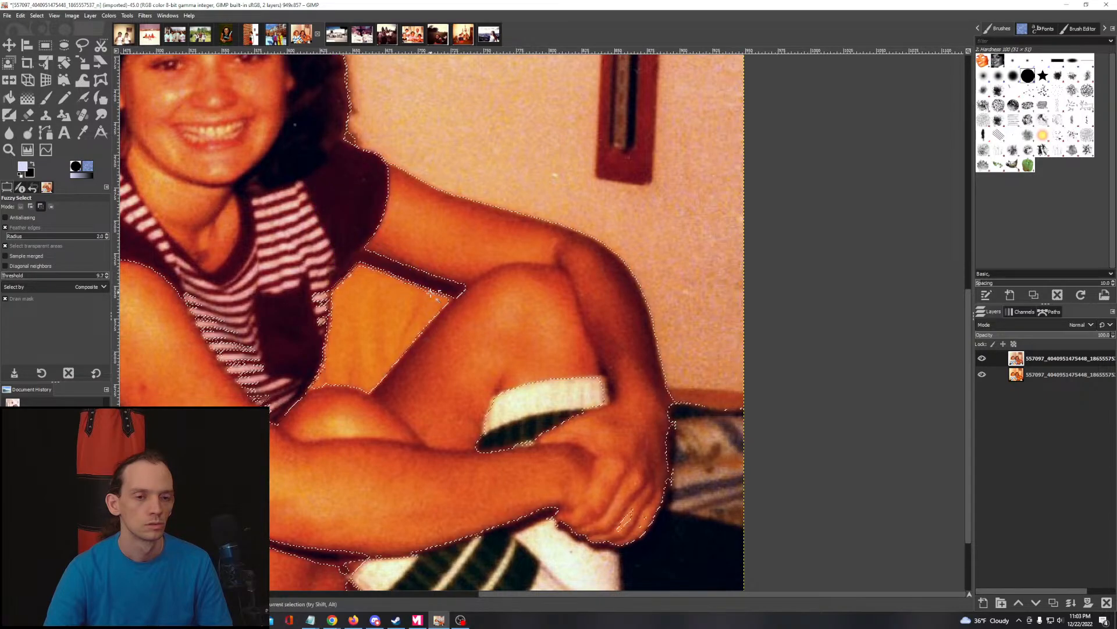
Step: Try to subtract the dark pocket and the stripes of the woman's shirt from the selection with Fuzzy Select
scroll(431, 292, up, 2)
scroll(433, 293, down, 2)
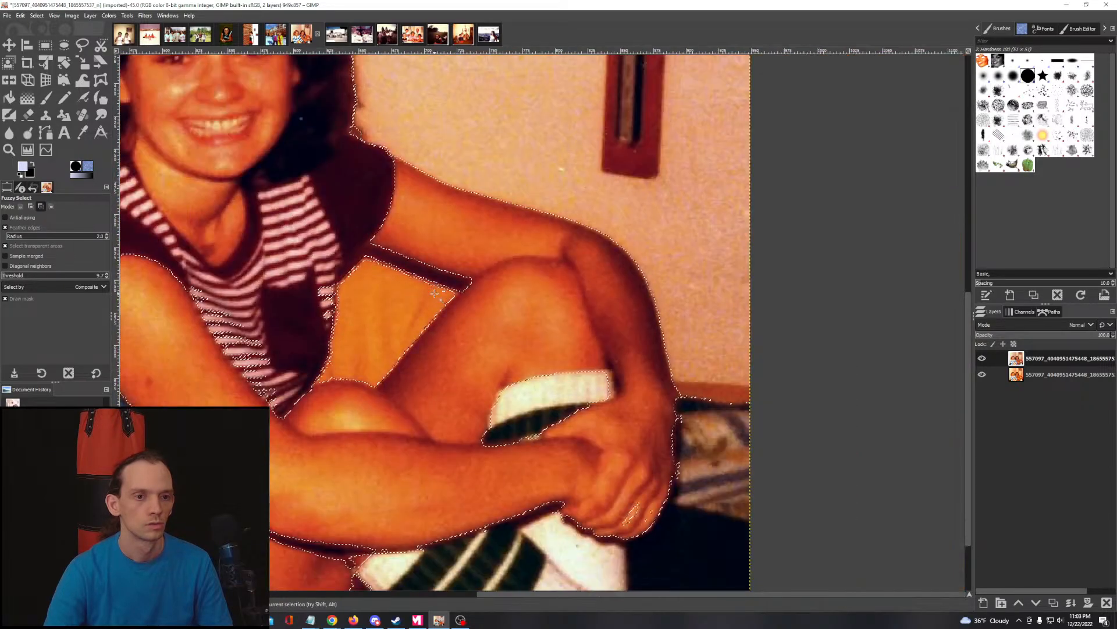
scroll(434, 293, down, 3)
scroll(388, 308, up, 5)
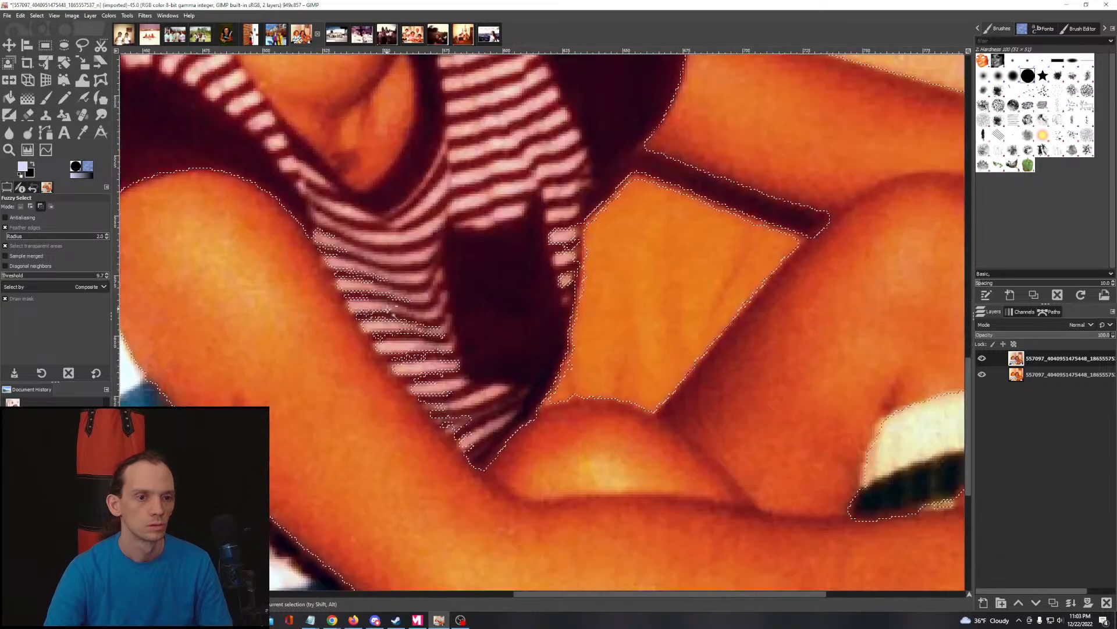
drag(466, 311, 495, 420)
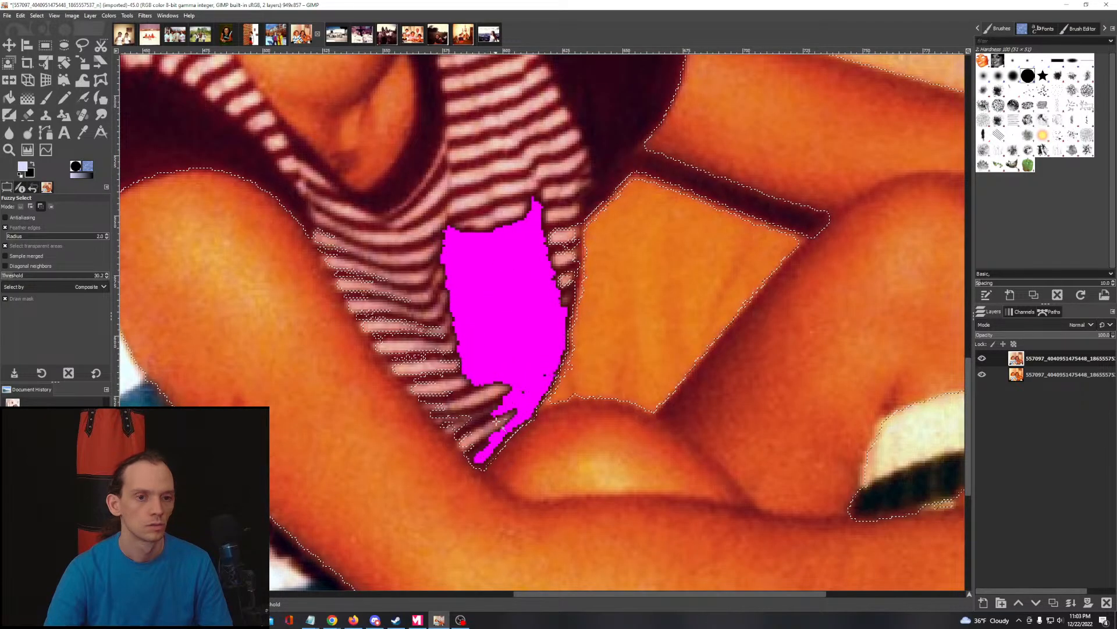
drag(531, 520, 560, 607)
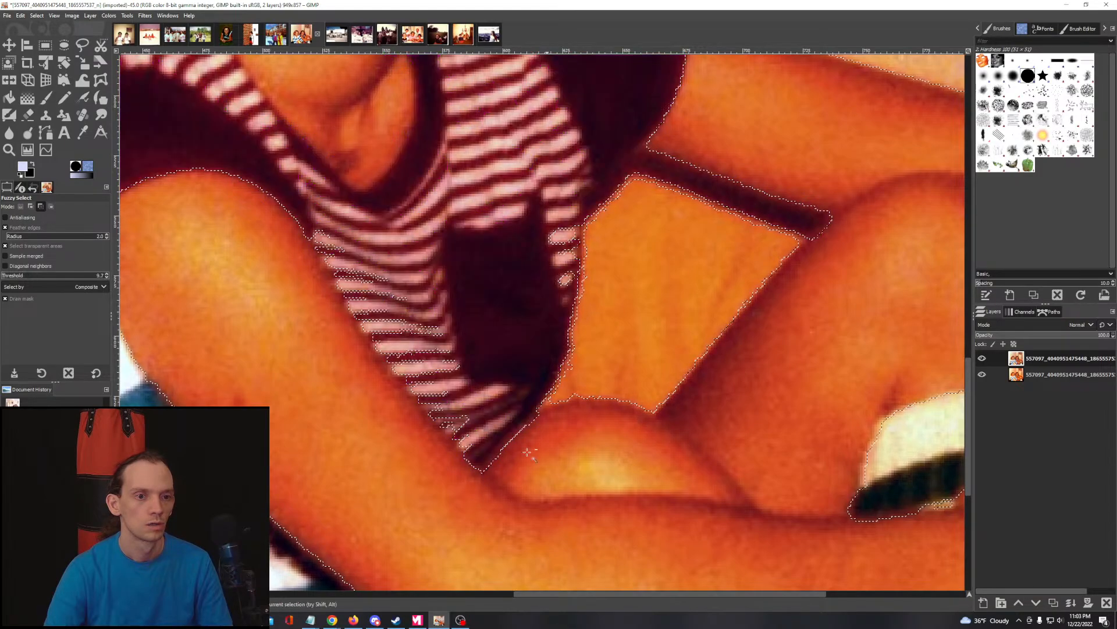
drag(427, 336, 445, 450)
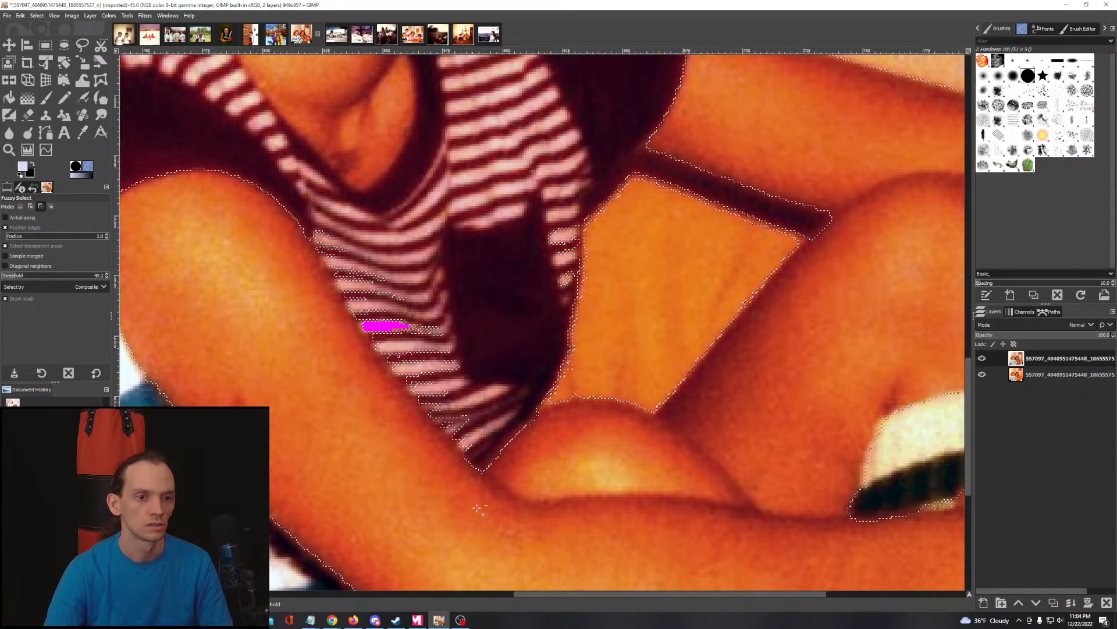
drag(570, 619, 569, 616)
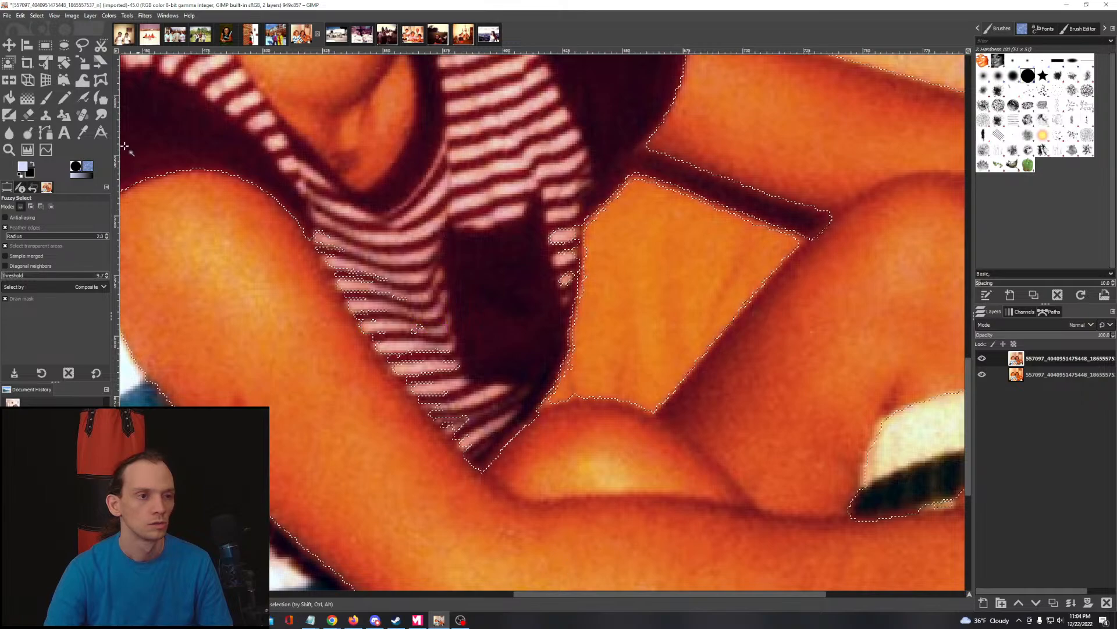
Step: Subtract the lower part of the striped shirt from the selection with a Free Select outline between her arm and the cushion
click(83, 46)
key(ctrl)
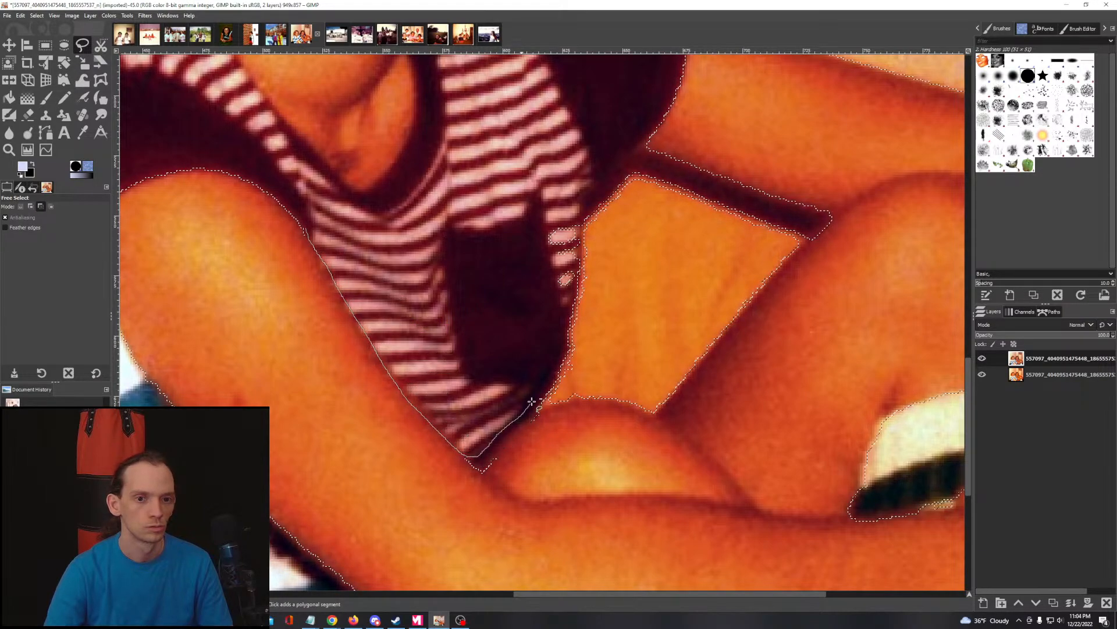
click(576, 210)
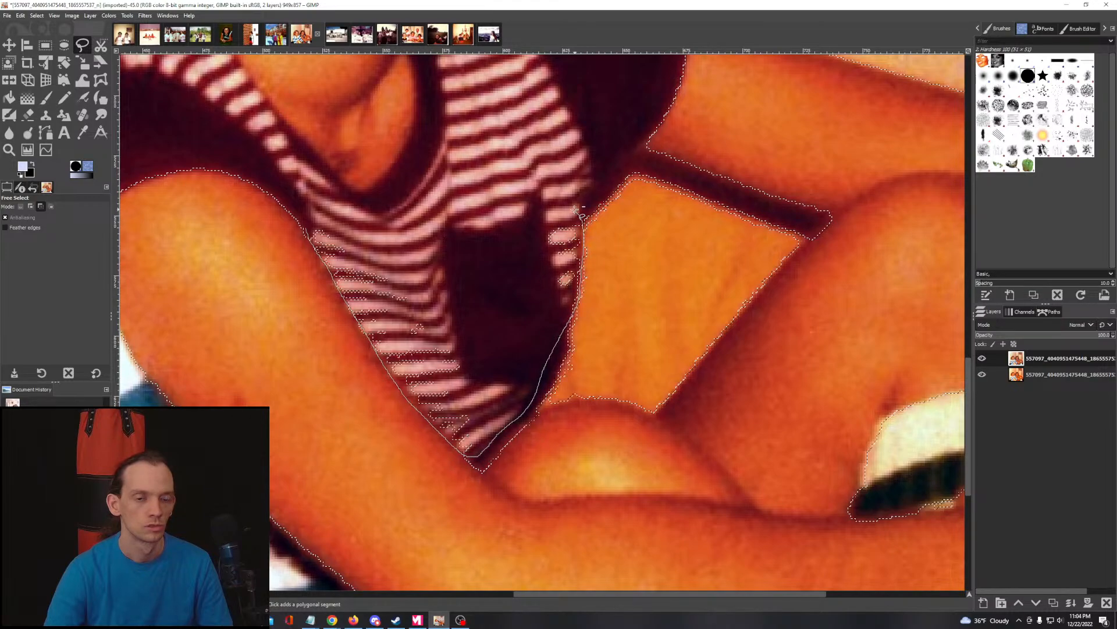
click(305, 227)
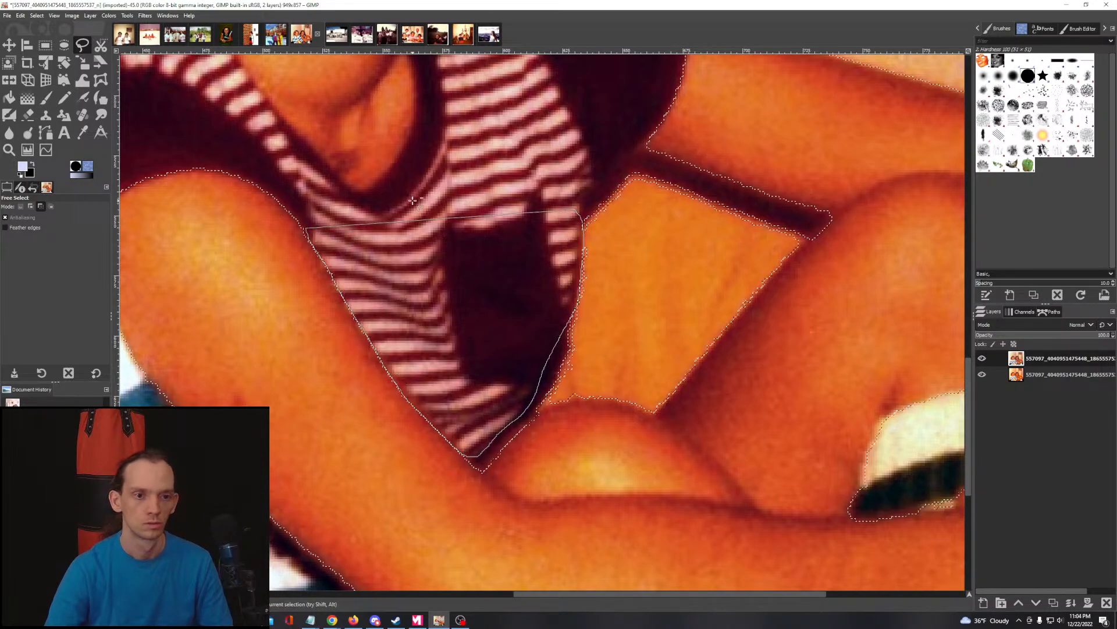
key(Return)
Step: Subtract the dark strip below the woman's upper arm and the adjoining cushion area from the selection with Free Select
scroll(505, 200, down, 3)
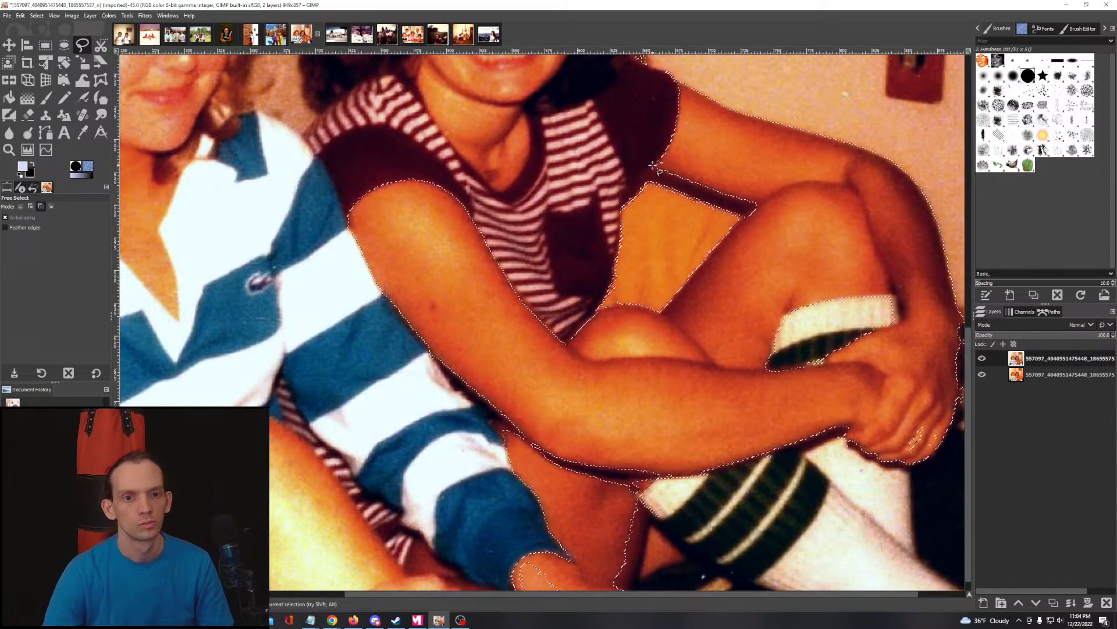
click(648, 170)
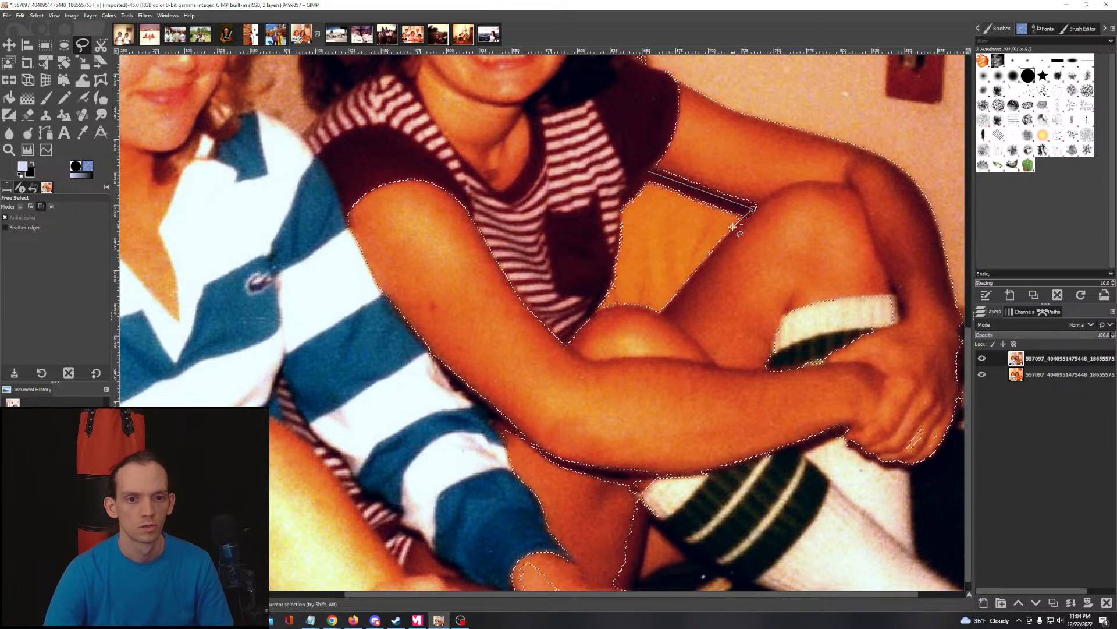
click(590, 312)
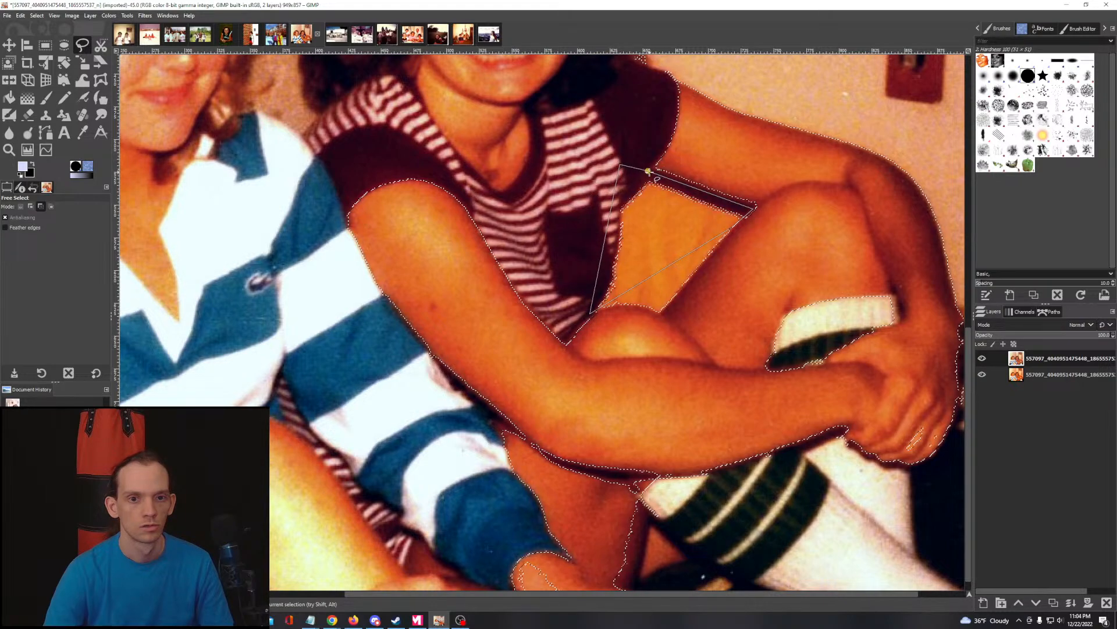
key(Return)
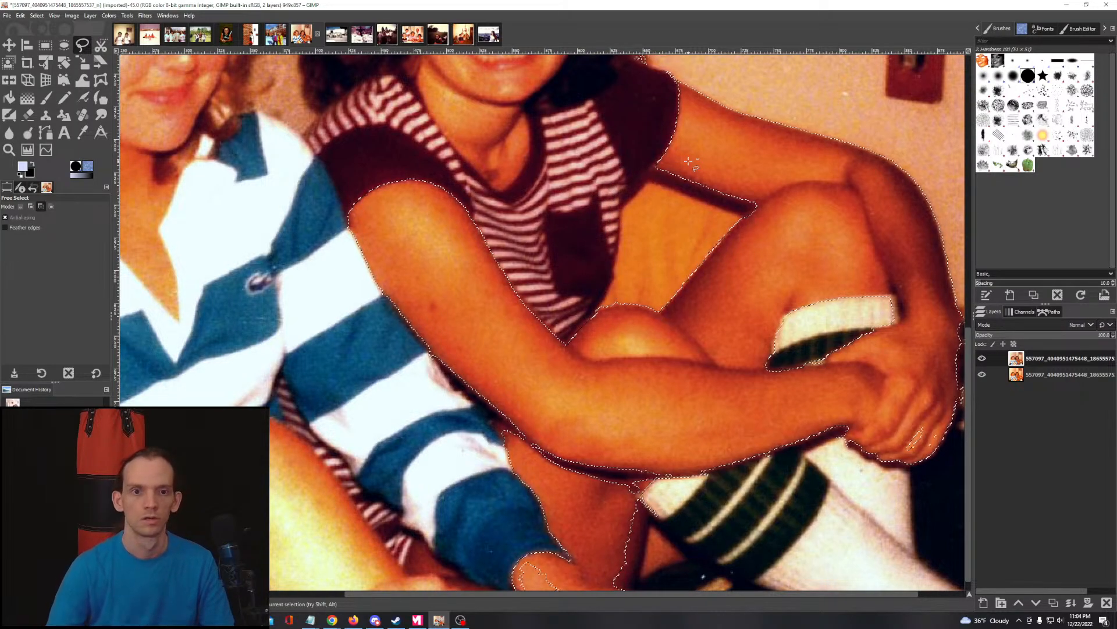
Step: Subtract the leftover selection along the wall rail and beside the dark-haired woman's hair with Free Select
scroll(650, 205, down, 2)
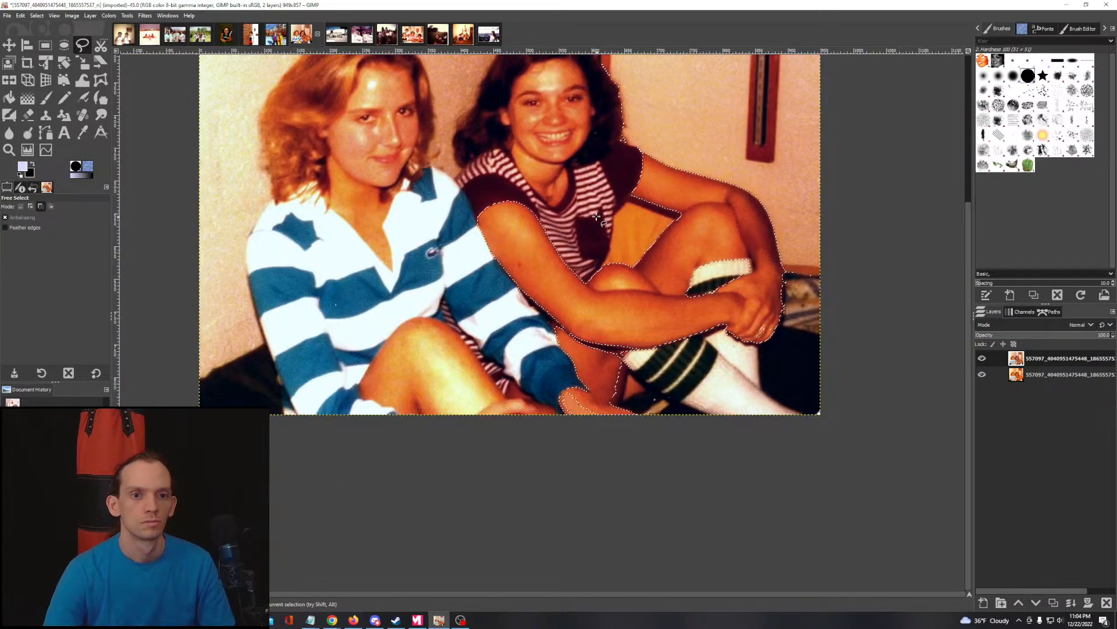
scroll(596, 215, up, 1)
scroll(600, 175, down, 2)
scroll(600, 175, up, 1)
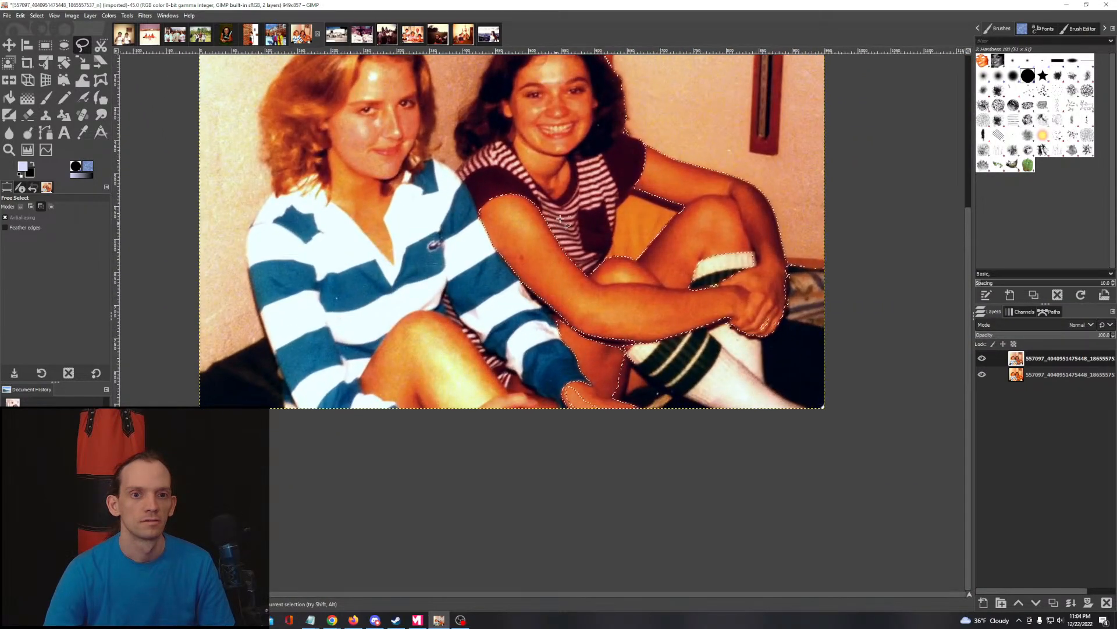
drag(589, 154, 446, 327)
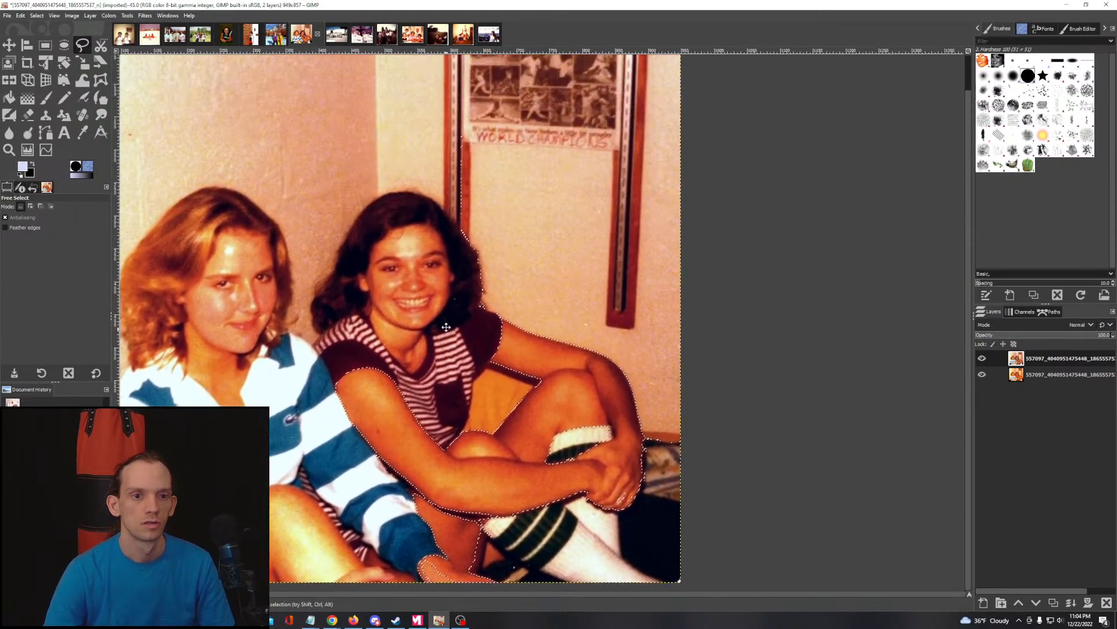
click(452, 121)
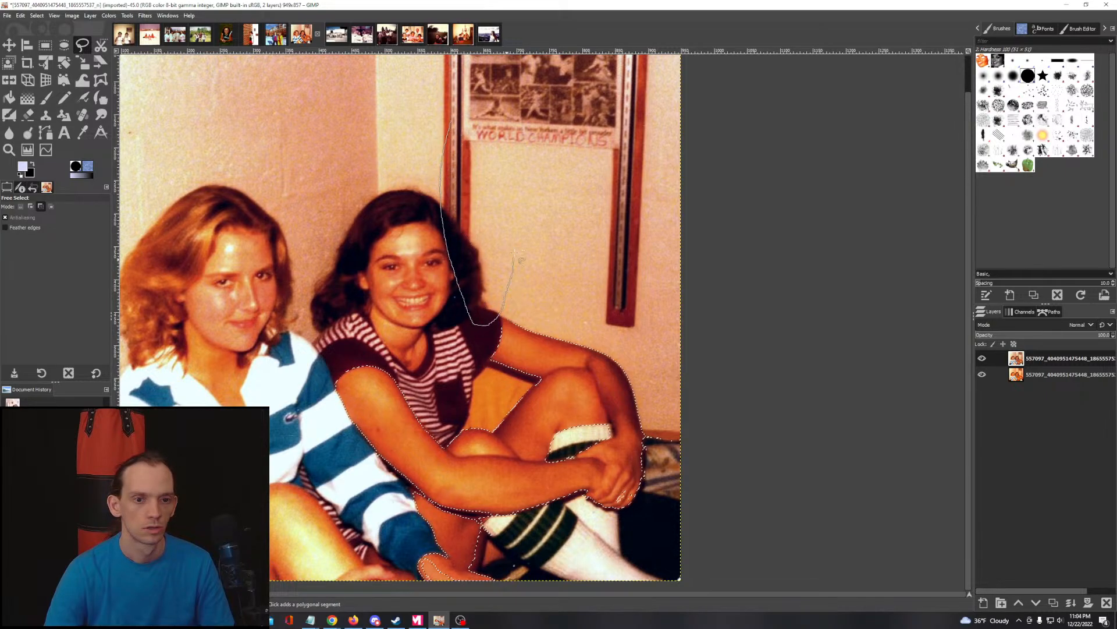
mouse_move(515, 256)
mouse_down()
mouse_move(509, 159)
mouse_move(481, 115)
mouse_move(453, 121)
mouse_up()
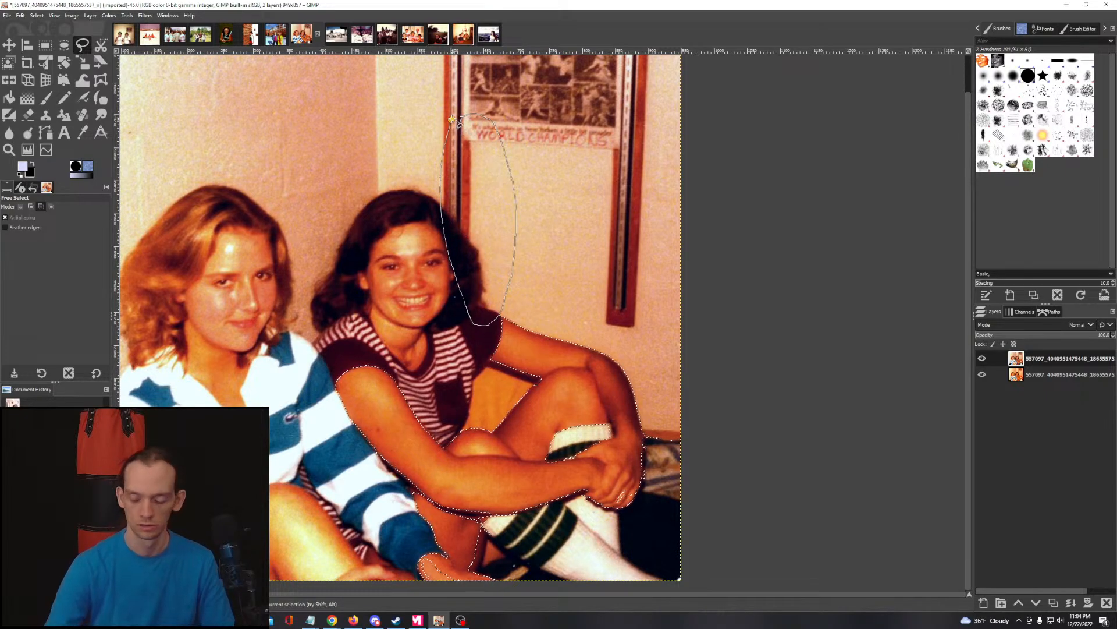
key(Return)
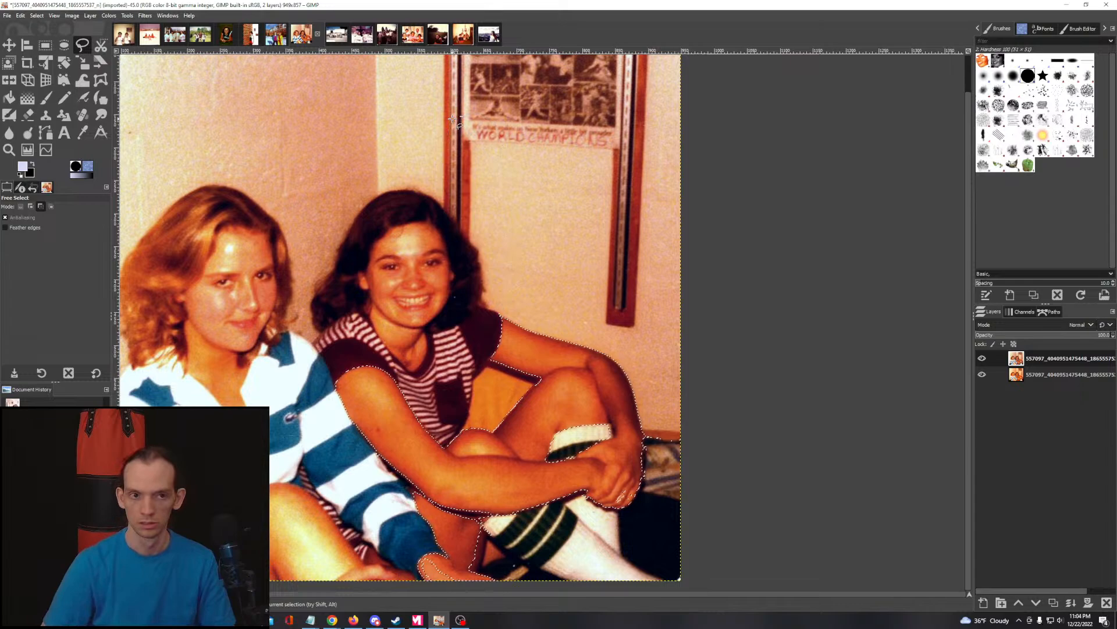
Step: Add the dark-haired woman's face to the selection with Fuzzy Select
click(110, 15)
mouse_move(145, 15)
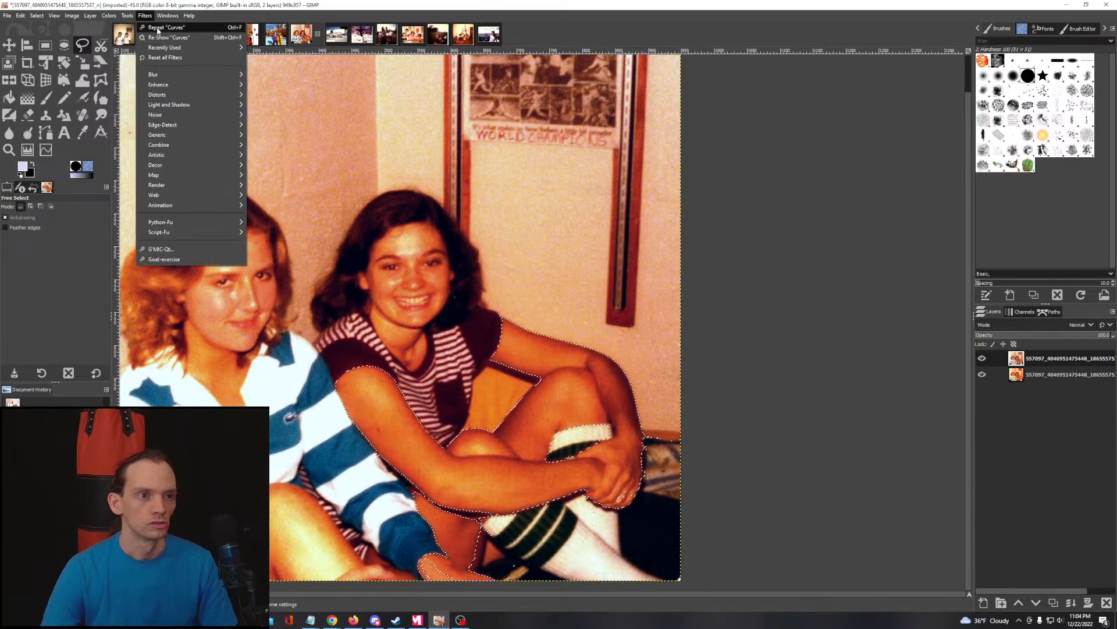
mouse_move(174, 28)
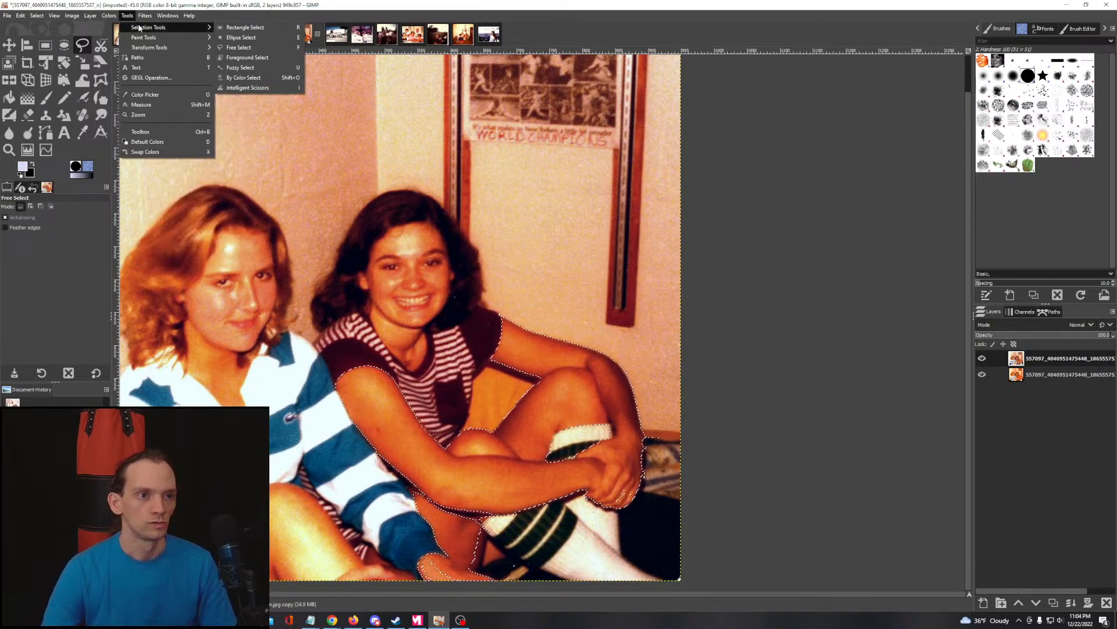
click(241, 68)
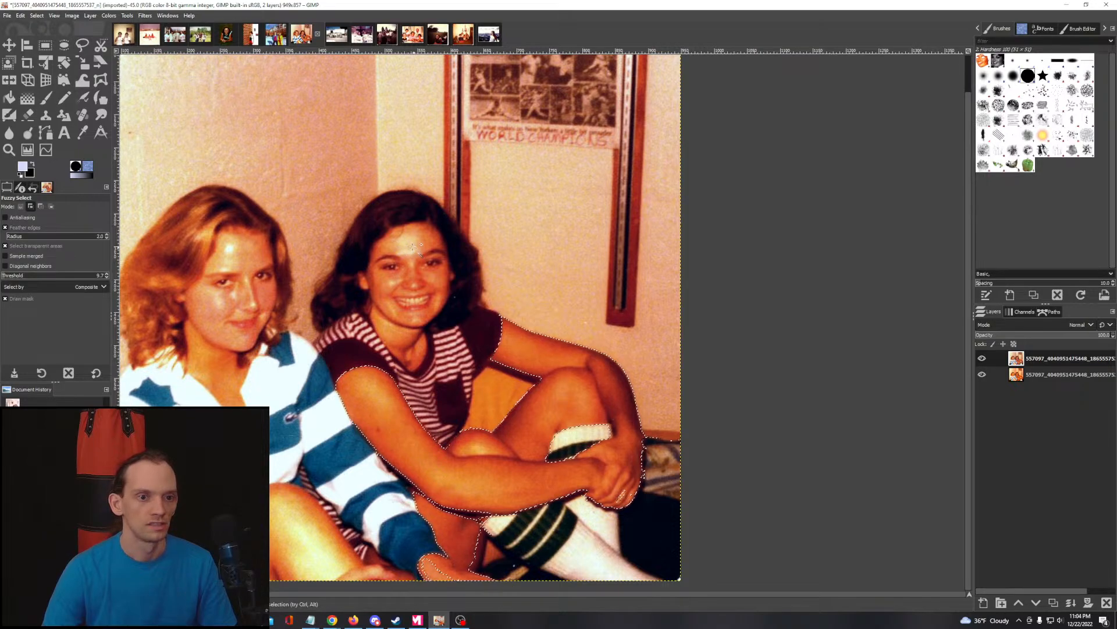
drag(413, 246, 436, 356)
drag(440, 251, 447, 311)
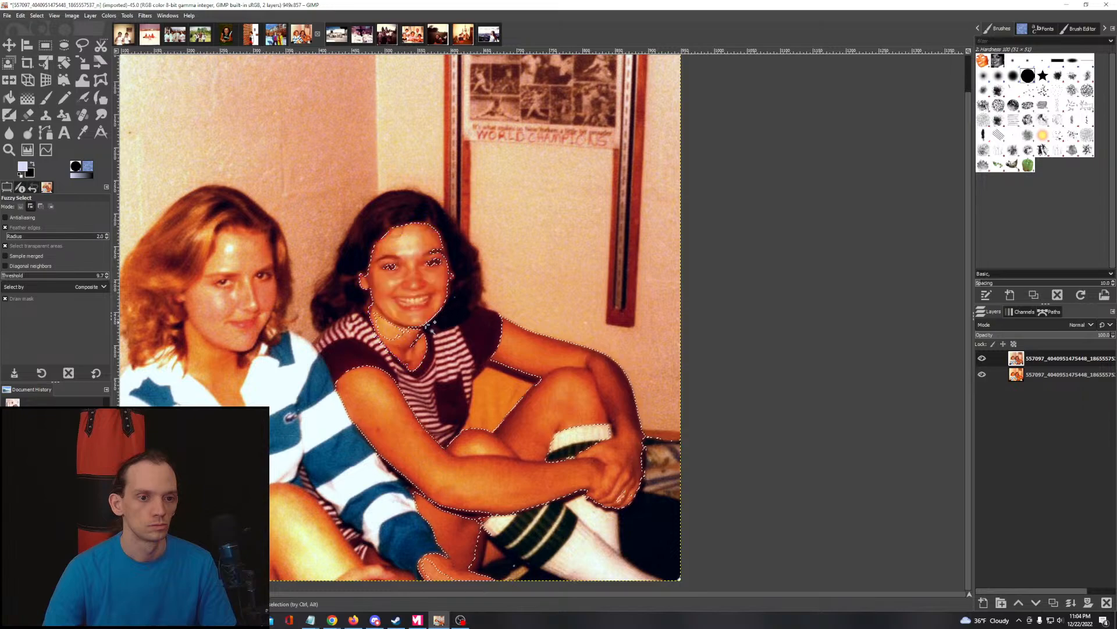
Step: Add the woman's neck to the selection, including the missed skin beside her eye and the shadow under her chin
drag(400, 343, 411, 391)
drag(391, 268, 396, 275)
drag(419, 347, 418, 348)
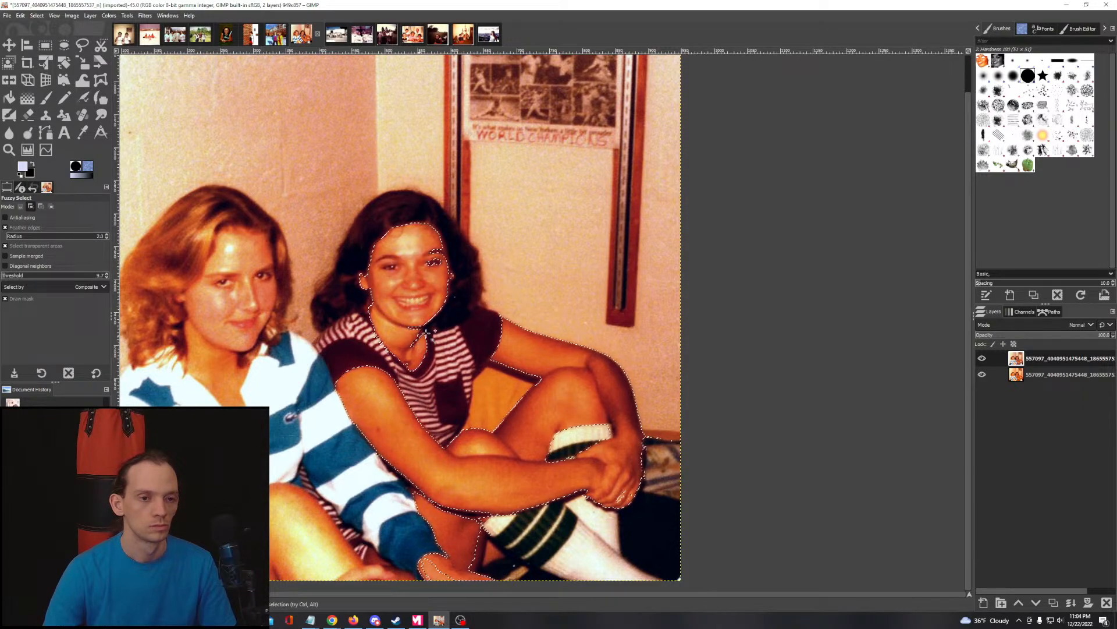
mouse_move(434, 263)
mouse_down()
mouse_move(439, 359)
mouse_move(443, 245)
mouse_up()
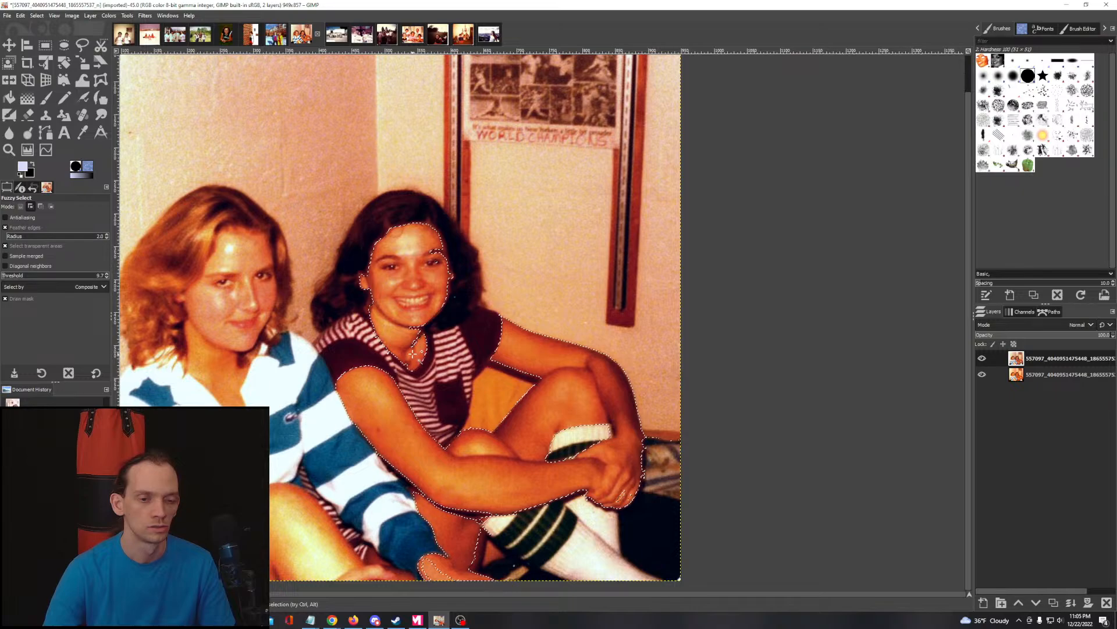
scroll(441, 250, up, 2)
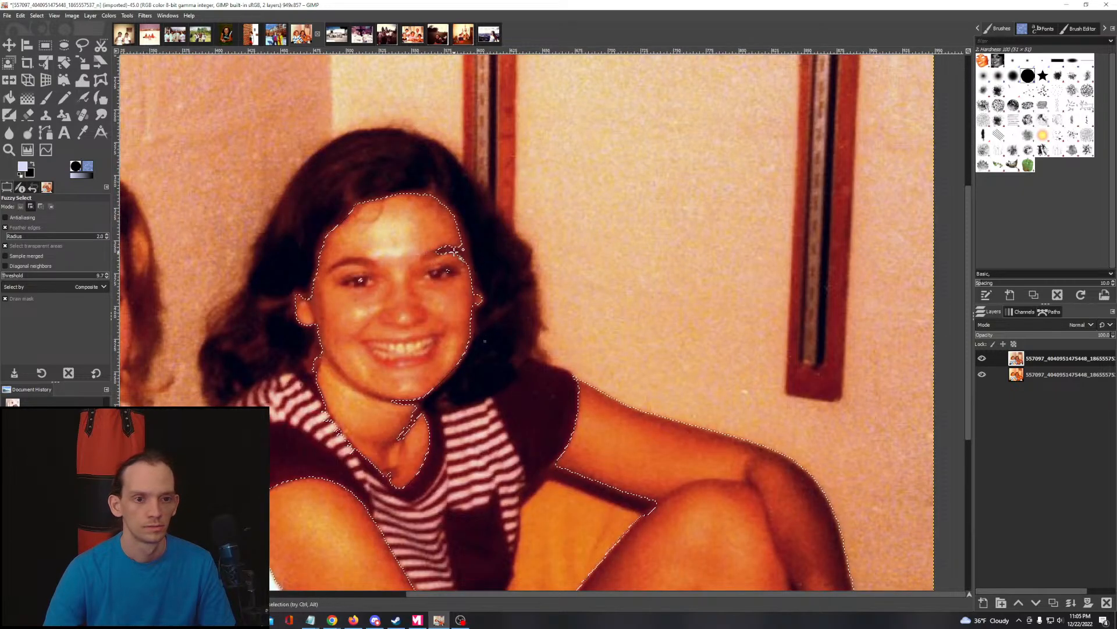
drag(460, 249, 468, 303)
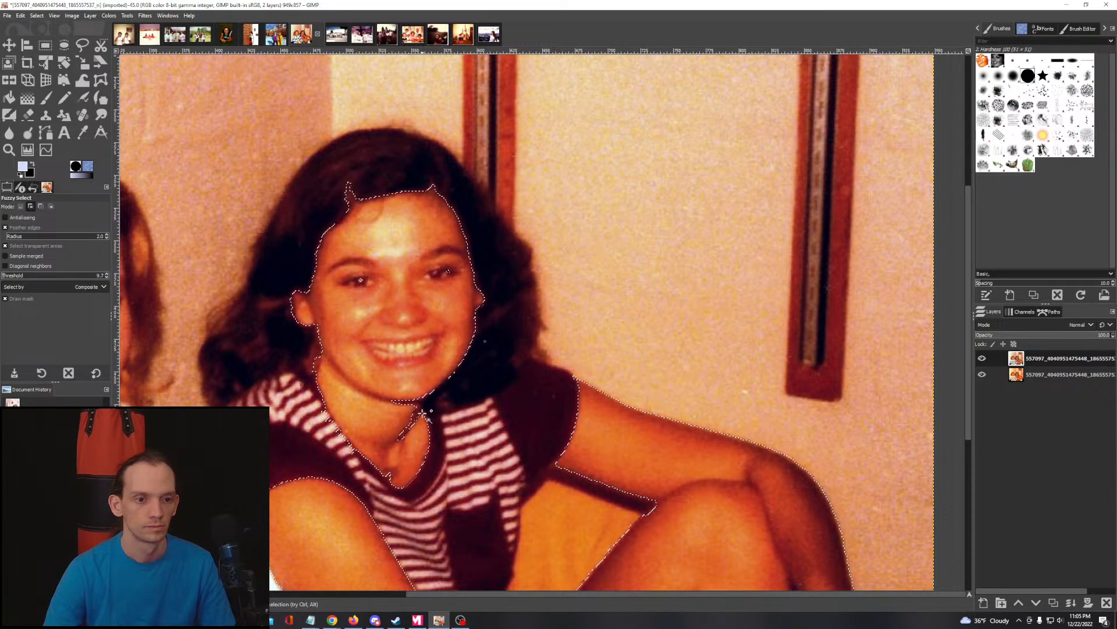
drag(417, 409, 399, 428)
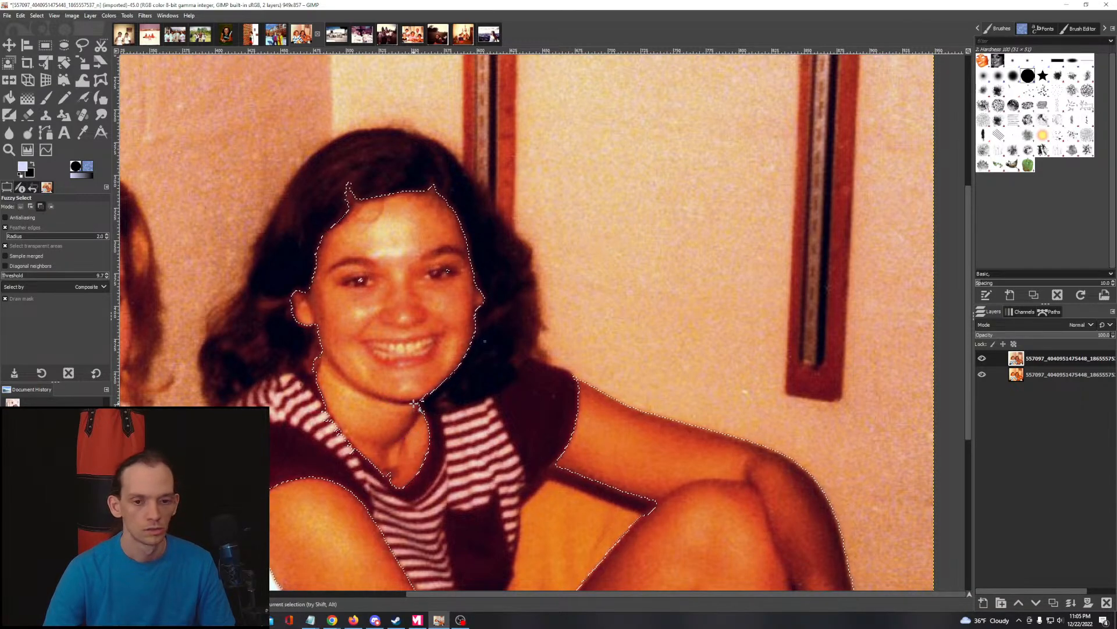
Step: Add the dark shadow beneath the woman's forearm to the selection
scroll(412, 402, down, 1)
scroll(489, 482, down, 3)
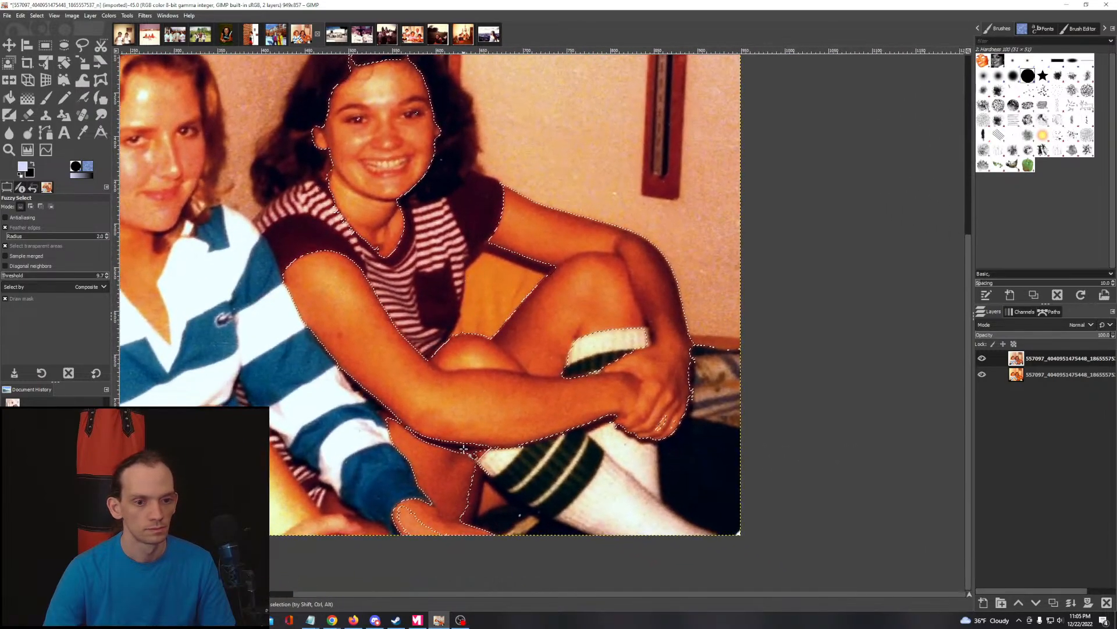
drag(463, 448, 473, 513)
Step: Add the missed patch of shaded leg beside the striped sock near the photo's lower edge to the selection
scroll(506, 357, down, 5)
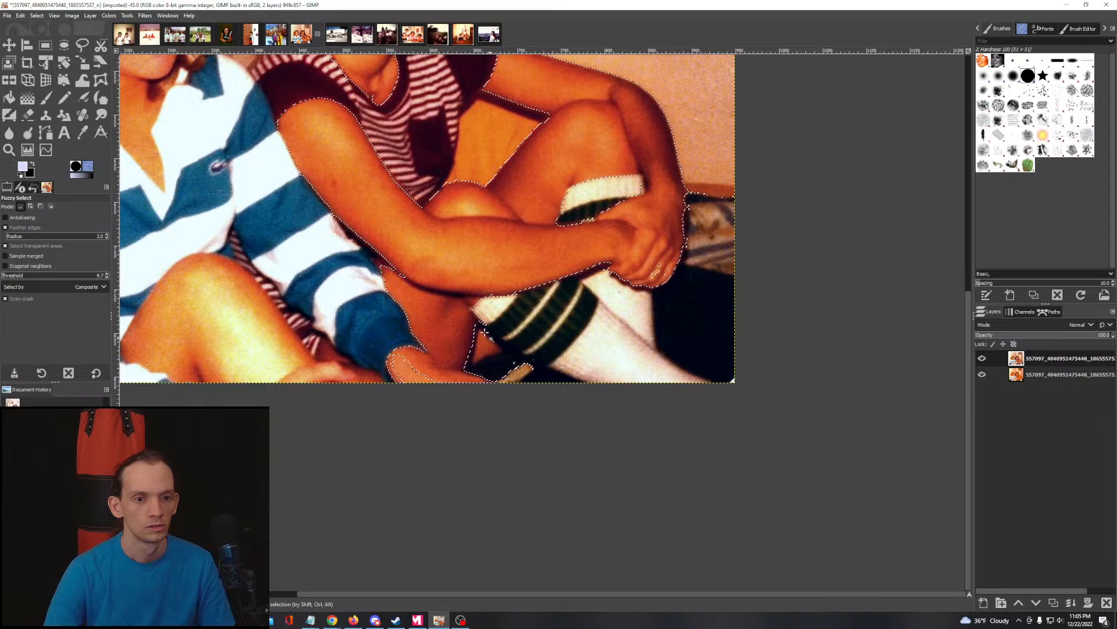
drag(484, 340, 491, 429)
drag(505, 520, 516, 486)
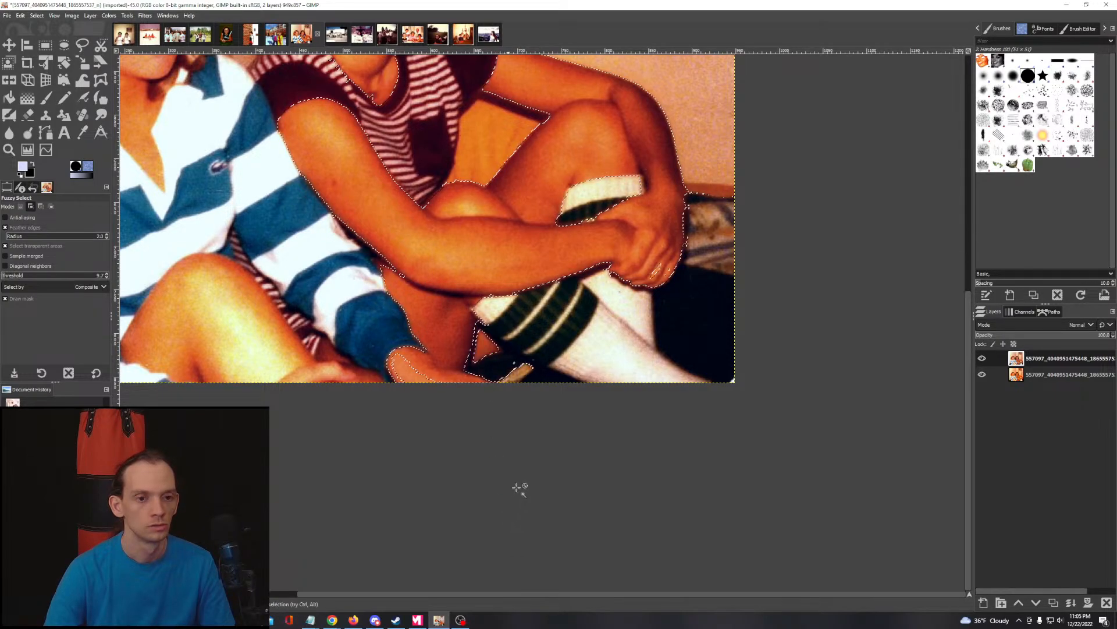
drag(443, 315, 426, 319)
scroll(427, 320, down, 3)
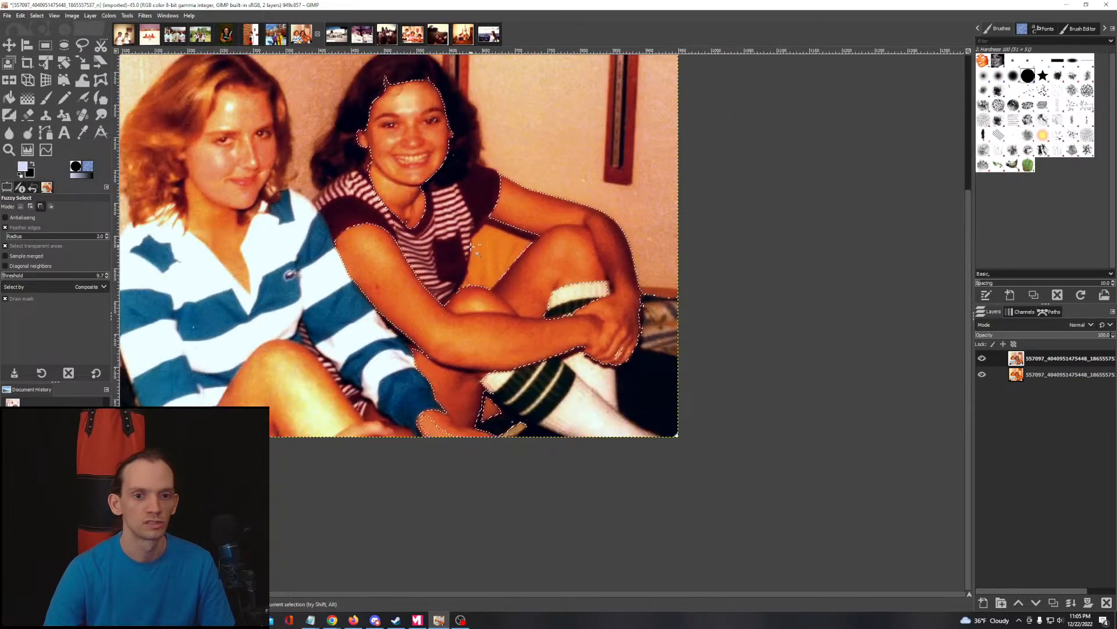
Step: Open Curves for the selected skin and raise the midtones of the green channel slightly
scroll(466, 215, up, 3)
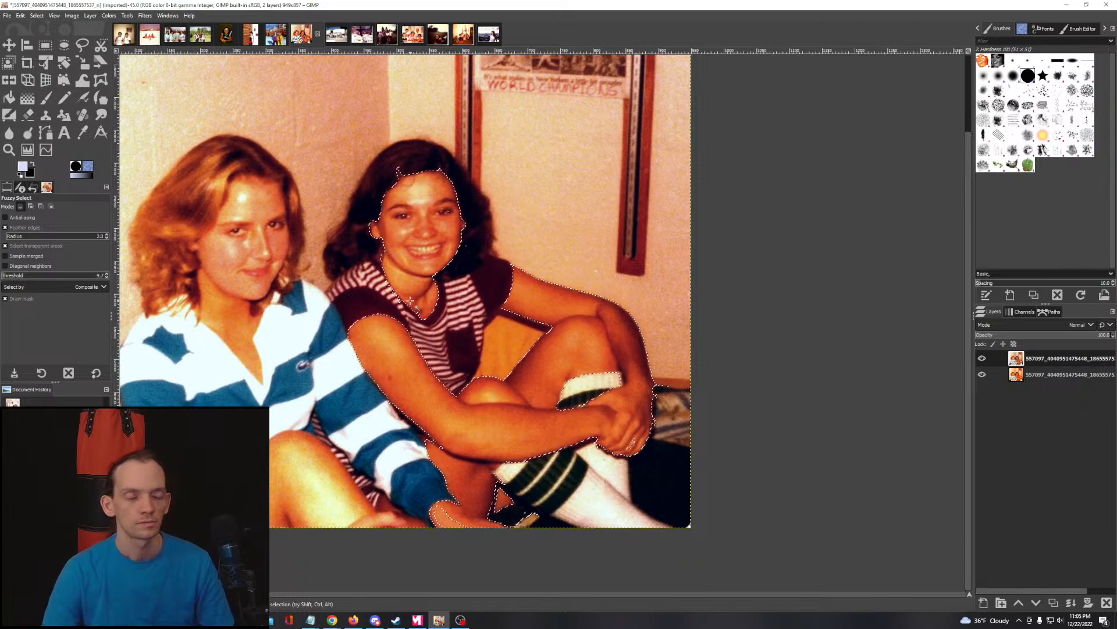
click(109, 15)
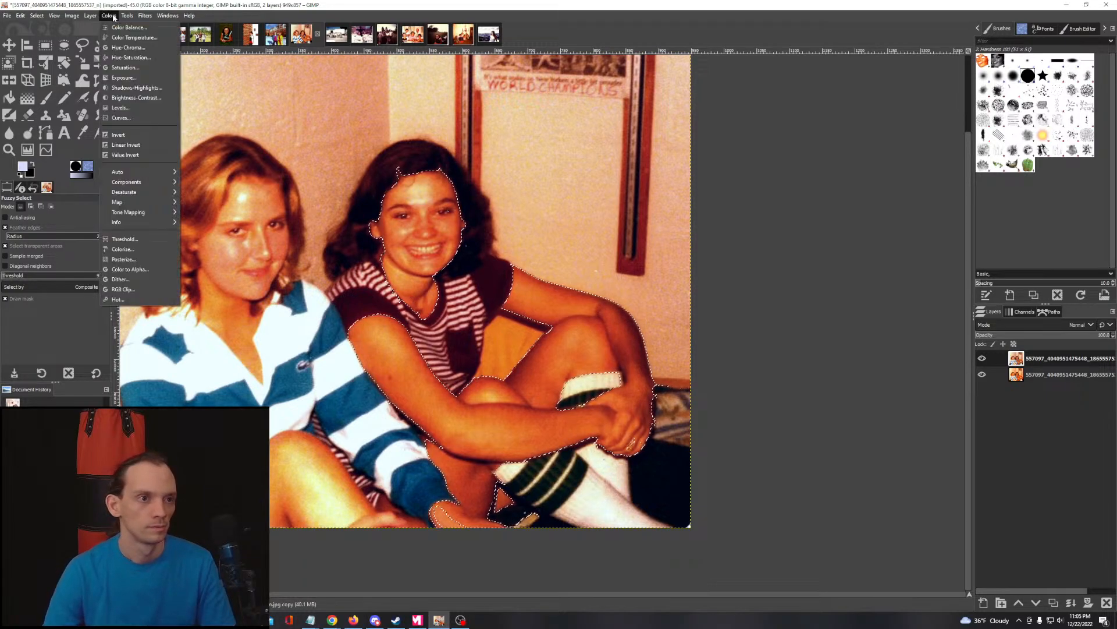
click(142, 118)
drag(512, 373, 342, 306)
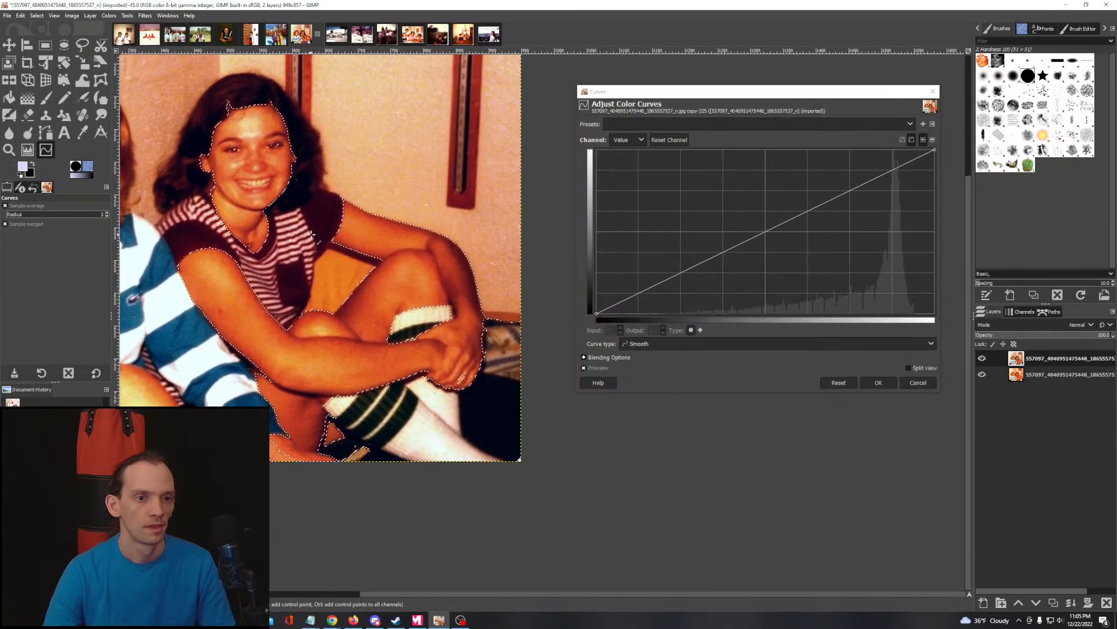
click(637, 140)
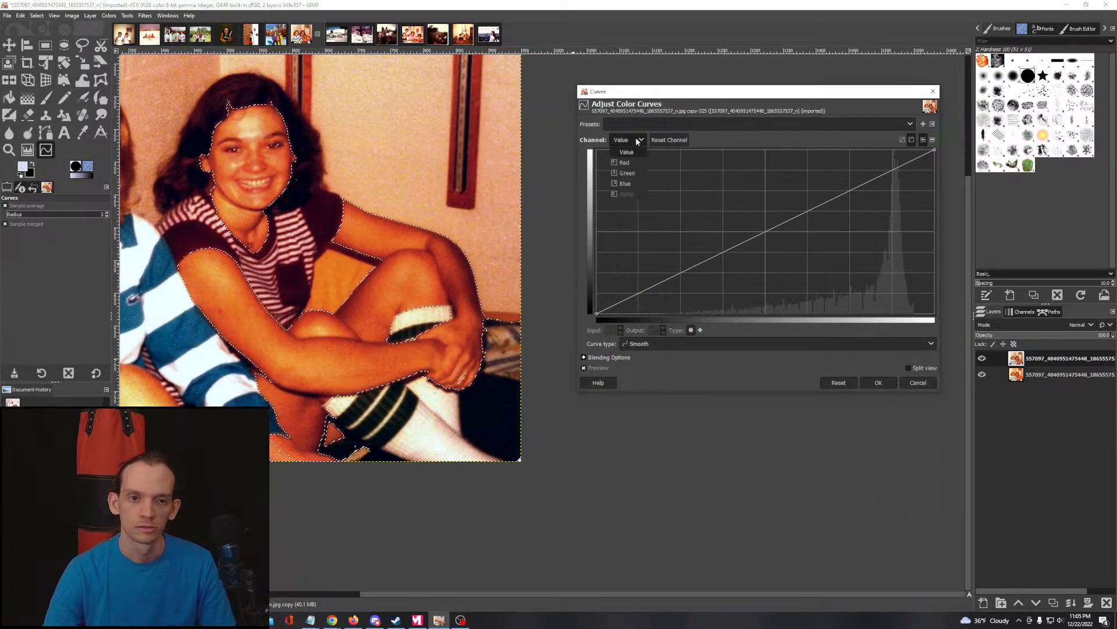
click(629, 173)
drag(738, 242, 762, 222)
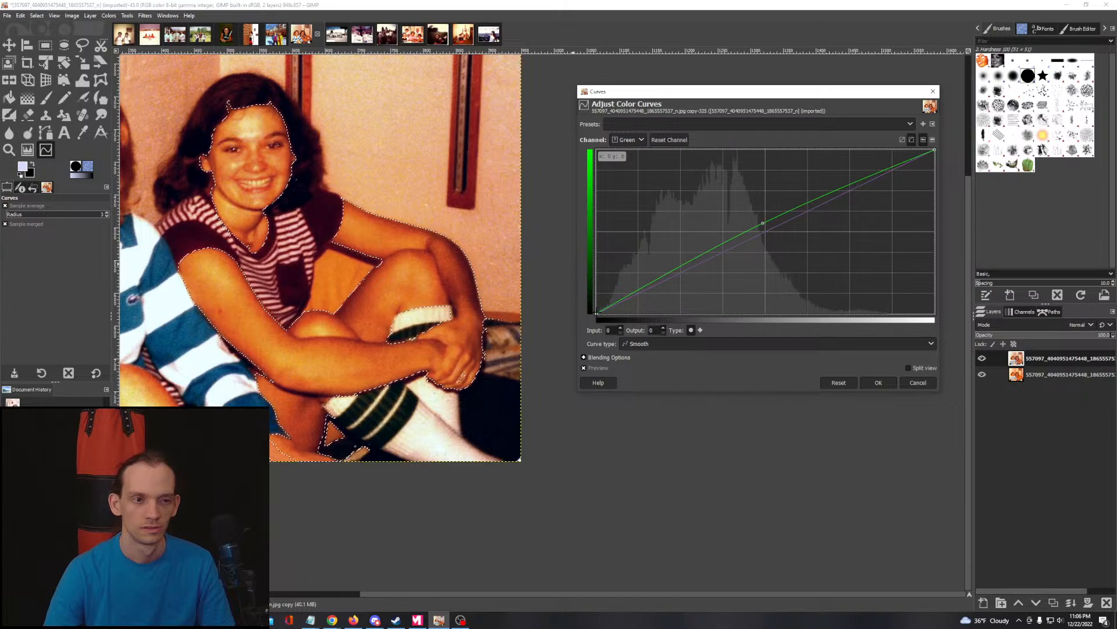
Step: Lift the green curve's black point slightly, set its midpoint to about input 126, output 139 and its white point to 238, 255, and apply
drag(597, 313, 588, 290)
drag(933, 148, 905, 151)
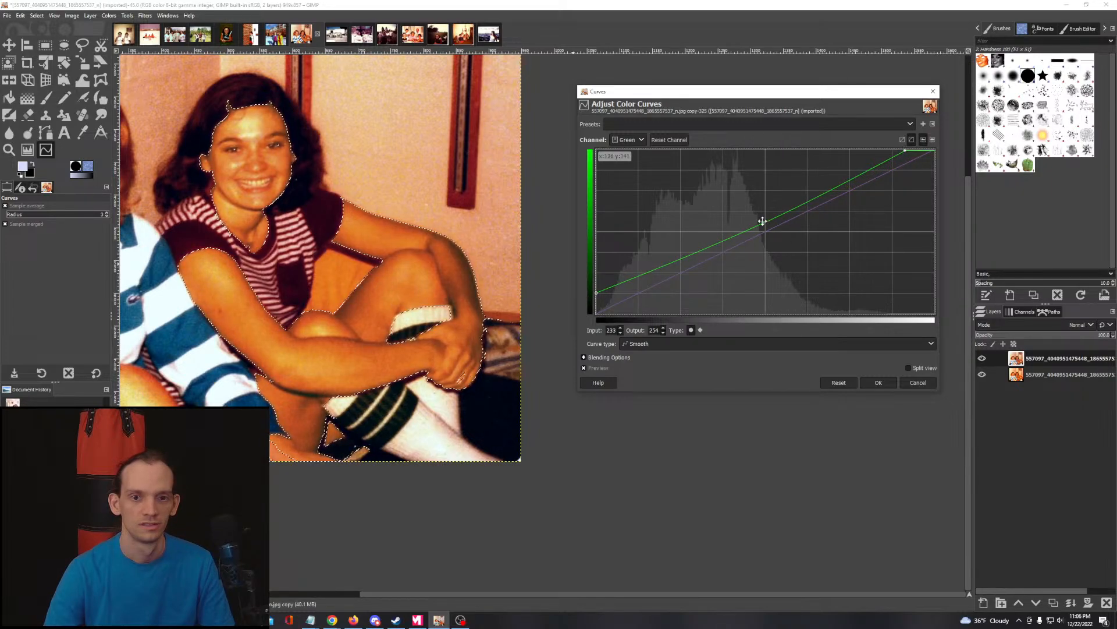
drag(762, 221, 763, 223)
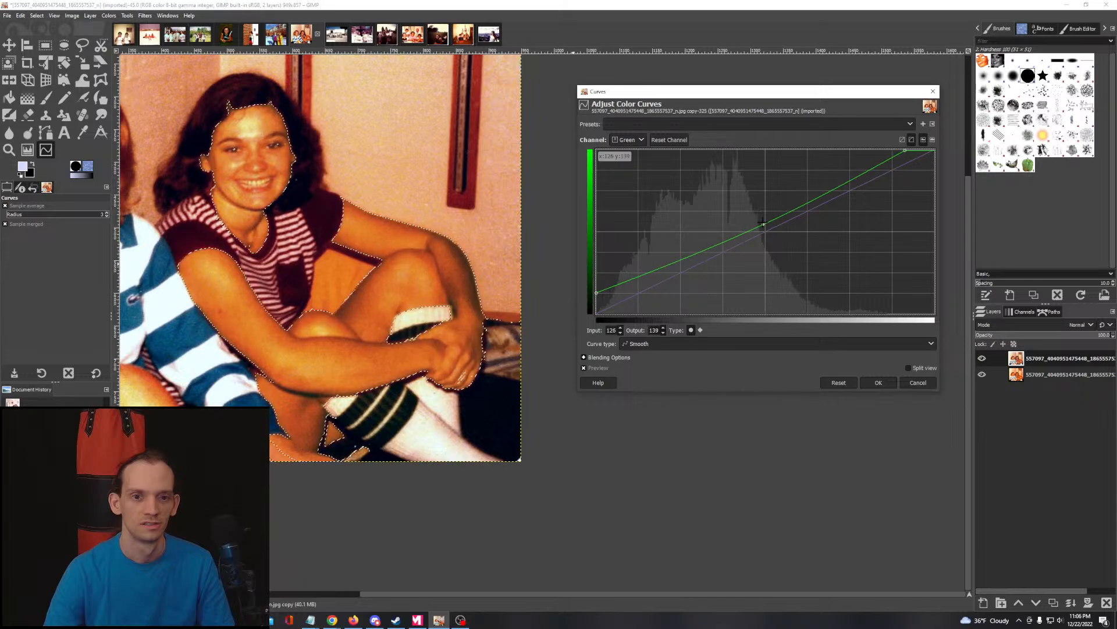
drag(596, 292, 596, 301)
drag(905, 150, 912, 150)
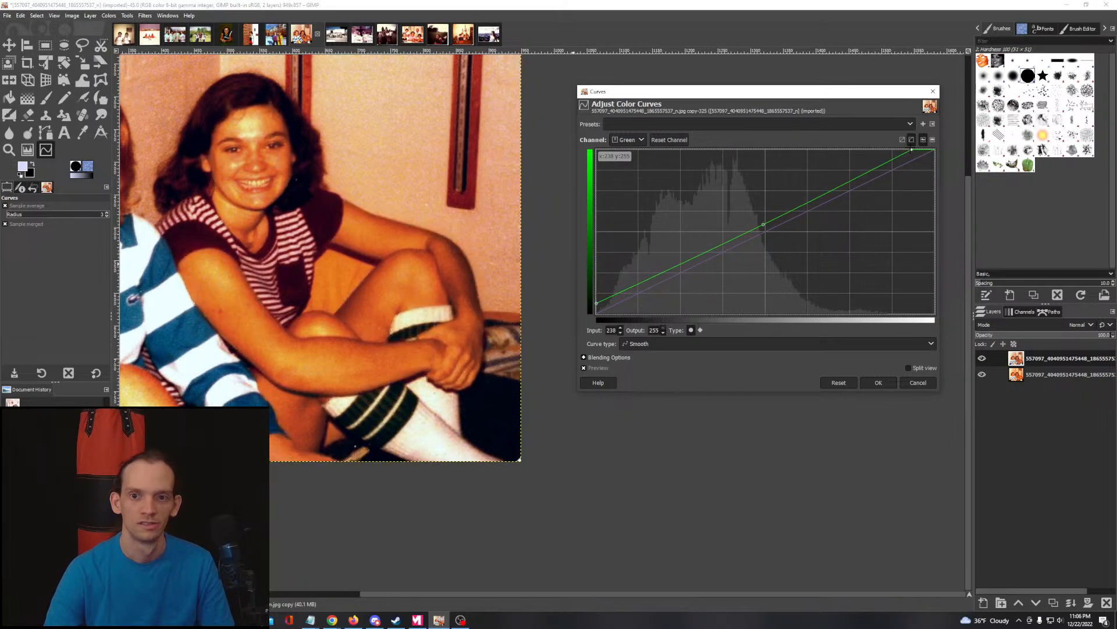
click(870, 378)
Step: Reduce red in the selected skin with Curves, moving the black point to input 17 and lowering the white point slightly, and apply
scroll(464, 260, left, 1)
drag(464, 260, 707, 295)
scroll(528, 241, down, 1)
scroll(553, 231, up, 1)
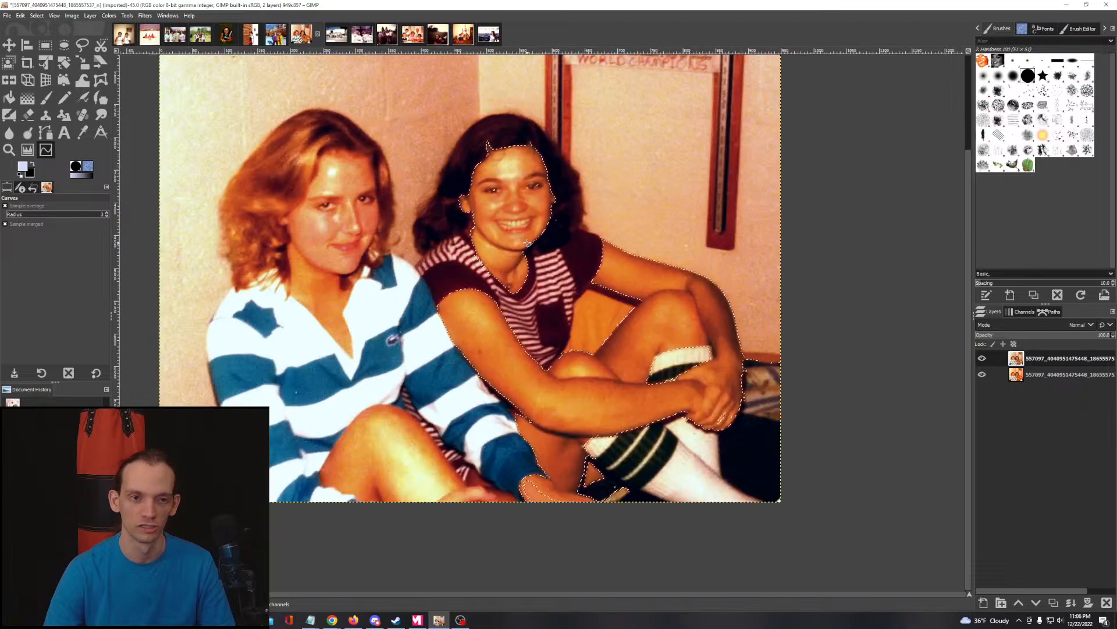
drag(553, 231, 448, 252)
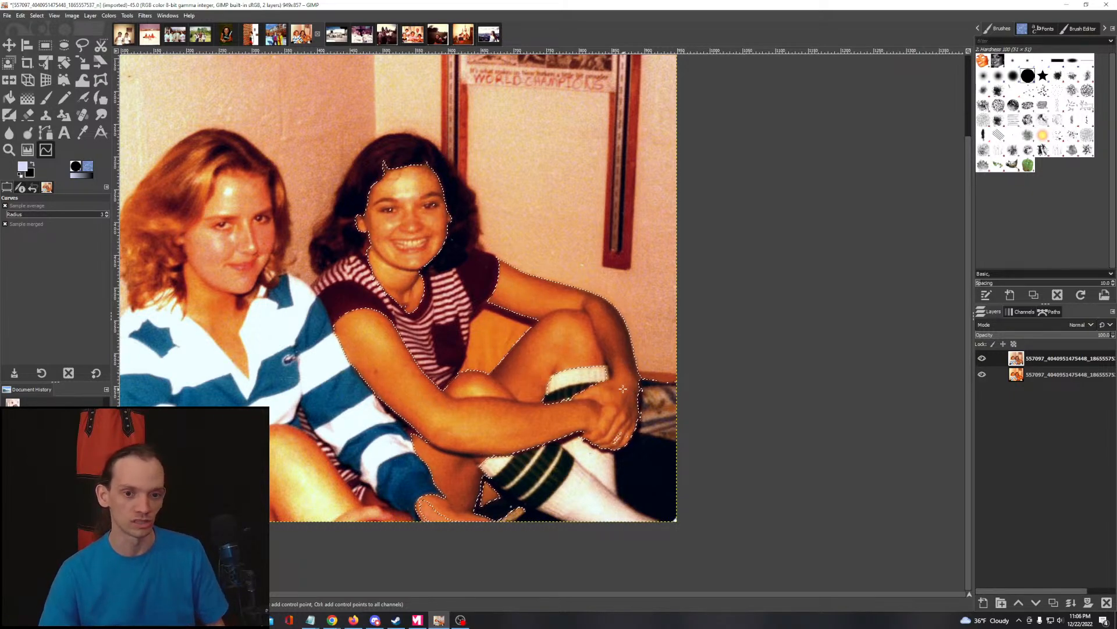
click(109, 15)
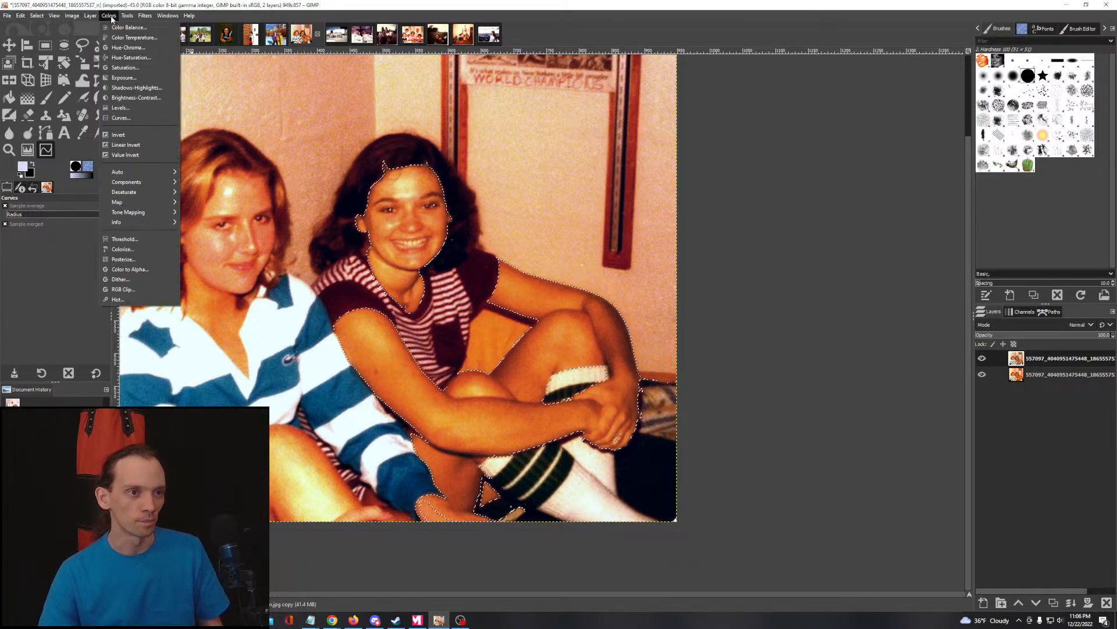
click(122, 118)
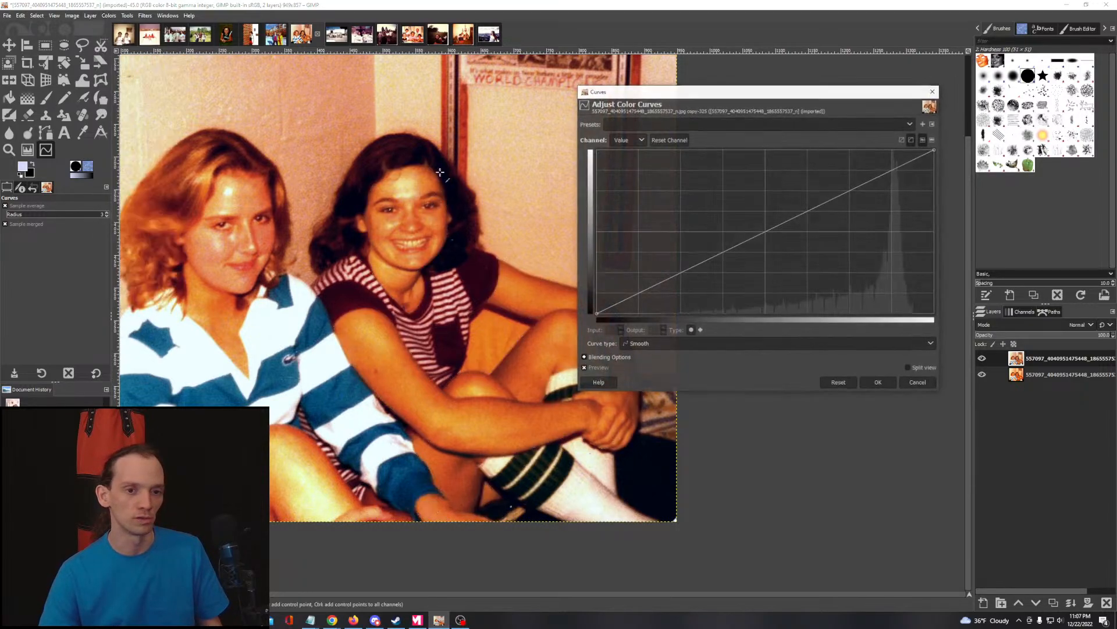
click(631, 141)
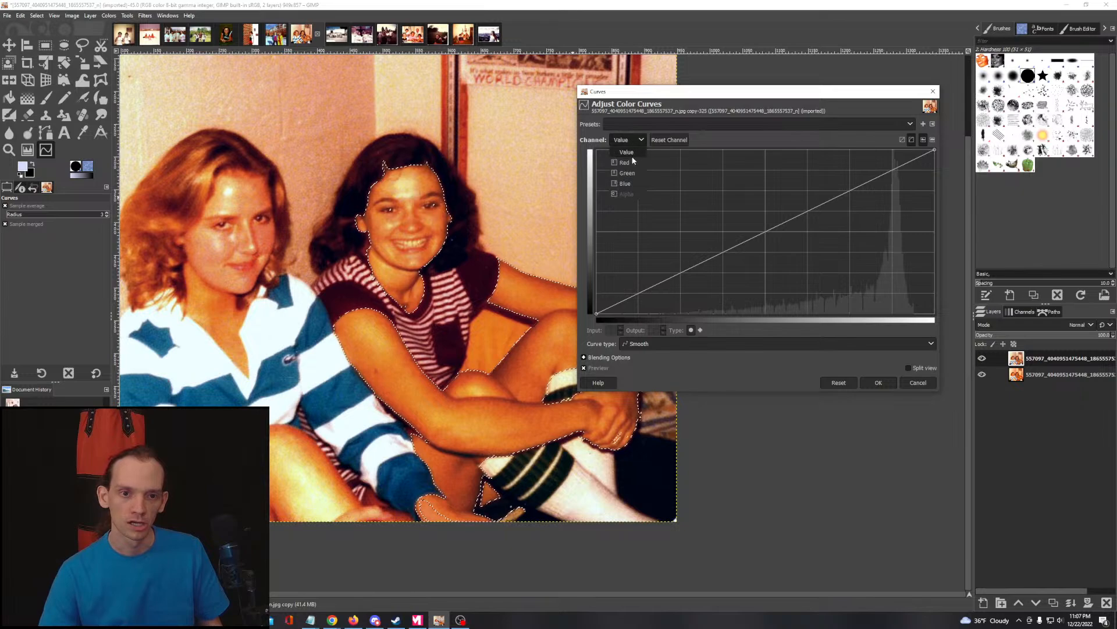
click(626, 162)
mouse_move(935, 149)
mouse_down()
mouse_move(937, 160)
mouse_move(950, 150)
mouse_up()
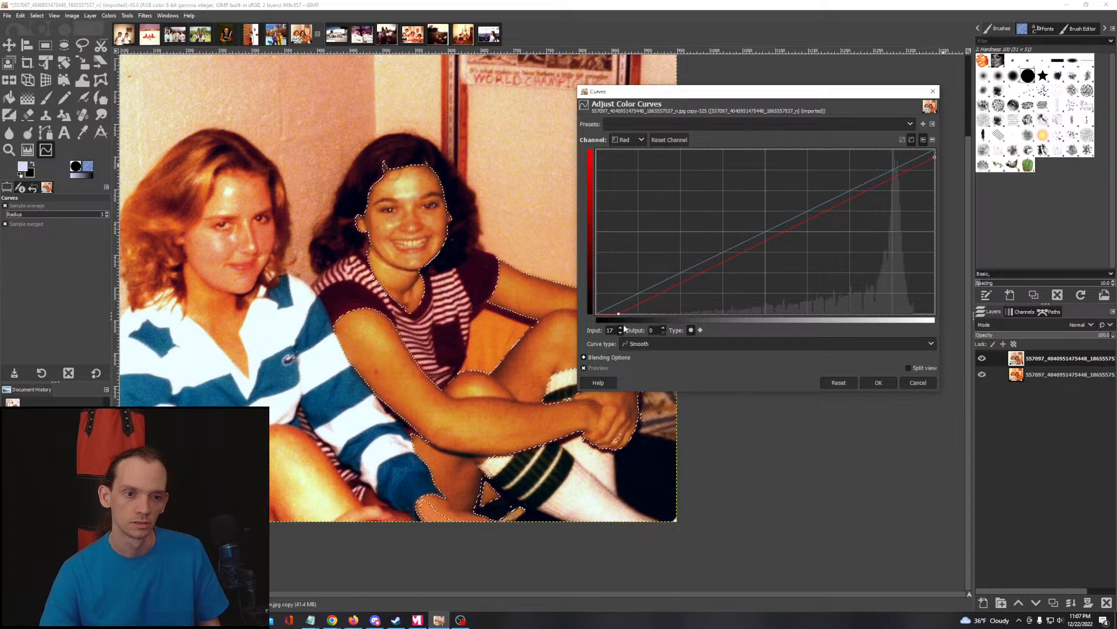
click(879, 383)
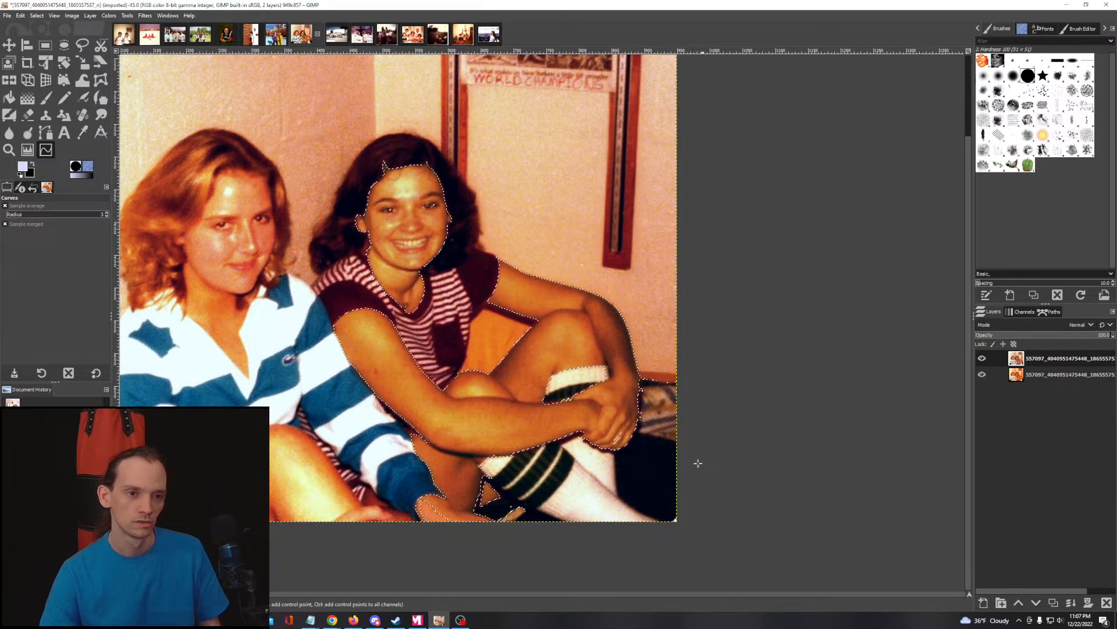
Step: Select the whole photo and compare the corrected layer with the original beneath it
key(ctrl+a)
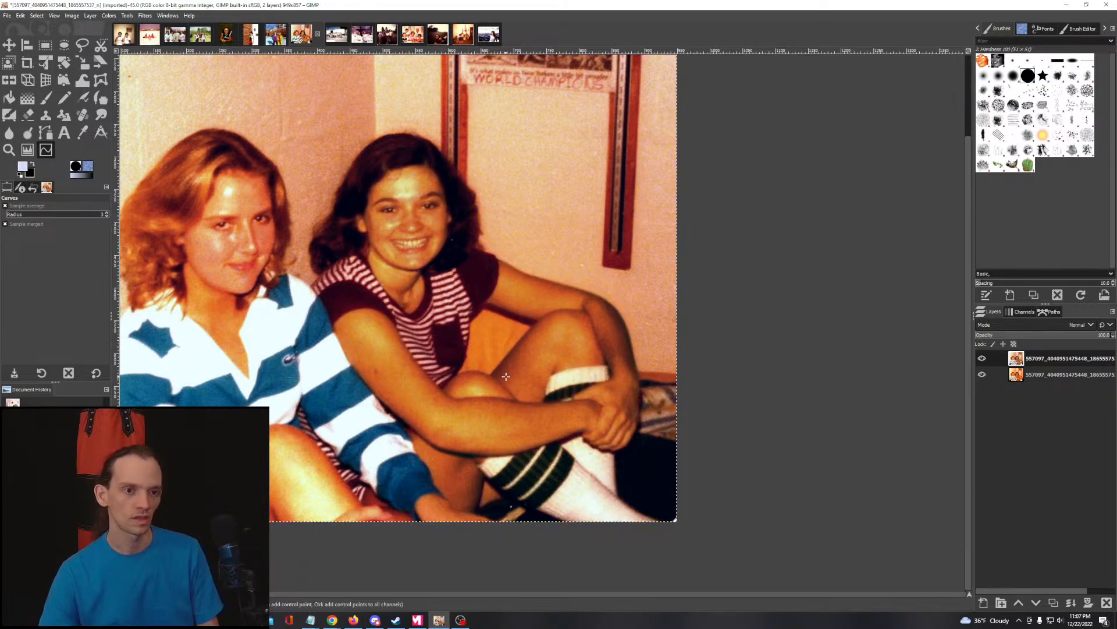
scroll(505, 376, down, 2)
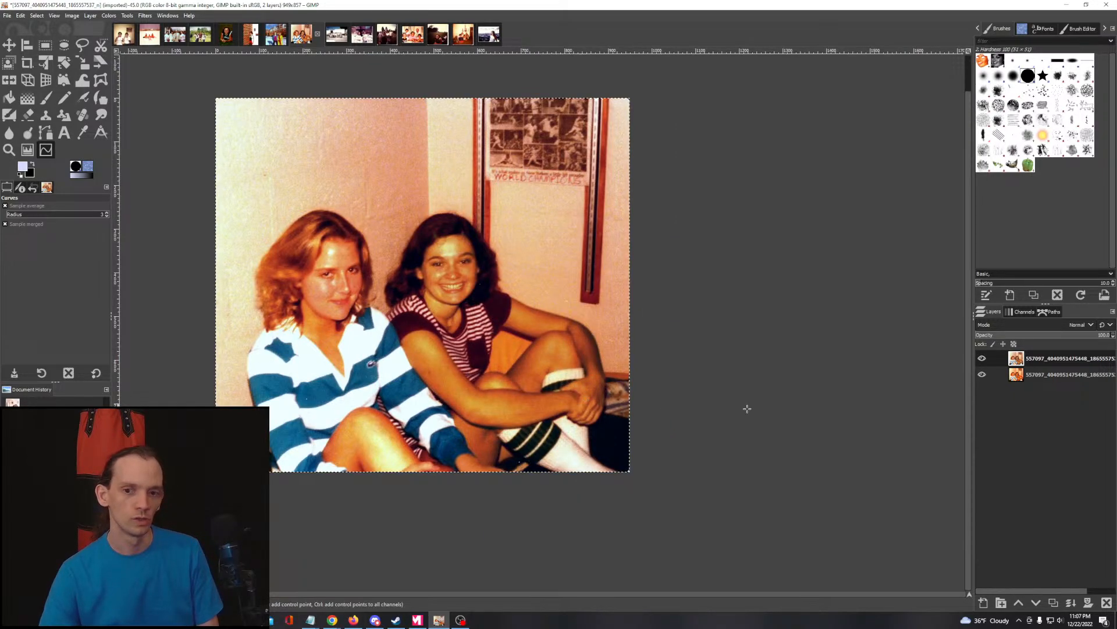
click(984, 359)
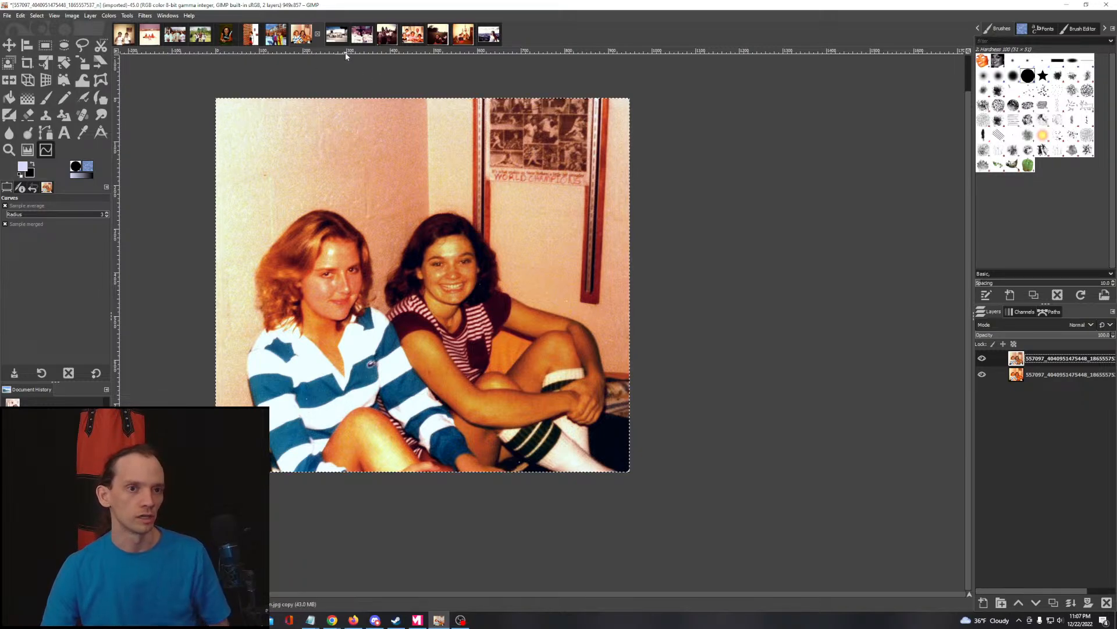
Step: Switch to the group photo in front of the white building and inspect the people's faces up close
click(337, 36)
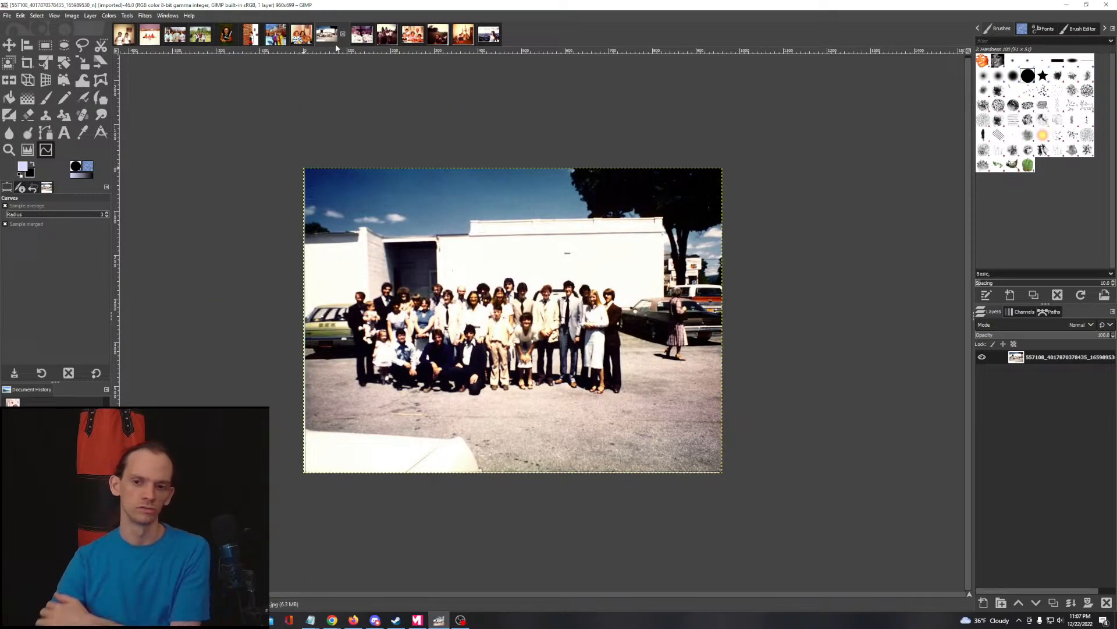
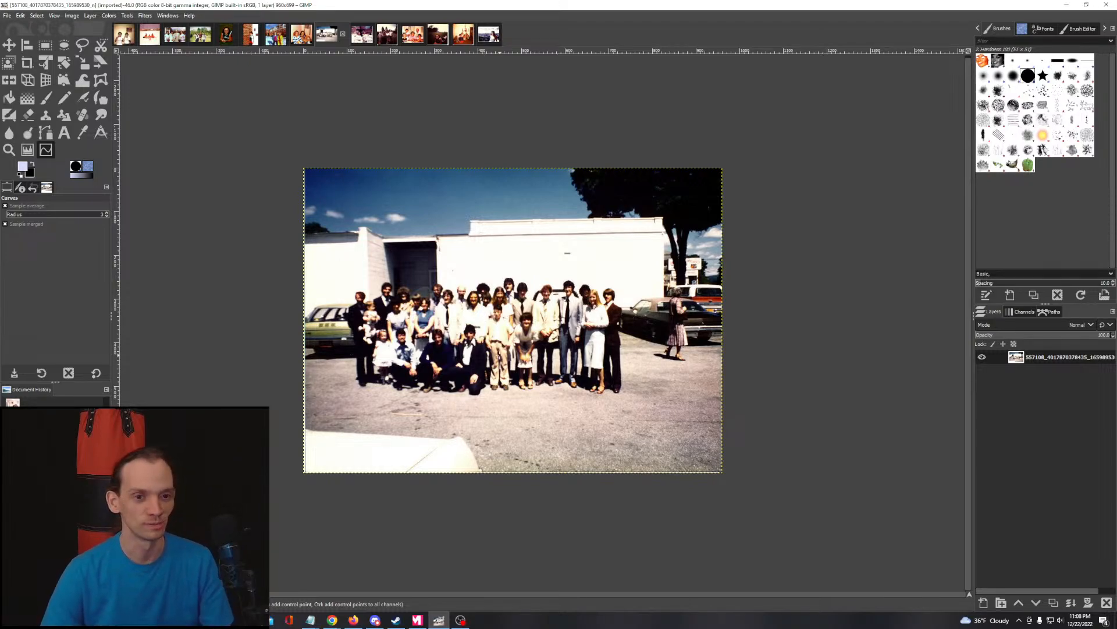
scroll(488, 332, up, 1)
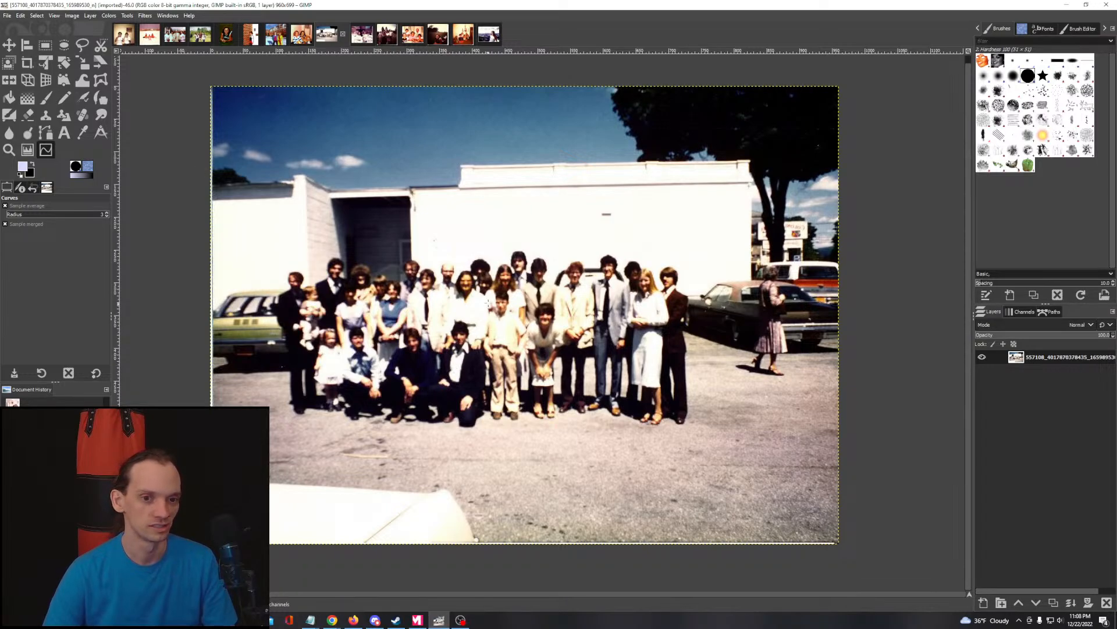
scroll(497, 291, up, 5)
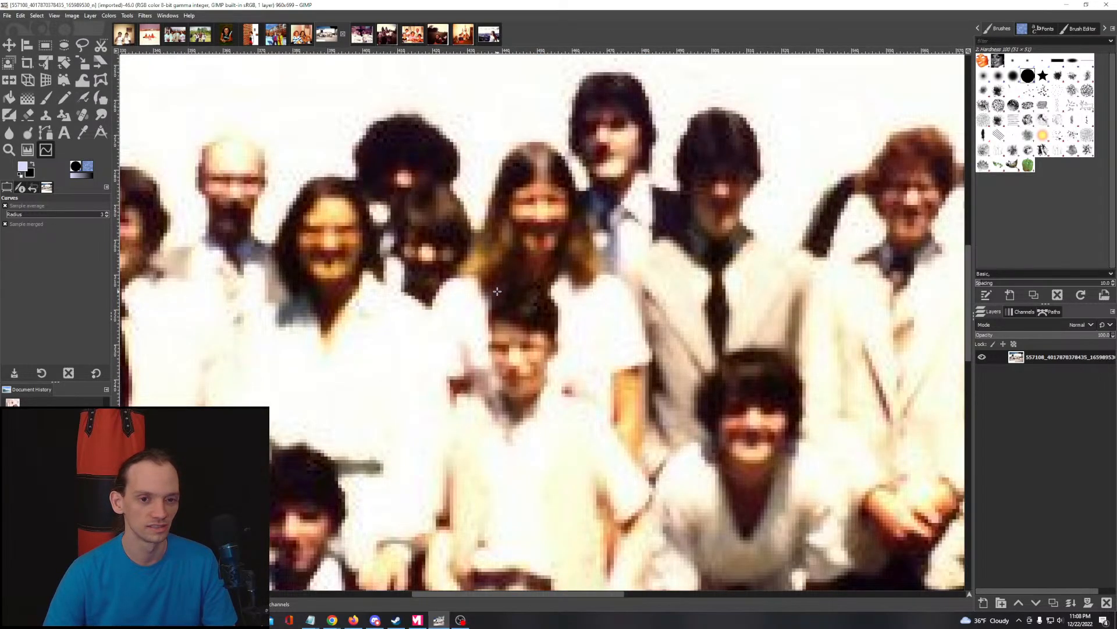
scroll(497, 291, down, 5)
scroll(497, 291, down, 1)
scroll(497, 291, up, 1)
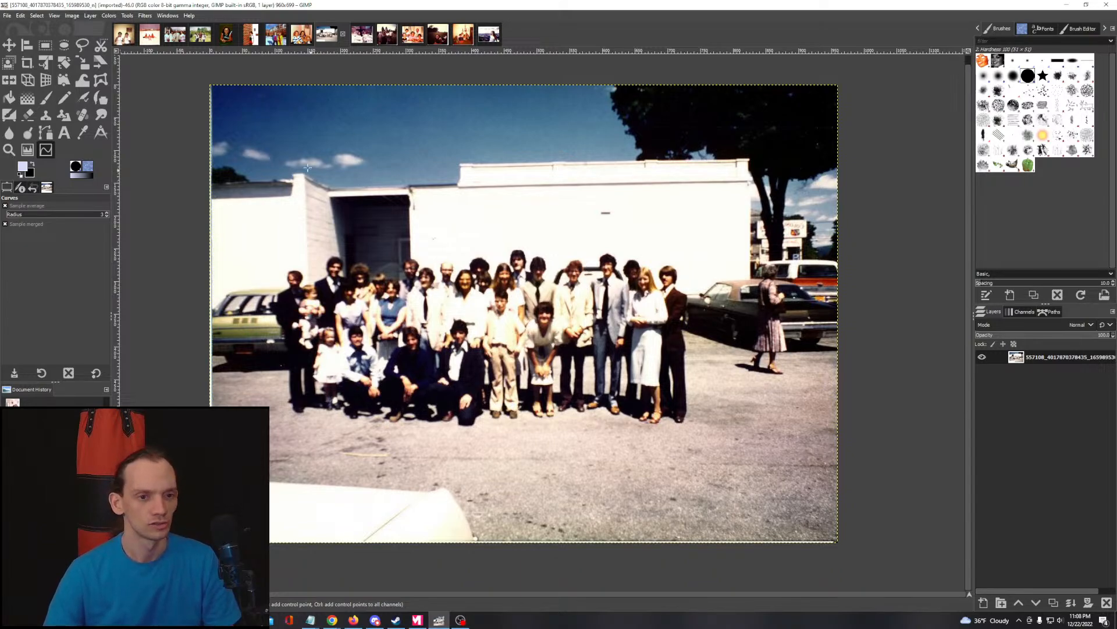
Step: Apply the automatic White Balance correction to the group photo and check the tree and people for detail
click(109, 15)
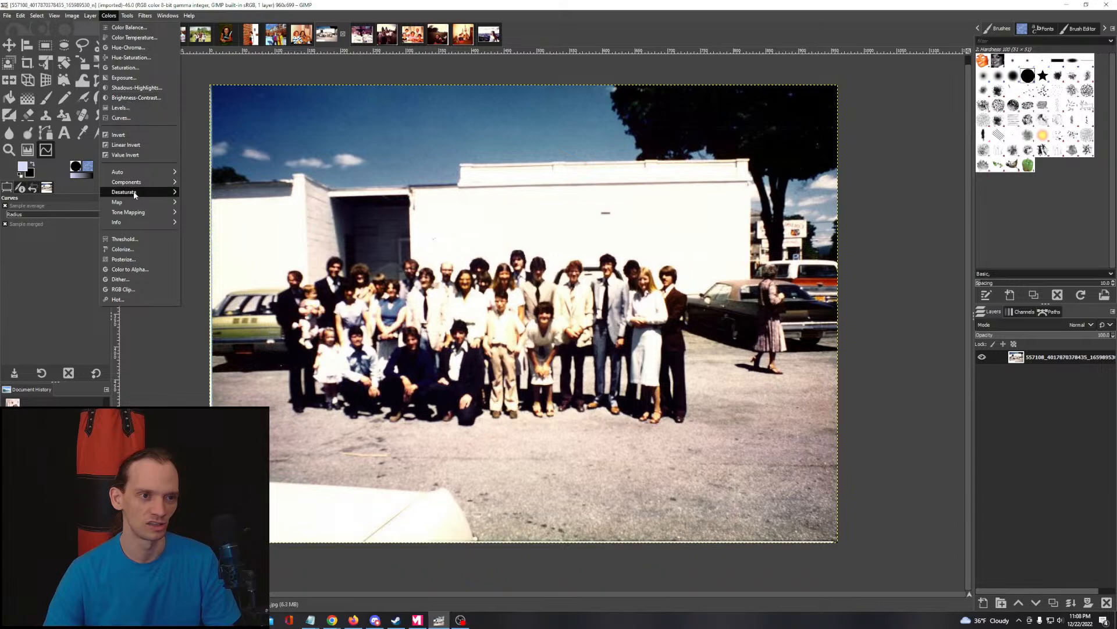
mouse_move(149, 172)
click(231, 185)
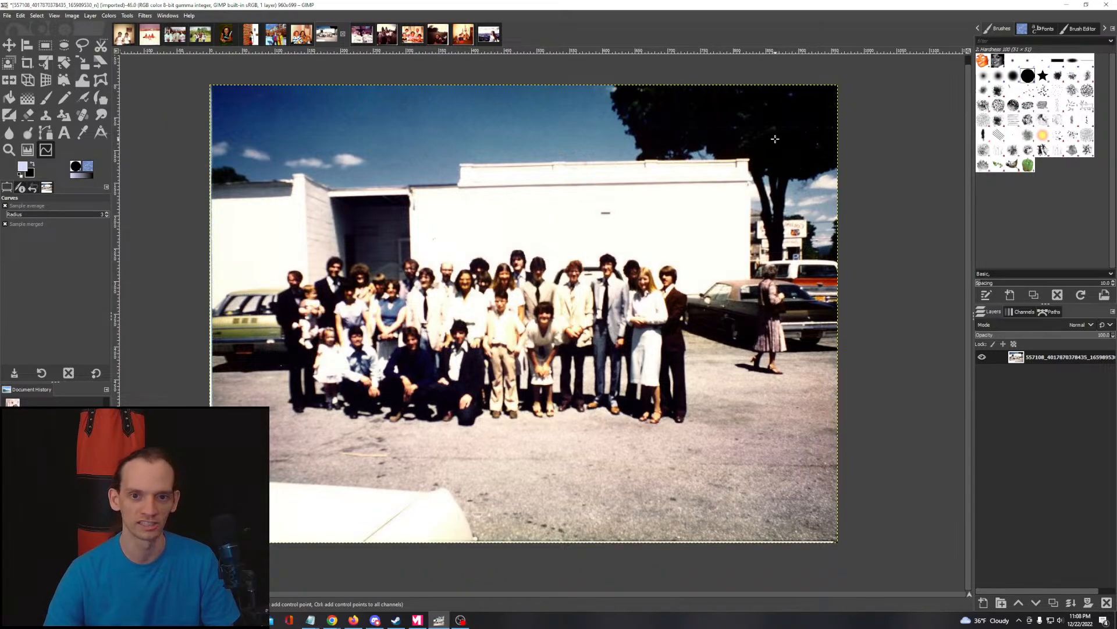
drag(707, 295, 639, 343)
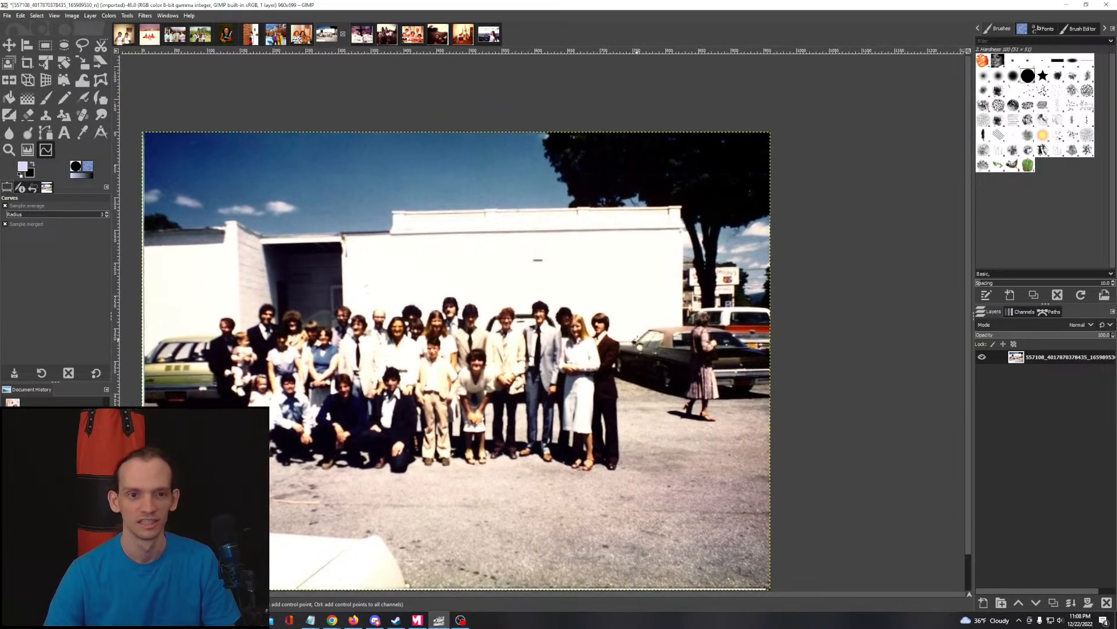
scroll(708, 194, up, 4)
scroll(708, 194, down, 2)
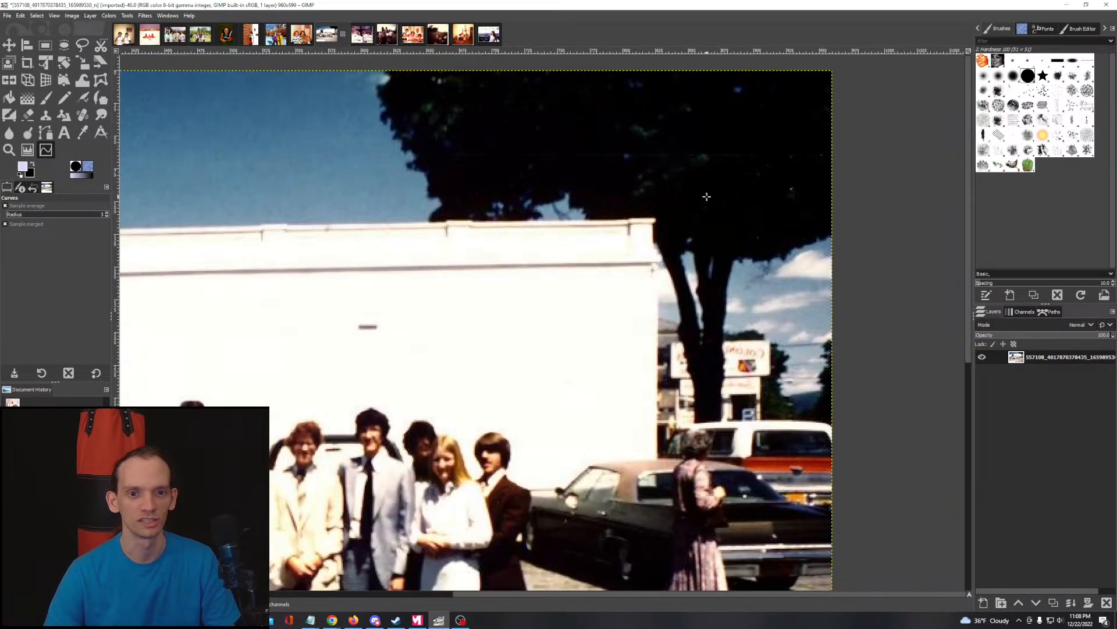
scroll(639, 355, down, 2)
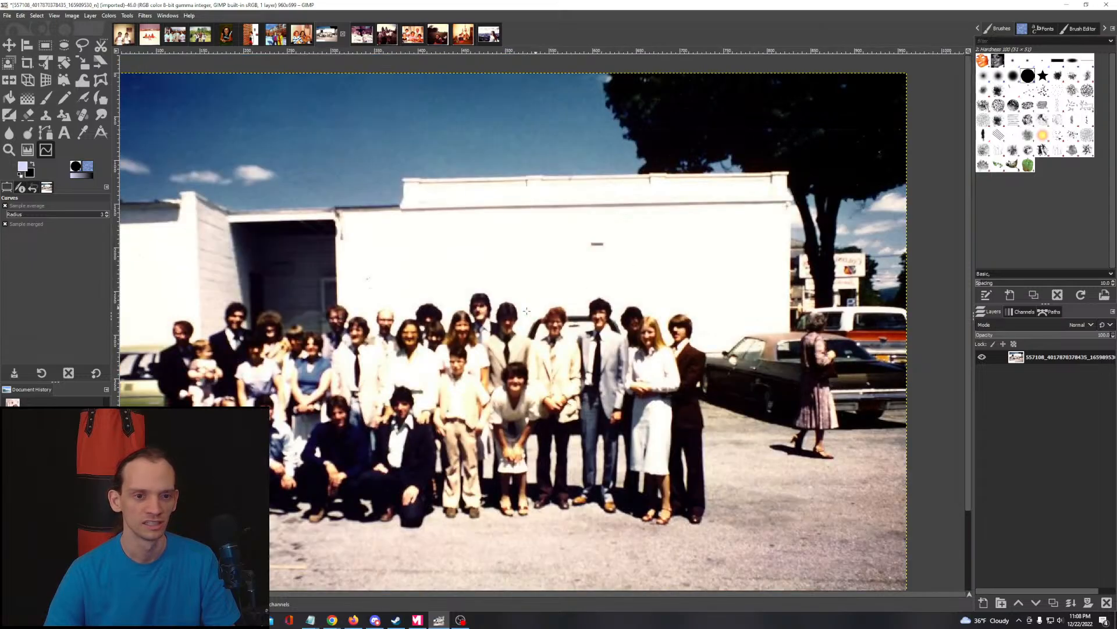
scroll(494, 237, down, 3)
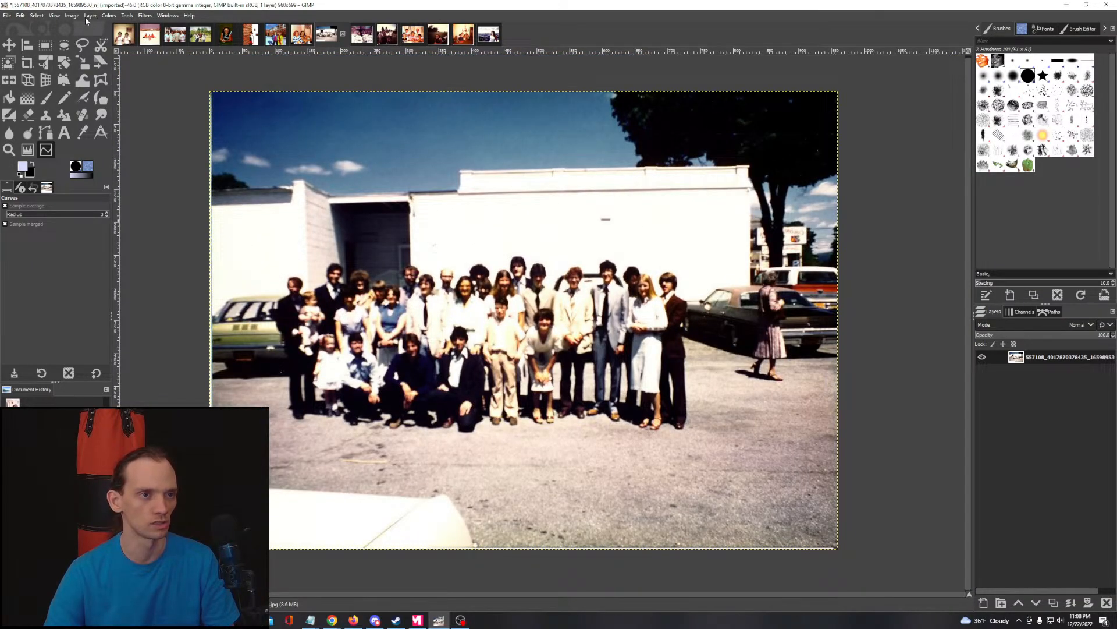
click(109, 15)
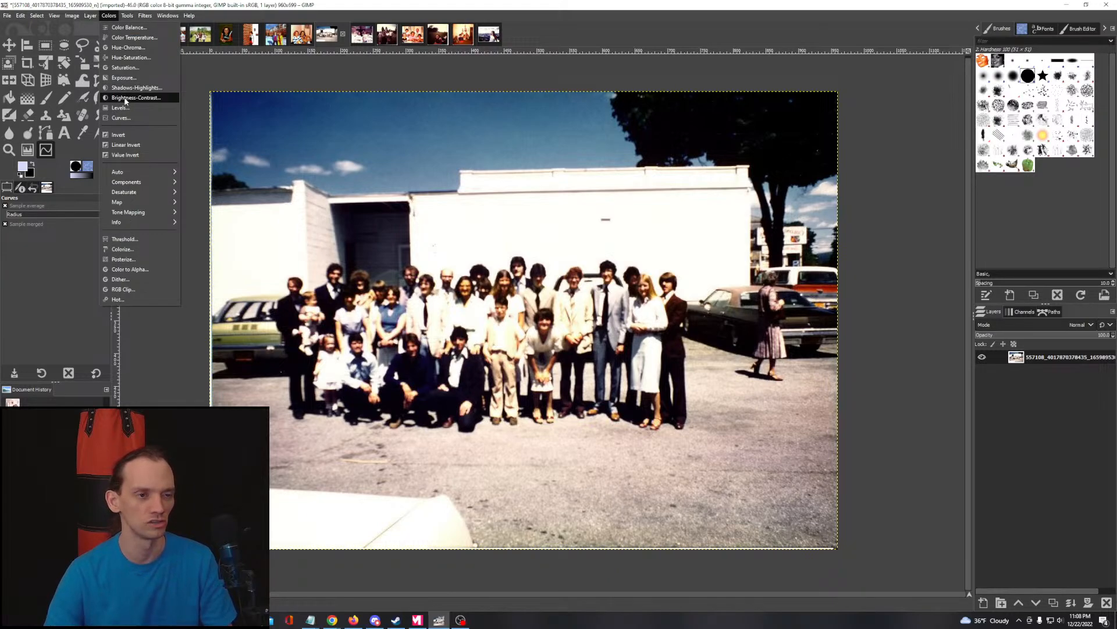
click(135, 87)
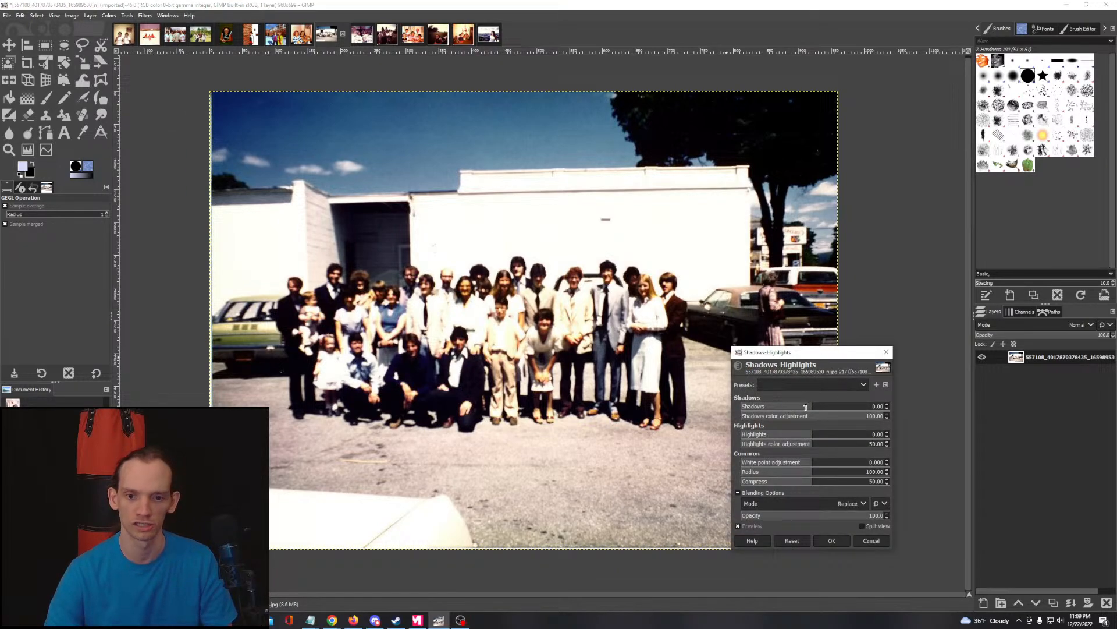
drag(814, 406, 980, 415)
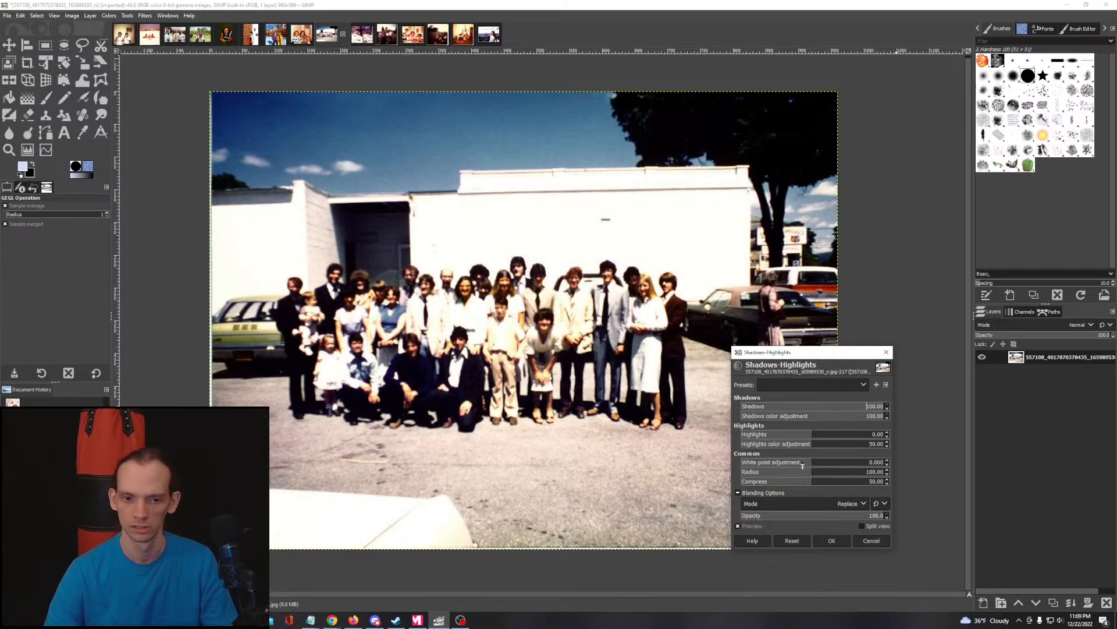
mouse_move(809, 437)
mouse_down()
mouse_move(649, 436)
mouse_move(955, 442)
mouse_move(706, 452)
mouse_move(844, 444)
mouse_move(816, 443)
mouse_up()
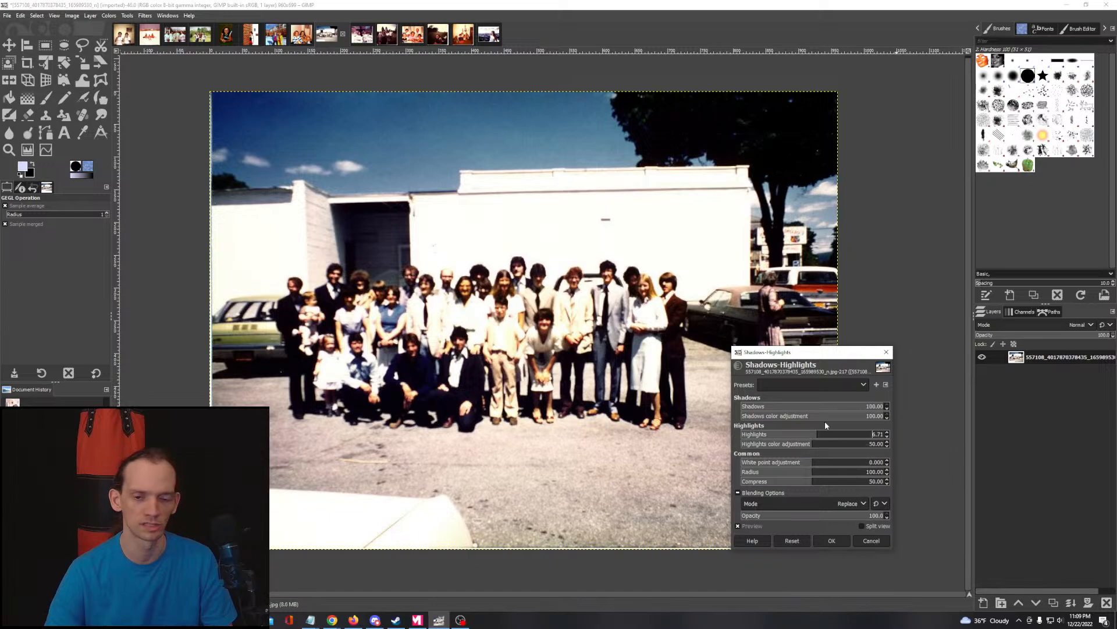
drag(843, 407, 706, 405)
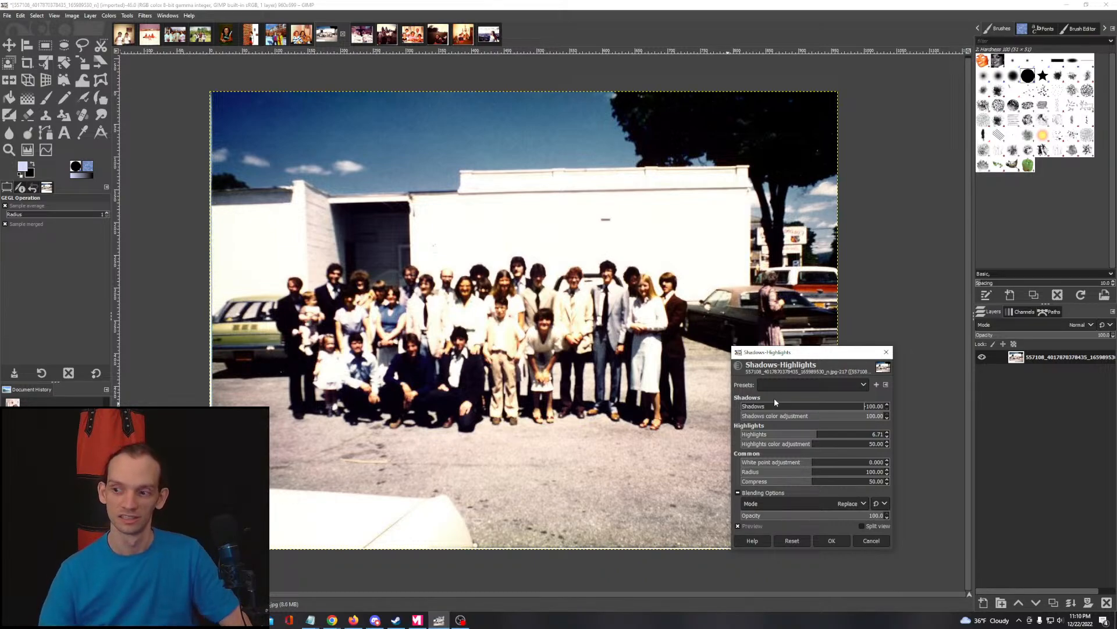
click(813, 407)
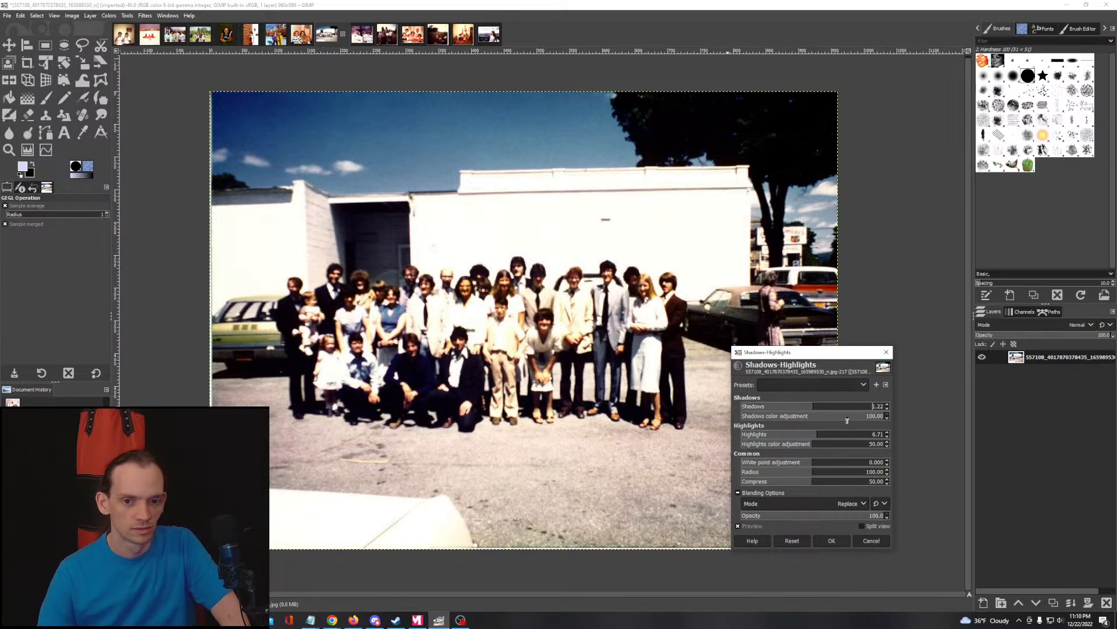
click(871, 541)
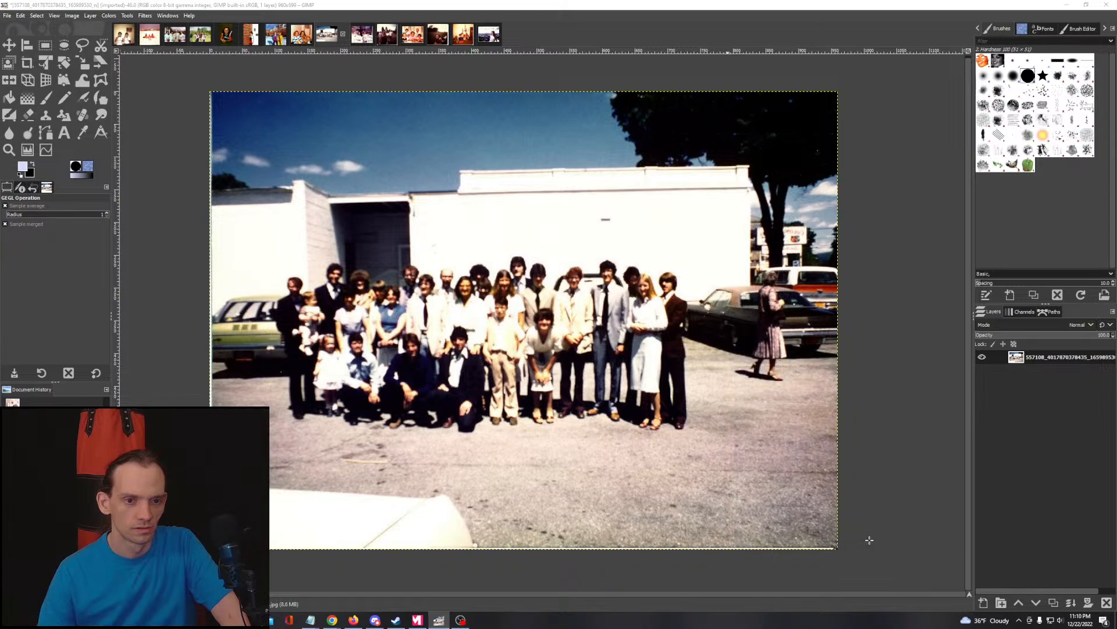
Step: Apply Brightness-Contrast to the outdoor group photo with brightness 22 and contrast -7
click(109, 16)
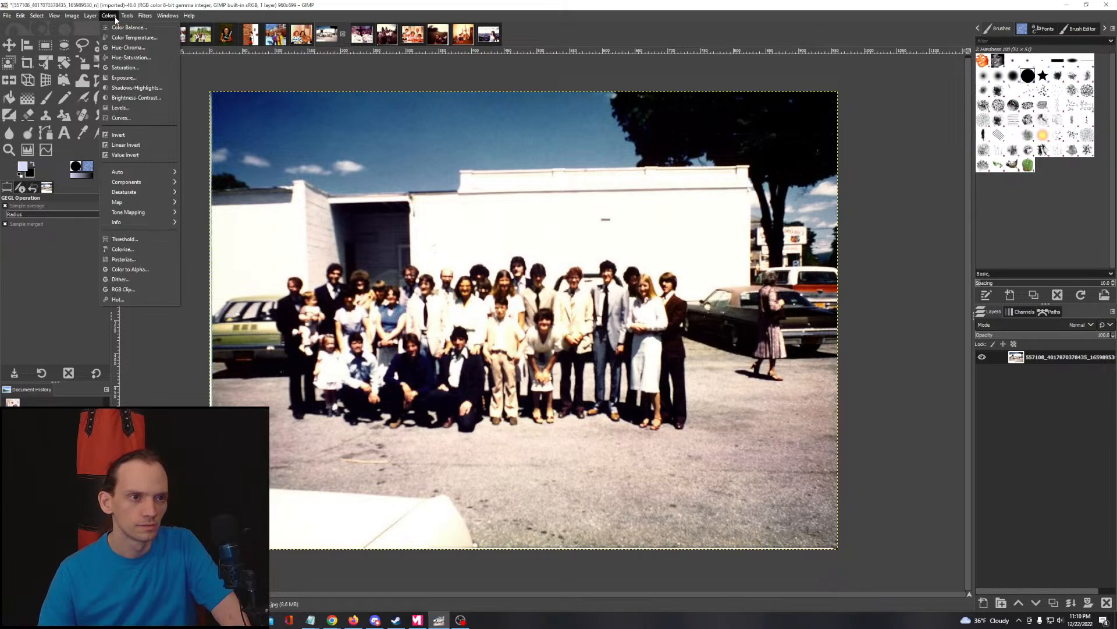
click(120, 98)
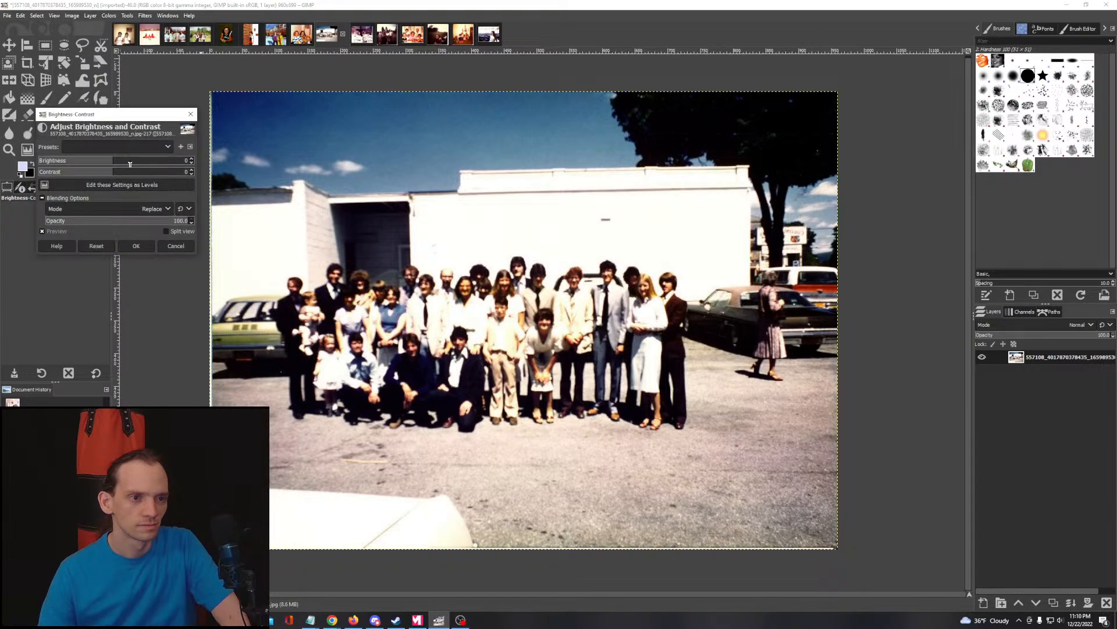
drag(143, 167, 174, 173)
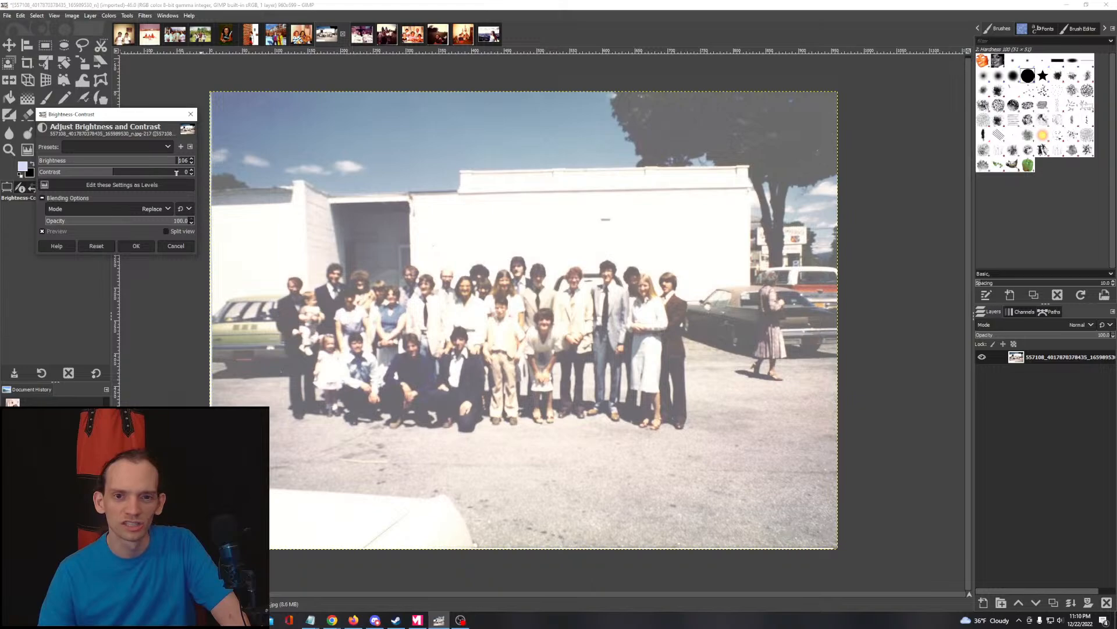
click(124, 174)
drag(124, 174, 99, 175)
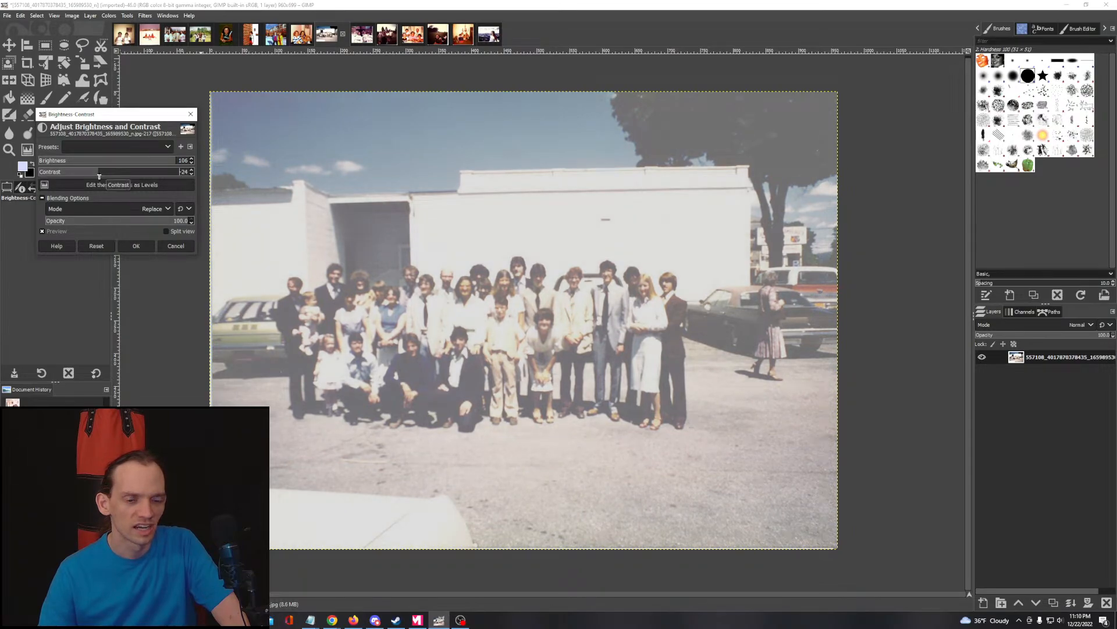
click(115, 177)
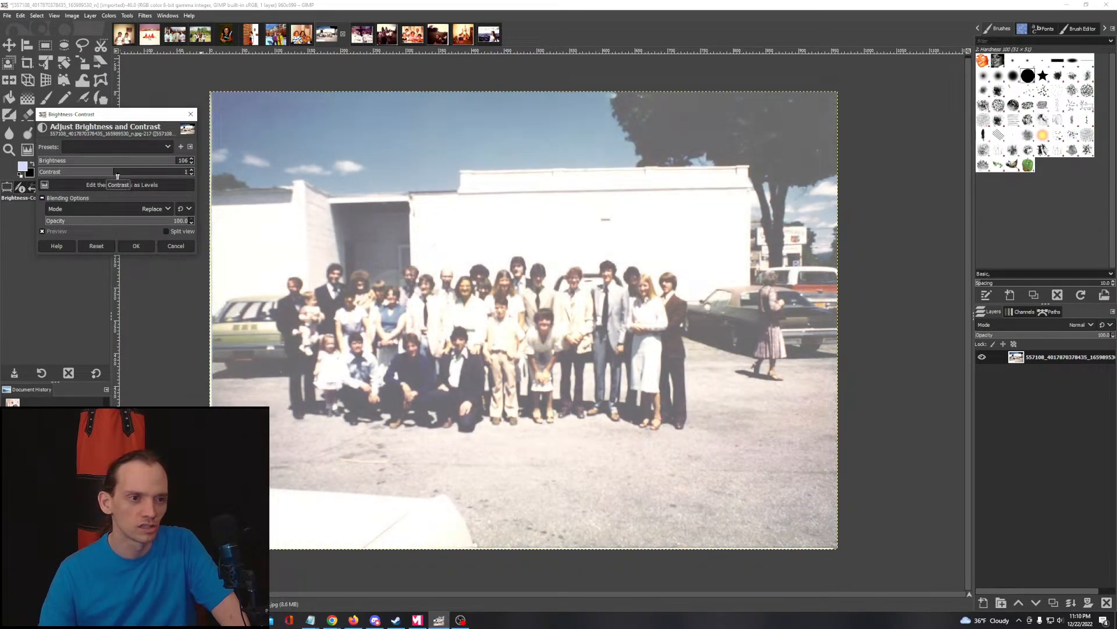
click(126, 164)
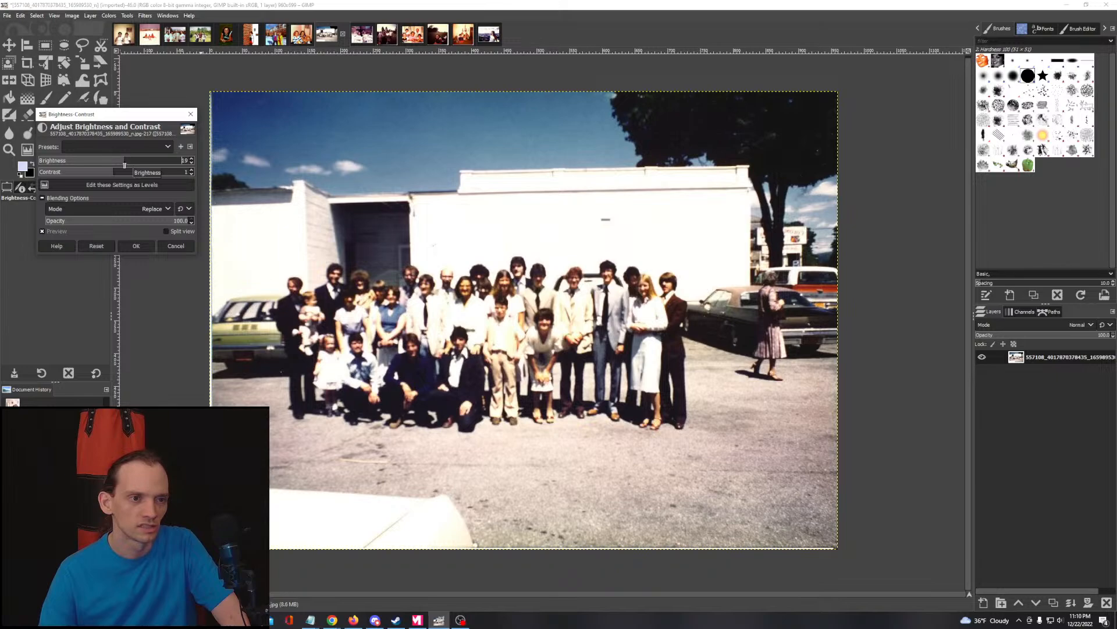
drag(124, 165, 123, 165)
click(101, 171)
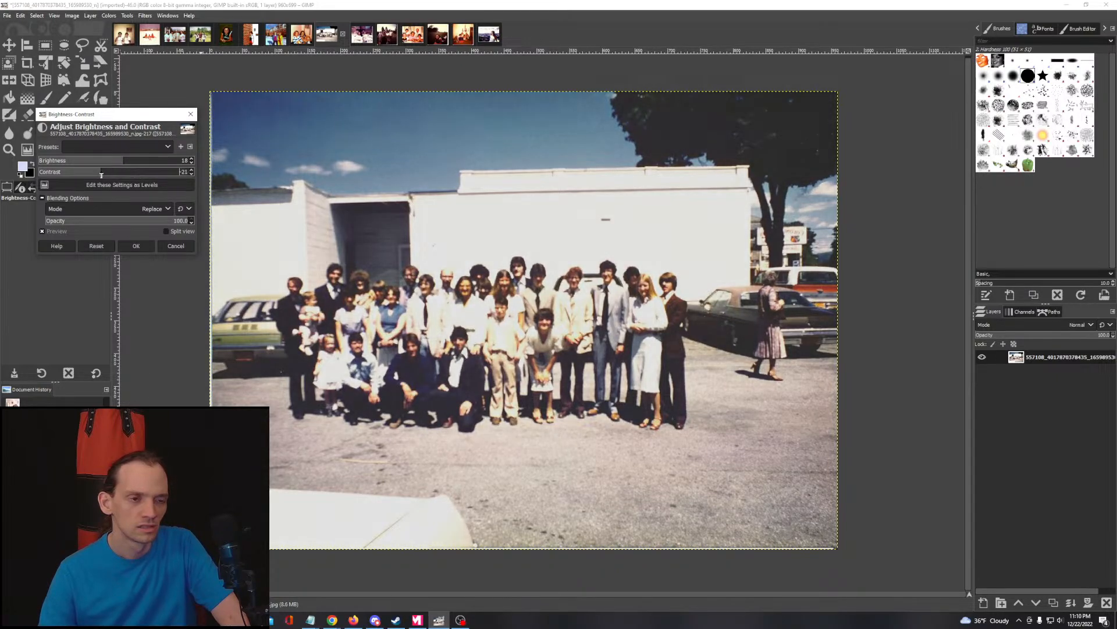
drag(124, 164, 126, 163)
drag(98, 173, 109, 184)
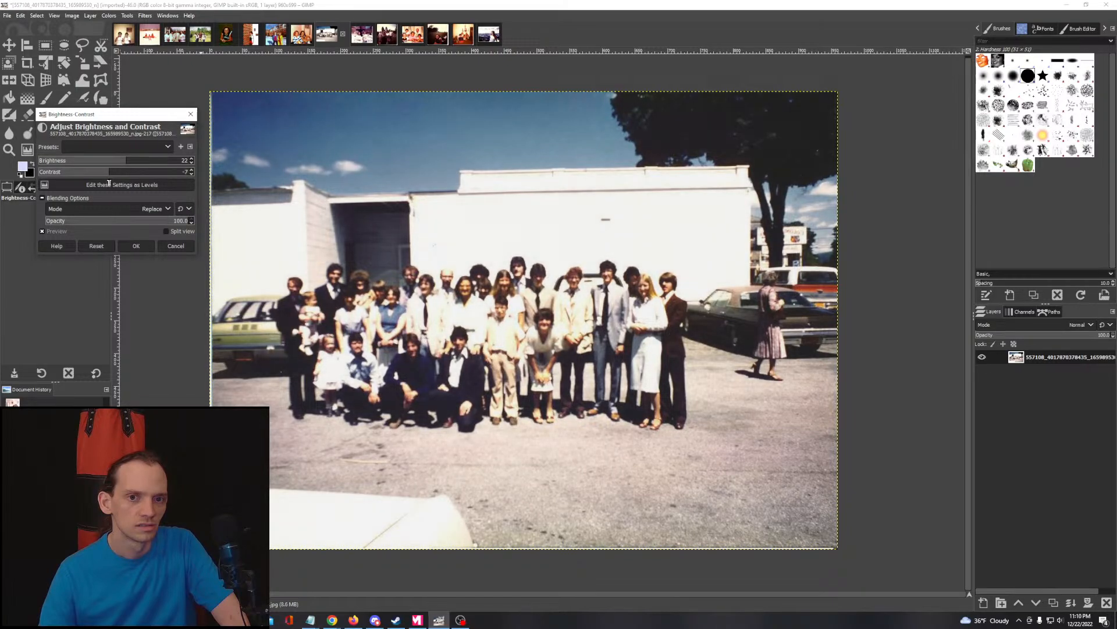
click(136, 246)
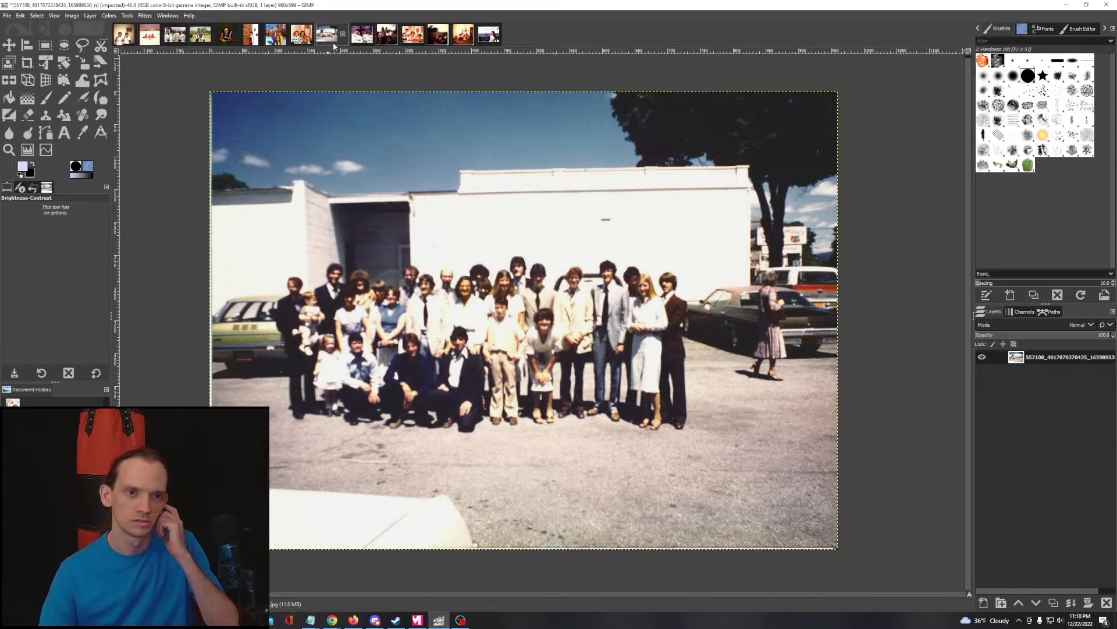
Step: Move the group photo to the end of the open images and switch to the snowy fountain photo
drag(333, 46, 482, 35)
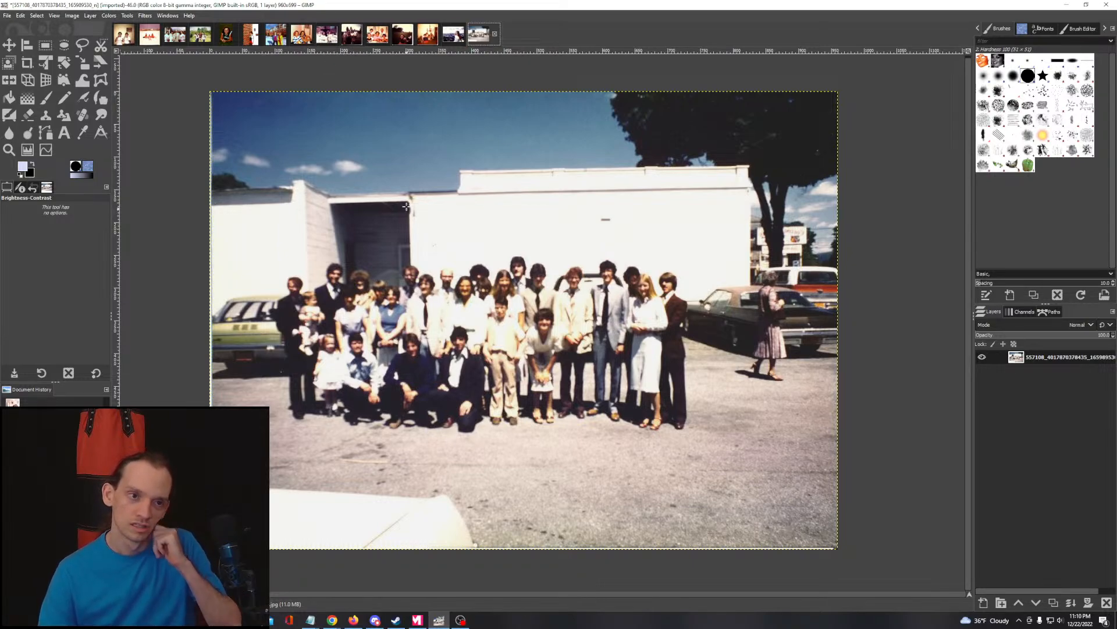
click(320, 38)
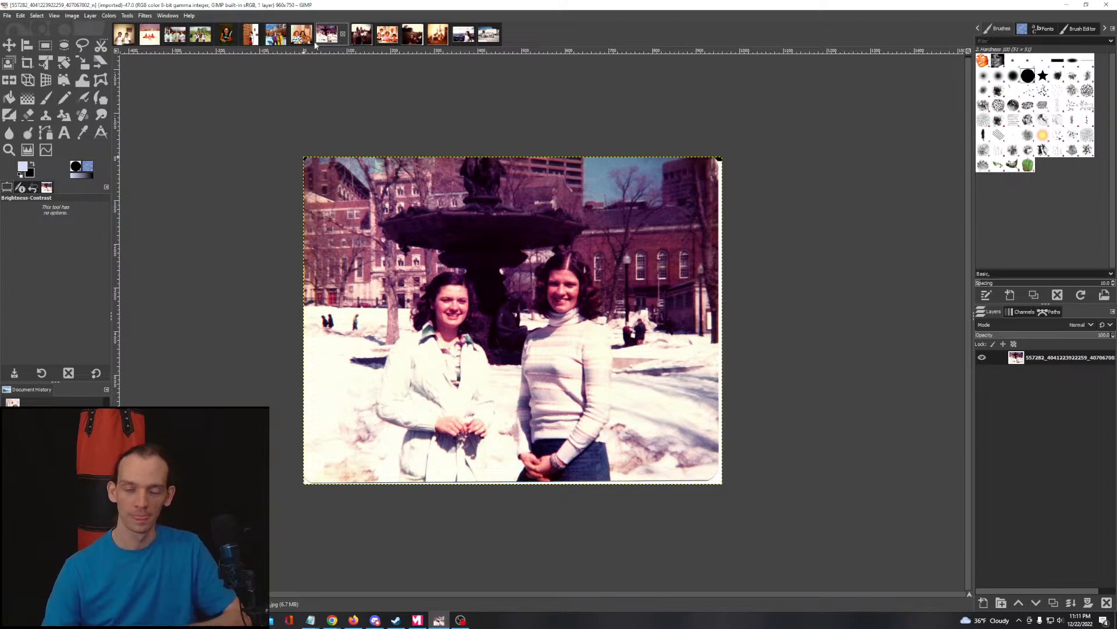
Step: Return to the photo of two seated women and compare its corrected layer with the original beneath it
click(299, 35)
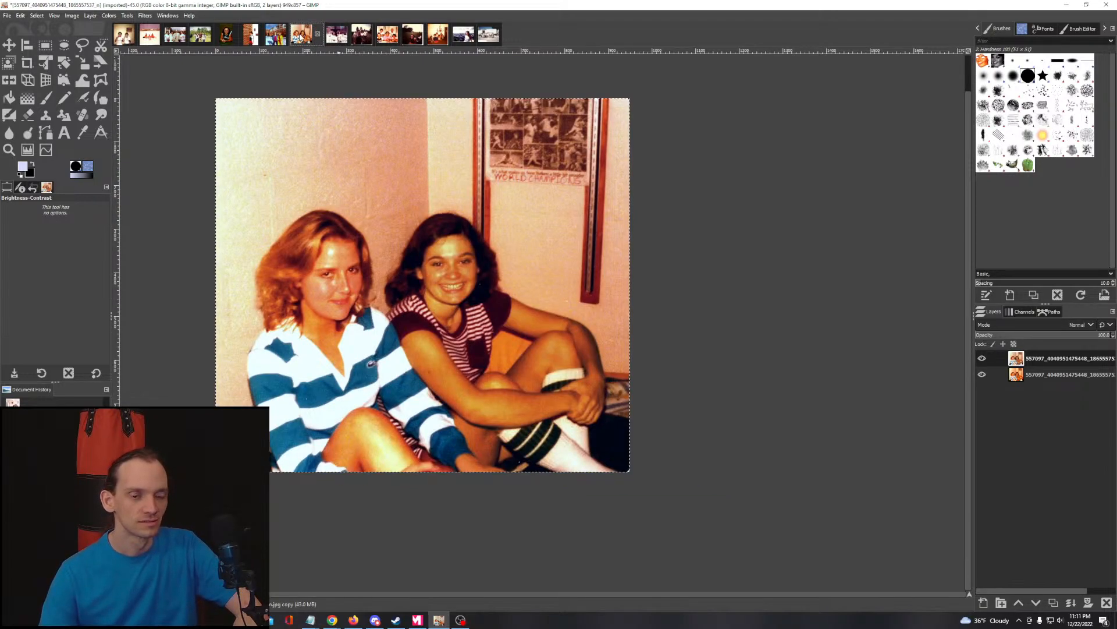
click(984, 359)
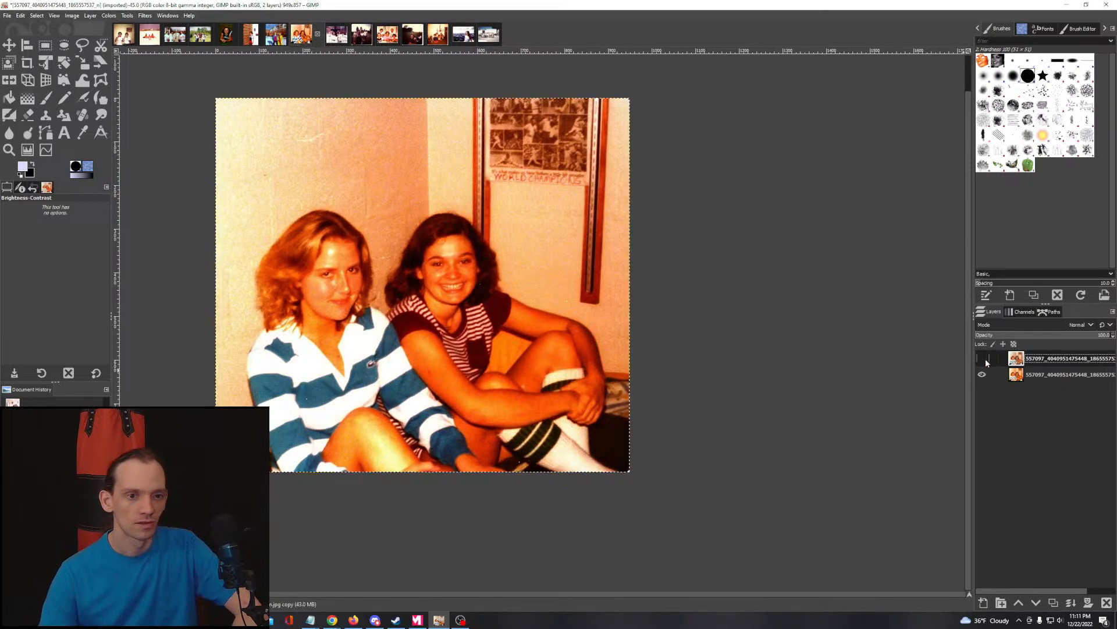
click(983, 358)
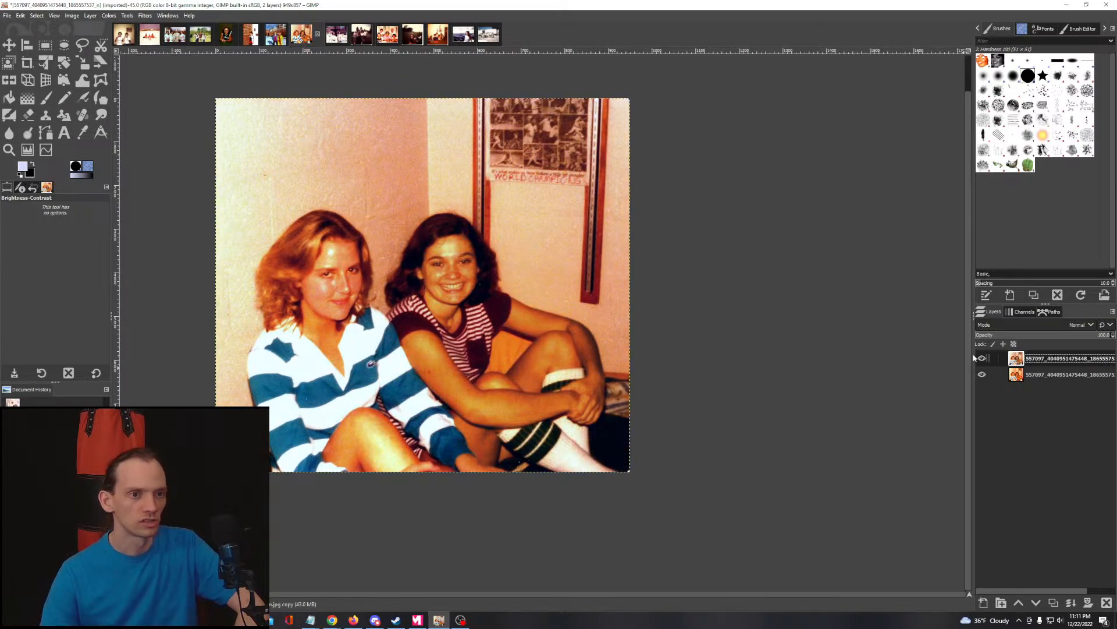
Step: Crop the snowy fountain photo to a 938 × 722 px selection that excludes the white border and rounded corners
click(337, 34)
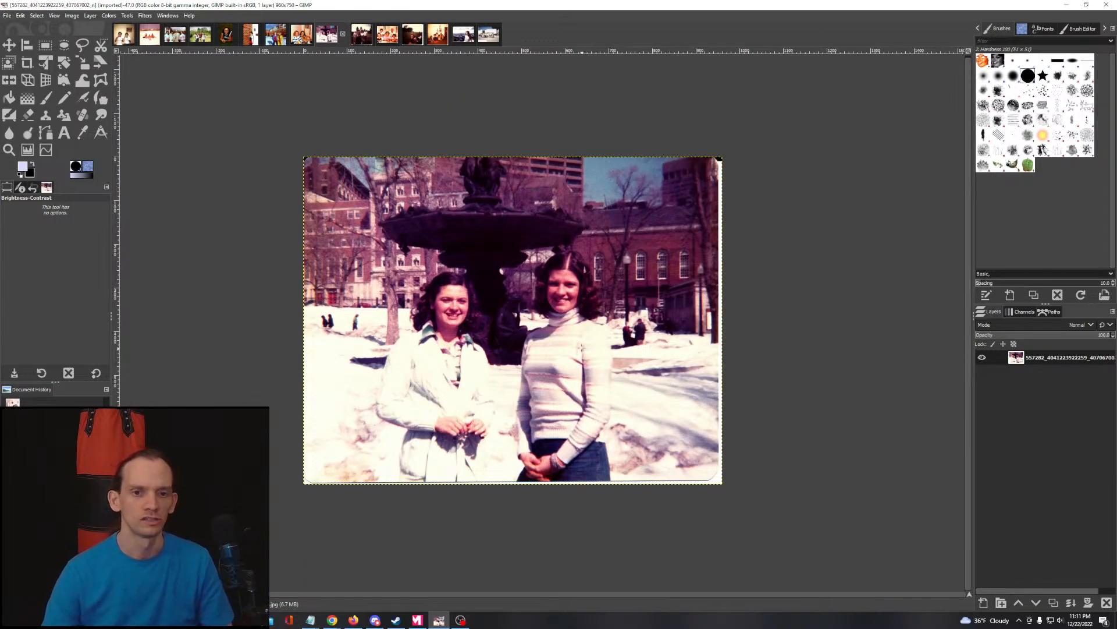
click(49, 47)
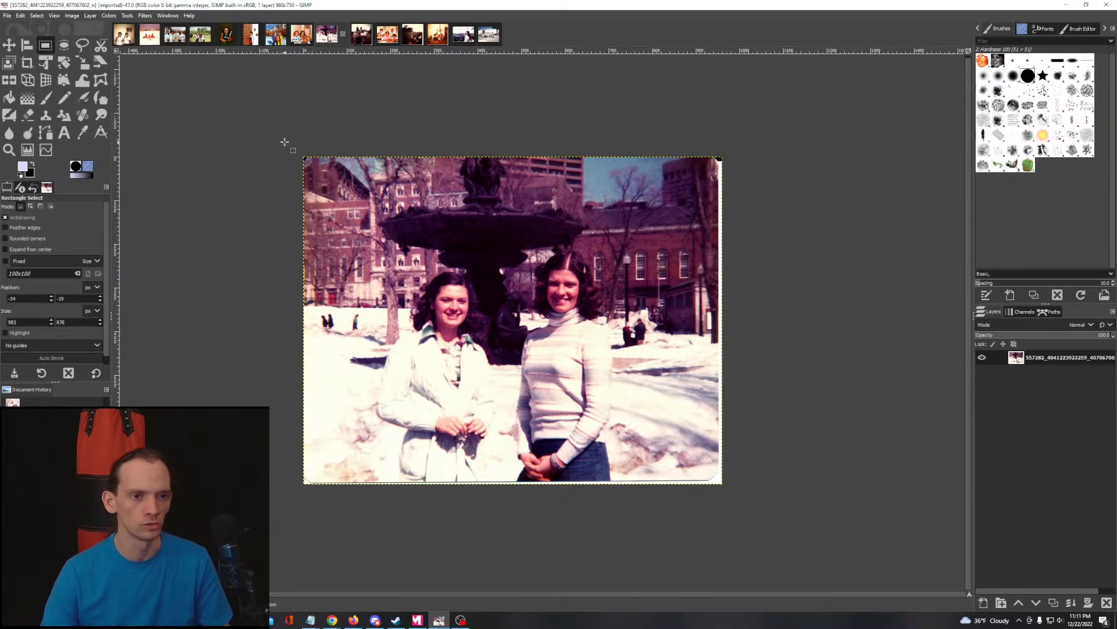
drag(284, 142, 715, 475)
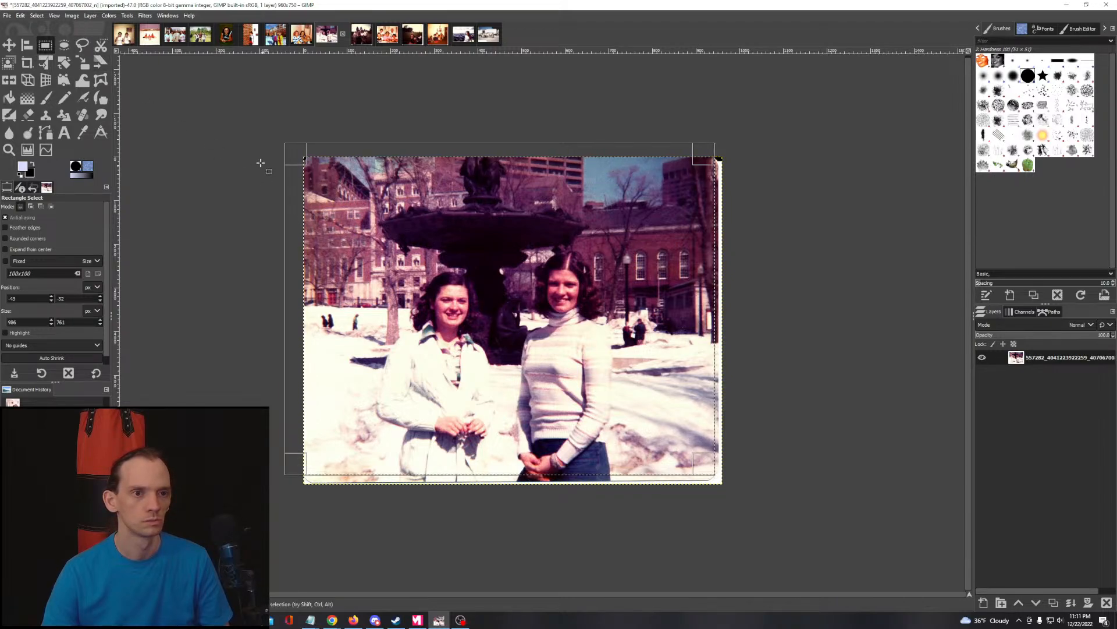
drag(294, 159, 312, 173)
click(72, 15)
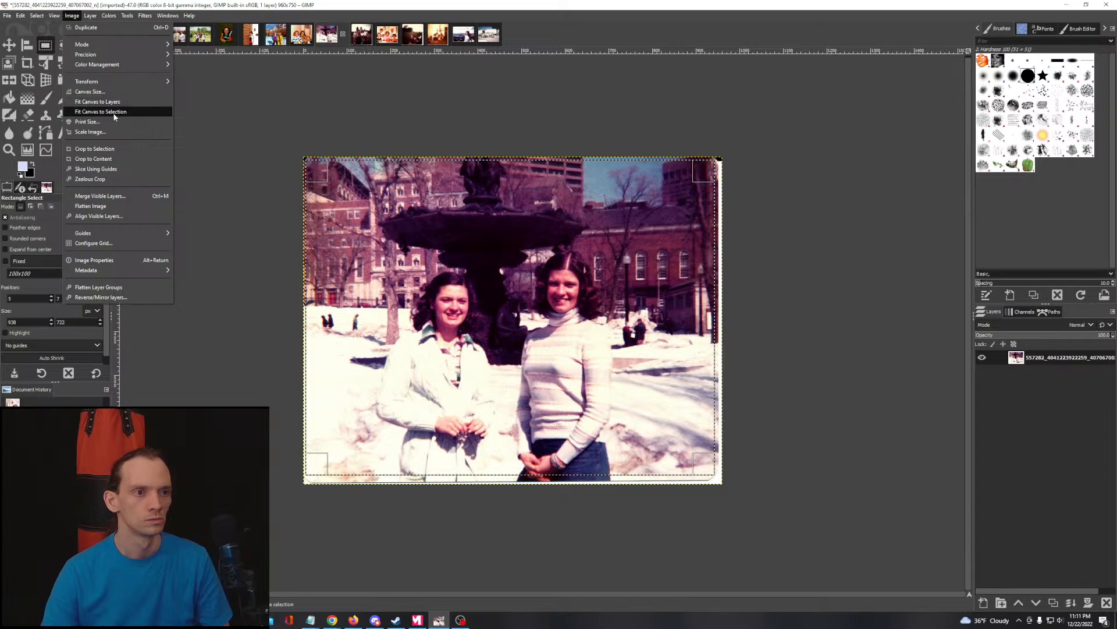
click(103, 149)
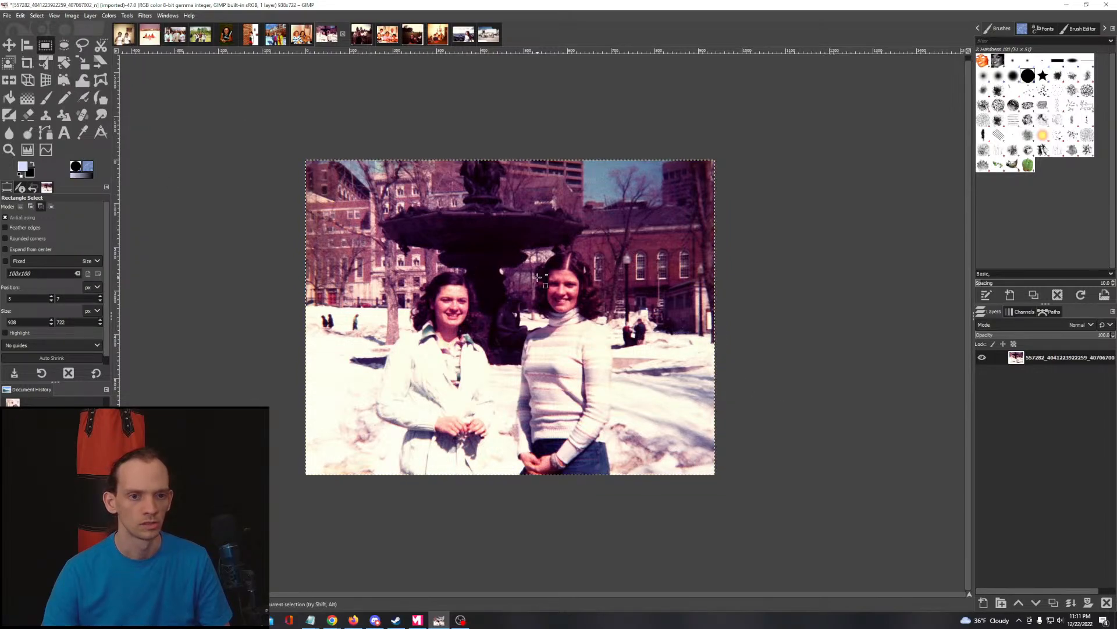
Step: Duplicate the fountain photo's layer and apply the automatic White Balance correction to the copy
scroll(566, 332, up, 1)
drag(559, 337, 555, 307)
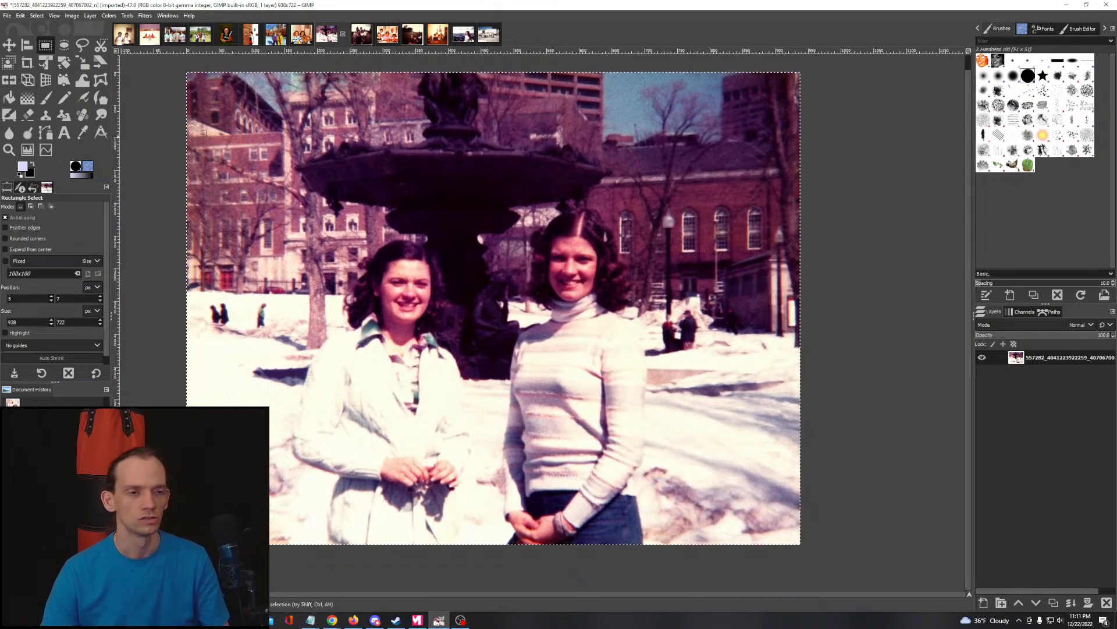
right_click(1041, 360)
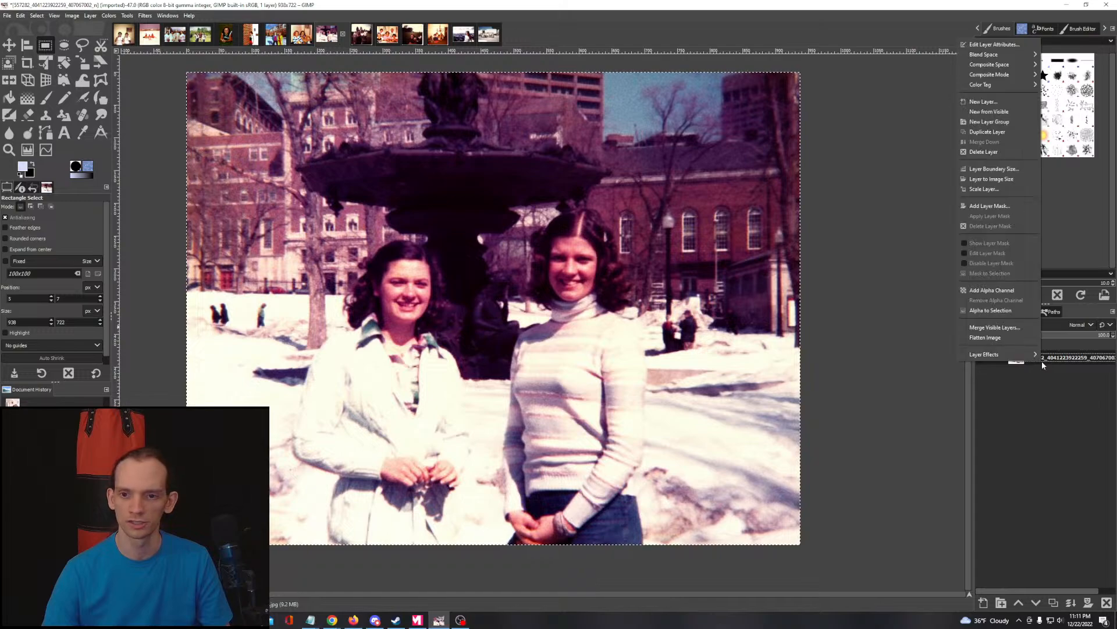
click(1003, 132)
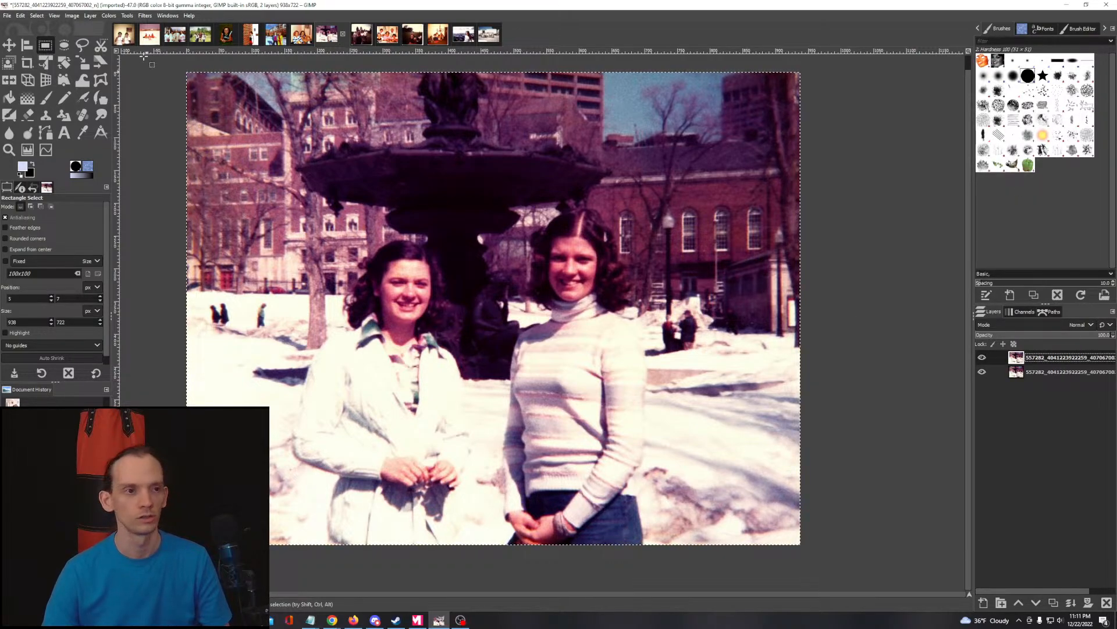
click(109, 15)
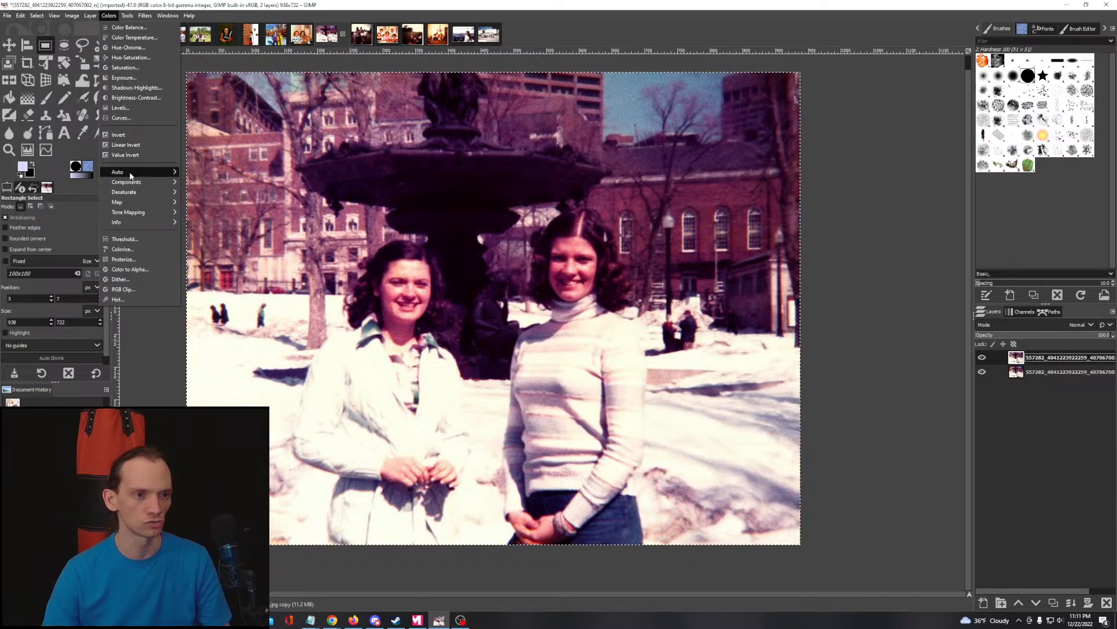
mouse_move(130, 174)
click(222, 181)
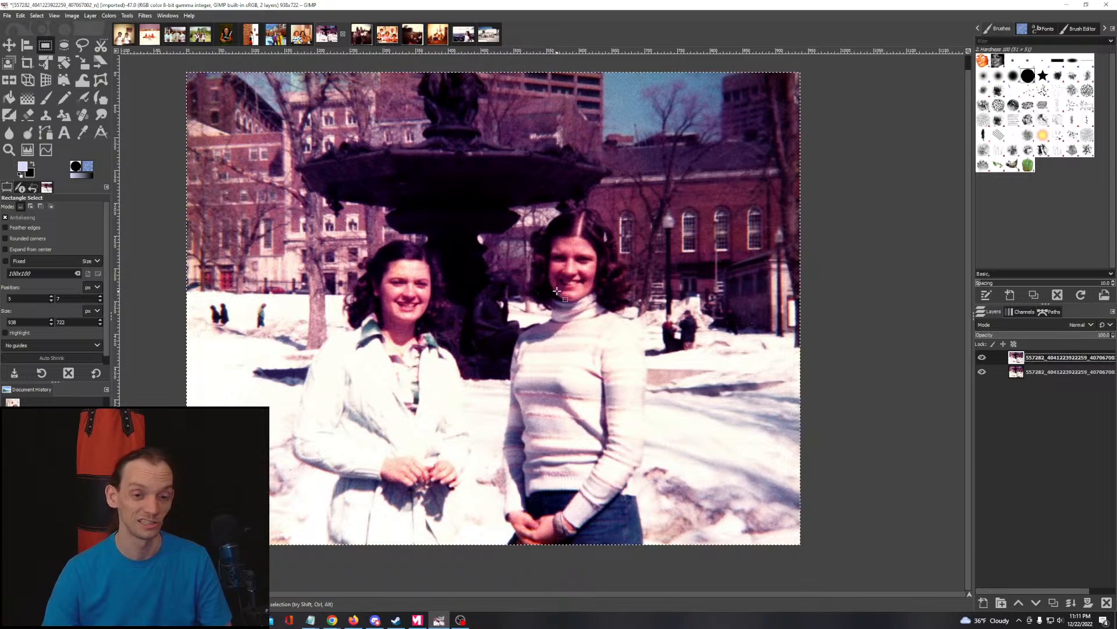
scroll(491, 271, down, 1)
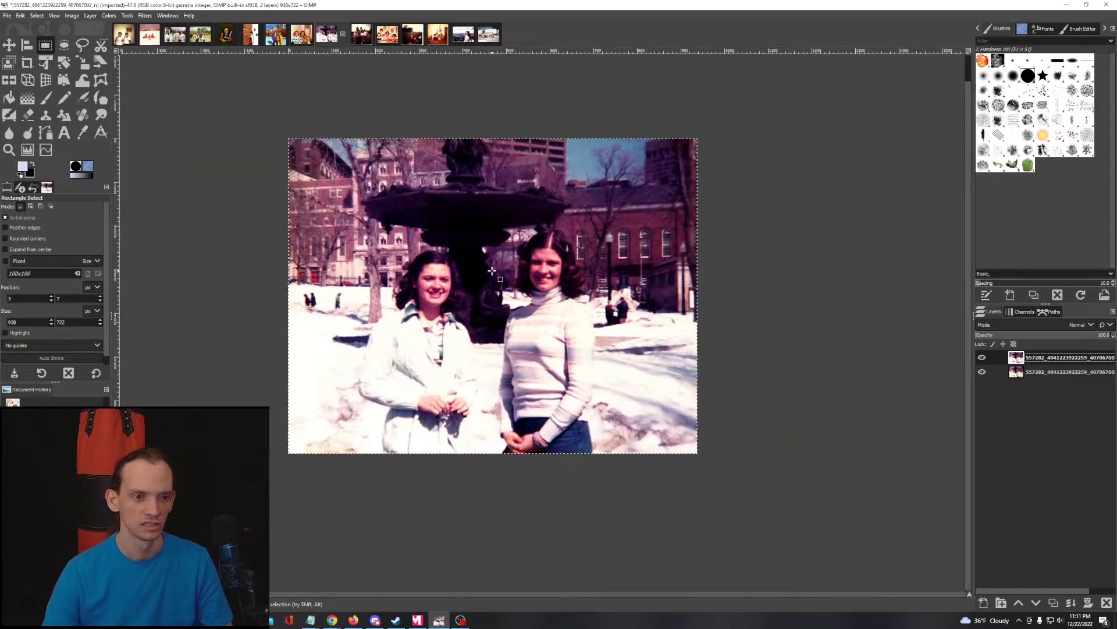
scroll(491, 271, up, 1)
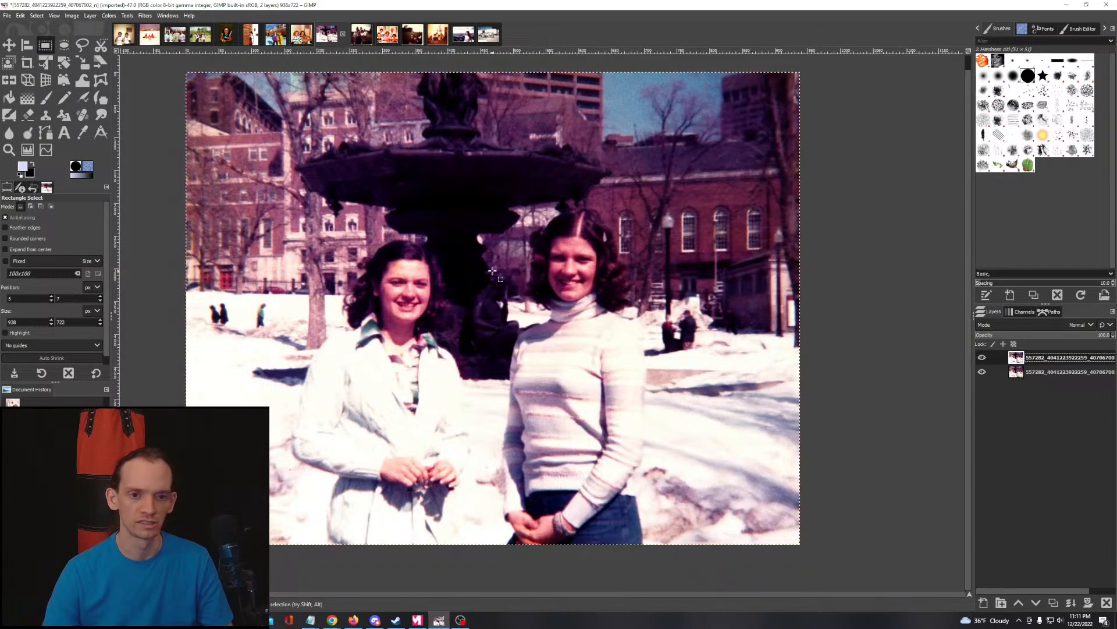
click(108, 16)
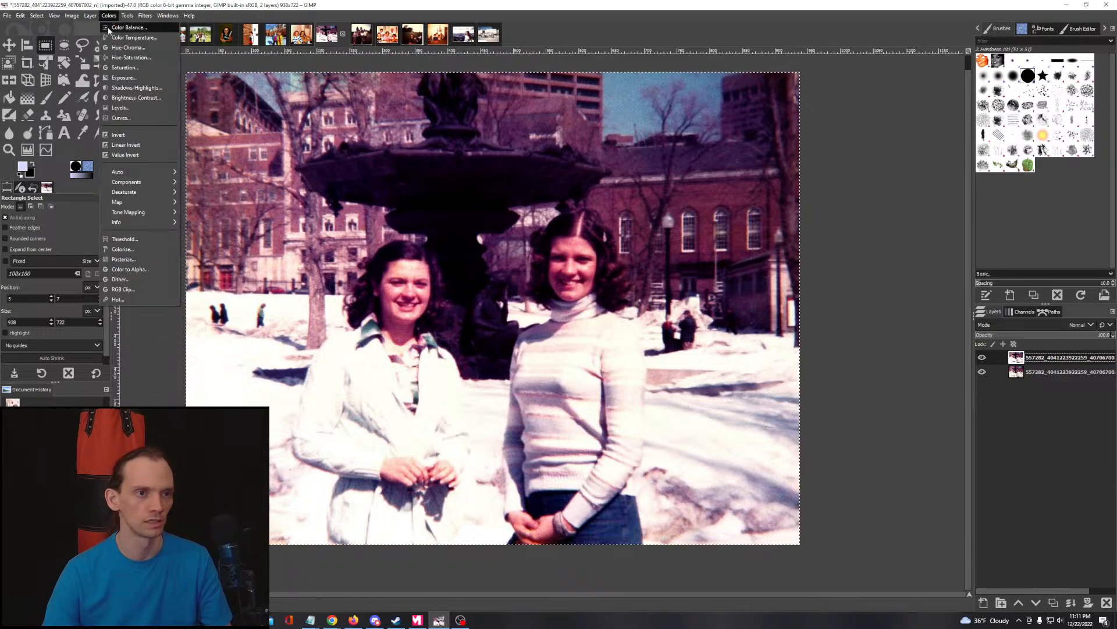
click(136, 88)
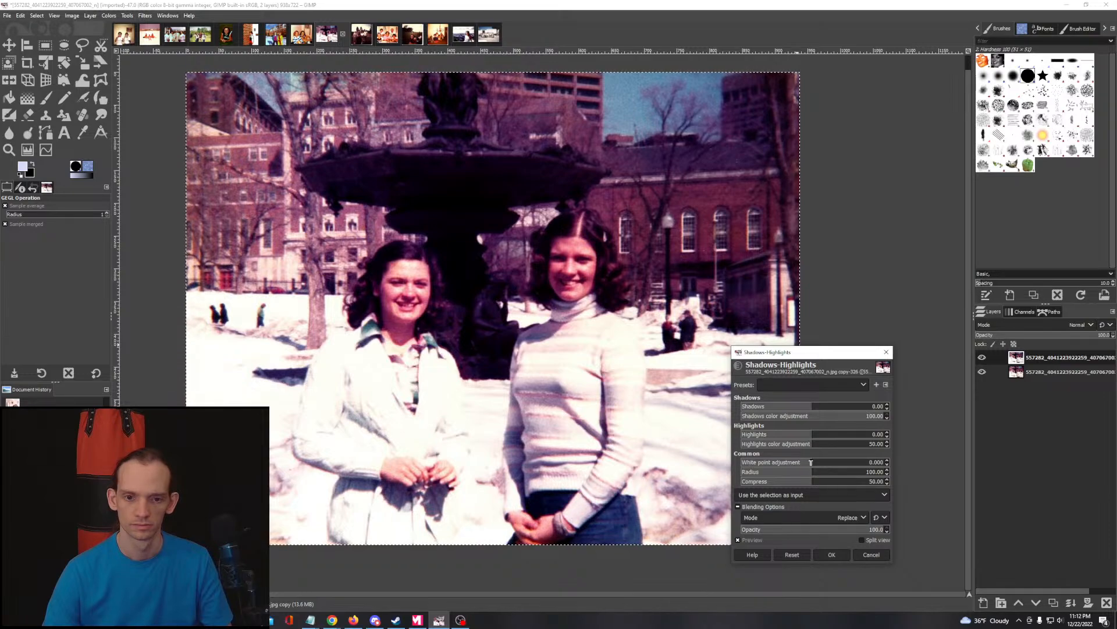
drag(812, 464, 777, 465)
drag(806, 407, 905, 415)
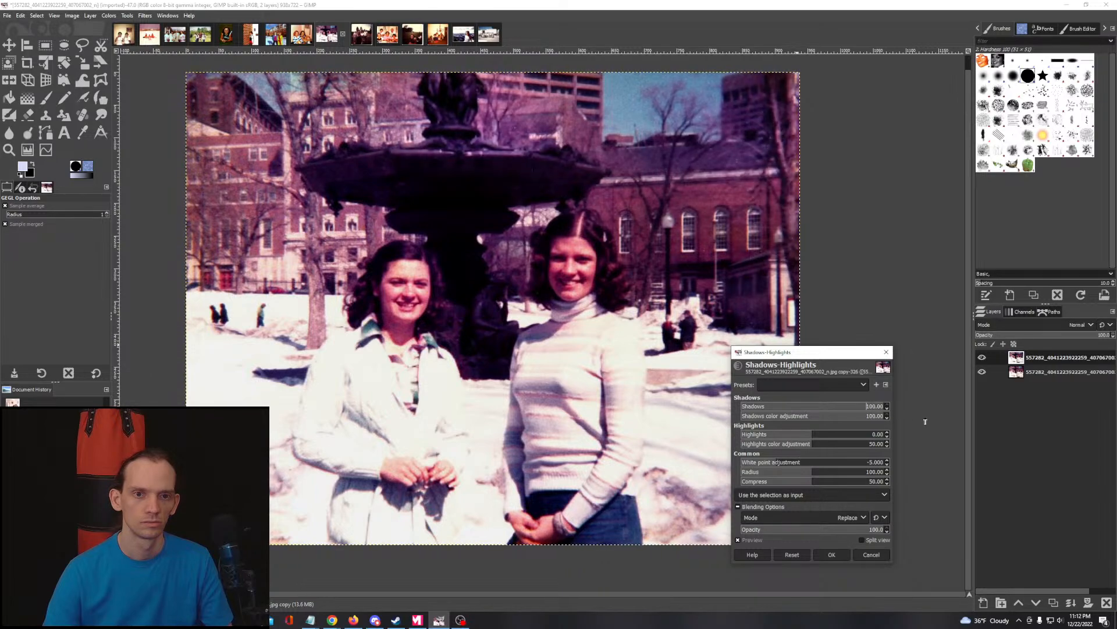
drag(669, 401, 862, 415)
drag(536, 245, 472, 288)
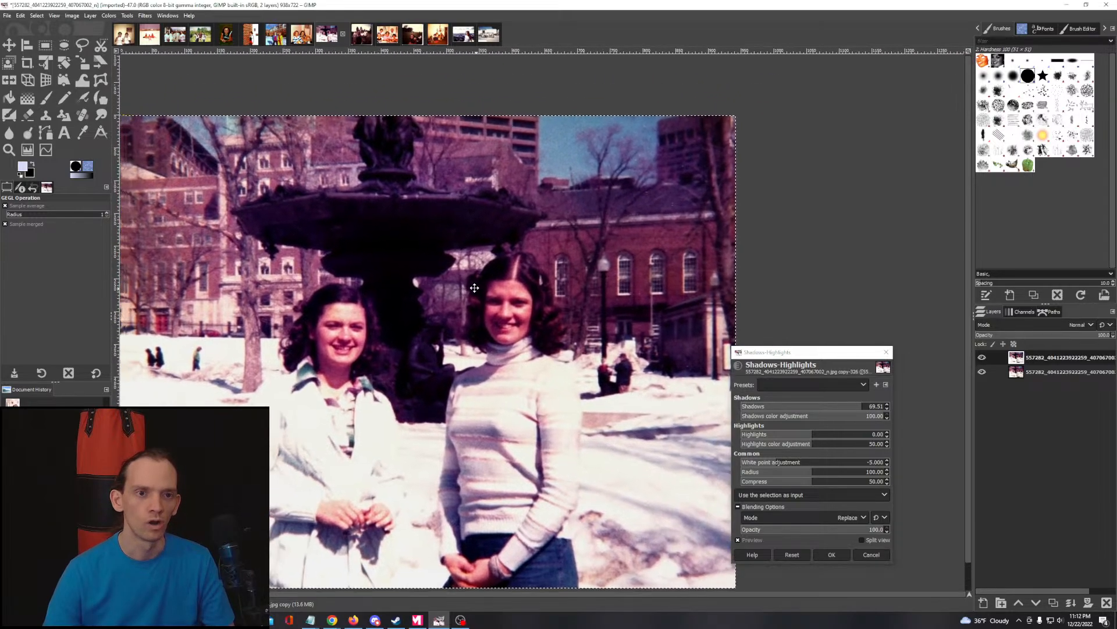
drag(823, 408, 707, 389)
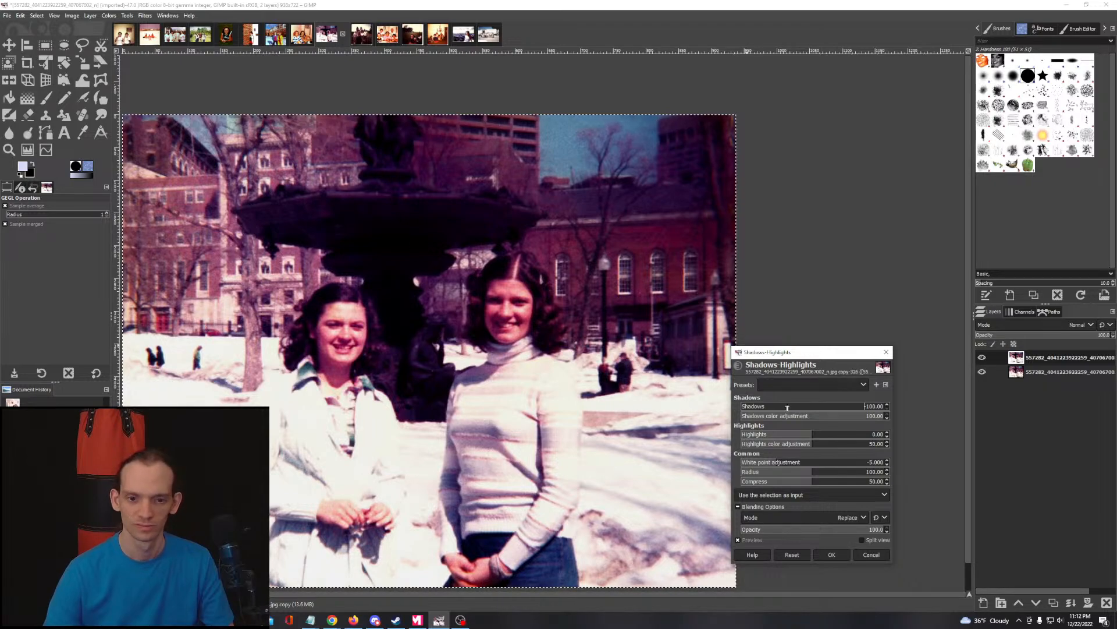
click(806, 406)
drag(812, 412, 617, 447)
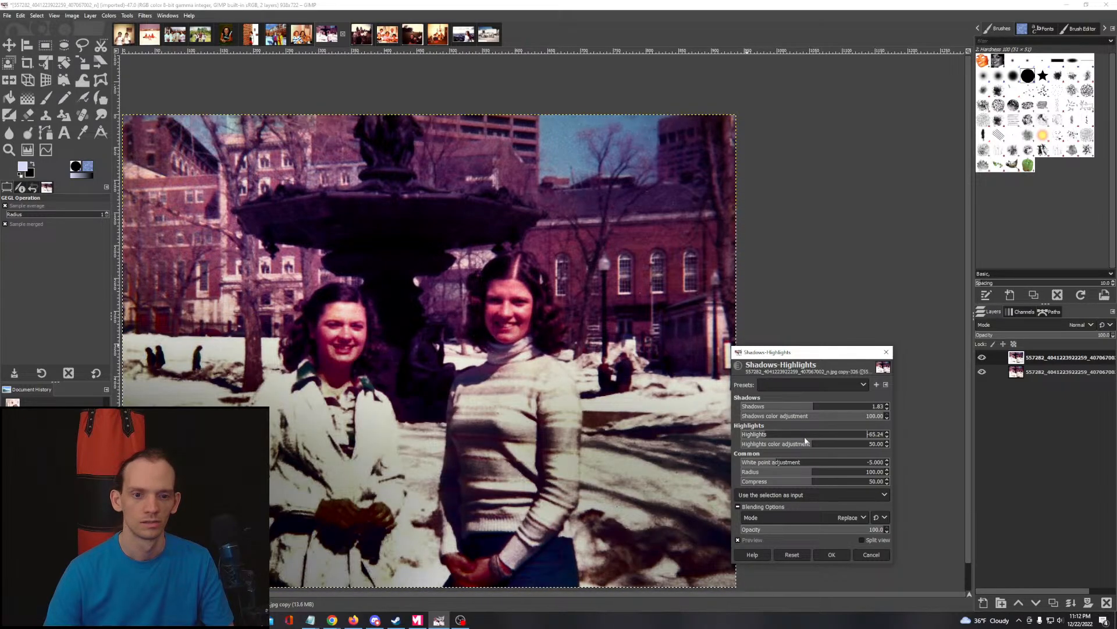
drag(804, 437, 747, 412)
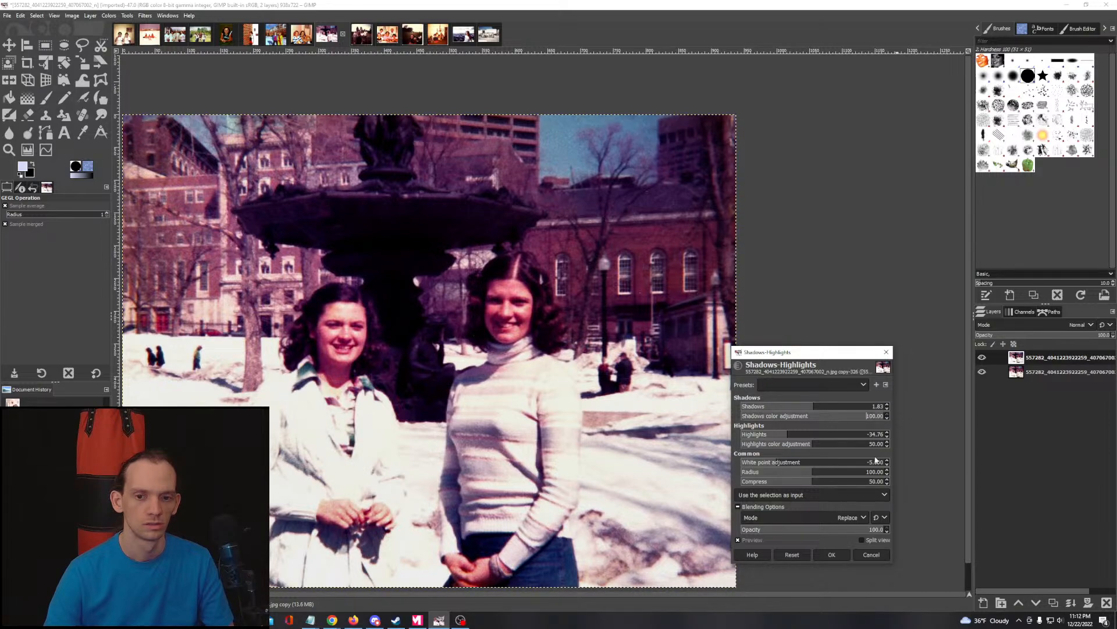
click(872, 555)
Step: Start a Shadows-Highlights adjustment on the fountain photo's copied layer with Shadows at 17.07 and Highlights at -32.93
click(109, 16)
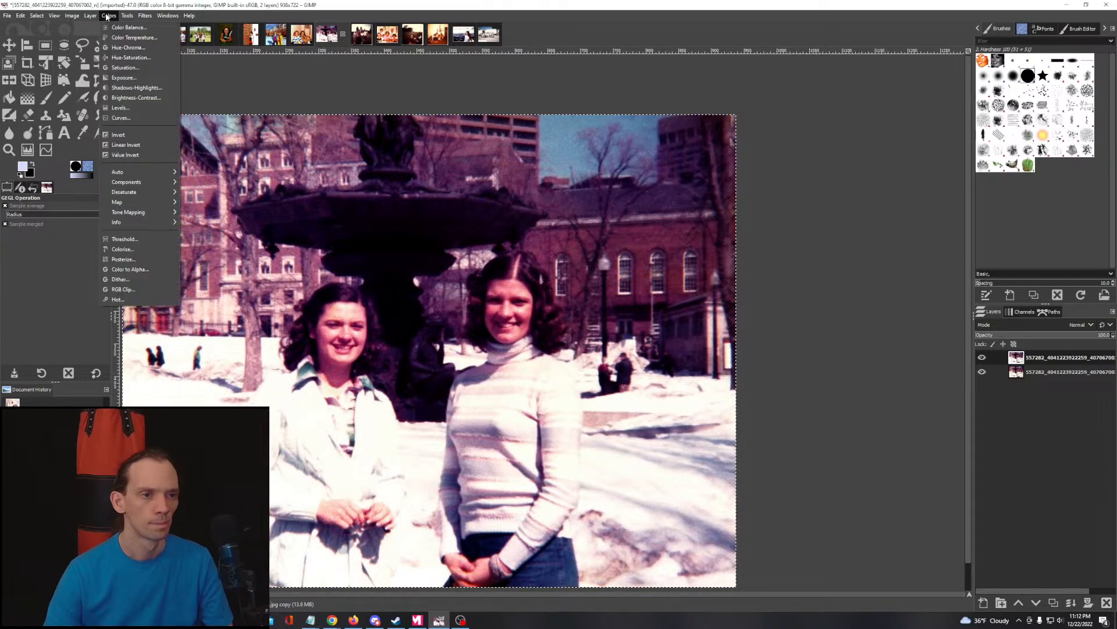
click(136, 88)
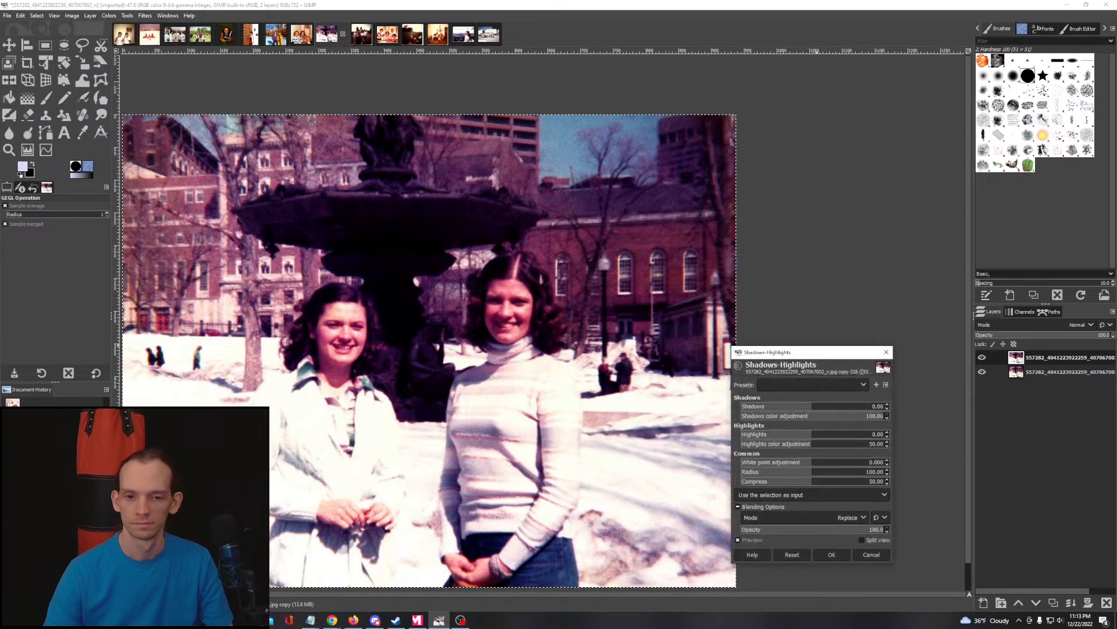
drag(811, 407, 834, 407)
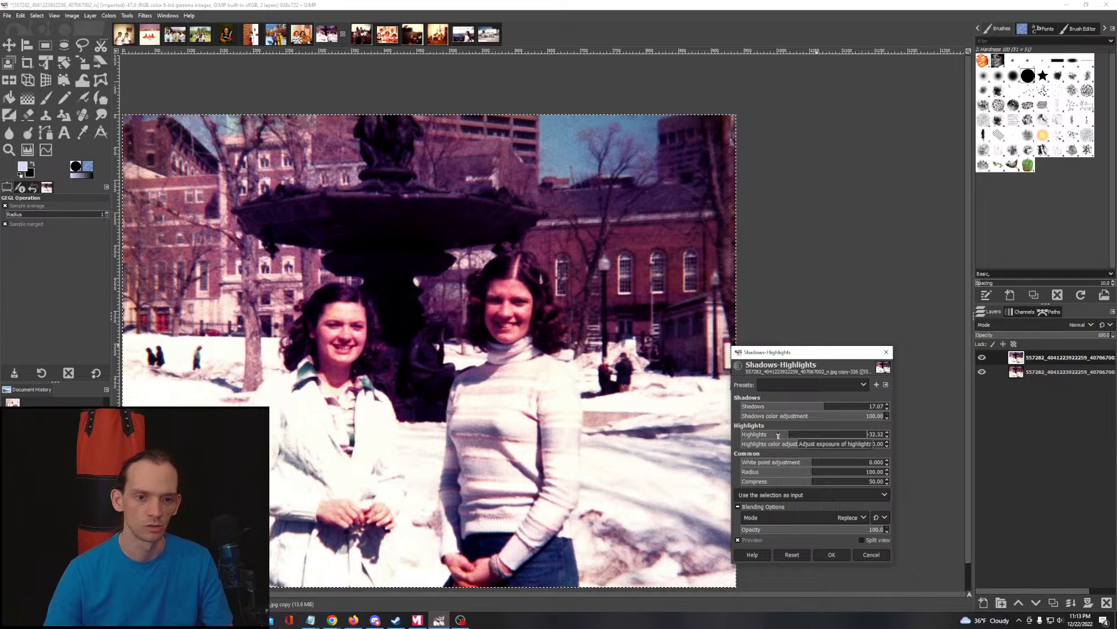
mouse_move(790, 435)
mouse_down()
mouse_move(778, 436)
mouse_move(790, 435)
mouse_up()
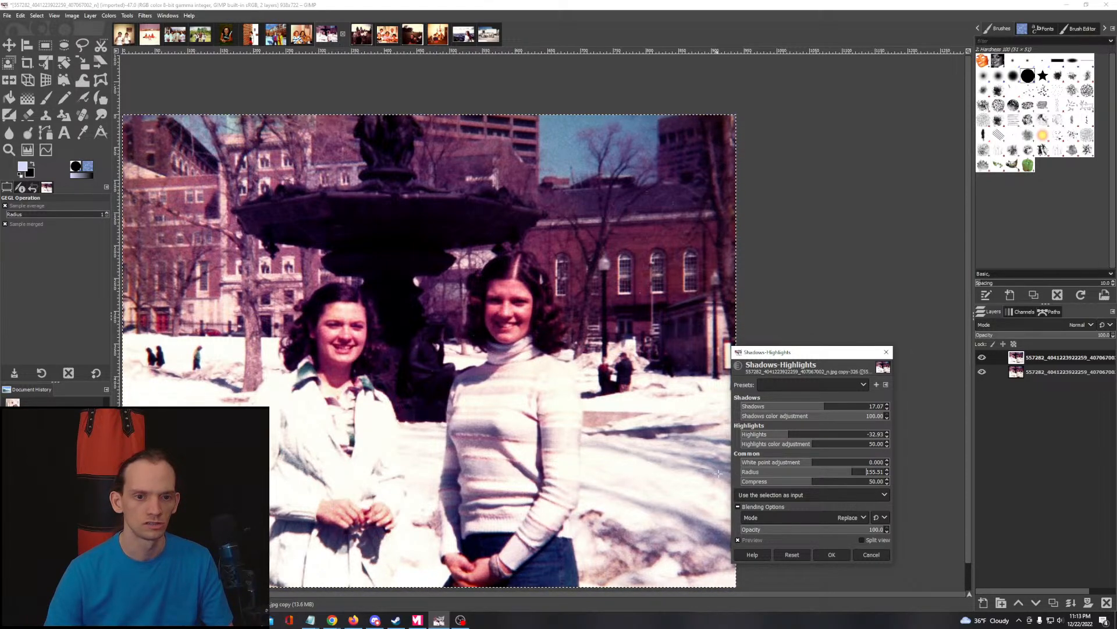
Step: Try low and high Radius values, settle on 99.44 with Compress at 50, and apply the Shadows-Highlights adjustment
drag(751, 472, 747, 474)
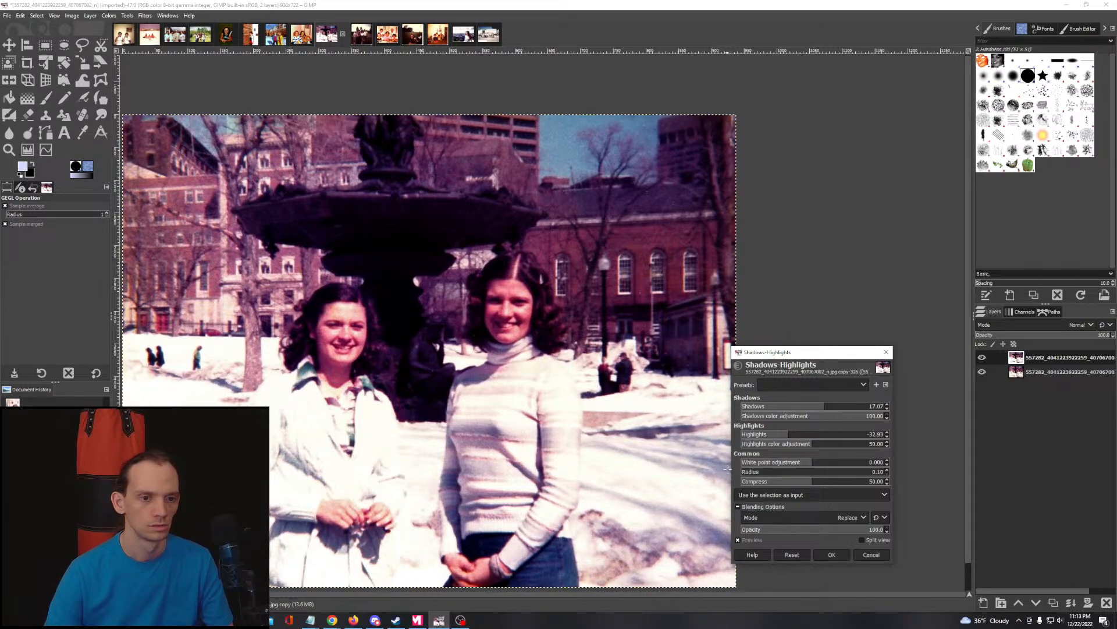
drag(751, 472, 855, 480)
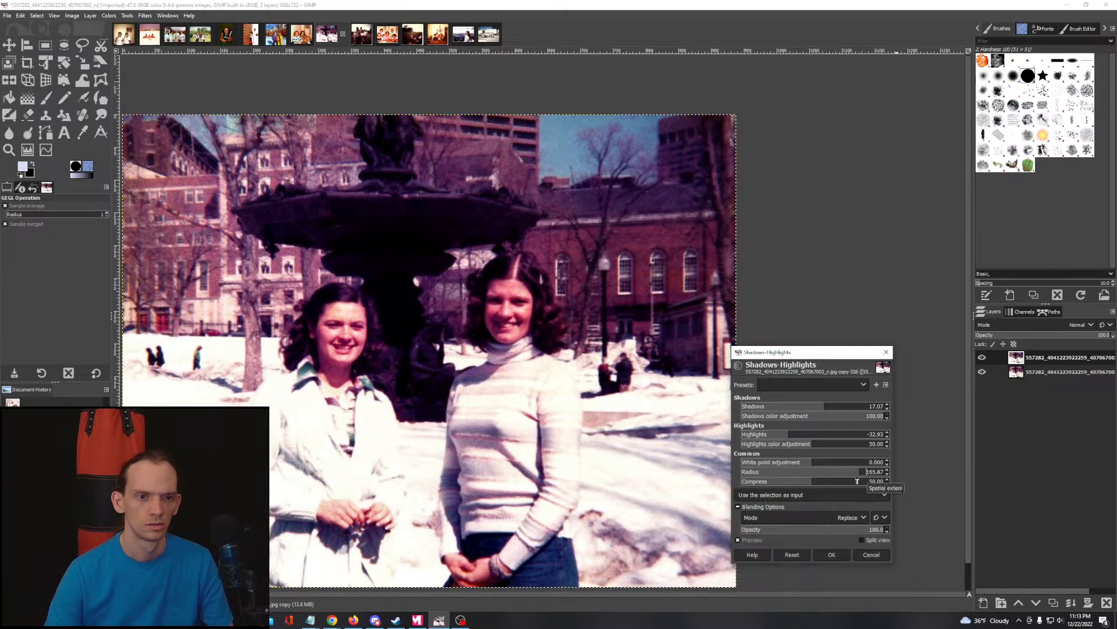
drag(756, 472, 812, 472)
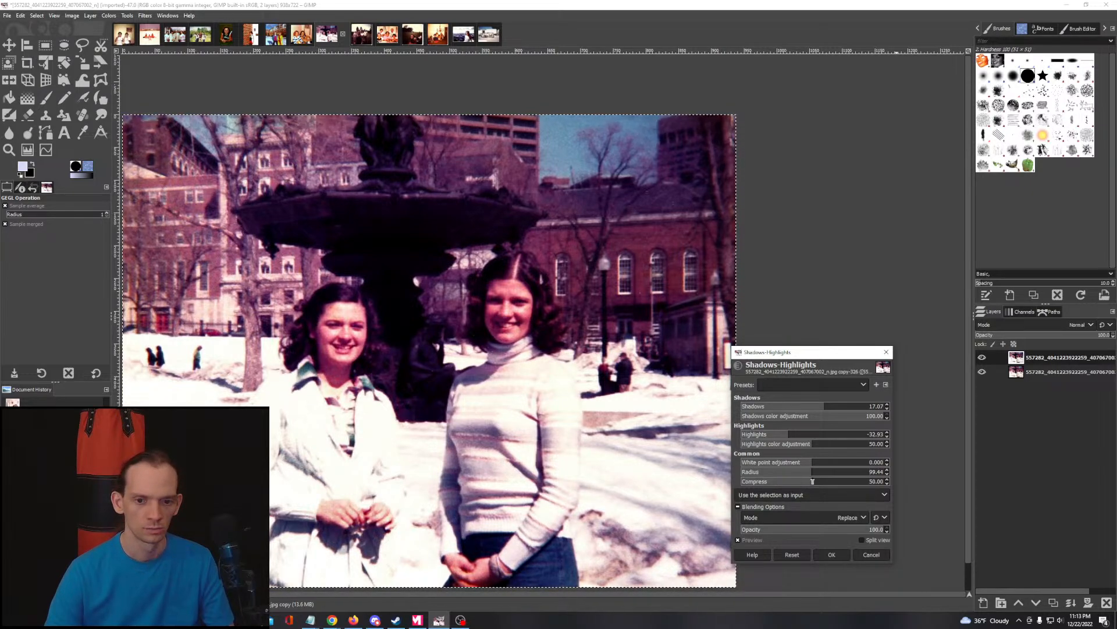
drag(758, 482, 839, 483)
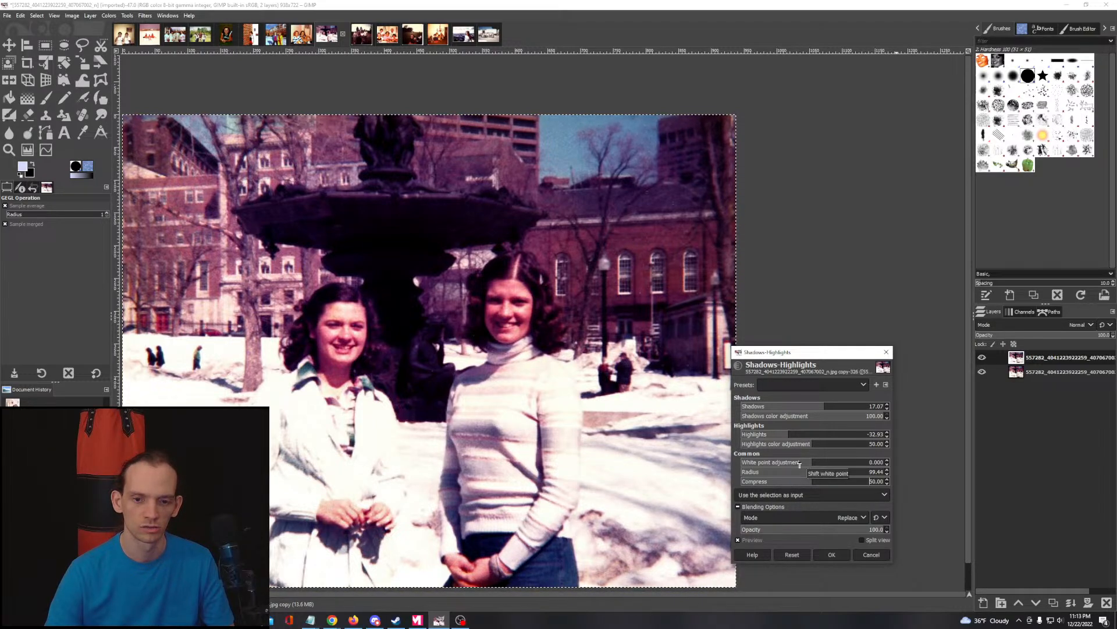
click(832, 555)
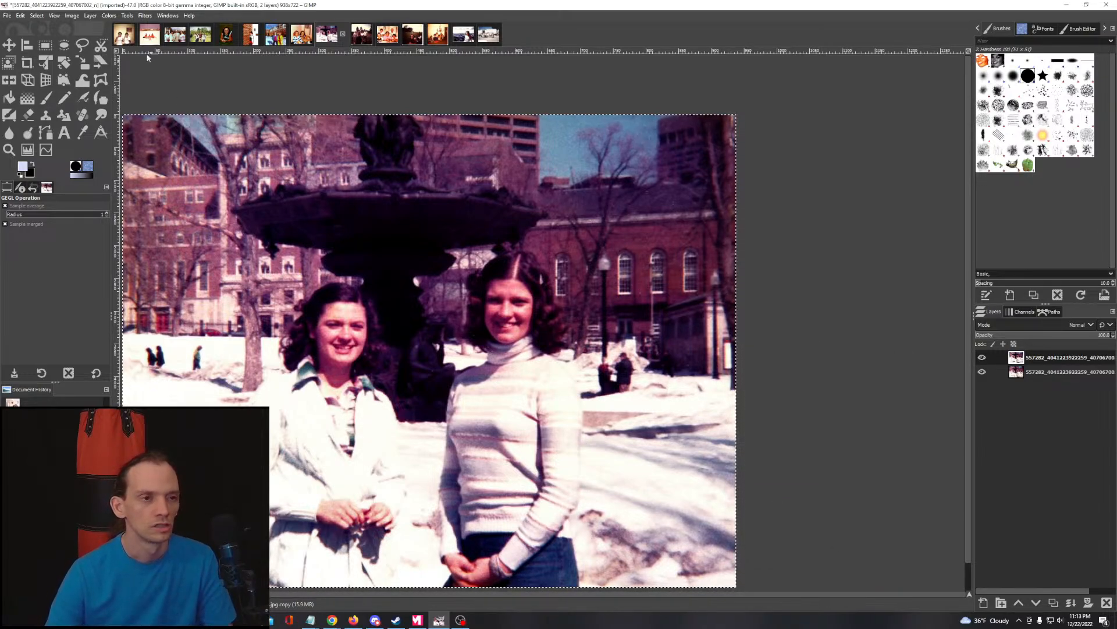
click(108, 16)
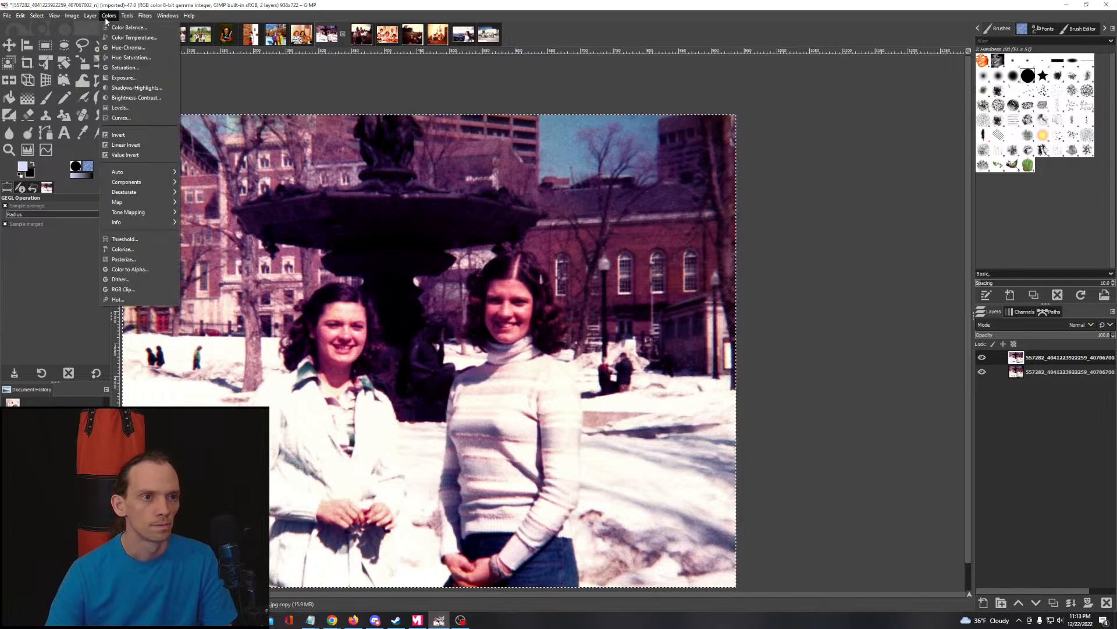
click(122, 117)
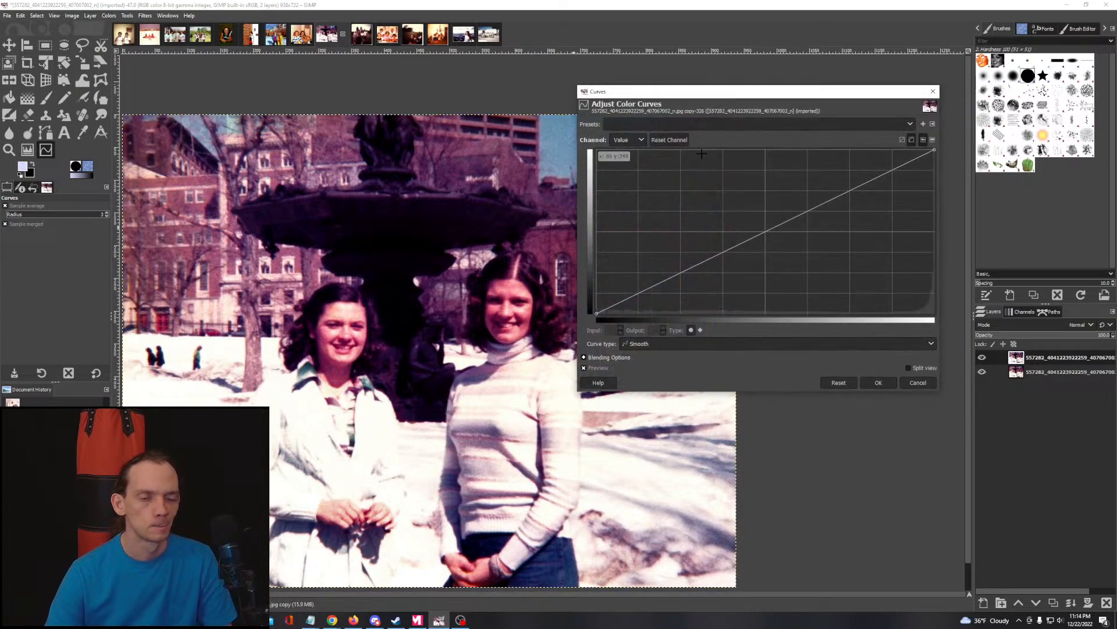
scroll(413, 227, down, 1)
drag(441, 235, 375, 288)
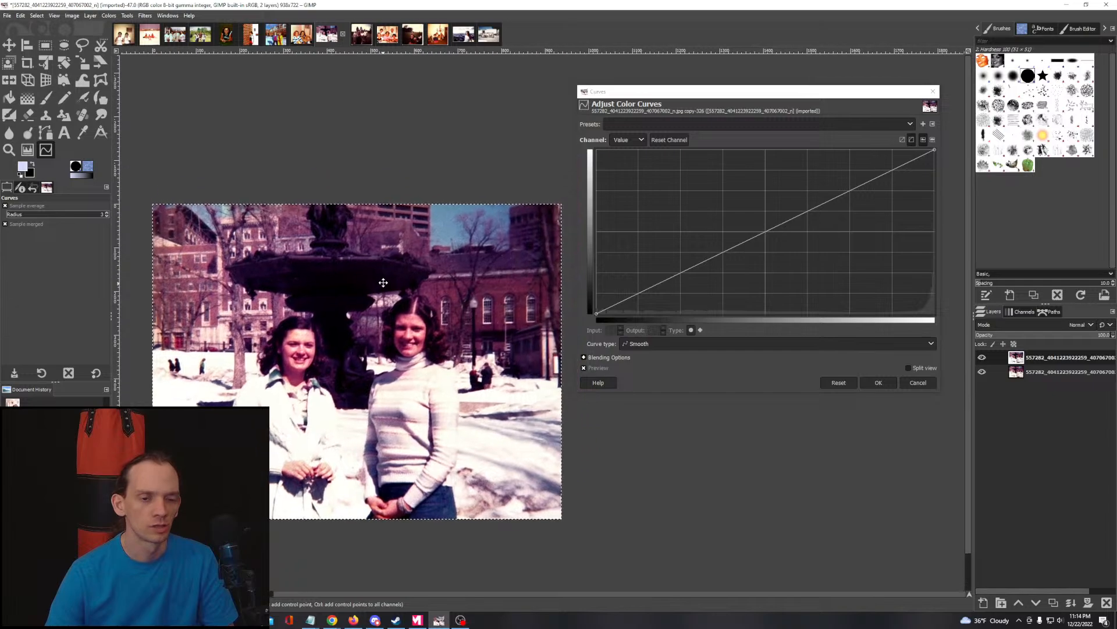
scroll(458, 285, up, 1)
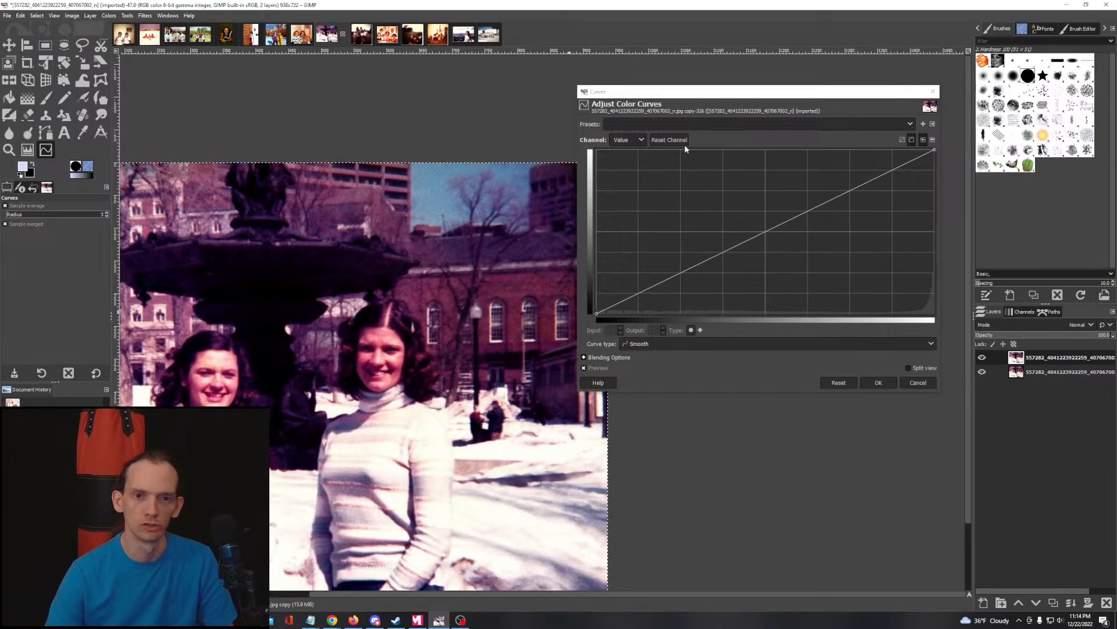
click(632, 139)
click(631, 176)
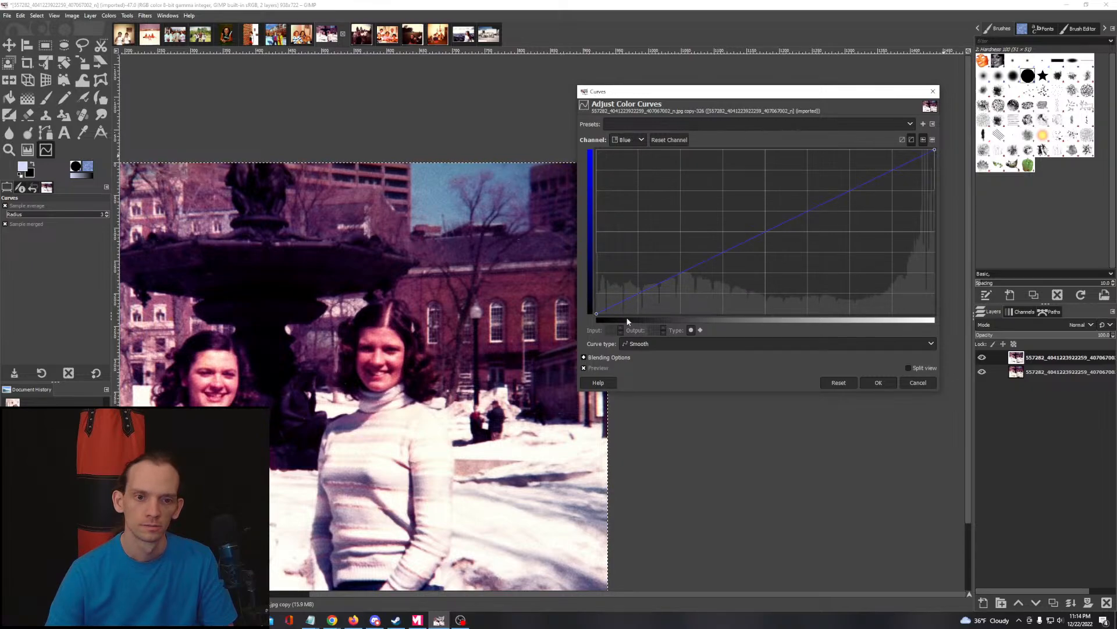
click(918, 383)
Step: Start a Levels adjustment on the copied layer and set the Blue channel's midtone gamma to 0.84
click(90, 16)
mouse_move(108, 15)
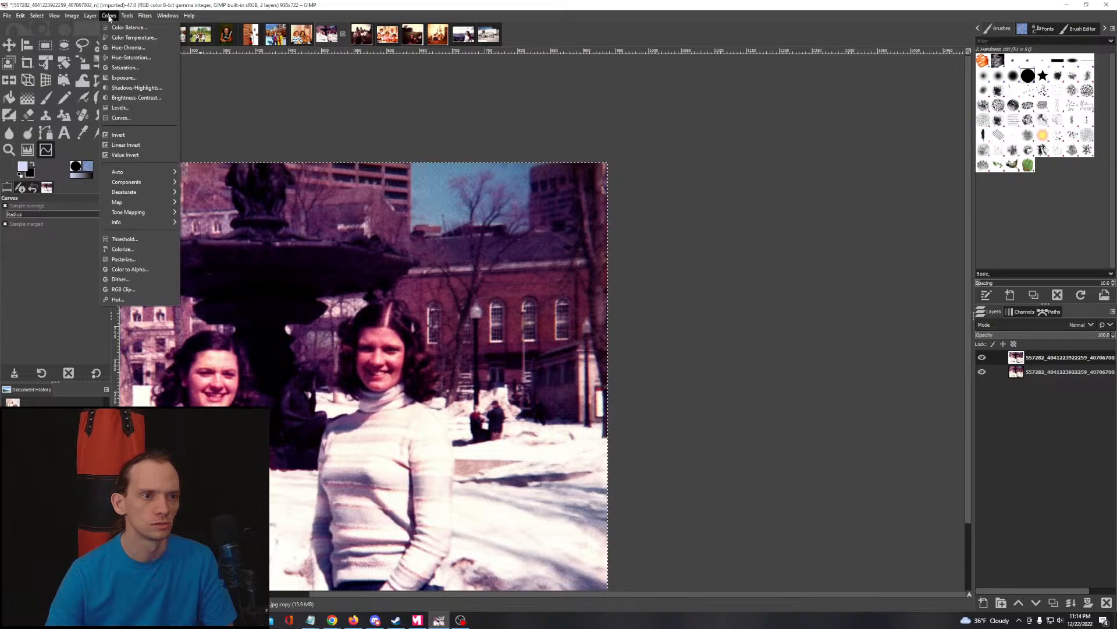
click(120, 108)
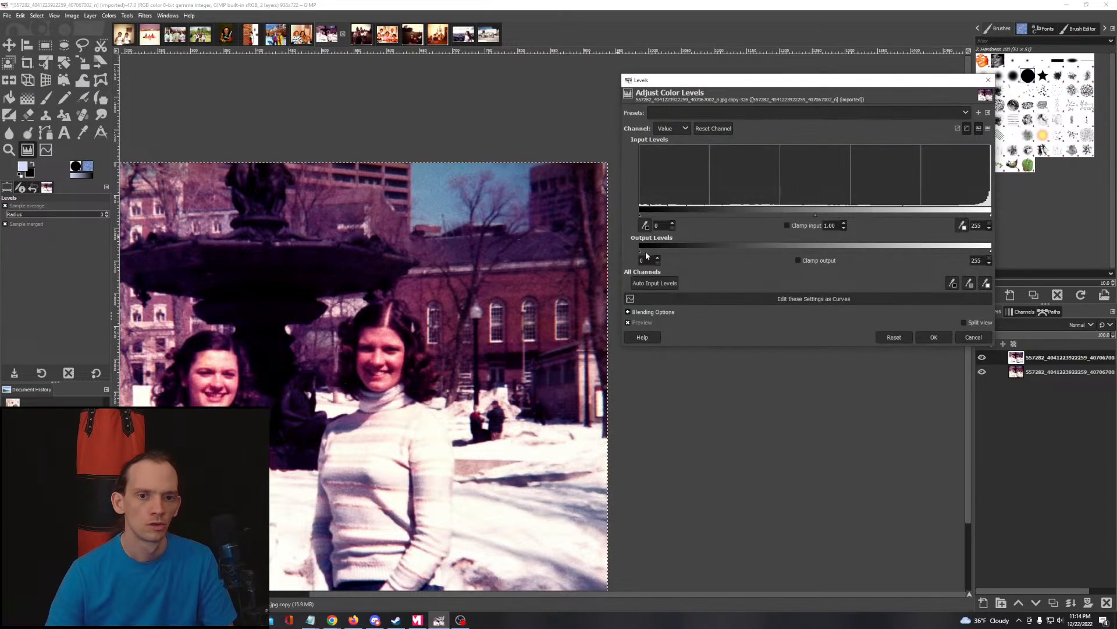
click(683, 124)
click(669, 172)
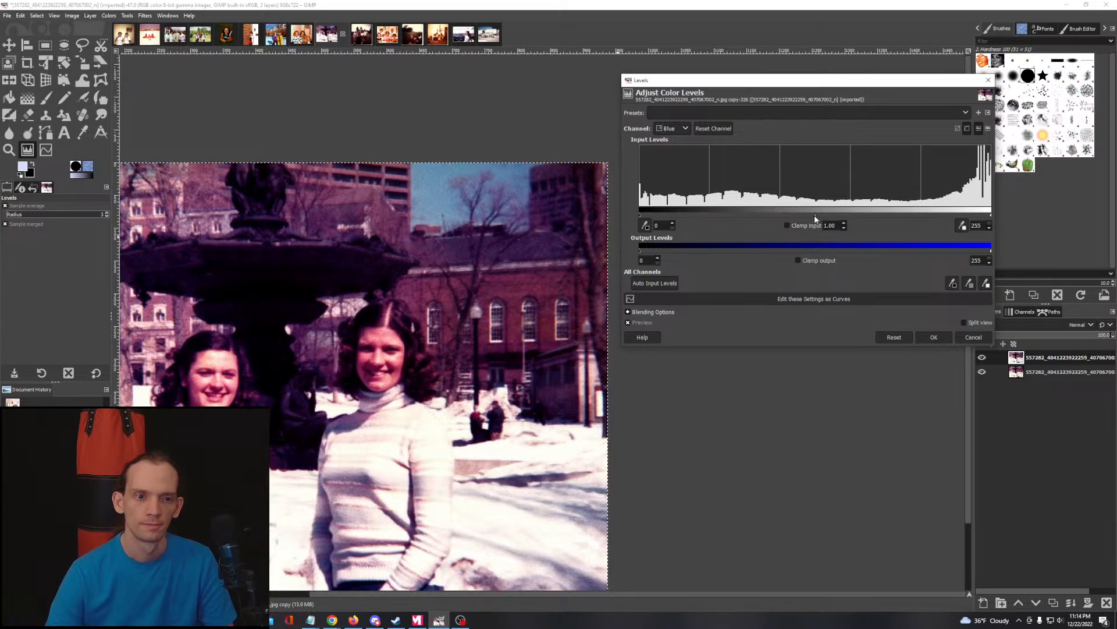
mouse_move(815, 215)
mouse_down()
mouse_move(768, 218)
mouse_move(833, 215)
mouse_move(820, 222)
mouse_move(831, 225)
mouse_up()
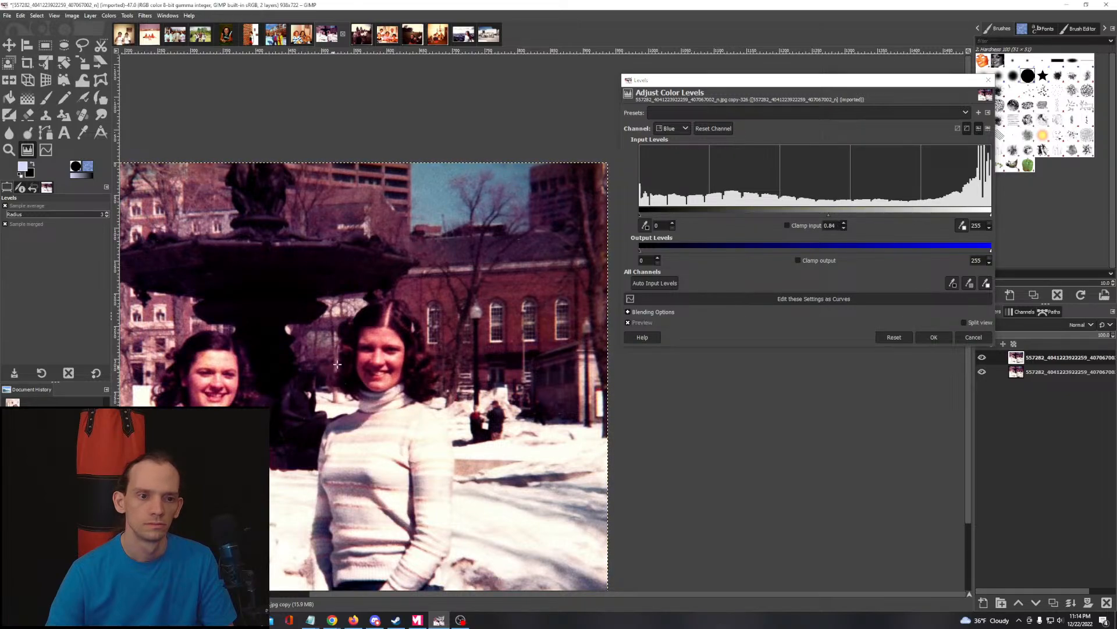
Step: Set the Red channel's midtone gamma to 0.78 in the Levels adjustment
scroll(452, 262, down, 2)
drag(452, 261, 406, 322)
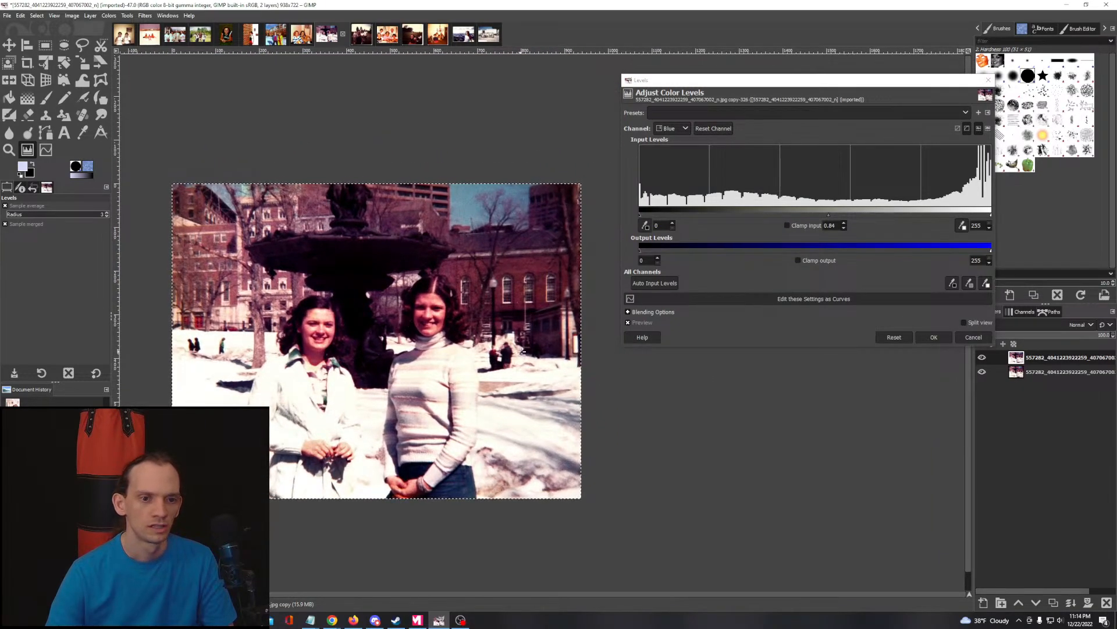
click(678, 131)
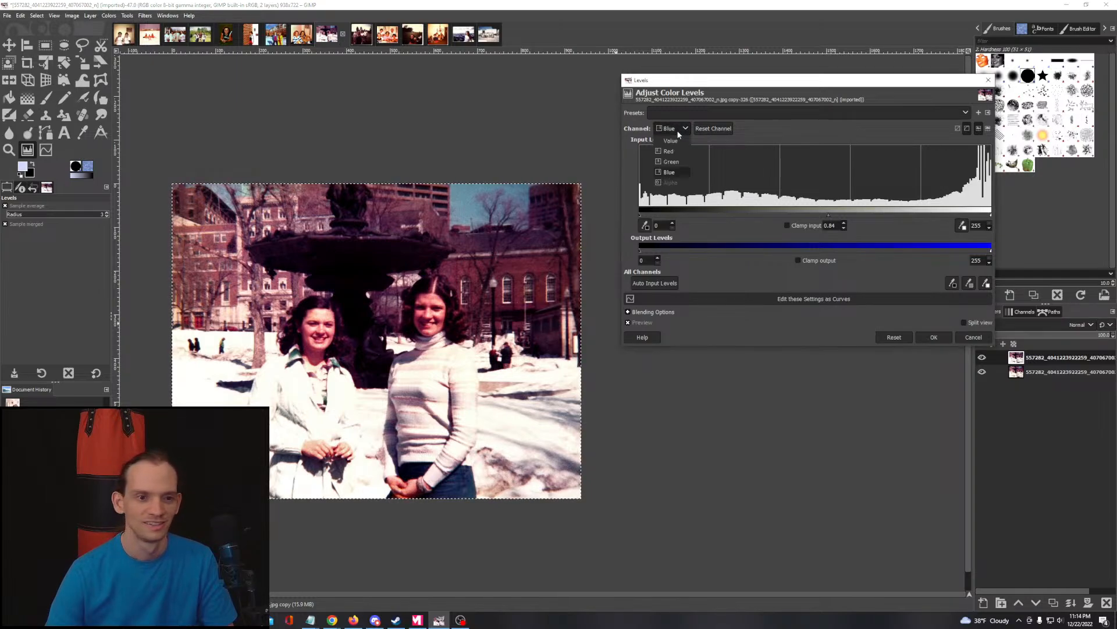
click(680, 148)
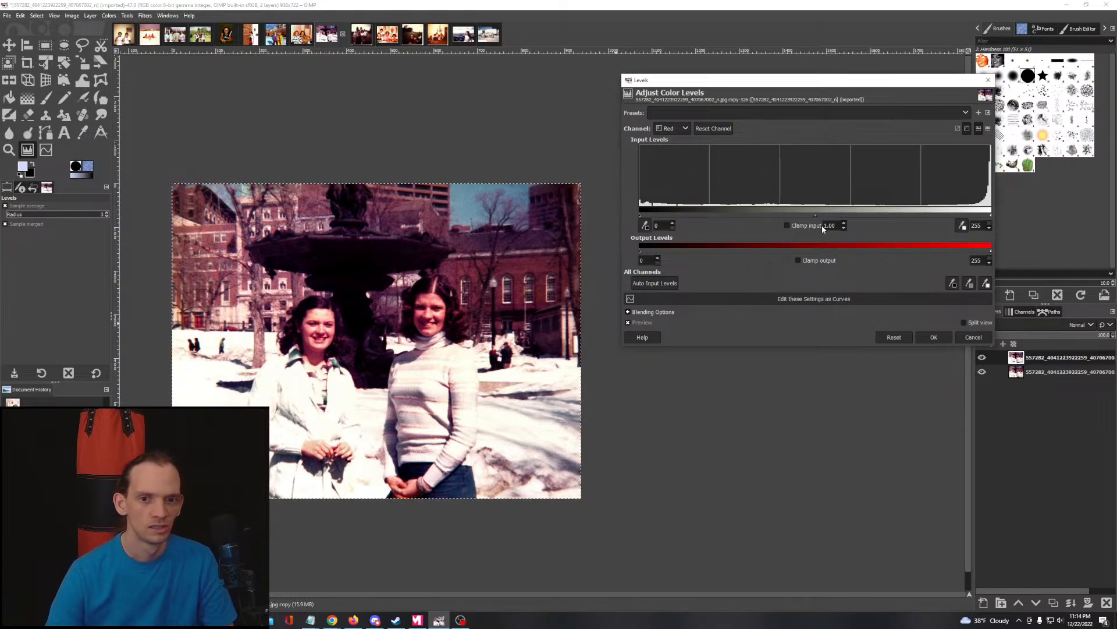
drag(829, 216, 799, 220)
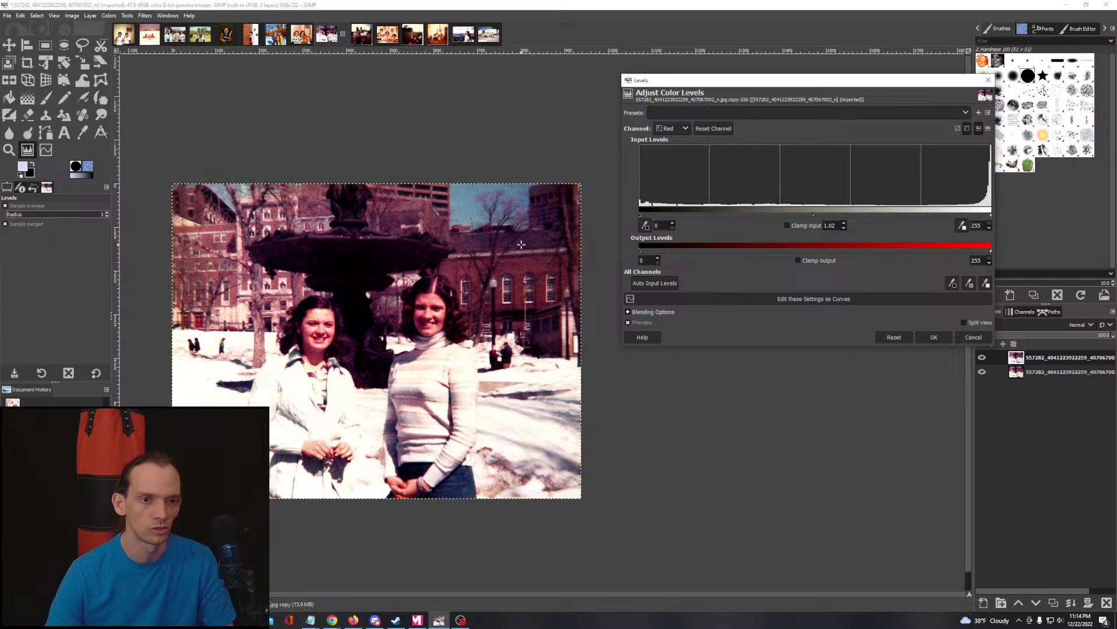
scroll(569, 224, up, 2)
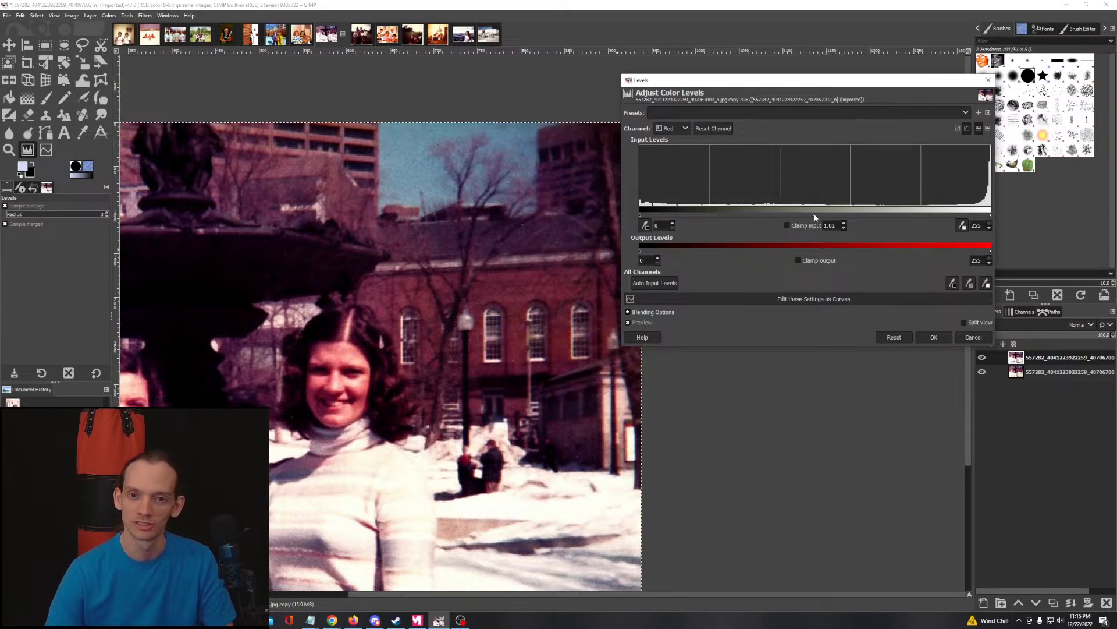
mouse_move(815, 214)
mouse_down()
mouse_move(844, 224)
mouse_move(831, 223)
mouse_up()
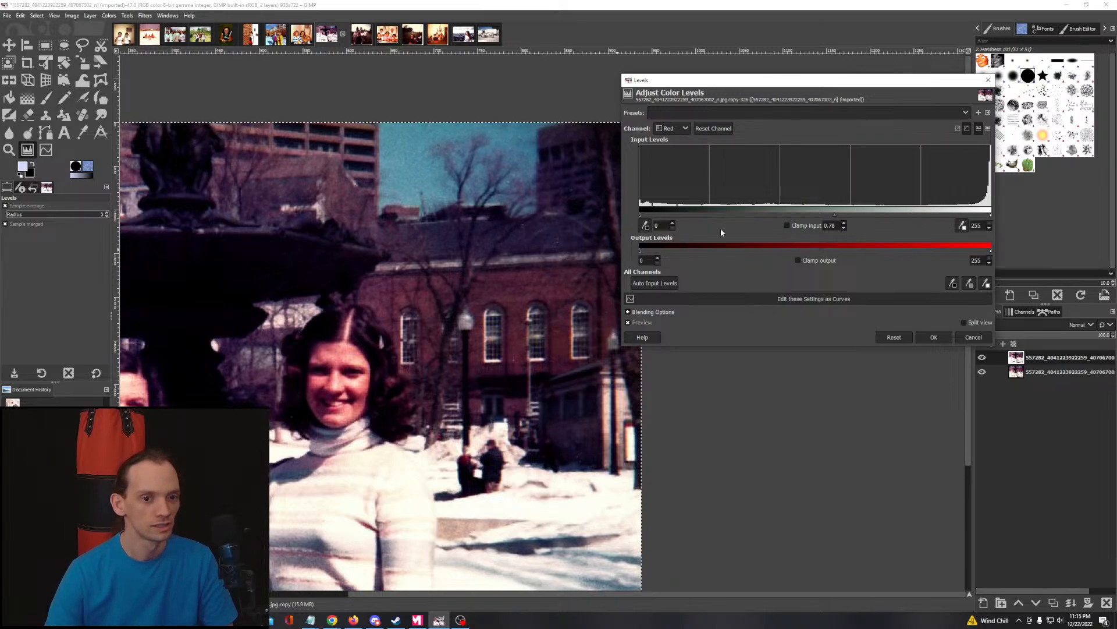
Step: Try the Red channel's white input level at 232, return it to 255, and apply the Levels adjustment
scroll(354, 388, down, 2)
drag(354, 388, 403, 342)
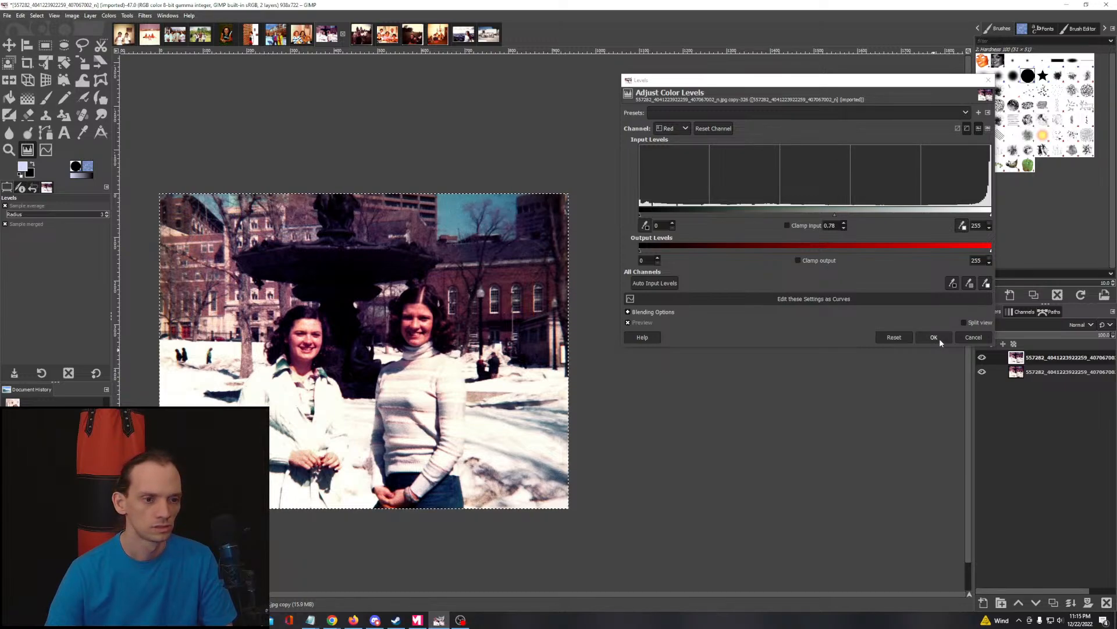
drag(992, 217, 955, 221)
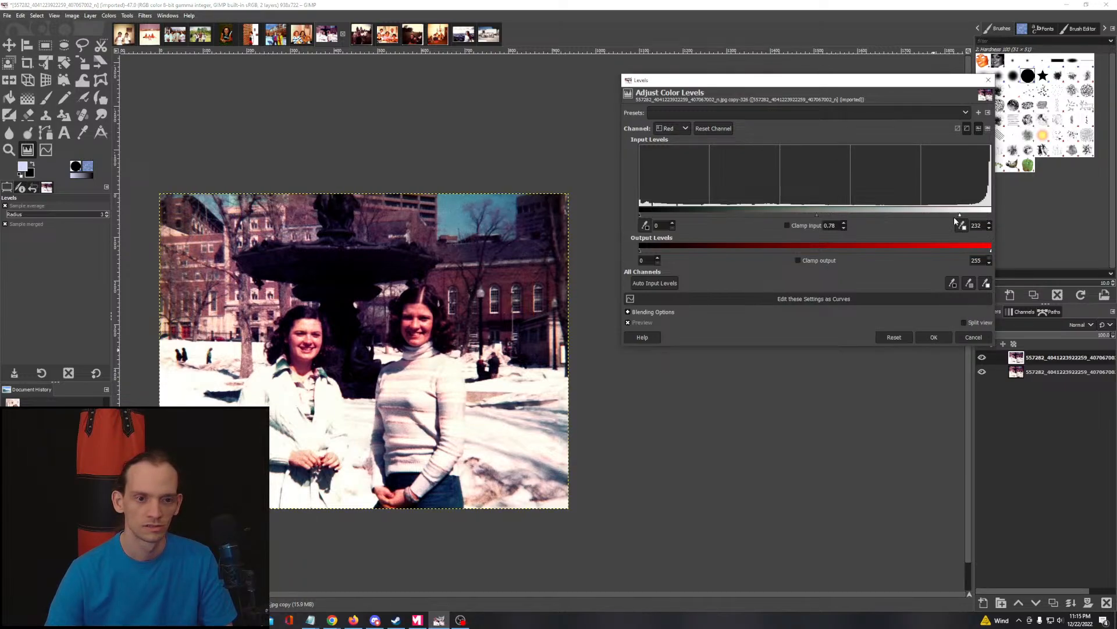
drag(884, 229, 959, 225)
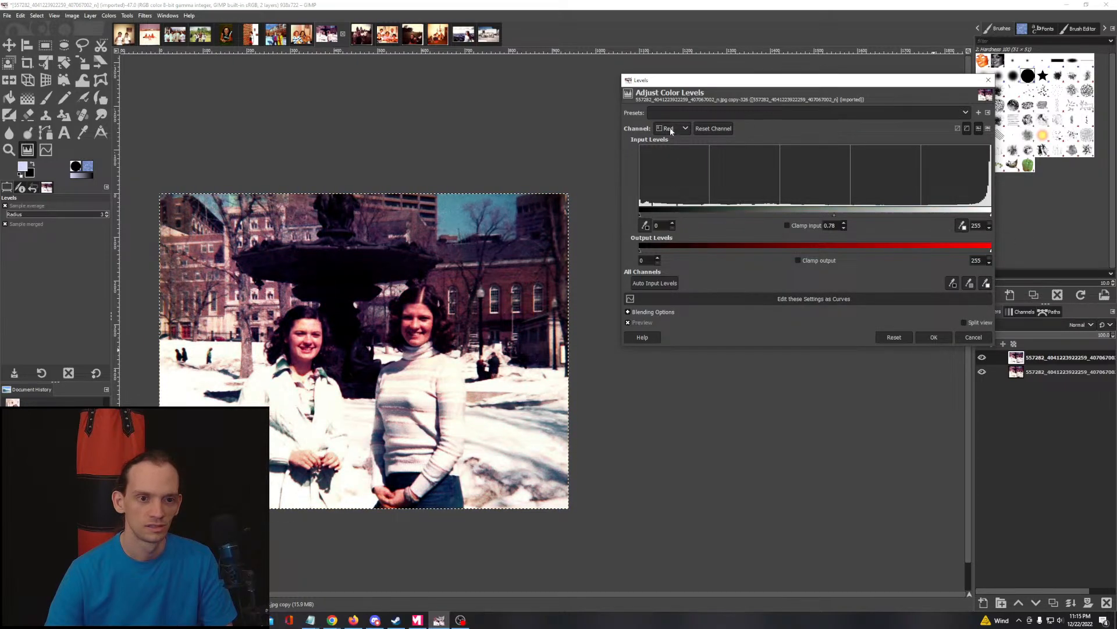
click(934, 337)
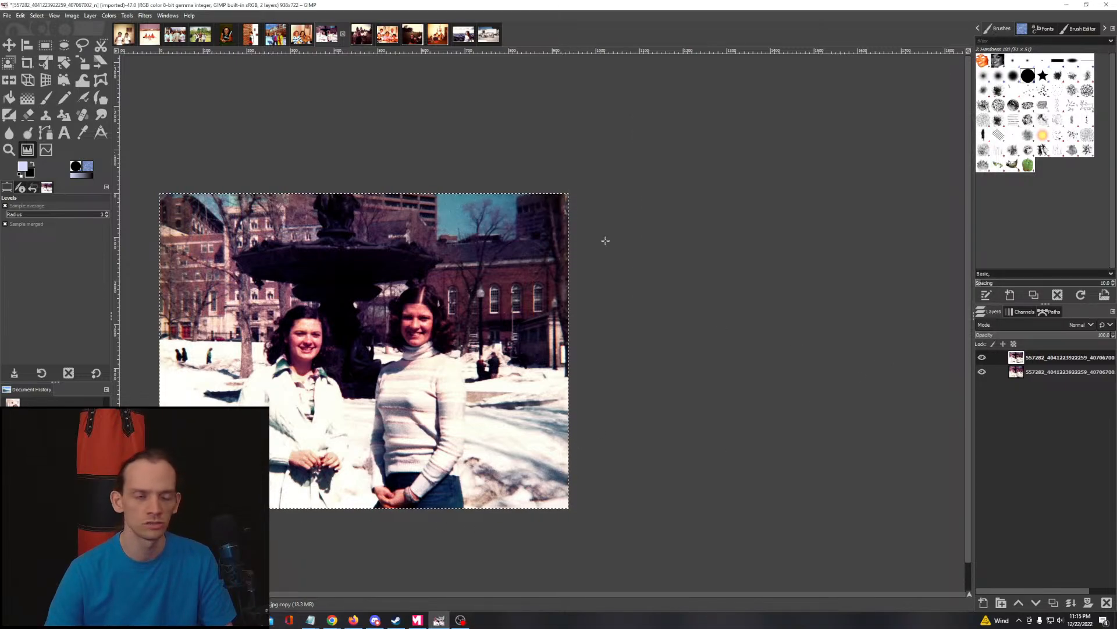
Step: Compare the corrected fountain photo with the original by toggling the copied layer's visibility
click(983, 357)
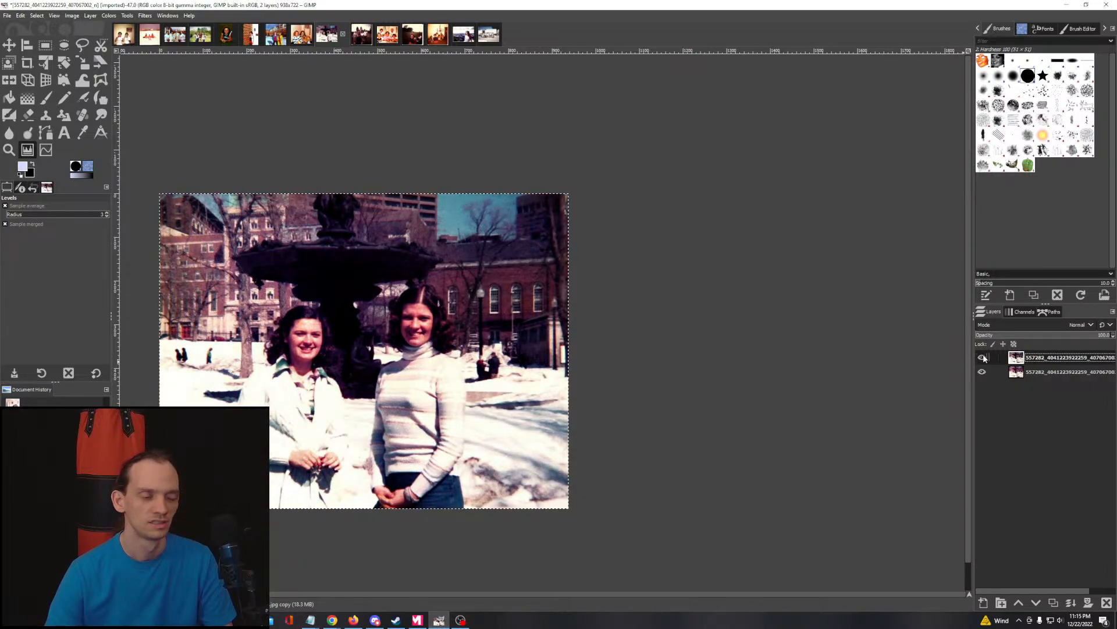
click(983, 357)
click(983, 357)
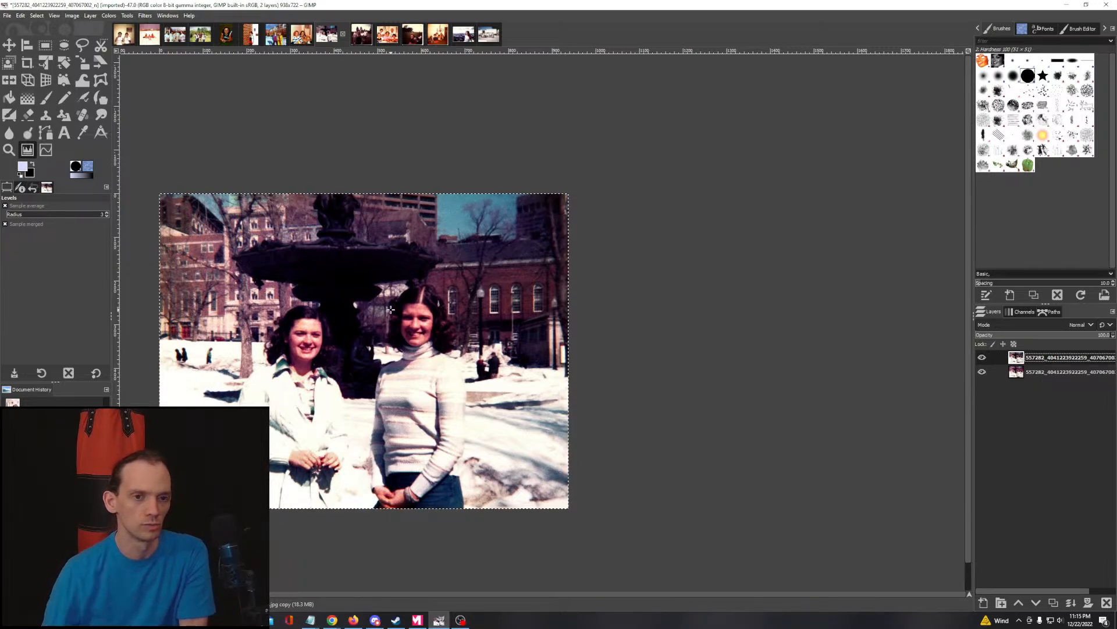
Step: Start a Brightness-Contrast adjustment on the fountain photo's copied layer and set Brightness to 21
scroll(381, 308, up, 3)
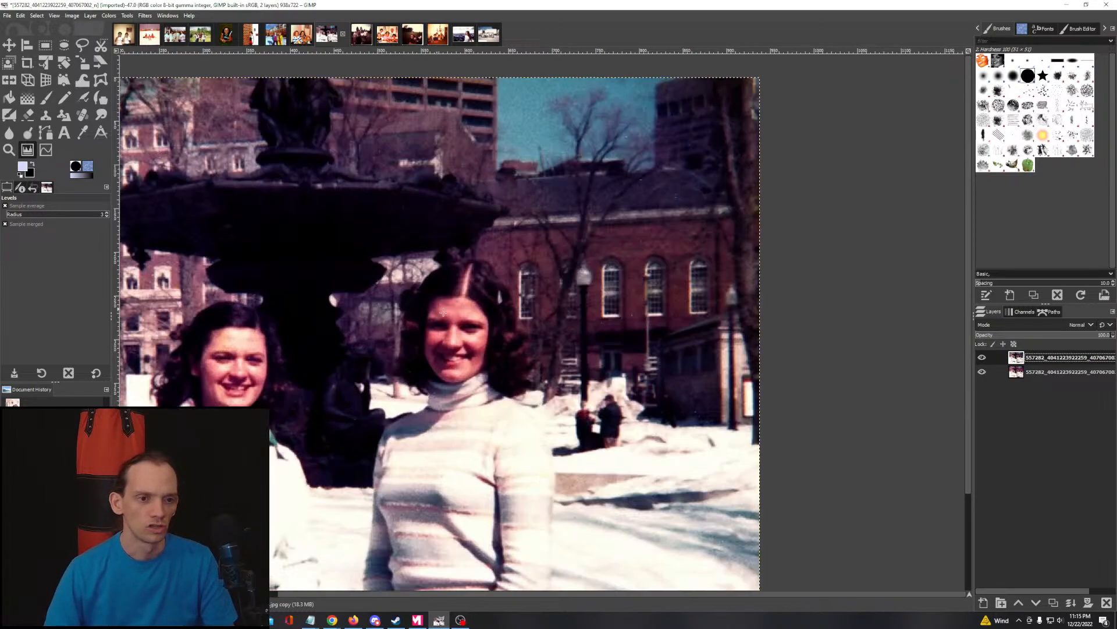
drag(412, 349, 488, 333)
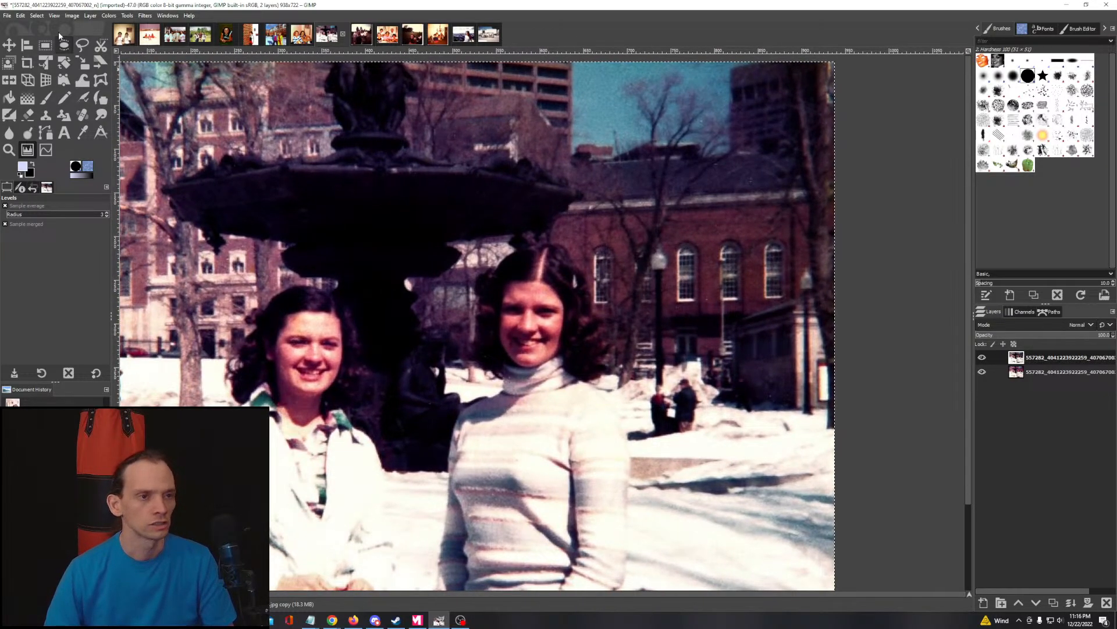
click(111, 15)
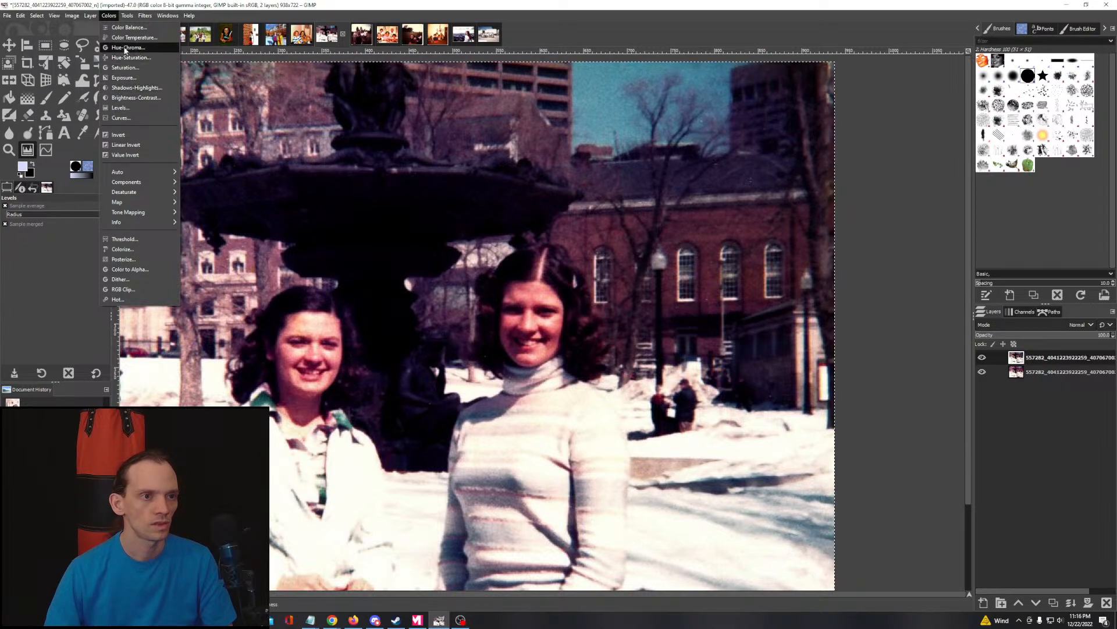
click(129, 98)
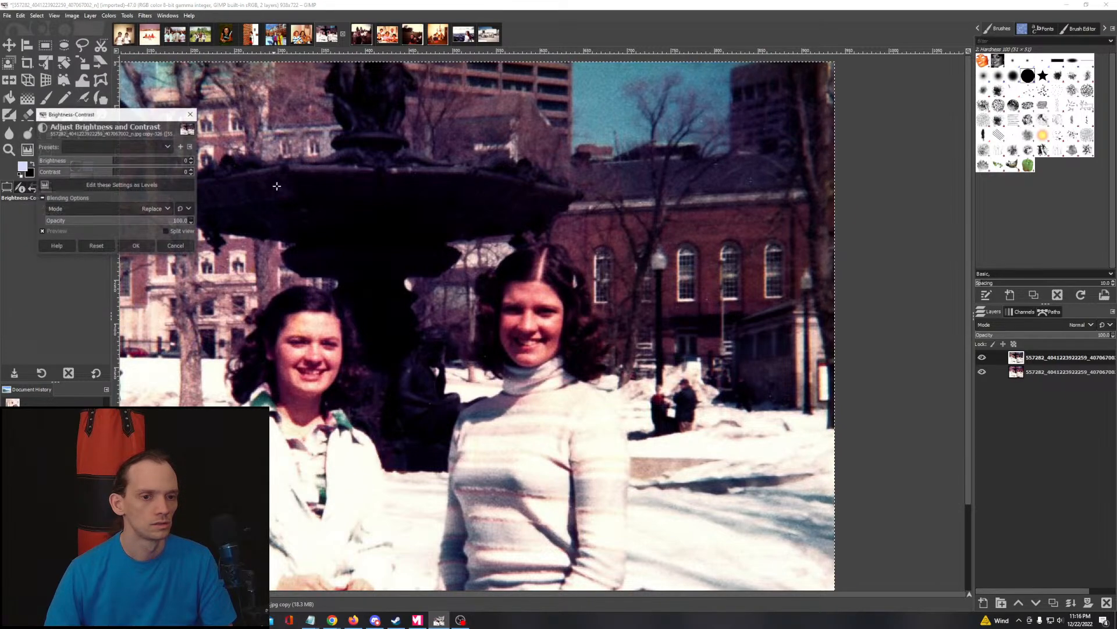
click(121, 163)
drag(123, 163, 138, 161)
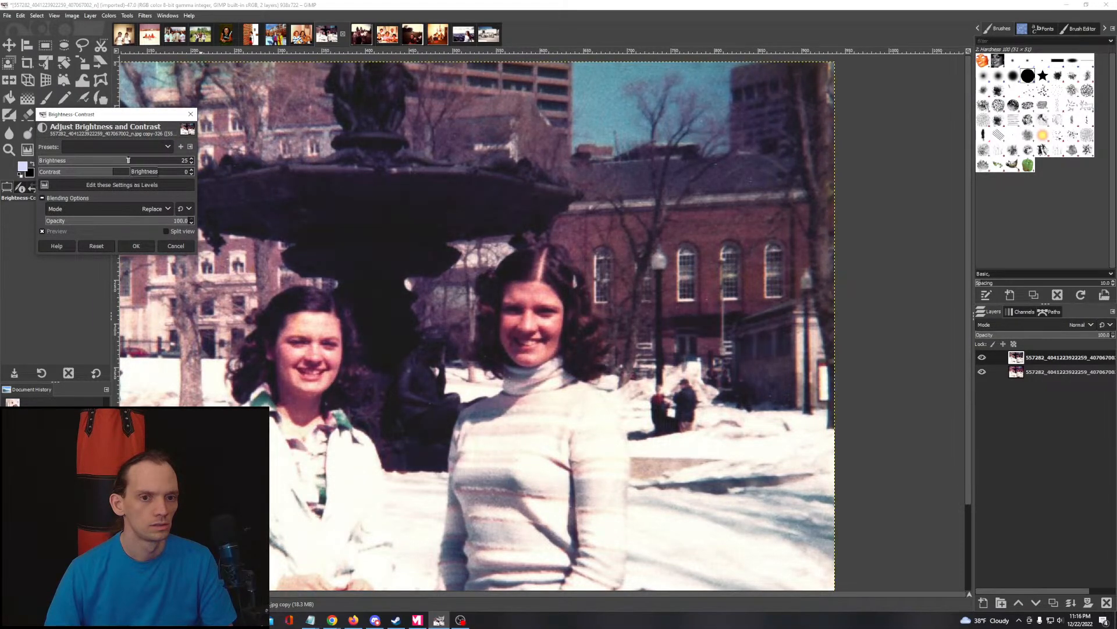
drag(128, 160, 126, 161)
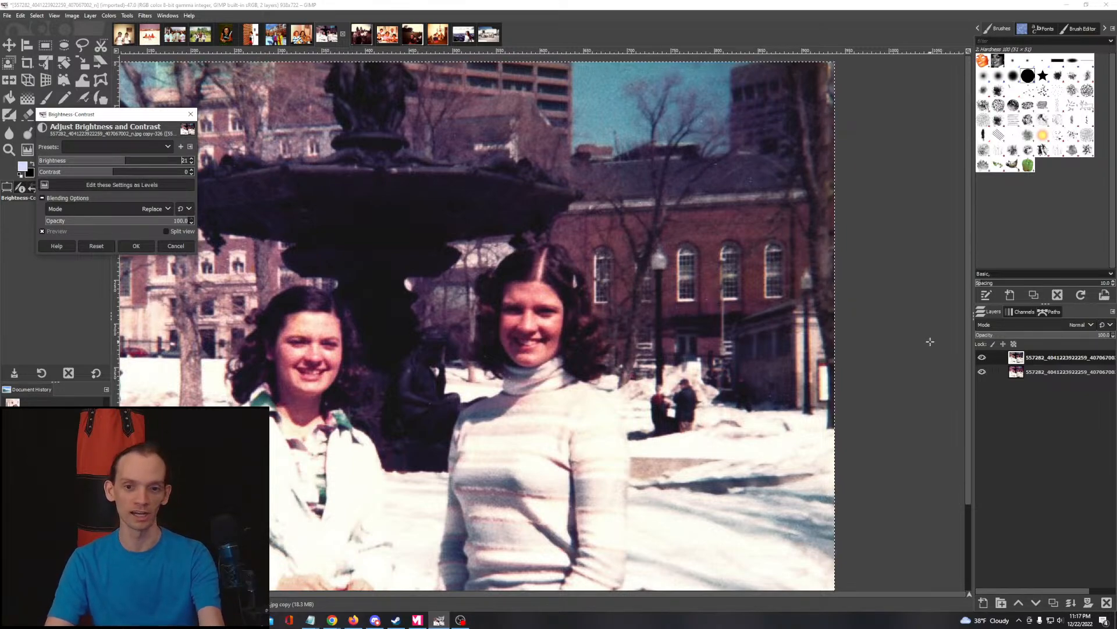
Step: Raise Brightness to 32, increase Contrast slightly, and apply the Brightness-Contrast adjustment
scroll(904, 347, down, 1)
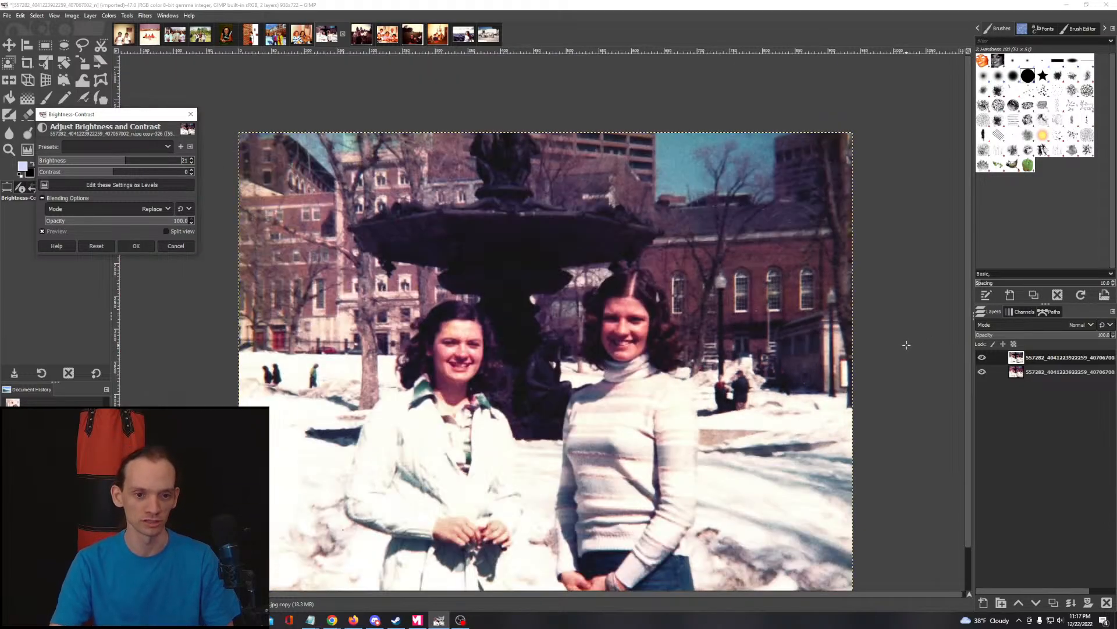
drag(638, 423, 570, 381)
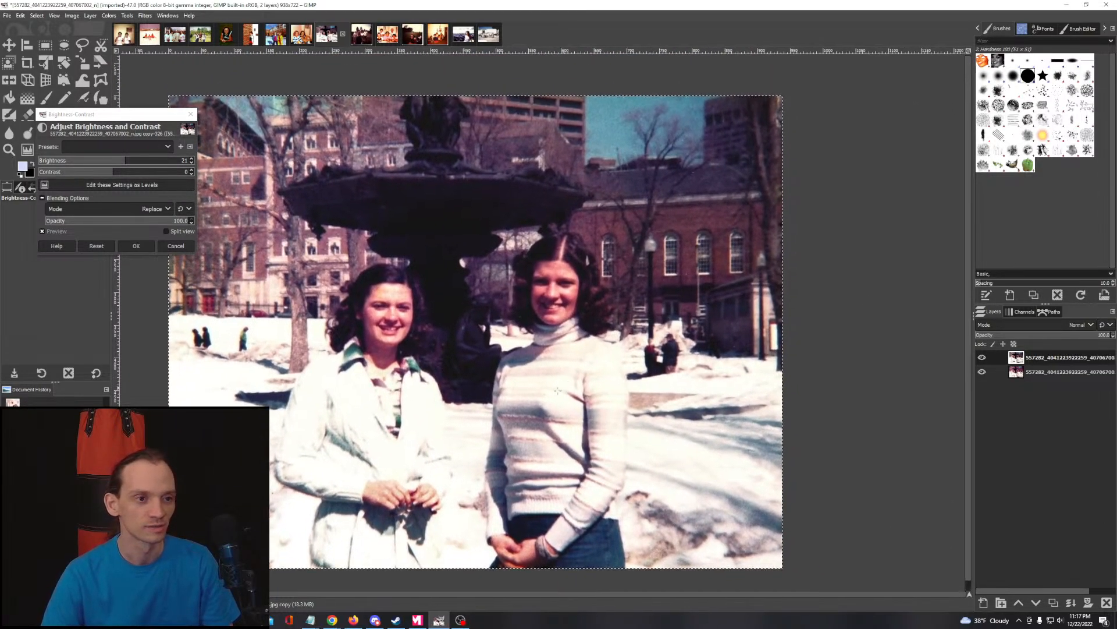
click(142, 164)
drag(142, 165, 132, 171)
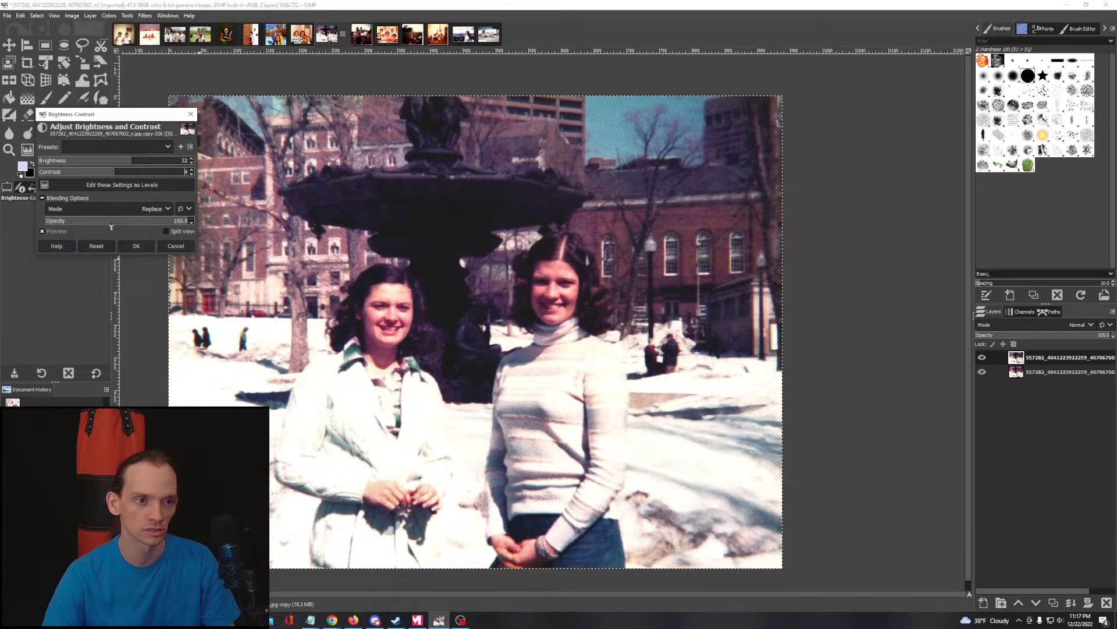
click(137, 246)
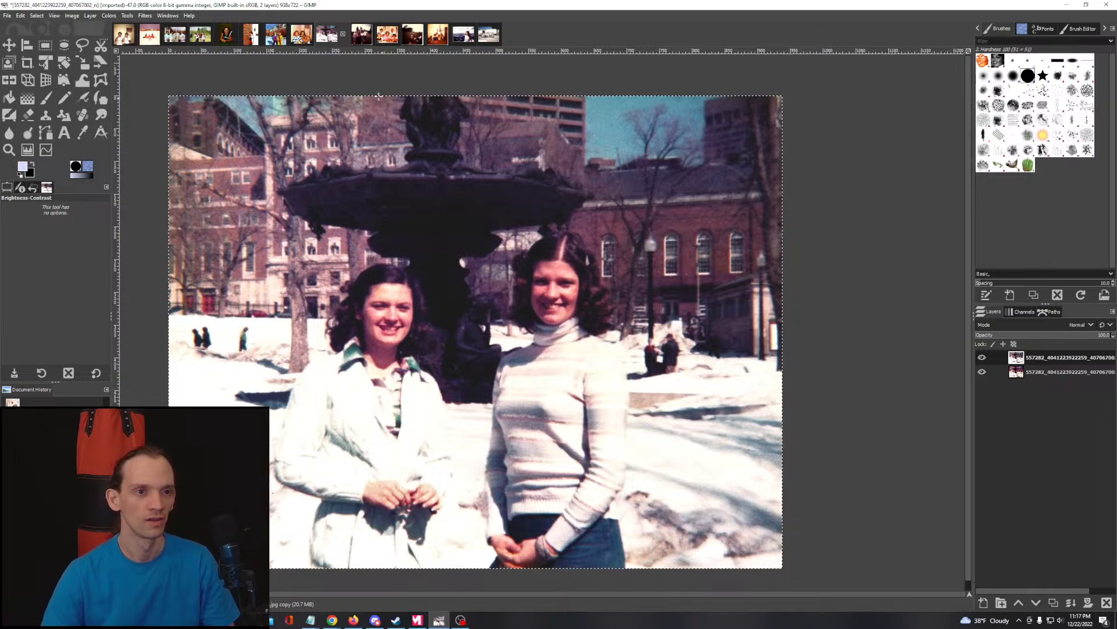
Step: Switch to the outdoor family group photo and crop it to a 906 × 923 px rectangle inside its rounded border
click(361, 37)
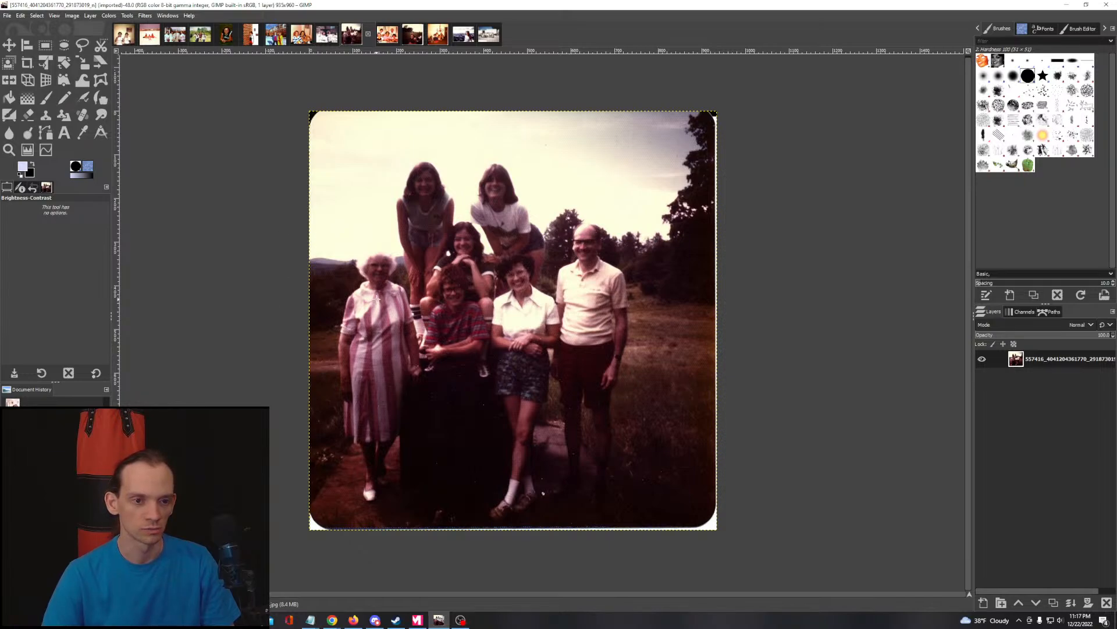
scroll(377, 299, up, 2)
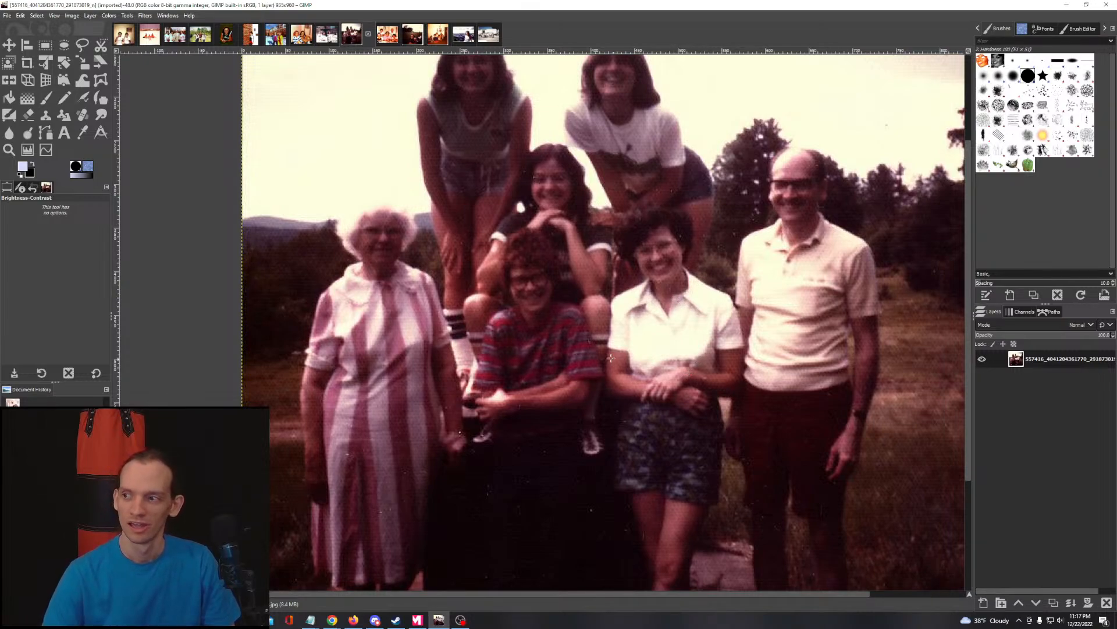
ctrl+scroll(610, 358, down, 3)
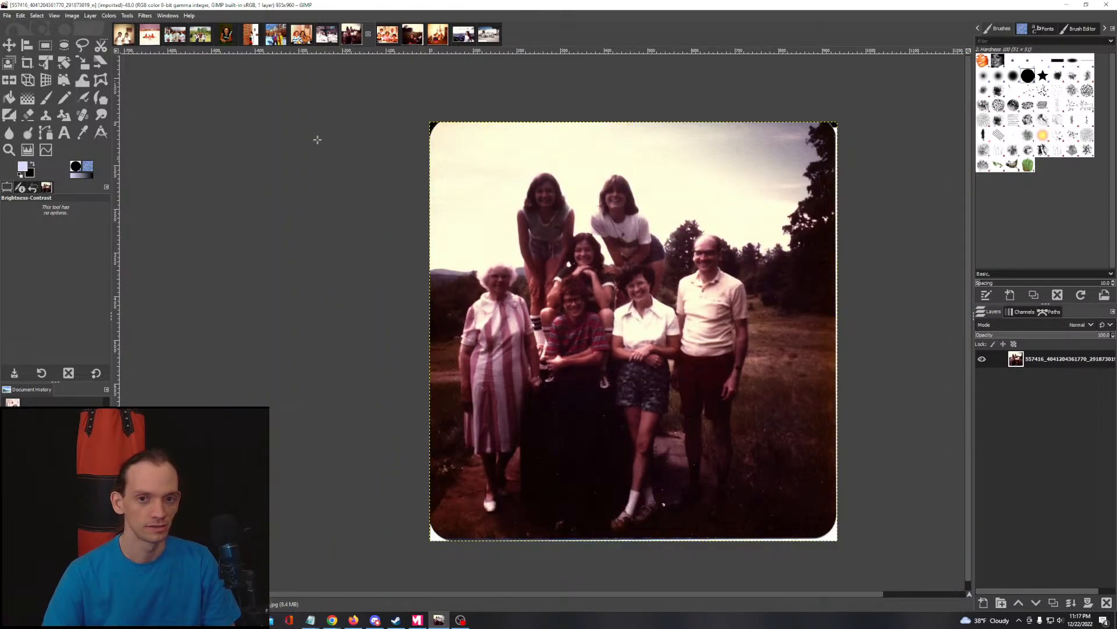
click(45, 45)
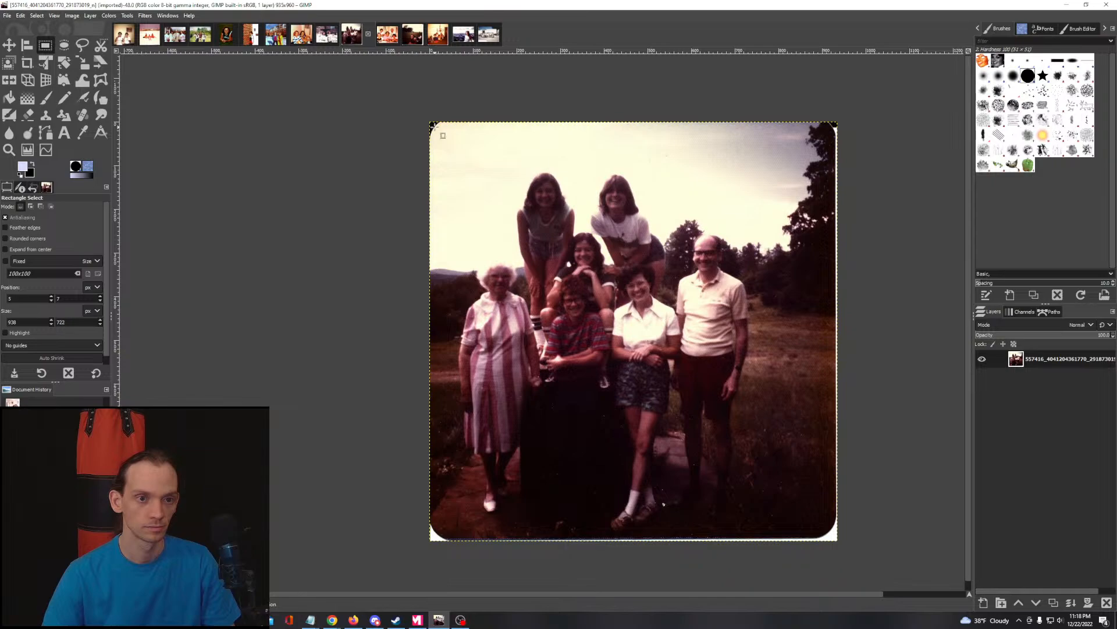
drag(435, 126, 831, 531)
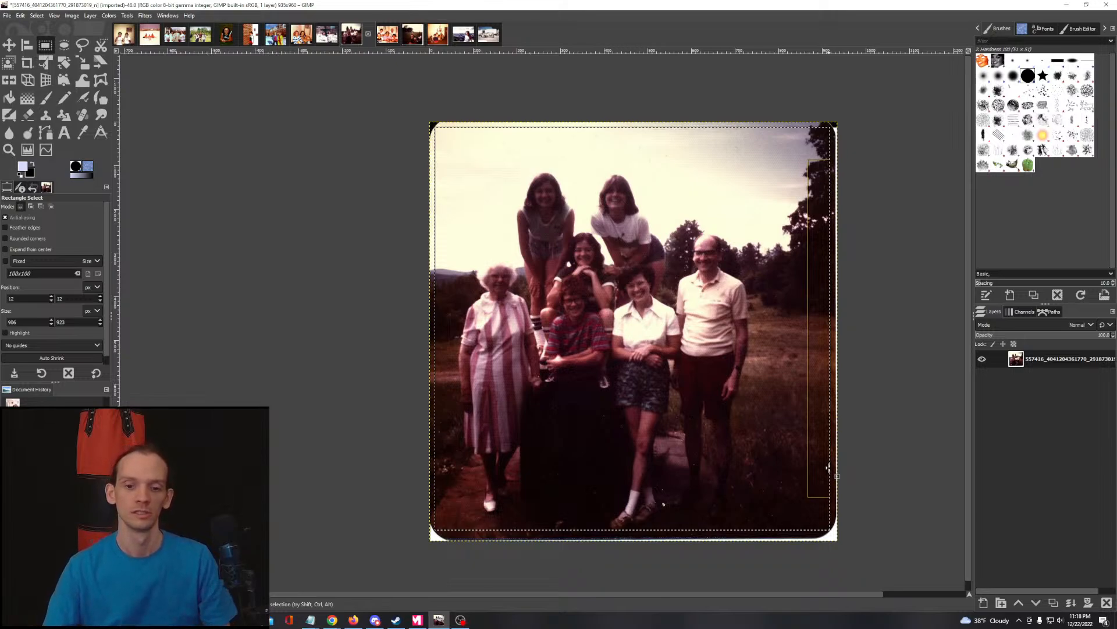
click(73, 16)
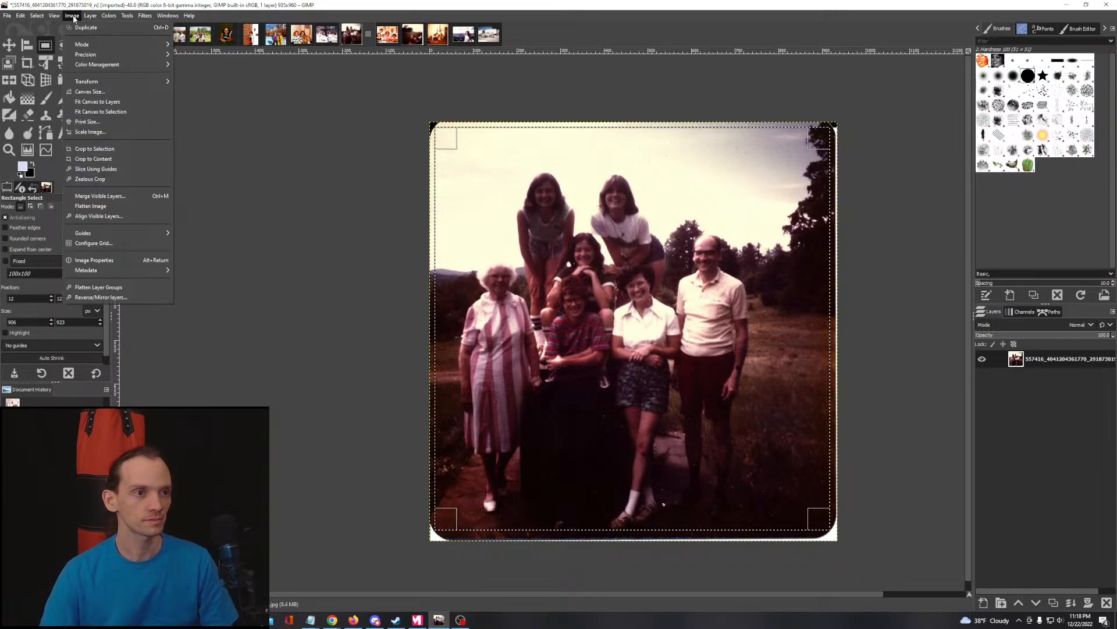
click(114, 149)
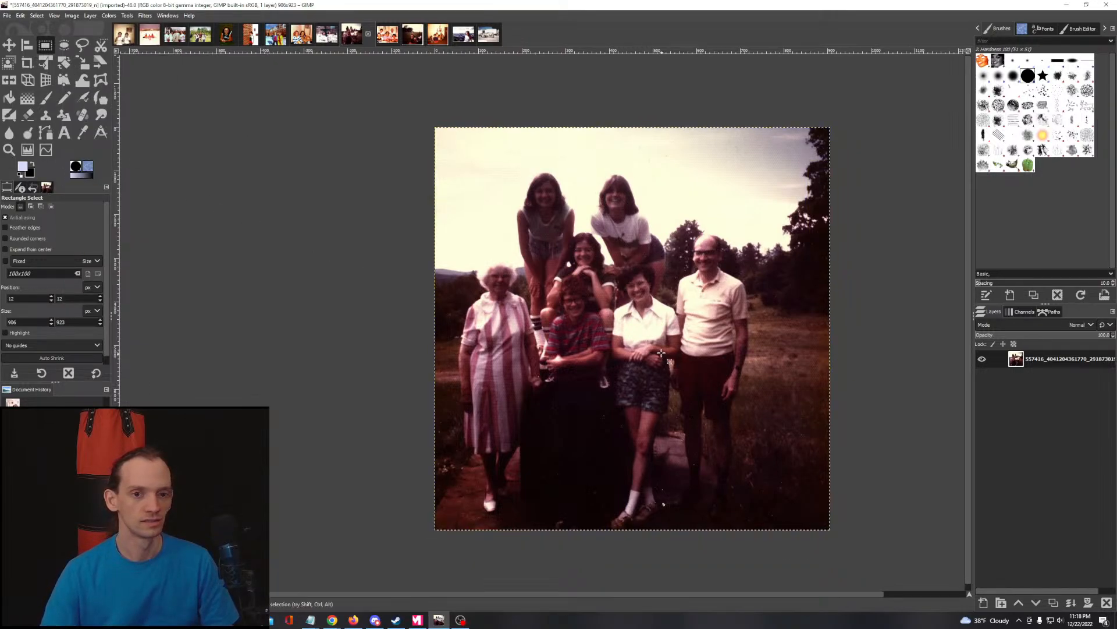
Step: Duplicate the group photo's layer and apply automatic White Balance to the copy
drag(636, 308, 537, 307)
scroll(440, 301, up, 1)
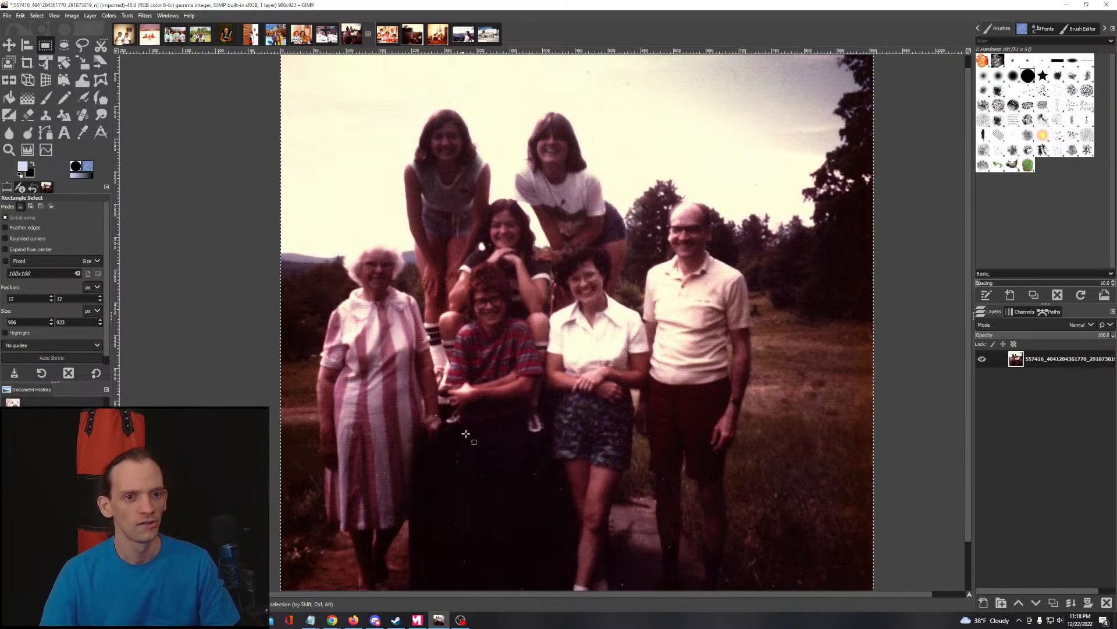
scroll(501, 389, down, 2)
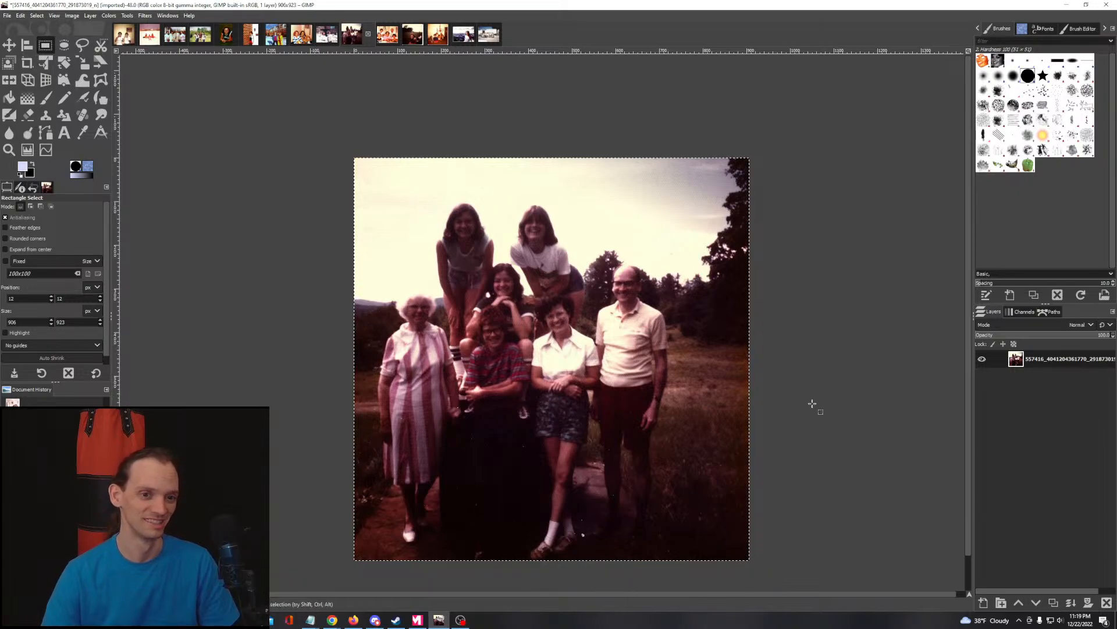
right_click(1028, 366)
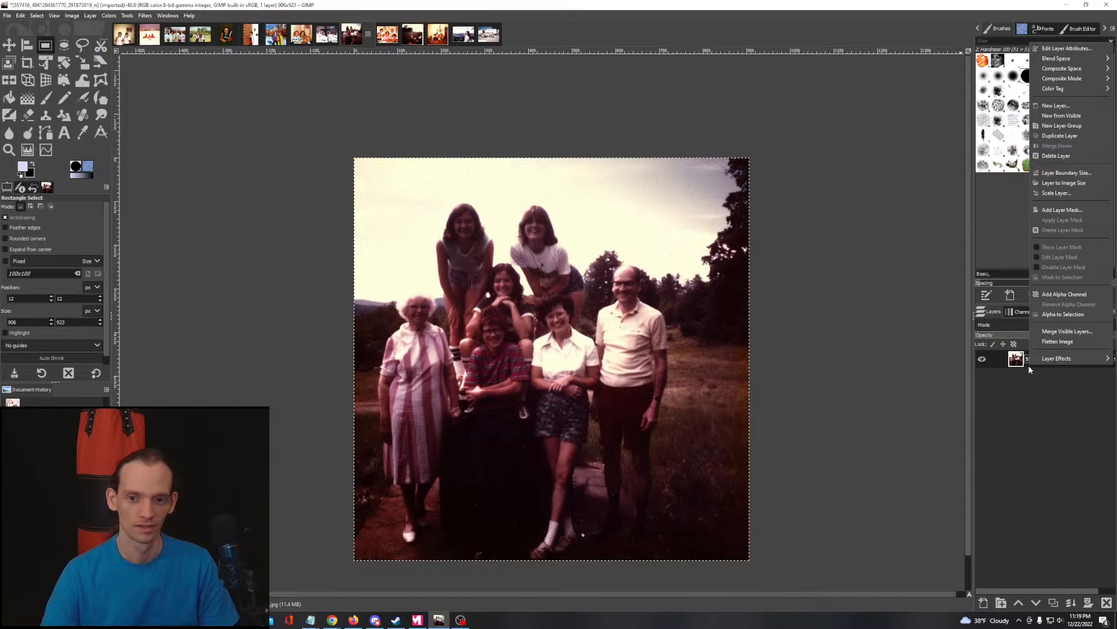
click(1060, 137)
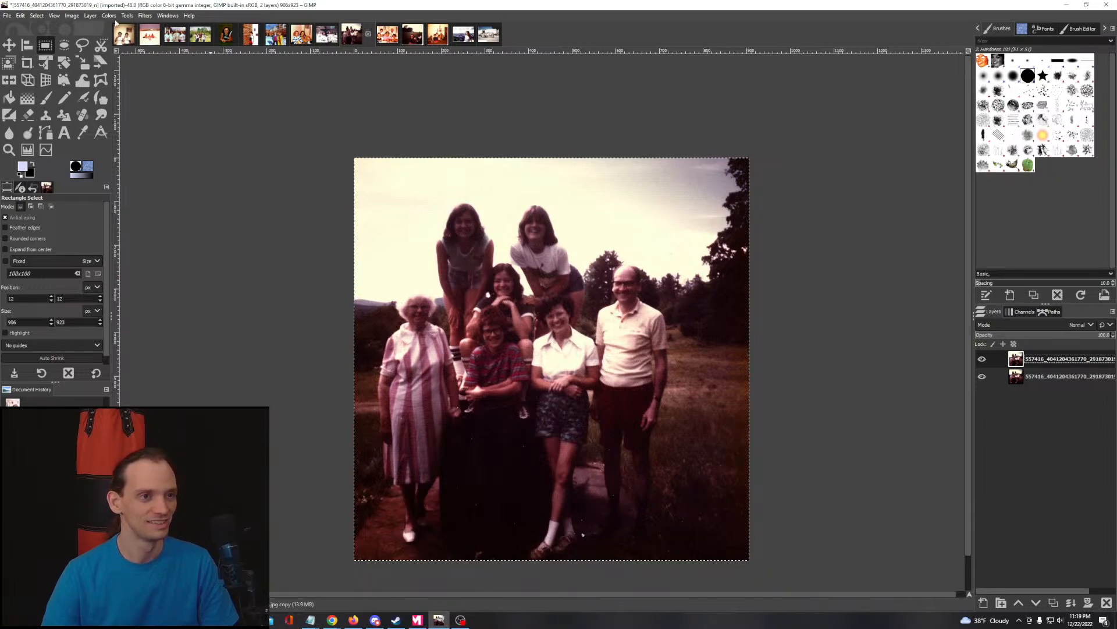
click(90, 16)
mouse_move(109, 16)
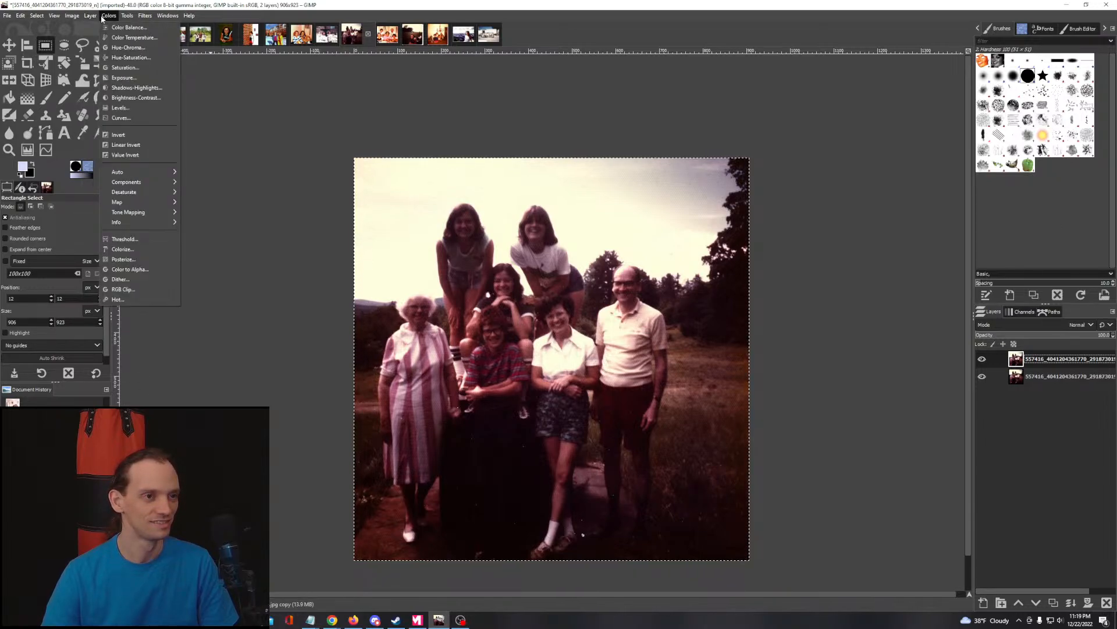
mouse_move(138, 171)
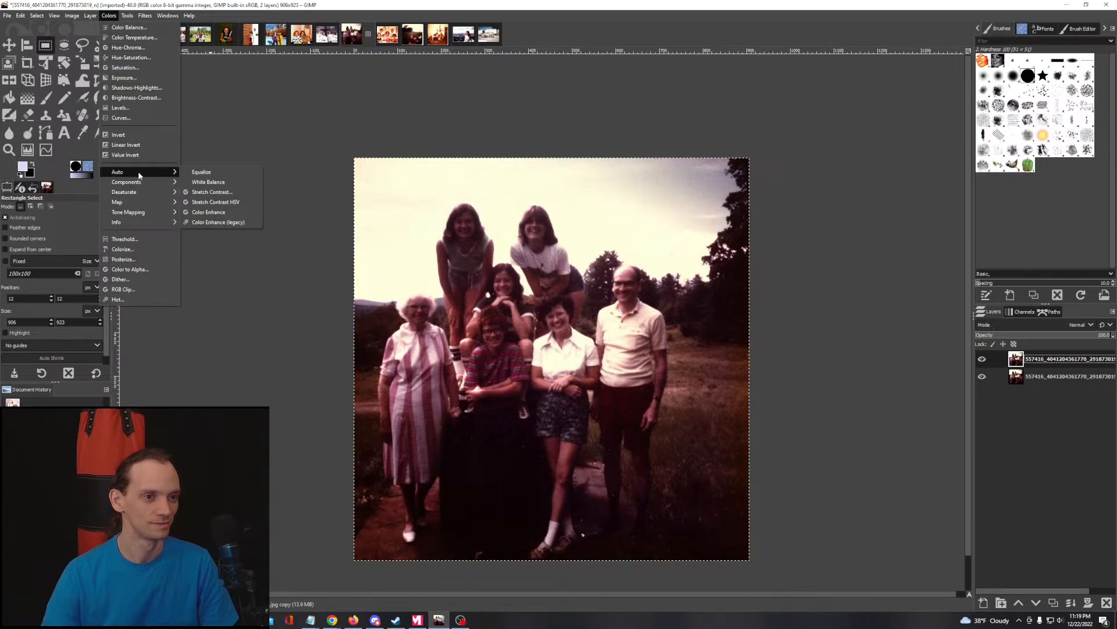
click(225, 182)
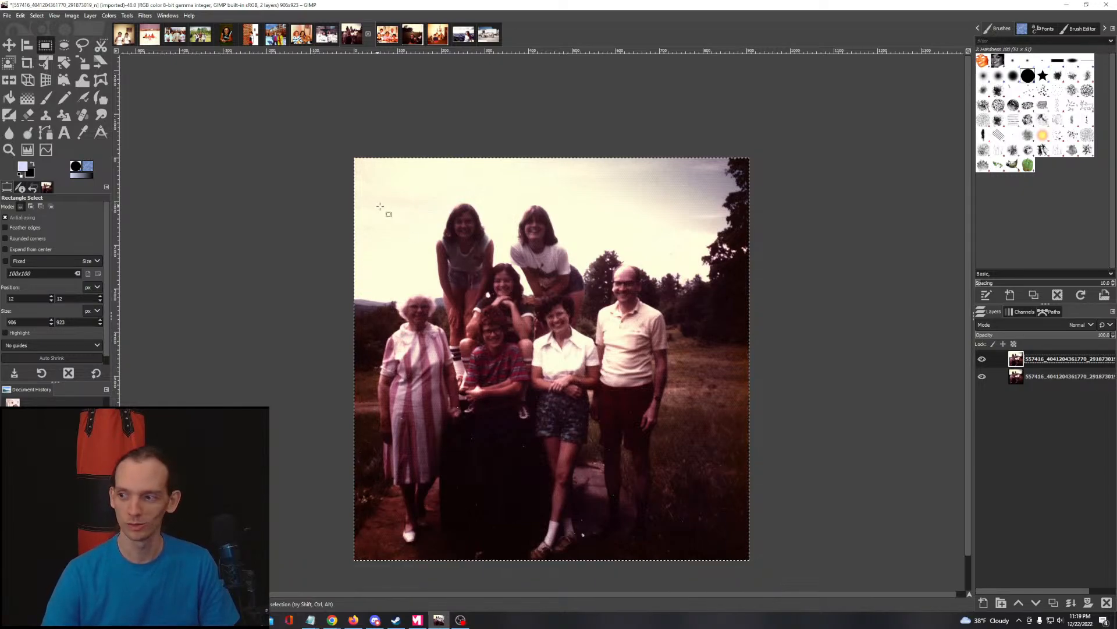
Step: Start a Curves adjustment on the group photo's copied layer and raise the blue channel's highlights to output 255 at input 208
drag(595, 346, 369, 313)
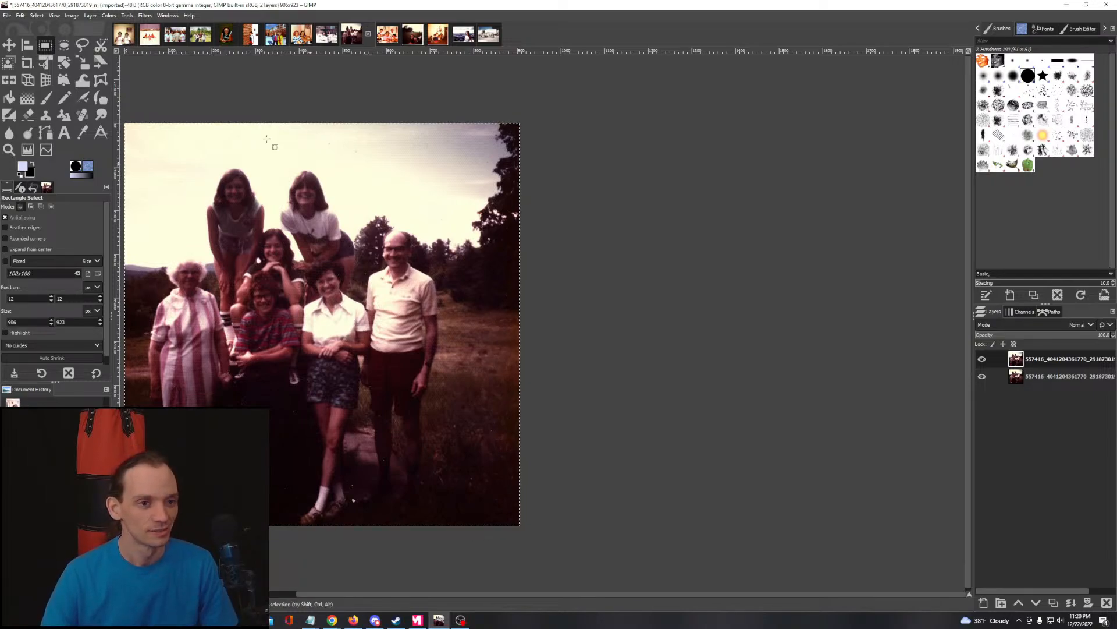
click(109, 15)
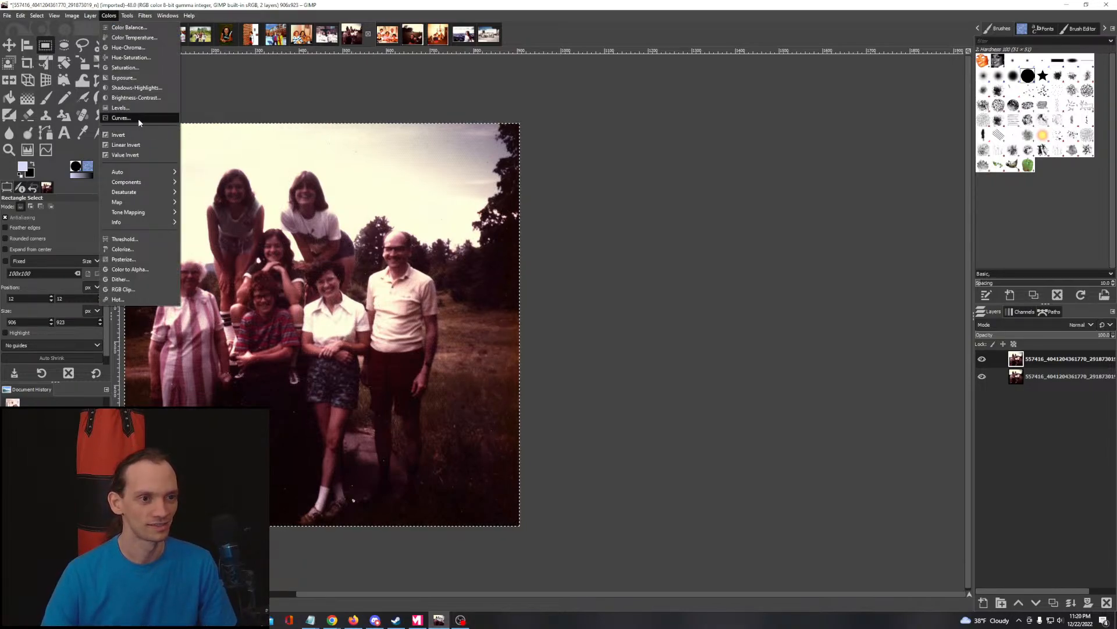
click(138, 118)
drag(692, 99, 638, 119)
drag(888, 412, 964, 465)
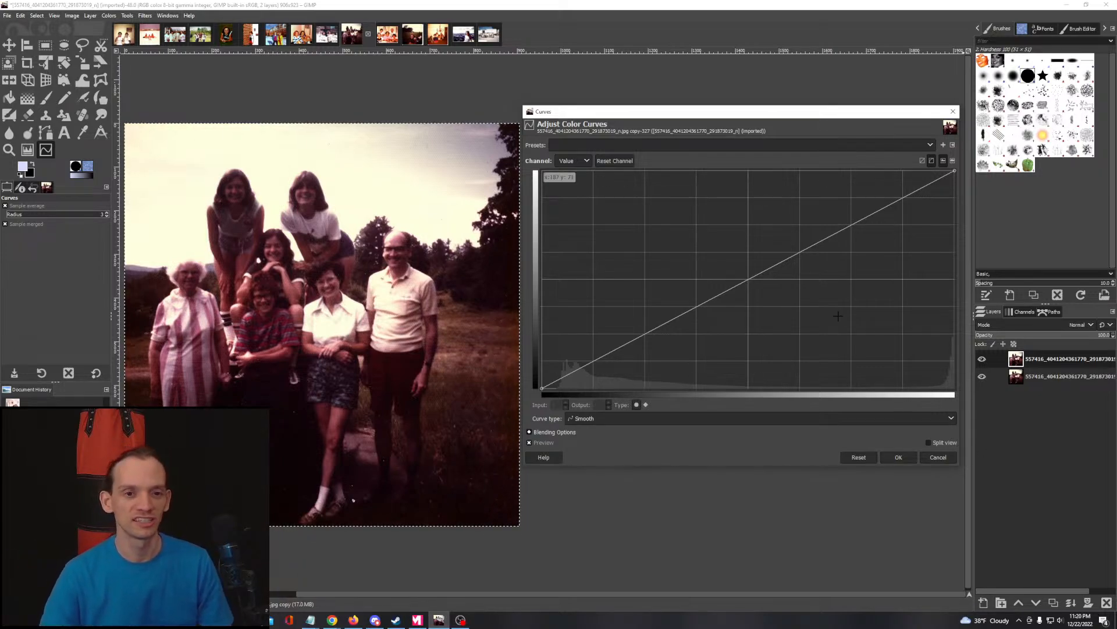
click(587, 162)
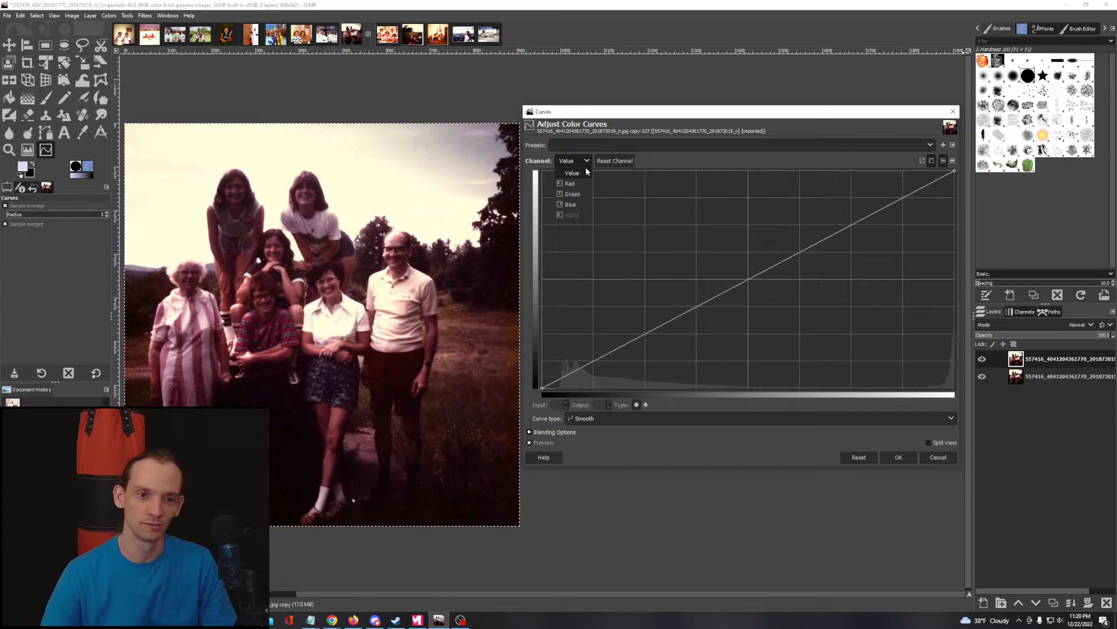
click(572, 205)
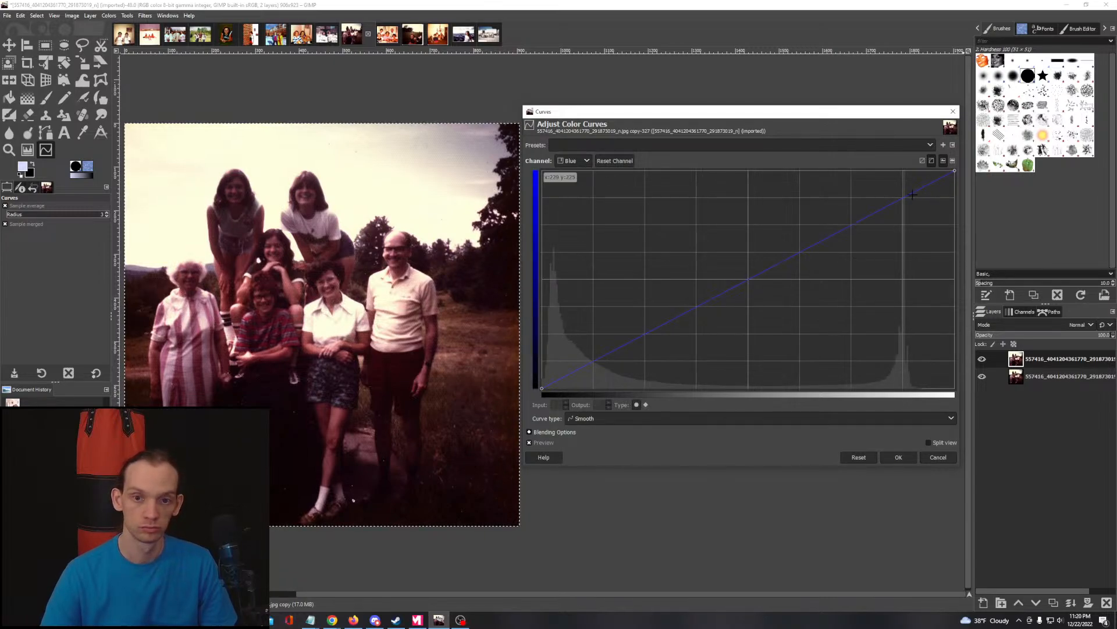
mouse_move(912, 195)
mouse_down()
mouse_move(907, 184)
mouse_move(911, 195)
mouse_up()
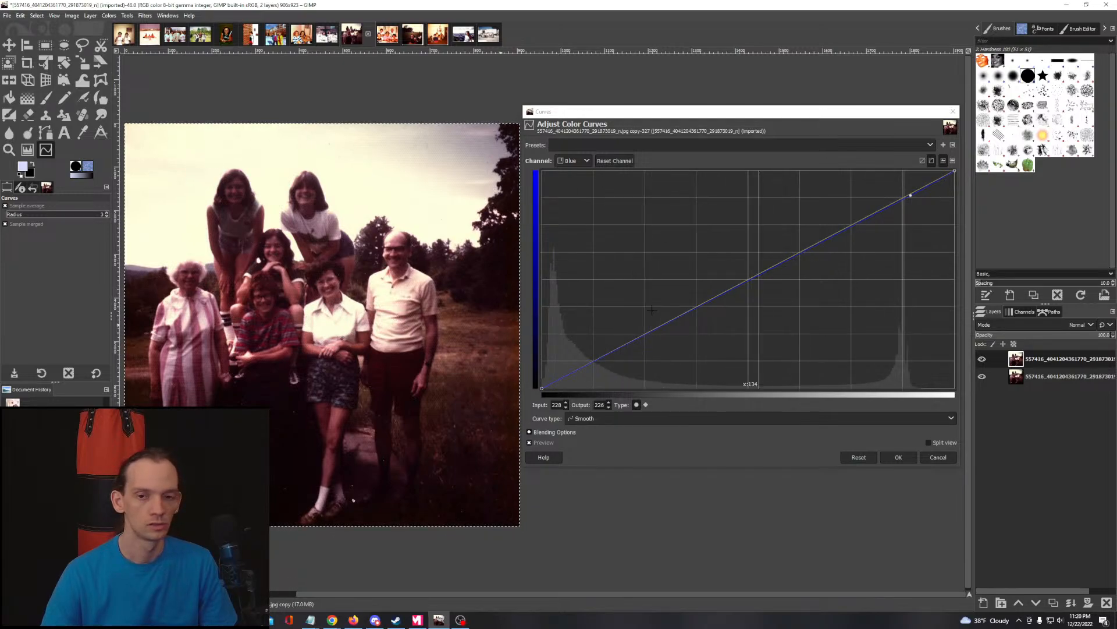
drag(910, 197, 910, 140)
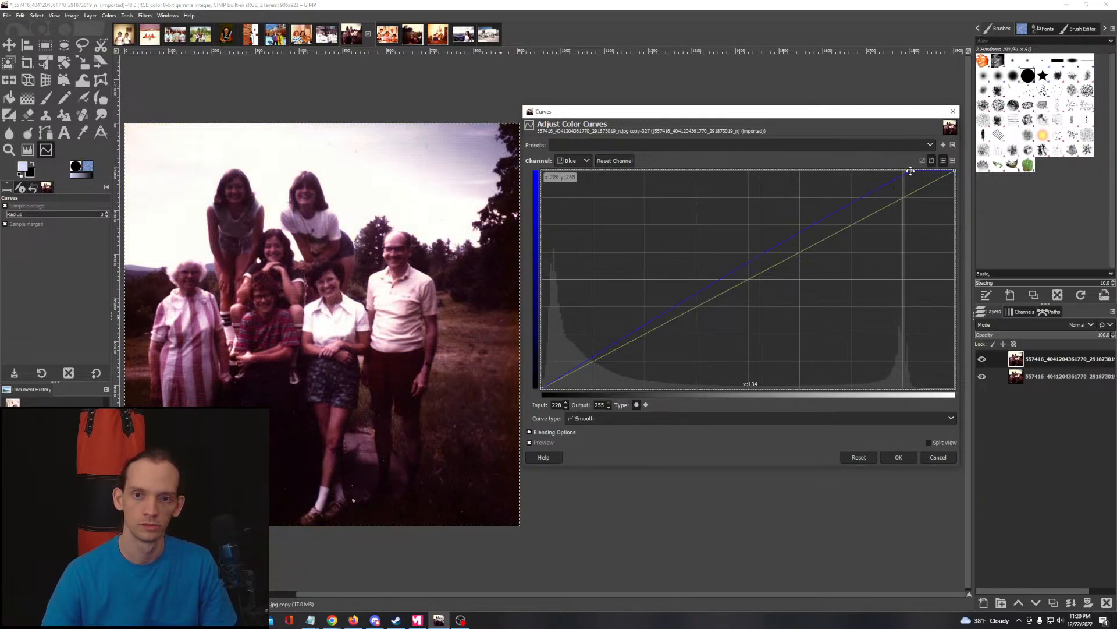
drag(910, 170, 887, 171)
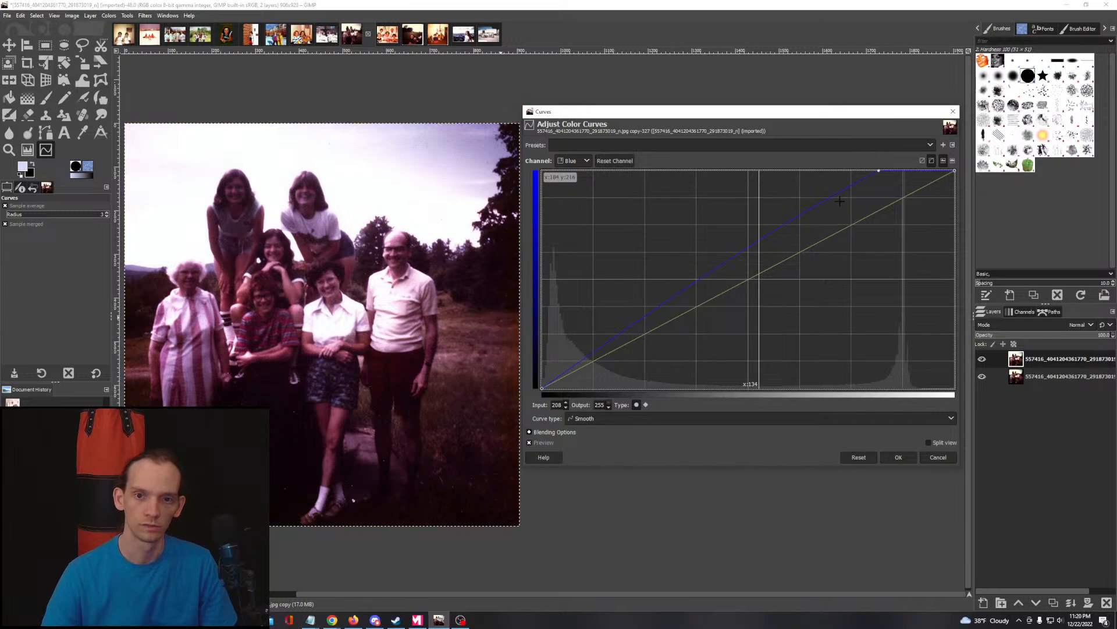
Step: Anchor the blue curve's midtones at input 138, output 135, and place an upper point at input 189, output 229
drag(870, 209, 874, 213)
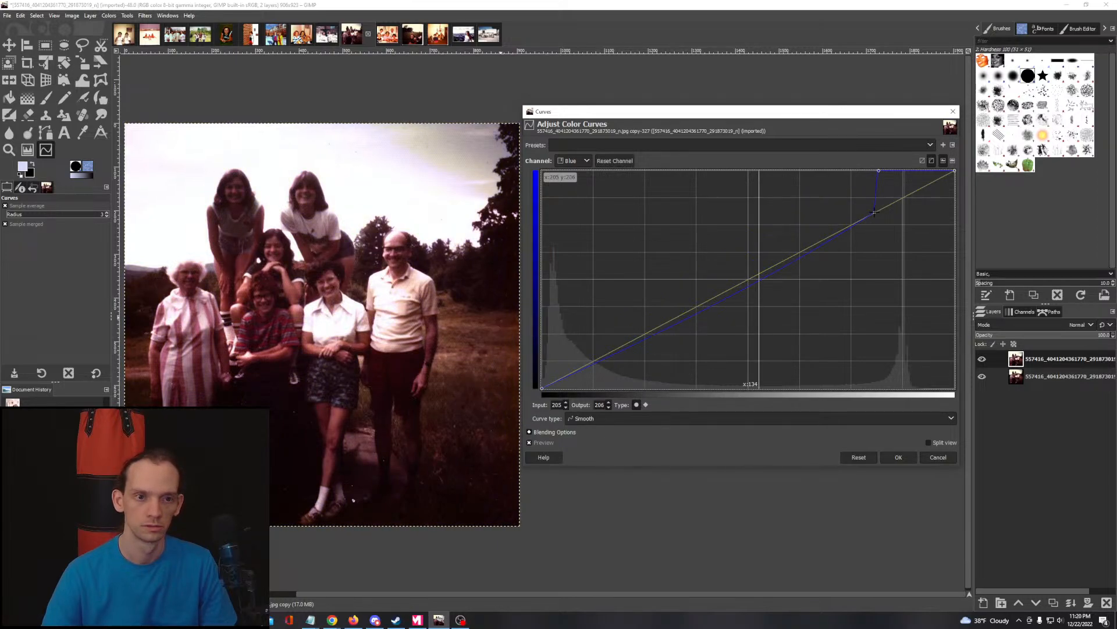
click(765, 276)
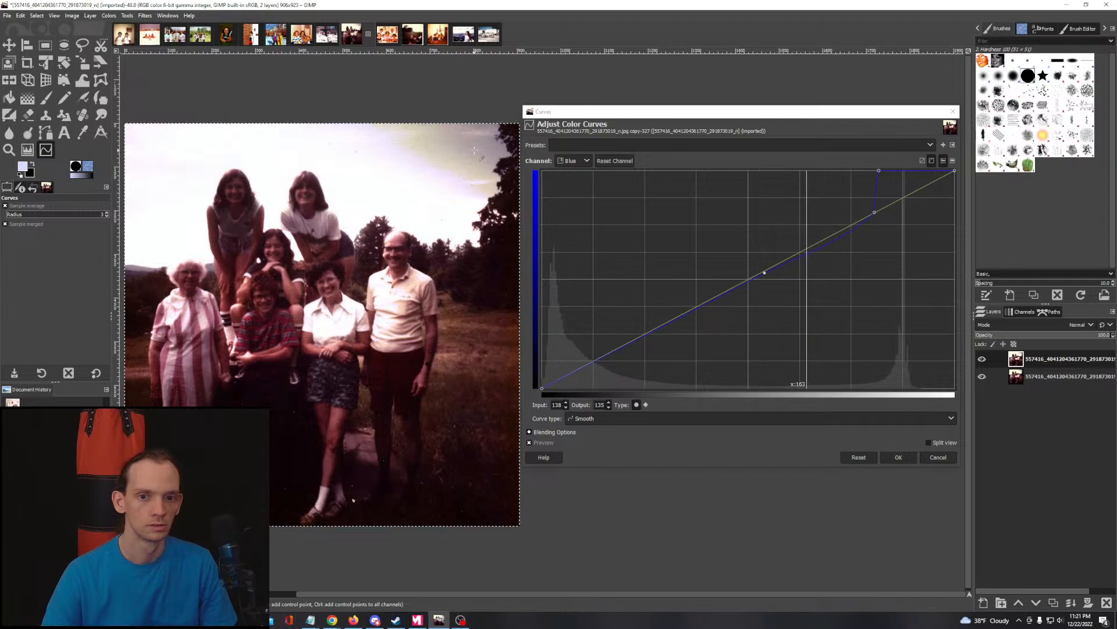
drag(874, 212, 845, 195)
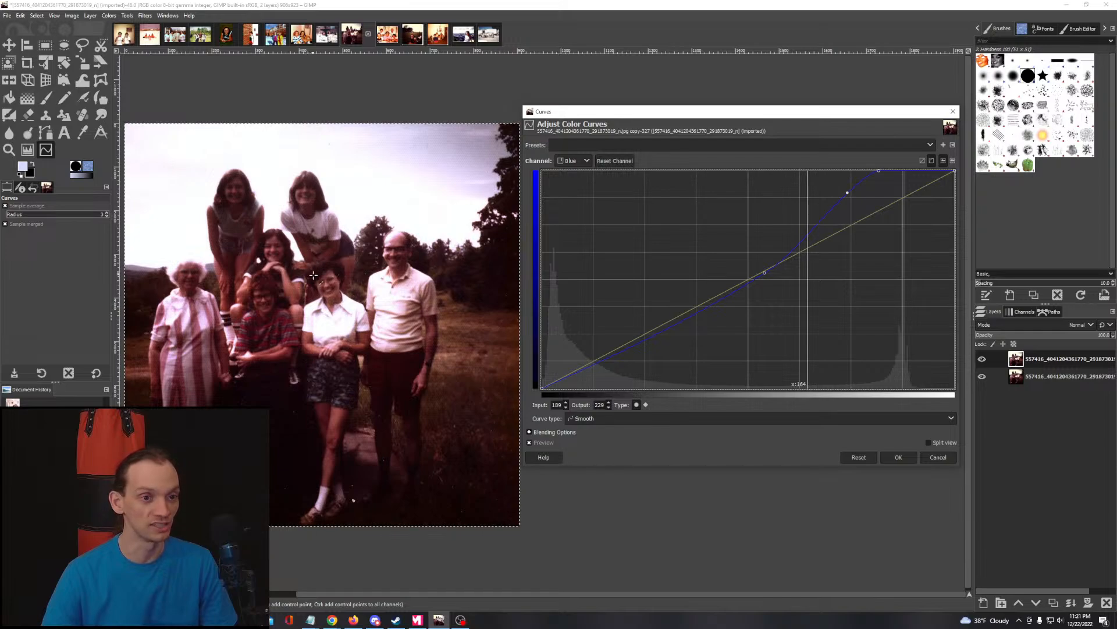
drag(374, 314, 373, 289)
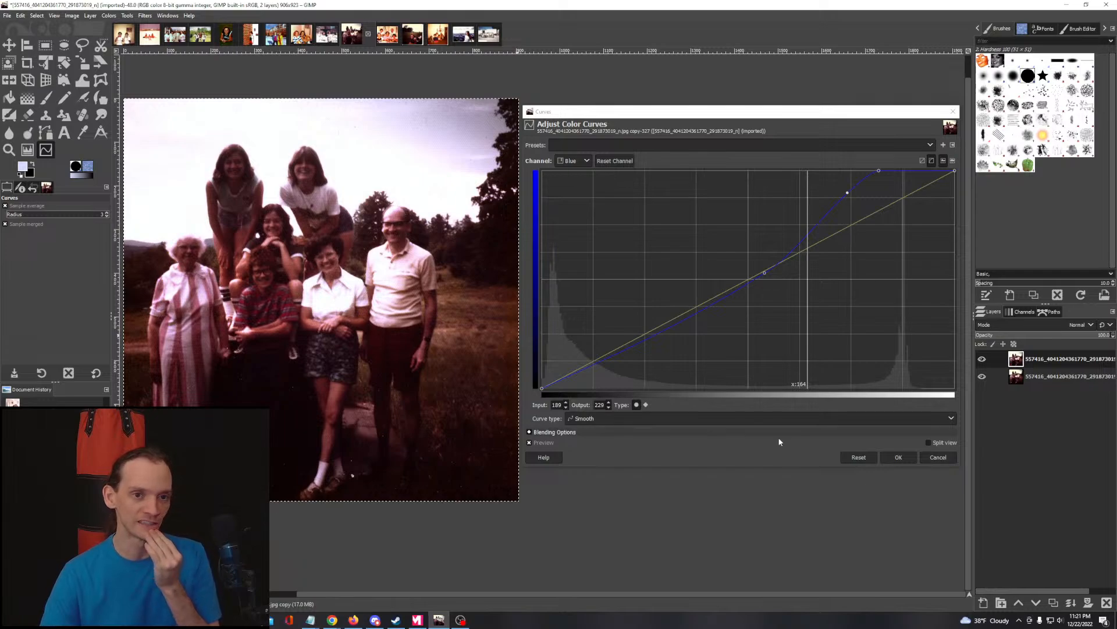
Step: On the red curve, lower the white endpoint to output 246 and move the black endpoint to input 35
click(582, 160)
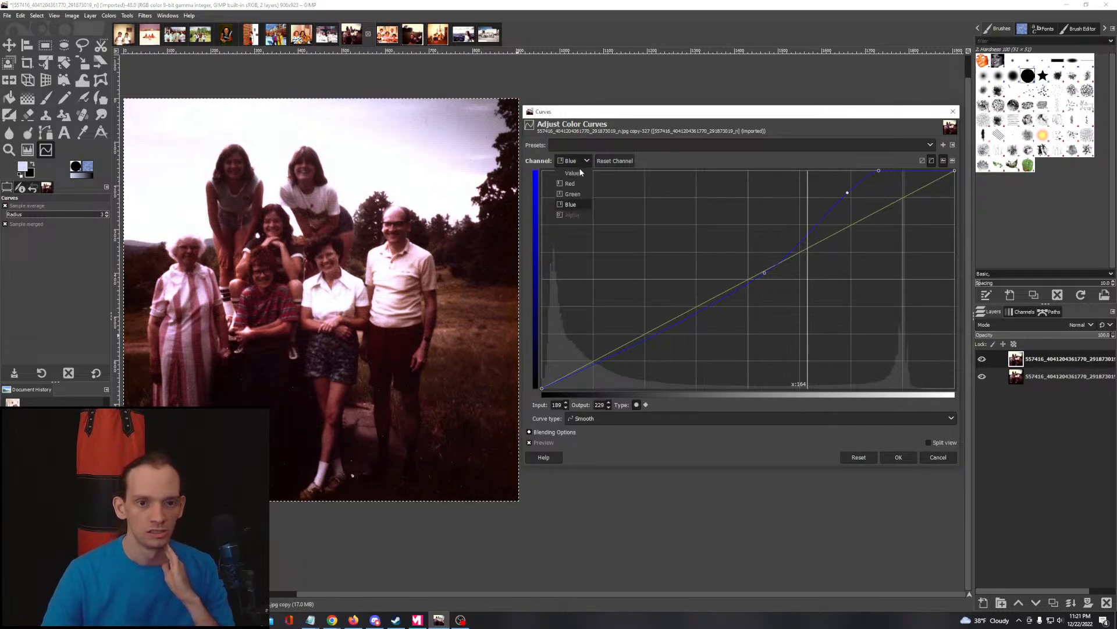
click(575, 184)
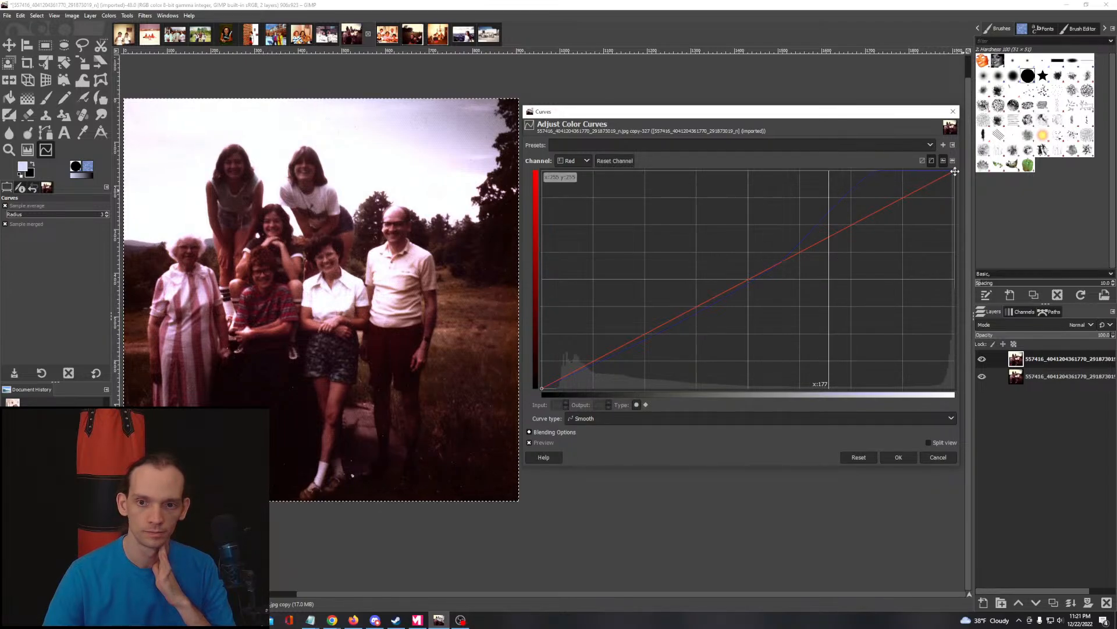
mouse_move(954, 172)
mouse_down()
mouse_move(955, 181)
mouse_move(969, 153)
mouse_move(969, 174)
mouse_up()
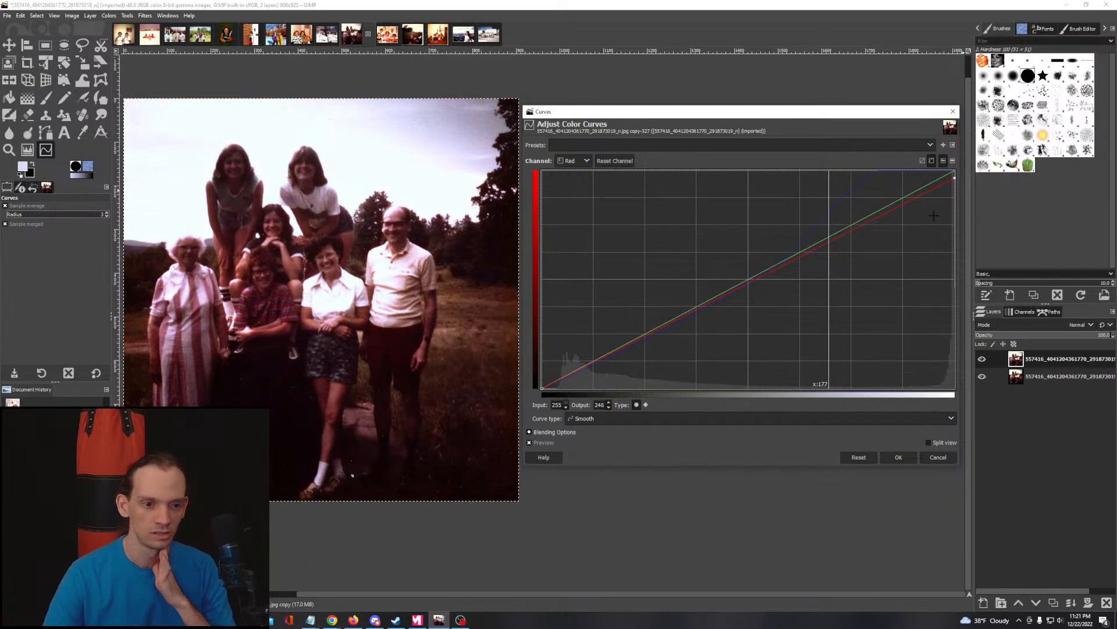
click(545, 388)
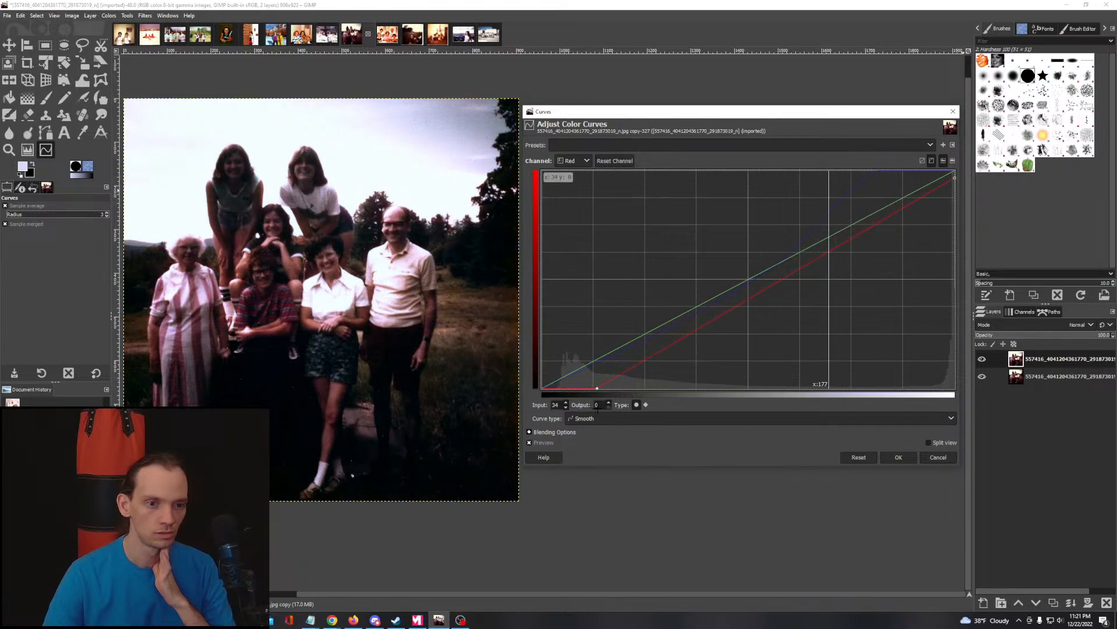
drag(600, 410, 599, 410)
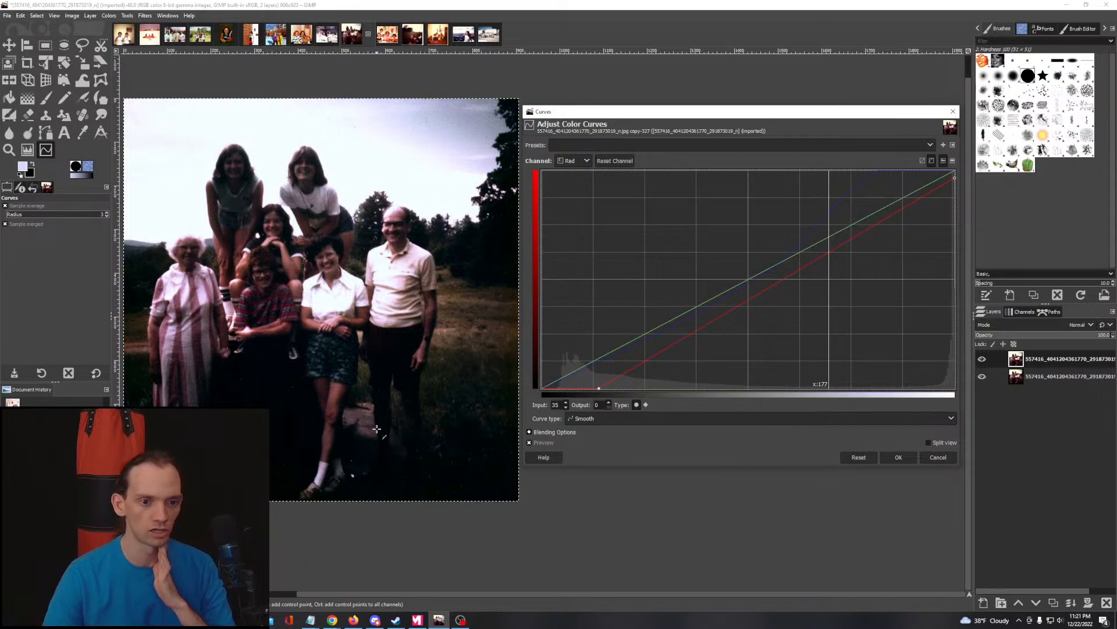
drag(378, 426, 342, 382)
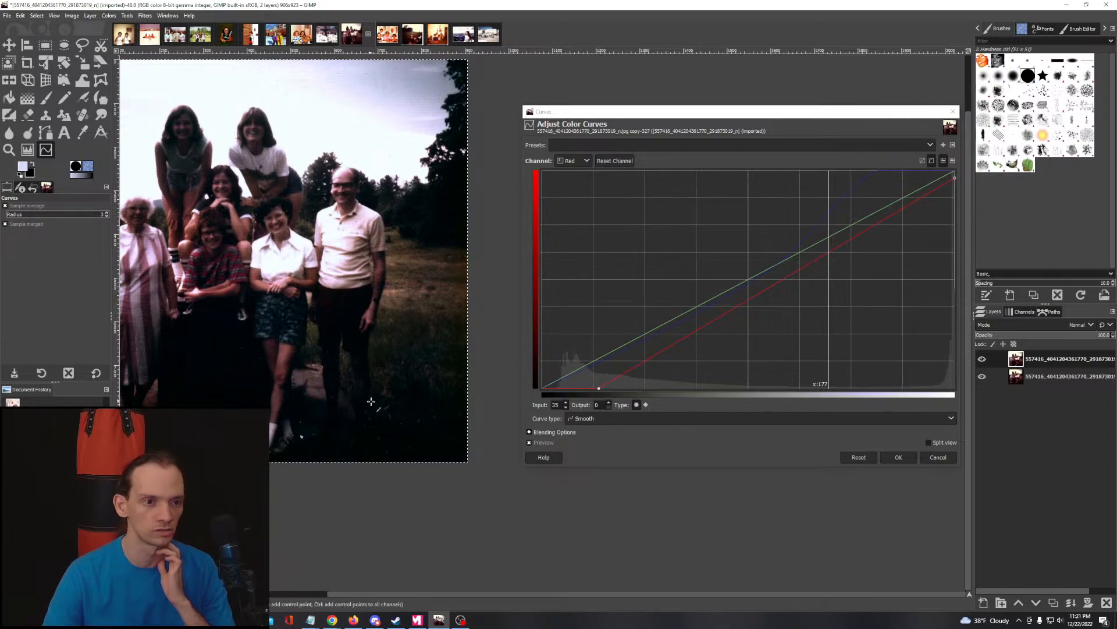
drag(443, 402, 422, 454)
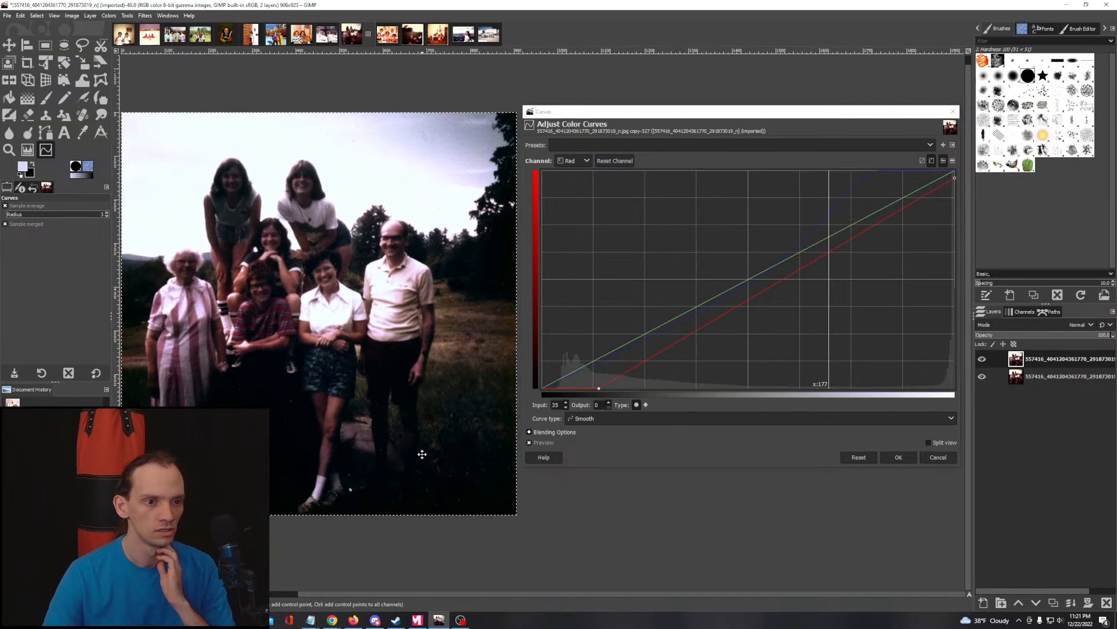
Step: Try raising the value curve's black endpoint to output 26, and return it to 0
click(587, 162)
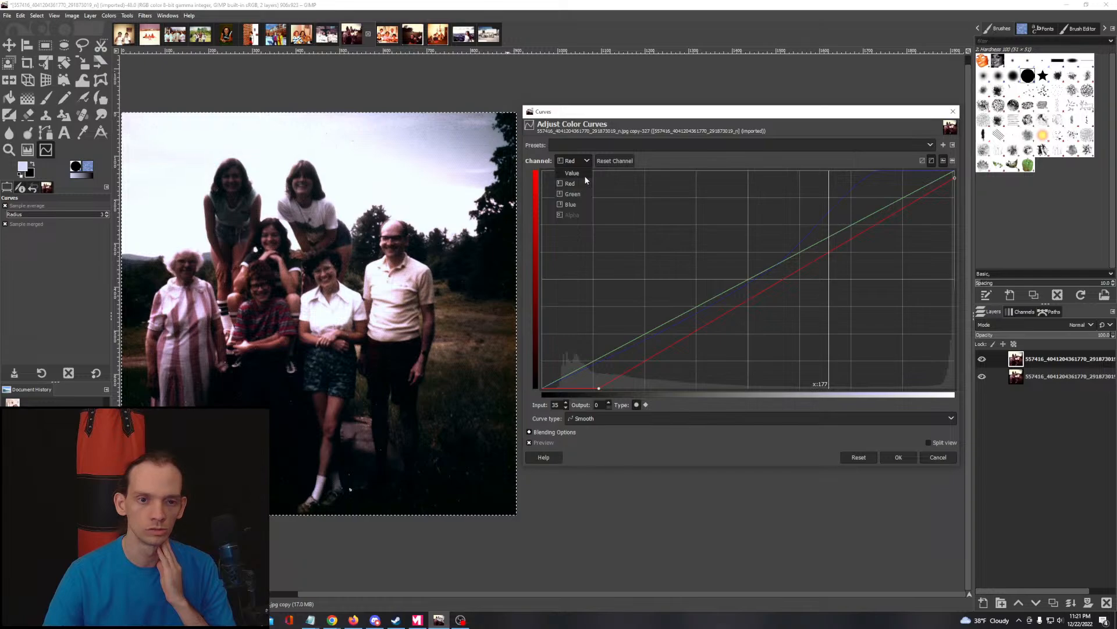
click(584, 175)
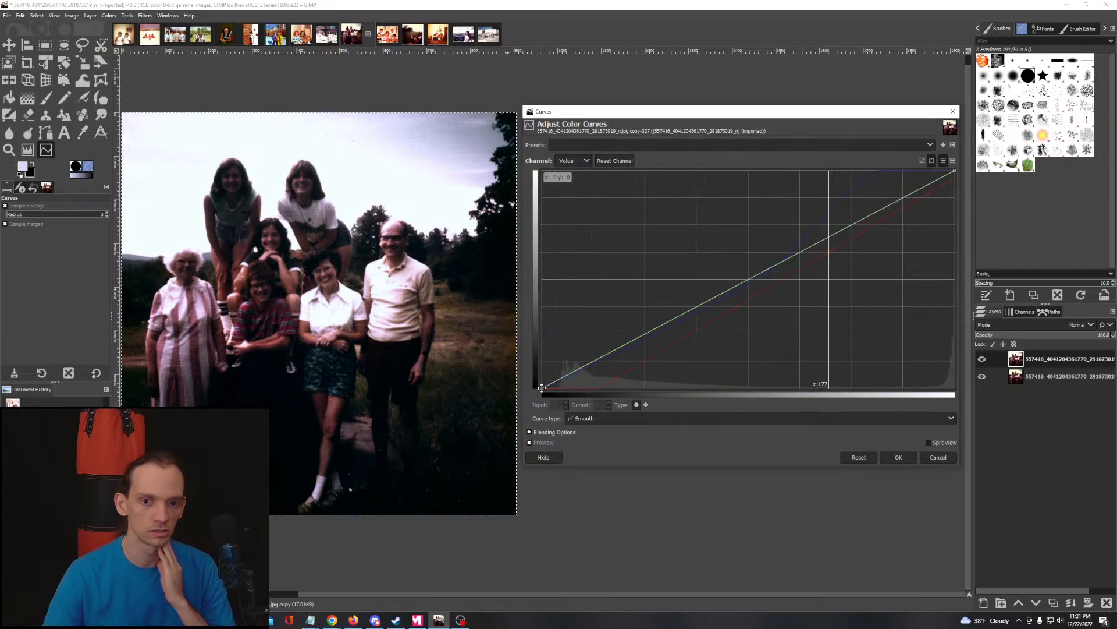
mouse_move(542, 388)
mouse_down()
mouse_move(541, 369)
mouse_move(542, 388)
mouse_up()
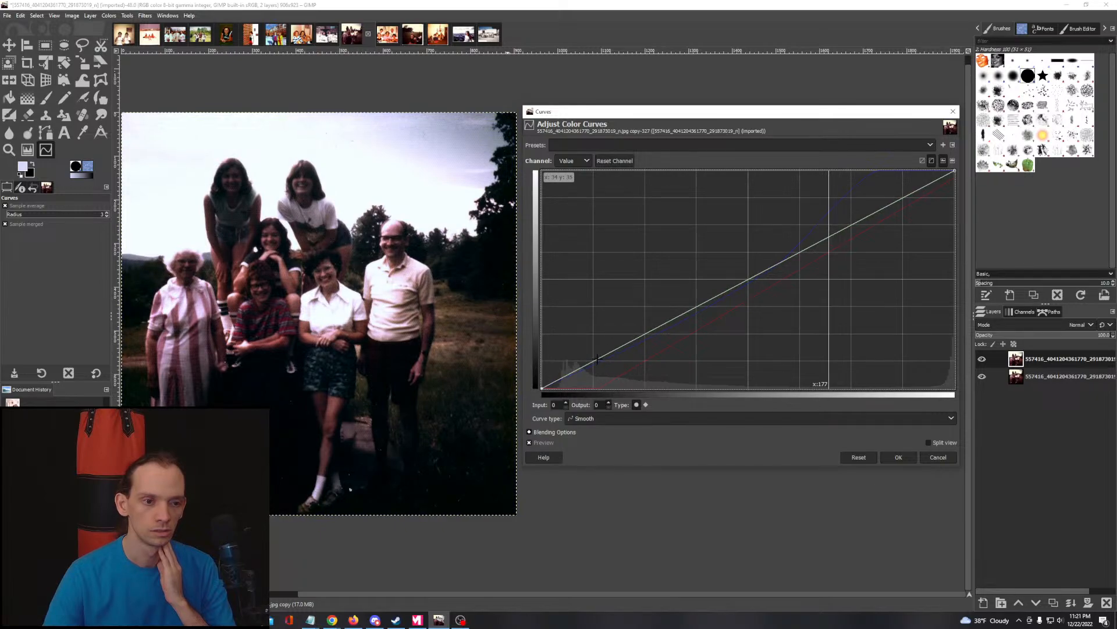
drag(541, 394, 542, 365)
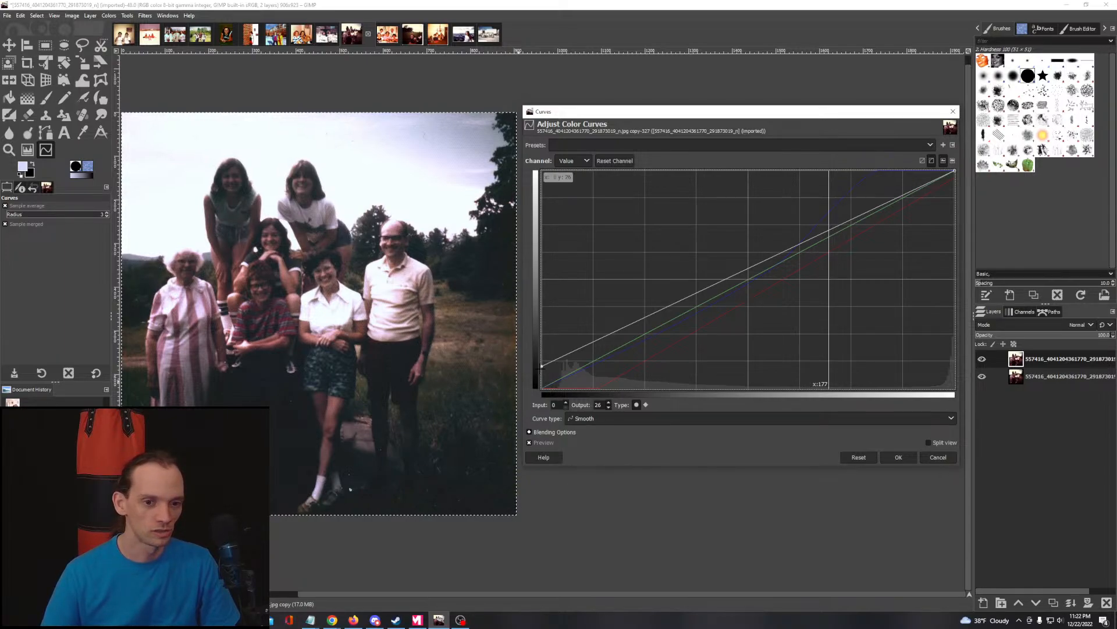
drag(542, 366, 539, 396)
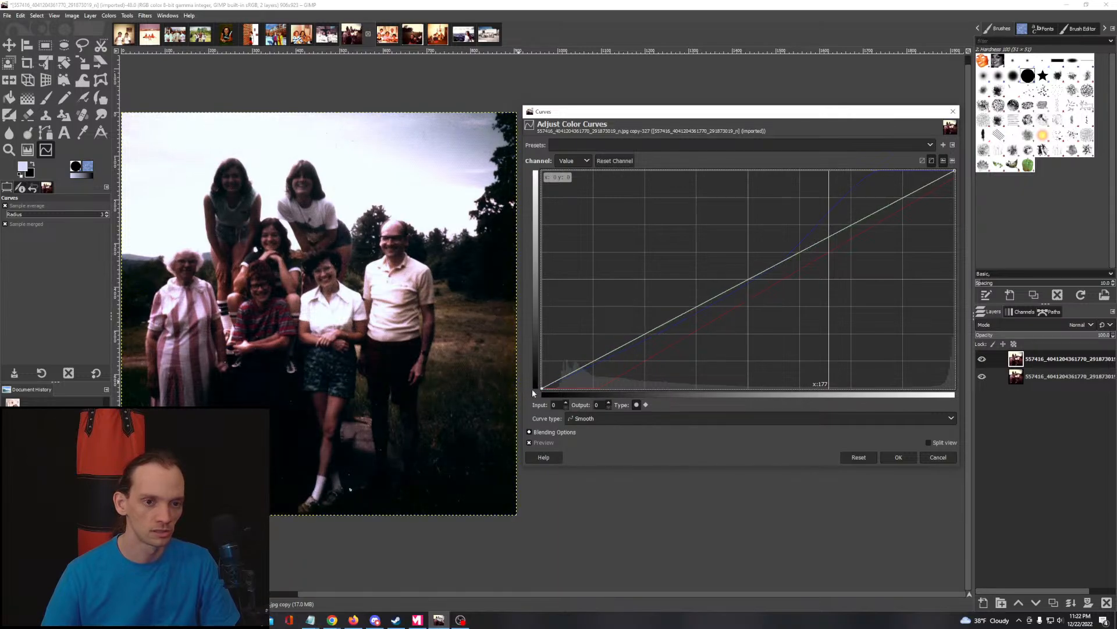
Step: Keep the value curve's white endpoint at 255 and apply the Curves adjustment to the copied layer
mouse_move(459, 327)
mouse_down()
mouse_move(481, 326)
mouse_move(473, 330)
mouse_up()
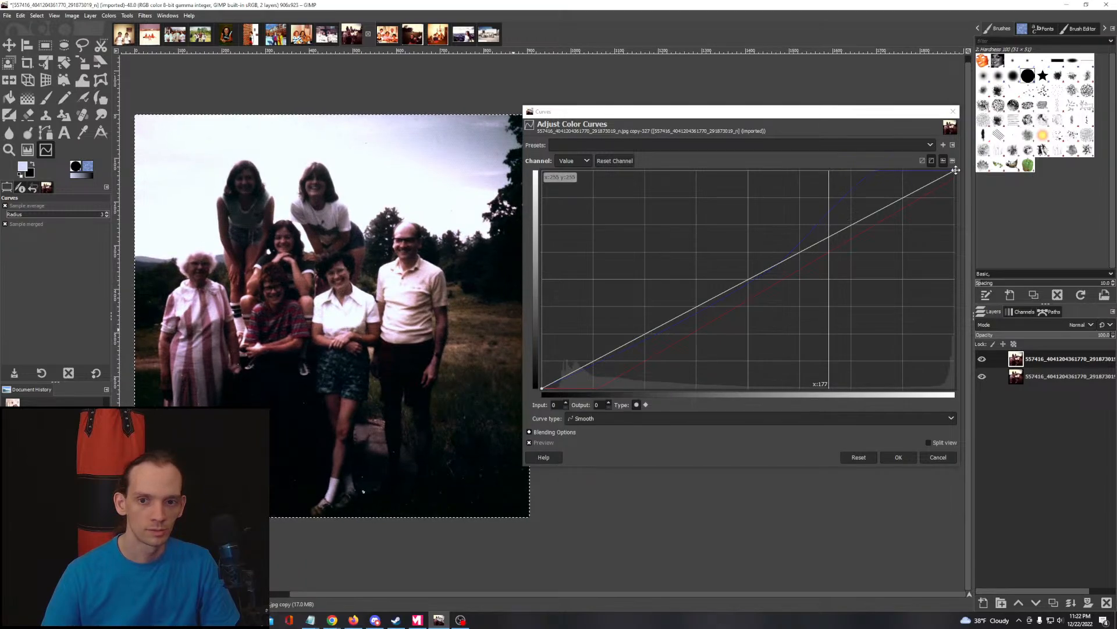
mouse_move(956, 170)
mouse_down()
mouse_move(960, 222)
mouse_move(960, 147)
mouse_move(760, 143)
mouse_move(958, 169)
mouse_up()
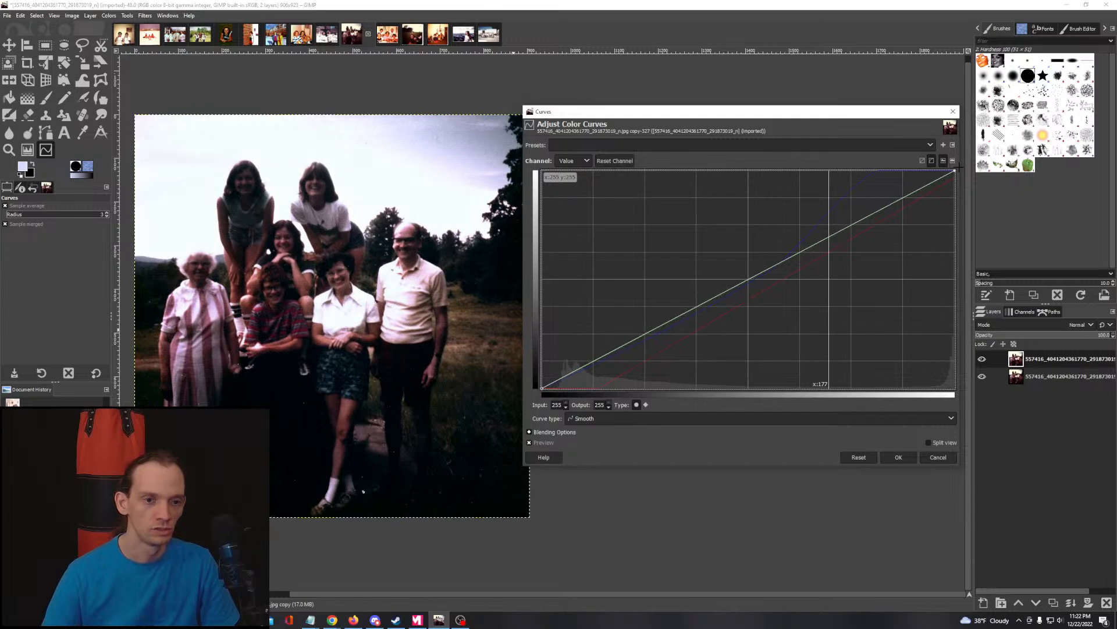
click(898, 458)
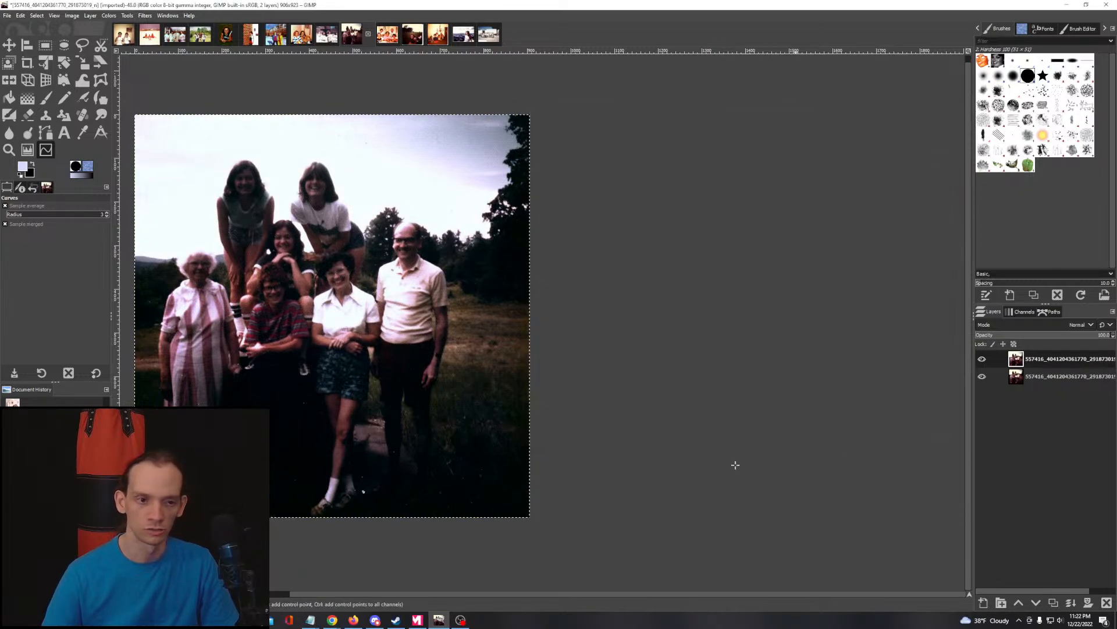
Step: Try brightening the copied layer's dark areas using Shadows-Highlights with Shadows at 73.17
click(127, 16)
click(598, 234)
drag(377, 299, 625, 287)
scroll(625, 287, up, 1)
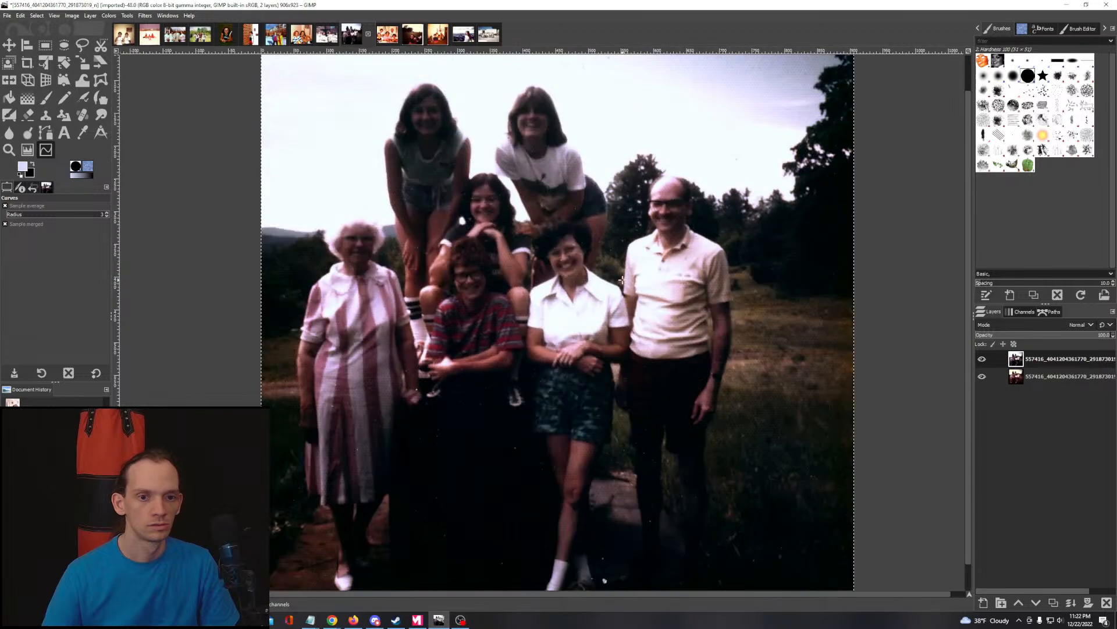
drag(605, 397, 604, 311)
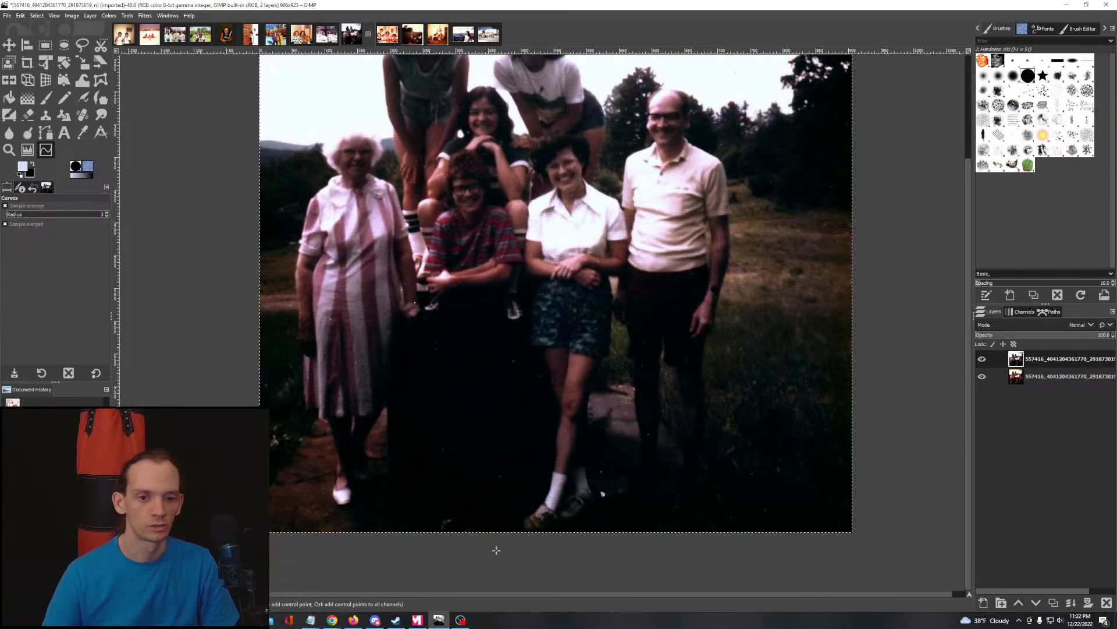
click(109, 15)
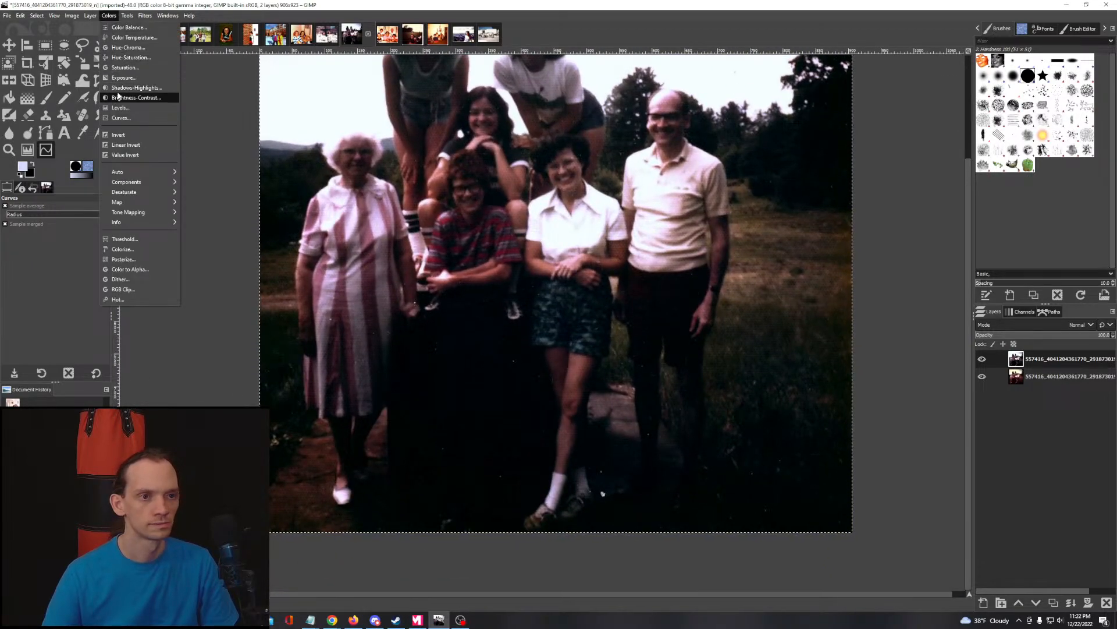
click(119, 87)
drag(819, 352, 213, 236)
click(207, 289)
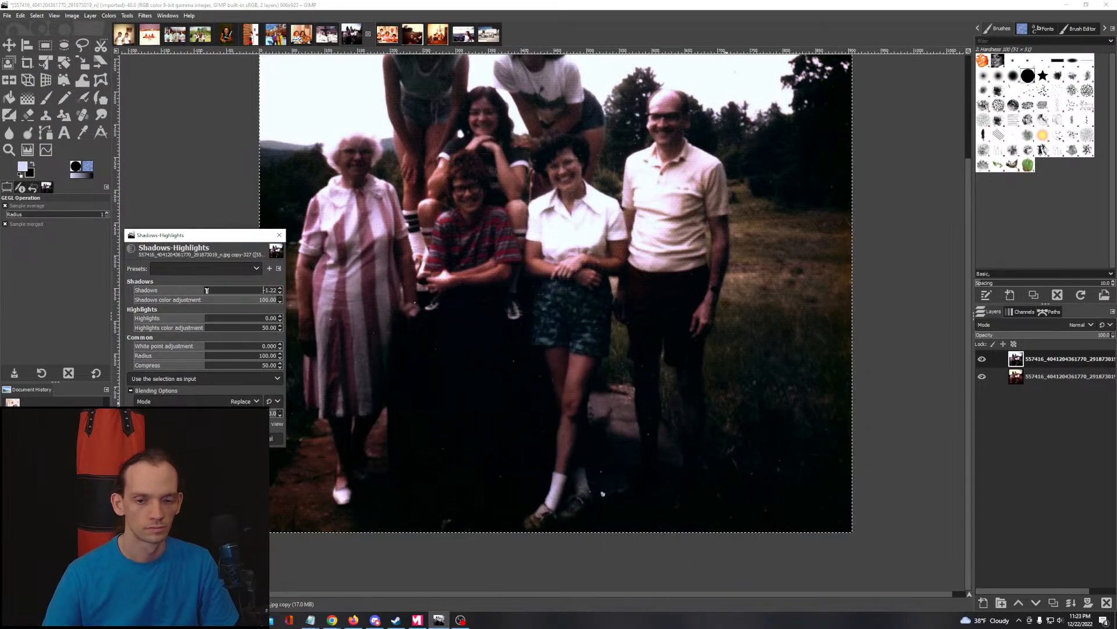
drag(207, 289, 260, 290)
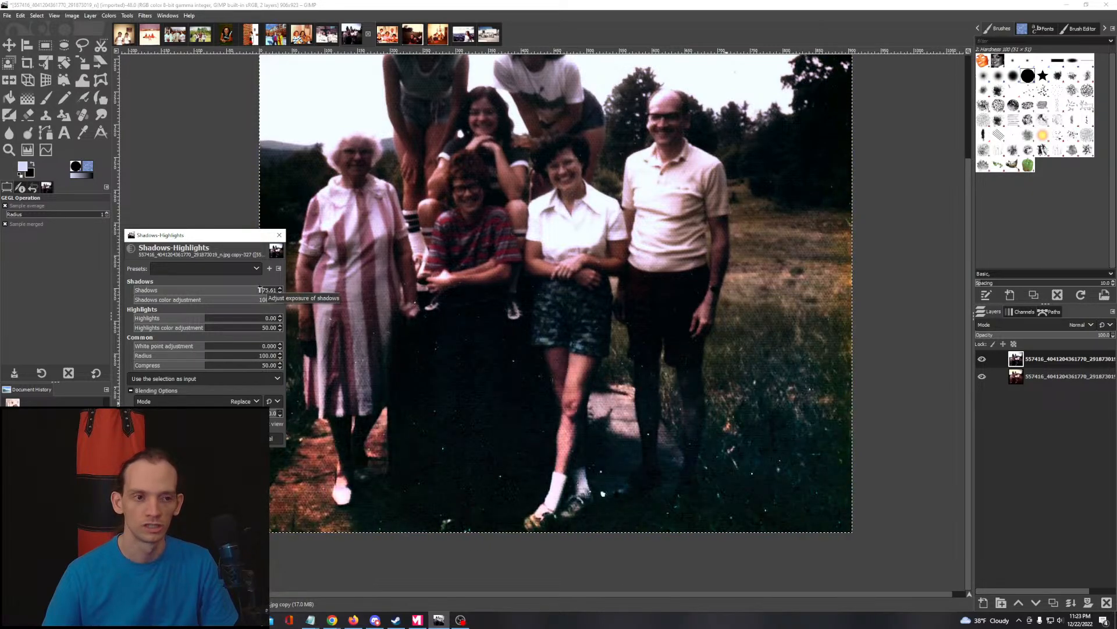
click(259, 290)
scroll(628, 302, down, 2)
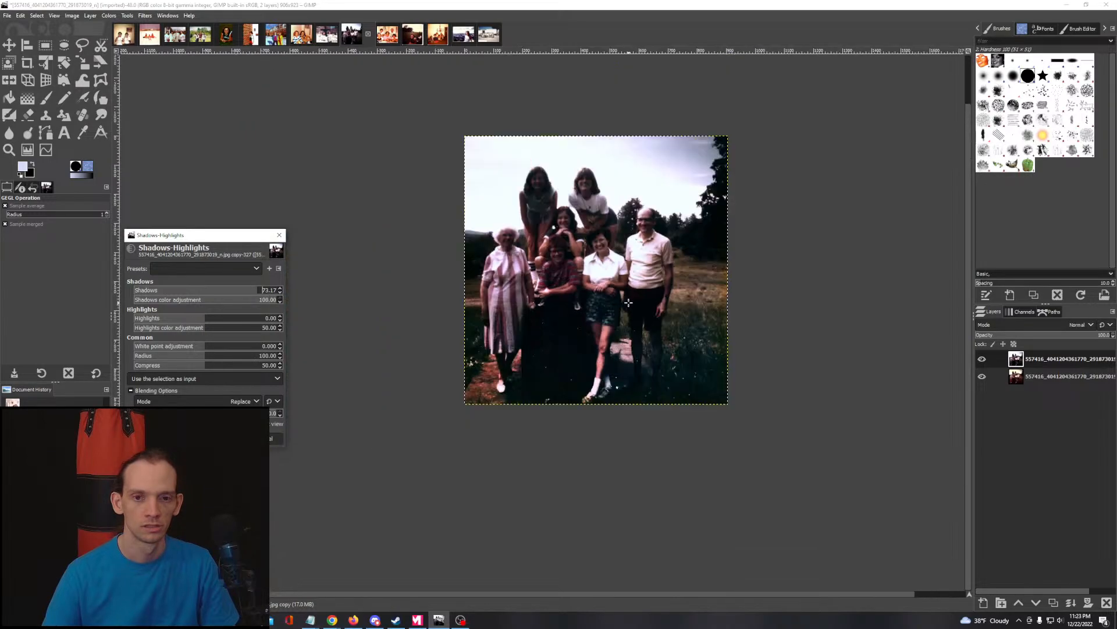
scroll(629, 302, up, 1)
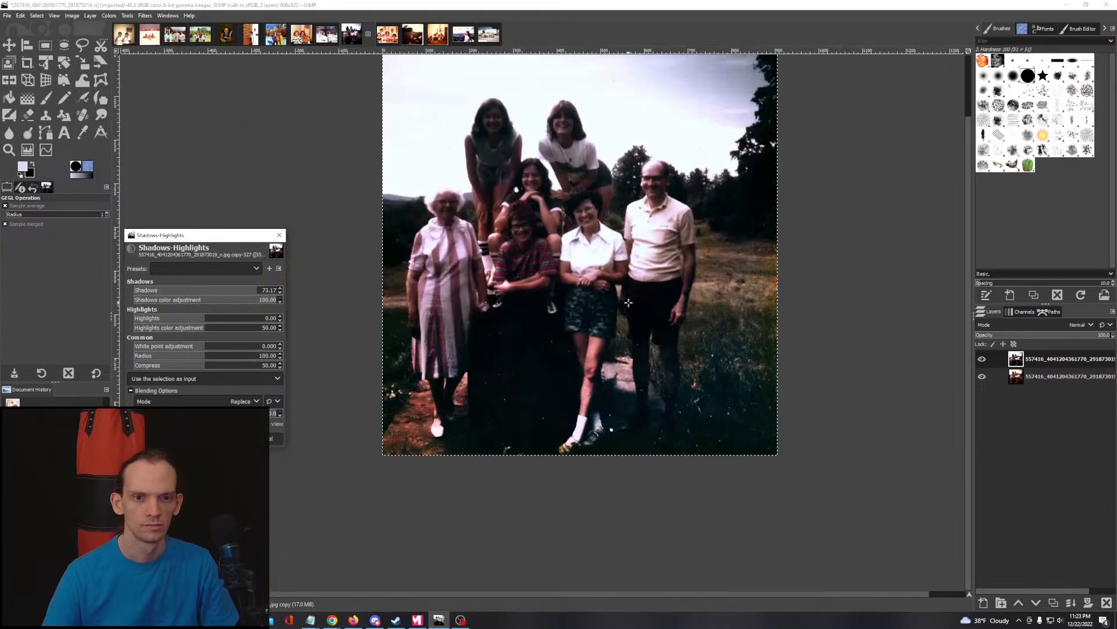
click(279, 439)
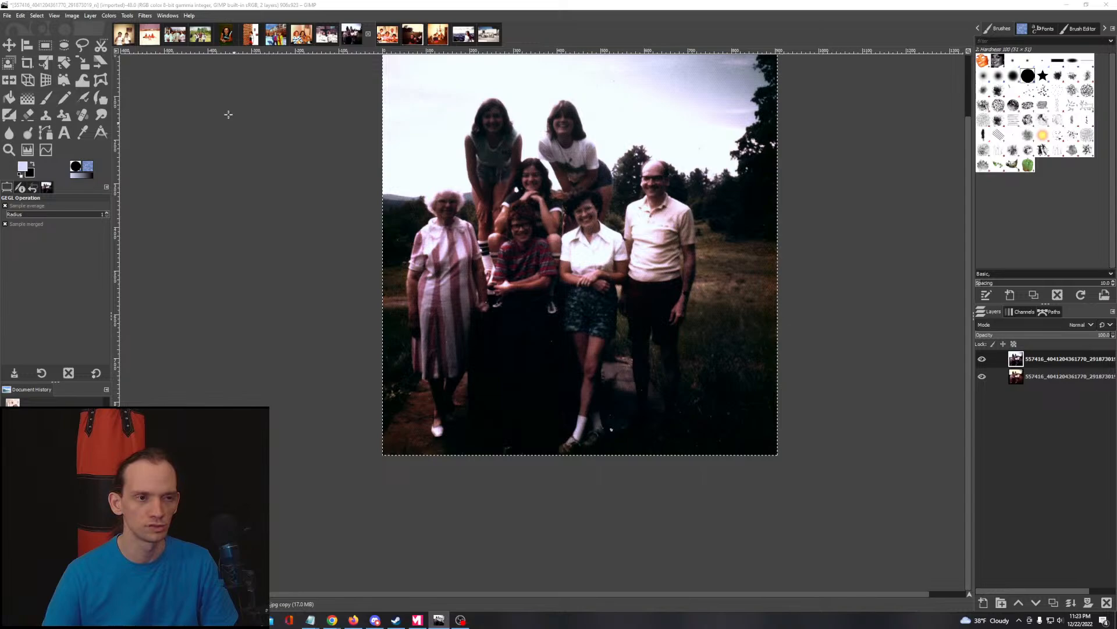
Step: Try Brightness-Contrast on the copied layer with brightness 46 and contrast 18
click(127, 15)
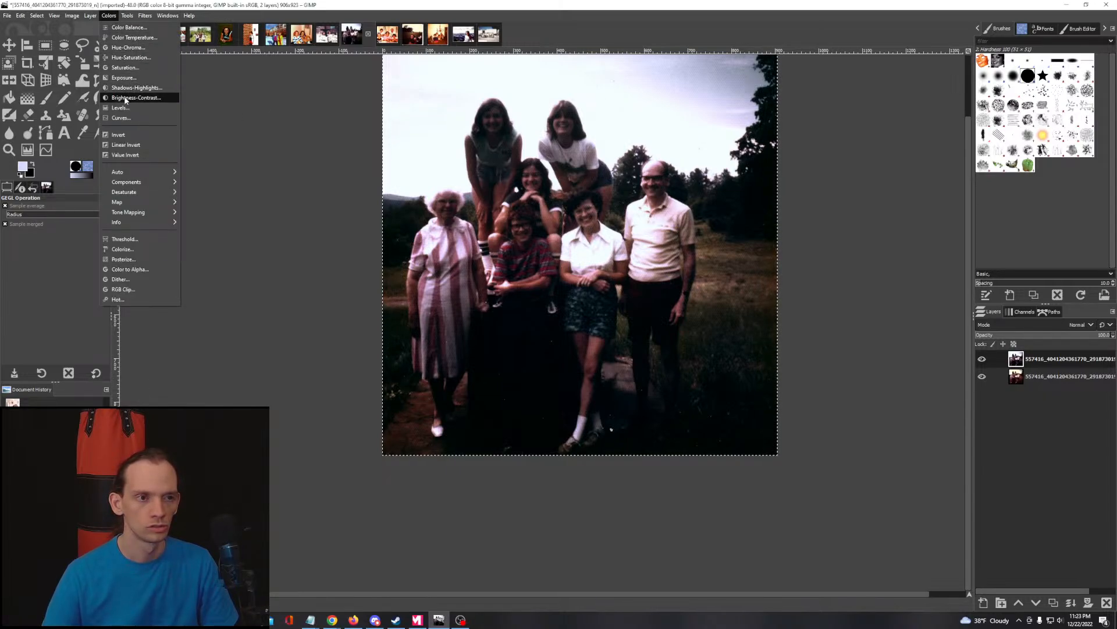
click(129, 98)
click(133, 164)
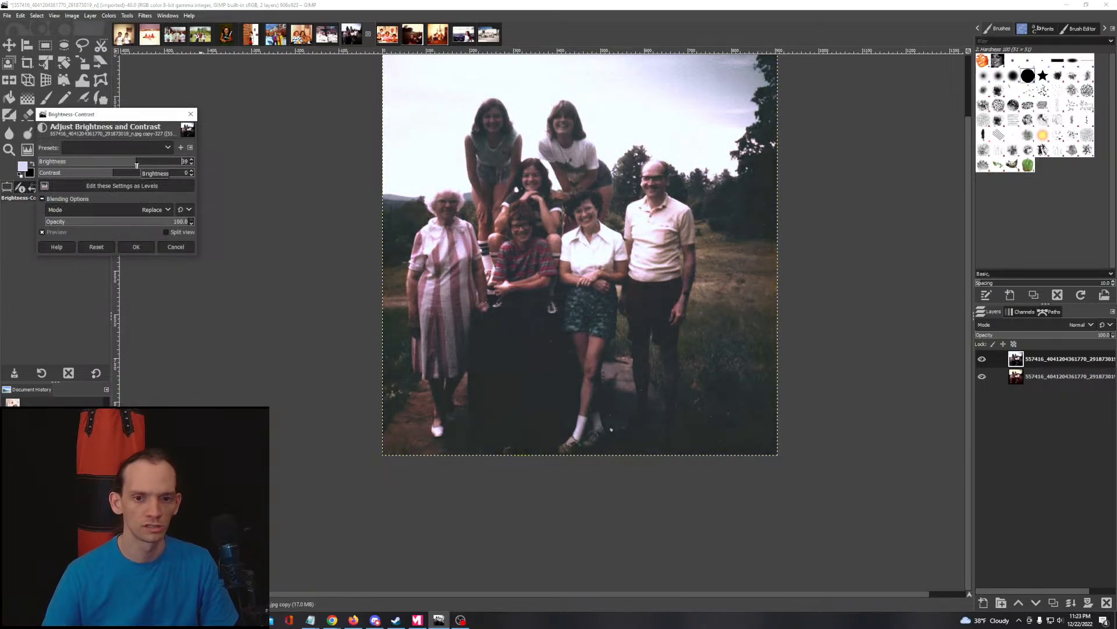
drag(133, 165, 140, 165)
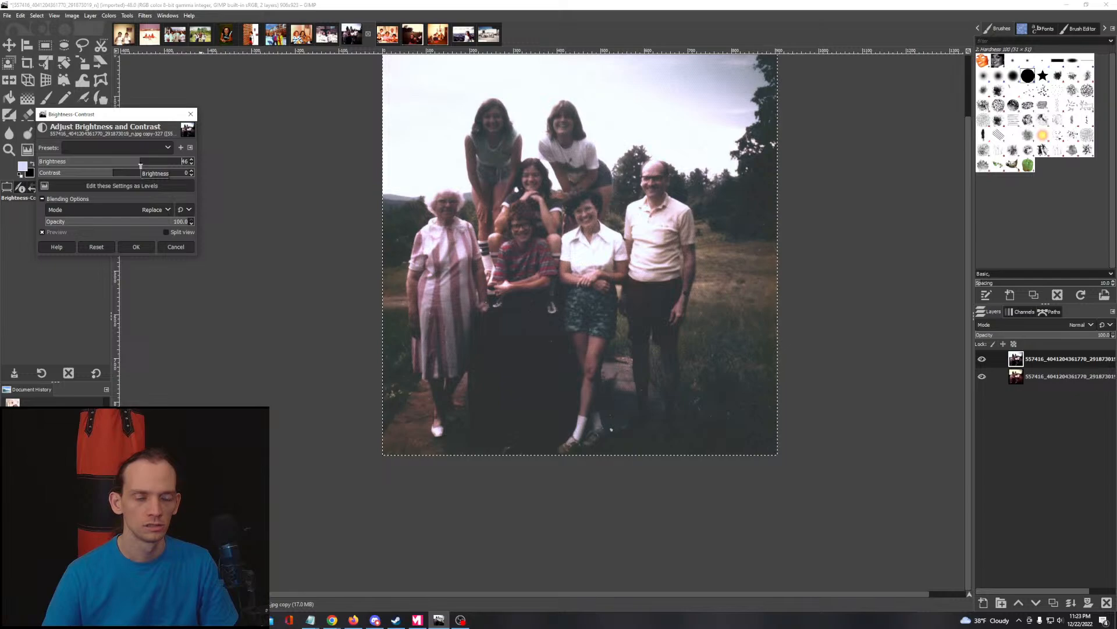
drag(550, 234, 507, 286)
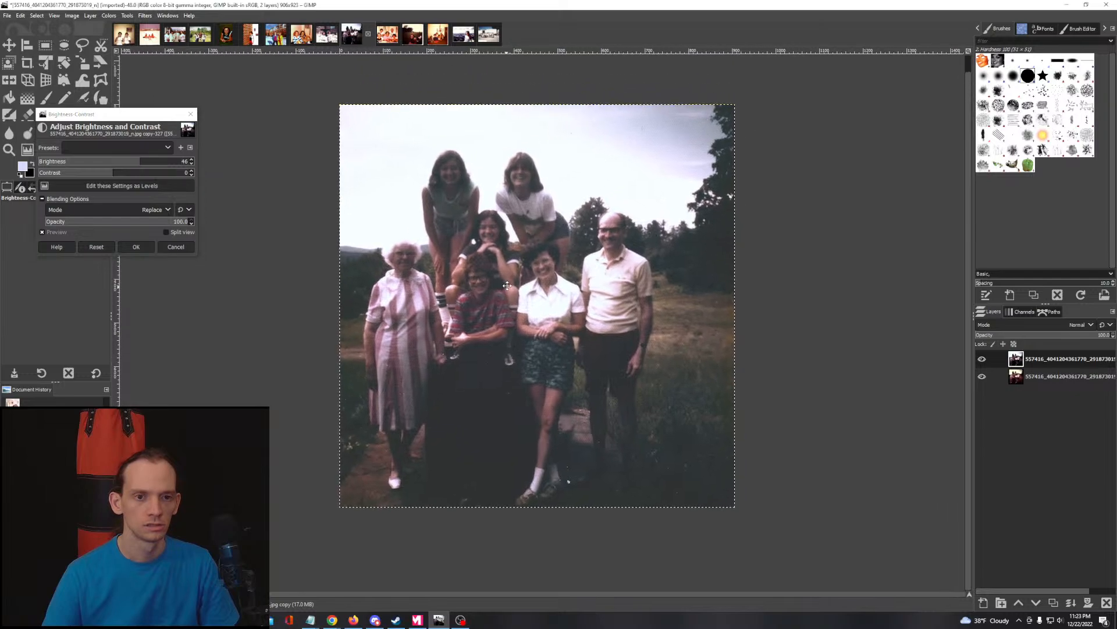
click(117, 174)
drag(117, 174, 127, 174)
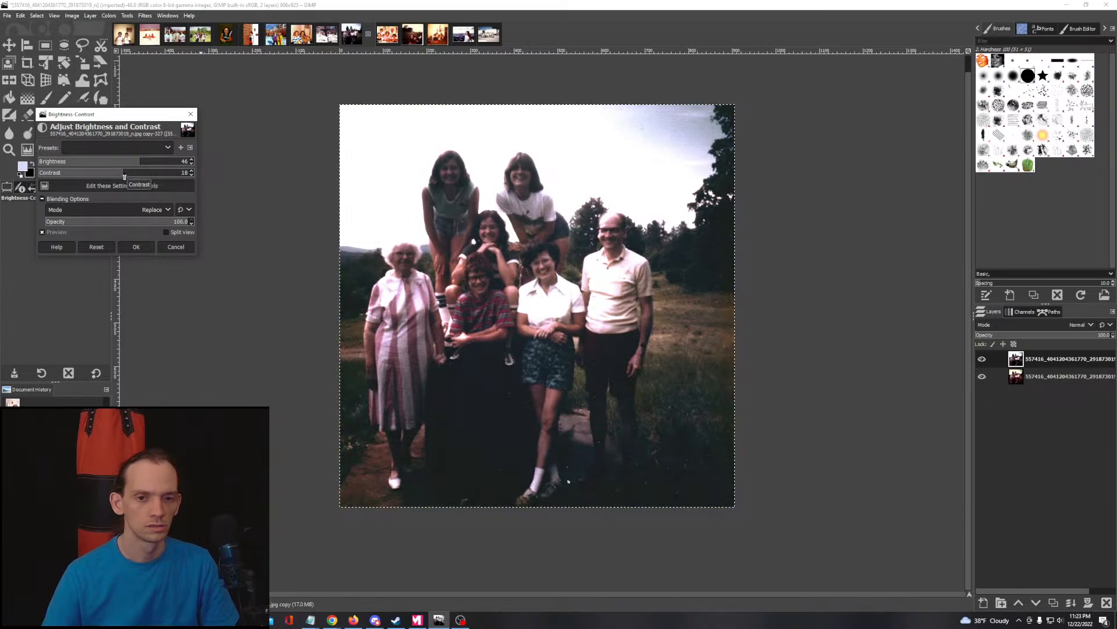
click(176, 248)
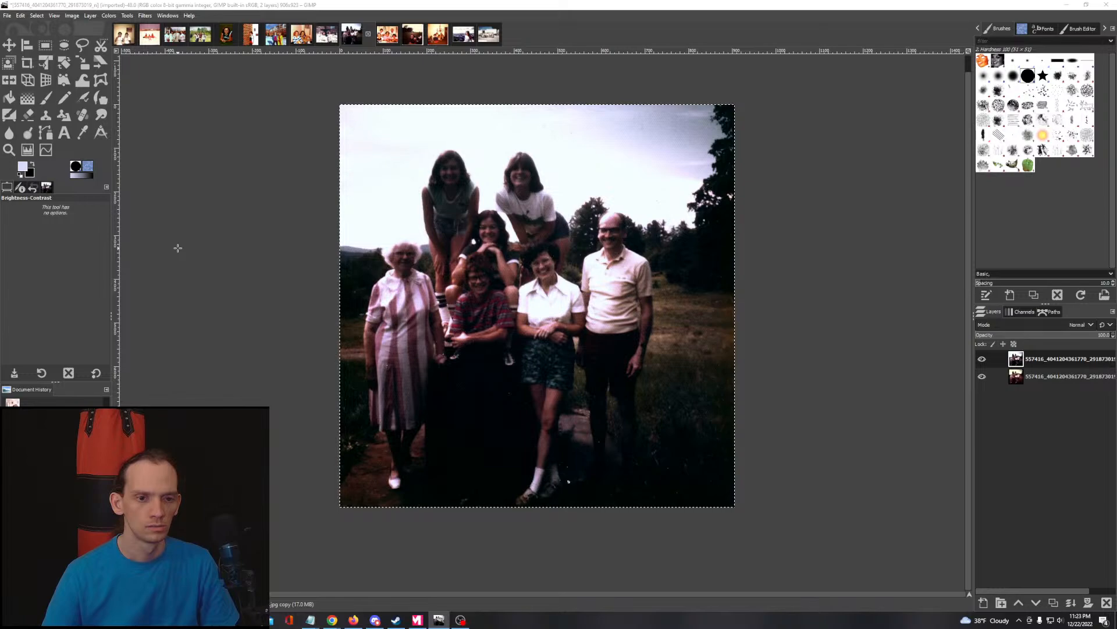
Step: Apply a milder Brightness-Contrast adjustment to the copied layer with brightness 24 and slightly raised contrast
click(104, 15)
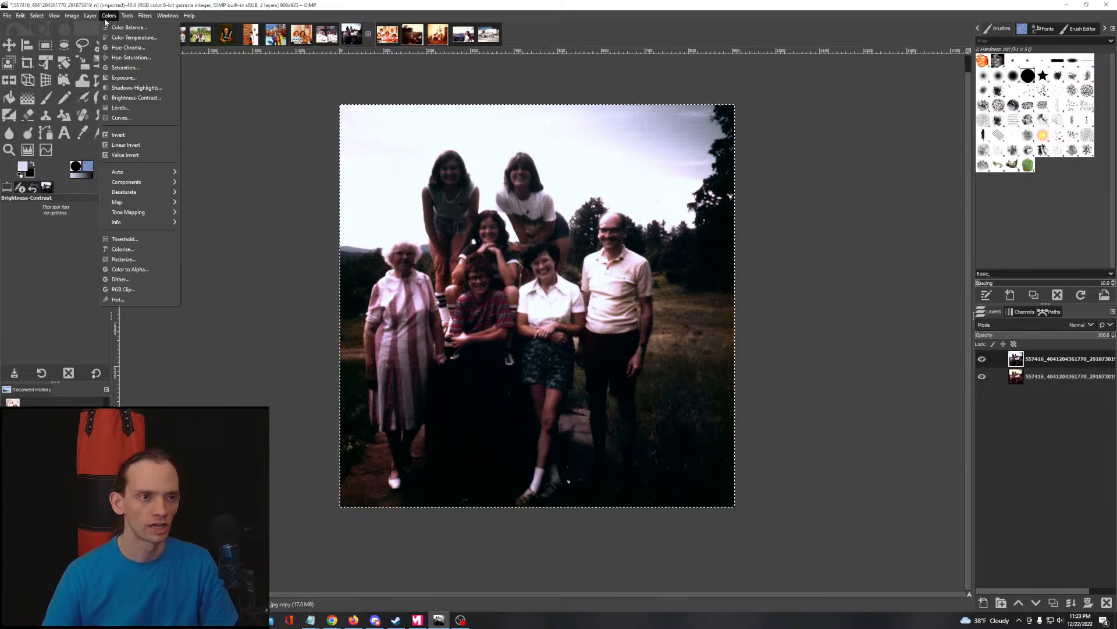
click(137, 97)
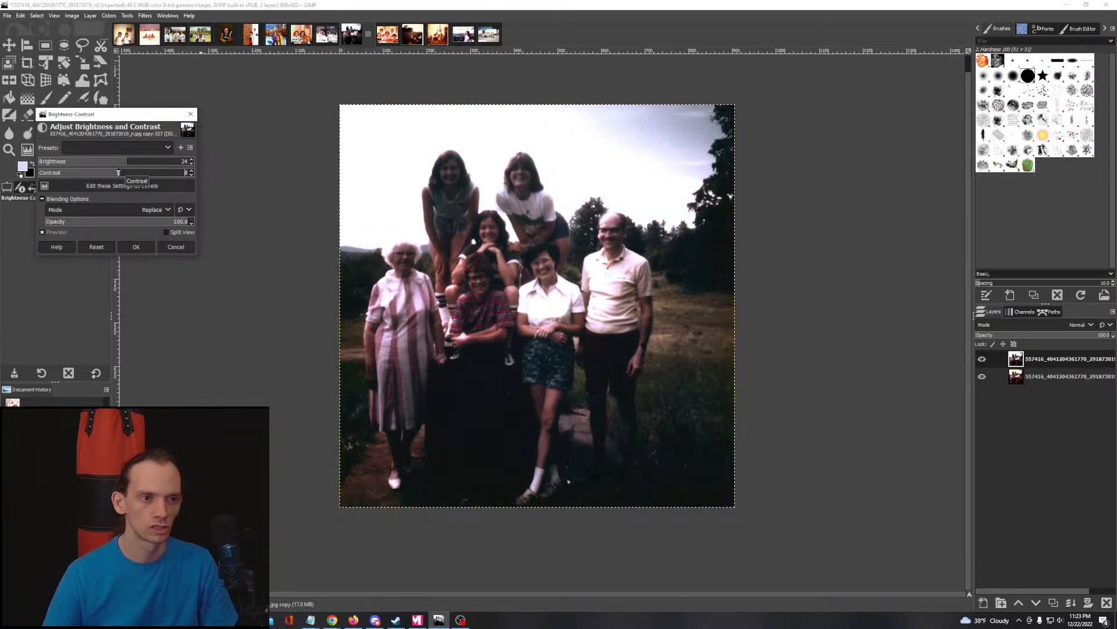
click(136, 246)
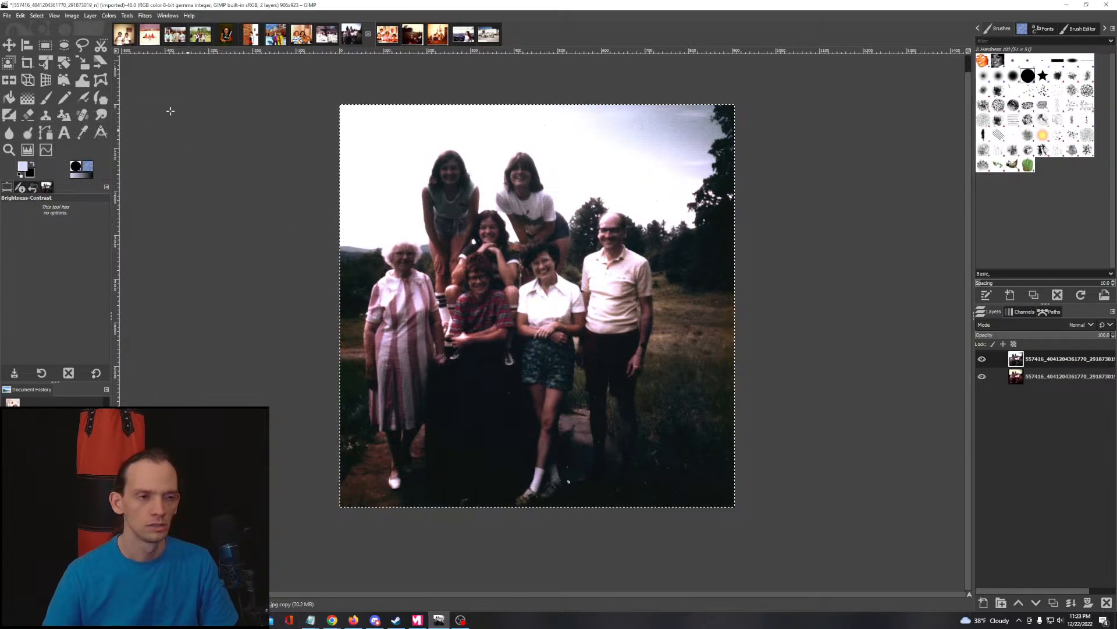
Step: Select the photo's dark areas by color using LCh Lightness, sampling the dark grass and widening the threshold
click(36, 15)
click(48, 70)
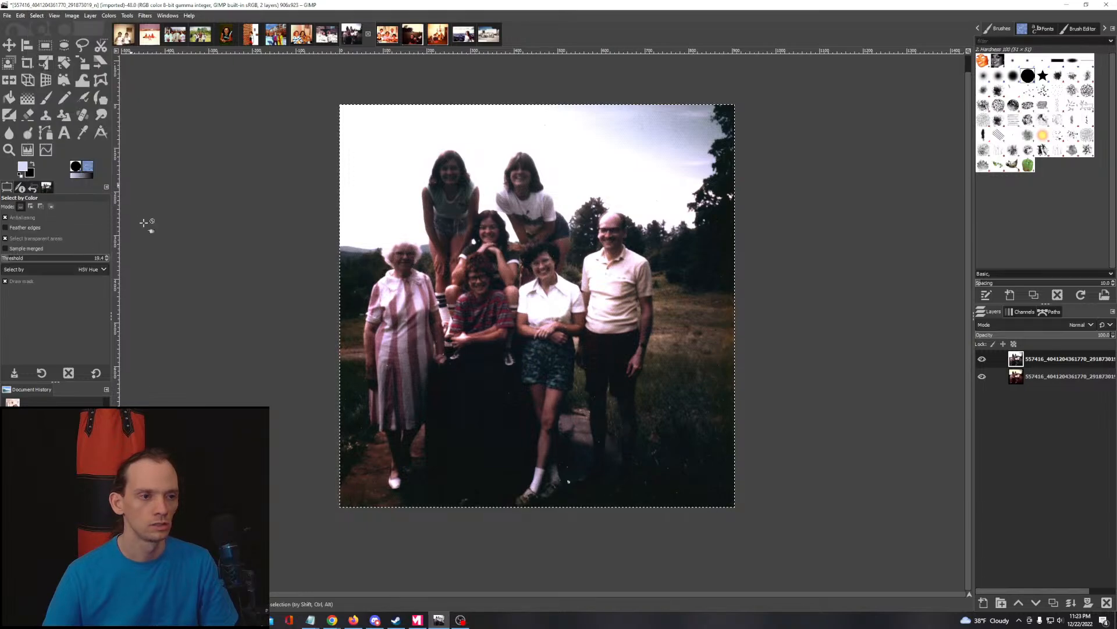
click(72, 270)
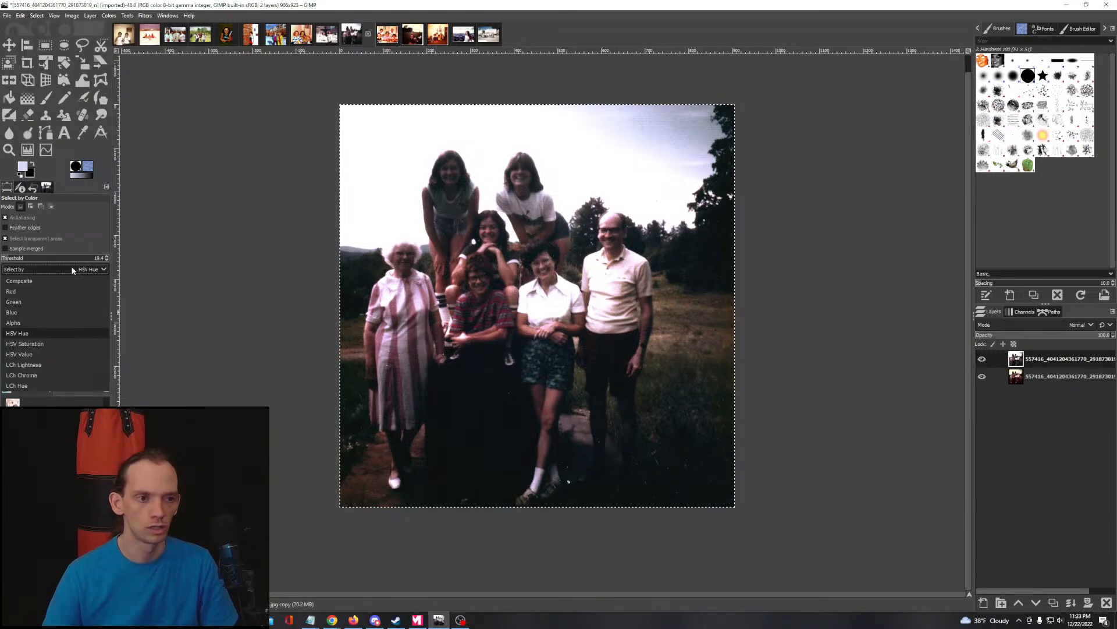
click(43, 364)
click(691, 467)
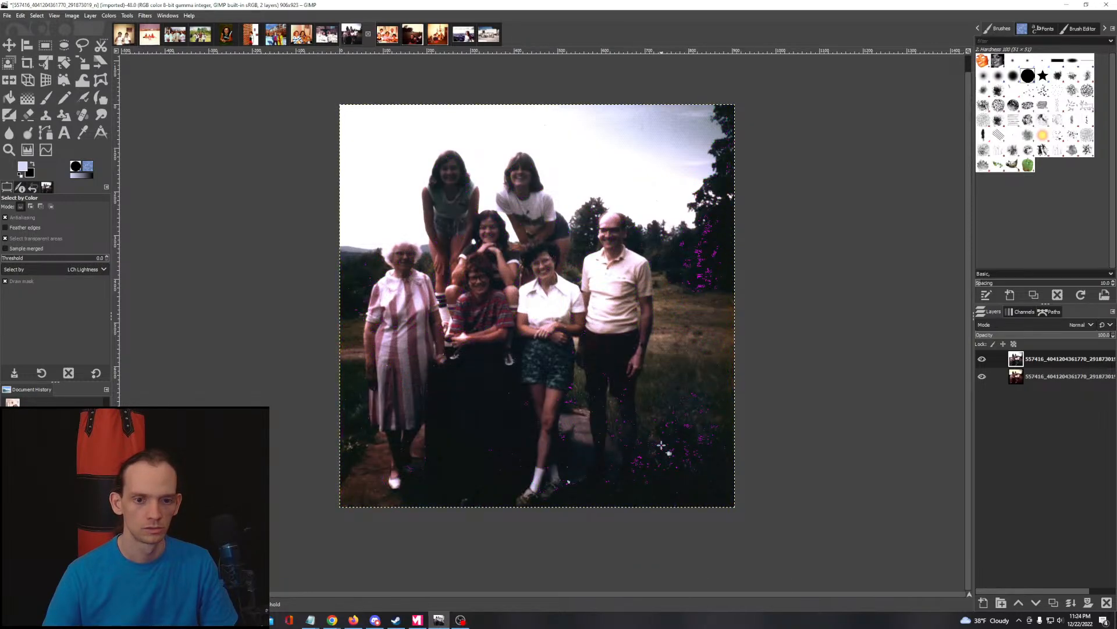
drag(678, 444, 620, 512)
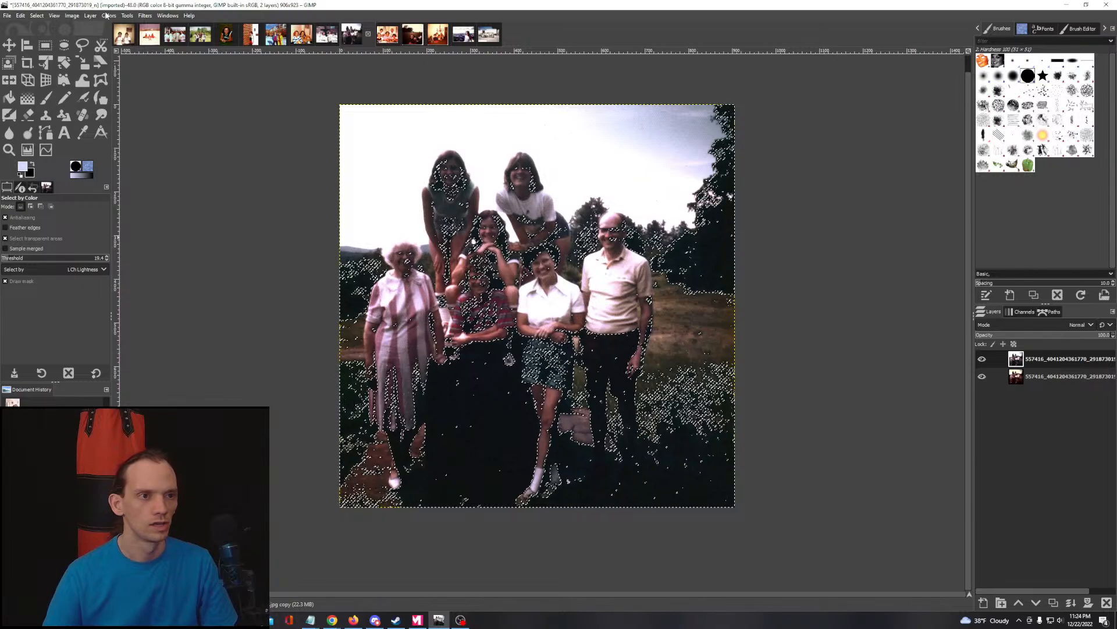
Step: Try Brightness-Contrast with brightness -127 on the selected dark areas, and undo back to the smaller color selection
click(109, 15)
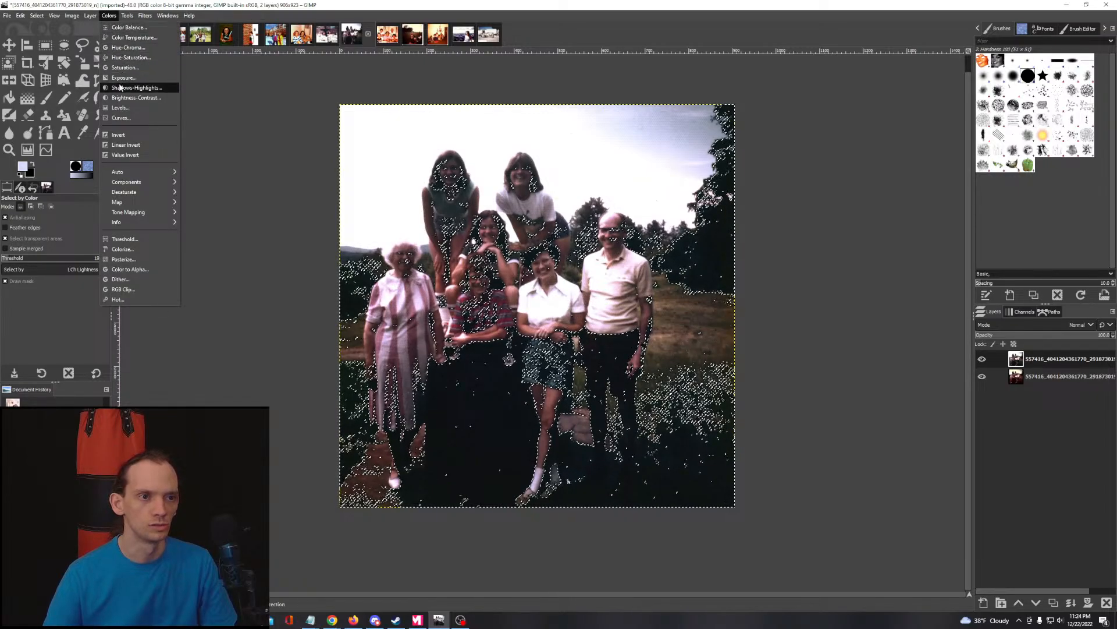
click(121, 97)
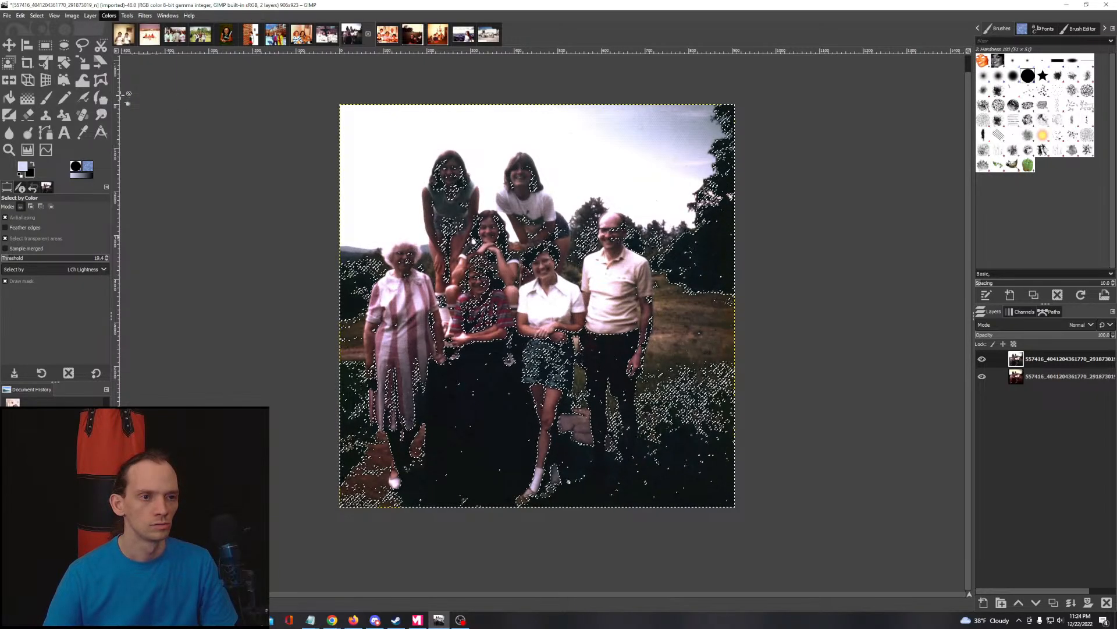
drag(113, 164, 26, 175)
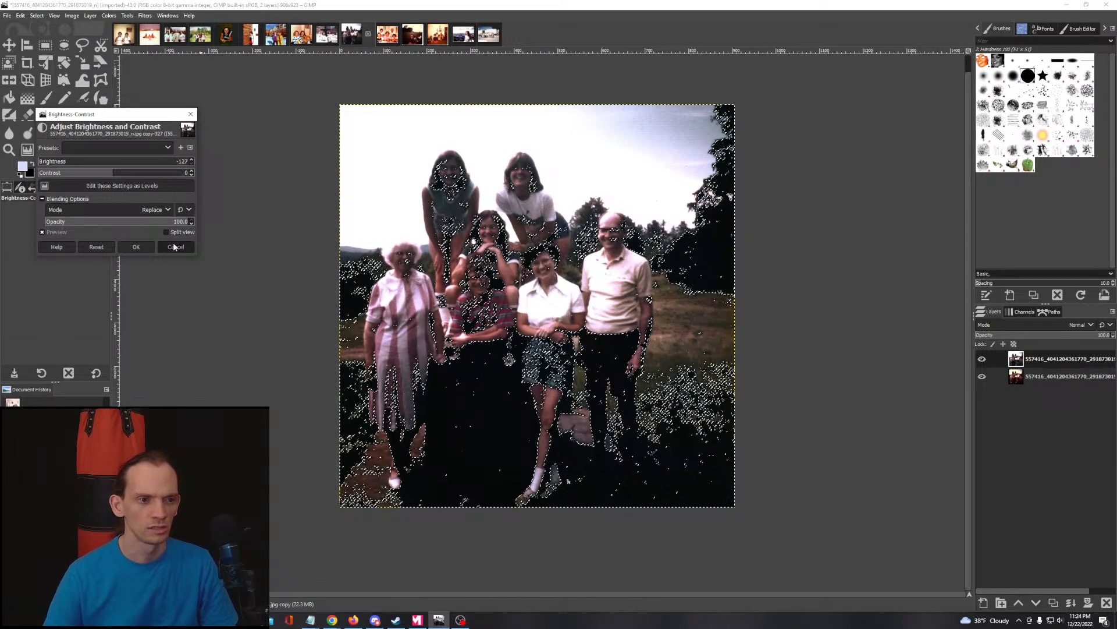
click(137, 247)
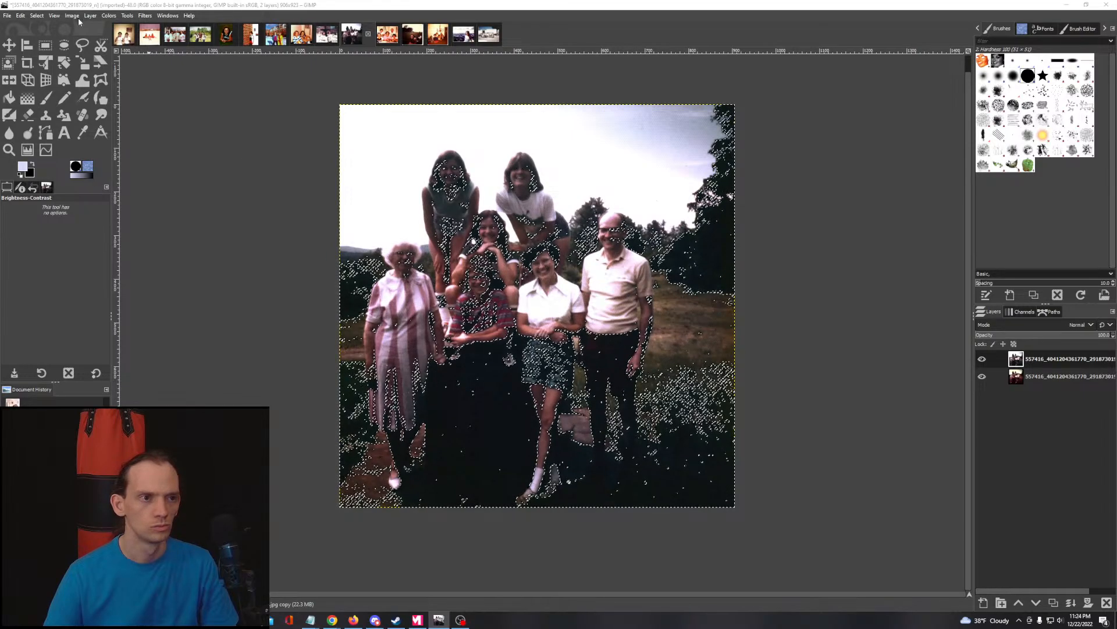
click(20, 15)
click(26, 29)
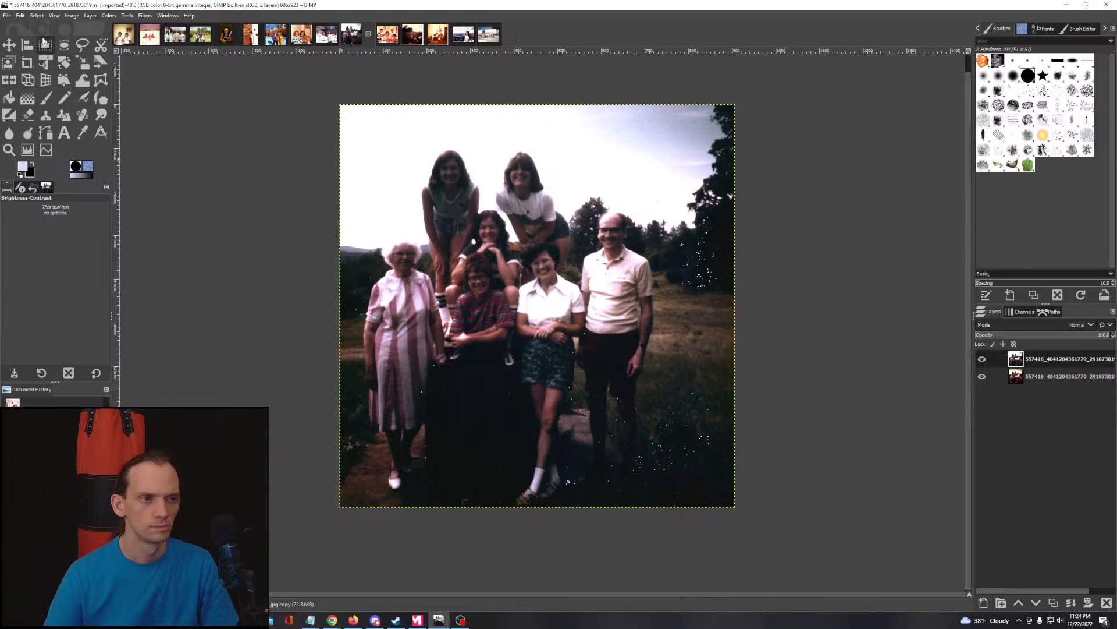
Step: Try raising the Levels black input point to 112 on the selected dark spots
click(38, 15)
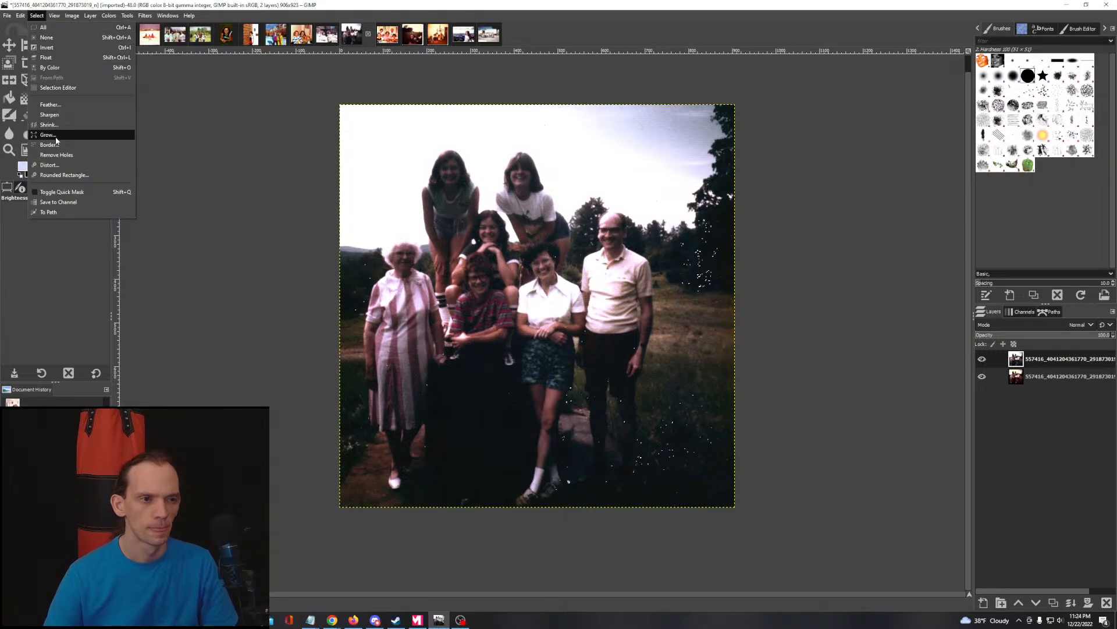
mouse_move(105, 16)
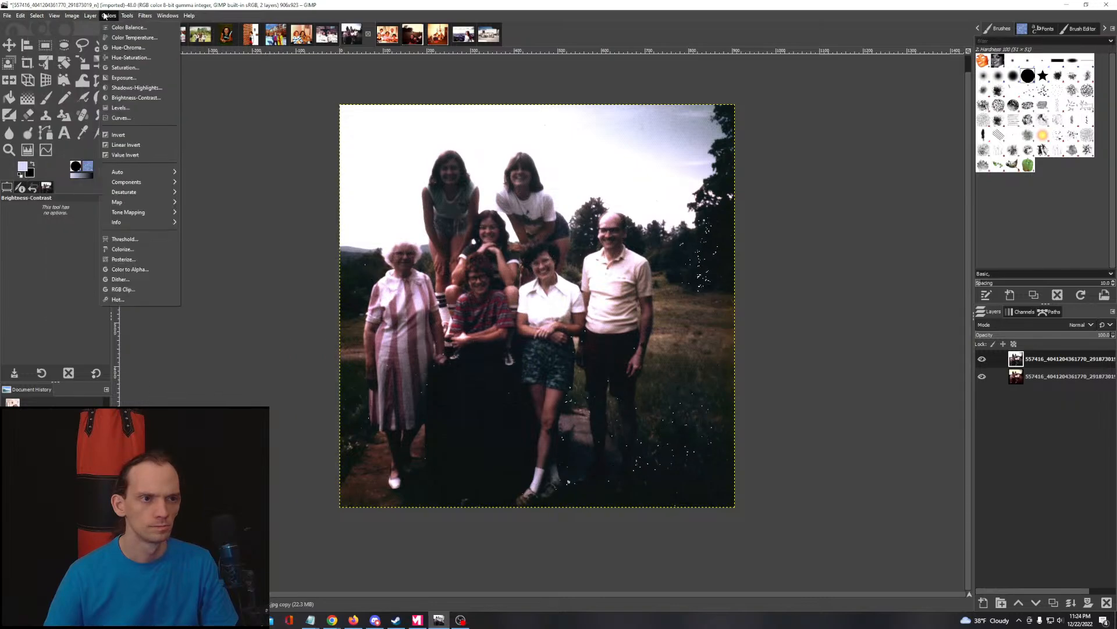
click(120, 107)
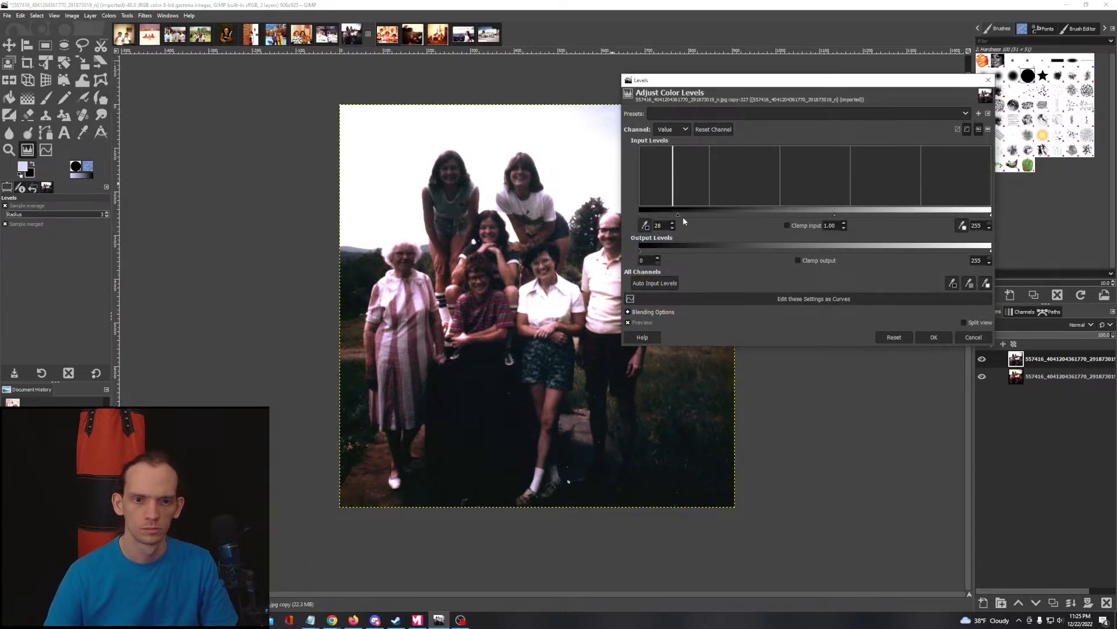
drag(695, 221, 795, 220)
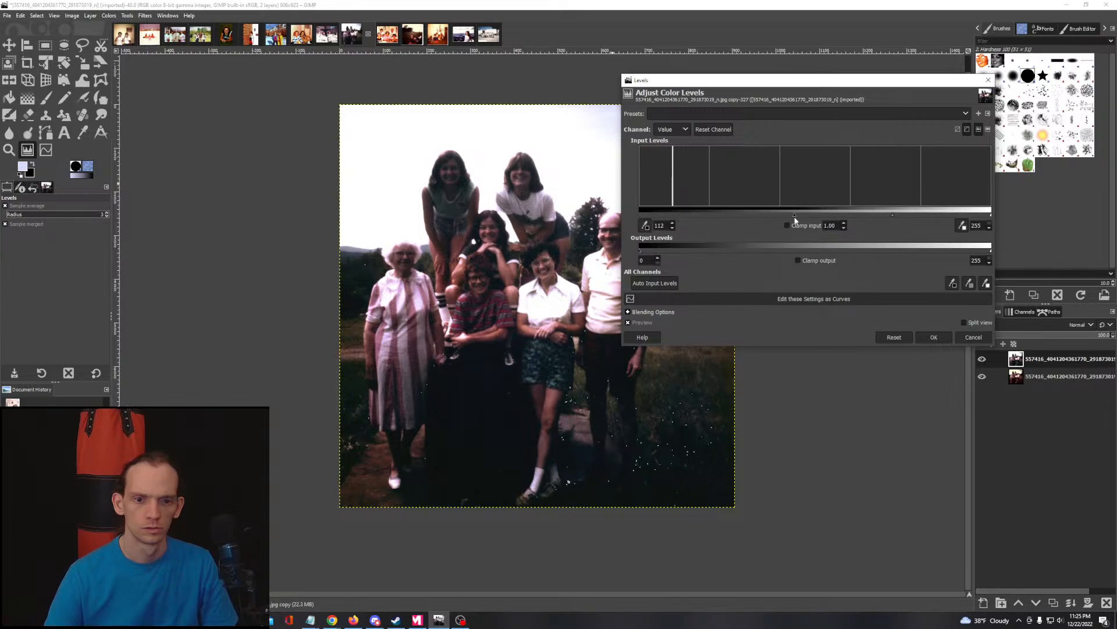
click(933, 337)
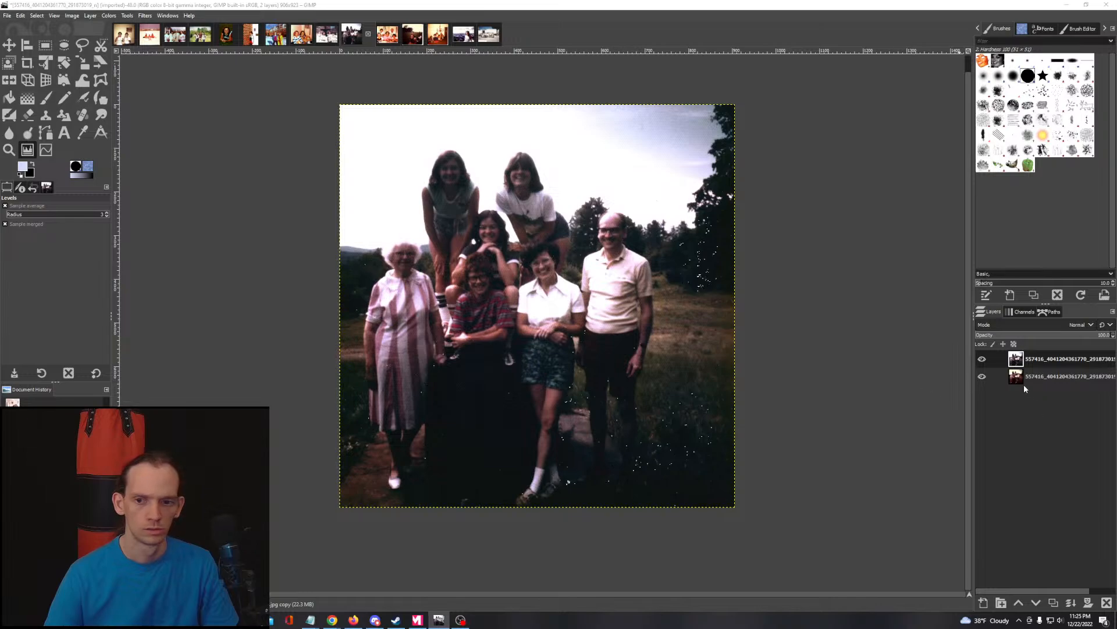
Step: Undo the color selection and the Brightness-Contrast adjustment, and compare the copied layer with the original by toggling its visibility
click(21, 16)
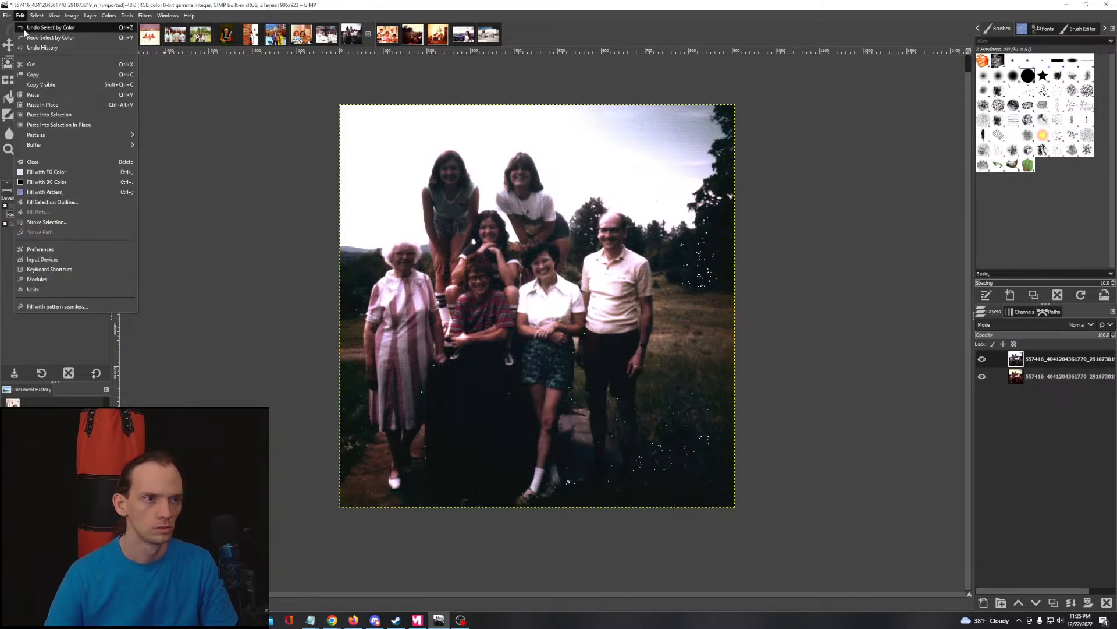
click(21, 16)
click(20, 16)
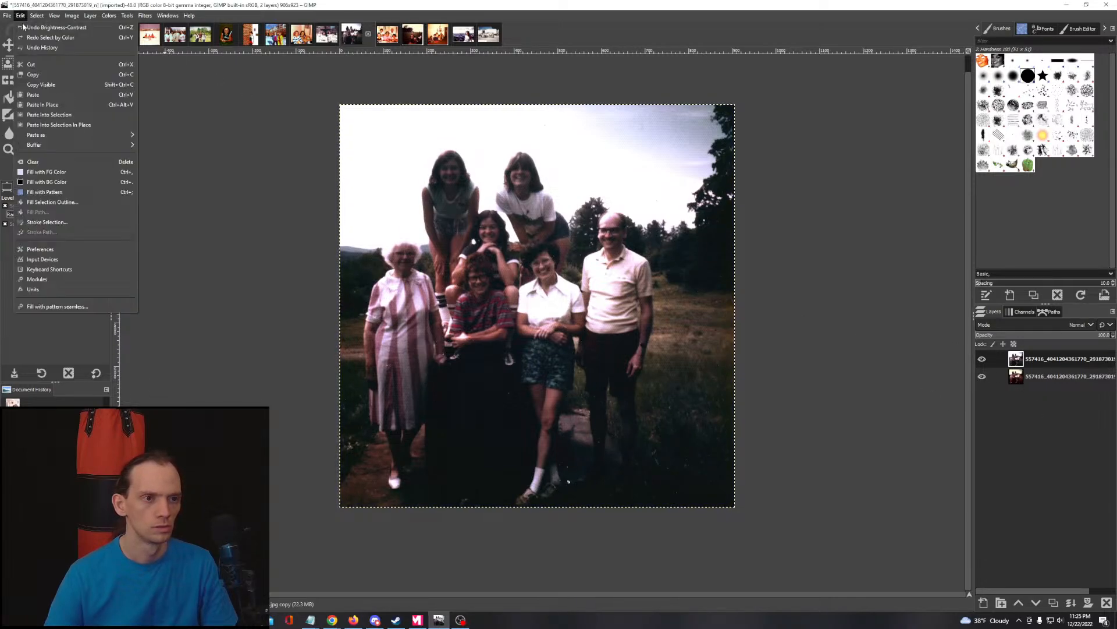
click(25, 28)
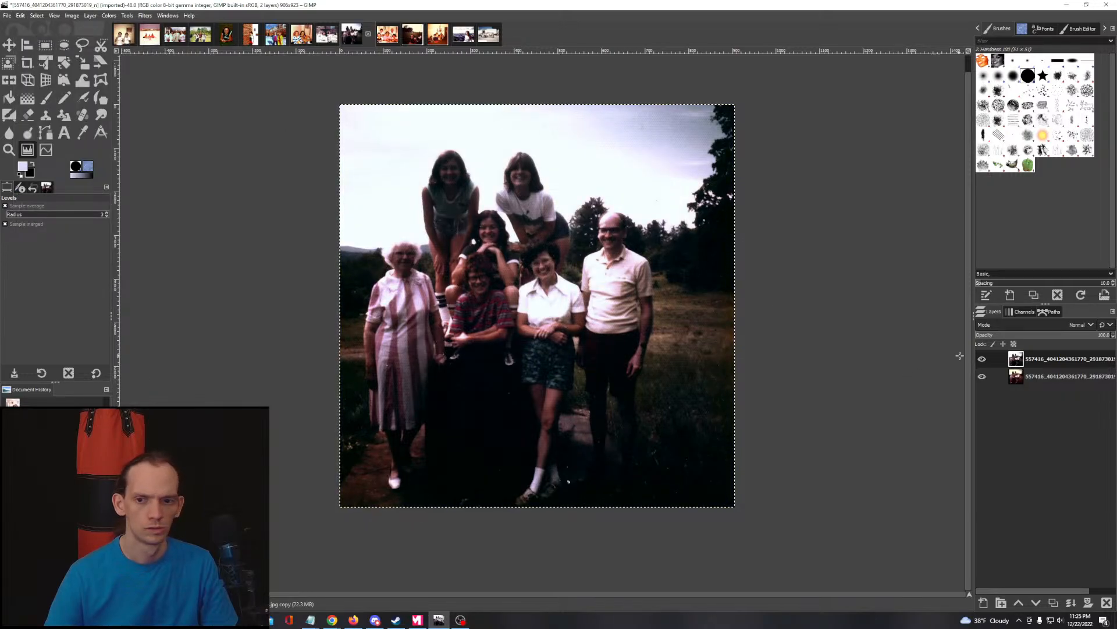
click(980, 359)
click(981, 359)
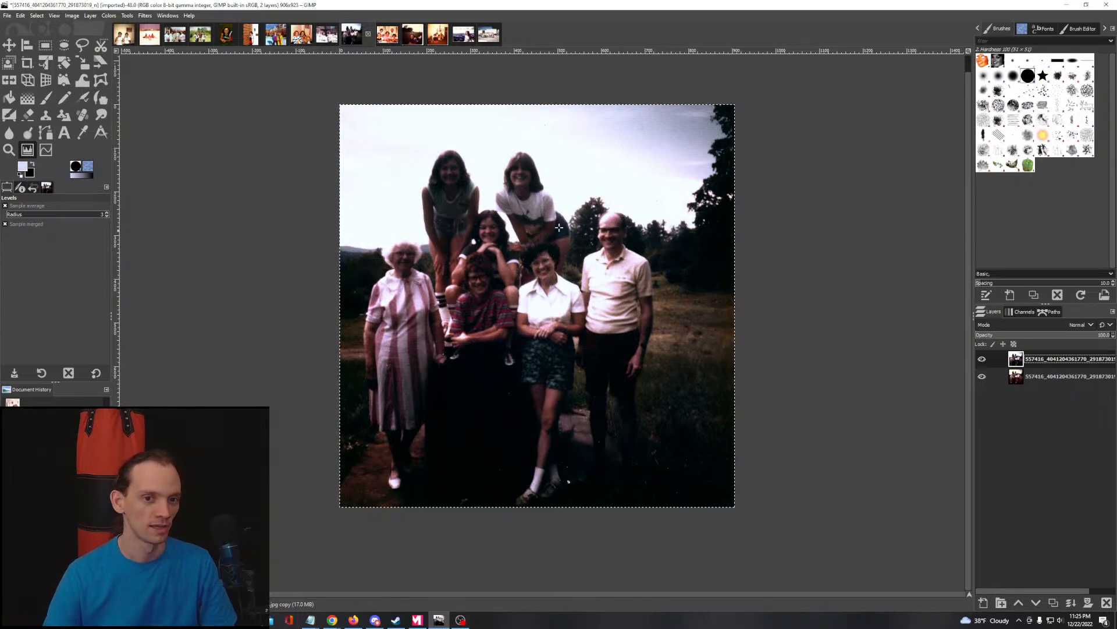
click(126, 16)
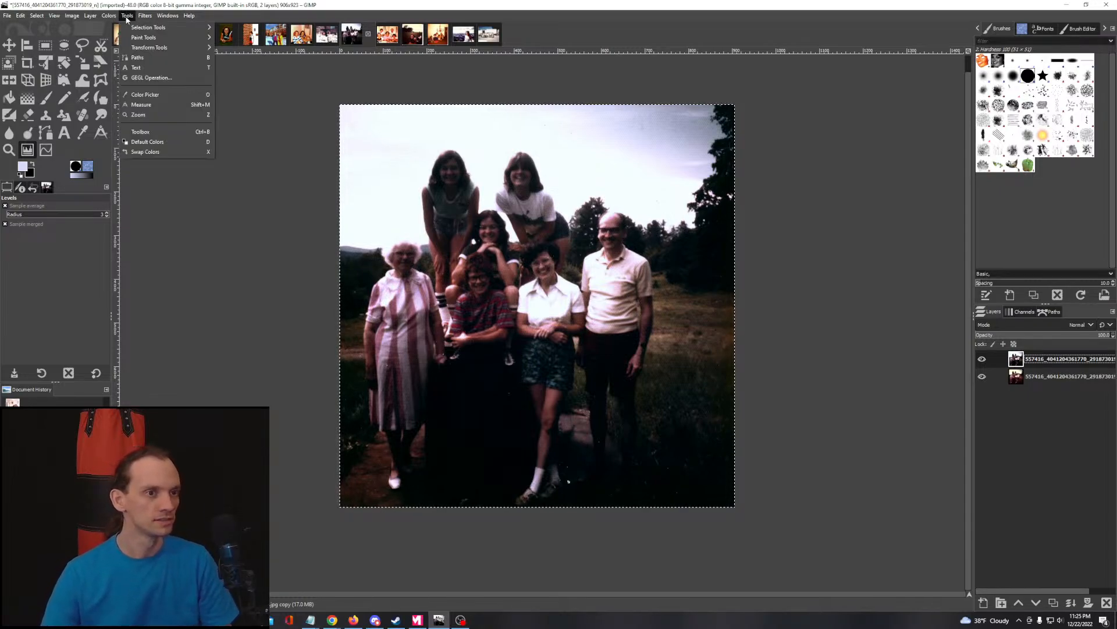
mouse_move(142, 16)
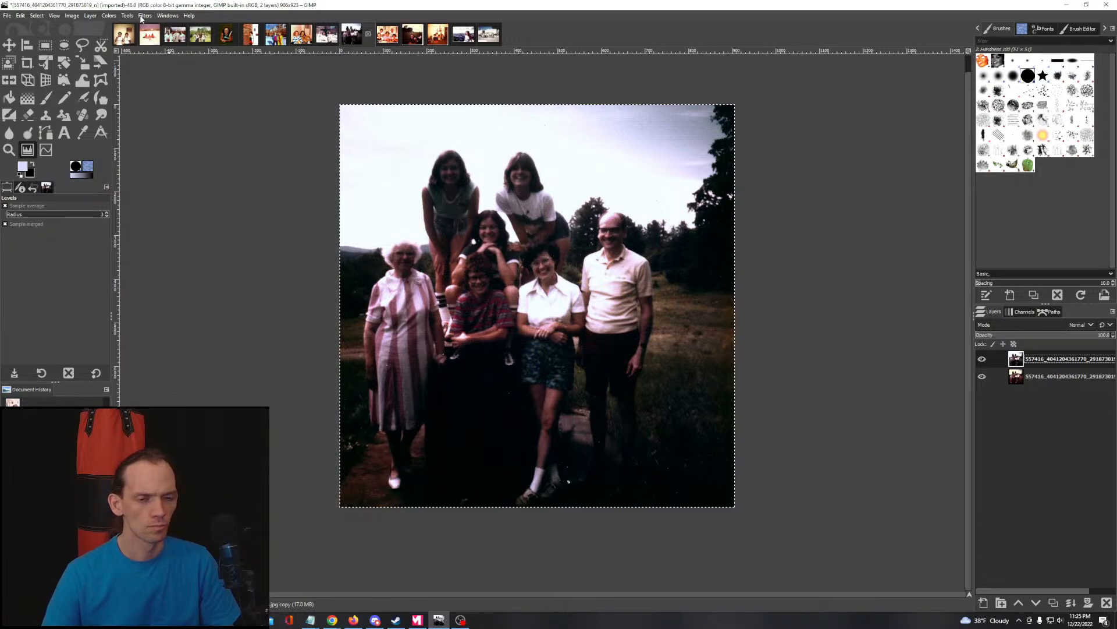
mouse_move(226, 104)
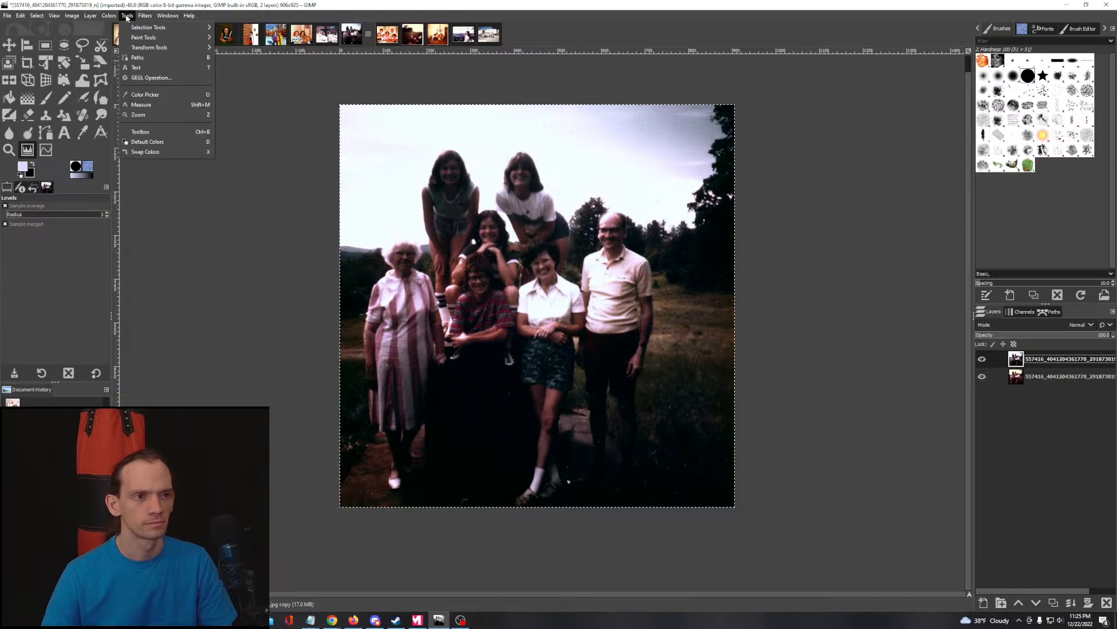
Step: Start a Shadows-Highlights adjustment on the copied layer with Shadows at 49.39, Shadows color adjustment at 100 and Highlights at 3.05
mouse_move(107, 17)
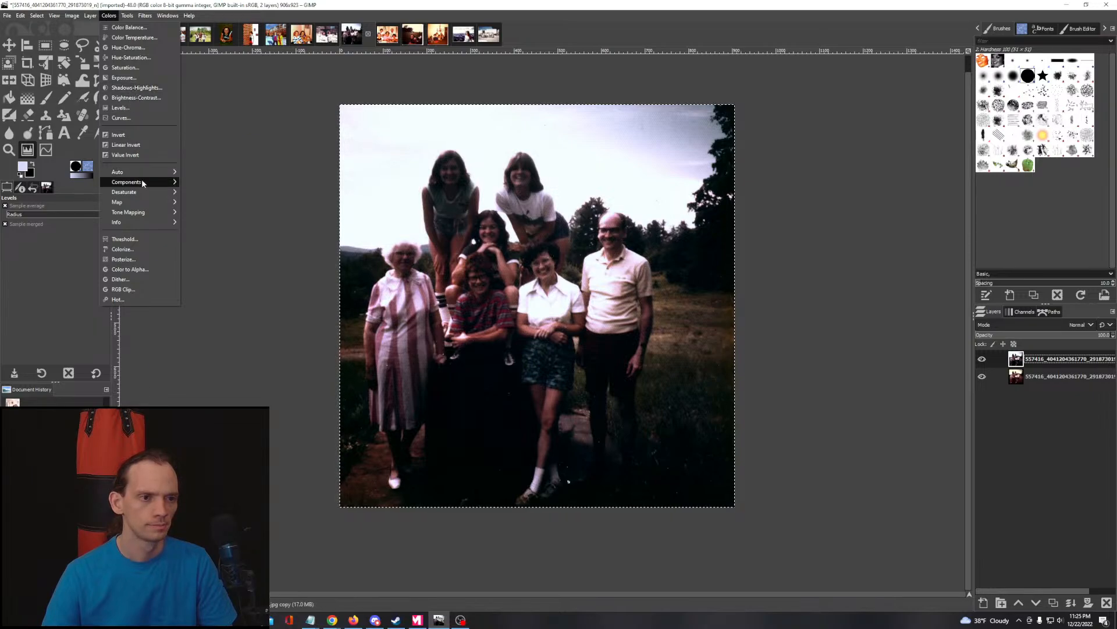
mouse_move(155, 184)
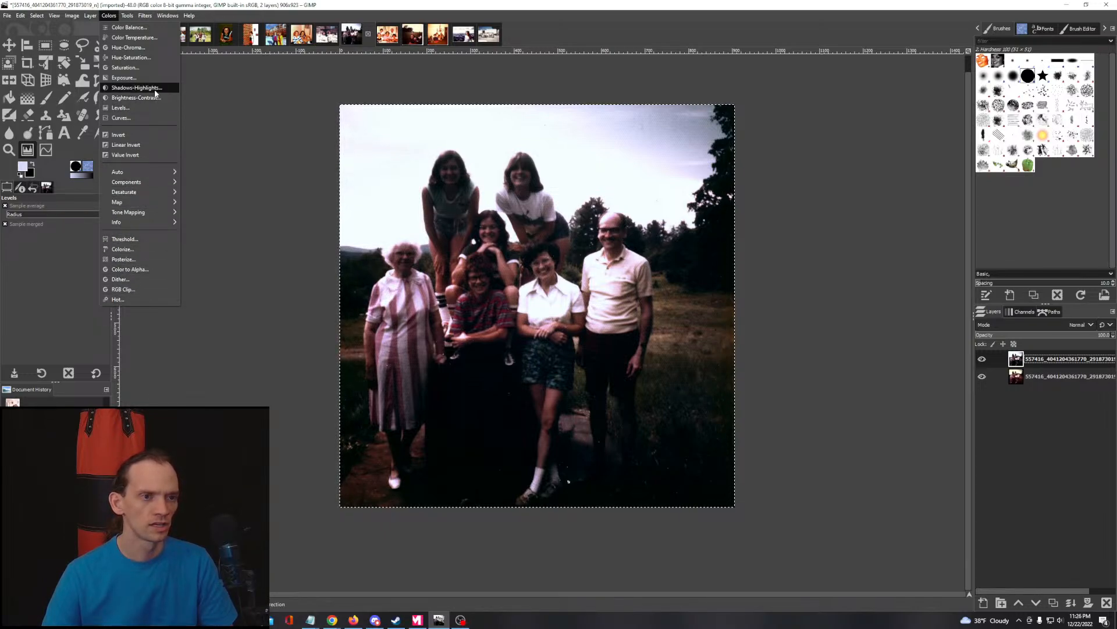
click(137, 88)
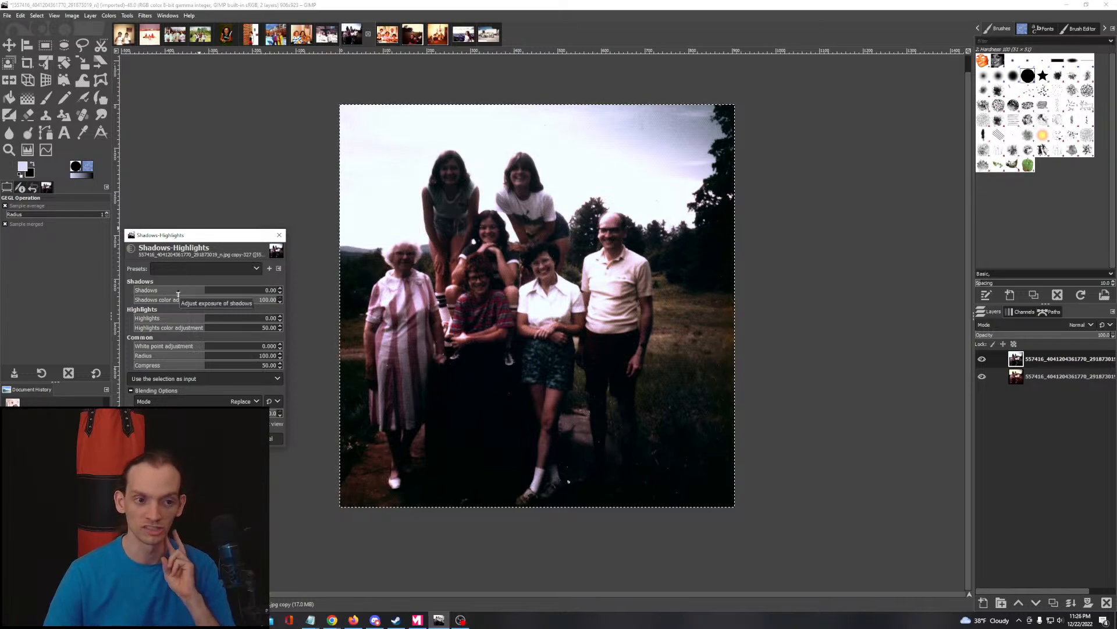
drag(202, 293, 536, 346)
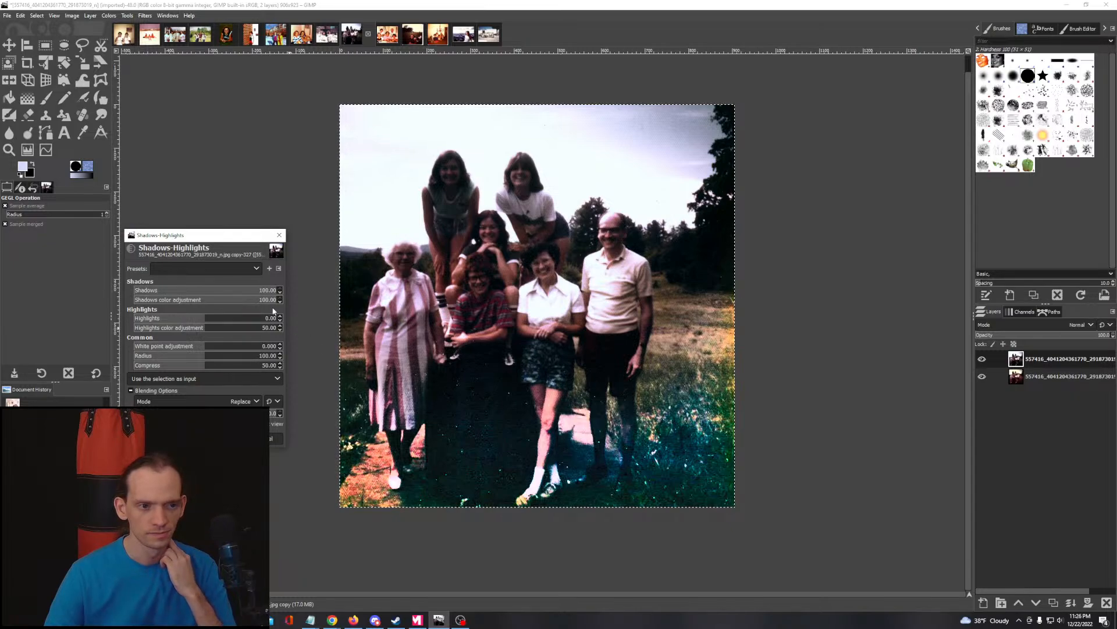
drag(268, 301, 192, 301)
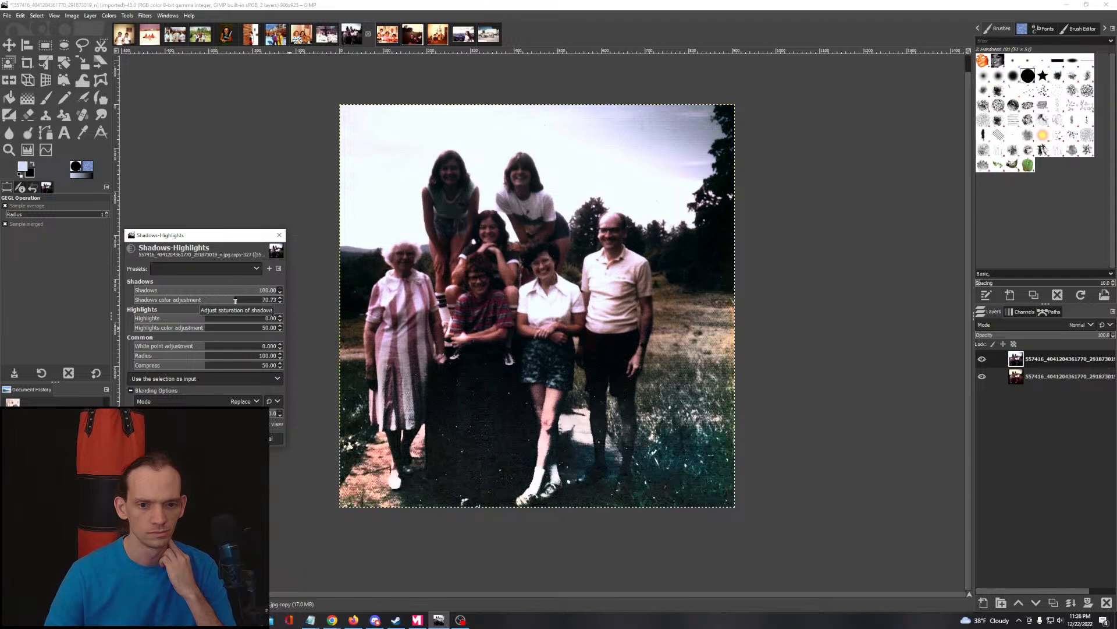
mouse_move(252, 300)
mouse_down()
mouse_move(256, 290)
mouse_move(241, 291)
mouse_up()
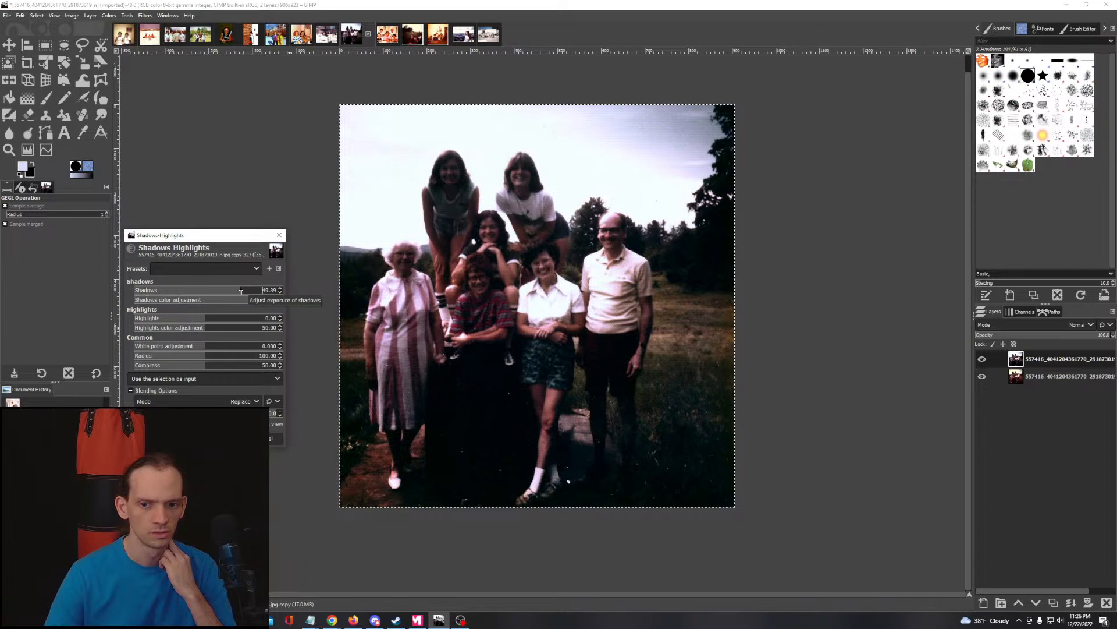
mouse_move(252, 302)
mouse_down()
mouse_move(209, 306)
mouse_move(271, 309)
mouse_up()
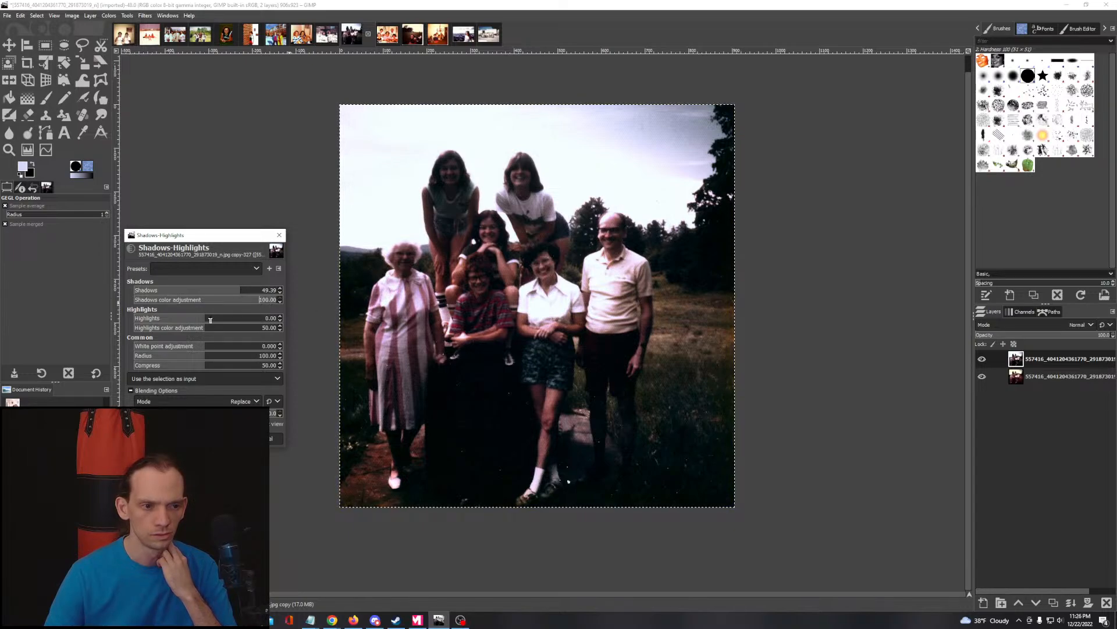
mouse_move(205, 319)
mouse_down()
mouse_move(292, 319)
mouse_move(132, 319)
mouse_move(226, 315)
mouse_move(207, 317)
mouse_up()
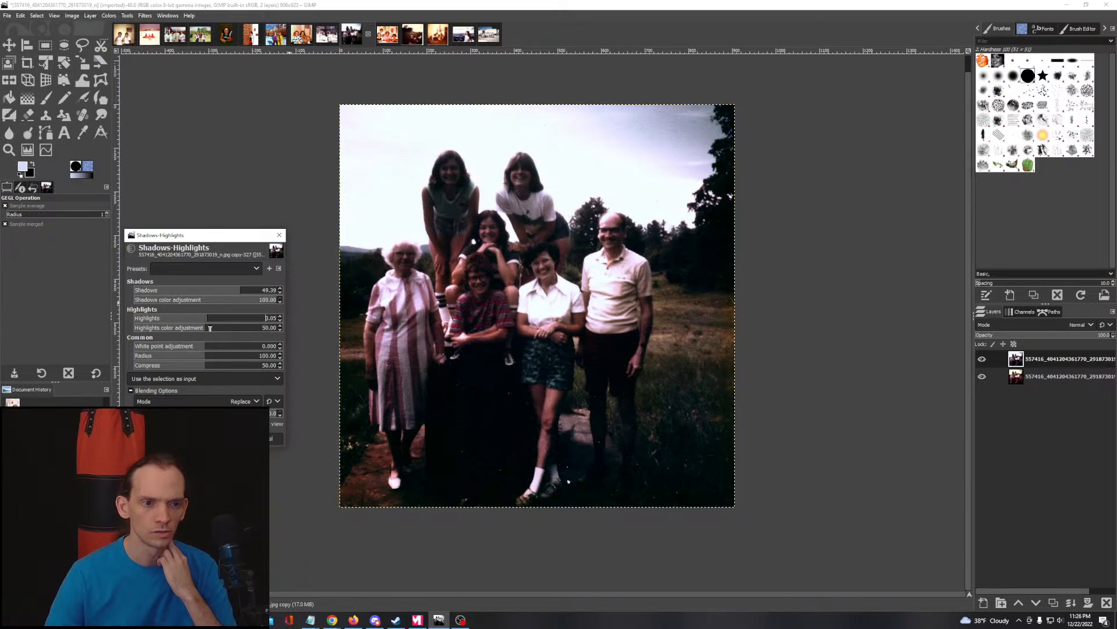
Step: Make the Shadows-Highlights adjustment use the entire layer as input and blend in Lighten only mode
click(207, 380)
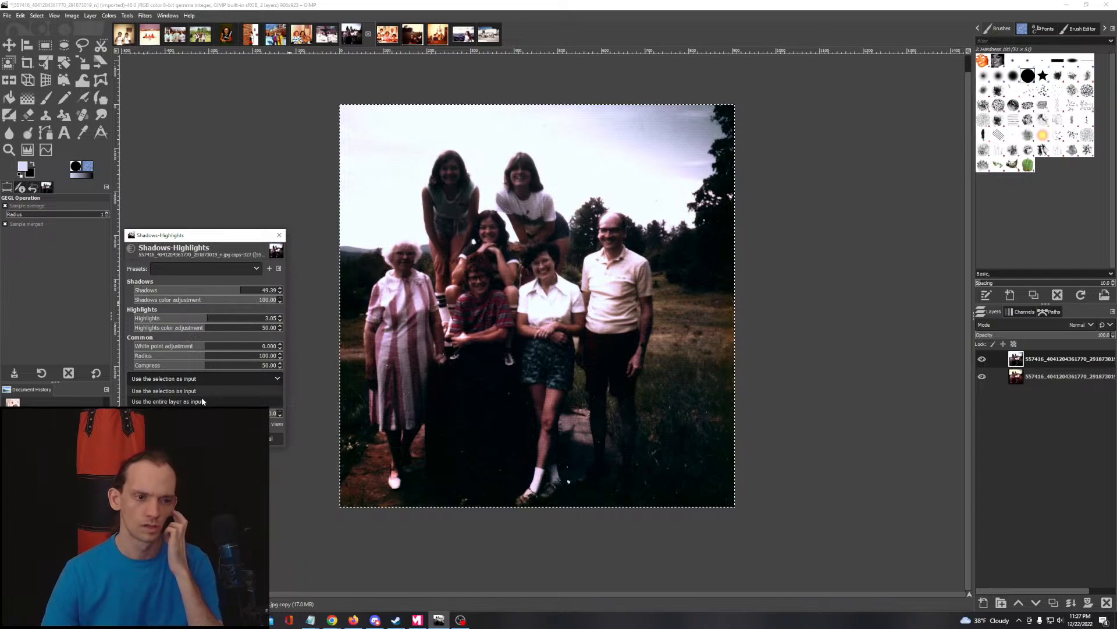
click(201, 401)
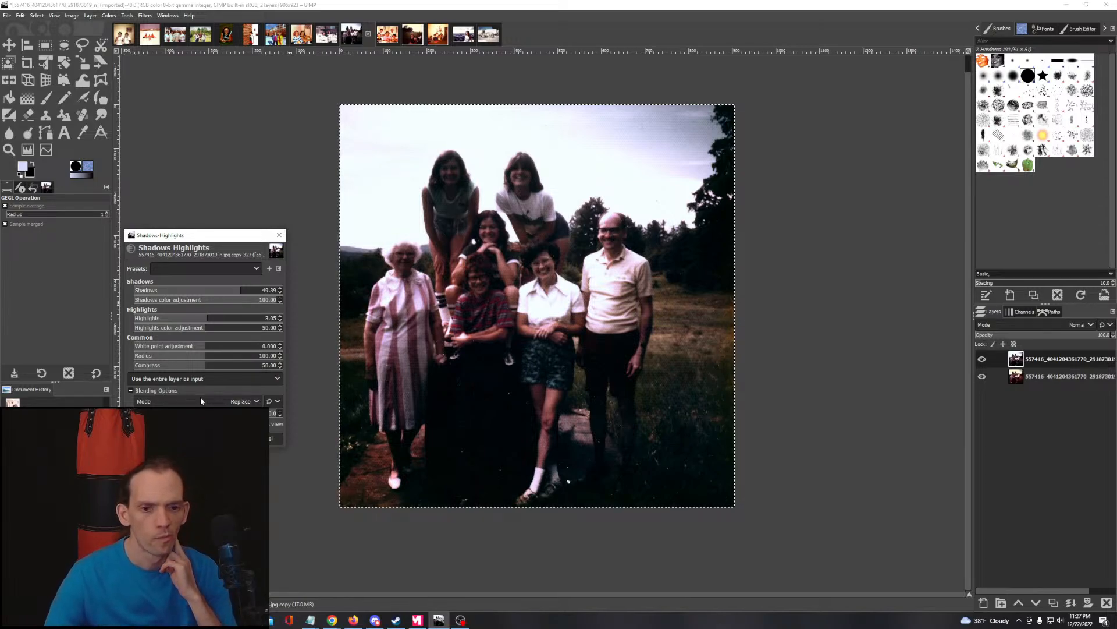
click(252, 402)
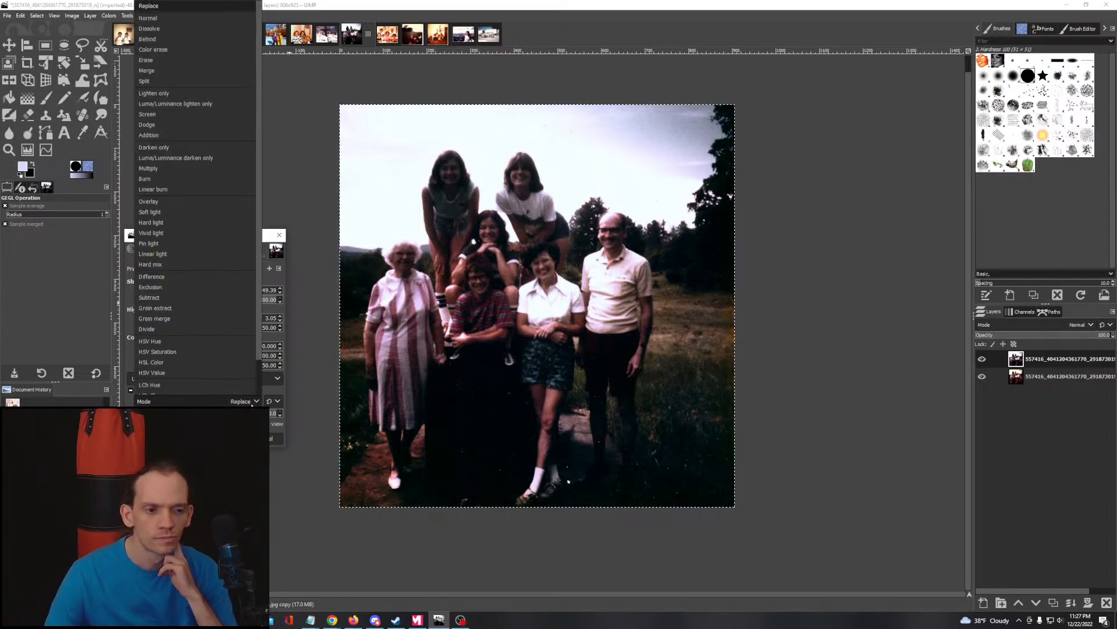
click(190, 97)
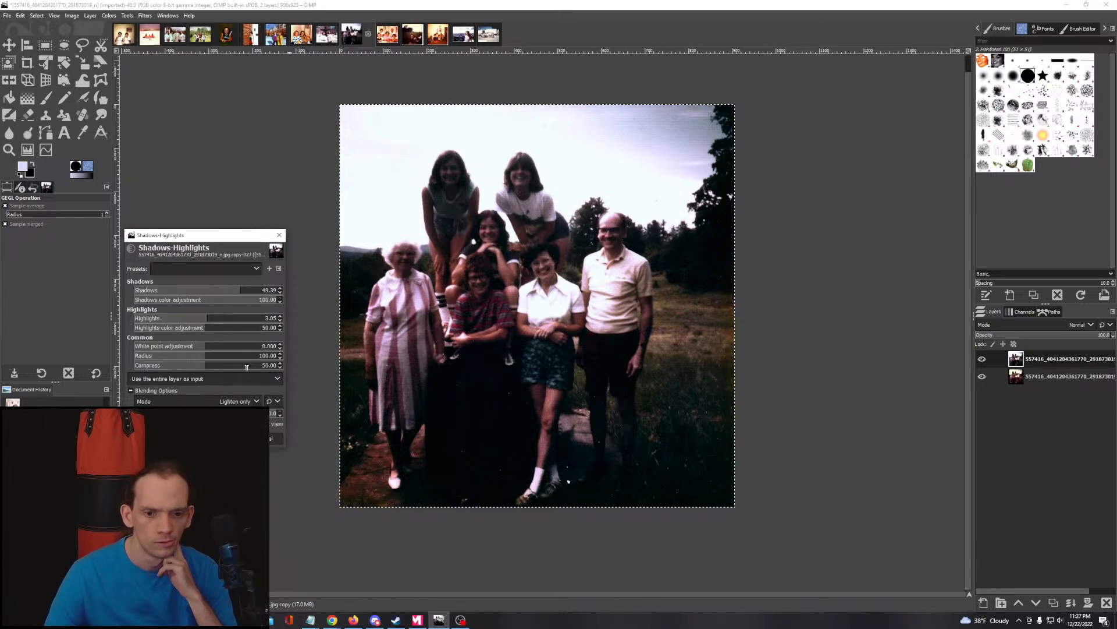
Step: Set Shadows to 59.76 and Shadows color adjustment to 54.27, and apply the Shadows-Highlights adjustment
drag(267, 299, 304, 307)
click(259, 291)
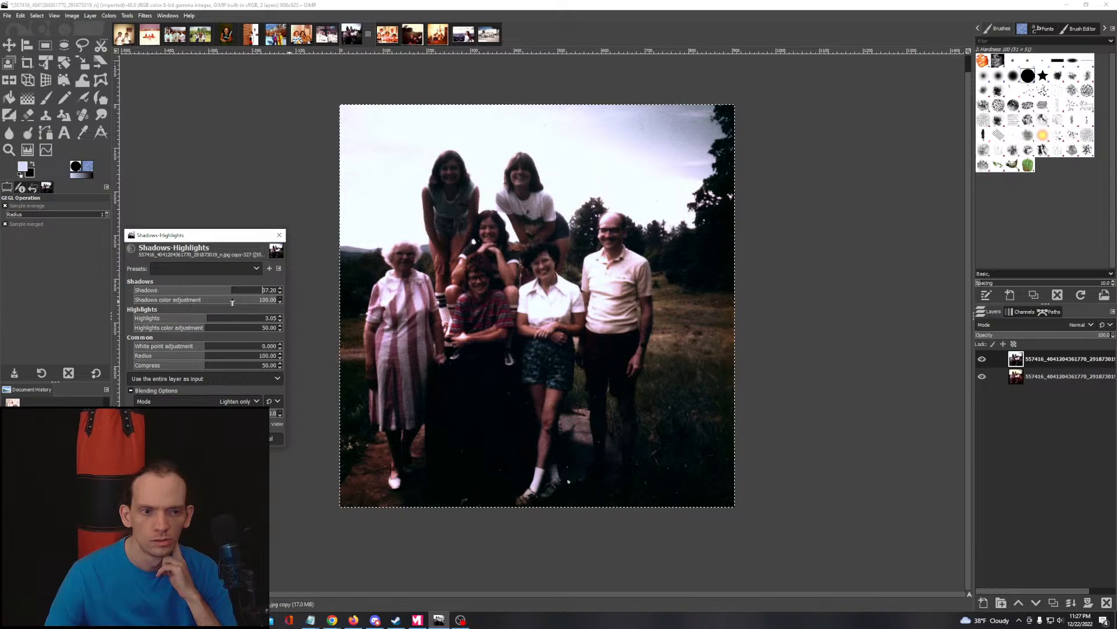
drag(233, 303, 266, 300)
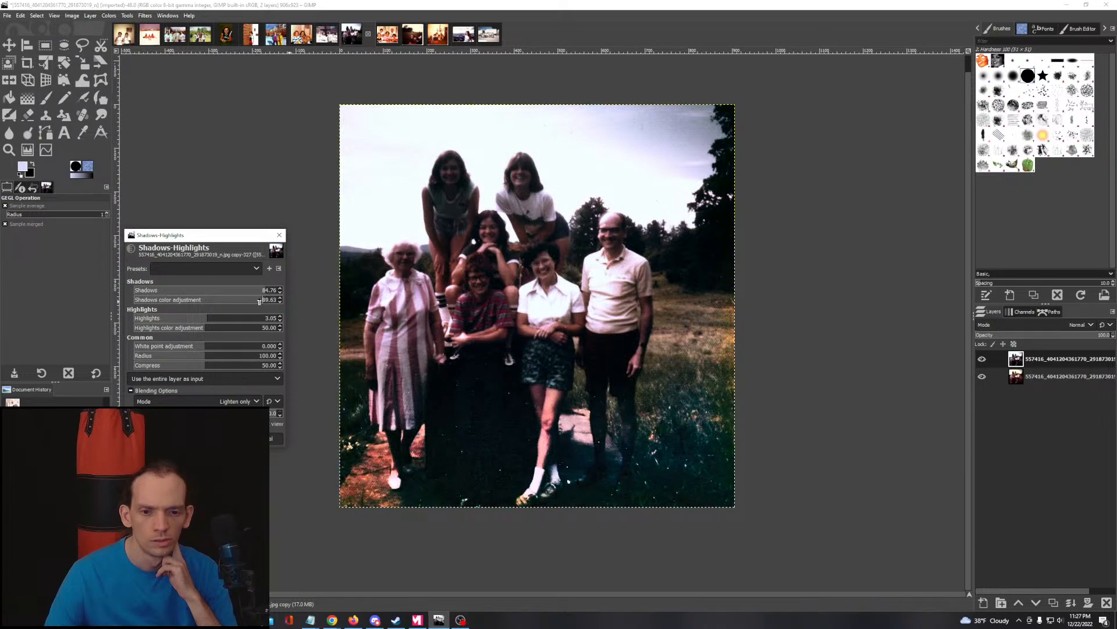
drag(229, 302, 312, 304)
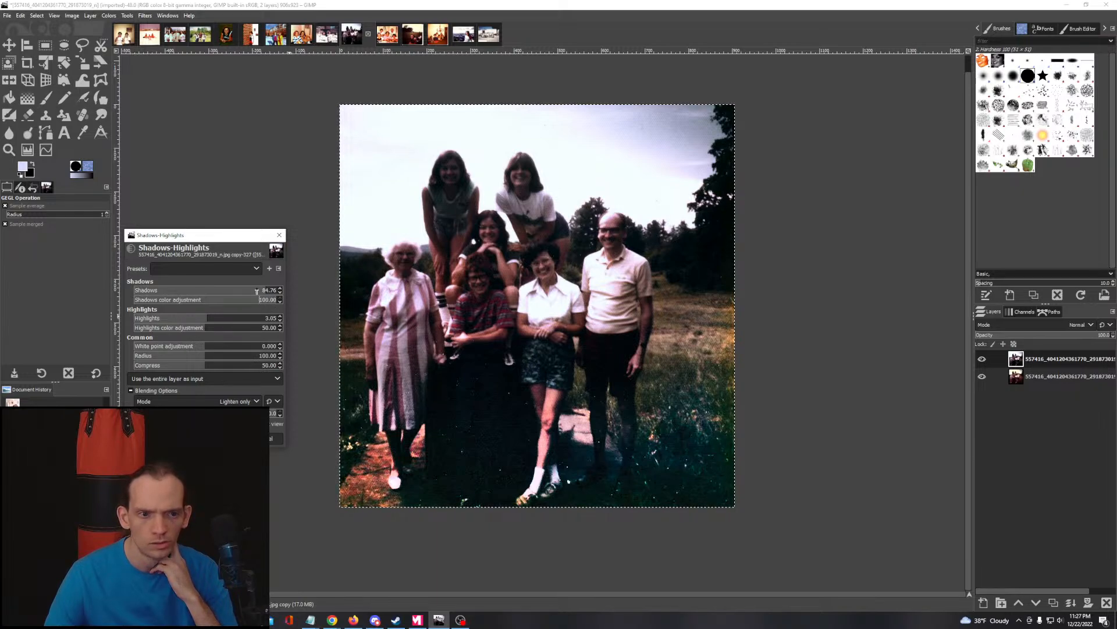
click(206, 290)
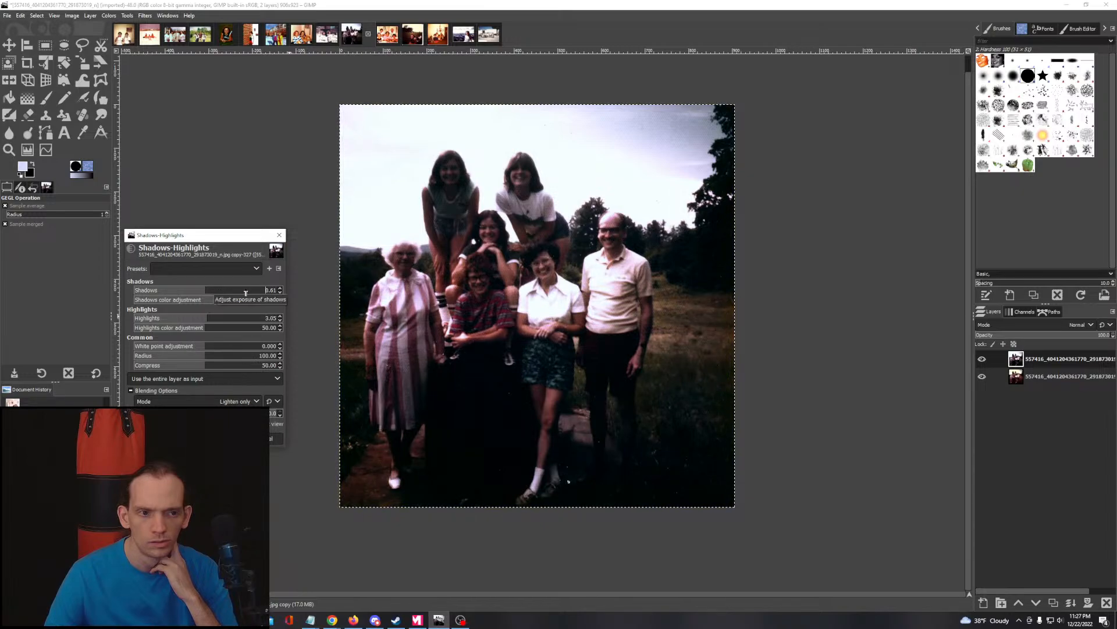
click(263, 290)
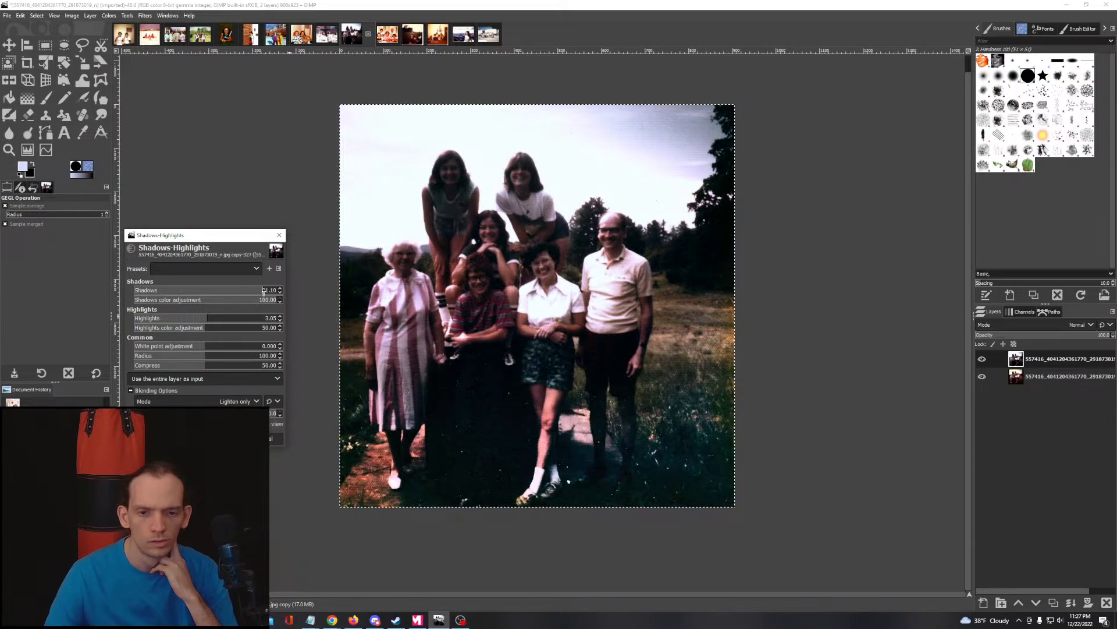
click(253, 291)
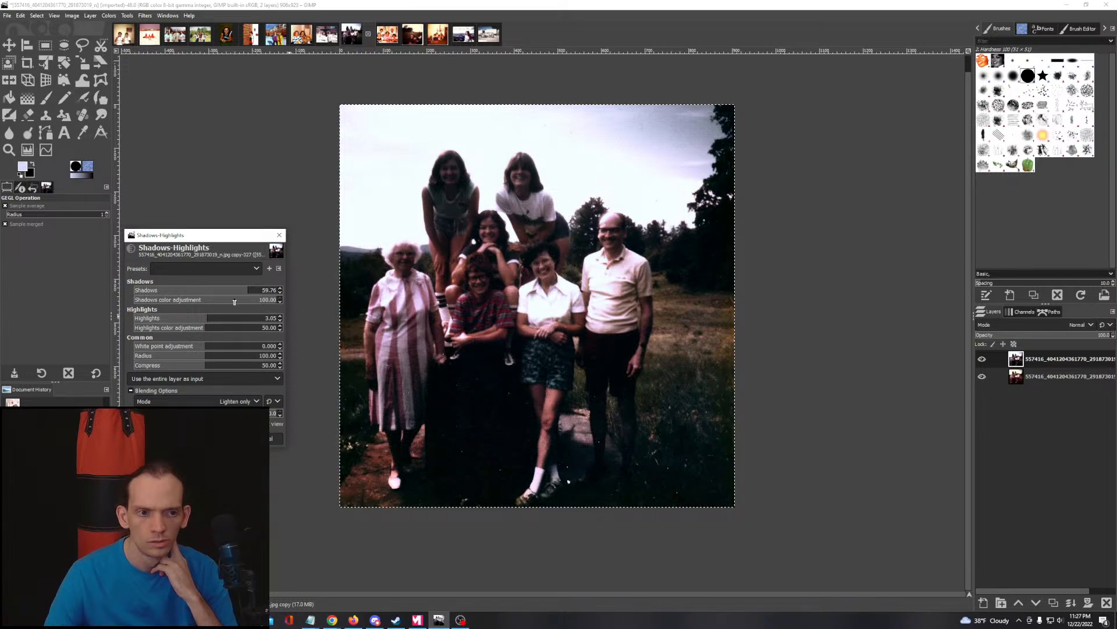
click(212, 300)
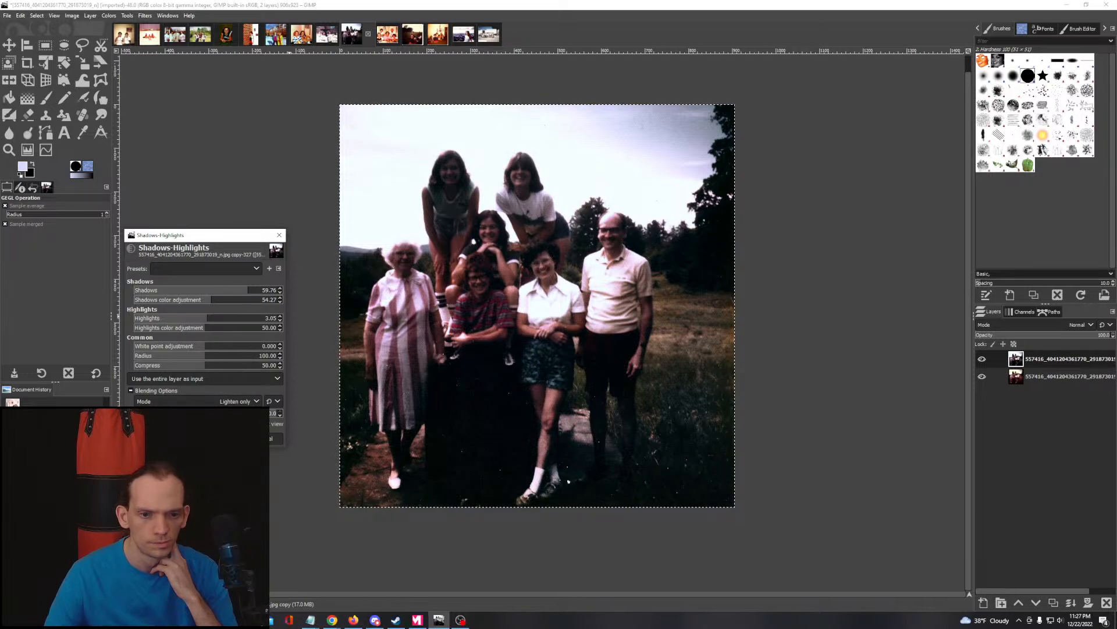
click(226, 438)
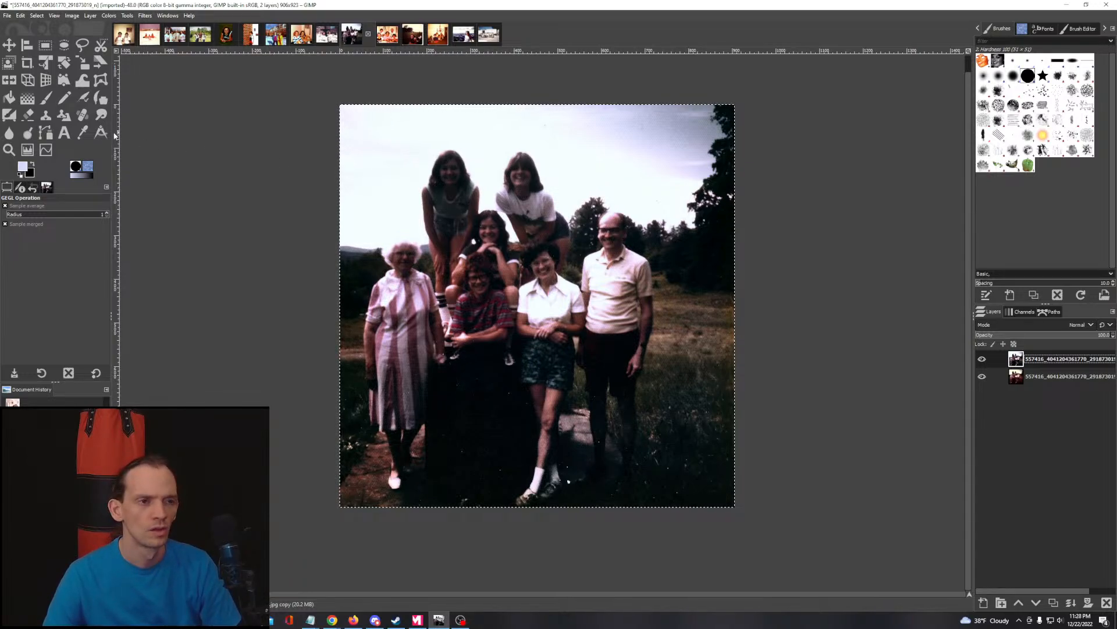
Step: Select the photo's darker tones by color using LCh Lightness, sampling the face of the woman standing at the upper left
click(38, 16)
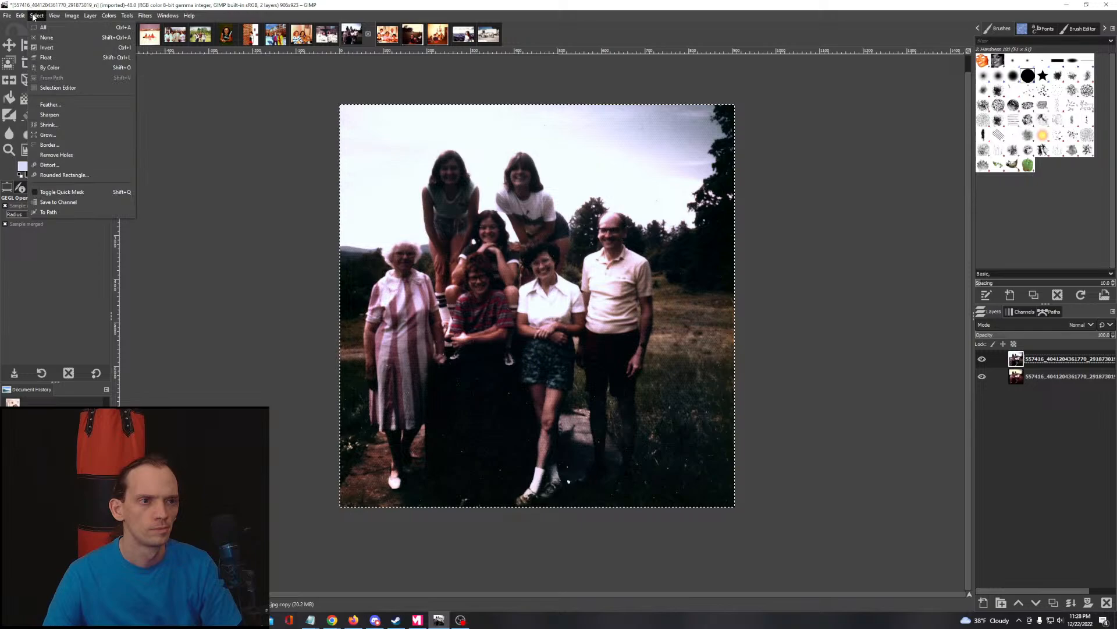
click(49, 67)
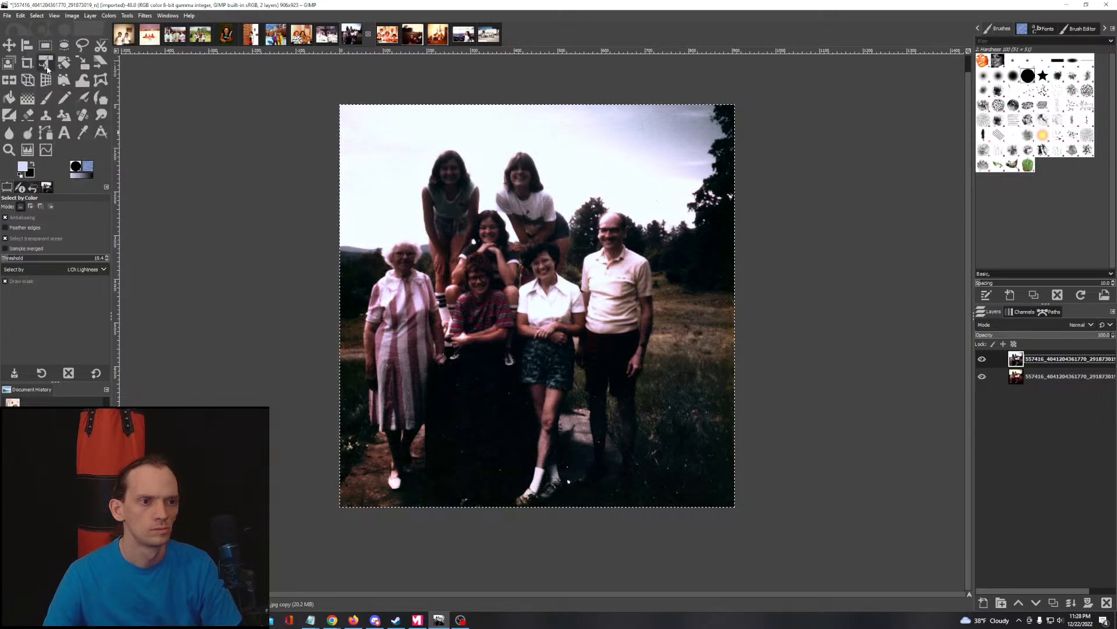
click(52, 271)
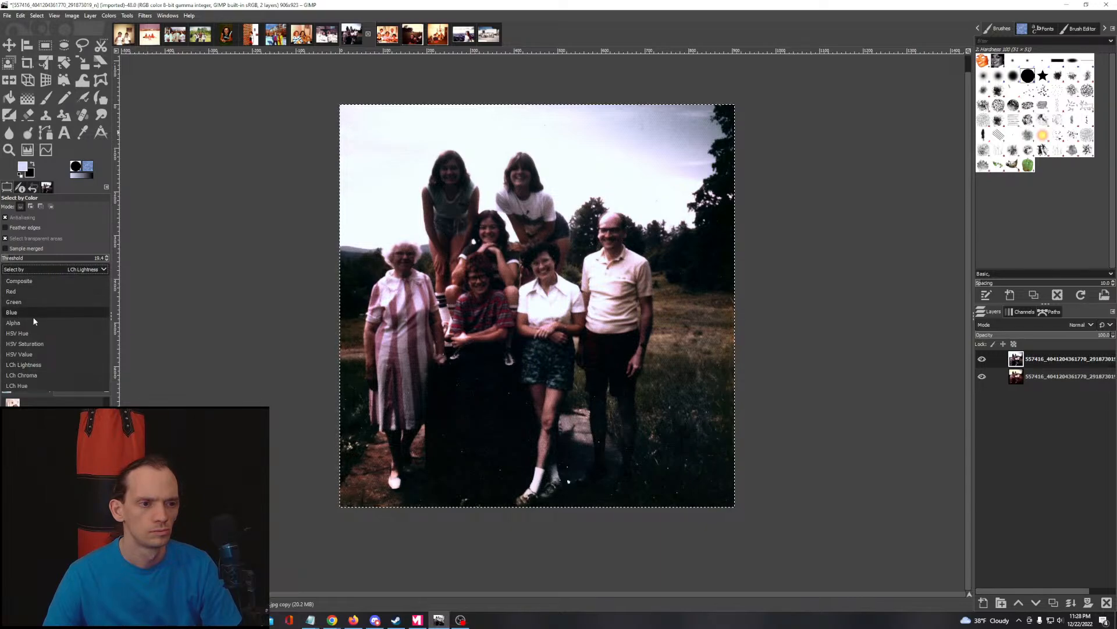
click(38, 365)
drag(454, 174, 462, 205)
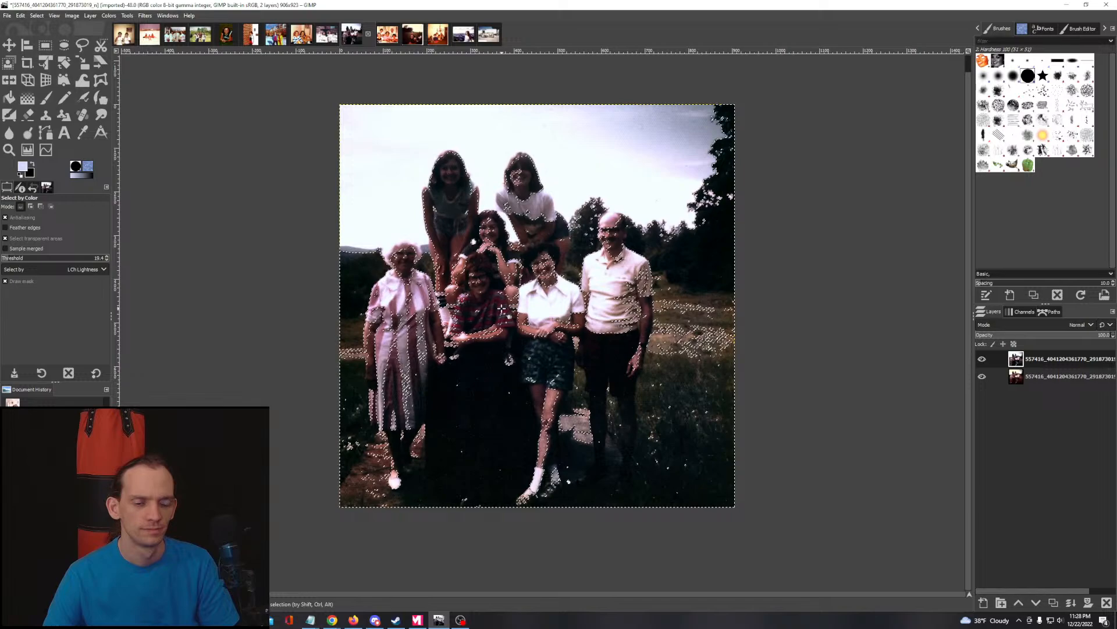
Step: Raise the Exposure of the selected areas to 0.814 and turn on the split preview
click(107, 15)
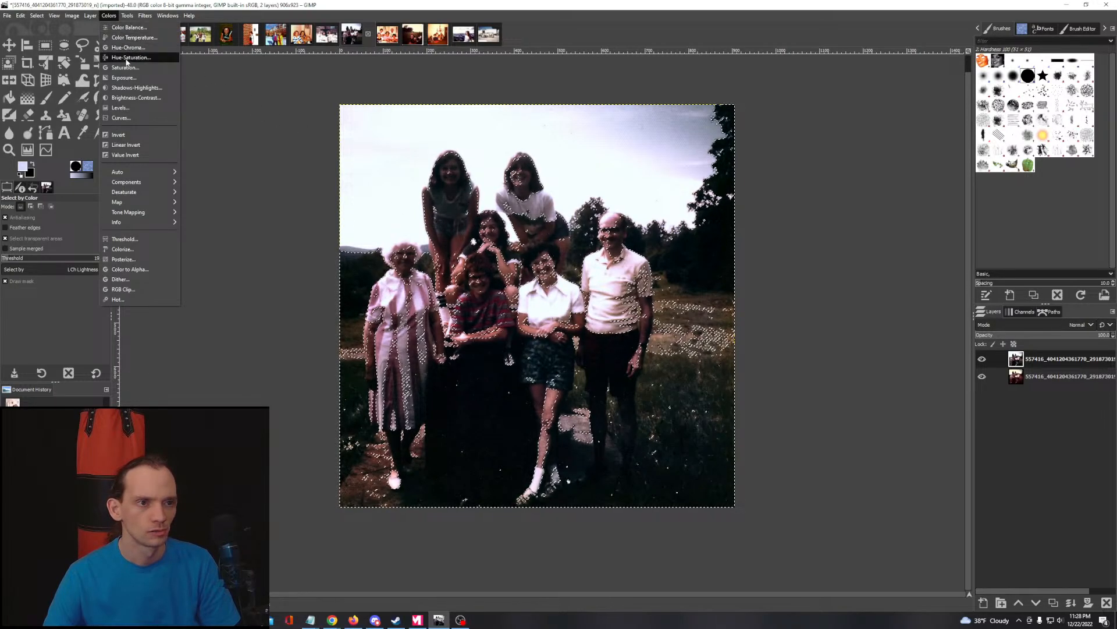
click(124, 77)
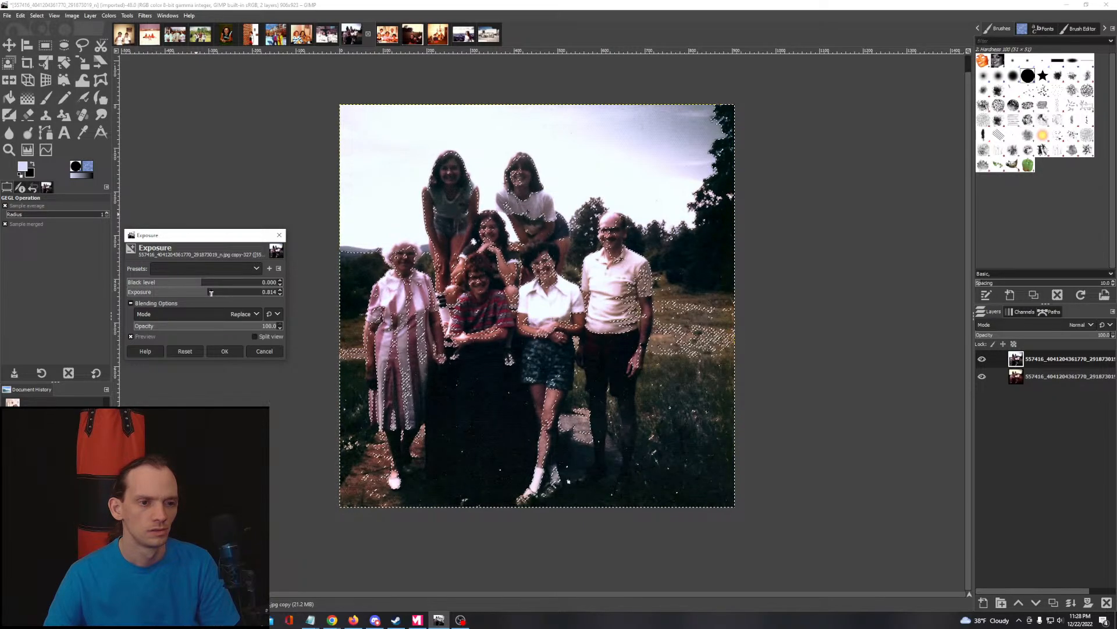
click(254, 336)
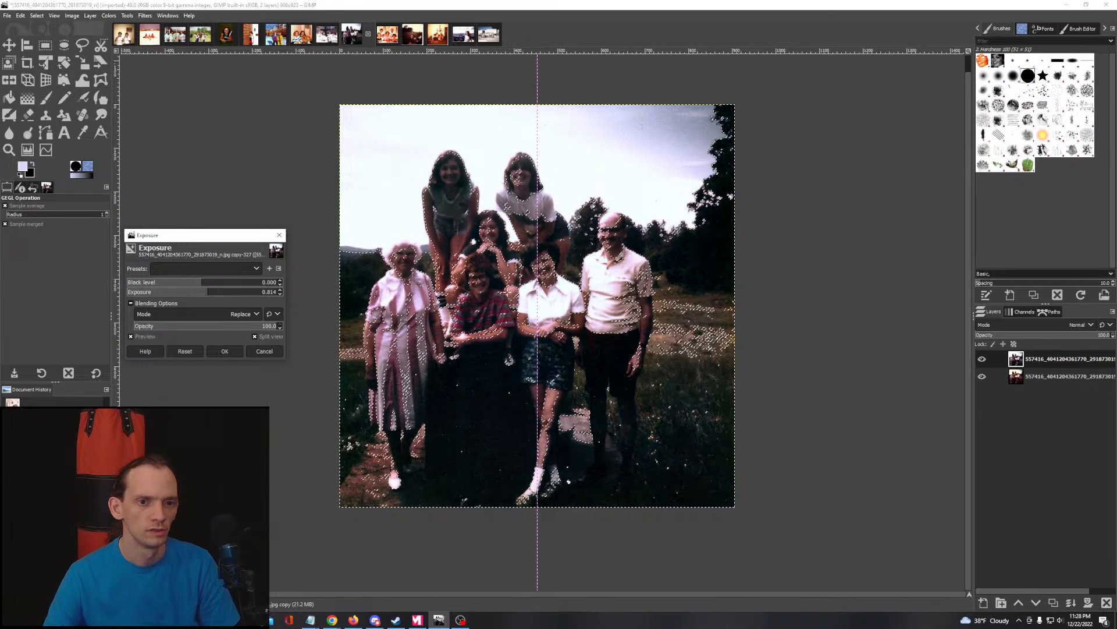
click(541, 267)
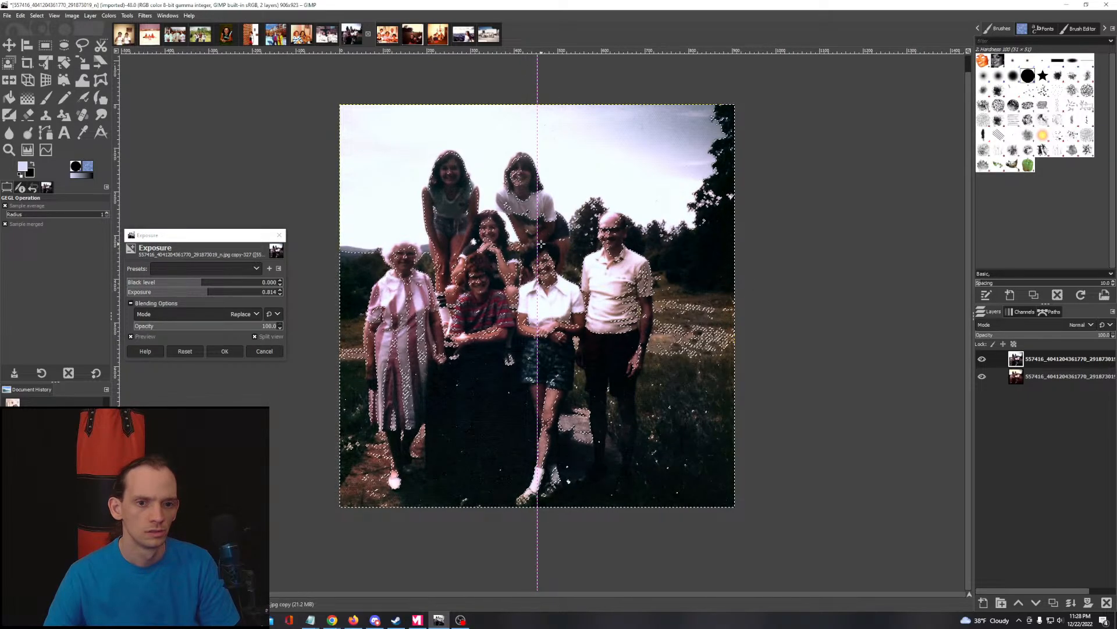
Step: Move the split preview divider close to the photo's right edge to compare, and try a black level of -0.025
drag(539, 244, 758, 307)
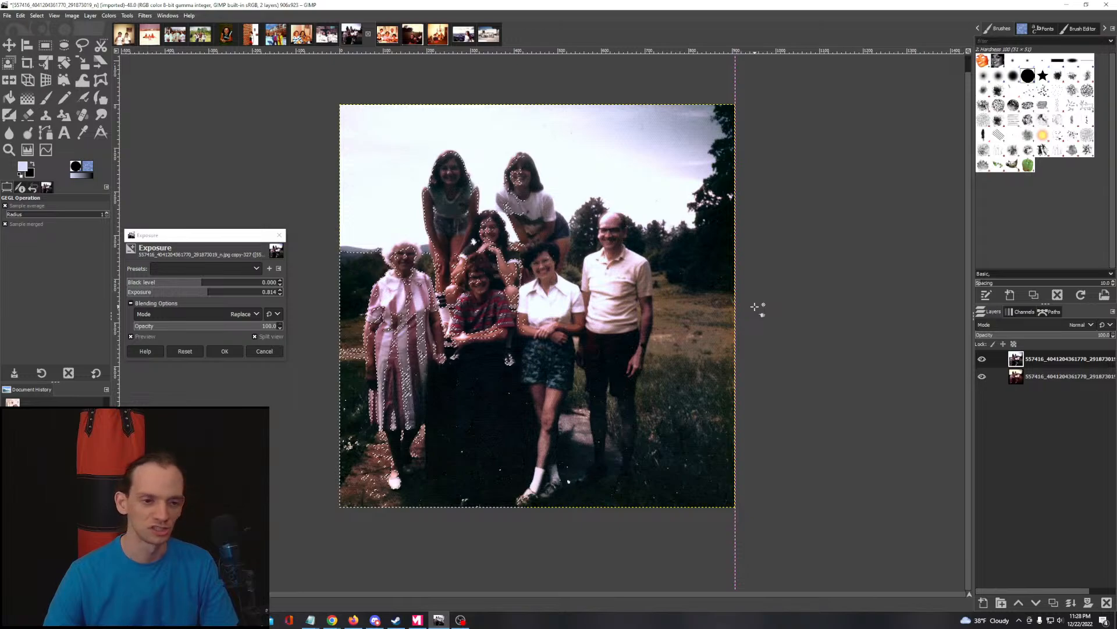
drag(735, 308, 731, 344)
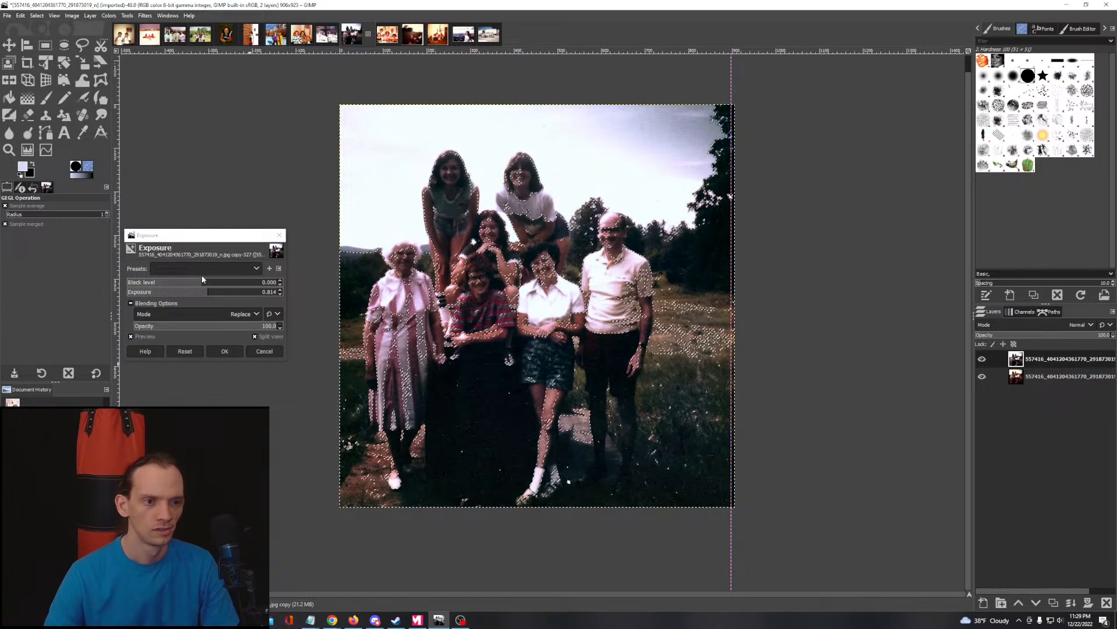
drag(195, 282, 183, 287)
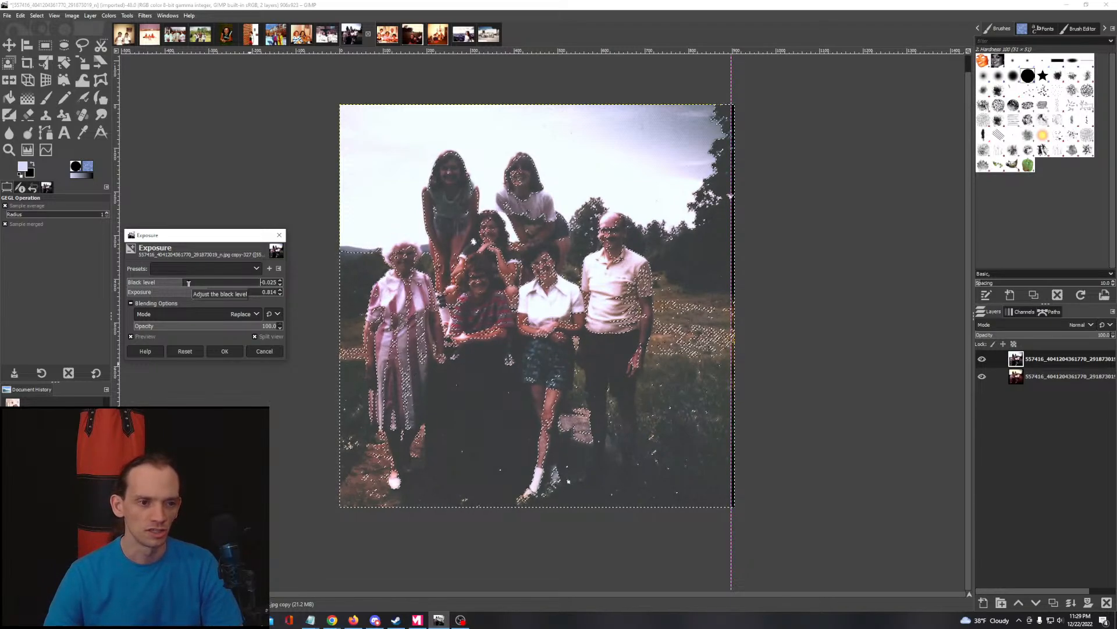
drag(187, 283, 203, 286)
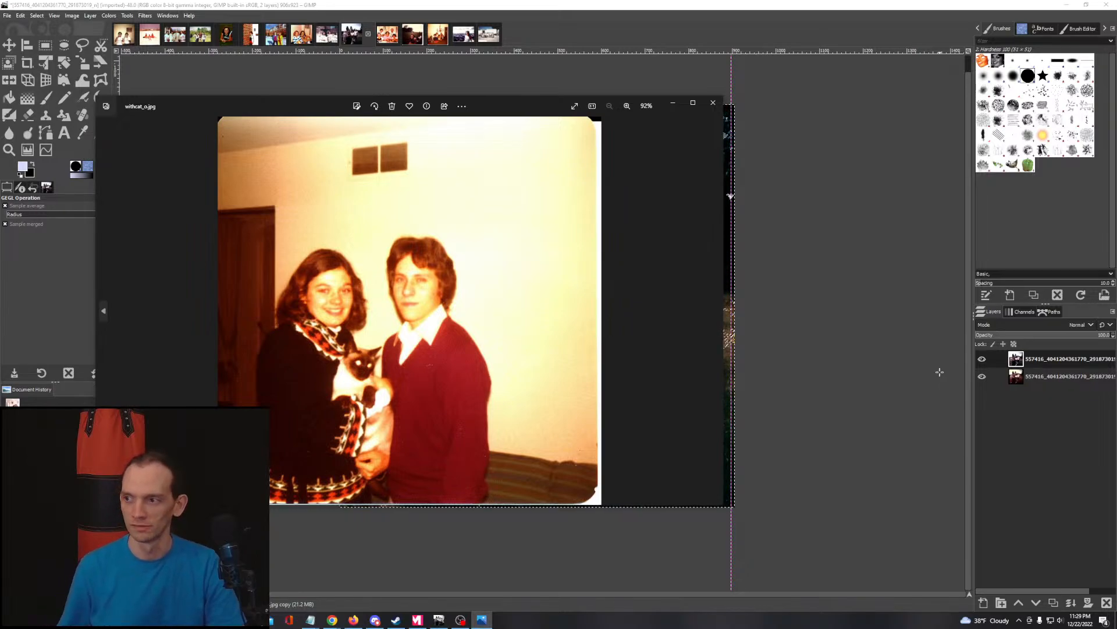
Step: Review the original and corrected versions of the finished photos in the image viewer, from withcat_o.jpg through mom_with_rabbit_o.jpg
key(Right)
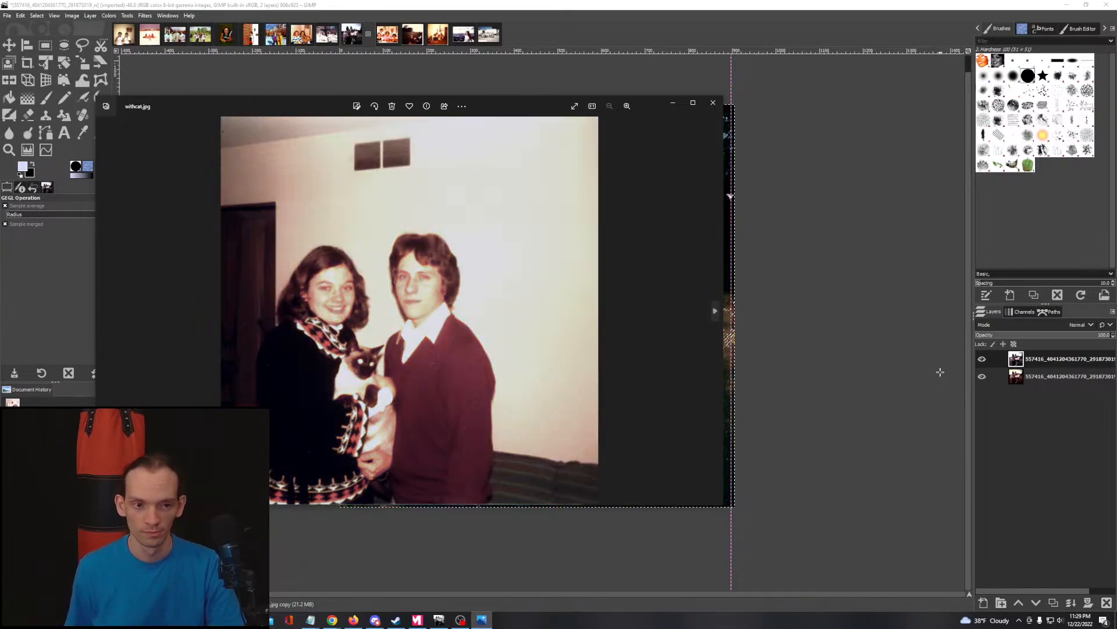
key(Right)
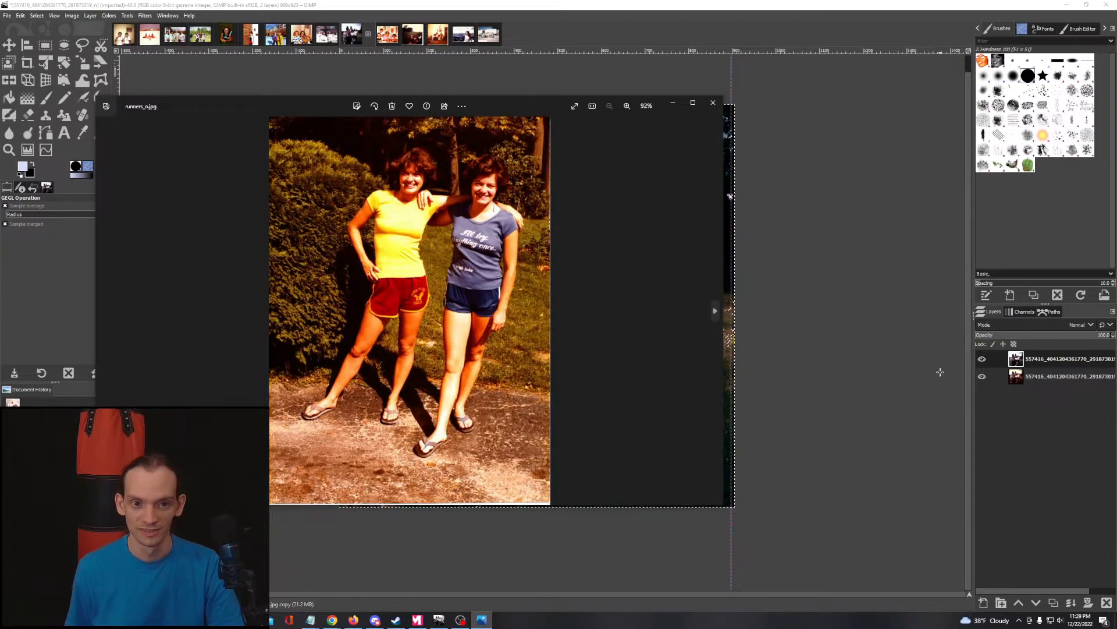
key(Right)
key(Right)
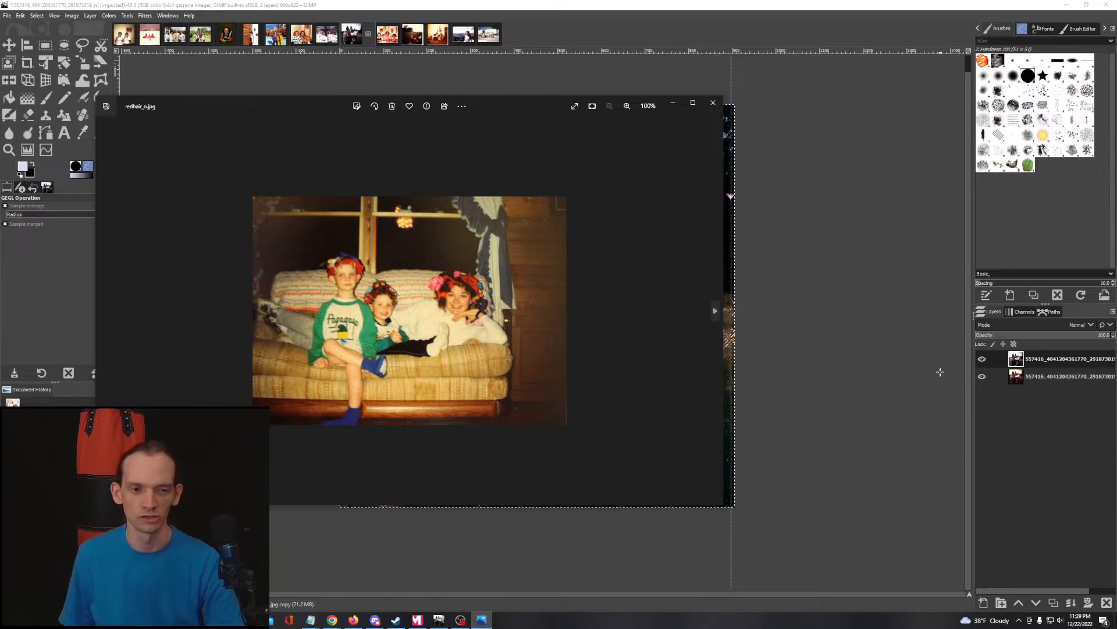
key(Right)
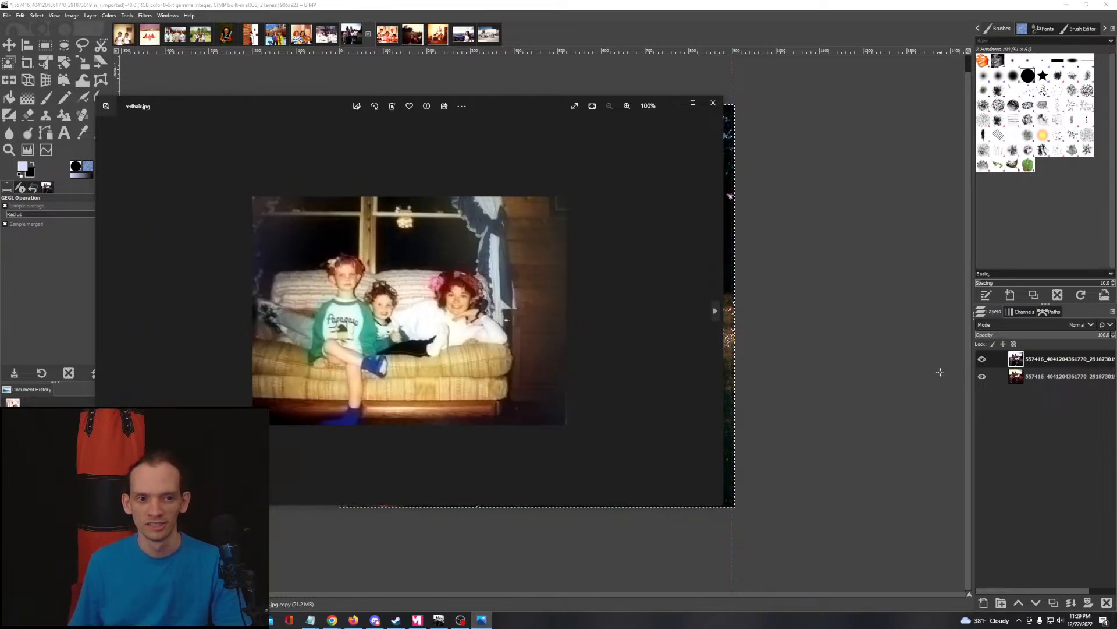
key(Right)
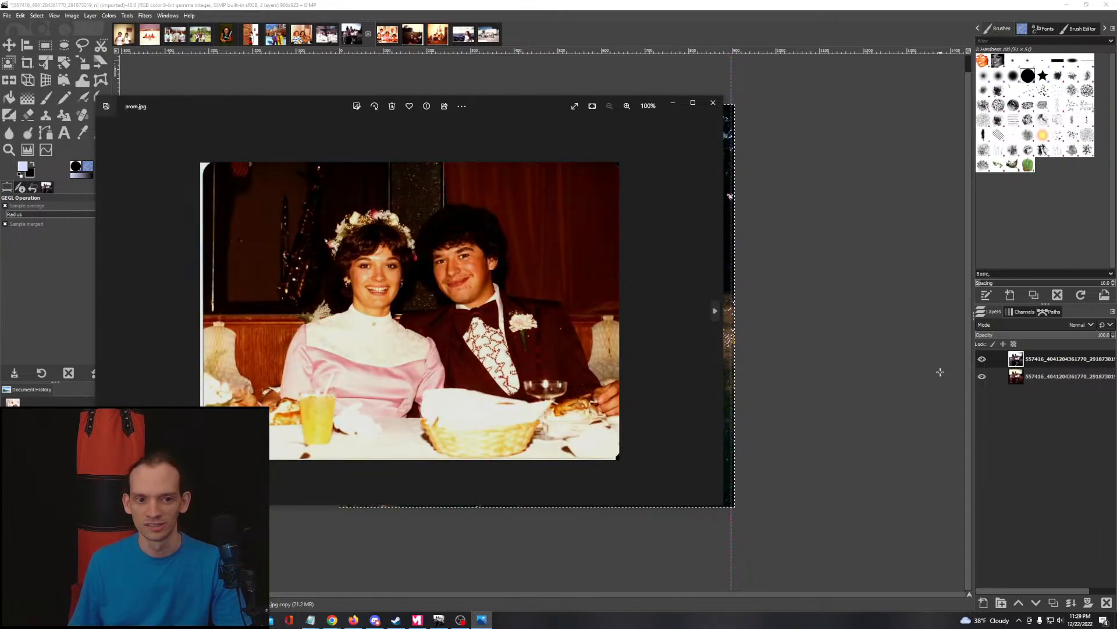
key(Right)
key(Right)
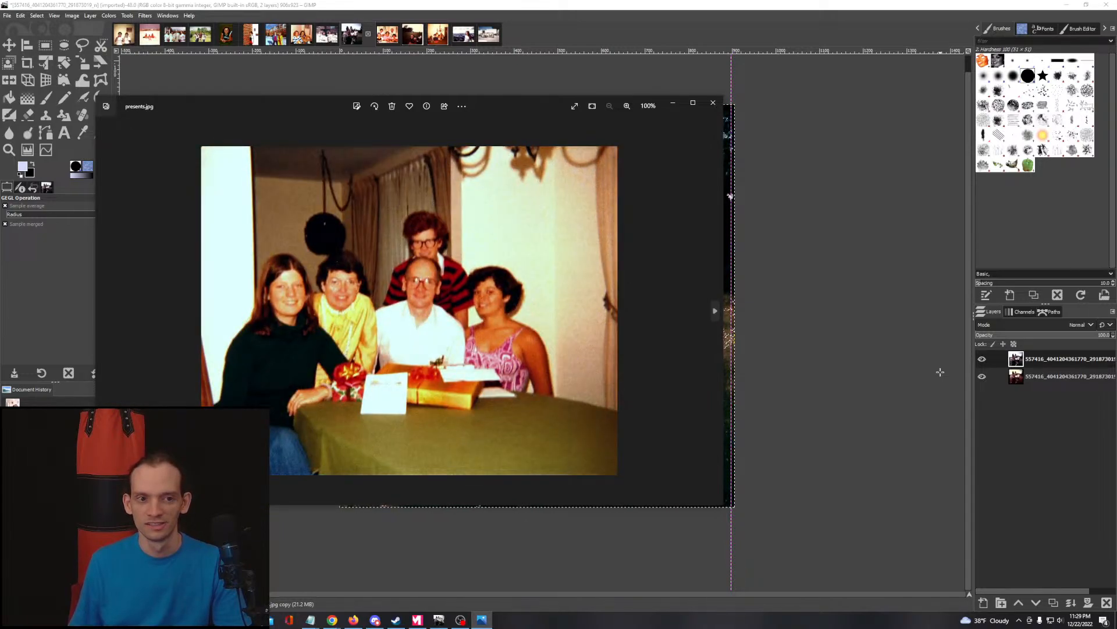
key(Right)
key(Right)
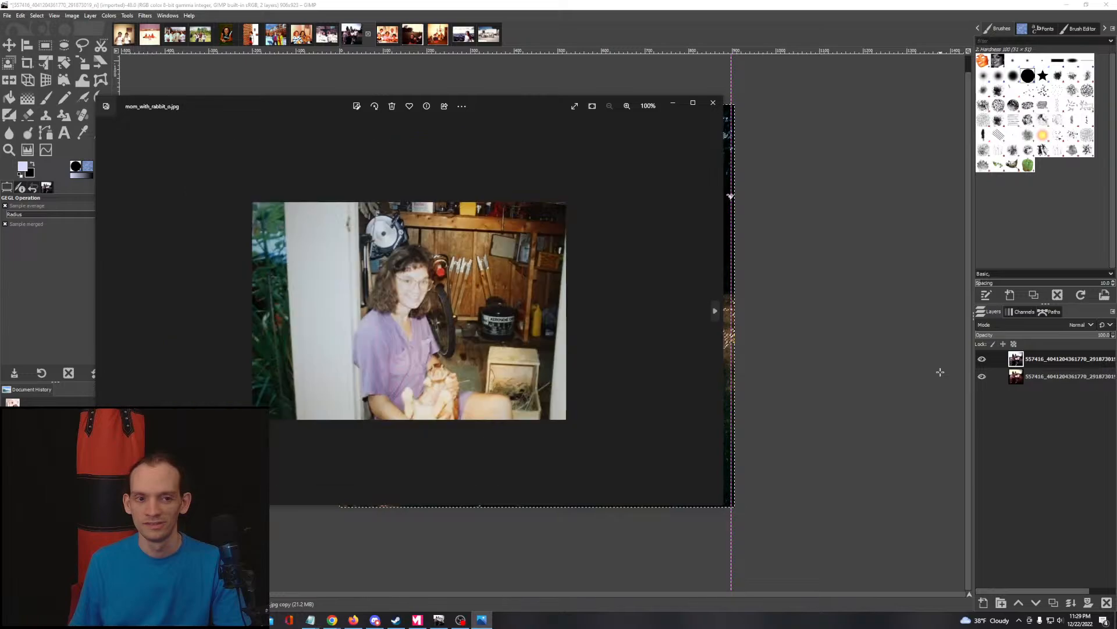
Step: Browse the before-and-after photos in the viewer and compare lifeguard_stand.jpg with its original lifeguard_stand_o.jpg
key(Right)
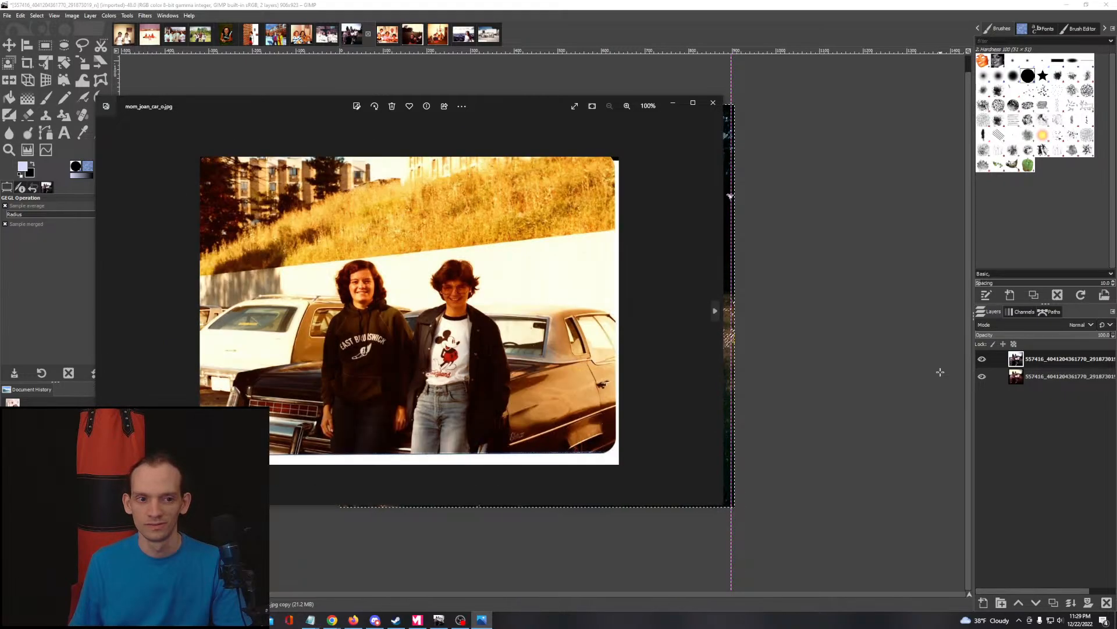
key(Right)
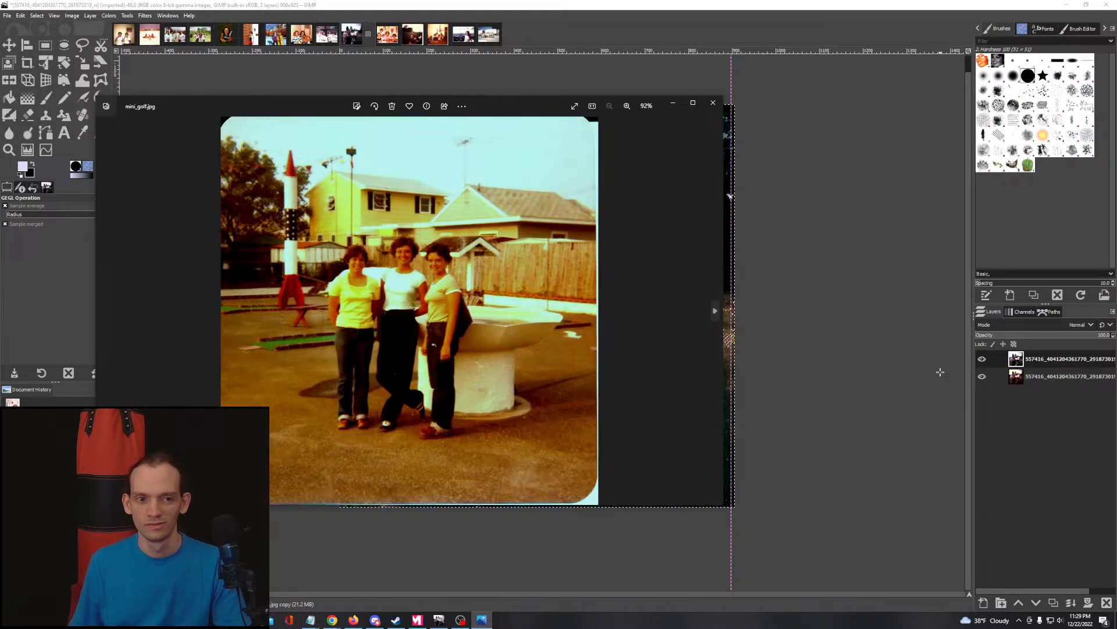
key(Right)
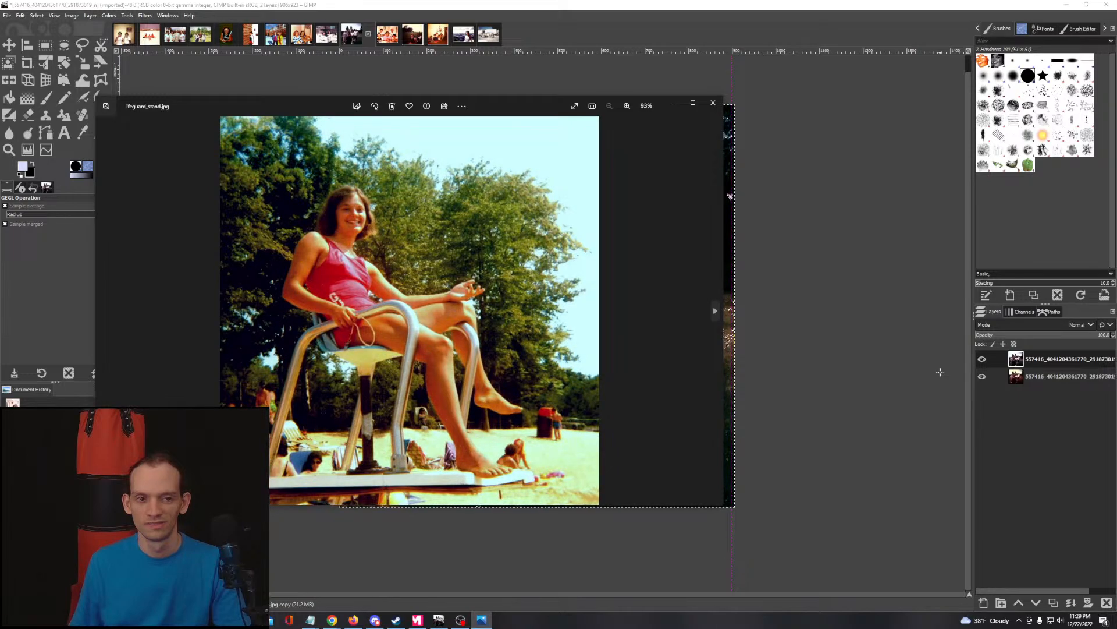
key(Right)
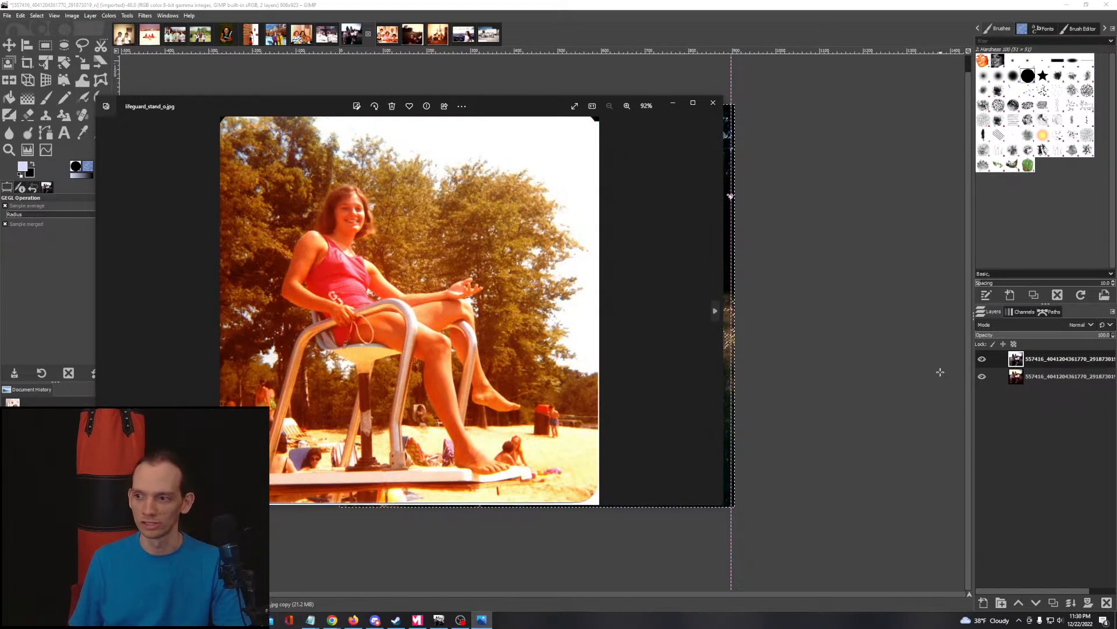
key(Left)
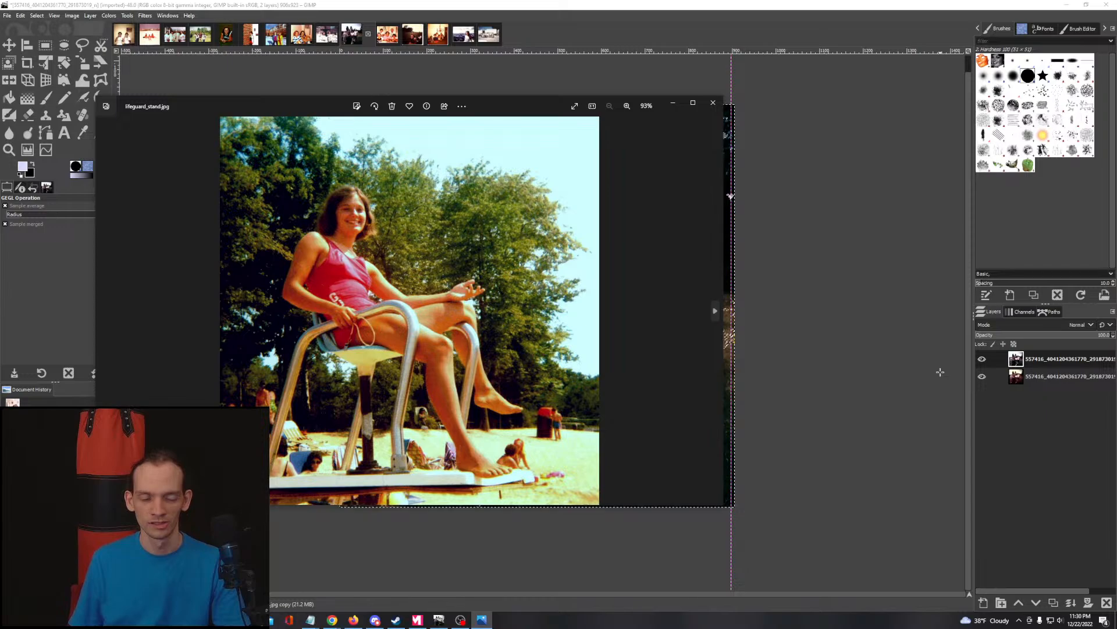
key(Right)
key(Left)
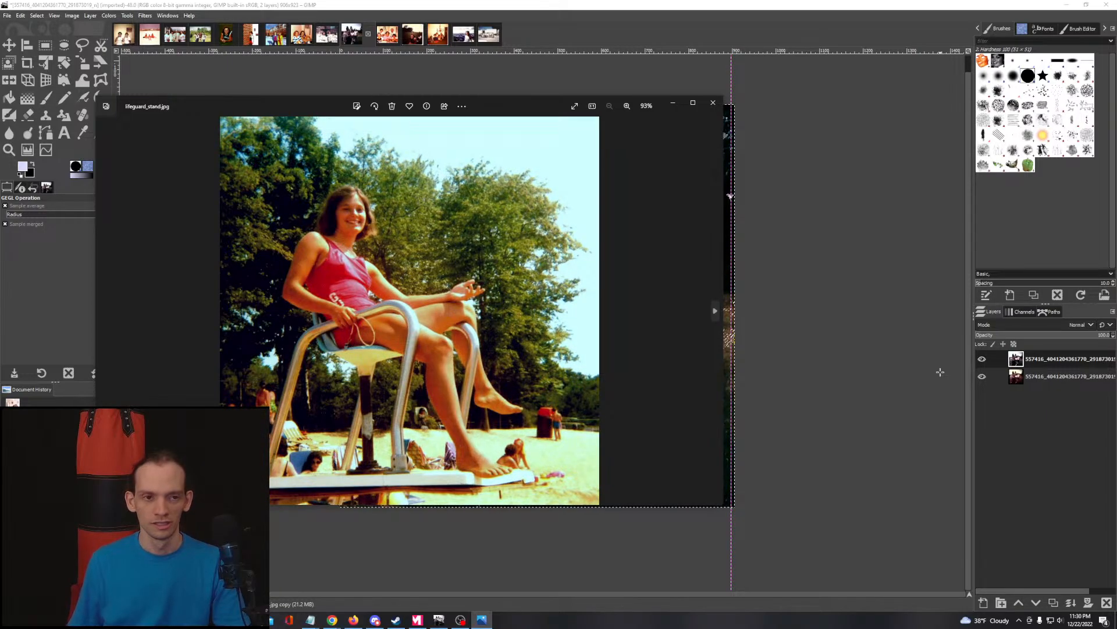
Step: Close the photo viewer and cancel the open Exposure adjustment on the family group photo
click(713, 104)
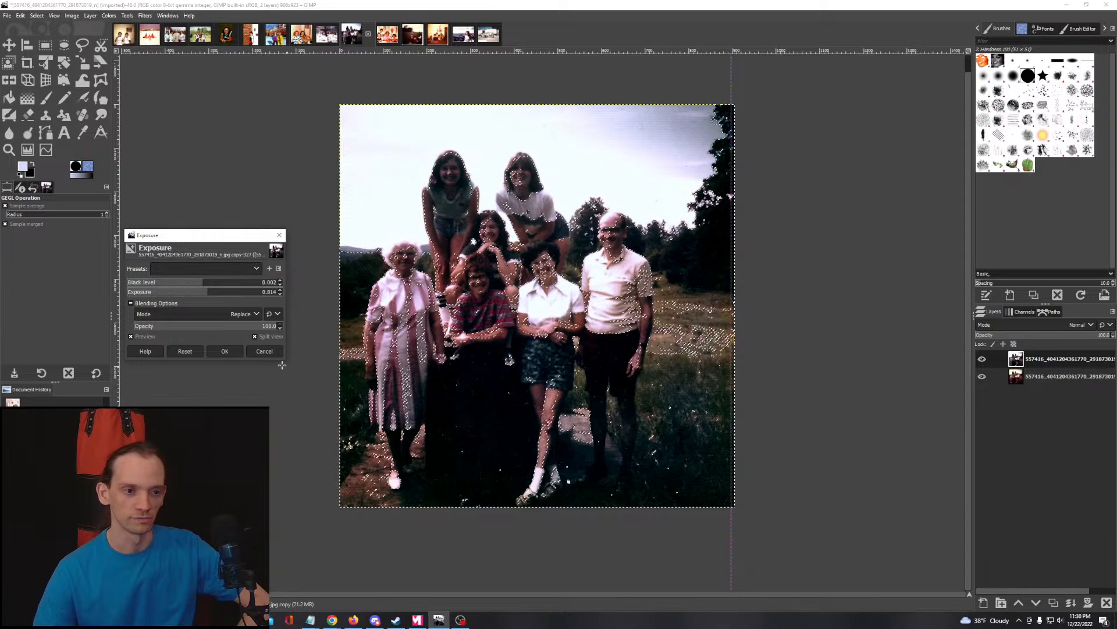
click(264, 352)
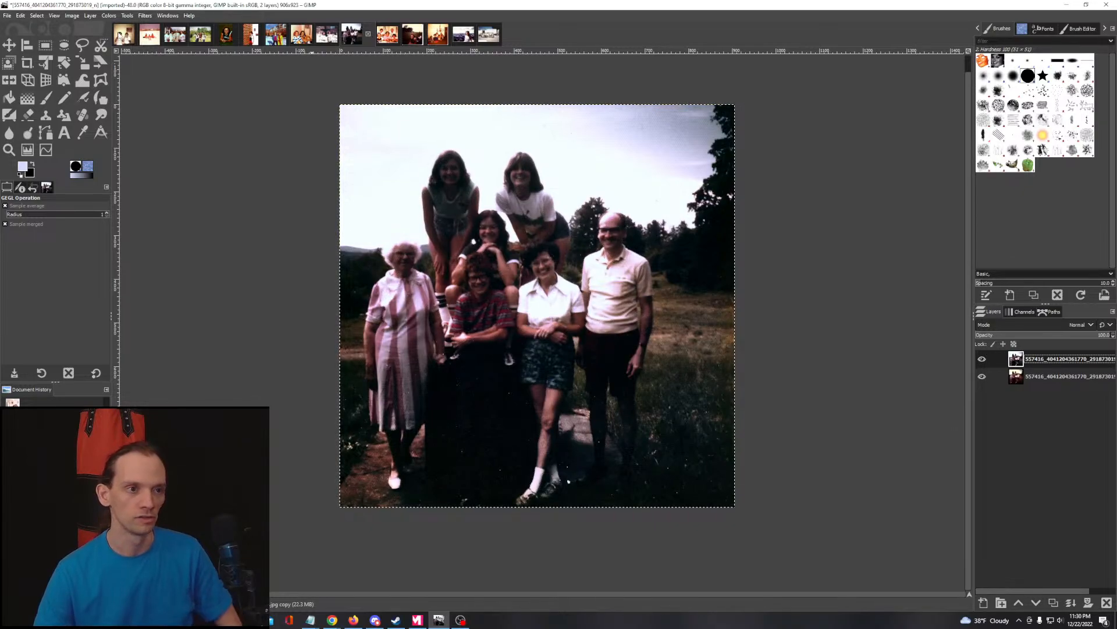
Step: Compare the corrected and original layers of the photo of two people eating cake
click(120, 35)
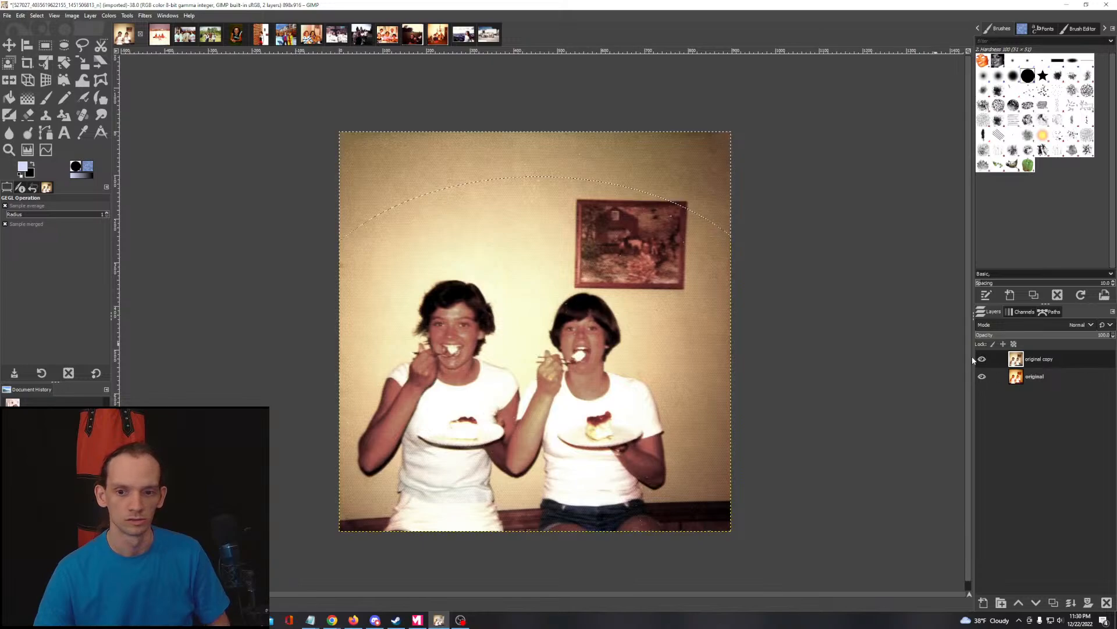
click(982, 359)
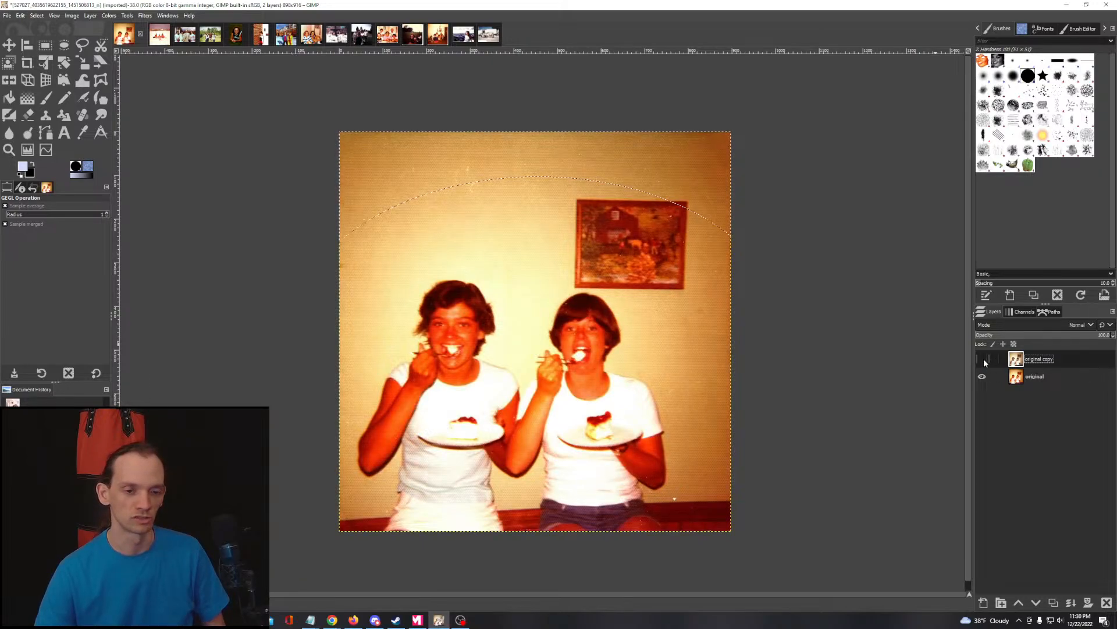
click(984, 359)
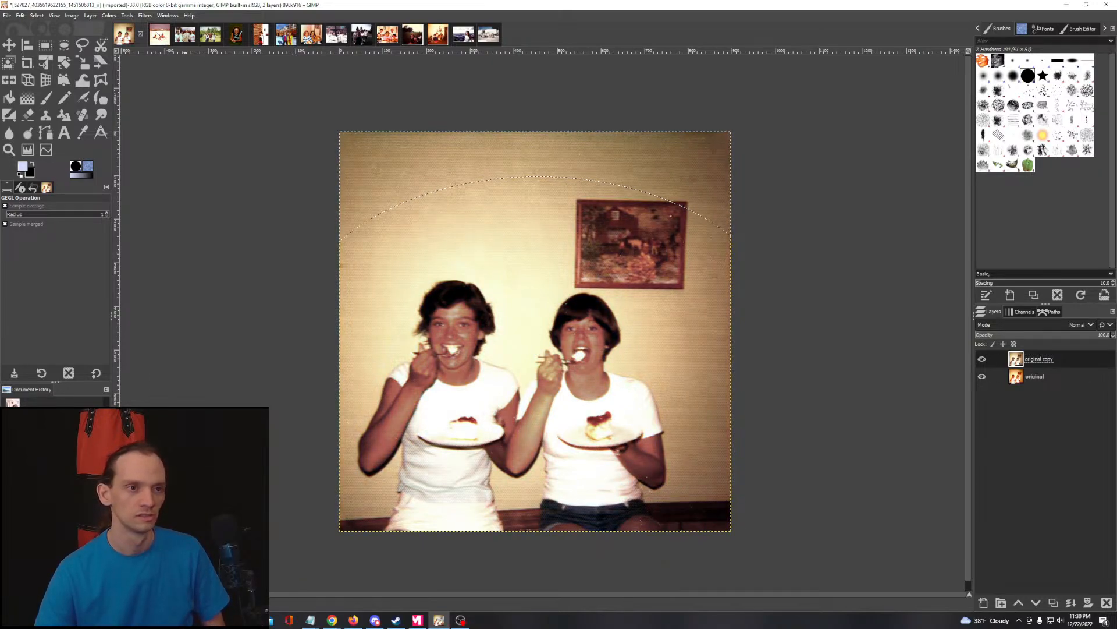
Step: View the beach photo and the large parking-lot group photo among the open images
click(158, 35)
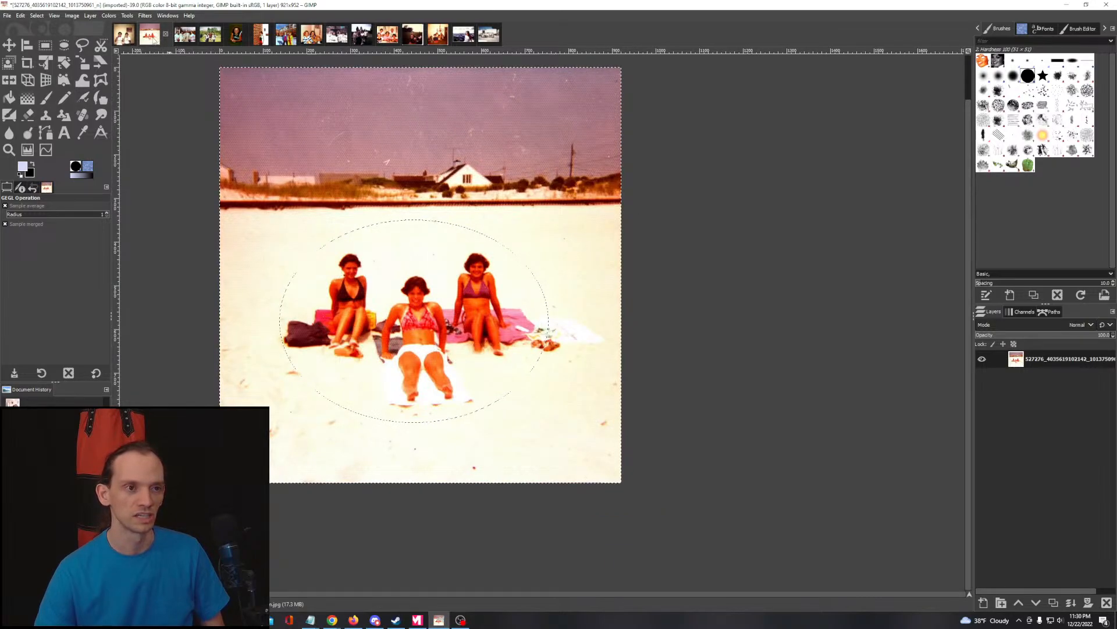
mouse_move(156, 36)
mouse_down()
mouse_move(616, 81)
mouse_move(505, 41)
mouse_move(149, 44)
mouse_up()
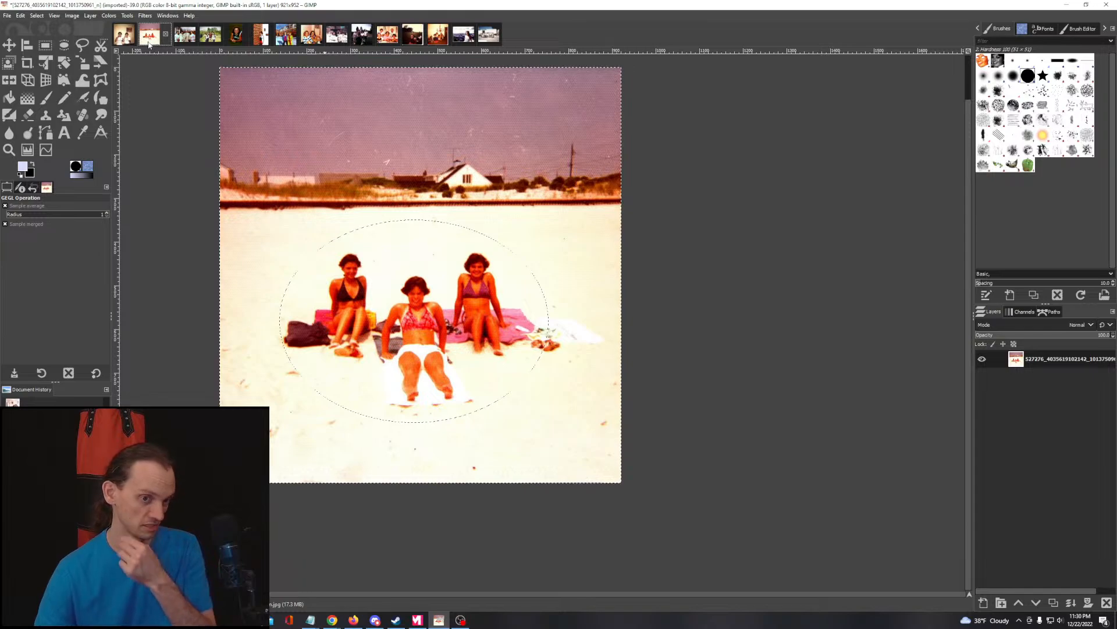
drag(148, 42, 495, 34)
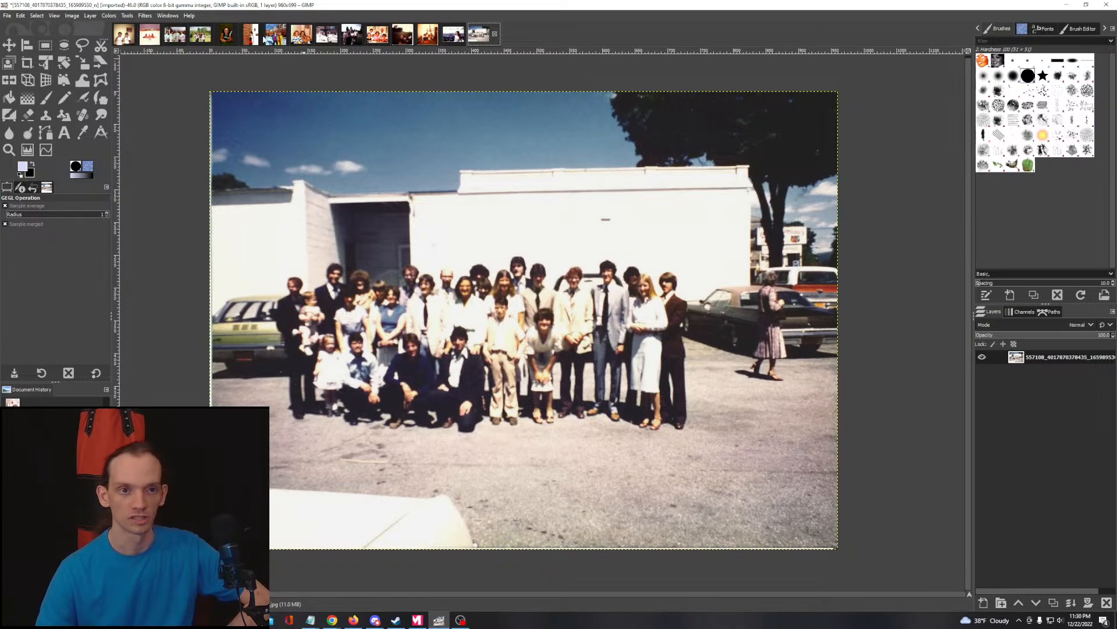
click(150, 35)
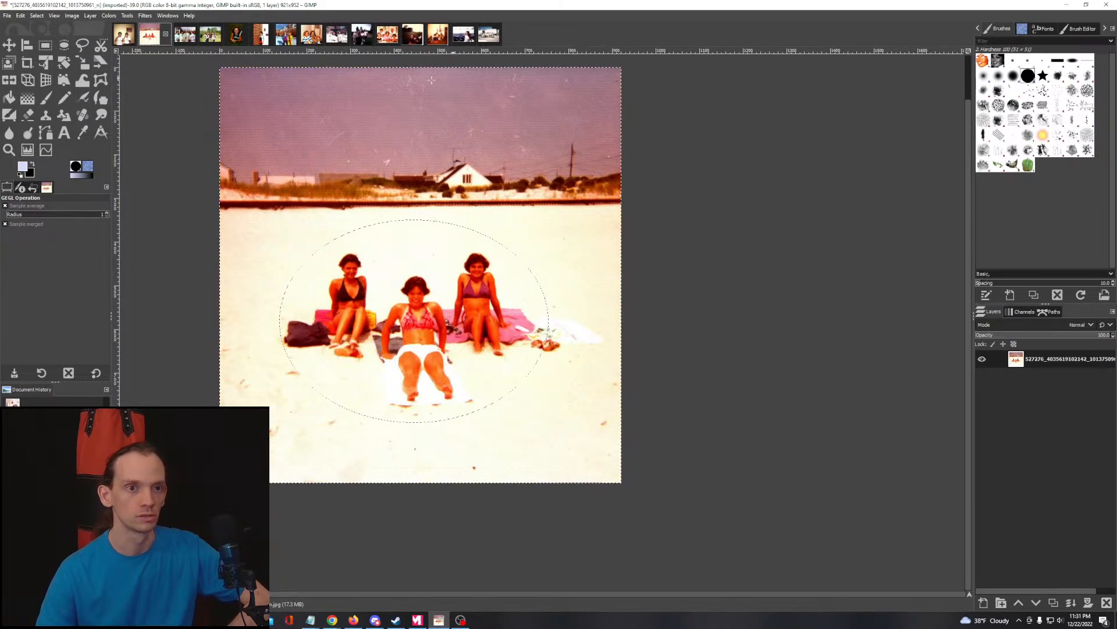
Step: Compare the corrected and original layers of the photo with the bouquets, and inspect the photo of four friends on the grass
click(175, 35)
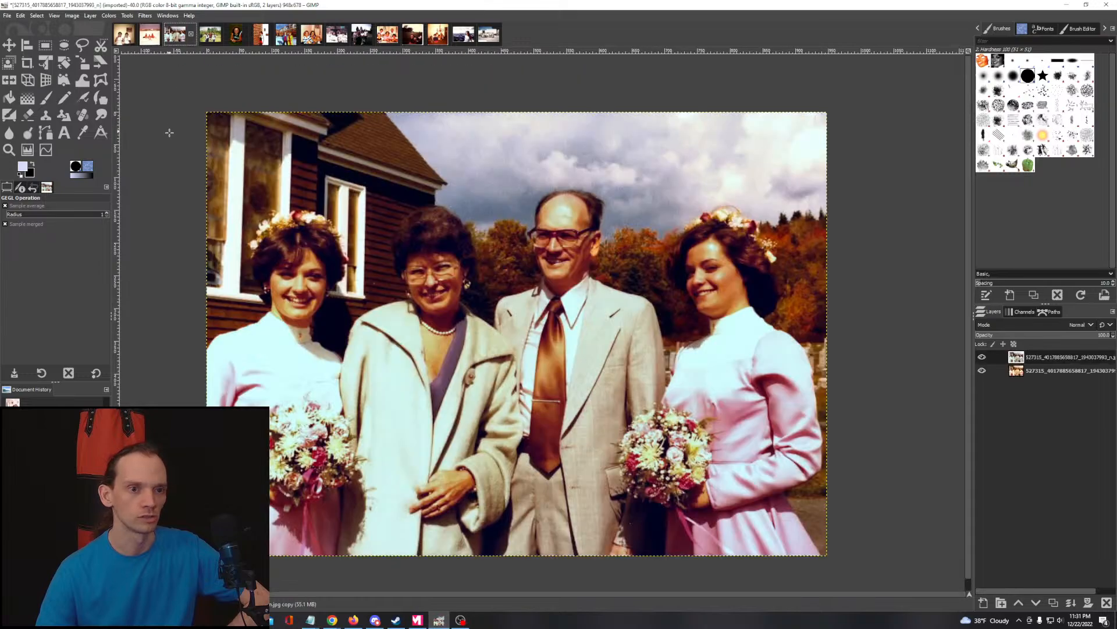
click(982, 357)
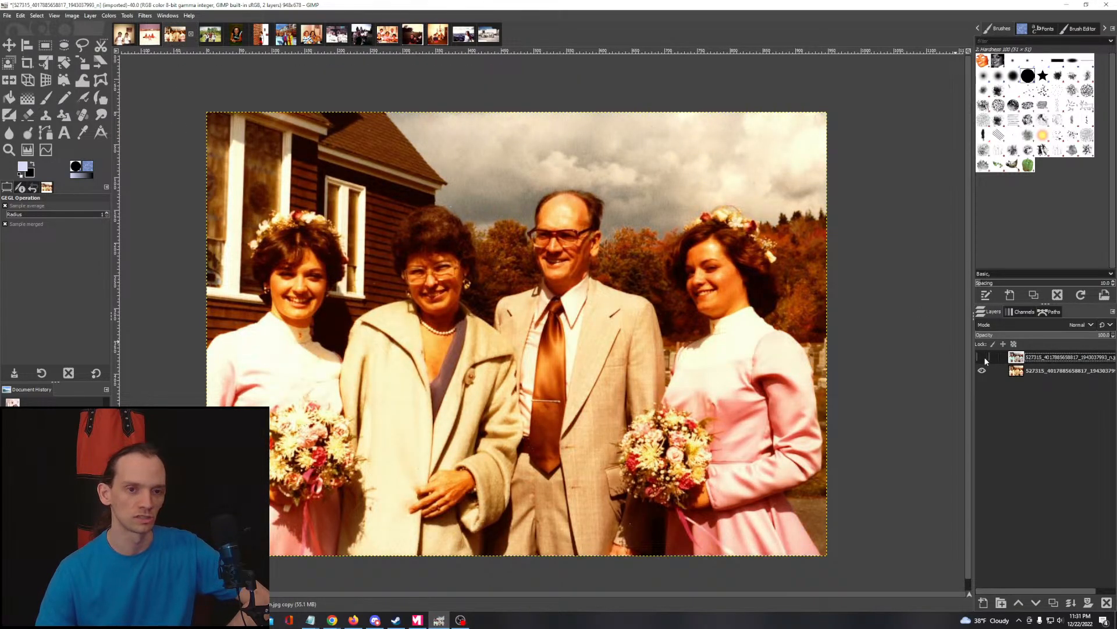
click(982, 357)
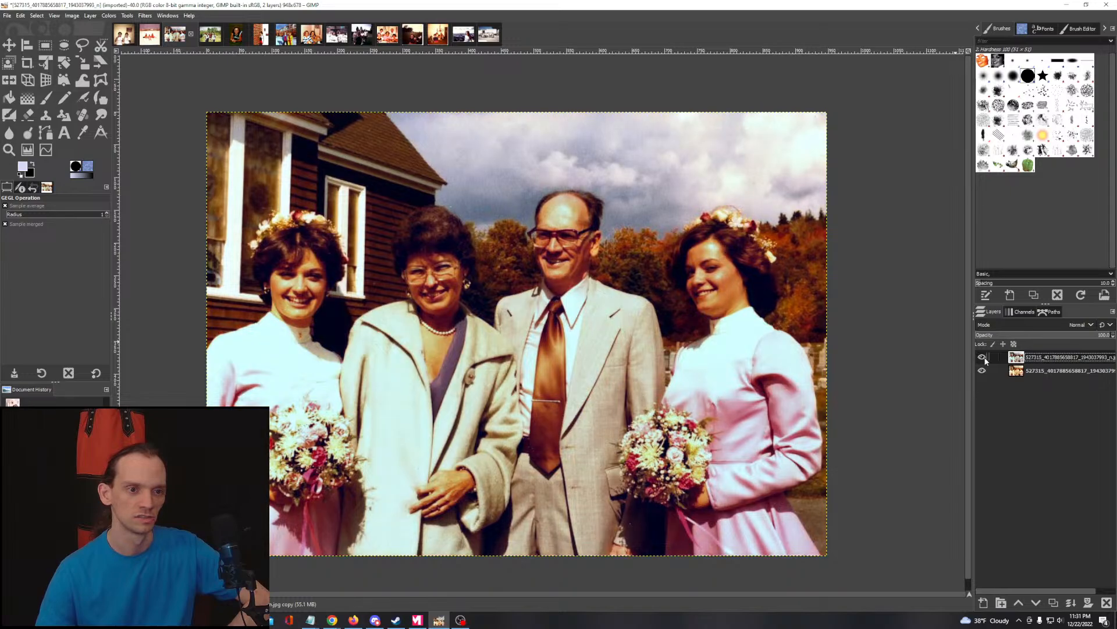
click(210, 36)
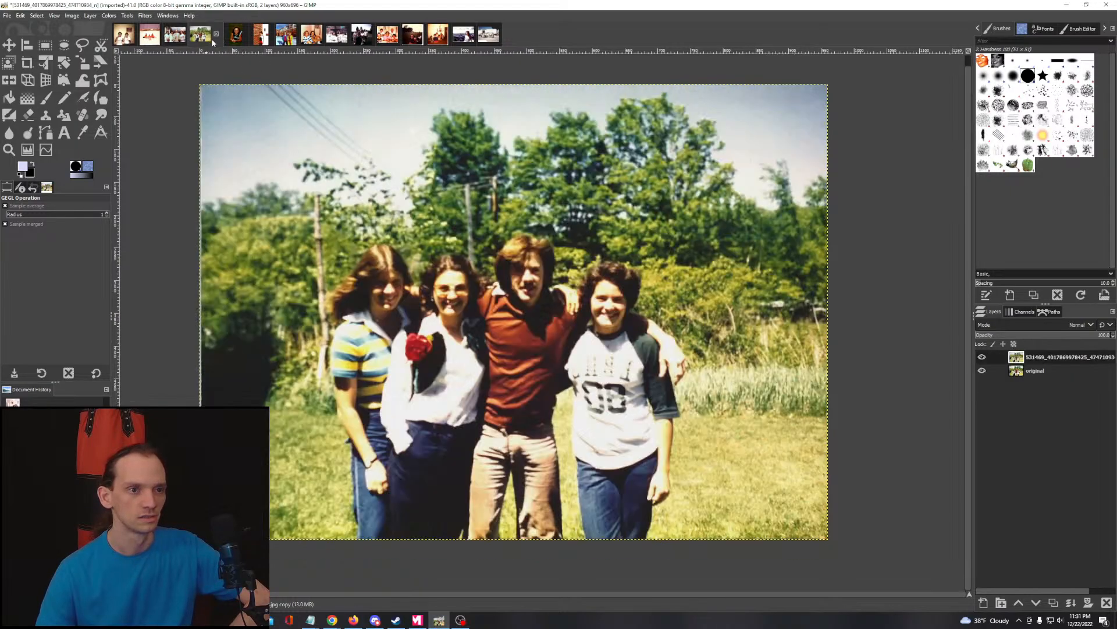
click(983, 358)
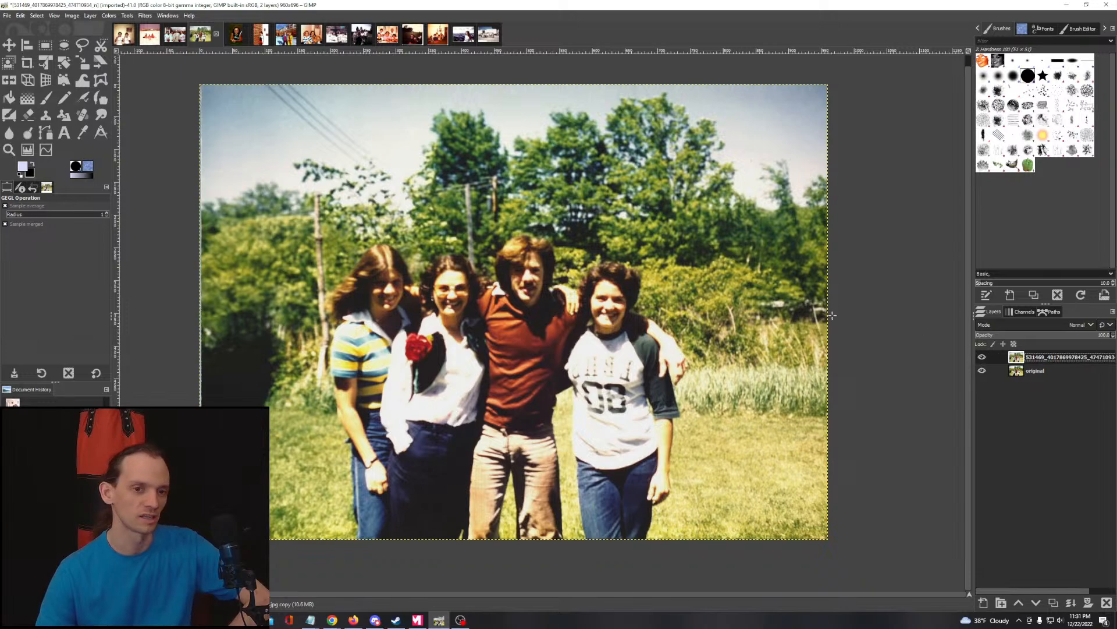
Step: Compare the corrected and original layers of the portrait of the girl lying on the grass several times
click(237, 38)
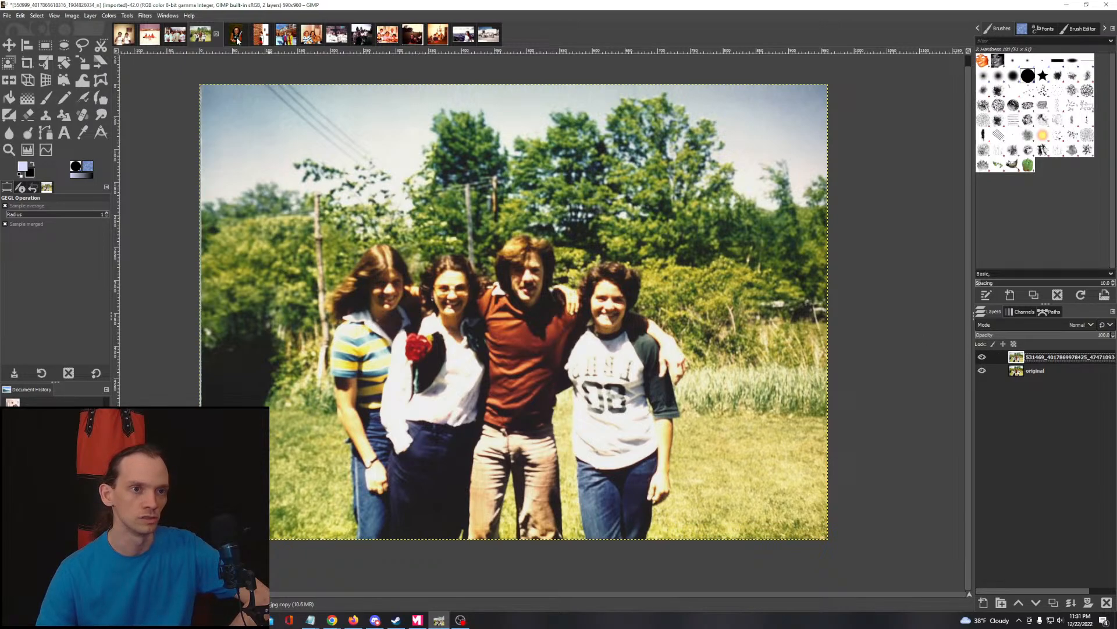
click(983, 359)
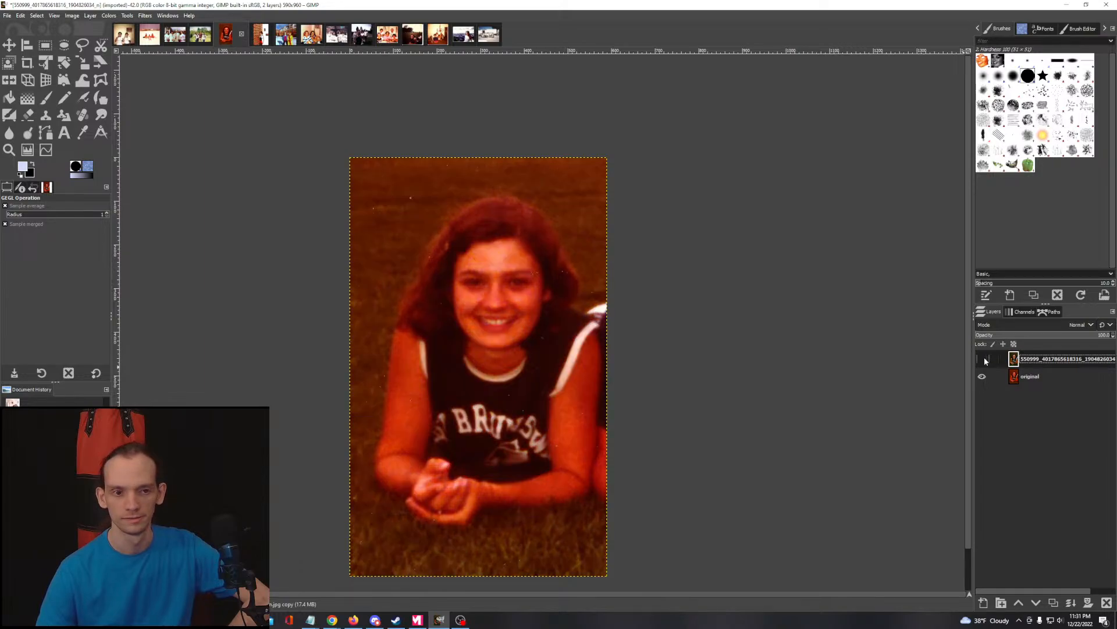
click(983, 359)
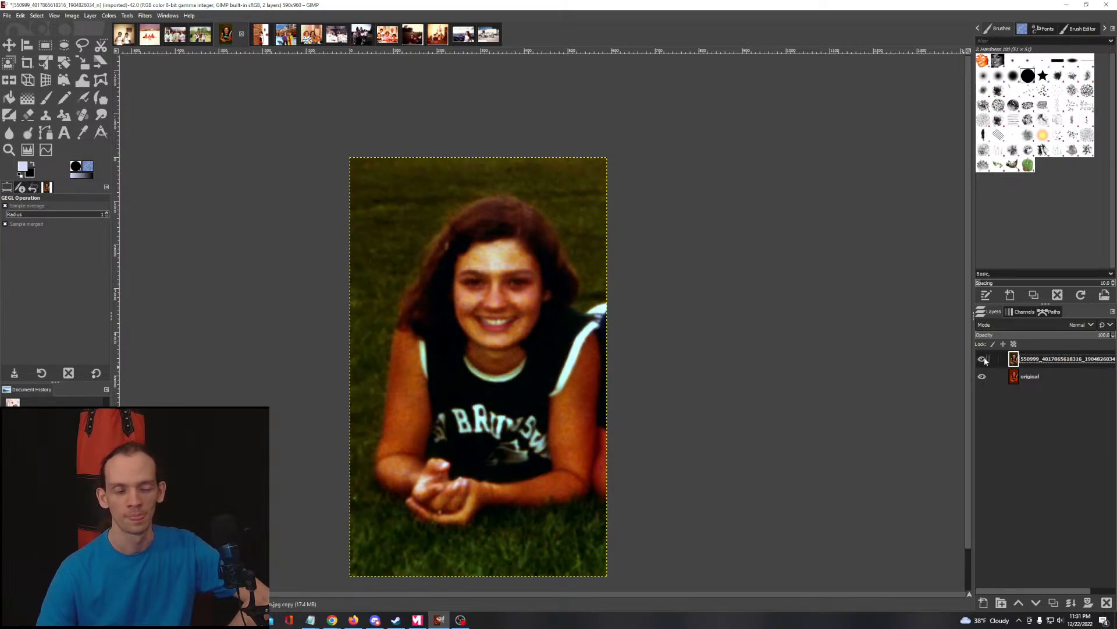
click(983, 359)
click(983, 359)
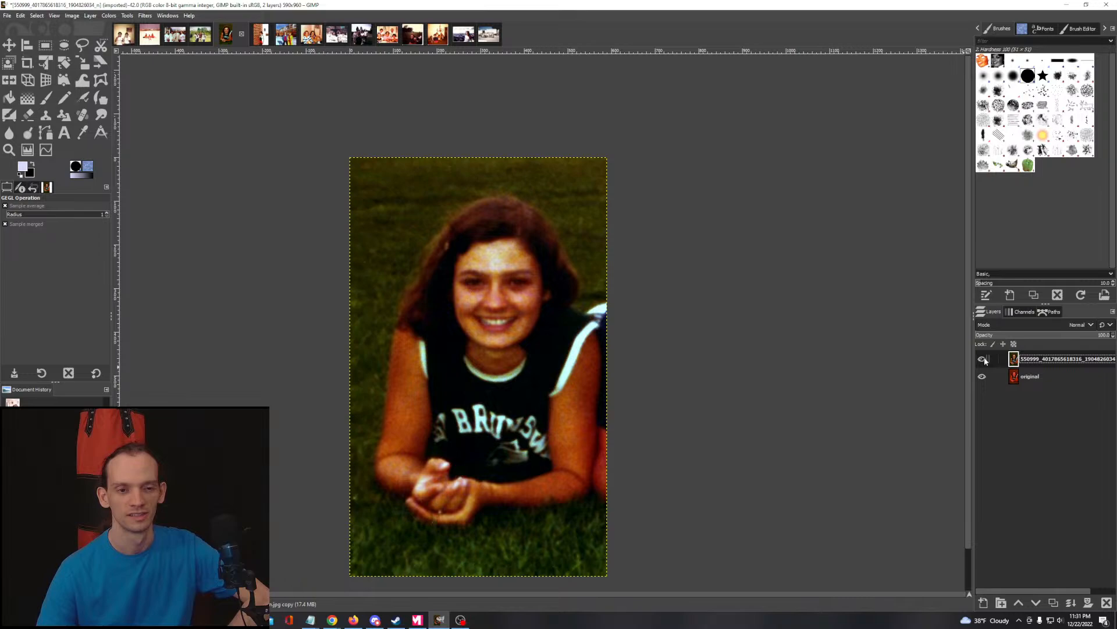
click(983, 359)
click(983, 359)
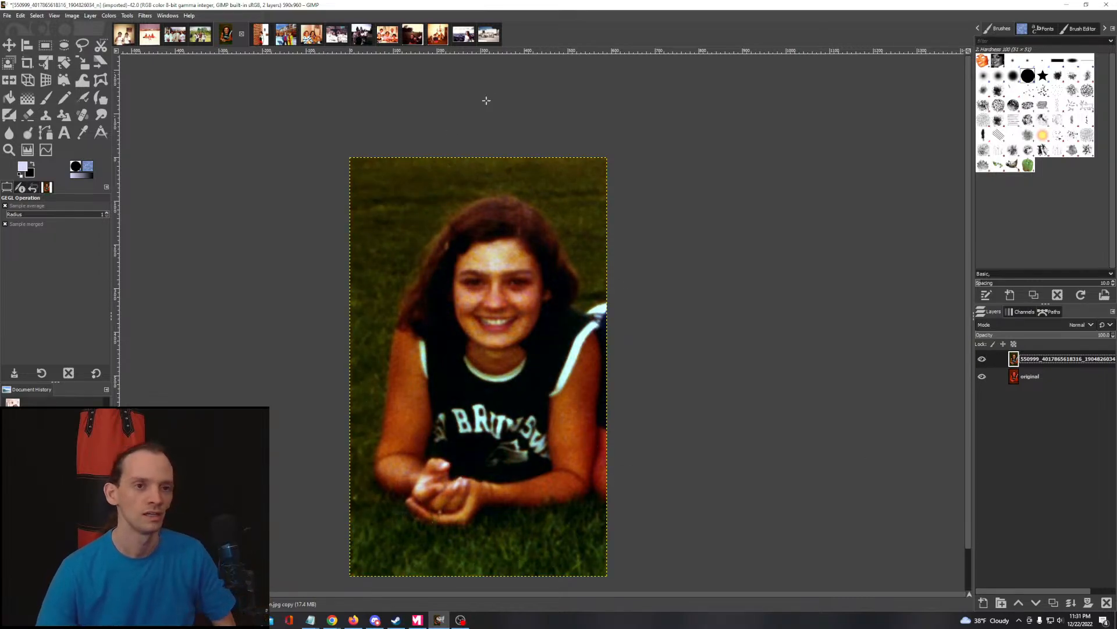
Step: Compare the corrected and original layers of the snowy fountain photo and of the family group photo
click(337, 34)
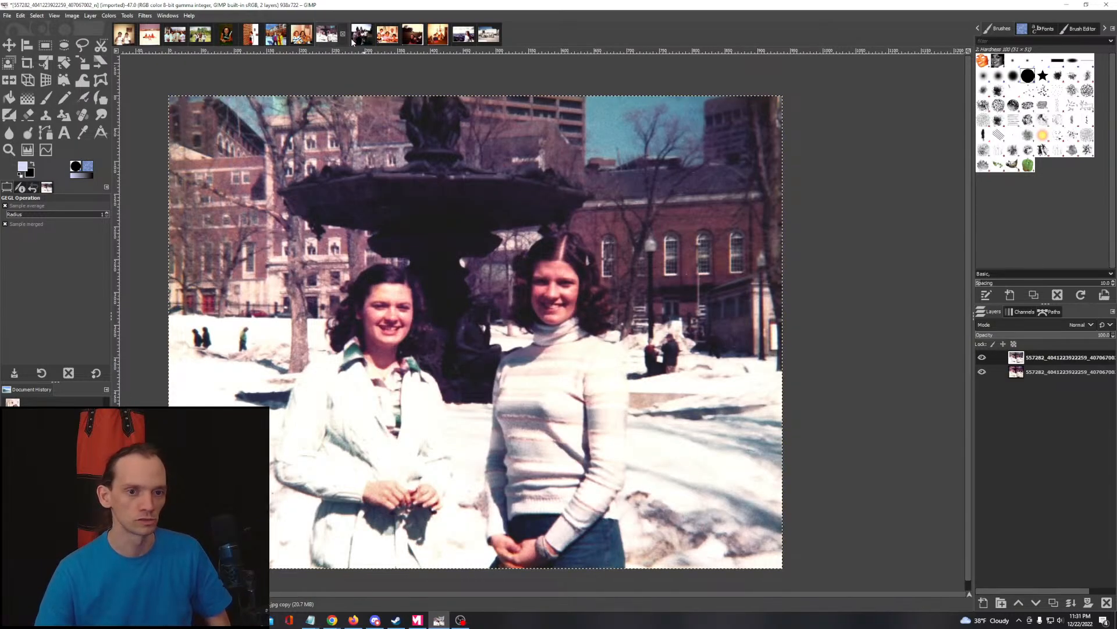
click(982, 358)
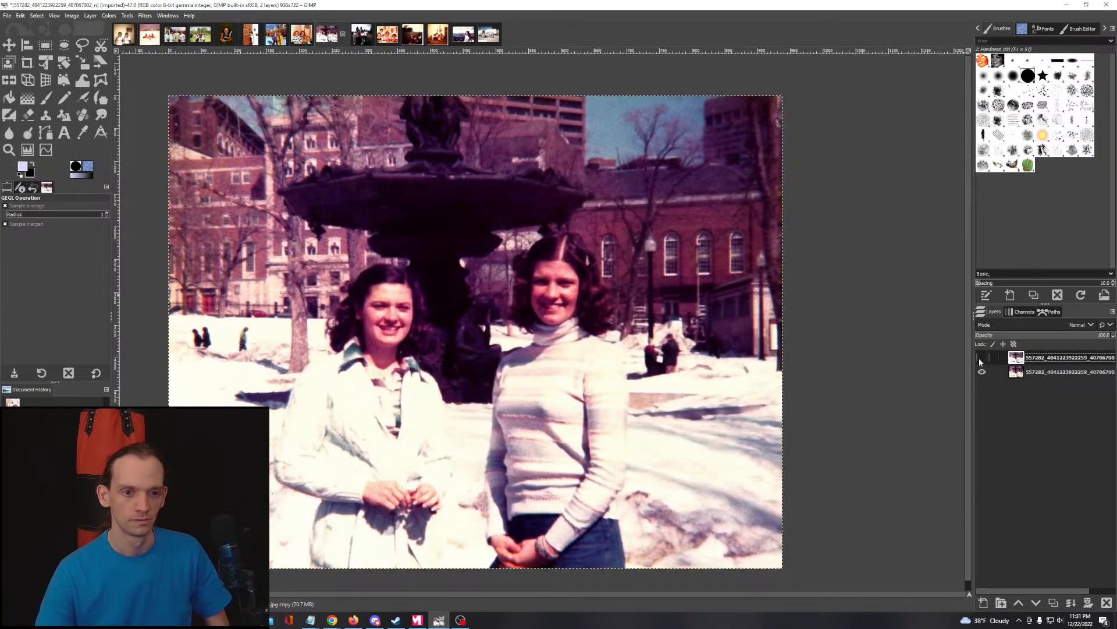
click(981, 358)
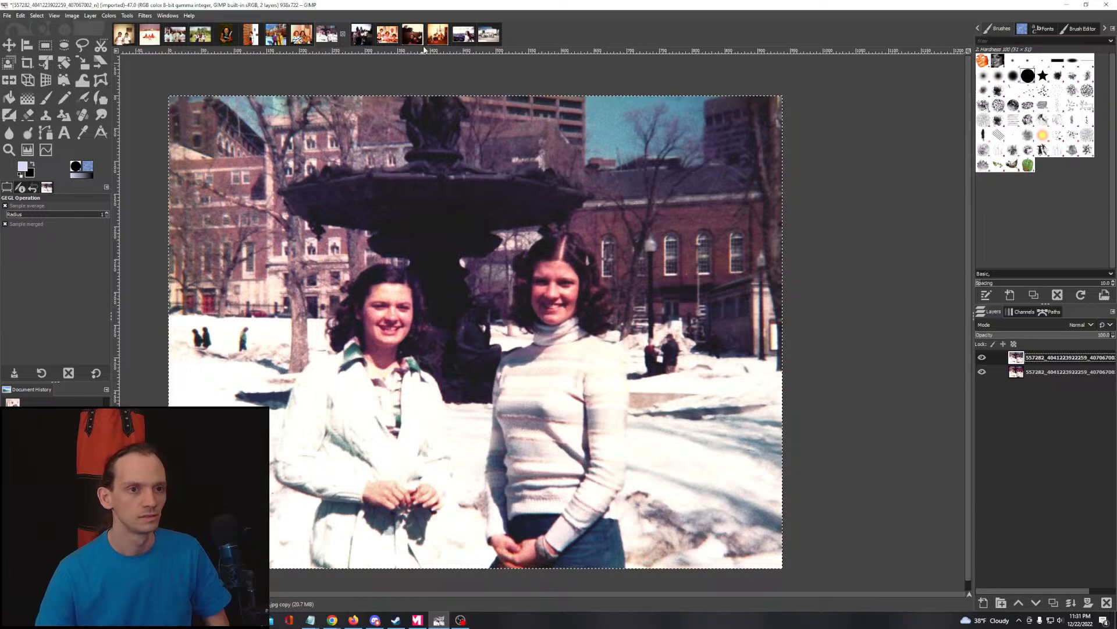
click(361, 37)
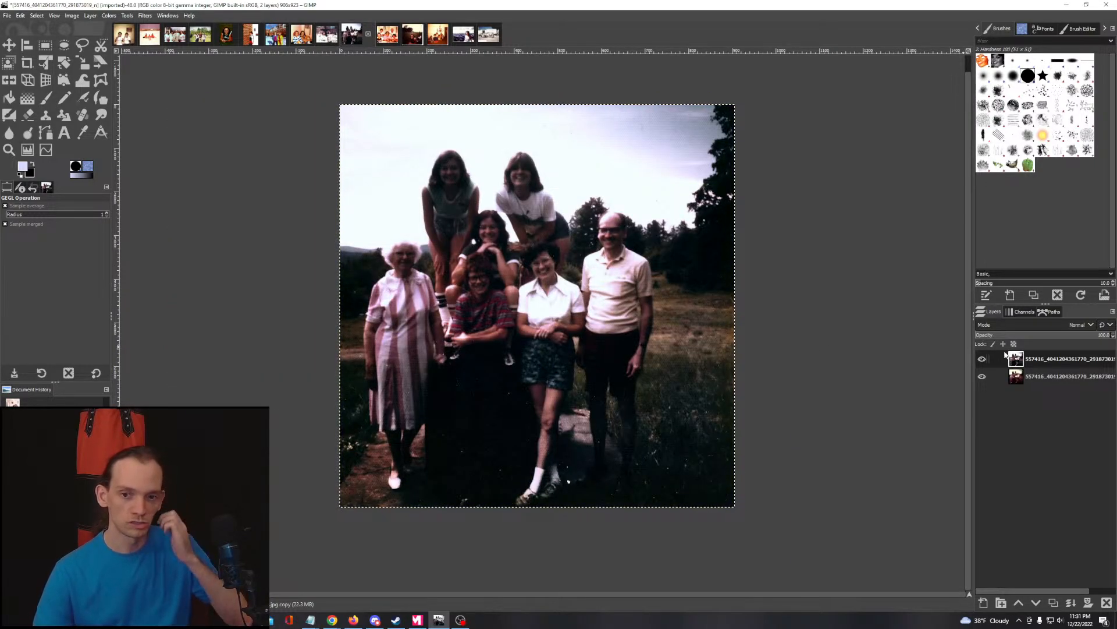
click(982, 358)
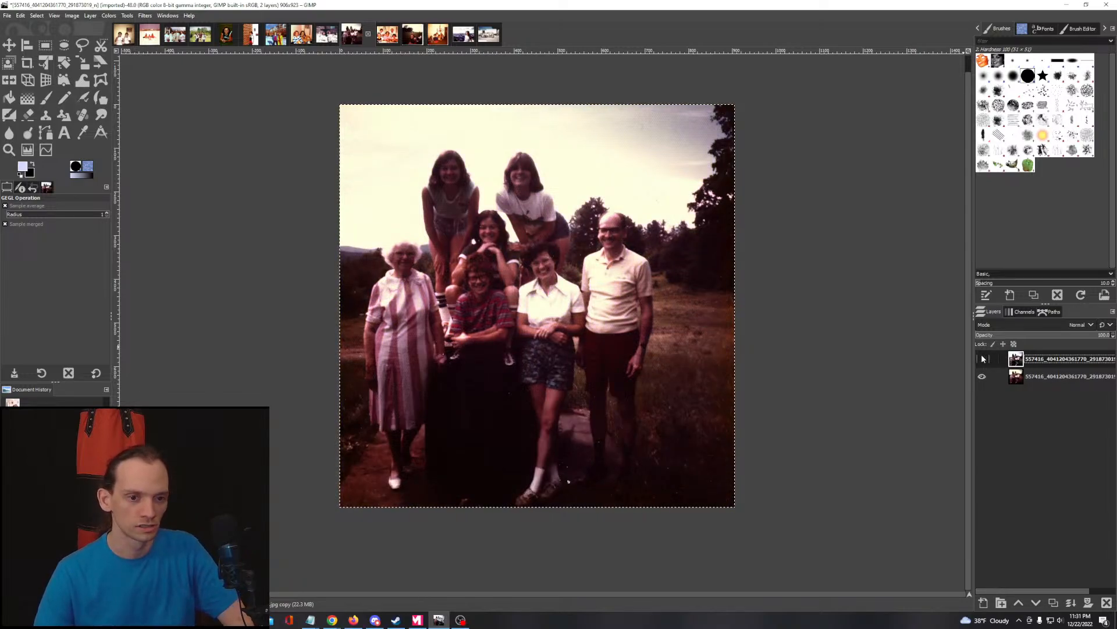
click(983, 359)
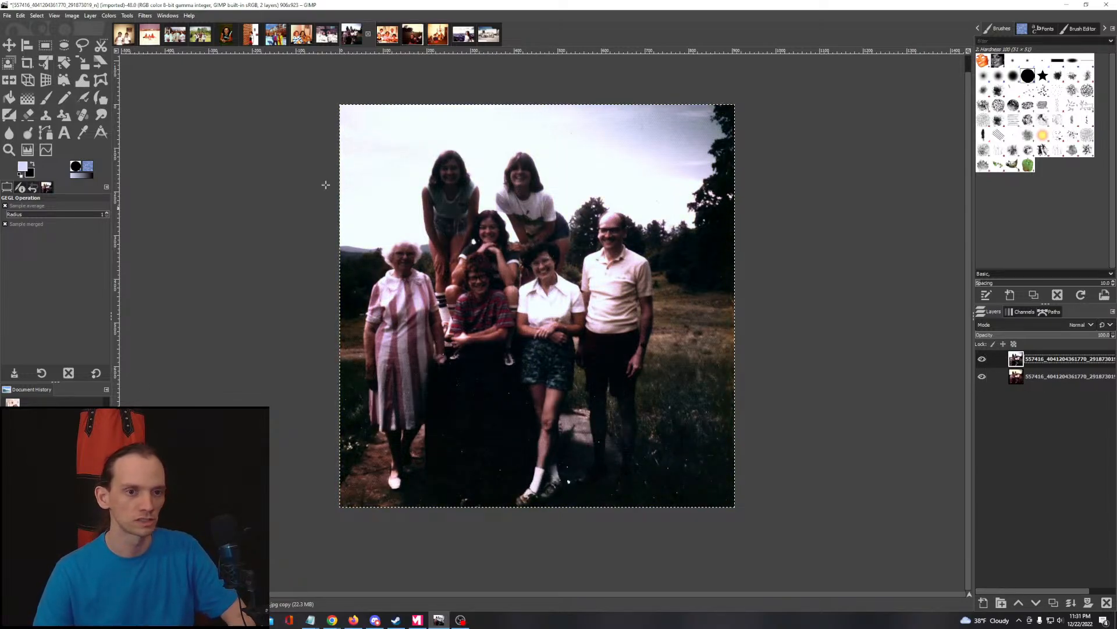
Step: Adjust the Exposure of the family group photo's corrected layer, trying exposure values of 1.163 and 0.407
click(109, 16)
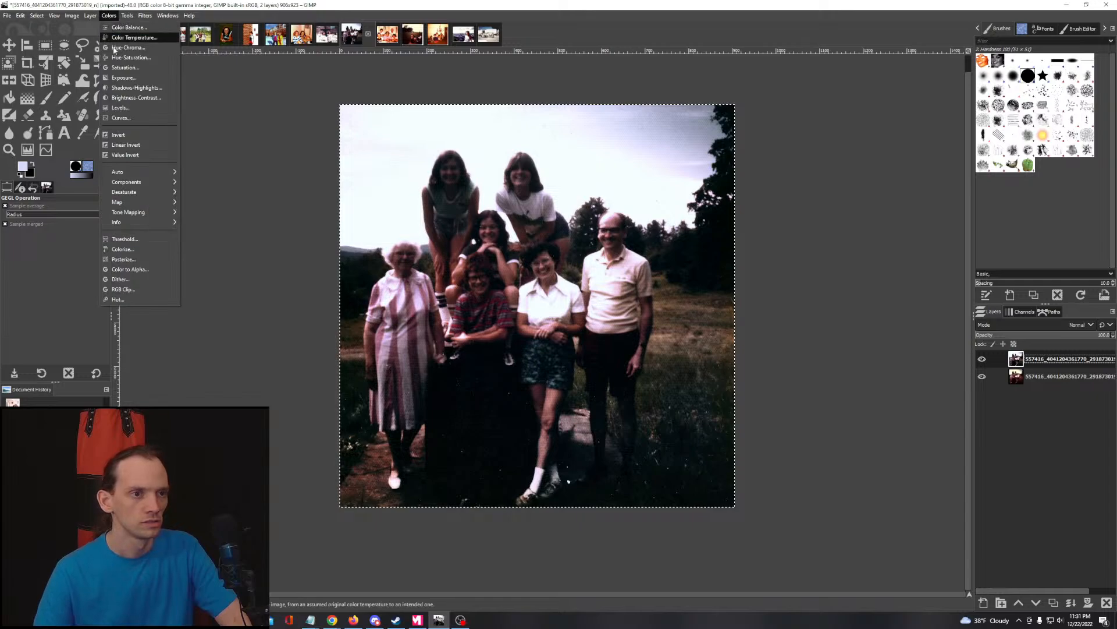
click(124, 77)
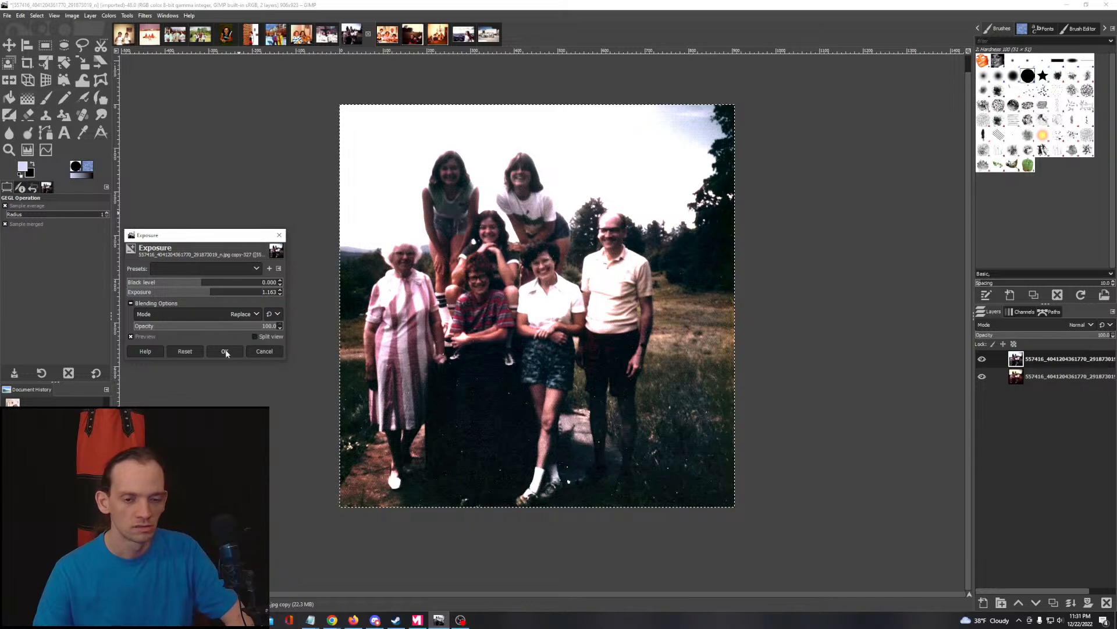
click(201, 295)
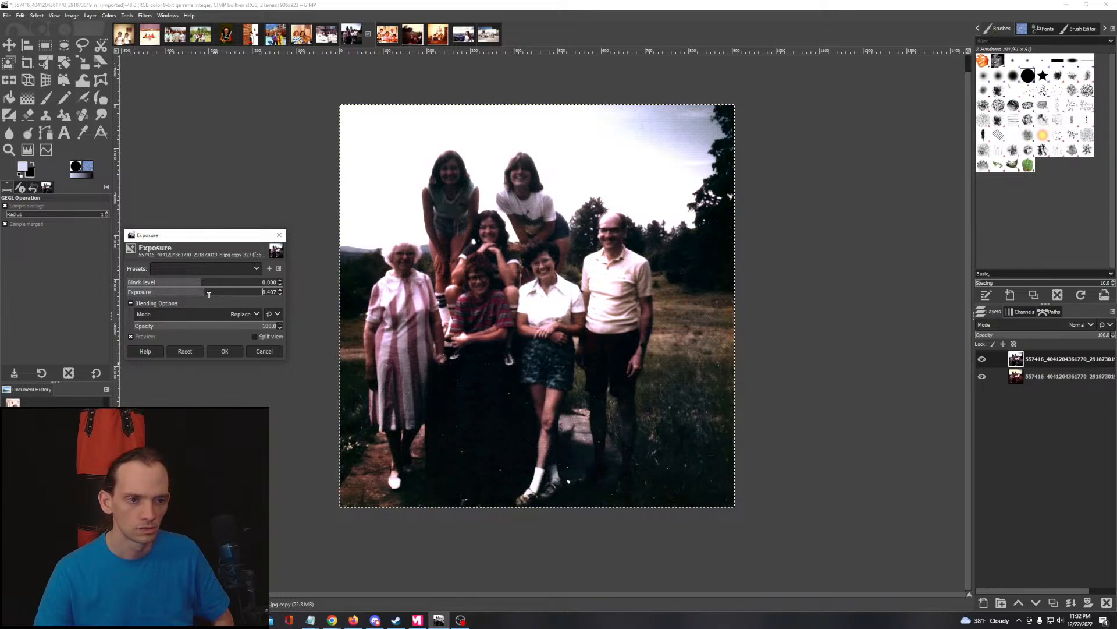
click(209, 294)
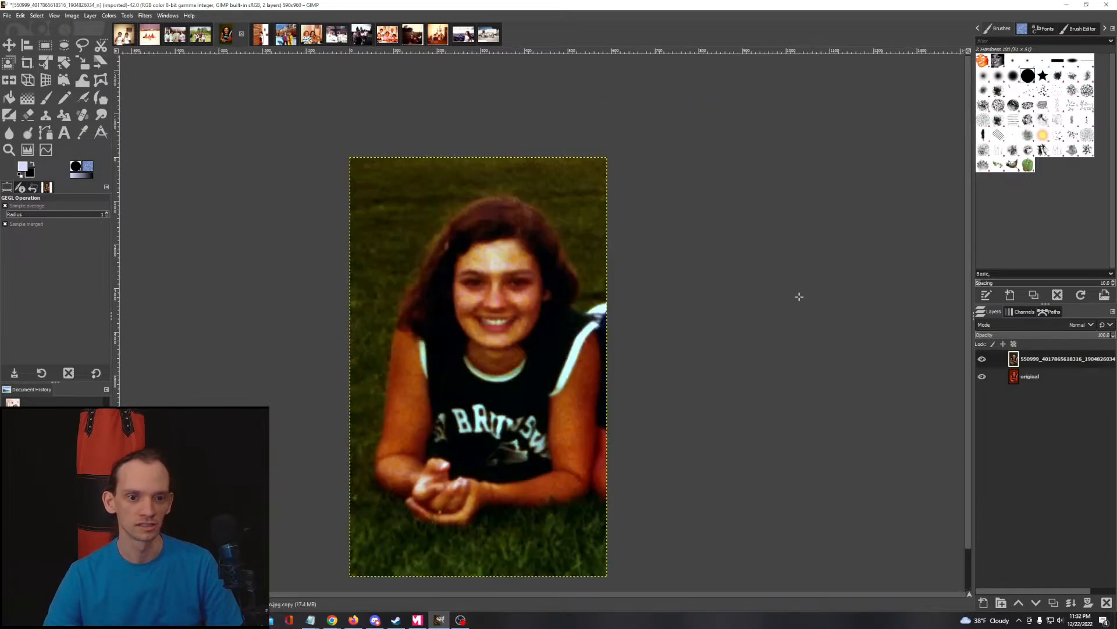
Step: Compare the corrected and original layers of the portrait of the girl on the grass, and view the family cake photo
click(983, 360)
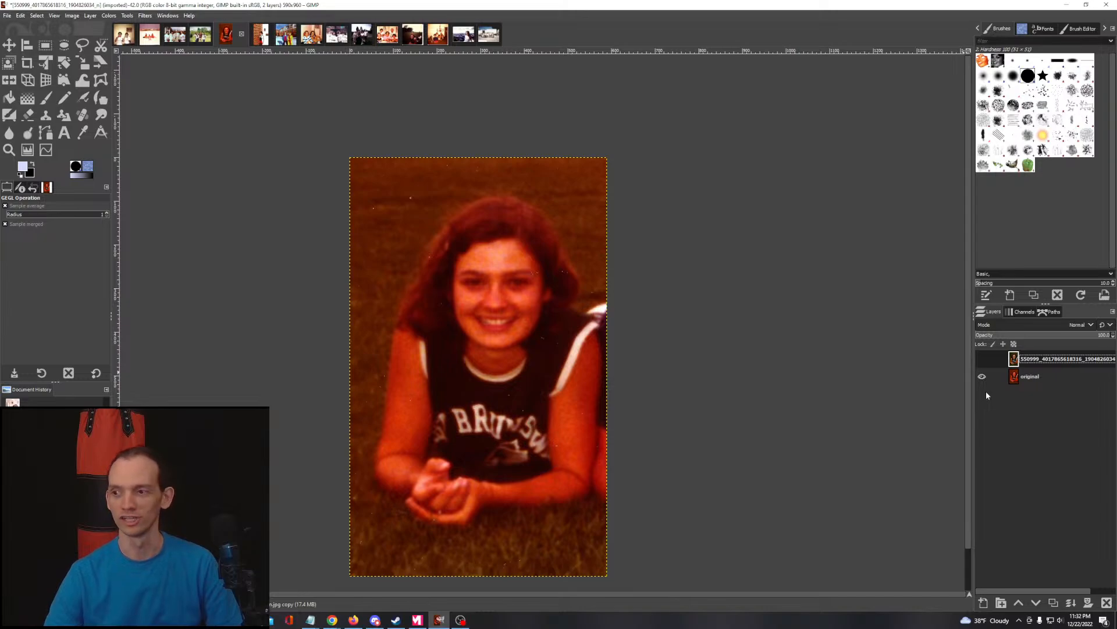
click(982, 359)
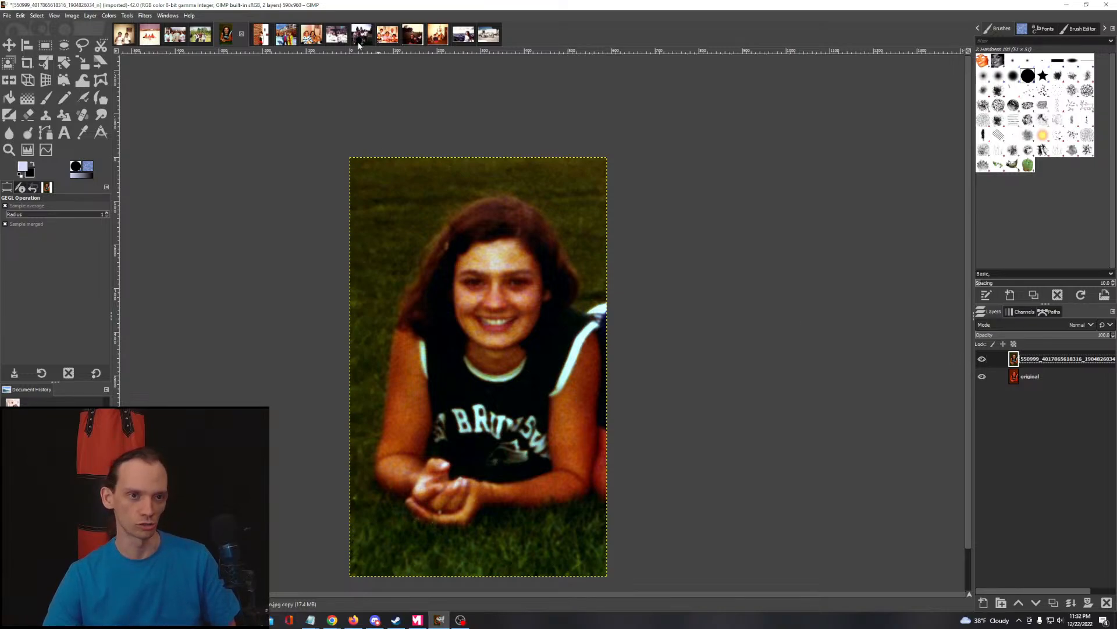
click(386, 36)
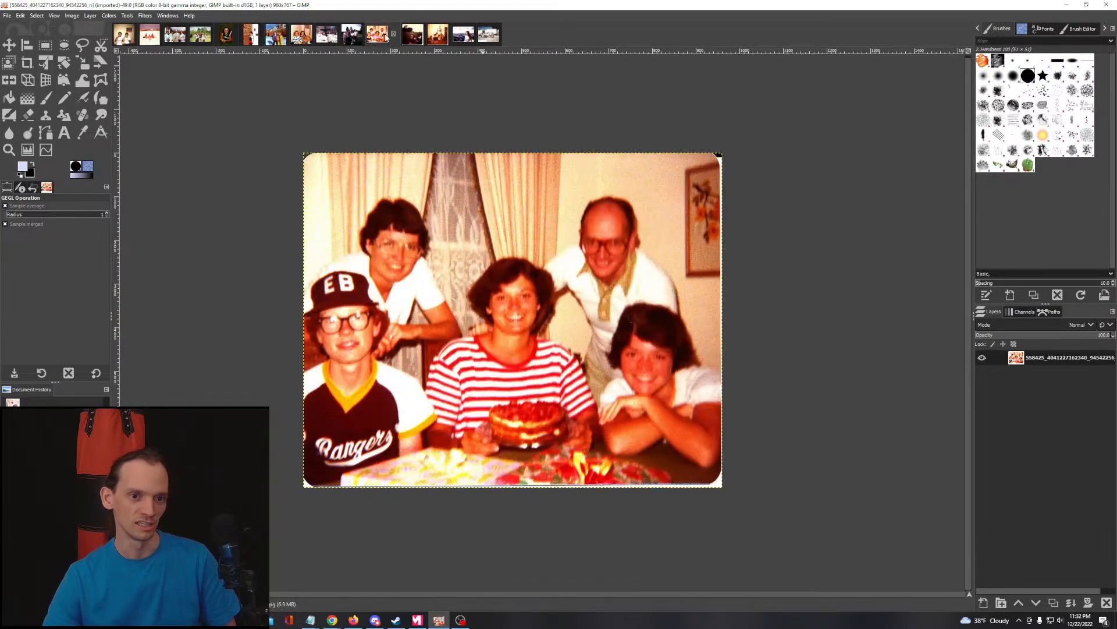
Step: In the outdoor family group photo, heal the white specks in the dark grass beside the man's legs, using a nearby clean source
click(356, 36)
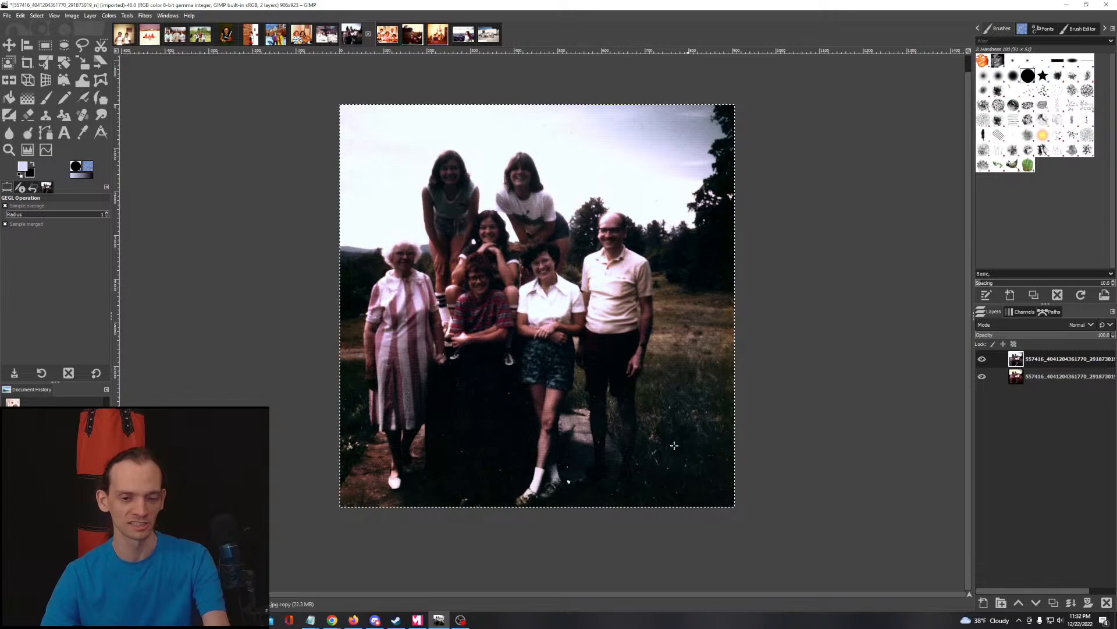
scroll(613, 412, up, 2)
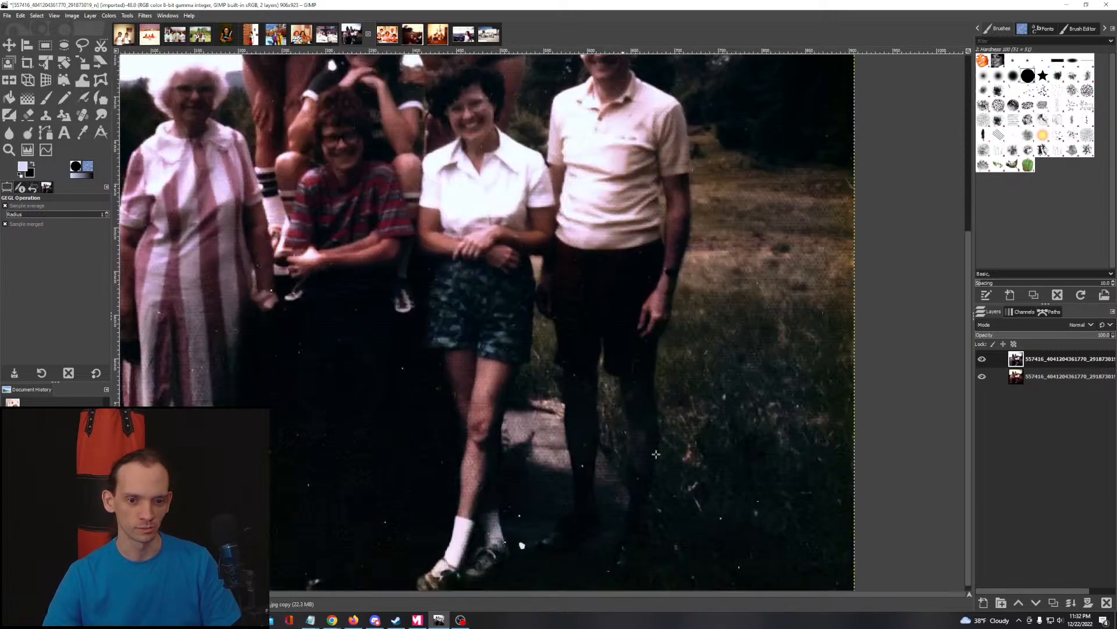
scroll(959, 428, down, 3)
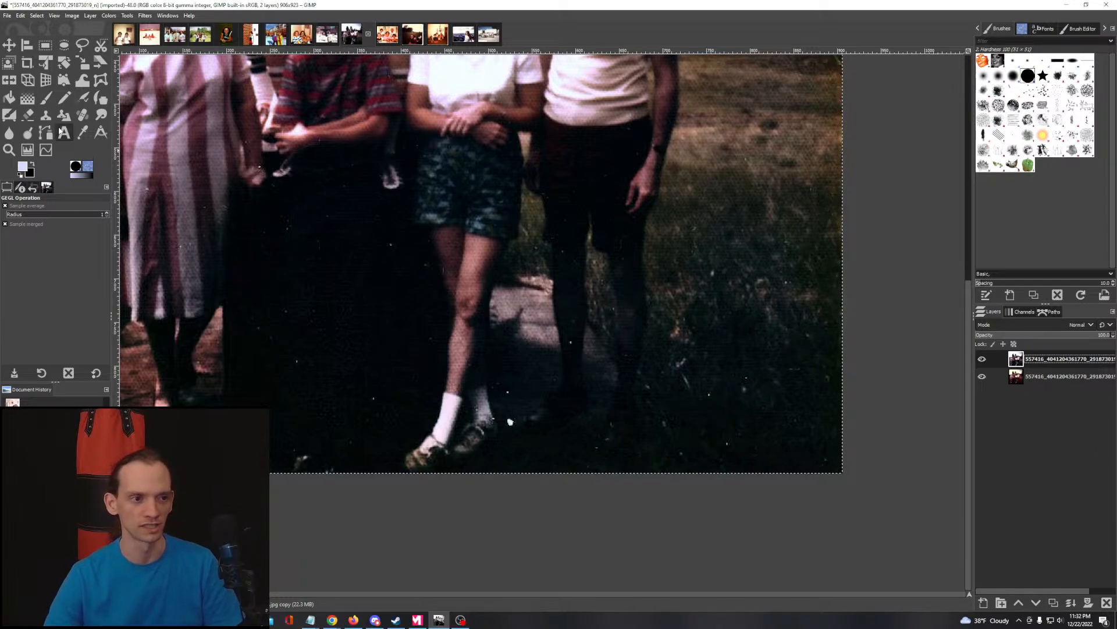
click(45, 115)
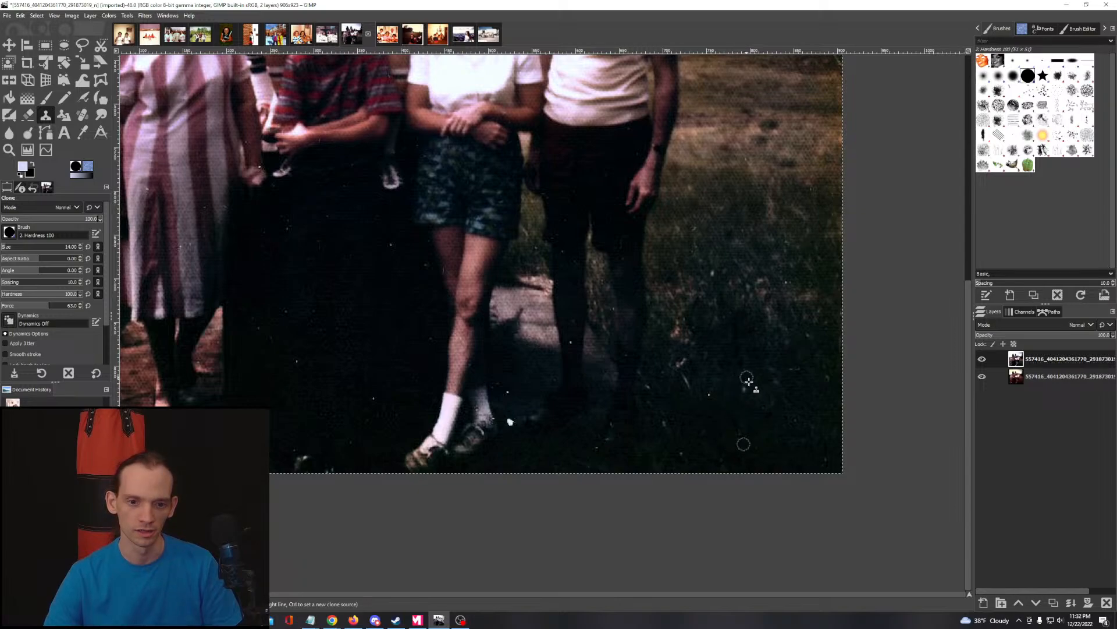
click(82, 115)
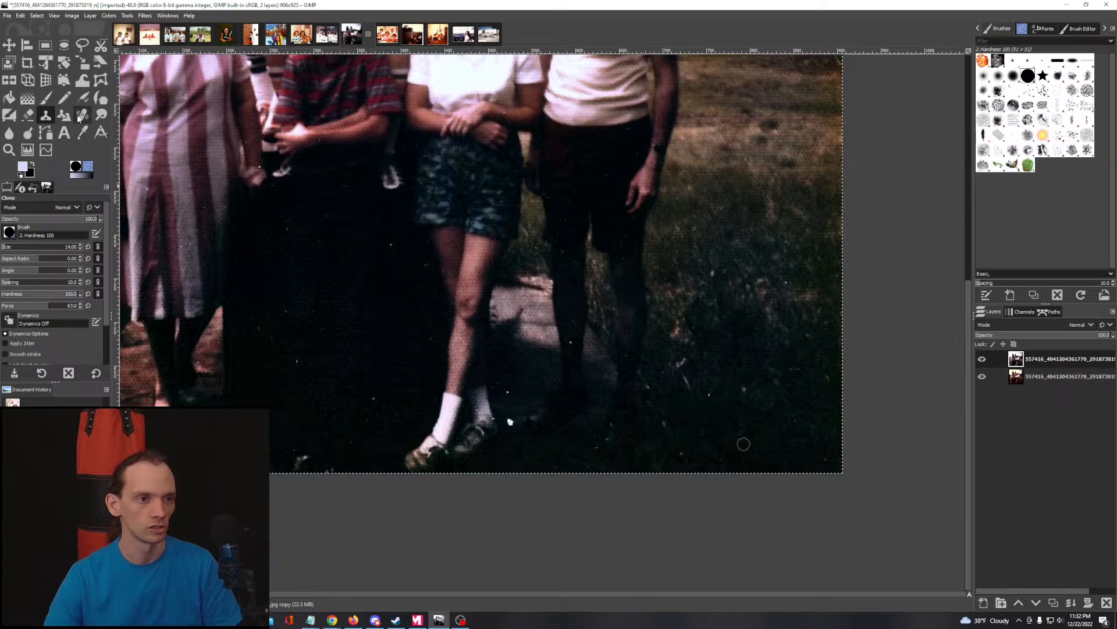
ctrl+click(745, 412)
click(710, 395)
click(745, 389)
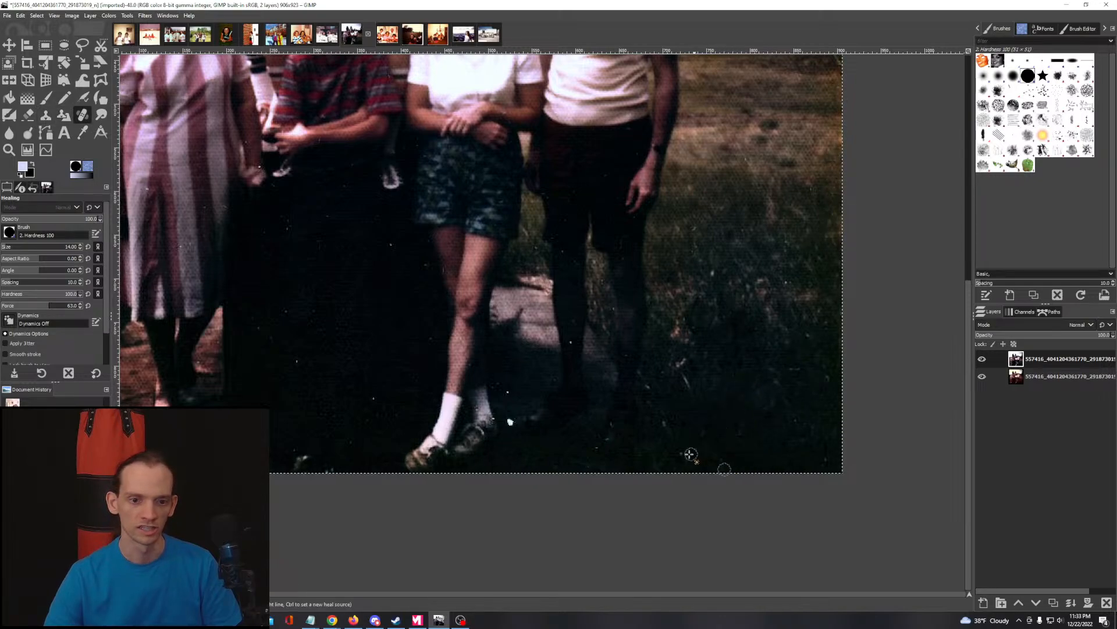
Step: Heal the white specks between the man's legs, beside the woman's shoes and across the dark area next to her
click(572, 343)
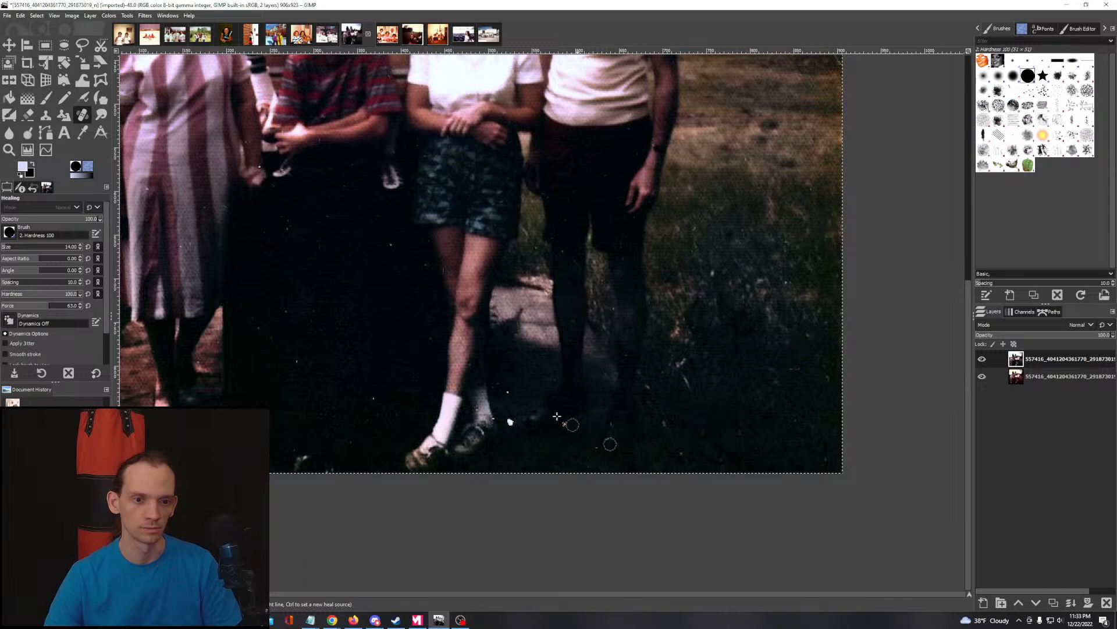
click(509, 394)
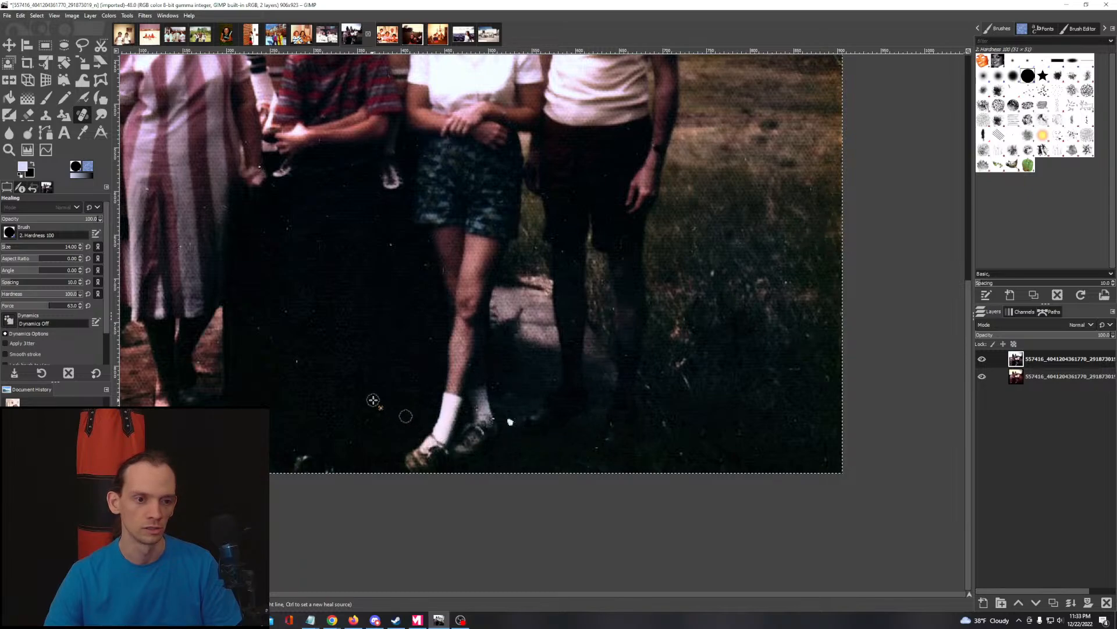
click(390, 245)
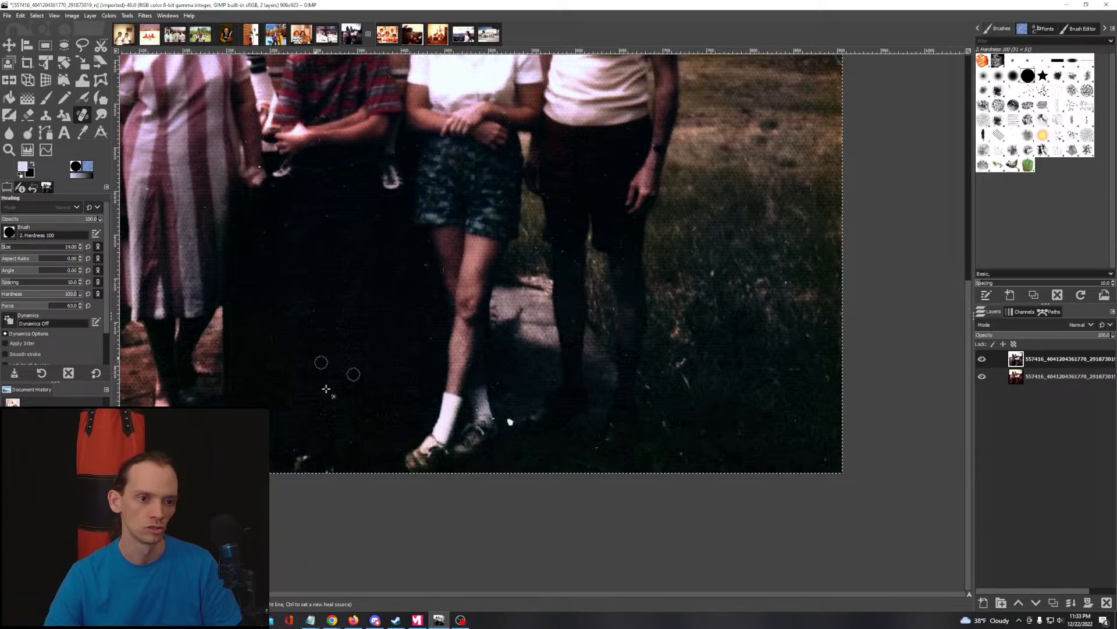
Step: Heal the specks around the older woman's feet and striped dress, and check the rest of the group photo for blemishes
drag(322, 364, 651, 394)
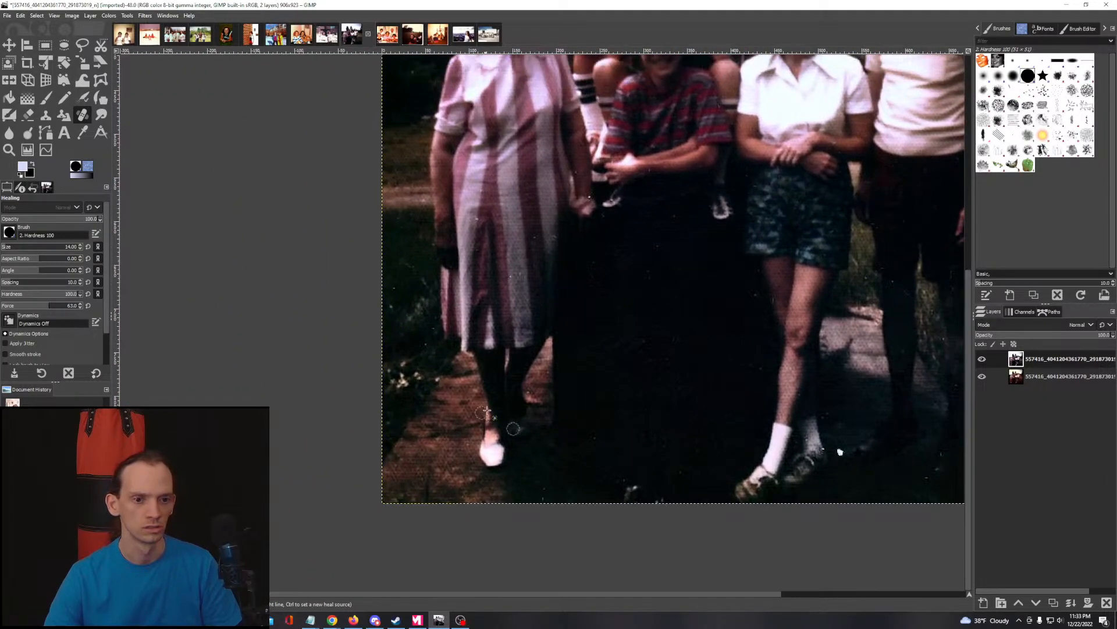
drag(576, 315, 490, 463)
ctrl+click(403, 356)
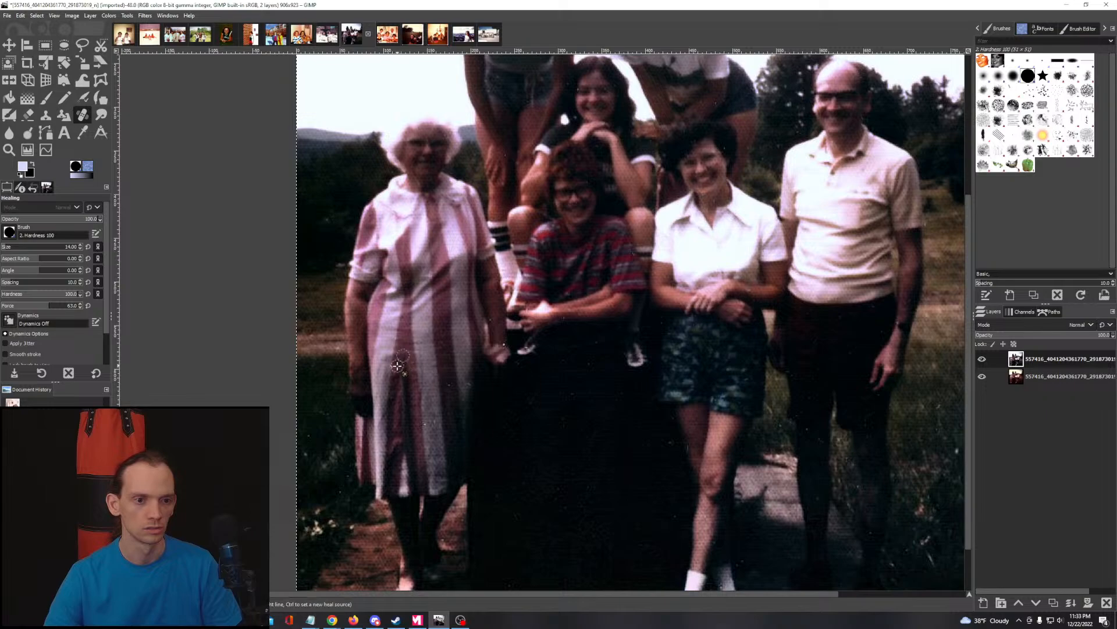
ctrl+scroll(434, 301, down, 1)
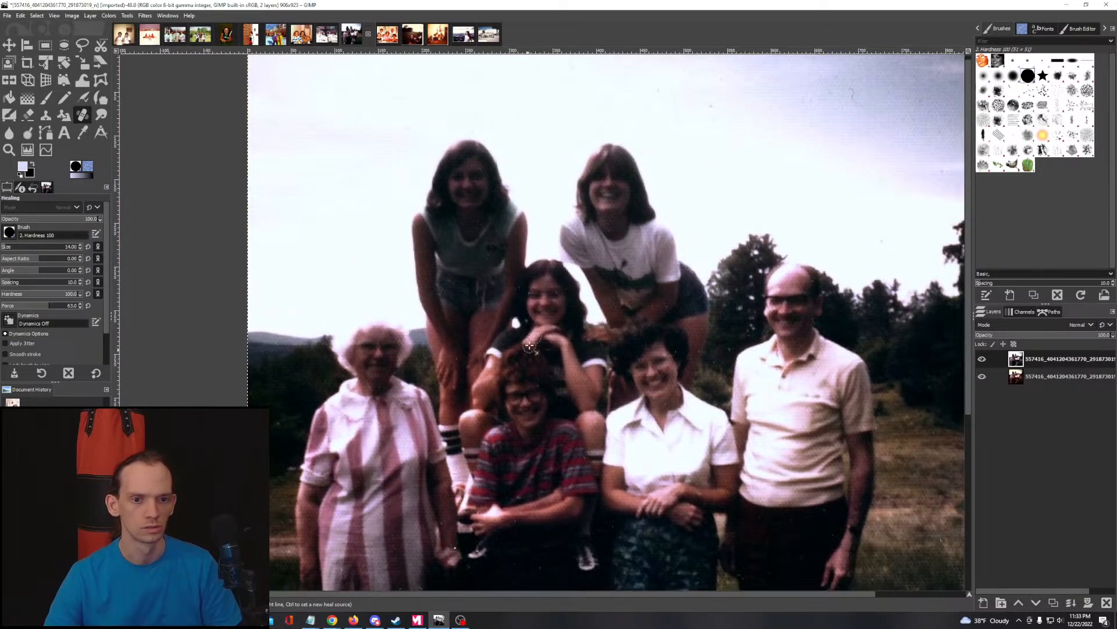
ctrl+scroll(577, 350, up, 1)
ctrl+scroll(577, 349, down, 2)
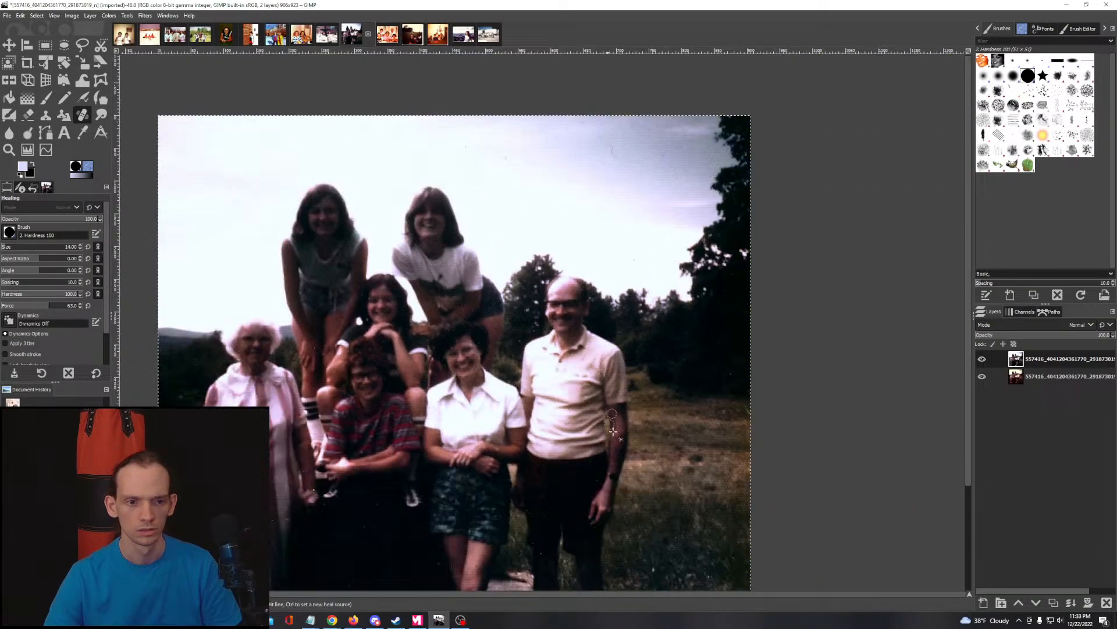
scroll(625, 273, down, 4)
drag(624, 273, 591, 296)
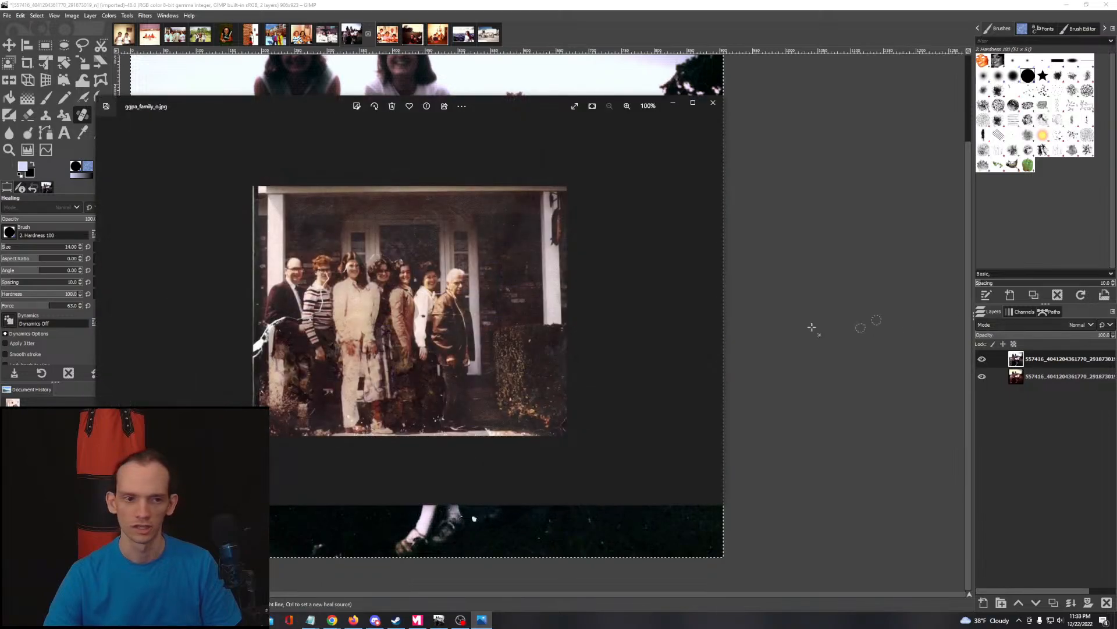
Step: In the photo viewer, compare the damaged ggpa_family_o.jpg with the restored ggpa_family.jpg, examining both enlarged
click(693, 103)
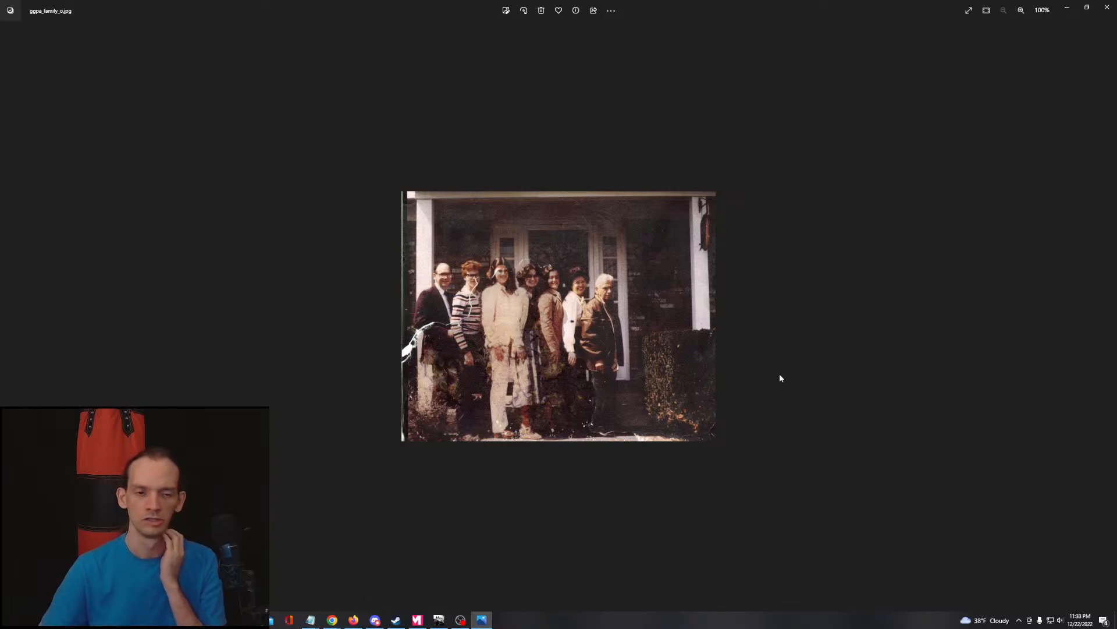
key(Left)
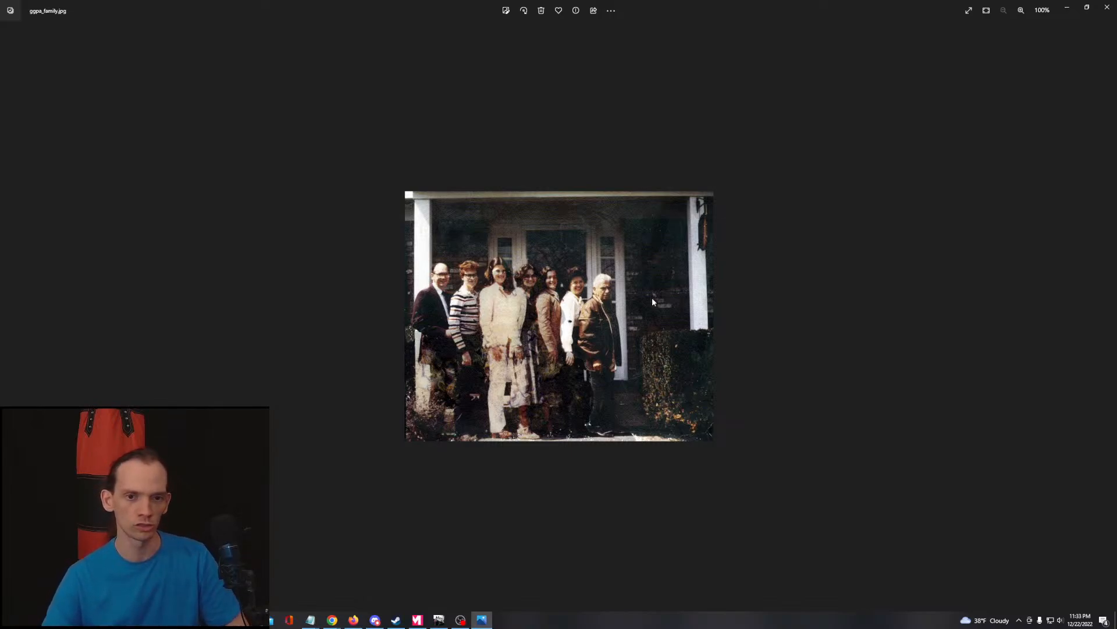
scroll(652, 298, up, 5)
scroll(555, 296, up, 1)
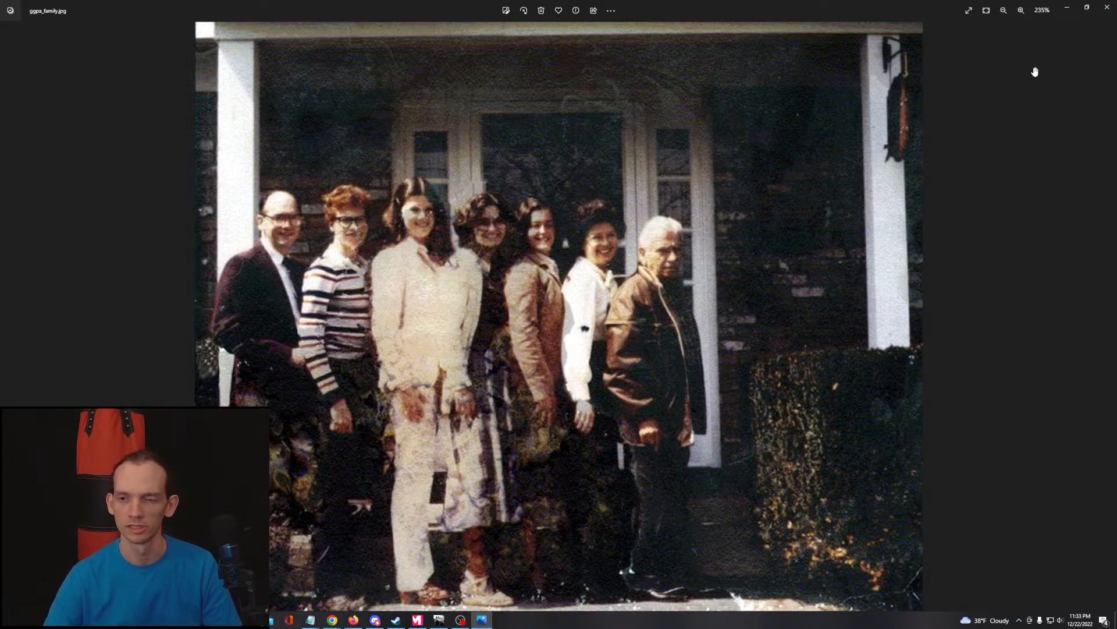
click(1009, 13)
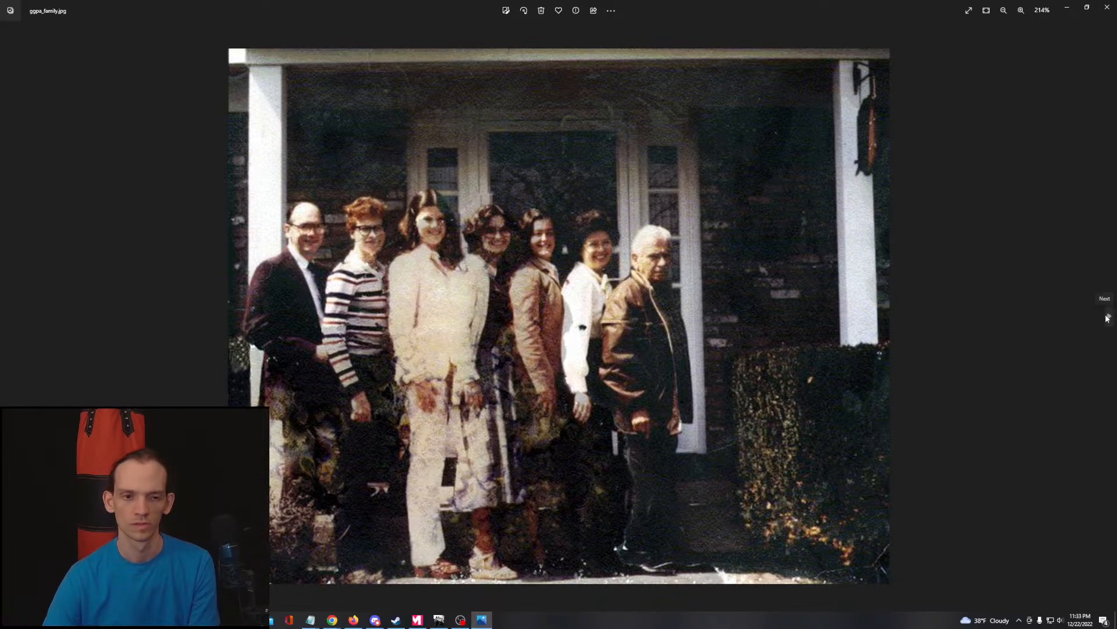
click(1107, 314)
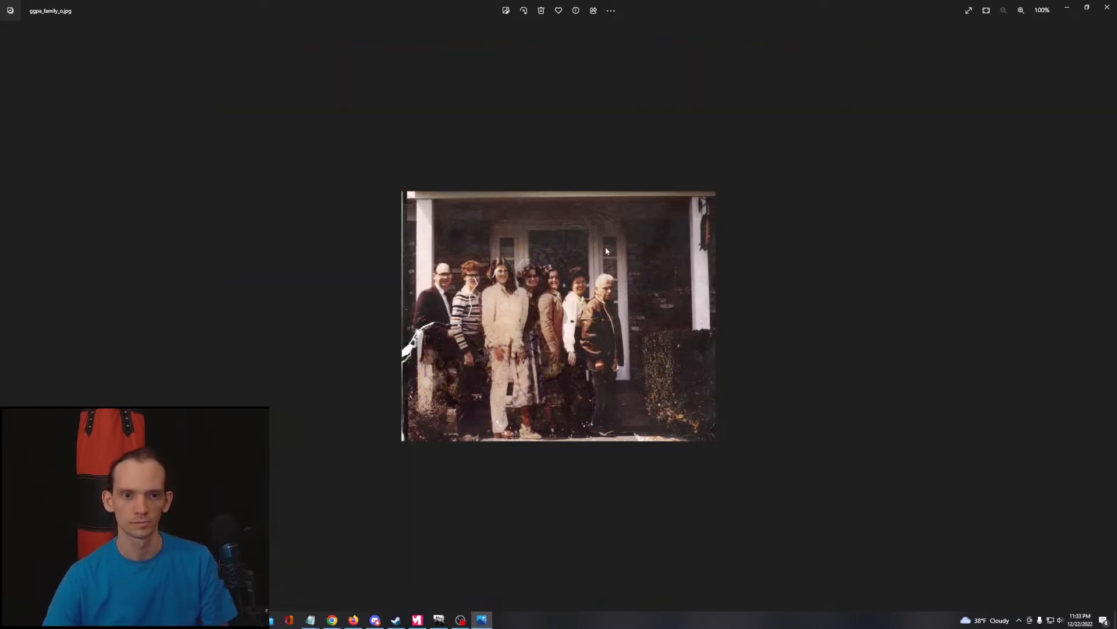
scroll(606, 251, up, 5)
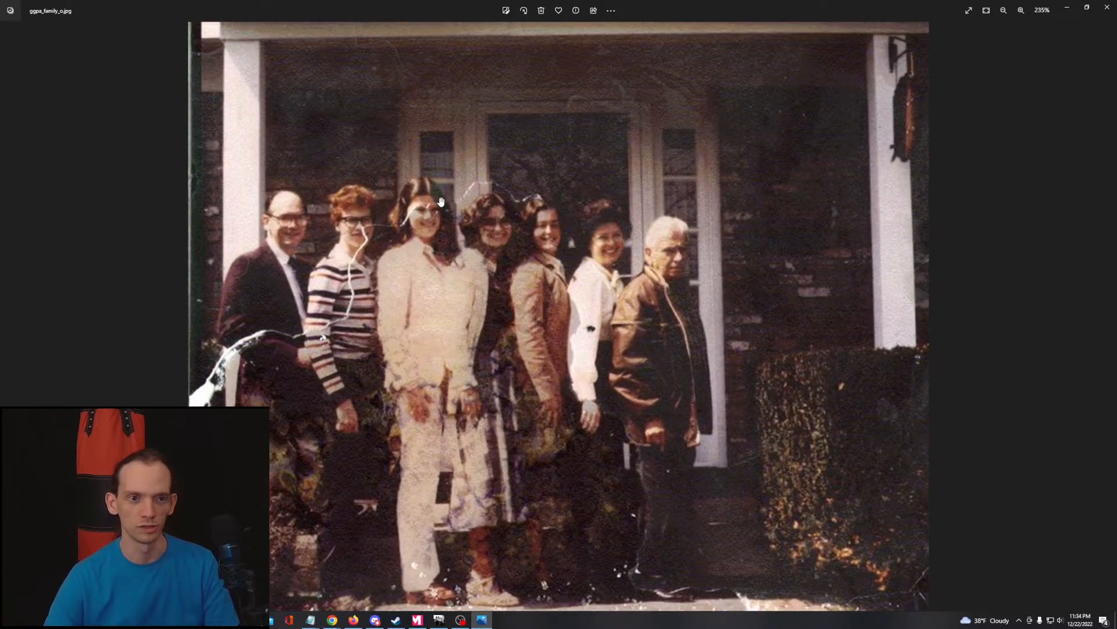
click(8, 314)
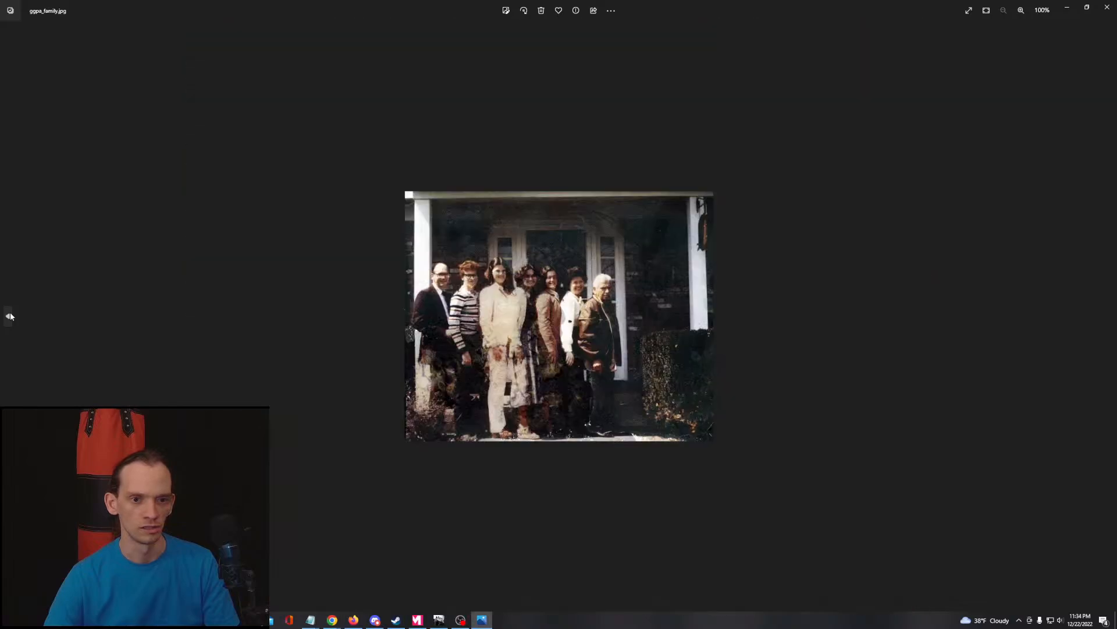
scroll(717, 263, up, 5)
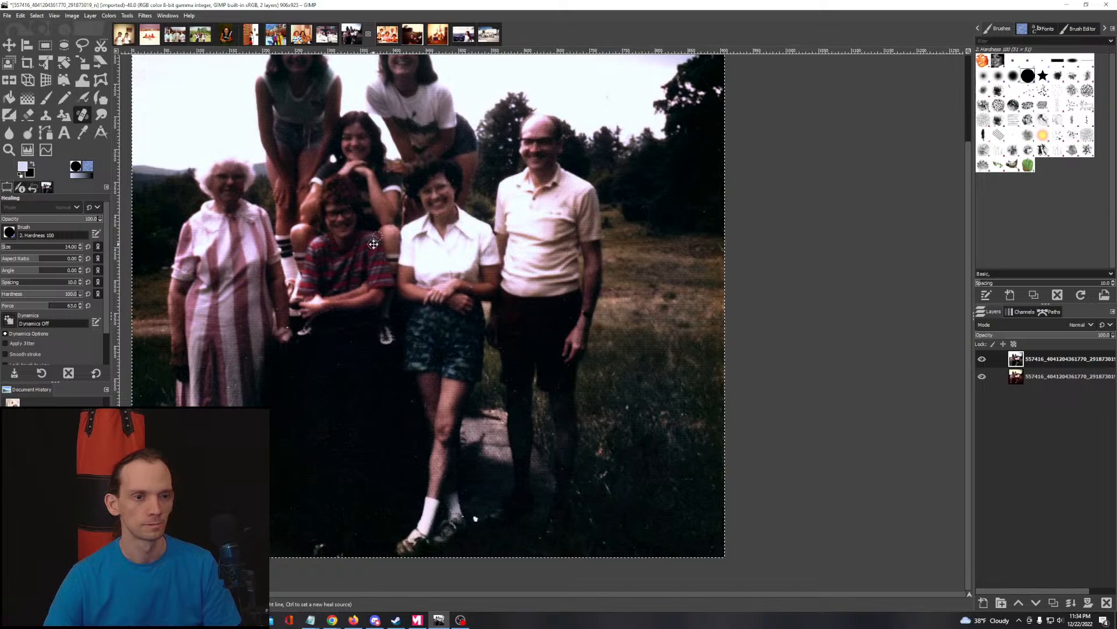
Step: Back in GIMP, heal the specks in the sky of the group photo, between the tree and the two standing women
drag(374, 243, 483, 274)
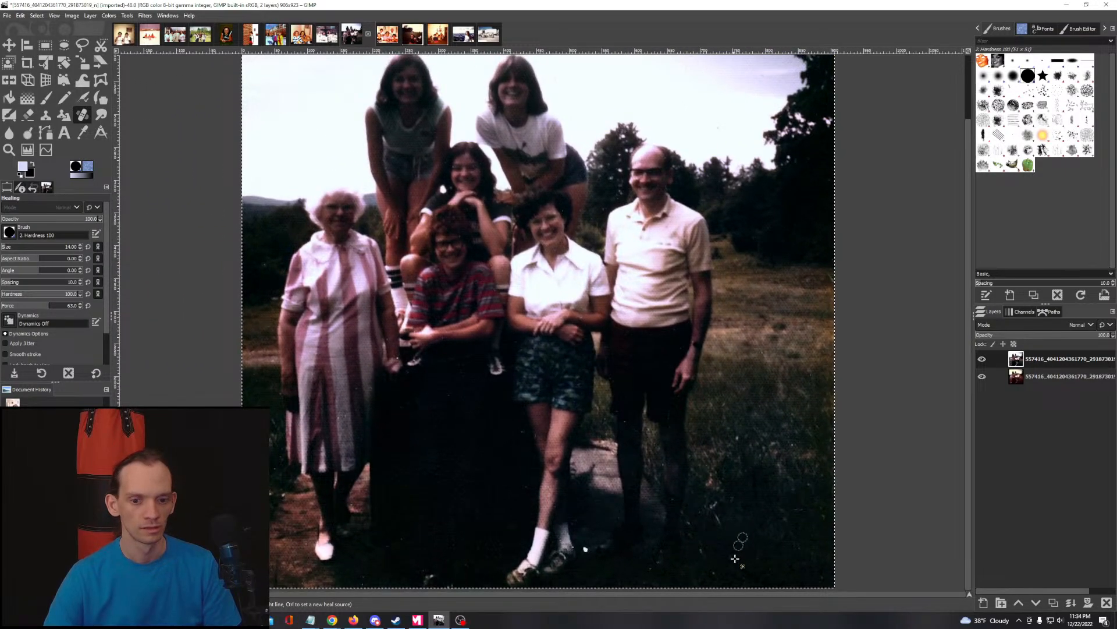
scroll(710, 567, up, 1)
scroll(682, 369, down, 1)
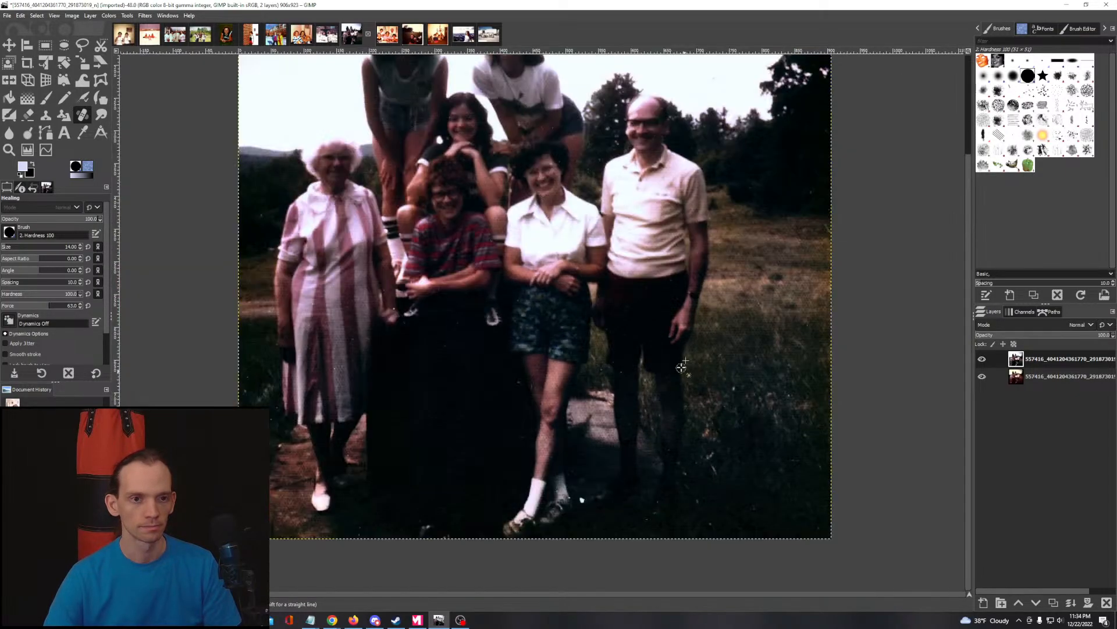
drag(562, 230, 493, 378)
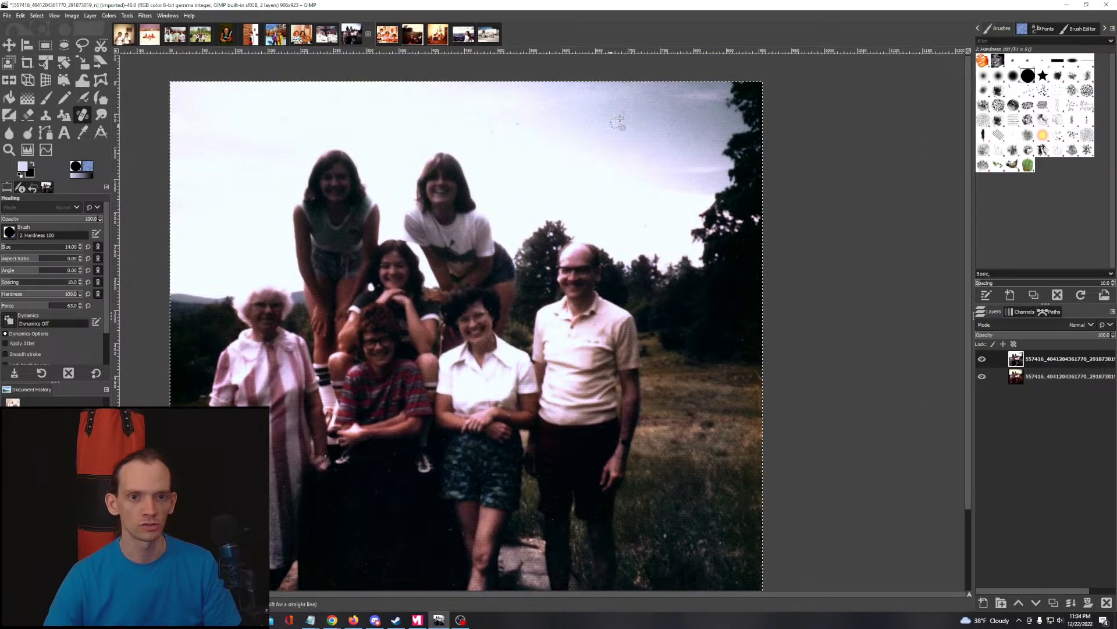
scroll(619, 123, up, 1)
scroll(617, 133, down, 1)
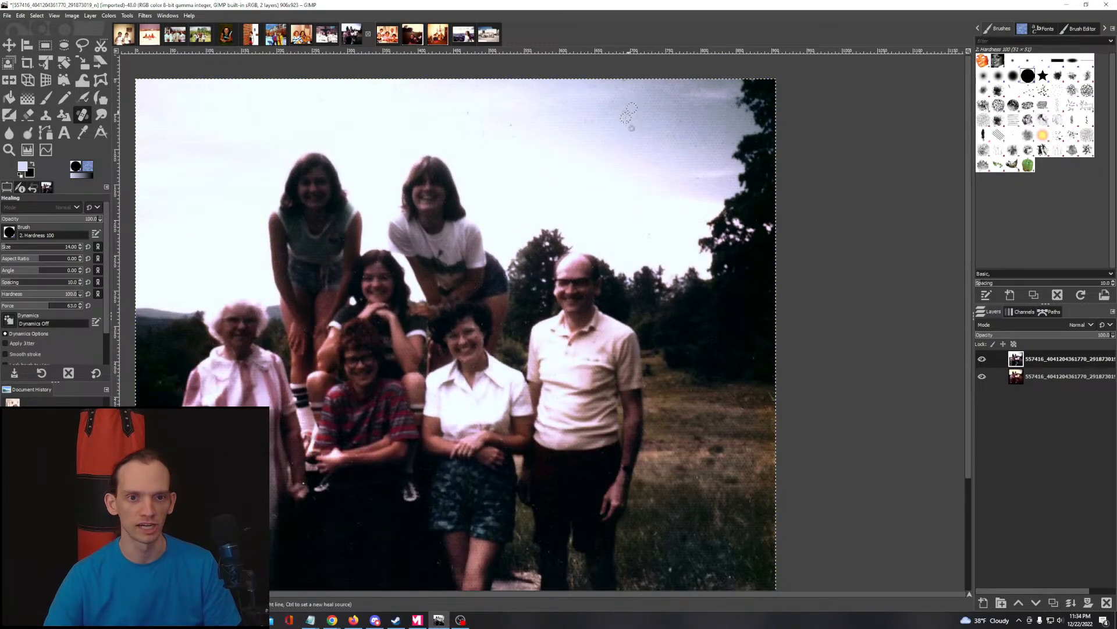
scroll(616, 135, up, 2)
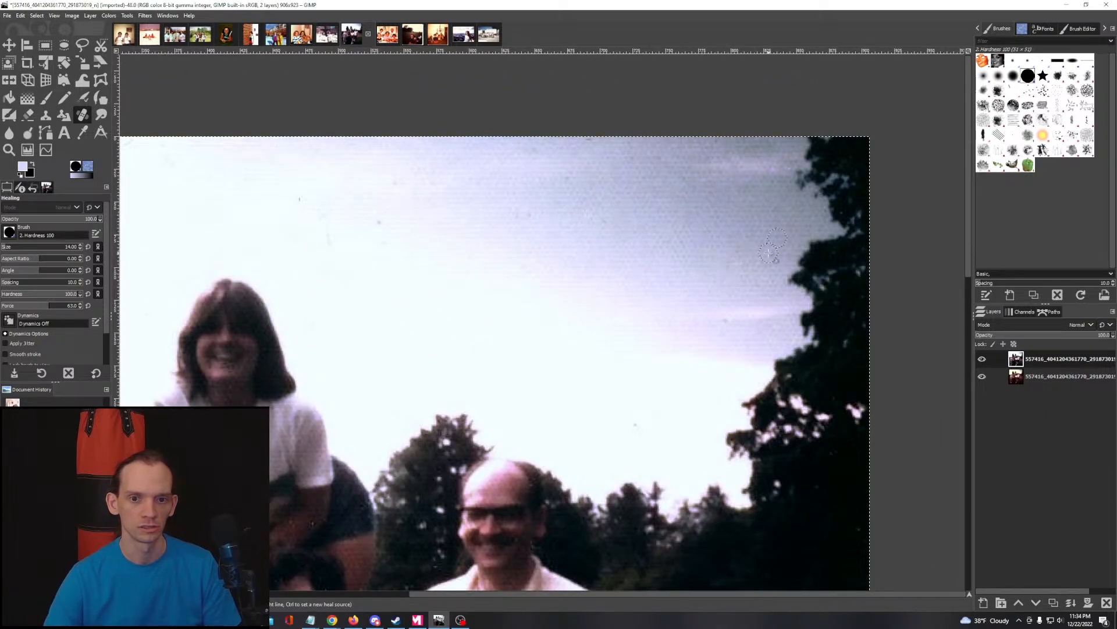
click(727, 319)
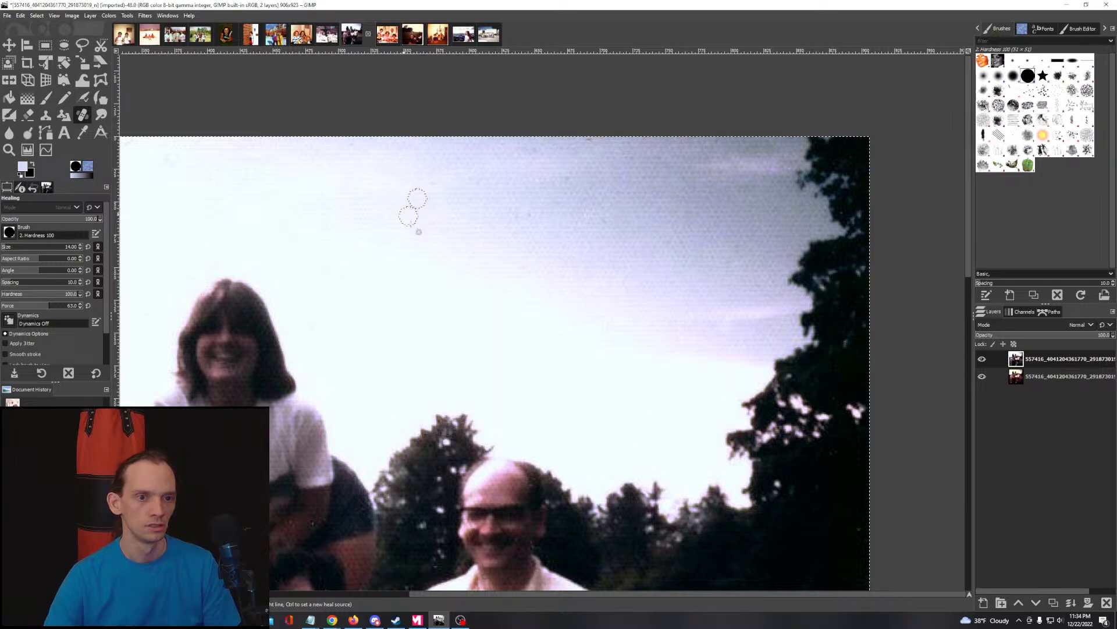
drag(408, 269, 767, 294)
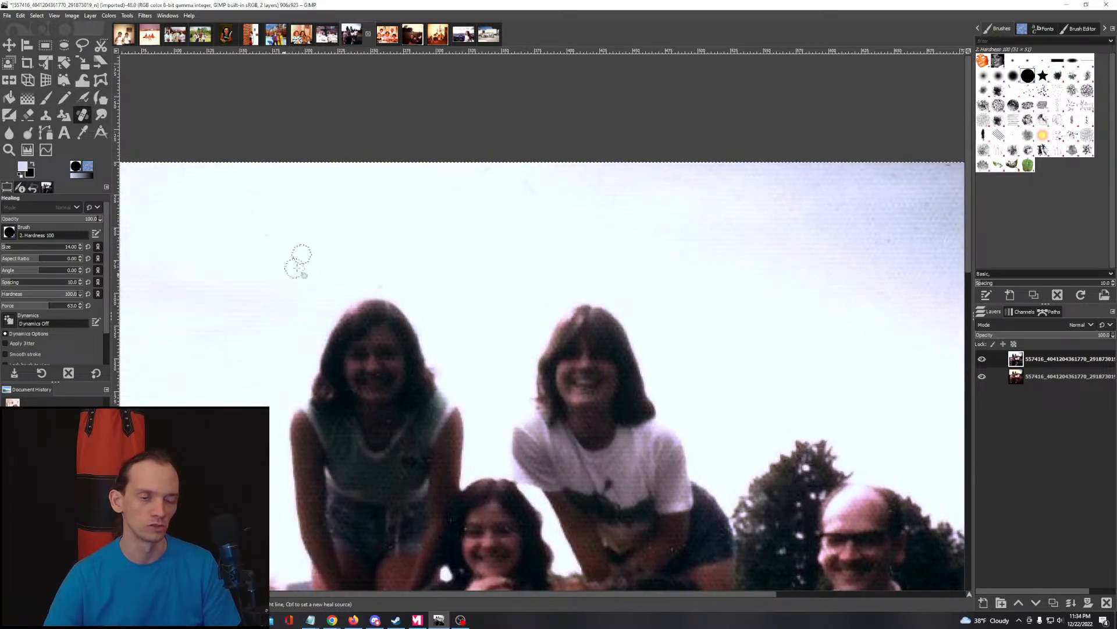
scroll(332, 252, down, 1)
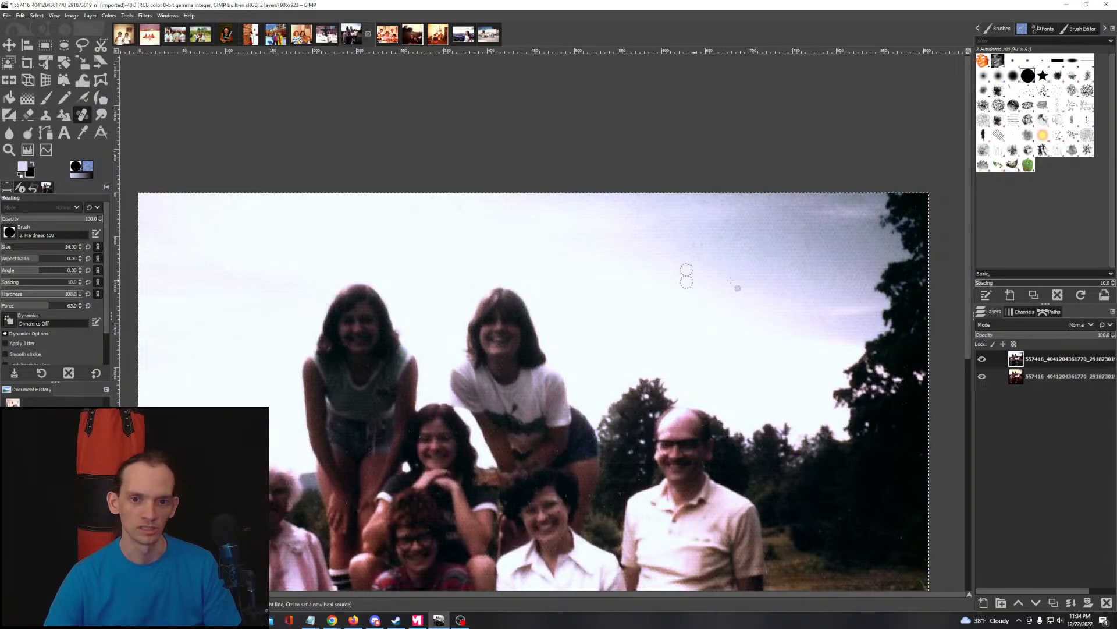
scroll(618, 431, down, 1)
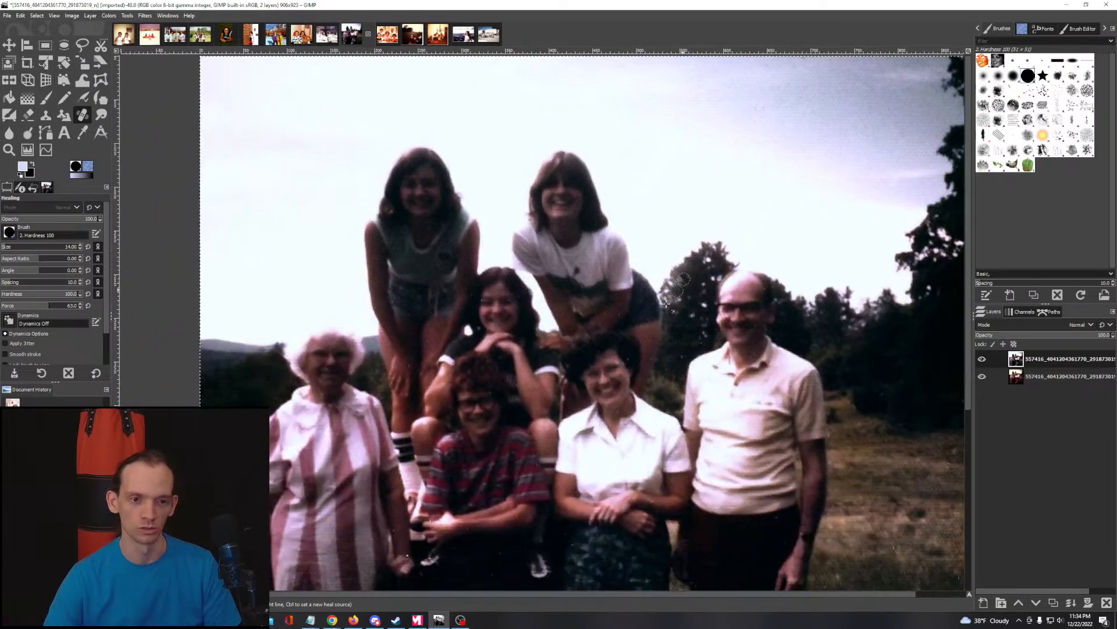
scroll(296, 410, down, 1)
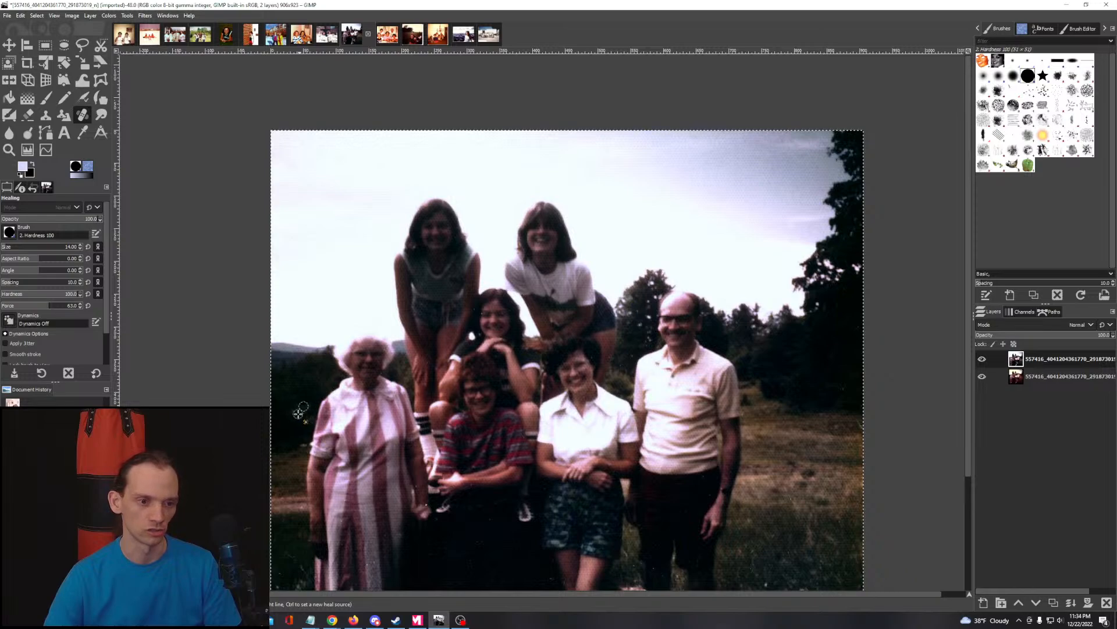
Step: Inspect the group photo down to the feet, and compare the corrected layer with the original by toggling the corrected layer's visibility
drag(593, 389, 481, 306)
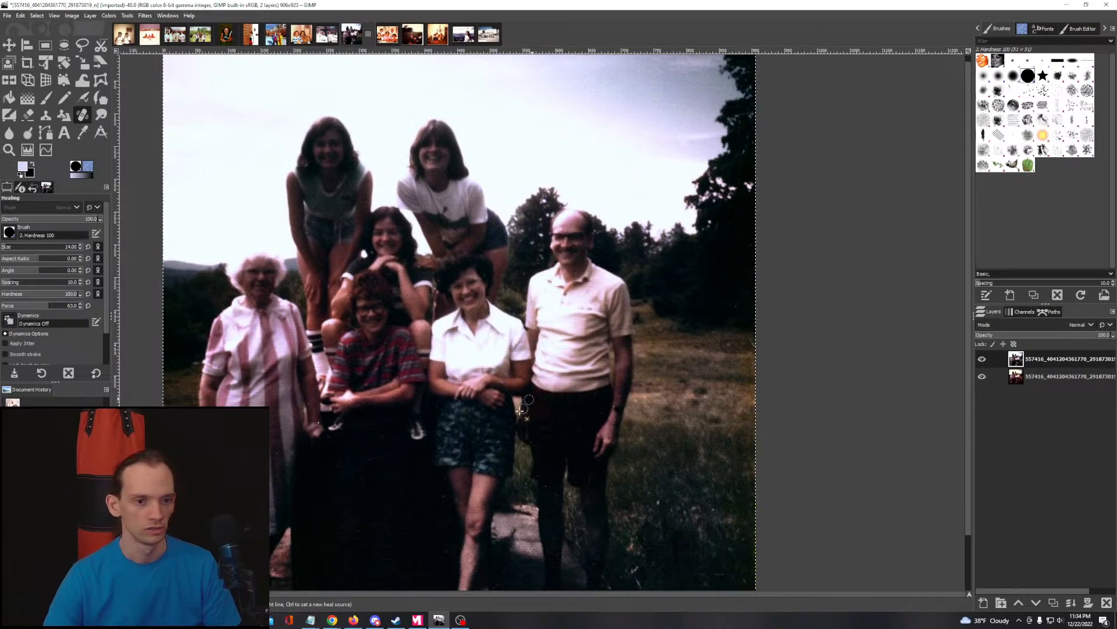
drag(523, 404, 563, 318)
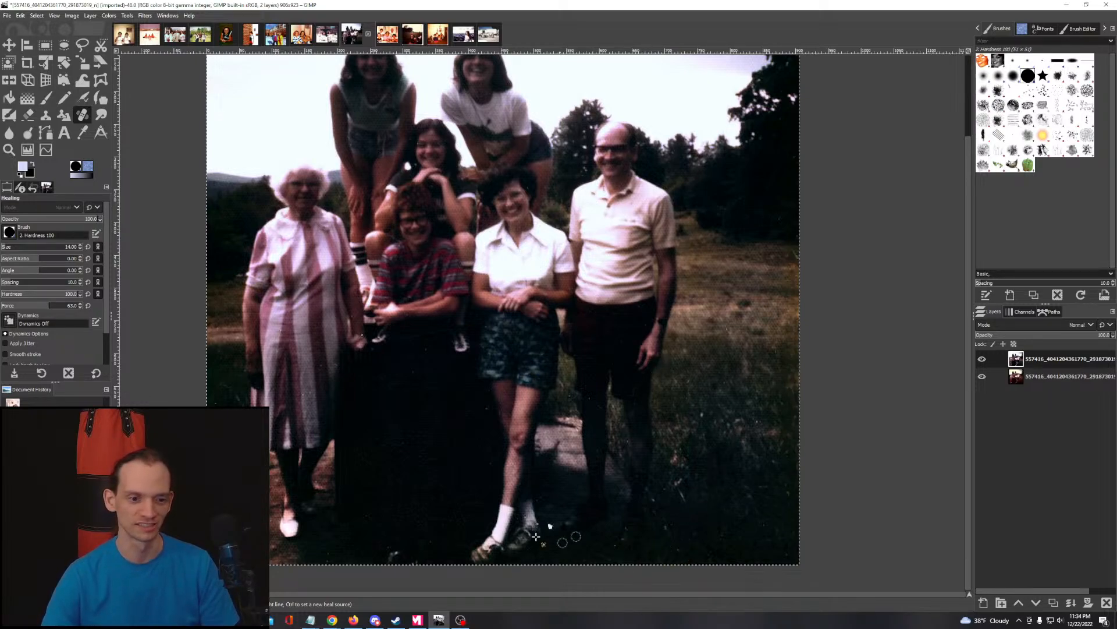
mouse_move(411, 504)
mouse_down()
mouse_move(454, 461)
mouse_move(441, 491)
mouse_up()
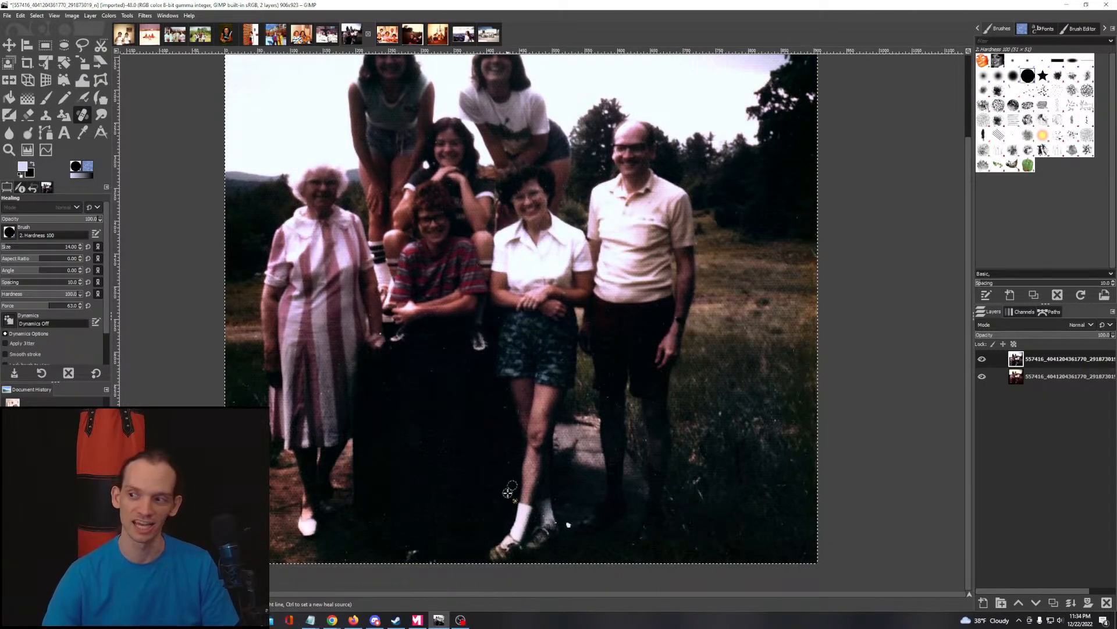
shift+click(981, 375)
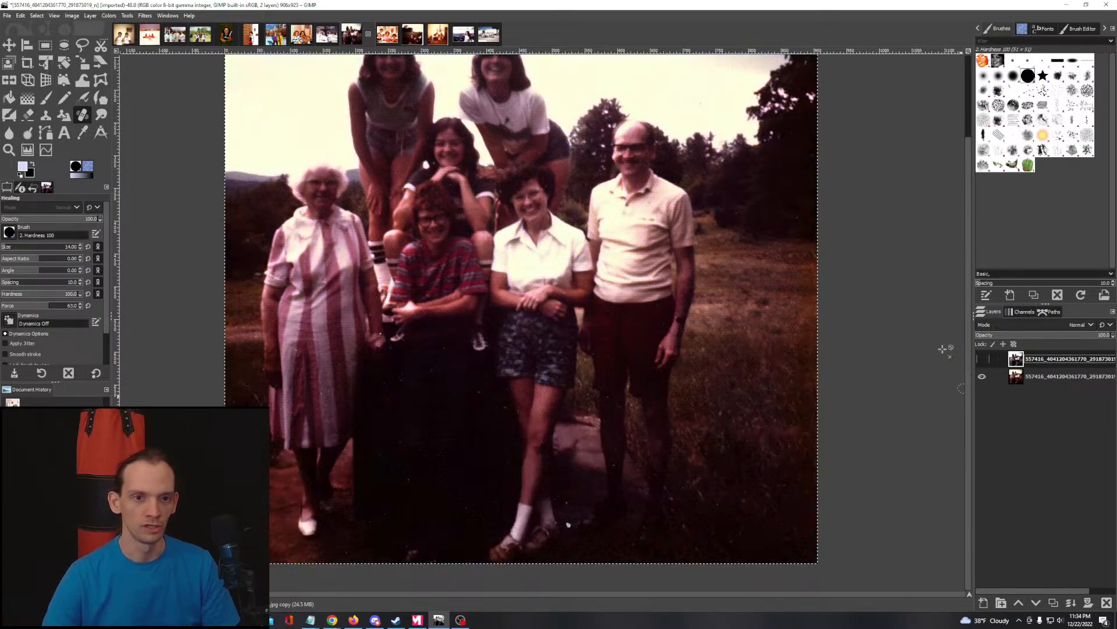
scroll(539, 394, down, 2)
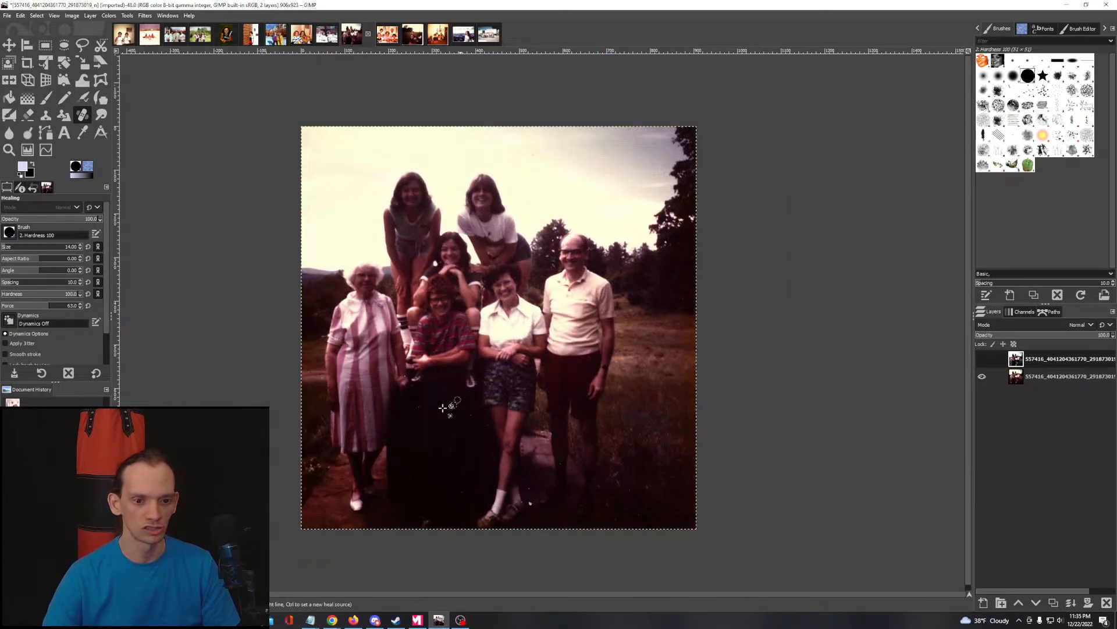
click(982, 359)
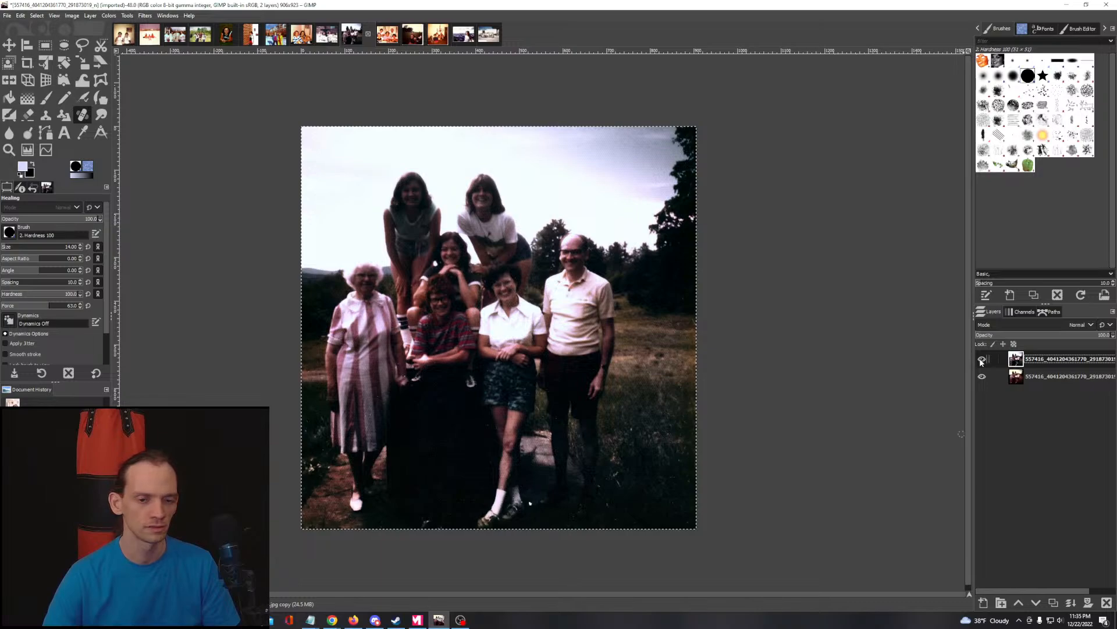
click(981, 359)
click(982, 359)
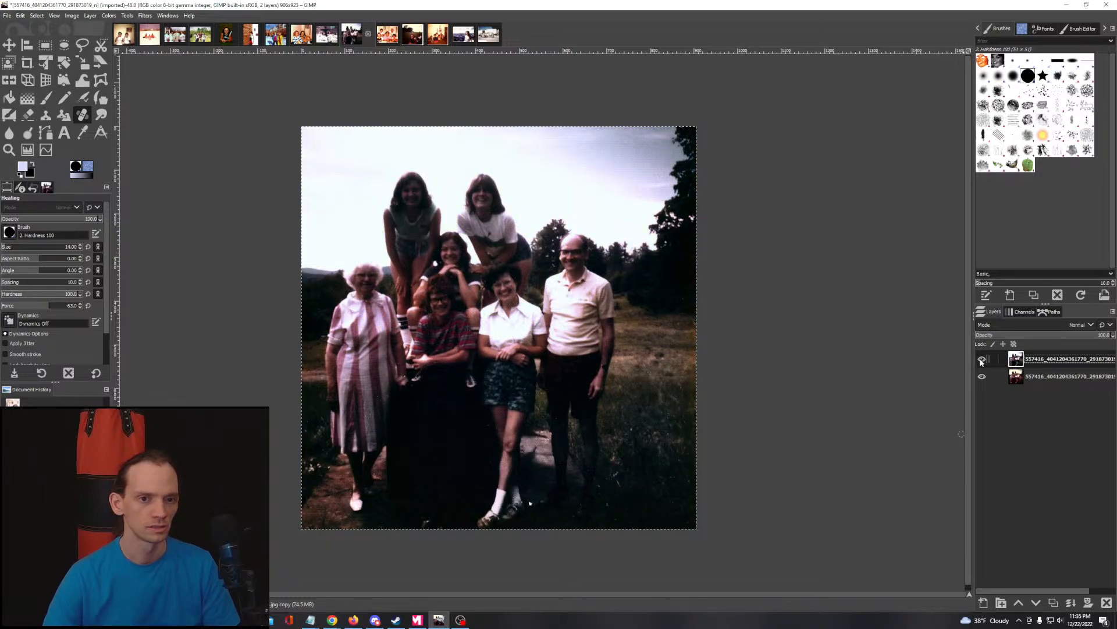
click(982, 360)
click(982, 359)
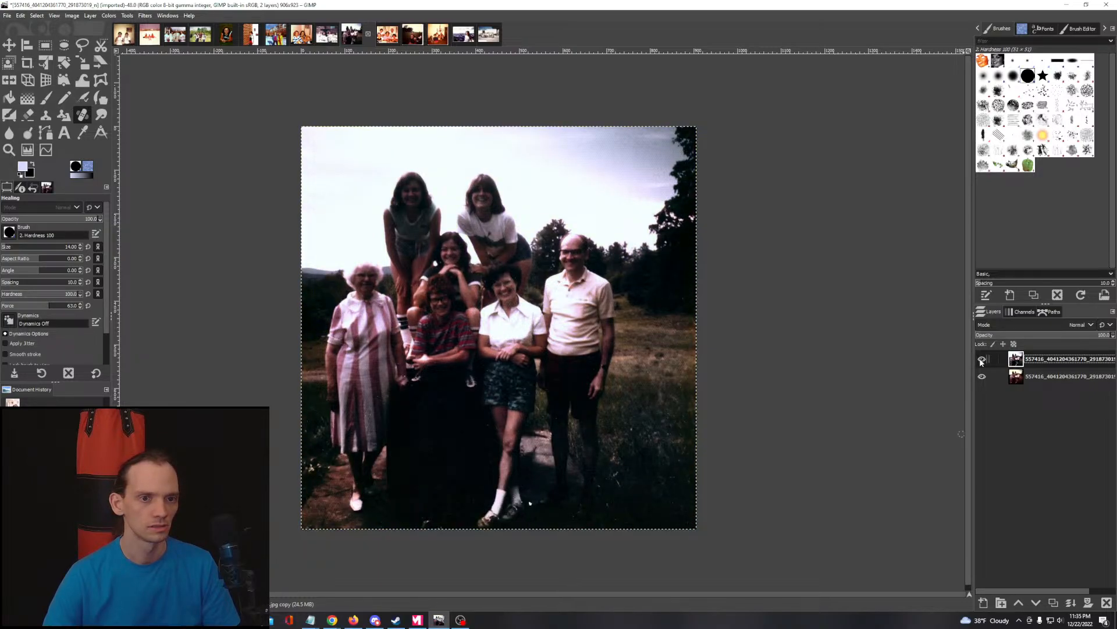
click(982, 359)
click(982, 359)
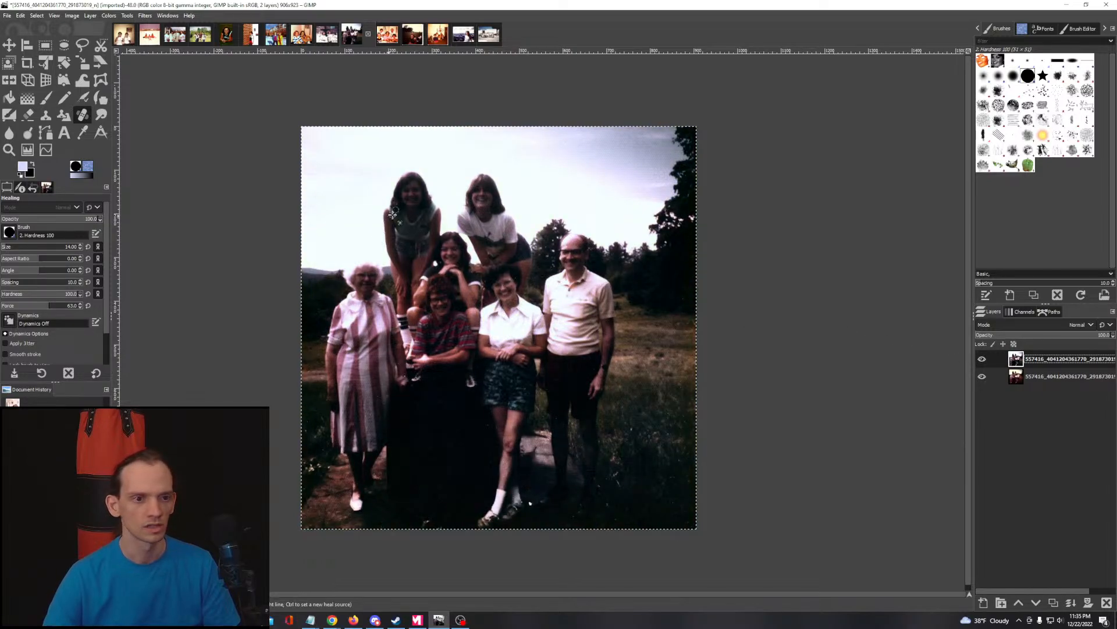
Step: Fuzzy-select the tones around the standing woman in the green top in the group photo
scroll(393, 220, up, 3)
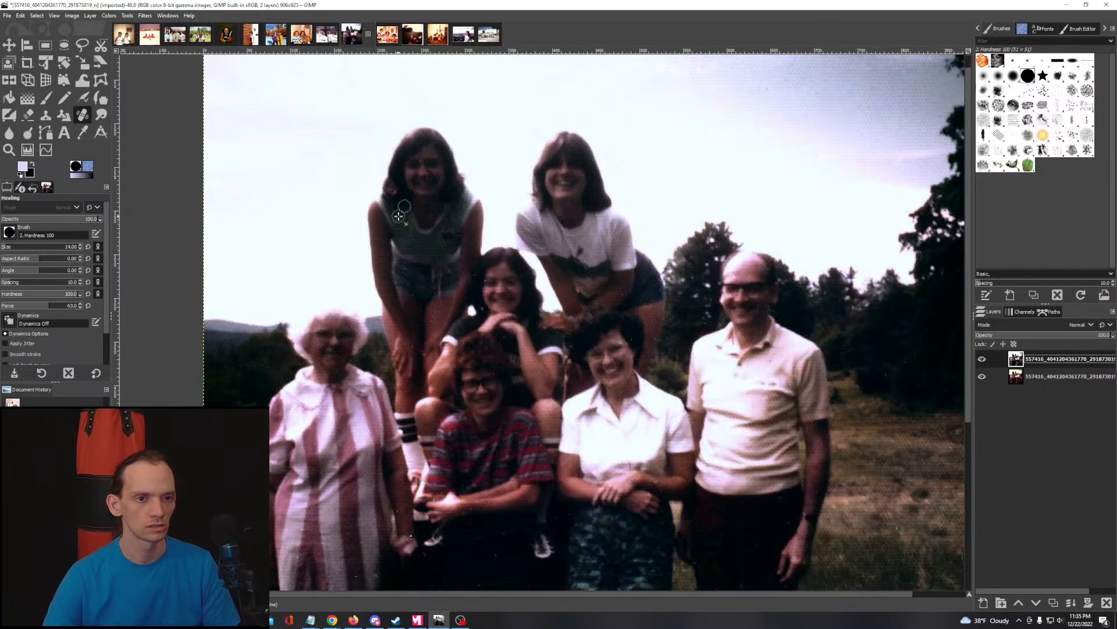
click(126, 16)
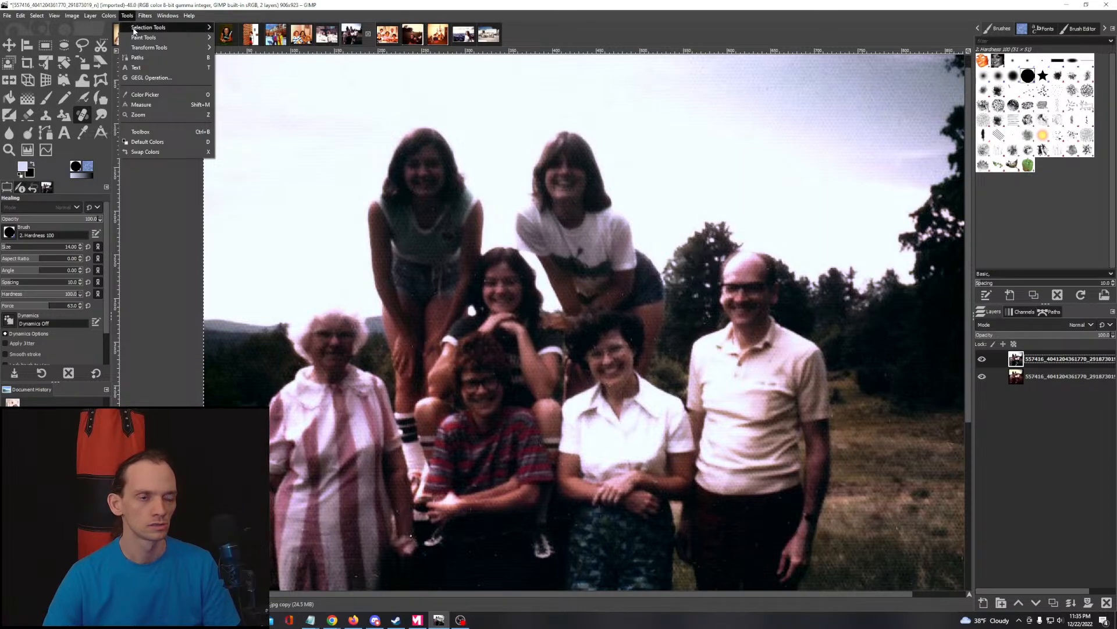
mouse_move(201, 29)
click(249, 71)
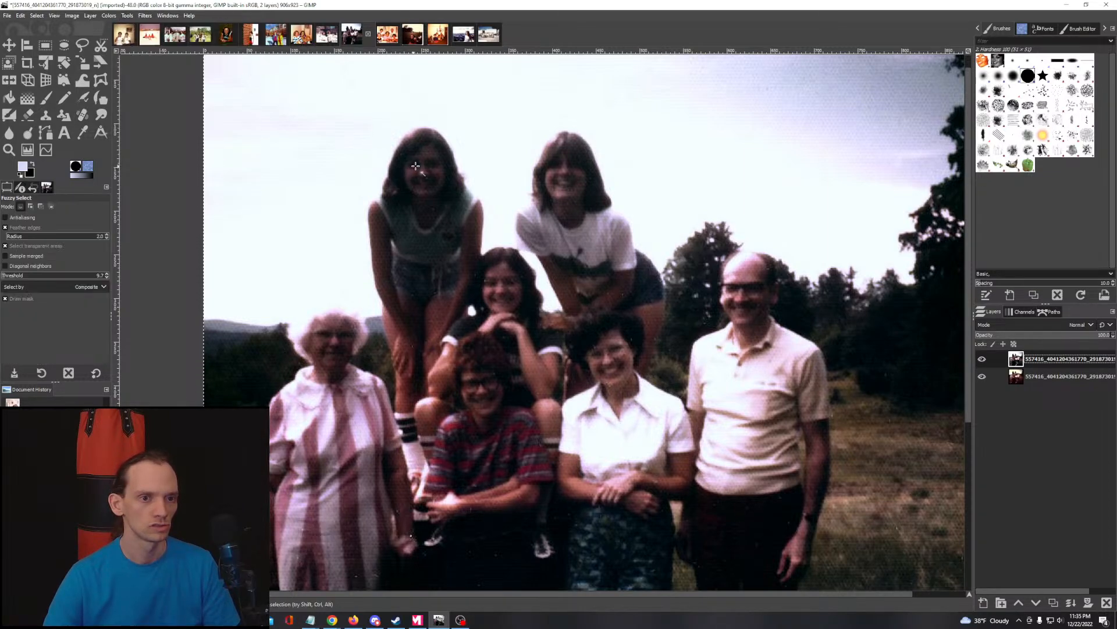
mouse_move(427, 178)
mouse_down()
mouse_move(439, 205)
mouse_move(437, 174)
mouse_move(402, 173)
mouse_move(412, 219)
mouse_move(455, 267)
mouse_move(417, 303)
mouse_move(419, 455)
mouse_move(443, 410)
mouse_up()
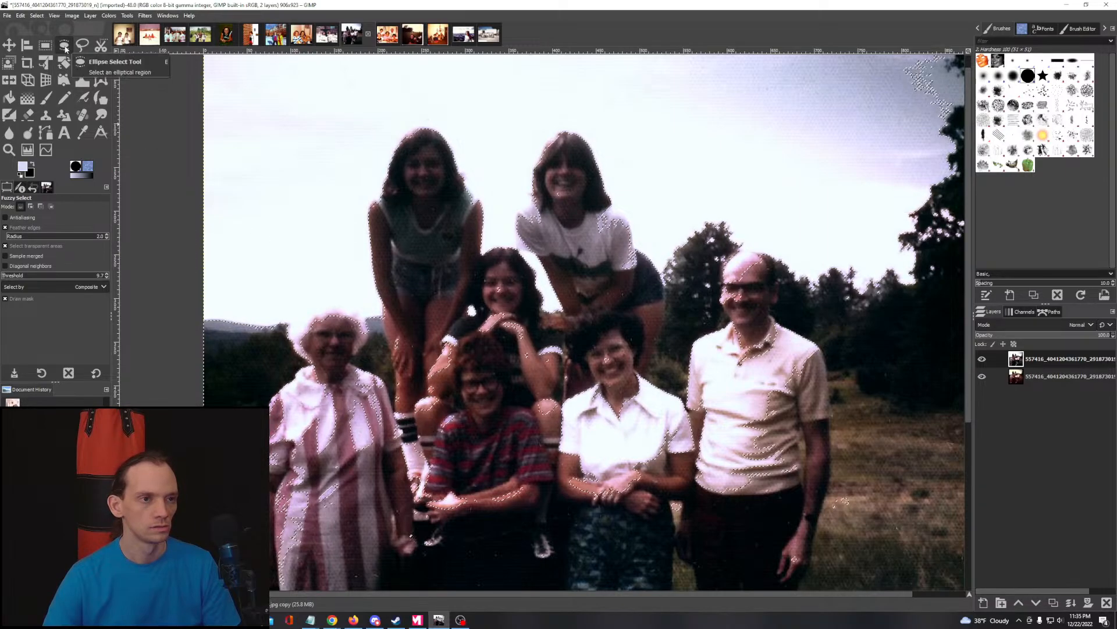
Step: Restrict the selection to the woman in the green top with an ellipse about 184 × 300 px, and refine its edge freehand
click(65, 46)
drag(326, 103, 487, 365)
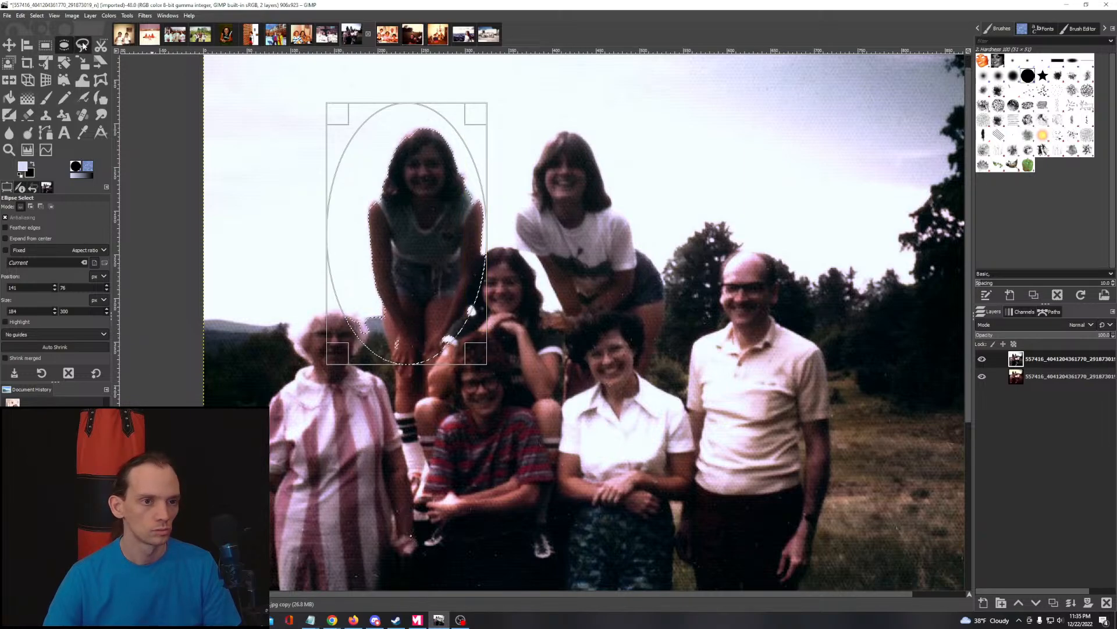
click(82, 45)
key(ctrl)
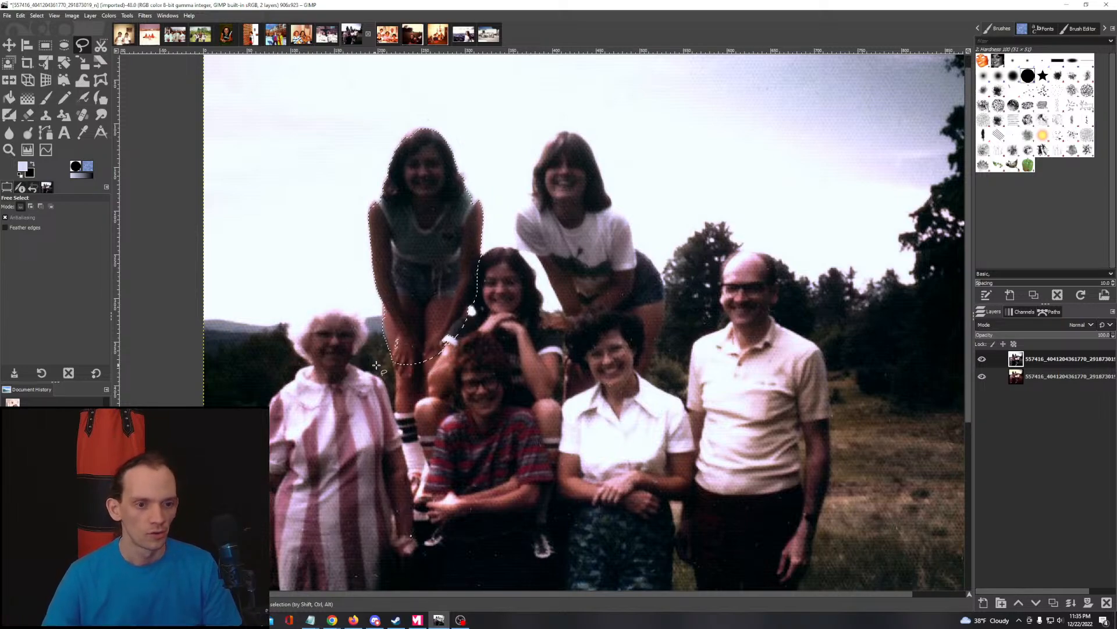
Step: Brighten the selected woman in the green top by raising the exposure to 0.698
click(109, 16)
click(122, 78)
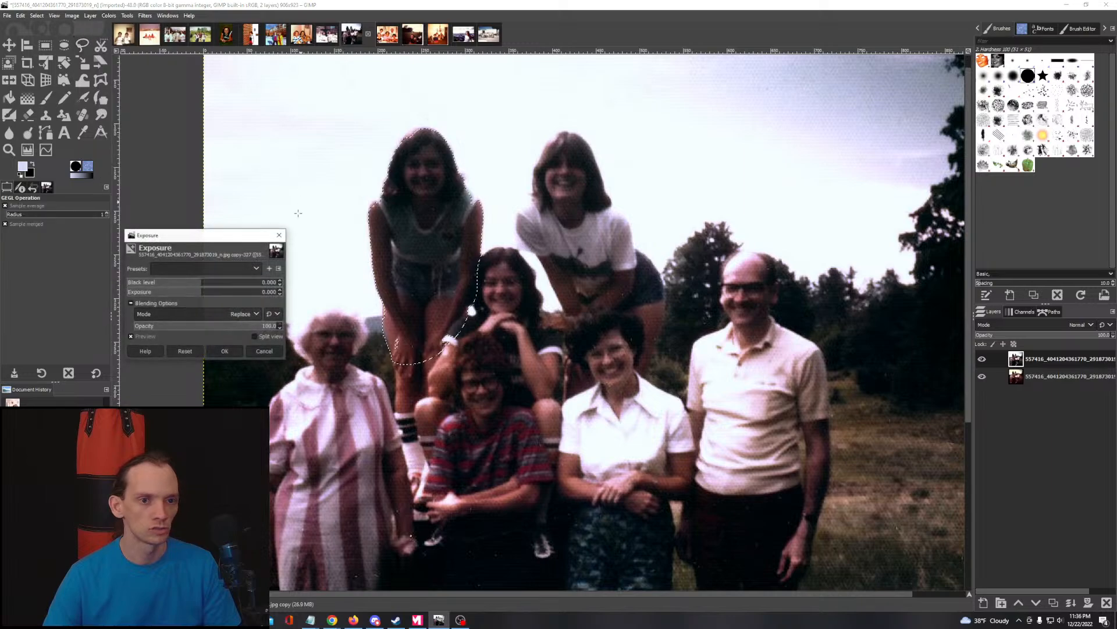
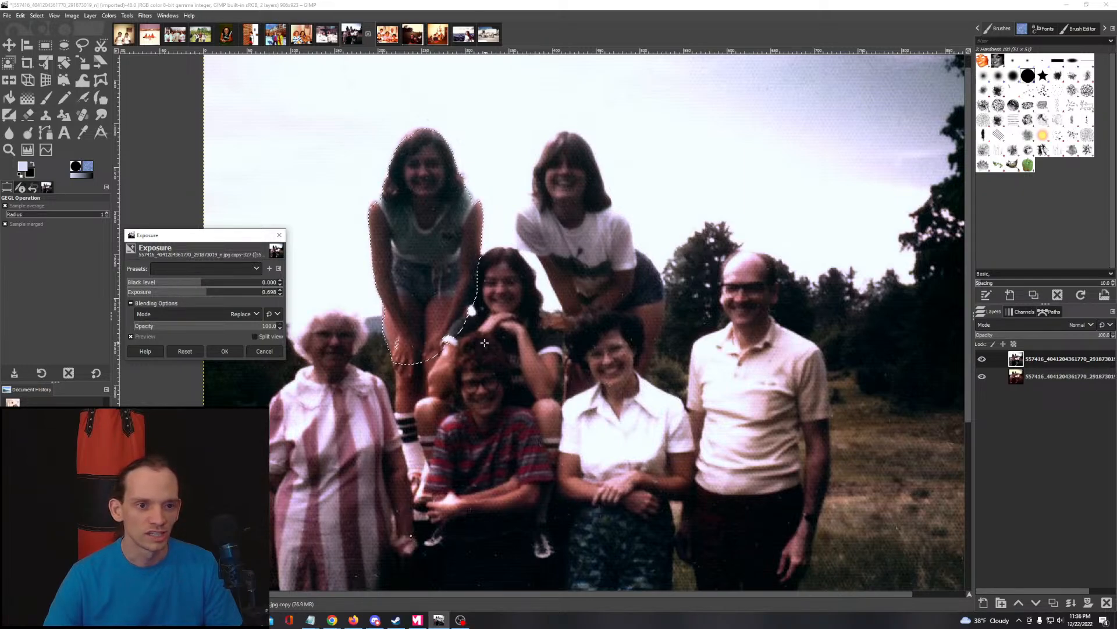
click(225, 351)
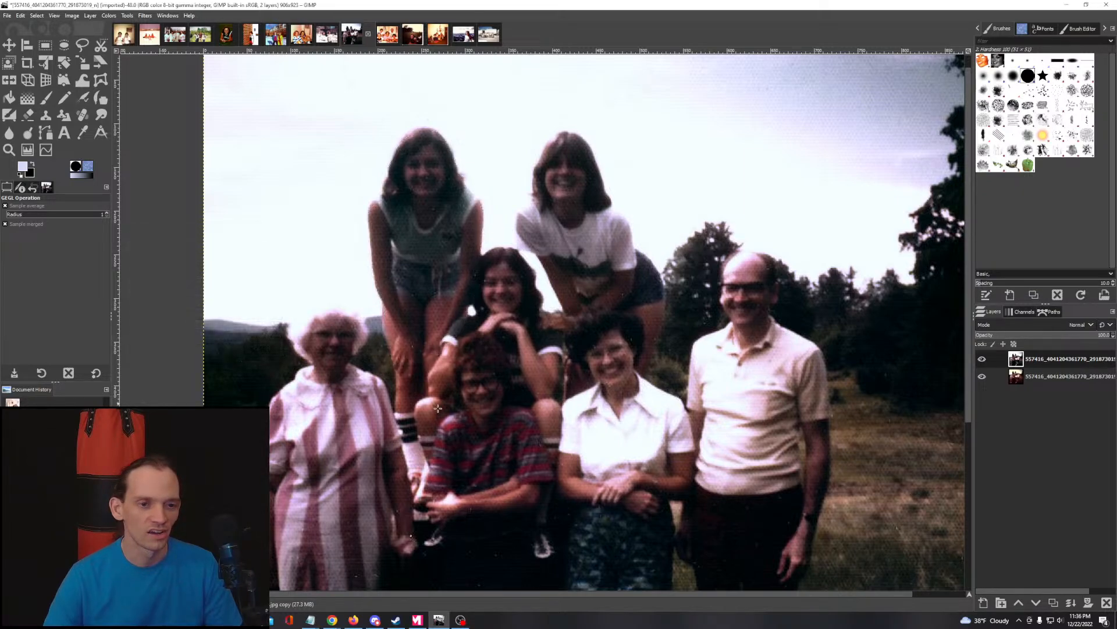
Step: Examine the brightened woman closely and compare the whole corrected group photo with the original layer
scroll(494, 360, down, 2)
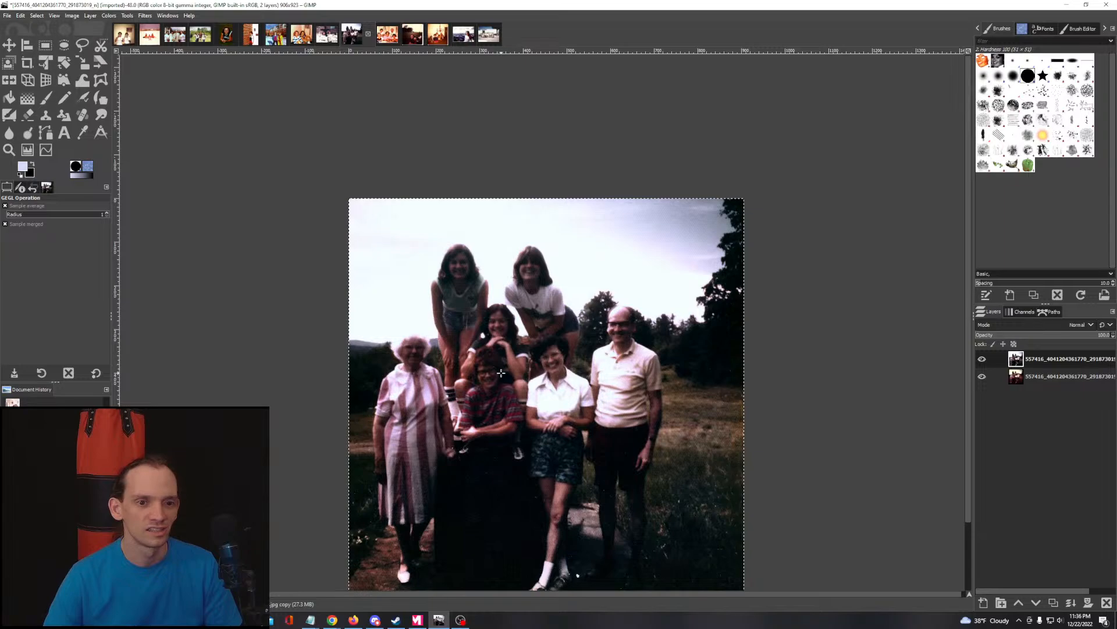
click(983, 359)
click(982, 359)
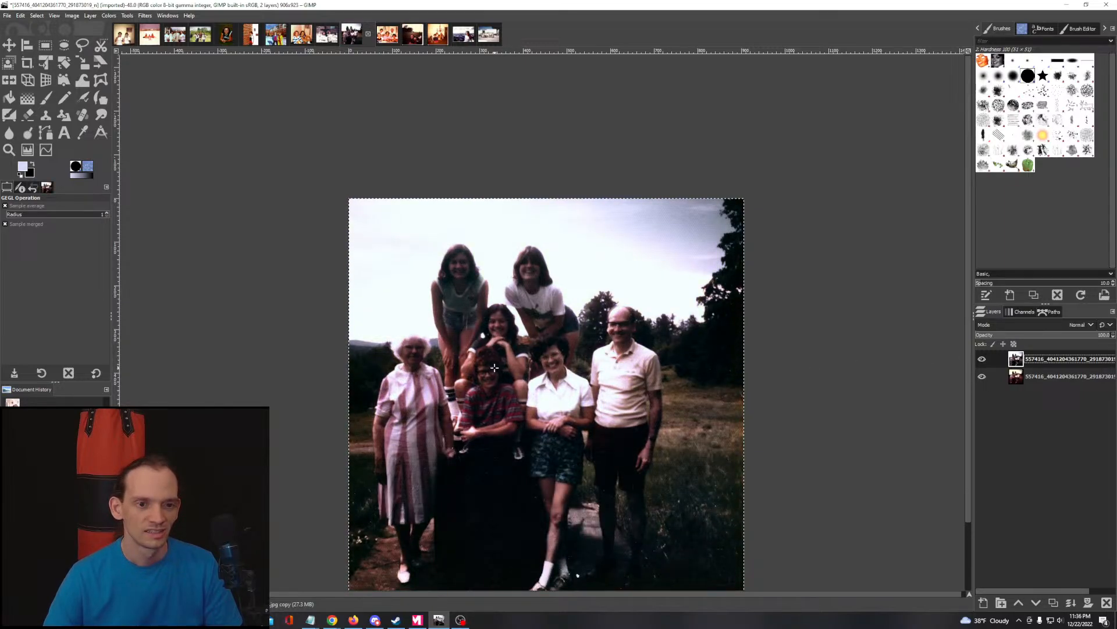
scroll(461, 302, up, 4)
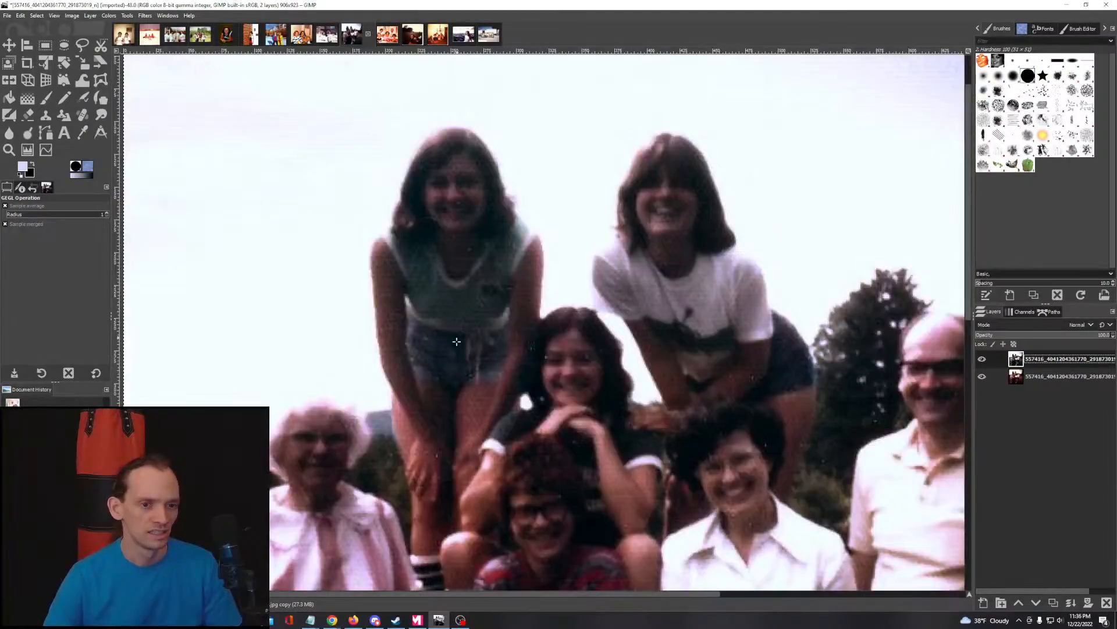
scroll(451, 351, up, 1)
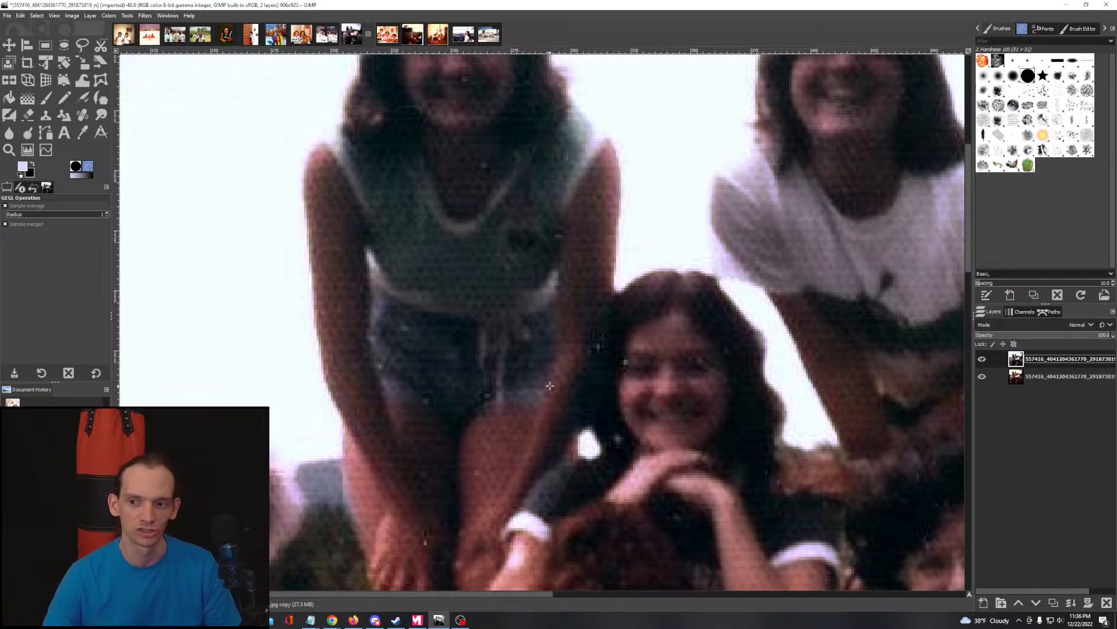
scroll(570, 388, down, 5)
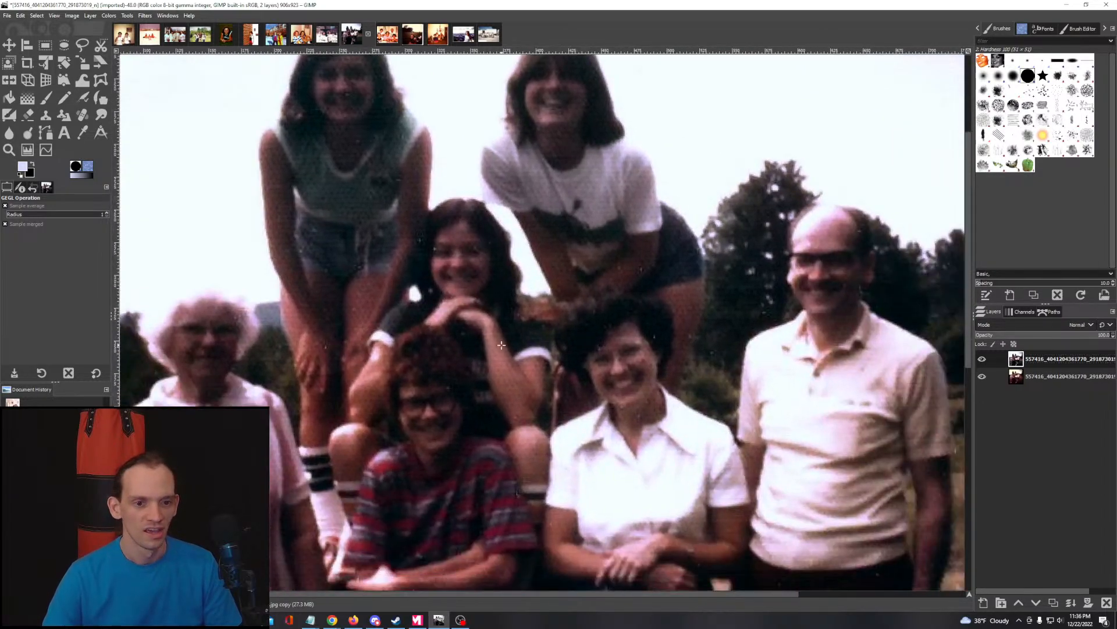
scroll(502, 351, down, 4)
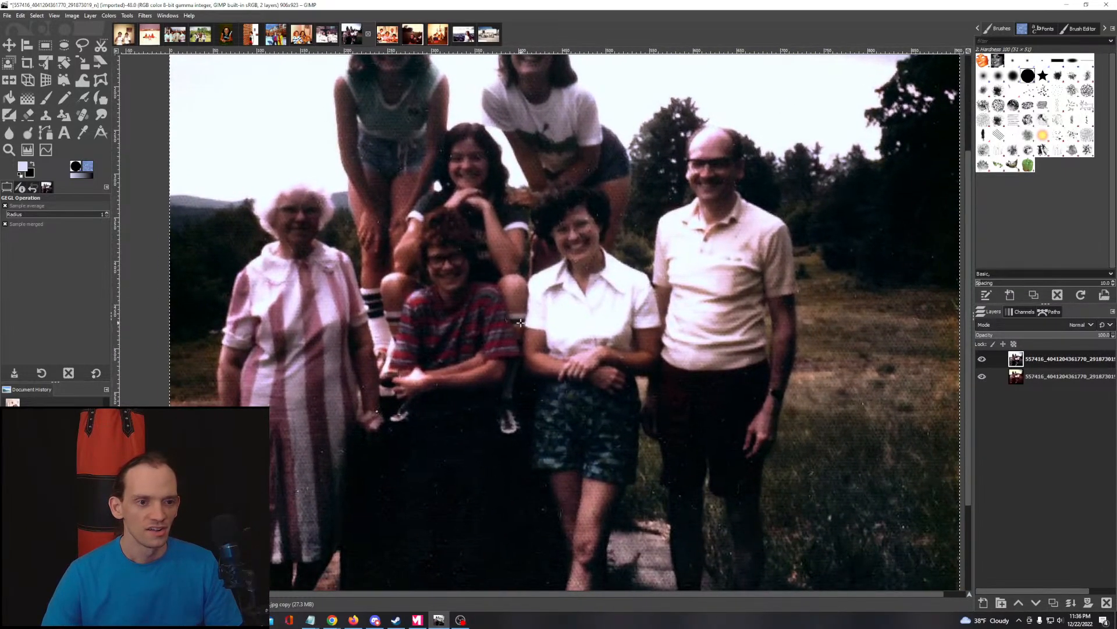
scroll(497, 312, down, 1)
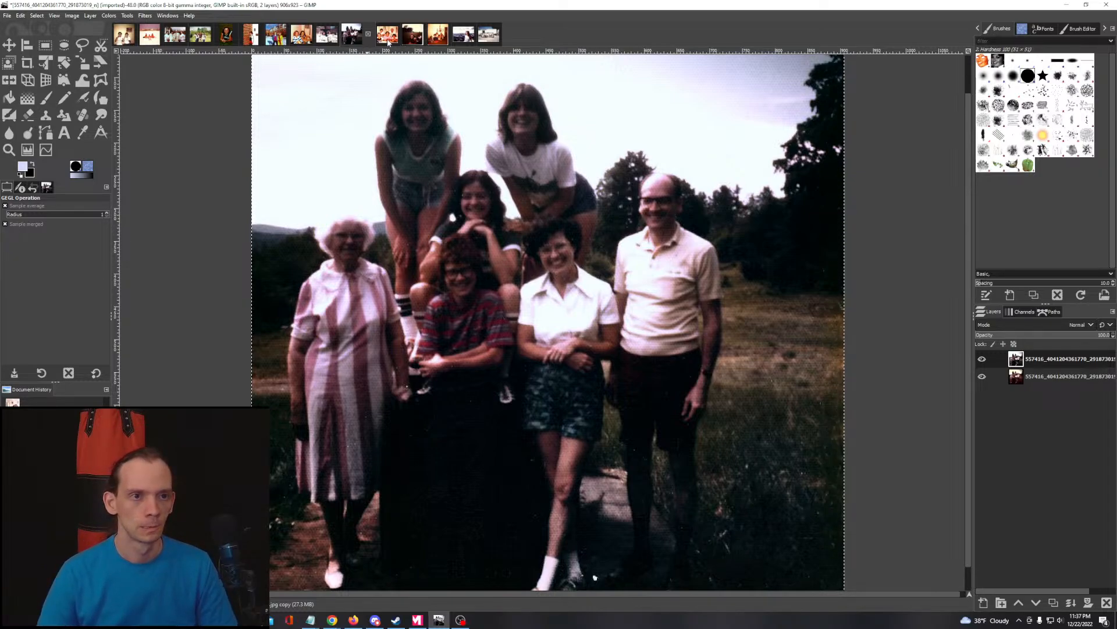
click(982, 360)
click(983, 360)
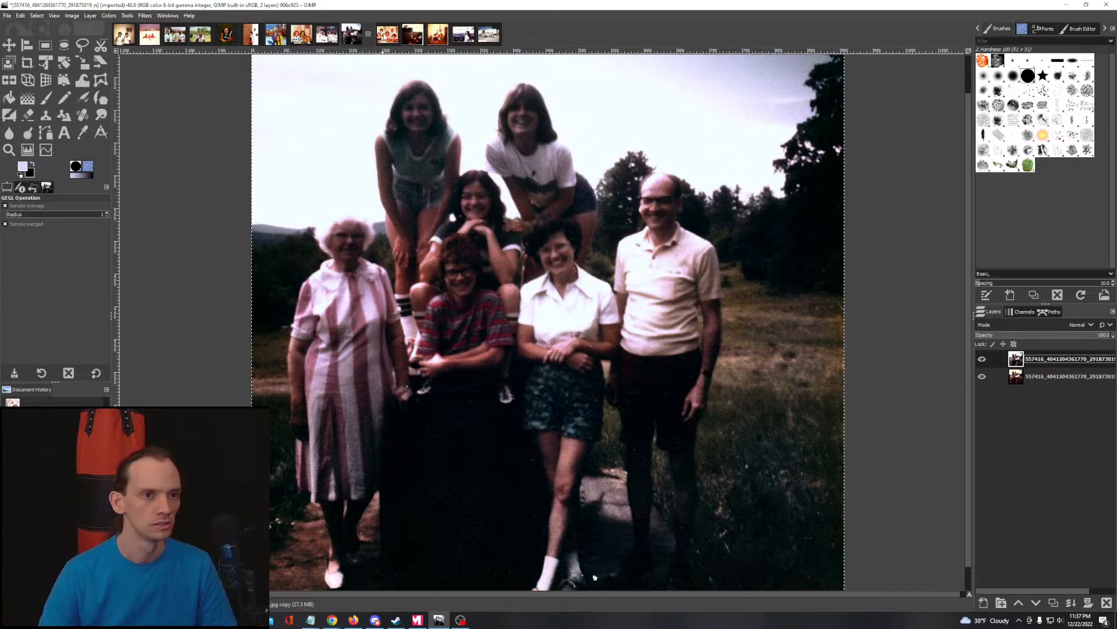
Step: Switch to the family photo with the cake and crop it to 953 × 761 px, trimming off the white border
click(387, 34)
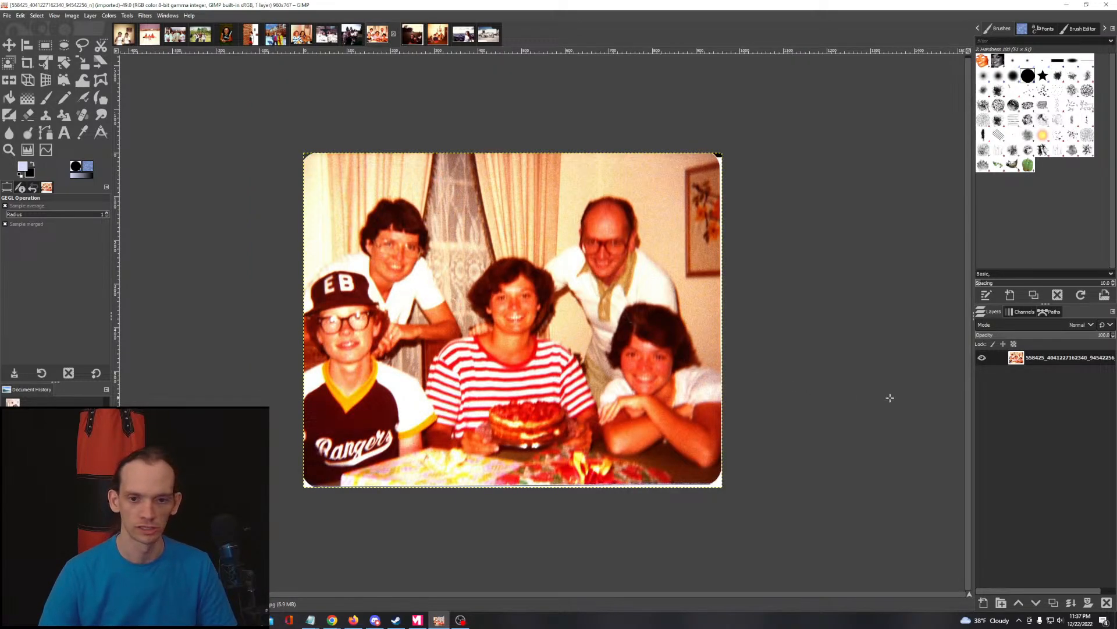
click(1022, 360)
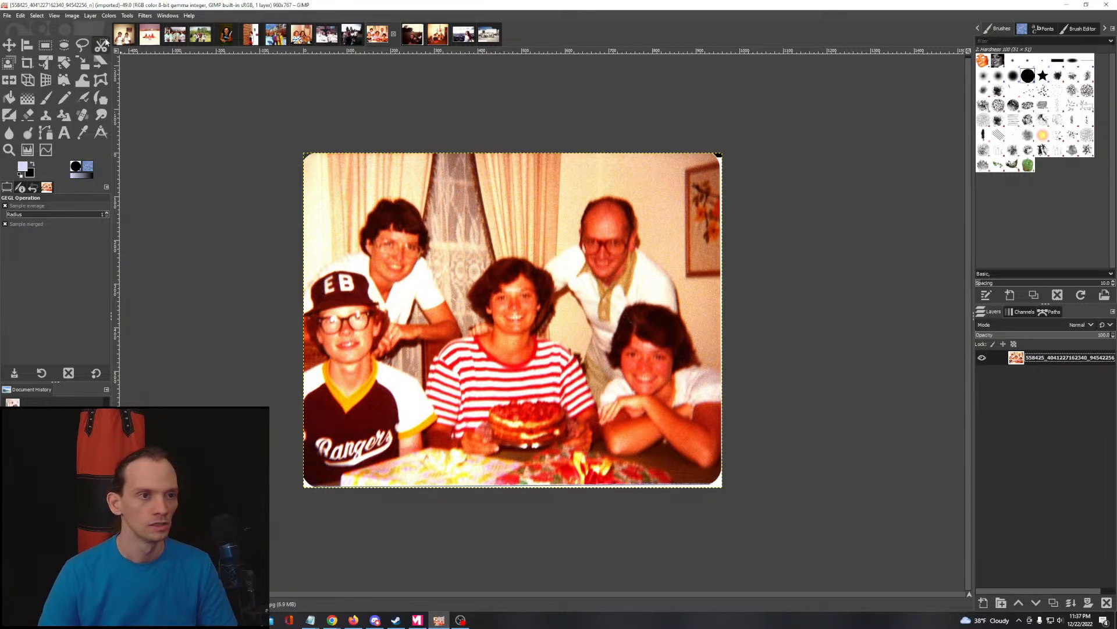
key(r)
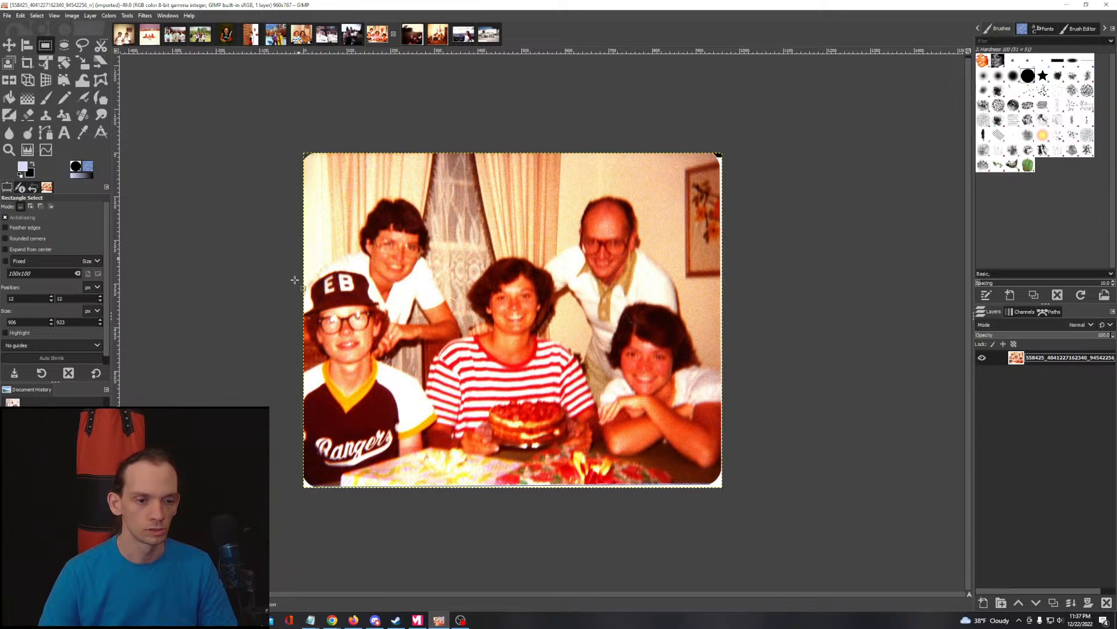
drag(288, 141, 727, 494)
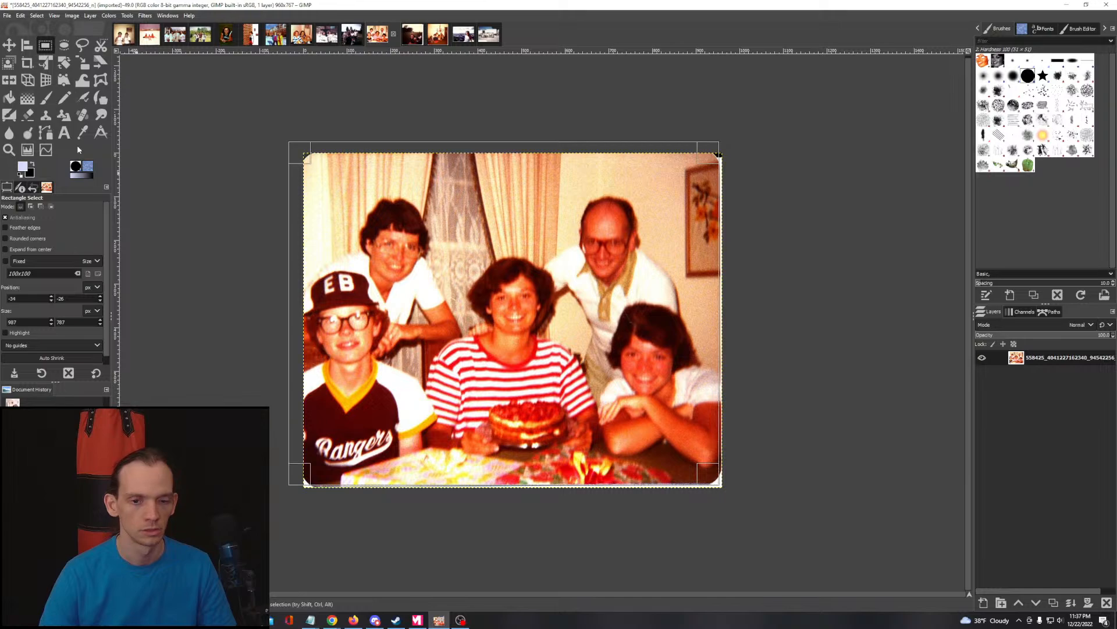
click(87, 16)
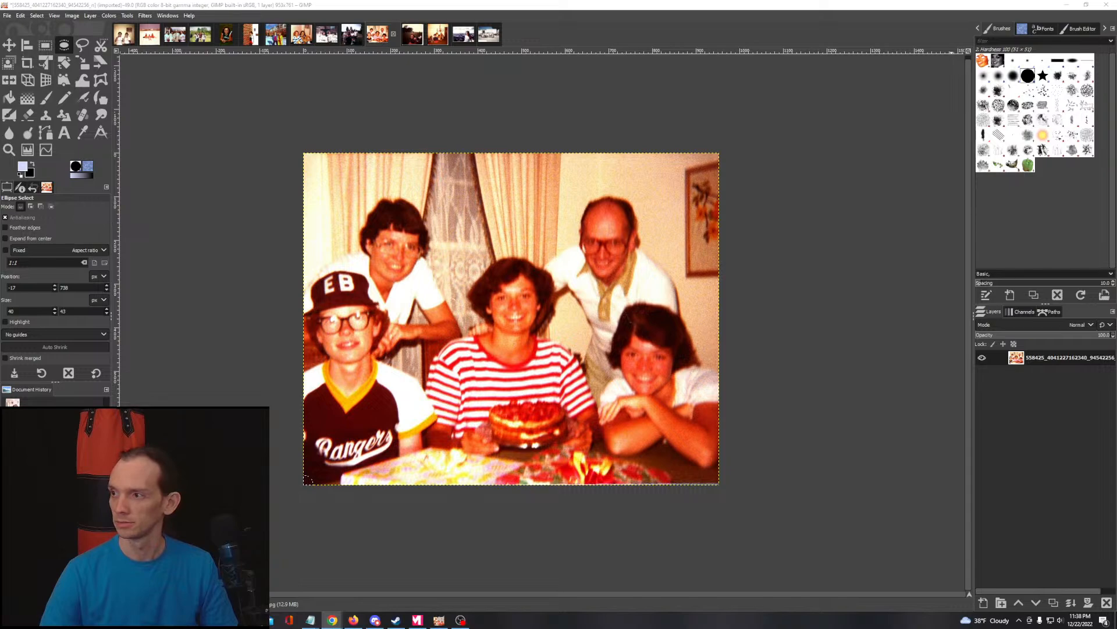
Step: Select the entire cake photo and duplicate its layer
key(alt+Tab)
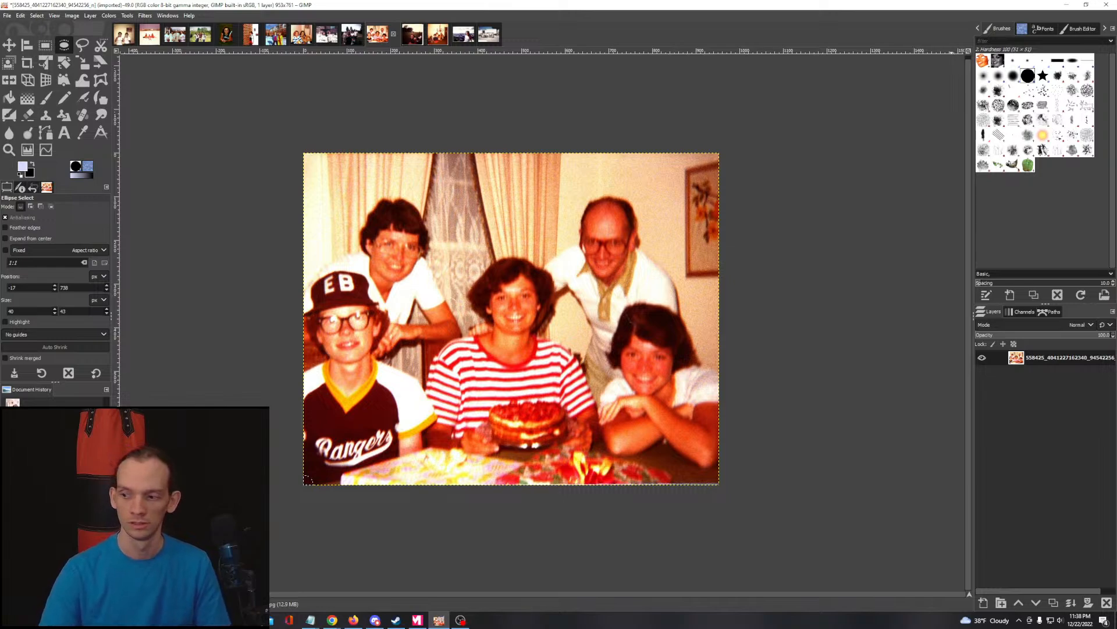
key(ctrl+a)
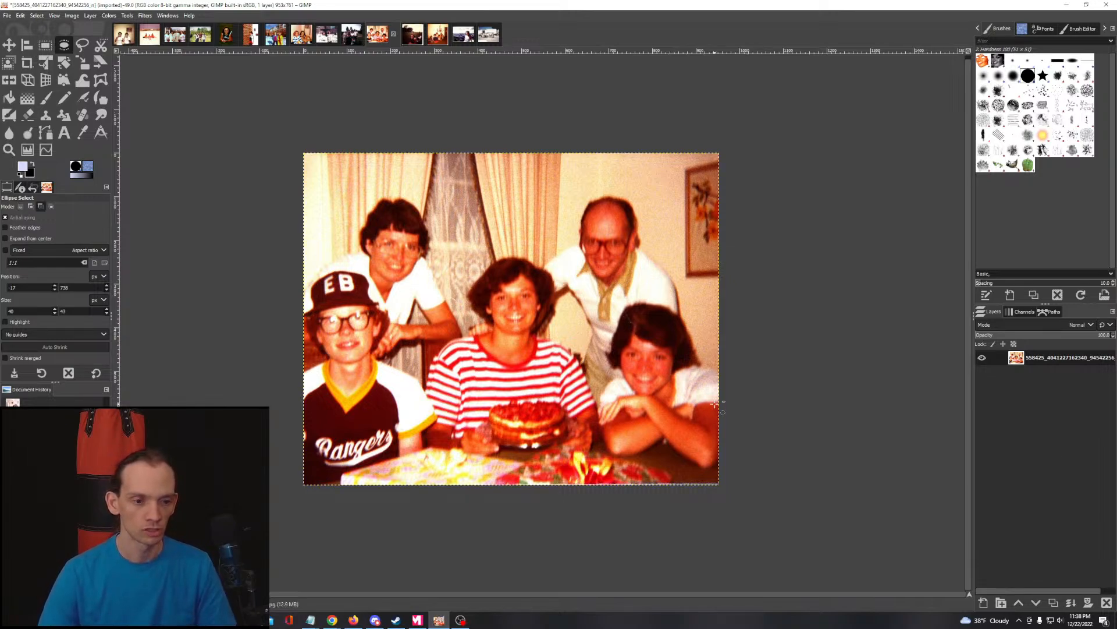
right_click(1051, 360)
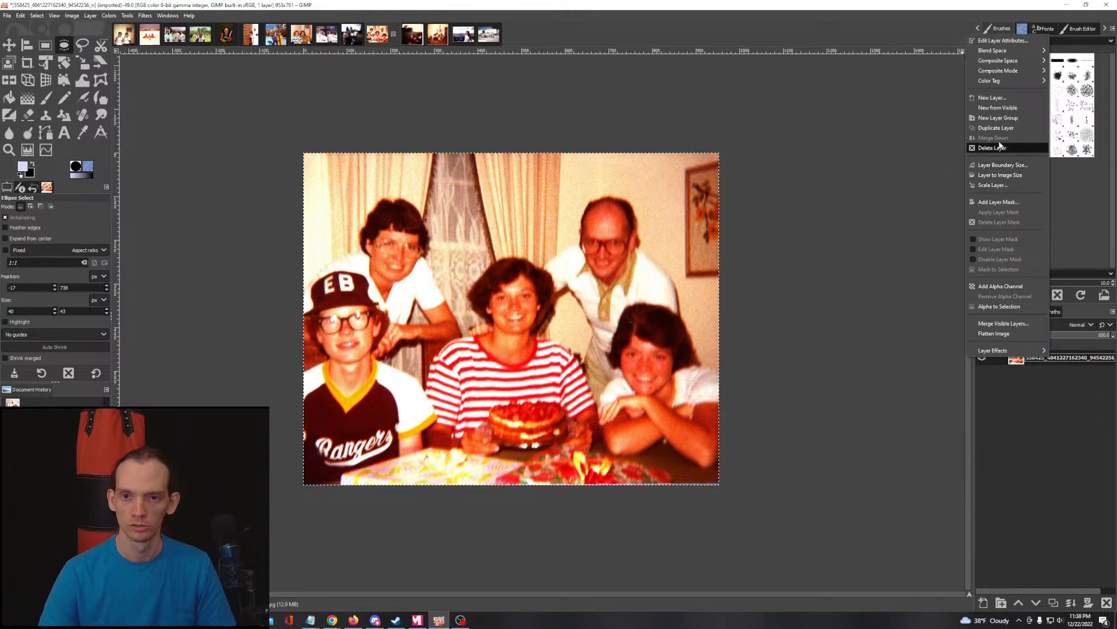
click(996, 128)
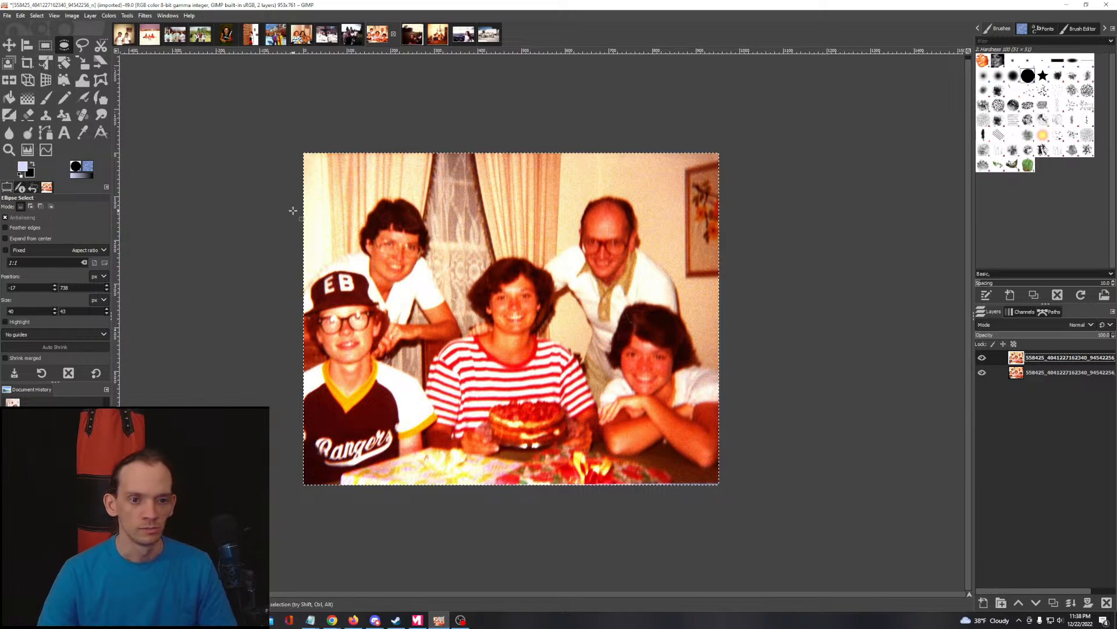
Step: Apply automatic white balance to the duplicated cake photo layer and open the Curves adjustment
click(108, 15)
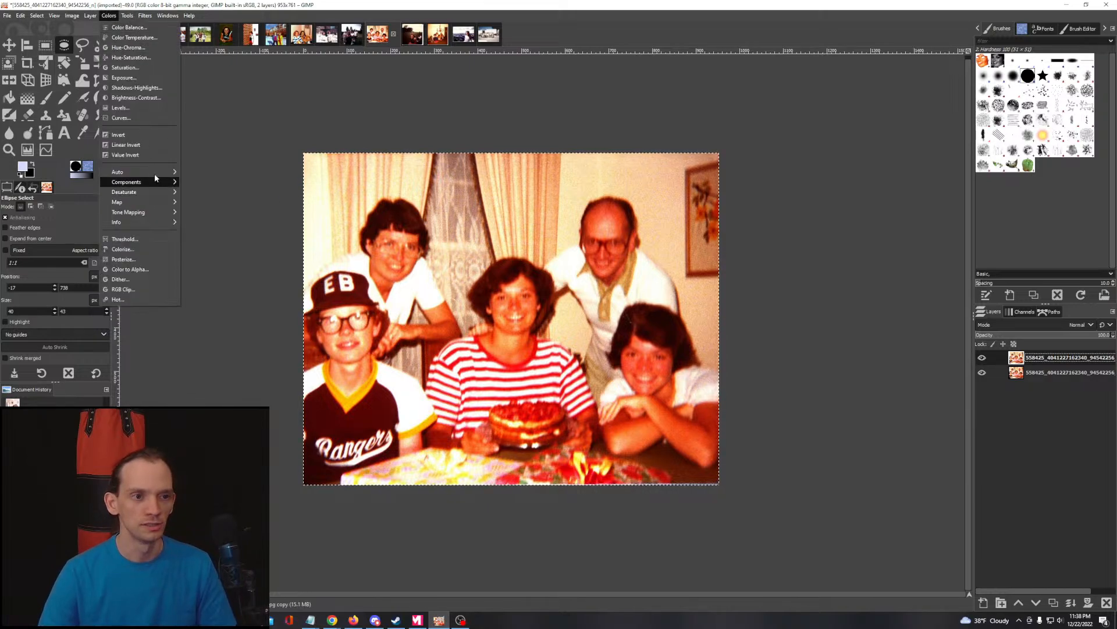
mouse_move(155, 170)
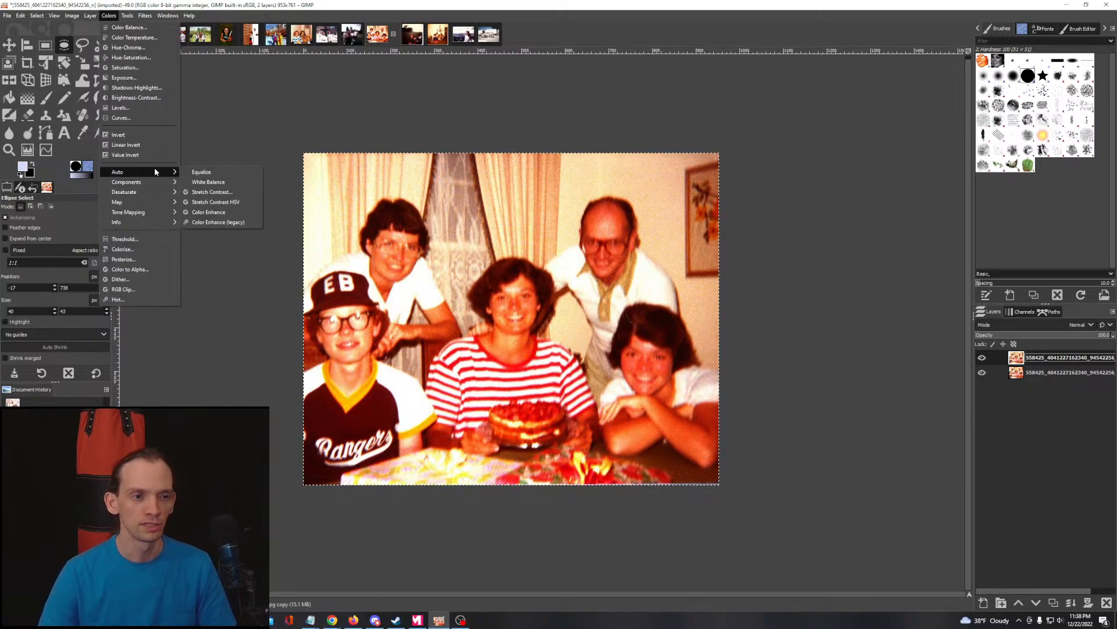
click(208, 182)
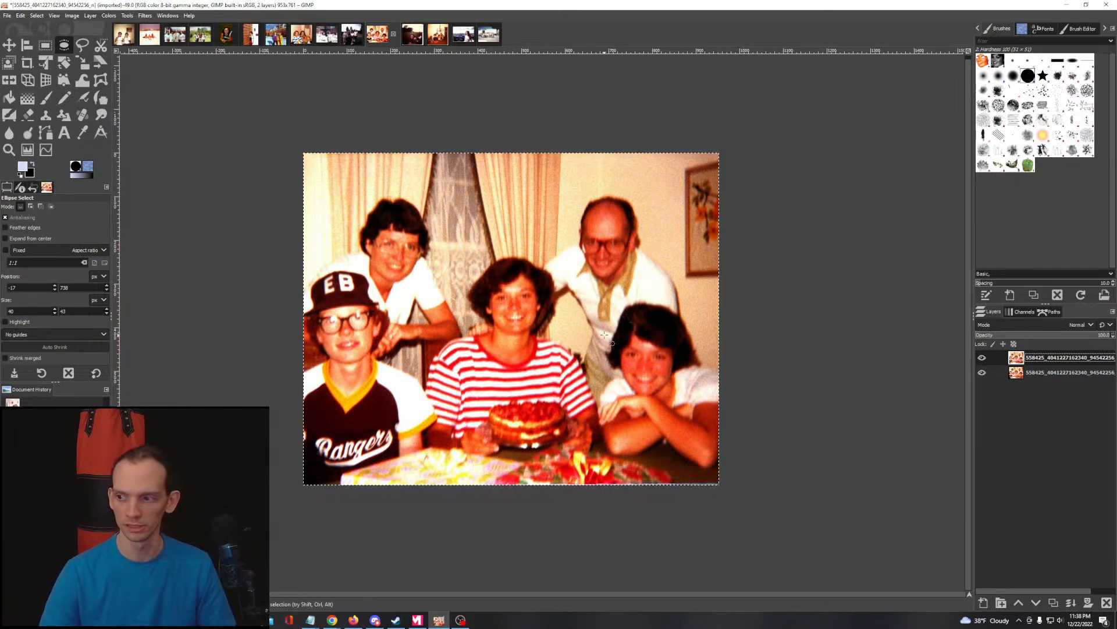
drag(657, 331, 523, 338)
scroll(406, 334, up, 1)
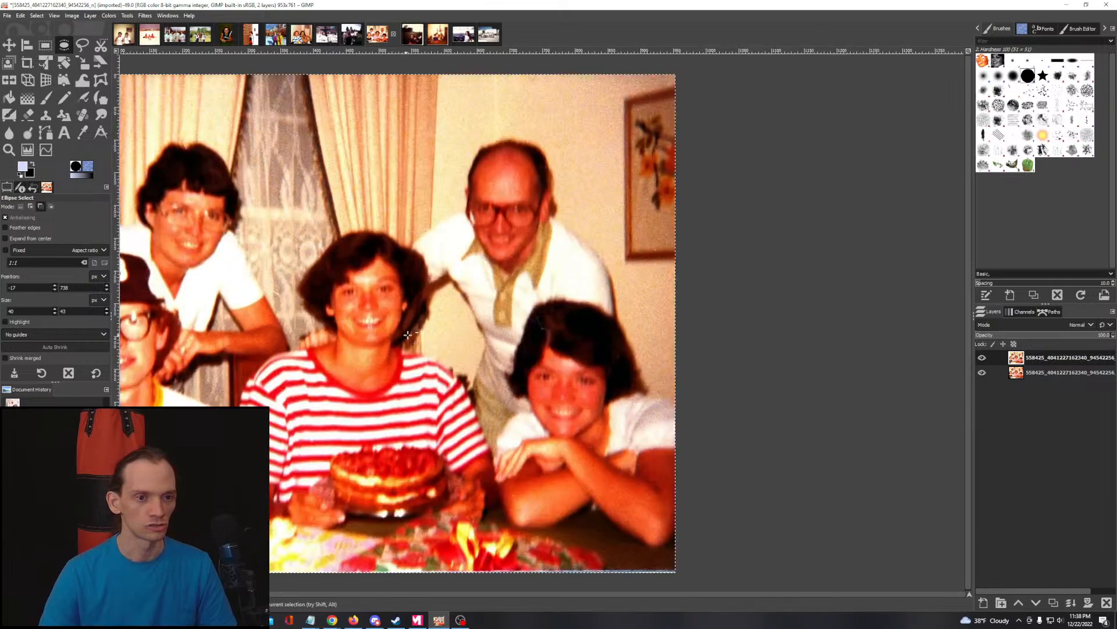
drag(414, 342, 480, 321)
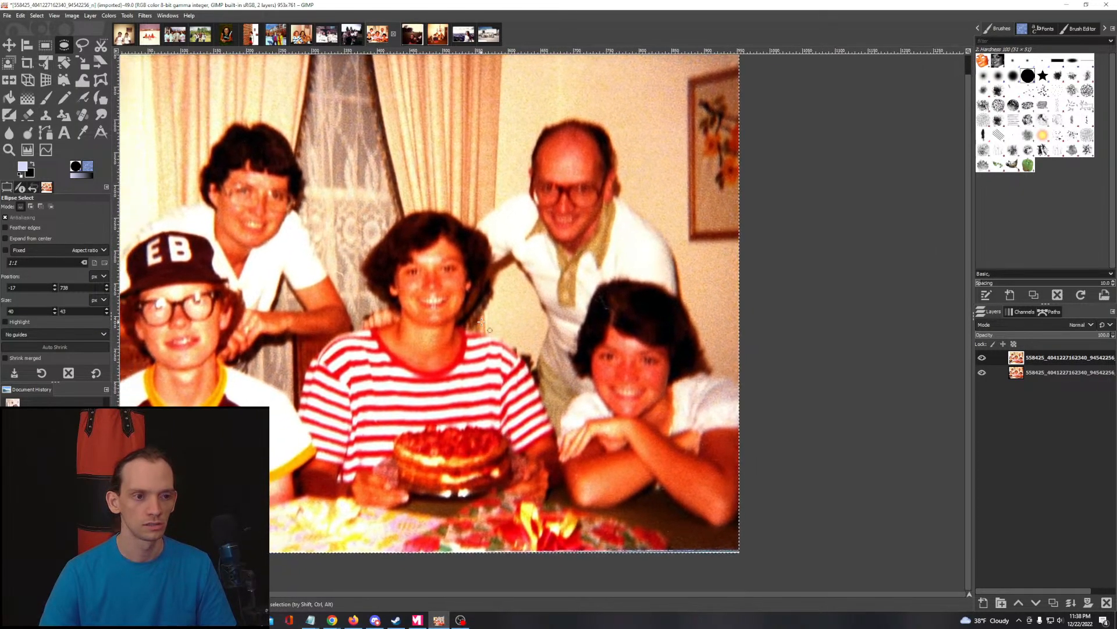
click(109, 15)
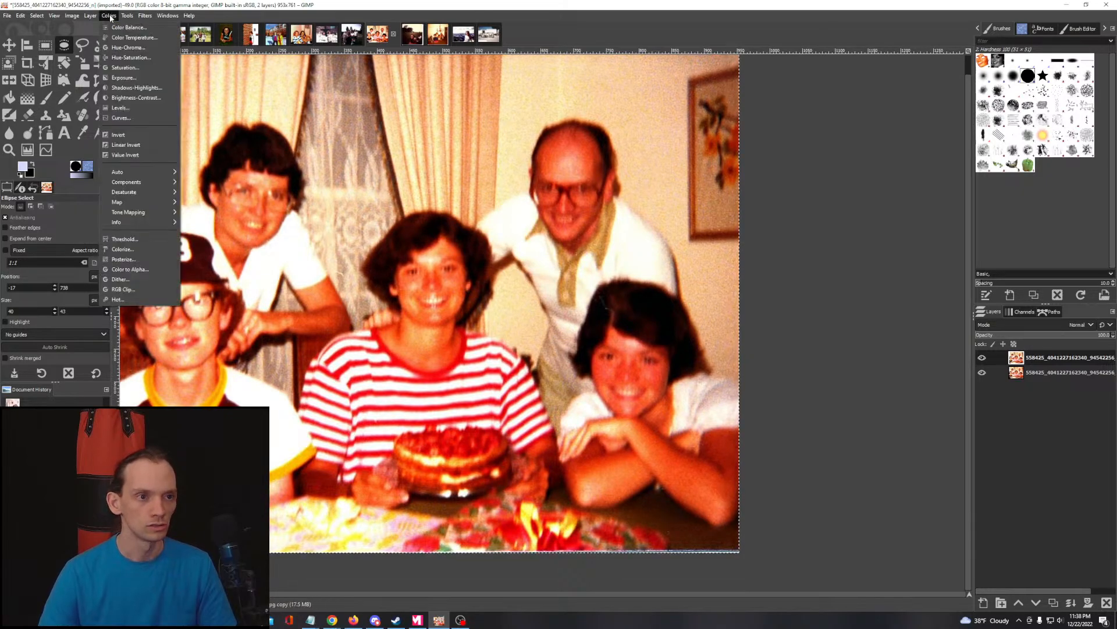
click(127, 121)
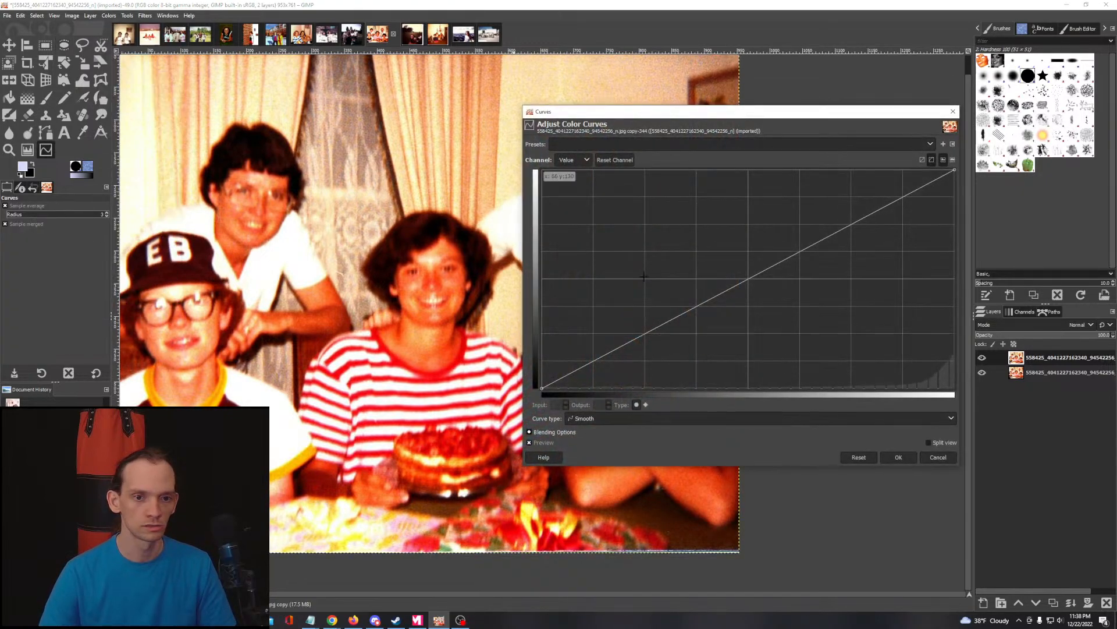
Step: Examine the cake, the striped shirt, the man's face and the wall of the photo for colour casts
drag(446, 265, 304, 258)
scroll(334, 266, down, 1)
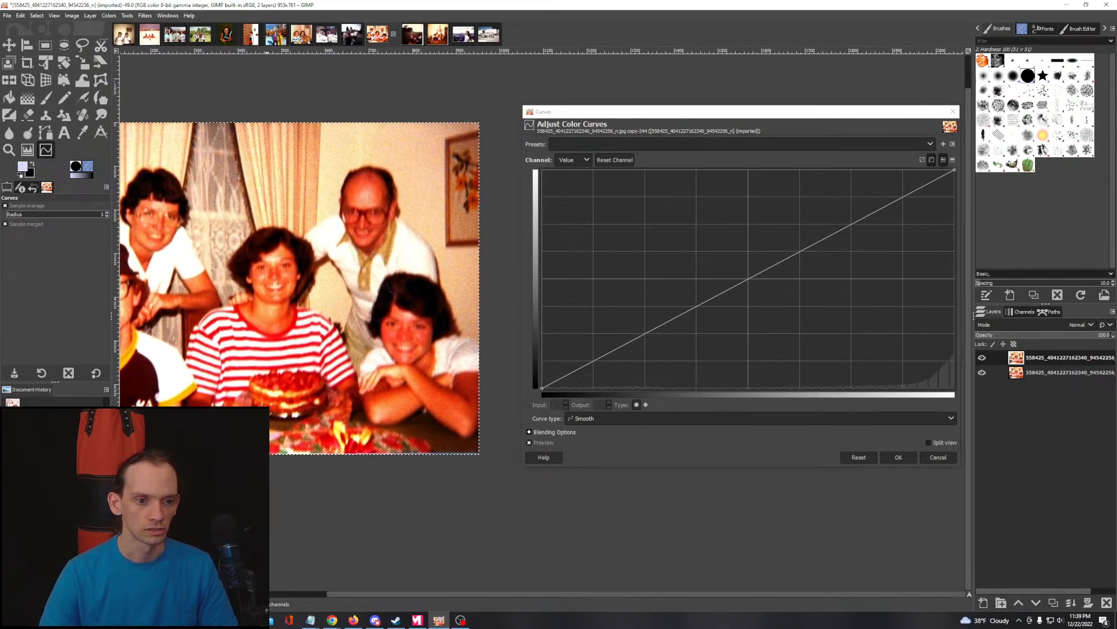
scroll(265, 403, up, 3)
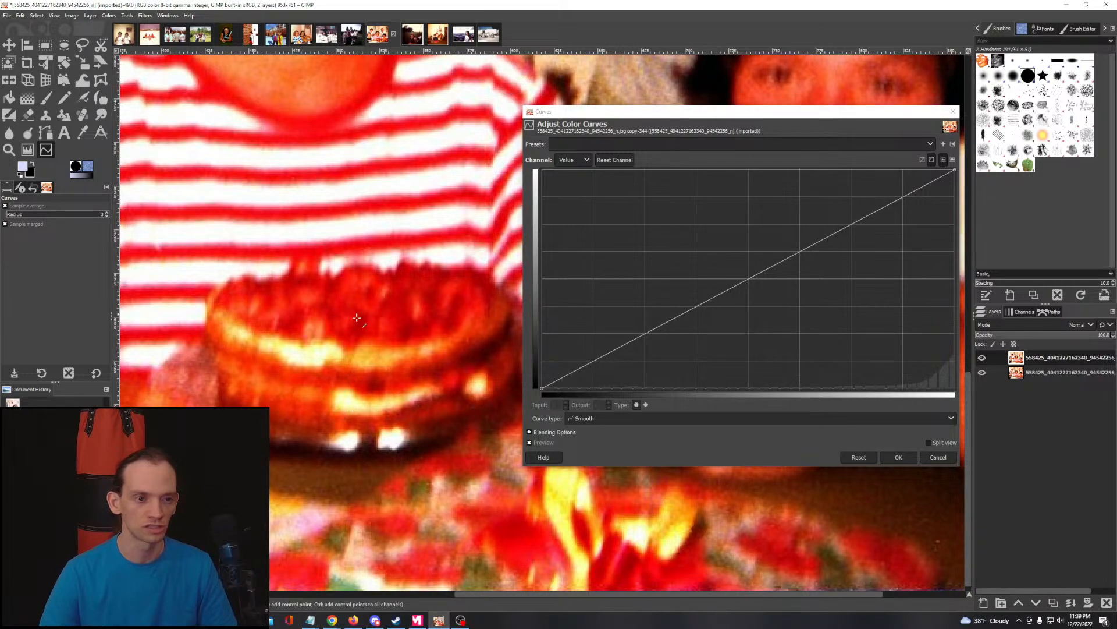
scroll(356, 318, down, 2)
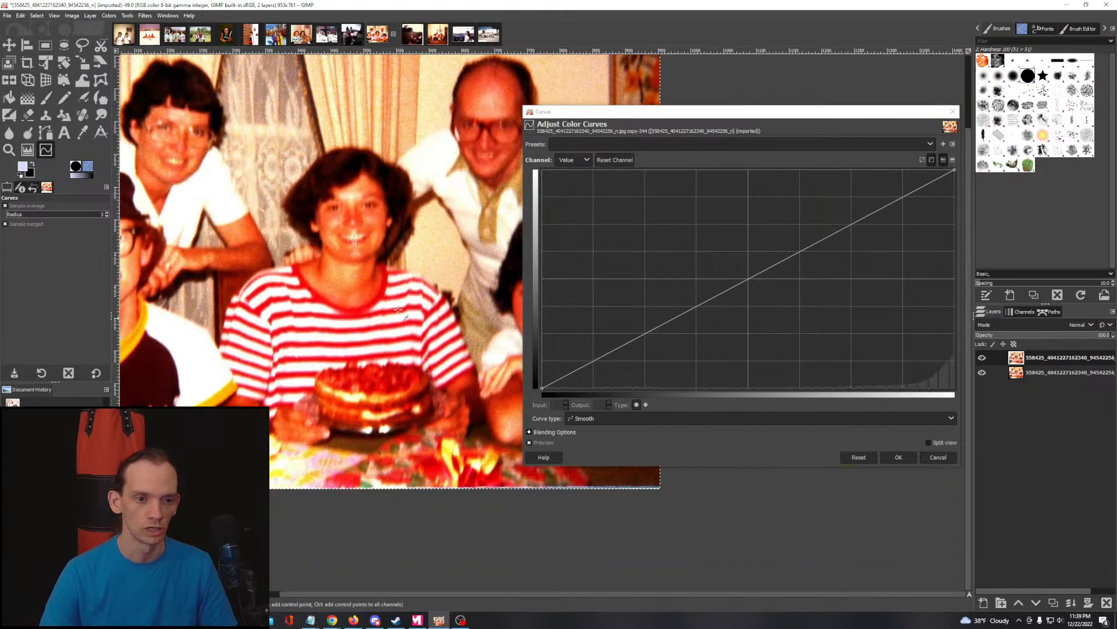
scroll(399, 309, right, 5)
scroll(417, 235, up, 3)
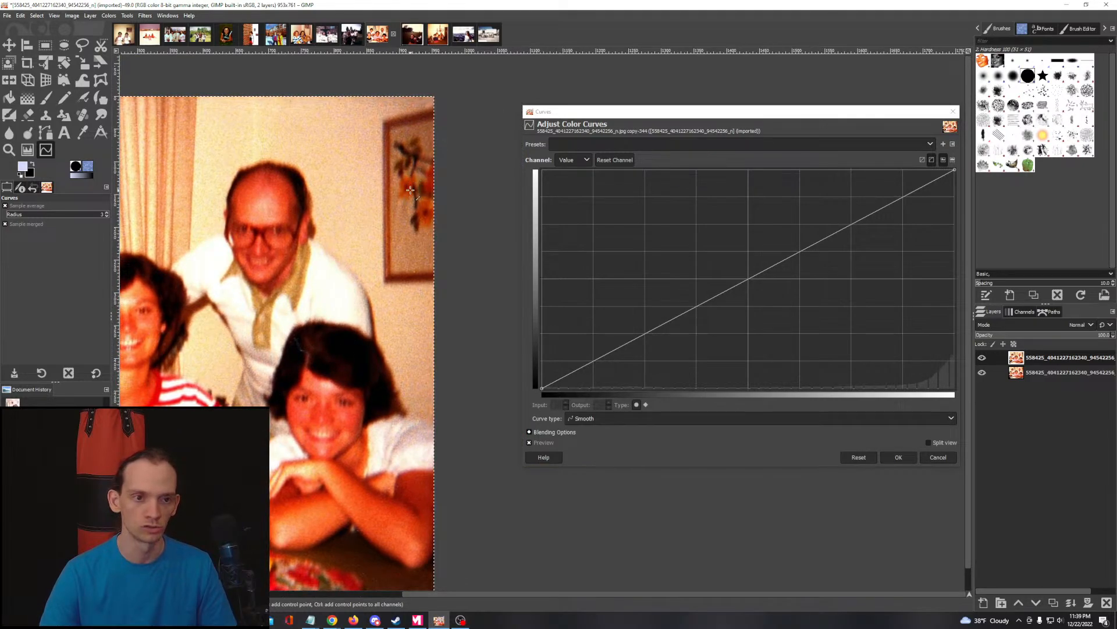
scroll(341, 265, down, 2)
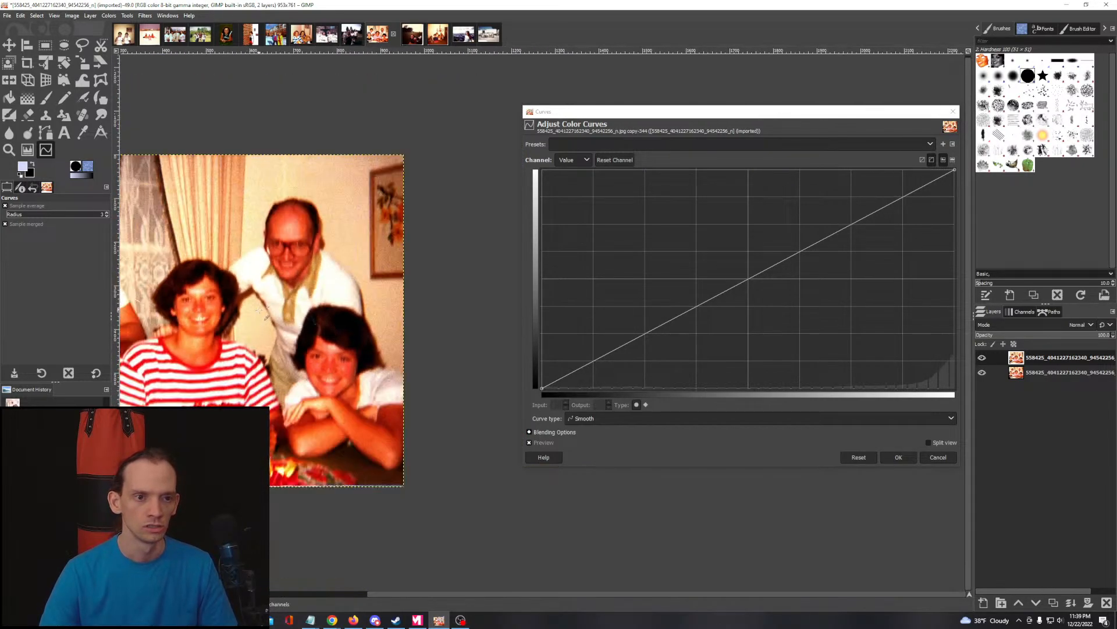
scroll(261, 313, up, 2)
scroll(414, 263, up, 3)
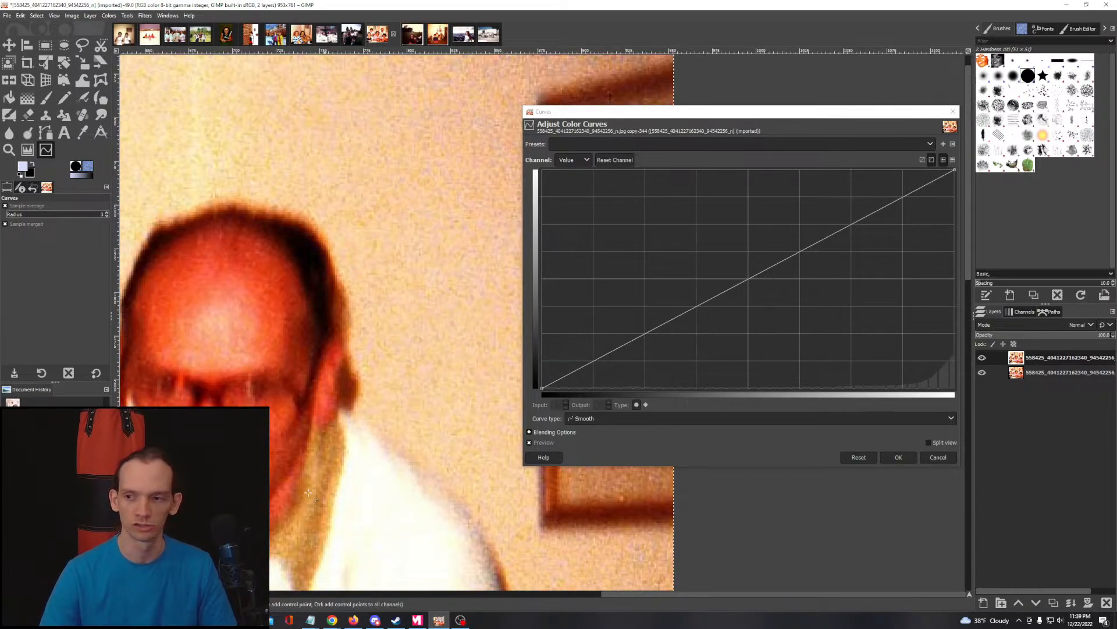
scroll(410, 361, down, 2)
scroll(401, 330, down, 3)
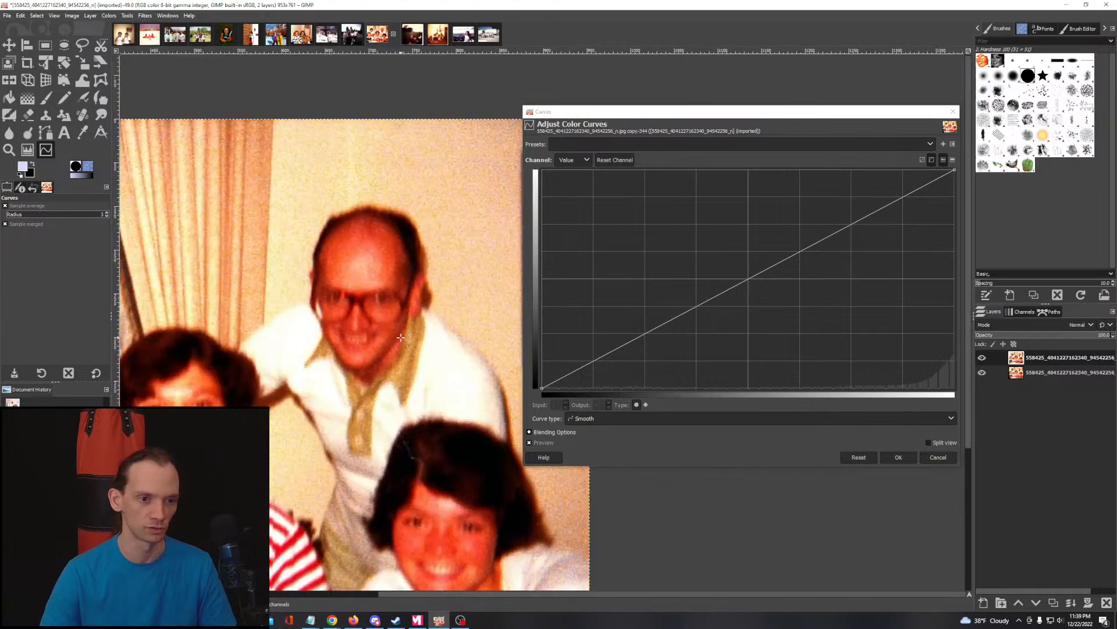
scroll(340, 358, up, 1)
scroll(341, 358, down, 2)
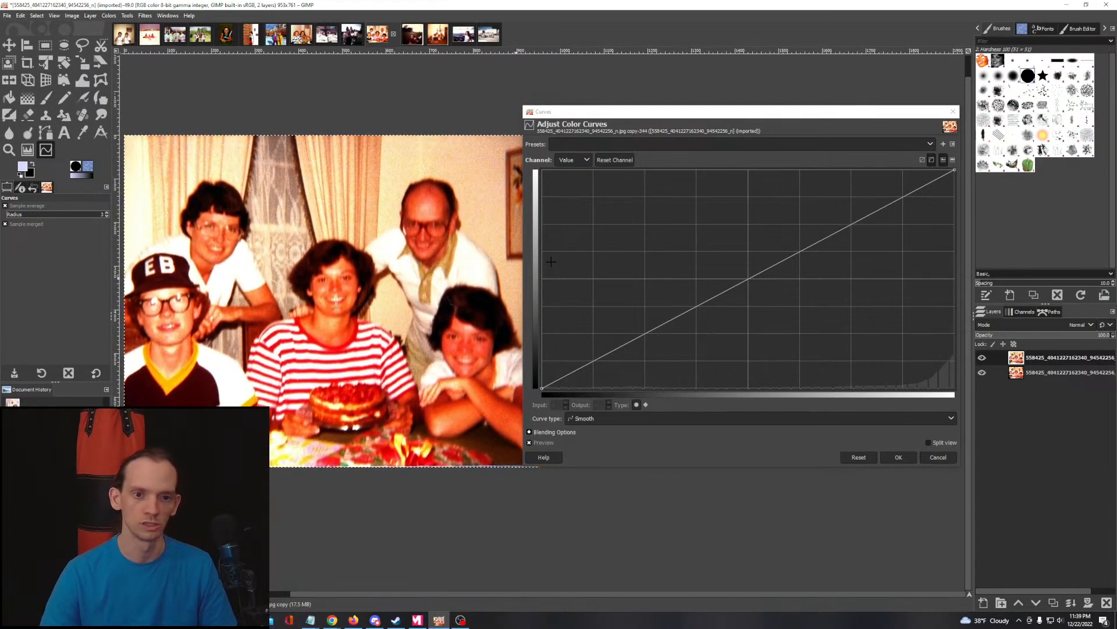
Step: In the Red channel, lower the white point's output to 227 and set the black point's input to 24
click(577, 156)
click(569, 183)
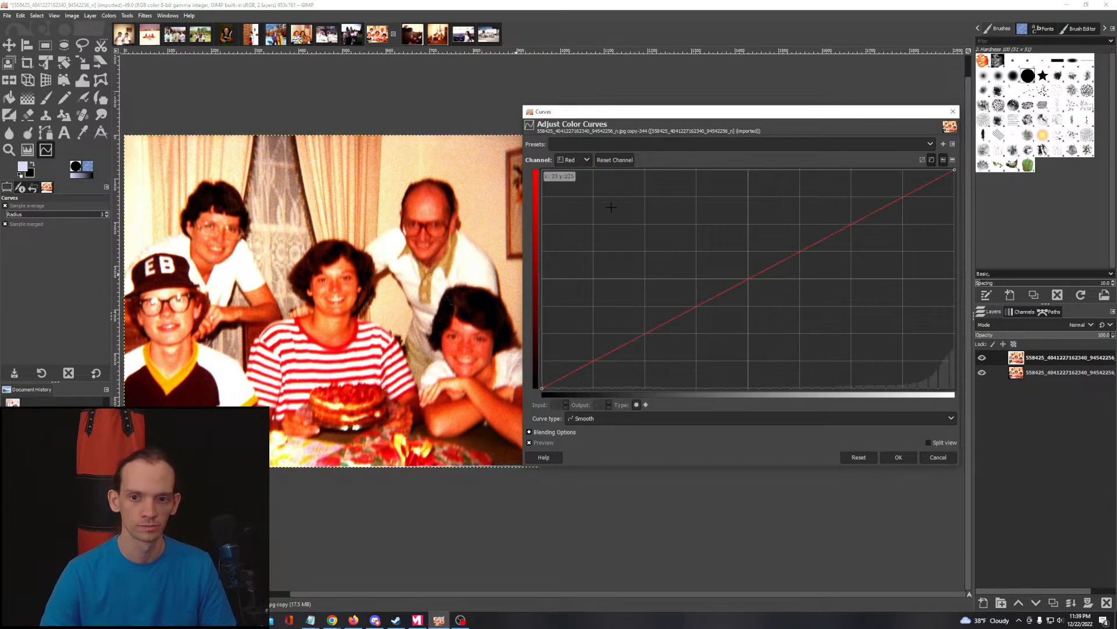
click(955, 182)
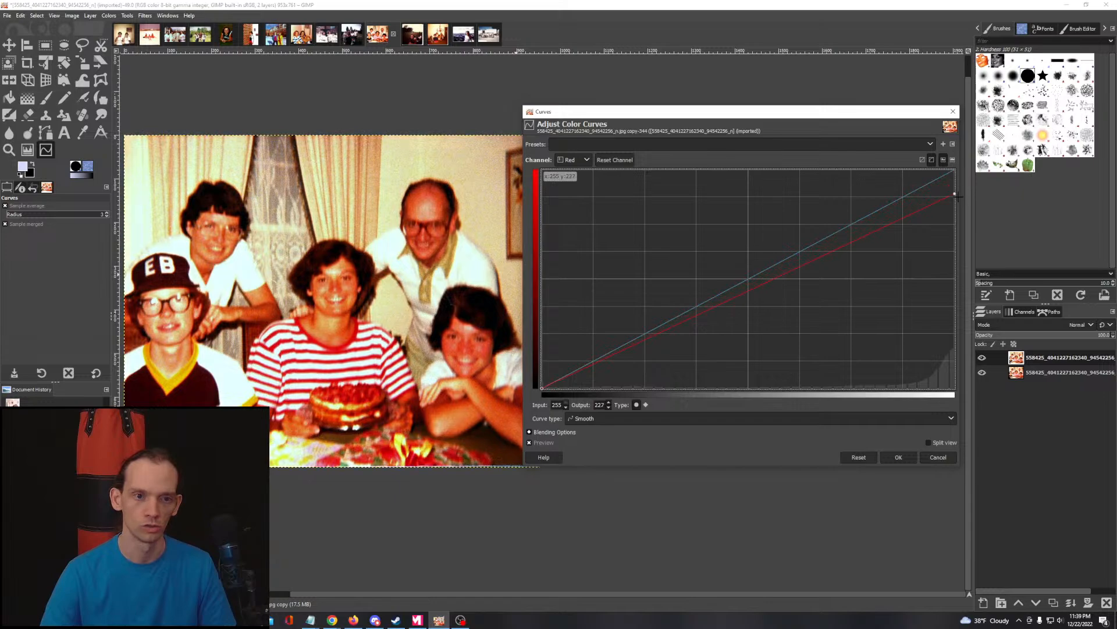
click(556, 388)
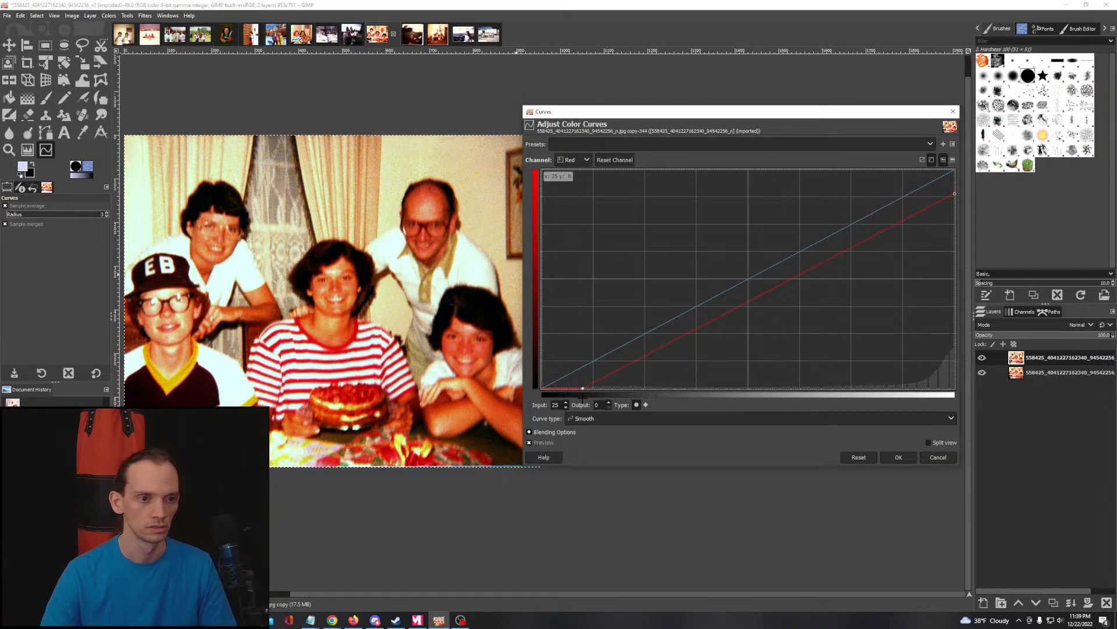
mouse_move(583, 398)
mouse_down()
mouse_move(821, 425)
mouse_move(581, 419)
mouse_up()
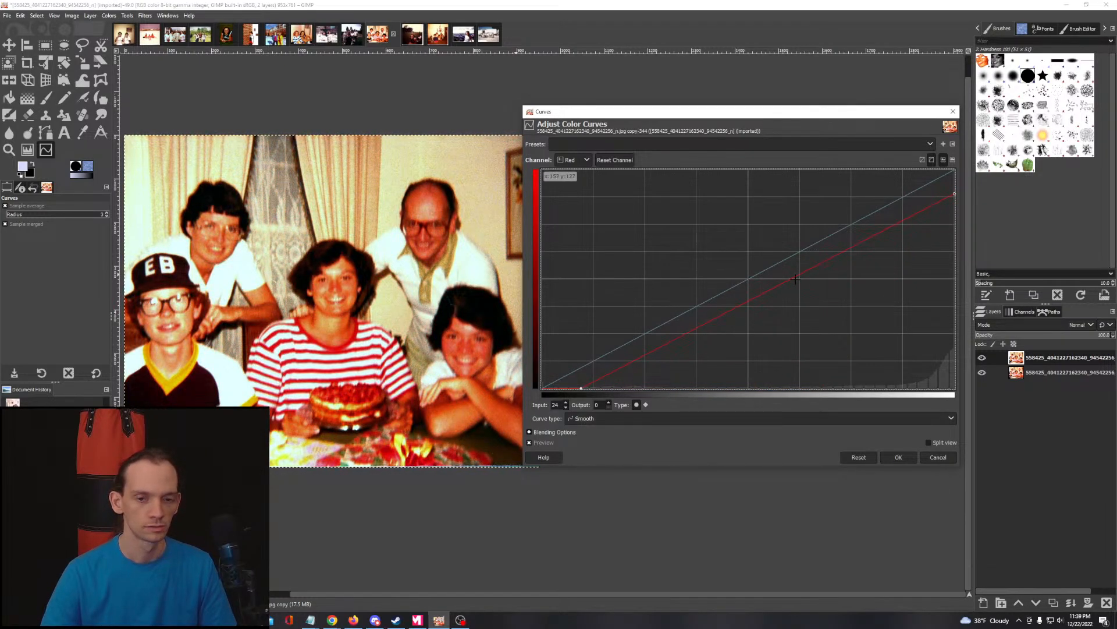
Step: Reshape the red curve with the black point at input 22, a midpoint at 158 to 139, and the white point's output at 235
mouse_move(436, 200)
mouse_down()
mouse_move(417, 194)
mouse_move(448, 212)
mouse_up()
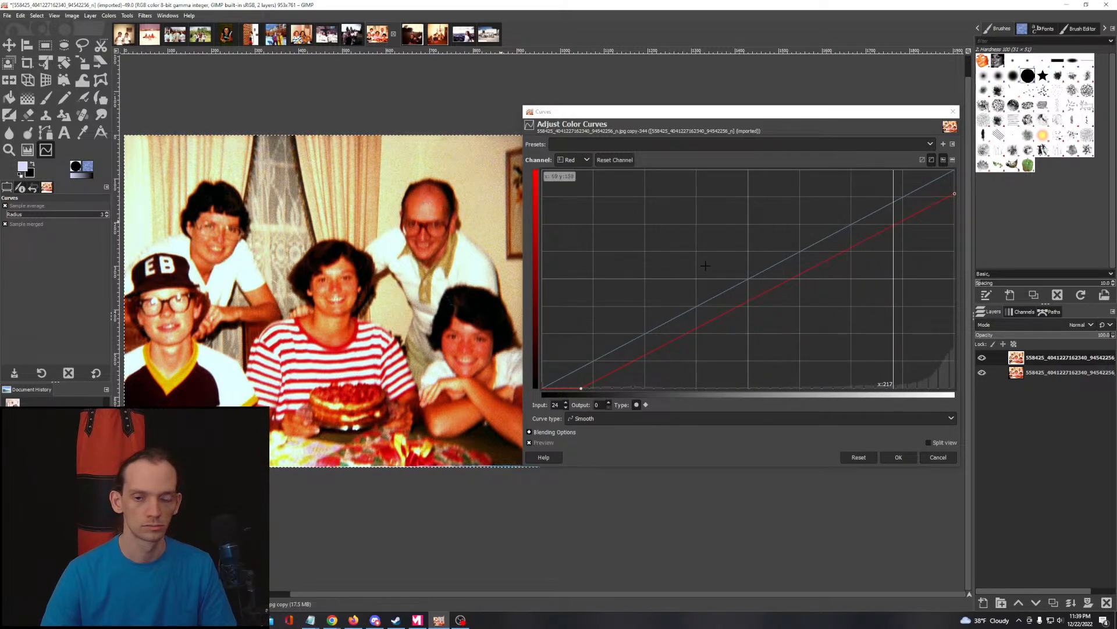
mouse_move(818, 273)
mouse_down()
mouse_move(835, 295)
mouse_move(802, 259)
mouse_up()
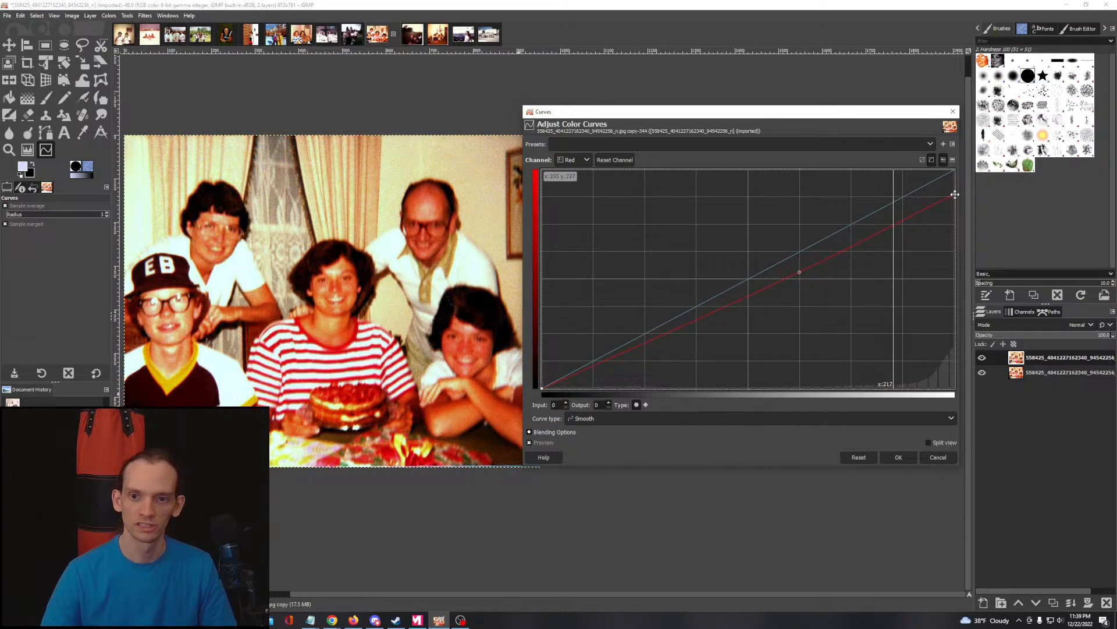
drag(955, 195, 955, 170)
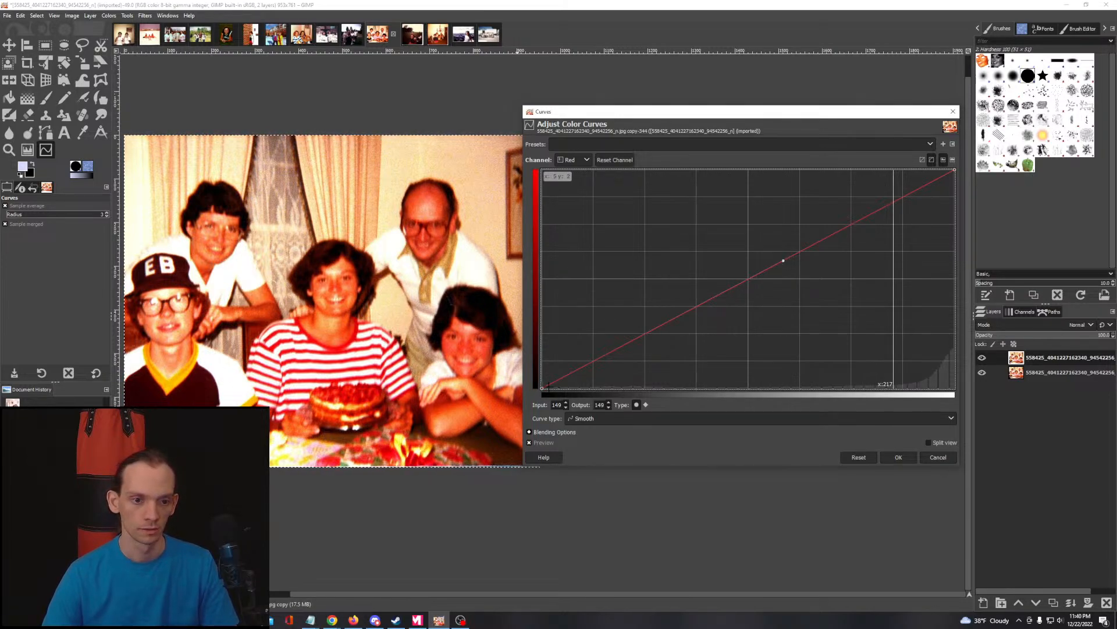
drag(540, 388, 580, 388)
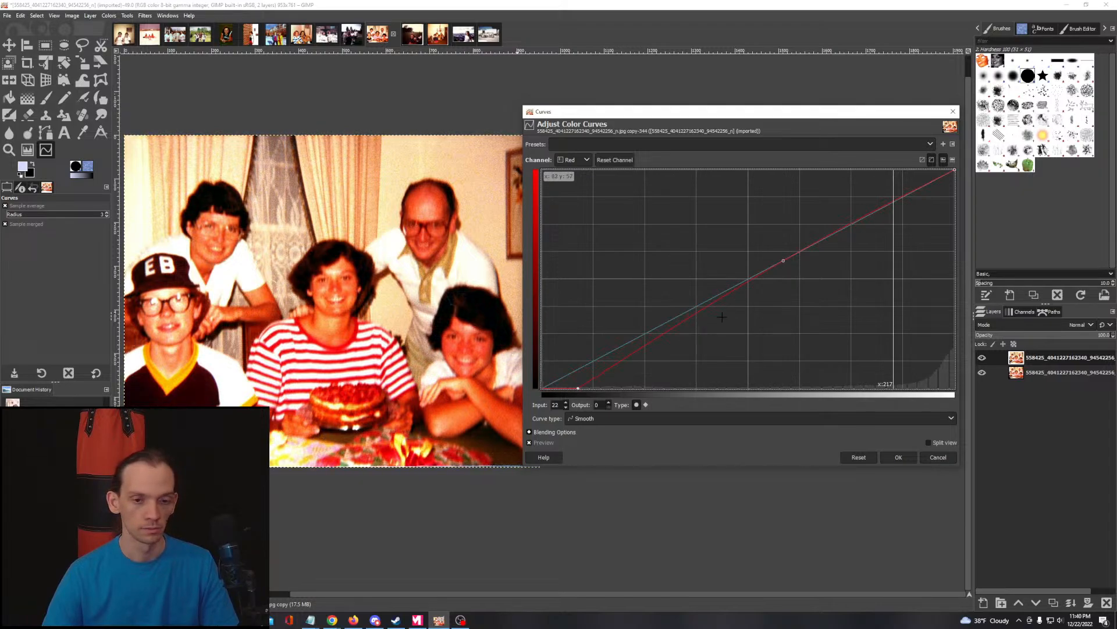
click(785, 261)
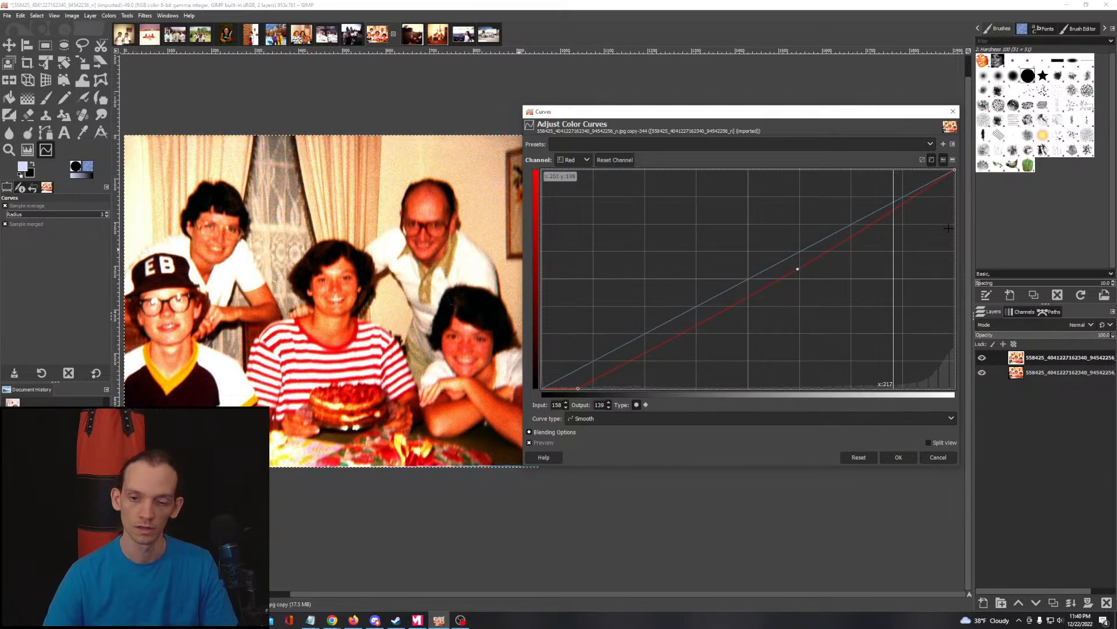
drag(955, 170, 961, 201)
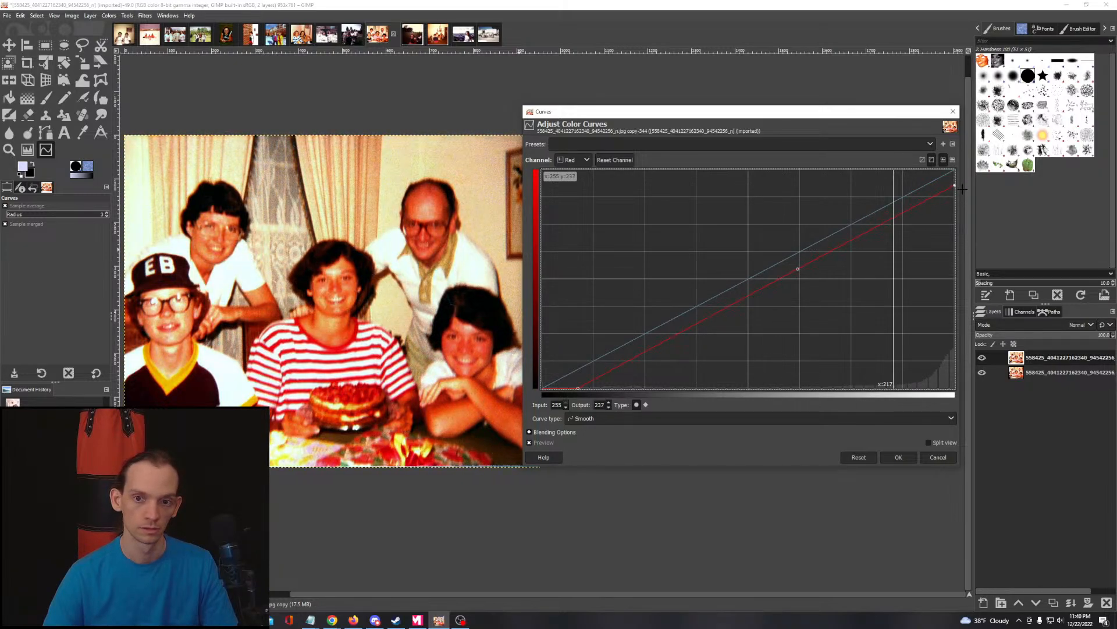
Step: Raise the green curve slightly with black point output 8, white point input 251, and a shadow point at input 69, output 74
click(586, 160)
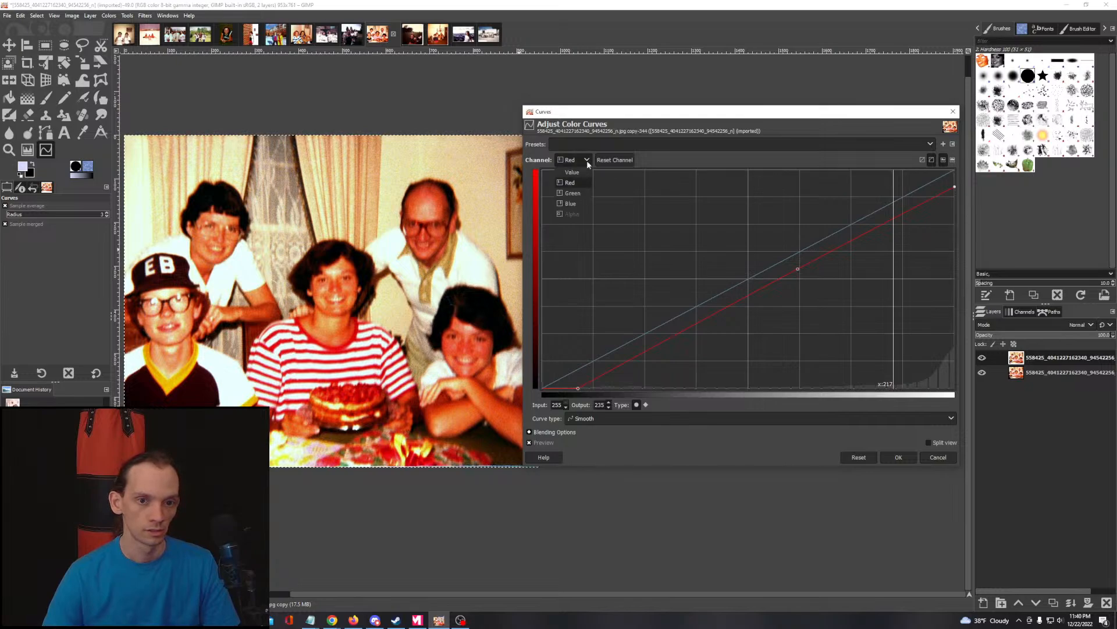
click(572, 193)
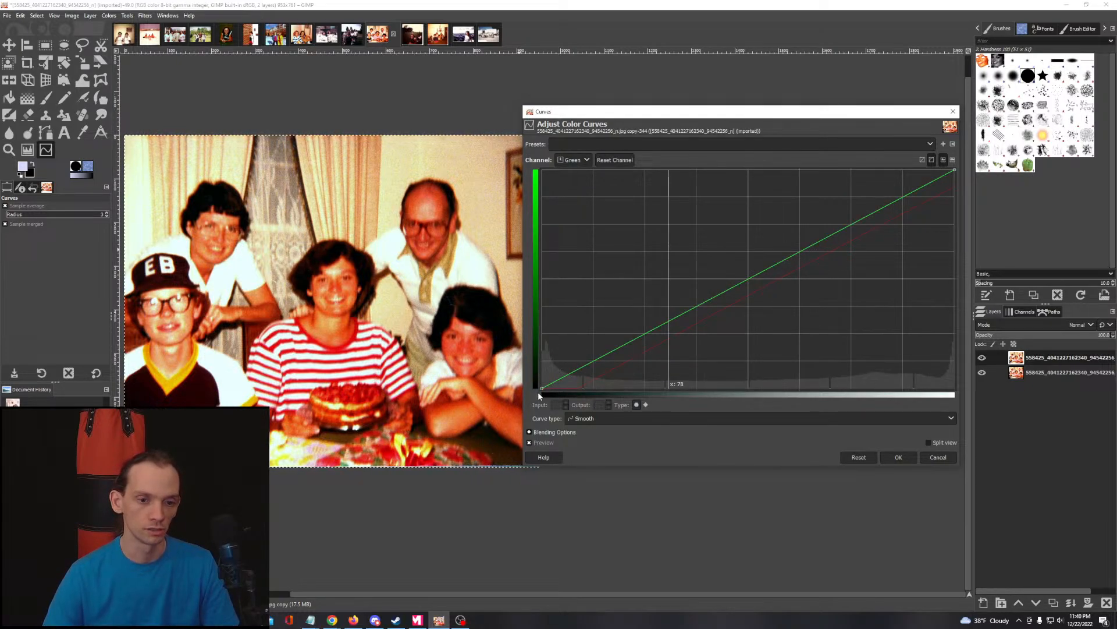
mouse_move(541, 386)
mouse_down()
mouse_move(542, 366)
mouse_move(534, 381)
mouse_up()
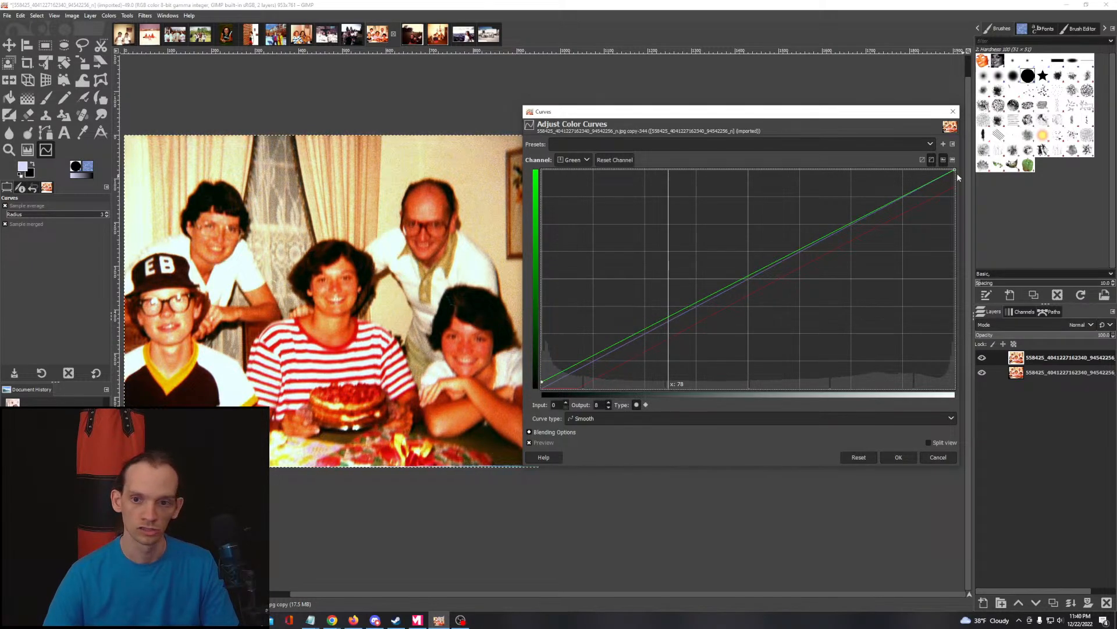
mouse_move(954, 169)
mouse_down()
mouse_move(935, 170)
mouse_move(950, 170)
mouse_up()
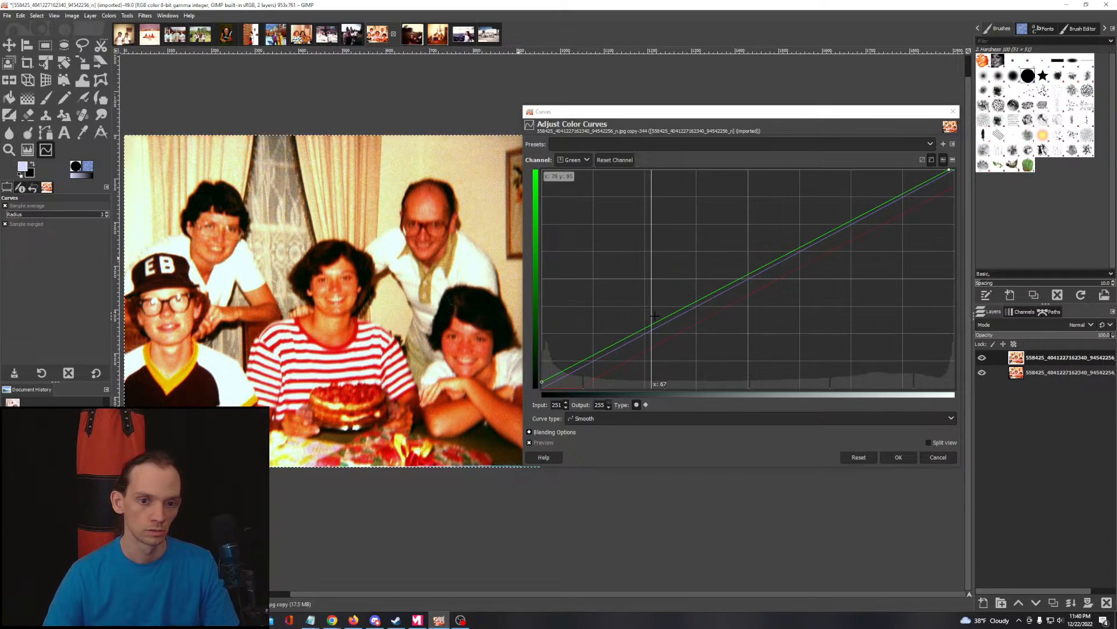
mouse_move(655, 320)
mouse_down()
mouse_move(651, 309)
mouse_move(653, 324)
mouse_up()
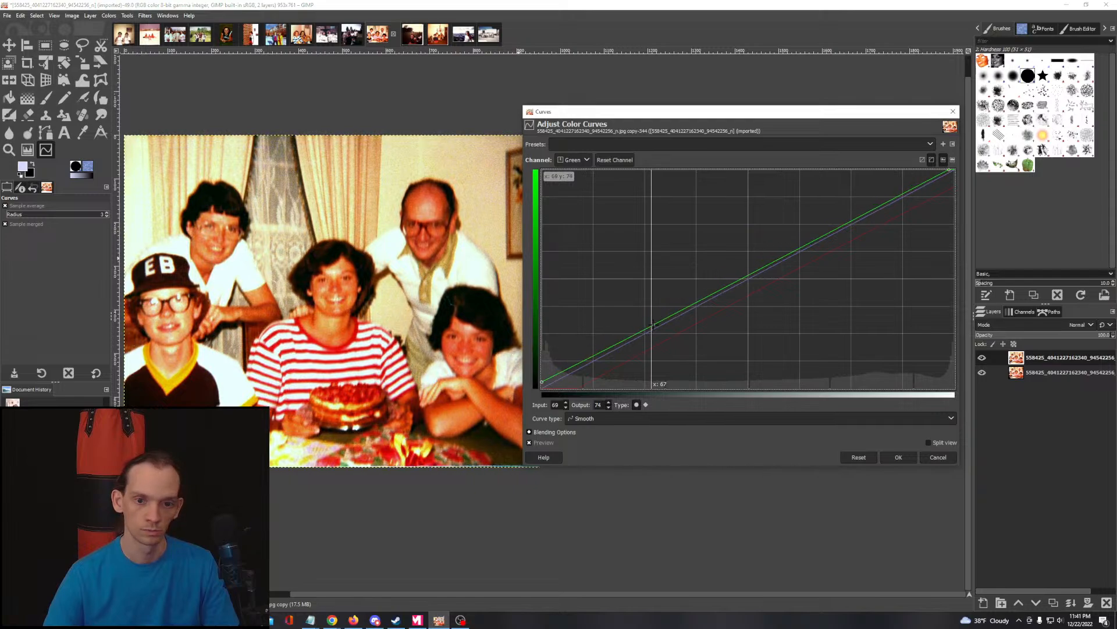
Step: Raise the blue curve with black point output 20 and a highlight point at about input 240, output 255
click(573, 160)
click(571, 203)
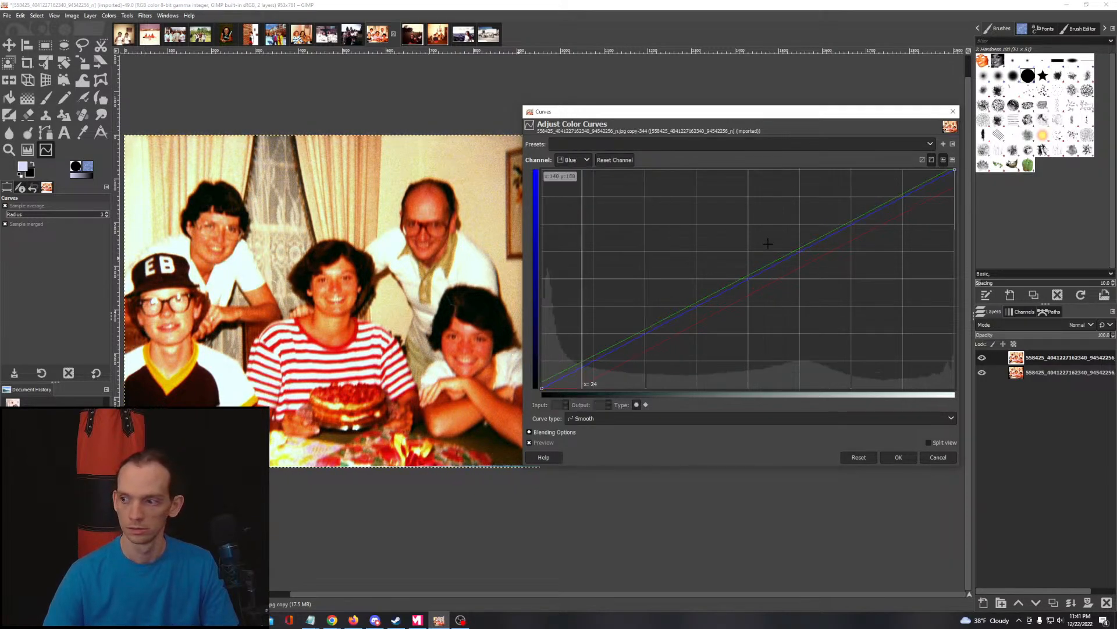
drag(544, 387, 542, 375)
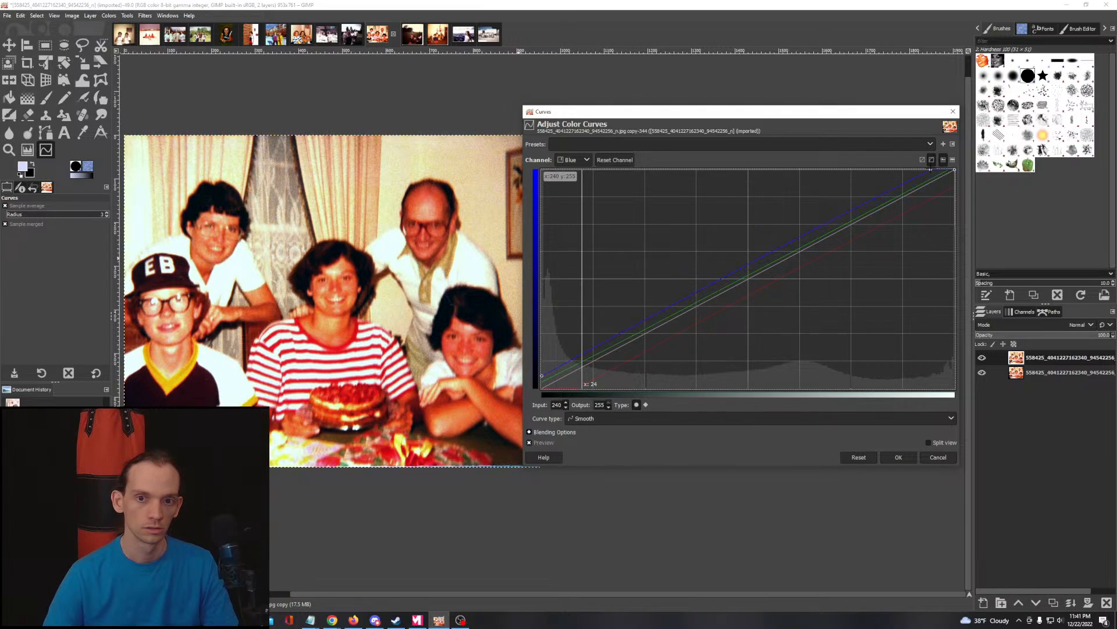
drag(936, 178, 906, 164)
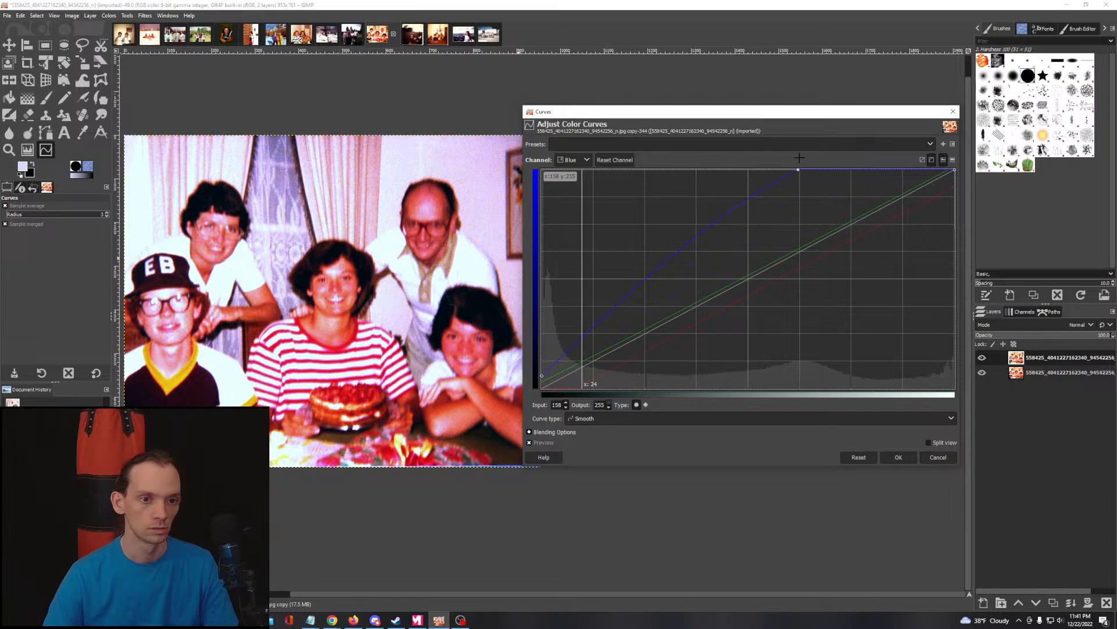
drag(799, 158, 911, 159)
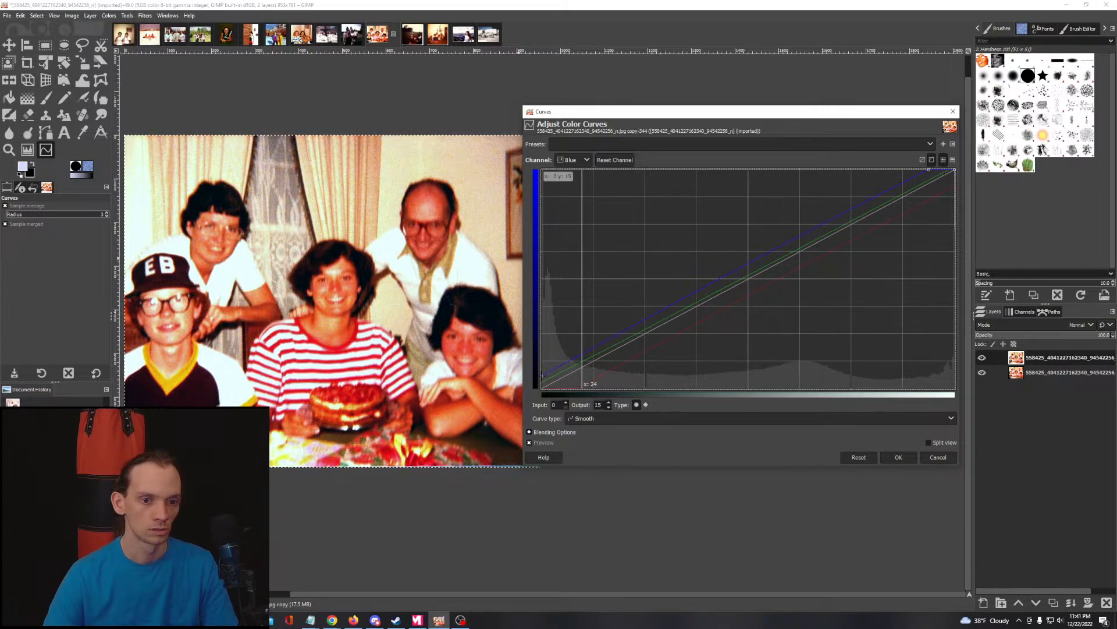
mouse_move(545, 379)
mouse_down()
mouse_move(542, 359)
mouse_move(542, 373)
mouse_up()
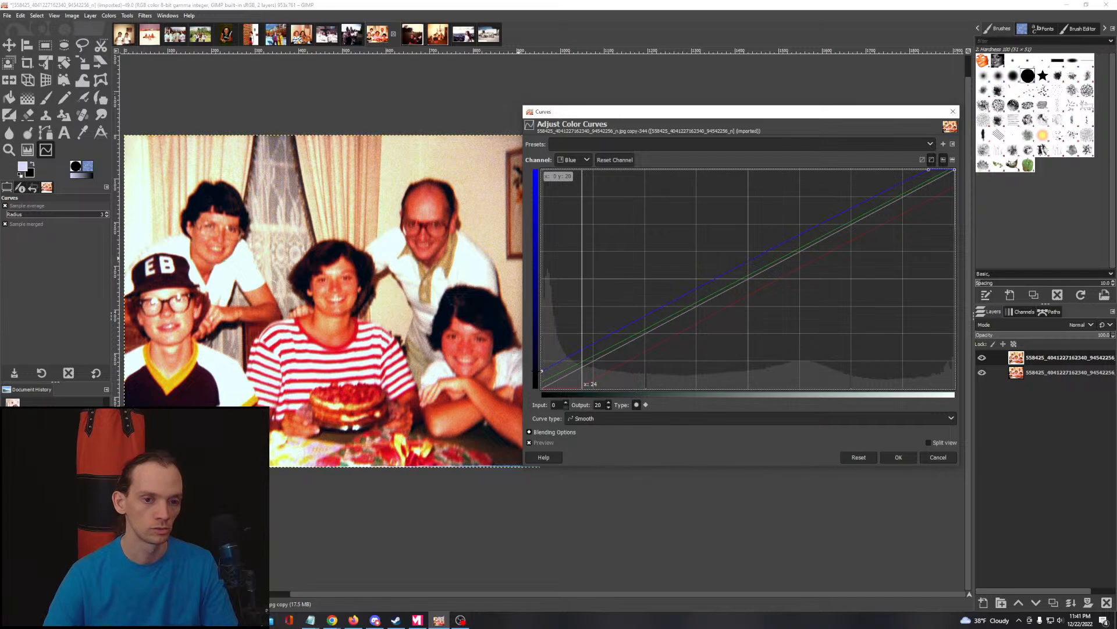
Step: Apply the curves adjustment to the cake photo and compare the corrected layer with the original by toggling its visibility
click(898, 457)
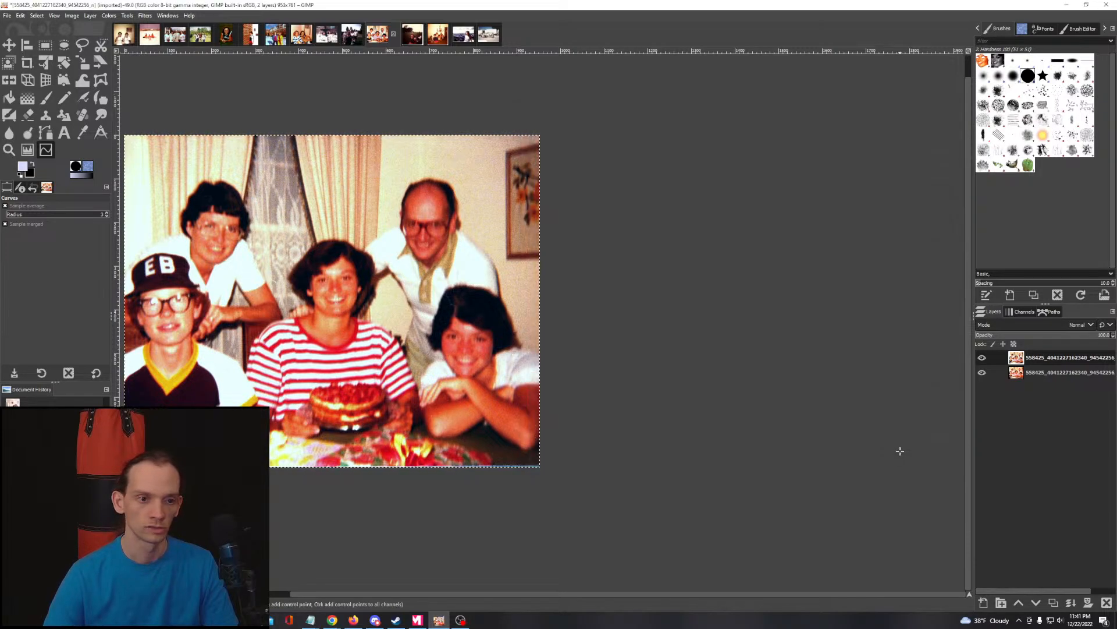
drag(555, 374, 618, 367)
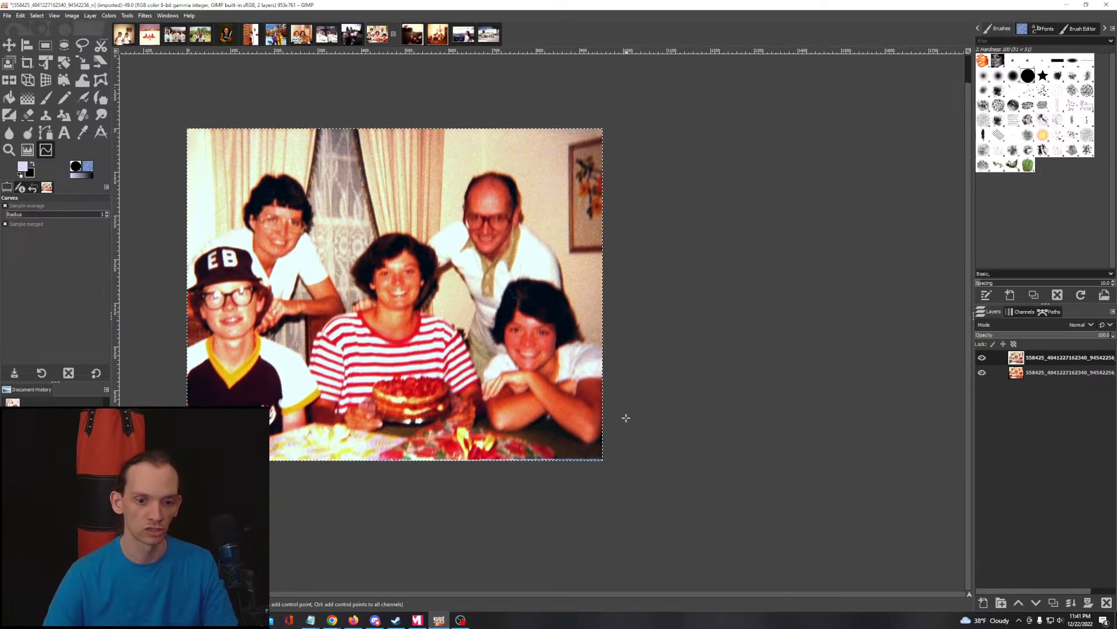
scroll(565, 459, up, 8)
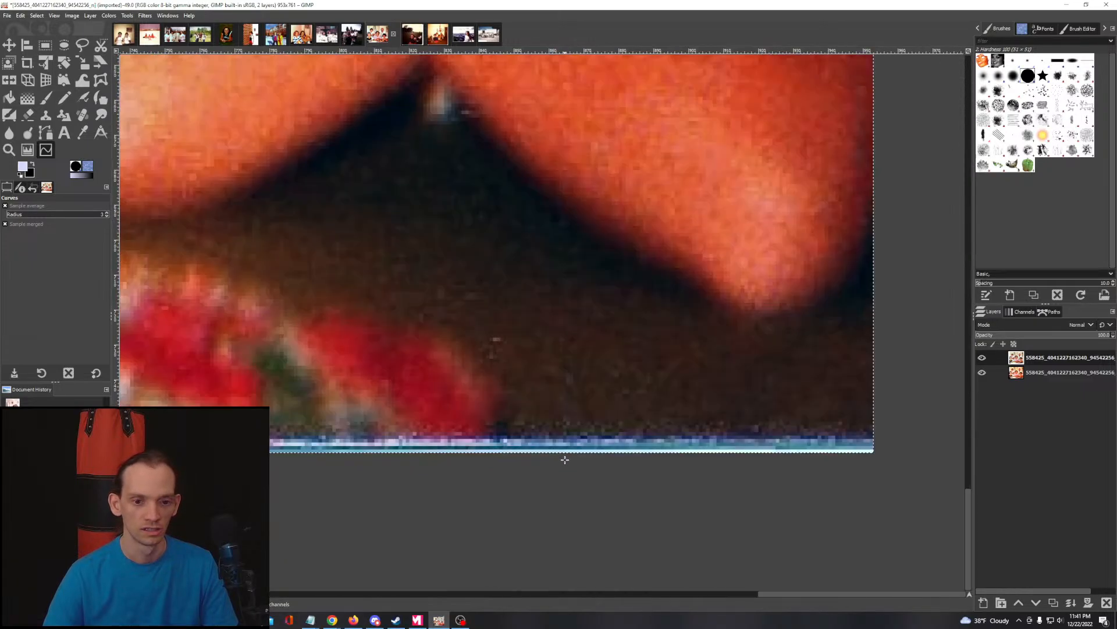
scroll(564, 459, down, 4)
scroll(543, 424, down, 2)
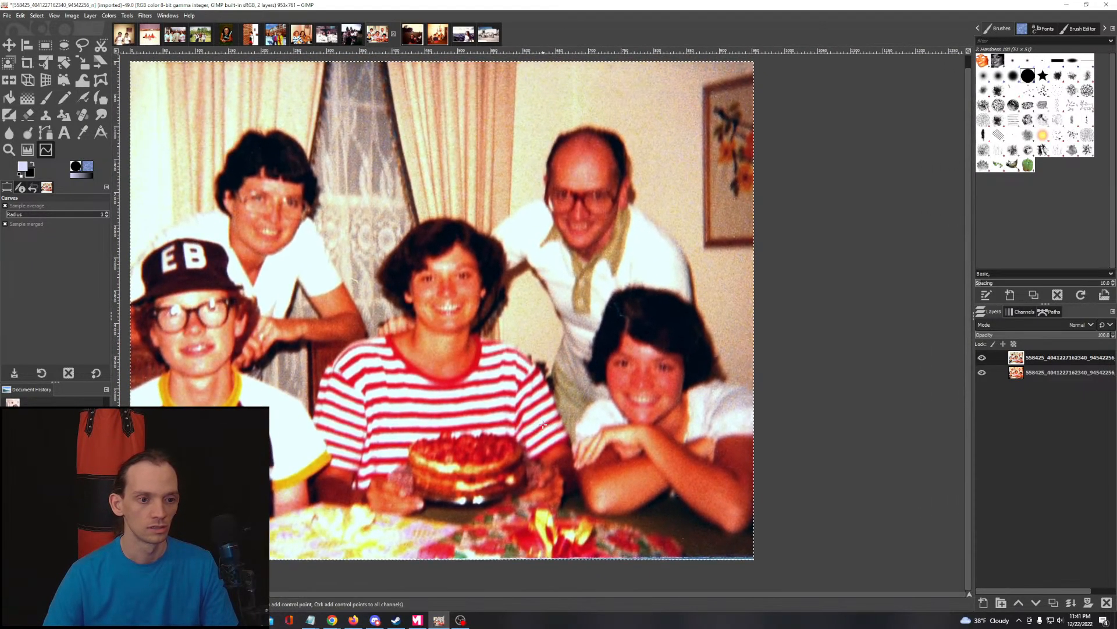
mouse_move(403, 311)
mouse_down()
mouse_move(430, 332)
mouse_move(406, 312)
mouse_up()
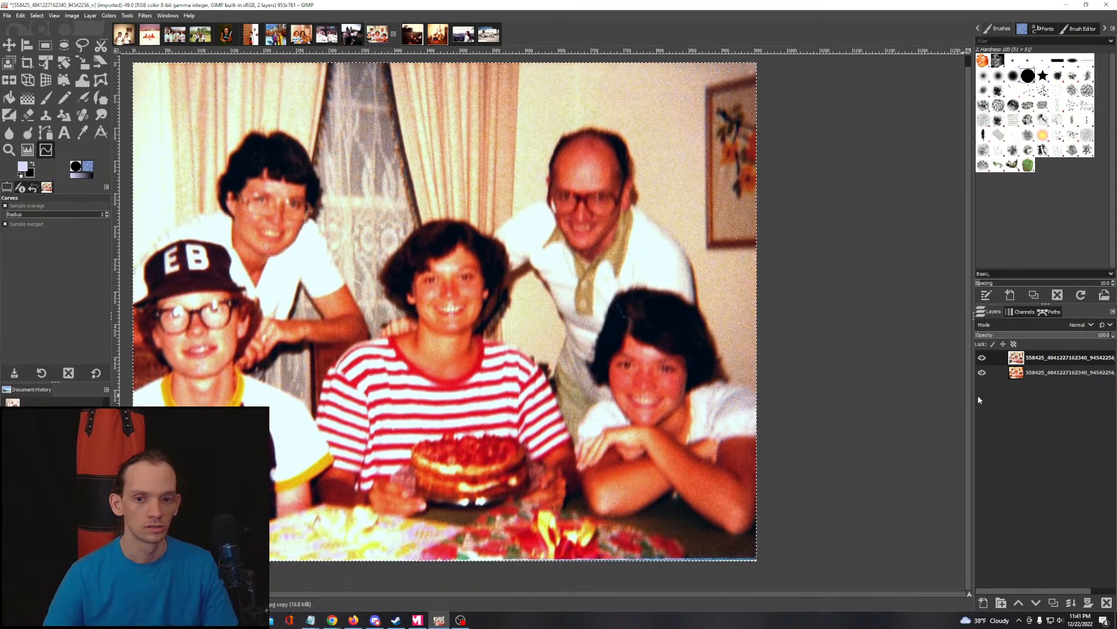
click(982, 358)
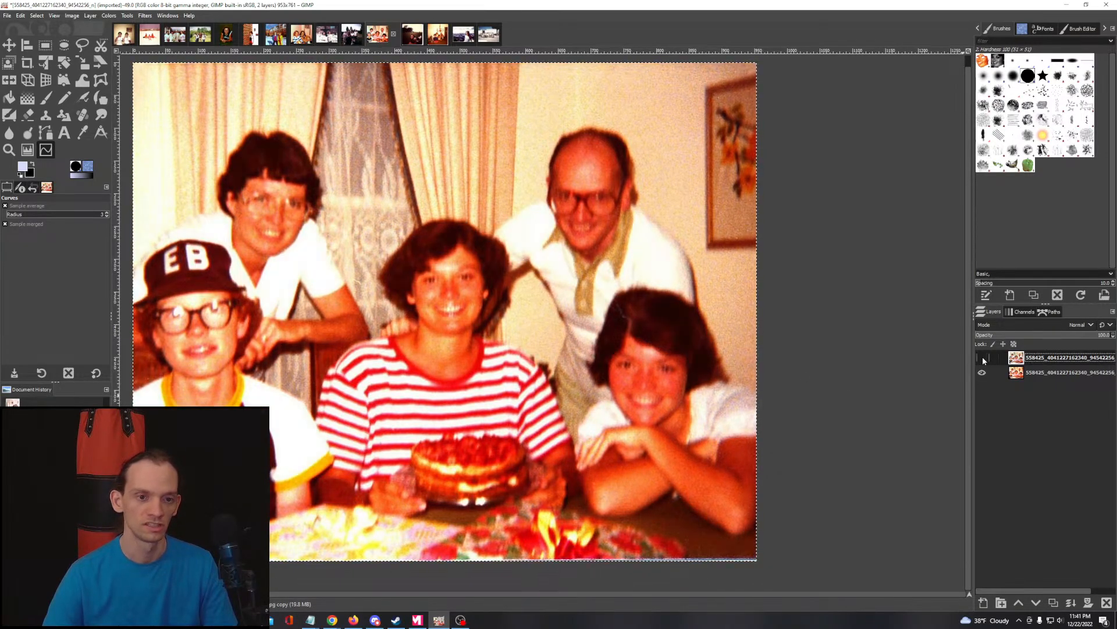
click(982, 358)
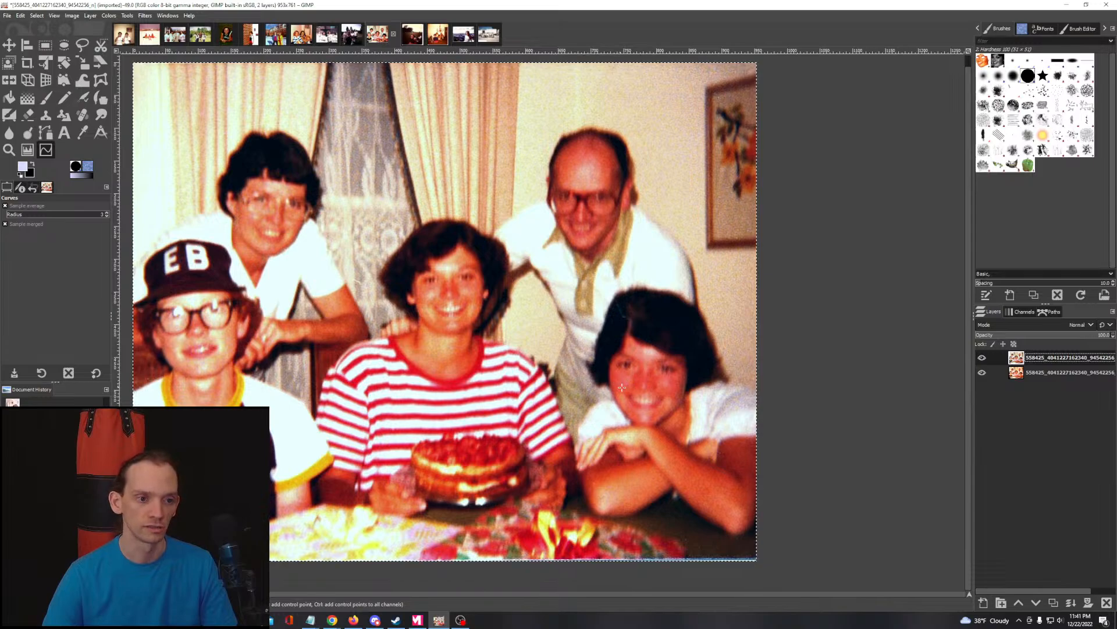
Step: Heal the thin light scratch in the dark hair of the girl resting on her arms, sampling from nearby clean hair
scroll(467, 366, down, 1)
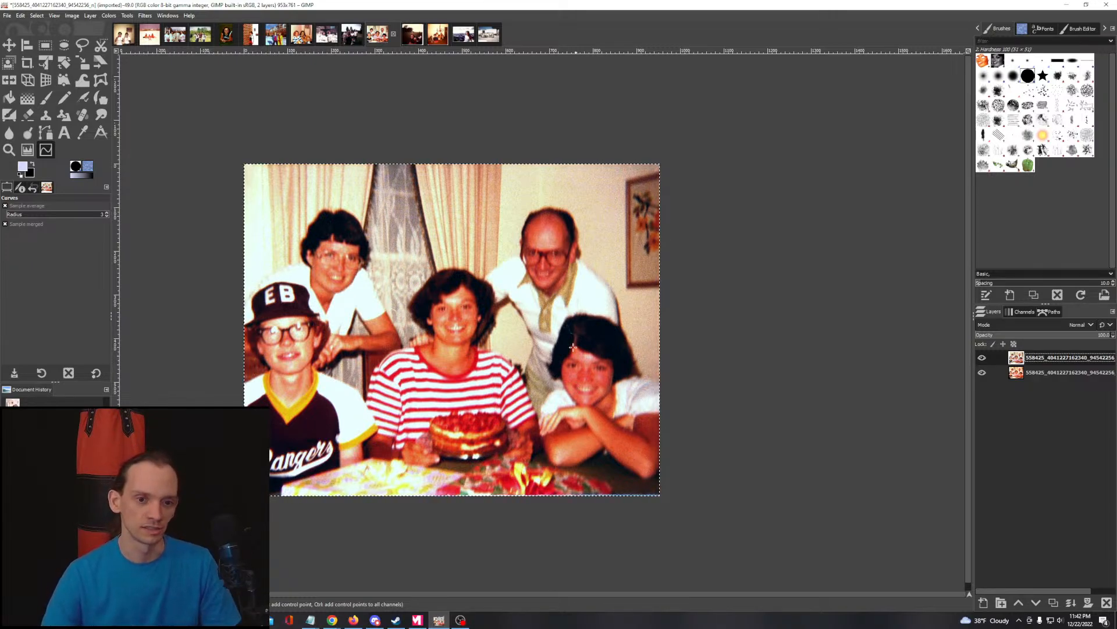
scroll(572, 347, up, 2)
scroll(590, 394, up, 4)
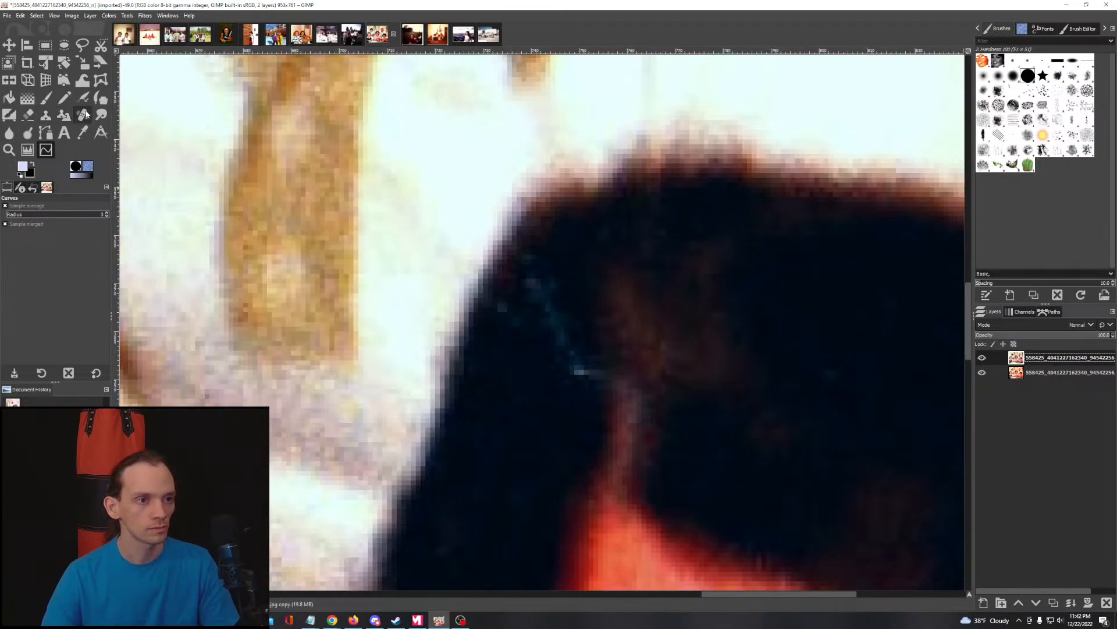
click(83, 115)
ctrl+click(514, 410)
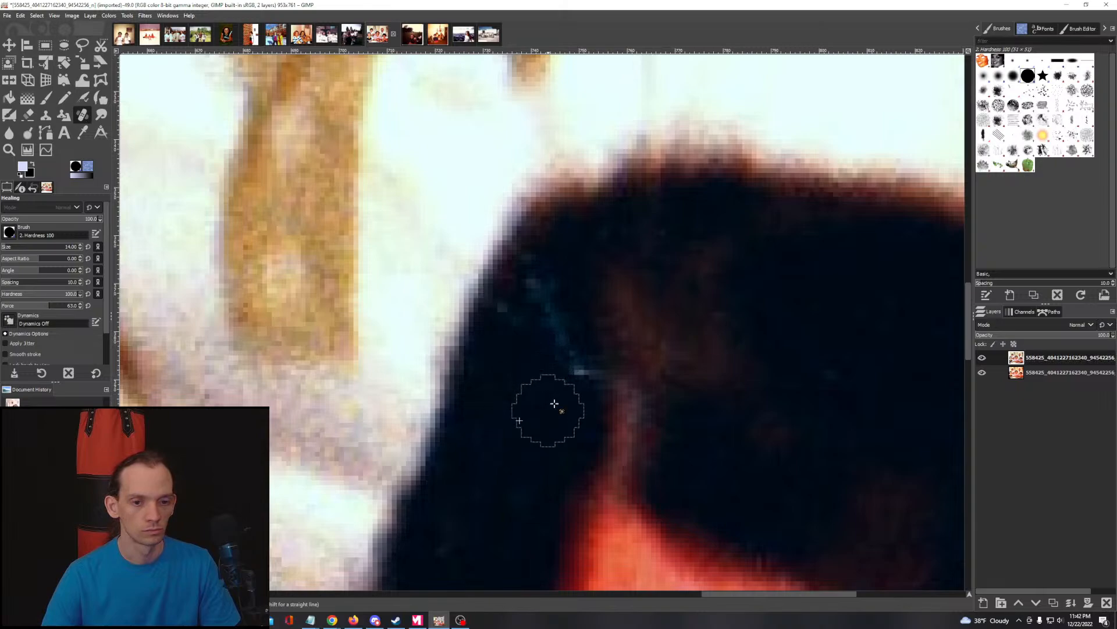
click(553, 302)
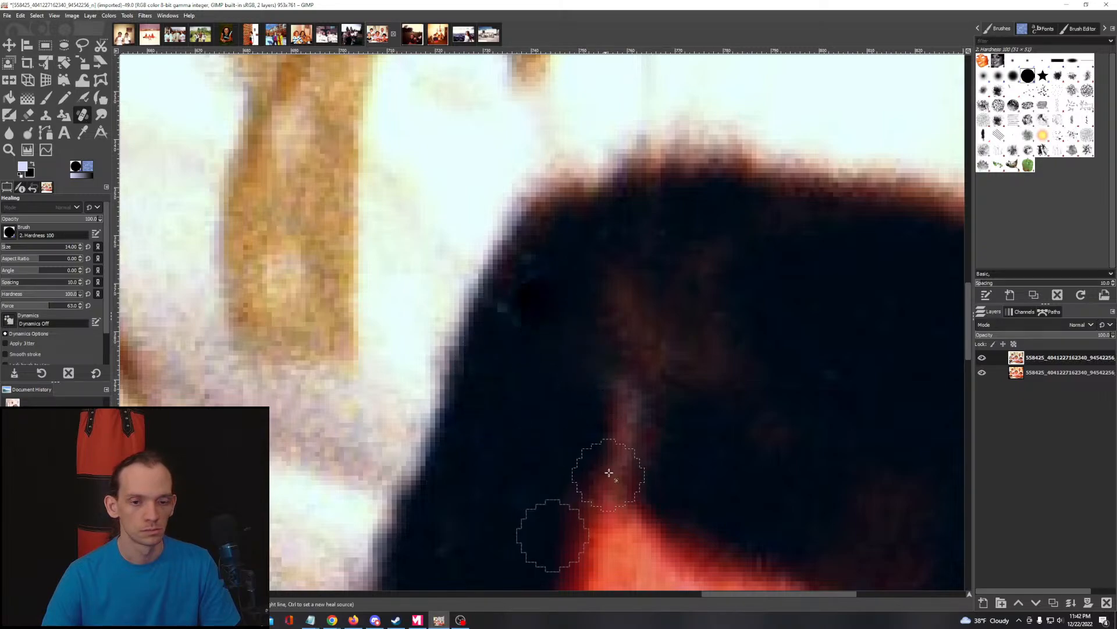
click(527, 321)
scroll(539, 326, down, 5)
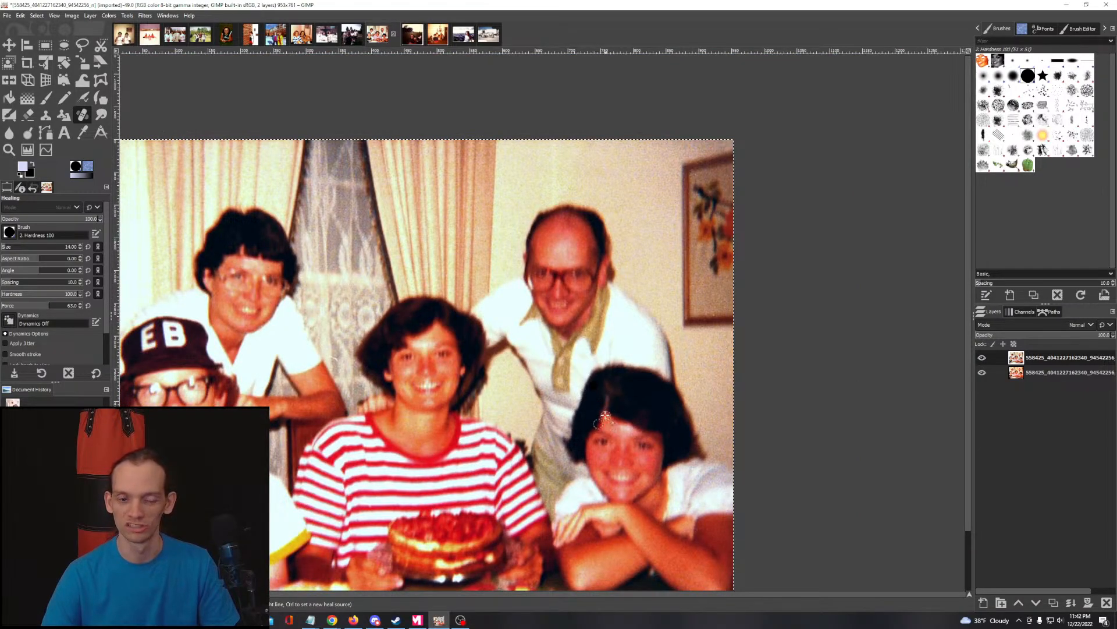
Step: Lower the corrected layer's Exposure to -0.233, keeping the black level at 0, and apply it
mouse_move(518, 436)
mouse_down()
mouse_move(601, 366)
mouse_move(582, 356)
mouse_move(619, 363)
mouse_up()
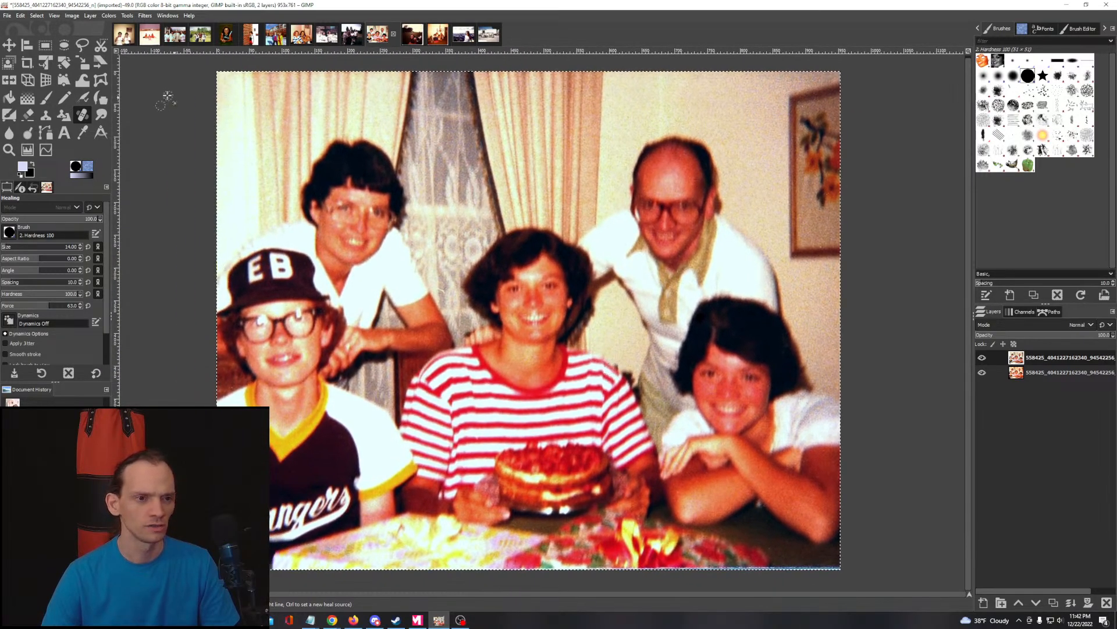
click(107, 16)
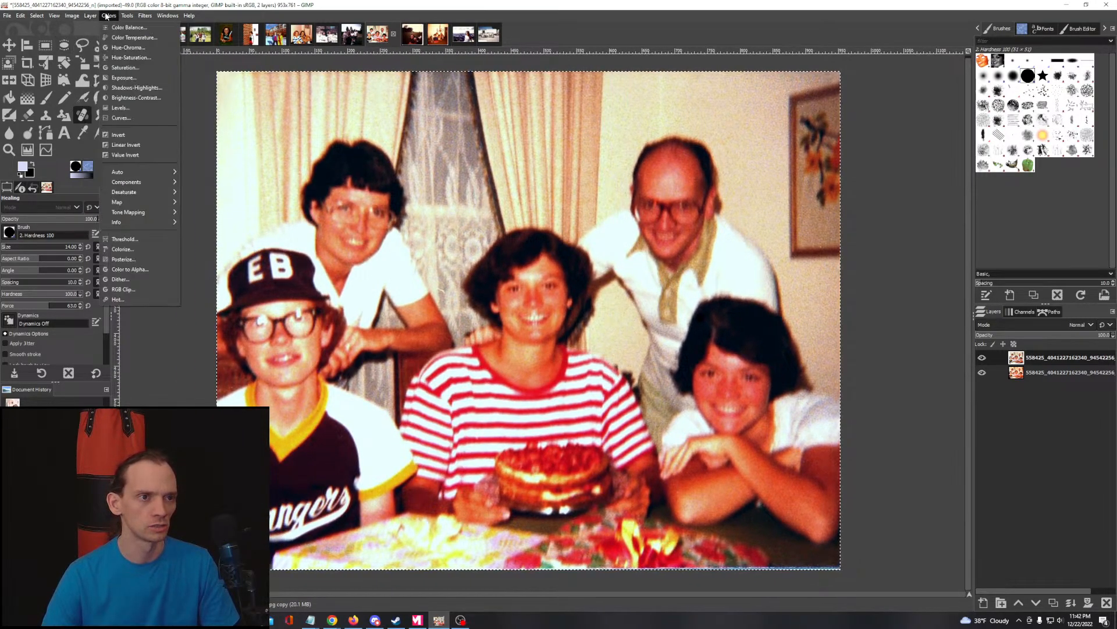
click(122, 78)
drag(200, 235, 143, 85)
click(138, 138)
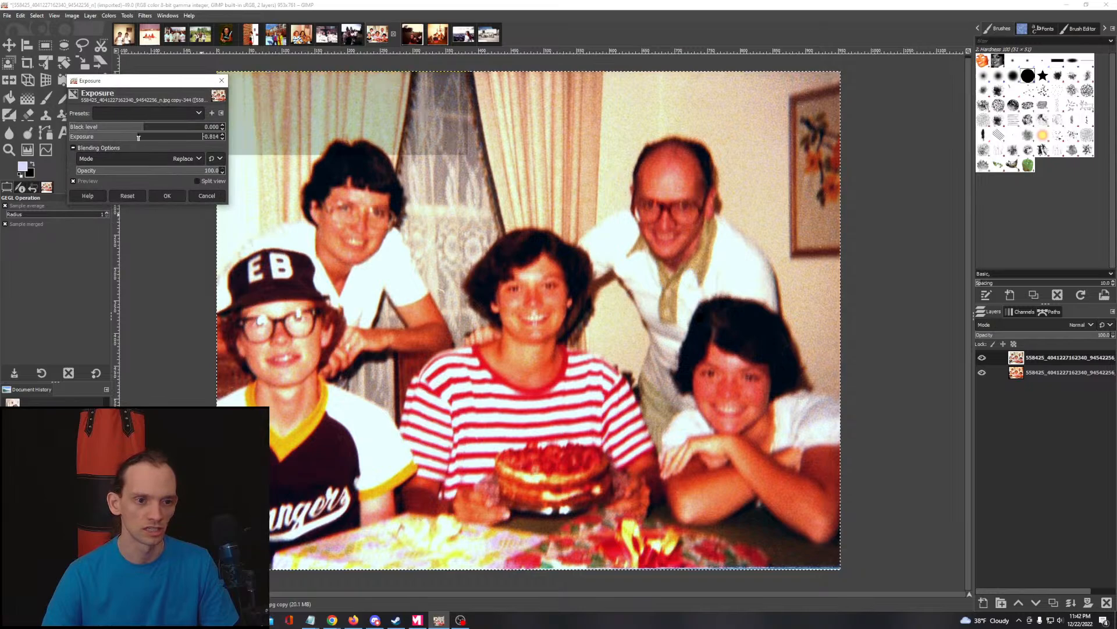
drag(139, 137, 142, 138)
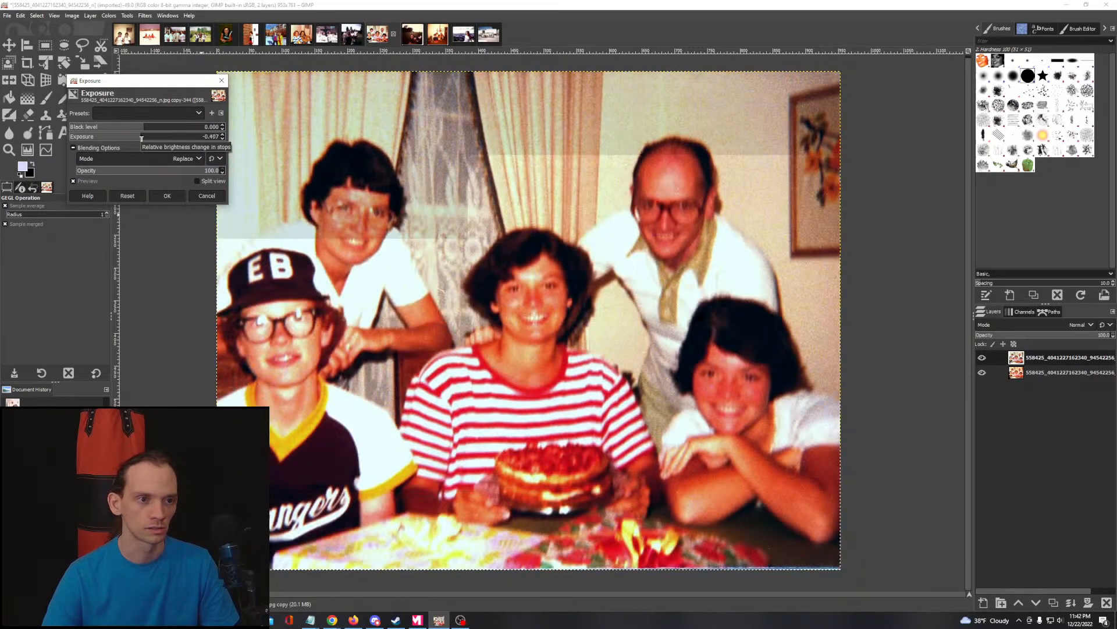
drag(142, 138, 143, 138)
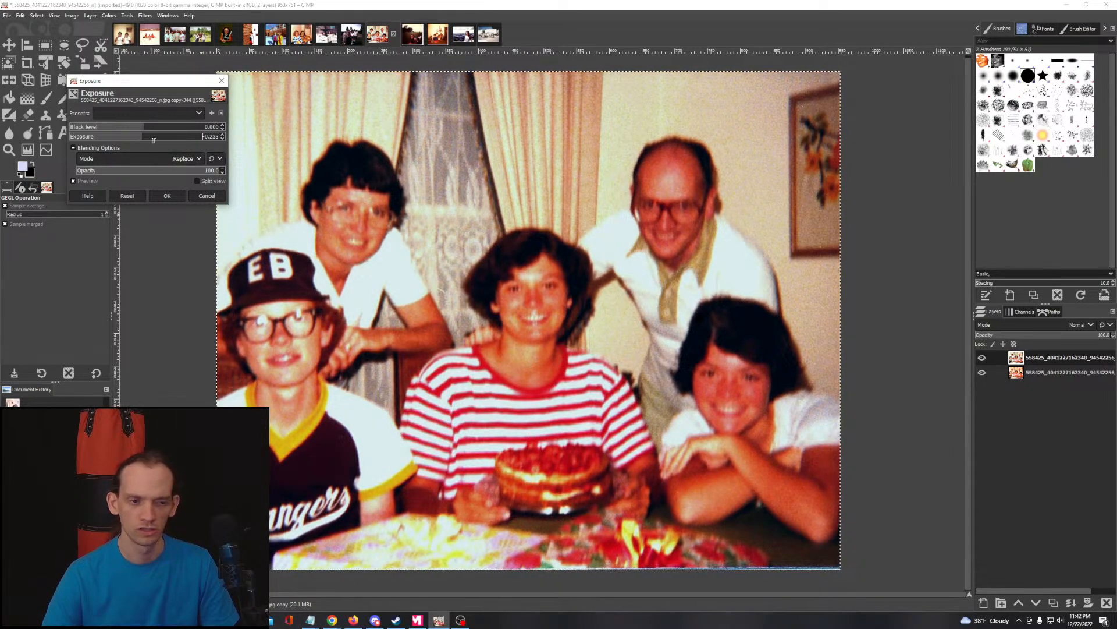
mouse_move(149, 128)
mouse_down()
mouse_move(167, 129)
mouse_move(116, 127)
mouse_move(146, 127)
mouse_up()
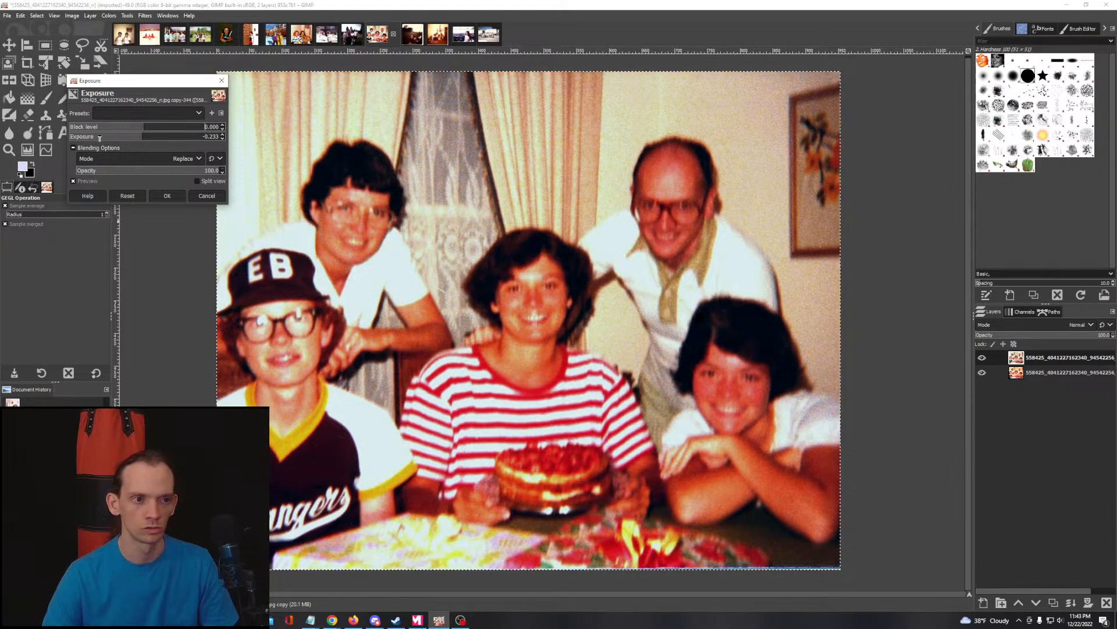
click(167, 196)
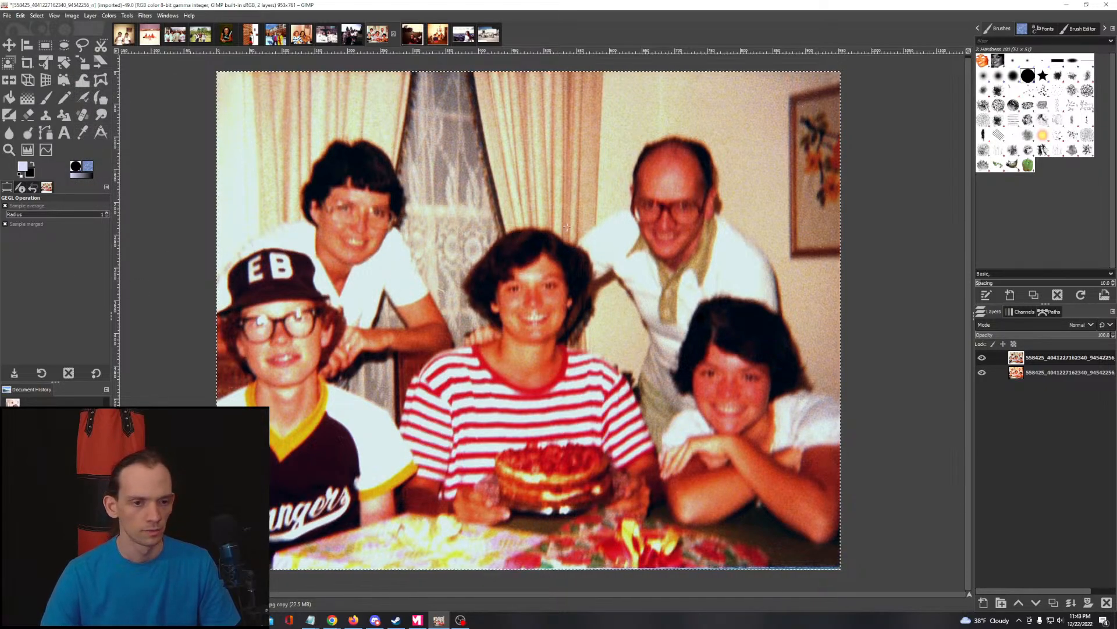
Step: Start a Shadows-Highlights adjustment on the corrected layer and lower the highlights to -7.93
click(94, 17)
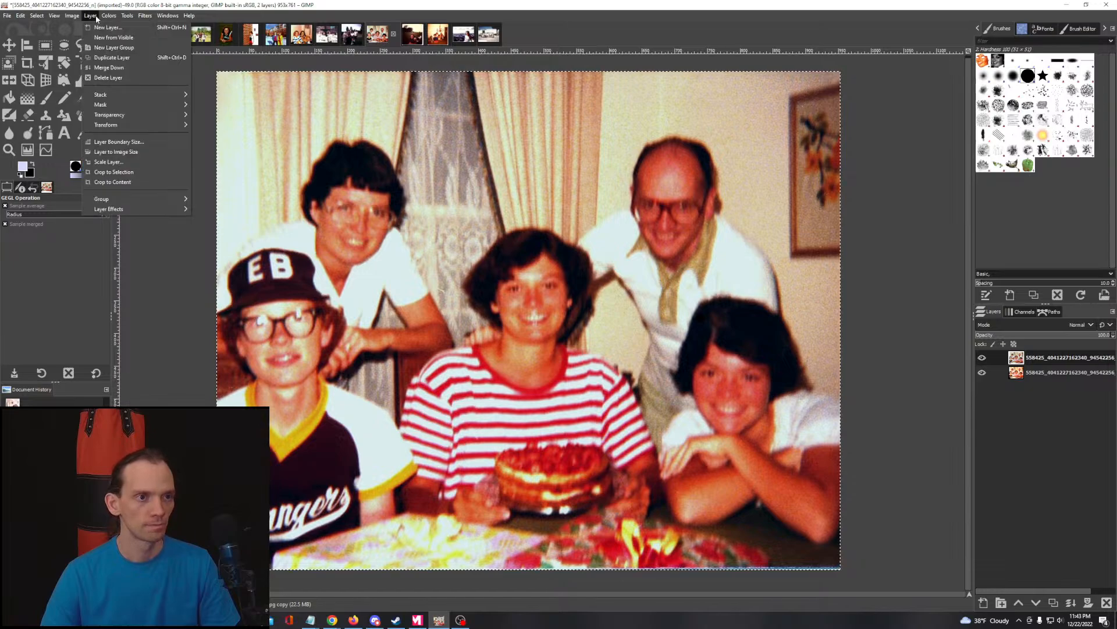
mouse_move(109, 16)
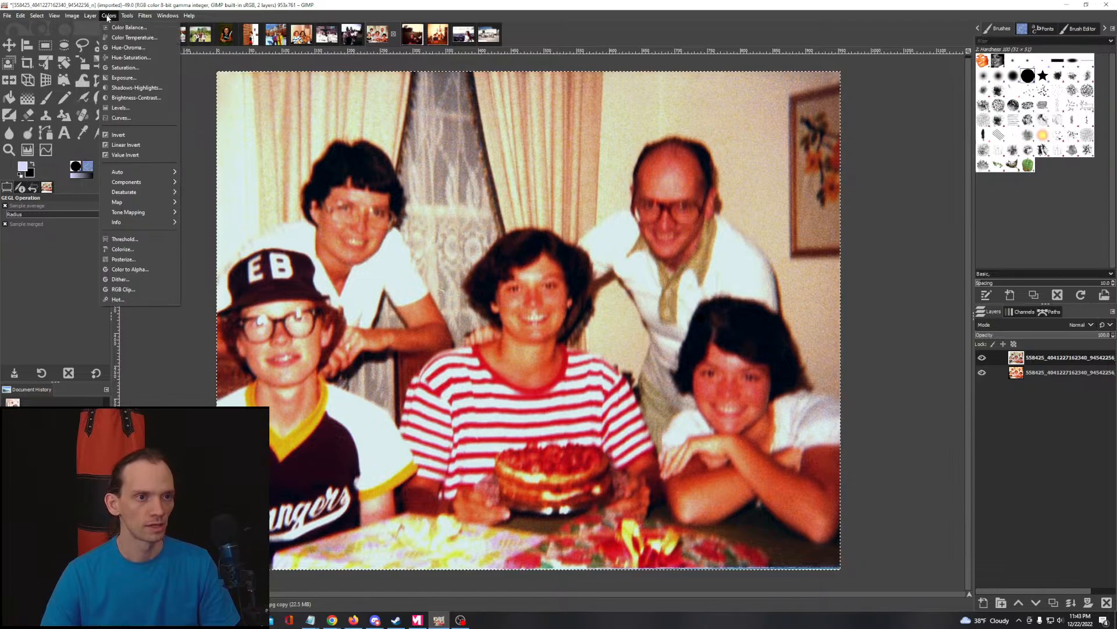
click(123, 88)
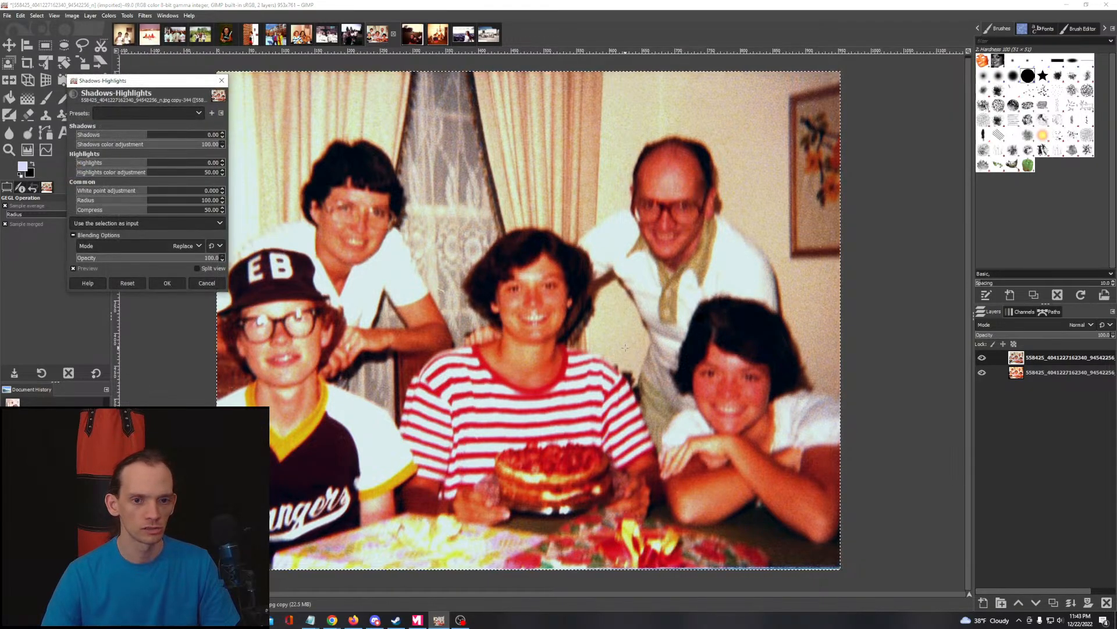
drag(625, 348, 550, 291)
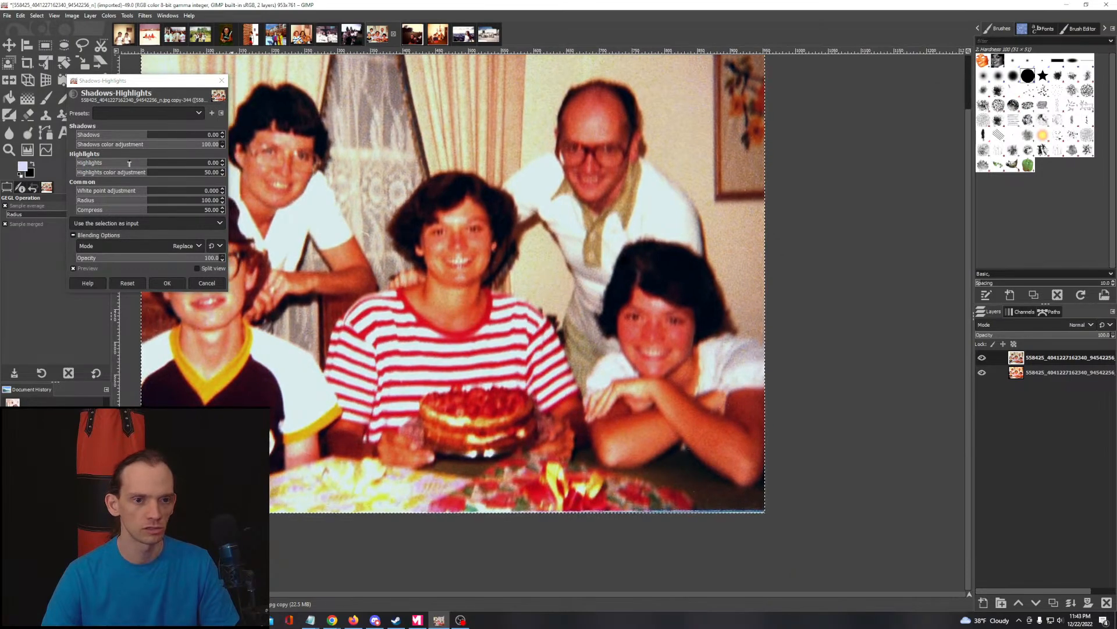
drag(129, 164, 109, 163)
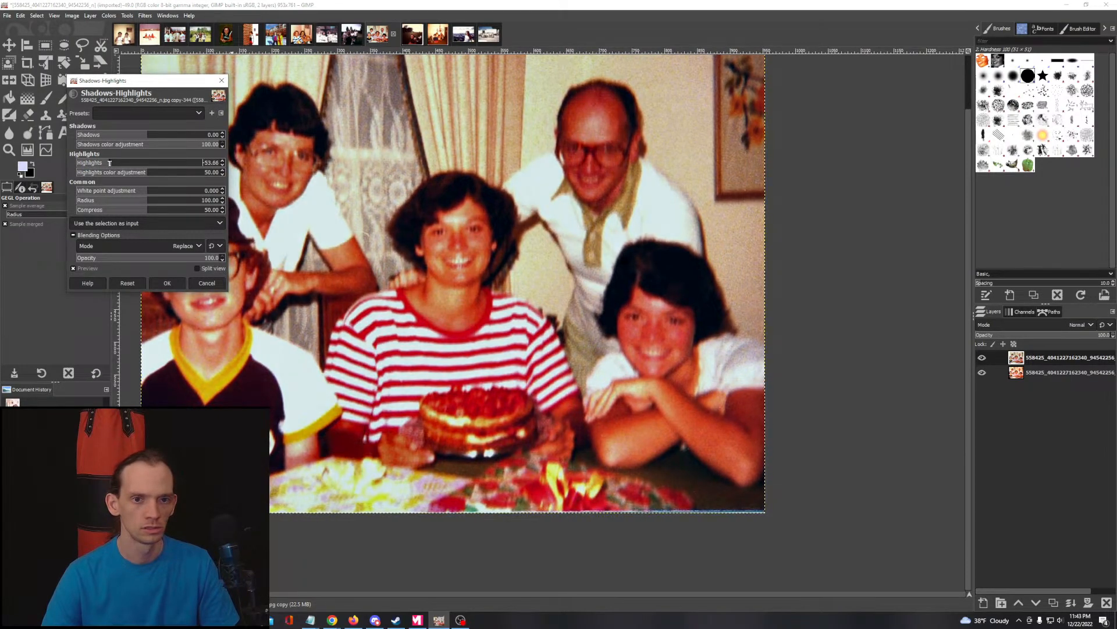
click(142, 164)
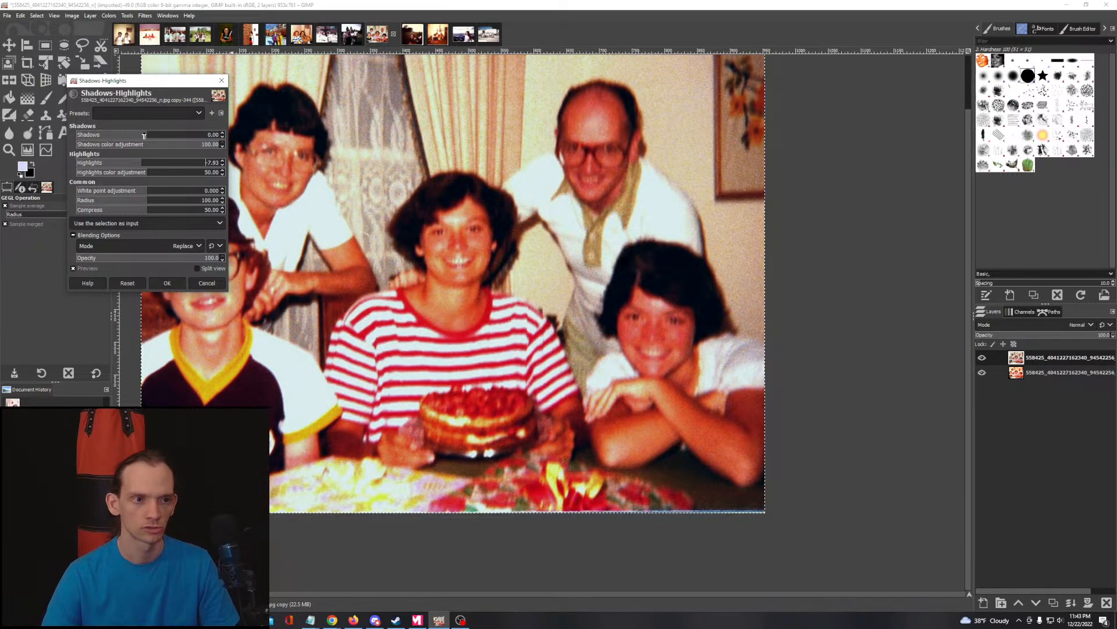
Step: Try raising the shadows to about 69, set them back to 0, and apply the Shadows-Highlights adjustment
click(182, 137)
mouse_move(182, 137)
mouse_down()
mouse_move(254, 135)
mouse_move(152, 140)
mouse_move(198, 139)
mouse_up()
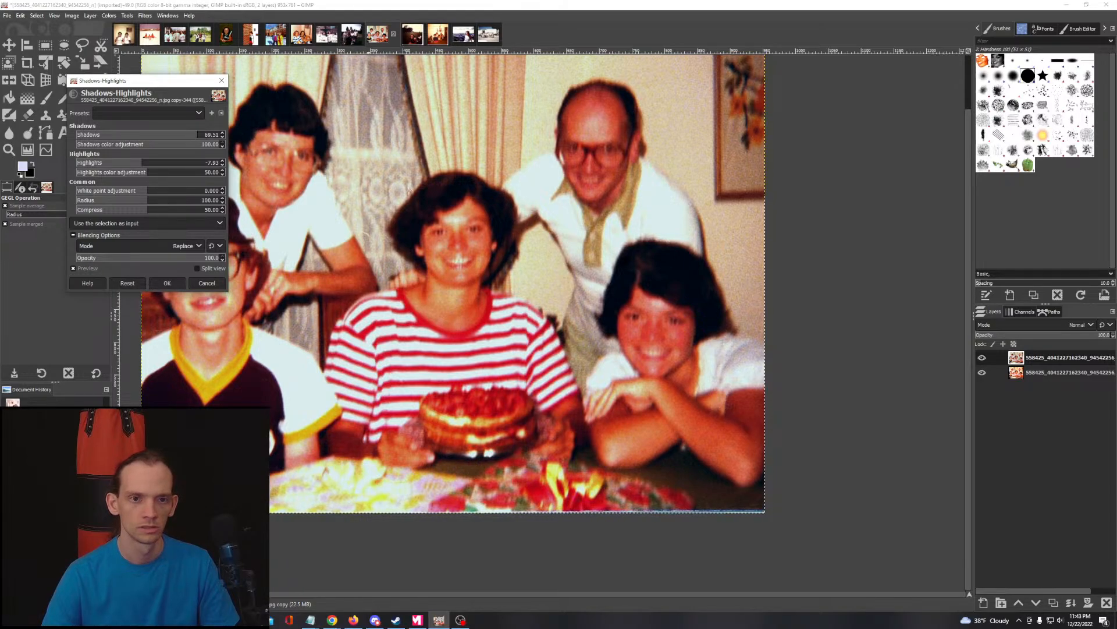
drag(410, 198, 475, 279)
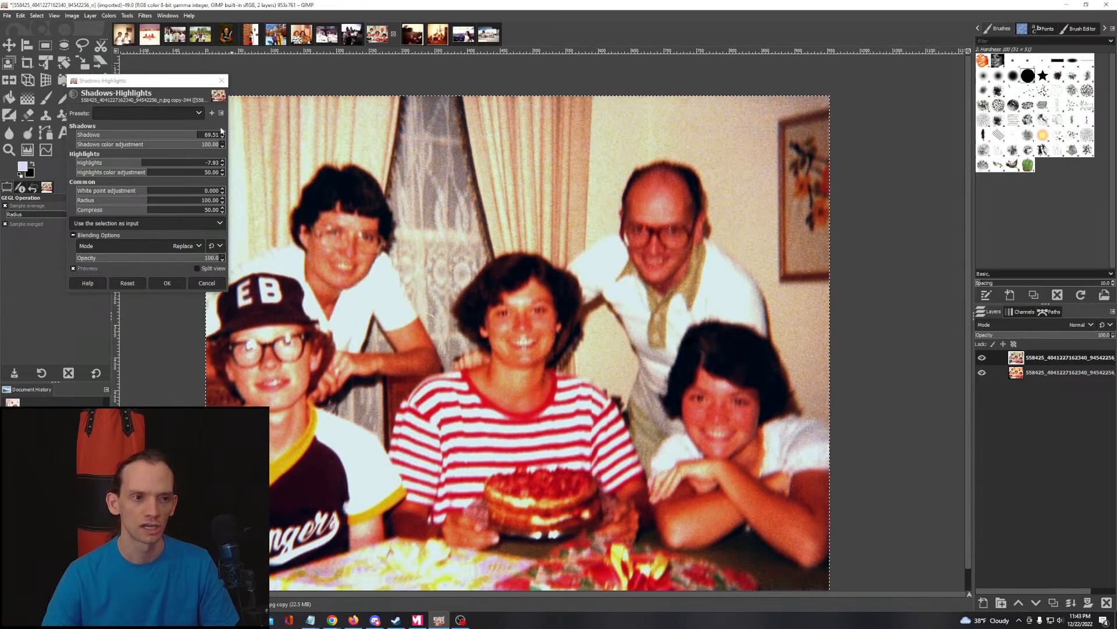
triple_click(142, 138)
text(0)
key(Return)
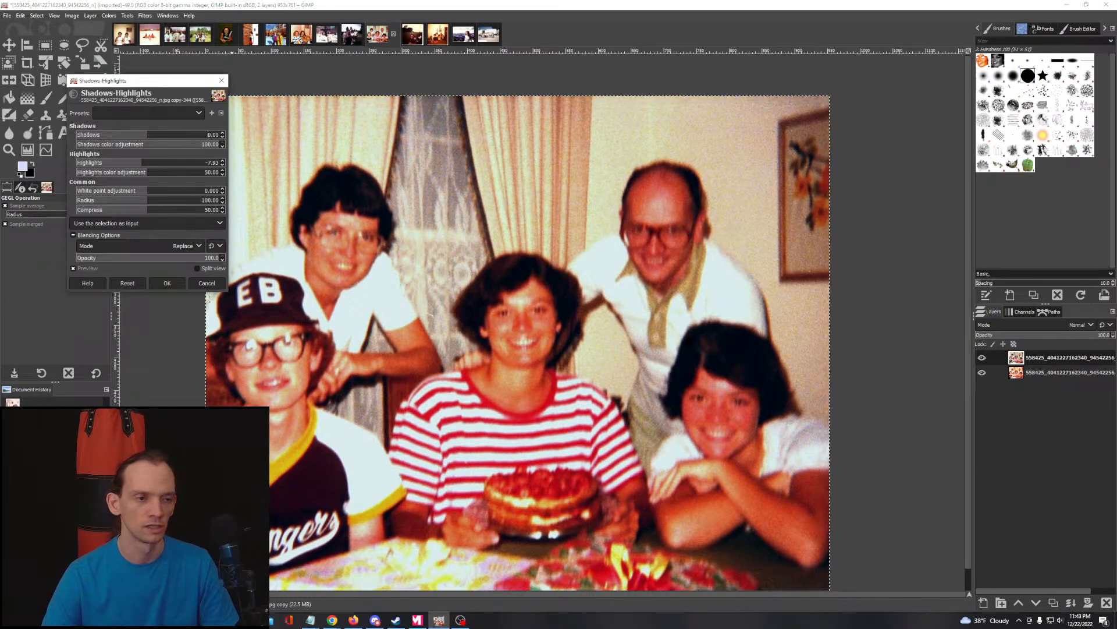
click(167, 283)
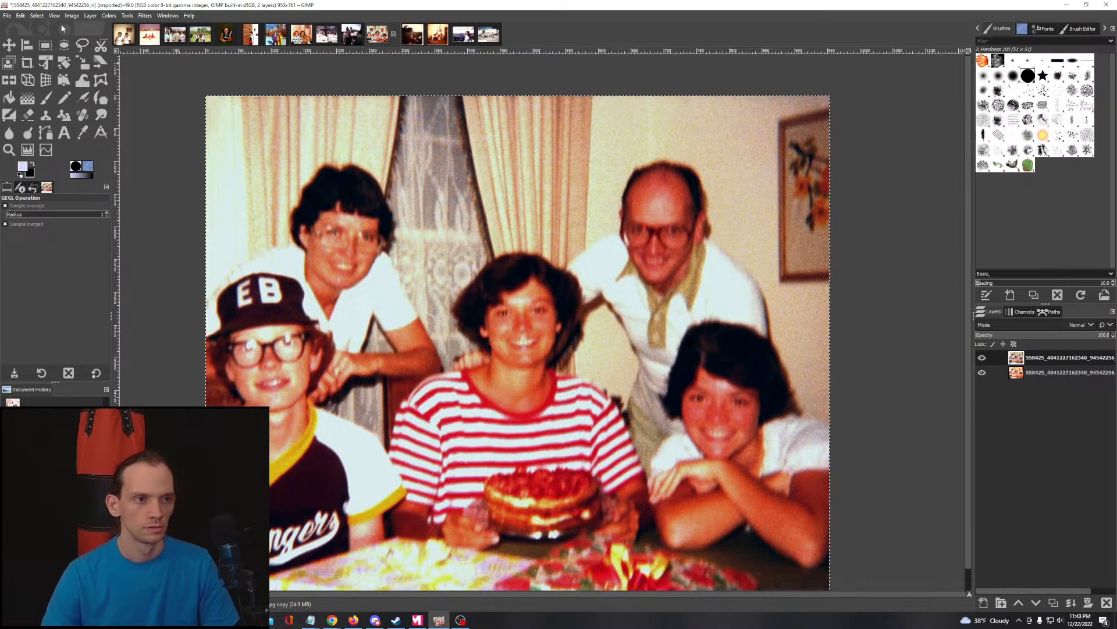
Step: Fuzzy-select the face and neck of the woman in the striped shirt and remove the holes from the selection
click(127, 15)
mouse_move(169, 28)
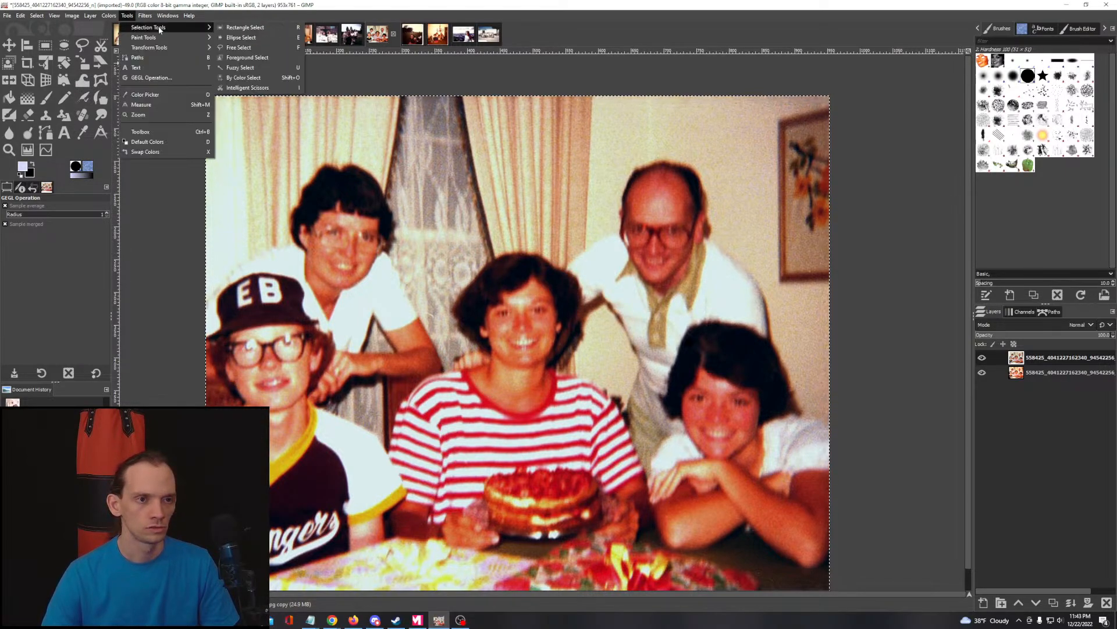
click(241, 67)
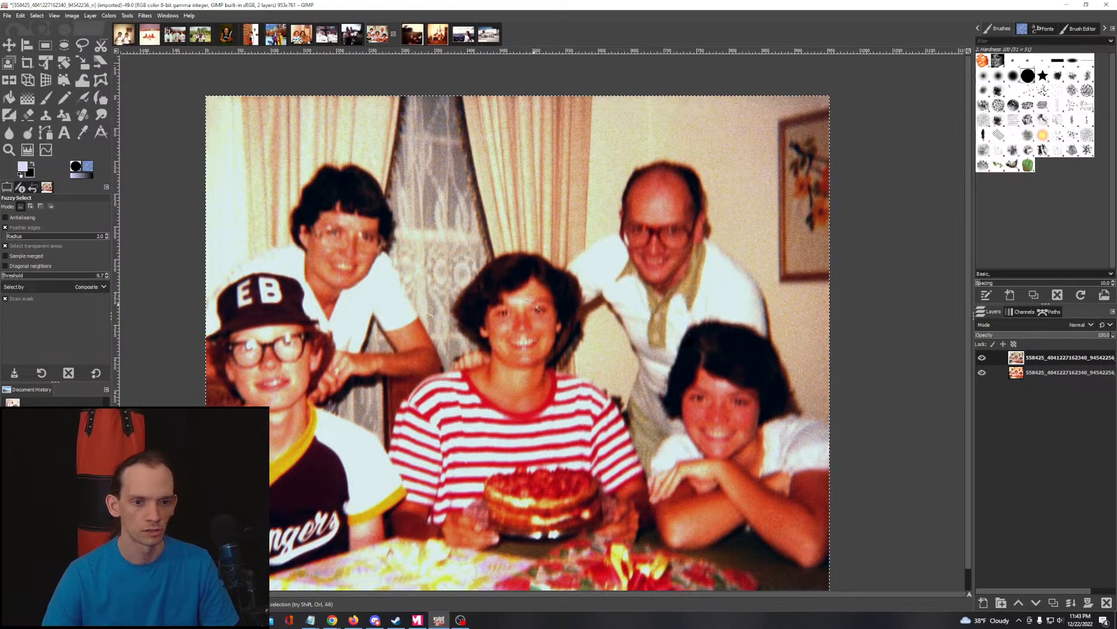
drag(537, 295, 530, 378)
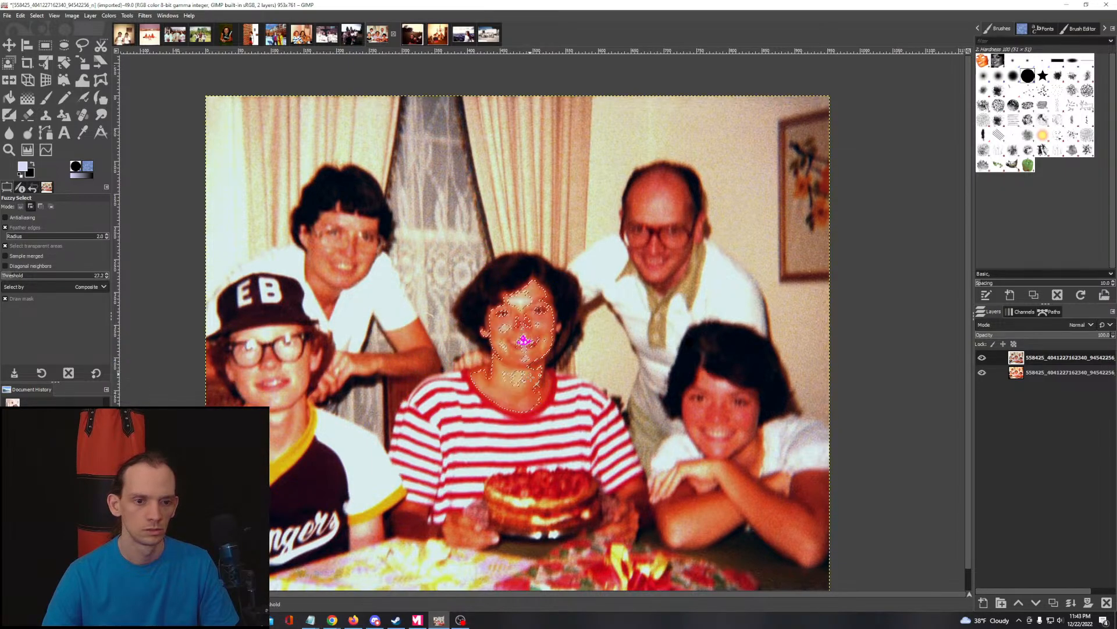
mouse_move(547, 498)
mouse_down()
mouse_move(550, 511)
mouse_move(551, 487)
mouse_up()
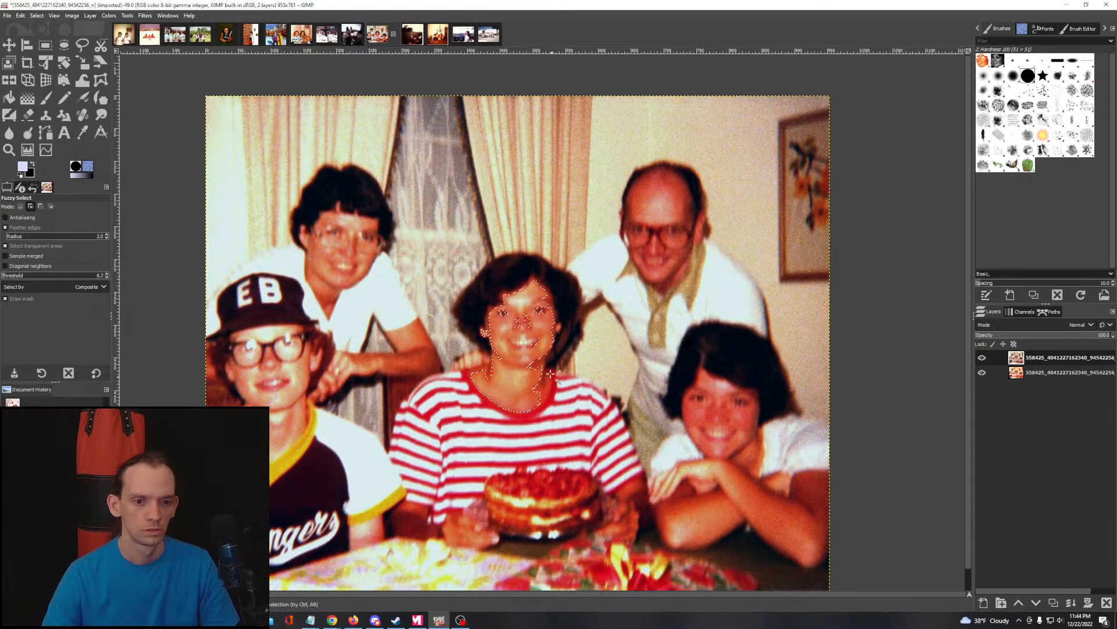
drag(540, 363, 548, 397)
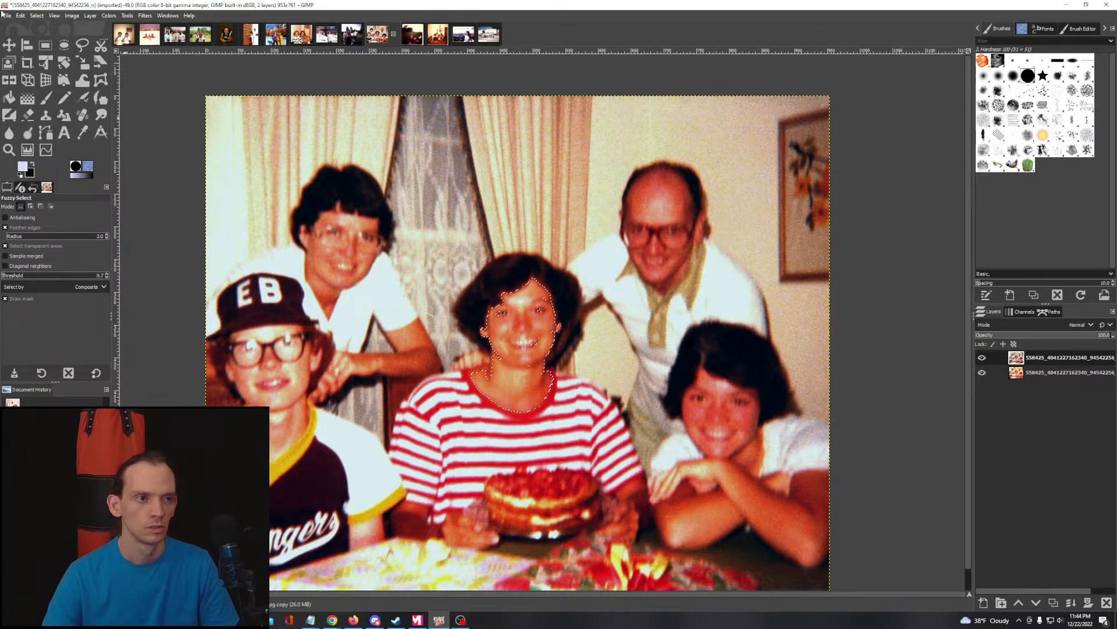
click(37, 16)
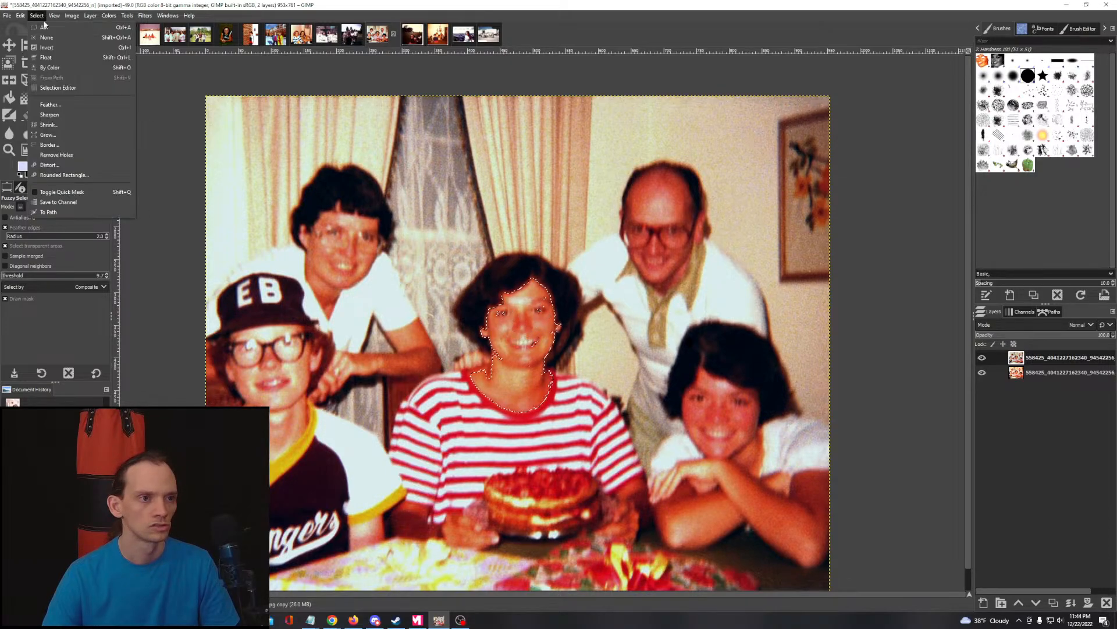
click(81, 152)
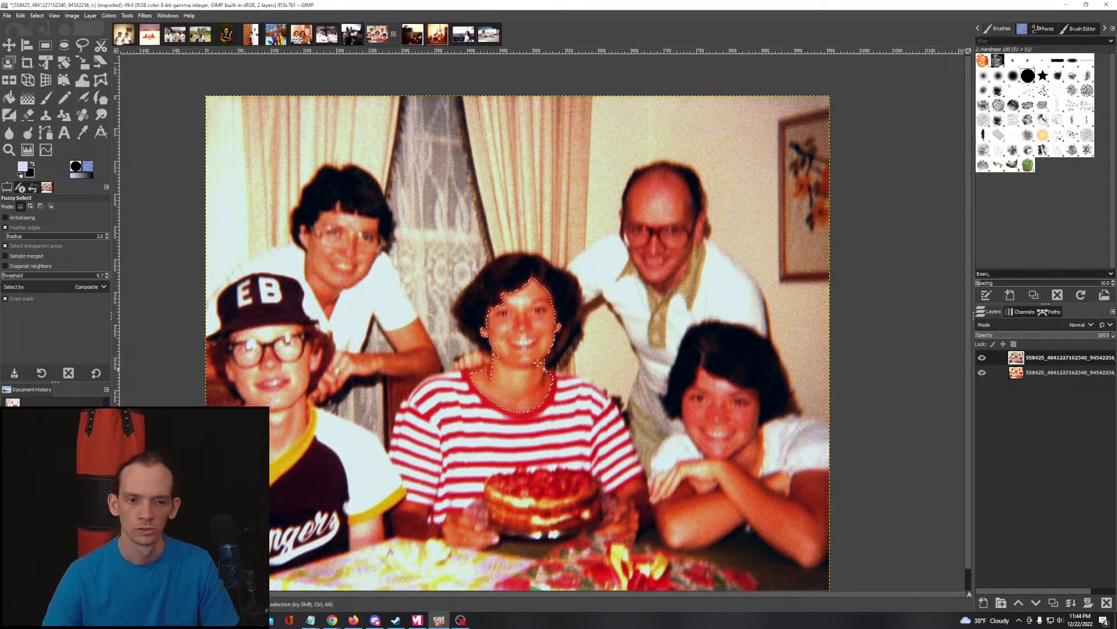
Step: Add the face, hands and arms of the girl resting on her arms to the selection, removing its holes
drag(722, 402, 491, 436)
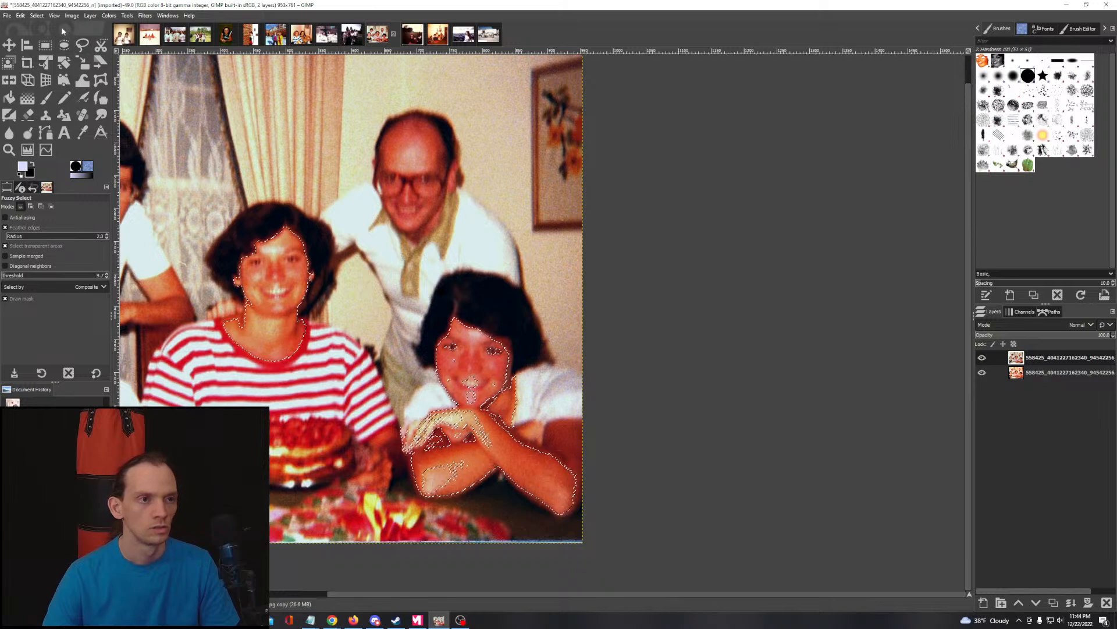
click(43, 20)
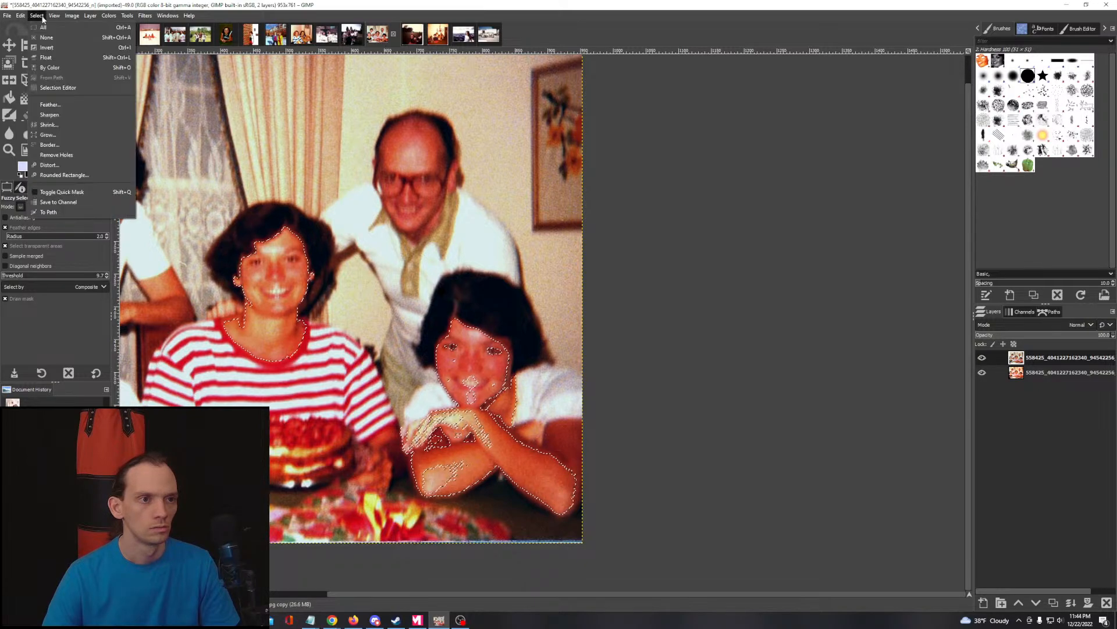
click(60, 156)
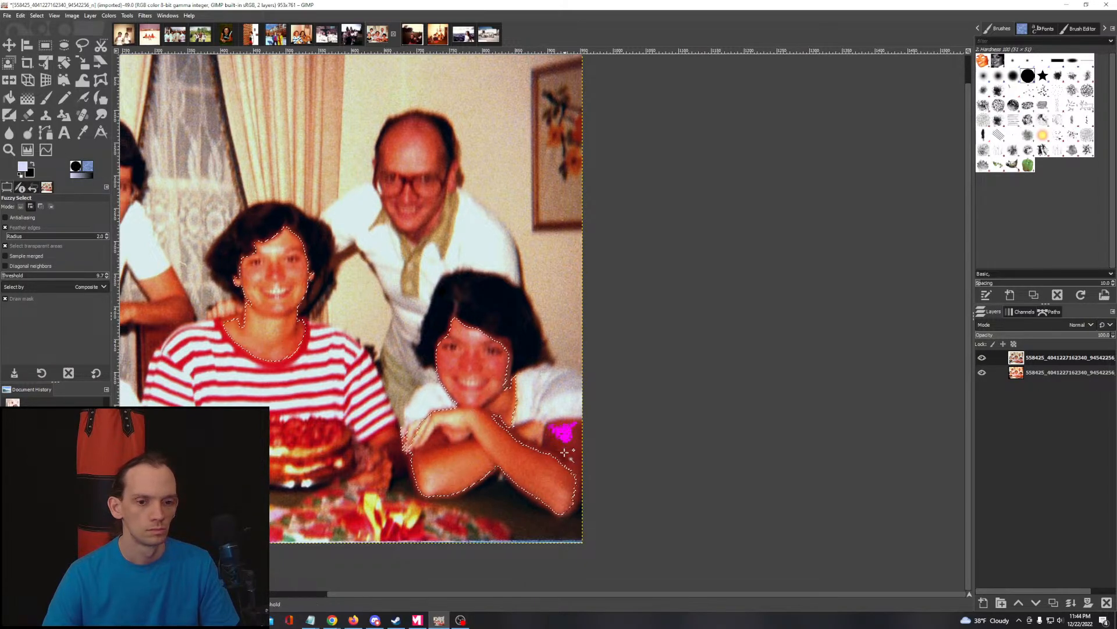
drag(541, 454, 572, 464)
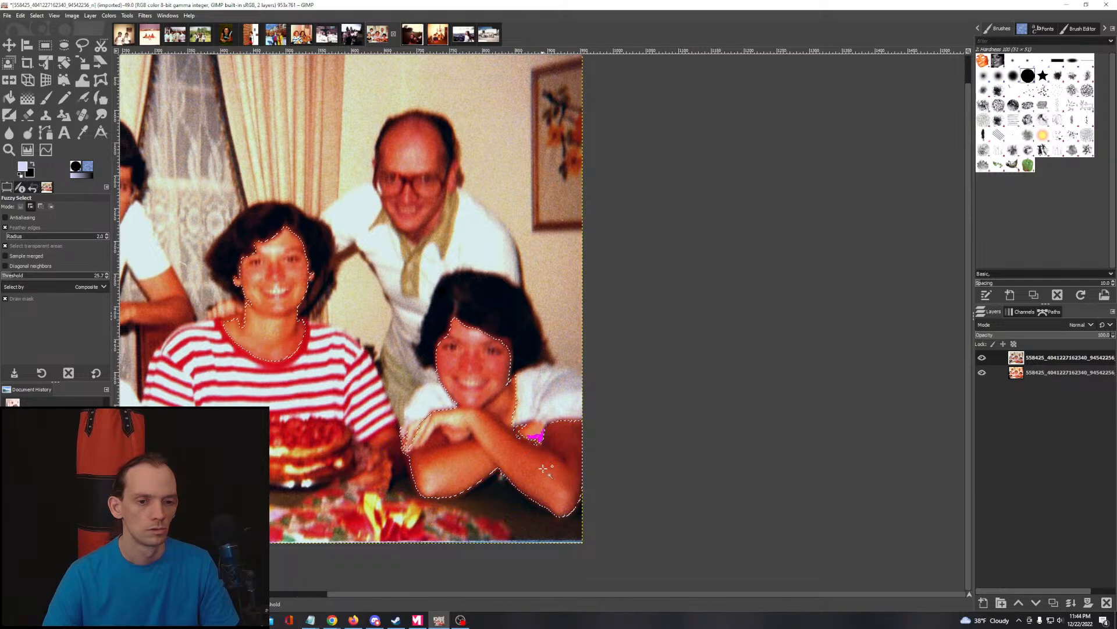
drag(550, 492, 543, 462)
Step: Add the balding man's face, including his forehead and the area around his glasses, to the skin selection
drag(413, 134, 424, 203)
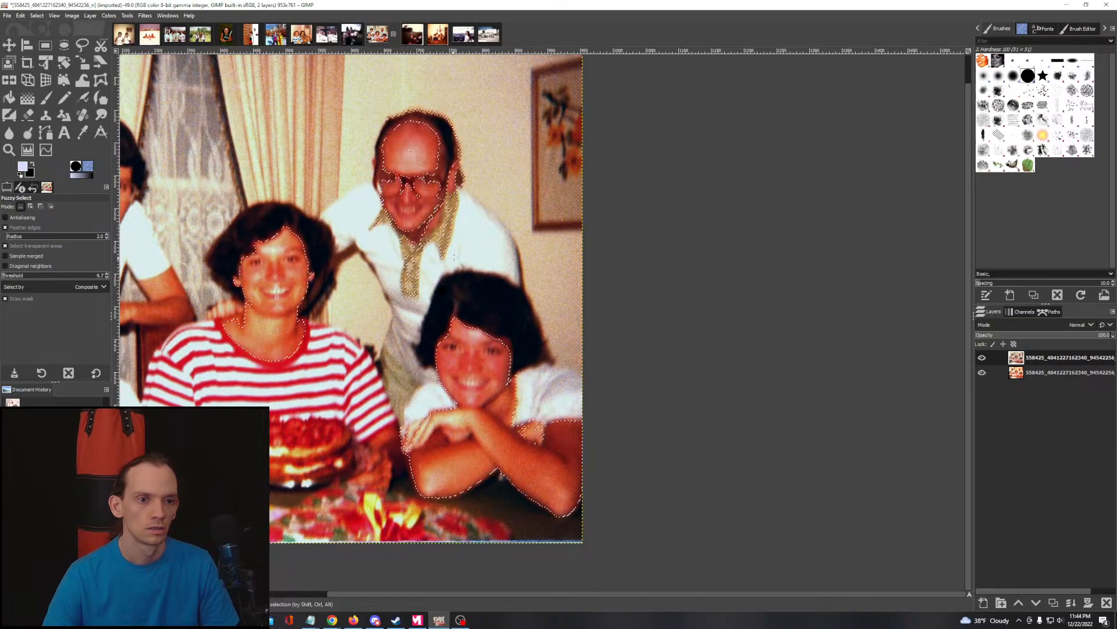
drag(447, 242, 449, 294)
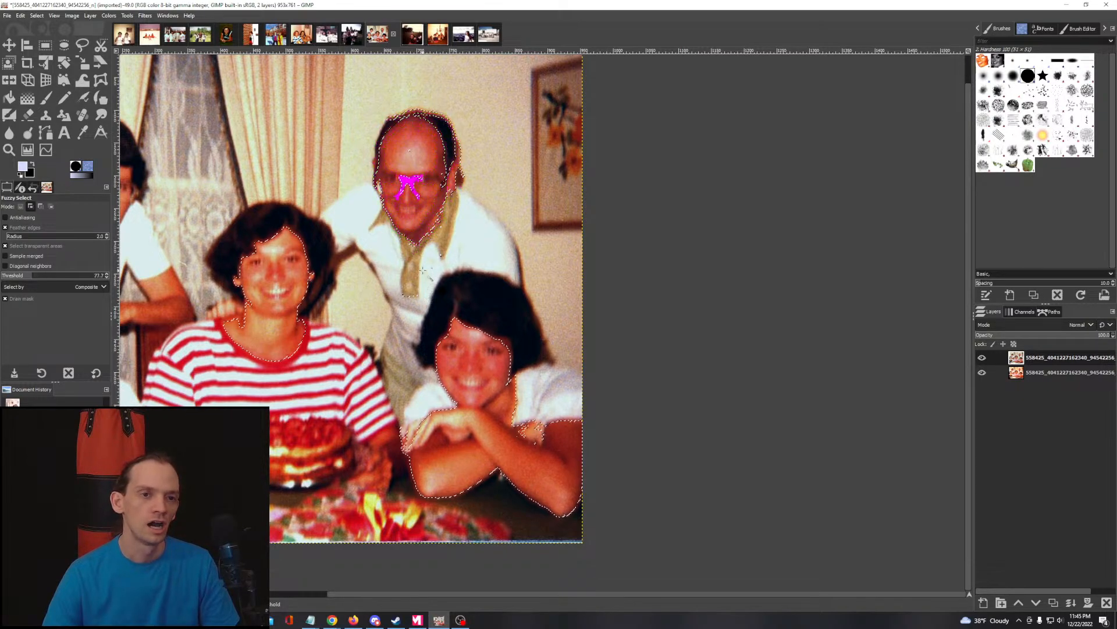
drag(423, 270, 423, 271)
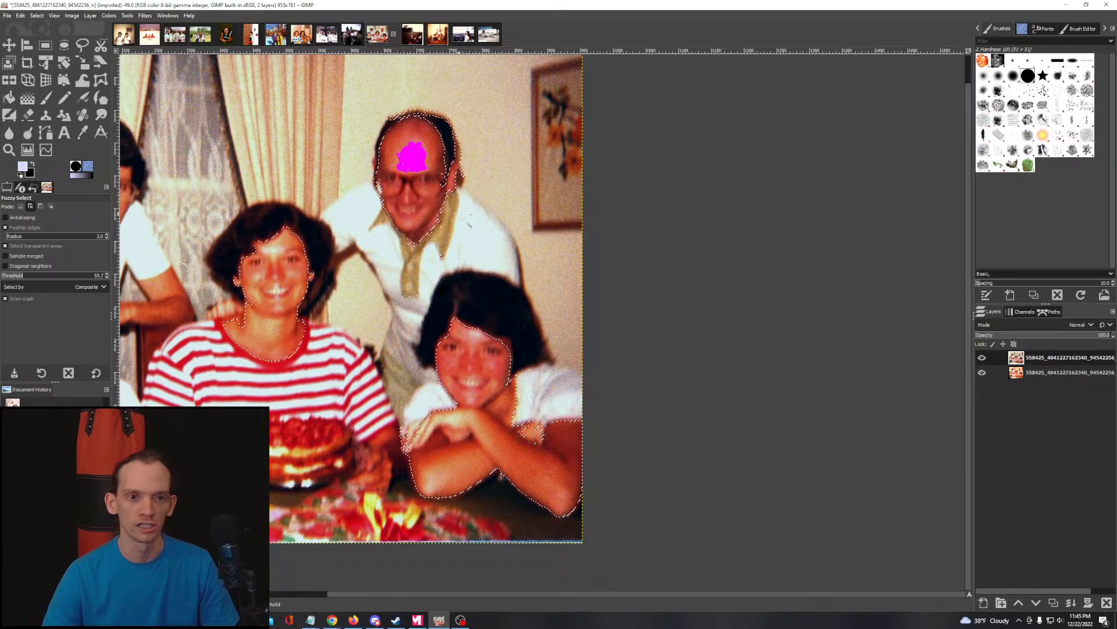
drag(524, 284, 480, 232)
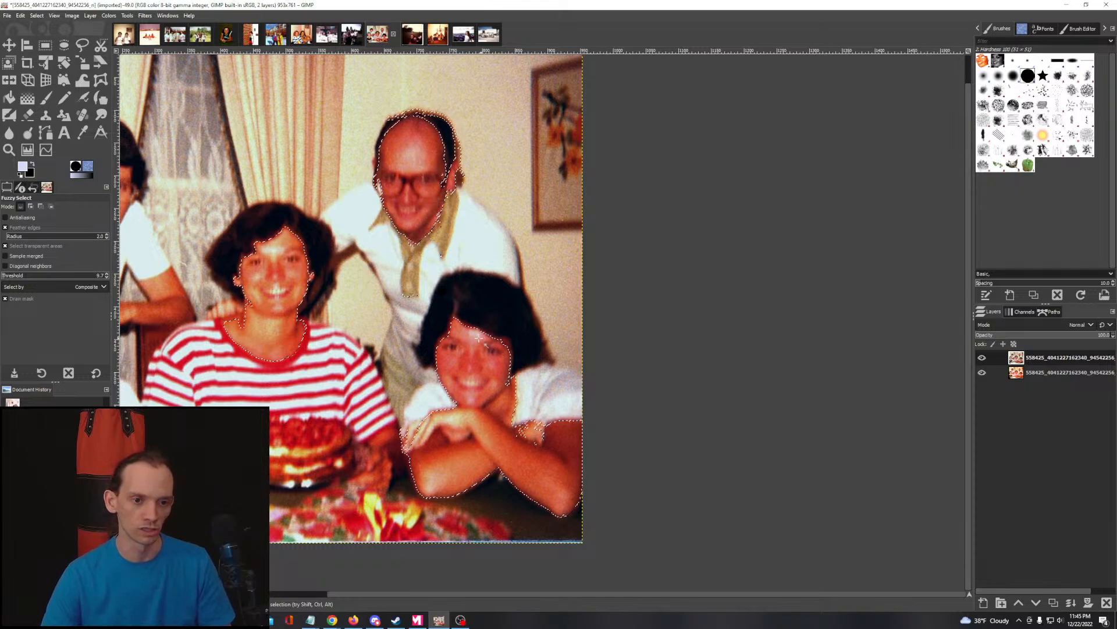
drag(362, 399, 574, 374)
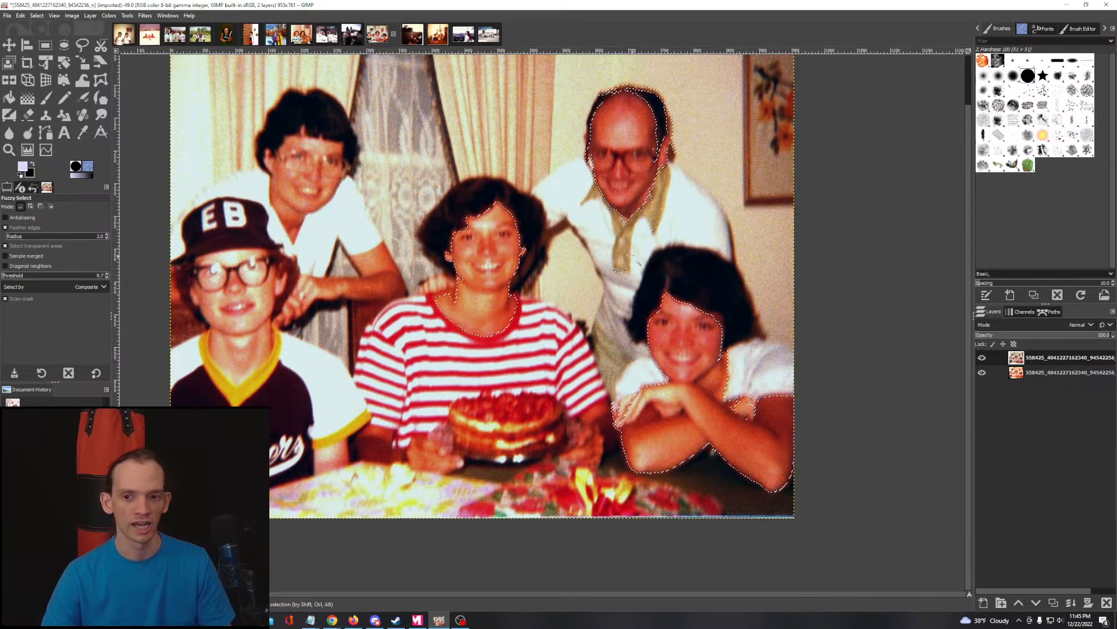
drag(603, 259, 483, 289)
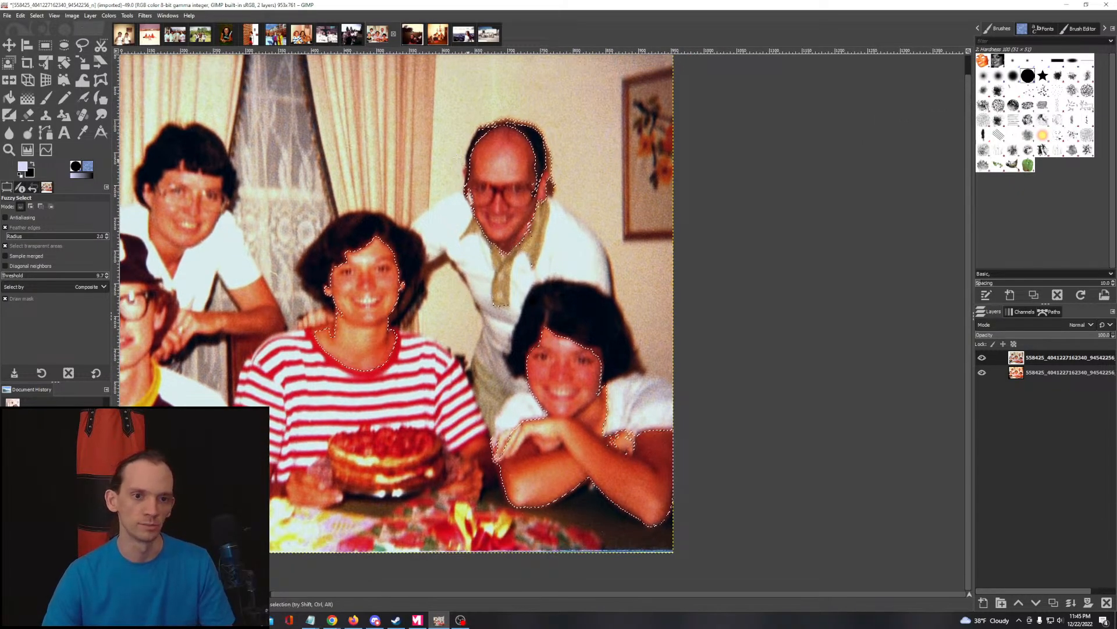
Step: Open Curves on the selected skin, try lowering the red channel's white end to output 0, and reset that channel
click(109, 16)
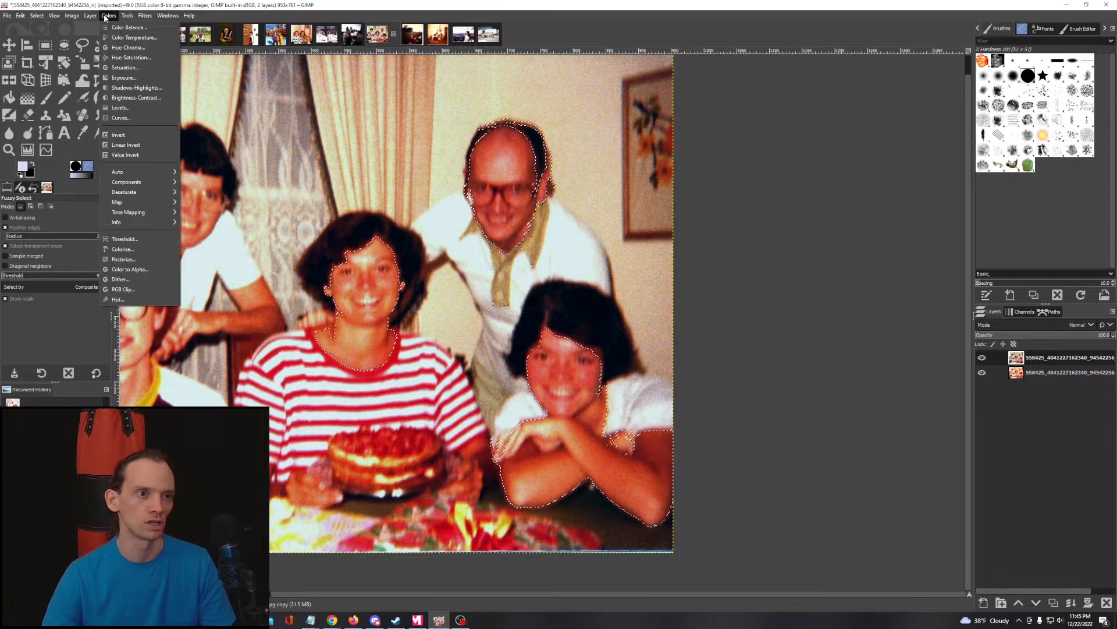
click(120, 118)
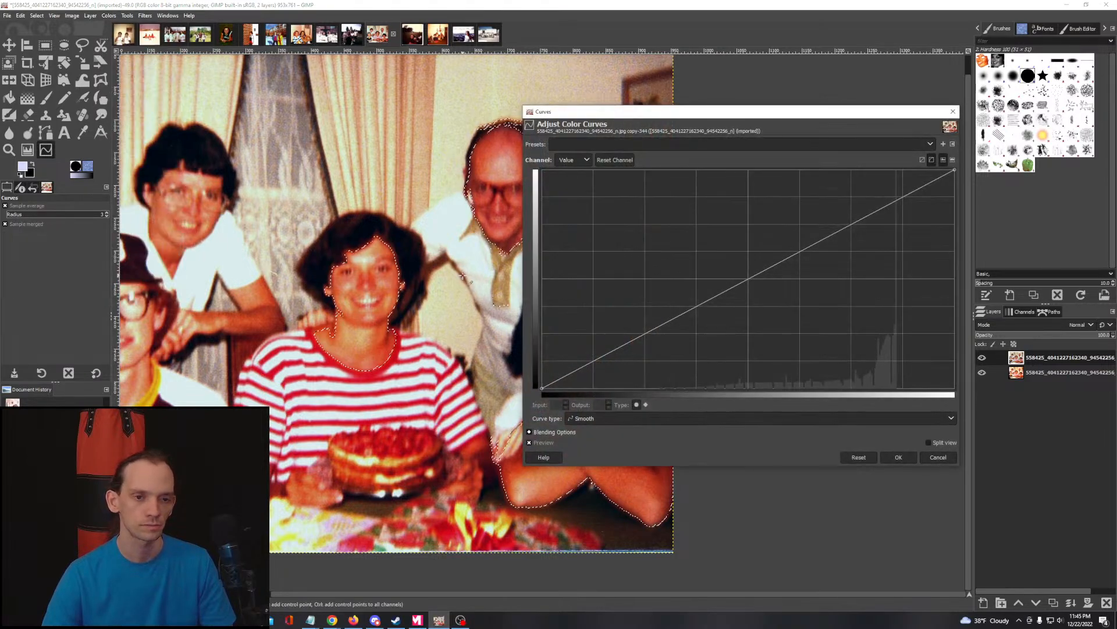
drag(458, 279, 273, 256)
click(572, 159)
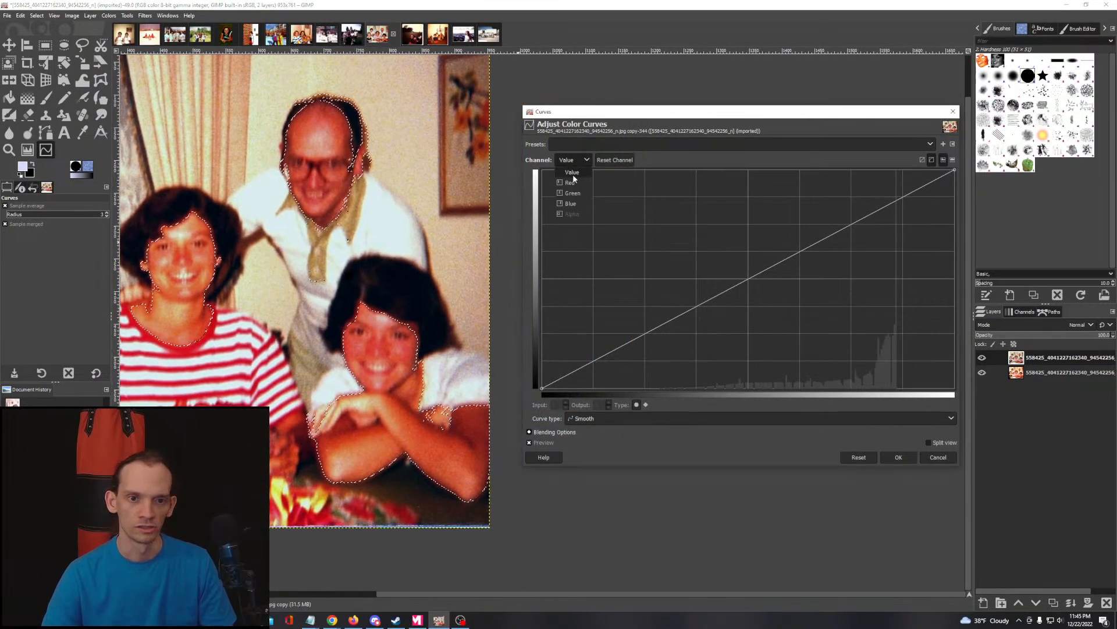
click(570, 182)
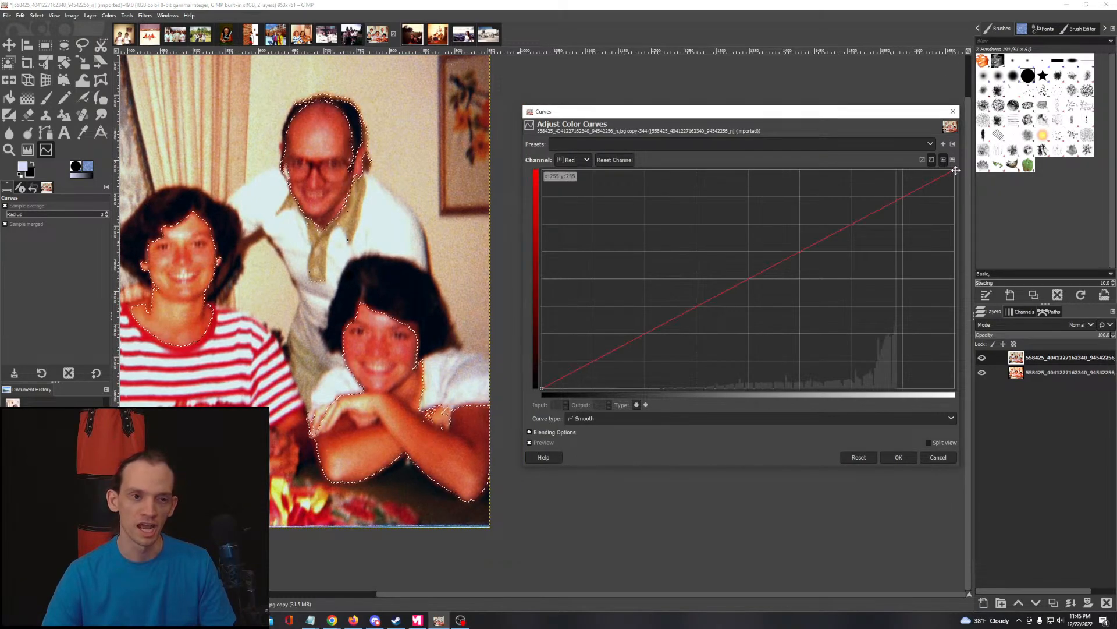
drag(956, 171, 955, 388)
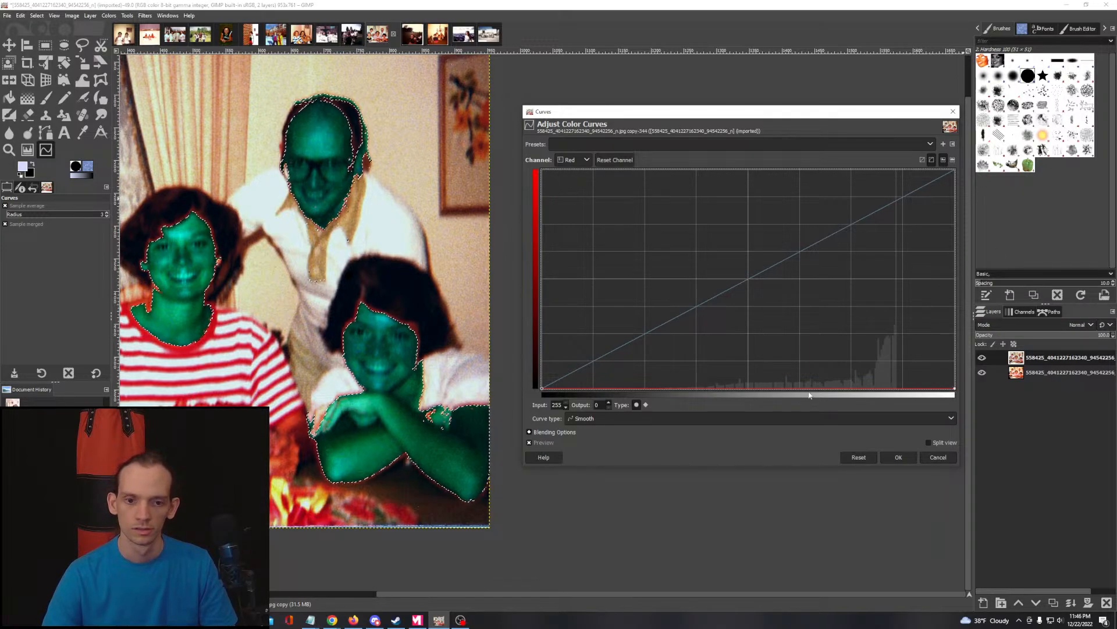
click(615, 159)
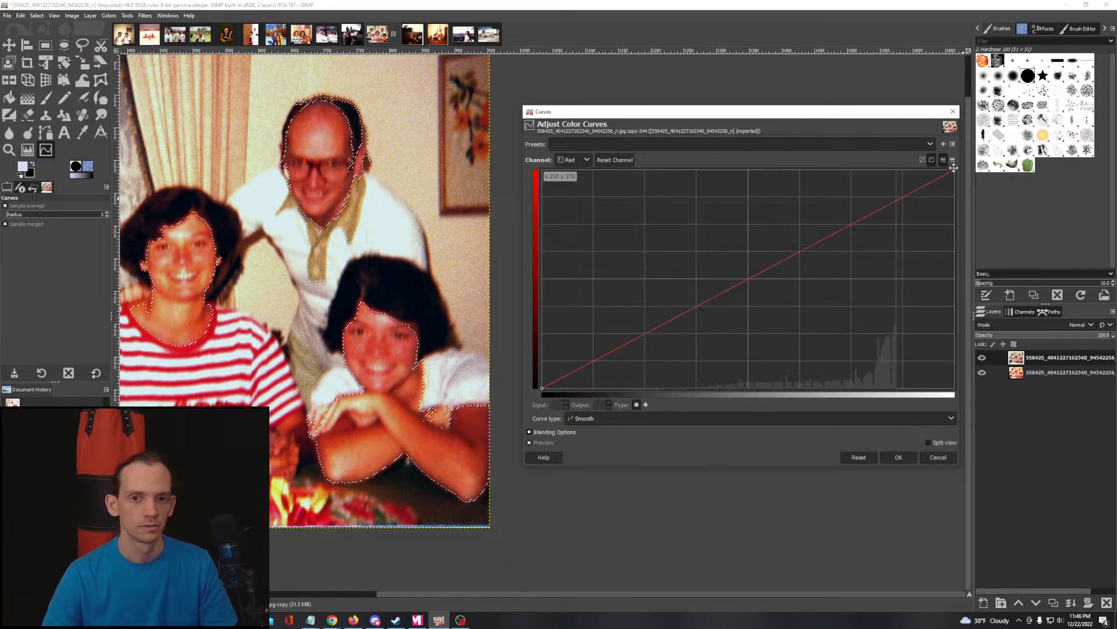
Step: Lower the red curve's white end to output 234, shift its black end inward along the input axis, and apply Curves
drag(955, 171, 956, 178)
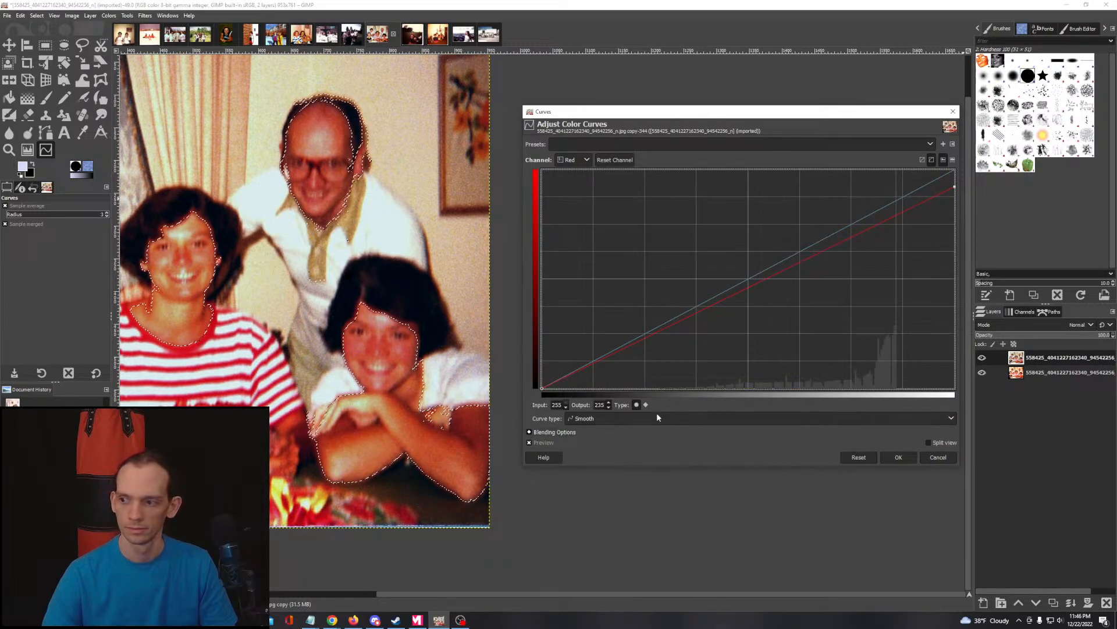
drag(541, 389, 573, 388)
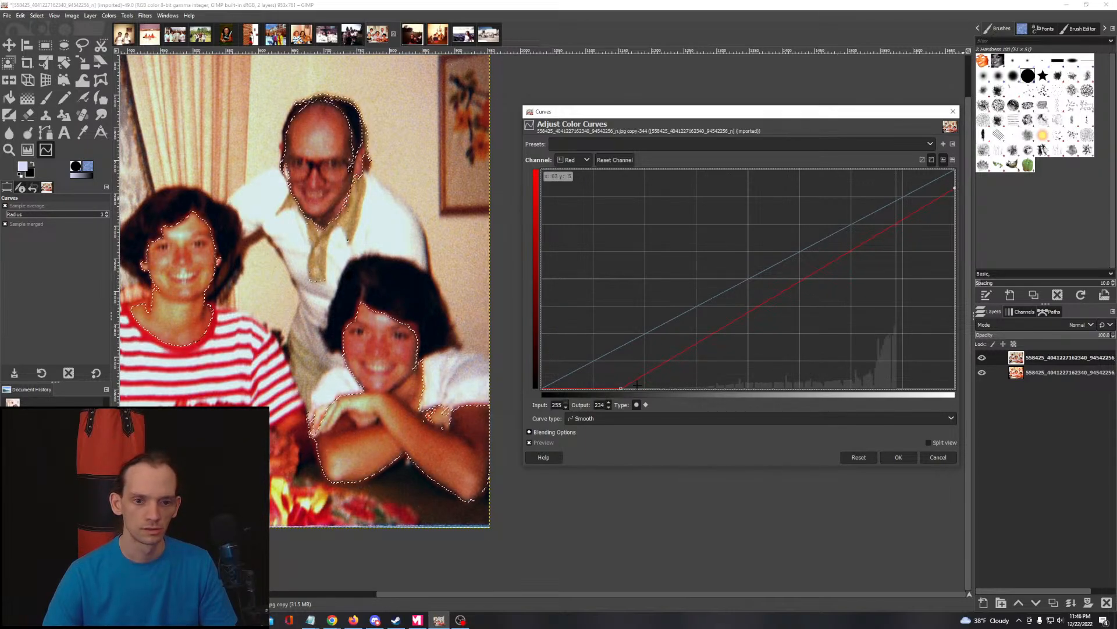
click(898, 456)
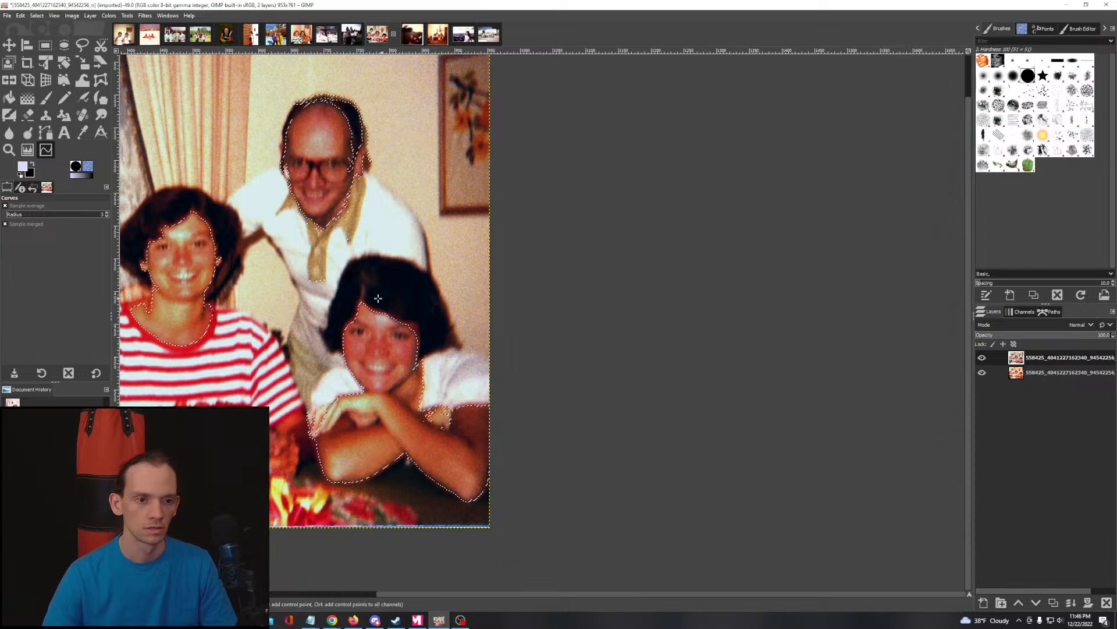
Step: Select the whole image to check the skin tones, and undo back to the skin selection before the red Curves adjustment
scroll(507, 317, up, 1)
drag(507, 317, 552, 319)
key(ctrl+a)
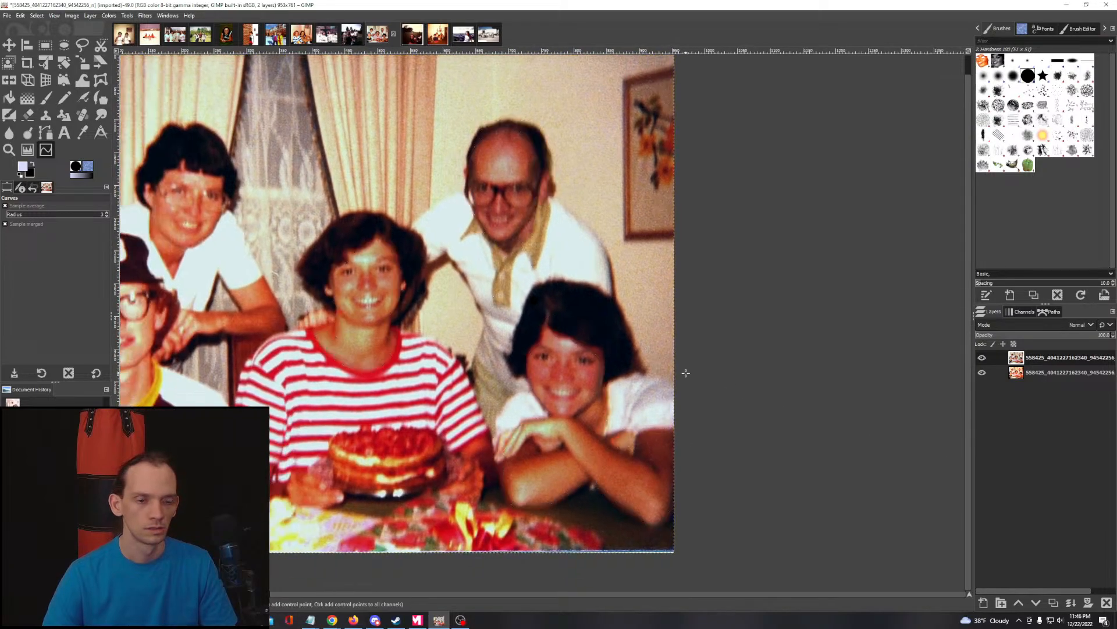
key(ctrl+z)
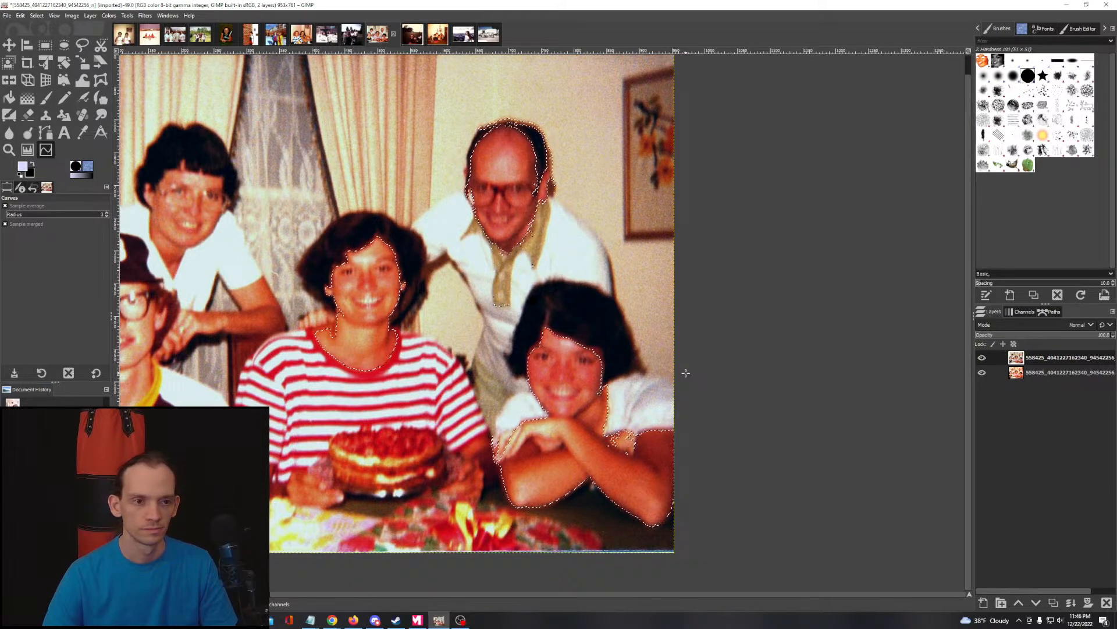
Step: Grow the selection around the skin areas after checking its edges up close
click(36, 16)
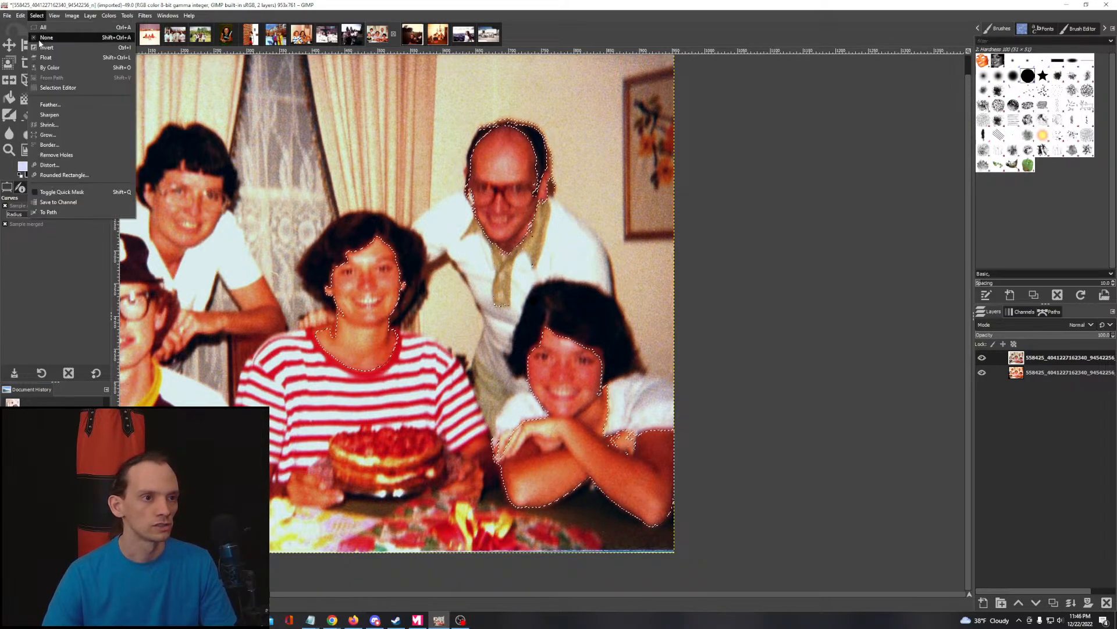
click(52, 134)
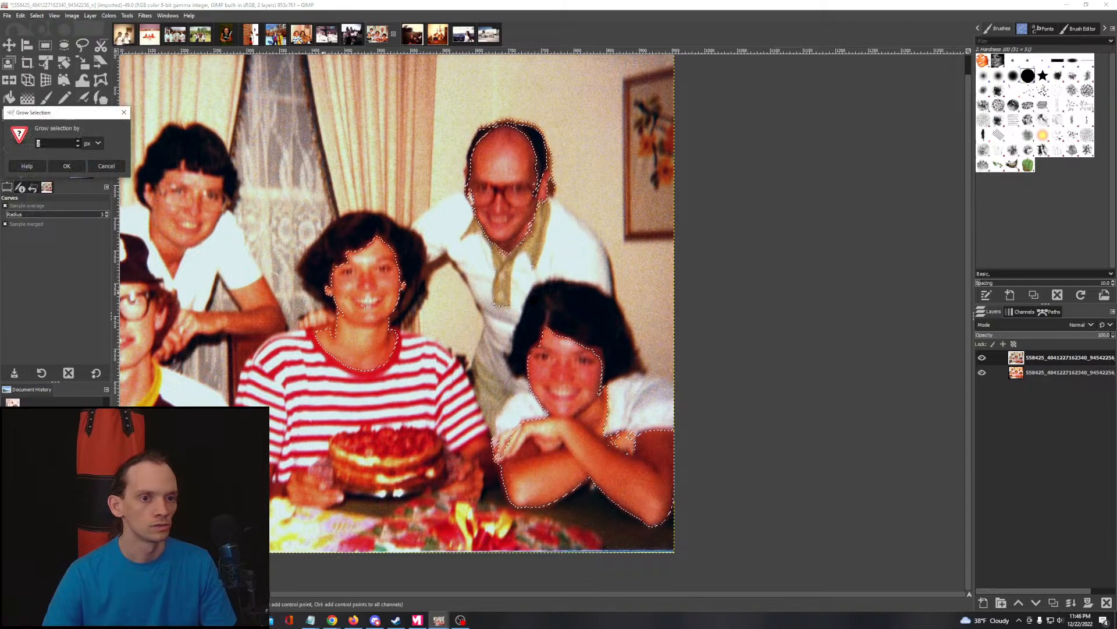
ctrl+scroll(352, 274, up, 5)
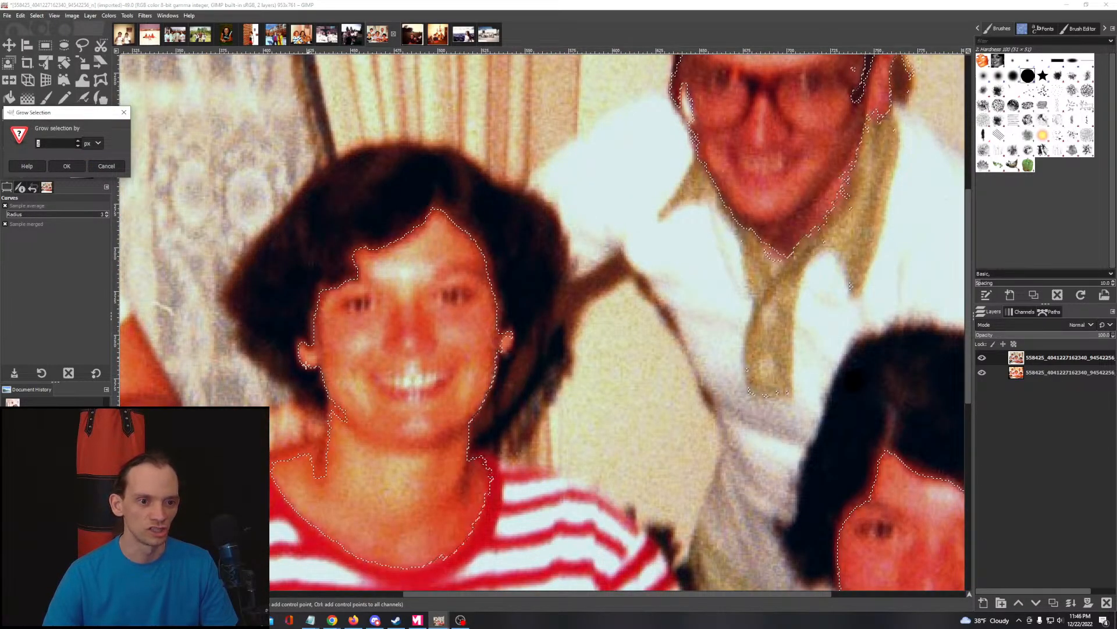
ctrl+scroll(403, 359, down, 2)
ctrl+scroll(403, 360, down, 4)
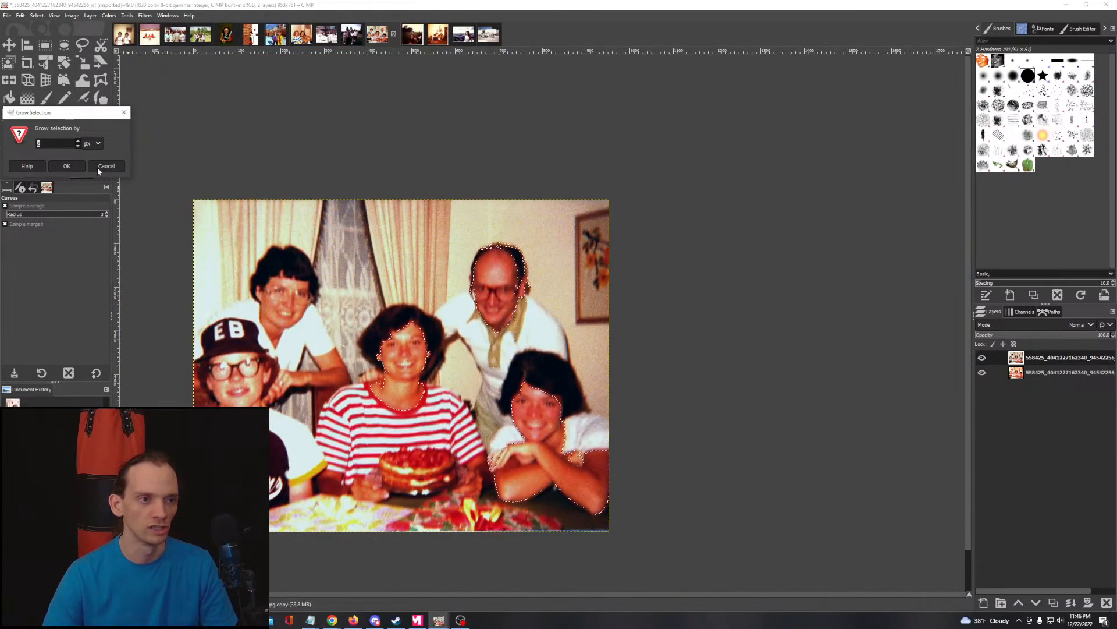
click(80, 166)
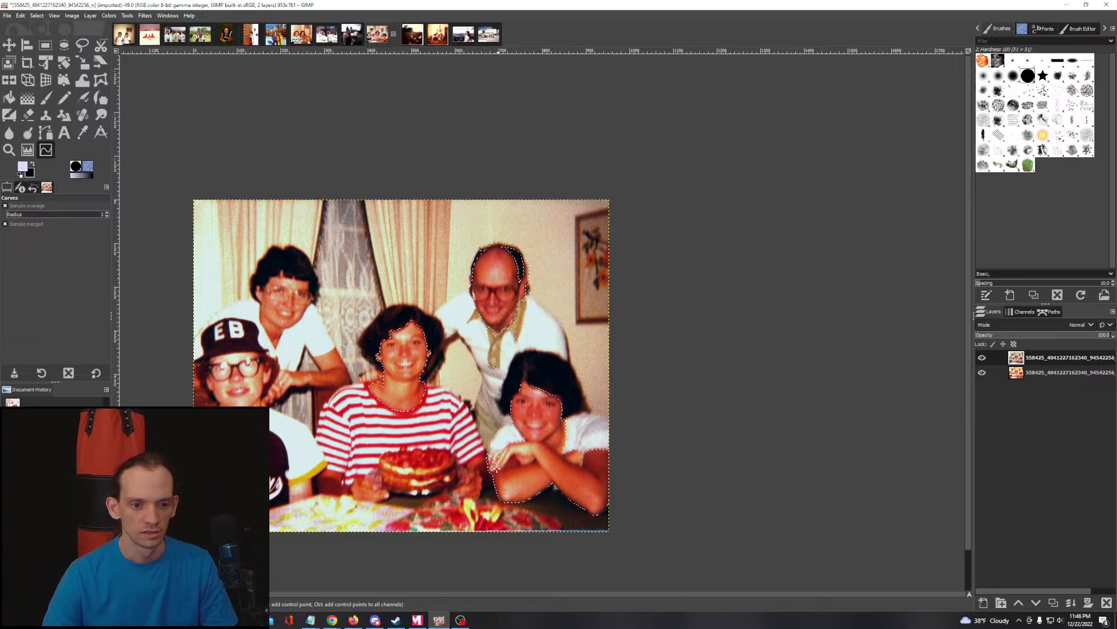
Step: Add the unselected skin beside the neckline of the woman in the striped shirt to the skin selection with Fuzzy Select
ctrl+scroll(495, 466, up, 3)
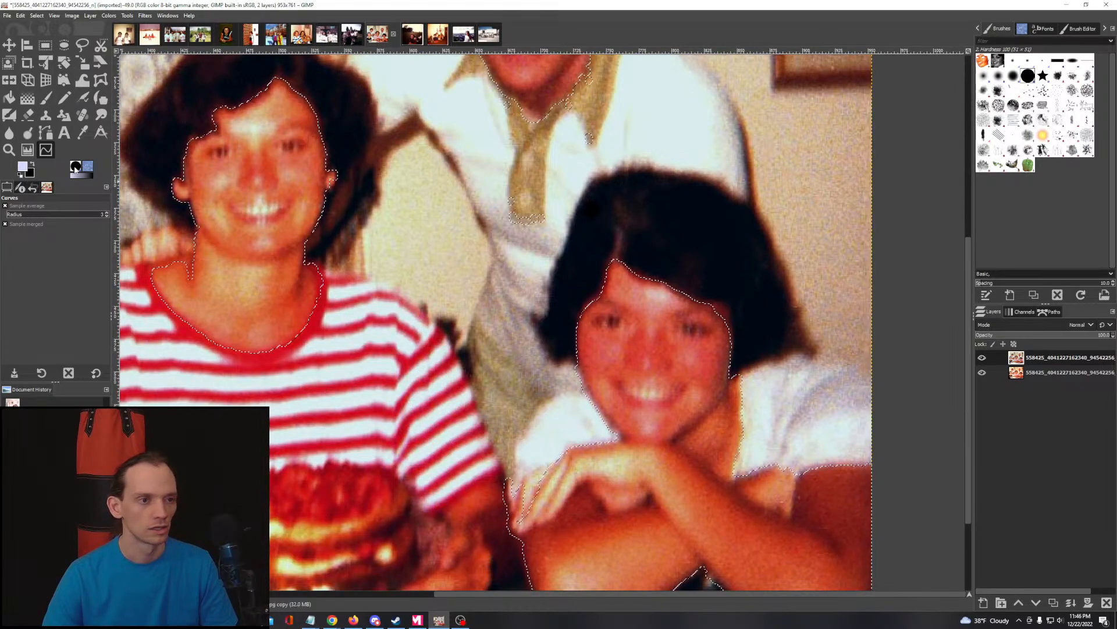
click(126, 16)
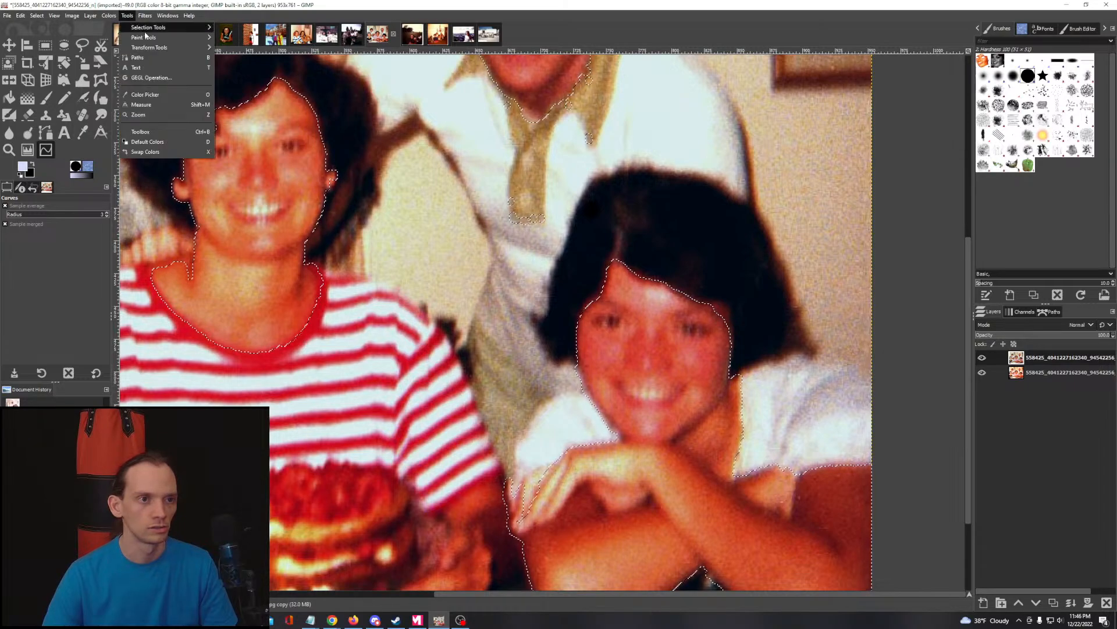
mouse_move(195, 32)
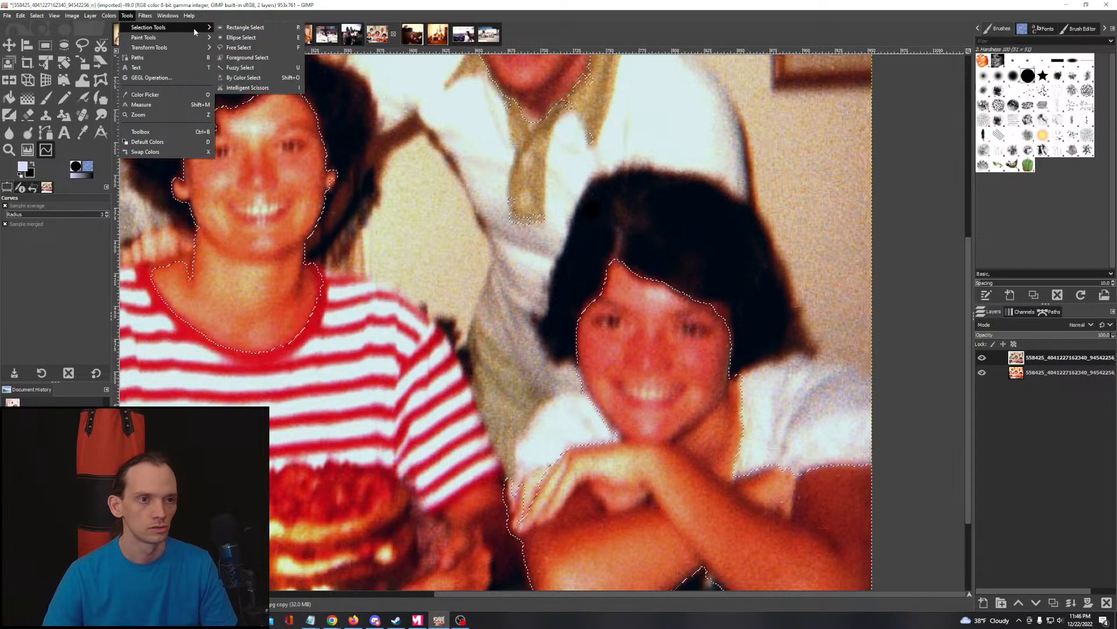
click(240, 68)
drag(190, 267, 190, 265)
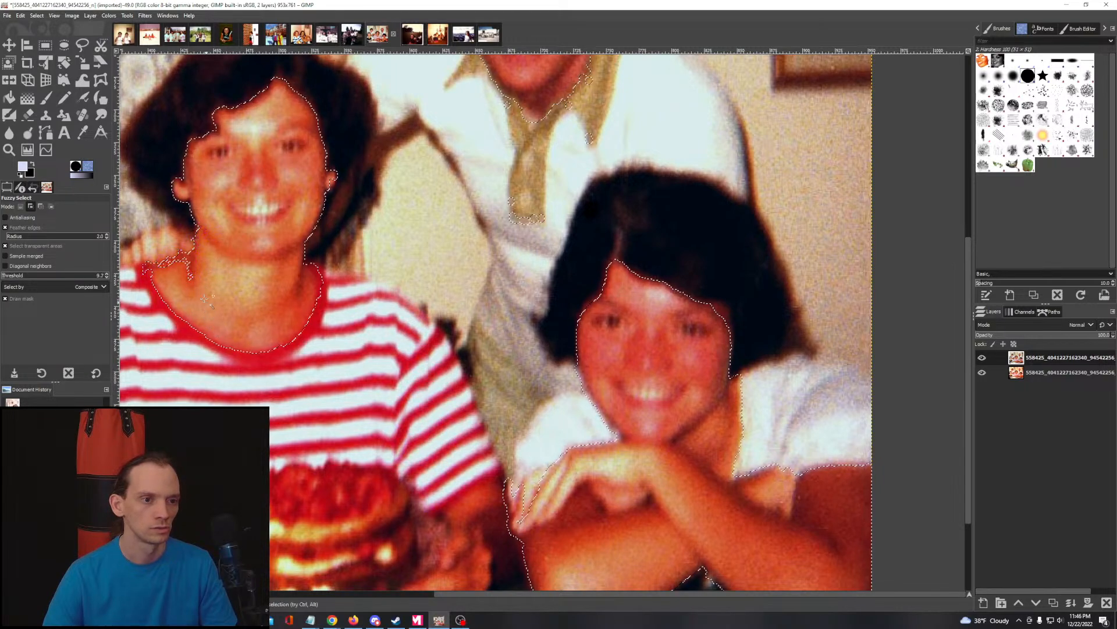
drag(193, 282, 194, 295)
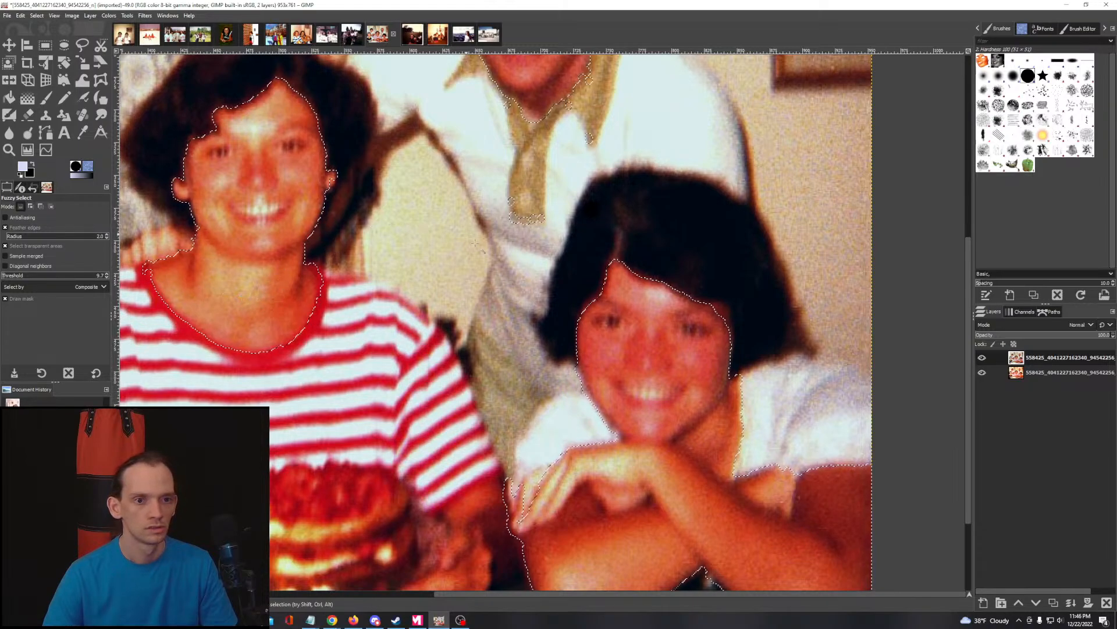
Step: Try subtracting the wall around the man's head from the selection with Fuzzy Select, and remove his tan shirt placket from it
scroll(474, 244, up, 5)
scroll(474, 244, right, 4)
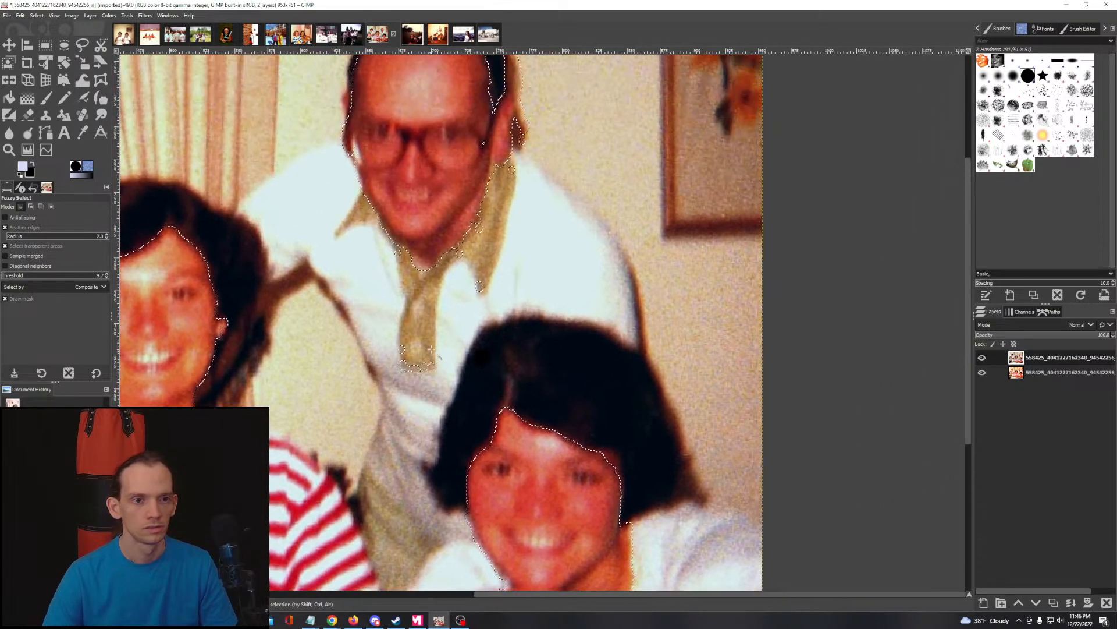
scroll(537, 323, up, 3)
scroll(537, 323, left, 2)
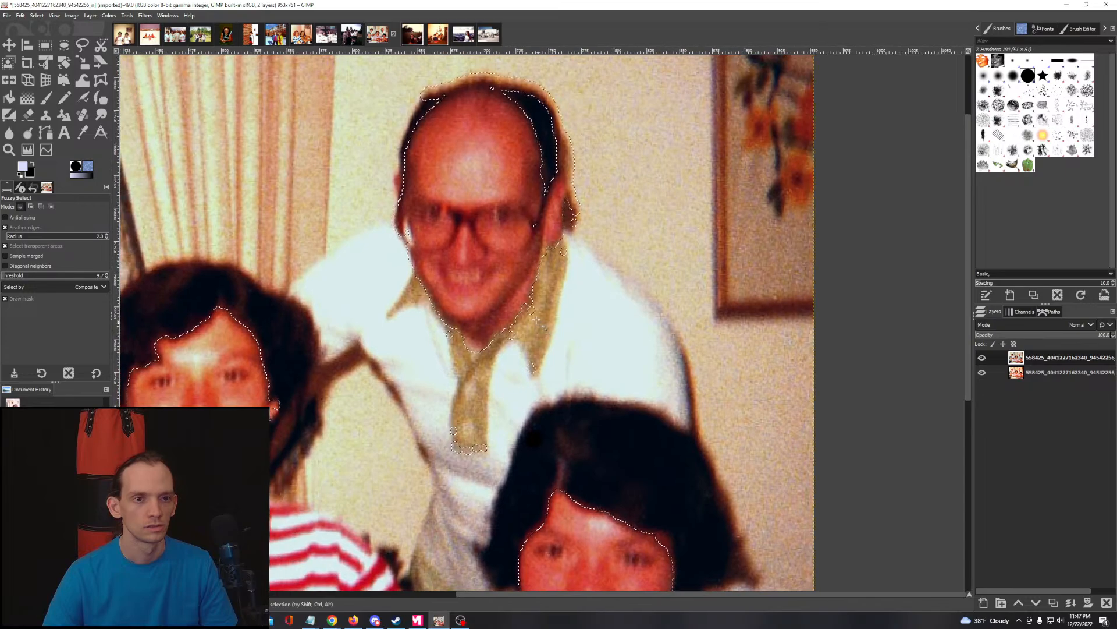
scroll(534, 320, down, 3)
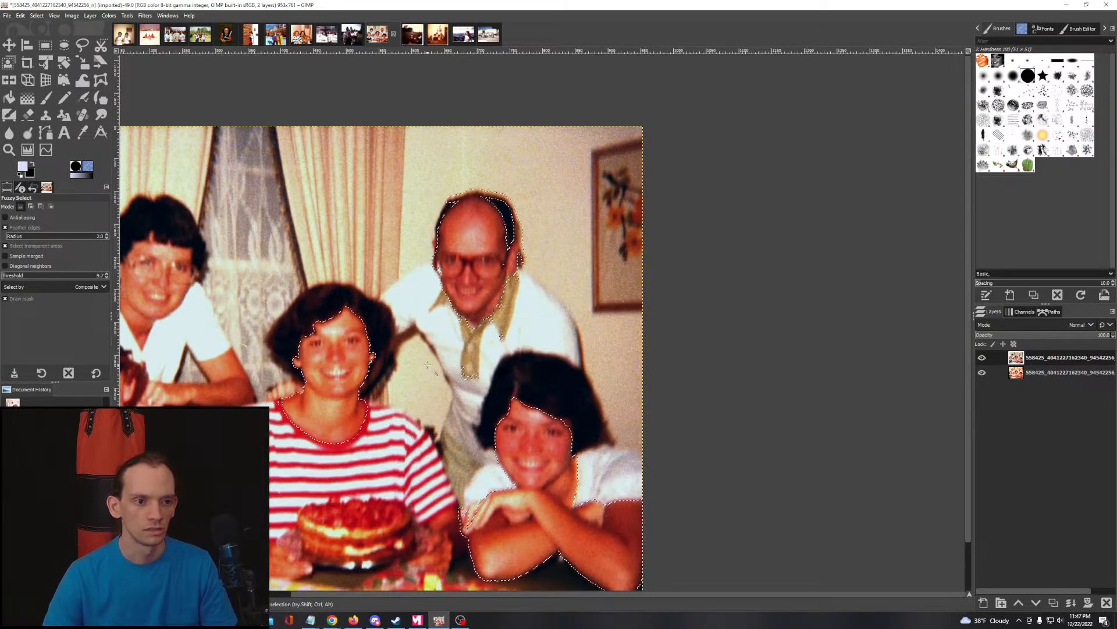
drag(507, 182, 510, 190)
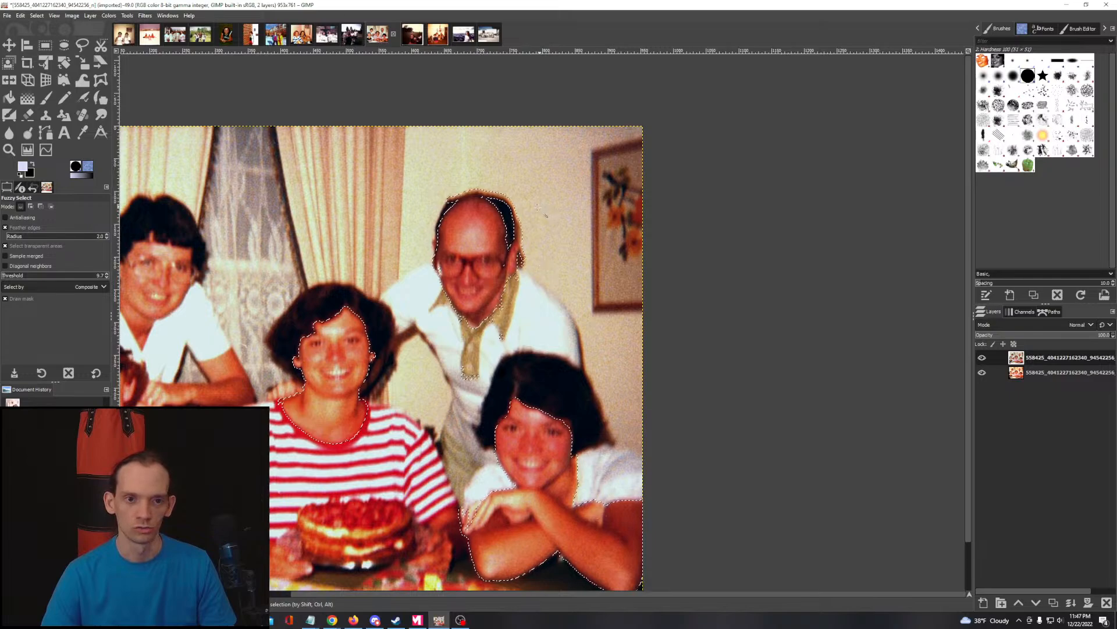
scroll(477, 194, up, 3)
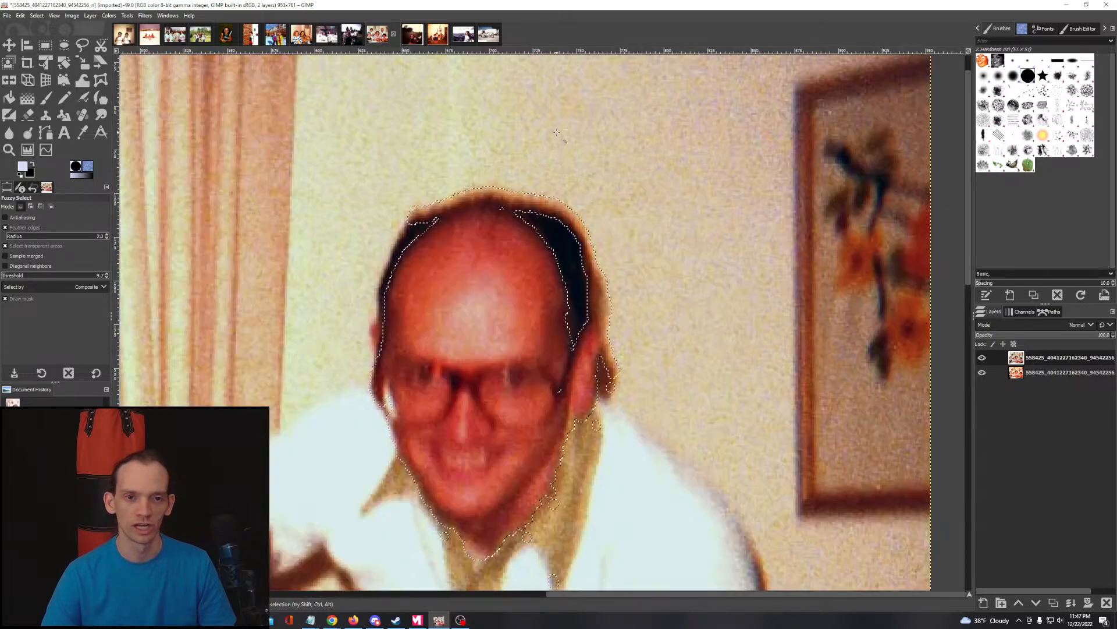
drag(489, 159, 618, 269)
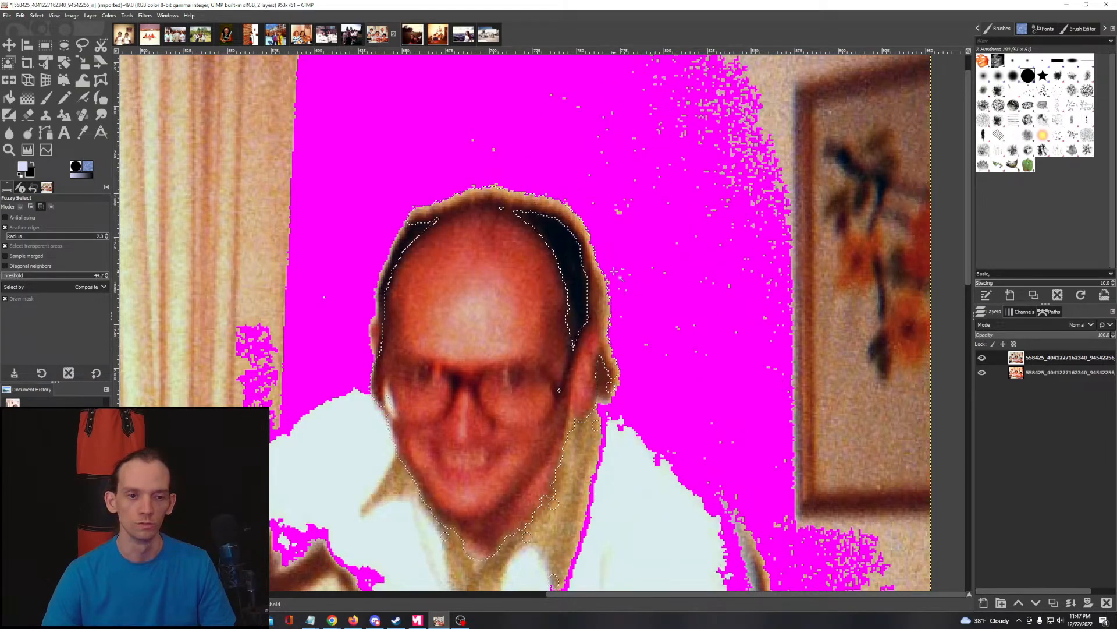
key(Escape)
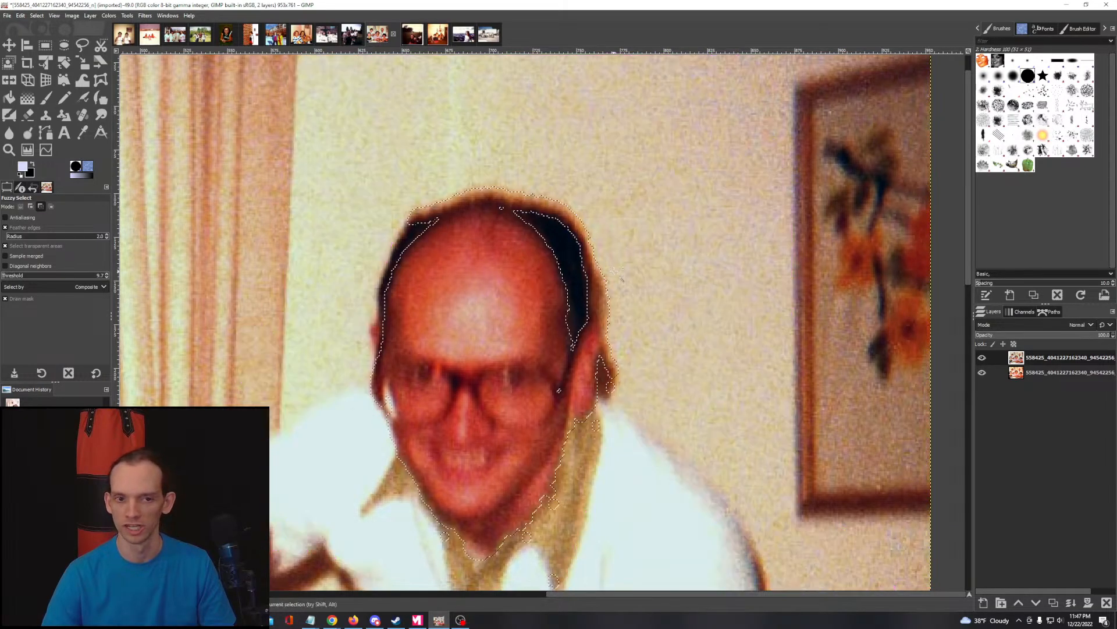
scroll(628, 412, down, 3)
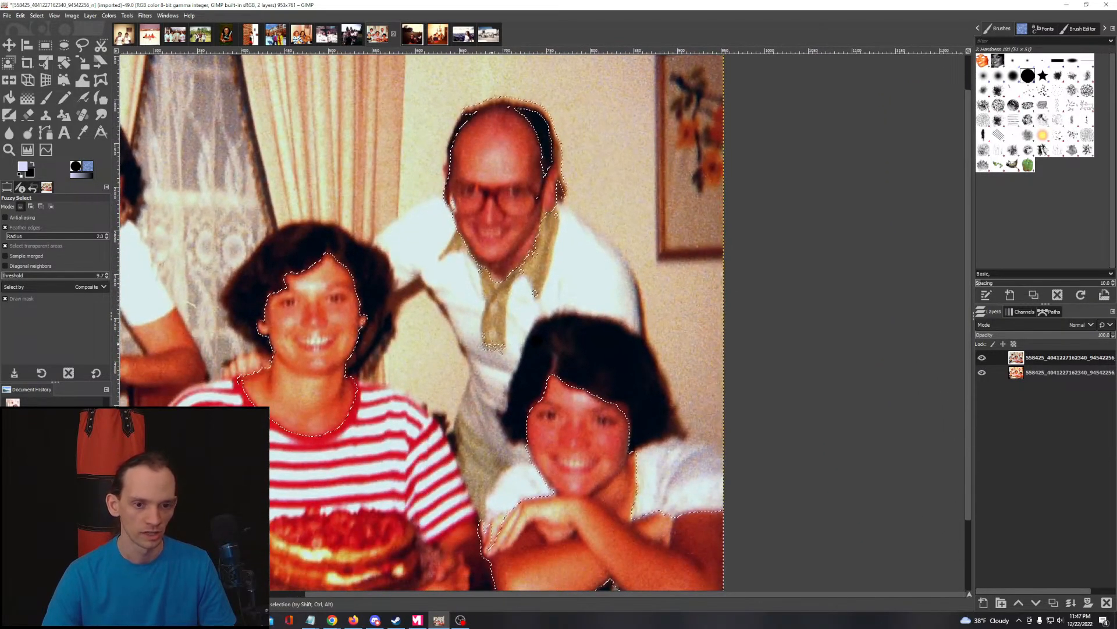
drag(492, 347, 491, 420)
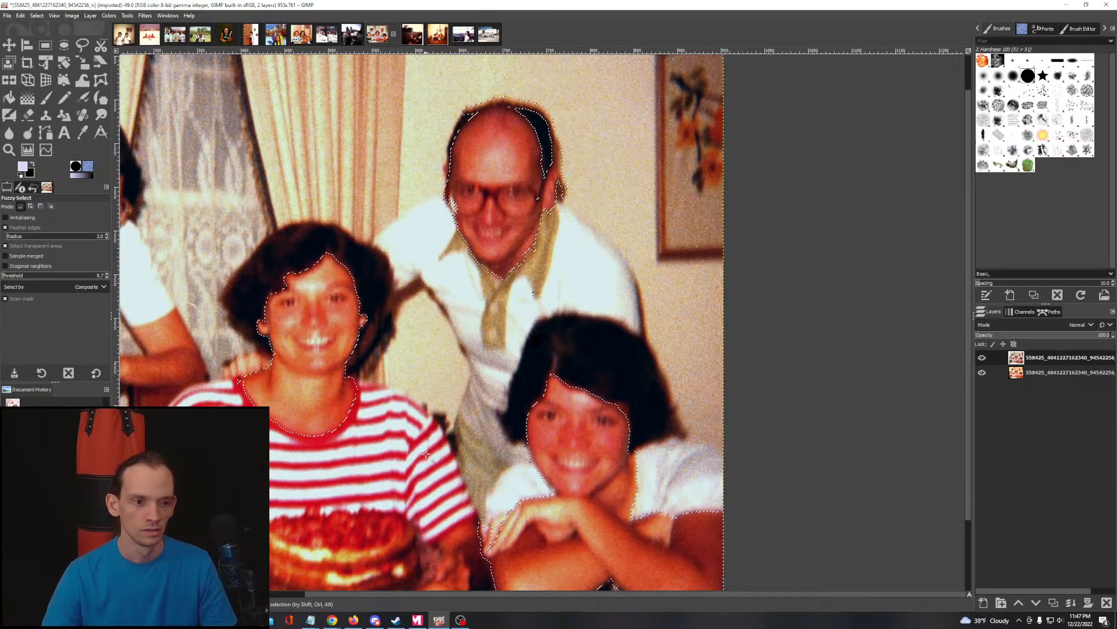
Step: Apply Curves to the selected skin with the red channel's white end at output 229 and black end at input 20
scroll(545, 323, down, 5)
scroll(545, 324, left, 4)
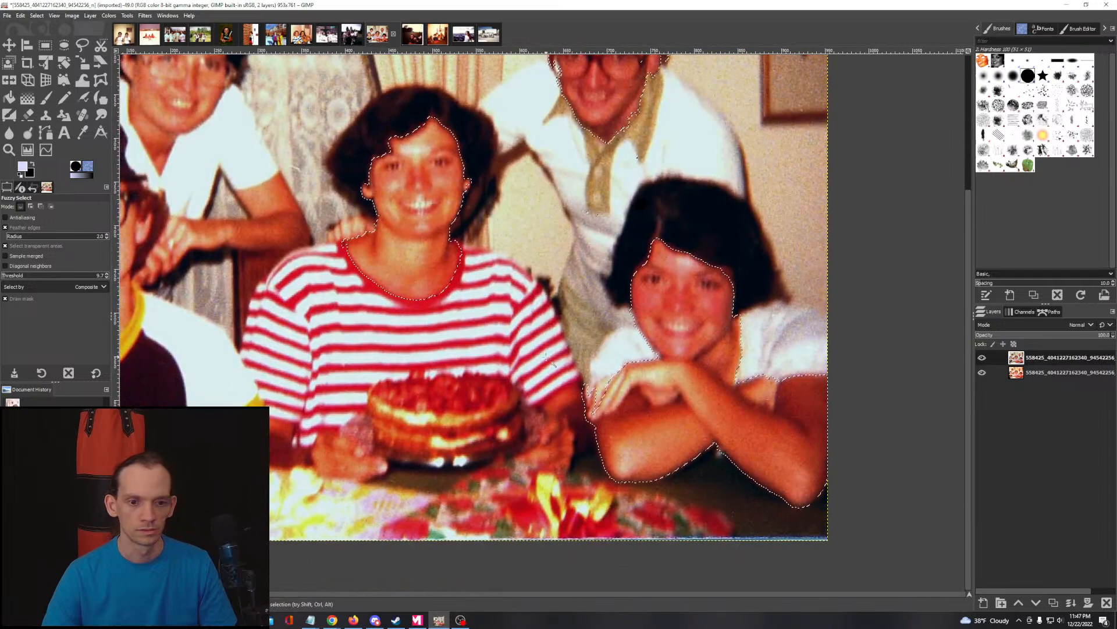
click(109, 15)
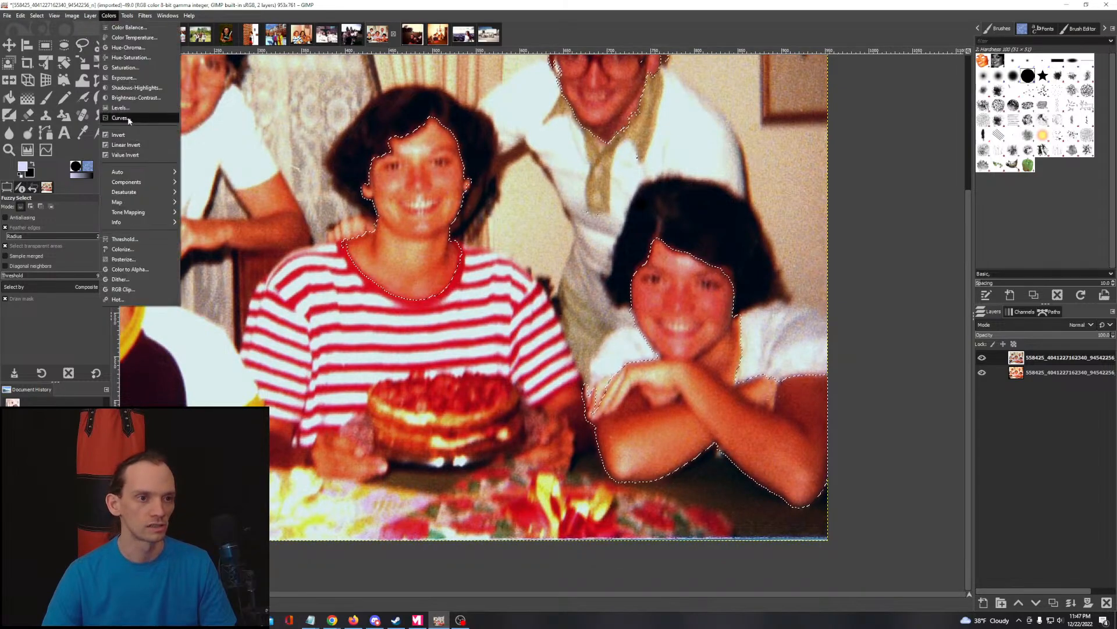
click(121, 118)
click(573, 160)
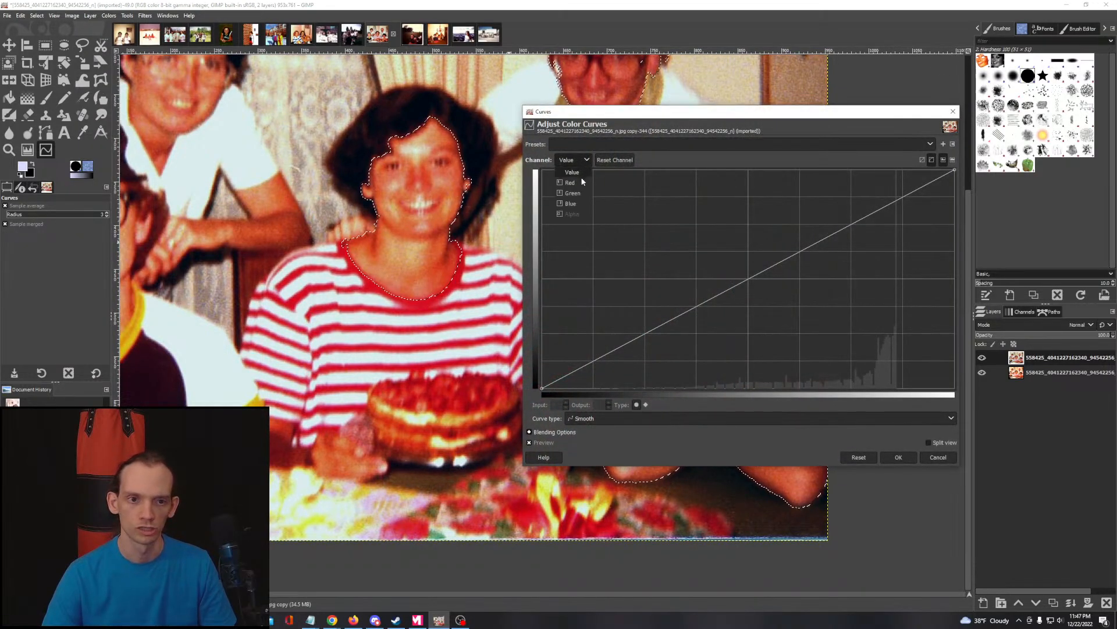
click(570, 173)
drag(956, 169, 956, 191)
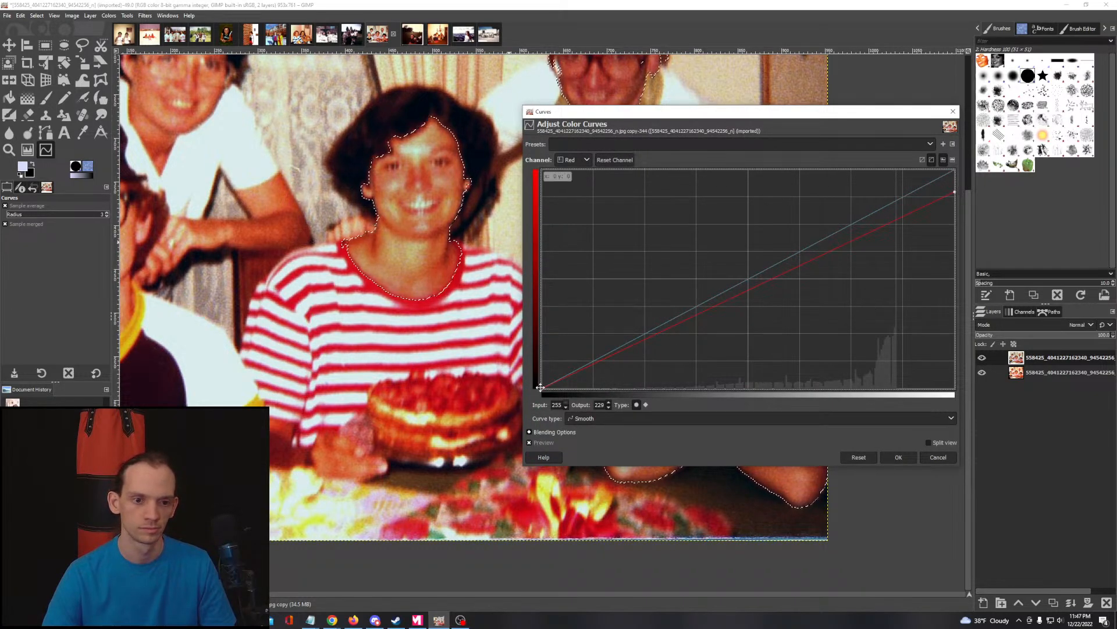
drag(543, 389, 574, 407)
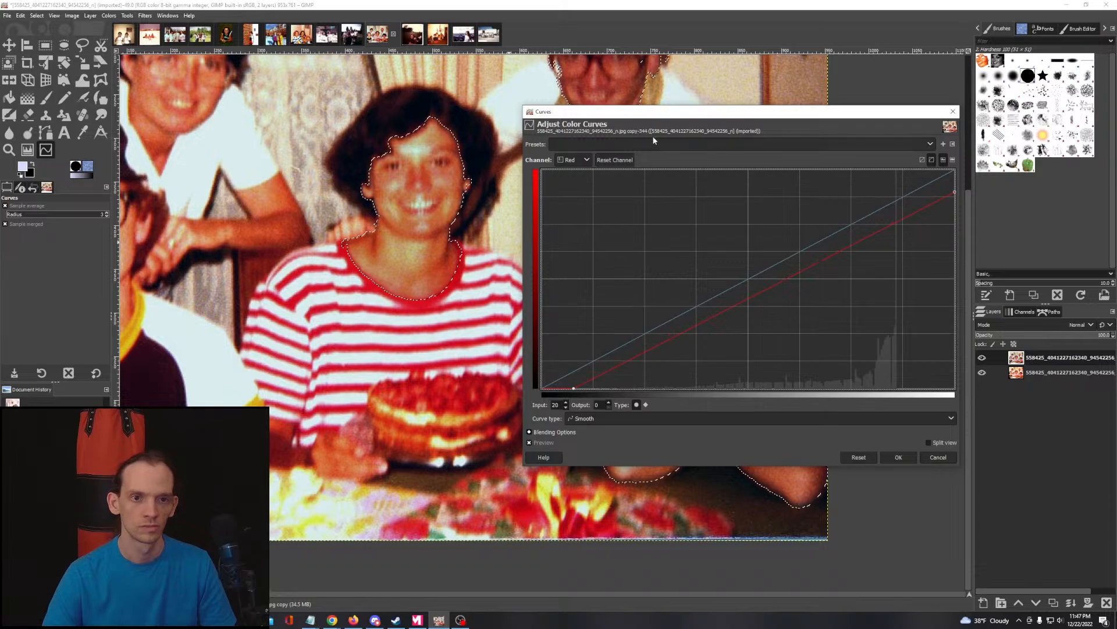
click(901, 458)
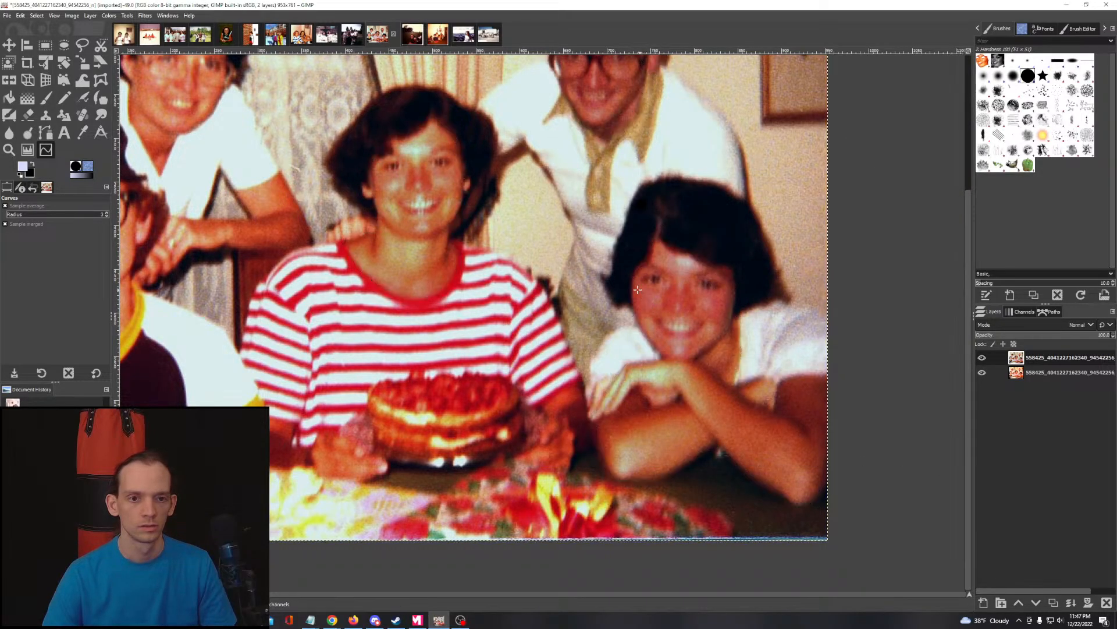
Step: Compare the skin tones with the Curves adjustment undone and redone, selecting the whole image to view them without the skin outlines
scroll(644, 183, down, 2)
drag(644, 183, 555, 285)
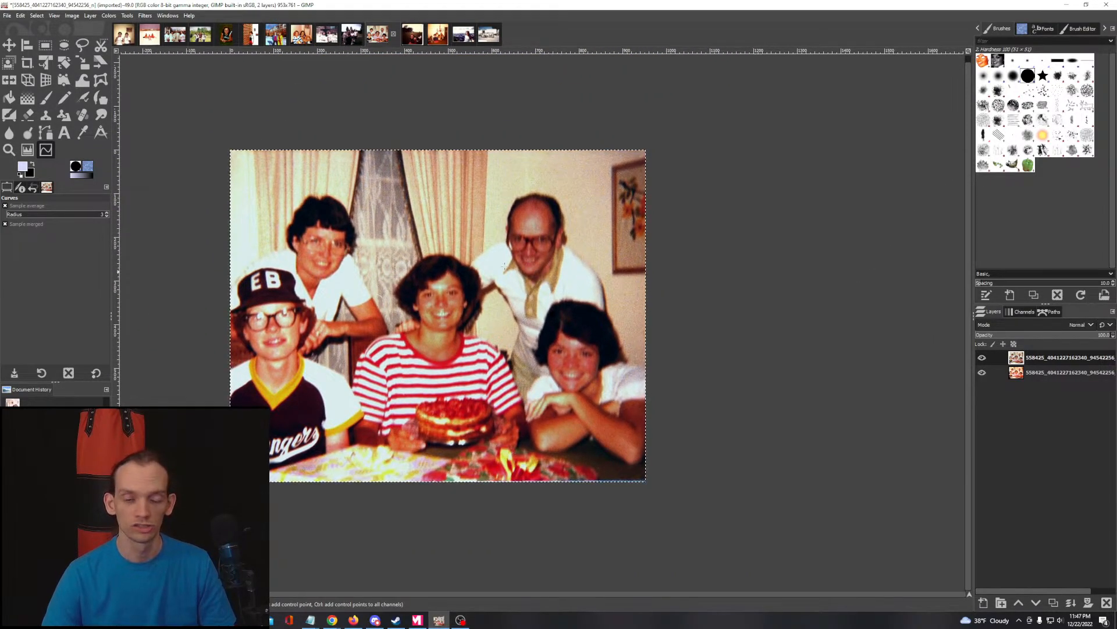
click(21, 16)
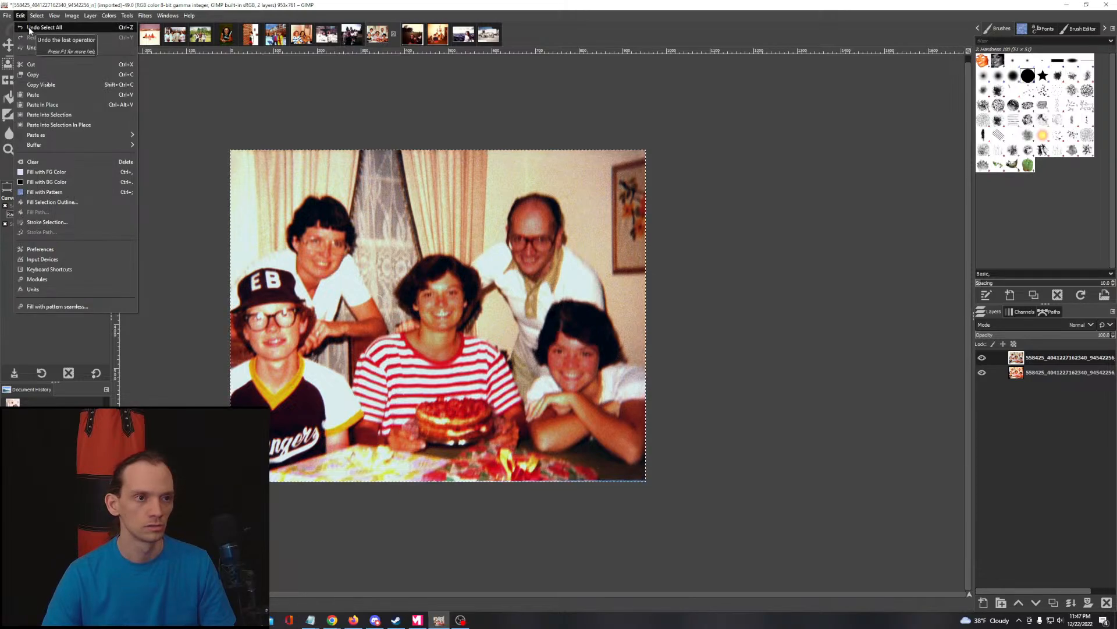
click(29, 27)
click(20, 16)
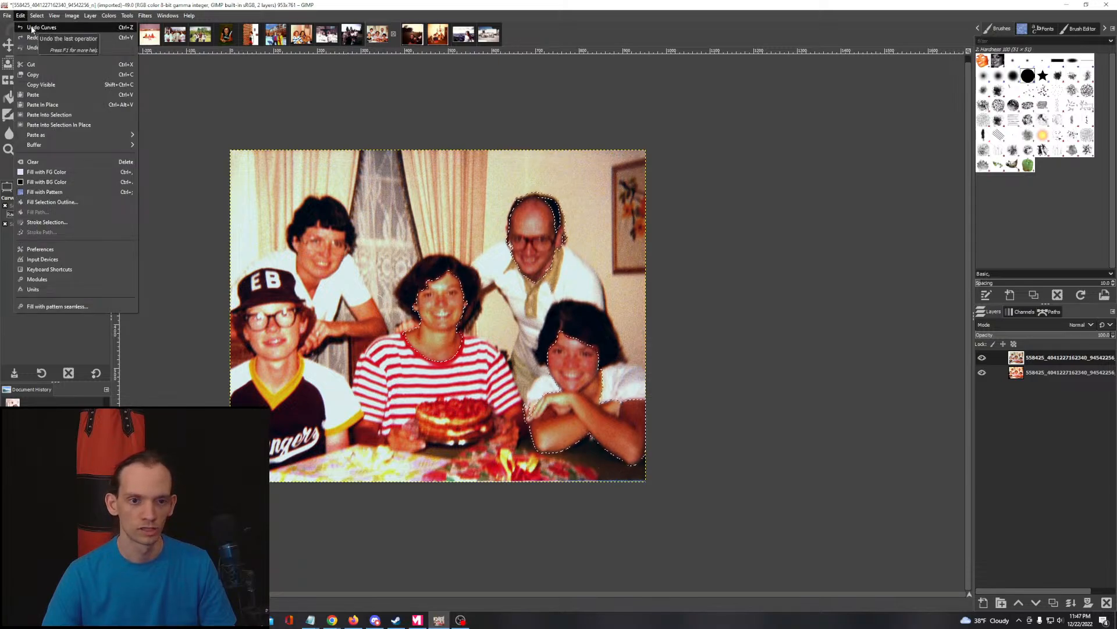
click(31, 27)
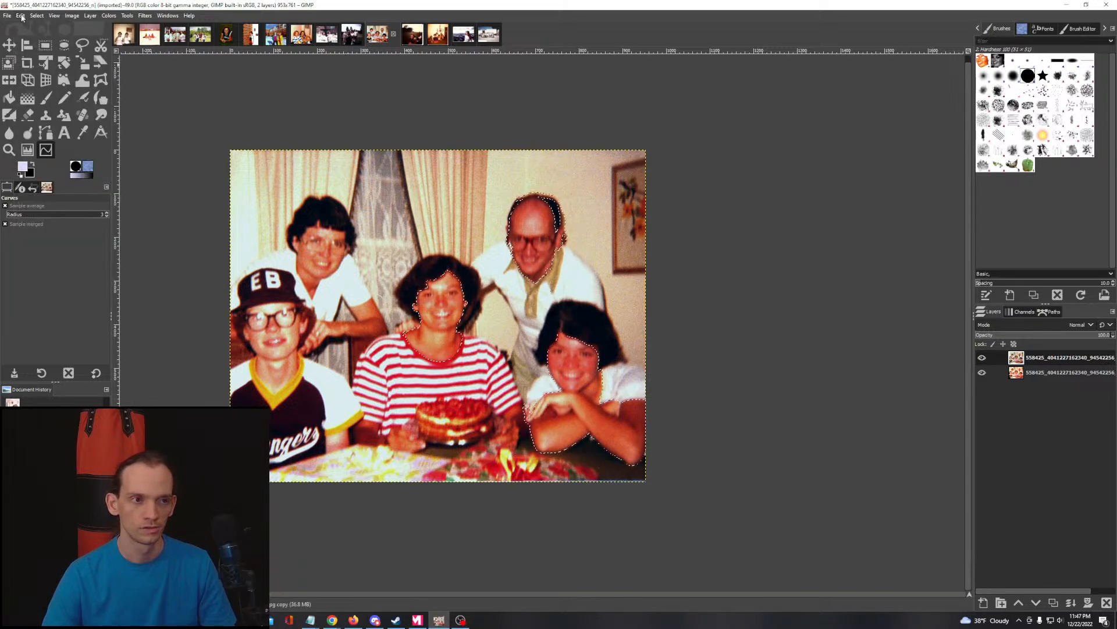
click(21, 16)
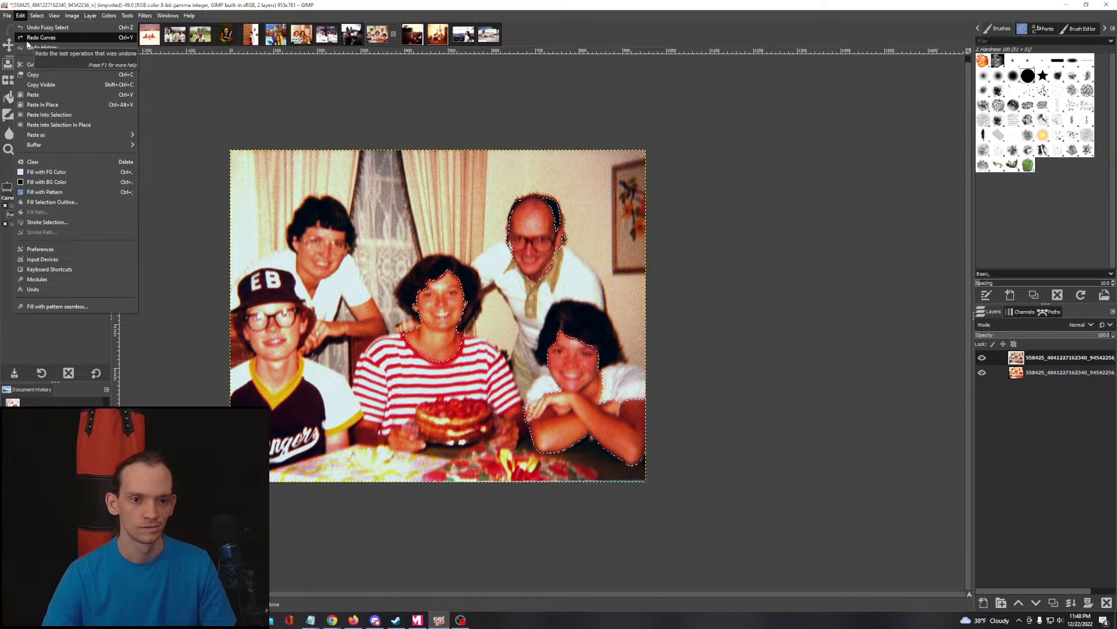
click(39, 37)
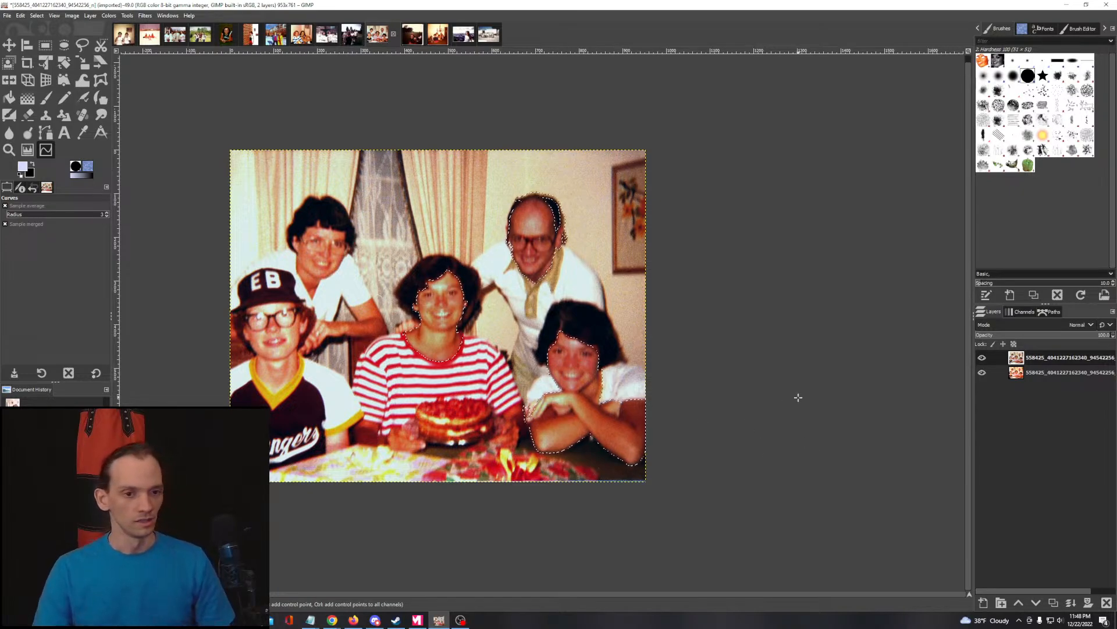
key(ctrl+shift+a)
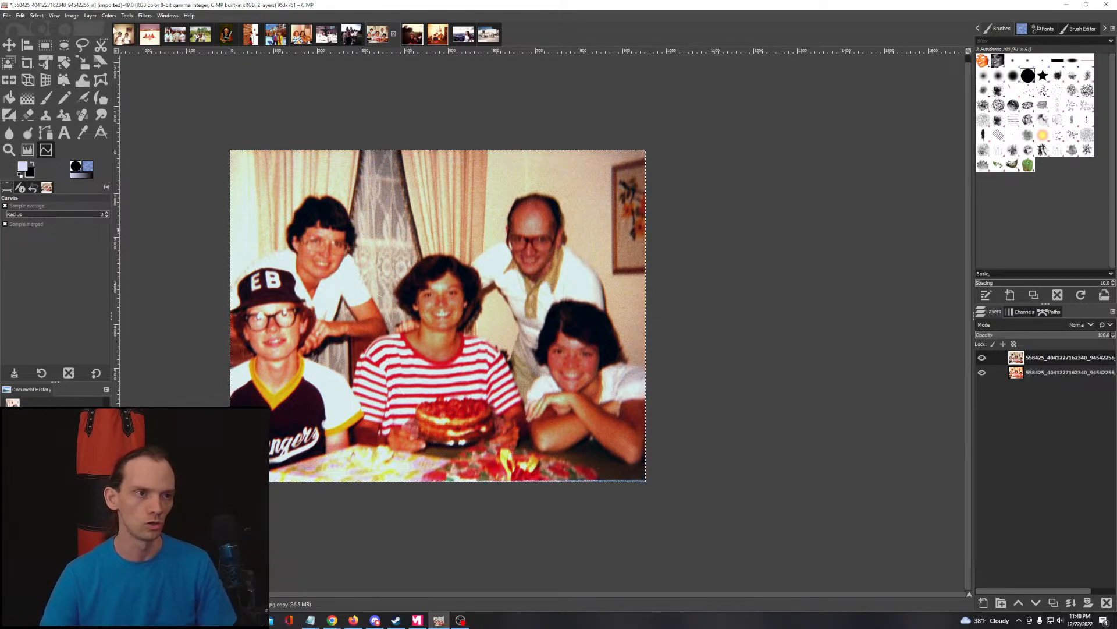
Step: Select the wall and curtain behind the man with Fuzzy Select, adding missed wall patches and trimming the overlap on the girl's white blouse
click(145, 16)
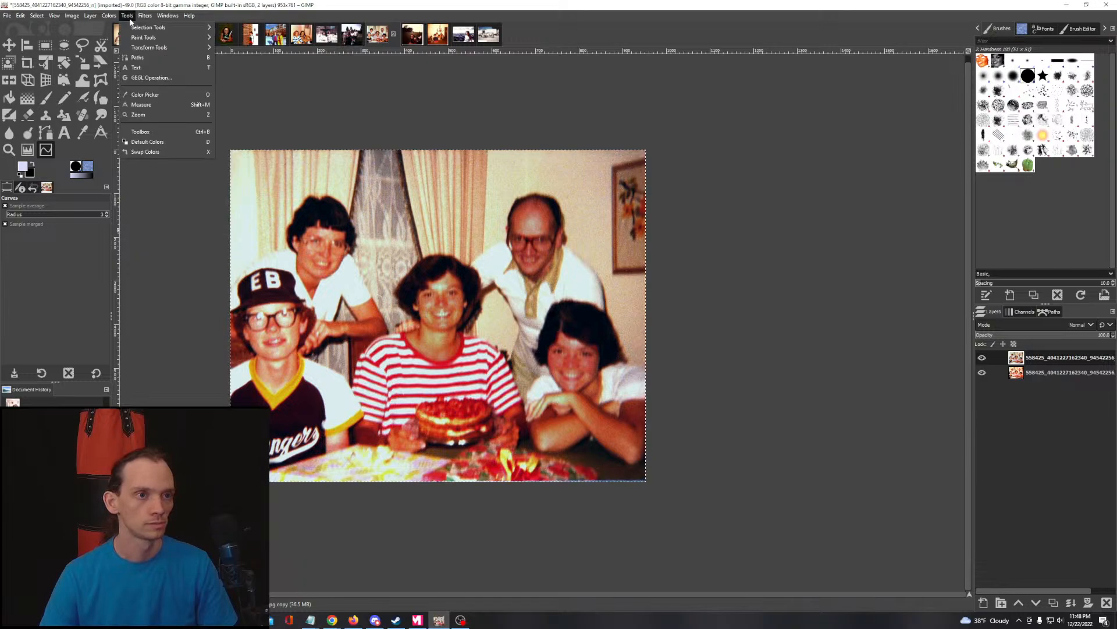
mouse_move(160, 28)
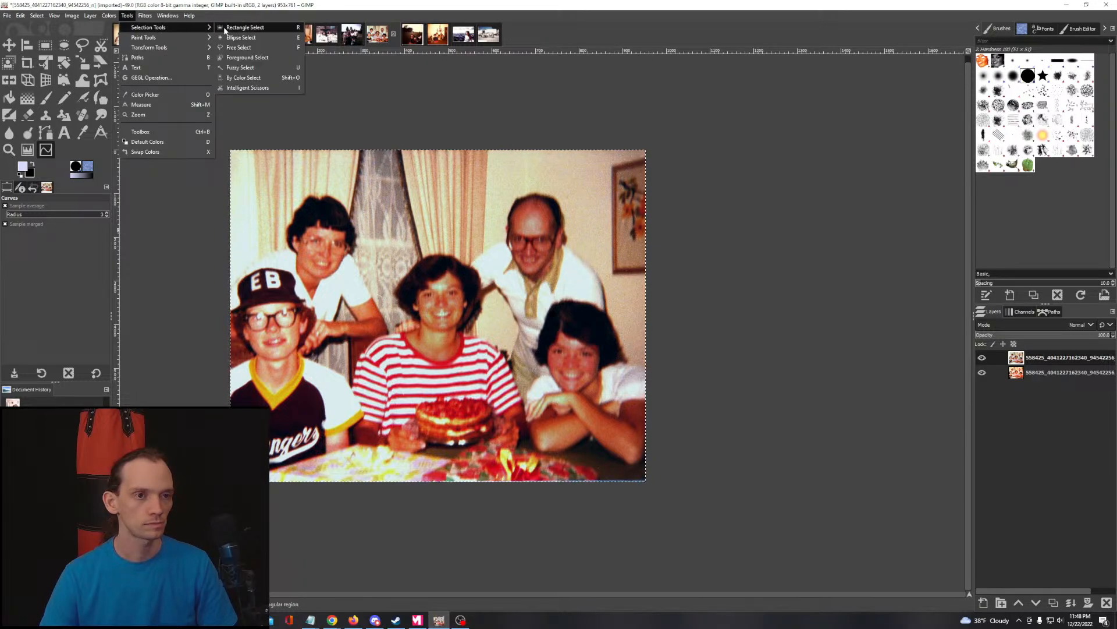
click(239, 68)
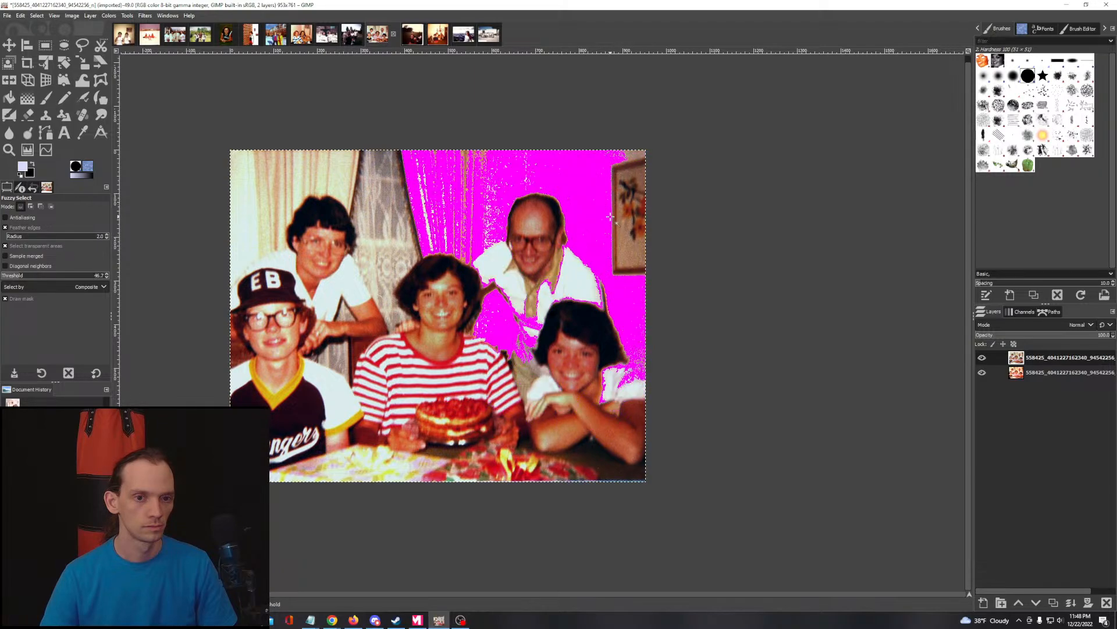
drag(610, 216, 605, 223)
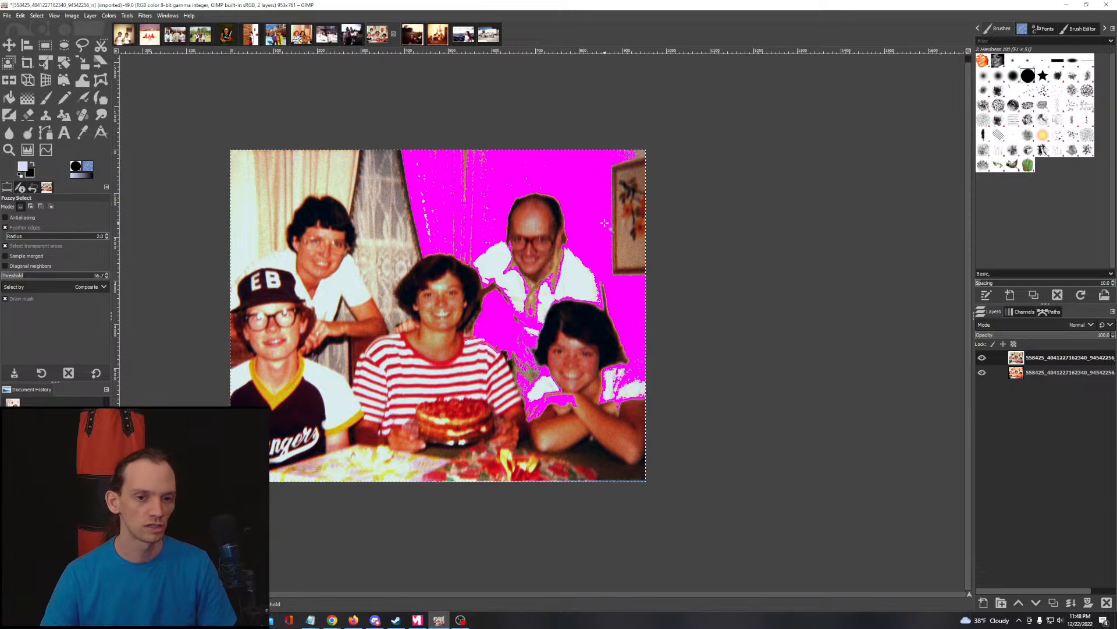
drag(604, 223, 605, 183)
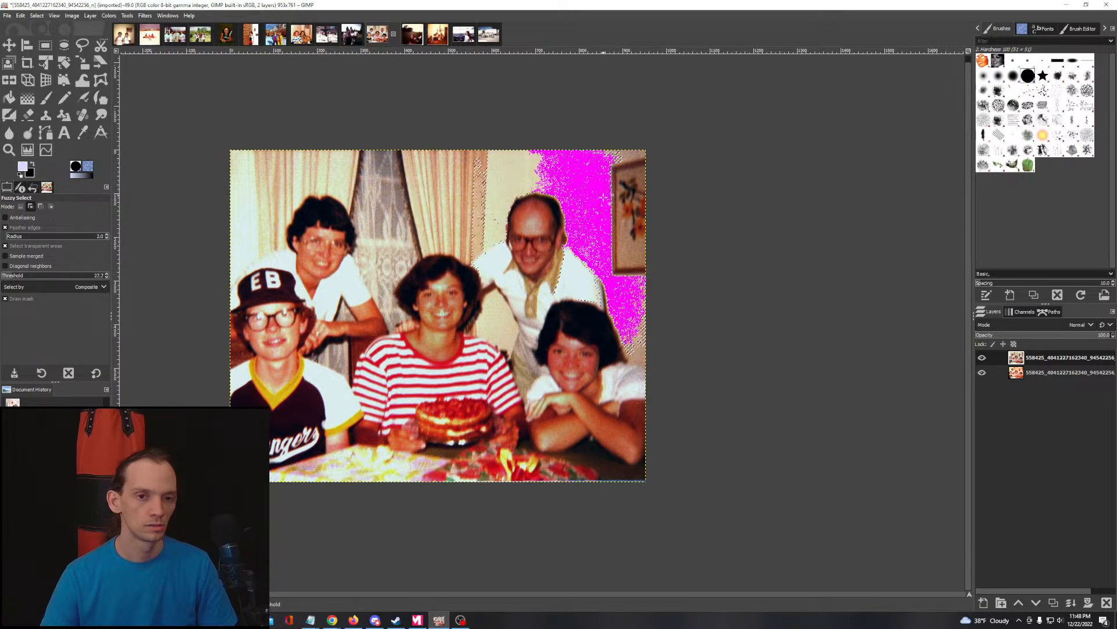
drag(604, 196, 592, 250)
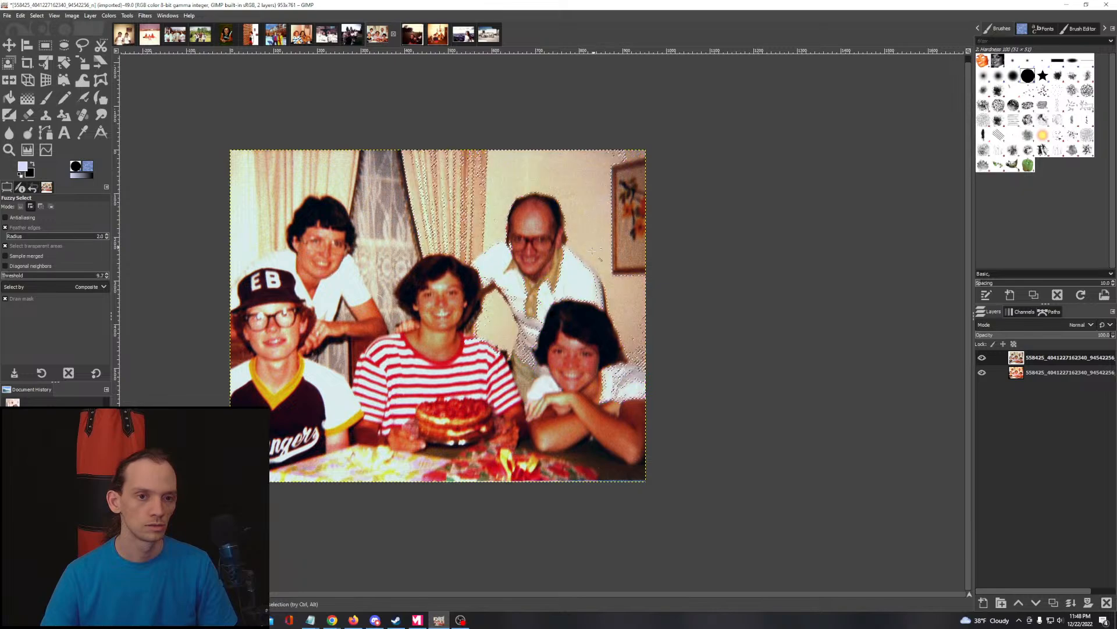
drag(625, 385, 622, 398)
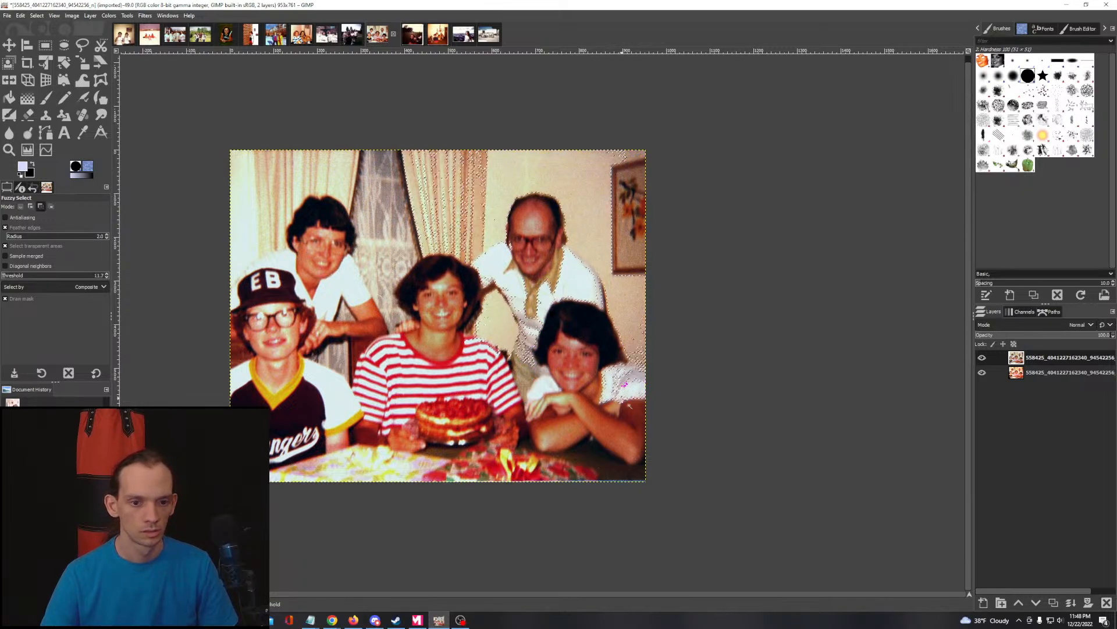
drag(522, 334, 529, 346)
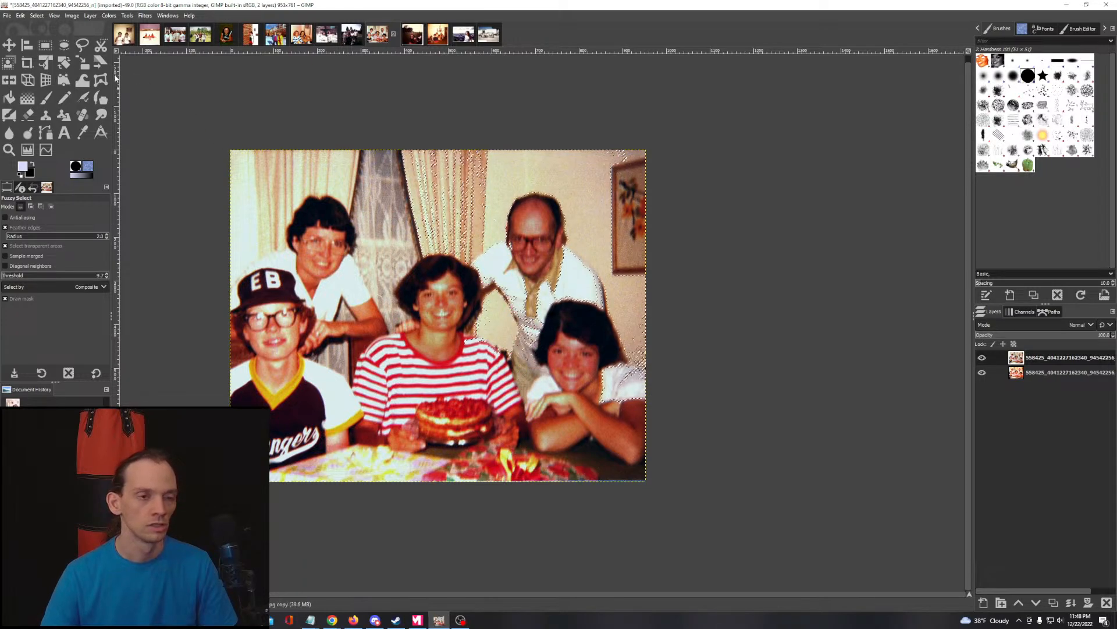
Step: Remove the holes from the wall selection and check its edges around the man and the picture frame
click(36, 16)
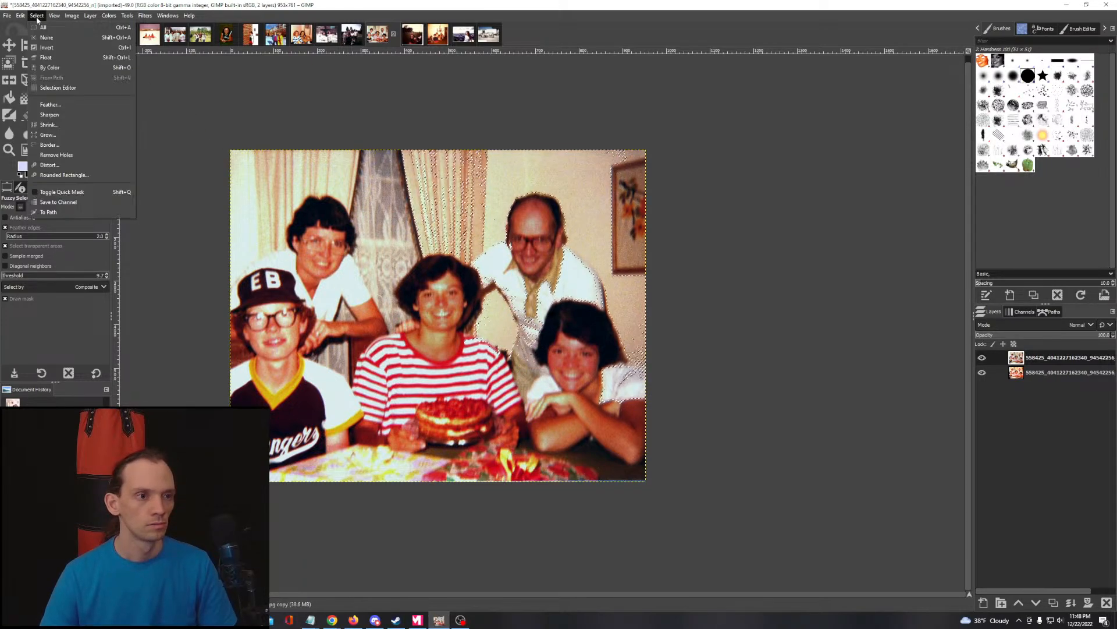
click(64, 155)
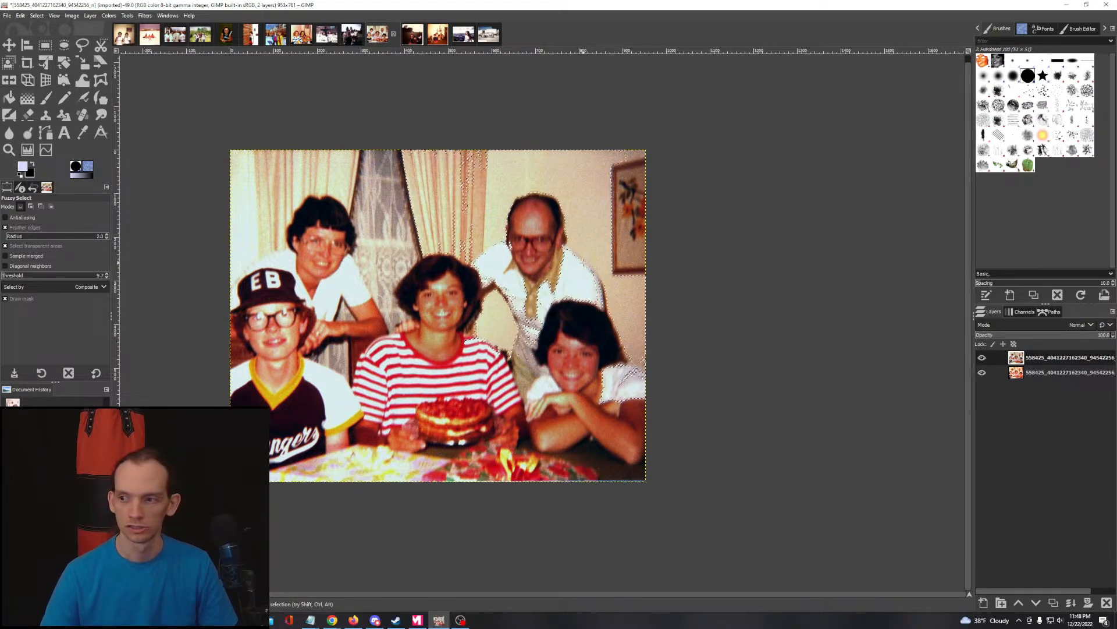
scroll(586, 233, up, 2)
scroll(590, 199, up, 2)
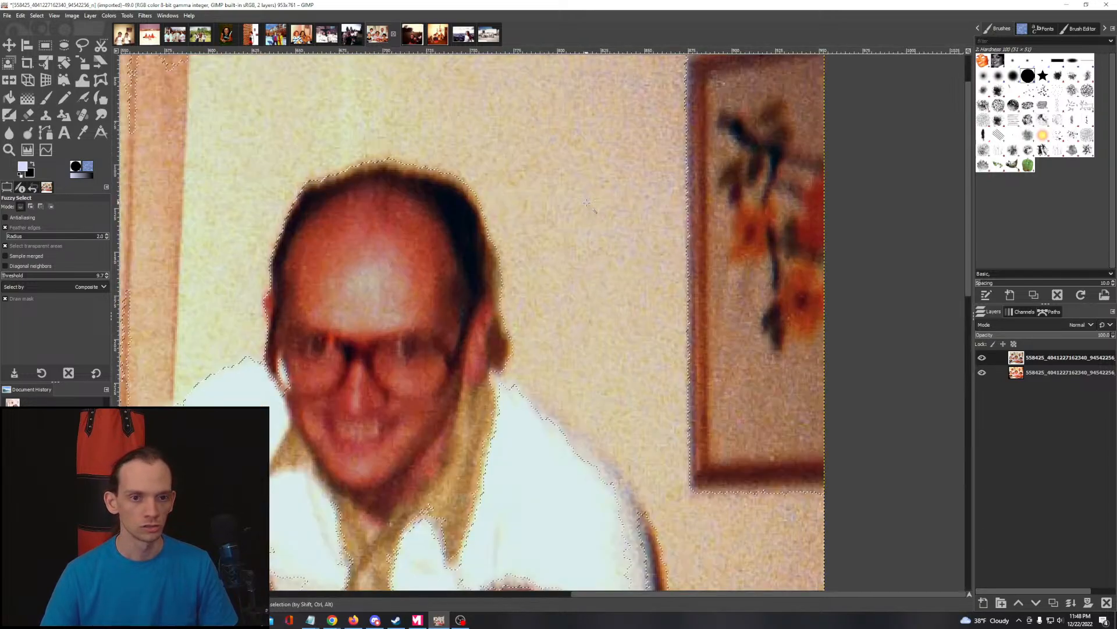
scroll(607, 285, up, 4)
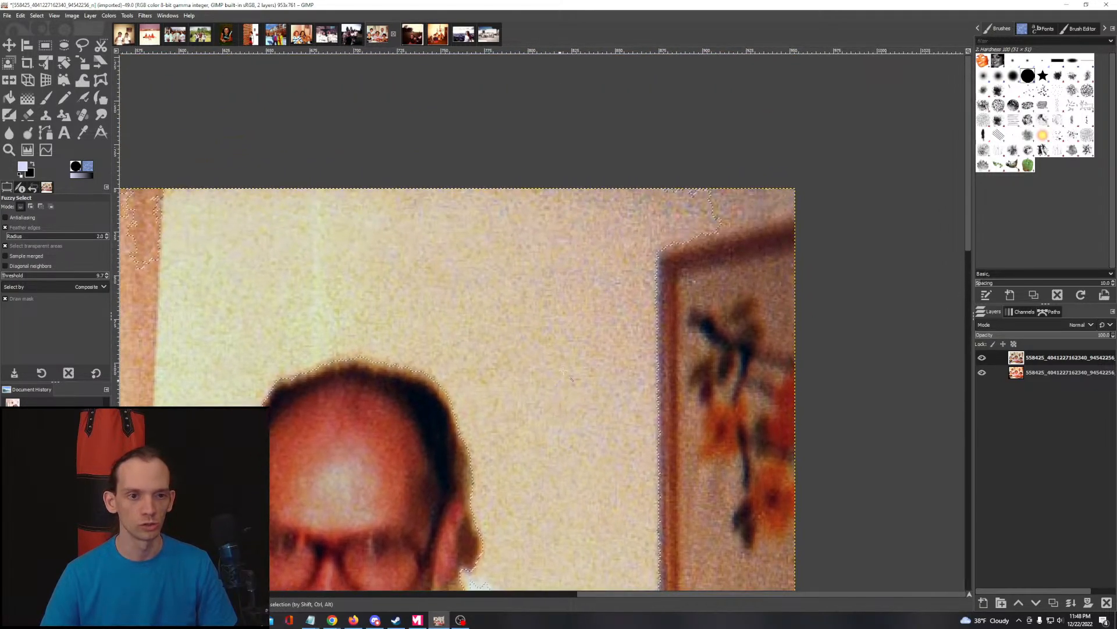
scroll(608, 286, down, 3)
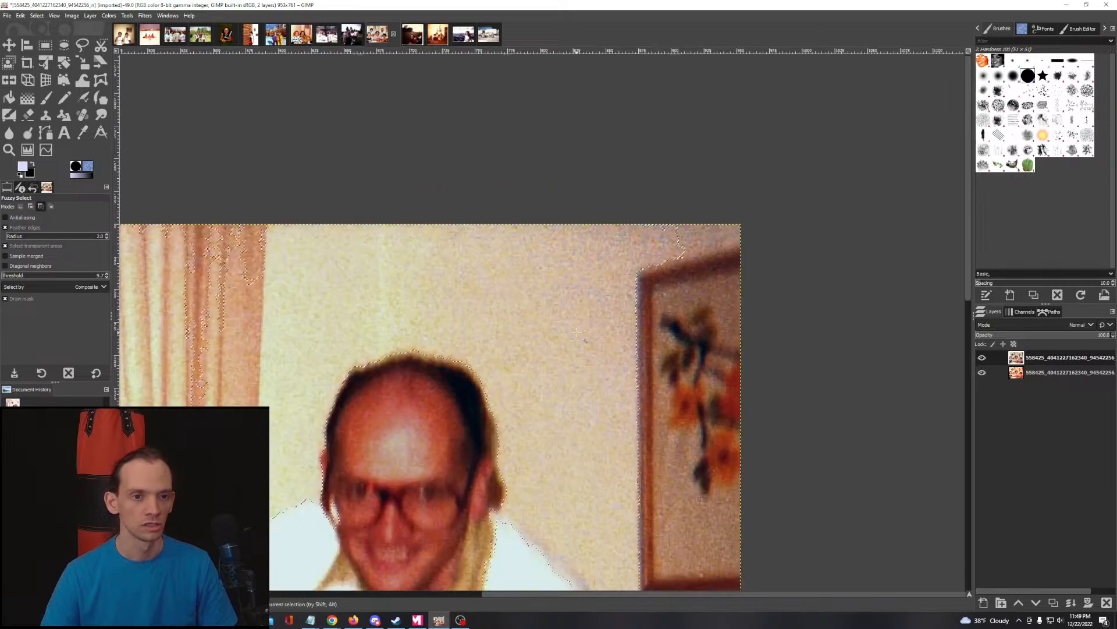
drag(576, 347, 529, 231)
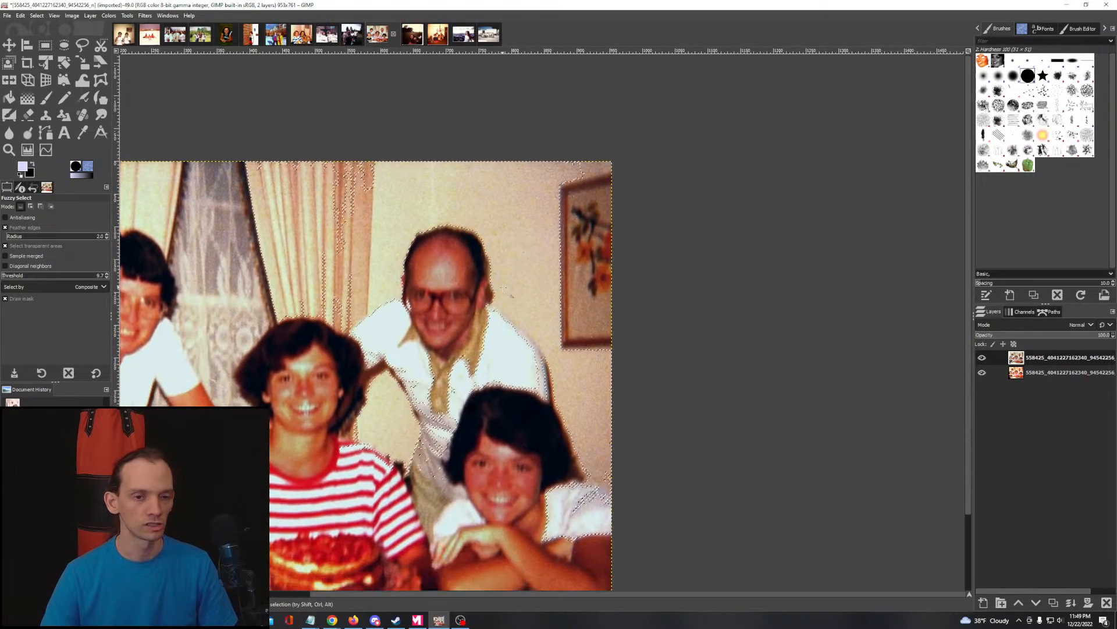
Step: Apply Noise Reduction with strength 4 to the selected wall and curtain area
click(39, 16)
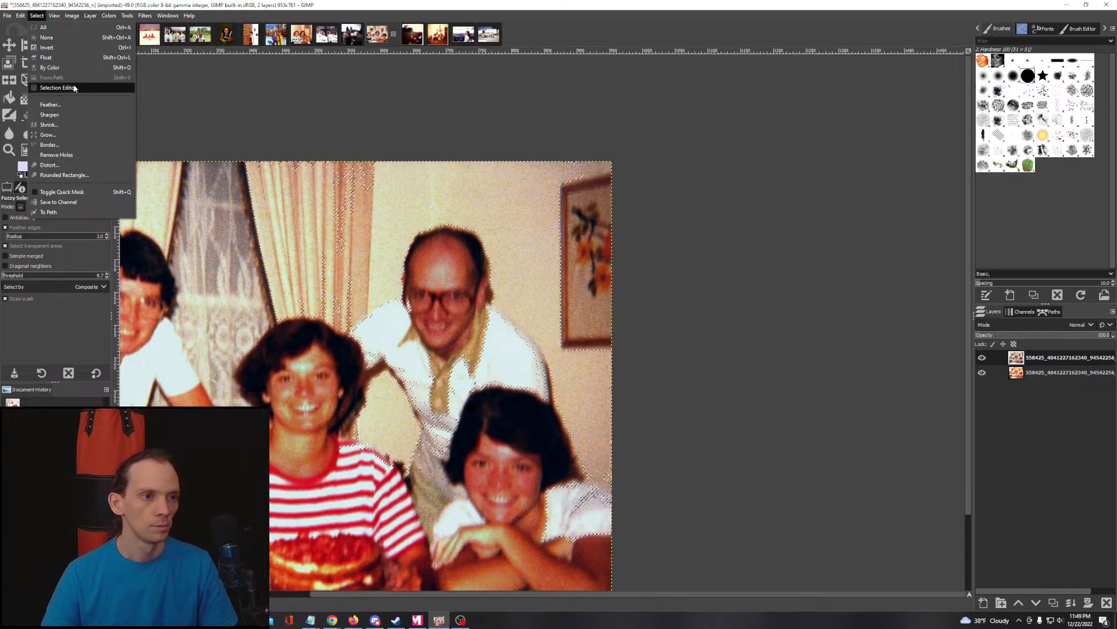
mouse_move(132, 17)
mouse_move(201, 83)
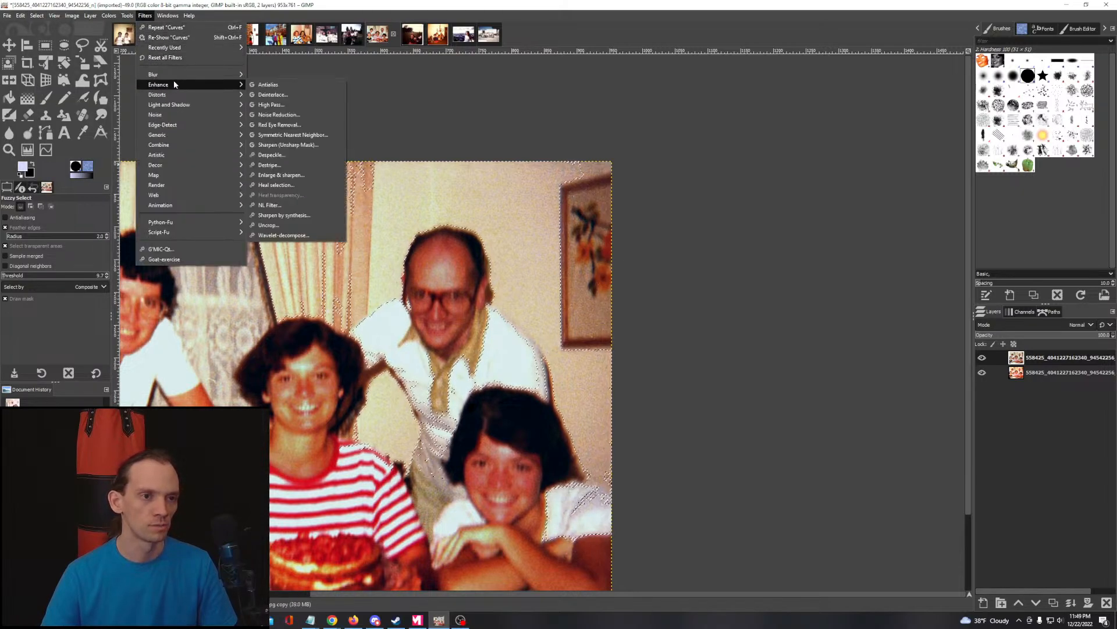
click(284, 114)
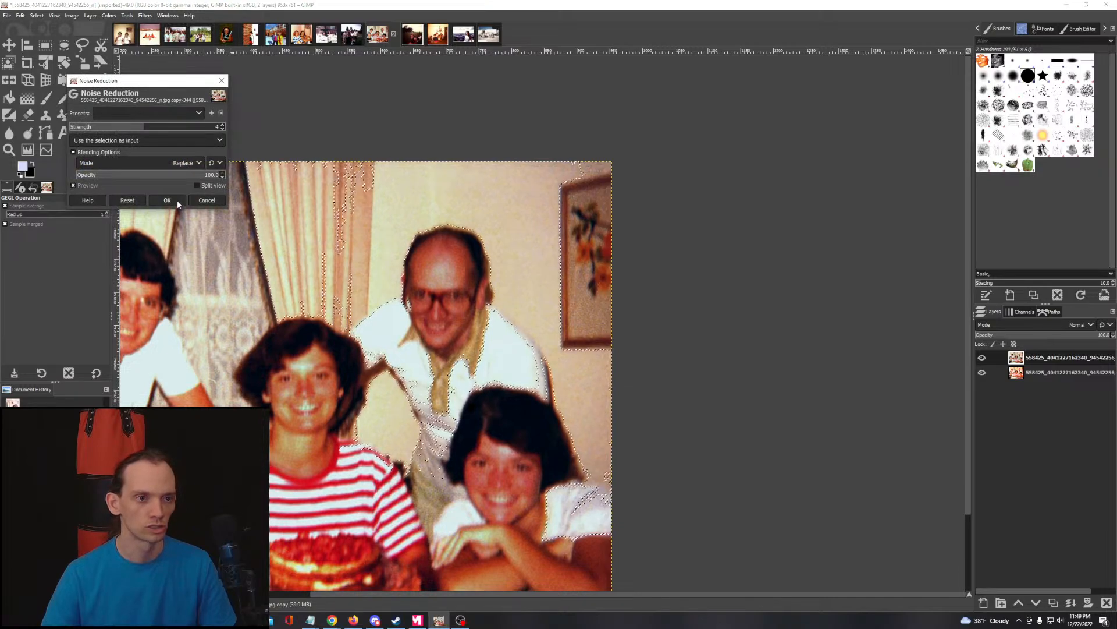
click(177, 199)
Step: Replace the wall selection with the whole image and examine the smoothed wall up close around the man and the picture frame
key(ctrl+shift+a)
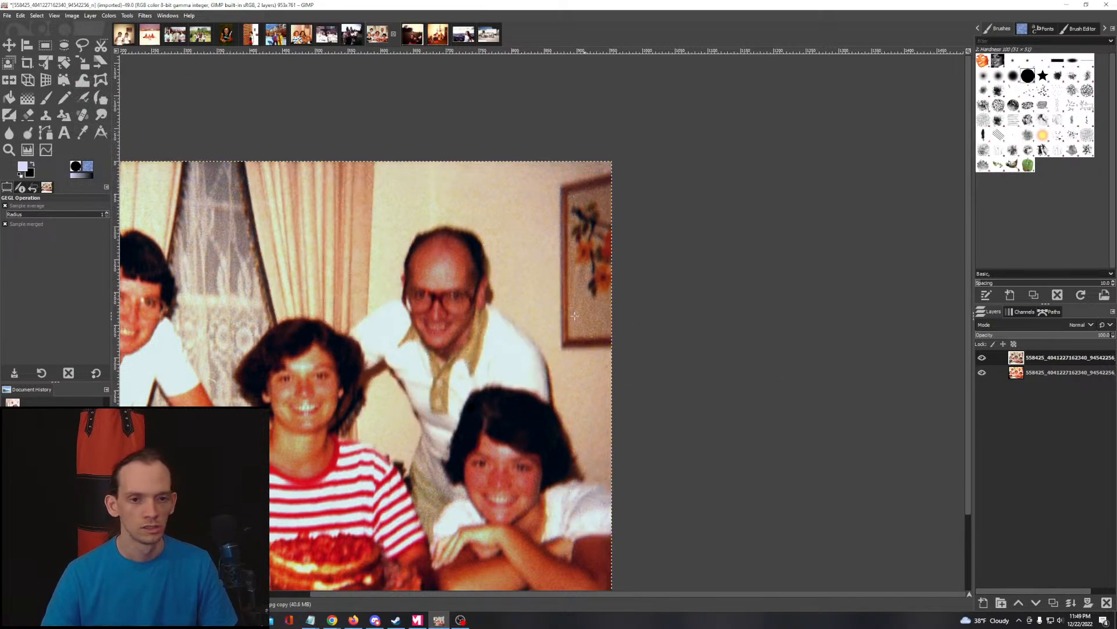
ctrl+scroll(530, 239, up, 5)
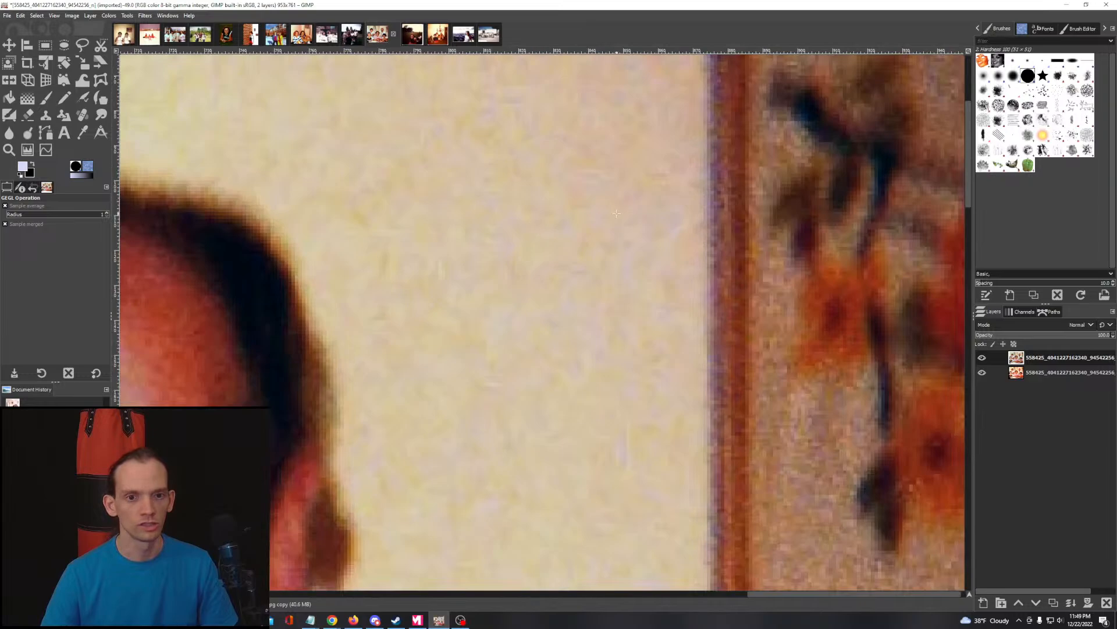
drag(616, 213, 348, 210)
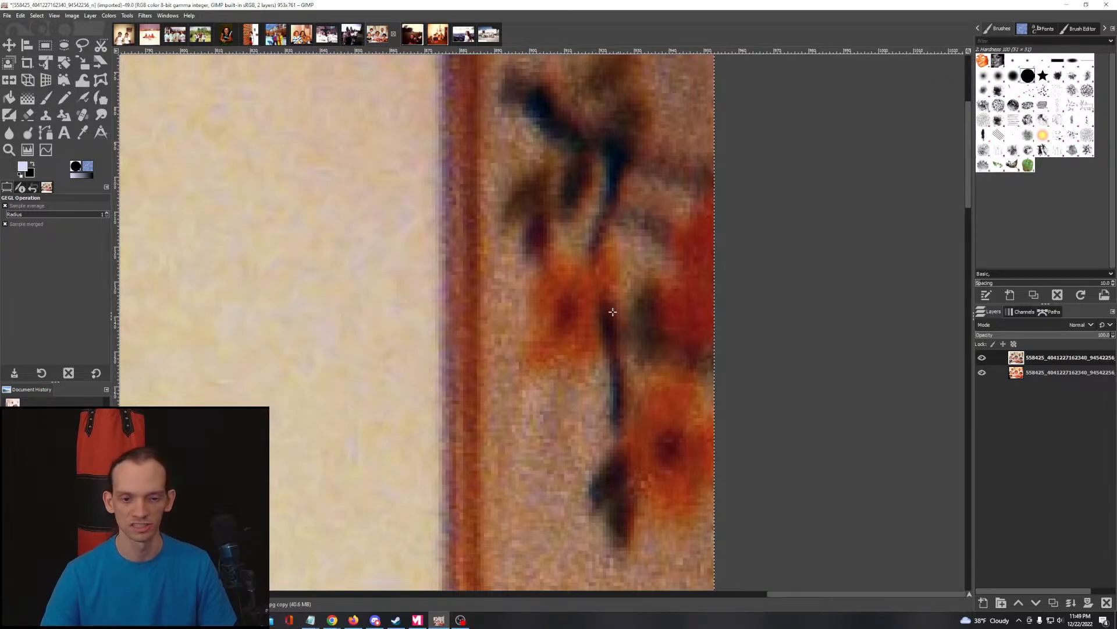
scroll(613, 311, down, 2)
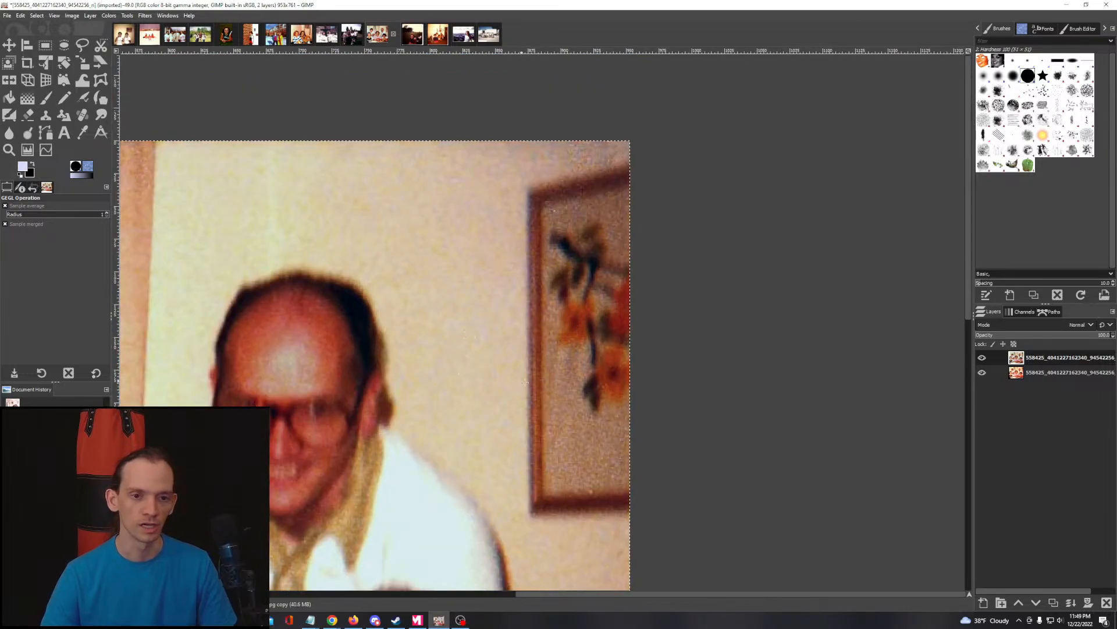
drag(440, 435, 535, 282)
scroll(535, 282, down, 2)
scroll(535, 282, down, 1)
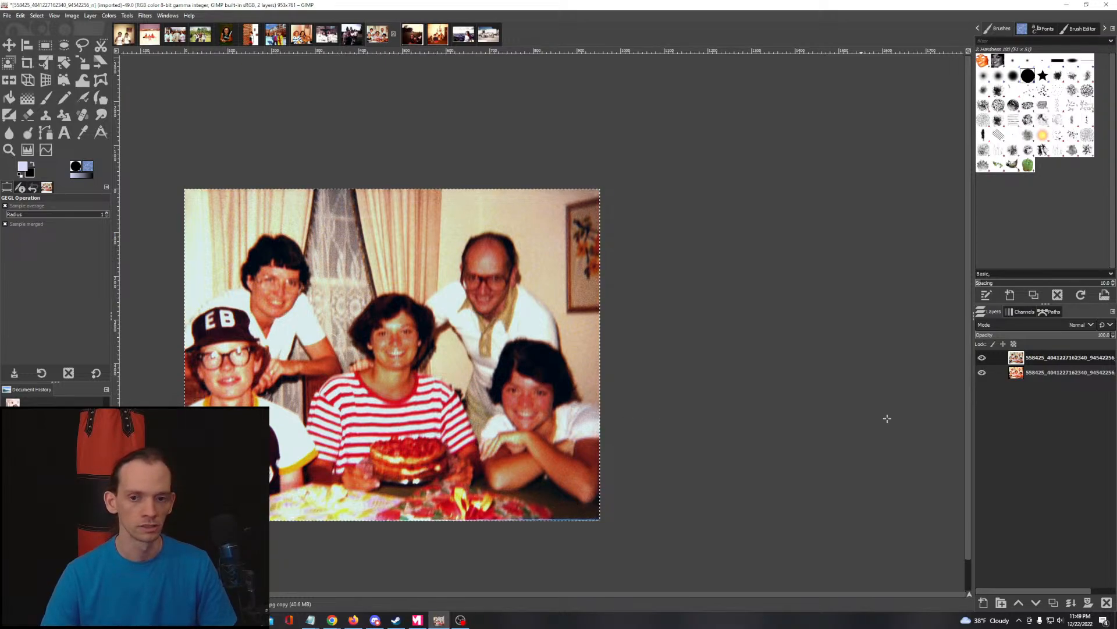
Step: Compare the corrected cake photo with the original by hiding and showing the upper layer repeatedly
click(985, 358)
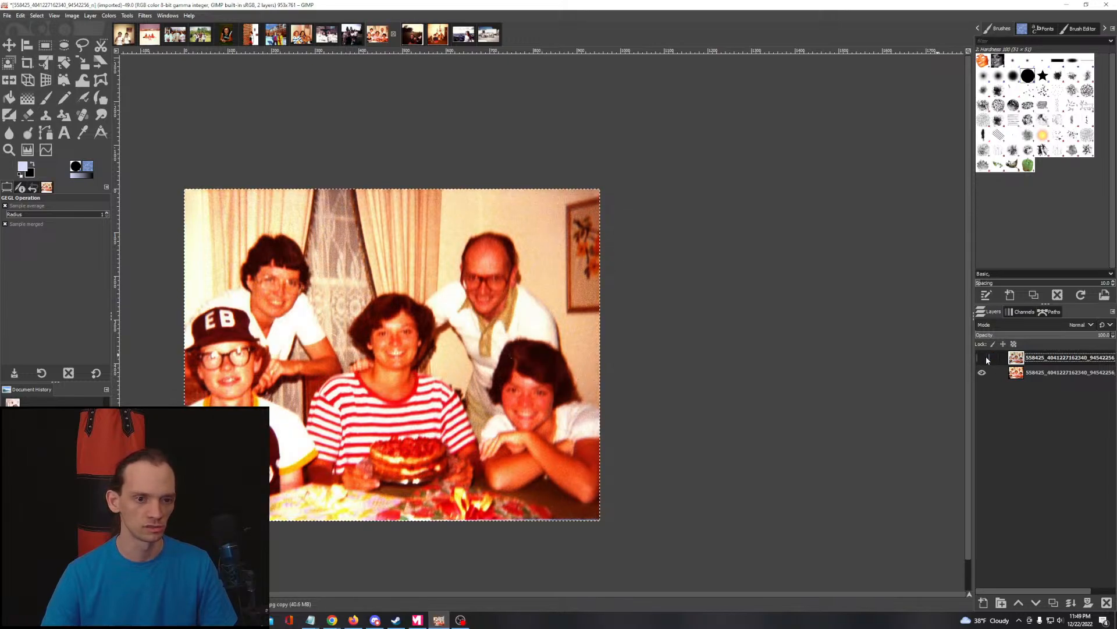
click(986, 357)
click(986, 356)
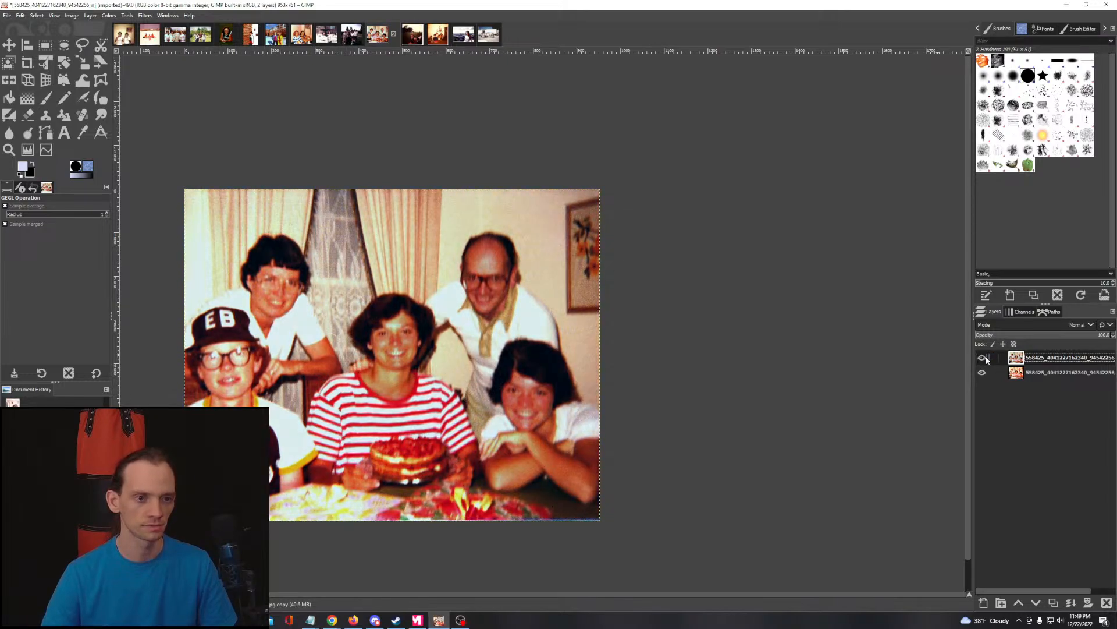
click(986, 356)
click(986, 356)
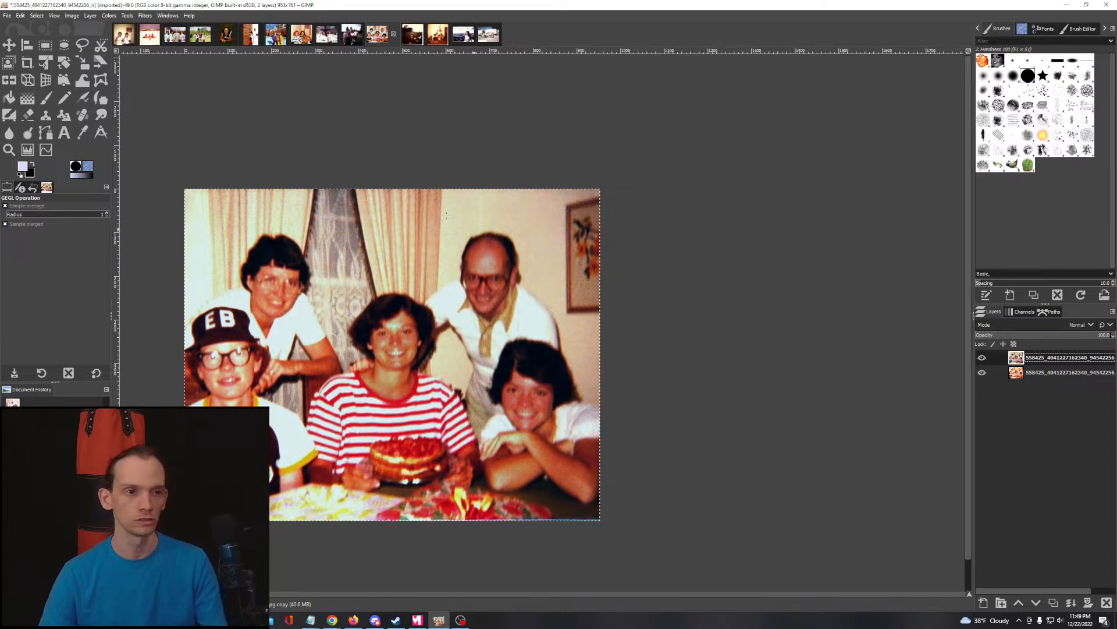
Step: Switch to the photo of the girl lying on the grass and crop it to 923 × 949 px, cutting off the white scan border
click(411, 39)
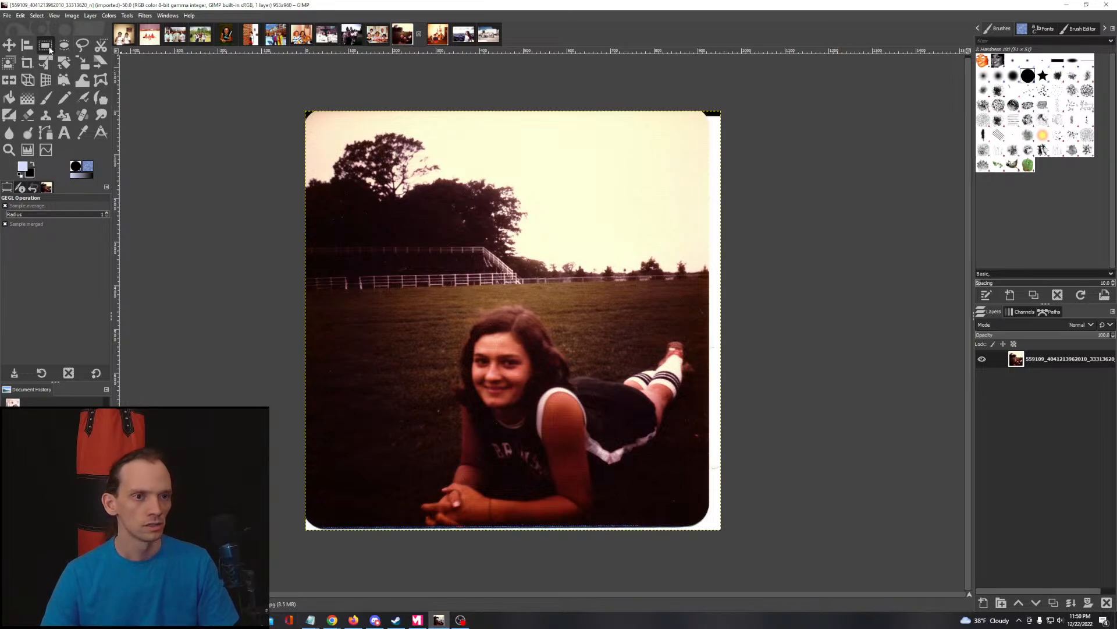
click(46, 46)
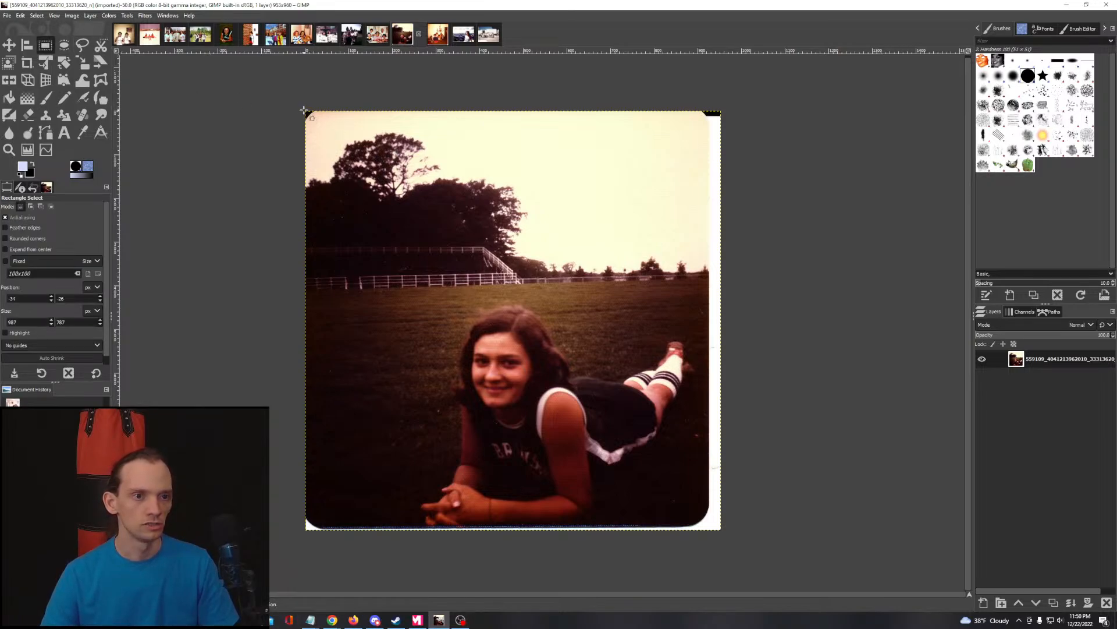
drag(300, 108, 708, 527)
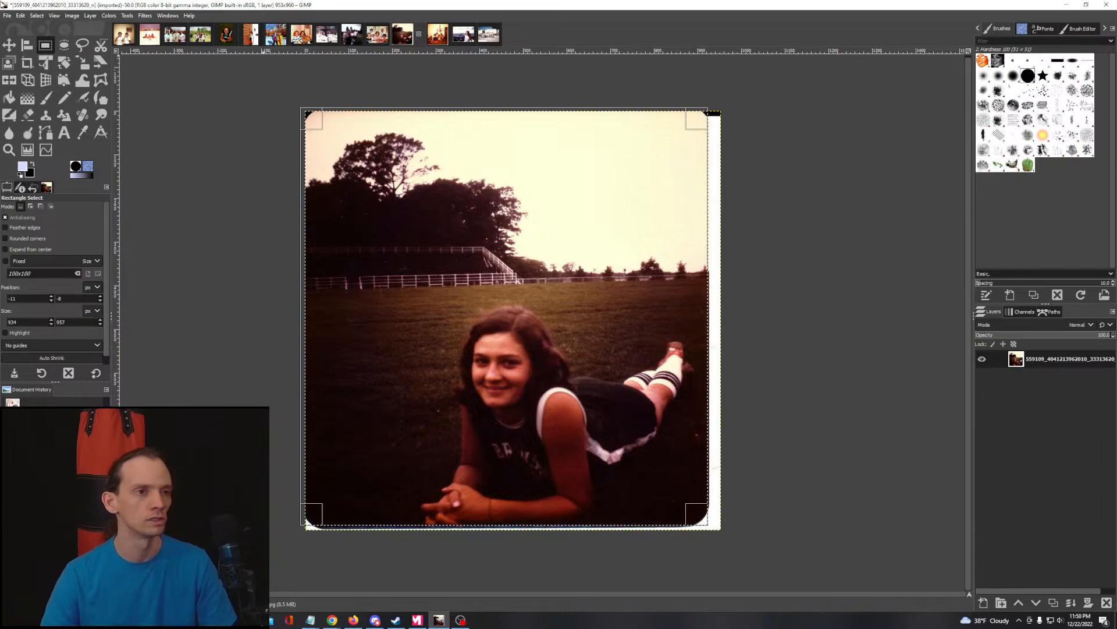
click(37, 16)
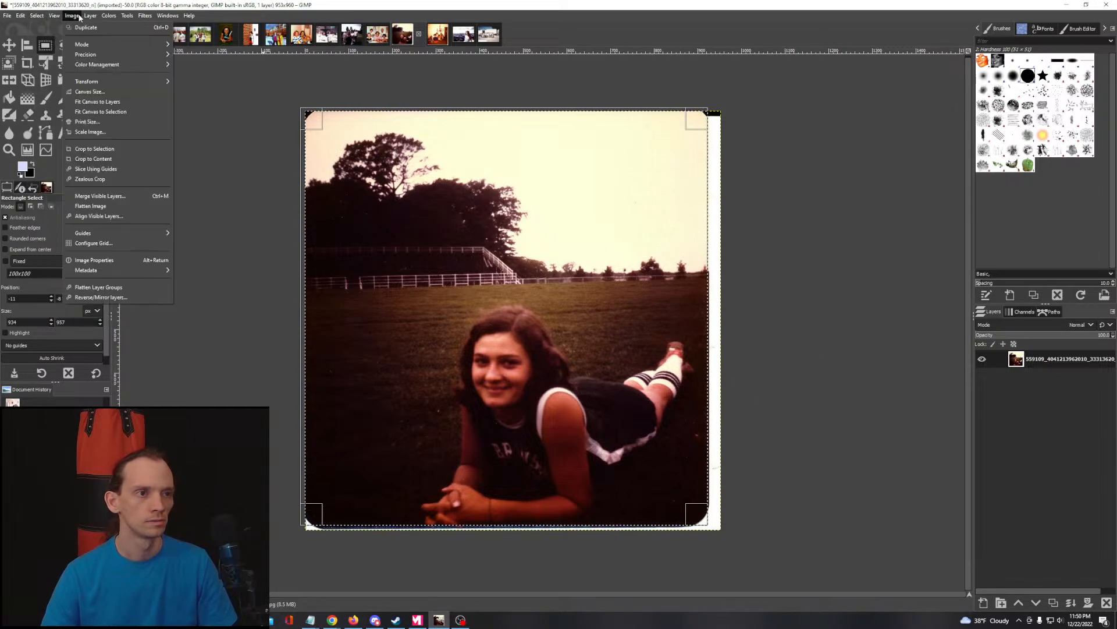
click(104, 158)
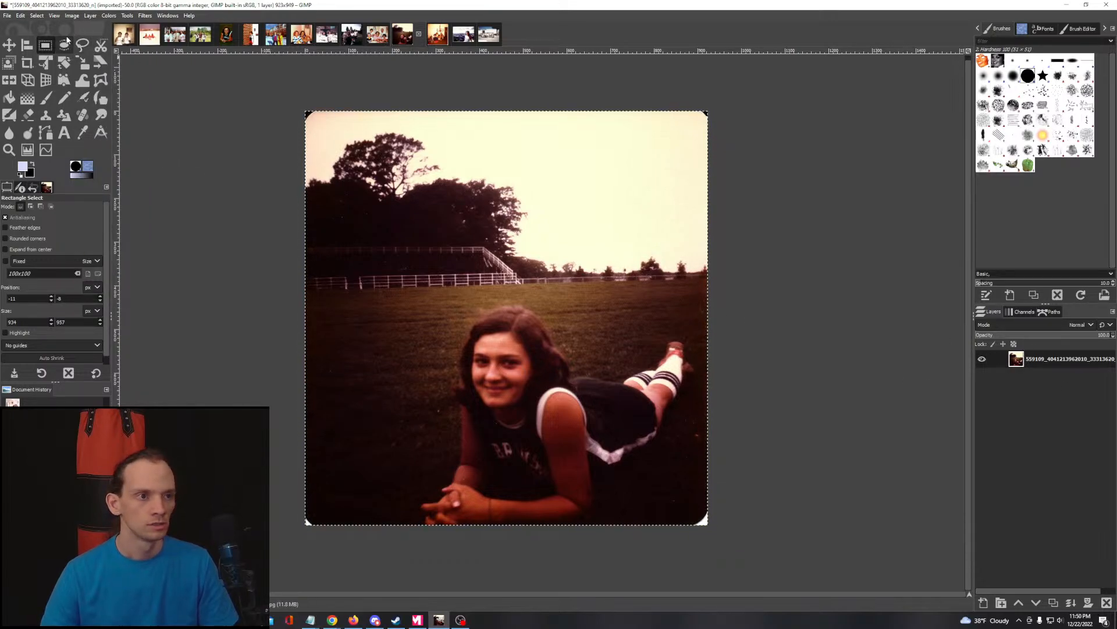
Step: Select the dark upper-left corner of the photo with a small ellipse, fill it with Heal Selection, and clear the ellipse
click(68, 48)
mouse_move(302, 109)
mouse_down()
mouse_move(318, 122)
mouse_move(296, 97)
mouse_up()
click(145, 15)
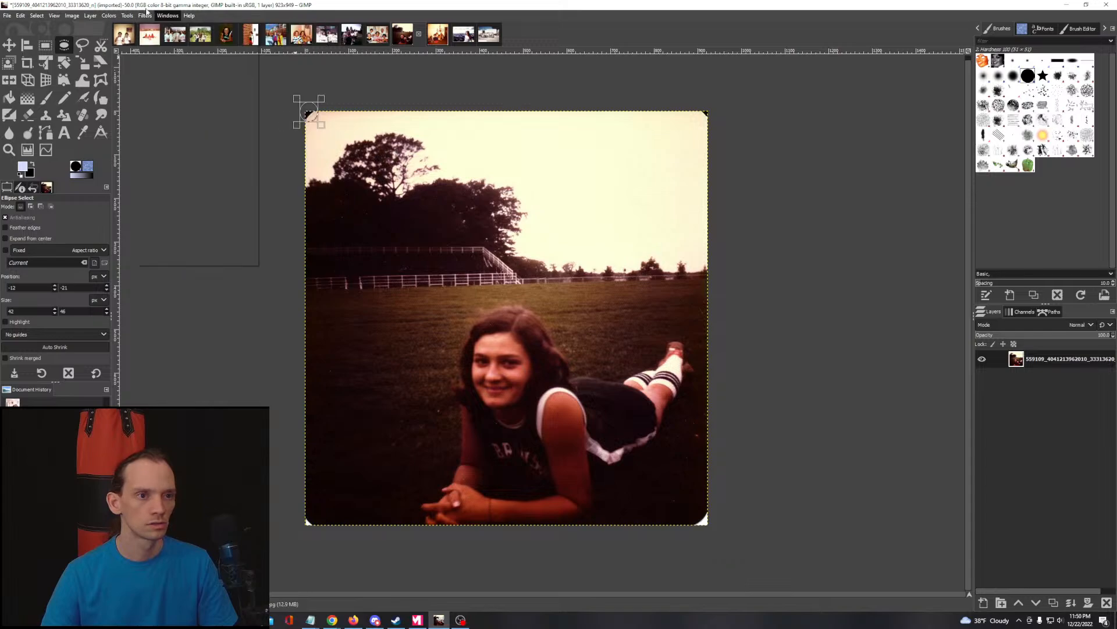
mouse_move(192, 85)
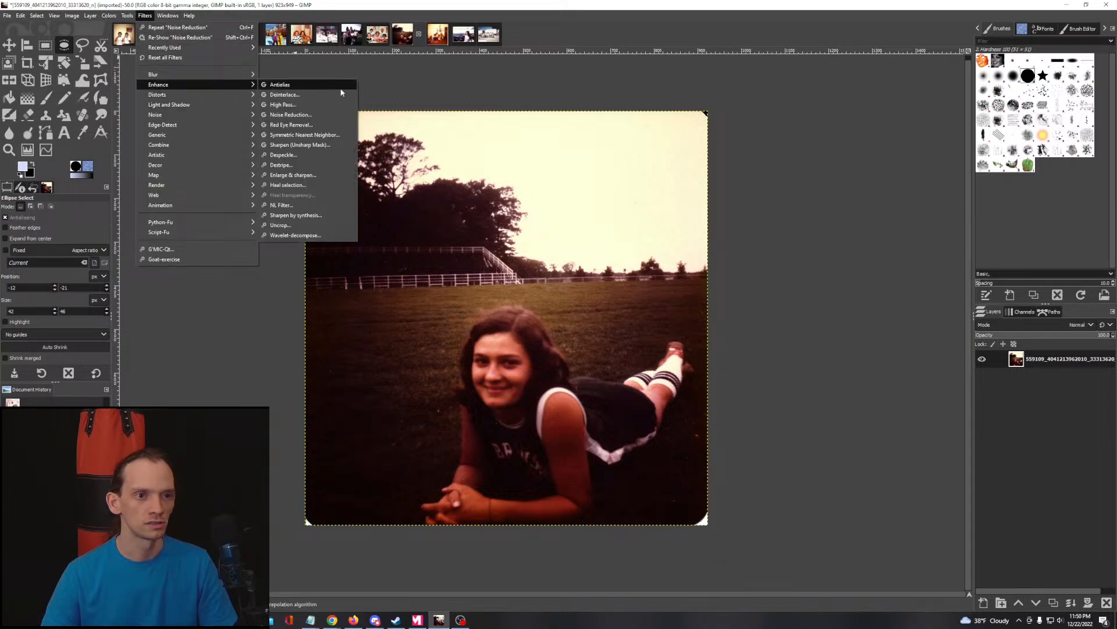
click(315, 187)
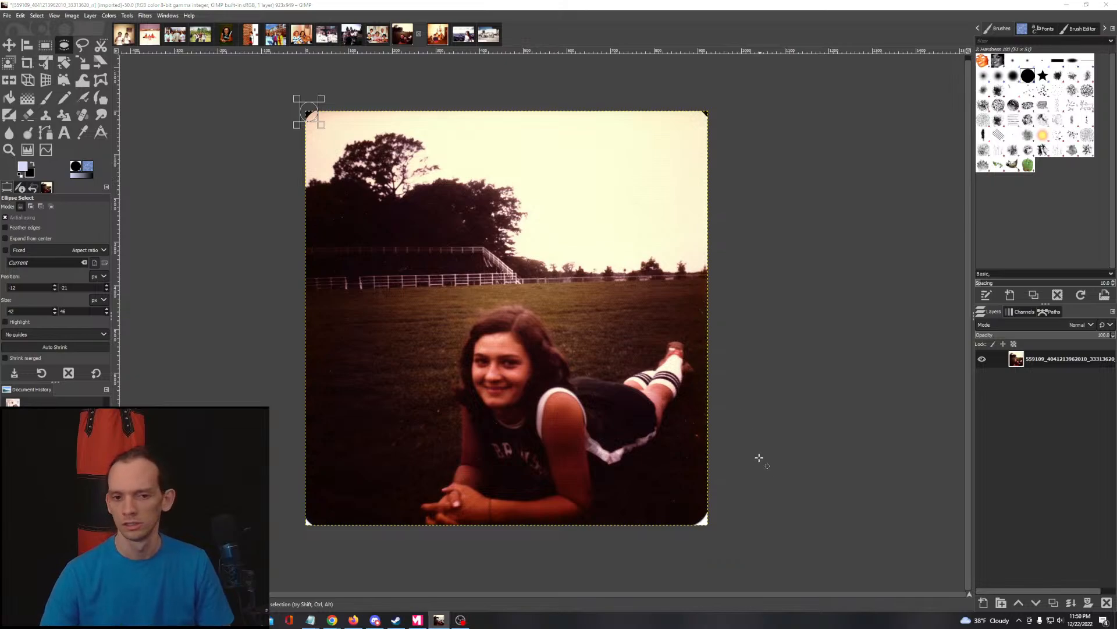
click(591, 375)
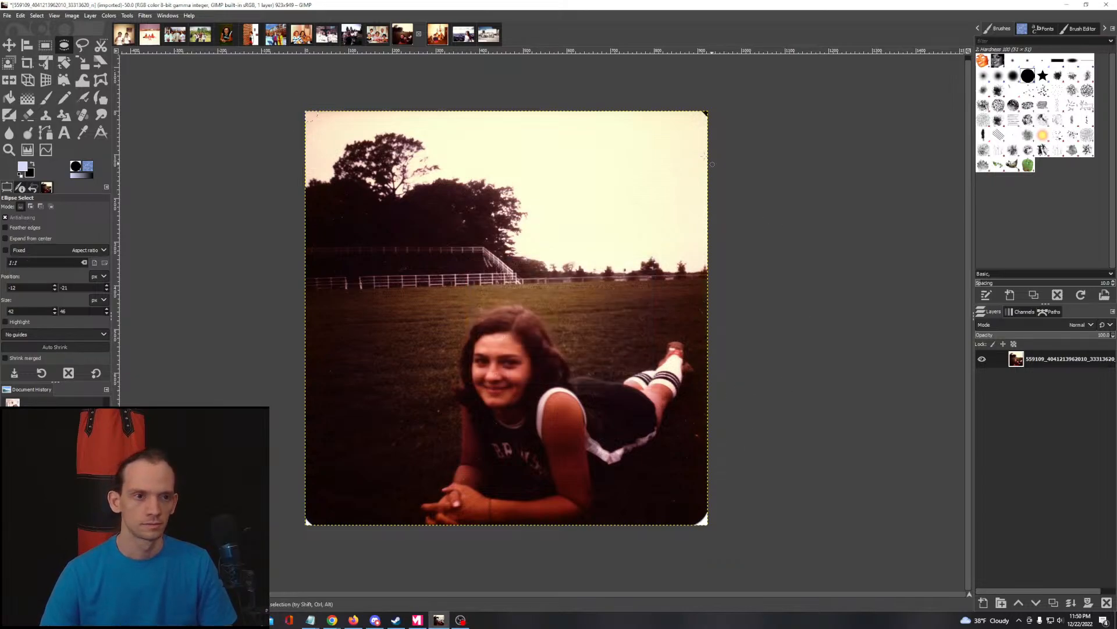
Step: Select the upper-right, lower-right and lower-left corners in turn with small ellipses and repeat Heal Selection on each
drag(701, 107, 729, 119)
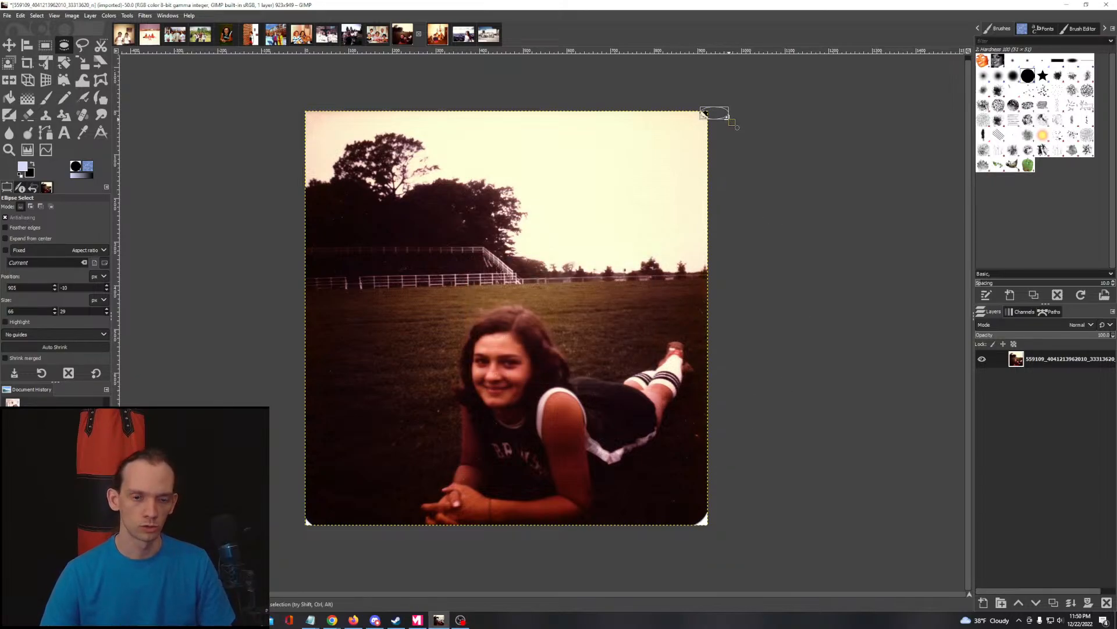
key(ctrl+f)
mouse_move(730, 512)
mouse_down()
mouse_move(690, 529)
mouse_move(707, 506)
mouse_move(689, 535)
mouse_up()
key(ctrl+f)
key(ctrl+f)
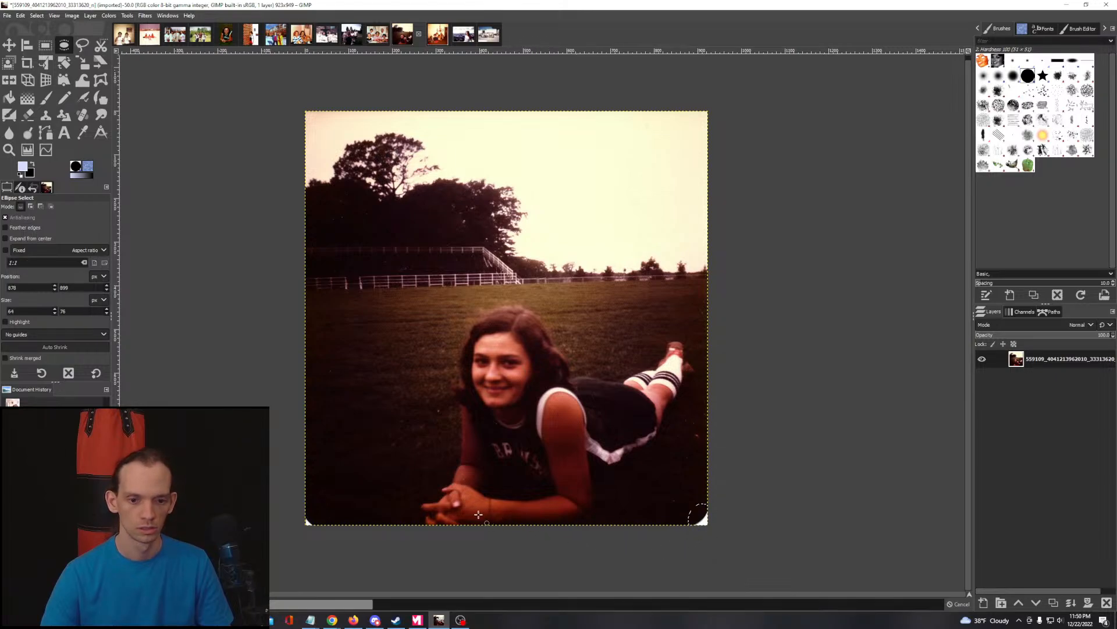
drag(296, 513, 314, 536)
key(ctrl+f)
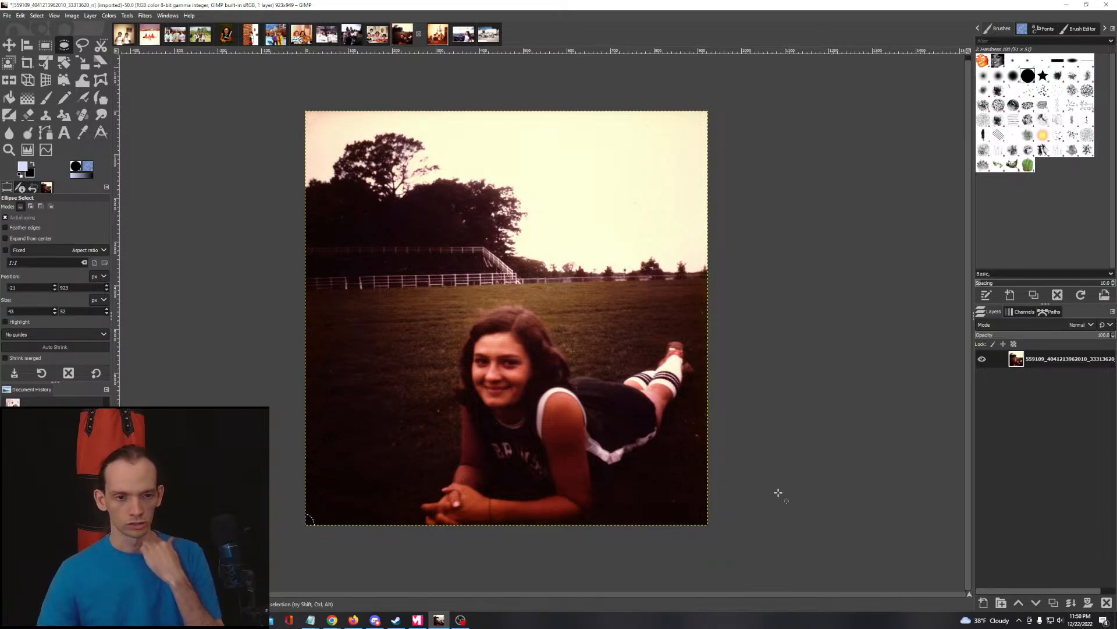
Step: Duplicate the photo's layer and apply the automatic White Balance to the whole copy
right_click(1001, 358)
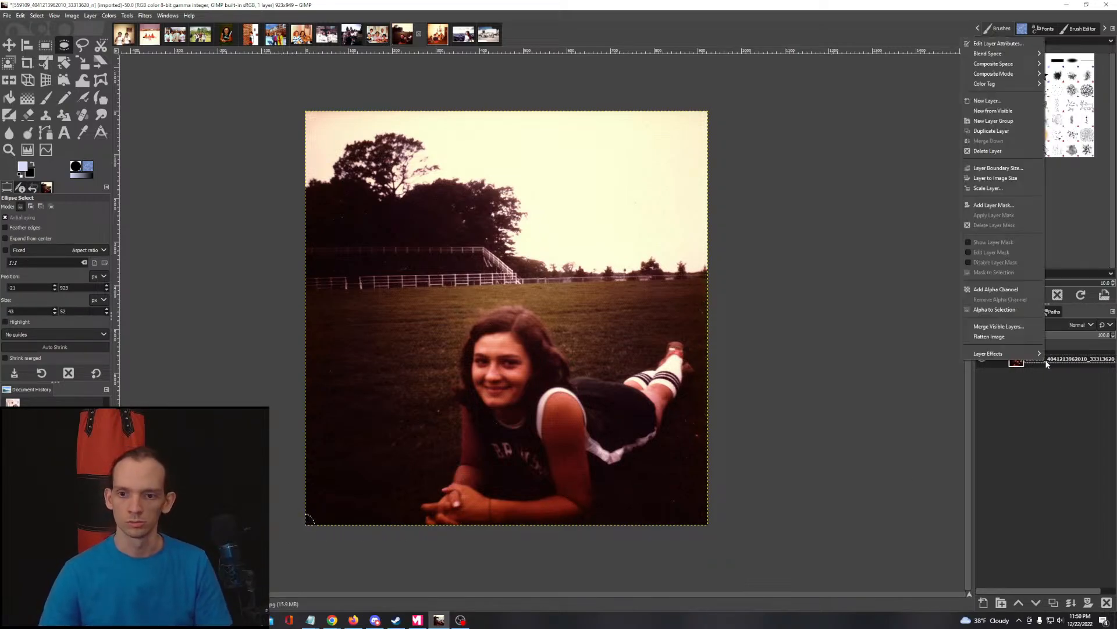
click(1000, 132)
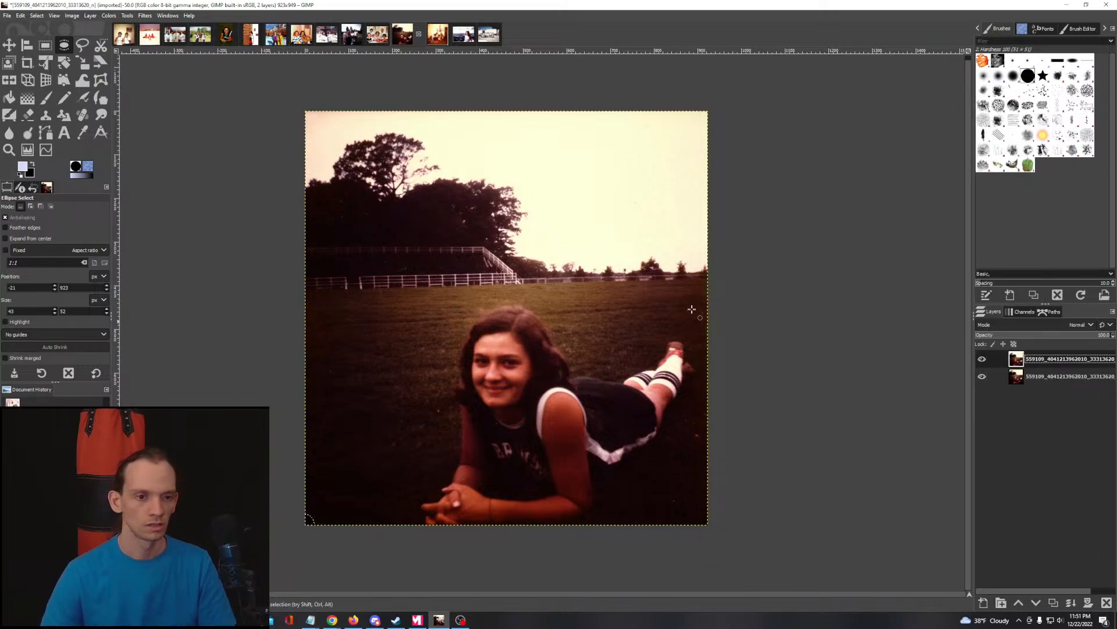
click(91, 16)
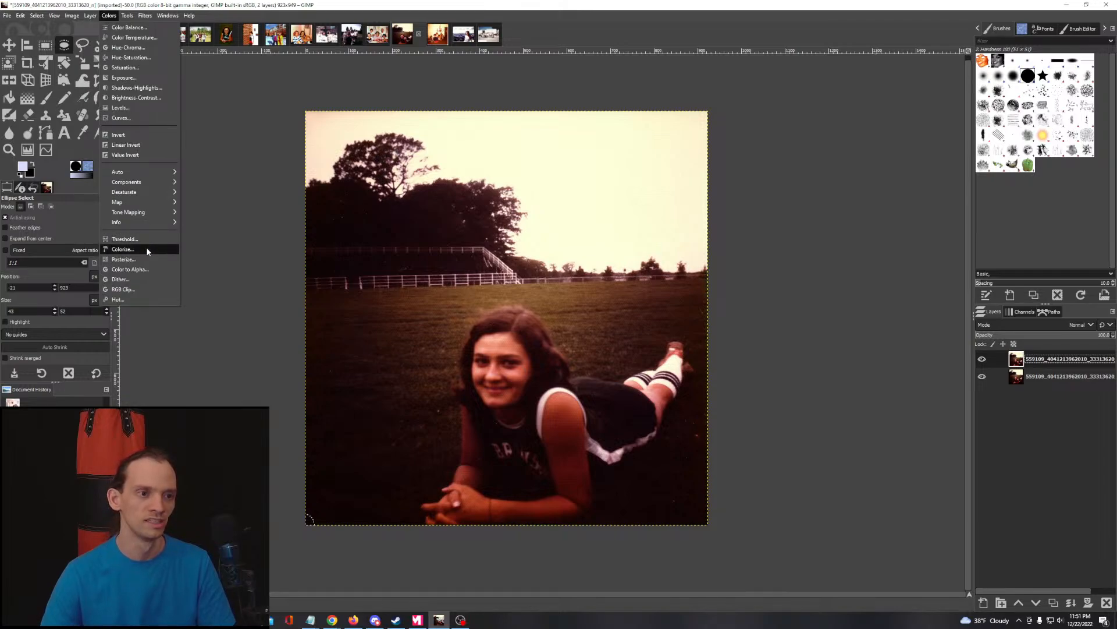
mouse_move(136, 171)
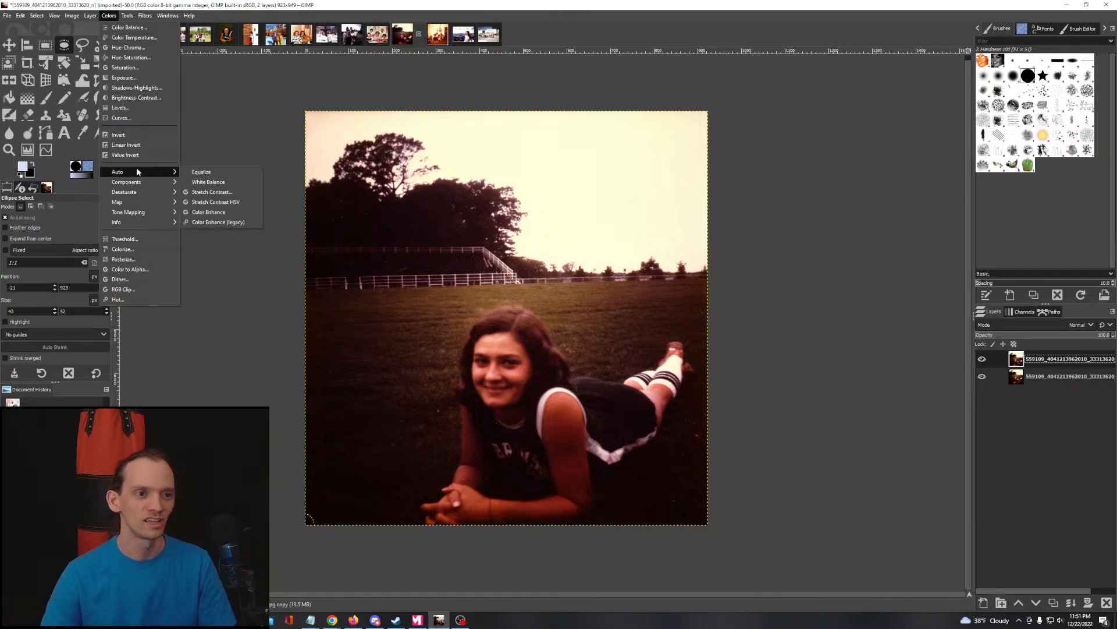
click(200, 181)
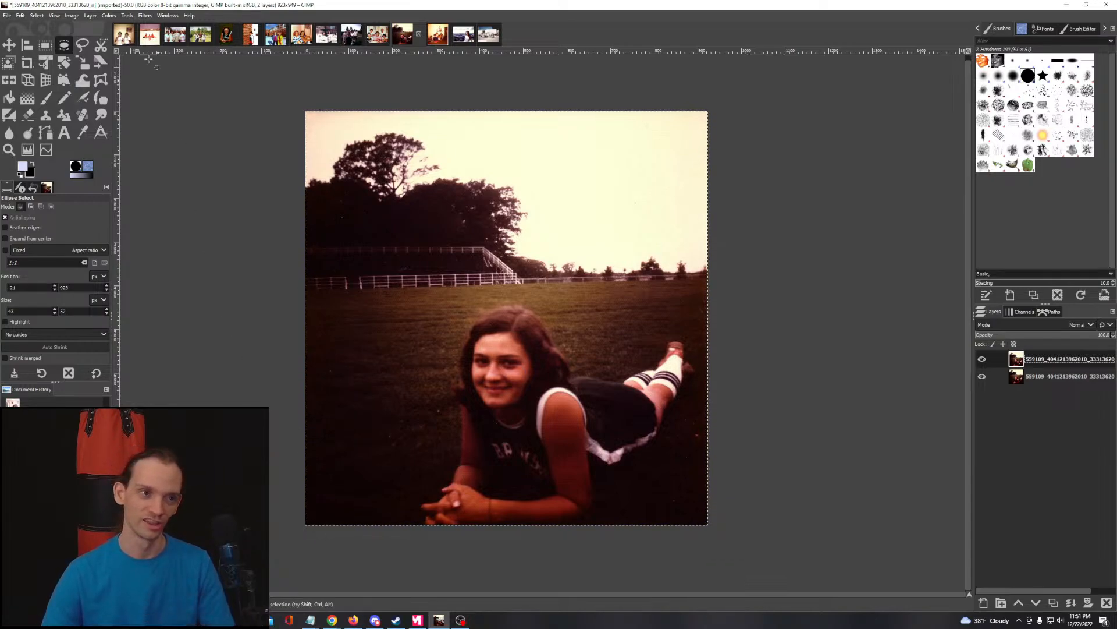
click(128, 16)
mouse_move(109, 16)
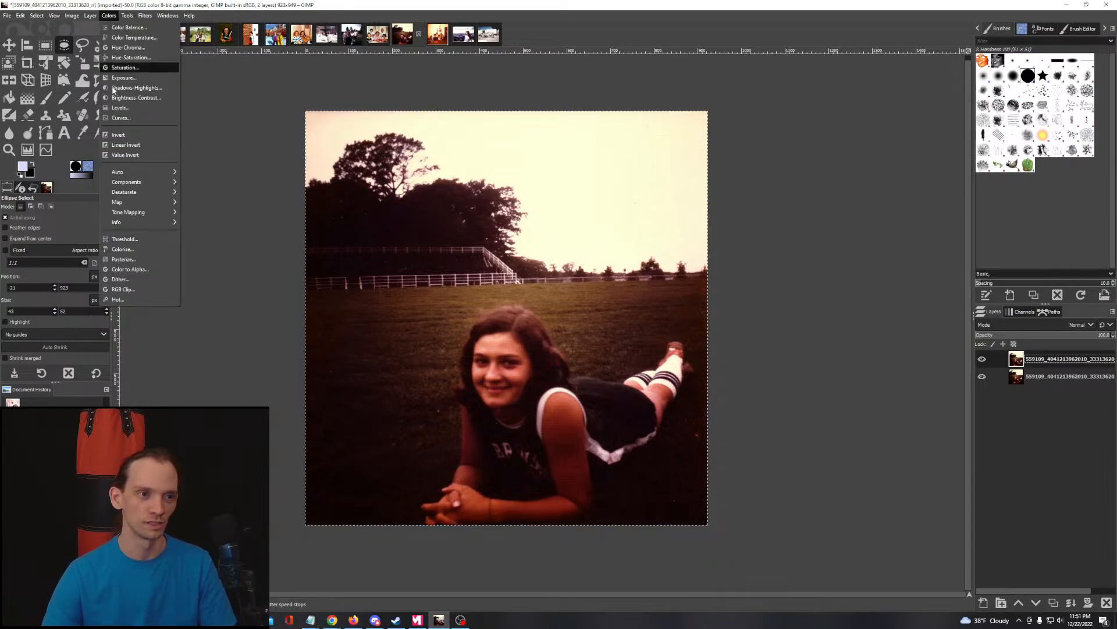
mouse_move(129, 173)
click(208, 181)
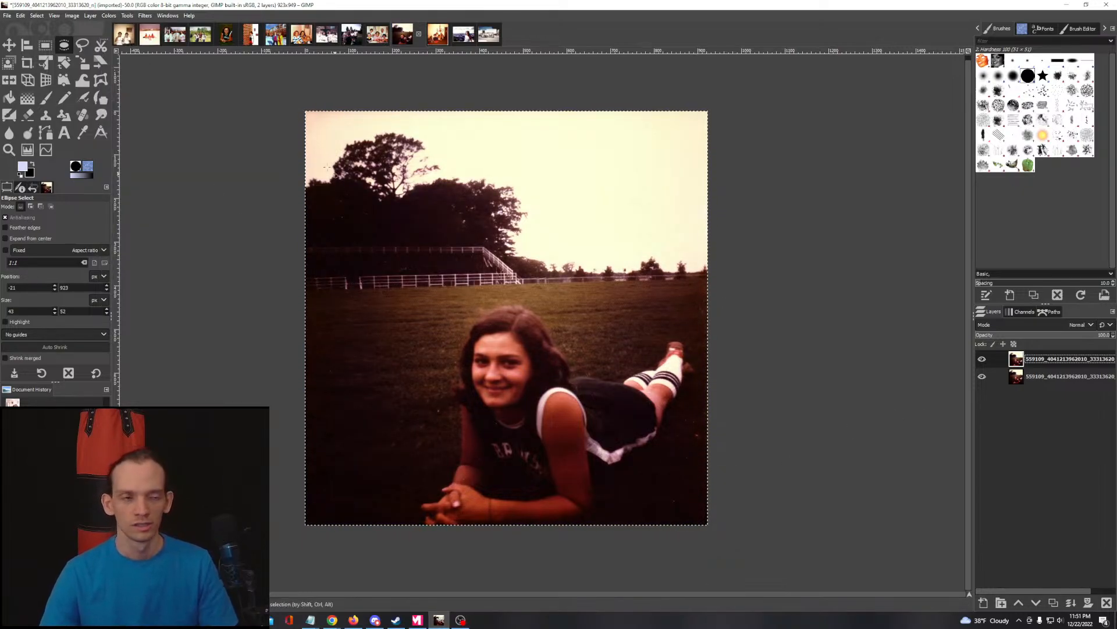
Step: Brighten the duplicated layer with the Exposure filter, setting the exposure to about 1.395
click(111, 19)
click(121, 18)
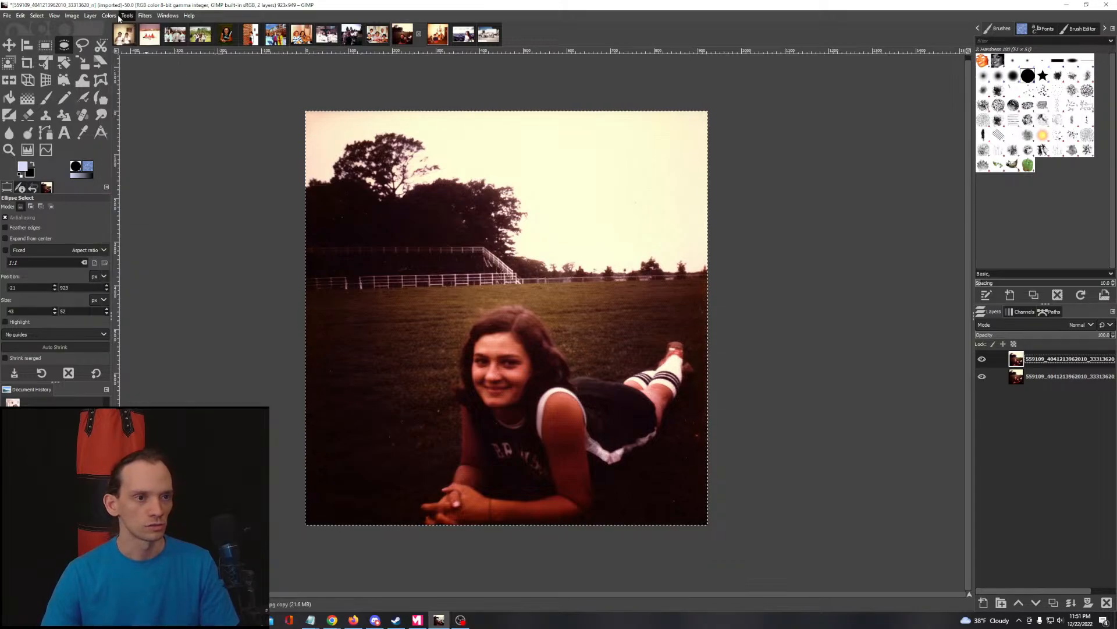
click(112, 18)
click(110, 78)
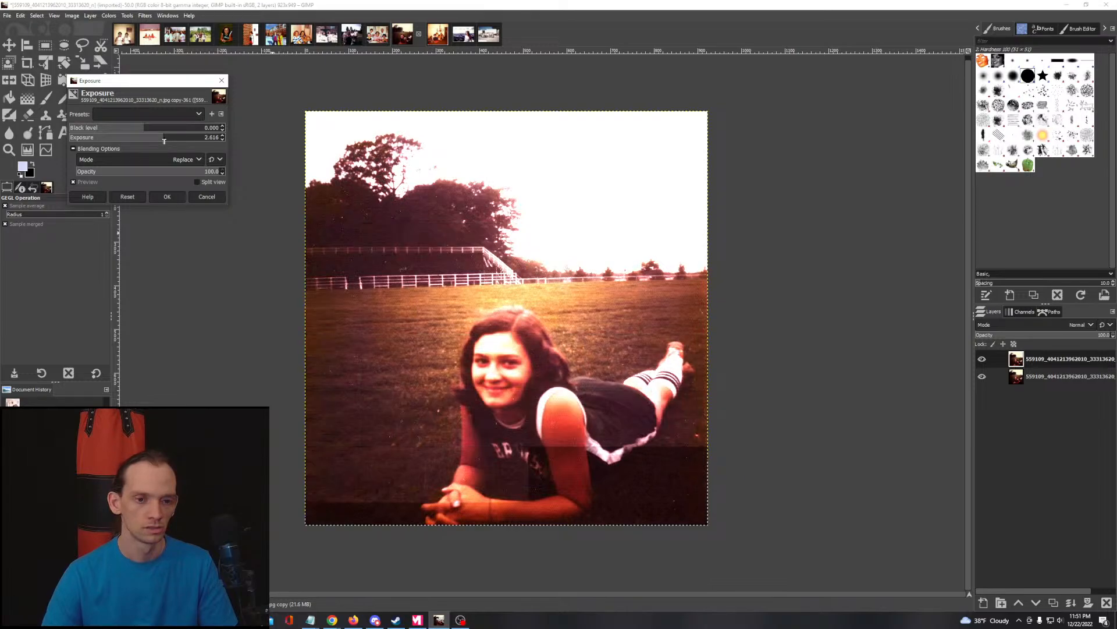
drag(164, 140, 155, 142)
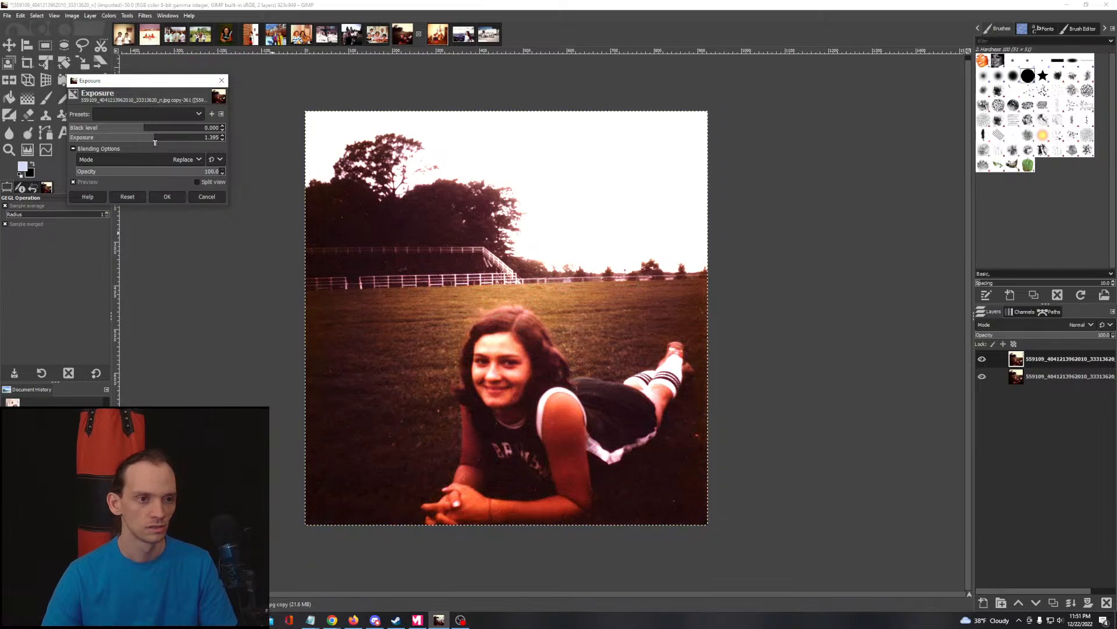
Step: Try several black levels in the Exposure filter, settle on 0.003, and apply the adjustment
click(148, 132)
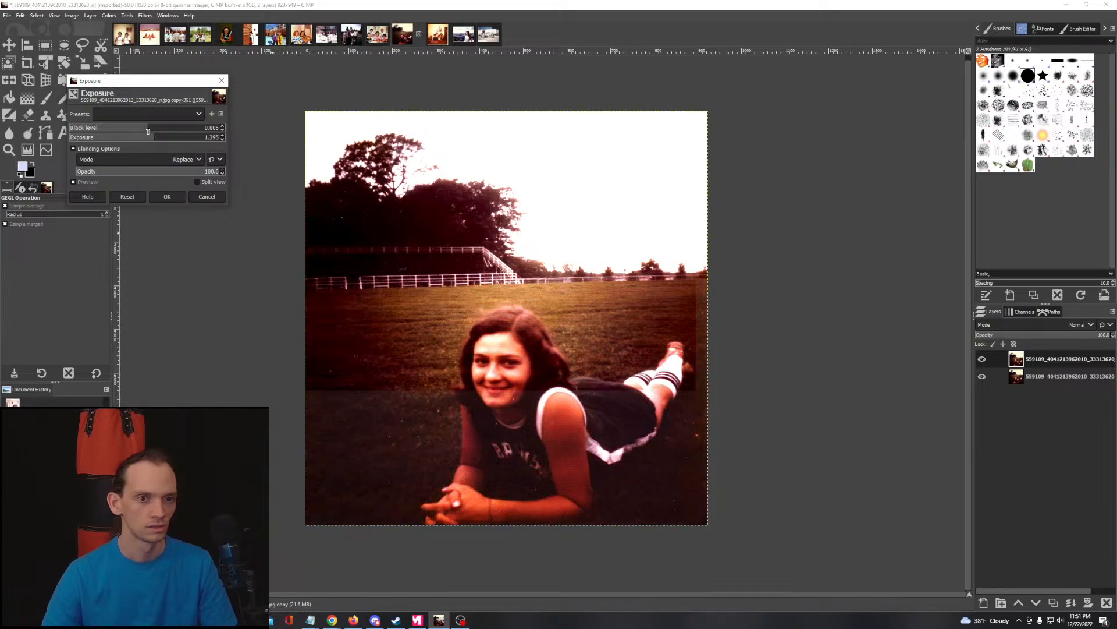
click(133, 128)
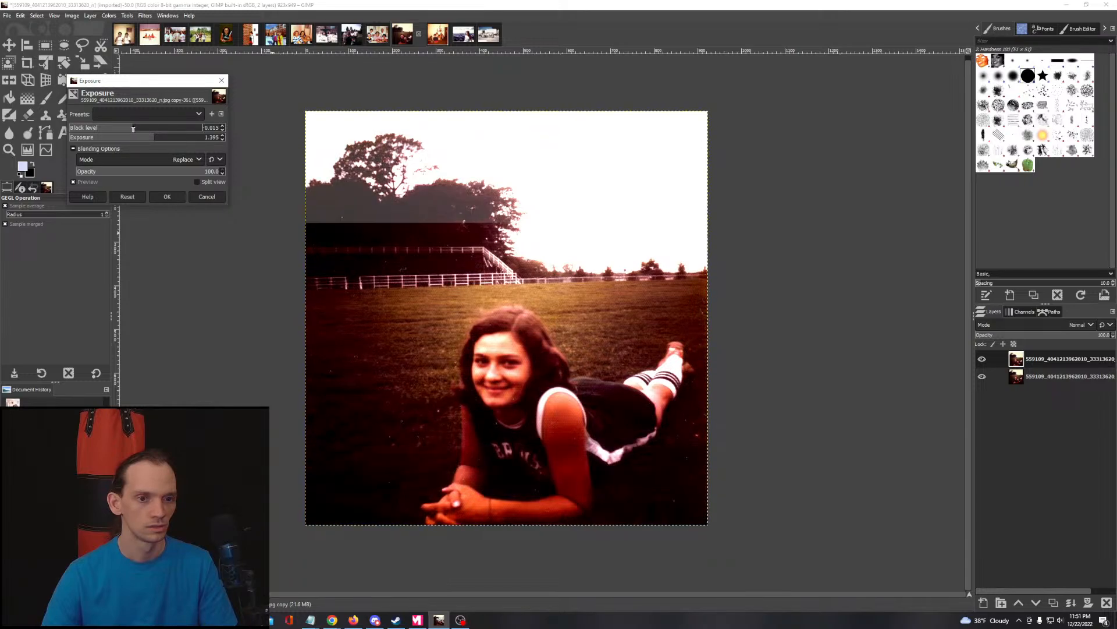
click(139, 127)
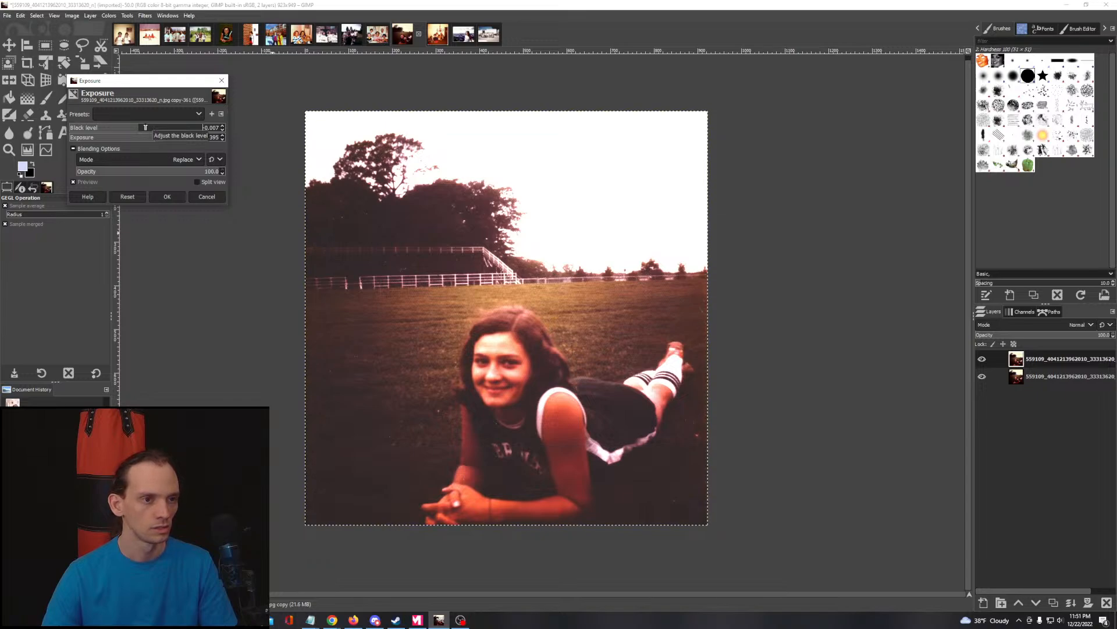
click(144, 128)
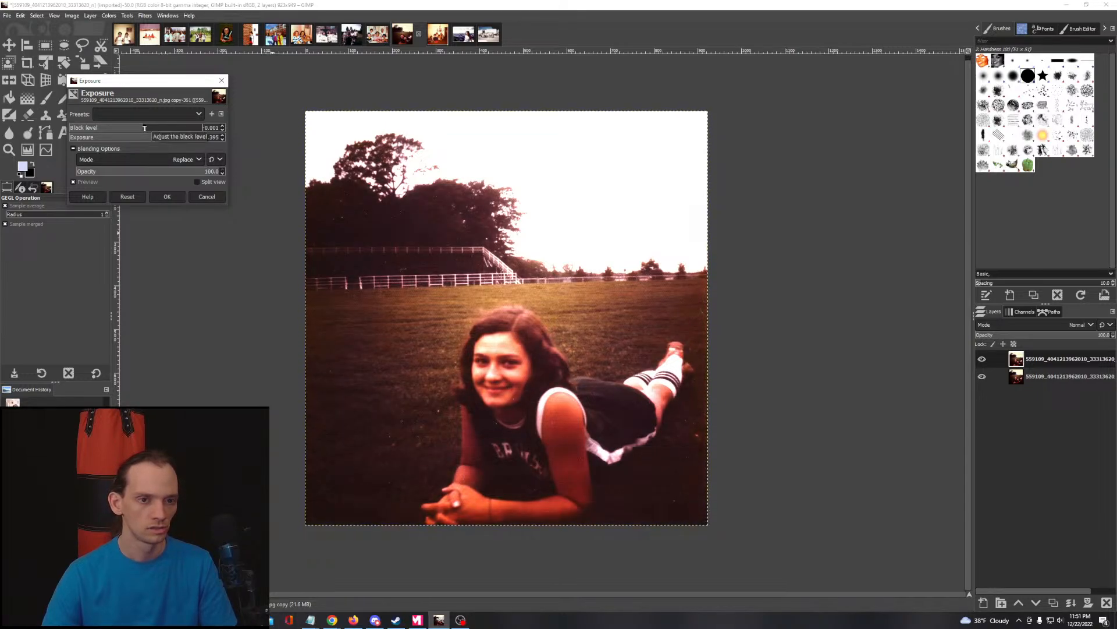
click(222, 126)
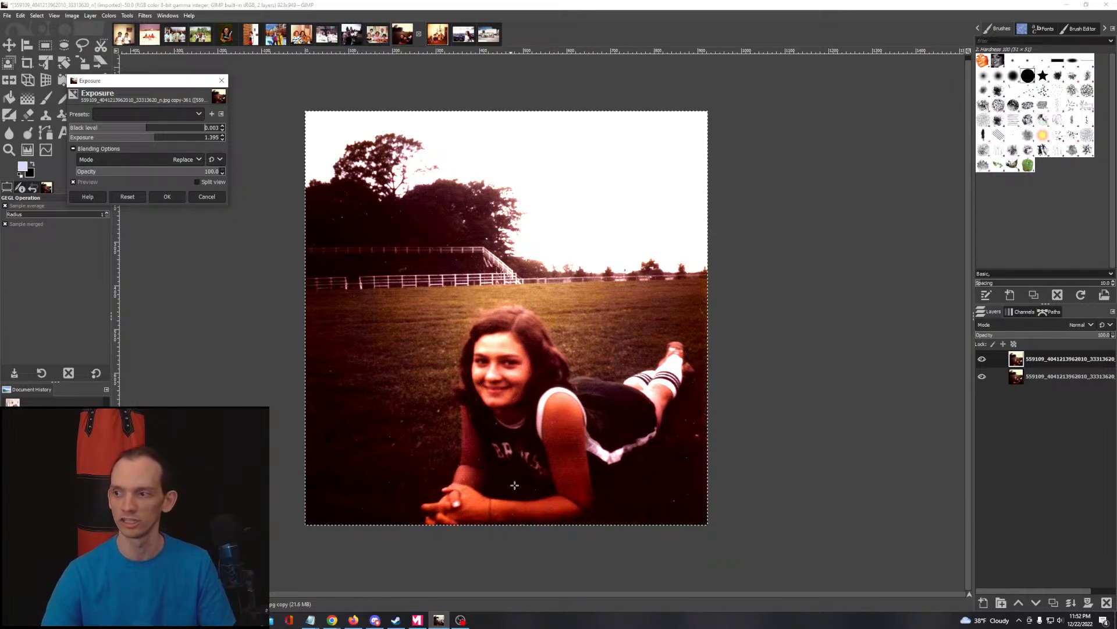
click(166, 198)
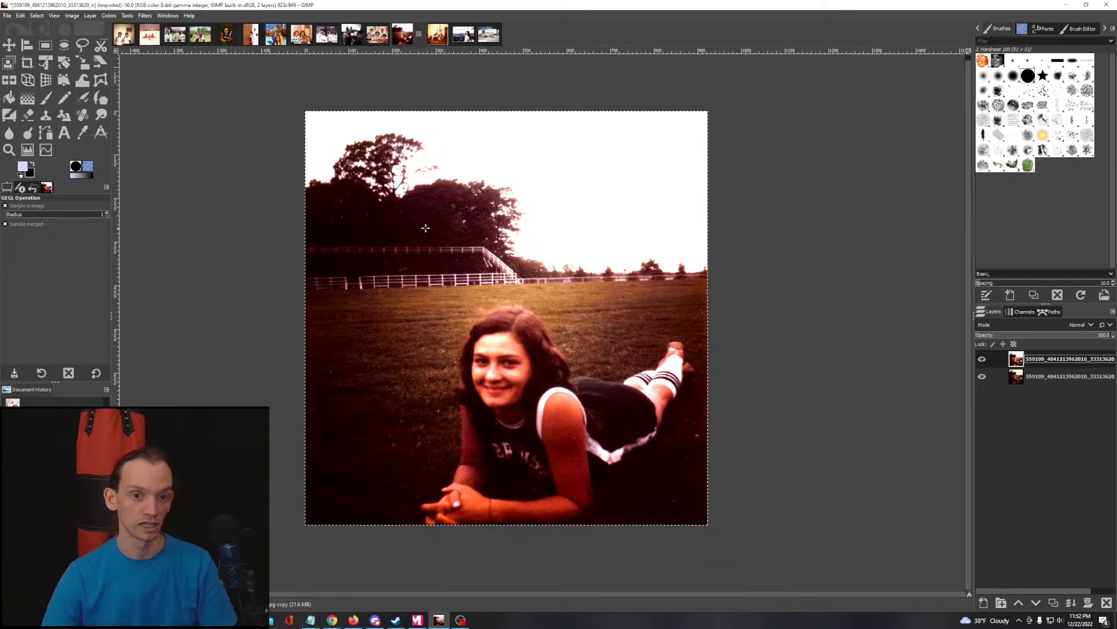
Step: Reduce the red channel with Curves, moving its shadow point to input 49, output 0 and lowering its highlight end slightly
click(109, 16)
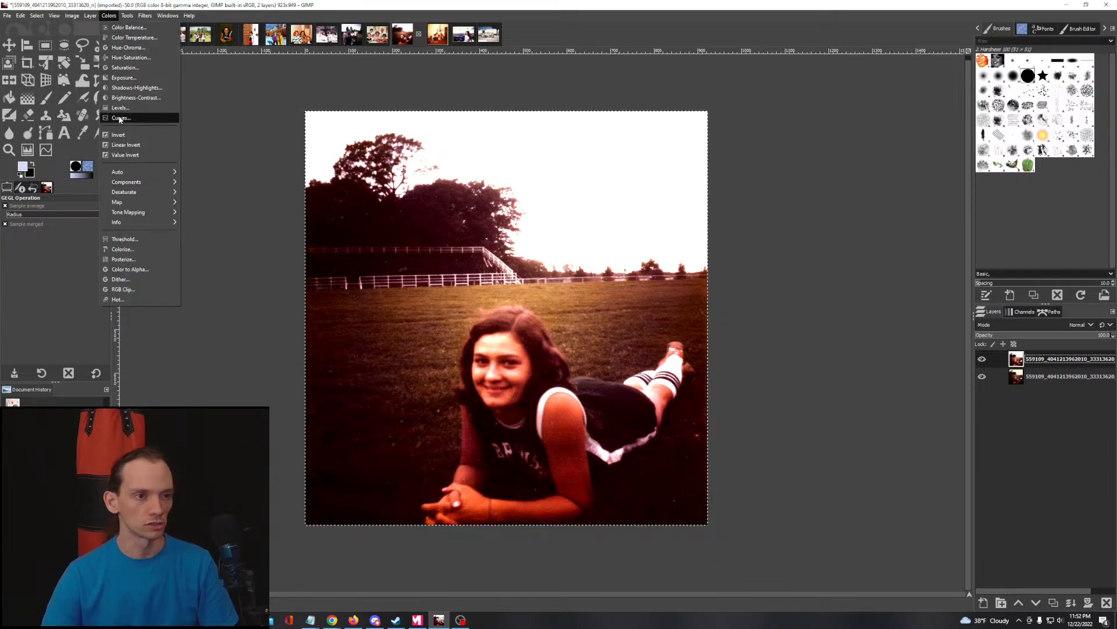
click(119, 117)
drag(445, 212, 261, 175)
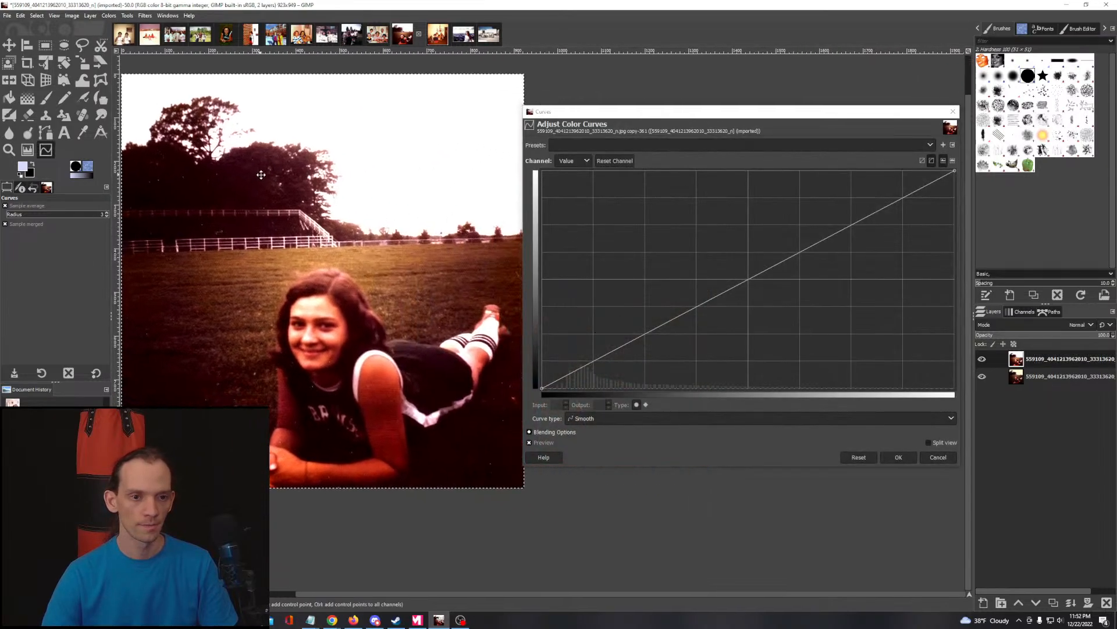
click(582, 162)
click(570, 183)
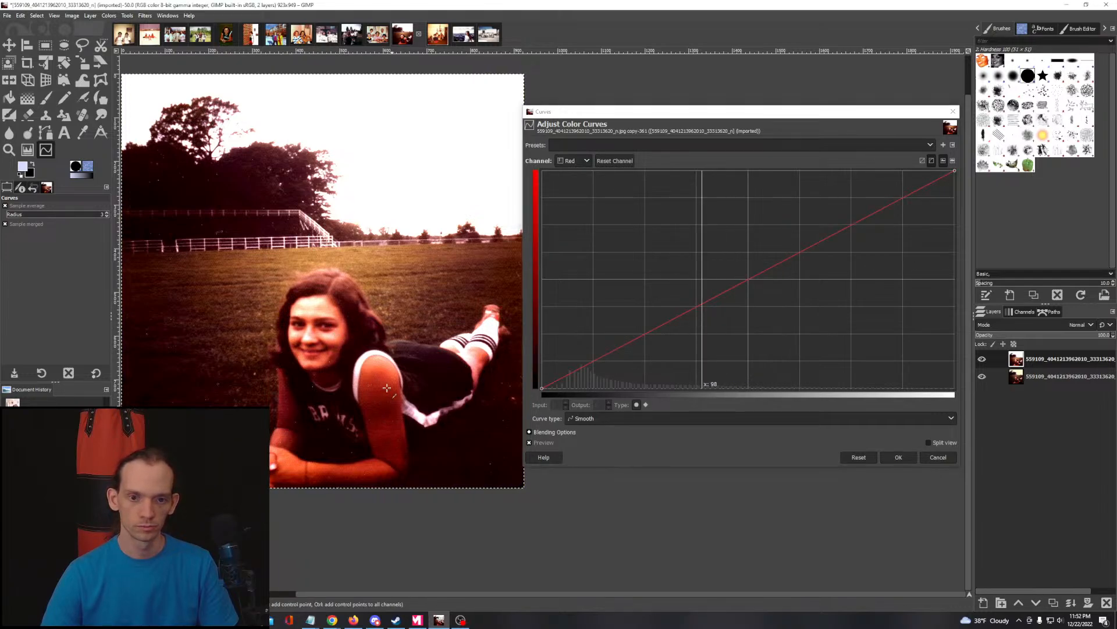
click(554, 388)
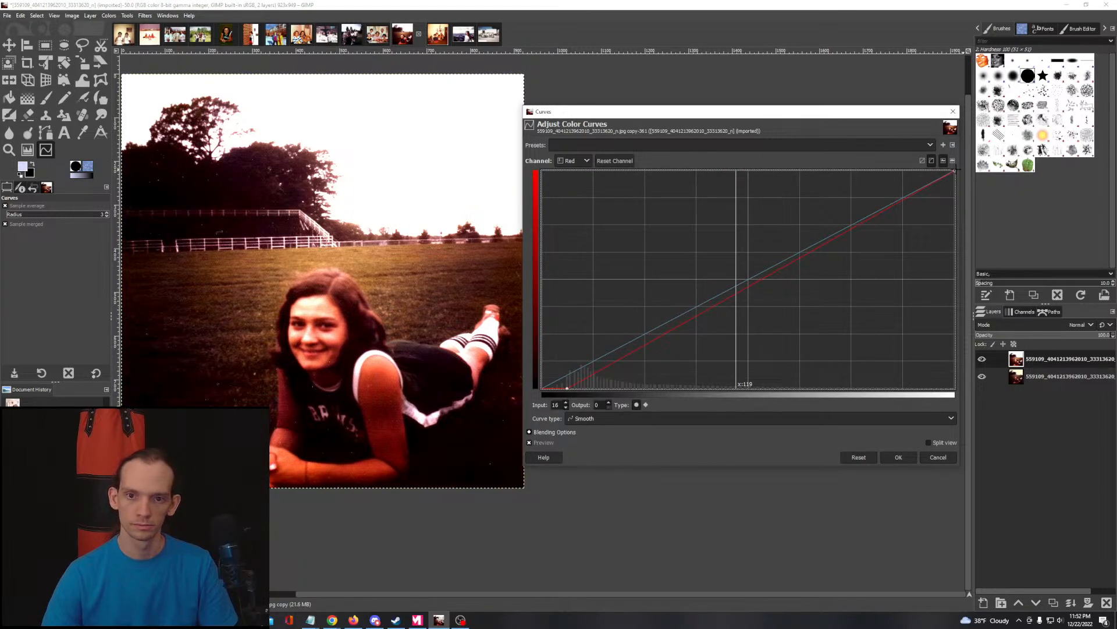
drag(954, 171, 963, 205)
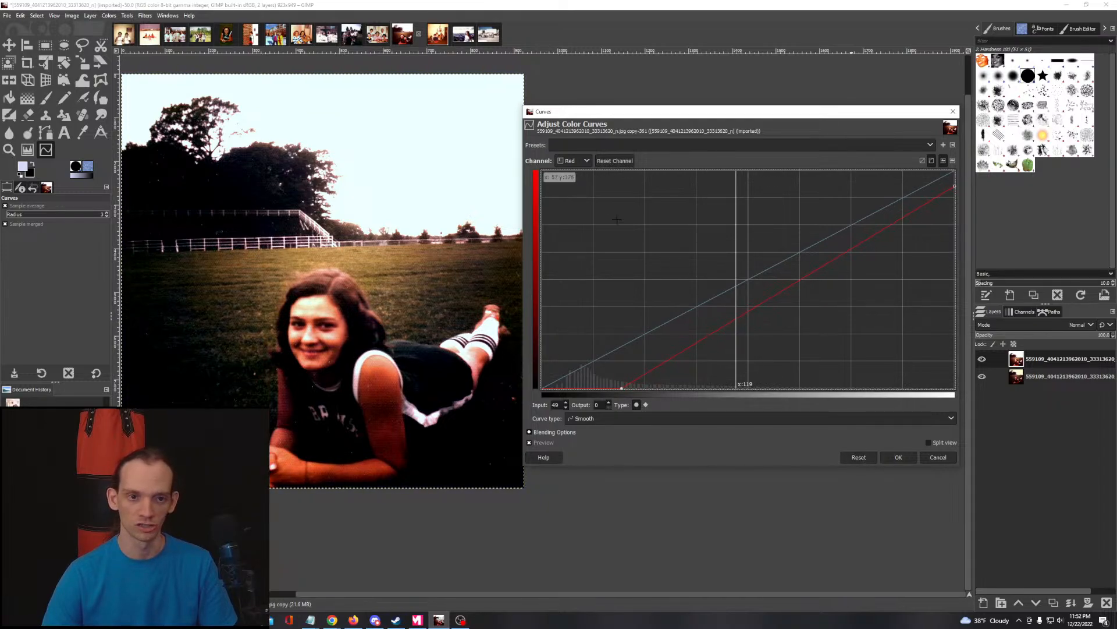
Step: Lift the shadow end of the green channel's curve to input 0, output 20
click(579, 165)
click(577, 190)
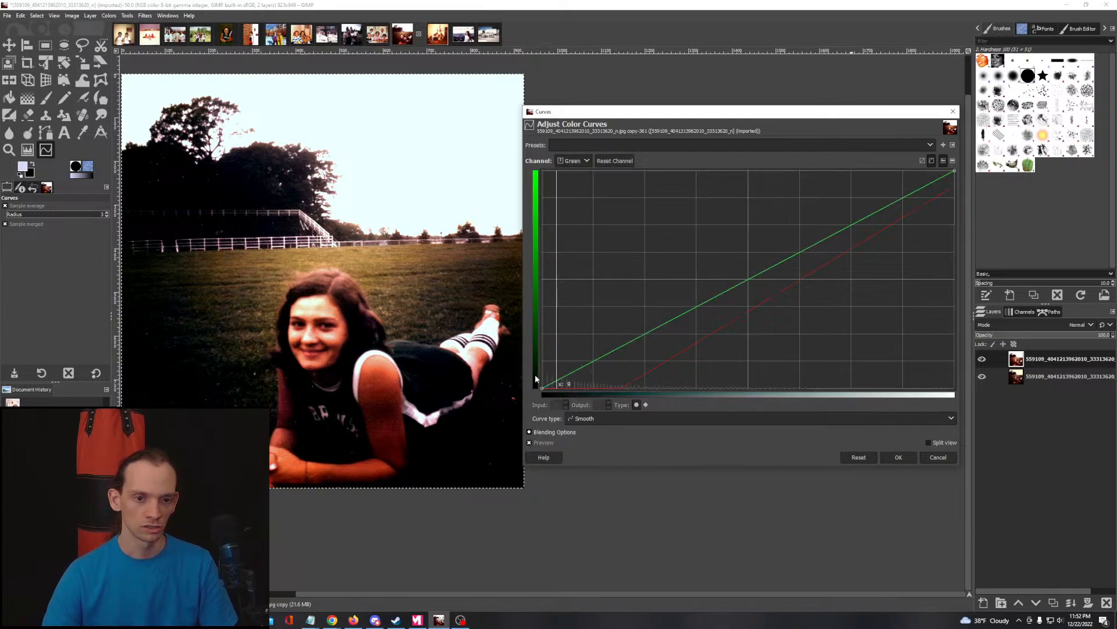
drag(541, 387, 542, 371)
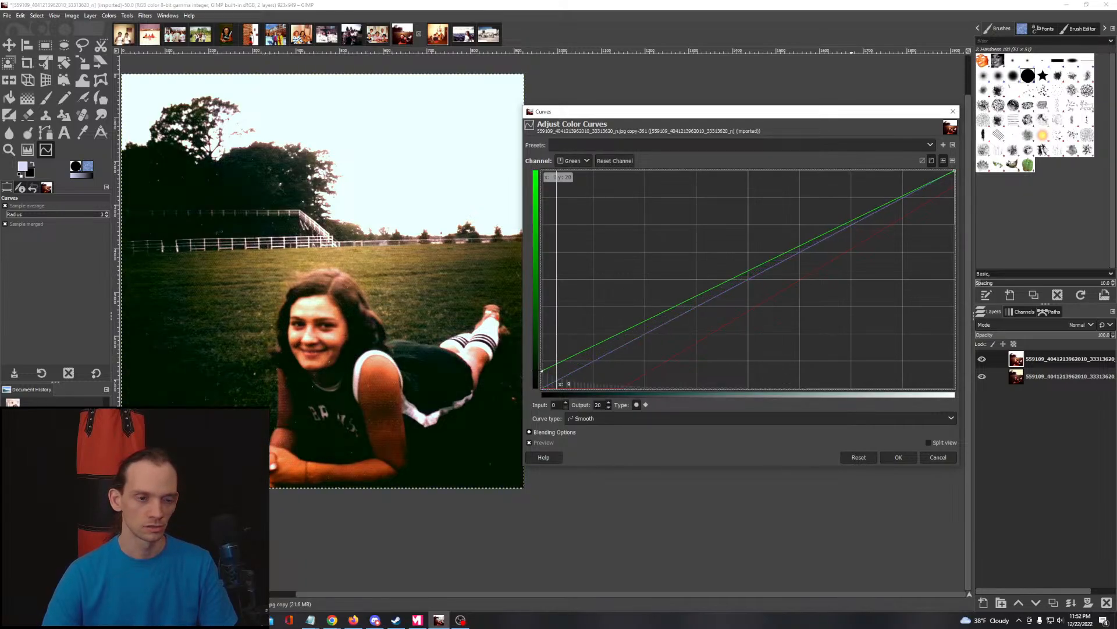
Step: Boost the blue channel's highlights with a point at input 203, output 205 and its end point pulled inward, and apply the curves
click(581, 158)
click(579, 174)
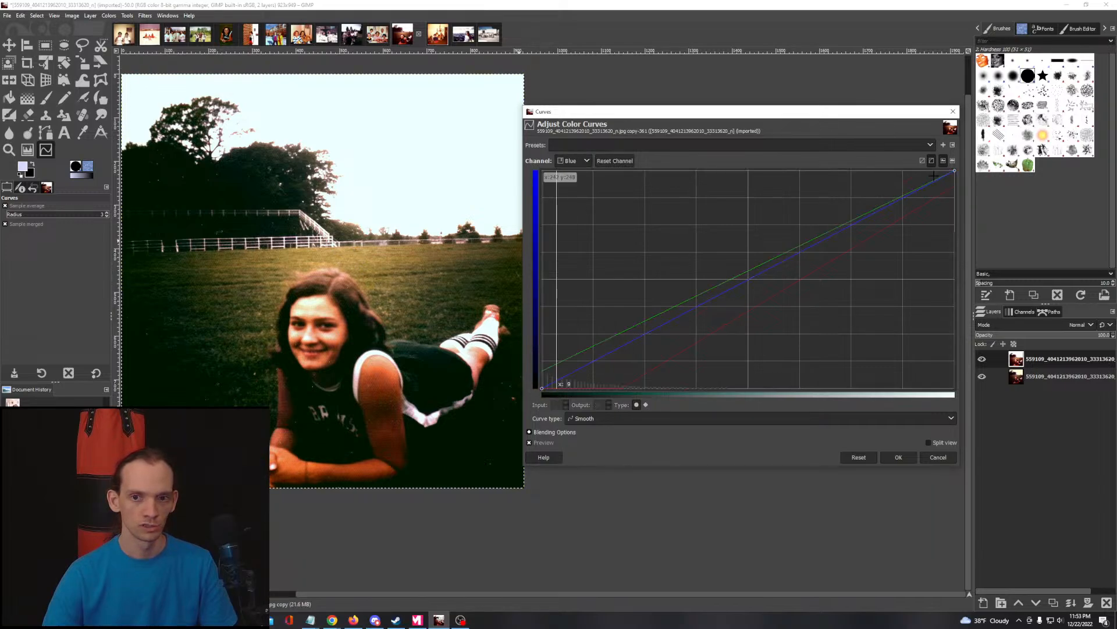
drag(949, 173, 867, 200)
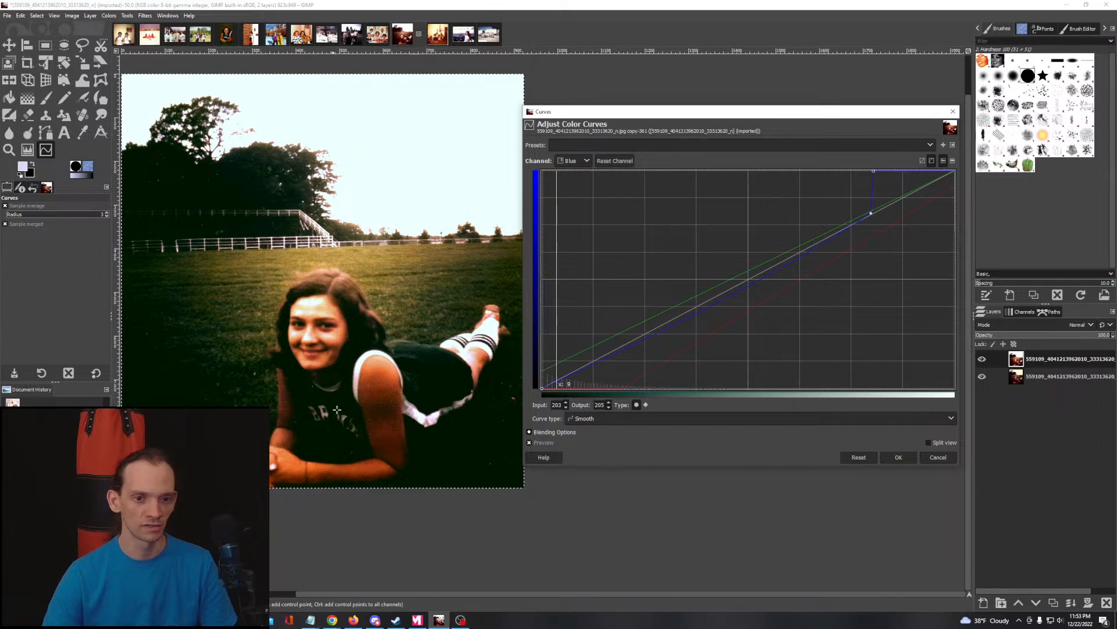
click(898, 458)
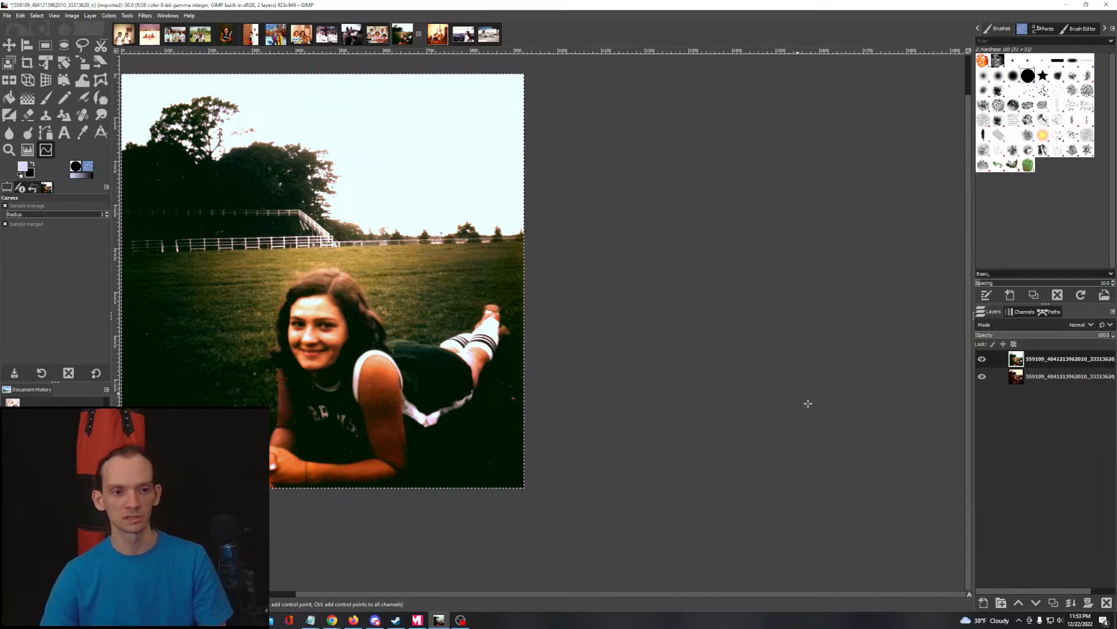
Step: Compare the corrected grass photo with the original by hiding and showing the upper layer
click(983, 359)
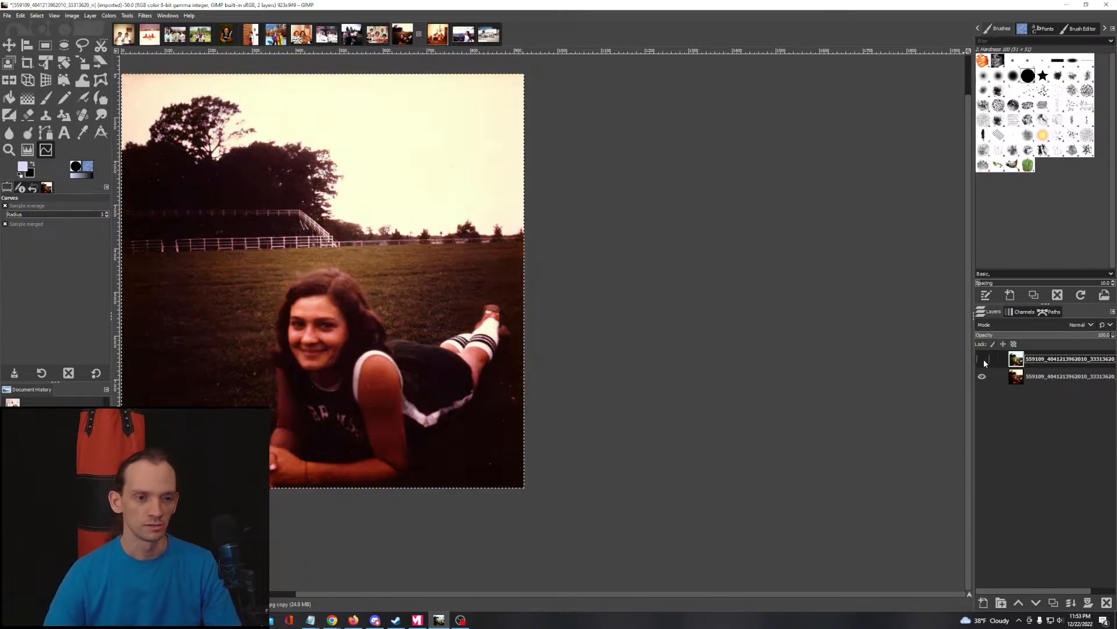
click(982, 359)
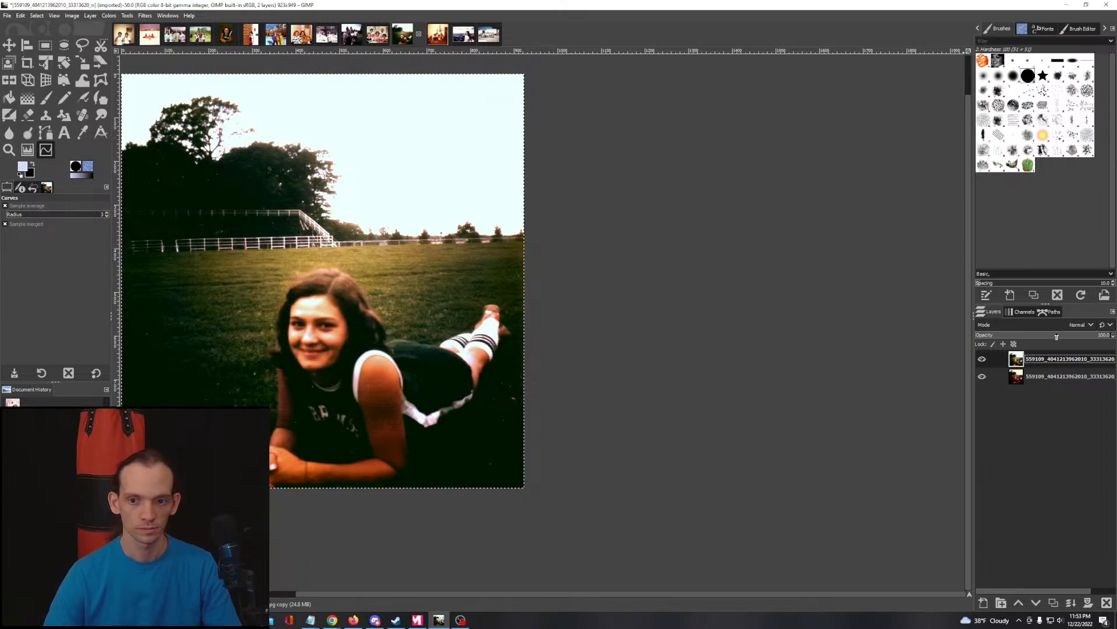
Step: Try the HSV Hue and HSL Color blend modes on the upper layer of the grass photo
click(1085, 326)
scroll(1053, 300, down, 2)
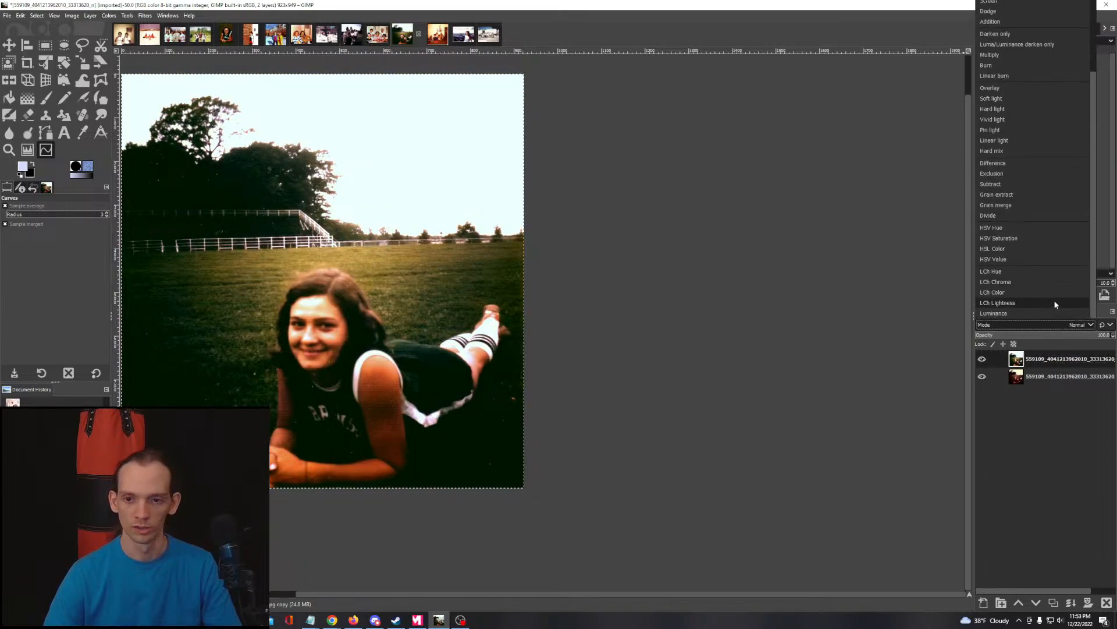
click(1014, 229)
click(1077, 324)
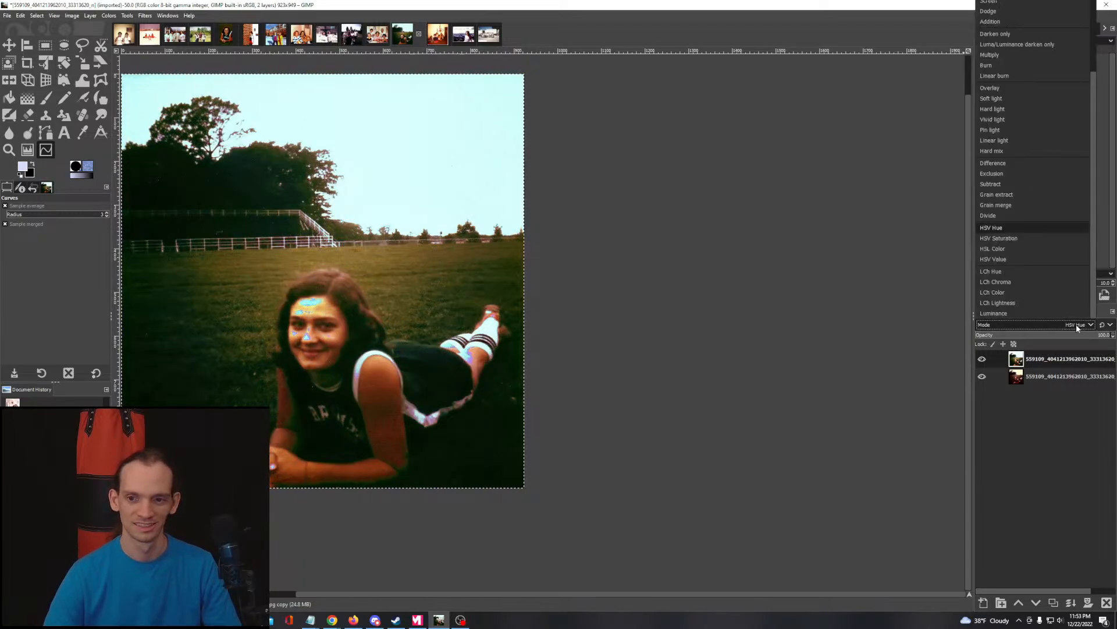
click(1018, 250)
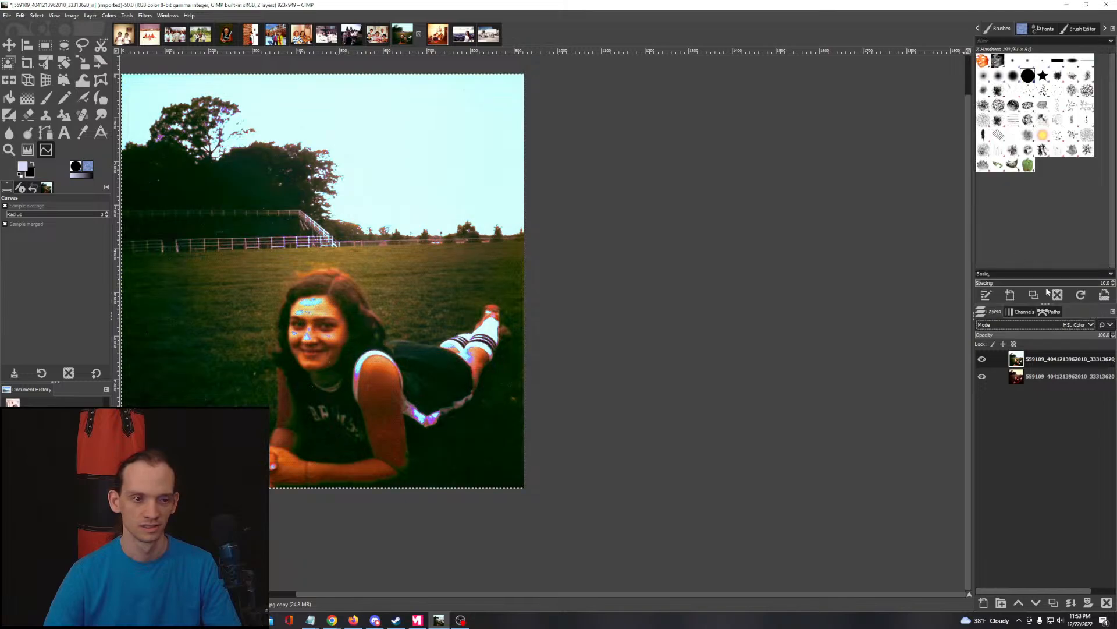
Step: Try the LCh Hue and LCh Chroma blend modes on the upper layer, and return it to Normal
click(1051, 324)
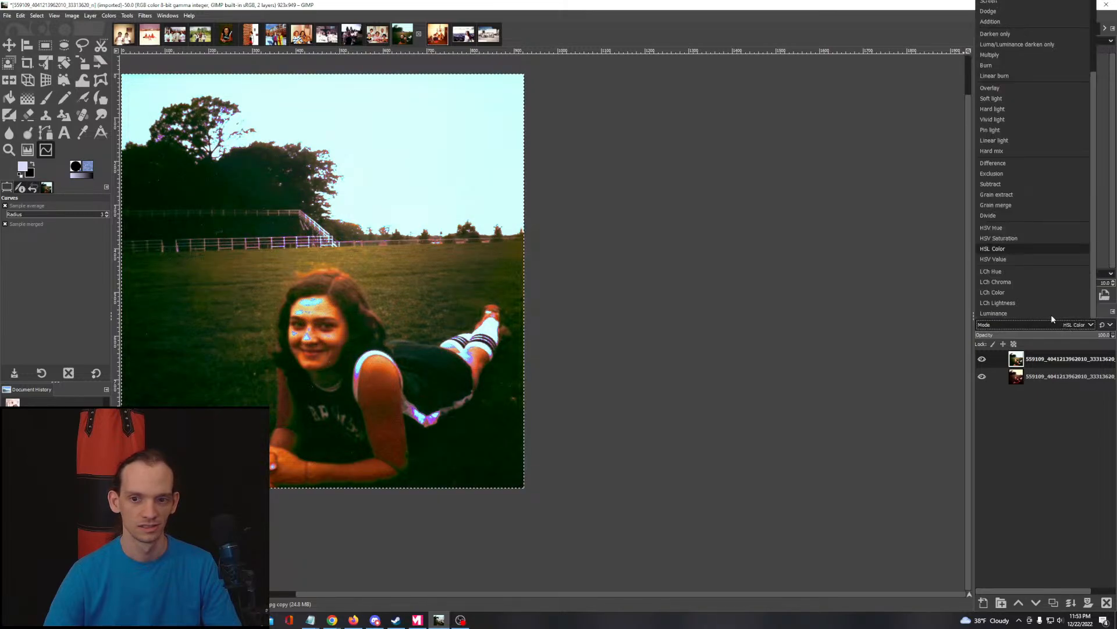
click(1016, 272)
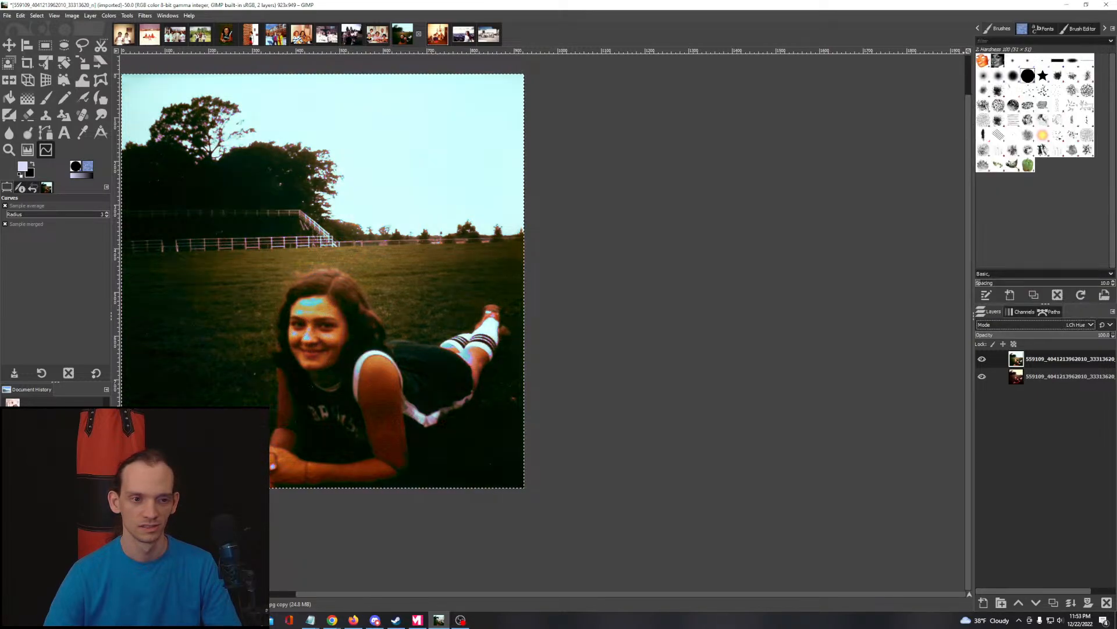
click(1063, 325)
click(1018, 281)
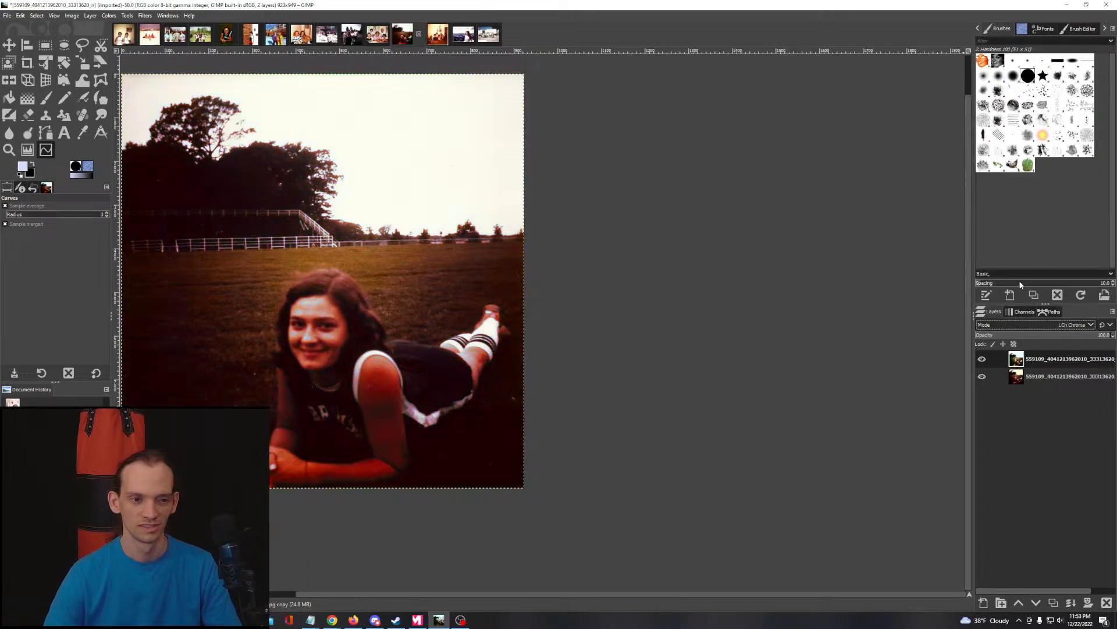
click(1067, 324)
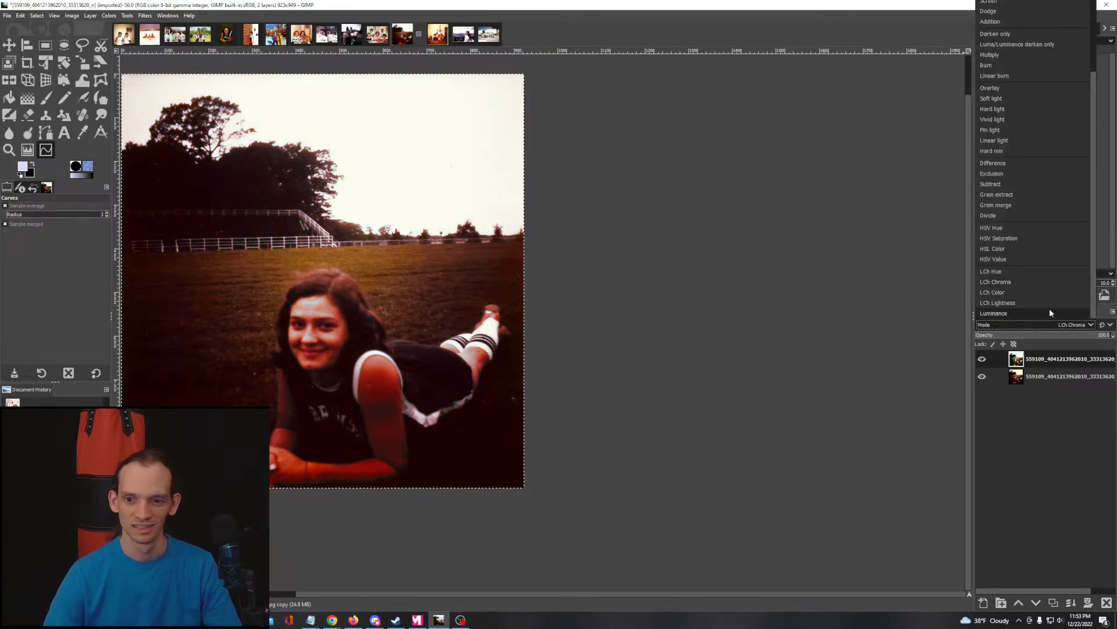
scroll(1022, 233, up, 3)
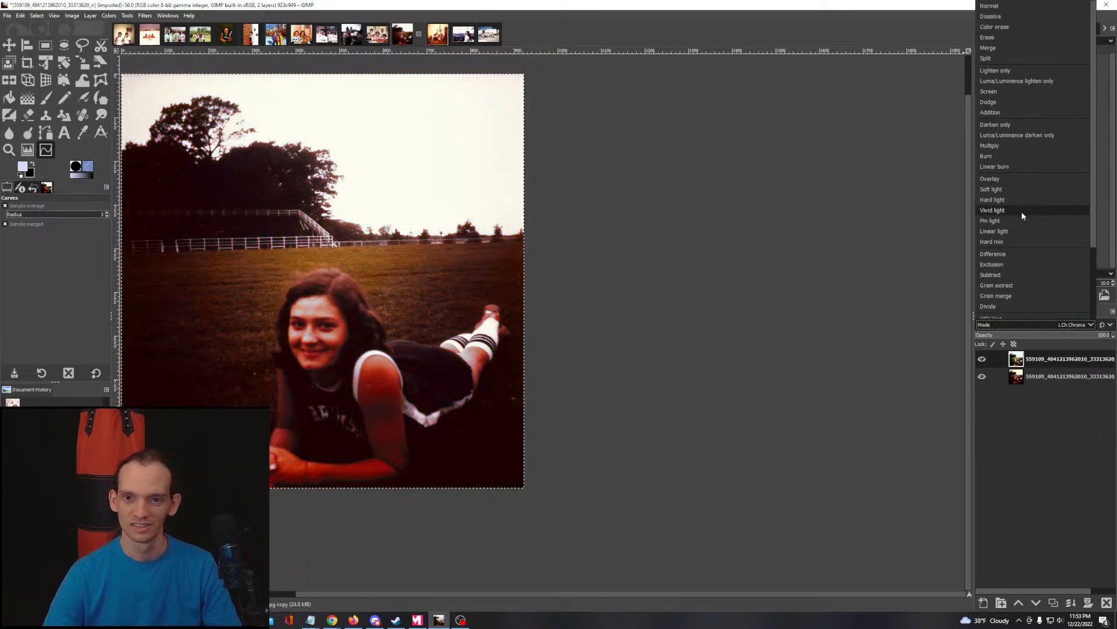
click(996, 7)
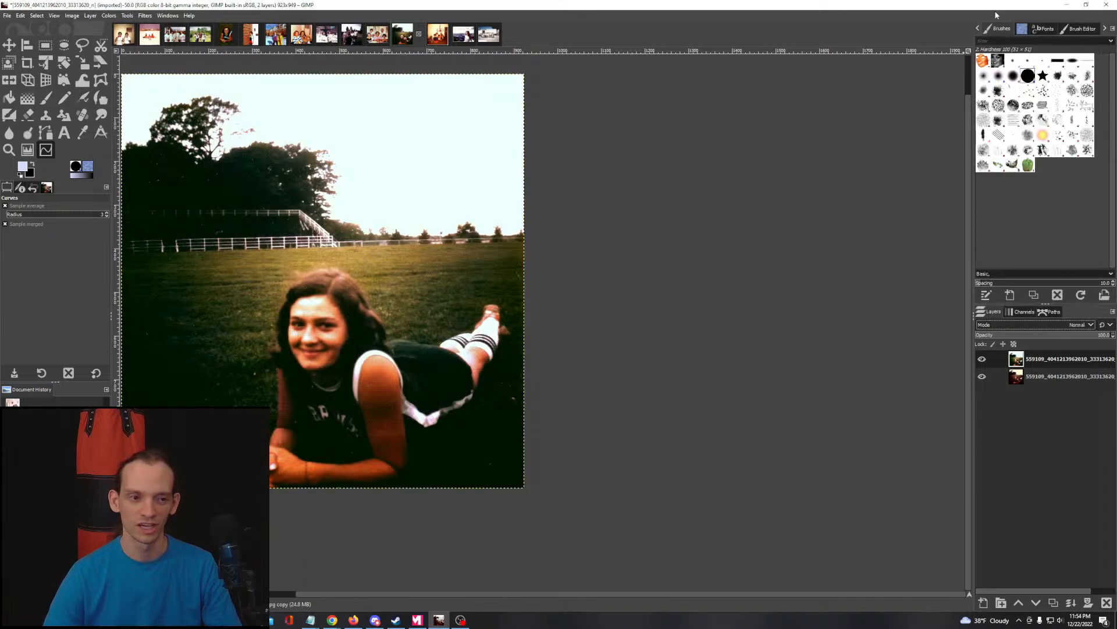
Step: Set up the Heal tool on the upper layer with a force of about 45
click(1049, 359)
scroll(296, 313, up, 6)
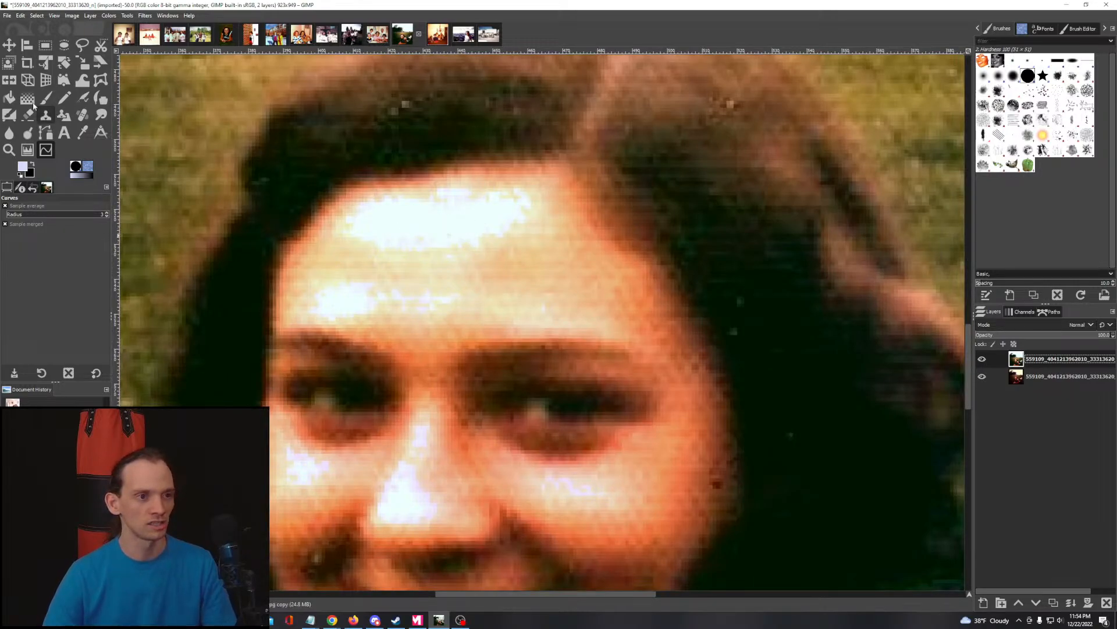
scroll(479, 231, down, 3)
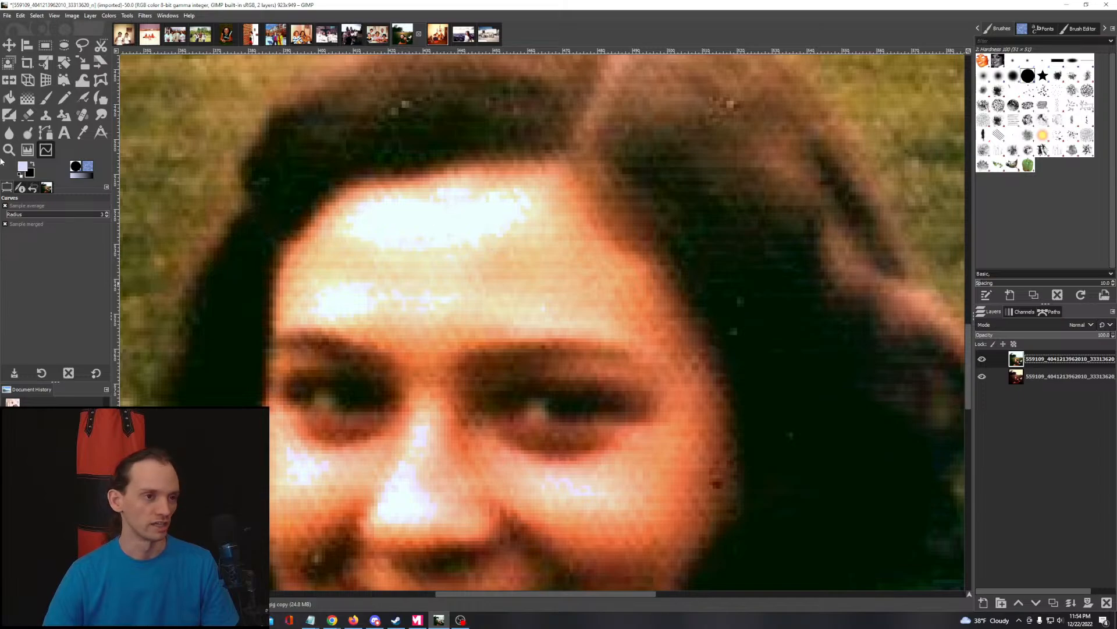
scroll(456, 284, down, 3)
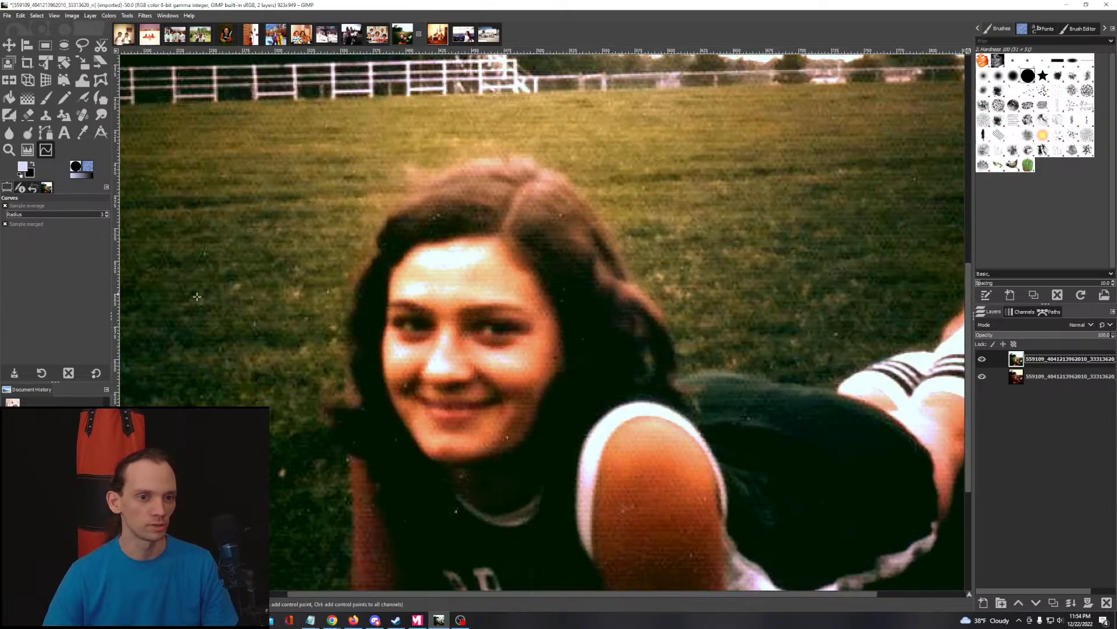
click(81, 118)
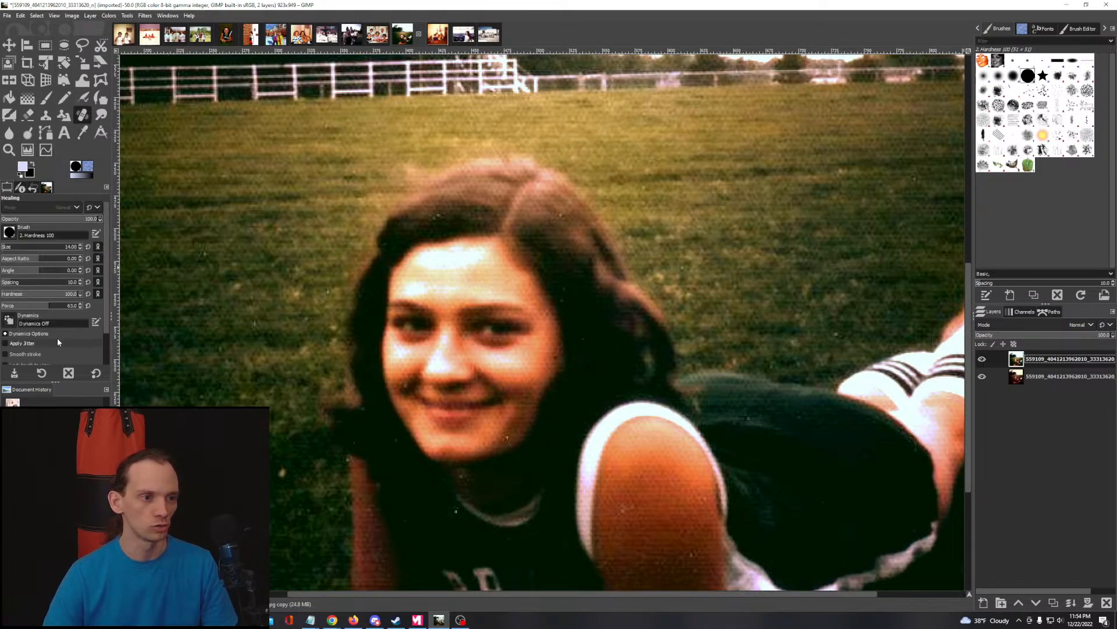
click(35, 307)
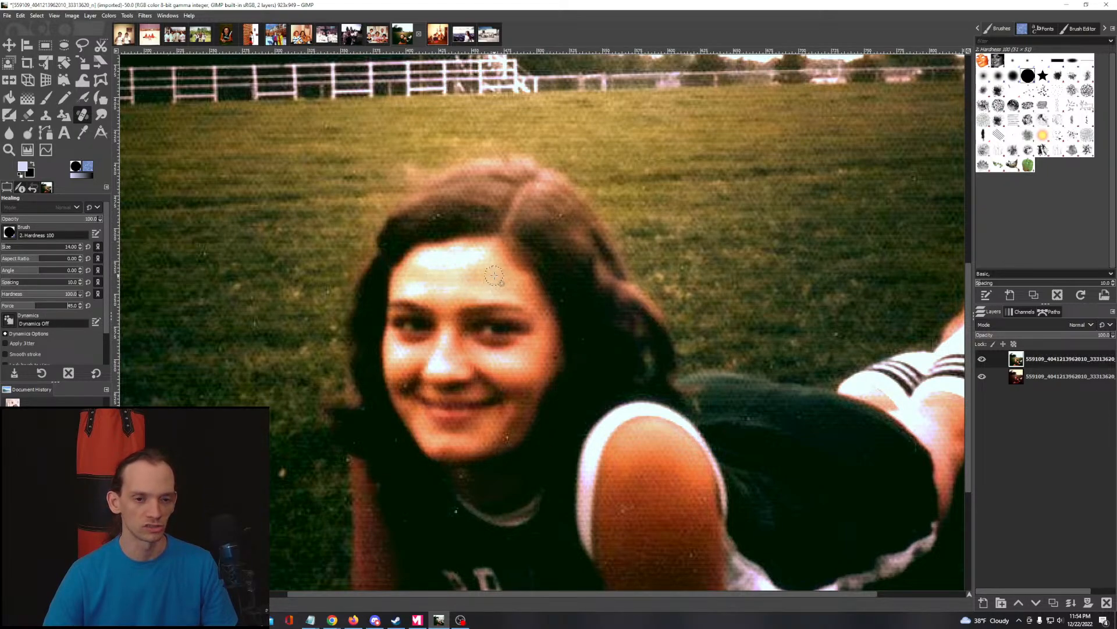
Step: Try healing the bright highlights on the girl's forehead, undoing the first strokes and sampling nearby skin for new ones
mouse_move(493, 276)
mouse_down()
mouse_move(489, 261)
mouse_move(442, 262)
mouse_move(482, 262)
mouse_move(460, 262)
mouse_move(464, 252)
mouse_move(438, 266)
mouse_up()
key(ctrl+z)
key(ctrl+z)
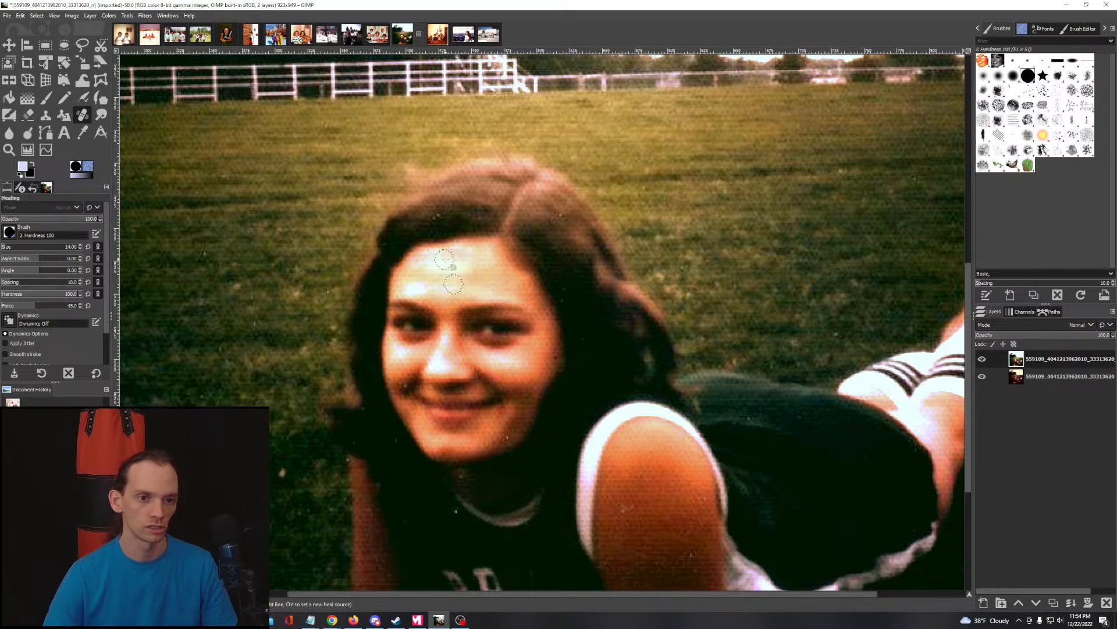
drag(447, 268, 443, 265)
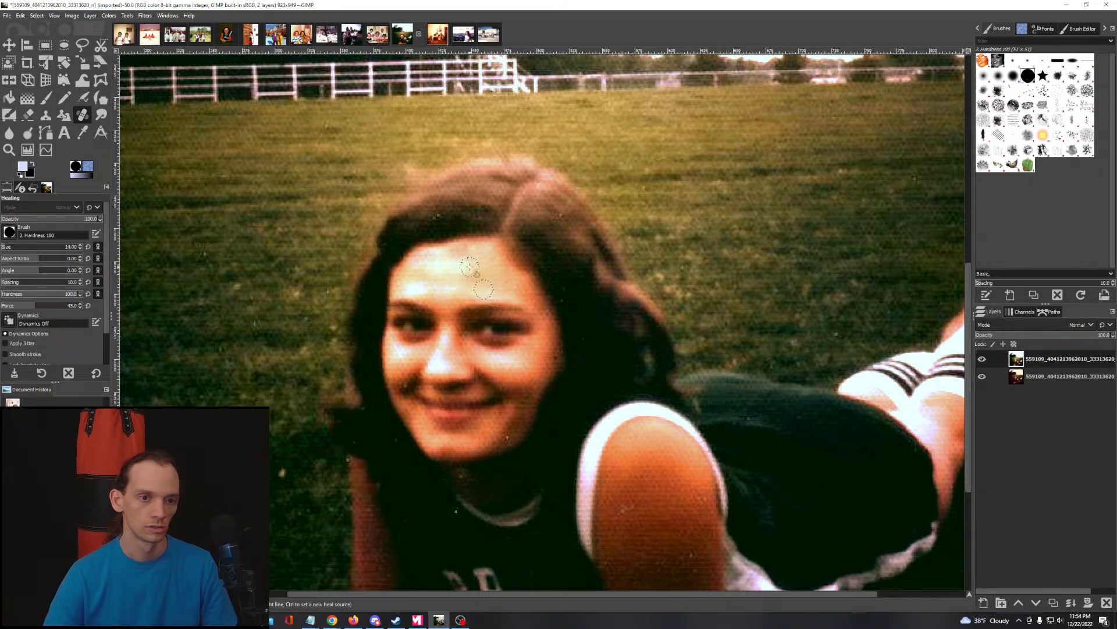
ctrl+click(502, 279)
drag(511, 297, 493, 295)
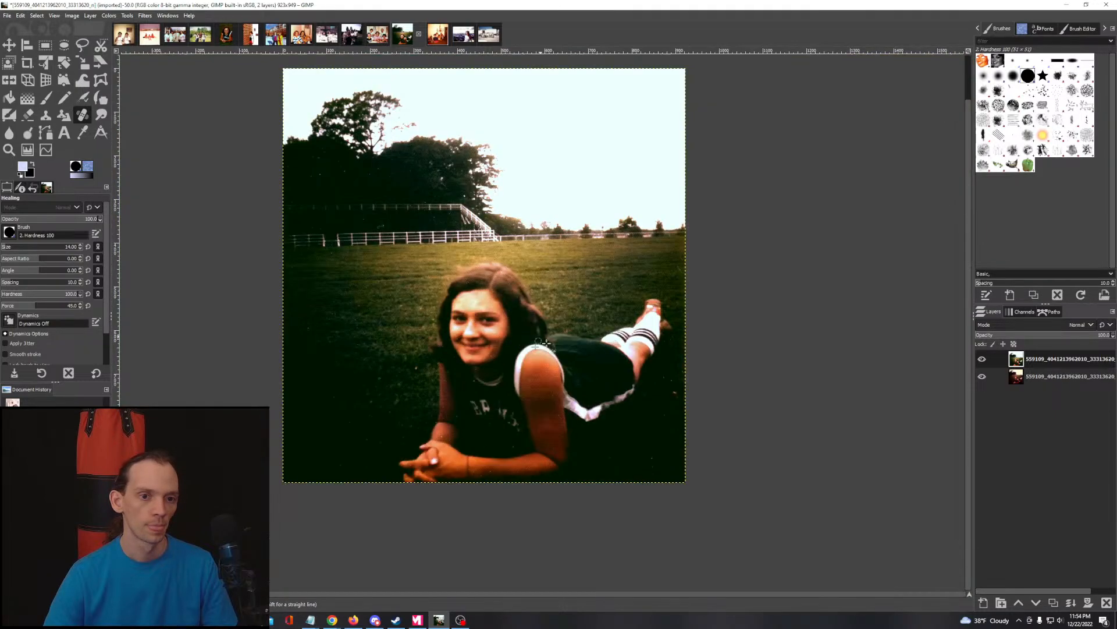
Step: Compare the healed photo with the original by hiding and showing the upper layer, and inspect the face closely
key(shift+ctrl+j)
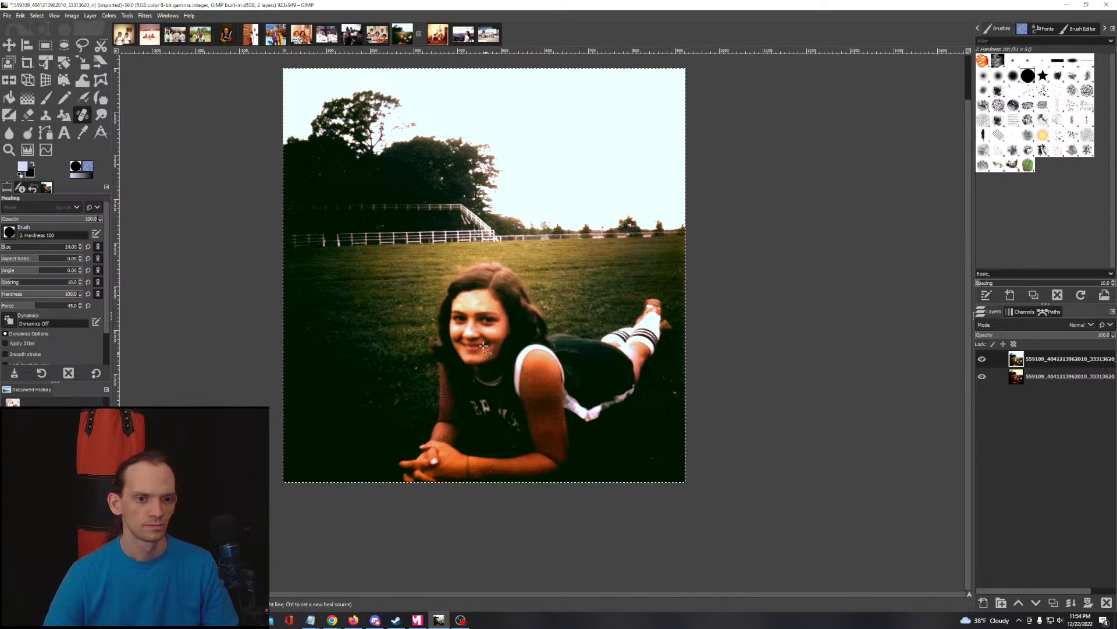
click(983, 361)
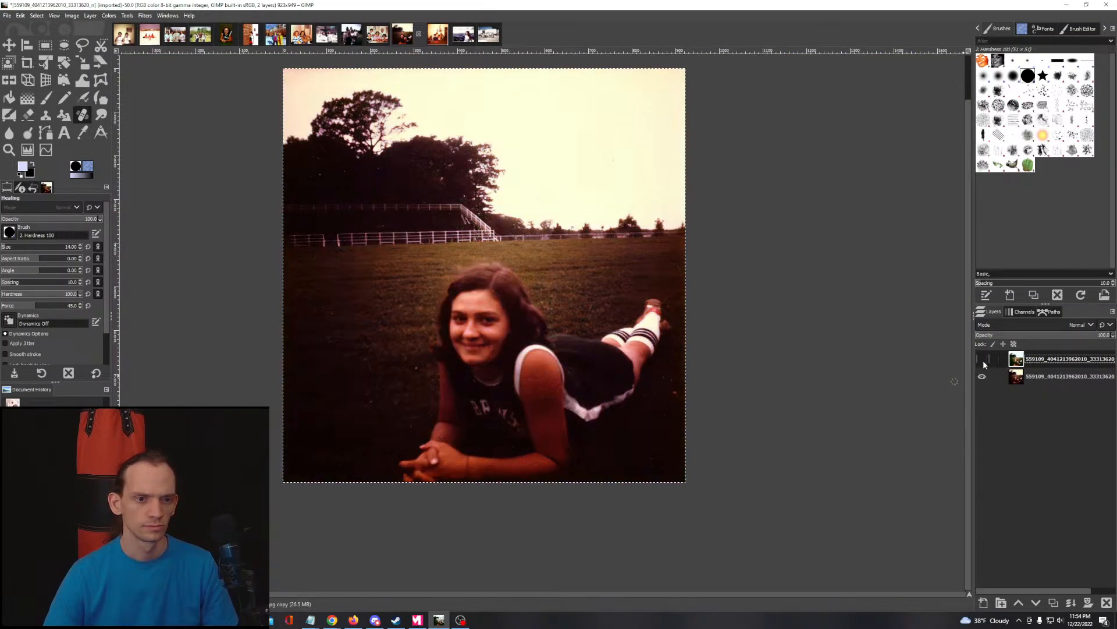
click(983, 361)
scroll(439, 320, up, 5)
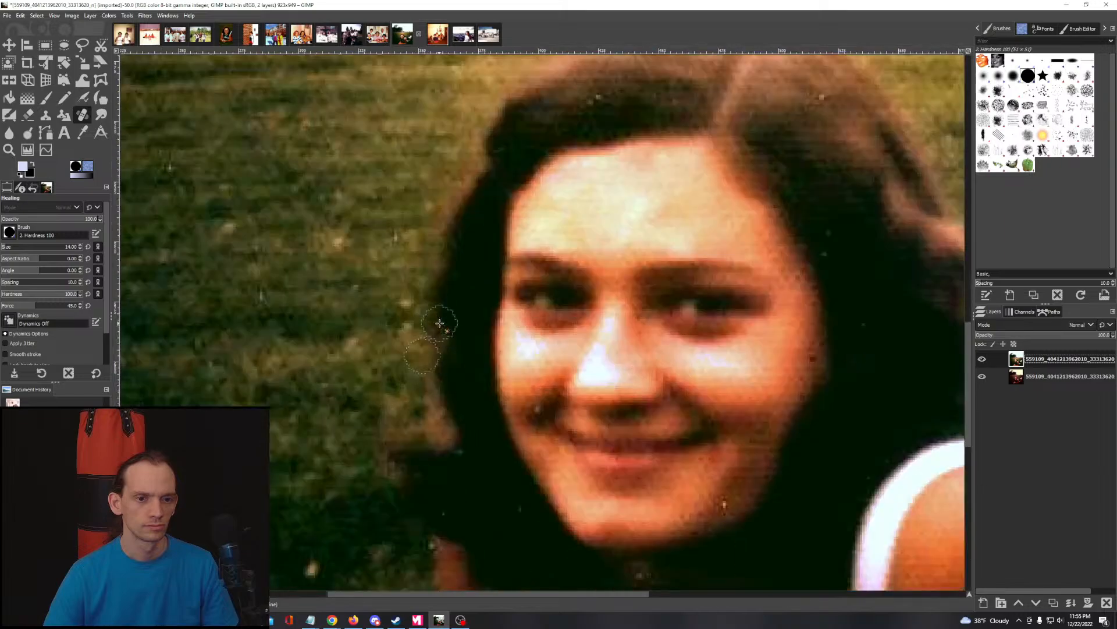
scroll(684, 283, down, 4)
drag(684, 283, 338, 323)
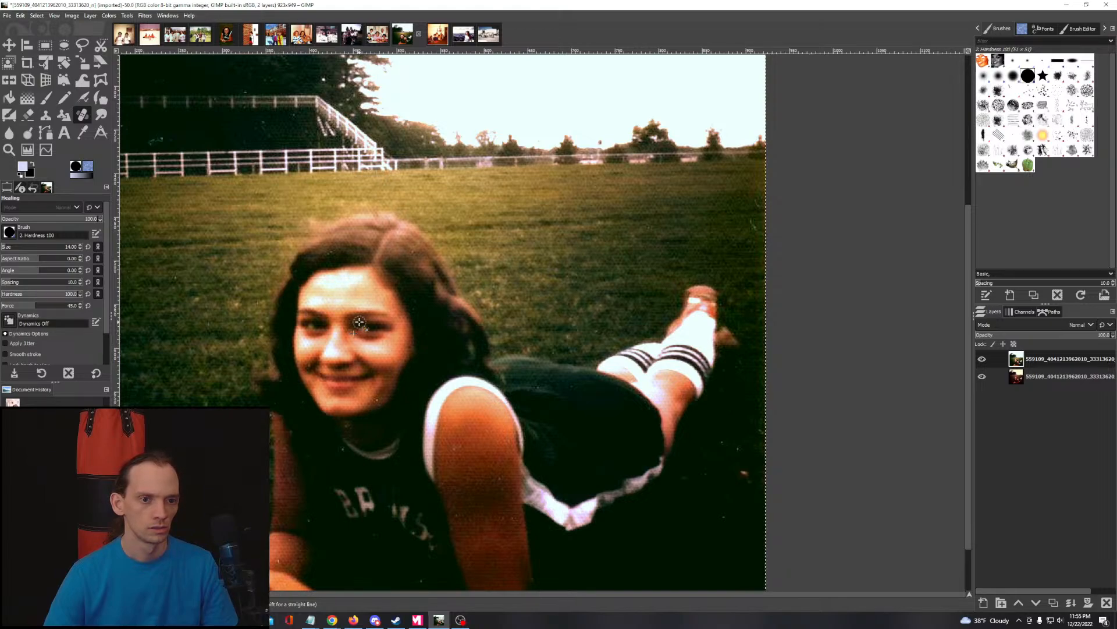
Step: Undo the healing strokes back past the color curves, and redo only the Curves adjustment
key(ctrl+z)
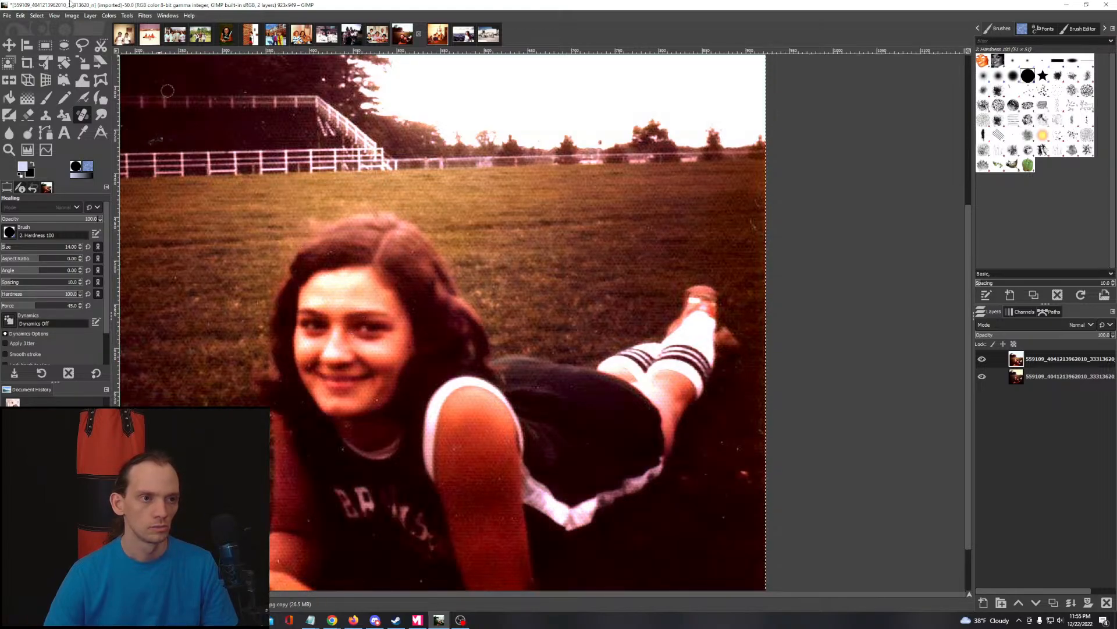
click(20, 17)
click(20, 16)
click(20, 17)
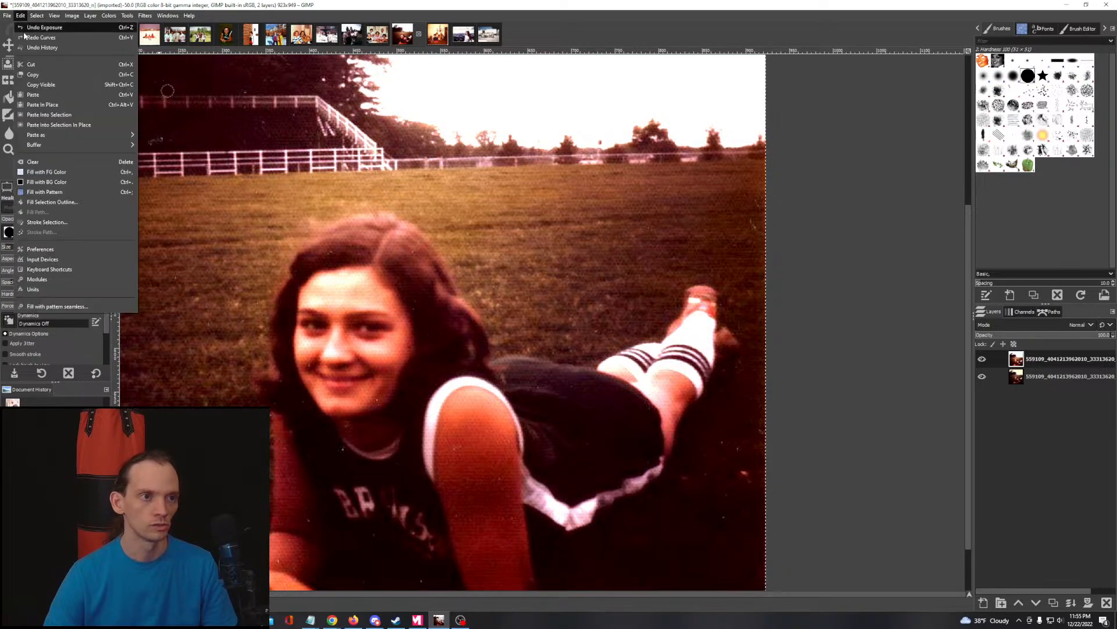
click(28, 40)
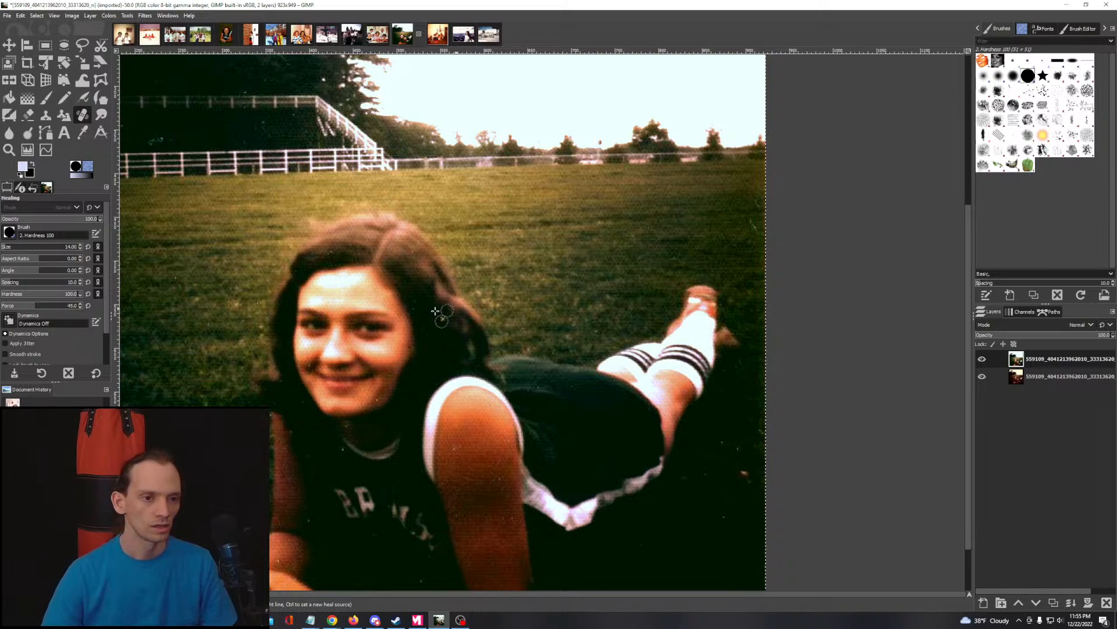
Step: Heal the bright forehead highlights again, using the skin on the forehead near the hairline as the source
scroll(364, 297, up, 2)
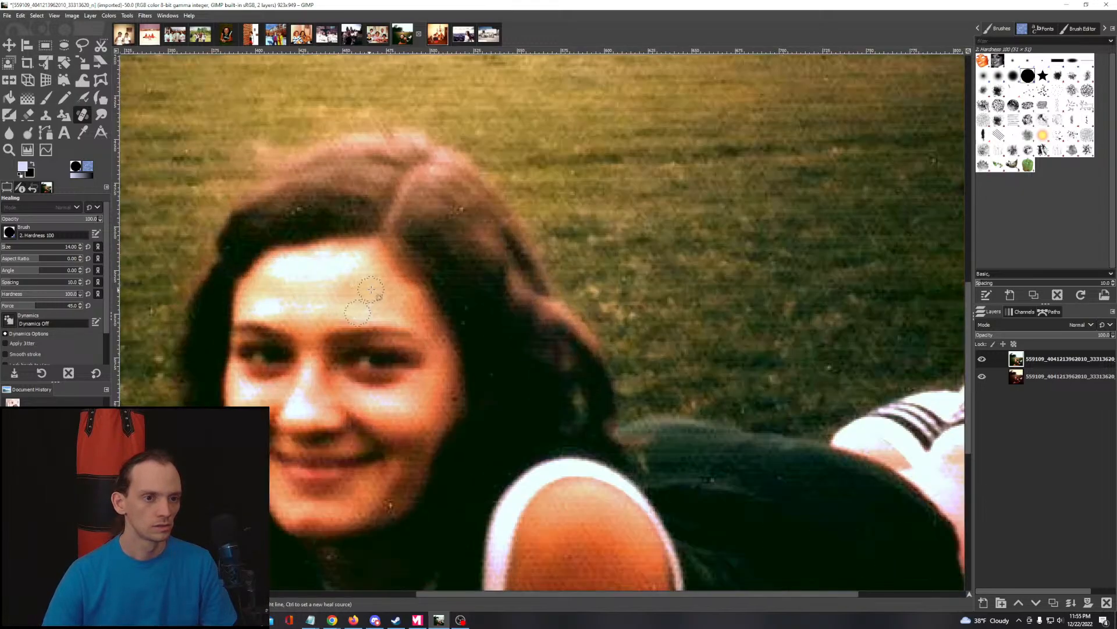
ctrl+click(373, 288)
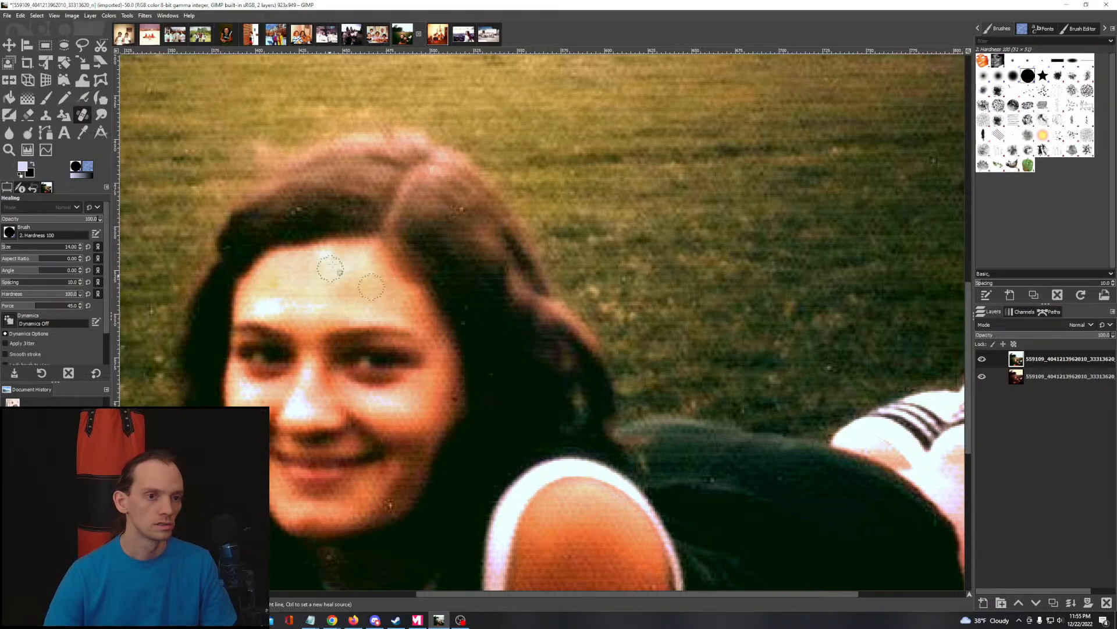
scroll(353, 311, down, 4)
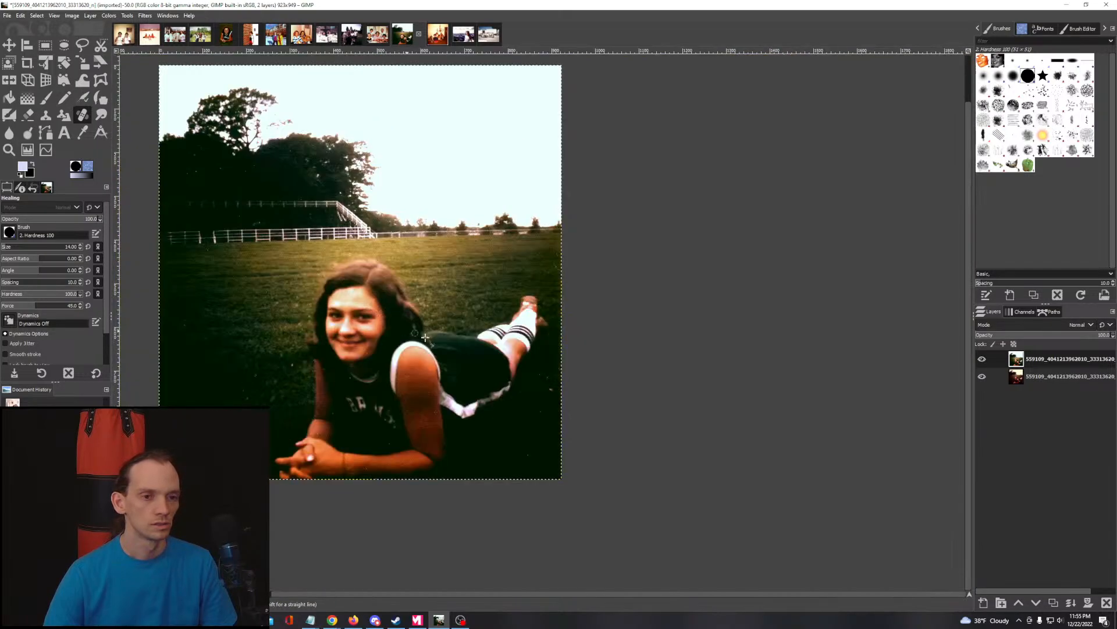
scroll(368, 315, up, 4)
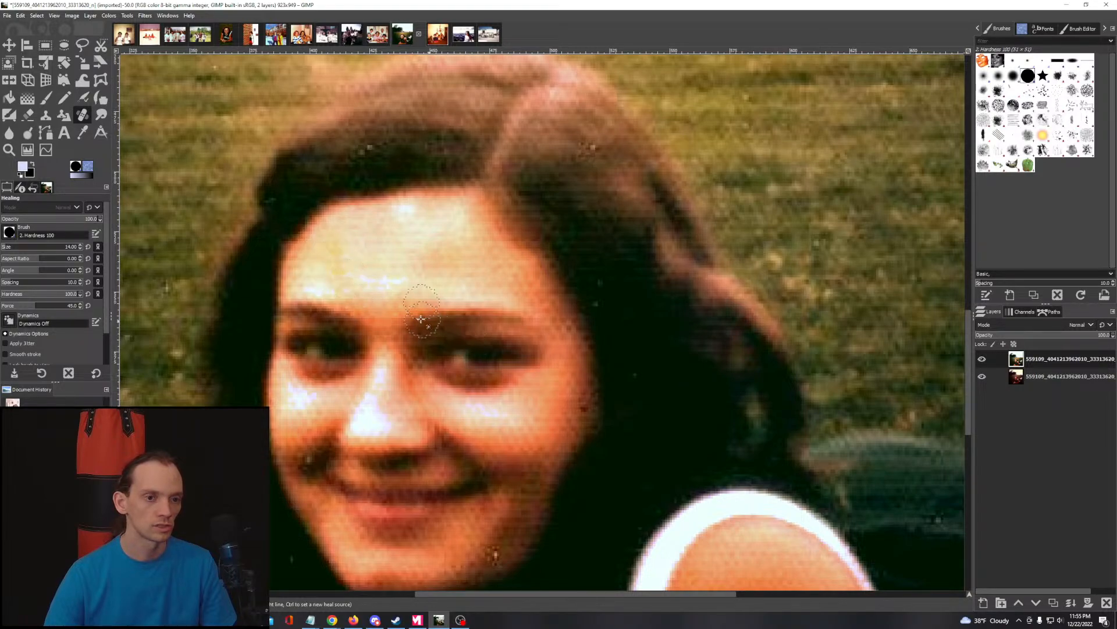
Step: Inspect the healed face and compare the result with the original by repeatedly hiding and showing the upper layer
scroll(421, 319, down, 4)
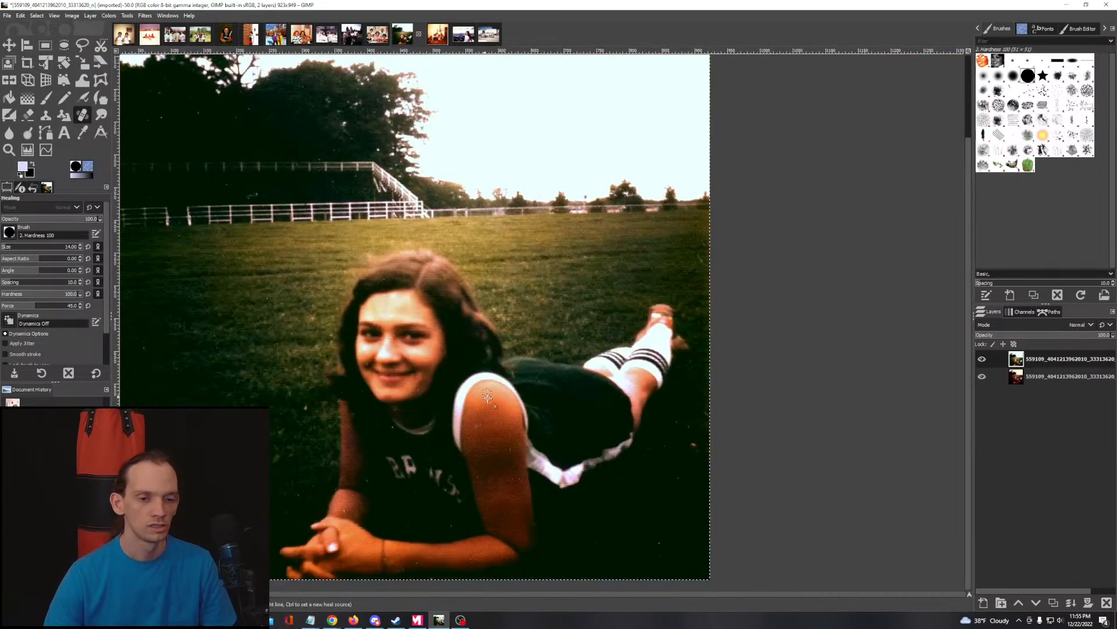
scroll(412, 315, up, 4)
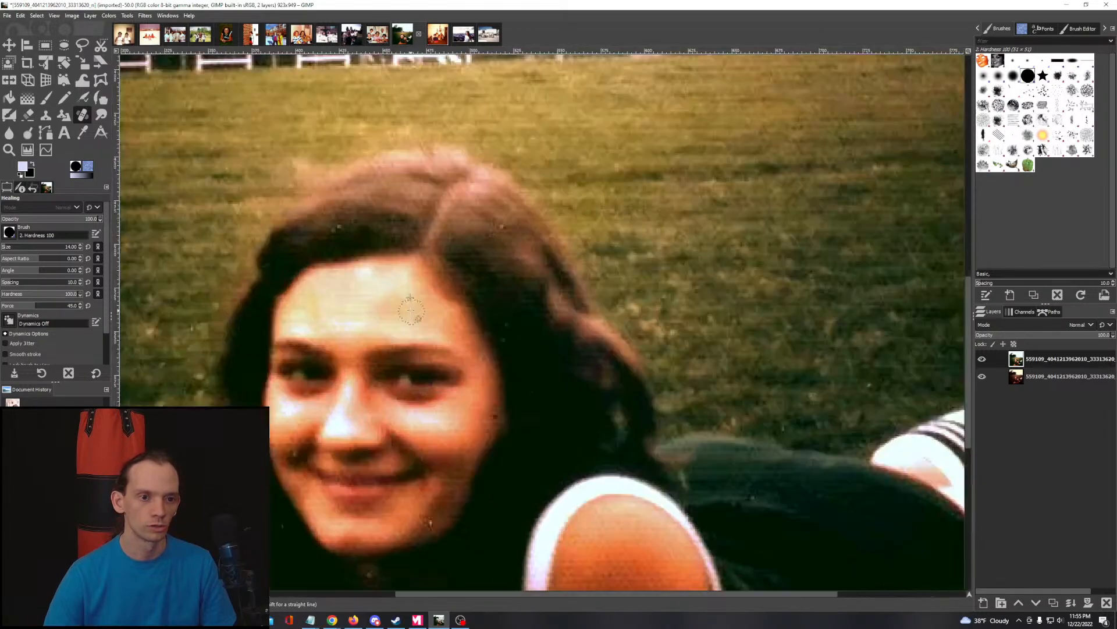
scroll(414, 310, down, 4)
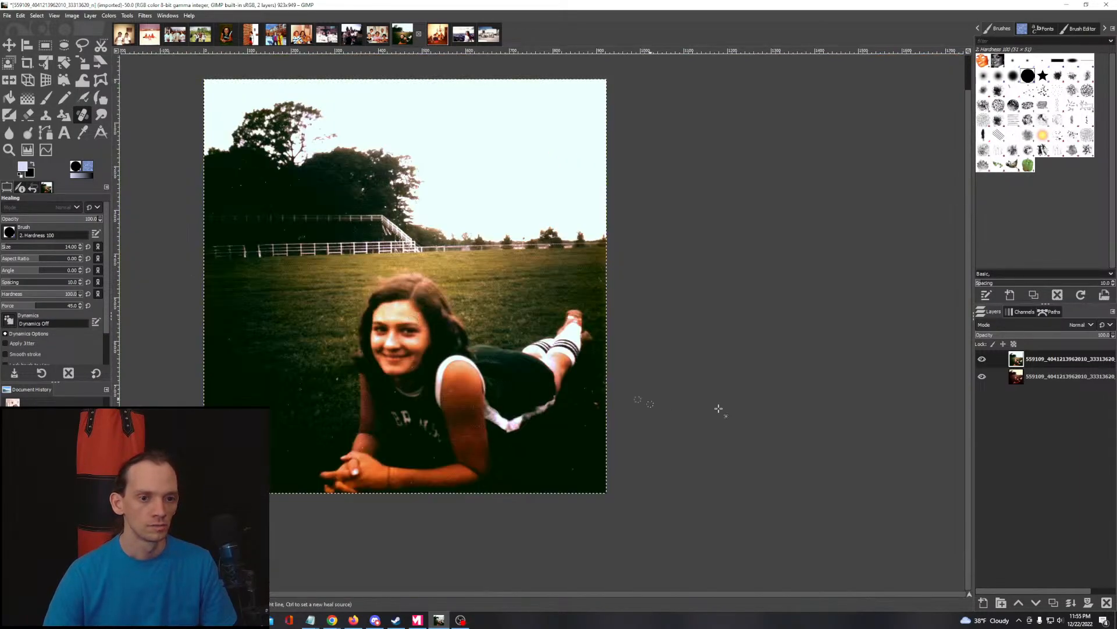
click(983, 359)
click(982, 359)
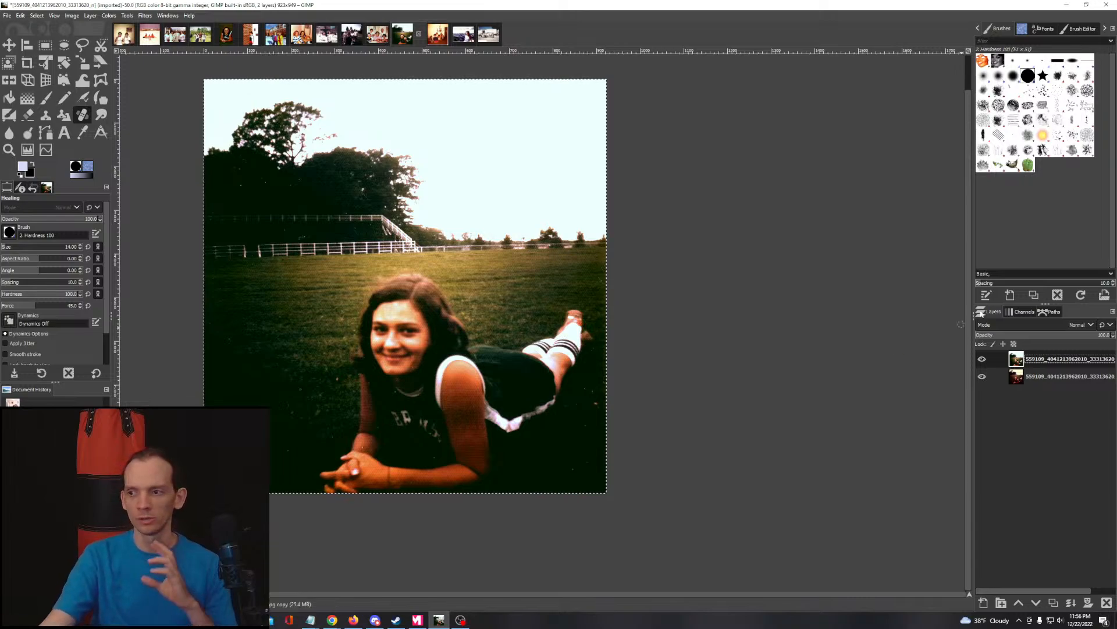
click(984, 360)
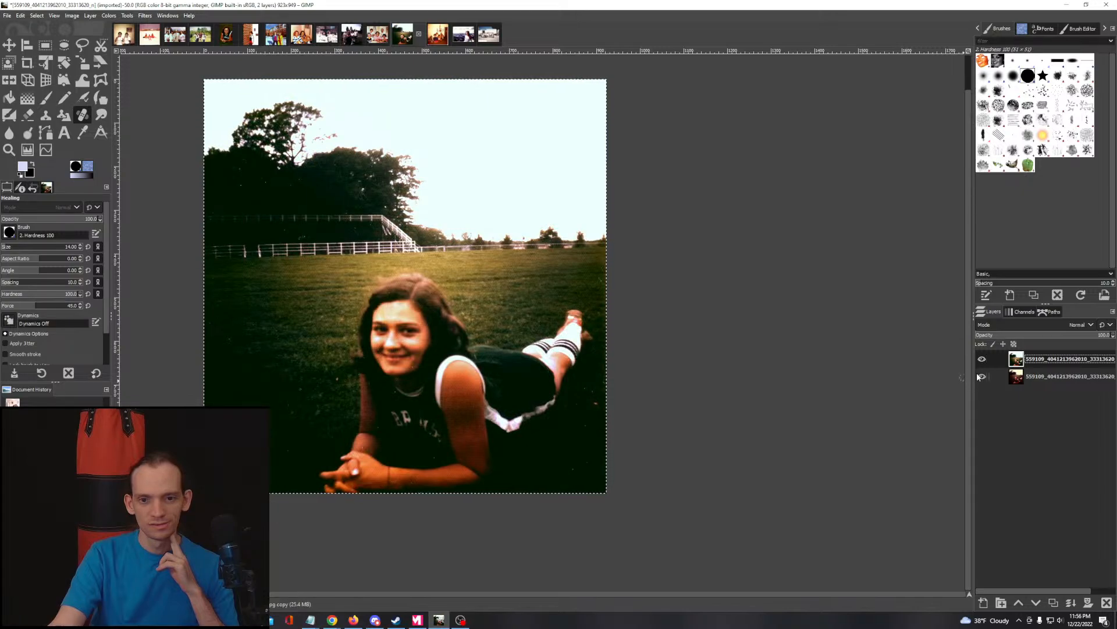
click(982, 360)
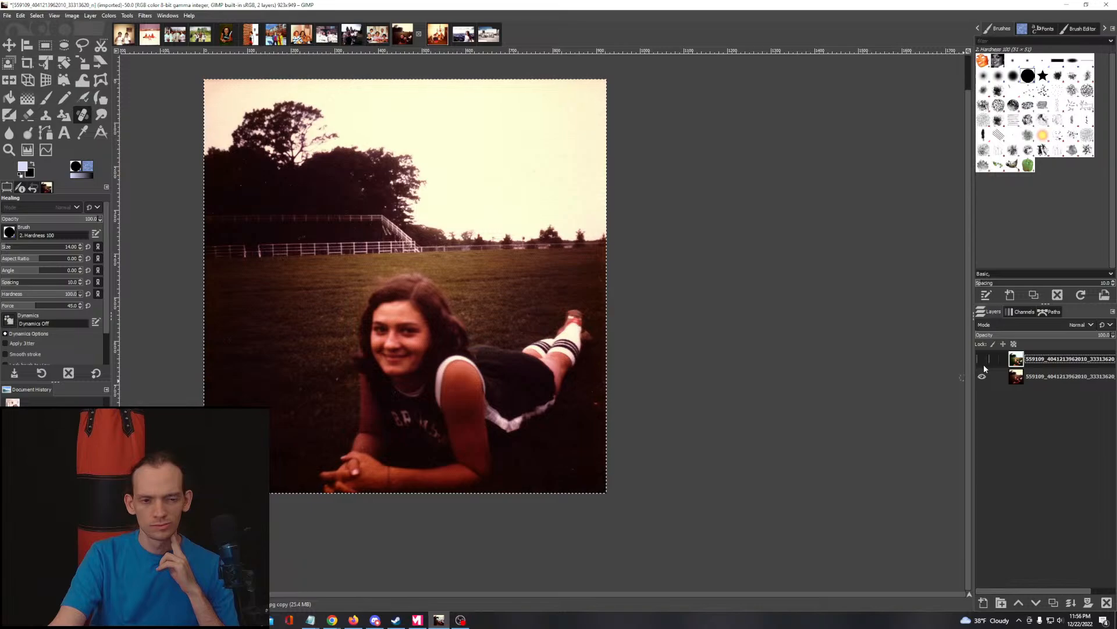
click(983, 364)
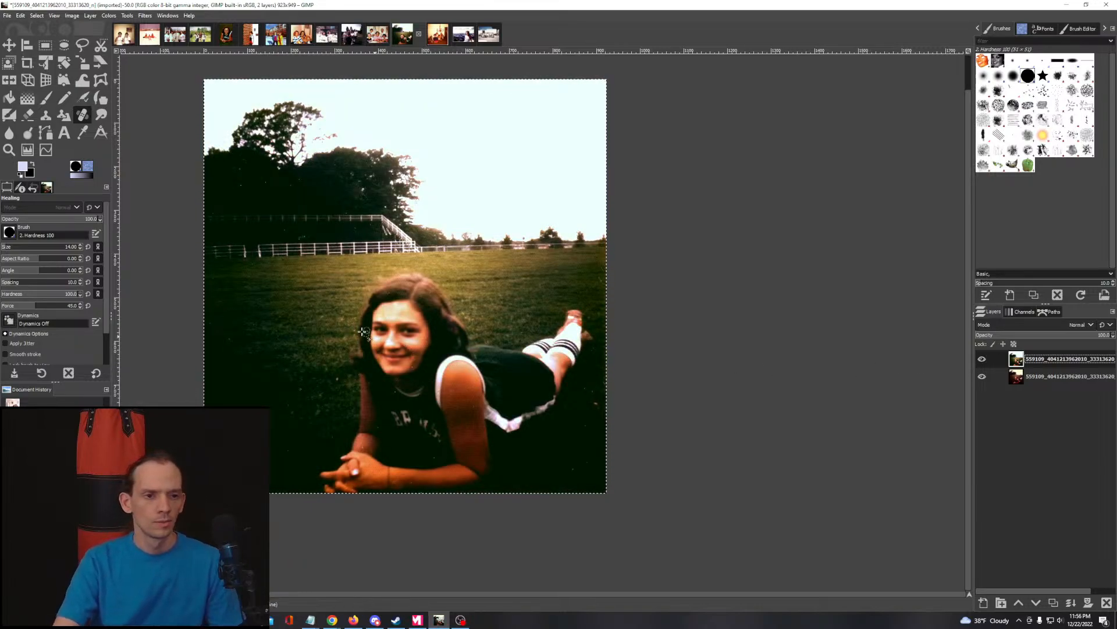
Step: Select the girl's face with an elliptical selection about 147 × 178 px
scroll(385, 315, up, 3)
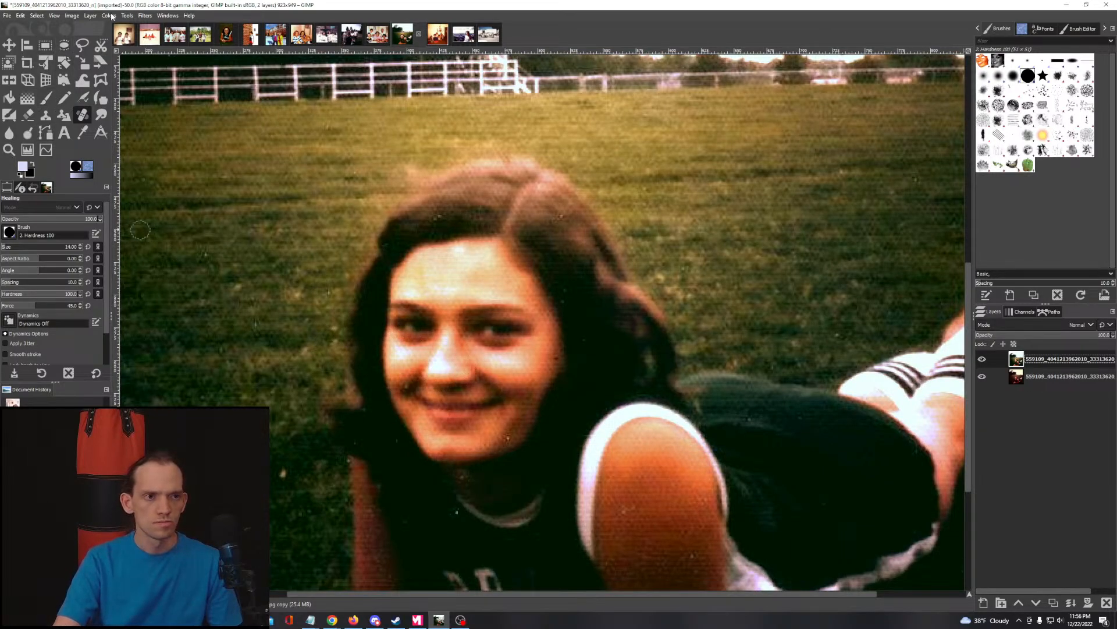
click(64, 45)
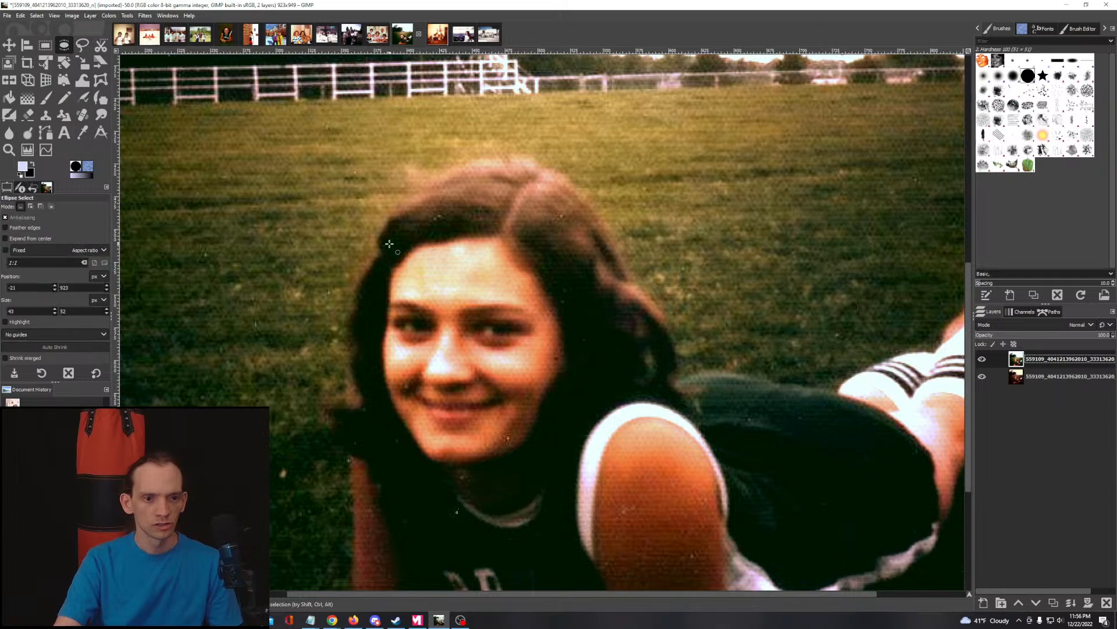
drag(366, 225, 565, 459)
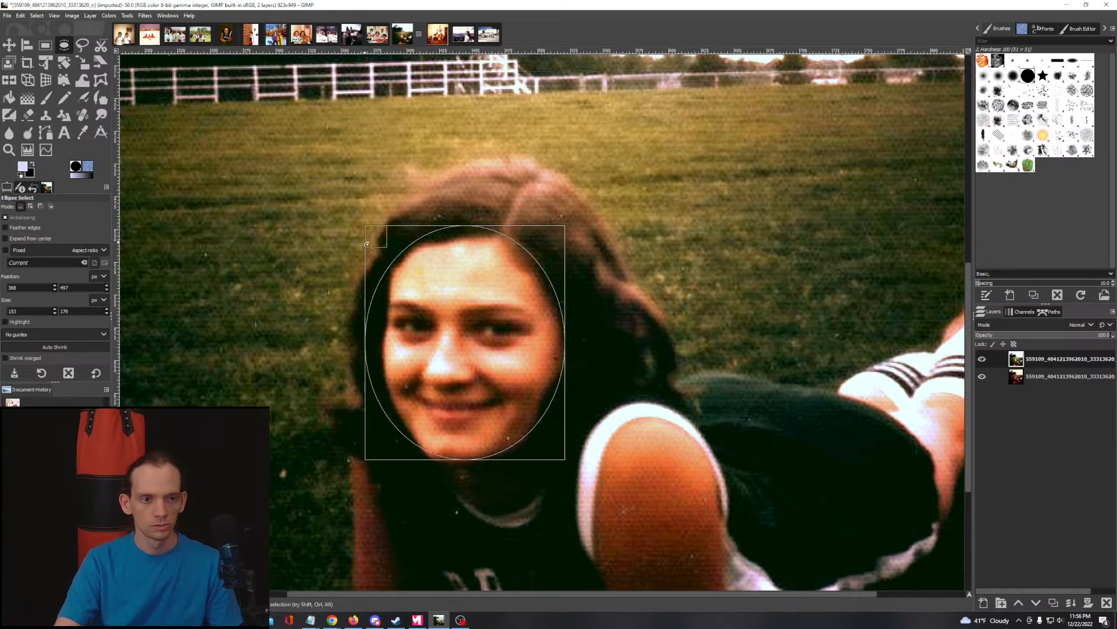
drag(373, 244, 380, 244)
scroll(466, 271, down, 3)
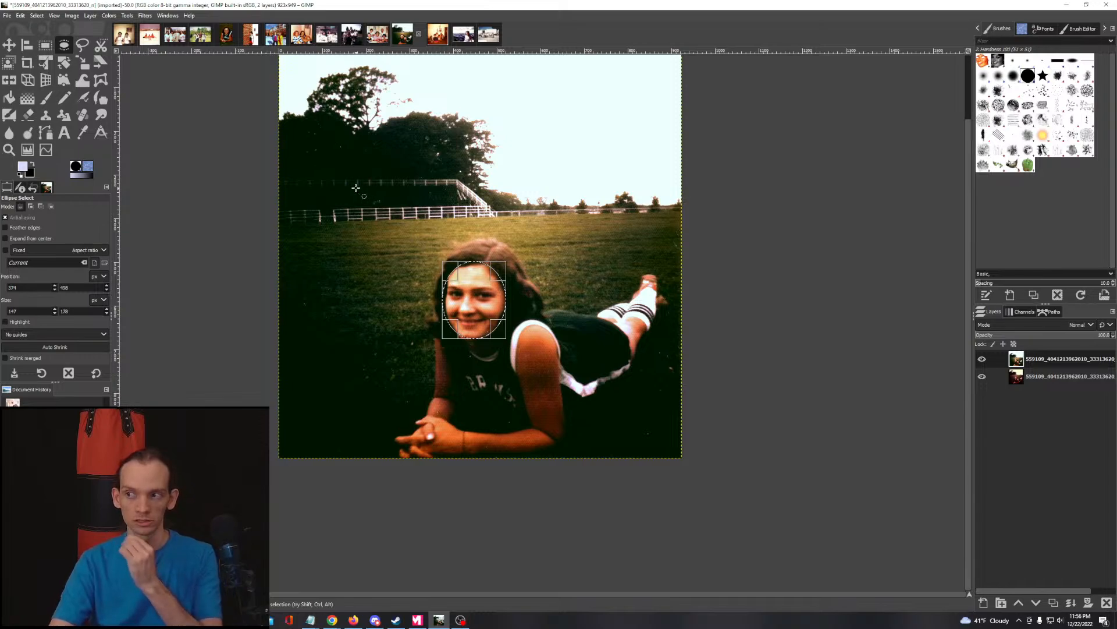
Step: Lower the exposure of the selected face to about -0.465, and remove the selection
click(109, 15)
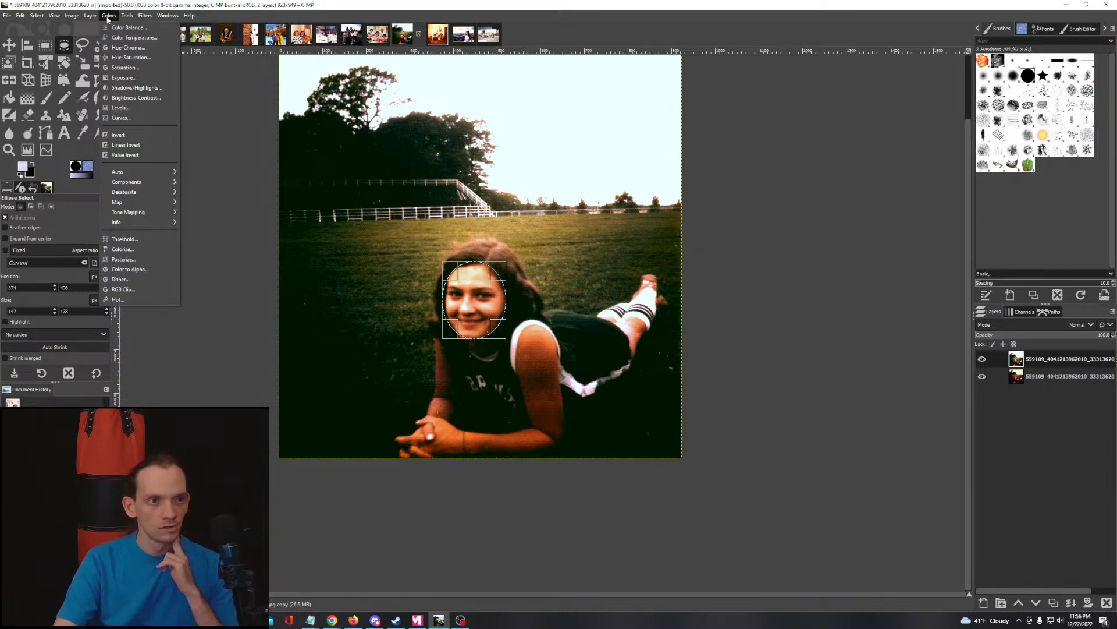
click(125, 78)
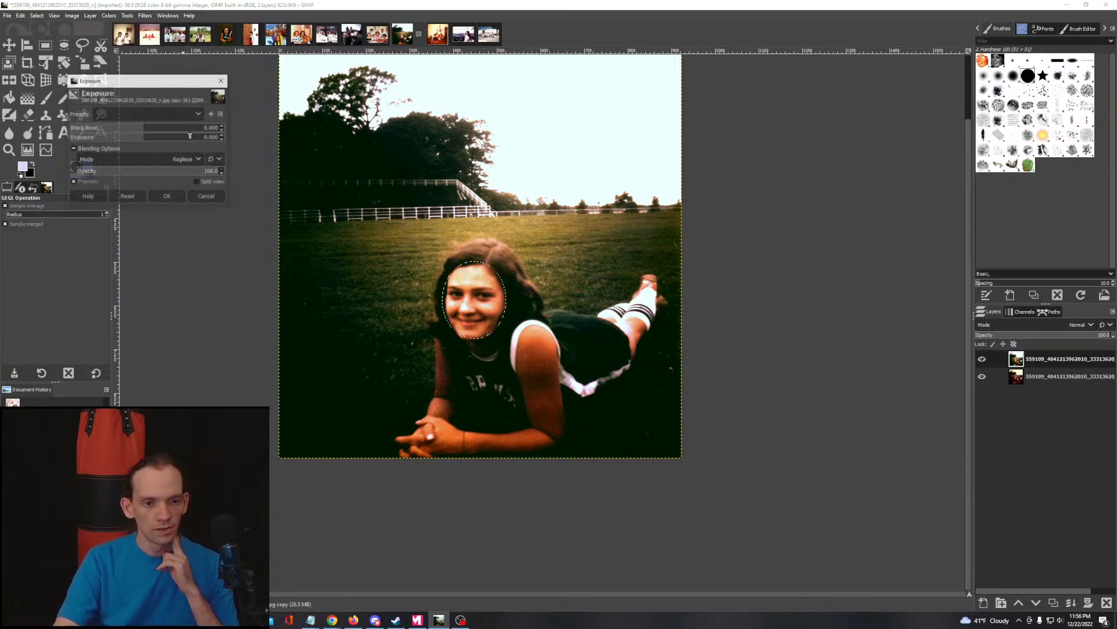
drag(140, 137, 137, 140)
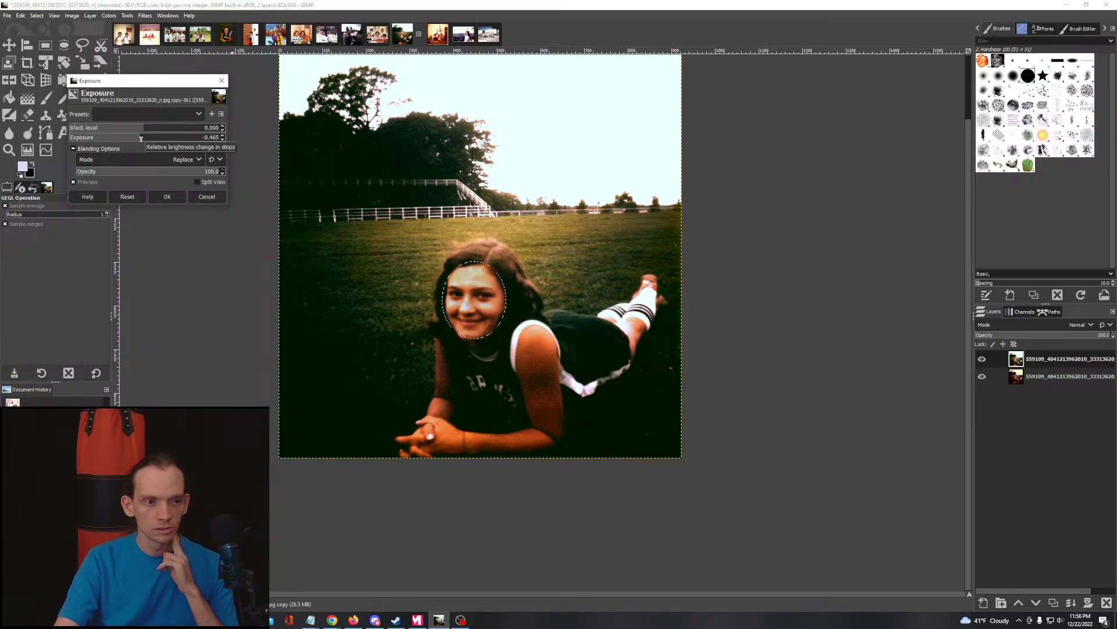
click(169, 195)
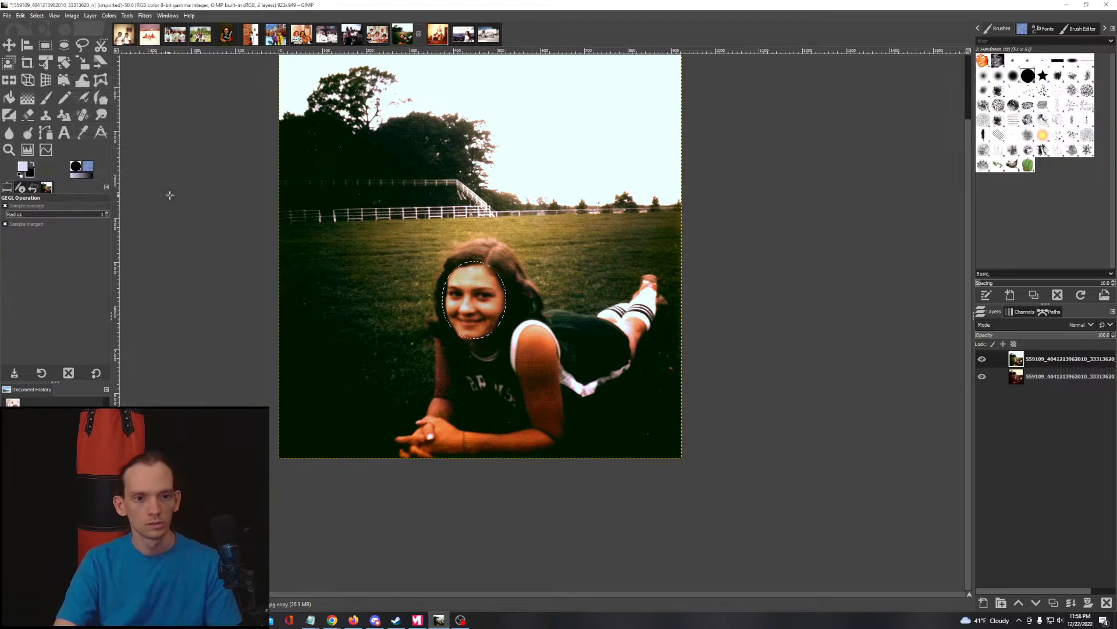
key(ctrl+shift+a)
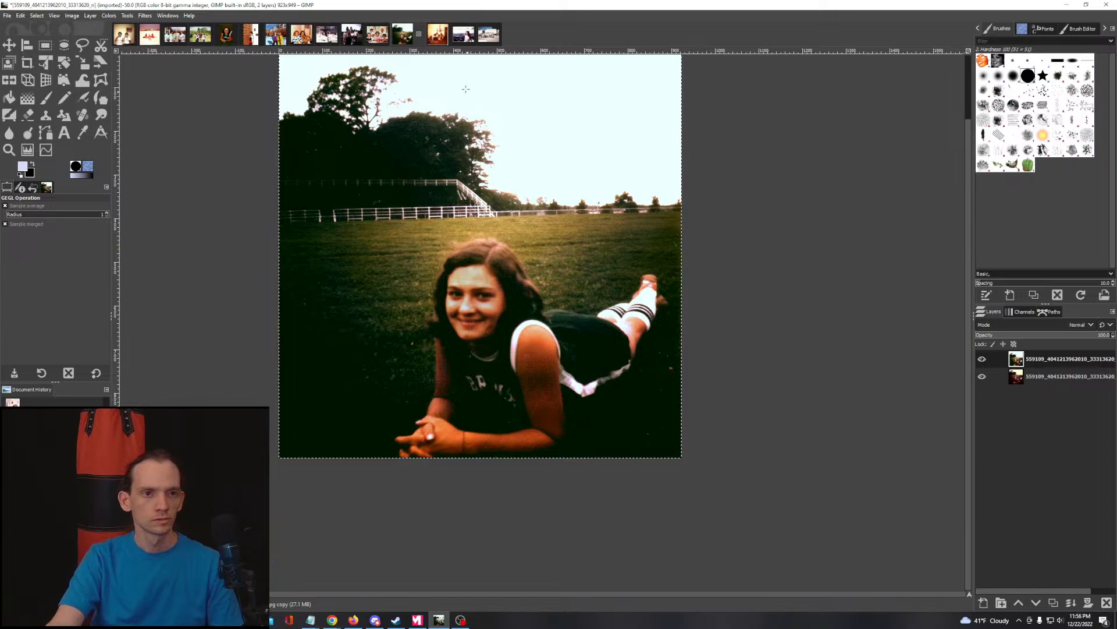
Step: Switch to the birthday party photo and crop it to about 925 × 949 px, cutting off the light right and bottom edges
click(436, 39)
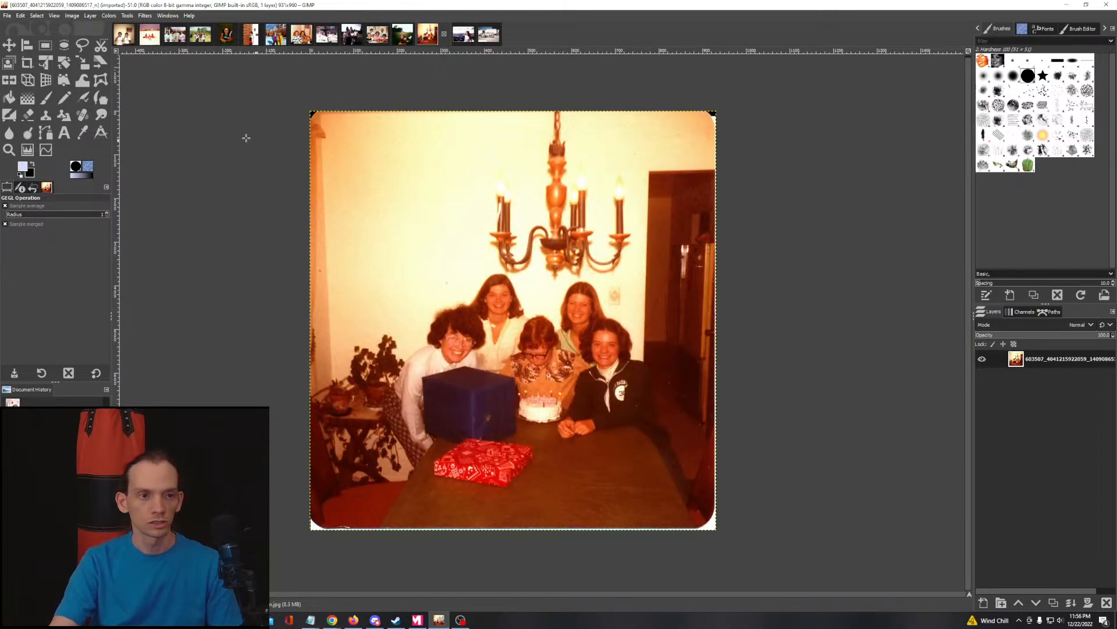
click(49, 47)
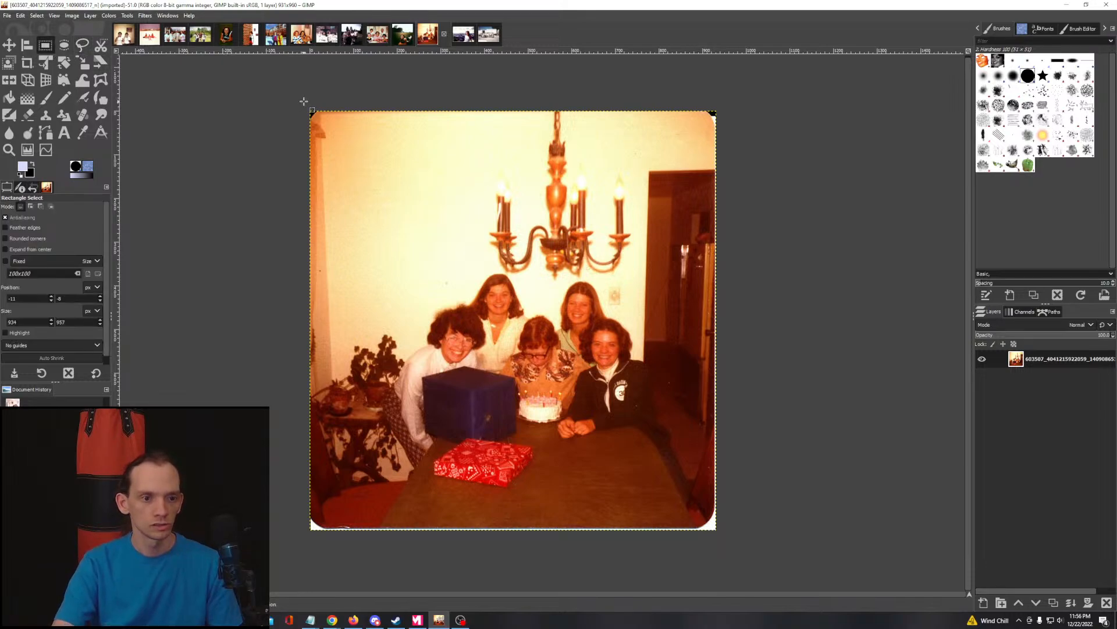
drag(299, 102, 721, 533)
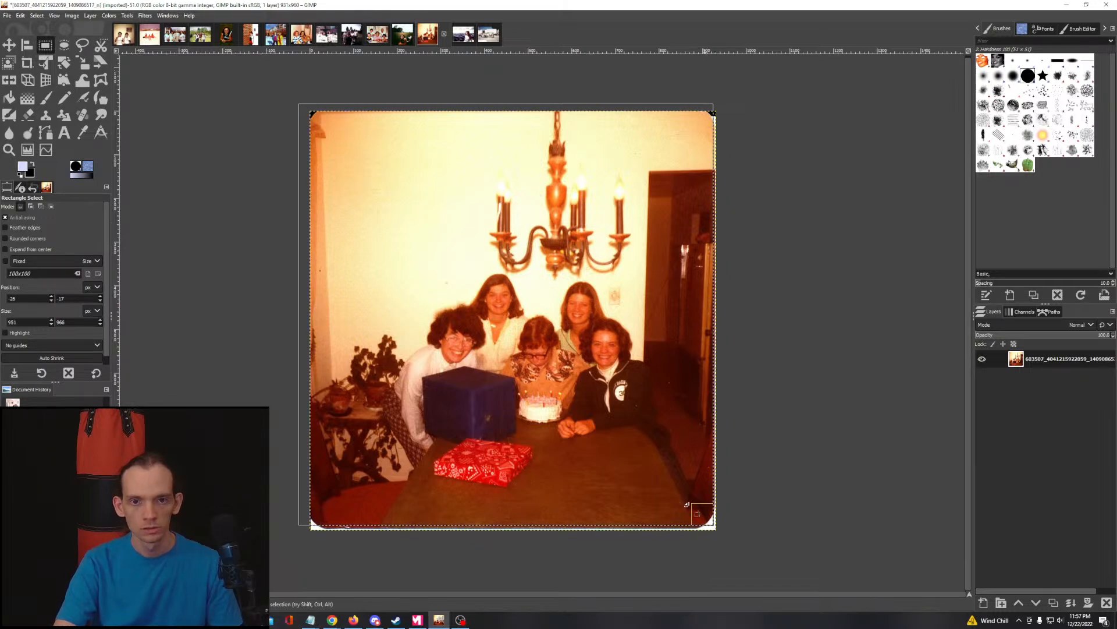
click(72, 16)
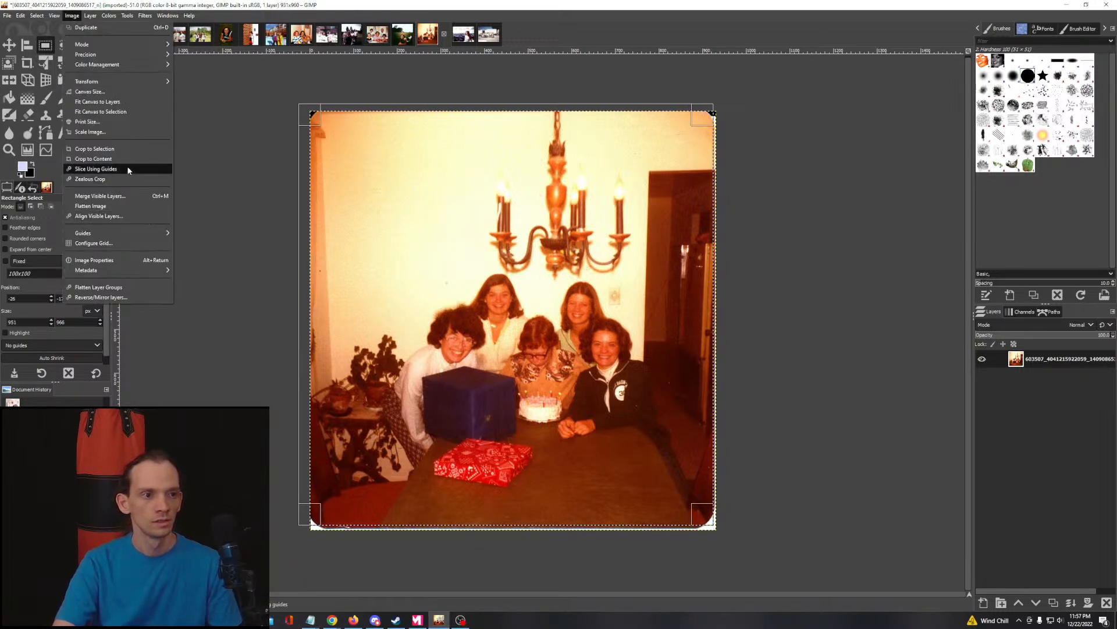
click(116, 148)
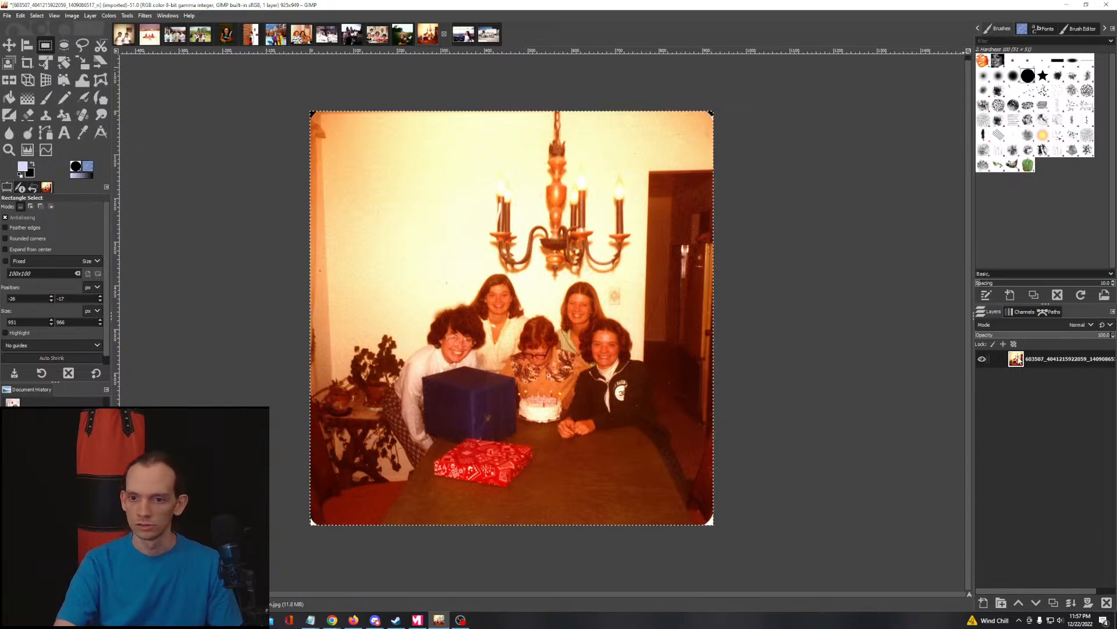
right_click(1021, 396)
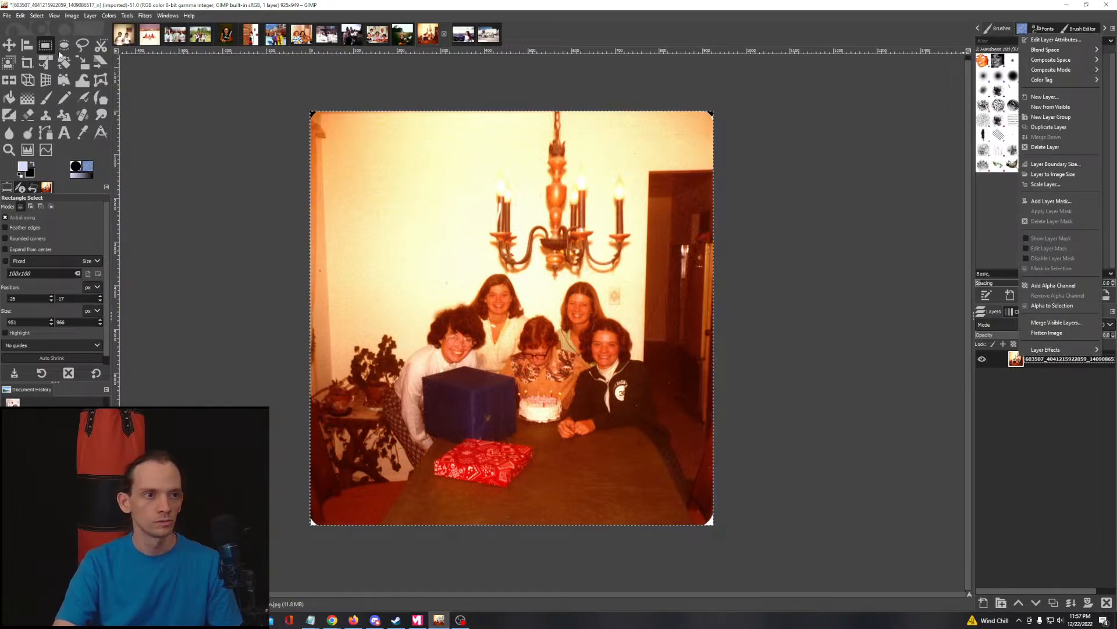
Step: Select the dark upper-left corner of the photo with a small ellipse and fill it using the Heal selection filter
click(65, 46)
click(64, 45)
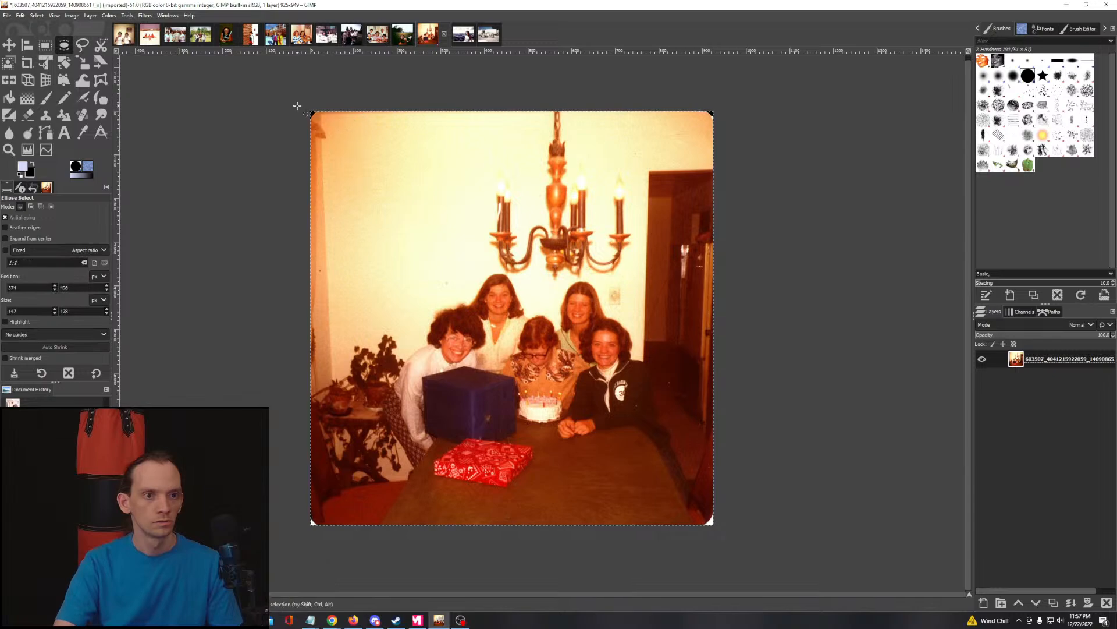
drag(297, 106, 320, 119)
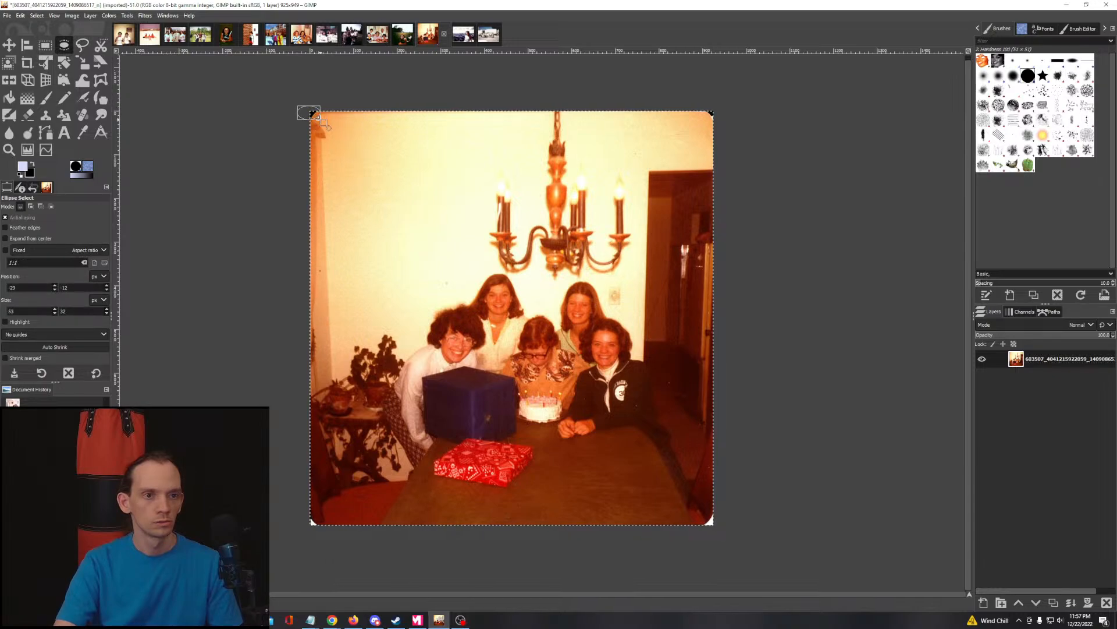
click(146, 16)
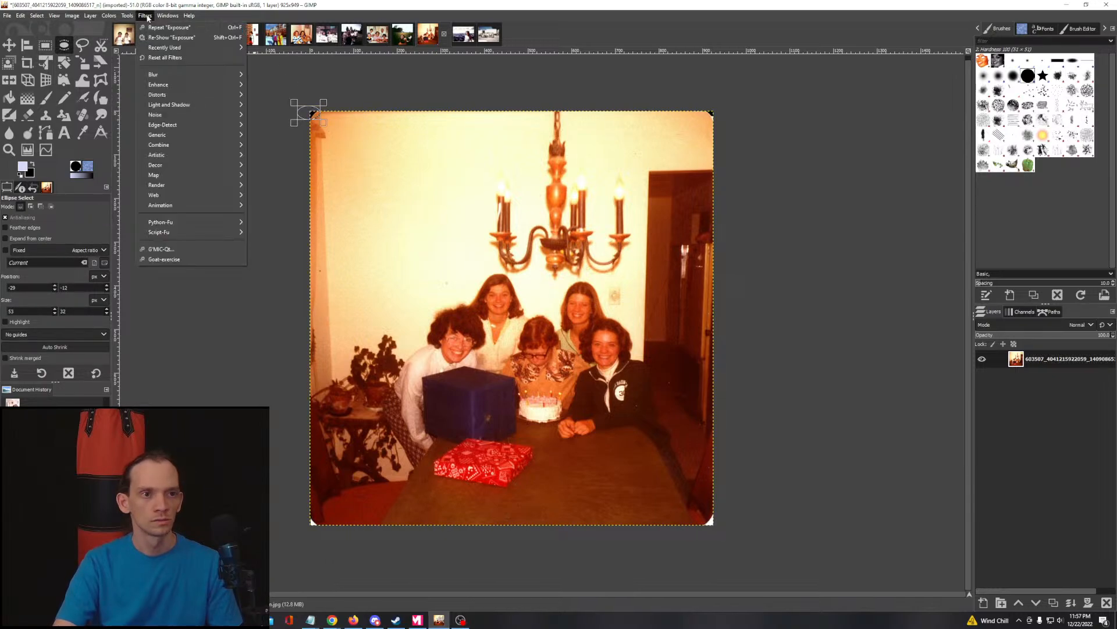
mouse_move(221, 87)
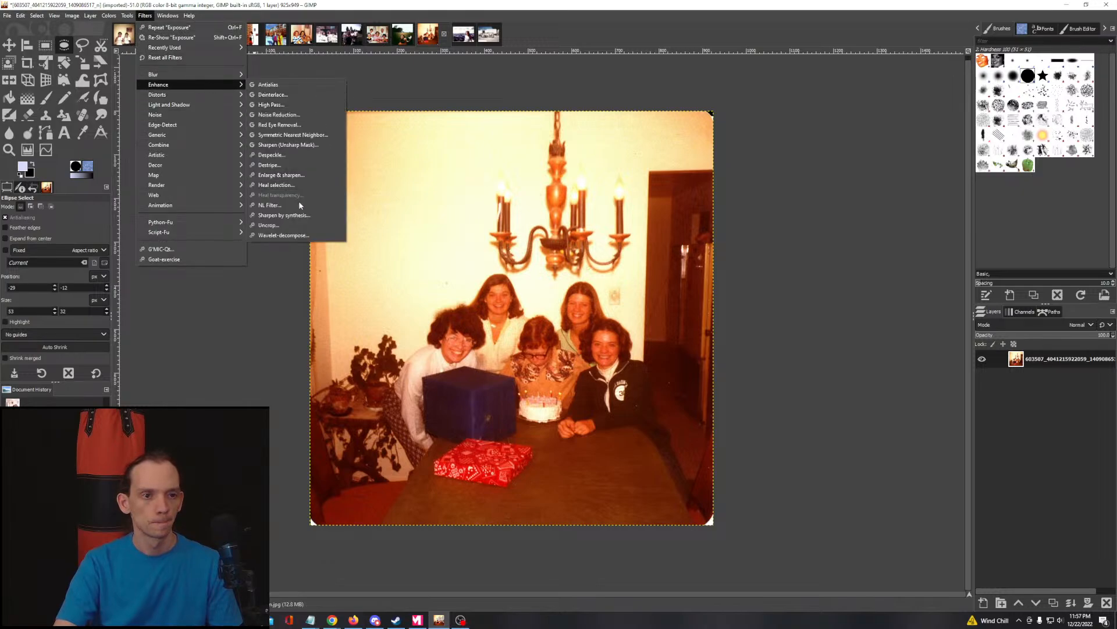
click(293, 185)
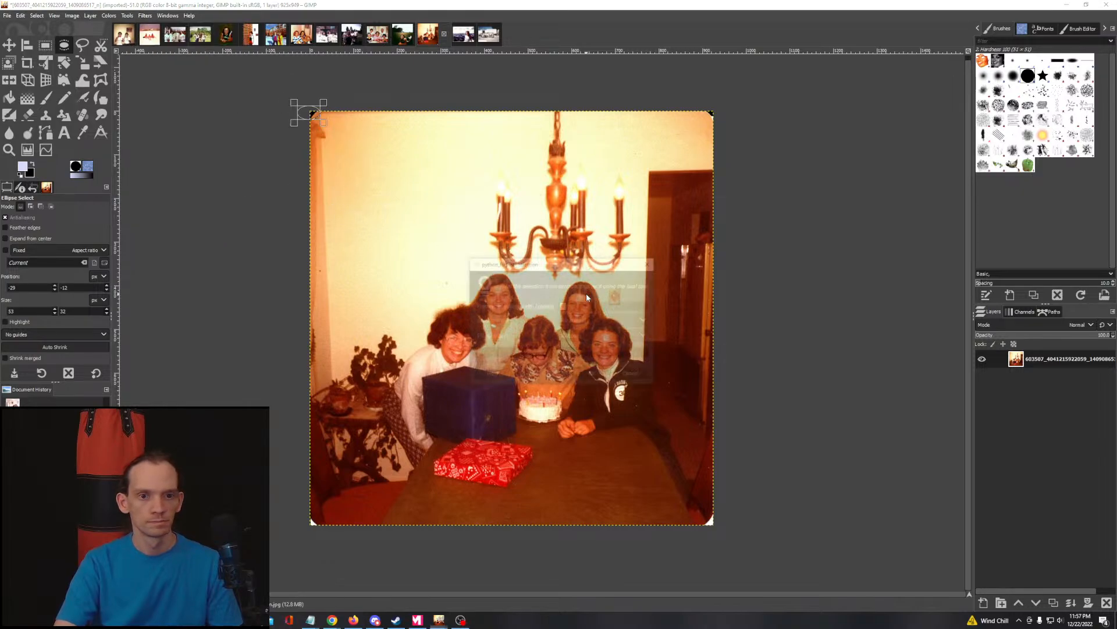
click(592, 375)
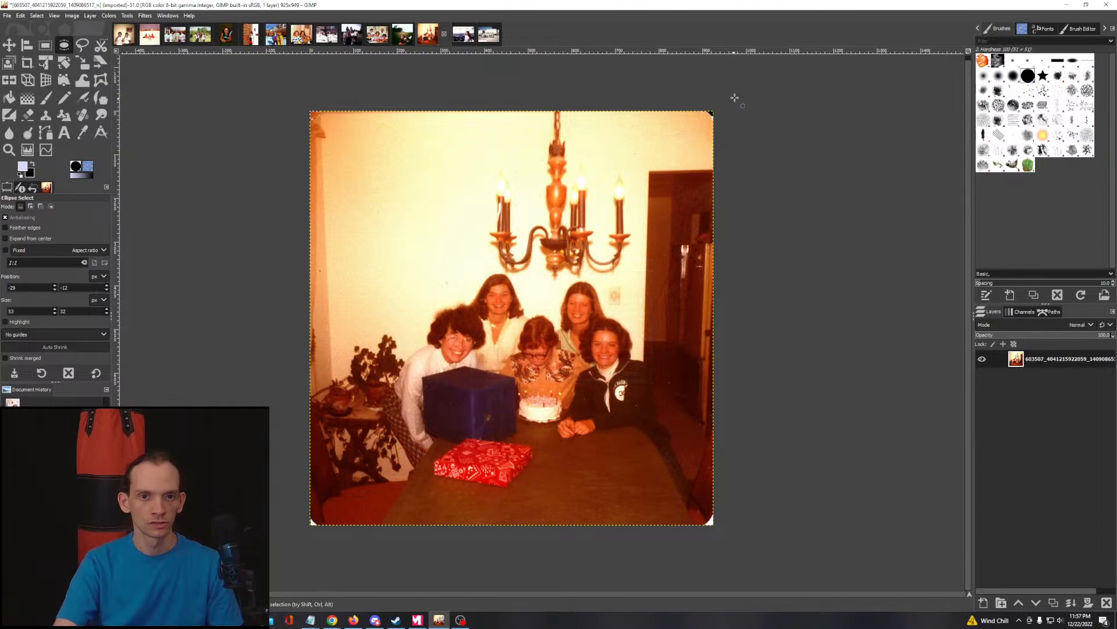
Step: Heal the upper-right, lower-right and lower-left corners of the photo by repeating the Heal selection filter on small elliptical selections, and clear the selection
drag(704, 103, 723, 122)
click(731, 342)
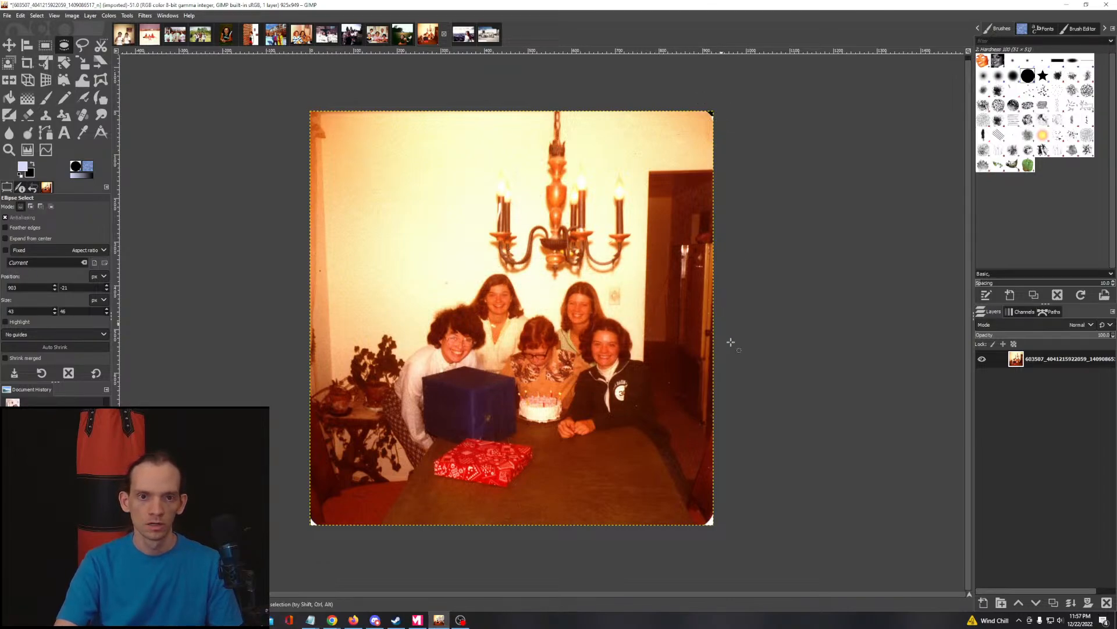
mouse_move(727, 504)
mouse_down()
mouse_move(704, 505)
mouse_move(713, 515)
mouse_up()
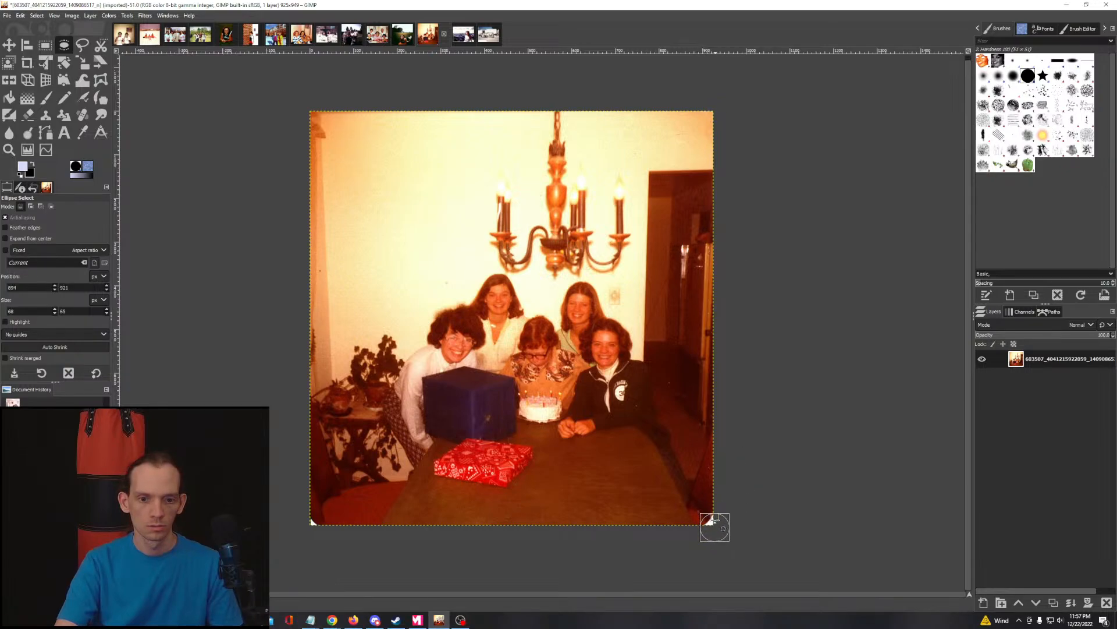
key(ctrl+f)
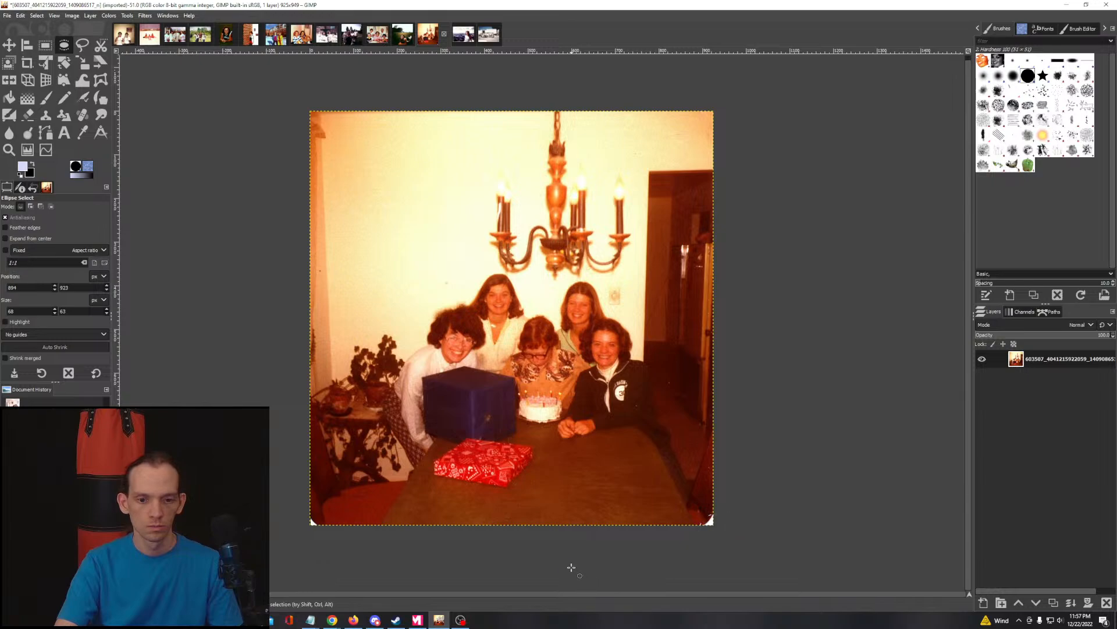
drag(306, 517, 321, 536)
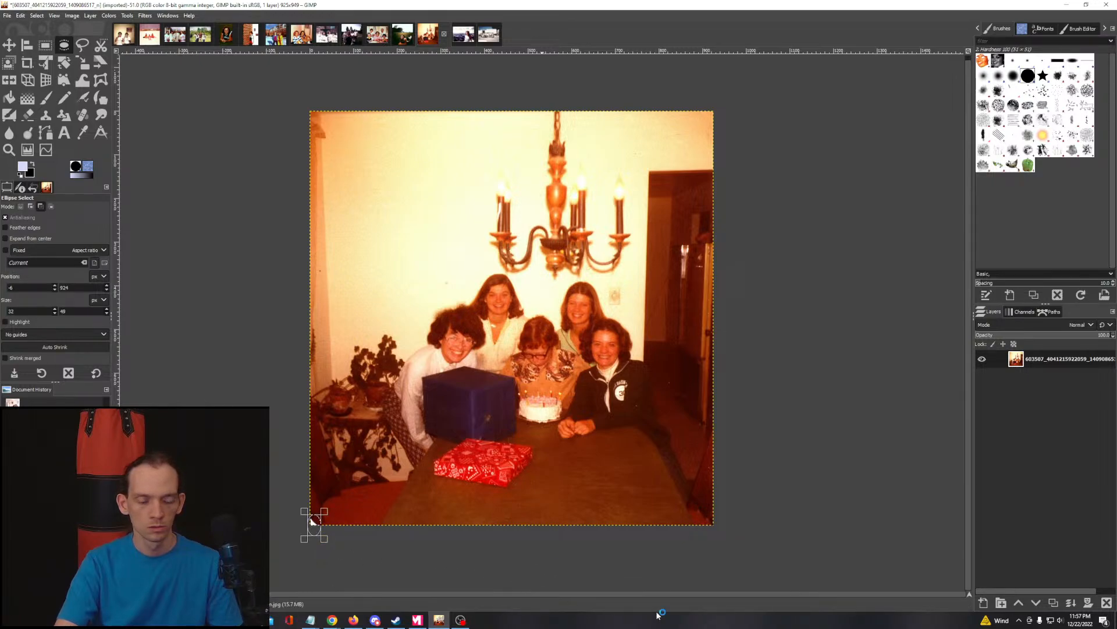
key(ctrl+f)
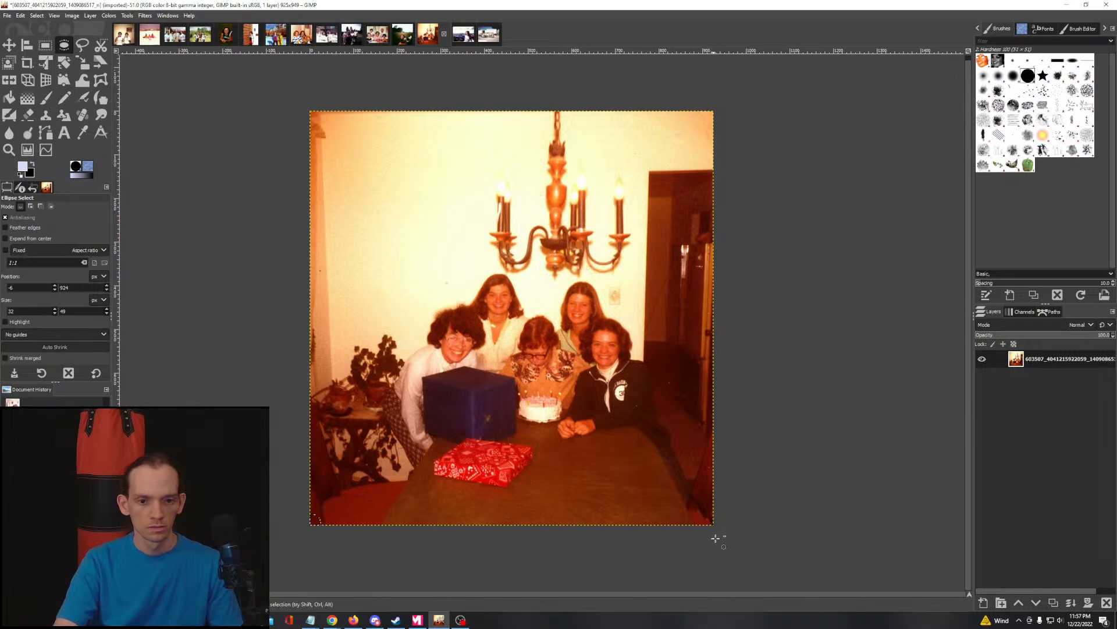
scroll(716, 538, up, 3)
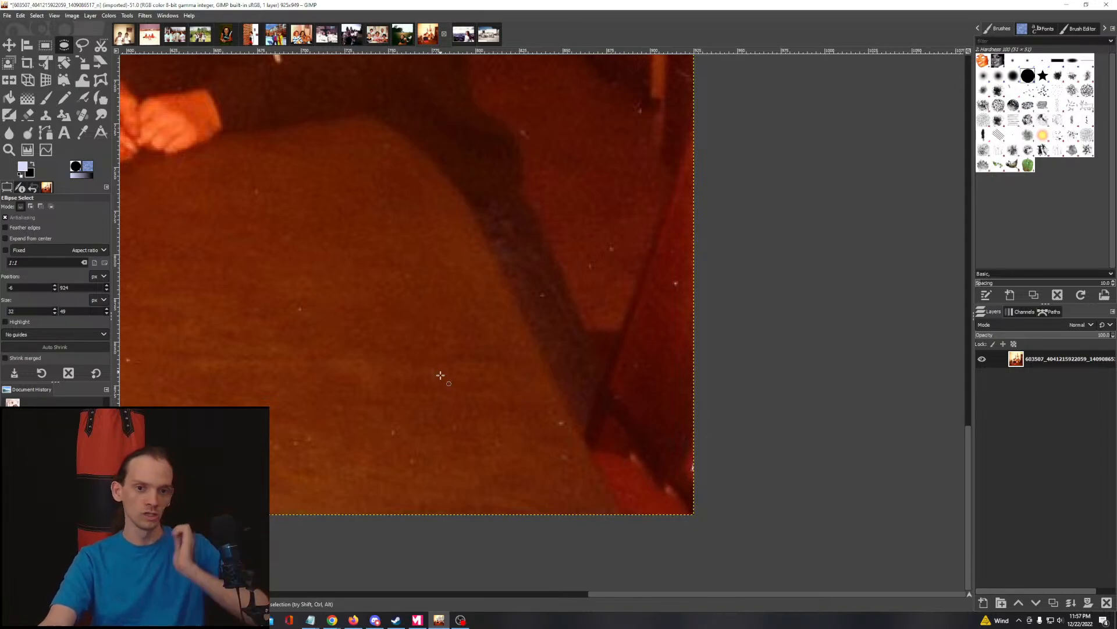
scroll(415, 352, down, 3)
scroll(408, 343, down, 5)
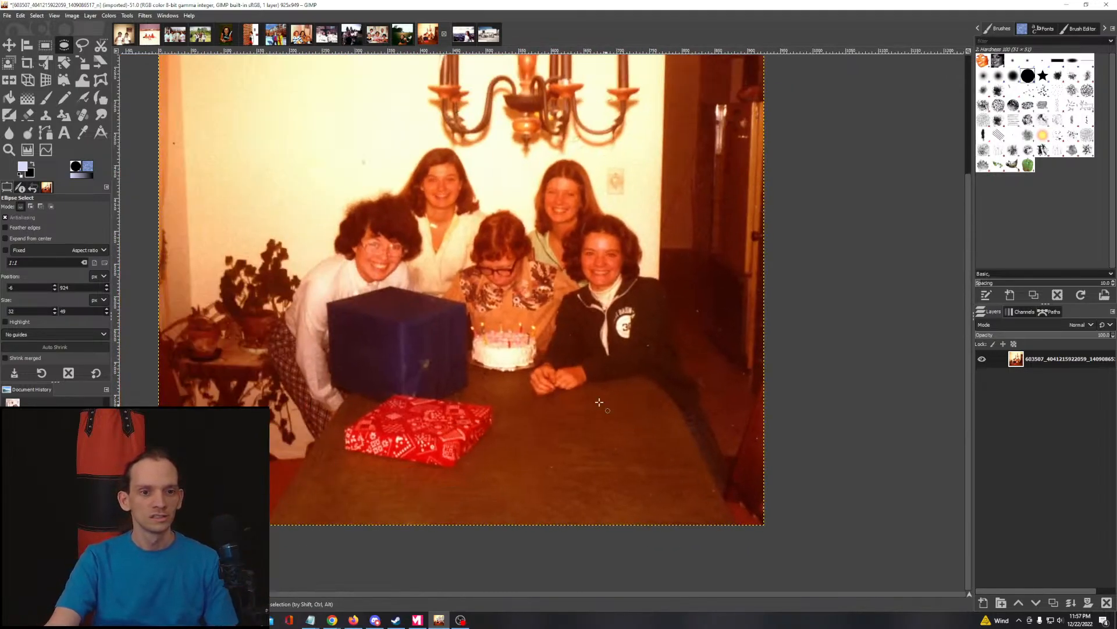
scroll(531, 301, down, 1)
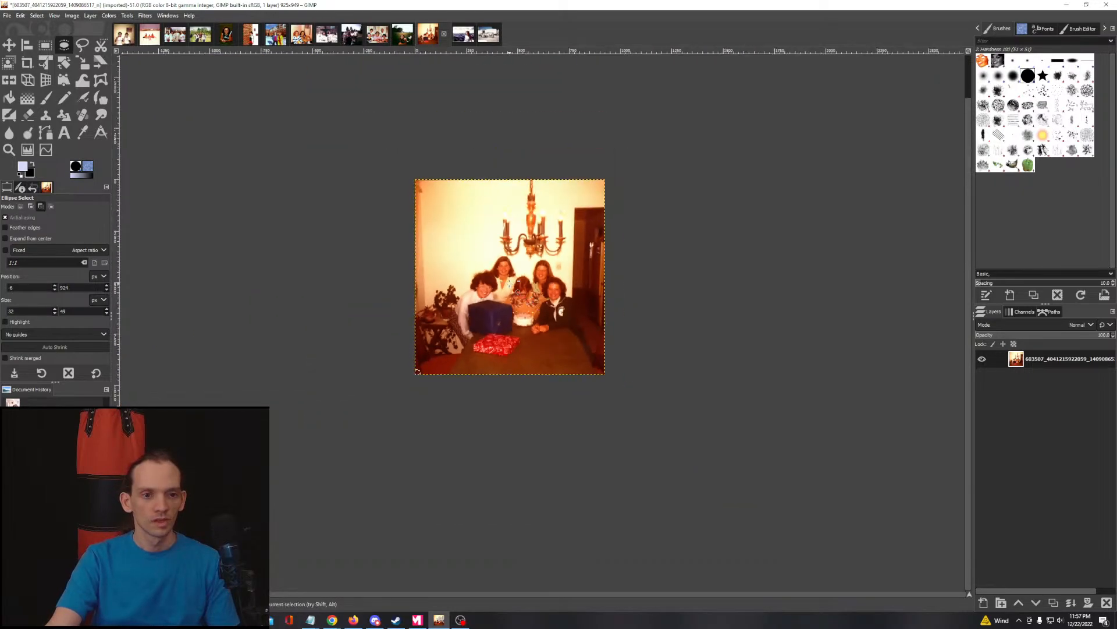
scroll(511, 283, up, 2)
drag(549, 292, 501, 385)
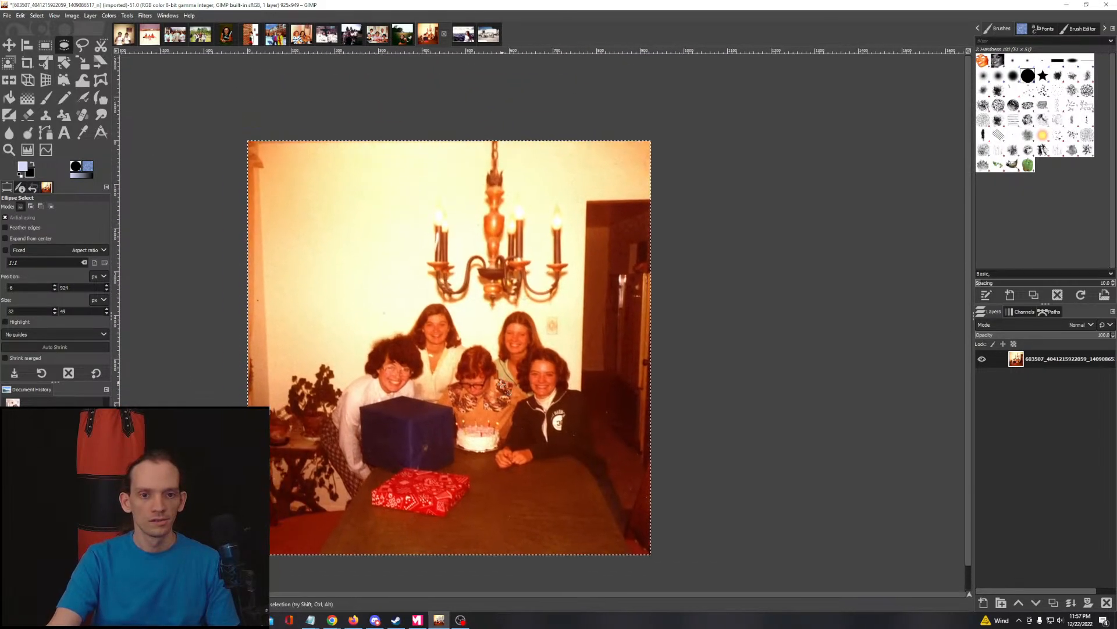
Step: Duplicate the birthday photo's layer and apply automatic White Balance to the copy
right_click(1037, 362)
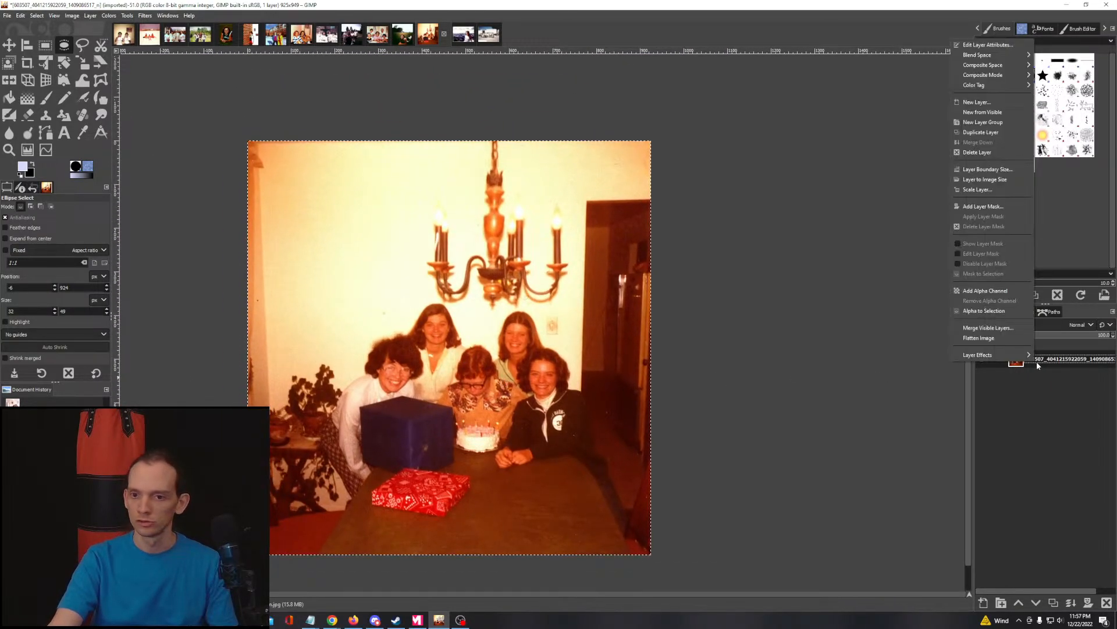
click(987, 133)
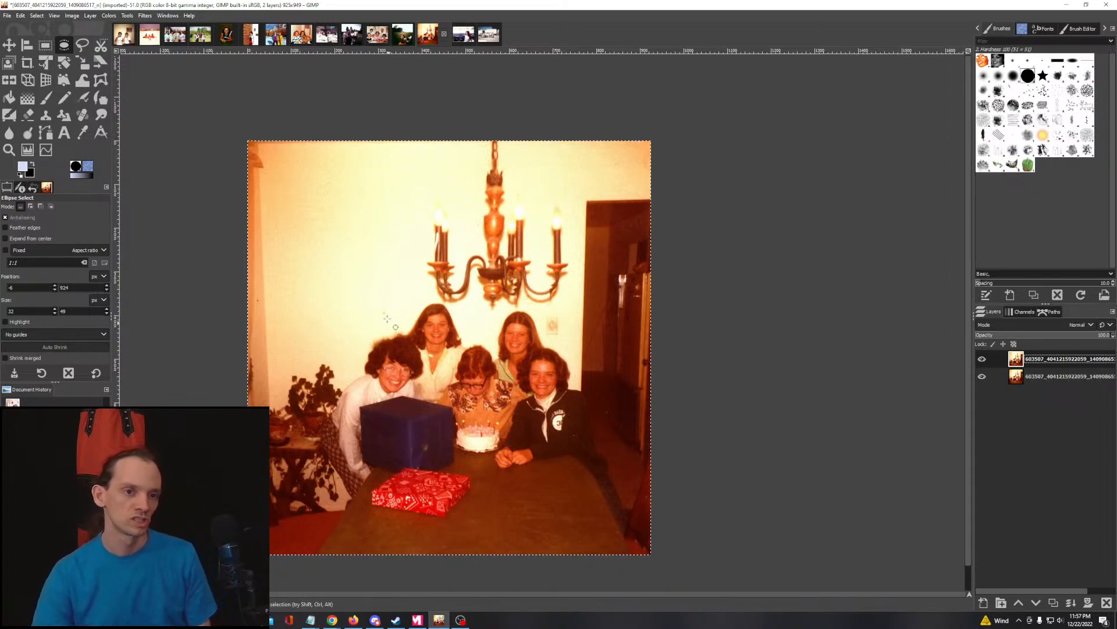
click(105, 17)
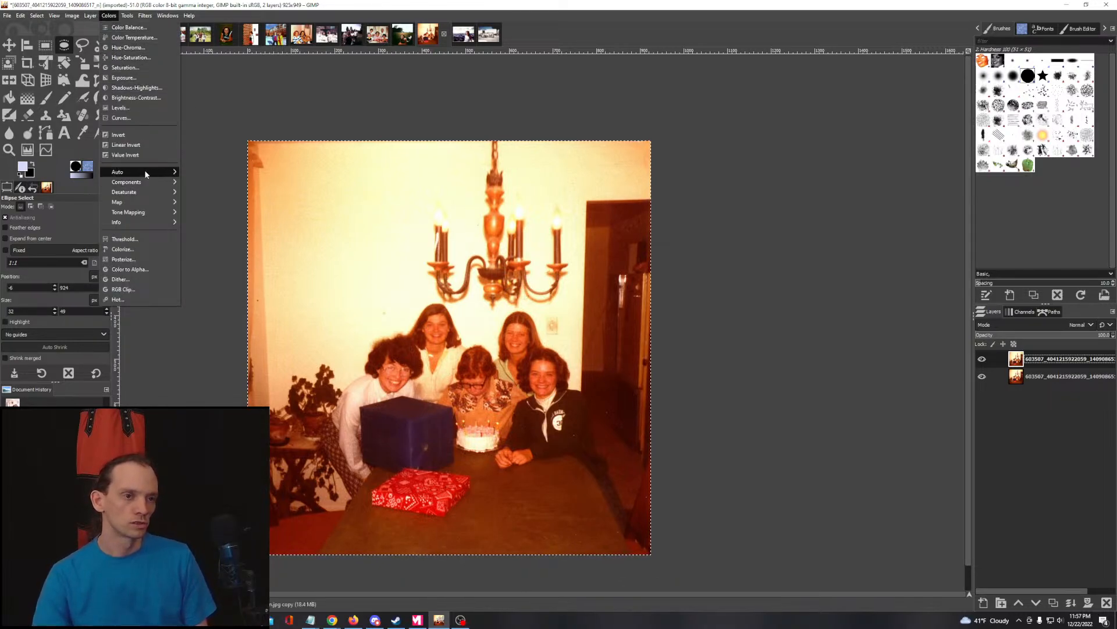
mouse_move(145, 173)
click(199, 181)
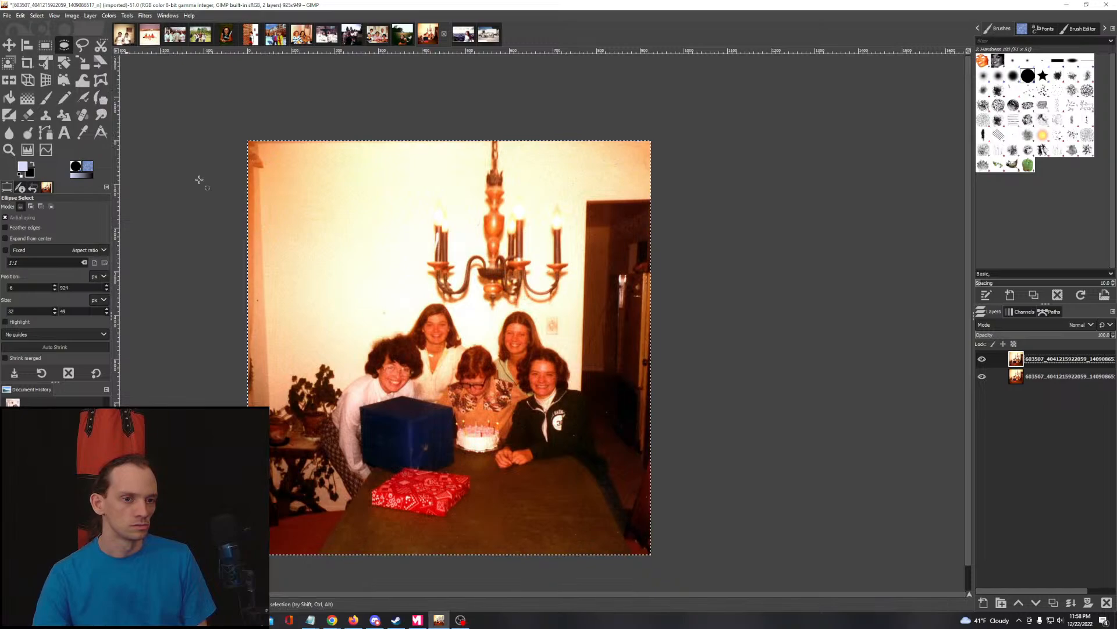
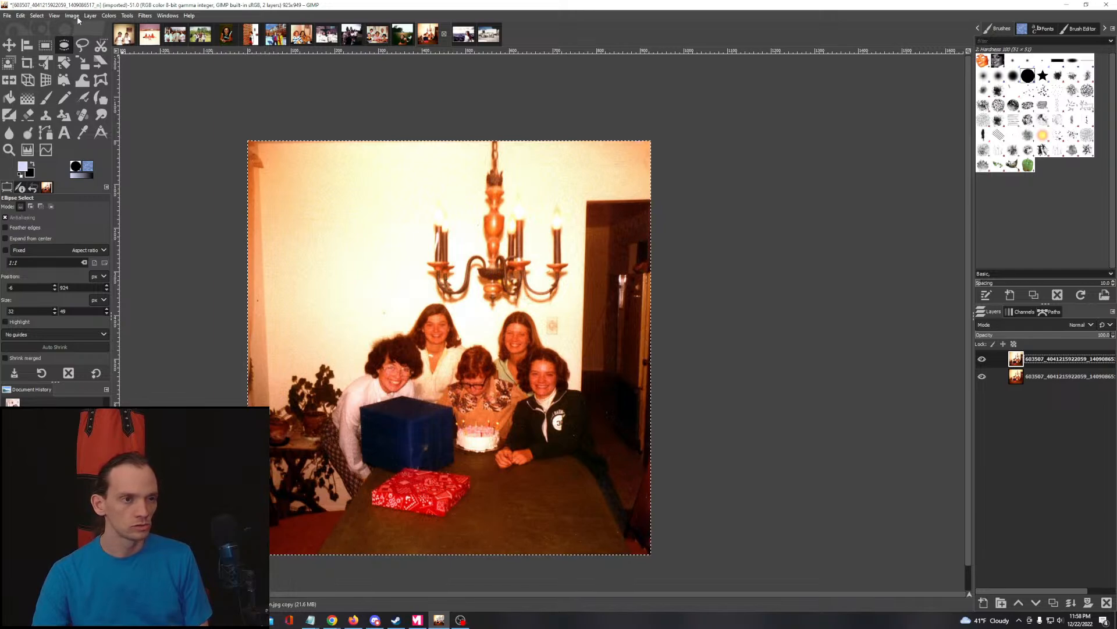
Step: Darken the duplicated layer of the birthday photo slightly with the Exposure filter, setting the exposure to about -0.23
click(108, 15)
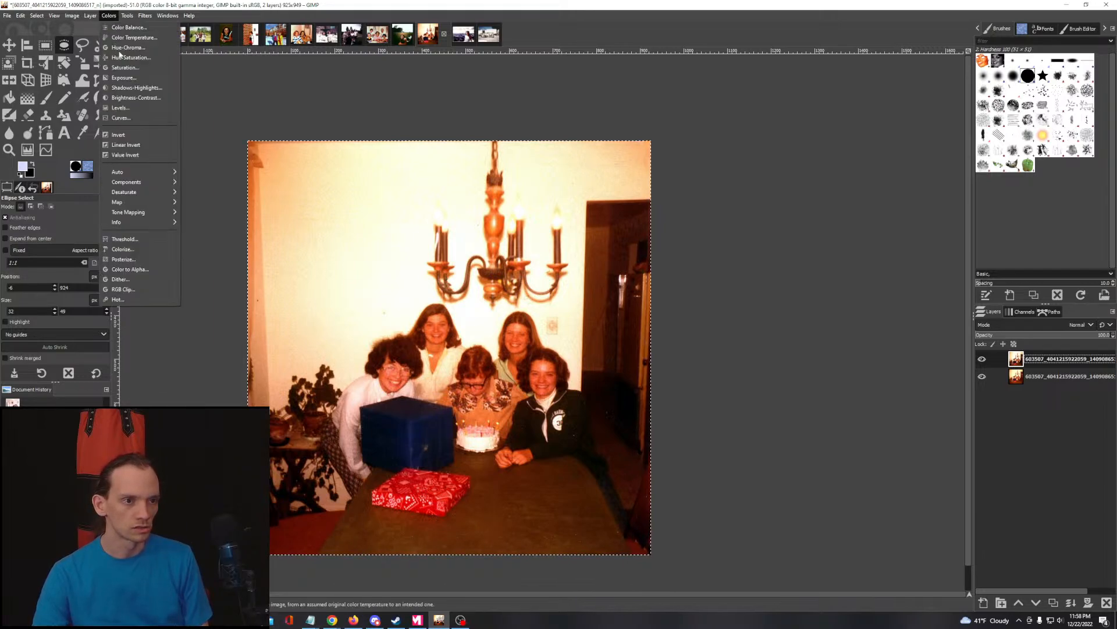
click(134, 86)
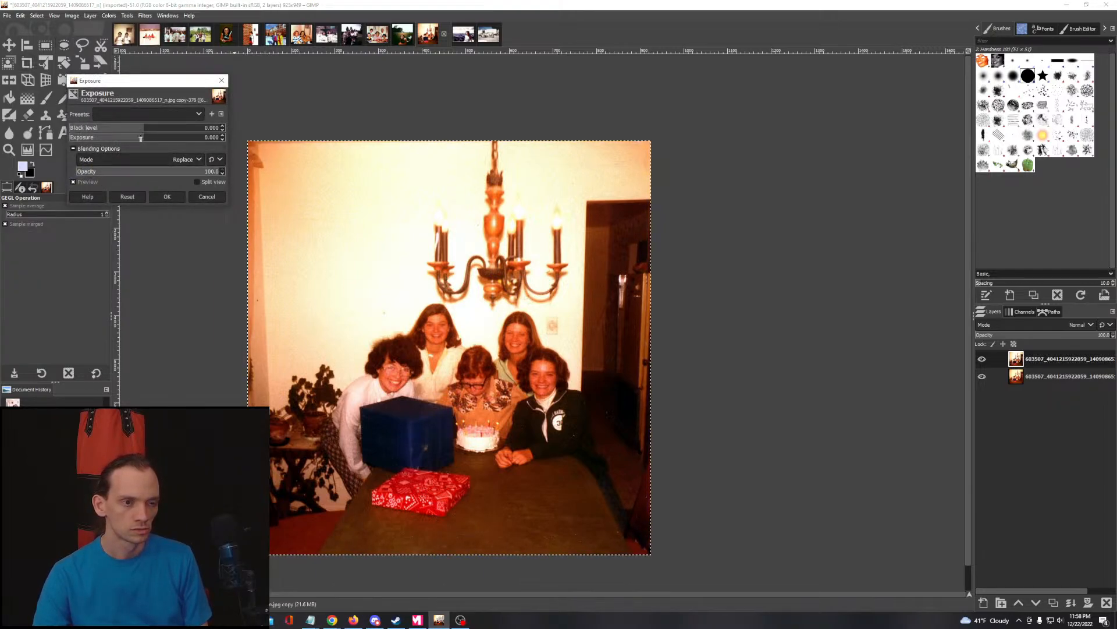
drag(140, 138, 76, 144)
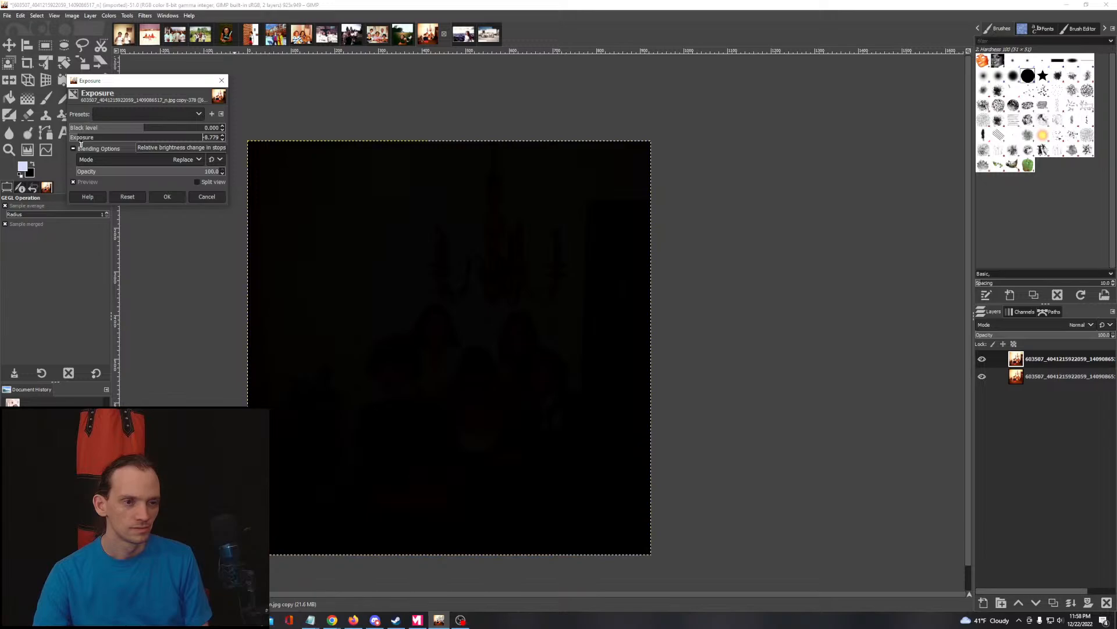
drag(77, 143, 153, 145)
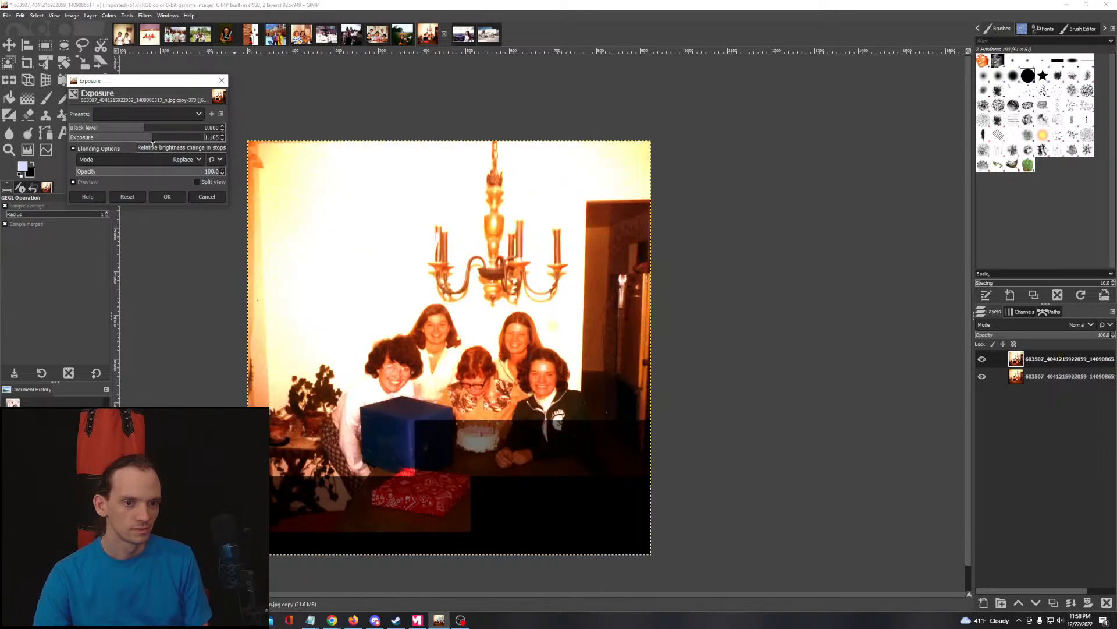
mouse_move(153, 145)
mouse_down()
mouse_move(134, 142)
mouse_move(142, 140)
mouse_up()
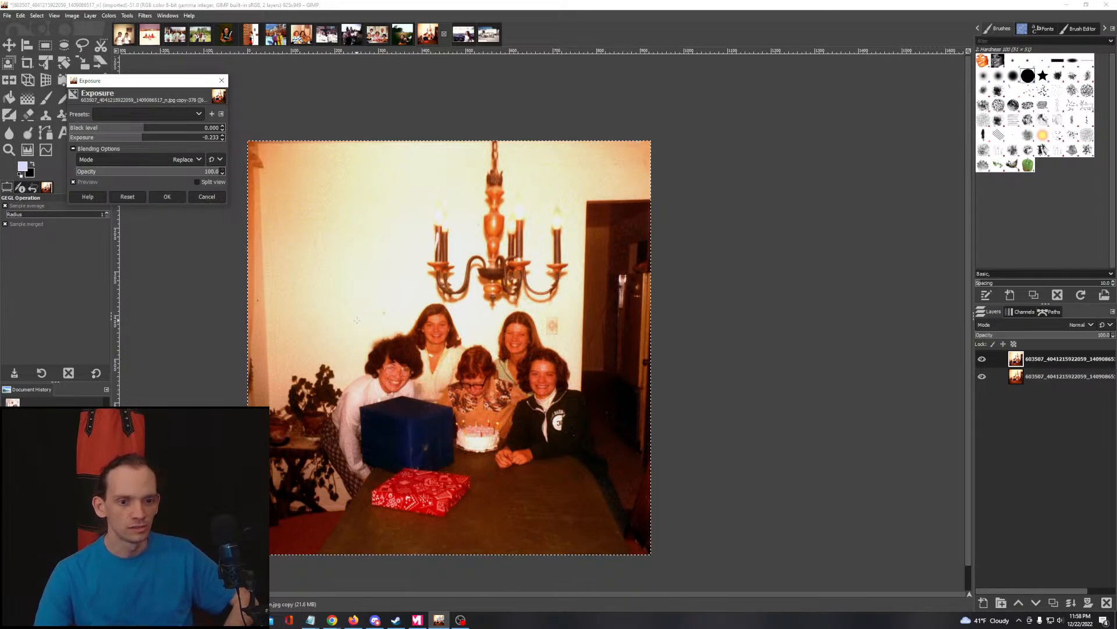
click(169, 198)
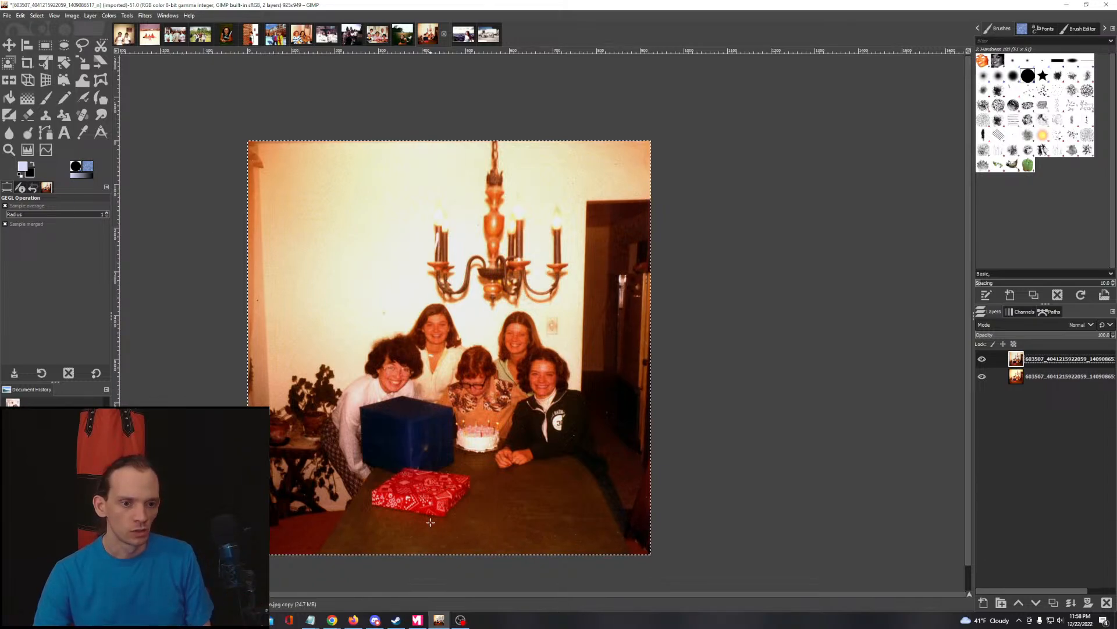
Step: Examine the faces, cake, gift boxes and chandelier up close and in the whole photo to judge the color cast
scroll(392, 499, up, 4)
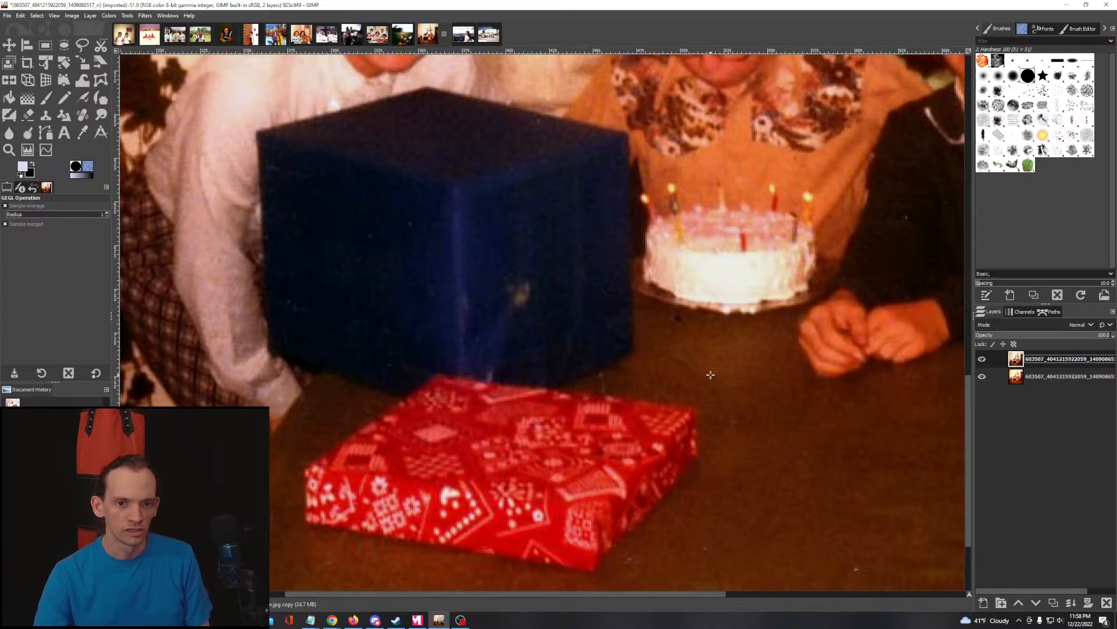
drag(711, 374, 473, 468)
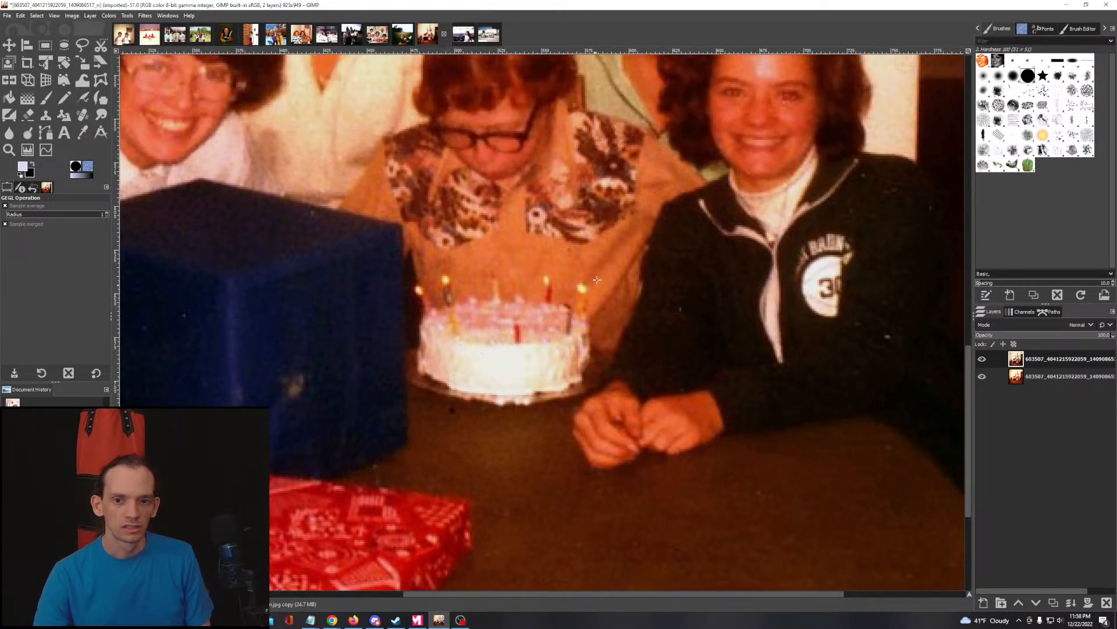
scroll(597, 280, down, 3)
scroll(626, 412, up, 3)
scroll(494, 318, down, 1)
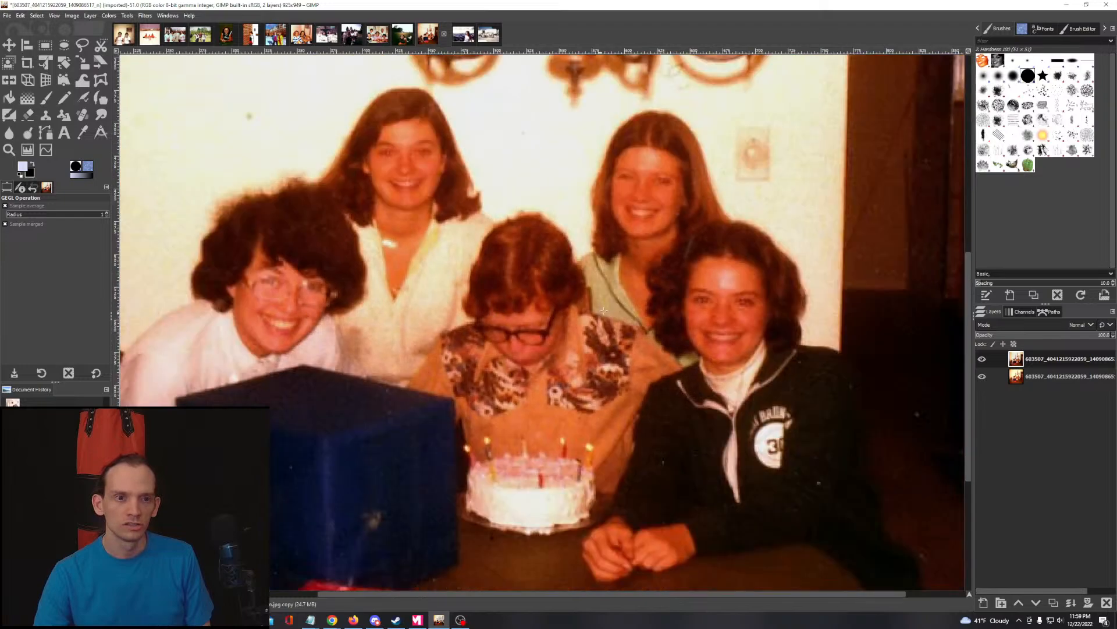
scroll(460, 334, down, 1)
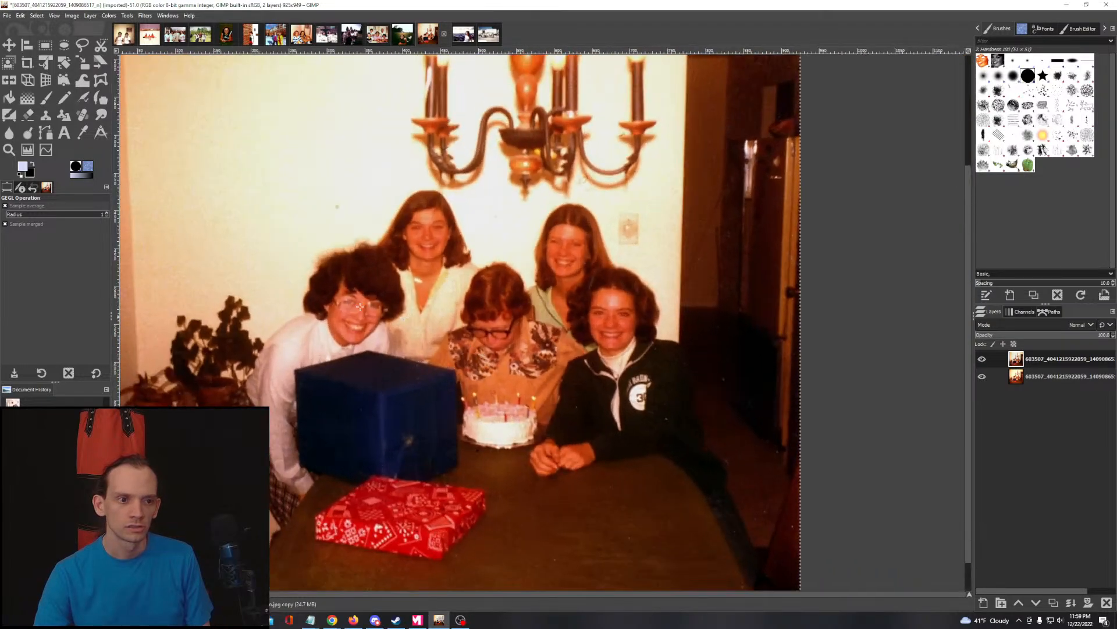
scroll(357, 303, down, 2)
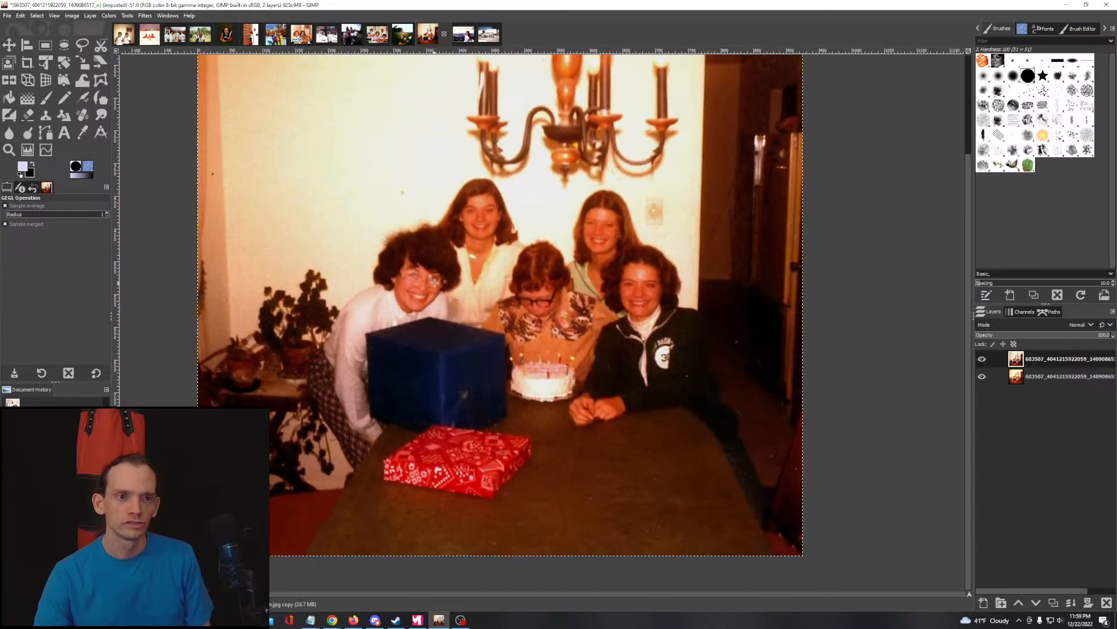
drag(489, 239, 437, 311)
scroll(444, 344, down, 1)
scroll(439, 315, up, 1)
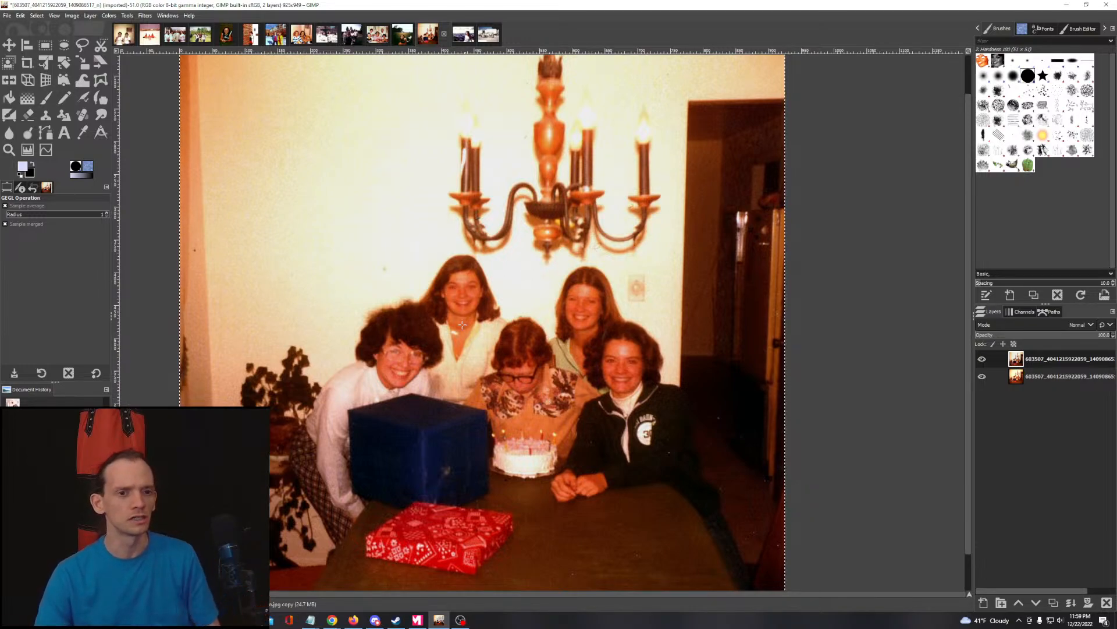
Step: Reduce red with Curves on the layer copy by lowering the red highlight endpoint slightly and setting the shadow point to input 19, output 0
click(106, 17)
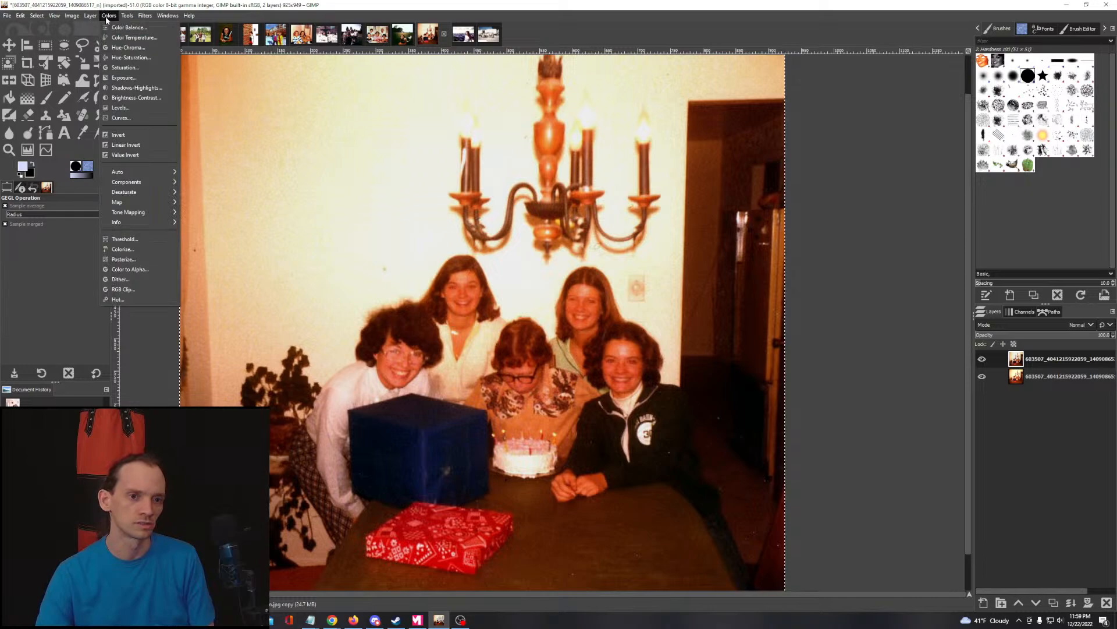
click(128, 119)
drag(487, 296, 447, 280)
drag(596, 113, 720, 172)
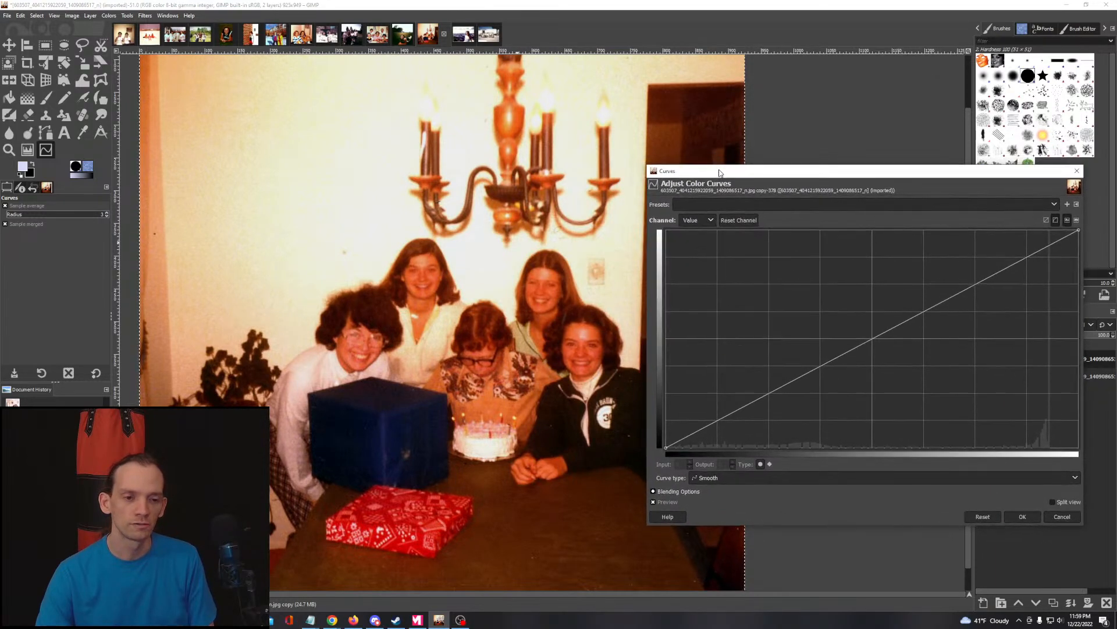
click(710, 221)
click(696, 243)
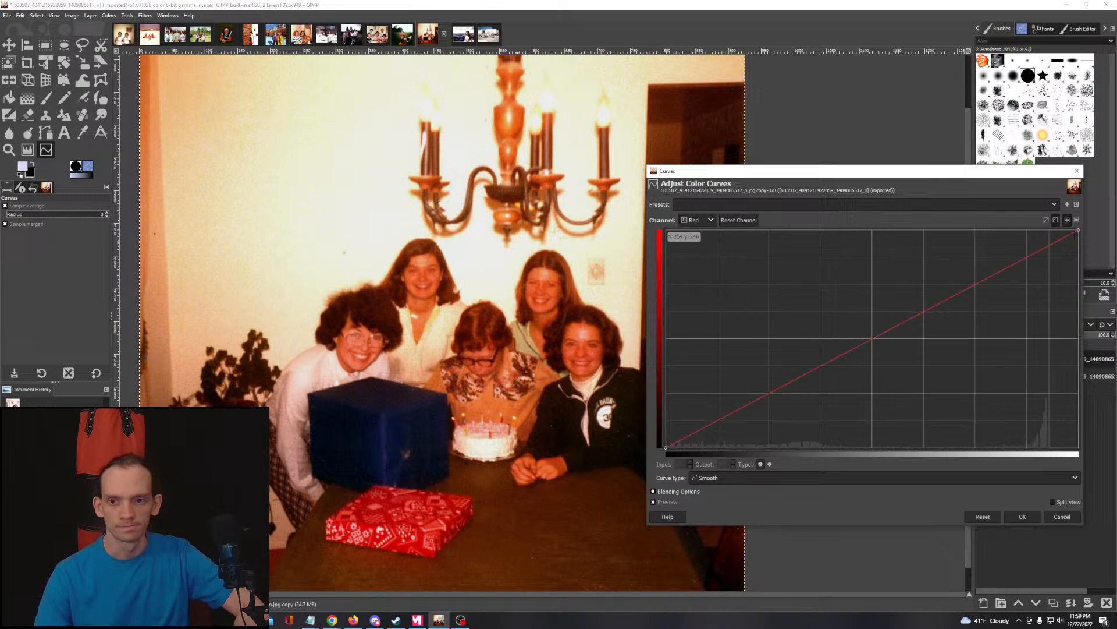
drag(1079, 231, 1031, 243)
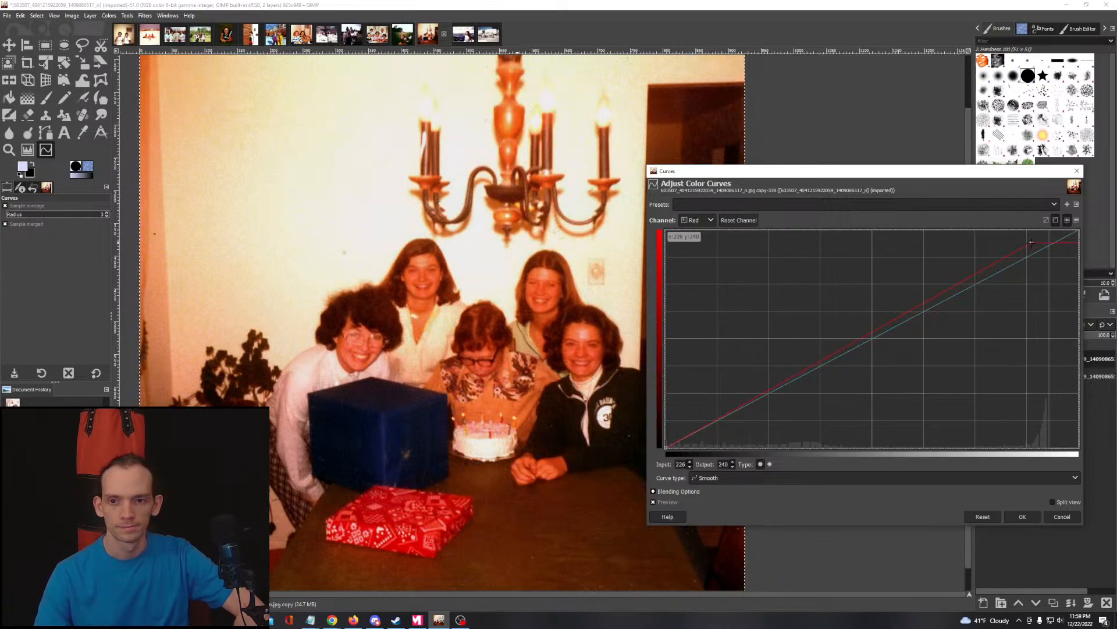
drag(1056, 296, 1079, 250)
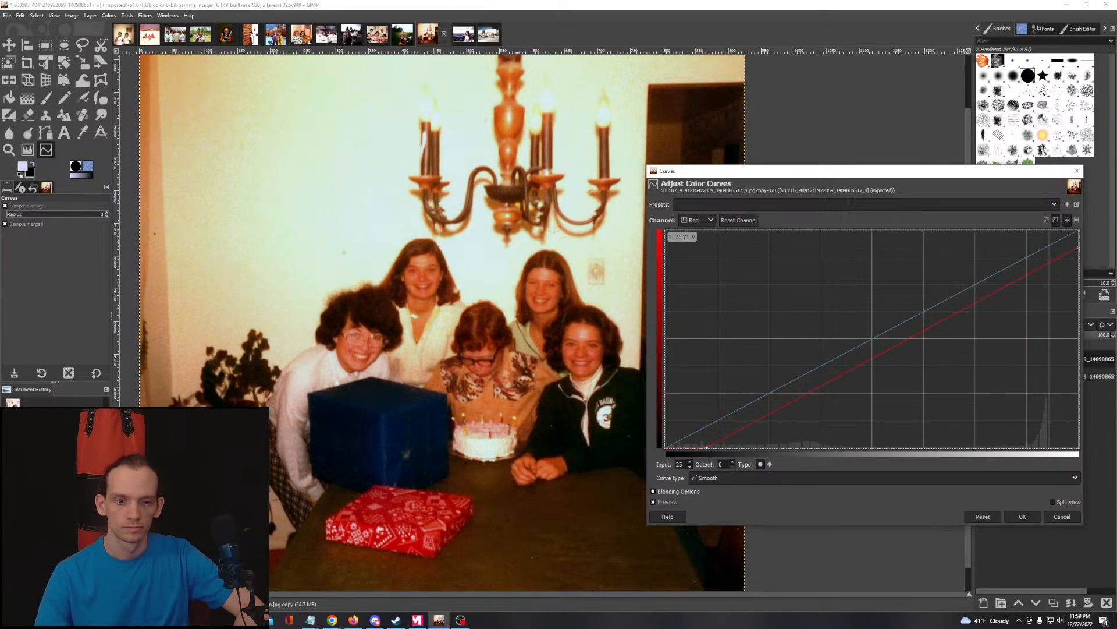
drag(741, 470, 701, 501)
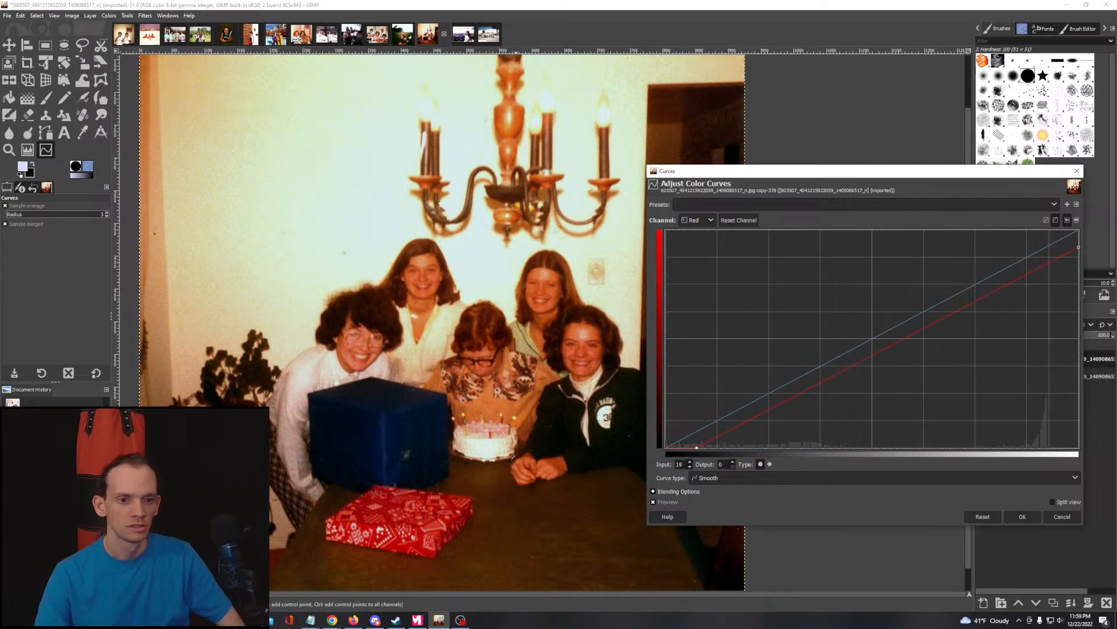
scroll(455, 410, down, 2)
scroll(454, 411, up, 1)
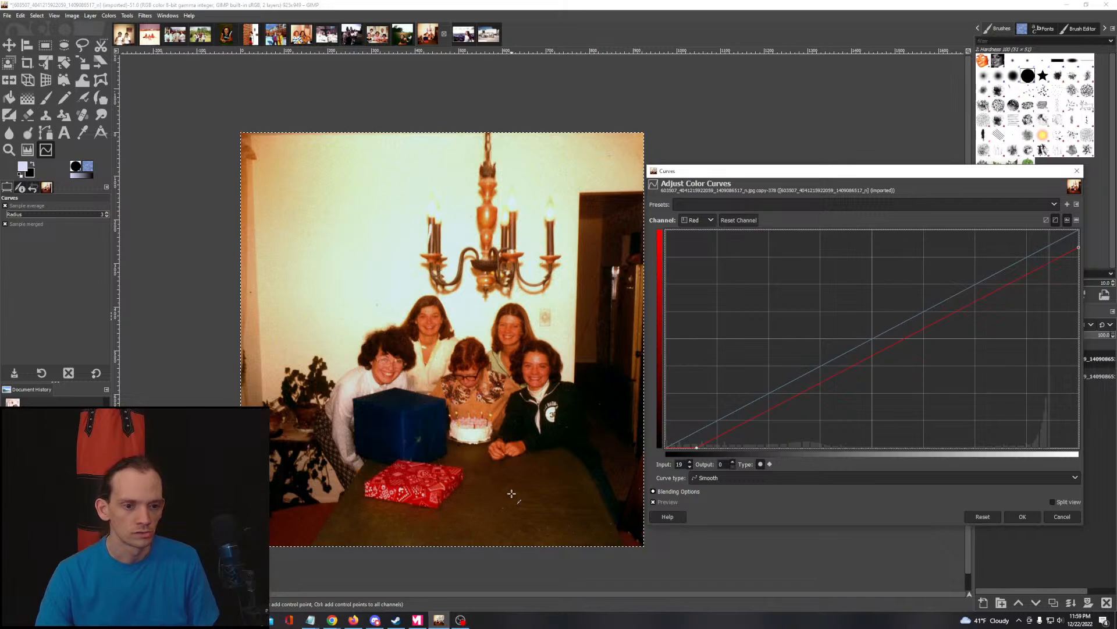
scroll(506, 493, up, 2)
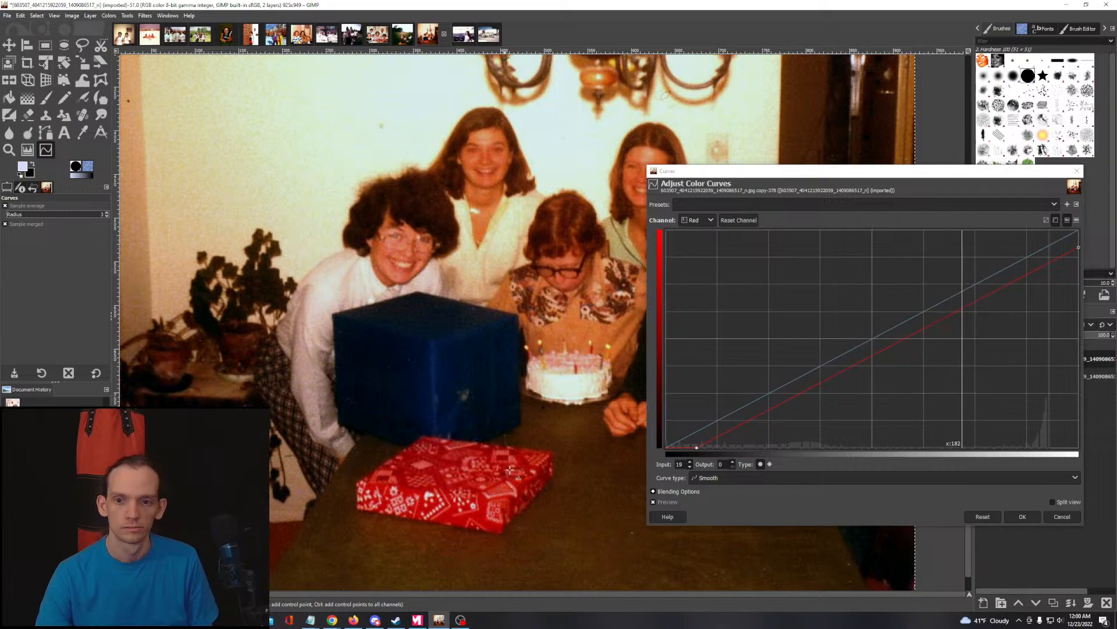
Step: Raise the blue channel curve by setting its shadow point to input 0, output 9 and its highlight point to input 240, output 255
click(706, 225)
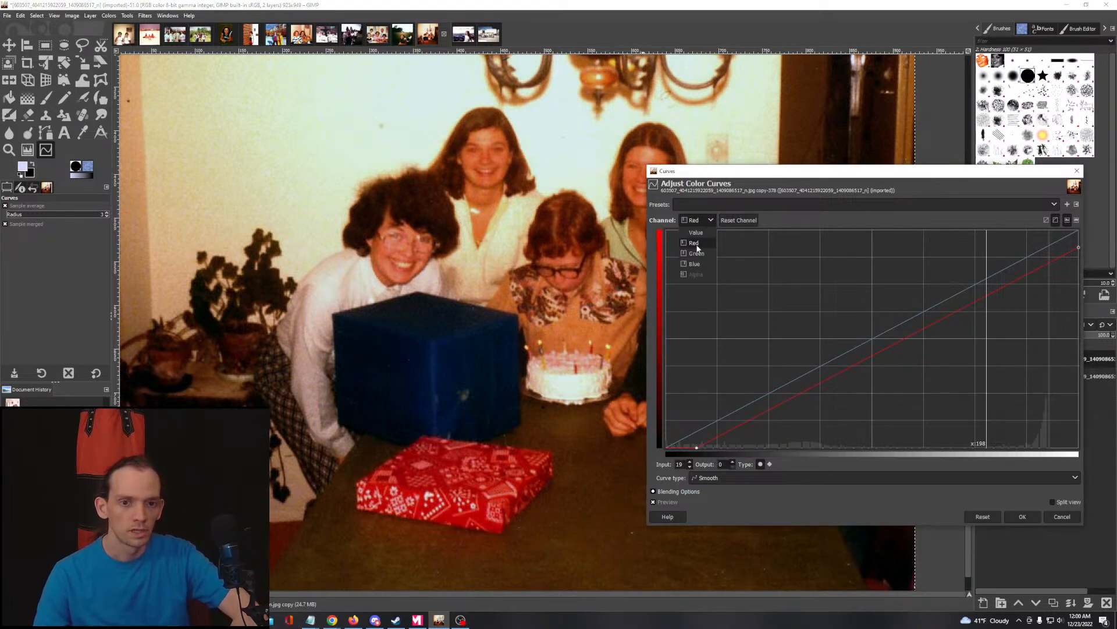
click(695, 265)
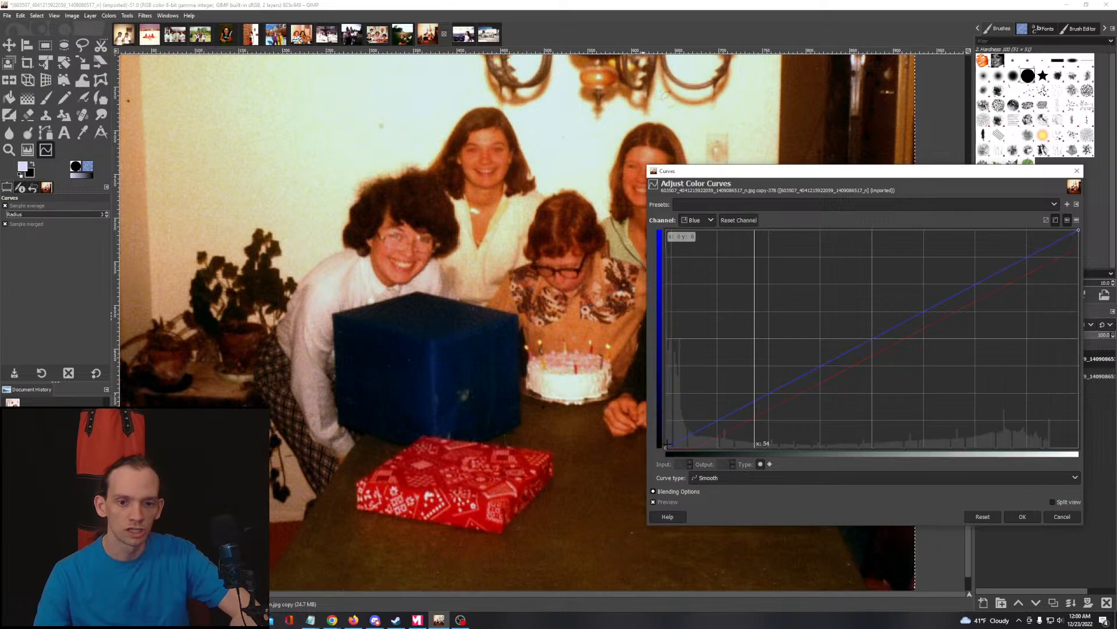
drag(665, 446, 665, 444)
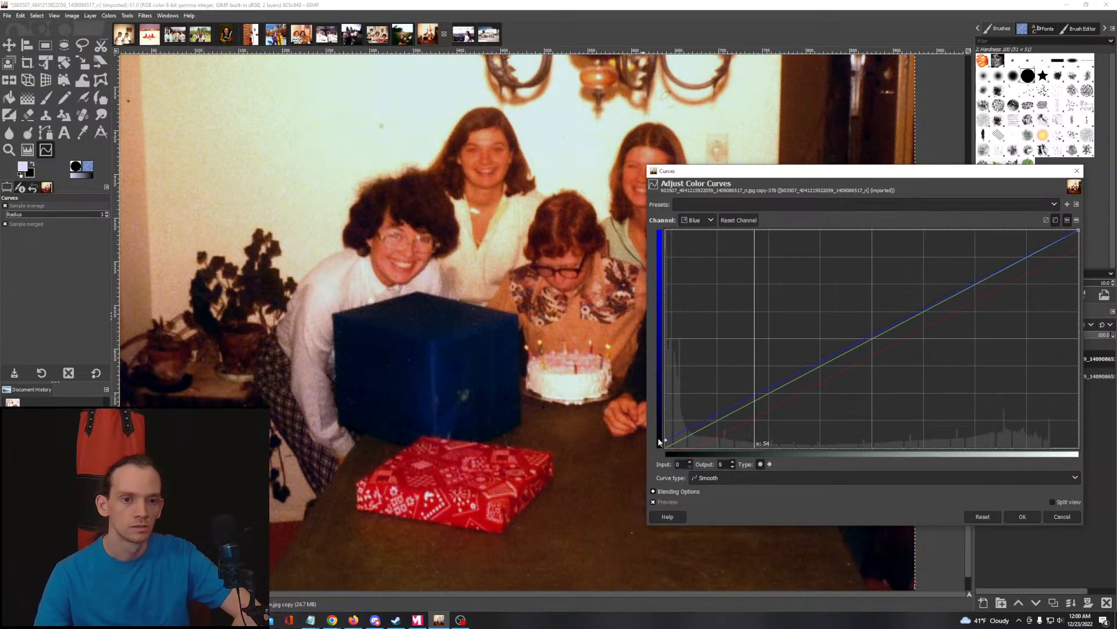
scroll(473, 415, down, 2)
scroll(473, 415, down, 1)
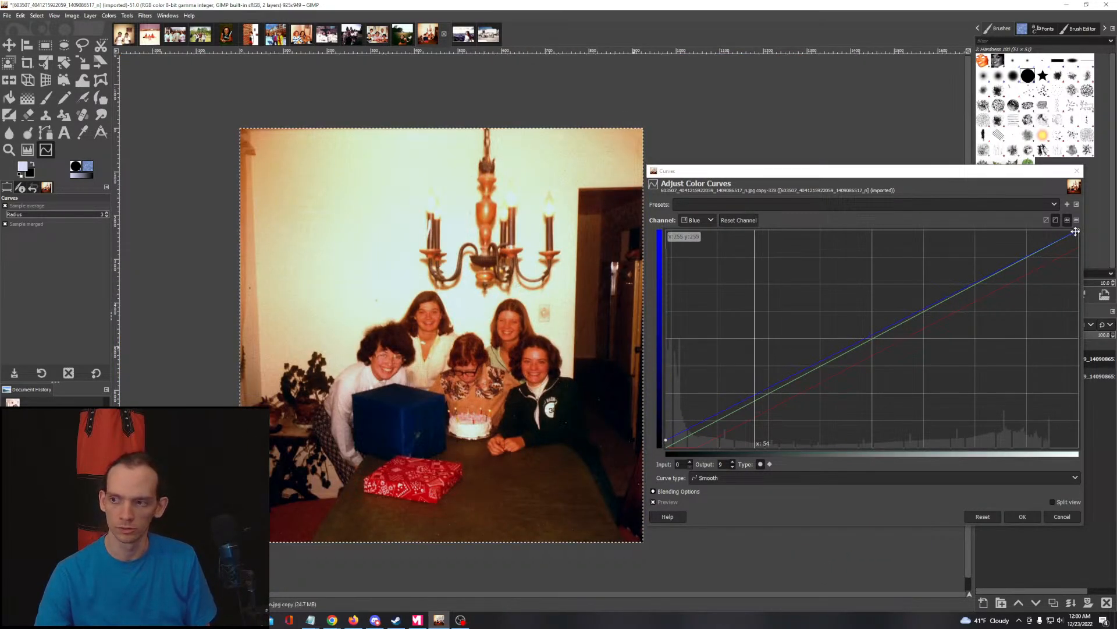
click(1076, 231)
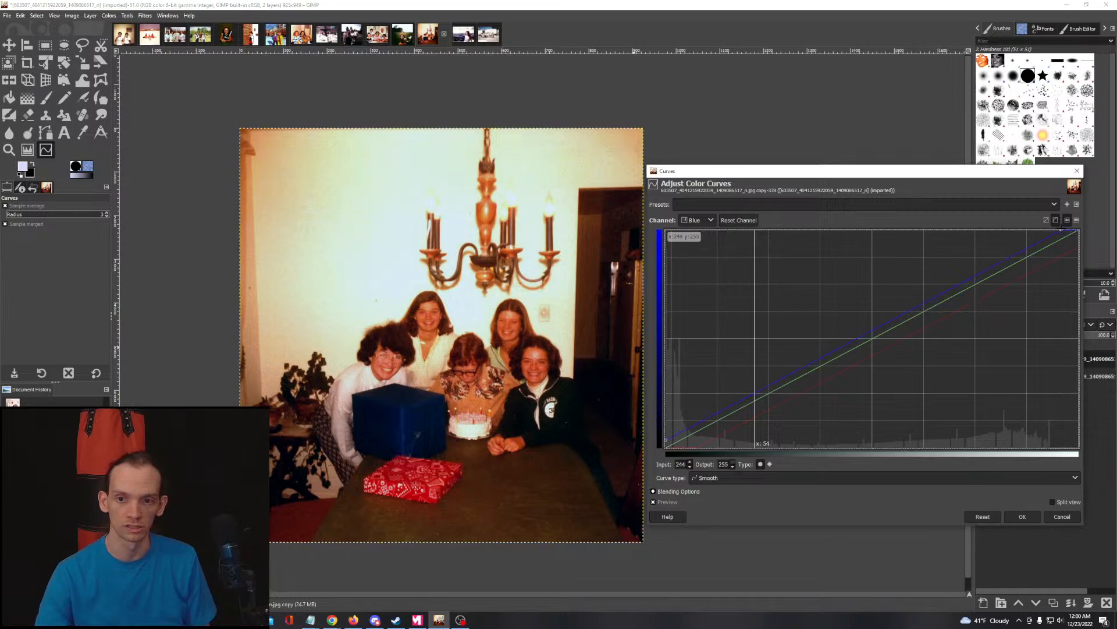
drag(1010, 217, 1032, 211)
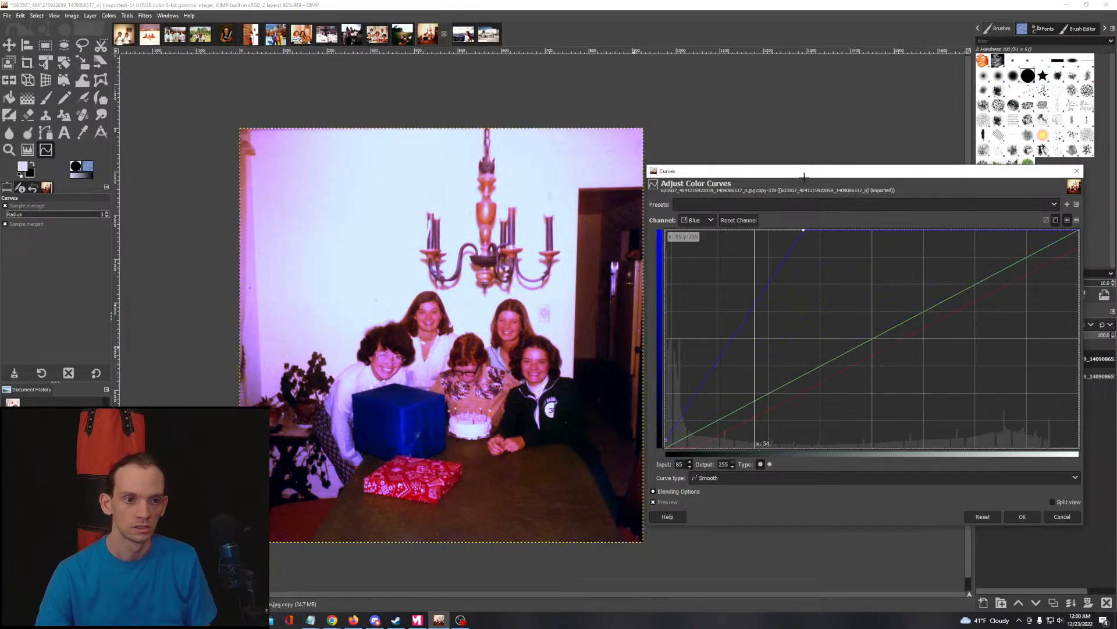
drag(819, 174, 1028, 183)
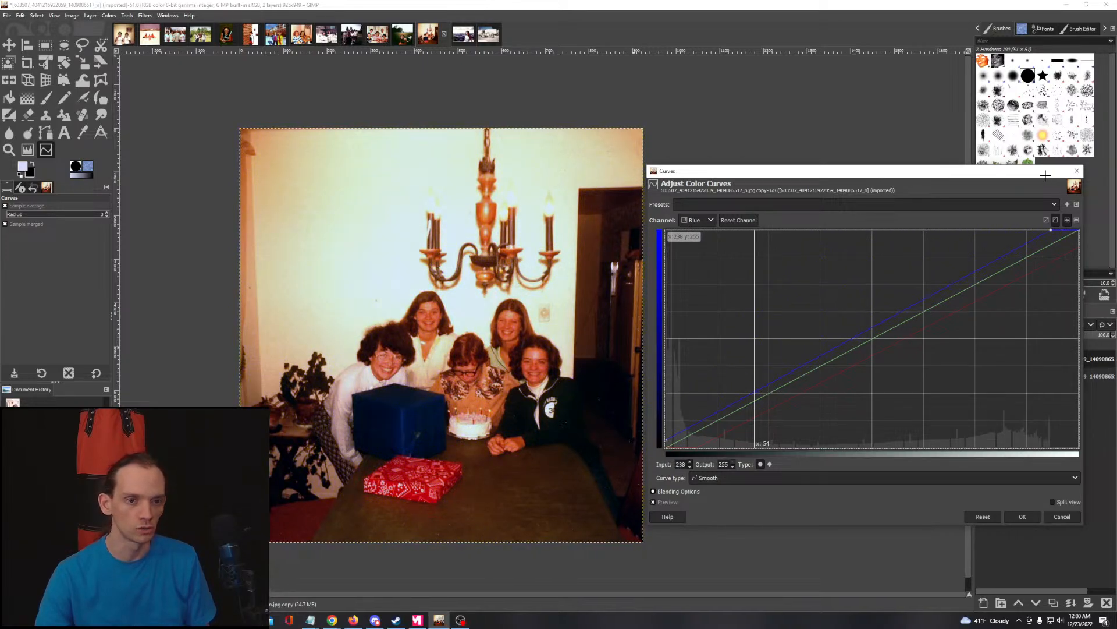
drag(1013, 169, 1013, 233)
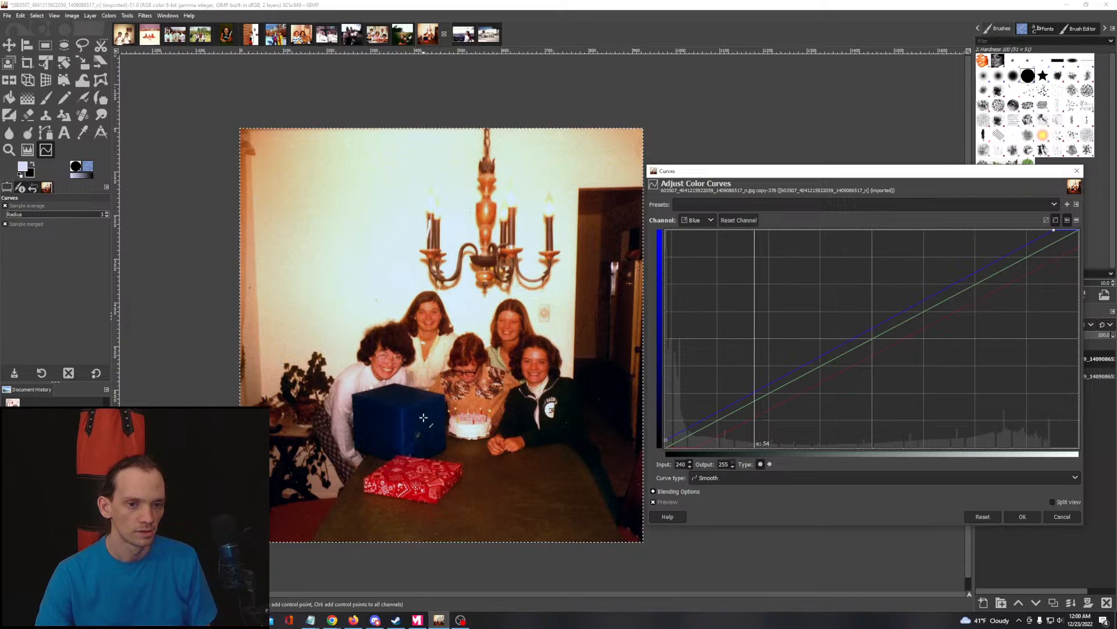
Step: Lift the green channel curve with points at input 106, output 115; input 0, output 5; and input 254, output 255, and apply the curves
click(709, 220)
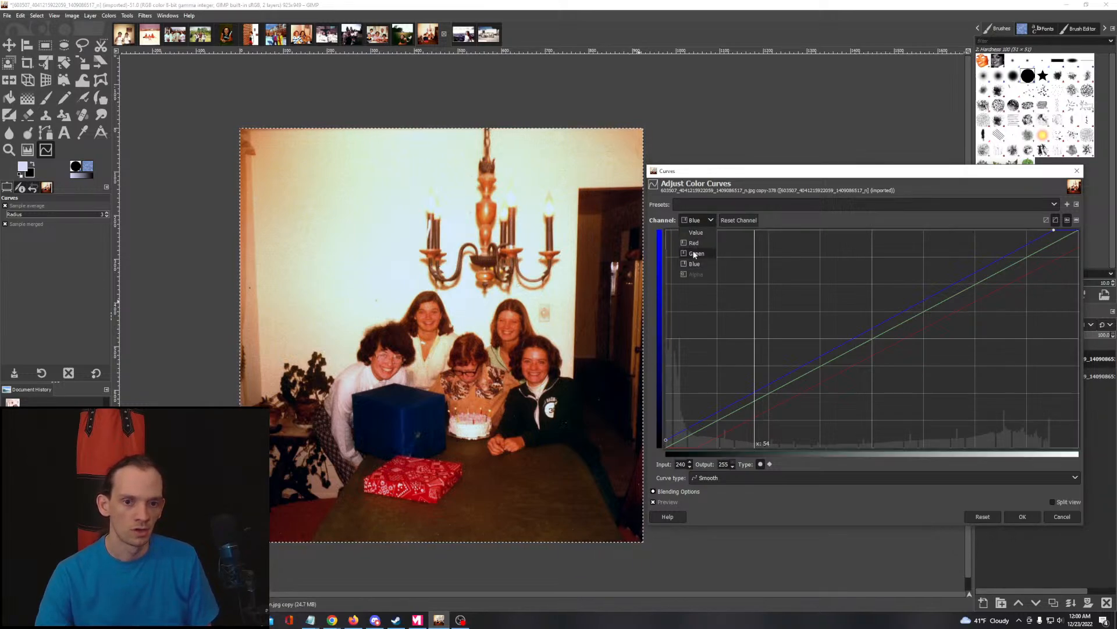
click(696, 254)
drag(815, 369, 837, 349)
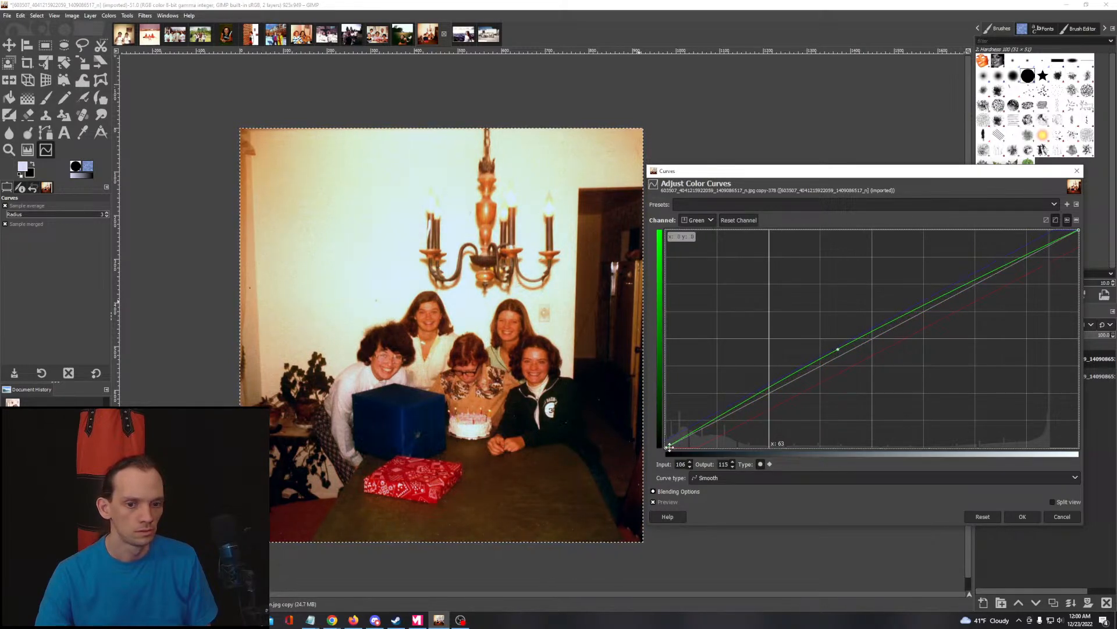
drag(665, 448, 652, 443)
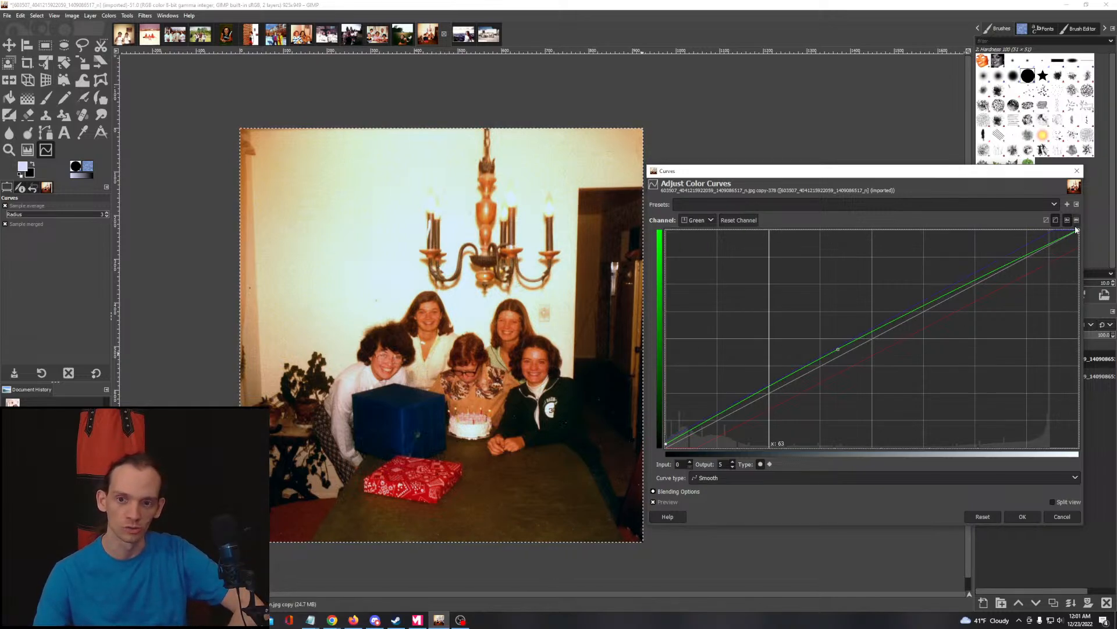
mouse_move(1079, 231)
mouse_down()
mouse_move(1061, 230)
mouse_move(1091, 217)
mouse_up()
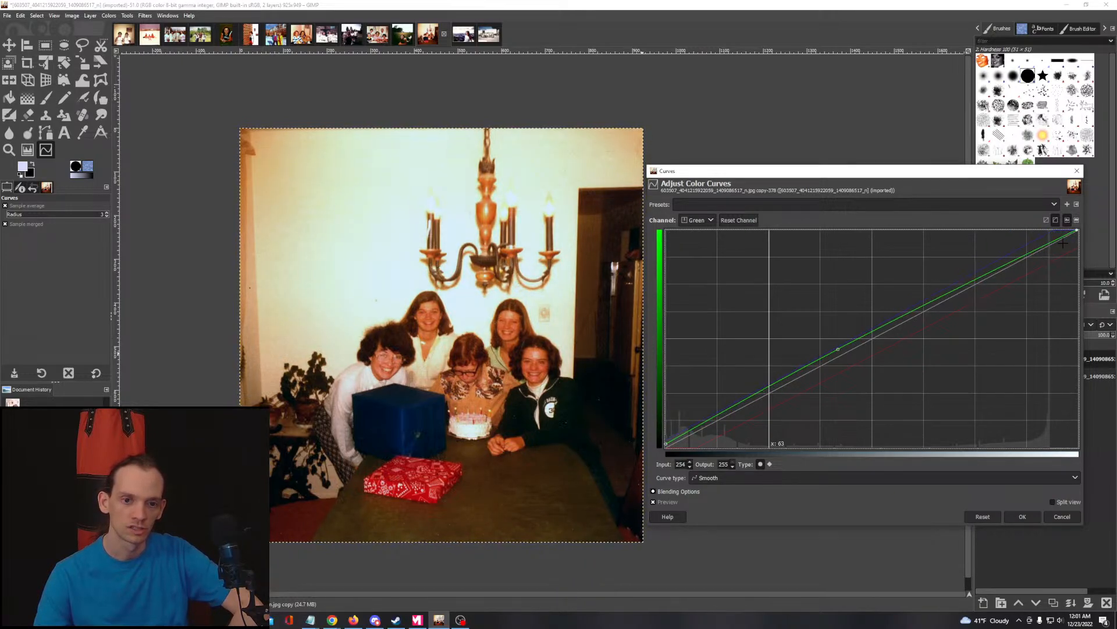
click(1027, 517)
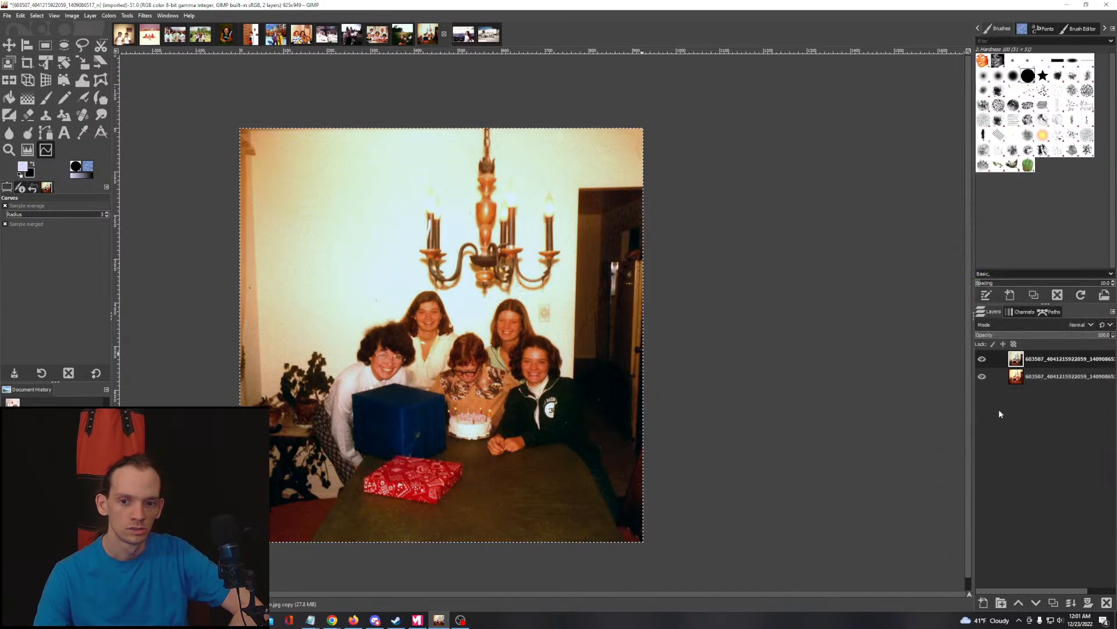
Step: Toggle the corrected layer's visibility to compare it with the original underneath, leaving the corrected layer shown
click(983, 359)
click(983, 359)
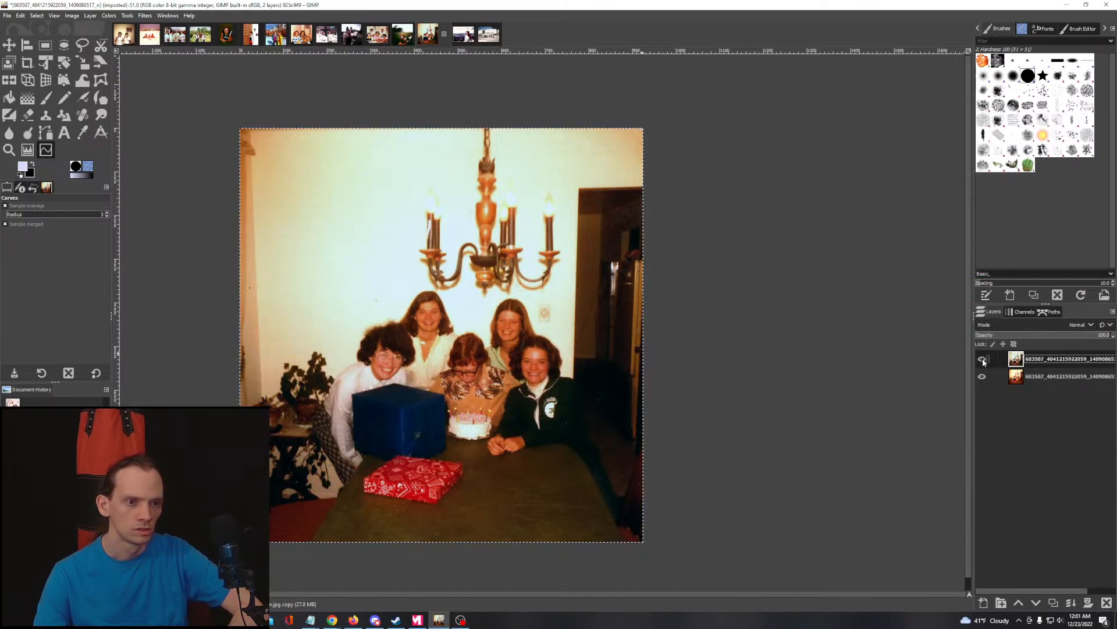
click(982, 359)
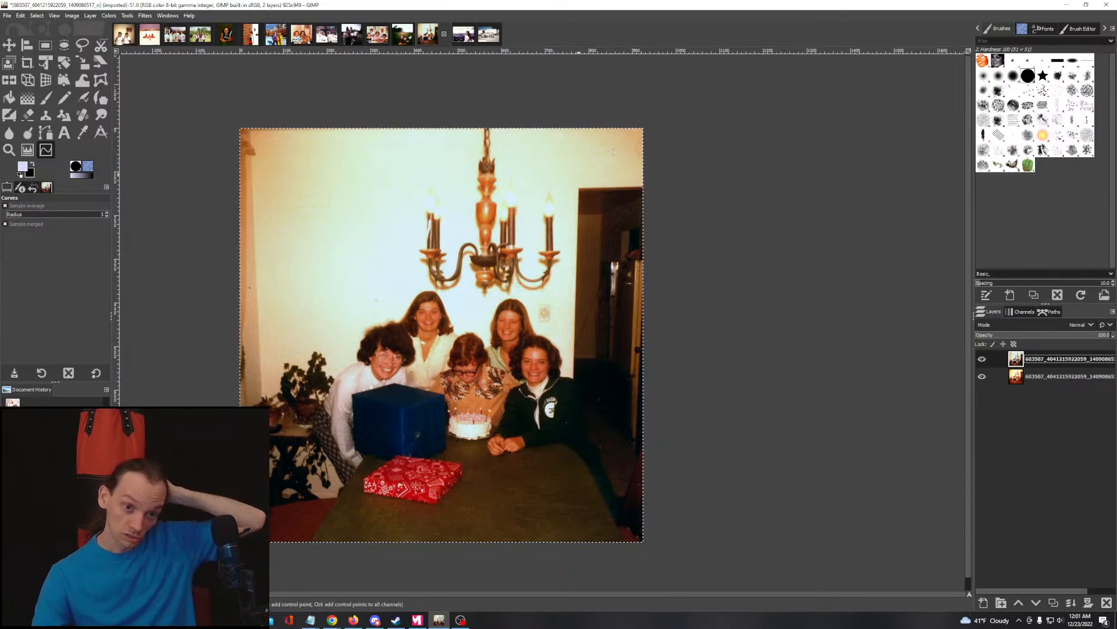
Step: Select the bright wall behind the women with Fuzzy Select, adjusting the threshold to cover the wall around the chandelier
scroll(319, 185, up, 5)
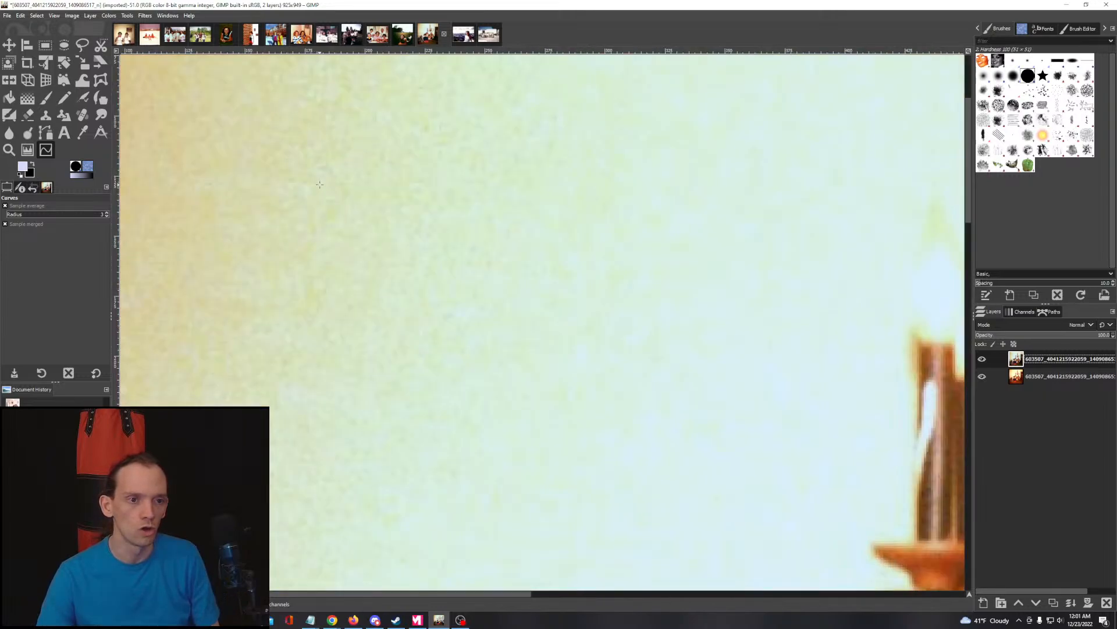
scroll(319, 185, down, 5)
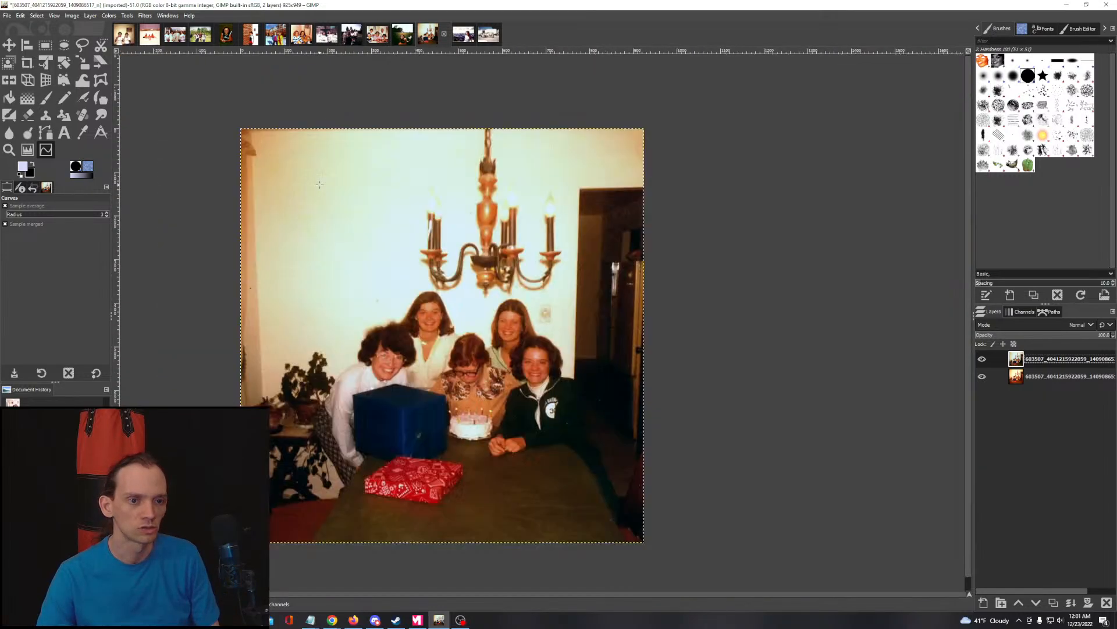
click(126, 15)
mouse_move(186, 27)
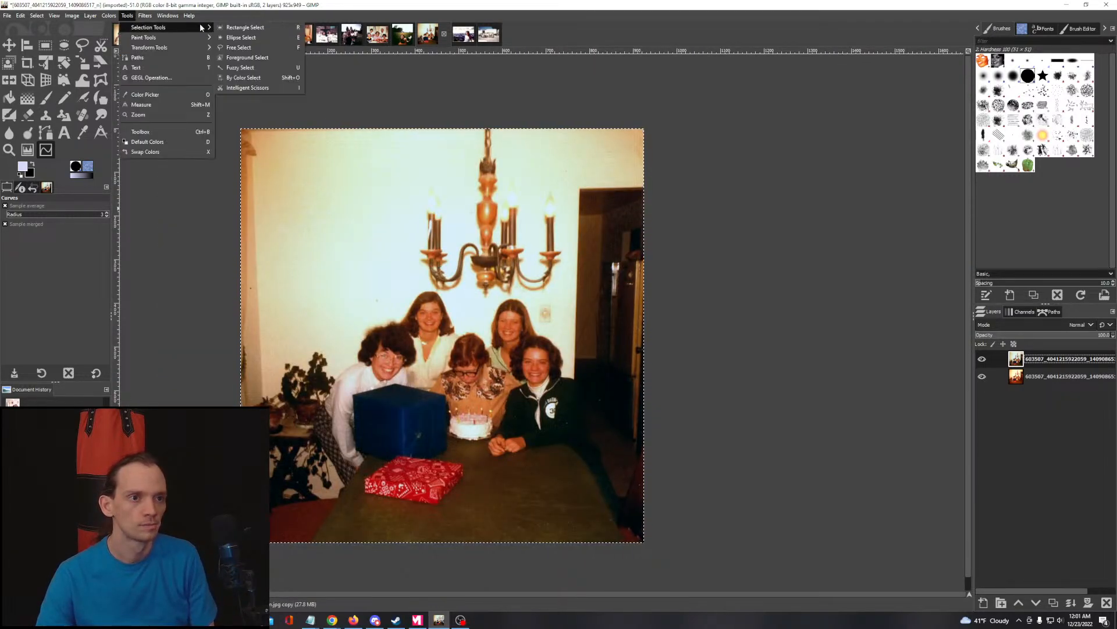
click(240, 67)
drag(285, 198, 300, 265)
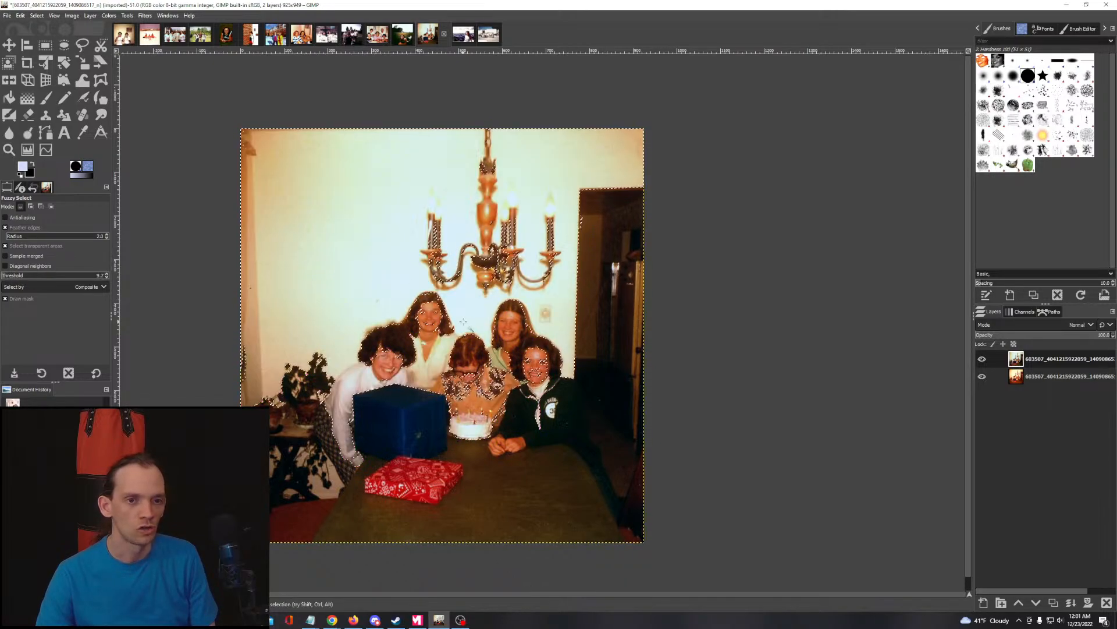
mouse_move(370, 376)
mouse_down()
mouse_move(378, 425)
mouse_move(391, 387)
mouse_move(380, 375)
mouse_up()
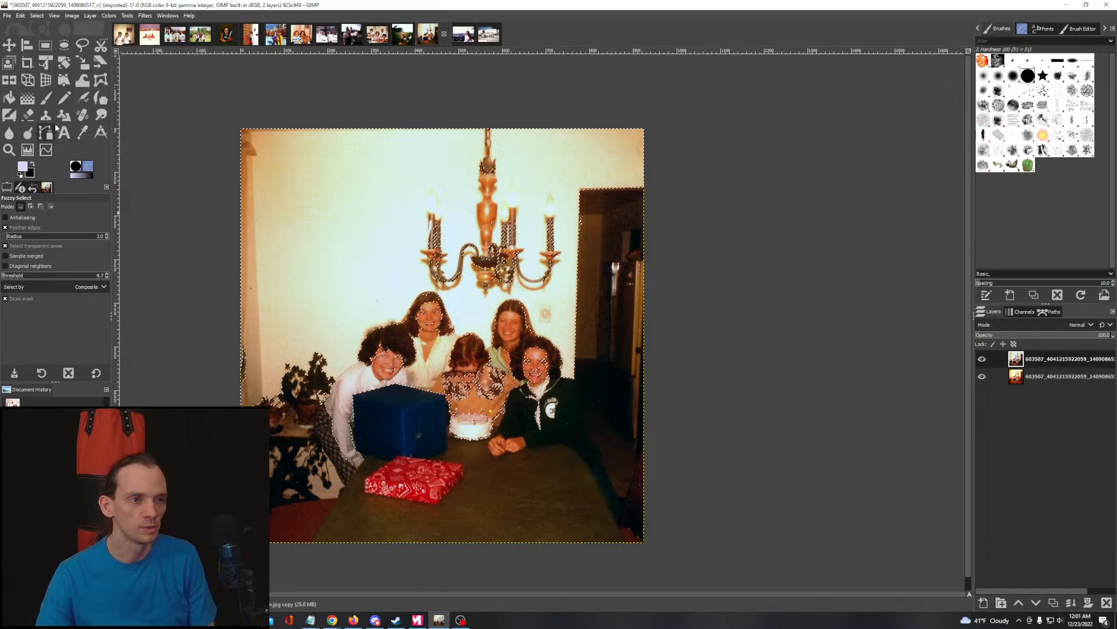
Step: Subtract a freehand outline around the group of women from the wall selection and remove the selection's holes
click(83, 46)
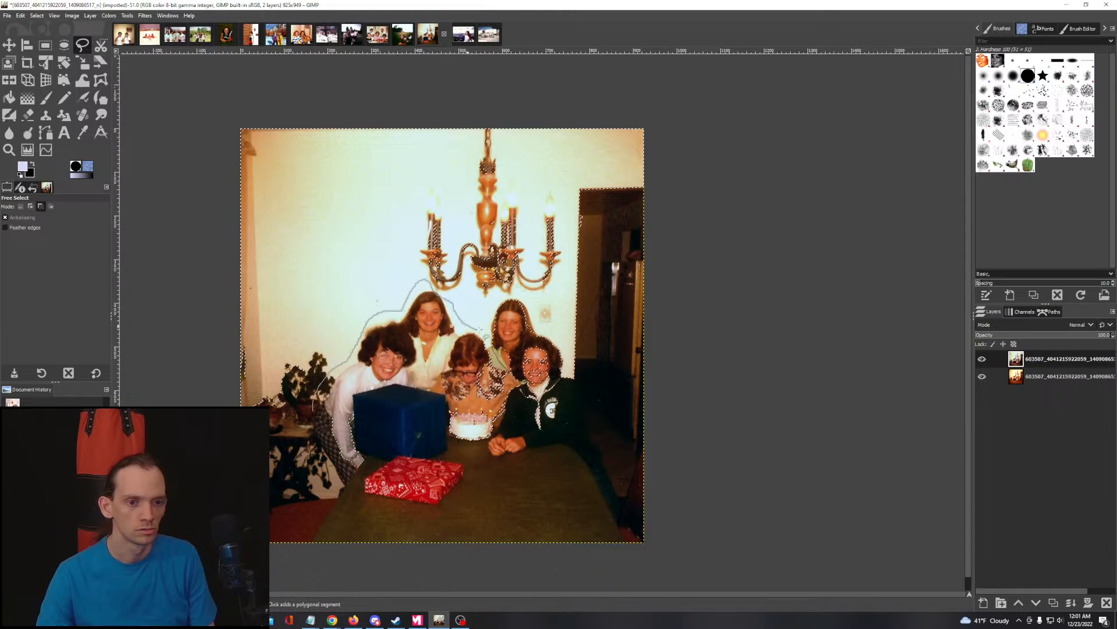
mouse_move(497, 302)
mouse_down()
mouse_move(517, 299)
mouse_move(559, 344)
mouse_move(570, 385)
mouse_move(560, 399)
mouse_up()
mouse_move(520, 442)
mouse_down()
mouse_move(457, 472)
mouse_move(364, 477)
mouse_up()
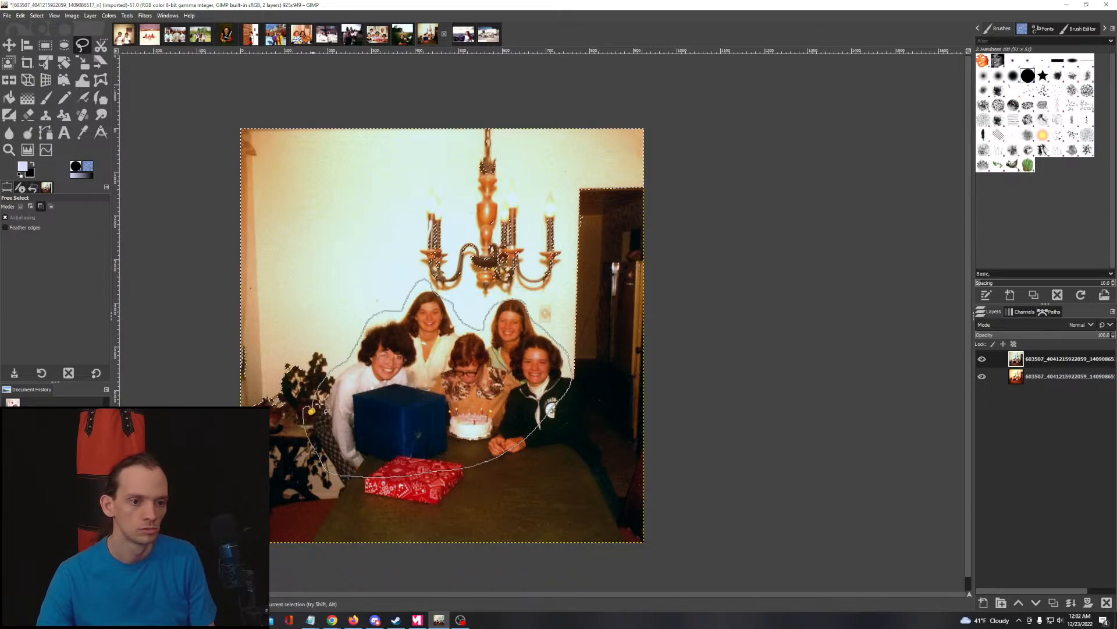
key(Return)
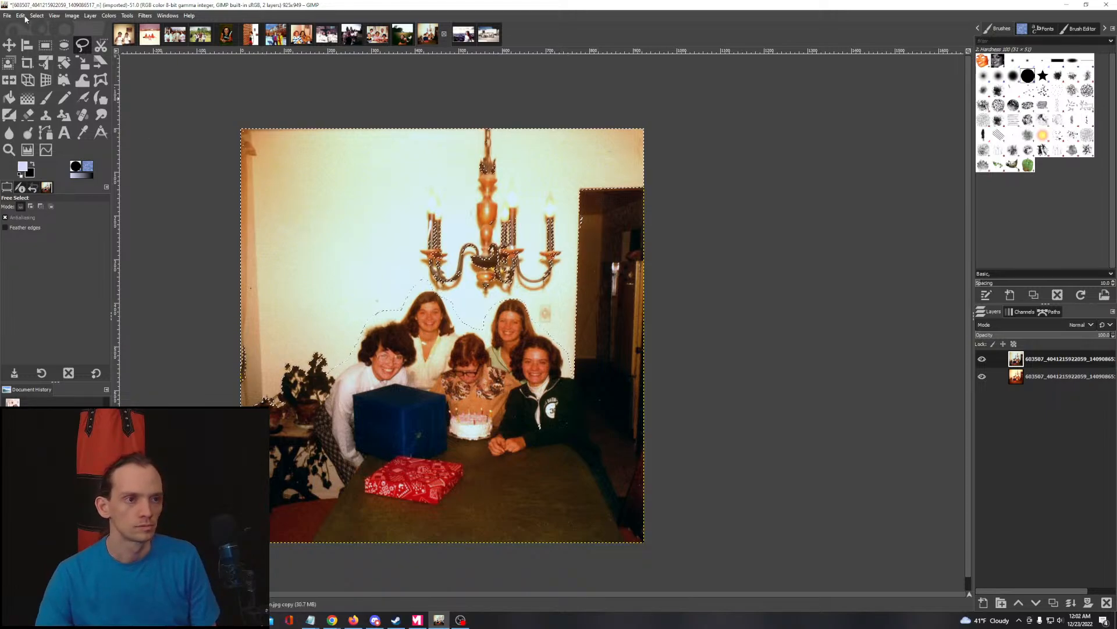
click(37, 15)
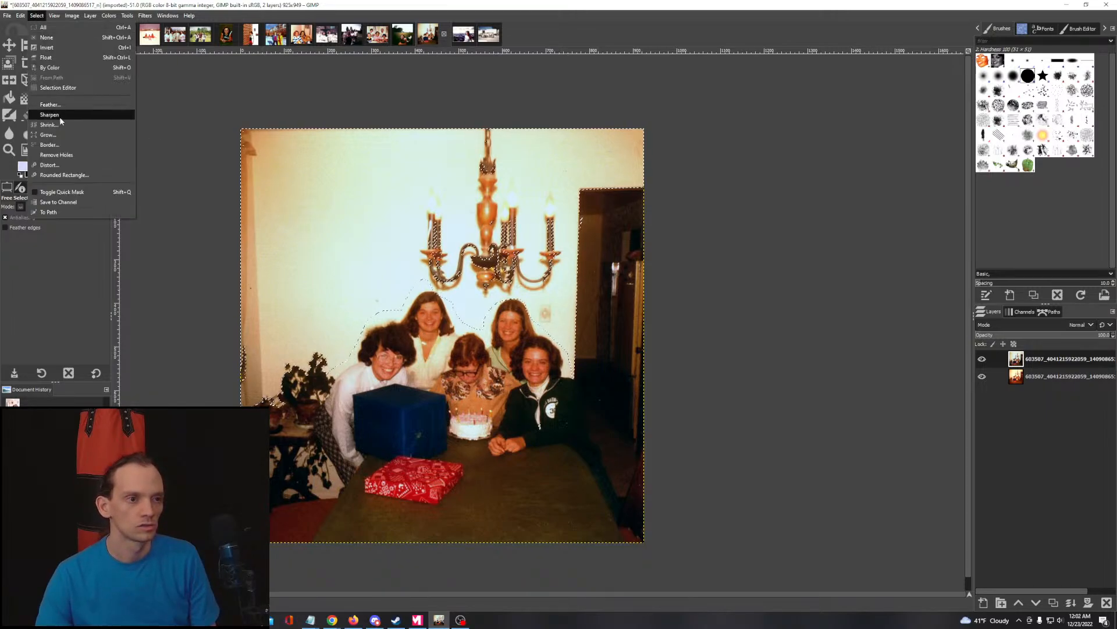
click(60, 156)
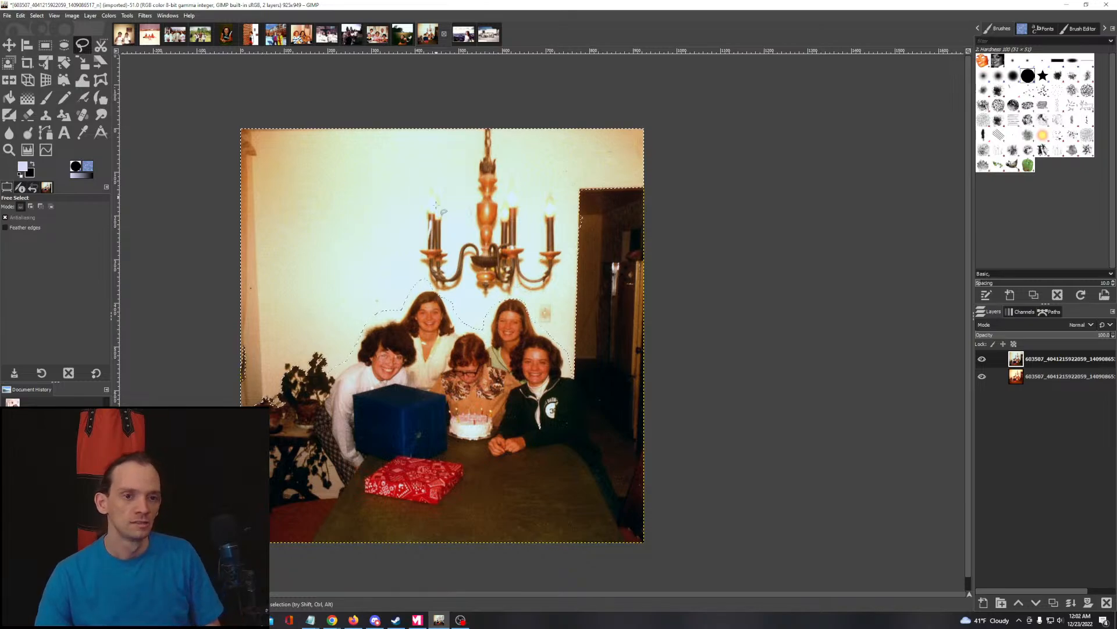
Step: Apply Noise Reduction with a strength of 5 to the selected wall area
scroll(413, 206, up, 2)
drag(304, 169, 518, 293)
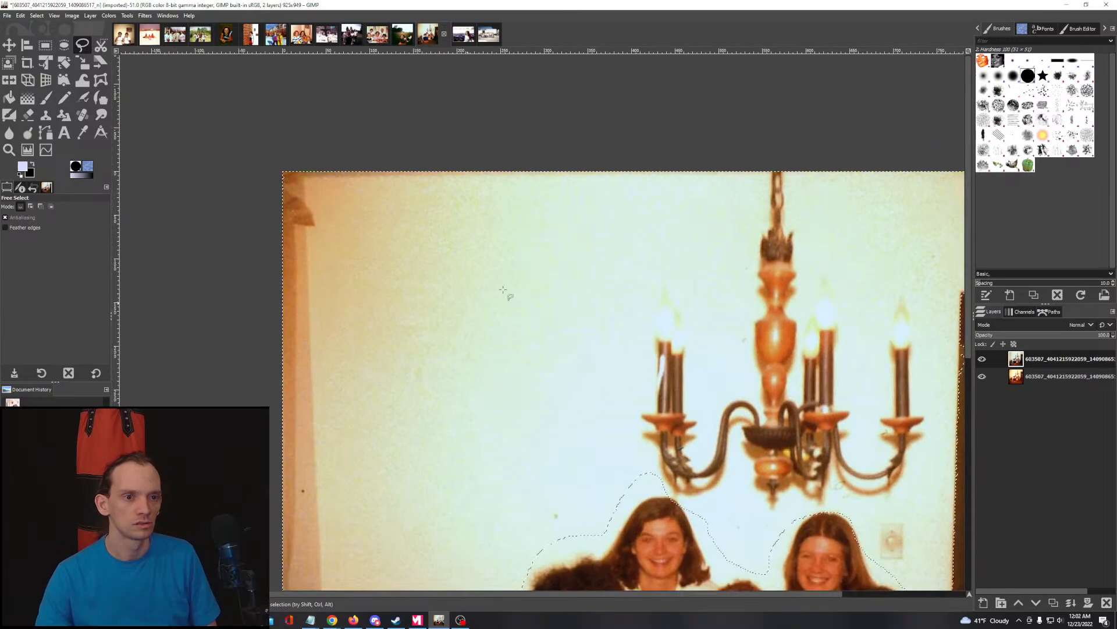
click(127, 15)
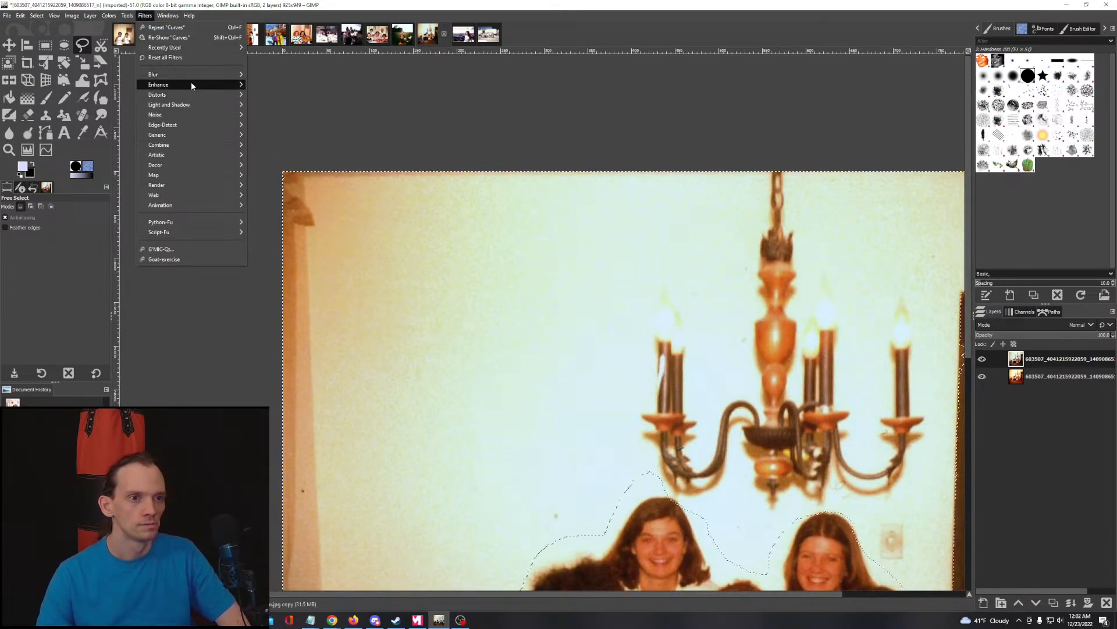
mouse_move(191, 84)
click(278, 115)
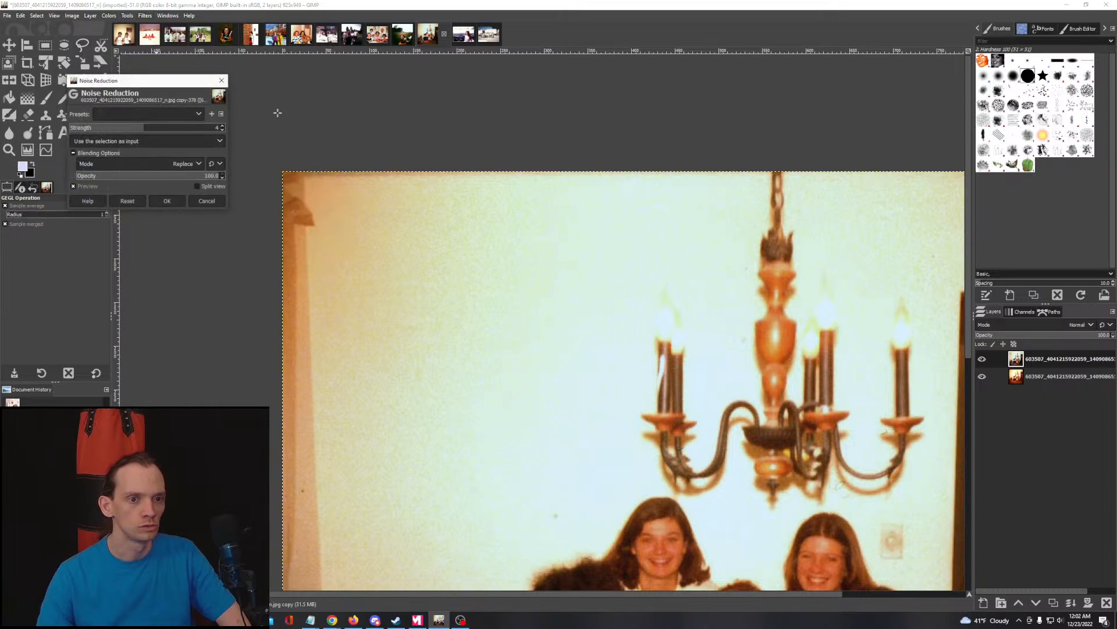
click(171, 129)
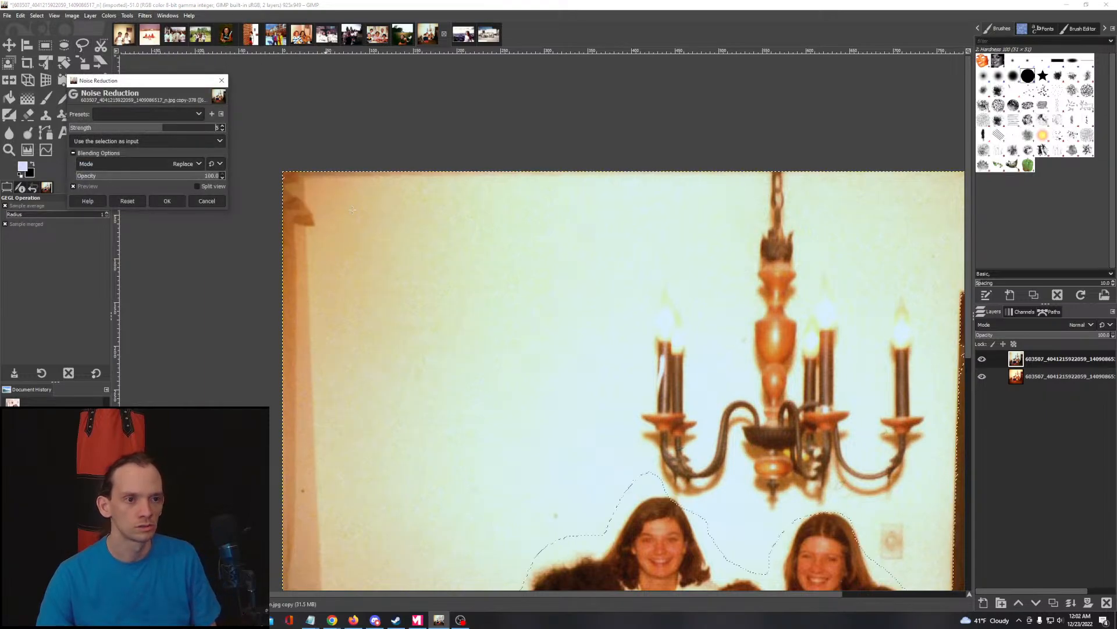
scroll(534, 318, down, 2)
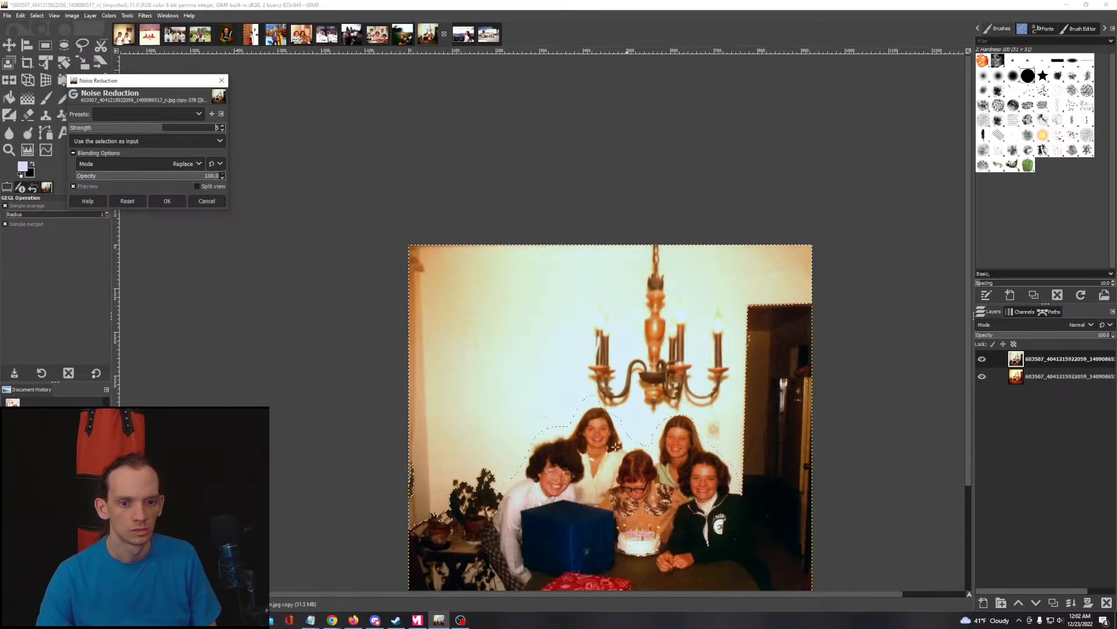
scroll(652, 356, up, 3)
scroll(693, 376, down, 5)
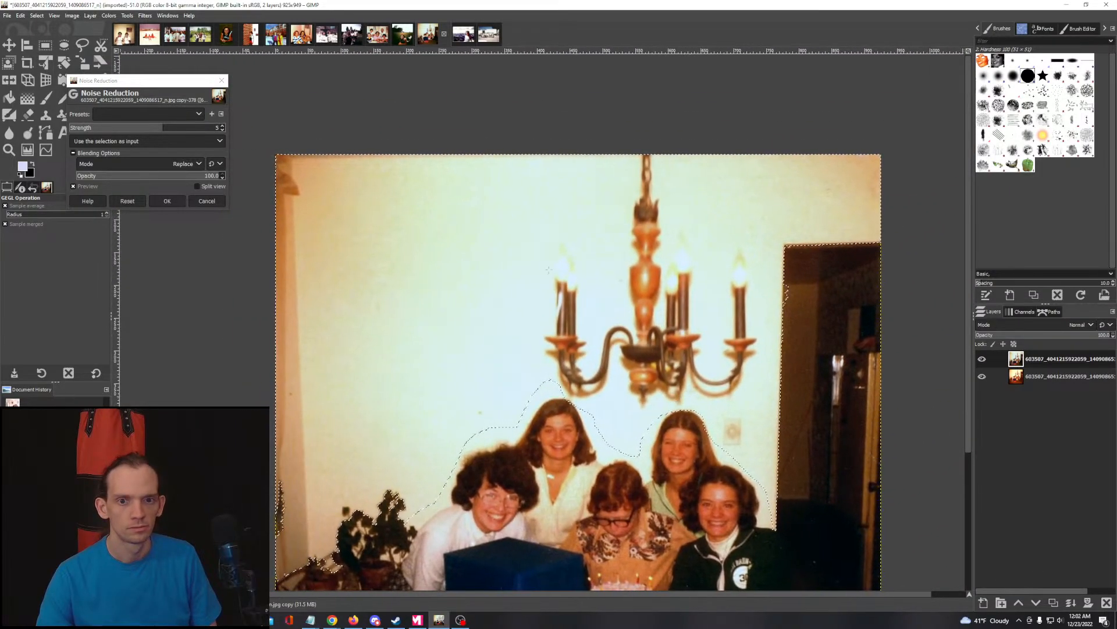
click(168, 202)
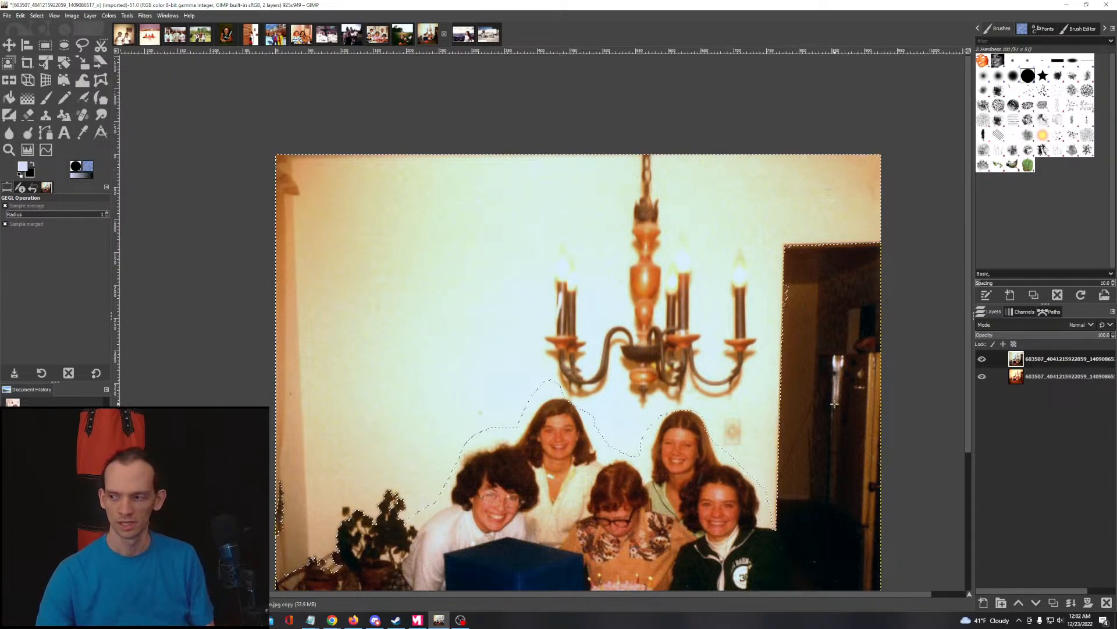
Step: Compare the edited upper layer with the original by toggling its visibility, checking the whole photo and the wall above the doorway
click(982, 359)
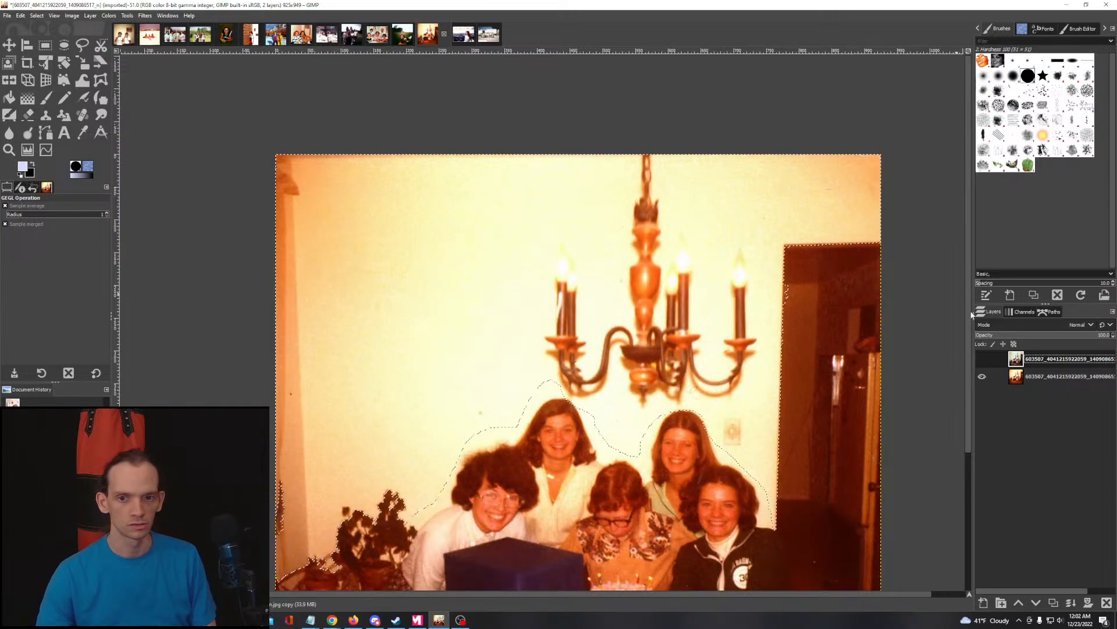
click(983, 358)
click(983, 359)
click(983, 359)
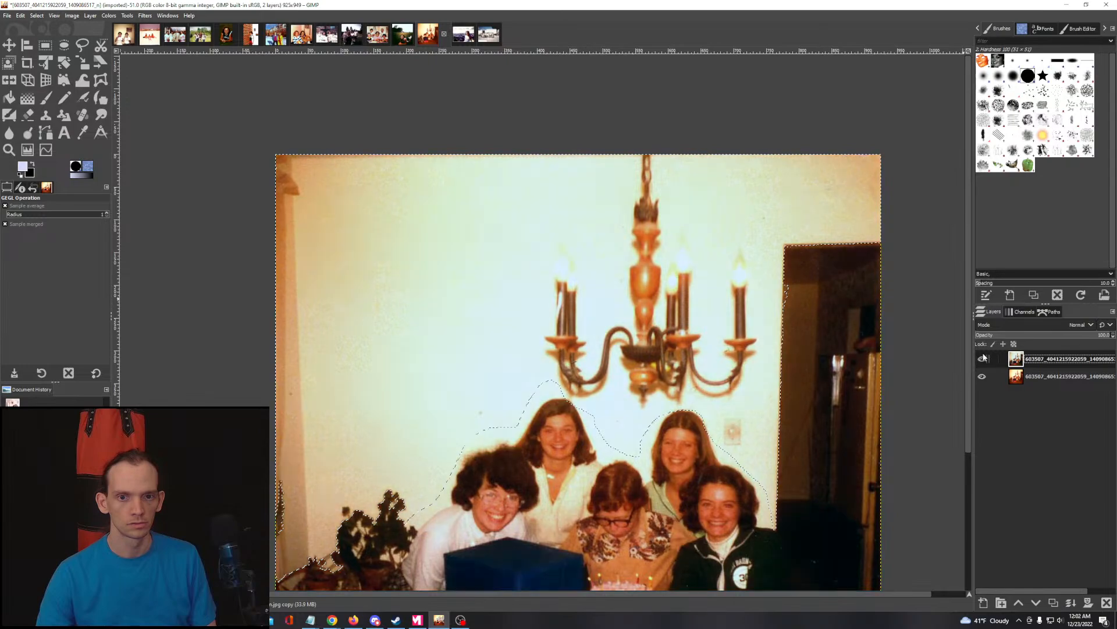
ctrl+scroll(780, 210, up, 3)
drag(848, 227, 642, 345)
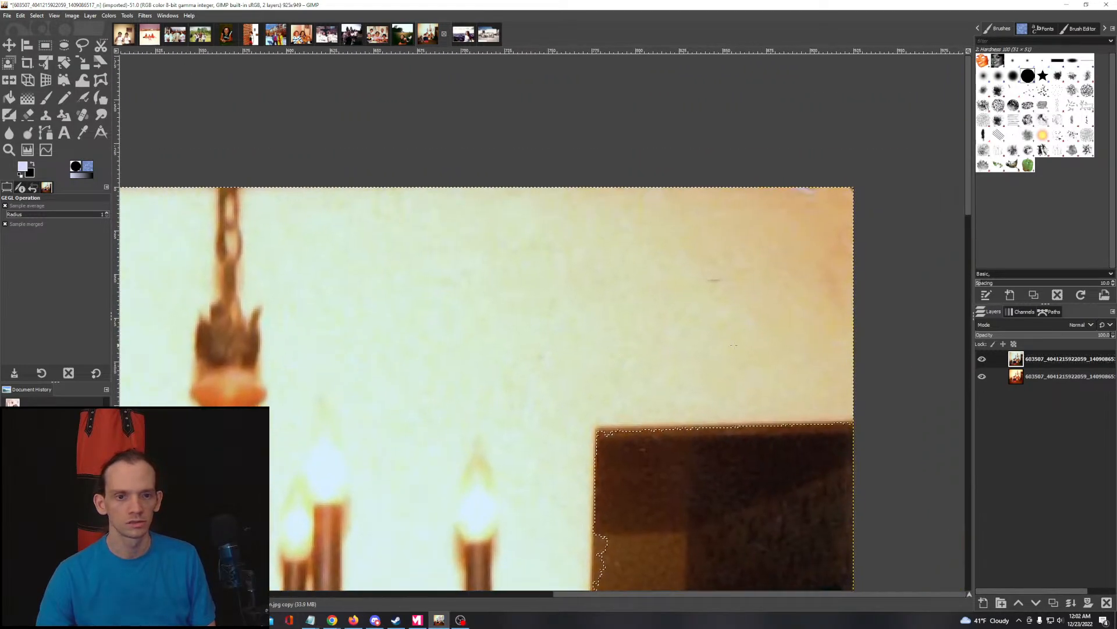
click(983, 359)
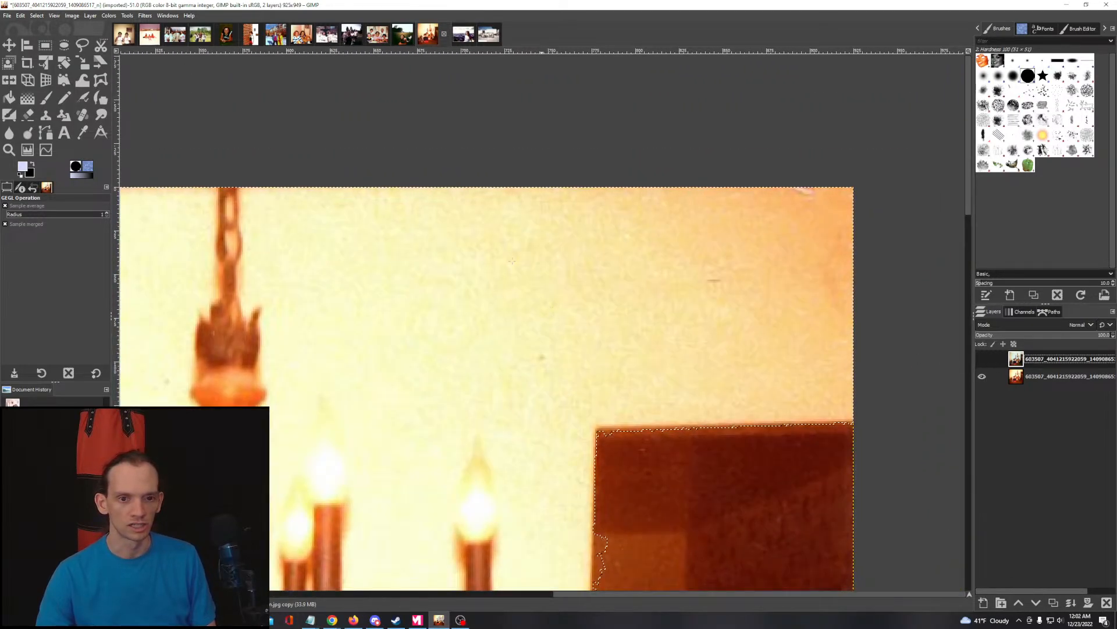
click(983, 358)
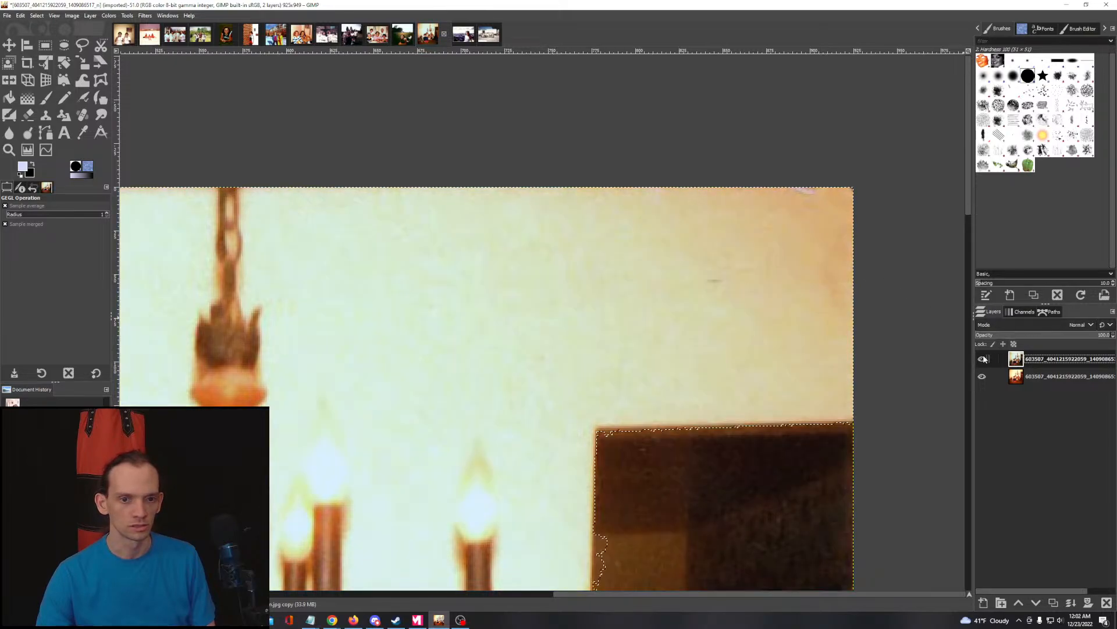
click(983, 358)
click(983, 359)
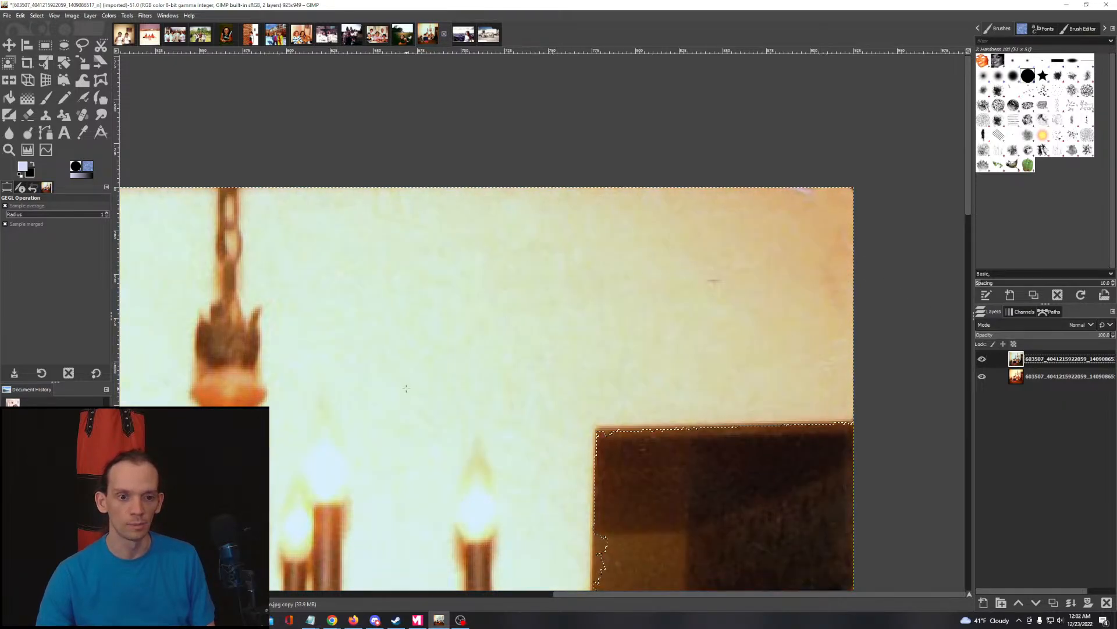
Step: Clear the wall selection and draw one closed freehand selection around the faces and hair of the five women
scroll(409, 387, down, 3)
drag(285, 563, 564, 340)
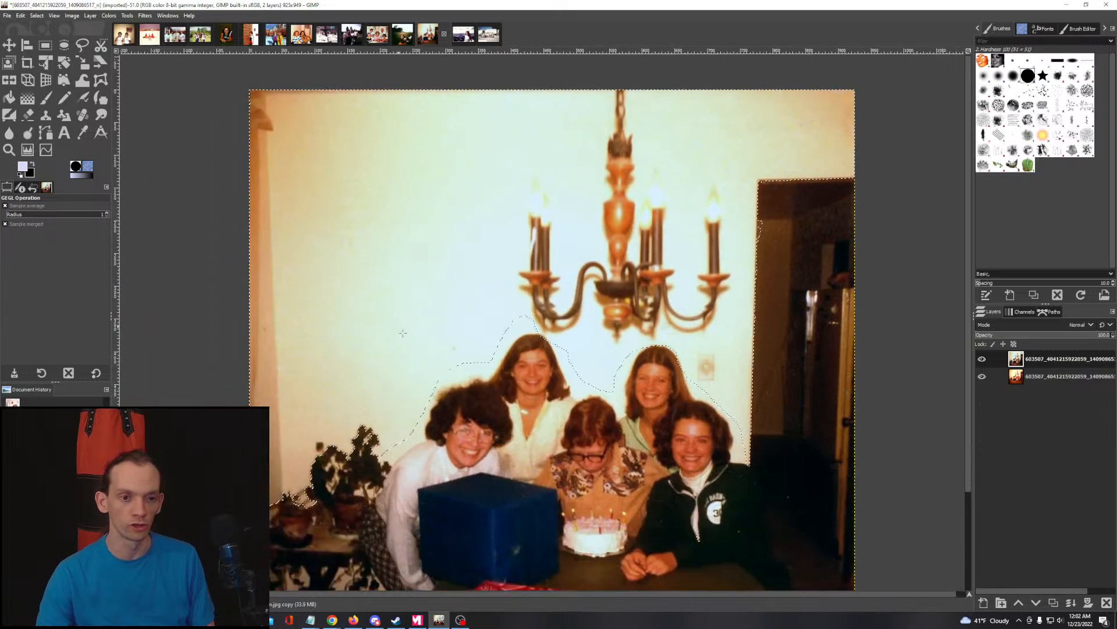
key(ctrl+shift+a)
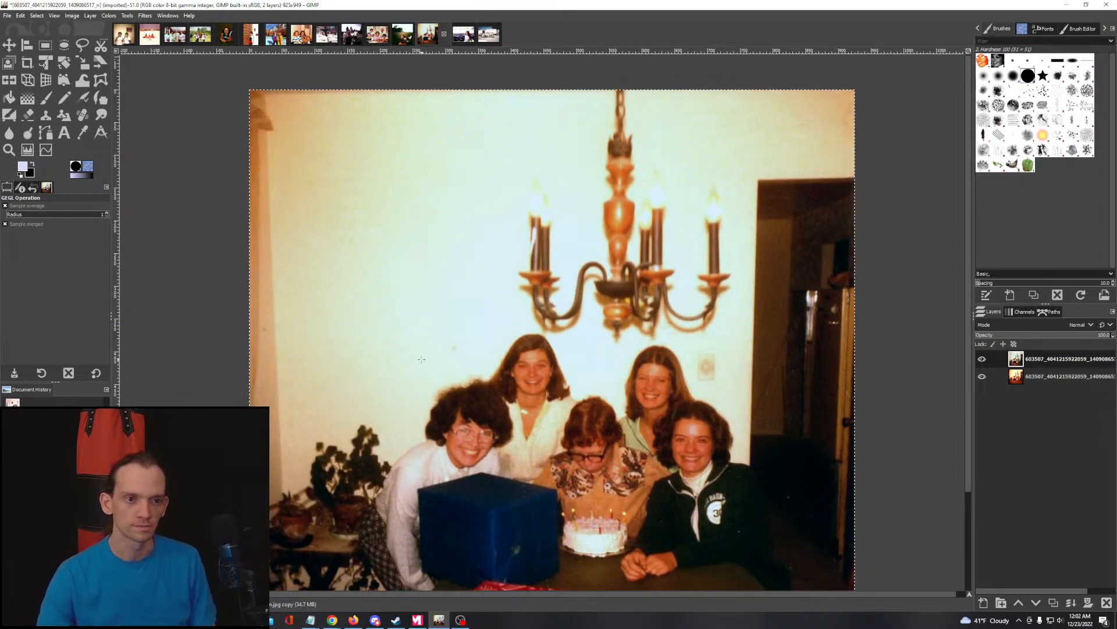
scroll(668, 271, down, 5)
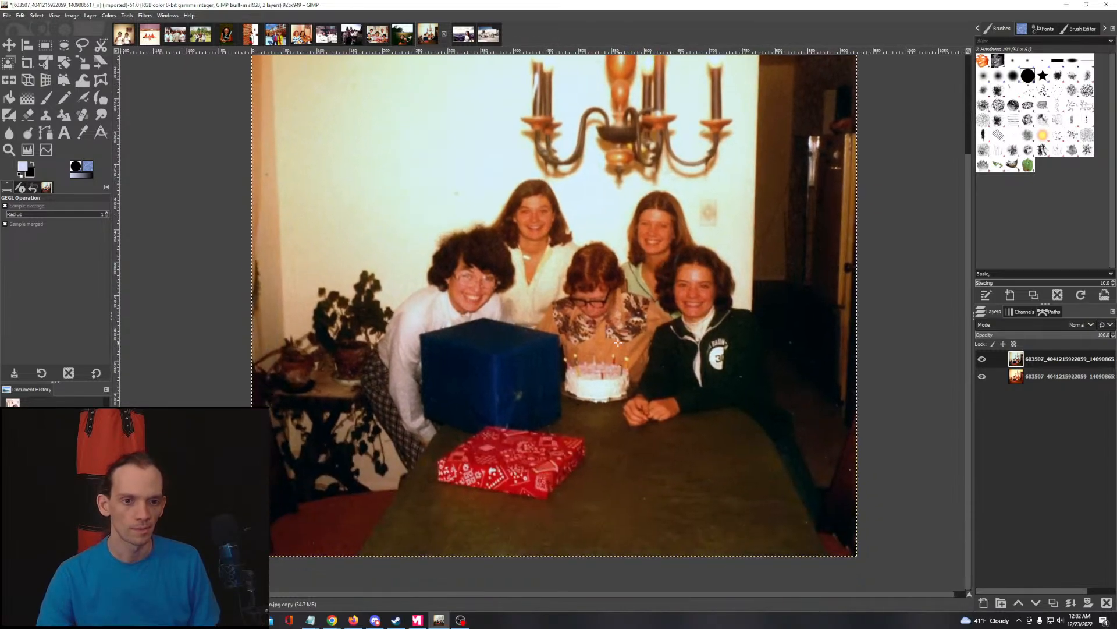
scroll(566, 265, up, 2)
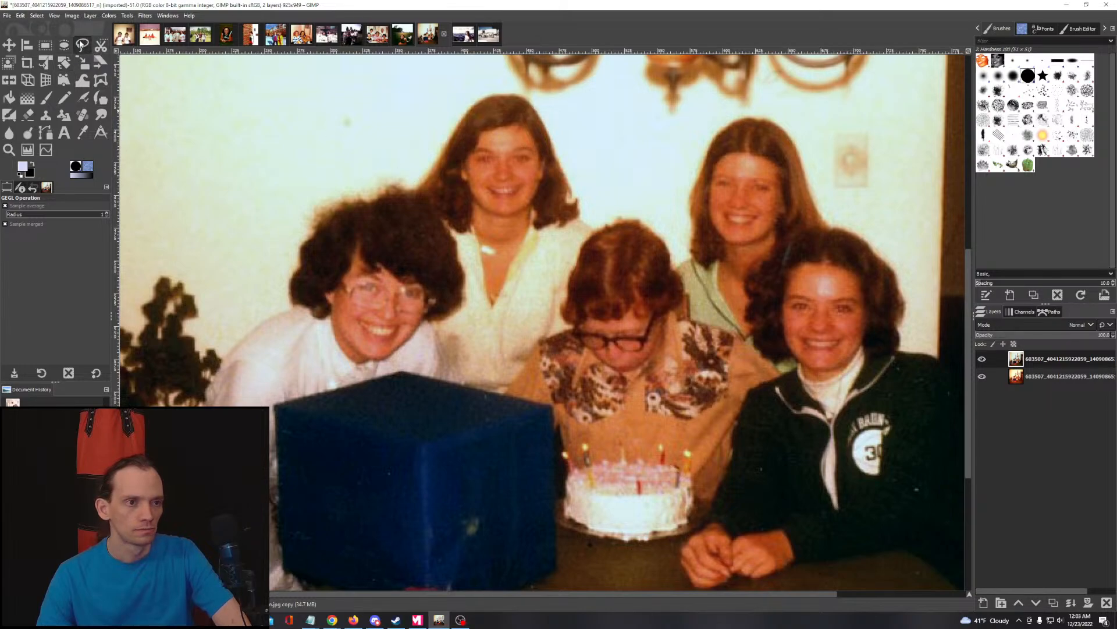
click(82, 44)
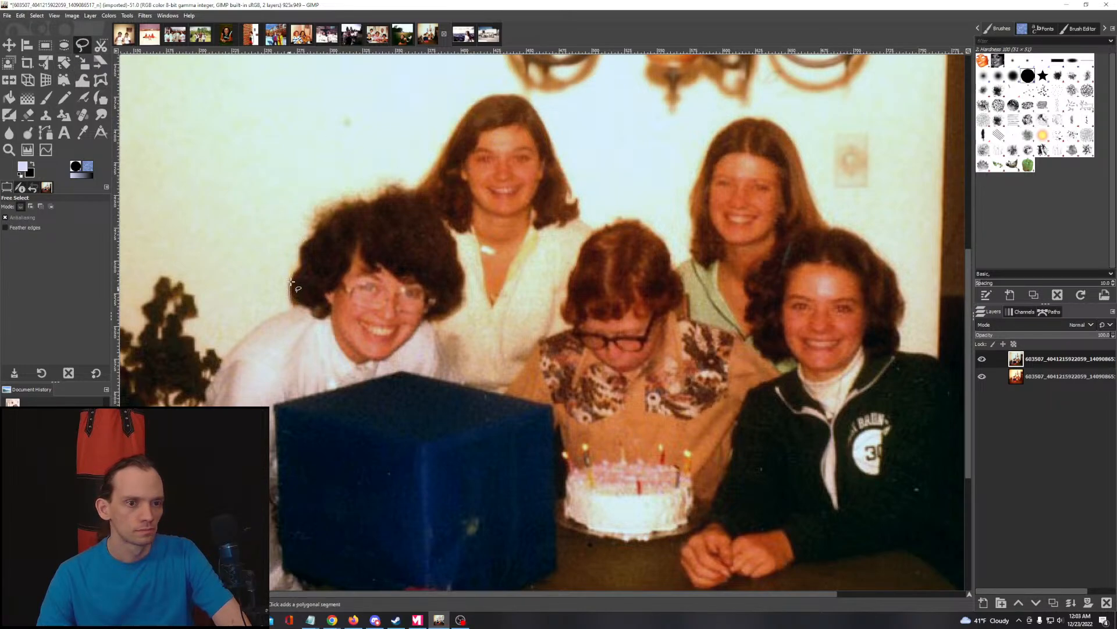
drag(423, 194, 463, 137)
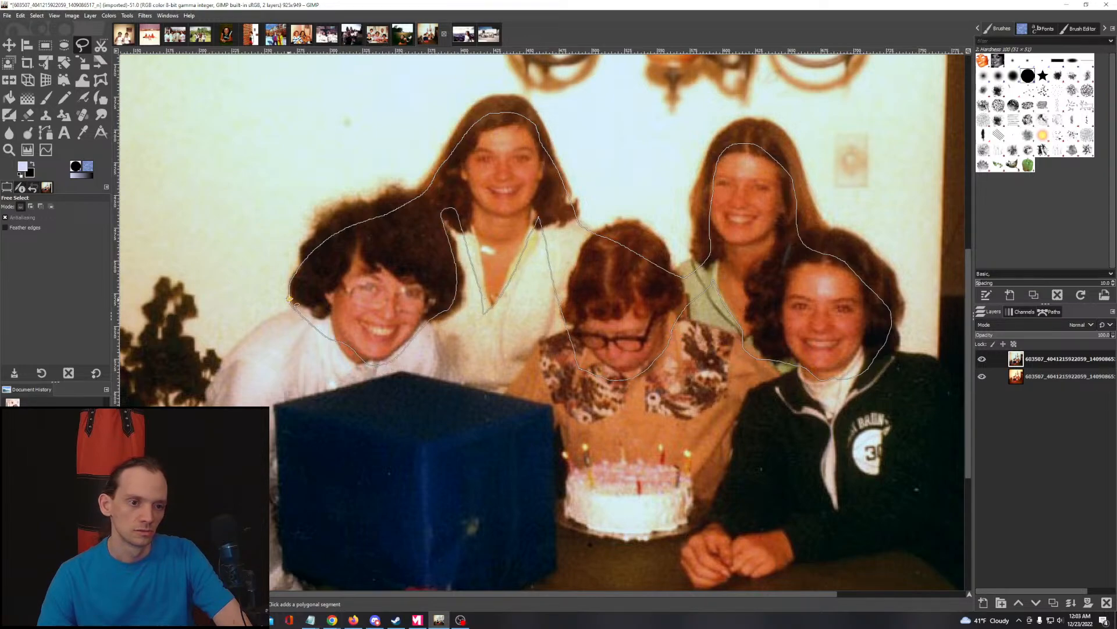
drag(289, 299, 288, 300)
key(Return)
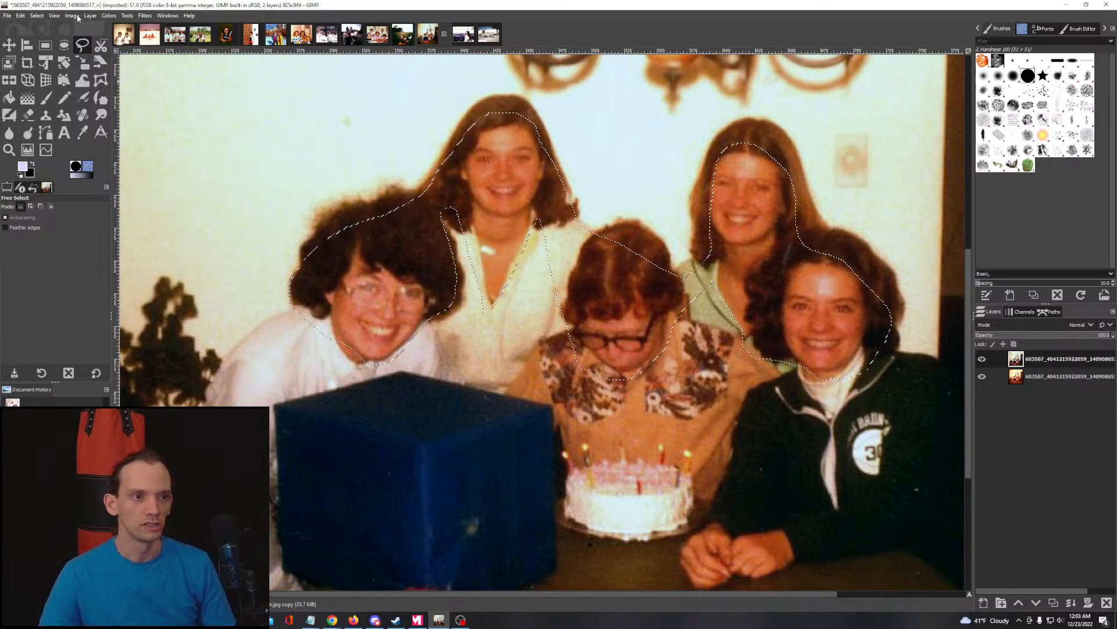
Step: Try reducing red in the selected faces with Curves by lowering the red channel's highlight end and moving its shadow point to input 13
click(109, 16)
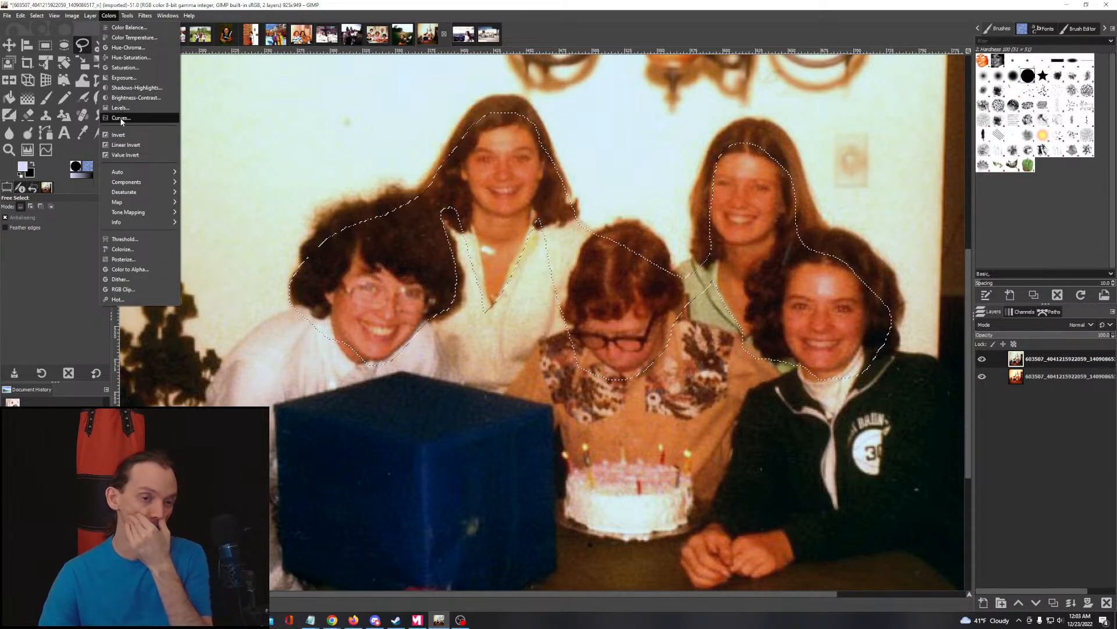
click(121, 118)
drag(561, 277, 370, 231)
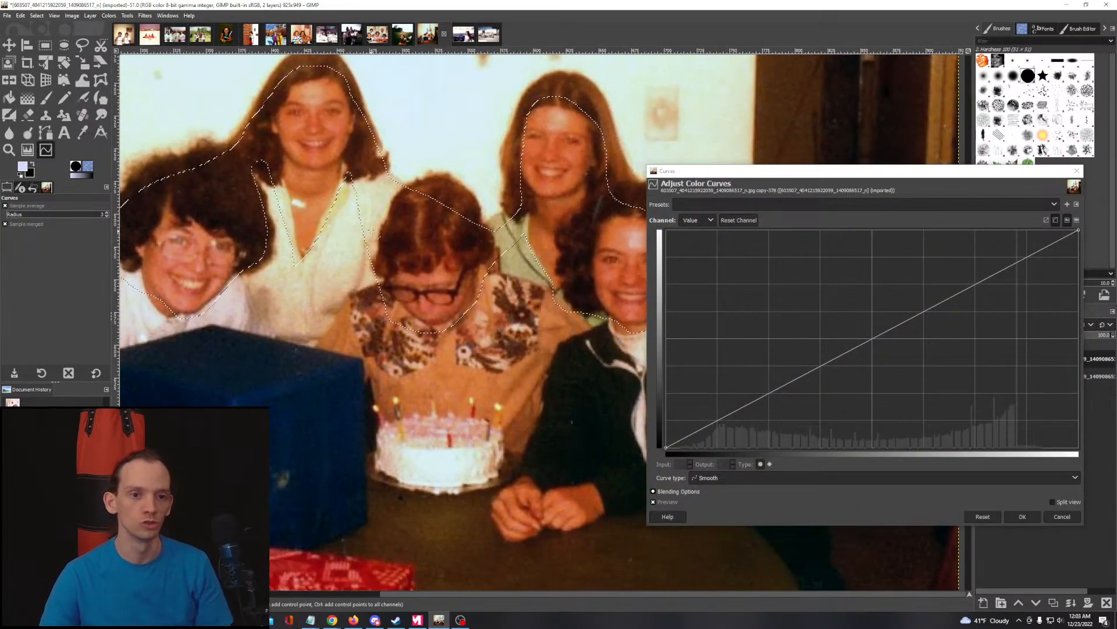
scroll(371, 231, down, 1)
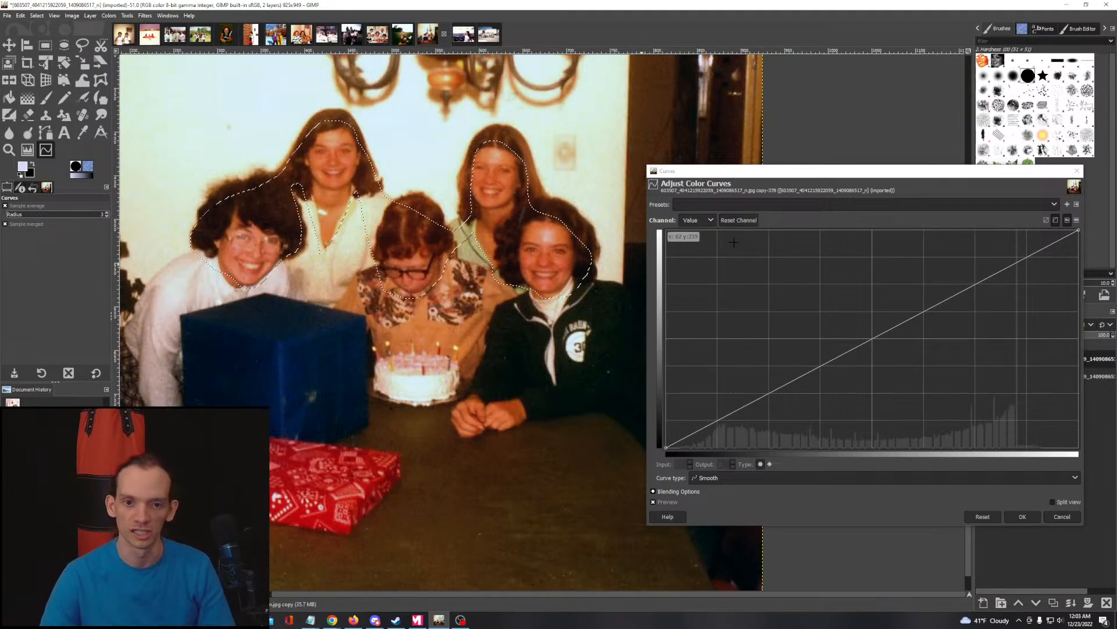
click(697, 220)
click(701, 233)
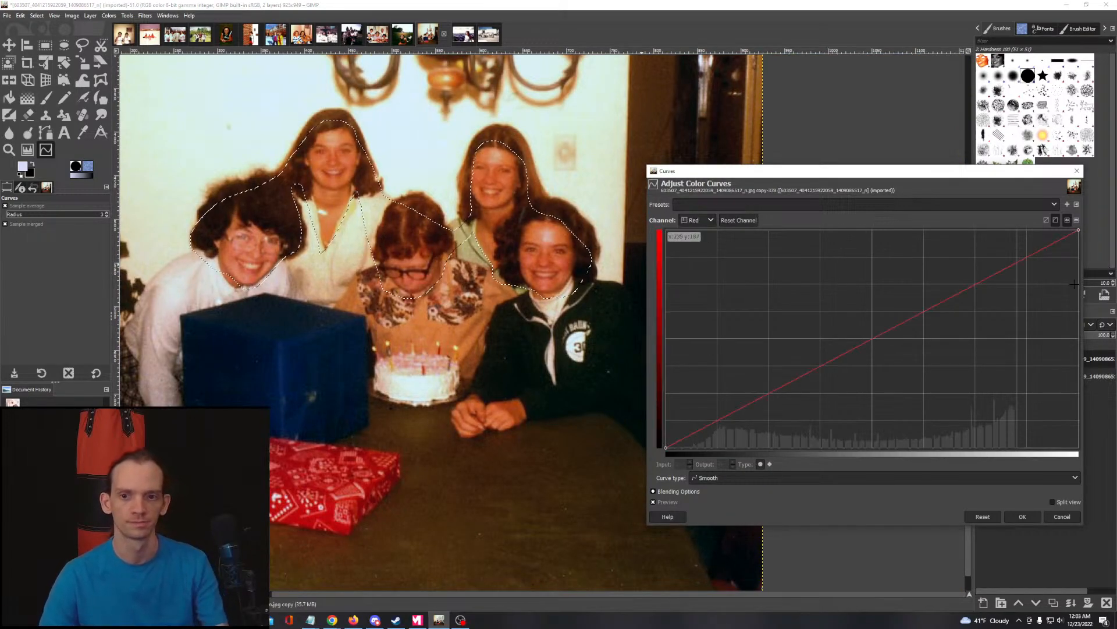
drag(1079, 231, 1080, 247)
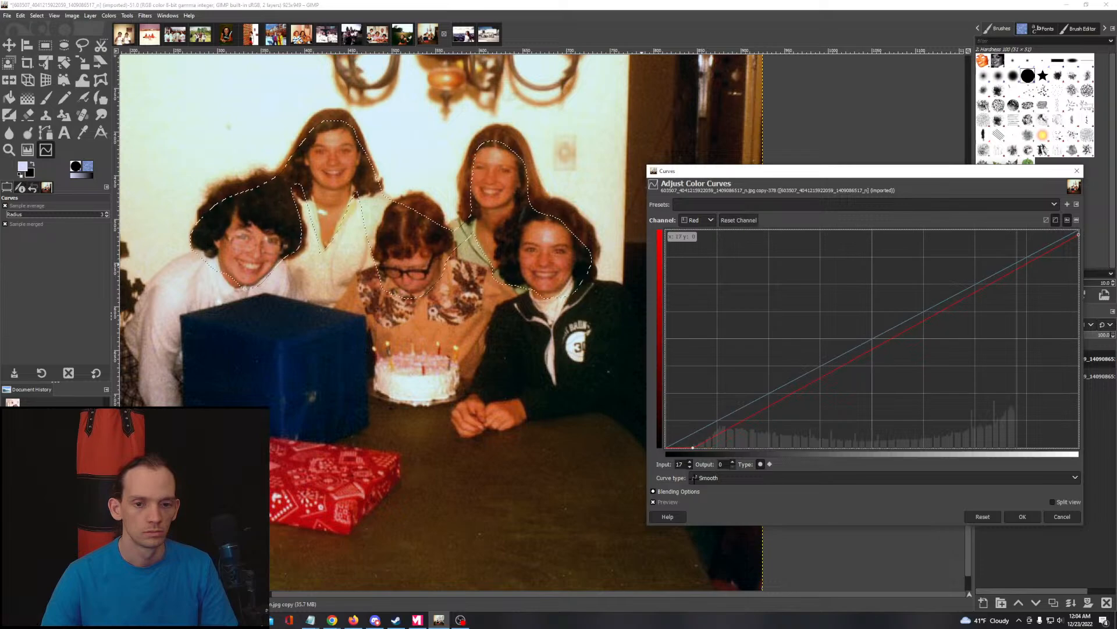
Step: Try adding blue to the selected faces with Curves by raising the channel's shadow end and moving its white point to input 232
click(704, 221)
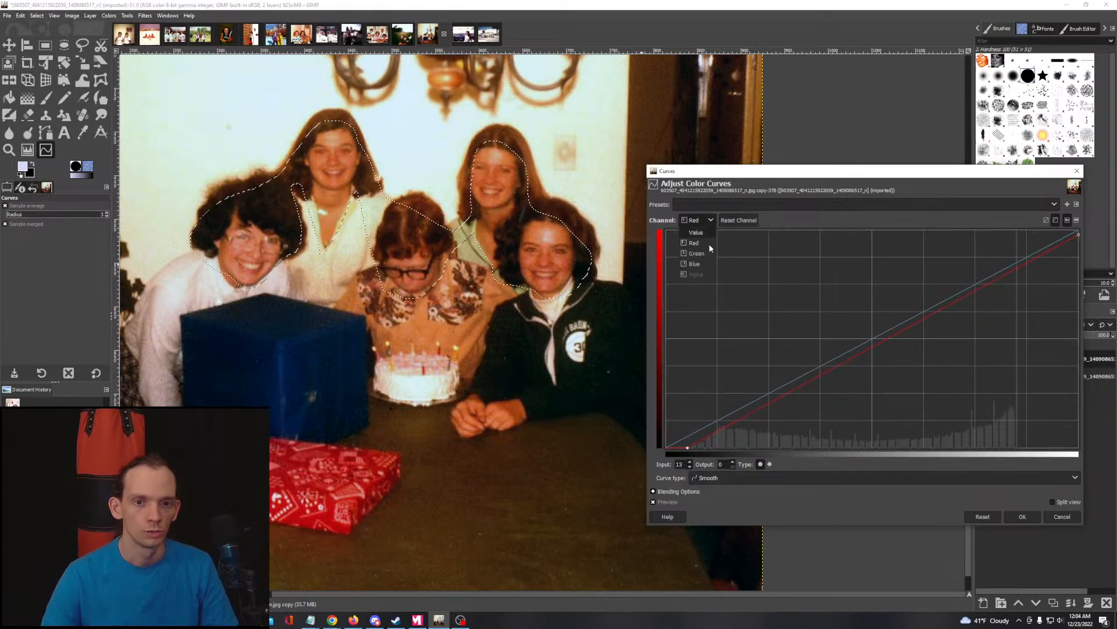
click(695, 263)
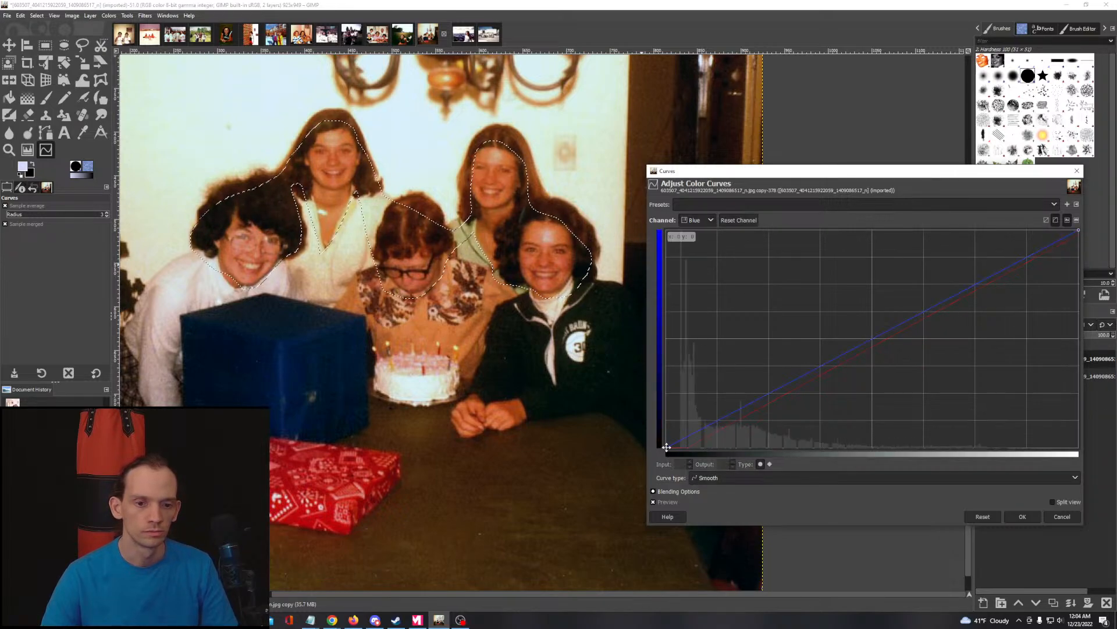
drag(666, 447, 665, 435)
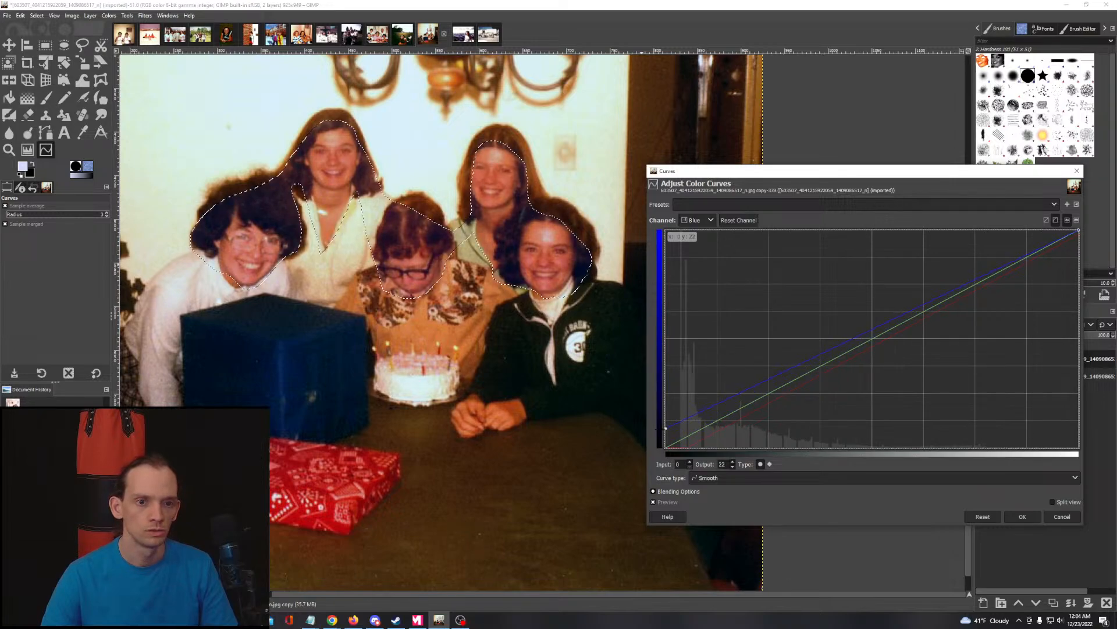
click(1077, 230)
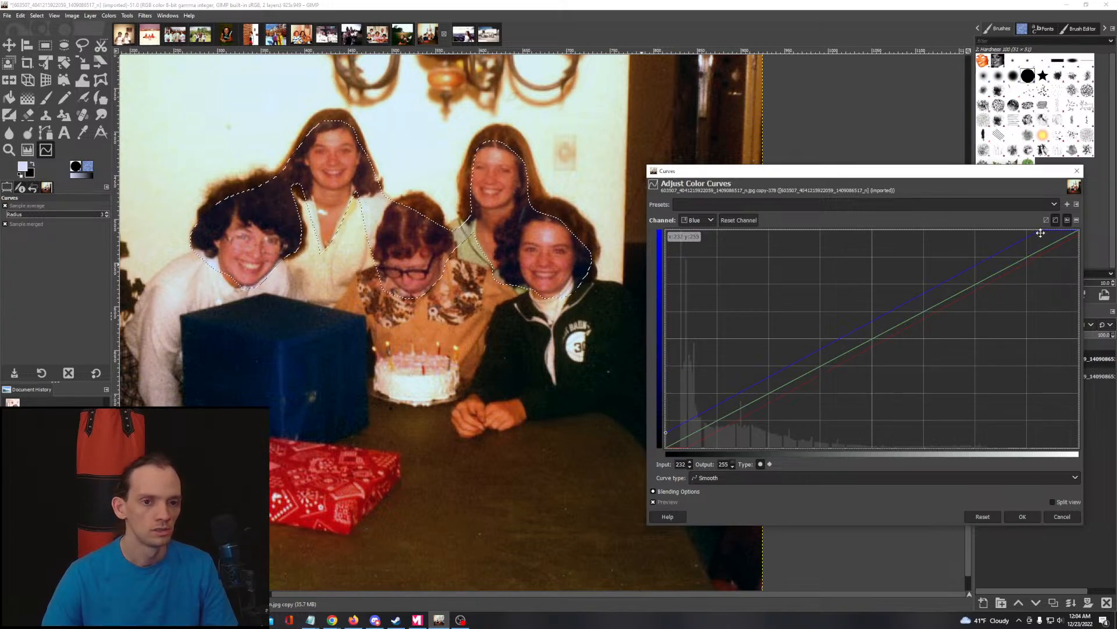
click(1070, 515)
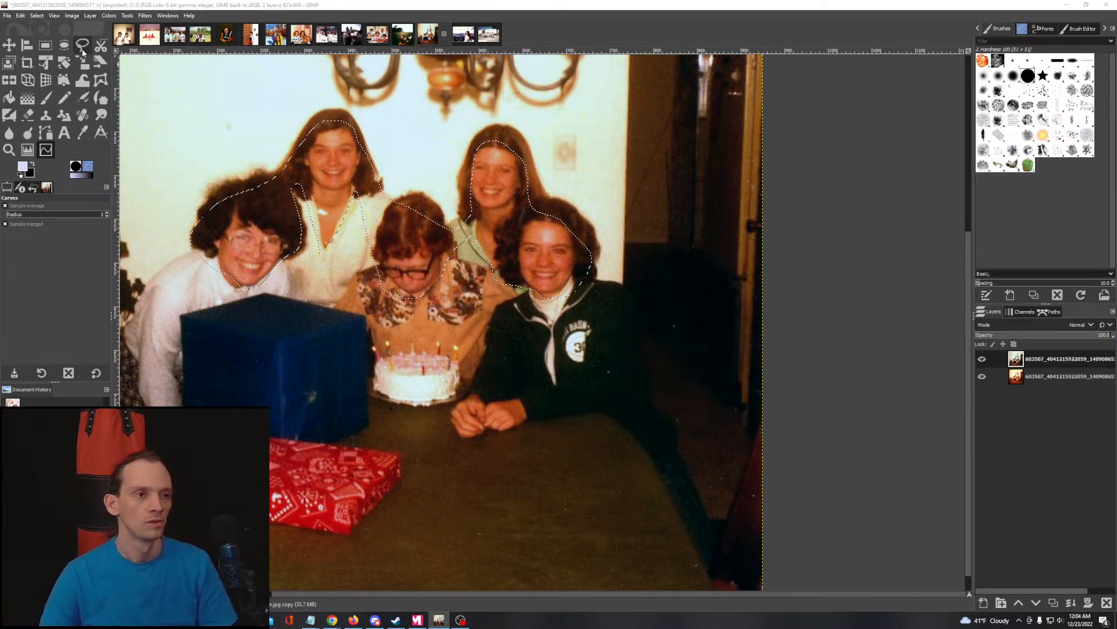
Step: Try isolating the women's faces with Fuzzy Select, subtracting the clothing areas from the selection
click(128, 15)
mouse_move(169, 27)
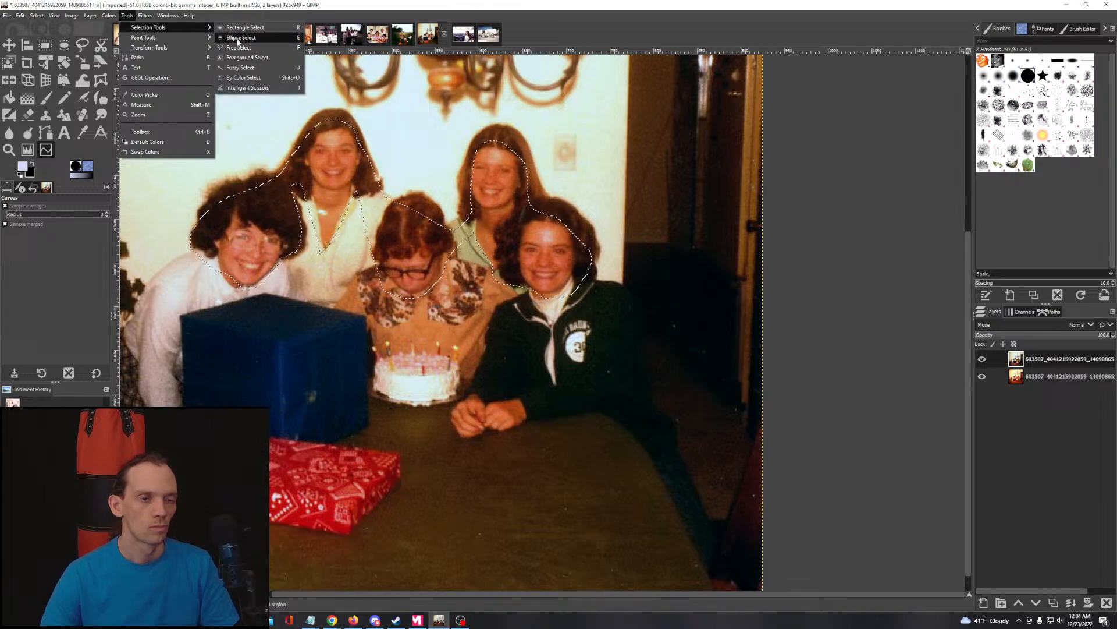
click(242, 67)
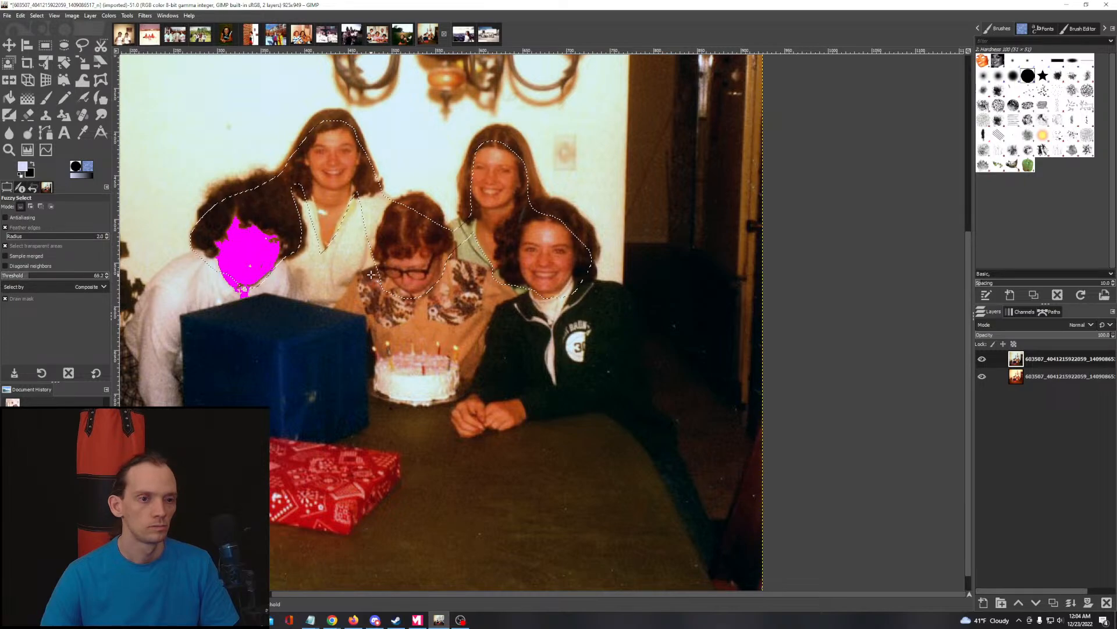
drag(371, 274, 361, 301)
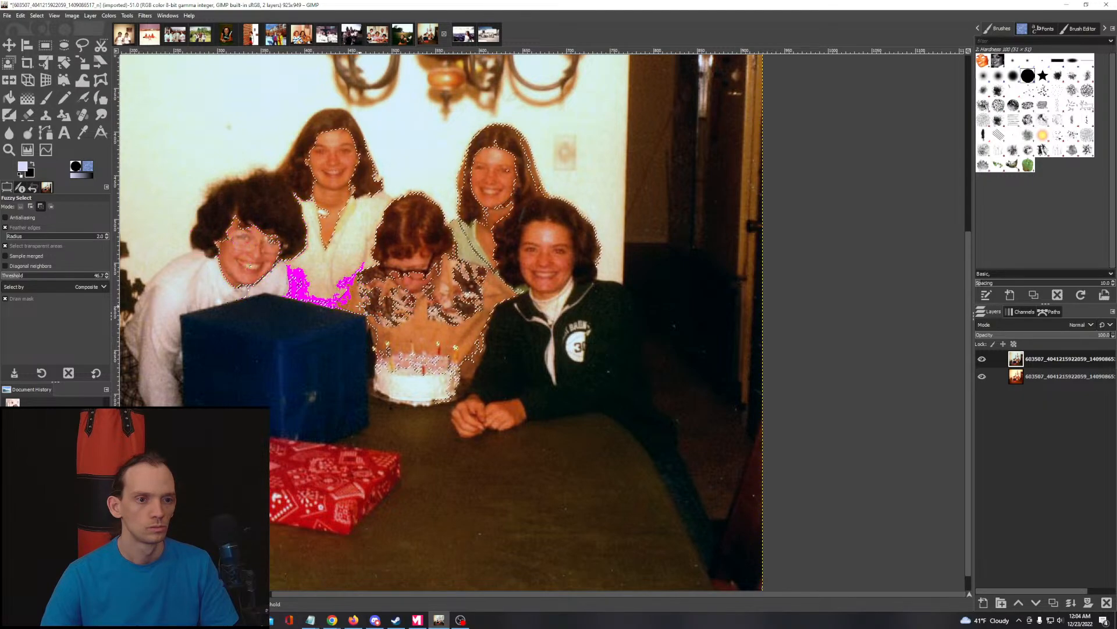
drag(468, 338, 461, 335)
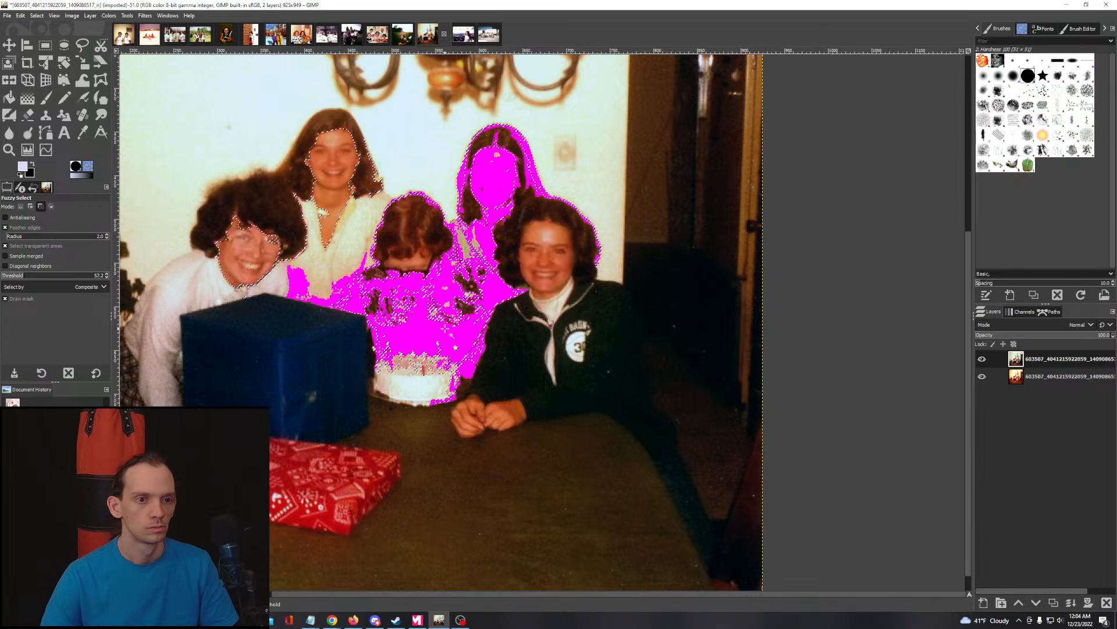
Step: Try building a Fuzzy Select selection of the faces by adding areas with varied thresholds, starting from the forehead of the woman behind the cake
drag(438, 324, 438, 324)
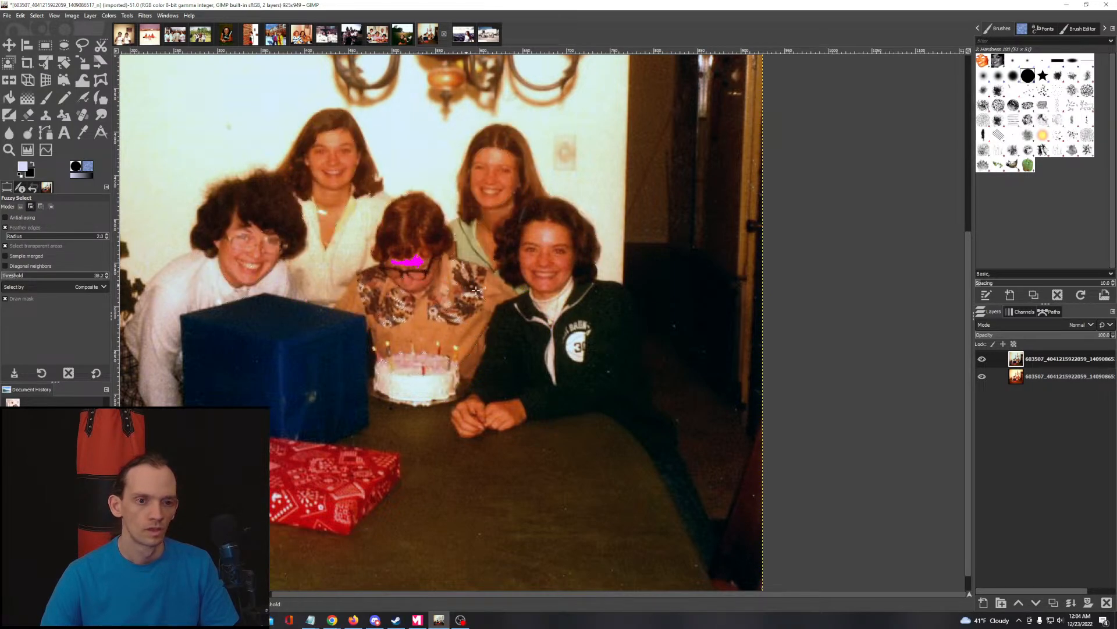
drag(590, 320, 553, 314)
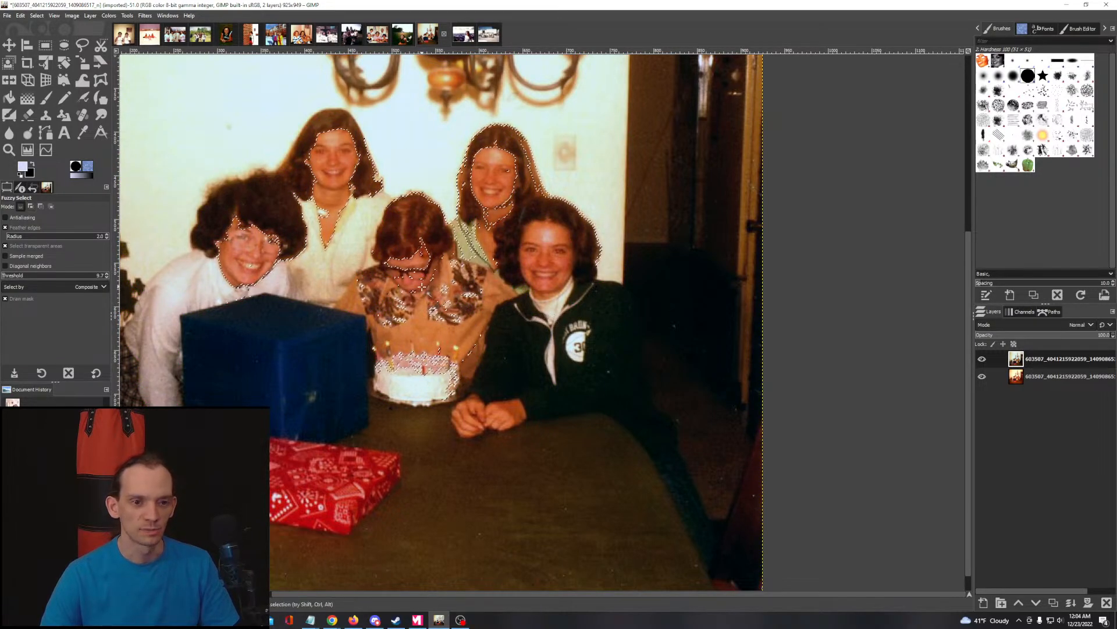
drag(408, 281, 409, 281)
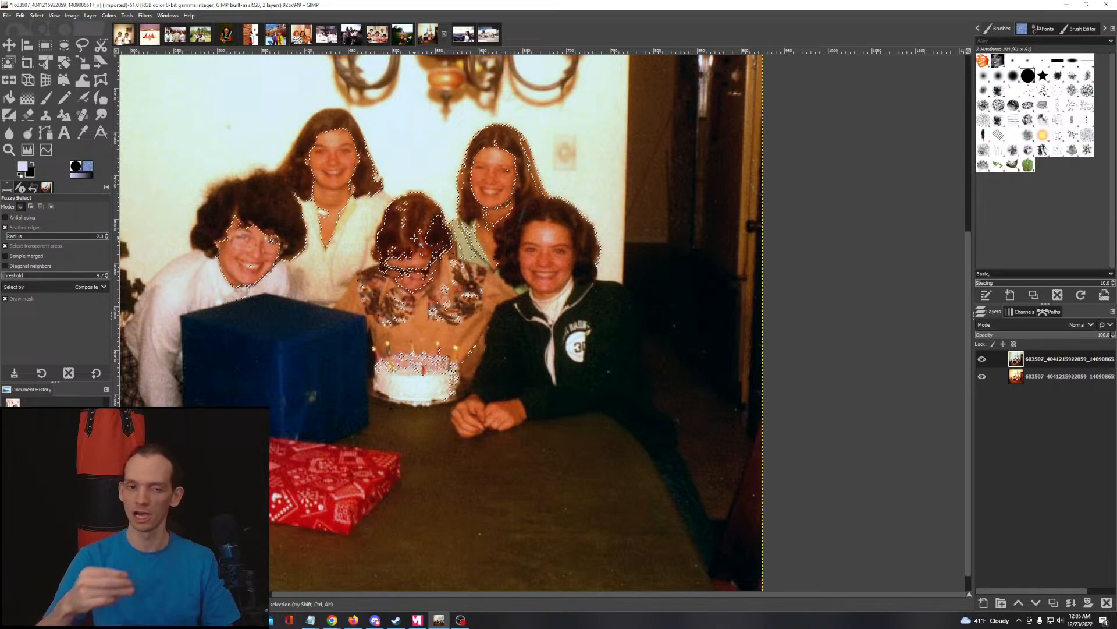
key(shift)
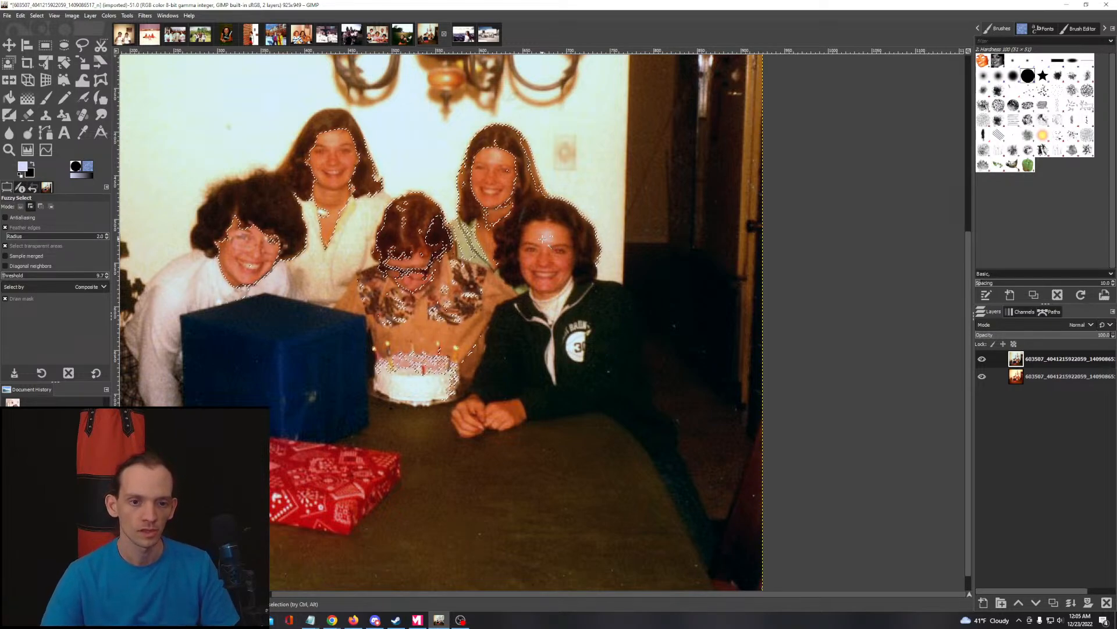
drag(619, 298, 667, 396)
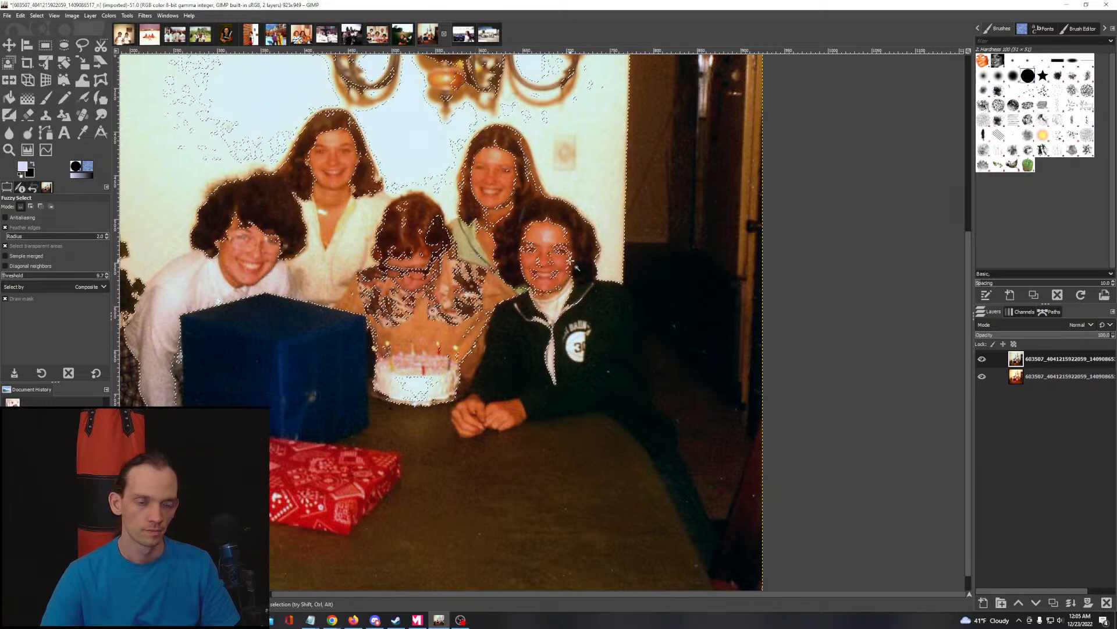
Step: Try selecting the women's skin tones by color, using the Composite criterion and varying the threshold from the face of the woman in white
key(ctrl+a)
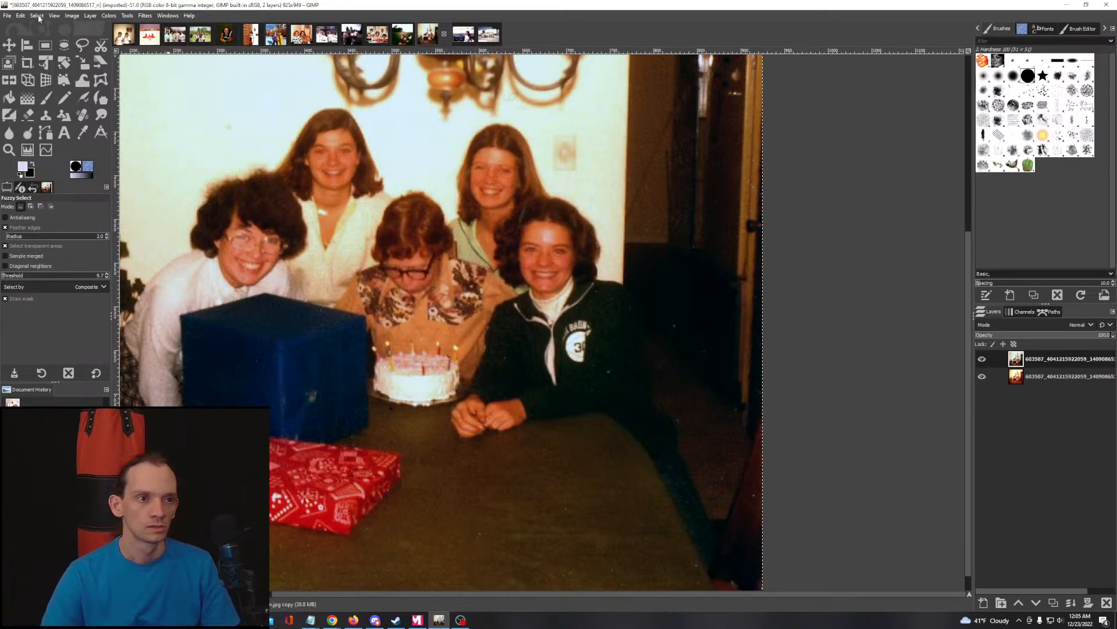
click(37, 15)
click(49, 68)
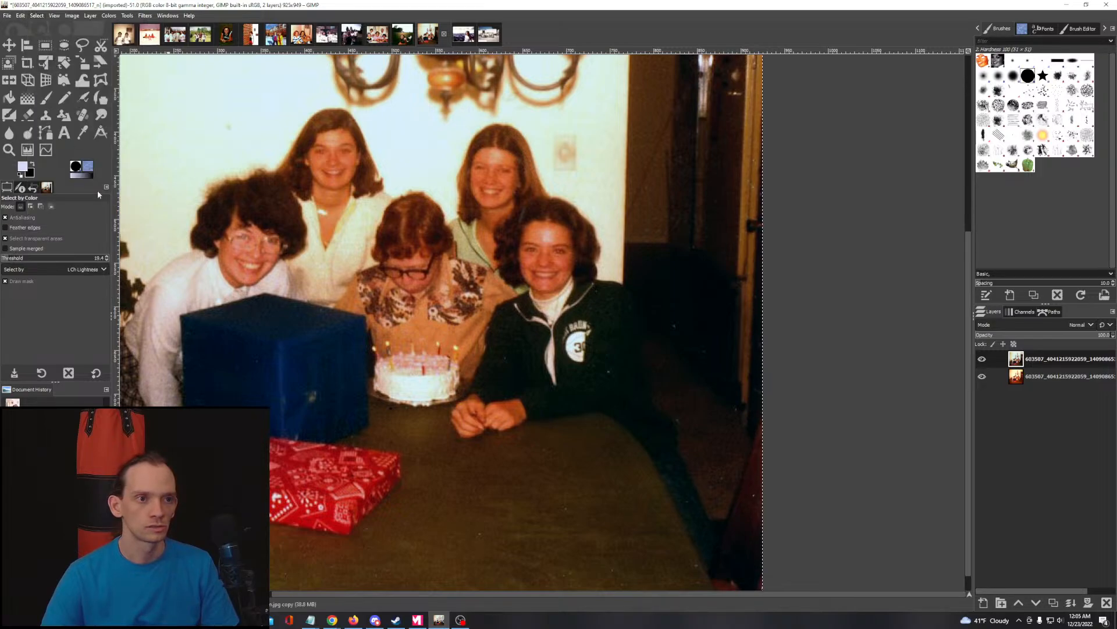
click(24, 271)
click(35, 269)
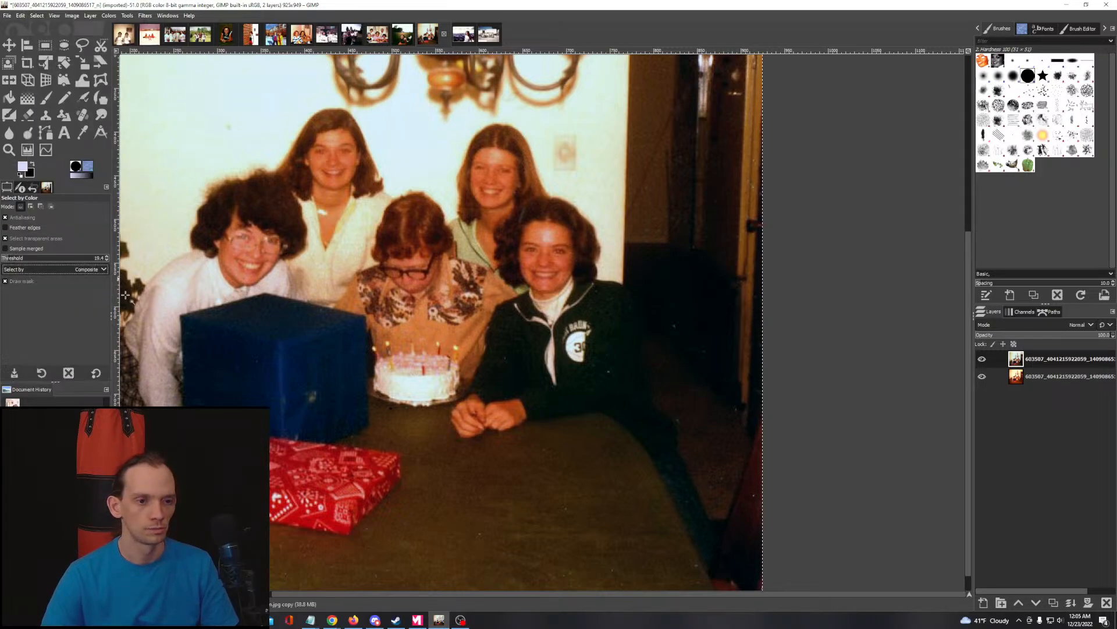
click(259, 256)
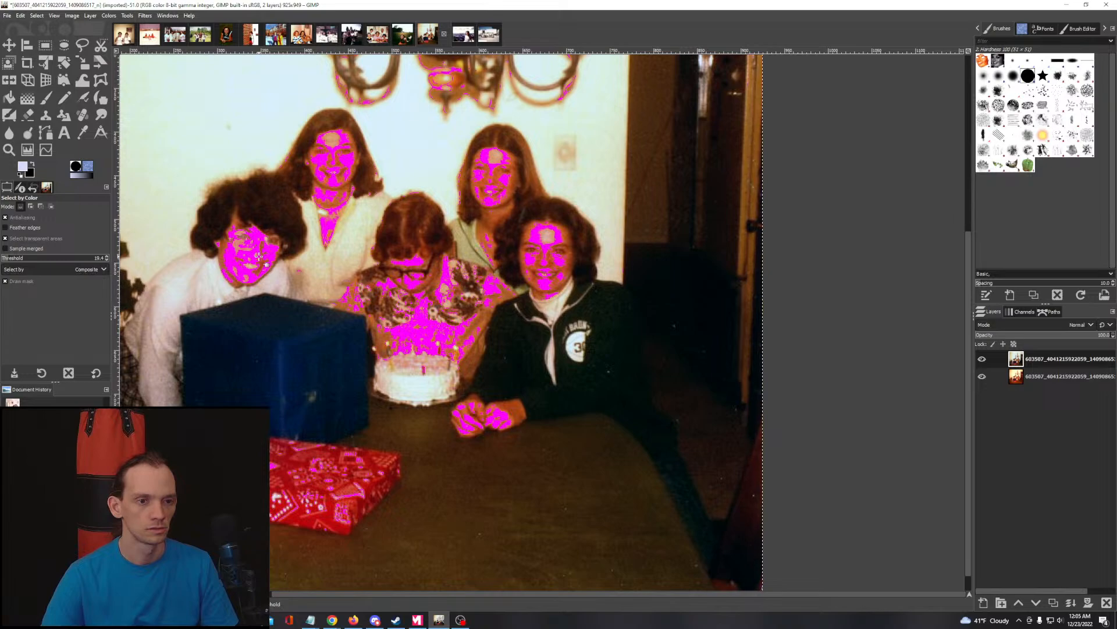
drag(259, 256, 287, 258)
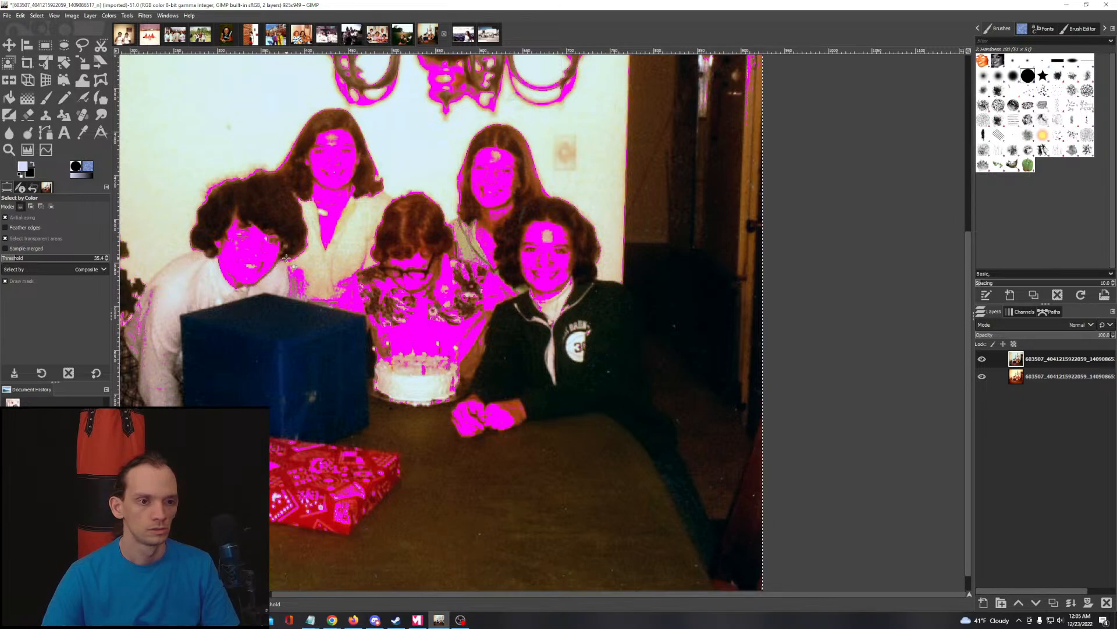
drag(285, 258, 327, 262)
Step: Try adding tones from the hair and blouse of the woman behind the cake to the color selection, and clear the whole selection
scroll(291, 249, up, 3)
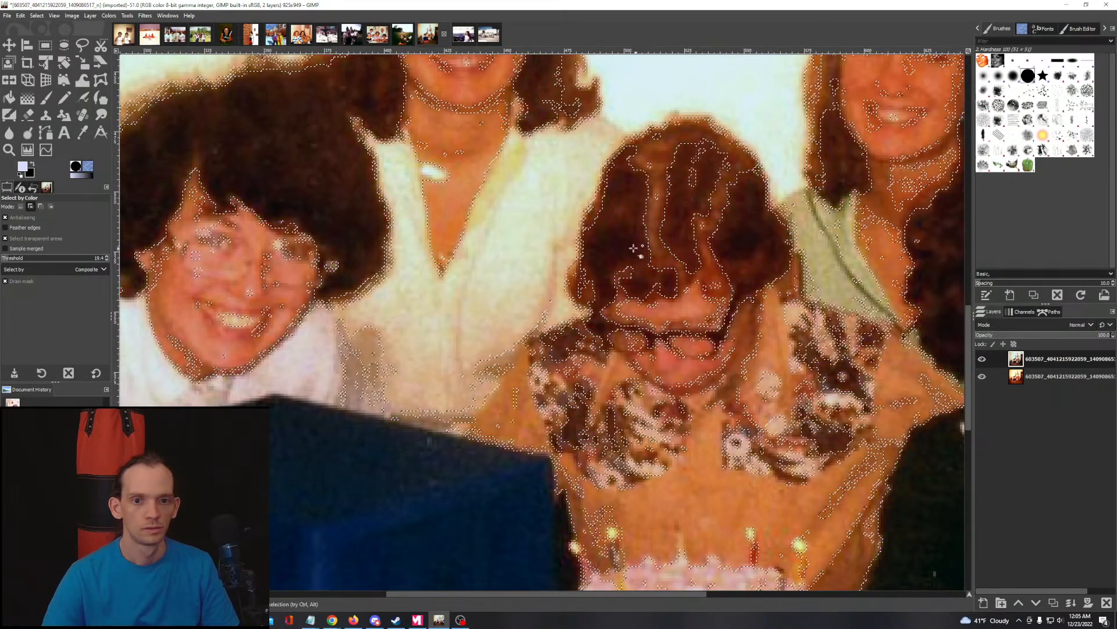
mouse_move(686, 254)
mouse_down()
mouse_move(607, 250)
mouse_move(685, 254)
mouse_up()
drag(729, 480, 732, 481)
mouse_move(668, 412)
mouse_down()
mouse_move(719, 466)
mouse_move(667, 411)
mouse_up()
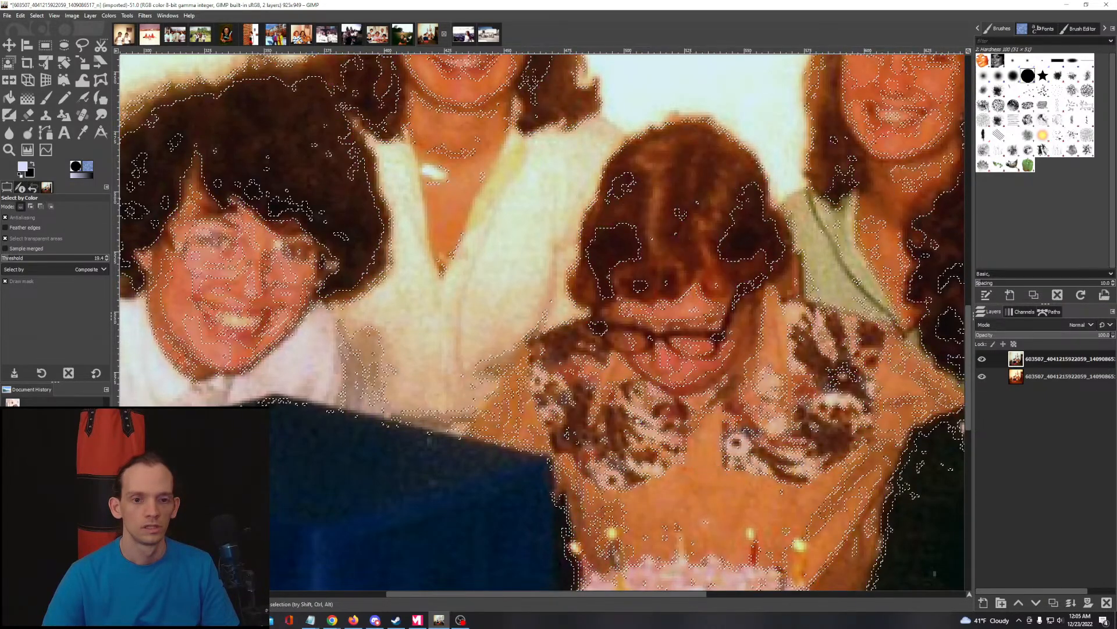
scroll(687, 410, down, 5)
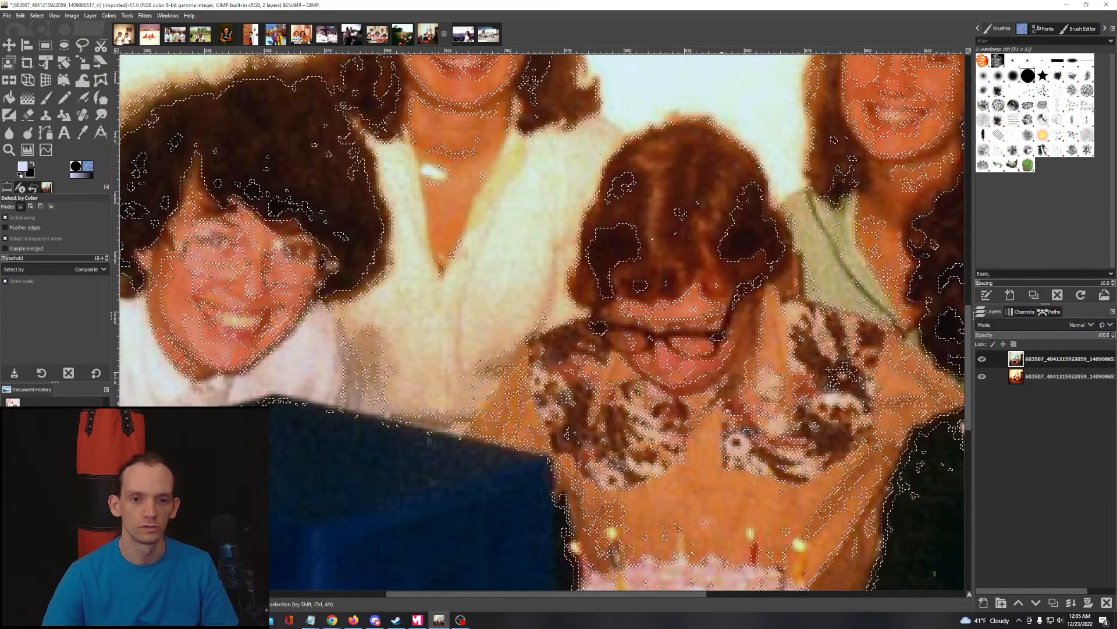
key(ctrl+shift+a)
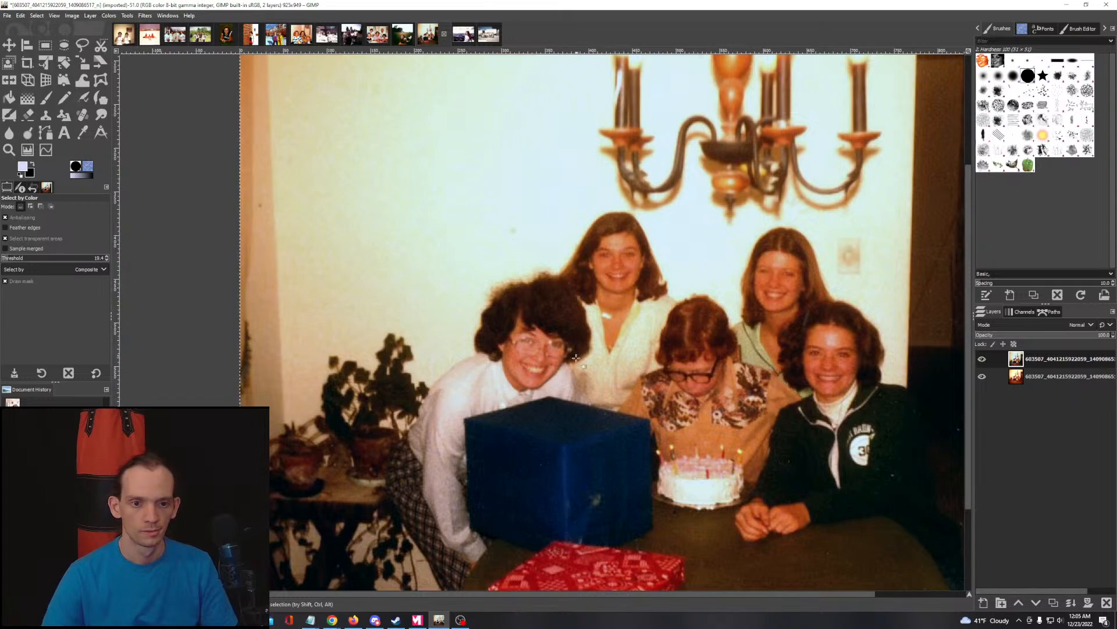
Step: Try a fresh color-based selection of the women's faces and check its extent across the whole photo
drag(609, 305, 713, 279)
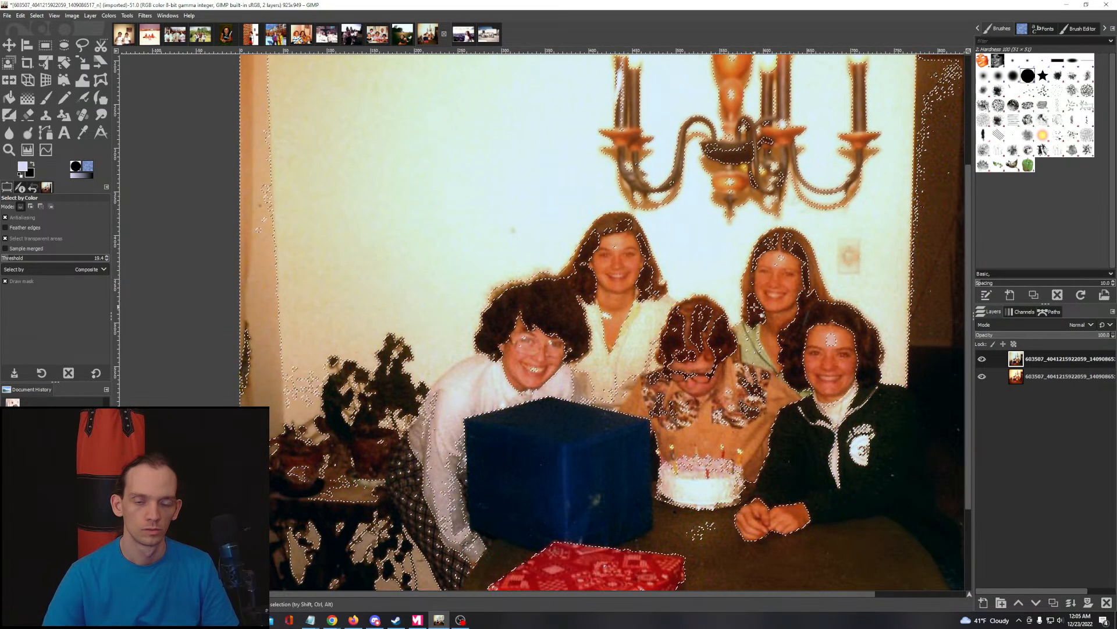
scroll(713, 279, down, 3)
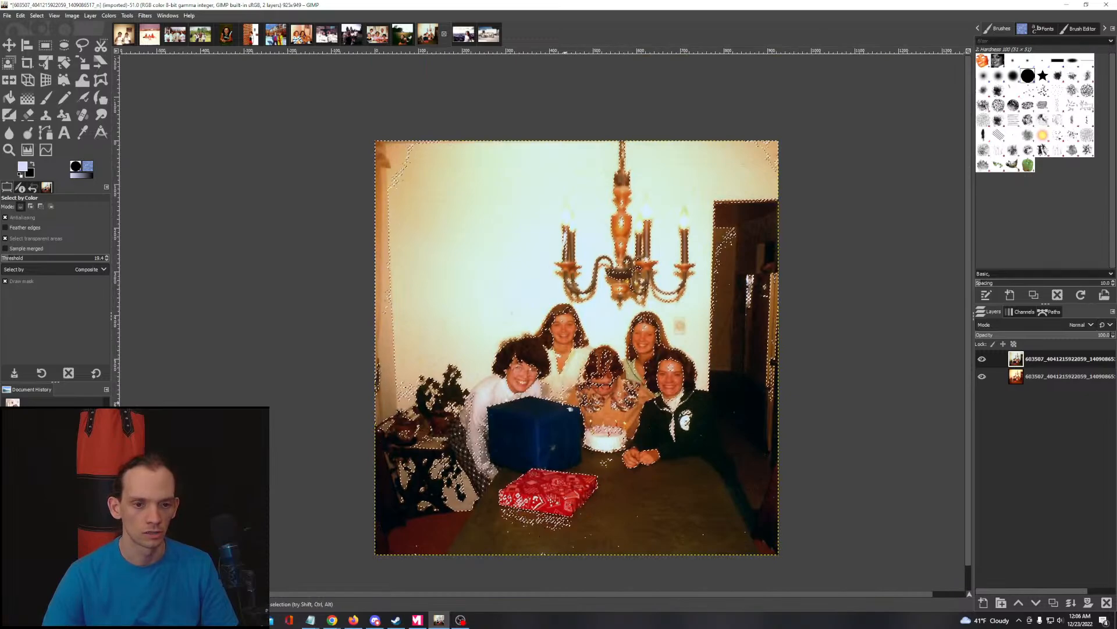
scroll(445, 388, up, 3)
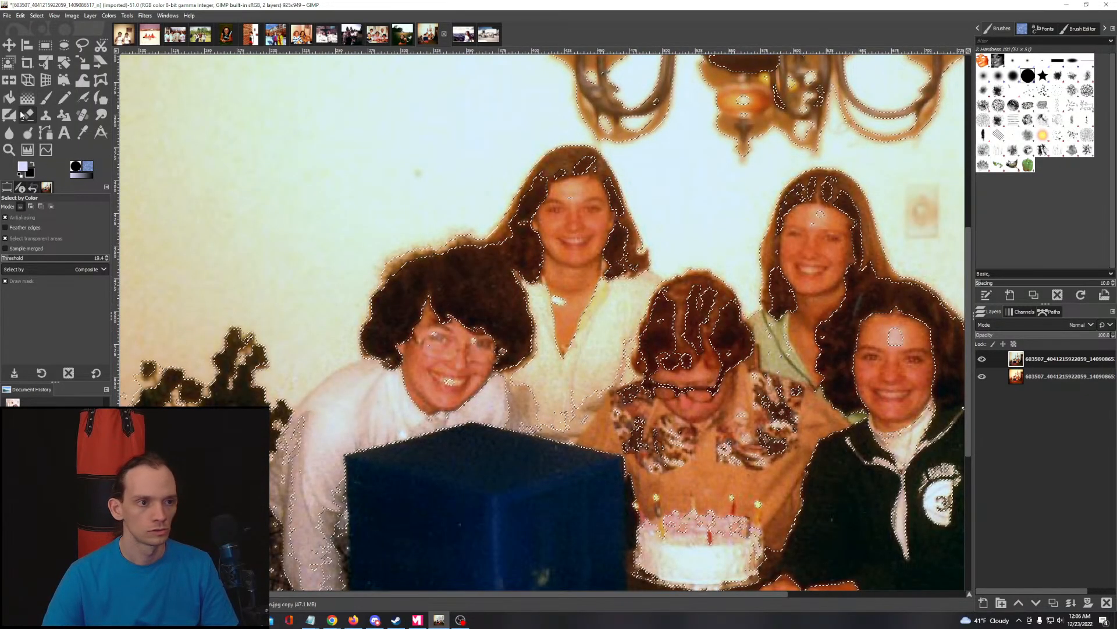
Step: Clear the color-based selection and start a path at the jaw edge of the dark-haired woman in white, using the Paths tool
click(45, 133)
key(ctrl+shift+a)
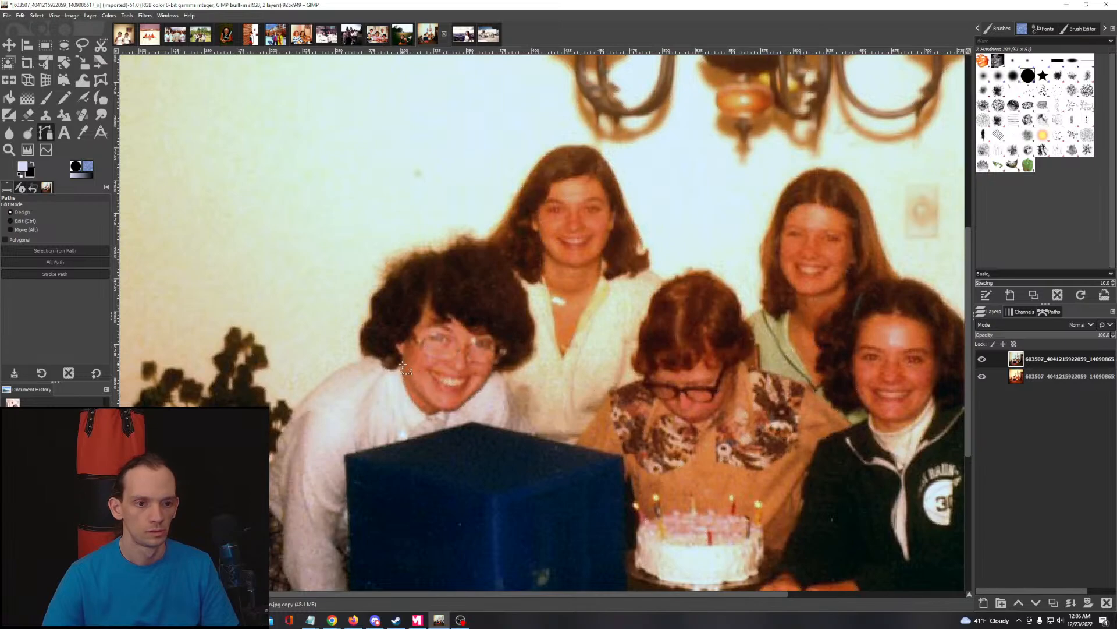
ctrl+scroll(401, 385, up, 4)
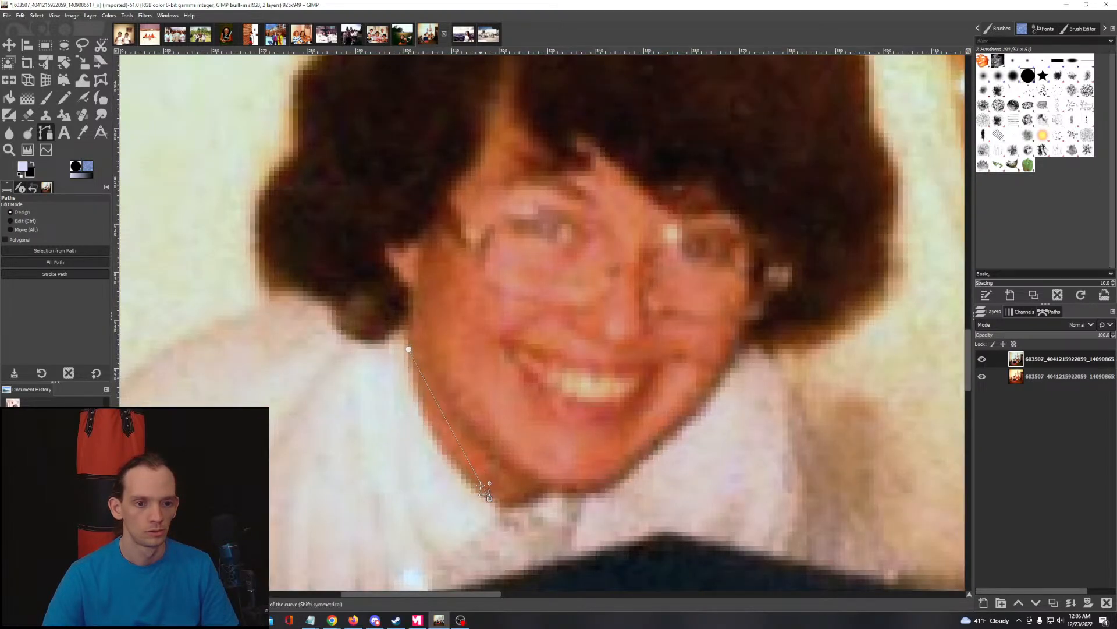
Step: Try to trace her jaw and chin with anchors and bent segments, and undo the path back to its first anchor
drag(475, 485, 412, 446)
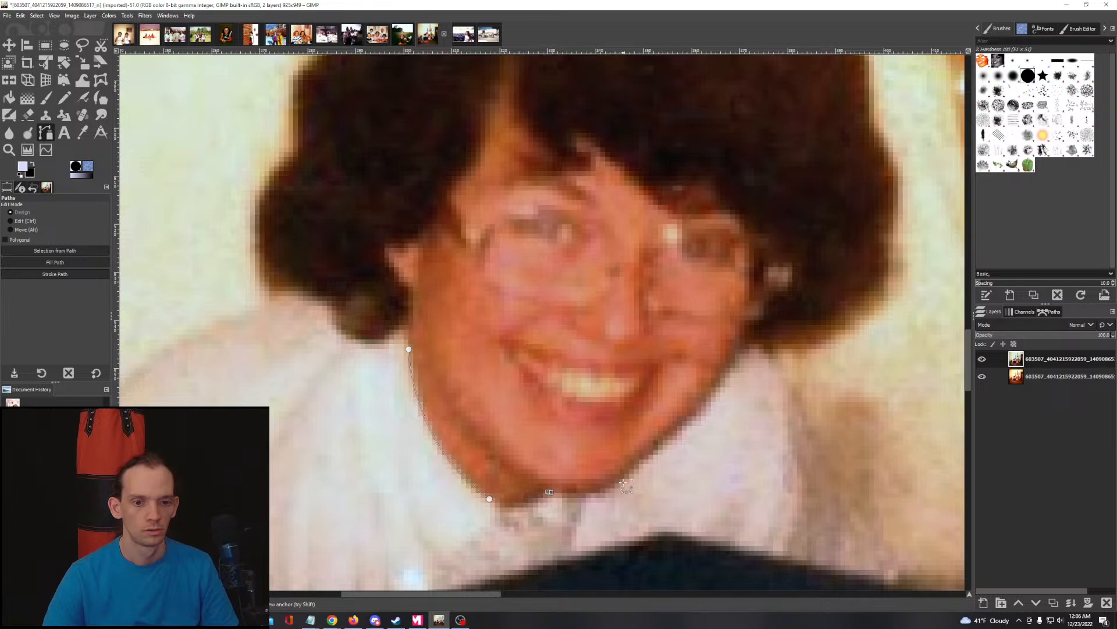
drag(489, 498, 549, 492)
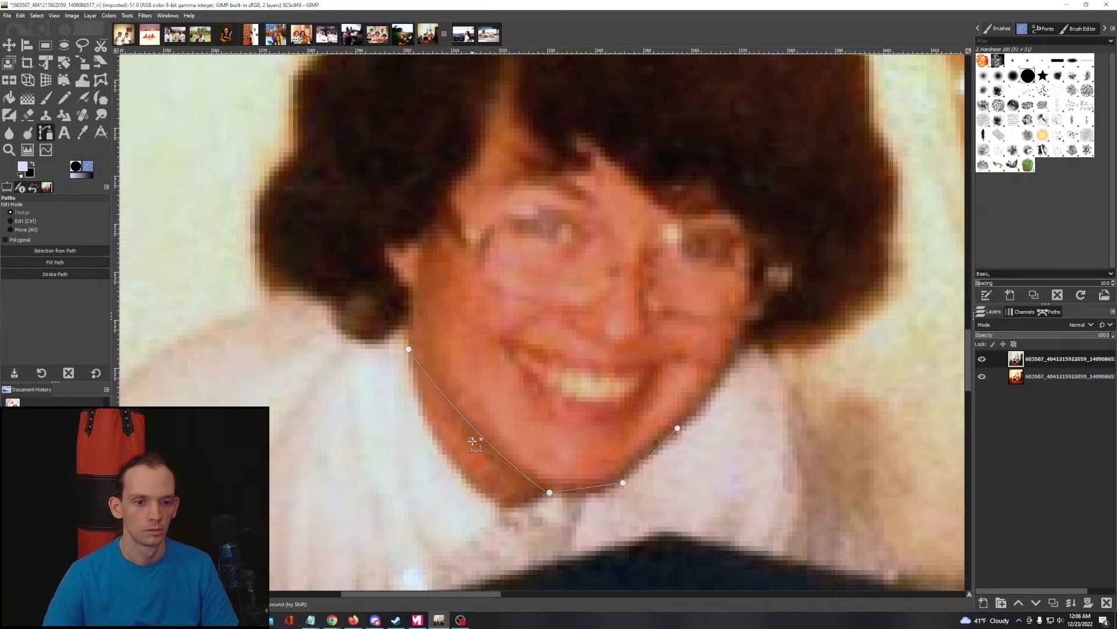
drag(472, 442, 461, 556)
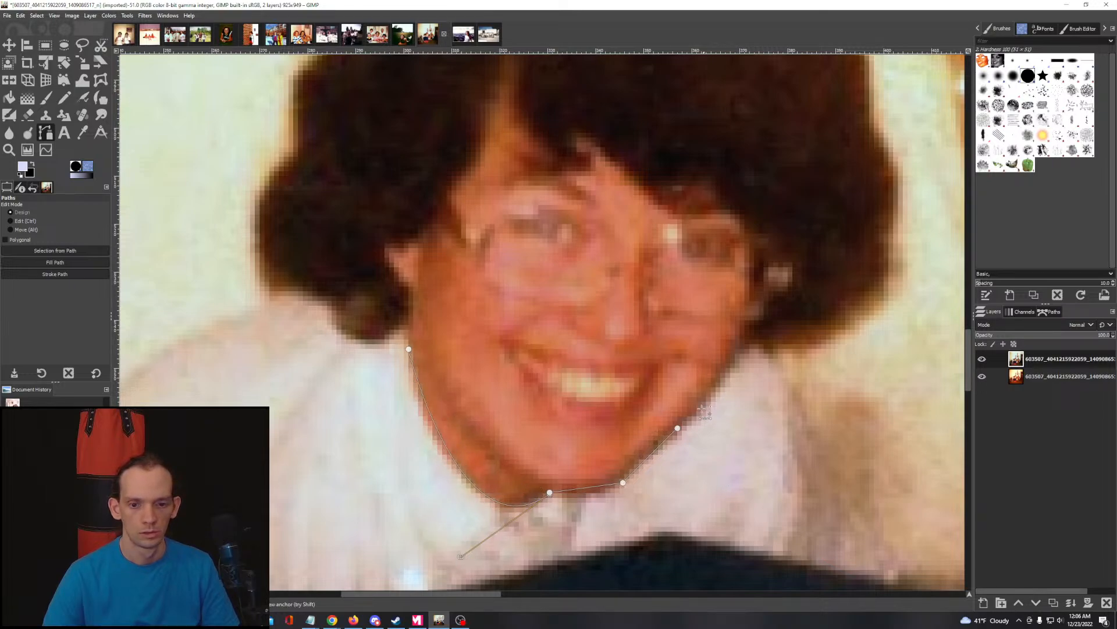
click(720, 384)
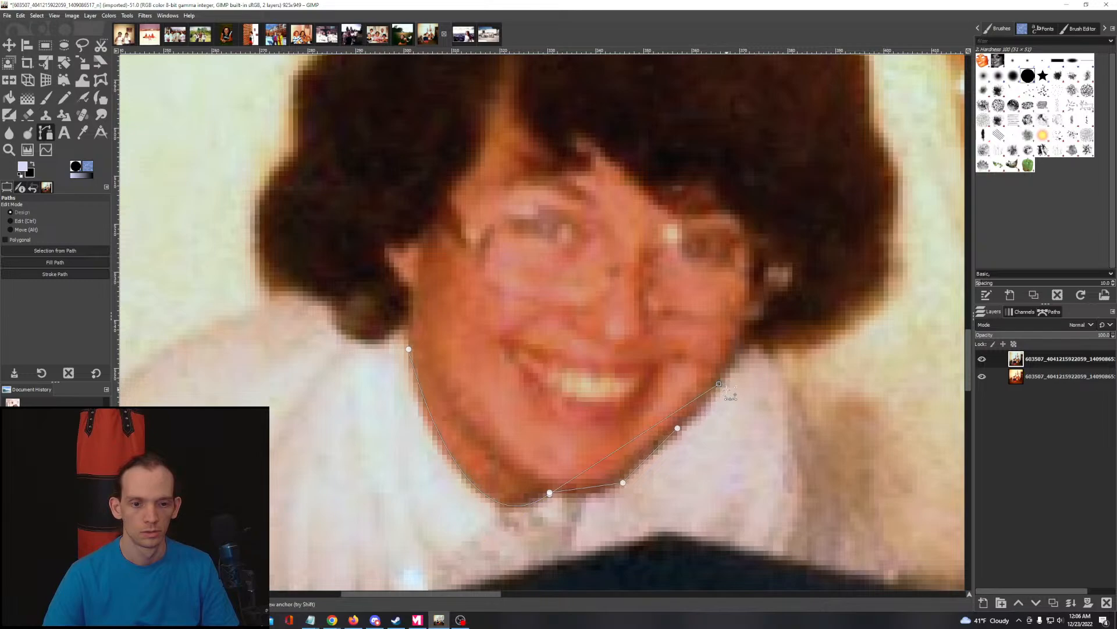
key(ctrl+z)
key(ctrl+z)
key(ctrl+z)
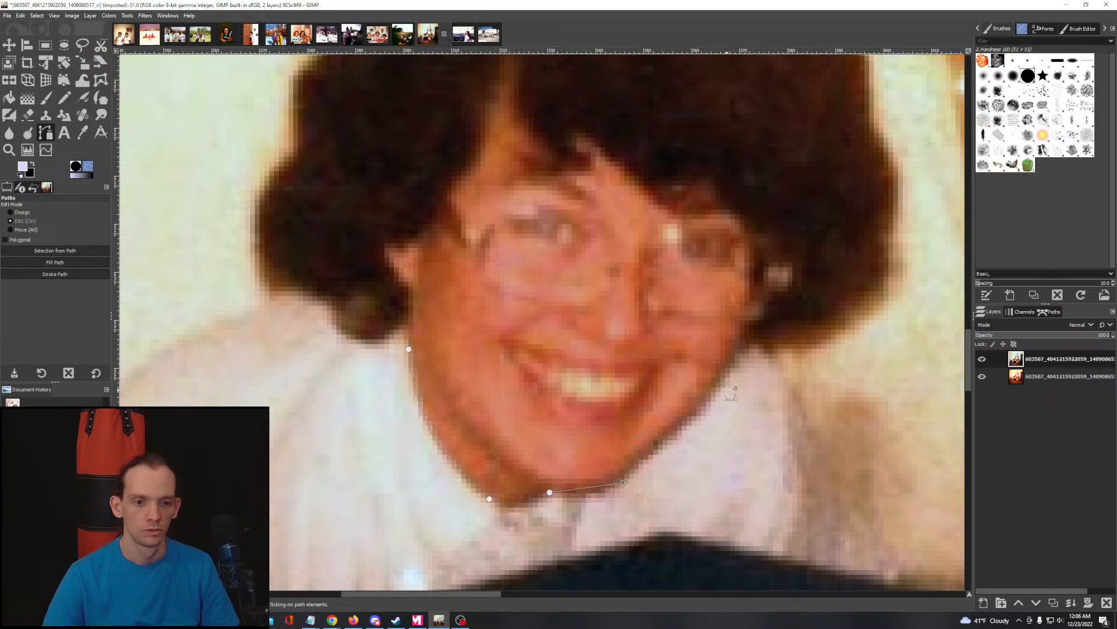
key(ctrl+z)
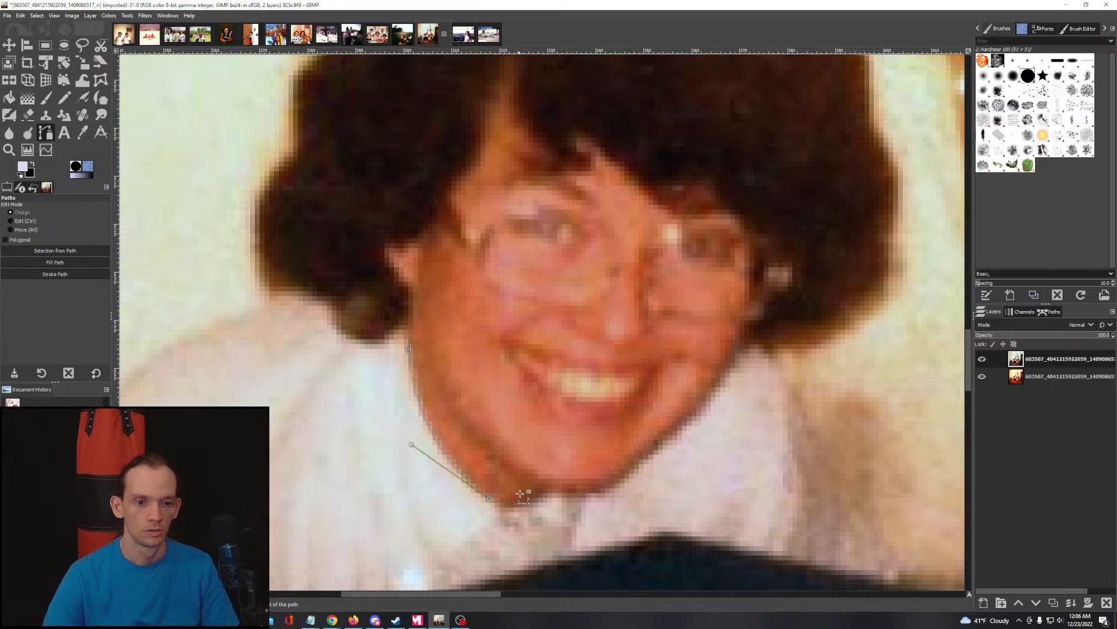
click(539, 495)
key(ctrl+z)
key(ctrl+z)
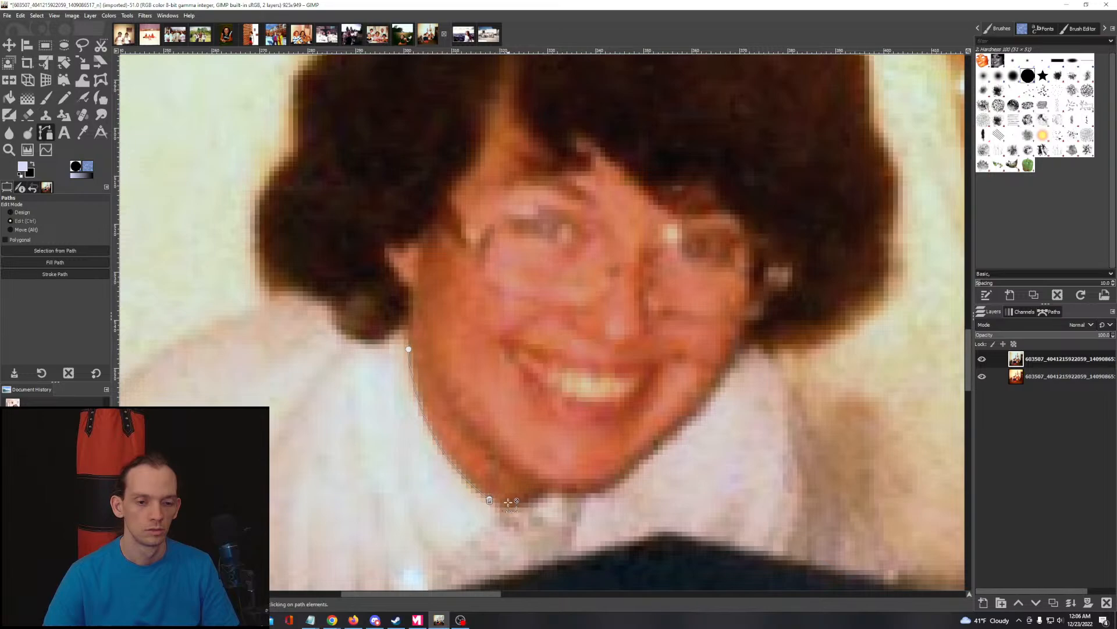
key(ctrl+z)
key(ctrl+z)
Step: Trace the path with anchors along her lower jaw, under the chin and up the opposite cheek to beside the eye
click(491, 499)
click(547, 495)
click(619, 480)
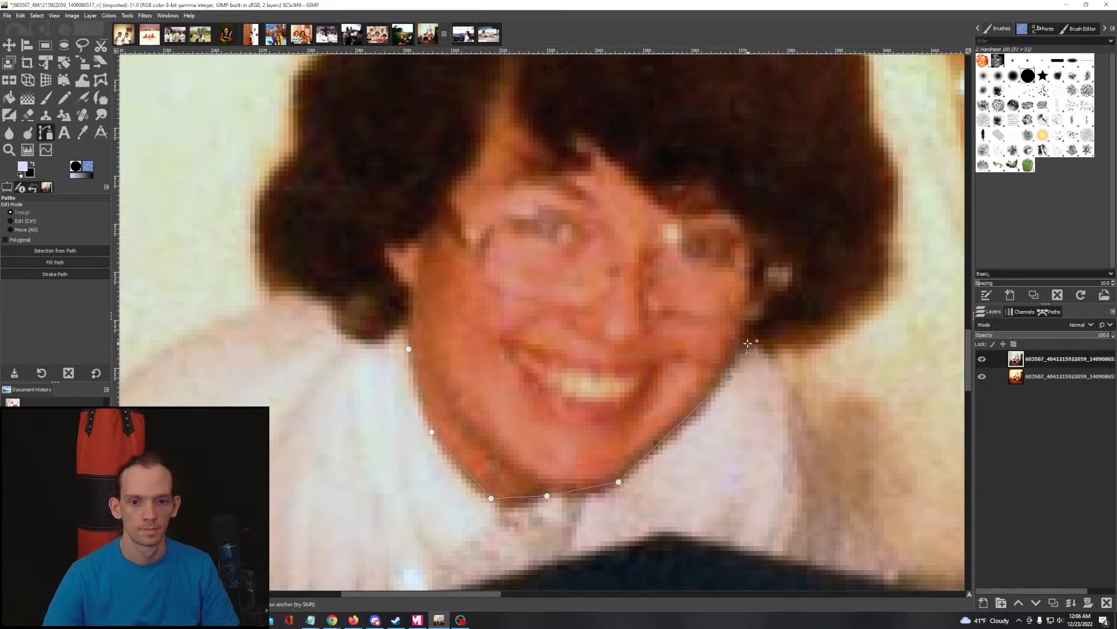
click(750, 228)
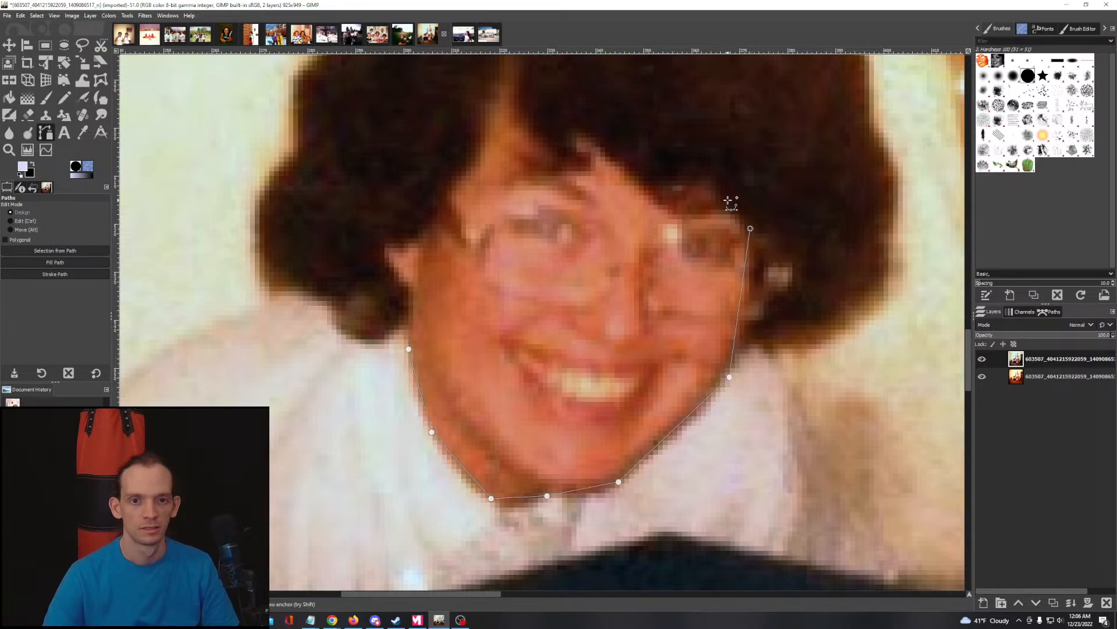
Step: Continue the path along her hairline, up the parting over the forehead and down around the ear toward the starting anchor
click(590, 137)
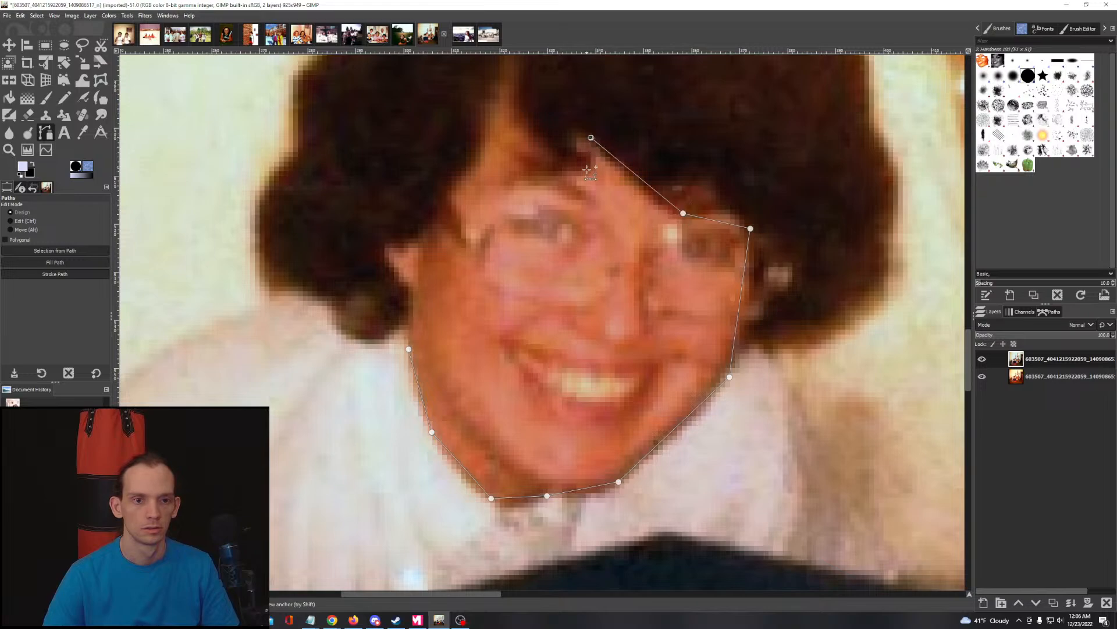
click(537, 143)
click(511, 75)
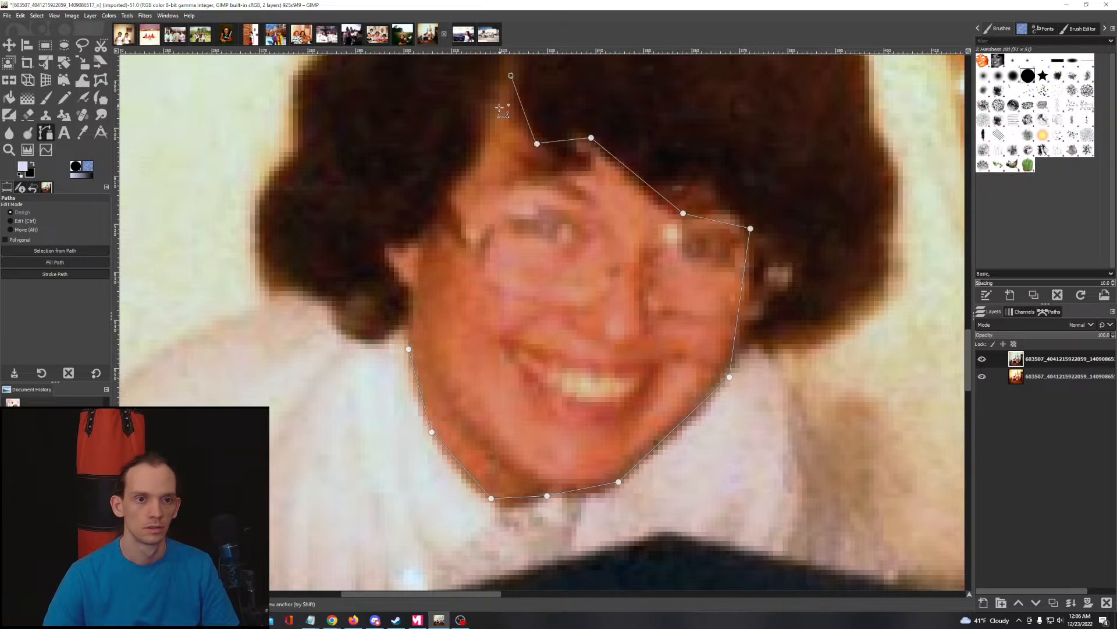
click(474, 160)
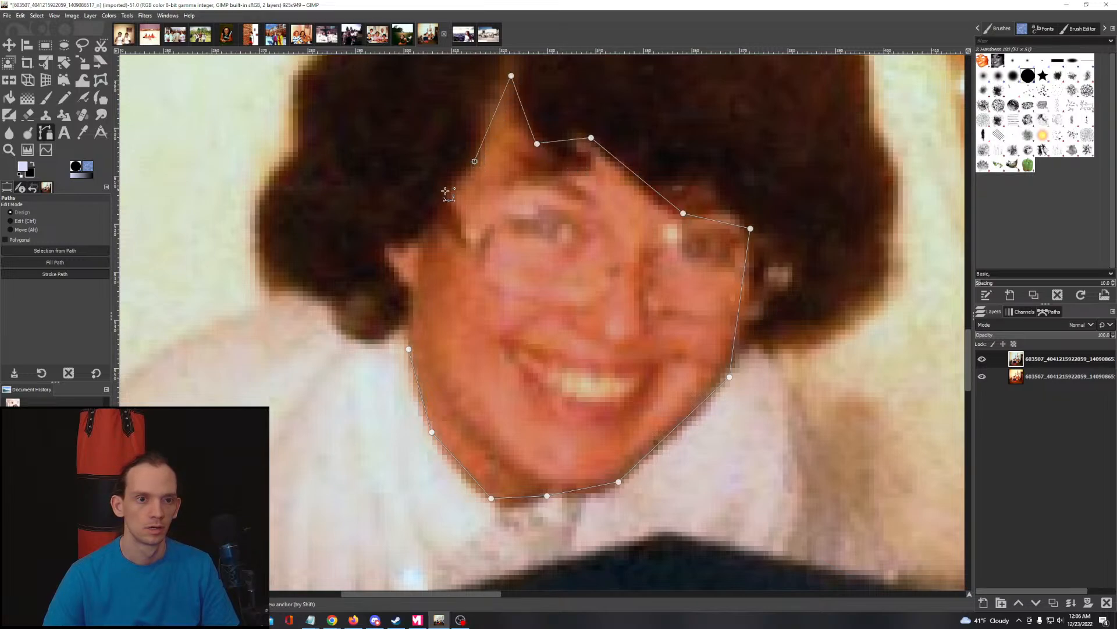
click(419, 237)
click(378, 242)
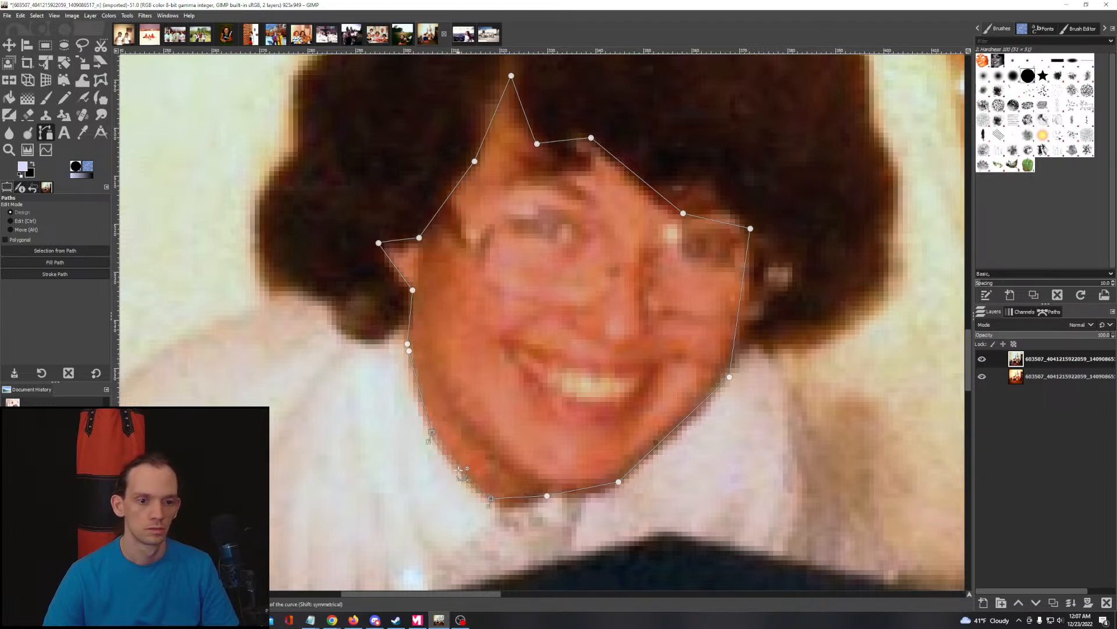
Step: Bend the path segments along the jaw and chin of the dark-haired woman in white to follow the edge of her skin
drag(461, 472, 463, 474)
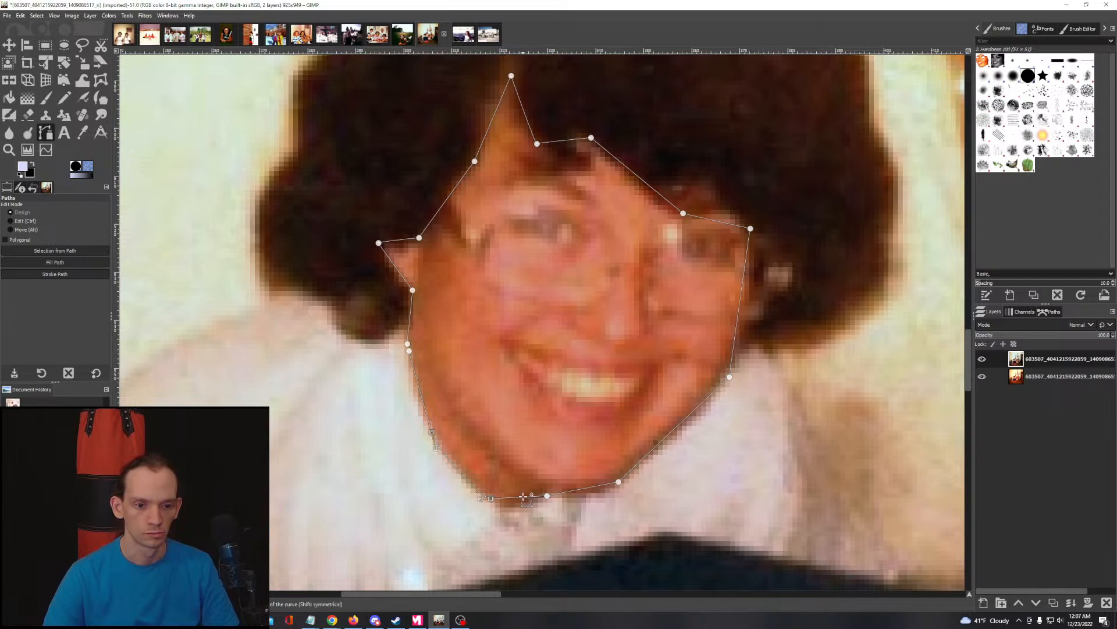
drag(523, 496, 522, 504)
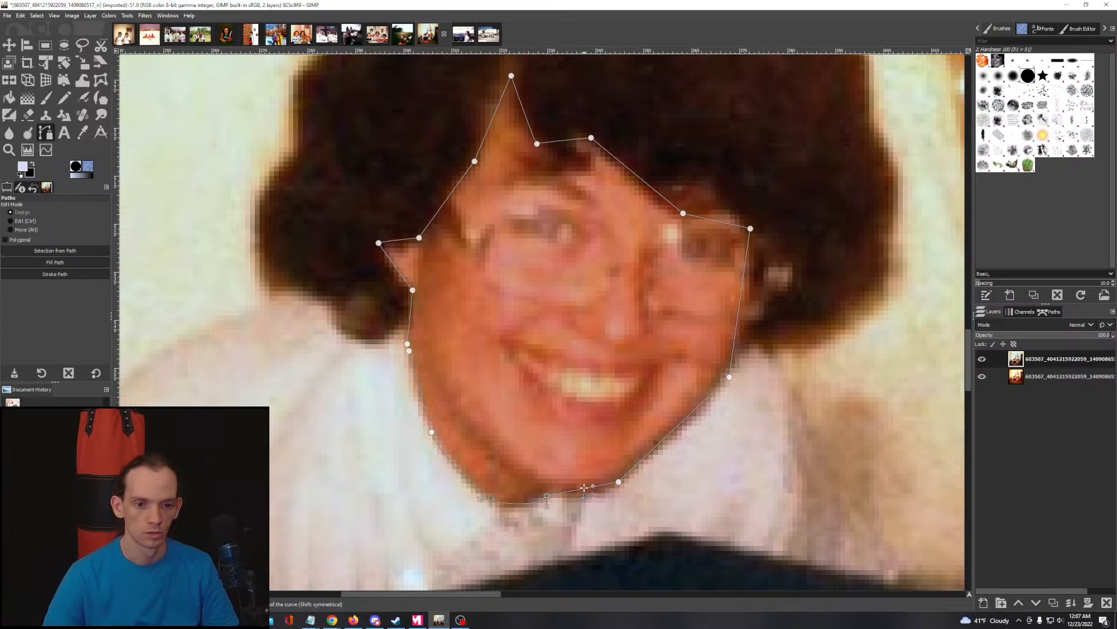
drag(597, 488, 595, 499)
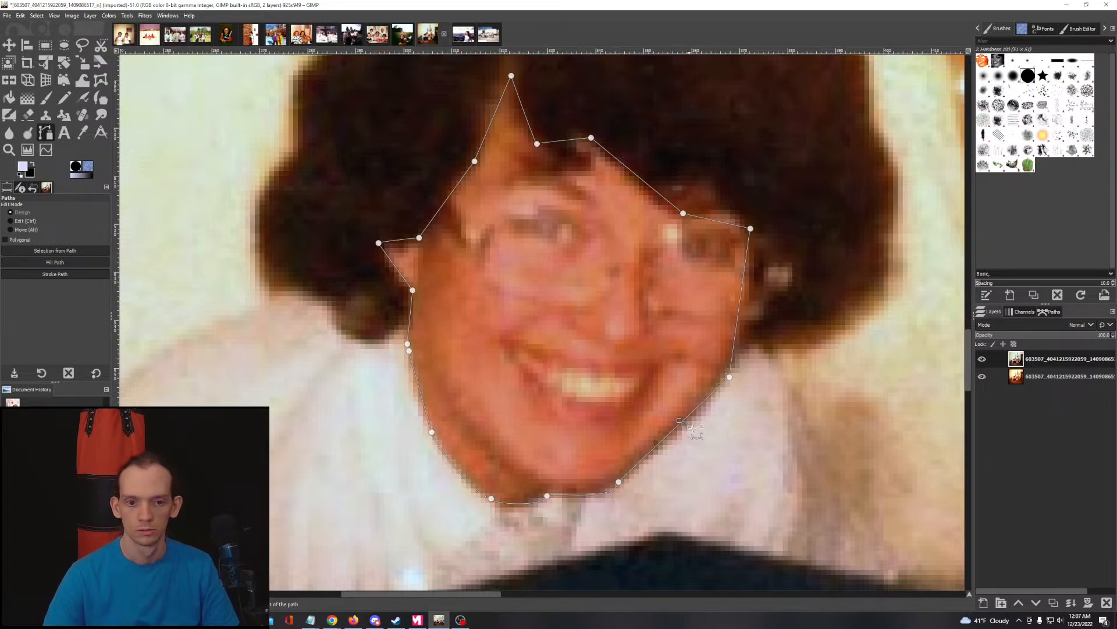
key(ctrl+z)
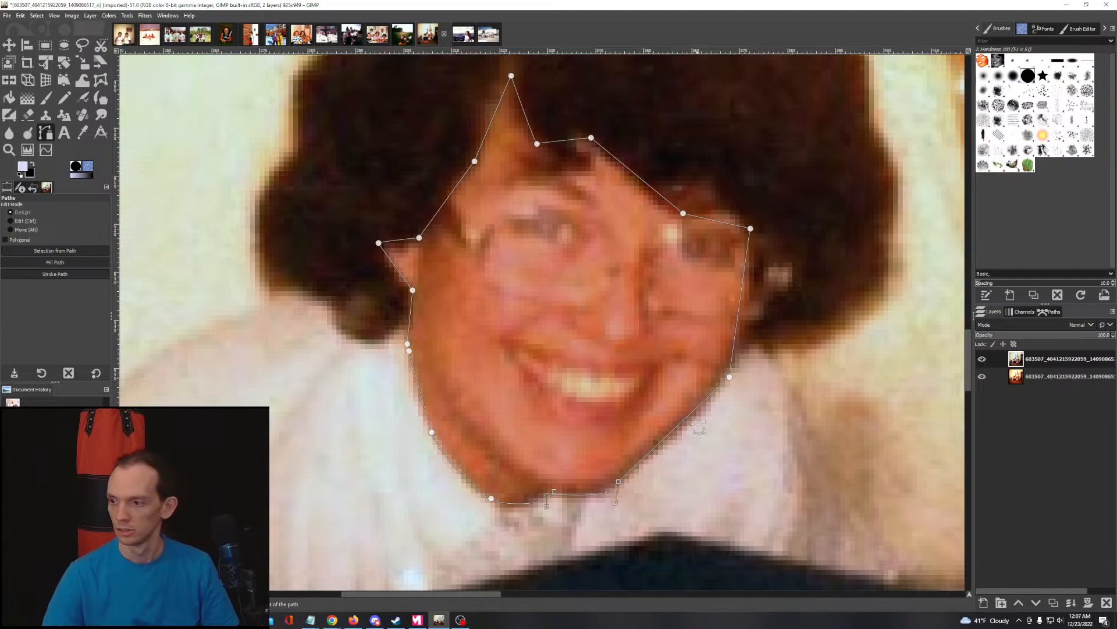
click(674, 438)
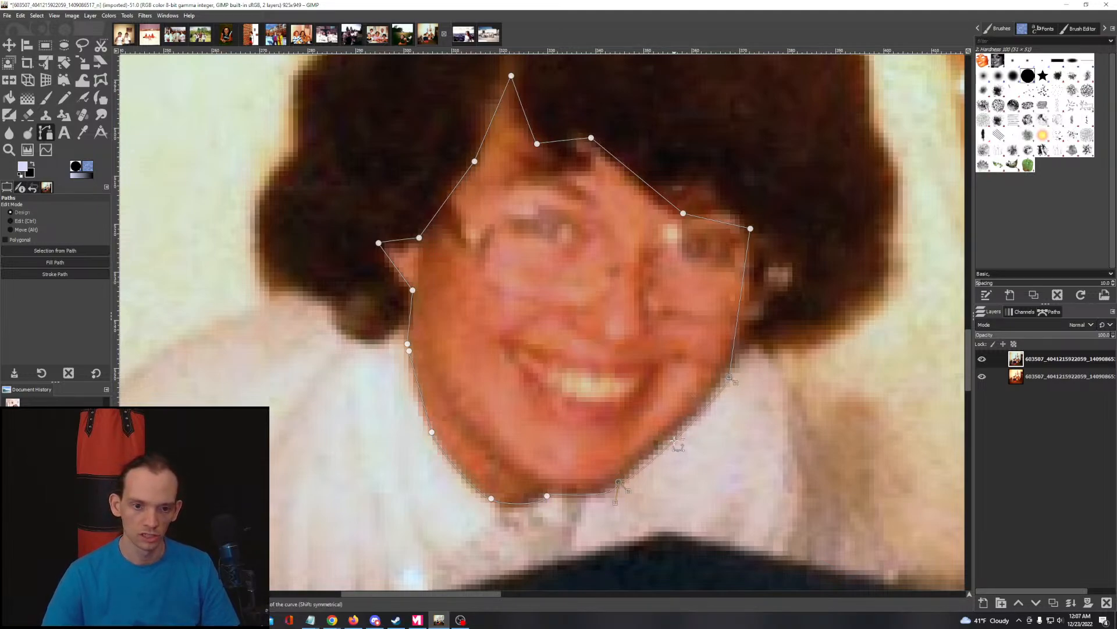
drag(673, 438, 679, 431)
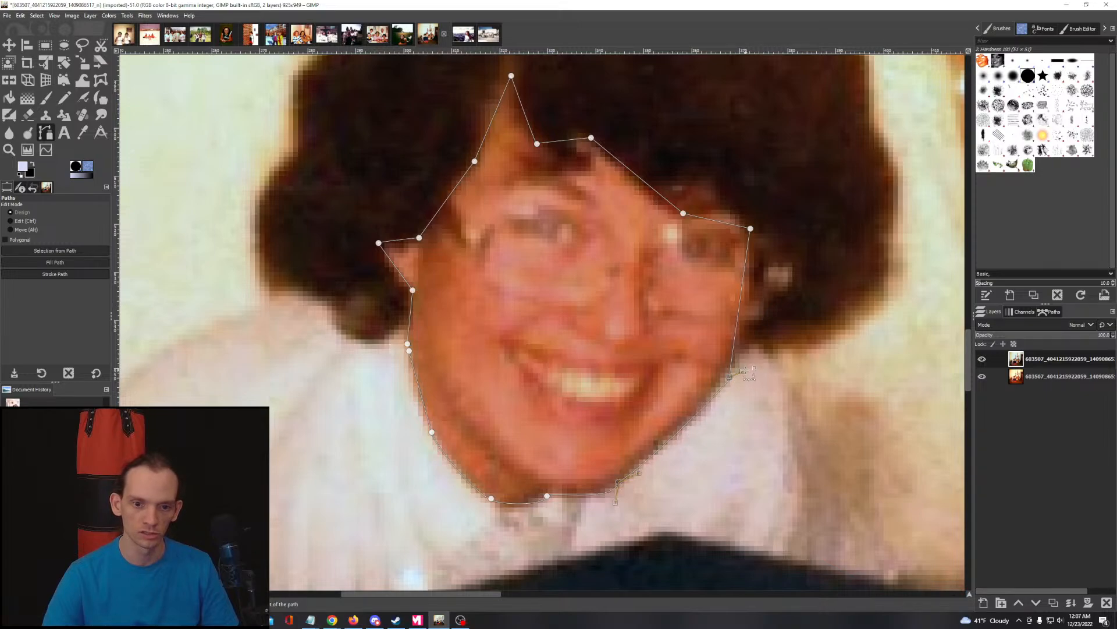
Step: Curve the path segments along her far cheek and above the eye to fit the face outline and hairline
click(745, 369)
click(744, 371)
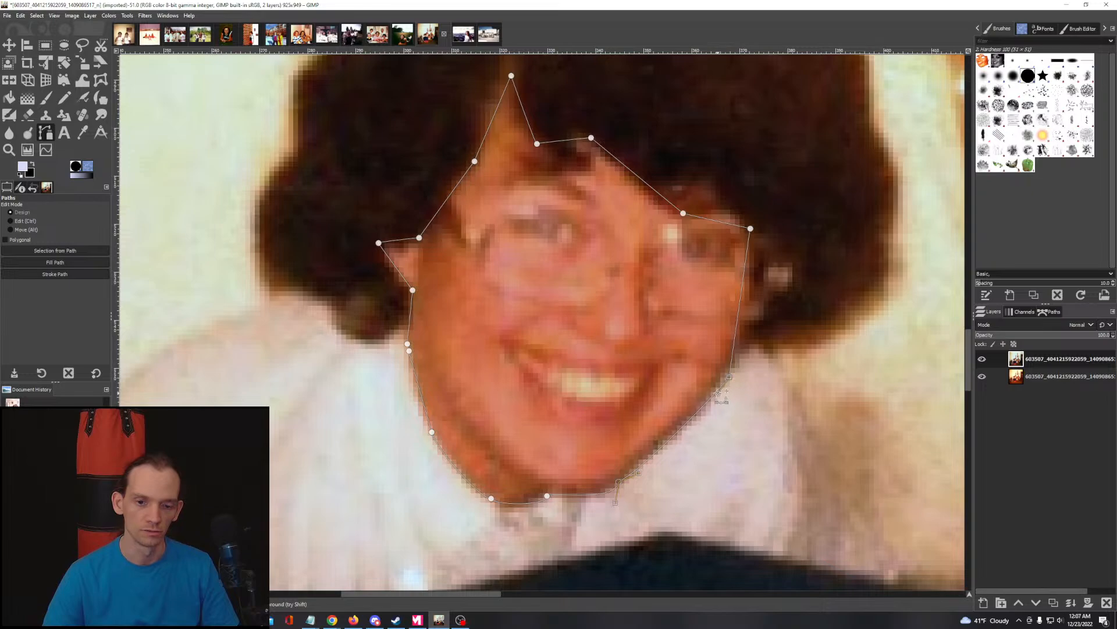
drag(741, 310, 758, 315)
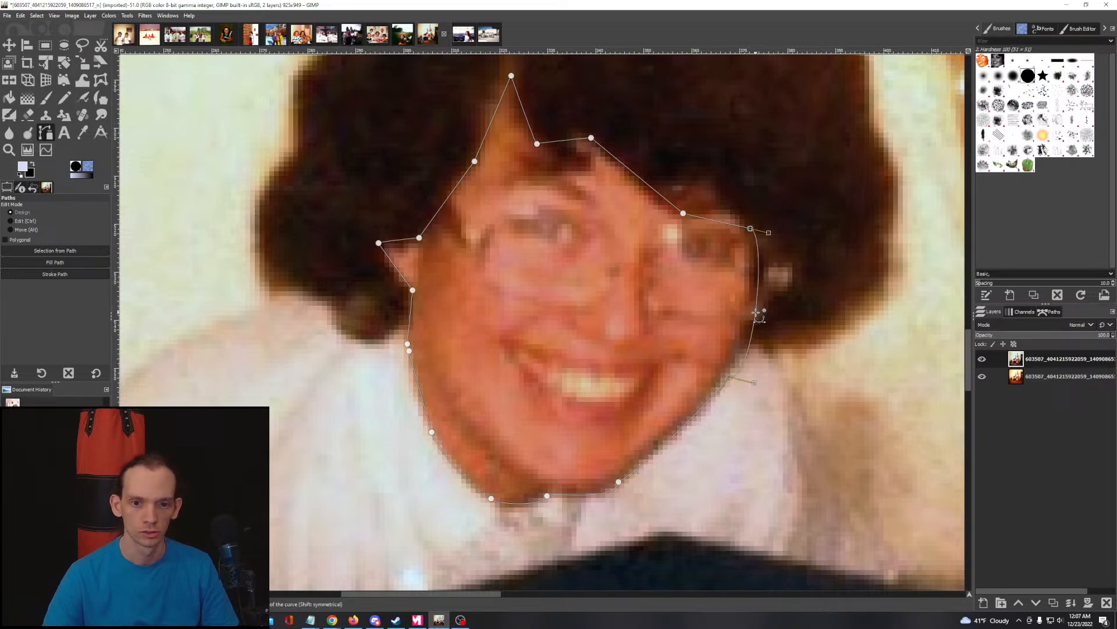
drag(755, 384, 745, 346)
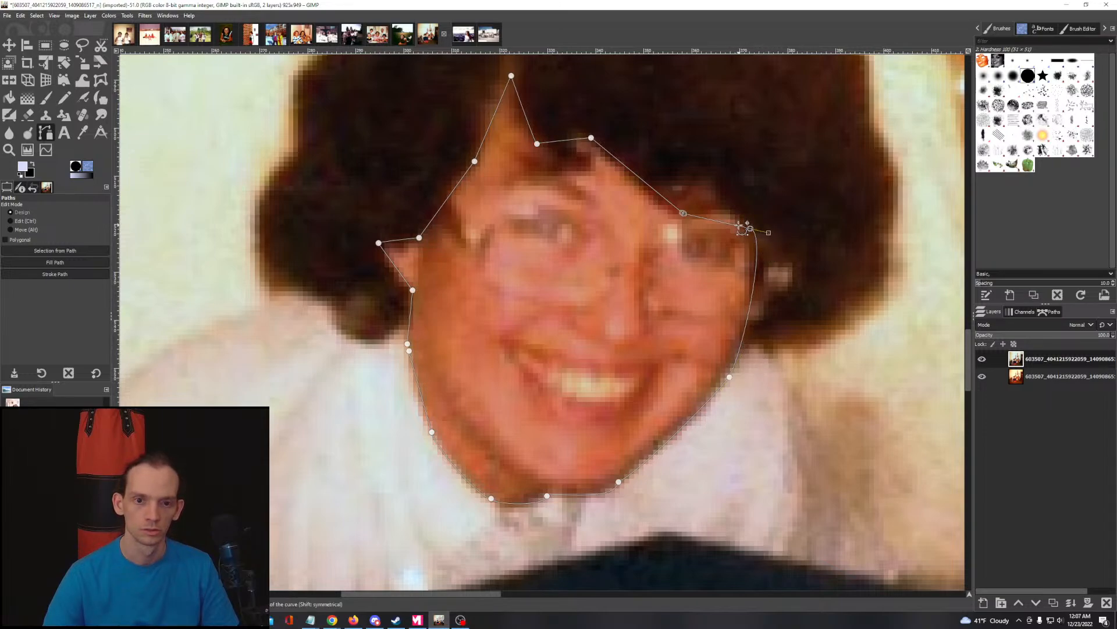
drag(742, 227, 660, 206)
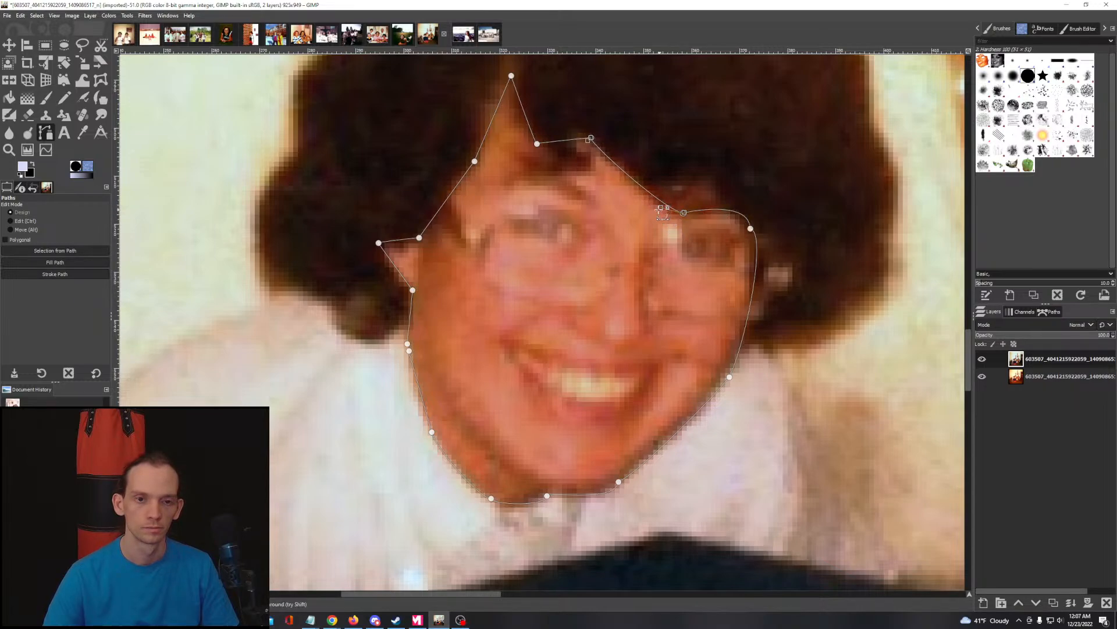
Step: Curve the path segments along her forehead parting and temple, and refine the outline at the ear
drag(541, 106, 532, 261)
drag(525, 314, 507, 339)
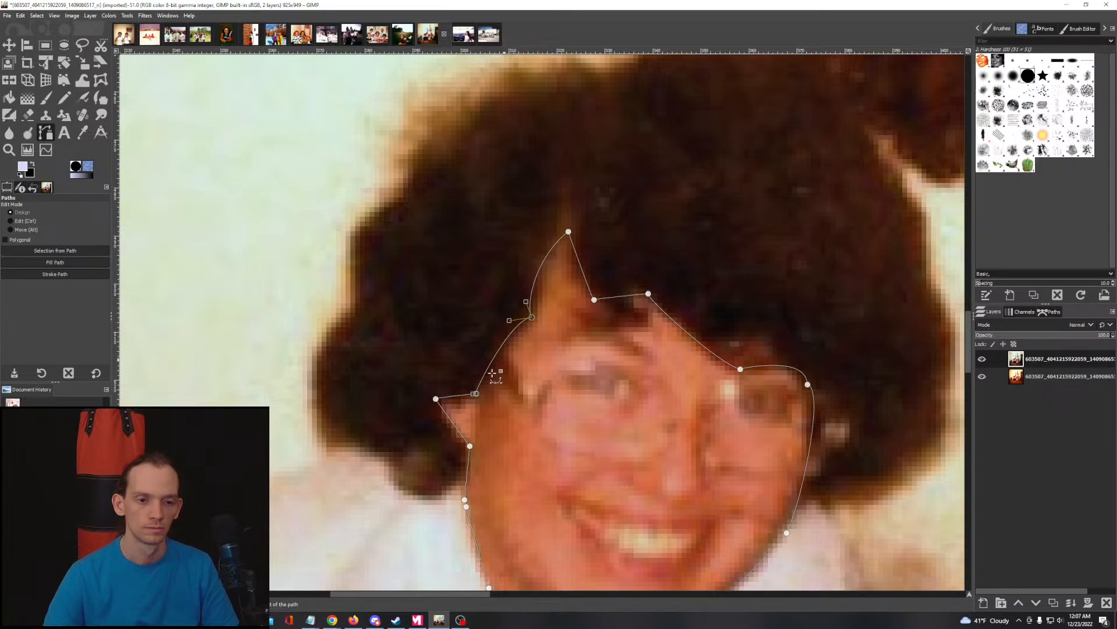
drag(452, 424, 449, 429)
Step: Start a path at the tip of the V-neckline of the woman standing behind her, tracing up the neck, jaw and ear
drag(747, 441, 578, 531)
drag(563, 573, 543, 482)
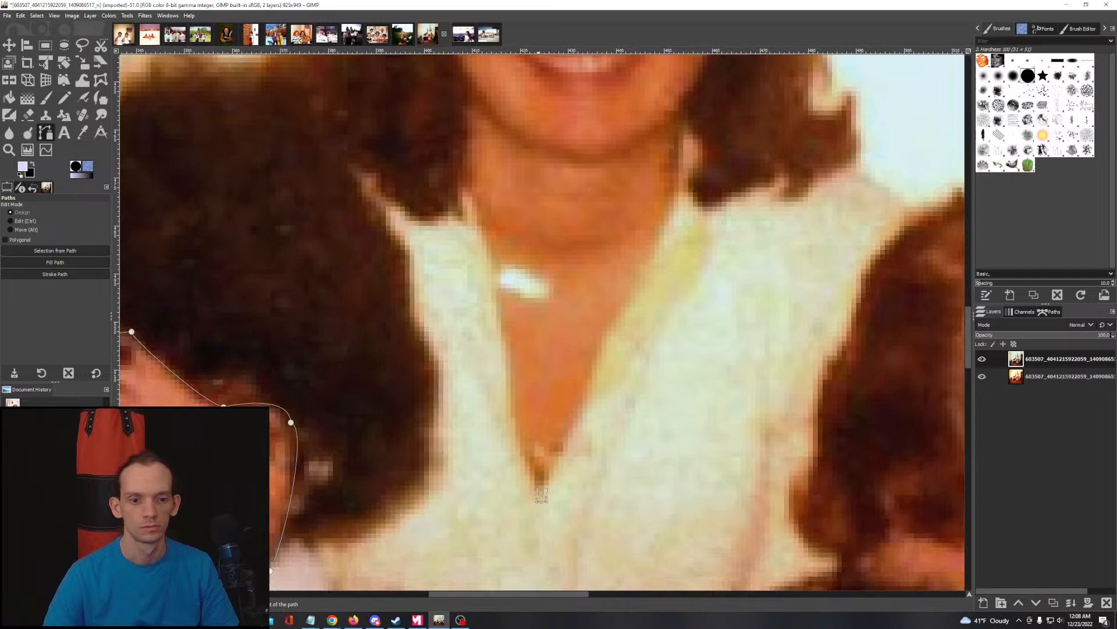
click(469, 197)
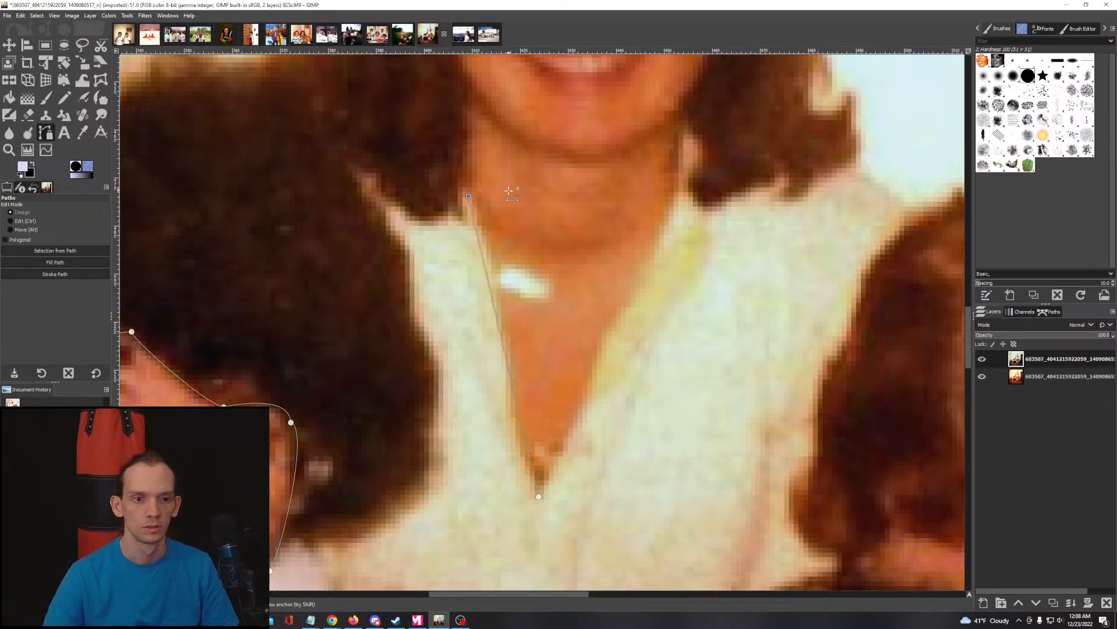
scroll(502, 189, up, 5)
click(501, 317)
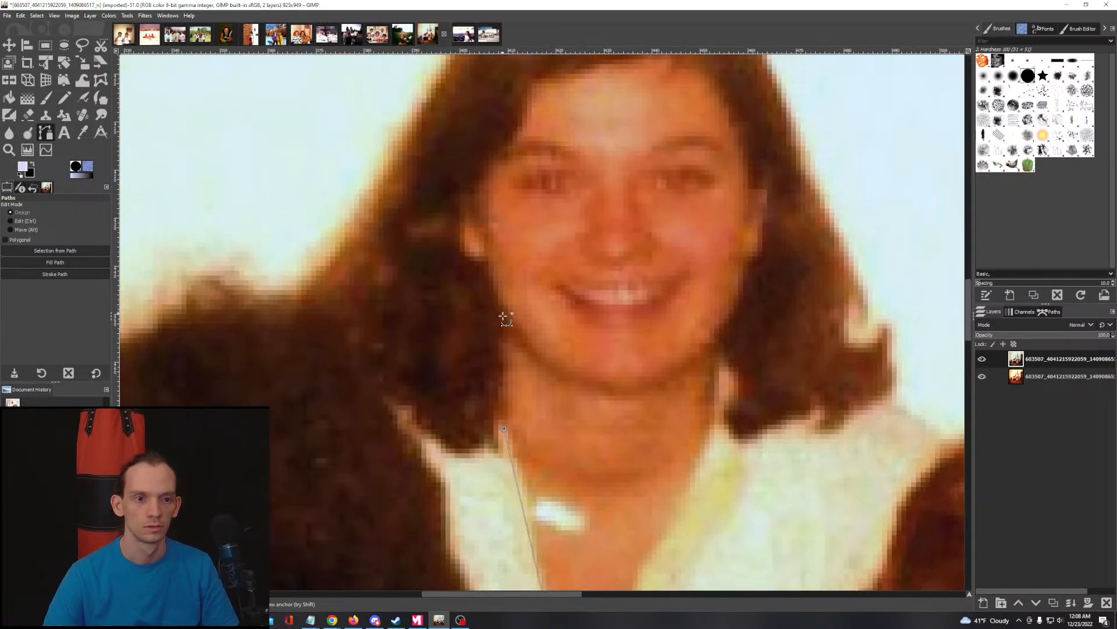
click(483, 254)
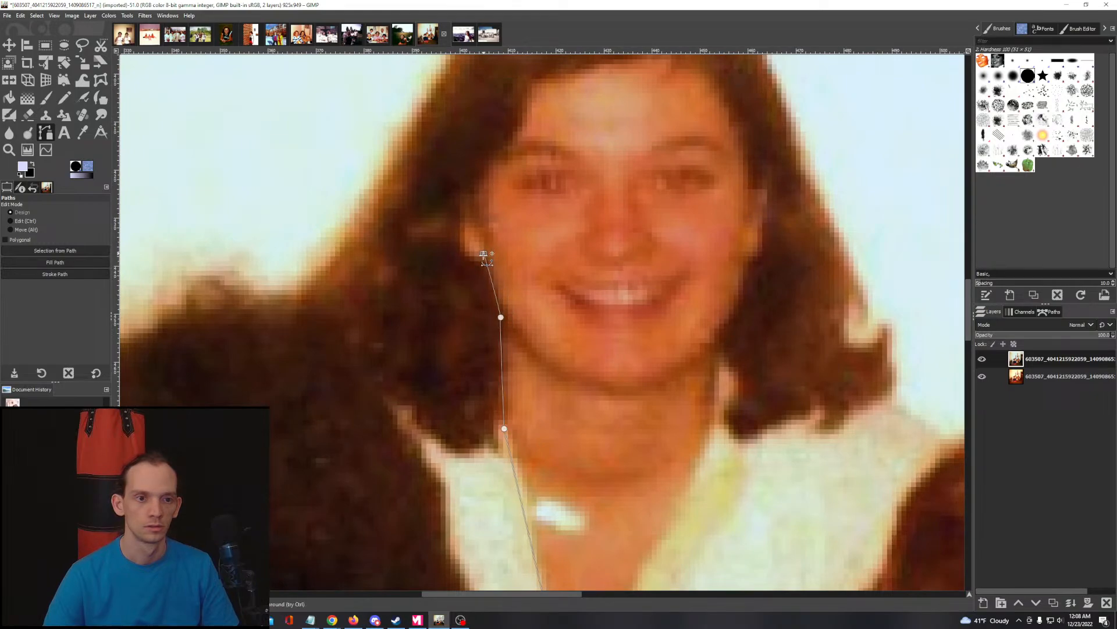
click(454, 204)
click(481, 177)
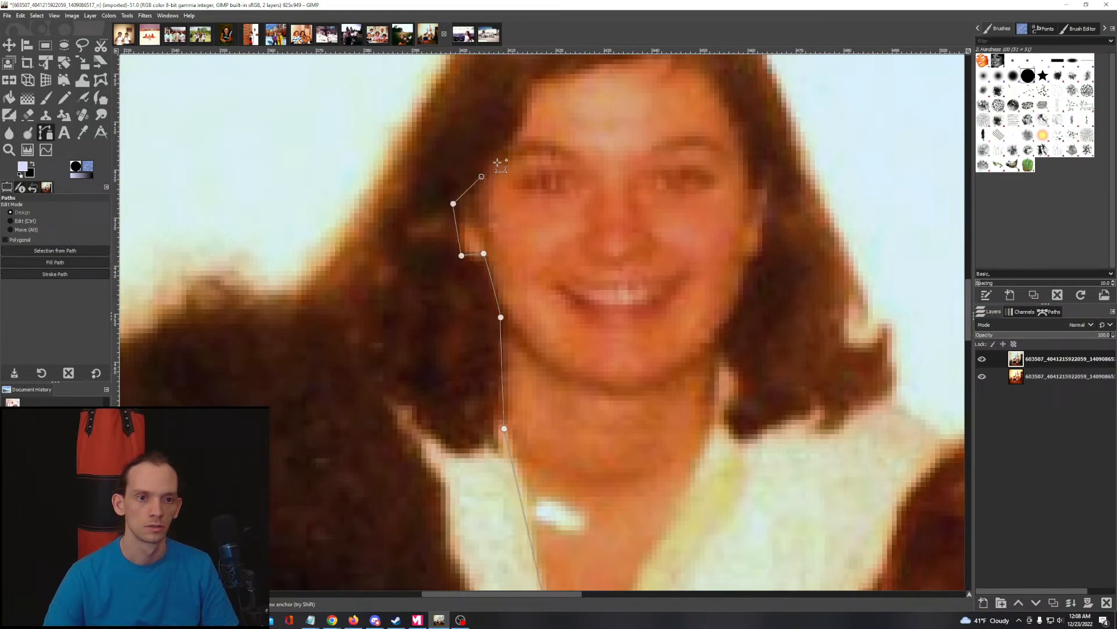
Step: Extend the path up the temple and along the standing woman's hairline, over the forehead to the opposite temple
click(528, 98)
scroll(527, 98, up, 3)
scroll(527, 98, right, 1)
click(565, 180)
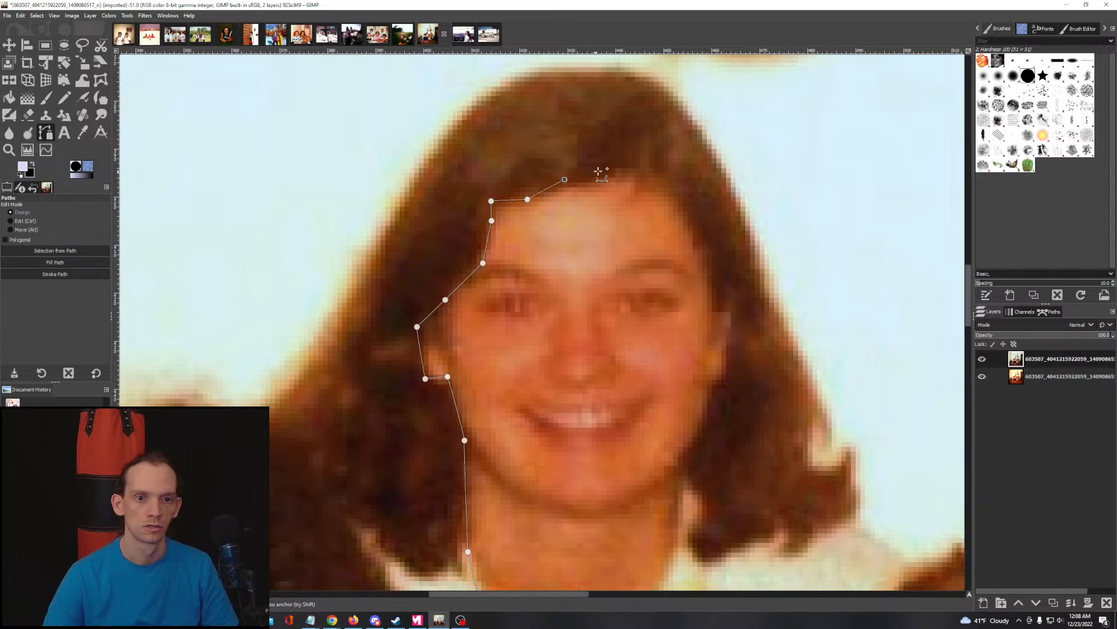
click(607, 170)
click(654, 190)
click(694, 234)
click(709, 274)
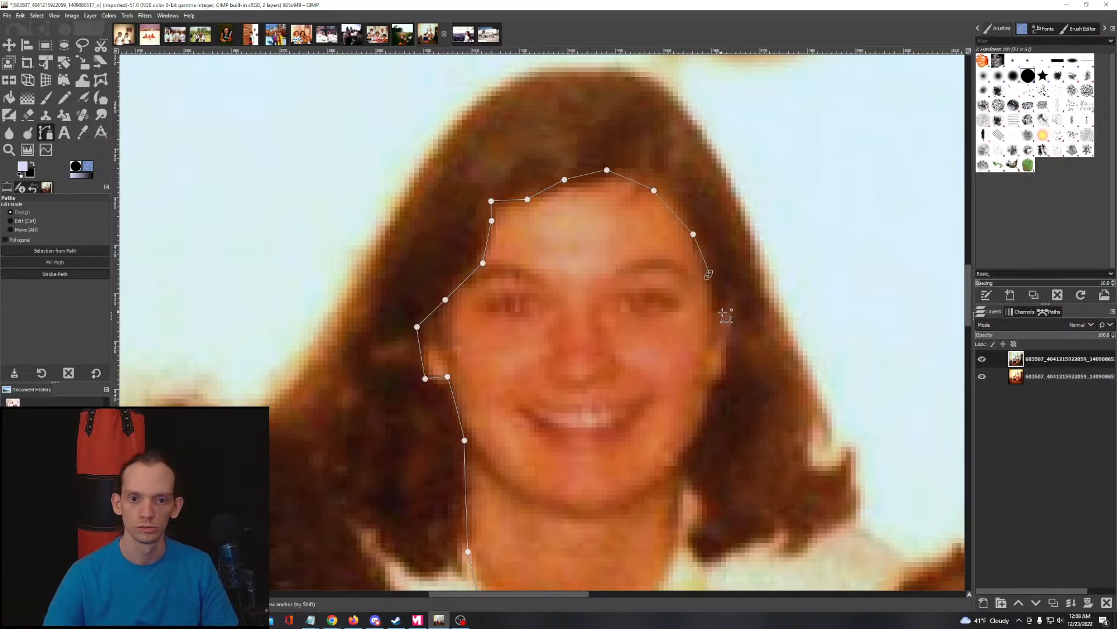
Step: Extend the path down the standing woman's far temple, around the ear and along the jaw
click(713, 312)
click(728, 360)
click(715, 390)
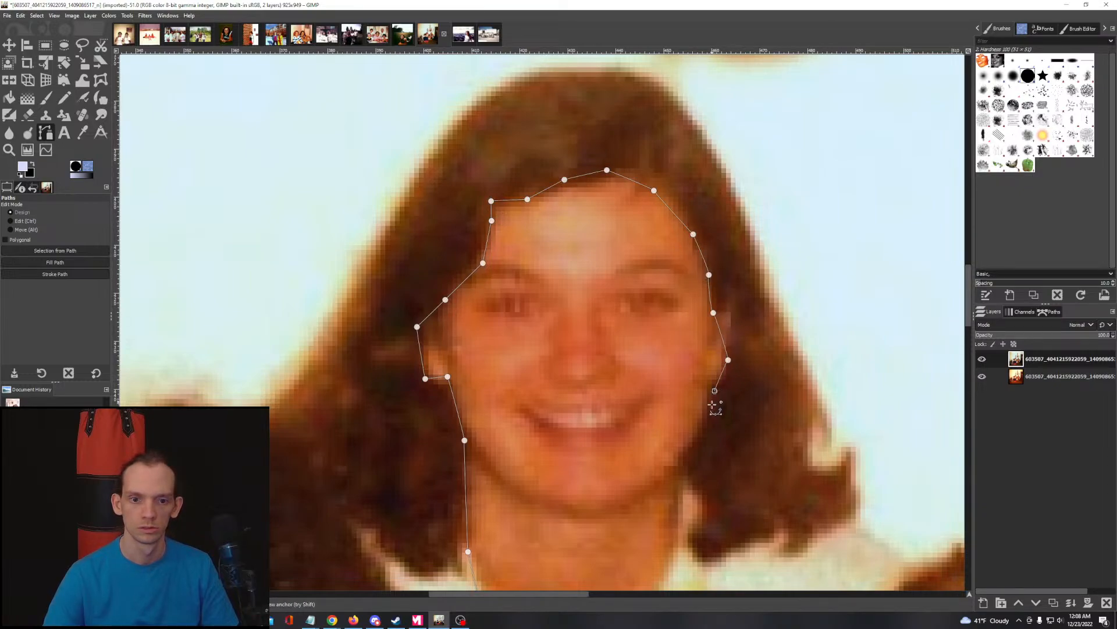
click(695, 449)
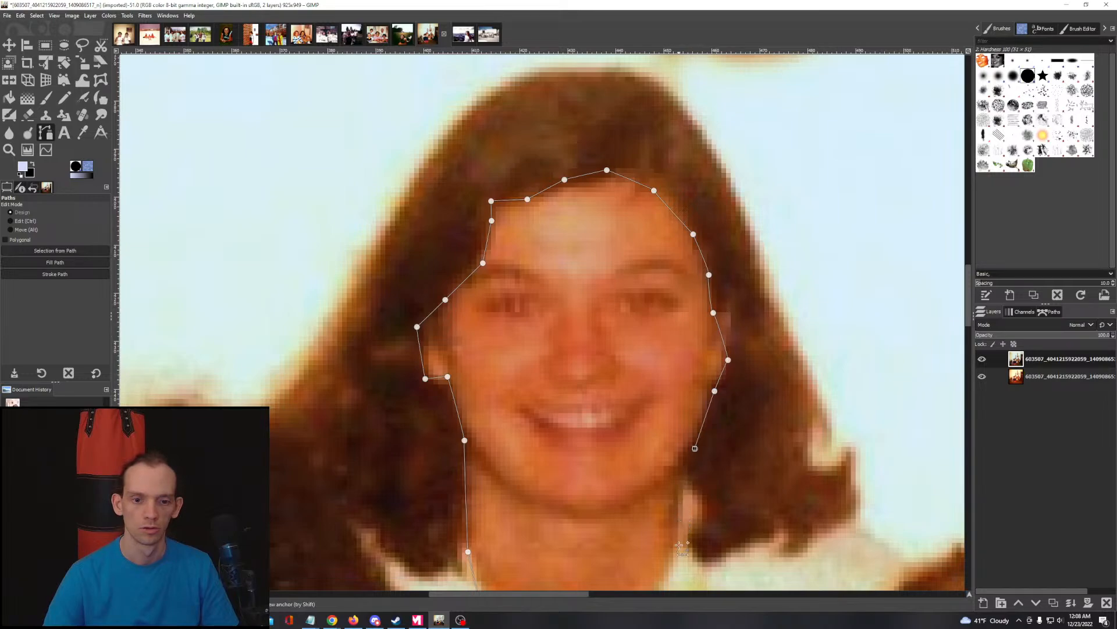
Step: Continue the path down the side of her neck and along the neckline edge, closing it at the V's tip
drag(687, 555, 711, 341)
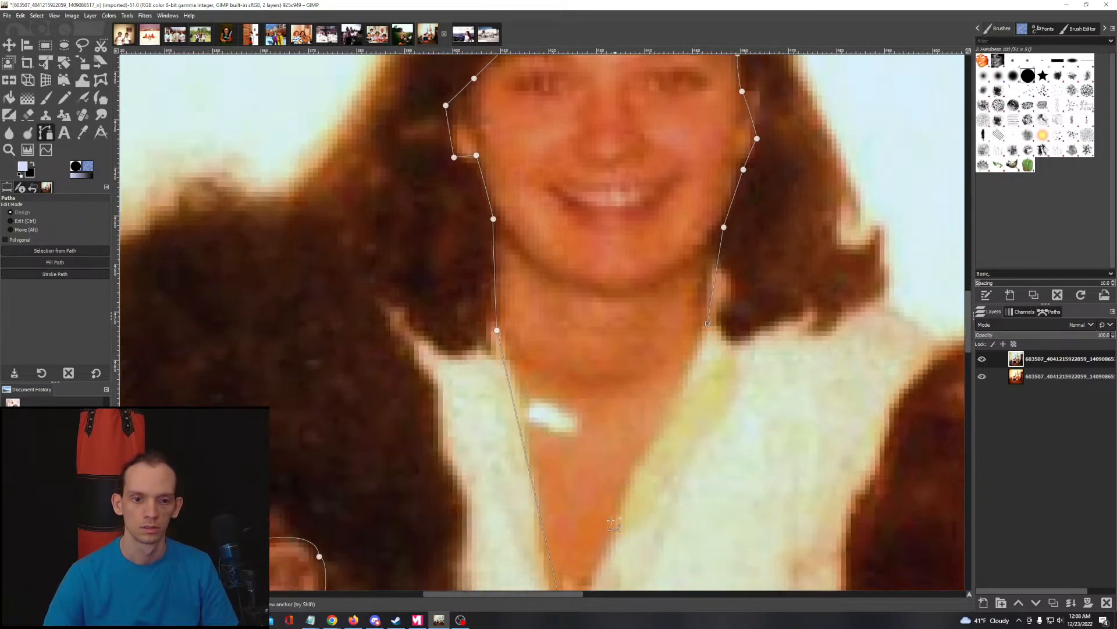
click(592, 577)
drag(625, 556, 678, 425)
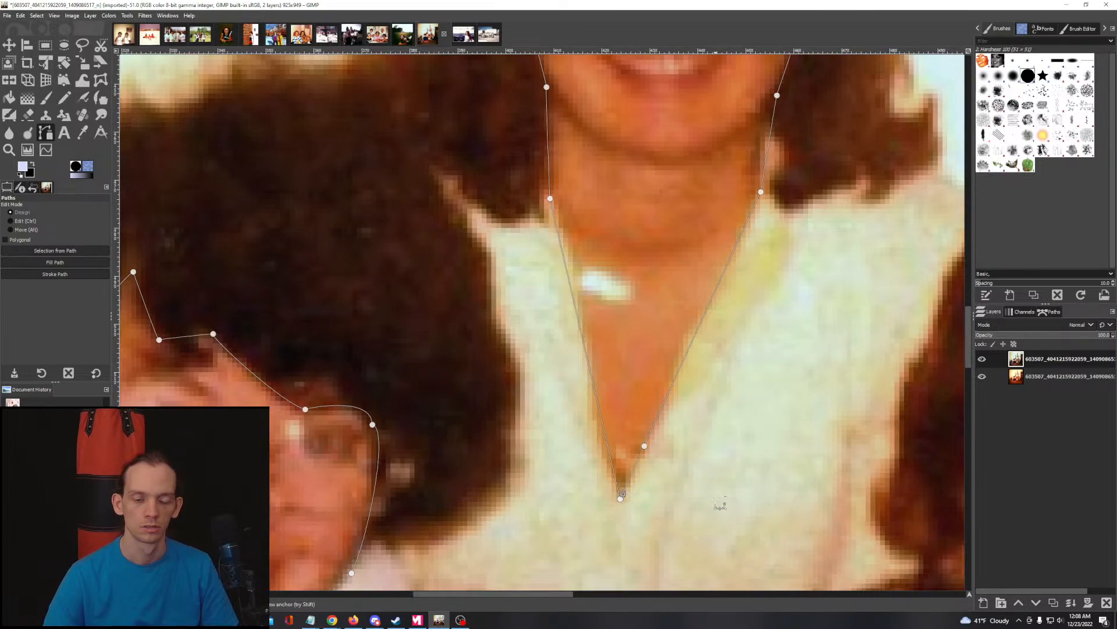
drag(720, 503, 347, 294)
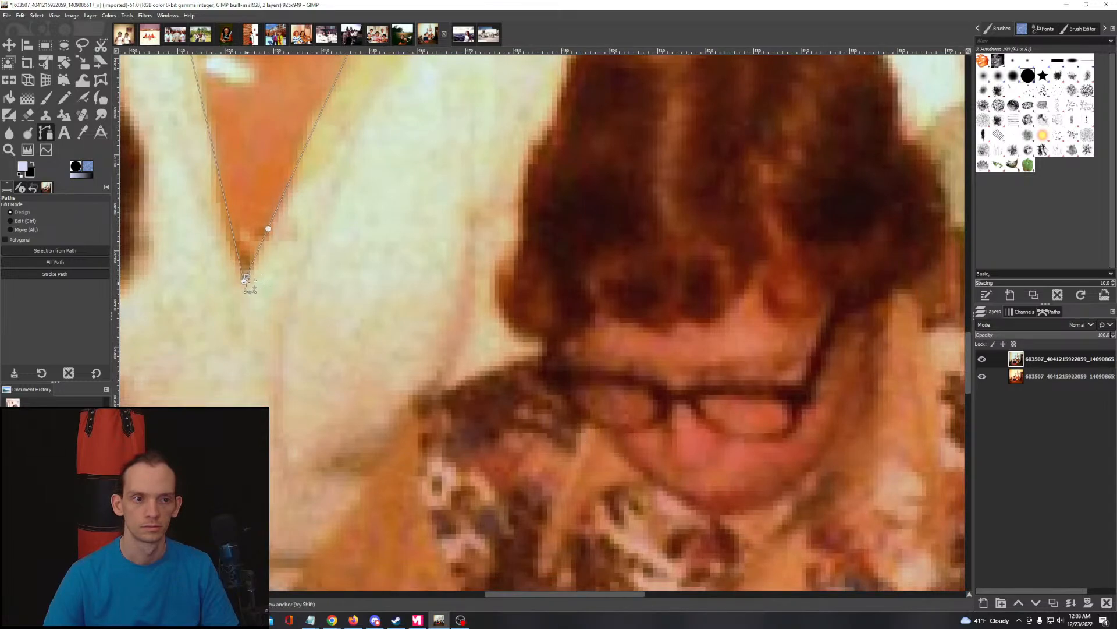
click(255, 261)
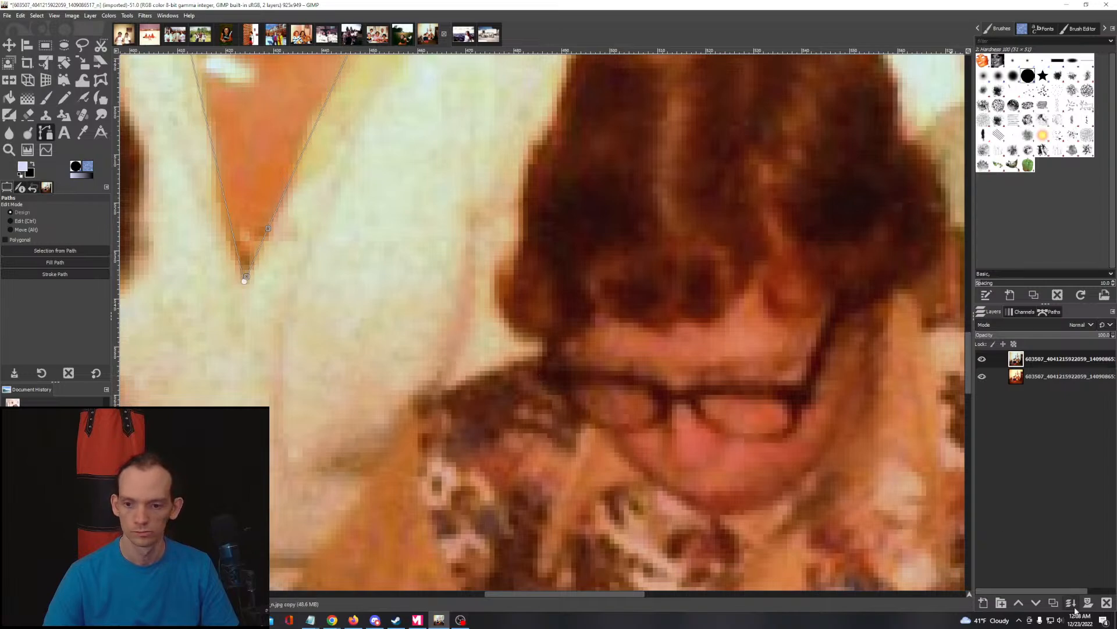
Step: Convert the face path into a selection covering both outlined women
click(1053, 312)
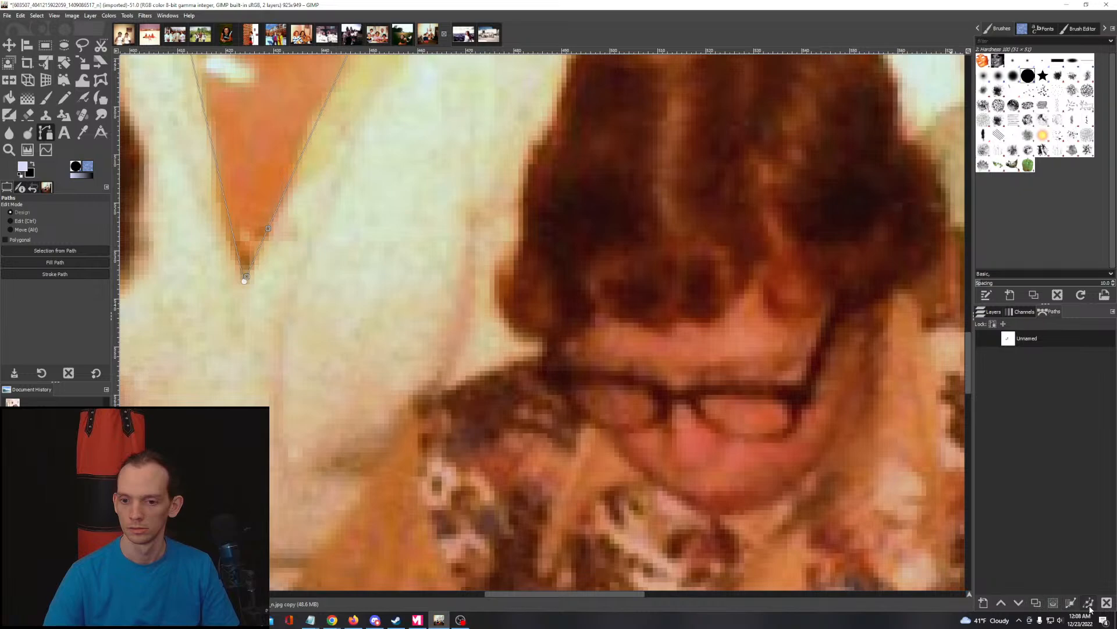
click(1052, 604)
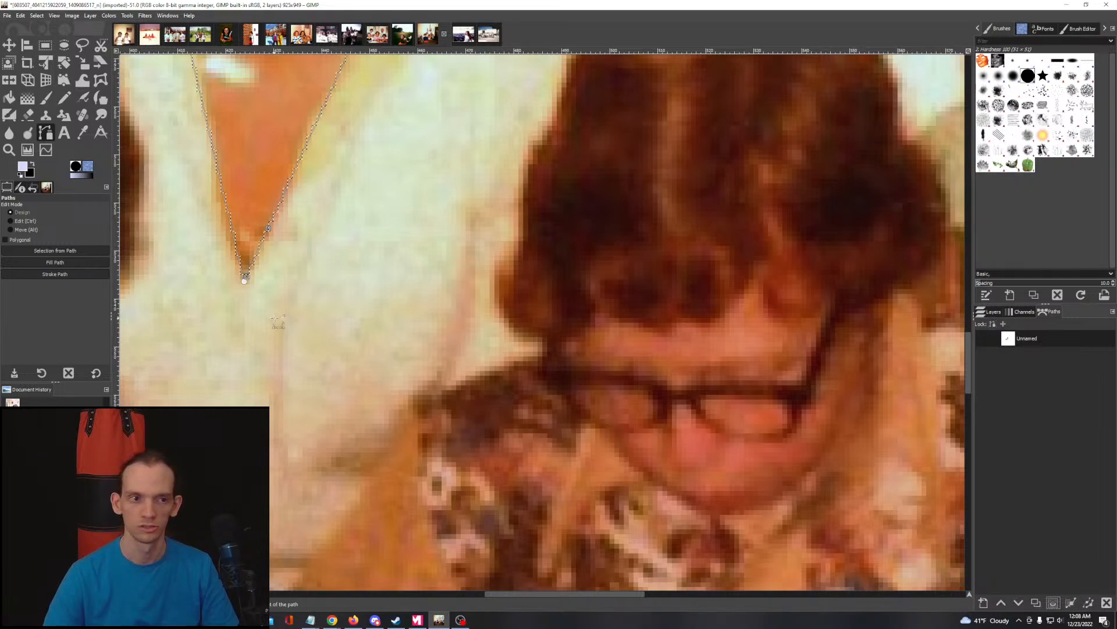
scroll(275, 319, down, 2)
drag(295, 299, 638, 410)
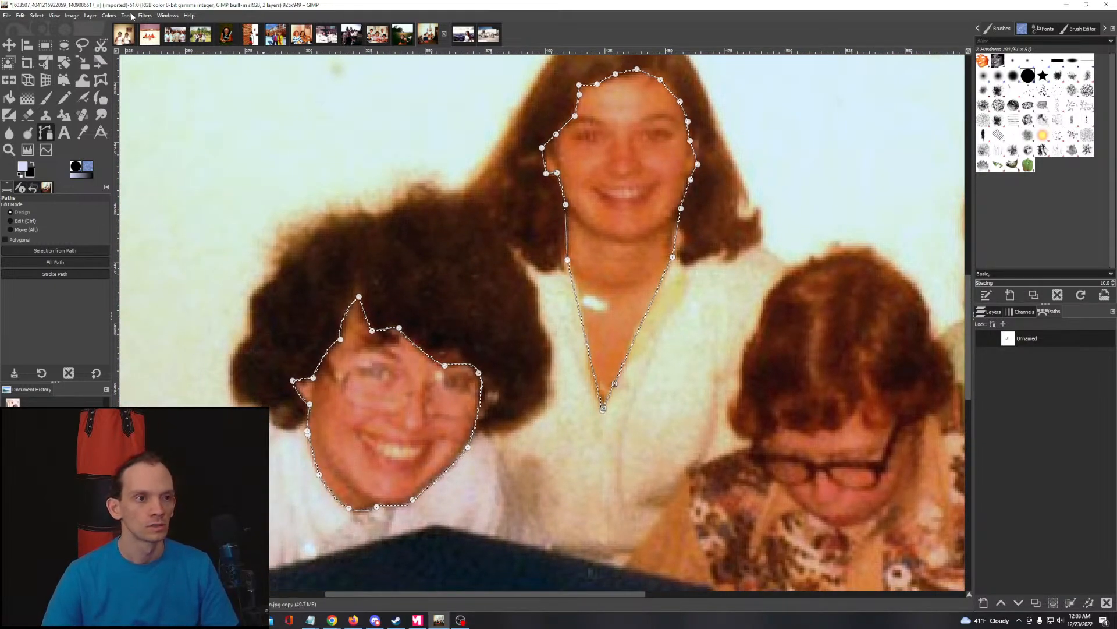
Step: Open Curves for the selected faces and reduce red by moving the black point to input 20 and slightly lowering the white point
click(111, 15)
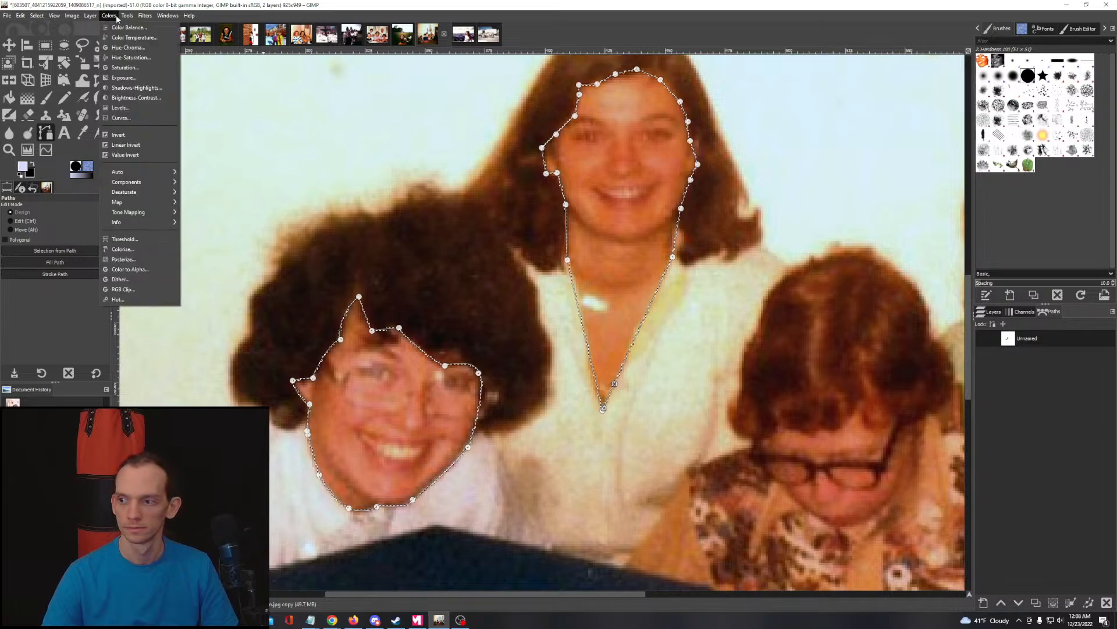
mouse_move(109, 15)
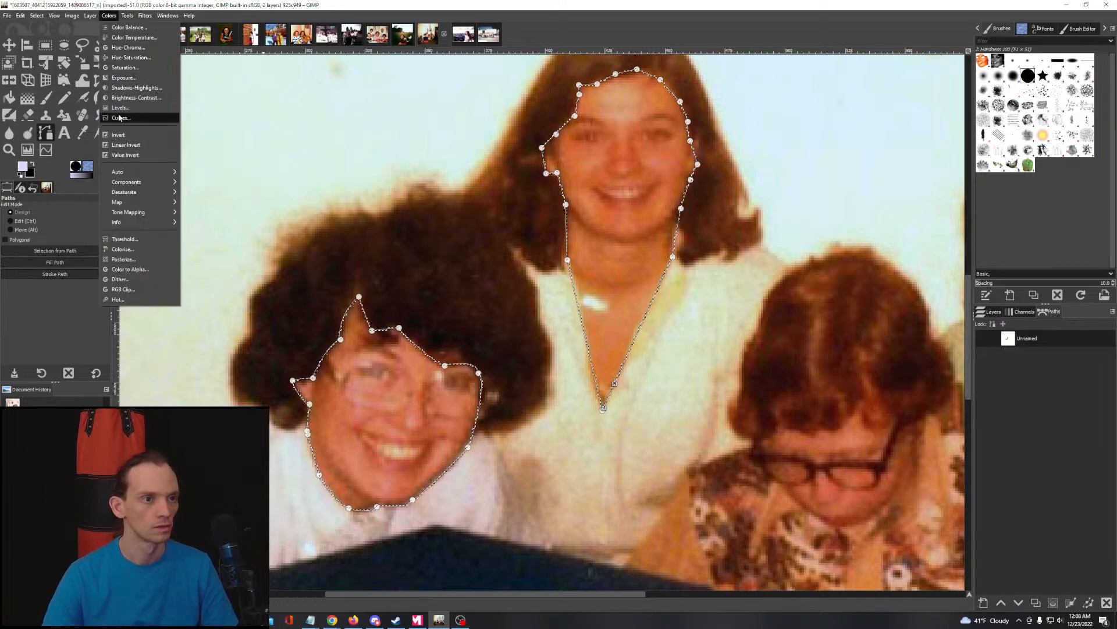
click(120, 118)
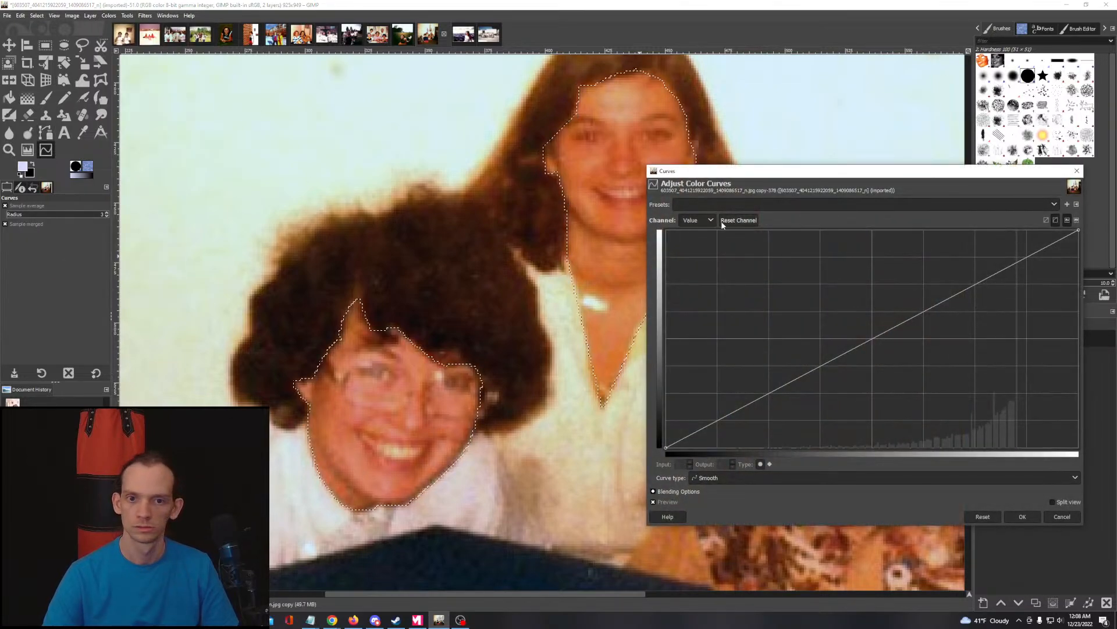
click(703, 219)
click(698, 233)
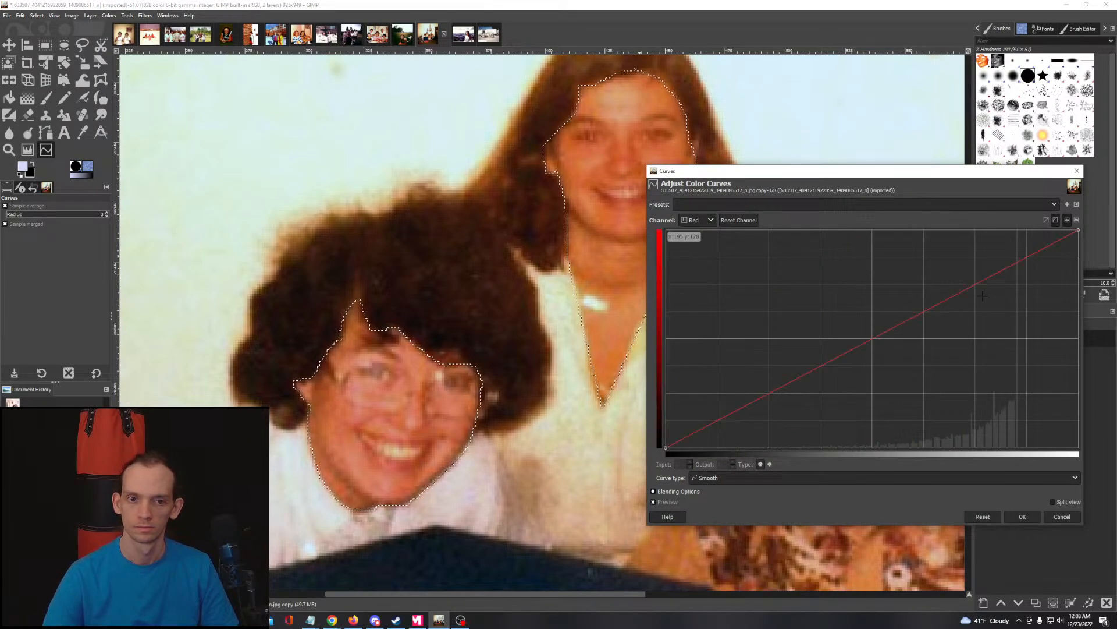
drag(1078, 231, 1066, 256)
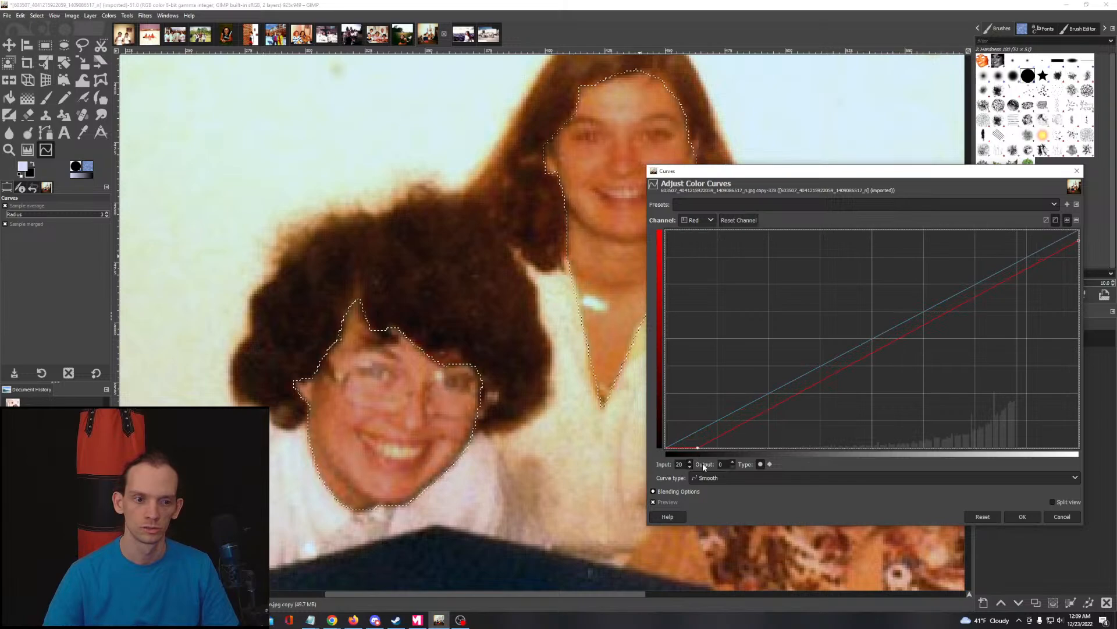
Step: Raise the blue curve's black point to output 6, move its white point to input 239, apply the adjustment and clear the selection
click(701, 217)
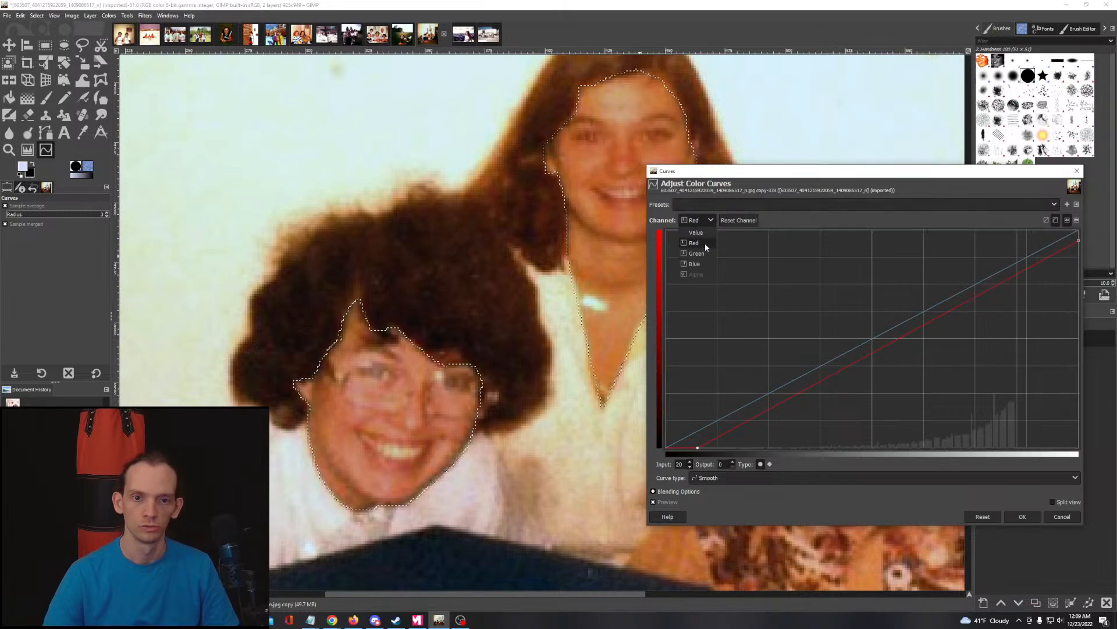
click(696, 263)
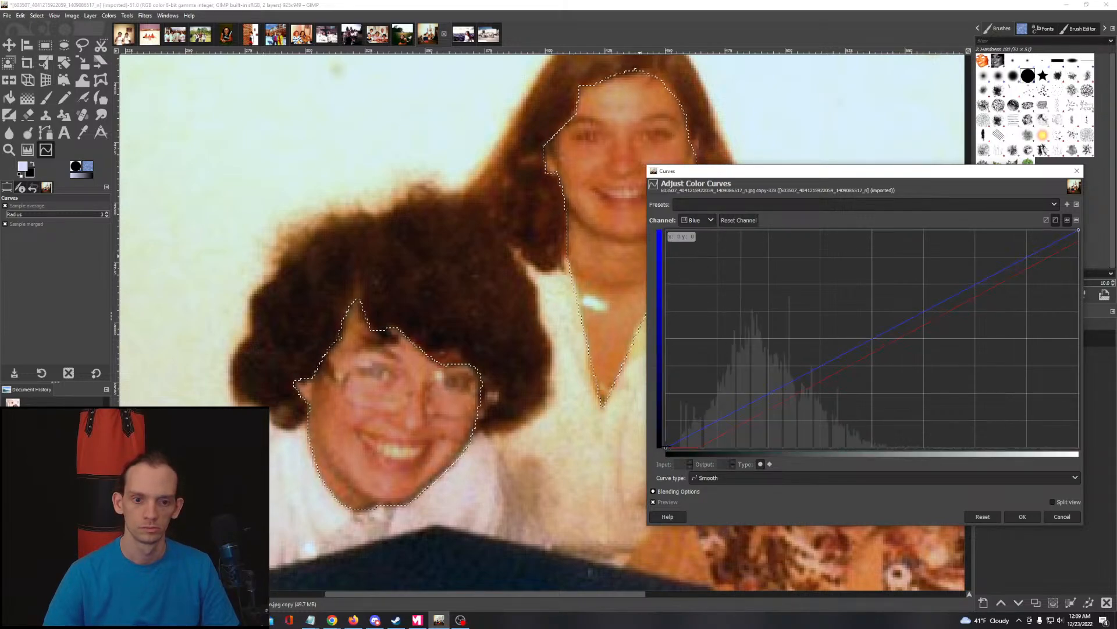
drag(665, 447, 666, 434)
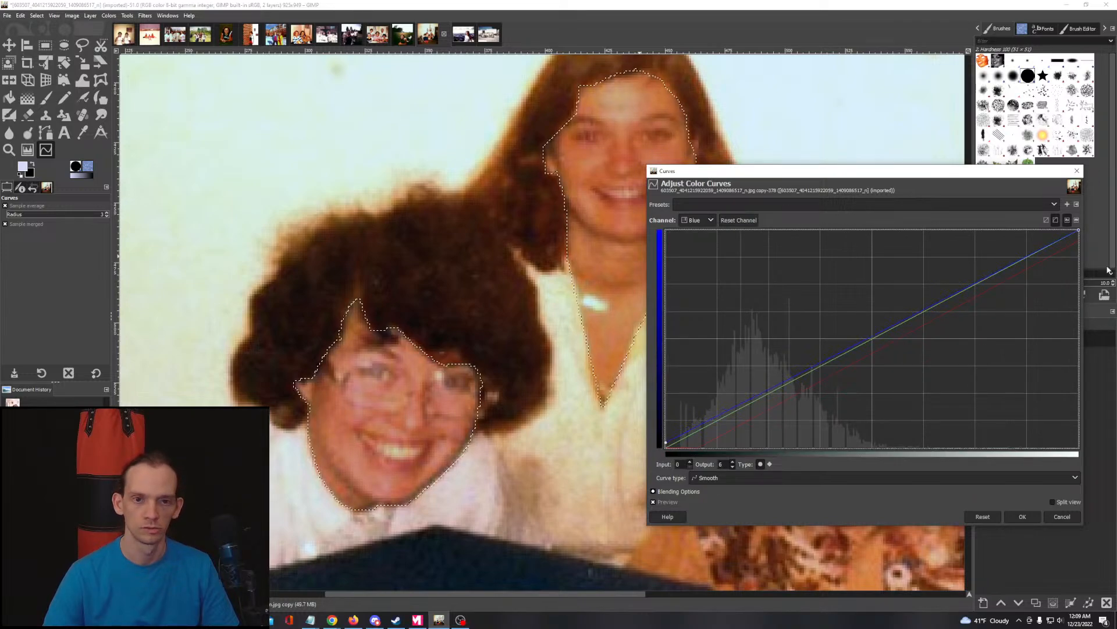
drag(1078, 232, 1052, 230)
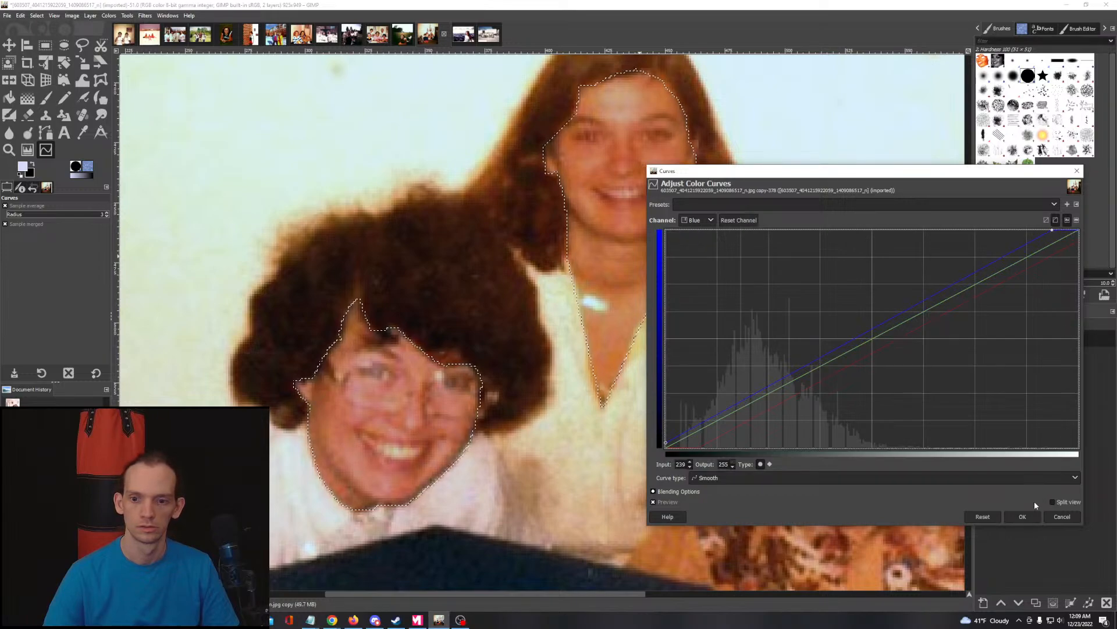
click(1023, 516)
key(ctrl+shift+a)
Step: Start a new path at the turtleneck collar below the chin of the woman in the dark jacket
scroll(808, 351, down, 3)
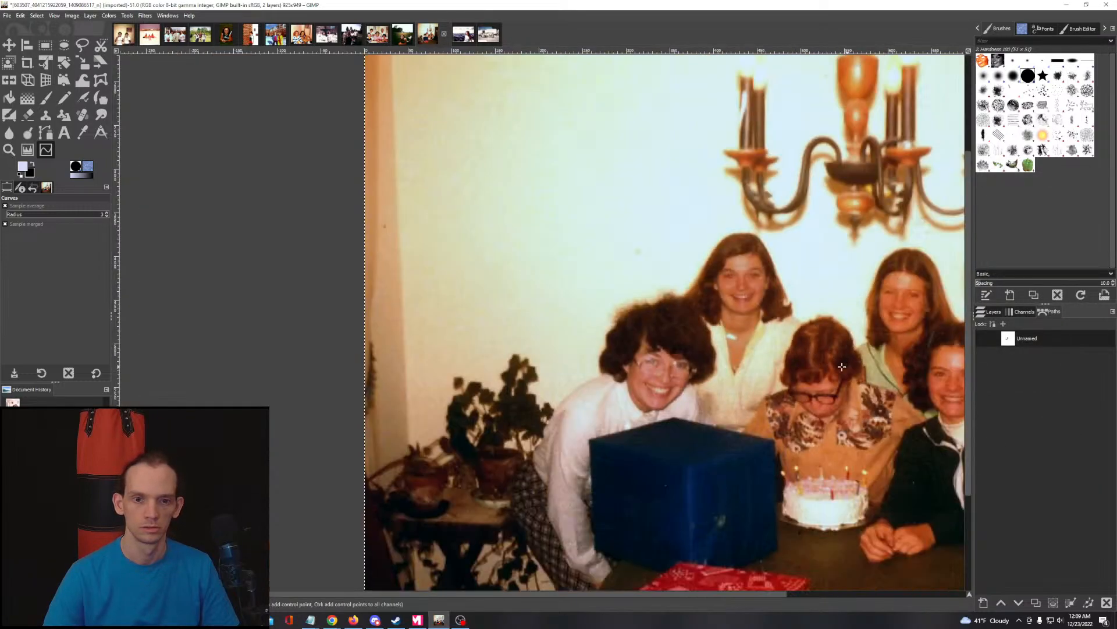
drag(828, 414, 591, 416)
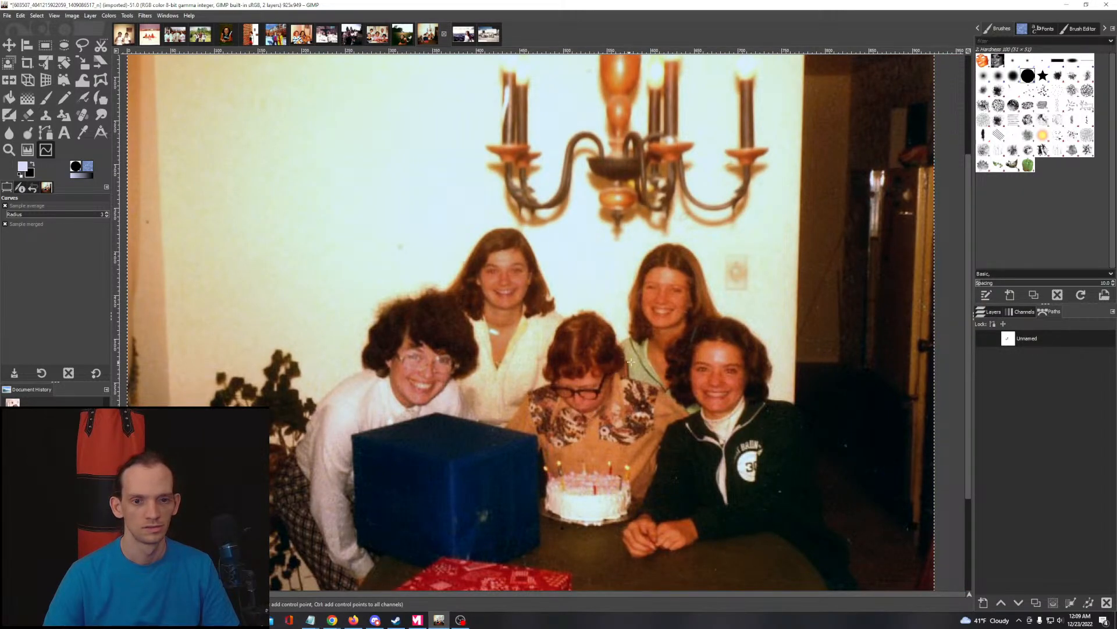
scroll(713, 366, up, 1)
scroll(713, 367, up, 1)
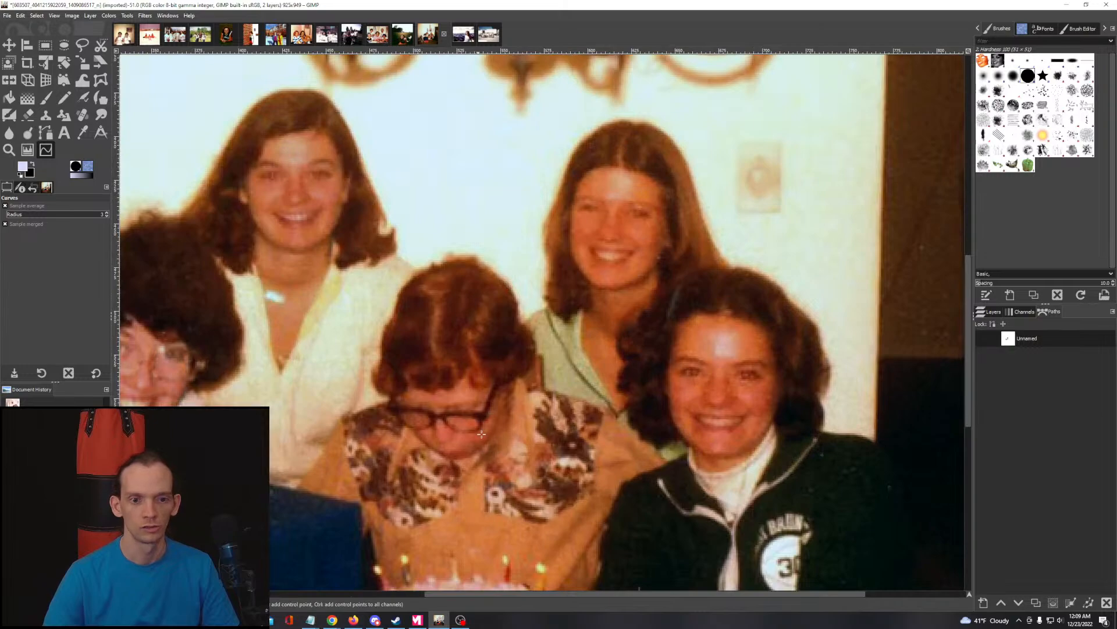
drag(574, 456, 347, 461)
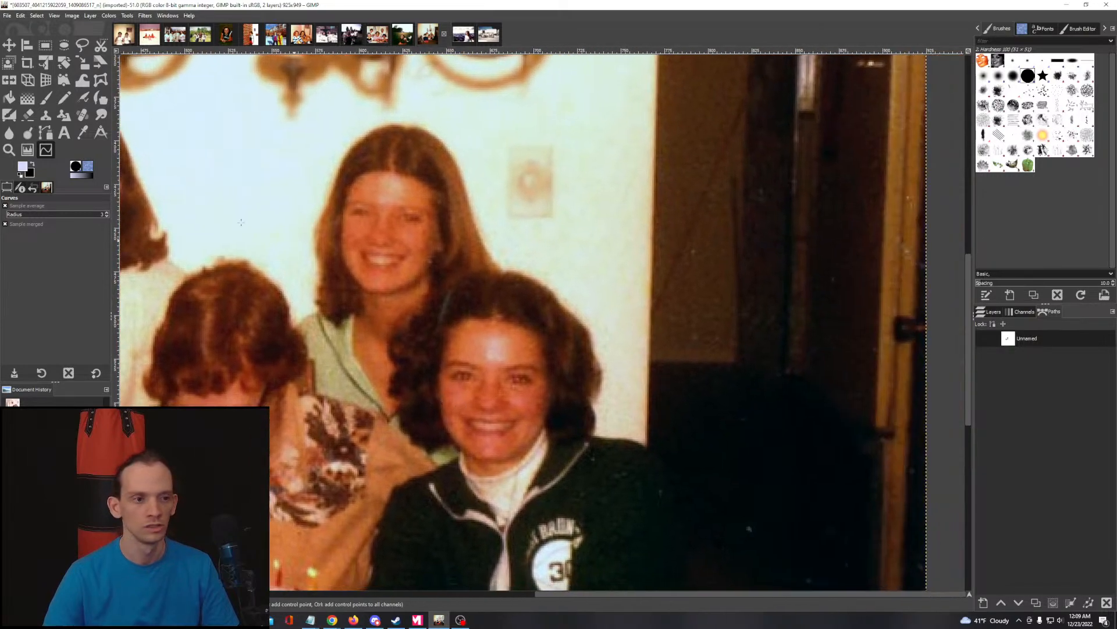
click(46, 133)
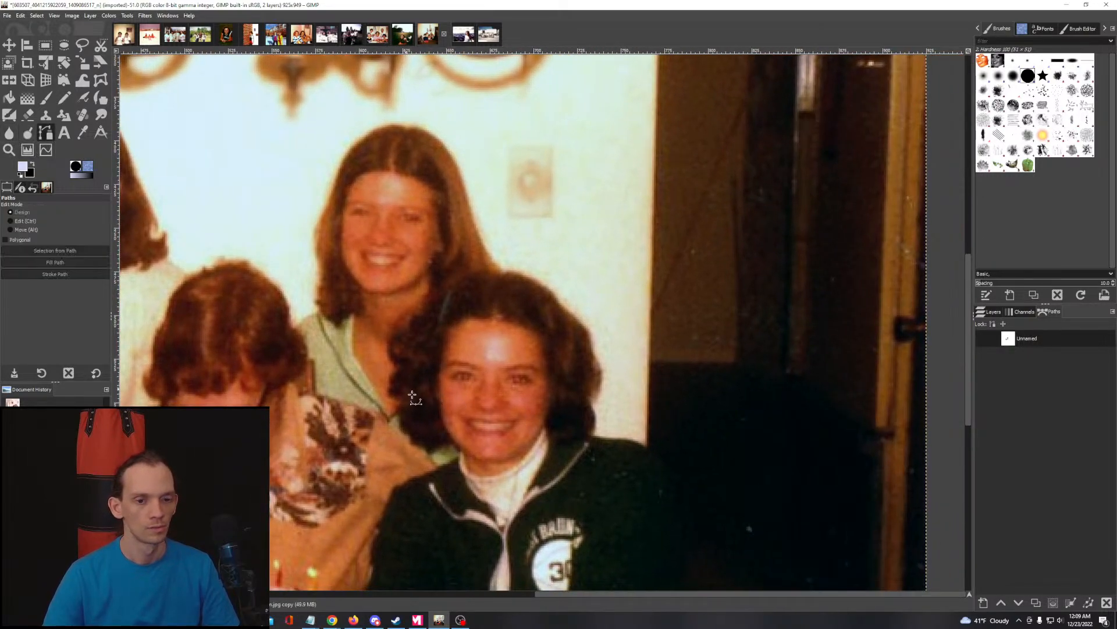
scroll(469, 441, up, 1)
click(472, 488)
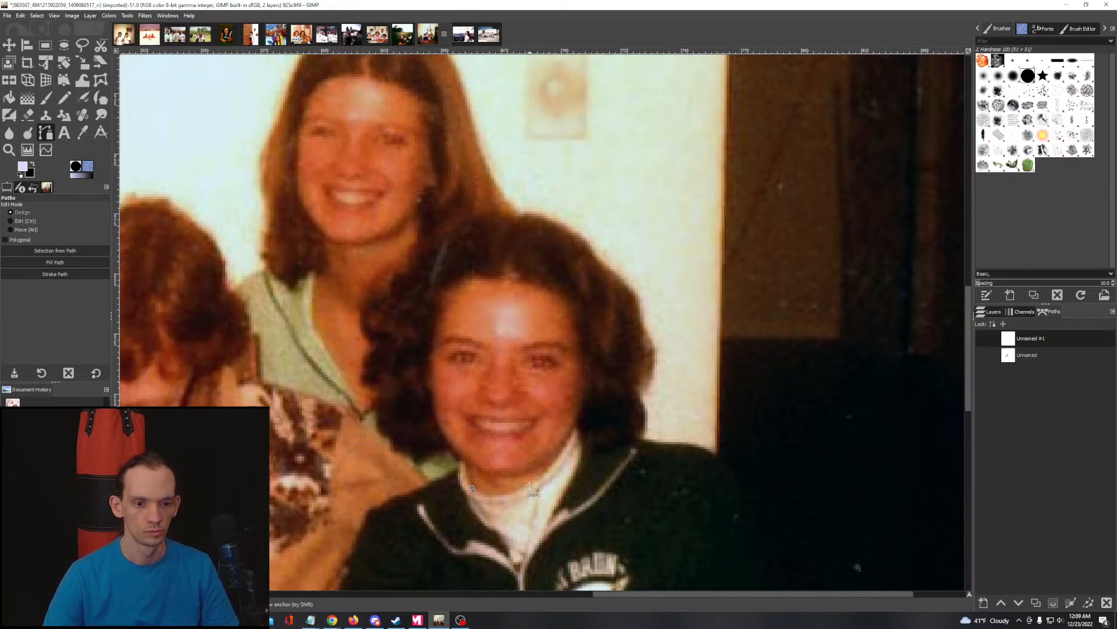
Step: Try to bend the path segment along her turtleneck collar and extend it toward the jaw
drag(504, 493, 501, 496)
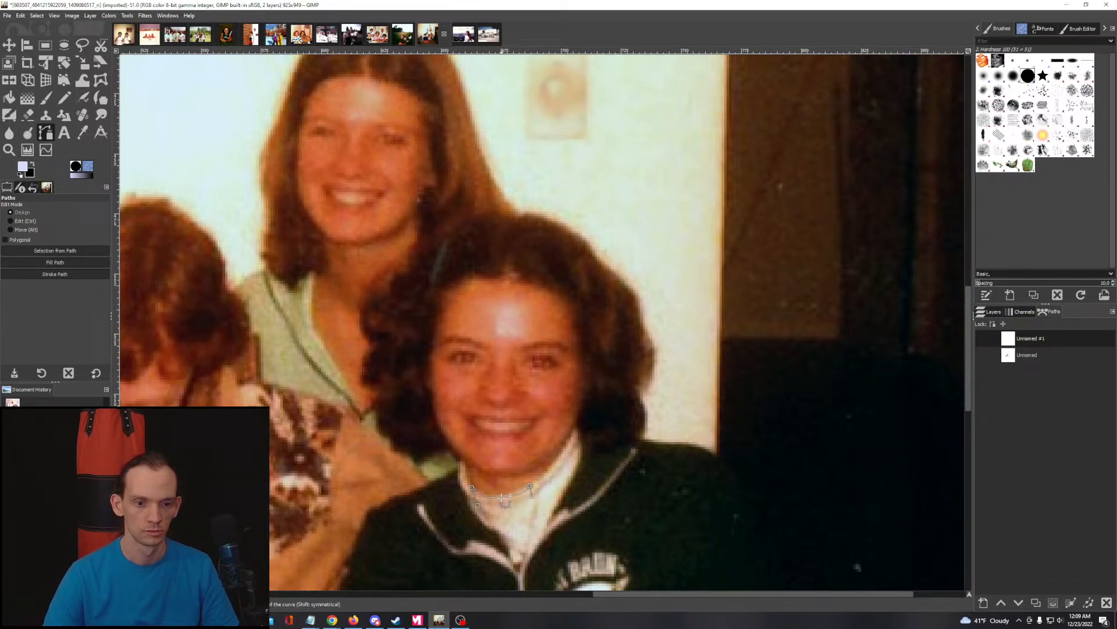
click(16, 213)
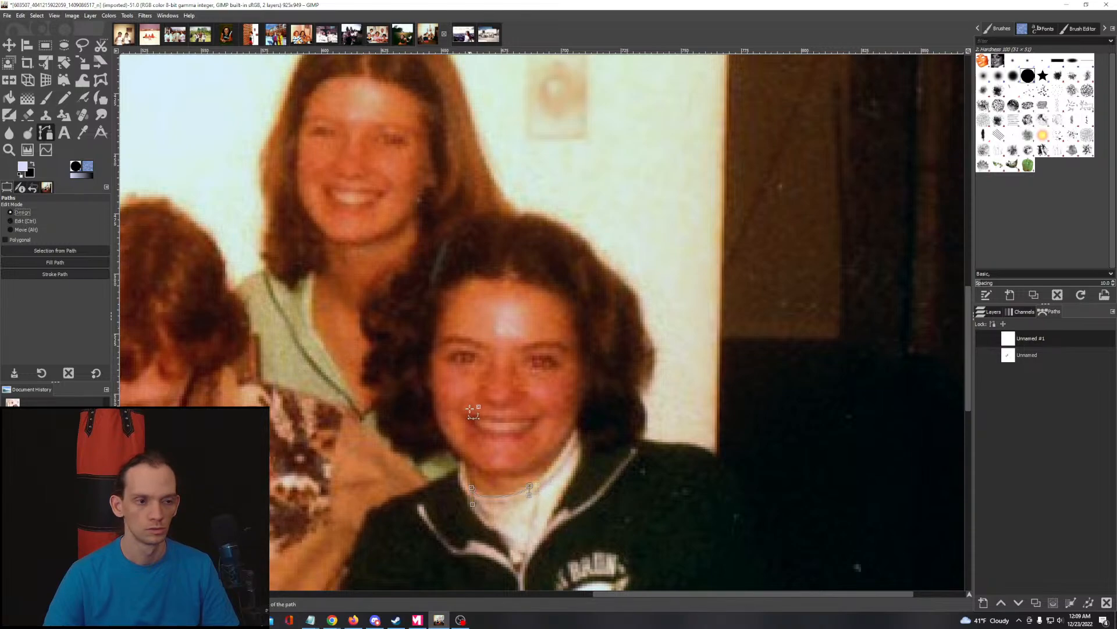
mouse_move(531, 486)
mouse_down()
mouse_move(534, 477)
mouse_move(525, 486)
mouse_up()
click(548, 474)
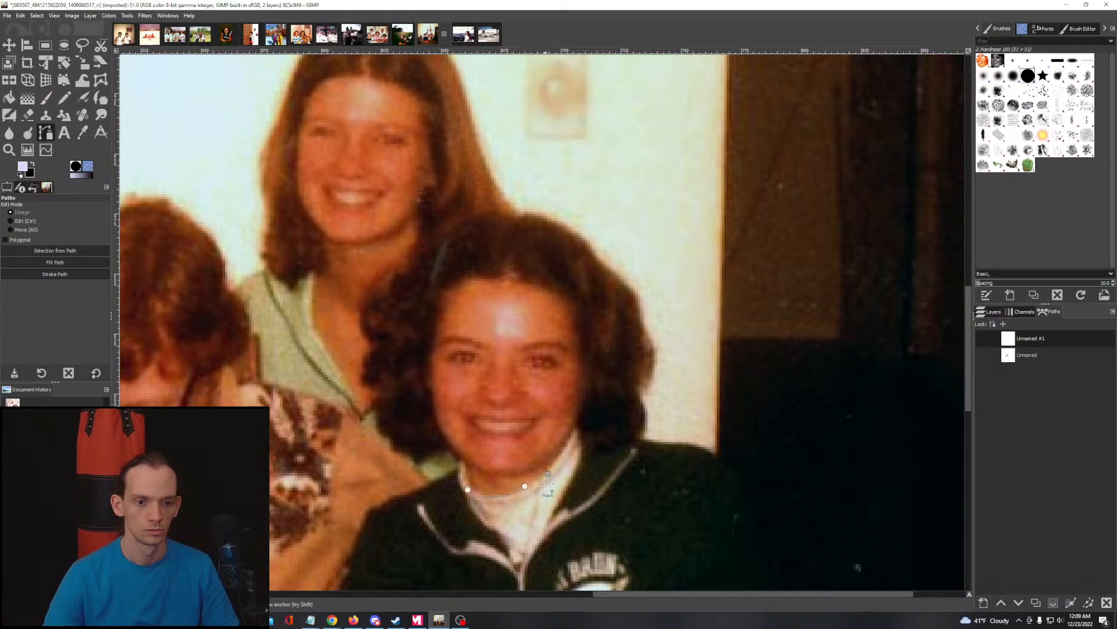
key(ctrl)
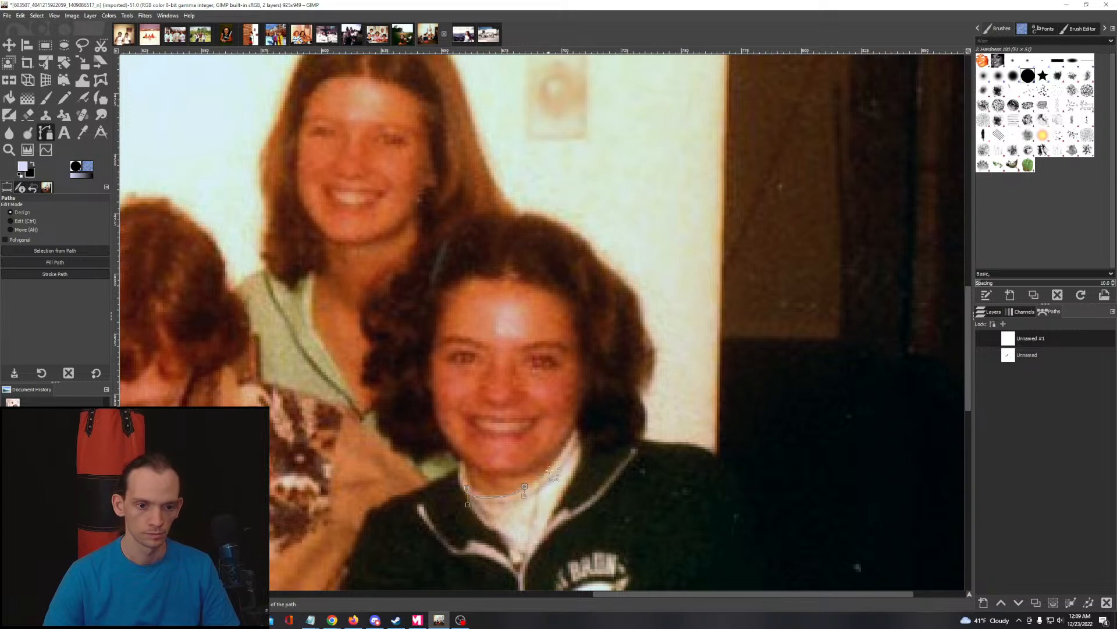
key(ctrl)
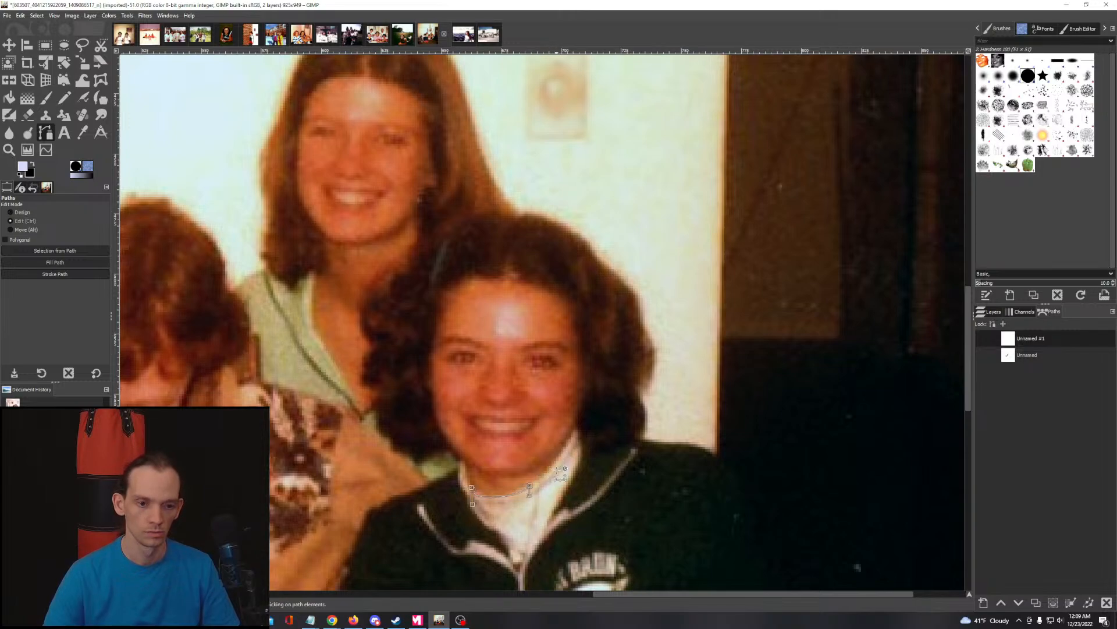
Step: Extend the path up her jaw and cheek to the temple, across the forehead and down to the opposite jaw
click(582, 409)
click(572, 306)
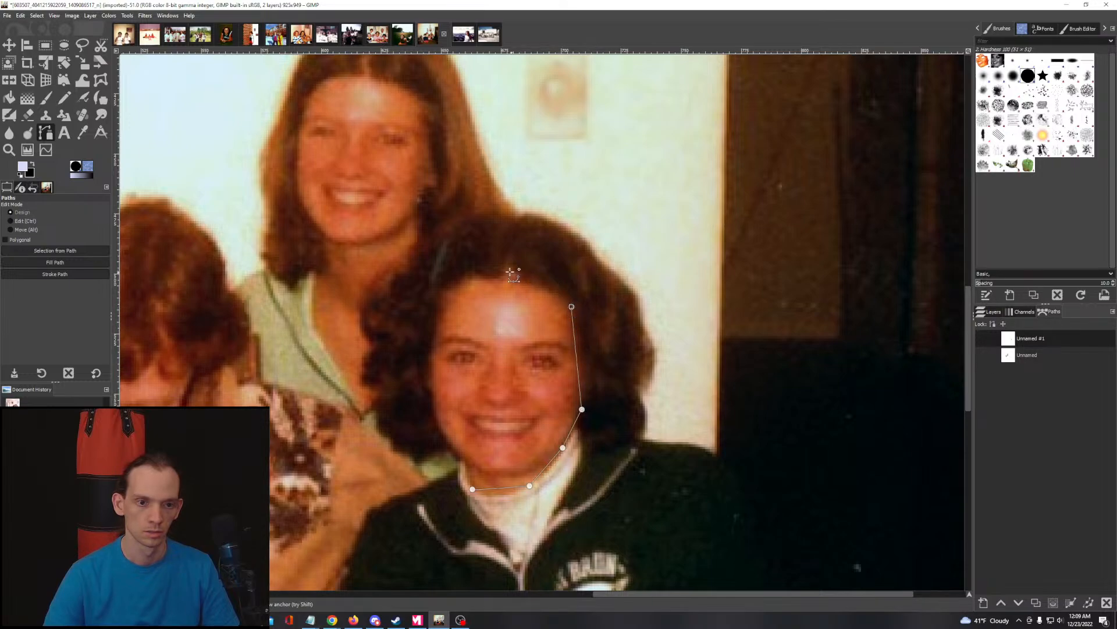
click(446, 290)
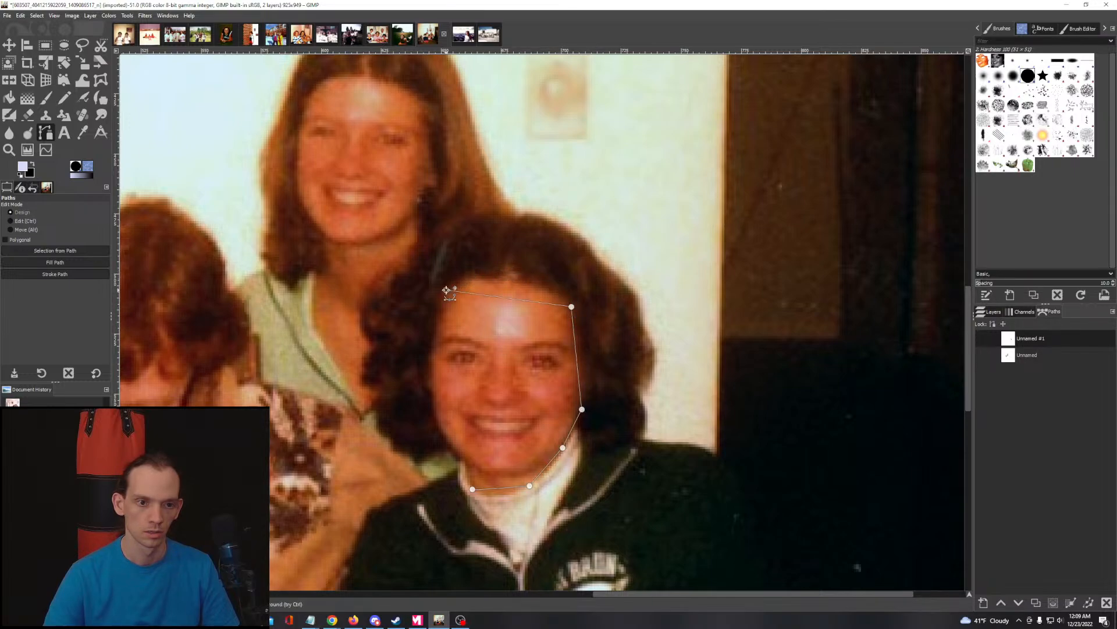
click(443, 433)
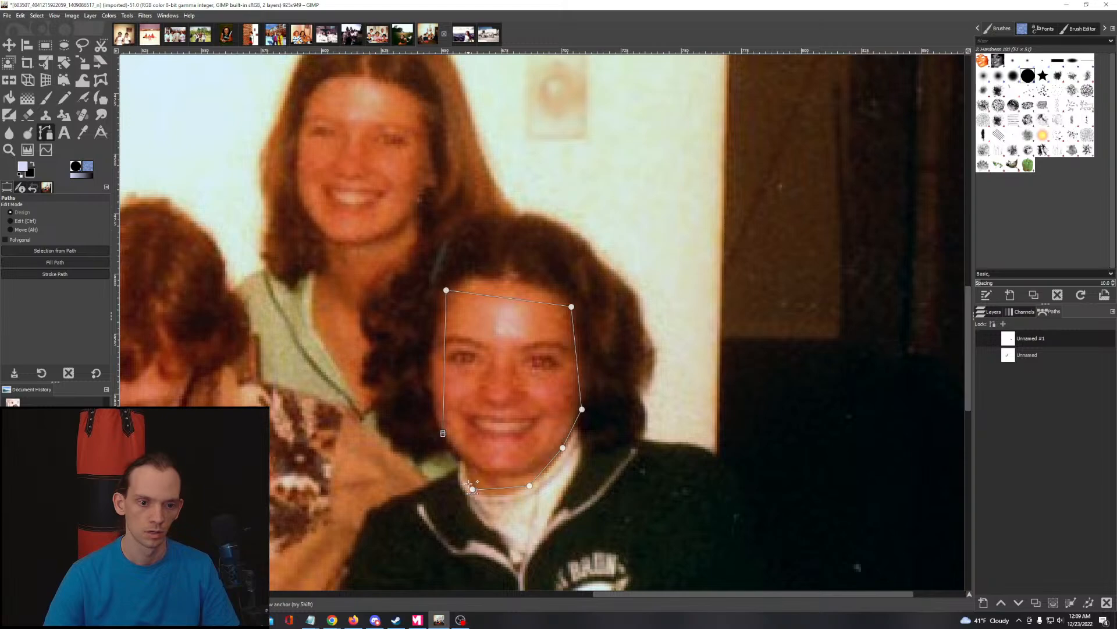
Step: Curve the path segments along her cheek and over the forehead to follow the face outline and hairline
drag(444, 353, 431, 351)
drag(421, 291, 425, 311)
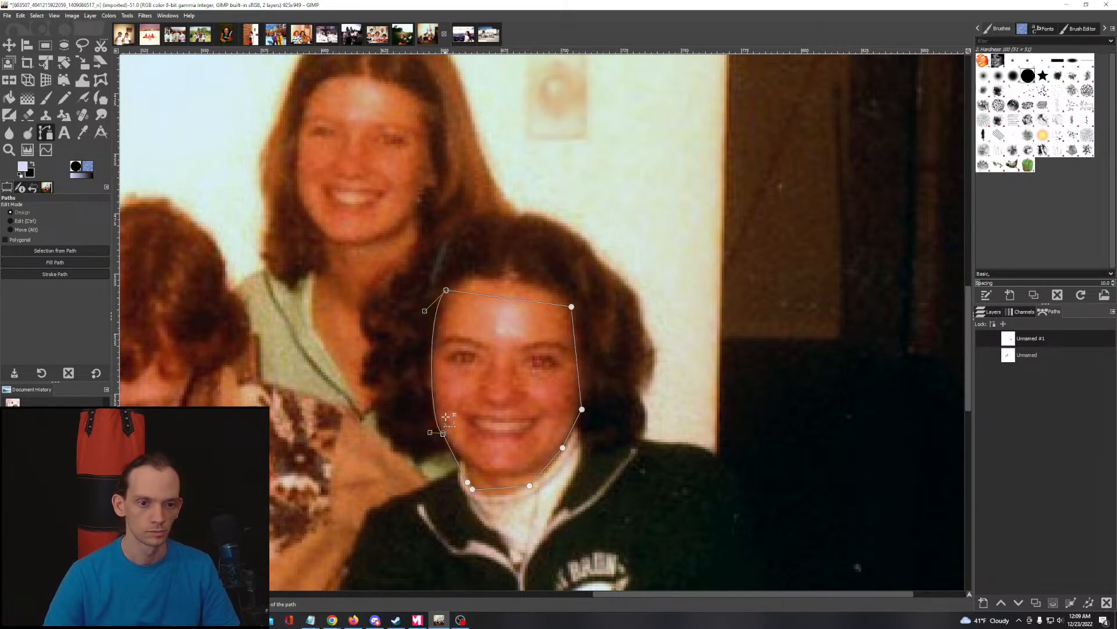
drag(430, 433, 432, 423)
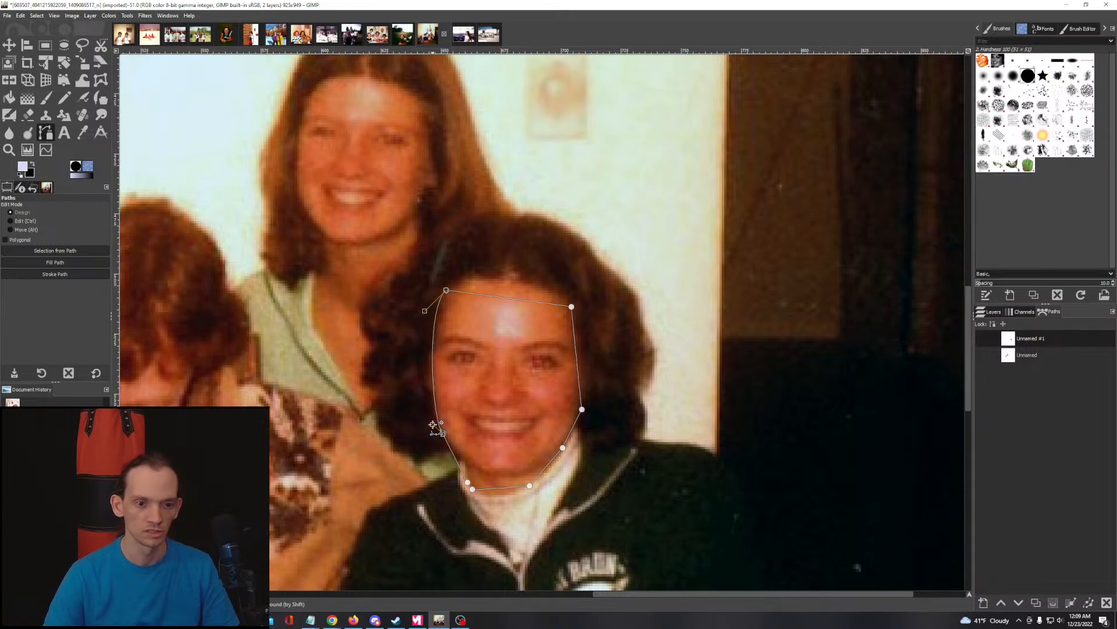
drag(505, 298, 510, 275)
drag(453, 250, 472, 262)
key(ctrl+z)
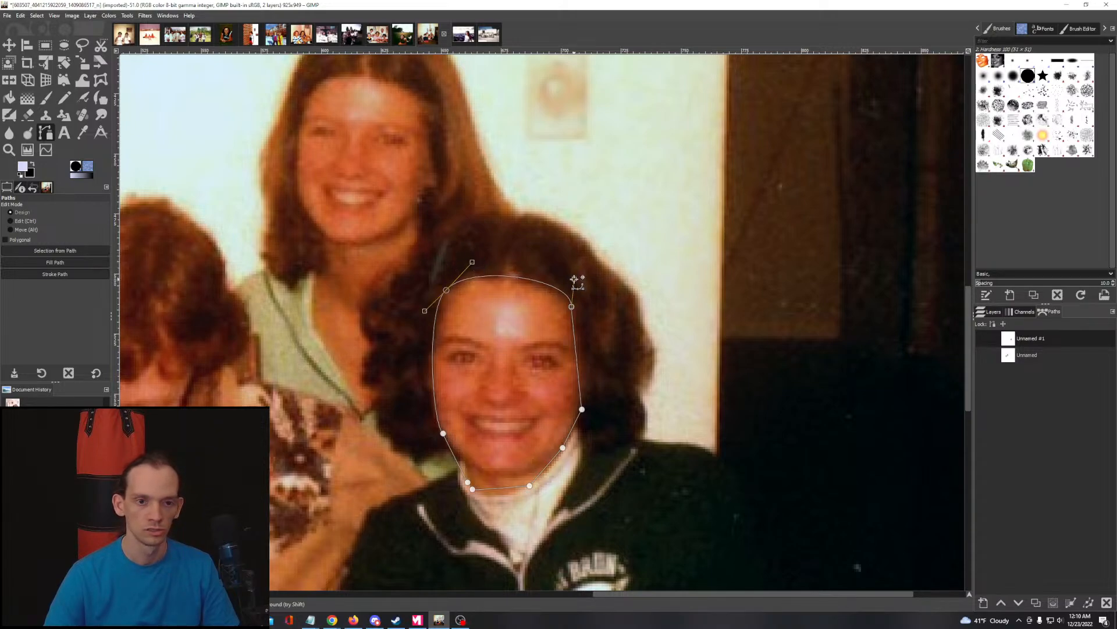
Step: Curve the dark-jacketed woman's face path around the temple and down the cheek on the photo's right side
drag(574, 280, 556, 279)
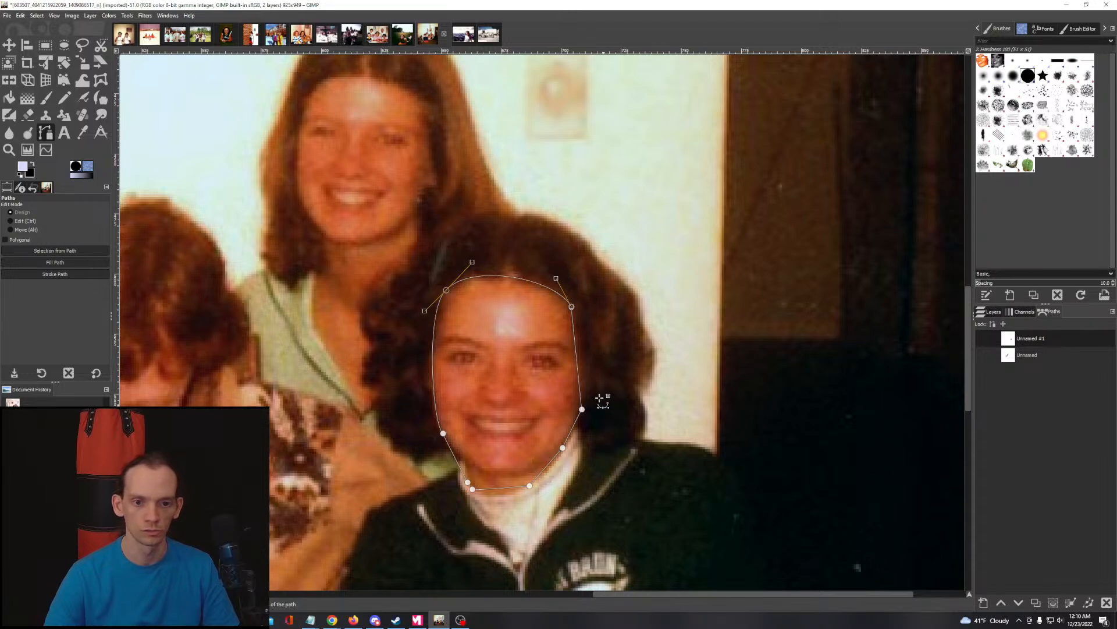
drag(578, 368, 583, 366)
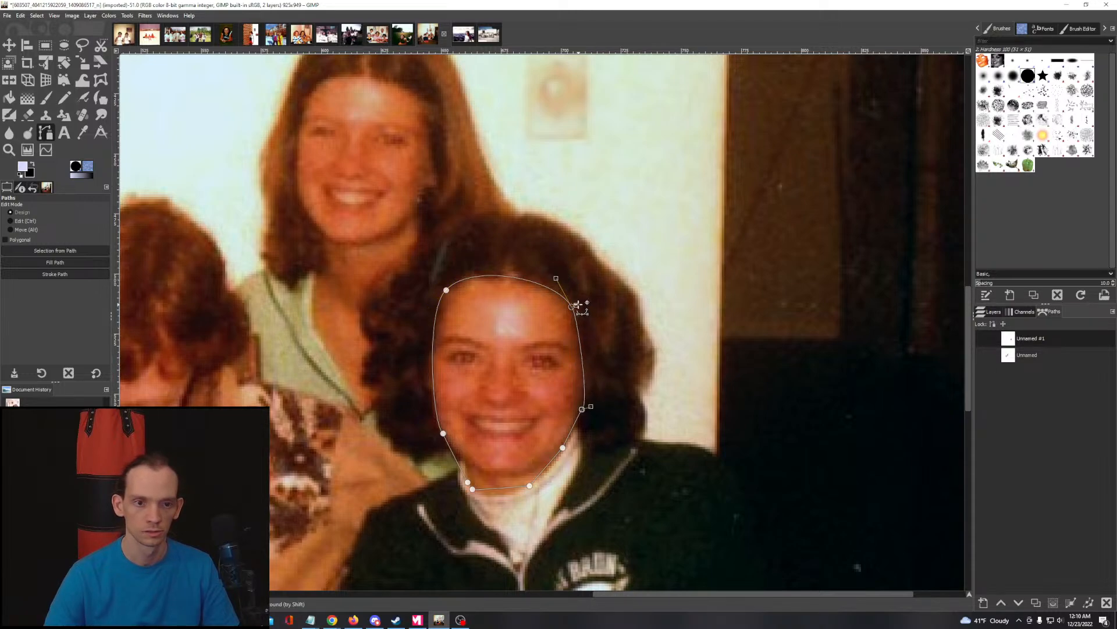
drag(579, 305, 583, 332)
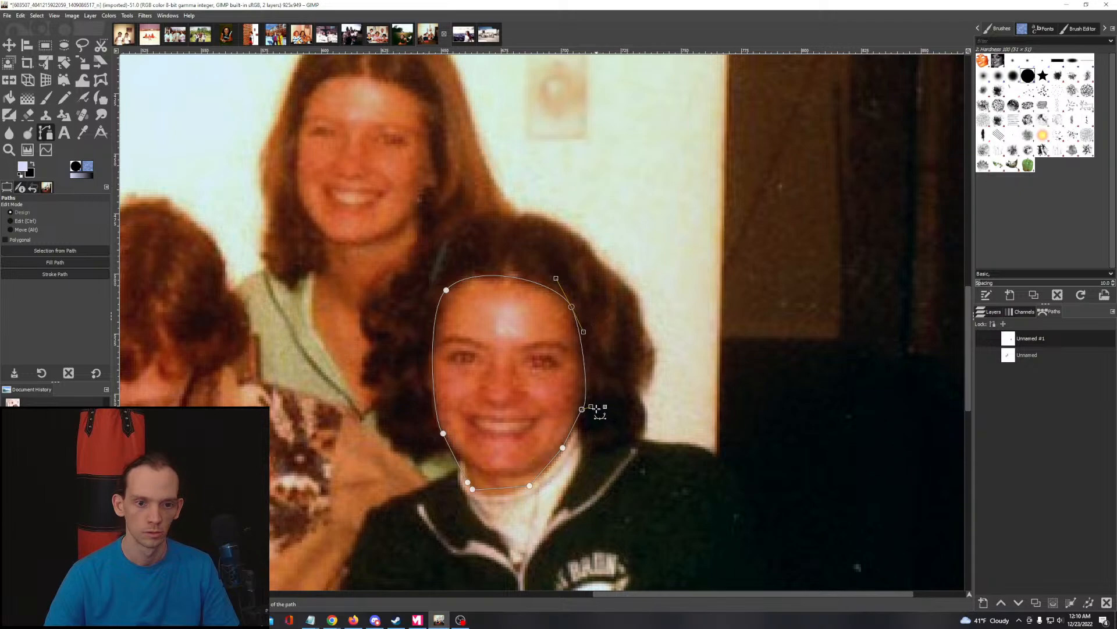
drag(592, 407, 582, 389)
Step: Fine-tune the temple curve handle so the outline follows the edge between her right-hand cheek and the hair
scroll(582, 391, up, 3)
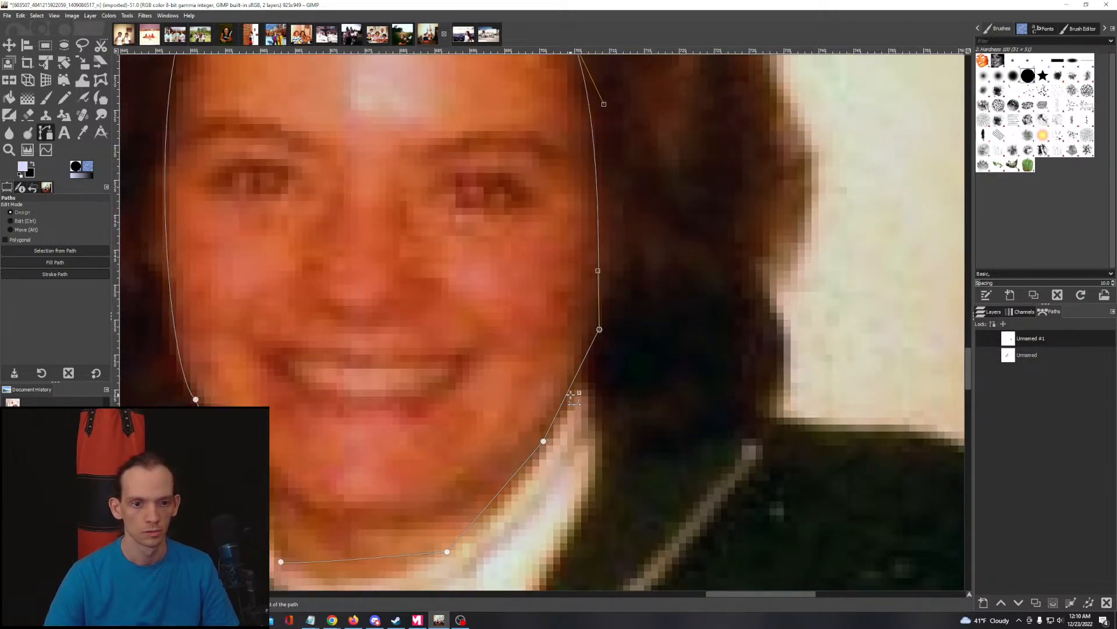
drag(600, 330, 594, 330)
key(ctrl+z)
drag(686, 220, 705, 368)
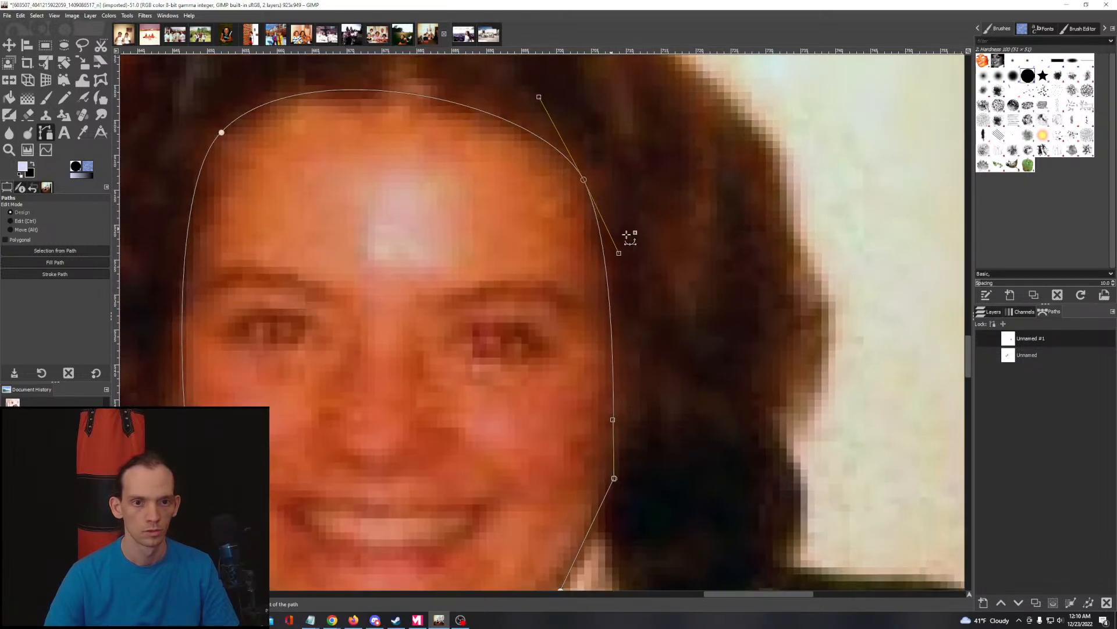
drag(622, 251, 629, 247)
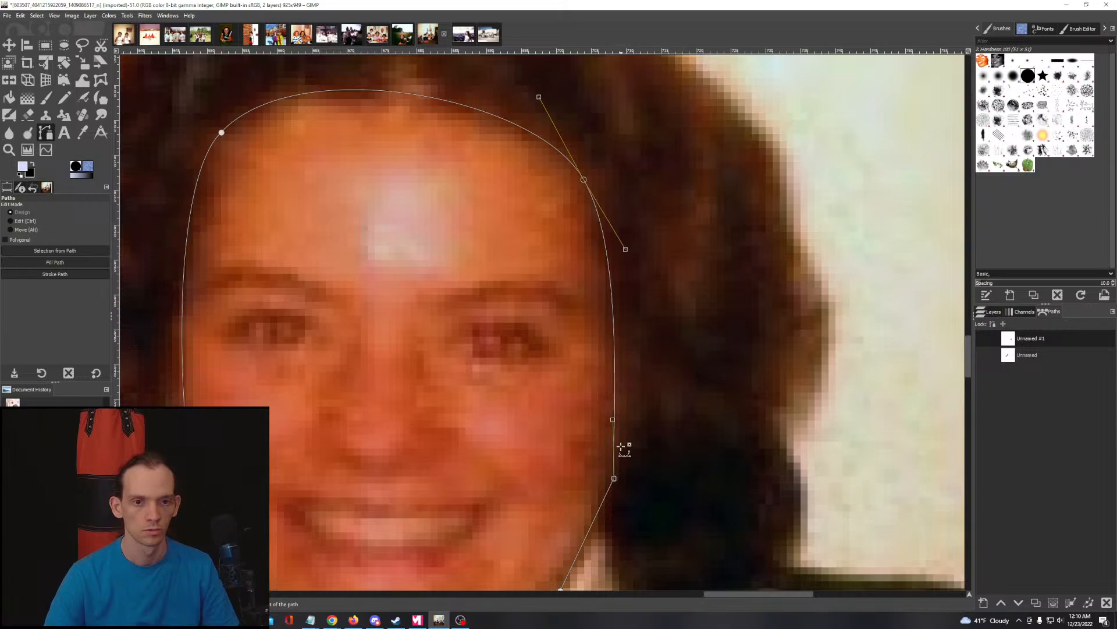
Step: Bend the path segments along her right-hand jaw and under the chin to follow the turtleneck collar
scroll(646, 479, down, 5)
drag(614, 353, 615, 382)
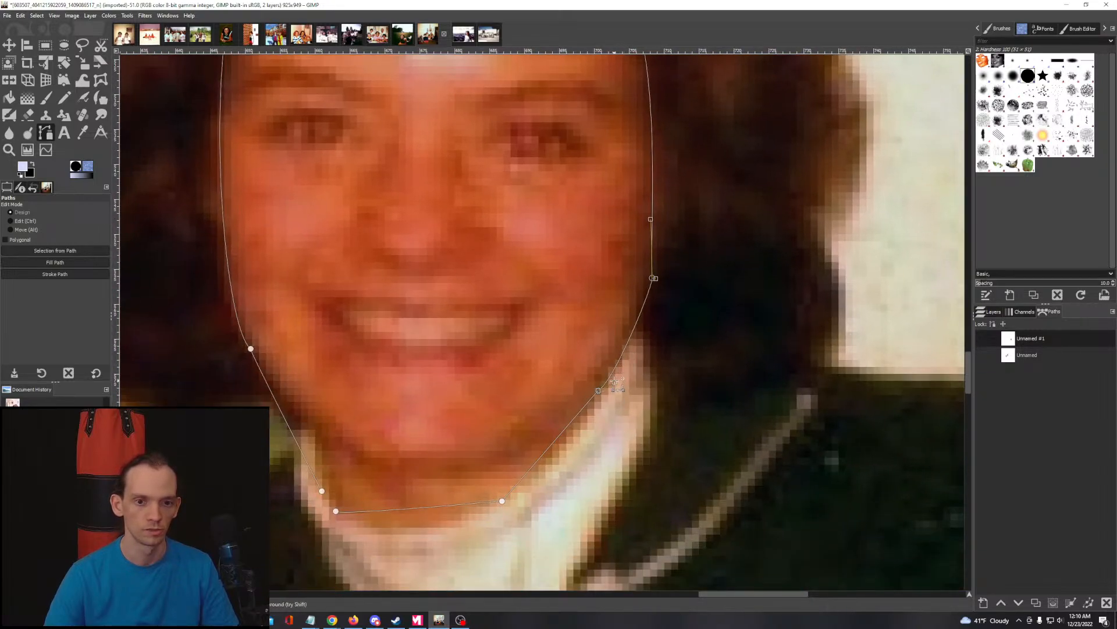
drag(656, 279, 614, 311)
scroll(638, 436, down, 4)
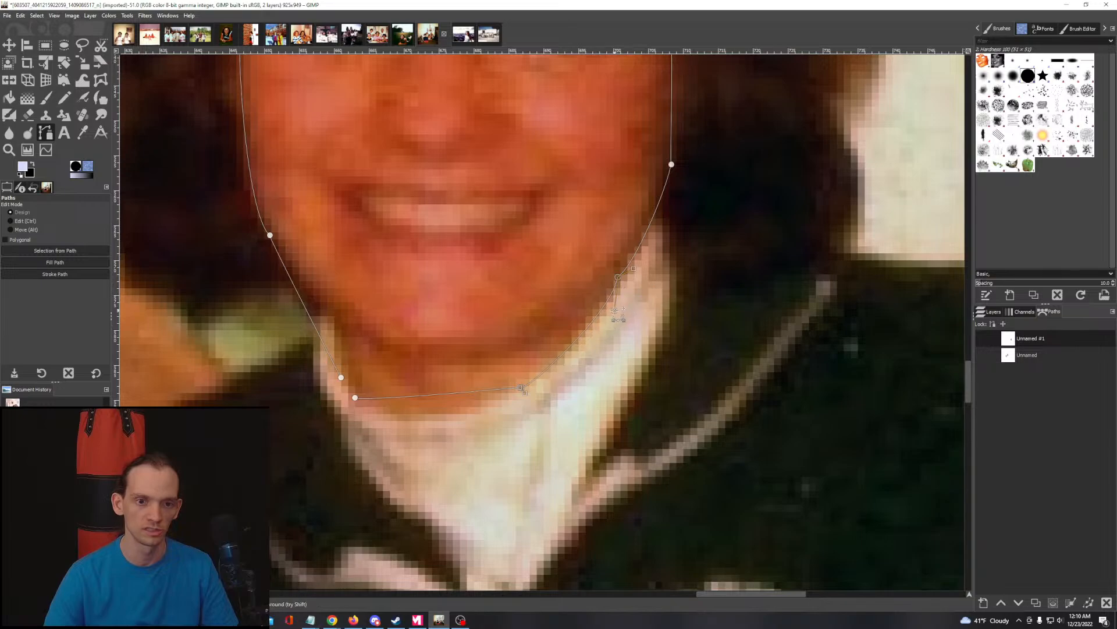
drag(444, 397, 447, 406)
key(ctrl+z)
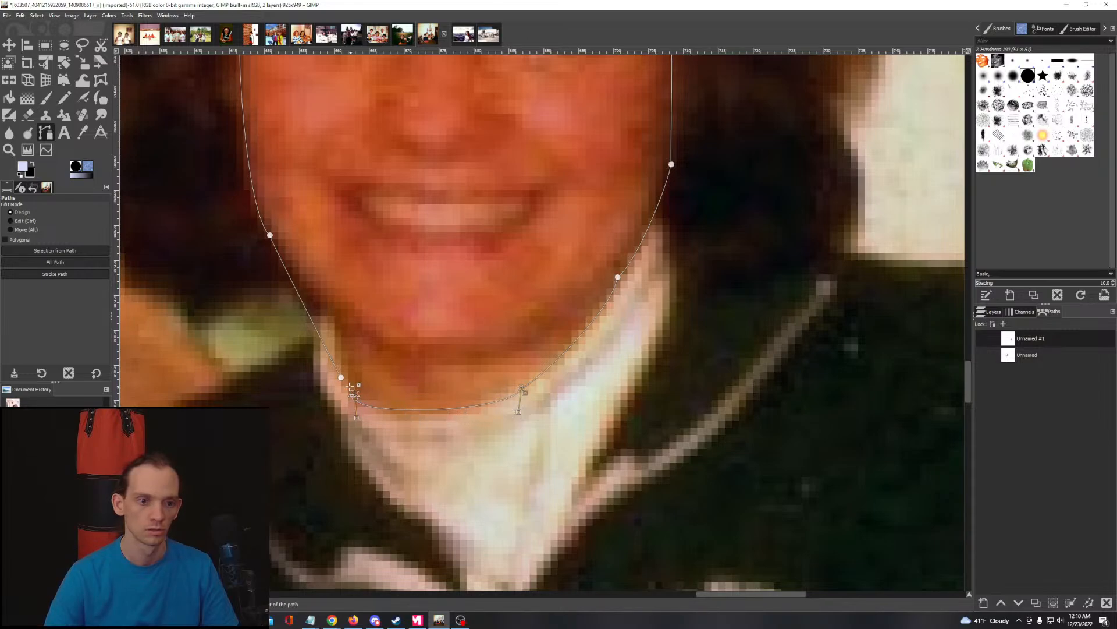
Step: Shape the path from the opposite jaw down to the collar by adjusting the curve handles at the jaw and neck anchors
drag(312, 319, 320, 315)
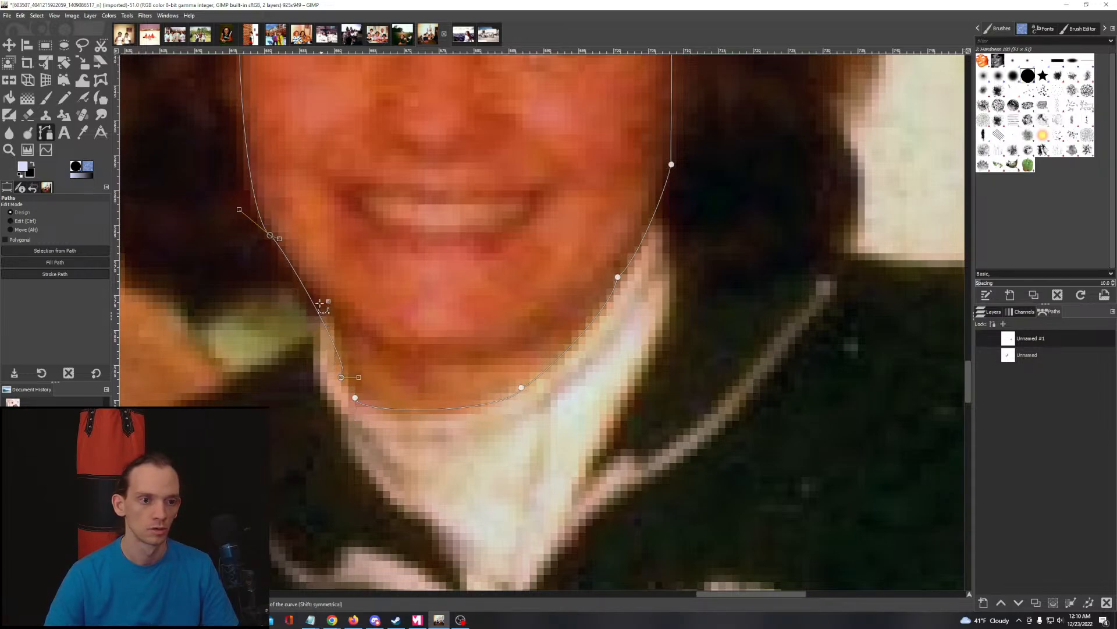
click(285, 241)
key(ctrl+z)
drag(280, 239, 298, 254)
drag(358, 377, 355, 294)
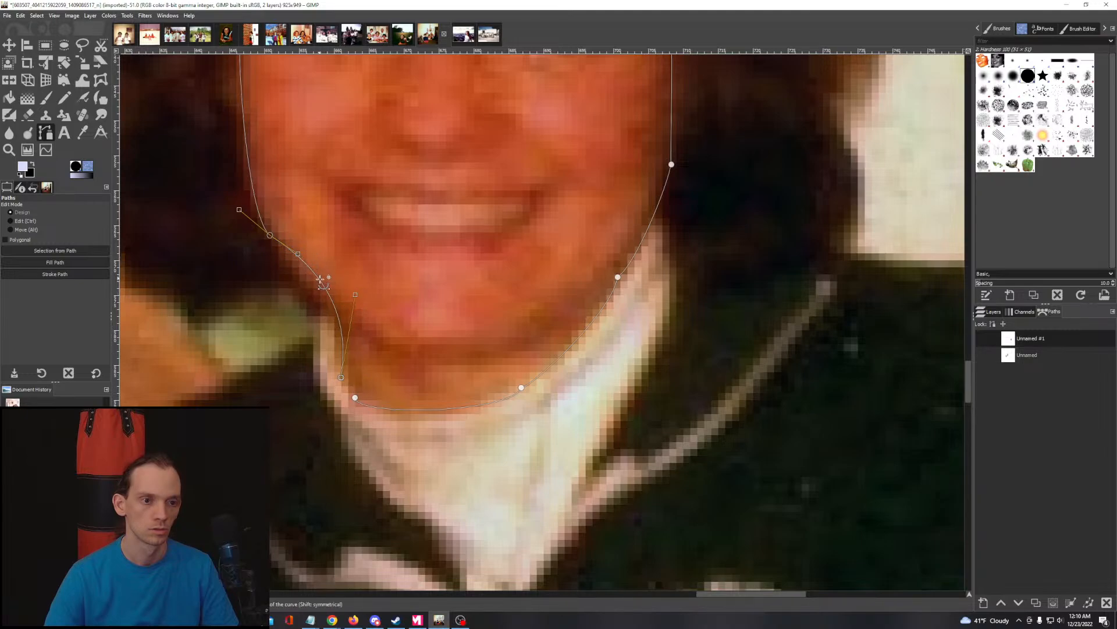
drag(302, 258, 272, 271)
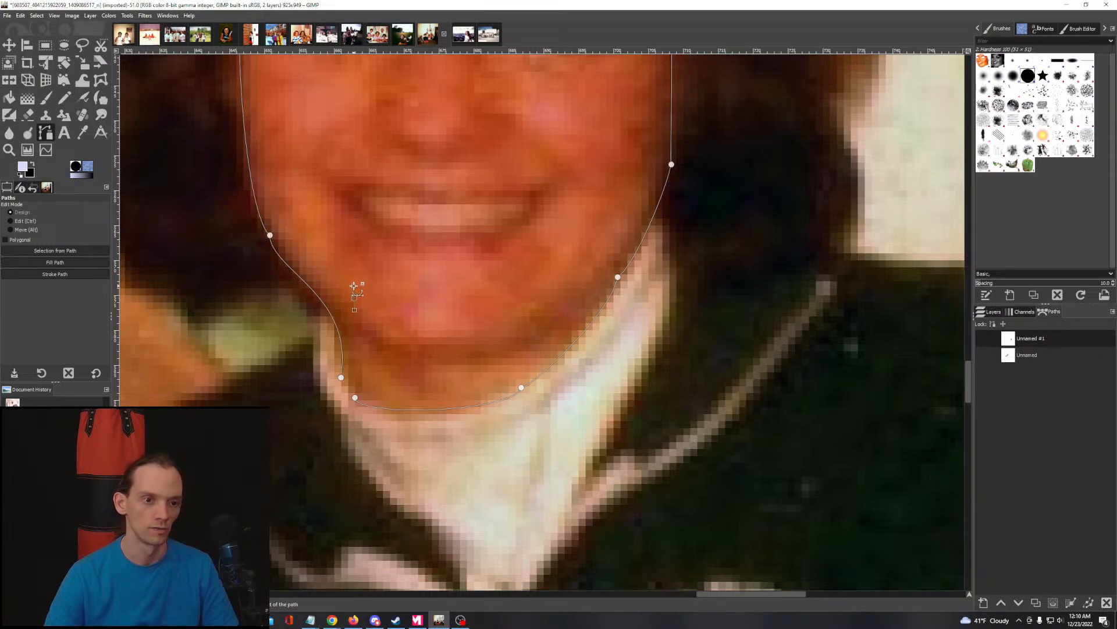
drag(356, 295, 360, 284)
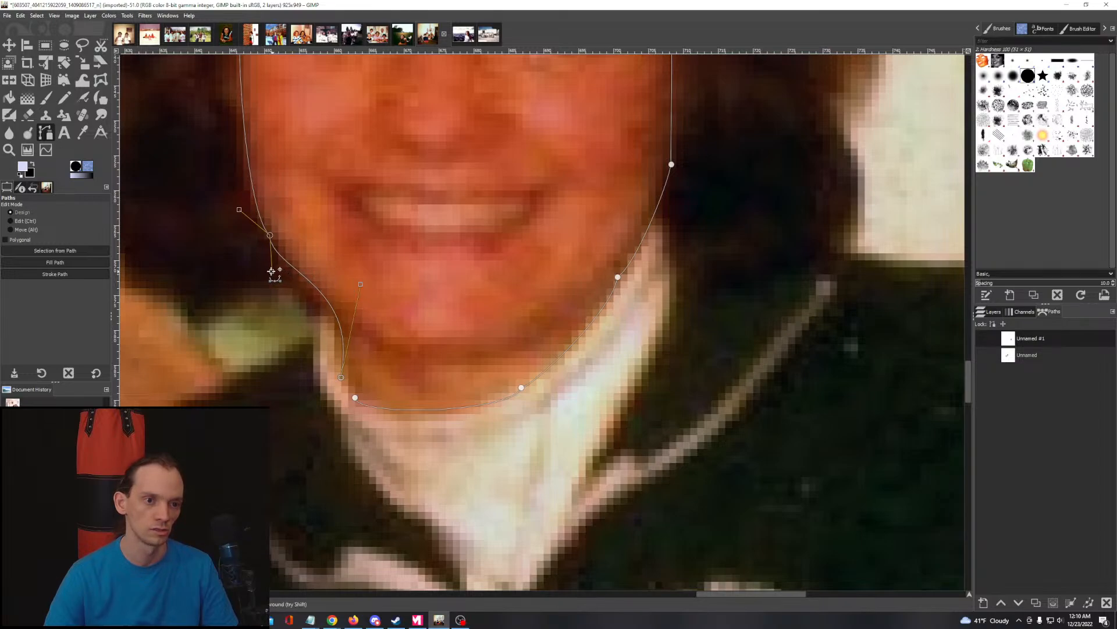
drag(273, 271, 263, 266)
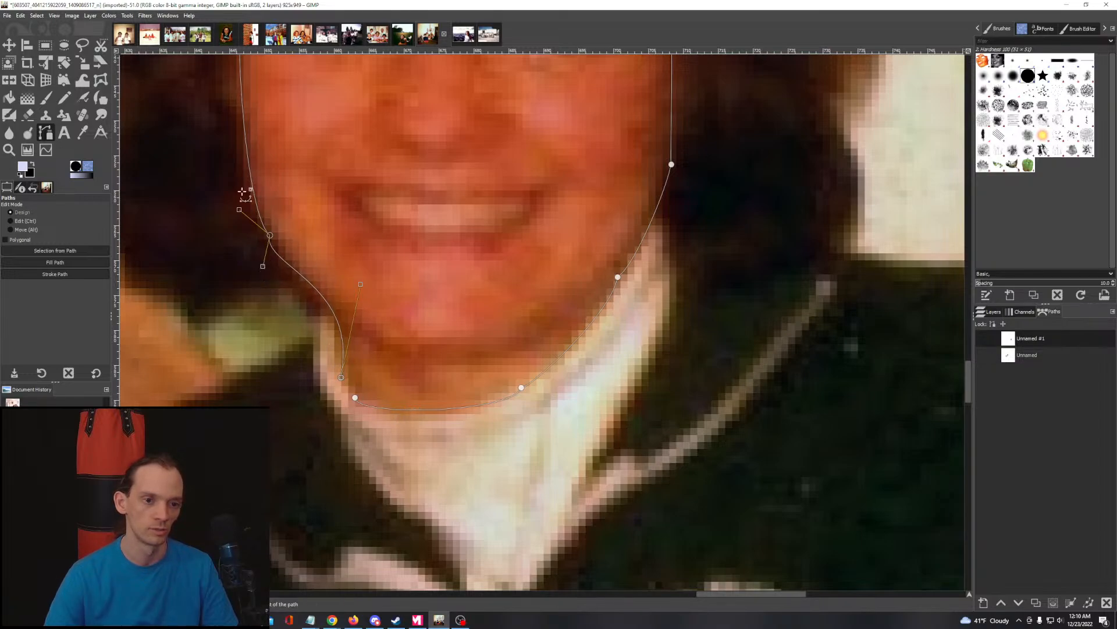
drag(396, 203, 472, 454)
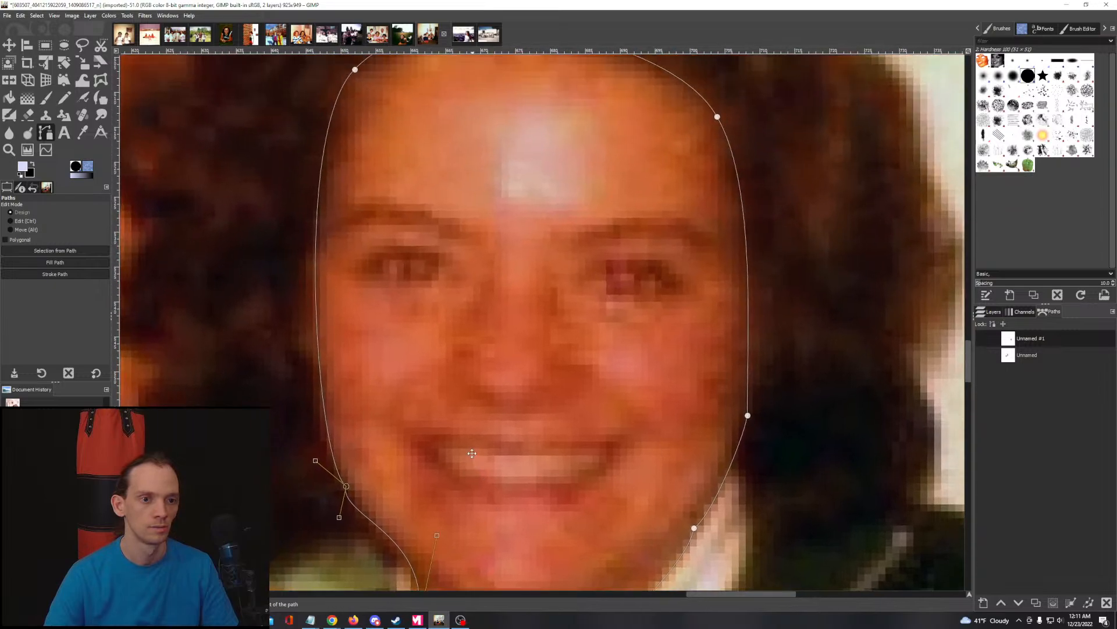
scroll(469, 299, down, 1)
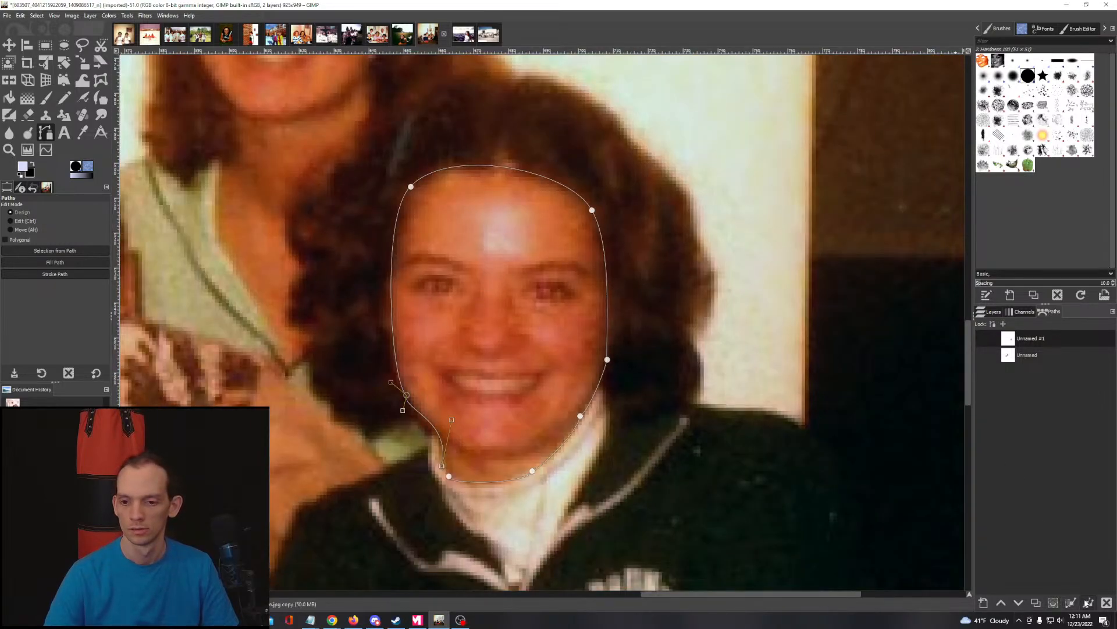
Step: Start an outline for the woman in the green top, from her neckline up the neck, jaw and cheek to the temple
drag(422, 258, 554, 395)
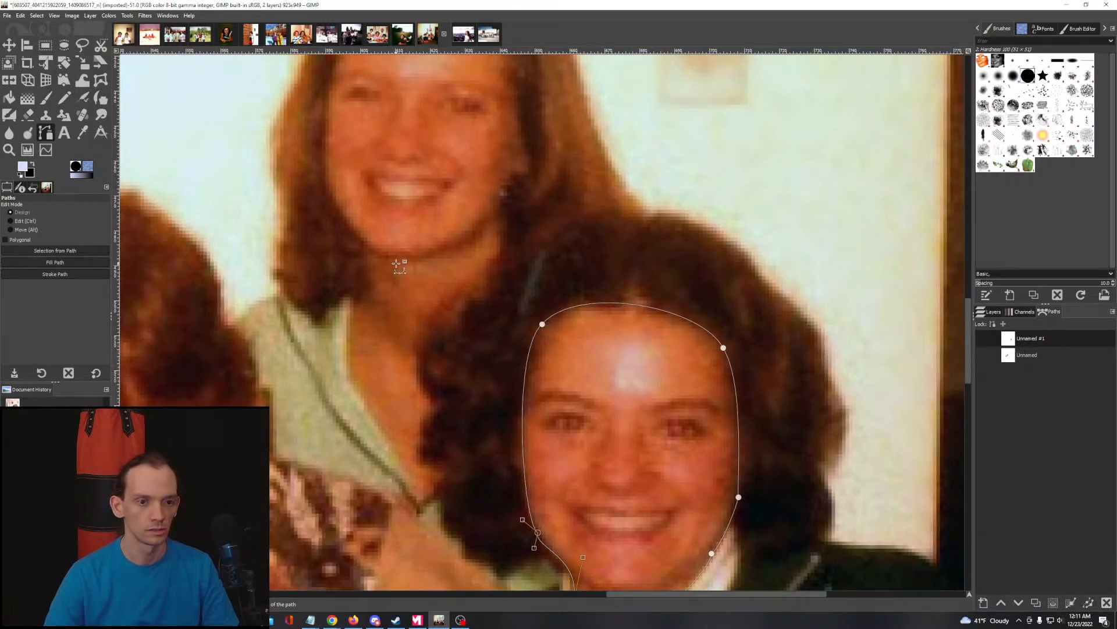
click(419, 492)
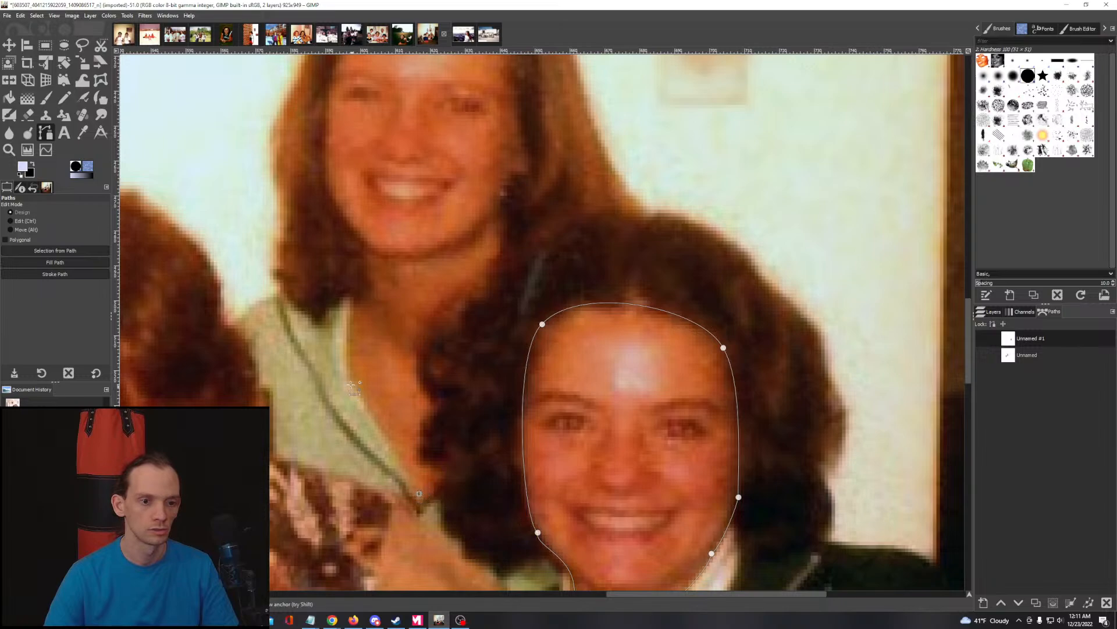
click(369, 291)
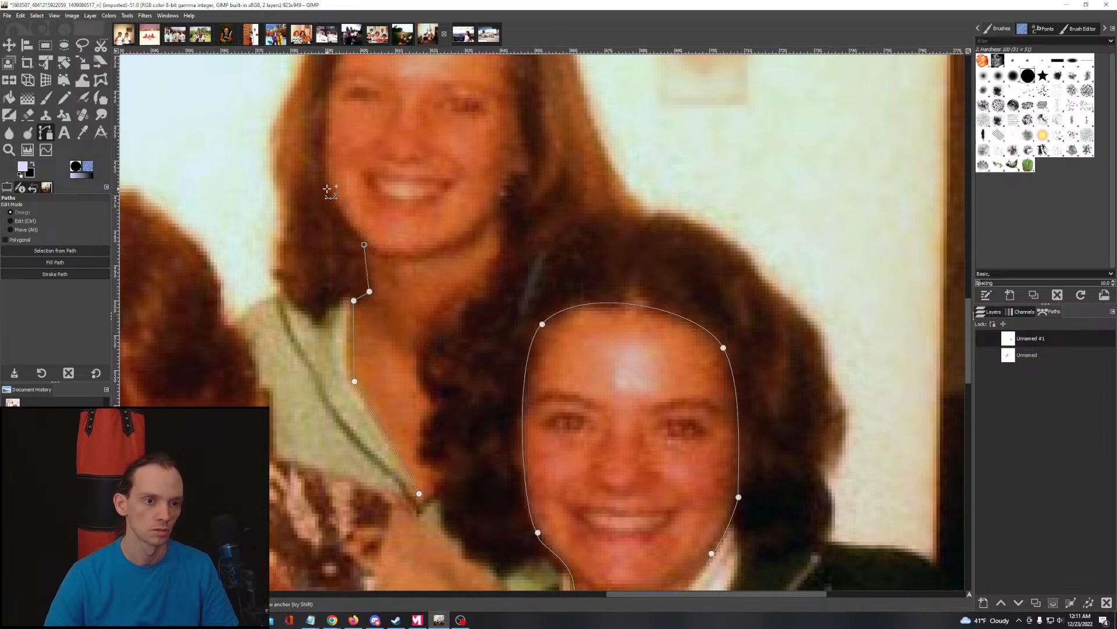
drag(347, 128, 368, 347)
click(354, 297)
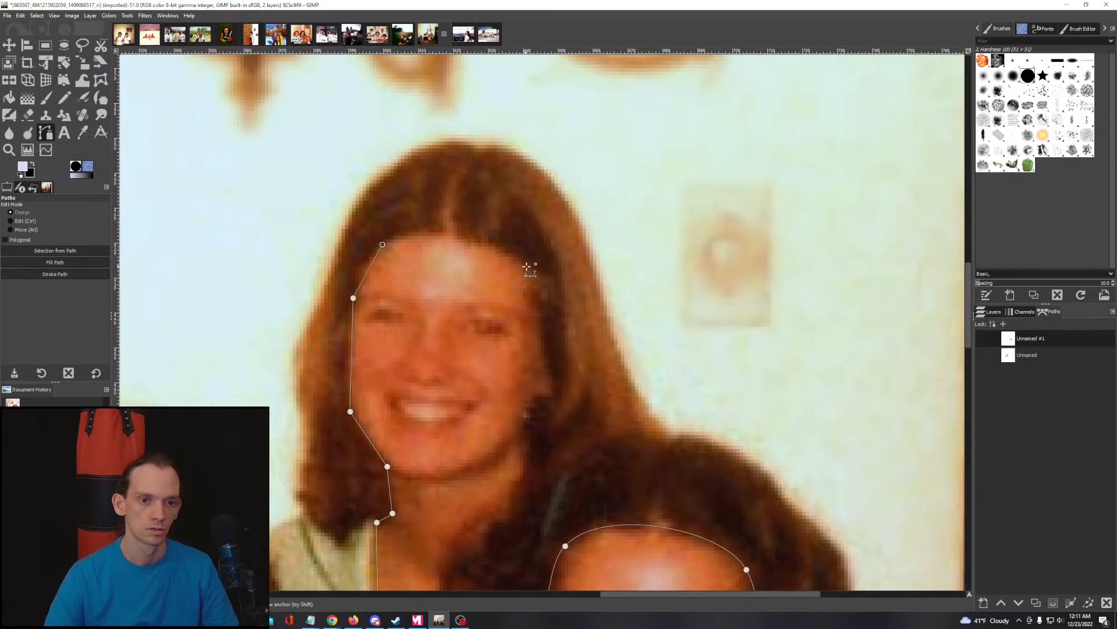
Step: Extend her outline past the forehead and down the opposite cheek and jaw to the neck
click(523, 432)
click(530, 473)
click(444, 553)
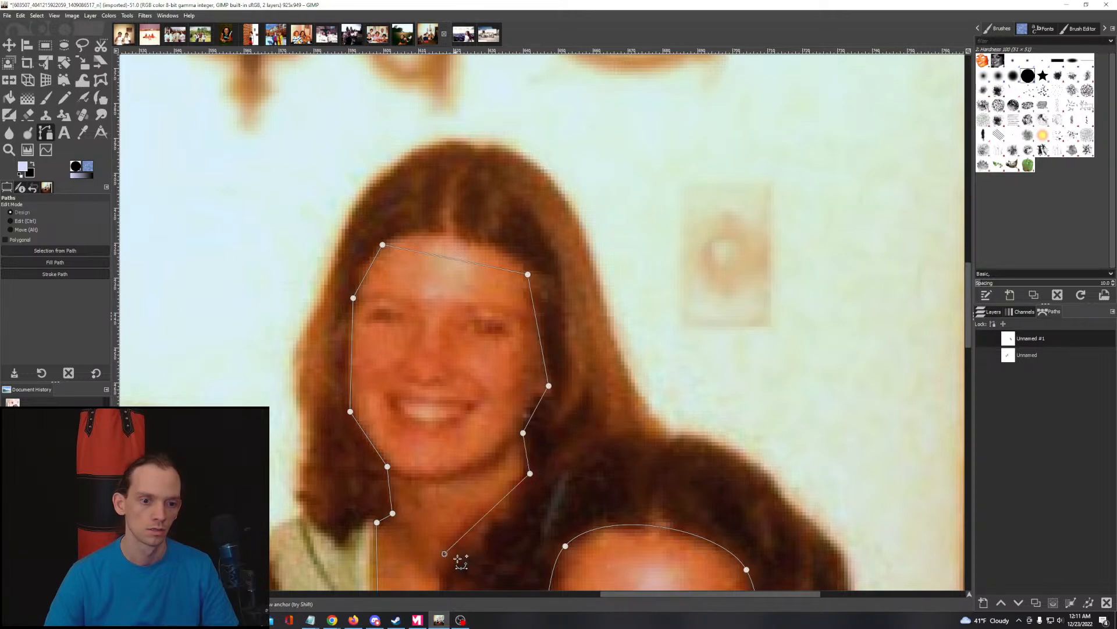
Step: Continue the outline down her neck along the neighbouring woman's curls and close it at the bottom of the neckline
drag(458, 558, 633, 335)
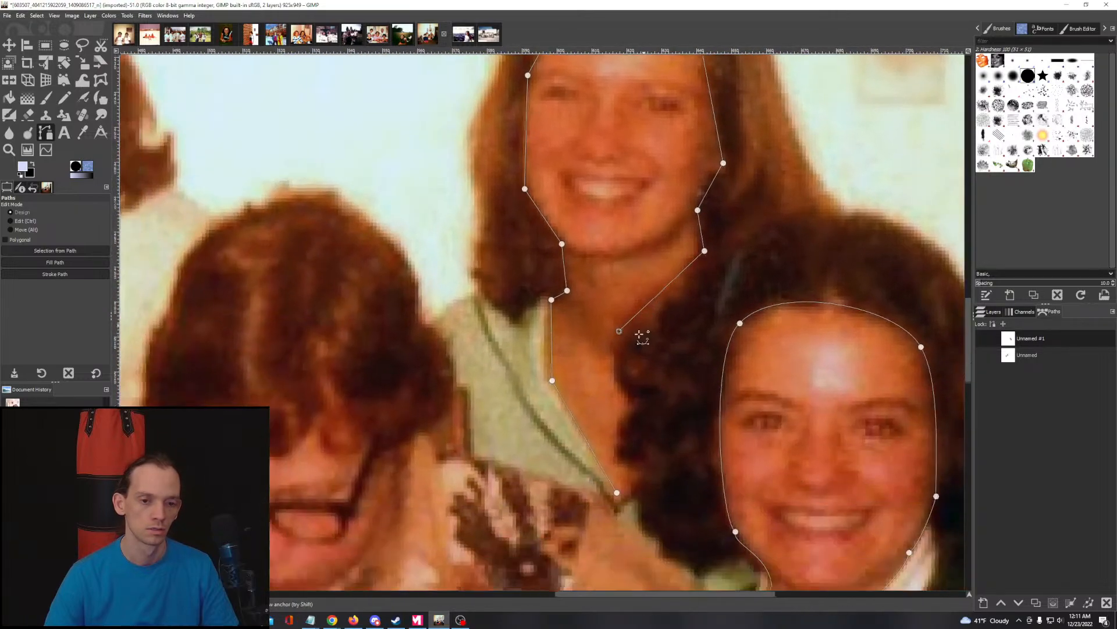
click(616, 384)
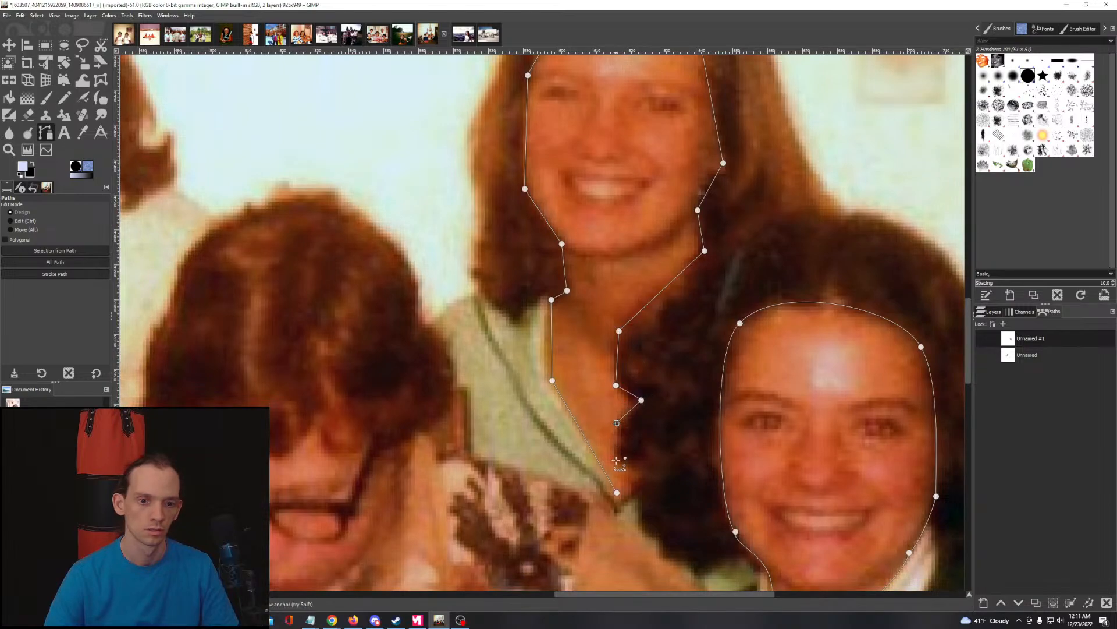
click(641, 469)
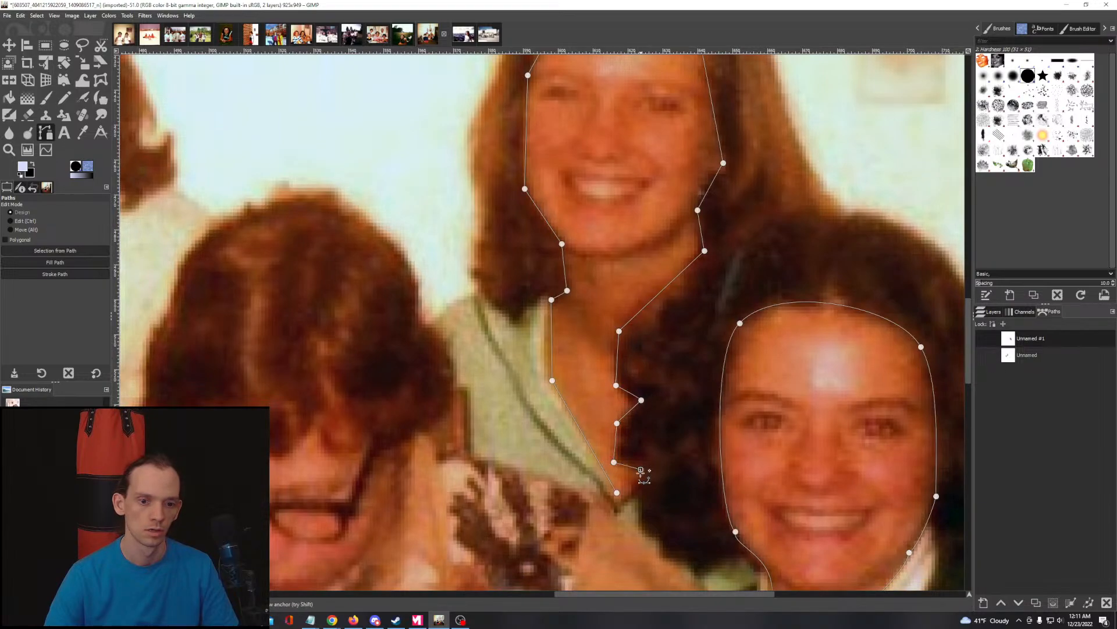
click(624, 500)
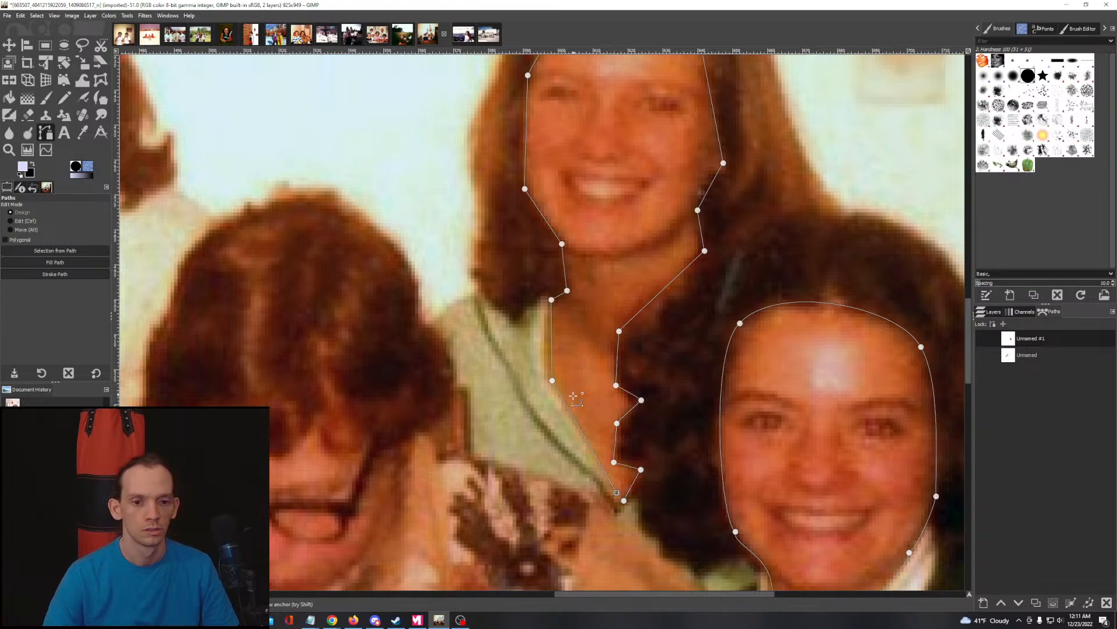
Step: Curve the path along her collar and the hair-side edge of her neck, repositioning the anchors below the jaw
click(548, 336)
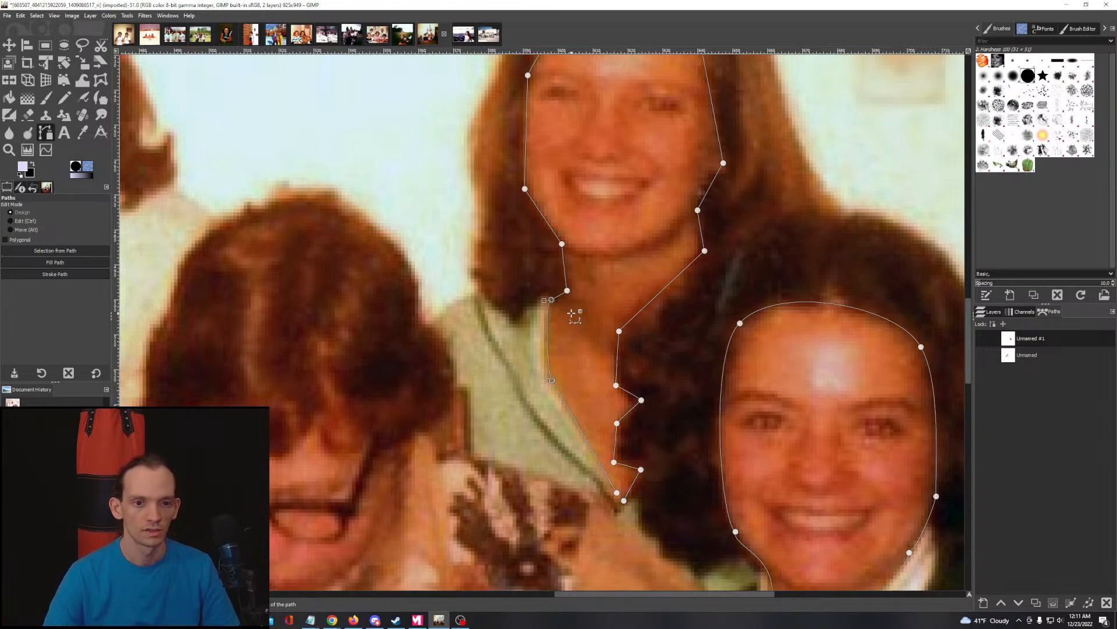
ctrl+scroll(573, 315, up, 5)
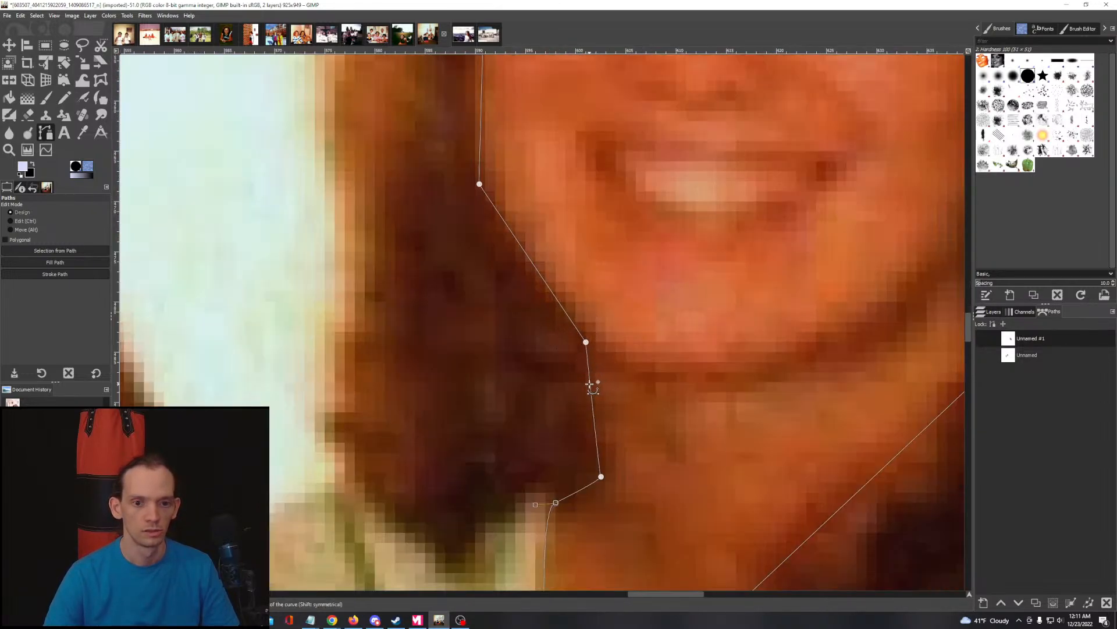
click(599, 384)
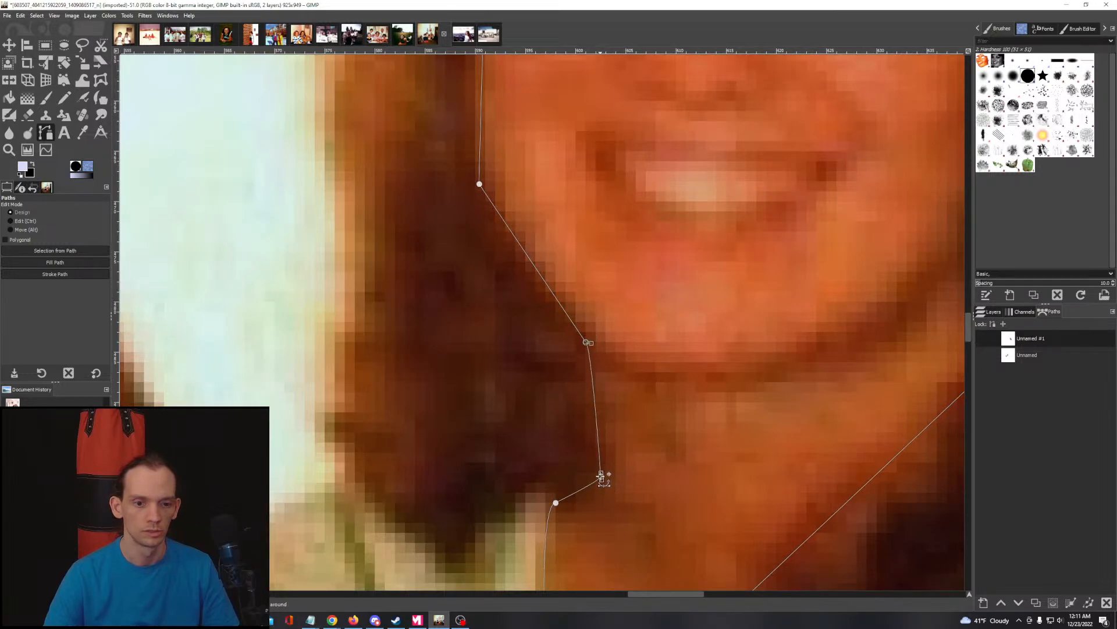
drag(602, 476, 591, 480)
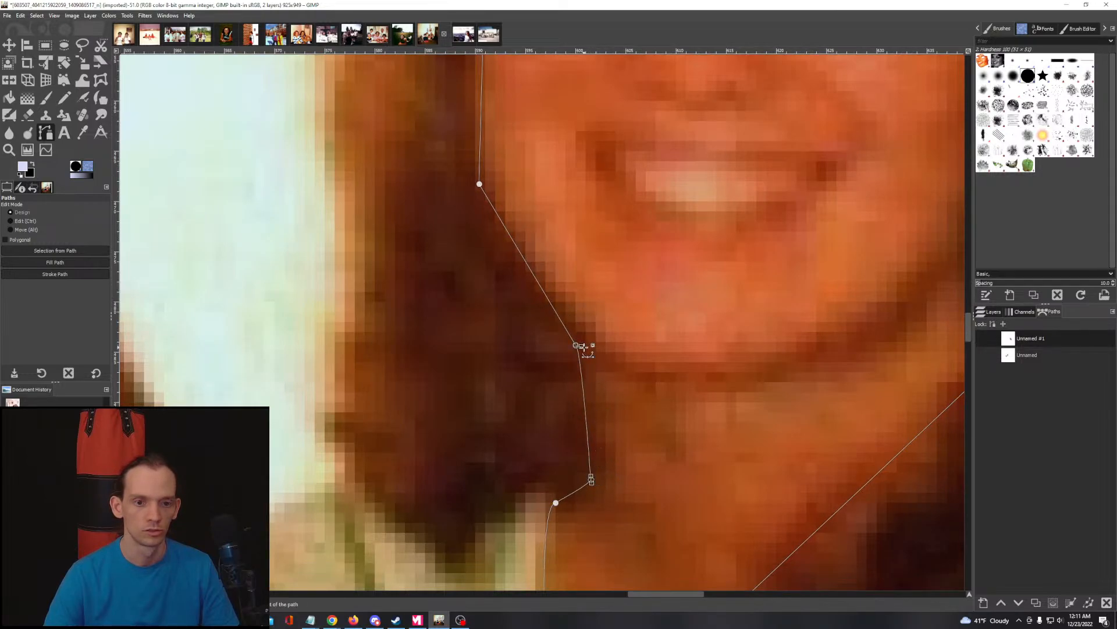
mouse_move(582, 347)
mouse_down()
mouse_move(599, 337)
mouse_move(586, 337)
mouse_up()
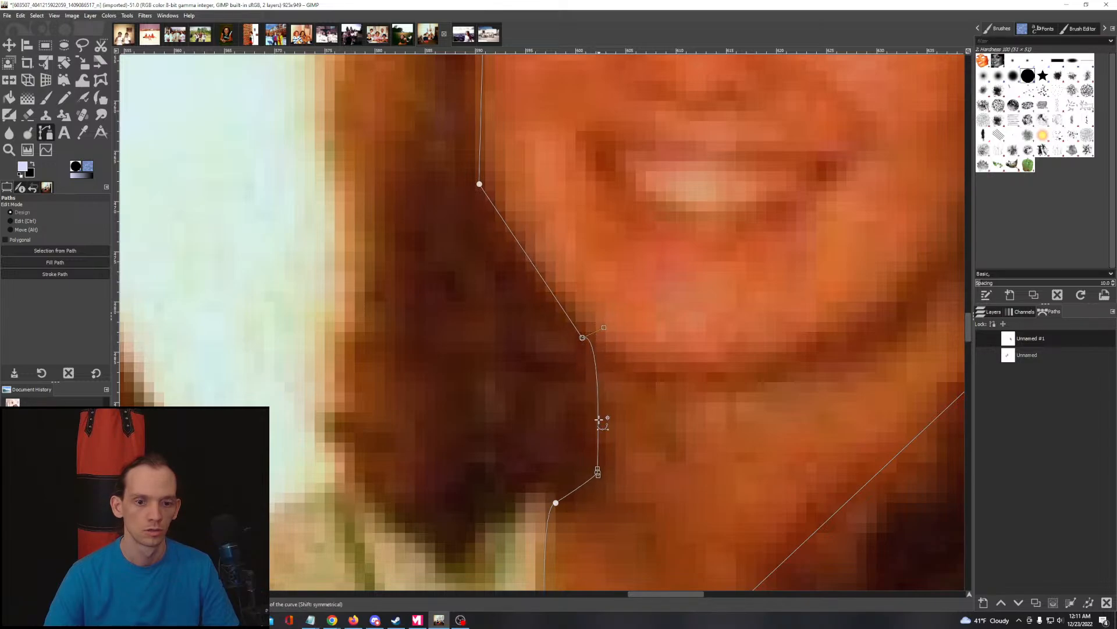
Step: Curve the path up her left-hand cheek and around the temple to follow the edge of her hair
click(492, 209)
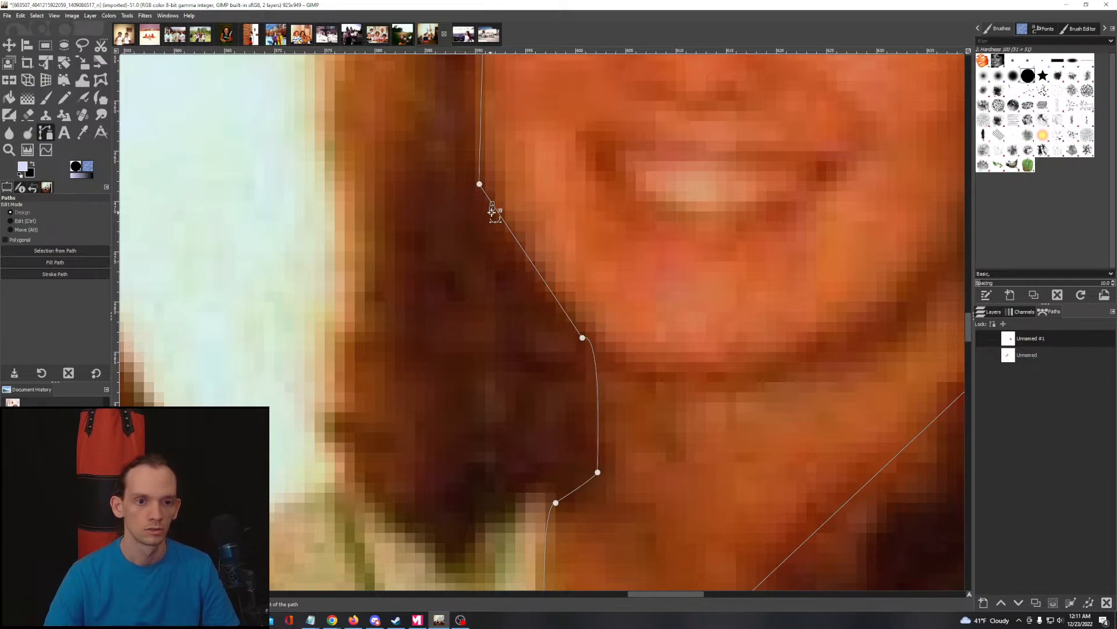
scroll(499, 211, up, 4)
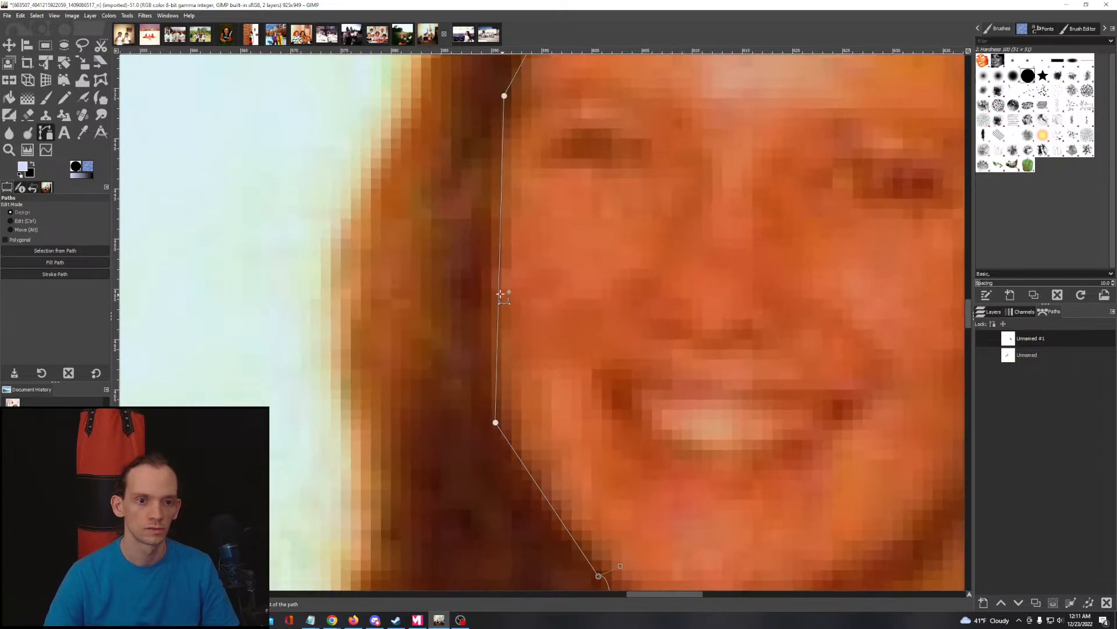
drag(500, 279, 493, 279)
drag(596, 196, 498, 536)
drag(447, 338, 442, 329)
drag(453, 269, 442, 290)
drag(392, 432, 412, 355)
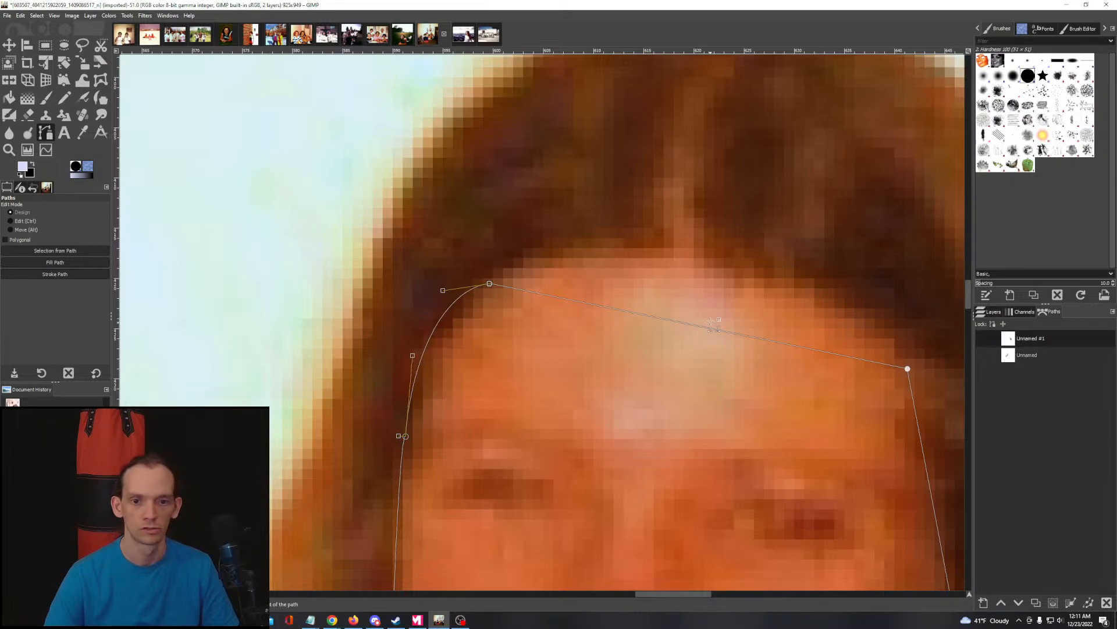
Step: Curve the path over her forehead along the hairline and down the opposite temple and cheek beside the hair
drag(709, 329, 720, 267)
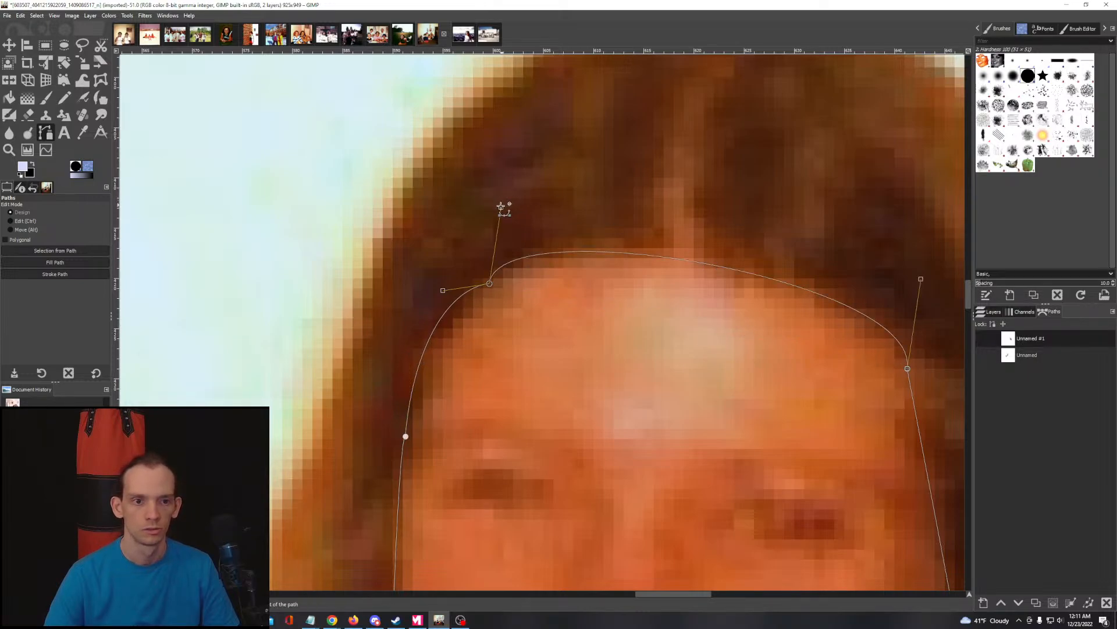
drag(501, 207, 627, 199)
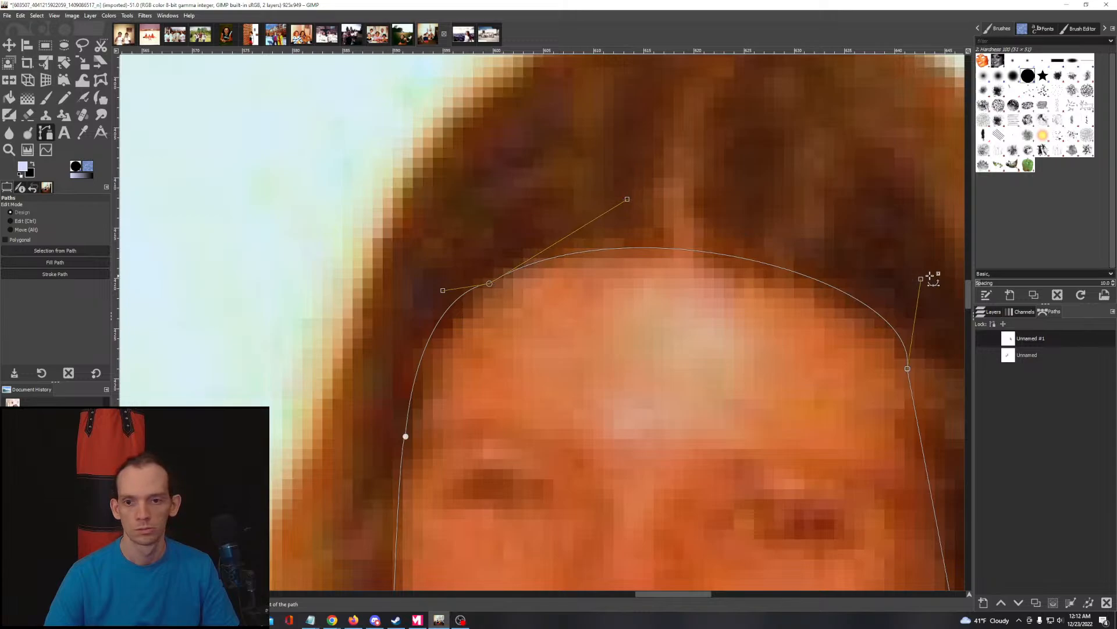
drag(921, 278, 880, 266)
drag(937, 394, 405, 189)
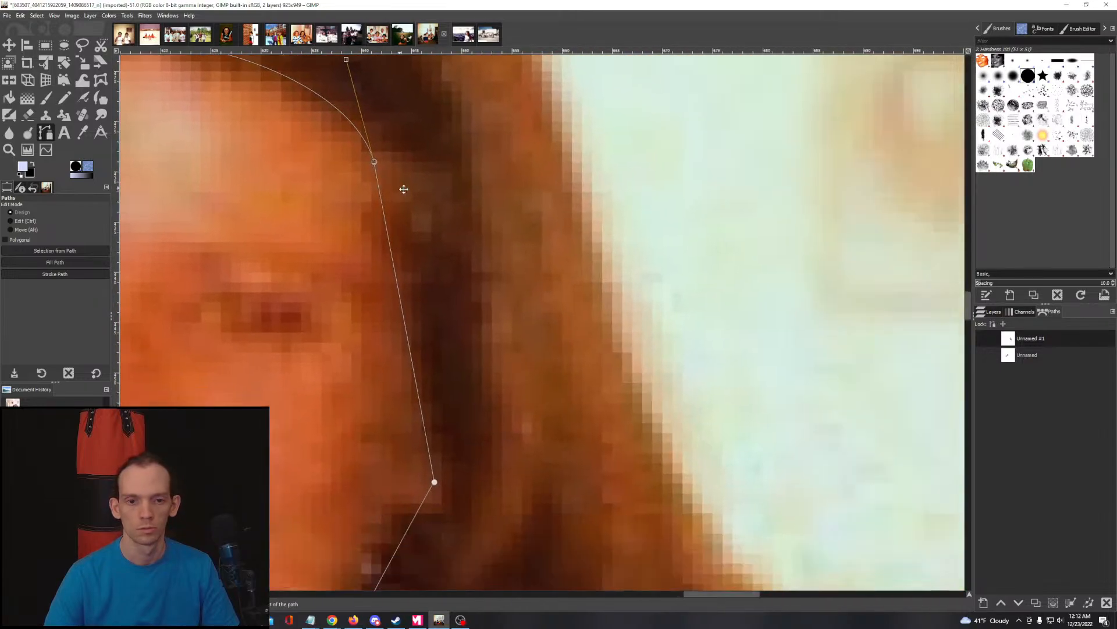
drag(399, 281, 421, 275)
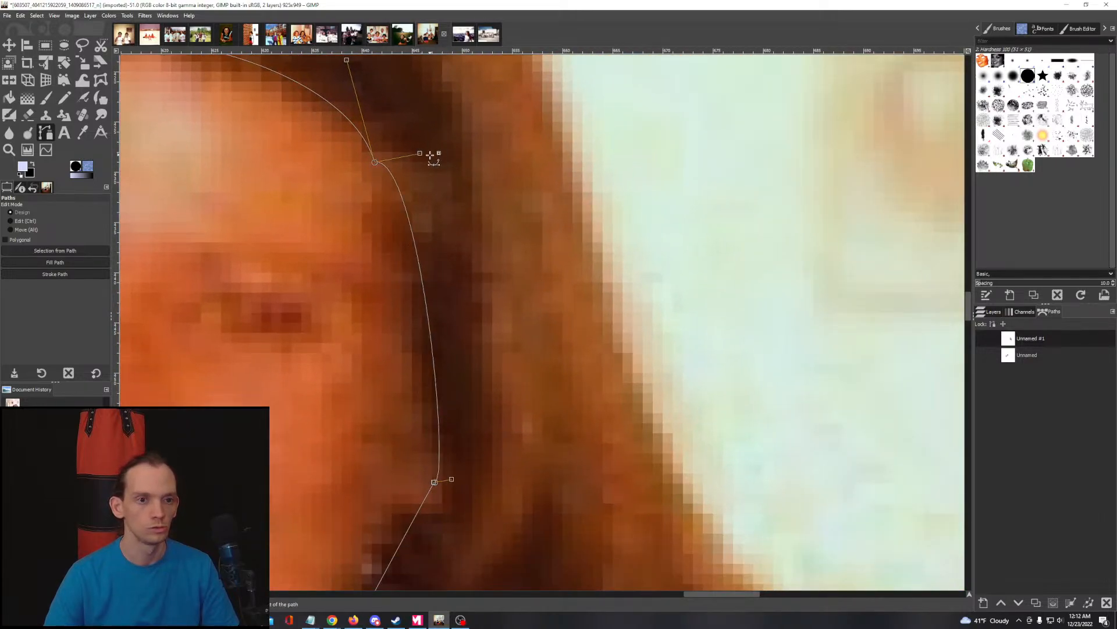
drag(420, 153, 426, 228)
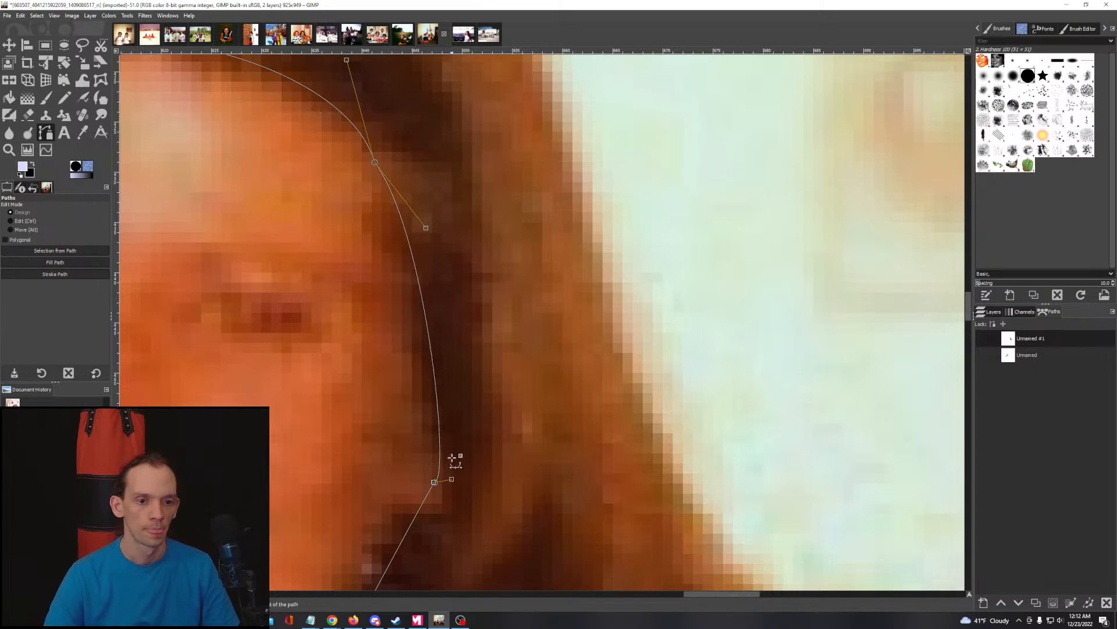
drag(451, 479, 428, 395)
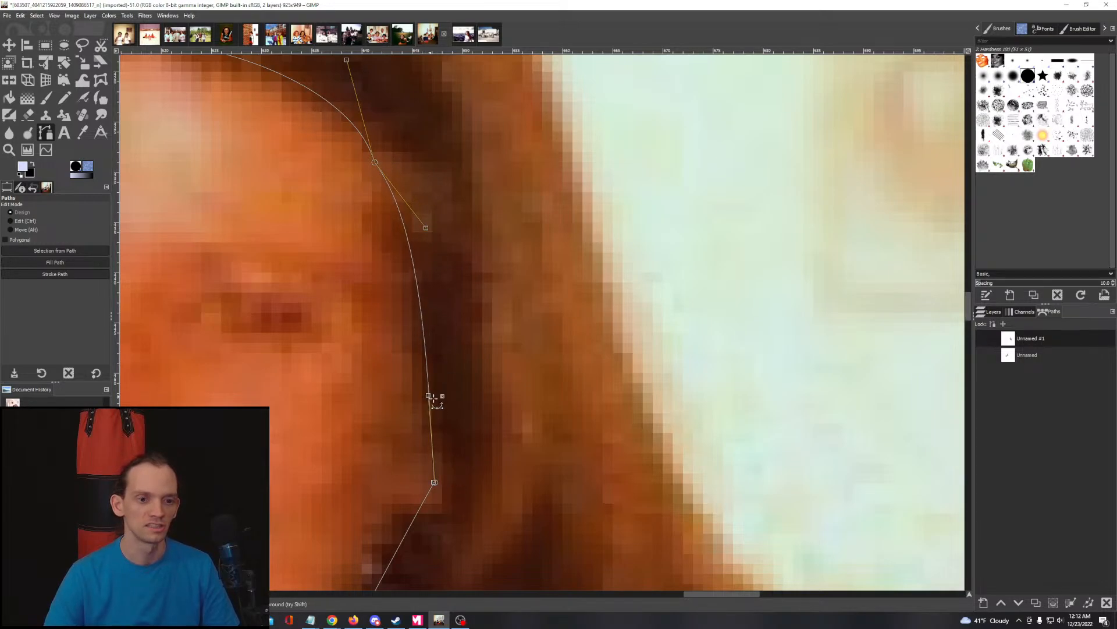
Step: Curve the path segment beside her mouth inward so it follows the jaw edge around the dark hair
scroll(479, 444, down, 1)
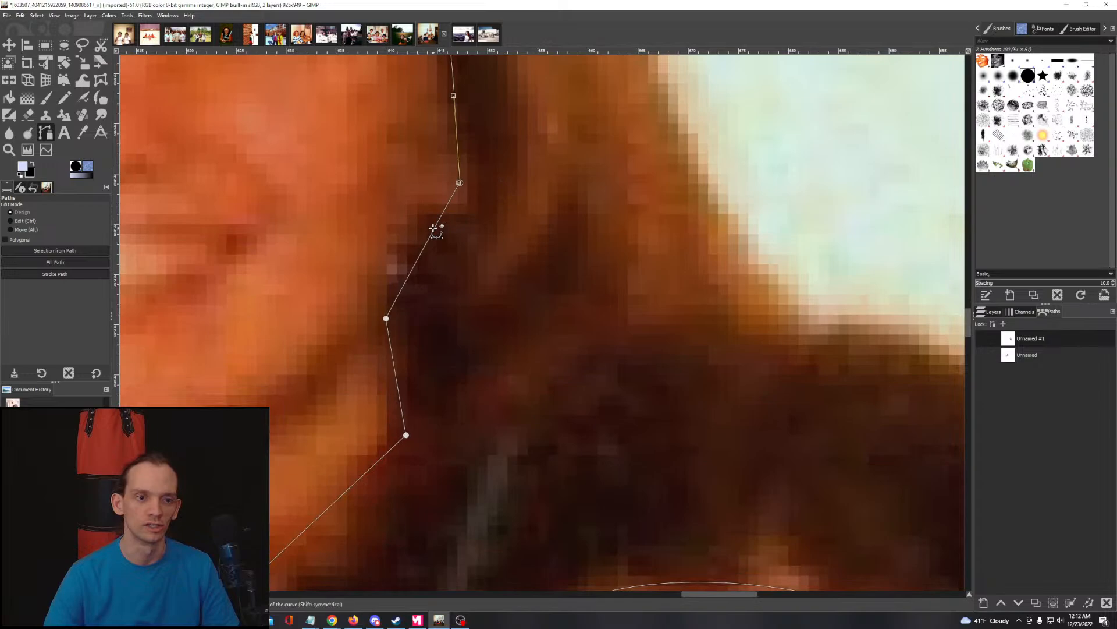
drag(436, 230, 406, 218)
drag(410, 154, 394, 177)
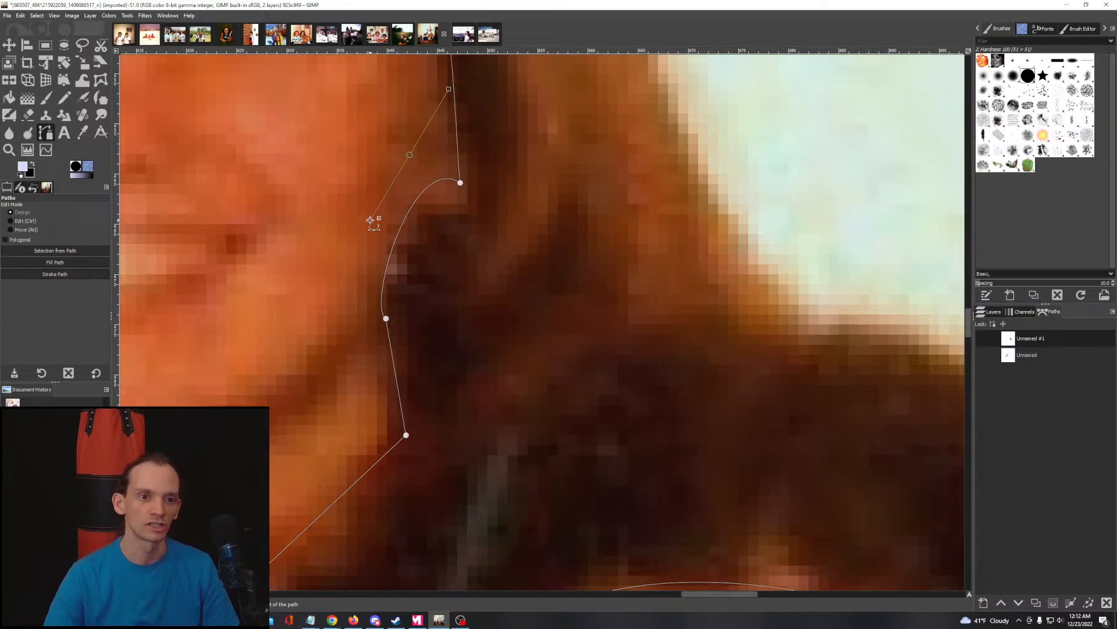
key(ctrl+z)
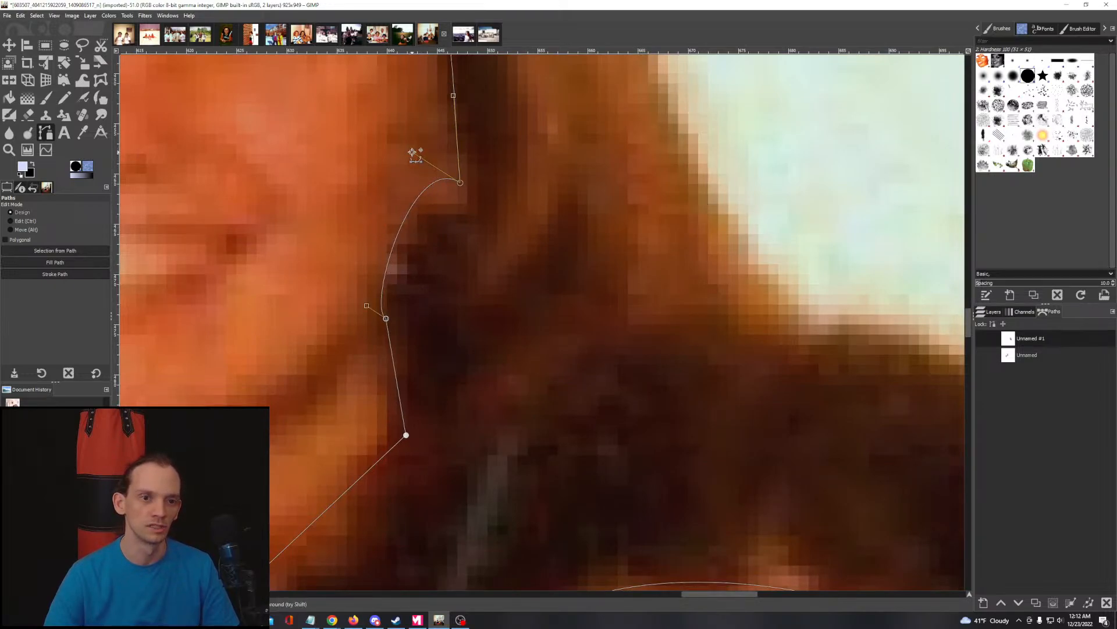
drag(412, 152, 390, 199)
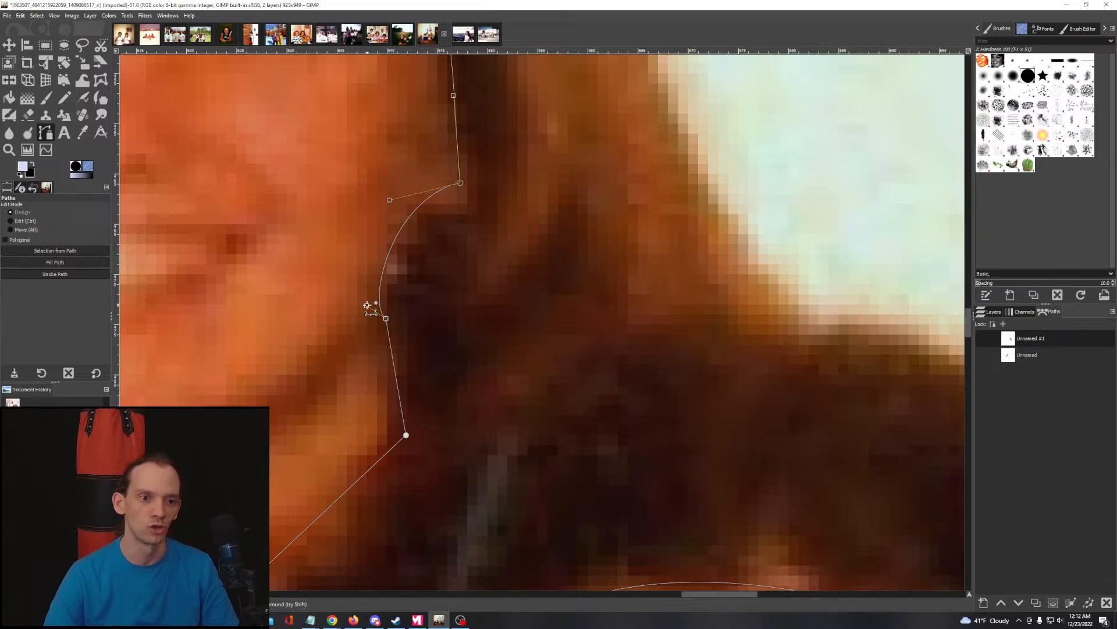
drag(367, 305, 383, 288)
Step: Curve the path along the upper side of her neck and down the neighbouring woman's curls, adjusting the handles to the skin edge
drag(472, 341, 537, 182)
drag(464, 227, 476, 224)
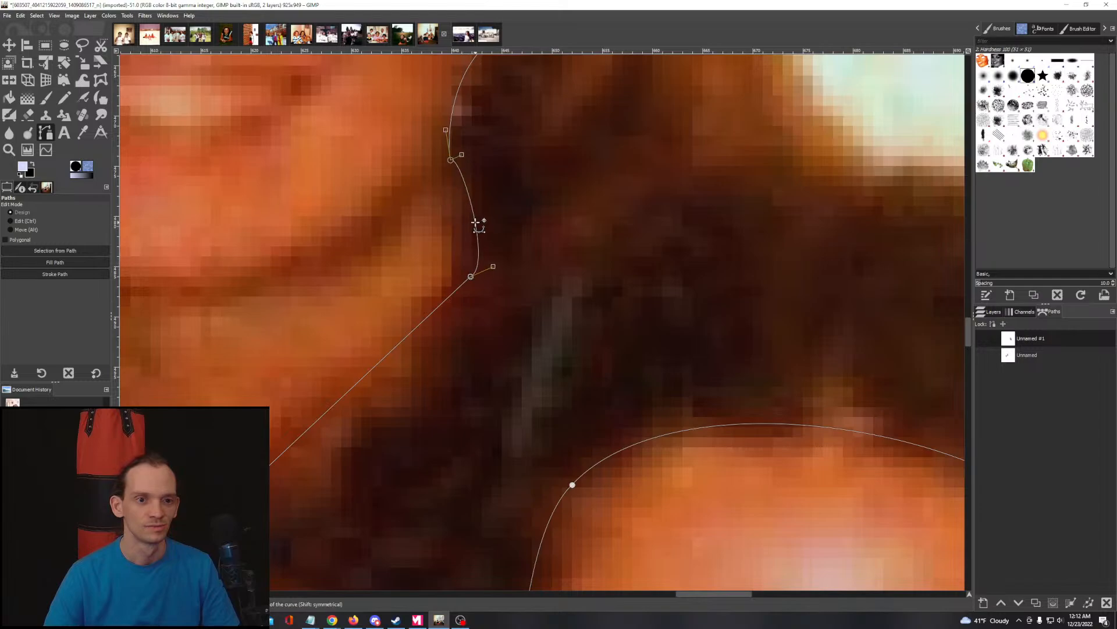
drag(462, 152, 469, 162)
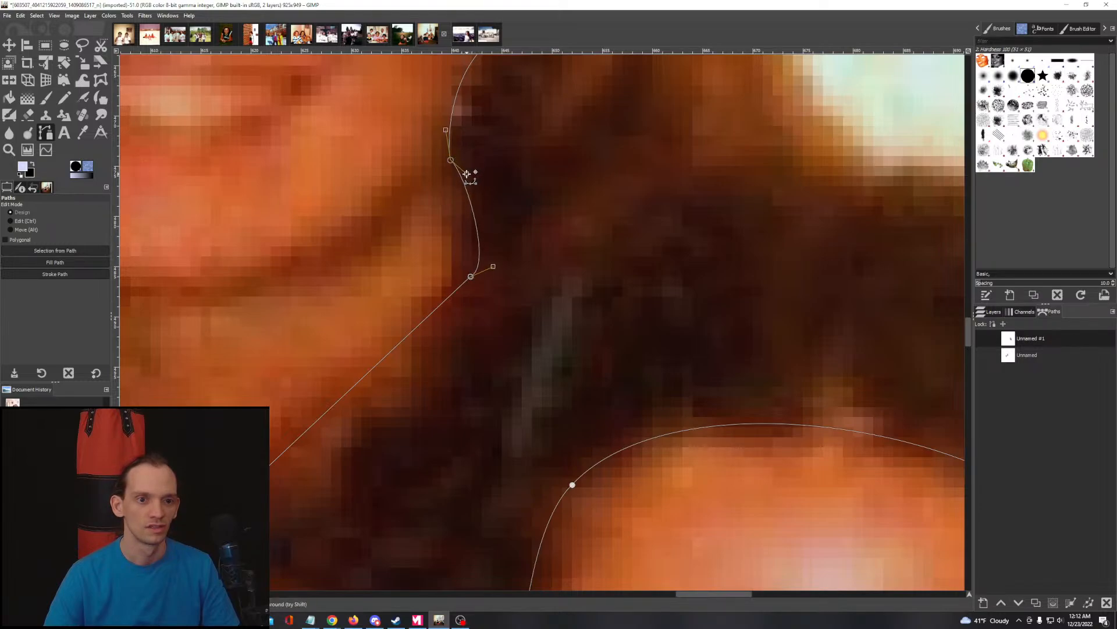
drag(494, 266, 479, 249)
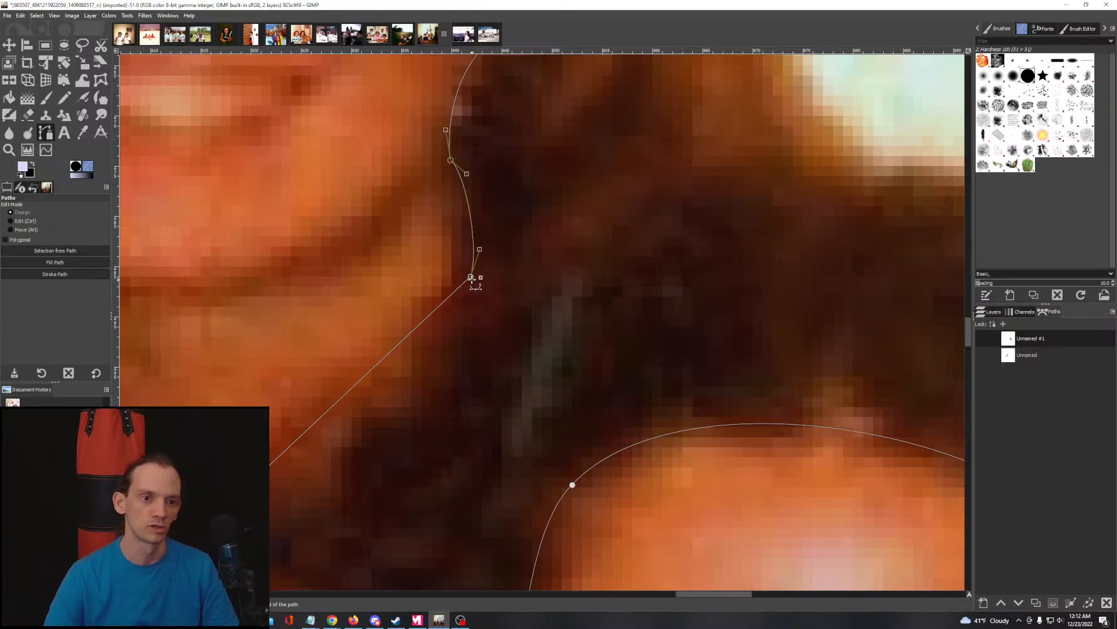
drag(397, 342, 395, 434)
drag(328, 507, 482, 297)
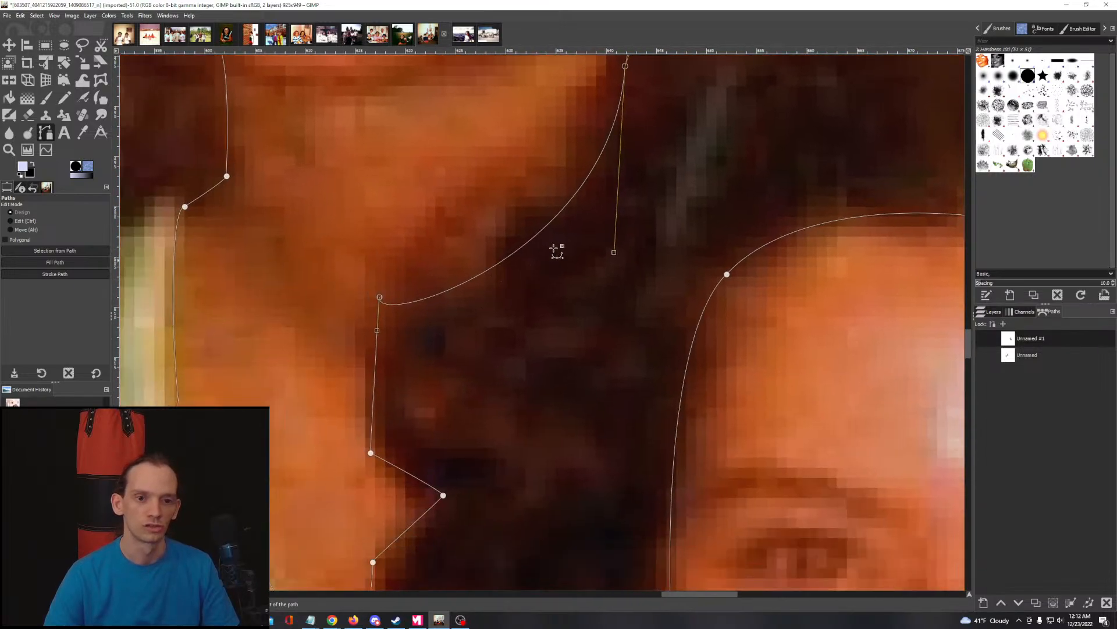
drag(614, 252, 551, 222)
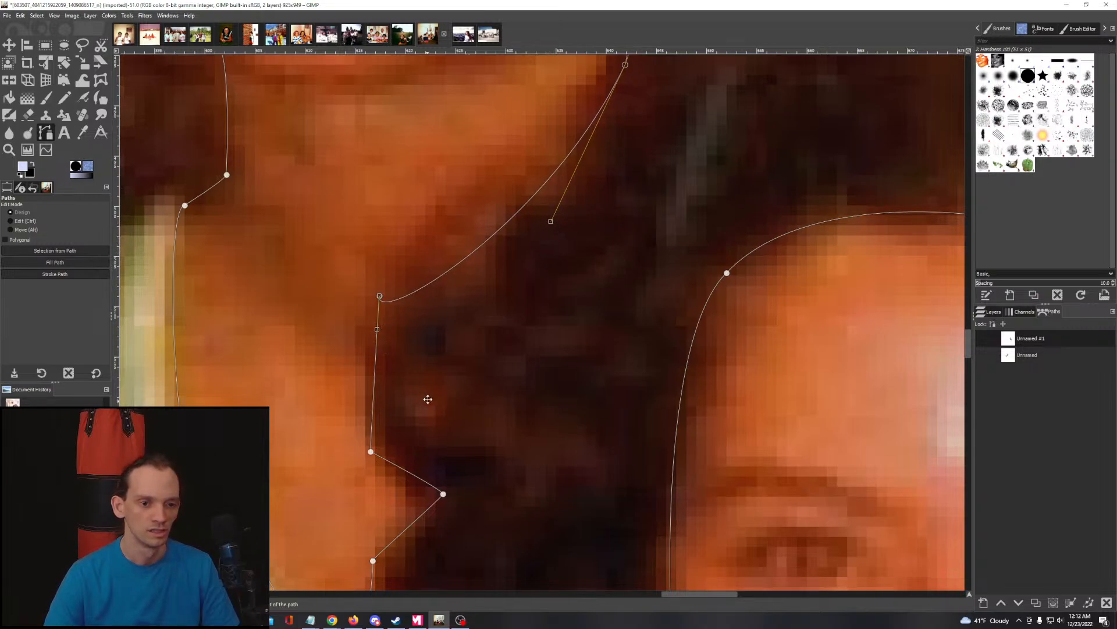
Step: Check the rest of the path around her neckline and the front woman's face, and convert it into a selection
drag(426, 422, 500, 255)
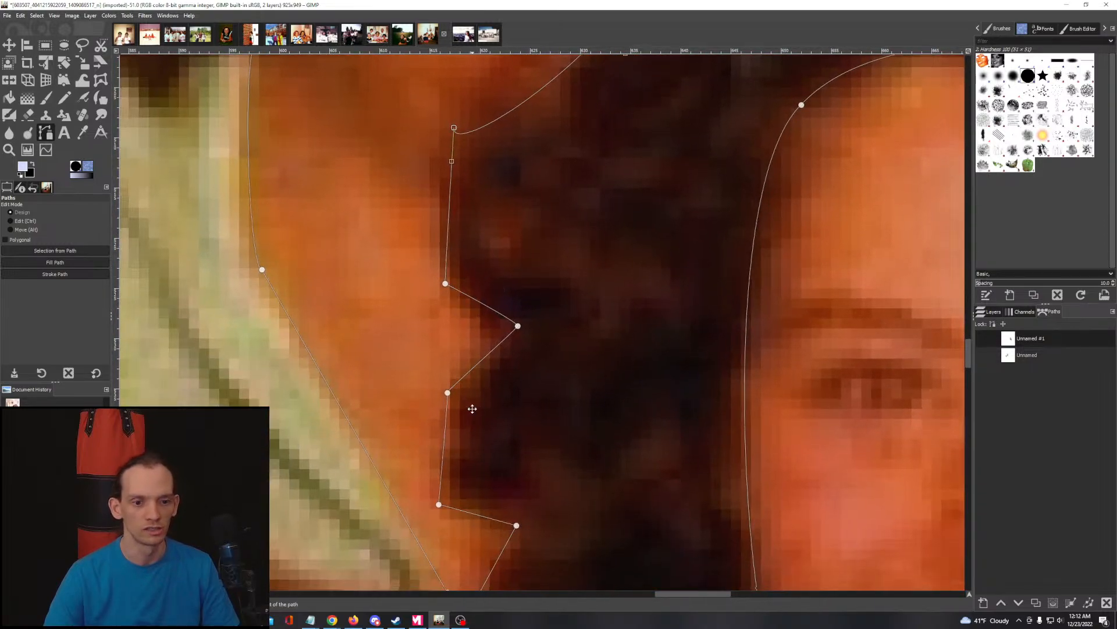
drag(473, 411, 575, 252)
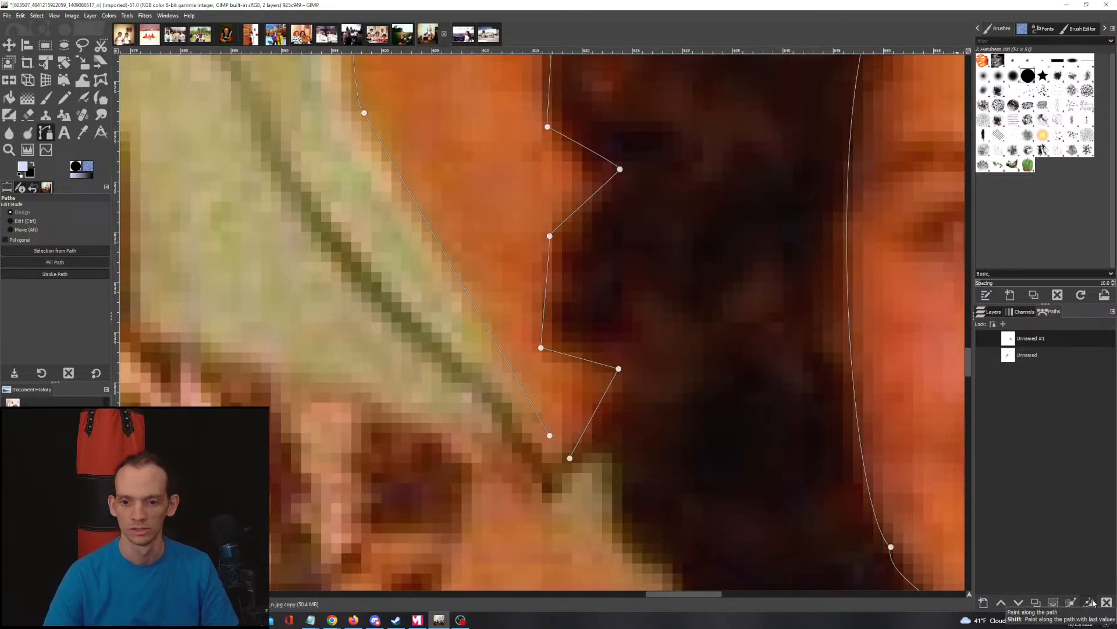
drag(784, 471, 379, 320)
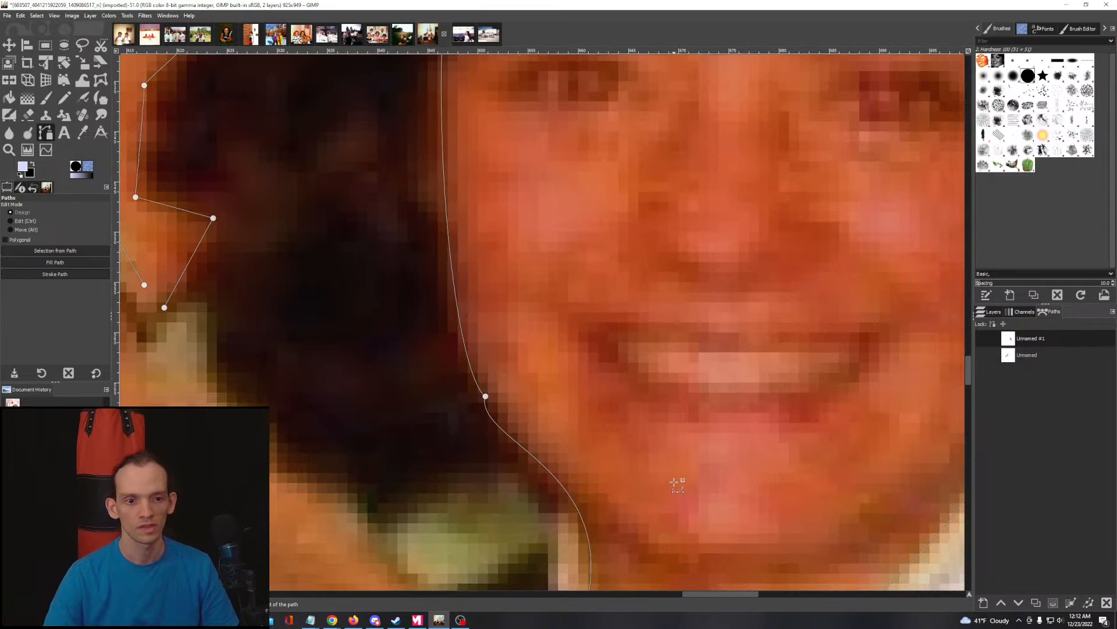
drag(677, 484, 674, 311)
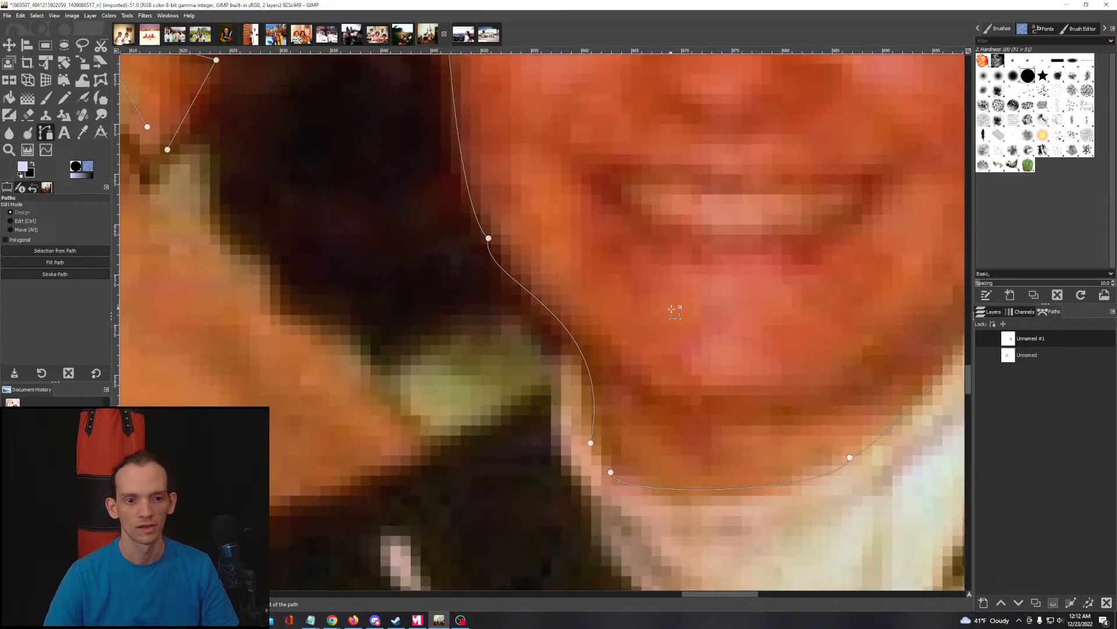
click(1054, 606)
Step: Start a Curves adjustment on the selected faces and boost the blue channel, raising its black point slightly and moving its white point to input 241
scroll(492, 327, down, 4)
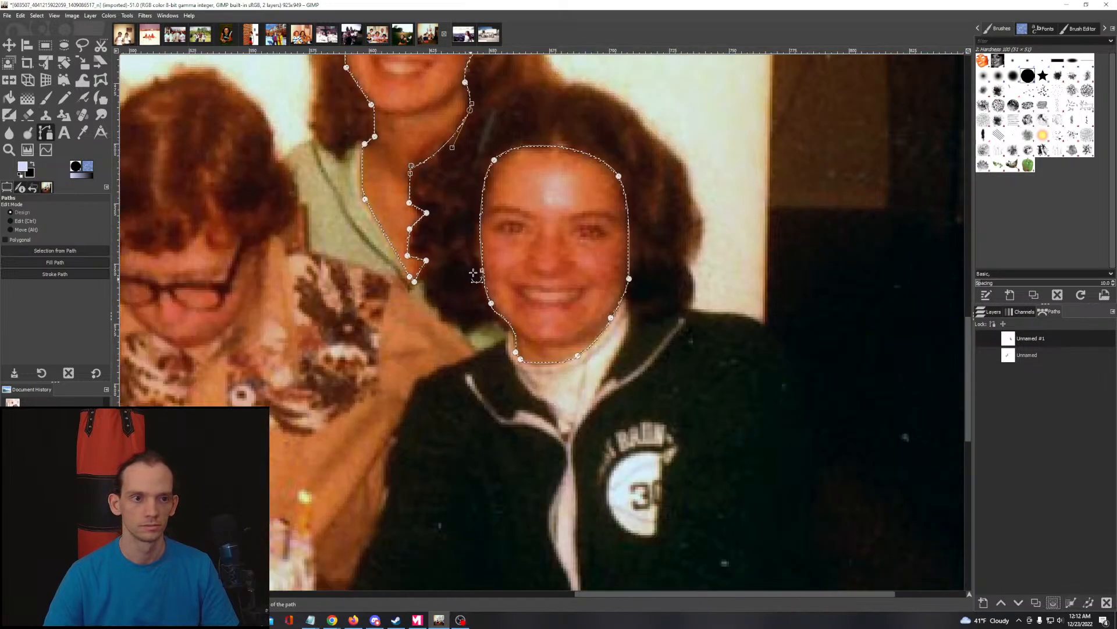
scroll(474, 274, down, 4)
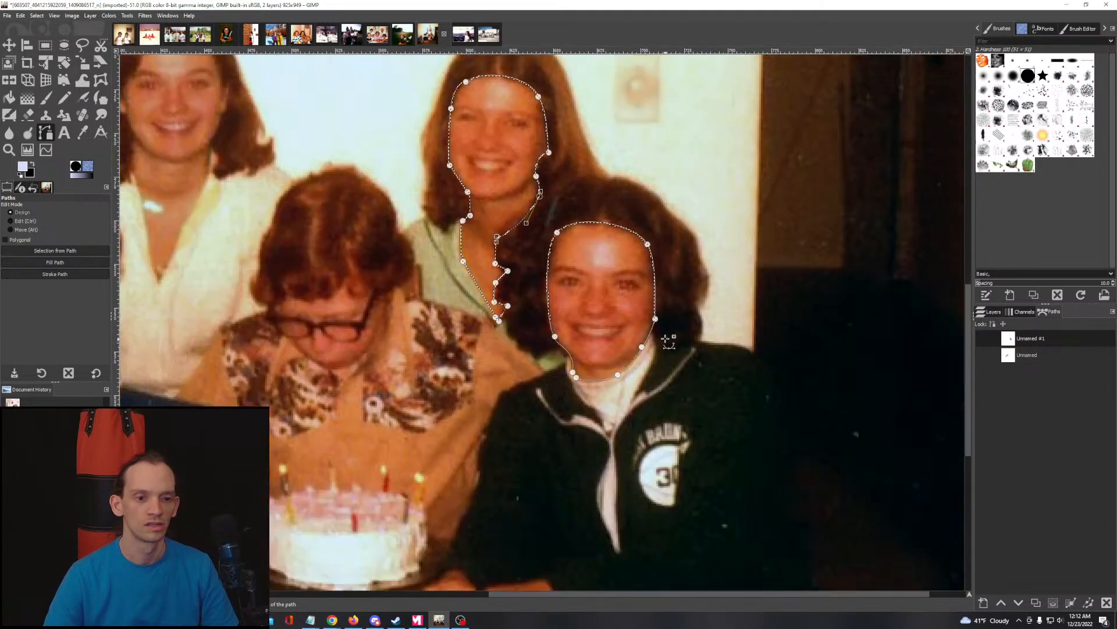
scroll(668, 341, down, 5)
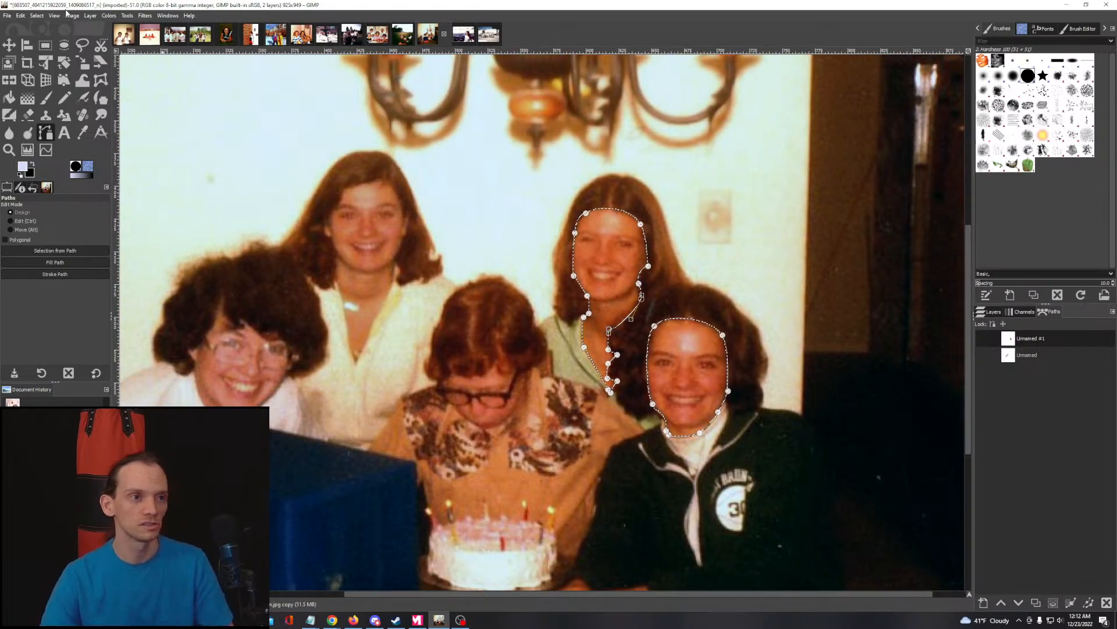
click(109, 15)
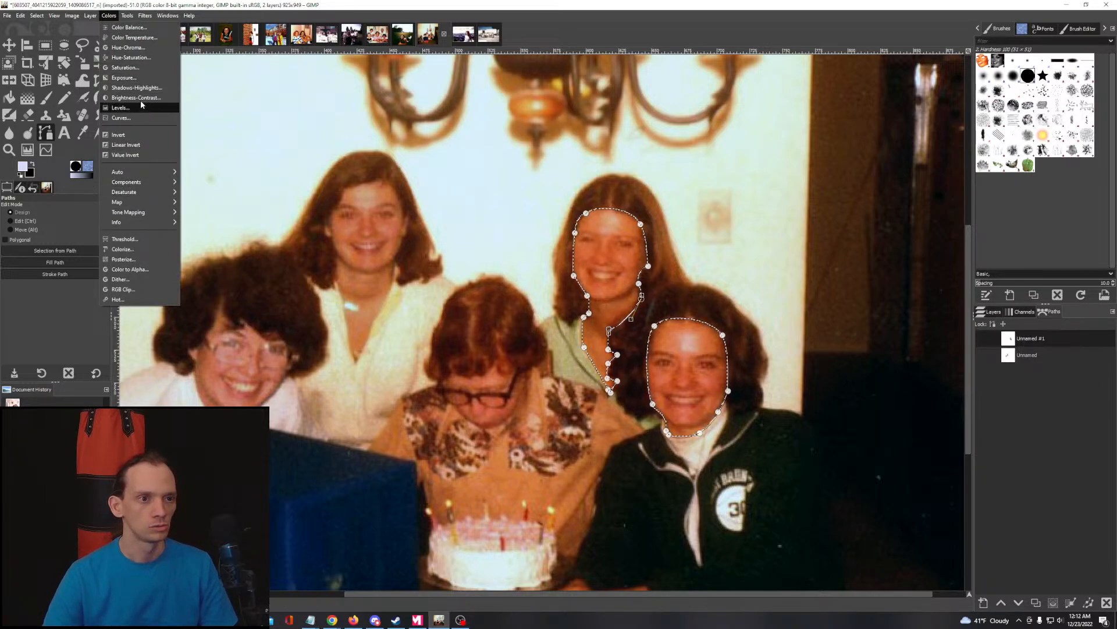
click(133, 117)
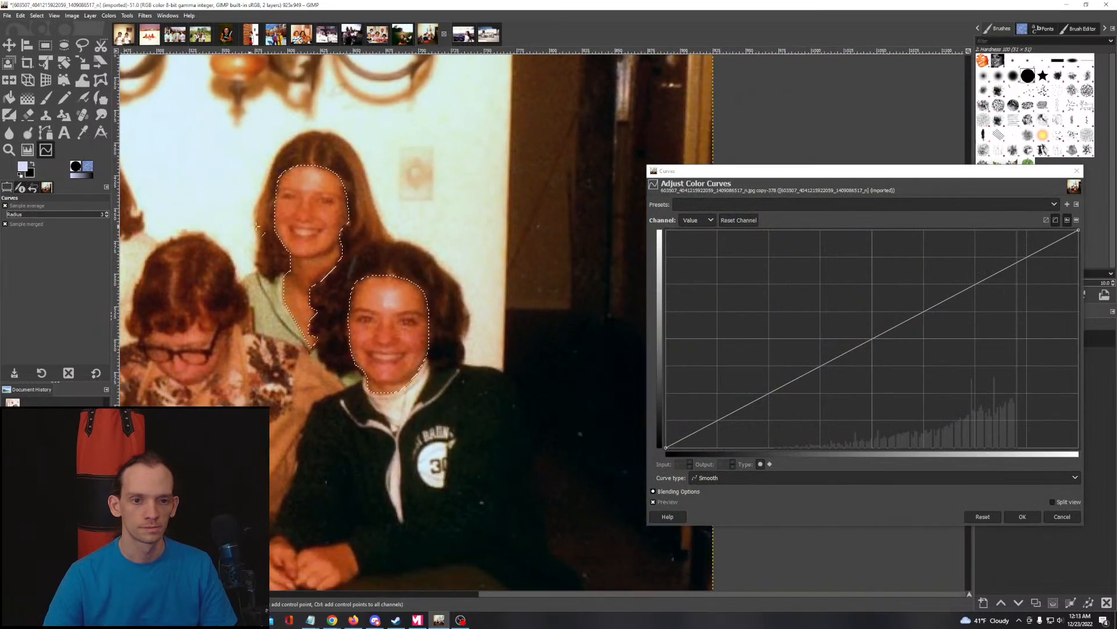
click(696, 220)
click(696, 264)
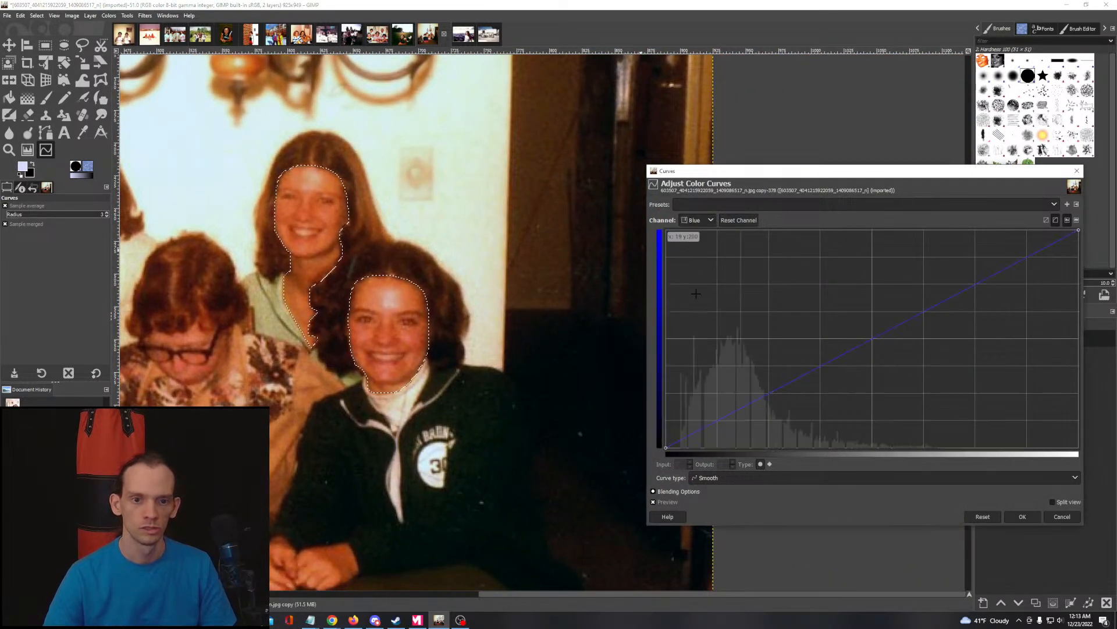
click(666, 446)
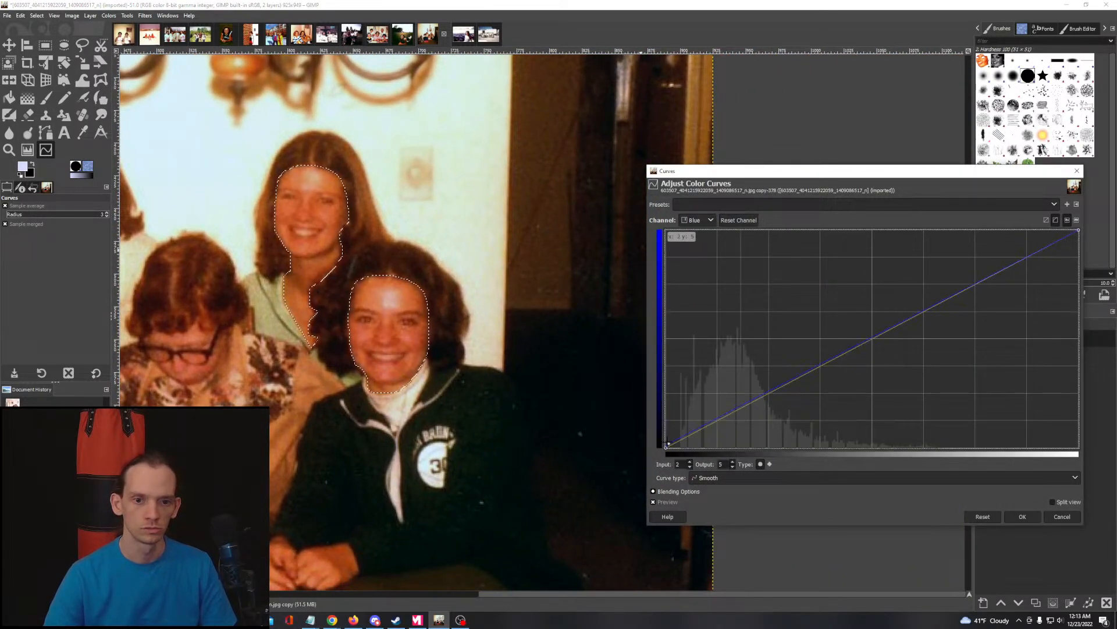
drag(668, 445, 666, 436)
drag(1078, 230, 1066, 231)
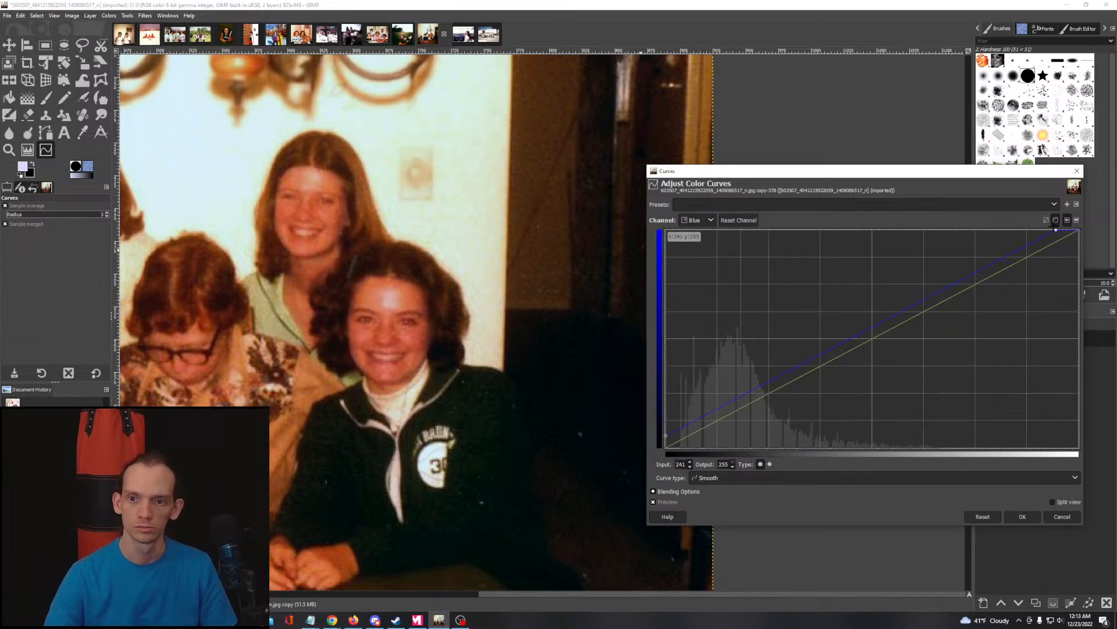
Step: Reduce the red channel by shifting its black point slightly inward and lowering its white point to output 231, and apply the Curves adjustment
click(697, 220)
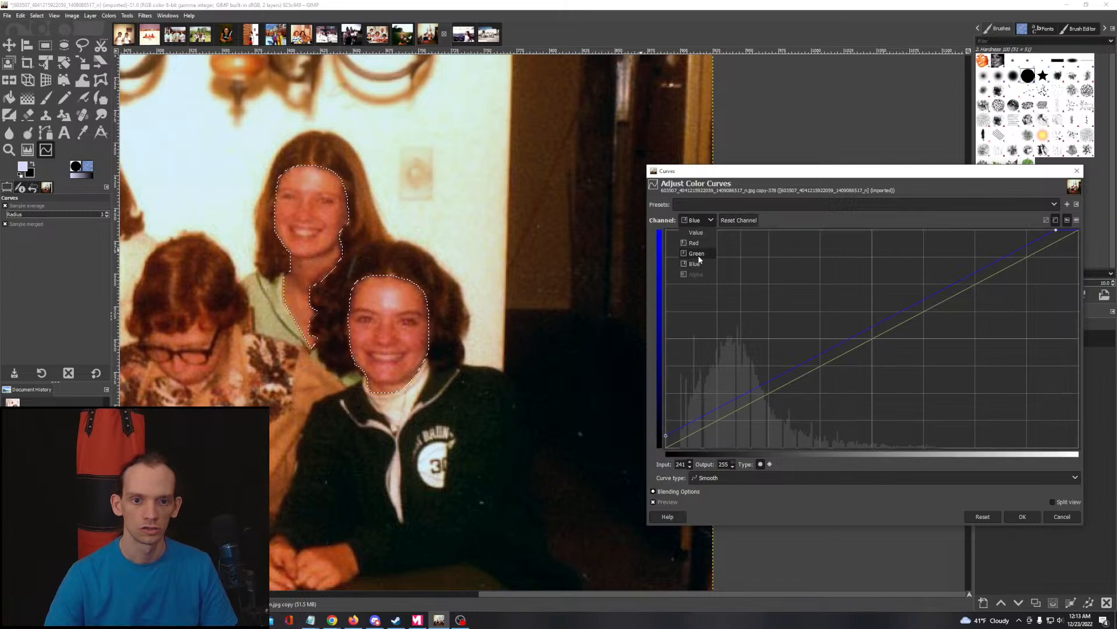
click(694, 242)
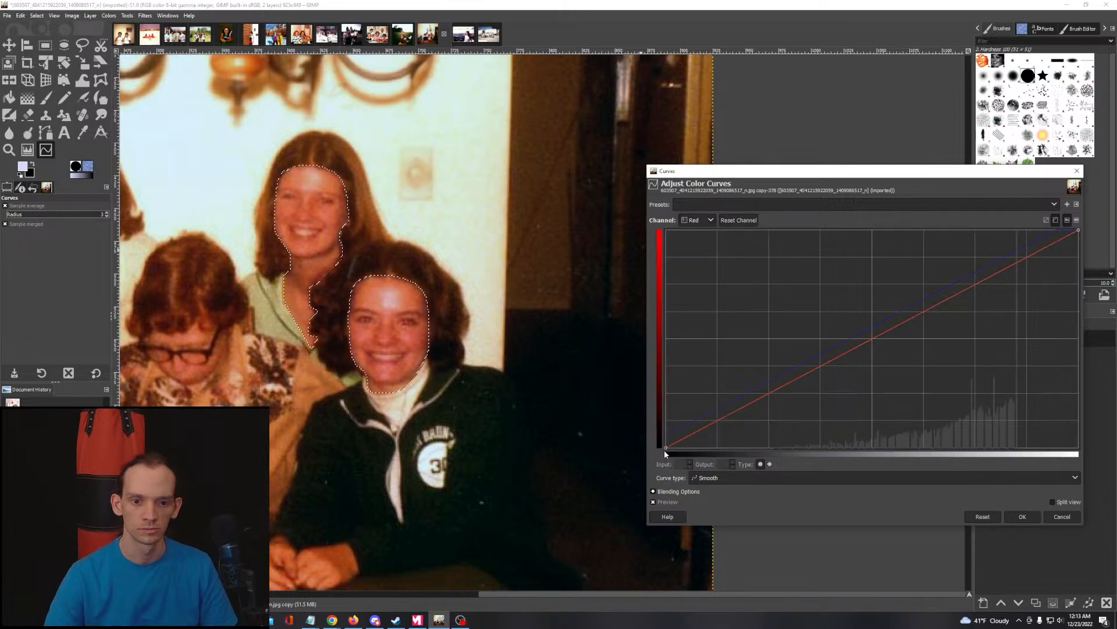
drag(667, 448, 680, 448)
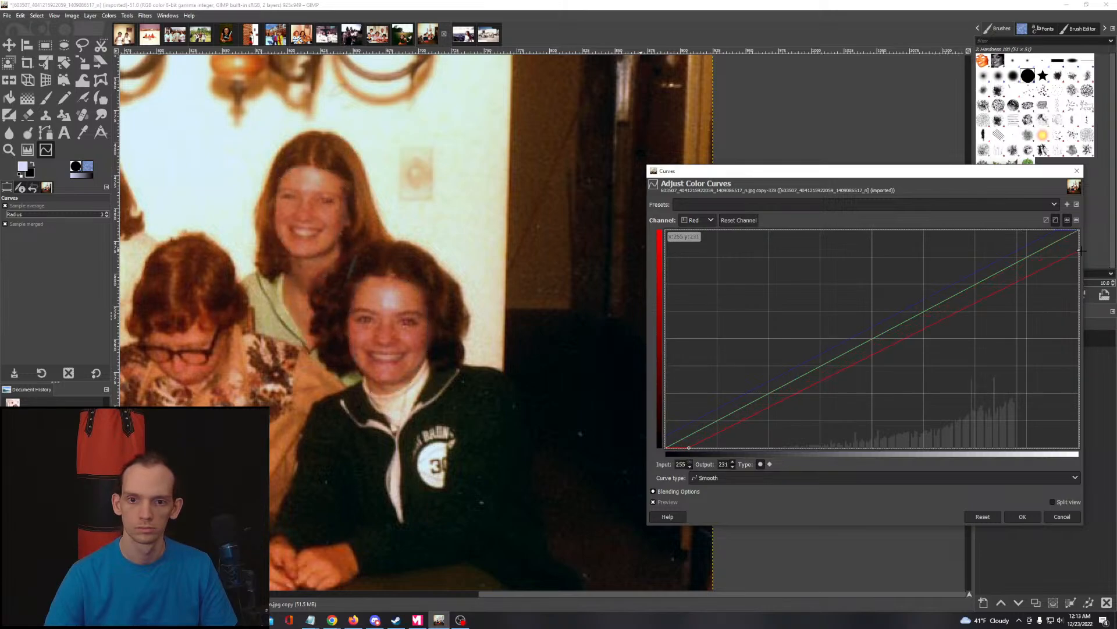
click(1023, 516)
Step: Compare the corrected photo with the original by hiding and reshowing the top layer, viewing the whole image
scroll(787, 347, up, 2)
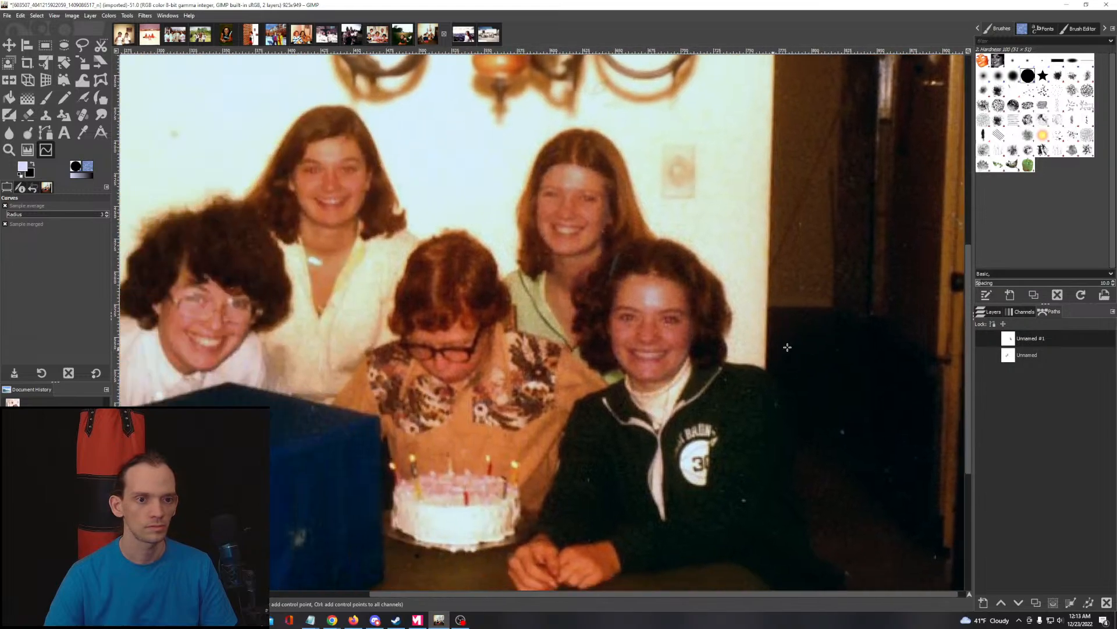
drag(563, 351, 674, 370)
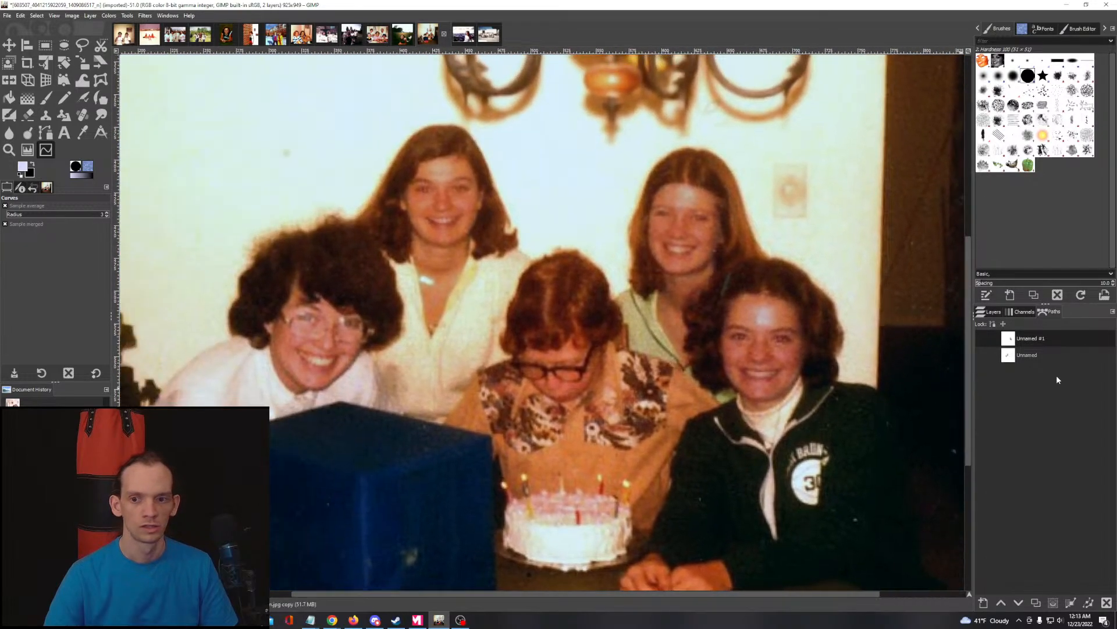
click(986, 312)
click(982, 361)
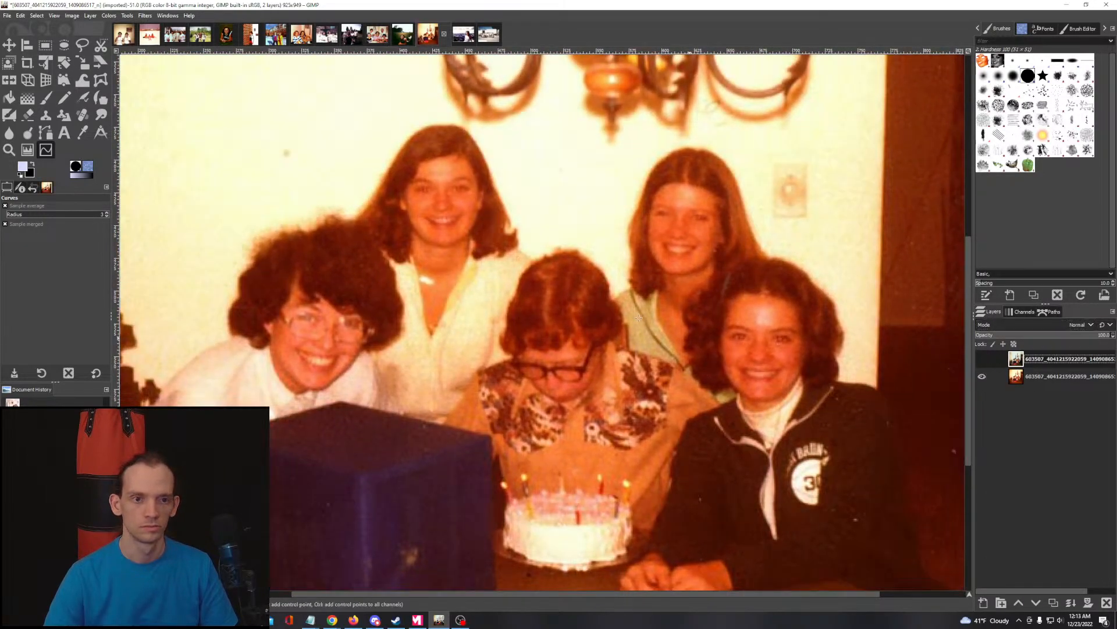
scroll(587, 306, down, 2)
drag(659, 313, 566, 337)
scroll(566, 338, down, 1)
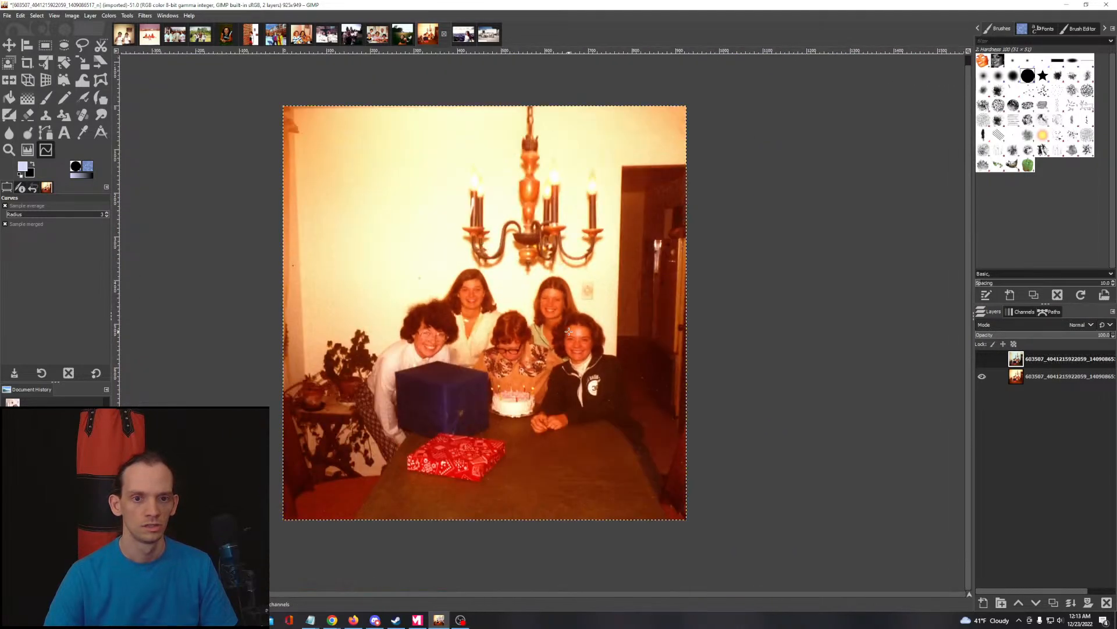
click(985, 361)
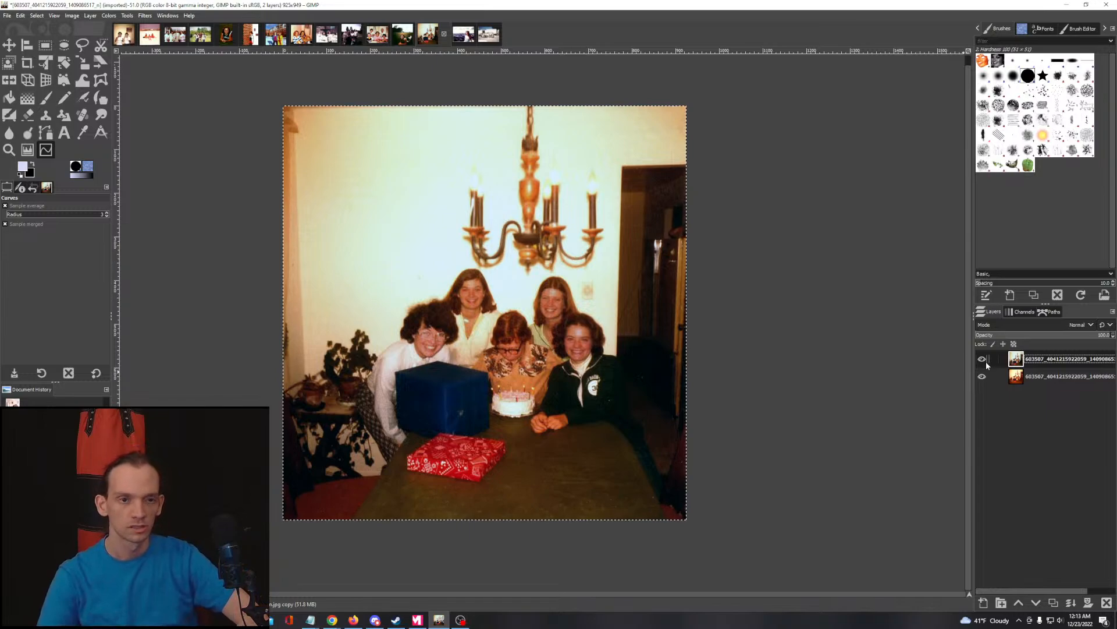
Step: Switch to the Grand Canyon portrait, crop it to a 955 px wide rectangle that trims its side edges, and duplicate the layer
click(459, 35)
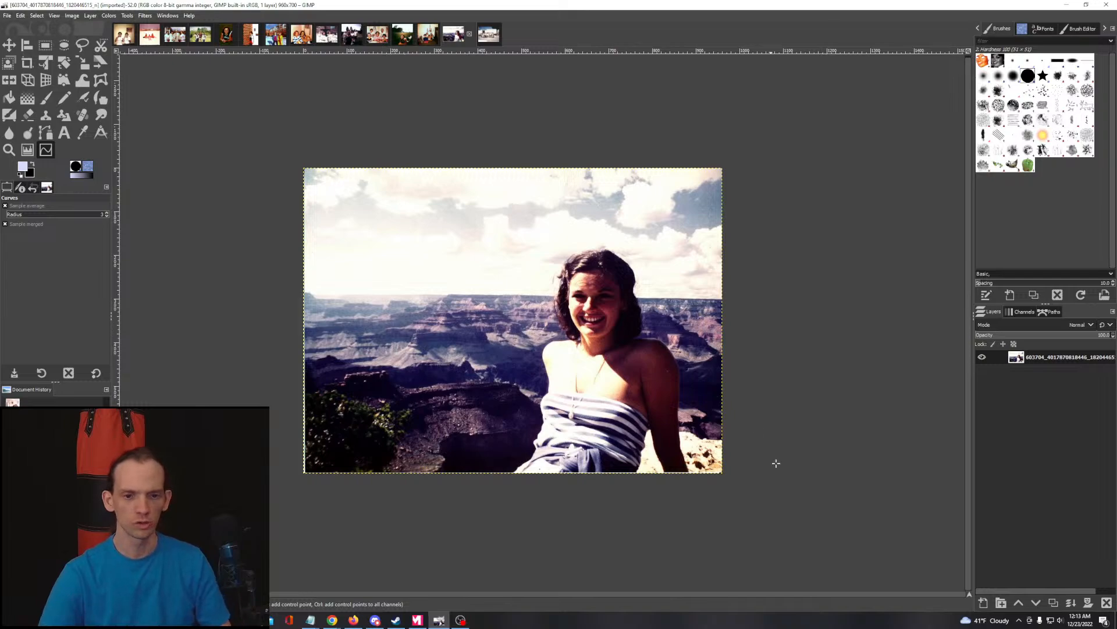
scroll(387, 343, up, 3)
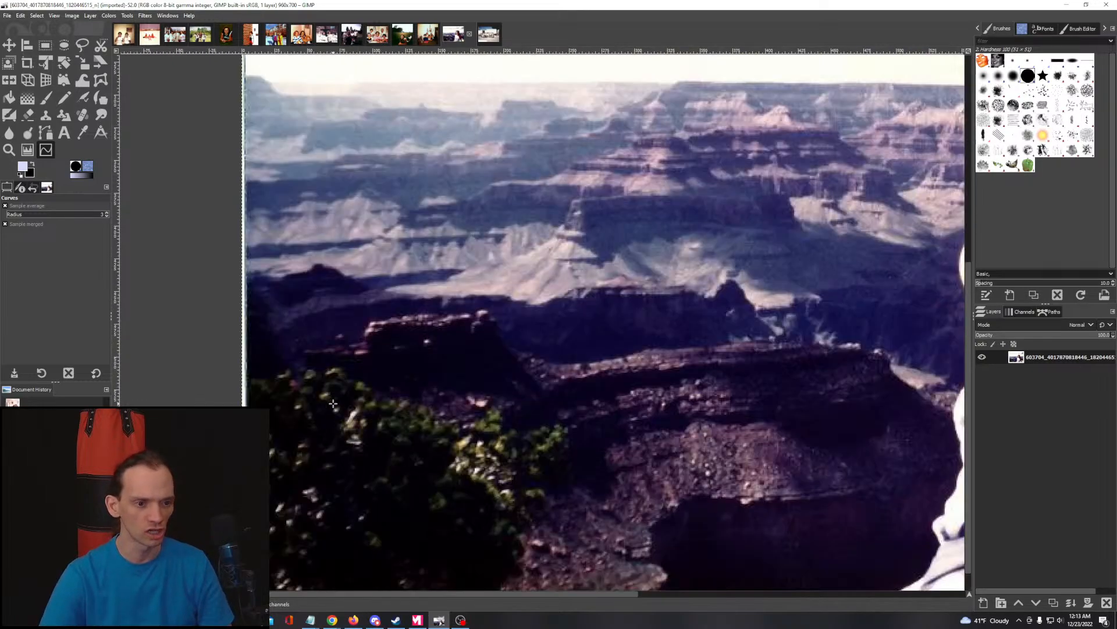
scroll(333, 403, down, 3)
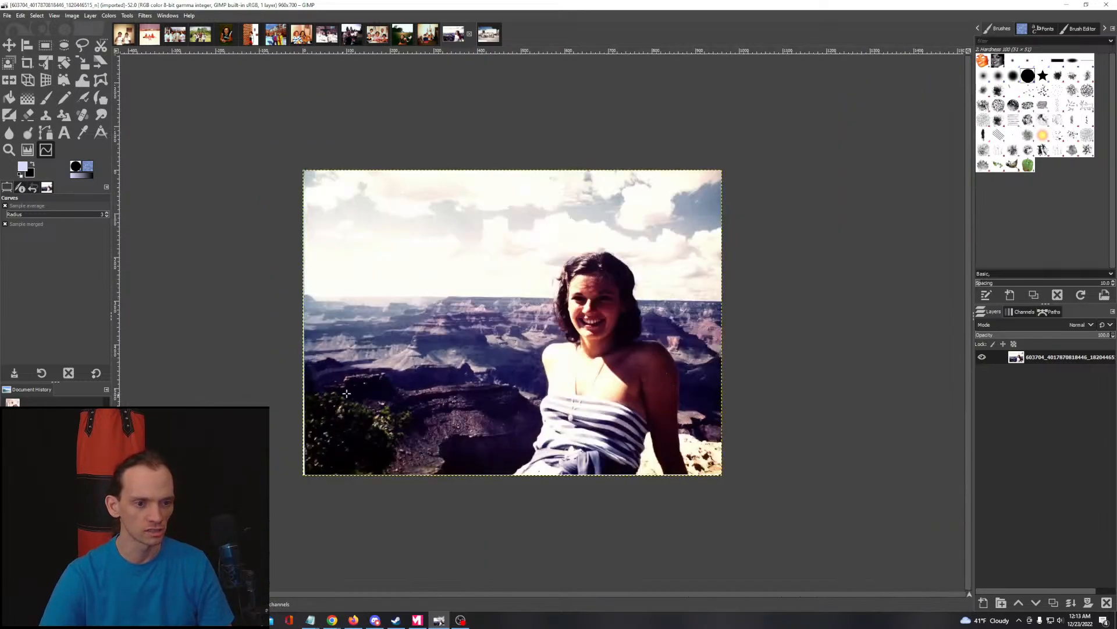
click(45, 45)
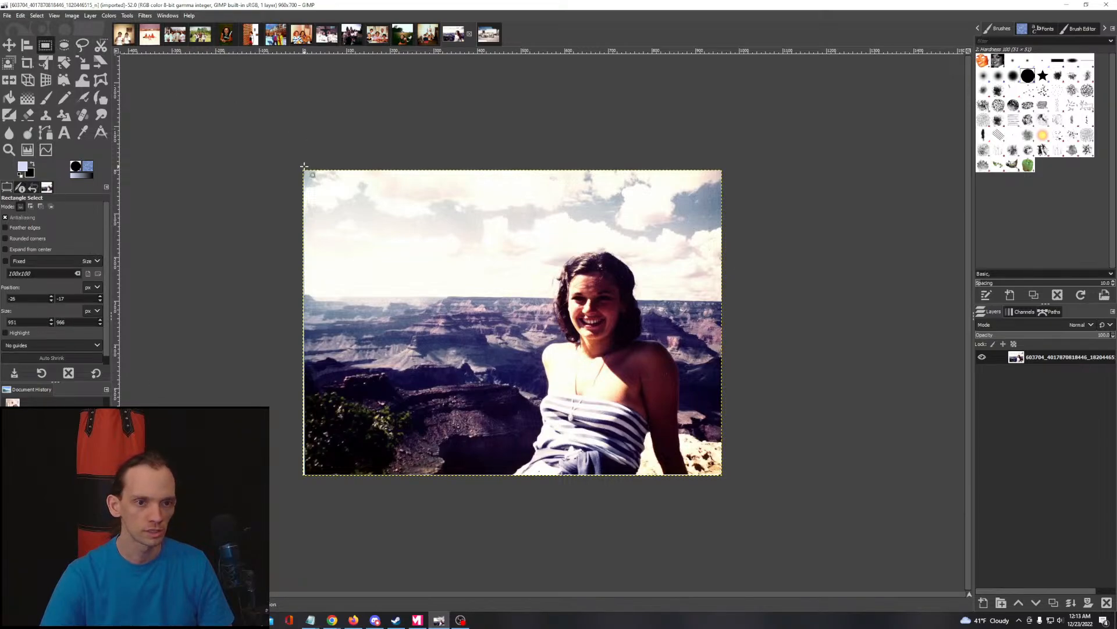
drag(304, 167, 722, 482)
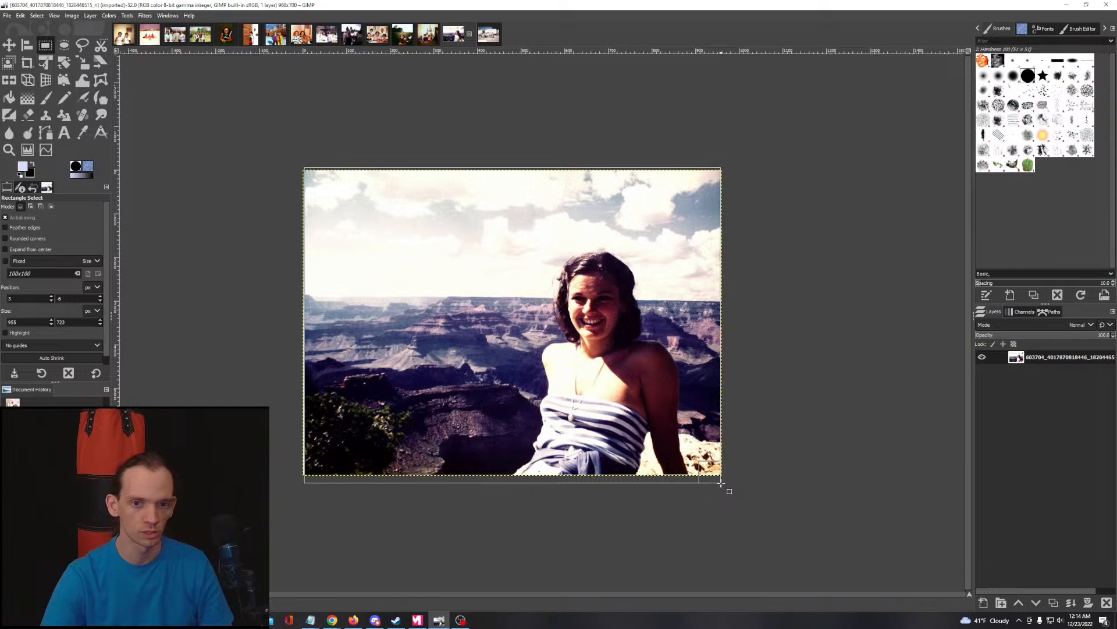
click(71, 16)
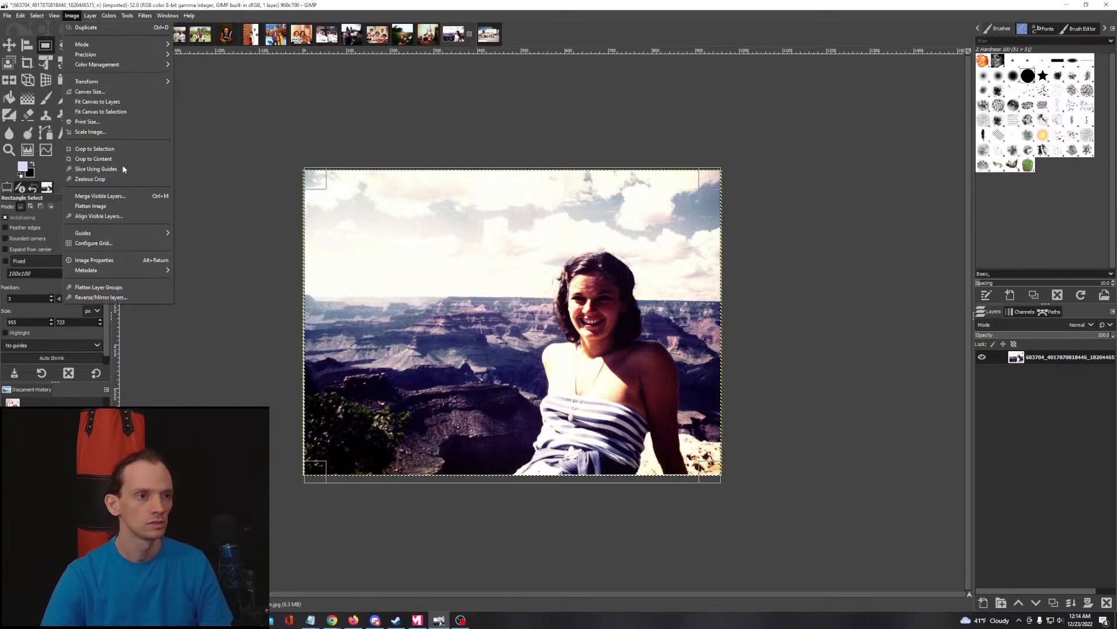
click(114, 148)
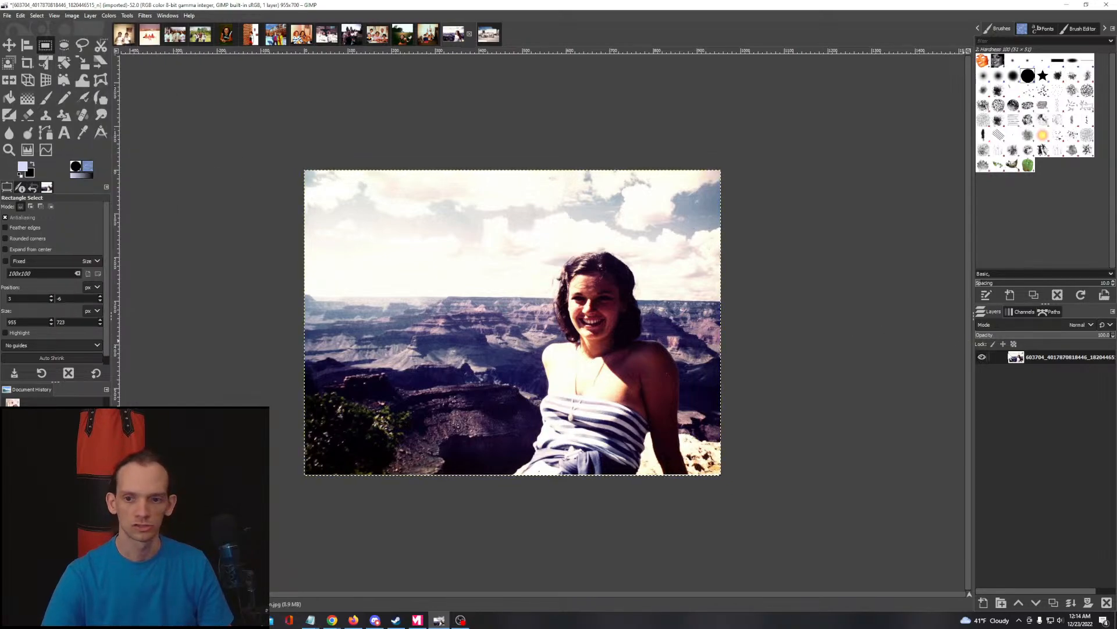
right_click(1047, 357)
click(1043, 128)
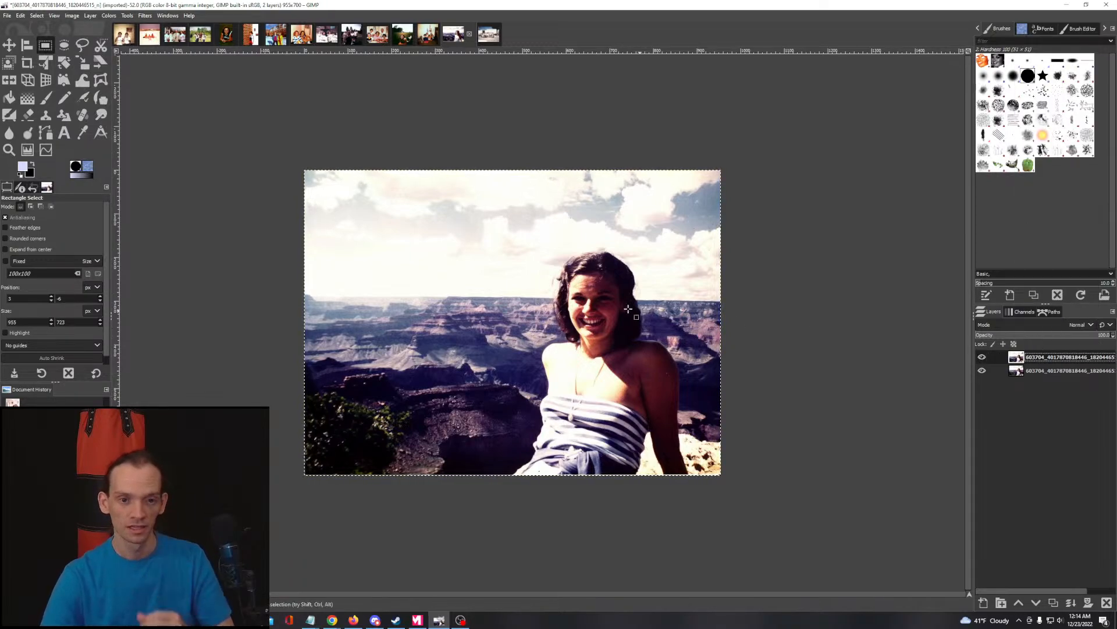
Step: Lower the exposure of the duplicated layer to -0.349 and apply the adjustment
click(90, 15)
mouse_move(109, 16)
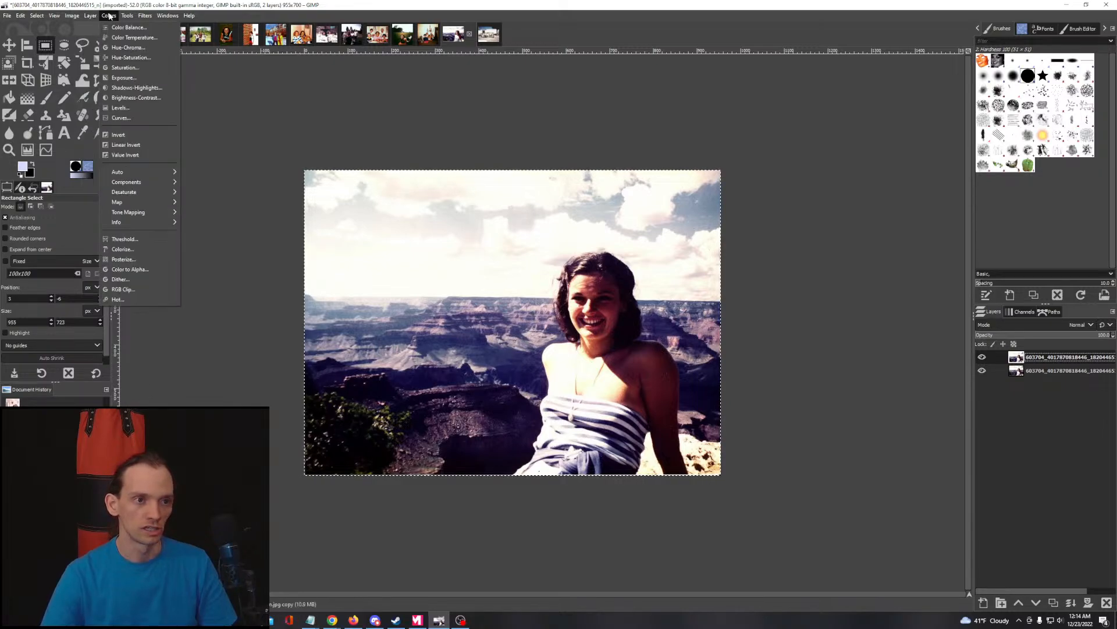
click(125, 77)
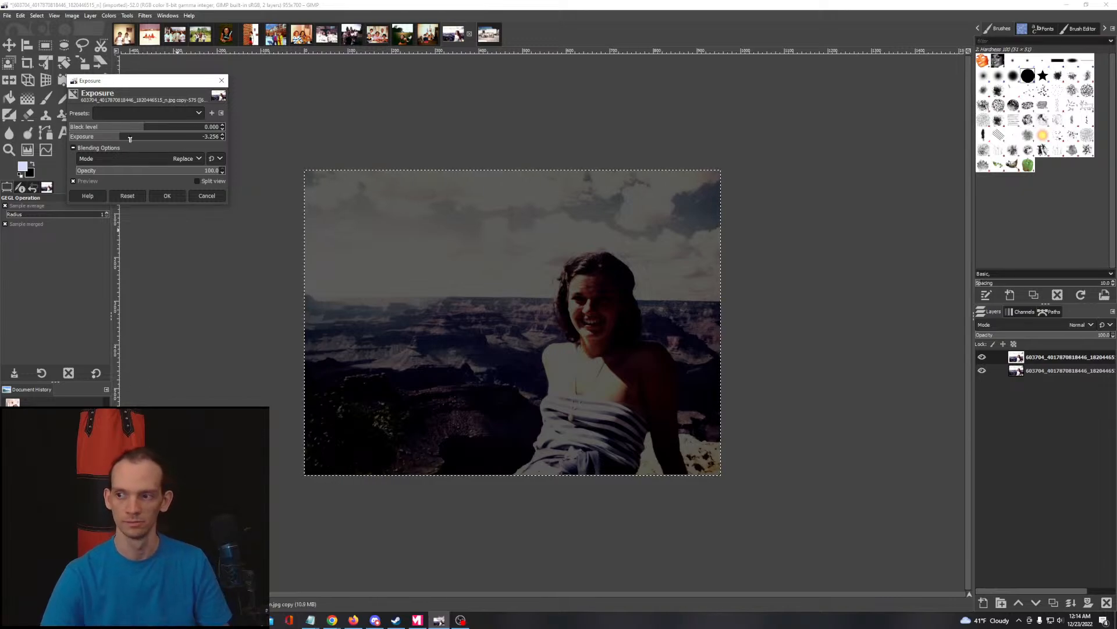
drag(135, 139, 138, 137)
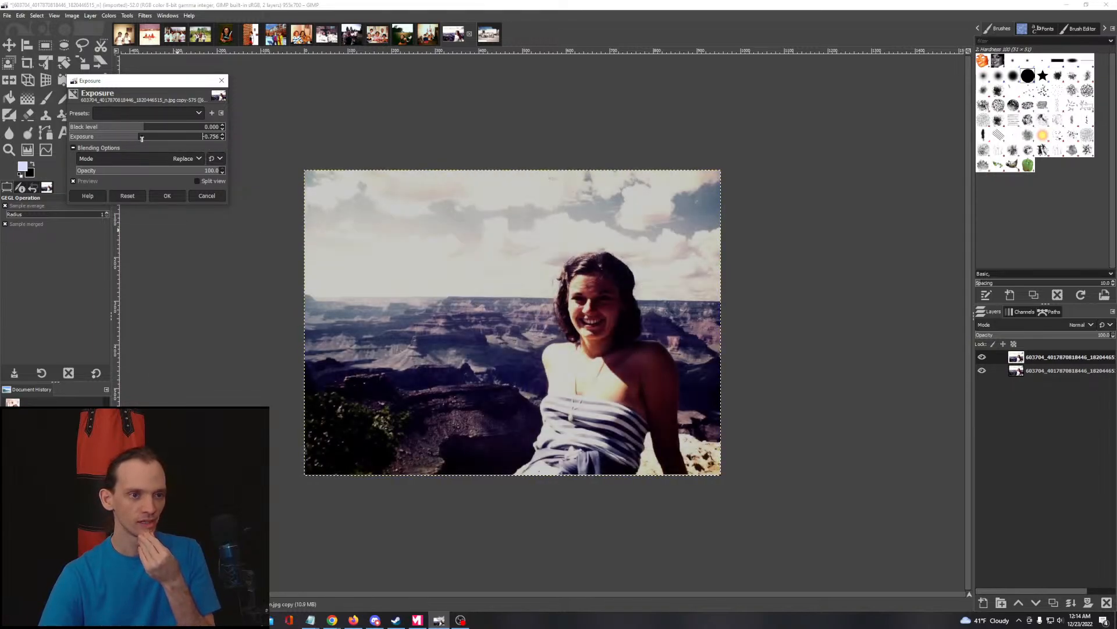
drag(139, 136, 141, 138)
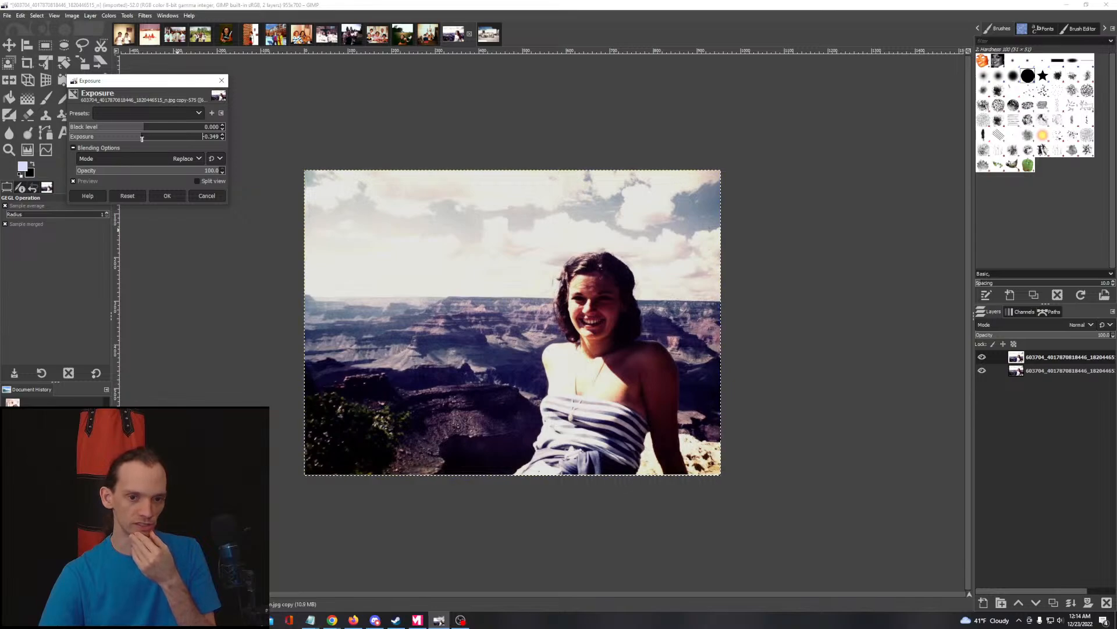
click(167, 198)
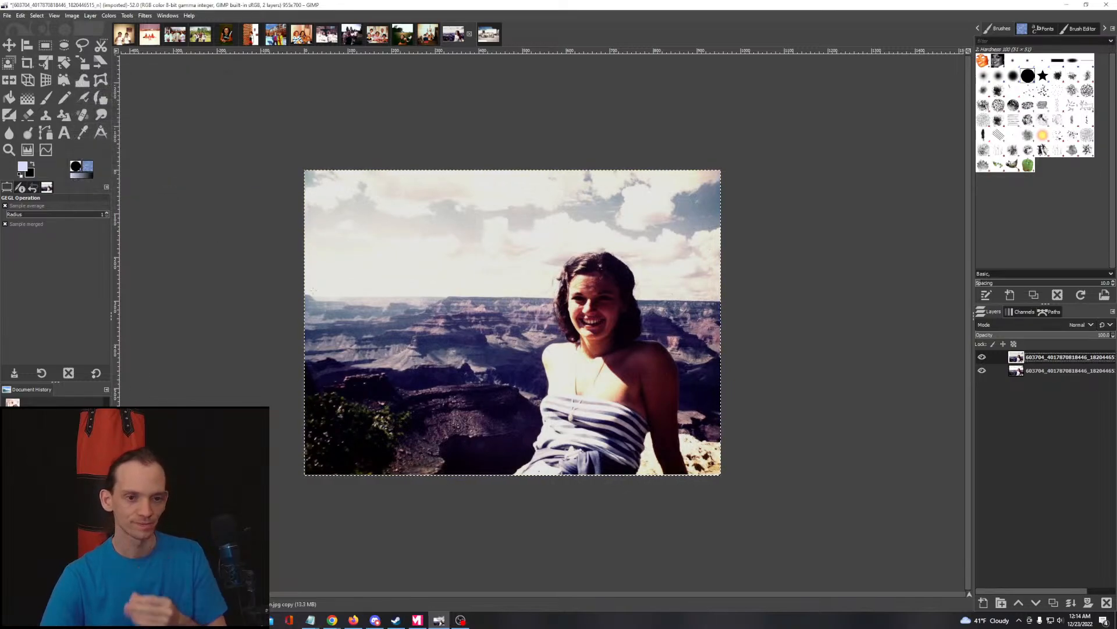
Step: Draw a rough, closed Foreground Select outline around the woman, extending below the photo's lower edge, and confirm it for refinement
scroll(500, 363, up, 3)
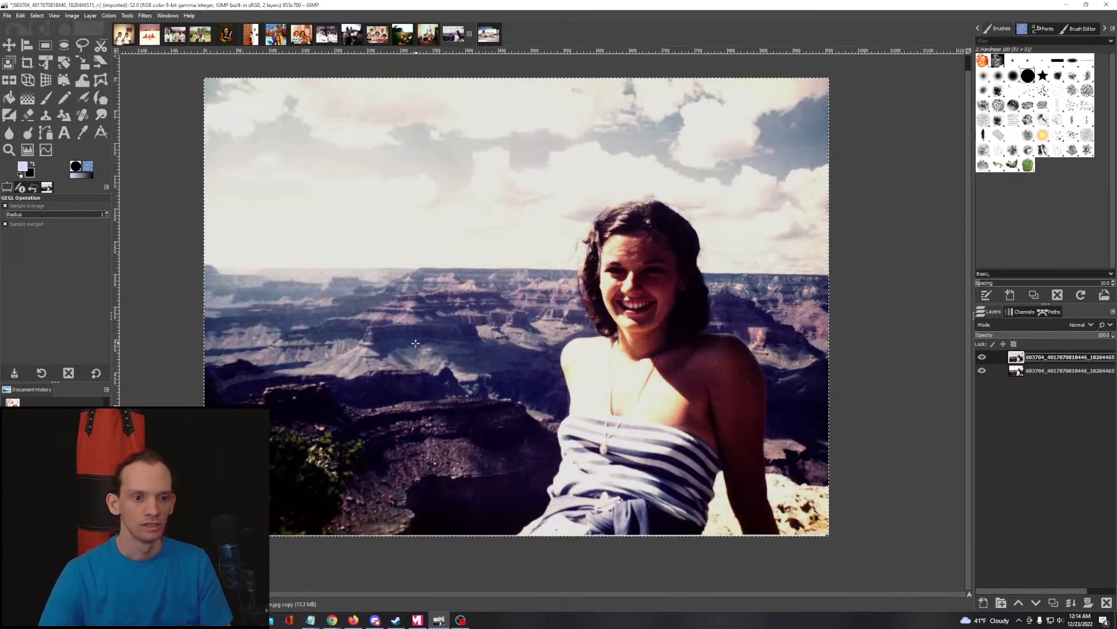
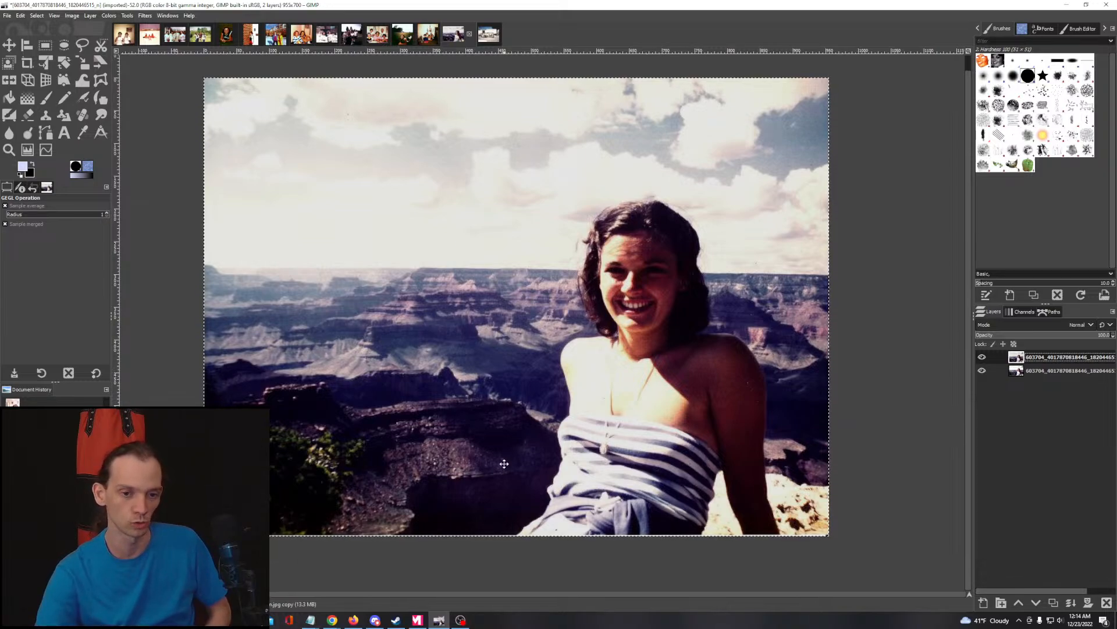
drag(493, 442, 454, 464)
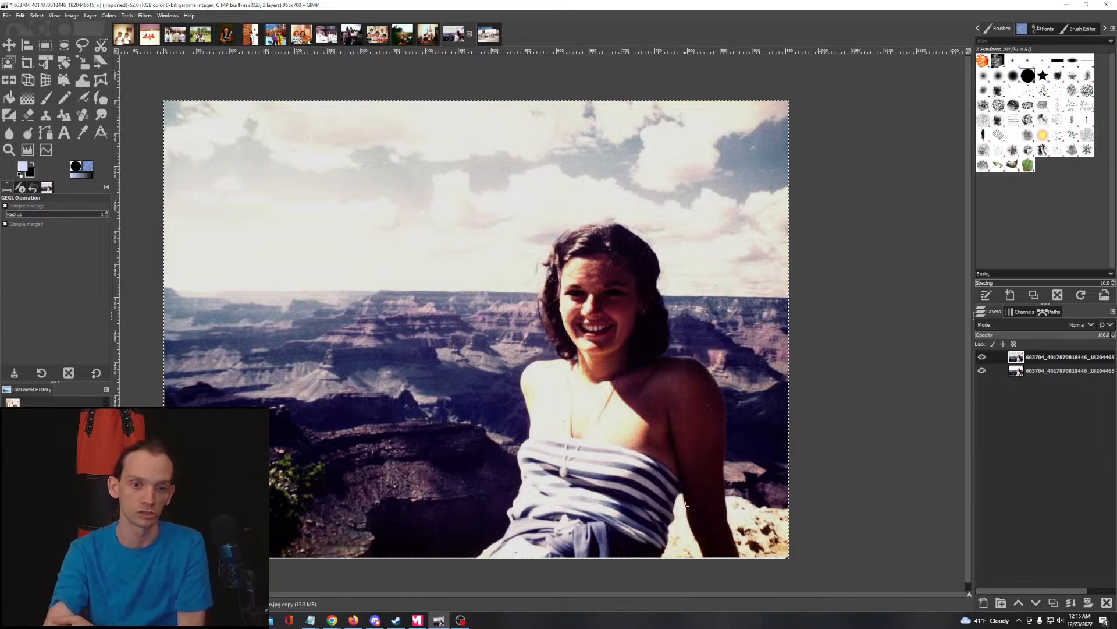
click(9, 64)
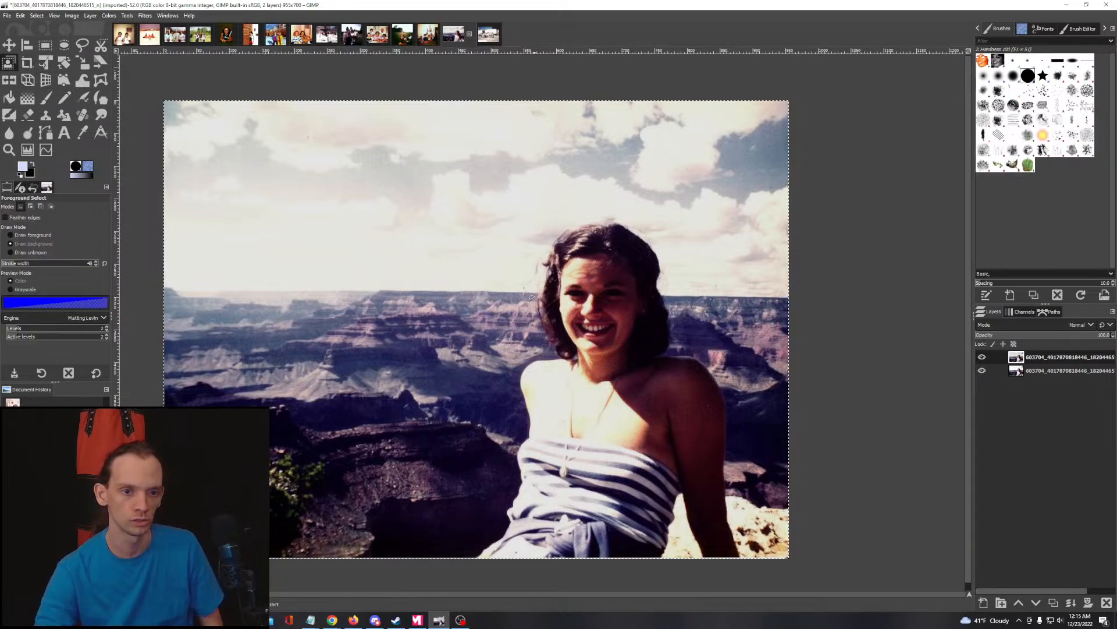
click(451, 565)
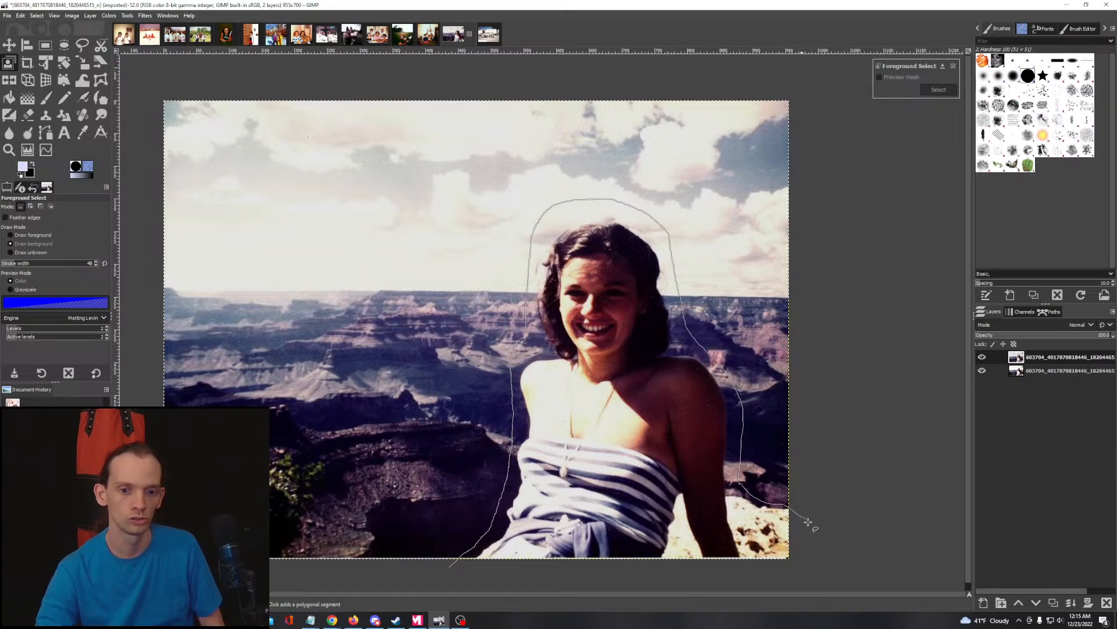
click(451, 567)
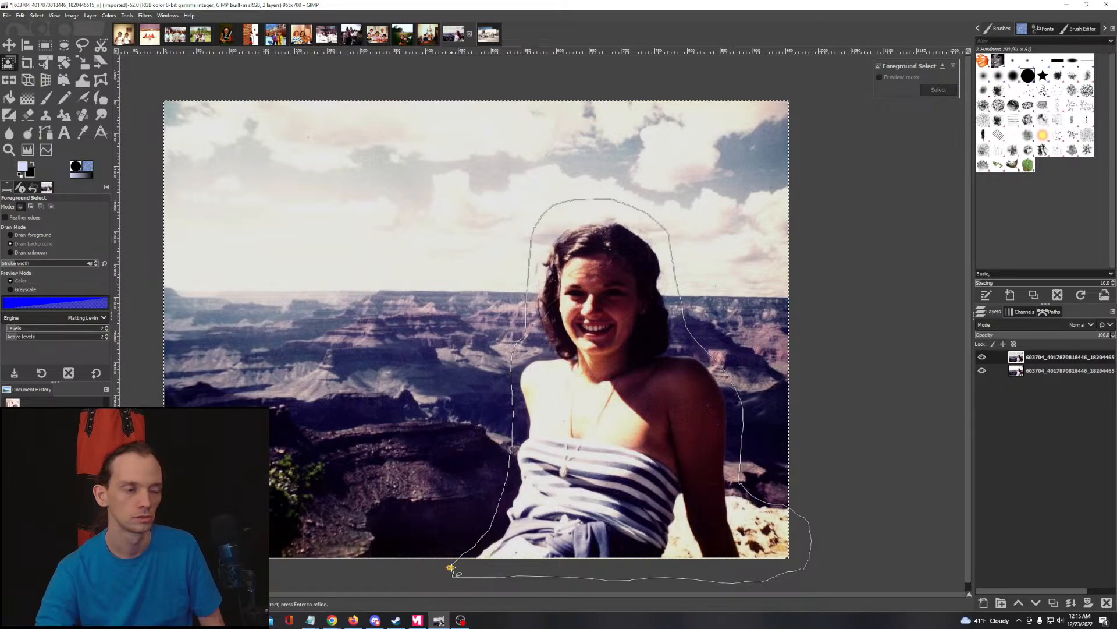
key(Return)
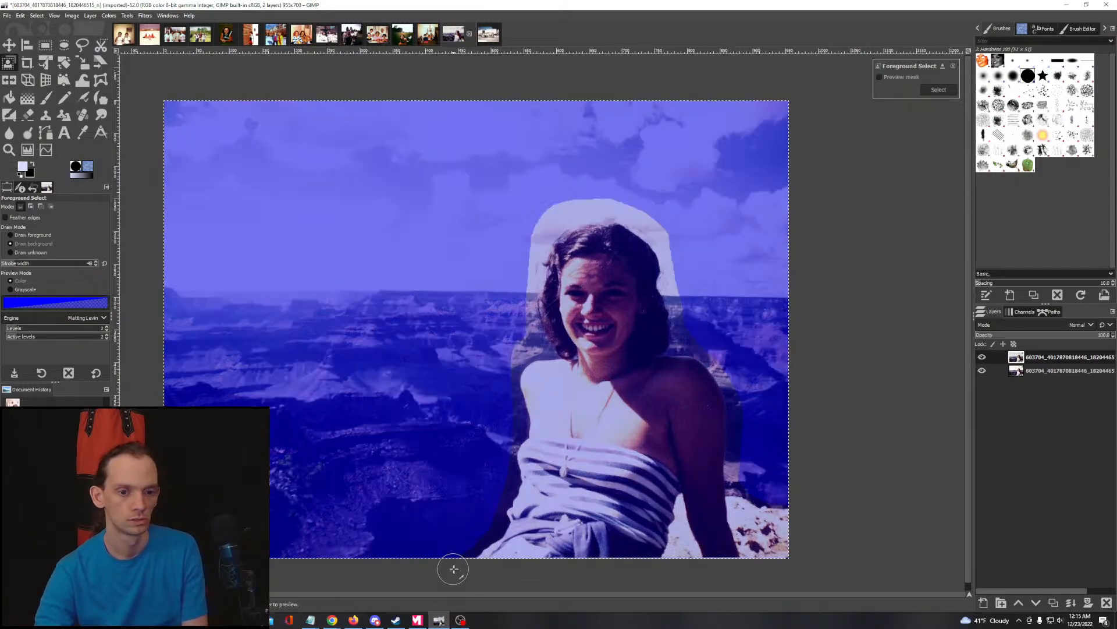
Step: Change the marking mode from background to foreground and paint over the woman's face and torso with a stroke width of 33
mouse_move(582, 265)
mouse_down()
mouse_move(591, 364)
mouse_move(552, 391)
mouse_move(544, 504)
mouse_move(508, 573)
mouse_move(556, 569)
mouse_move(605, 374)
mouse_move(605, 290)
mouse_up()
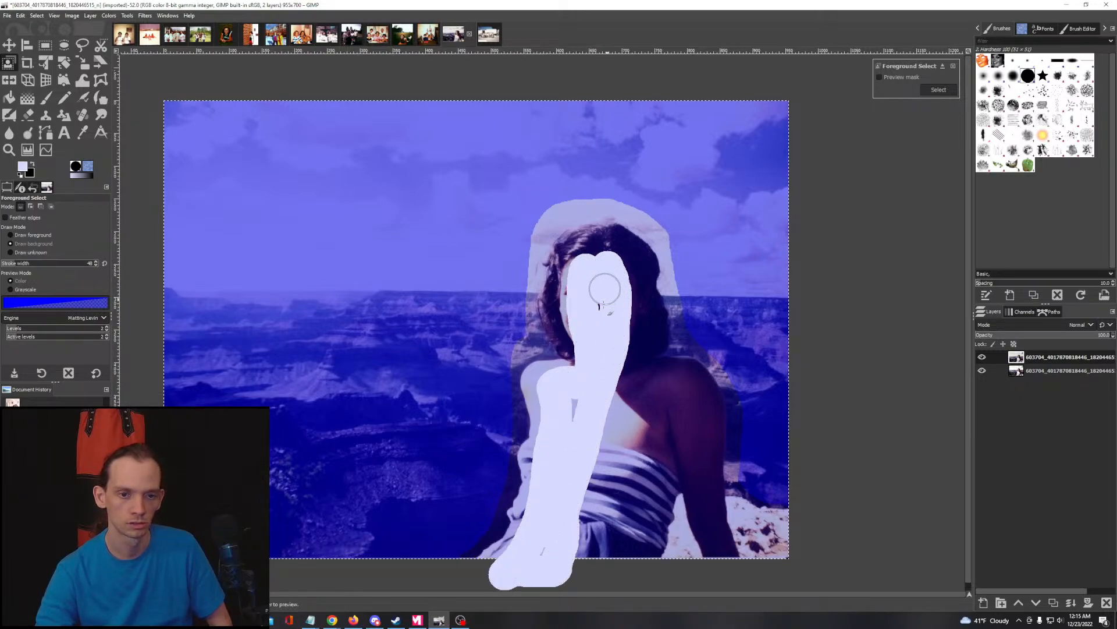
mouse_move(577, 465)
mouse_down()
mouse_move(568, 565)
mouse_move(635, 550)
mouse_move(675, 396)
mouse_move(650, 476)
mouse_move(613, 454)
mouse_move(596, 479)
mouse_move(629, 361)
mouse_move(602, 275)
mouse_move(651, 379)
mouse_move(694, 413)
mouse_move(697, 472)
mouse_up()
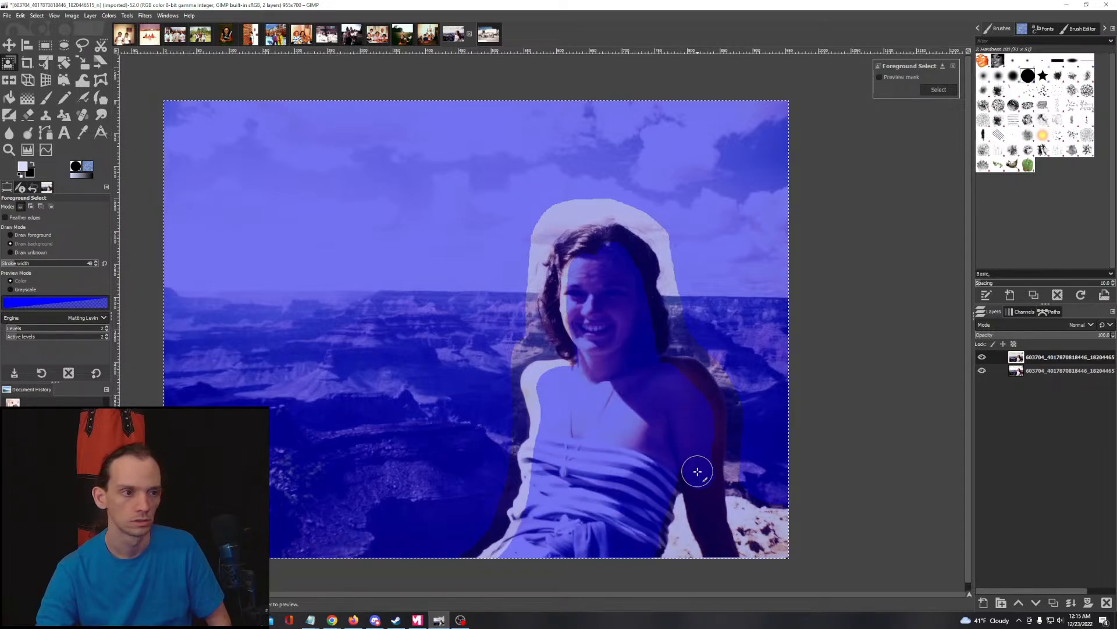
click(24, 235)
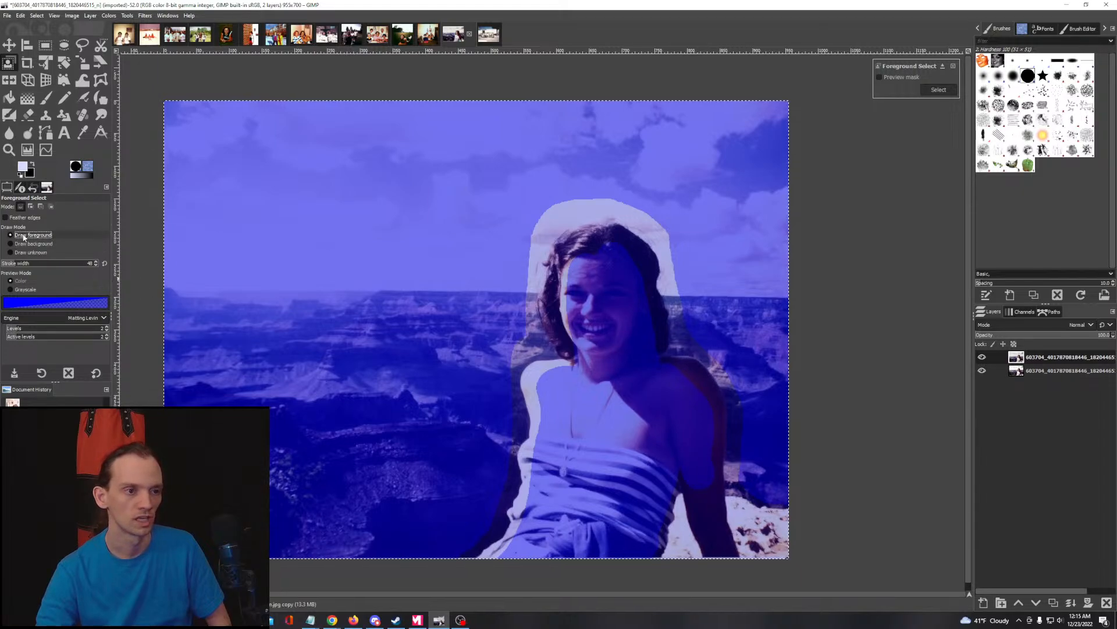
key(bracketright)
key(bracketright)
key(bracketright)
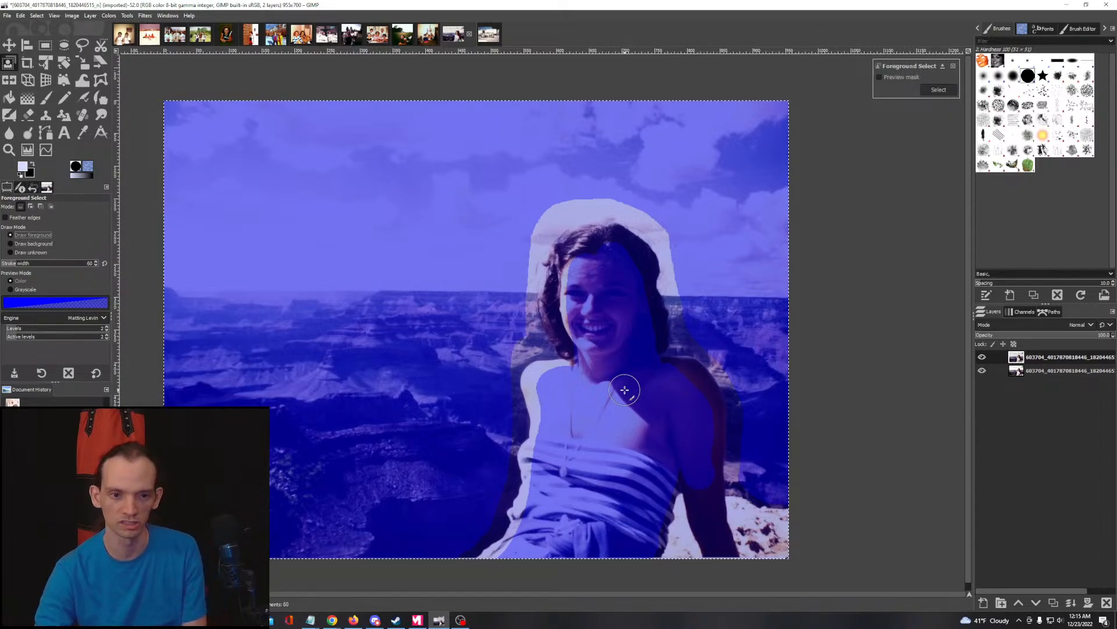
key(bracketleft)
key(bracketleft)
key(bracketleft)
key(bracketleft)
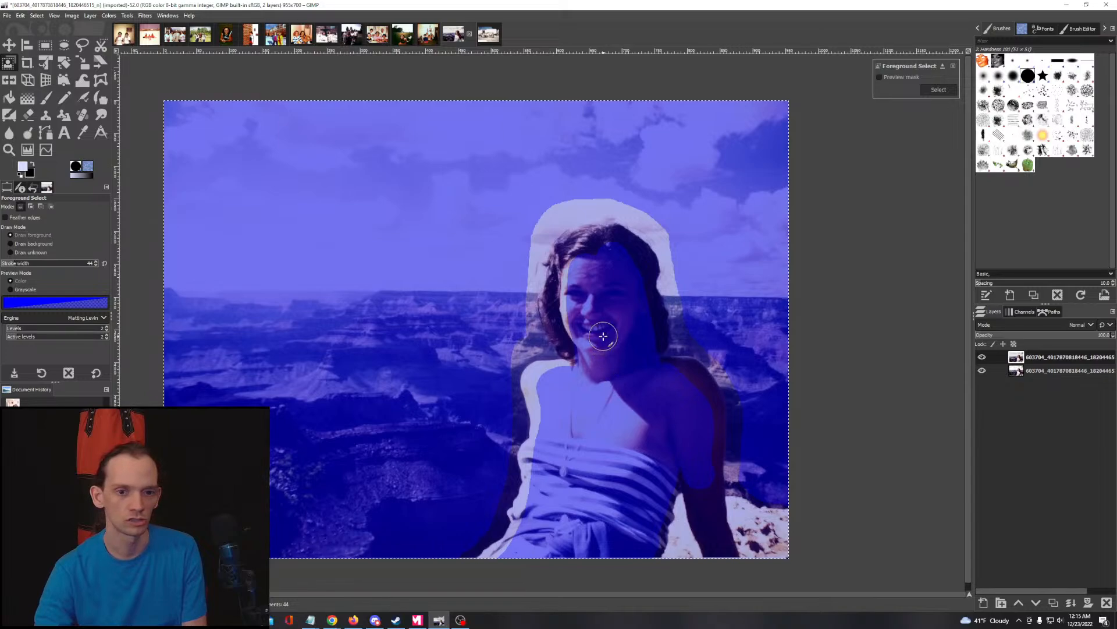
key(bracketleft)
key(bracketleft)
key(bracketleft)
key(bracketleft)
key(bracketleft)
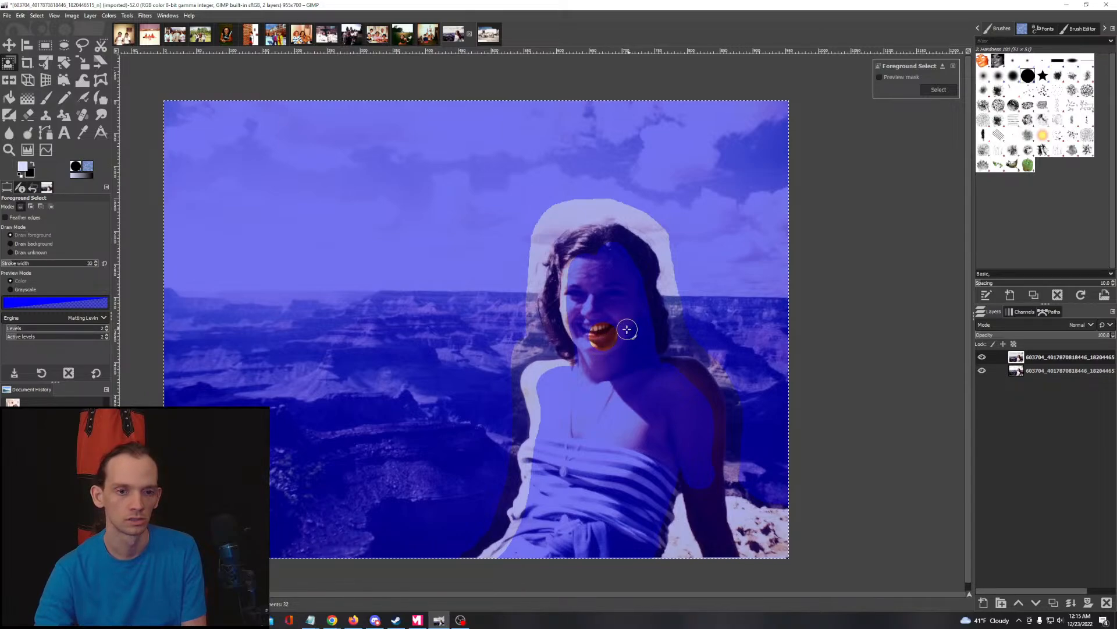
mouse_move(593, 268)
mouse_down()
mouse_move(596, 342)
mouse_move(585, 382)
mouse_move(564, 401)
mouse_move(561, 456)
mouse_move(522, 567)
mouse_move(546, 549)
mouse_move(561, 394)
mouse_move(598, 378)
mouse_move(587, 277)
mouse_move(597, 265)
mouse_move(628, 351)
mouse_move(577, 557)
mouse_move(622, 489)
mouse_move(649, 382)
mouse_move(681, 407)
mouse_move(630, 556)
mouse_up()
Step: Mark the rest of the woman as foreground, covering her hair, shoulders, arm and striped top, ending with a stroke width of 64
key(bracketleft)
key(bracketleft)
key(bracketleft)
key(bracketleft)
key(bracketleft)
key(bracketleft)
key(bracketleft)
key(bracketleft)
key(bracketleft)
mouse_move(692, 441)
mouse_down()
mouse_move(693, 466)
mouse_move(696, 426)
mouse_up()
mouse_move(633, 330)
mouse_down()
mouse_move(630, 264)
mouse_move(608, 250)
mouse_up()
drag(578, 299, 586, 384)
mouse_move(630, 493)
mouse_down()
mouse_move(504, 419)
mouse_move(544, 460)
mouse_move(673, 479)
mouse_move(579, 446)
mouse_move(649, 464)
mouse_move(630, 470)
mouse_up()
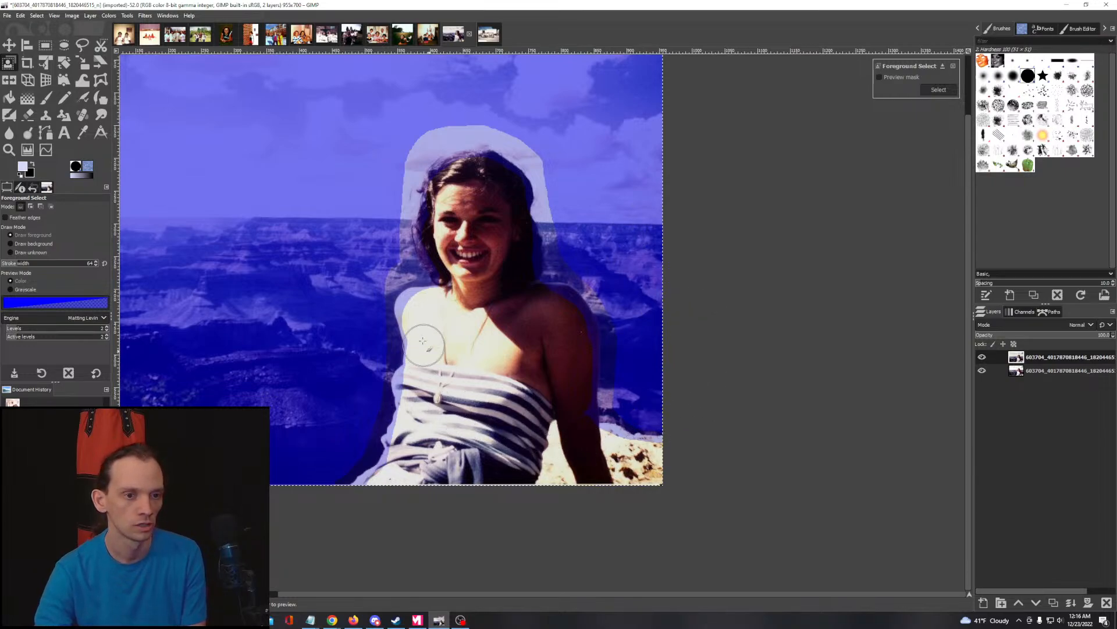
Step: Mark the sky and canyon around the woman's head and shoulders as background, and convert the foreground mask into a selection
click(33, 244)
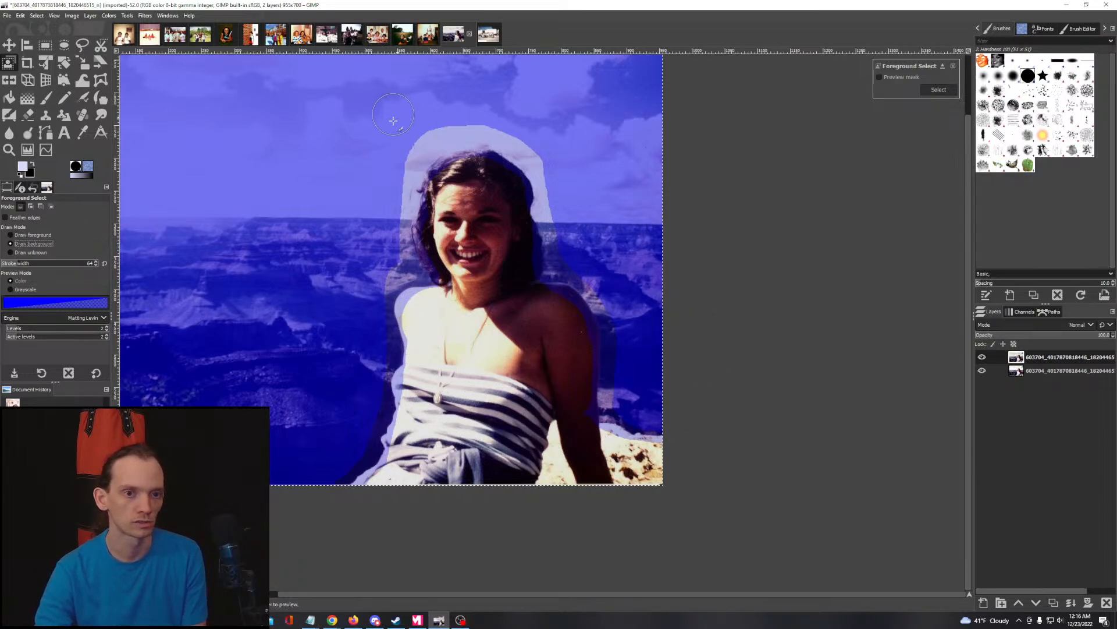
mouse_move(409, 146)
mouse_down()
mouse_move(484, 124)
mouse_move(544, 142)
mouse_move(571, 205)
mouse_move(574, 256)
mouse_move(630, 309)
mouse_move(630, 399)
mouse_up()
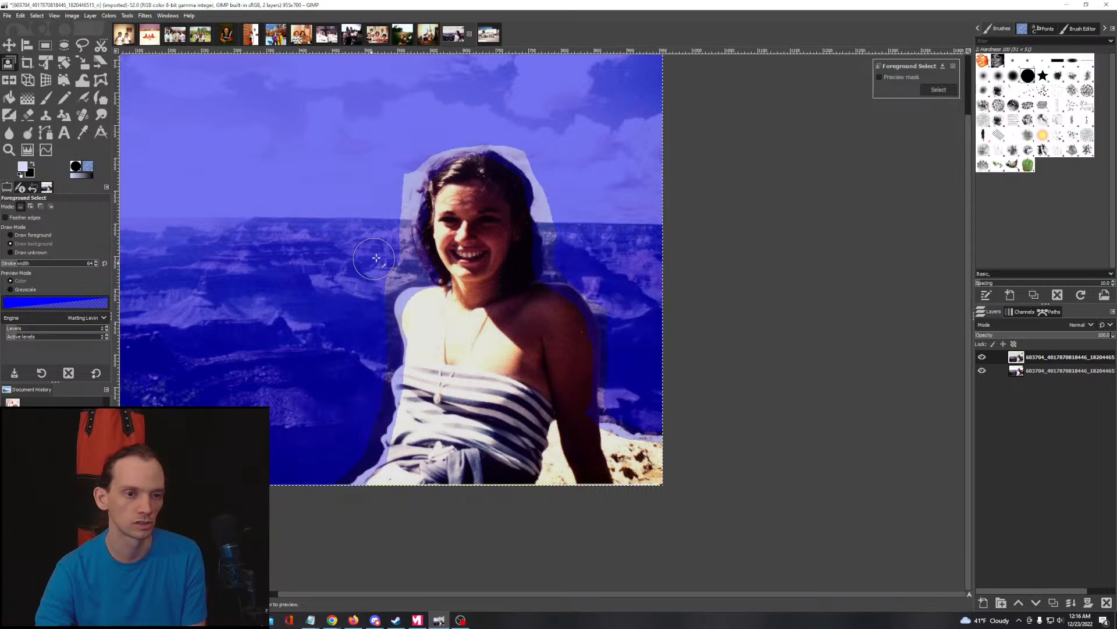
mouse_move(391, 263)
mouse_down()
mouse_move(382, 255)
mouse_move(398, 150)
mouse_up()
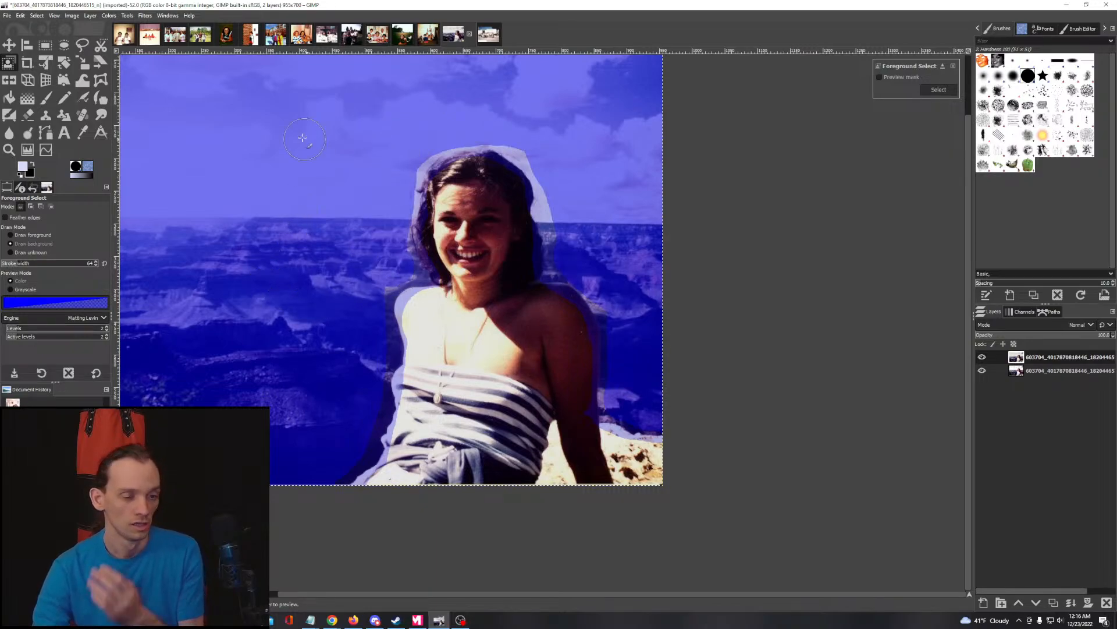
click(937, 90)
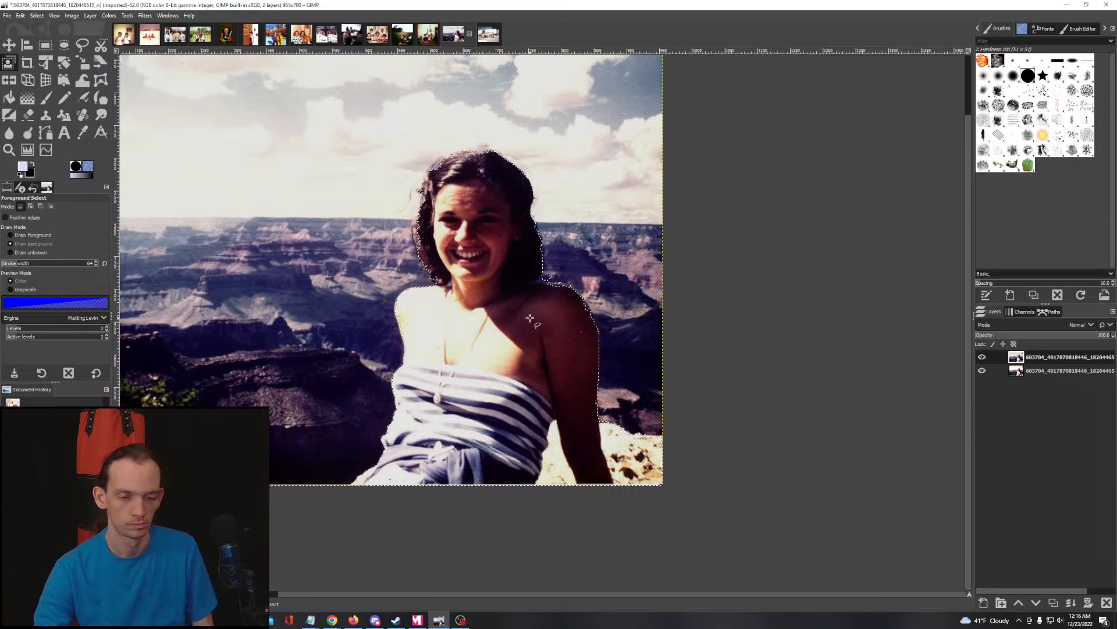
Step: Copy the selected woman and paste her onto a new layer of her own
key(ctrl+c)
key(ctrl+v)
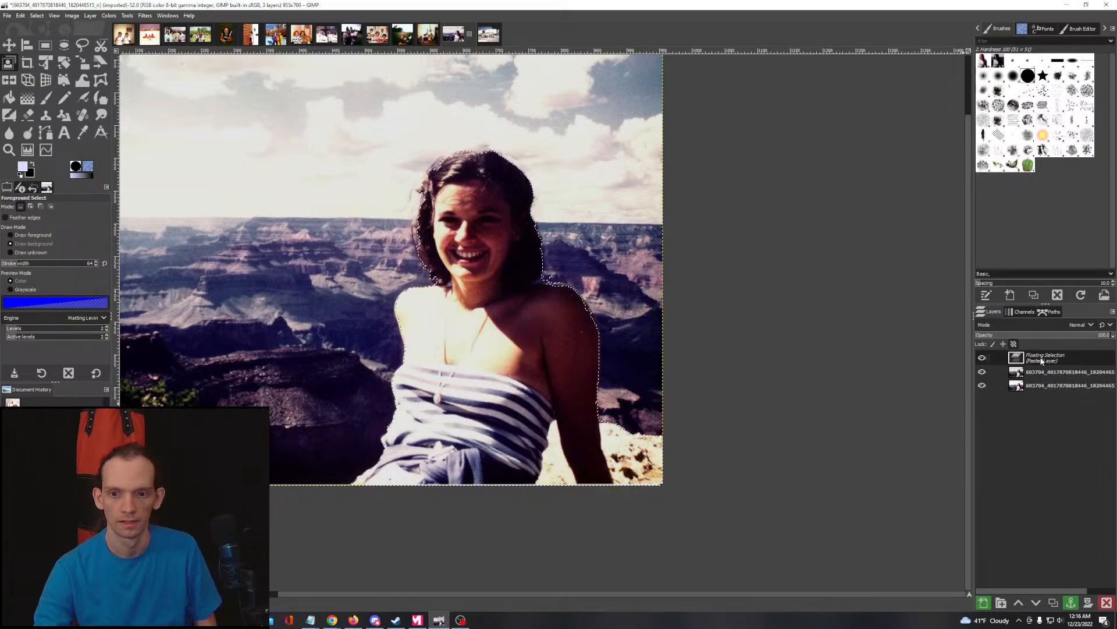
right_click(1040, 357)
click(983, 97)
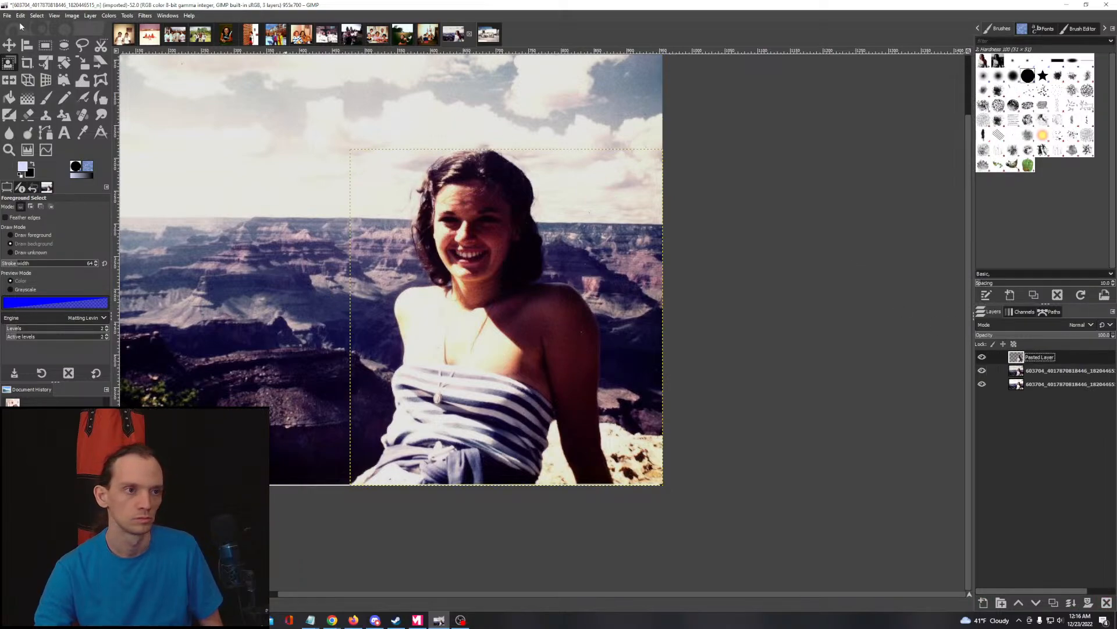
click(35, 16)
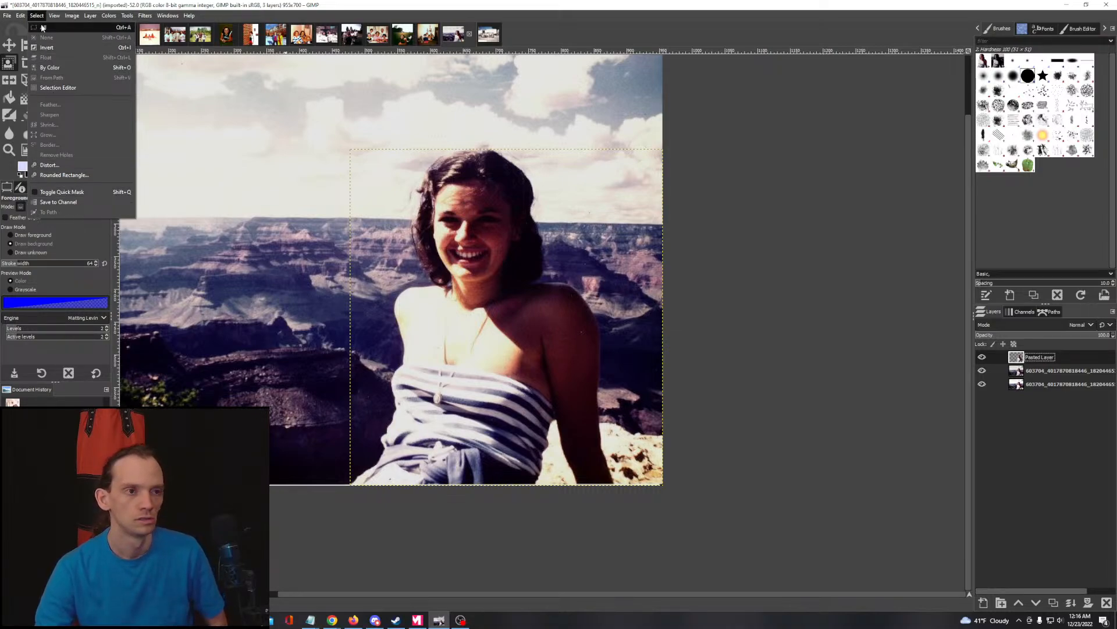
mouse_move(24, 19)
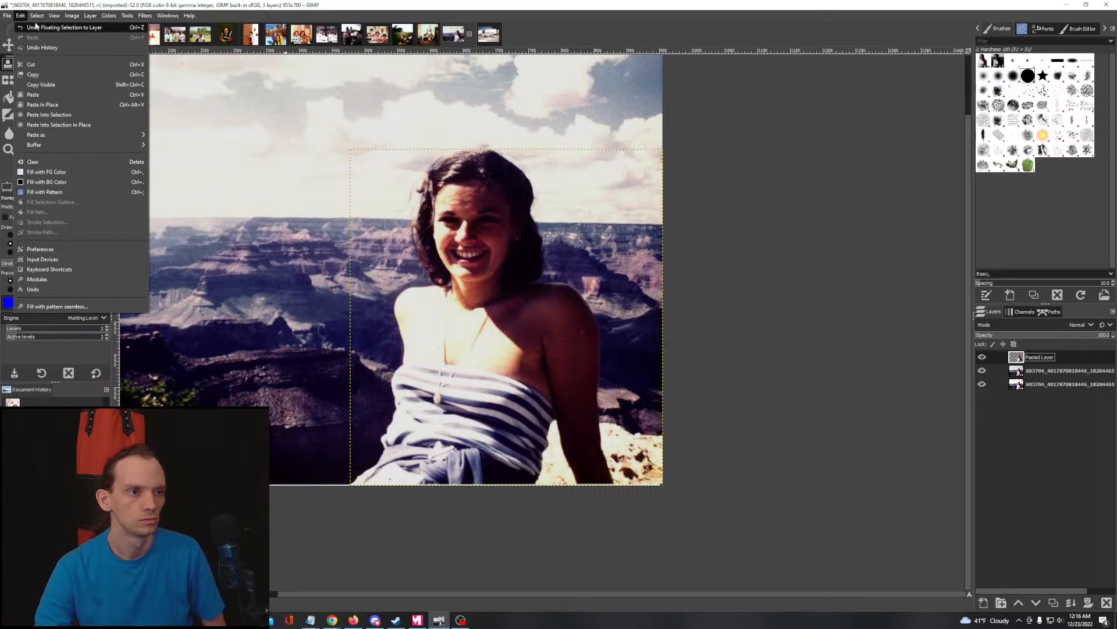
Step: Turn the outline of the pasted woman's layer into a selection
key(Escape)
click(37, 16)
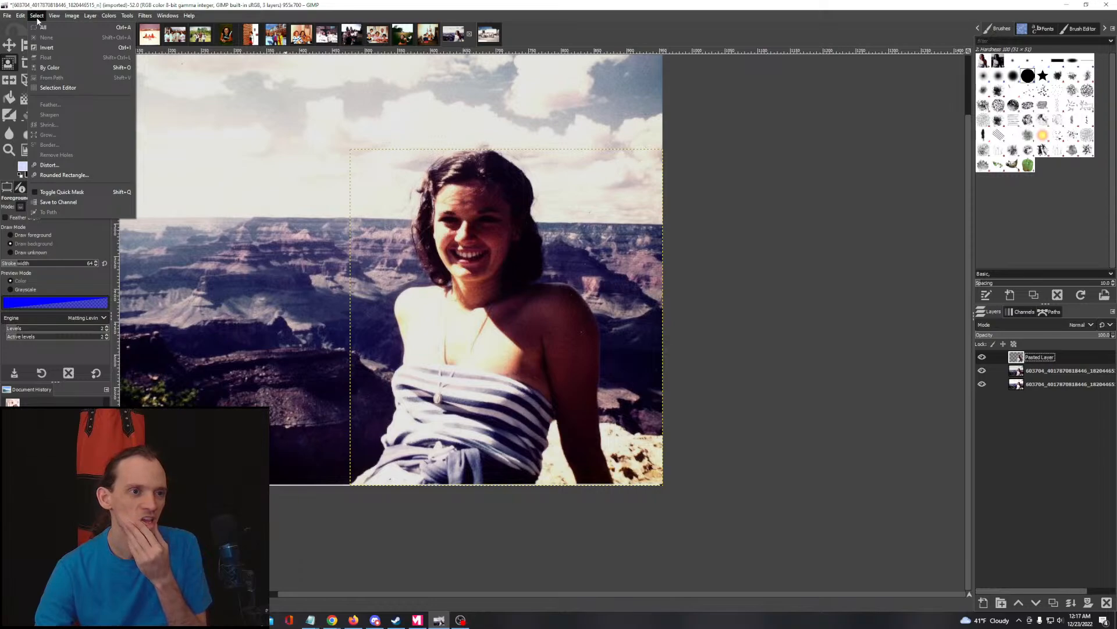
click(1035, 360)
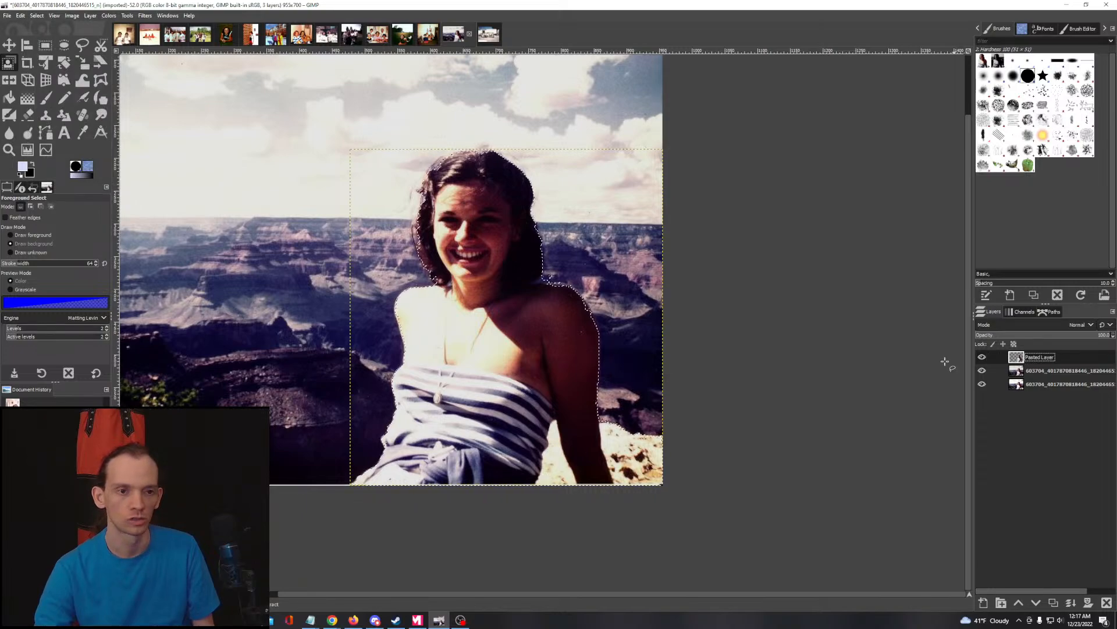
scroll(524, 303, up, 2)
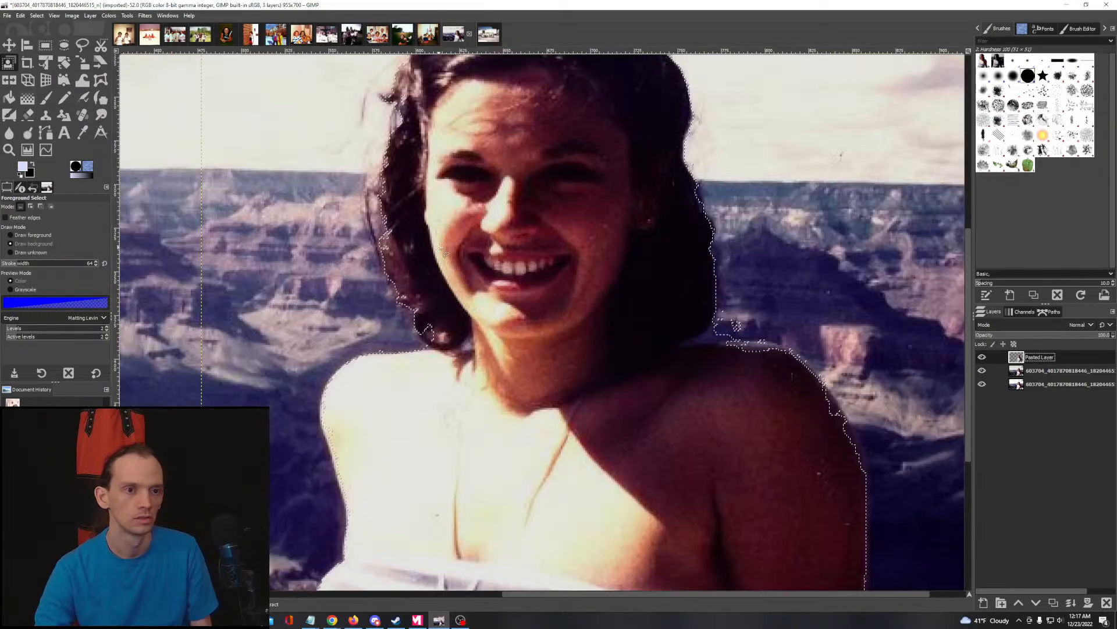
scroll(443, 252, down, 4)
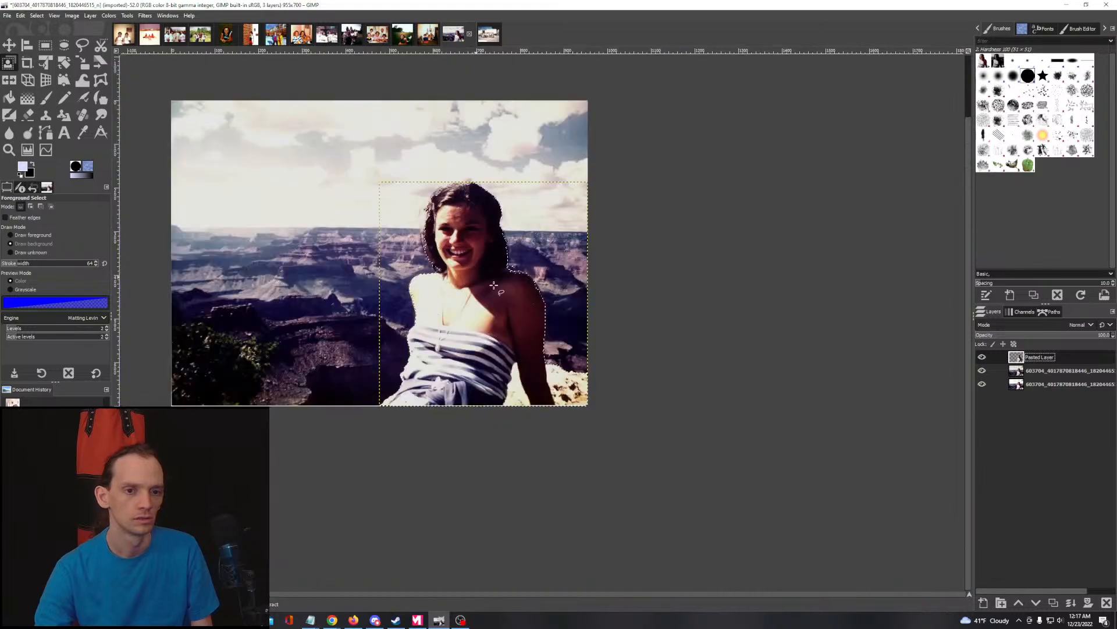
Step: Invert the selection to cover the sky and canyon, and make the full photo layer directly below active
click(39, 17)
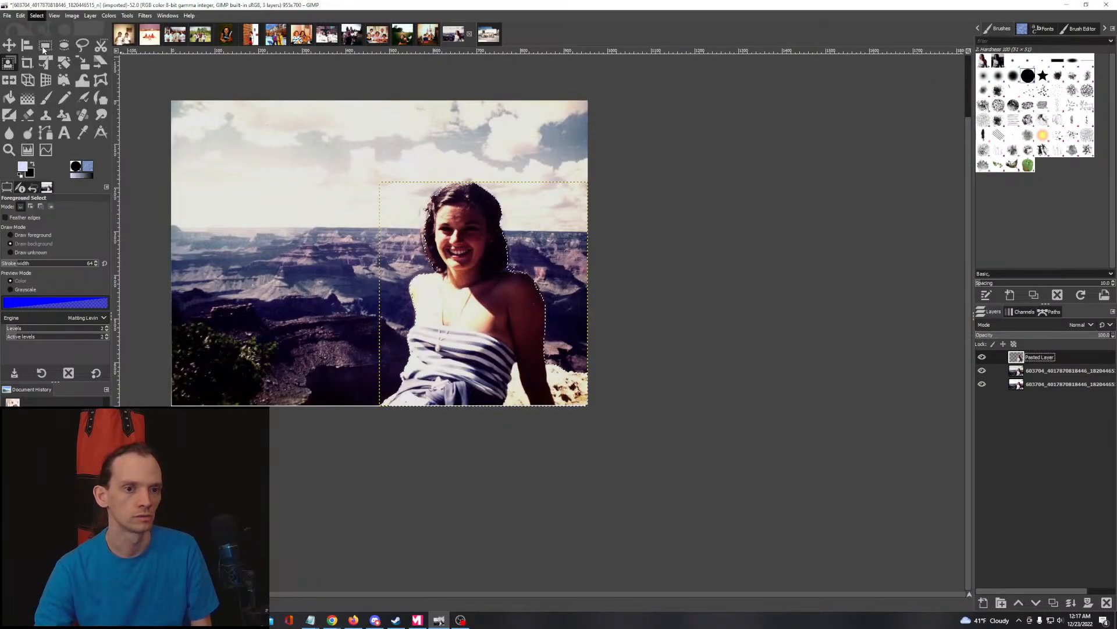
click(53, 54)
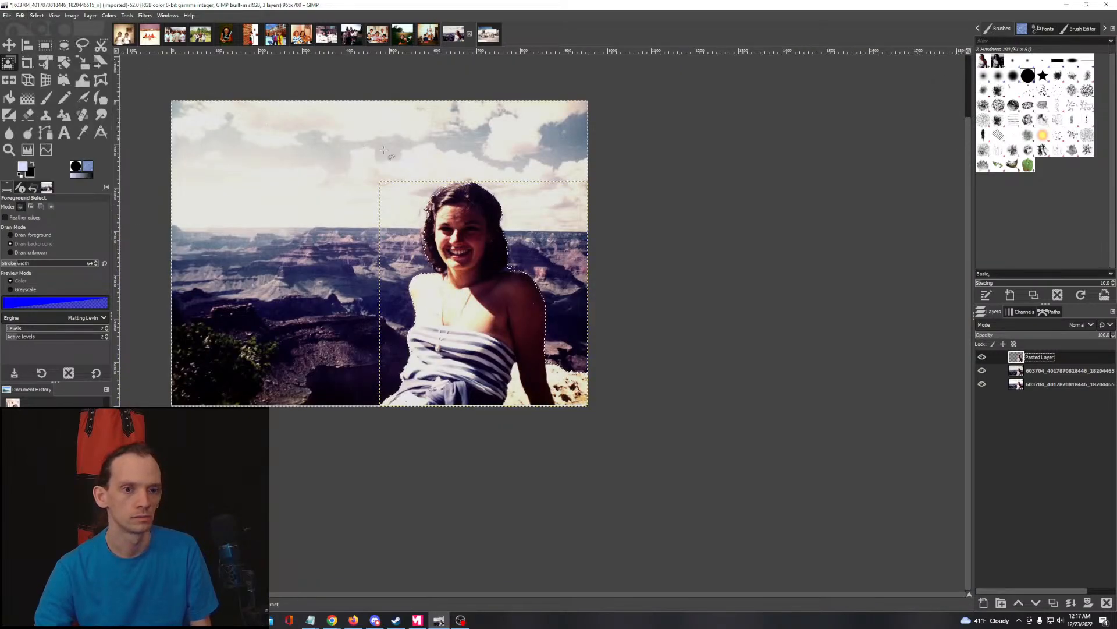
click(1052, 370)
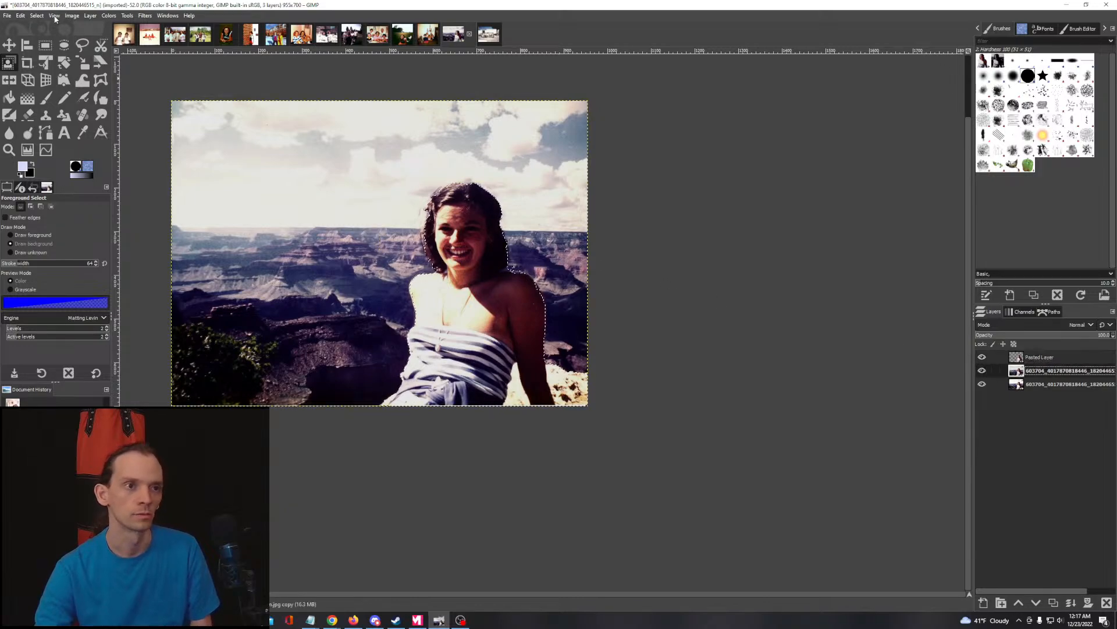
click(37, 16)
click(52, 57)
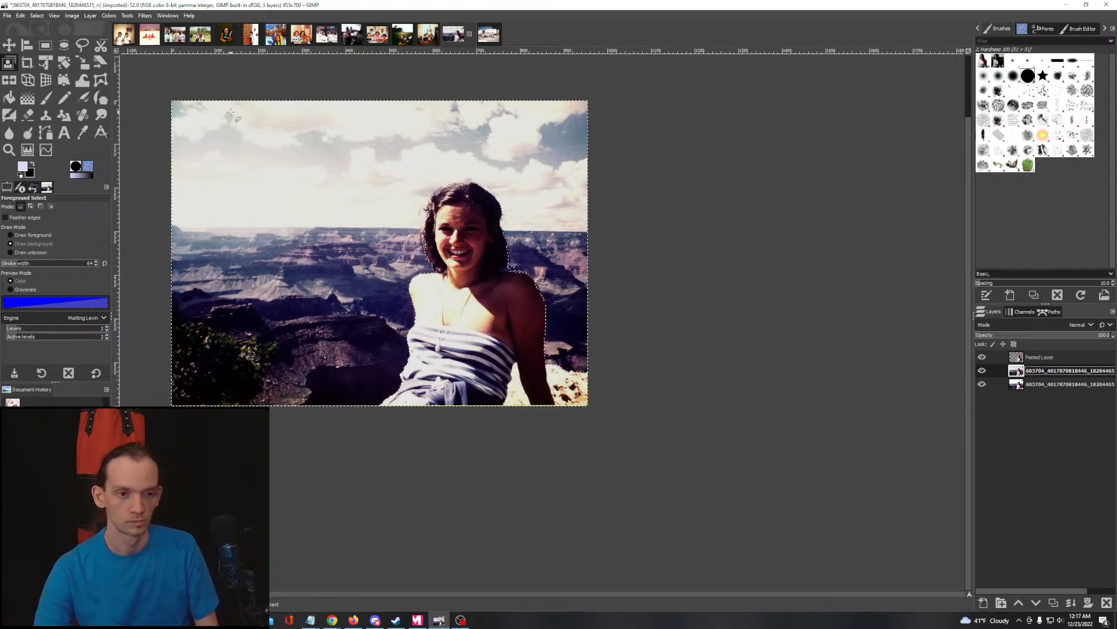
Step: Paste the copied background onto its own layer named bg, and rename the woman's layer fg
key(ctrl+v)
click(983, 602)
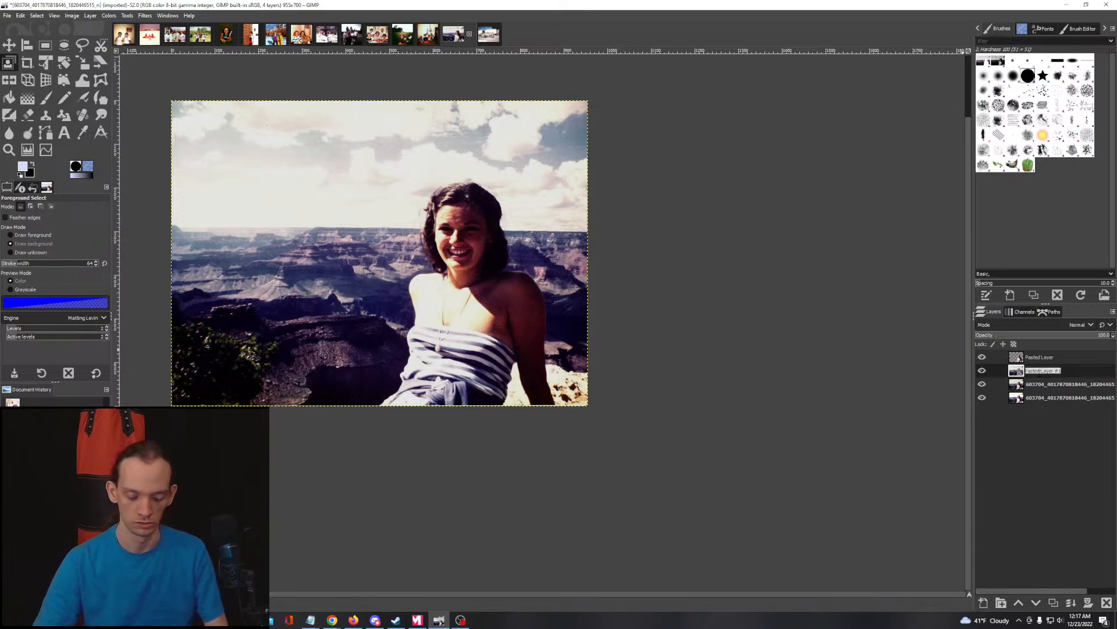
text(bg)
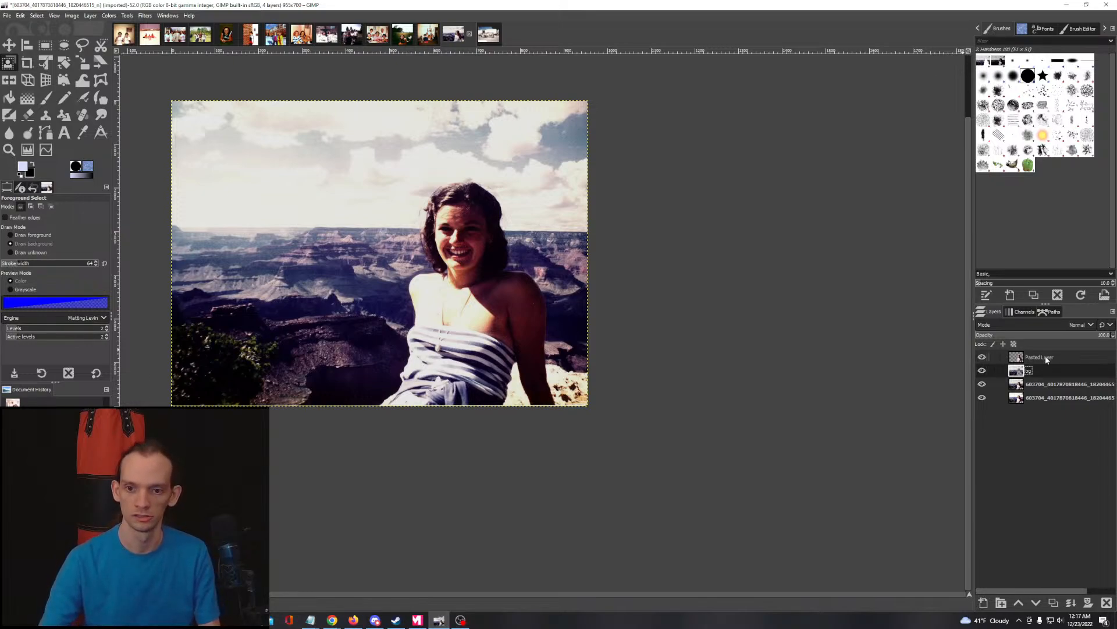
double_click(1045, 358)
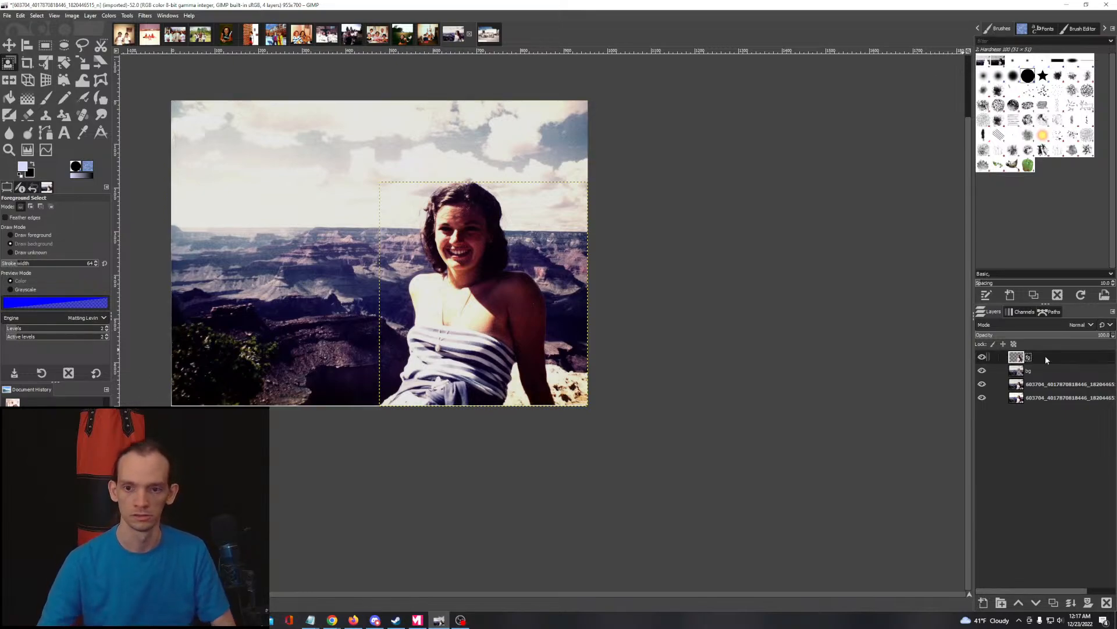
Step: Check the cutouts by toggling visibility of the fg layer, the bg layer and the two full photo layers
click(983, 371)
click(983, 371)
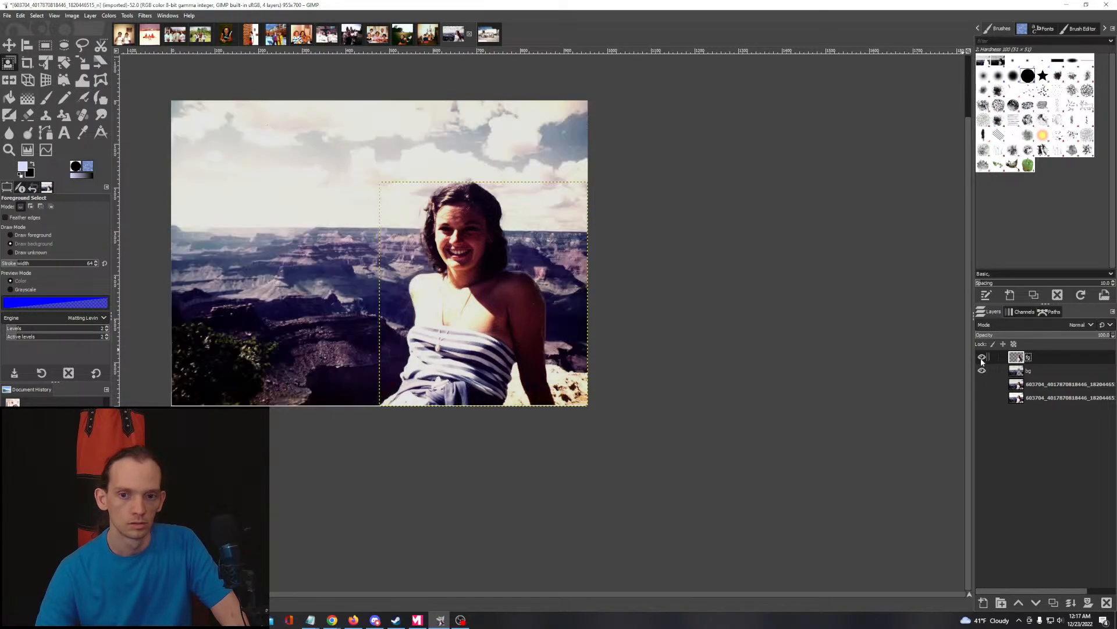
click(982, 357)
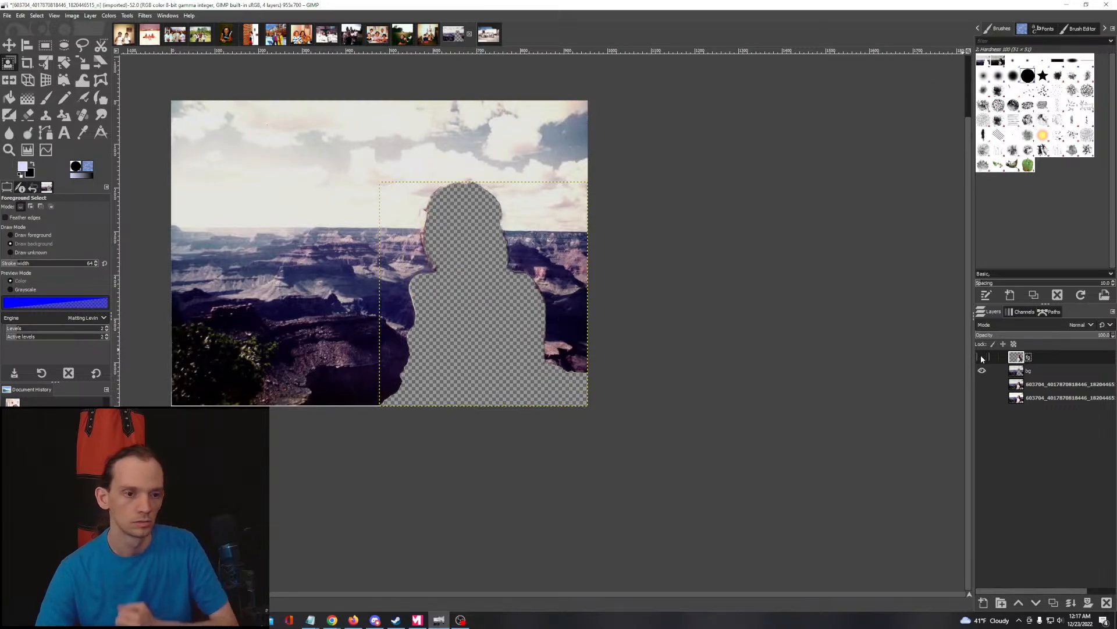
click(982, 357)
click(983, 384)
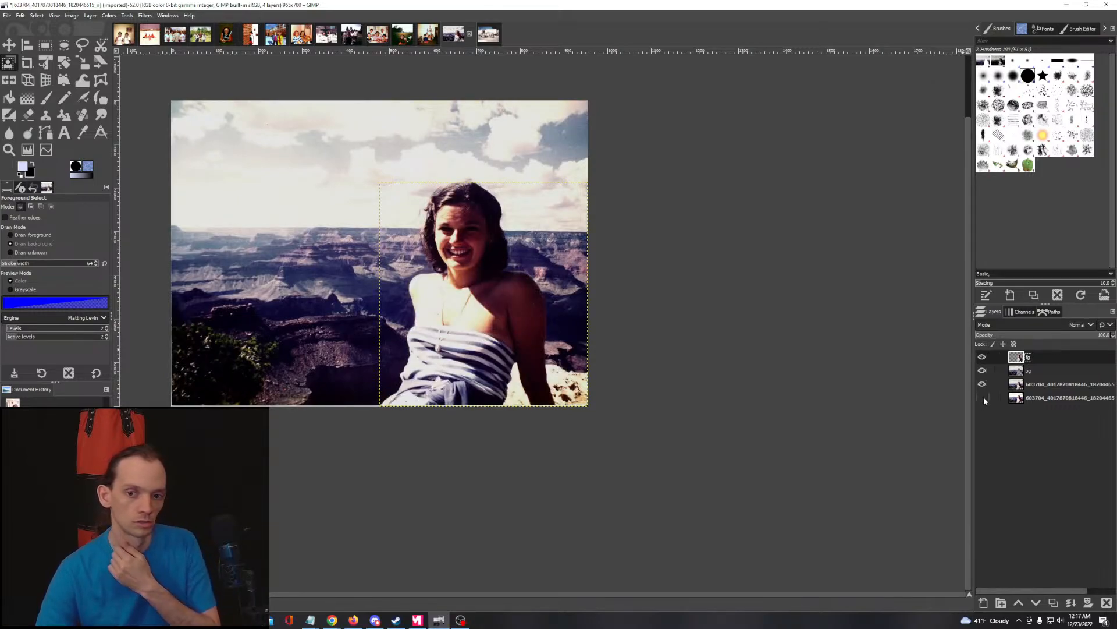
click(982, 397)
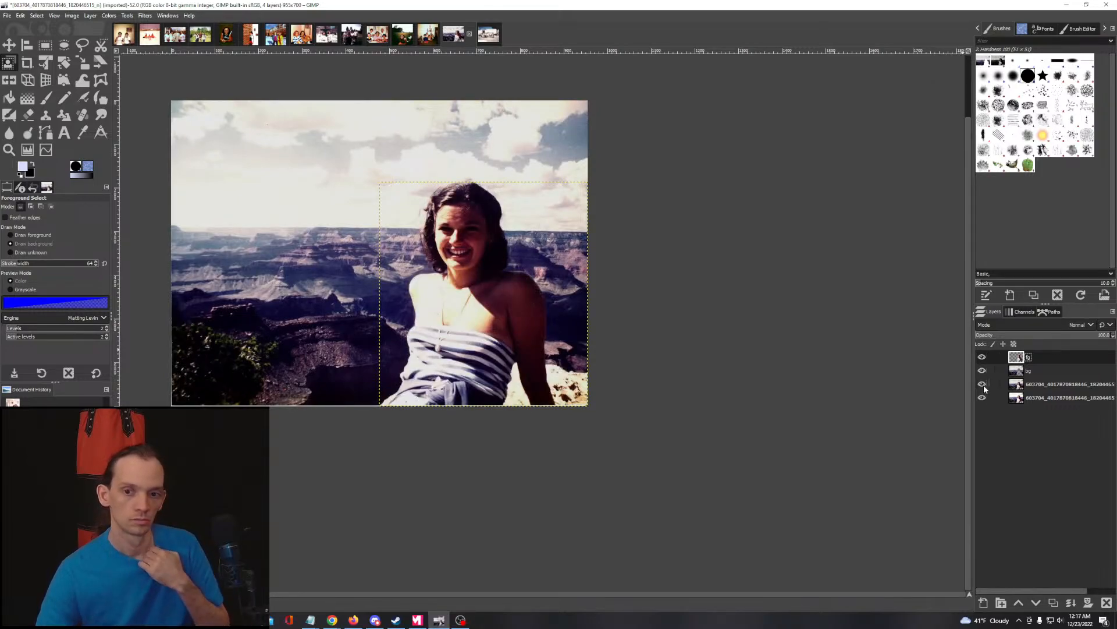
Step: Start a Curves adjustment on the bg layer and lower the white end of the Value curve, adding a highlight point
click(1020, 371)
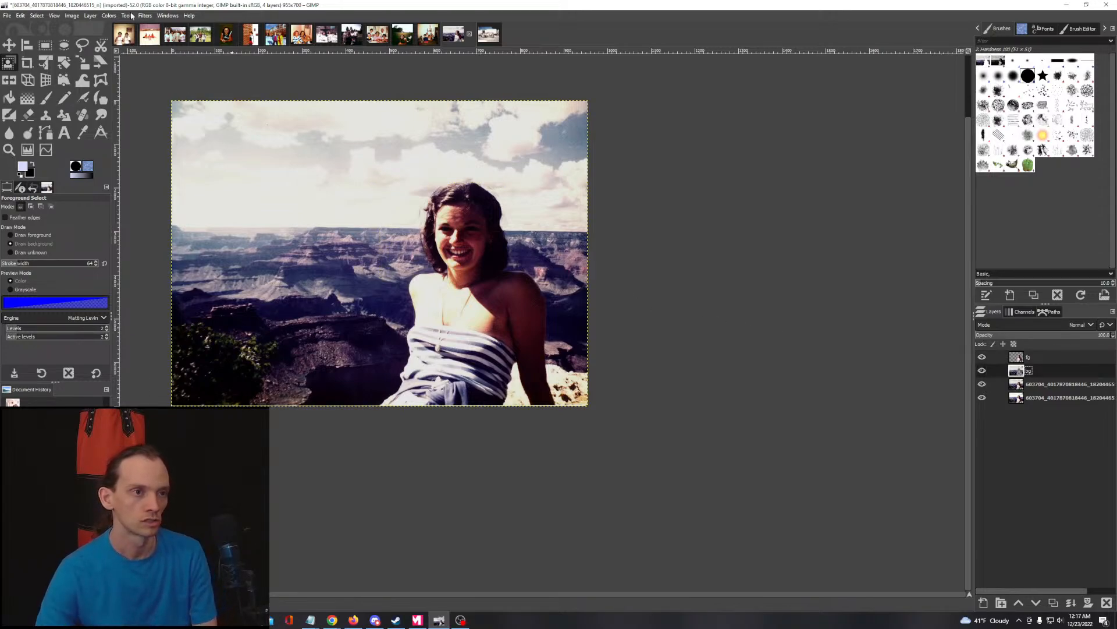
click(109, 17)
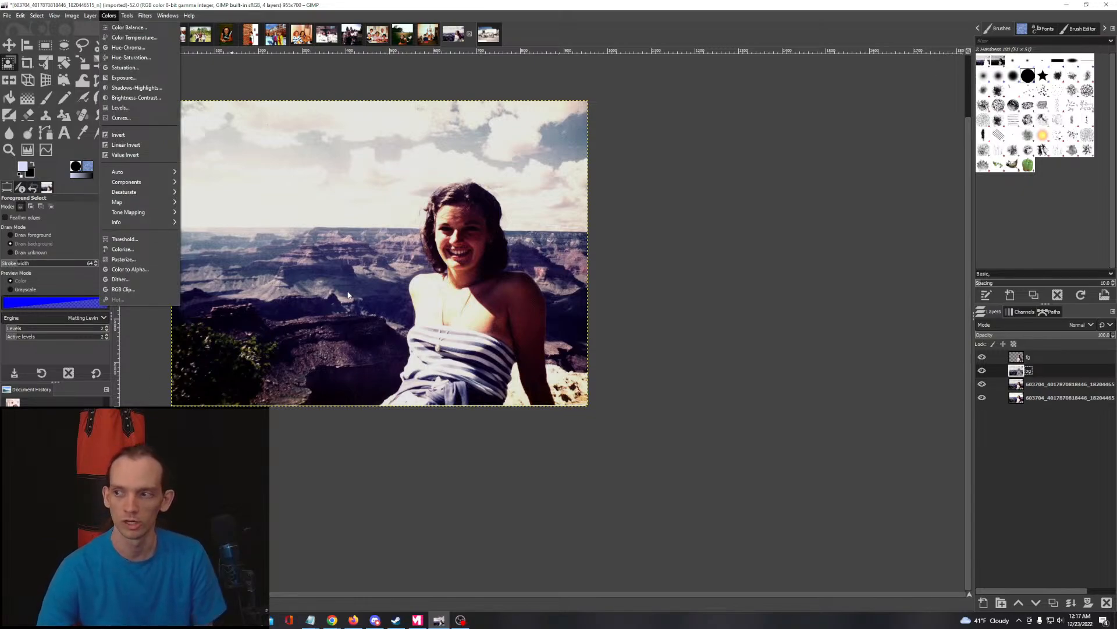
click(131, 120)
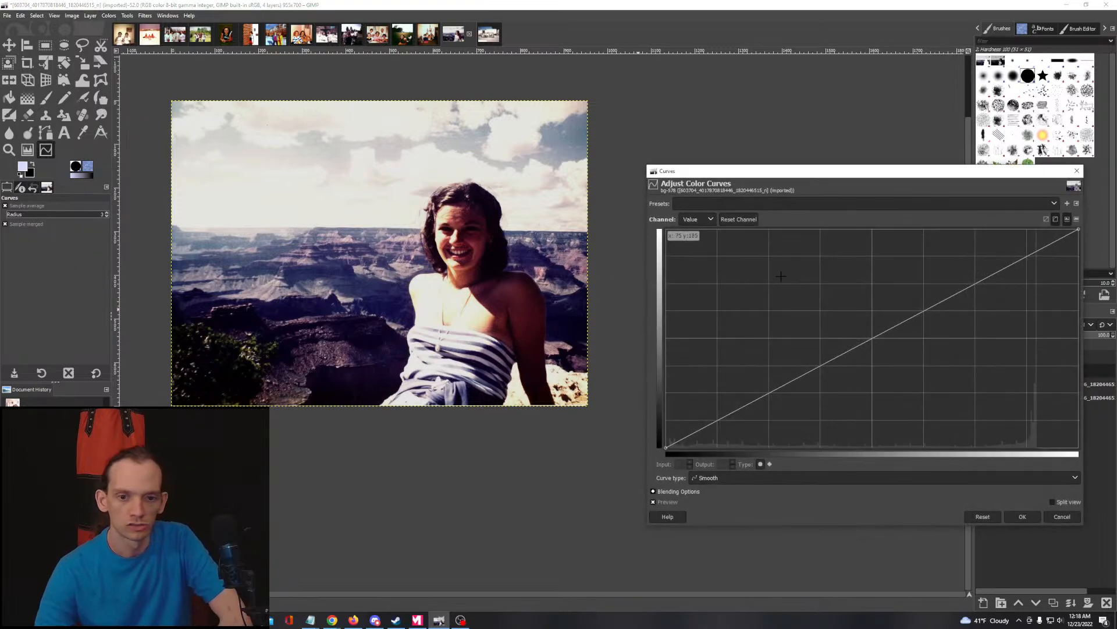
click(708, 221)
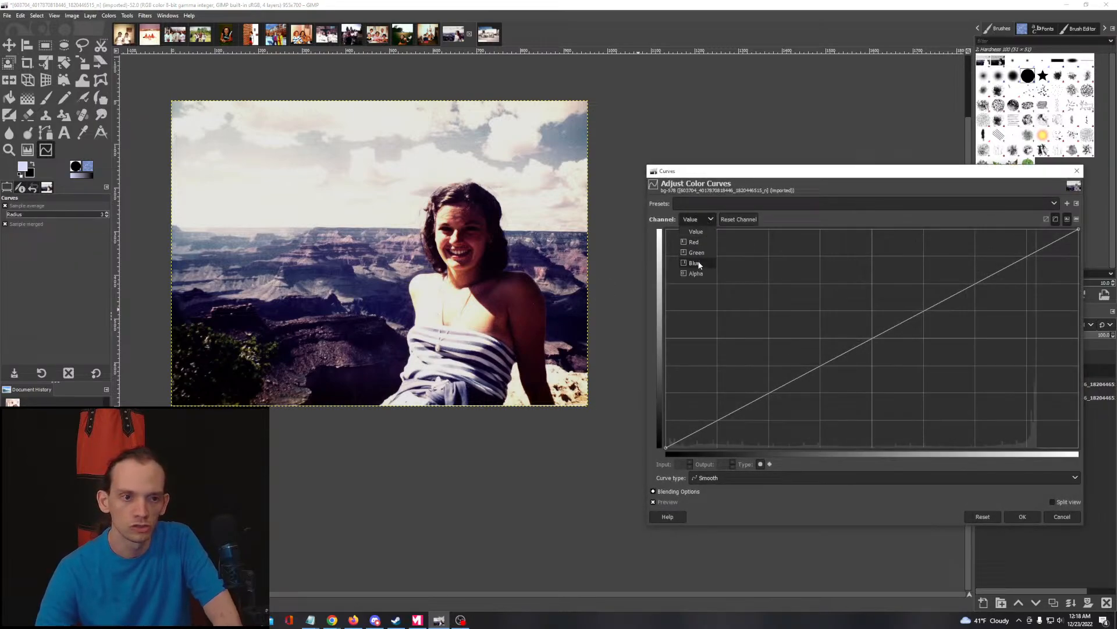
click(731, 171)
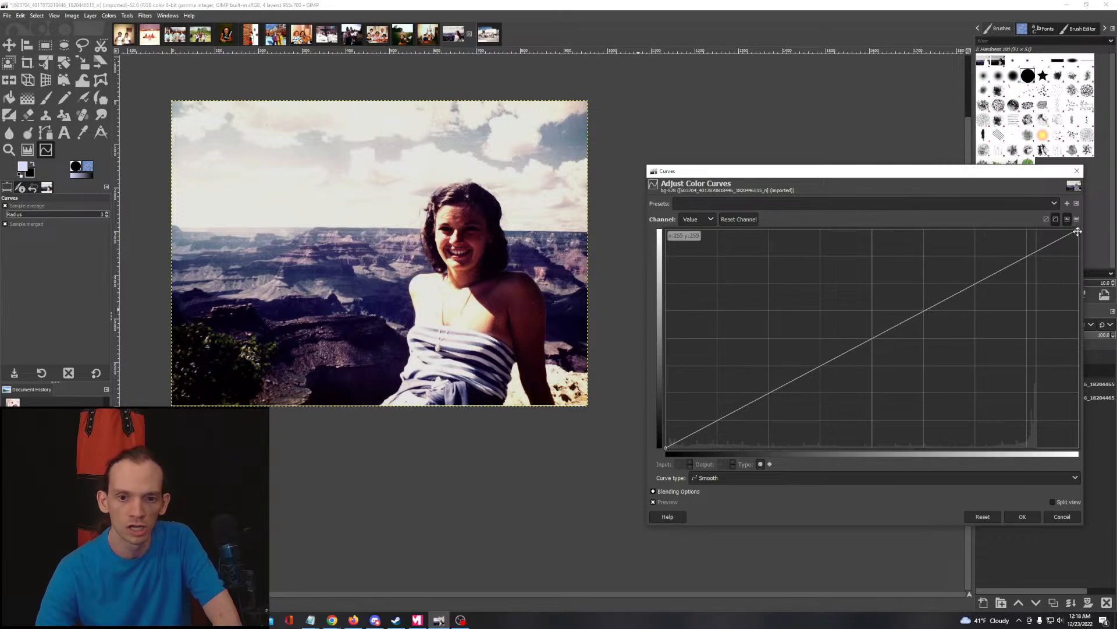
drag(1078, 231, 1060, 258)
click(1047, 245)
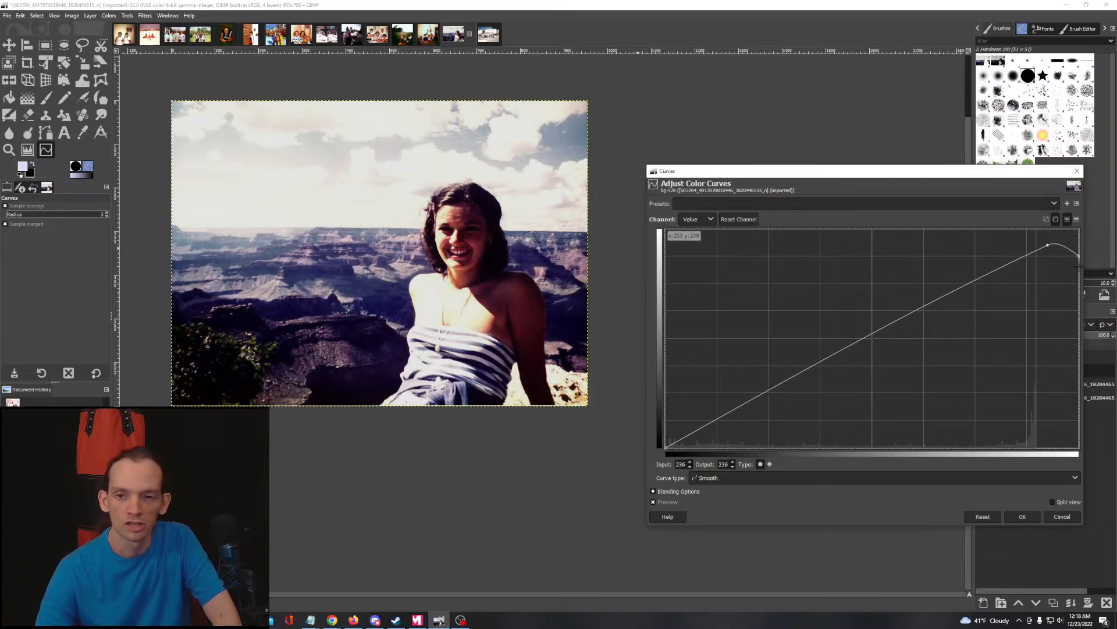
Step: Flatten the Value curve's highlights with points at input 212, output 180 and input 172, output 179, and lift the black point to output 10
drag(1015, 261, 1013, 267)
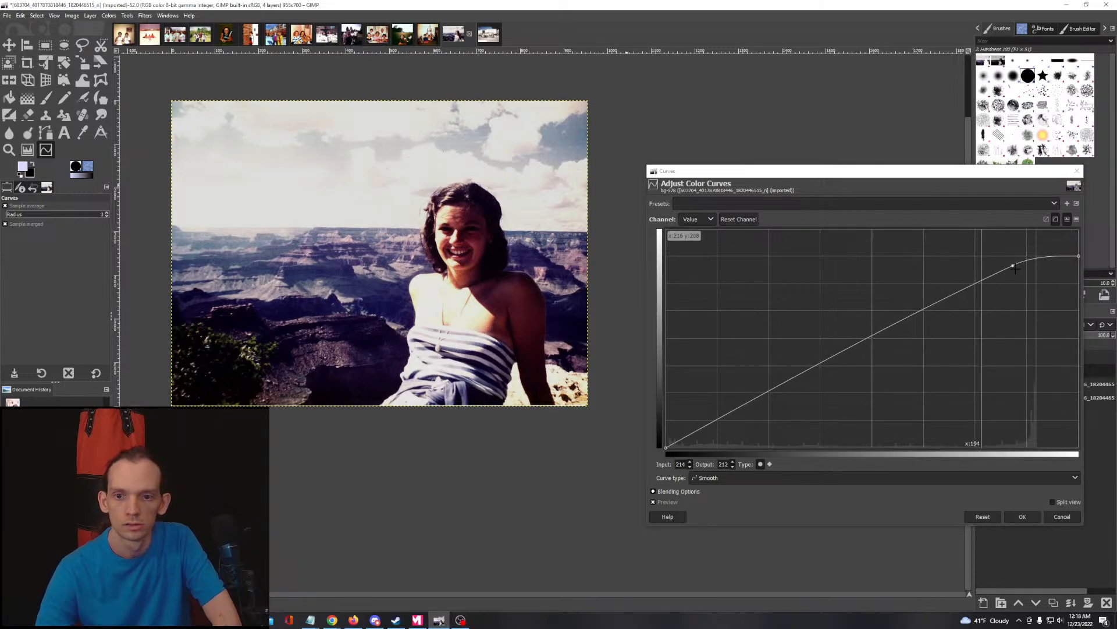
drag(1015, 267, 1009, 292)
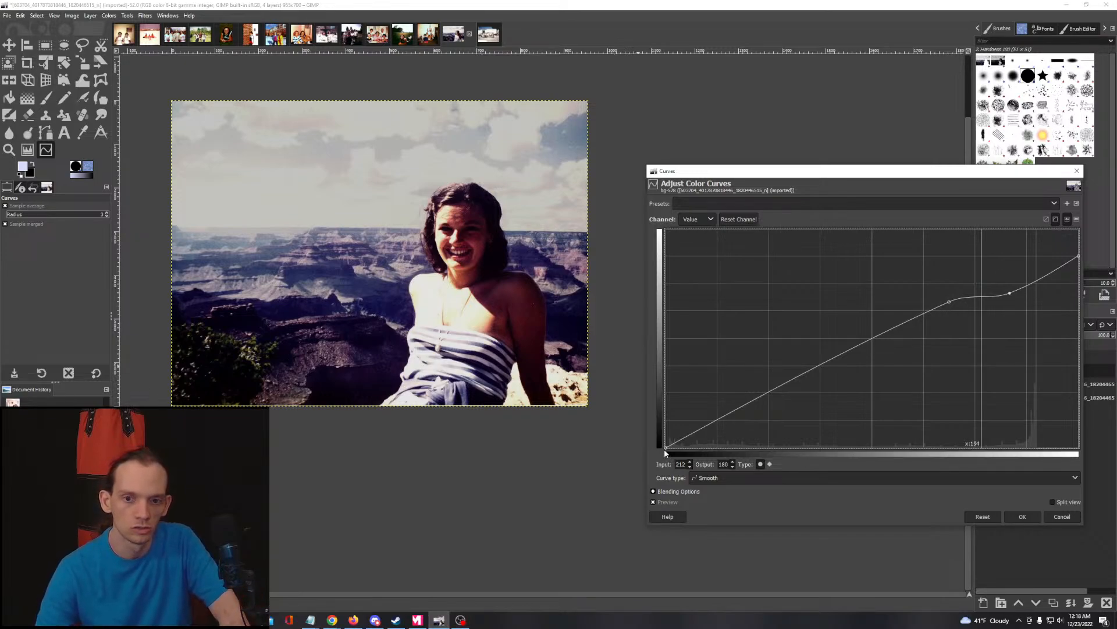
mouse_move(664, 449)
mouse_down()
mouse_move(661, 416)
mouse_move(659, 438)
mouse_up()
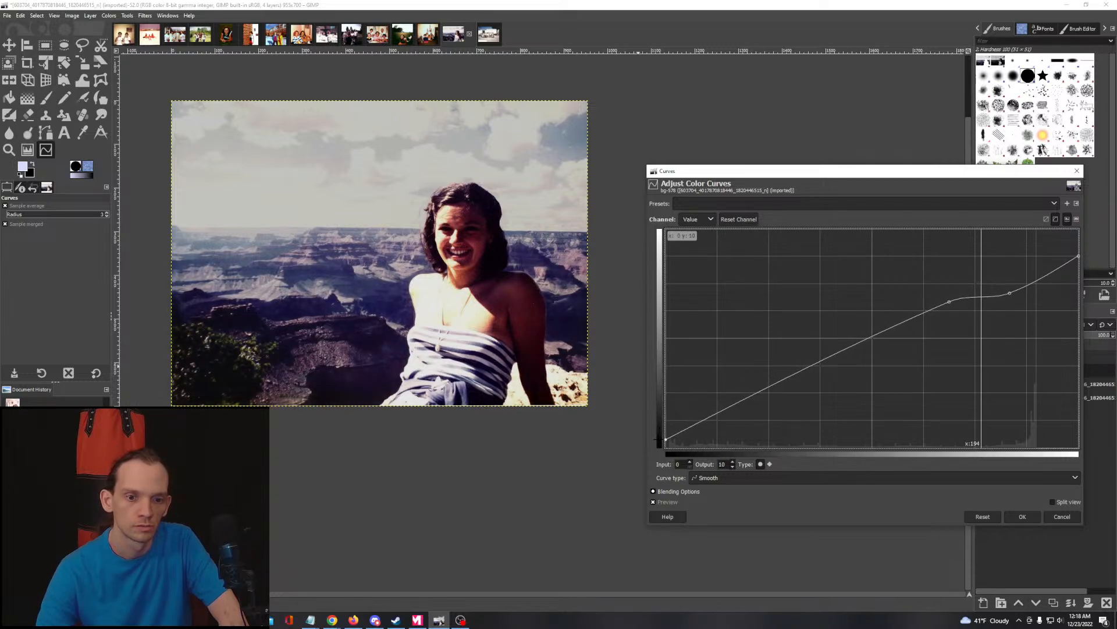
mouse_move(951, 301)
mouse_down()
mouse_move(948, 283)
mouse_move(949, 293)
mouse_up()
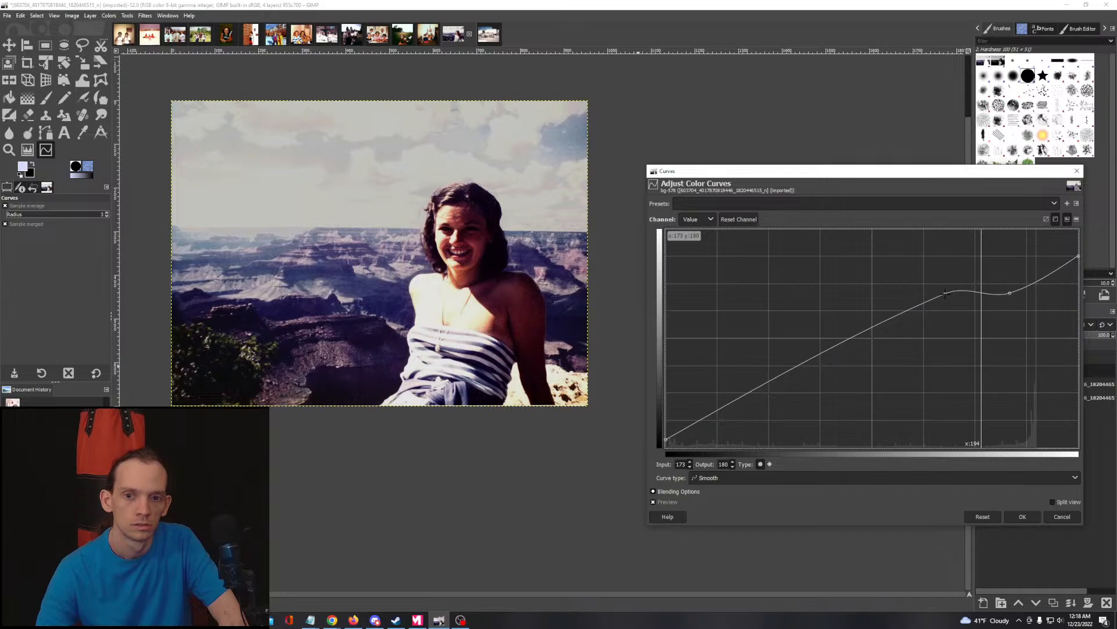
Step: Shift the Blue curve's black point inward, bend its midtones with two points including input 127, output 144, and set the white point's input to 239
click(701, 219)
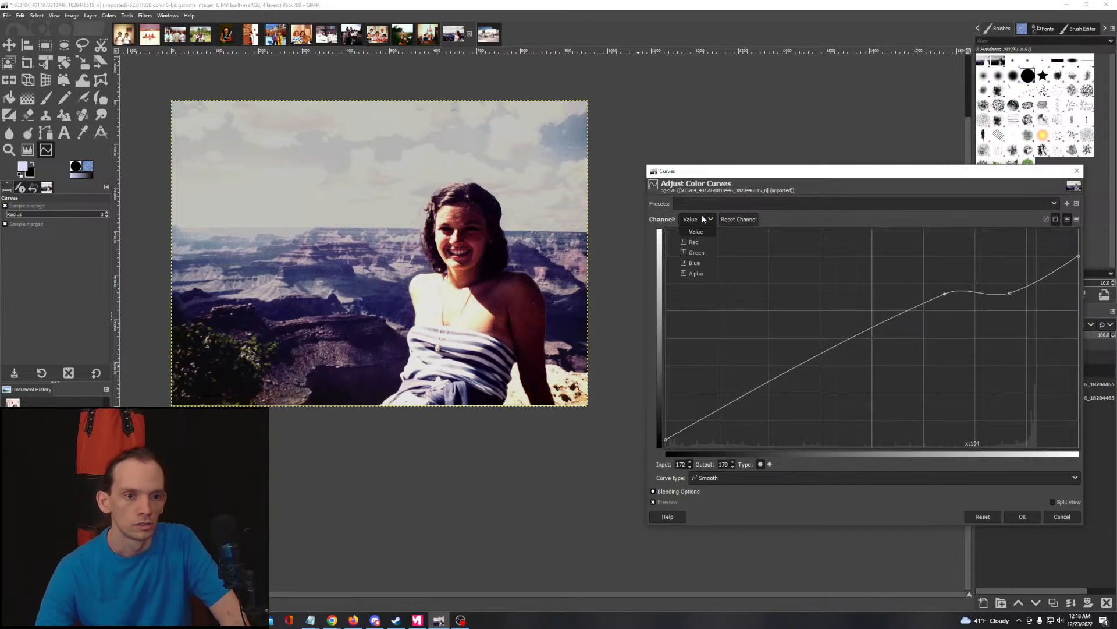
click(699, 261)
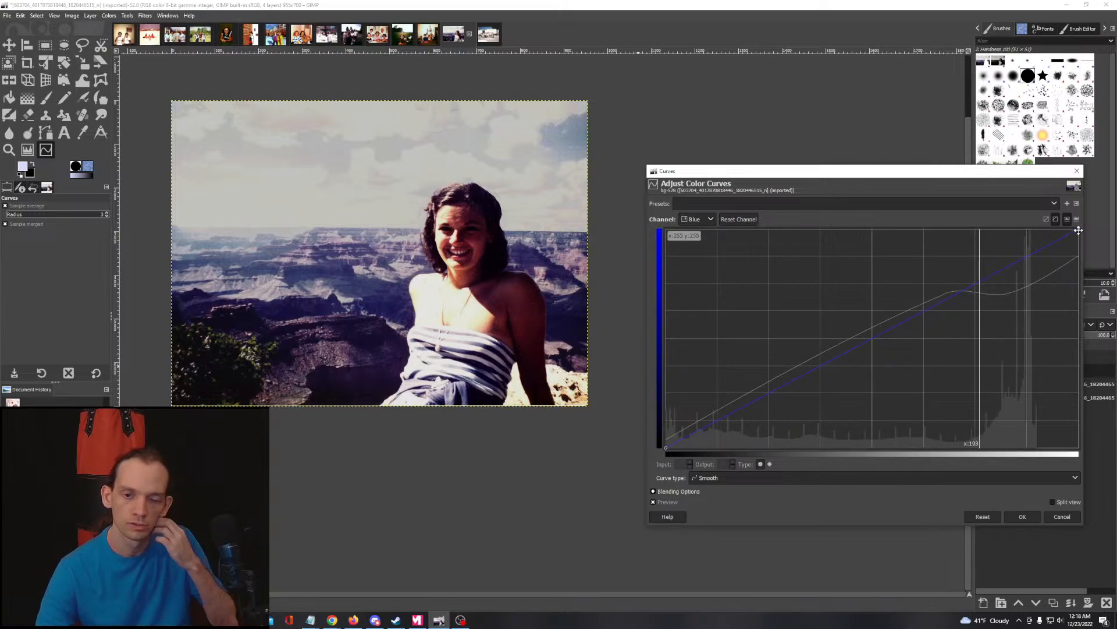
mouse_move(1078, 230)
mouse_down()
mouse_move(1079, 245)
mouse_move(1079, 228)
mouse_up()
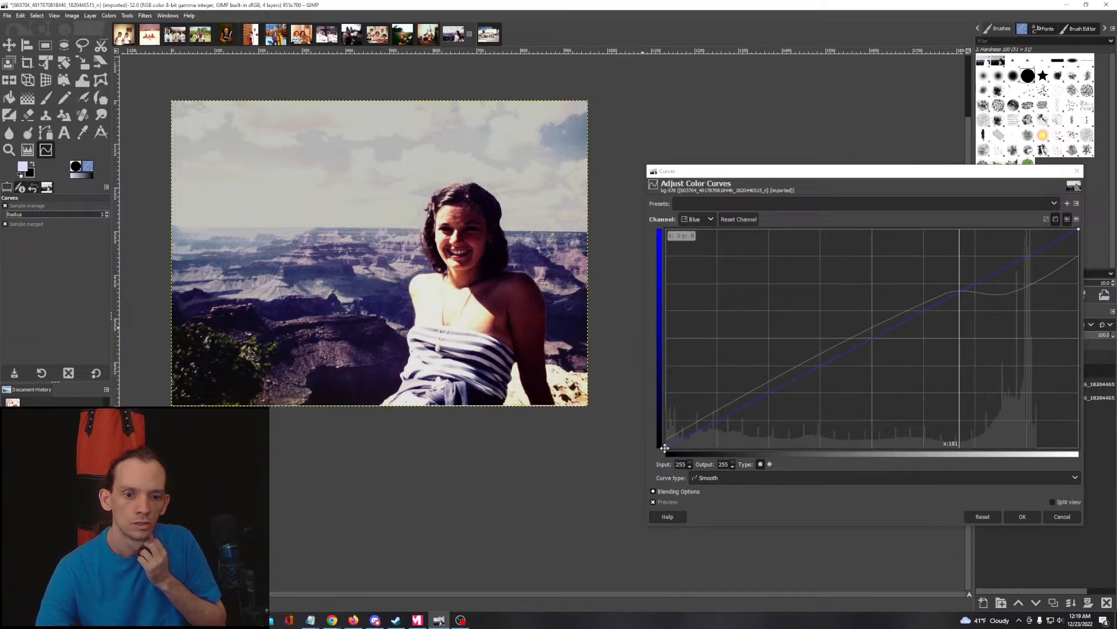
drag(665, 447, 679, 448)
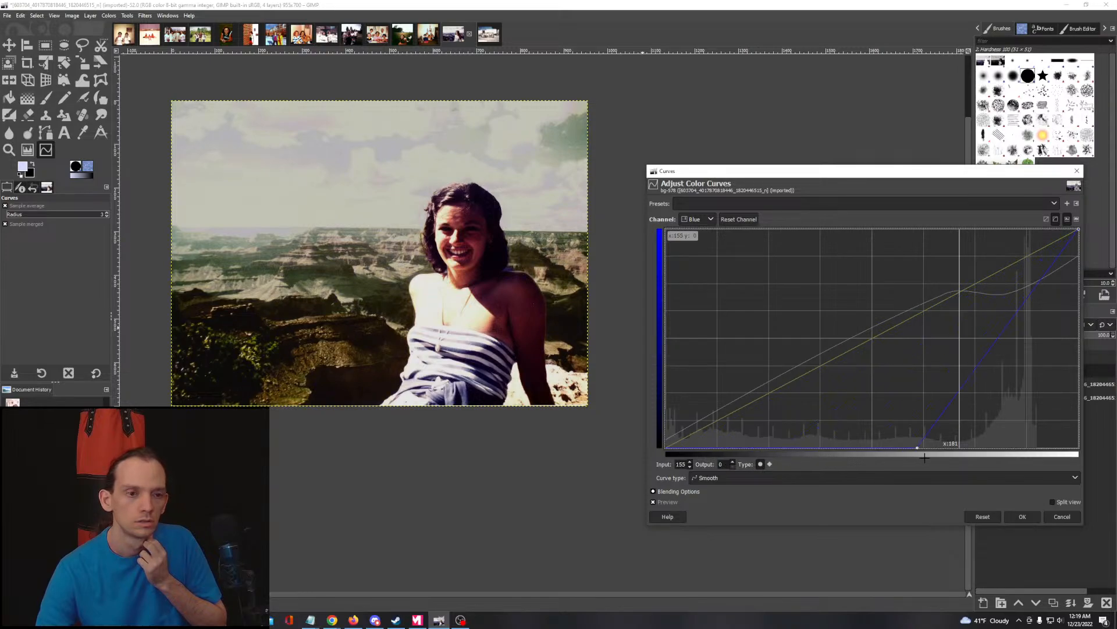
drag(924, 458, 680, 449)
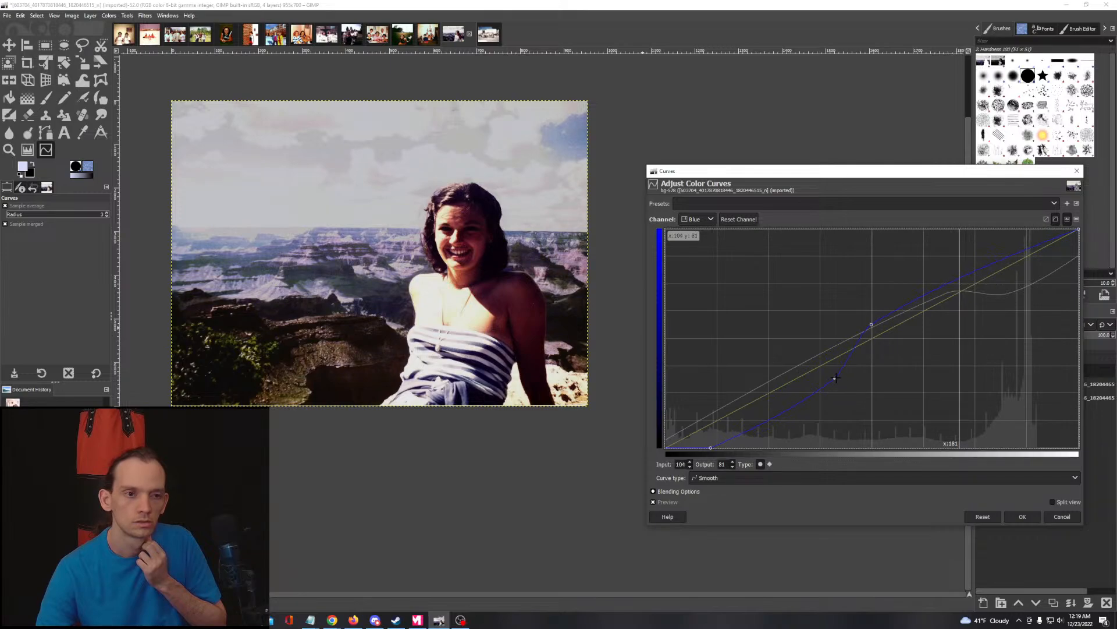
drag(1078, 229, 1052, 228)
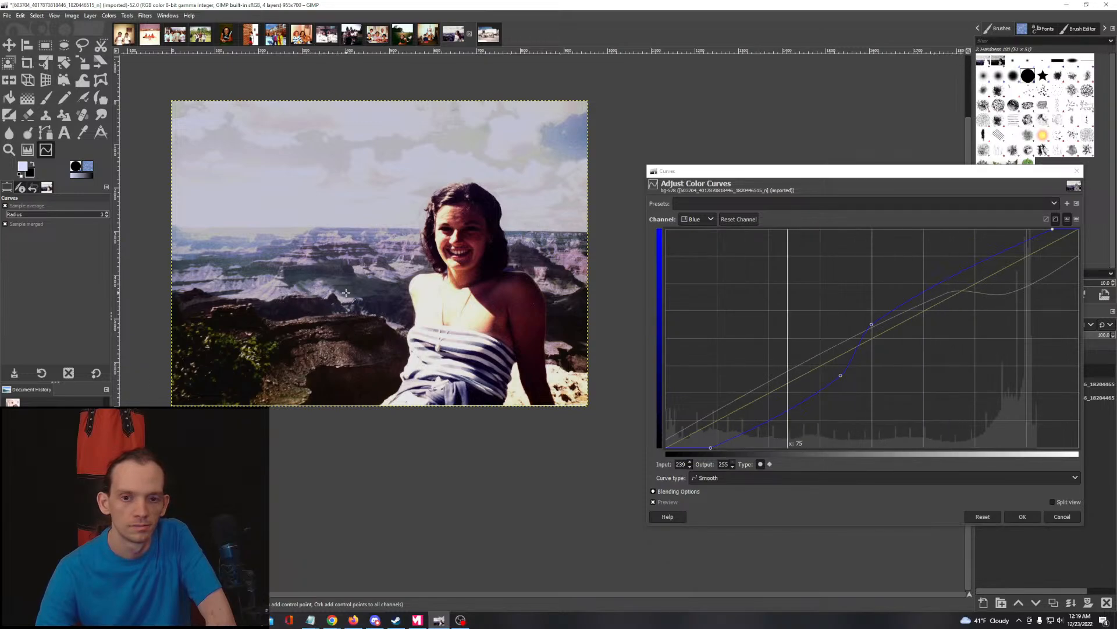
Step: Remove both midtone points from the Blue curve and move its white point back to input 255, output 255
click(840, 376)
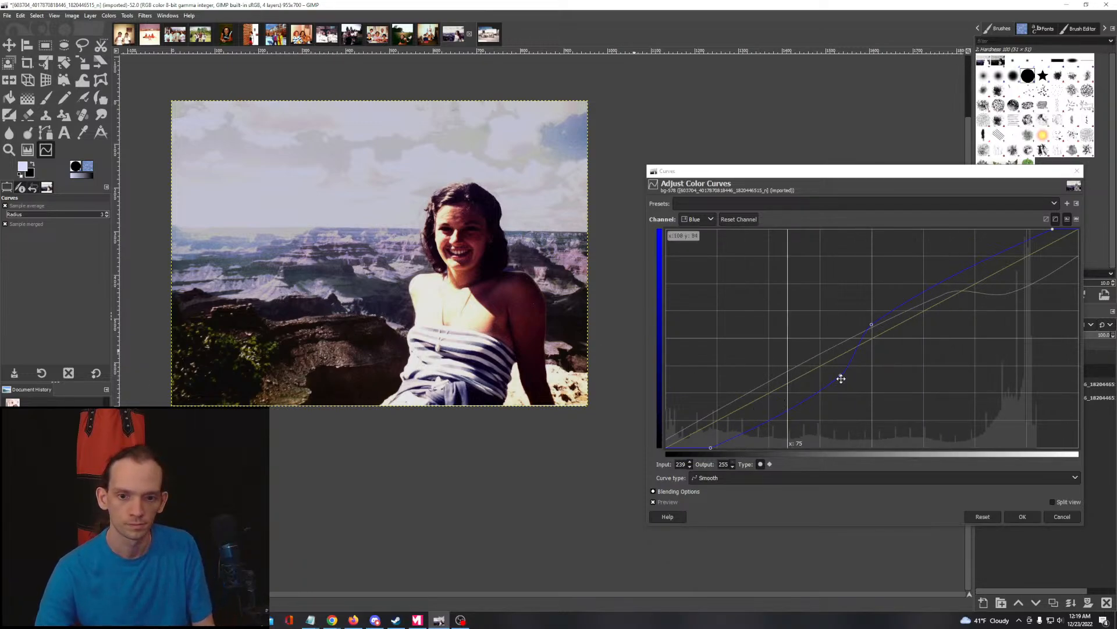
key(Delete)
click(872, 324)
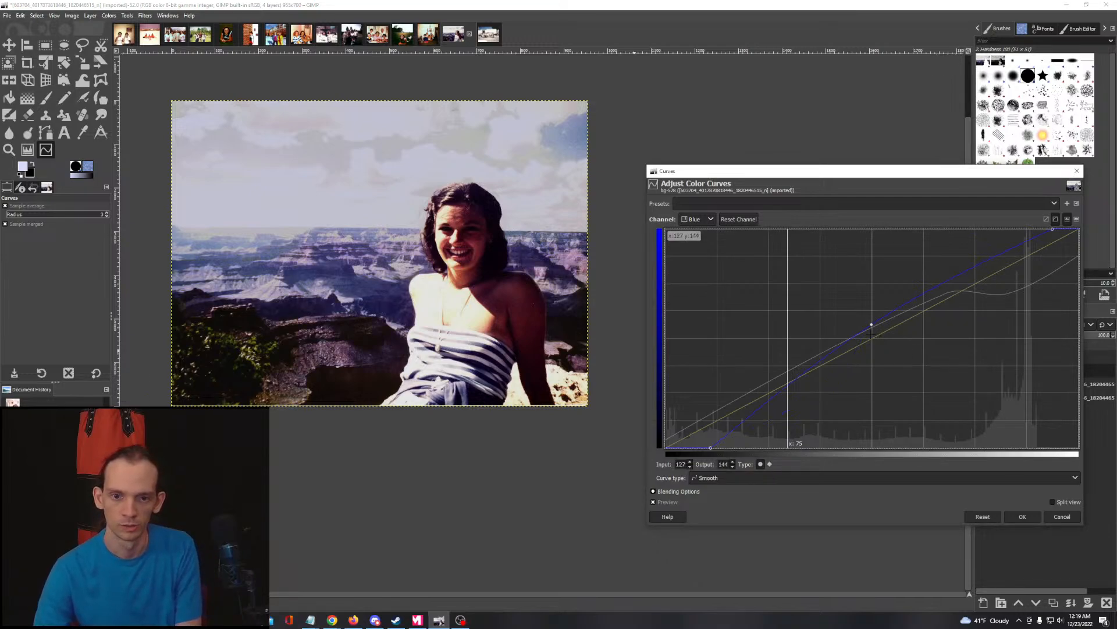
key(Delete)
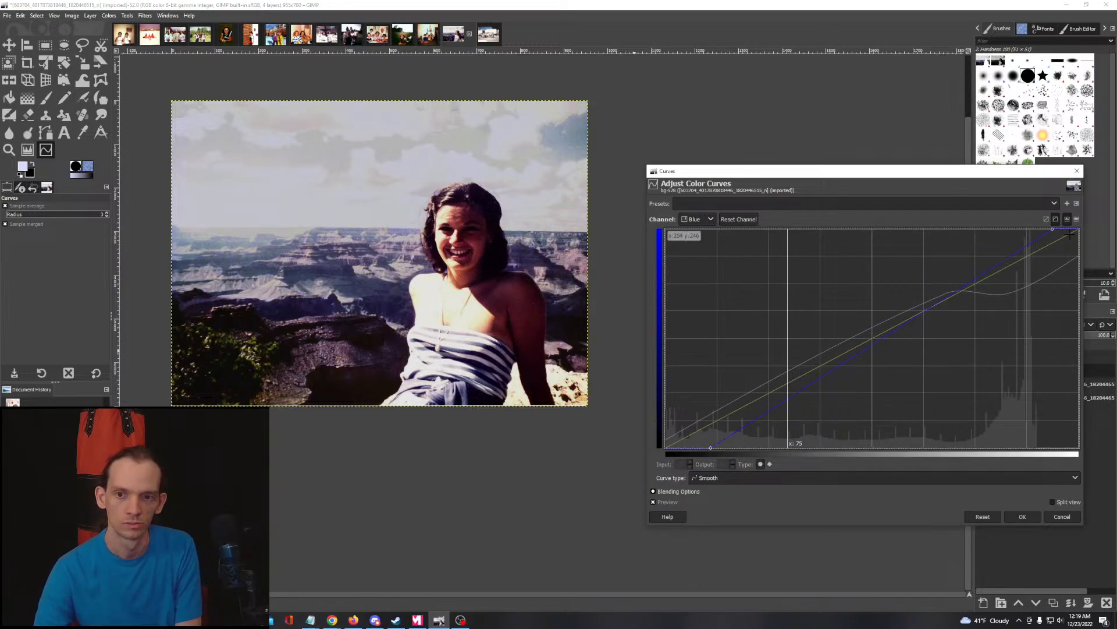
drag(1052, 229, 1080, 253)
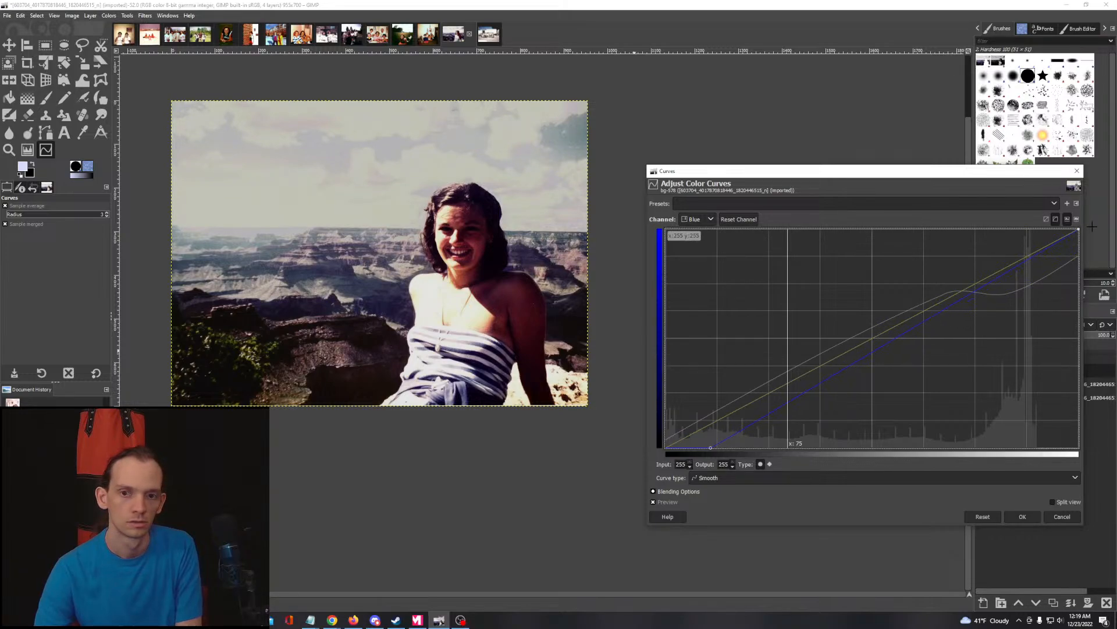
Step: Return the Blue curve's black point to input 0, output 0, and try lifting the Red curve's black point
drag(710, 449, 644, 453)
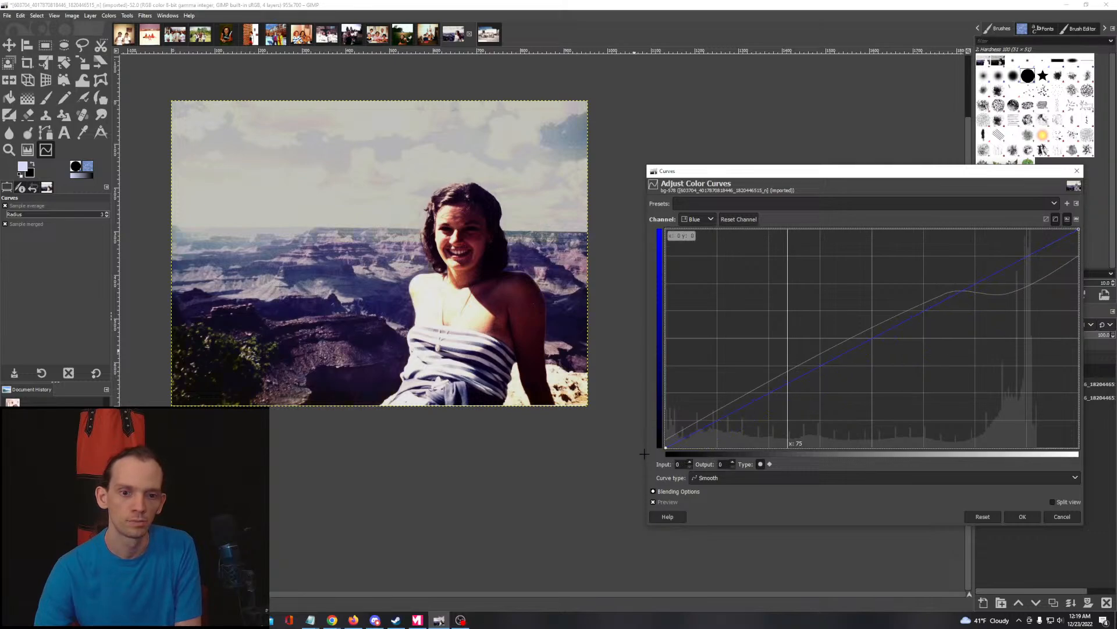
click(710, 220)
click(700, 246)
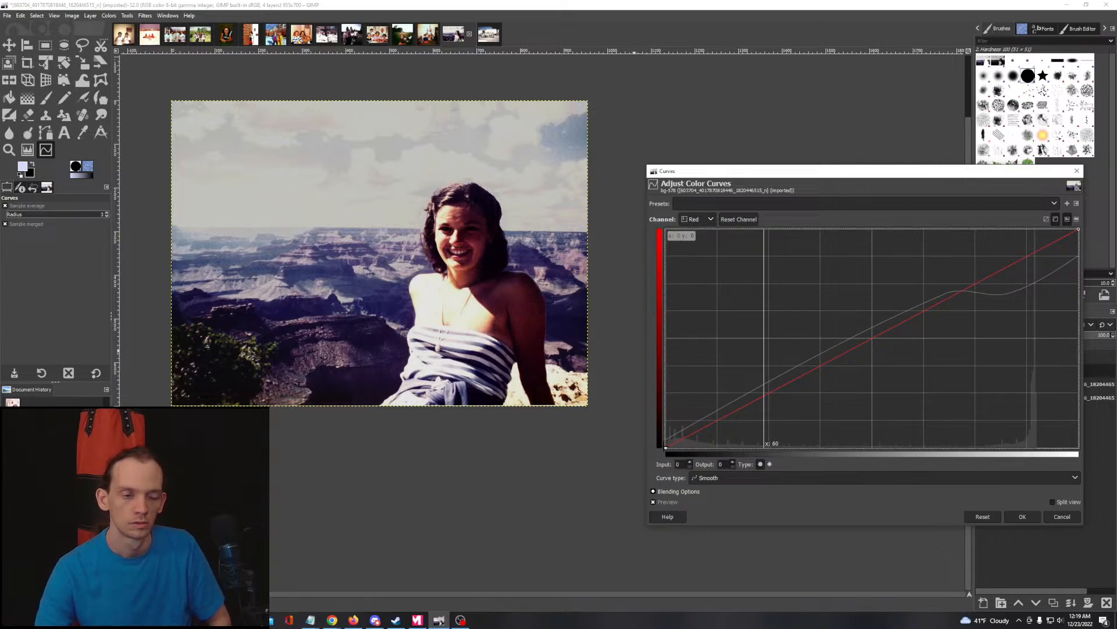
drag(663, 446, 655, 433)
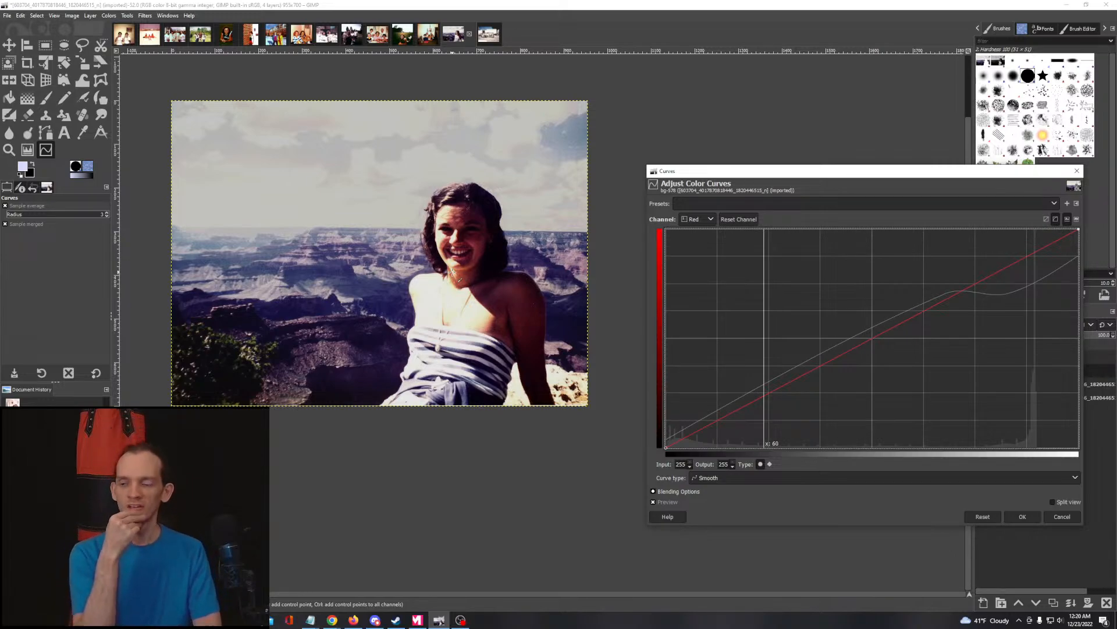
Step: Lift the Green curve's black point to input 0, output 14, and try an extra point at input 160, output 163
scroll(327, 318, up, 1)
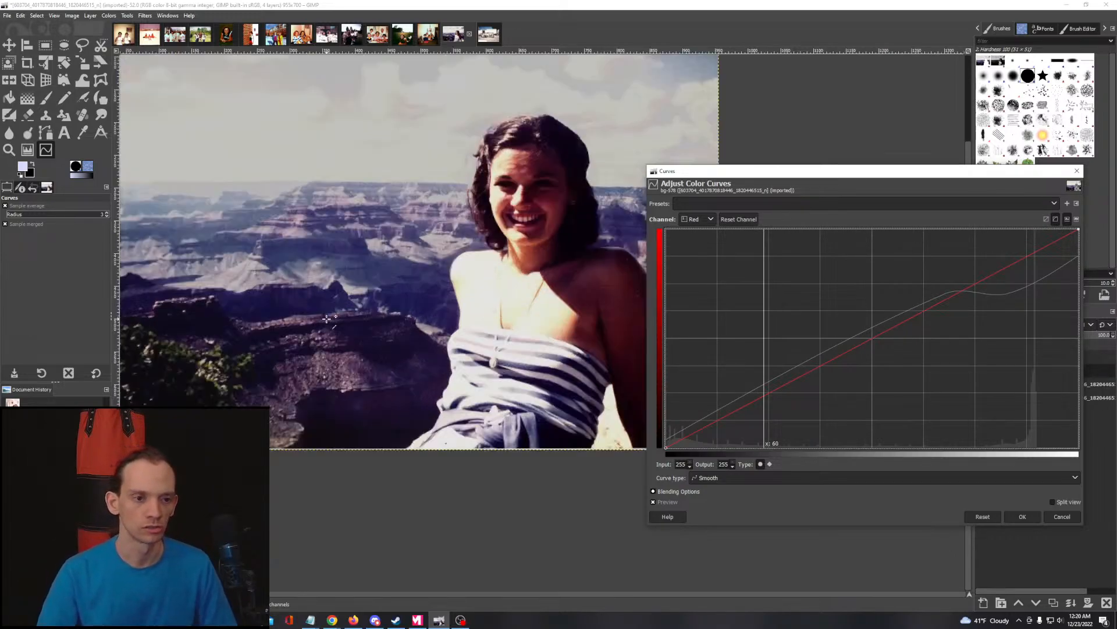
scroll(327, 318, up, 1)
scroll(346, 311, up, 2)
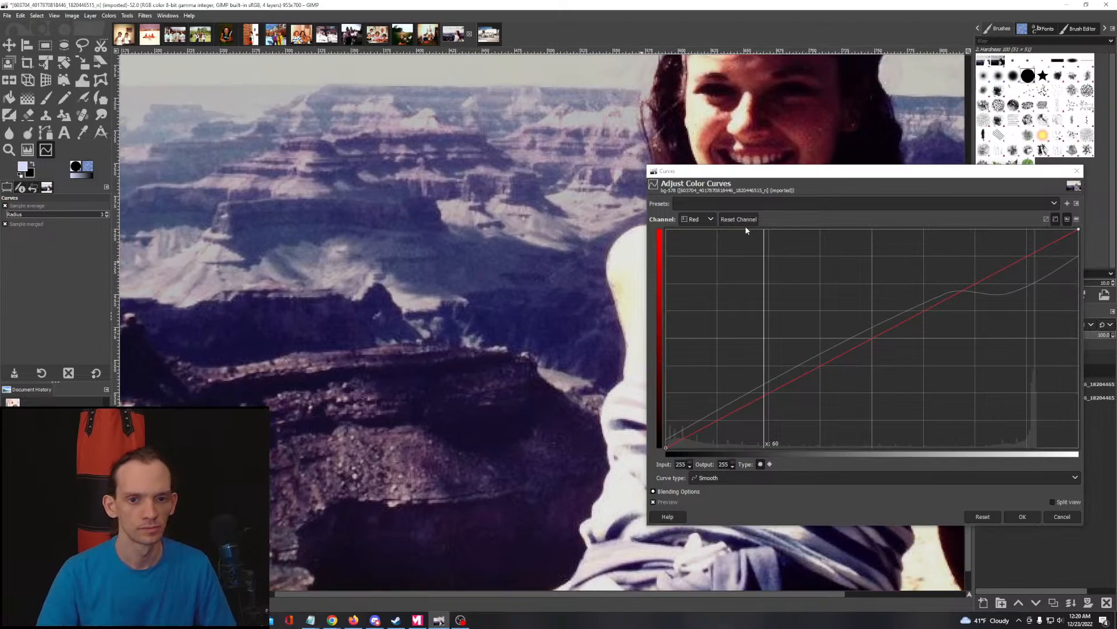
click(708, 219)
click(696, 240)
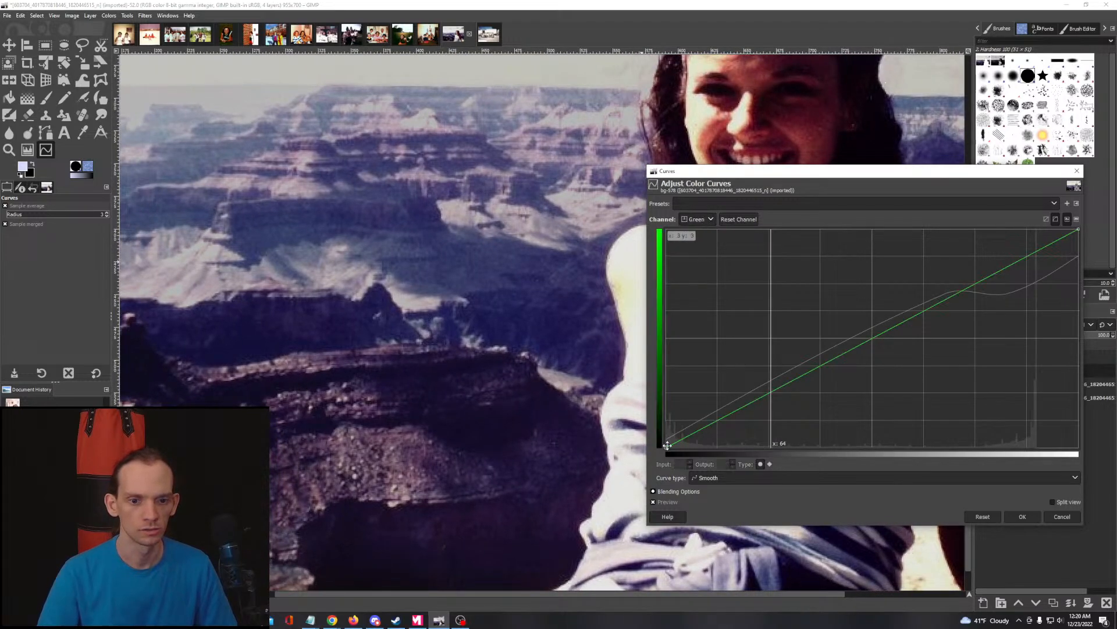
drag(664, 447, 645, 475)
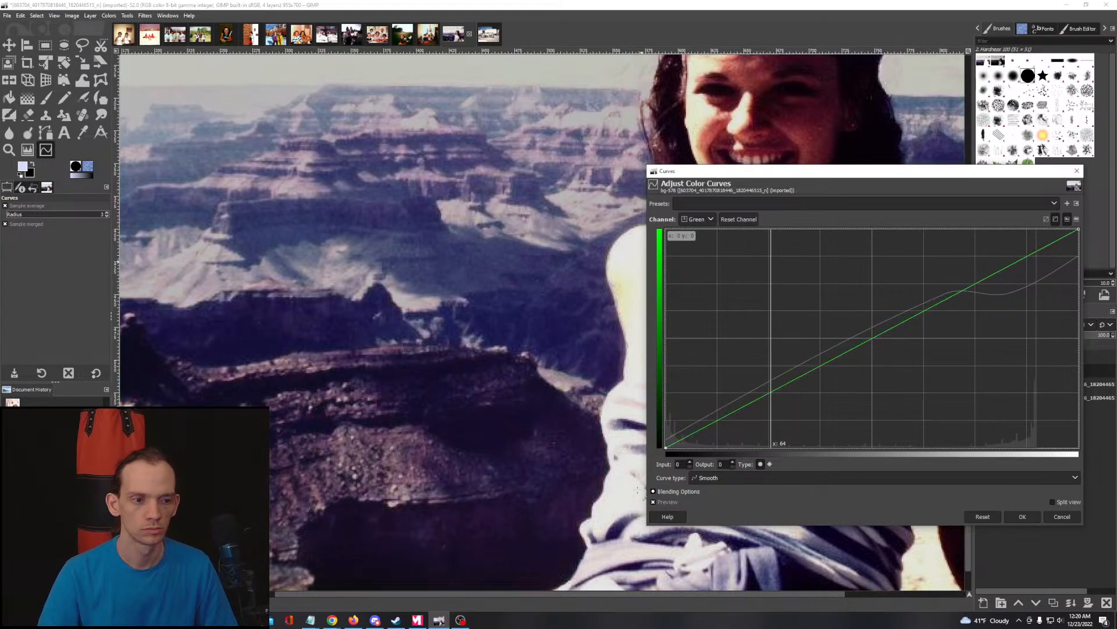
drag(281, 435, 488, 304)
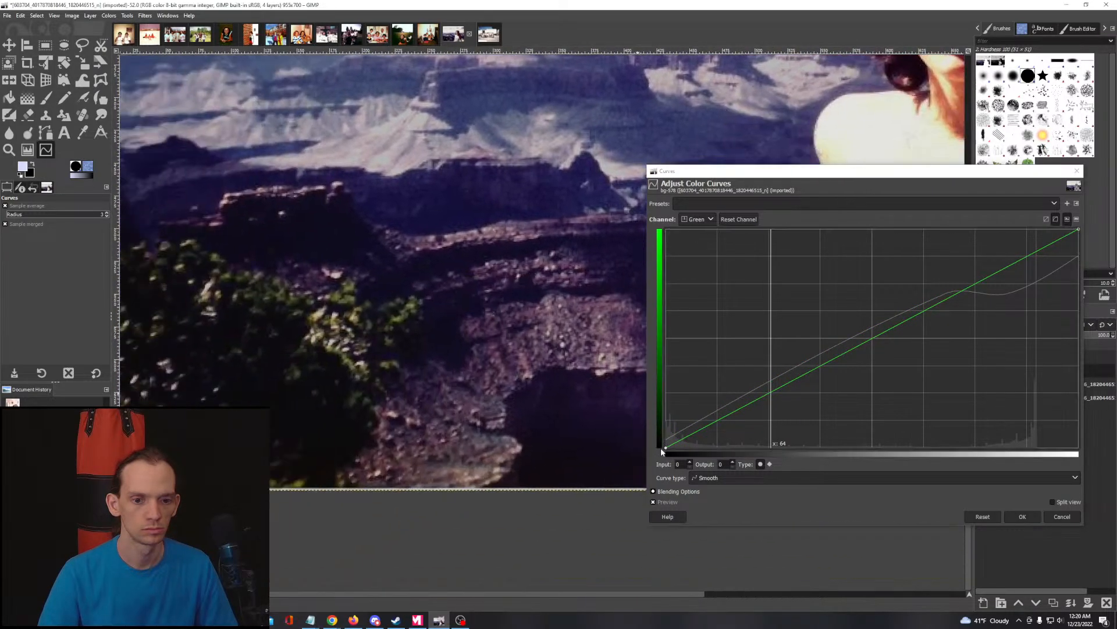
drag(665, 447, 666, 436)
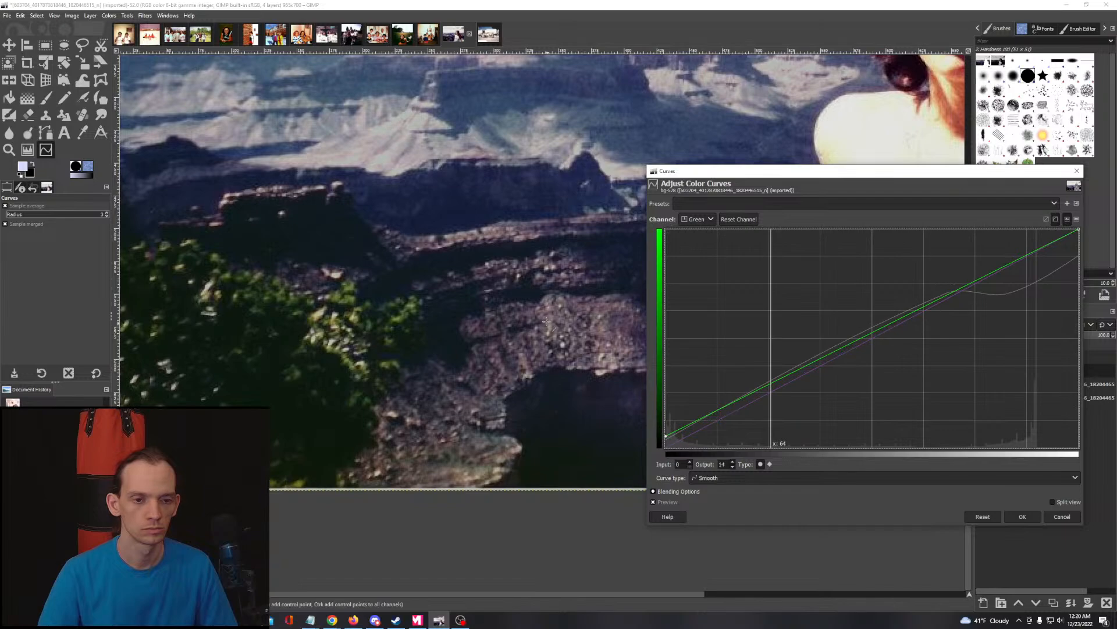
drag(538, 324, 332, 558)
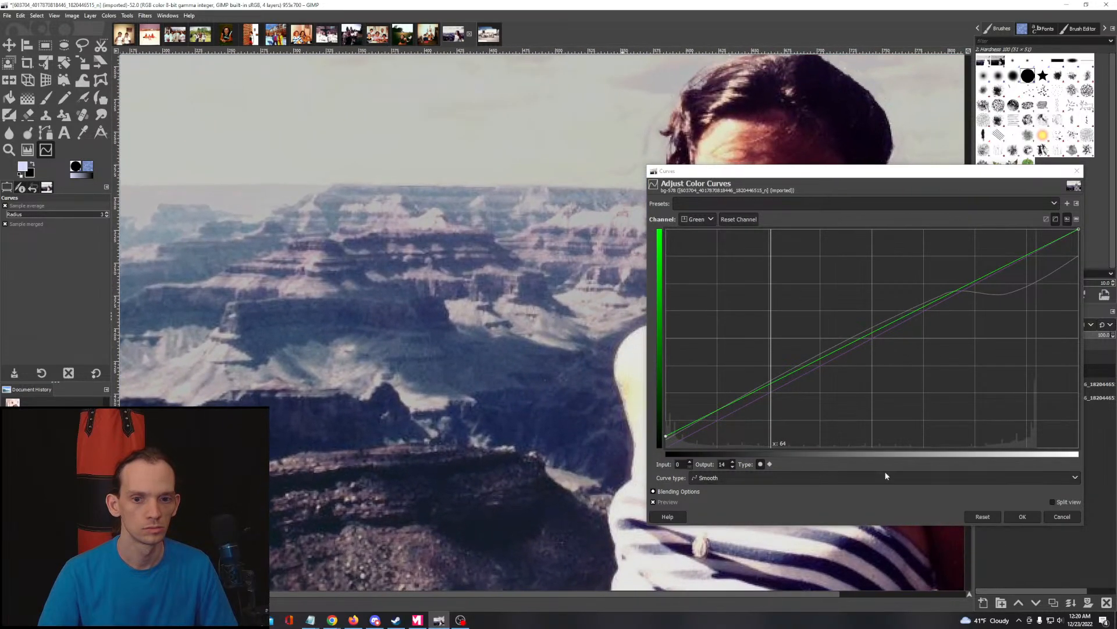
mouse_move(926, 308)
mouse_down()
mouse_move(937, 331)
mouse_move(922, 300)
mouse_move(926, 325)
mouse_move(925, 308)
mouse_up()
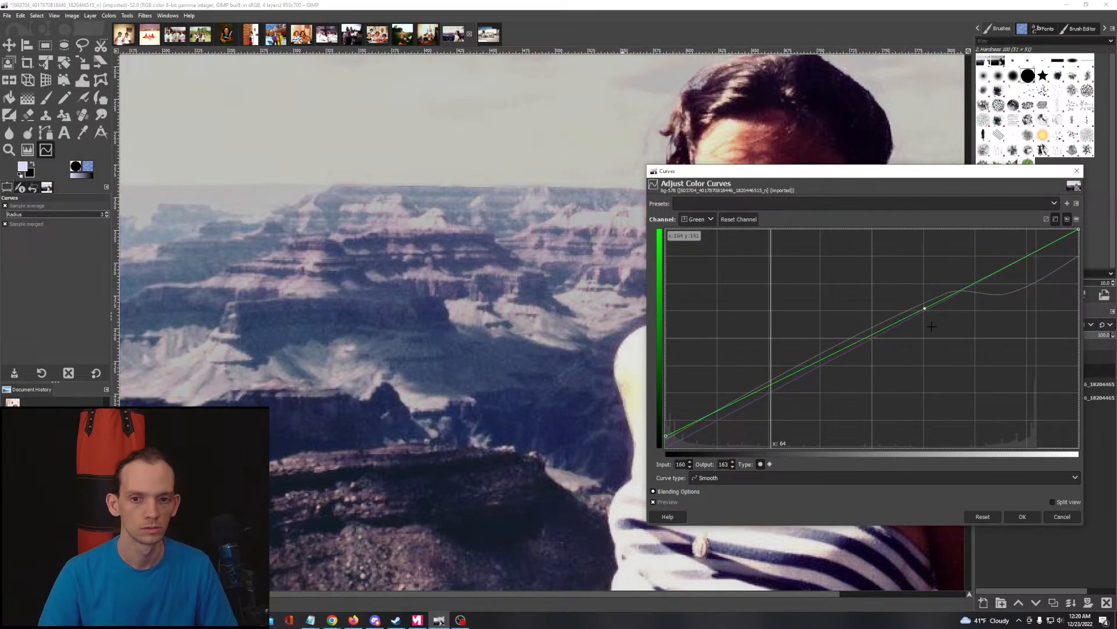
click(727, 221)
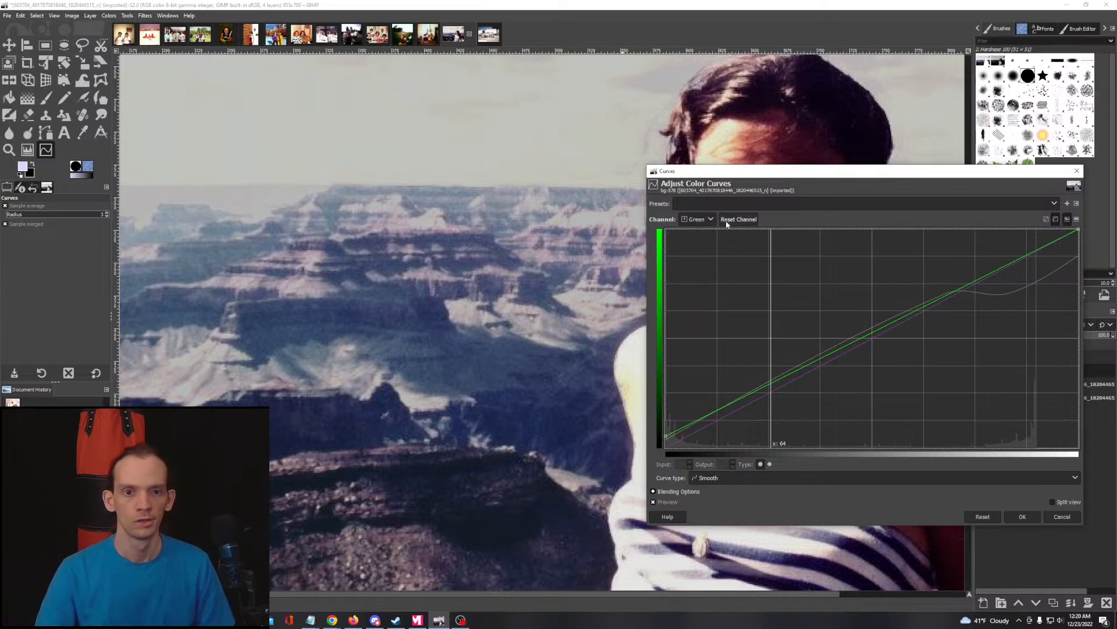
Step: Raise the Red curve's midtones with a point at input 119, output 136, and apply the Curves adjustment
click(707, 219)
click(702, 242)
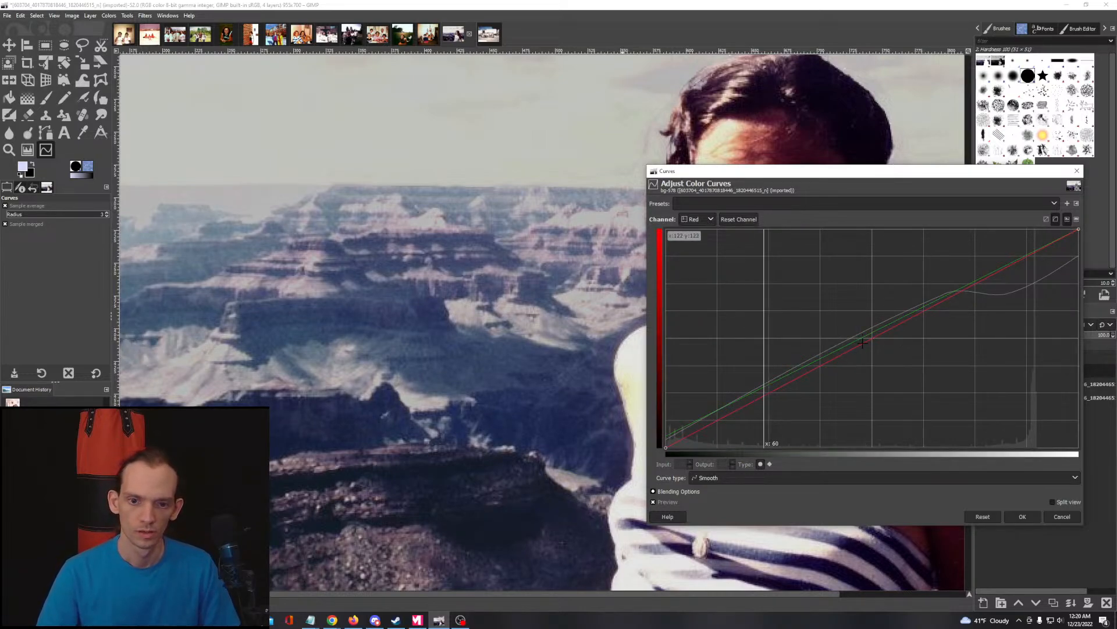
drag(863, 343, 856, 325)
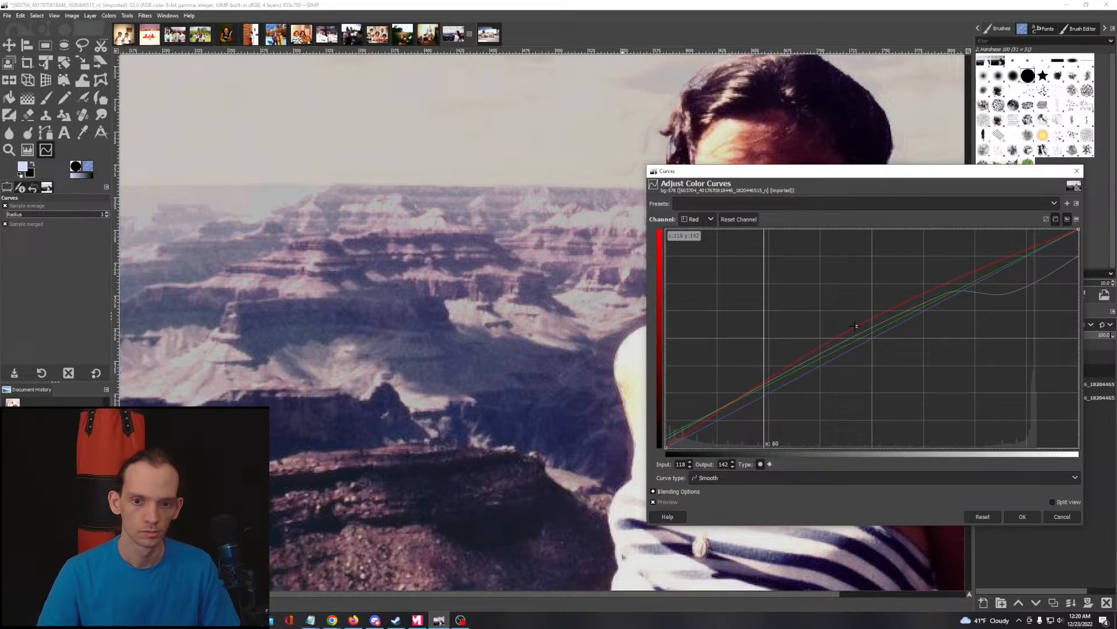
ctrl+scroll(496, 247, down, 5)
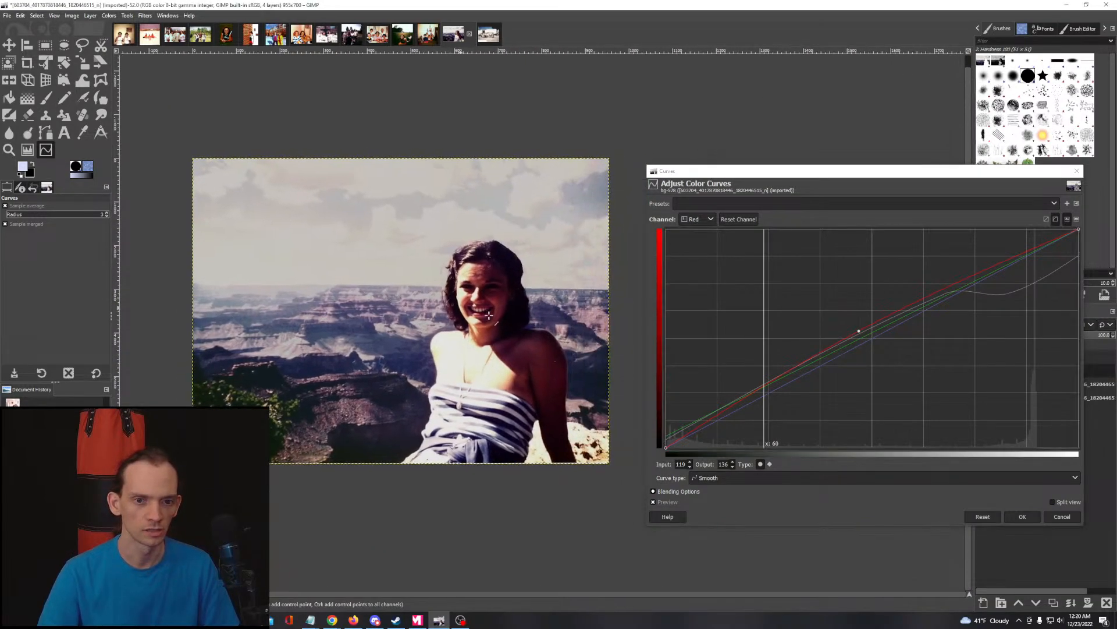
click(1021, 516)
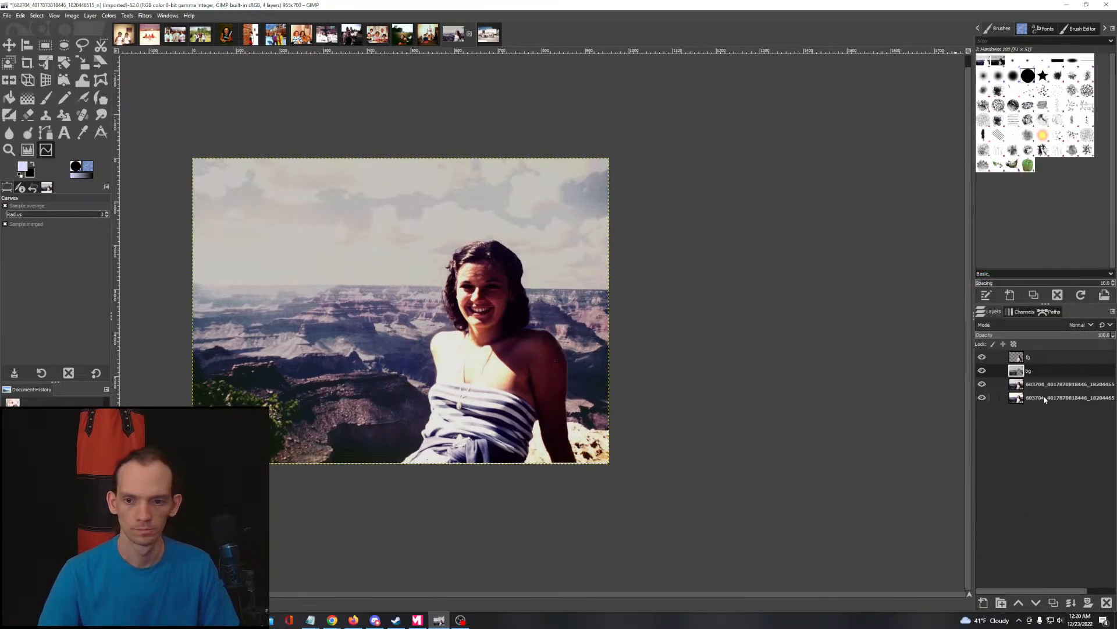
Step: Select the fg layer containing the woman
click(1021, 360)
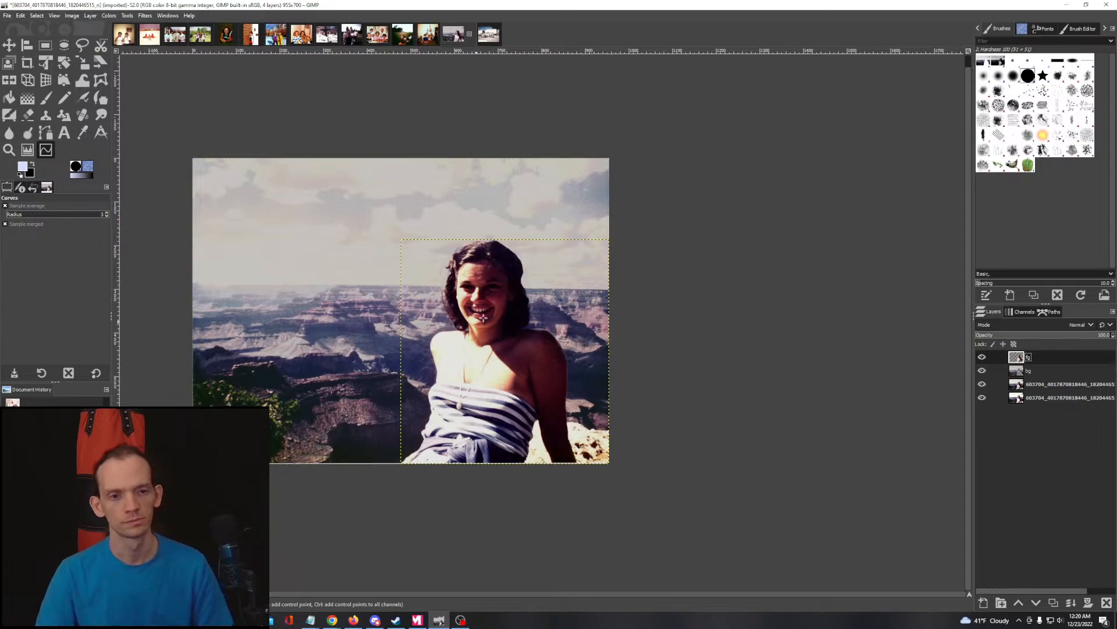
ctrl+scroll(513, 301, up, 2)
drag(522, 394, 439, 300)
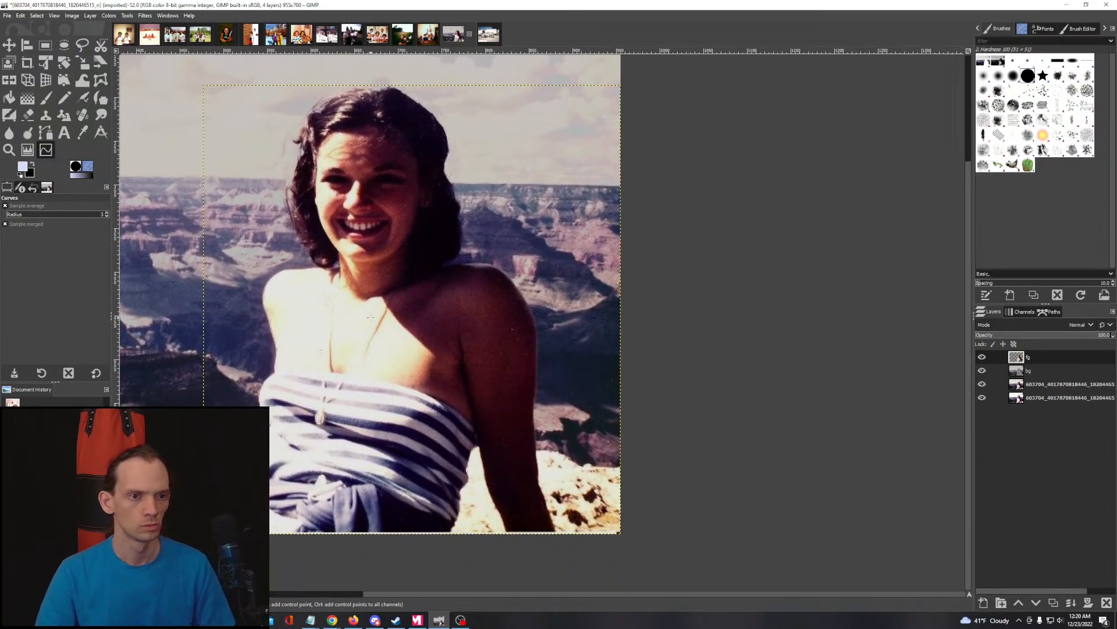
click(108, 15)
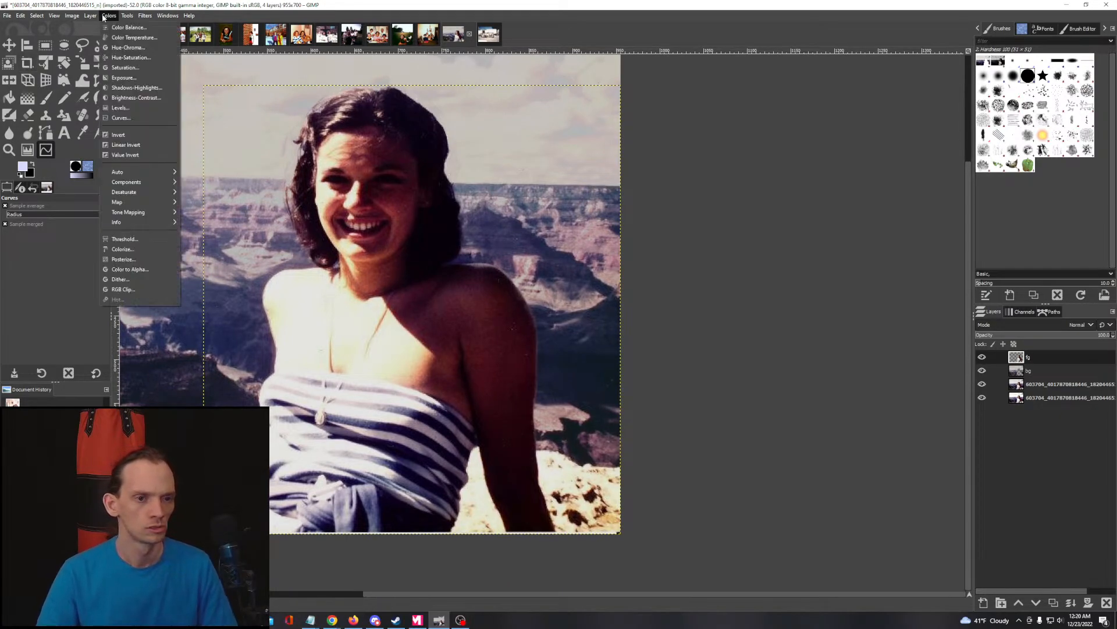
click(121, 118)
click(1062, 517)
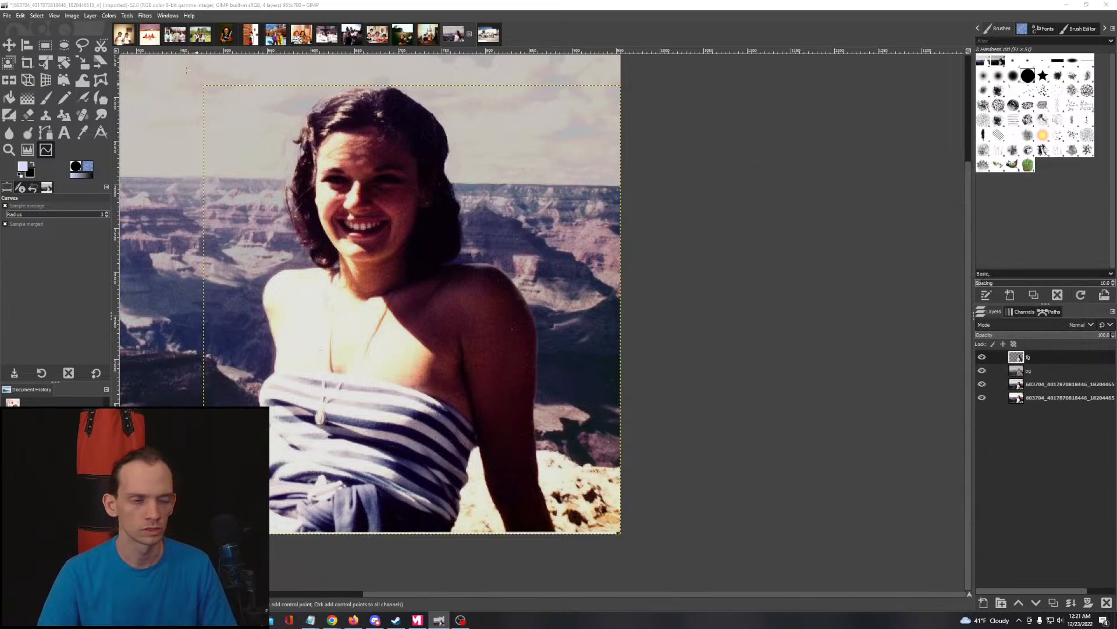
click(106, 15)
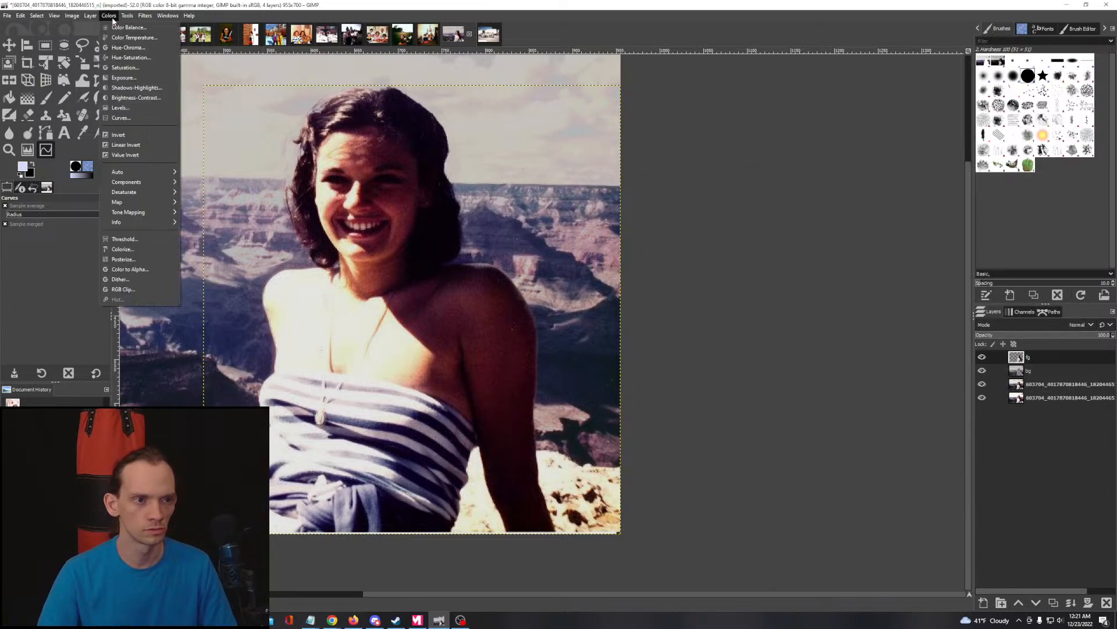
click(124, 78)
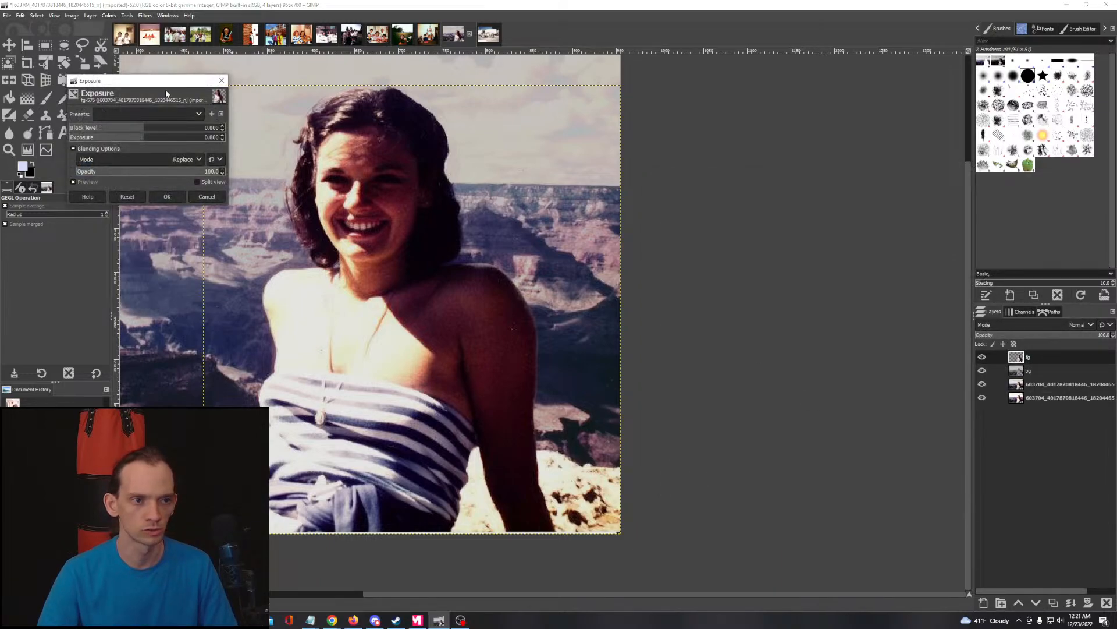
drag(165, 81, 802, 157)
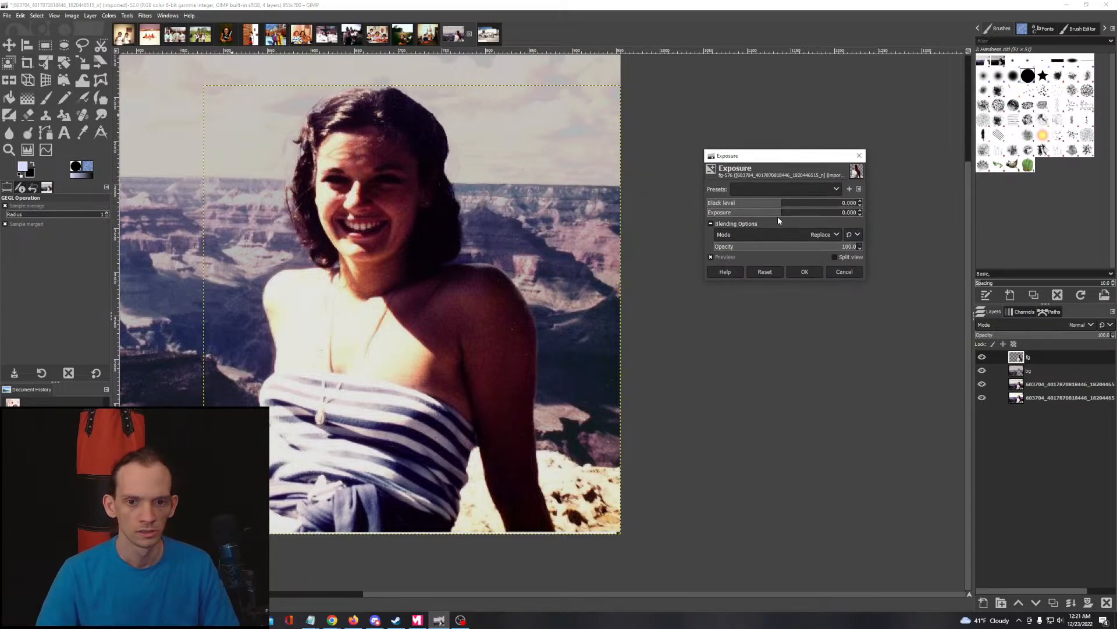
click(834, 271)
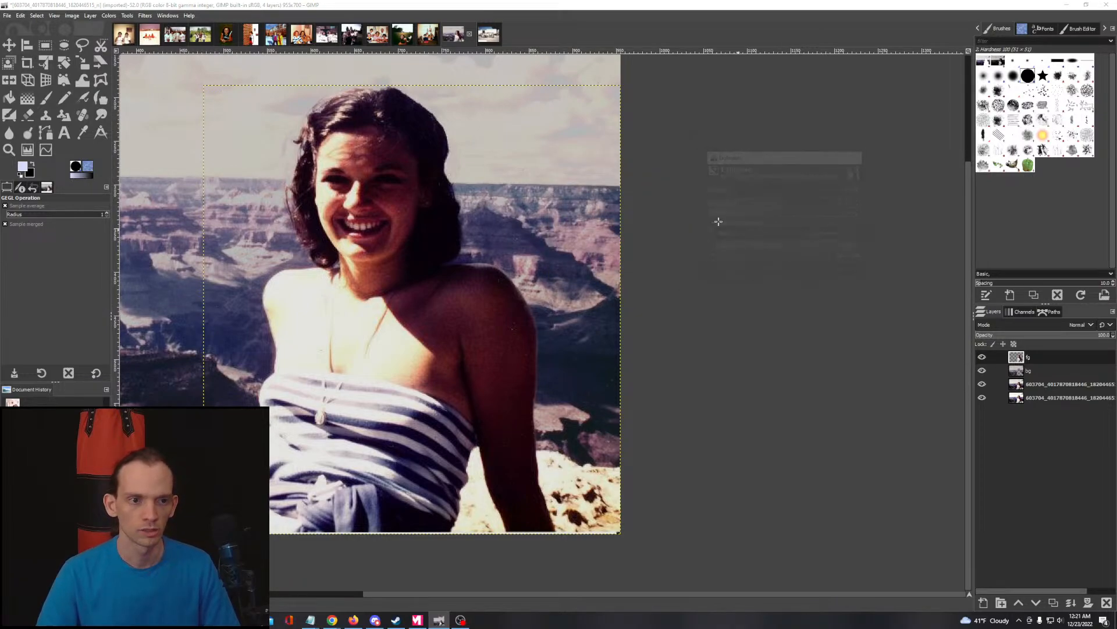
Step: Try a Shadows-Highlights adjustment on the fg layer with highlights at -10.98 and shadows raised to about 30
click(109, 16)
click(134, 87)
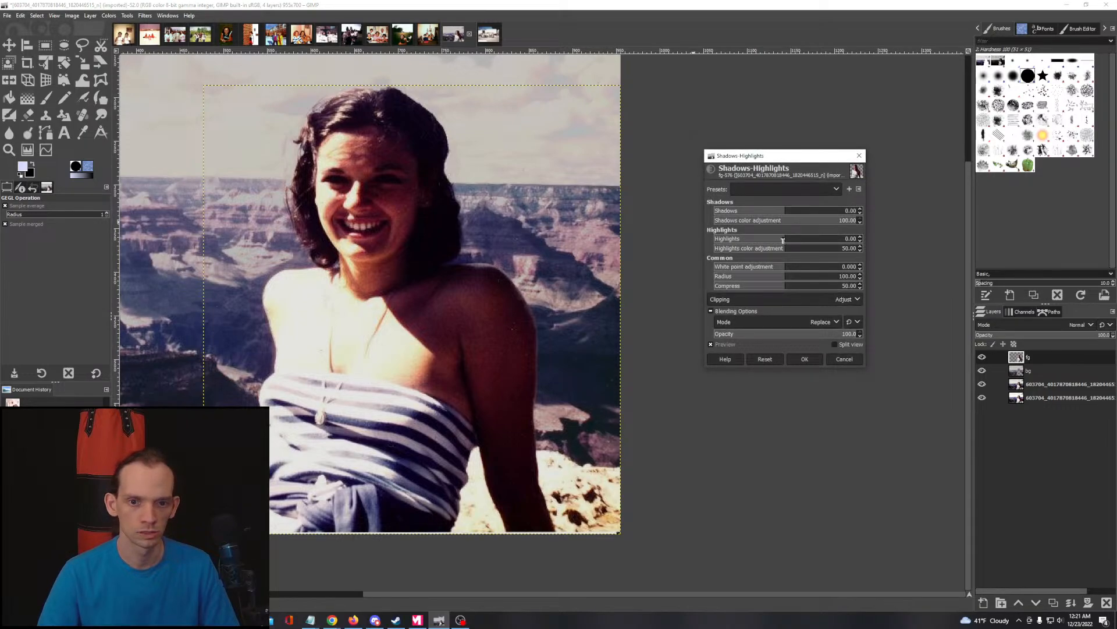
mouse_move(783, 240)
mouse_down()
mouse_move(690, 250)
mouse_move(812, 242)
mouse_move(778, 244)
mouse_up()
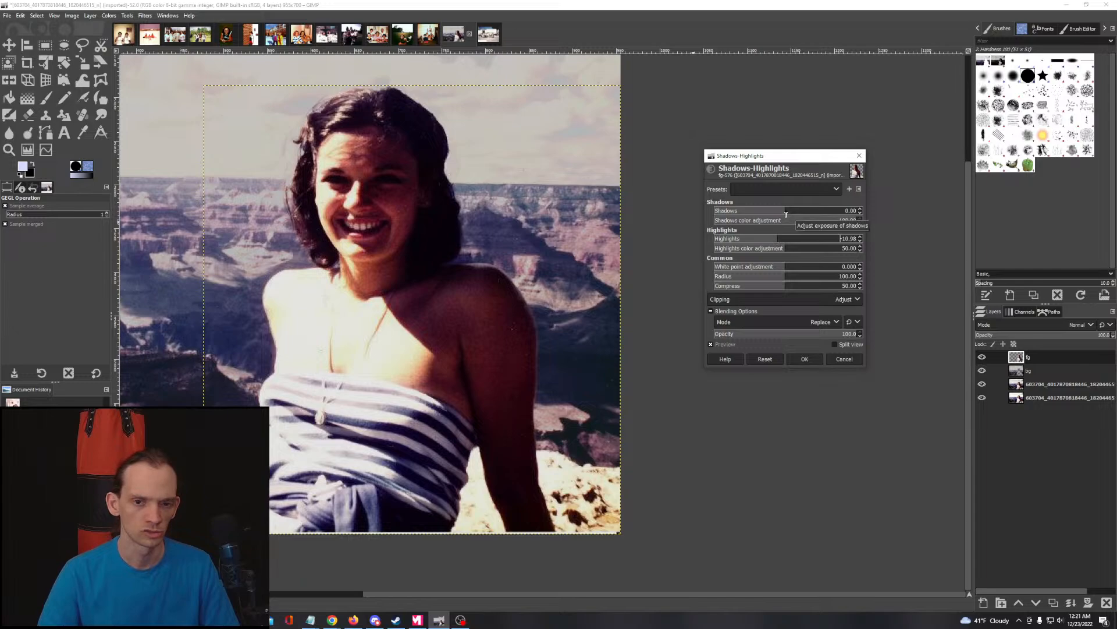
click(824, 211)
drag(831, 212, 802, 210)
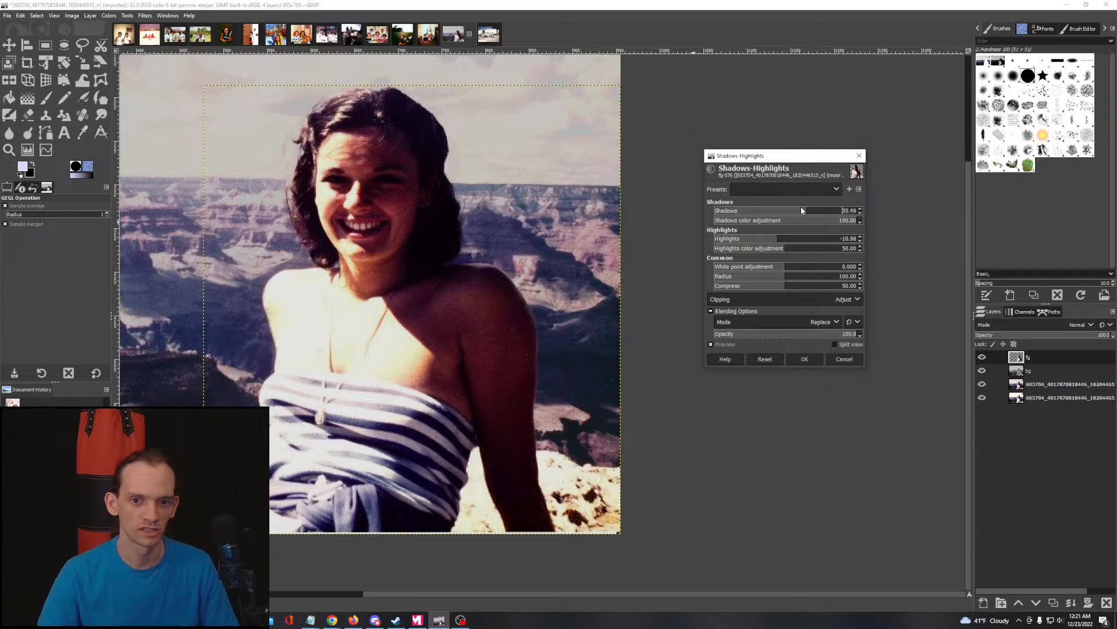
Step: Try shadows at 100 with white point adjustments of 10, -10 and 0.305, and discard the Shadows-Highlights adjustment
click(826, 267)
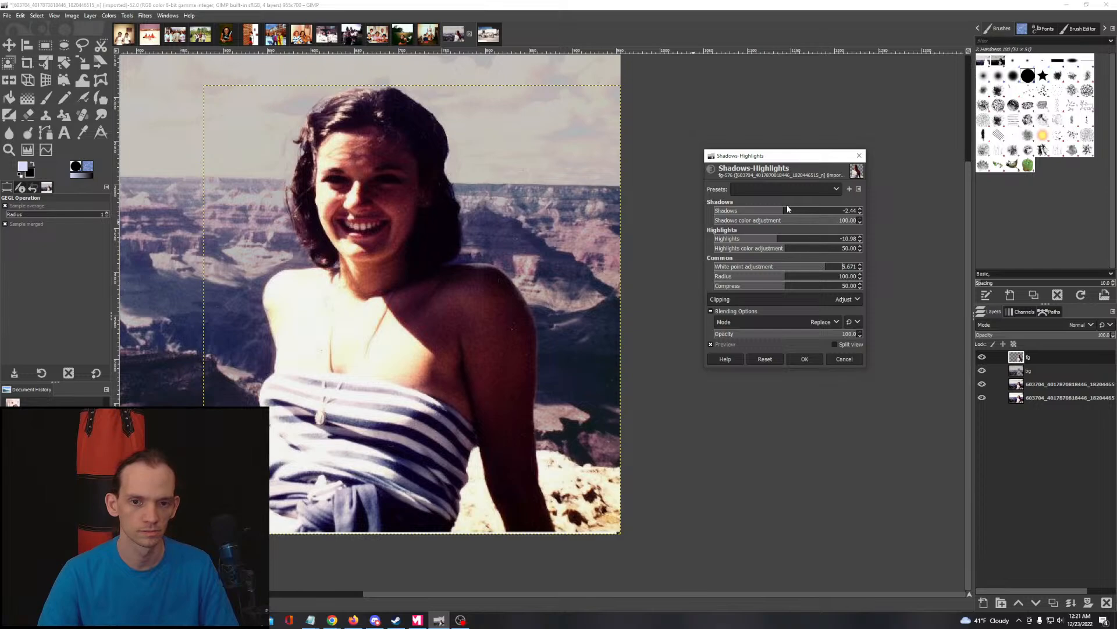
drag(785, 212, 890, 219)
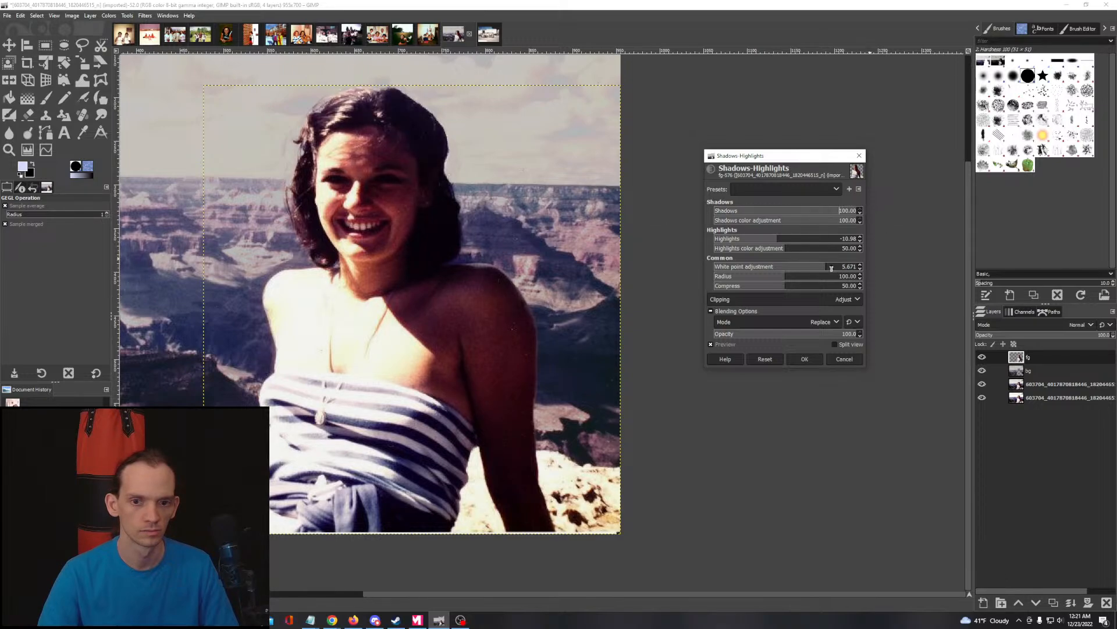
drag(831, 268, 900, 244)
drag(850, 212, 896, 198)
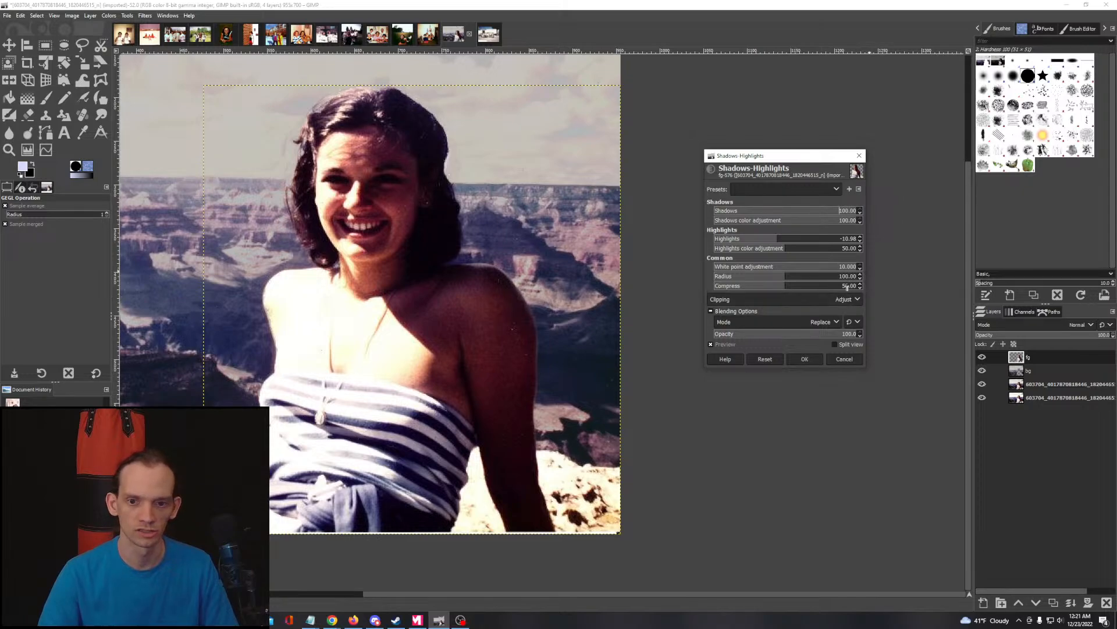
drag(850, 267, 631, 270)
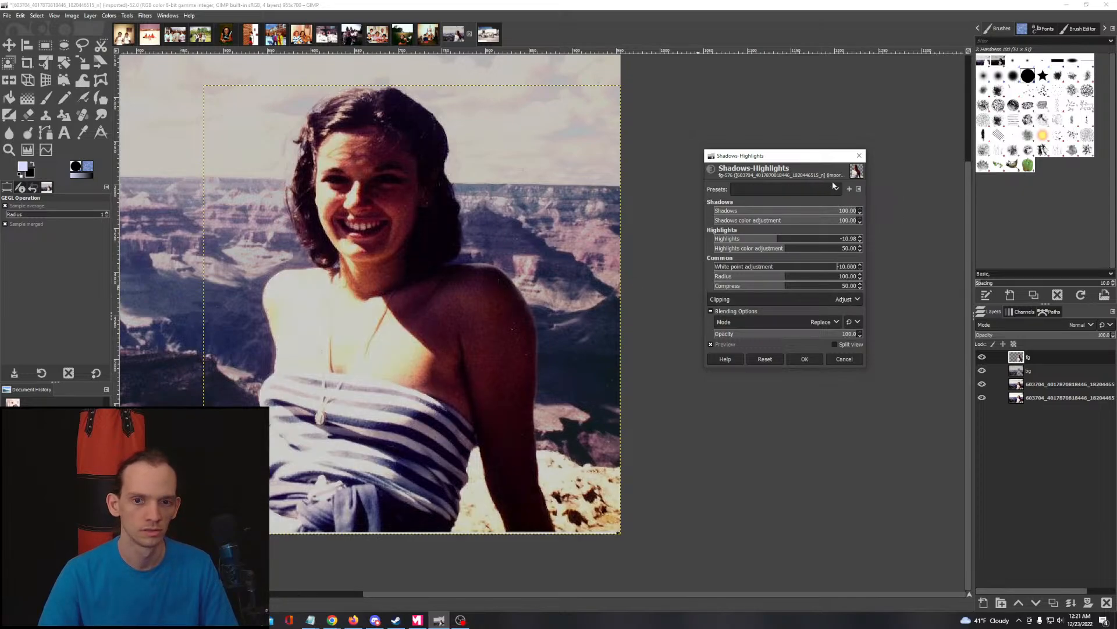
mouse_move(855, 212)
mouse_down()
mouse_move(668, 217)
mouse_move(866, 217)
mouse_up()
mouse_move(767, 266)
mouse_down()
mouse_move(831, 266)
mouse_move(746, 266)
mouse_move(787, 268)
mouse_up()
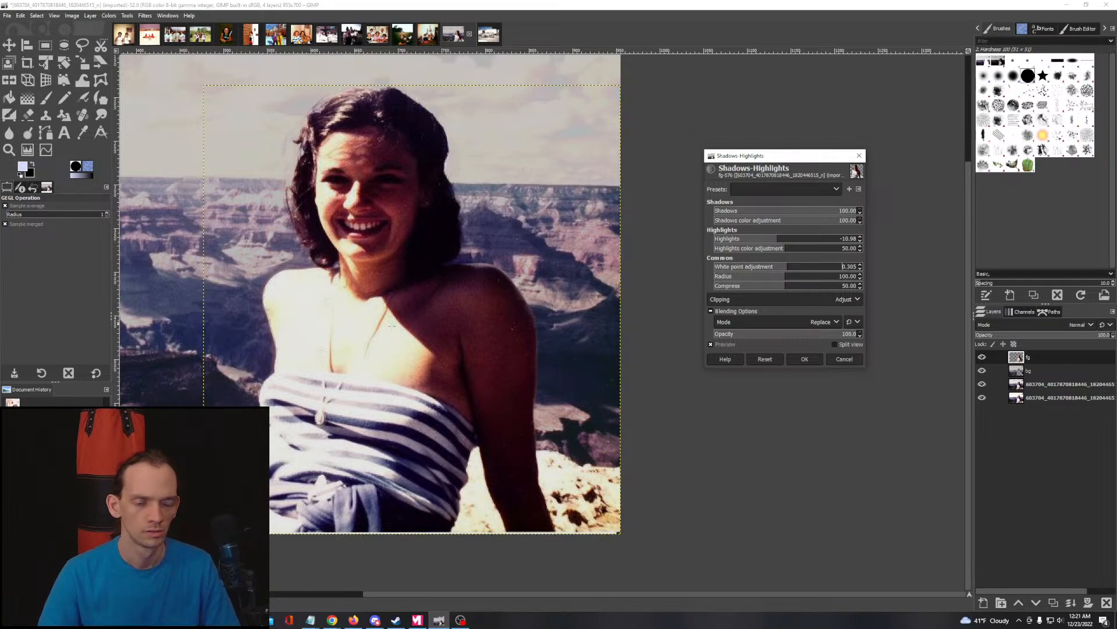
click(847, 359)
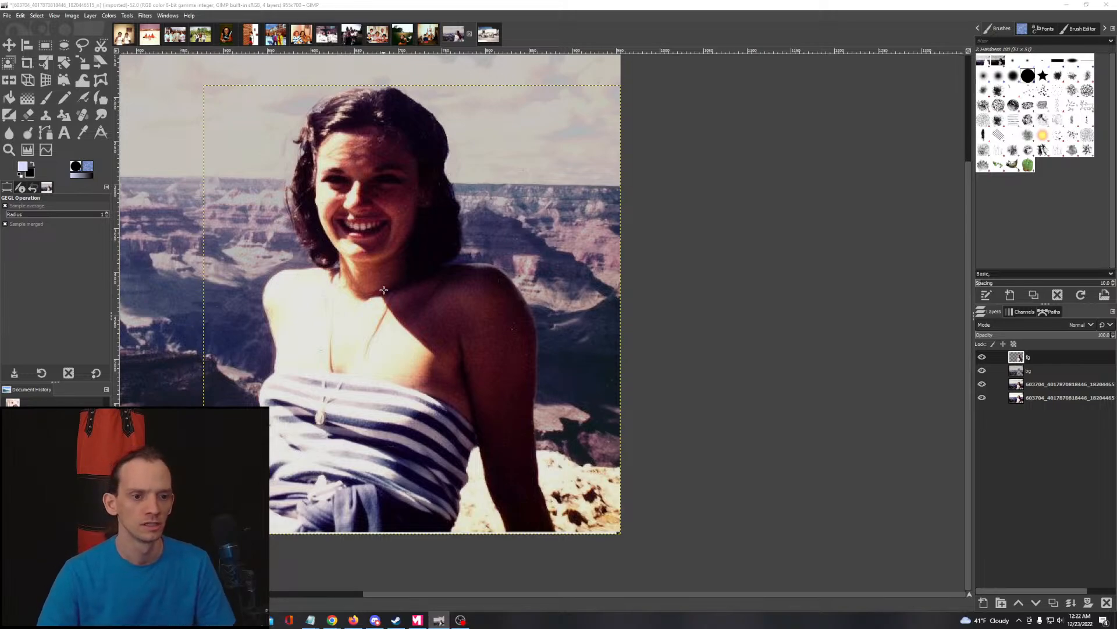
Step: Start a Brightness-Contrast adjustment on the fg layer and carry its unchanged settings over into Levels
click(90, 15)
mouse_move(109, 16)
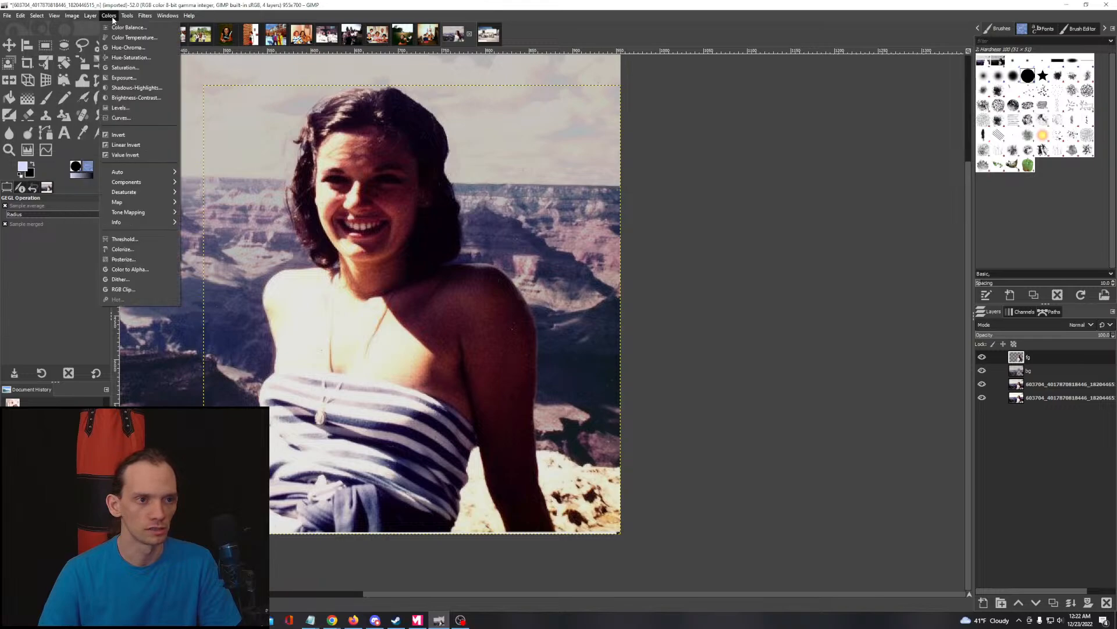
click(129, 98)
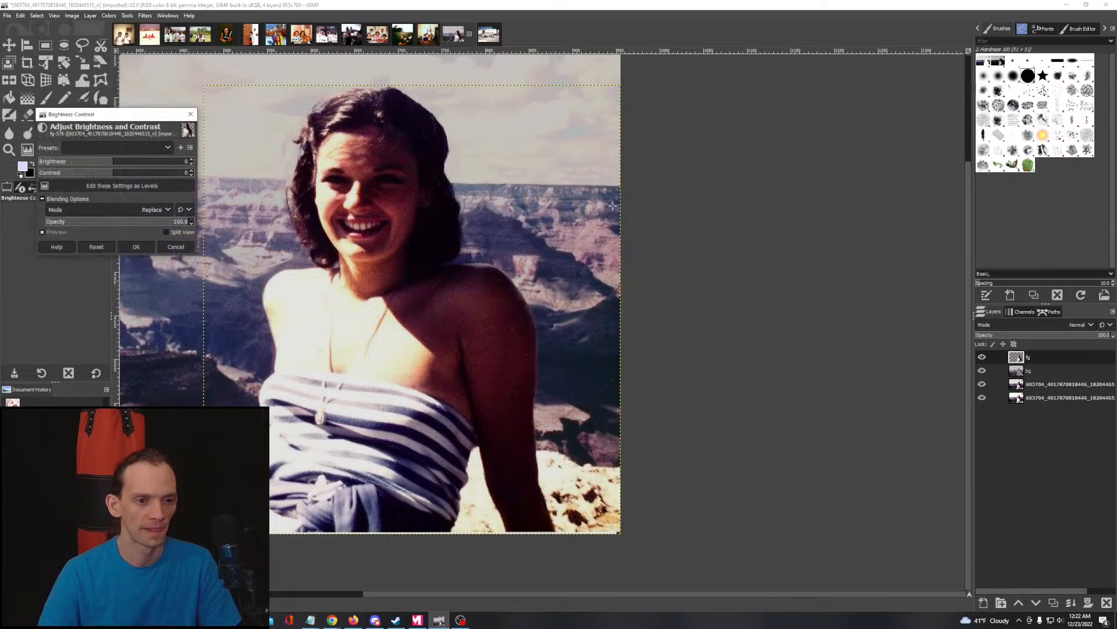
drag(133, 121, 833, 163)
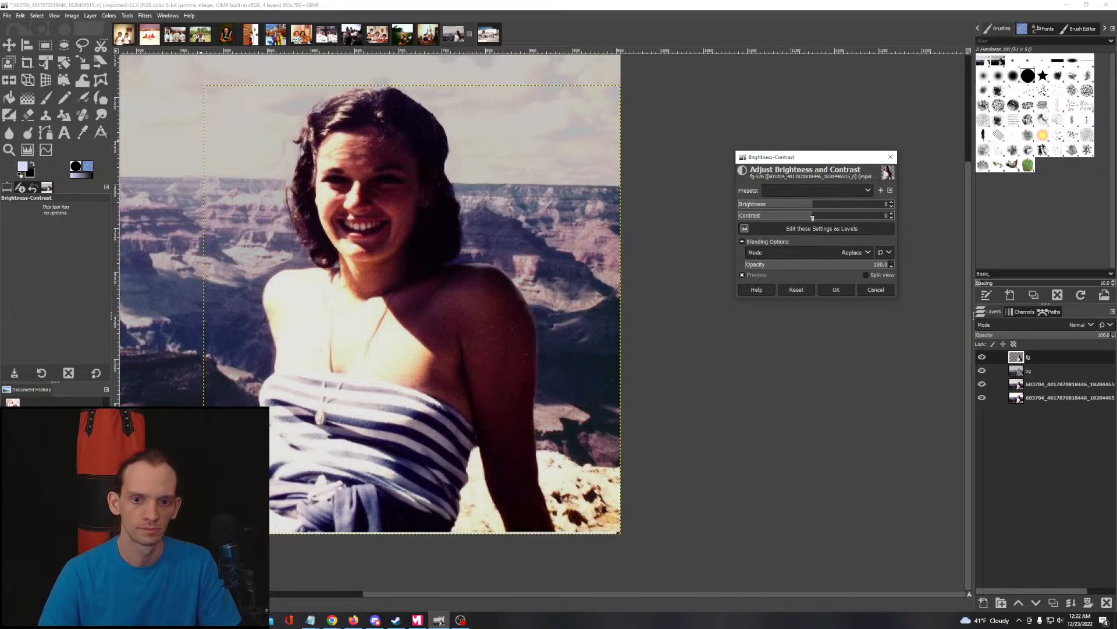
mouse_move(813, 217)
mouse_down()
mouse_move(840, 214)
mouse_move(813, 216)
mouse_up()
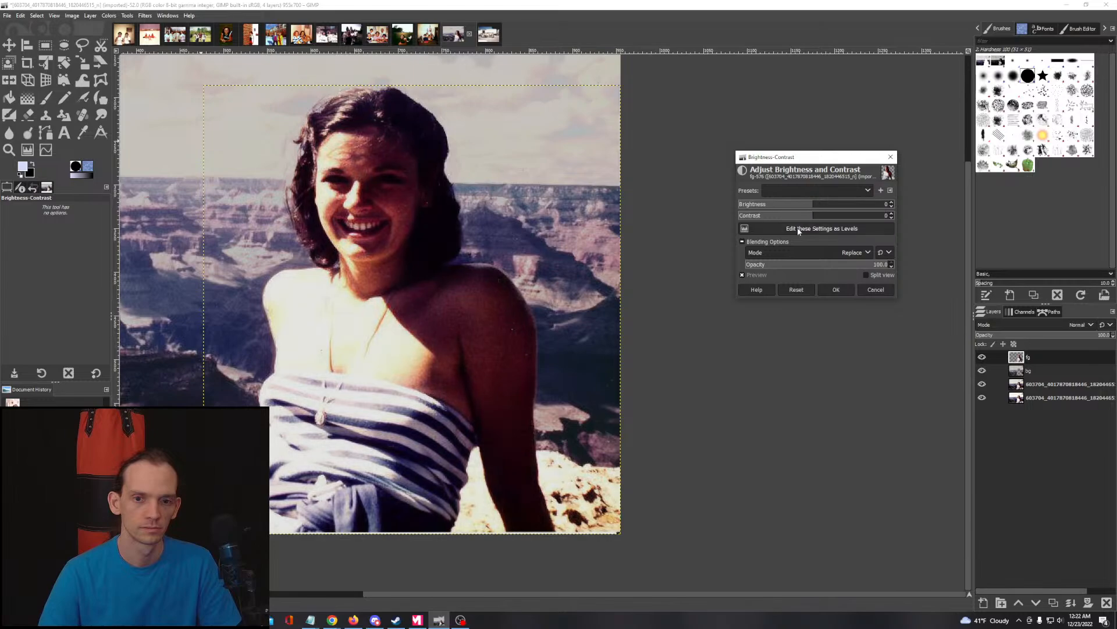
click(798, 229)
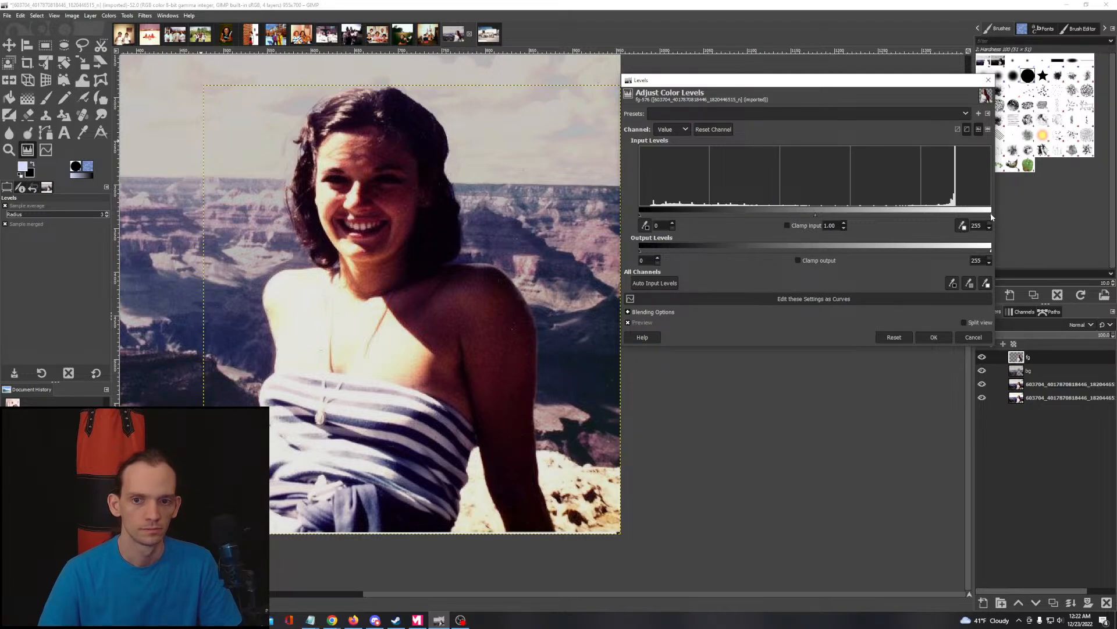
Step: Try a white input level of 234 for the fg layer, restore 255, and try sampling a white point
drag(992, 216, 955, 215)
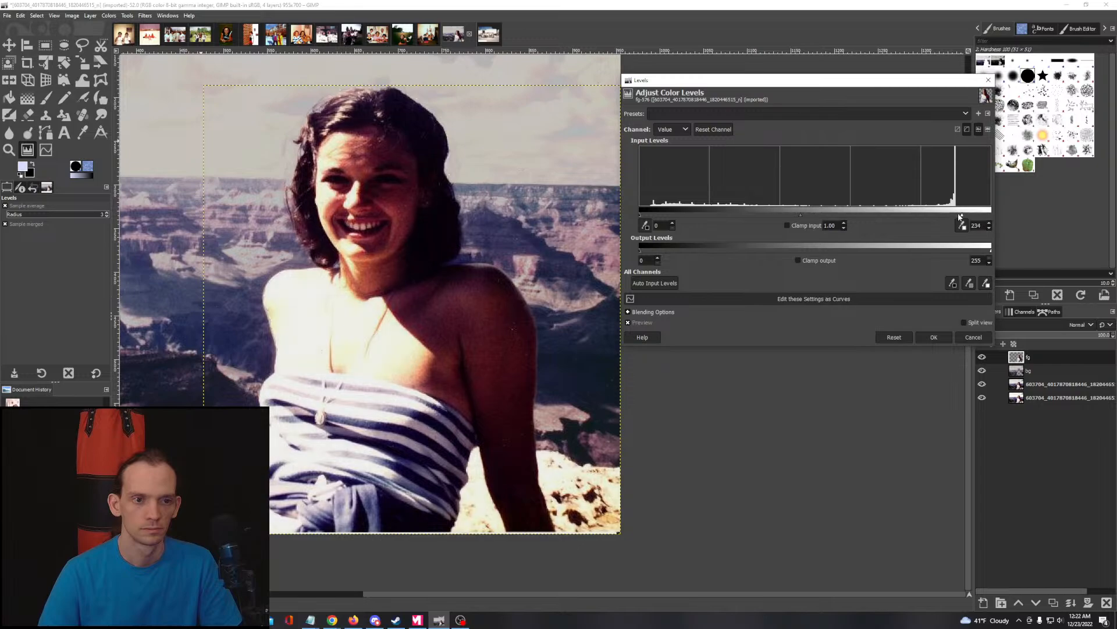
drag(955, 217, 1001, 220)
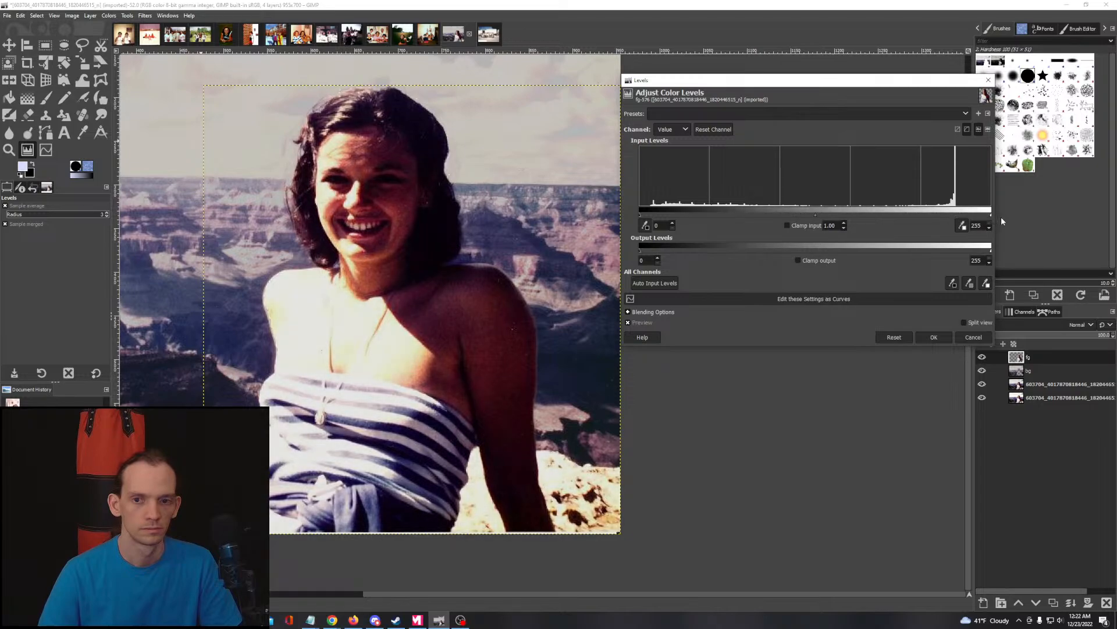
click(962, 227)
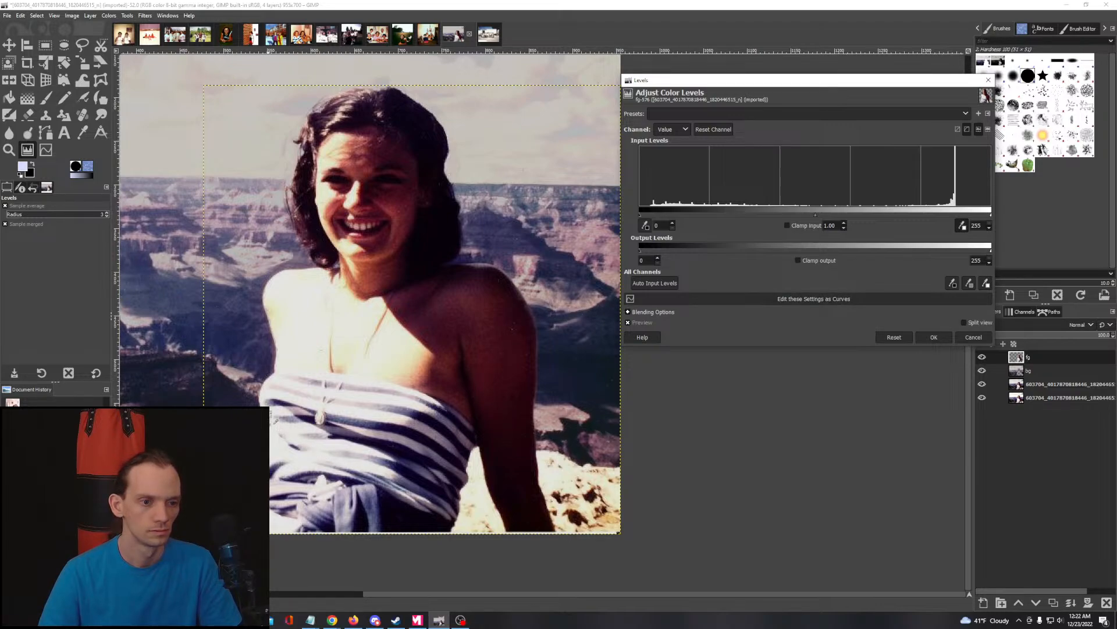
click(271, 410)
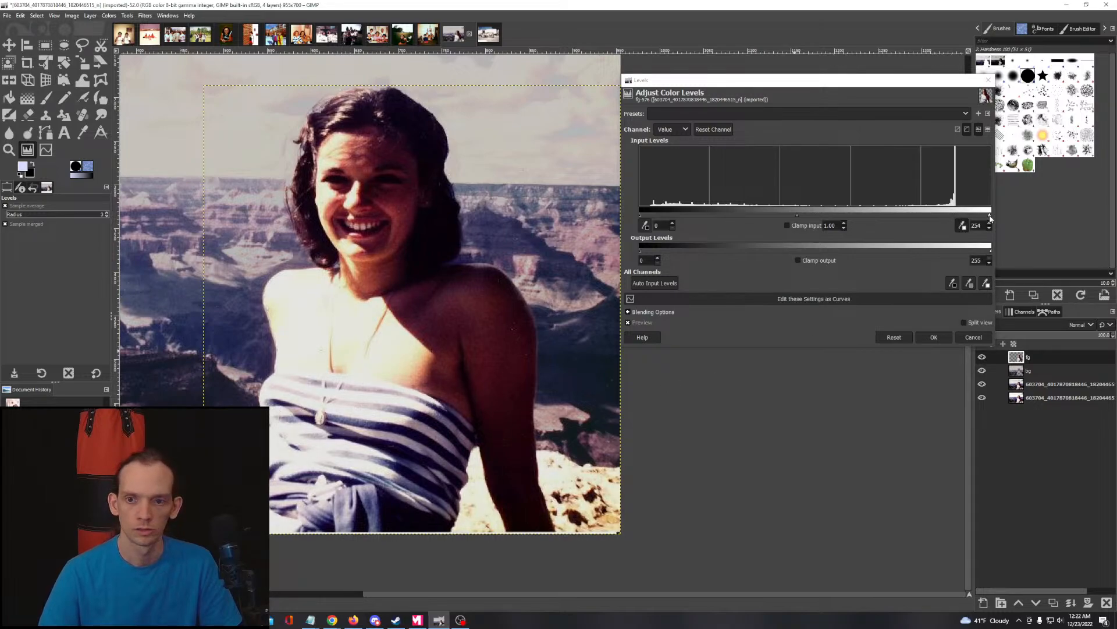
Step: Set the fg layer's white input level to 231 and gamma to 1.43, and apply the Levels adjustment
drag(991, 214, 959, 217)
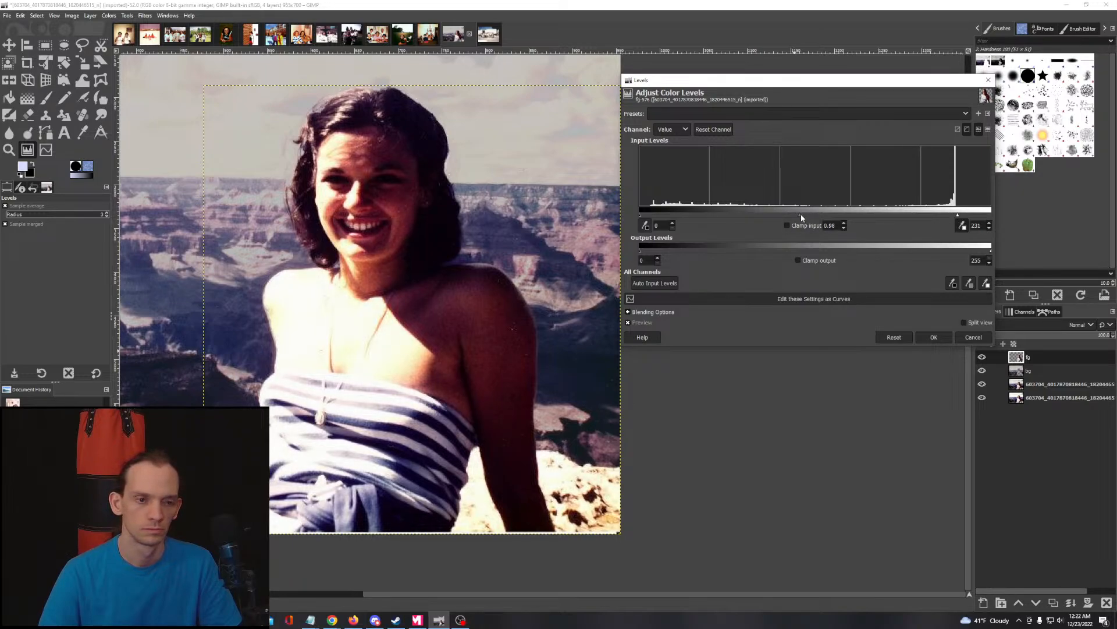
drag(799, 215, 776, 226)
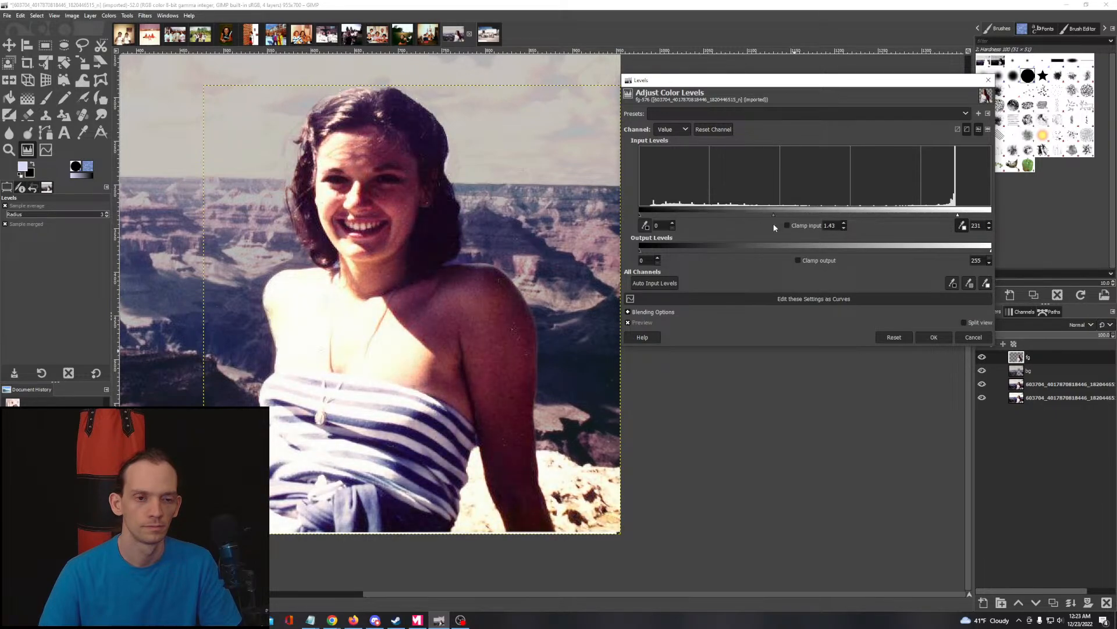
click(932, 337)
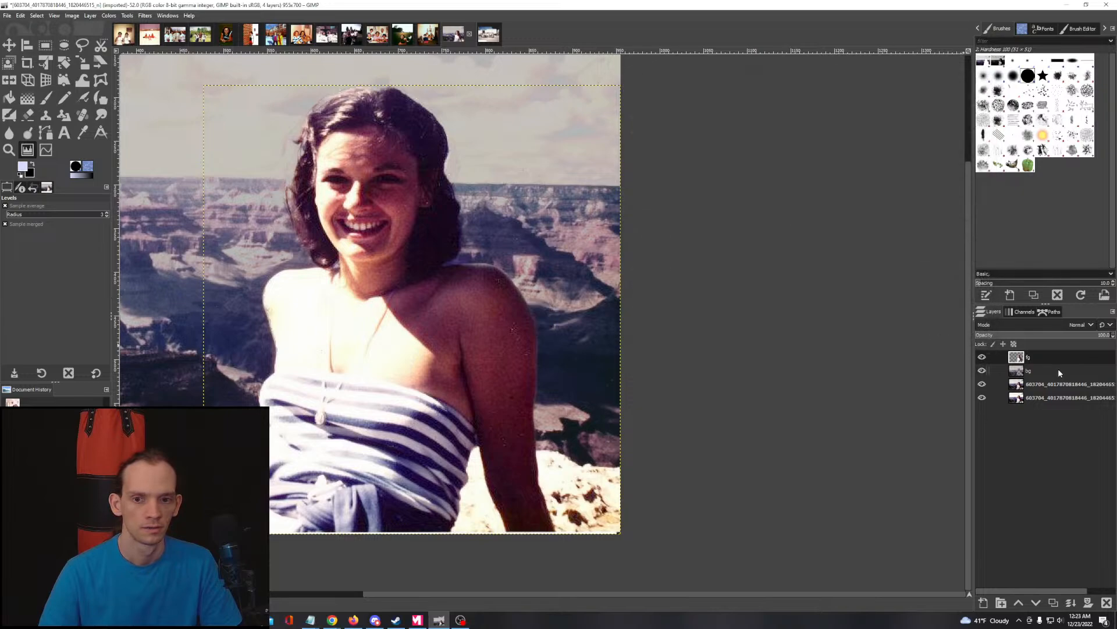
Step: Toggle the fg layer's visibility to compare the adjusted woman with the version beneath
click(982, 358)
click(983, 358)
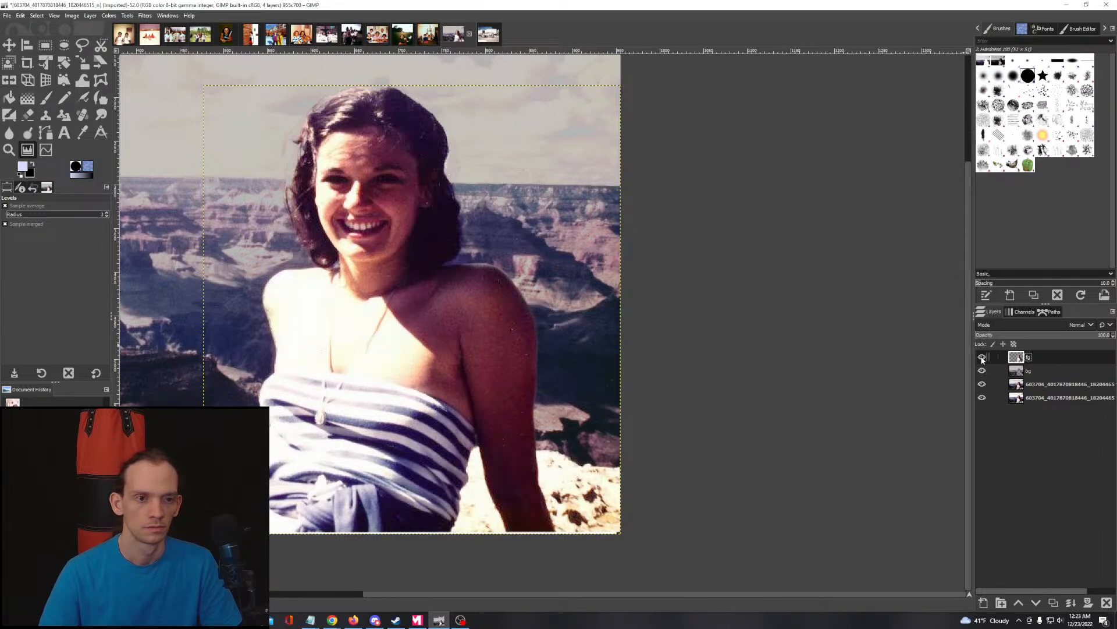
click(982, 357)
click(982, 358)
click(983, 358)
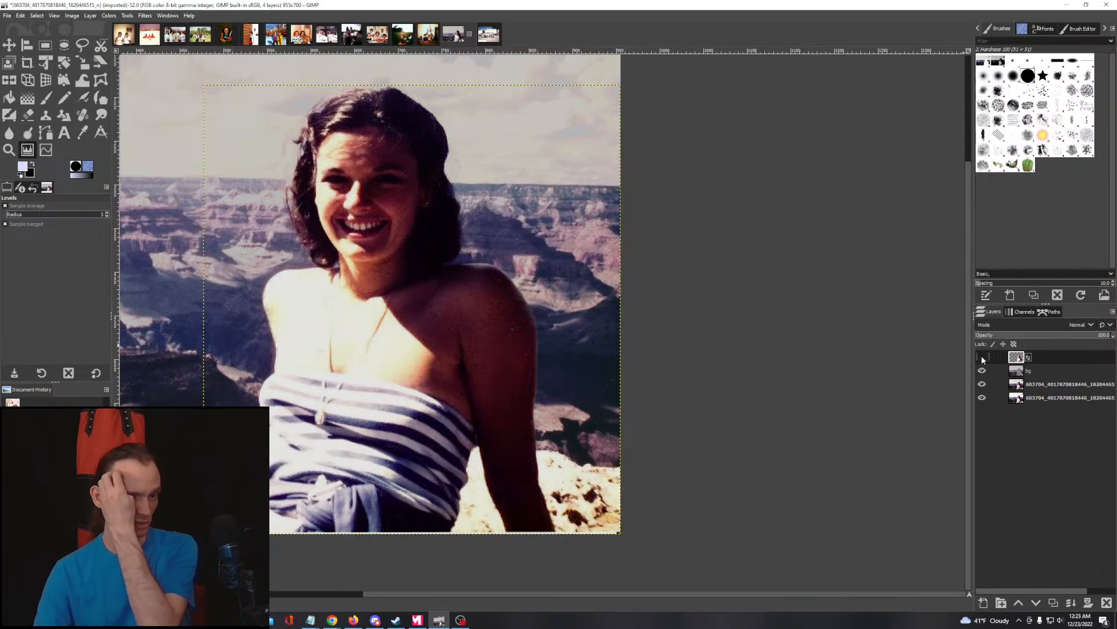
click(983, 357)
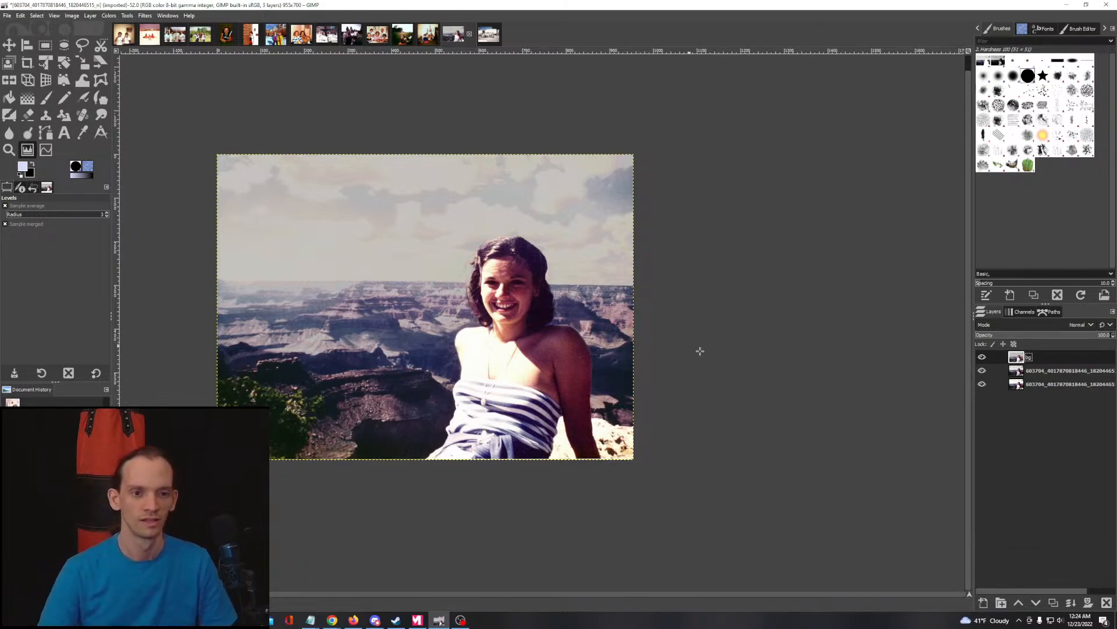
Step: Hide and show the merged bg layer repeatedly to compare the whole edited photo with the layer beneath
click(983, 359)
click(983, 358)
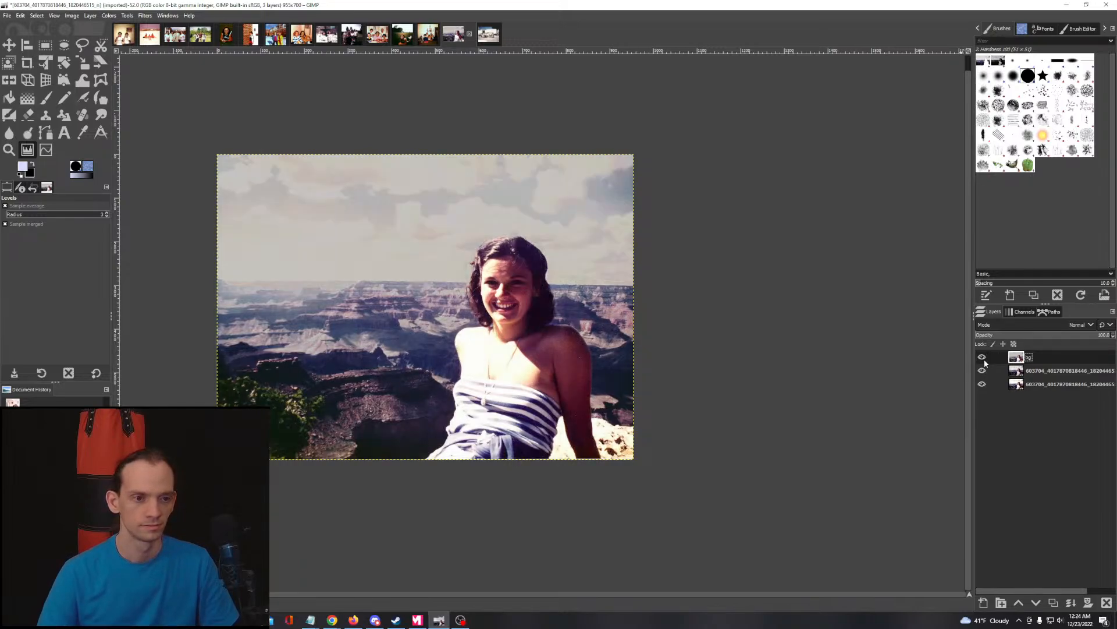
click(983, 358)
click(983, 359)
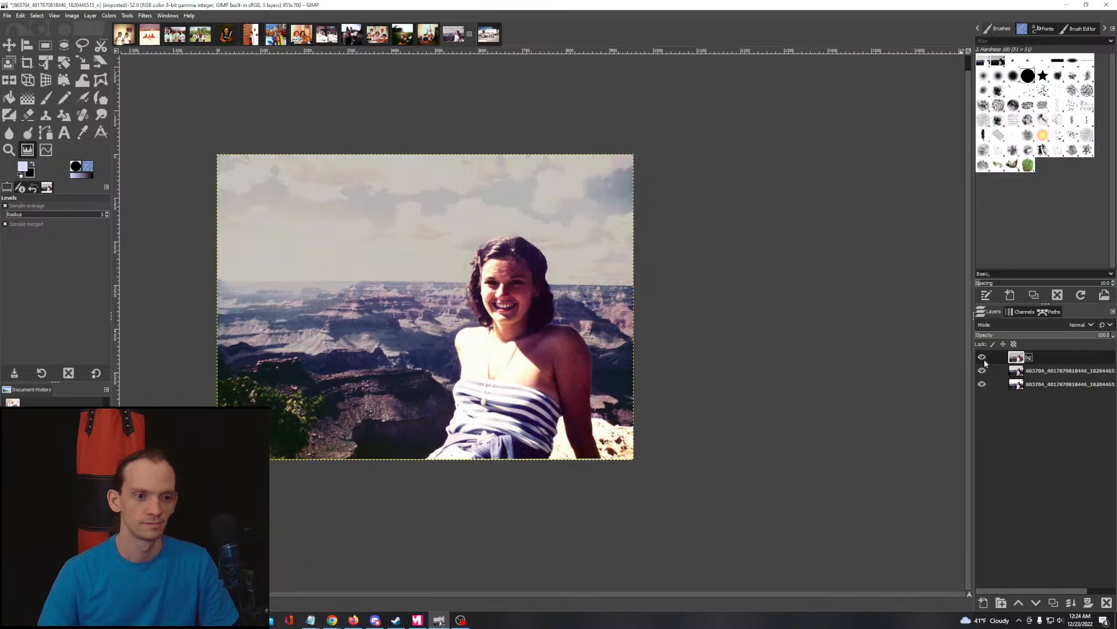
click(983, 358)
click(983, 359)
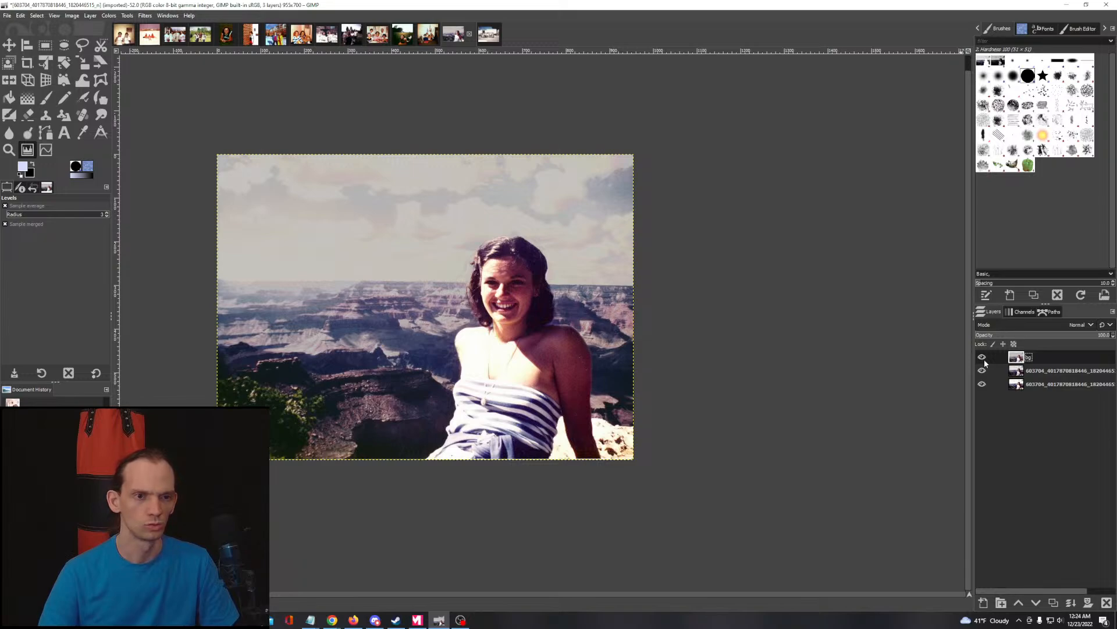
click(983, 359)
click(983, 359)
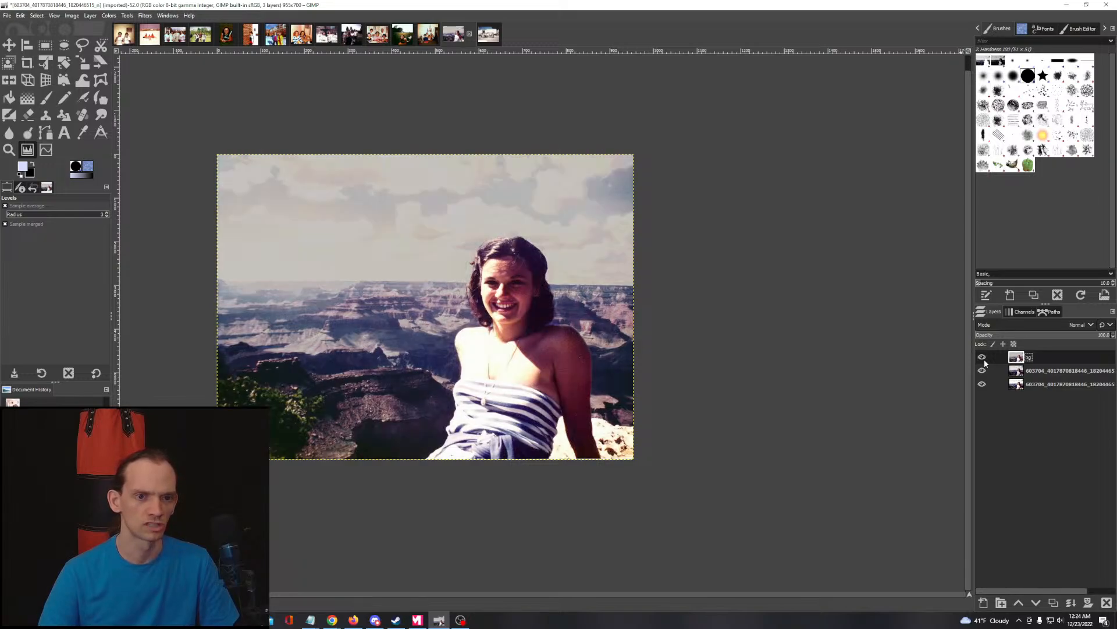
click(983, 359)
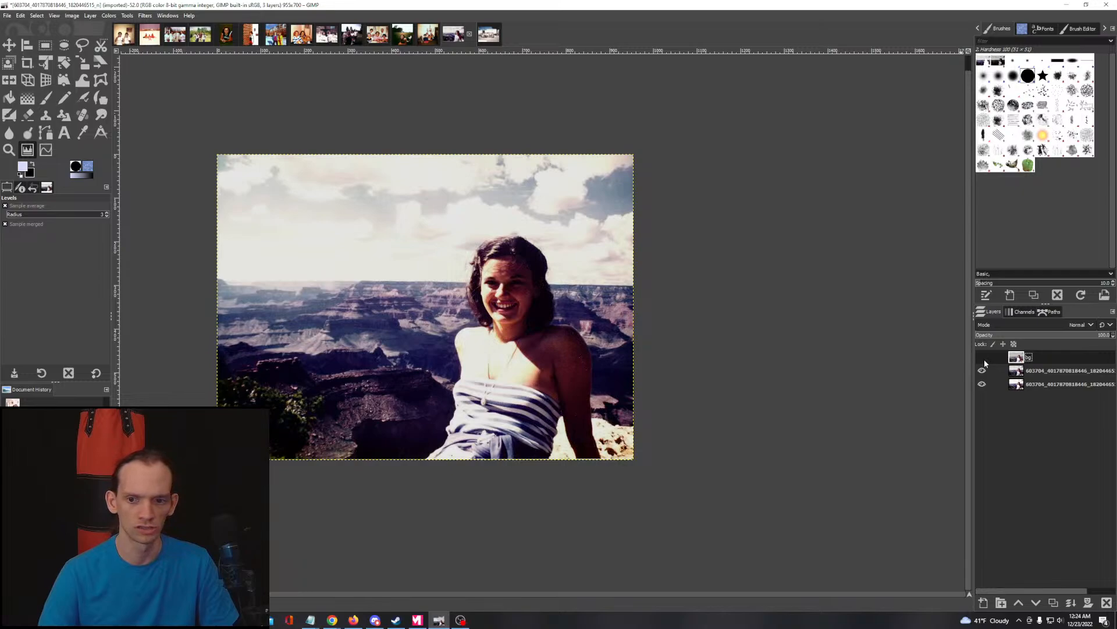
click(983, 359)
Step: Undo the merge of the fg and bg layers, hide the bg layer, and compare the image with and without fg
key(ctrl+z)
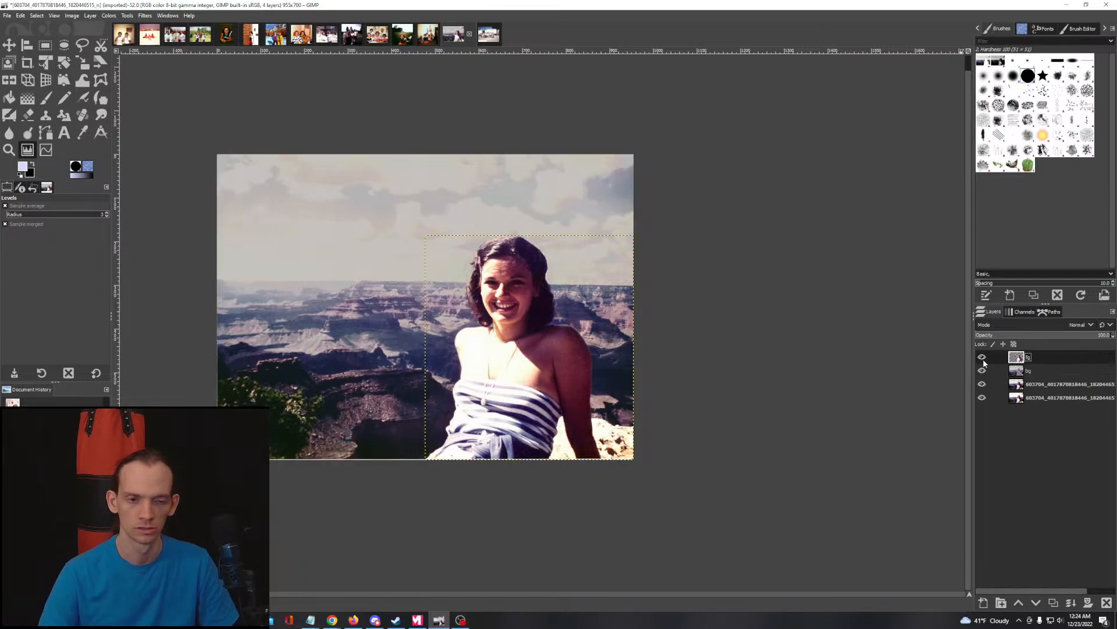
click(983, 372)
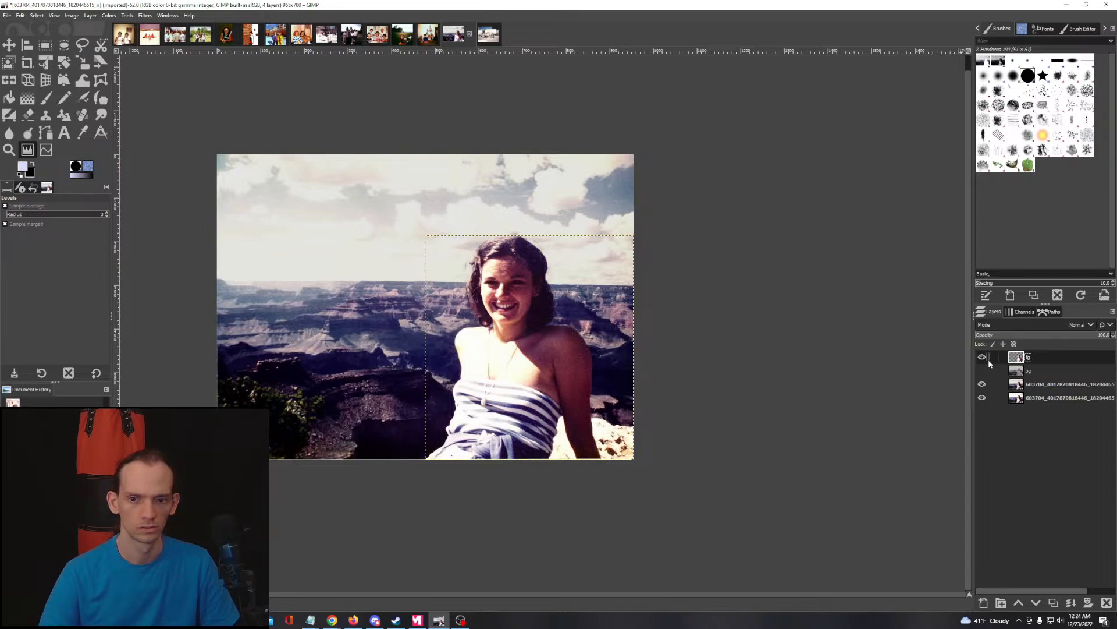
click(983, 357)
click(983, 357)
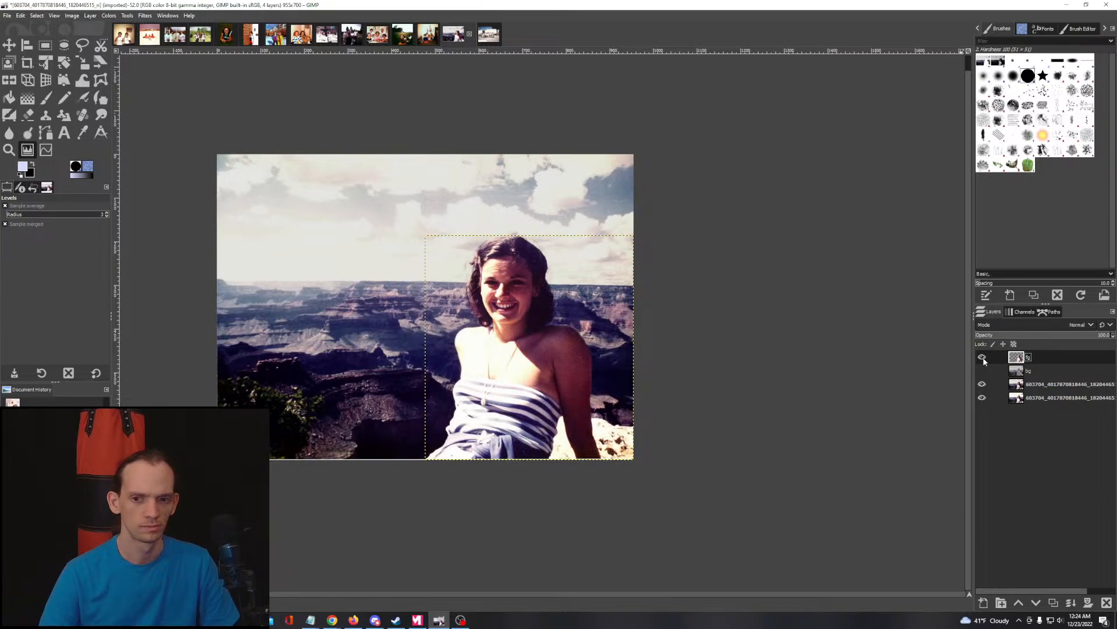
Step: Select everything outside the woman's outline from the fg layer and copy that background from the photo's duplicate layer into a new layer
click(1016, 373)
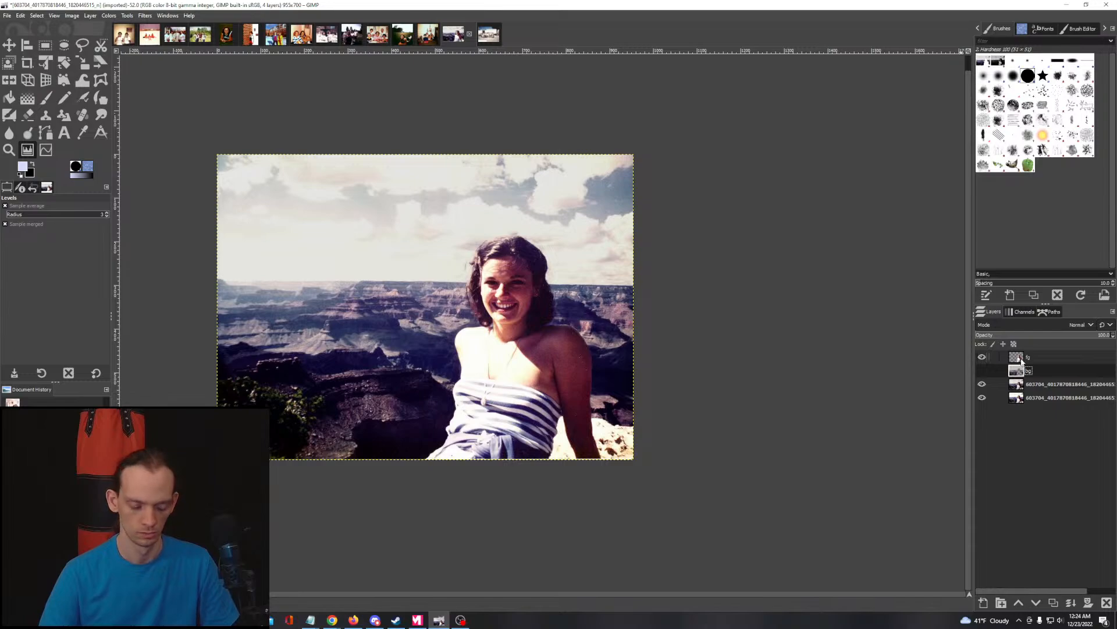
alt+click(1019, 360)
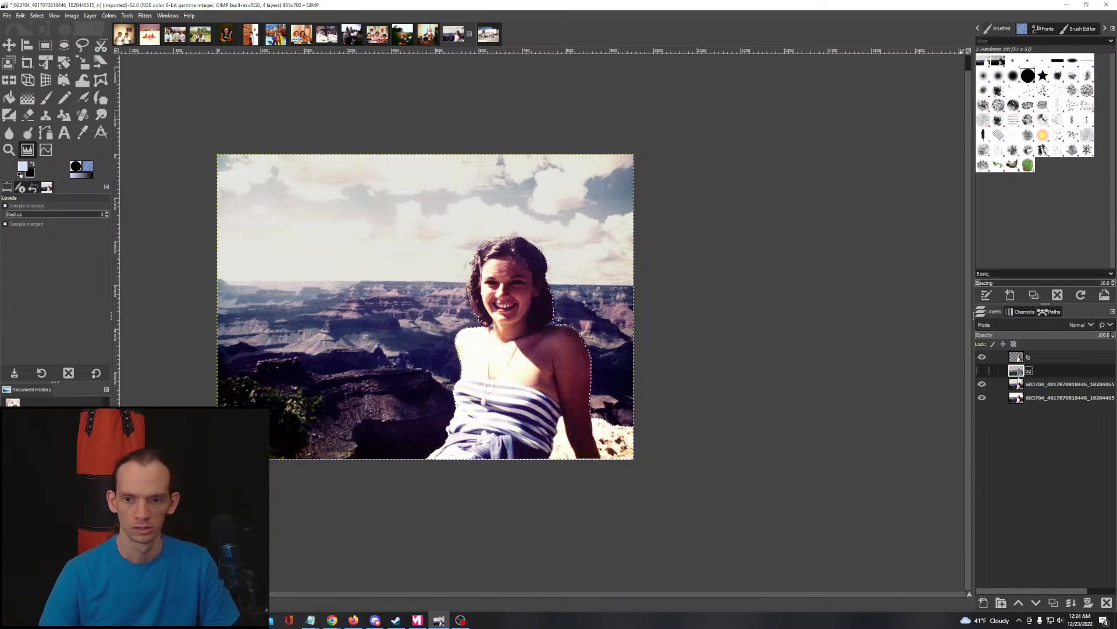
click(1019, 384)
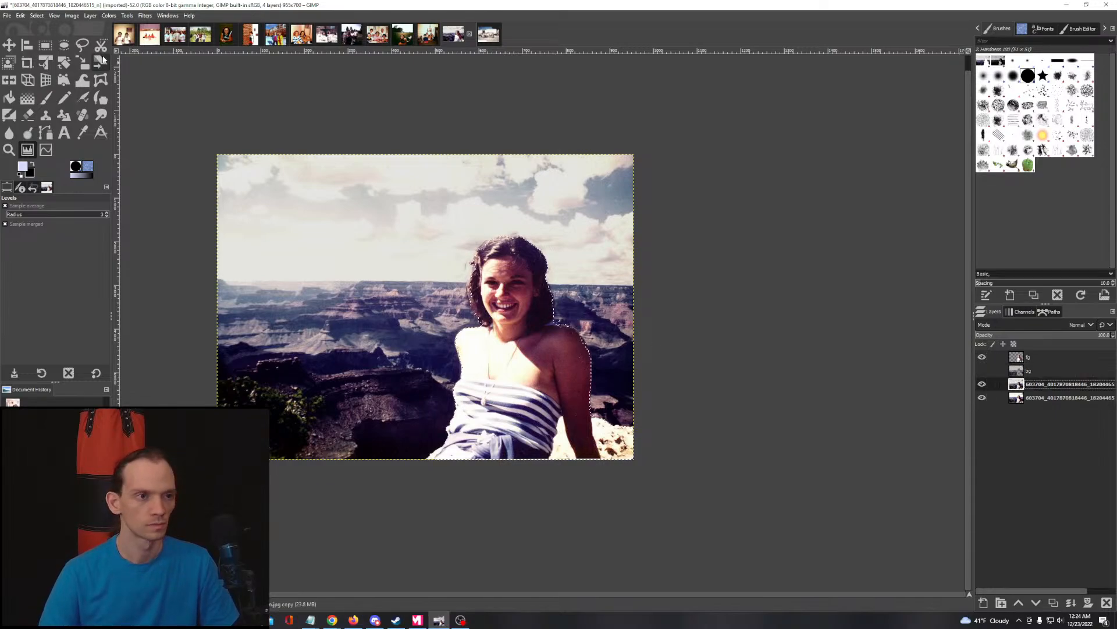
click(36, 15)
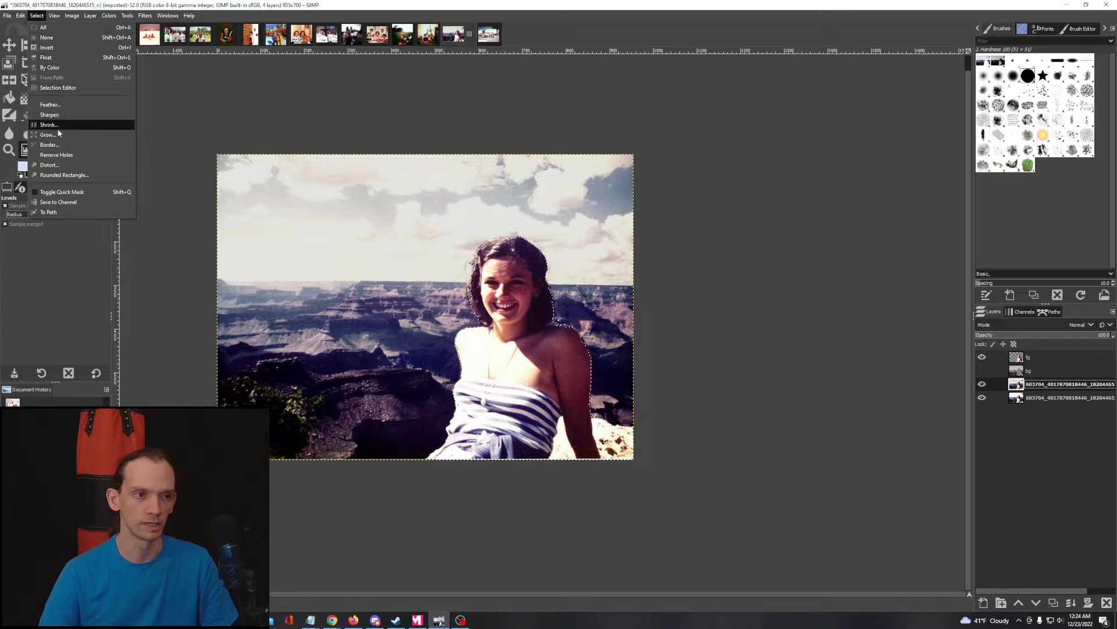
click(50, 52)
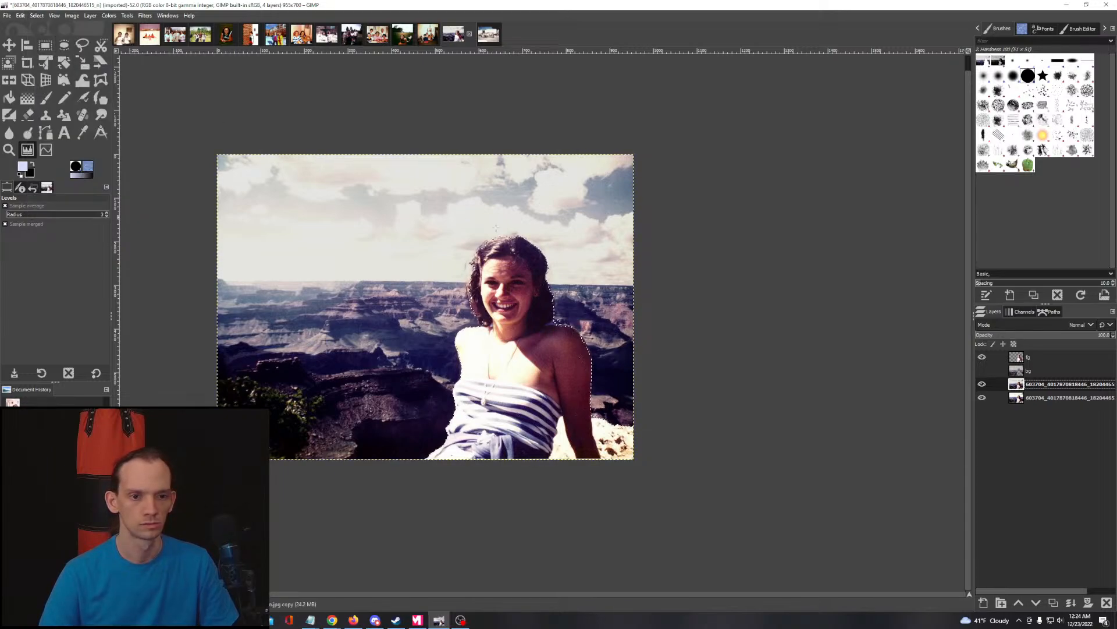
key(ctrl+v)
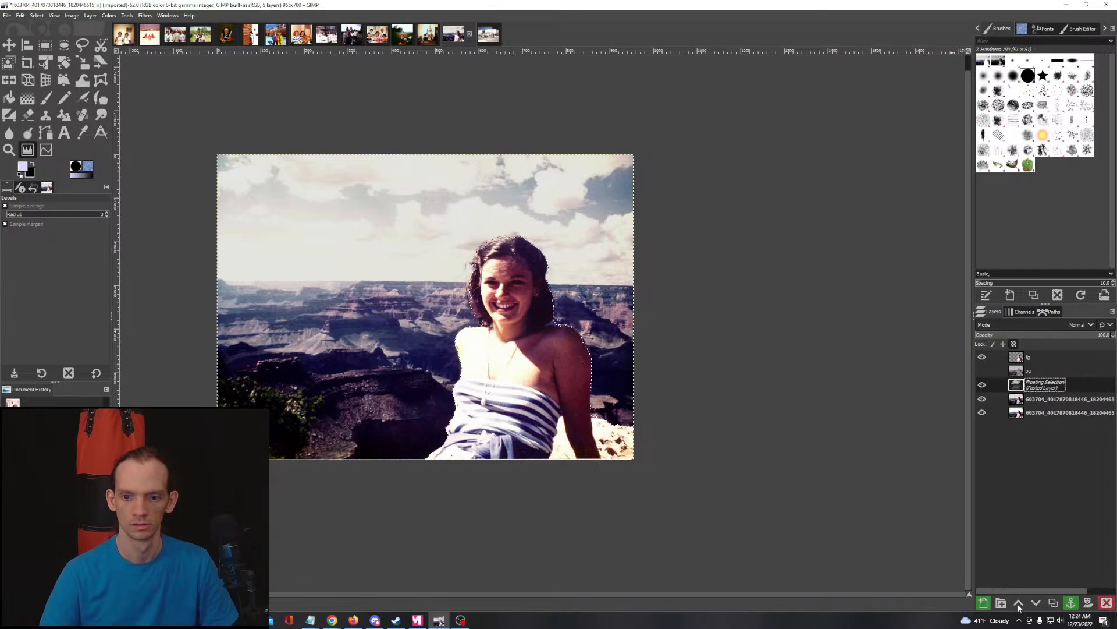
click(983, 602)
Step: Delete the hidden bg layer and rename the pasted background layer bg
right_click(1023, 371)
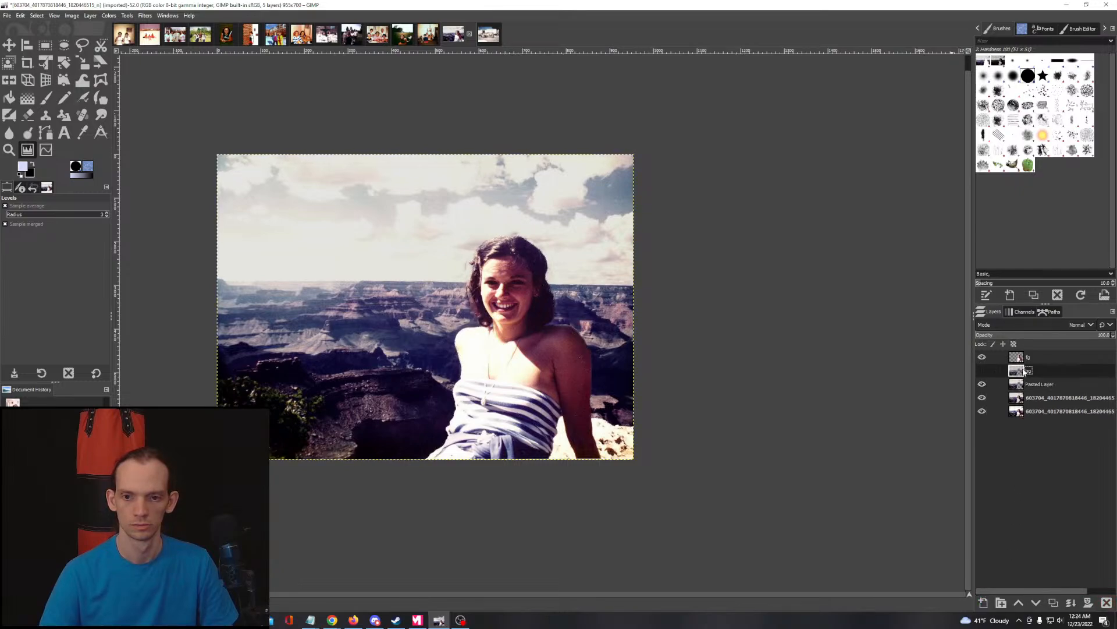
click(1048, 160)
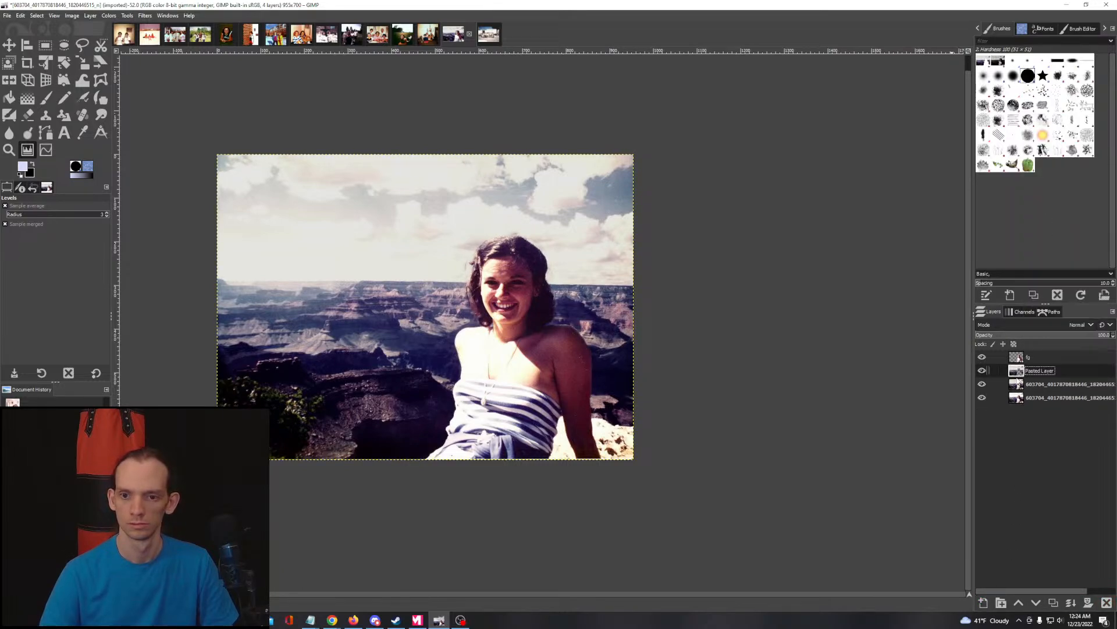
double_click(1049, 370)
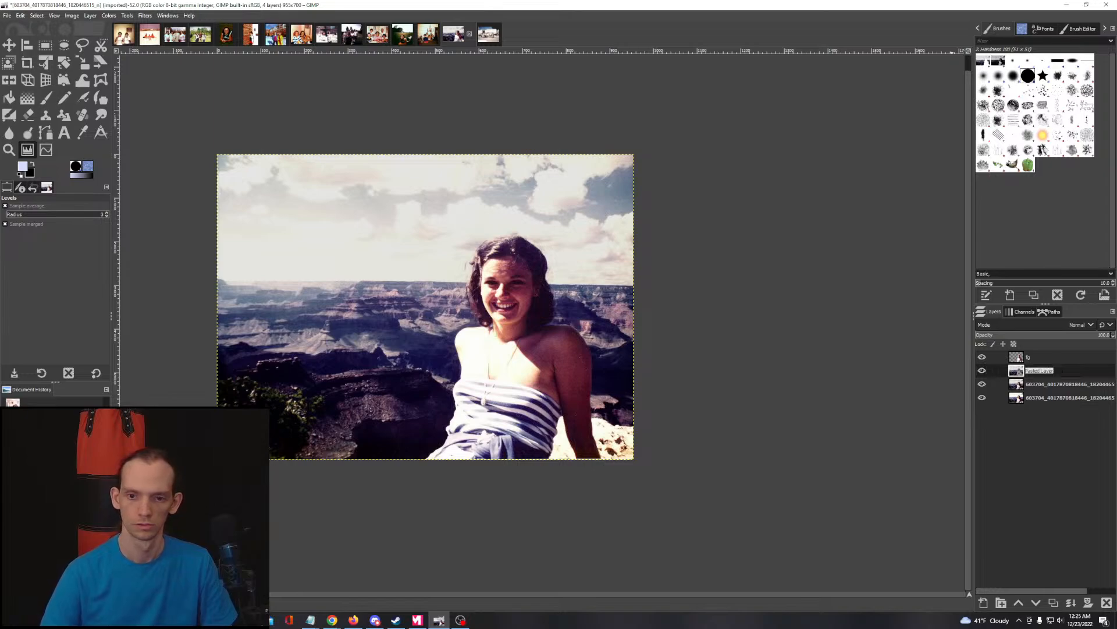
text(bg)
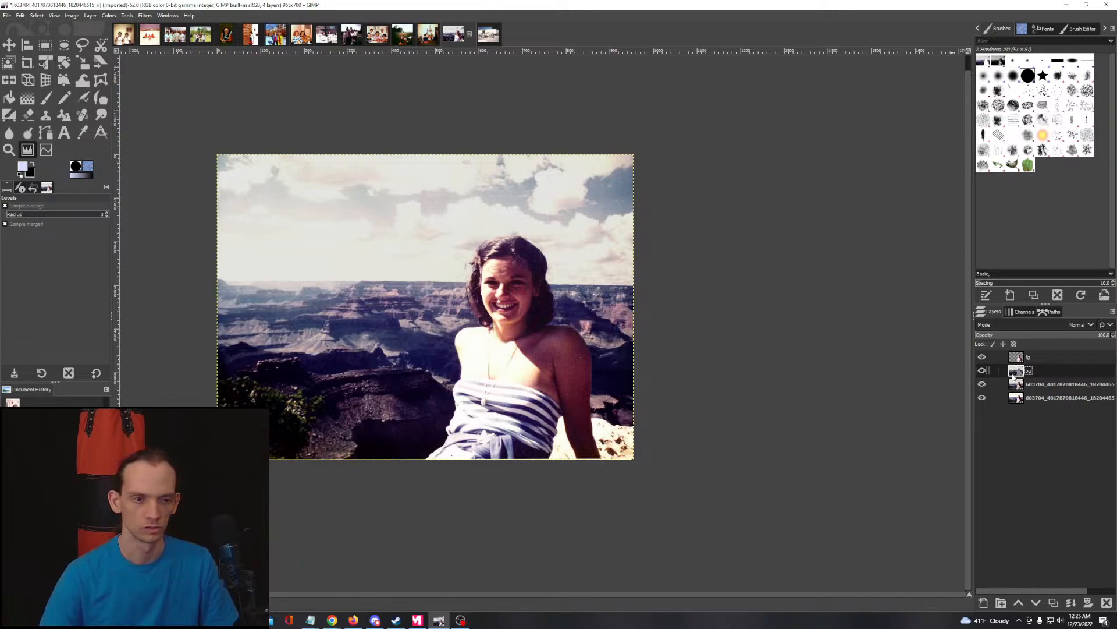
Step: Raise the bg layer's saturation scale to about 1.44 and compare the image with the layer hidden and shown
click(109, 16)
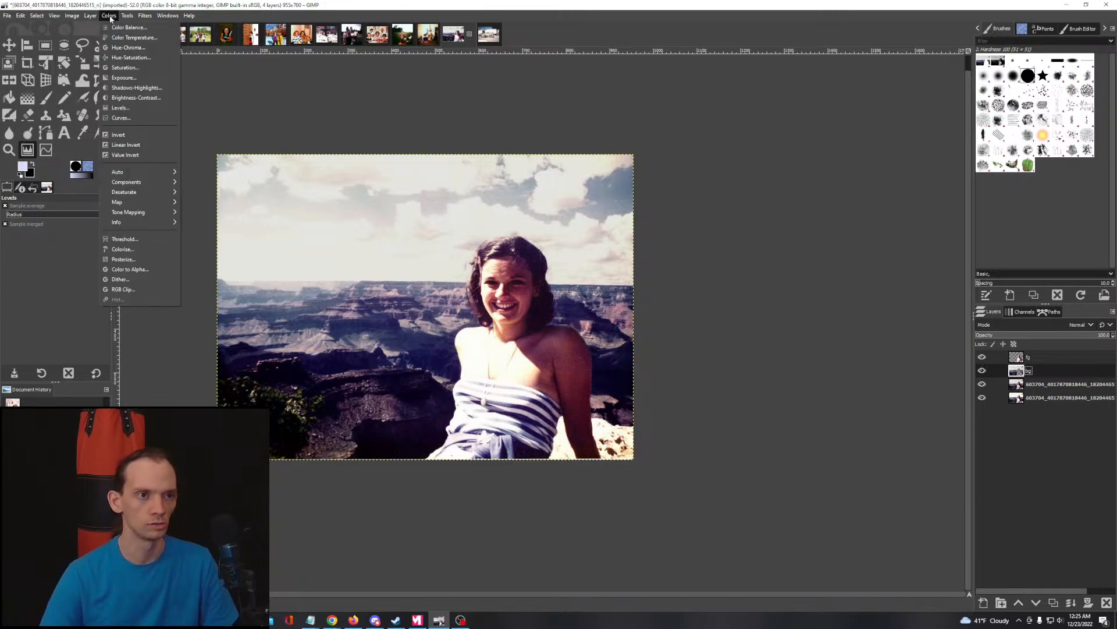
click(125, 67)
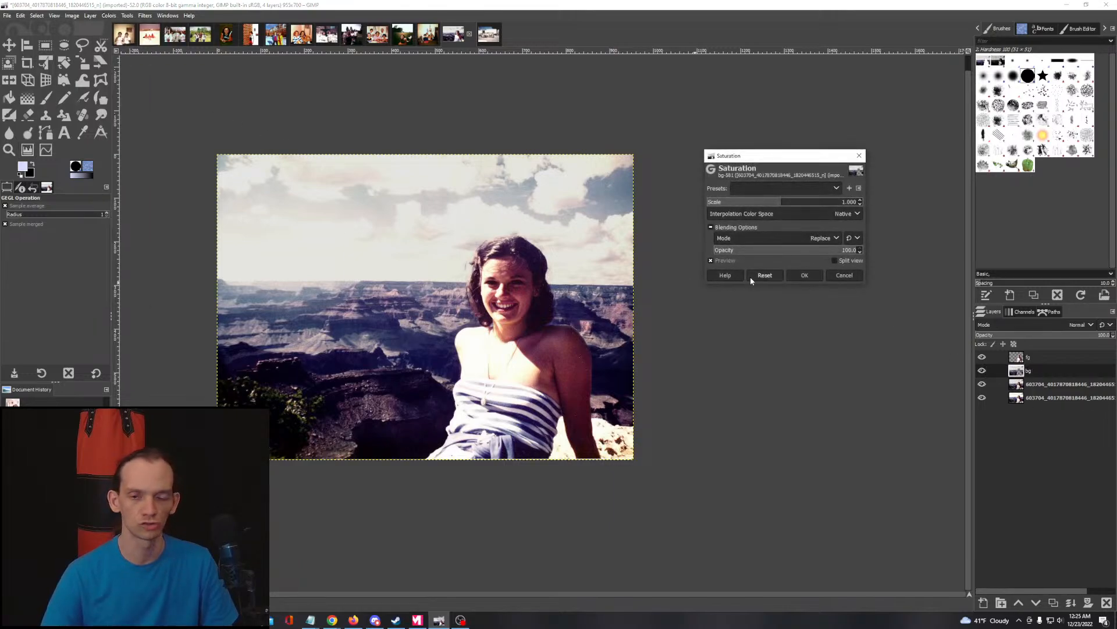
drag(785, 201, 806, 200)
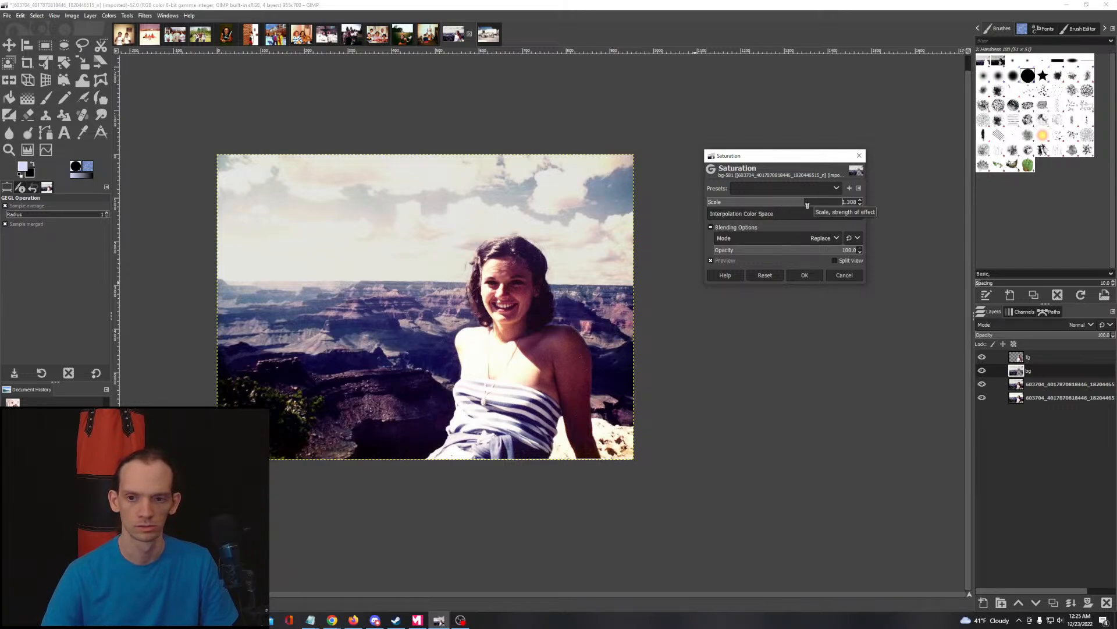
drag(816, 204, 839, 202)
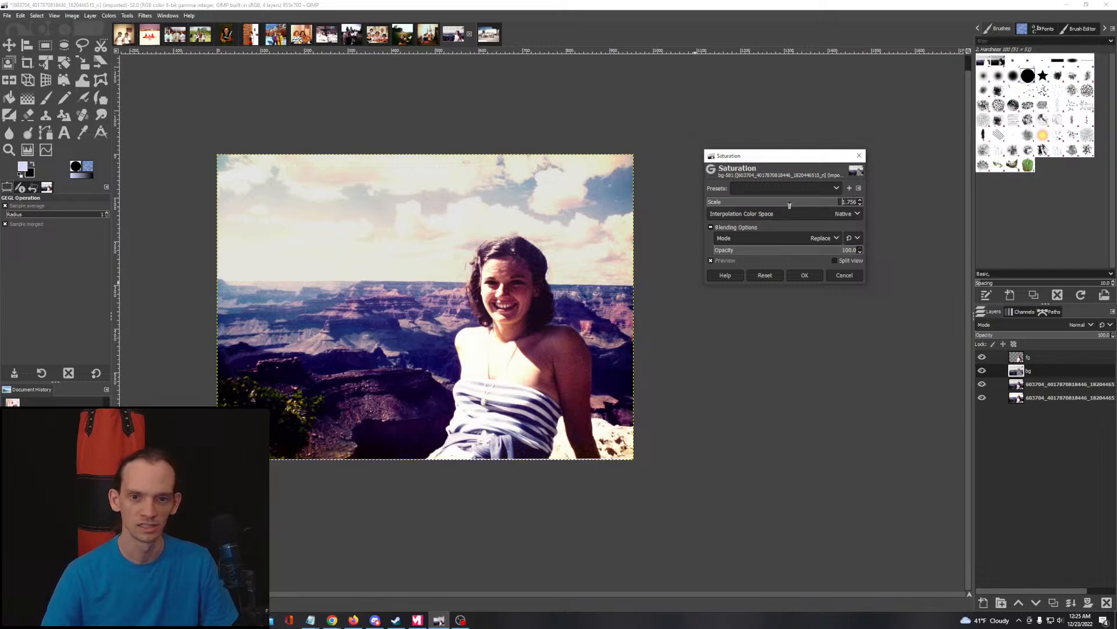
drag(735, 201, 730, 202)
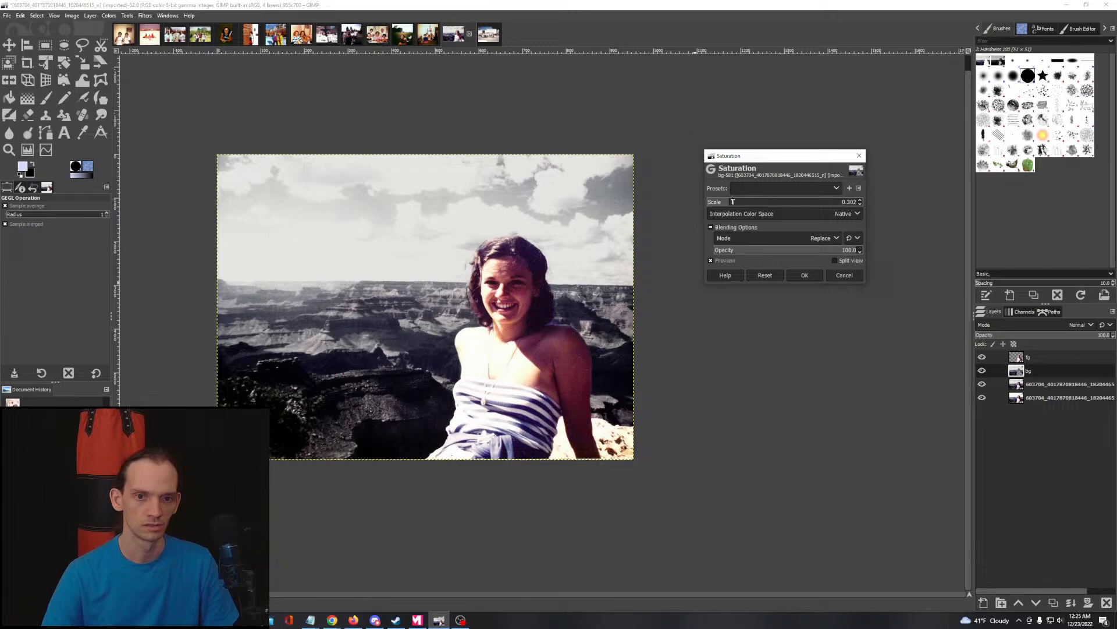
drag(727, 201, 634, 197)
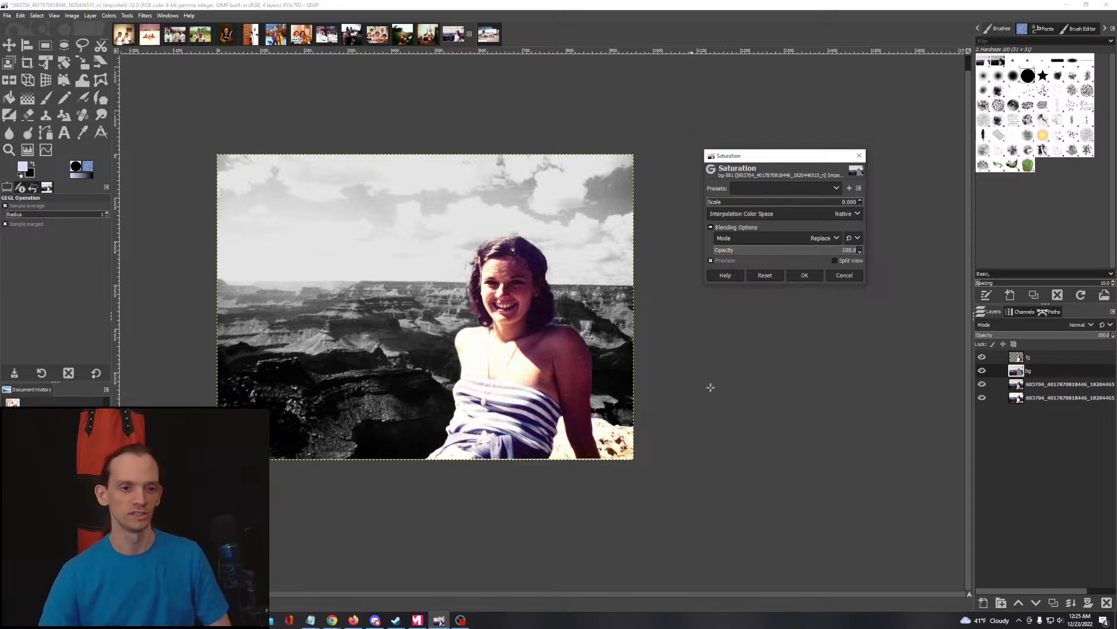
click(814, 202)
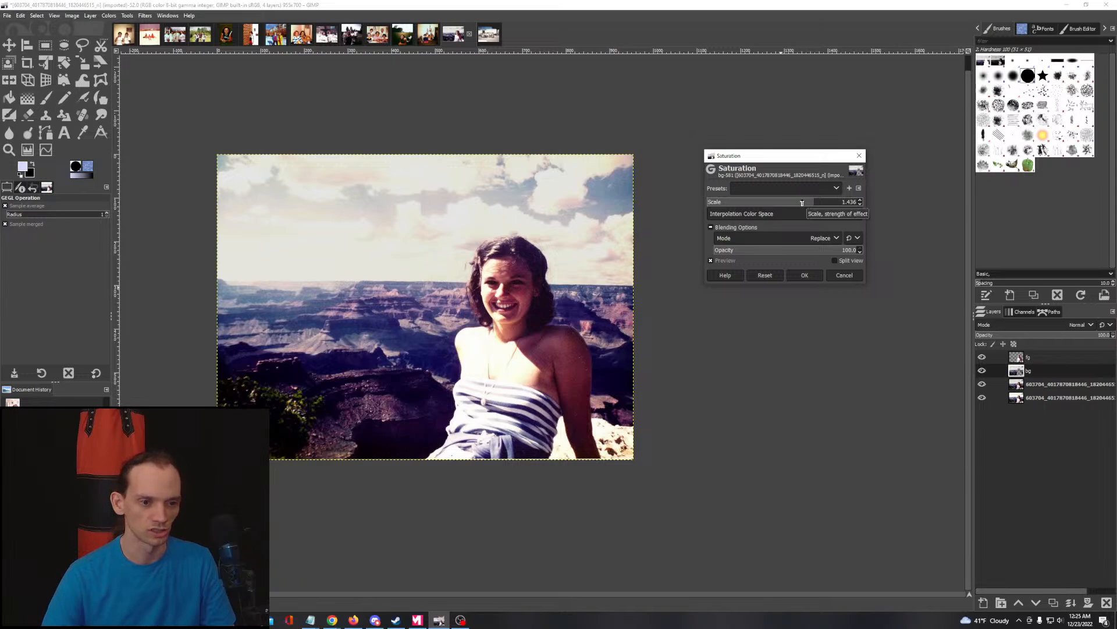
click(804, 276)
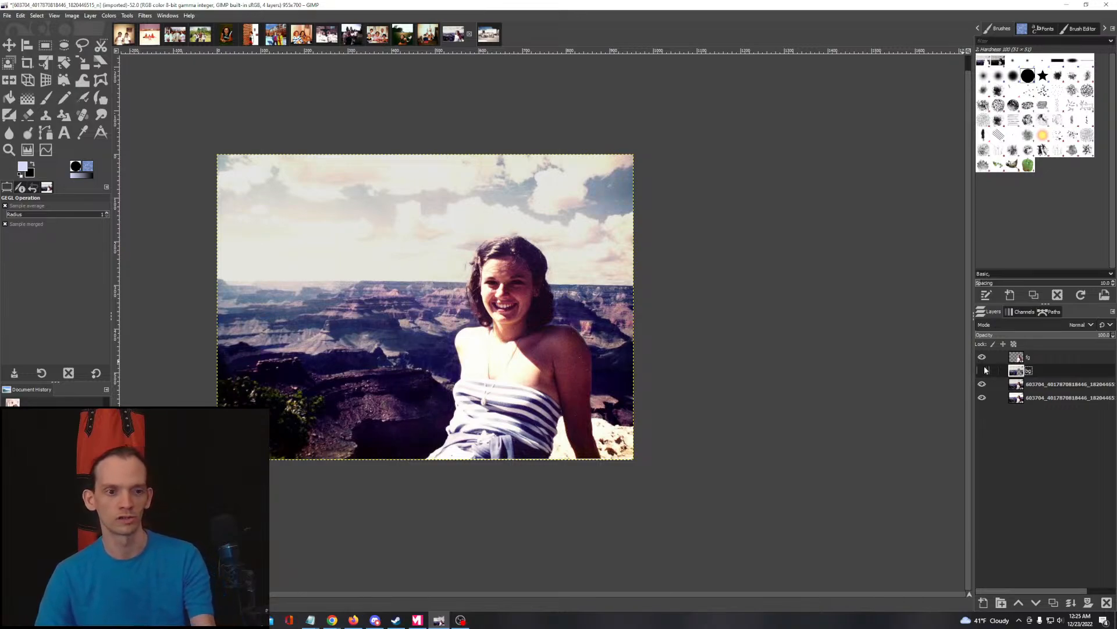
click(982, 370)
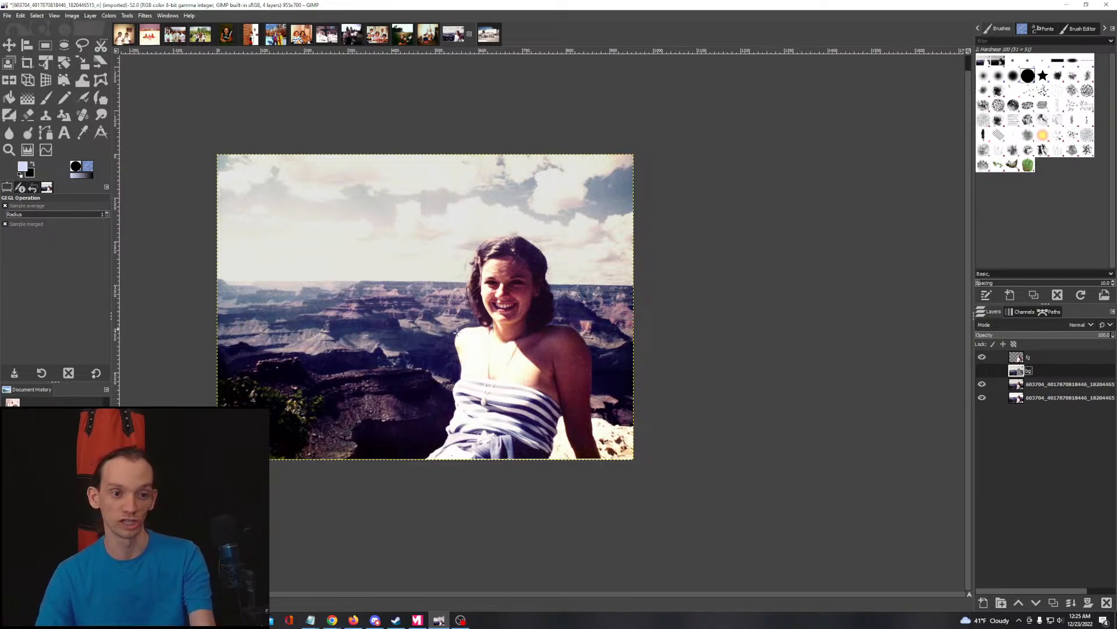
click(982, 371)
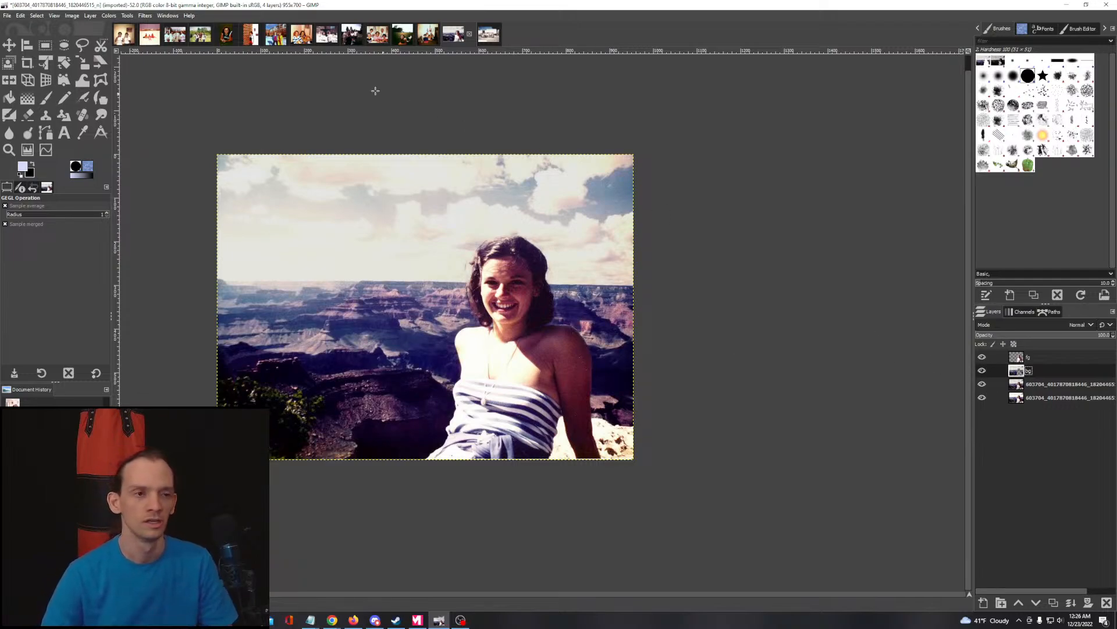
click(112, 17)
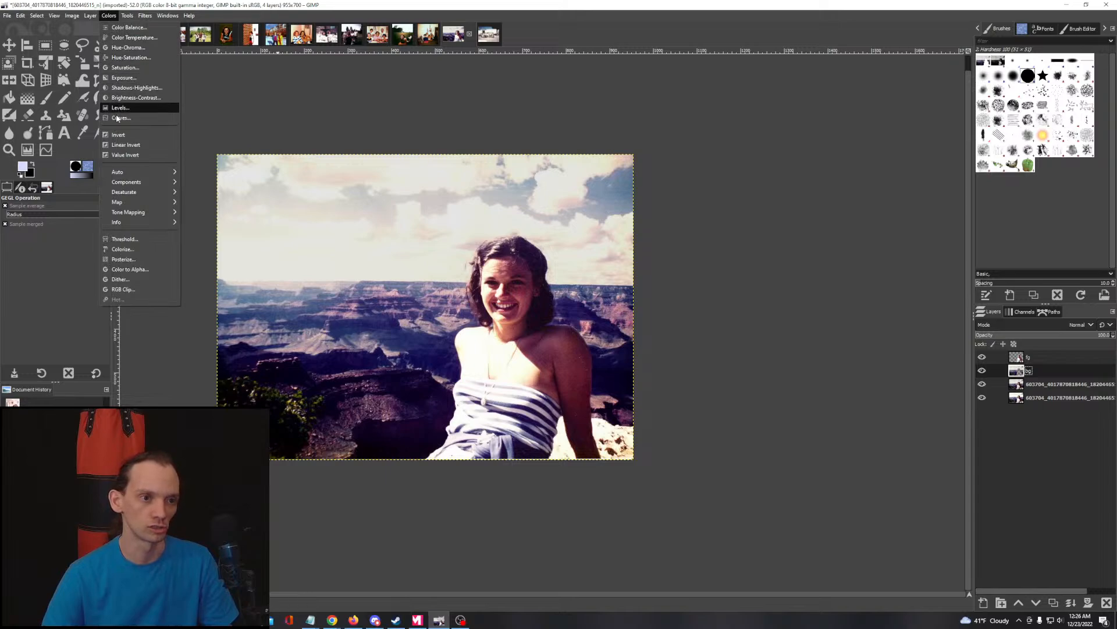
click(118, 121)
click(711, 219)
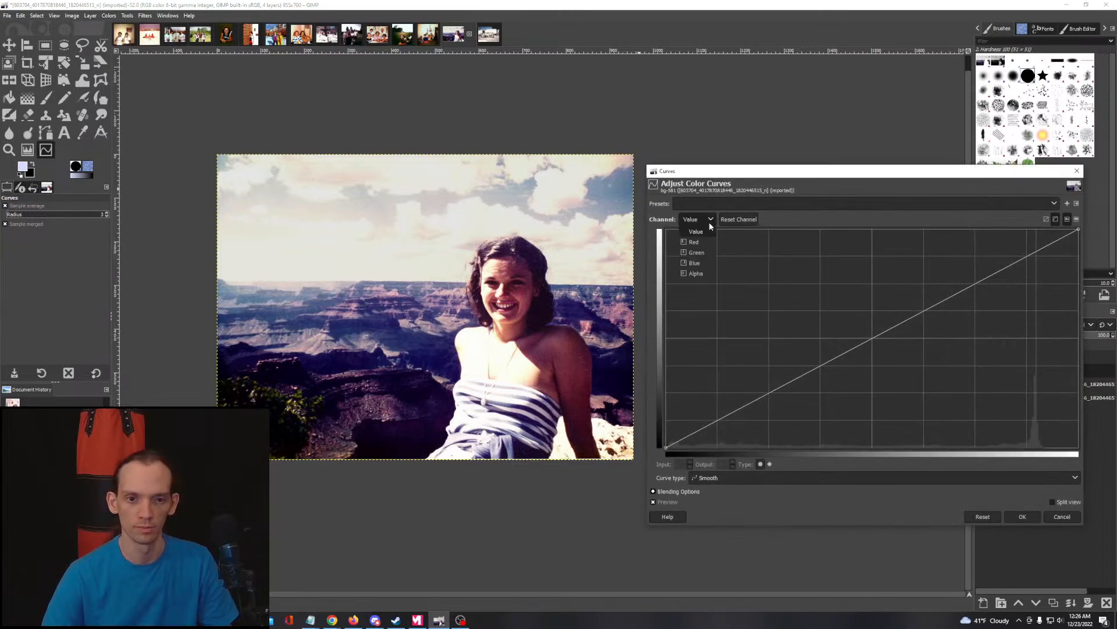
click(698, 263)
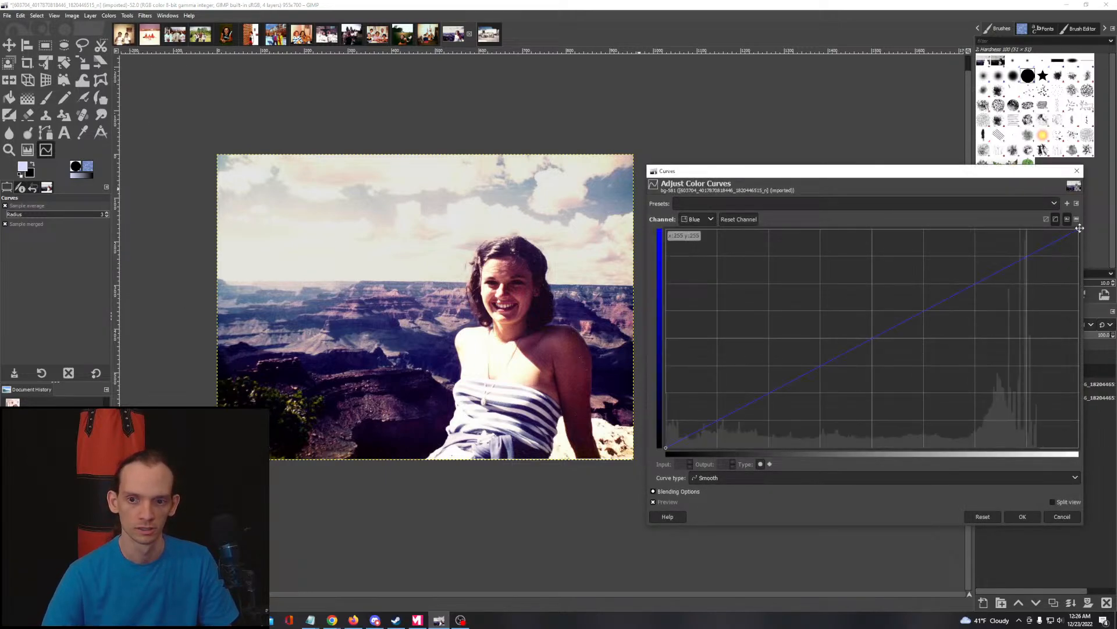
drag(1078, 230, 1081, 237)
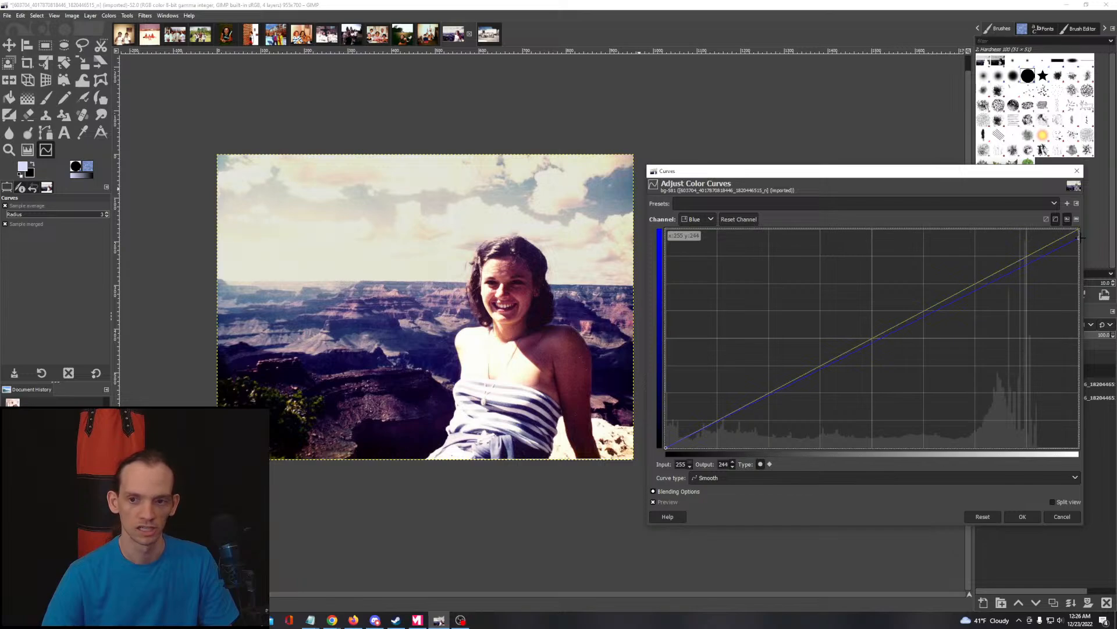
drag(1087, 247, 1097, 217)
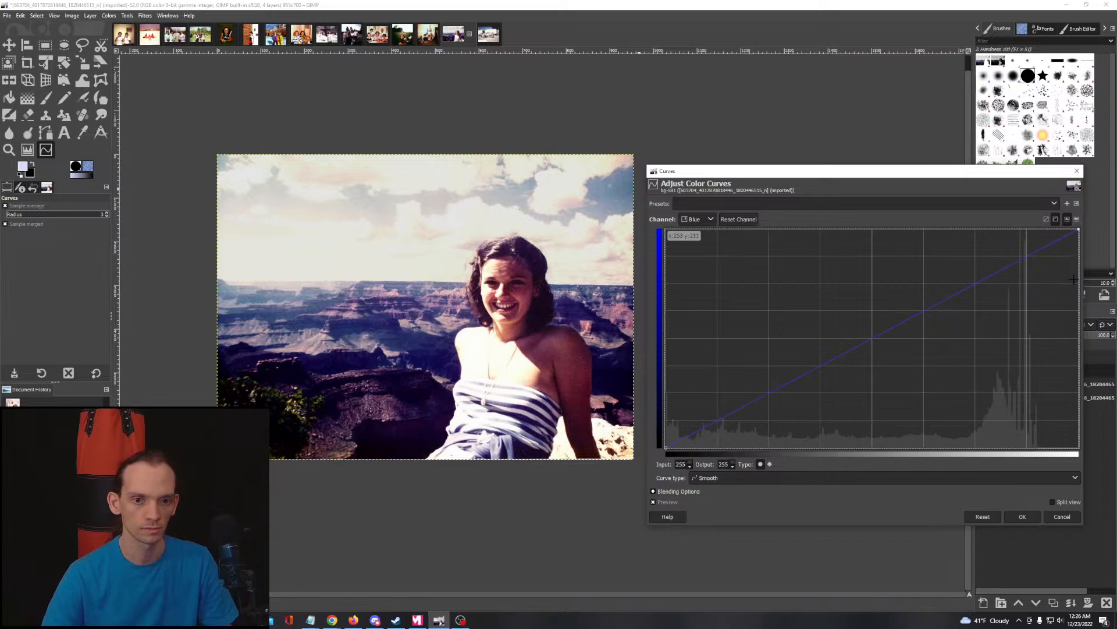
click(1060, 516)
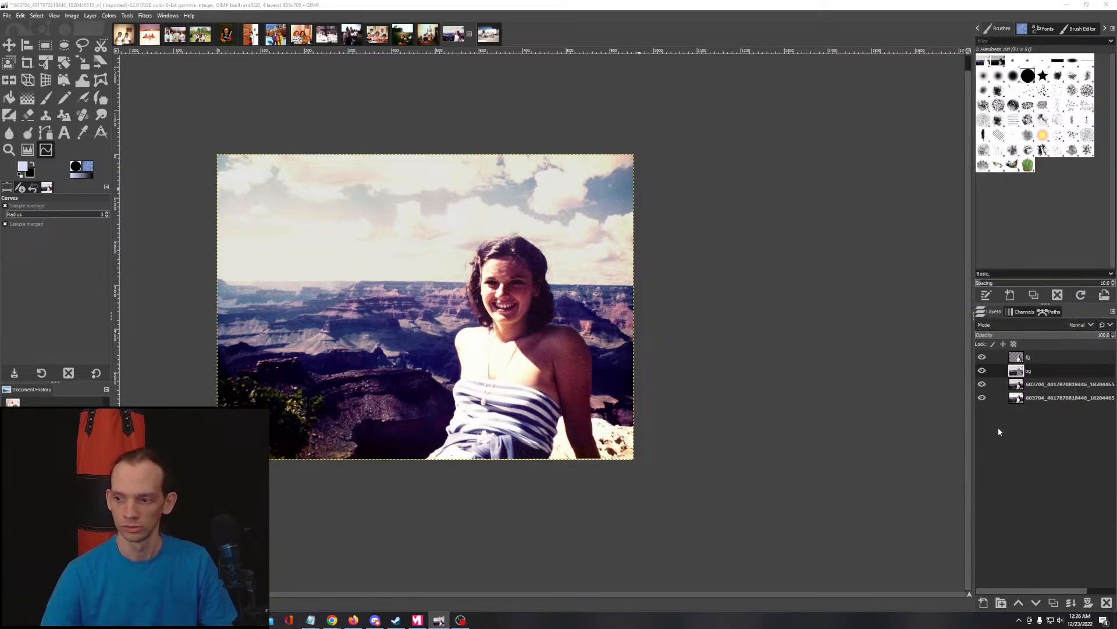
Step: Try to select the sky down to the canyon horizon with a rectangular selection across the photo's full width
click(45, 45)
drag(198, 140, 705, 285)
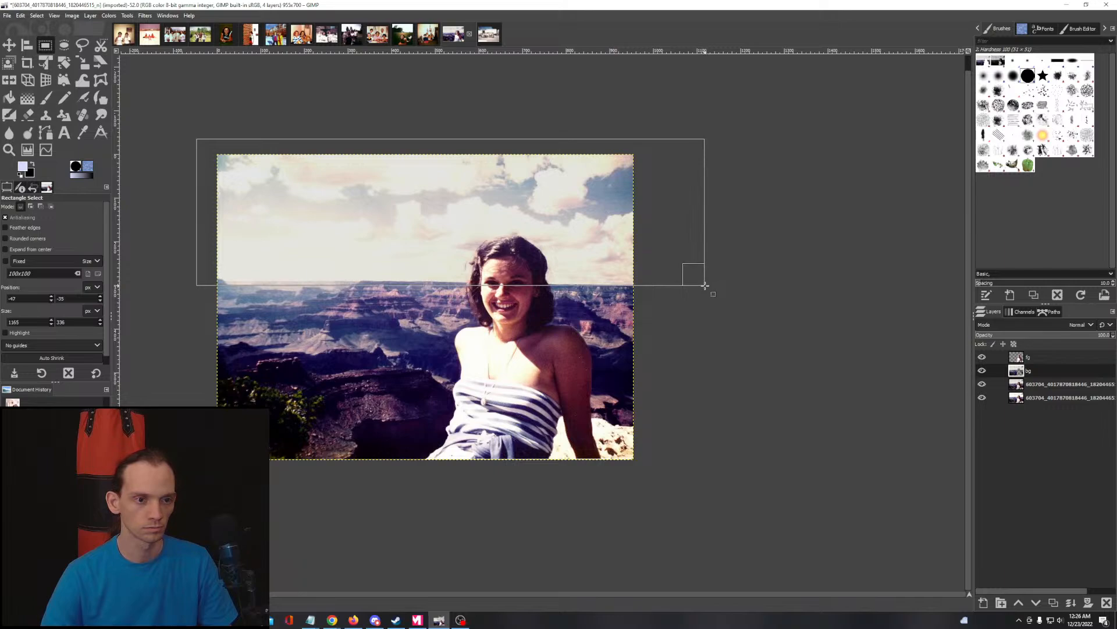
drag(705, 286, 704, 285)
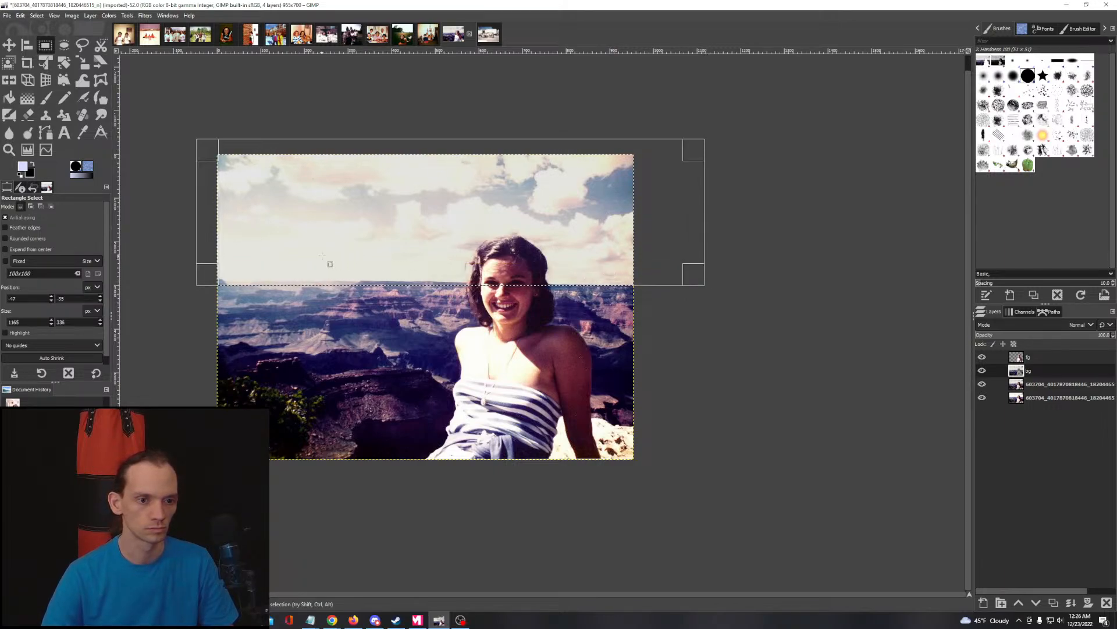
scroll(243, 283, up, 3)
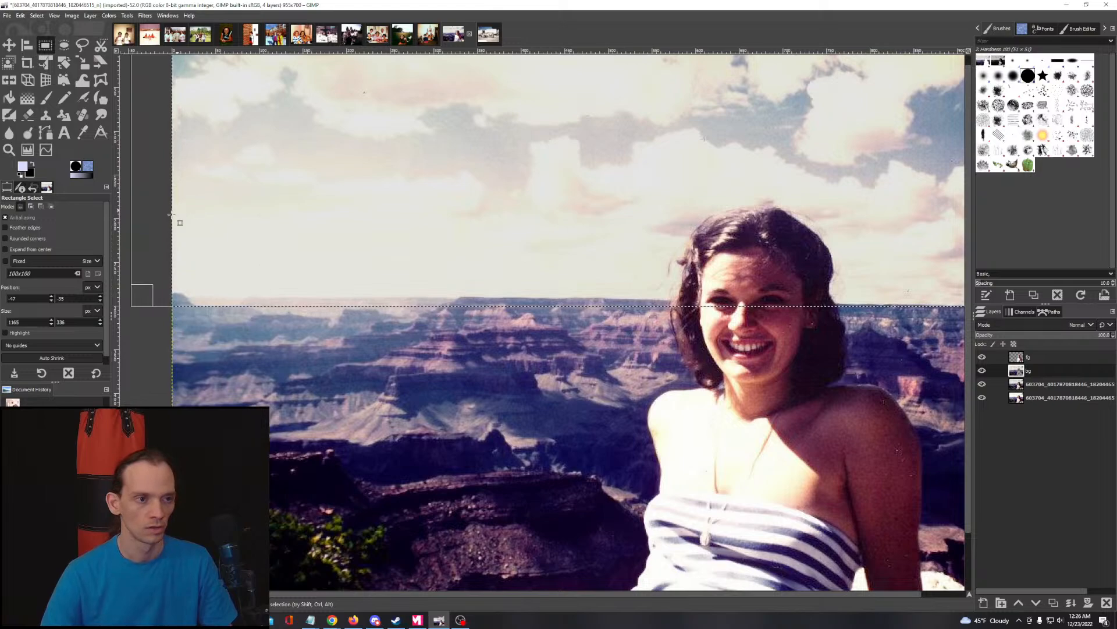
Step: Clear the rectangular selection and try to trace the horizon from edge to edge with Scissors Select
click(102, 44)
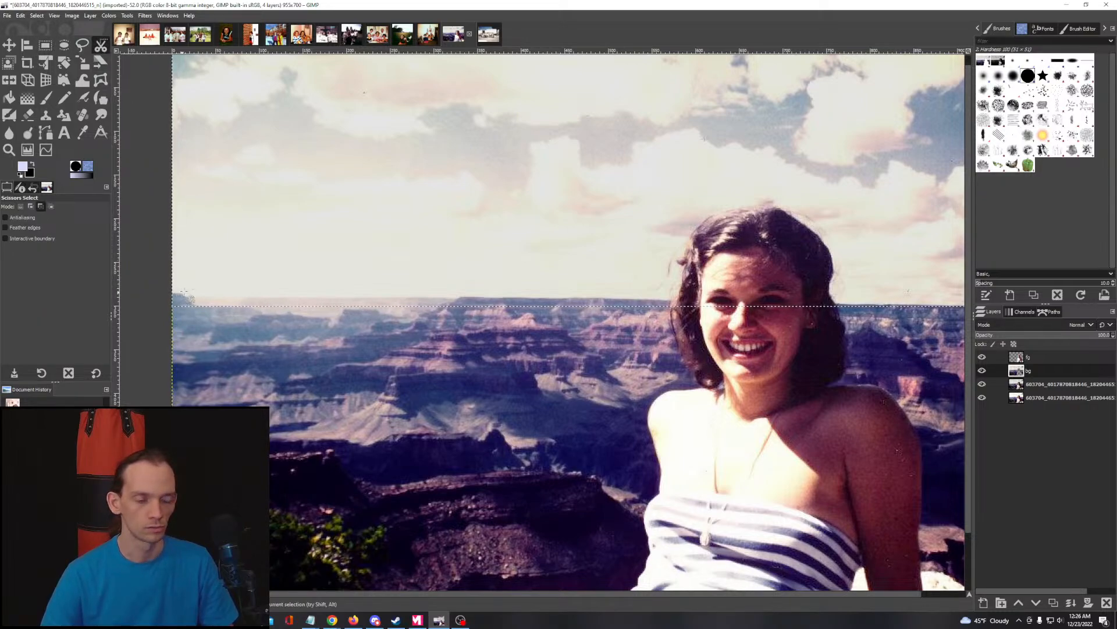
key(ctrl+shift+a)
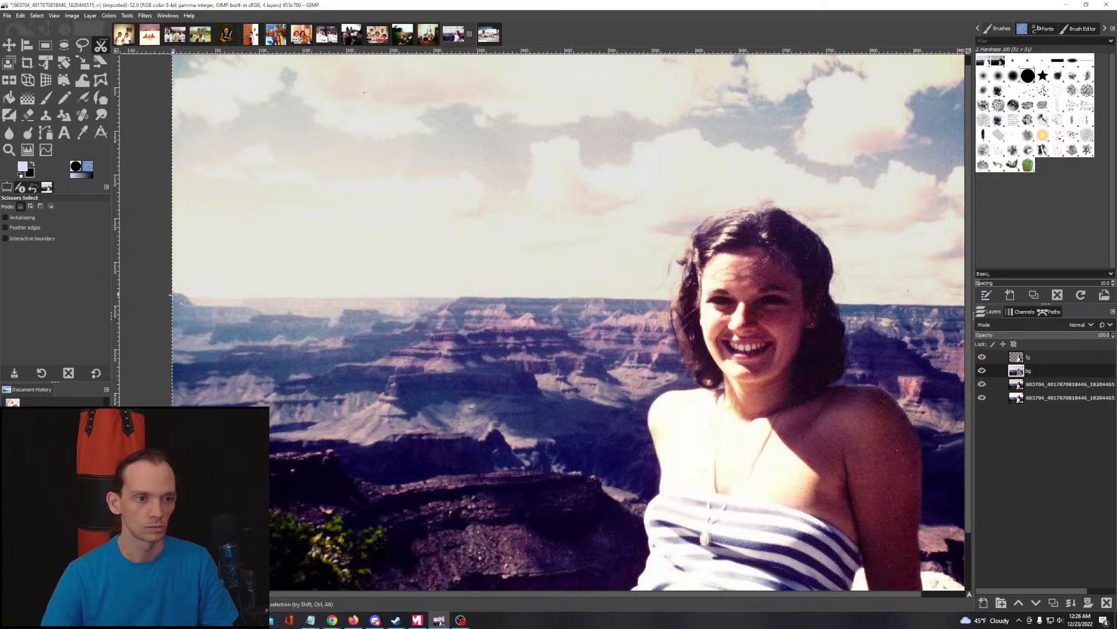
click(185, 293)
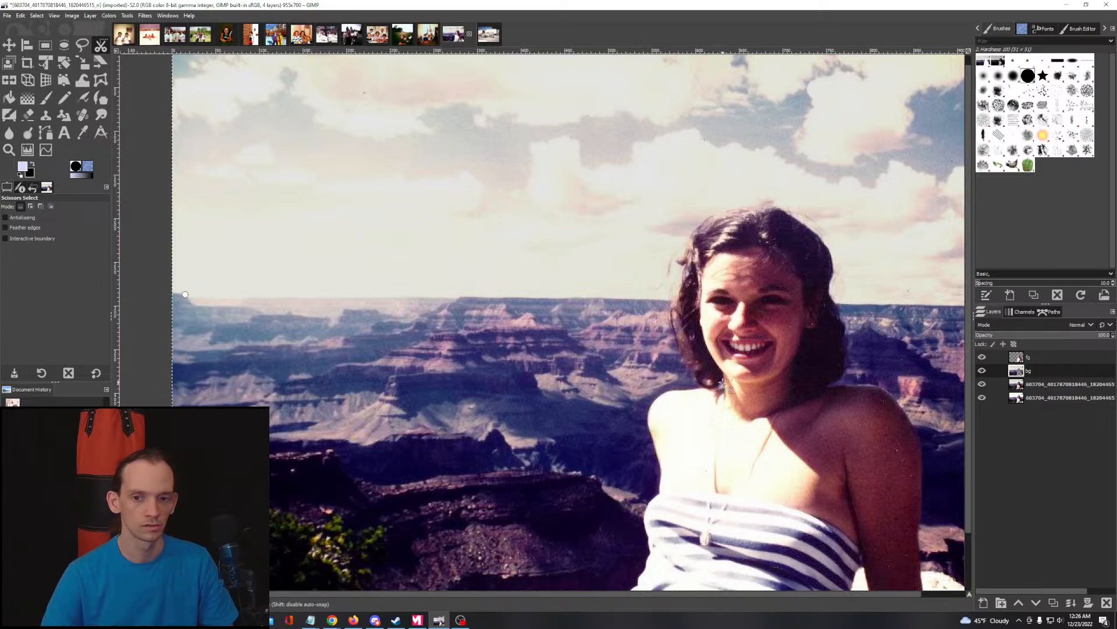
scroll(477, 291, right, 10)
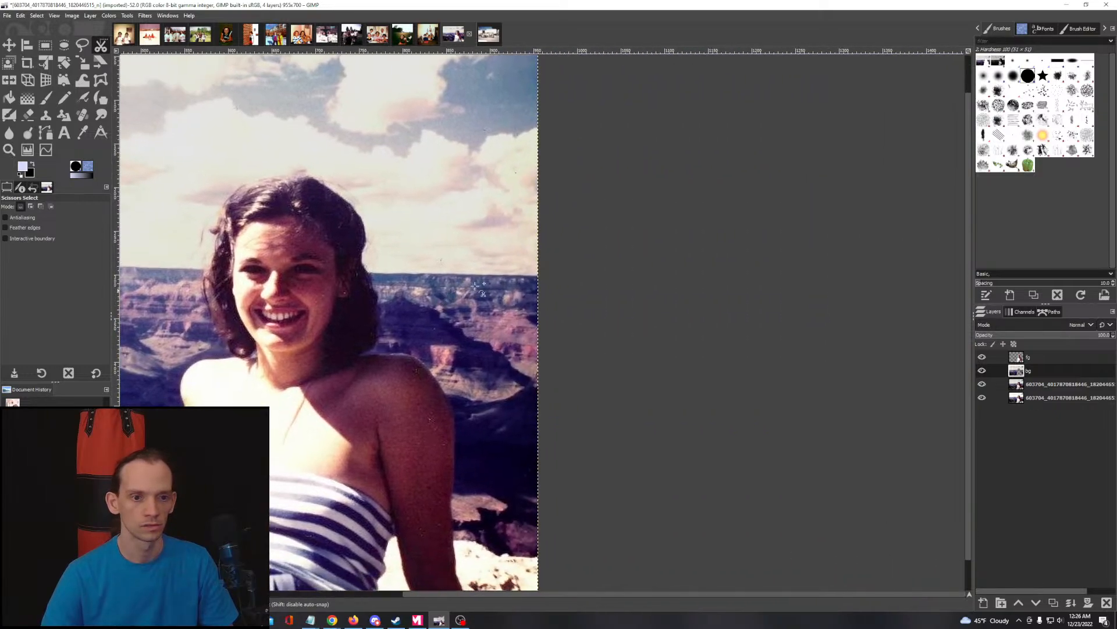
click(541, 275)
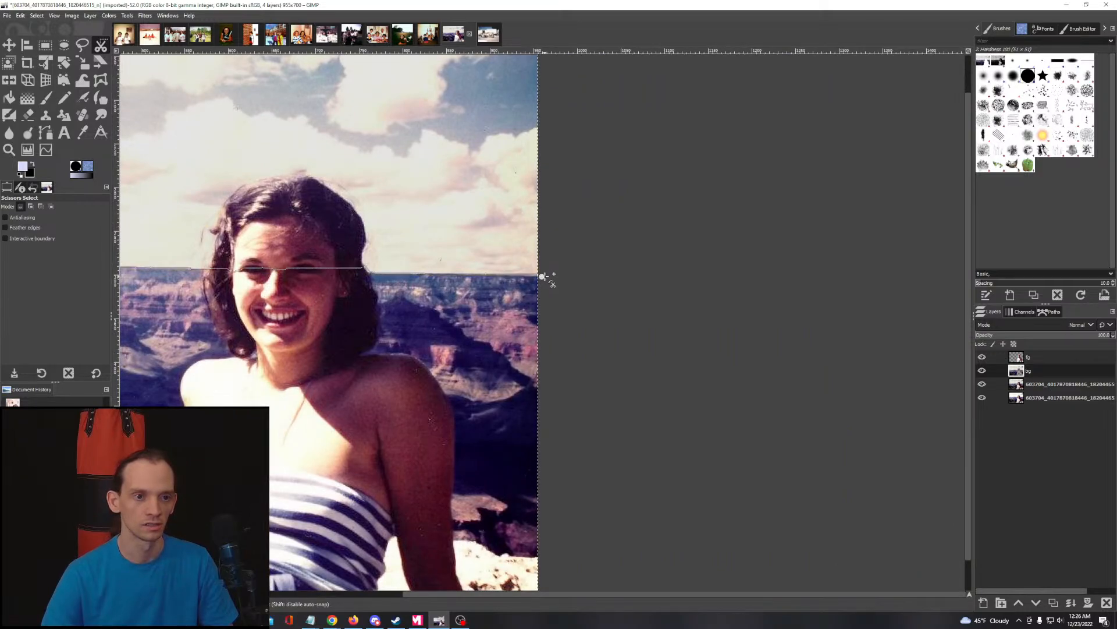
key(Escape)
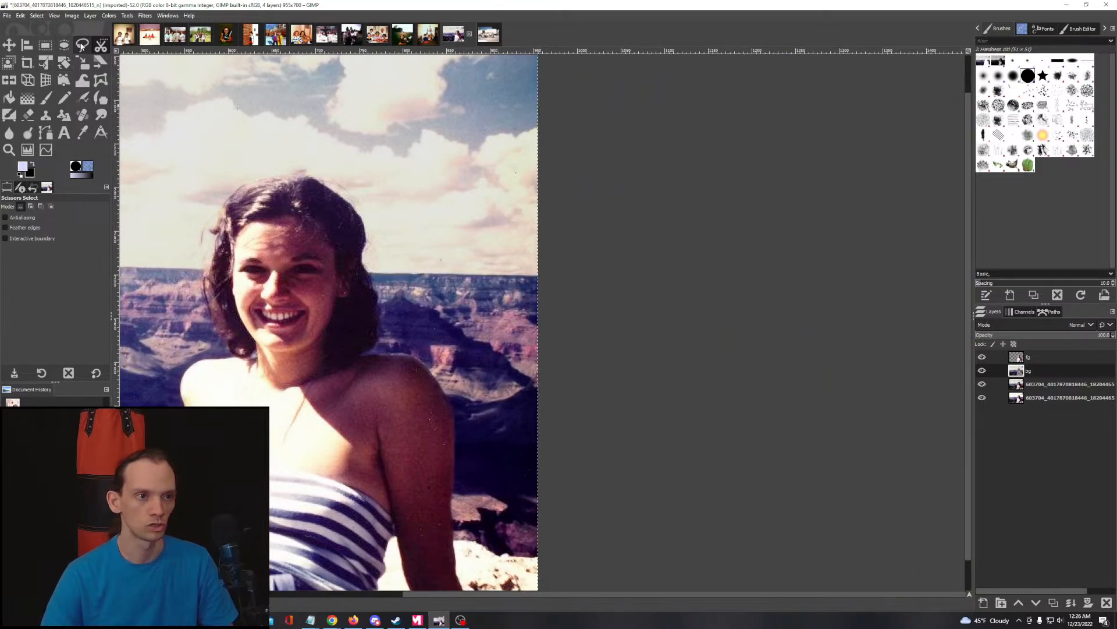
Step: Select the sky with a Free Select polygon that follows the horizon and encloses the photo's upper part
key(f)
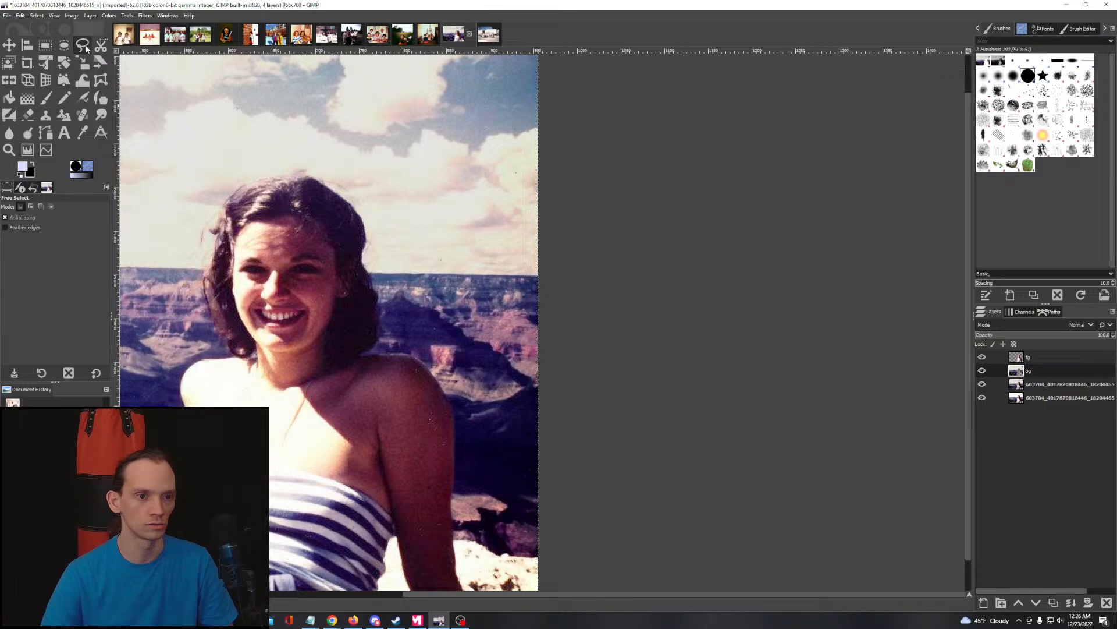
click(538, 275)
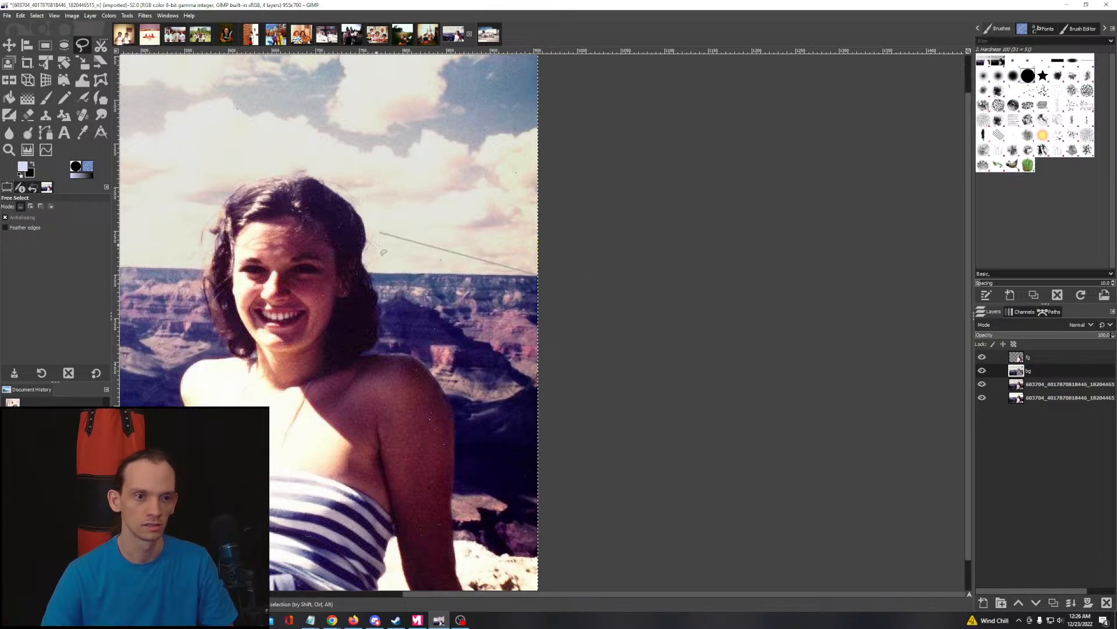
scroll(377, 244, down, 3)
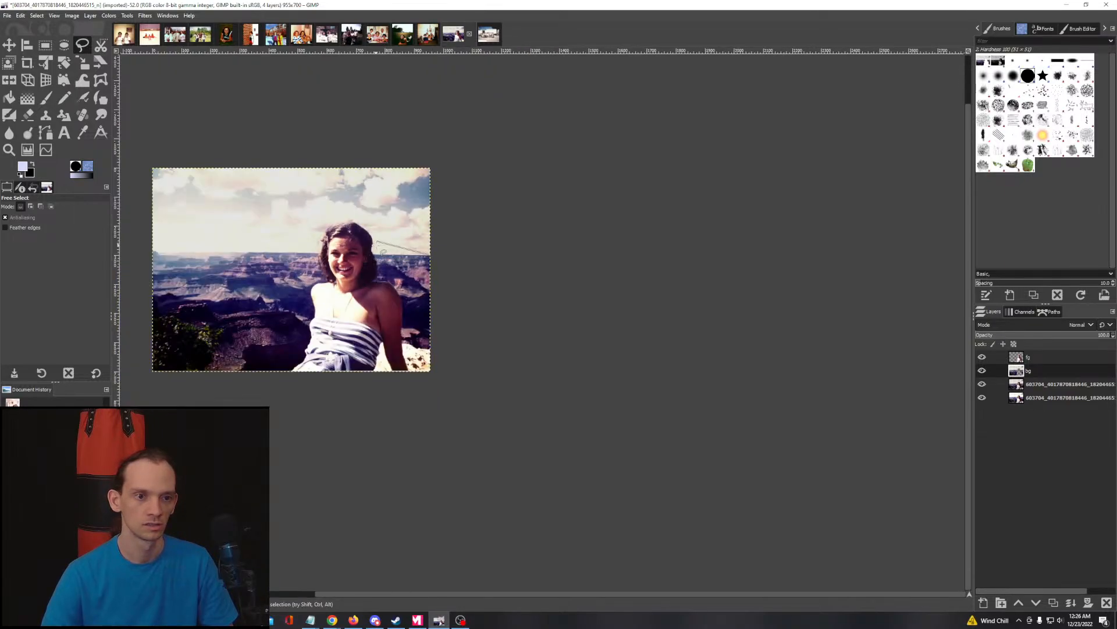
click(143, 250)
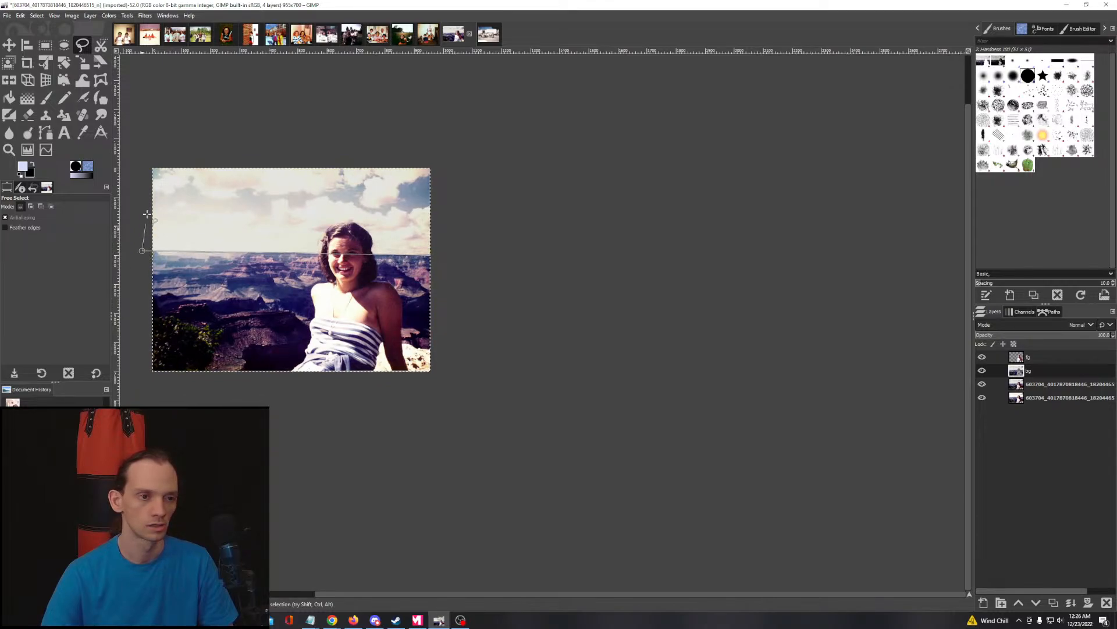
click(142, 161)
click(476, 165)
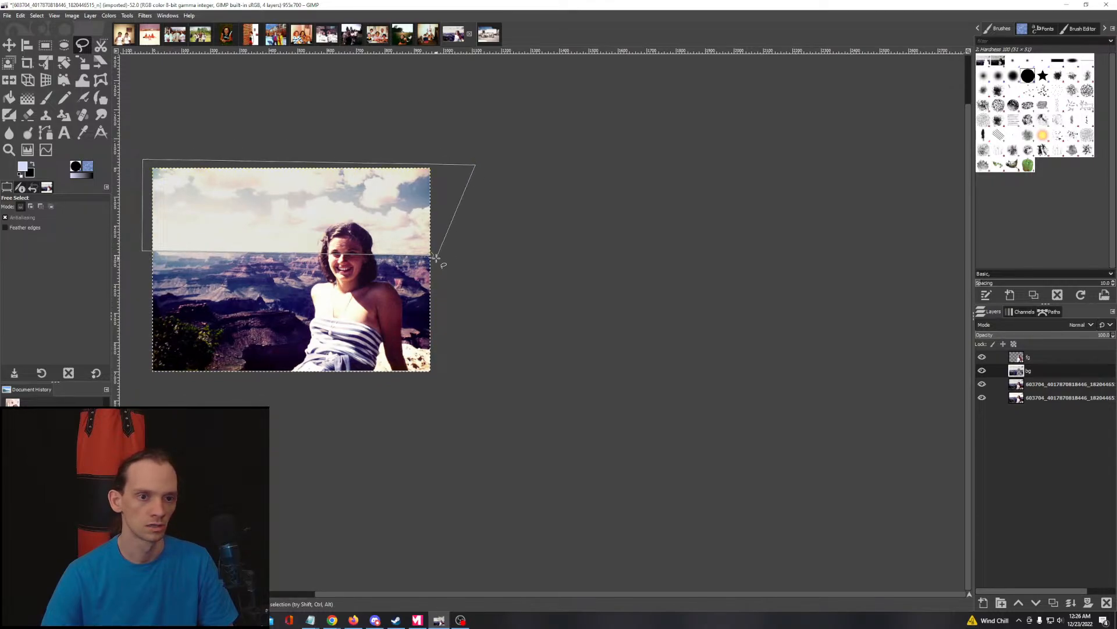
key(Return)
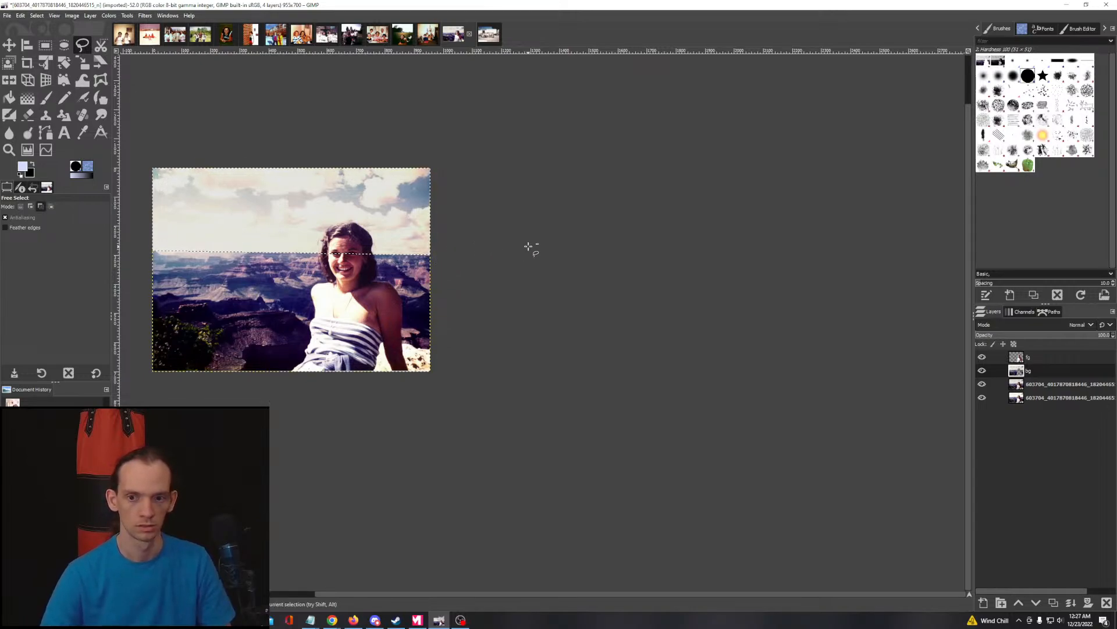
Step: Copy the selected sky from the bg layer into a new layer and name it sky
key(ctrl+v)
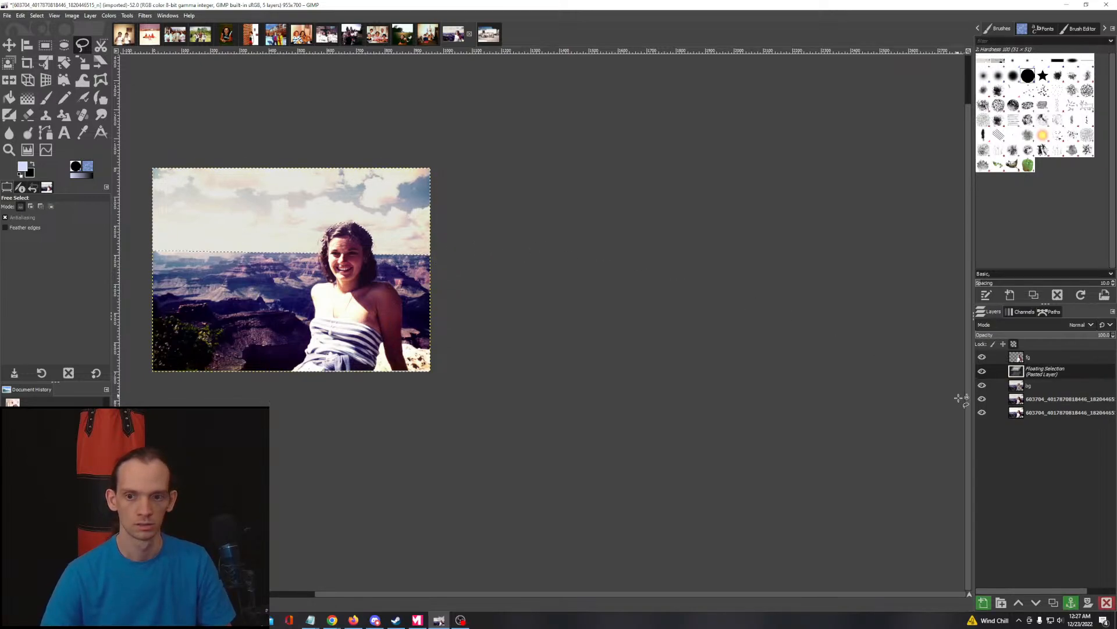
click(983, 602)
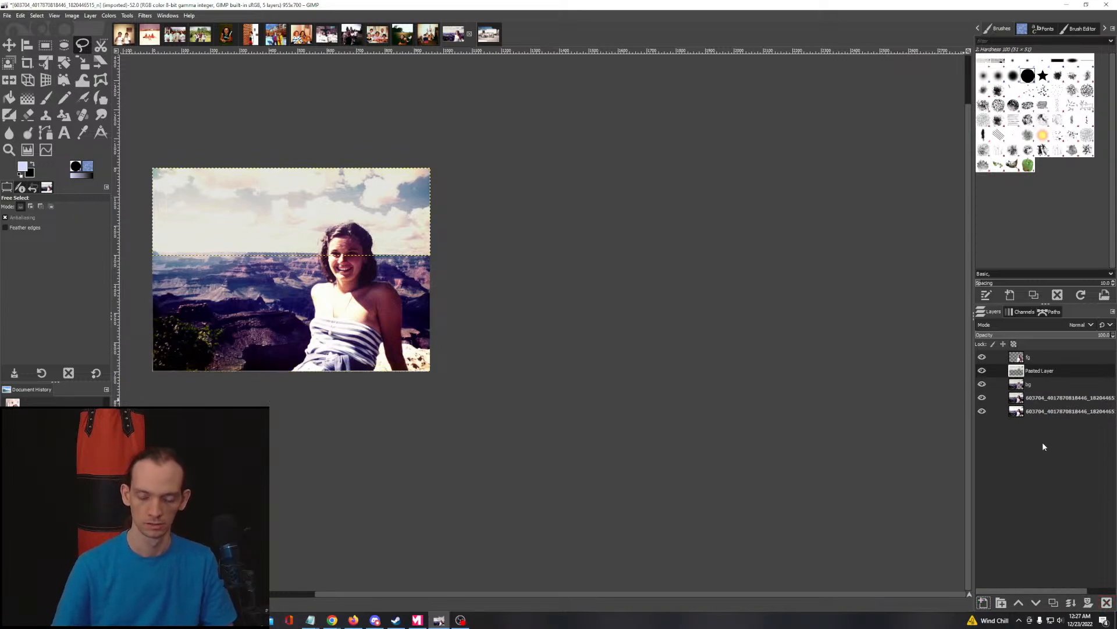
key(F2)
text(sky)
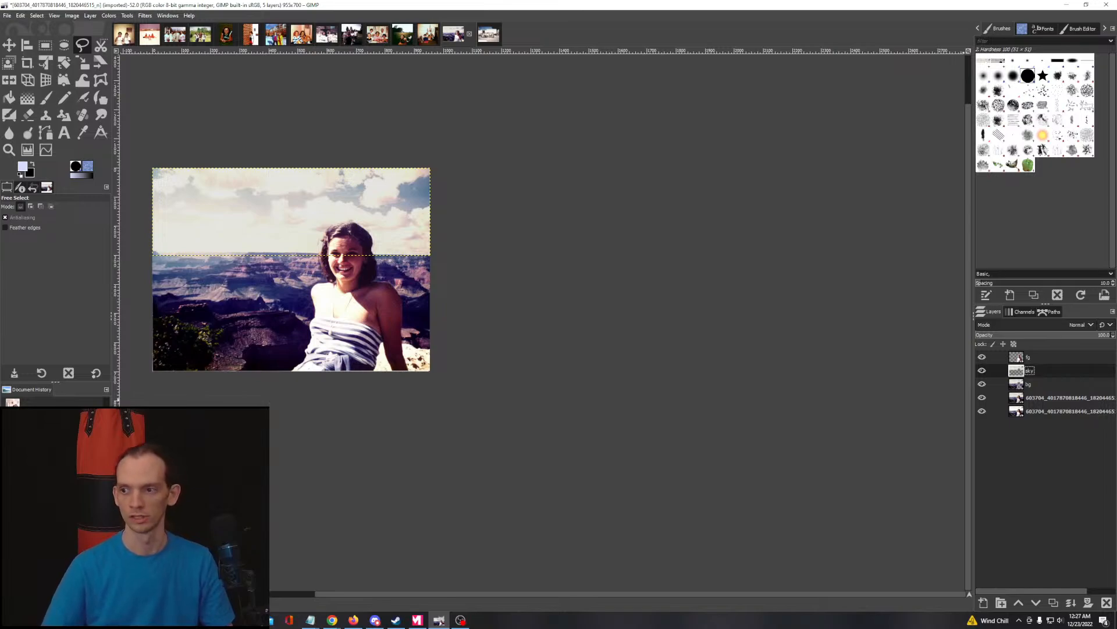
Step: Start a Curves adjustment on the bg layer and lower the blue channel's highlights at input 231 to output 216
double_click(1028, 385)
ctrl+scroll(218, 310, up, 2)
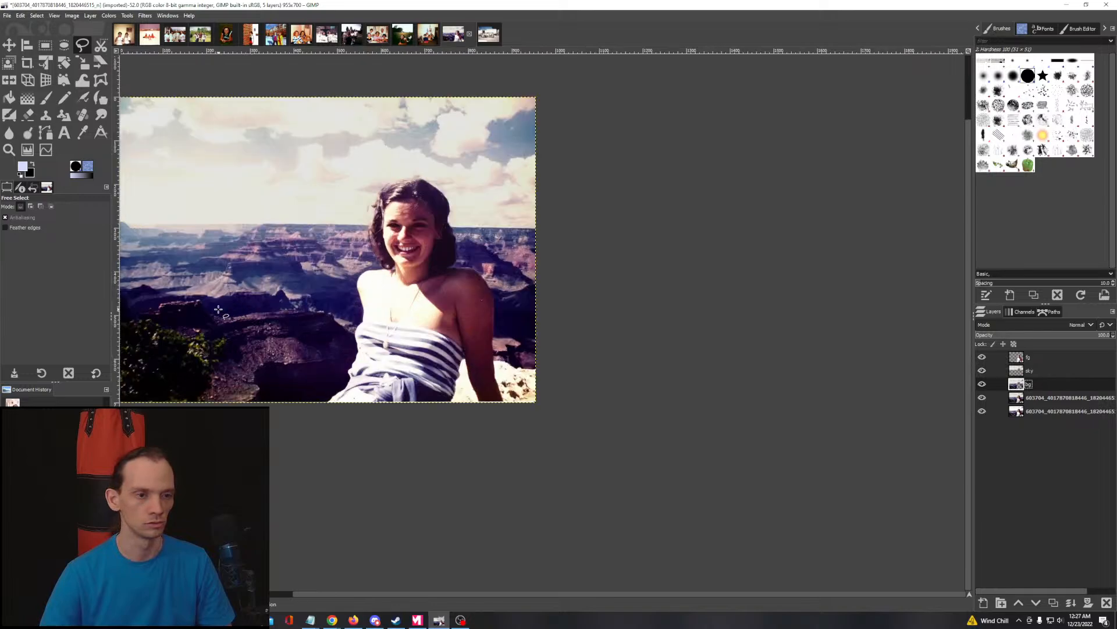
drag(230, 302, 394, 293)
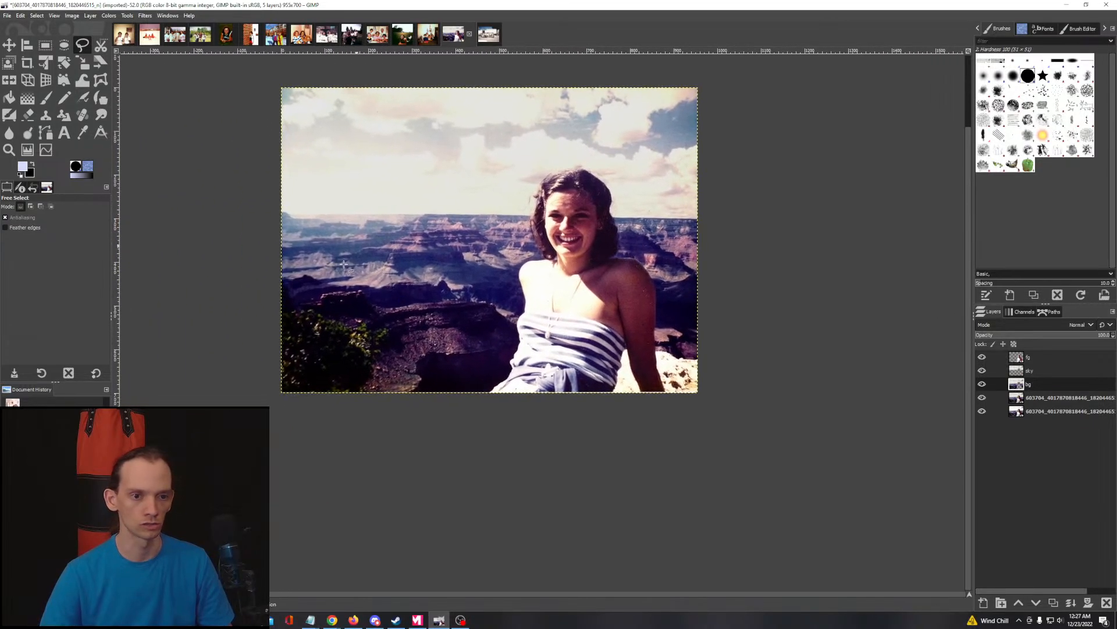
click(109, 16)
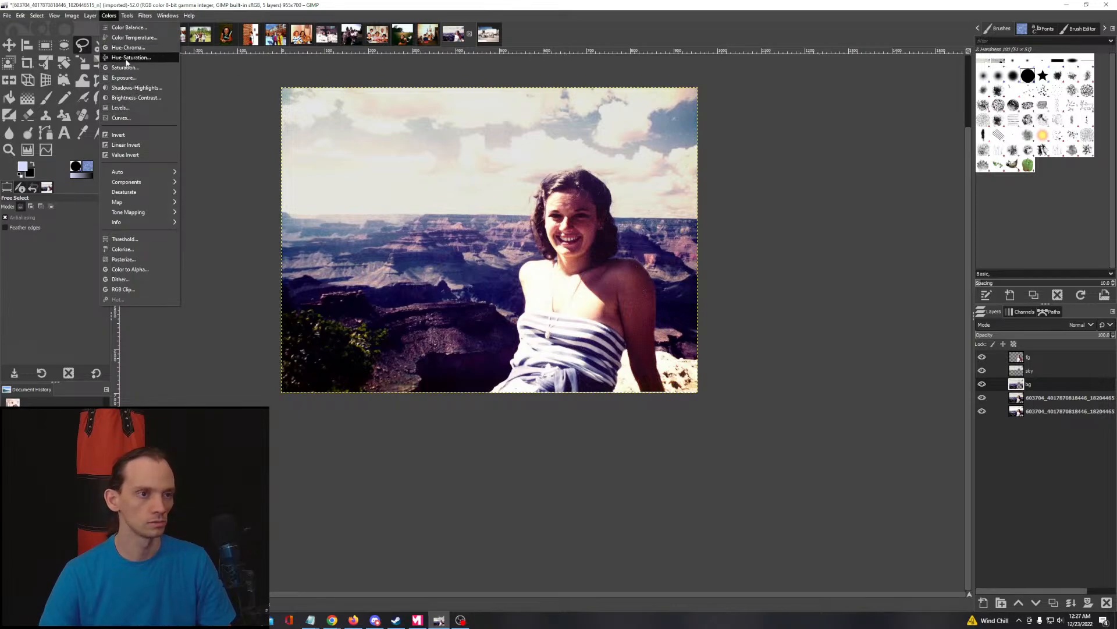
click(121, 117)
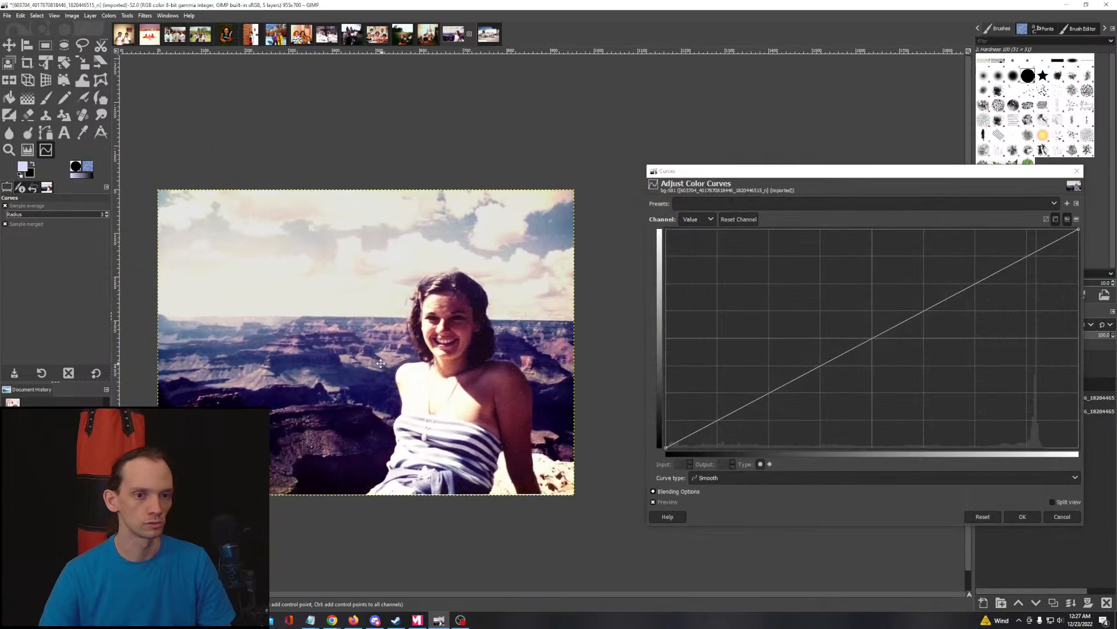
drag(381, 363, 363, 359)
scroll(422, 256, up, 1)
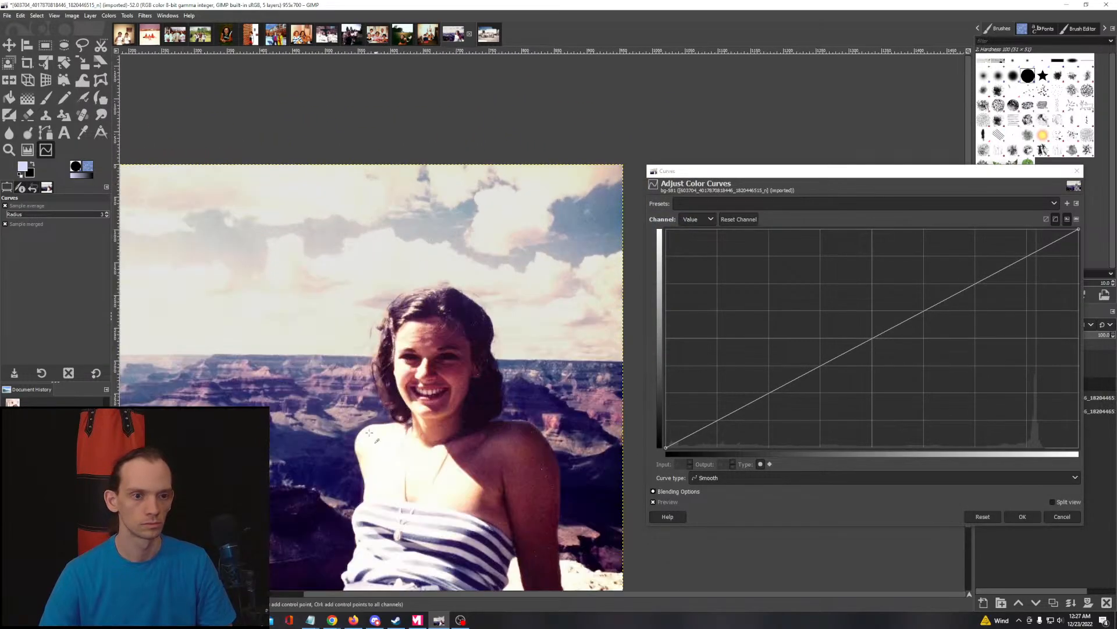
drag(382, 421, 540, 317)
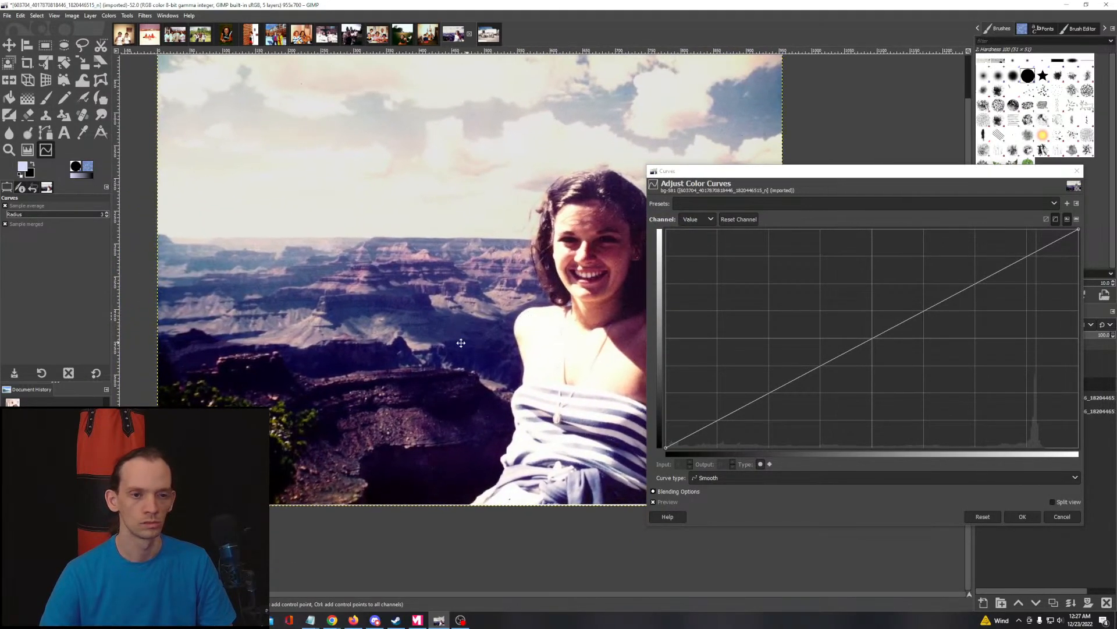
drag(461, 343, 422, 350)
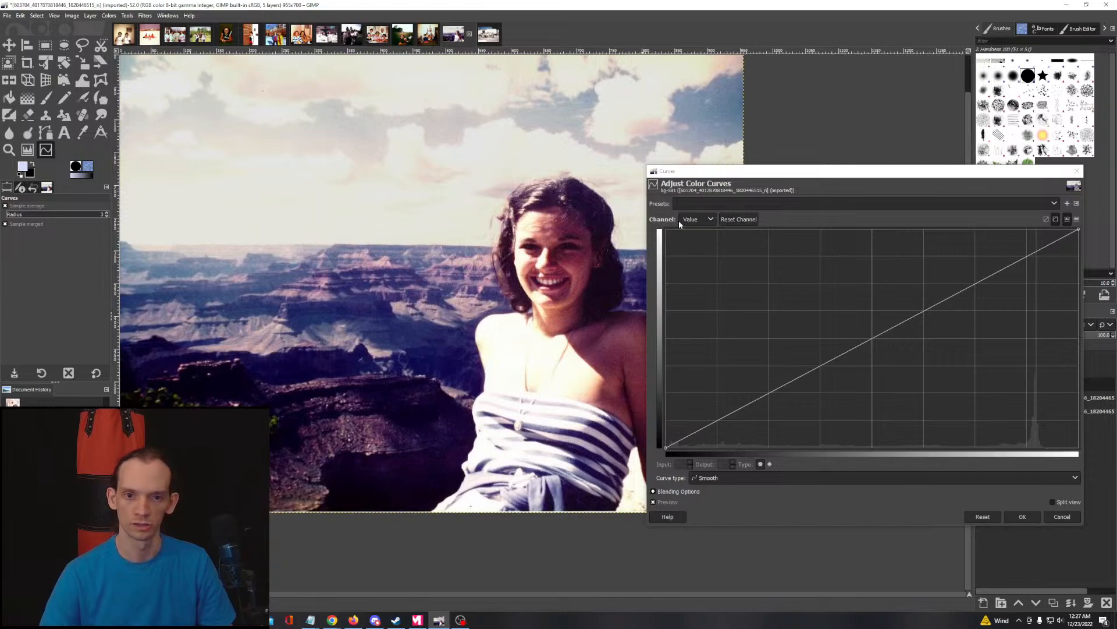
click(696, 220)
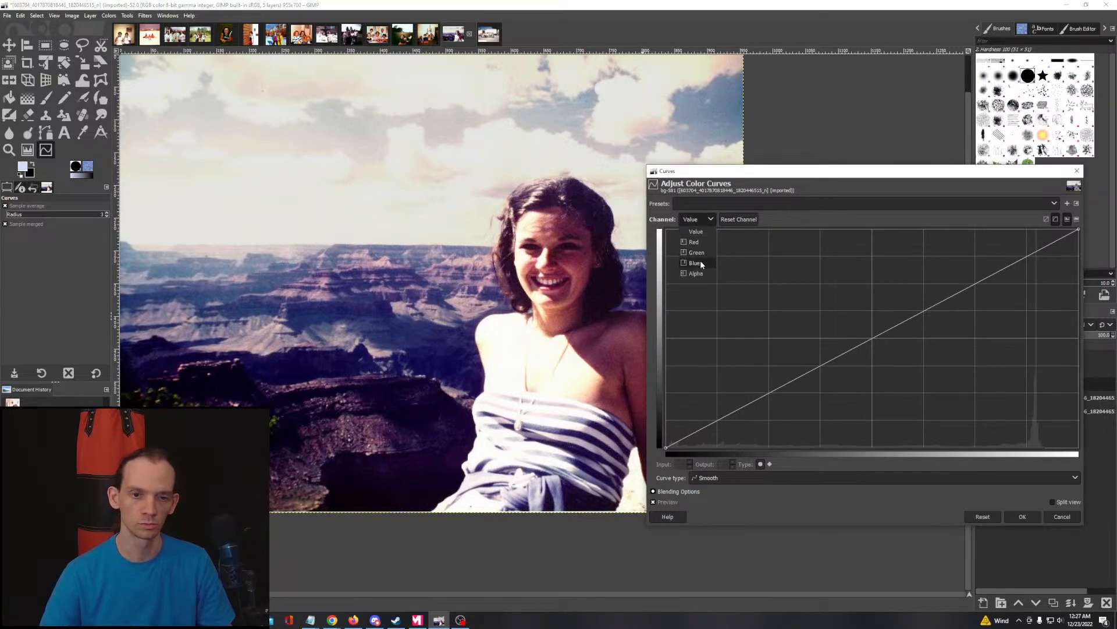
click(700, 262)
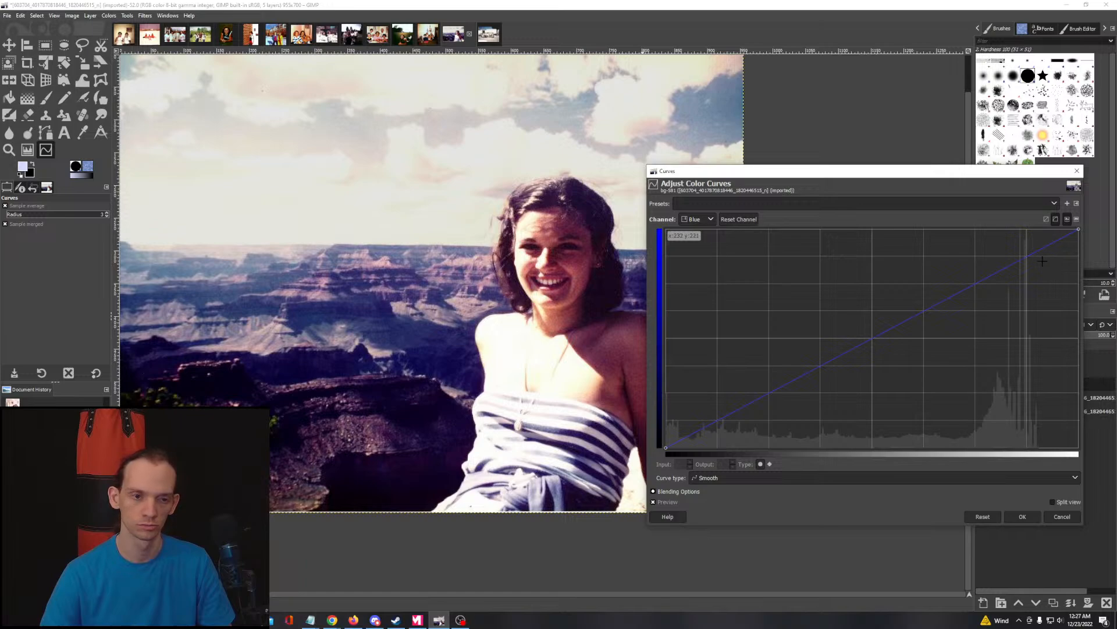
drag(1041, 262, 1049, 275)
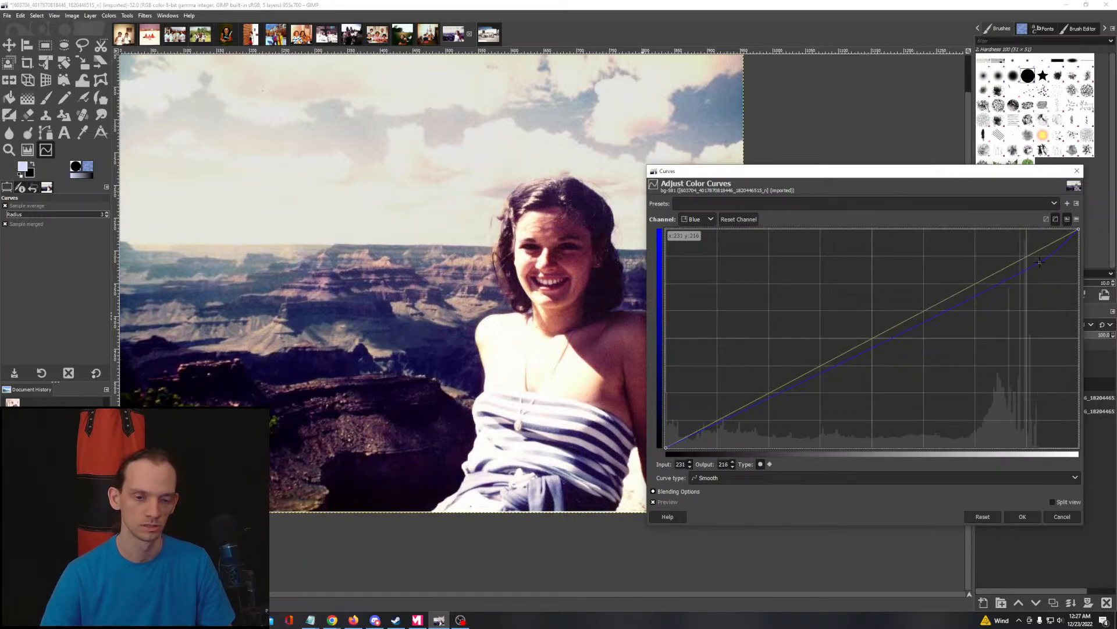
Step: Raise the red channel's highlights in the curve at input 228 to output 237
click(701, 219)
click(700, 241)
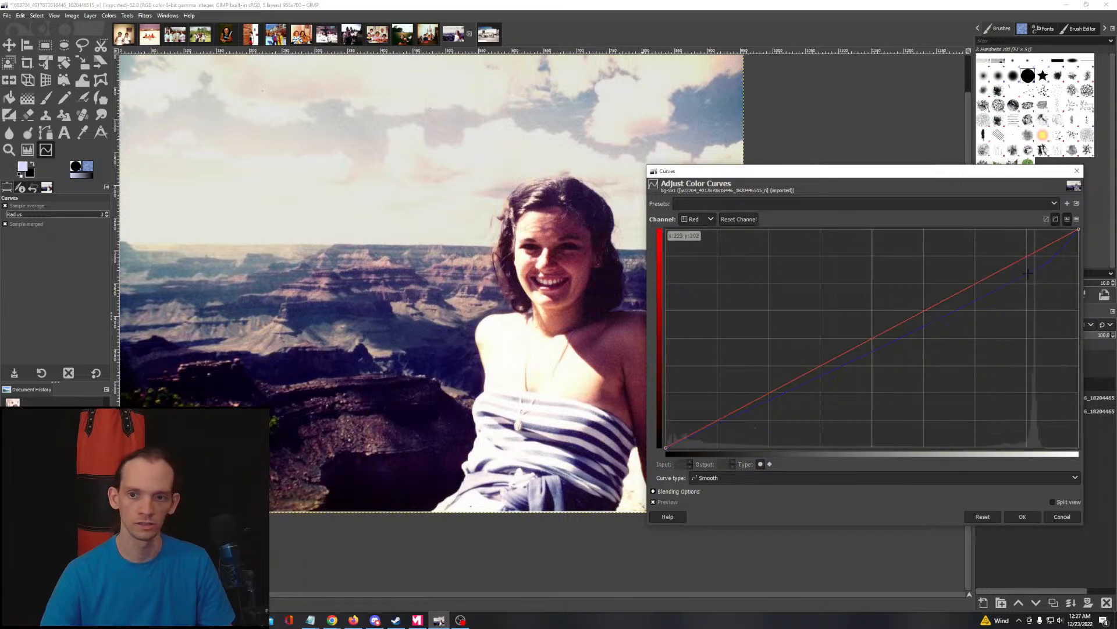
click(1038, 251)
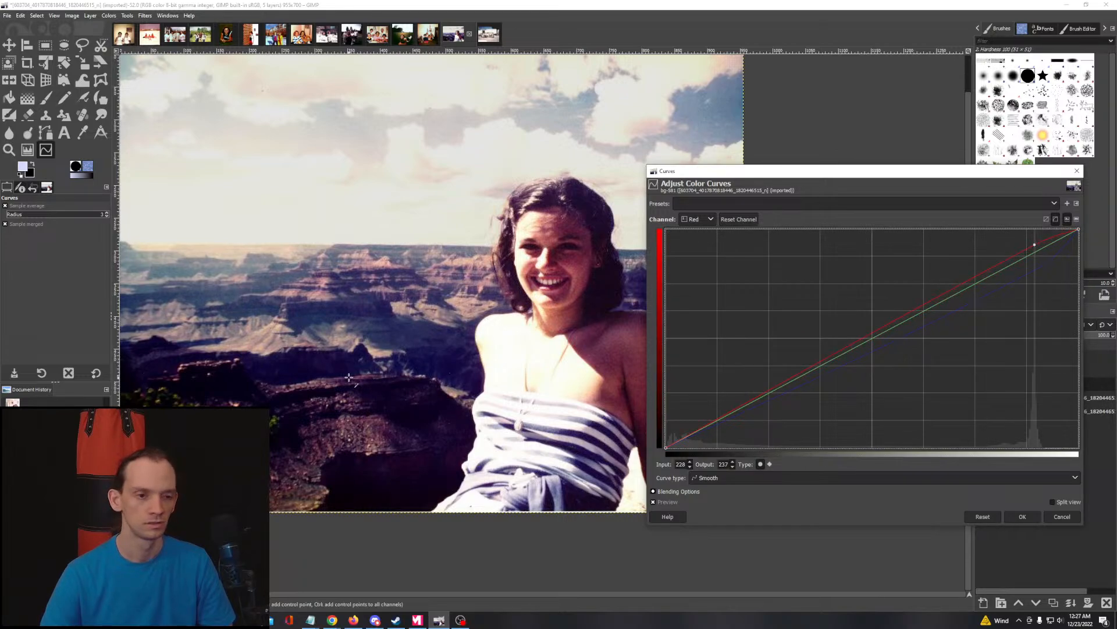
scroll(350, 377, down, 2)
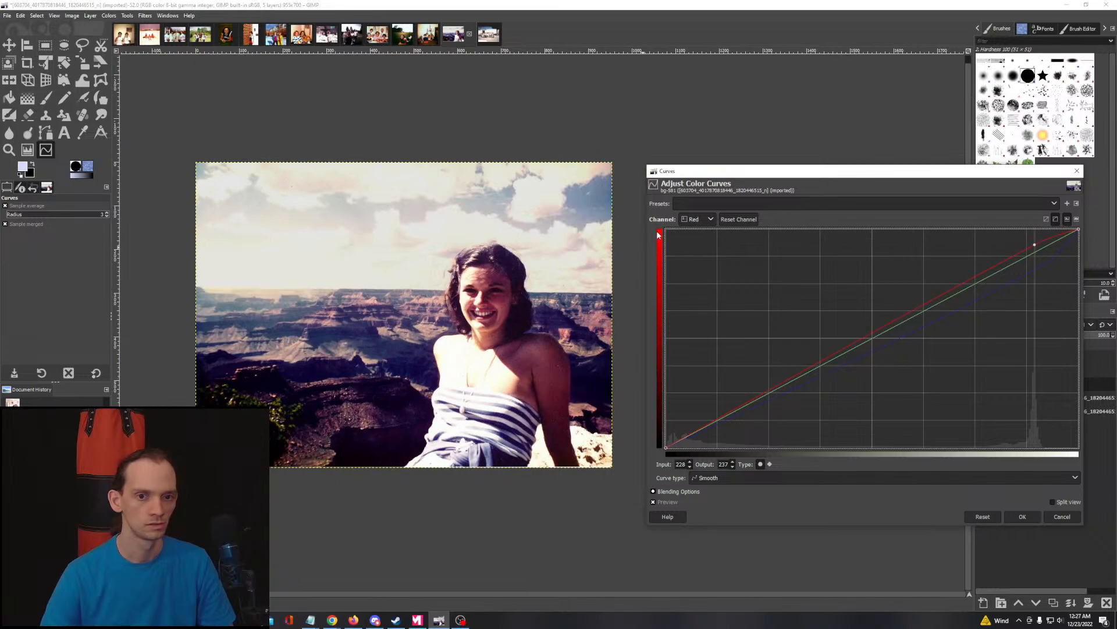
Step: Lift the green channel's shadows with black at output 14 and a point at input 47, output 48, and apply the curves
click(700, 219)
click(694, 249)
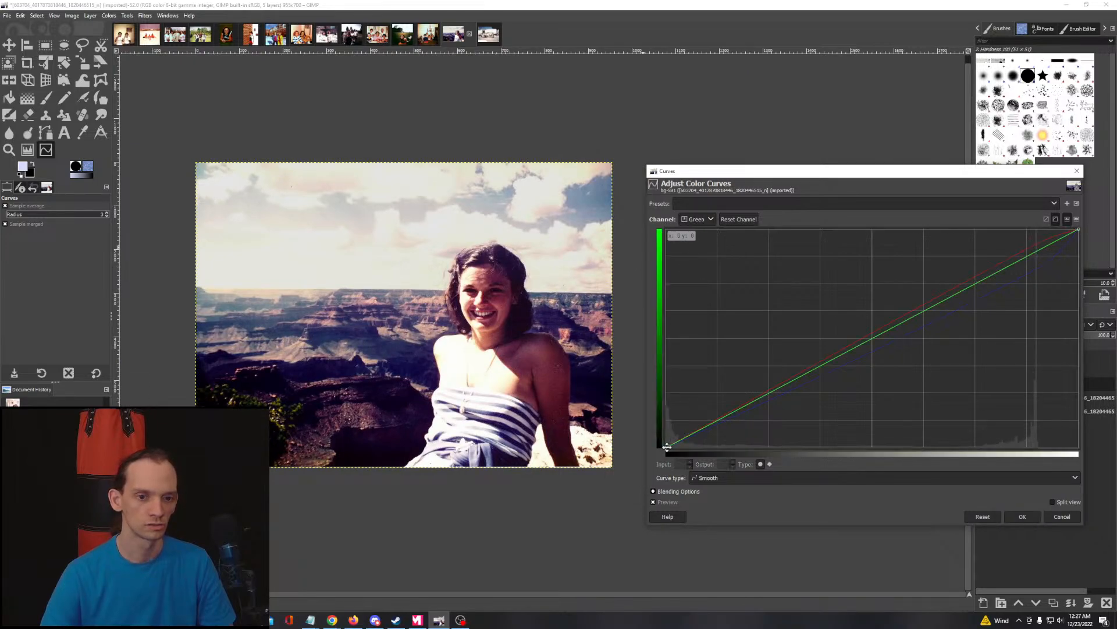
drag(667, 448, 666, 443)
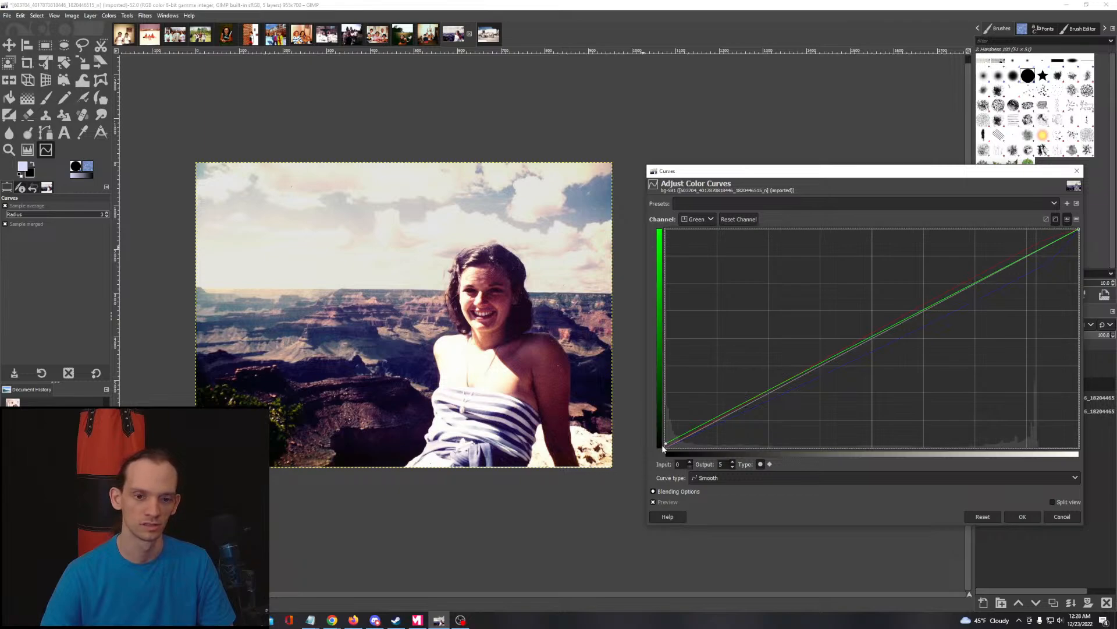
mouse_move(664, 446)
mouse_down()
mouse_move(667, 457)
mouse_move(668, 432)
mouse_up()
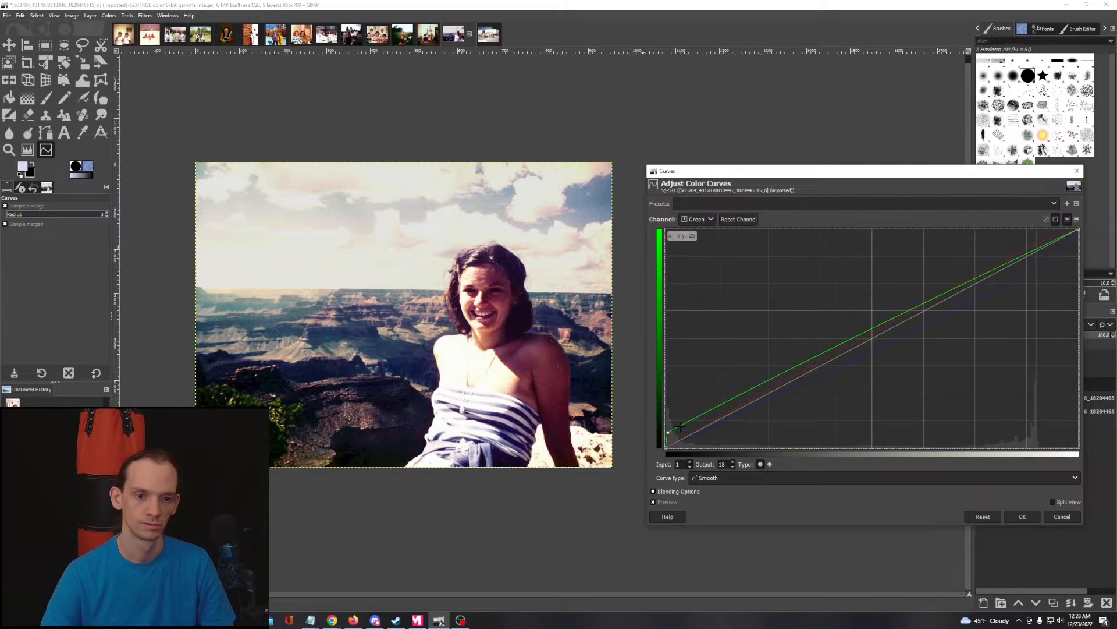
click(684, 437)
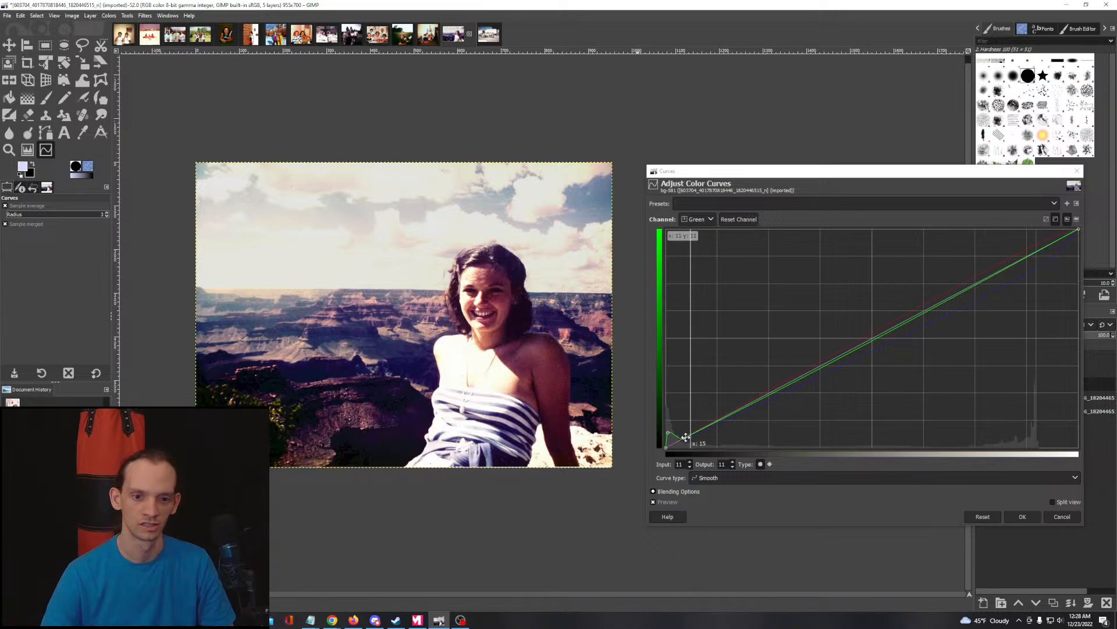
drag(686, 438, 741, 406)
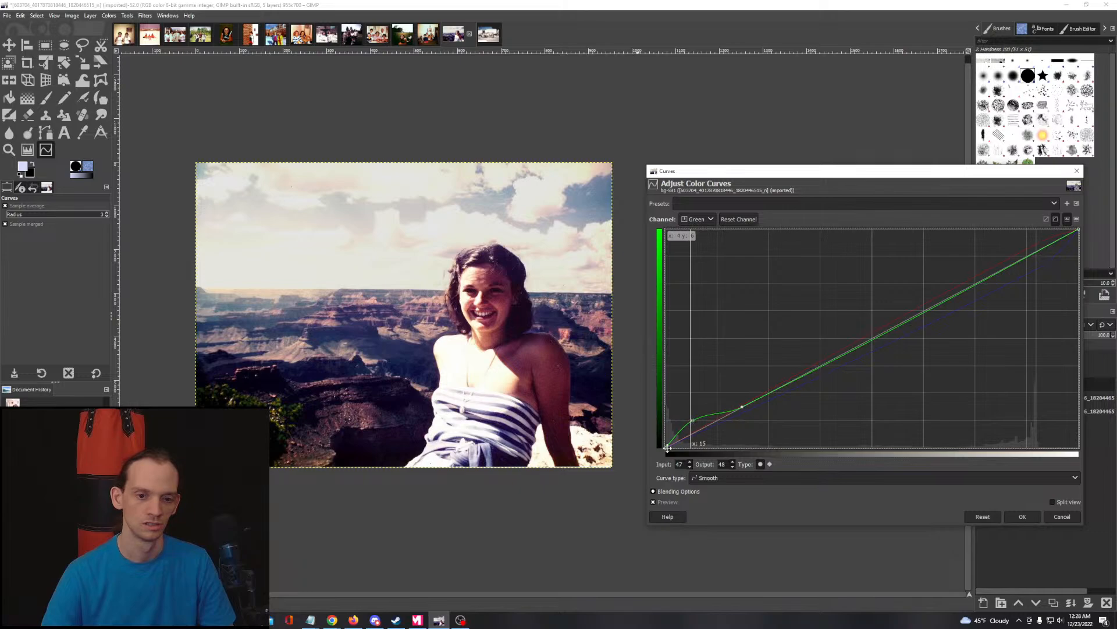
drag(666, 441, 666, 434)
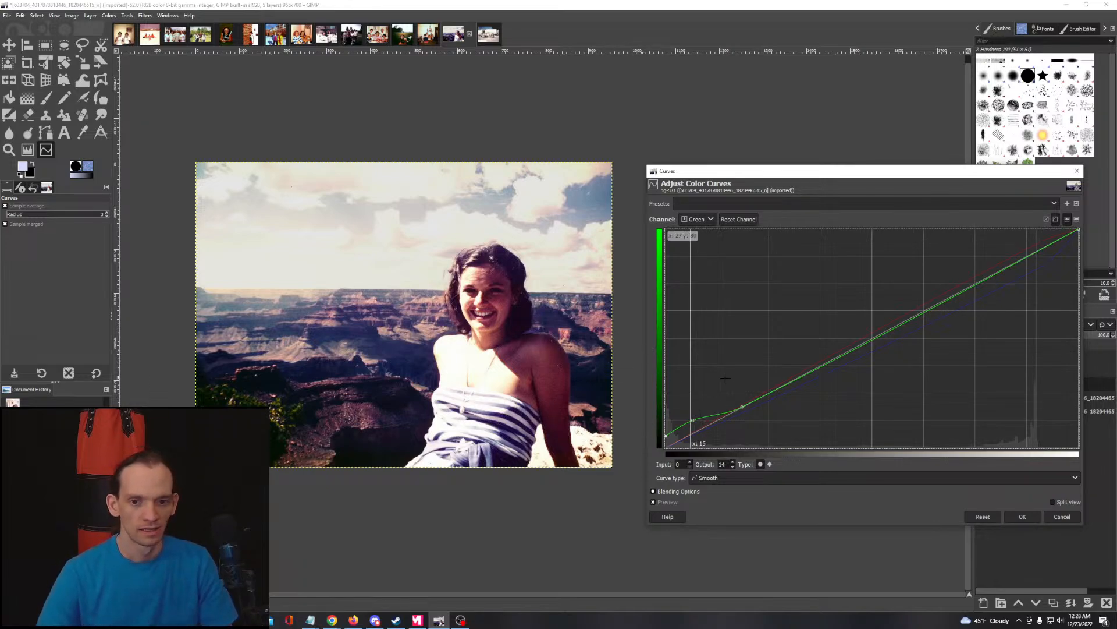
click(1022, 517)
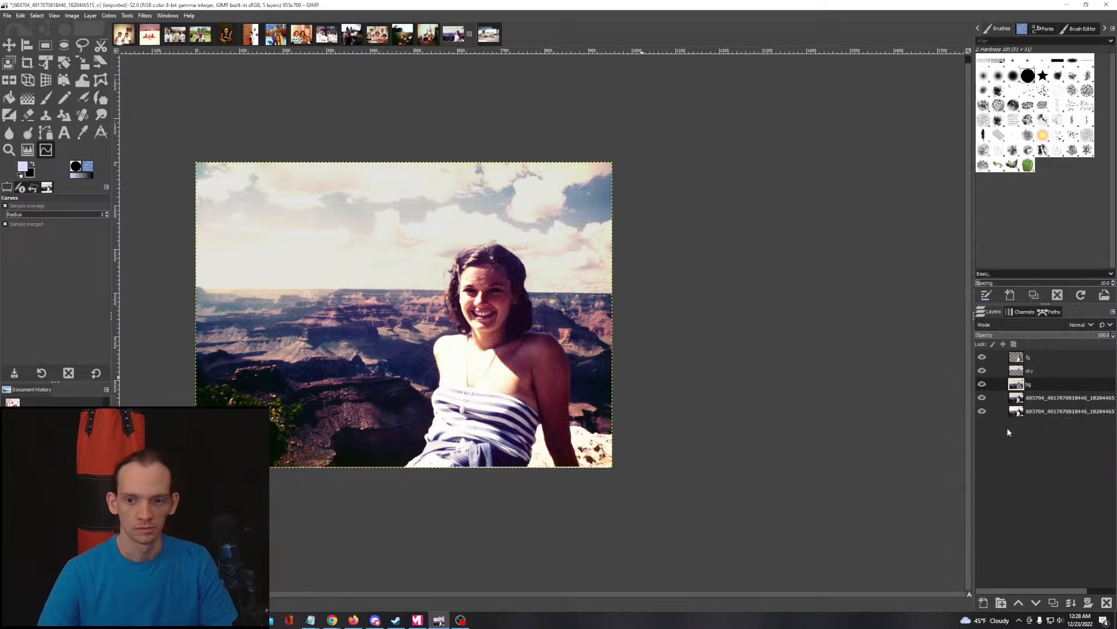
Step: Compare the canyon with and without the bg layer's color adjustment by toggling the layer's visibility
click(983, 384)
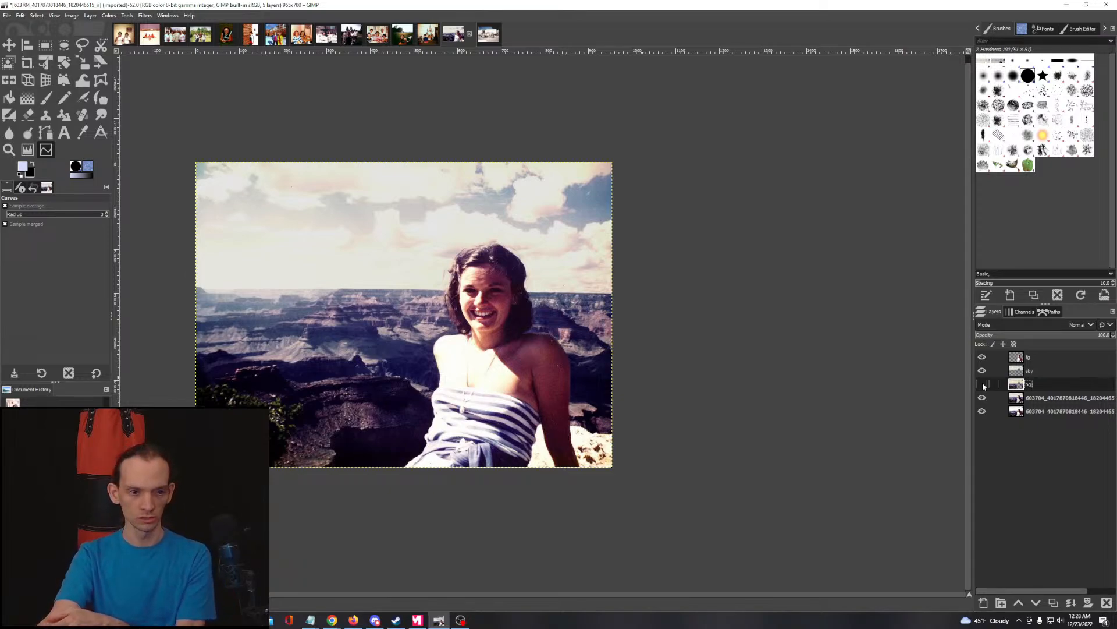
click(982, 384)
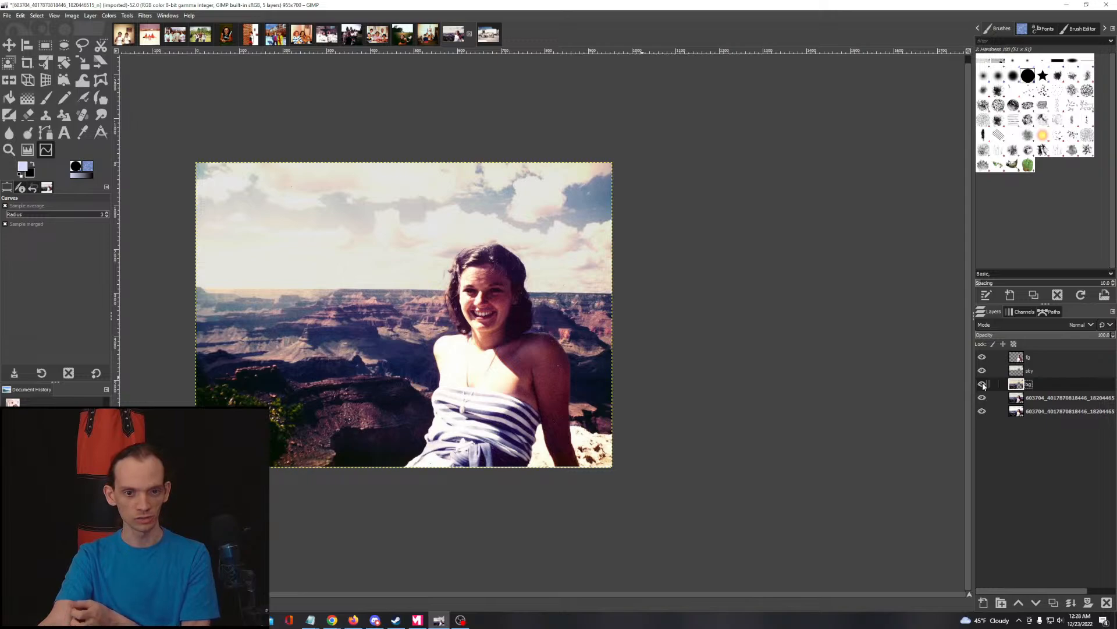
click(983, 384)
click(983, 384)
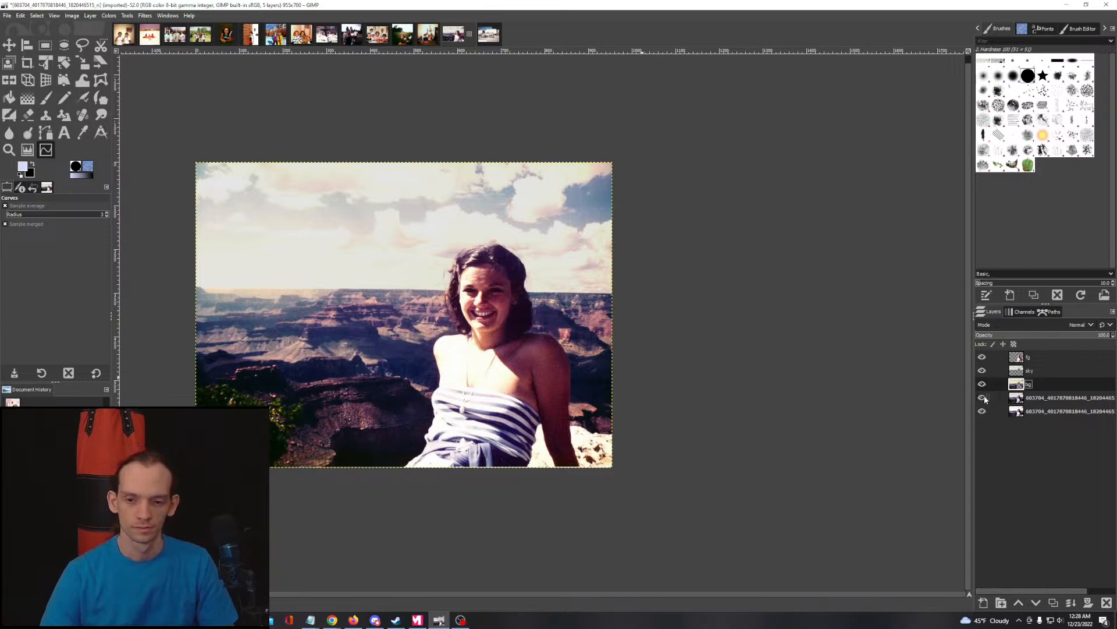
Step: Create a layer group named edited and move the fg, sky, bg and photo copy layers into it
click(1023, 362)
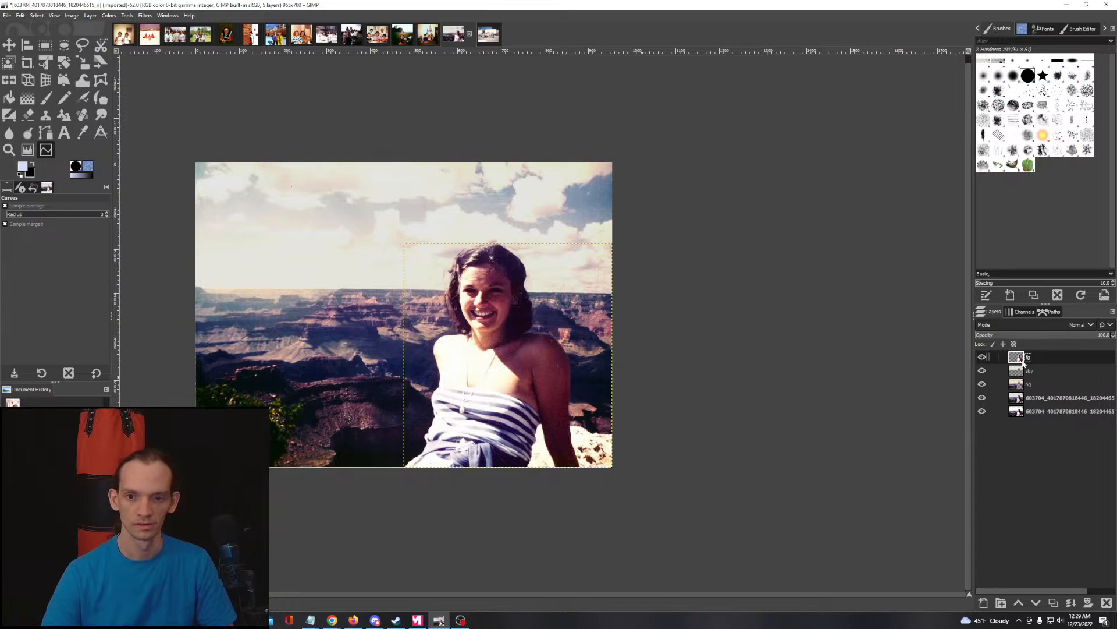
right_click(1023, 362)
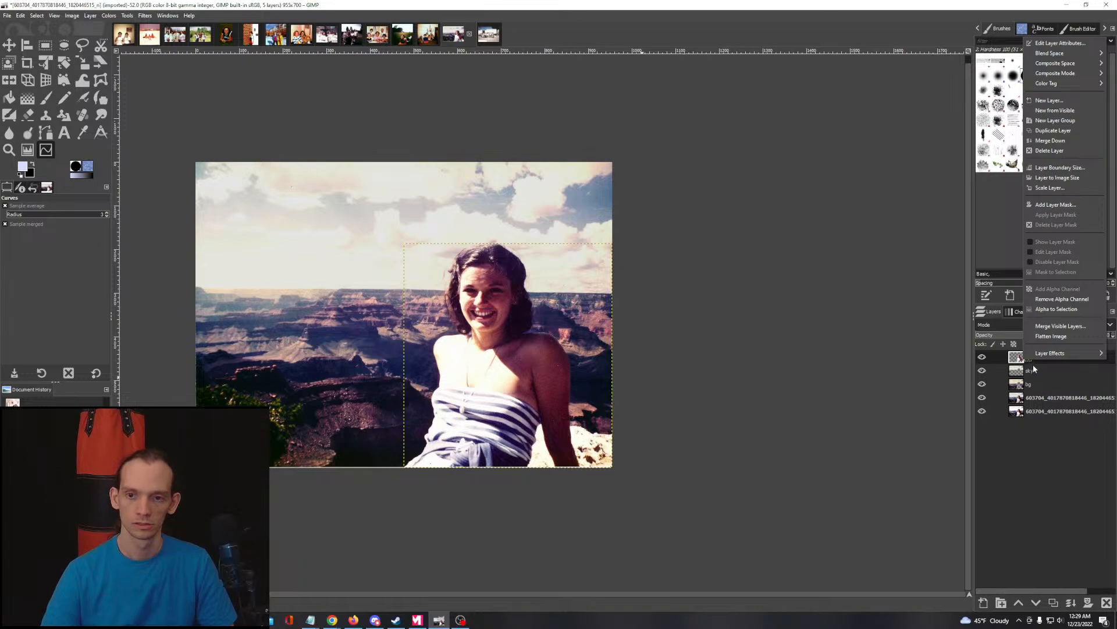
click(1055, 120)
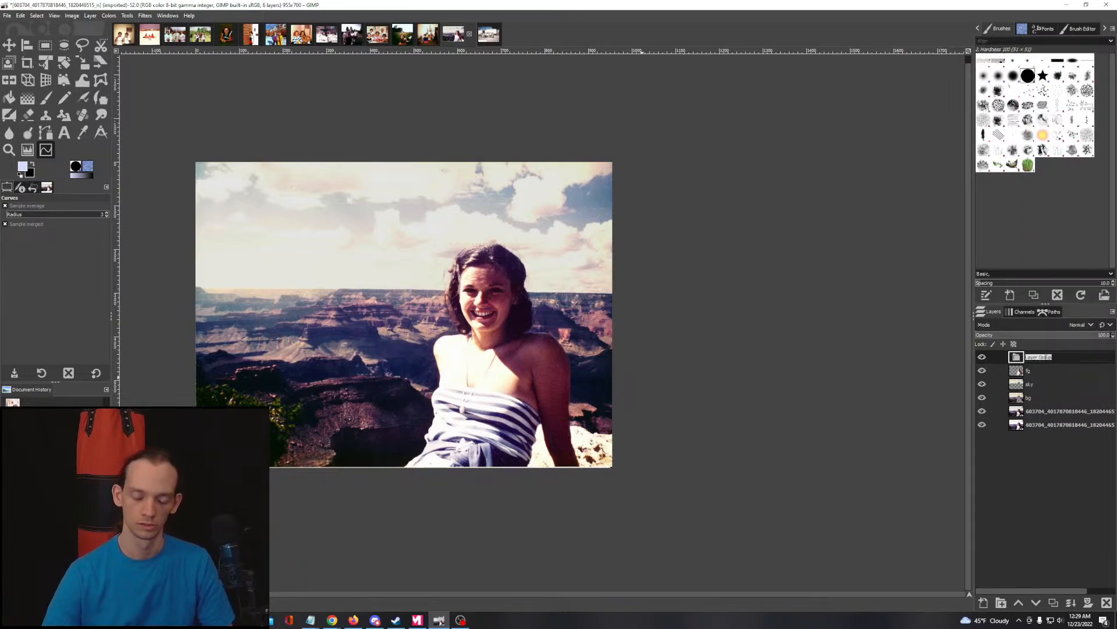
text(edited)
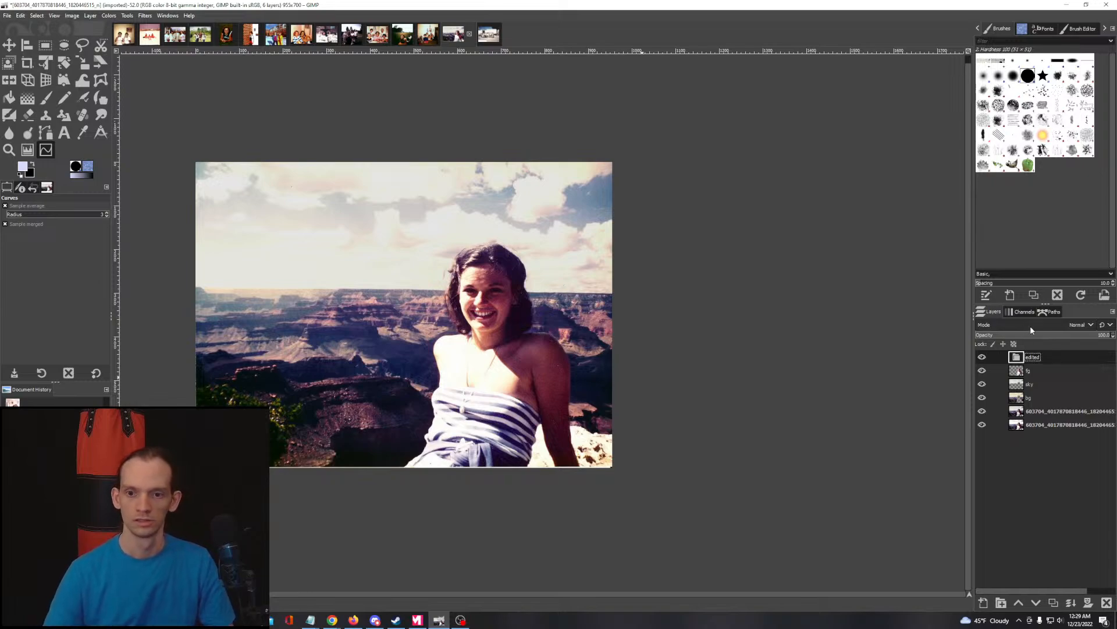
drag(1025, 373, 1029, 407)
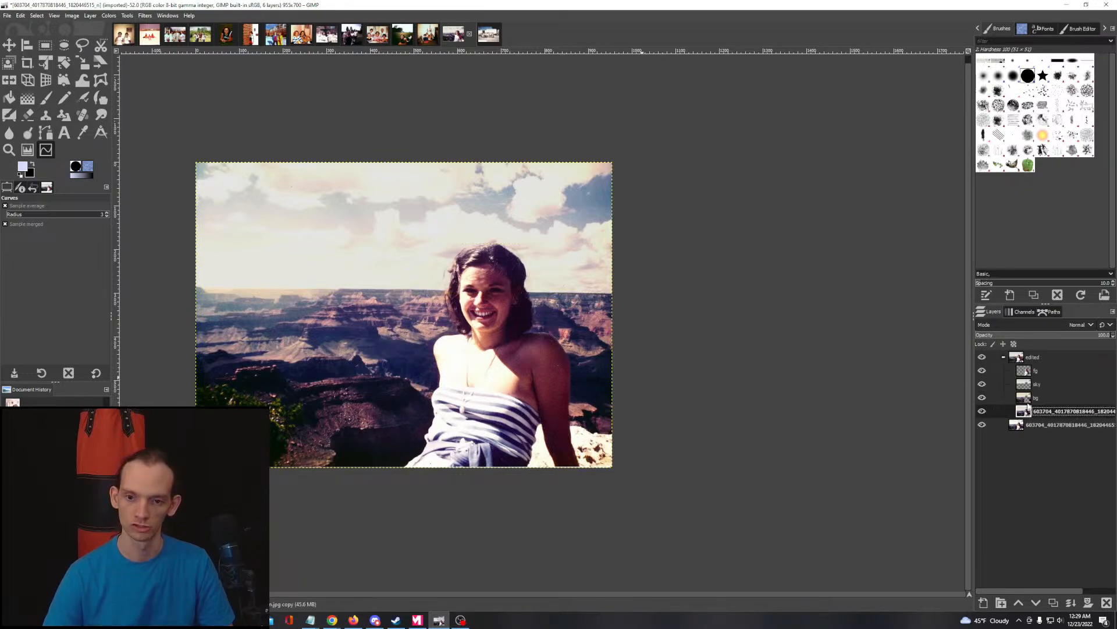
Step: Compare the edited photo with the original by toggling the edited group's visibility several times
click(982, 357)
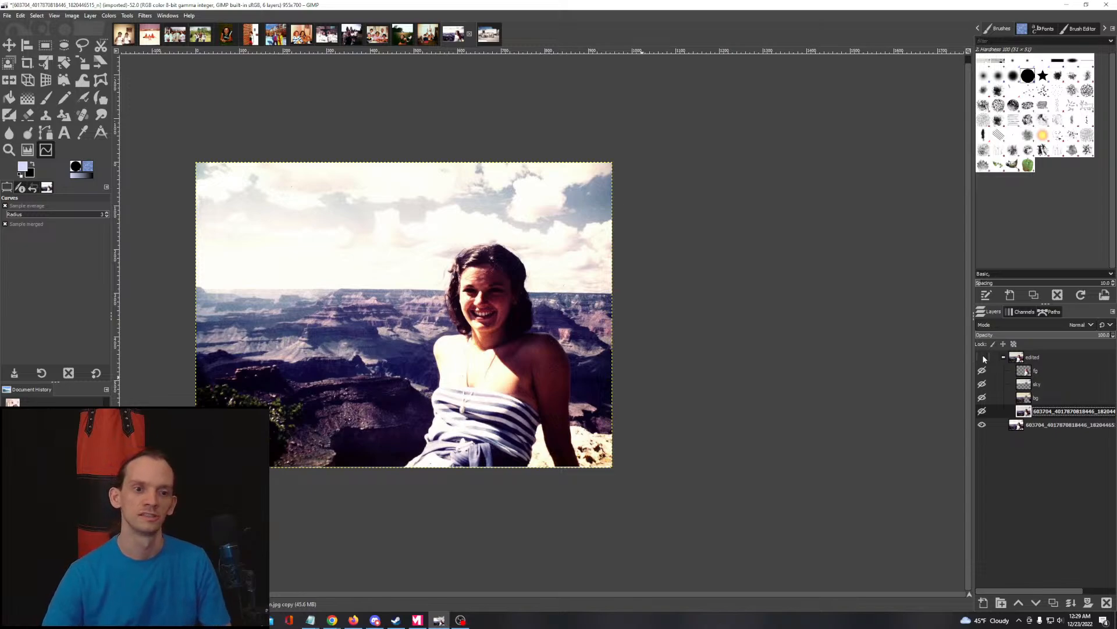
click(983, 357)
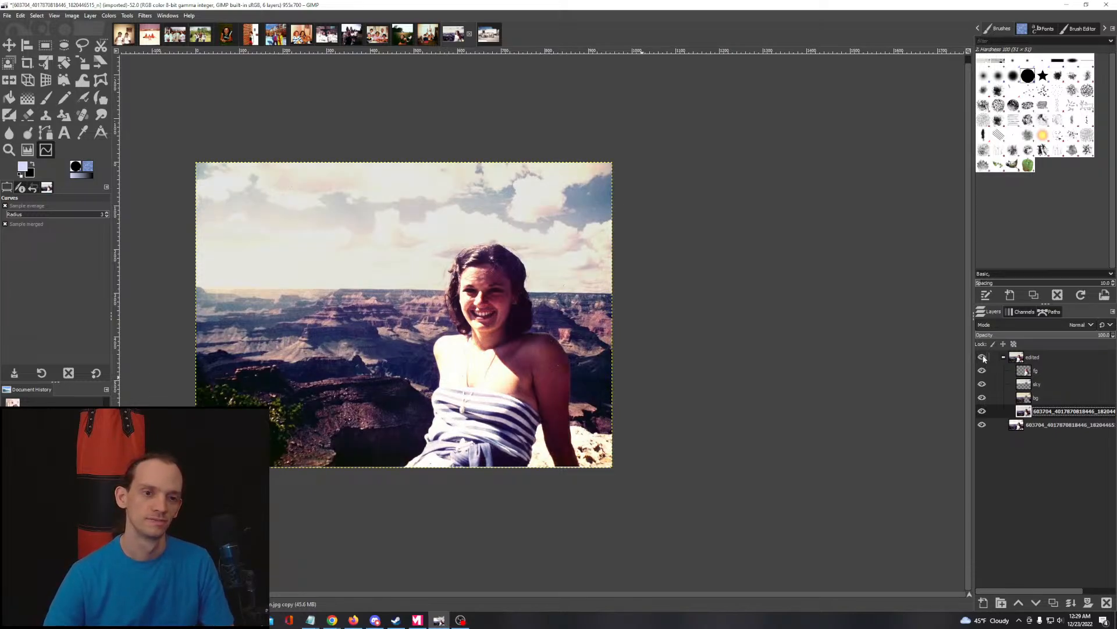
click(983, 357)
click(983, 358)
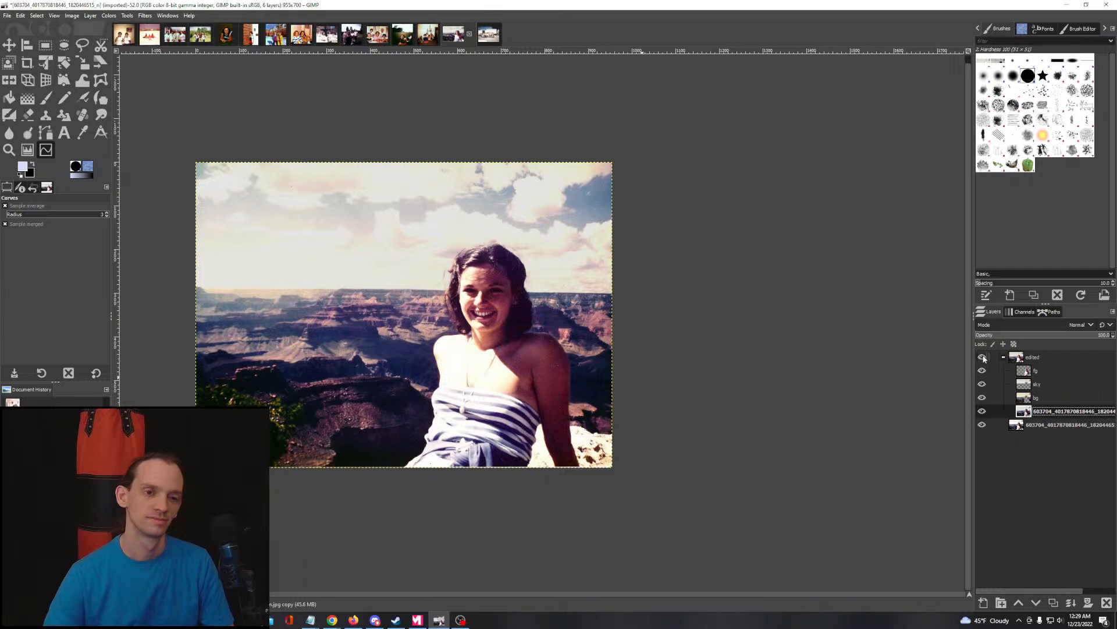
click(983, 357)
click(983, 358)
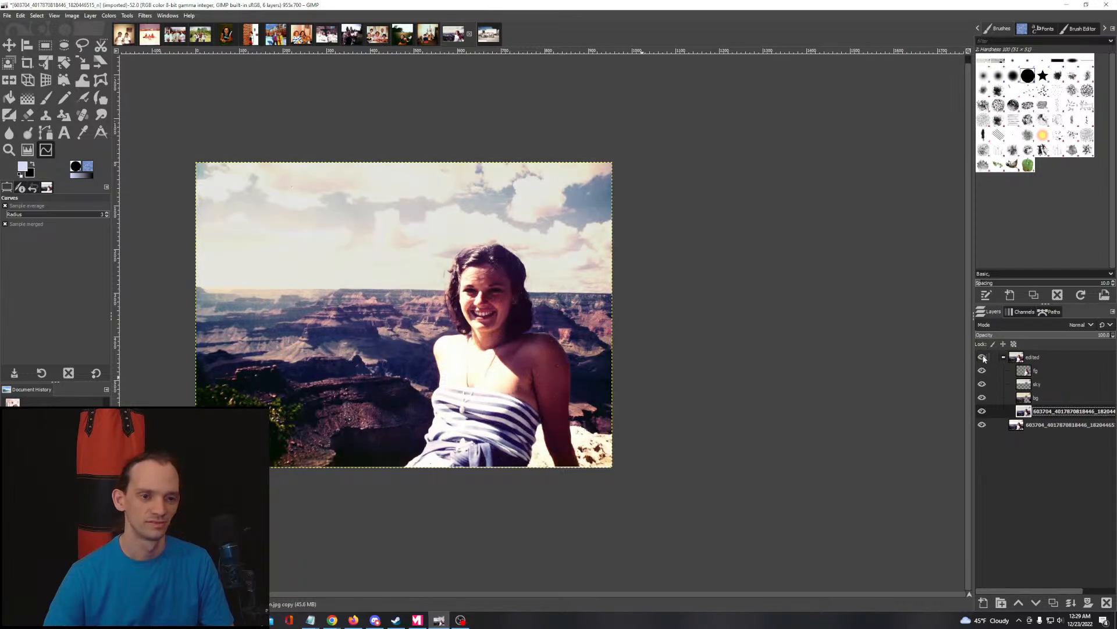